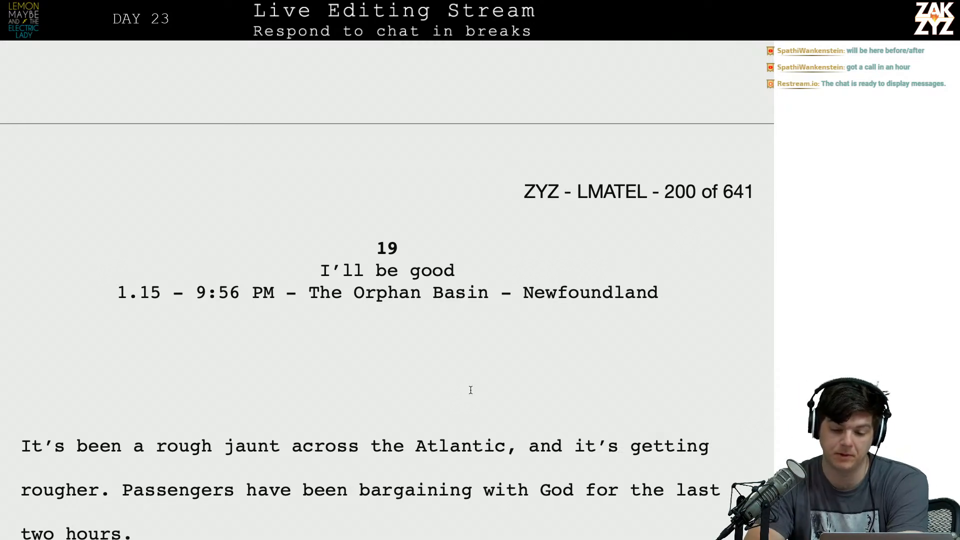
# Remove the comma after "Atlantic" in the opening sentence of chapter 19.
pyautogui.scroll(10, 470, 389)
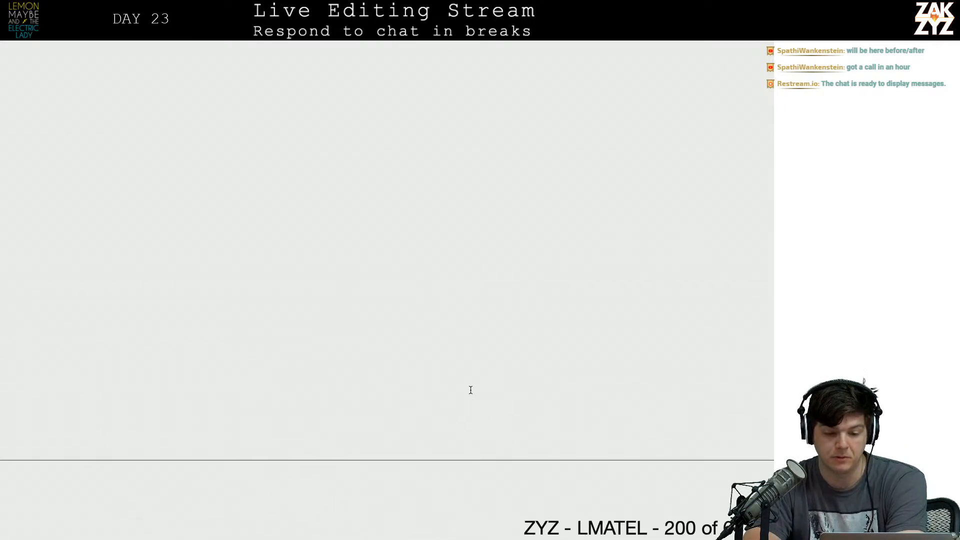
pyautogui.scroll(-8, 471, 390)
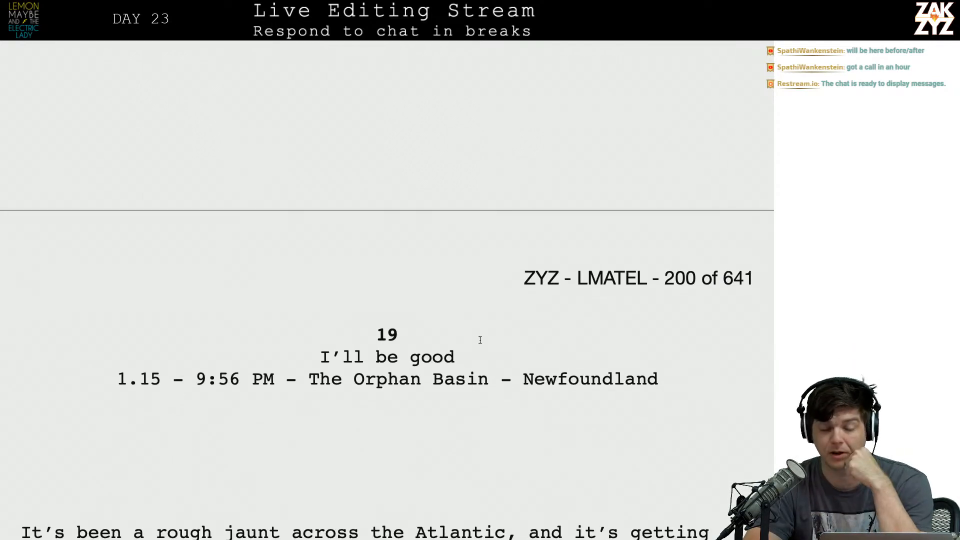
pyautogui.scroll(-1, 480, 340)
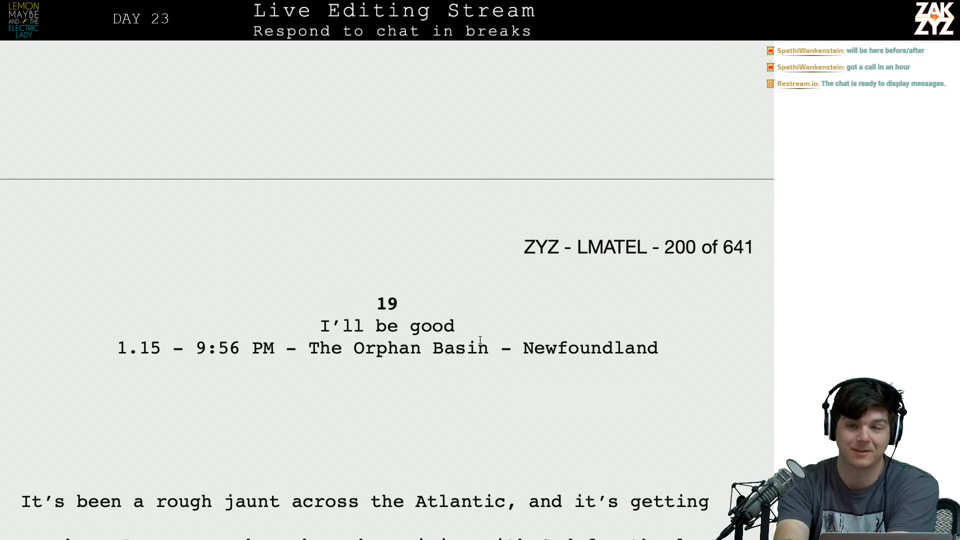
pyautogui.press('F2')
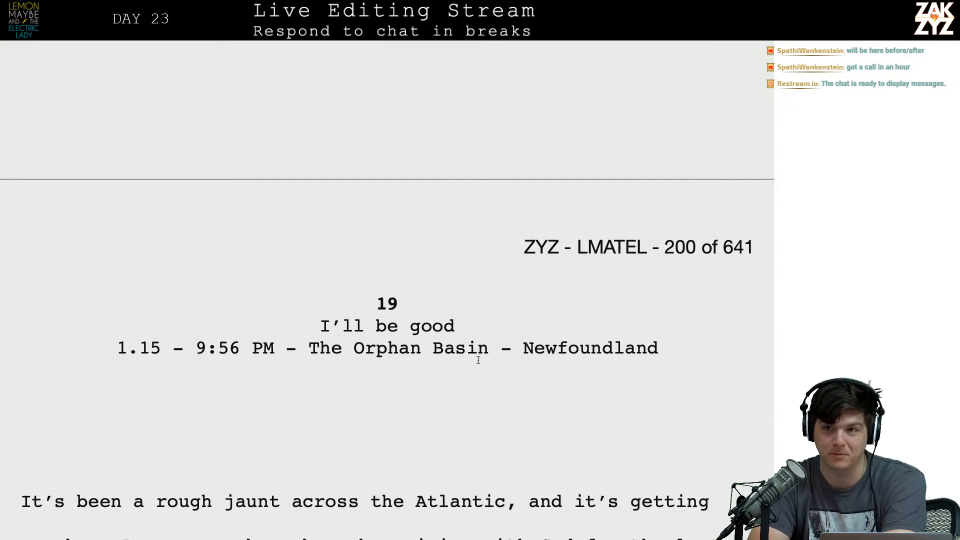
pyautogui.scroll(-3, 478, 360)
pyautogui.scroll(-2, 478, 360)
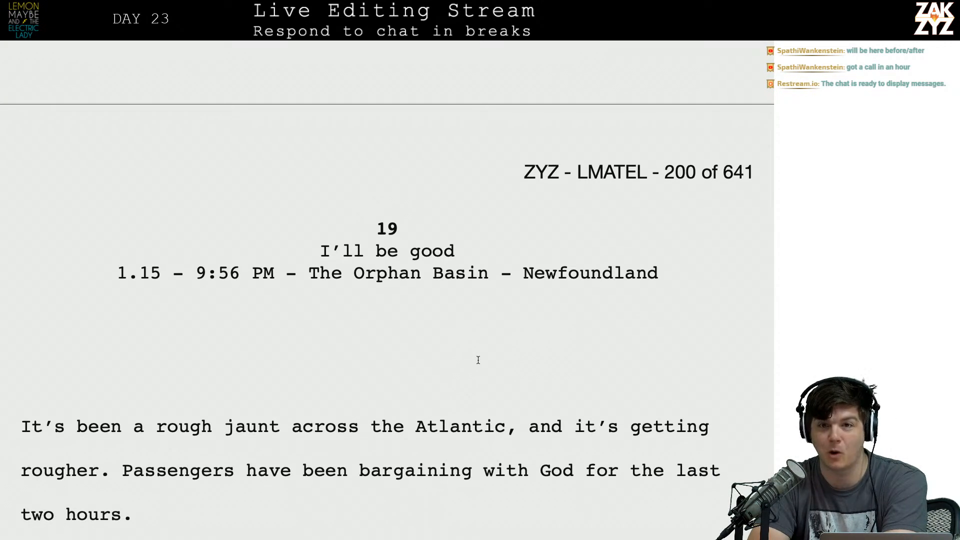
pyautogui.scroll(-3, 478, 360)
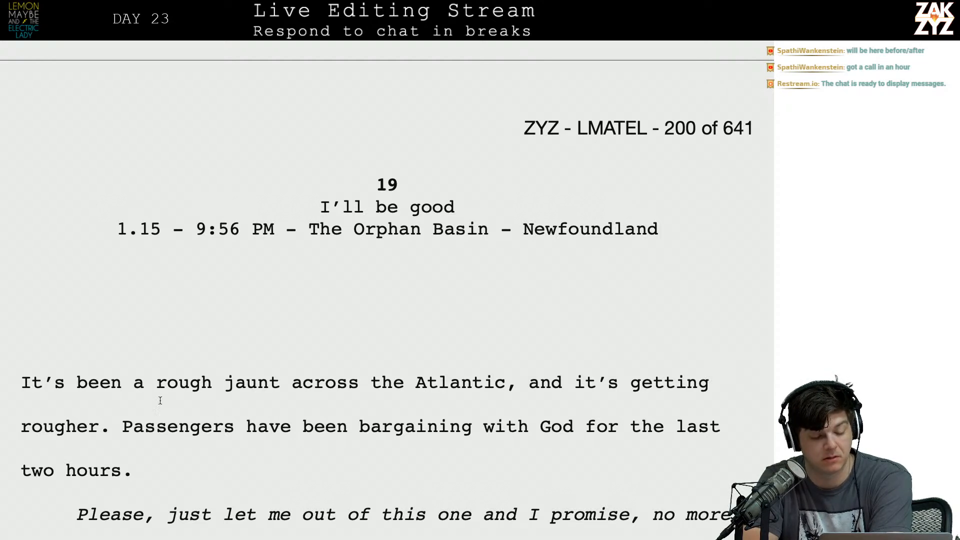
pyautogui.scroll(-1, 238, 409)
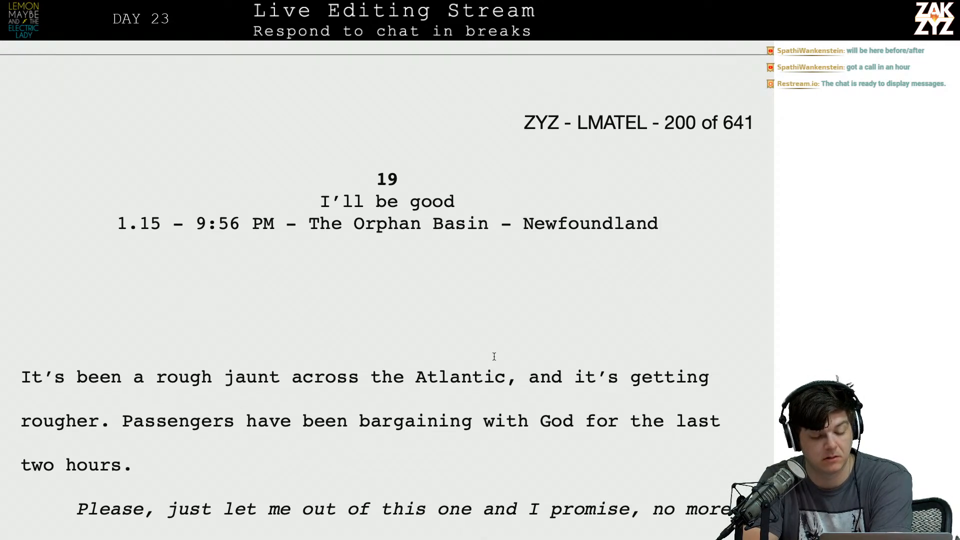
pyautogui.click(520, 382)
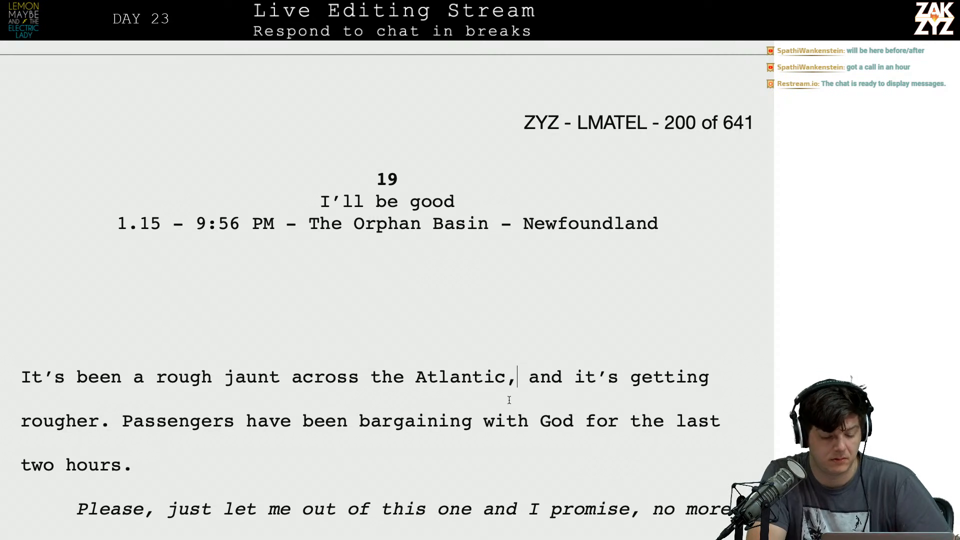
pyautogui.press('BackSpace')
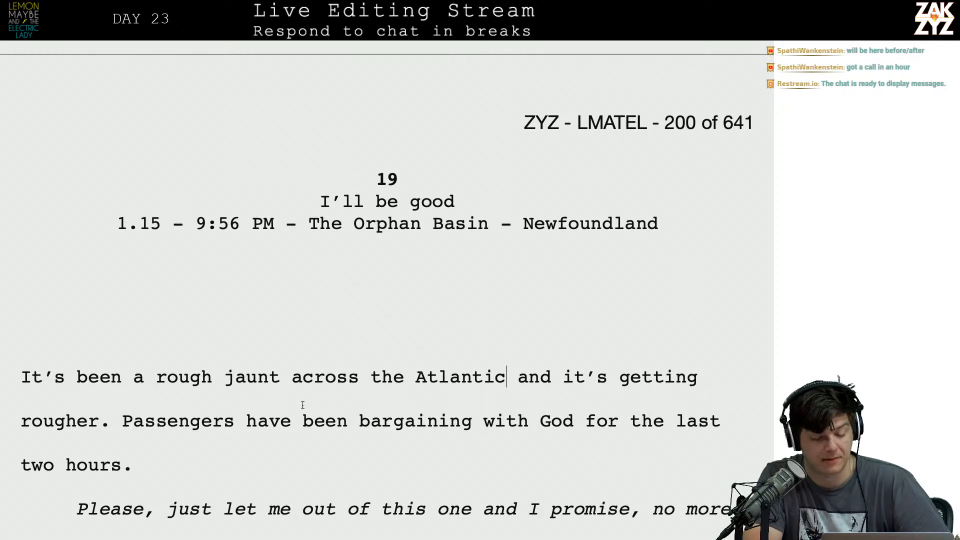
# Merge the "Anything to see her again" line into the end of the paragraph that finishes with "drugs…".
pyautogui.click(292, 420)
pyautogui.scroll(-1, 287, 414)
pyautogui.scroll(-2, 288, 414)
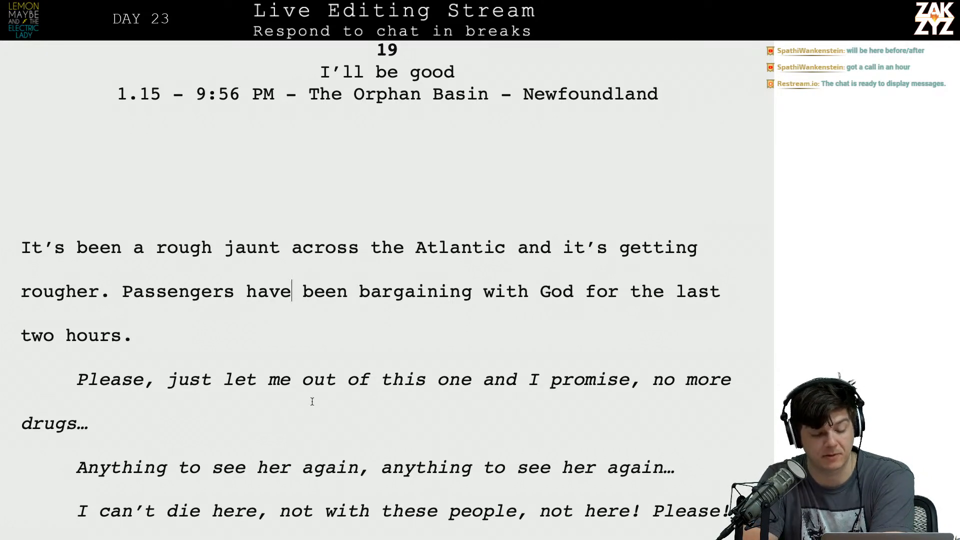
pyautogui.scroll(-1, 312, 402)
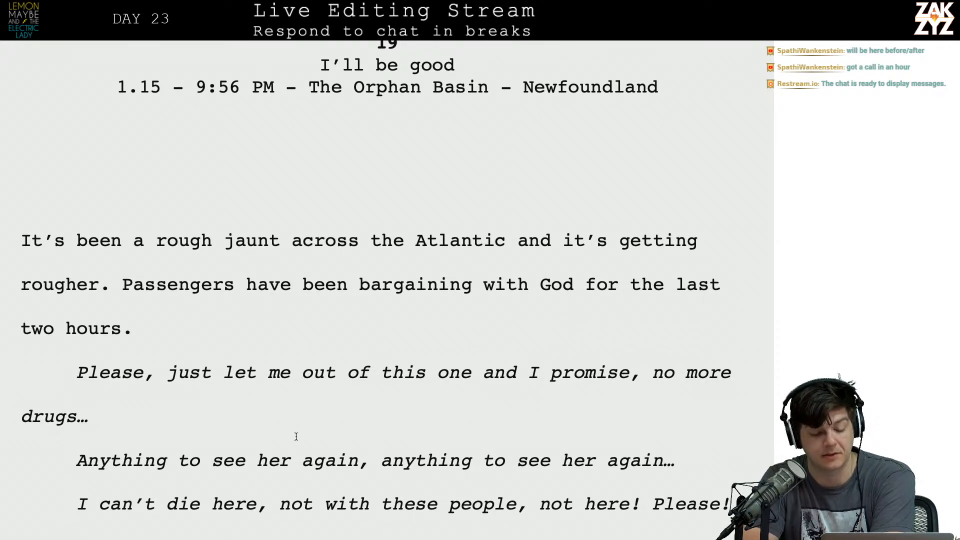
pyautogui.scroll(-2, 290, 435)
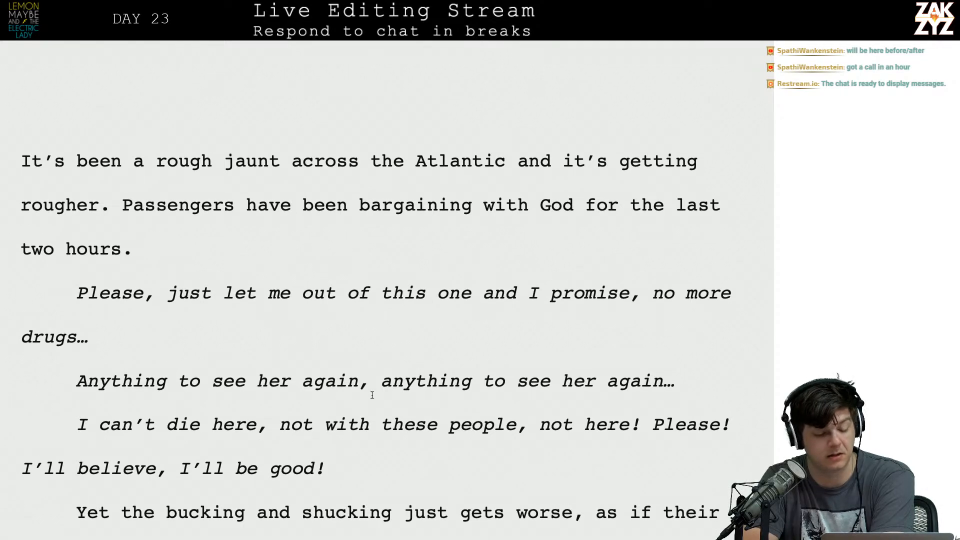
pyautogui.scroll(-2, 380, 402)
pyautogui.scroll(-1, 379, 402)
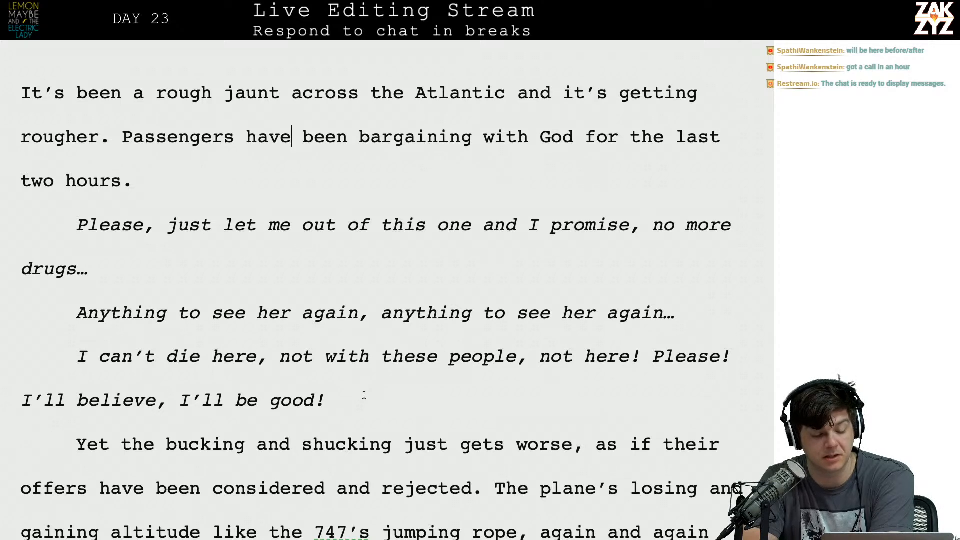
pyautogui.scroll(-3, 191, 393)
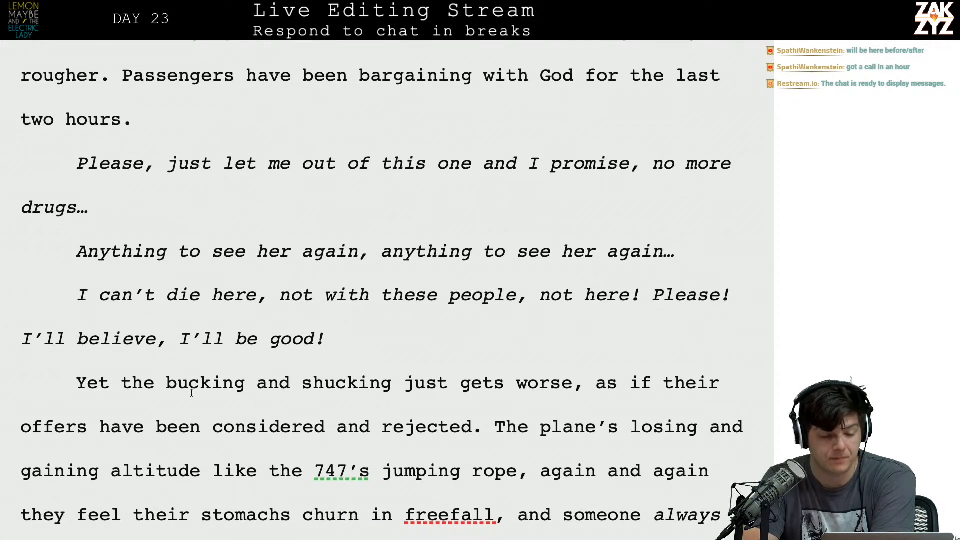
pyautogui.click(150, 212)
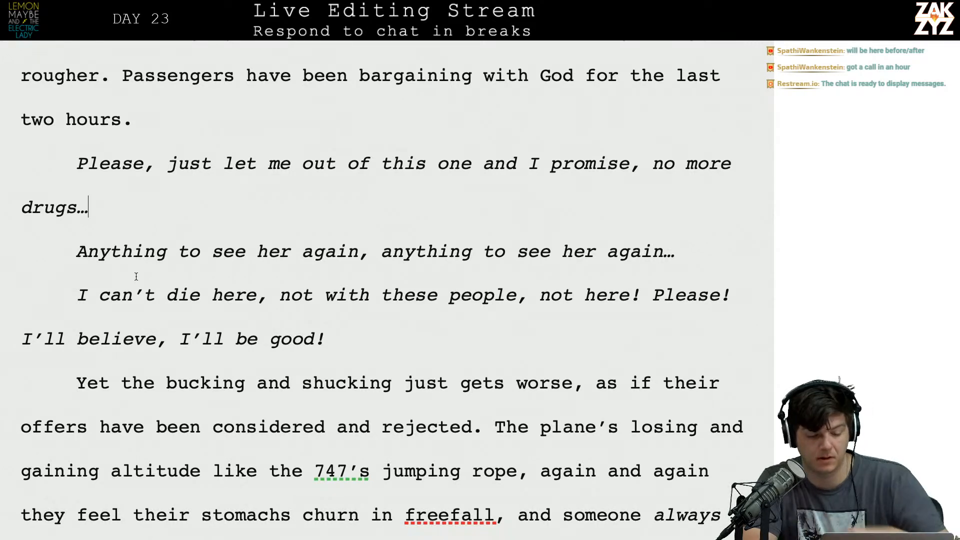
pyautogui.press('Right')
pyautogui.press('Left')
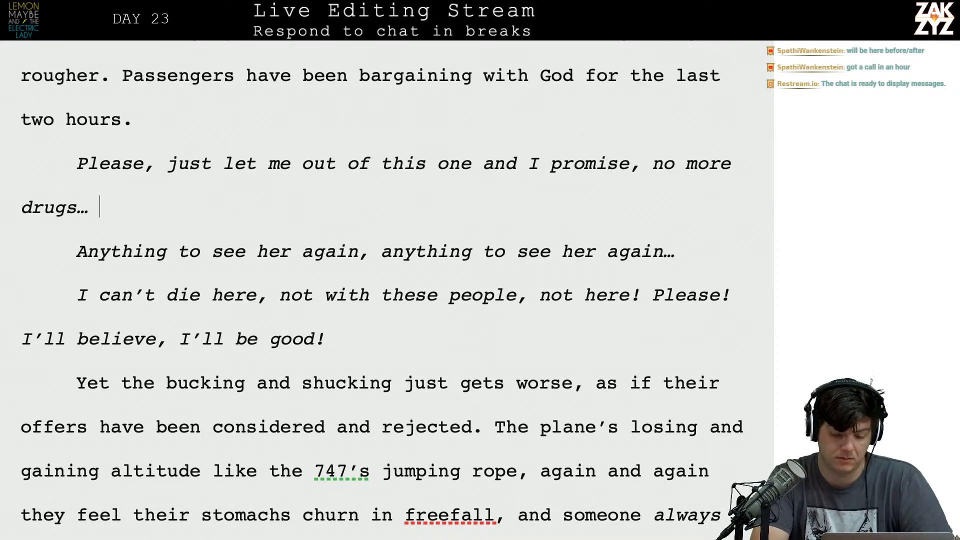
pyautogui.press('Right')
pyautogui.press('Left')
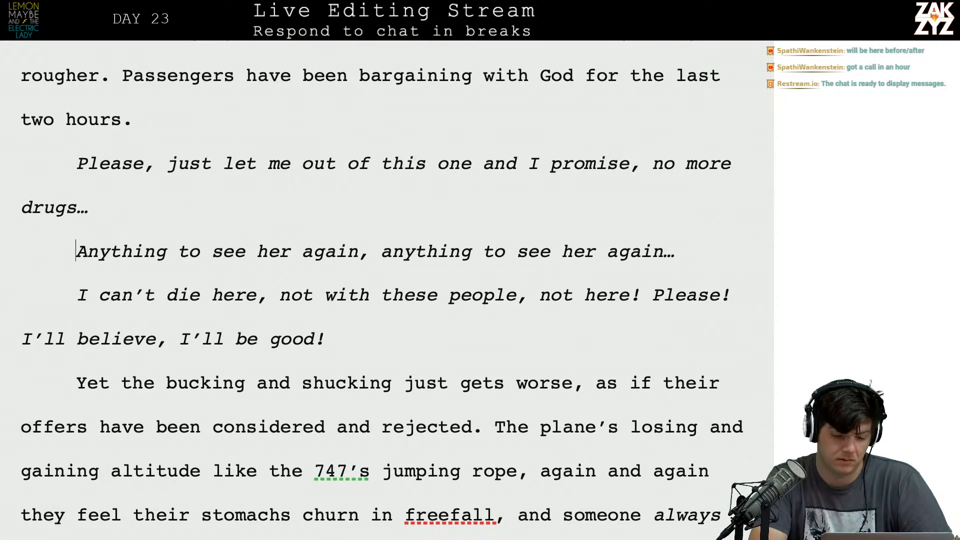
pyautogui.press('BackSpace')
# Repeat "anything to see her again," once more before the final "anything to see her again…".
pyautogui.press('Right')
pyautogui.press('Right')
pyautogui.press('Down')
pyautogui.press('Left')
pyautogui.press('Left')
pyautogui.press('Left')
pyautogui.press('Left')
pyautogui.press('Up')
pyautogui.press('Right')
pyautogui.press('Right')
pyautogui.press('Right')
pyautogui.press('Right')
pyautogui.press('Right')
pyautogui.press('Right')
pyautogui.press('Right')
pyautogui.press('Right')
pyautogui.press('Right')
pyautogui.press('Right')
pyautogui.press('Right')
pyautogui.press('Right')
pyautogui.press('Right')
pyautogui.press('Right')
pyautogui.press('Right')
pyautogui.press('Right')
pyautogui.press('Right')
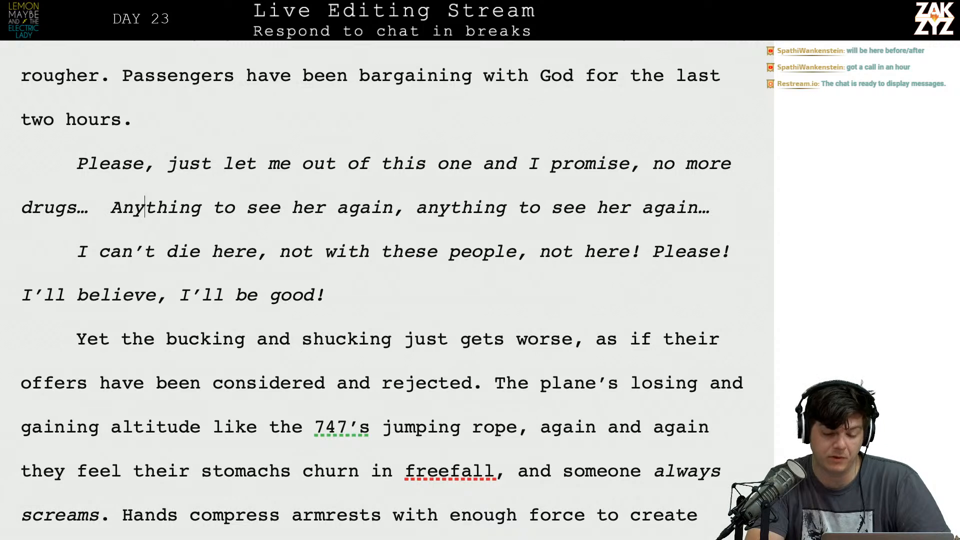
pyautogui.press('Right')
pyautogui.press('Right')
pyautogui.press('Right')
pyautogui.press('Right')
pyautogui.press('Right')
pyautogui.press('Right')
pyautogui.press('Right')
pyautogui.press('Right')
pyautogui.press('Right')
pyautogui.press('Right')
pyautogui.press('Right')
pyautogui.press('Right')
pyautogui.press('Right')
pyautogui.press('Left')
pyautogui.hotkey('shift', 'Right')
pyautogui.hotkey('shift', 'Right')
pyautogui.hotkey('shift', 'Right')
pyautogui.hotkey('shift', 'Right')
pyautogui.hotkey('shift', 'Right')
pyautogui.hotkey('shift', 'Right')
pyautogui.hotkey('shift', 'Right')
pyautogui.hotkey('shift', 'Right')
pyautogui.hotkey('shift', 'Right')
pyautogui.hotkey('shift', 'Right')
pyautogui.hotkey('shift', 'Right')
pyautogui.hotkey('shift', 'Right')
pyautogui.hotkey('shift', 'Right')
pyautogui.hotkey('shift', 'Right')
pyautogui.hotkey('shift', 'Right')
pyautogui.hotkey('shift', 'Right')
pyautogui.hotkey('shift', 'Right')
pyautogui.hotkey('shift', 'Right')
pyautogui.hotkey('shift', 'Right')
pyautogui.hotkey('shift', 'Right')
pyautogui.hotkey('shift', 'Right')
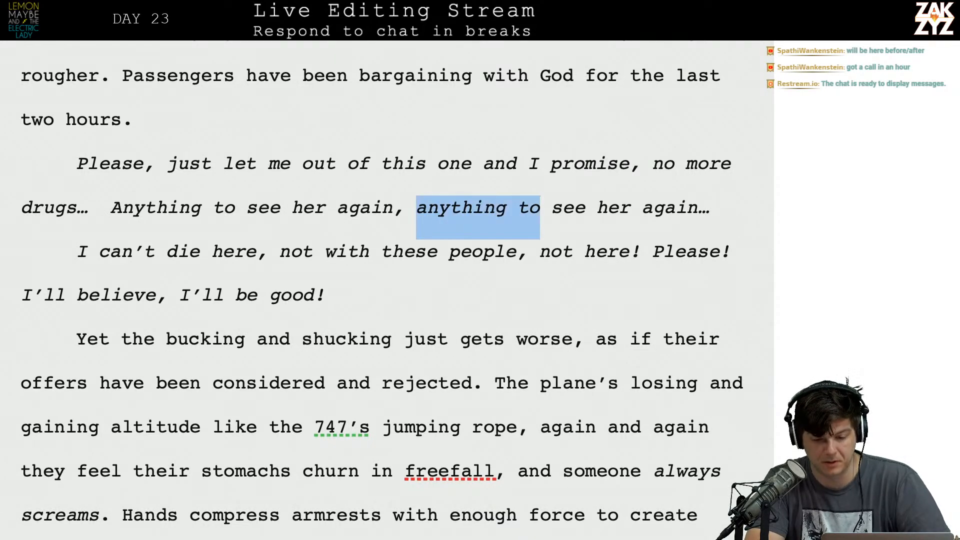
pyautogui.hotkey('shift', 'Right')
pyautogui.hotkey('shift', 'Right')
pyautogui.hotkey('shift', 'Right')
pyautogui.hotkey('ctrl', 'c')
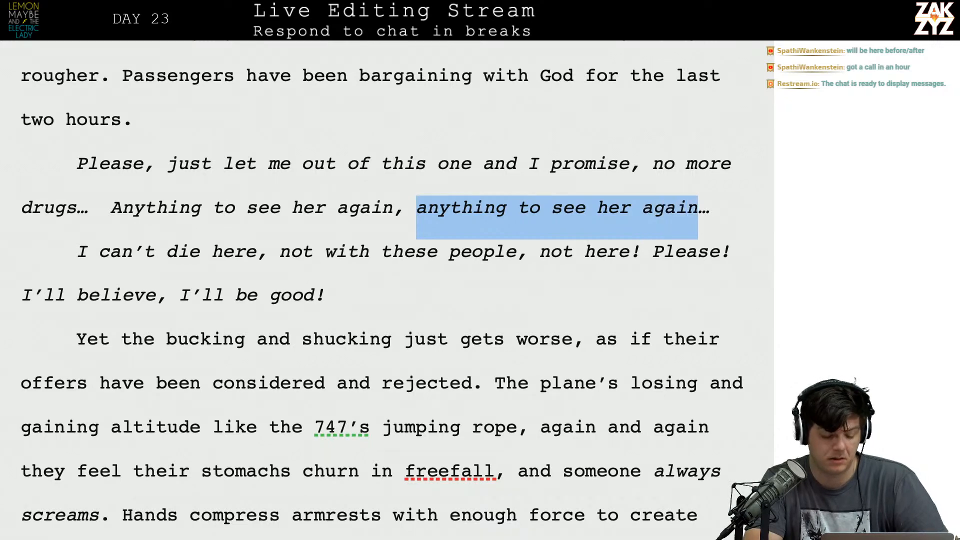
pyautogui.press('Left')
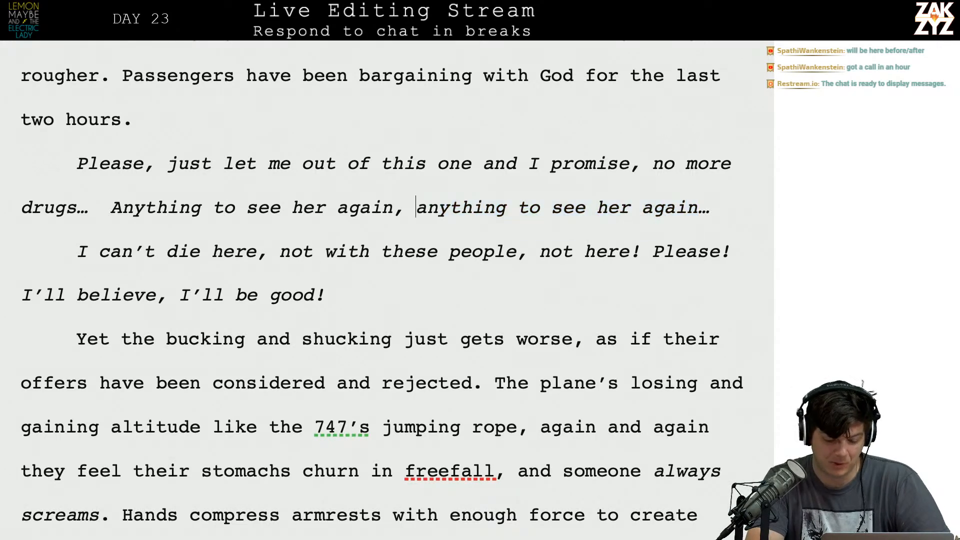
pyautogui.hotkey('ctrl', 'v')
pyautogui.write(',')
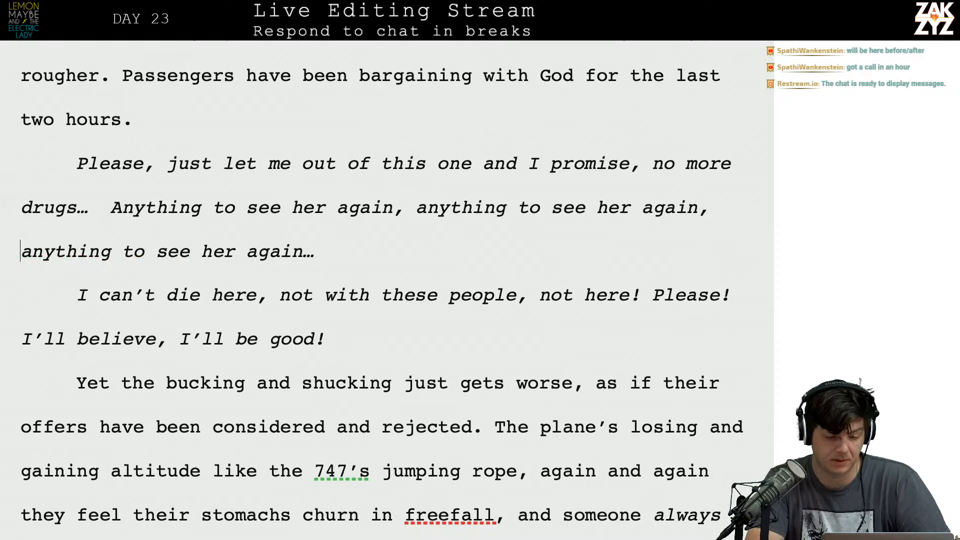
# Merge the "I can't die here" paragraph after "again…" with a separating space, and remove the extra space after "drugs…".
pyautogui.press('Down')
pyautogui.press('Down')
pyautogui.press('Up')
pyautogui.press('BackSpace')
pyautogui.press('BackSpace')
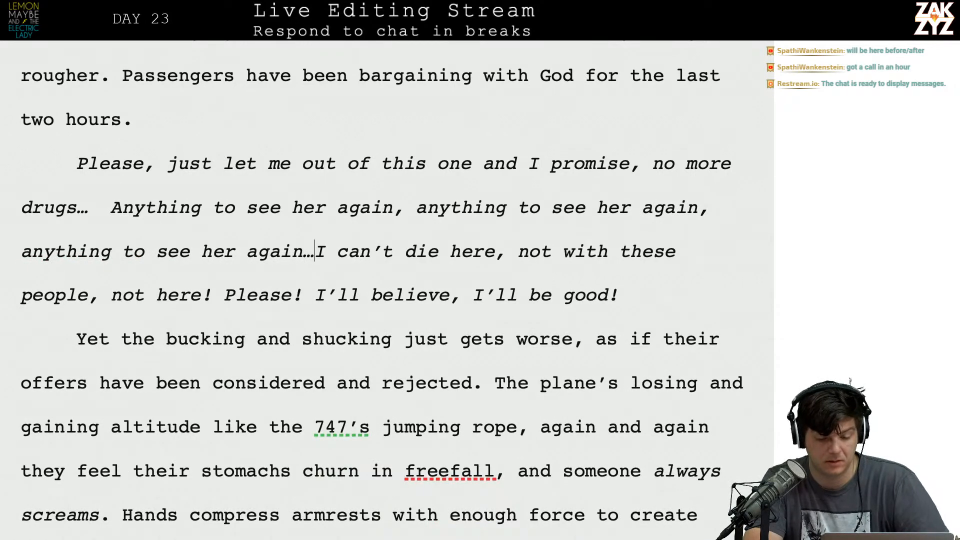
pyautogui.scroll(-2, 105, 336)
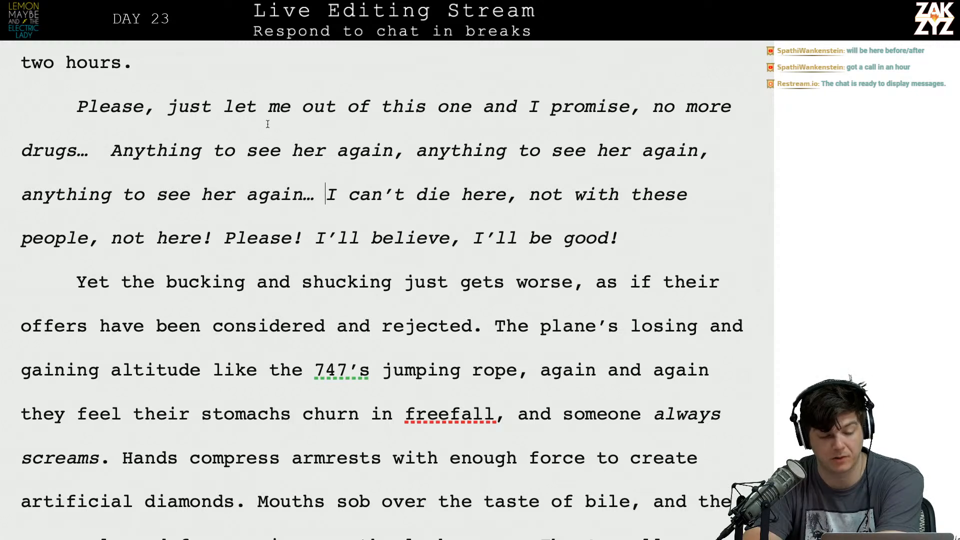
pyautogui.press('BackSpace')
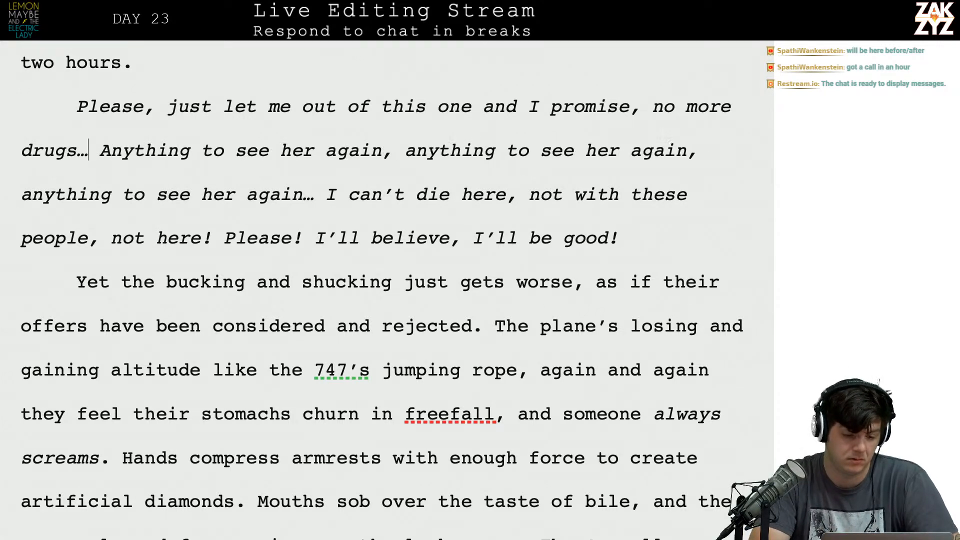
pyautogui.press('Right')
pyautogui.press('Left')
pyautogui.press('Left')
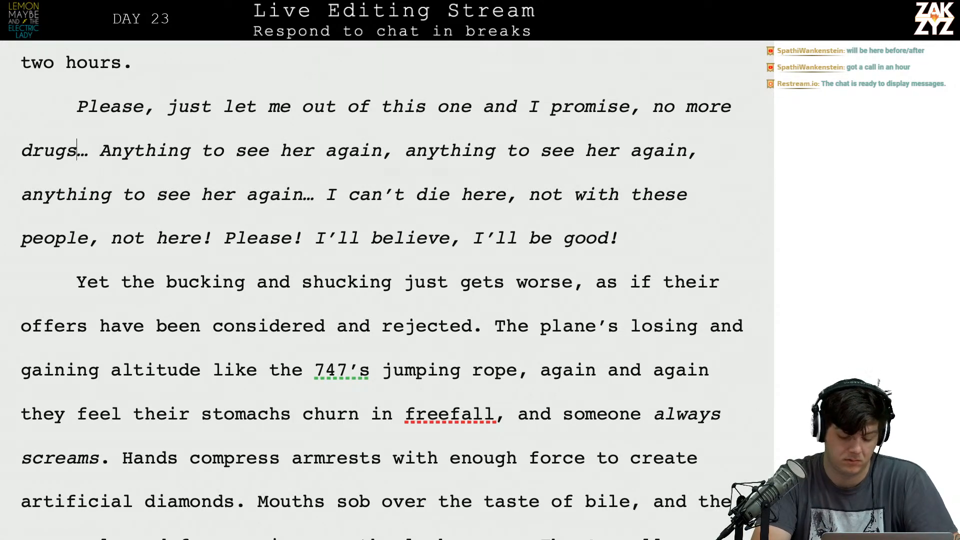
pyautogui.write(',')
pyautogui.press('BackSpace')
pyautogui.press('BackSpace')
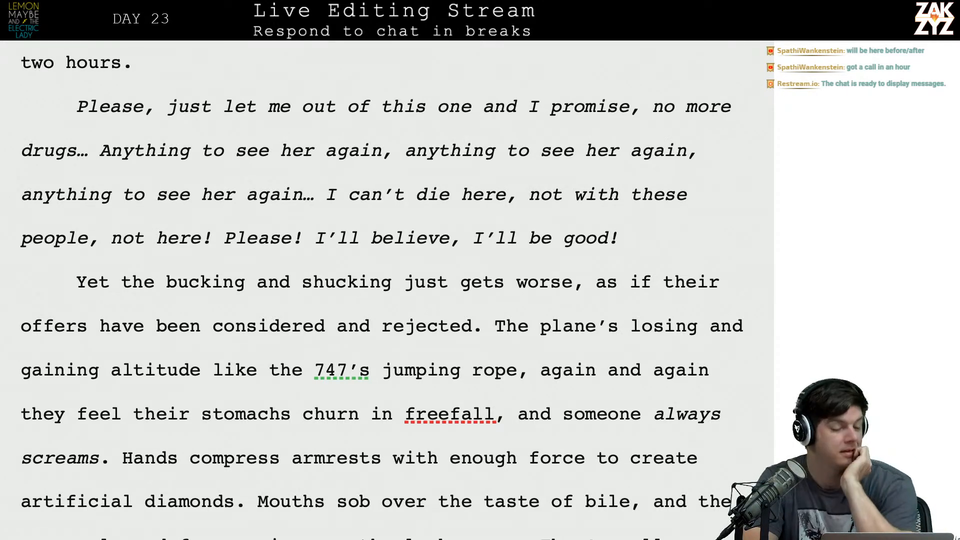
# Review the wording of the paragraph beginning "Yet the bucking and shucking just gets worse".
pyautogui.scroll(-3, 273, 140)
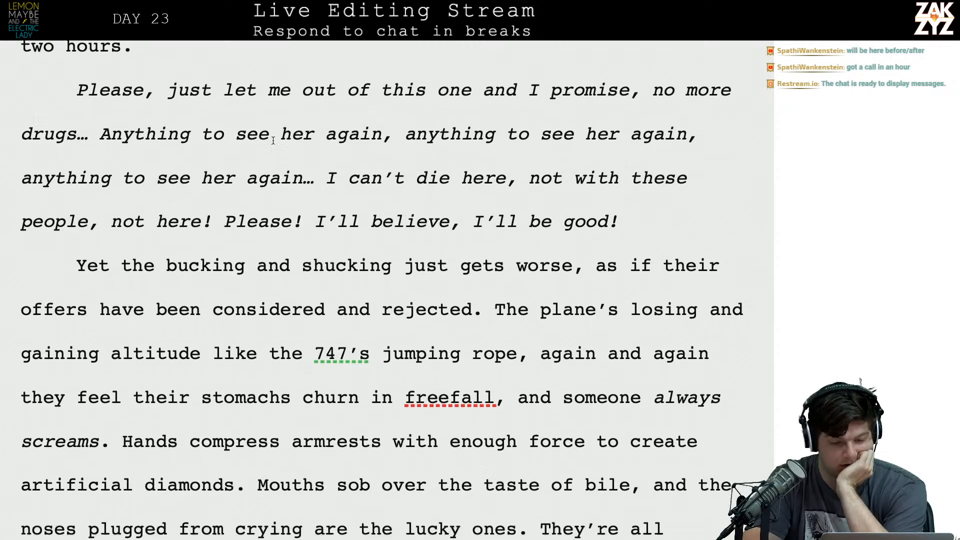
pyautogui.scroll(-1, 273, 145)
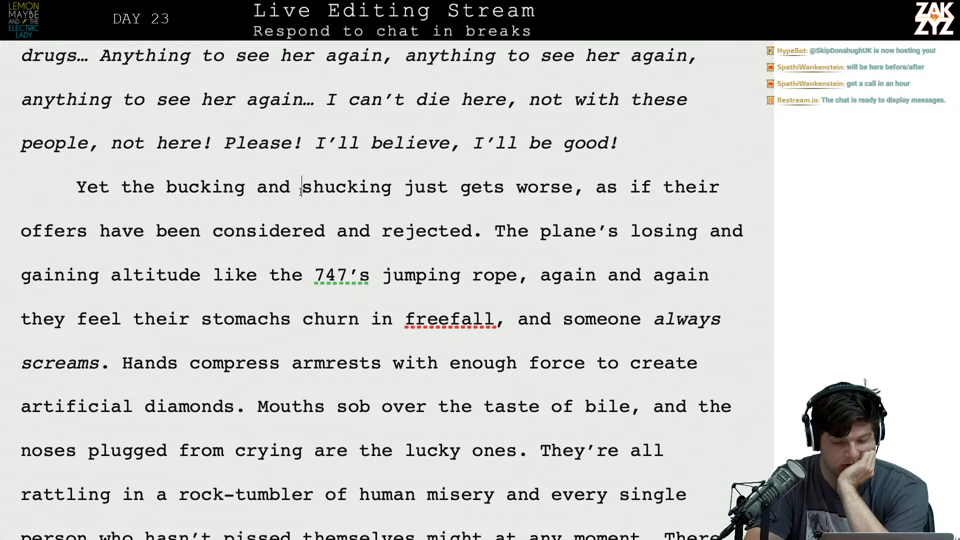
pyautogui.press('Left')
pyautogui.press('Left')
pyautogui.press('Left')
pyautogui.press('Left')
pyautogui.press('Left')
pyautogui.press('Left')
pyautogui.press('Left')
pyautogui.press('Left')
pyautogui.press('Left')
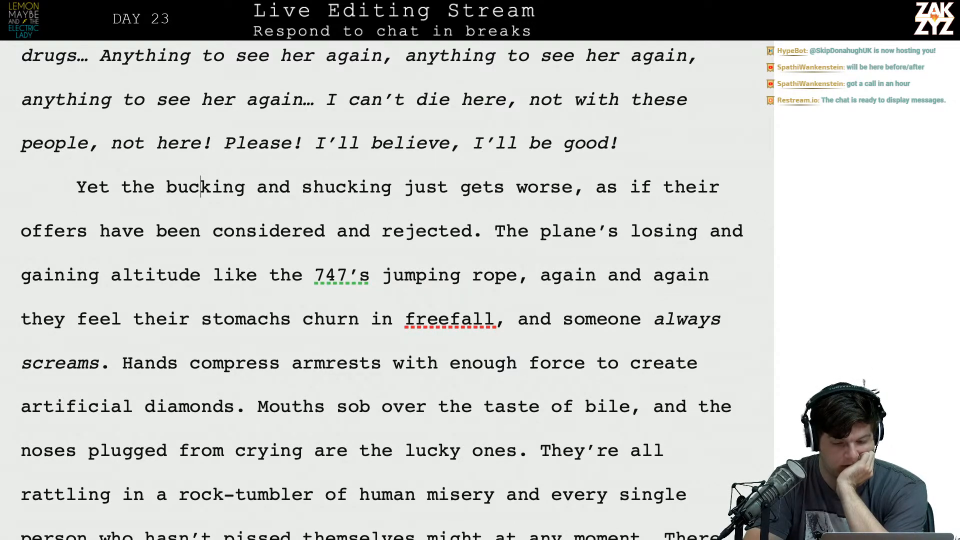
pyautogui.press('Right')
pyautogui.press('Right')
pyautogui.press('Right')
pyautogui.press('Right')
pyautogui.press('Right')
pyautogui.press('Left')
pyautogui.press('Left')
pyautogui.press('Left')
pyautogui.press('Left')
pyautogui.press('Left')
pyautogui.press('Left')
pyautogui.press('Left')
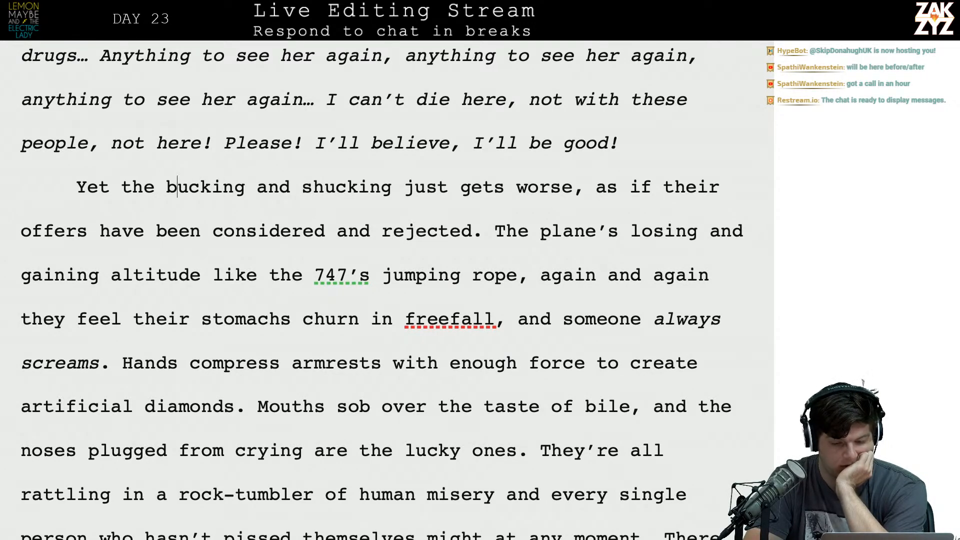
pyautogui.press('Right')
pyautogui.press('Right')
pyautogui.press('Right')
pyautogui.press('Right')
pyautogui.press('Right')
pyautogui.press('Right')
pyautogui.press('Right')
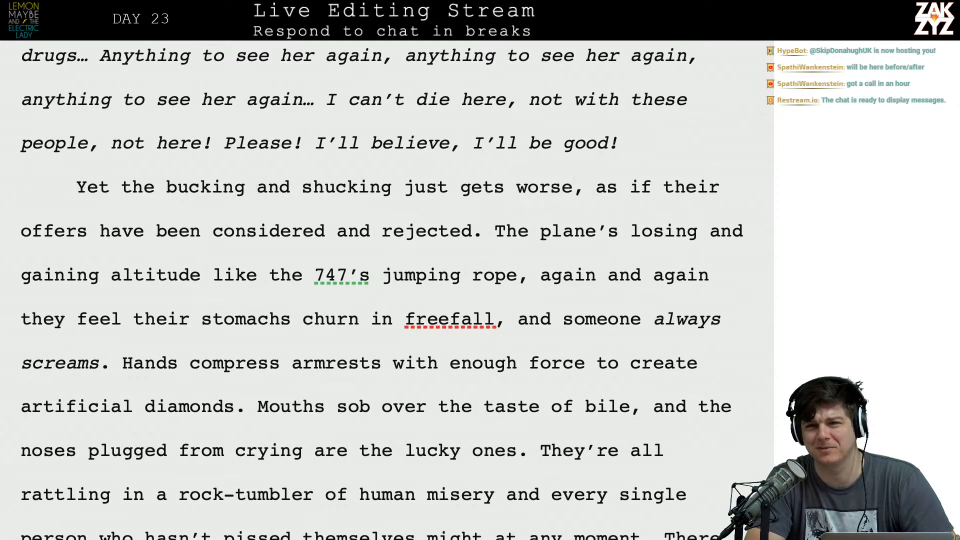
pyautogui.press('Right')
pyautogui.press('Left')
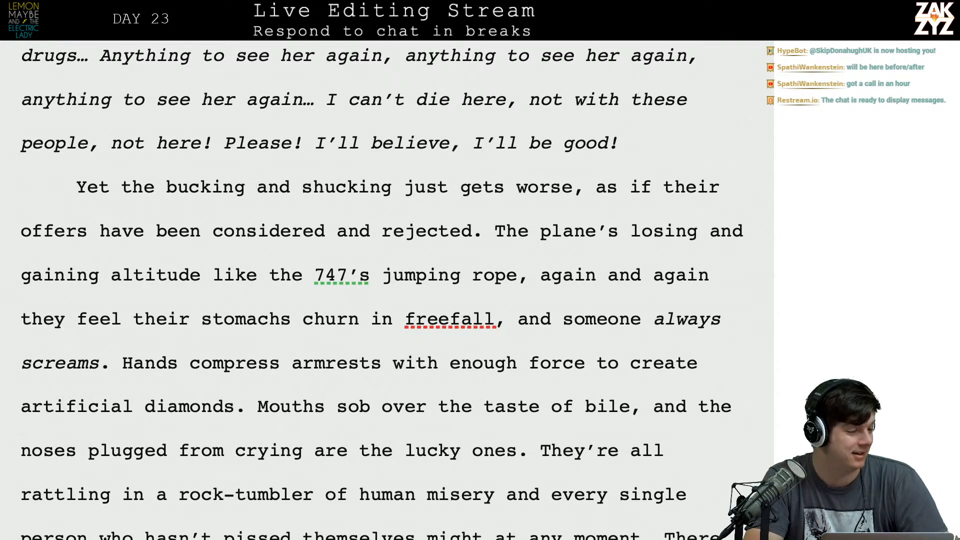
pyautogui.press('Right')
pyautogui.press('Right')
pyautogui.press('Right')
pyautogui.press('Right')
pyautogui.press('Right')
pyautogui.press('Right')
pyautogui.press('Right')
pyautogui.press('Right')
pyautogui.press('Right')
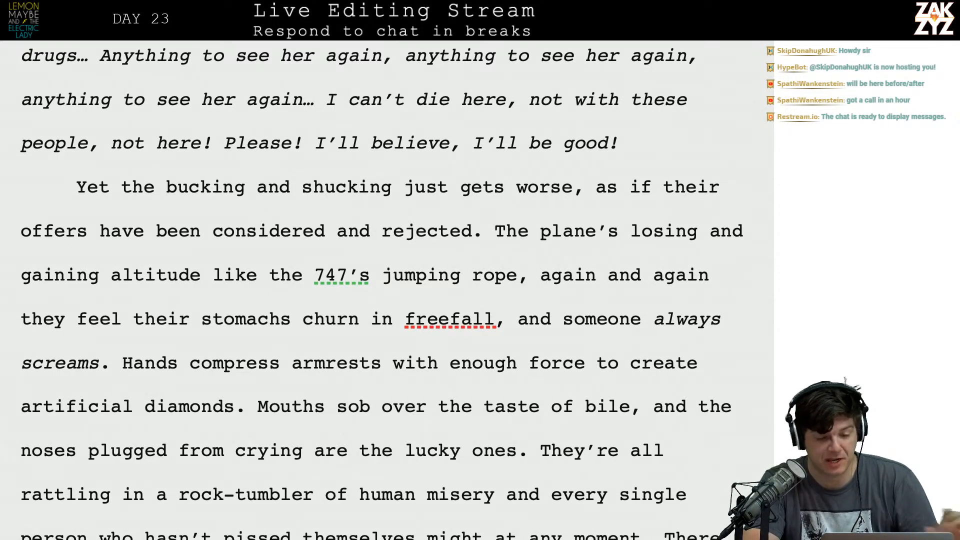
# Insert an empty paragraph above the one beginning "Yet the bucking and shucking just gets worse".
pyautogui.scroll(-1, 382, 290)
pyautogui.click(233, 199)
pyautogui.press('Left')
pyautogui.press('Up')
pyautogui.press('Left')
pyautogui.press('Left')
pyautogui.press('Left')
pyautogui.press('Left')
pyautogui.press('Left')
pyautogui.press('Left')
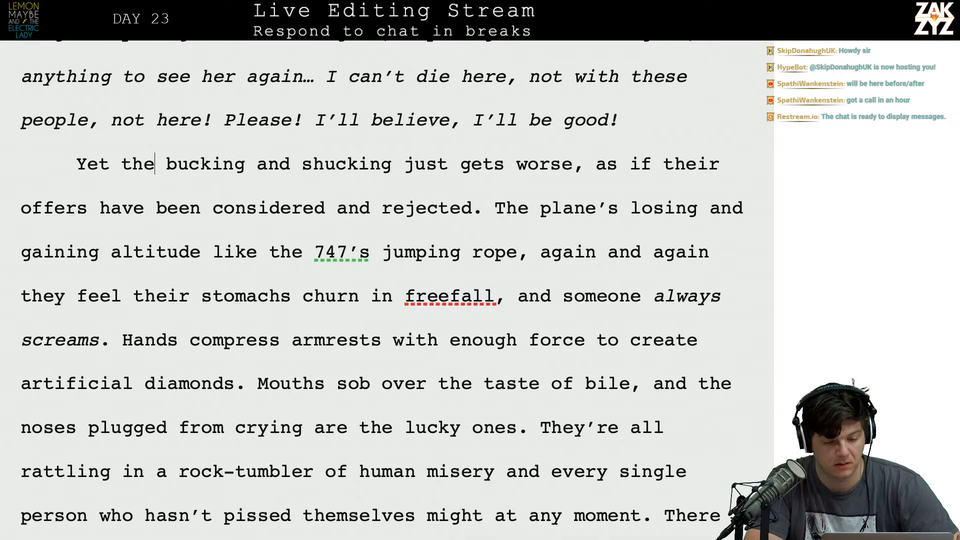
pyautogui.press('Right')
pyautogui.press('Left')
pyautogui.press('Right')
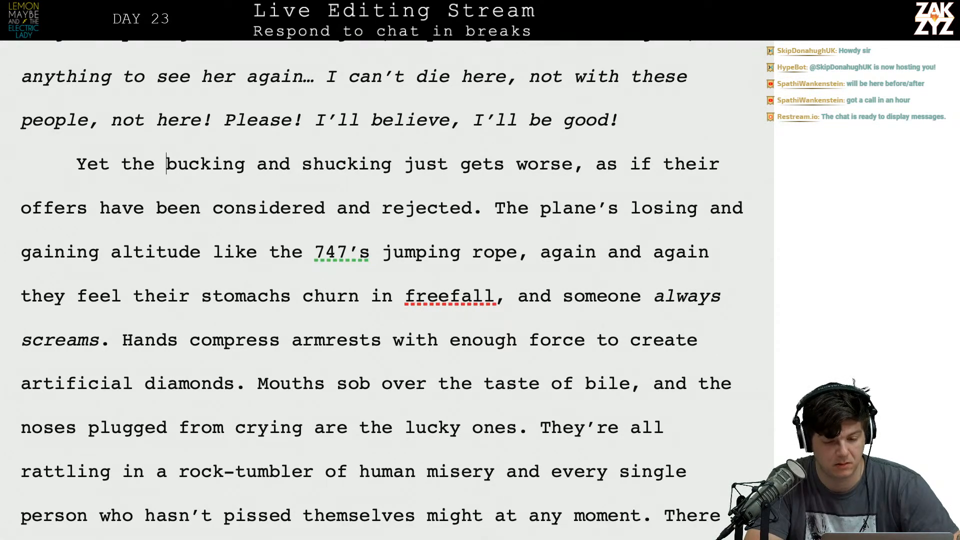
pyautogui.press('Right')
pyautogui.press('Left')
pyautogui.press('Left')
pyautogui.press('Left')
pyautogui.press('Left')
pyautogui.press('Left')
pyautogui.press('Left')
pyautogui.press('Left')
pyautogui.press('Left')
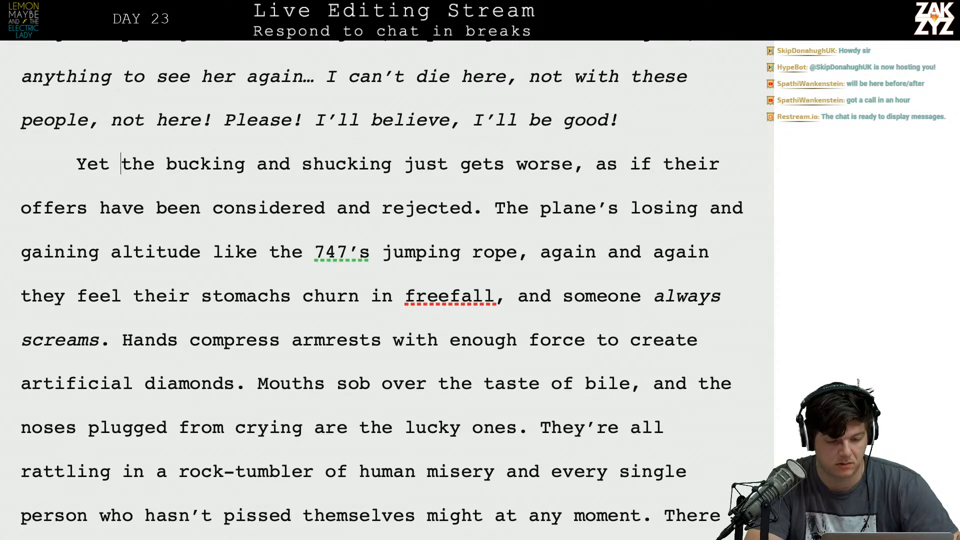
pyautogui.press('Return')
pyautogui.press('Up')
pyautogui.write('The tu')
pyautogui.press('BackSpace')
pyautogui.press('BackSpace')
pyautogui.press('BackSpace')
pyautogui.press('BackSpace')
pyautogui.press('BackSpace')
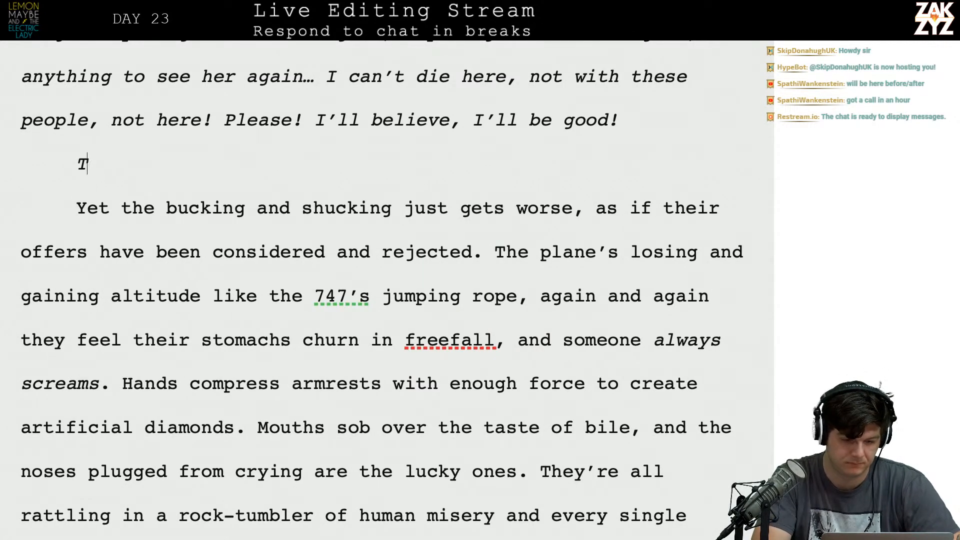
pyautogui.press('BackSpace')
# Write "The turbulence only gets worse," in regular, non-italic type in the empty paragraph.
pyautogui.write('The')
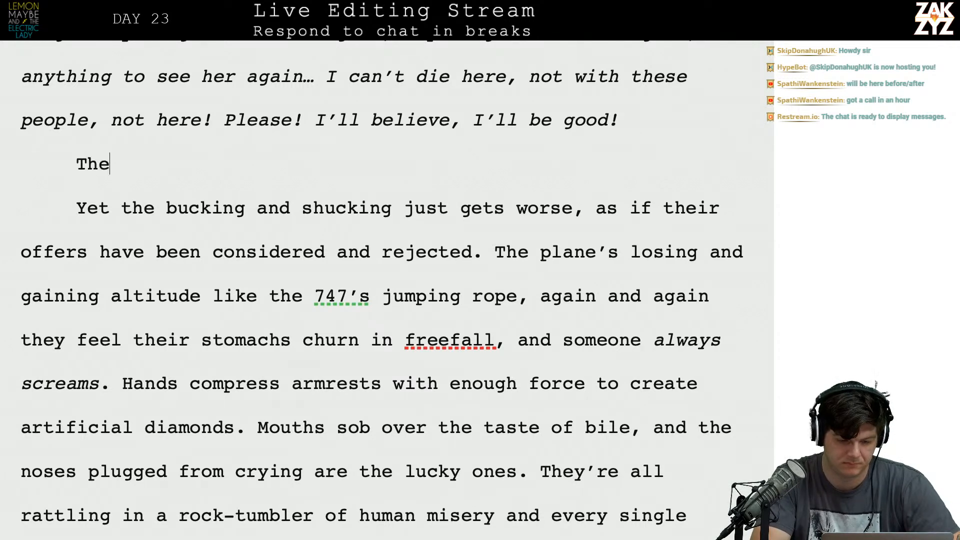
pyautogui.write(' turbulence only wor')
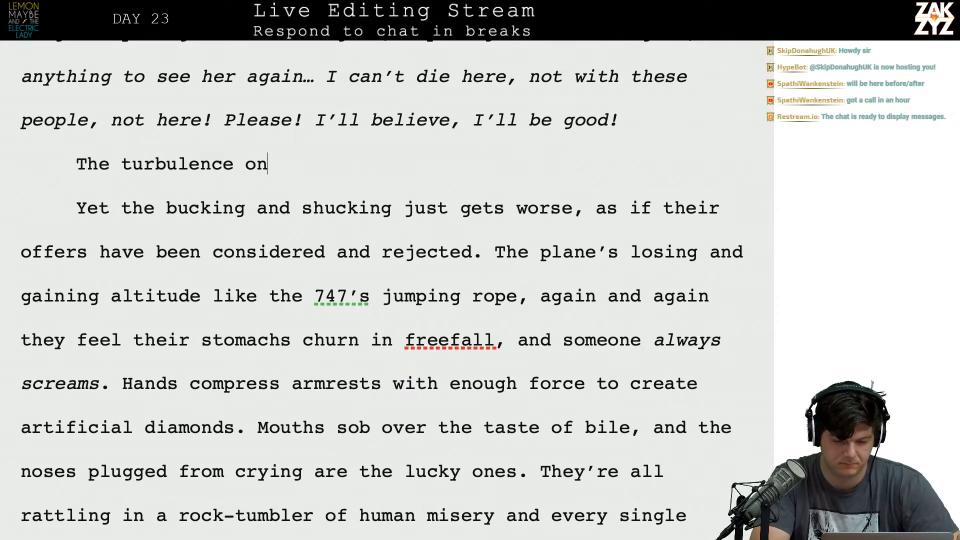
pyautogui.press('BackSpace')
pyautogui.press('BackSpace')
pyautogui.write('g')
pyautogui.press('BackSpace')
pyautogui.press('BackSpace')
pyautogui.write('gets worse,')
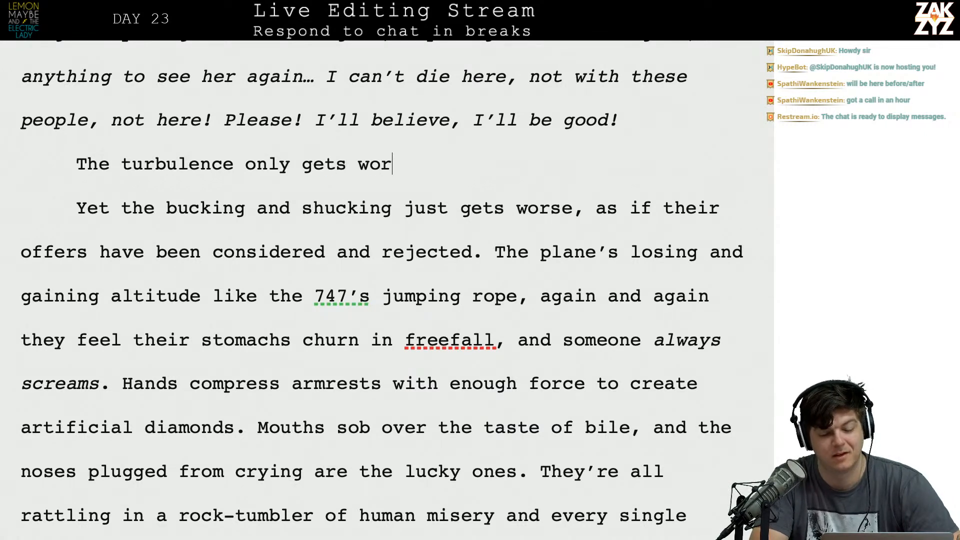
# Delete "Yet the bucking and shucking just gets worse" and join "as if their offers" to the new turbulence line.
pyautogui.hotkey('shift', 'Down')
pyautogui.hotkey('shift', 'Right')
pyautogui.hotkey('shift', 'Right')
pyautogui.hotkey('shift', 'Right')
pyautogui.hotkey('shift', 'Right')
pyautogui.hotkey('shift', 'Right')
pyautogui.hotkey('shift', 'Right')
pyautogui.hotkey('shift', 'Right')
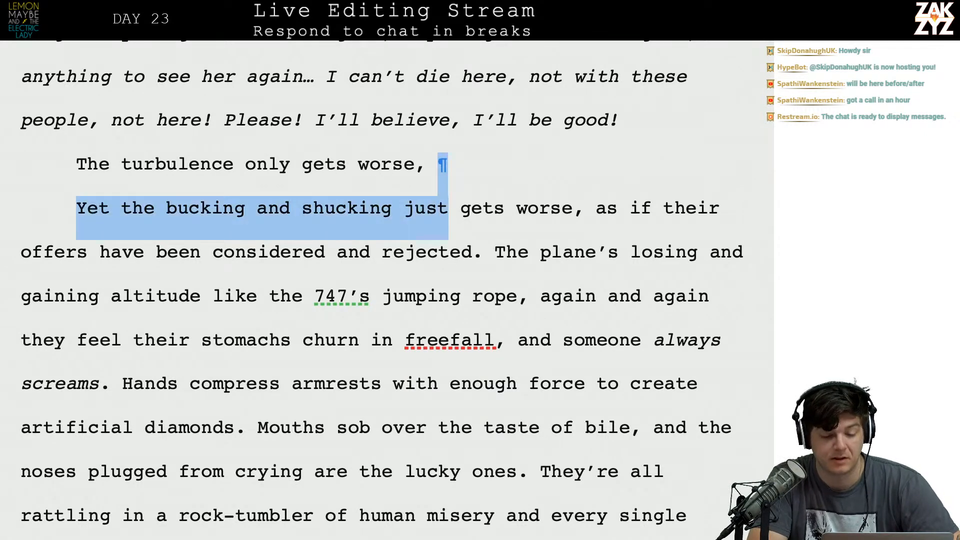
pyautogui.hotkey('shift', 'Right')
pyautogui.hotkey('shift', 'Right')
pyautogui.hotkey('shift', 'Right')
pyautogui.hotkey('shift', 'Right')
pyautogui.hotkey('shift', 'Right')
pyautogui.hotkey('shift', 'Right')
pyautogui.hotkey('shift', 'Left')
pyautogui.press('BackSpace')
pyautogui.press('BackSpace')
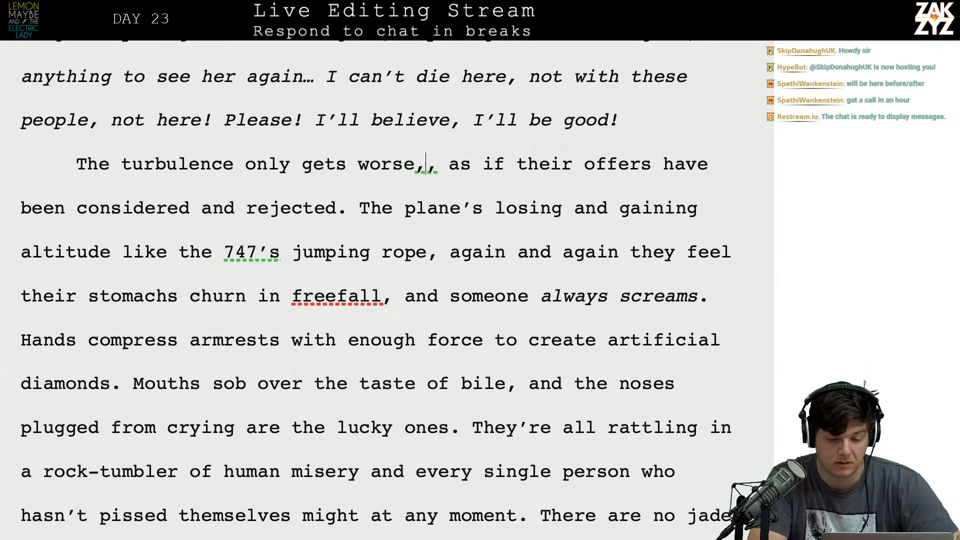
# Review the wording of the sentence "The plane's losing and gaining altitude" in the turbulence paragraph.
pyautogui.press('Right')
pyautogui.press('Right')
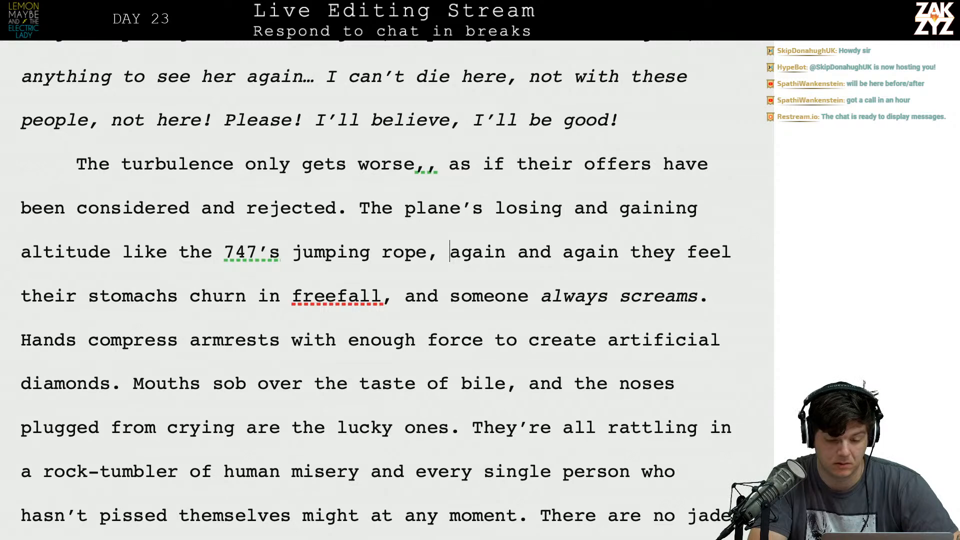
pyautogui.press('Left')
pyautogui.press('Left')
pyautogui.press('Left')
pyautogui.press('Left')
pyautogui.press('Left')
pyautogui.press('Right')
pyautogui.press('Right')
pyautogui.press('Right')
pyautogui.press('Right')
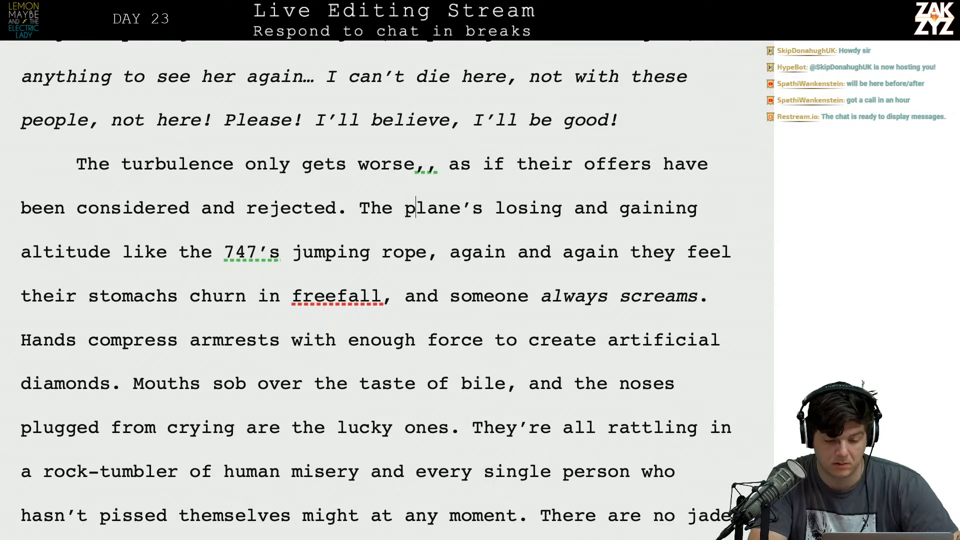
pyautogui.press('Left')
pyautogui.press('Right')
pyautogui.press('Right')
pyautogui.press('Down')
pyautogui.press('Down')
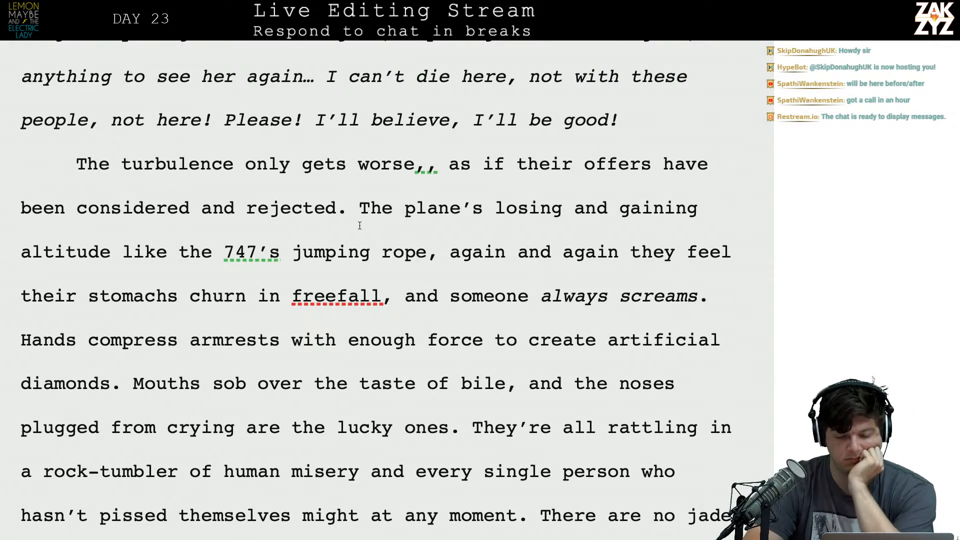
# Change "plane's" to "airplane's" in the sentence following "considered and rejected.".
pyautogui.click(400, 210)
pyautogui.write('air')
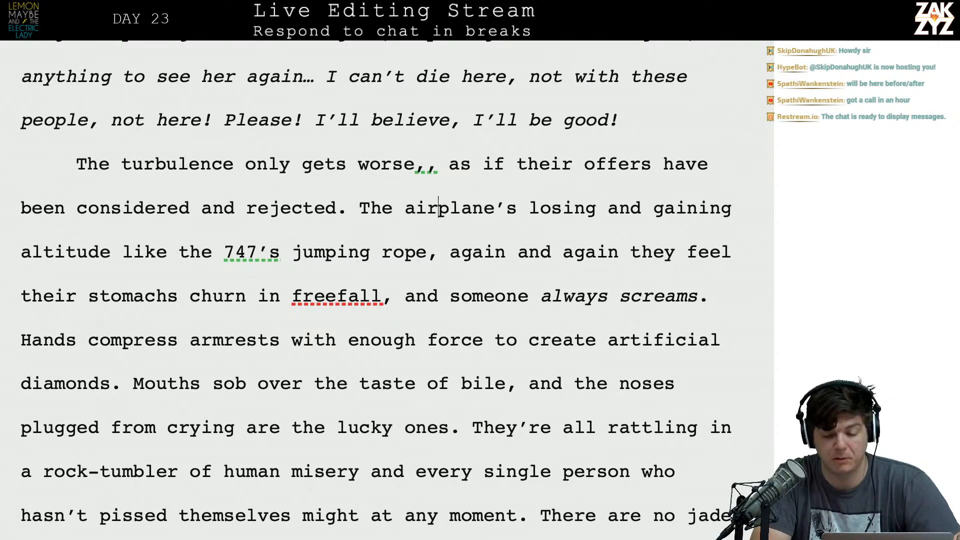
pyautogui.press('Right')
pyautogui.press('Right')
pyautogui.press('Right')
pyautogui.press('Right')
pyautogui.press('Right')
pyautogui.press('Down')
pyautogui.press('Left')
pyautogui.press('Left')
pyautogui.press('Left')
pyautogui.press('Left')
pyautogui.press('Left')
pyautogui.press('Left')
pyautogui.press('Left')
pyautogui.press('Left')
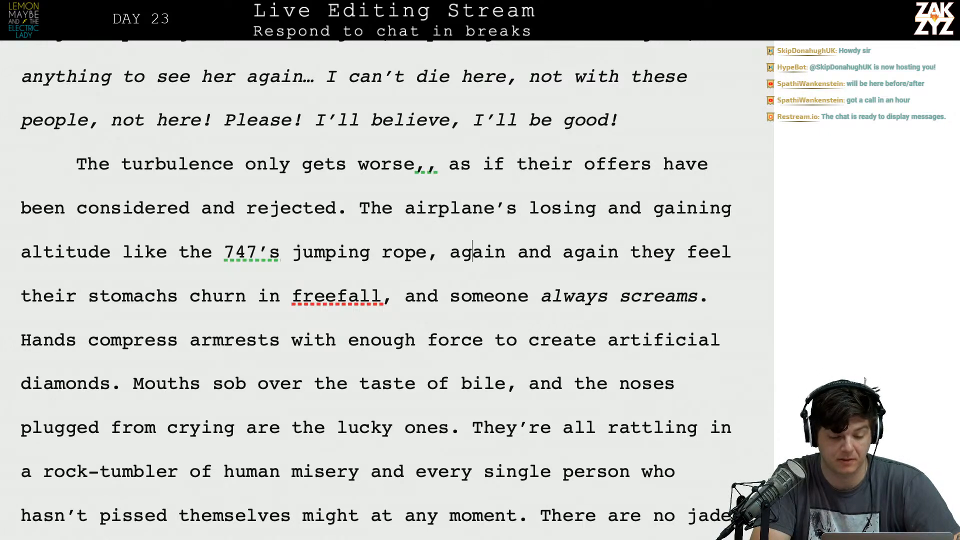
pyautogui.press('Left')
pyautogui.press('Left')
pyautogui.press('Left')
pyautogui.press('Left')
pyautogui.press('Left')
pyautogui.press('Left')
pyautogui.press('Left')
pyautogui.press('Left')
pyautogui.press('Left')
pyautogui.press('Left')
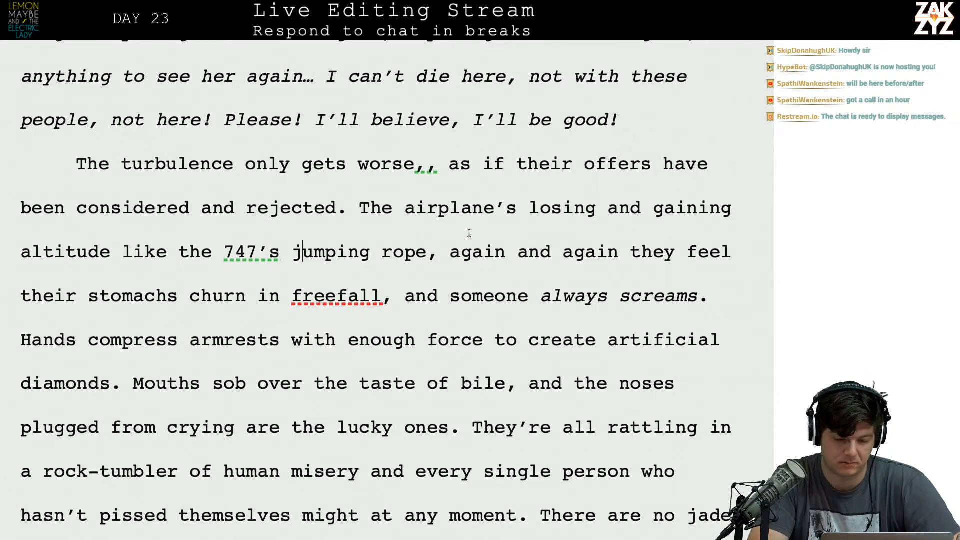
# Start a rewritten altitude sentence with "747 is losing and" directly before "airplane's".
pyautogui.press('Right')
pyautogui.write('747 ')
pyautogui.write('is losing and')
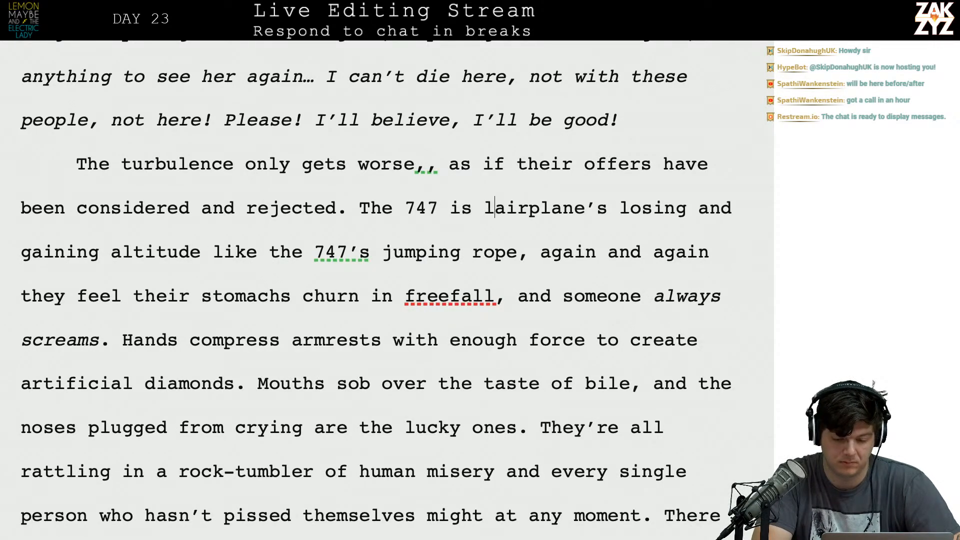
pyautogui.write(' airplane’s losing and gaining altitude like the 747’s jumping')
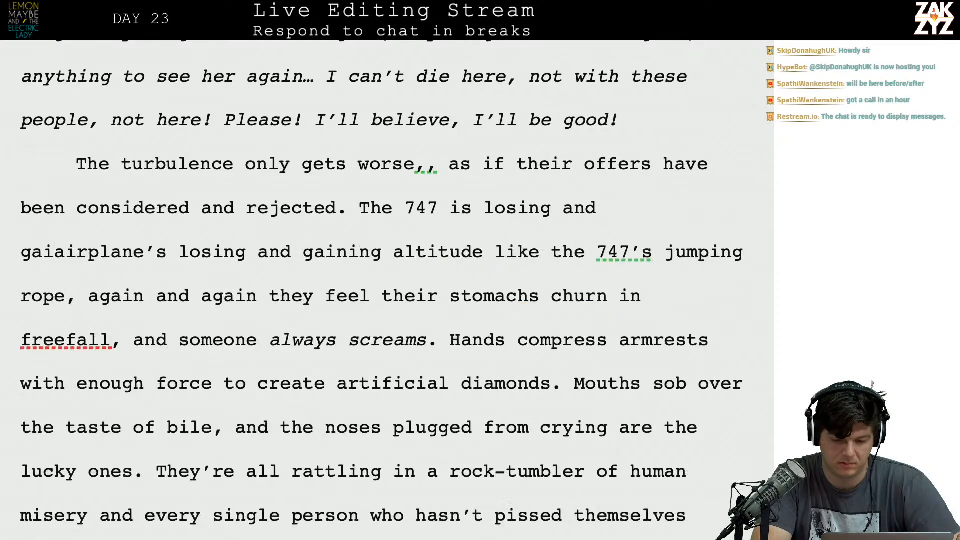
pyautogui.press('BackSpace')
pyautogui.press('BackSpace')
pyautogui.press('BackSpace')
pyautogui.press('BackSpace')
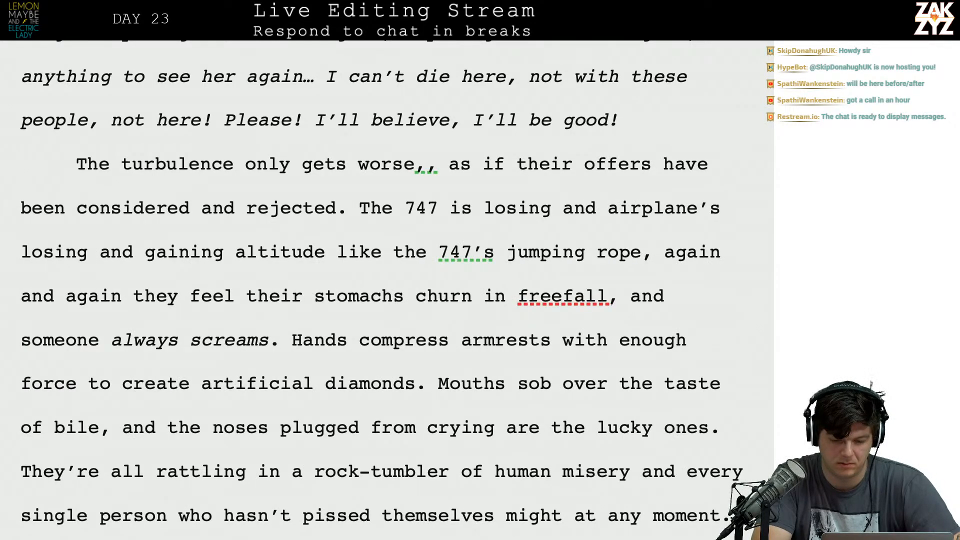
# Complete the rewritten 747 sentence with "gaining altitude like it's jumping rope.".
pyautogui.write('gaining altitutd')
pyautogui.press('BackSpace')
pyautogui.write('e l')
pyautogui.press('BackSpace')
pyautogui.press('BackSpace')
pyautogui.press('BackSpace')
pyautogui.press('BackSpace')
pyautogui.write('de like')
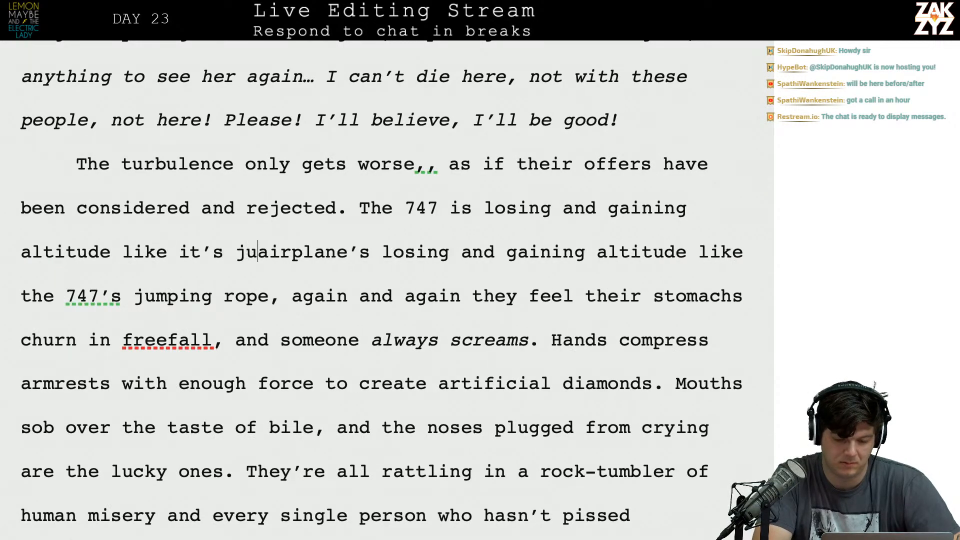
pyautogui.write(" it's jumping rop")
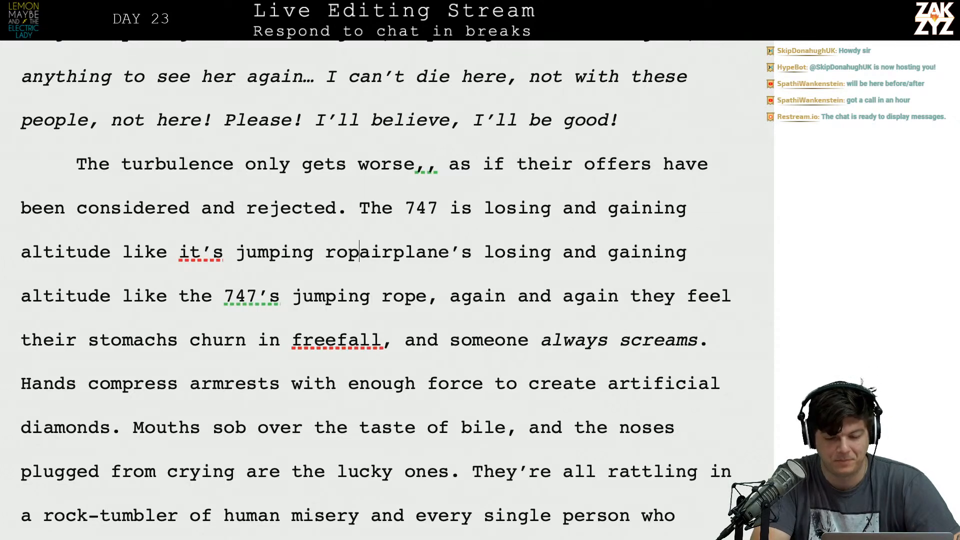
pyautogui.write('e.')
# Delete the old "airplane's losing and gaining altitude" wording through "rope," and capitalize "Again" to start a new sentence.
pyautogui.hotkey('shift', 'Down')
pyautogui.hotkey('shift', 'Left')
pyautogui.hotkey('shift', 'Left')
pyautogui.hotkey('shift', 'Left')
pyautogui.hotkey('shift', 'Left')
pyautogui.hotkey('shift', 'Left')
pyautogui.hotkey('shift', 'Left')
pyautogui.hotkey('shift', 'Left')
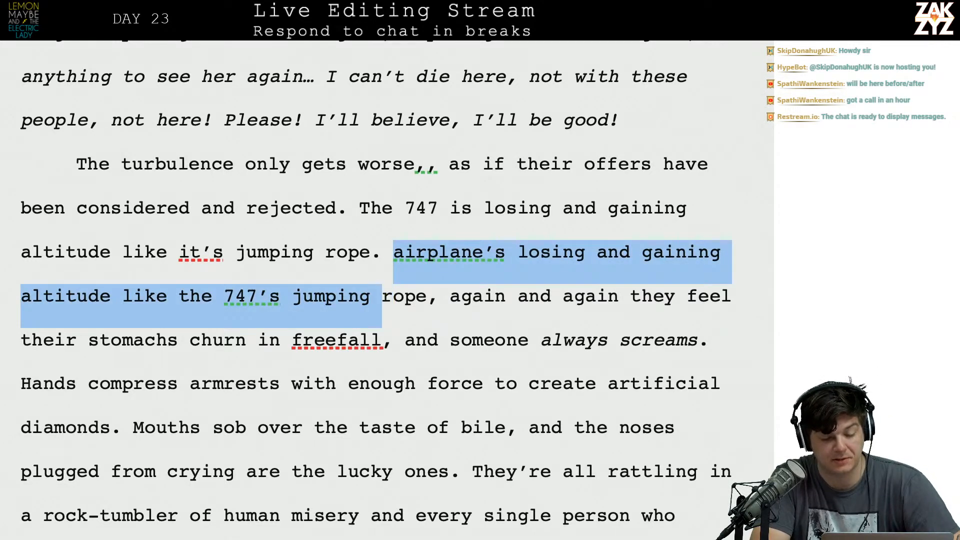
pyautogui.hotkey('shift', 'Right')
pyautogui.hotkey('shift', 'Right')
pyautogui.hotkey('shift', 'Right')
pyautogui.hotkey('shift', 'Right')
pyautogui.hotkey('shift', 'Right')
pyautogui.hotkey('shift', 'Right')
pyautogui.hotkey('shift', 'Right')
pyautogui.hotkey('shift', 'Right')
pyautogui.hotkey('shift', 'Right')
pyautogui.hotkey('shift', 'Right')
pyautogui.hotkey('shift', 'Right')
pyautogui.hotkey('shift', 'Right')
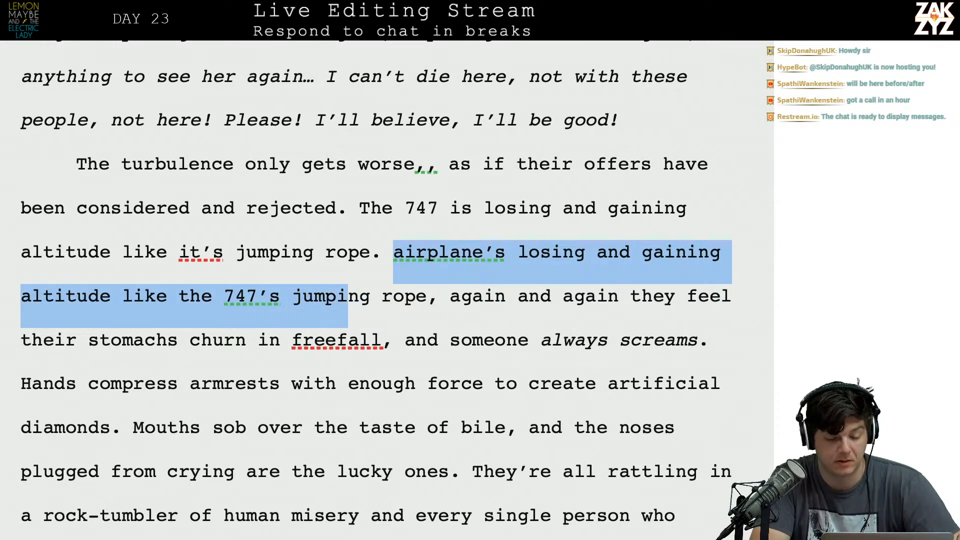
pyautogui.hotkey('shift', 'Right')
pyautogui.write('A')
# Reread the turbulence paragraph from "Again and again" onward and check its wording.
pyautogui.press('Right')
pyautogui.press('Right')
pyautogui.press('Right')
pyautogui.press('Left')
pyautogui.press('Right')
pyautogui.press('Right')
pyautogui.press('Right')
pyautogui.press('Right')
pyautogui.press('Right')
pyautogui.press('Right')
pyautogui.press('Right')
pyautogui.press('Right')
pyautogui.press('Right')
pyautogui.press('Right')
pyautogui.press('Right')
pyautogui.press('Right')
pyautogui.press('Down')
pyautogui.press('Right')
pyautogui.press('Right')
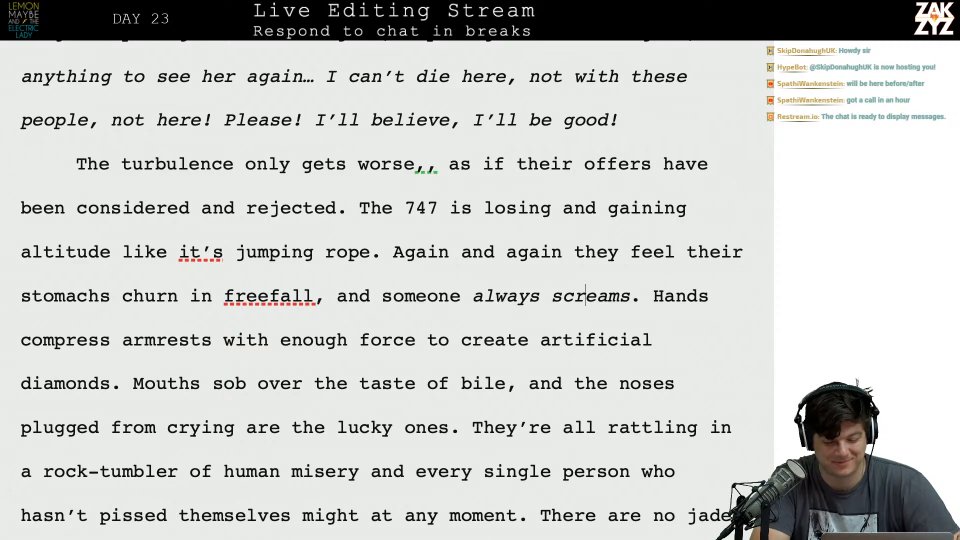
pyautogui.press('Left')
pyautogui.scroll(-1, 401, 231)
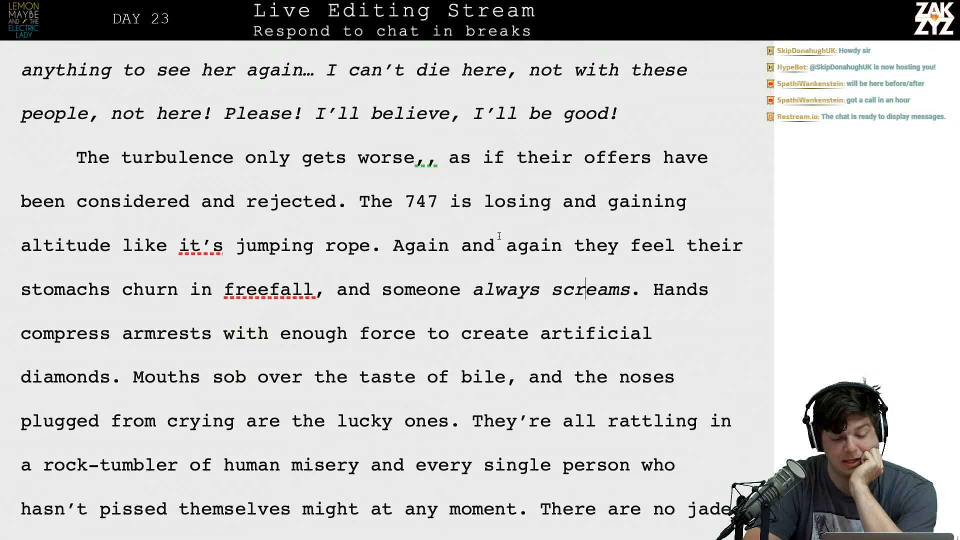
pyautogui.scroll(-1, 499, 236)
pyautogui.click(212, 223)
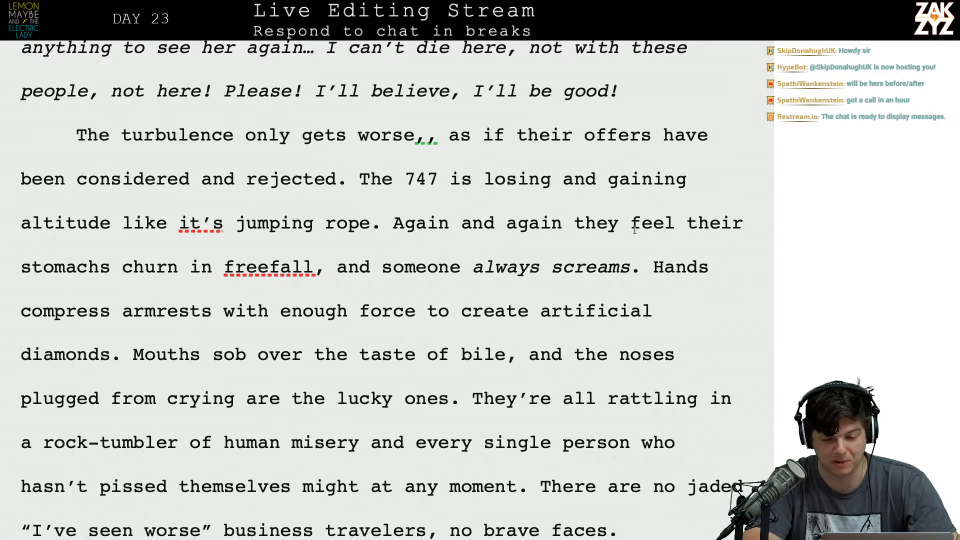
# Break the paragraph before "Again and again", leaving an empty paragraph between it and the "jumping rope." sentence.
pyautogui.click(644, 279)
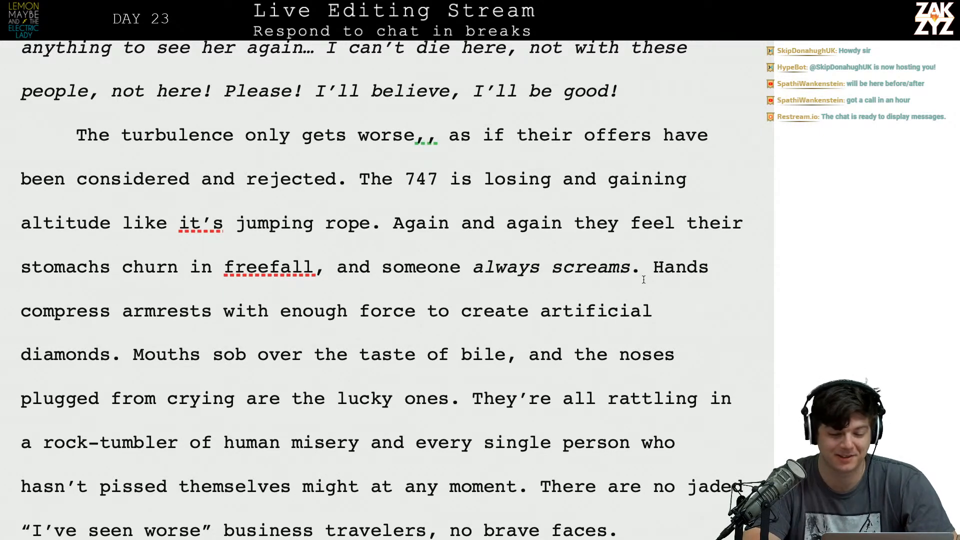
pyautogui.click(668, 280)
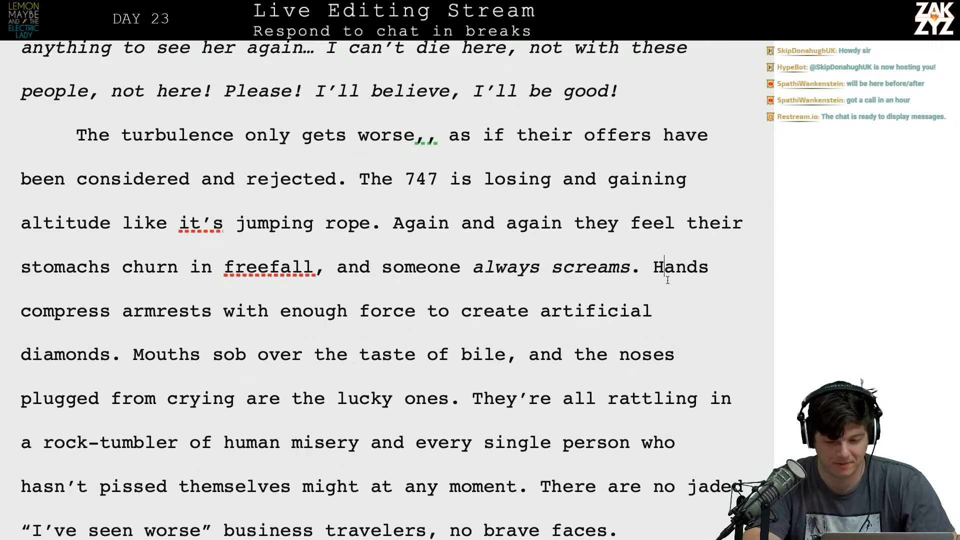
pyautogui.press('Up')
pyautogui.press('Left')
pyautogui.press('Left')
pyautogui.press('Left')
pyautogui.press('Left')
pyautogui.press('Left')
pyautogui.press('Left')
pyautogui.press('Left')
pyautogui.press('Left')
pyautogui.press('Left')
pyautogui.press('Left')
pyautogui.press('Left')
pyautogui.press('Left')
pyautogui.press('Left')
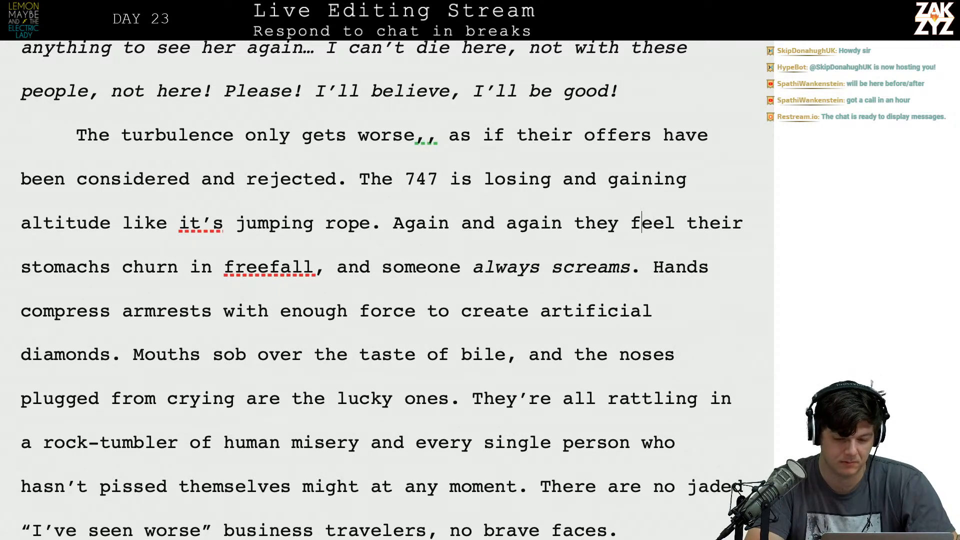
pyautogui.press('Left')
pyautogui.press('Left')
pyautogui.press('Left')
pyautogui.press('Left')
pyautogui.press('Left')
pyautogui.press('Left')
pyautogui.press('Left')
pyautogui.press('Left')
pyautogui.press('Left')
pyautogui.press('Left')
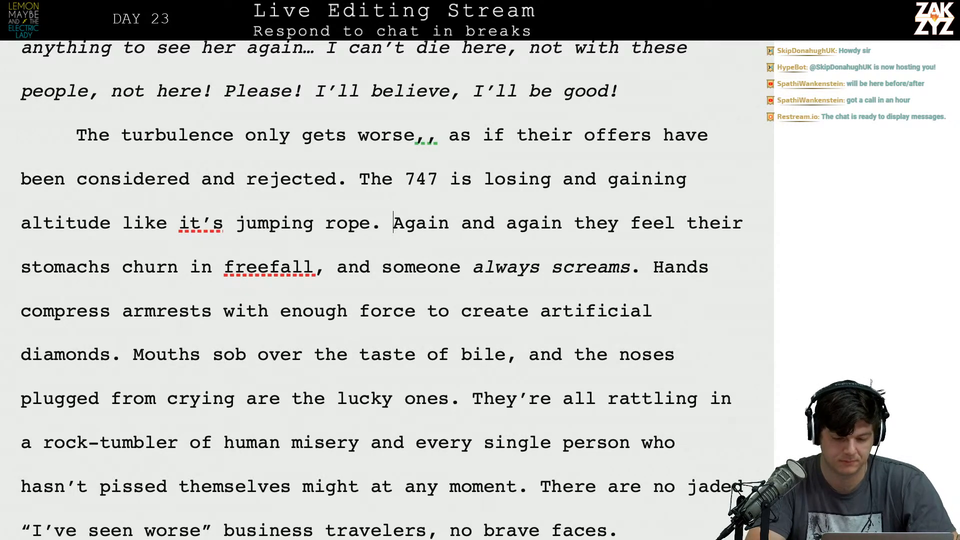
pyautogui.press('Return')
pyautogui.press('Return')
pyautogui.press('Left')
pyautogui.press('Left')
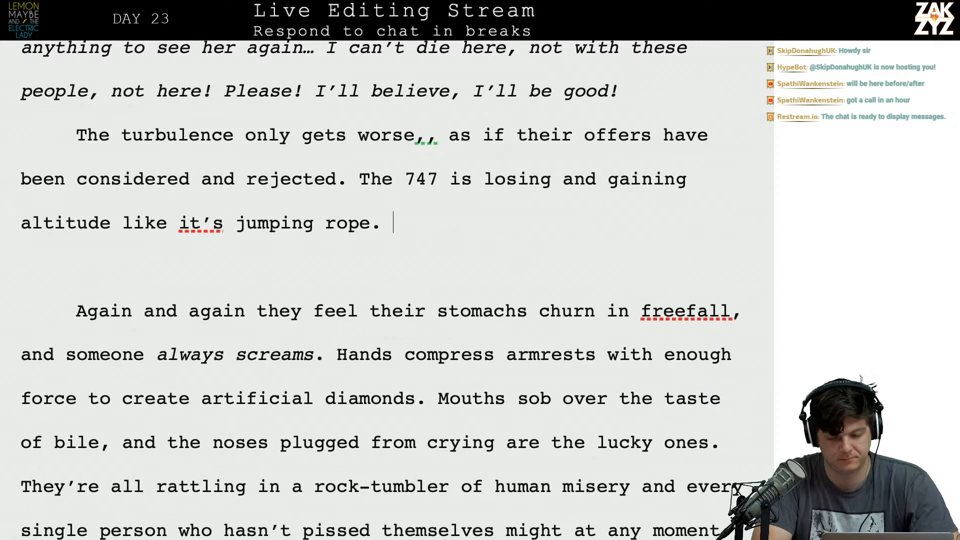
# Write "Their stomachs churn in free-fall and someone" after "jumping rope.".
pyautogui.write('Soe')
pyautogui.press('BackSpace')
pyautogui.press('BackSpace')
pyautogui.press('BackSpace')
pyautogui.write('Their stomachs')
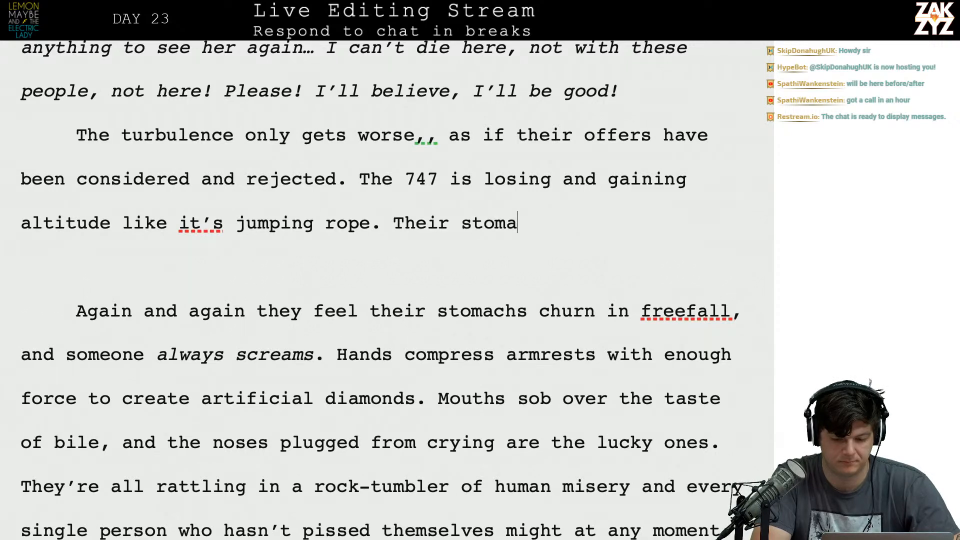
pyautogui.press('BackSpace')
pyautogui.press('BackSpace')
pyautogui.write('s chur')
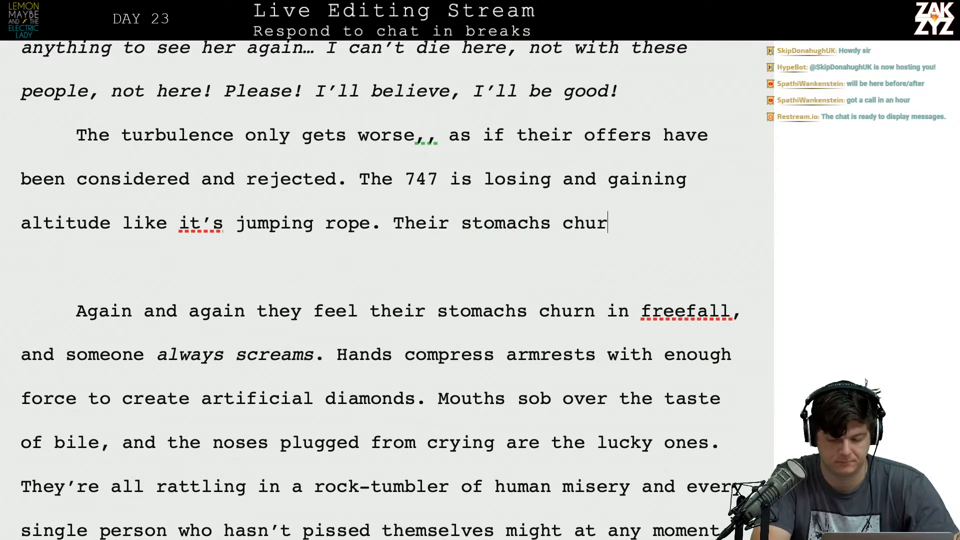
pyautogui.write('n in free-fal')
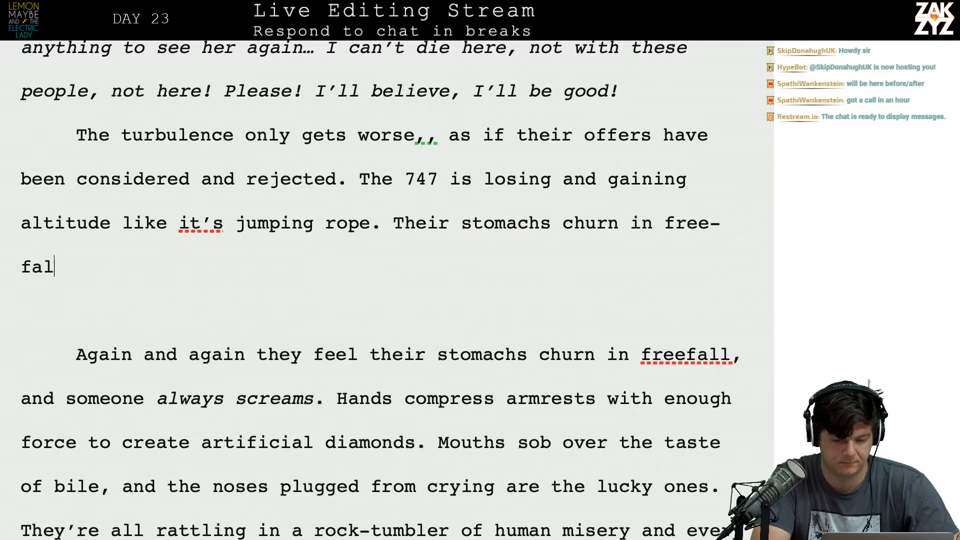
pyautogui.write('l and someone')
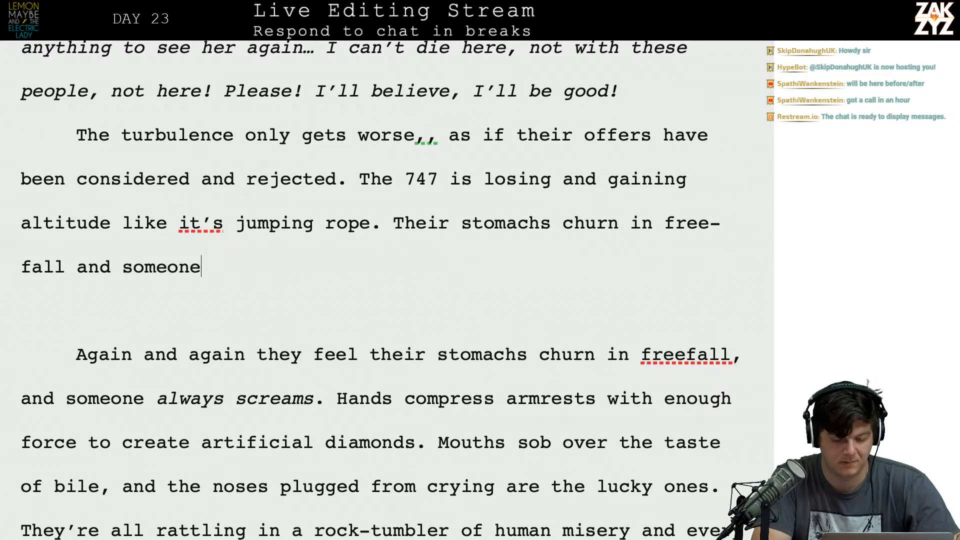
# Delete the empty paragraph and the old "Again and again they feel their stomachs churn in freefall, and someone" so "always screams" follows "someone".
pyautogui.hotkey('shift', 'Down')
pyautogui.hotkey('shift', 'Down')
pyautogui.hotkey('shift', 'Down')
pyautogui.hotkey('shift', 'Left')
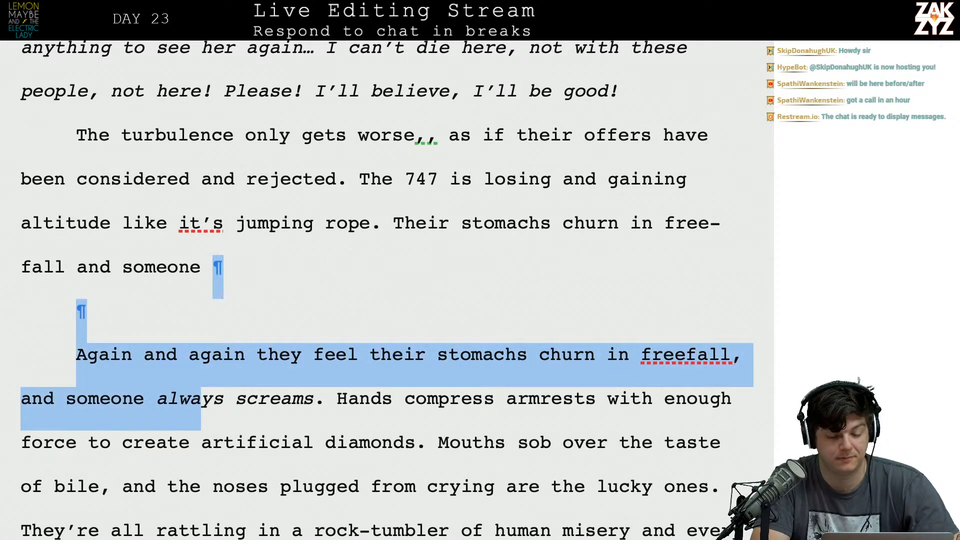
pyautogui.hotkey('shift', 'Left')
pyautogui.hotkey('shift', 'Left')
pyautogui.hotkey('shift', 'Left')
pyautogui.hotkey('shift', 'Left')
pyautogui.hotkey('shift', 'Left')
pyautogui.press('BackSpace')
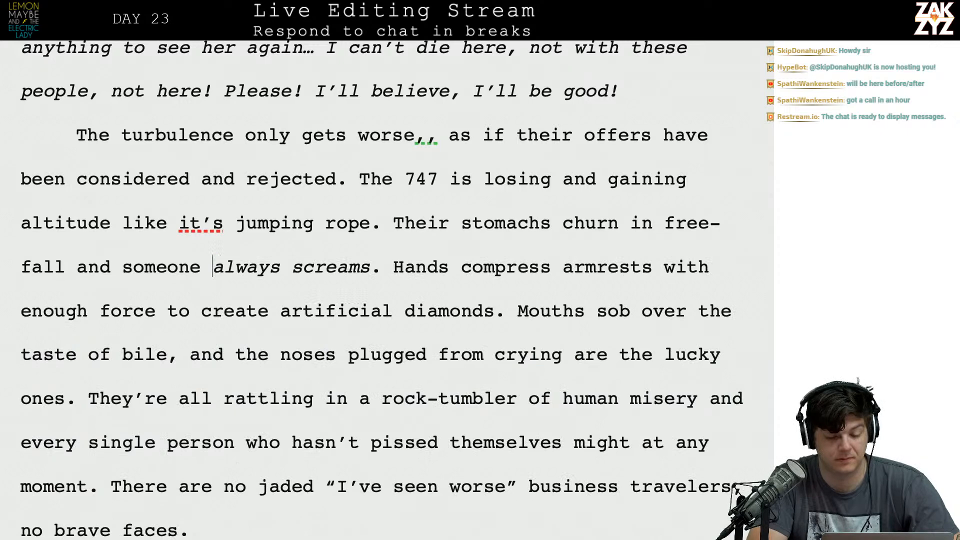
# Break the paragraph before "Hands compress armrests" and write "Hands grip armrests" after "always screams.".
pyautogui.click(393, 266)
pyautogui.press('Return')
pyautogui.press('Left')
pyautogui.write('H')
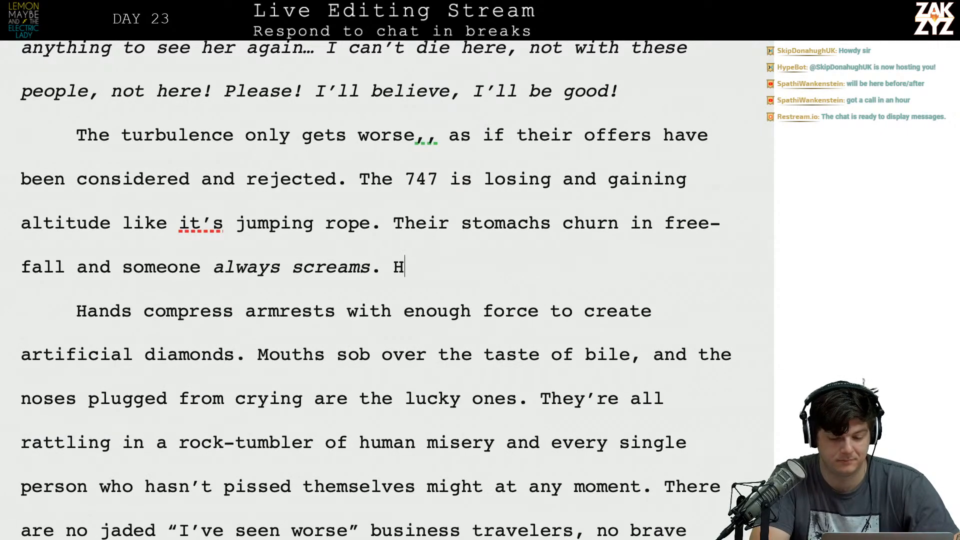
pyautogui.write('ands grip arm')
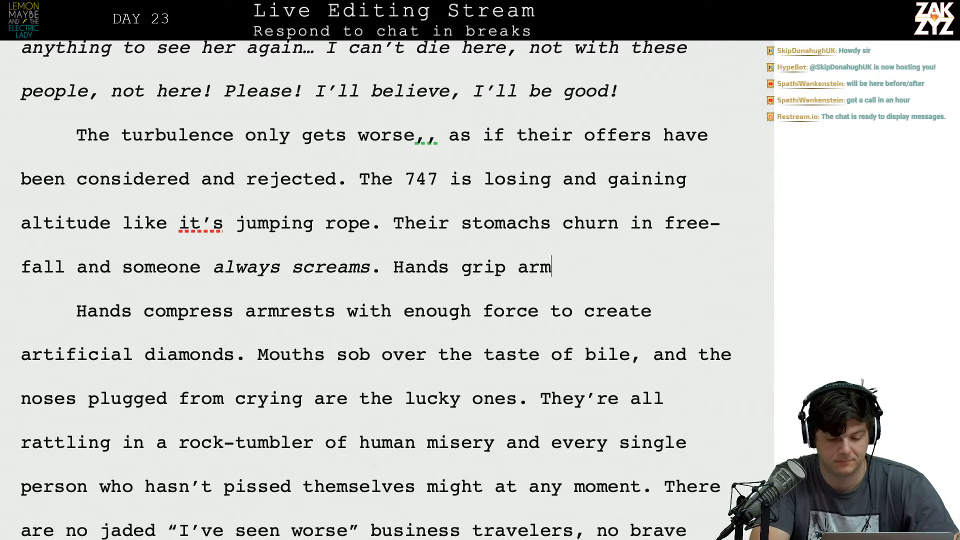
pyautogui.write('rests')
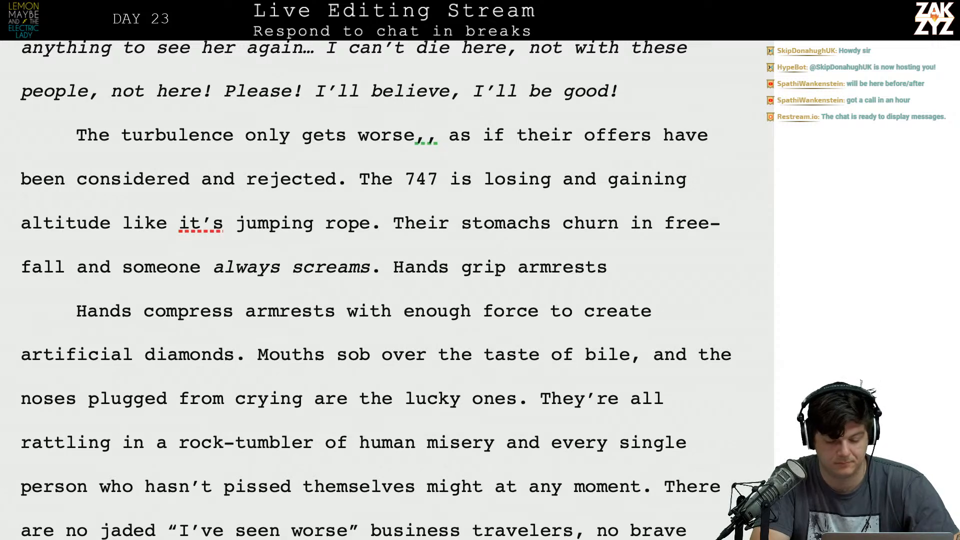
# Delete the paragraph break and the old "Hands compress armrests" so the new wording runs into "with enough force".
pyautogui.hotkey('shift', 'Right')
pyautogui.hotkey('shift', 'Right')
pyautogui.hotkey('shift', 'Right')
pyautogui.hotkey('shift', 'Right')
pyautogui.hotkey('shift', 'Right')
pyautogui.hotkey('shift', 'Right')
pyautogui.hotkey('shift', 'Right')
pyautogui.hotkey('shift', 'Right')
pyautogui.hotkey('shift', 'Right')
pyautogui.hotkey('shift', 'Right')
pyautogui.hotkey('shift', 'Right')
pyautogui.hotkey('shift', 'Right')
pyautogui.hotkey('shift', 'Right')
pyautogui.hotkey('shift', 'Right')
pyautogui.hotkey('shift', 'Right')
pyautogui.hotkey('shift', 'Right')
pyautogui.hotkey('shift', 'Right')
pyautogui.hotkey('shift', 'Right')
pyautogui.hotkey('shift', 'Right')
pyautogui.hotkey('shift', 'Right')
pyautogui.hotkey('shift', 'Right')
pyautogui.hotkey('shift', 'Right')
pyautogui.hotkey('shift', 'Right')
pyautogui.hotkey('shift', 'Right')
pyautogui.press('BackSpace')
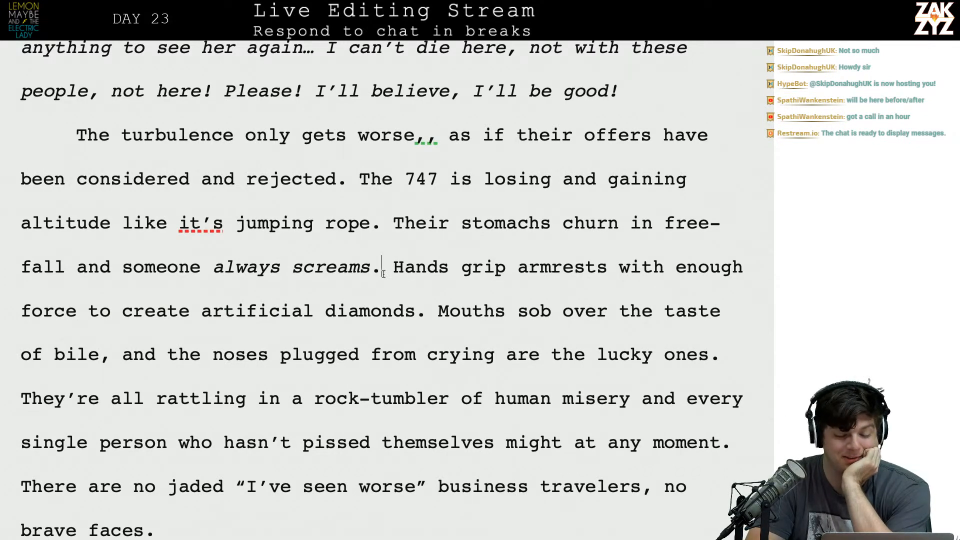
# Break the paragraph after "always screams." and write "Hands are squeezing armrests" in a new paragraph above "Hands grip armrests".
pyautogui.press('Return')
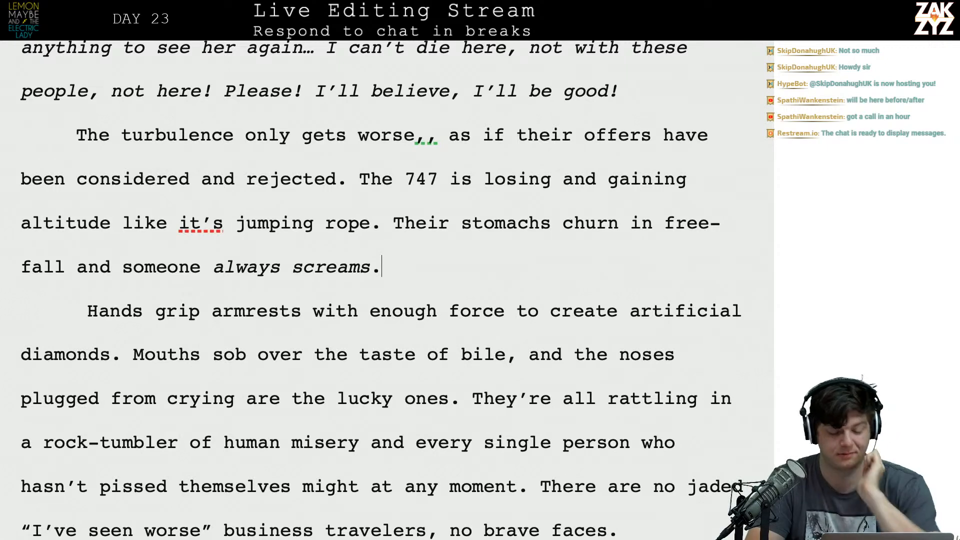
pyautogui.press('Return')
pyautogui.press('Up')
pyautogui.write('Hand')
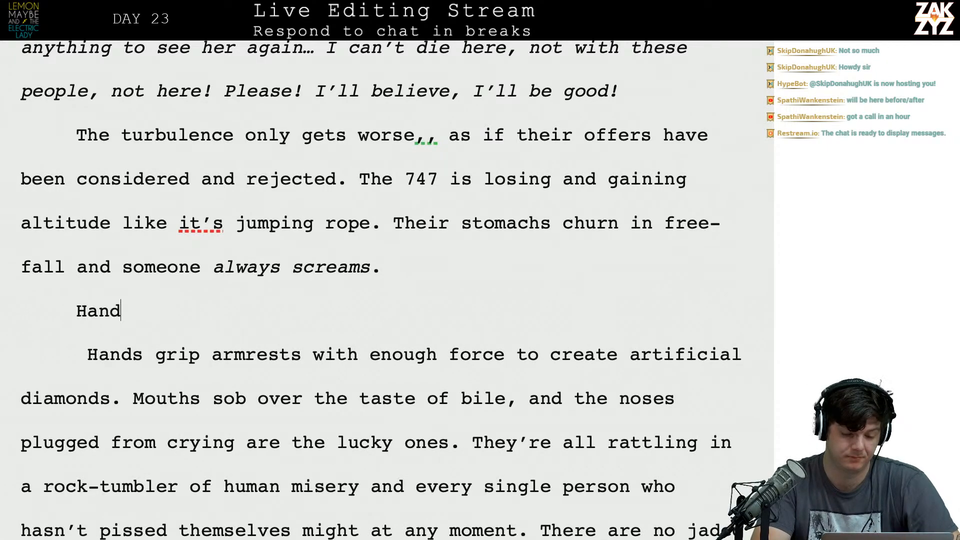
pyautogui.write('s are squeezing ')
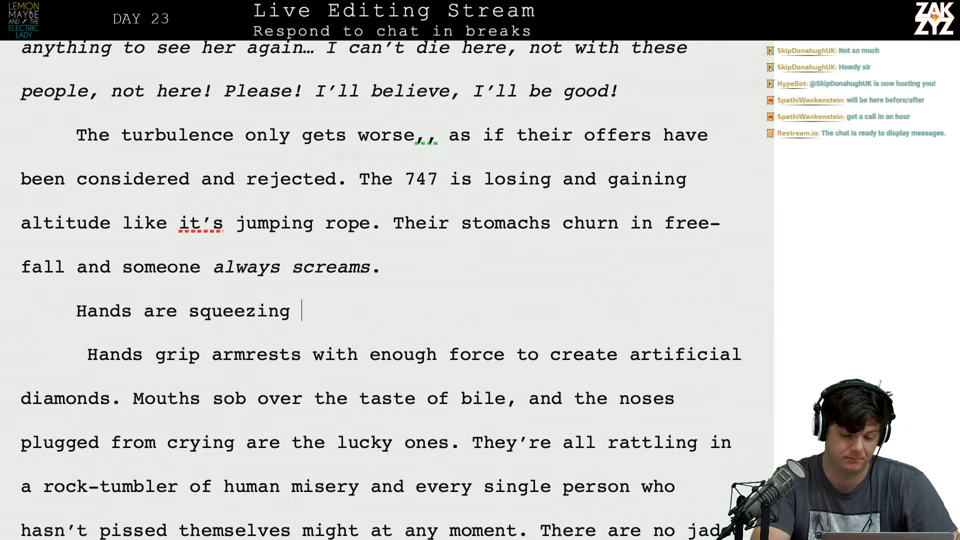
pyautogui.write('armre')
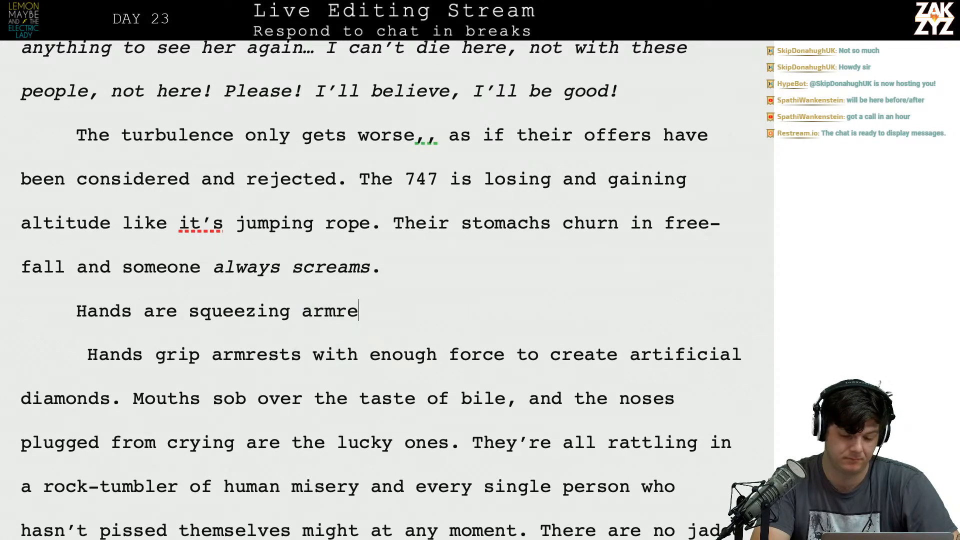
pyautogui.write('sts ')
pyautogui.write('with')
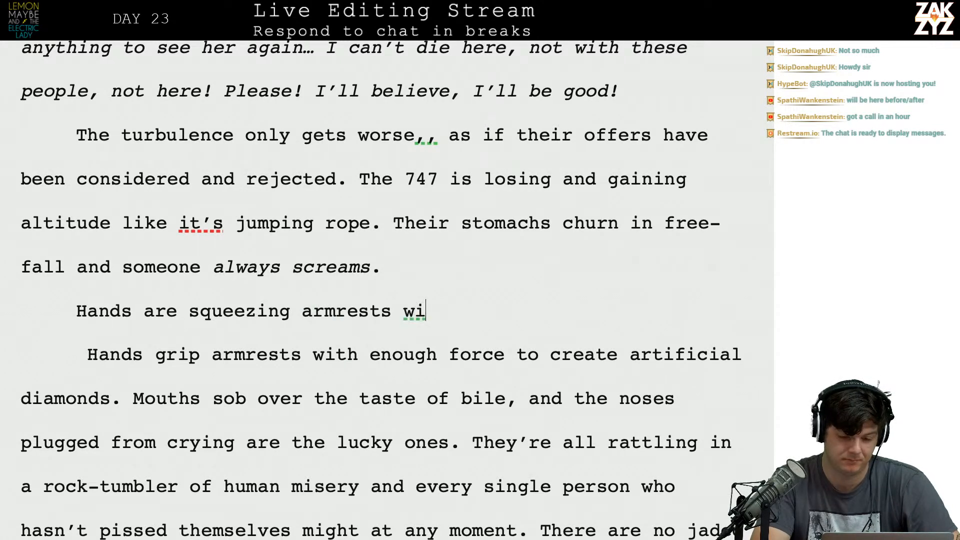
# Try continuing the "Hands are squeezing armrests" draft with "as if they're trying to", and delete the addition.
pyautogui.press('BackSpace')
pyautogui.press('BackSpace')
pyautogui.press('BackSpace')
pyautogui.press('BackSpace')
pyautogui.write('as if they')
pyautogui.write("'re trying to")
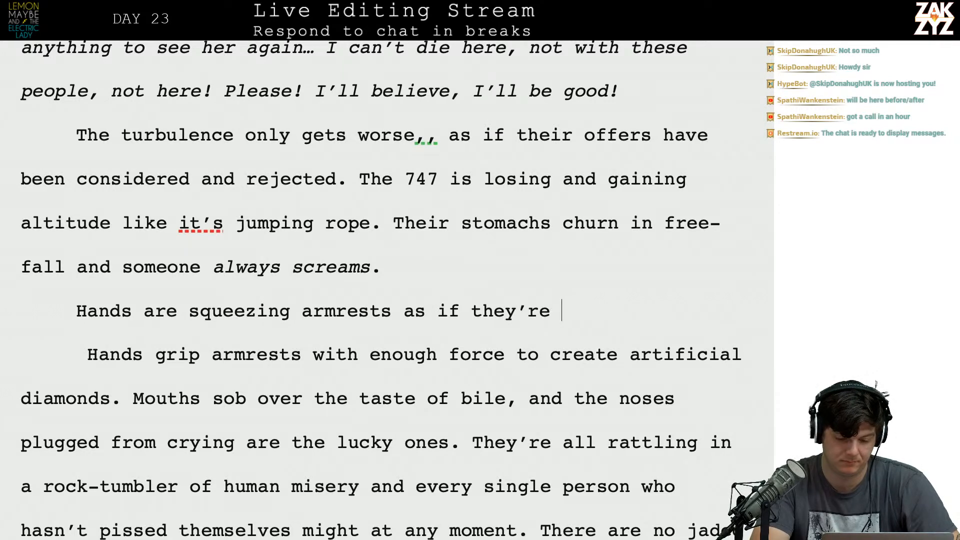
pyautogui.press('BackSpace')
pyautogui.press('BackSpace')
pyautogui.press('BackSpace')
pyautogui.press('BackSpace')
pyautogui.press('BackSpace')
pyautogui.press('BackSpace')
pyautogui.press('BackSpace')
pyautogui.press('BackSpace')
pyautogui.press('BackSpace')
pyautogui.press('BackSpace')
pyautogui.press('BackSpace')
pyautogui.press('BackSpace')
pyautogui.press('BackSpace')
pyautogui.press('BackSpace')
pyautogui.press('BackSpace')
pyautogui.press('BackSpace')
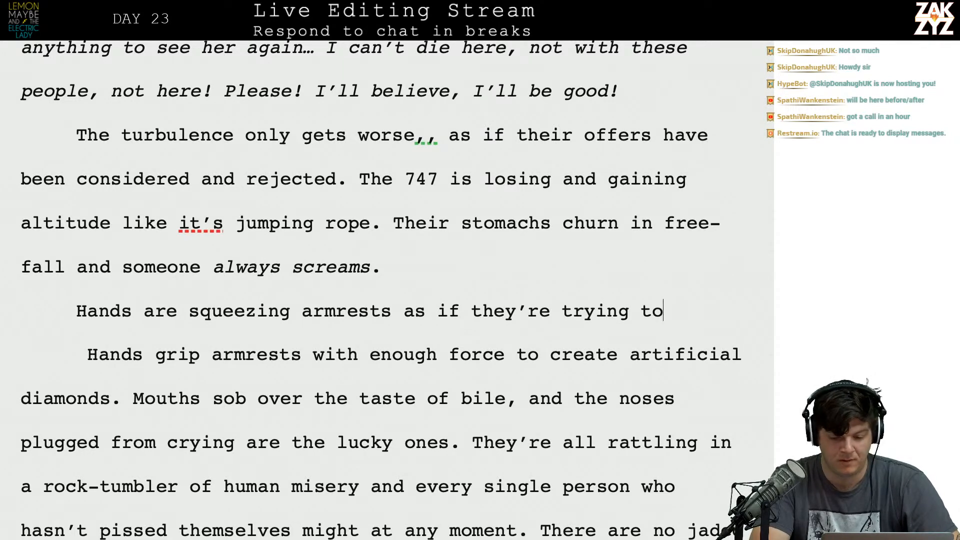
pyautogui.press('BackSpace')
pyautogui.press('BackSpace')
pyautogui.press('BackSpace')
pyautogui.press('BackSpace')
pyautogui.press('BackSpace')
pyautogui.press('BackSpace')
pyautogui.press('BackSpace')
pyautogui.press('BackSpace')
pyautogui.press('BackSpace')
pyautogui.press('BackSpace')
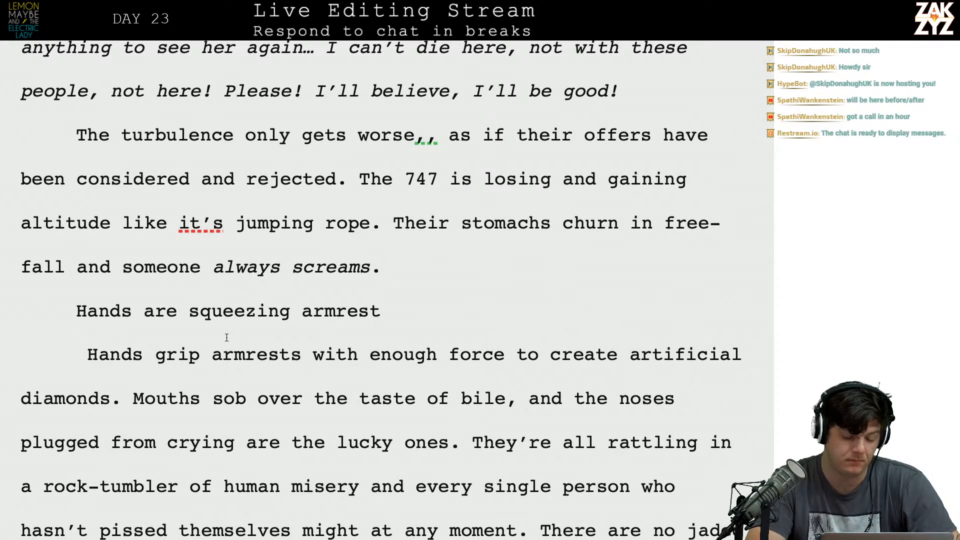
# Insert an empty paragraph between "always screams." and the "Hands are squeezing armrest" draft.
pyautogui.press('Left')
pyautogui.press('Left')
pyautogui.press('Right')
pyautogui.press('Return')
pyautogui.press('Up')
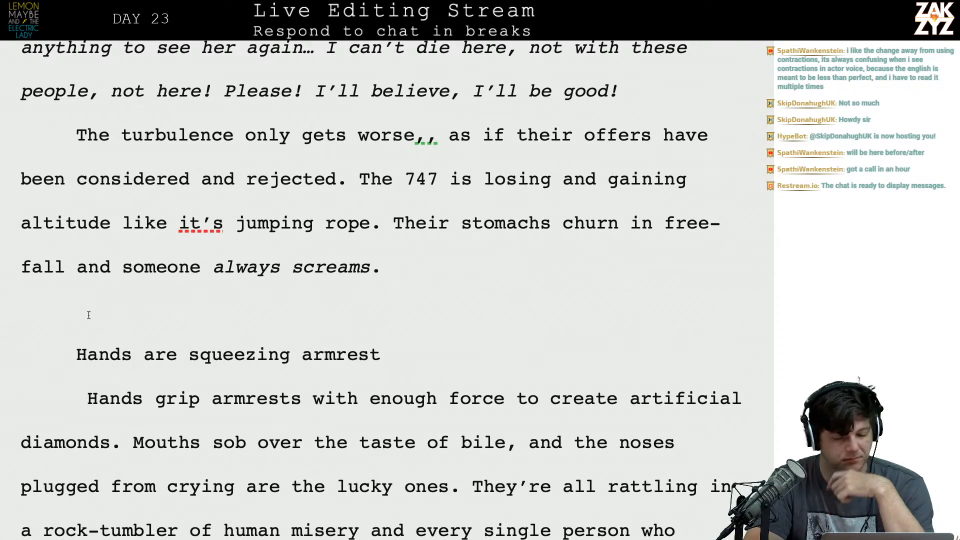
# Remove the duplicate comma after "The turbulence only gets worse".
pyautogui.scroll(-1, 88, 315)
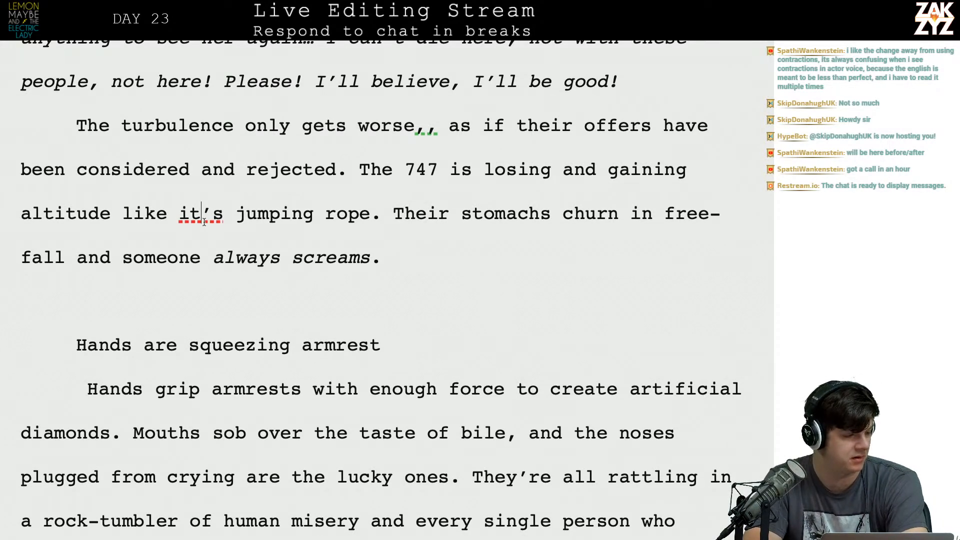
pyautogui.scroll(-1, 226, 231)
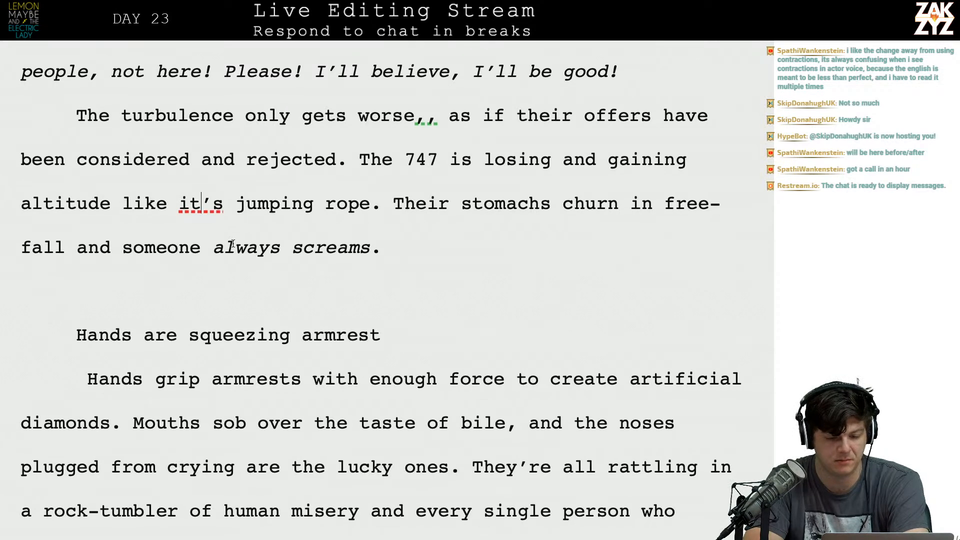
pyautogui.press('Left')
pyautogui.press('Left')
pyautogui.press('Left')
pyautogui.press('Right')
pyautogui.press('BackSpace')
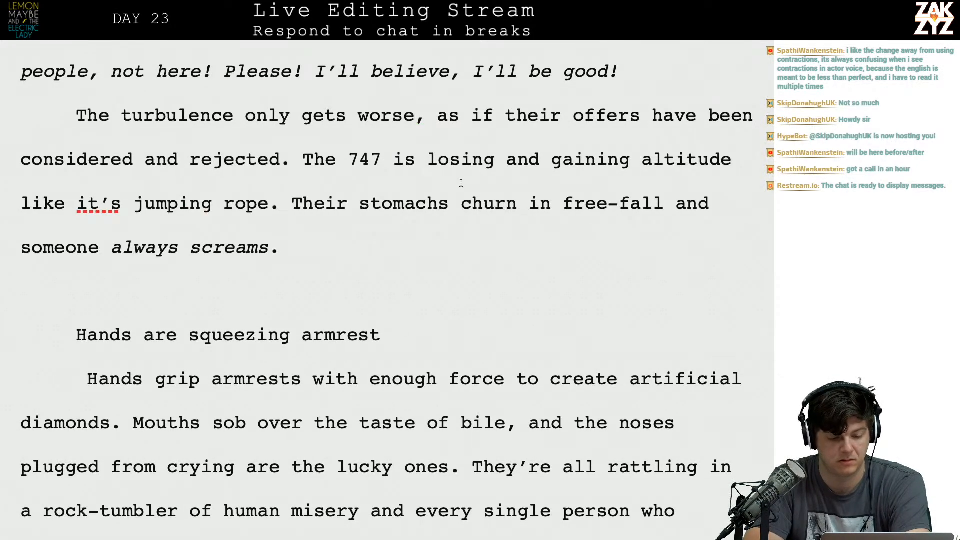
# Insert "as if the plane" after "losing and gaining altitude" in the 747 sentence.
pyautogui.click(66, 203)
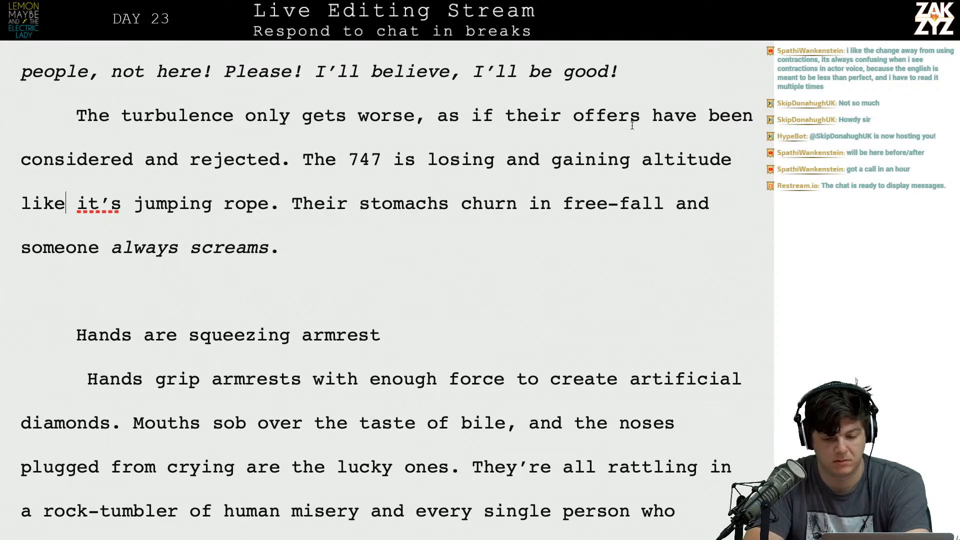
pyautogui.click(769, 160)
pyautogui.press('BackSpace')
pyautogui.write('s')
pyautogui.press('BackSpace')
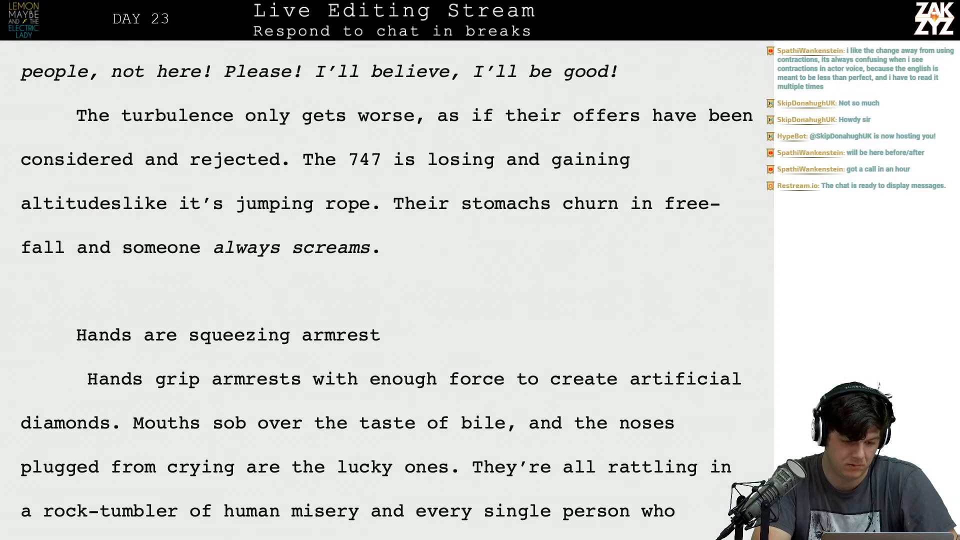
pyautogui.press('BackSpace')
pyautogui.press('BackSpace')
pyautogui.press('BackSpace')
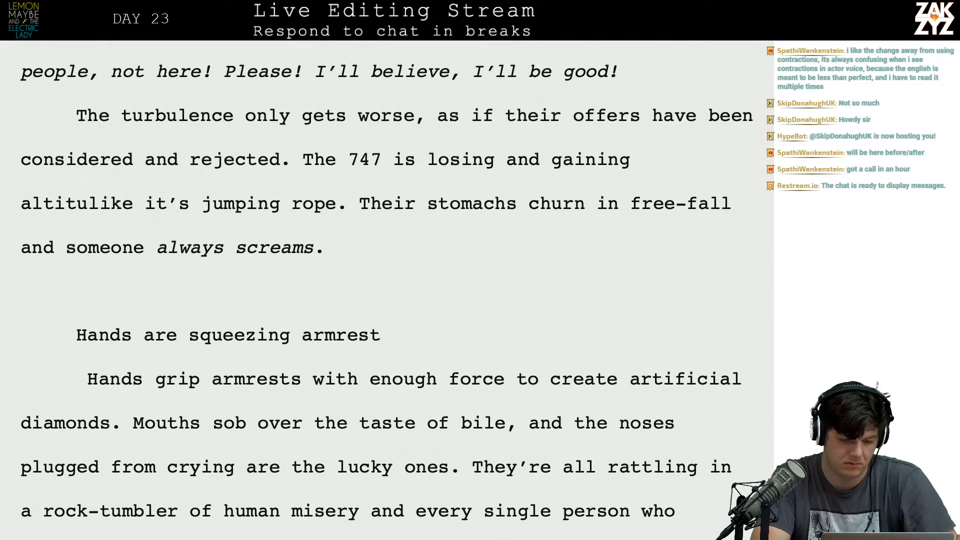
pyautogui.write('de as if the ')
pyautogui.write('plane')
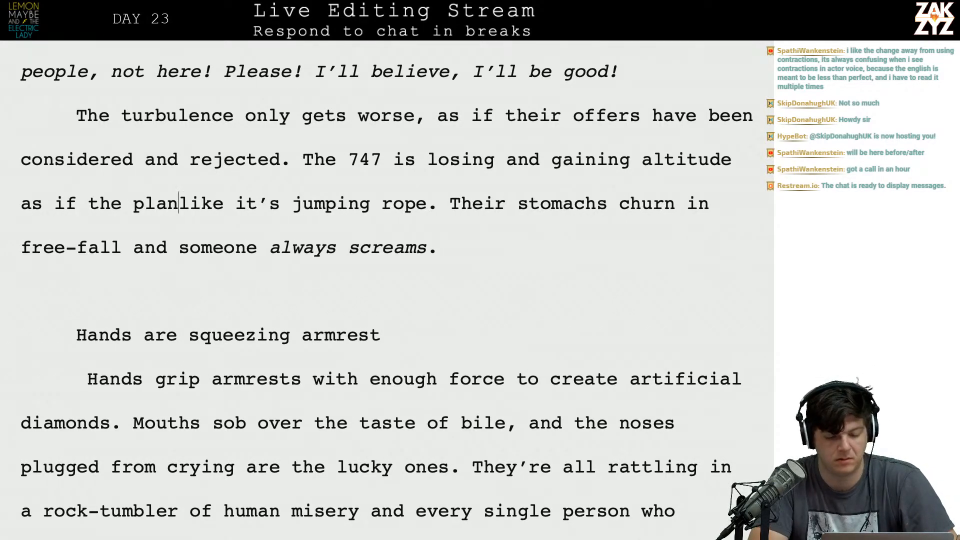
# Replace "like it's" before "jumping rope" with "is".
pyautogui.hotkey('shift', 'Right')
# Delete "Their" from the sentence after "jumping rope." and capitalize "Stomachs" as its first word.
pyautogui.hotkey('shift', 'Right')
pyautogui.hotkey('shift', 'Right')
pyautogui.hotkey('shift', 'Right')
pyautogui.hotkey('shift', 'Right')
pyautogui.hotkey('shift', 'Right')
pyautogui.hotkey('shift', 'Right')
pyautogui.hotkey('shift', 'Right')
pyautogui.hotkey('shift', 'Right')
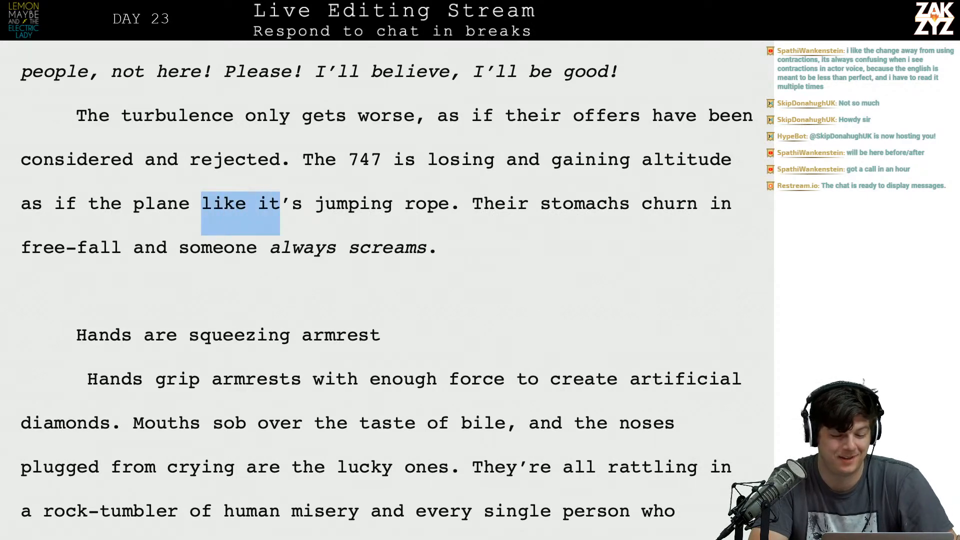
pyautogui.write('is')
pyautogui.press('Right')
pyautogui.press('Right')
pyautogui.press('Right')
pyautogui.press('Right')
pyautogui.press('Right')
pyautogui.press('Right')
pyautogui.press('Right')
pyautogui.press('Right')
pyautogui.press('Left')
pyautogui.press('Left')
pyautogui.press('Left')
pyautogui.press('Left')
pyautogui.press('Left')
pyautogui.press('Left')
pyautogui.press('Left')
pyautogui.press('Left')
pyautogui.press('Left')
pyautogui.press('Left')
pyautogui.press('Right')
pyautogui.press('Right')
pyautogui.press('Right')
pyautogui.press('Right')
pyautogui.press('Right')
pyautogui.press('Right')
pyautogui.press('Right')
pyautogui.press('Right')
pyautogui.press('Right')
pyautogui.press('Right')
pyautogui.press('Right')
pyautogui.press('Right')
pyautogui.press('Right')
pyautogui.press('Right')
pyautogui.press('Right')
pyautogui.press('Right')
pyautogui.press('Right')
pyautogui.hotkey('shift', 'Right')
pyautogui.hotkey('shift', 'Right')
pyautogui.hotkey('shift', 'Right')
pyautogui.hotkey('shift', 'Right')
pyautogui.hotkey('shift', 'Right')
pyautogui.hotkey('shift', 'Right')
pyautogui.hotkey('shift', 'Right')
pyautogui.write('S')
# Try adding "Hands clench armrests" after "always screams.", and delete it again.
pyautogui.press('Down')
pyautogui.press('Down')
pyautogui.press('Up')
pyautogui.press('Down')
pyautogui.press('Up')
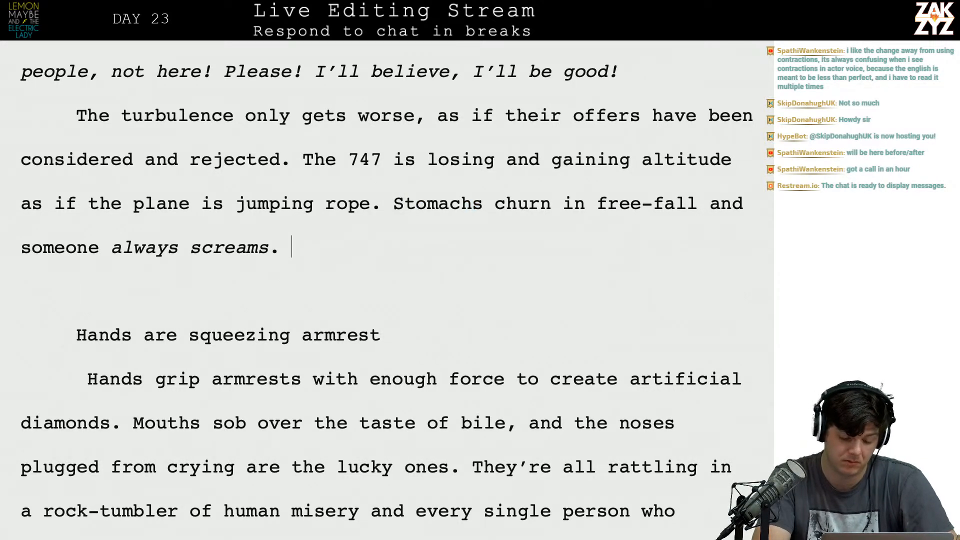
pyautogui.write('Hands clen')
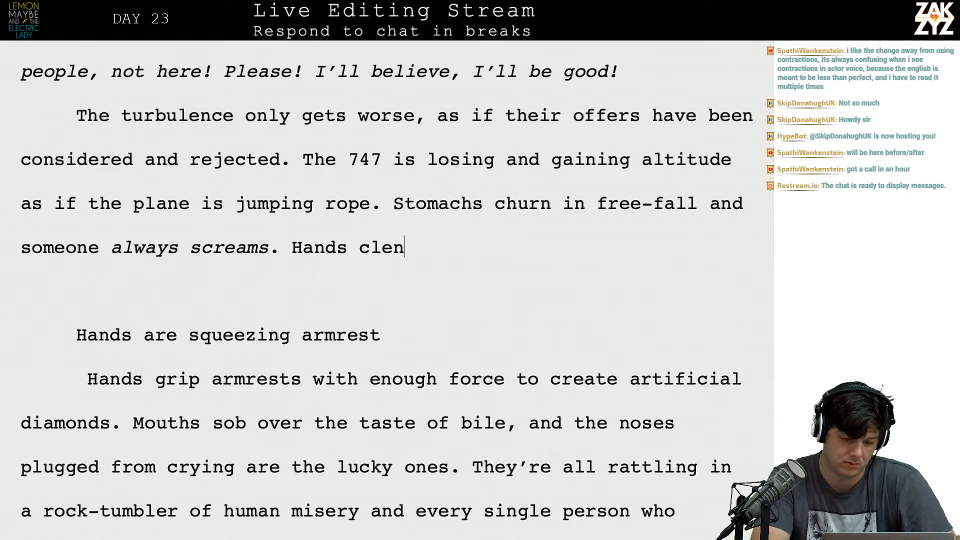
pyautogui.write('ch armre')
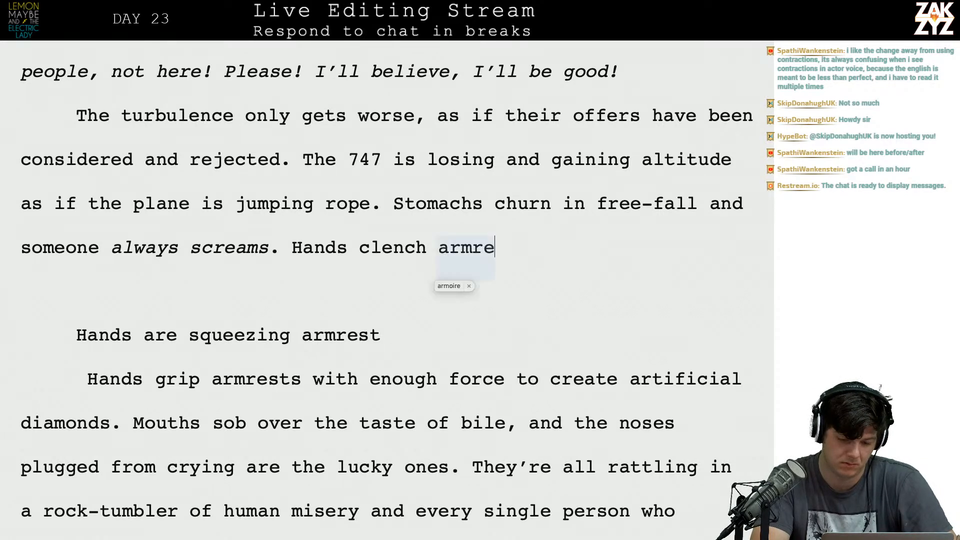
pyautogui.write('sts')
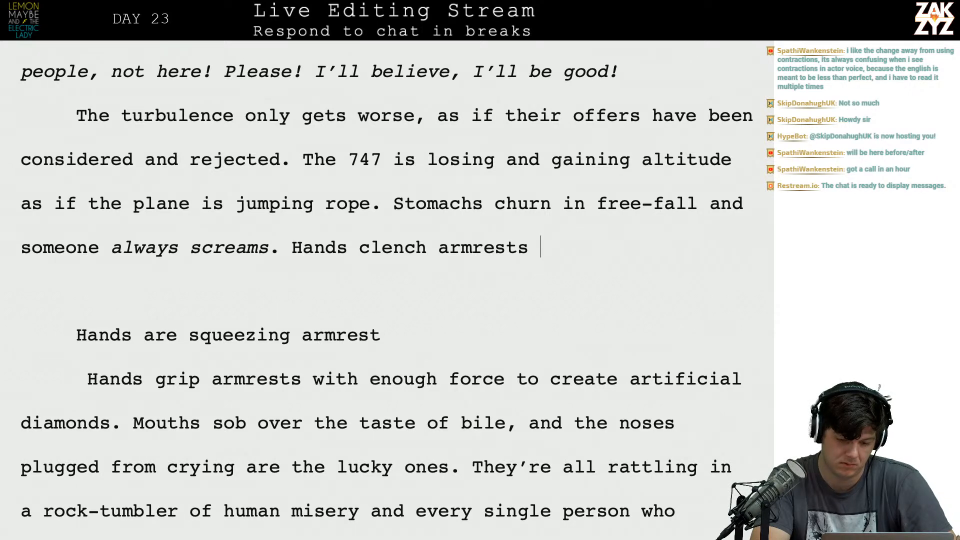
pyautogui.press('BackSpace')
pyautogui.press('BackSpace')
pyautogui.press('BackSpace')
pyautogui.press('BackSpace')
pyautogui.press('BackSpace')
pyautogui.press('BackSpace')
pyautogui.press('BackSpace')
pyautogui.press('BackSpace')
pyautogui.press('BackSpace')
pyautogui.press('BackSpace')
pyautogui.press('BackSpace')
pyautogui.press('BackSpace')
pyautogui.press('BackSpace')
pyautogui.press('BackSpace')
pyautogui.press('BackSpace')
pyautogui.press('BackSpace')
pyautogui.press('BackSpace')
pyautogui.press('BackSpace')
pyautogui.press('BackSpace')
pyautogui.press('BackSpace')
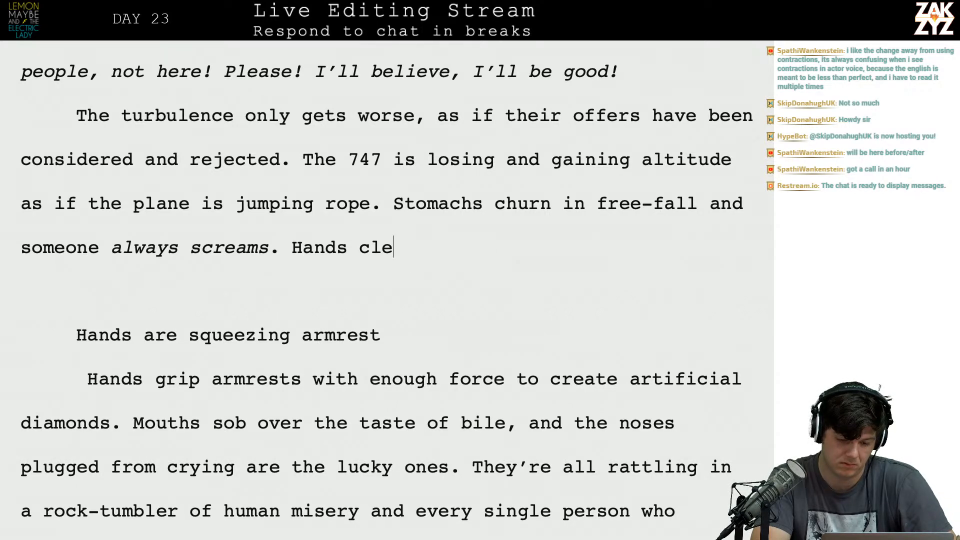
pyautogui.press('BackSpace')
# Try the wording "Hands are squeezing armrests into" after "always screams.".
pyautogui.write('Hand')
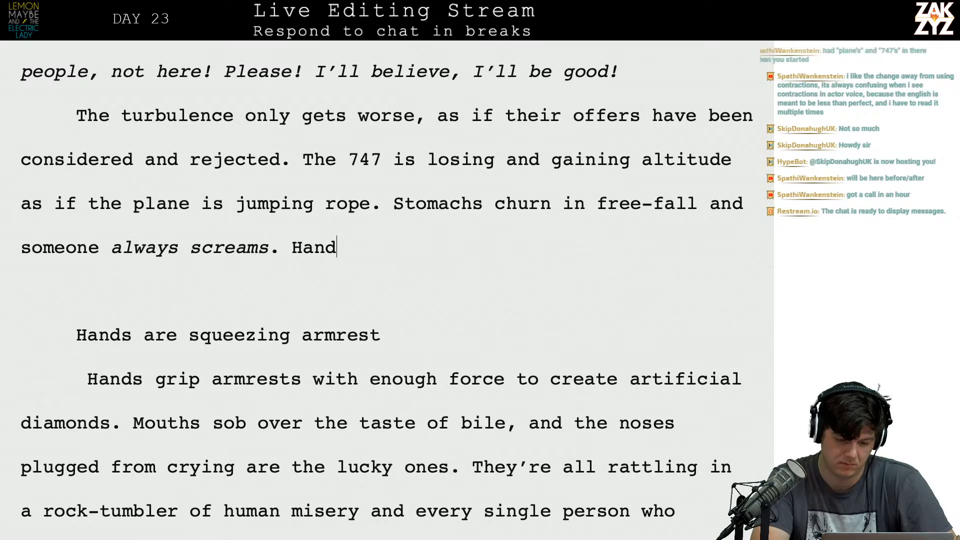
pyautogui.write('s are squeezin')
pyautogui.press('BackSpace')
pyautogui.press('BackSpace')
pyautogui.write('zing armr')
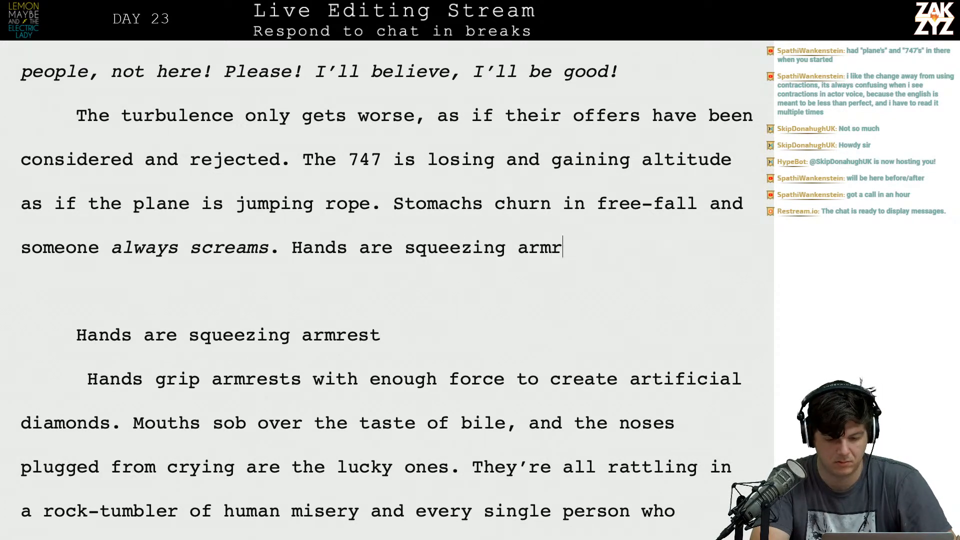
pyautogui.write('ests into')
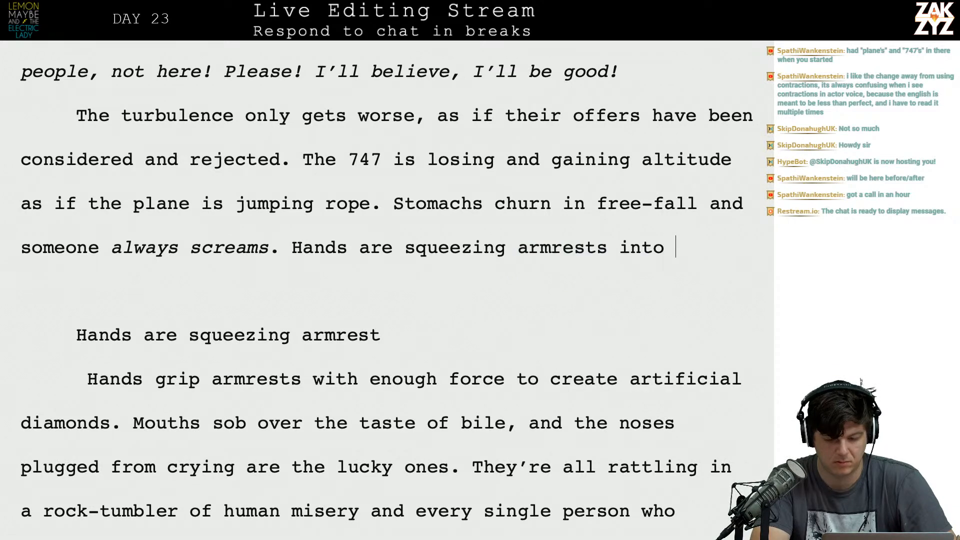
# Try "so hard they" in place of "into", and delete the whole drafted "Hands are squeezing armrests" sentence after "always screams.".
pyautogui.press('BackSpace')
pyautogui.press('BackSpace')
pyautogui.press('BackSpace')
pyautogui.press('BackSpace')
pyautogui.write('s')
pyautogui.write('o hard they')
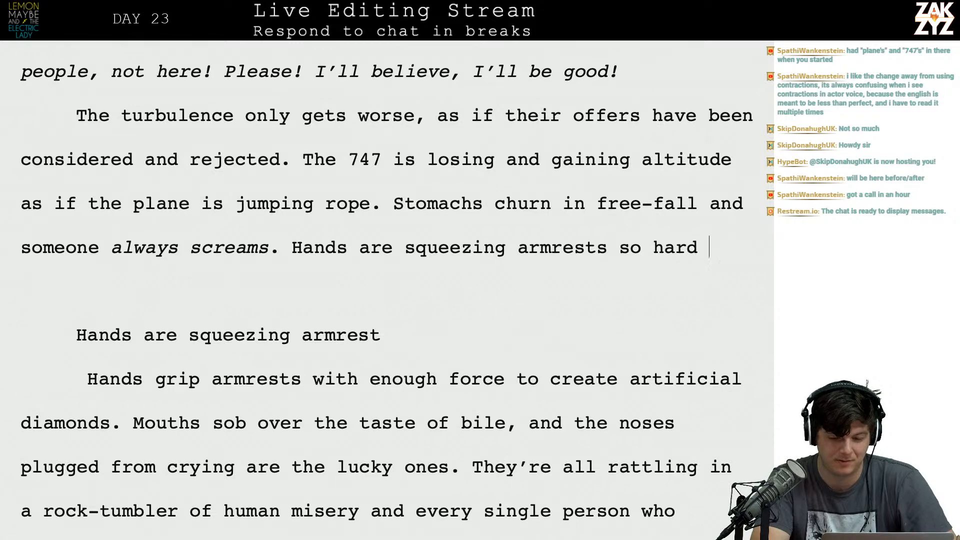
pyautogui.press('BackSpace')
pyautogui.press('BackSpace')
pyautogui.press('BackSpace')
pyautogui.press('BackSpace')
pyautogui.press('BackSpace')
pyautogui.press('BackSpace')
pyautogui.press('BackSpace')
pyautogui.press('BackSpace')
pyautogui.press('BackSpace')
pyautogui.press('BackSpace')
pyautogui.press('BackSpace')
pyautogui.press('BackSpace')
pyautogui.press('BackSpace')
pyautogui.press('BackSpace')
pyautogui.press('BackSpace')
pyautogui.press('BackSpace')
pyautogui.press('BackSpace')
pyautogui.press('BackSpace')
pyautogui.press('BackSpace')
pyautogui.press('BackSpace')
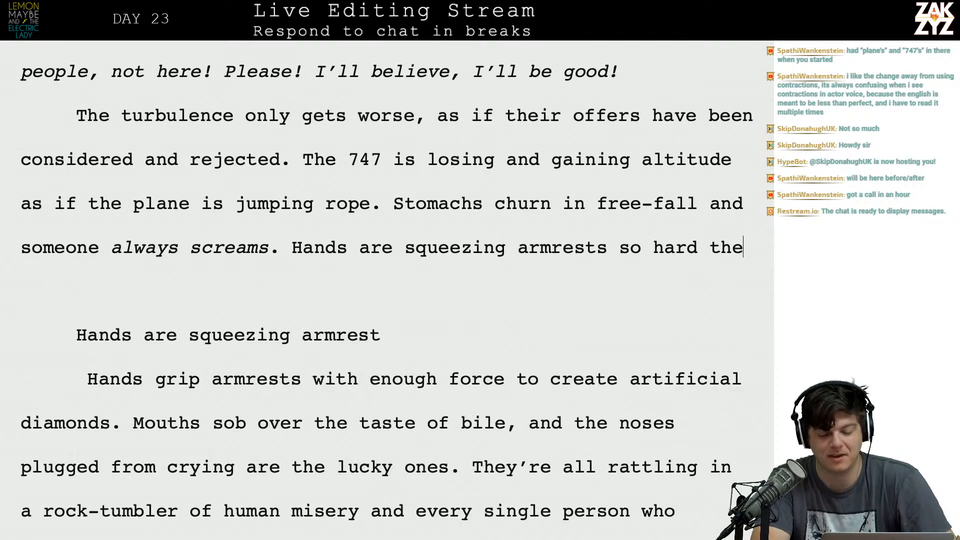
pyautogui.press('BackSpace')
pyautogui.press('BackSpace')
pyautogui.press('BackSpace')
pyautogui.press('BackSpace')
pyautogui.press('BackSpace')
pyautogui.press('BackSpace')
pyautogui.press('BackSpace')
pyautogui.press('BackSpace')
pyautogui.press('BackSpace')
pyautogui.press('BackSpace')
pyautogui.press('BackSpace')
pyautogui.press('BackSpace')
pyautogui.press('BackSpace')
pyautogui.press('BackSpace')
pyautogui.press('BackSpace')
pyautogui.press('BackSpace')
pyautogui.press('BackSpace')
pyautogui.press('BackSpace')
pyautogui.press('BackSpace')
pyautogui.press('BackSpace')
pyautogui.press('BackSpace')
# Remove the trailing space after "always screams.".
pyautogui.press('Up')
pyautogui.press('Down')
pyautogui.press('Up')
pyautogui.press('Up')
pyautogui.press('Down')
pyautogui.press('Down')
pyautogui.press('Down')
pyautogui.press('Right')
pyautogui.press('Right')
pyautogui.press('Down')
pyautogui.press('Left')
pyautogui.press('Left')
pyautogui.press('Up')
pyautogui.press('Up')
pyautogui.press('Up')
pyautogui.press('Left')
pyautogui.press('Right')
pyautogui.press('Right')
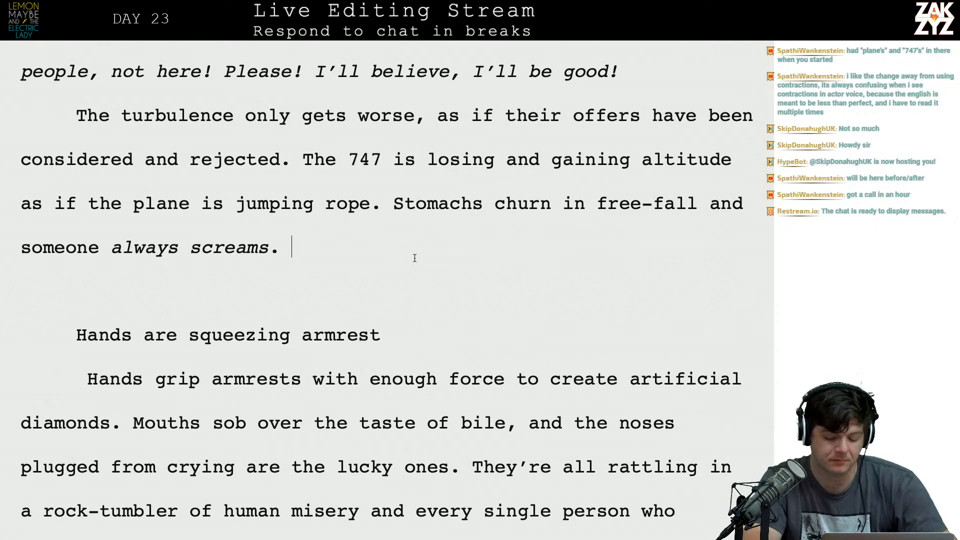
pyautogui.press('BackSpace')
pyautogui.press('BackSpace')
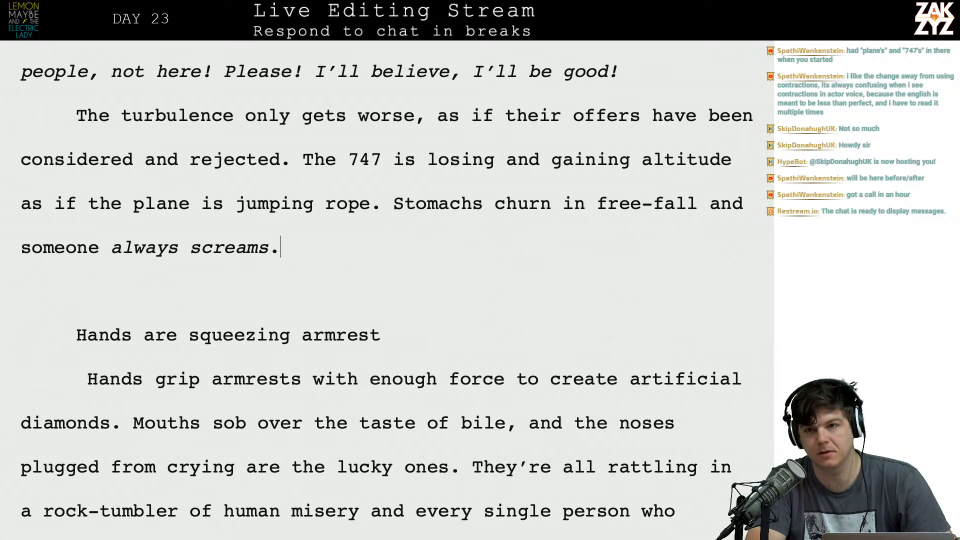
pyautogui.press('BackSpace')
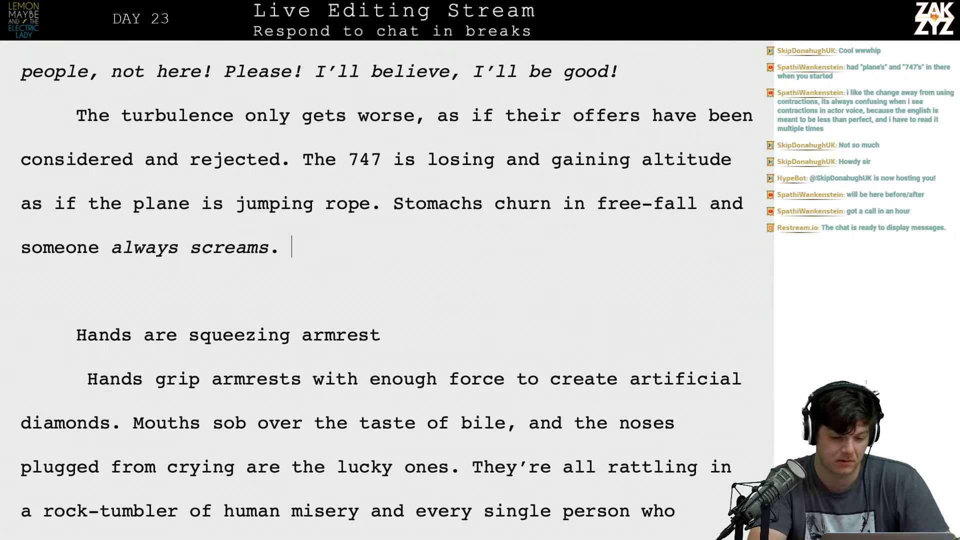
pyautogui.press('Down')
pyautogui.press('Up')
pyautogui.press('Down')
pyautogui.press('Up')
pyautogui.press('Up')
pyautogui.press('Right')
pyautogui.press('Right')
pyautogui.press('Right')
pyautogui.press('Right')
pyautogui.press('Right')
pyautogui.press('Right')
pyautogui.press('Right')
pyautogui.press('Right')
pyautogui.press('Right')
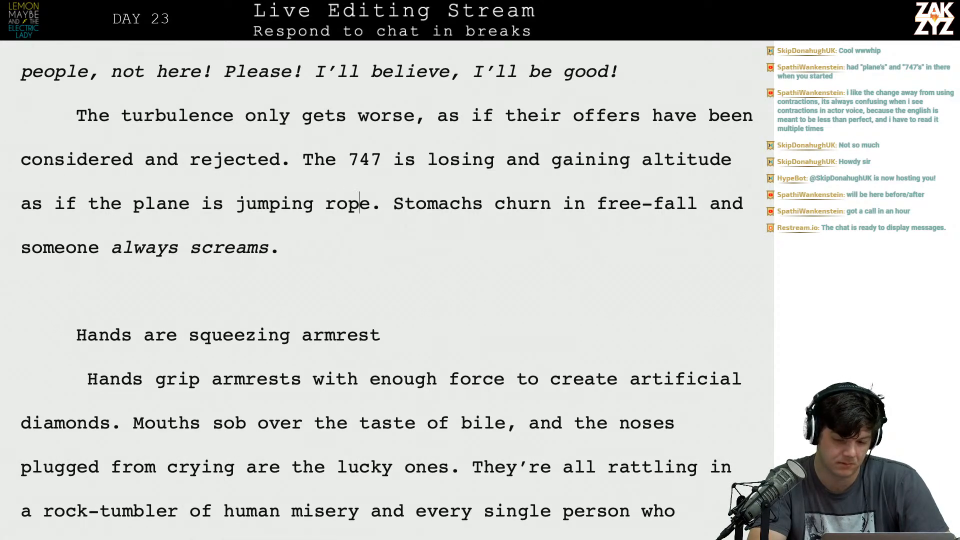
pyautogui.press('Down')
pyautogui.press('Left')
pyautogui.press('Up')
pyautogui.press('Right')
pyautogui.press('Down')
pyautogui.press('Down')
pyautogui.press('Up')
pyautogui.press('Left')
pyautogui.press('Right')
# Add "Hands clench armrests," after "always screams." in the turbulence paragraph.
pyautogui.write('Hanss')
pyautogui.press('BackSpace')
pyautogui.press('BackSpace')
pyautogui.press('BackSpace')
pyautogui.write('ds cle')
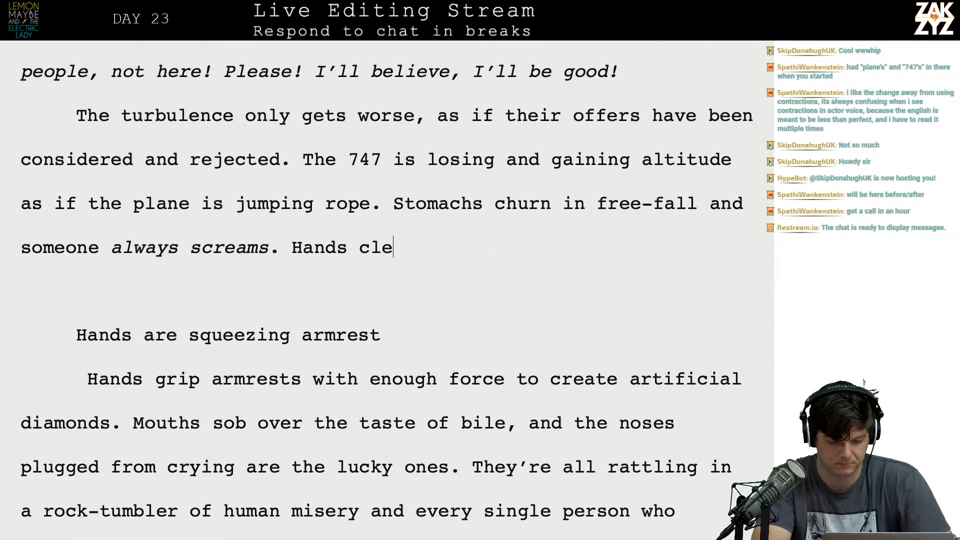
pyautogui.write('nch armrests,')
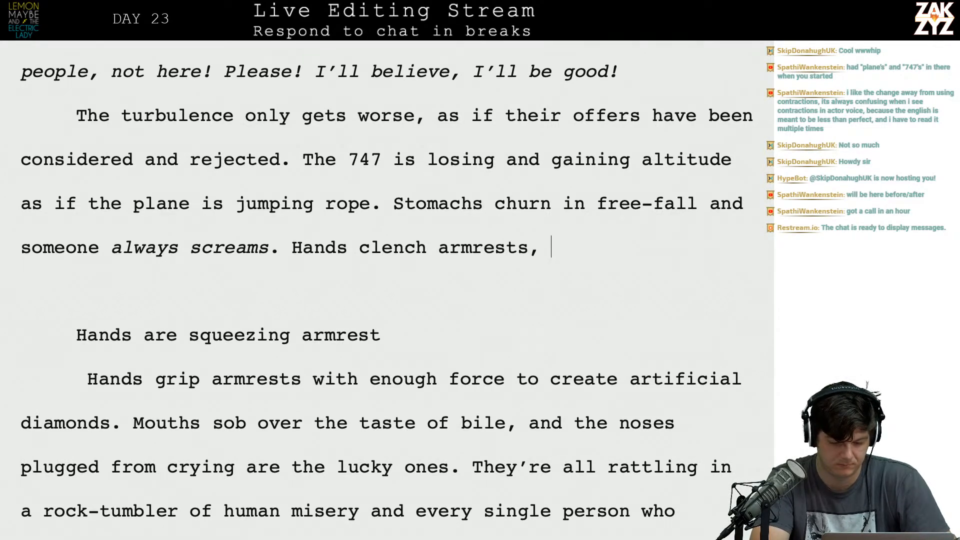
pyautogui.press('BackSpace')
pyautogui.press('BackSpace')
pyautogui.write(',')
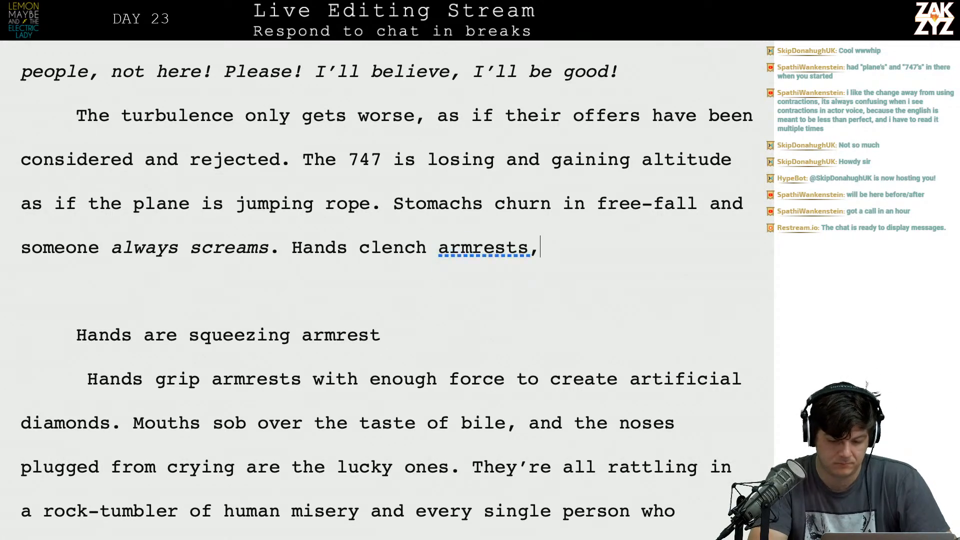
# Delete the old armrest drafts through "artificial diamonds." and run the new sentence on with lowercase "mouths sob over".
pyautogui.hotkey('shift', 'Down')
pyautogui.hotkey('shift', 'Down')
pyautogui.hotkey('shift', 'Down')
pyautogui.hotkey('shift', 'Down')
pyautogui.hotkey('shift', 'Left')
pyautogui.hotkey('shift', 'Left')
pyautogui.hotkey('shift', 'Left')
pyautogui.hotkey('shift', 'Left')
pyautogui.hotkey('shift', 'Left')
pyautogui.hotkey('shift', 'Left')
pyautogui.hotkey('shift', 'Left')
pyautogui.hotkey('shift', 'Left')
pyautogui.hotkey('shift', 'Left')
pyautogui.hotkey('shift', 'Left')
pyautogui.hotkey('shift', 'Left')
pyautogui.hotkey('shift', 'Left')
pyautogui.hotkey('shift', 'Left')
pyautogui.hotkey('shift', 'Left')
pyautogui.hotkey('shift', 'Left')
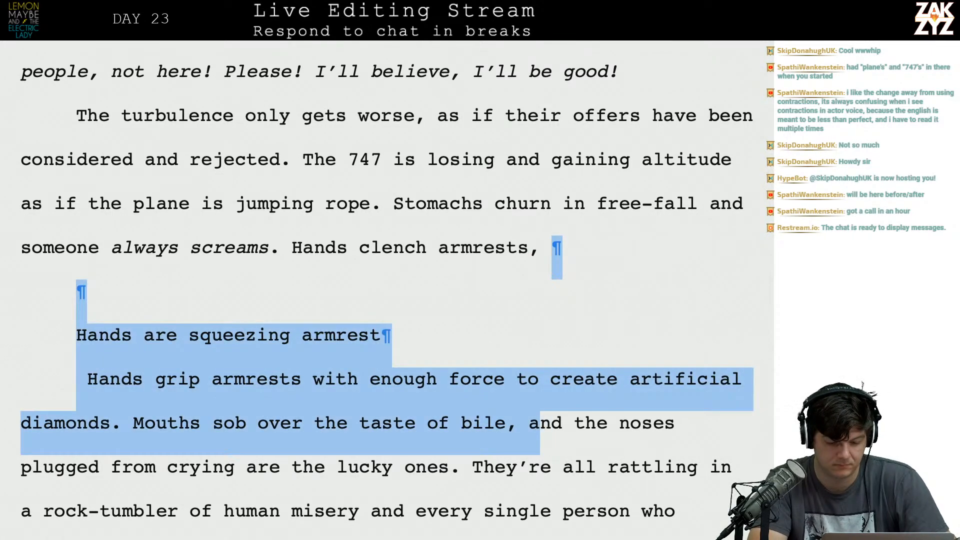
pyautogui.hotkey('shift', 'Left')
pyautogui.hotkey('shift', 'Left')
pyautogui.hotkey('shift', 'Left')
pyautogui.hotkey('shift', 'Left')
pyautogui.hotkey('shift', 'Left')
pyautogui.hotkey('shift', 'Left')
pyautogui.hotkey('shift', 'Left')
pyautogui.hotkey('shift', 'Left')
pyautogui.hotkey('shift', 'Left')
pyautogui.hotkey('shift', 'Left')
pyautogui.hotkey('shift', 'Left')
pyautogui.hotkey('shift', 'Left')
pyautogui.hotkey('shift', 'Left')
pyautogui.hotkey('shift', 'Left')
pyautogui.hotkey('shift', 'Left')
pyautogui.hotkey('shift', 'Left')
pyautogui.hotkey('shift', 'Left')
pyautogui.hotkey('shift', 'Left')
pyautogui.hotkey('shift', 'Left')
pyautogui.hotkey('shift', 'Left')
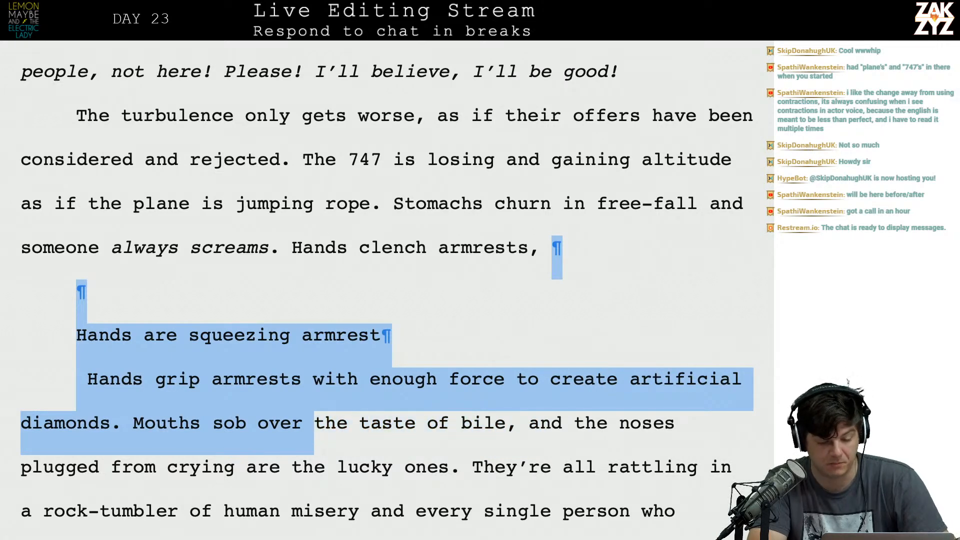
pyautogui.hotkey('shift', 'Left')
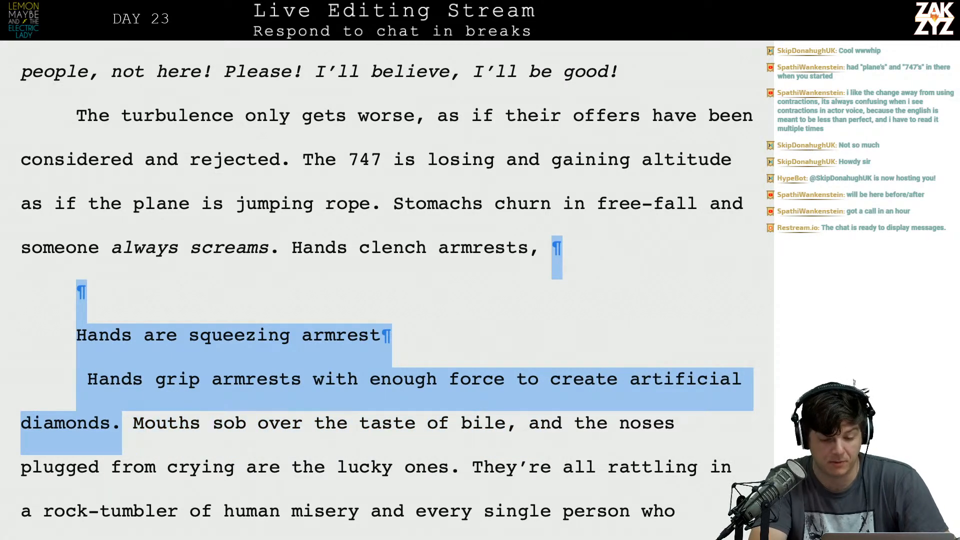
pyautogui.press('BackSpace')
pyautogui.press('Delete')
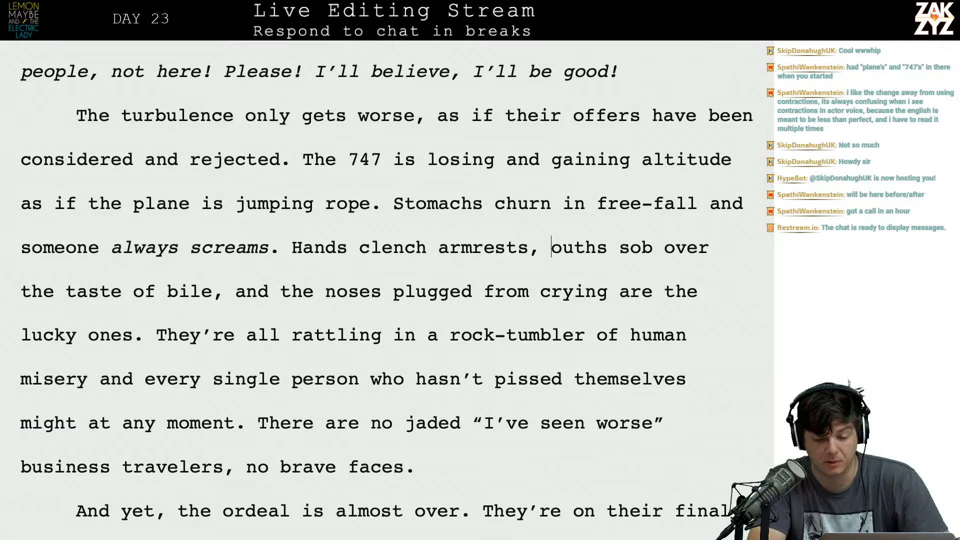
# Read through the rest of the turbulence paragraph, from the taste of bile to the brave faces.
pyautogui.press('Down')
pyautogui.press('Left')
pyautogui.press('Down')
pyautogui.press('Left')
pyautogui.press('Left')
pyautogui.press('Left')
pyautogui.press('Left')
pyautogui.press('Left')
pyautogui.press('Left')
pyautogui.press('Left')
pyautogui.press('Left')
pyautogui.press('Left')
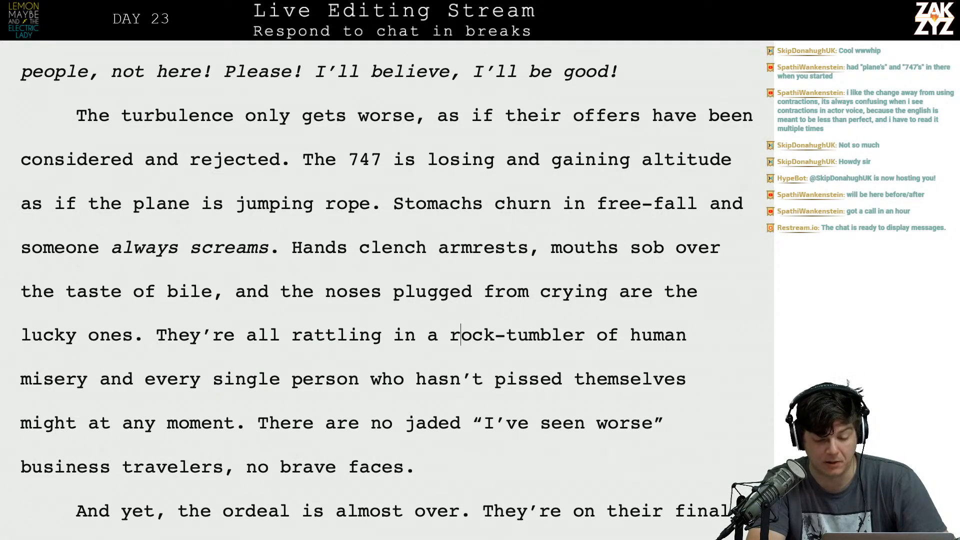
pyautogui.press('Right')
pyautogui.press('Down')
pyautogui.press('Left')
pyautogui.press('Left')
pyautogui.press('Left')
pyautogui.press('Left')
pyautogui.press('Left')
pyautogui.press('Left')
pyautogui.press('Left')
pyautogui.press('Left')
pyautogui.press('Left')
pyautogui.press('Left')
pyautogui.press('Left')
pyautogui.press('Left')
pyautogui.press('Left')
pyautogui.press('Left')
pyautogui.press('Left')
pyautogui.press('Left')
pyautogui.press('Left')
pyautogui.press('Left')
pyautogui.press('Left')
pyautogui.press('Left')
pyautogui.press('Left')
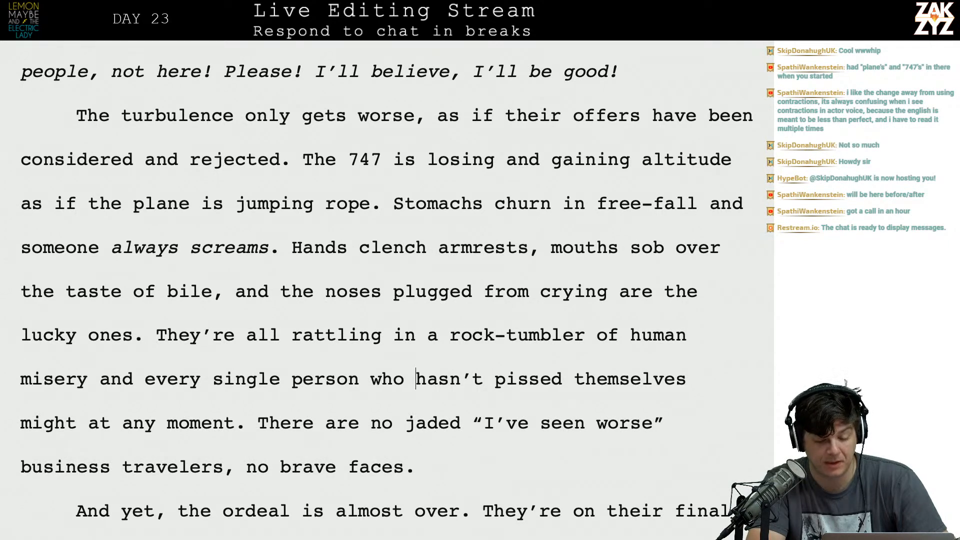
pyautogui.press('Left')
pyautogui.press('Left')
pyautogui.press('Left')
pyautogui.press('Left')
pyautogui.press('Left')
pyautogui.press('Left')
pyautogui.press('Left')
pyautogui.press('Left')
pyautogui.press('Left')
pyautogui.press('Right')
pyautogui.press('Down')
pyautogui.press('Left')
pyautogui.press('Left')
pyautogui.press('Left')
pyautogui.press('Left')
pyautogui.press('Left')
pyautogui.press('Left')
pyautogui.press('Down')
pyautogui.press('Right')
pyautogui.press('Right')
pyautogui.press('Right')
pyautogui.press('Right')
pyautogui.press('Right')
pyautogui.press('Right')
pyautogui.press('Right')
pyautogui.press('Right')
pyautogui.press('Right')
pyautogui.press('Right')
pyautogui.press('Right')
pyautogui.press('Right')
pyautogui.press('Right')
pyautogui.press('Right')
pyautogui.press('Right')
pyautogui.press('Right')
pyautogui.press('Right')
pyautogui.press('Right')
pyautogui.press('Right')
pyautogui.press('Right')
pyautogui.press('Right')
pyautogui.press('Up')
pyautogui.press('Right')
pyautogui.press('Right')
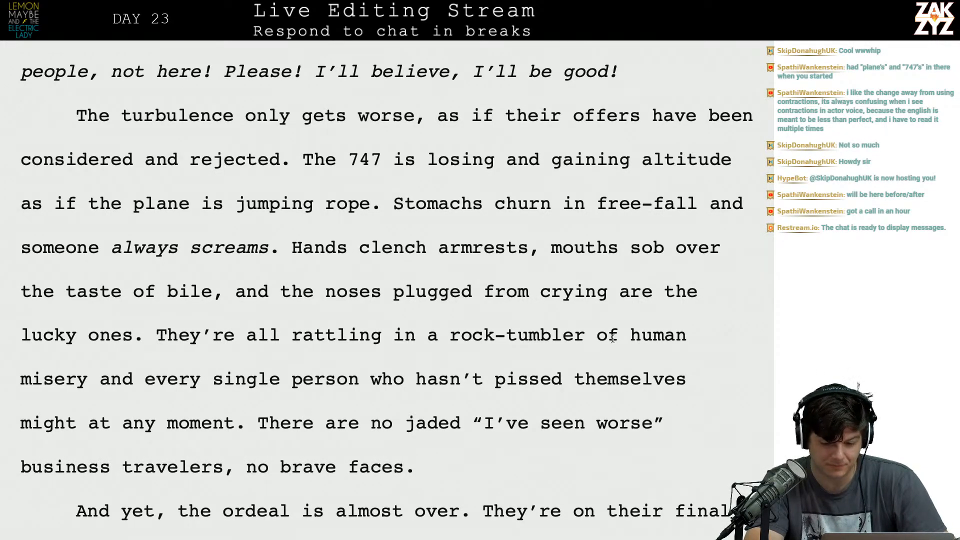
# Remove the quotation marks around "I've seen worse" in the sentence about jaded business travelers.
pyautogui.click(531, 423)
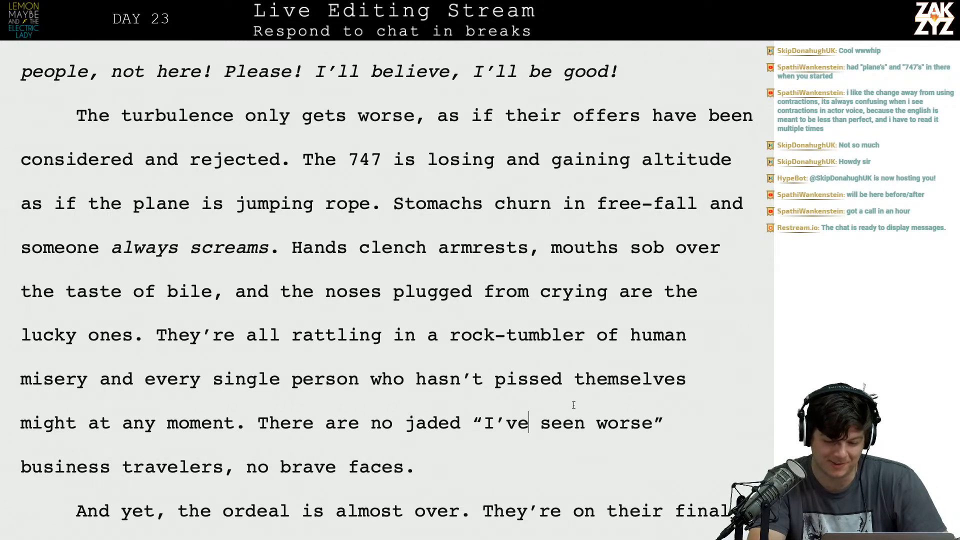
pyautogui.press('Right')
pyautogui.press('Right')
pyautogui.press('Right')
pyautogui.press('Right')
pyautogui.press('Right')
pyautogui.press('Left')
pyautogui.press('Left')
pyautogui.press('Left')
pyautogui.press('Left')
pyautogui.press('Left')
pyautogui.press('Left')
pyautogui.press('Left')
pyautogui.press('Left')
pyautogui.press('Left')
pyautogui.press('Left')
pyautogui.press('Right')
pyautogui.press('BackSpace')
pyautogui.press('Right')
pyautogui.press('Right')
pyautogui.press('Right')
pyautogui.press('Right')
pyautogui.press('Right')
pyautogui.press('Right')
pyautogui.press('Right')
pyautogui.press('Right')
pyautogui.press('Right')
pyautogui.press('Right')
pyautogui.press('Right')
pyautogui.press('Right')
pyautogui.press('Right')
pyautogui.press('Right')
pyautogui.press('Right')
pyautogui.press('Right')
pyautogui.press('Right')
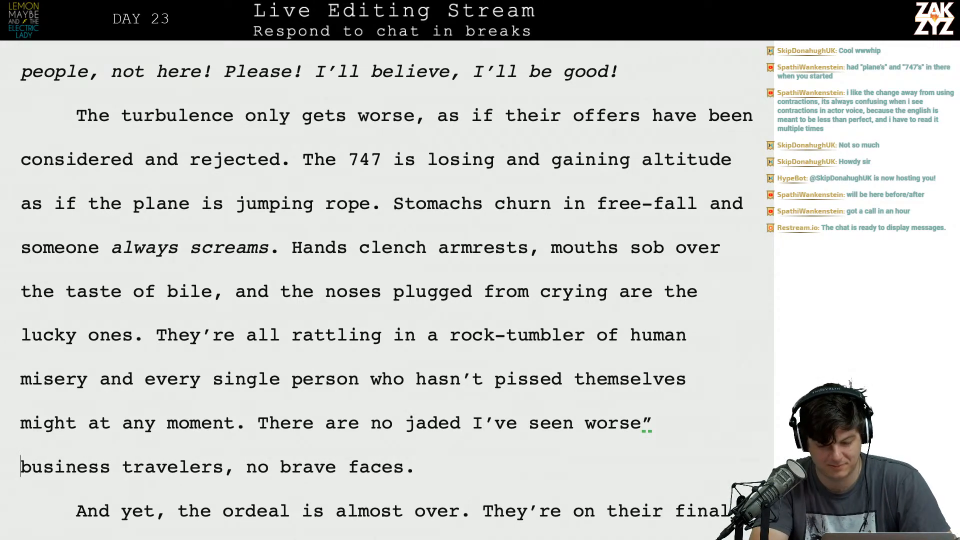
pyautogui.press('BackSpace')
# Italicize the phrase "I've seen worse" in the business travelers sentence.
pyautogui.press('Left')
pyautogui.press('Left')
pyautogui.press('Left')
pyautogui.press('Left')
pyautogui.press('Left')
pyautogui.press('Left')
pyautogui.press('Left')
pyautogui.press('Left')
pyautogui.press('Left')
pyautogui.press('Left')
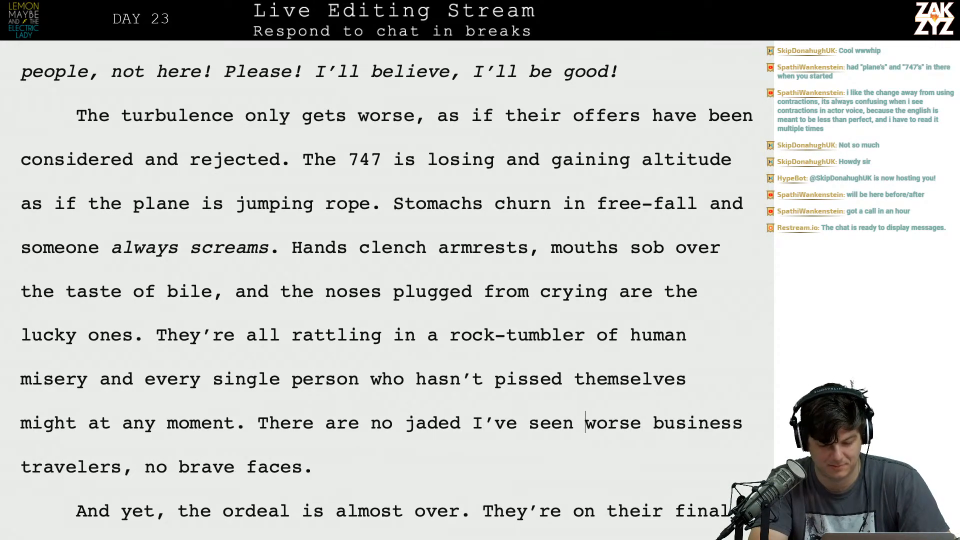
pyautogui.press('Left')
pyautogui.press('Left')
pyautogui.press('Left')
pyautogui.press('Left')
pyautogui.press('Left')
pyautogui.hotkey('shift', 'Right')
pyautogui.hotkey('shift', 'Right')
pyautogui.hotkey('shift', 'Right')
pyautogui.hotkey('shift', 'Right')
pyautogui.hotkey('shift', 'Right')
pyautogui.hotkey('shift', 'Right')
pyautogui.hotkey('shift', 'Right')
pyautogui.hotkey('shift', 'Right')
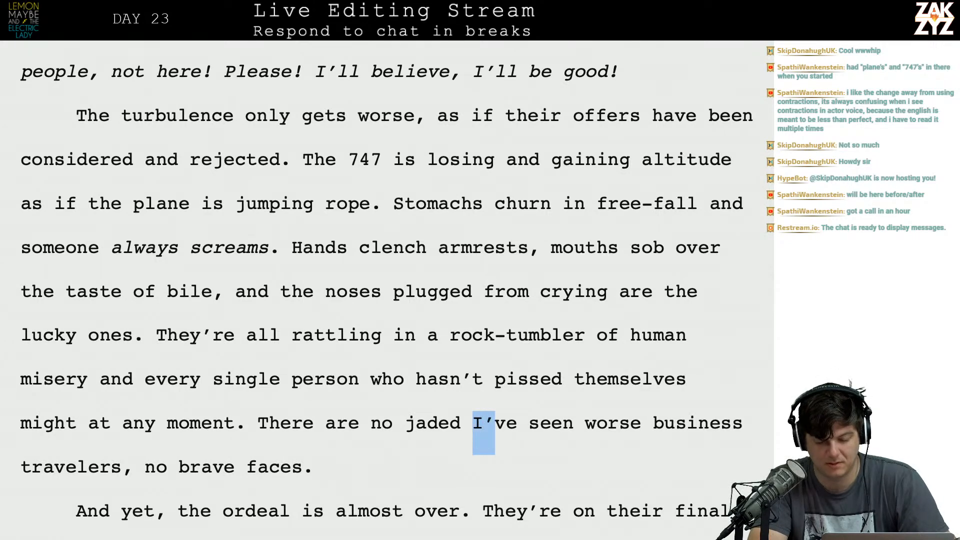
pyautogui.hotkey('shift', 'Right')
pyautogui.hotkey('shift', 'Right')
pyautogui.hotkey('shift', 'Right')
pyautogui.hotkey('shift', 'Right')
pyautogui.hotkey('shift', 'Right')
pyautogui.hotkey('shift', 'Right')
pyautogui.hotkey('shift', 'Right')
pyautogui.hotkey('ctrl', 'i')
# Reread the revised sentence about jaded business travelers and brave faces.
pyautogui.press('Left')
pyautogui.press('Left')
pyautogui.press('Left')
pyautogui.press('Right')
pyautogui.press('Right')
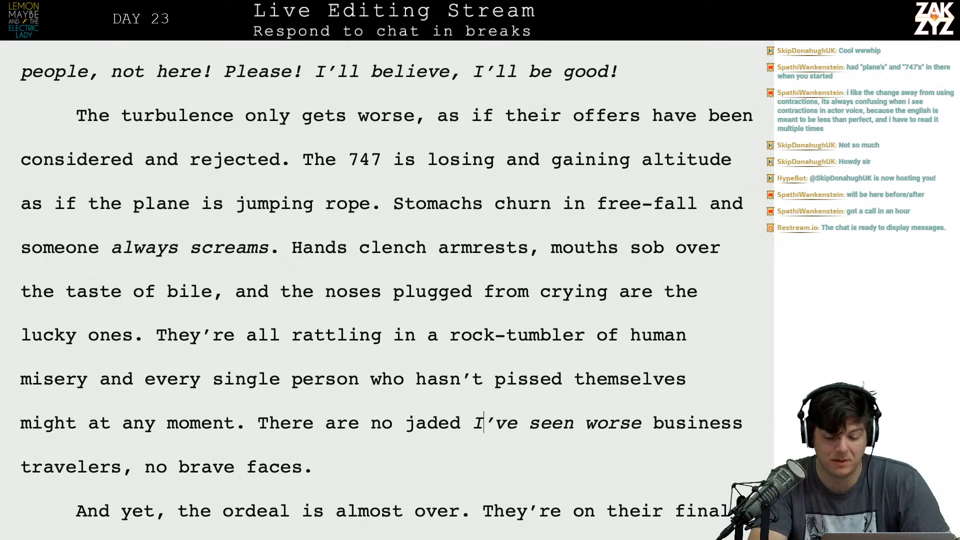
pyautogui.press('Right')
pyautogui.press('Right')
pyautogui.press('Right')
pyautogui.press('Right')
pyautogui.press('Right')
pyautogui.press('Right')
pyautogui.press('Right')
pyautogui.press('Right')
pyautogui.press('Down')
pyautogui.press('Up')
pyautogui.scroll(-1, 387, 290)
pyautogui.scroll(-2, 386, 290)
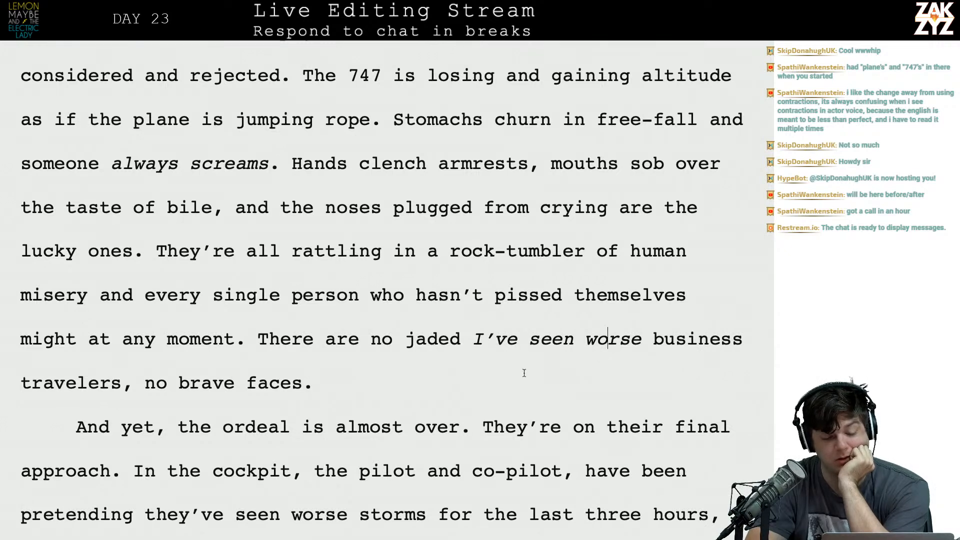
pyautogui.press('Left')
pyautogui.press('Right')
pyautogui.press('Left')
pyautogui.press('Left')
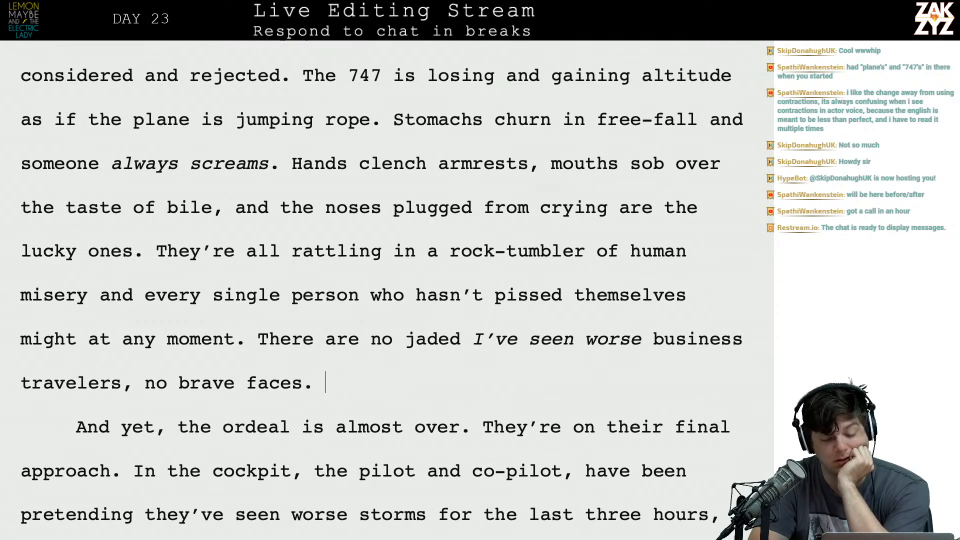
# Delete "And yet," from the start of the next paragraph so that it opens with "The ordeal is almost over.".
pyautogui.press('Down')
pyautogui.press('Right')
pyautogui.press('Down')
pyautogui.press('Left')
pyautogui.press('Up')
pyautogui.press('Left')
pyautogui.press('Left')
pyautogui.press('Left')
pyautogui.press('Left')
pyautogui.press('Left')
pyautogui.press('Left')
pyautogui.press('Left')
pyautogui.press('Left')
pyautogui.press('Left')
pyautogui.press('Left')
pyautogui.press('Left')
pyautogui.press('BackSpace')
pyautogui.press('BackSpace')
pyautogui.press('BackSpace')
pyautogui.press('BackSpace')
pyautogui.press('BackSpace')
pyautogui.press('BackSpace')
pyautogui.press('BackSpace')
pyautogui.press('BackSpace')
pyautogui.press('BackSpace')
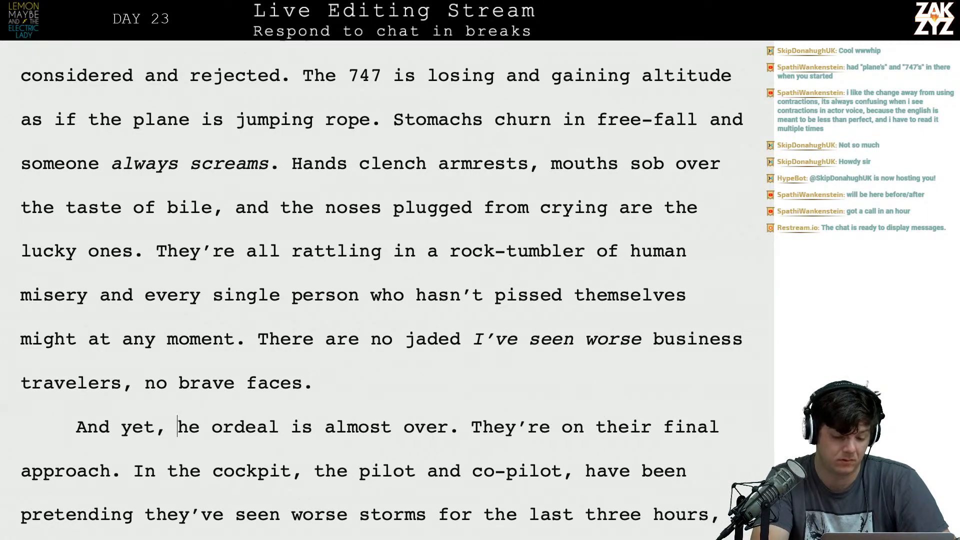
pyautogui.press('BackSpace')
pyautogui.write('T')
pyautogui.press('Right')
pyautogui.press('Right')
pyautogui.press('Right')
pyautogui.press('Right')
# Read the sentences about the final approach and the pilots pretending, continuing onto the following page.
pyautogui.press('Right')
pyautogui.press('Right')
pyautogui.press('Right')
pyautogui.press('Right')
pyautogui.press('Right')
pyautogui.press('Right')
pyautogui.press('Right')
pyautogui.press('Right')
pyautogui.press('Right')
pyautogui.press('Right')
pyautogui.press('Right')
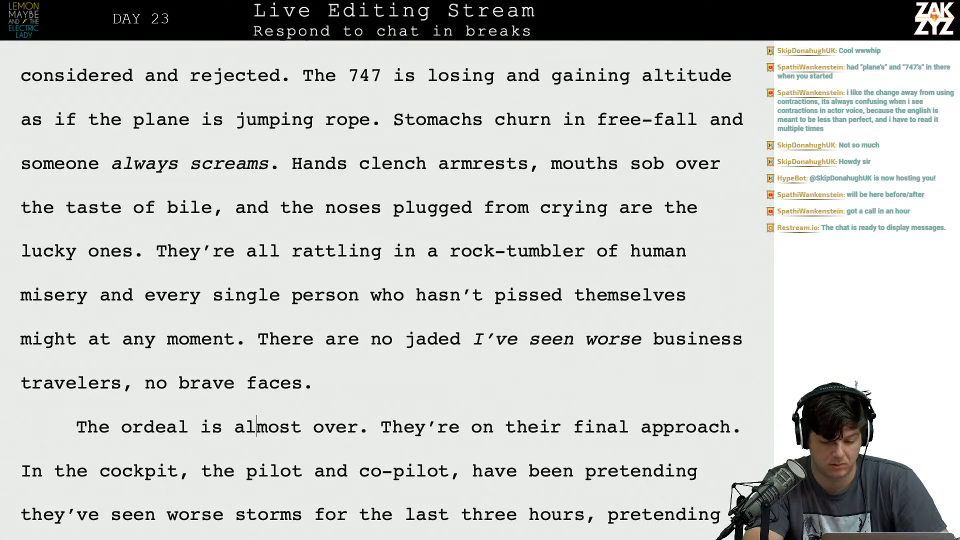
pyautogui.click(728, 426)
pyautogui.press('Left')
pyautogui.press('Left')
pyautogui.press('Left')
pyautogui.press('Left')
pyautogui.press('Right')
pyautogui.press('Right')
pyautogui.press('Right')
pyautogui.press('Right')
pyautogui.press('Right')
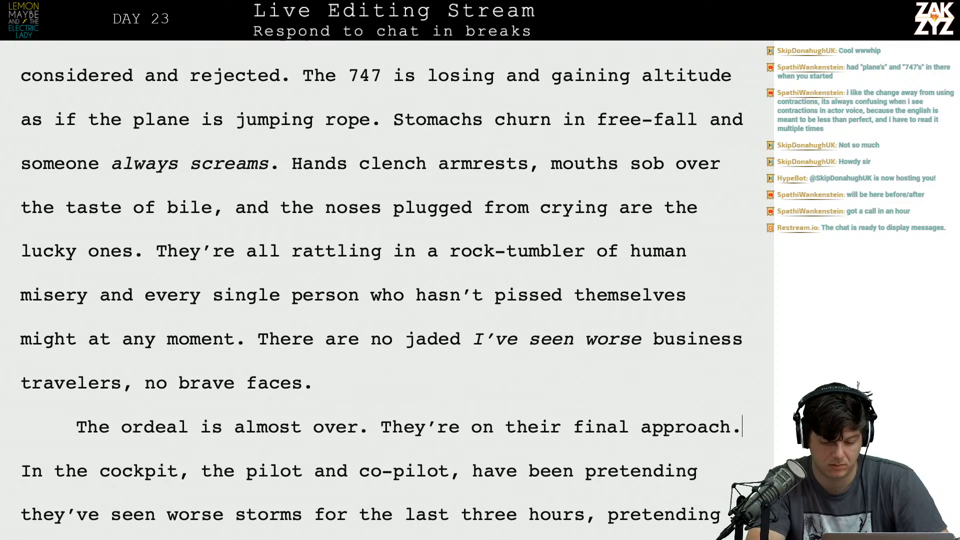
pyautogui.scroll(-5, 698, 470)
pyautogui.scroll(1, 525, 390)
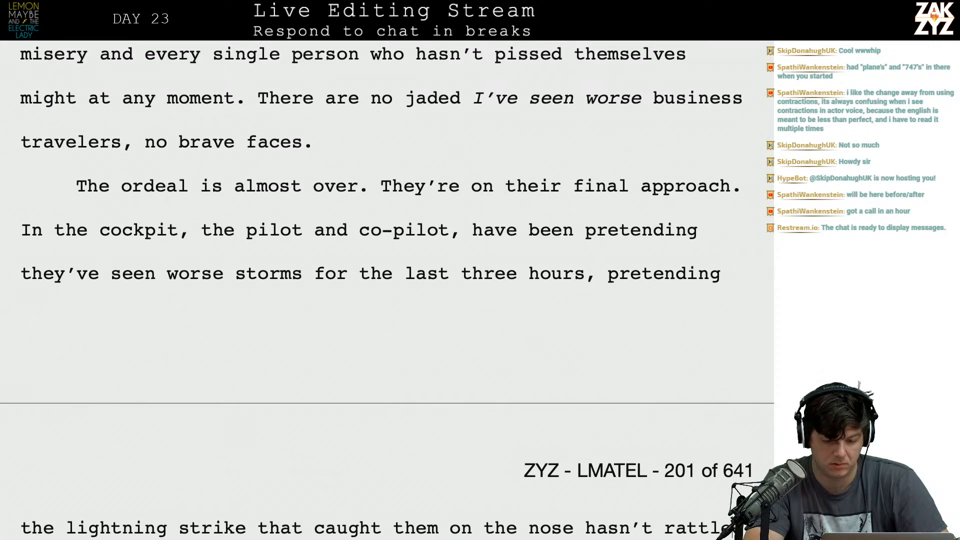
pyautogui.scroll(3, 451, 252)
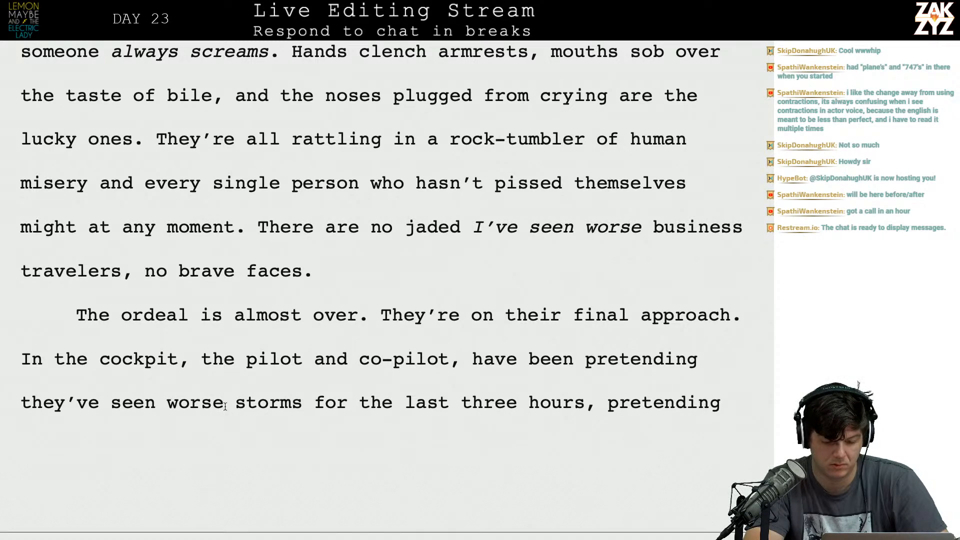
pyautogui.scroll(-4, 283, 415)
pyautogui.scroll(2, 283, 415)
# In the cockpit sentence, replace "'ve seen worse storms" with "not terrified" so it reads "pretending they not terrified for the last three hours".
pyautogui.click(80, 315)
pyautogui.press('BackSpace')
pyautogui.press('BackSpace')
pyautogui.write('not terrified')
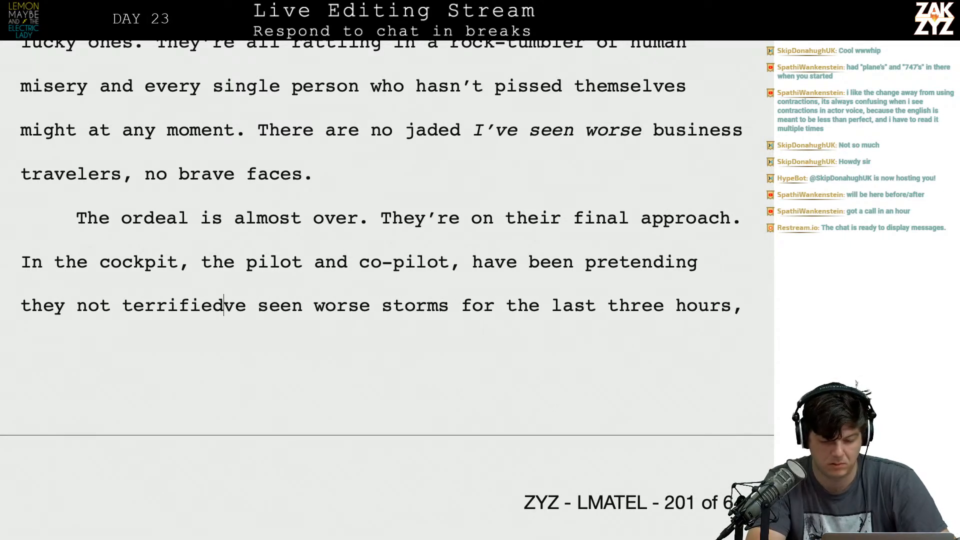
pyautogui.hotkey('shift', 'Right')
pyautogui.hotkey('shift', 'Right')
pyautogui.hotkey('shift', 'Right')
pyautogui.hotkey('shift', 'Right')
pyautogui.hotkey('shift', 'Right')
pyautogui.hotkey('shift', 'Right')
pyautogui.hotkey('shift', 'Right')
pyautogui.hotkey('shift', 'Right')
pyautogui.hotkey('shift', 'Right')
pyautogui.hotkey('shift', 'Right')
pyautogui.hotkey('shift', 'Right')
pyautogui.hotkey('shift', 'Right')
pyautogui.hotkey('shift', 'Right')
pyautogui.hotkey('shift', 'Right')
pyautogui.hotkey('shift', 'Right')
pyautogui.hotkey('shift', 'Right')
pyautogui.hotkey('shift', 'Right')
pyautogui.hotkey('shift', 'Right')
pyautogui.hotkey('shift', 'Right')
pyautogui.hotkey('shift', 'Right')
pyautogui.hotkey('shift', 'Right')
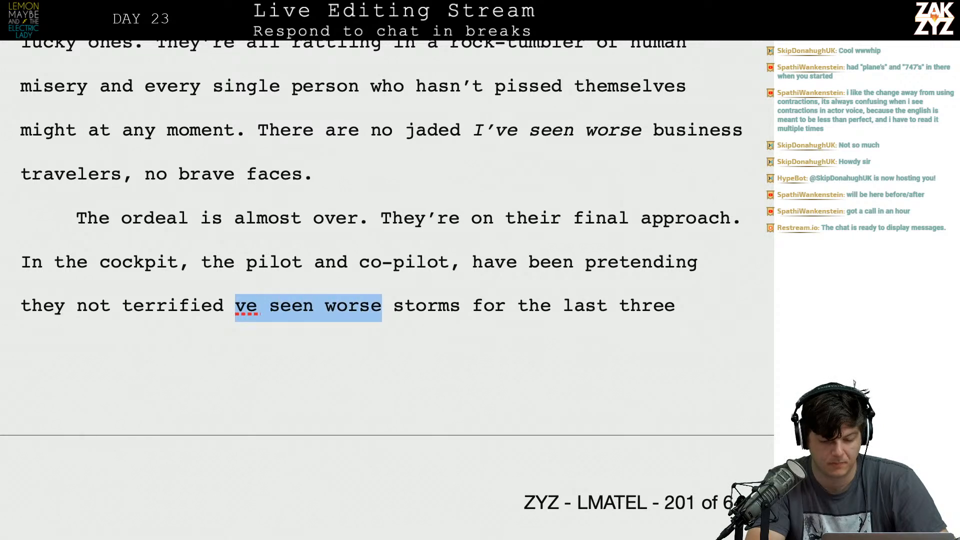
pyautogui.press('BackSpace')
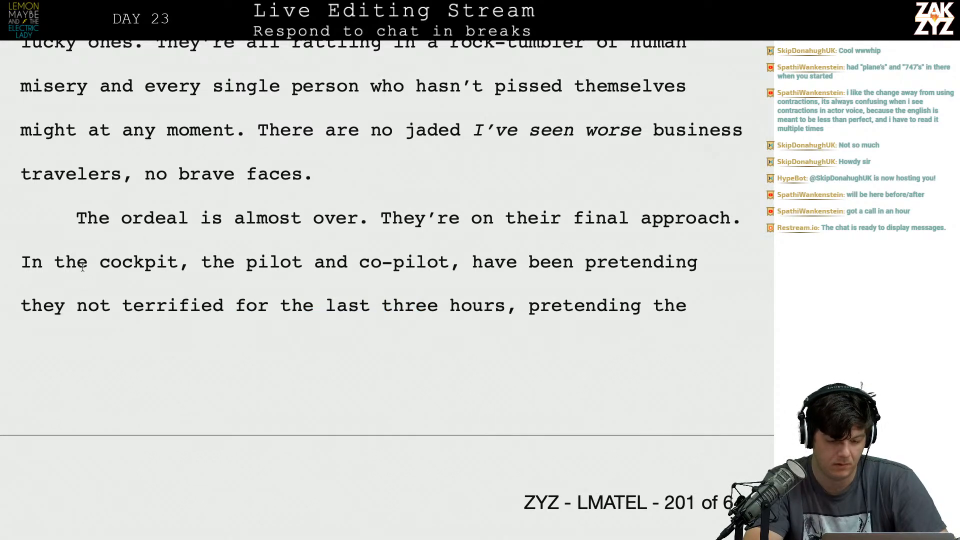
pyautogui.scroll(-1, 131, 293)
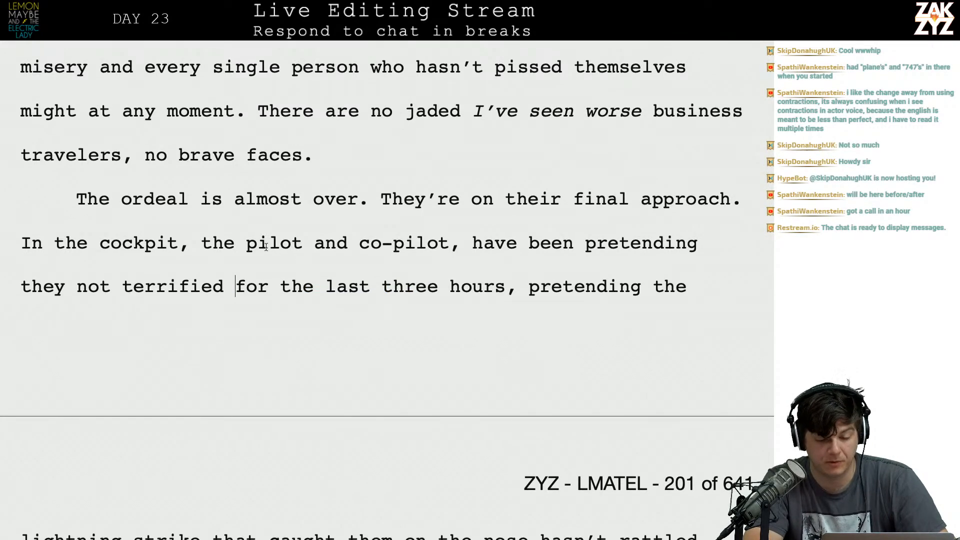
pyautogui.click(730, 201)
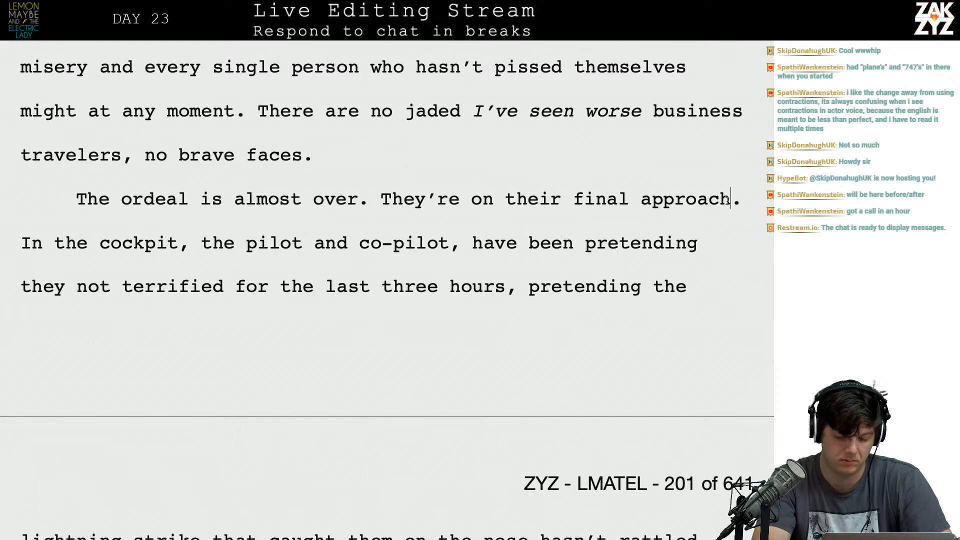
pyautogui.write(', ')
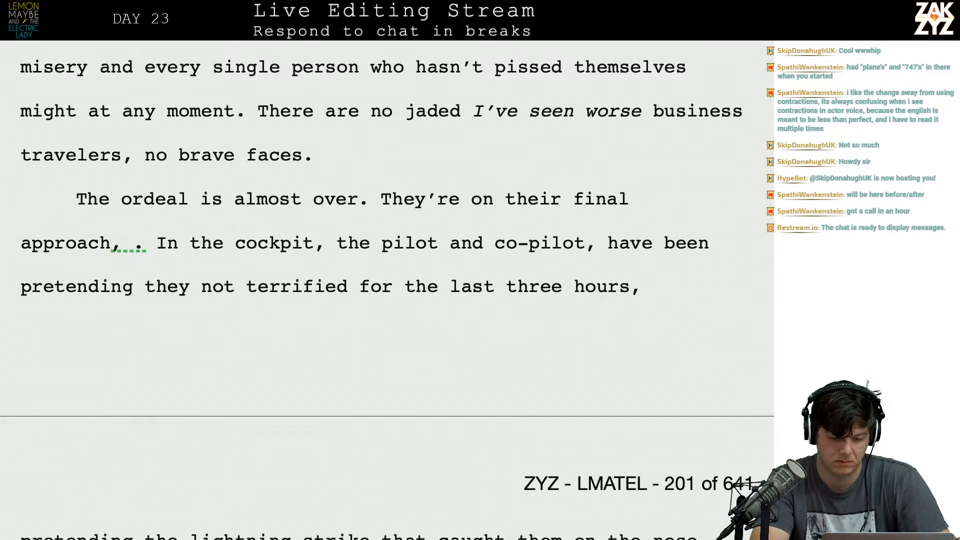
pyautogui.write('towards the worst')
pyautogui.press('BackSpace')
pyautogui.press('BackSpace')
pyautogui.press('BackSpace')
pyautogui.press('BackSpace')
pyautogui.press('BackSpace')
pyautogui.press('BackSpace')
pyautogui.press('BackSpace')
pyautogui.press('BackSpace')
pyautogui.press('BackSpace')
pyautogui.press('BackSpace')
pyautogui.press('BackSpace')
pyautogui.press('BackSpace')
pyautogui.press('BackSpace')
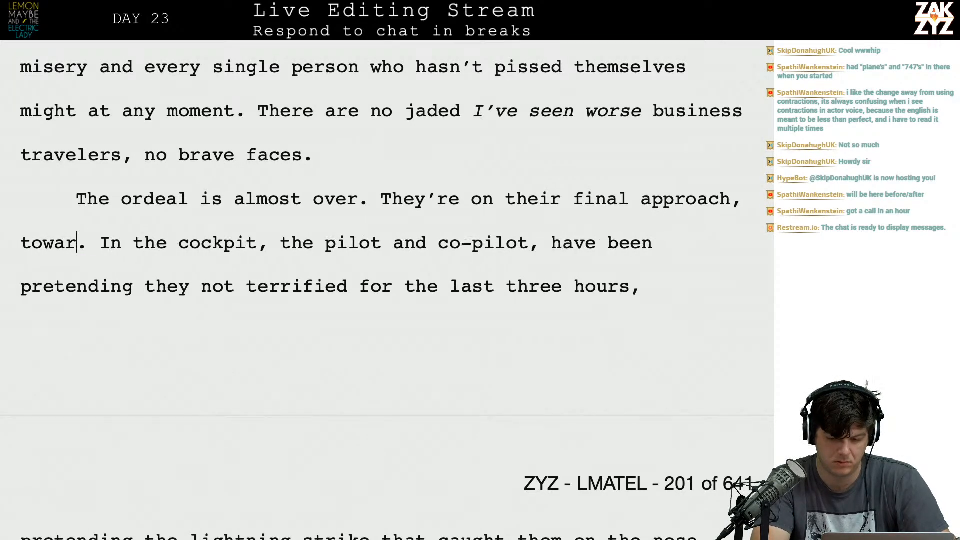
pyautogui.press('BackSpace')
pyautogui.press('BackSpace')
pyautogui.press('BackSpace')
pyautogui.press('BackSpace')
pyautogui.press('BackSpace')
pyautogui.press('BackSpace')
pyautogui.press('BackSpace')
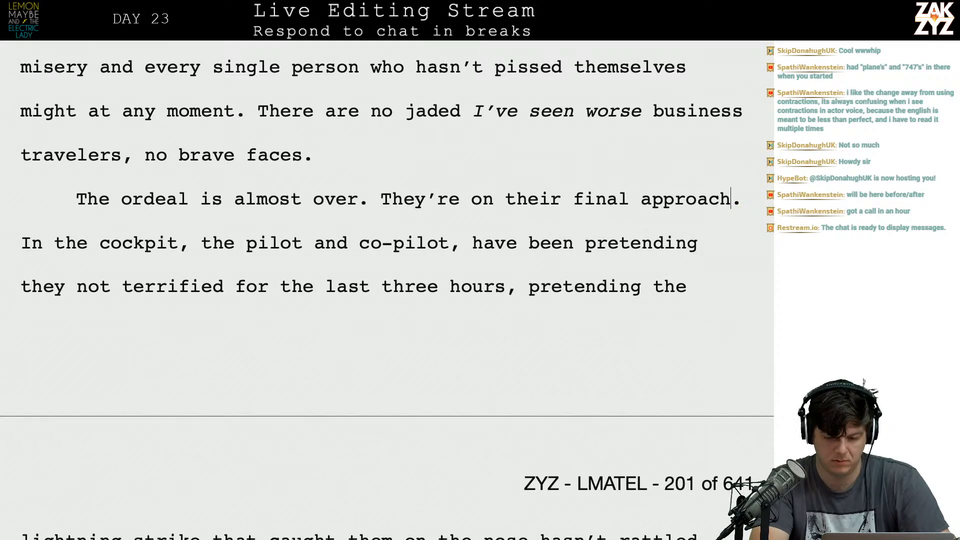
# Extend the final approach sentence so that it reads "They're on their final approach to JFK.".
pyautogui.write(',')
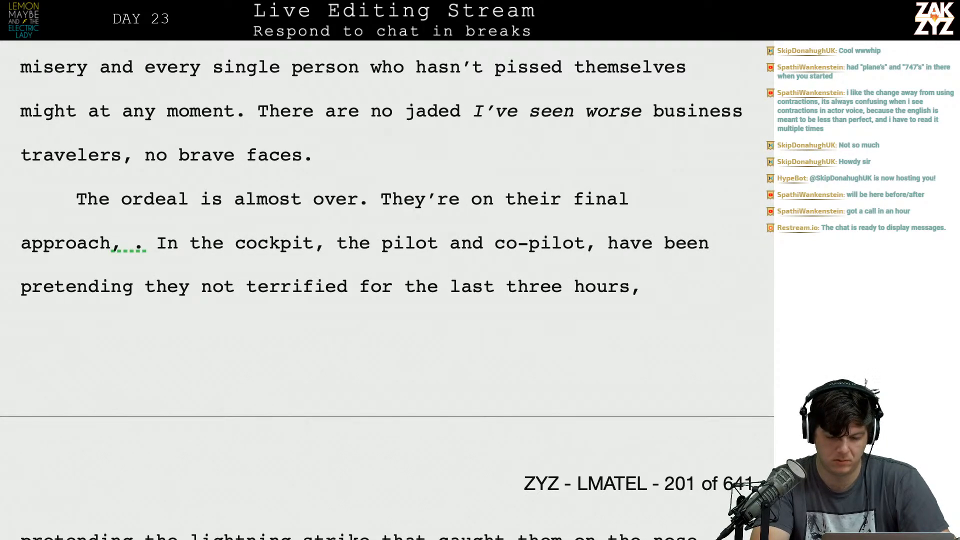
pyautogui.press('BackSpace')
pyautogui.press('BackSpace')
pyautogui.write('to')
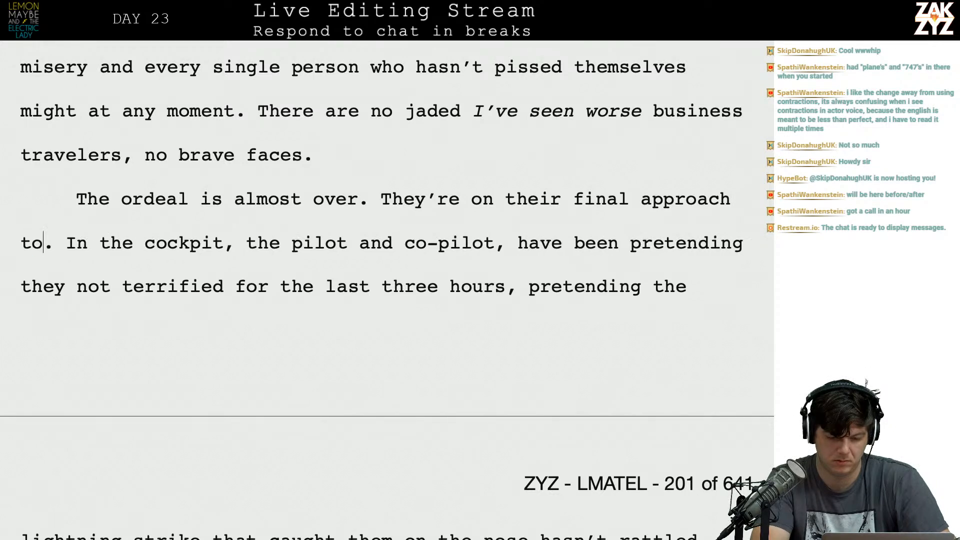
pyautogui.write(' JFK')
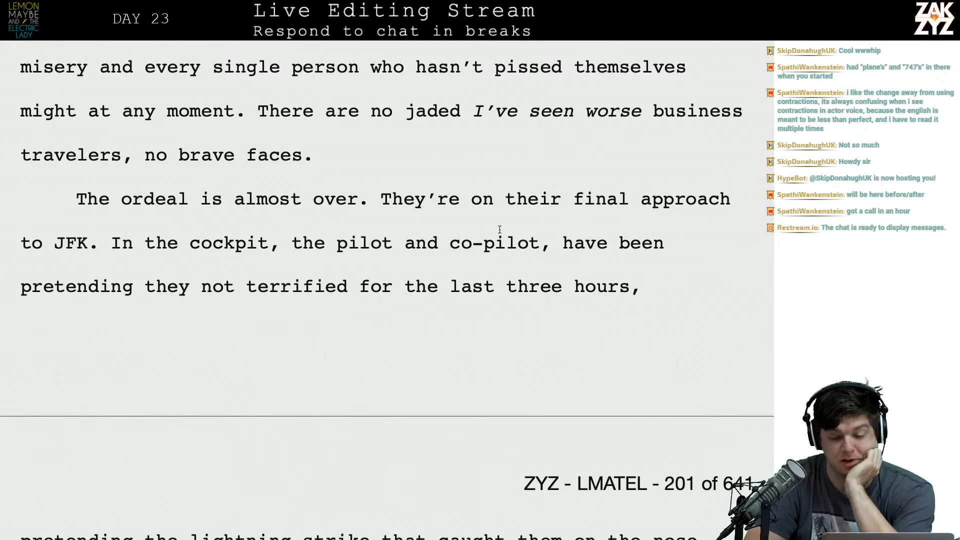
# Continue "The ordeal is almost over" with ", if they can hang on a little longer they can land at JFK.".
pyautogui.click(349, 211)
pyautogui.press('Right')
pyautogui.press('Right')
pyautogui.press('BackSpace')
pyautogui.write(', fi')
pyautogui.press('BackSpace')
pyautogui.press('BackSpace')
pyautogui.press('BackSpace')
pyautogui.write('if they')
pyautogui.scroll(3, 385, 290)
pyautogui.scroll(5, 385, 285)
pyautogui.scroll(-5, 385, 285)
pyautogui.scroll(-6, 385, 285)
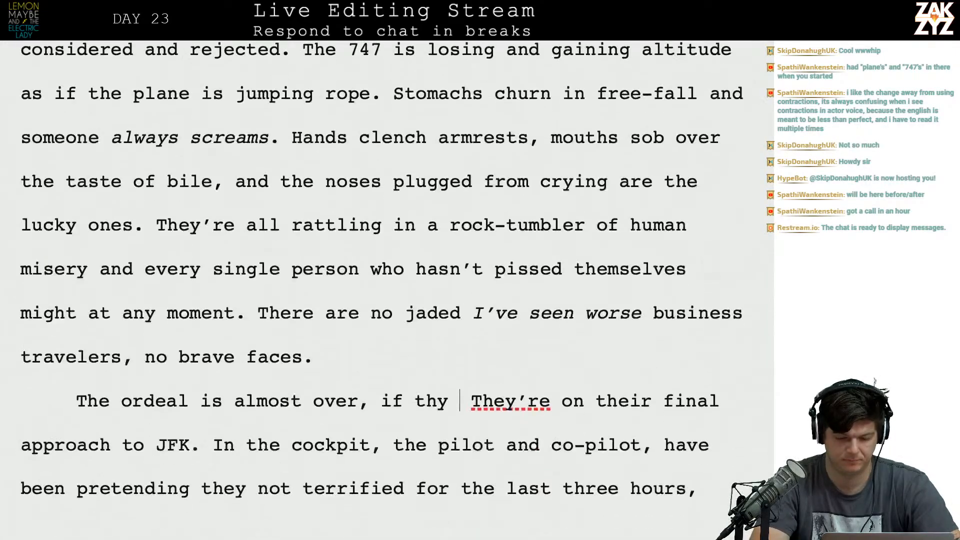
pyautogui.press('BackSpace')
pyautogui.press('BackSpace')
pyautogui.write('ey ')
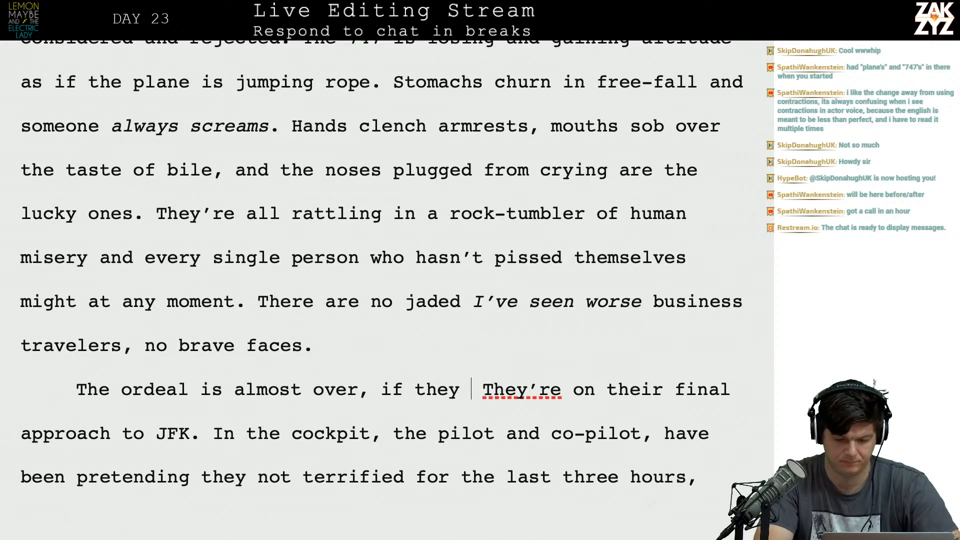
pyautogui.write('can hang on a ')
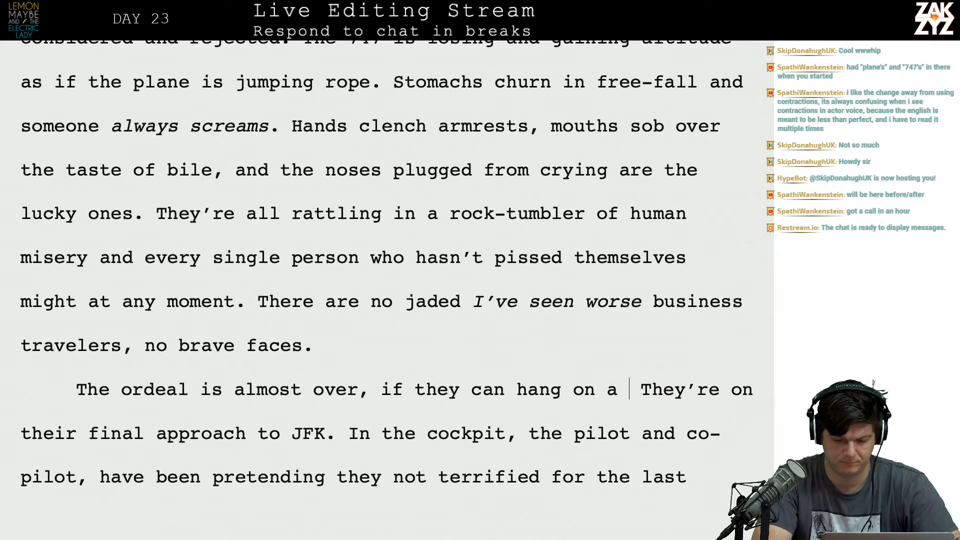
pyautogui.write('little long')
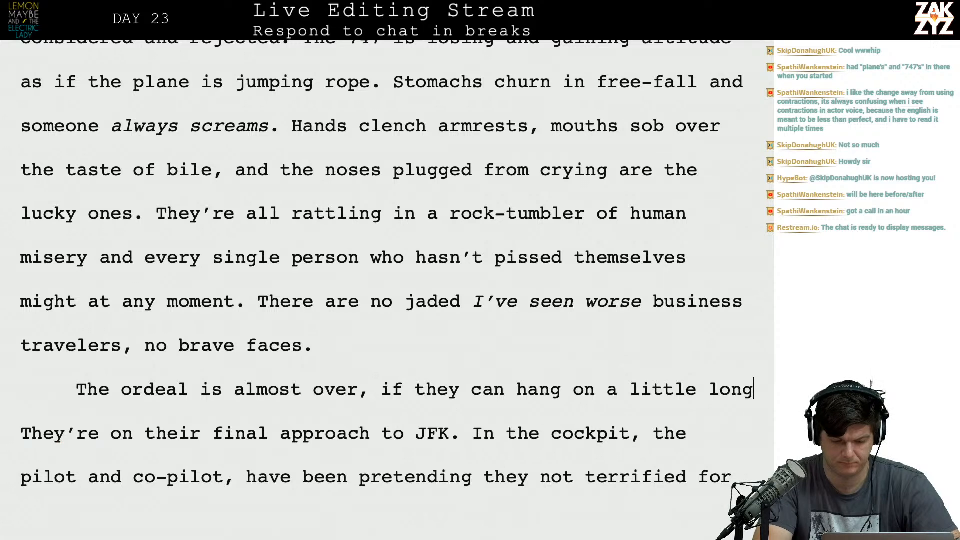
pyautogui.write('er they can land at KF')
pyautogui.press('BackSpace')
pyautogui.press('BackSpace')
pyautogui.write('JFK.')
# Delete the sentence "They're on their final approach to JFK." so that the cockpit sentence directly follows the landing sentence.
pyautogui.hotkey('shift', 'Down')
pyautogui.hotkey('shift', 'Up')
pyautogui.hotkey('shift', 'Right')
pyautogui.hotkey('shift', 'Right')
pyautogui.hotkey('shift', 'Right')
pyautogui.hotkey('shift', 'Right')
pyautogui.hotkey('shift', 'Right')
pyautogui.hotkey('shift', 'Right')
pyautogui.hotkey('shift', 'Right')
pyautogui.hotkey('shift', 'Right')
pyautogui.hotkey('shift', 'Right')
pyautogui.hotkey('shift', 'Right')
pyautogui.hotkey('shift', 'Down')
pyautogui.hotkey('shift', 'Left')
pyautogui.hotkey('shift', 'Left')
pyautogui.hotkey('shift', 'Left')
pyautogui.hotkey('shift', 'Left')
pyautogui.hotkey('shift', 'Left')
pyautogui.hotkey('shift', 'Left')
pyautogui.hotkey('shift', 'Left')
pyautogui.hotkey('shift', 'Left')
pyautogui.hotkey('shift', 'Left')
pyautogui.hotkey('shift', 'Left')
pyautogui.hotkey('shift', 'Left')
pyautogui.hotkey('shift', 'Left')
pyautogui.hotkey('shift', 'Left')
pyautogui.hotkey('shift', 'Left')
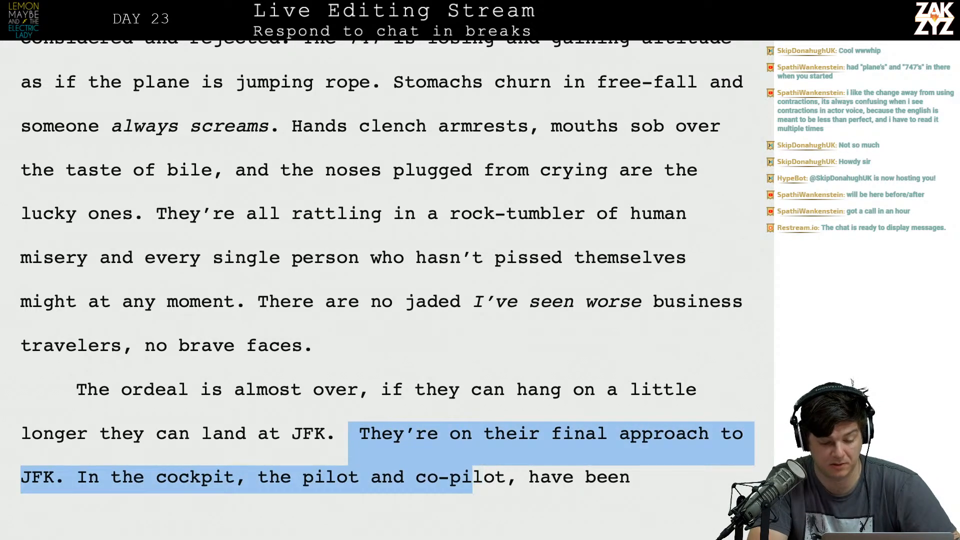
pyautogui.hotkey('shift', 'Left')
pyautogui.hotkey('shift', 'Left')
pyautogui.hotkey('shift', 'Left')
pyautogui.hotkey('shift', 'Left')
pyautogui.hotkey('shift', 'Left')
pyautogui.hotkey('shift', 'Left')
pyautogui.hotkey('shift', 'Left')
pyautogui.hotkey('shift', 'Left')
pyautogui.hotkey('shift', 'Left')
pyautogui.hotkey('shift', 'Left')
pyautogui.hotkey('shift', 'Left')
pyautogui.hotkey('shift', 'Left')
pyautogui.hotkey('shift', 'Left')
pyautogui.hotkey('shift', 'Left')
pyautogui.hotkey('shift', 'Left')
pyautogui.hotkey('shift', 'Left')
pyautogui.hotkey('shift', 'Left')
pyautogui.hotkey('shift', 'Left')
pyautogui.hotkey('shift', 'Left')
pyautogui.hotkey('shift', 'Left')
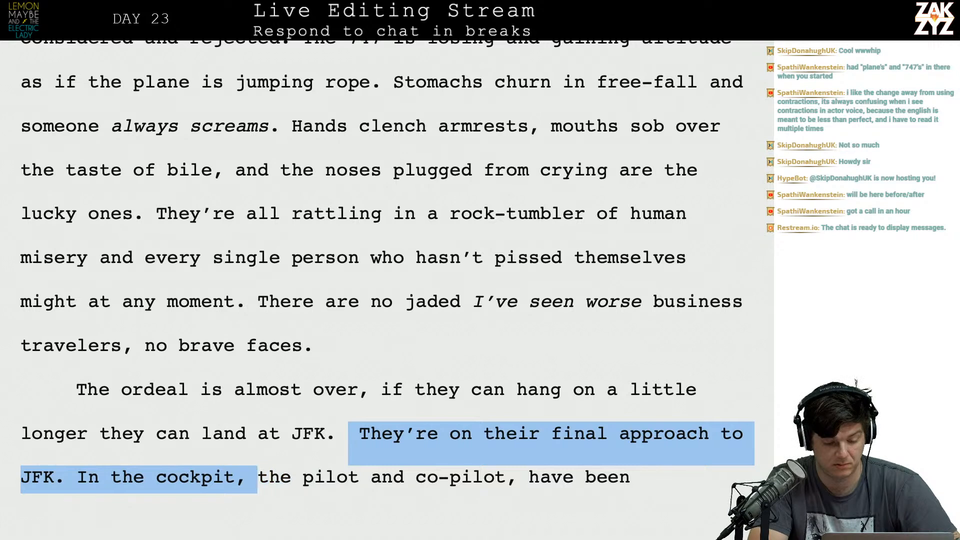
pyautogui.press('BackSpace')
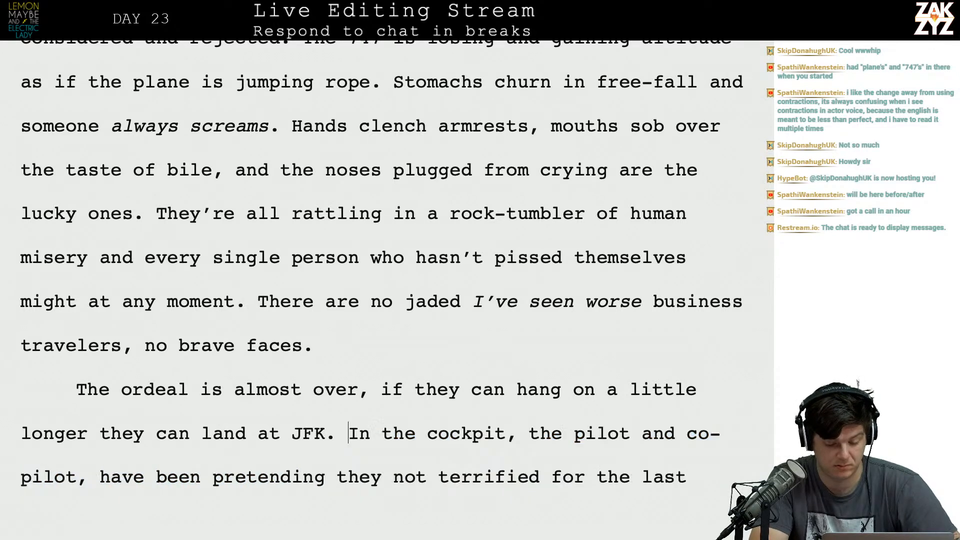
# Add "Airport" after "JFK" in the paragraph's first sentence.
pyautogui.press('Left')
pyautogui.press('Left')
pyautogui.write('i')
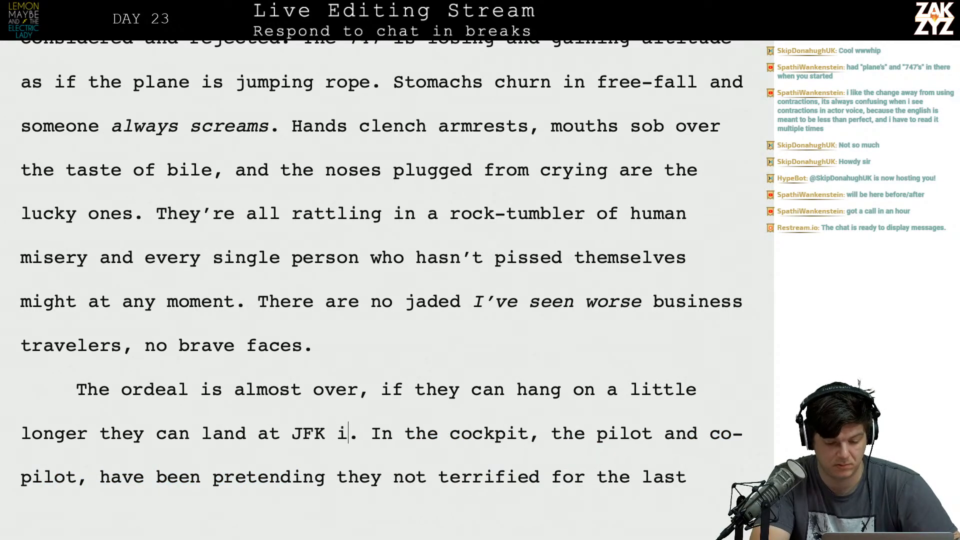
pyautogui.write('nternational Ai')
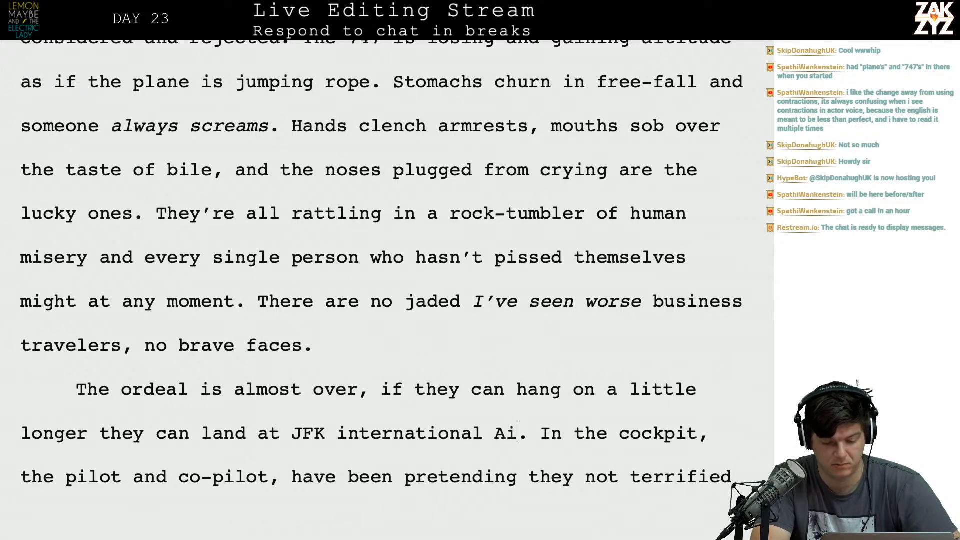
pyautogui.press('BackSpace')
pyautogui.press('BackSpace')
pyautogui.press('BackSpace')
pyautogui.press('BackSpace')
pyautogui.press('BackSpace')
pyautogui.press('BackSpace')
pyautogui.press('BackSpace')
pyautogui.press('BackSpace')
pyautogui.press('BackSpace')
pyautogui.press('BackSpace')
pyautogui.press('BackSpace')
pyautogui.press('BackSpace')
pyautogui.press('BackSpace')
pyautogui.press('BackSpace')
pyautogui.press('BackSpace')
pyautogui.press('BackSpace')
pyautogui.write('Airport')
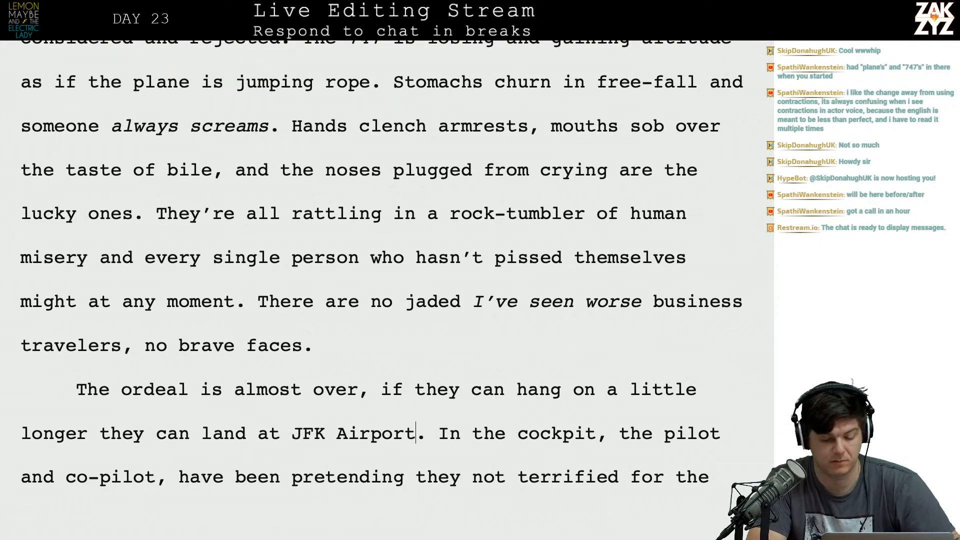
# Reread the revised paragraph about the ordeal and the pilots pretending, continuing onto the following page.
pyautogui.press('Right')
pyautogui.press('Down')
pyautogui.press('Left')
pyautogui.press('Left')
pyautogui.press('Left')
pyautogui.press('Left')
pyautogui.press('Left')
pyautogui.press('Left')
pyautogui.press('Left')
pyautogui.press('Left')
pyautogui.press('Left')
pyautogui.press('Left')
pyautogui.press('Up')
pyautogui.press('Right')
pyautogui.press('Down')
pyautogui.press('Right')
pyautogui.press('Right')
pyautogui.press('Right')
pyautogui.press('Right')
pyautogui.press('Right')
pyautogui.press('Right')
pyautogui.press('Right')
pyautogui.press('Right')
pyautogui.press('Up')
pyautogui.press('Left')
pyautogui.press('Left')
pyautogui.press('Left')
pyautogui.press('Left')
pyautogui.press('Left')
pyautogui.press('Left')
pyautogui.press('Left')
pyautogui.press('Left')
pyautogui.press('Left')
pyautogui.press('Left')
pyautogui.press('Left')
pyautogui.press('Right')
pyautogui.press('Right')
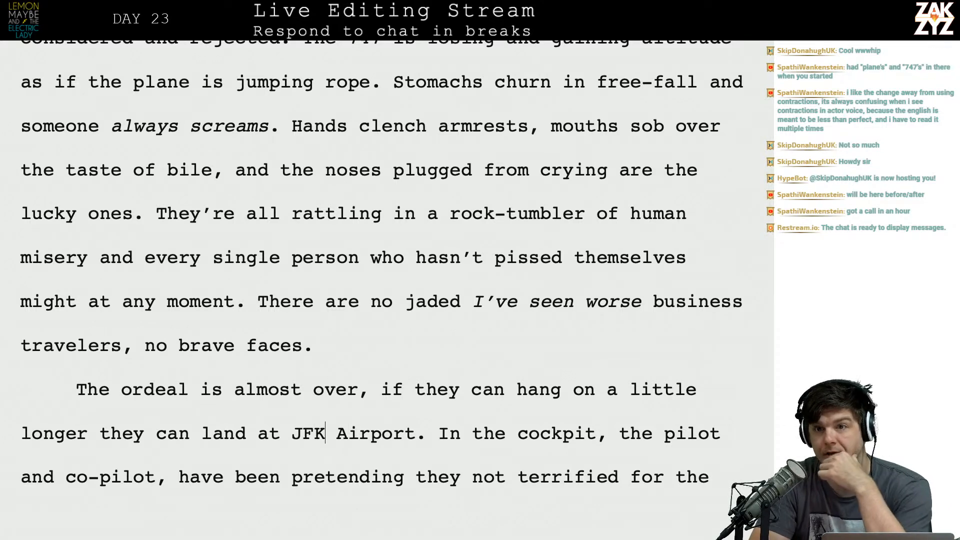
pyautogui.press('Down')
pyautogui.press('Down')
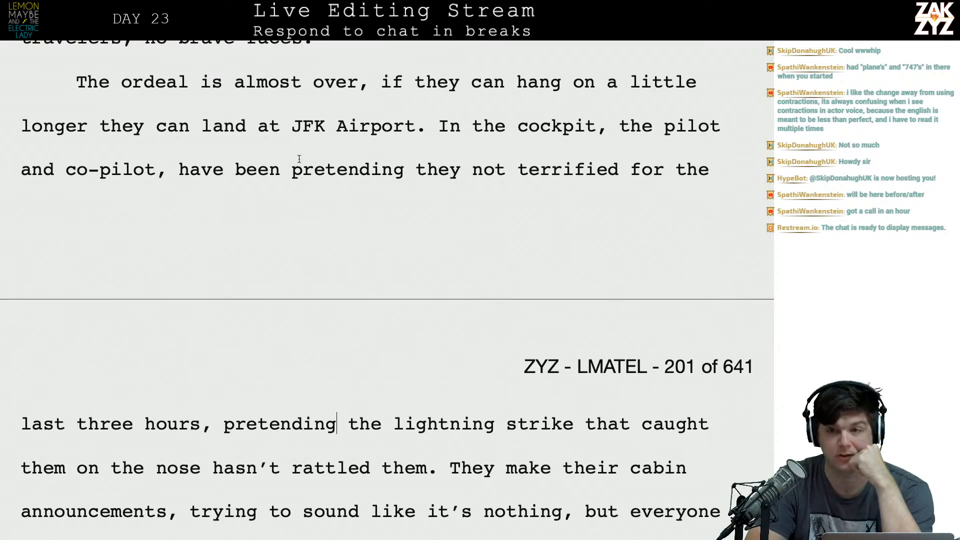
pyautogui.click(300, 158)
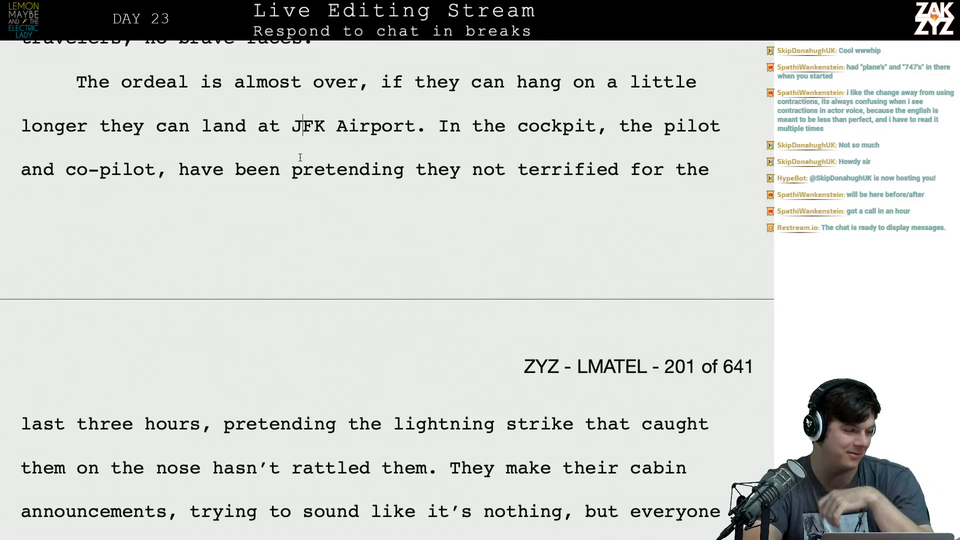
pyautogui.scroll(-1, 300, 157)
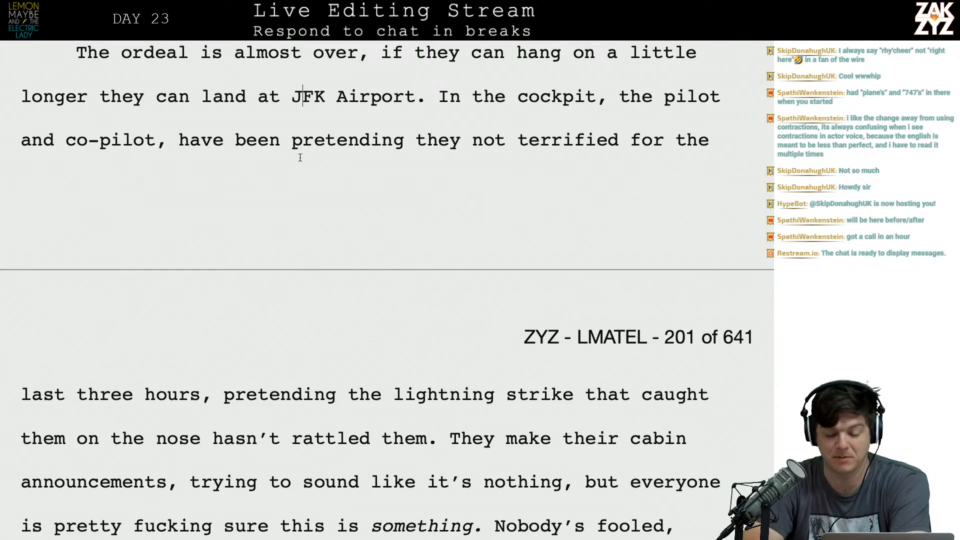
pyautogui.scroll(-3, 300, 157)
pyautogui.scroll(2, 328, 221)
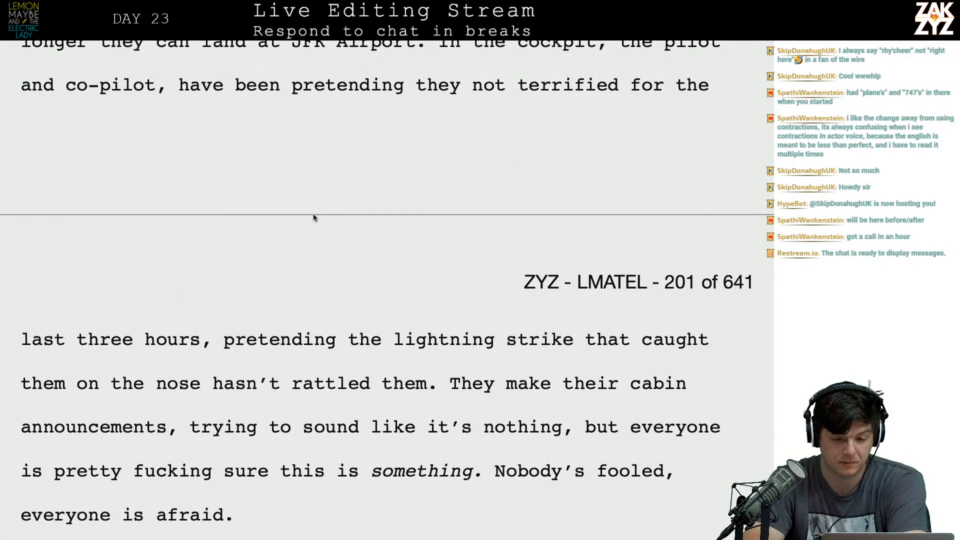
pyautogui.scroll(3, 406, 232)
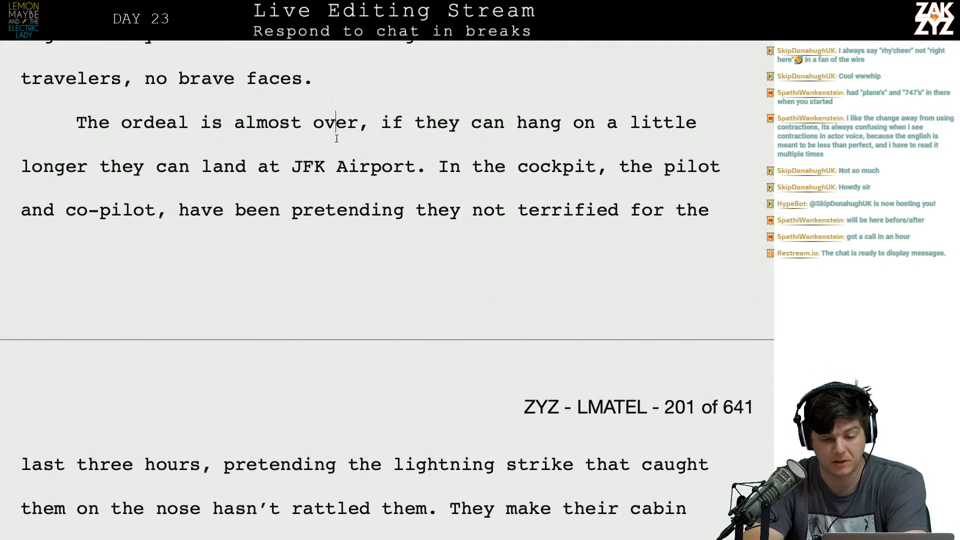
# Break off the old clause and continue "almost over," with "if the plane can hold together just a little longer they will be at JFK airport.".
pyautogui.click(380, 122)
pyautogui.press('Return')
pyautogui.press('Left')
pyautogui.write('if the Plan')
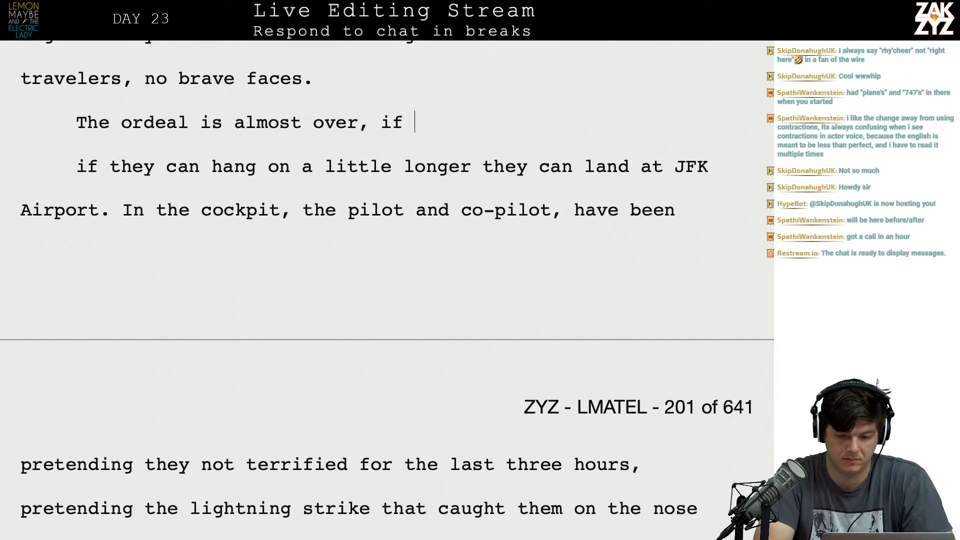
pyautogui.press('BackSpace')
pyautogui.press('BackSpace')
pyautogui.press('BackSpace')
pyautogui.press('BackSpace')
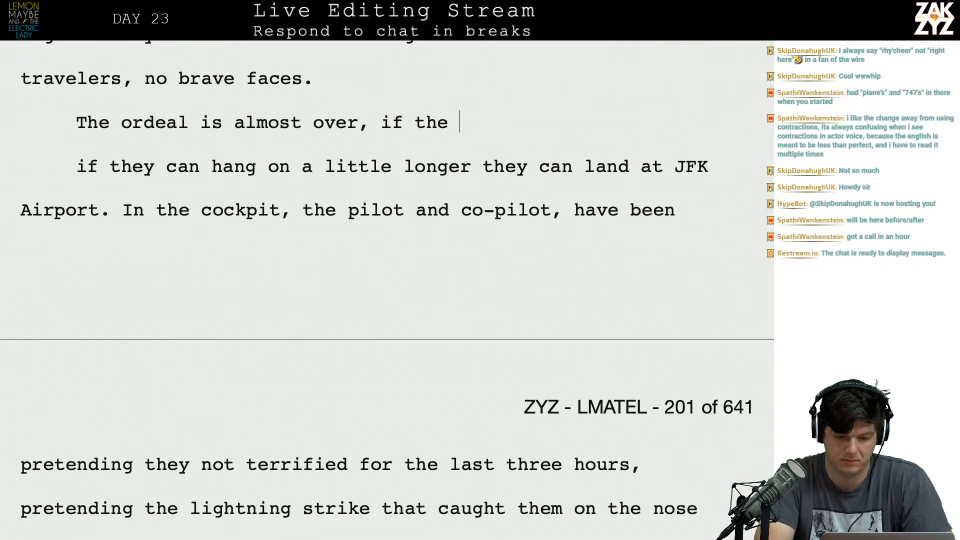
pyautogui.write('plane can ho')
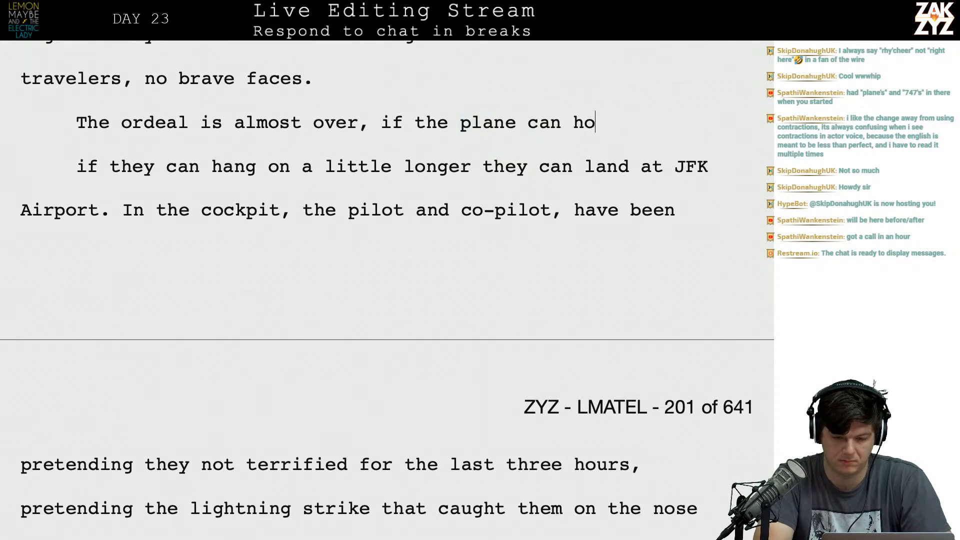
pyautogui.write('ld together just a ')
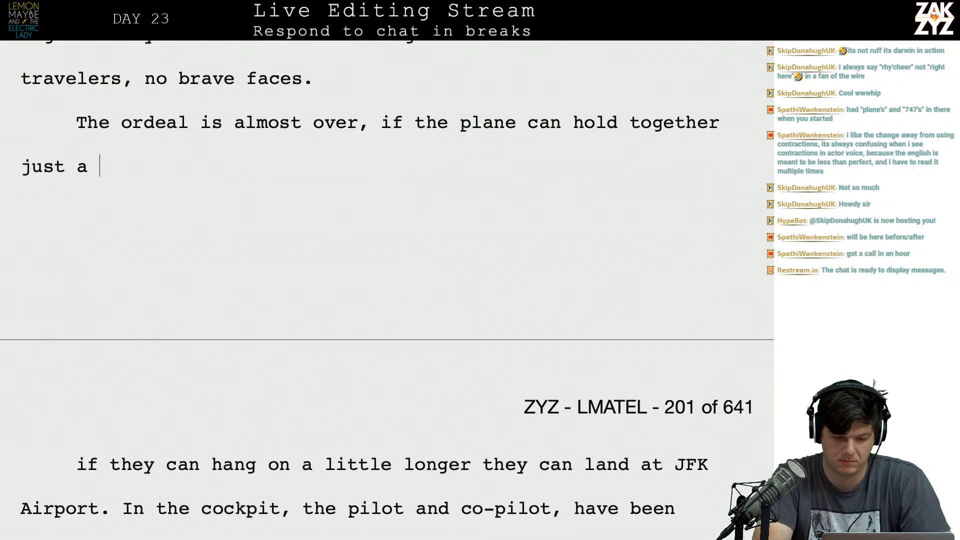
pyautogui.write('little longer the')
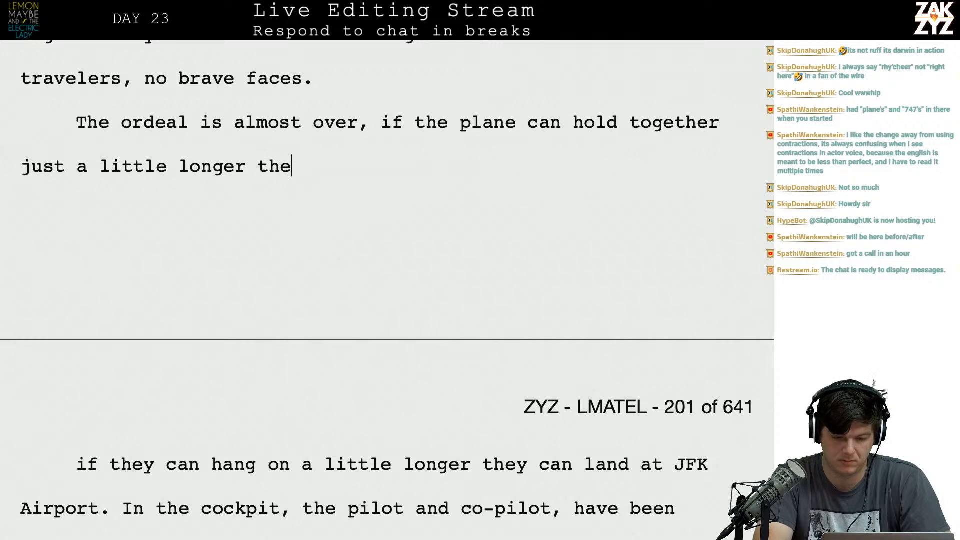
pyautogui.write('y will be ')
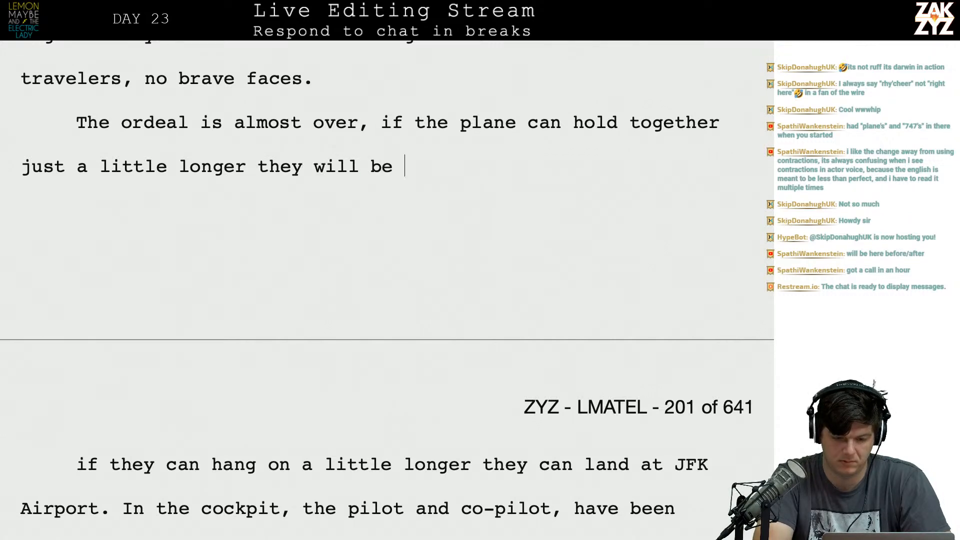
pyautogui.write('at JFK airport.')
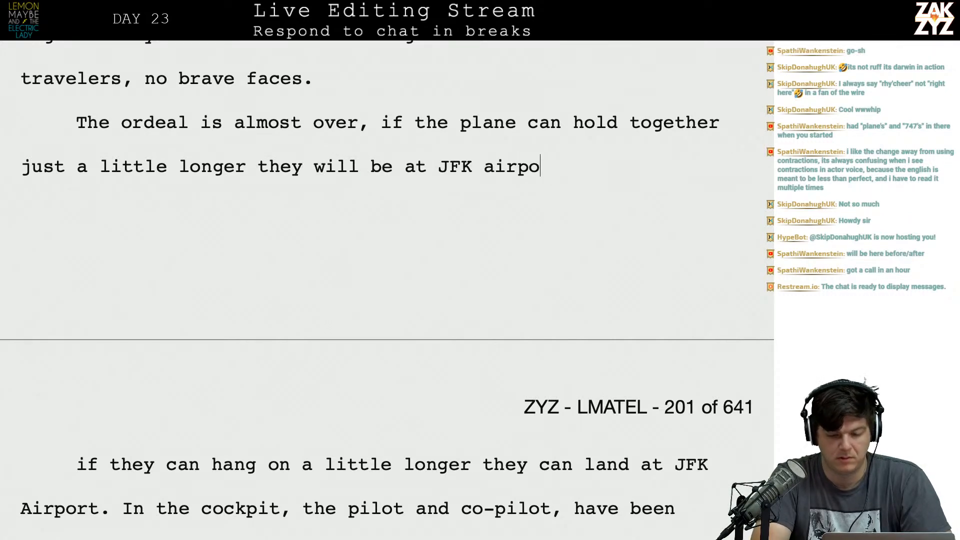
pyautogui.press('Right')
pyautogui.press('Right')
pyautogui.press('Right')
pyautogui.press('Right')
pyautogui.press('Right')
pyautogui.press('Right')
pyautogui.press('Right')
pyautogui.press('Right')
pyautogui.press('Right')
pyautogui.press('Right')
pyautogui.press('Right')
pyautogui.press('Right')
pyautogui.press('Right')
pyautogui.press('Right')
pyautogui.press('Right')
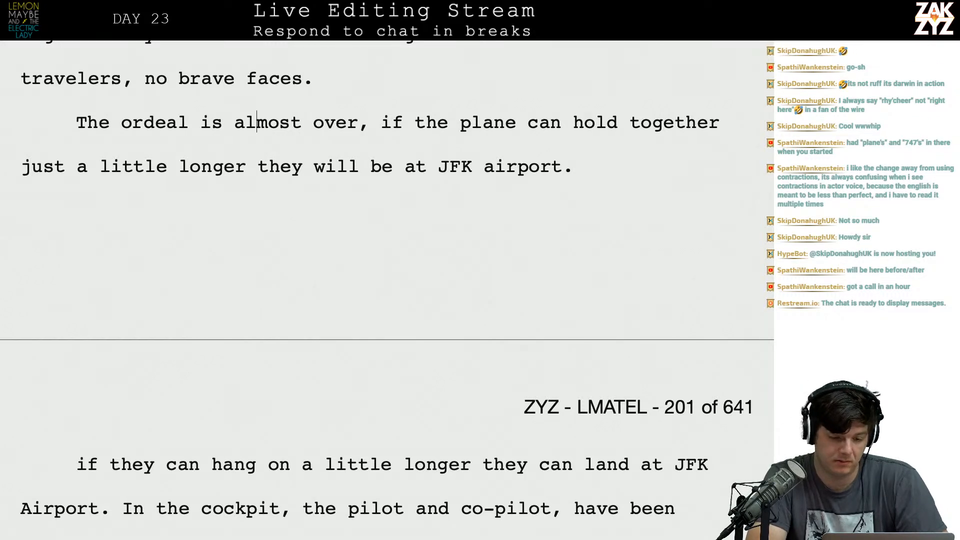
# Replace "they will be at" with "they'll make it to" before "JFK airport" in the ordeal sentence.
pyautogui.click(247, 168)
pyautogui.write('t')
pyautogui.press('BackSpace')
pyautogui.write("they'll make ")
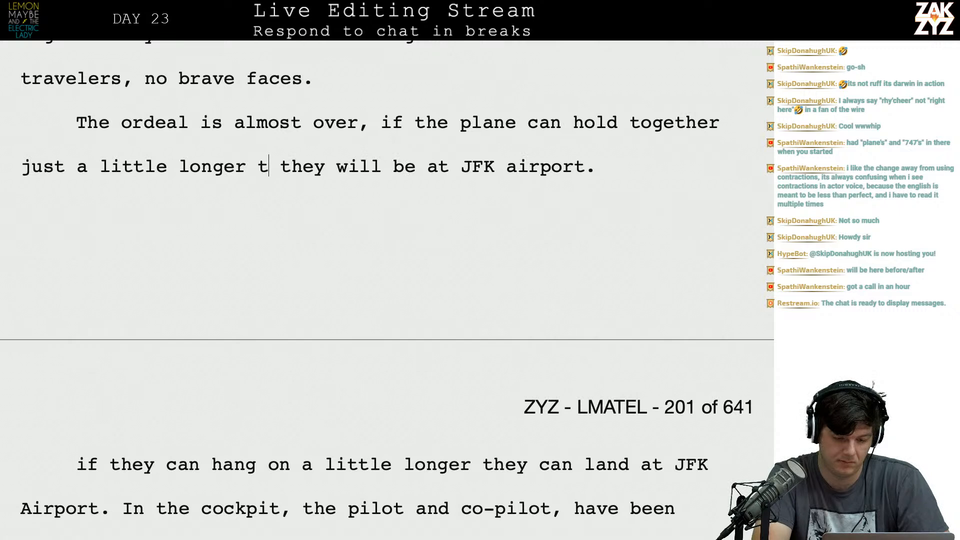
pyautogui.write('it to')
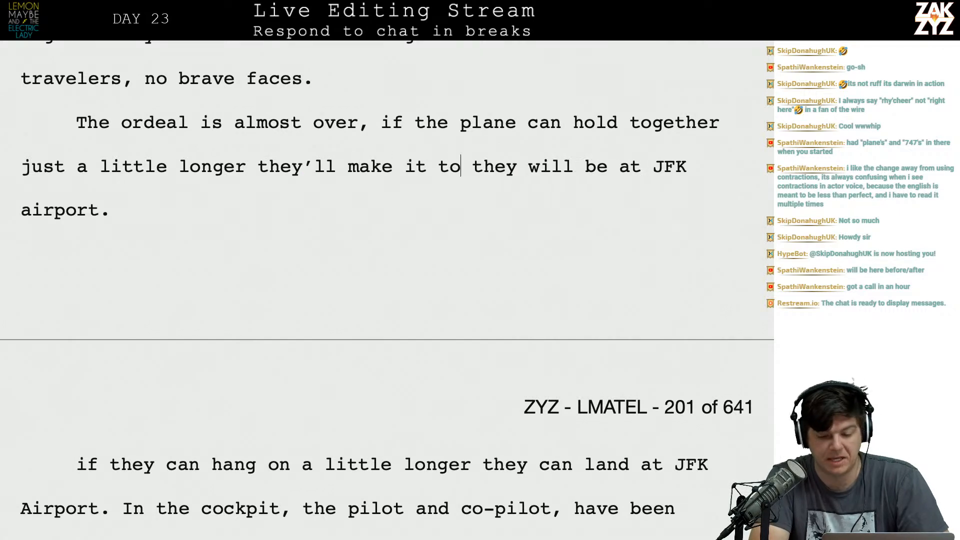
pyautogui.moveTo(473, 170); pyautogui.dragTo(664, 170)
pyautogui.press('BackSpace')
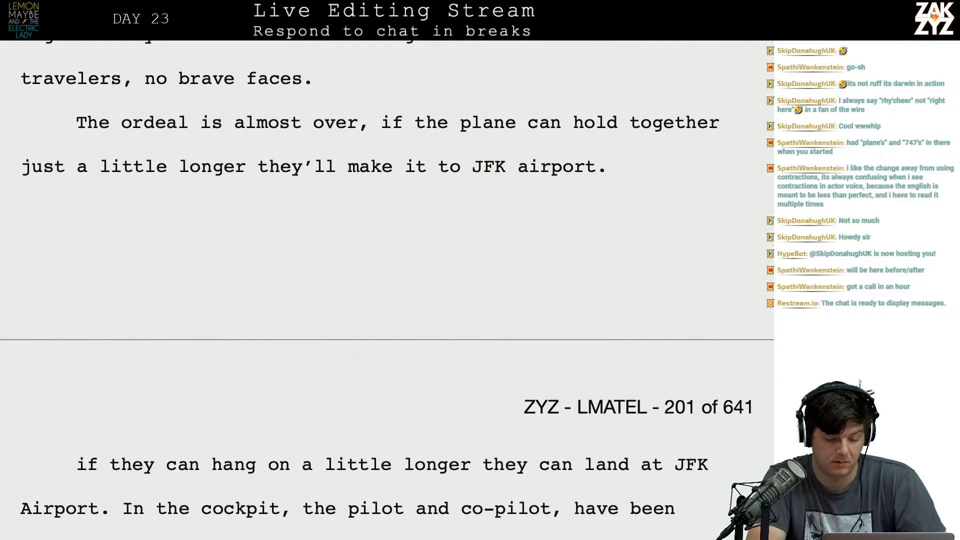
# Delete the leftover "if they can hang on a little longer" clause and join the cockpit sentence to the ordeal sentence.
pyautogui.moveTo(117, 518); pyautogui.dragTo(77, 464)
pyautogui.press('BackSpace')
pyautogui.press('BackSpace')
pyautogui.press('BackSpace')
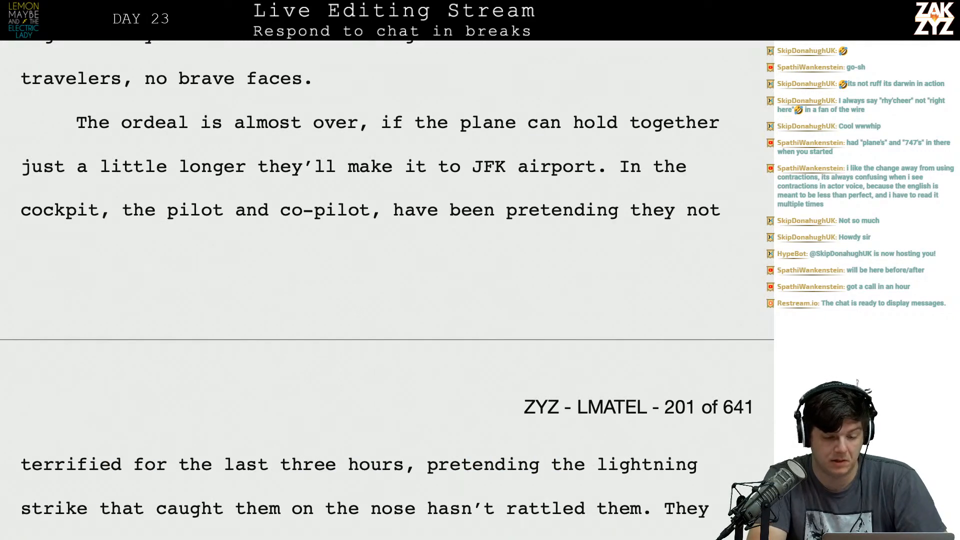
# Remove the comma after "co-pilot" in the cockpit sentence.
pyautogui.press('Right')
pyautogui.press('Right')
pyautogui.press('Right')
pyautogui.press('Right')
pyautogui.press('Right')
pyautogui.press('Down')
pyautogui.press('Left')
pyautogui.press('Left')
pyautogui.press('Left')
pyautogui.press('Left')
pyautogui.press('Left')
pyautogui.press('Left')
pyautogui.press('Left')
pyautogui.press('Left')
pyautogui.press('Left')
pyautogui.press('Left')
pyautogui.press('Left')
pyautogui.press('Left')
pyautogui.press('Left')
pyautogui.press('Left')
pyautogui.press('Left')
pyautogui.press('Left')
pyautogui.press('Left')
pyautogui.press('Left')
pyautogui.press('Left')
pyautogui.press('Left')
pyautogui.press('Left')
pyautogui.press('Left')
pyautogui.press('Left')
pyautogui.press('Left')
pyautogui.press('Left')
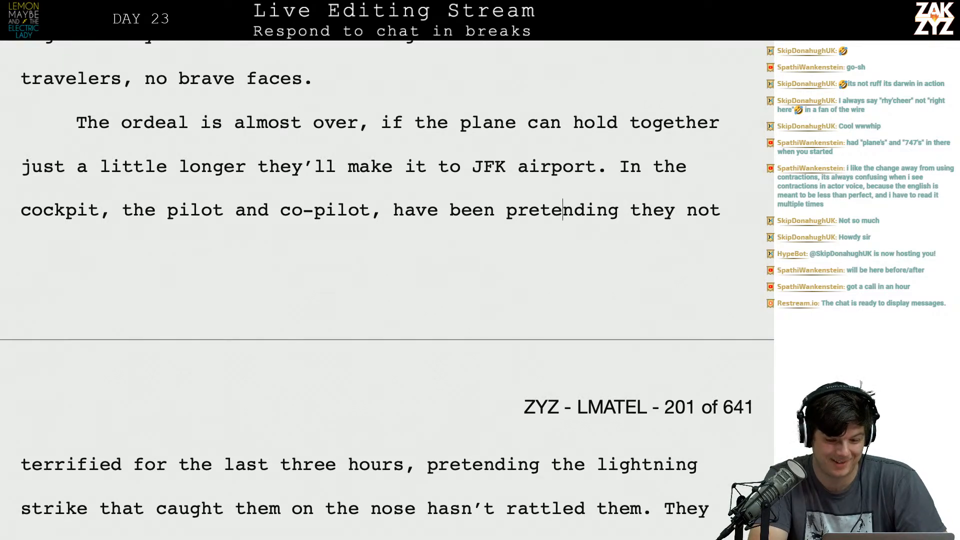
pyautogui.press('BackSpace')
# Rewrite the end of the cockpit sentence as "they aren't terrified for the last three hours." ahead of the old wording.
pyautogui.press('Right')
pyautogui.press('Right')
pyautogui.press('Right')
pyautogui.press('Right')
pyautogui.press('Right')
pyautogui.press('Right')
pyautogui.press('Right')
pyautogui.press('Right')
pyautogui.press('Right')
pyautogui.press('Right')
pyautogui.press('Right')
pyautogui.press('Right')
pyautogui.press('Right')
pyautogui.press('Right')
pyautogui.press('Right')
pyautogui.press('Right')
pyautogui.press('Right')
pyautogui.press('Right')
pyautogui.press('Right')
pyautogui.press('Right')
pyautogui.press('Right')
pyautogui.press('Right')
pyautogui.press('Right')
pyautogui.press('Right')
pyautogui.press('Right')
pyautogui.press('Right')
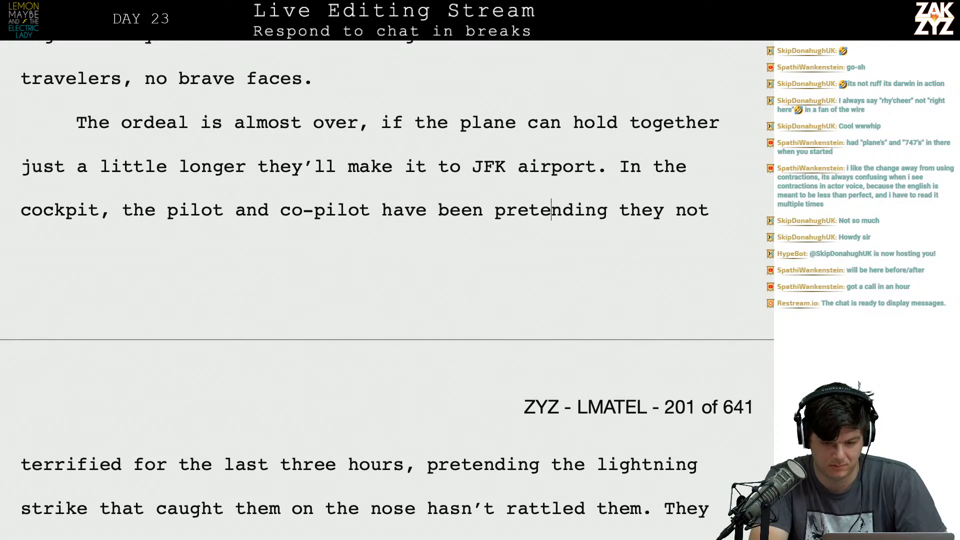
pyautogui.press('BackSpace')
pyautogui.write("y aren't ter")
pyautogui.write('rified for te')
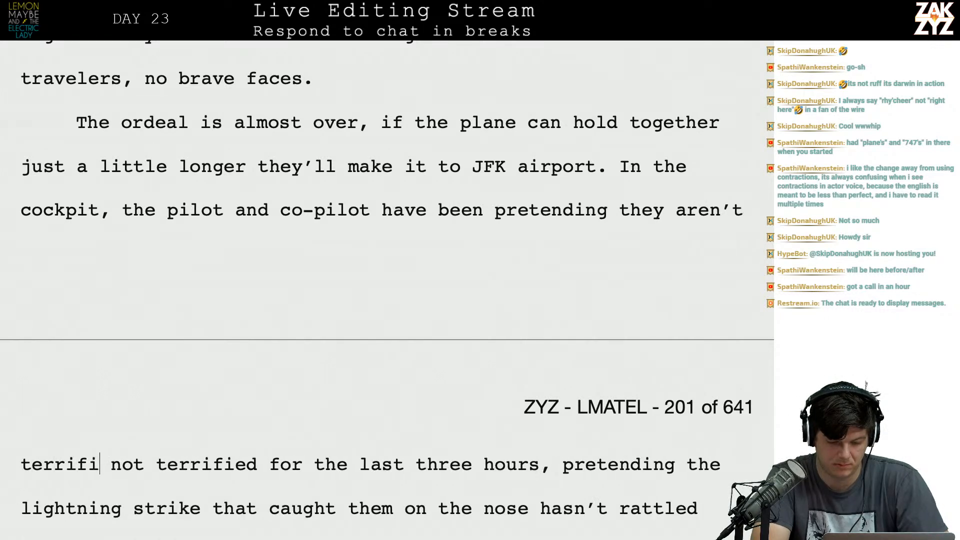
pyautogui.write('he last three ho')
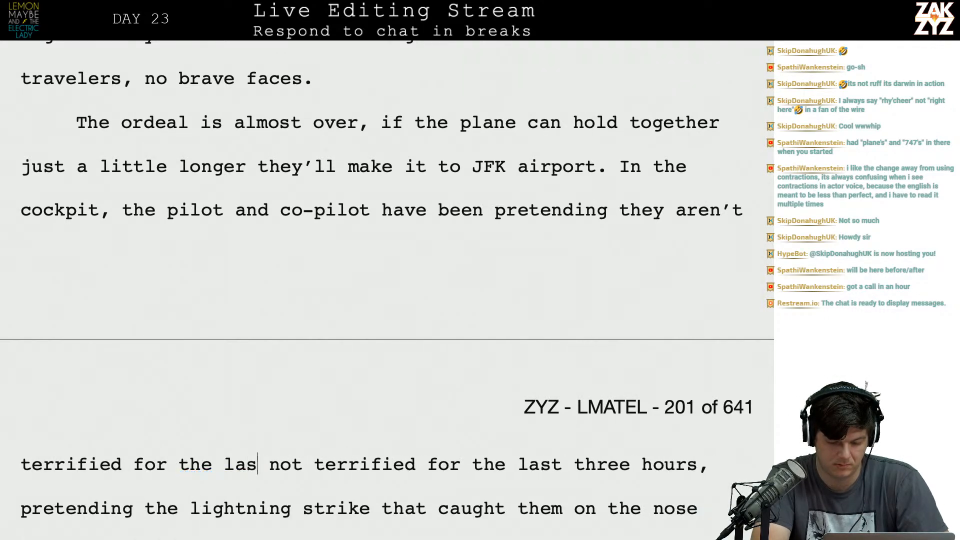
pyautogui.write('urs.  not terrified for the last')
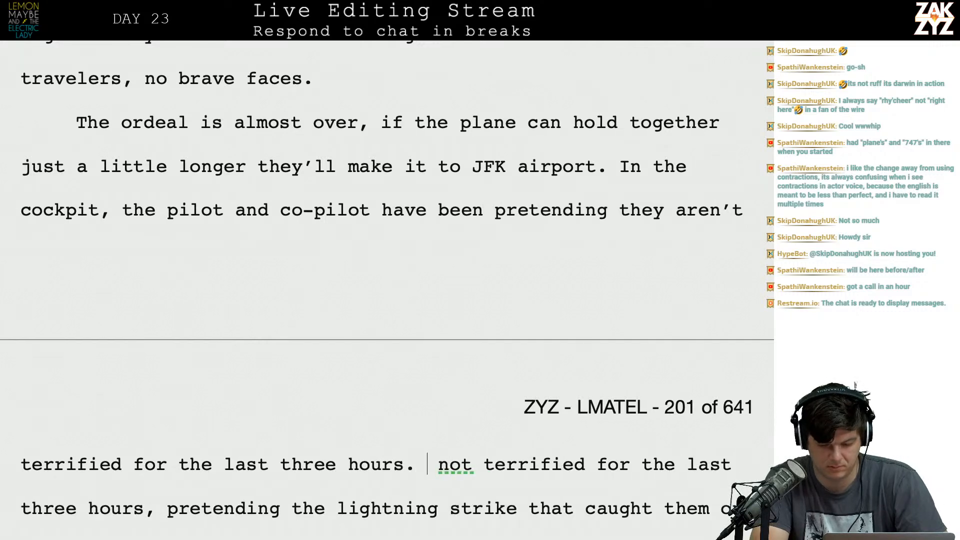
pyautogui.press('Down')
pyautogui.press('Down')
pyautogui.press('Up')
pyautogui.press('Up')
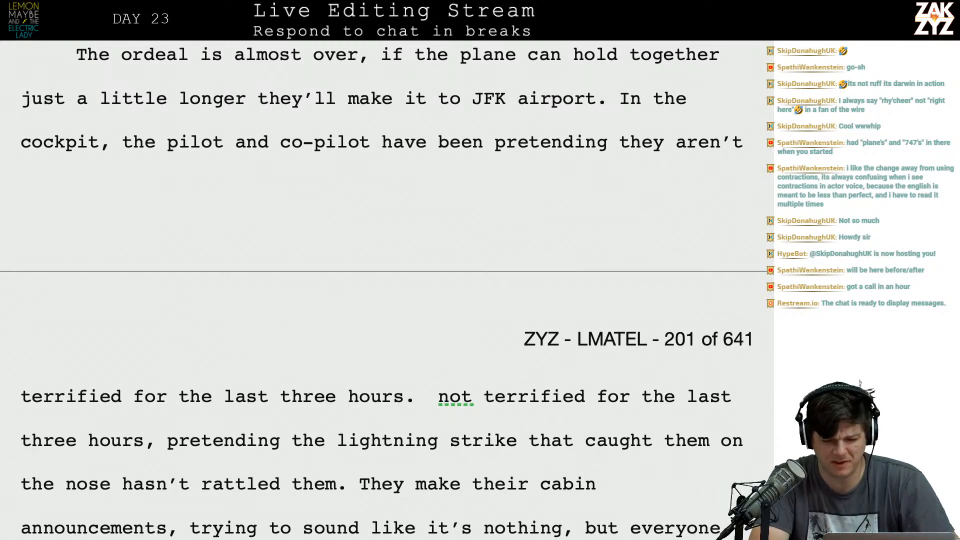
# Switch to Safari, look up "gauche" on Dictionary.com and play its pronunciation.
pyautogui.press('super+Tab')
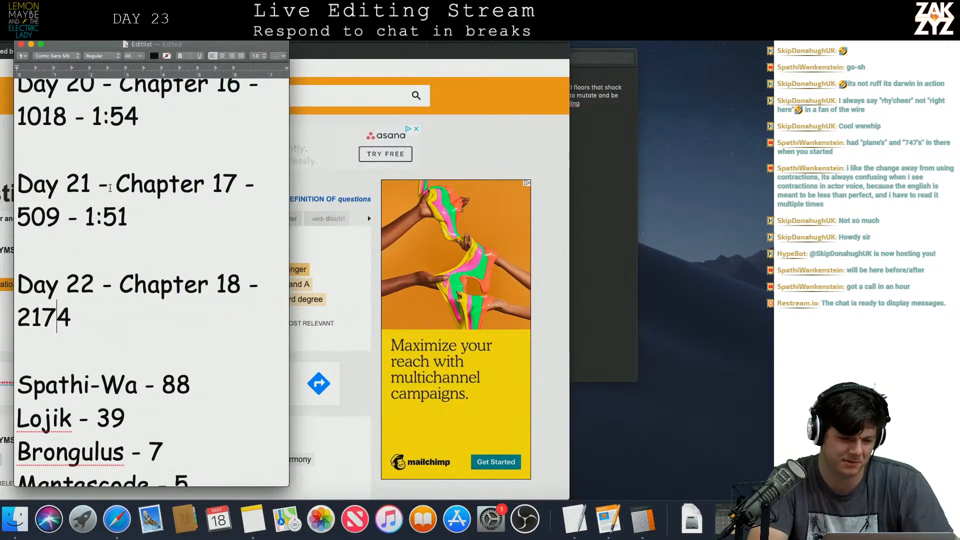
pyautogui.press('super+Tab')
pyautogui.click(12, 68)
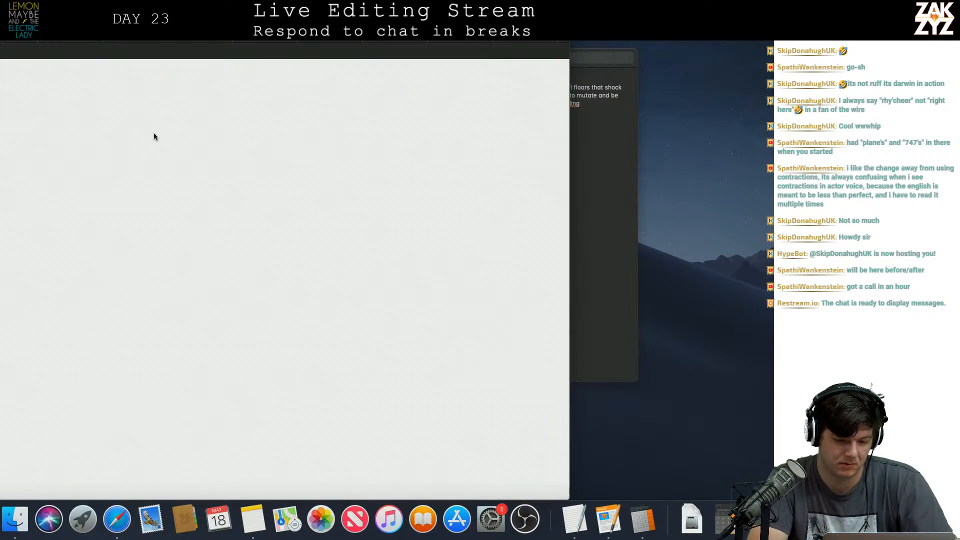
pyautogui.write('gauche')
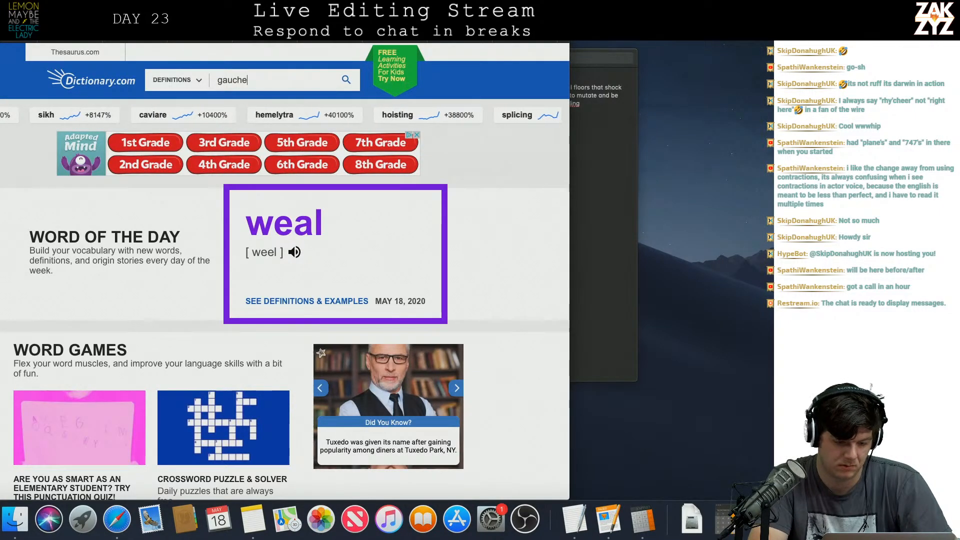
pyautogui.press('Return')
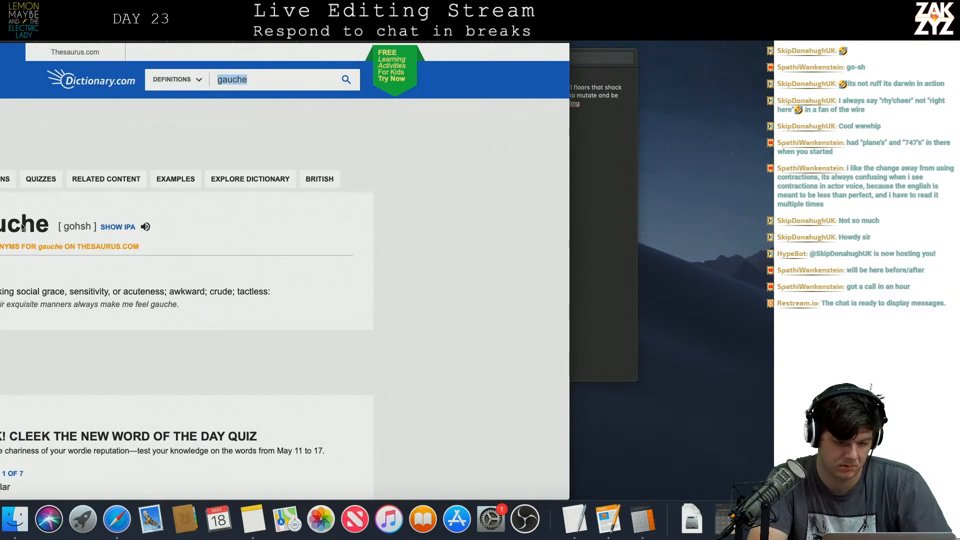
pyautogui.click(146, 307)
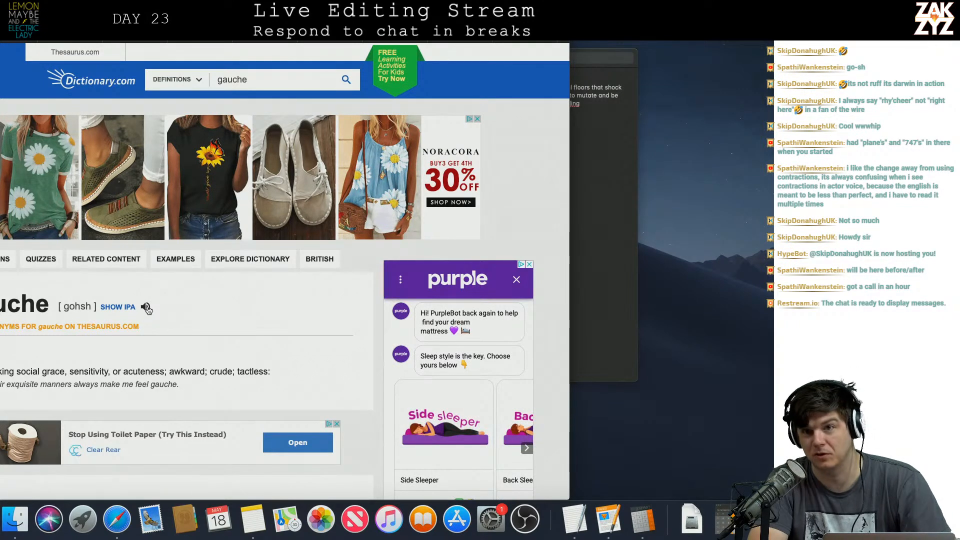
# Switch back to the manuscript in Pages and reread the ordeal paragraph across the page break, including the cabin announcements.
pyautogui.press('super+Tab')
pyautogui.press('super+Tab')
pyautogui.press('super+Tab')
pyautogui.press('super+Tab')
pyautogui.press('super+Tab')
pyautogui.press('super+Tab')
pyautogui.press('super+Tab')
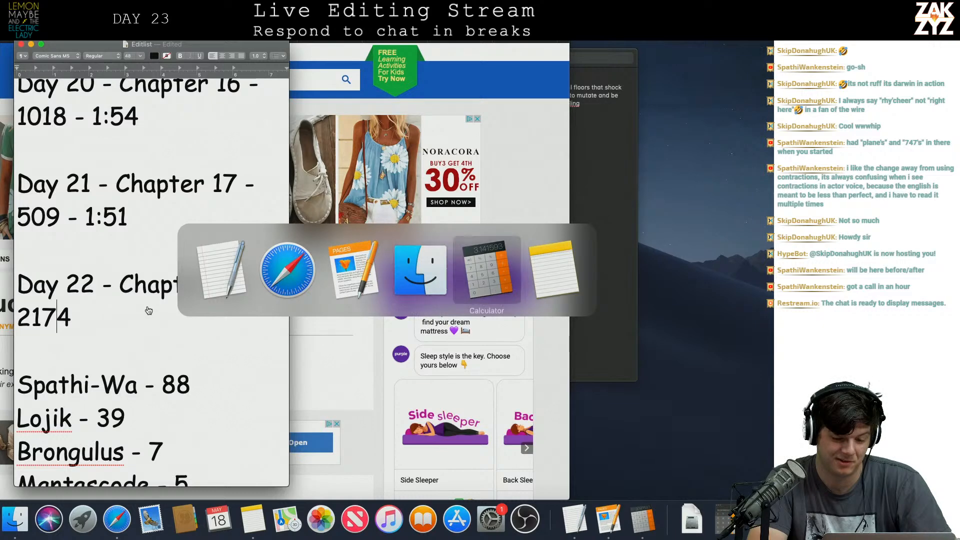
pyautogui.press('super+Tab')
pyautogui.press('super+Tab')
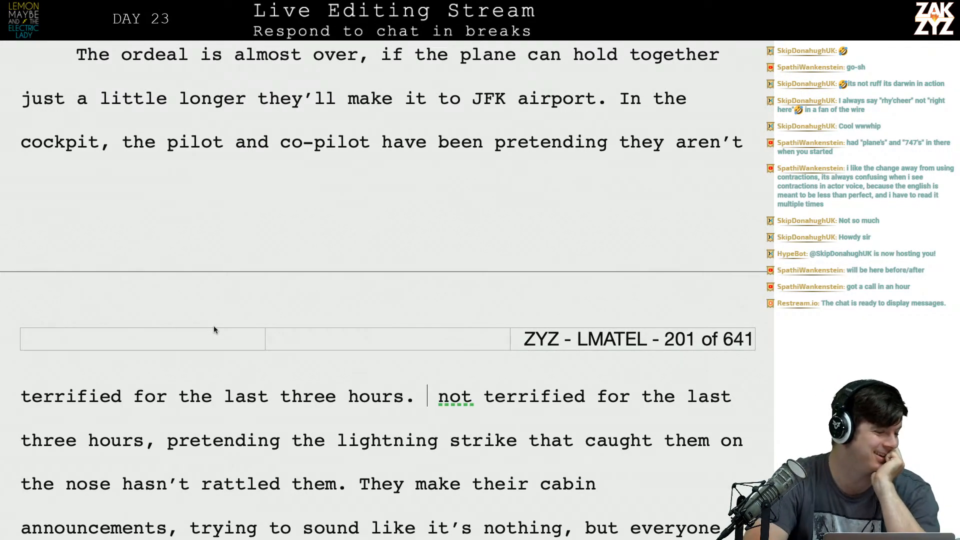
pyautogui.scroll(-4, 214, 329)
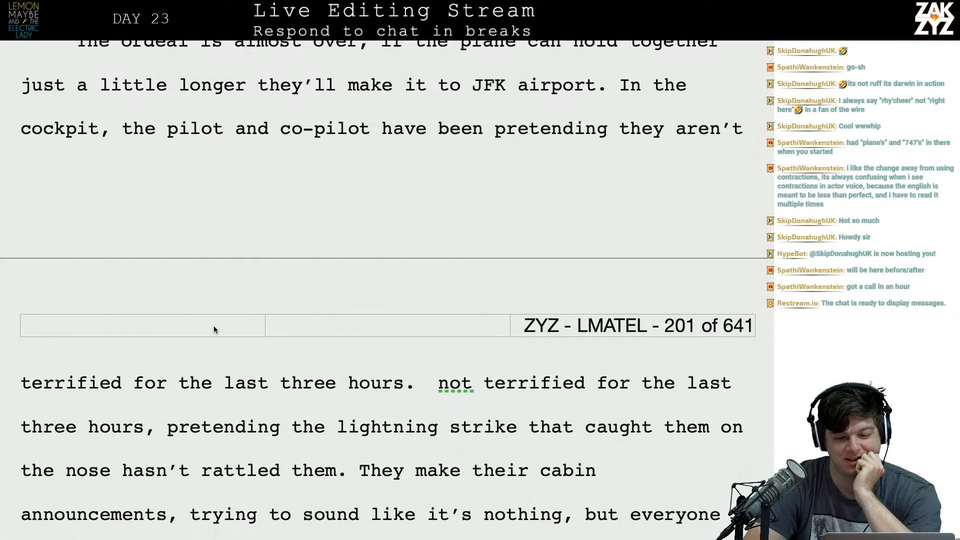
pyautogui.scroll(-1, 214, 326)
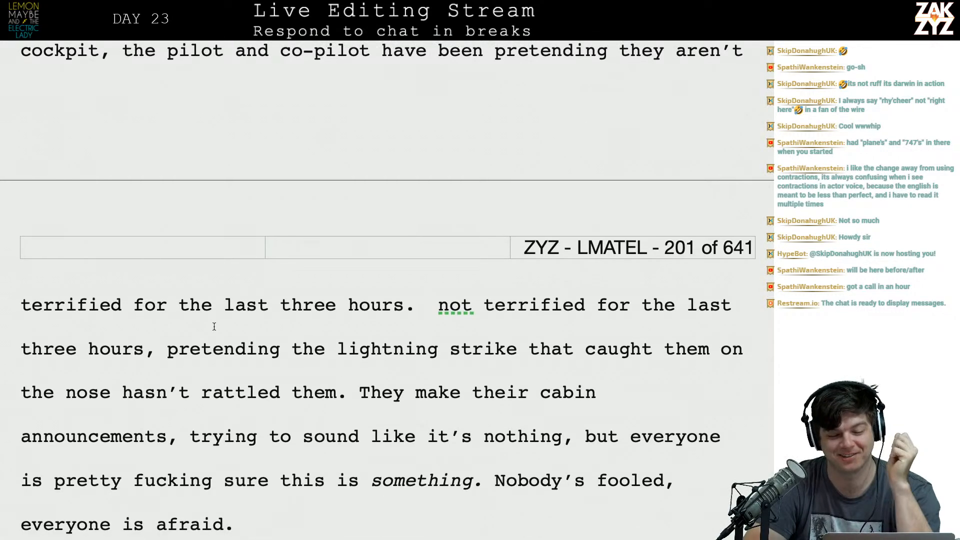
pyautogui.scroll(5, 368, 425)
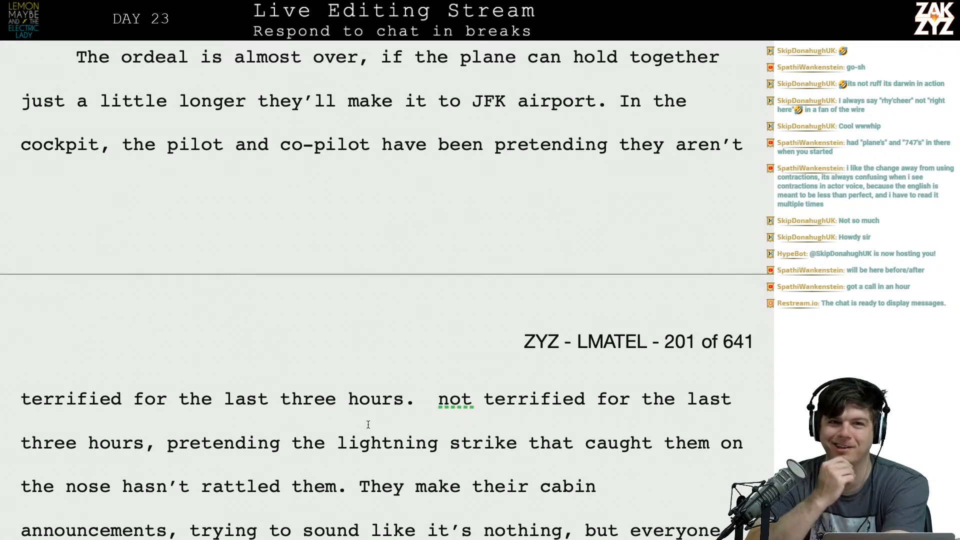
pyautogui.scroll(-1, 368, 425)
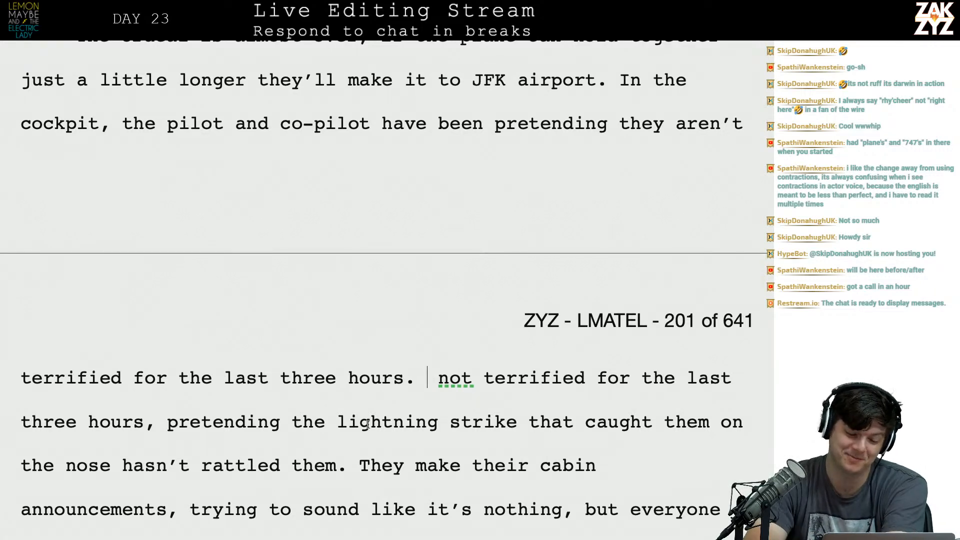
pyautogui.scroll(-2, 368, 425)
pyautogui.scroll(-2, 367, 425)
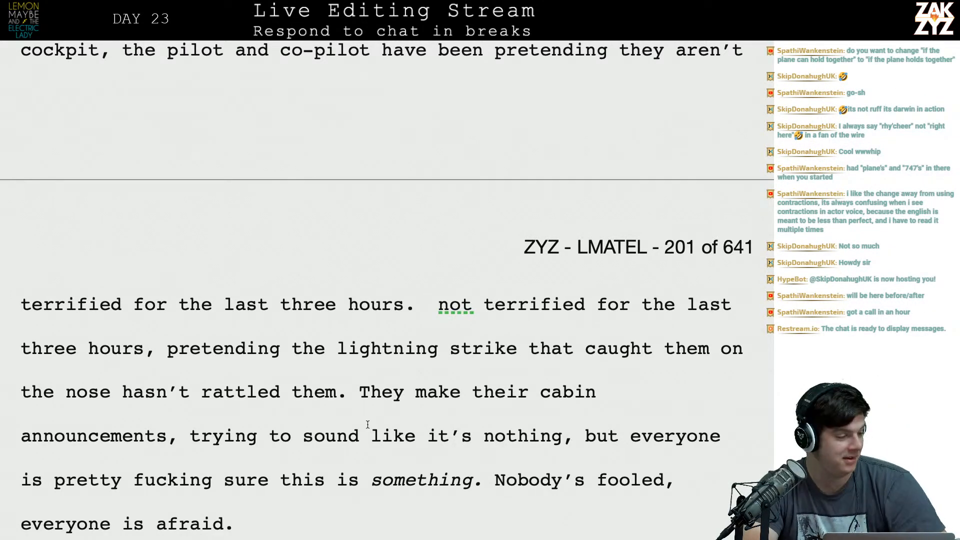
pyautogui.scroll(-1, 368, 425)
pyautogui.scroll(15, 368, 425)
pyautogui.scroll(-1, 367, 424)
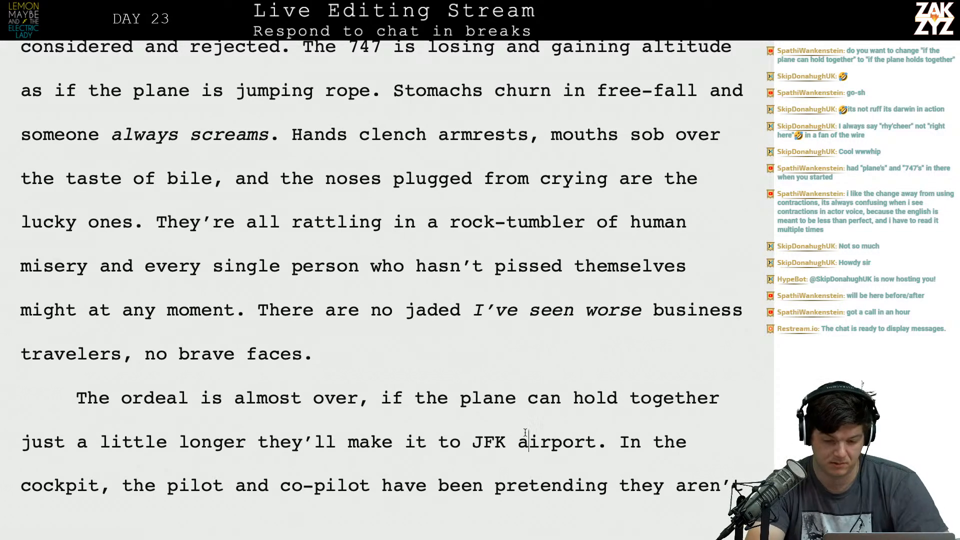
# Insert "holds together for" after "if the plane" in the ordeal sentence, ahead of the old "can hold together" wording.
pyautogui.click(516, 398)
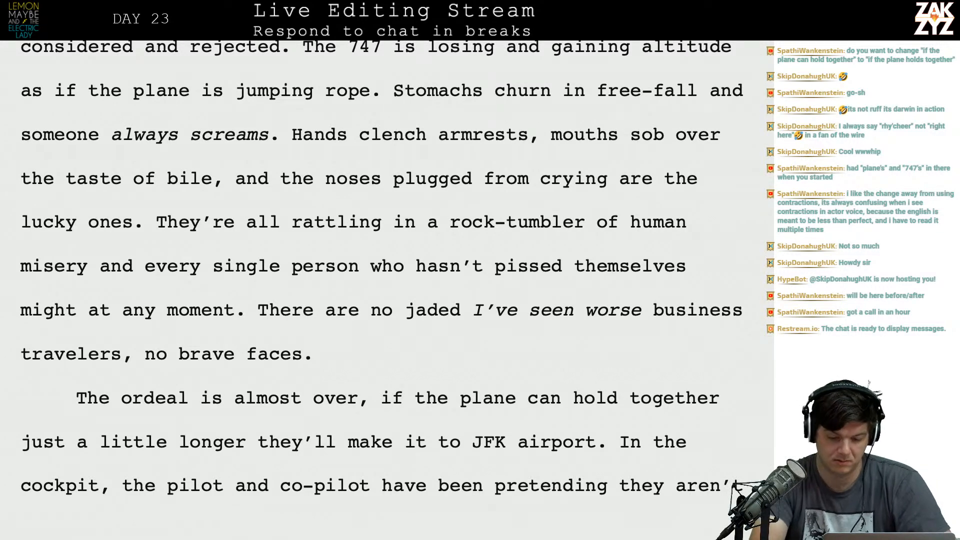
pyautogui.write('holds')
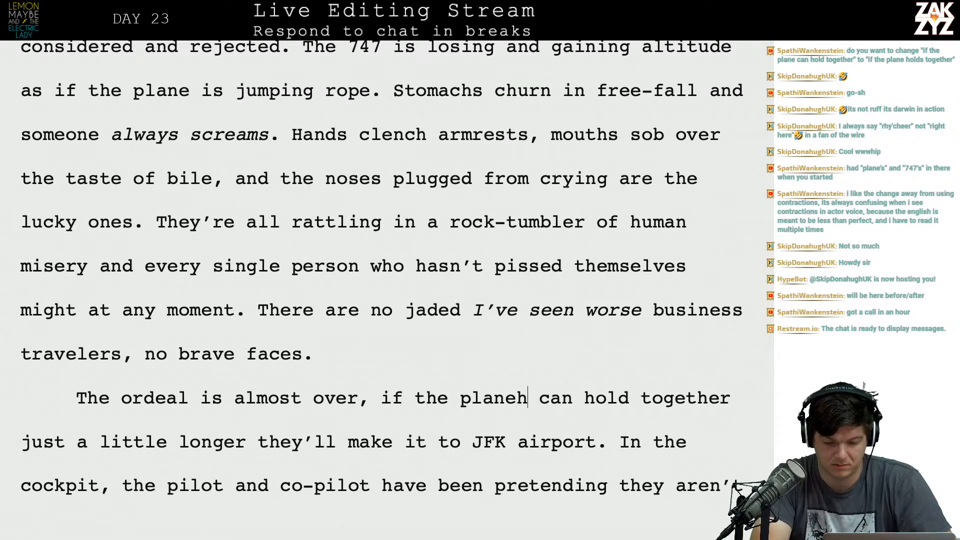
pyautogui.write(' together for')
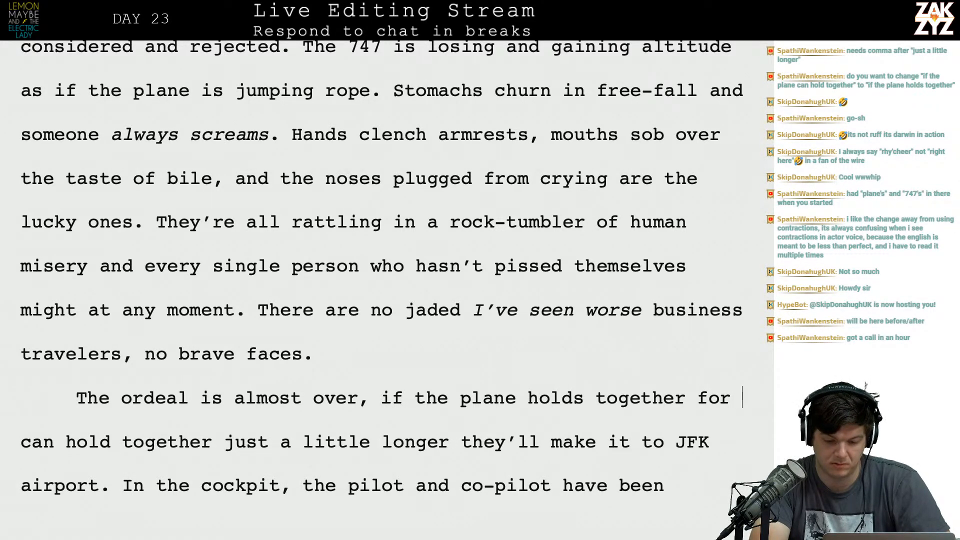
pyautogui.press('BackSpace')
pyautogui.press('BackSpace')
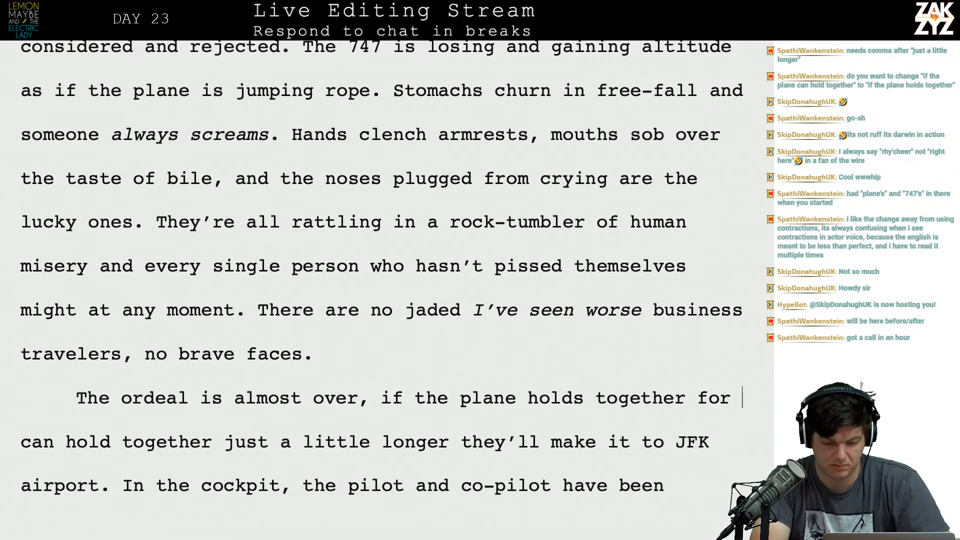
# Go back over the chapter's opening page up to the heading to check its time and location line.
pyautogui.scroll(3, 386, 260)
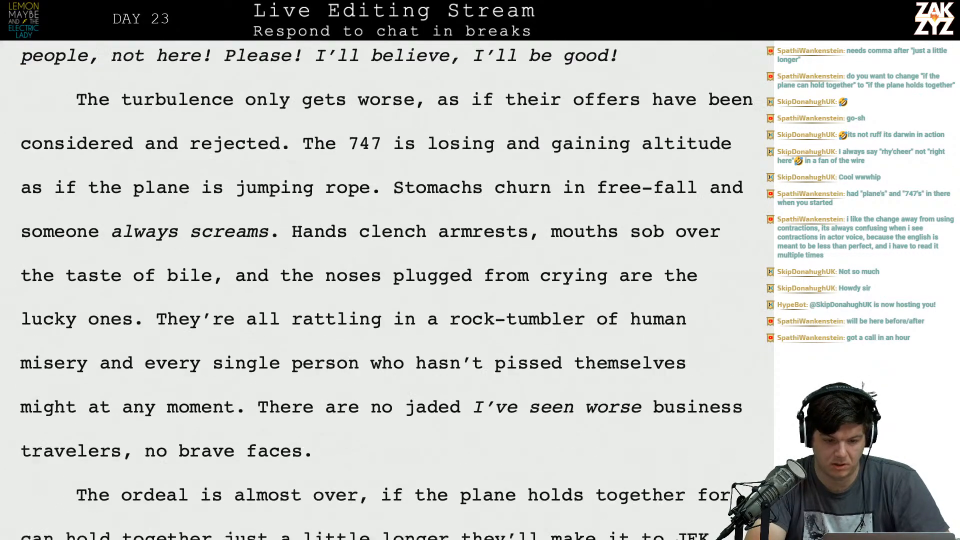
pyautogui.press('super+Tab')
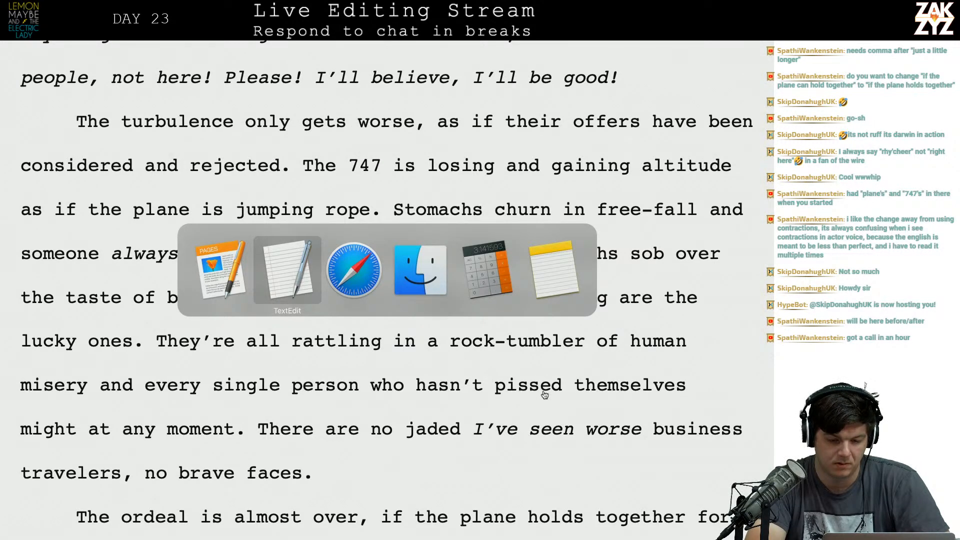
pyautogui.press('super+Tab')
pyautogui.scroll(10, 613, 279)
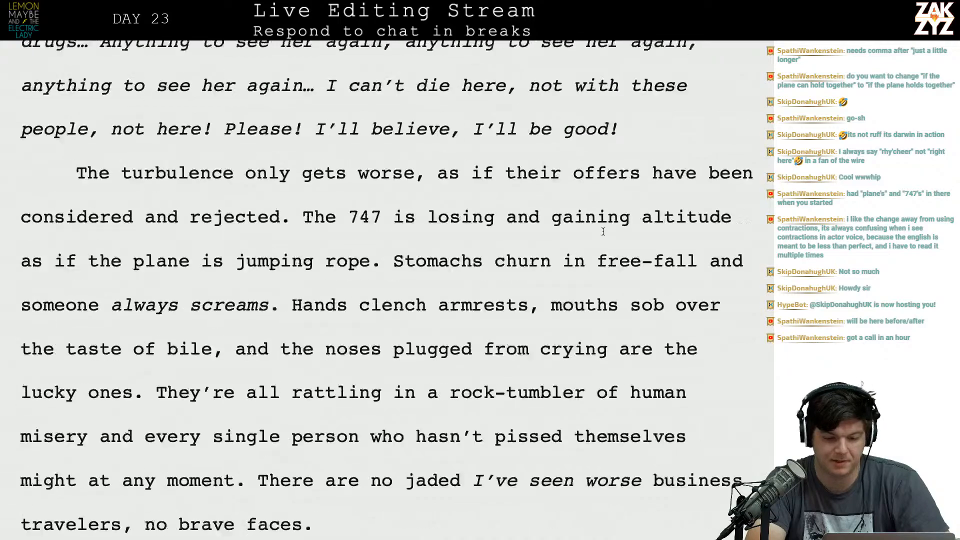
pyautogui.scroll(-8, 602, 230)
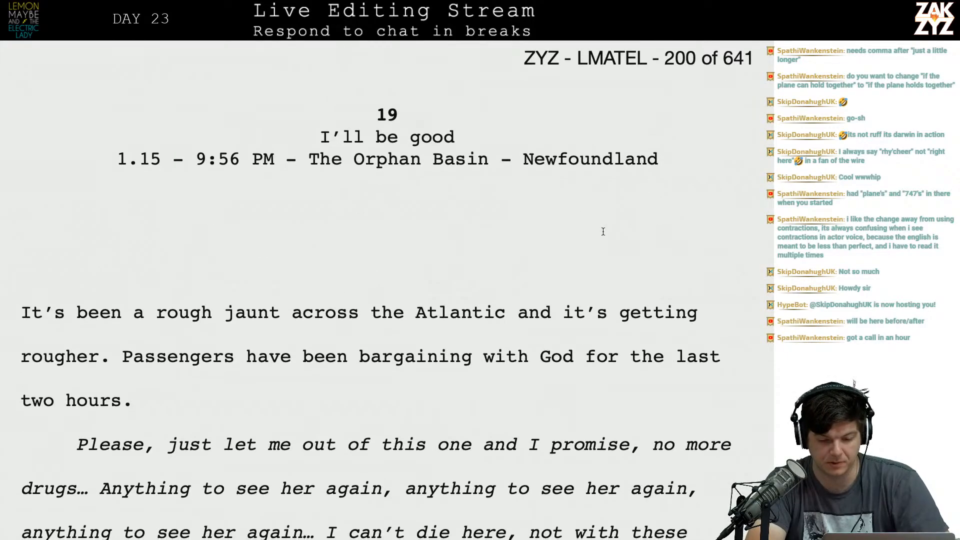
pyautogui.scroll(-1, 603, 232)
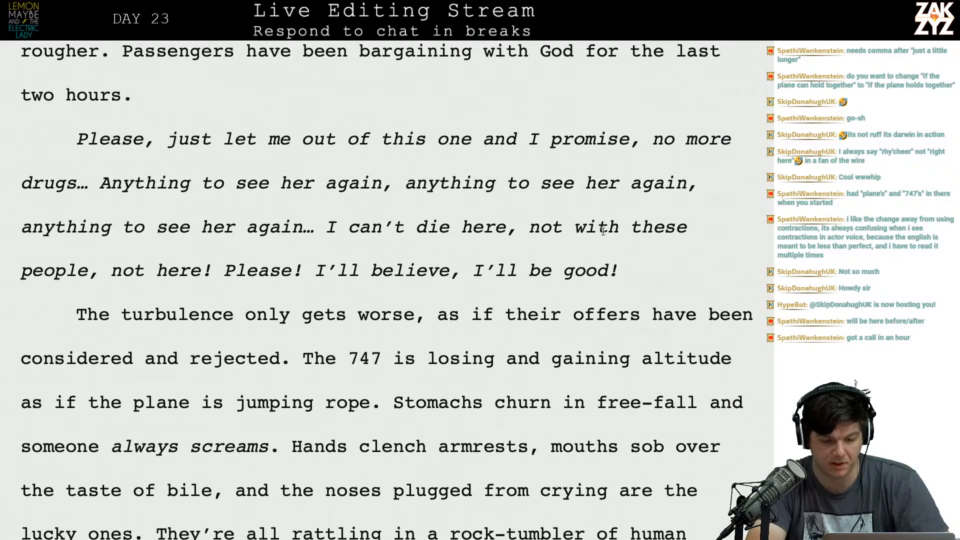
pyautogui.scroll(8, 603, 232)
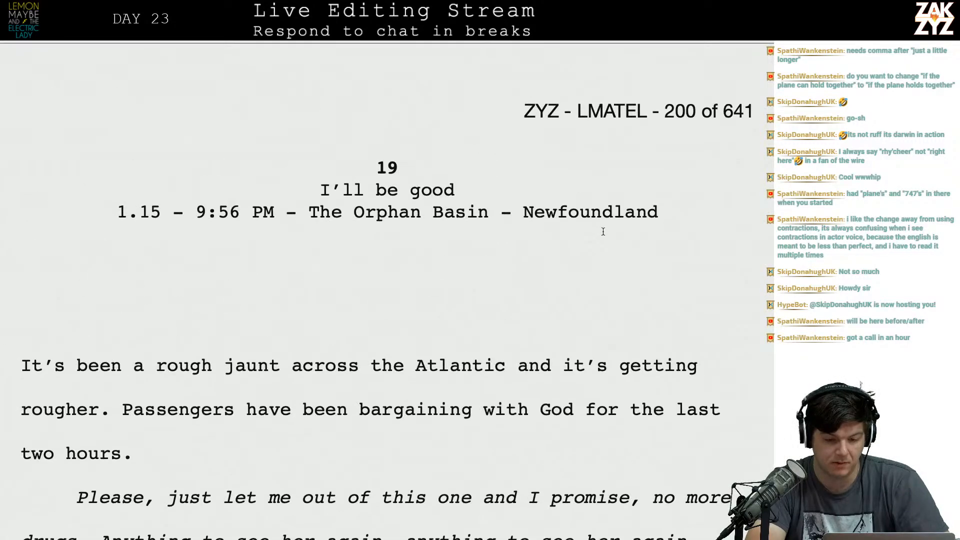
# Switch to Safari, search the web for "orphan basin newfoundland" and show the result in Google Maps.
pyautogui.press('super+Tab')
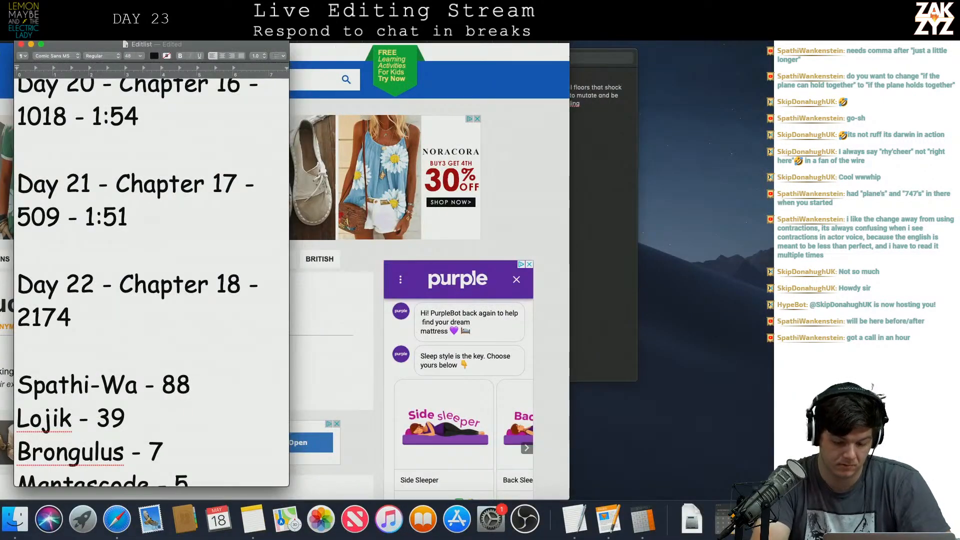
pyautogui.click(336, 24)
pyautogui.write('orphan')
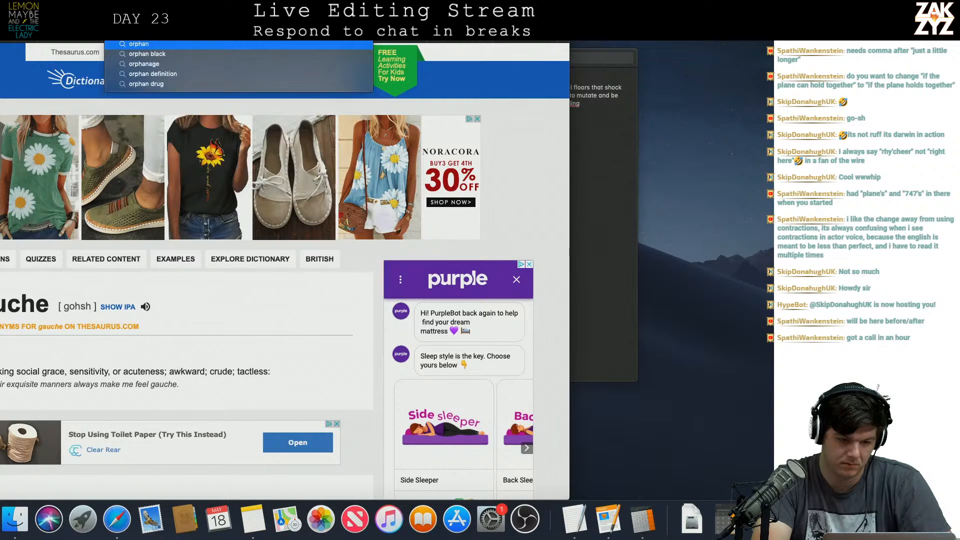
pyautogui.write(' basin new')
pyautogui.press('Down')
pyautogui.press('Return')
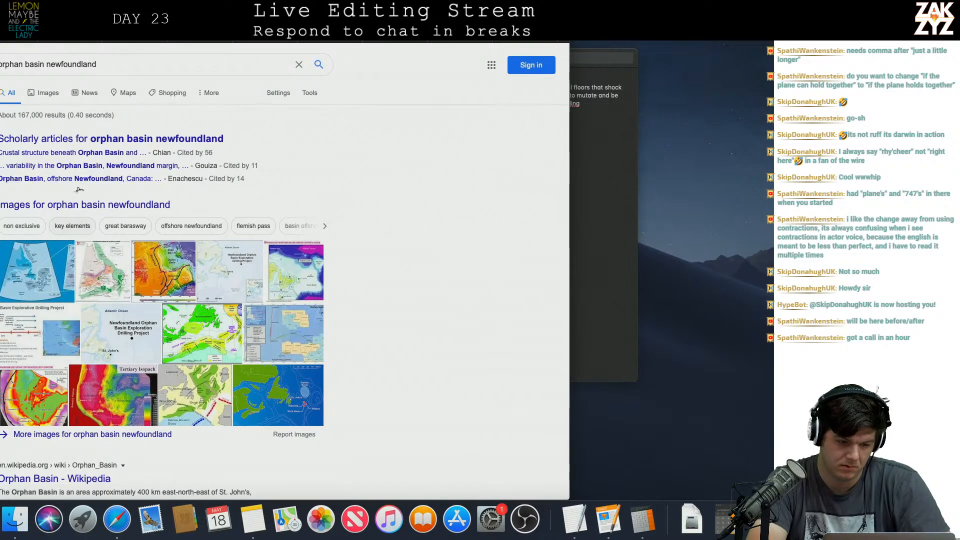
pyautogui.click(129, 93)
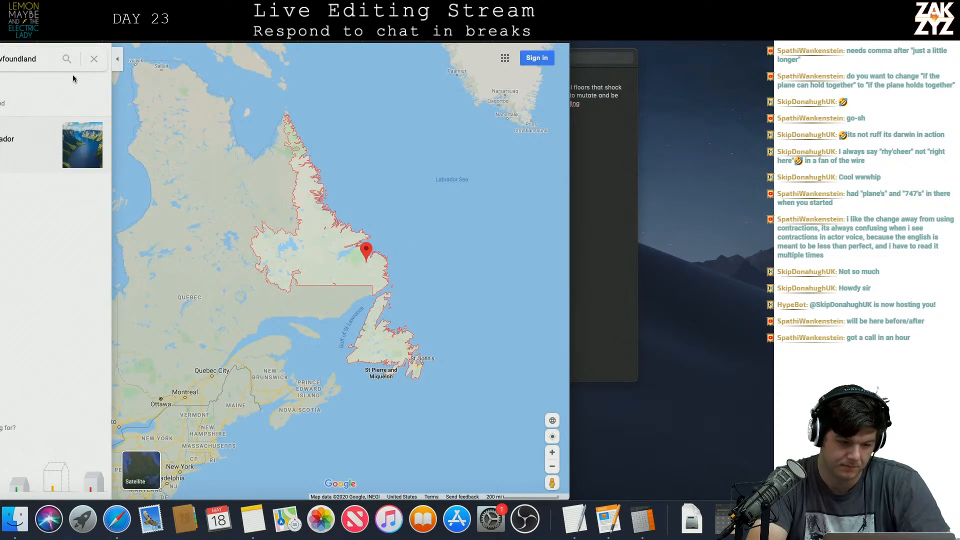
# Try to get directions from the Orphan Basin, Newfoundland, to JFK airport, and close the directions.
pyautogui.click(50, 59)
pyautogui.write('to ')
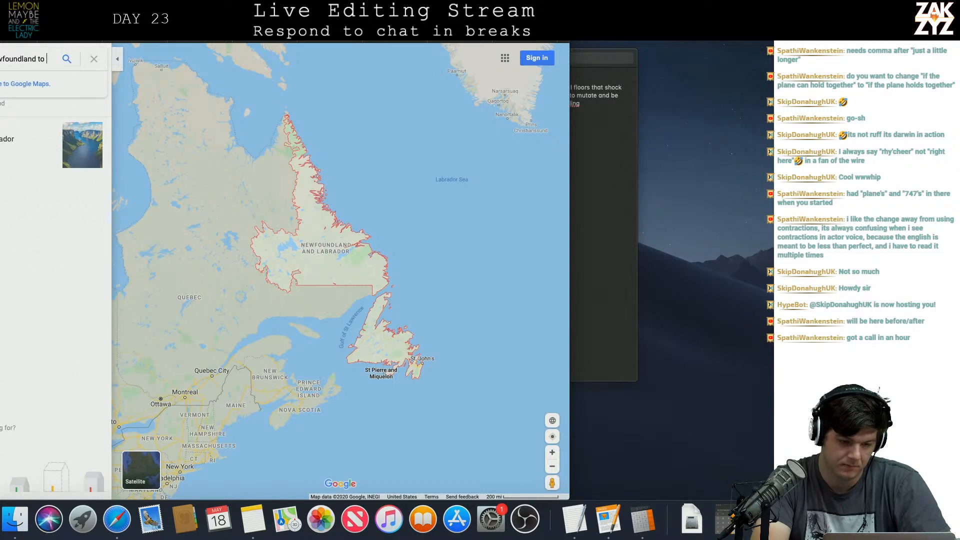
pyautogui.write('jfk airport')
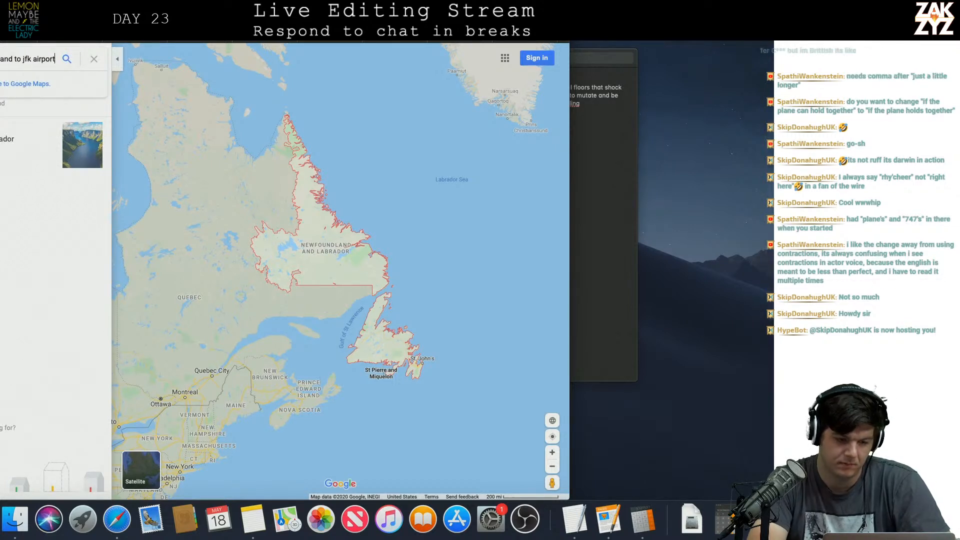
pyautogui.press('Return')
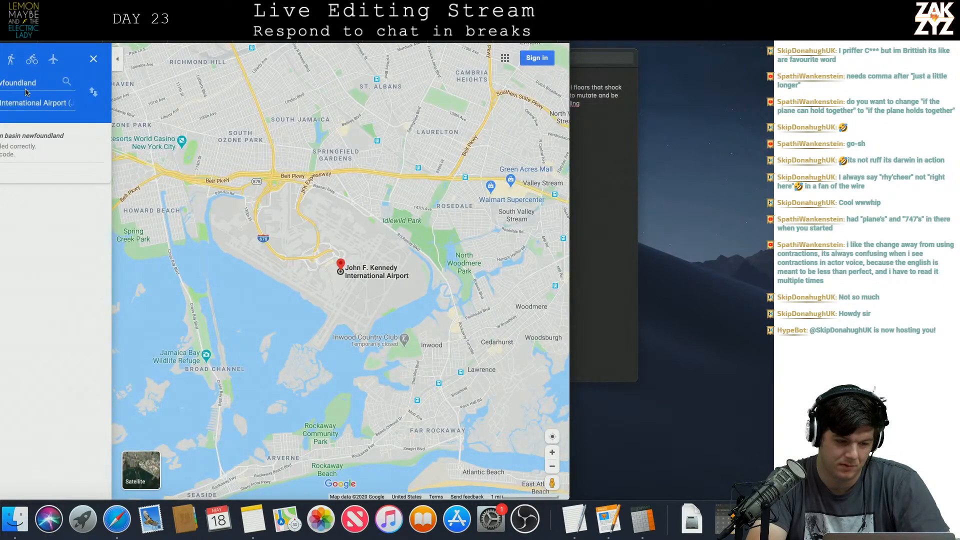
pyautogui.click(69, 85)
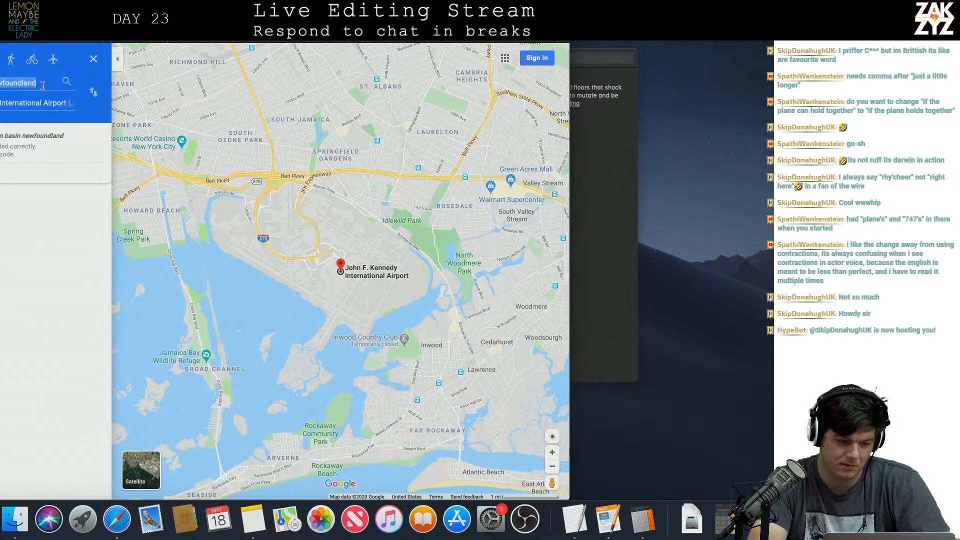
pyautogui.click(94, 59)
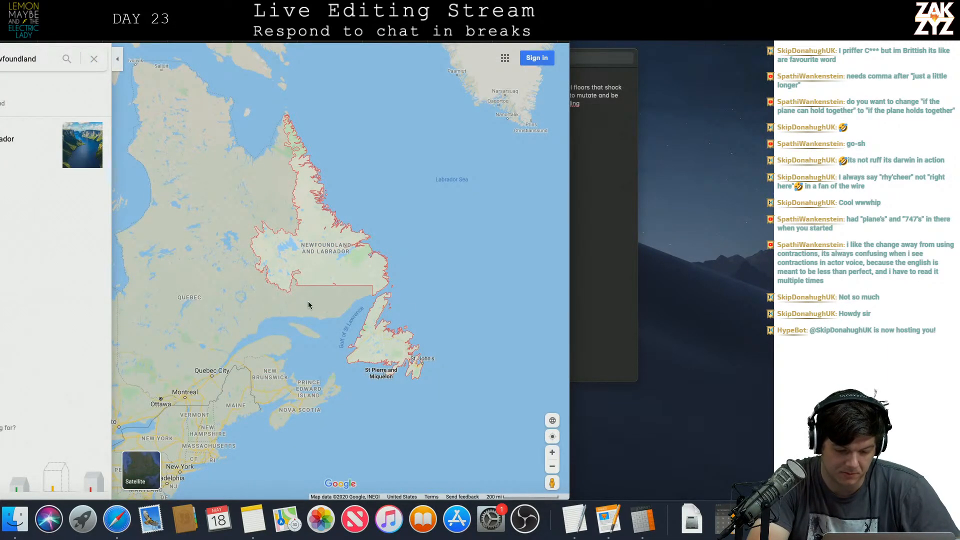
# Examine the map of the Atlantic coast between Newfoundland, Nova Scotia and New York.
pyautogui.moveTo(285, 335); pyautogui.dragTo(346, 249)
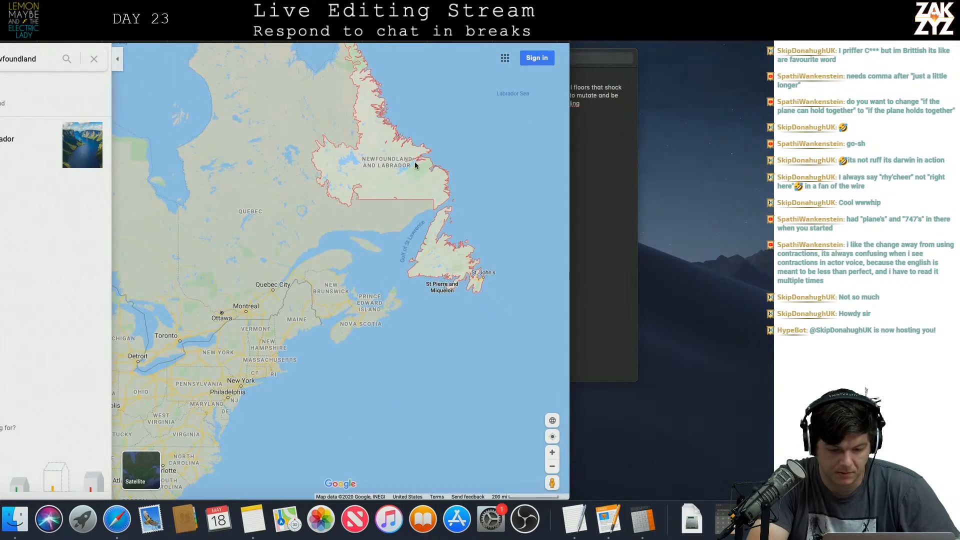
pyautogui.moveTo(415, 165); pyautogui.dragTo(382, 192)
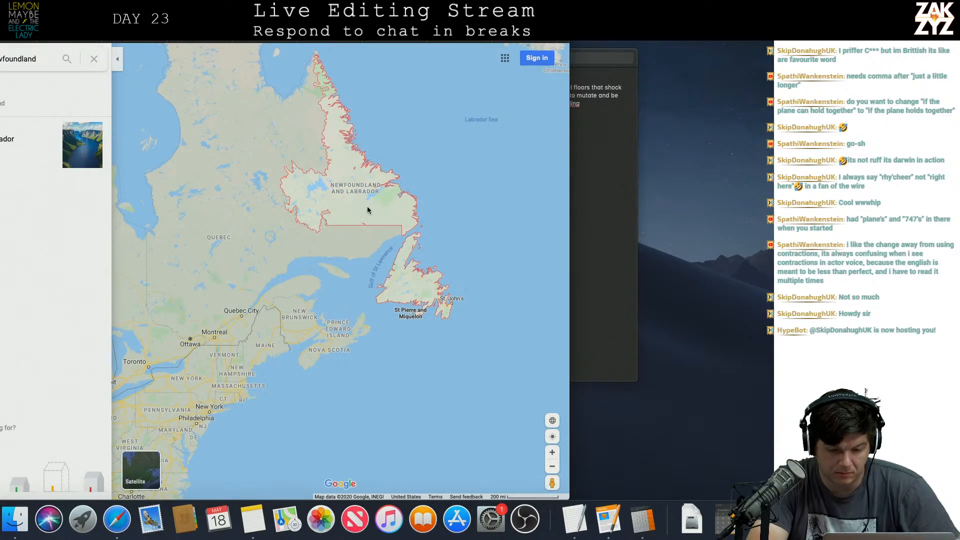
pyautogui.scroll(3, 306, 342)
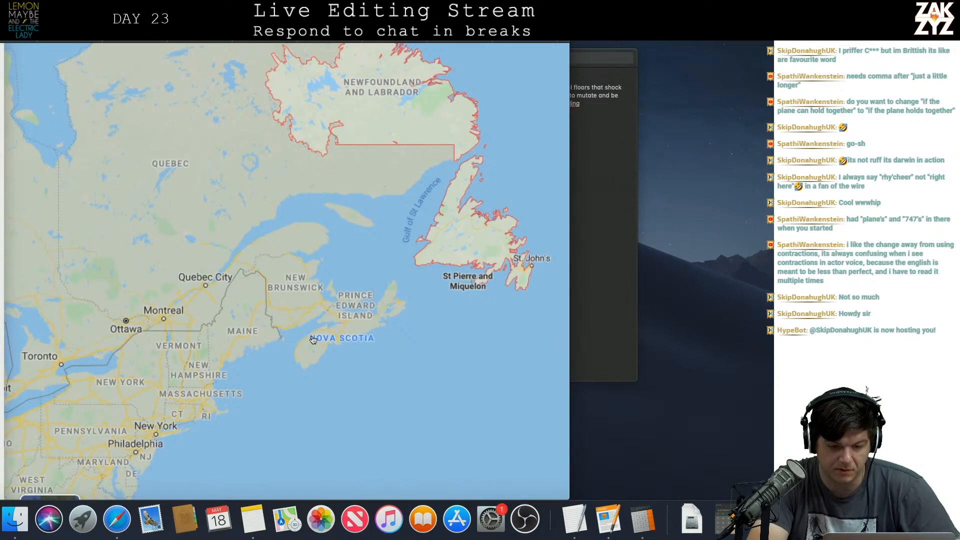
pyautogui.scroll(2, 368, 266)
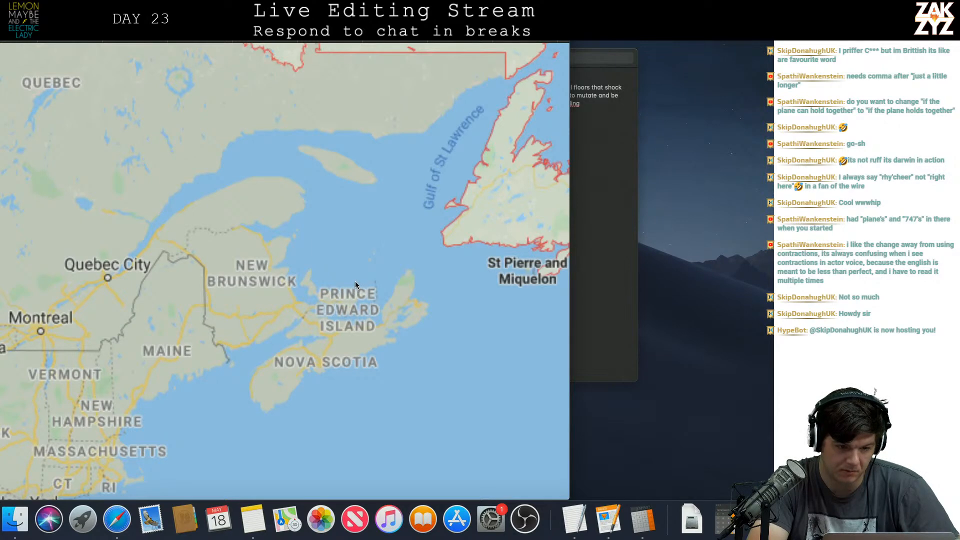
# Search the web for "flight path from london to nyc".
pyautogui.press('super+l')
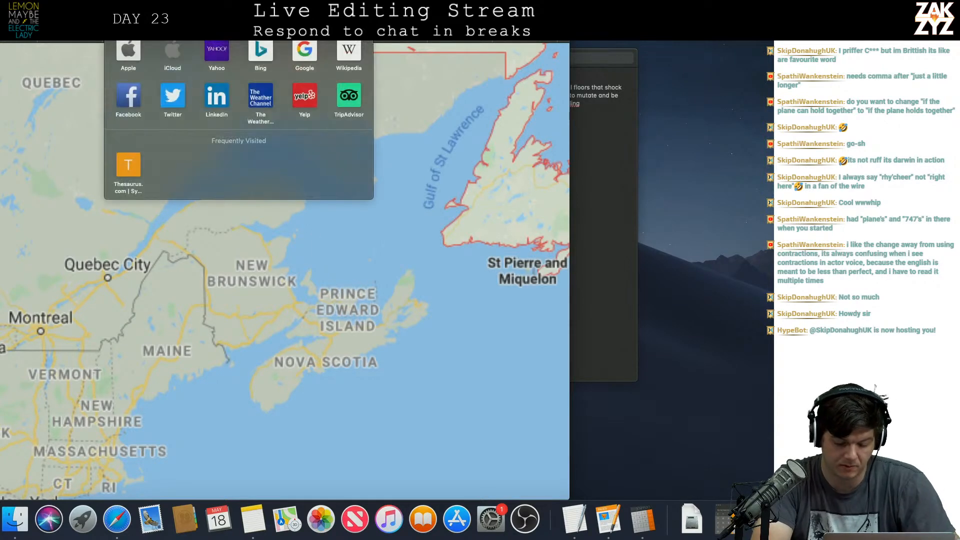
pyautogui.write('flight path')
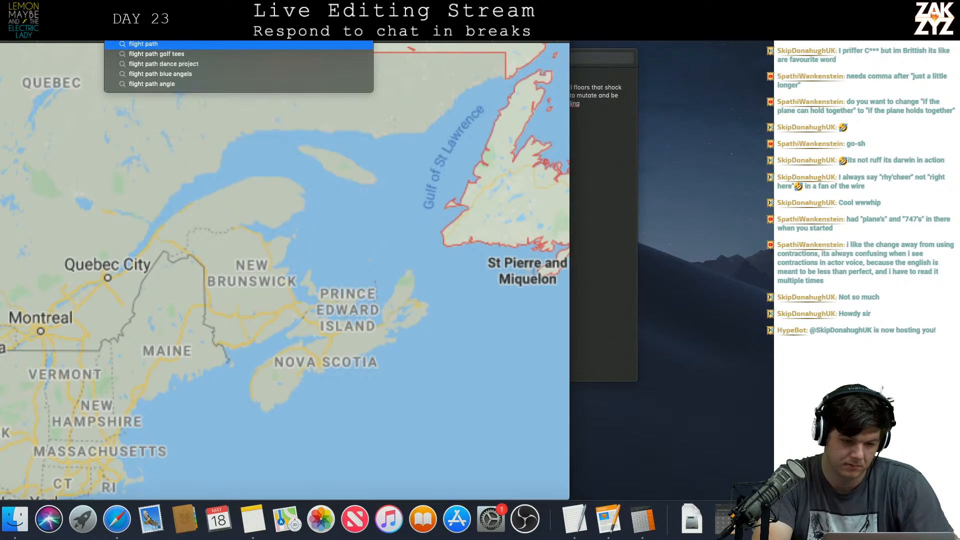
pyautogui.write(' from lon')
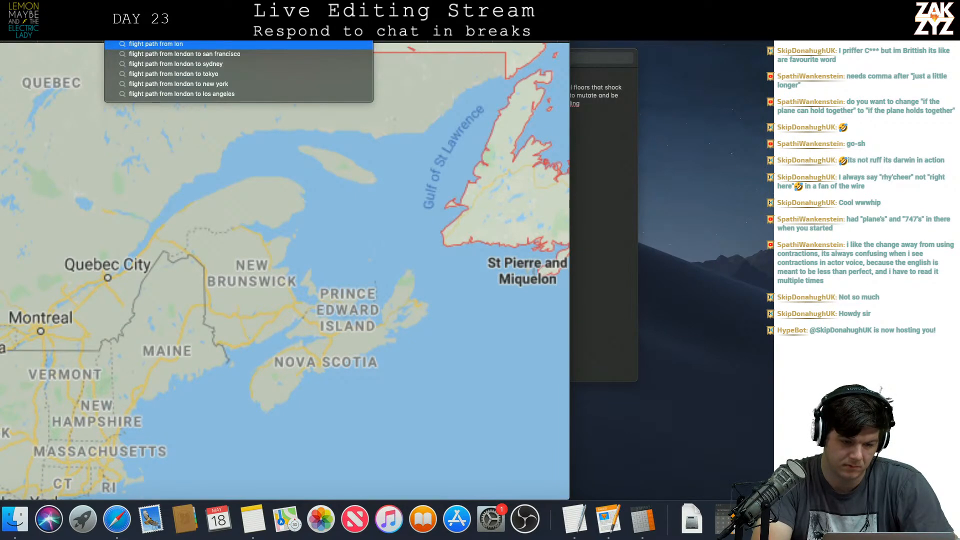
pyautogui.write('don to new york')
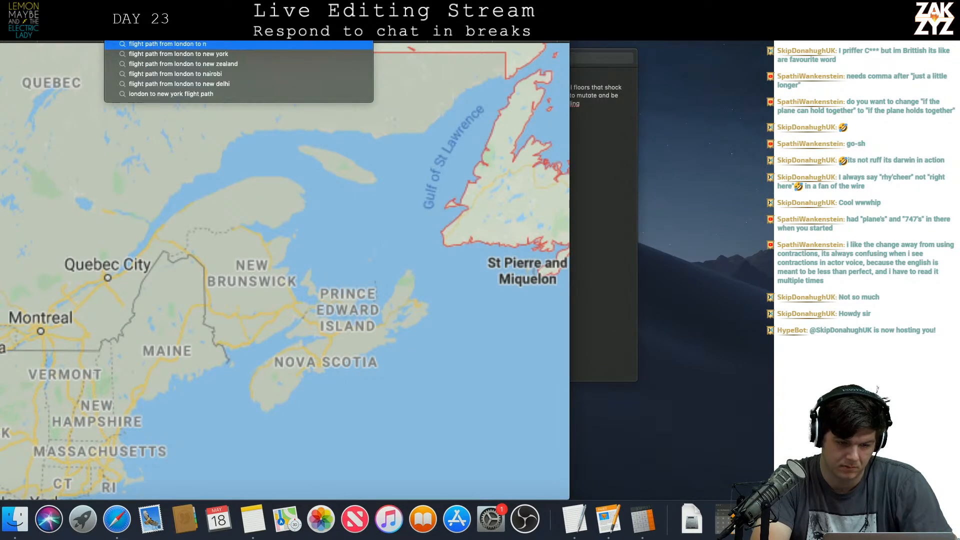
pyautogui.press('Return')
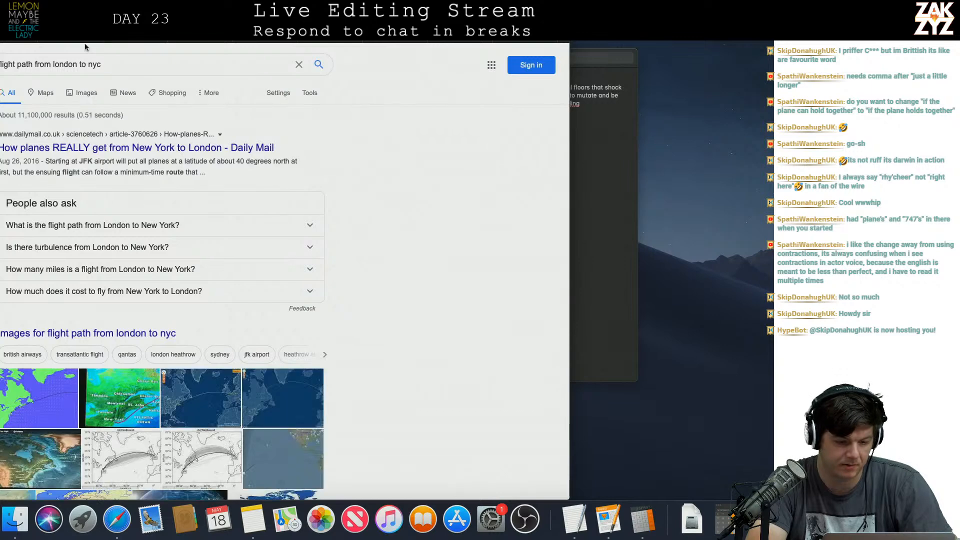
# Open the dark blue flight-route map from the image results and examine where the London to New York path crosses the Canadian coast.
pyautogui.scroll(-3, 234, 255)
pyautogui.scroll(-3, 234, 256)
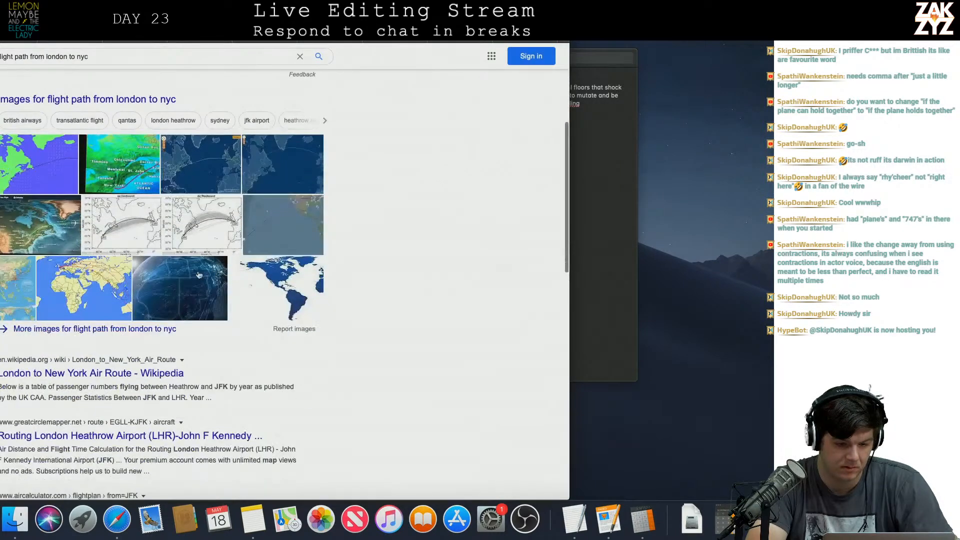
pyautogui.click(200, 171)
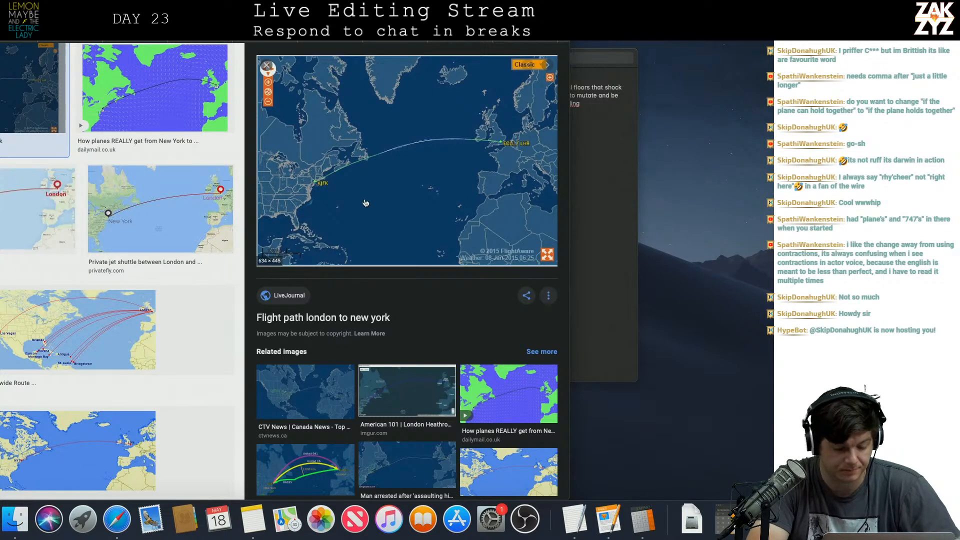
pyautogui.scroll(-1, 311, 244)
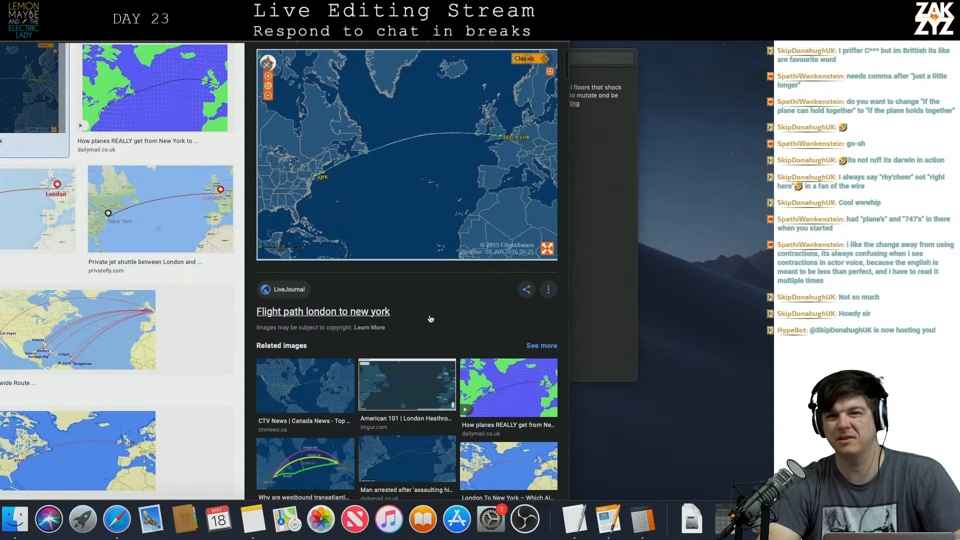
pyautogui.scroll(-2, 430, 319)
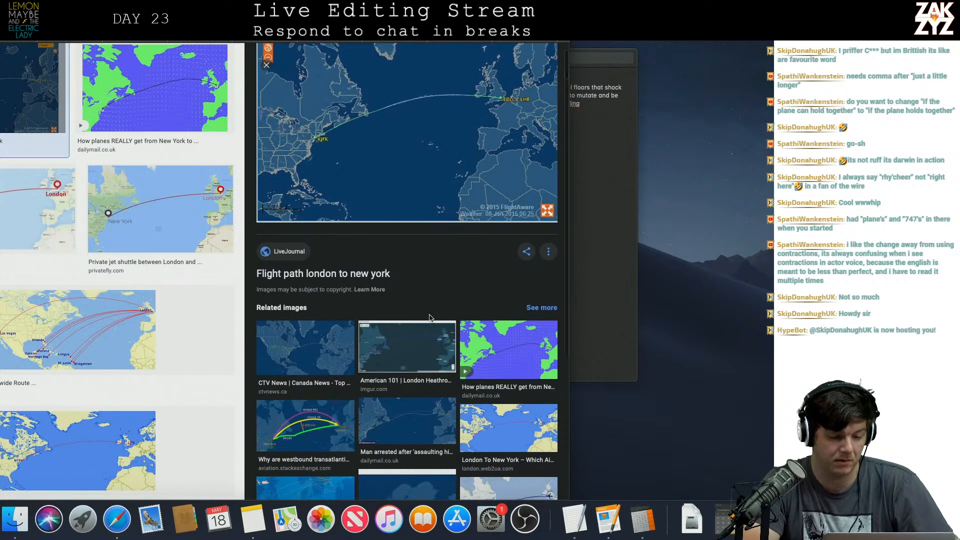
pyautogui.scroll(2, 430, 318)
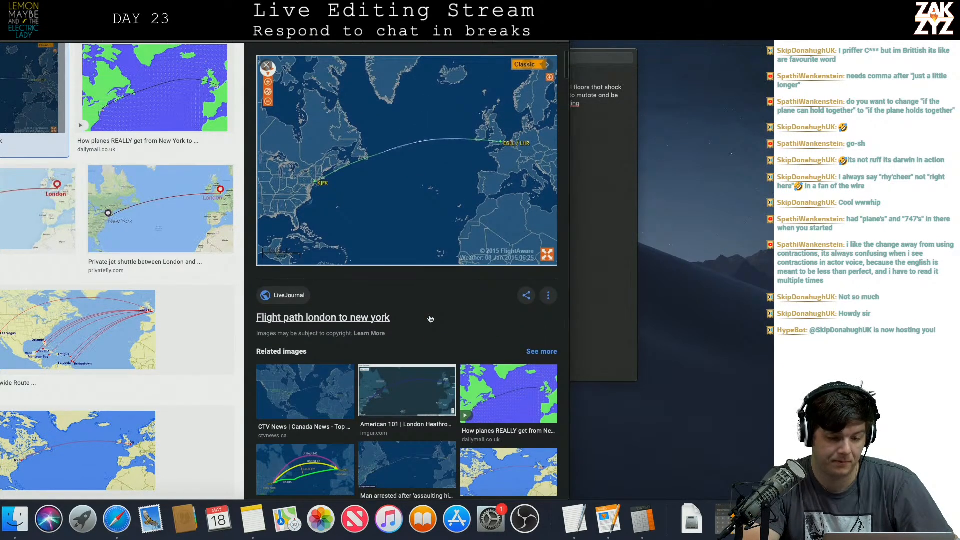
pyautogui.scroll(5, 430, 319)
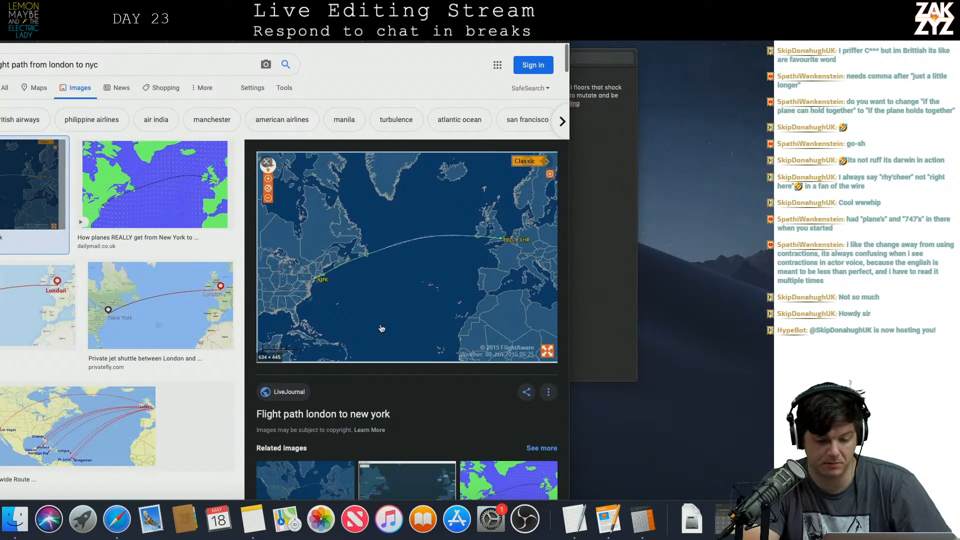
# Switch back to the manuscript in Pages and insert "a little longer" after "if the plane holds together" in the ordeal sentence.
pyautogui.press('super+Tab')
pyautogui.press('super+Tab')
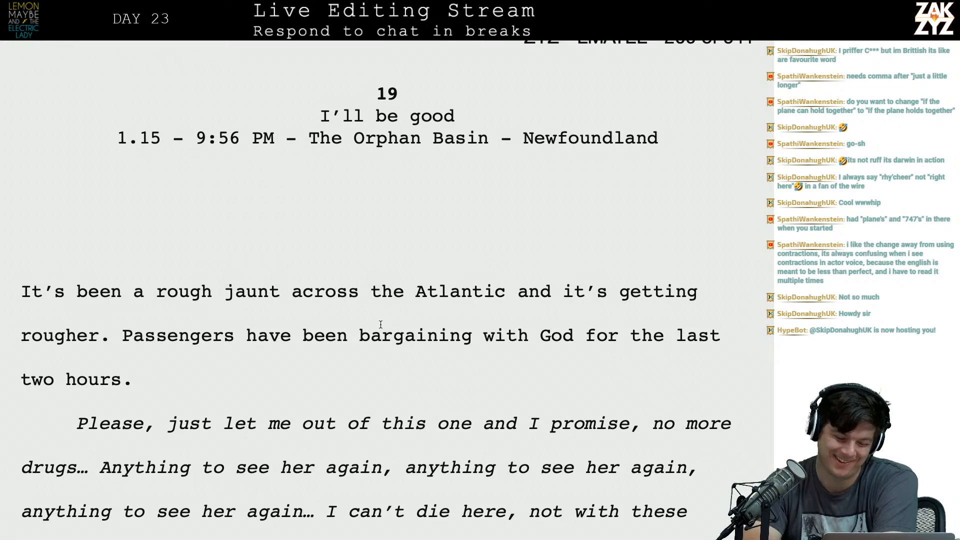
pyautogui.scroll(-3, 381, 324)
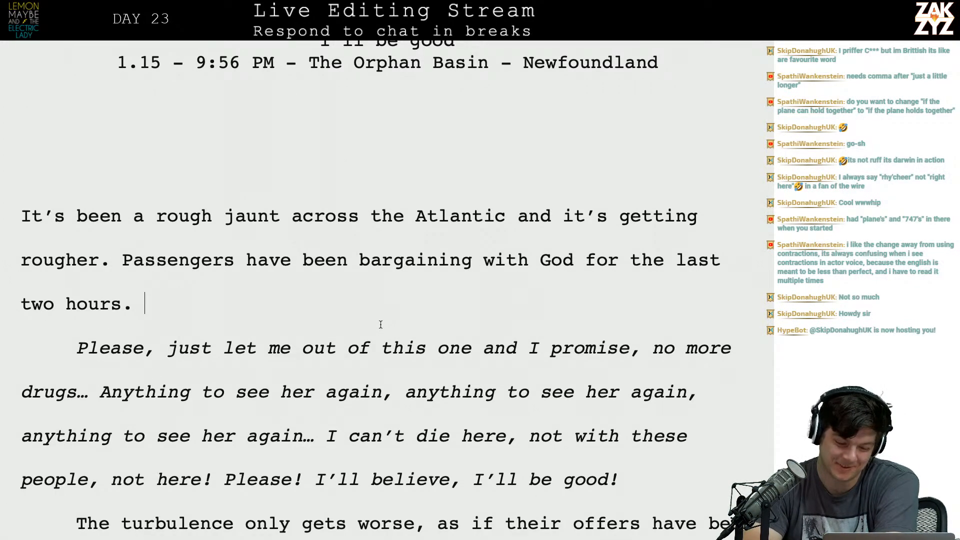
pyautogui.scroll(-9, 381, 325)
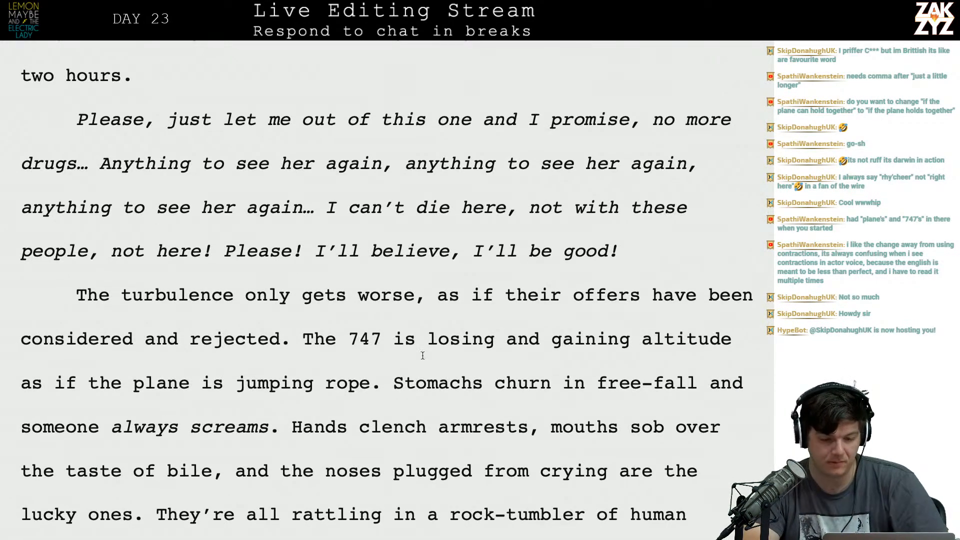
pyautogui.scroll(6, 422, 355)
pyautogui.scroll(-13, 422, 355)
pyautogui.scroll(-8, 423, 356)
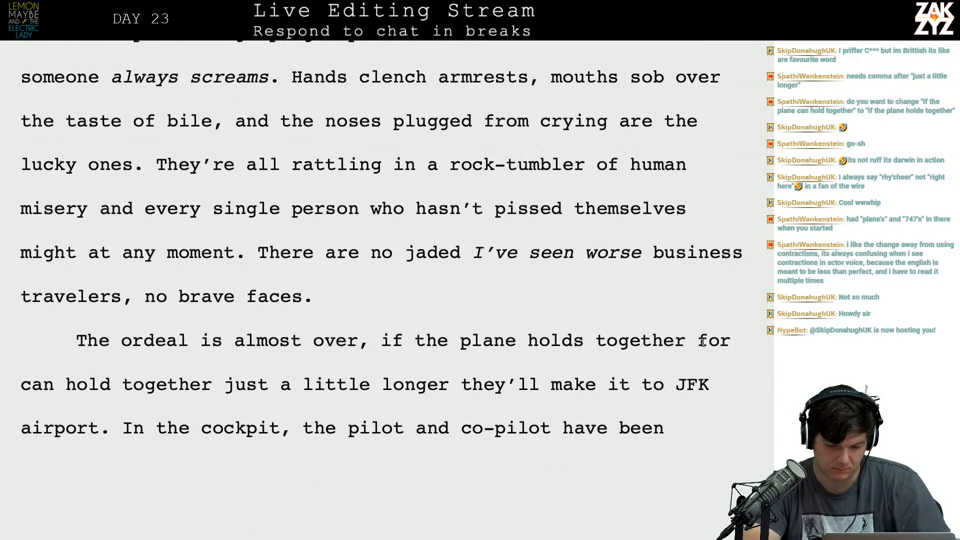
pyautogui.click(693, 348)
pyautogui.write('a little longer for  ca')
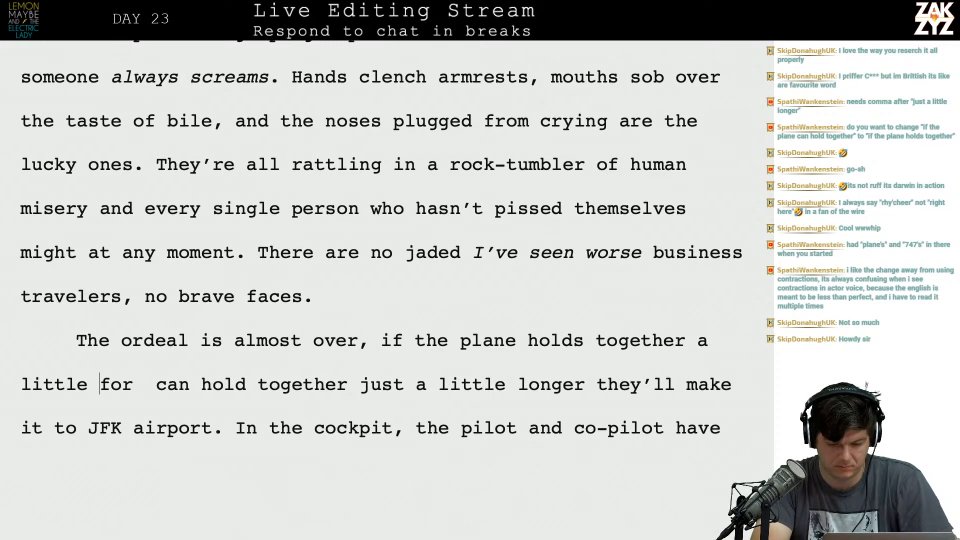
pyautogui.write('n')
pyautogui.press('BackSpace')
pyautogui.press('BackSpace')
pyautogui.write('nger')
# Replace the leftover "for can hold together just a little longer" in the ordeal sentence with "they'll".
pyautogui.hotkey('shift', 'Down')
pyautogui.hotkey('shift', 'Left')
pyautogui.hotkey('shift', 'Left')
pyautogui.hotkey('shift', 'Left')
pyautogui.hotkey('shift', 'Left')
pyautogui.hotkey('shift', 'Left')
pyautogui.hotkey('shift', 'Left')
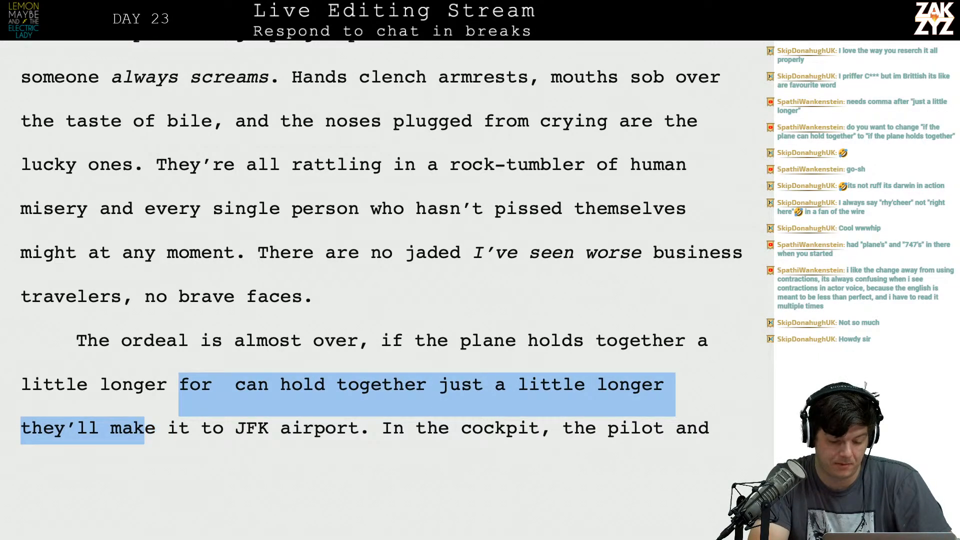
pyautogui.hotkey('shift', 'Right')
pyautogui.hotkey('shift', 'Right')
pyautogui.hotkey('shift', 'Right')
pyautogui.hotkey('shift', 'Left')
pyautogui.hotkey('shift', 'Left')
pyautogui.hotkey('shift', 'Left')
pyautogui.hotkey('shift', 'Left')
pyautogui.hotkey('shift', 'Left')
pyautogui.hotkey('shift', 'Left')
pyautogui.hotkey('shift', 'Left')
pyautogui.hotkey('shift', 'Left')
pyautogui.hotkey('shift', 'Left')
pyautogui.hotkey('shift', 'Left')
pyautogui.hotkey('shift', 'Left')
pyautogui.write("they'")
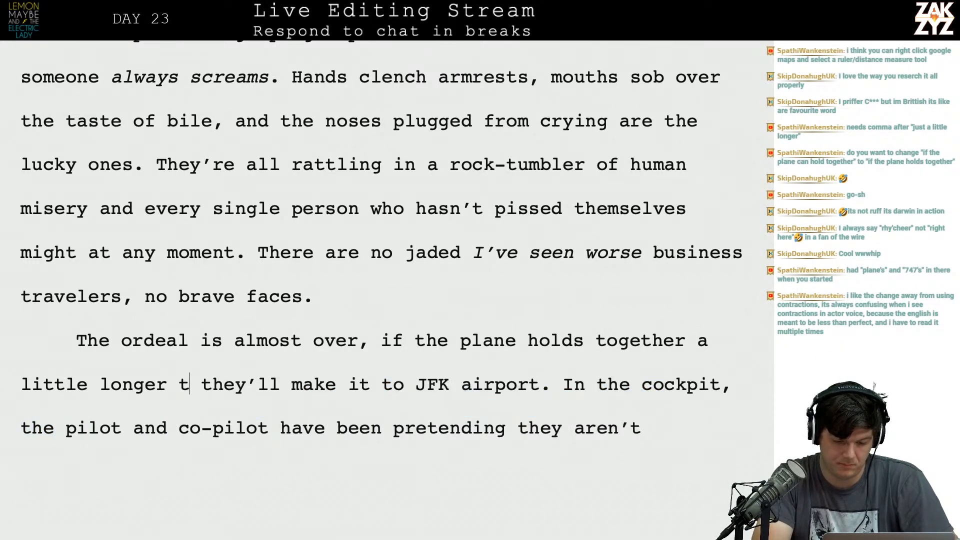
pyautogui.write('ll')
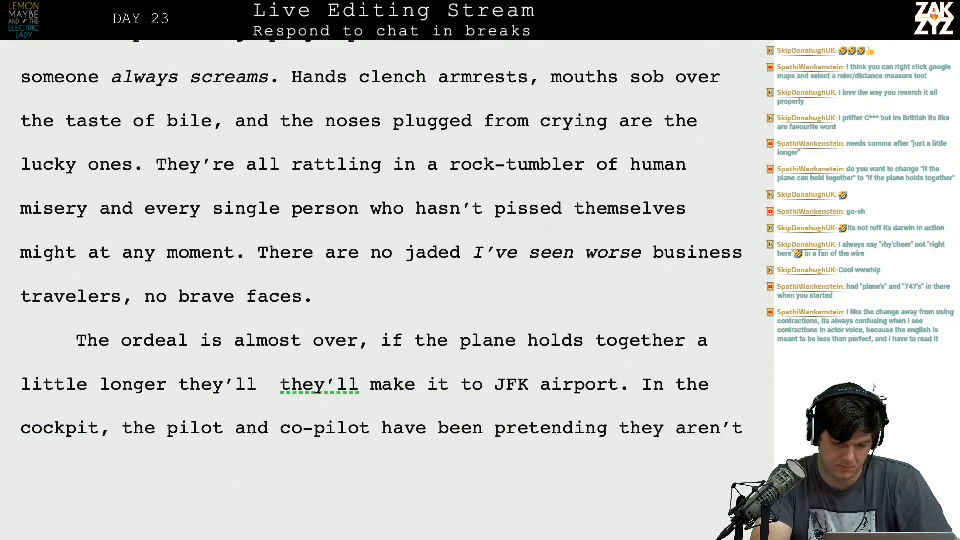
# Reword the new "they'll" as "they can attempt to land at JFK airport." ahead of the old "they'll make it" wording.
pyautogui.press('BackSpace')
pyautogui.press('BackSpace')
pyautogui.press('BackSpace')
pyautogui.write('can attempt to l')
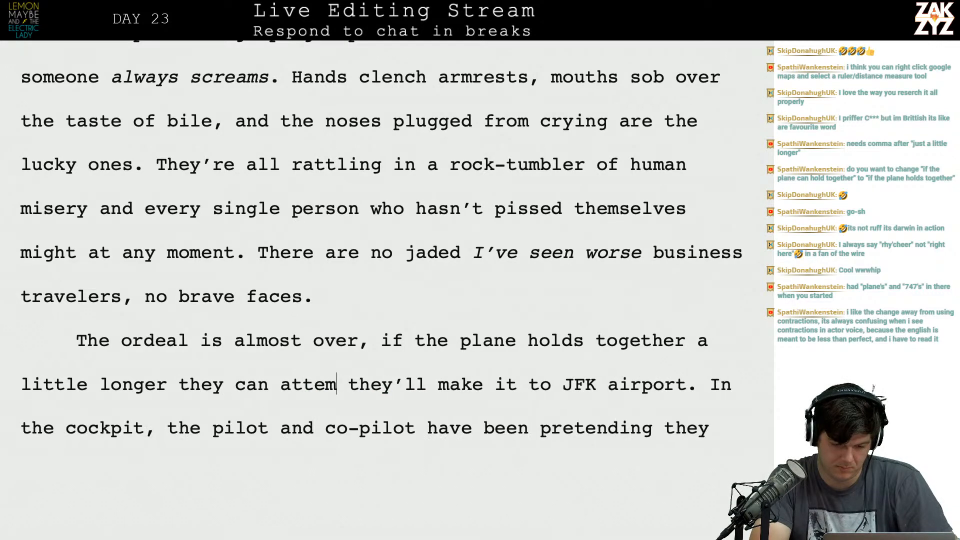
pyautogui.write('and at JFK')
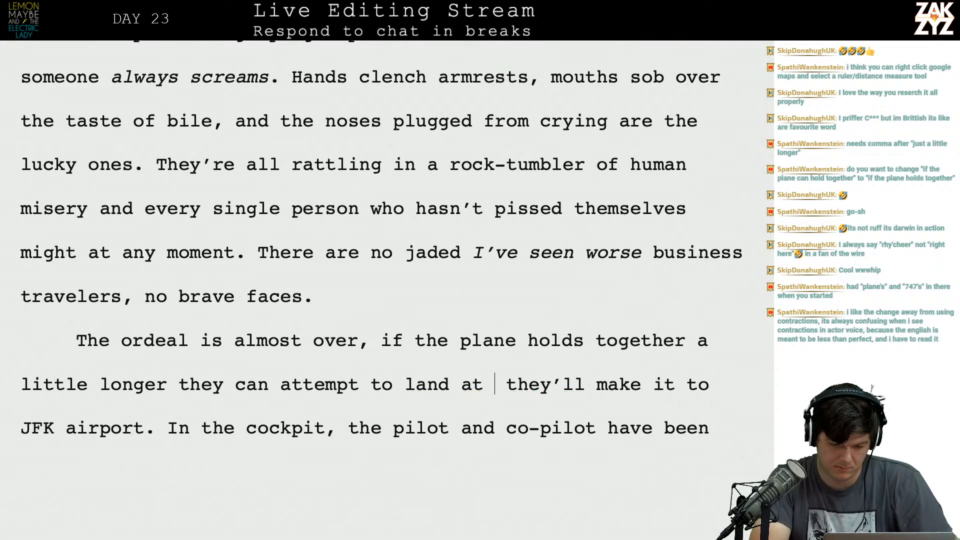
pyautogui.write(' airport.')
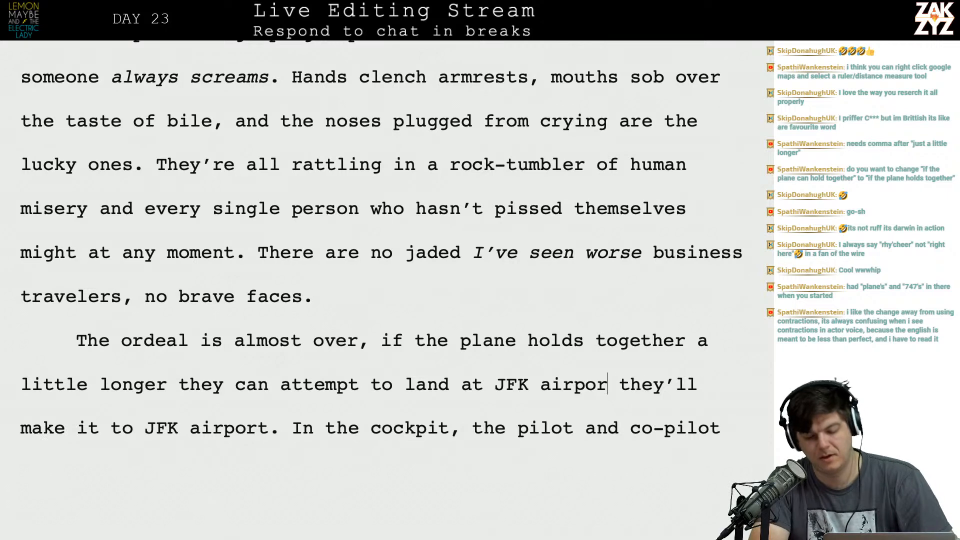
# Delete the leftover "they'll make it to JFK airport" and shorten the landing phrase to "land at JFK.".
pyautogui.hotkey('shift', 'Right')
pyautogui.hotkey('shift', 'Right')
pyautogui.hotkey('shift', 'Right')
pyautogui.hotkey('shift', 'Right')
pyautogui.hotkey('shift', 'Right')
pyautogui.hotkey('shift', 'Right')
pyautogui.hotkey('shift', 'Right')
pyautogui.hotkey('shift', 'Right')
pyautogui.hotkey('shift', 'Right')
pyautogui.hotkey('shift', 'Right')
pyautogui.hotkey('shift', 'Right')
pyautogui.hotkey('shift', 'Right')
pyautogui.hotkey('shift', 'Right')
pyautogui.hotkey('shift', 'Right')
pyautogui.hotkey('shift', 'Right')
pyautogui.hotkey('shift', 'Right')
pyautogui.hotkey('shift', 'Right')
pyautogui.hotkey('shift', 'Right')
pyautogui.hotkey('shift', 'Right')
pyautogui.hotkey('shift', 'Right')
pyautogui.hotkey('shift', 'Right')
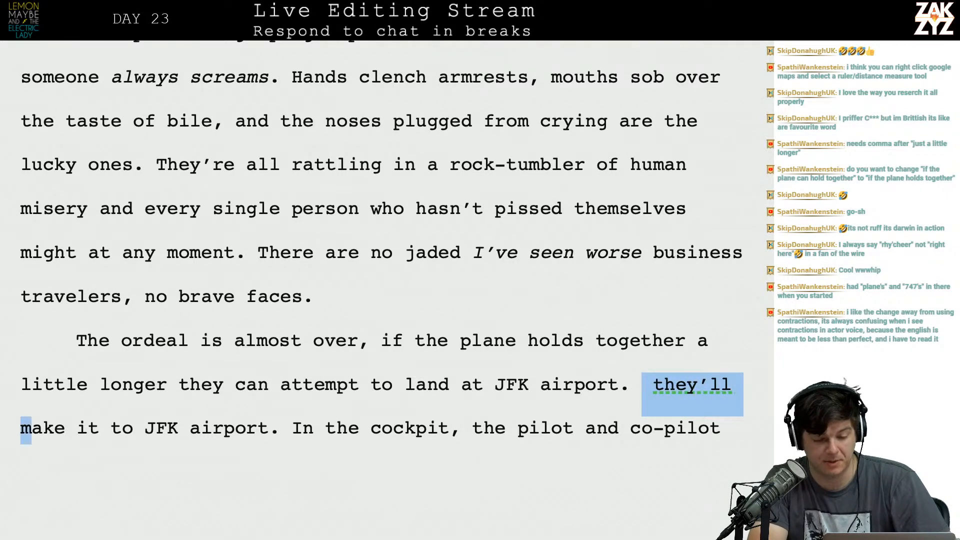
pyautogui.hotkey('shift', 'Right')
pyautogui.hotkey('shift', 'Right')
pyautogui.hotkey('shift', 'Right')
pyautogui.hotkey('shift', 'Right')
pyautogui.hotkey('shift', 'Right')
pyautogui.hotkey('shift', 'Right')
pyautogui.hotkey('shift', 'Right')
pyautogui.hotkey('shift', 'Right')
pyautogui.hotkey('shift', 'Right')
pyautogui.hotkey('shift', 'Right')
pyautogui.hotkey('shift', 'Right')
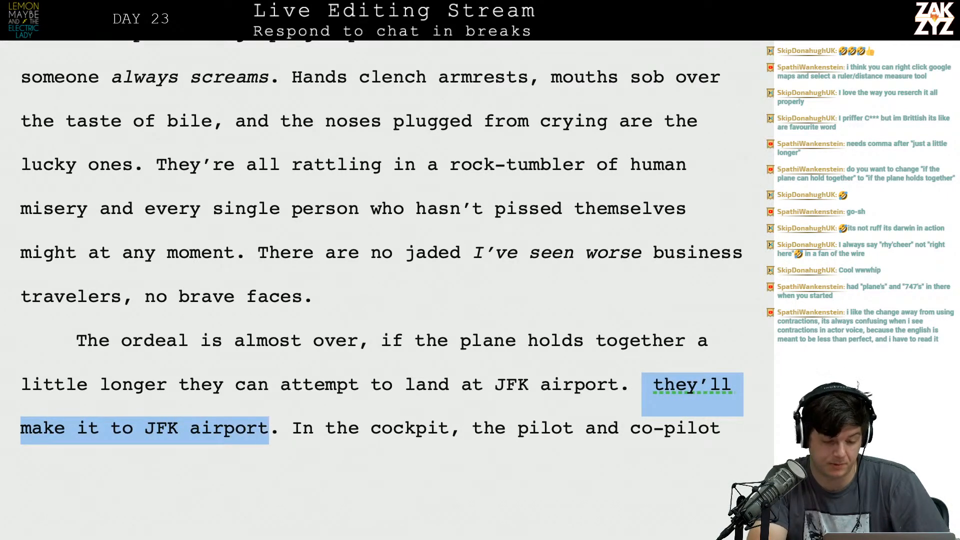
pyautogui.press('BackSpace')
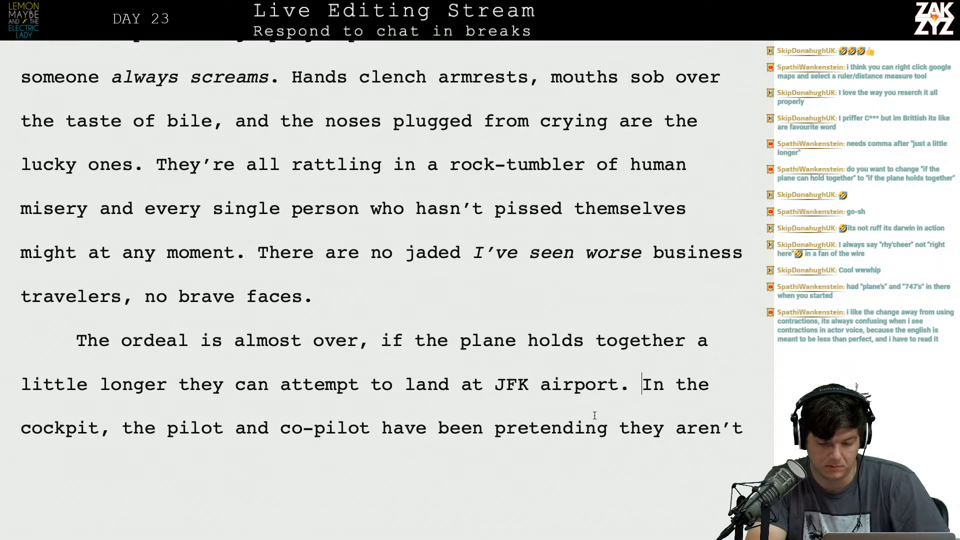
pyautogui.press('BackSpace')
pyautogui.press('BackSpace')
pyautogui.press('BackSpace')
pyautogui.press('BackSpace')
pyautogui.press('BackSpace')
pyautogui.press('BackSpace')
pyautogui.press('BackSpace')
pyautogui.press('BackSpace')
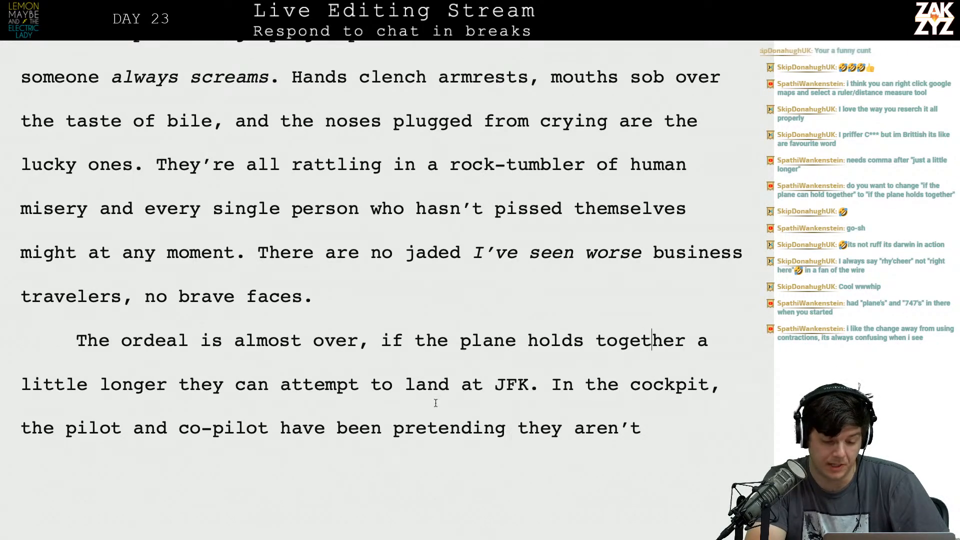
# End the ordeal sentence at "almost over." and start a new paragraph with a capitalised "If the plane holds together".
pyautogui.click(371, 340)
pyautogui.press('BackSpace')
pyautogui.write('.')
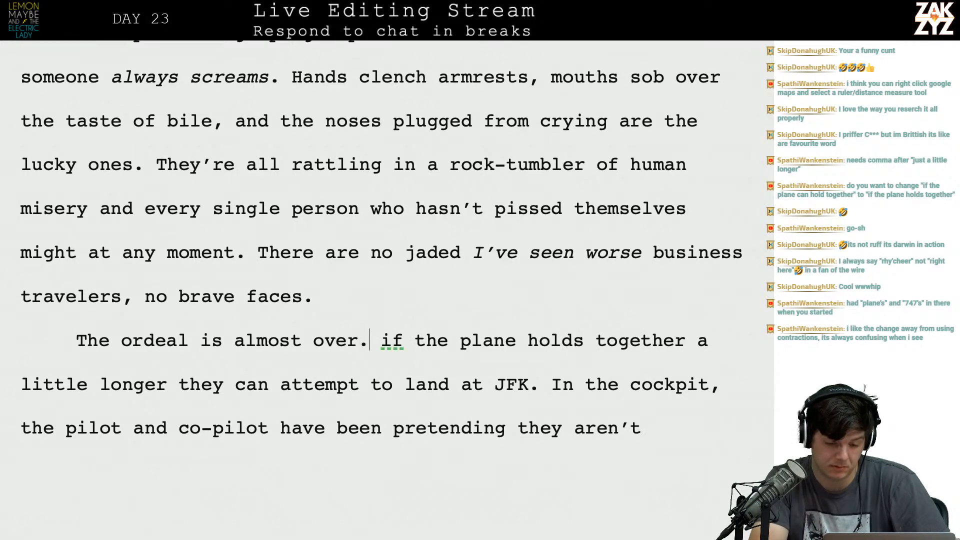
pyautogui.press('BackSpace')
pyautogui.write('I')
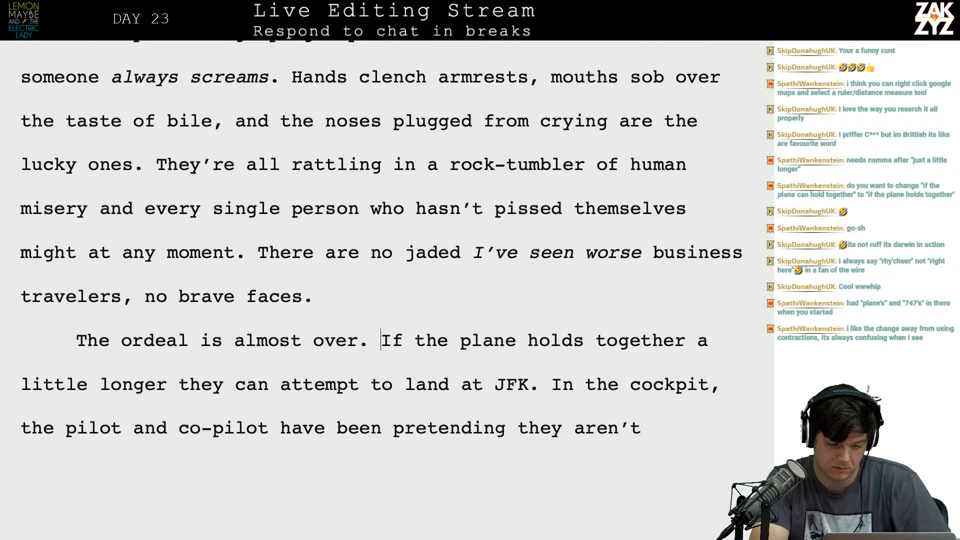
pyautogui.press('Return')
pyautogui.write('The pl')
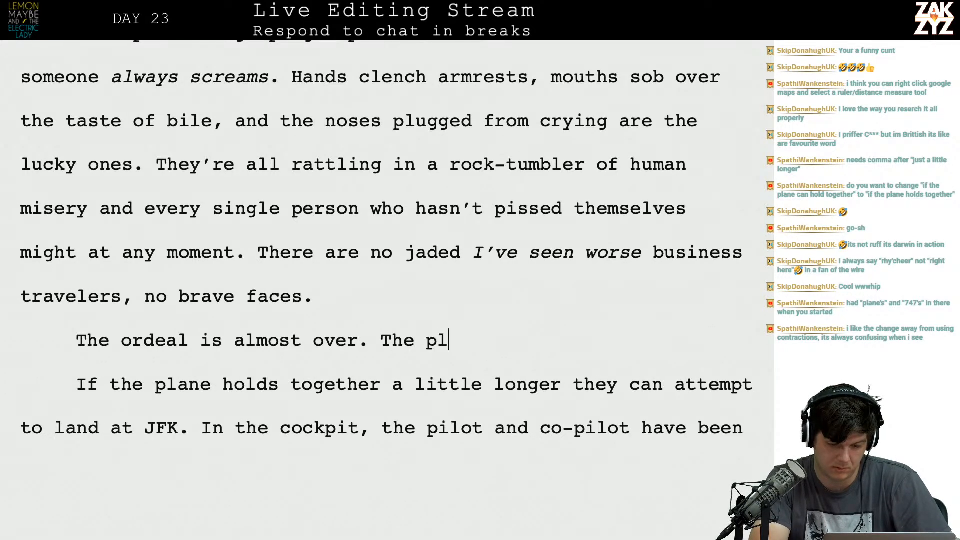
pyautogui.write('ane has')
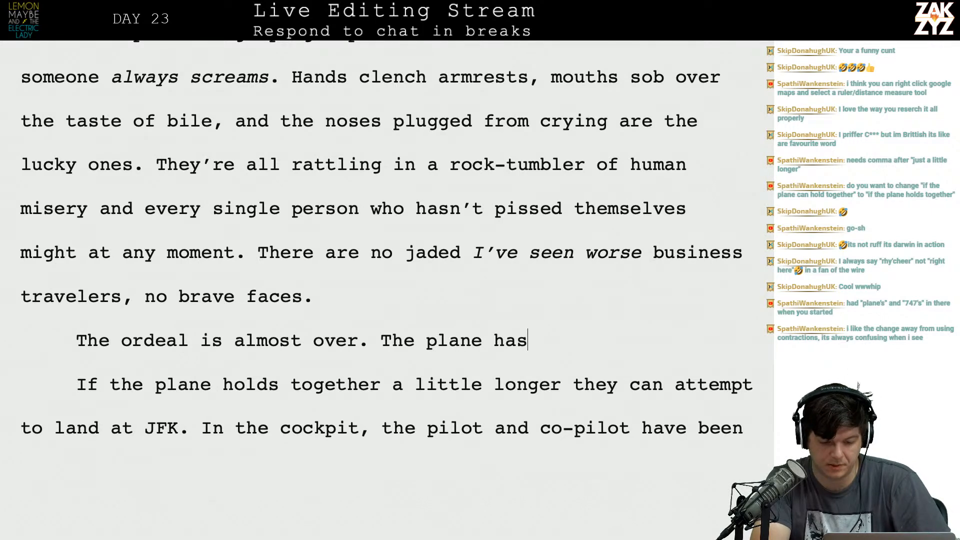
pyautogui.press('BackSpace')
pyautogui.press('BackSpace')
pyautogui.press('BackSpace')
pyautogui.press('BackSpace')
pyautogui.press('BackSpace')
pyautogui.press('BackSpace')
pyautogui.press('BackSpace')
pyautogui.press('BackSpace')
pyautogui.press('BackSpace')
pyautogui.press('BackSpace')
pyautogui.press('BackSpace')
pyautogui.press('BackSpace')
pyautogui.press('BackSpace')
pyautogui.press('BackSpace')
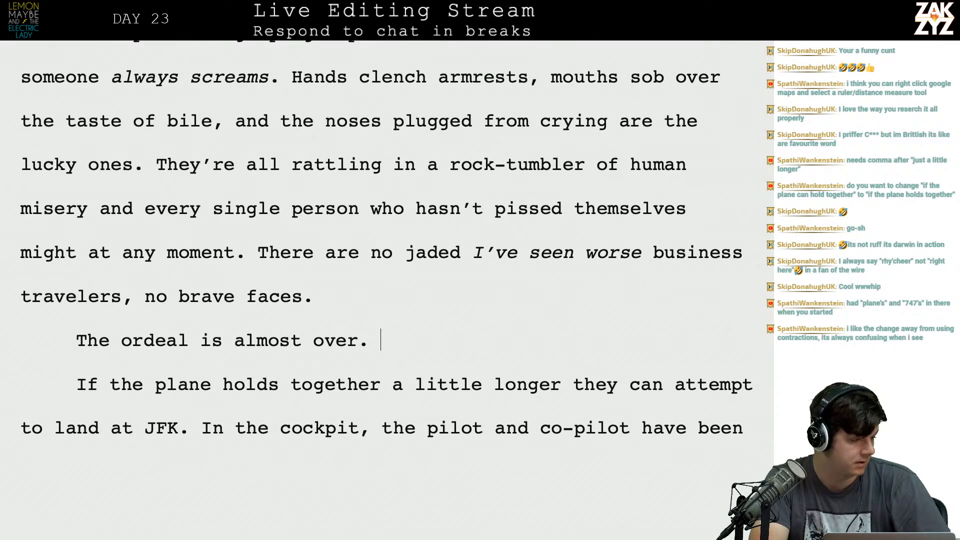
# Switch to the Editlist document and add a "Day 23 - Chapter 19" entry below the Day 22 entry.
pyautogui.press('super+Tab')
pyautogui.press('super+Tab')
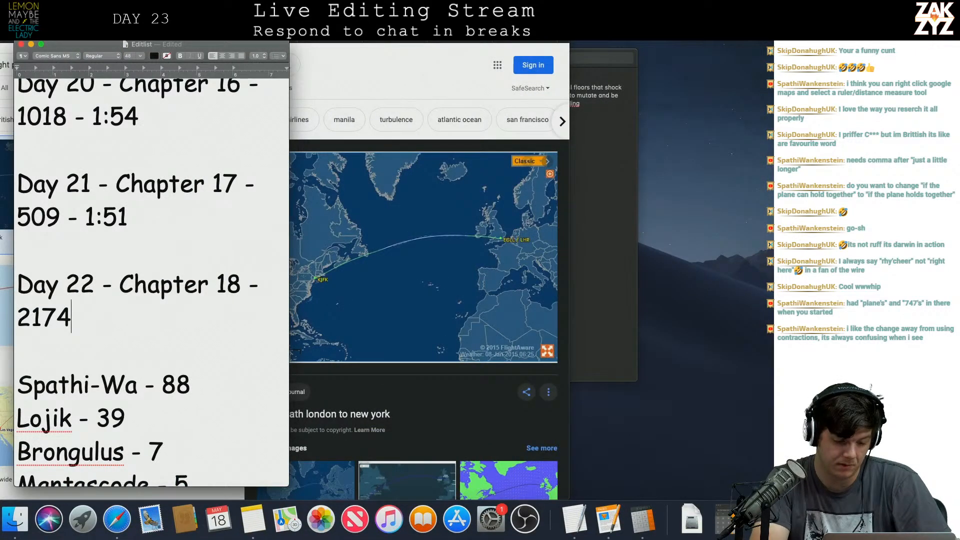
pyautogui.press('Return')
pyautogui.write('y 2')
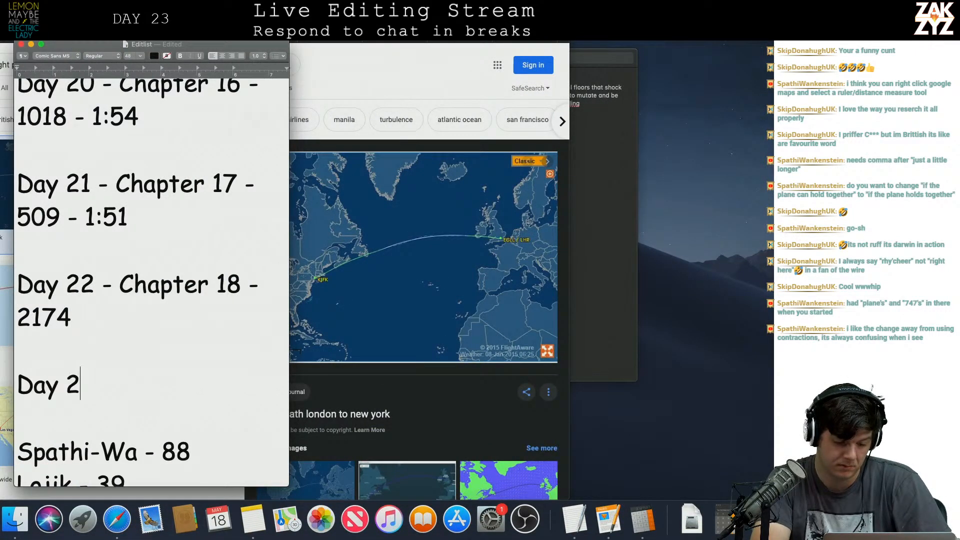
pyautogui.write('3 - Chapter 19')
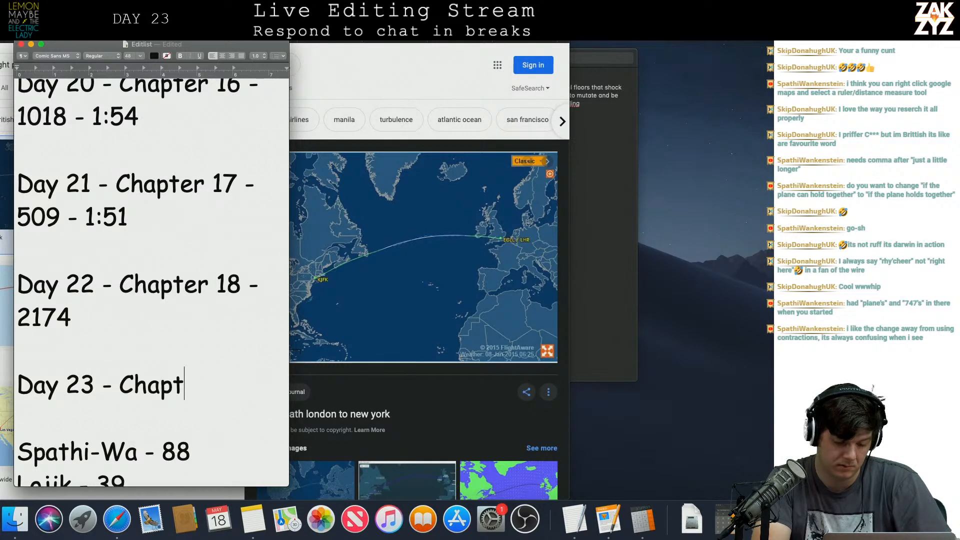
# Set the first contributor's tally in the Editlist to 89 and return to the manuscript.
pyautogui.press('Down')
pyautogui.press('Down')
pyautogui.press('Down')
pyautogui.press('Up')
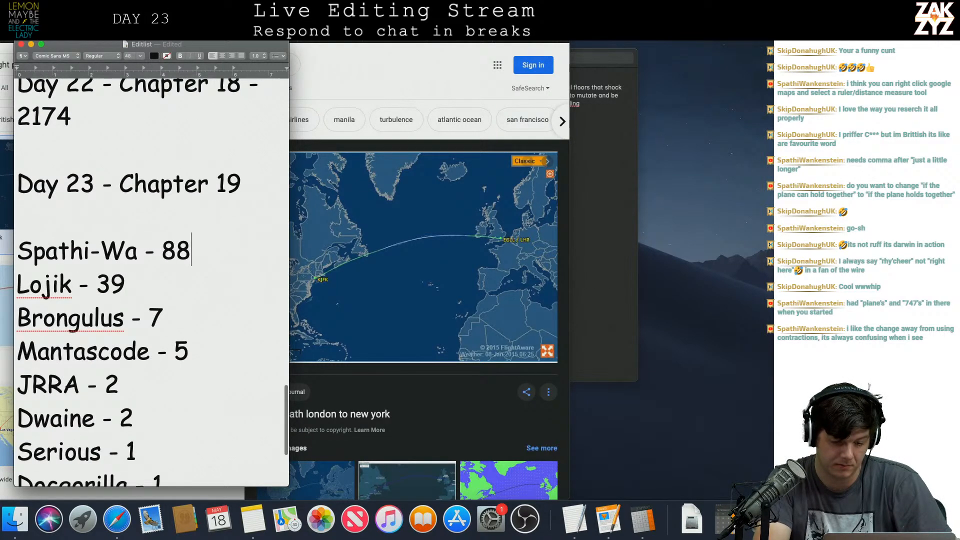
pyautogui.press('BackSpace')
pyautogui.write('9')
pyautogui.press('super+Tab')
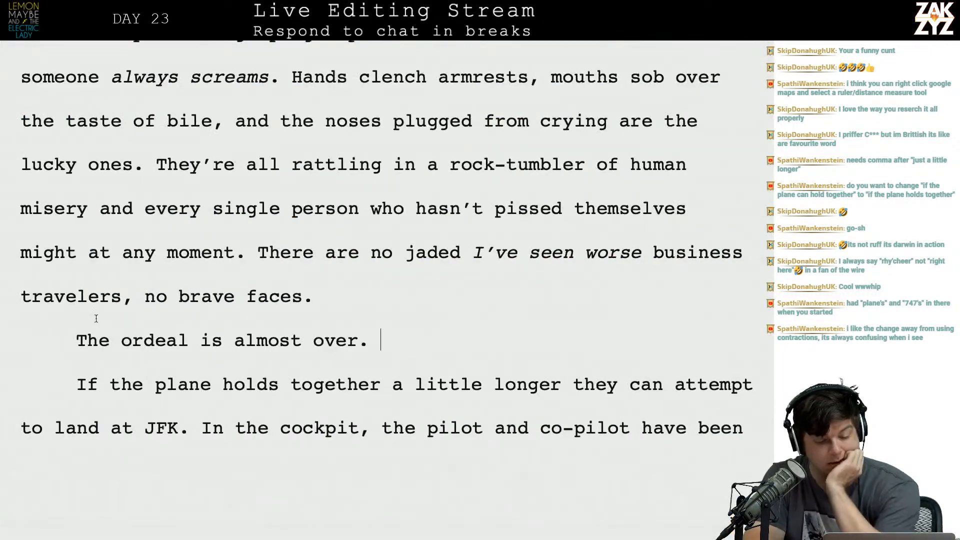
# Try a new paragraph above "The ordeal is almost over." starting "If the plane can hold together for just a little while longer,".
pyautogui.scroll(-2, 146, 346)
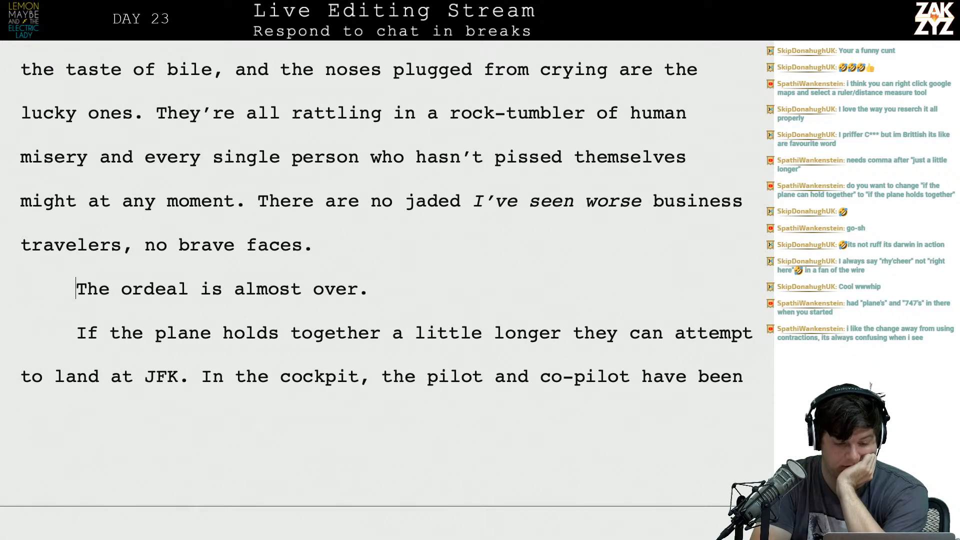
pyautogui.press('Return')
pyautogui.write('If th')
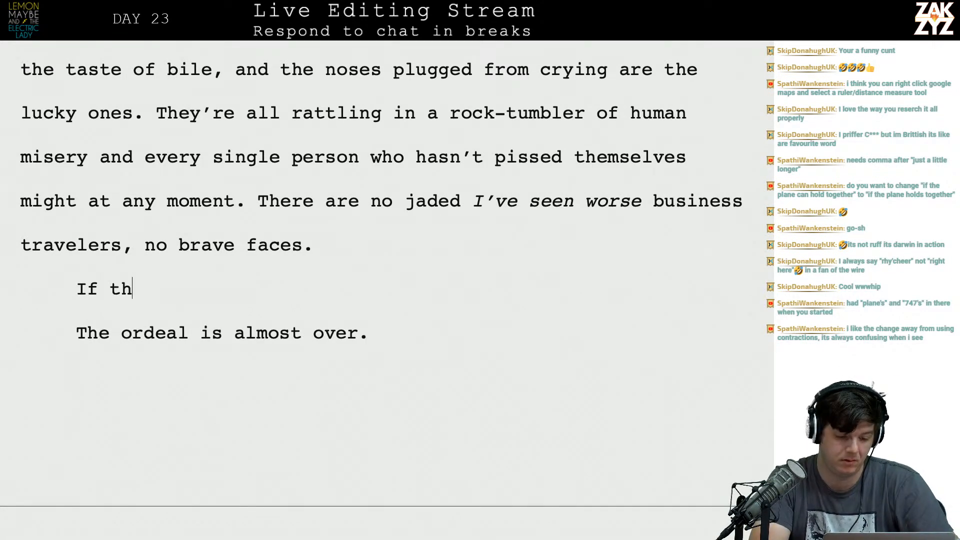
pyautogui.write('e plane can hold ')
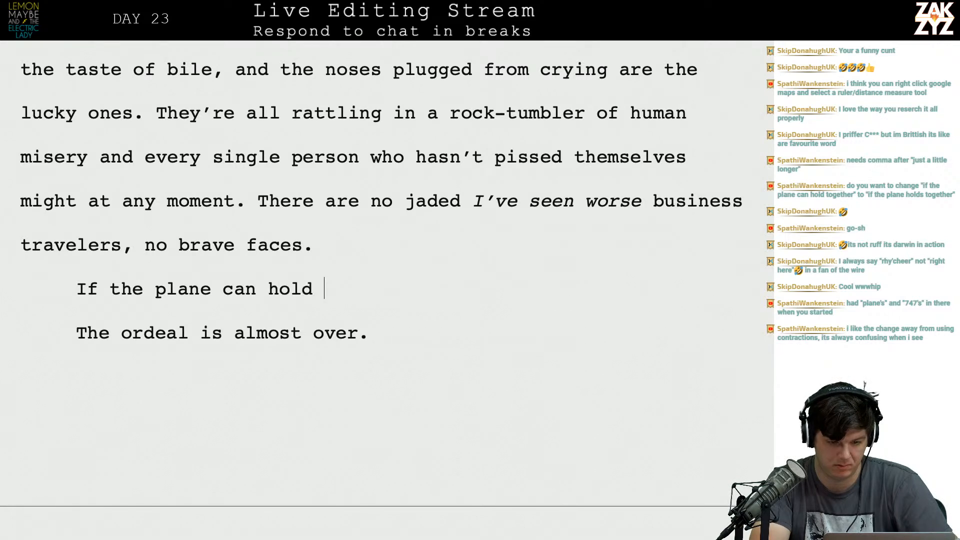
pyautogui.write('together for just a littel')
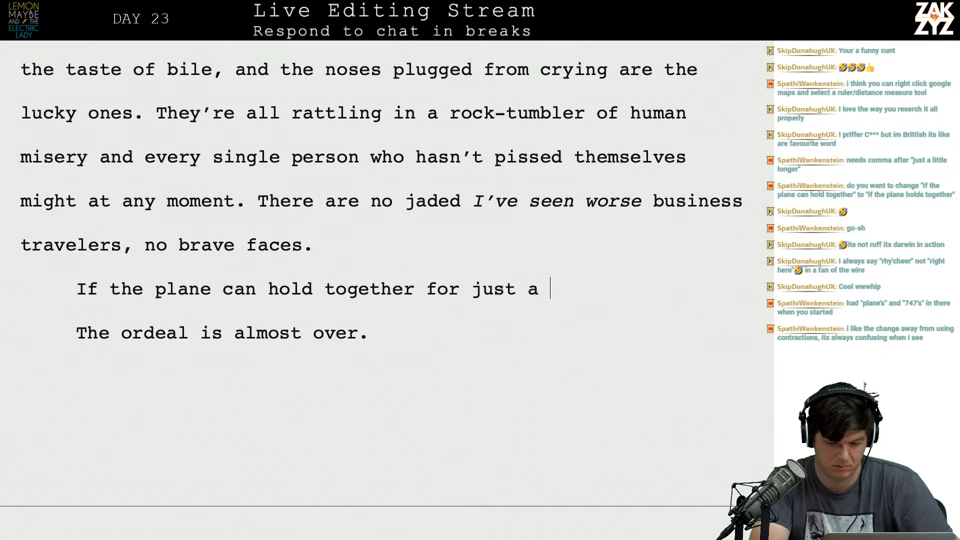
pyautogui.press('BackSpace')
pyautogui.press('BackSpace')
pyautogui.press('BackSpace')
pyautogui.write('le while')
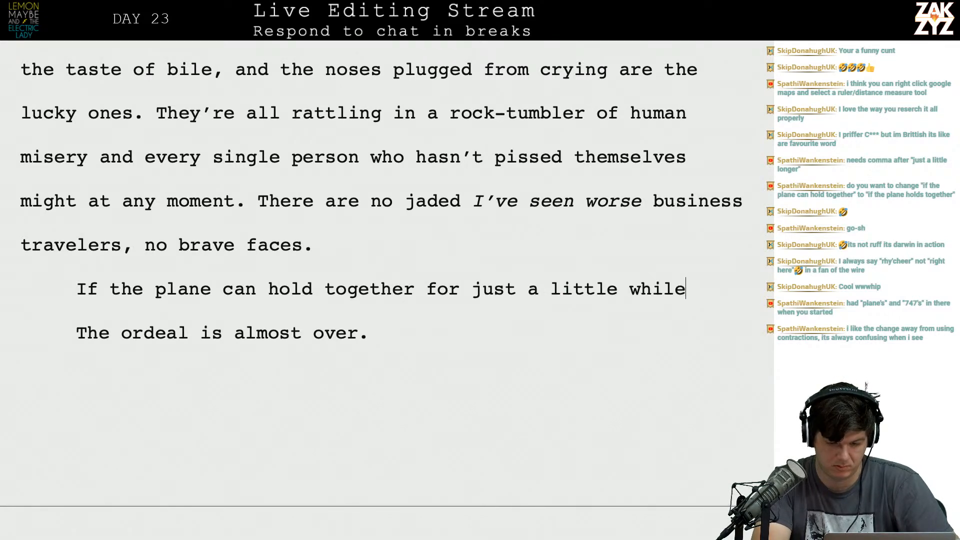
pyautogui.write(' longer, maybe they can make ti')
# Try continuing the draft sentence with "maybe they can make".
pyautogui.press('BackSpace')
pyautogui.press('BackSpace')
pyautogui.write('it to')
pyautogui.press('BackSpace')
pyautogui.press('BackSpace')
pyautogui.press('BackSpace')
pyautogui.press('BackSpace')
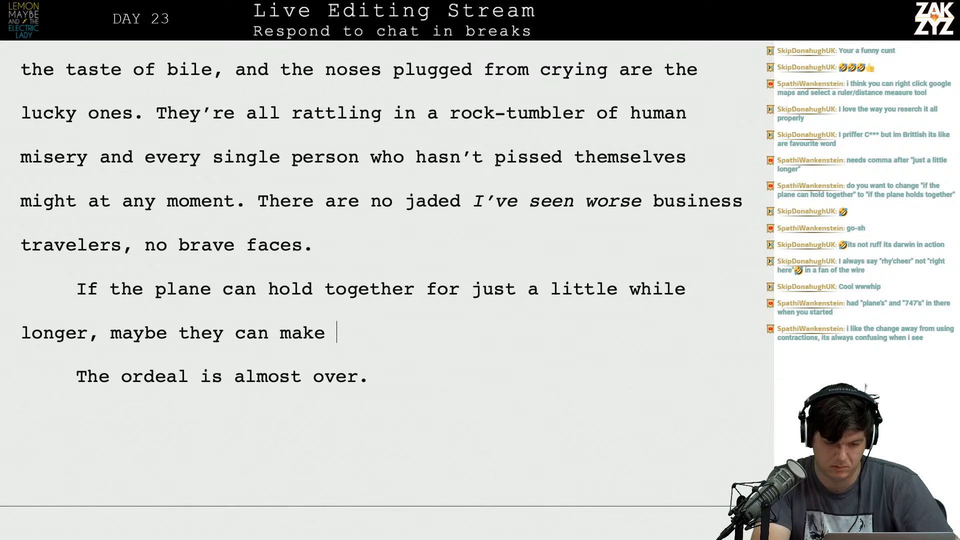
# Write a fresh paragraph above the draft: "If the plane holds together, they can attempt to land at JFK.".
pyautogui.press('Return')
pyautogui.write('If the plane ')
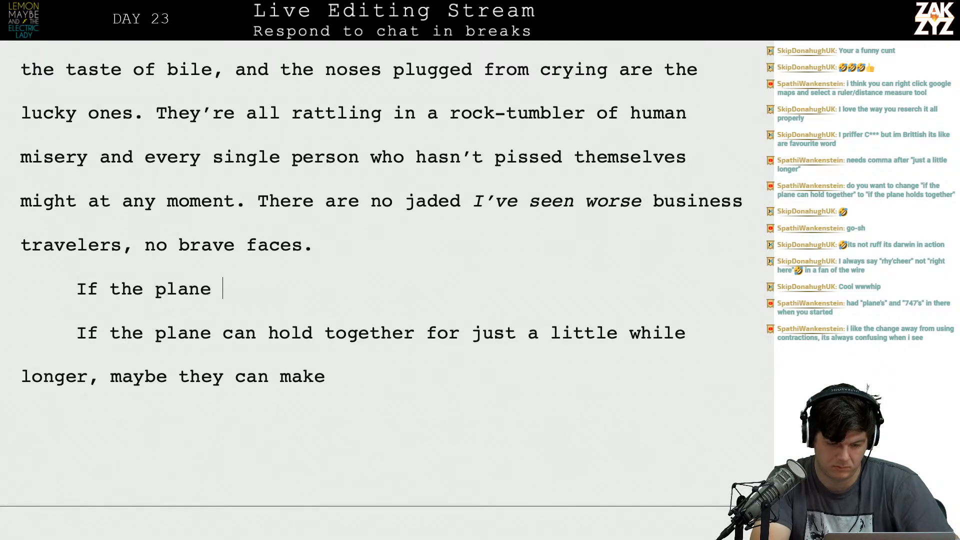
pyautogui.write('holds together')
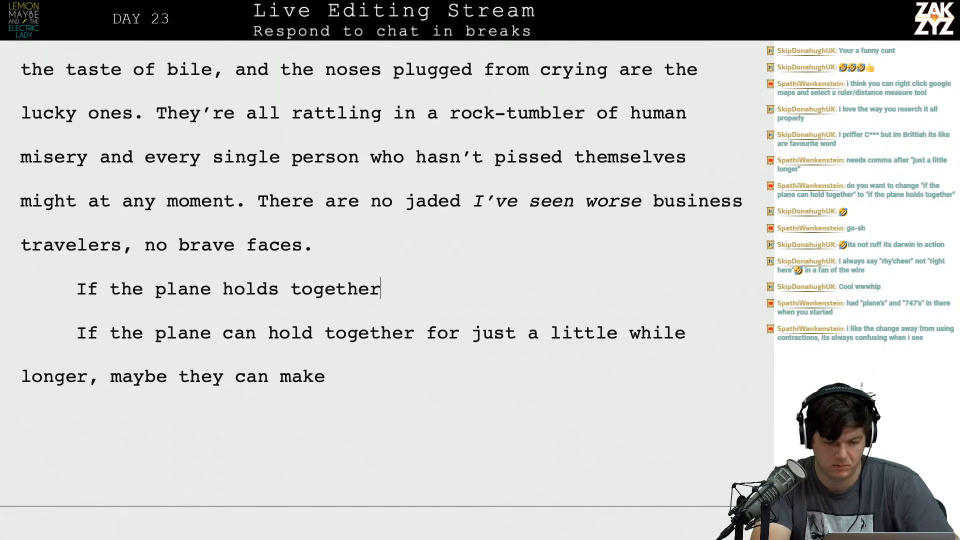
pyautogui.write(', th')
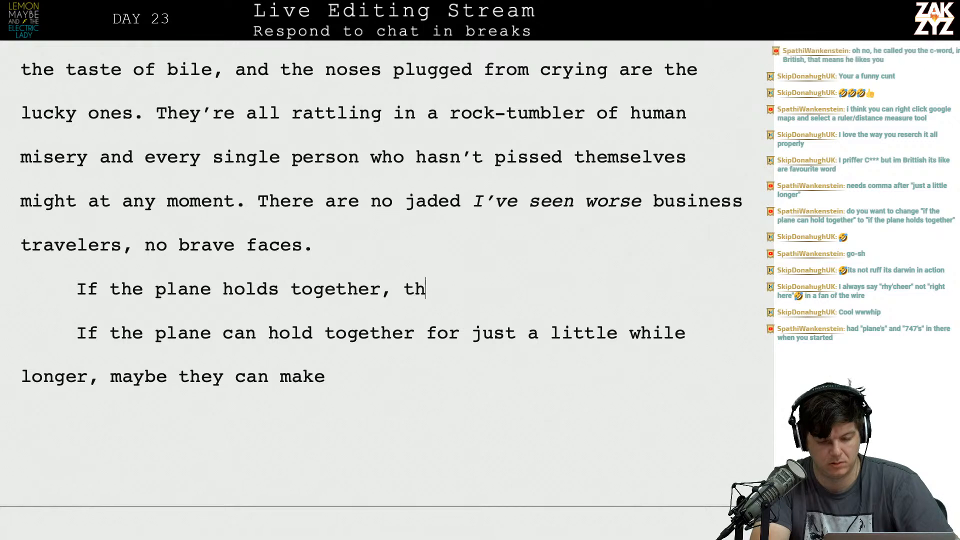
pyautogui.write('ey can attempt')
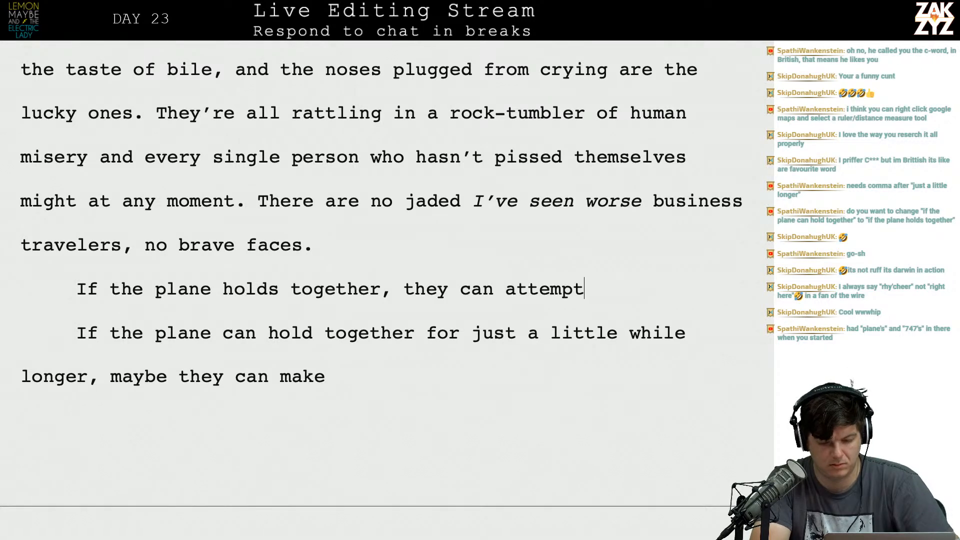
pyautogui.write(' to land at JFK.')
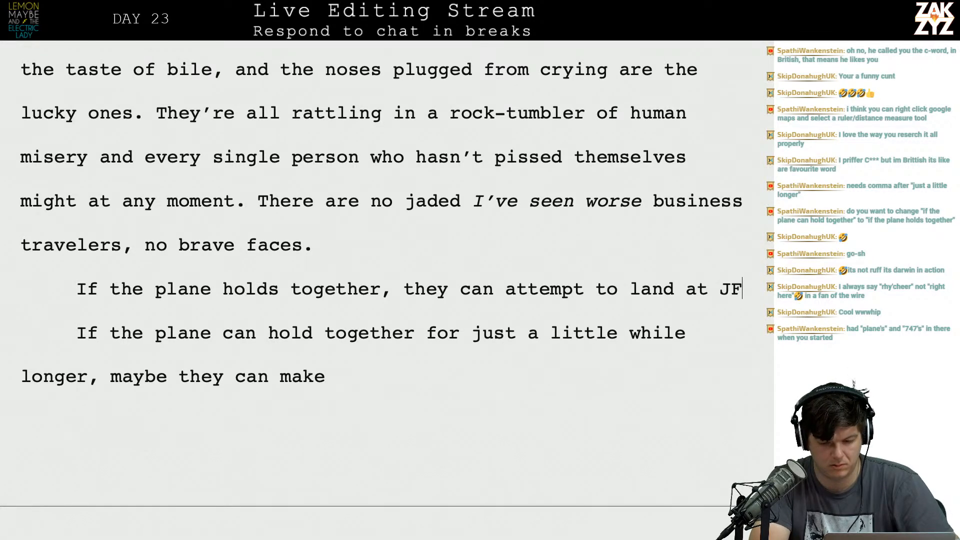
# Extend the new JFK sentence with ", though the storm is worse there.".
pyautogui.press('BackSpace')
pyautogui.press('BackSpace')
pyautogui.write(', th')
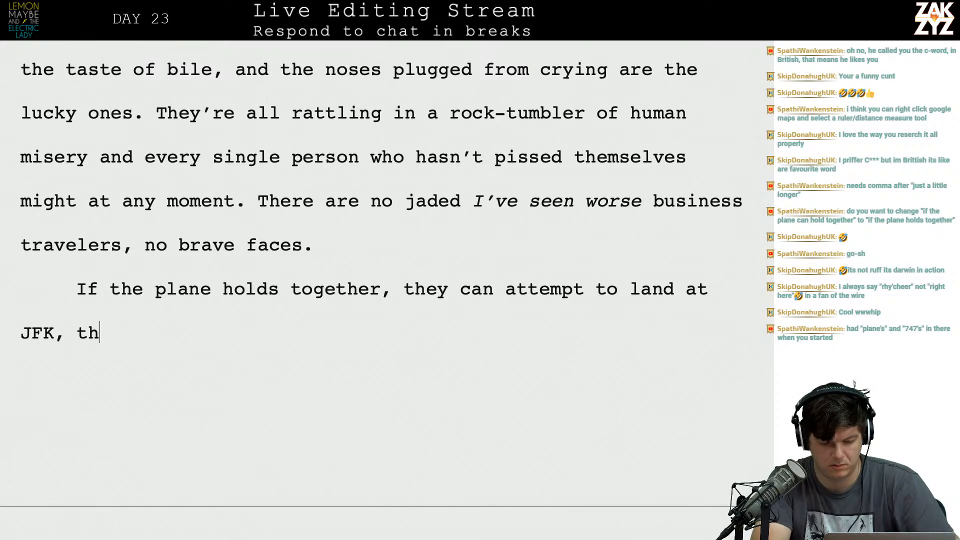
pyautogui.write('ough the storm is ')
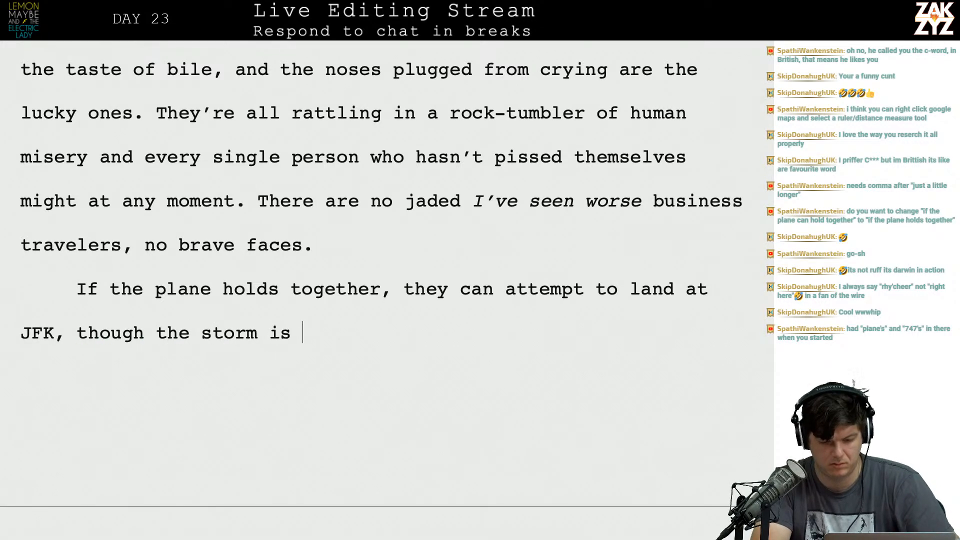
pyautogui.write('worse there.')
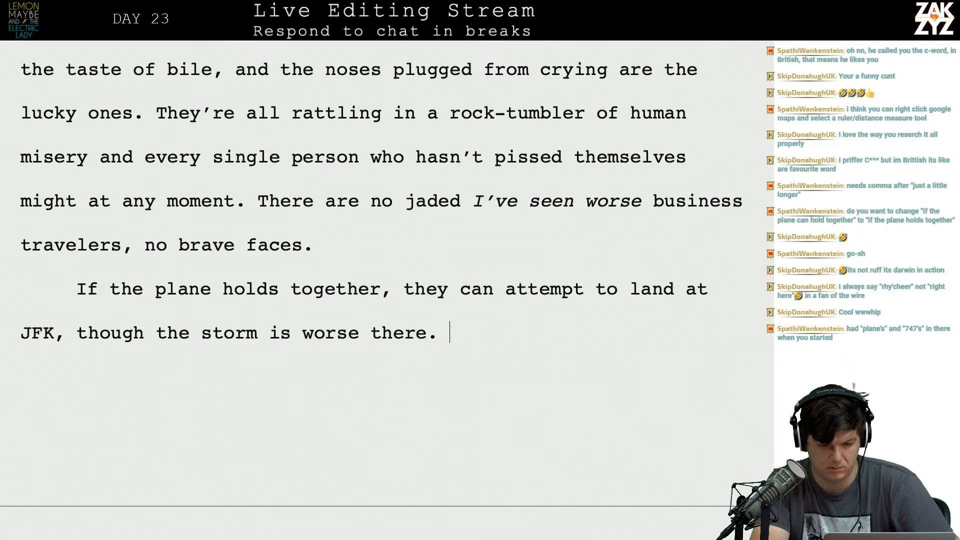
# Delete the abandoned "just a little while longer" draft and the "The ordeal is almost over." paragraph below the new sentence.
pyautogui.hotkey('shift', 'Down')
pyautogui.hotkey('shift', 'Down')
pyautogui.hotkey('shift', 'Down')
pyautogui.hotkey('shift', 'Down')
pyautogui.hotkey('shift', 'Down')
pyautogui.hotkey('shift', 'Down')
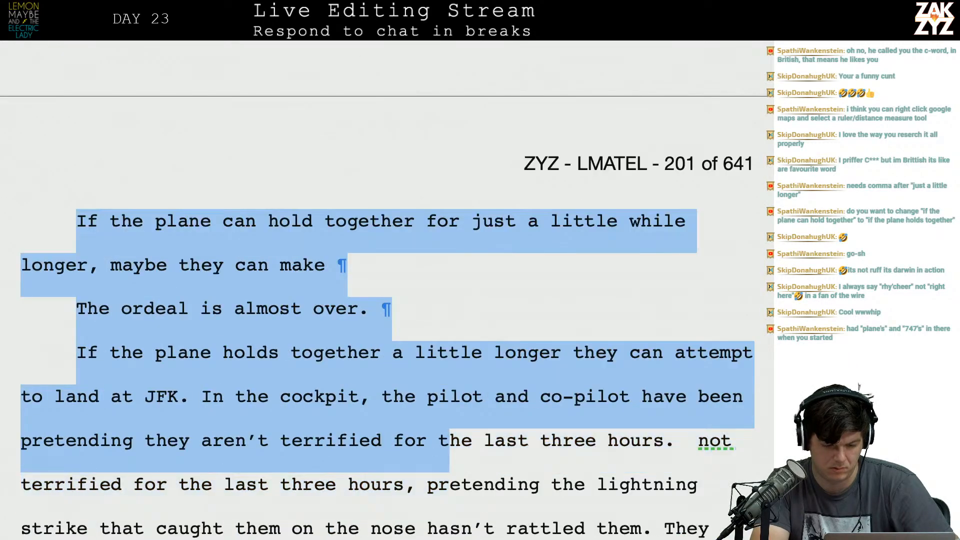
pyautogui.hotkey('shift', 'Up')
pyautogui.hotkey('shift', 'Up')
pyautogui.hotkey('shift', 'Up')
pyautogui.press('BackSpace')
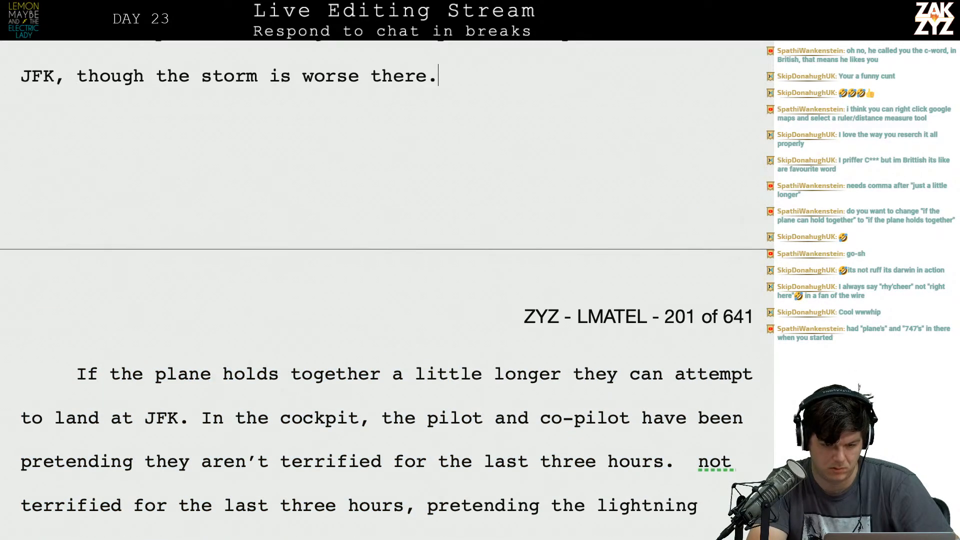
# Try starting a new paragraph after "no brave faces." with the words "It will".
pyautogui.scroll(3, 492, 253)
pyautogui.click(359, 159)
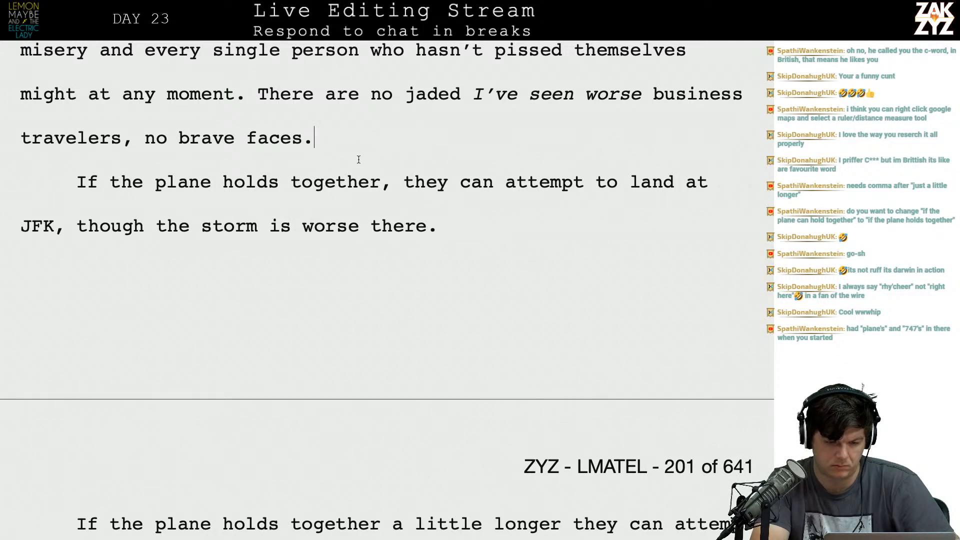
pyautogui.press('Return')
pyautogui.write('It will long')
pyautogui.press('BackSpace')
pyautogui.press('BackSpace')
pyautogui.press('BackSpace')
pyautogui.press('BackSpace')
pyautogui.press('BackSpace')
pyautogui.press('BackSpace')
pyautogui.press('BackSpace')
pyautogui.press('BackSpace')
pyautogui.press('BackSpace')
pyautogui.press('BackSpace')
pyautogui.press('BackSpace')
pyautogui.press('BackSpace')
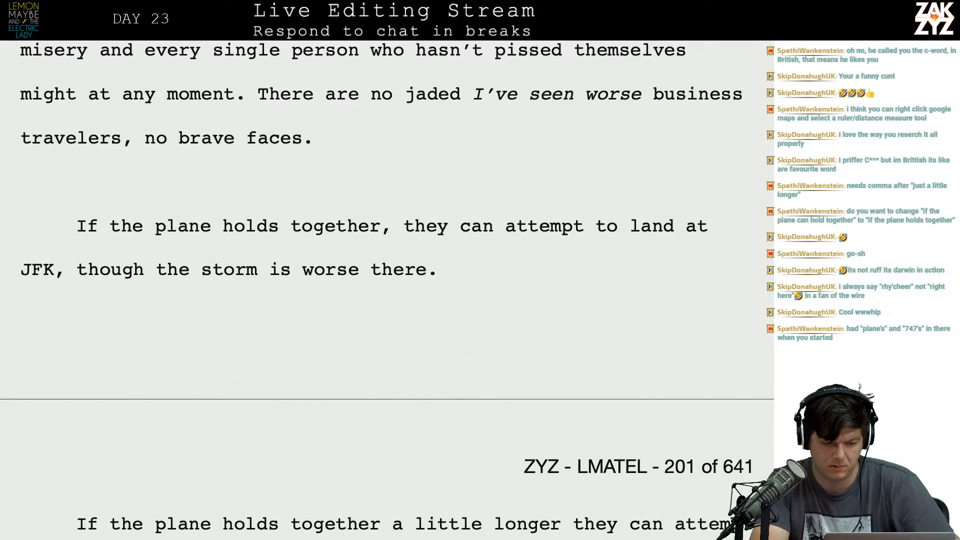
# Try opening the new paragraph with "They're on the" instead.
pyautogui.write('T')
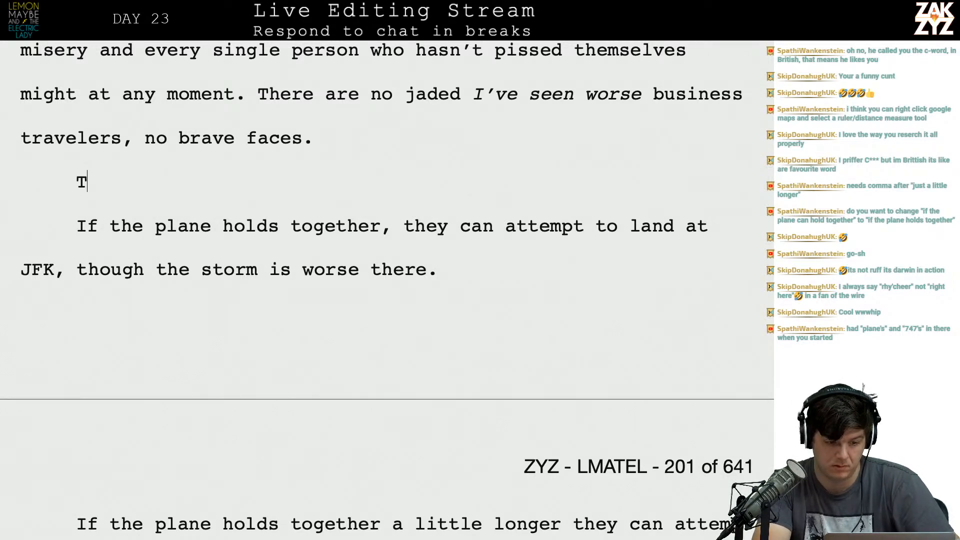
pyautogui.write("hey're ")
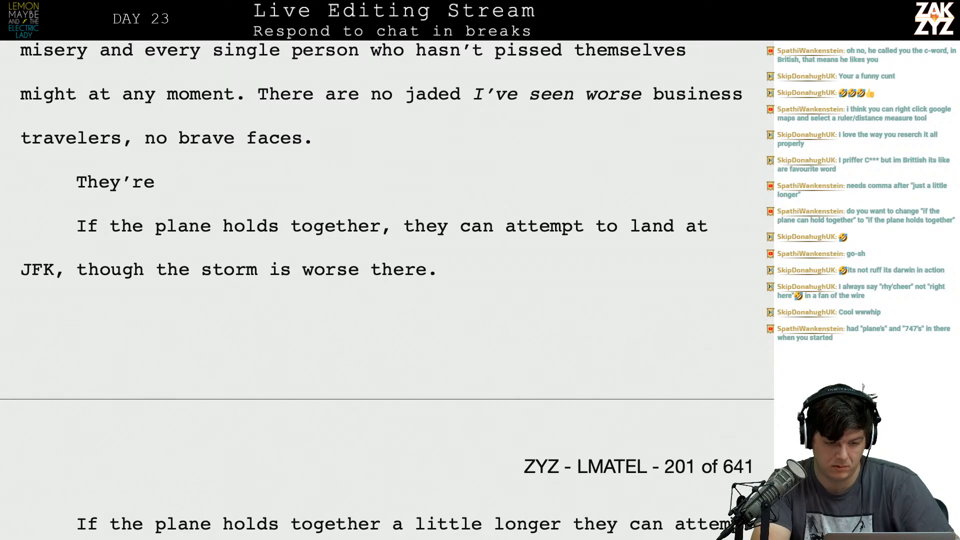
pyautogui.write('on the')
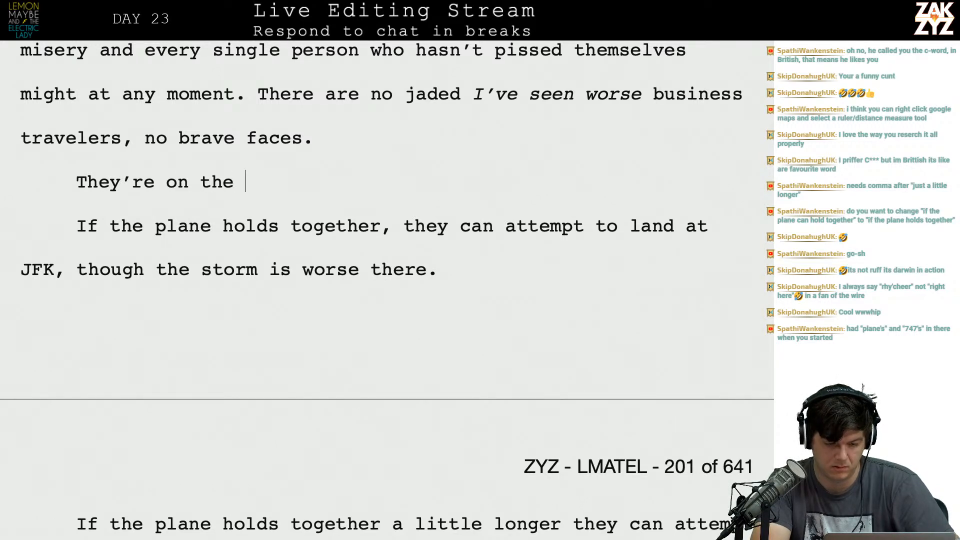
pyautogui.write(' appro')
pyautogui.press('BackSpace')
pyautogui.press('BackSpace')
pyautogui.press('BackSpace')
pyautogui.press('BackSpace')
pyautogui.press('BackSpace')
pyautogui.press('BackSpace')
pyautogui.press('BackSpace')
pyautogui.press('BackSpace')
pyautogui.press('BackSpace')
pyautogui.press('BackSpace')
pyautogui.press('BackSpace')
pyautogui.press('BackSpace')
pyautogui.press('BackSpace')
pyautogui.press('BackSpace')
pyautogui.press('BackSpace')
pyautogui.press('BackSpace')
pyautogui.press('BackSpace')
pyautogui.press('BackSpace')
pyautogui.press('BackSpace')
pyautogui.press('BackSpace')
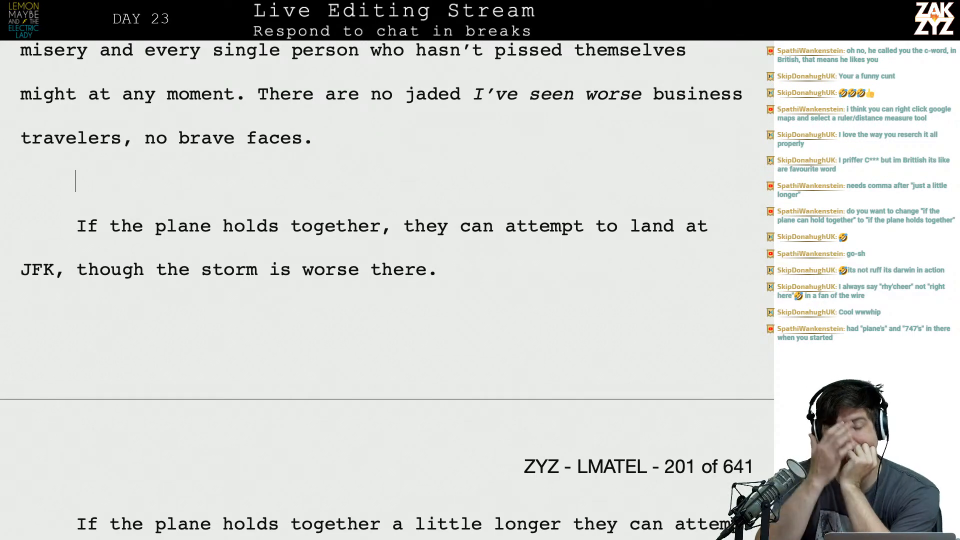
# Delete both "If the plane holds together" sentences and the empty paragraph, so the cockpit sentence directly follows "no brave faces.".
pyautogui.scroll(-2, 380, 220)
pyautogui.scroll(-2, 380, 290)
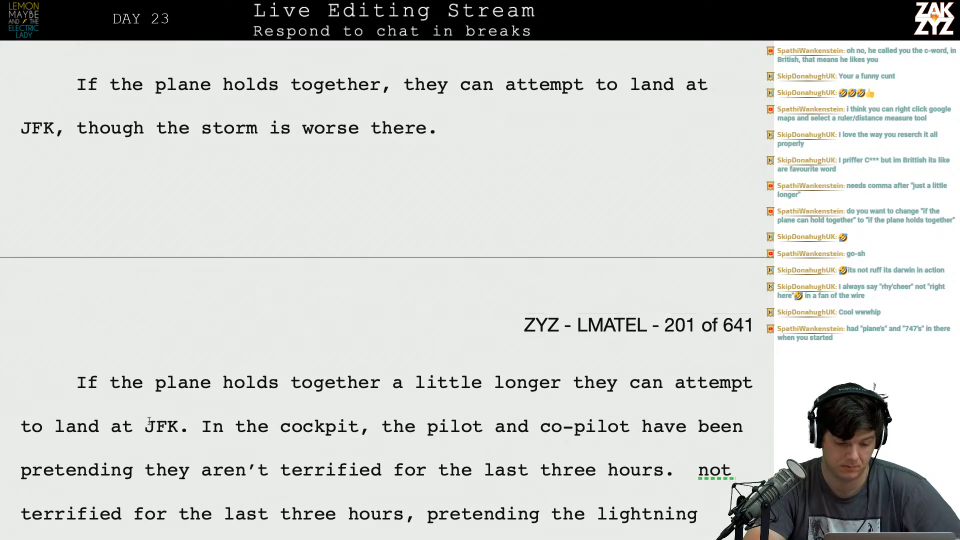
pyautogui.hotkey('ctrl', 'shift', 'Up')
pyautogui.hotkey('ctrl', 'shift', 'Up')
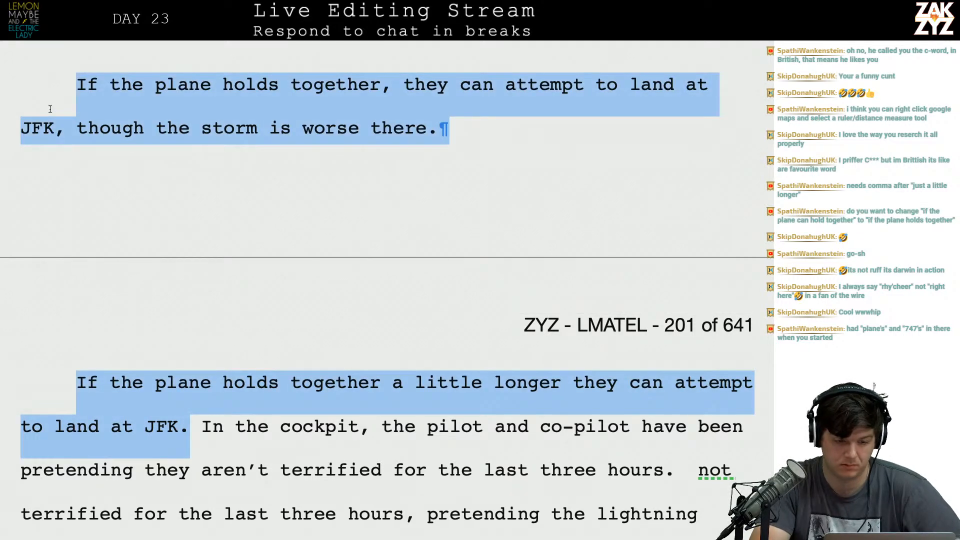
pyautogui.press('BackSpace')
pyautogui.scroll(2, 76, 76)
pyautogui.scroll(2, 77, 76)
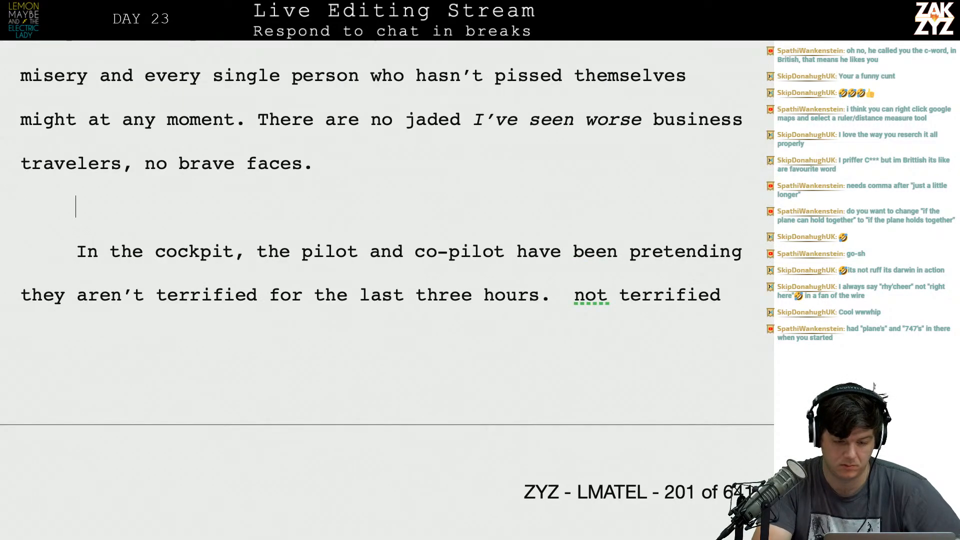
pyautogui.press('BackSpace')
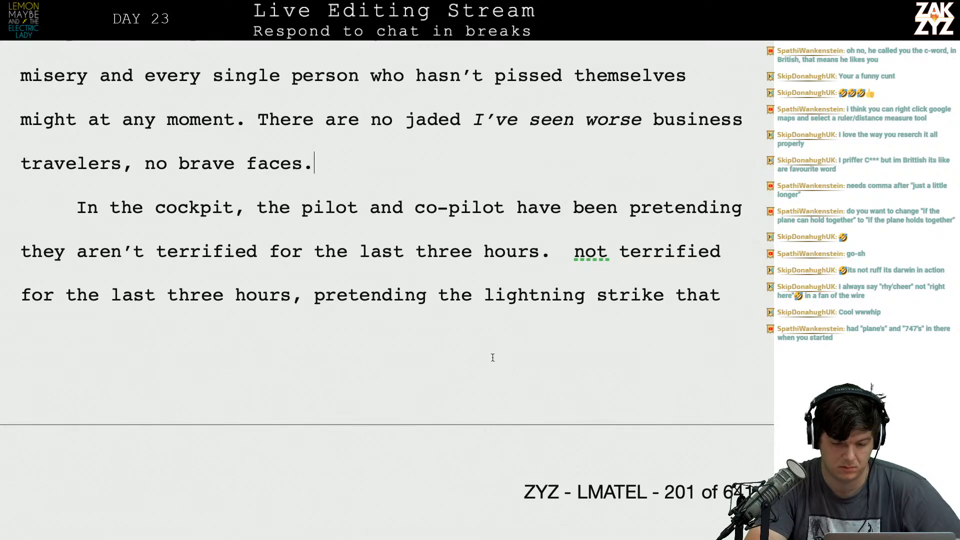
# Try splitting the cockpit paragraph after "three hours." and continuing it with "They're almost to their destination".
pyautogui.hotkey('ctrl', 'Return')
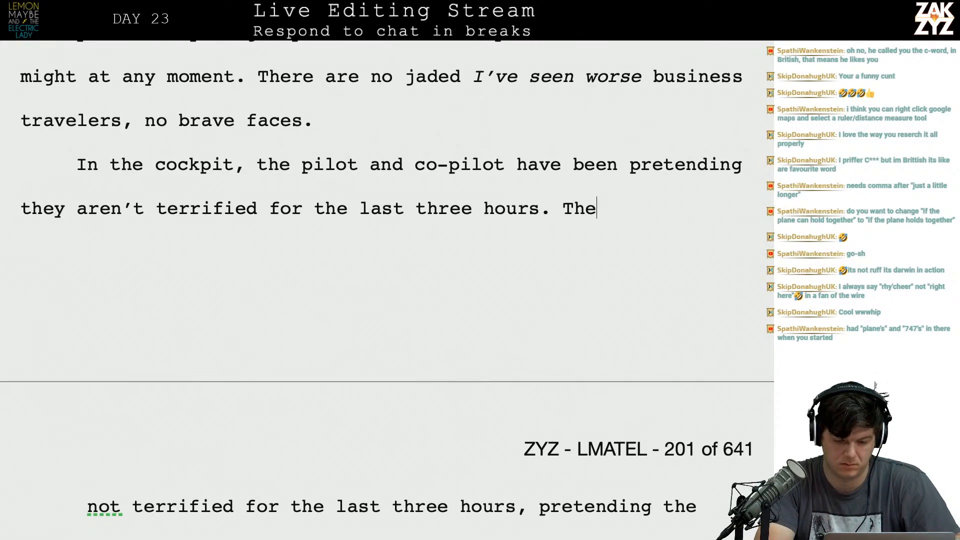
pyautogui.write("y're almost to ")
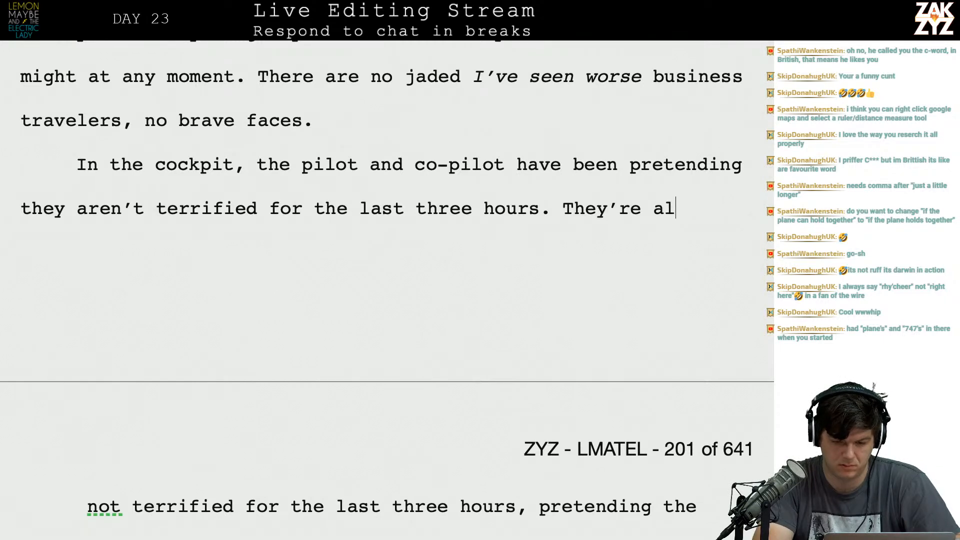
pyautogui.write('their destination')
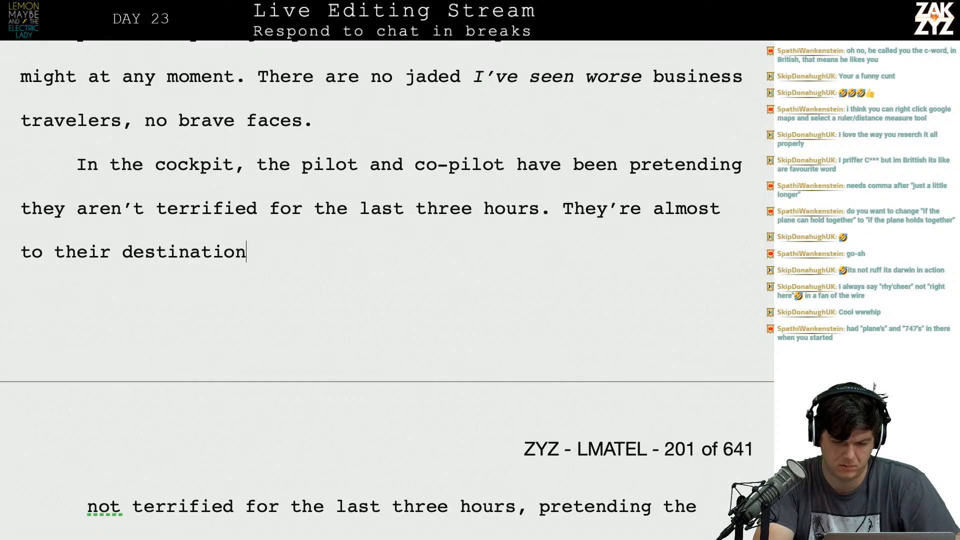
pyautogui.press('BackSpace')
pyautogui.press('BackSpace')
pyautogui.press('BackSpace')
pyautogui.press('BackSpace')
pyautogui.press('BackSpace')
pyautogui.press('BackSpace')
pyautogui.press('BackSpace')
pyautogui.press('BackSpace')
pyautogui.press('BackSpace')
pyautogui.press('BackSpace')
pyautogui.press('BackSpace')
pyautogui.press('BackSpace')
pyautogui.press('BackSpace')
pyautogui.press('BackSpace')
pyautogui.press('BackSpace')
pyautogui.press('BackSpace')
pyautogui.press('BackSpace')
pyautogui.press('BackSpace')
pyautogui.press('BackSpace')
pyautogui.press('BackSpace')
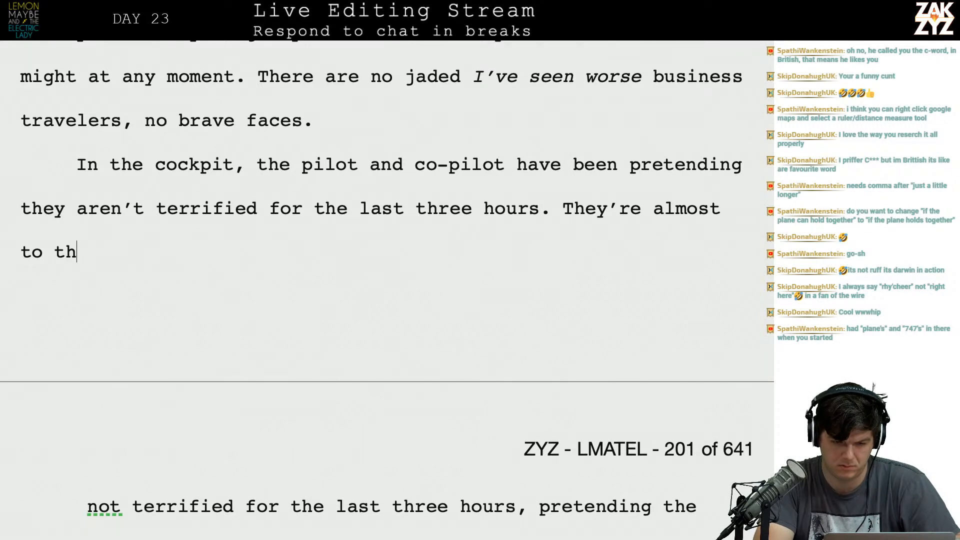
pyautogui.press('BackSpace')
pyautogui.press('BackSpace')
pyautogui.press('BackSpace')
pyautogui.press('BackSpace')
pyautogui.press('BackSpace')
pyautogui.press('BackSpace')
pyautogui.press('BackSpace')
pyautogui.press('BackSpace')
pyautogui.press('BackSpace')
pyautogui.press('BackSpace')
pyautogui.press('BackSpace')
pyautogui.press('BackSpace')
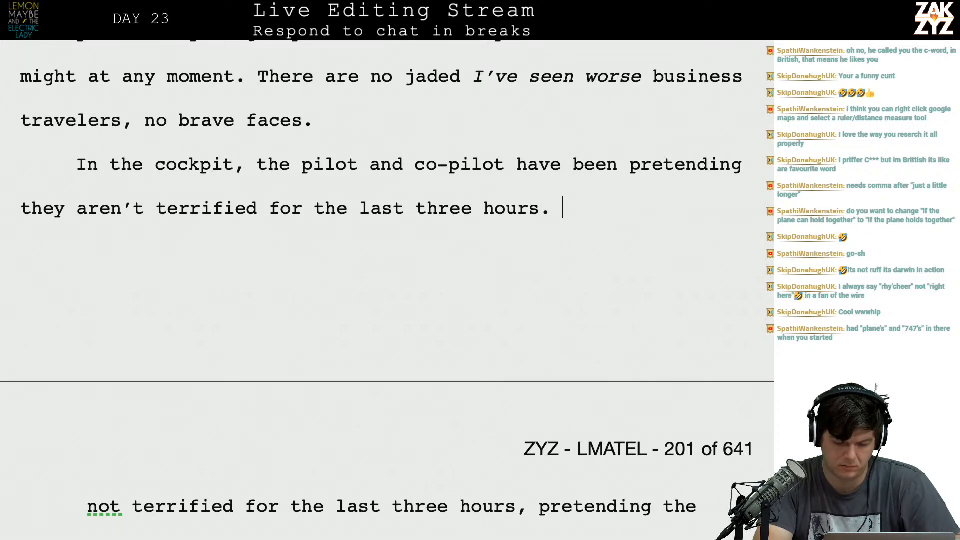
# Try replacing the period after "for the last three hours" with a comma in the cockpit sentence.
pyautogui.press('Down')
pyautogui.press('Down')
pyautogui.press('Down')
pyautogui.press('Down')
pyautogui.press('Up')
pyautogui.press('Up')
pyautogui.press('Up')
pyautogui.press('Up')
pyautogui.press('Up')
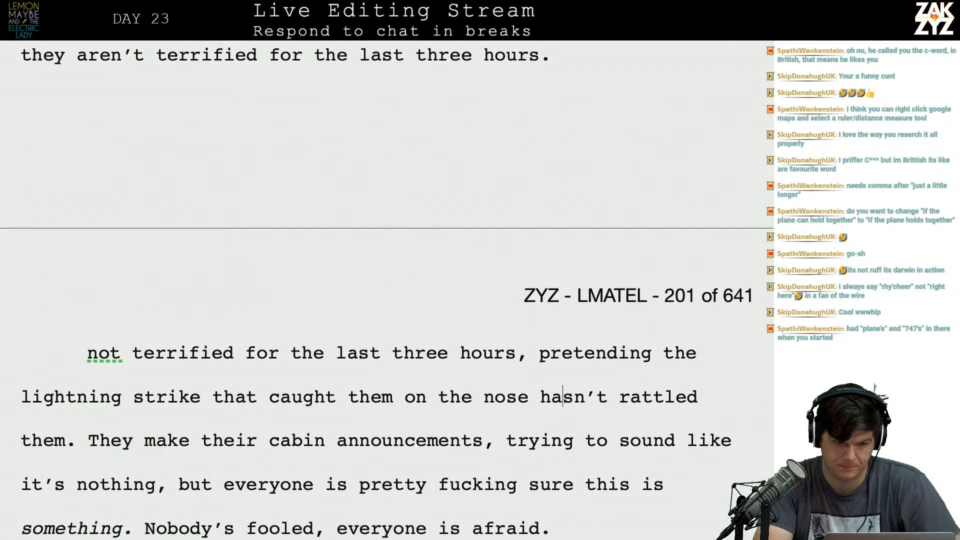
pyautogui.press('Up')
pyautogui.press('Down')
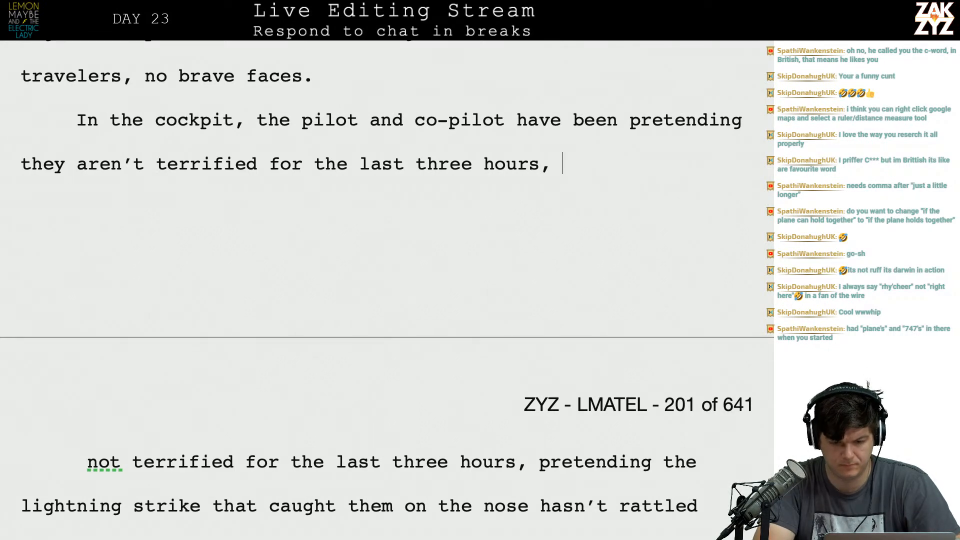
# Delete the fragment from "not terrified" through "hasn't rattled them." and join "They make their cabin announcements" to the cockpit sentence.
pyautogui.hotkey('shift', 'Down')
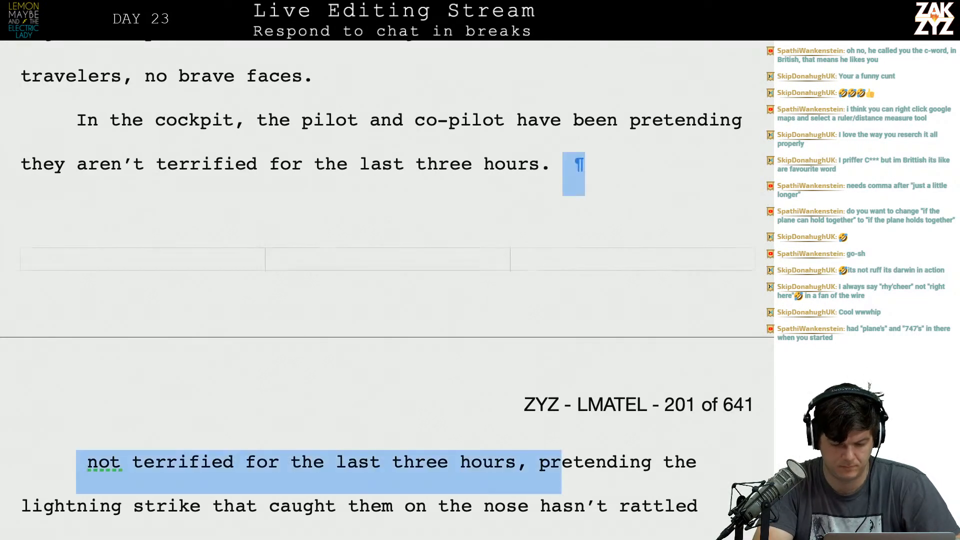
pyautogui.hotkey('shift', 'Down')
pyautogui.hotkey('shift', 'Down')
pyautogui.hotkey('shift', 'Up')
pyautogui.hotkey('shift', 'Down')
pyautogui.hotkey('shift', 'Left')
pyautogui.hotkey('shift', 'Left')
pyautogui.hotkey('shift', 'Left')
pyautogui.hotkey('shift', 'Left')
pyautogui.hotkey('shift', 'Left')
pyautogui.hotkey('shift', 'Left')
pyautogui.hotkey('shift', 'Left')
pyautogui.hotkey('shift', 'Left')
pyautogui.hotkey('shift', 'Left')
pyautogui.hotkey('shift', 'Left')
pyautogui.hotkey('shift', 'Left')
pyautogui.hotkey('shift', 'Left')
pyautogui.hotkey('shift', 'Left')
pyautogui.hotkey('shift', 'Left')
pyautogui.hotkey('shift', 'Left')
pyautogui.hotkey('shift', 'Left')
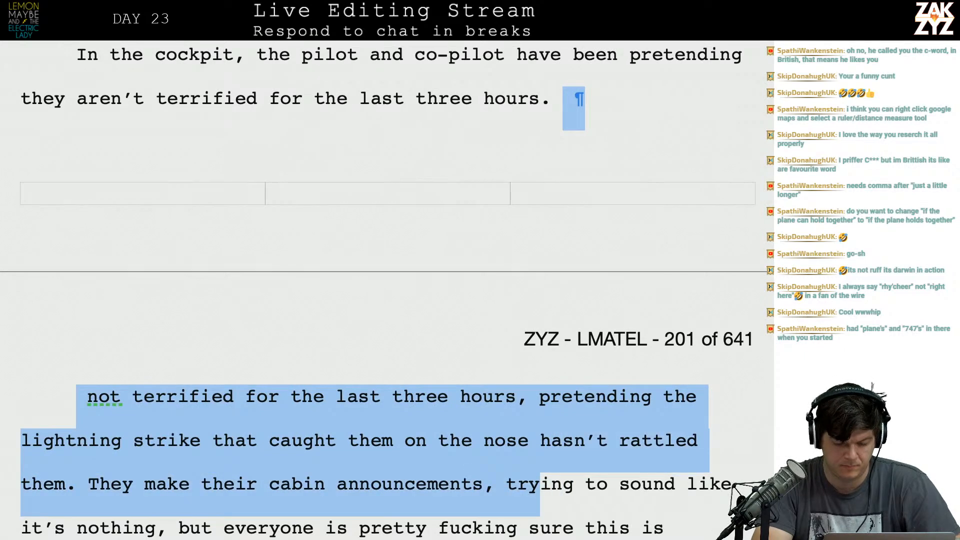
pyautogui.hotkey('shift', 'Left')
pyautogui.hotkey('shift', 'Left')
pyautogui.hotkey('shift', 'Left')
pyautogui.hotkey('shift', 'Left')
pyautogui.hotkey('shift', 'Left')
pyautogui.hotkey('shift', 'Left')
pyautogui.hotkey('shift', 'Left')
pyautogui.hotkey('shift', 'Left')
pyautogui.hotkey('shift', 'Left')
pyautogui.hotkey('shift', 'Left')
pyautogui.hotkey('shift', 'Left')
pyautogui.hotkey('shift', 'Left')
pyautogui.hotkey('shift', 'Left')
pyautogui.hotkey('shift', 'Left')
pyautogui.hotkey('shift', 'Left')
pyautogui.hotkey('shift', 'Left')
pyautogui.hotkey('shift', 'Left')
pyautogui.hotkey('shift', 'Left')
pyautogui.hotkey('shift', 'Left')
pyautogui.hotkey('shift', 'Left')
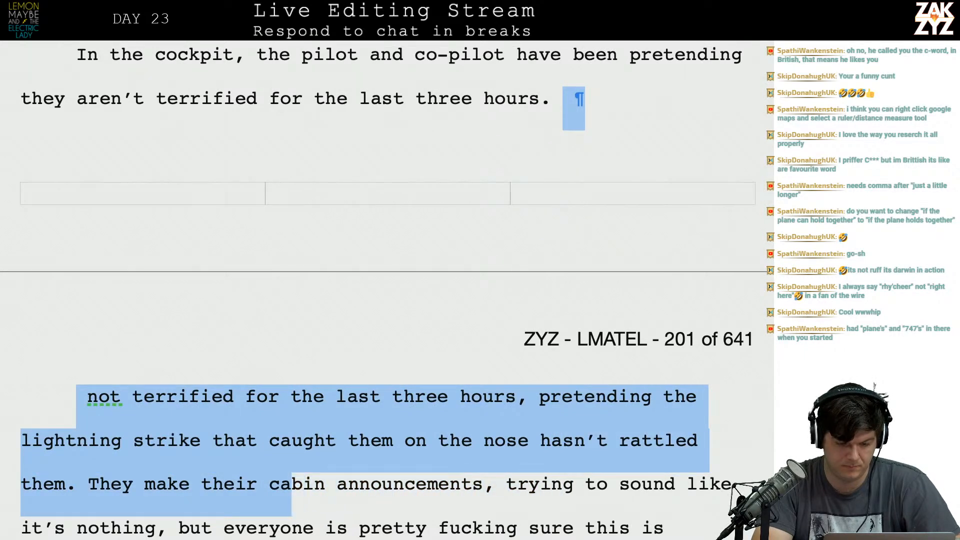
pyautogui.hotkey('shift', 'Left')
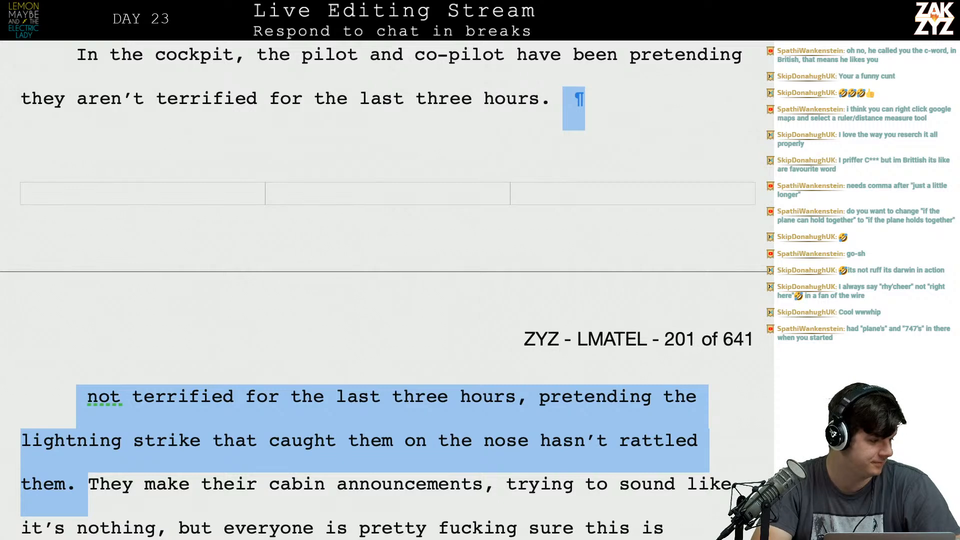
pyautogui.press('BackSpace')
pyautogui.scroll(3, 387, 290)
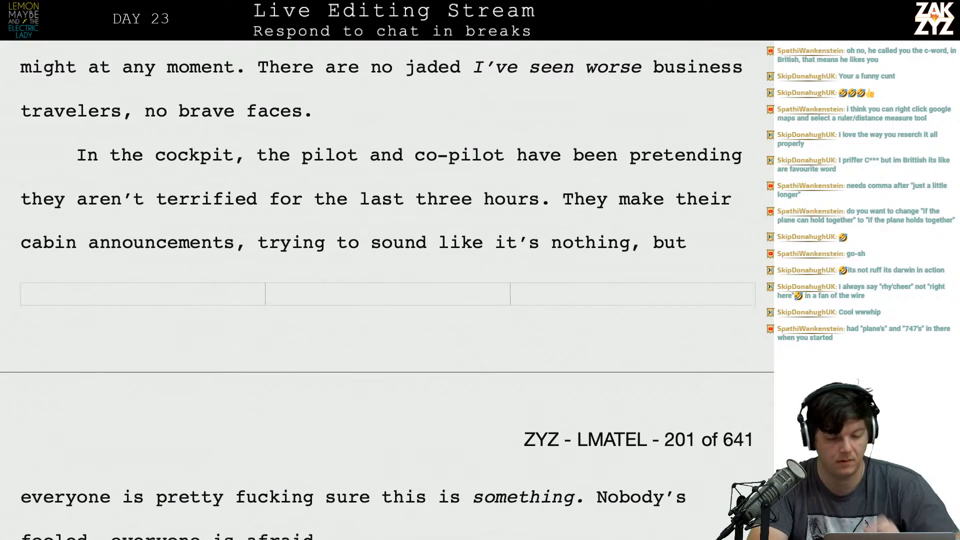
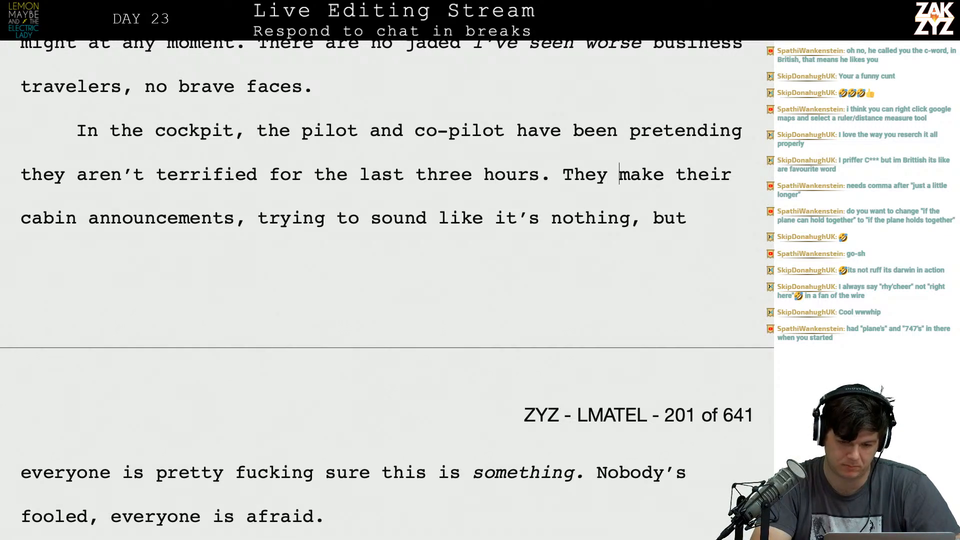
# Split the paragraph before "They make their cabin announcements" and continue the cockpit paragraph with "They're nearly there, if the plane holds together a little".
pyautogui.press('Return')
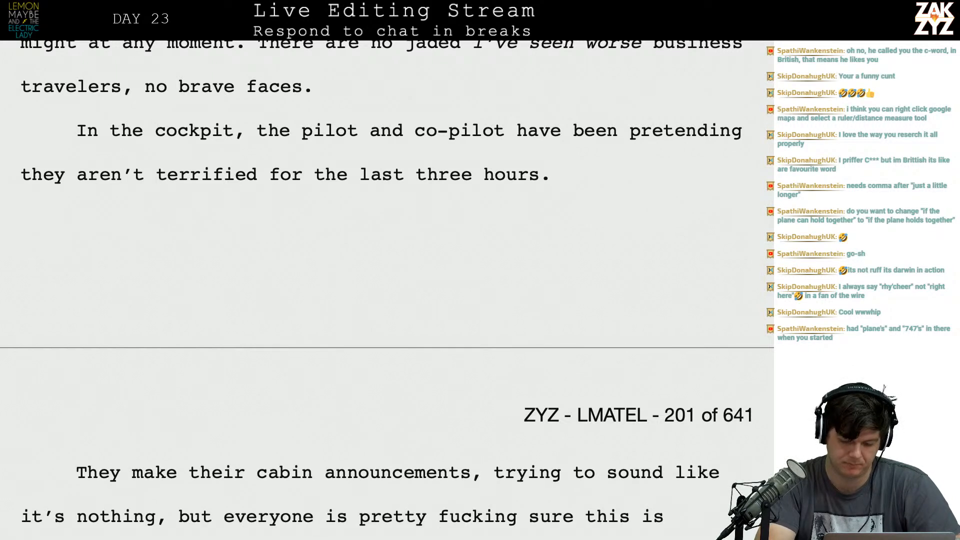
pyautogui.write("They're nearly t")
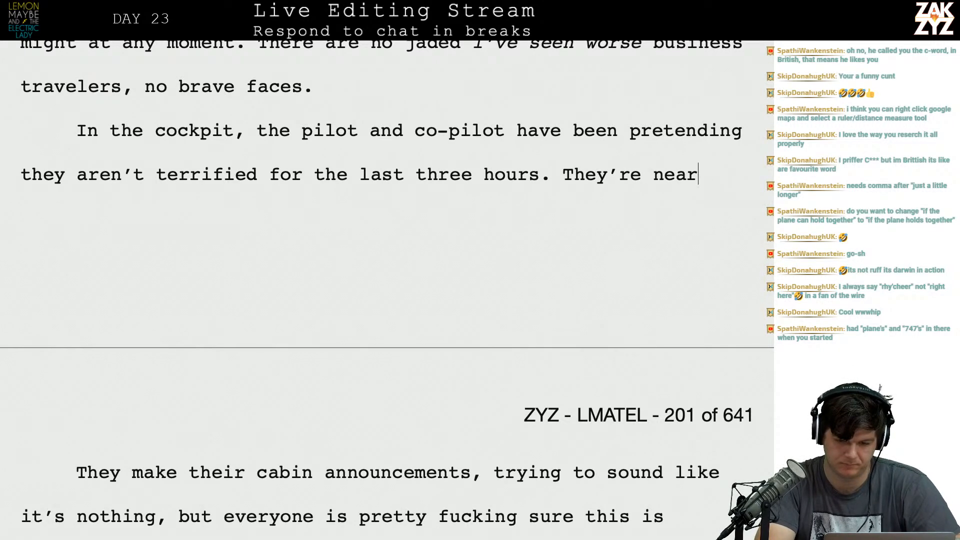
pyautogui.write('here, if the p')
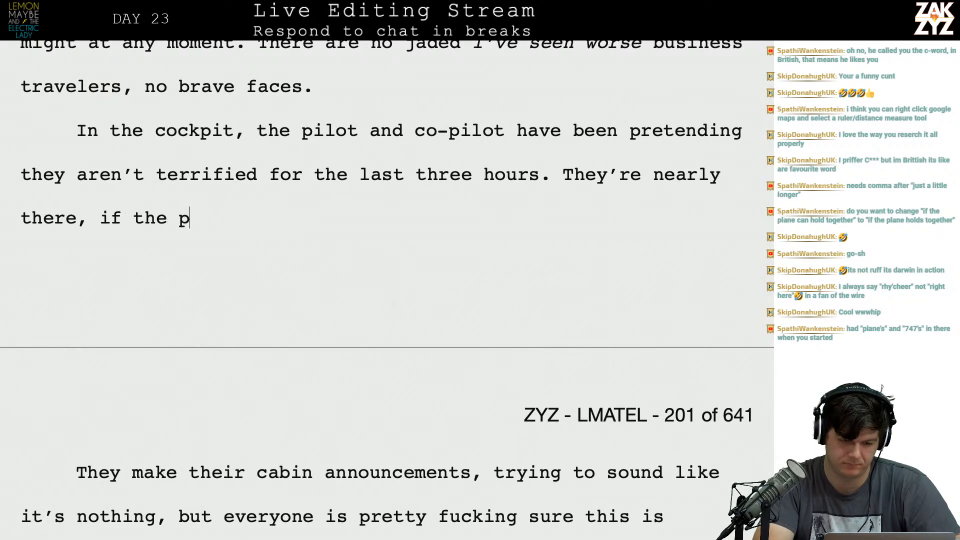
pyautogui.write('lane can hold')
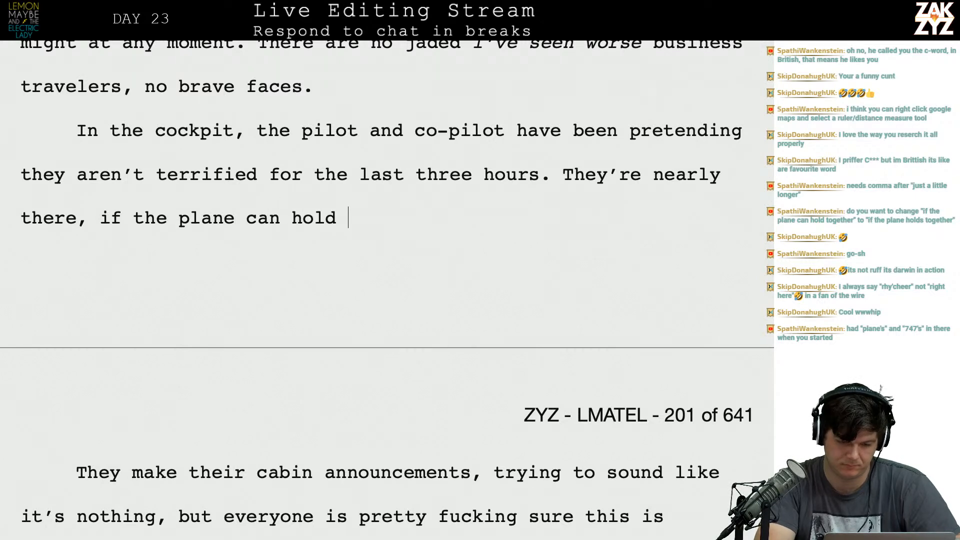
pyautogui.press('BackSpace')
pyautogui.press('BackSpace')
pyautogui.press('BackSpace')
pyautogui.press('BackSpace')
pyautogui.press('BackSpace')
pyautogui.press('BackSpace')
pyautogui.press('BackSpace')
pyautogui.press('BackSpace')
pyautogui.write('hol')
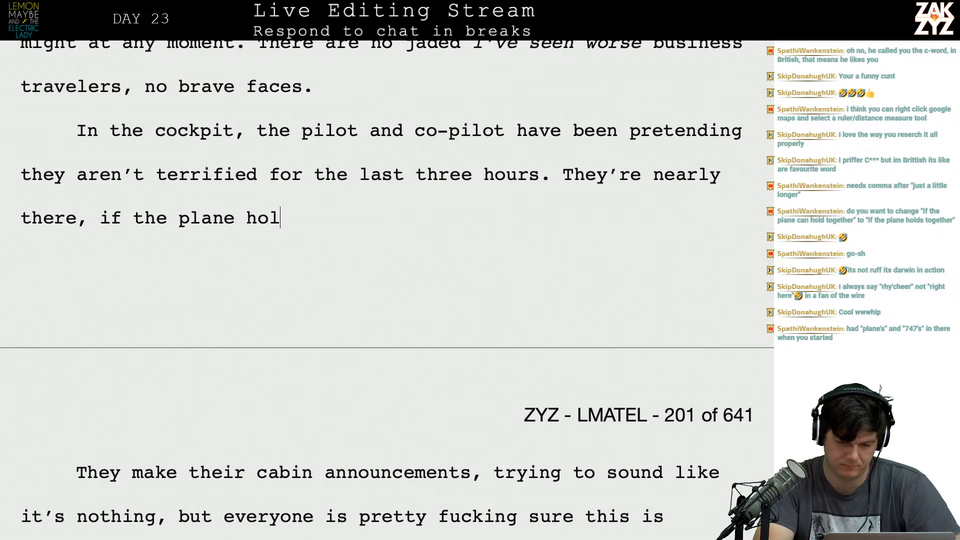
pyautogui.write('ds together a littl')
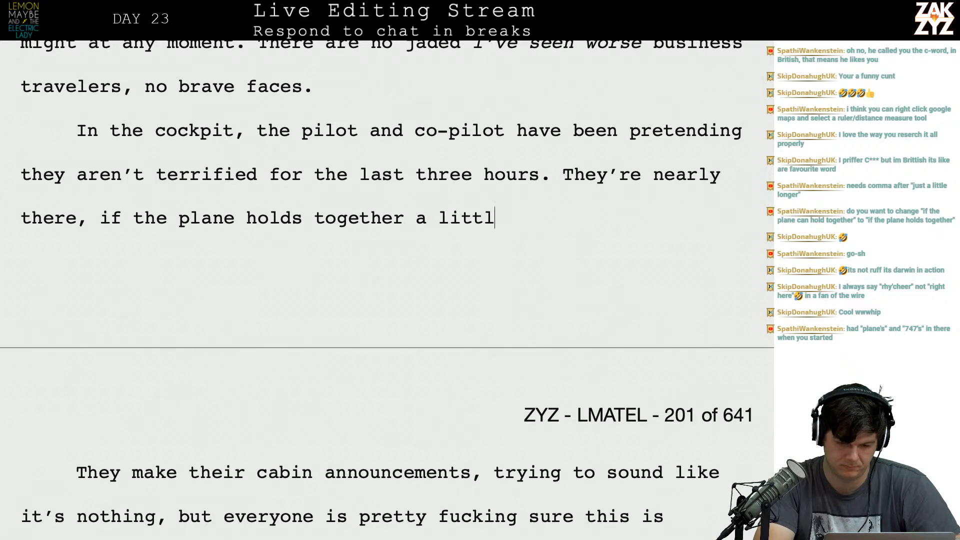
pyautogui.write('e longer, they ca')
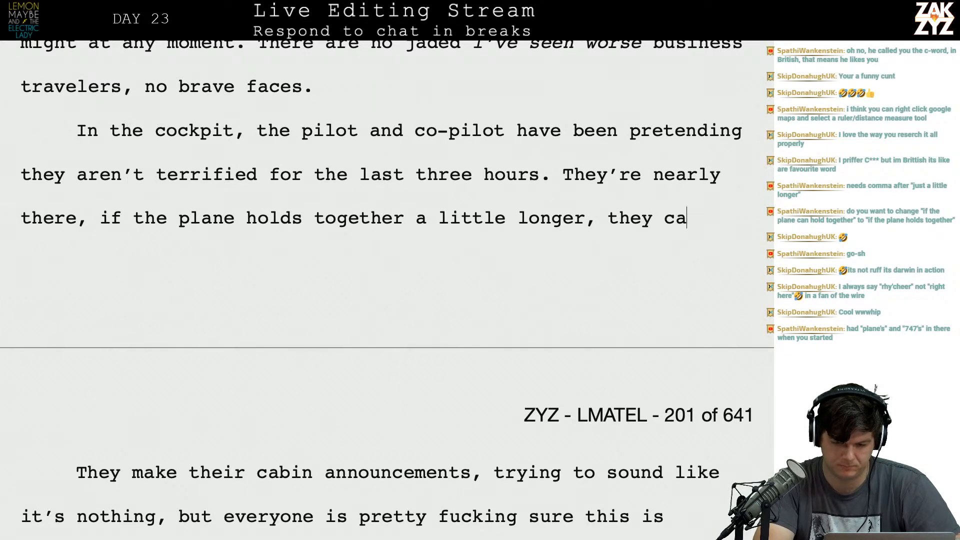
pyautogui.write('n attempt to')
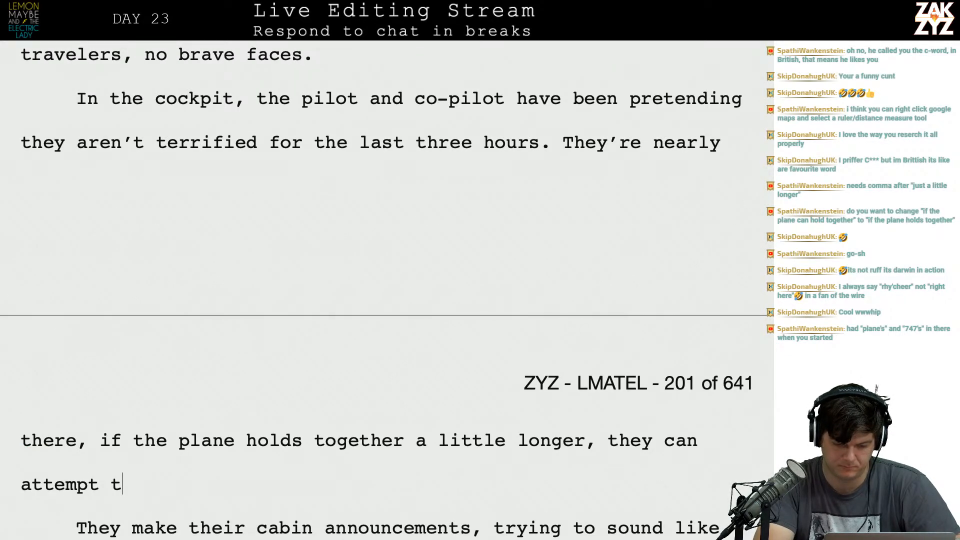
# Complete the "They're nearly there" sentence with "longer, they can attempt a landing at JFK.".
pyautogui.press('BackSpace')
pyautogui.press('BackSpace')
pyautogui.write('a landing')
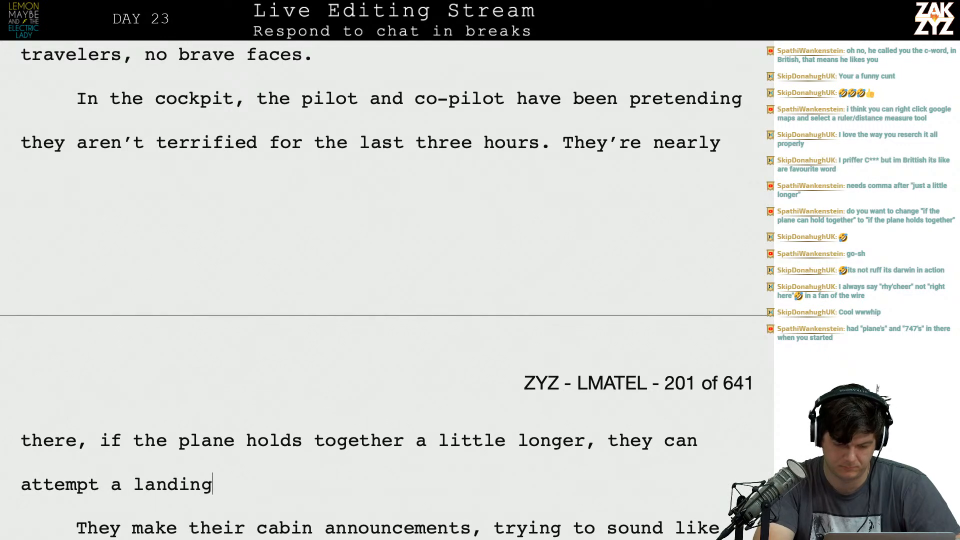
pyautogui.write(' at JFK. They')
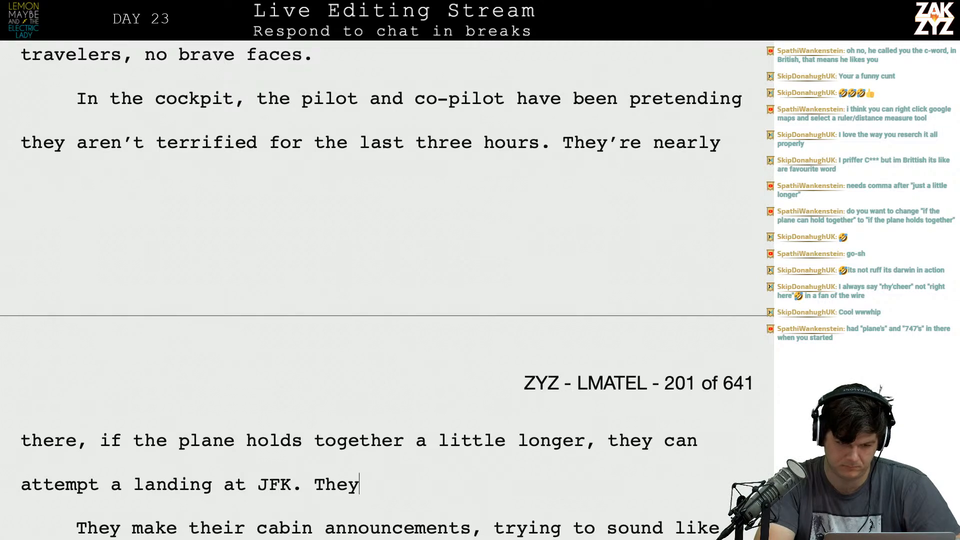
pyautogui.press('BackSpace')
pyautogui.press('BackSpace')
pyautogui.press('BackSpace')
pyautogui.press('BackSpace')
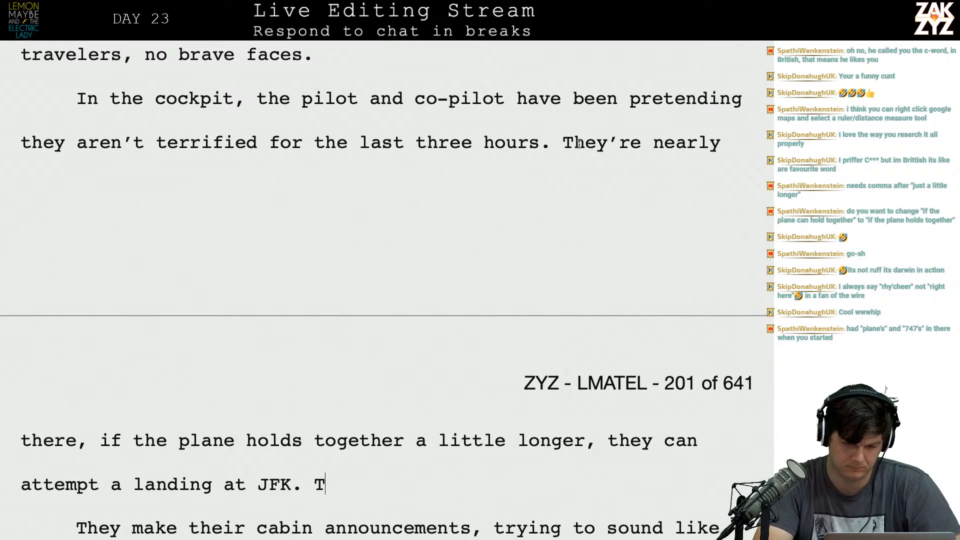
# Try inserting a sentence beginning "They took a" ahead of "They're nearly there" in the cockpit paragraph.
pyautogui.write('They took ')
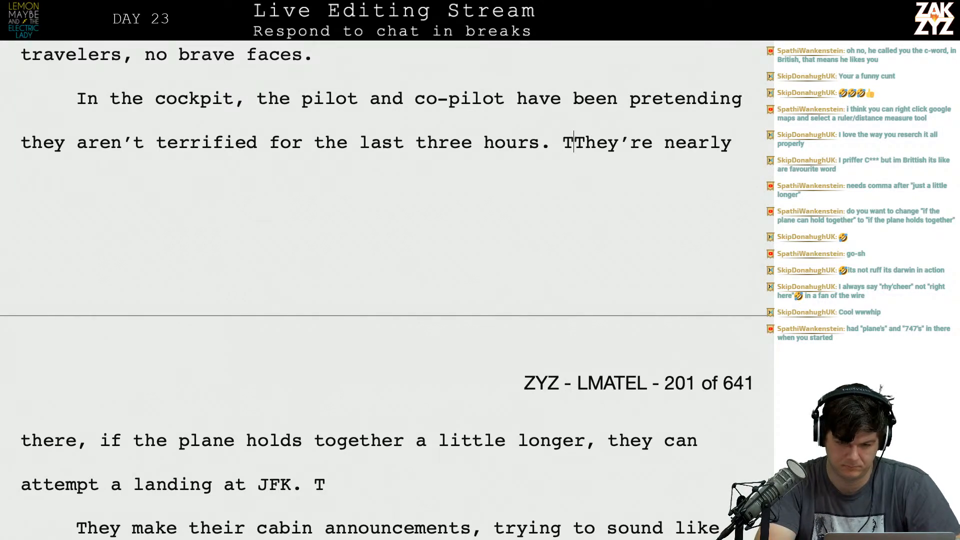
pyautogui.write('a ligthnig')
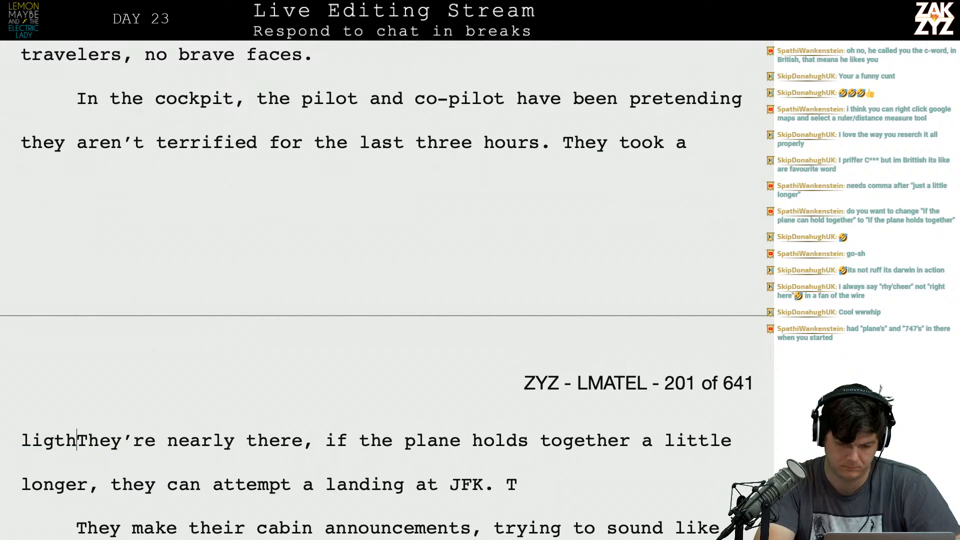
pyautogui.press('BackSpace')
pyautogui.press('BackSpace')
pyautogui.press('BackSpace')
pyautogui.press('BackSpace')
pyautogui.press('BackSpace')
pyautogui.write('hting')
pyautogui.press('BackSpace')
pyautogui.press('BackSpace')
pyautogui.press('BackSpace')
pyautogui.press('BackSpace')
pyautogui.press('BackSpace')
pyautogui.press('BackSpace')
pyautogui.press('BackSpace')
pyautogui.press('BackSpace')
pyautogui.press('BackSpace')
pyautogui.press('BackSpace')
pyautogui.press('BackSpace')
pyautogui.press('BackSpace')
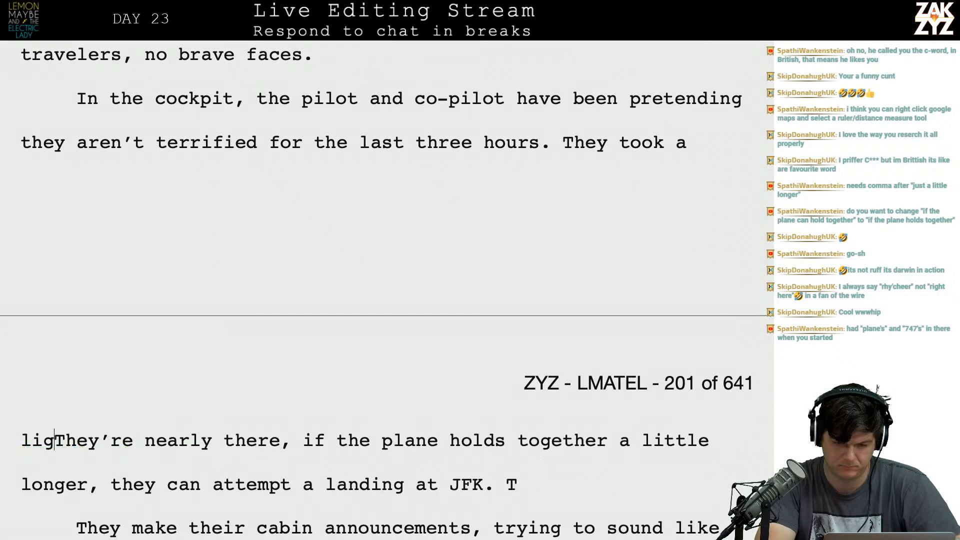
pyautogui.press('BackSpace')
pyautogui.press('BackSpace')
pyautogui.press('BackSpace')
pyautogui.press('BackSpace')
pyautogui.press('BackSpace')
pyautogui.press('BackSpace')
pyautogui.press('BackSpace')
pyautogui.press('BackSpace')
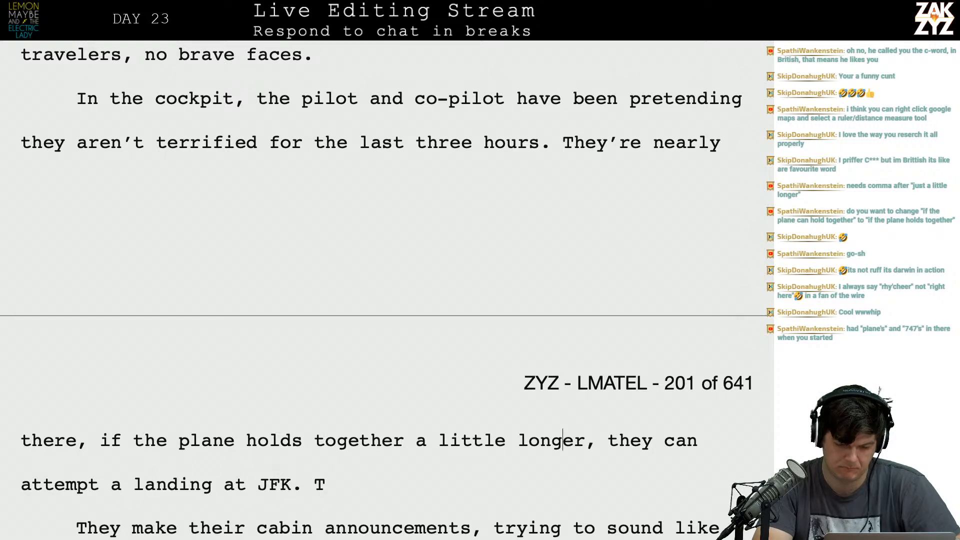
# Delete the stray "T" after "attempt a landing at JFK.".
pyautogui.press('Down')
pyautogui.press('Down')
pyautogui.press('Down')
pyautogui.press('BackSpace')
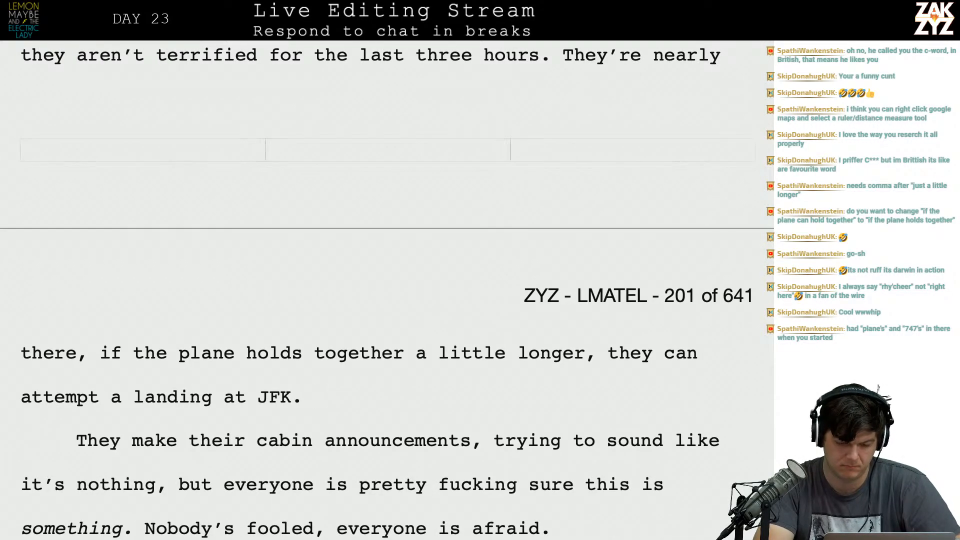
# Continue the cockpit paragraph after "JFK." with "They make their cabin announcements regularly, trying t".
pyautogui.write('They ')
pyautogui.write('make th')
pyautogui.write('ier')
pyautogui.press('BackSpace')
pyautogui.press('BackSpace')
pyautogui.press('BackSpace')
pyautogui.press('BackSpace')
pyautogui.write('eir')
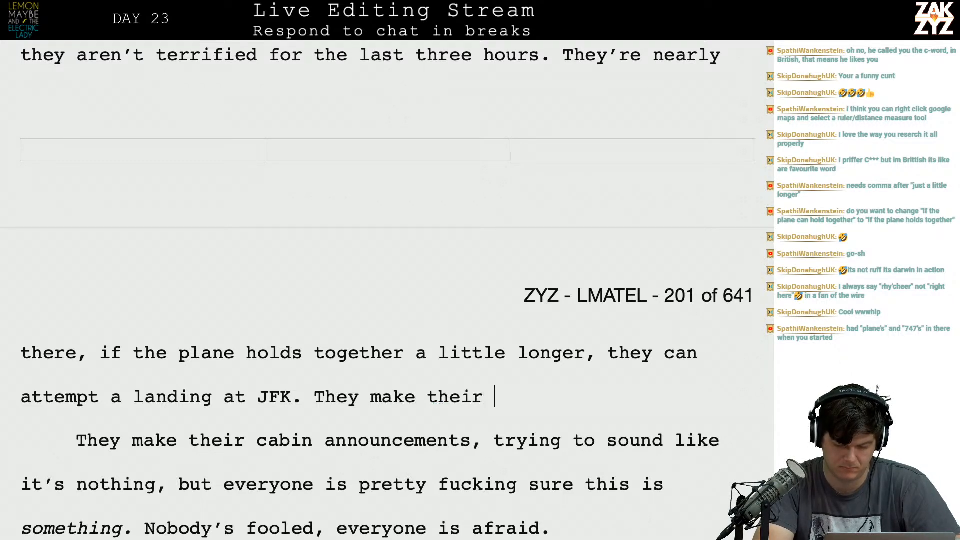
pyautogui.write(' cabin a')
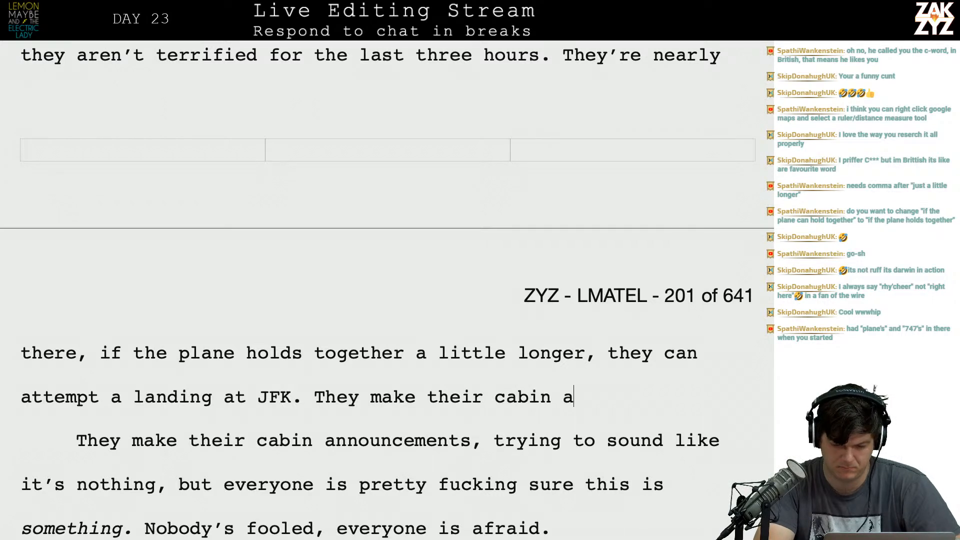
pyautogui.write('nnouncements regu')
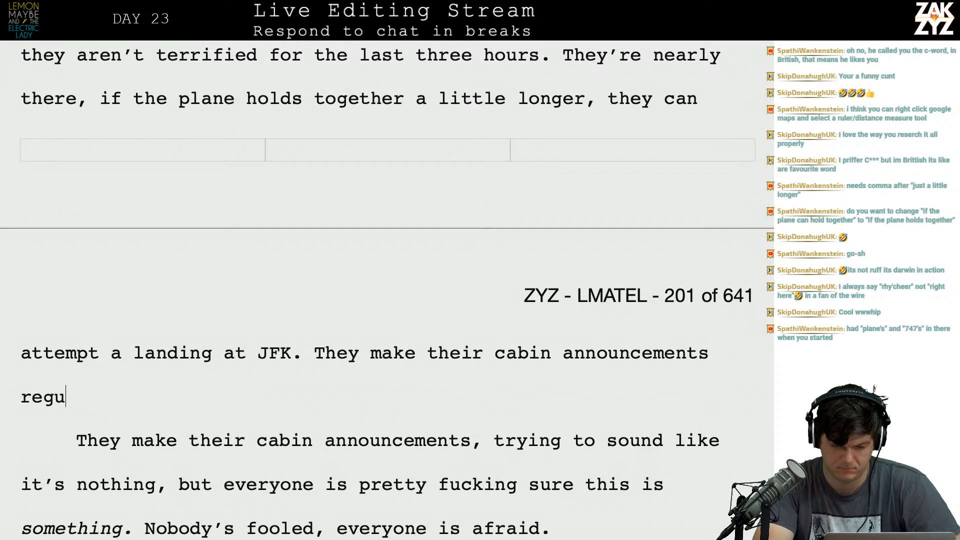
pyautogui.write('larly, trying t')
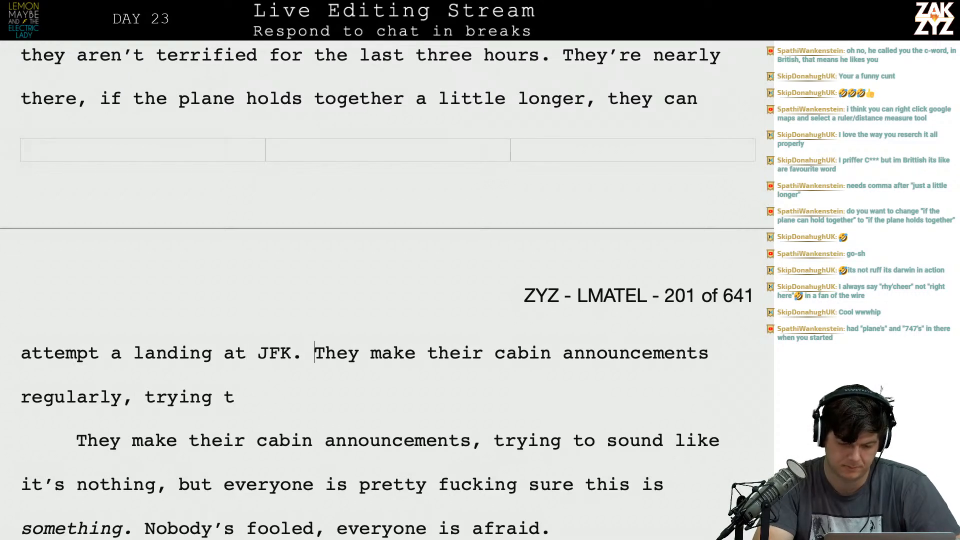
# Move the "They make their cabin announcements regularly" draft below a blank paragraph and start a new sentence after "JFK." with "The Captain".
pyautogui.press('Return')
pyautogui.press('Return')
pyautogui.write('The capta')
pyautogui.press('BackSpace')
pyautogui.press('BackSpace')
pyautogui.press('BackSpace')
pyautogui.press('BackSpace')
pyautogui.write('aptai')
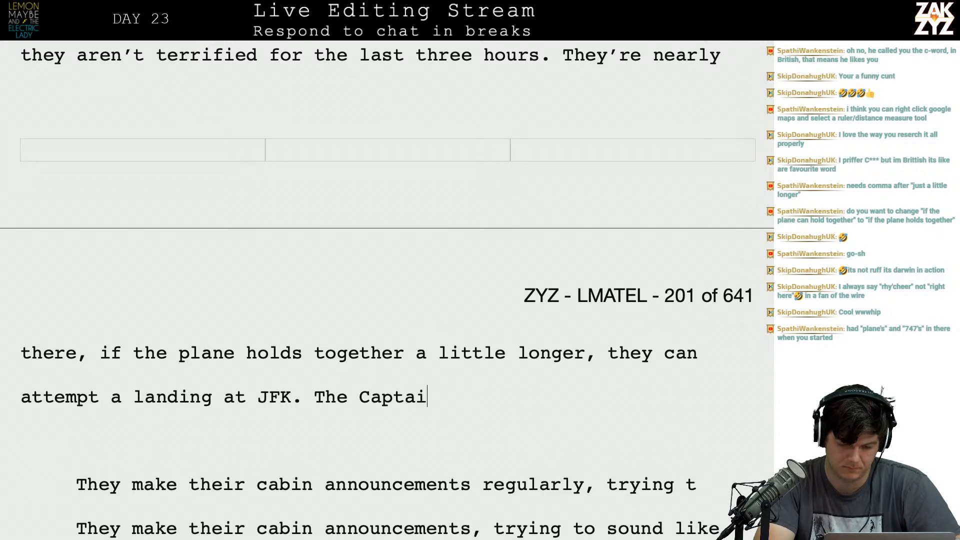
pyautogui.write('n pip')
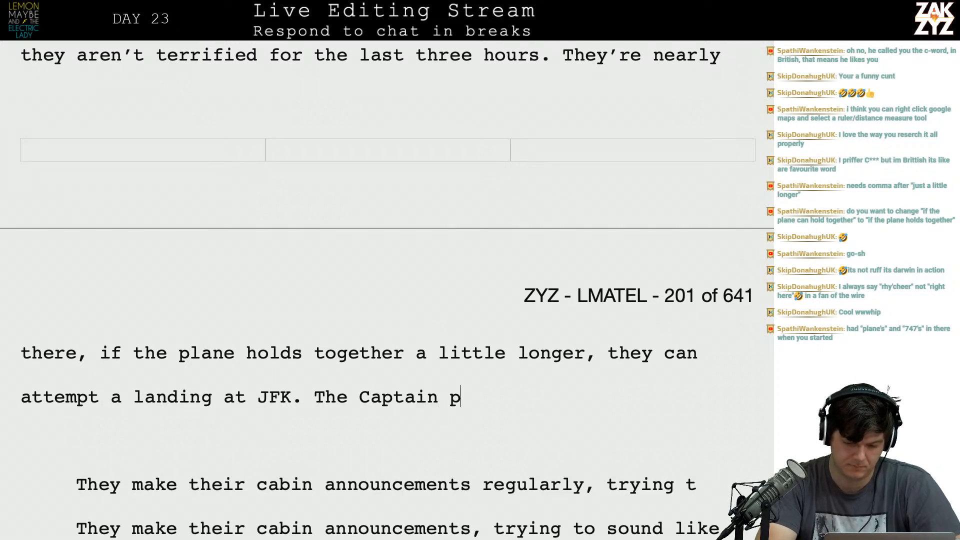
pyautogui.press('BackSpace')
pyautogui.press('BackSpace')
pyautogui.press('BackSpace')
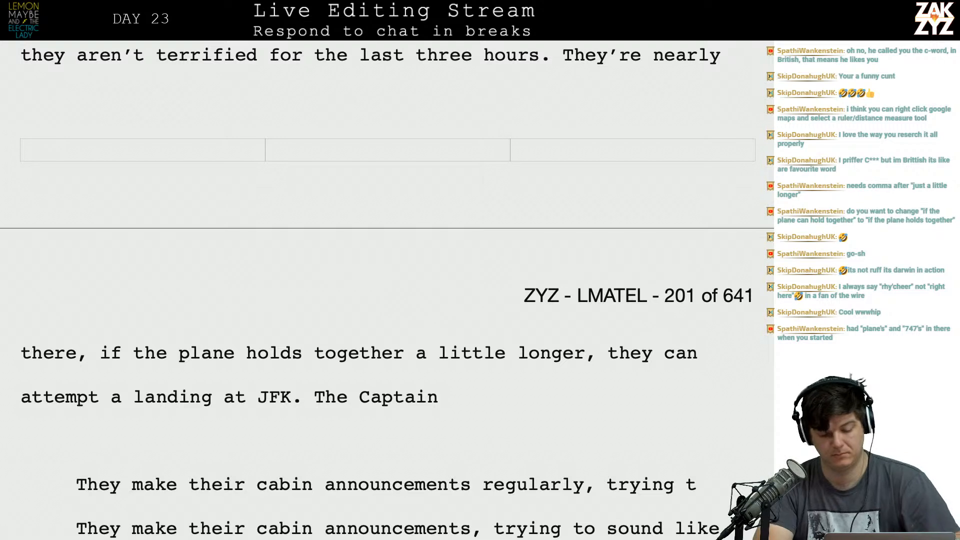
# Try continuing the sentence "The Captain" with "makes reassuring words".
pyautogui.write('makes r')
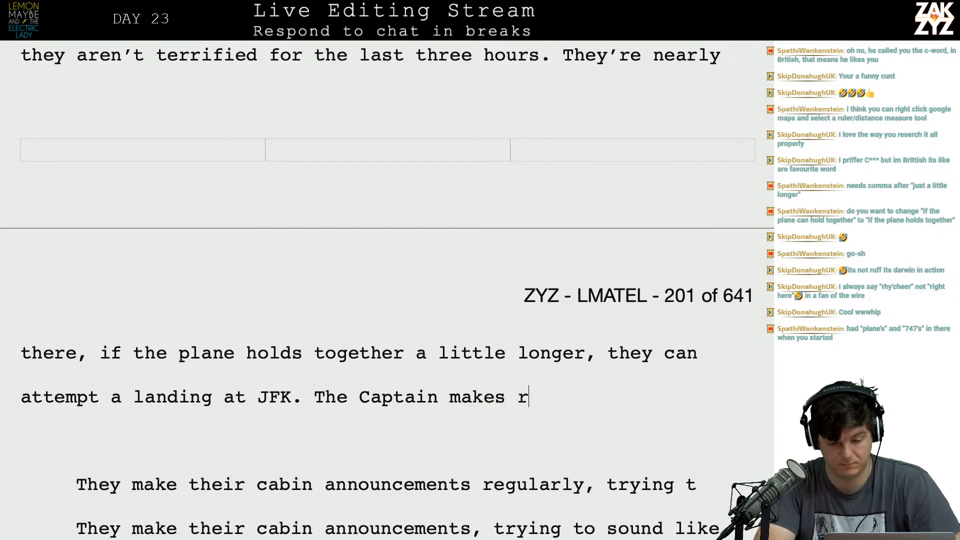
pyautogui.write('eausuring n')
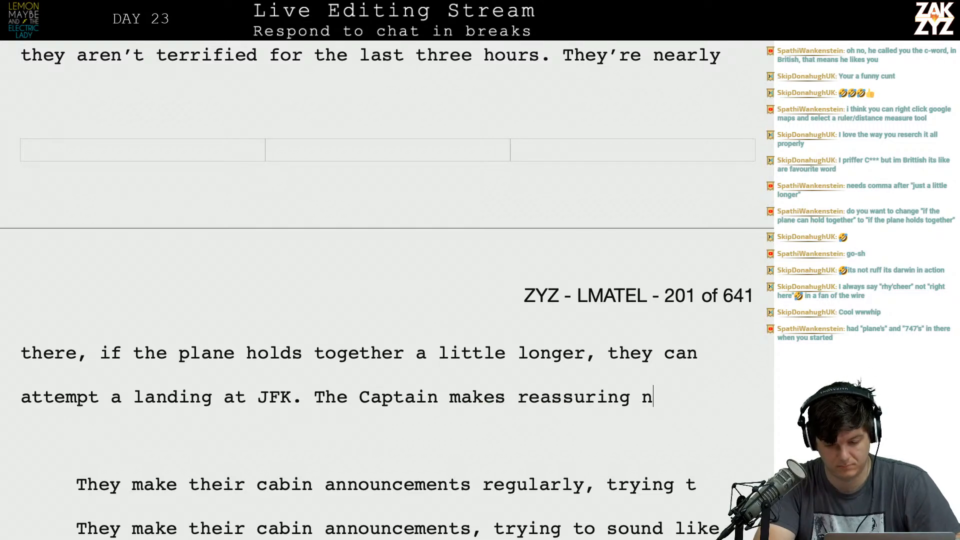
pyautogui.write('ords')
pyautogui.press('BackSpace')
pyautogui.press('BackSpace')
pyautogui.press('BackSpace')
pyautogui.press('BackSpace')
pyautogui.press('BackSpace')
pyautogui.press('BackSpace')
pyautogui.press('BackSpace')
pyautogui.press('BackSpace')
pyautogui.press('BackSpace')
pyautogui.press('BackSpace')
pyautogui.press('BackSpace')
pyautogui.press('BackSpace')
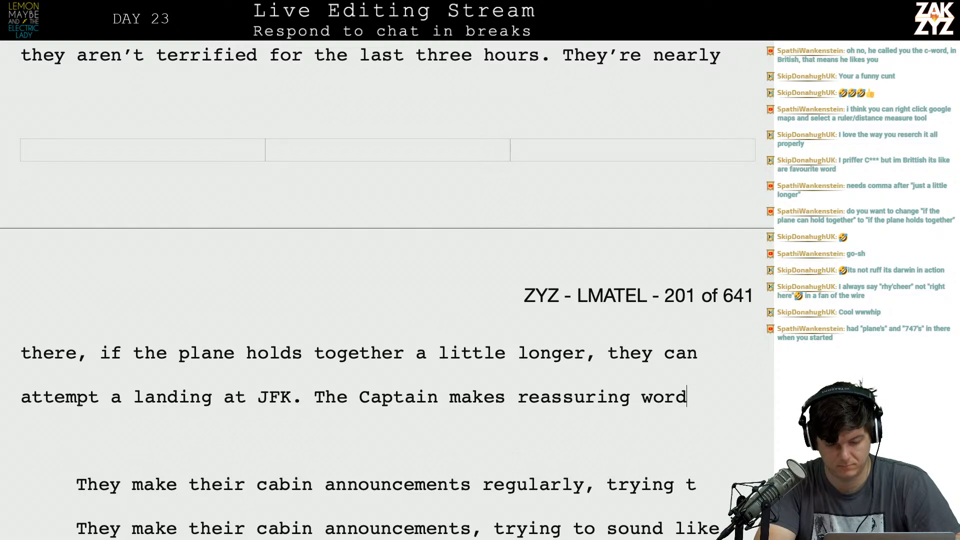
pyautogui.press('BackSpace')
pyautogui.press('BackSpace')
pyautogui.press('BackSpace')
pyautogui.press('BackSpace')
pyautogui.press('BackSpace')
pyautogui.press('BackSpace')
pyautogui.press('BackSpace')
pyautogui.press('BackSpace')
pyautogui.press('BackSpace')
pyautogui.press('BackSpace')
# Continue "The Captain" with "blithers into the intercom every few minutes, trying to act like this is nothing,".
pyautogui.write('blithers into teh')
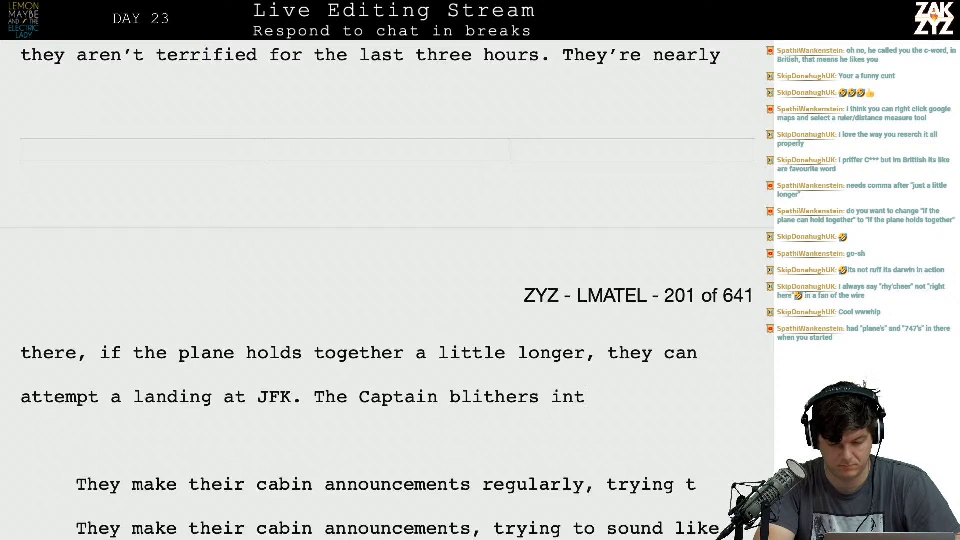
pyautogui.press('BackSpace')
pyautogui.press('BackSpace')
pyautogui.write('he int')
pyautogui.write('erc')
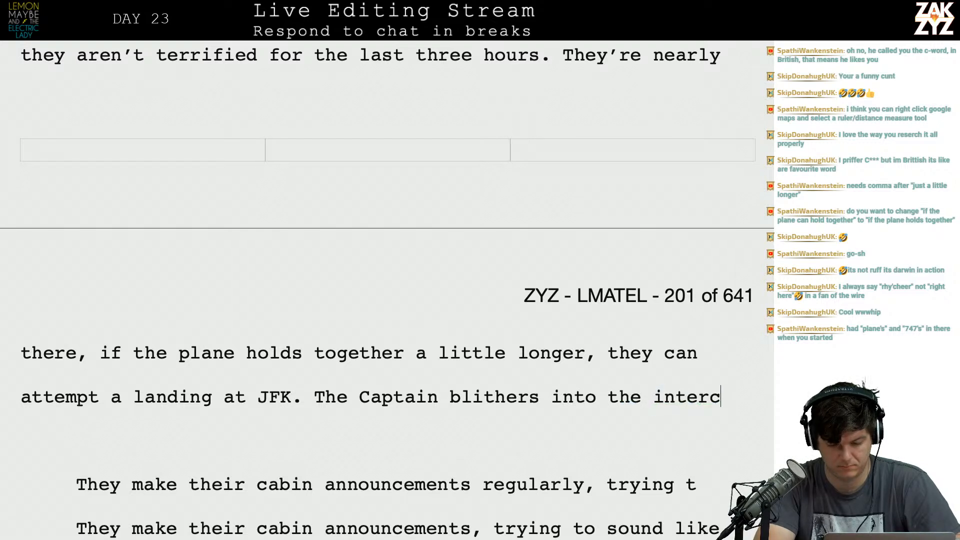
pyautogui.write('om every few m')
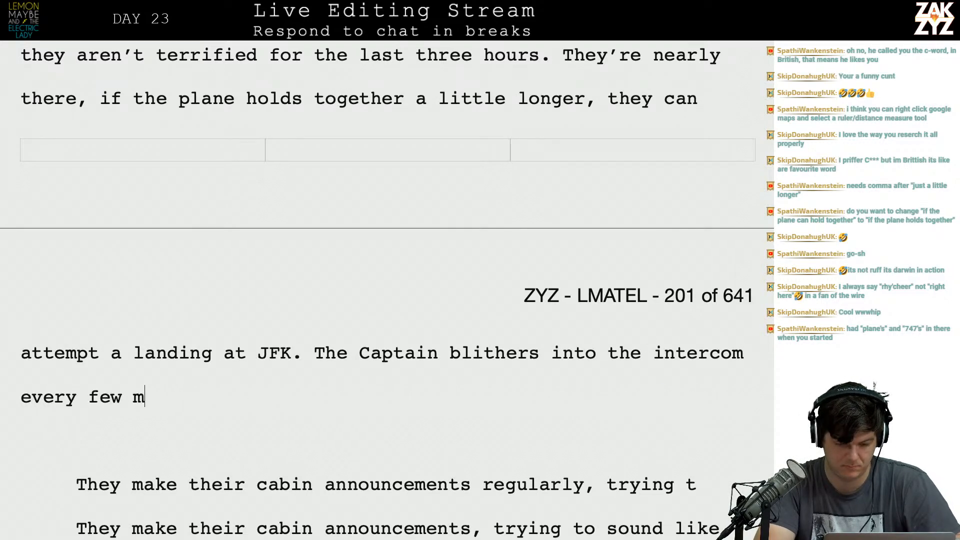
pyautogui.write('inutes, trying to')
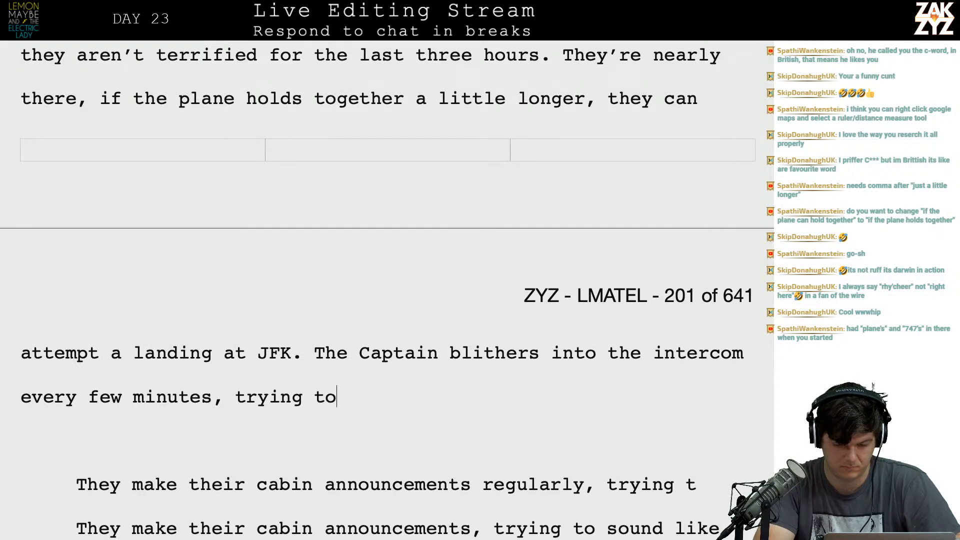
pyautogui.write(' act liek th')
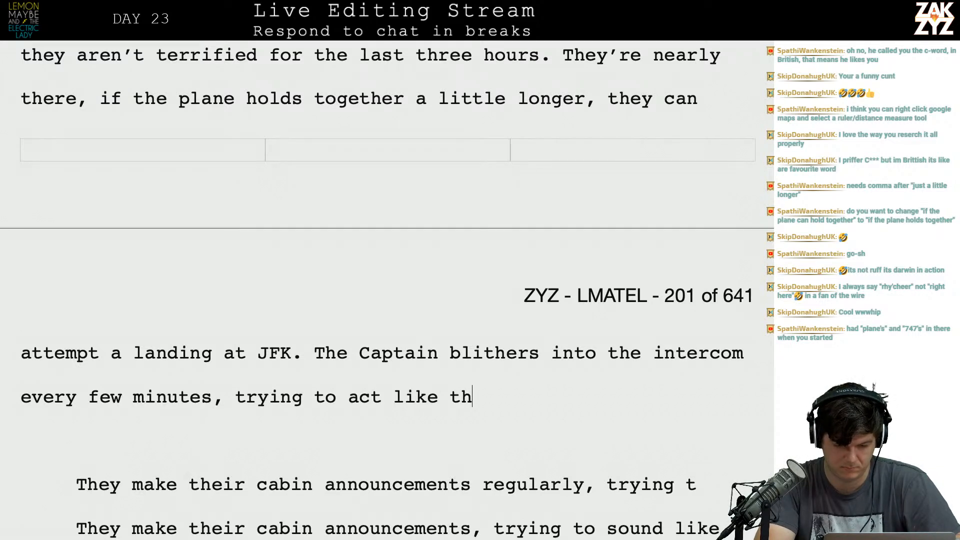
pyautogui.write('is is nothing,')
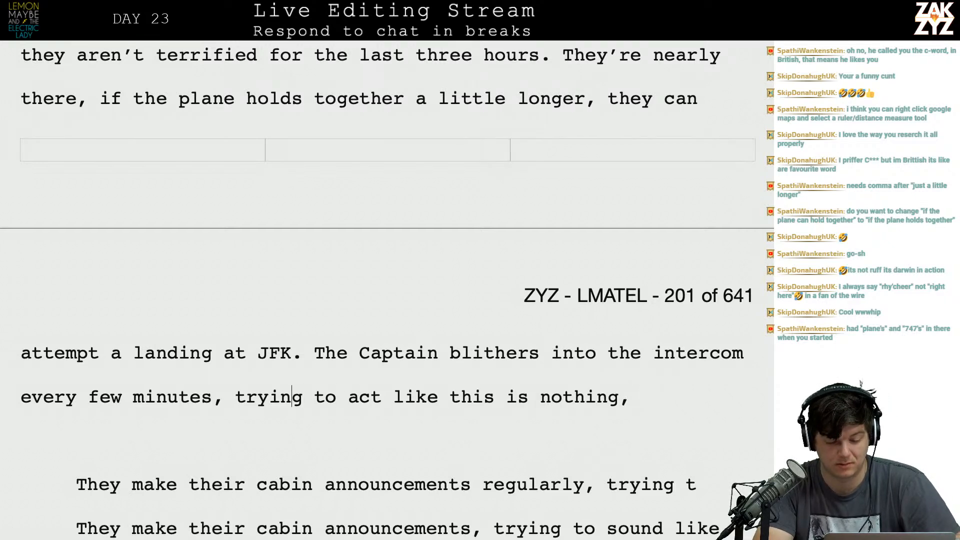
# Break "trying to act like this is nothing," onto its own paragraph and write "trying to sound like this is nothing but he" after "every few minutes,".
pyautogui.press('Left')
pyautogui.press('Return')
pyautogui.write('trying to sound l')
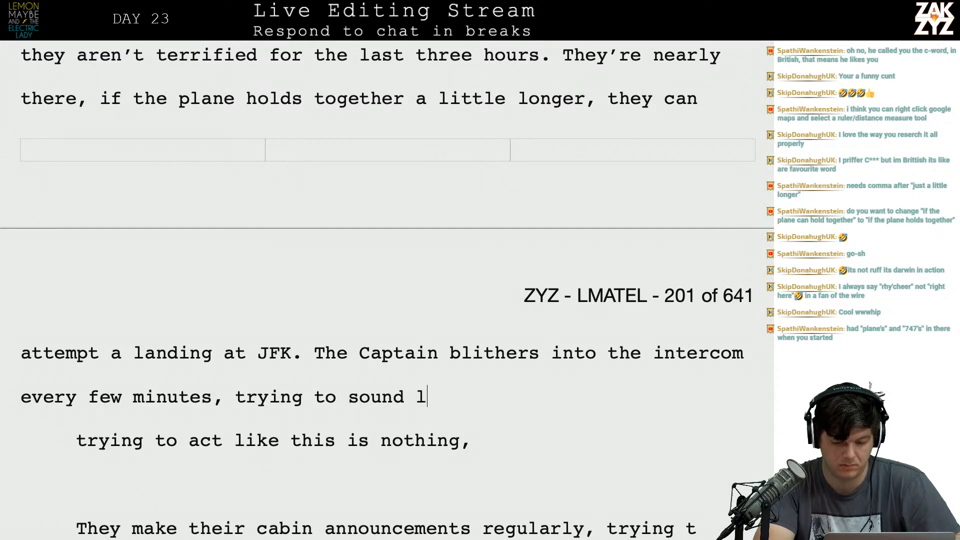
pyautogui.write('ike this is nothing but he c')
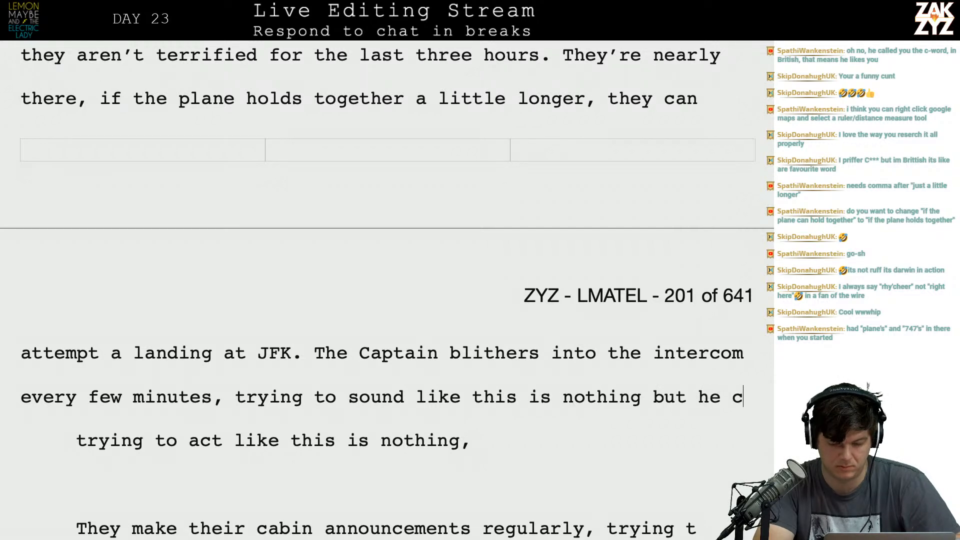
pyautogui.write("an't qp")
# Finish the Captain's sentence with "can't pull it off." and start the following one with "Everyone is".
pyautogui.press('BackSpace')
pyautogui.press('BackSpace')
pyautogui.write('pull it off. Everyo')
pyautogui.press('BackSpace')
pyautogui.press('BackSpace')
pyautogui.write('yone is')
# Delete the leftover draft text after "Everyone is" up to and including the italic "something.", before "Nobody's fooled".
pyautogui.hotkey('shift', 'Down')
pyautogui.hotkey('shift', 'Down')
pyautogui.hotkey('shift', 'Down')
pyautogui.hotkey('shift', 'Down')
pyautogui.hotkey('shift', 'Down')
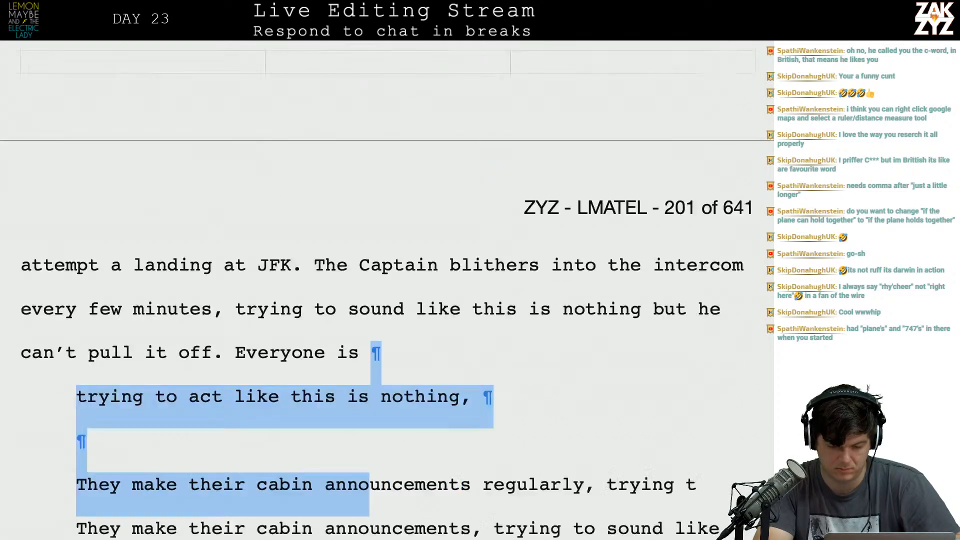
pyautogui.hotkey('shift', 'Right')
pyautogui.hotkey('shift', 'Right')
pyautogui.hotkey('shift', 'Right')
pyautogui.hotkey('shift', 'Right')
pyautogui.hotkey('shift', 'Right')
pyautogui.hotkey('shift', 'Right')
pyautogui.hotkey('shift', 'Right')
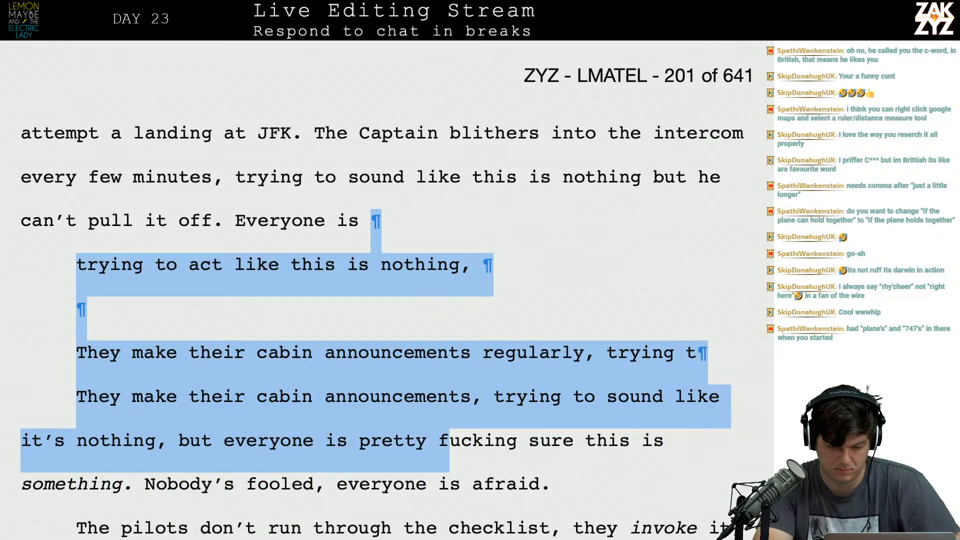
pyautogui.hotkey('shift', 'Down')
pyautogui.hotkey('shift', 'Left')
pyautogui.hotkey('shift', 'Left')
pyautogui.hotkey('shift', 'Left')
pyautogui.hotkey('shift', 'Left')
pyautogui.hotkey('shift', 'Left')
pyautogui.hotkey('shift', 'Left')
pyautogui.hotkey('shift', 'Left')
pyautogui.hotkey('shift', 'Left')
pyautogui.hotkey('shift', 'Left')
pyautogui.hotkey('shift', 'Left')
pyautogui.hotkey('shift', 'Left')
pyautogui.hotkey('shift', 'Left')
pyautogui.hotkey('shift', 'Left')
pyautogui.hotkey('shift', 'Left')
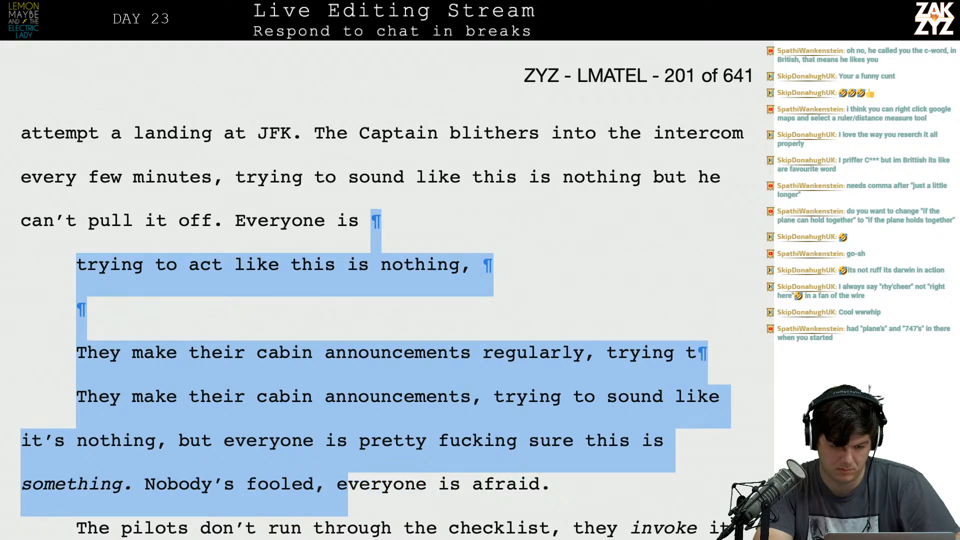
pyautogui.hotkey('shift', 'Left')
pyautogui.hotkey('shift', 'Left')
pyautogui.hotkey('shift', 'Left')
pyautogui.hotkey('shift', 'Left')
pyautogui.hotkey('shift', 'Left')
pyautogui.hotkey('shift', 'Left')
pyautogui.hotkey('shift', 'Left')
pyautogui.hotkey('shift', 'Left')
pyautogui.hotkey('shift', 'Left')
pyautogui.hotkey('shift', 'Left')
pyautogui.hotkey('shift', 'Left')
pyautogui.hotkey('shift', 'Left')
pyautogui.hotkey('shift', 'Left')
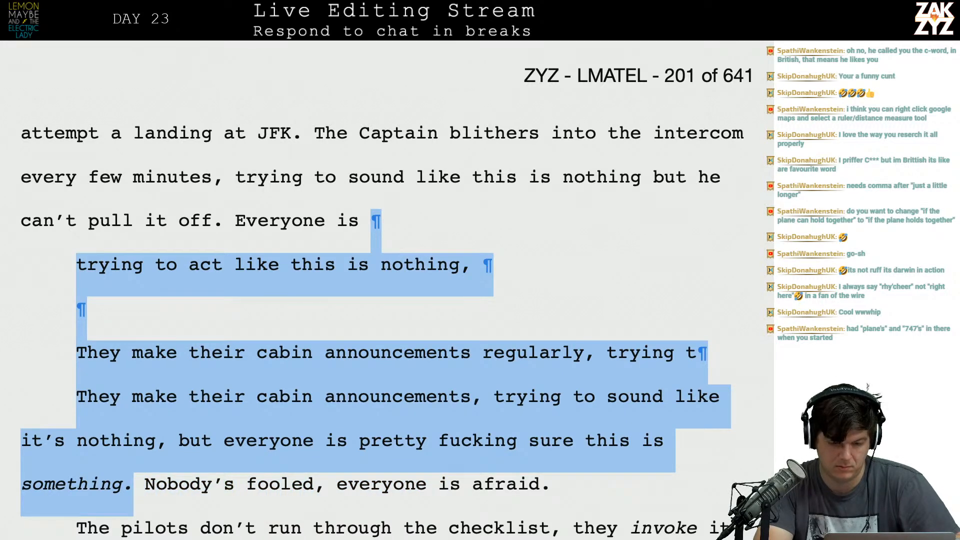
pyautogui.press('BackSpace')
pyautogui.scroll(-1, 386, 198)
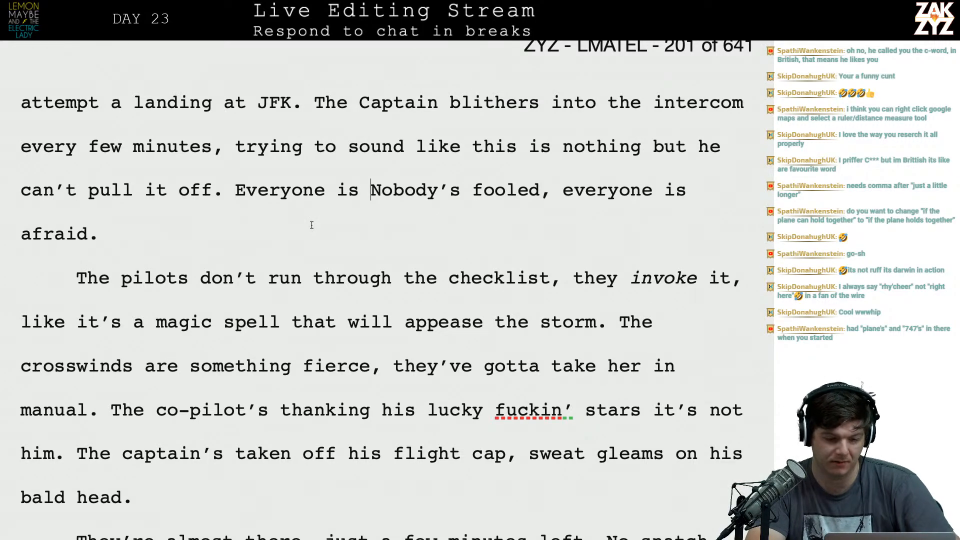
# Switch to Safari and bring up the map with the "orphan basin newfoundland" search, showing Newfoundland and Quebec.
pyautogui.press('super+Tab')
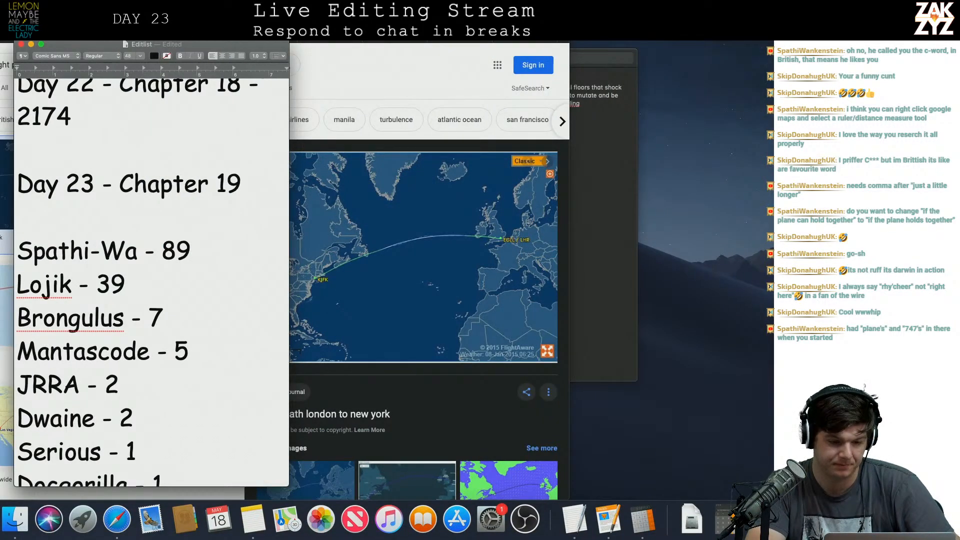
pyautogui.click(348, 60)
pyautogui.press('super+bracketleft')
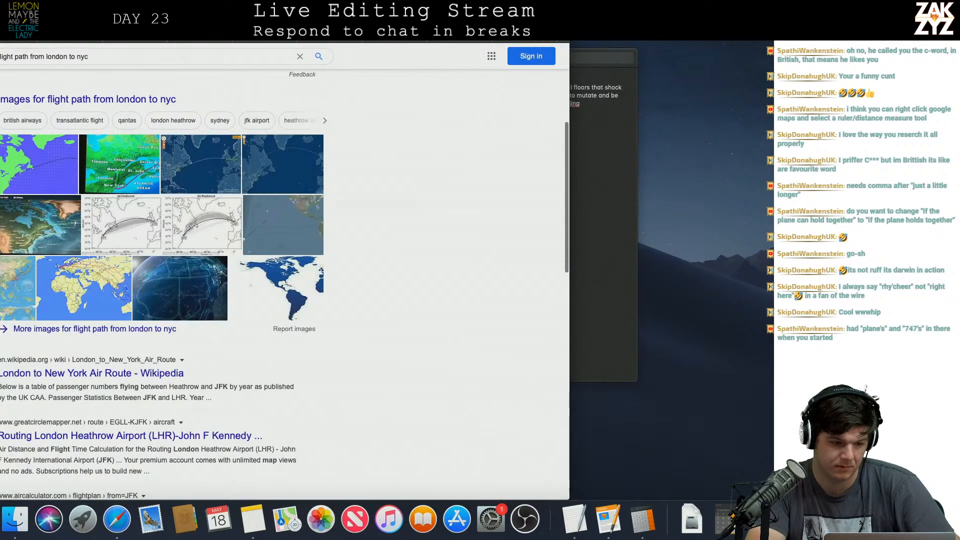
pyautogui.click(196, 38)
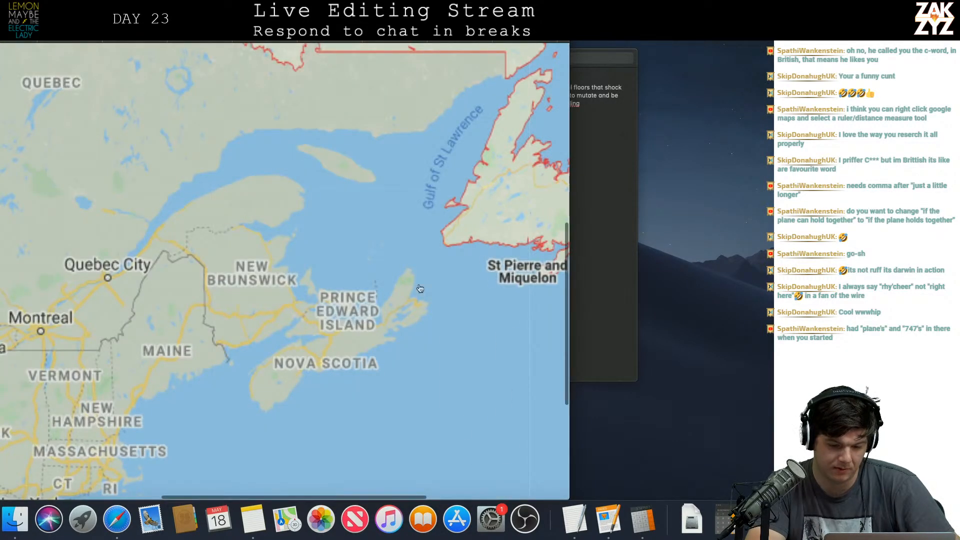
pyautogui.hscroll(-10, 424, 287)
pyautogui.scroll(8, 424, 287)
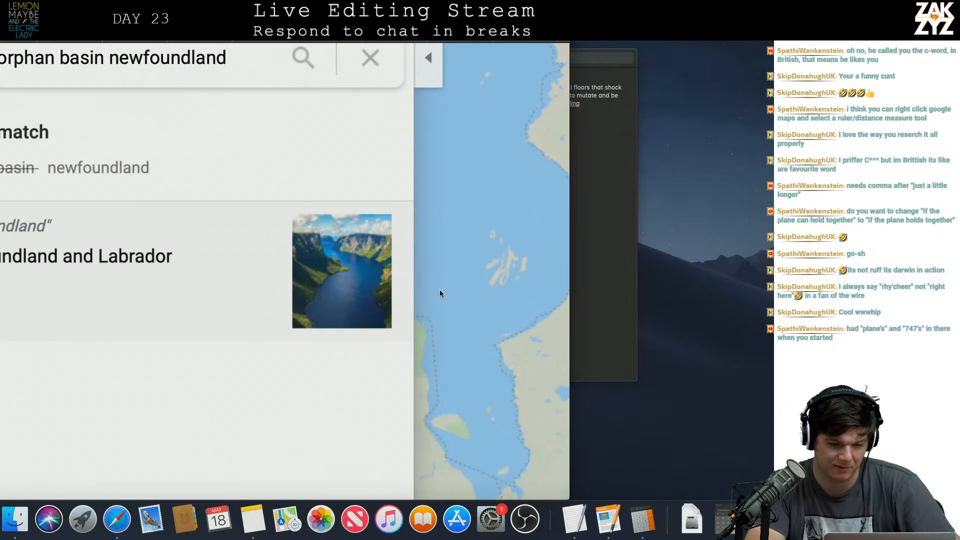
pyautogui.scroll(-4, 434, 291)
pyautogui.hscroll(4, 430, 291)
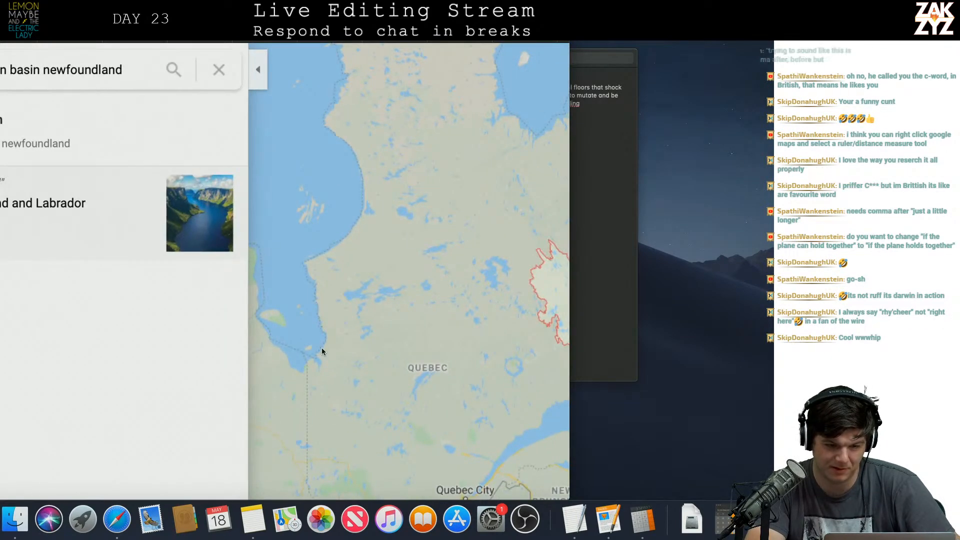
# Measure the distance on the map from the Newfoundland and Labrador coast via Nova Scotia to the coast near New York.
pyautogui.rightClick(454, 299)
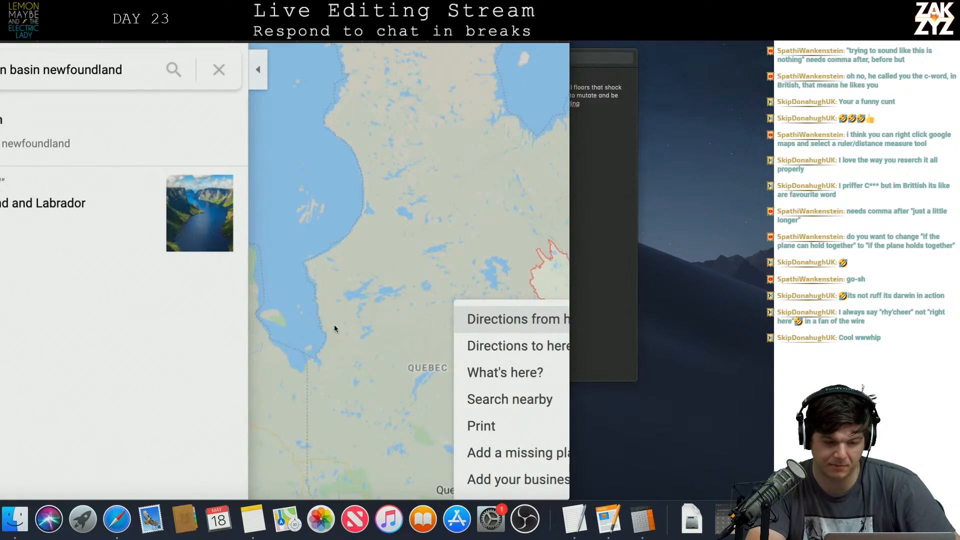
pyautogui.press('super+Tab')
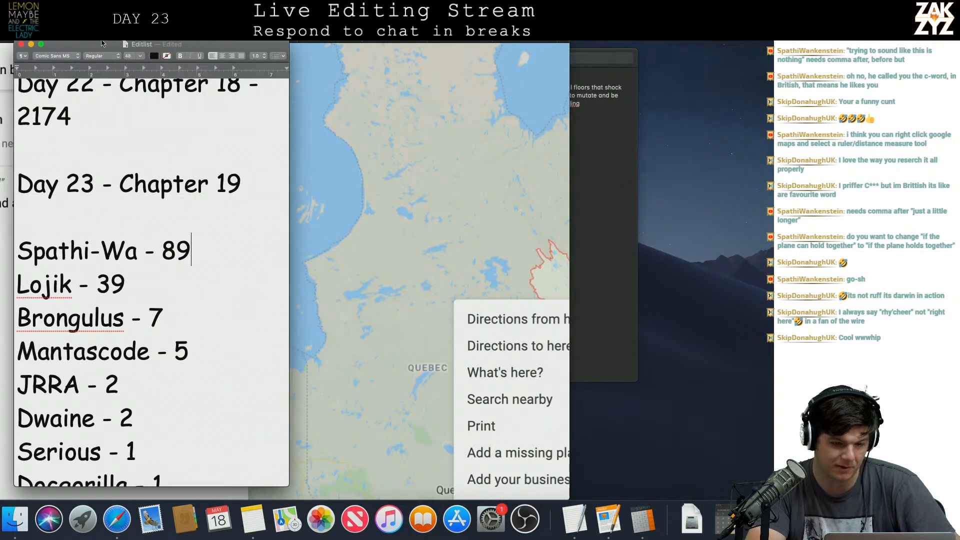
pyautogui.press('super+Tab')
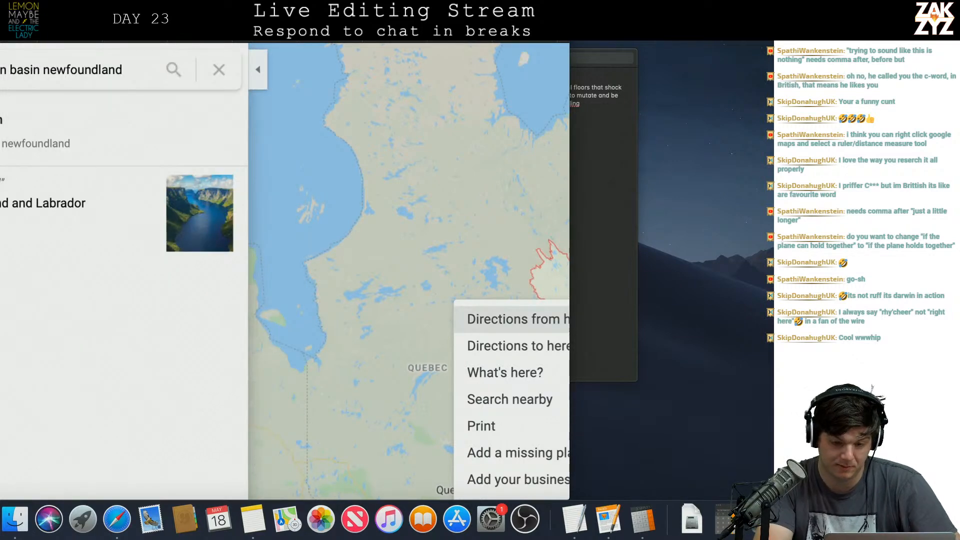
pyautogui.press('super+minus')
pyautogui.press('super+minus')
pyautogui.press('super+minus')
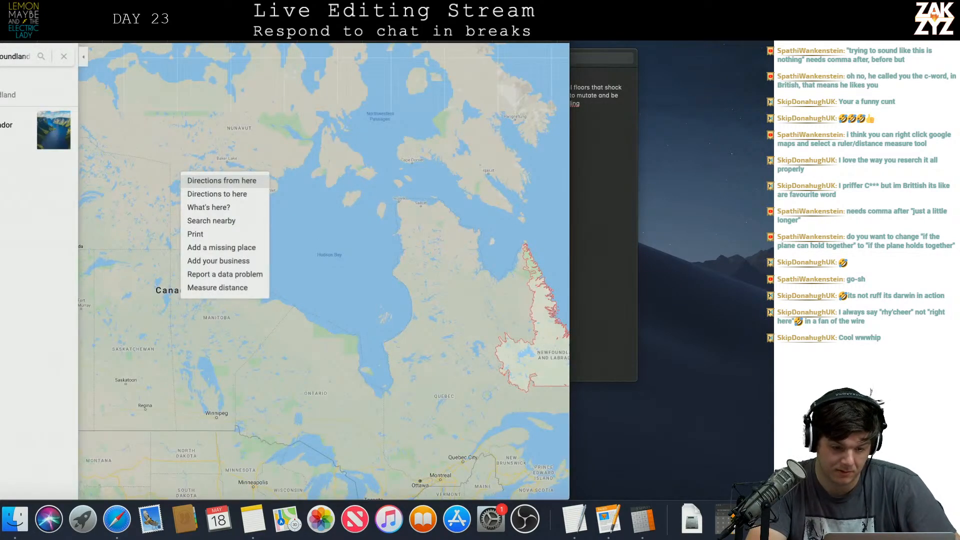
pyautogui.hscroll(5, 379, 348)
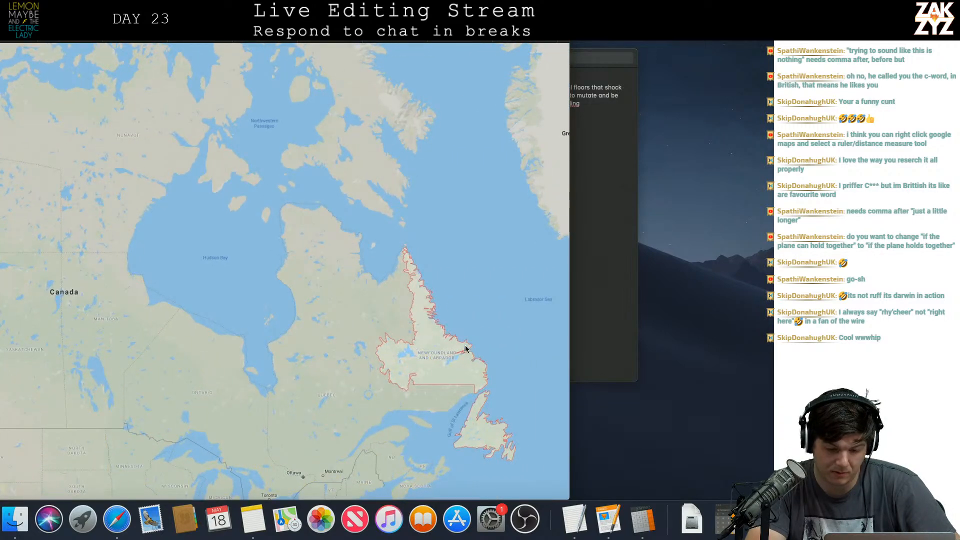
pyautogui.rightClick(462, 349)
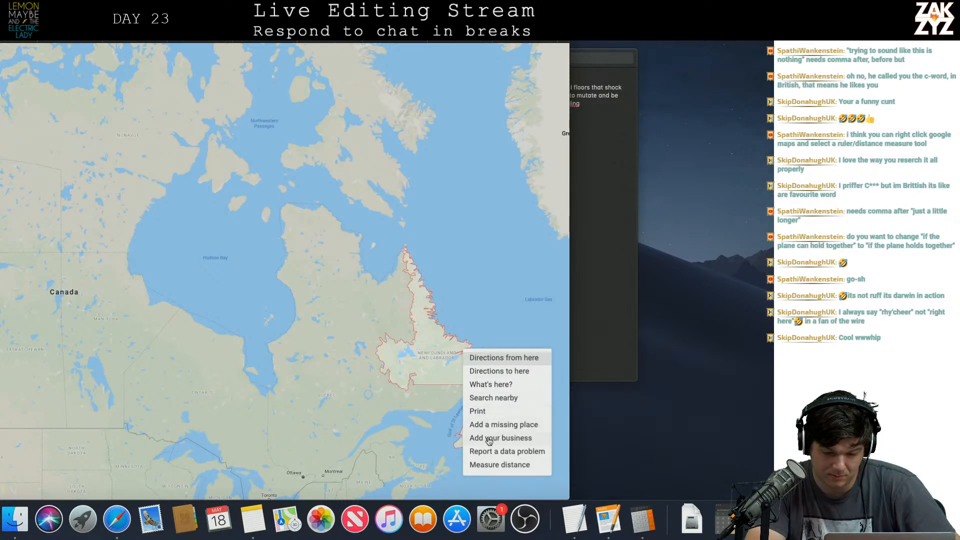
pyautogui.click(479, 469)
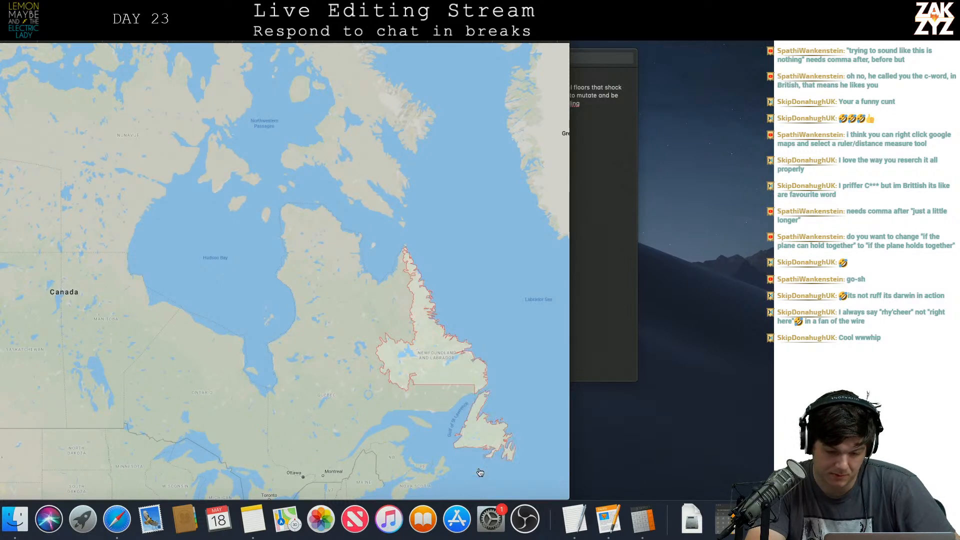
pyautogui.scroll(-3, 419, 430)
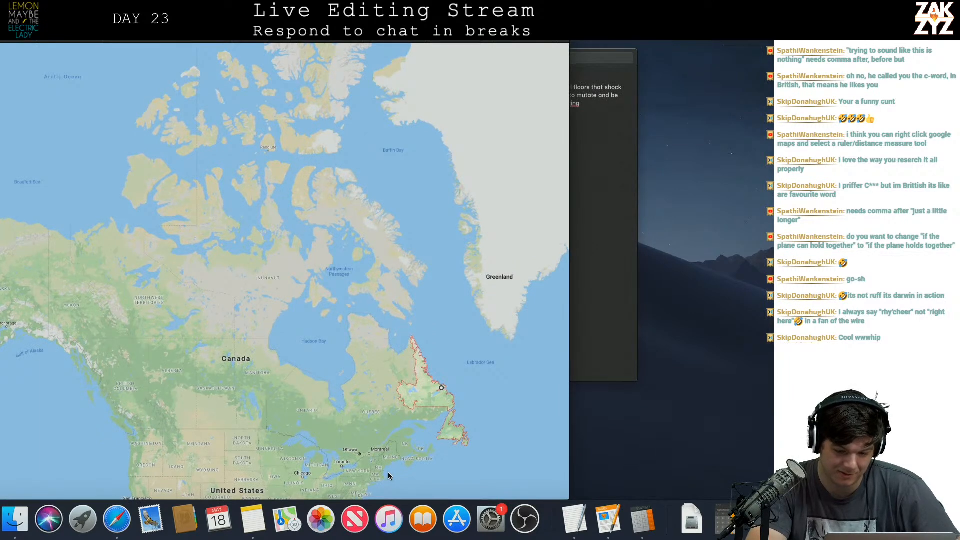
pyautogui.click(395, 459)
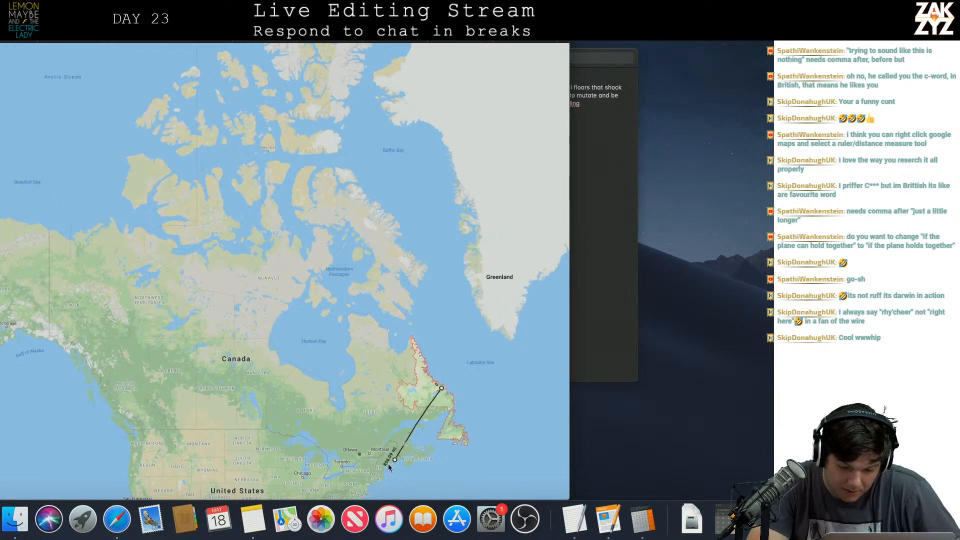
pyautogui.click(367, 484)
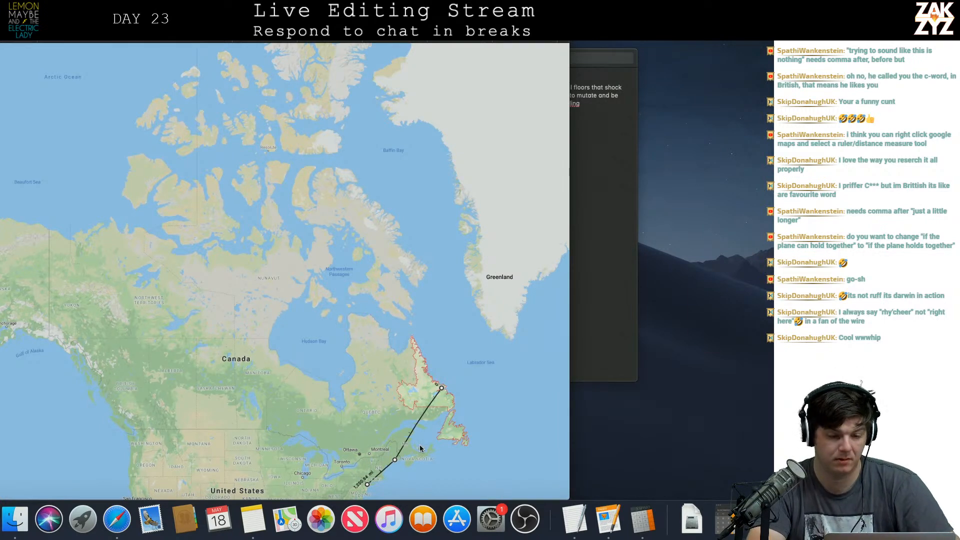
# Switch back to the manuscript in Pages and reread chapter 19's heading and opening paragraphs against the measured flight distance.
pyautogui.press('super+Tab')
pyautogui.press('super+Tab')
pyautogui.press('super+Tab')
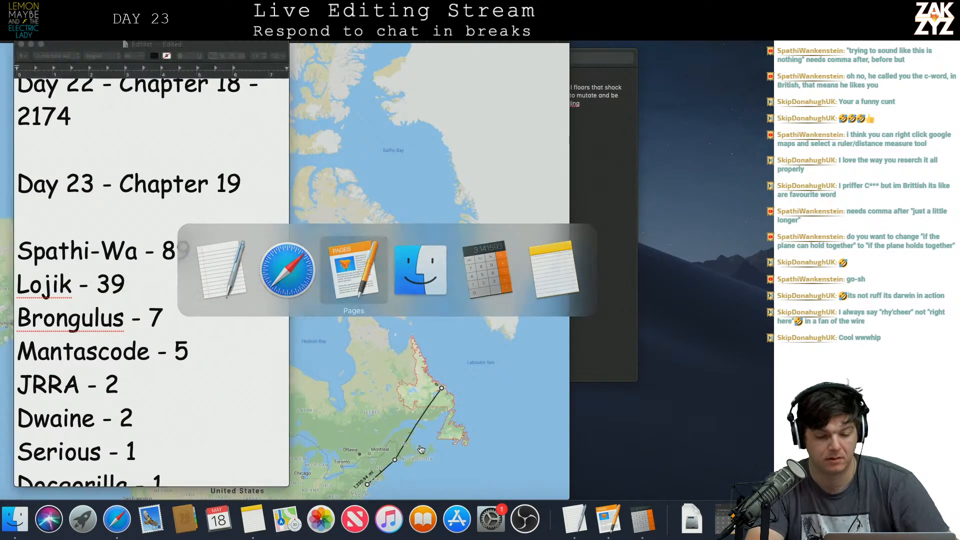
pyautogui.scroll(5, 430, 407)
pyautogui.scroll(15, 430, 406)
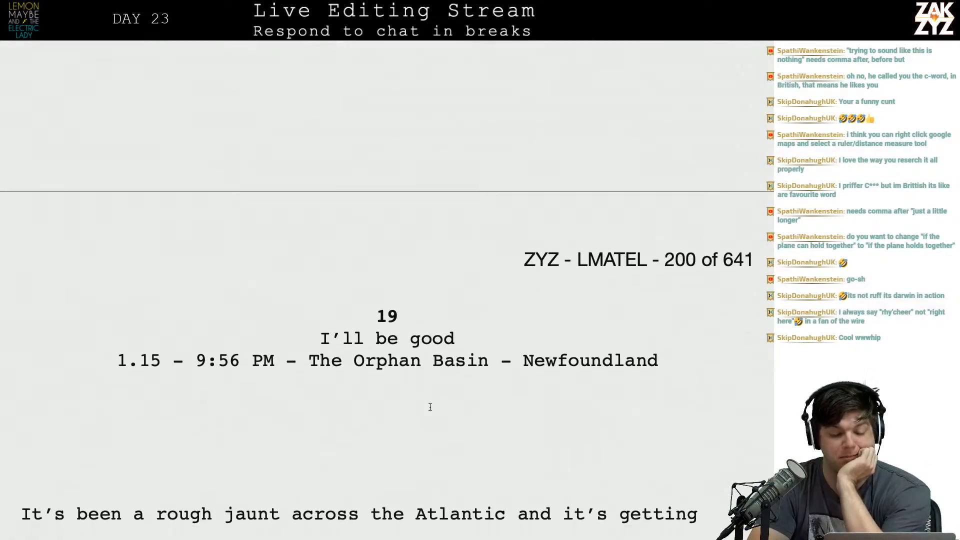
pyautogui.scroll(-4, 430, 406)
pyautogui.scroll(-10, 403, 342)
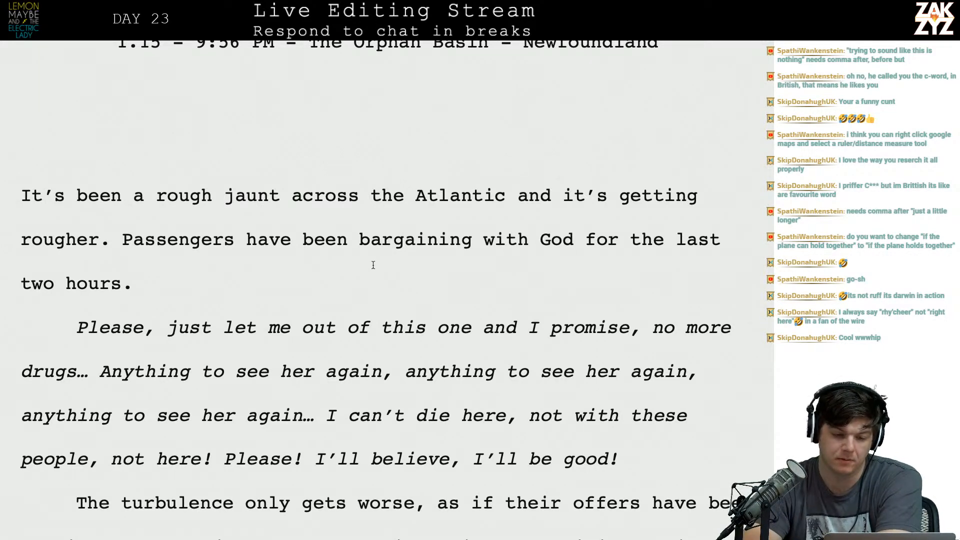
pyautogui.scroll(2, 324, 131)
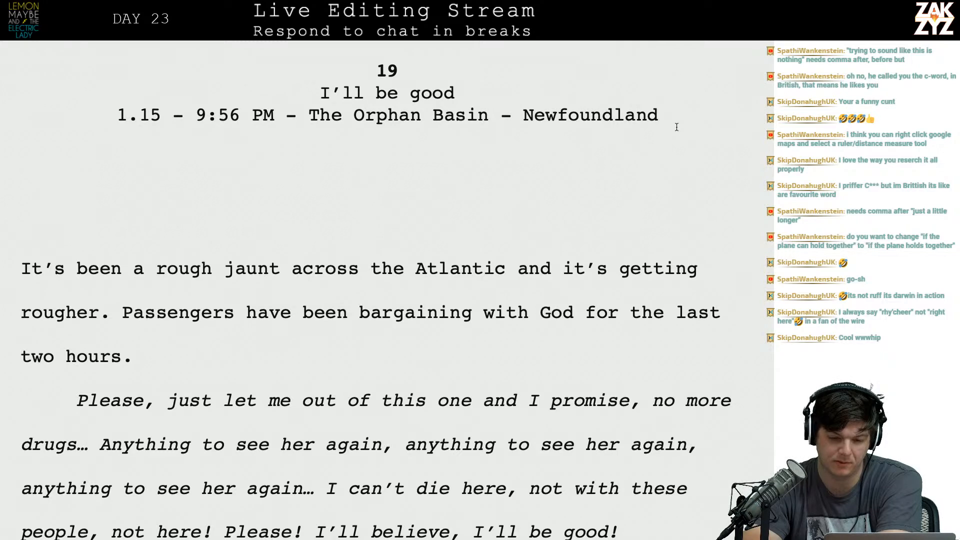
pyautogui.scroll(-4, 677, 127)
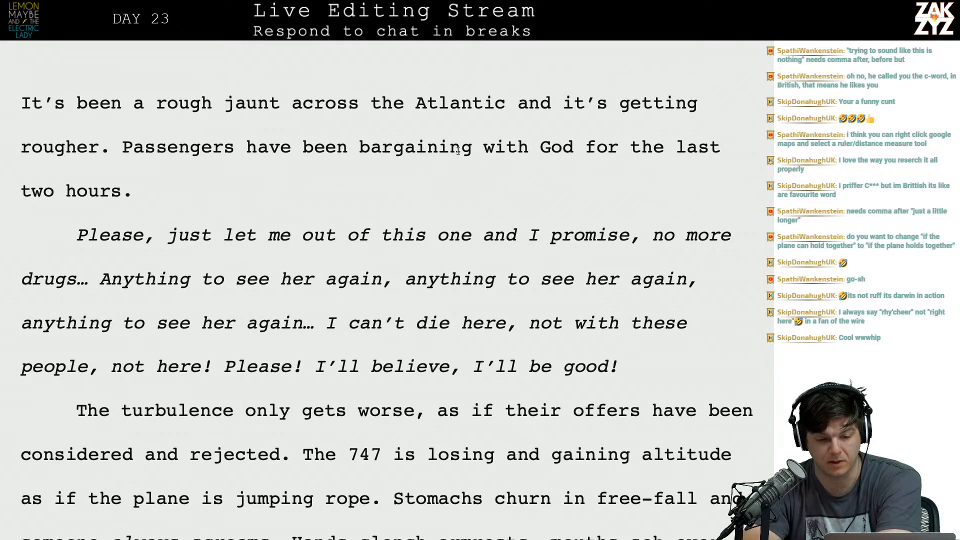
# Replace "- Newfoundland" in chapter 19's time and place heading with an arrow "->" after "The Orphan Basin".
pyautogui.scroll(5, 423, 172)
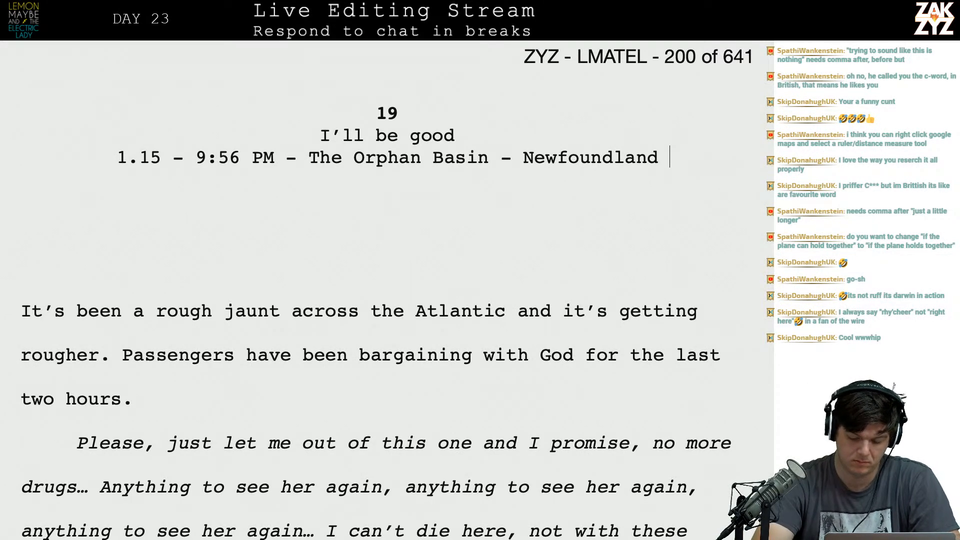
pyautogui.write('>')
pyautogui.press('BackSpace')
pyautogui.press('BackSpace')
pyautogui.press('BackSpace')
pyautogui.press('BackSpace')
pyautogui.press('BackSpace')
pyautogui.press('BackSpace')
pyautogui.press('BackSpace')
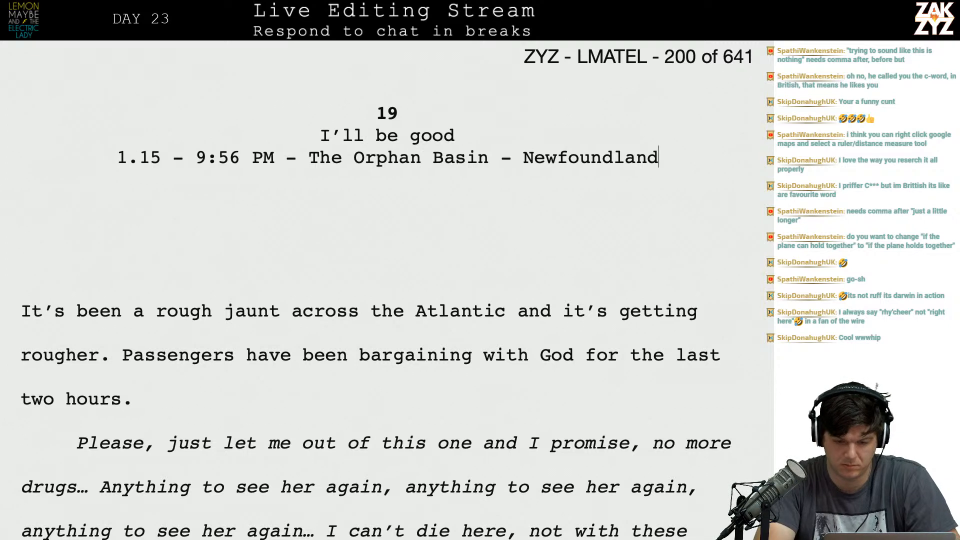
pyautogui.press('BackSpace')
pyautogui.press('BackSpace')
pyautogui.press('BackSpace')
pyautogui.press('BackSpace')
pyautogui.press('BackSpace')
pyautogui.press('BackSpace')
pyautogui.press('BackSpace')
pyautogui.press('BackSpace')
pyautogui.press('BackSpace')
pyautogui.write('>')
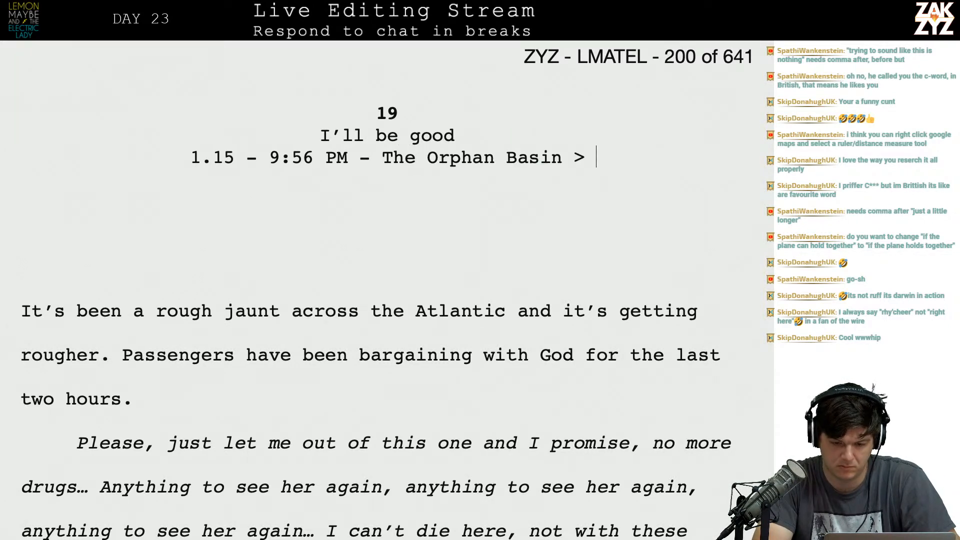
pyautogui.press('Left')
pyautogui.write('-')
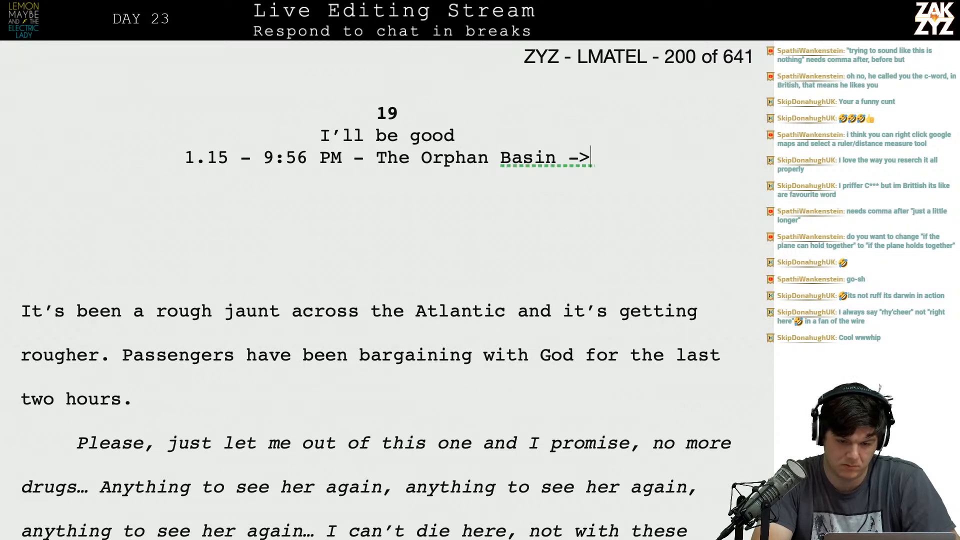
pyautogui.write('Long S')
# Add the destination "The Long Island Sound" after the arrow in the chapter heading.
pyautogui.press('BackSpace')
pyautogui.press('BackSpace')
pyautogui.press('BackSpace')
pyautogui.press('BackSpace')
pyautogui.press('BackSpace')
pyautogui.write('The Long Si')
pyautogui.press('BackSpace')
pyautogui.press('BackSpace')
pyautogui.write('Island Sound')
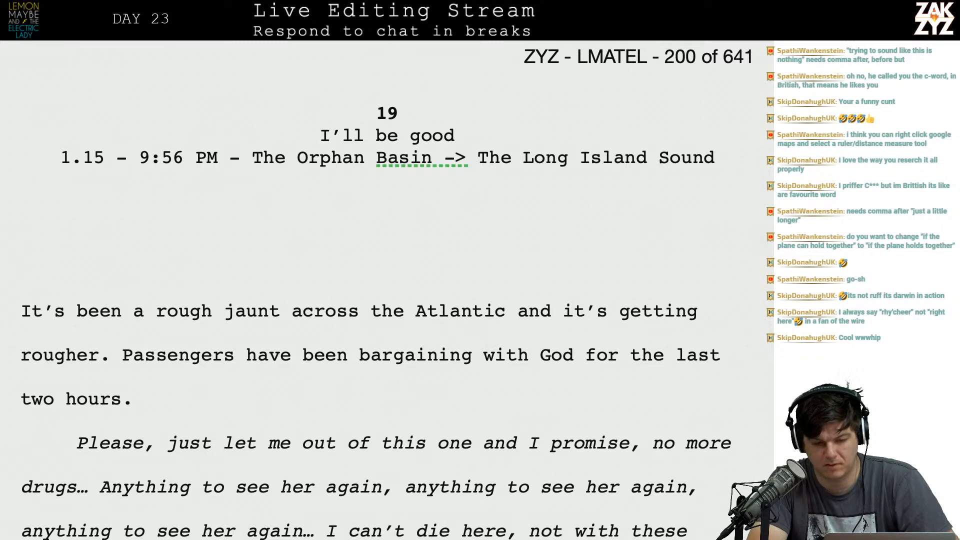
# Return to the map in Safari and extend the distance measurement along the coast into Long Island Sound.
pyautogui.press('super+Tab')
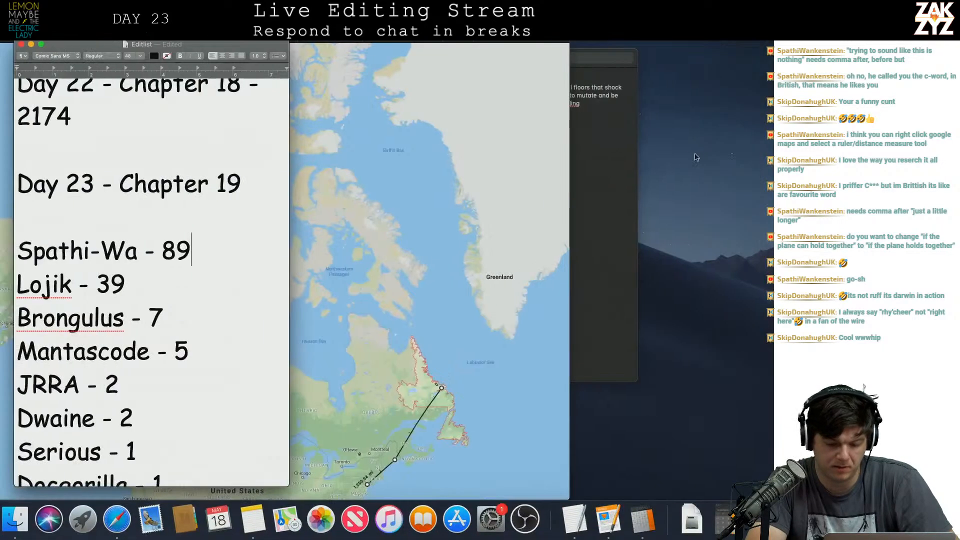
pyautogui.click(419, 376)
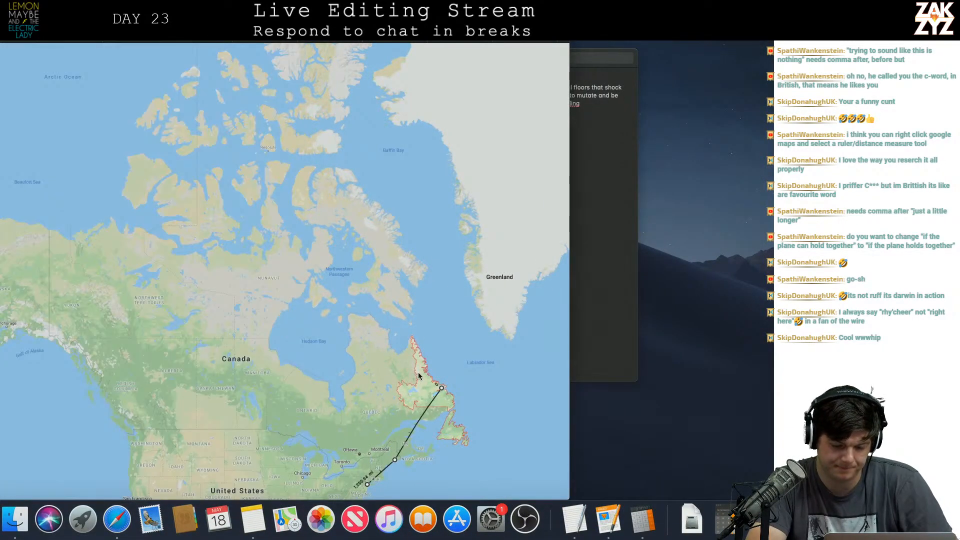
pyautogui.moveTo(353, 452); pyautogui.dragTo(335, 244)
pyautogui.click(350, 279)
pyautogui.scroll(2, 350, 280)
pyautogui.scroll(2, 379, 272)
pyautogui.click(379, 272)
pyautogui.click(354, 279)
pyautogui.click(349, 278)
pyautogui.scroll(3, 350, 276)
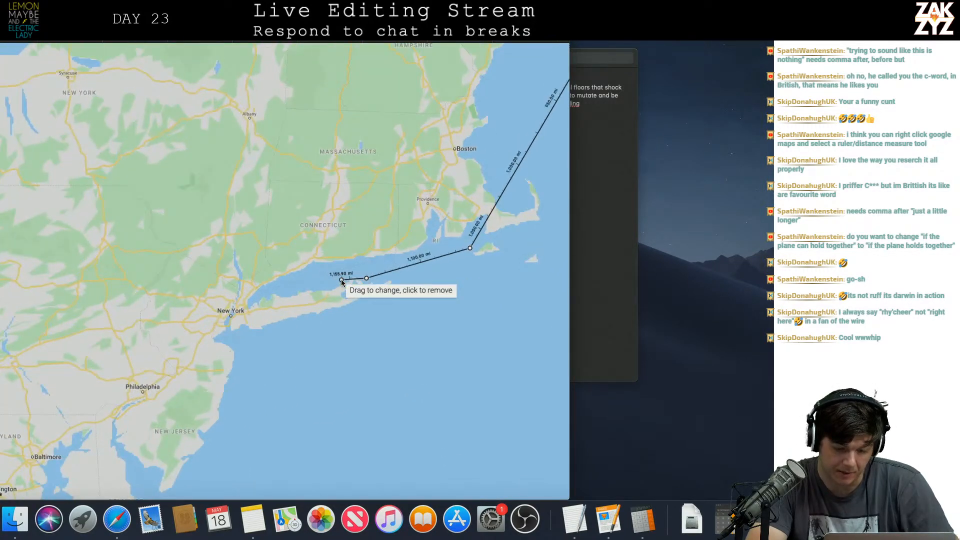
pyautogui.click(327, 286)
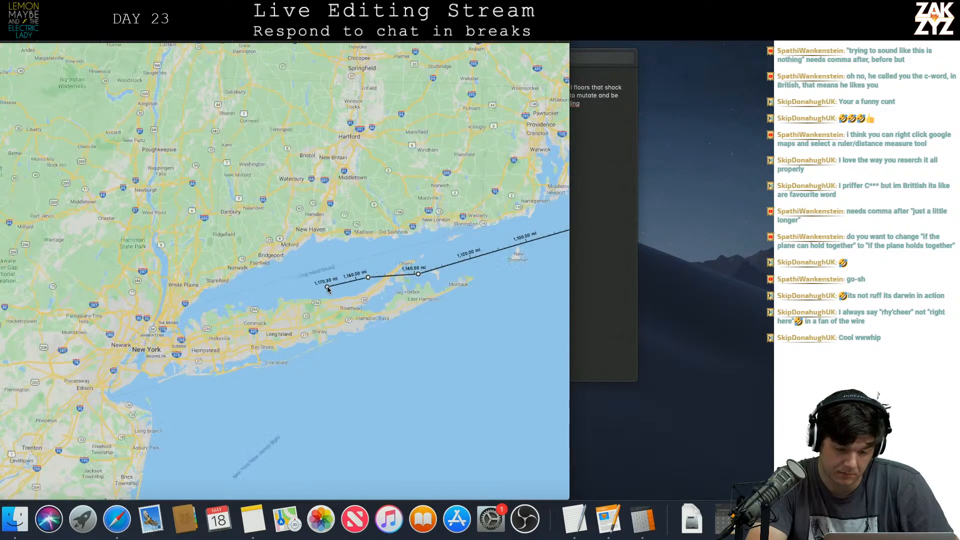
pyautogui.scroll(3, 327, 286)
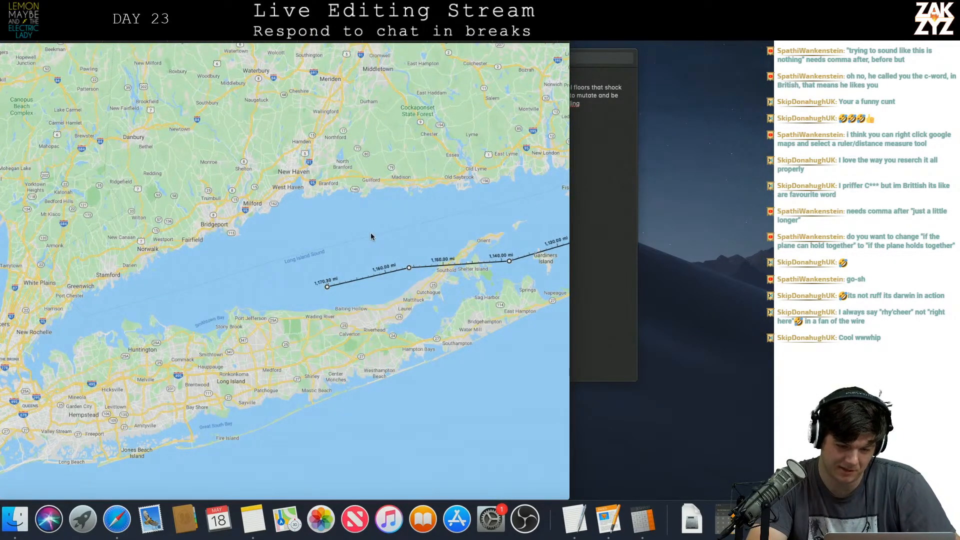
# Extend the distance measurement from Long Island Sound north to New Haven and loop it around the city.
pyautogui.moveTo(324, 272); pyautogui.dragTo(324, 272)
pyautogui.click(321, 206)
pyautogui.click(313, 152)
pyautogui.click(283, 165)
pyautogui.click(301, 173)
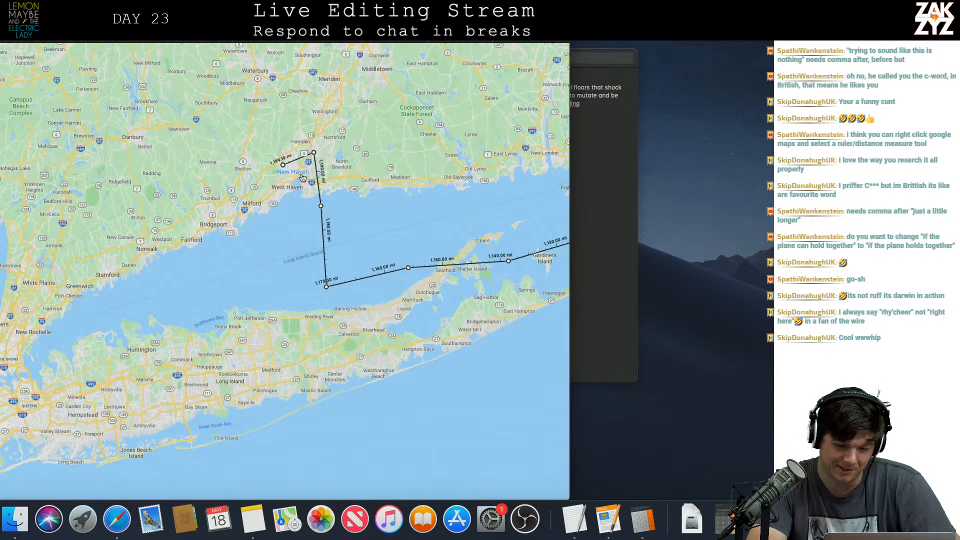
pyautogui.click(346, 142)
pyautogui.moveTo(295, 116); pyautogui.dragTo(293, 116)
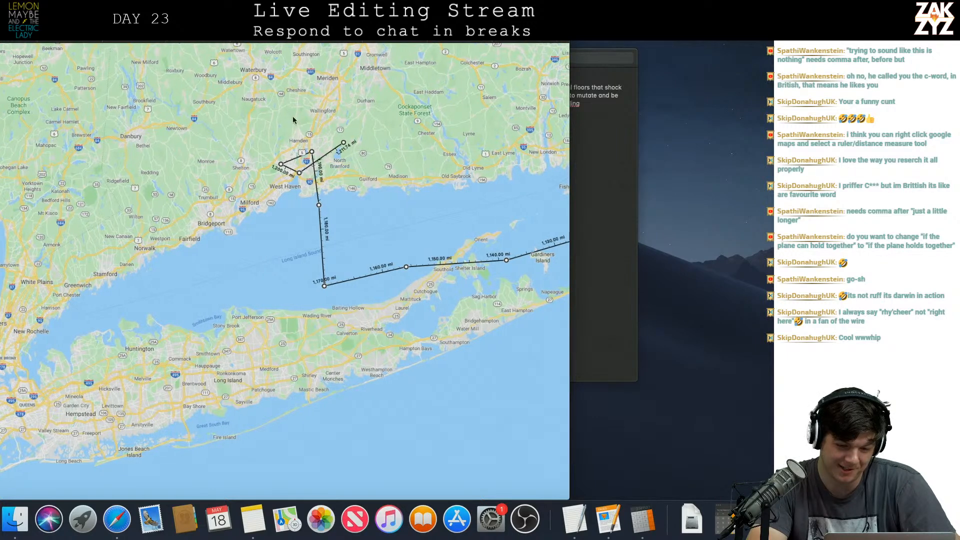
pyautogui.click(281, 129)
pyautogui.hscroll(3, 270, 125)
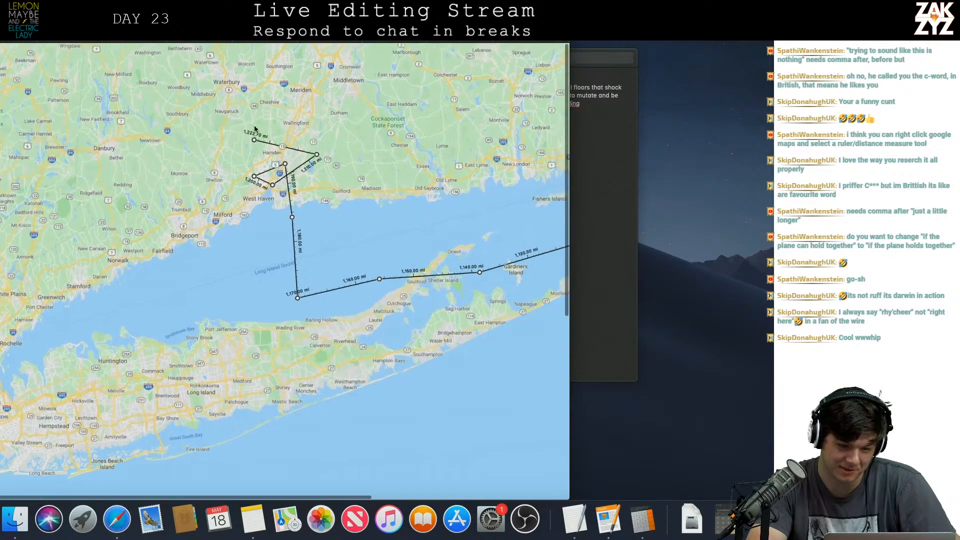
# Continue the distance measurement west towards Danbury and southwest past Yonkers to the lower end of Manhattan.
pyautogui.rightClick(247, 135)
pyautogui.click(141, 163)
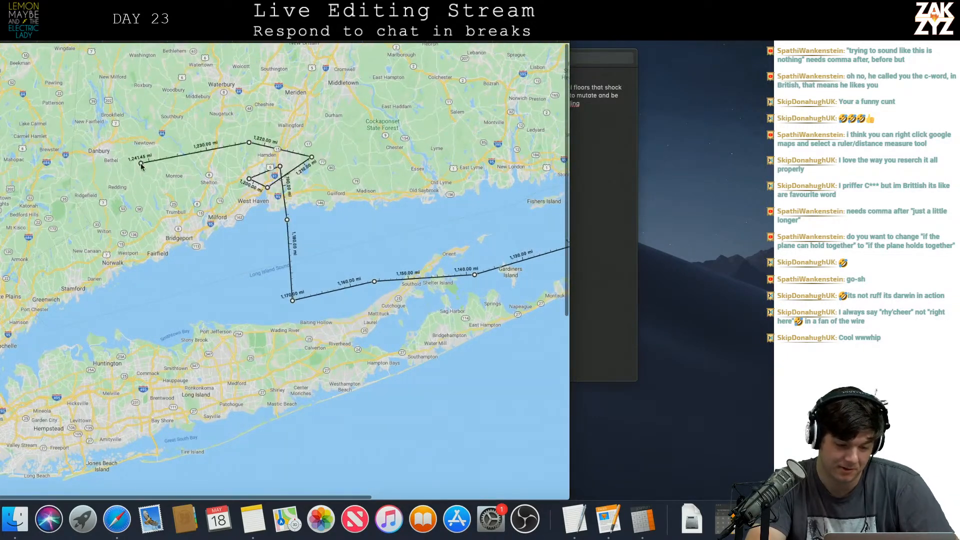
pyautogui.hscroll(-5, 89, 243)
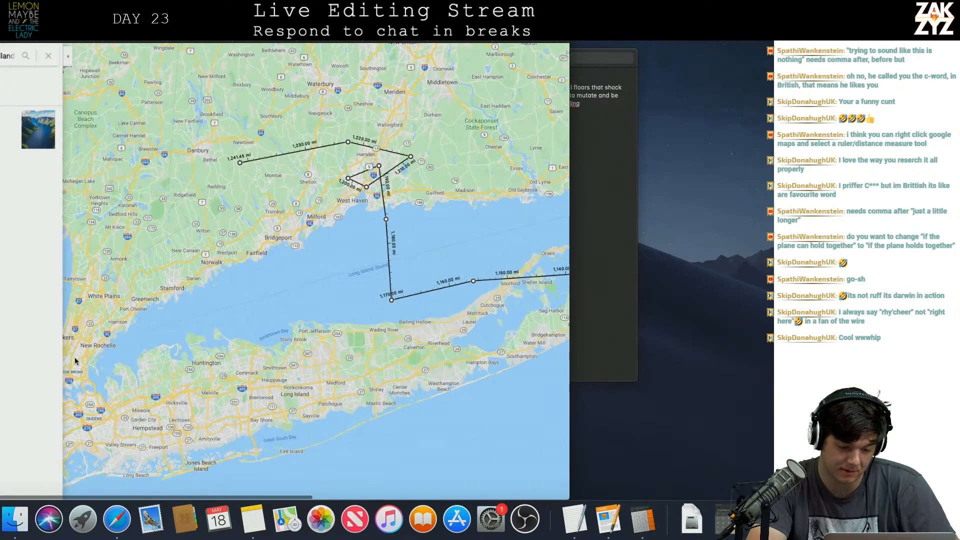
pyautogui.click(75, 359)
pyautogui.moveTo(87, 400); pyautogui.dragTo(273, 336)
pyautogui.click(213, 358)
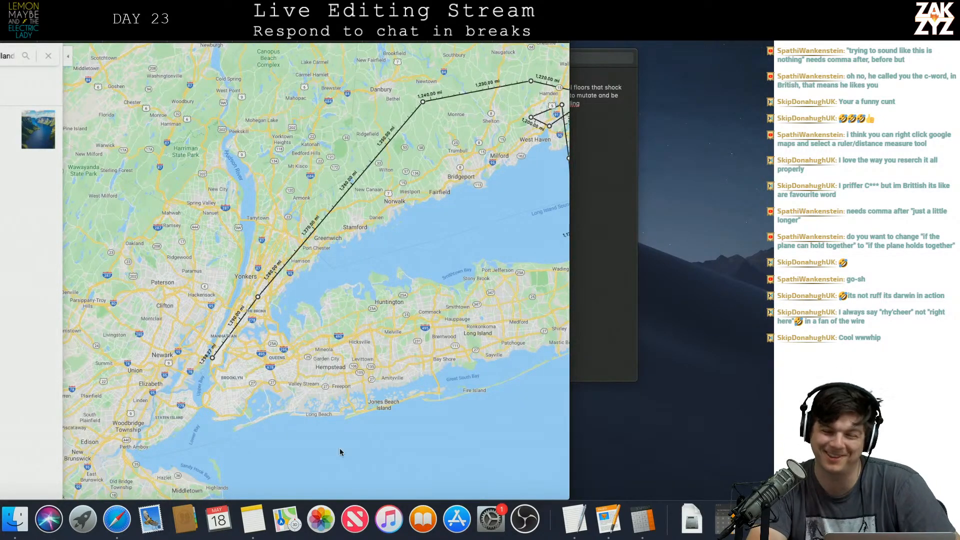
# Switch back to the manuscript in Pages and review chapter 19's time and place heading.
pyautogui.press('super+Tab')
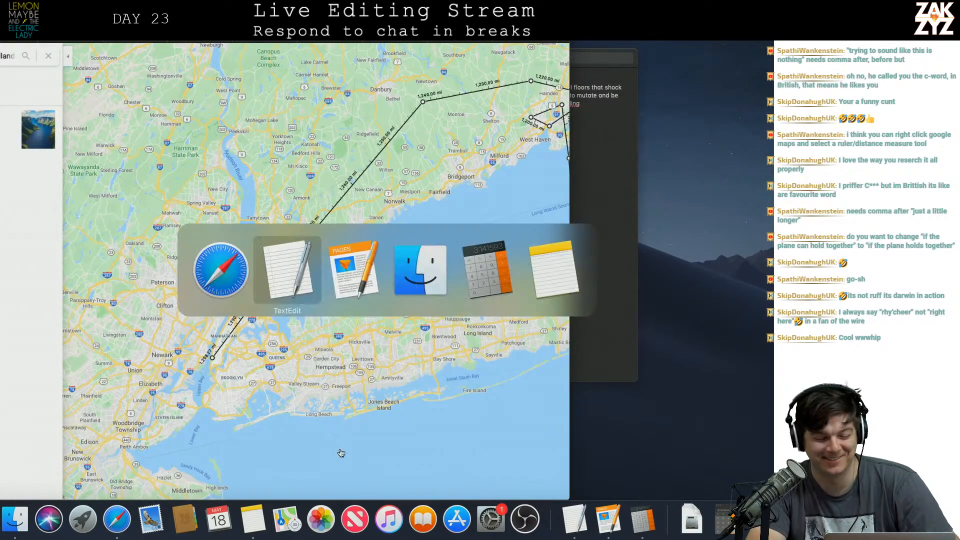
pyautogui.press('super+Tab')
pyautogui.press('super+Tab')
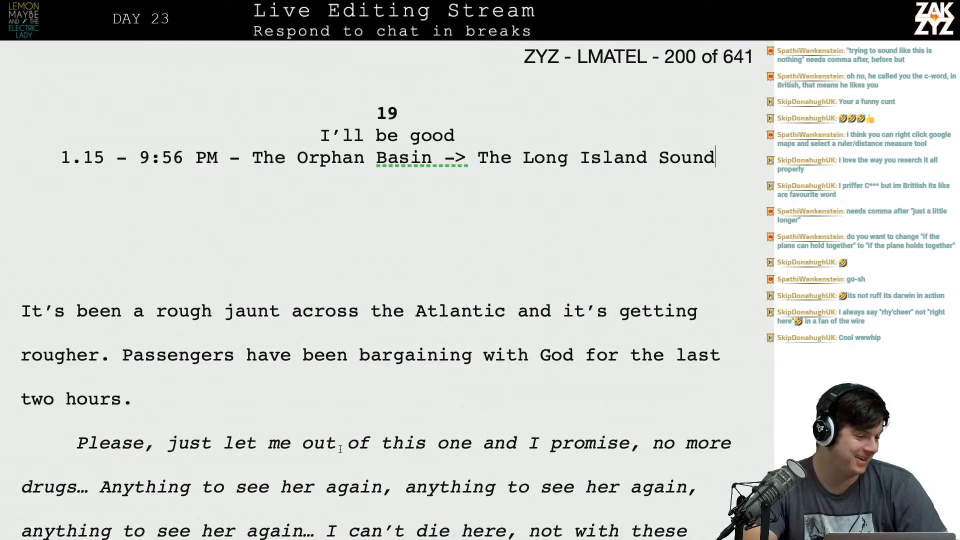
pyautogui.scroll(-10, 413, 421)
pyautogui.scroll(10, 413, 421)
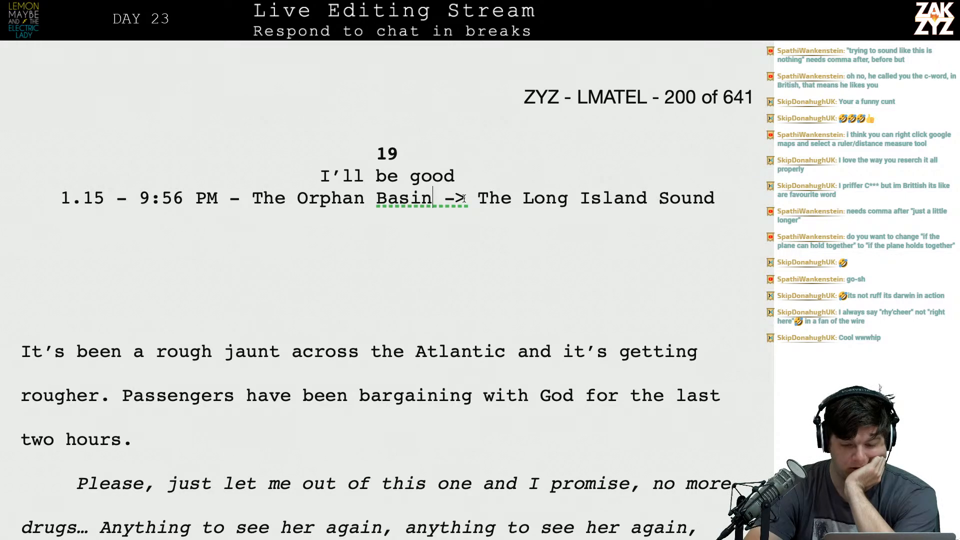
# Replace "The Orphan Basin ->" in the chapter heading with "The Orphan Basin >" before "The Long Island Sound".
pyautogui.moveTo(467, 198); pyautogui.dragTo(255, 198)
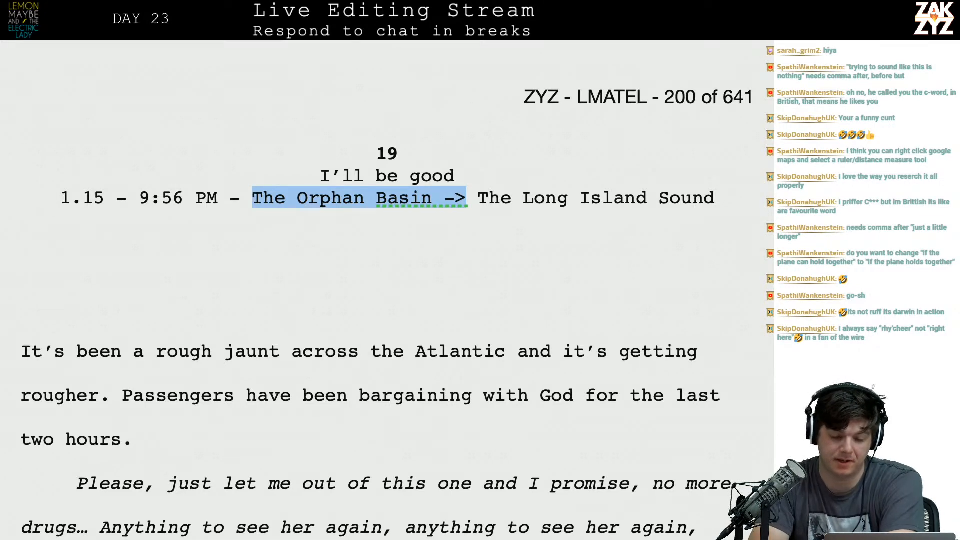
pyautogui.press('BackSpace')
pyautogui.scroll(-5, 254, 196)
pyautogui.scroll(4, 383, 290)
pyautogui.write('The Orpah')
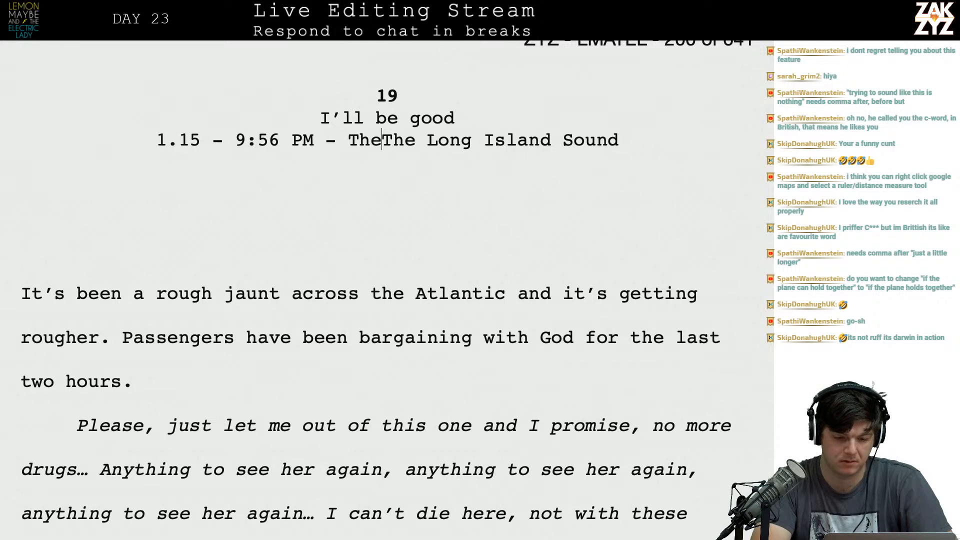
pyautogui.press('BackSpace')
pyautogui.press('BackSpace')
pyautogui.write('han Basi')
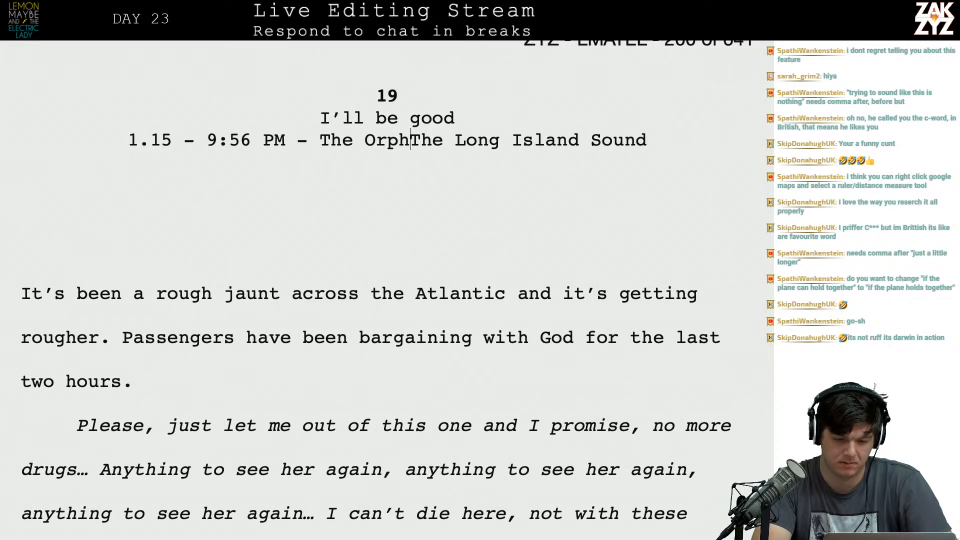
pyautogui.write('n >')
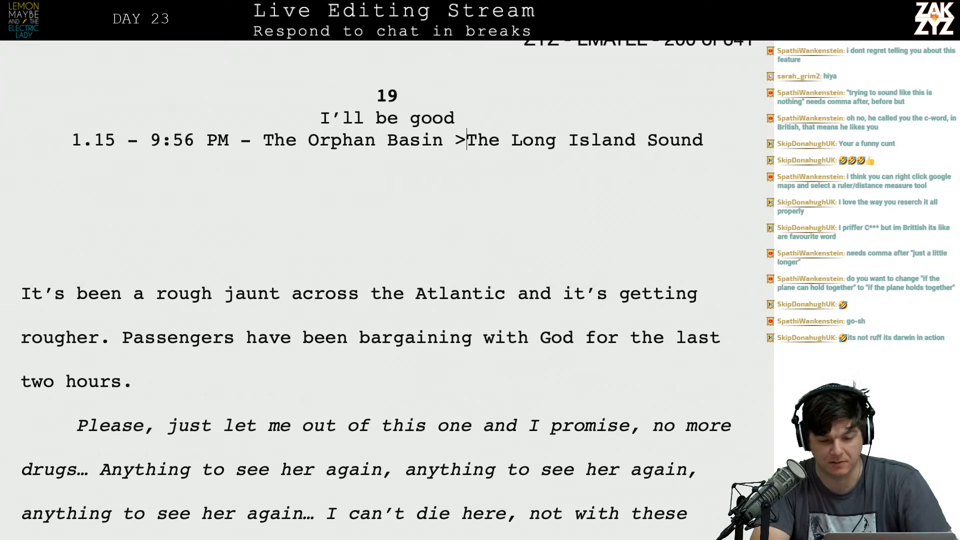
pyautogui.press('Down')
pyautogui.press('Down')
pyautogui.press('Down')
pyautogui.press('Down')
pyautogui.press('Down')
pyautogui.press('Down')
pyautogui.press('Down')
pyautogui.press('Down')
pyautogui.press('Down')
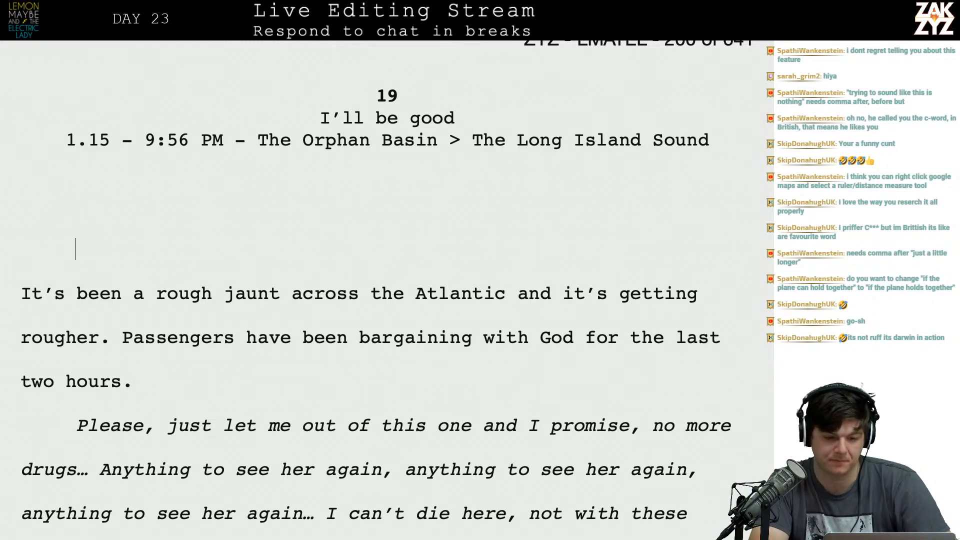
# Reread chapter 19's opening paragraphs down to the cockpit passage and the captain's intercom sentence.
pyautogui.scroll(-1, 388, 290)
pyautogui.scroll(3, 387, 290)
pyautogui.scroll(-8, 387, 290)
pyautogui.scroll(-2, 387, 290)
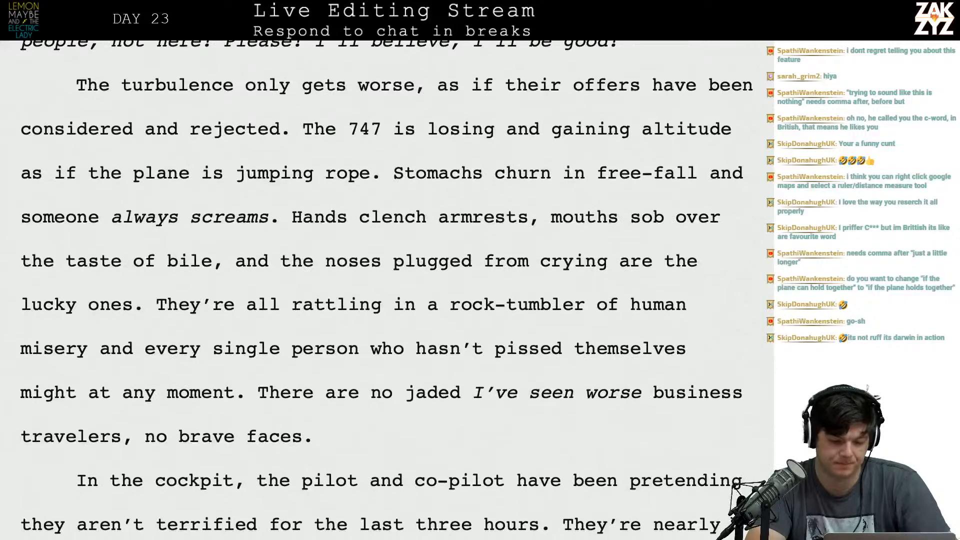
pyautogui.scroll(-4, 388, 290)
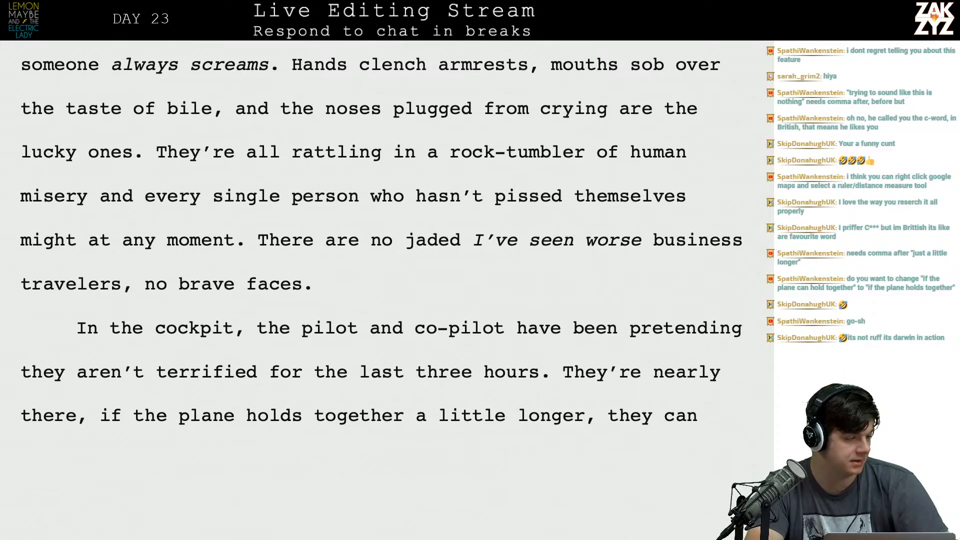
pyautogui.scroll(1, 388, 290)
pyautogui.scroll(-2, 388, 290)
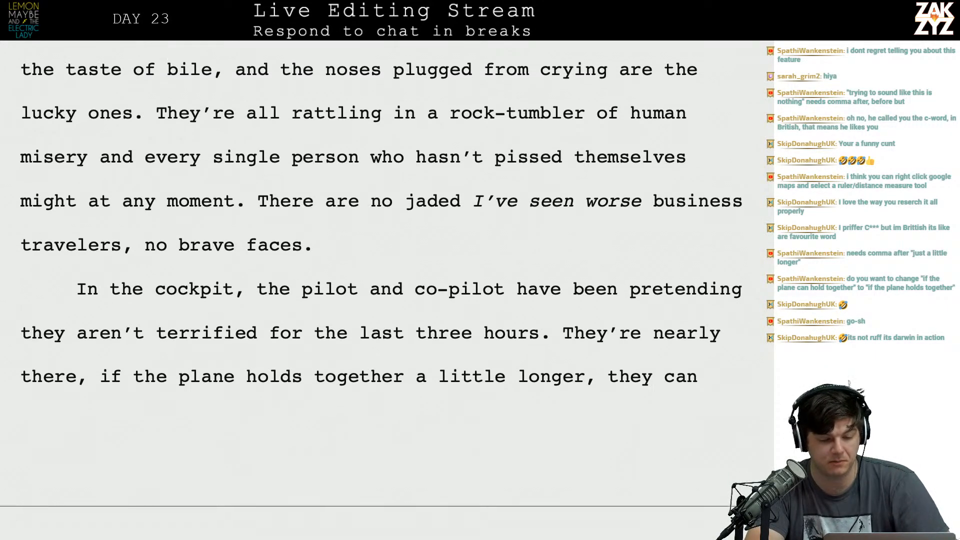
pyautogui.scroll(-2, 388, 290)
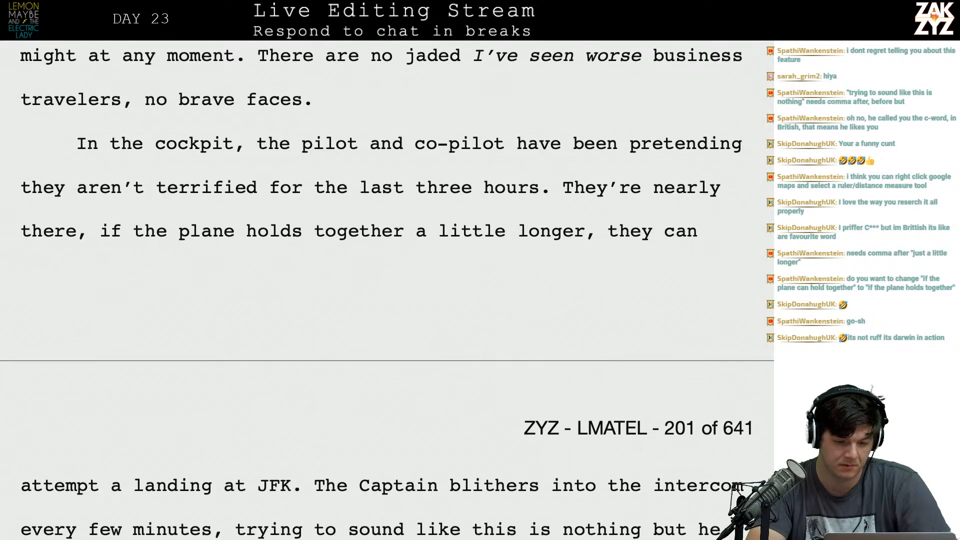
# After "no brave faces.", insert the paragraph "The captain's voice pipes over the intercom to reassure them every five minutes but nobody buys it.".
pyautogui.click(362, 84)
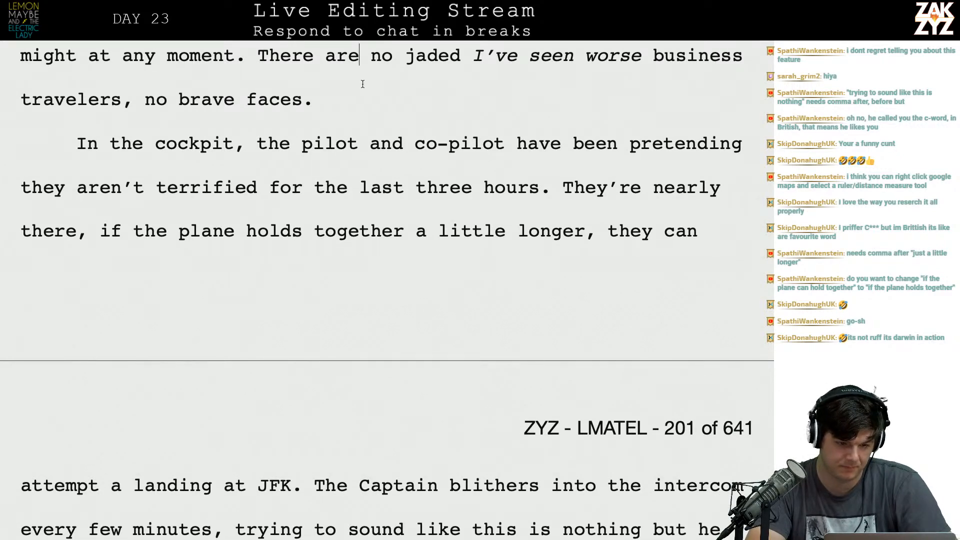
pyautogui.press('Return')
pyautogui.write('The captain')
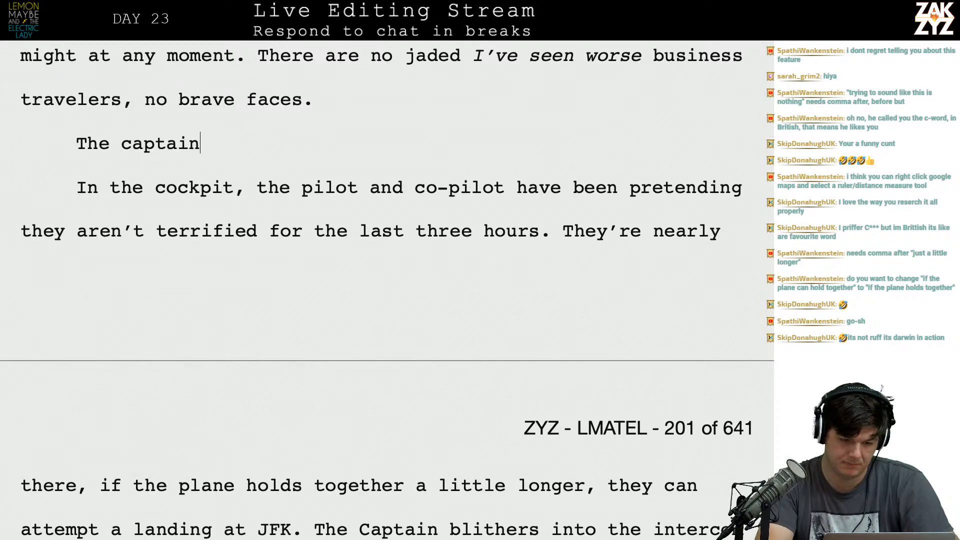
pyautogui.write("'s voice pipes over the")
pyautogui.write(' intercom to re')
pyautogui.write('assure them ev')
pyautogui.write('ery five minute')
pyautogui.write('s but ')
pyautogui.write('n')
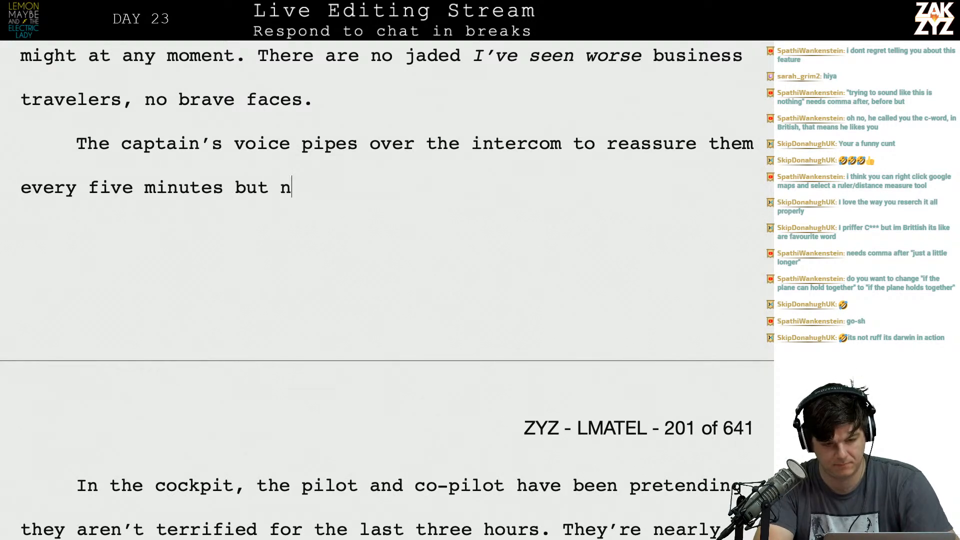
pyautogui.write('obody buys it.')
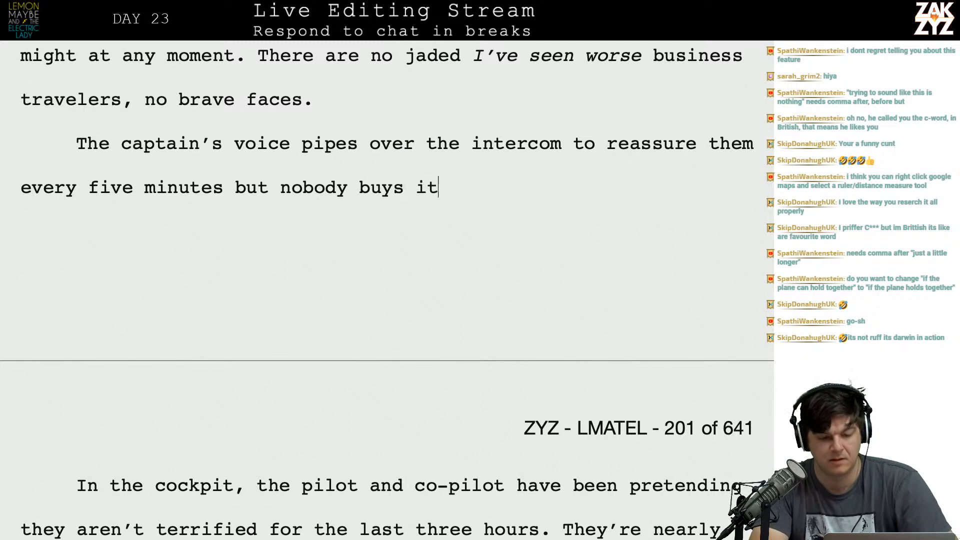
# Reread the new captain paragraph and append "In the cockpit" after "nobody buys it.".
pyautogui.press('Up')
pyautogui.press('Right')
pyautogui.press('Right')
pyautogui.press('Right')
pyautogui.press('Right')
pyautogui.press('Right')
pyautogui.press('Right')
pyautogui.press('Right')
pyautogui.press('Right')
pyautogui.press('Right')
pyautogui.press('Right')
pyautogui.press('Right')
pyautogui.press('Right')
pyautogui.press('Right')
pyautogui.press('Right')
pyautogui.press('Right')
pyautogui.press('Right')
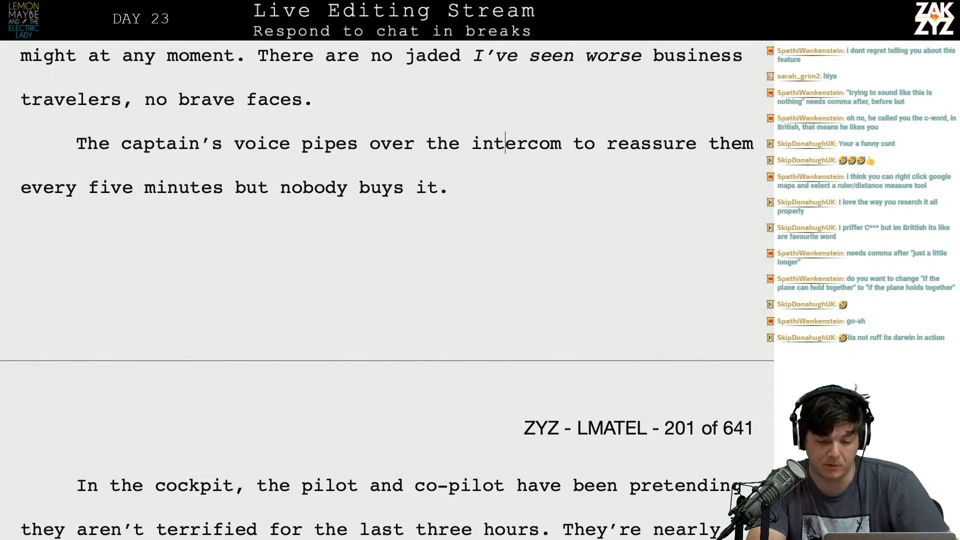
pyautogui.press('Right')
pyautogui.press('Right')
pyautogui.press('Right')
pyautogui.press('Down')
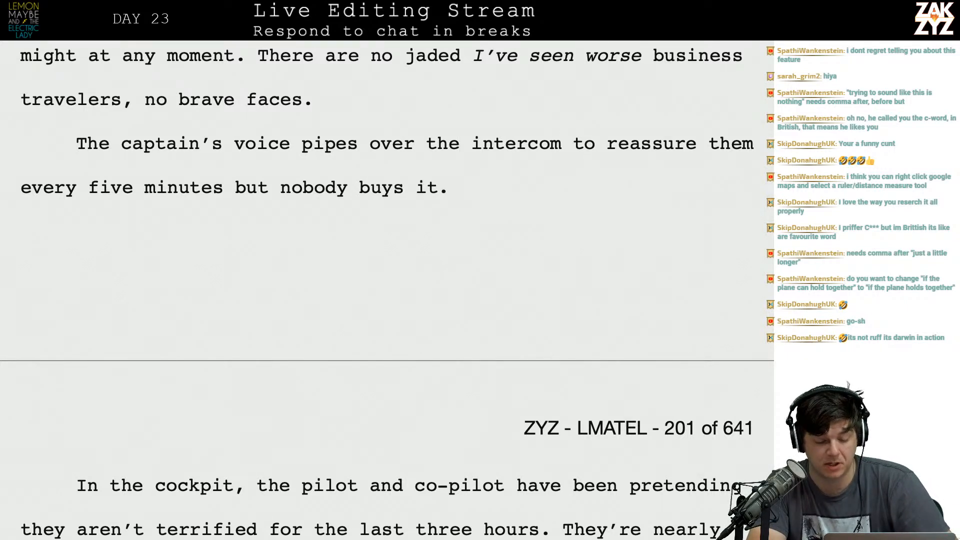
pyautogui.write('I')
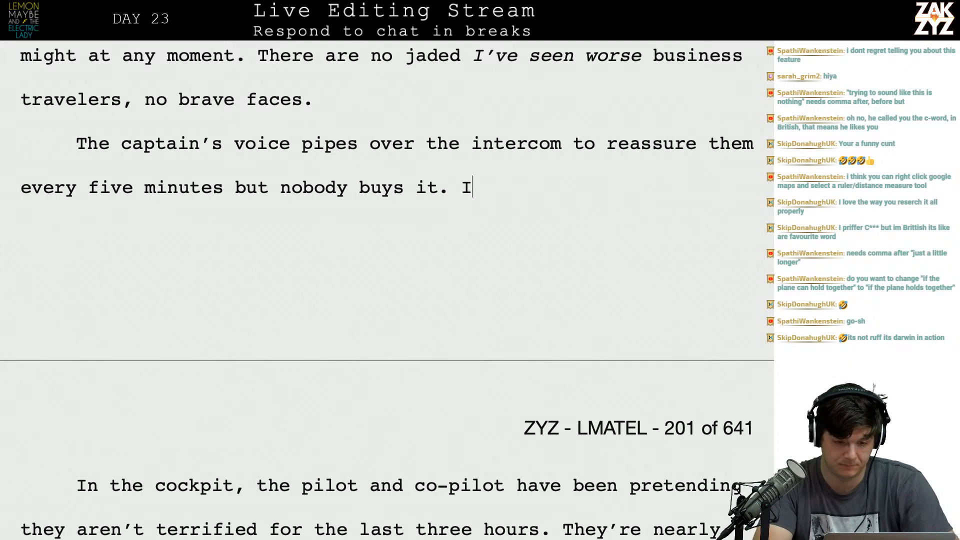
pyautogui.write('n the co')
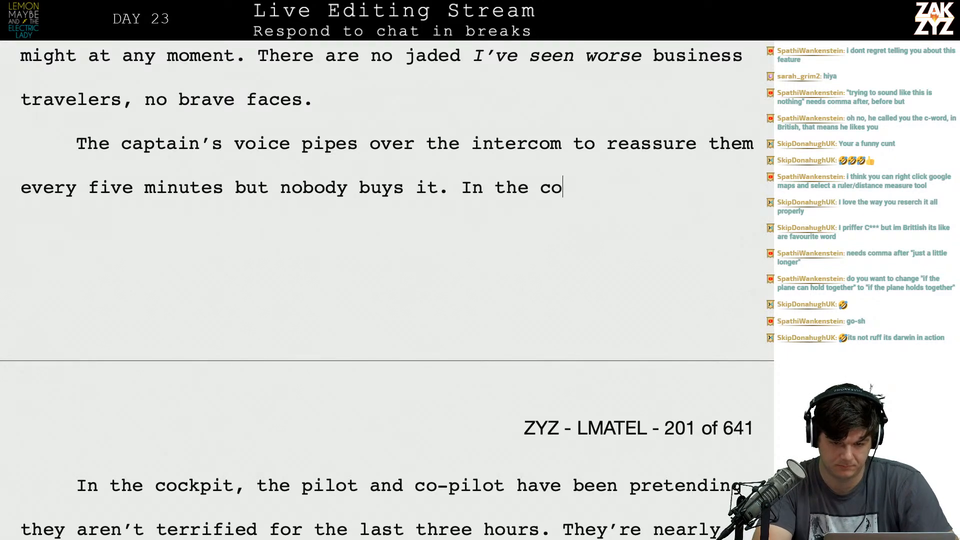
pyautogui.write('ckpit te')
pyautogui.press('BackSpace')
pyautogui.press('BackSpace')
pyautogui.press('BackSpace')
# Delete the paragraph break and the duplicate "In the cockpit" to join the pilot and co-pilot sentence to the captain paragraph.
pyautogui.hotkey('shift', 'Down')
pyautogui.hotkey('shift', 'Down')
pyautogui.hotkey('shift', 'Left')
pyautogui.hotkey('shift', 'Up')
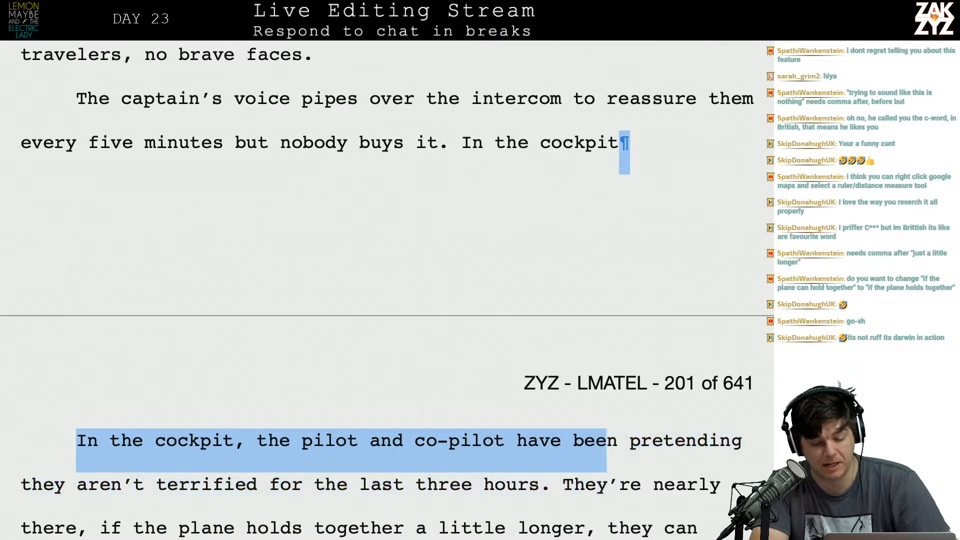
pyautogui.hotkey('shift', 'Left')
pyautogui.hotkey('shift', 'Left')
pyautogui.hotkey('shift', 'Left')
pyautogui.hotkey('shift', 'Left')
pyautogui.hotkey('shift', 'Left')
pyautogui.hotkey('shift', 'Left')
pyautogui.hotkey('shift', 'Left')
pyautogui.hotkey('shift', 'Left')
pyautogui.hotkey('shift', 'Left')
pyautogui.hotkey('shift', 'Left')
pyautogui.hotkey('shift', 'Left')
pyautogui.hotkey('shift', 'Left')
pyautogui.hotkey('shift', 'Left')
pyautogui.hotkey('shift', 'Left')
pyautogui.hotkey('shift', 'Left')
pyautogui.hotkey('shift', 'Left')
pyautogui.hotkey('shift', 'Left')
pyautogui.hotkey('shift', 'Left')
pyautogui.hotkey('shift', 'Left')
pyautogui.hotkey('shift', 'Left')
pyautogui.hotkey('shift', 'Left')
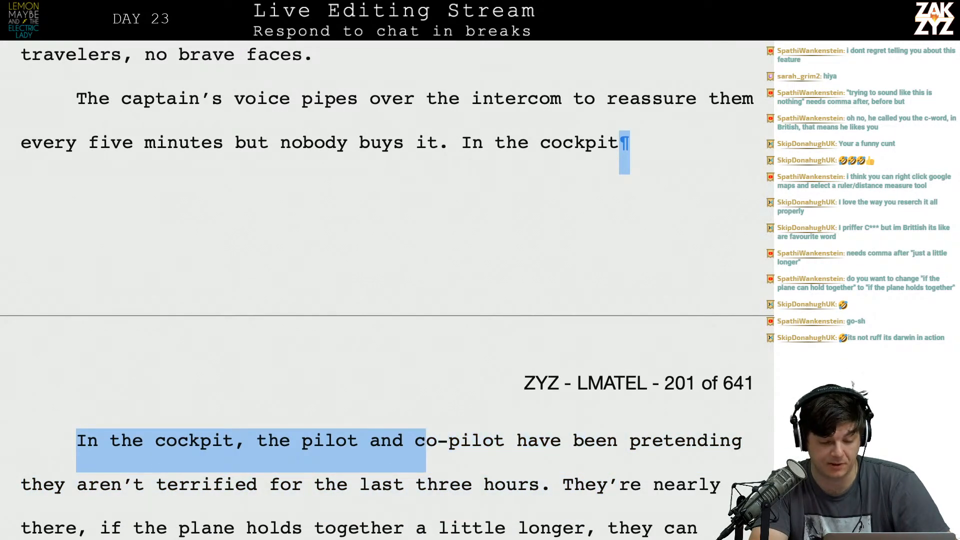
pyautogui.hotkey('shift', 'Left')
pyautogui.hotkey('shift', 'Left')
pyautogui.hotkey('shift', 'Left')
pyautogui.hotkey('shift', 'Left')
pyautogui.hotkey('shift', 'Left')
pyautogui.hotkey('shift', 'Left')
pyautogui.hotkey('shift', 'Left')
pyautogui.hotkey('shift', 'Left')
pyautogui.hotkey('shift', 'Left')
pyautogui.hotkey('shift', 'Left')
pyautogui.hotkey('shift', 'Left')
pyautogui.hotkey('shift', 'Left')
pyautogui.hotkey('shift', 'Right')
pyautogui.press('BackSpace')
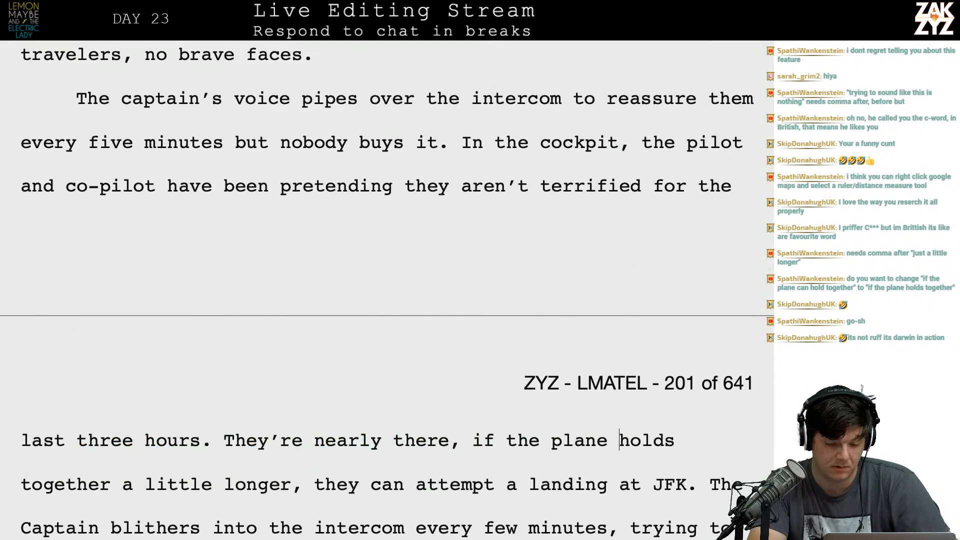
# Split the paragraph before "They're nearly there" with an empty line and return to the end of "last three hours.".
pyautogui.press('Down')
pyautogui.press('Down')
pyautogui.click(223, 417)
pyautogui.press('Return')
pyautogui.press('Return')
pyautogui.press('Left')
pyautogui.press('Left')
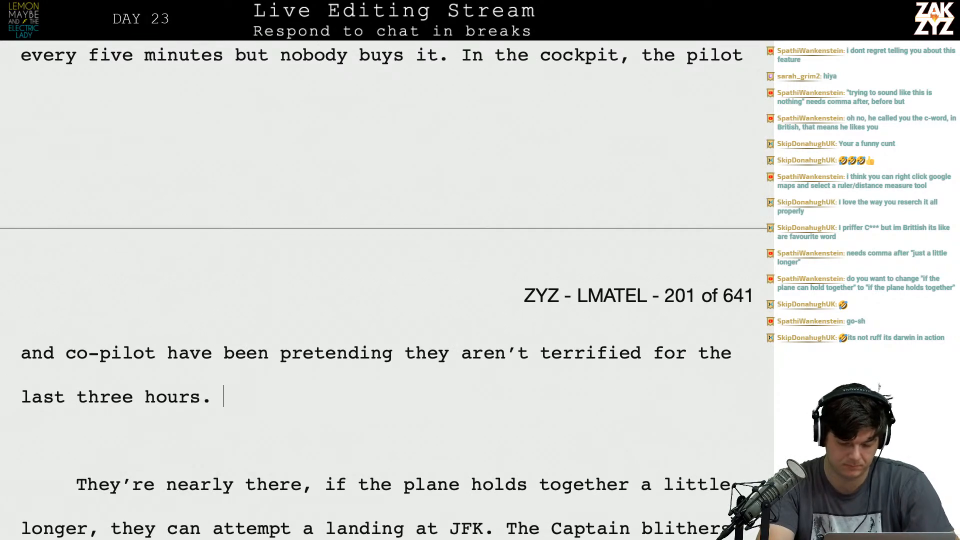
# Add the sentence "The storm is getting worse, it's going to be a wicked landing at JFK." after "last three hours.".
pyautogui.write('If')
pyautogui.press('BackSpace')
pyautogui.press('BackSpace')
pyautogui.write('The')
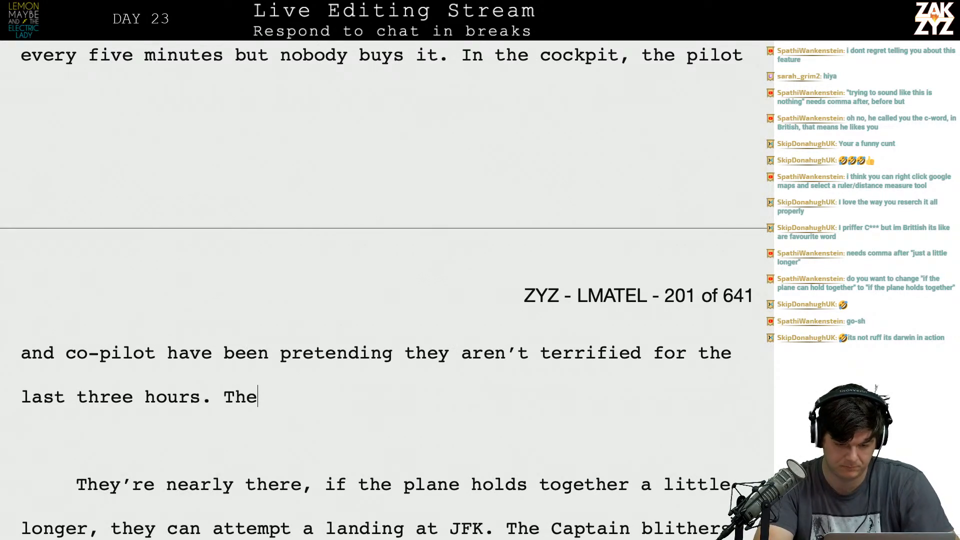
pyautogui.write(' storm is g')
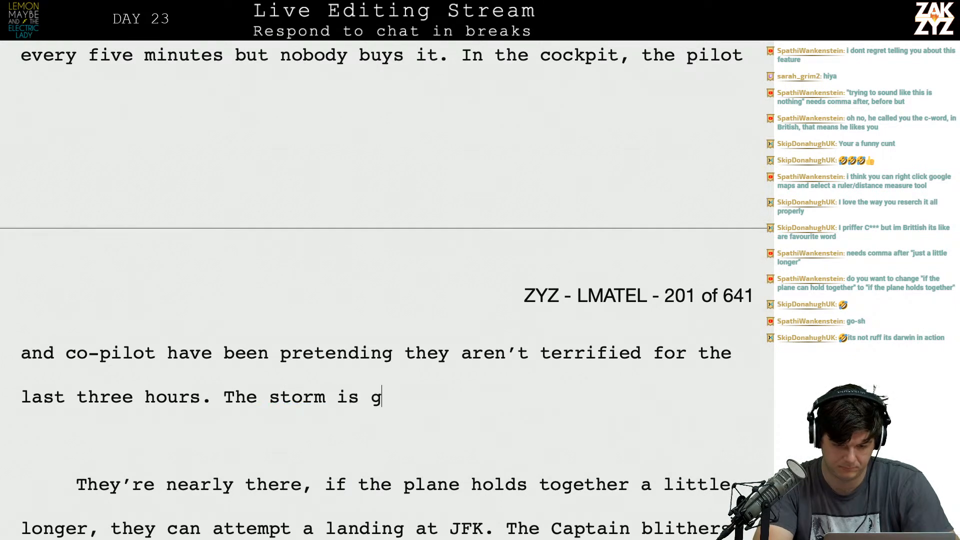
pyautogui.write('etting worse, ')
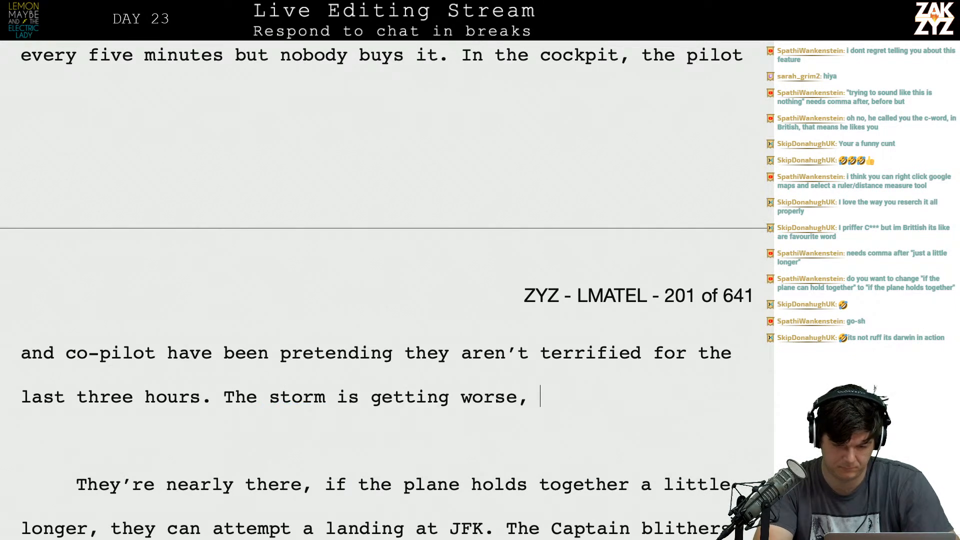
pyautogui.write("it's going to be ")
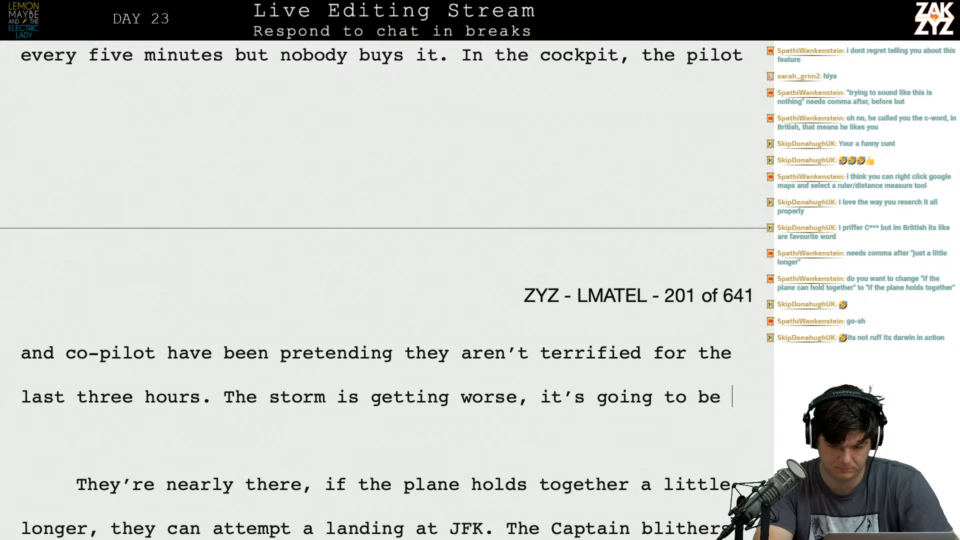
pyautogui.write('a wicked landing at JFK. ')
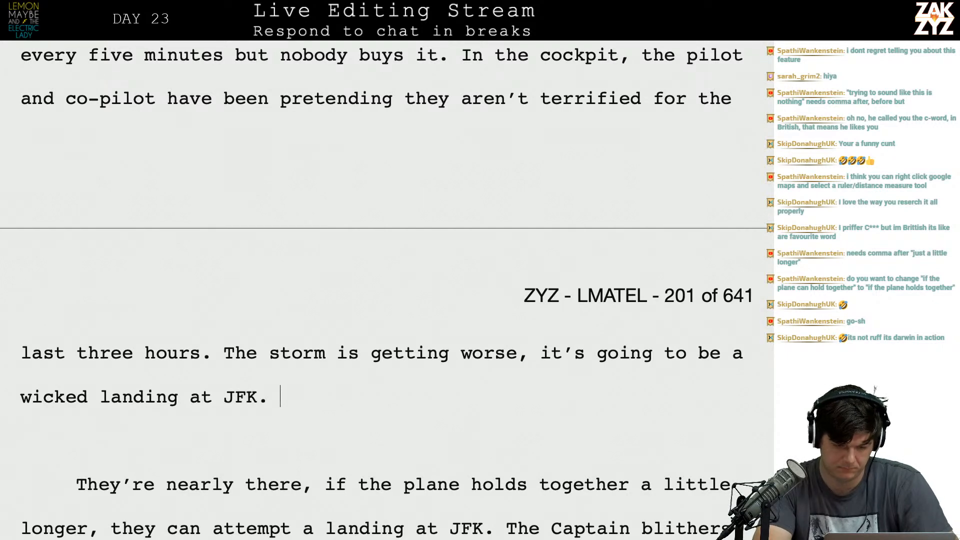
pyautogui.write(', if the')
# Extend the JFK landing sentence with ", if the" and change "worse, it's" to "worse. It's" in the line above.
pyautogui.press('BackSpace')
pyautogui.press('Up')
pyautogui.press('Up')
pyautogui.press('Right')
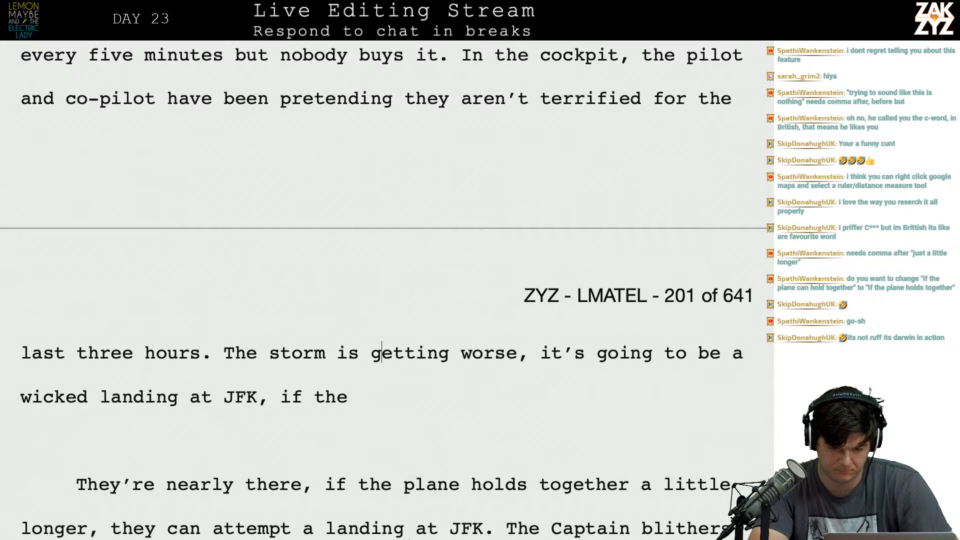
pyautogui.hotkey('alt', 'Right')
pyautogui.hotkey('alt', 'Right')
pyautogui.press('Right')
pyautogui.press('BackSpace')
pyautogui.write('.')
pyautogui.press('BackSpace')
pyautogui.press('Right')
pyautogui.press('Right')
pyautogui.press('BackSpace')
pyautogui.write('I')
# Complete the JFK sentence with "plane holds together long enough to get them there.".
pyautogui.press('Down')
pyautogui.press('Down')
pyautogui.press('Down')
pyautogui.press('Up')
pyautogui.write('pla')
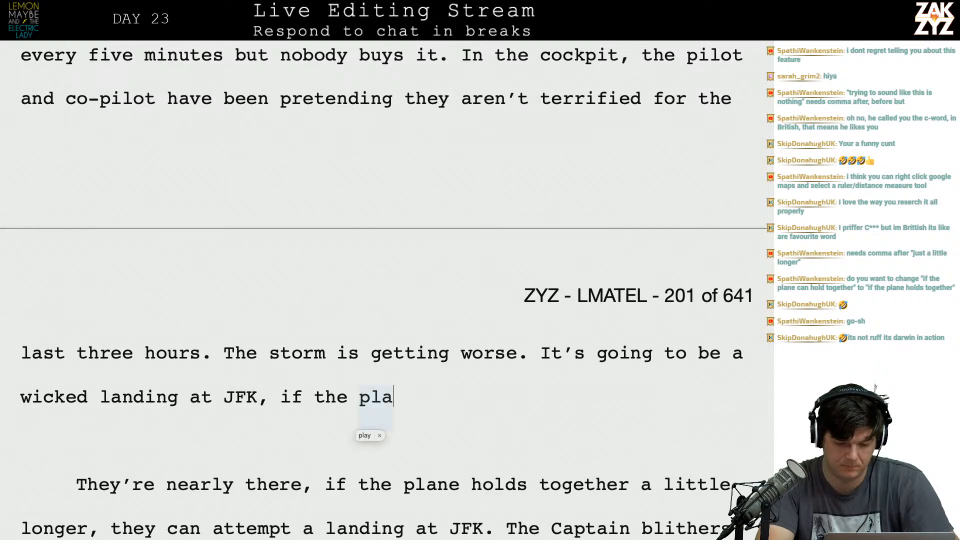
pyautogui.write('ne hodl')
pyautogui.press('BackSpace')
pyautogui.press('BackSpace')
pyautogui.write('lds together ')
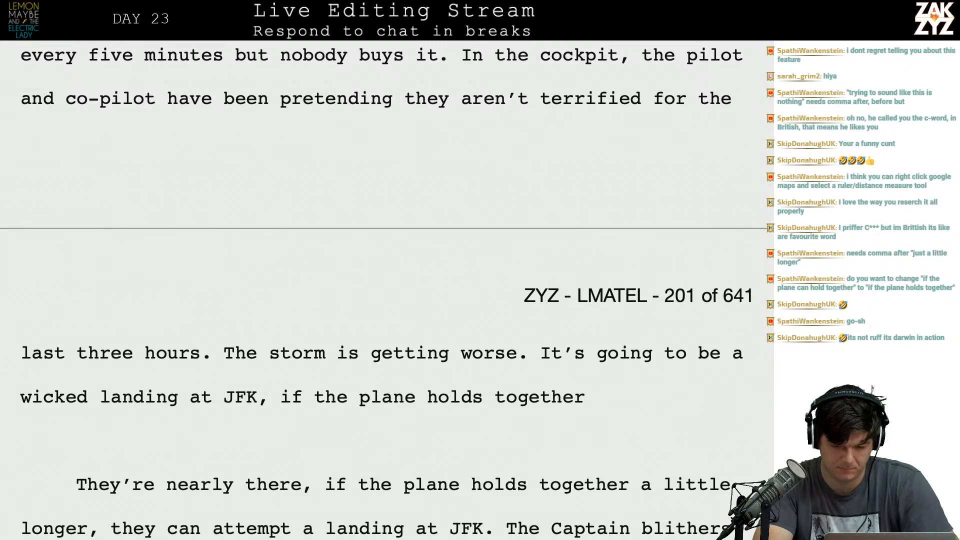
pyautogui.write('long enough to ge')
pyautogui.write('t them there.')
pyautogui.press('Up')
pyautogui.press('Right')
pyautogui.press('Right')
pyautogui.press('Right')
pyautogui.press('Right')
pyautogui.press('Down')
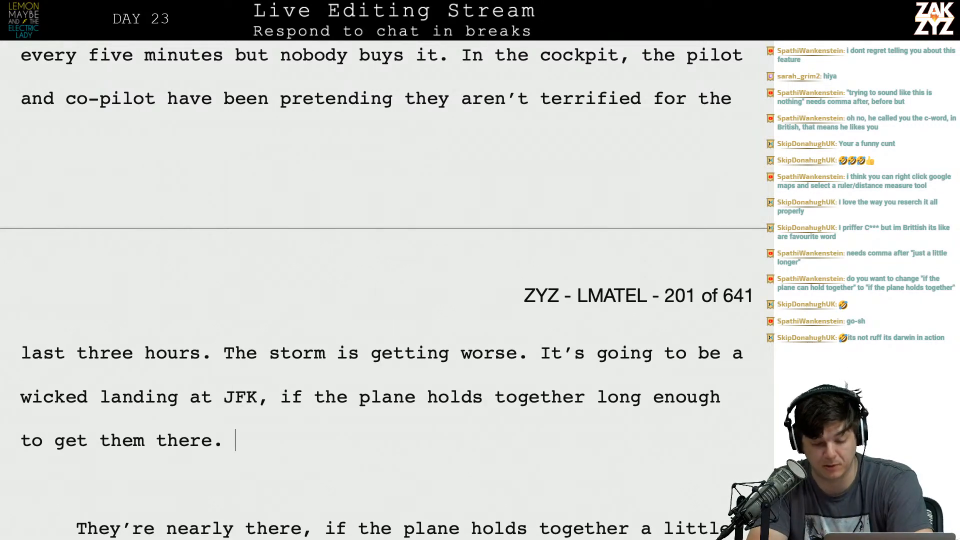
# Delete the old "They're nearly there" paragraph about the captain, along with the empty line above "The pilots don't run".
pyautogui.press('Down')
pyautogui.press('Down')
pyautogui.press('Down')
pyautogui.press('Down')
pyautogui.press('Down')
pyautogui.press('Down')
pyautogui.press('Up')
pyautogui.press('Up')
pyautogui.press('Right')
pyautogui.press('Down')
pyautogui.press('Right')
pyautogui.press('Right')
pyautogui.press('Right')
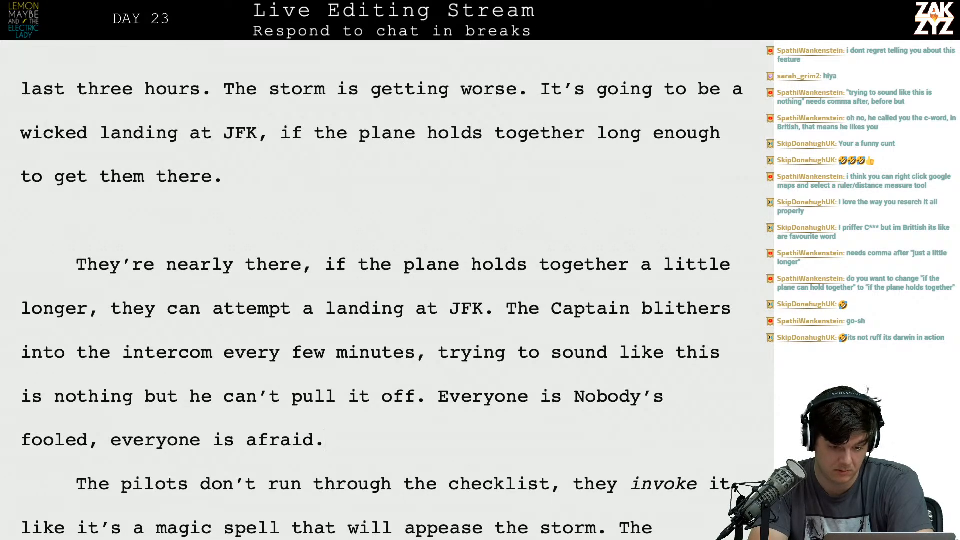
pyautogui.hotkey('shift', 'Up')
pyautogui.hotkey('shift', 'Up')
pyautogui.hotkey('shift', 'Up')
pyautogui.hotkey('shift', 'Up')
pyautogui.hotkey('shift', 'Up')
pyautogui.press('BackSpace')
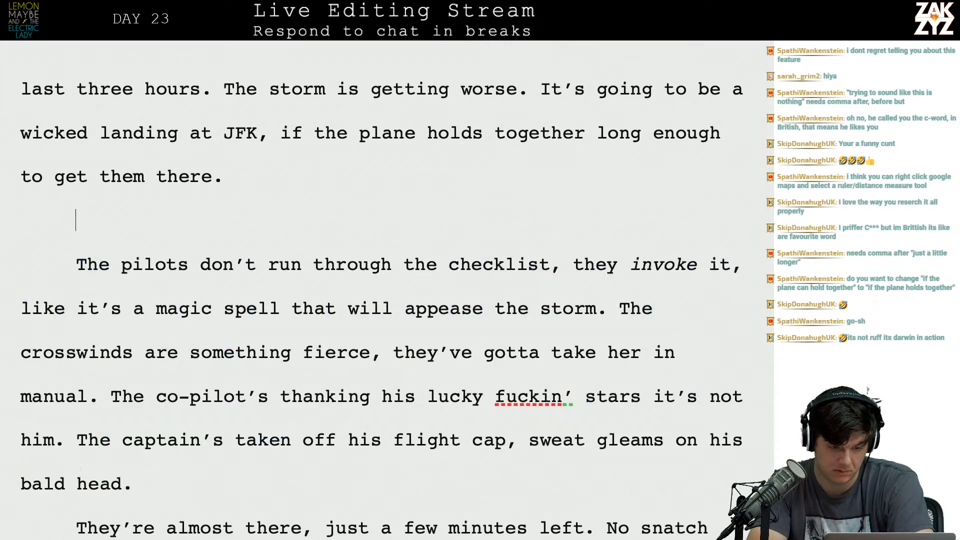
pyautogui.press('BackSpace')
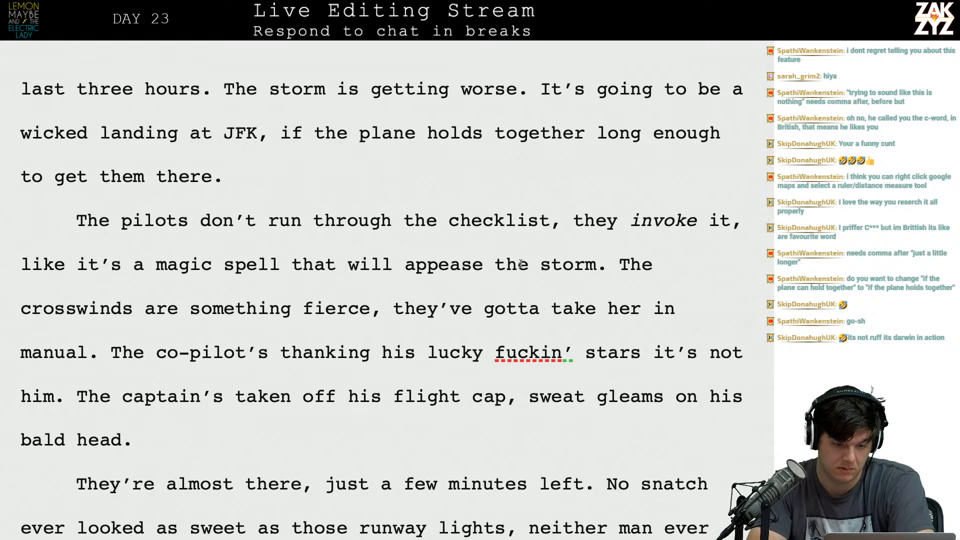
# Replace "get them there." with "make the attempt." at the end of the JFK sentence.
pyautogui.scroll(2, 559, 233)
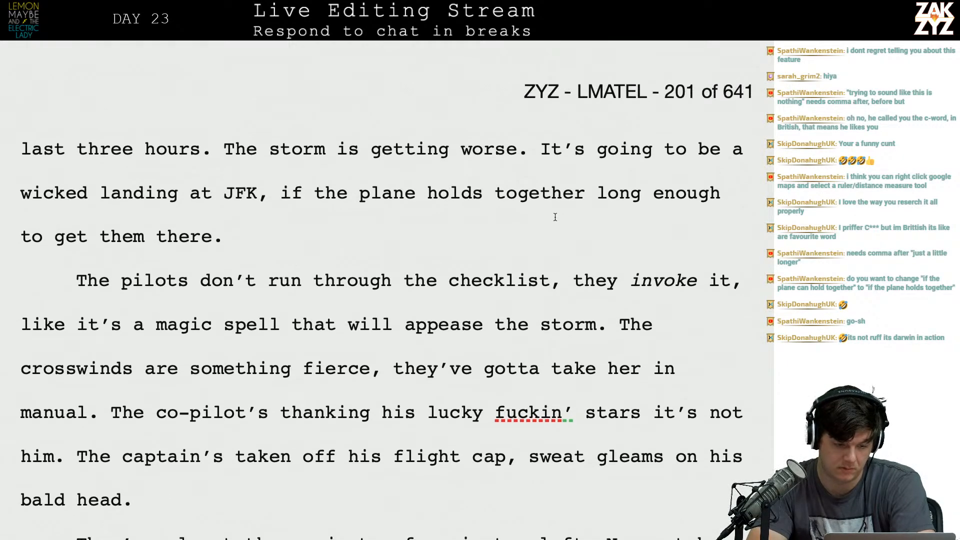
pyautogui.click(64, 243)
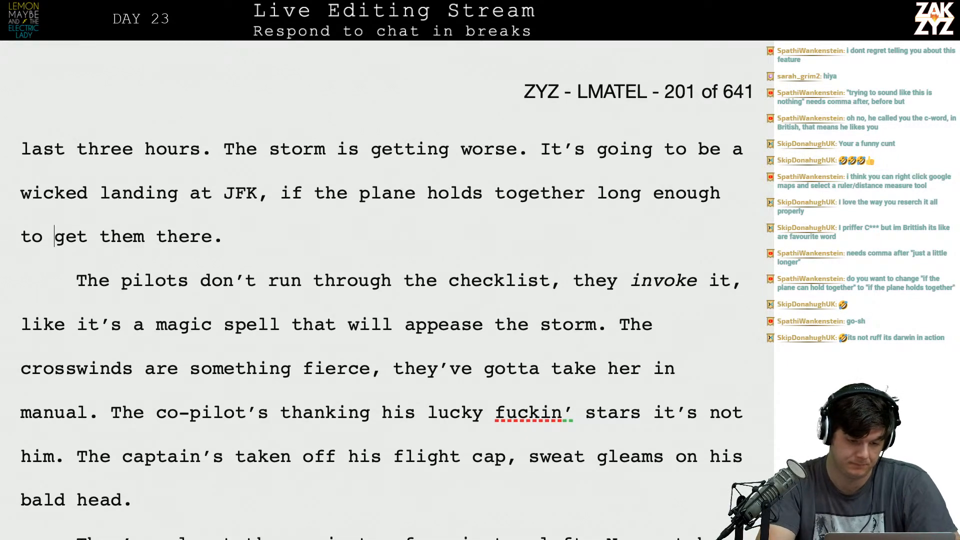
pyautogui.write('make the attempt')
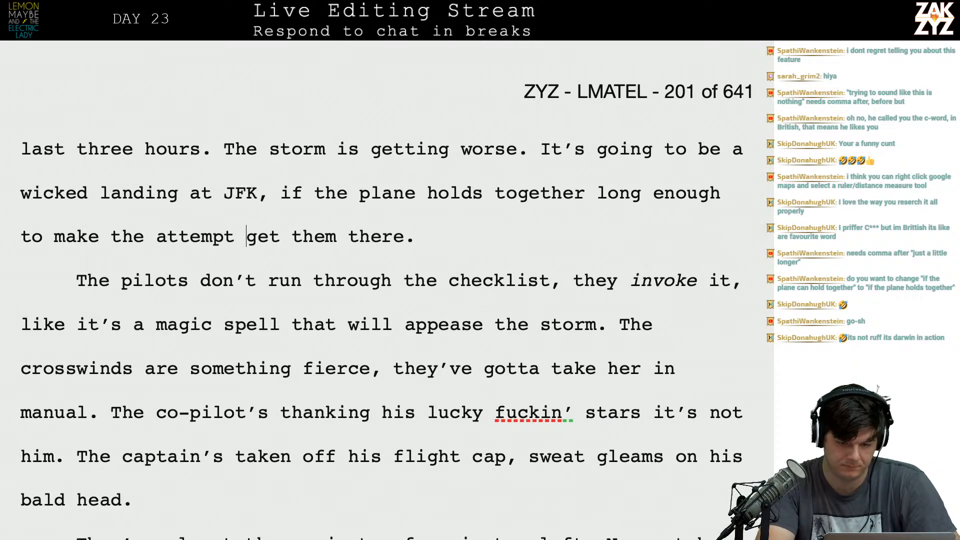
pyautogui.press('BackSpace')
pyautogui.write('.')
pyautogui.hotkey('shift', 'Right')
pyautogui.hotkey('shift', 'Right')
pyautogui.hotkey('shift', 'Right')
pyautogui.hotkey('shift', 'Right')
pyautogui.hotkey('shift', 'Right')
pyautogui.hotkey('shift', 'Right')
pyautogui.hotkey('shift', 'Right')
pyautogui.hotkey('shift', 'Right')
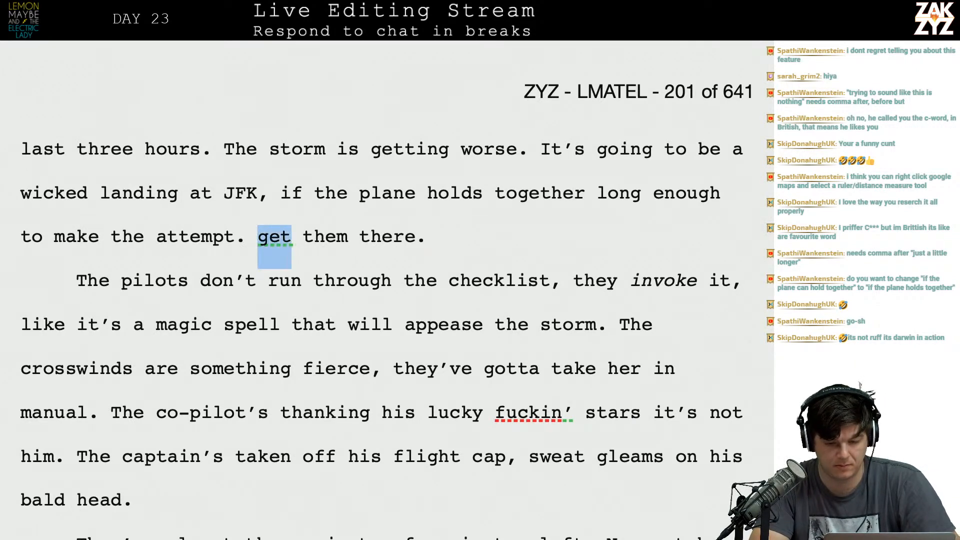
pyautogui.hotkey('shift', 'Right')
pyautogui.hotkey('shift', 'Right')
pyautogui.hotkey('shift', 'Right')
pyautogui.hotkey('shift', 'Right')
pyautogui.hotkey('shift', 'Right')
pyautogui.hotkey('shift', 'Right')
pyautogui.hotkey('shift', 'Right')
pyautogui.press('BackSpace')
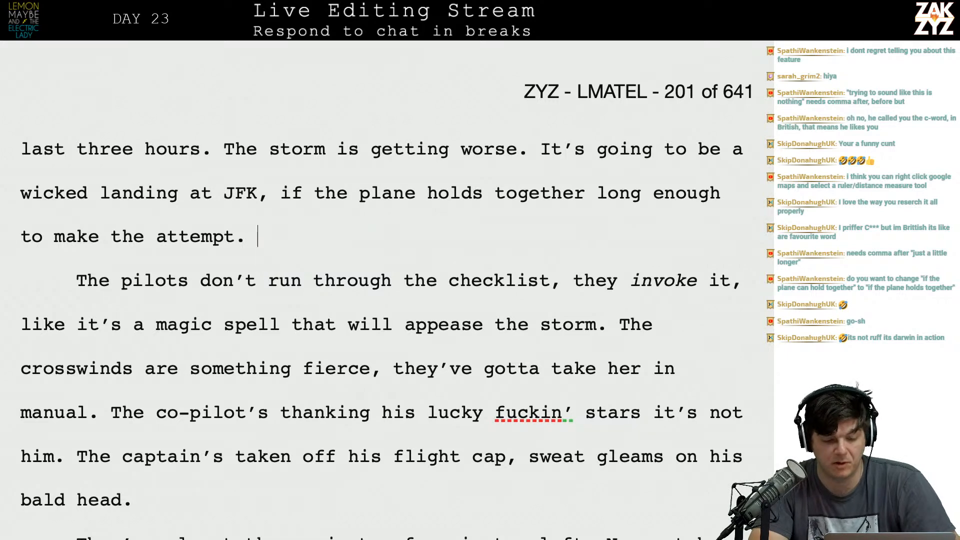
# Reread the sentence about the plane holding together and the opening of the pilots' checklist paragraph.
pyautogui.press('Up')
pyautogui.press('Right')
pyautogui.press('Right')
pyautogui.press('Right')
pyautogui.press('Right')
pyautogui.press('Right')
pyautogui.press('Right')
pyautogui.press('Right')
pyautogui.press('Right')
pyautogui.press('Right')
pyautogui.press('Right')
pyautogui.press('Right')
pyautogui.press('Right')
pyautogui.press('Right')
pyautogui.press('Right')
pyautogui.press('Right')
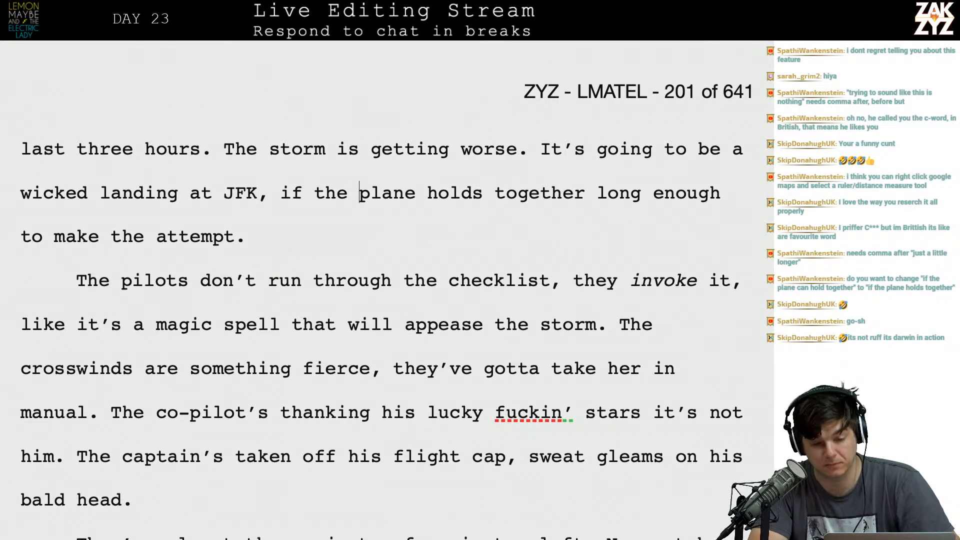
pyautogui.press('Right')
pyautogui.press('Right')
pyautogui.press('Right')
pyautogui.press('Right')
pyautogui.press('Right')
pyautogui.press('Right')
pyautogui.press('Right')
pyautogui.press('Right')
pyautogui.press('Right')
pyautogui.press('Right')
pyautogui.press('Right')
pyautogui.press('Right')
pyautogui.press('Down')
pyautogui.press('BackSpace')
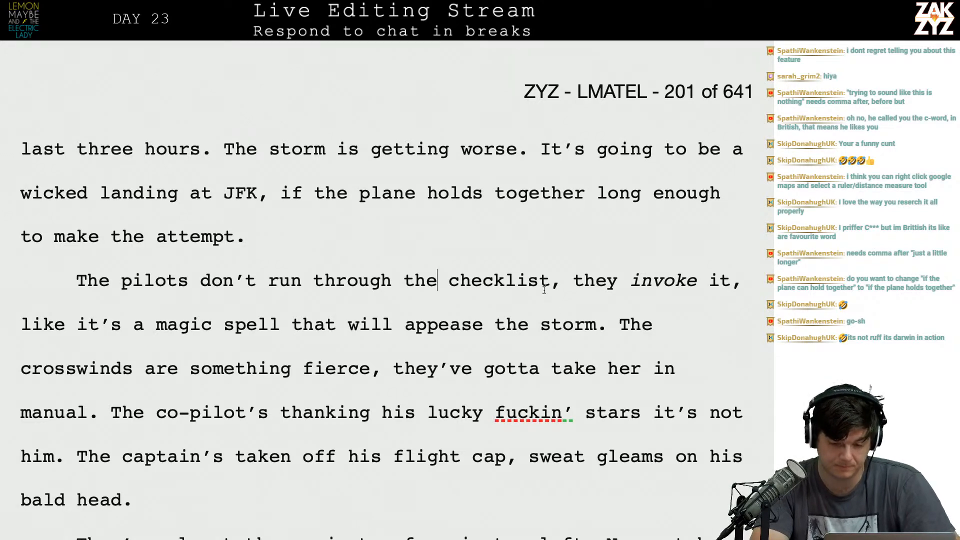
# Try a full stop in place of the comma after "checklist" and put the comma back.
pyautogui.press('Right')
pyautogui.press('Right')
pyautogui.press('BackSpace')
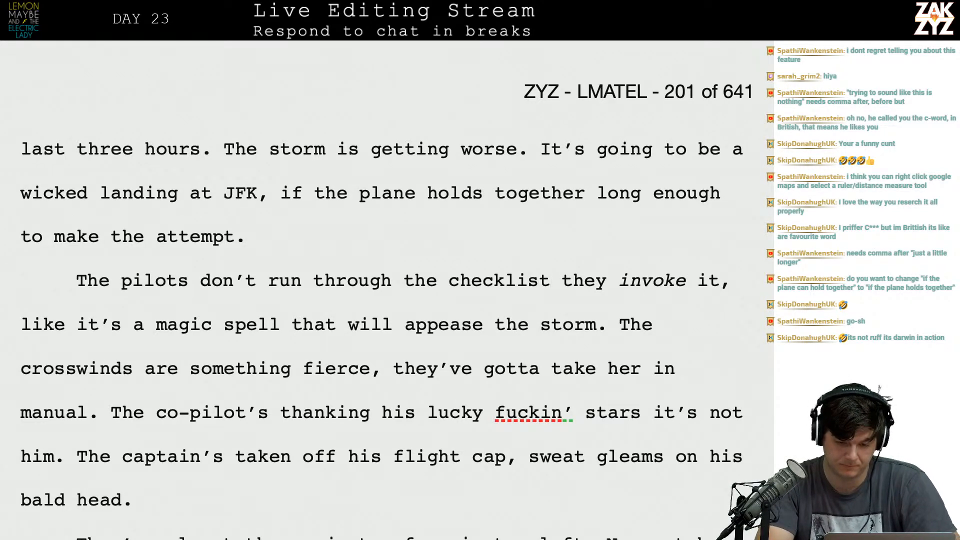
pyautogui.write('.')
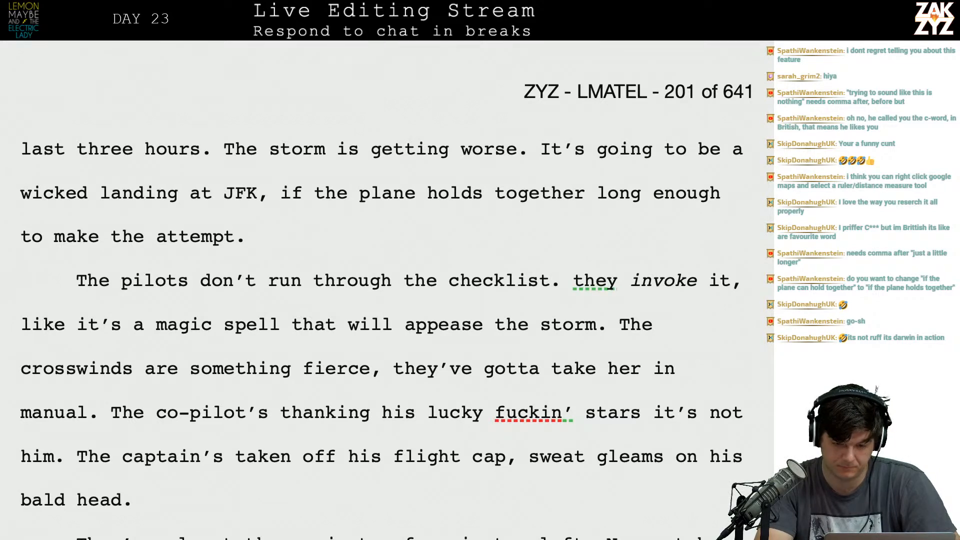
pyautogui.press('BackSpace')
pyautogui.write(',')
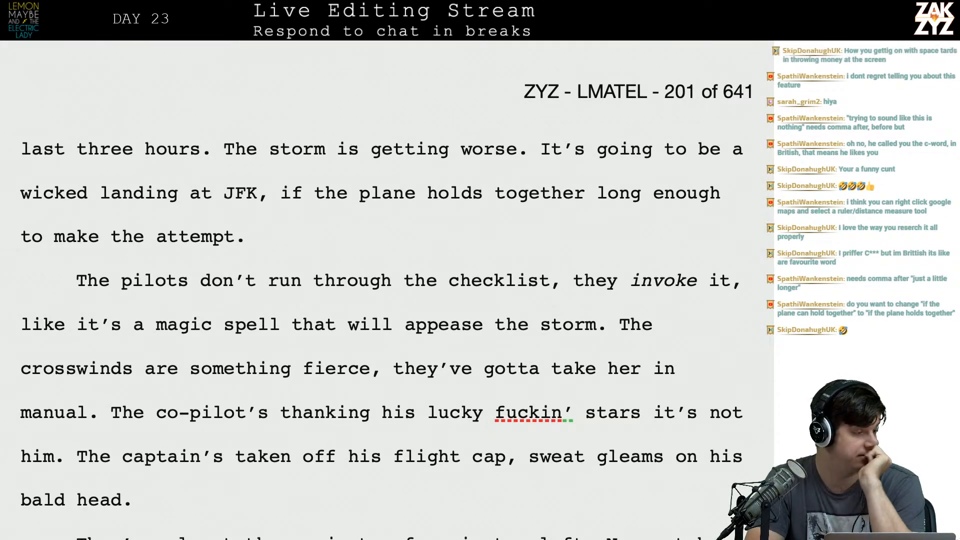
# Reread the pilots' checklist paragraph, concentrating on the "invoke it" and magic spell wording.
pyautogui.scroll(-1, 385, 300)
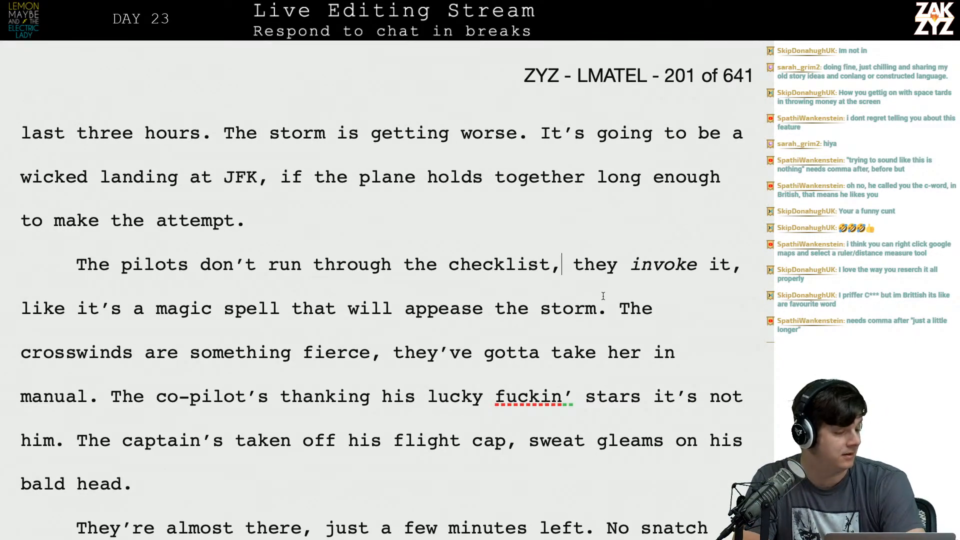
pyautogui.scroll(-1, 614, 282)
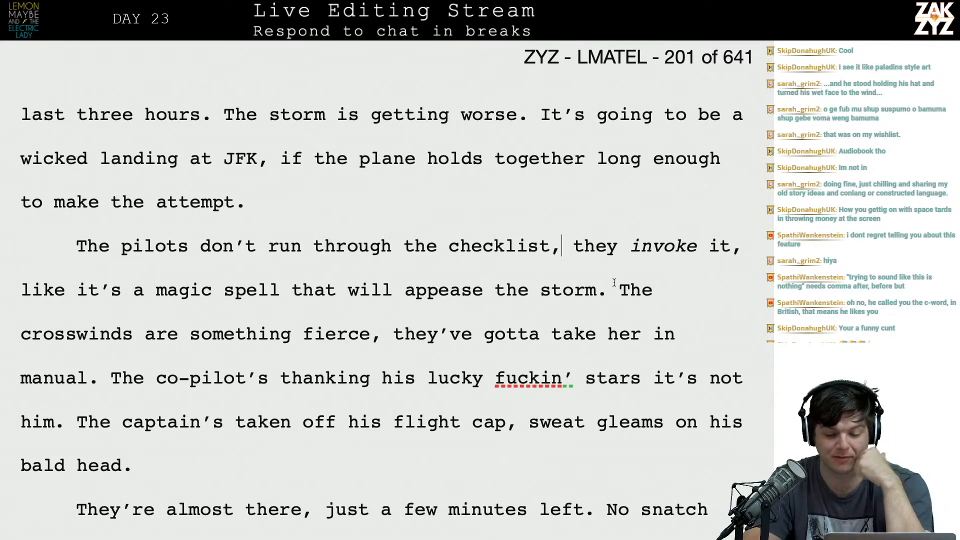
pyautogui.scroll(-1, 614, 283)
pyautogui.scroll(-1, 614, 283)
pyautogui.scroll(-2, 625, 259)
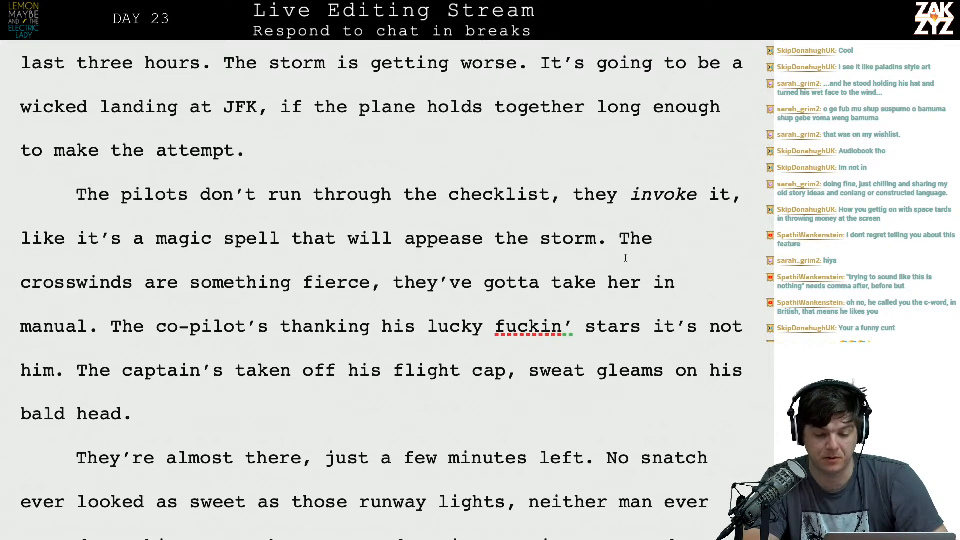
pyautogui.click(627, 188)
pyautogui.press('Left')
pyautogui.press('Right')
pyautogui.press('Right')
pyautogui.press('Right')
pyautogui.press('Right')
pyautogui.press('Right')
pyautogui.press('Right')
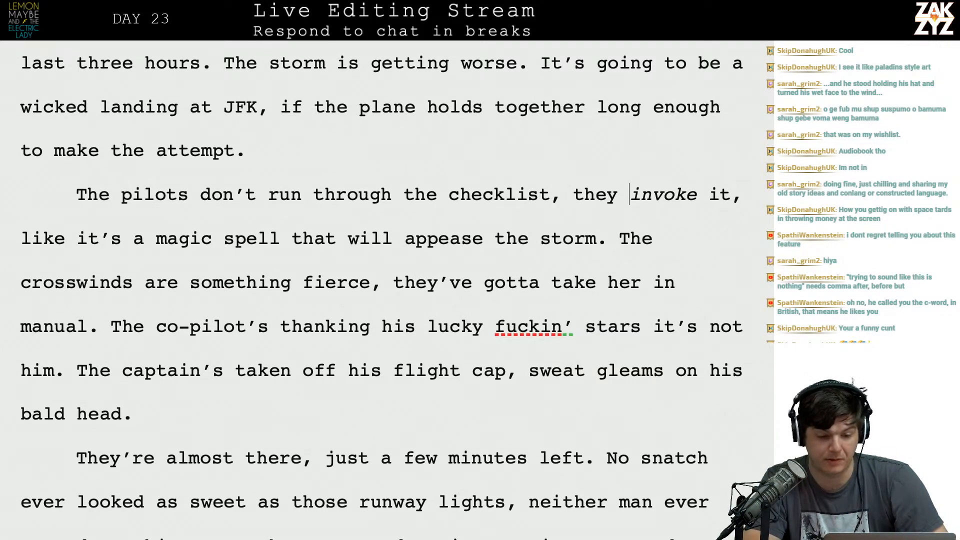
pyautogui.hotkey('ctrl', 'Right')
pyautogui.hotkey('ctrl', 'Right')
pyautogui.hotkey('ctrl', 'Right')
pyautogui.hotkey('ctrl', 'Right')
pyautogui.hotkey('ctrl', 'Right')
pyautogui.hotkey('ctrl', 'Right')
pyautogui.press('Right')
pyautogui.scroll(-5, 381, 290)
pyautogui.scroll(1, 381, 290)
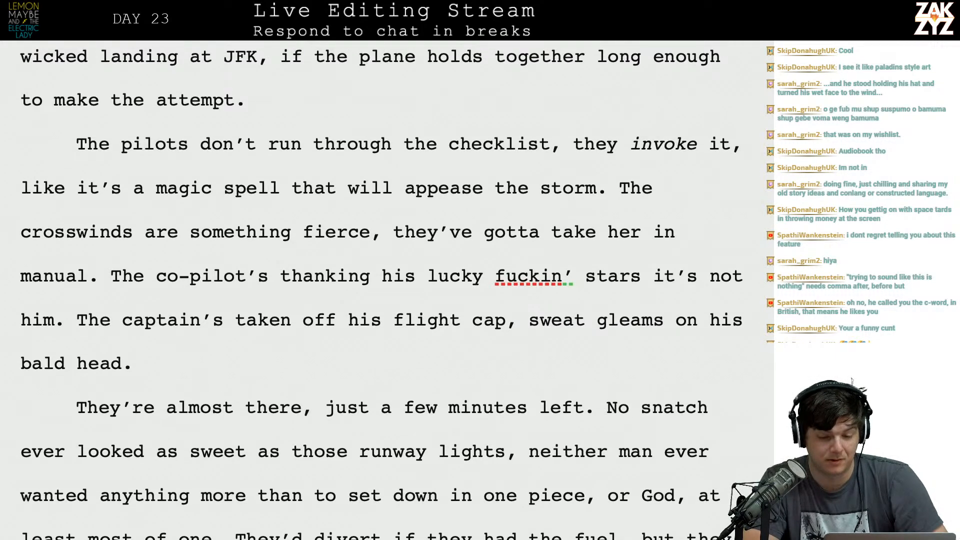
pyautogui.click(275, 189)
pyautogui.scroll(5, 275, 189)
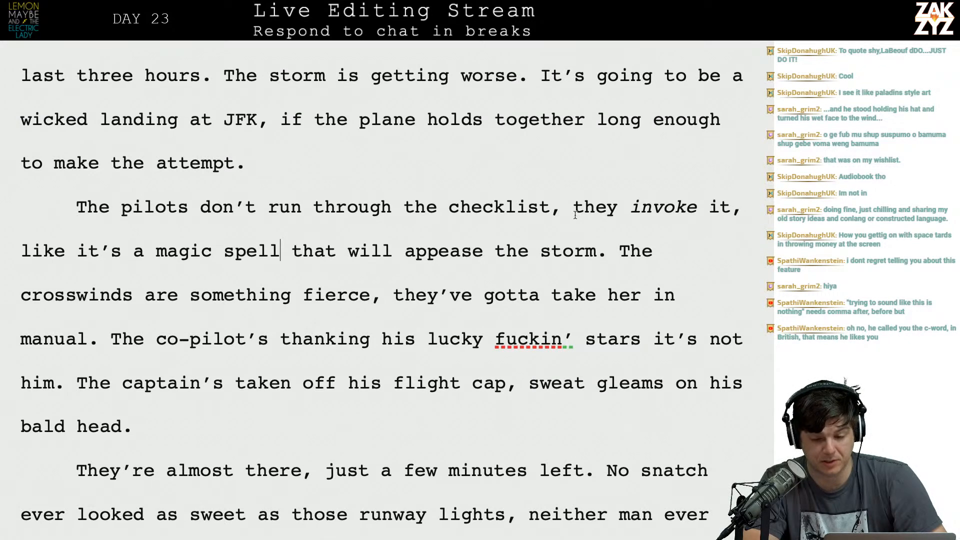
# Remove the comma after "invoke it" in the pilots' checklist sentence.
pyautogui.click(743, 223)
pyautogui.press('BackSpace')
pyautogui.press('Right')
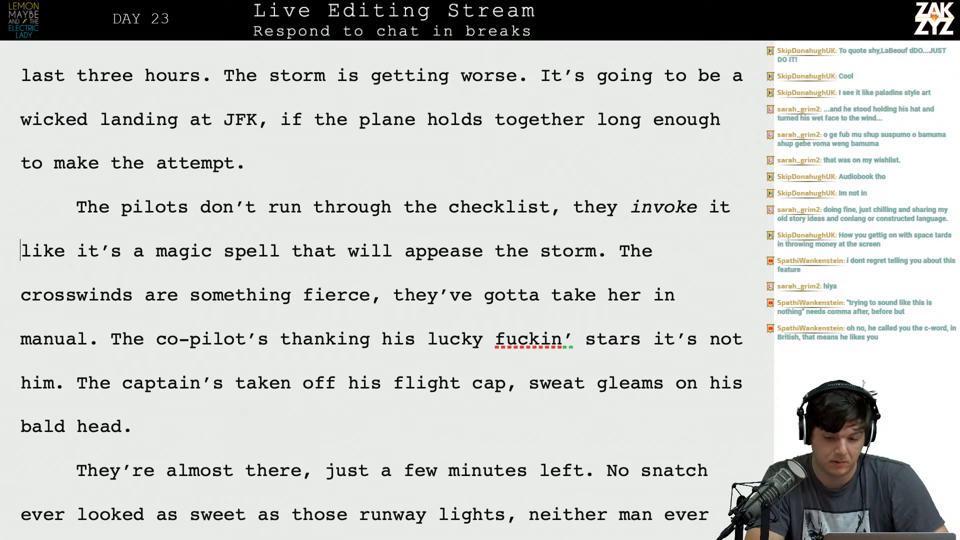
# Delete "it's a" before "magic spell" in the pilots' checklist sentence.
pyautogui.press('Right')
pyautogui.press('Right')
pyautogui.press('Right')
pyautogui.press('Right')
pyautogui.press('Right')
pyautogui.press('Right')
pyautogui.press('Right')
pyautogui.press('Right')
pyautogui.press('Right')
pyautogui.press('Right')
pyautogui.press('Right')
pyautogui.press('Right')
pyautogui.press('Right')
pyautogui.press('Right')
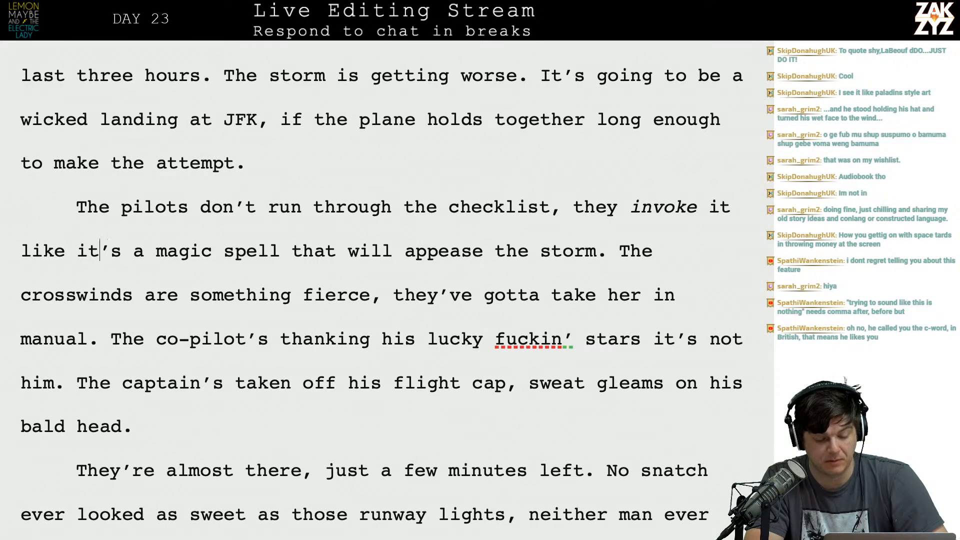
pyautogui.press('Left')
pyautogui.press('Left')
pyautogui.press('Left')
pyautogui.press('Left')
pyautogui.press('Left')
pyautogui.press('Left')
pyautogui.press('Left')
pyautogui.press('Left')
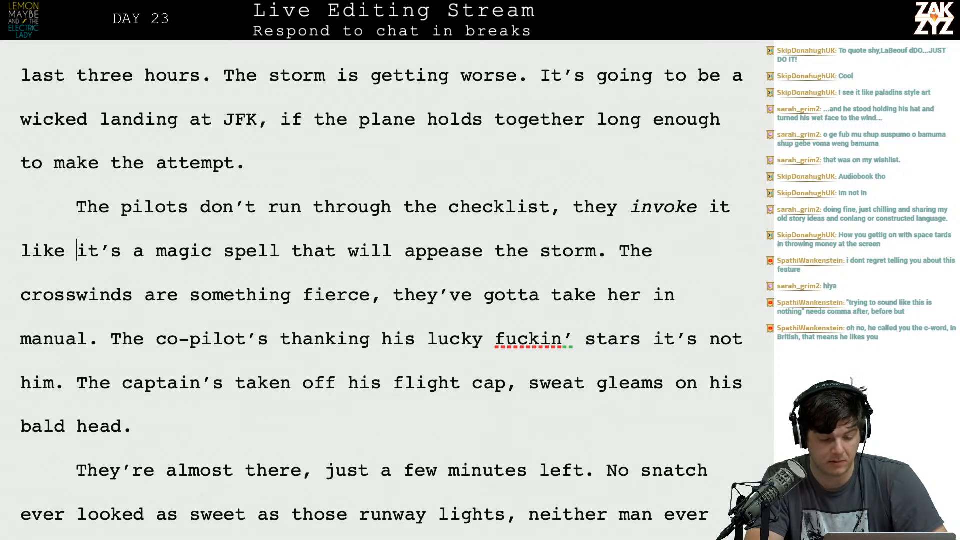
pyautogui.hotkey('shift', 'Right')
pyautogui.hotkey('shift', 'Right')
pyautogui.hotkey('shift', 'Right')
pyautogui.hotkey('shift', 'Right')
pyautogui.hotkey('shift', 'Right')
pyautogui.hotkey('shift', 'Right')
pyautogui.hotkey('shift', 'Right')
pyautogui.press('BackSpace')
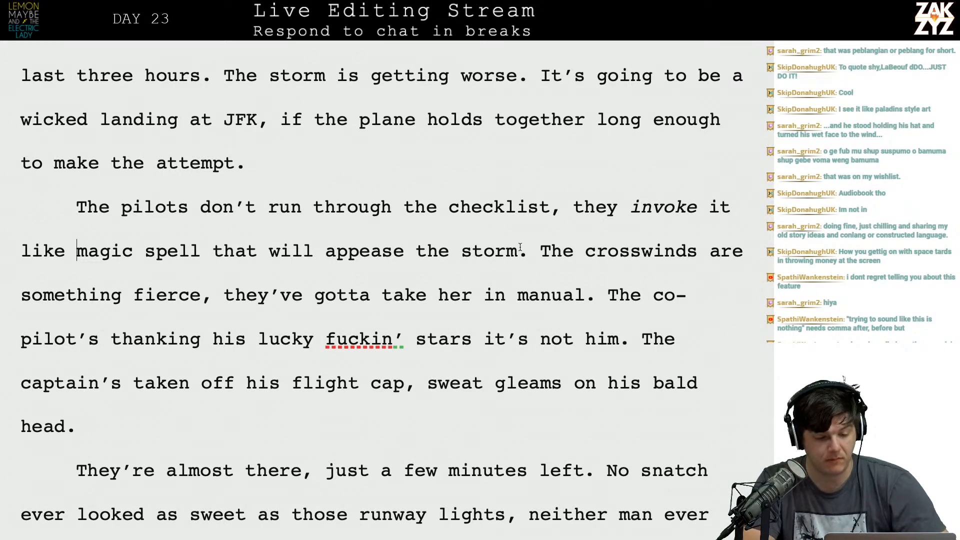
# Split the paragraph before "The crosswinds are something fierce" and begin a replacement sentence after "the storm." with "The crosswinds are".
pyautogui.scroll(-1, 520, 247)
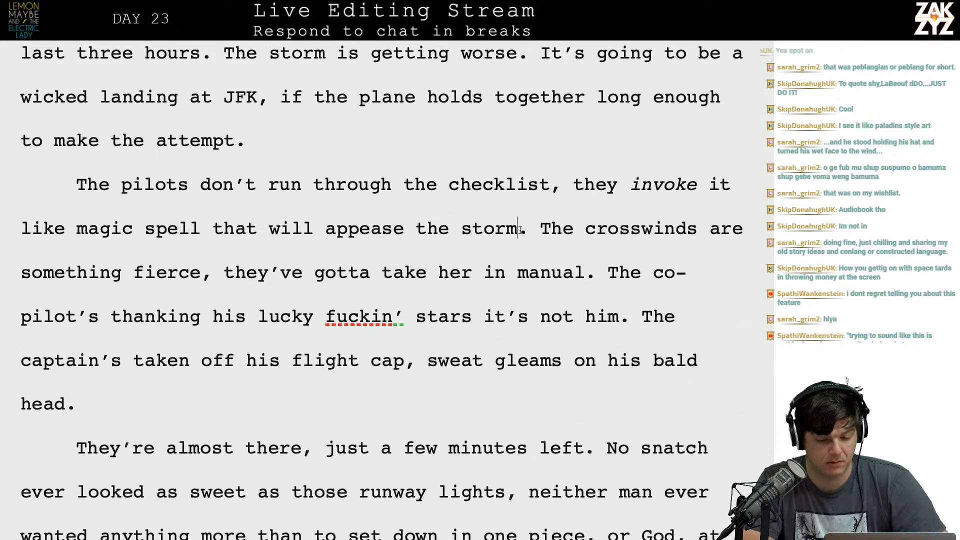
pyautogui.click(540, 240)
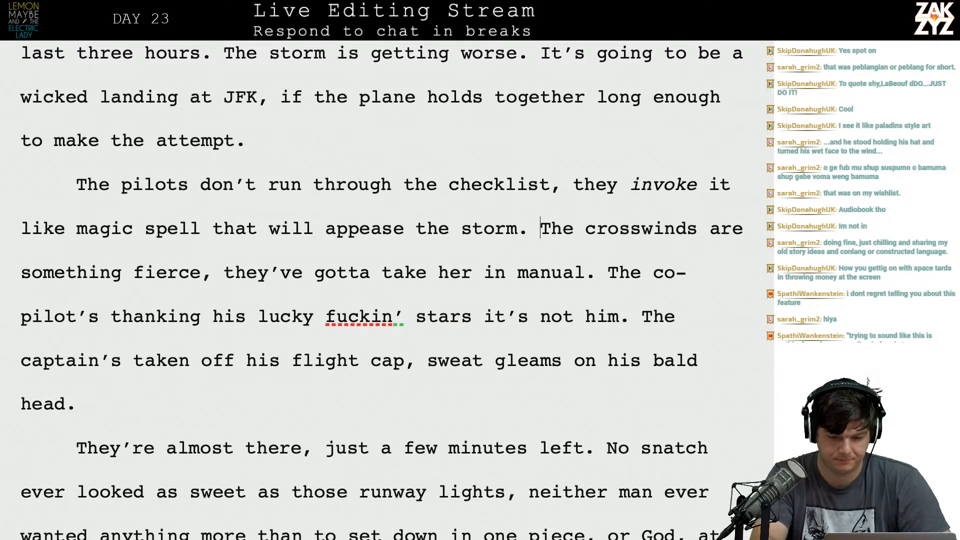
pyautogui.press('Return')
pyautogui.write('The cor')
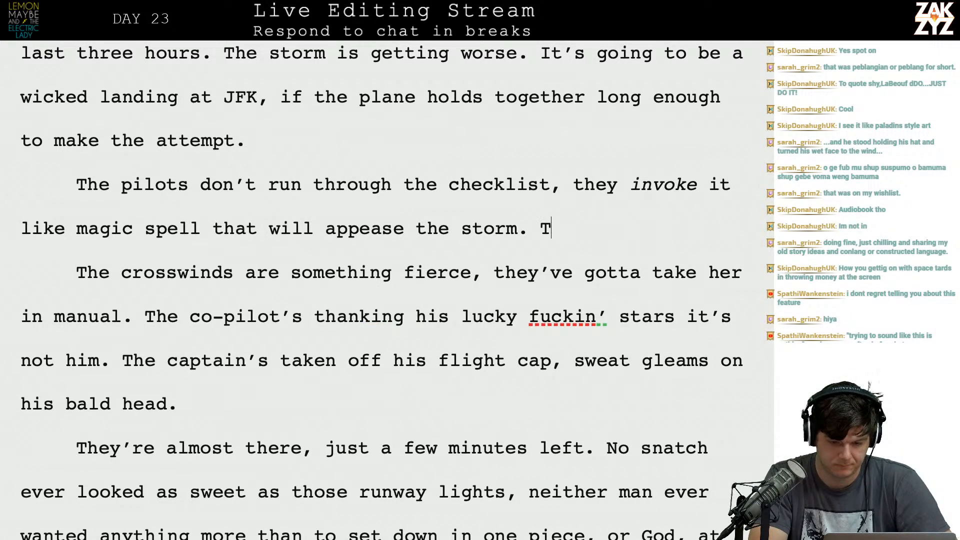
pyautogui.press('BackSpace')
pyautogui.press('BackSpace')
pyautogui.press('BackSpace')
pyautogui.write('oc')
pyautogui.press('BackSpace')
pyautogui.press('BackSpace')
pyautogui.write('corssw')
pyautogui.press('BackSpace')
pyautogui.press('BackSpace')
pyautogui.press('BackSpace')
pyautogui.press('BackSpace')
# Continue the new sentence after "The crosswinds are" with "vicious,".
pyautogui.press('BackSpace')
pyautogui.write('rosswind')
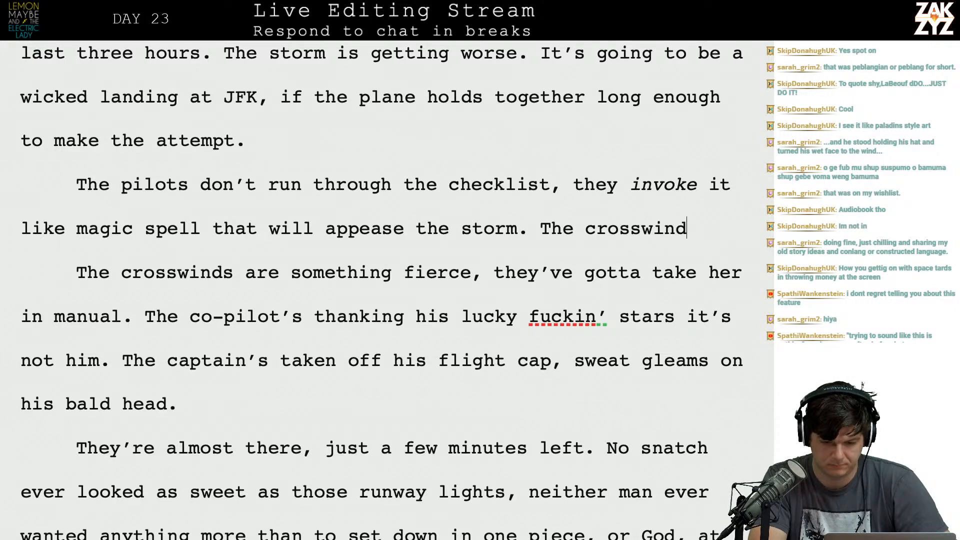
pyautogui.write('s are al')
pyautogui.press('BackSpace')
pyautogui.press('BackSpace')
pyautogui.write('vicious, th')
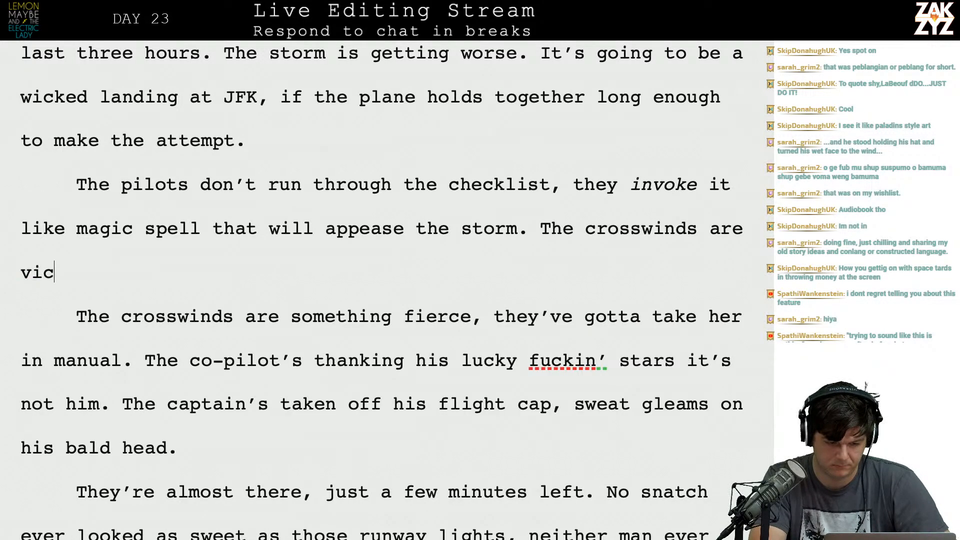
# Try finishing the crosswinds sentence with "it will be a manual landing.", and remove that wording again after "vicious,".
pyautogui.press('BackSpace')
pyautogui.press('BackSpace')
pyautogui.write('t')
pyautogui.press('BackSpace')
pyautogui.write('it will be a ')
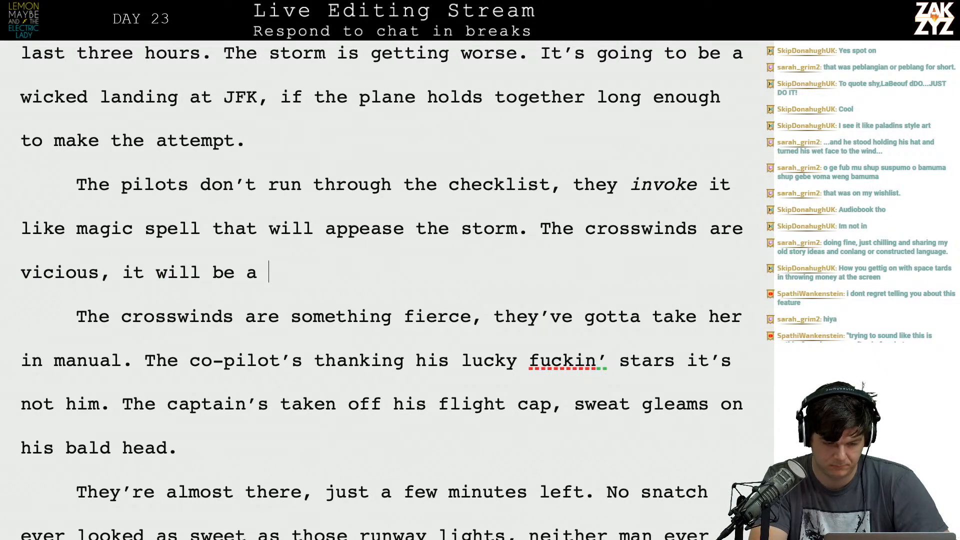
pyautogui.write('manual landing. The')
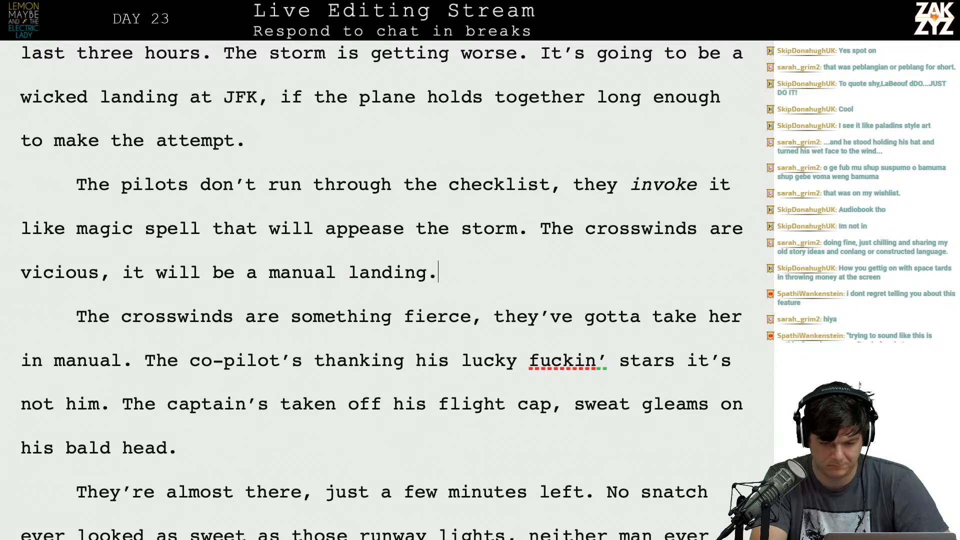
pyautogui.press('BackSpace')
pyautogui.press('BackSpace')
pyautogui.press('BackSpace')
pyautogui.press('BackSpace')
pyautogui.press('BackSpace')
pyautogui.press('BackSpace')
pyautogui.press('BackSpace')
pyautogui.press('BackSpace')
pyautogui.press('BackSpace')
pyautogui.press('BackSpace')
pyautogui.press('BackSpace')
pyautogui.press('BackSpace')
pyautogui.press('BackSpace')
pyautogui.press('BackSpace')
pyautogui.press('BackSpace')
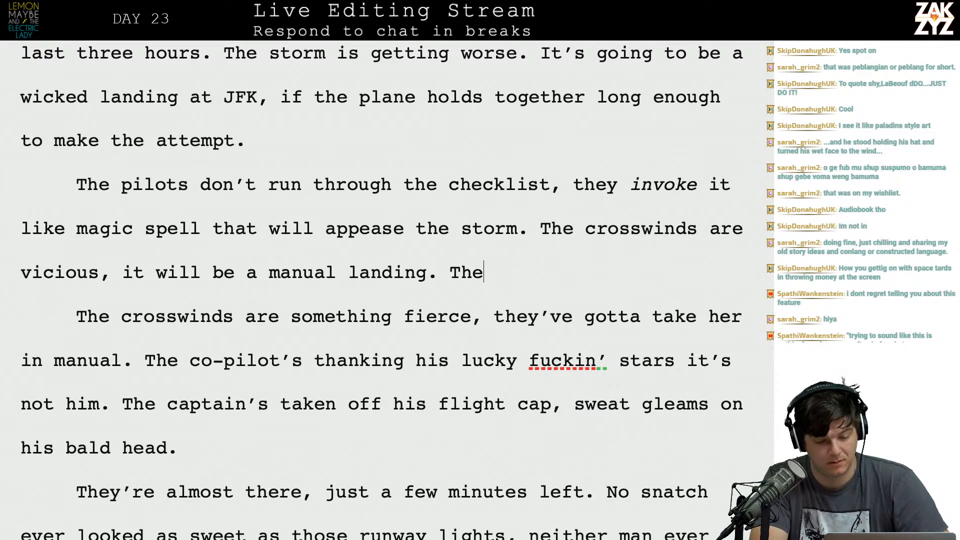
pyautogui.press('BackSpace')
pyautogui.press('BackSpace')
pyautogui.press('BackSpace')
pyautogui.press('BackSpace')
pyautogui.press('BackSpace')
pyautogui.press('BackSpace')
pyautogui.press('BackSpace')
pyautogui.press('BackSpace')
pyautogui.press('BackSpace')
pyautogui.press('BackSpace')
pyautogui.press('BackSpace')
pyautogui.press('BackSpace')
pyautogui.press('BackSpace')
pyautogui.press('BackSpace')
pyautogui.press('BackSpace')
pyautogui.press('BackSpace')
pyautogui.press('BackSpace')
pyautogui.press('BackSpace')
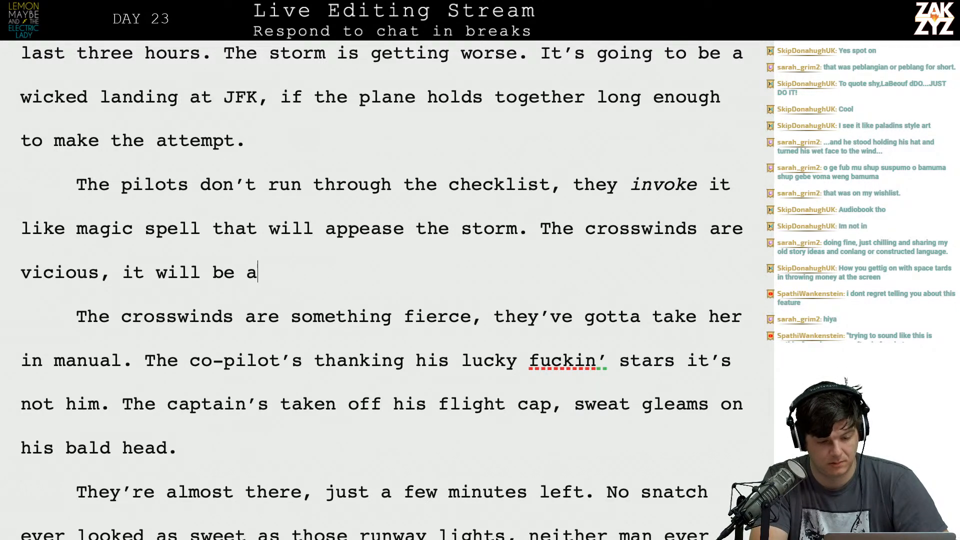
# Complete the crosswinds sentence after "vicious," with "they have to take her in manual.".
pyautogui.write('they have to ge')
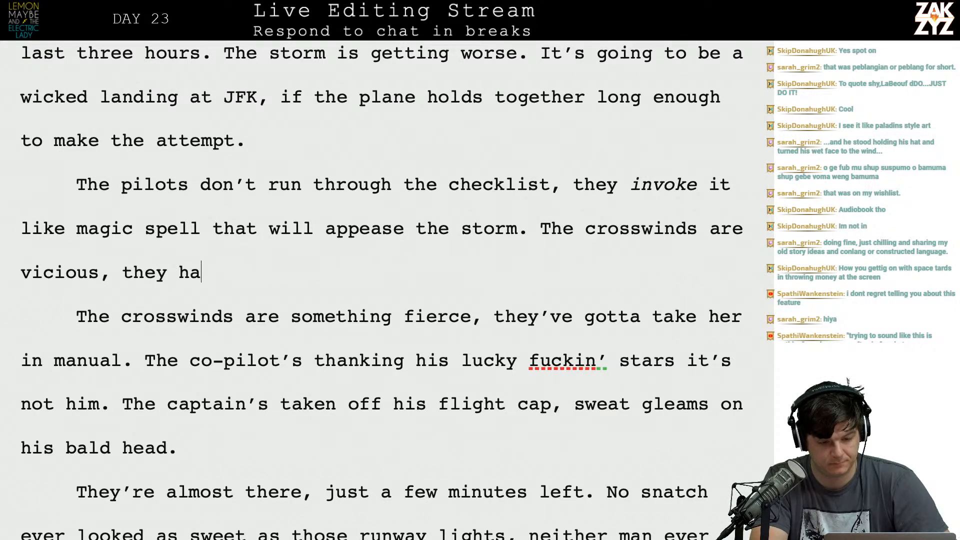
pyautogui.press('BackSpace')
pyautogui.press('BackSpace')
pyautogui.write('take her in manual.')
# Delete the old sentence "The crosswinds are something fierce, they've gotta take her in manual." and join the co-pilot sentence to the preceding paragraph.
pyautogui.hotkey('shift', 'Down')
pyautogui.hotkey('shift', 'Down')
pyautogui.hotkey('shift', 'Left')
pyautogui.hotkey('shift', 'Left')
pyautogui.hotkey('shift', 'Left')
pyautogui.hotkey('shift', 'Left')
pyautogui.hotkey('shift', 'Left')
pyautogui.hotkey('shift', 'Left')
pyautogui.hotkey('shift', 'Left')
pyautogui.hotkey('shift', 'Left')
pyautogui.hotkey('shift', 'Left')
pyautogui.hotkey('shift', 'Left')
pyautogui.hotkey('shift', 'Left')
pyautogui.hotkey('shift', 'Left')
pyautogui.hotkey('shift', 'Left')
pyautogui.hotkey('shift', 'Left')
pyautogui.hotkey('shift', 'Left')
pyautogui.hotkey('shift', 'Left')
pyautogui.hotkey('shift', 'Left')
pyautogui.hotkey('shift', 'Left')
pyautogui.hotkey('shift', 'Left')
pyautogui.hotkey('shift', 'Left')
pyautogui.hotkey('shift', 'Left')
pyautogui.hotkey('shift', 'Left')
pyautogui.hotkey('shift', 'Left')
pyautogui.hotkey('shift', 'Left')
pyautogui.hotkey('shift', 'Left')
pyautogui.hotkey('shift', 'Left')
pyautogui.hotkey('shift', 'Left')
pyautogui.hotkey('shift', 'Left')
pyautogui.hotkey('shift', 'Left')
pyautogui.hotkey('shift', 'Left')
pyautogui.hotkey('shift', 'Left')
pyautogui.hotkey('shift', 'Left')
pyautogui.hotkey('shift', 'Left')
pyautogui.hotkey('shift', 'Right')
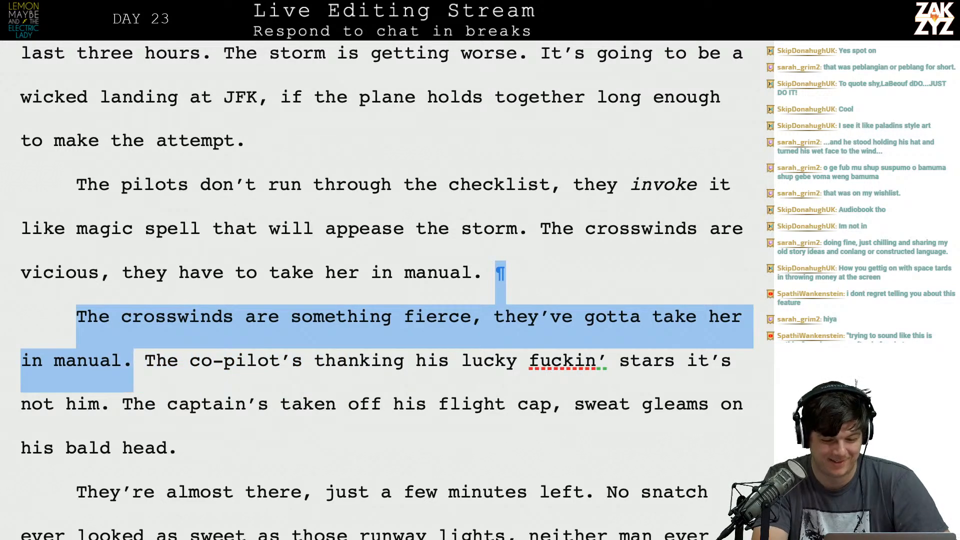
pyautogui.press('Delete')
pyautogui.press('Delete')
pyautogui.press('Delete')
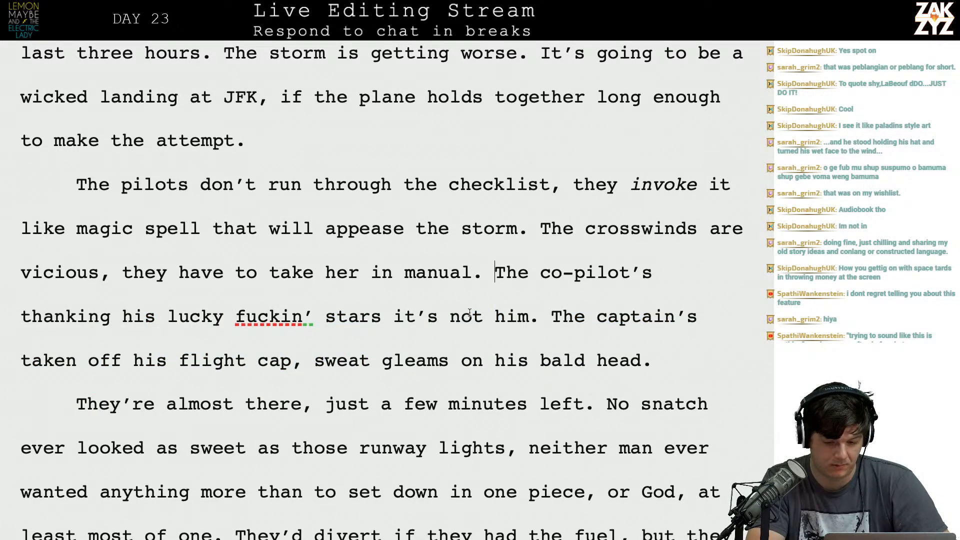
# Change the co-pilot sentence to "it's not on him." and set the captain sentence apart below it with two paragraph breaks.
pyautogui.click(483, 316)
pyautogui.write('on')
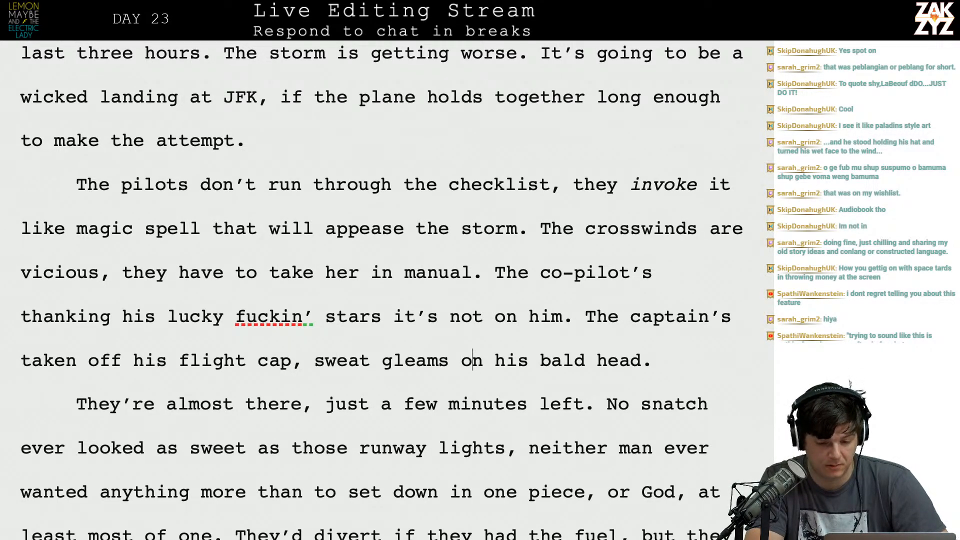
pyautogui.click(585, 318)
pyautogui.press('Return')
pyautogui.press('Return')
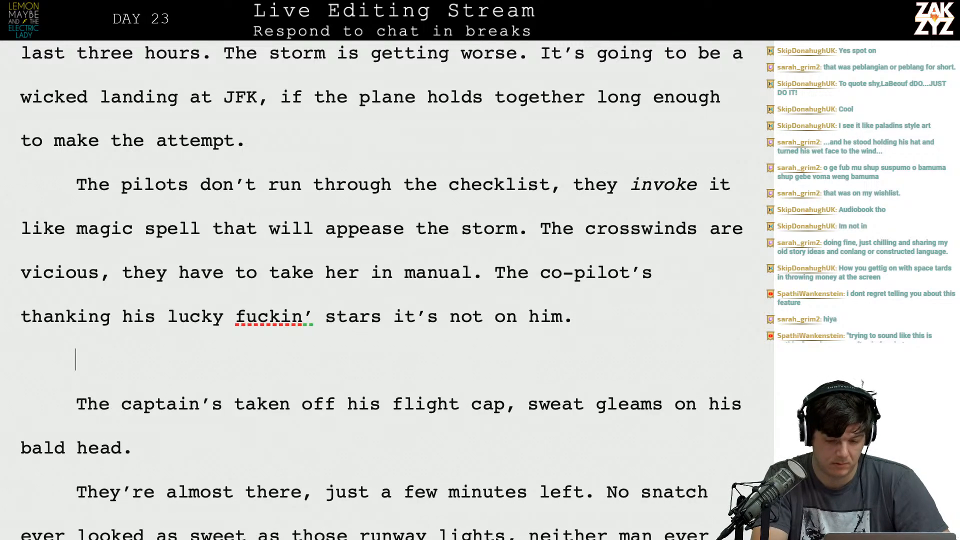
# Begin a replacement captain sentence after "it's not on him." with "The Captain takes off his".
pyautogui.write('The C')
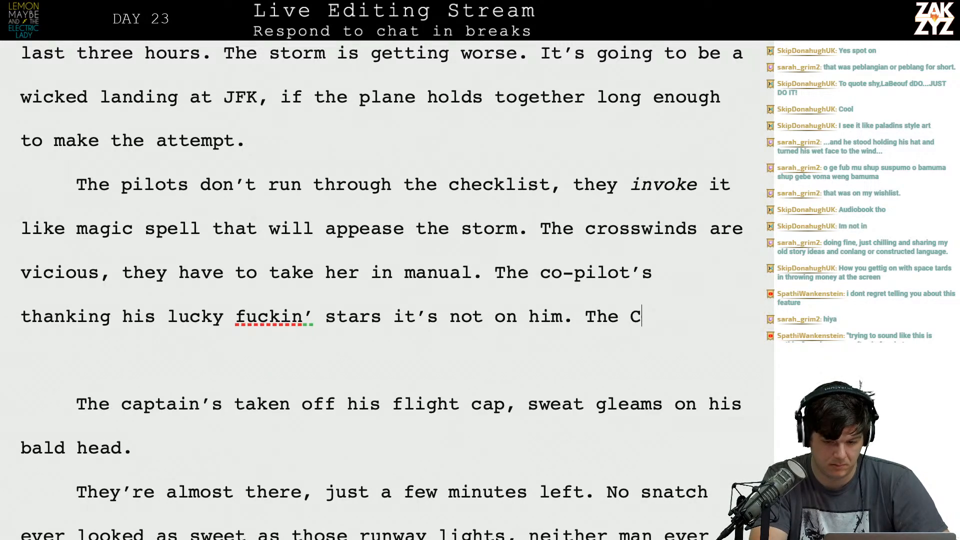
pyautogui.write('aption')
pyautogui.press('BackSpace')
pyautogui.press('BackSpace')
pyautogui.write('ai')
pyautogui.press('BackSpace')
pyautogui.write('in')
pyautogui.press('BackSpace')
pyautogui.press('BackSpace')
pyautogui.press('BackSpace')
pyautogui.press('BackSpace')
pyautogui.press('BackSpace')
pyautogui.write('ta')
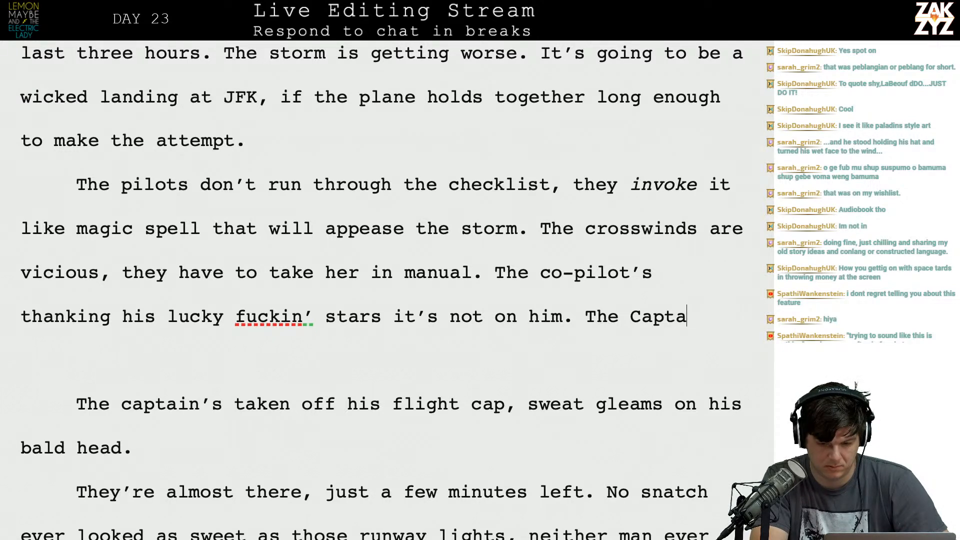
pyautogui.write('in takes off his ')
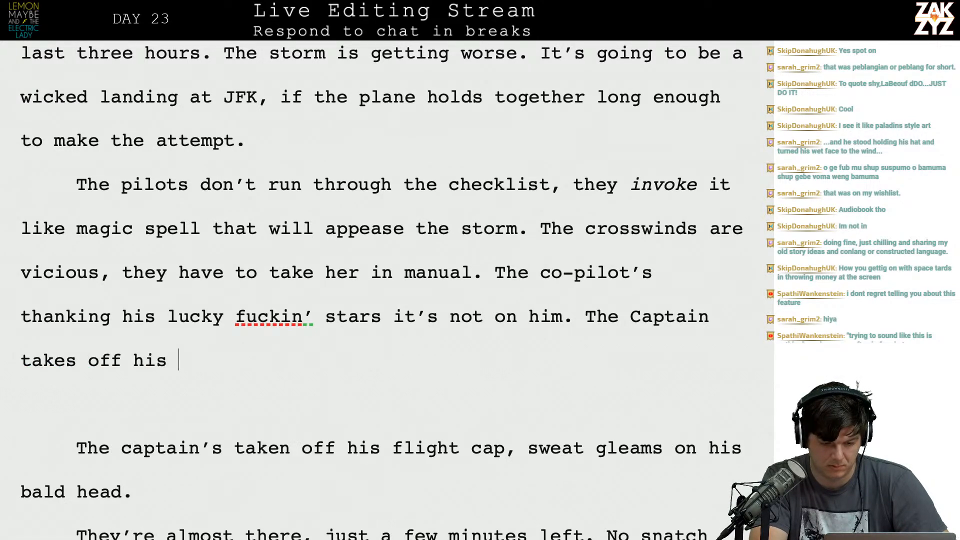
pyautogui.write('cap ')
pyautogui.write(',')
# Try continuing the captain sentence with "cap and runs a", and delete that wording again.
pyautogui.press('BackSpace')
pyautogui.press('BackSpace')
pyautogui.write('and runs a ha')
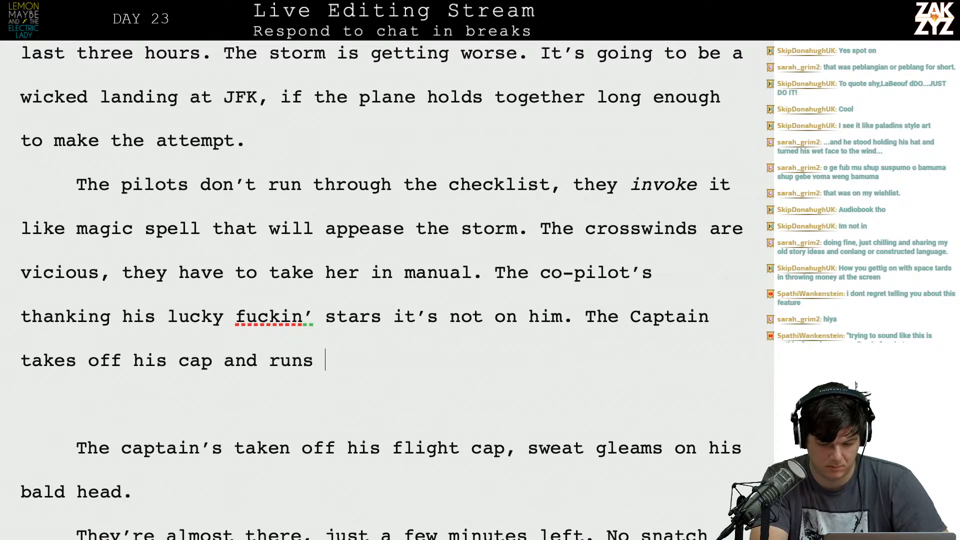
pyautogui.press('BackSpace')
pyautogui.press('BackSpace')
pyautogui.press('BackSpace')
pyautogui.press('BackSpace')
# Complete the new captain sentence after "takes off his" with "flight cap, his bald head is gleaming with sweat.".
pyautogui.press('BackSpace')
pyautogui.press('BackSpace')
pyautogui.press('BackSpace')
pyautogui.press('BackSpace')
pyautogui.press('BackSpace')
pyautogui.press('BackSpace')
pyautogui.press('BackSpace')
pyautogui.press('BackSpace')
pyautogui.press('BackSpace')
pyautogui.press('BackSpace')
pyautogui.press('BackSpace')
pyautogui.press('BackSpace')
pyautogui.press('BackSpace')
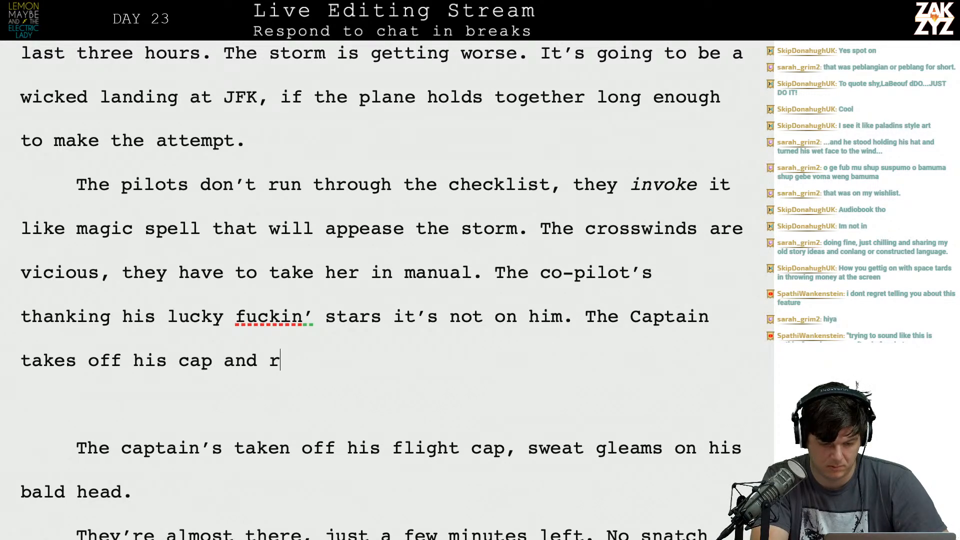
pyautogui.write('Fligh')
pyautogui.press('BackSpace')
pyautogui.press('BackSpace')
pyautogui.press('BackSpace')
pyautogui.press('BackSpace')
pyautogui.press('BackSpace')
pyautogui.write('flight c')
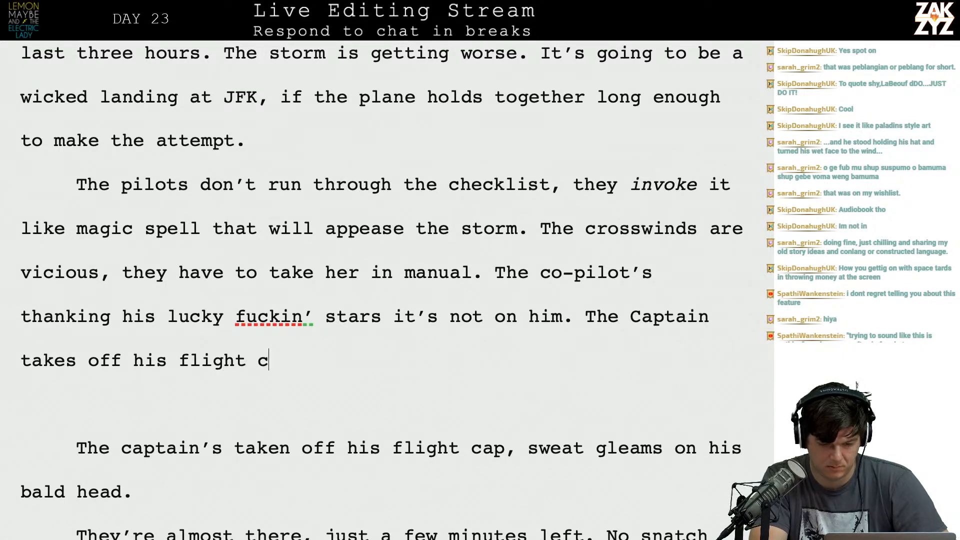
pyautogui.write('ap, his bald head is ')
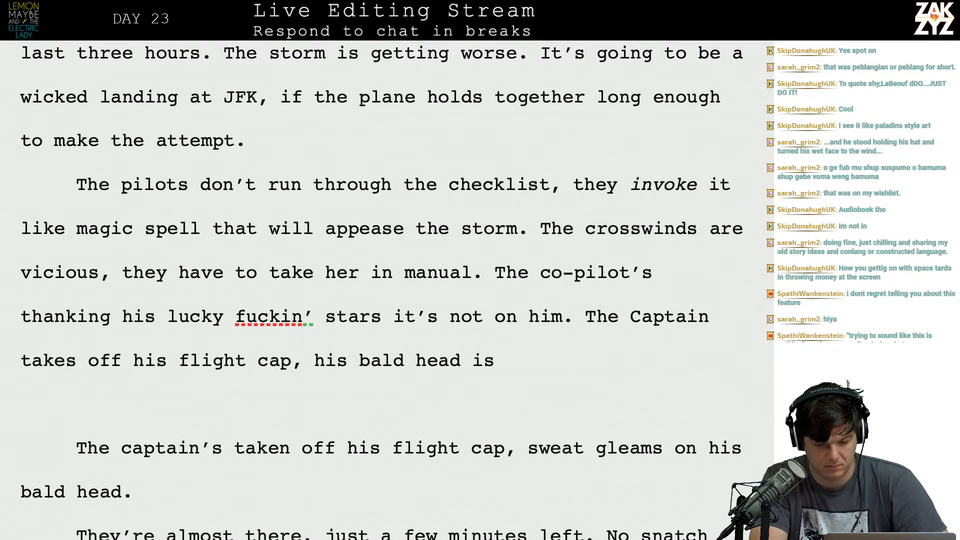
pyautogui.write('gleaming with s')
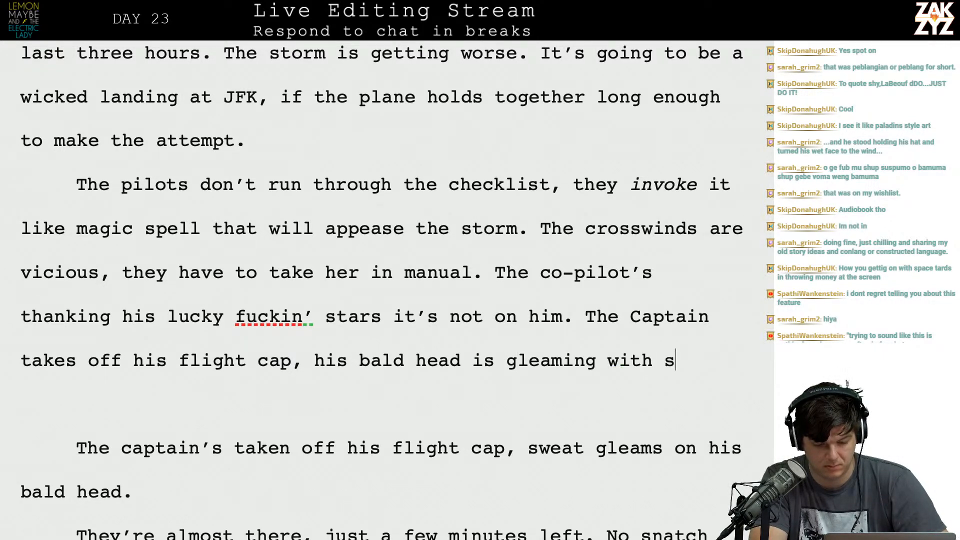
pyautogui.write('weat.')
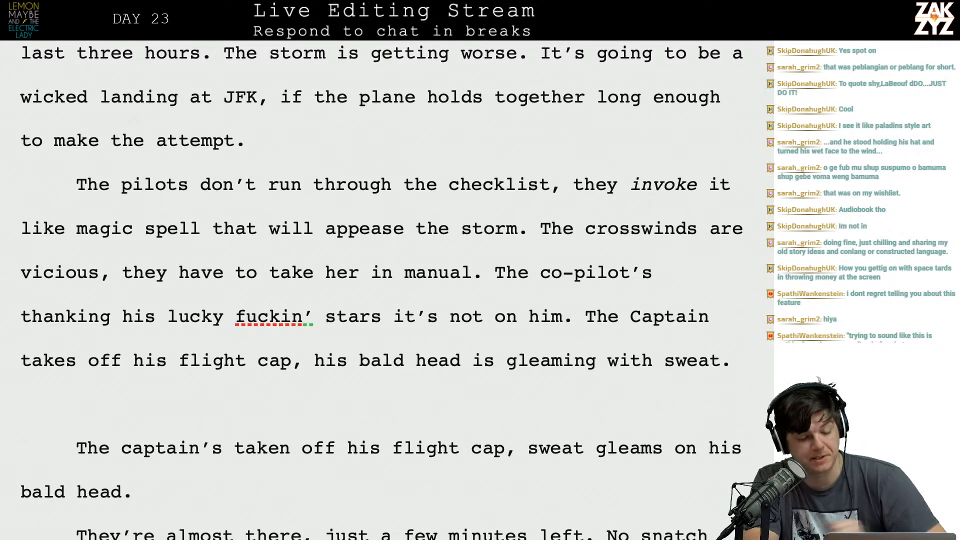
# Change "is gleaming" to "gleams" in the new captain sentence.
pyautogui.scroll(-1, 475, 285)
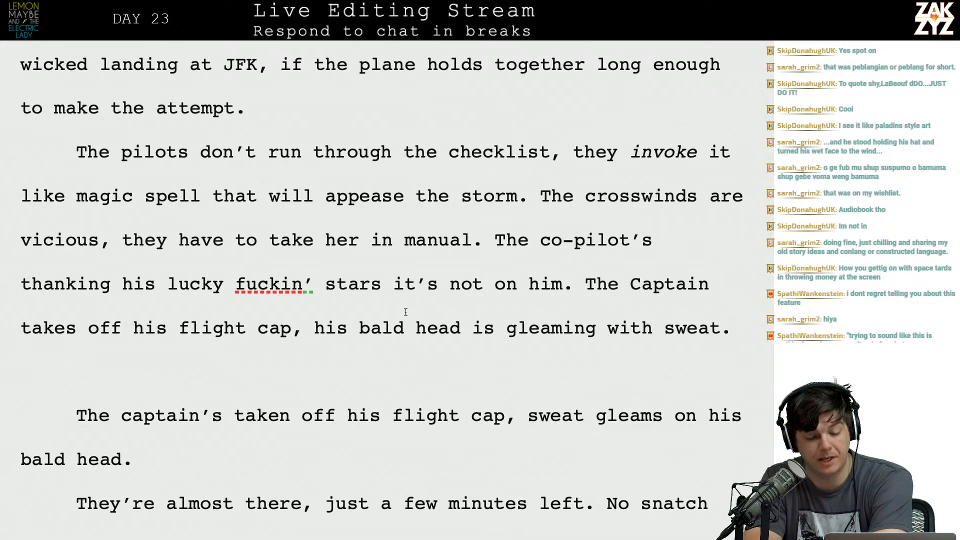
pyautogui.click(483, 328)
pyautogui.press('Right')
pyautogui.press('BackSpace')
pyautogui.press('BackSpace')
pyautogui.press('BackSpace')
pyautogui.press('Right')
pyautogui.press('Right')
pyautogui.press('Right')
pyautogui.press('Right')
pyautogui.press('Right')
pyautogui.press('Right')
pyautogui.press('Right')
pyautogui.press('Right')
pyautogui.press('Right')
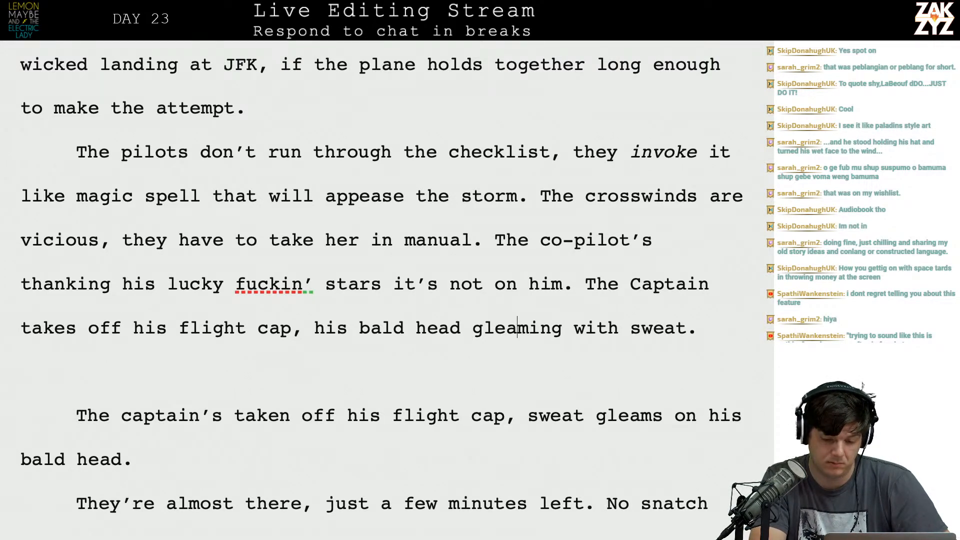
pyautogui.press('BackSpace')
pyautogui.press('BackSpace')
pyautogui.write('s')
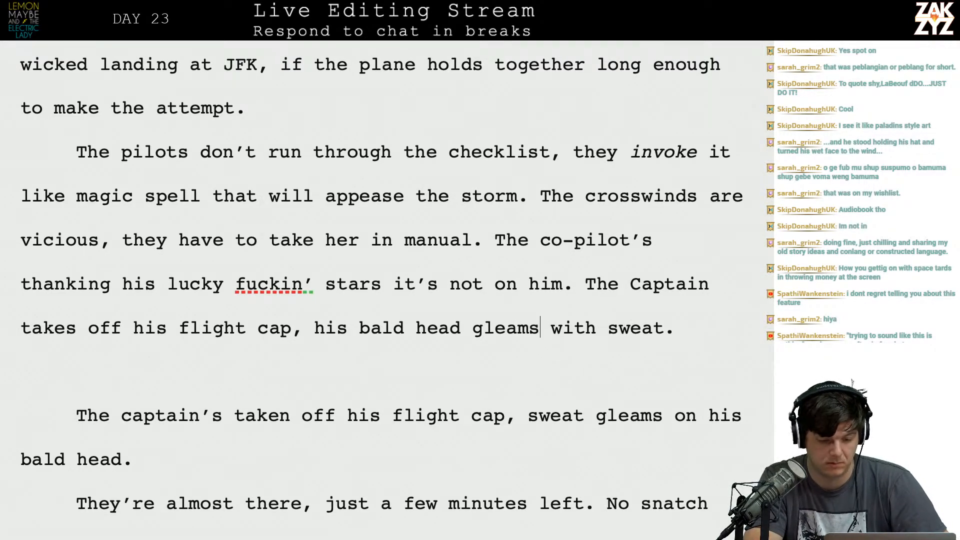
# Delete the old sentence "The captain's taken off his flight cap, sweat gleams on his bald head." and one extra paragraph break.
pyautogui.scroll(-1, 380, 295)
pyautogui.scroll(-2, 380, 295)
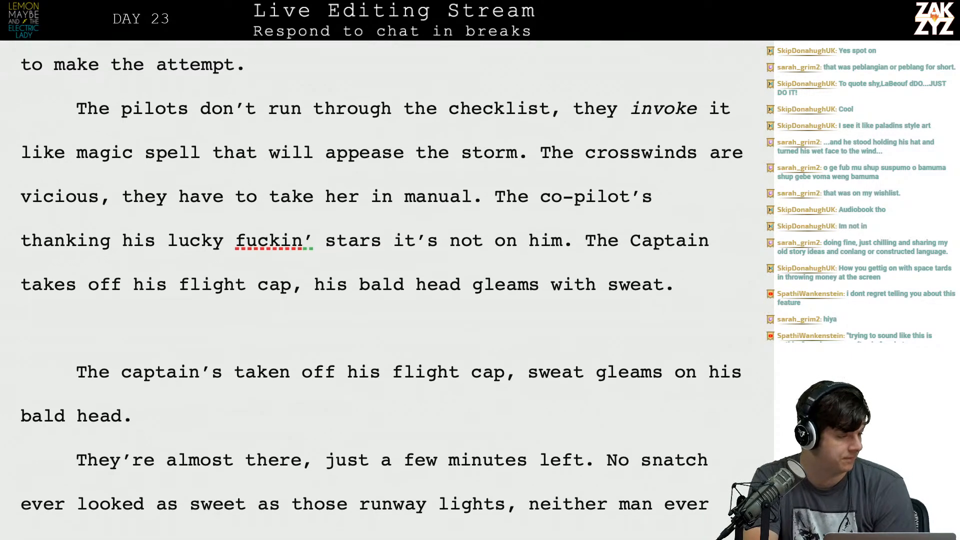
pyautogui.scroll(-1, 380, 295)
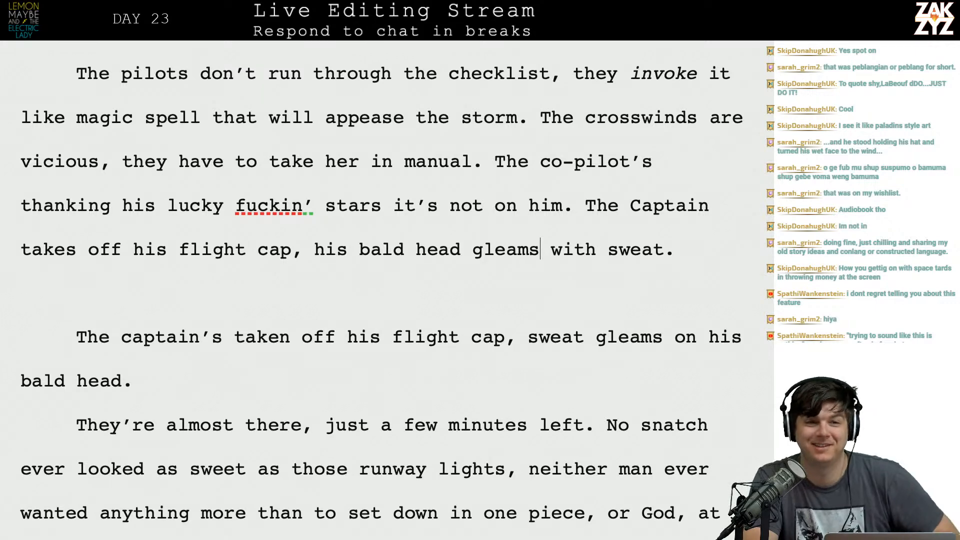
pyautogui.scroll(-1, 380, 295)
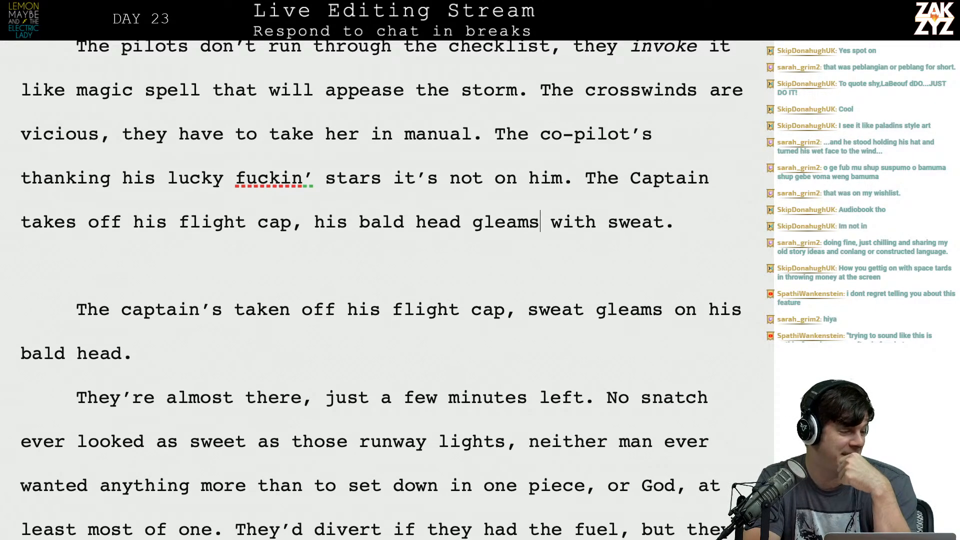
pyautogui.scroll(-2, 380, 295)
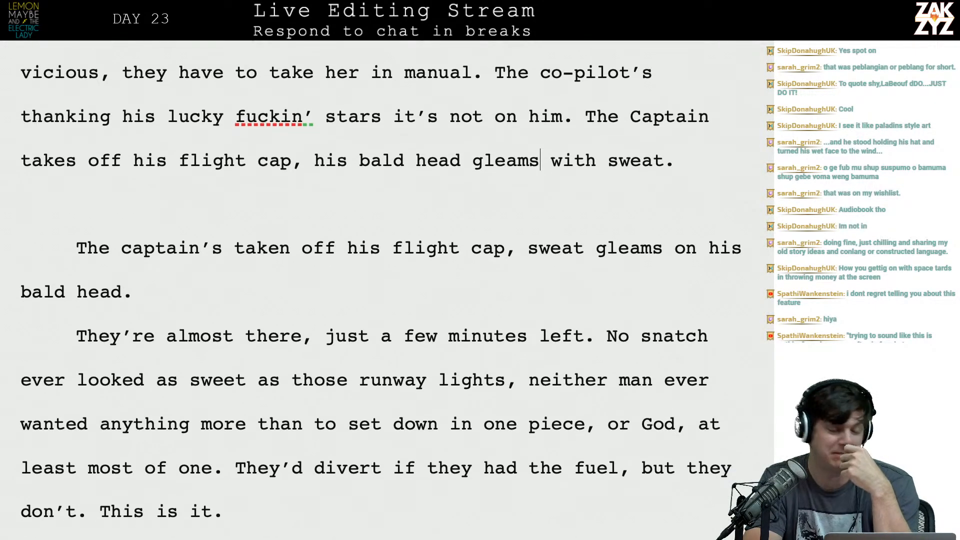
pyautogui.scroll(-3, 380, 295)
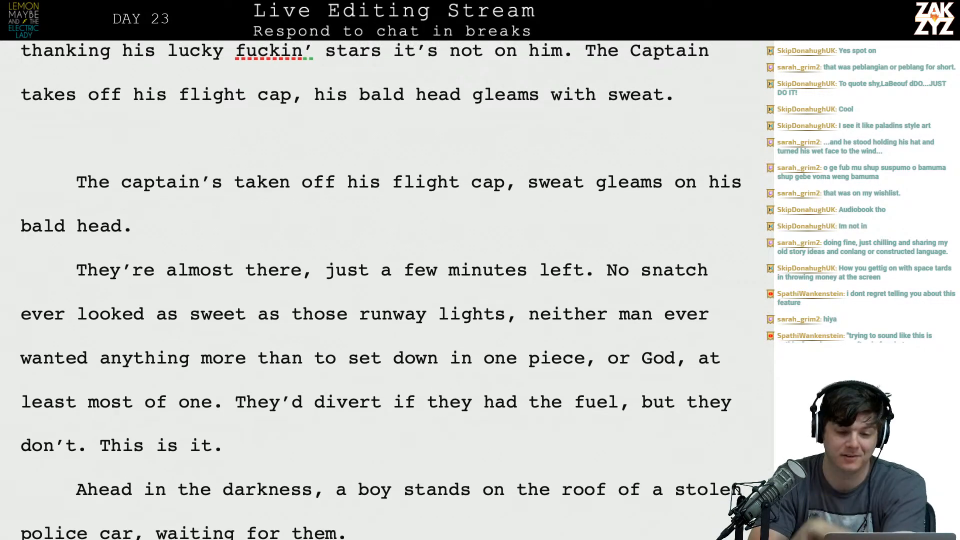
pyautogui.scroll(10, 581, 259)
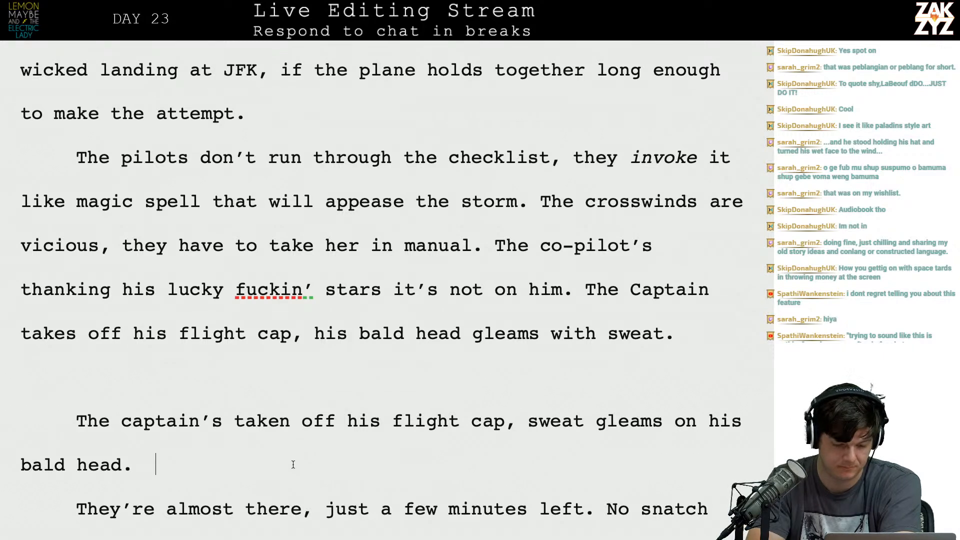
pyautogui.moveTo(293, 464); pyautogui.dragTo(79, 350)
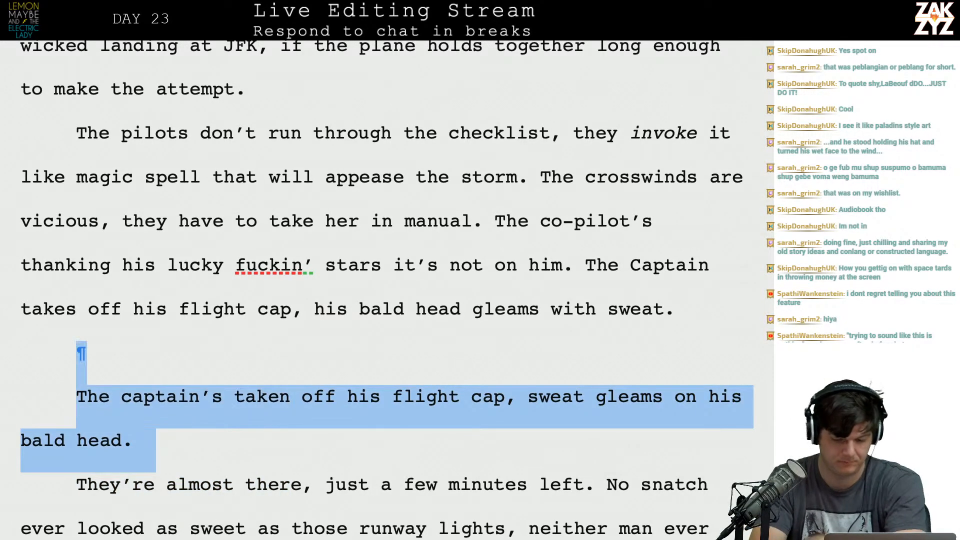
pyautogui.press('BackSpace')
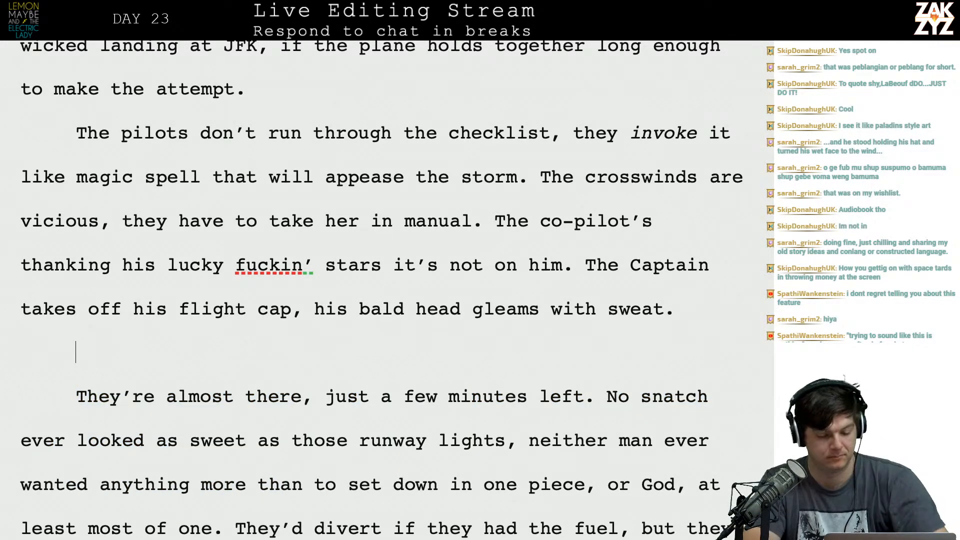
# Start the next paragraph with "The ordeal is nearly over, in just a few minutes they'll make it or they won't.".
pyautogui.write('The orde')
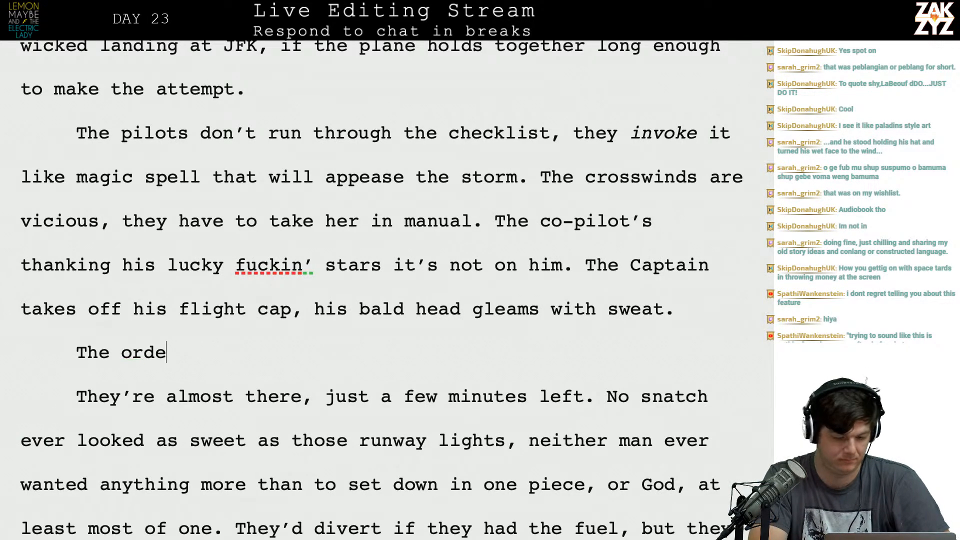
pyautogui.write('al is nearly ')
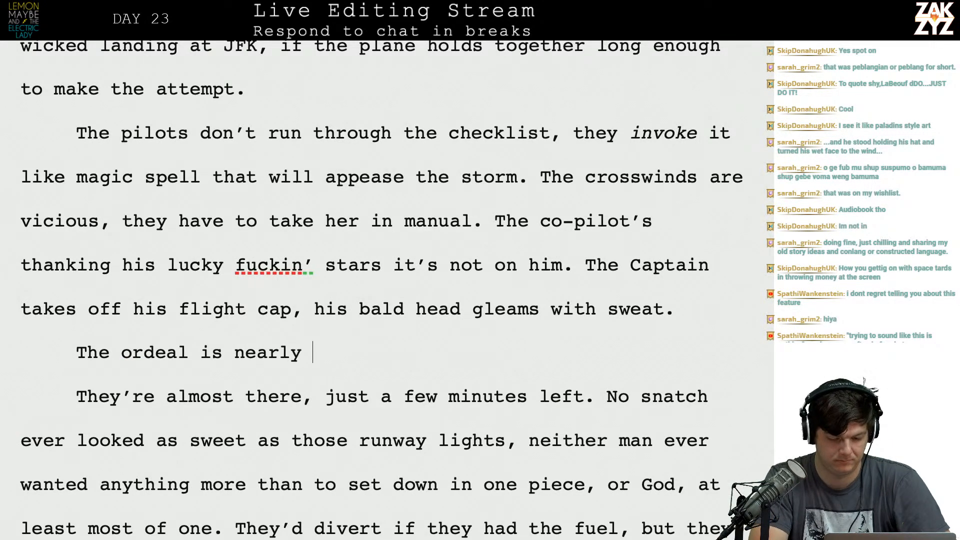
pyautogui.write('over, in just a ')
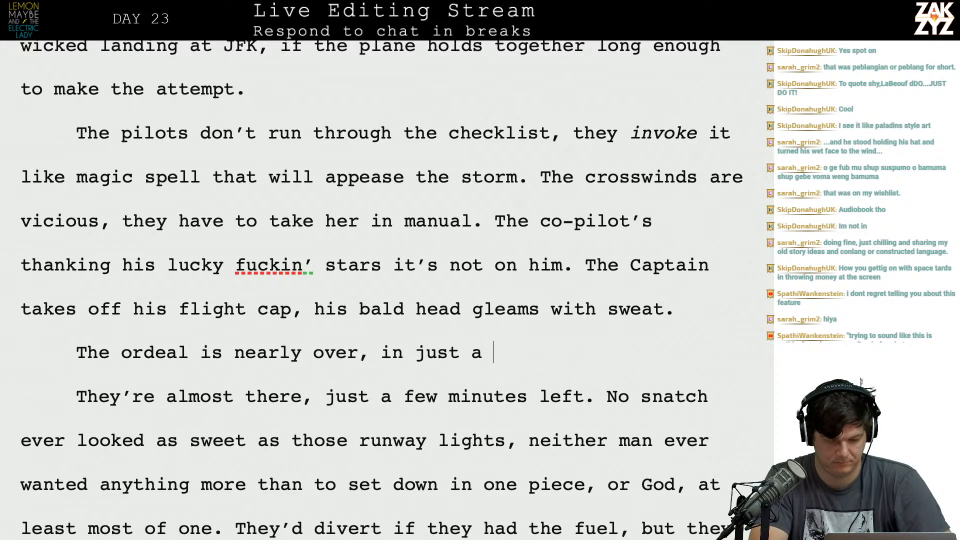
pyautogui.write('few minutes ')
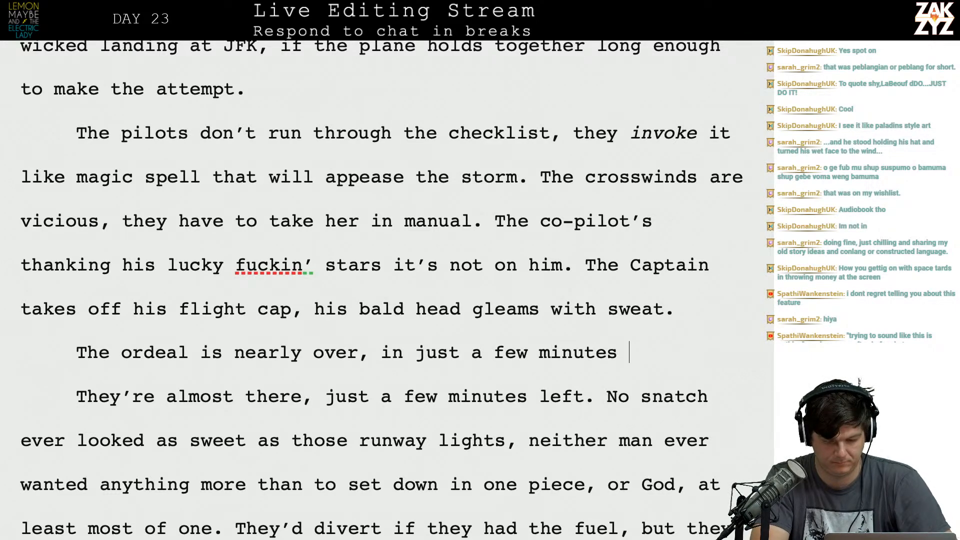
pyautogui.write("they'll make")
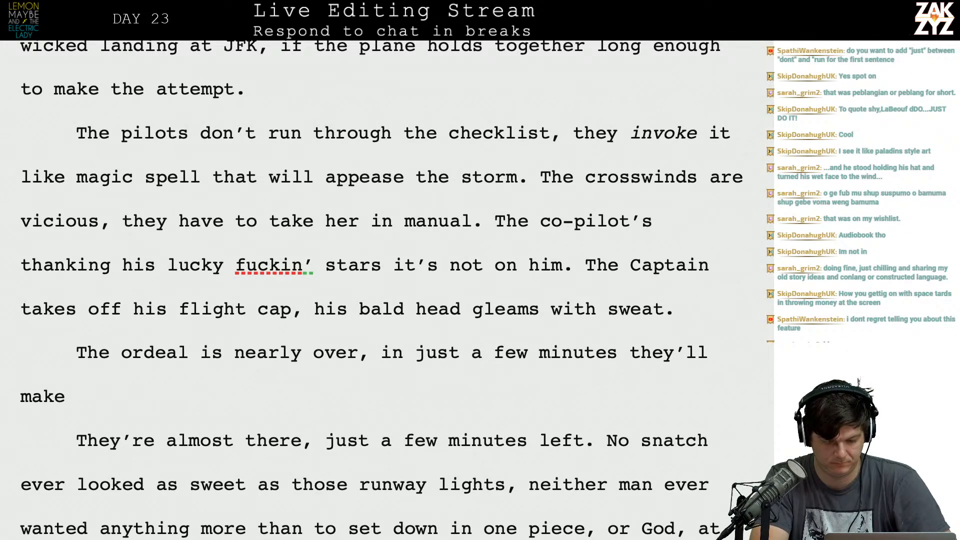
pyautogui.write(" it or they won't.")
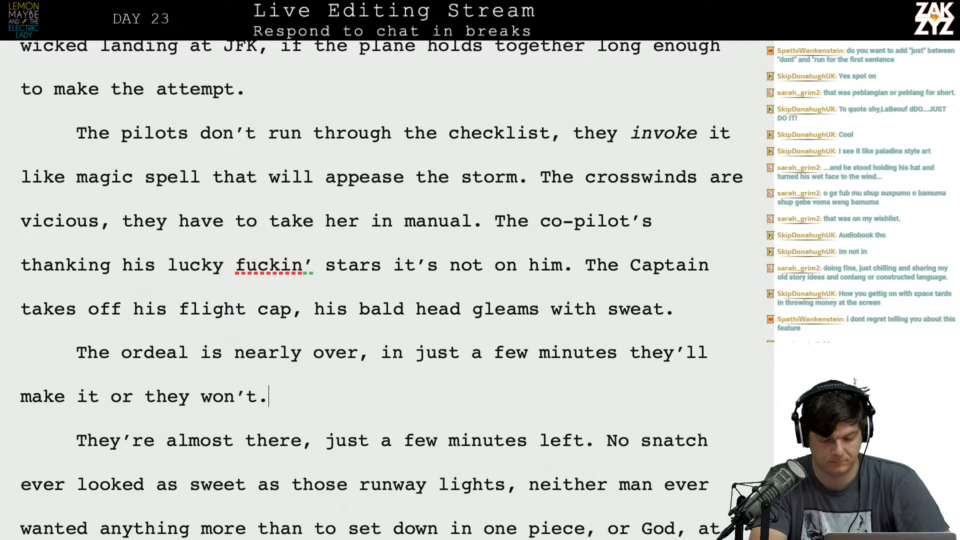
# Delete the old sentence "They're almost there, just a few minutes left." and run "No snatch" on after "they won't.".
pyautogui.hotkey('shift', 'Down')
pyautogui.hotkey('shift', 'Down')
pyautogui.hotkey('shift', 'Down')
pyautogui.hotkey('shift', 'Up')
pyautogui.hotkey('shift', 'Right')
pyautogui.hotkey('shift', 'Right')
pyautogui.hotkey('shift', 'Right')
pyautogui.hotkey('shift', 'Right')
pyautogui.hotkey('shift', 'Right')
pyautogui.hotkey('shift', 'Right')
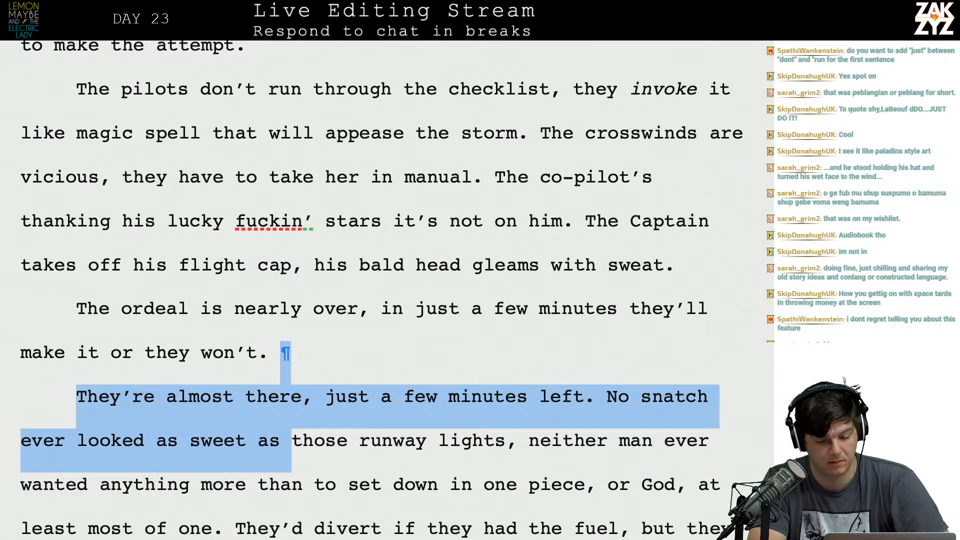
pyautogui.hotkey('shift', 'Right')
pyautogui.hotkey('shift', 'Right')
pyautogui.hotkey('shift', 'Right')
pyautogui.hotkey('shift', 'Up')
pyautogui.hotkey('shift', 'Right')
pyautogui.hotkey('shift', 'Right')
pyautogui.hotkey('shift', 'Right')
pyautogui.hotkey('shift', 'Right')
pyautogui.hotkey('shift', 'Right')
pyautogui.hotkey('shift', 'Right')
pyautogui.hotkey('shift', 'Right')
pyautogui.hotkey('shift', 'Right')
pyautogui.hotkey('shift', 'Right')
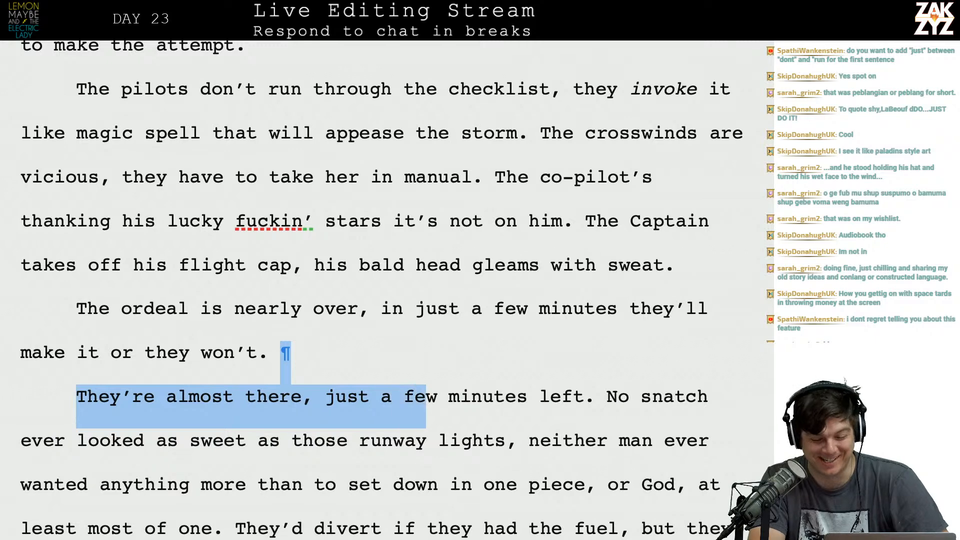
pyautogui.hotkey('shift', 'Right')
pyautogui.hotkey('shift', 'Right')
pyautogui.hotkey('shift', 'Right')
pyautogui.hotkey('shift', 'Right')
pyautogui.hotkey('shift', 'Right')
pyautogui.hotkey('shift', 'Right')
pyautogui.hotkey('shift', 'Right')
pyautogui.hotkey('shift', 'Right')
pyautogui.hotkey('shift', 'Right')
pyautogui.hotkey('shift', 'Right')
pyautogui.press('BackSpace')
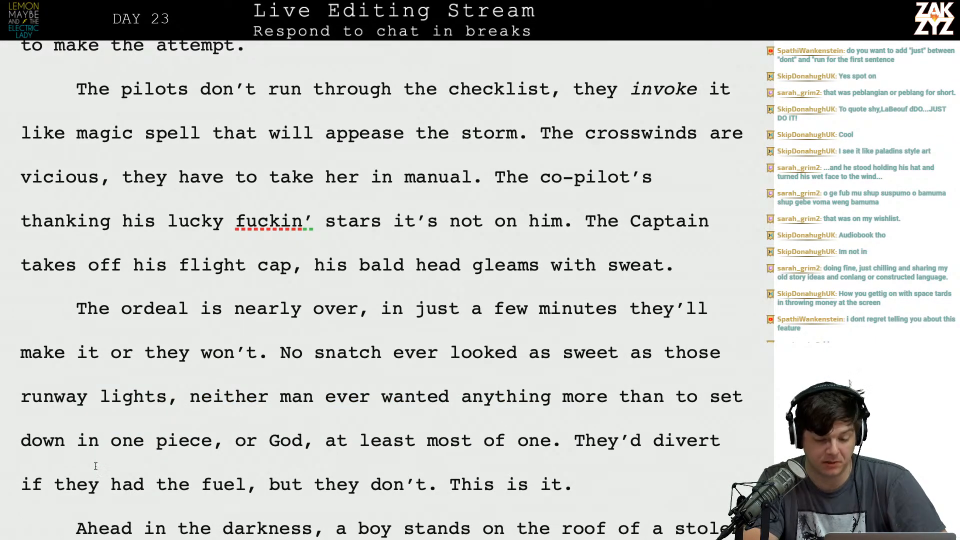
# End the sentence after "runway lights" with a period, and separate "neither man ever wanted" from it with two paragraph breaks.
pyautogui.click(168, 350)
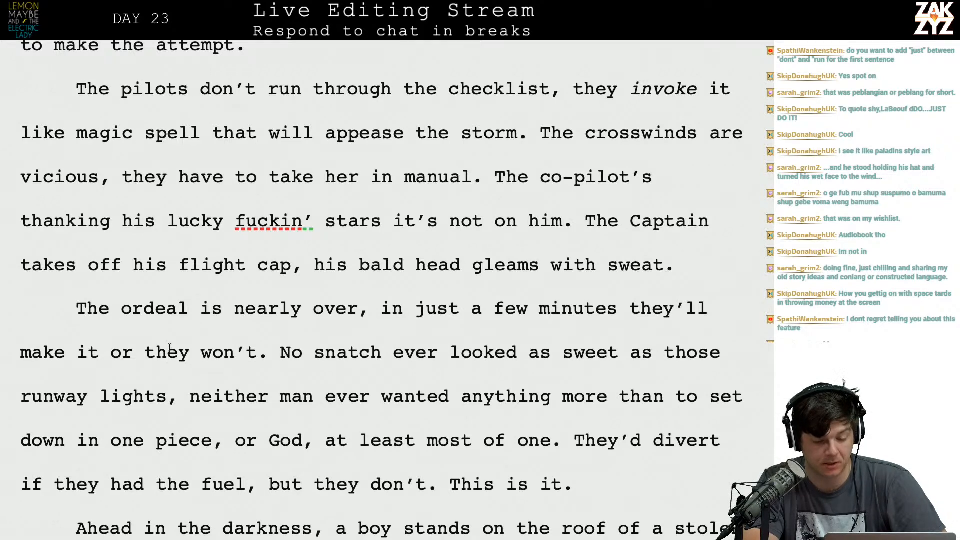
pyautogui.click(335, 309)
pyautogui.press('Right')
pyautogui.press('Left')
pyautogui.press('Left')
pyautogui.press('Left')
pyautogui.press('Left')
pyautogui.press('Left')
pyautogui.press('Left')
pyautogui.press('Left')
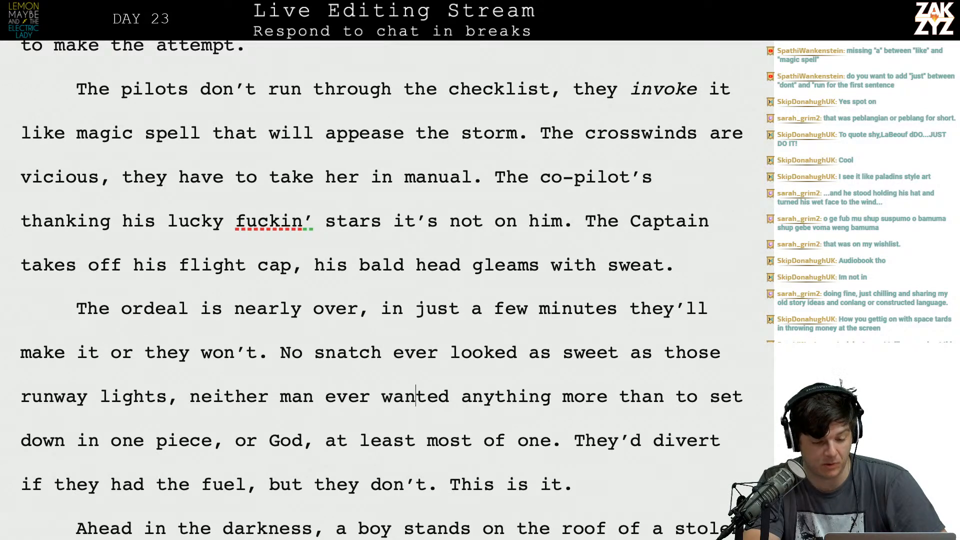
pyautogui.press('Left')
pyautogui.press('BackSpace')
pyautogui.write('.')
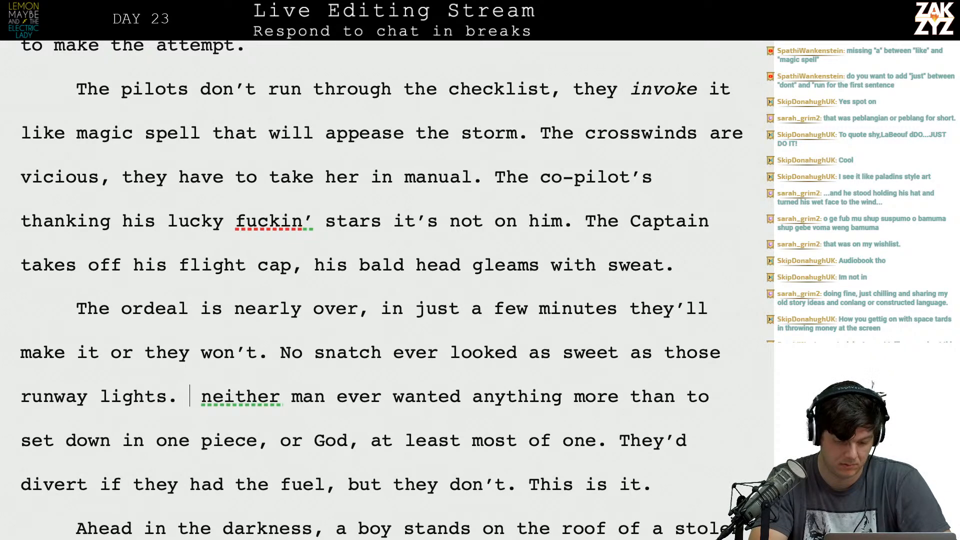
pyautogui.press('Return')
pyautogui.press('Return')
pyautogui.press('Down')
pyautogui.press('Down')
pyautogui.press('Down')
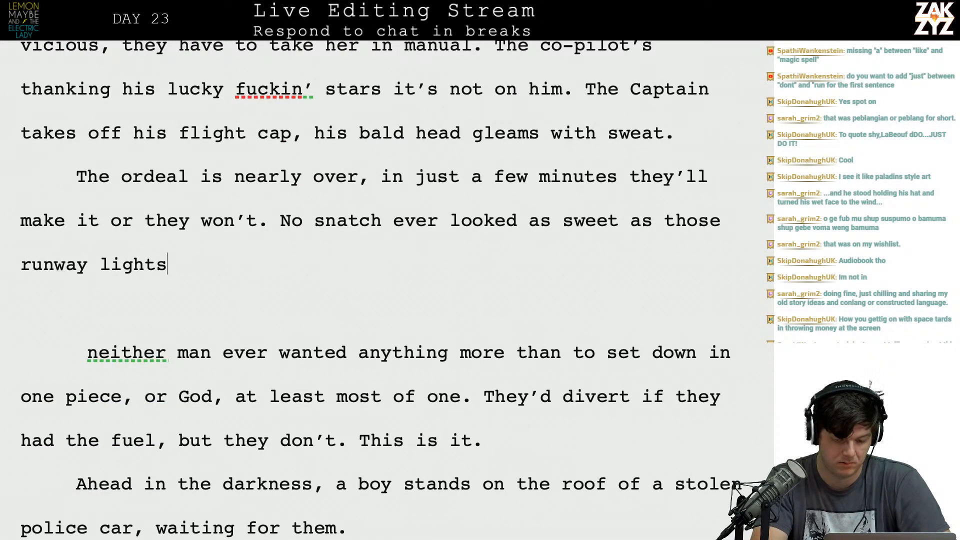
# Try starting the sentence after "runway lights." with "They want so", and delete that wording again.
pyautogui.write('The')
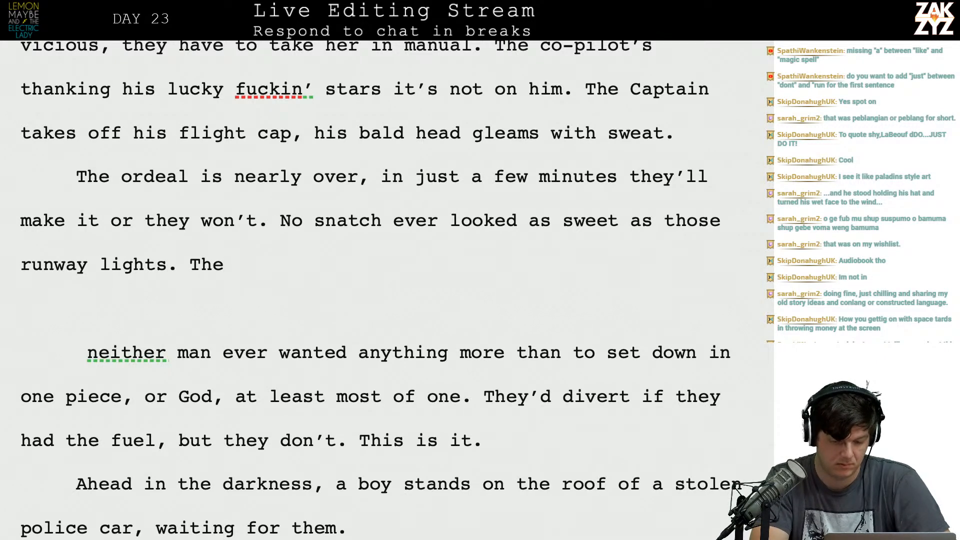
pyautogui.press('BackSpace')
pyautogui.press('BackSpace')
pyautogui.press('BackSpace')
pyautogui.press('BackSpace')
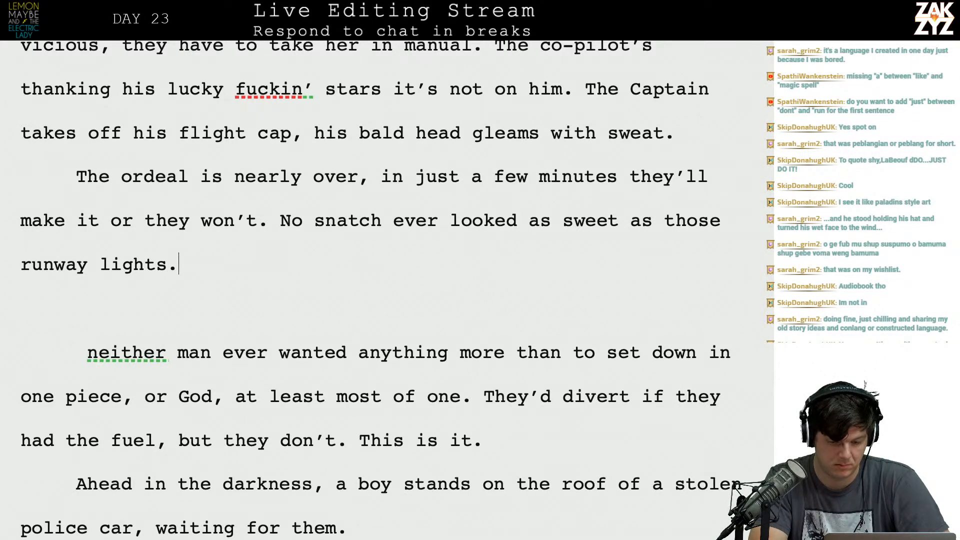
pyautogui.write('The')
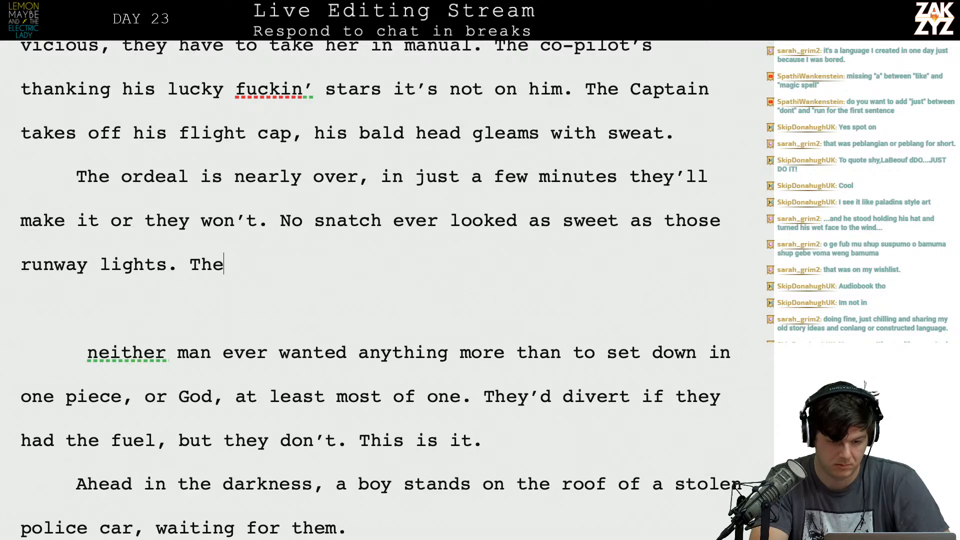
pyautogui.write('y want so')
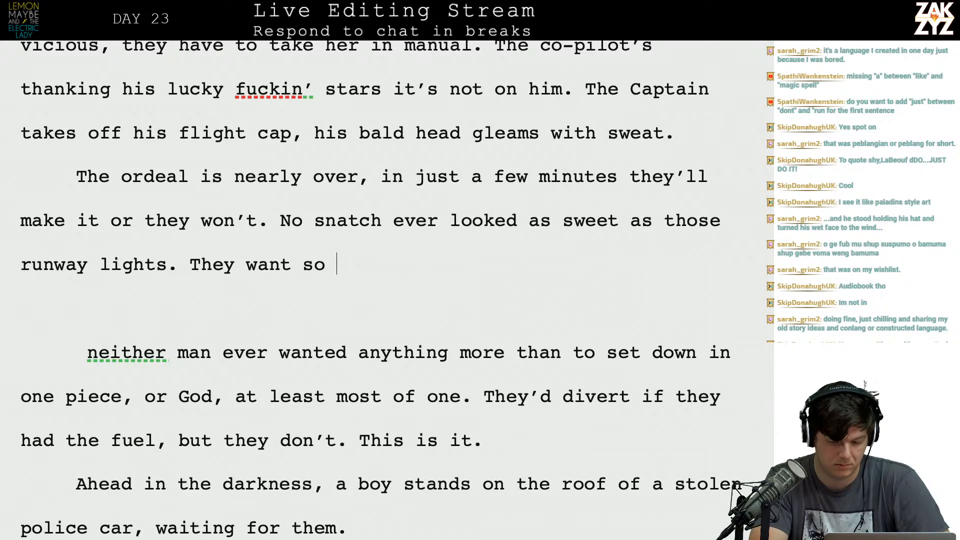
pyautogui.press('BackSpace')
pyautogui.press('BackSpace')
pyautogui.press('BackSpace')
pyautogui.press('BackSpace')
pyautogui.press('BackSpace')
pyautogui.press('BackSpace')
pyautogui.press('BackSpace')
pyautogui.press('BackSpace')
pyautogui.press('BackSpace')
pyautogui.press('BackSpace')
pyautogui.press('BackSpace')
pyautogui.press('BackSpace')
pyautogui.press('BackSpace')
pyautogui.press('BackSpace')
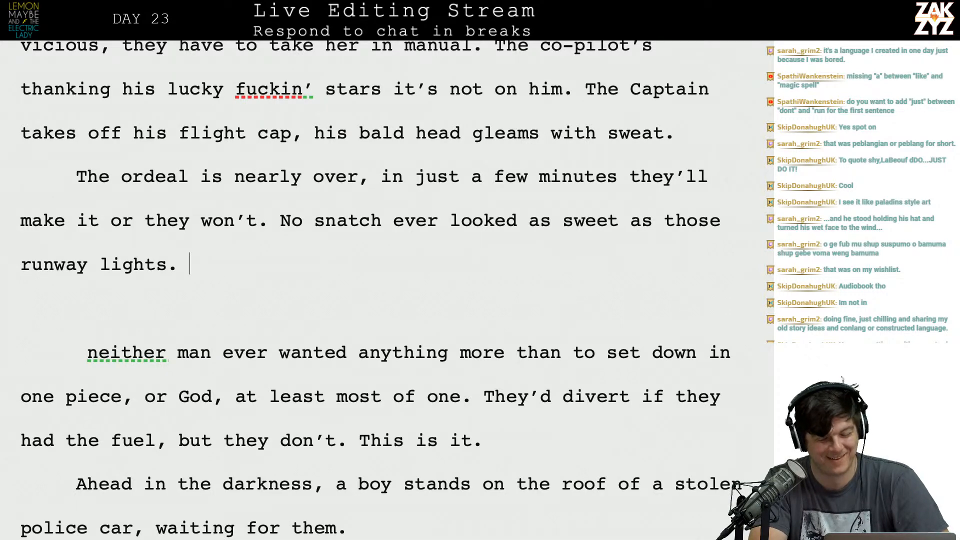
pyautogui.write('They')
pyautogui.press('BackSpace')
pyautogui.press('BackSpace')
pyautogui.press('BackSpace')
pyautogui.press('BackSpace')
# After "runway lights." write "The plane shudders as they try to take her in, it's going to be close. They'd".
pyautogui.write('T')
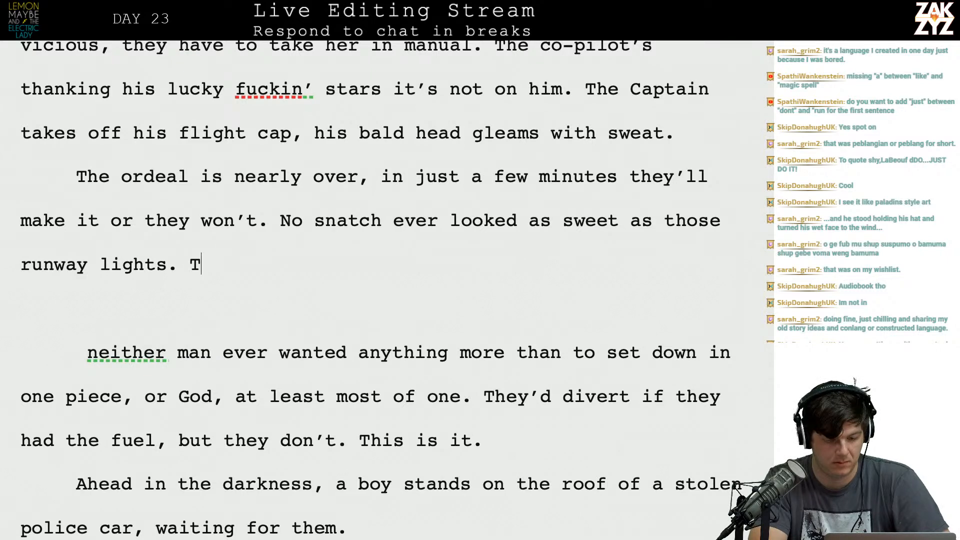
pyautogui.write('he plane shudder')
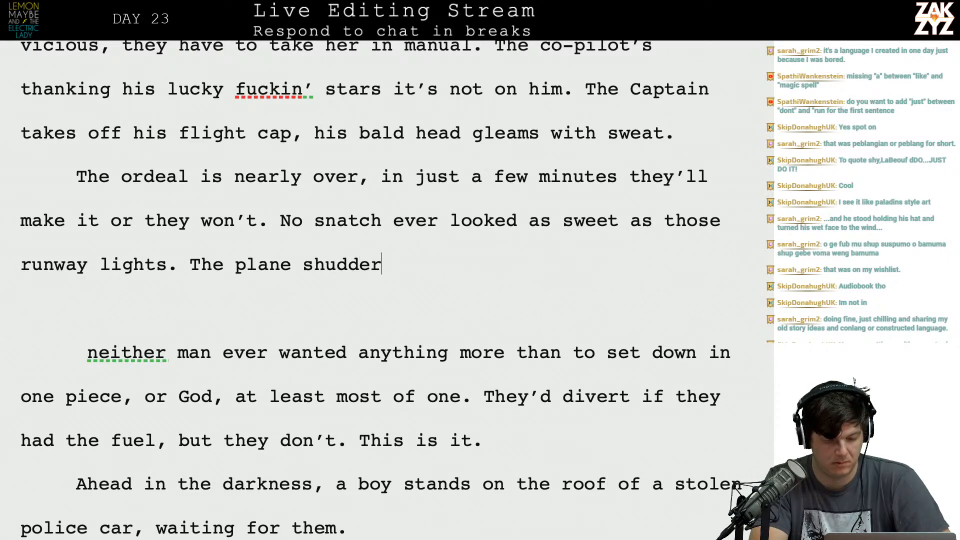
pyautogui.write('s as they try to')
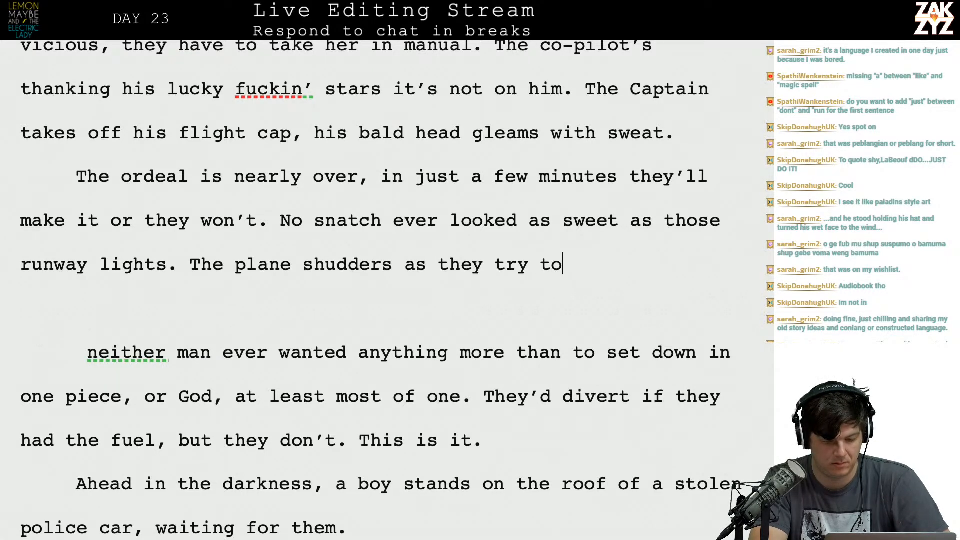
pyautogui.write(' take her in, ')
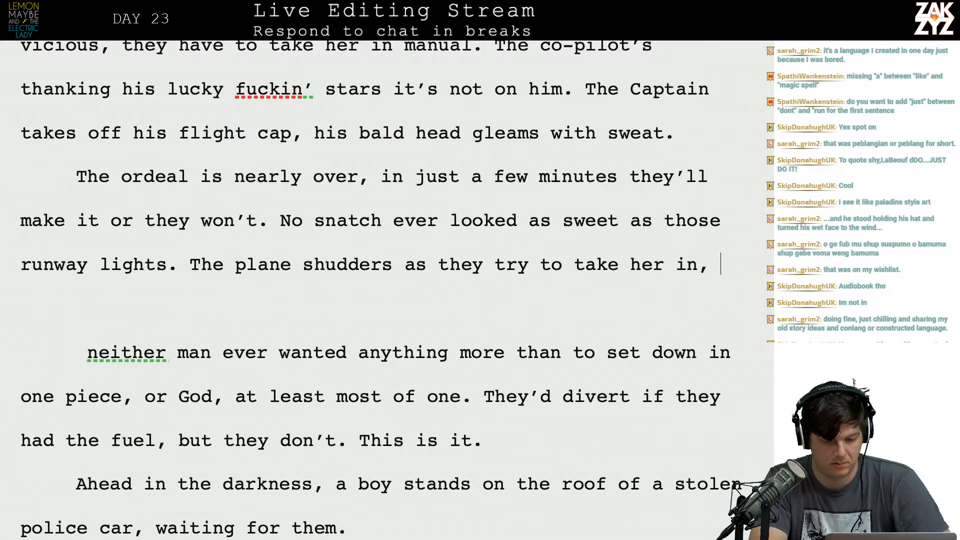
pyautogui.write("it's going to be c")
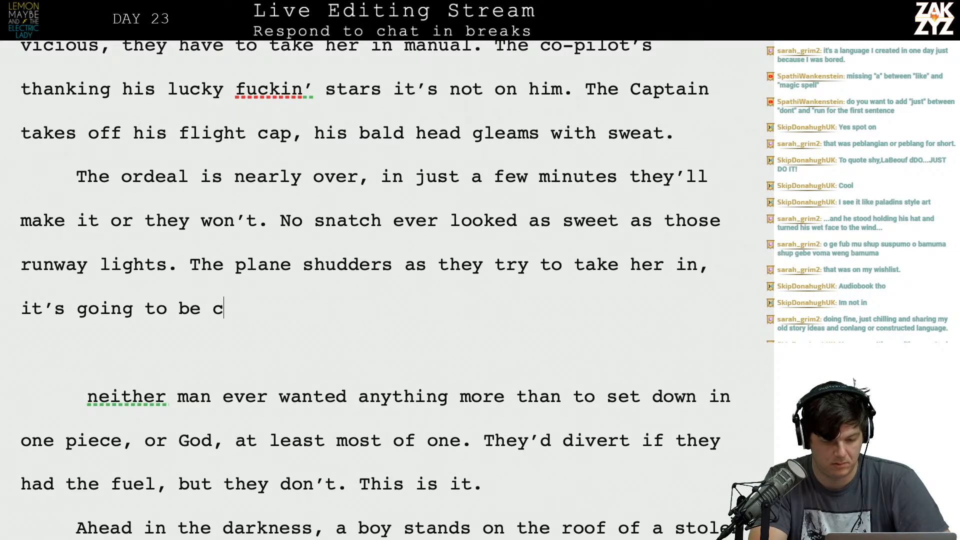
pyautogui.write("lose. They'd")
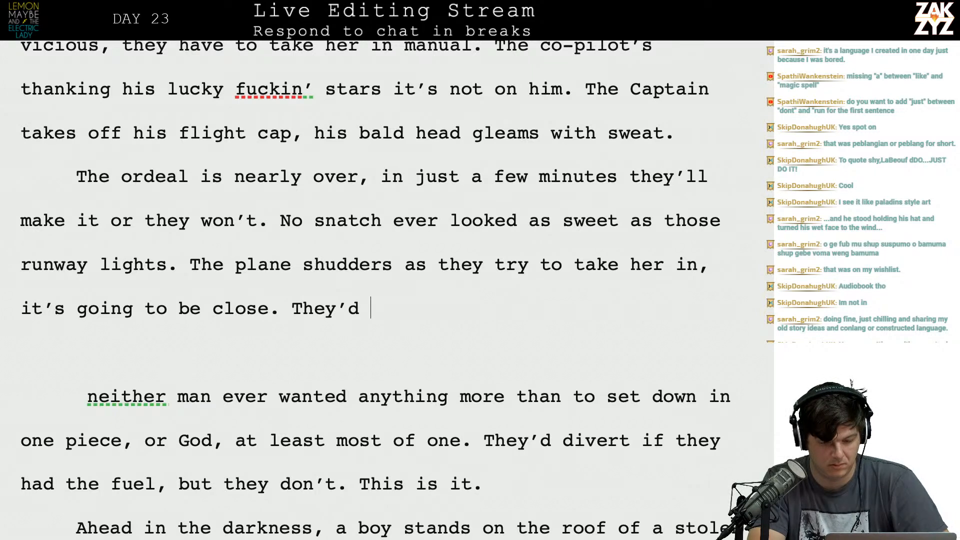
# Delete the breaks and old text from "neither man ever wanted" through the second "They'd", joining the new text to "divert if they had the fuel".
pyautogui.hotkey('shift', 'Down')
pyautogui.hotkey('shift', 'Down')
pyautogui.hotkey('shift', 'Down')
pyautogui.hotkey('shift', 'Right')
pyautogui.hotkey('shift', 'Right')
pyautogui.hotkey('shift', 'Right')
pyautogui.hotkey('shift', 'Right')
pyautogui.hotkey('shift', 'Right')
pyautogui.hotkey('shift', 'Right')
pyautogui.hotkey('shift', 'Right')
pyautogui.hotkey('shift', 'Right')
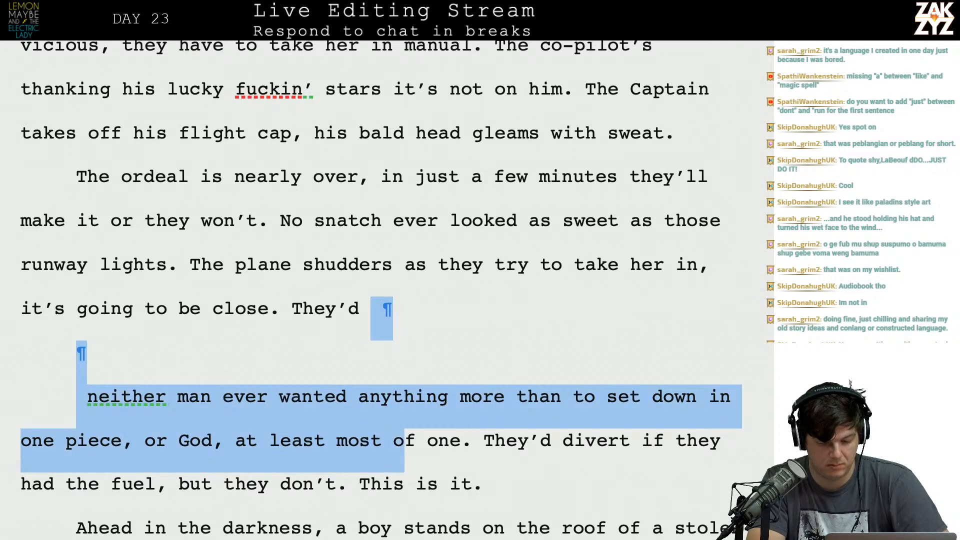
pyautogui.hotkey('shift', 'Right')
pyautogui.hotkey('shift', 'Right')
pyautogui.hotkey('shift', 'Right')
pyautogui.hotkey('shift', 'Right')
pyautogui.hotkey('shift', 'Right')
pyautogui.hotkey('shift', 'Right')
pyautogui.hotkey('shift', 'Right')
pyautogui.hotkey('shift', 'Right')
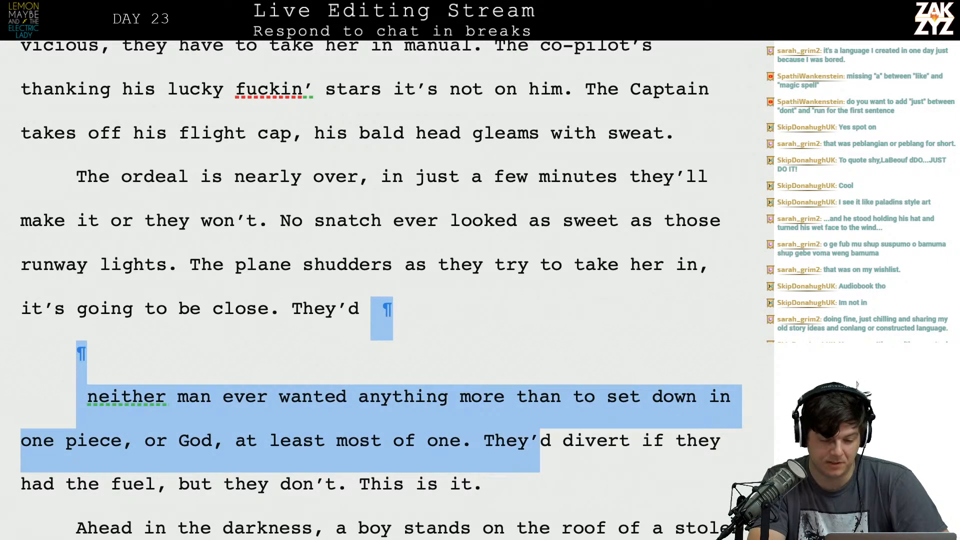
# Insert "they're in the final approach" after "The ordeal is nearly over".
pyautogui.scroll(-1, 295, 270)
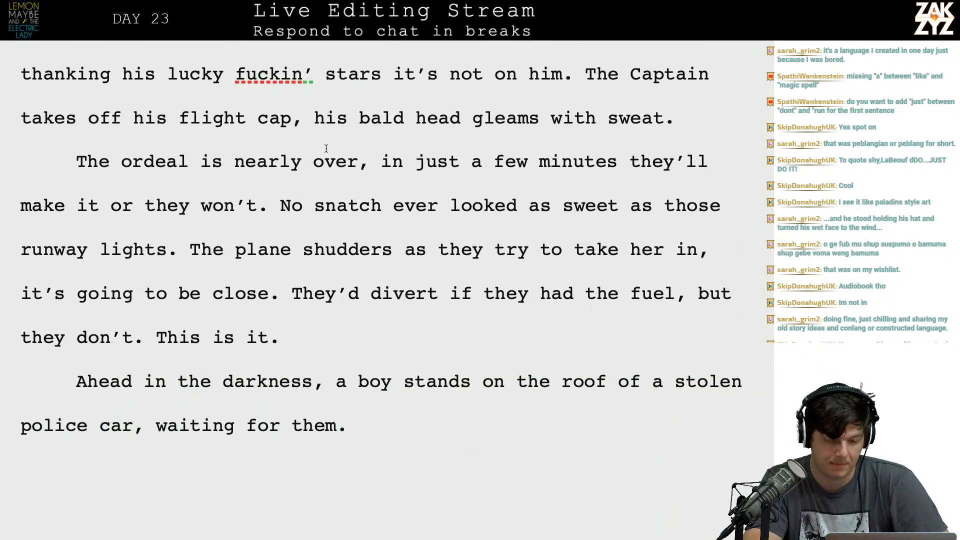
pyautogui.click(356, 167)
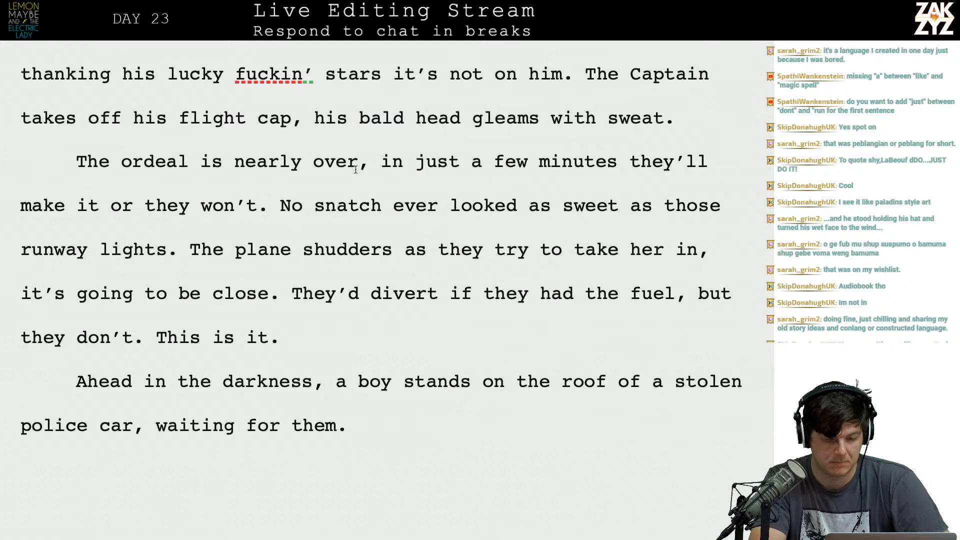
pyautogui.write("they're in the final approach, in")
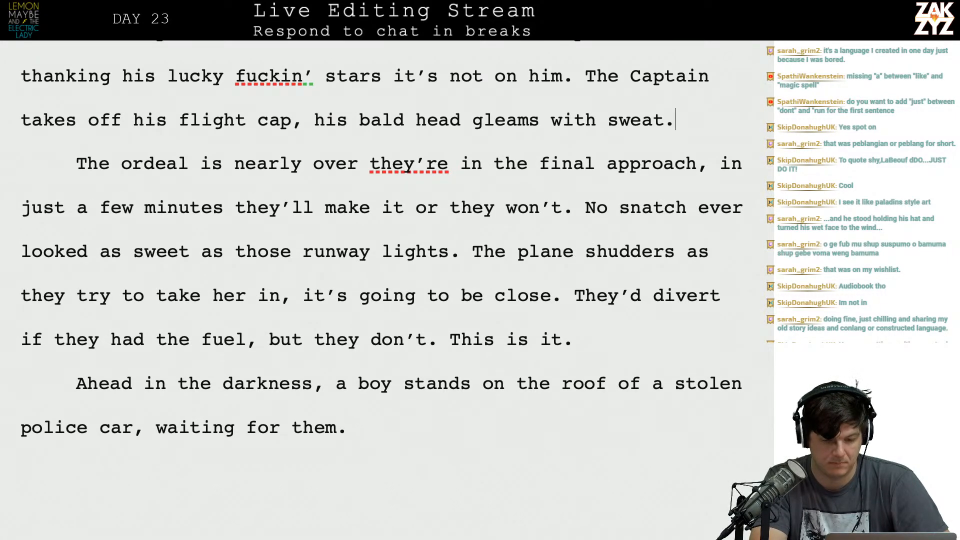
# Add a new paragraph after the captain sentence reading "They're in the final approach.".
pyautogui.press('Return')
pyautogui.write("They're in the final approach.")
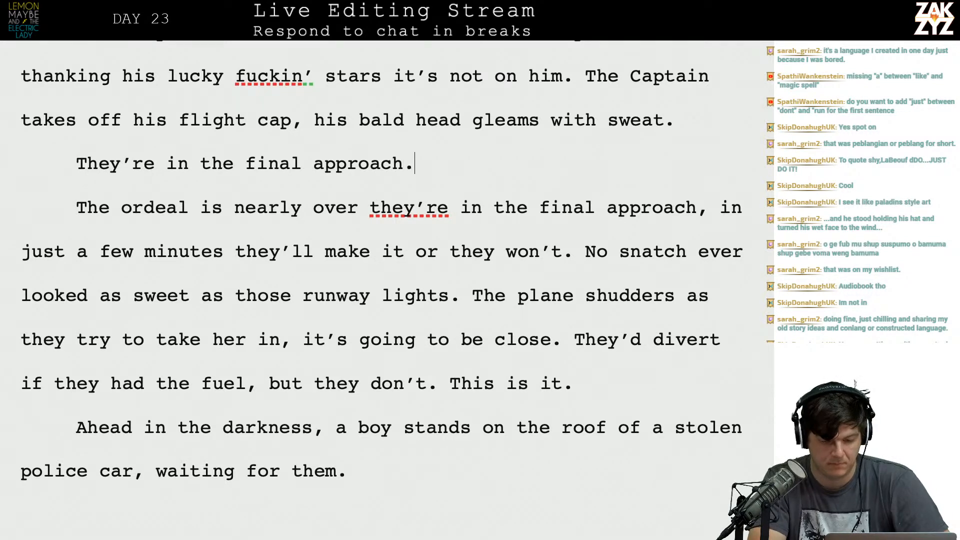
# Delete the whole "The ordeal is nearly over" sentence and its paragraph break, joining "No snatch ever looked" to "They're in the final approach.".
pyautogui.hotkey('shift', 'Down')
pyautogui.hotkey('shift', 'Right')
pyautogui.hotkey('shift', 'Right')
pyautogui.hotkey('shift', 'Right')
pyautogui.hotkey('shift', 'Right')
pyautogui.hotkey('shift', 'Right')
pyautogui.hotkey('shift', 'Right')
pyautogui.hotkey('shift', 'Right')
pyautogui.hotkey('shift', 'Right')
pyautogui.hotkey('shift', 'Right')
pyautogui.hotkey('shift', 'Right')
pyautogui.hotkey('shift', 'Right')
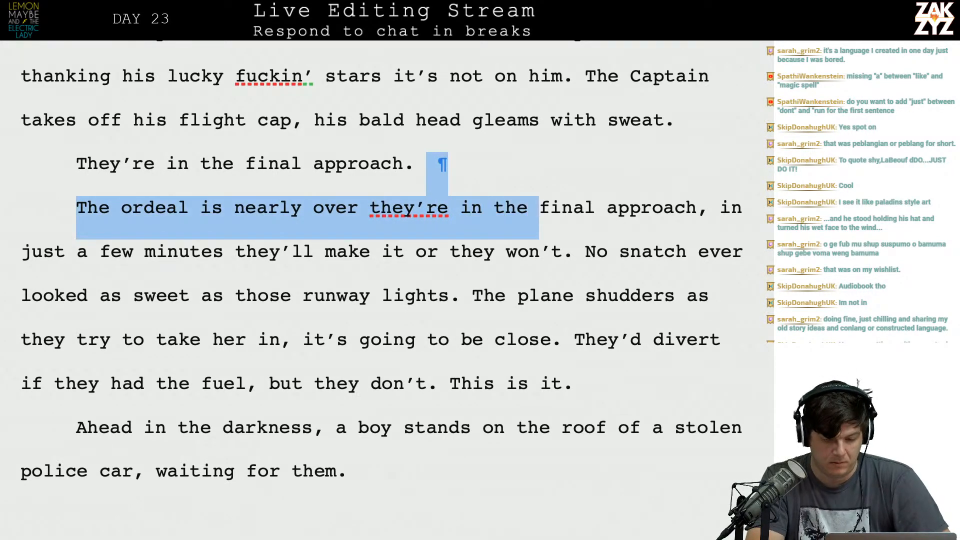
pyautogui.hotkey('shift', 'Down')
pyautogui.hotkey('shift', 'Right')
pyautogui.press('BackSpace')
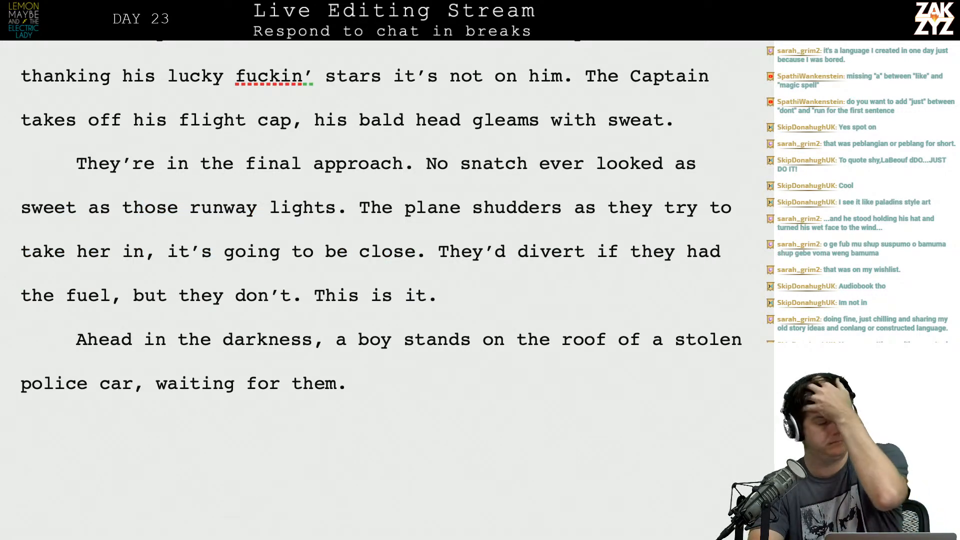
pyautogui.scroll(3, 380, 290)
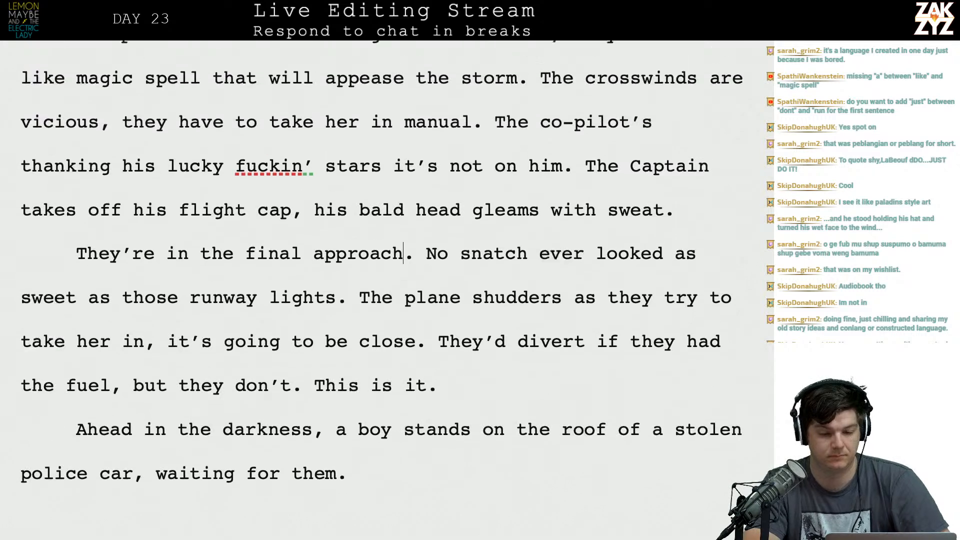
pyautogui.scroll(-1, 380, 290)
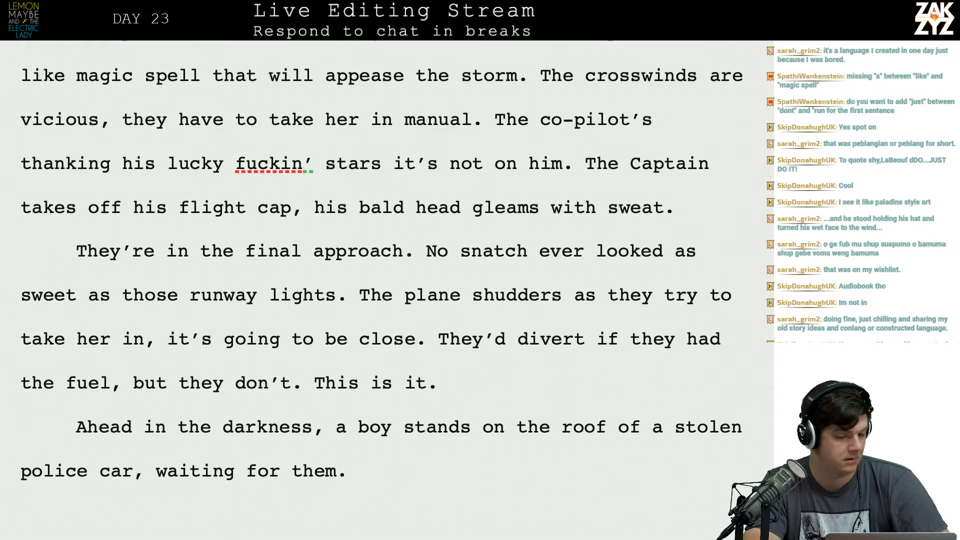
pyautogui.scroll(1, 380, 290)
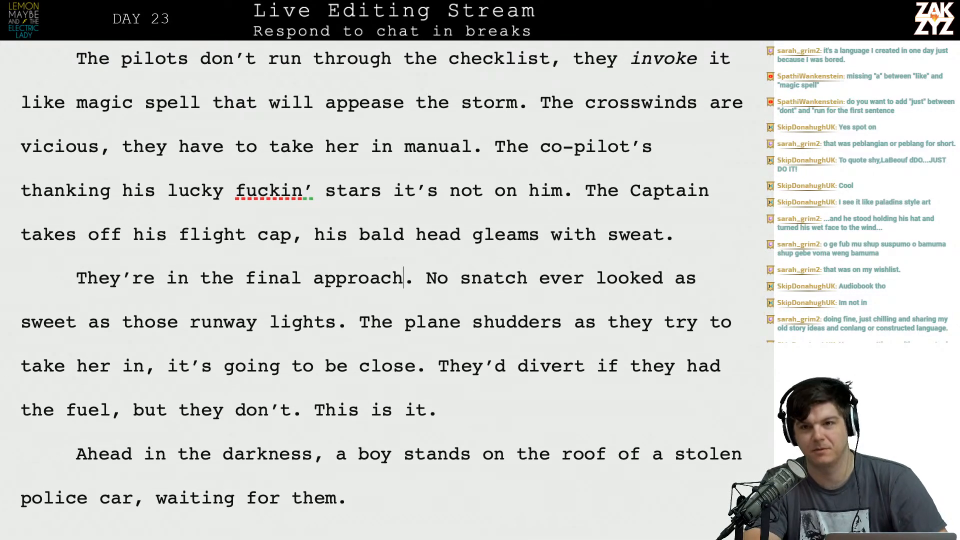
pyautogui.scroll(-1, 380, 290)
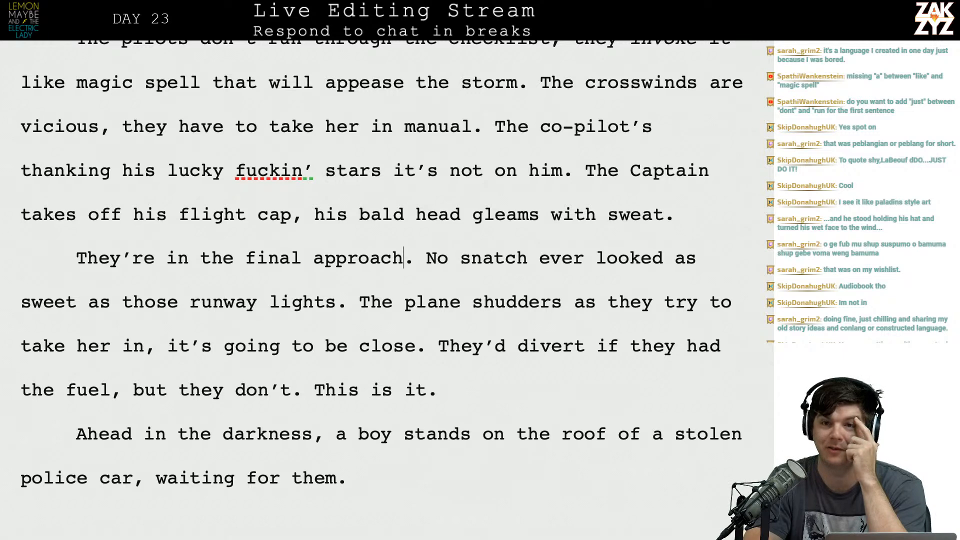
pyautogui.scroll(-3, 380, 290)
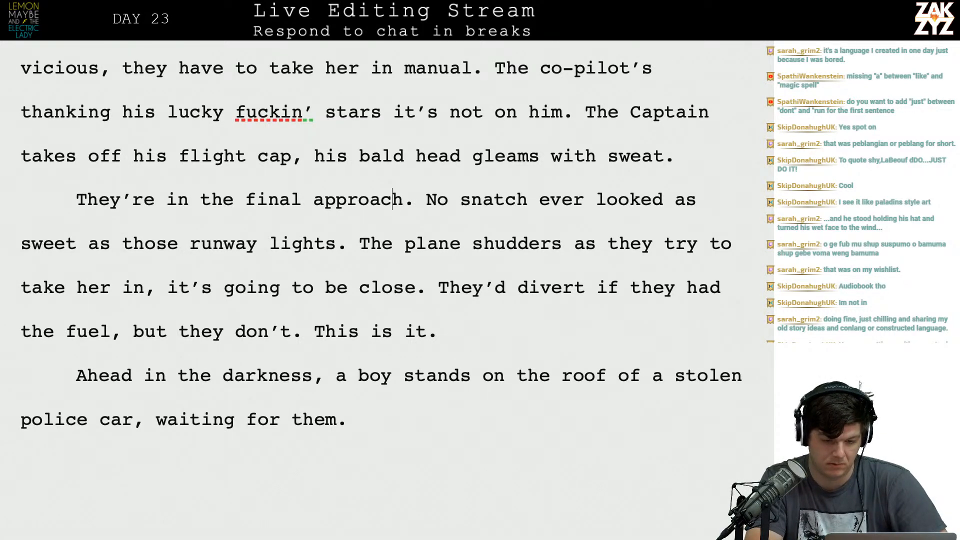
pyautogui.press('BackSpace')
pyautogui.write('and')
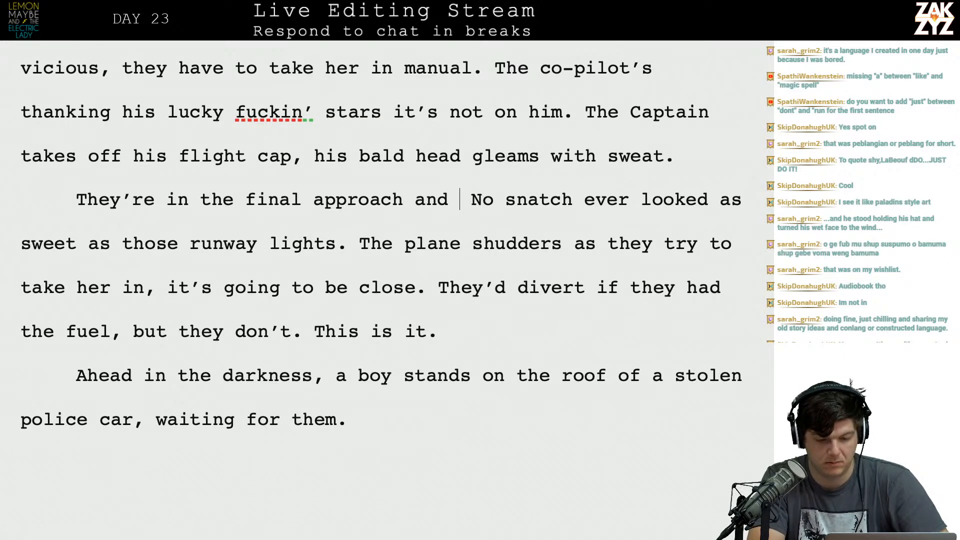
pyautogui.press('BackSpace')
pyautogui.press('BackSpace')
pyautogui.press('BackSpace')
pyautogui.press('BackSpace')
pyautogui.write('.')
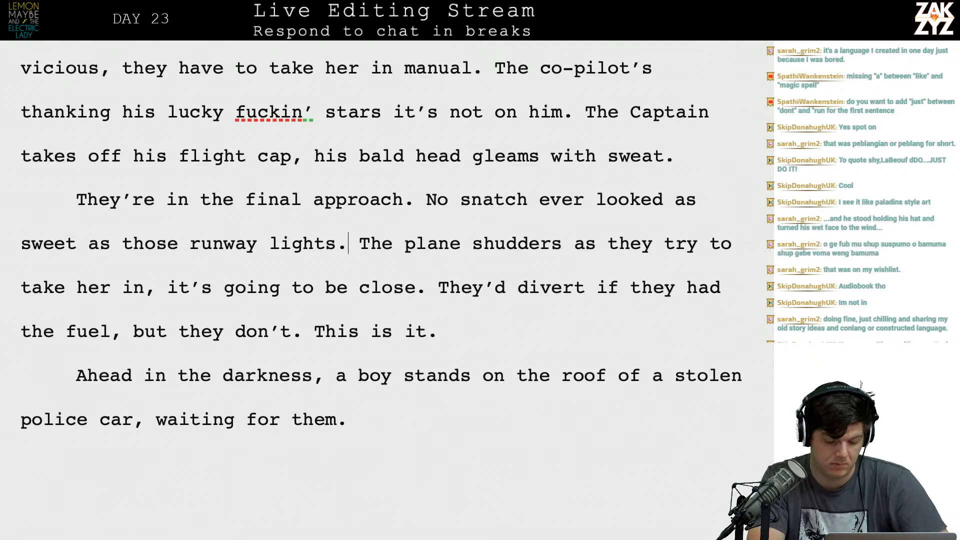
pyautogui.write(',')
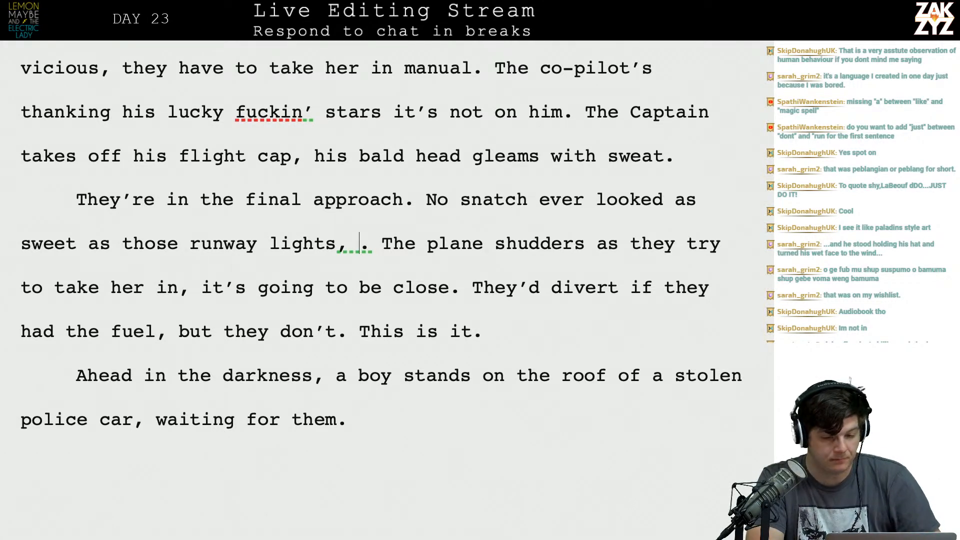
# After "runway lights" add ", they've never wanted anything more than to set down in one piece." and break the old following text into a separate paragraph.
pyautogui.write('nothing coul')
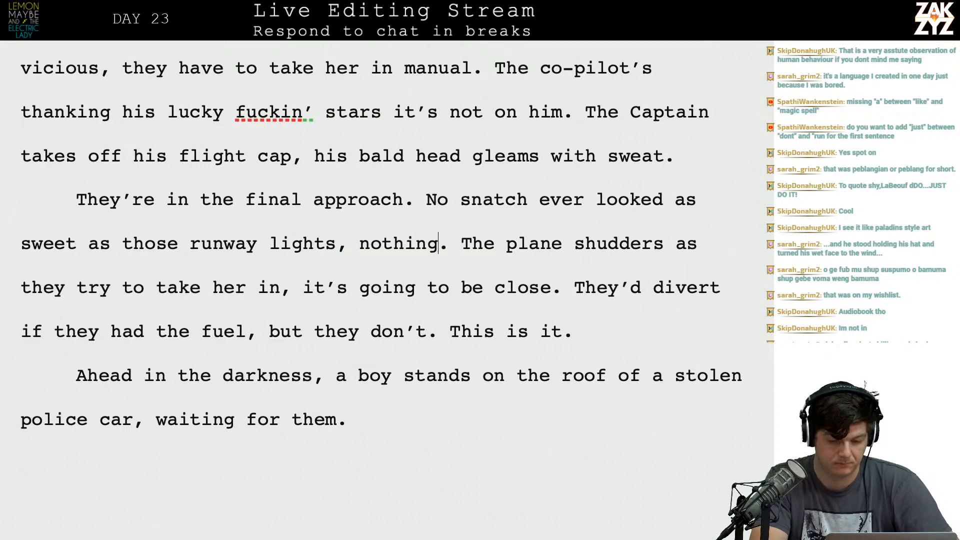
pyautogui.write('d be')
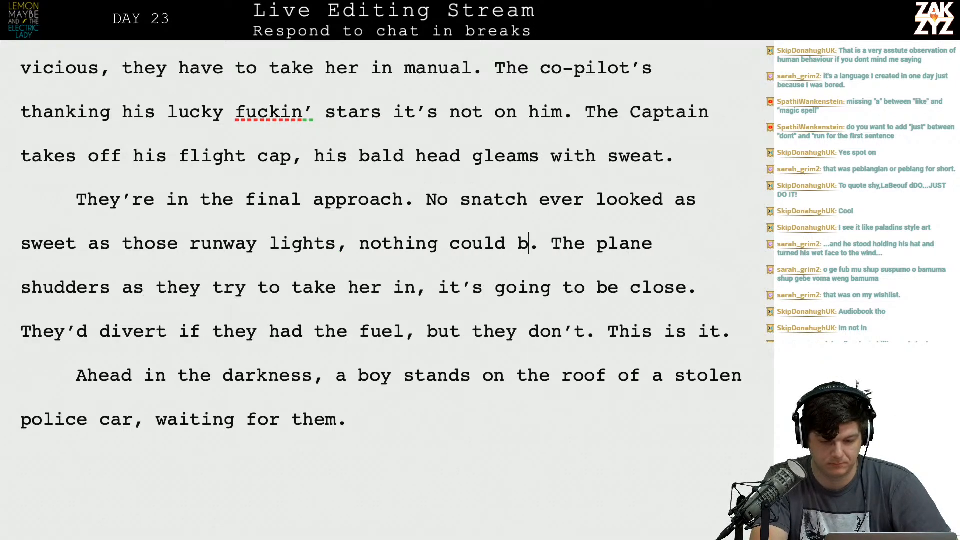
pyautogui.press('BackSpace')
pyautogui.press('BackSpace')
pyautogui.press('BackSpace')
pyautogui.press('BackSpace')
pyautogui.press('BackSpace')
pyautogui.press('BackSpace')
pyautogui.press('BackSpace')
pyautogui.press('BackSpace')
pyautogui.press('BackSpace')
pyautogui.press('BackSpace')
pyautogui.press('BackSpace')
pyautogui.press('BackSpace')
pyautogui.press('BackSpace')
pyautogui.press('BackSpace')
pyautogui.press('BackSpace')
pyautogui.press('BackSpace')
pyautogui.write("they've ")
pyautogui.write('never wanted any')
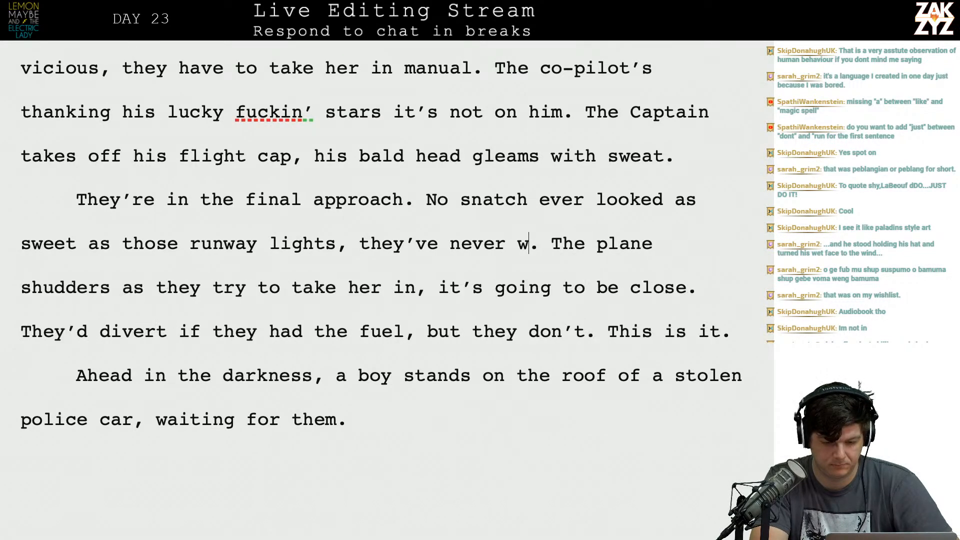
pyautogui.write('thing more than to')
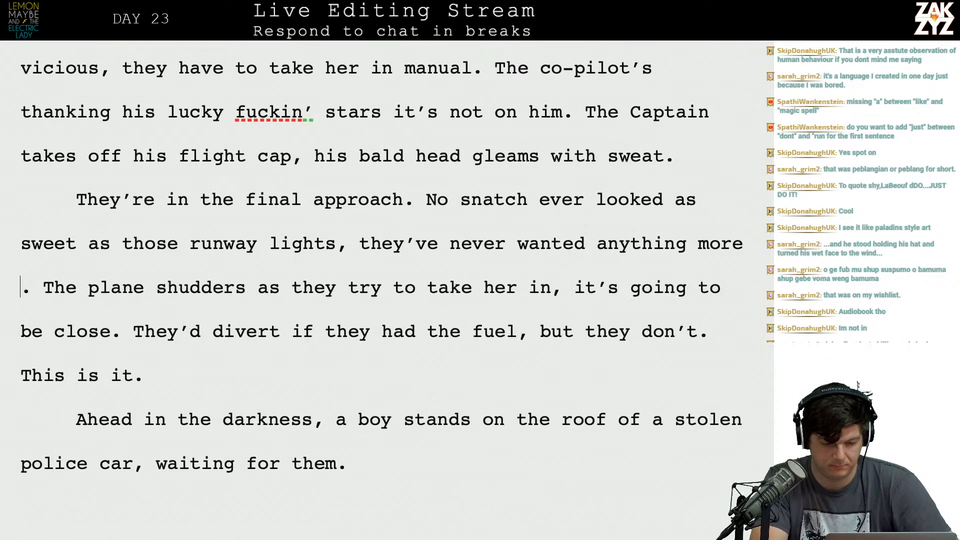
pyautogui.write(' set down i')
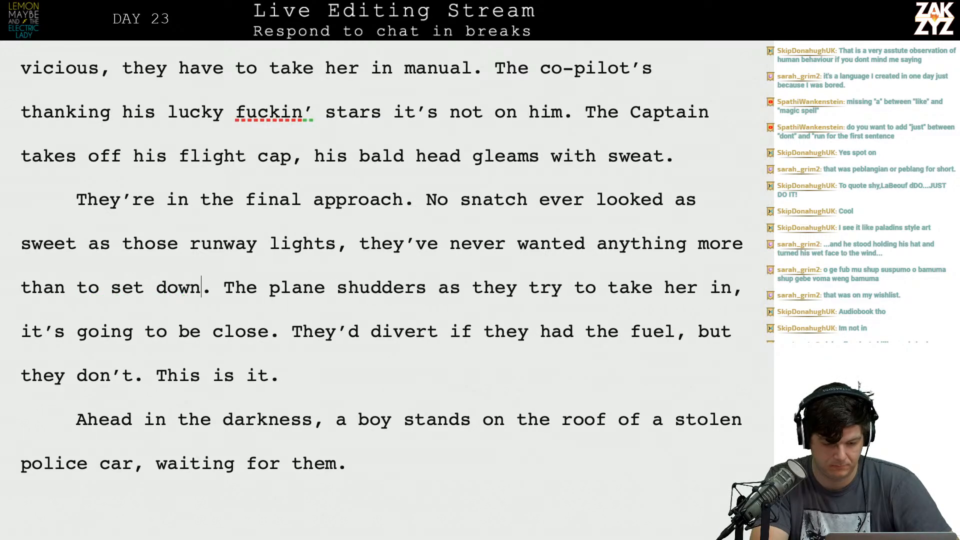
pyautogui.write('n one piece.')
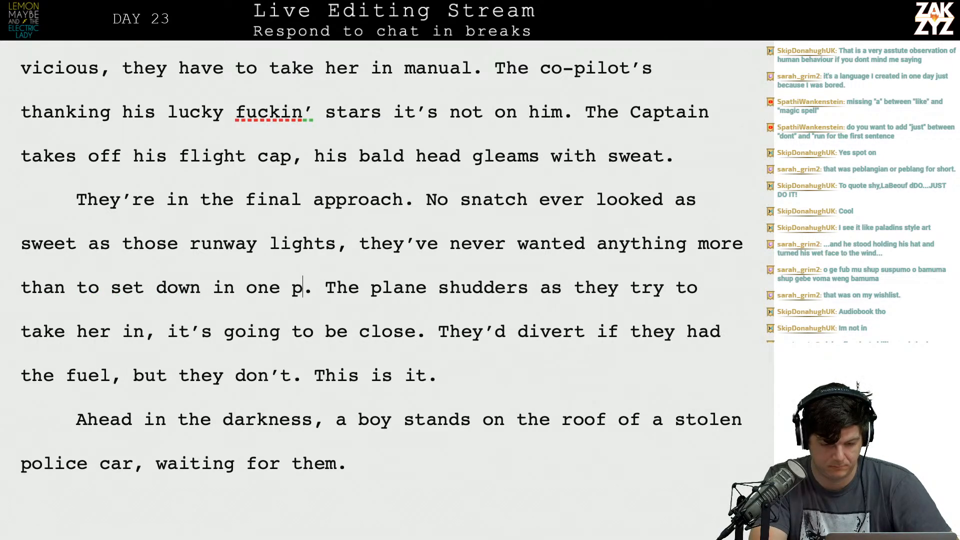
pyautogui.press('Return')
pyautogui.press('Return')
pyautogui.write('The plane shud')
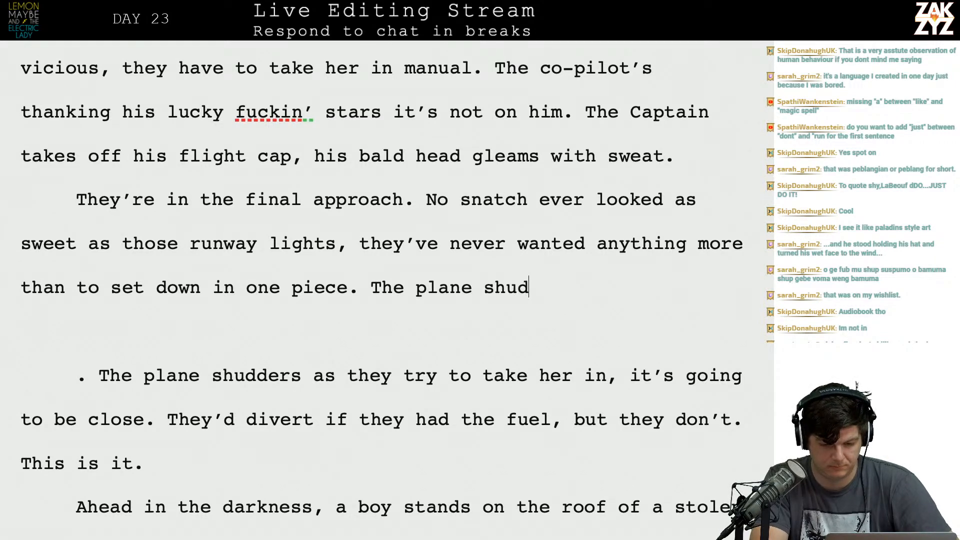
pyautogui.write('ders,')
pyautogui.press('BackSpace')
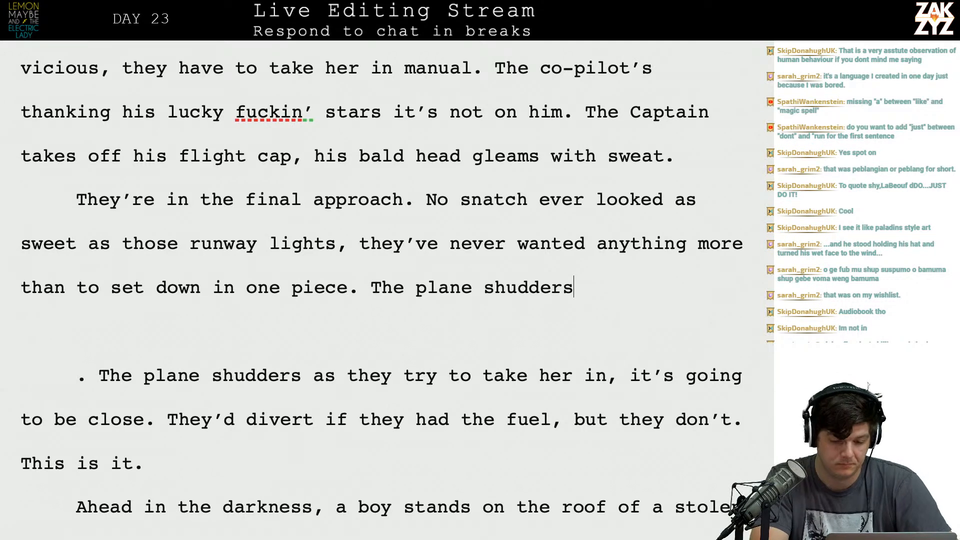
pyautogui.write('and')
pyautogui.press('BackSpace')
pyautogui.press('BackSpace')
pyautogui.press('BackSpace')
pyautogui.press('BackSpace')
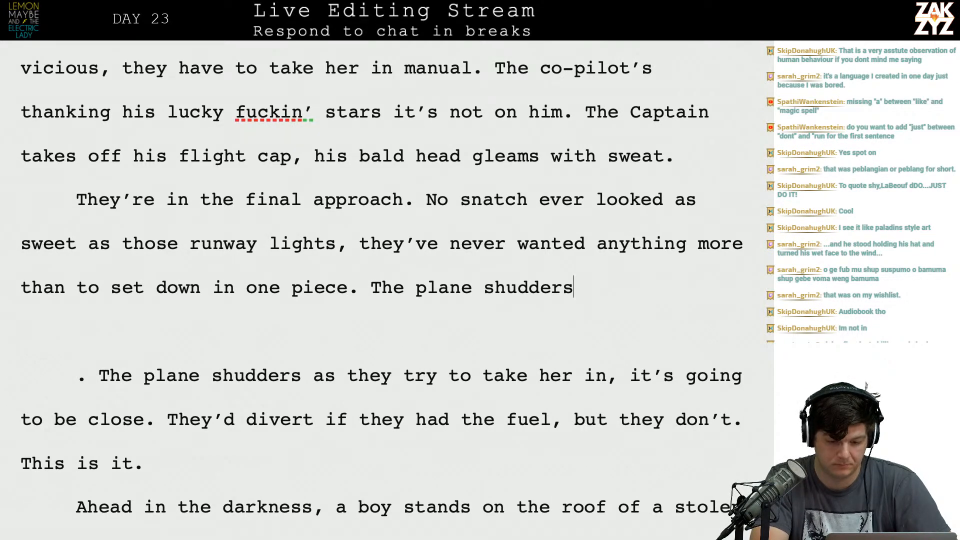
pyautogui.write(',')
pyautogui.press('BackSpace')
pyautogui.press('BackSpace')
pyautogui.write(',')
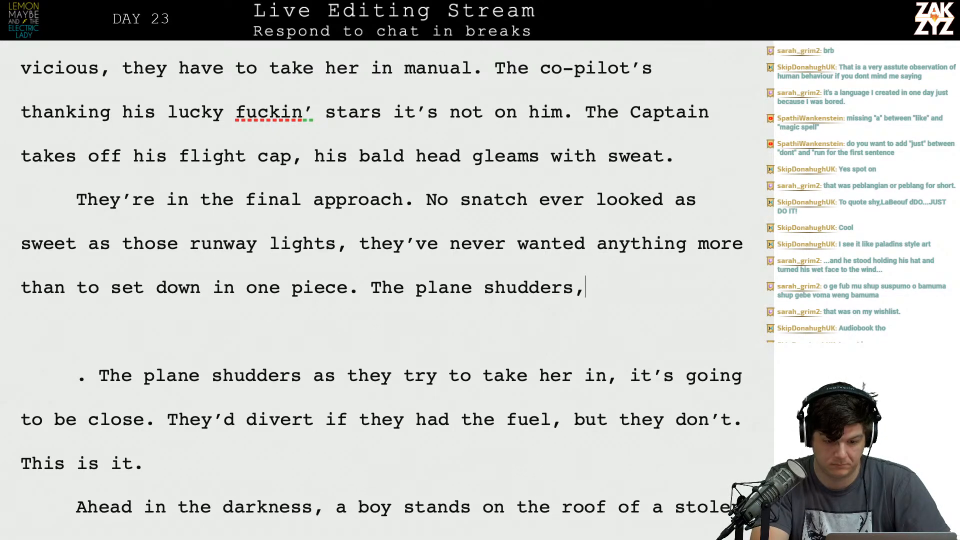
pyautogui.press('BackSpace')
pyautogui.press('BackSpace')
pyautogui.press('BackSpace')
pyautogui.press('BackSpace')
pyautogui.press('BackSpace')
pyautogui.press('BackSpace')
pyautogui.press('BackSpace')
pyautogui.press('BackSpace')
pyautogui.press('BackSpace')
pyautogui.press('BackSpace')
pyautogui.press('BackSpace')
pyautogui.press('BackSpace')
pyautogui.press('BackSpace')
pyautogui.press('BackSpace')
pyautogui.press('BackSpace')
pyautogui.press('BackSpace')
pyautogui.press('BackSpace')
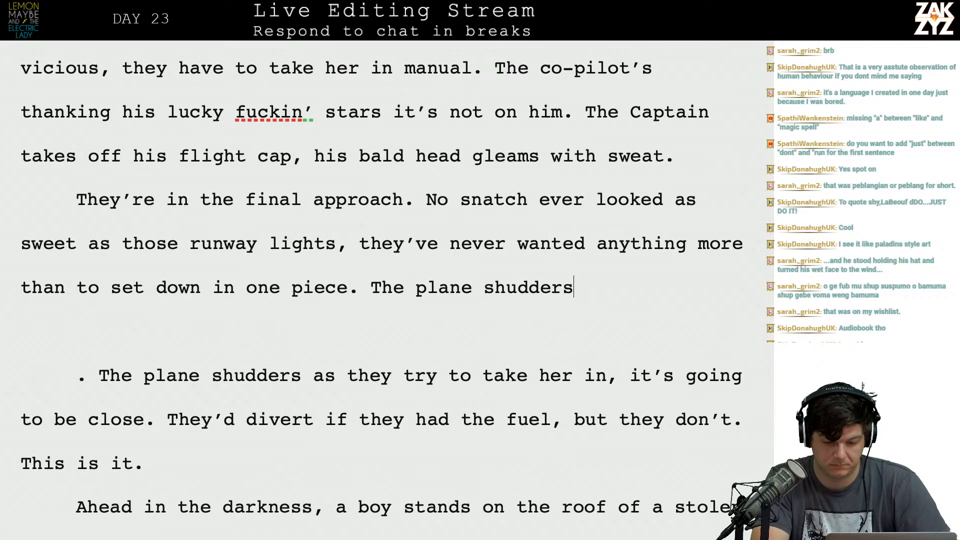
pyautogui.write('e thrott')
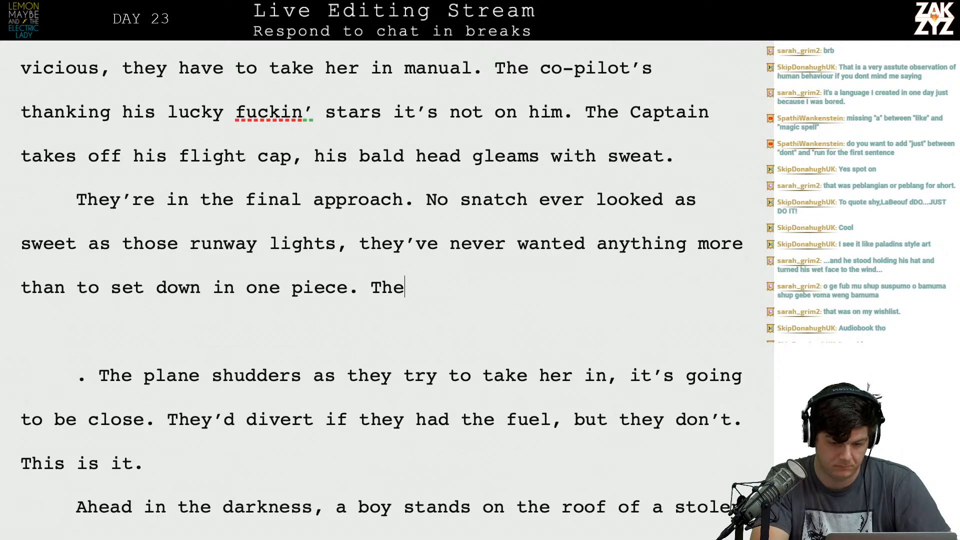
pyautogui.press('BackSpace')
pyautogui.press('BackSpace')
pyautogui.press('BackSpace')
pyautogui.press('BackSpace')
pyautogui.press('BackSpace')
pyautogui.press('BackSpace')
pyautogui.press('BackSpace')
pyautogui.press('BackSpace')
pyautogui.press('BackSpace')
pyautogui.press('BackSpace')
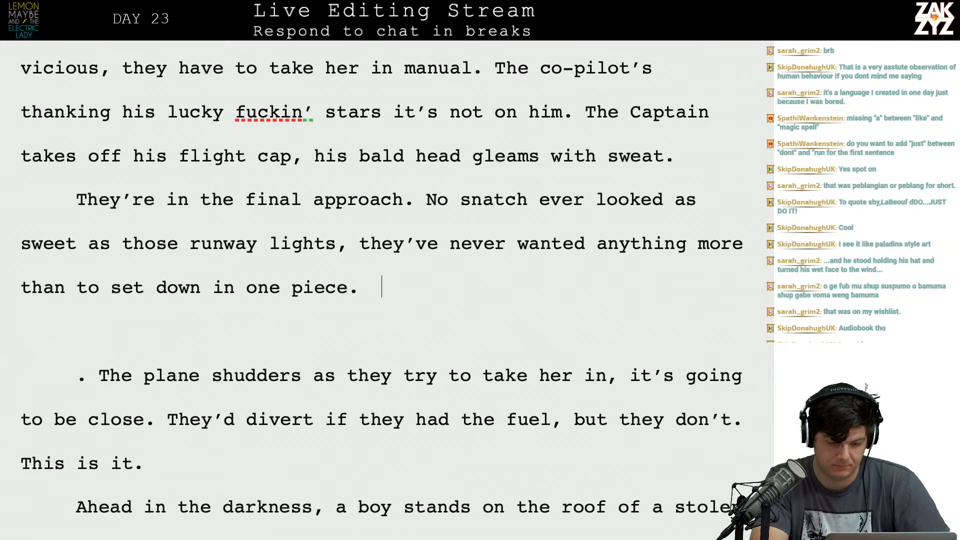
# Write "The plane shudders in an updraft, it's going to be close." after "set down in one piece.".
pyautogui.write('The ')
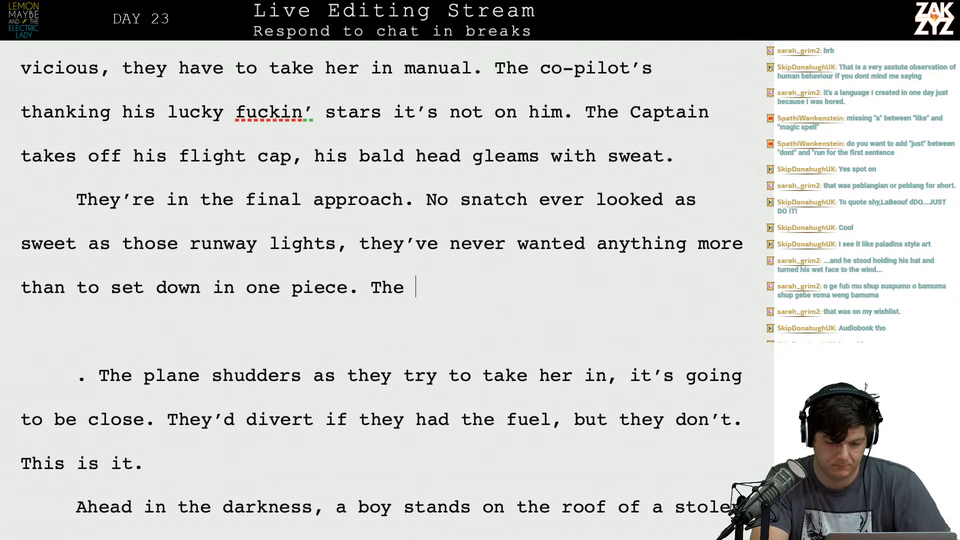
pyautogui.write('plane shudd')
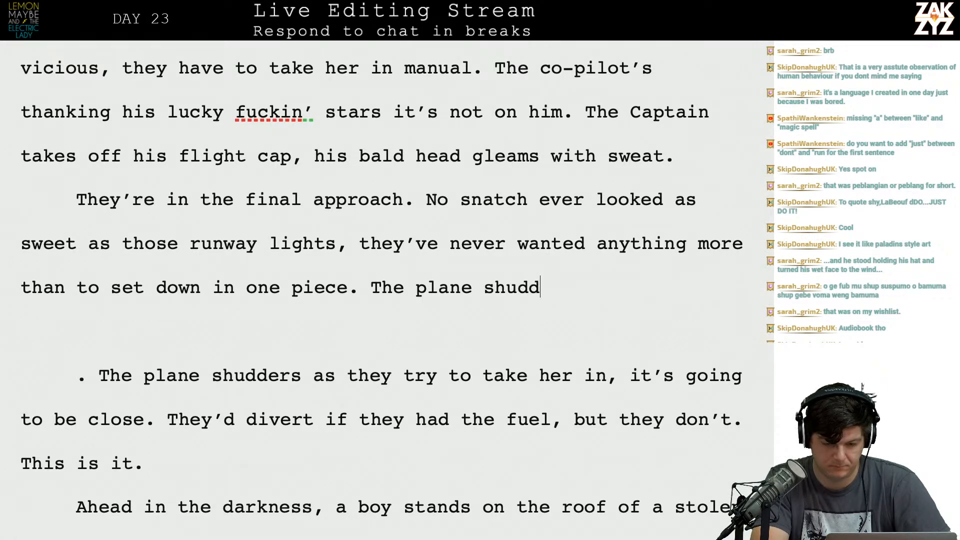
pyautogui.write('ers in a ')
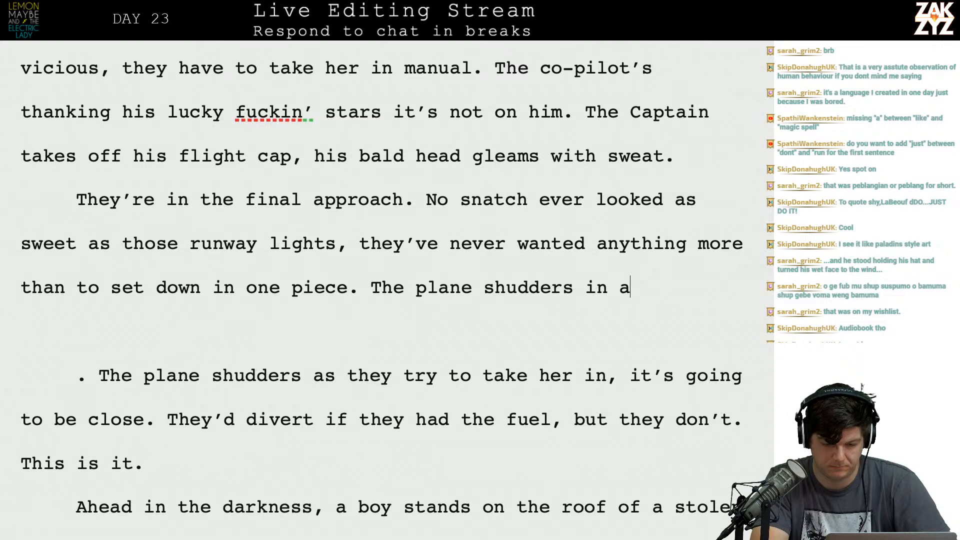
pyautogui.write(' v')
pyautogui.press('BackSpace')
pyautogui.press('BackSpace')
pyautogui.write('n updraft,')
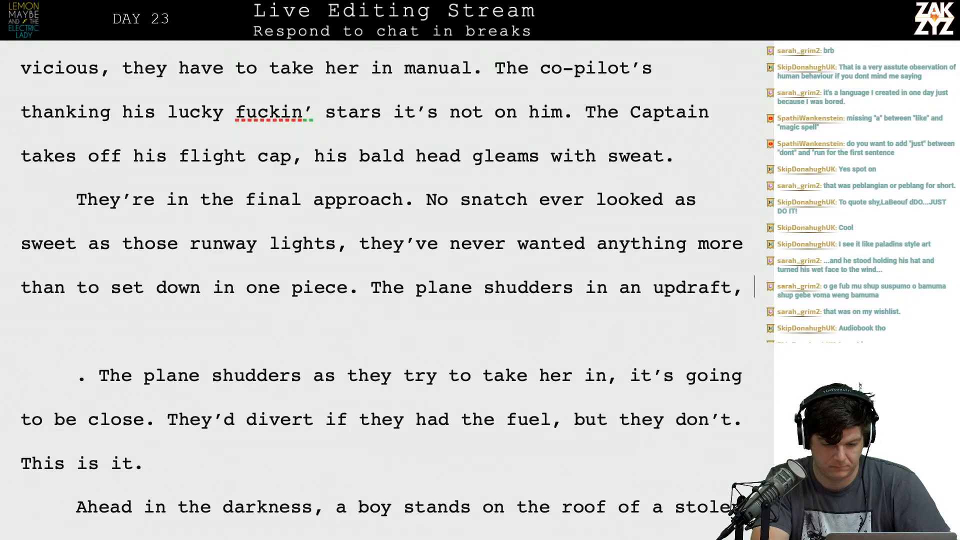
pyautogui.write(" it's going to be")
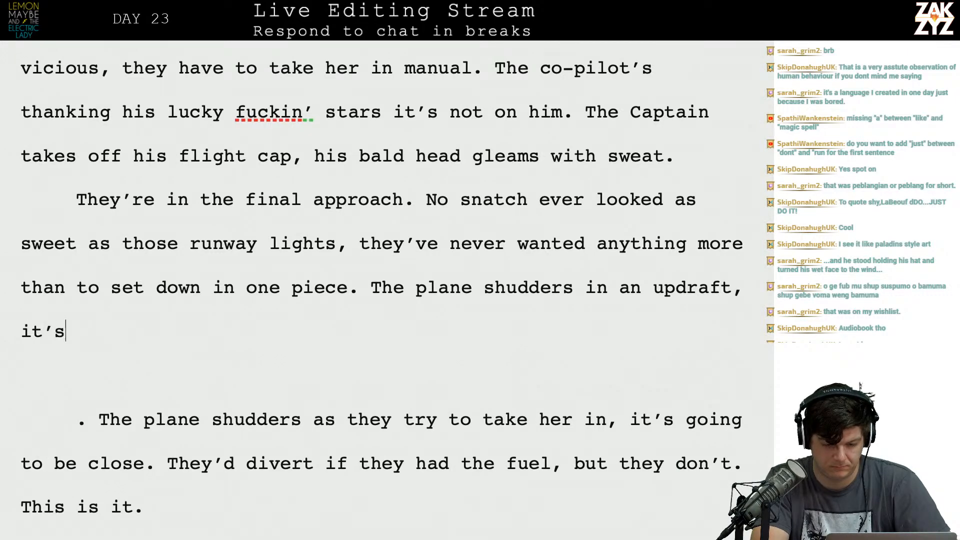
pyautogui.write(' close.')
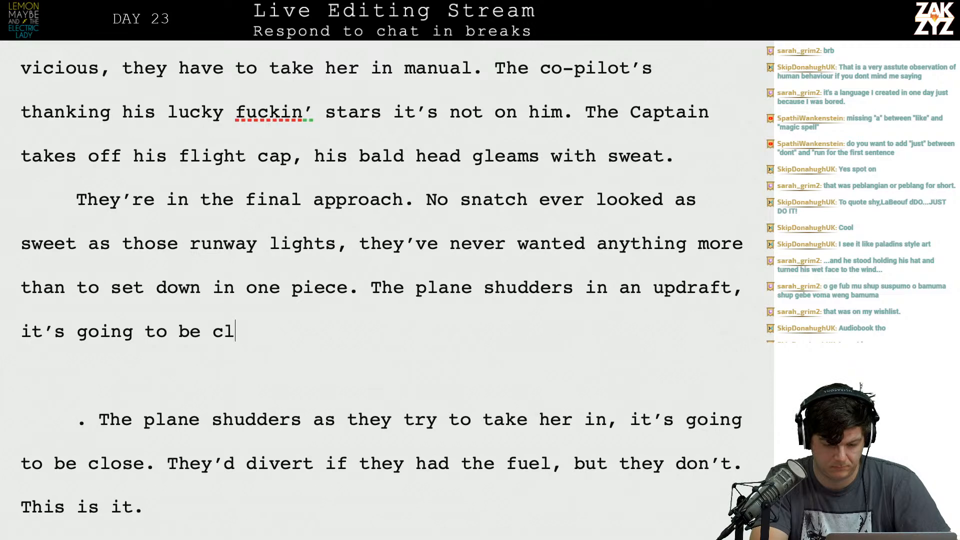
# Delete the paragraph breaks and the old "The plane shudders as they try to take her in" sentence, joining "They'd divert" to the new text.
pyautogui.hotkey('shift', 'Down')
pyautogui.hotkey('shift', 'Down')
pyautogui.hotkey('shift', 'Down')
pyautogui.hotkey('shift', 'Left')
pyautogui.hotkey('shift', 'Left')
pyautogui.hotkey('shift', 'Left')
pyautogui.hotkey('shift', 'Left')
pyautogui.hotkey('shift', 'Left')
pyautogui.hotkey('shift', 'Left')
pyautogui.hotkey('shift', 'Left')
pyautogui.hotkey('shift', 'Left')
pyautogui.hotkey('shift', 'Left')
pyautogui.hotkey('shift', 'Left')
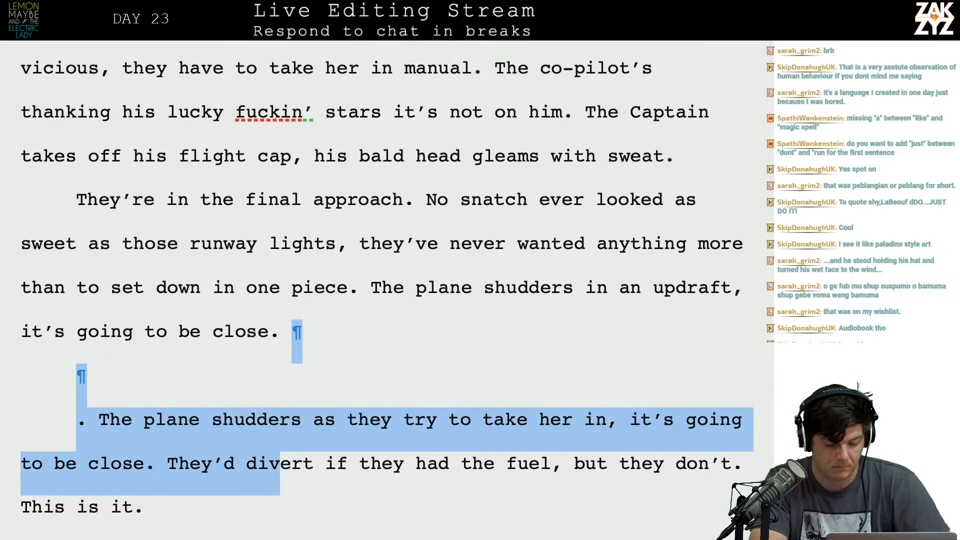
pyautogui.hotkey('shift', 'Left')
pyautogui.press('BackSpace')
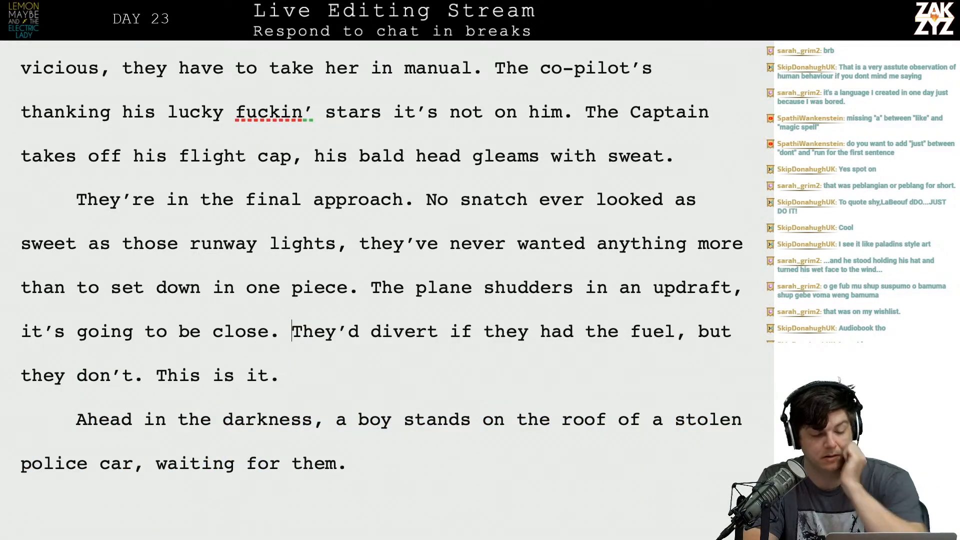
# Insert "neither man has ever wanted anything as much as they want to set down in one piece." before "they've never wanted".
pyautogui.scroll(1, 380, 280)
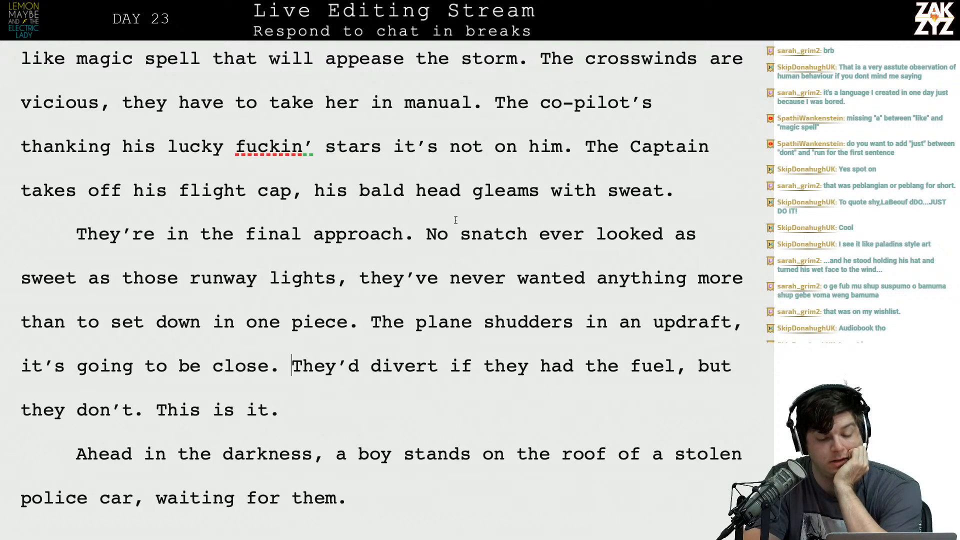
pyautogui.click(336, 255)
pyautogui.scroll(-1, 336, 256)
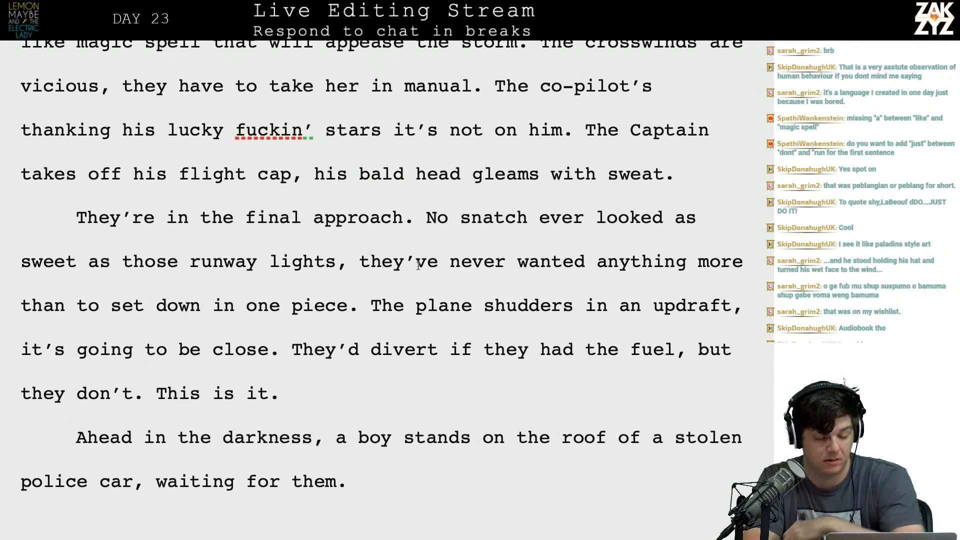
pyautogui.press('Left')
pyautogui.write('neither ma')
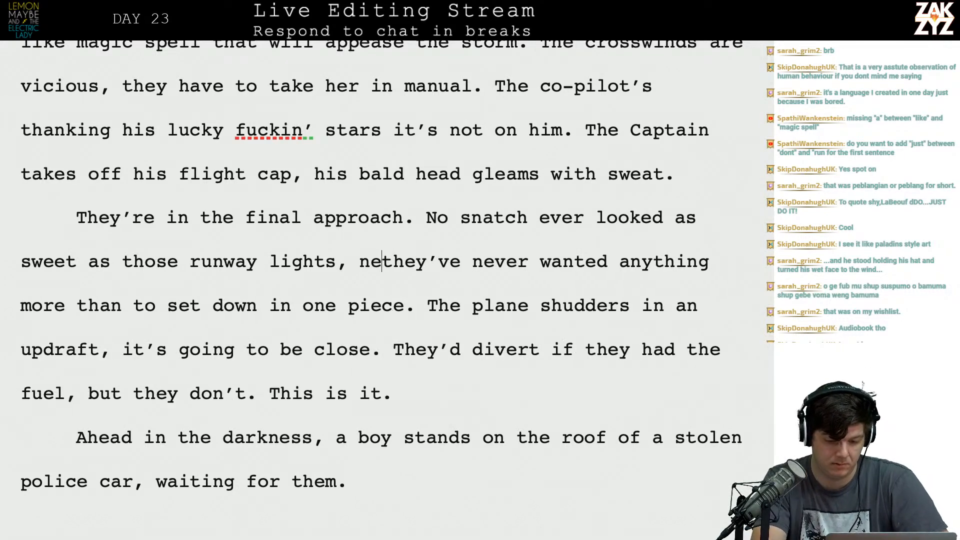
pyautogui.write('n has ever wanted ')
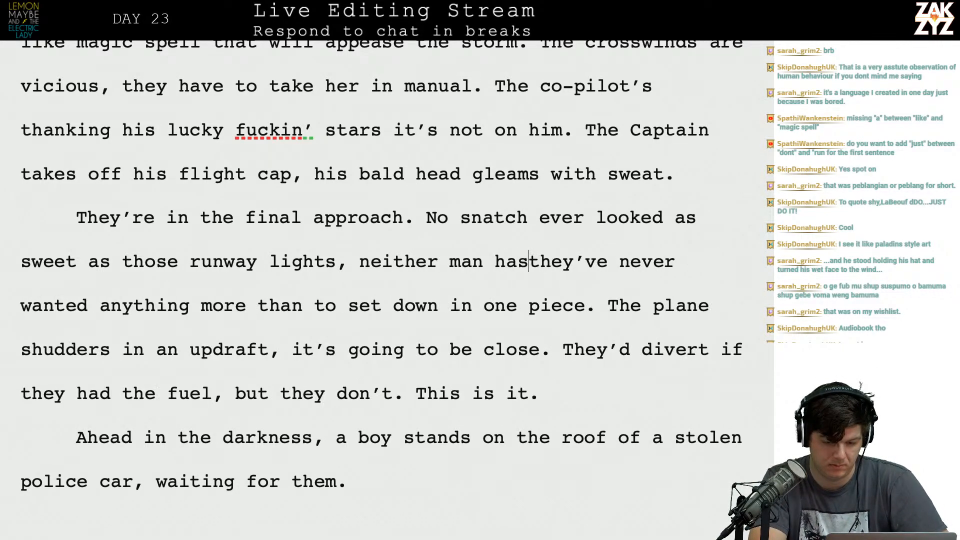
pyautogui.write('anything as much ')
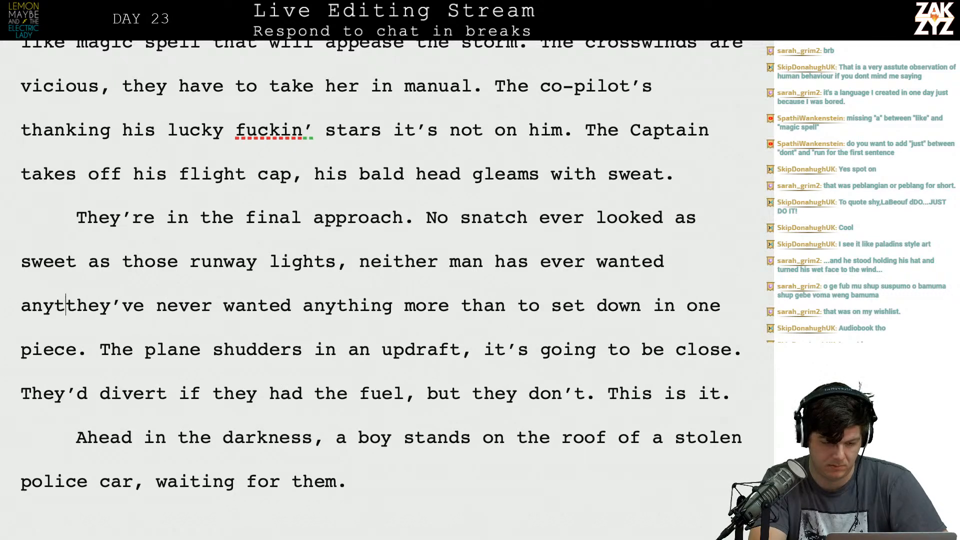
pyautogui.write('as they want to set')
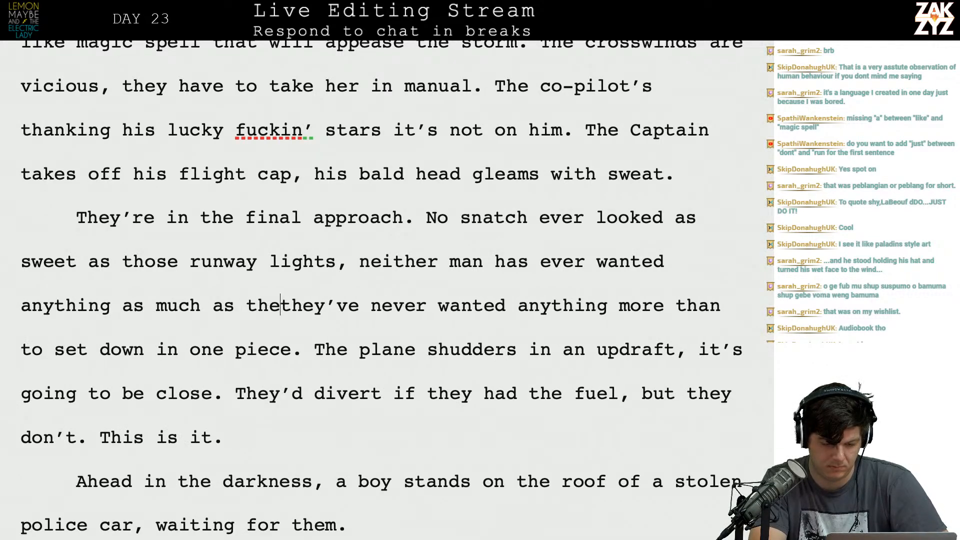
pyautogui.write(' d')
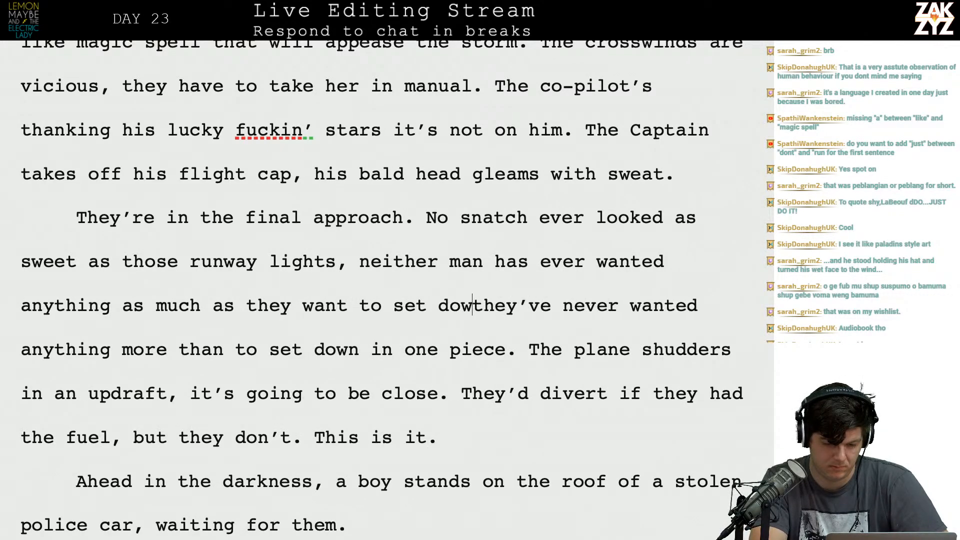
pyautogui.write('own in one piece.')
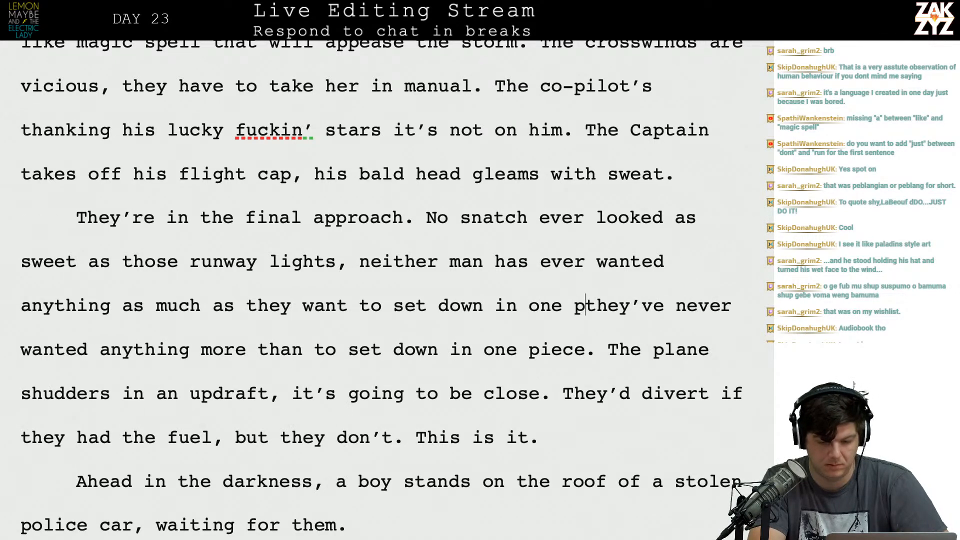
# Delete the redundant clause "they've never wanted anything more than to set down in one piece.".
pyautogui.hotkey('shift', 'Down')
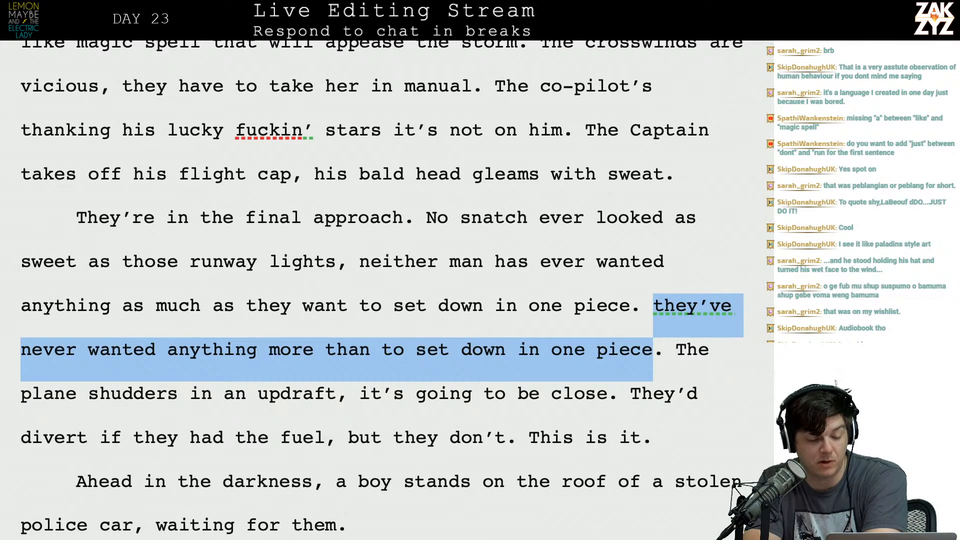
pyautogui.press('BackSpace')
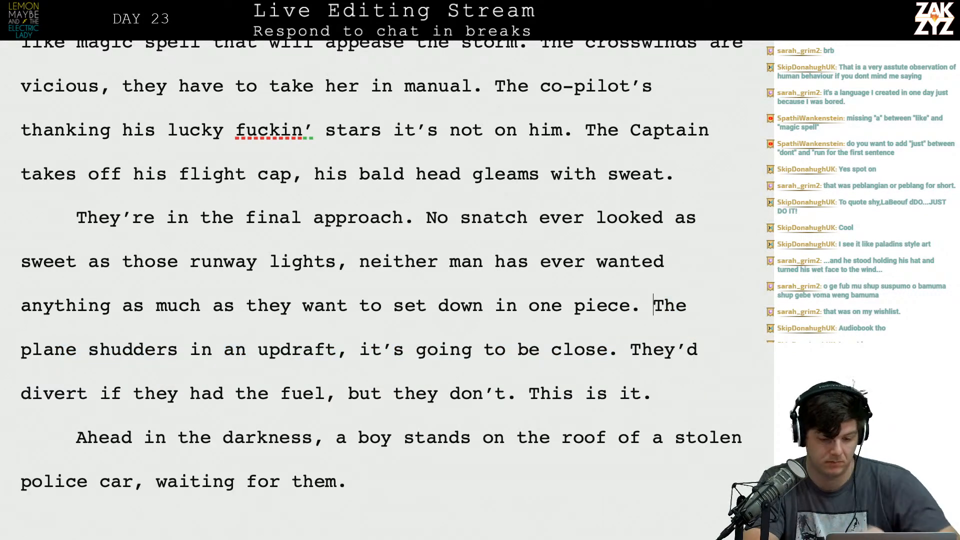
# End the sentence after "runway lights" with a period and delete "neither man has ever wanted anything as much as they want to set down in one piece.".
pyautogui.click(345, 263)
pyautogui.press('BackSpace')
pyautogui.write('.')
pyautogui.hotkey('shift', 'Down')
pyautogui.hotkey('shift', 'Right')
pyautogui.hotkey('shift', 'Right')
pyautogui.hotkey('shift', 'Right')
pyautogui.hotkey('shift', 'Right')
pyautogui.hotkey('shift', 'Right')
pyautogui.hotkey('shift', 'Right')
pyautogui.hotkey('shift', 'Right')
pyautogui.hotkey('shift', 'Right')
pyautogui.hotkey('shift', 'Right')
pyautogui.hotkey('shift', 'Right')
pyautogui.hotkey('shift', 'Right')
pyautogui.hotkey('shift', 'Right')
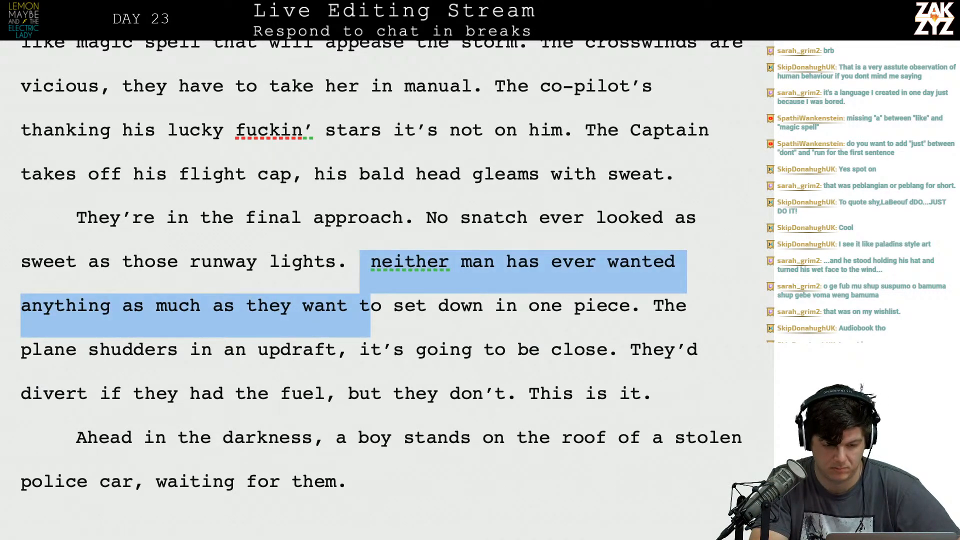
pyautogui.hotkey('shift', 'Right')
pyautogui.hotkey('shift', 'Right')
pyautogui.hotkey('shift', 'Right')
pyautogui.hotkey('shift', 'Right')
pyautogui.hotkey('shift', 'Right')
pyautogui.hotkey('shift', 'Right')
pyautogui.hotkey('shift', 'Right')
pyautogui.hotkey('shift', 'Right')
pyautogui.hotkey('shift', 'Right')
pyautogui.hotkey('shift', 'Right')
pyautogui.hotkey('shift', 'Right')
pyautogui.hotkey('shift', 'Right')
pyautogui.hotkey('shift', 'Right')
pyautogui.hotkey('shift', 'Right')
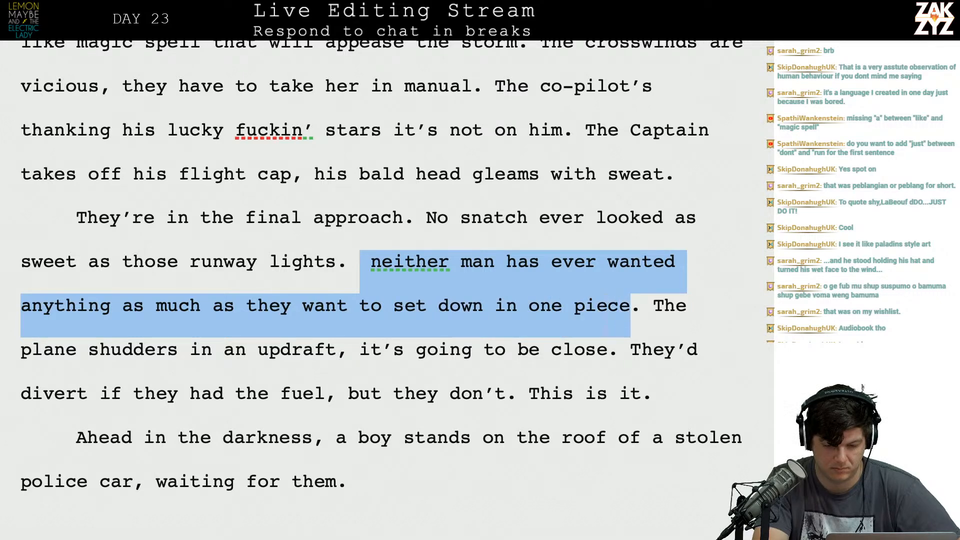
pyautogui.press('BackSpace')
pyautogui.press('Left')
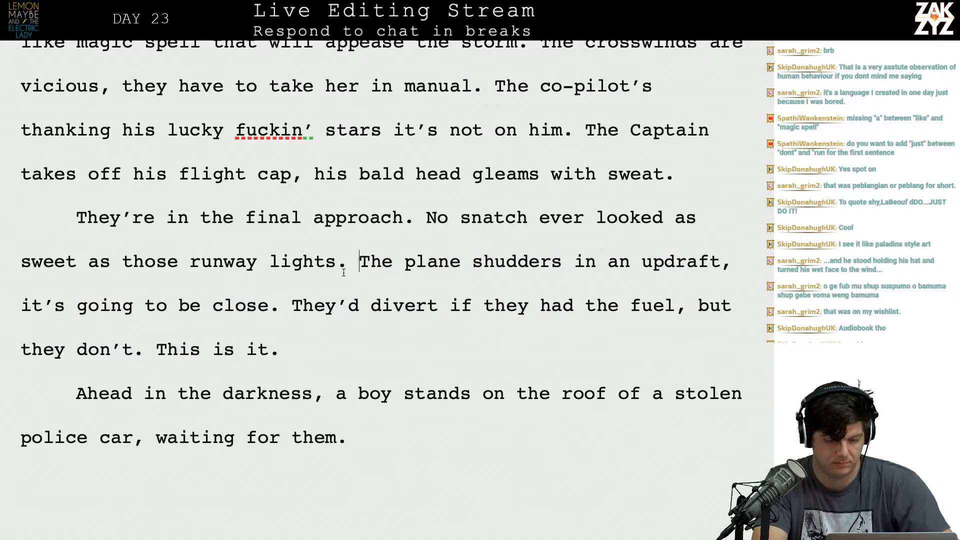
# Move the text from "The plane shudders in an updraft" onward into its own paragraph after "runway lights.".
pyautogui.write('The Plan')
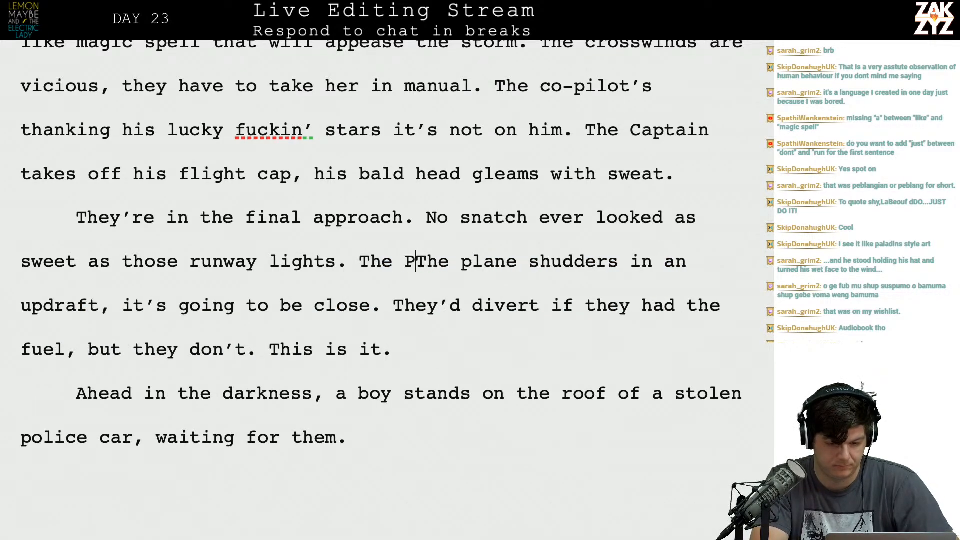
pyautogui.press('BackSpace')
pyautogui.press('BackSpace')
pyautogui.press('BackSpace')
pyautogui.press('BackSpace')
pyautogui.press('BackSpace')
pyautogui.press('BackSpace')
pyautogui.press('BackSpace')
pyautogui.press('BackSpace')
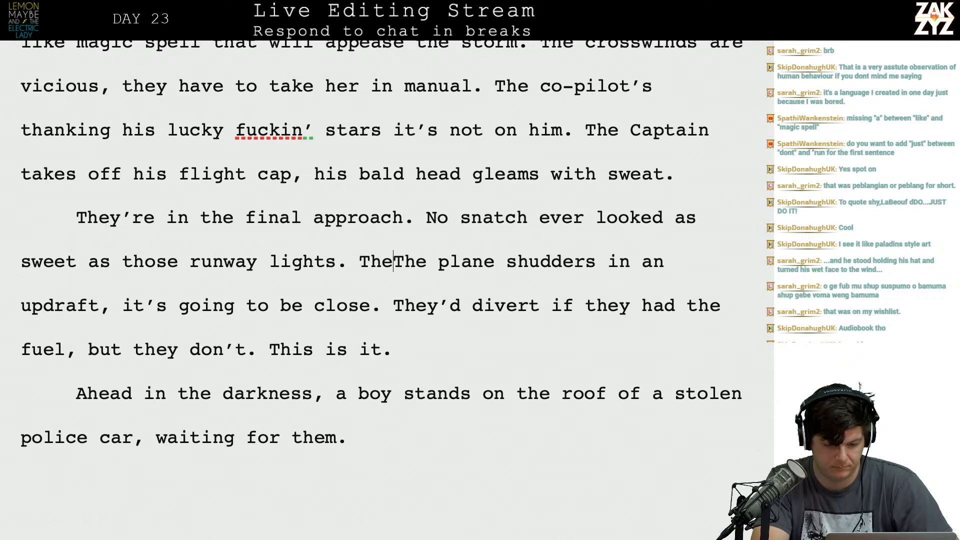
pyautogui.press('Return')
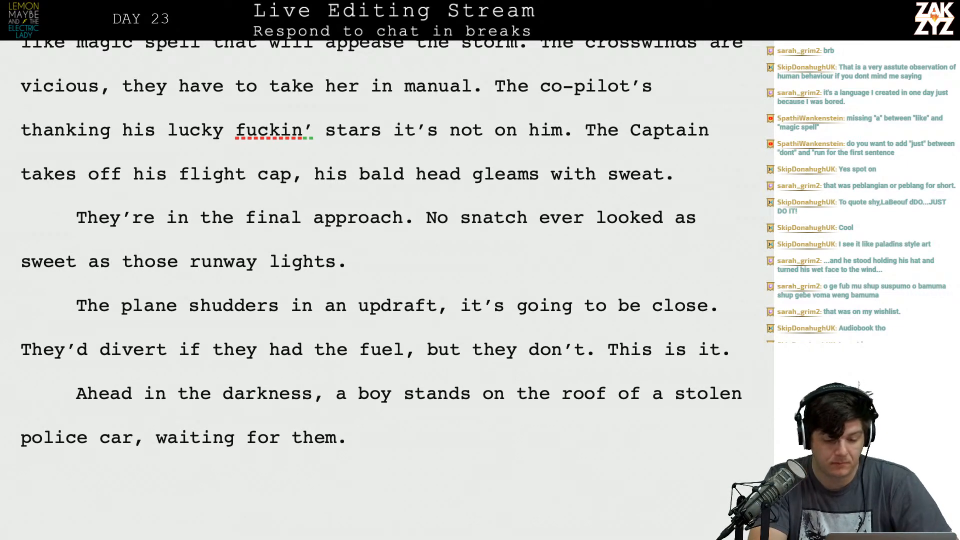
# Replace the period after "runway lights" with ", but the updraft is hammering them.".
pyautogui.write(',')
pyautogui.press('BackSpace')
pyautogui.press('BackSpace')
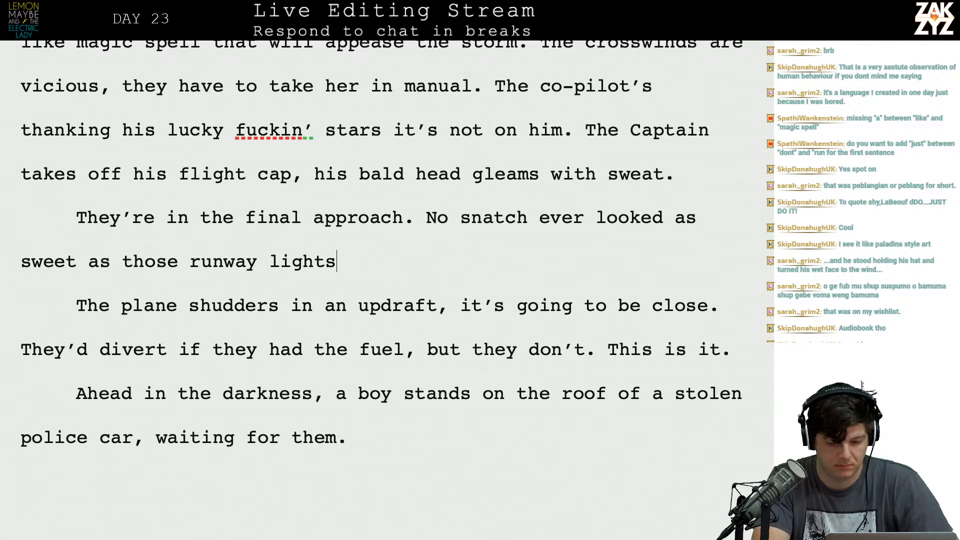
pyautogui.write(', ')
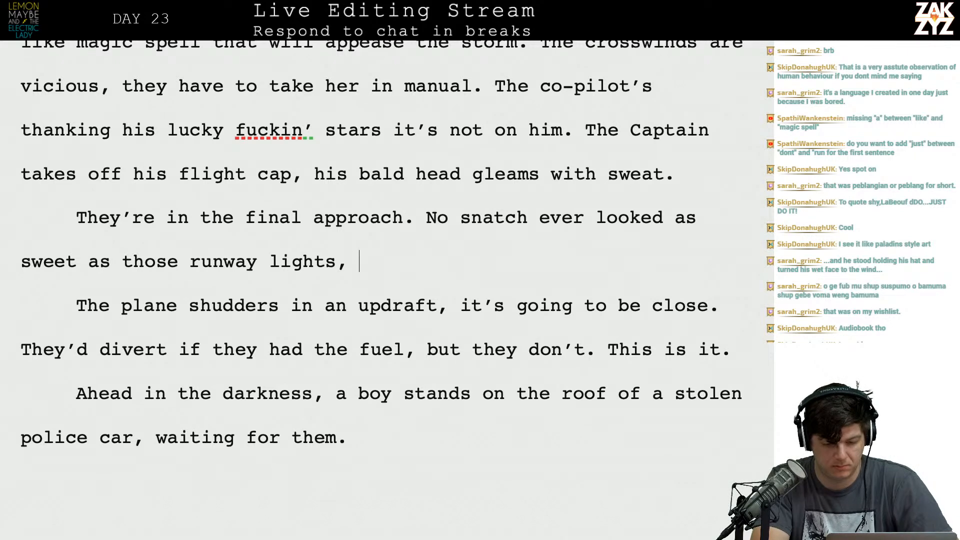
pyautogui.write('but the updraft is hammering them.')
pyautogui.press('BackSpace')
pyautogui.press('BackSpace')
pyautogui.press('BackSpace')
pyautogui.press('BackSpace')
pyautogui.write('hem.')
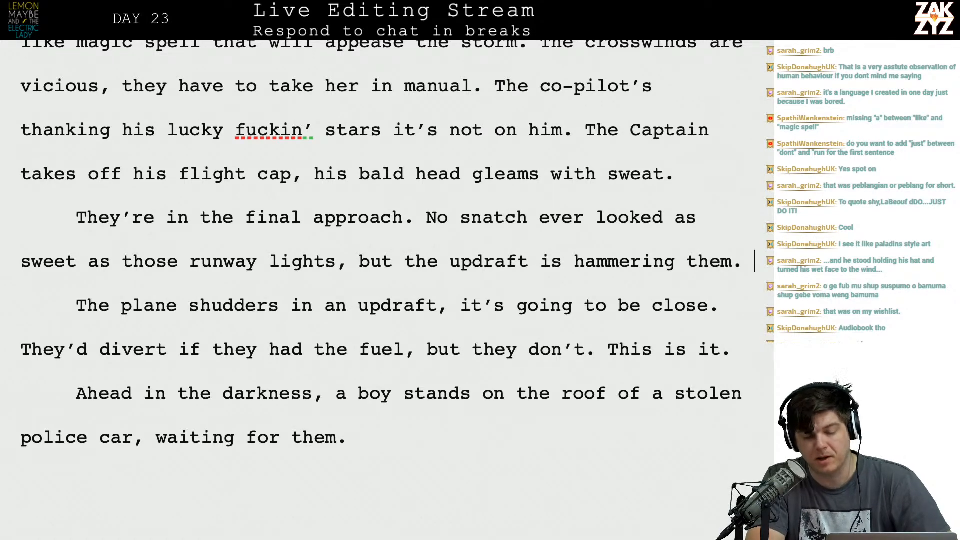
pyautogui.press('Return')
pyautogui.press('Return')
# Switch to the web browser and search for "what happens during plane landing".
pyautogui.press('super+Tab')
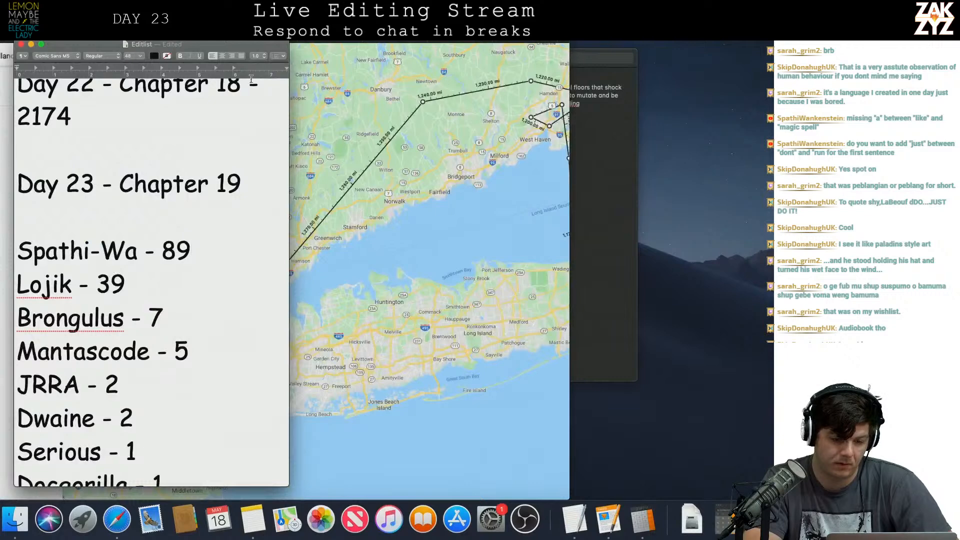
pyautogui.click(323, 13)
pyautogui.write('hwh')
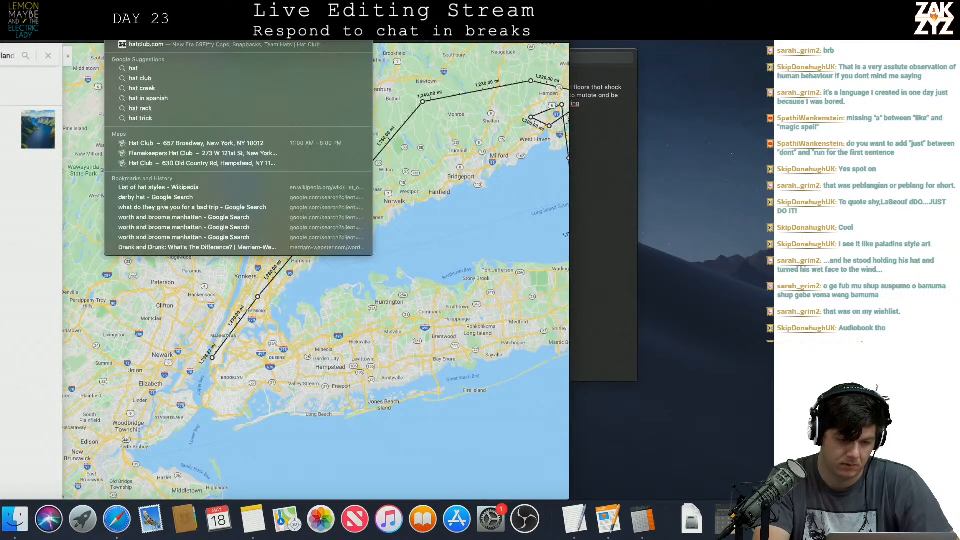
pyautogui.press('BackSpace')
pyautogui.press('BackSpace')
pyautogui.press('BackSpace')
pyautogui.write('what happens during plane crash')
pyautogui.press('Return')
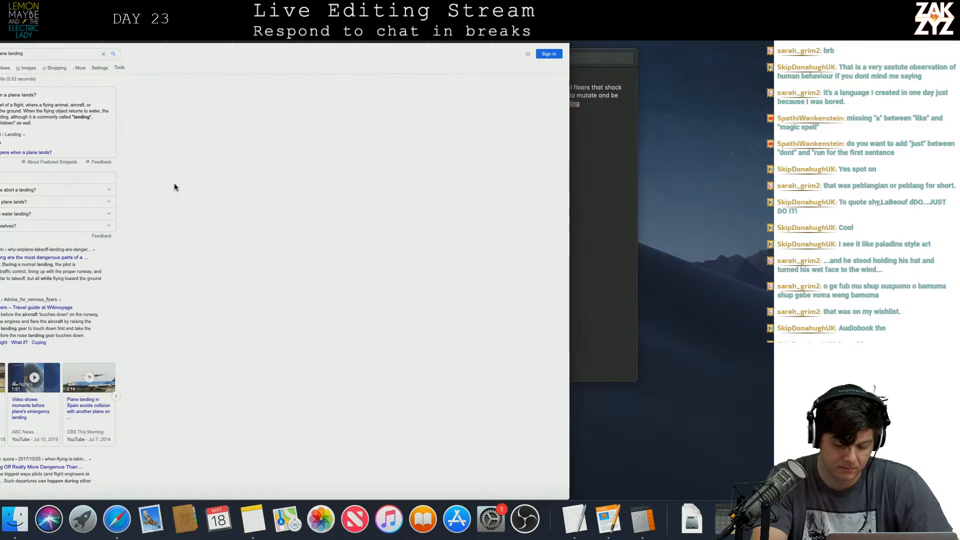
# Enlarge the search results page and look through the results about how planes land.
pyautogui.press('super+plus')
pyautogui.press('super+plus')
pyautogui.press('super+plus')
pyautogui.press('super+plus')
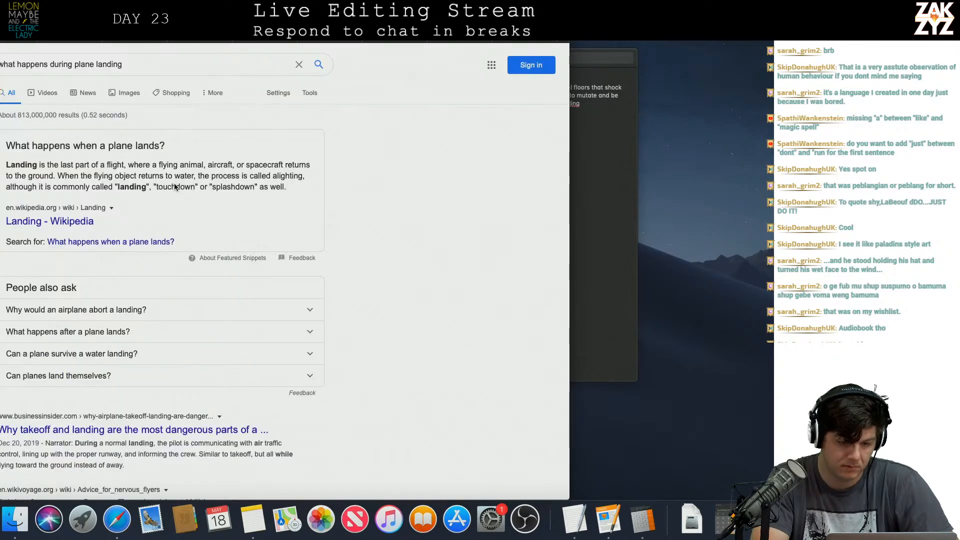
pyautogui.press('super+plus')
pyautogui.press('super+minus')
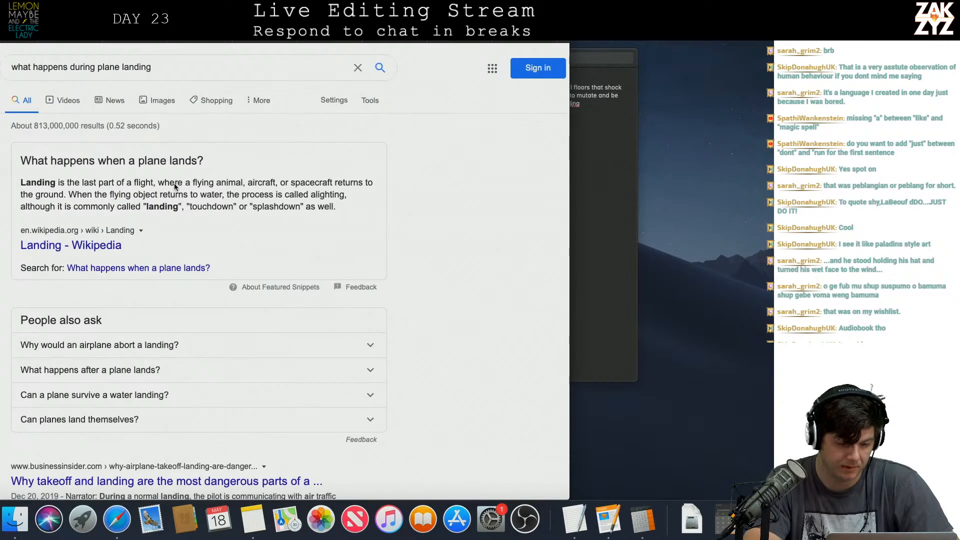
pyautogui.scroll(-5, 208, 270)
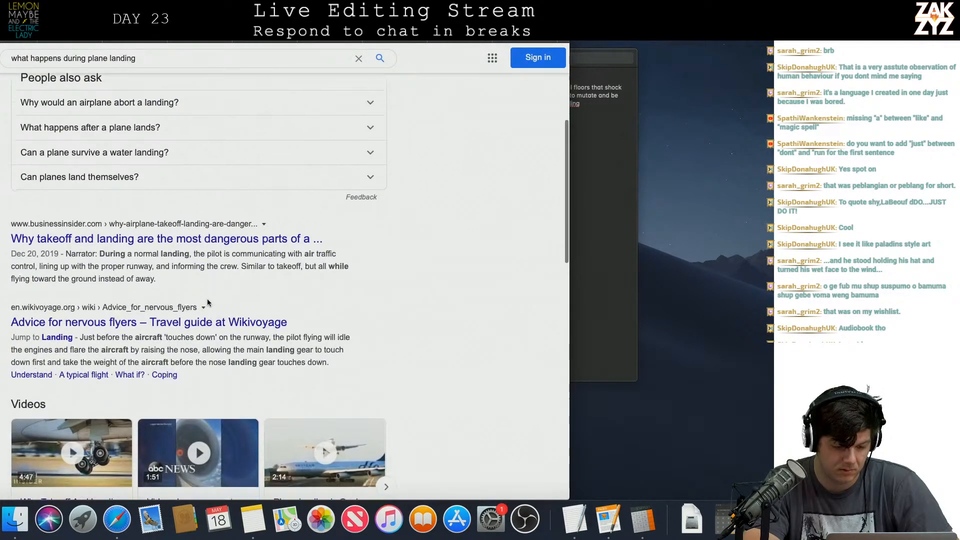
pyautogui.scroll(-7, 207, 300)
pyautogui.scroll(-1, 207, 299)
pyautogui.scroll(9, 175, 370)
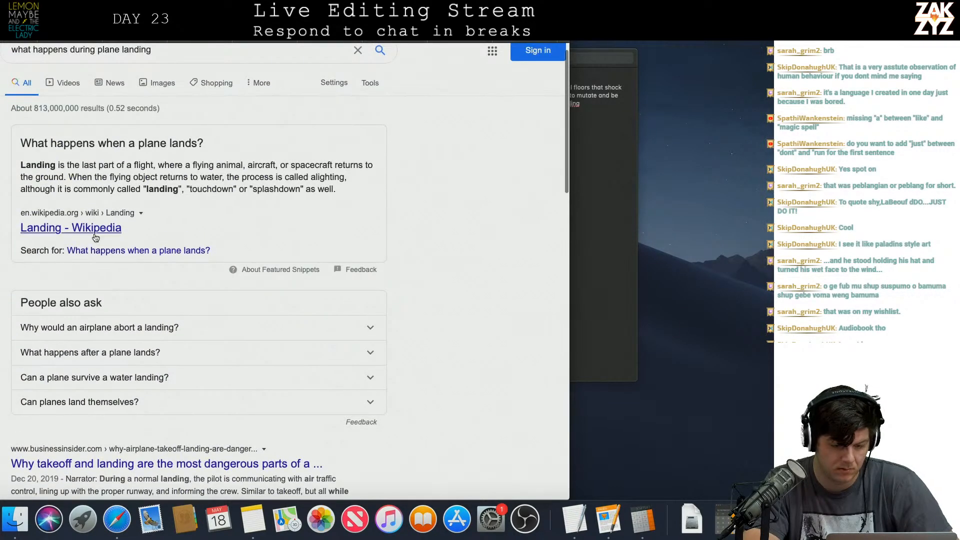
# Open the Wikipedia article "Landing" and read its Aircraft section on how planes touch down.
pyautogui.click(94, 233)
pyautogui.scroll(-3, 268, 310)
pyautogui.scroll(1, 268, 310)
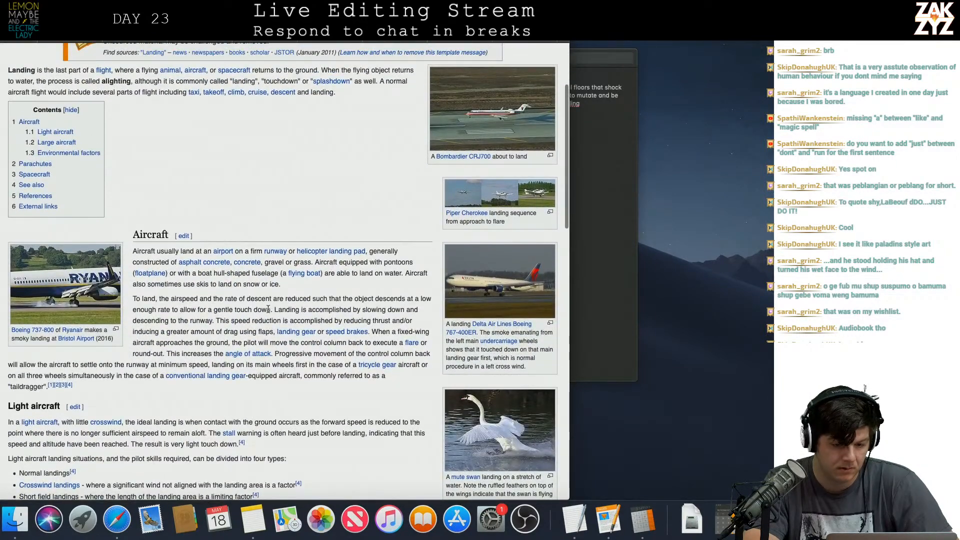
pyautogui.scroll(-1, 268, 310)
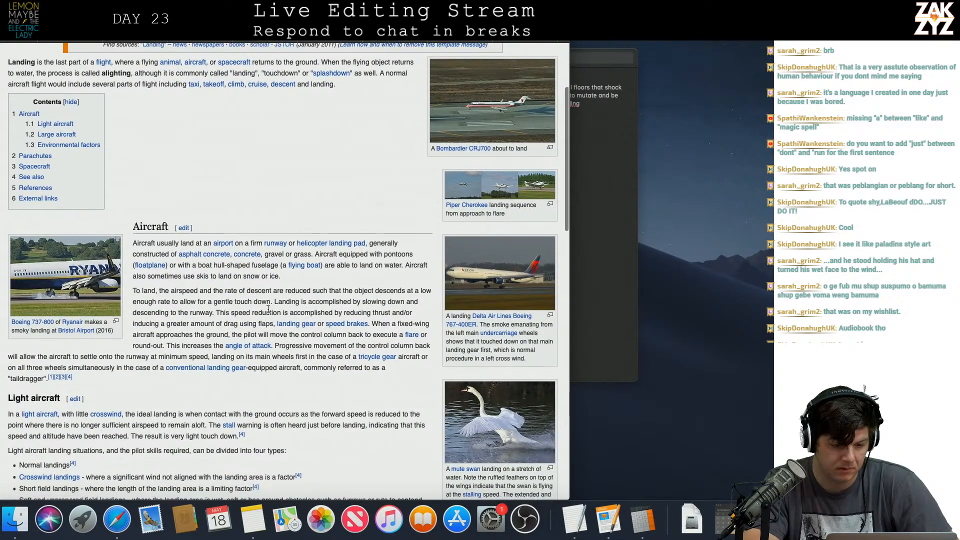
pyautogui.scroll(-1, 268, 309)
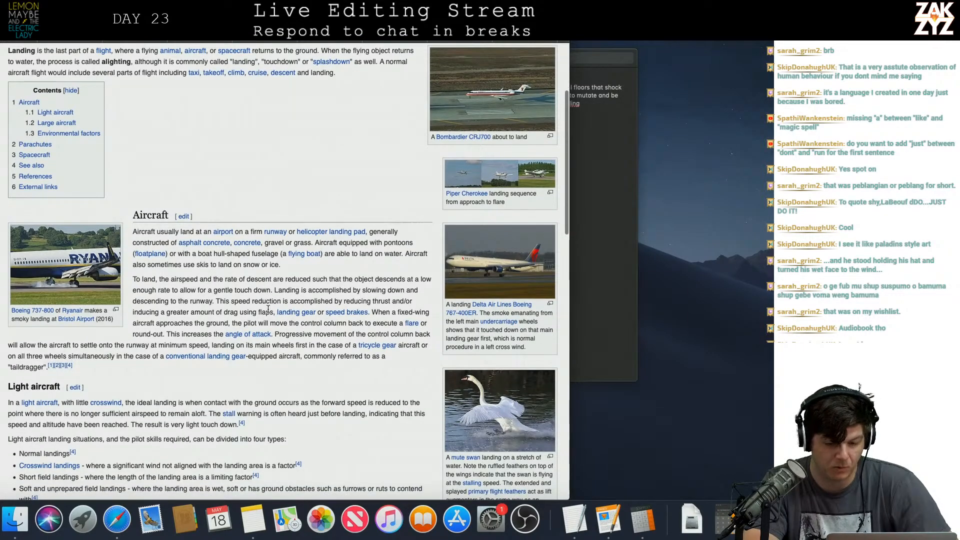
# Read the article's Large aircraft and Environmental factors sections and preview the linked "flare" article.
pyautogui.scroll(-2, 268, 309)
pyautogui.scroll(-10, 268, 309)
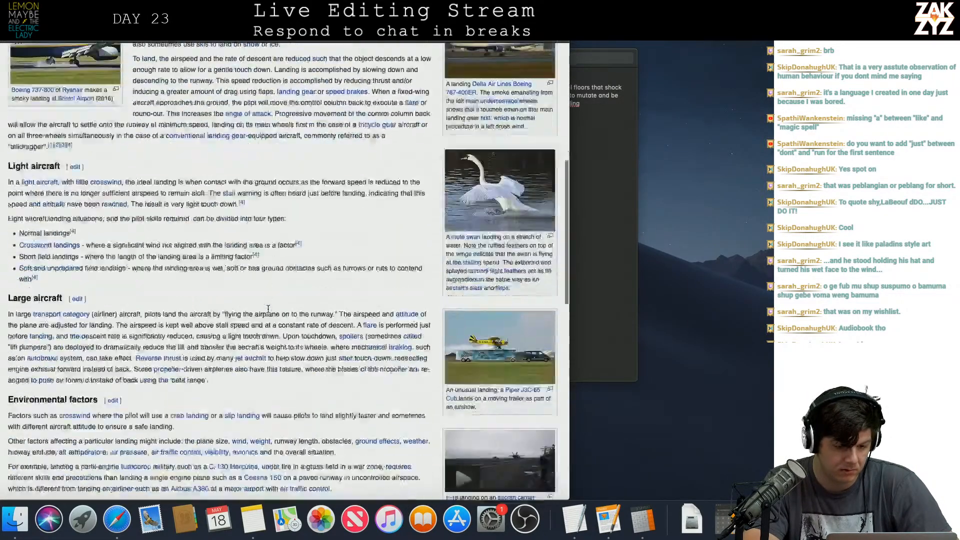
pyautogui.scroll(-1, 268, 312)
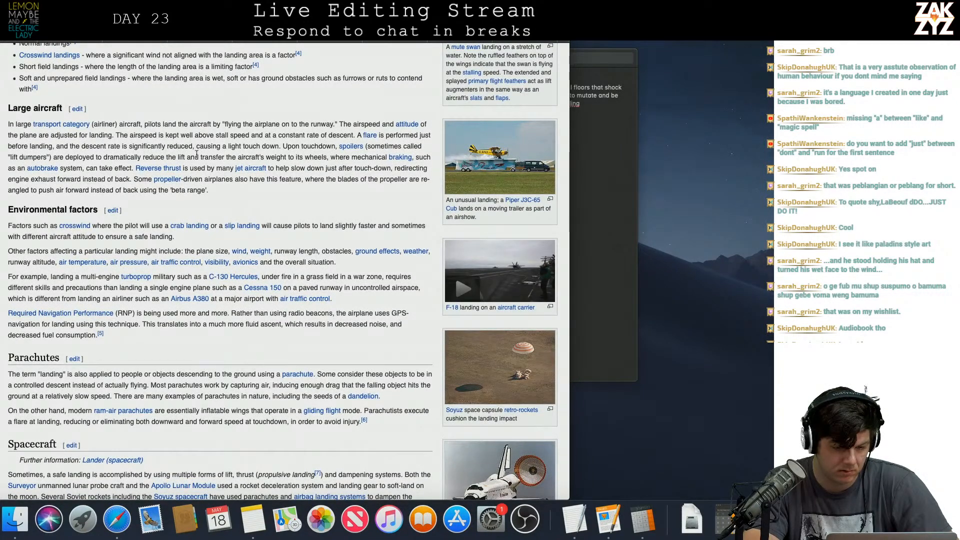
pyautogui.scroll(-2, 220, 150)
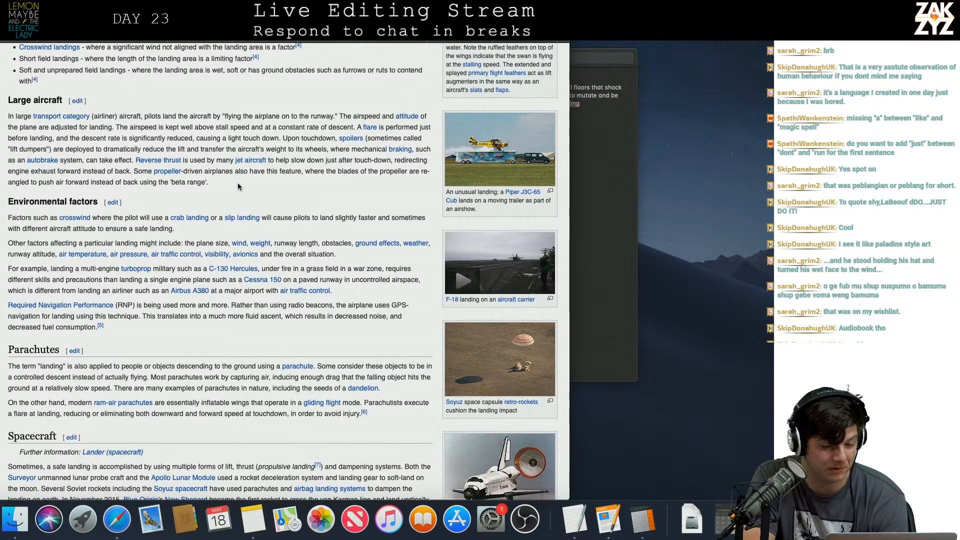
pyautogui.scroll(-5, 238, 182)
pyautogui.scroll(6, 238, 182)
pyautogui.moveTo(239, 186)
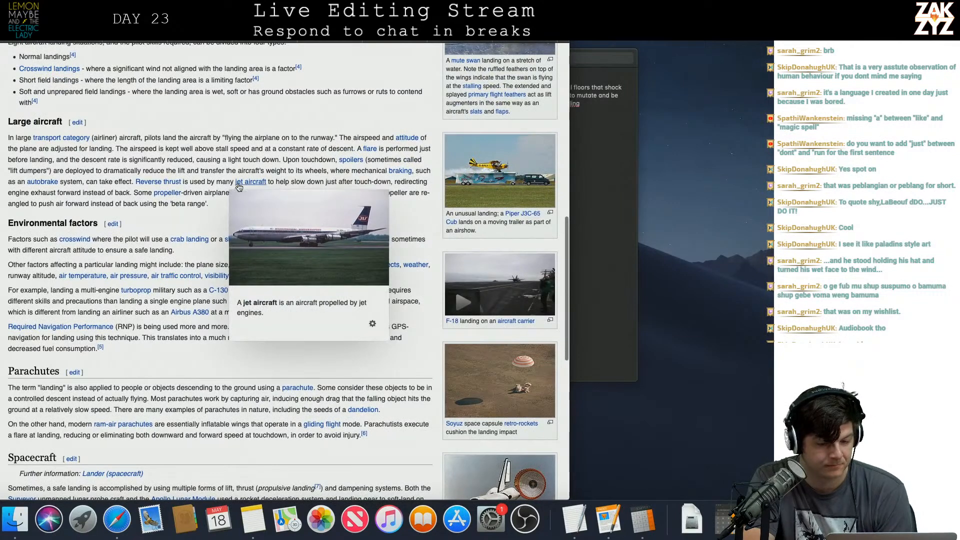
pyautogui.scroll(-1, 239, 186)
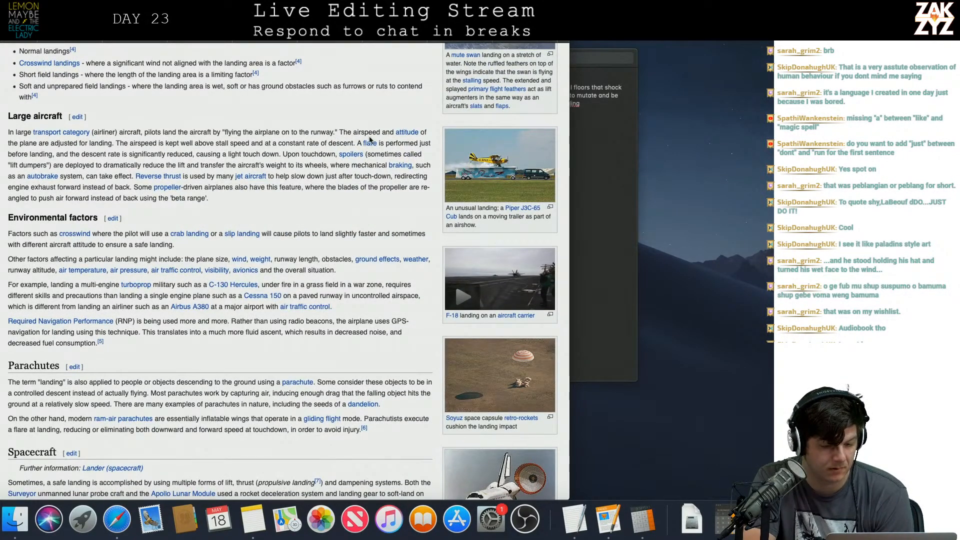
pyautogui.moveTo(369, 145)
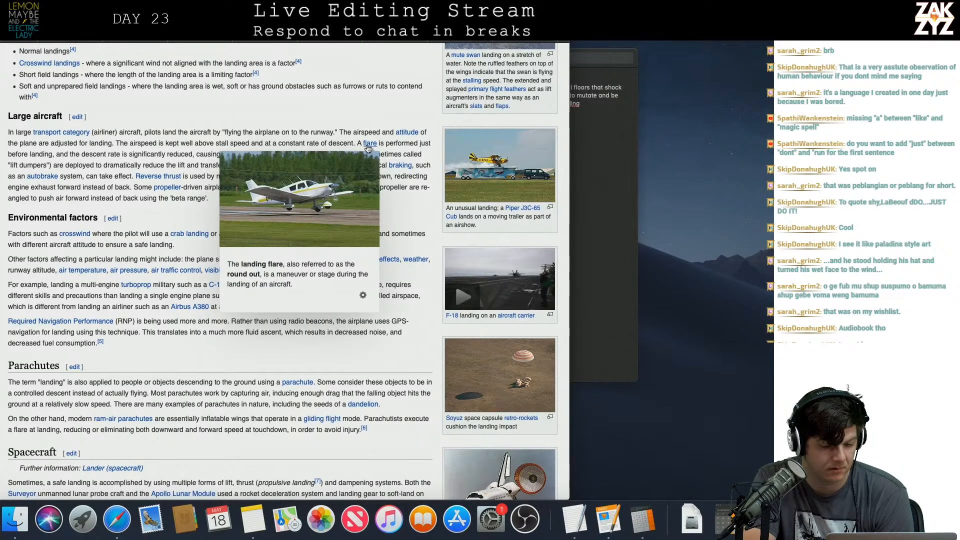
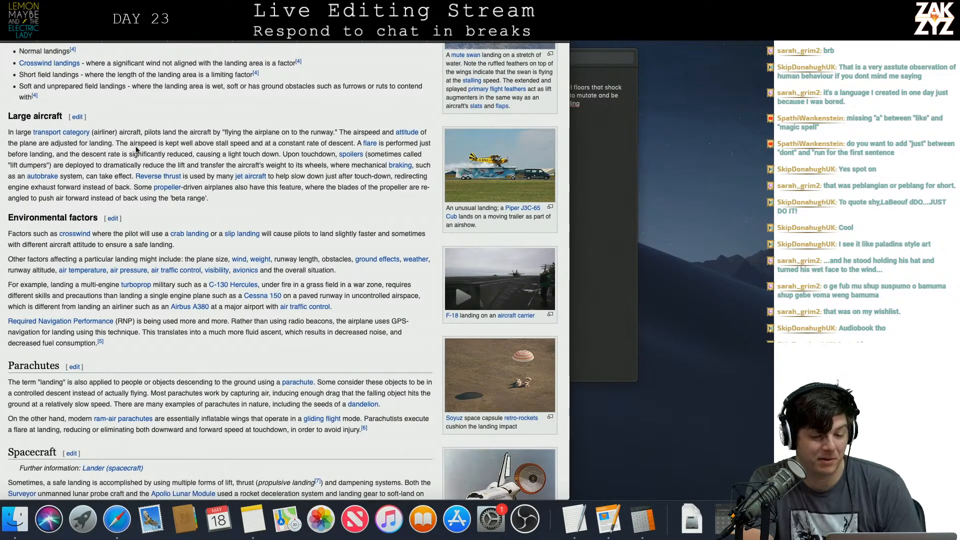
# Finish reading the Wikipedia landing article, return to the search results and open Wired's "The Exhilarating Art of Landing Planes in Crazy Crosswinds".
pyautogui.scroll(-2, 136, 149)
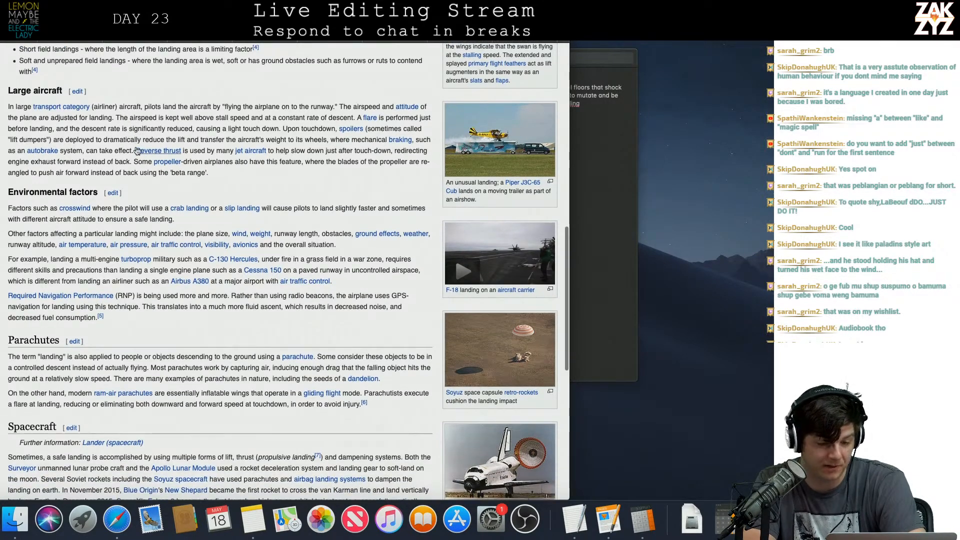
pyautogui.scroll(-1, 136, 150)
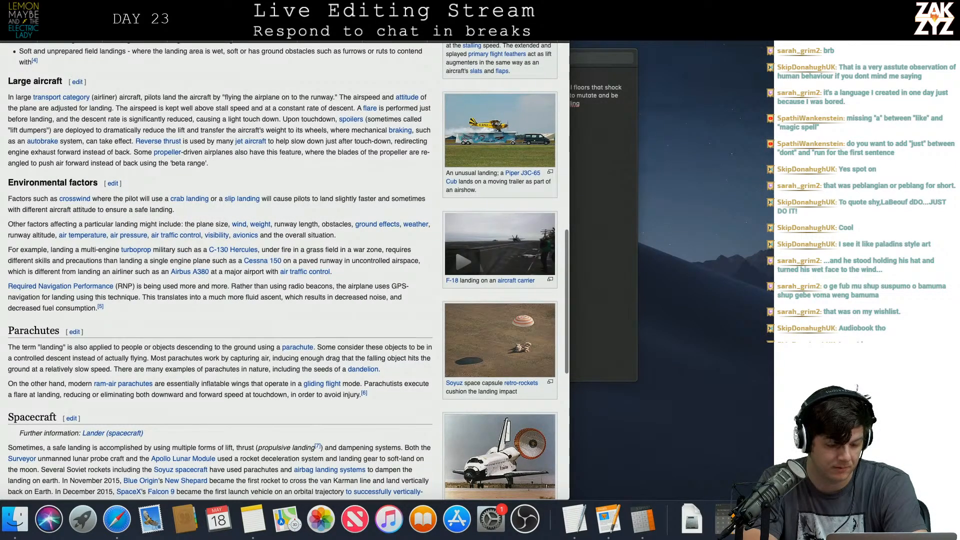
pyautogui.press('super+bracketleft')
pyautogui.scroll(-10, 172, 294)
pyautogui.scroll(-10, 172, 294)
pyautogui.scroll(3, 172, 290)
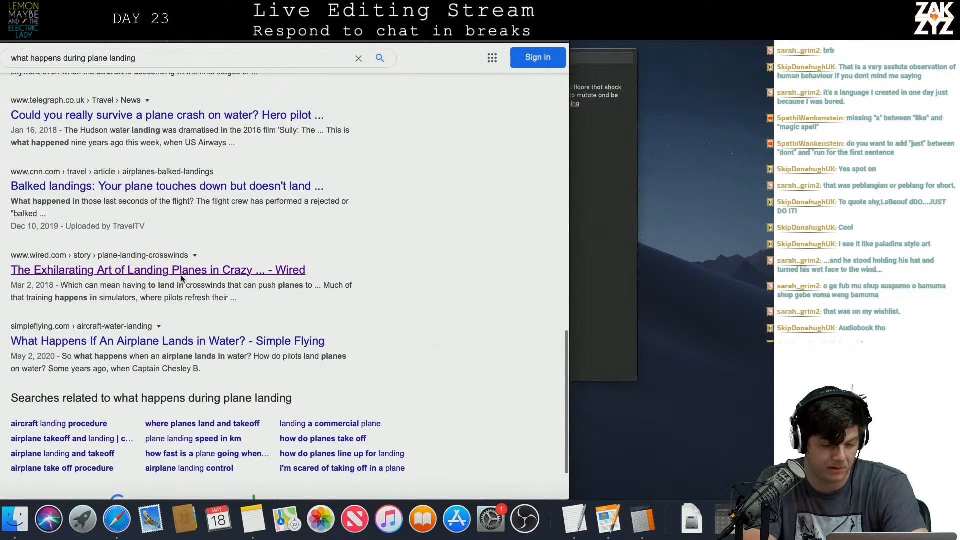
pyautogui.click(182, 279)
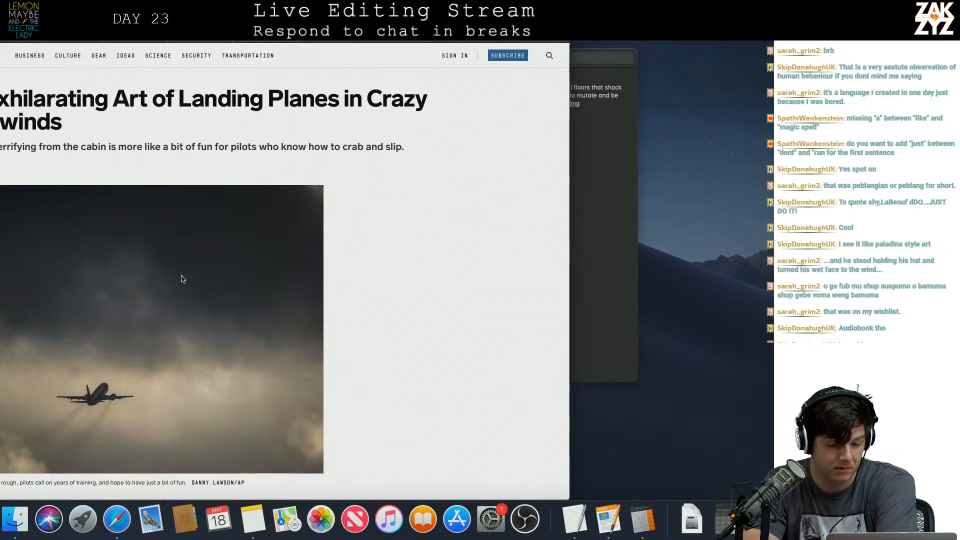
# Collapse the subscription banner covering the Wired article and go to its opening paragraphs.
pyautogui.scroll(-4, 182, 278)
pyautogui.scroll(4, 181, 279)
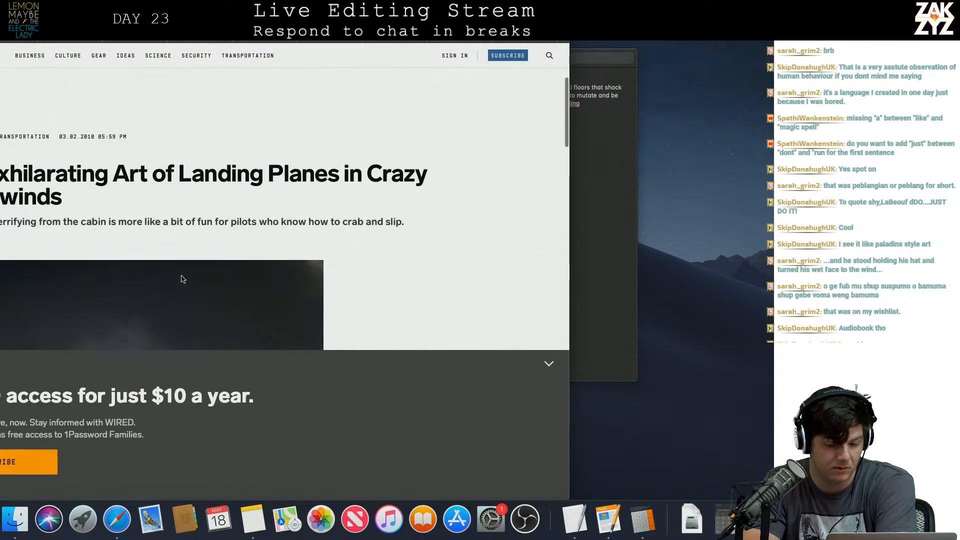
pyautogui.click(550, 370)
pyautogui.scroll(-15, 475, 300)
pyautogui.scroll(1, 475, 303)
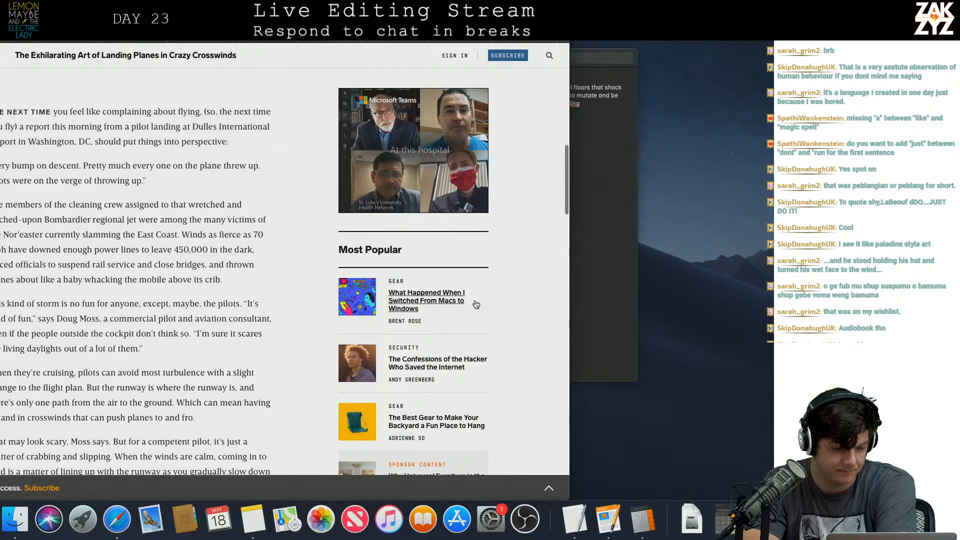
# Read the Wired article's opening through the paragraph on lining up with the runway and flaring the nose.
pyautogui.scroll(-1, 476, 305)
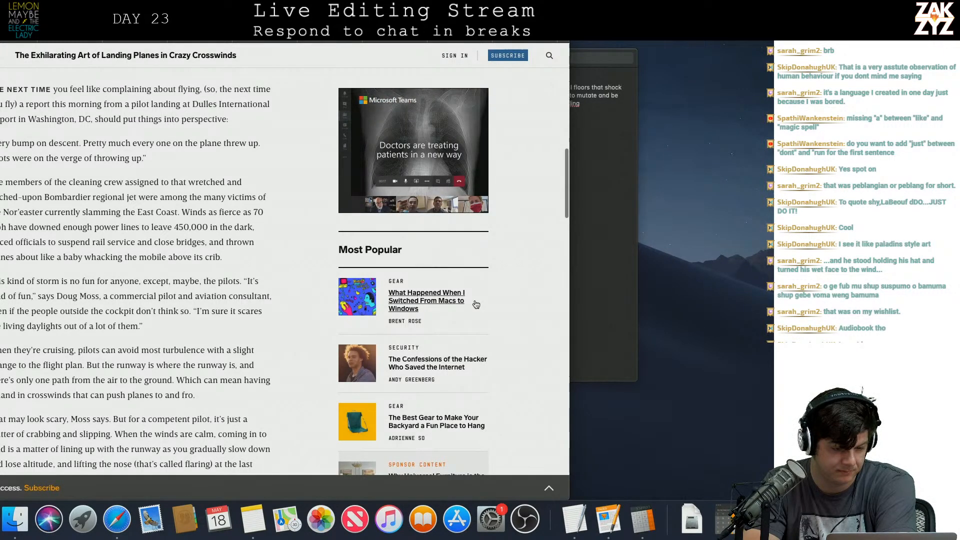
pyautogui.scroll(-1, 237, 309)
pyautogui.scroll(-3, 237, 308)
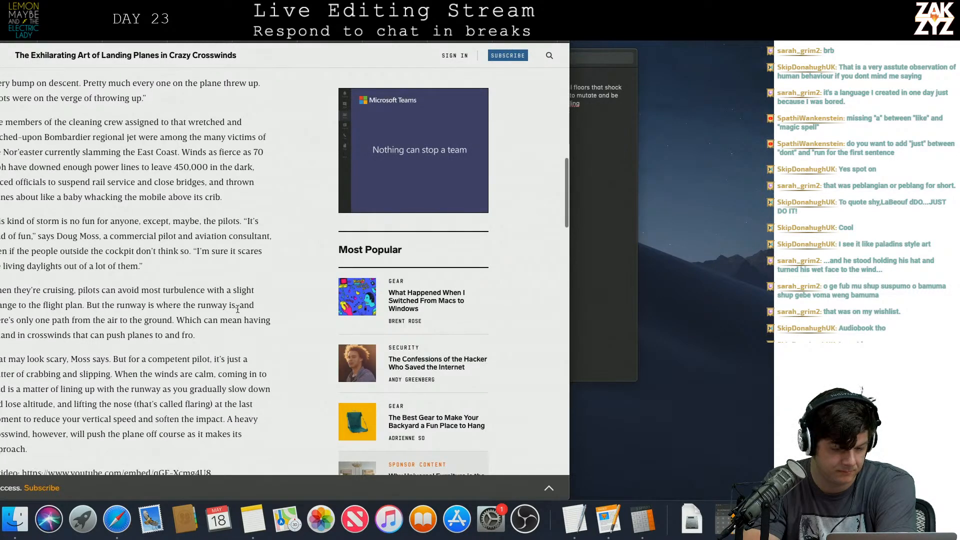
pyautogui.scroll(-5, 237, 308)
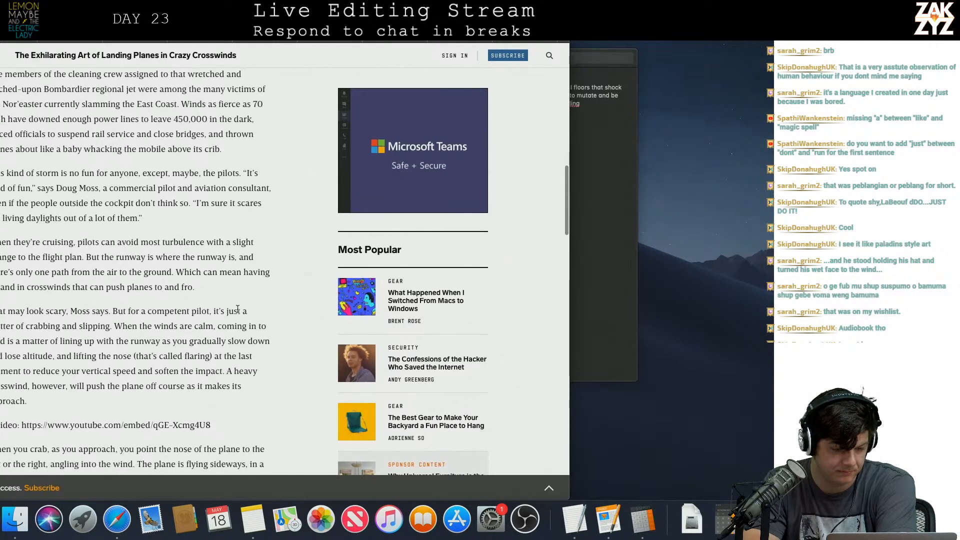
pyautogui.scroll(-2, 237, 308)
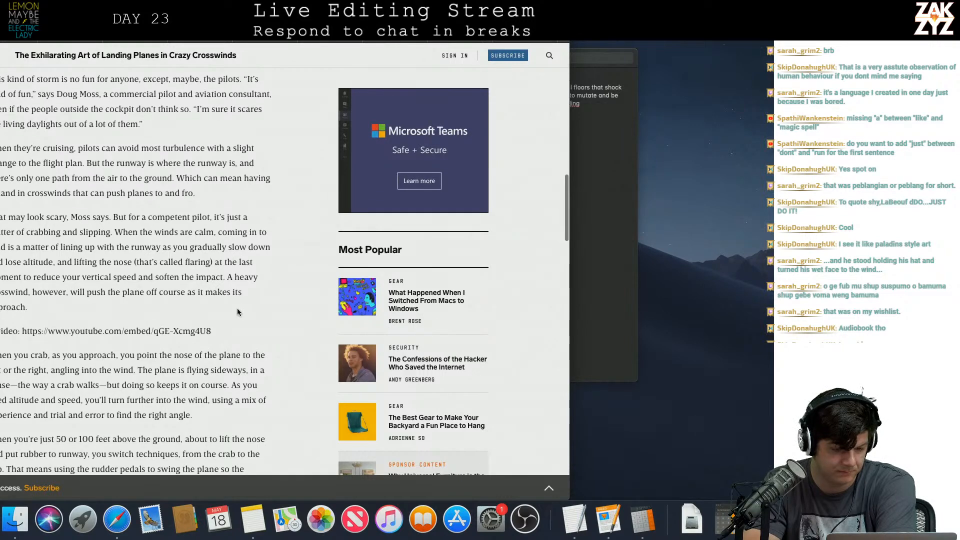
pyautogui.scroll(-2, 237, 308)
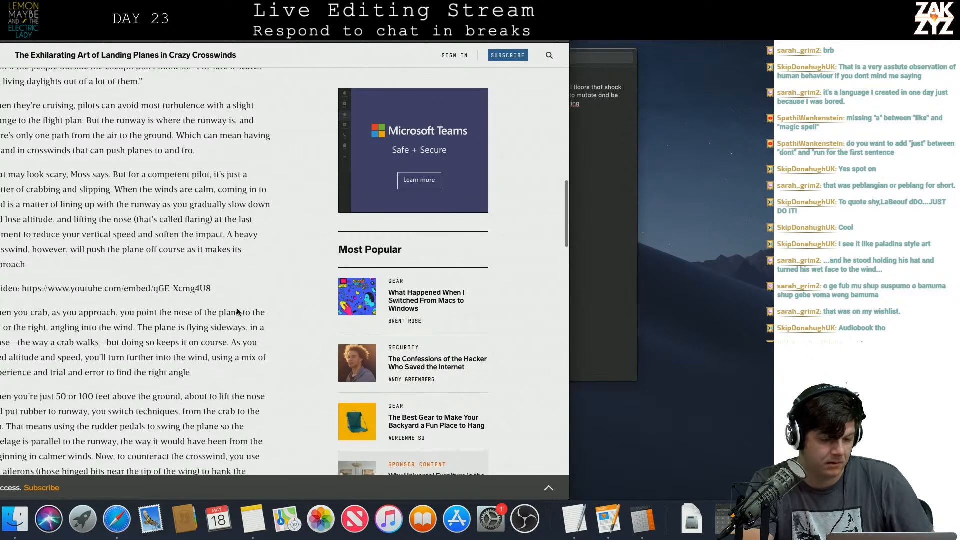
pyautogui.scroll(-1, 237, 308)
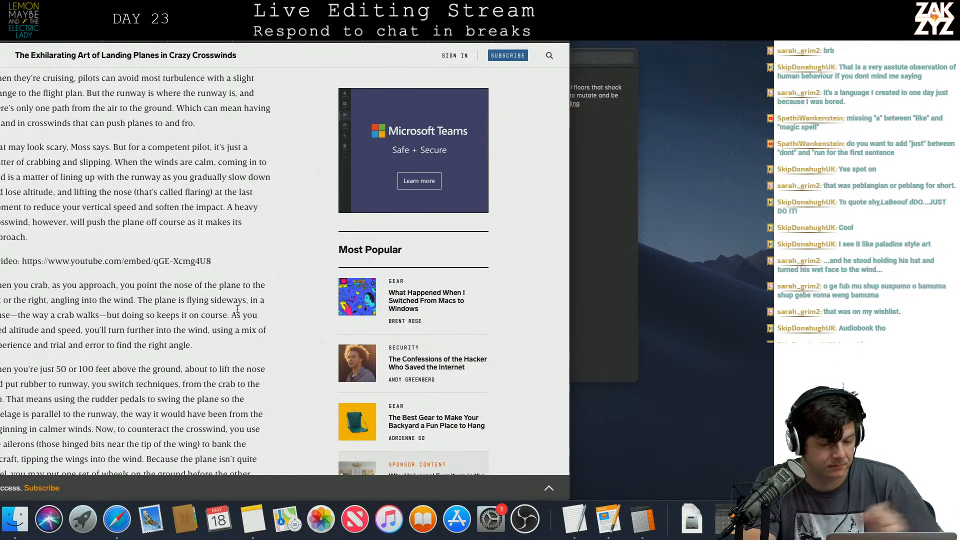
pyautogui.scroll(-2, 237, 308)
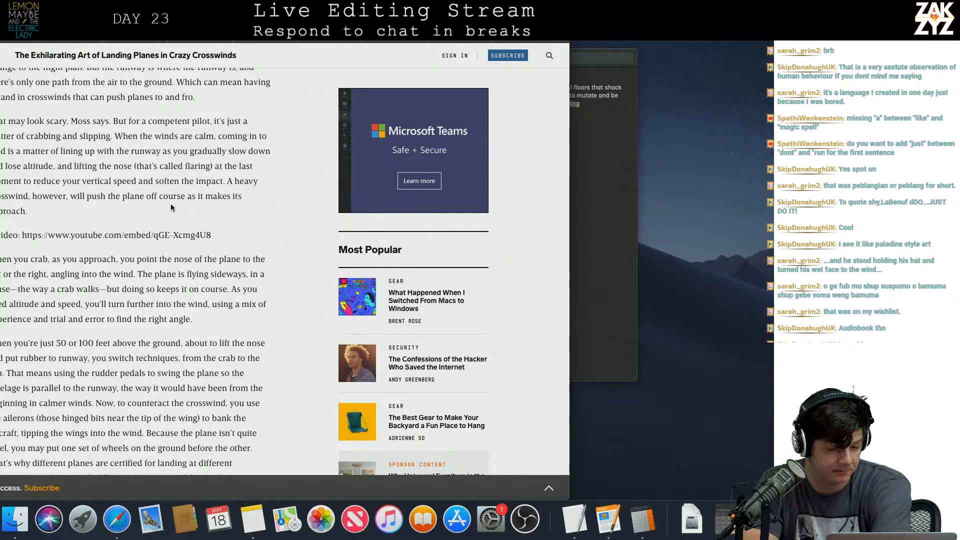
# Read the Wired article's paragraphs on crabbing, slipping with rudder and ailerons, and pilot simulator training.
pyautogui.scroll(-3, 100, 250)
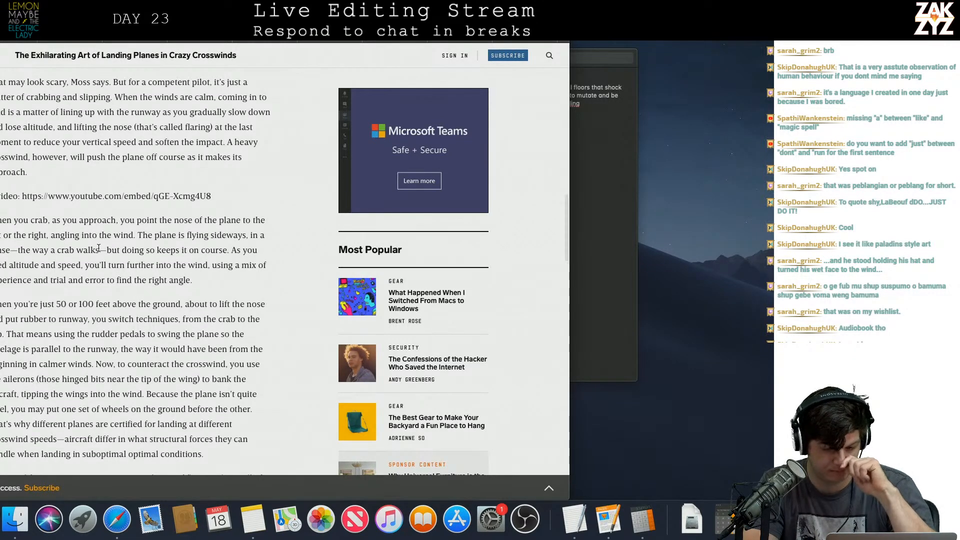
pyautogui.scroll(-5, 98, 248)
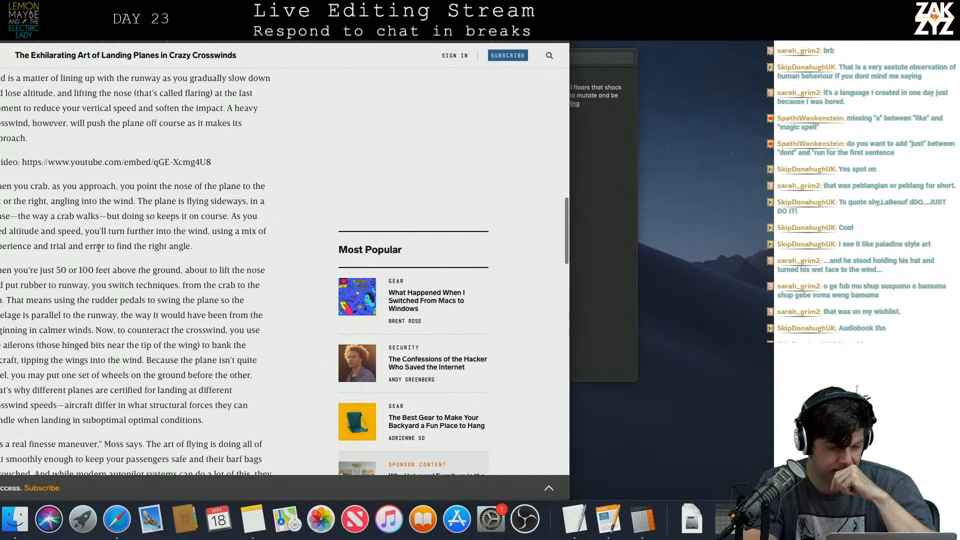
pyautogui.scroll(-4, 99, 248)
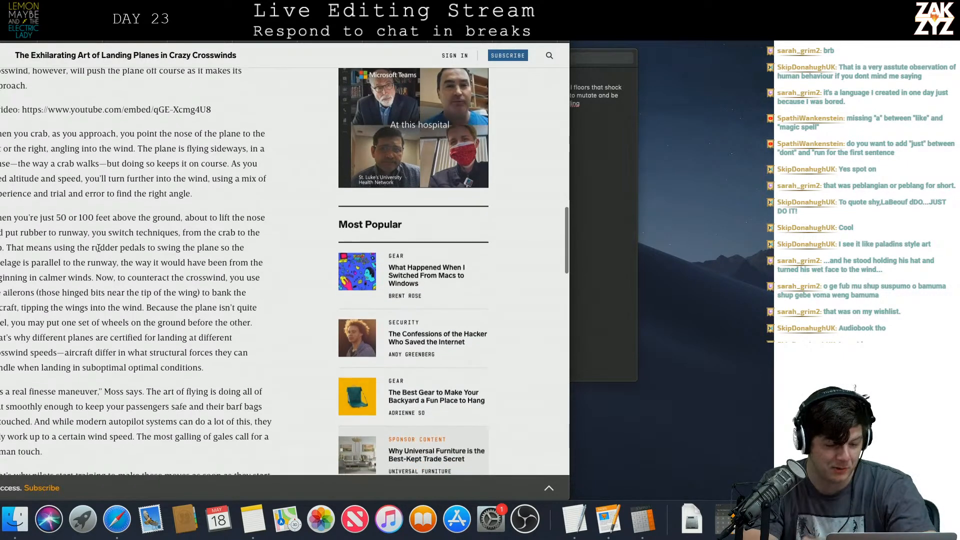
pyautogui.scroll(-1, 98, 248)
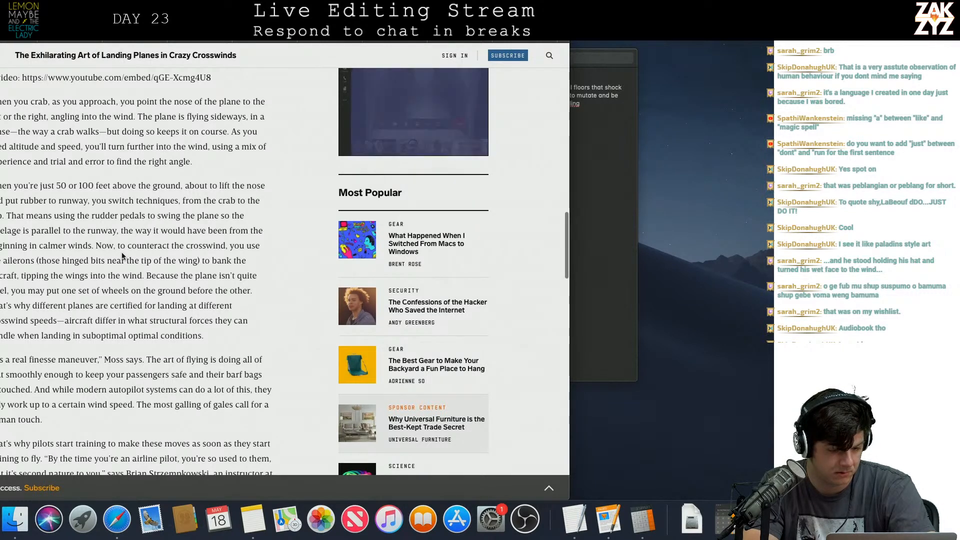
pyautogui.scroll(-1, 123, 254)
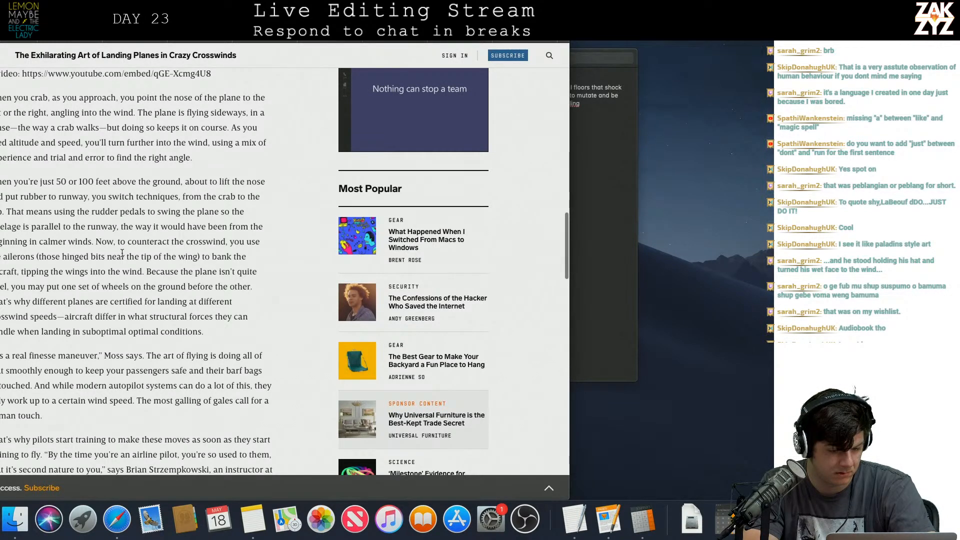
pyautogui.scroll(-1, 122, 253)
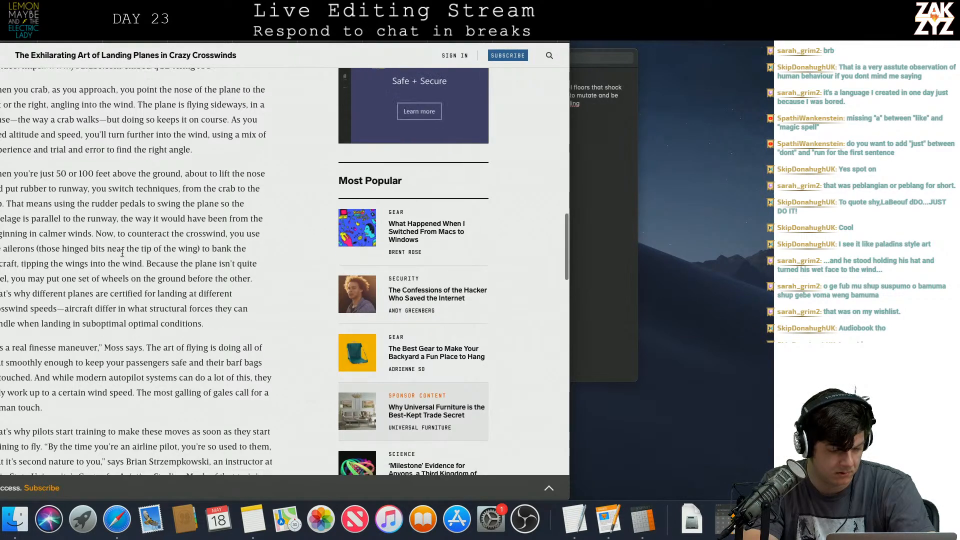
pyautogui.scroll(-5, 122, 253)
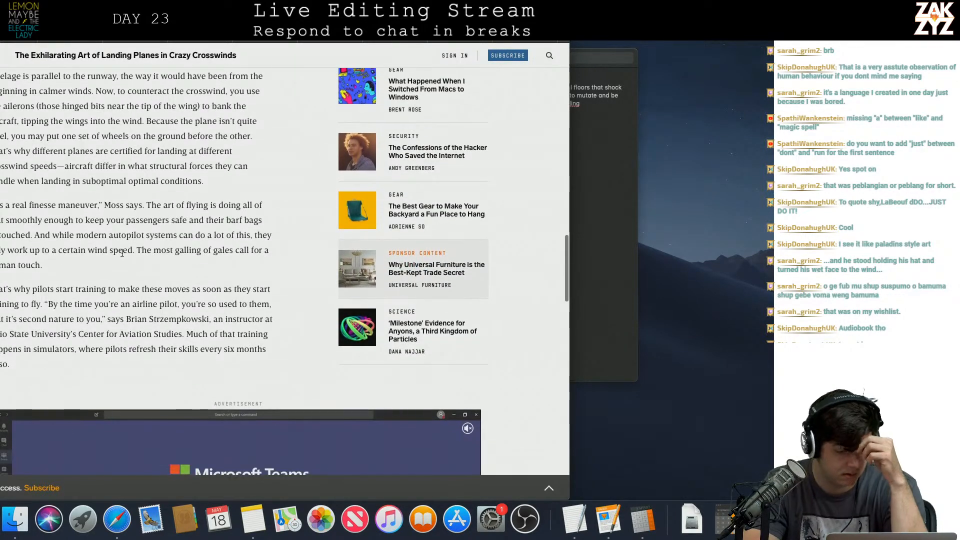
pyautogui.scroll(-1, 122, 253)
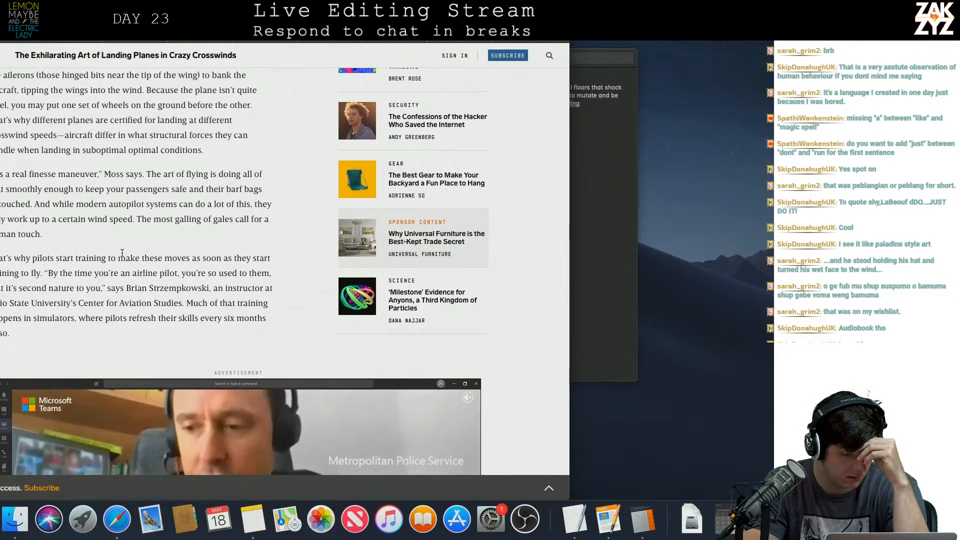
pyautogui.scroll(-1, 122, 253)
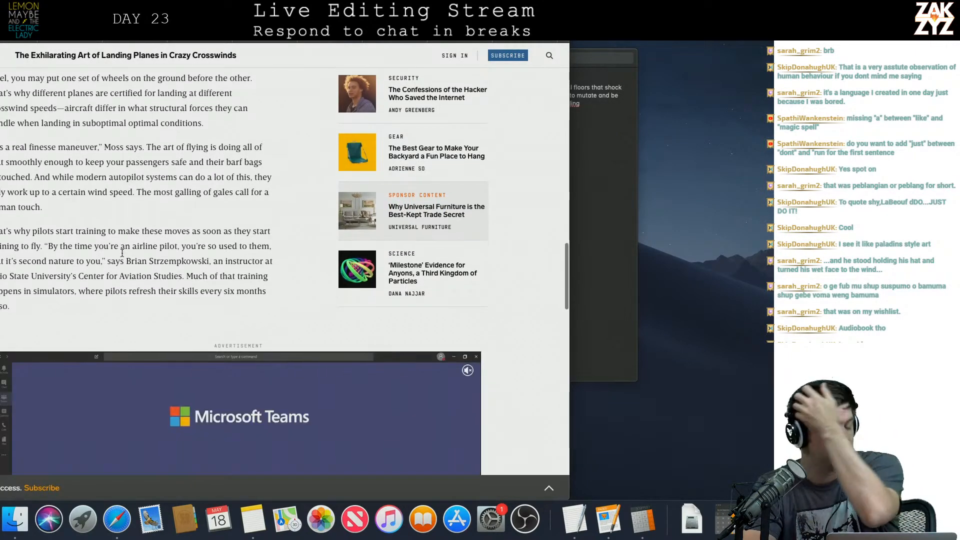
# Read the Wired article's closing paragraphs on go-arounds and crosswind mishaps, and skim back over the article to its headline.
pyautogui.scroll(-10, 122, 253)
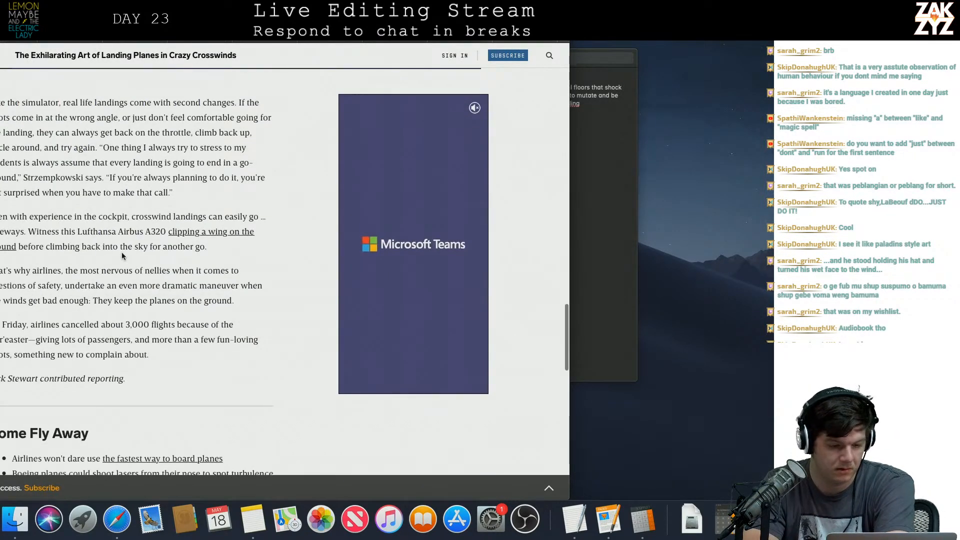
pyautogui.scroll(-1, 122, 253)
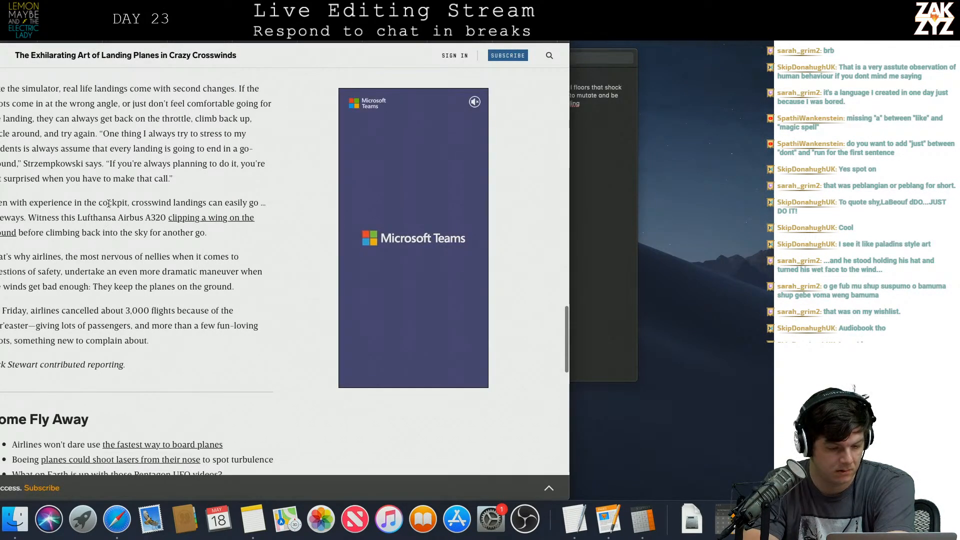
pyautogui.scroll(-2, 101, 285)
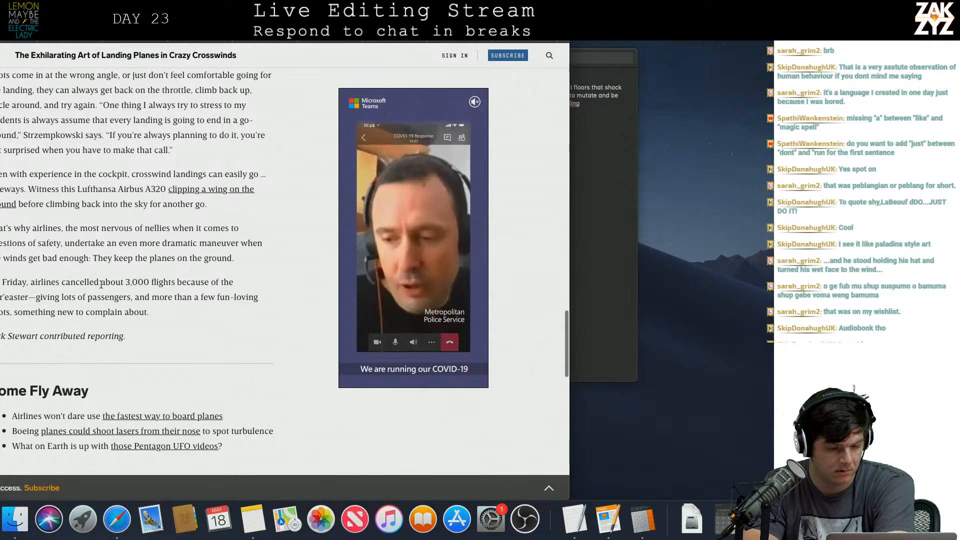
pyautogui.scroll(-4, 101, 285)
pyautogui.scroll(-8, 101, 285)
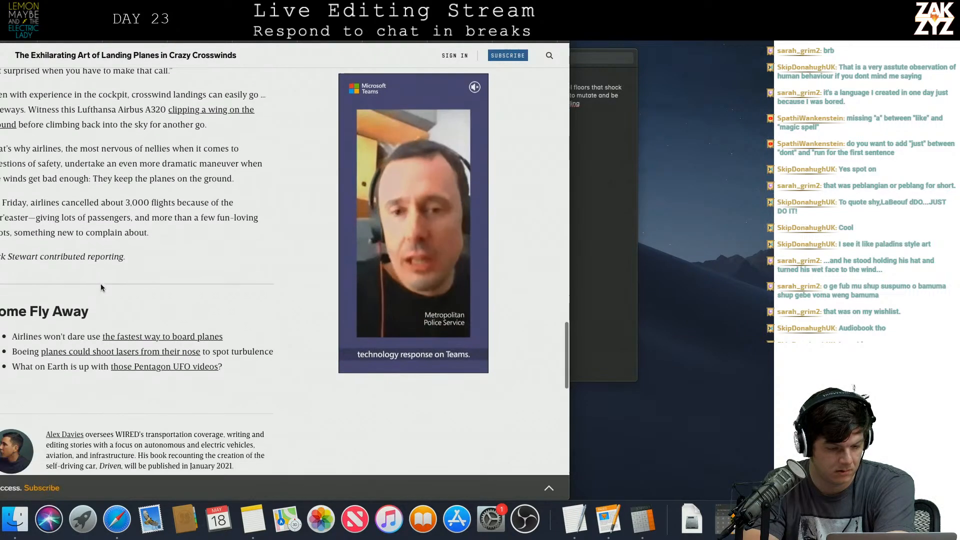
pyautogui.scroll(20, 101, 286)
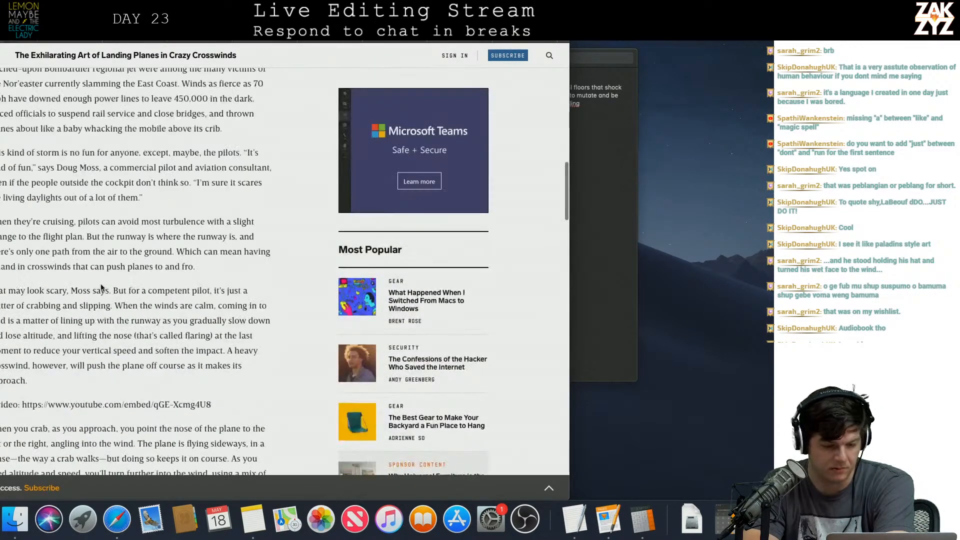
pyautogui.scroll(-15, 101, 284)
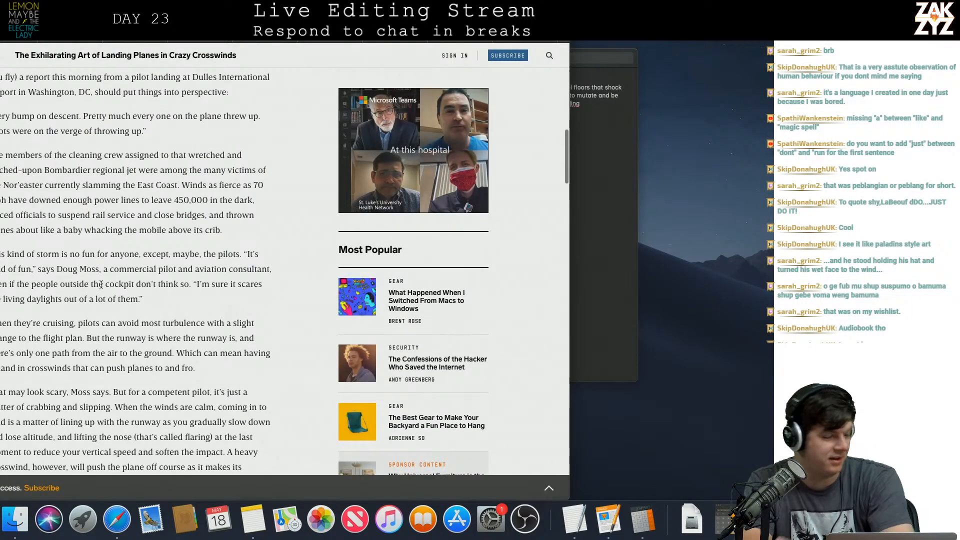
pyautogui.scroll(-2, 101, 285)
pyautogui.scroll(12, 101, 285)
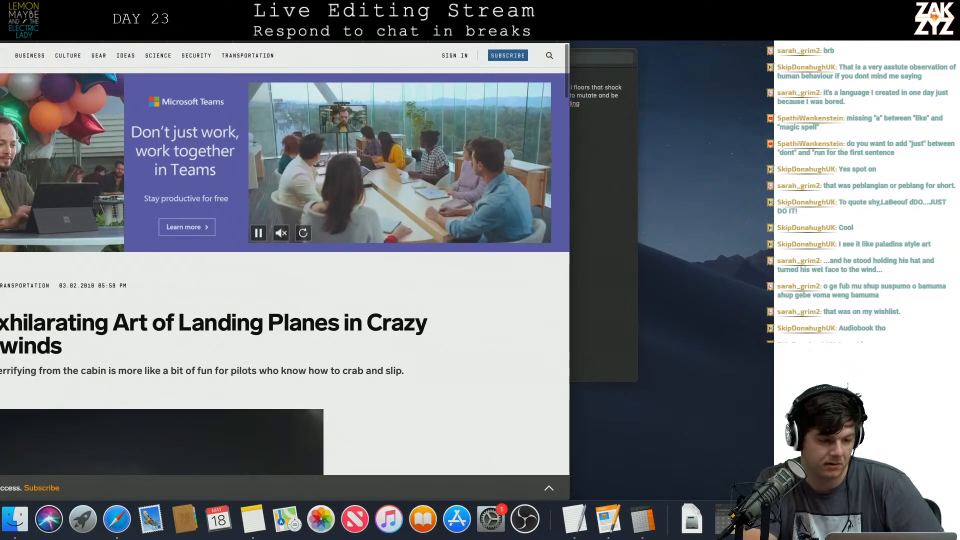
# Return to the search results and look through the second page for another source on plane landings.
pyautogui.press('super+[')
pyautogui.scroll(-10, 114, 255)
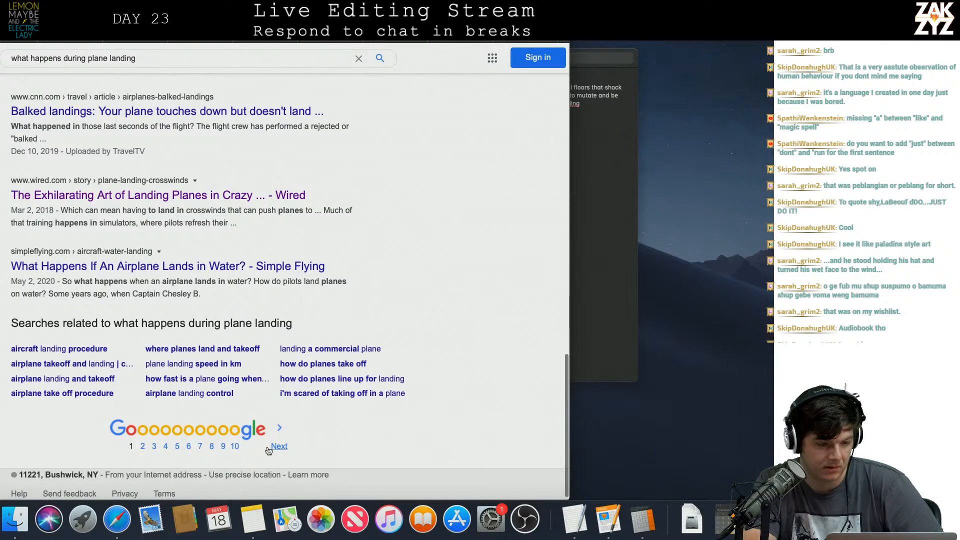
pyautogui.click(278, 446)
pyautogui.scroll(-4, 267, 446)
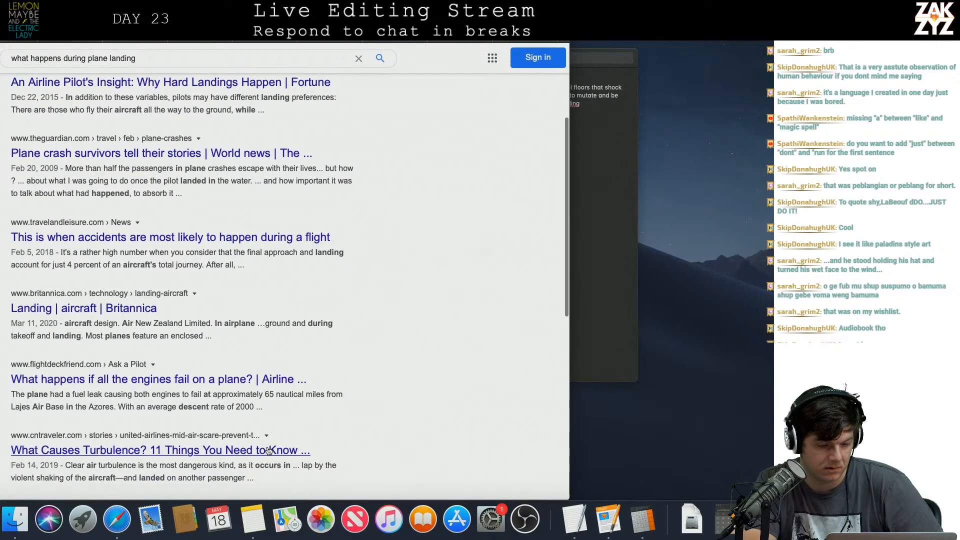
pyautogui.scroll(-5, 229, 347)
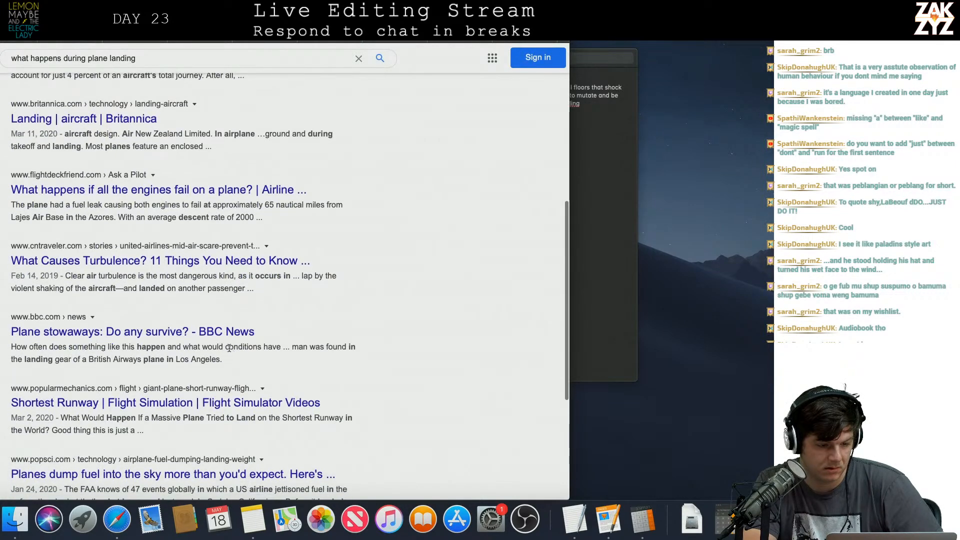
# Open Britannica's "Landing" aircraft article and examine its aircraft landing sequence diagram and related article excerpts.
pyautogui.click(56, 119)
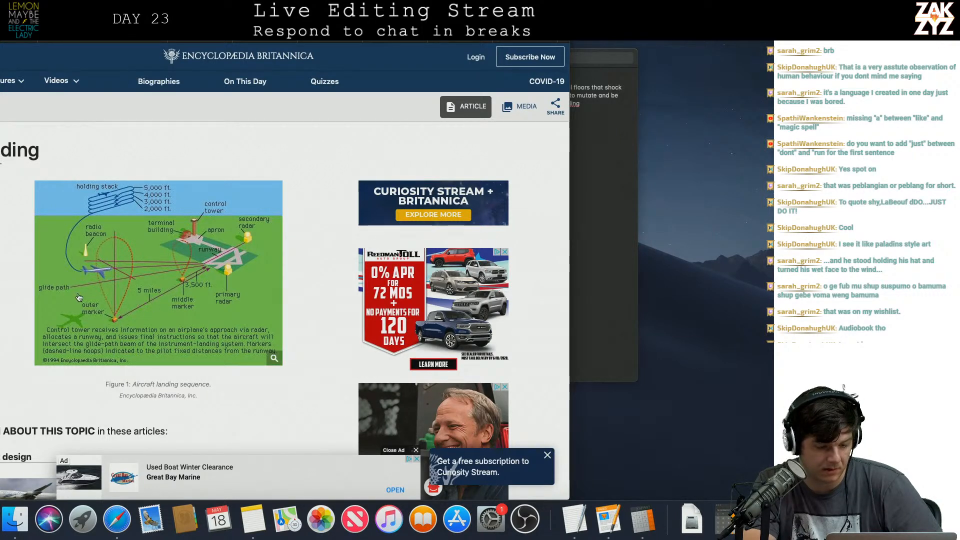
pyautogui.scroll(-6, 165, 326)
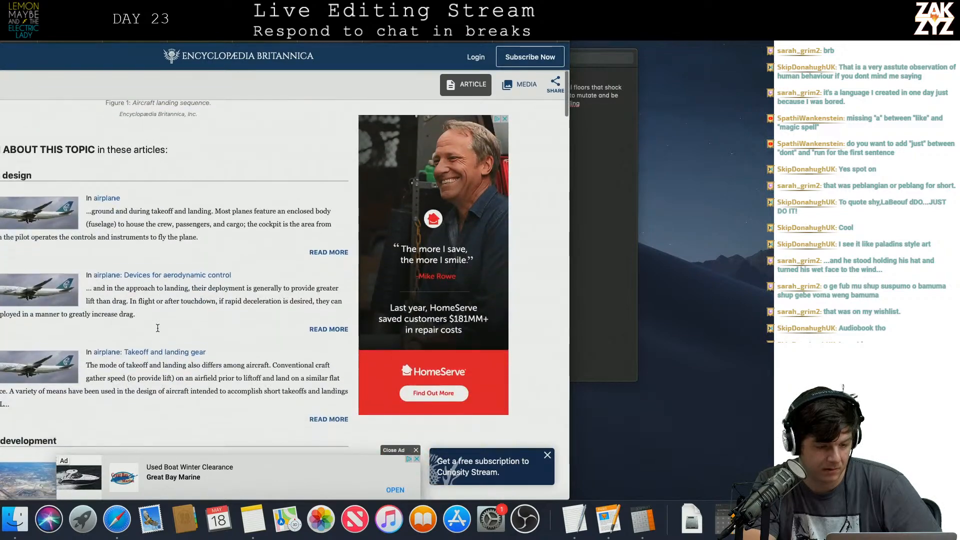
pyautogui.scroll(-3, 157, 330)
pyautogui.scroll(3, 157, 330)
pyautogui.scroll(5, 157, 330)
# Switch back to the manuscript in Pages and break "but the updraft is hammering them." off into its own paragraph below "runway lights,".
pyautogui.press('super+Tab')
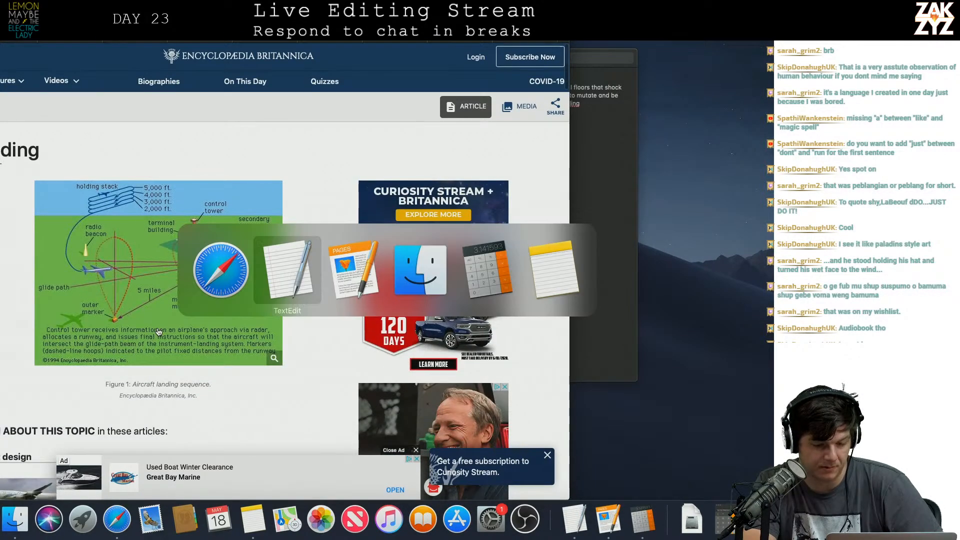
pyautogui.press('super+Tab')
pyautogui.press('super+Tab')
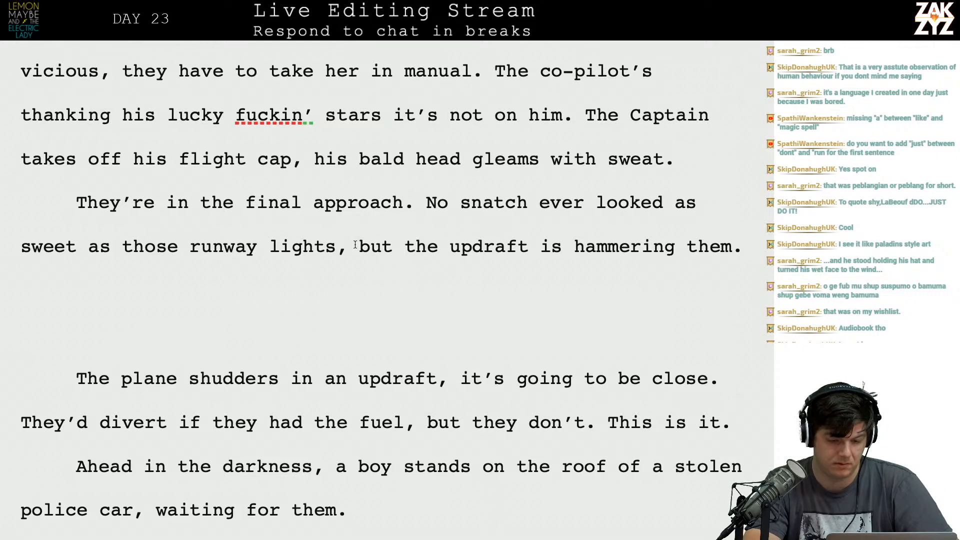
pyautogui.press('Return')
pyautogui.press('Return')
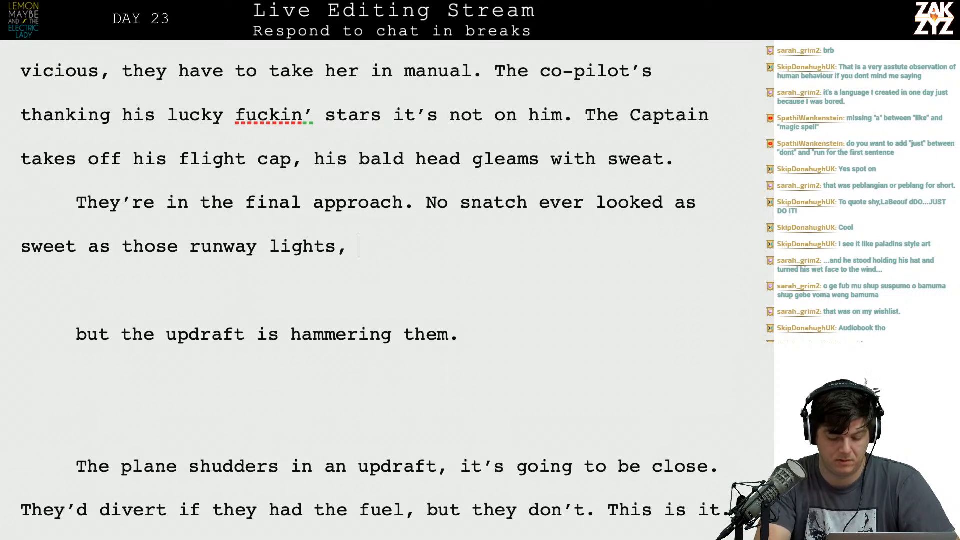
# Try a replacement clause beginning "but the storm is" after "runway lights," and delete the draft wording.
pyautogui.write('but')
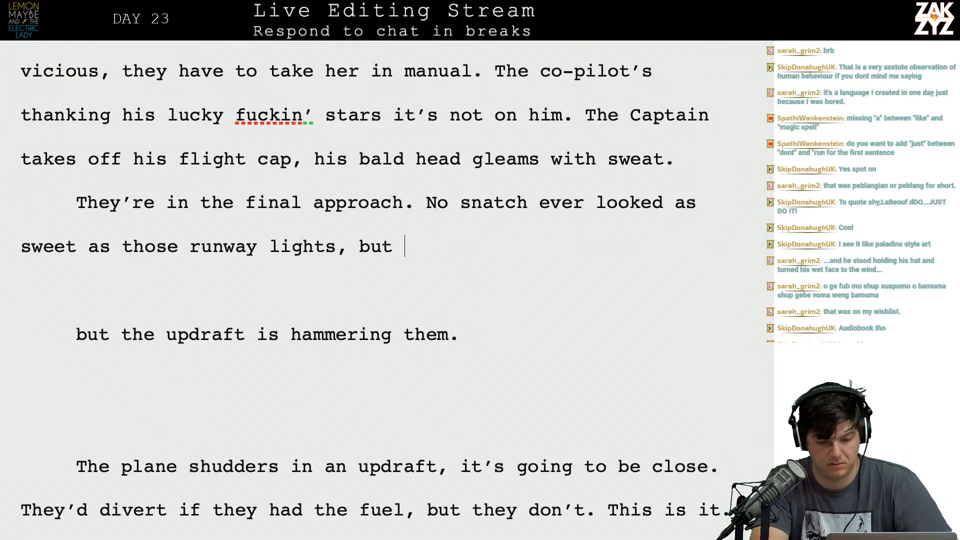
pyautogui.write(' the storm s')
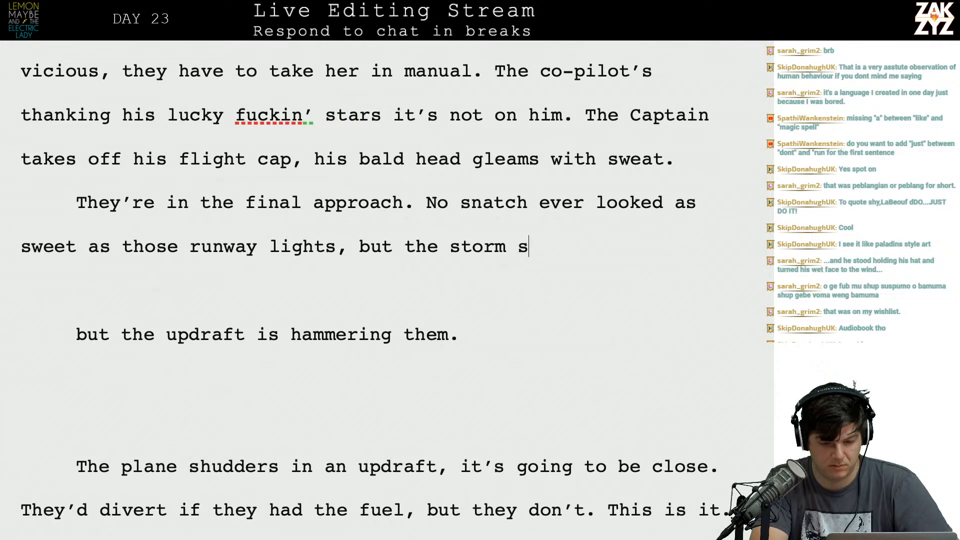
pyautogui.press('BackSpace')
pyautogui.write('is cock')
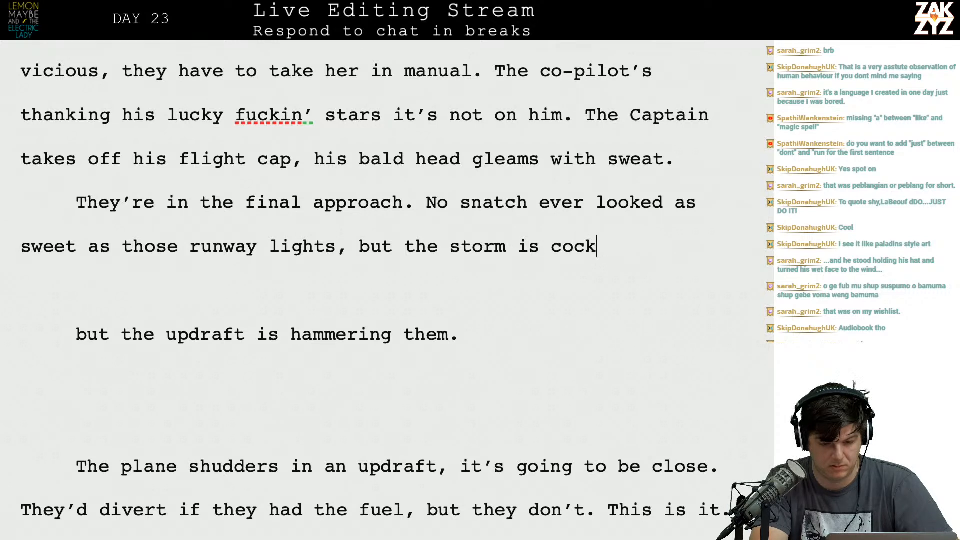
pyautogui.press('BackSpace')
pyautogui.press('BackSpace')
pyautogui.press('BackSpace')
pyautogui.press('BackSpace')
pyautogui.press('BackSpace')
pyautogui.press('BackSpace')
pyautogui.press('BackSpace')
pyautogui.press('BackSpace')
pyautogui.press('BackSpace')
pyautogui.press('BackSpace')
pyautogui.press('BackSpace')
pyautogui.press('BackSpace')
pyautogui.press('BackSpace')
pyautogui.press('BackSpace')
pyautogui.press('BackSpace')
pyautogui.press('BackSpace')
pyautogui.press('BackSpace')
pyautogui.press('BackSpace')
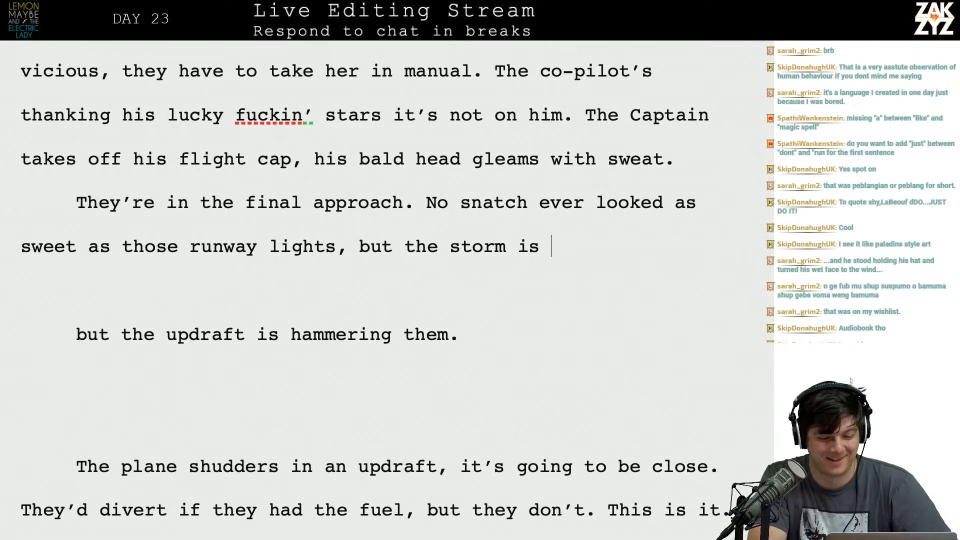
pyautogui.press('BackSpace')
pyautogui.press('BackSpace')
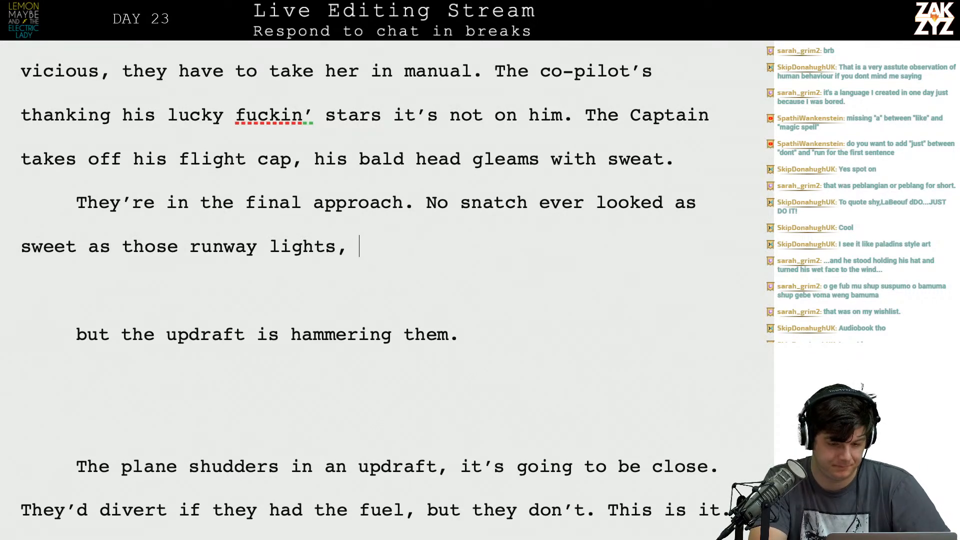
# Try ending the runway-lights sentence with "but the storm is hammering them" and remove that clause again.
pyautogui.write('but')
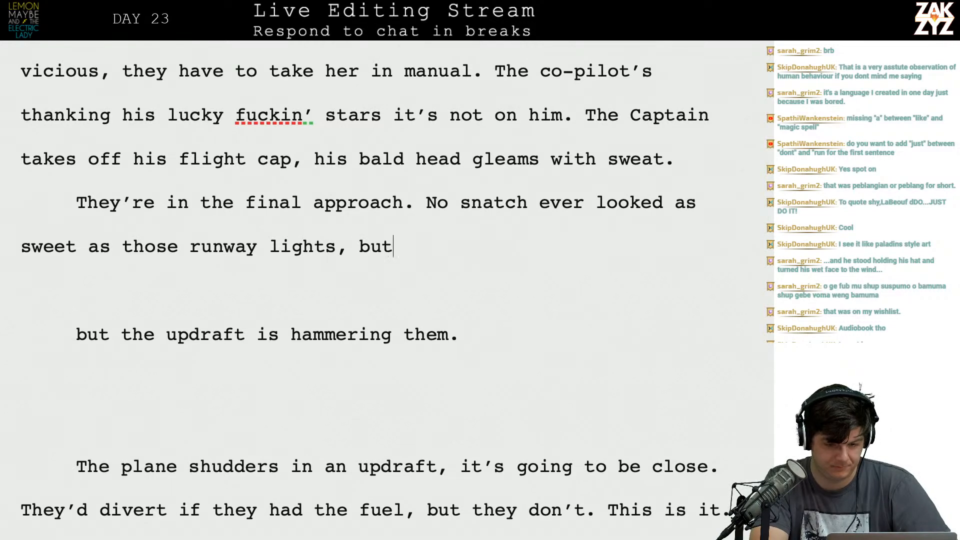
pyautogui.write(' the storm is hammering them')
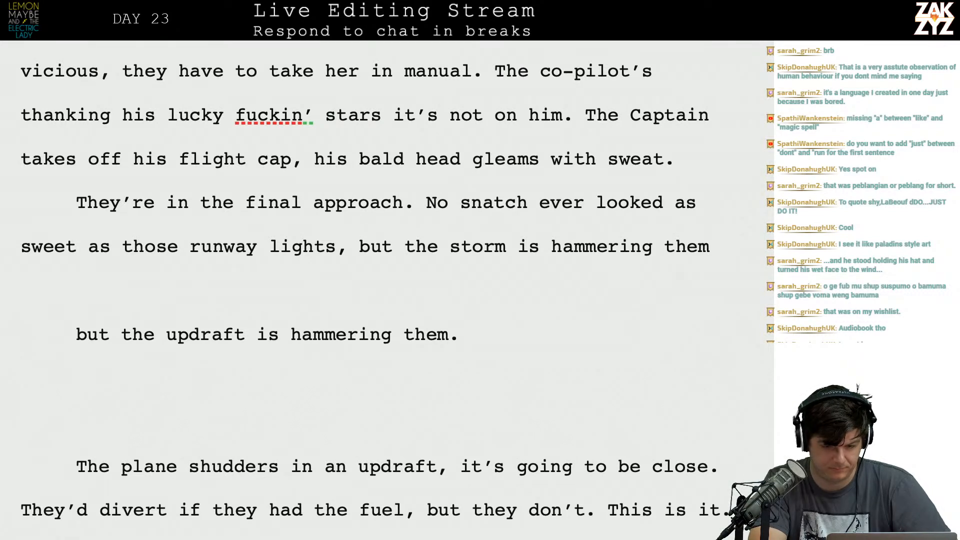
pyautogui.press('BackSpace')
pyautogui.press('BackSpace')
pyautogui.press('BackSpace')
pyautogui.press('BackSpace')
pyautogui.press('BackSpace')
pyautogui.press('BackSpace')
pyautogui.press('BackSpace')
pyautogui.press('BackSpace')
pyautogui.press('BackSpace')
pyautogui.press('BackSpace')
pyautogui.press('BackSpace')
pyautogui.press('BackSpace')
pyautogui.press('BackSpace')
pyautogui.press('BackSpace')
pyautogui.press('BackSpace')
pyautogui.press('BackSpace')
pyautogui.press('BackSpace')
pyautogui.press('BackSpace')
pyautogui.press('BackSpace')
pyautogui.press('BackSpace')
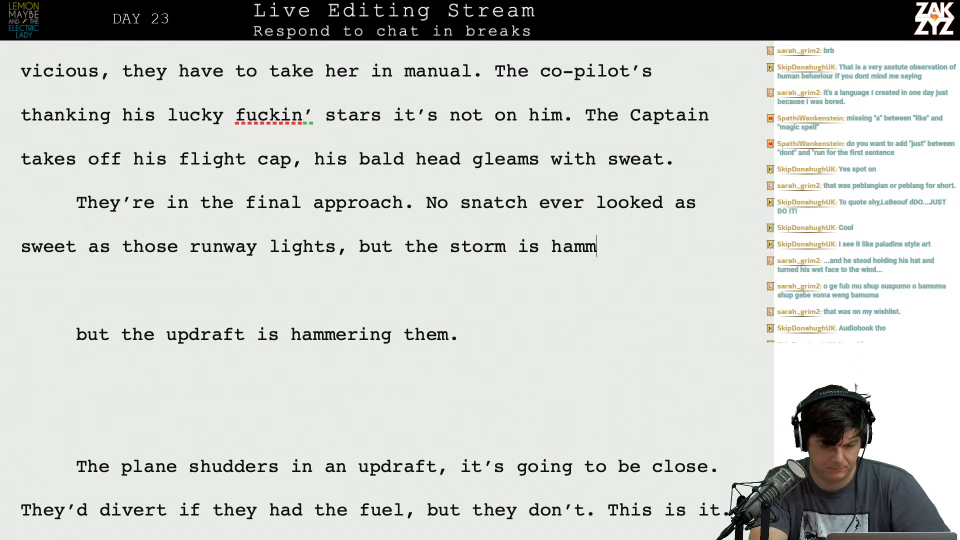
pyautogui.press('BackSpace')
pyautogui.press('BackSpace')
pyautogui.press('BackSpace')
pyautogui.press('BackSpace')
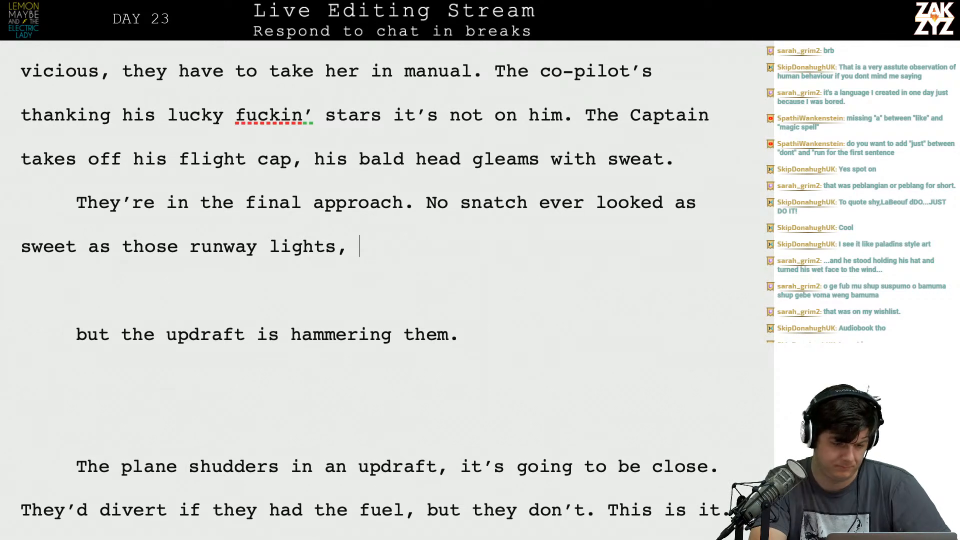
# Try "but" and "the" as openings for the clause after "runway lights", clearing each one.
pyautogui.write('but')
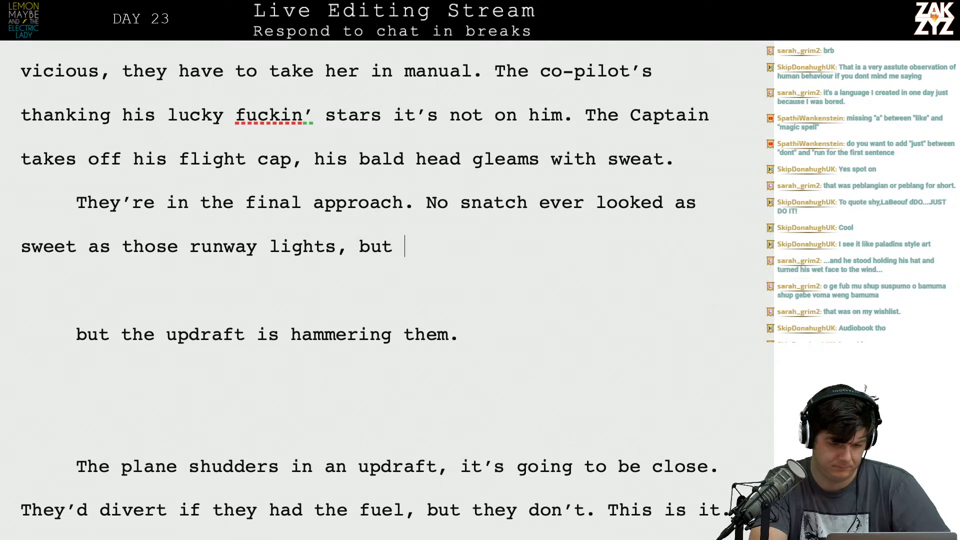
pyautogui.press('BackSpace')
pyautogui.press('BackSpace')
pyautogui.press('BackSpace')
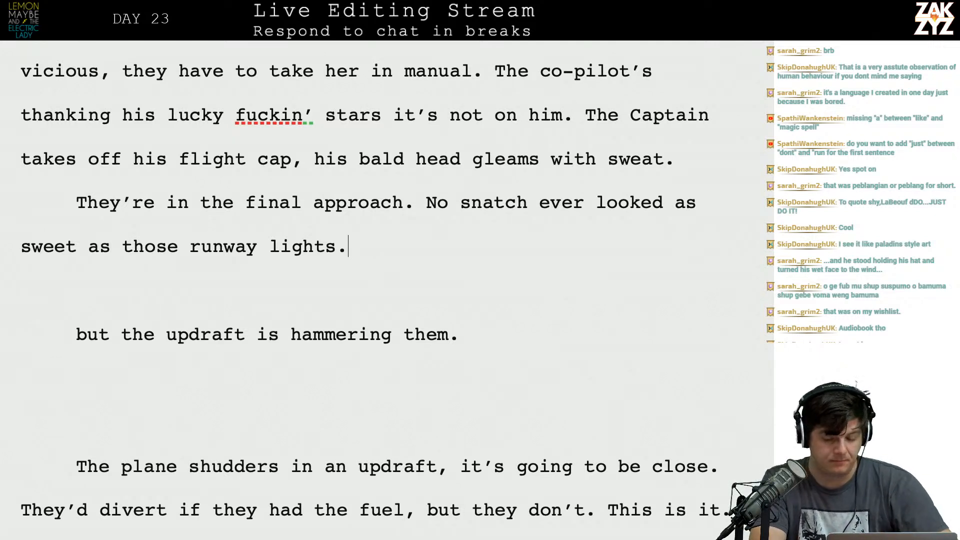
pyautogui.write('the')
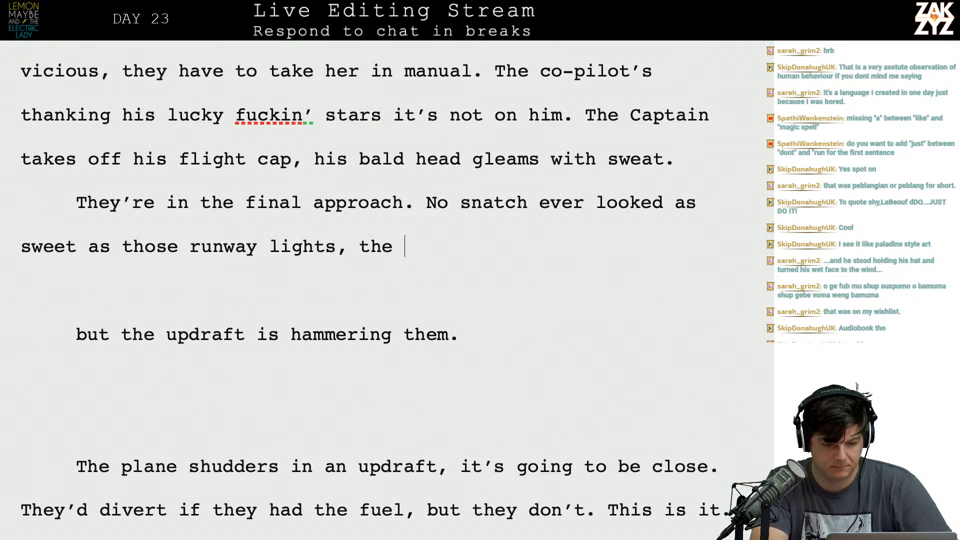
pyautogui.press('BackSpace')
pyautogui.press('BackSpace')
pyautogui.press('BackSpace')
pyautogui.press('BackSpace')
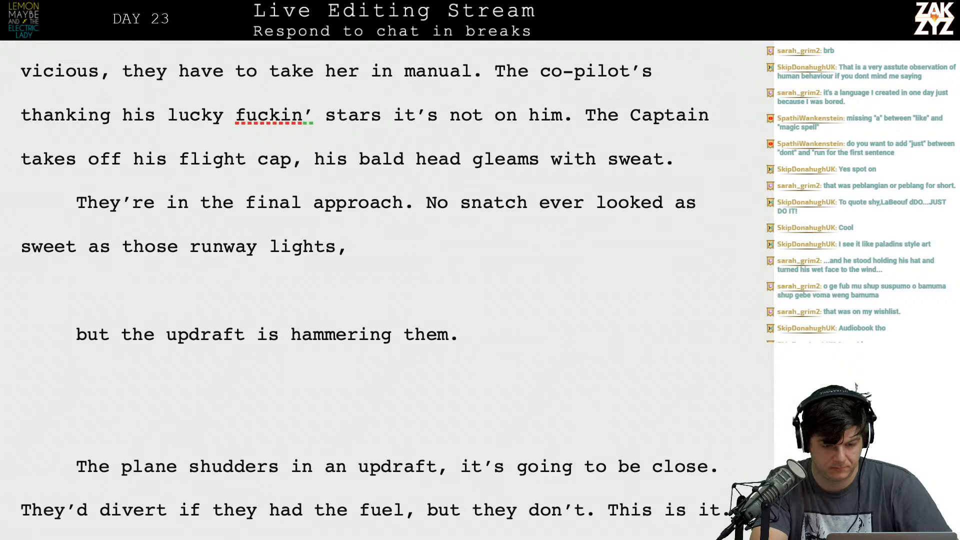
# Try continuing the runway-lights sentence with "they're" and "the", deleting both openings.
pyautogui.write("they're")
pyautogui.press('BackSpace')
pyautogui.press('BackSpace')
pyautogui.press('BackSpace')
pyautogui.press('BackSpace')
pyautogui.press('BackSpace')
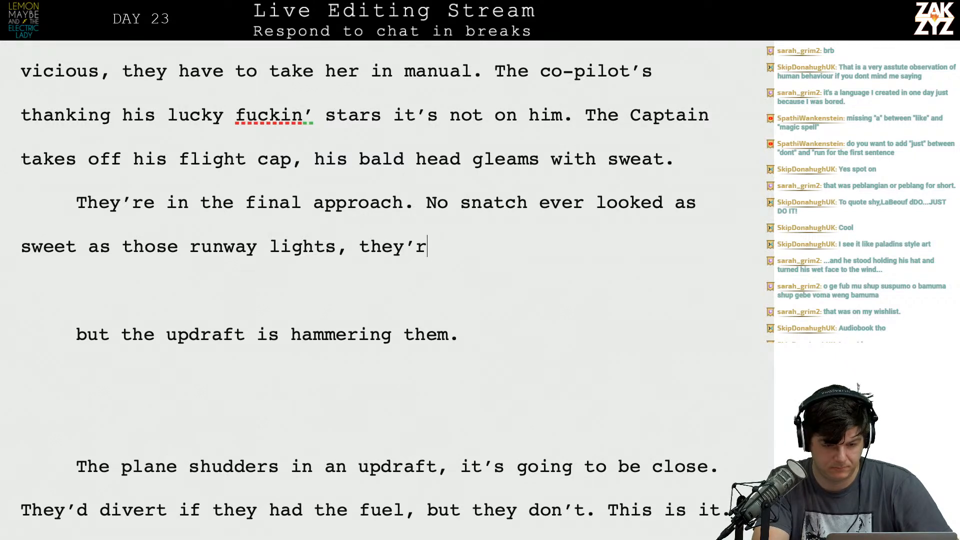
pyautogui.press('BackSpace')
pyautogui.press('BackSpace')
pyautogui.write('the')
pyautogui.press('BackSpace')
pyautogui.press('BackSpace')
pyautogui.press('BackSpace')
pyautogui.write('the')
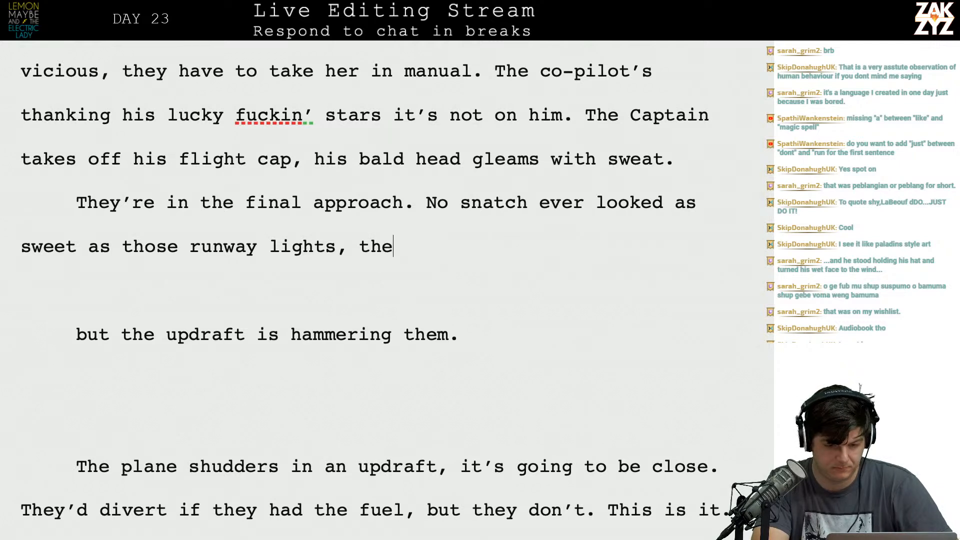
pyautogui.press('BackSpace')
pyautogui.press('BackSpace')
pyautogui.press('BackSpace')
# Try starting a new sentence with "They're" after "runway lights." and delete it.
pyautogui.write("They're")
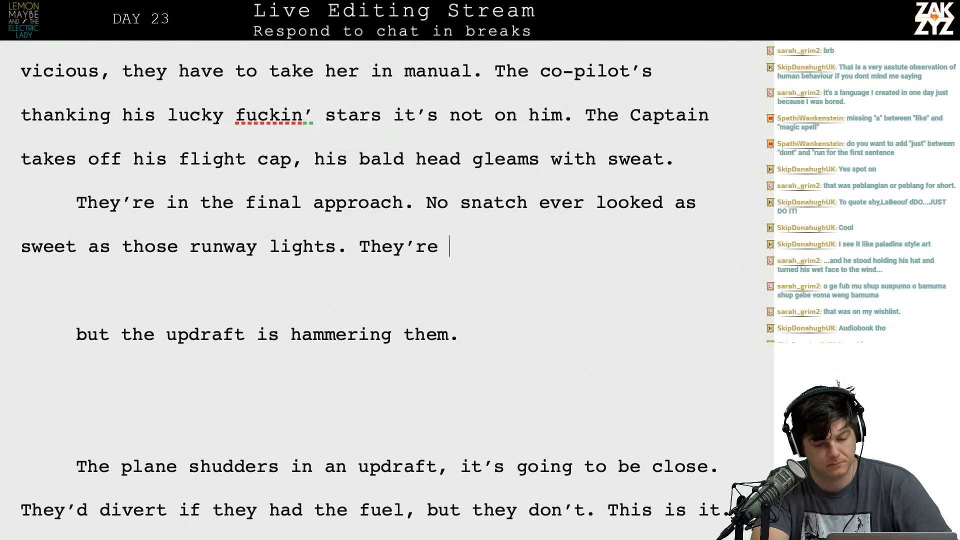
pyautogui.press('BackSpace')
pyautogui.press('BackSpace')
pyautogui.press('BackSpace')
pyautogui.press('BackSpace')
pyautogui.press('BackSpace')
pyautogui.press('BackSpace')
pyautogui.press('BackSpace')
pyautogui.press('BackSpace')
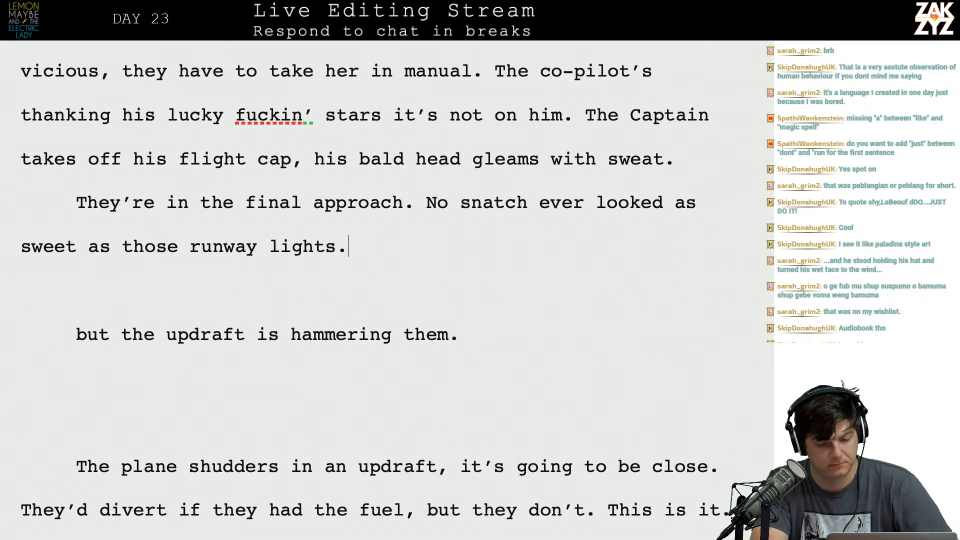
# Try the continuation "but the winds are just" after "runway lights," and delete the clause.
pyautogui.write('but the wi')
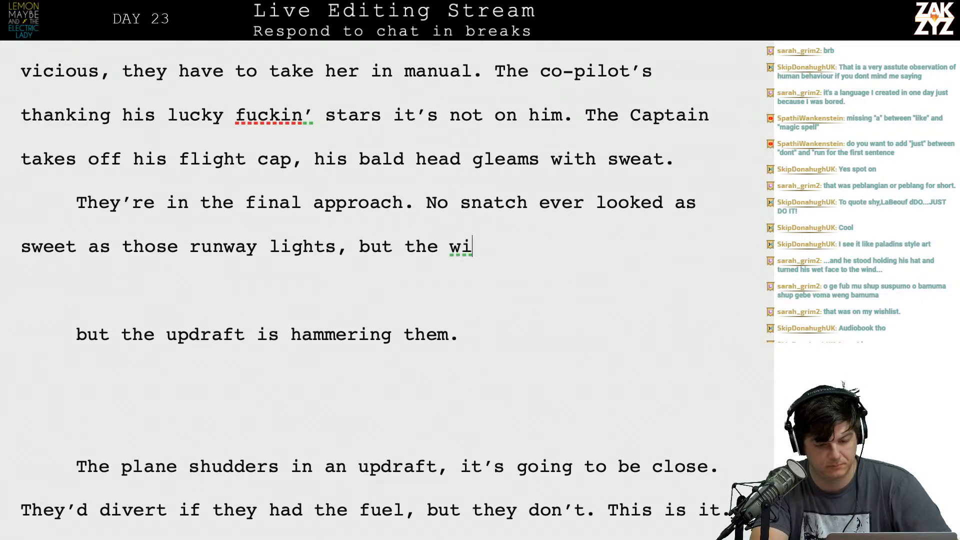
pyautogui.write('nds are just')
pyautogui.press('BackSpace')
pyautogui.press('BackSpace')
pyautogui.press('BackSpace')
pyautogui.press('BackSpace')
pyautogui.press('BackSpace')
pyautogui.press('BackSpace')
pyautogui.press('BackSpace')
pyautogui.press('BackSpace')
pyautogui.press('BackSpace')
pyautogui.press('BackSpace')
pyautogui.press('BackSpace')
pyautogui.press('BackSpace')
pyautogui.press('BackSpace')
pyautogui.press('BackSpace')
pyautogui.press('BackSpace')
pyautogui.press('BackSpace')
pyautogui.press('BackSpace')
pyautogui.press('BackSpace')
pyautogui.press('BackSpace')
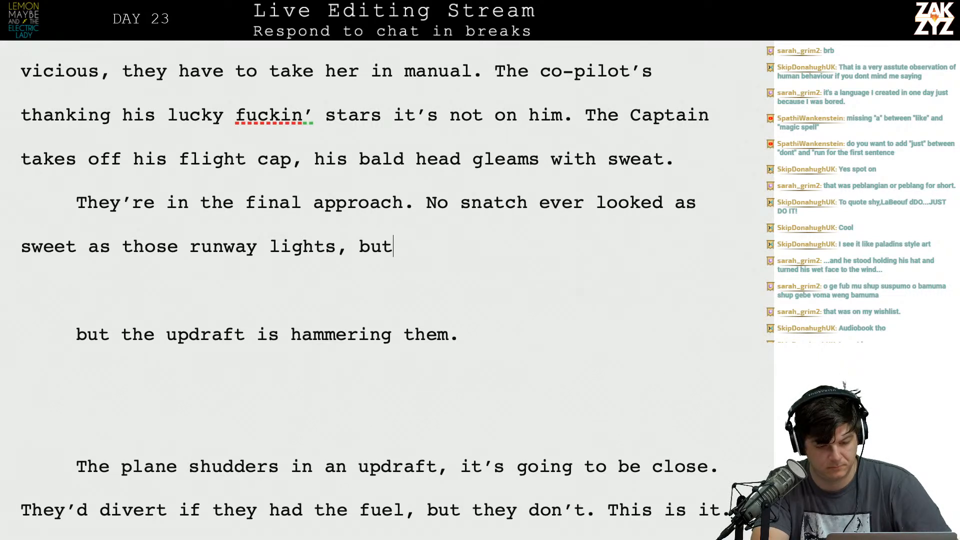
pyautogui.press('BackSpace')
pyautogui.press('BackSpace')
pyautogui.press('BackSpace')
pyautogui.press('BackSpace')
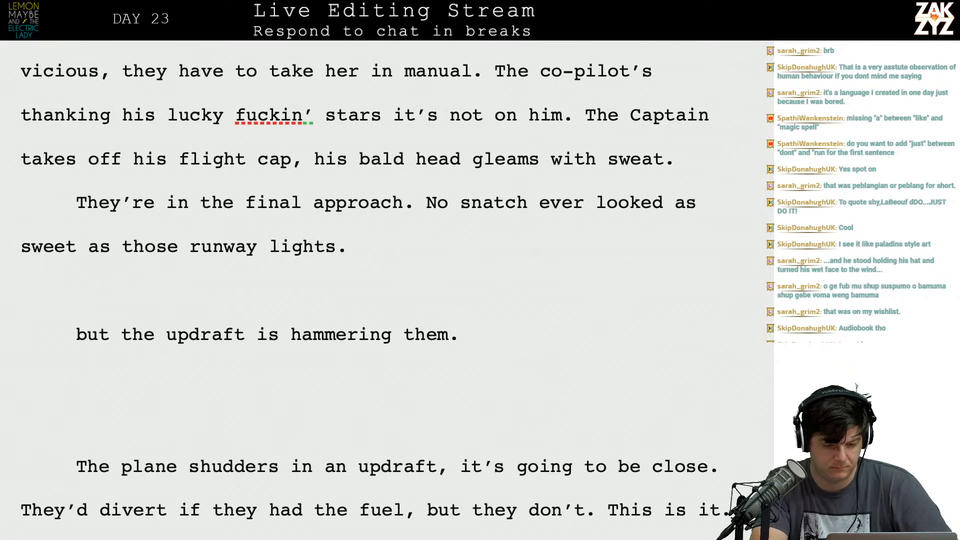
# Leave the sentence ending at "runway lights." with a period, discarding the trial opening "The plane" for the following sentence.
pyautogui.write('The plane')
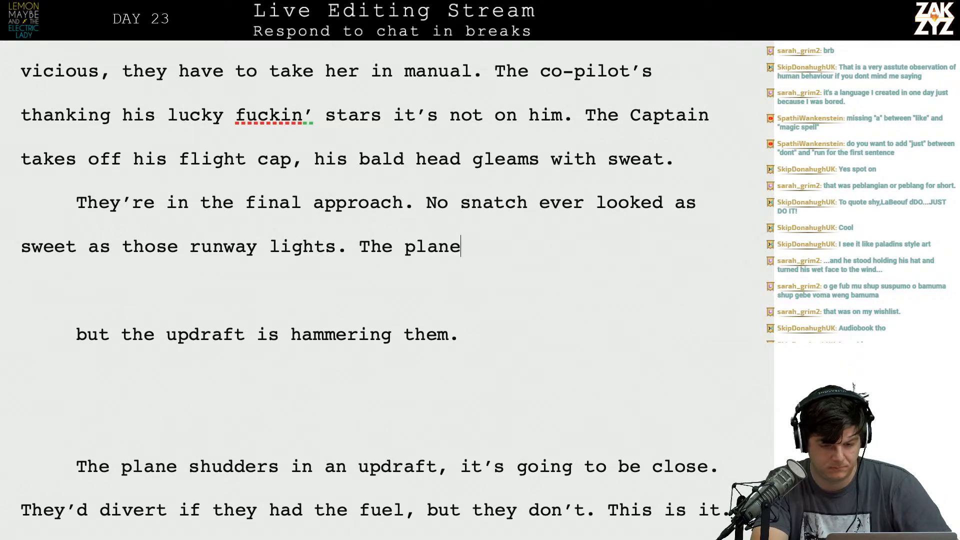
pyautogui.press('BackSpace')
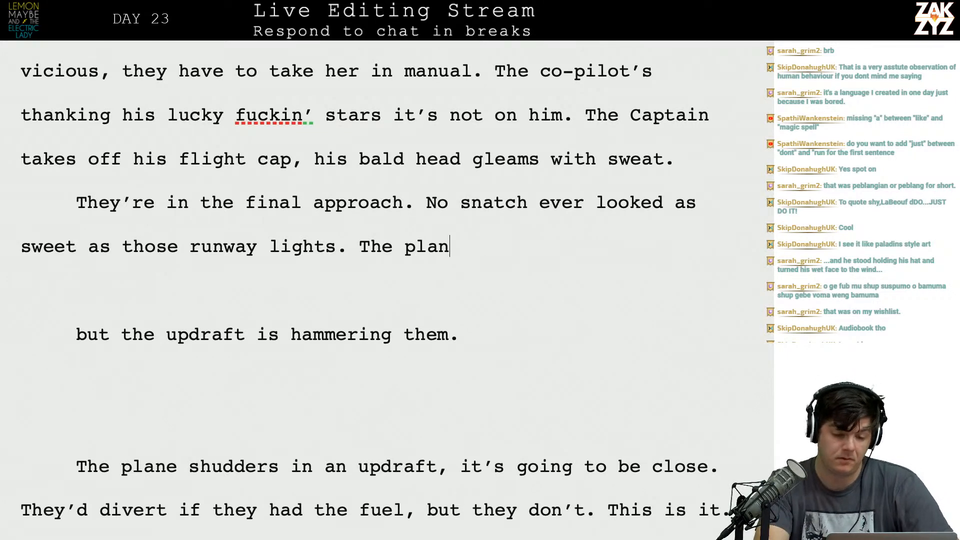
pyautogui.press('BackSpace')
pyautogui.press('BackSpace')
pyautogui.press('BackSpace')
pyautogui.press('BackSpace')
pyautogui.press('BackSpace')
pyautogui.press('BackSpace')
pyautogui.press('BackSpace')
pyautogui.press('BackSpace')
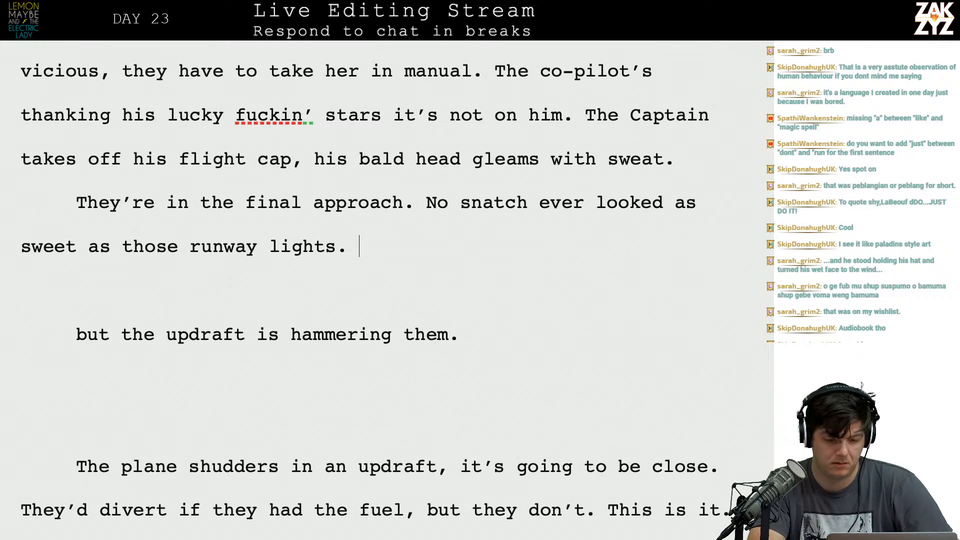
# Switch to Safari and search the web for "maximum crosswinds for landing".
pyautogui.press('super+Tab')
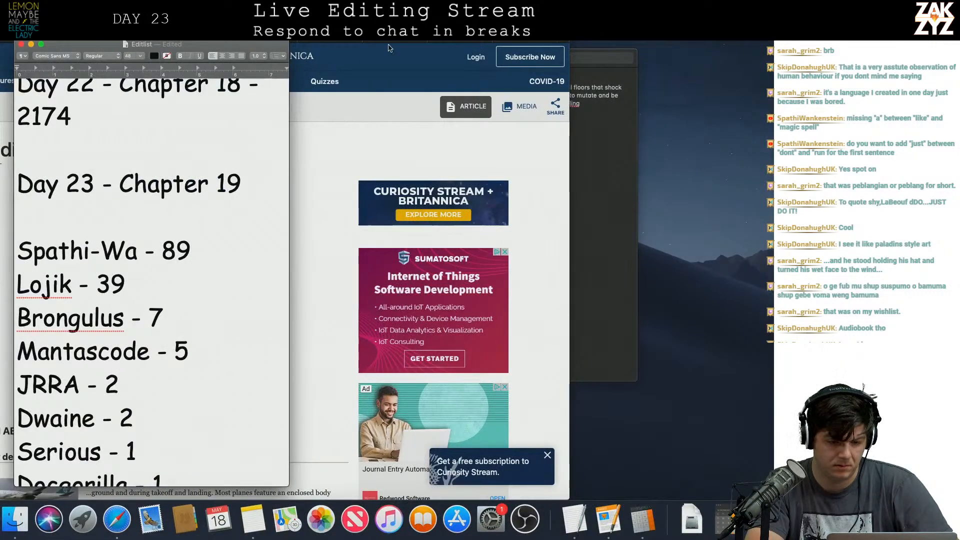
pyautogui.click(319, 59)
pyautogui.press('super+l')
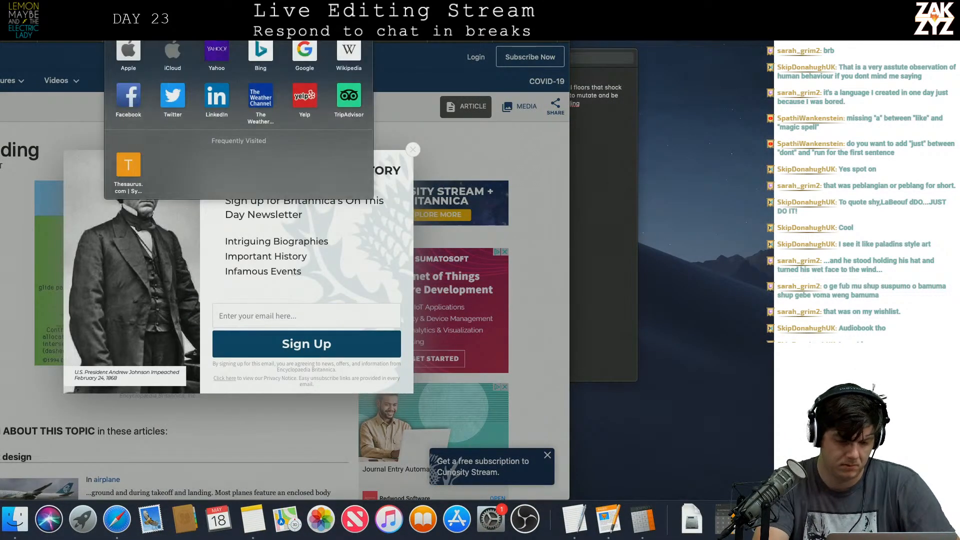
pyautogui.write('maximum cros')
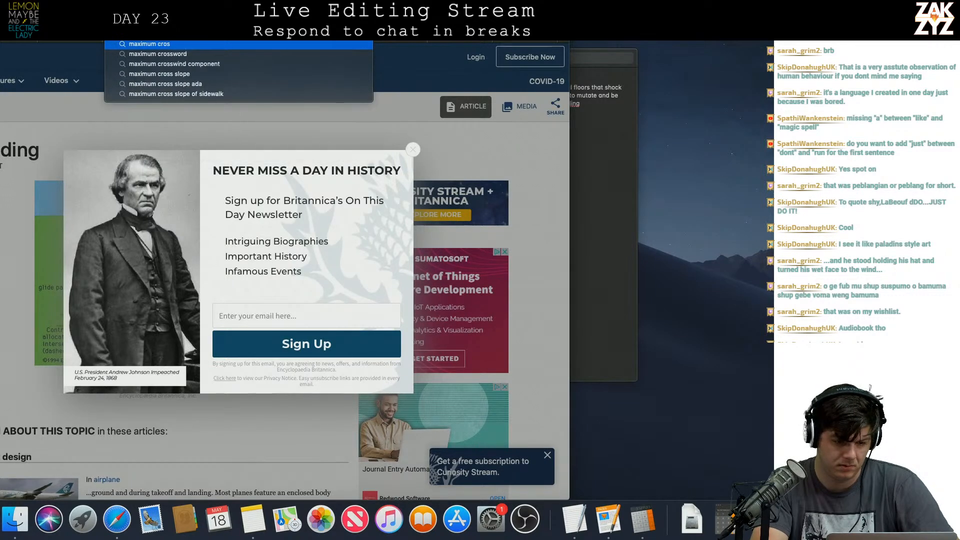
pyautogui.write('swind to land')
pyautogui.press('Return')
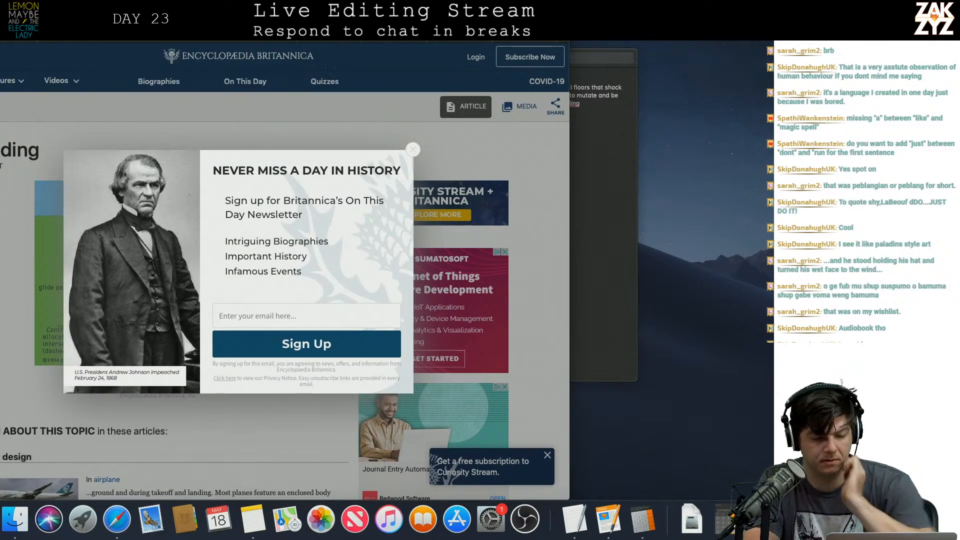
# Open the article on maximum wind limits for a commercial aircraft from the crosswind search results.
pyautogui.scroll(-1, 201, 209)
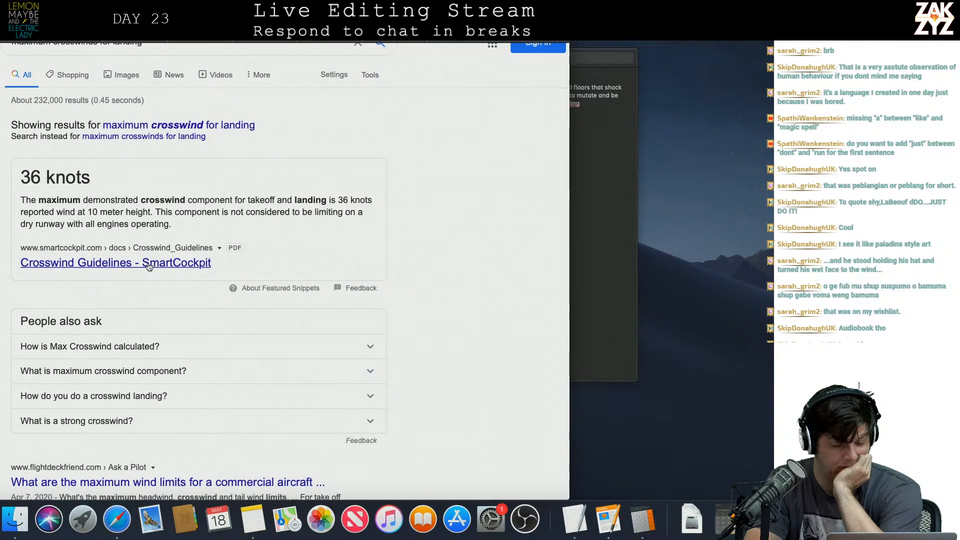
pyautogui.scroll(-5, 150, 267)
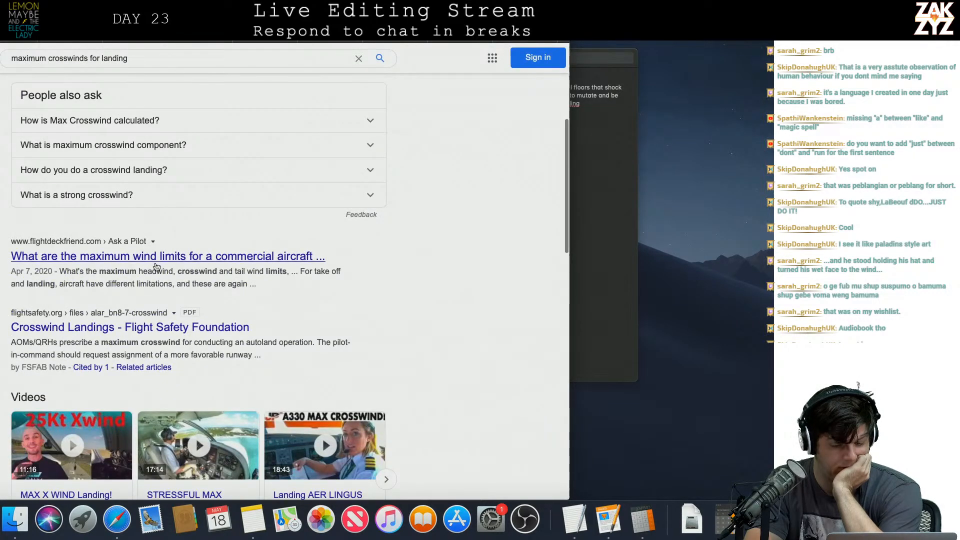
pyautogui.click(161, 249)
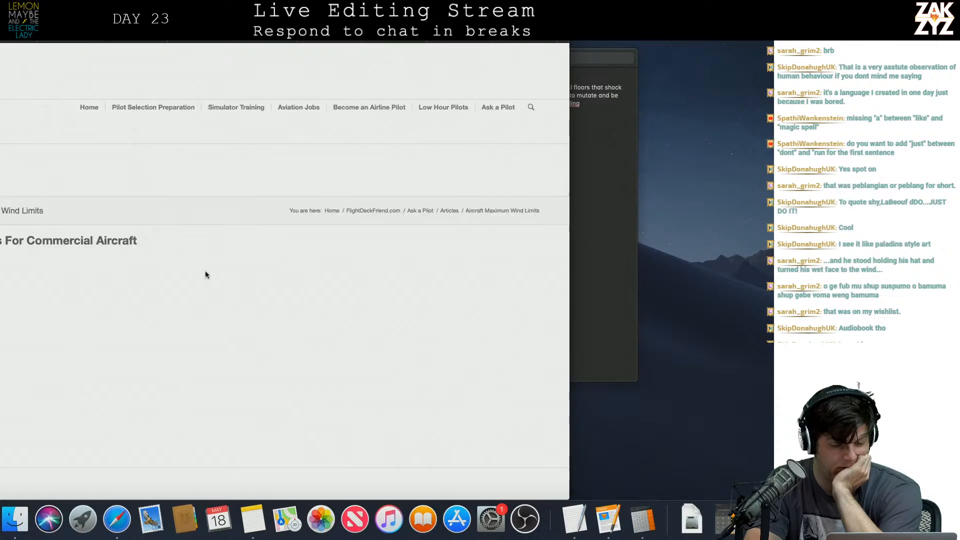
# Read the article's wind component definitions and its take-off and landing crosswind limits for the Boeing 737-800.
pyautogui.scroll(-5, 196, 327)
pyautogui.scroll(2, 196, 328)
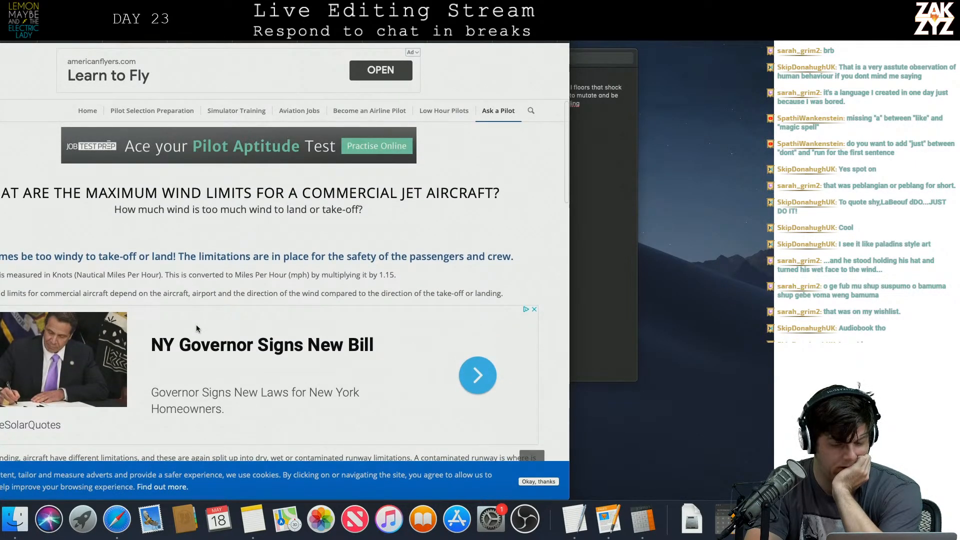
pyautogui.scroll(-3, 196, 329)
pyautogui.scroll(-7, 197, 329)
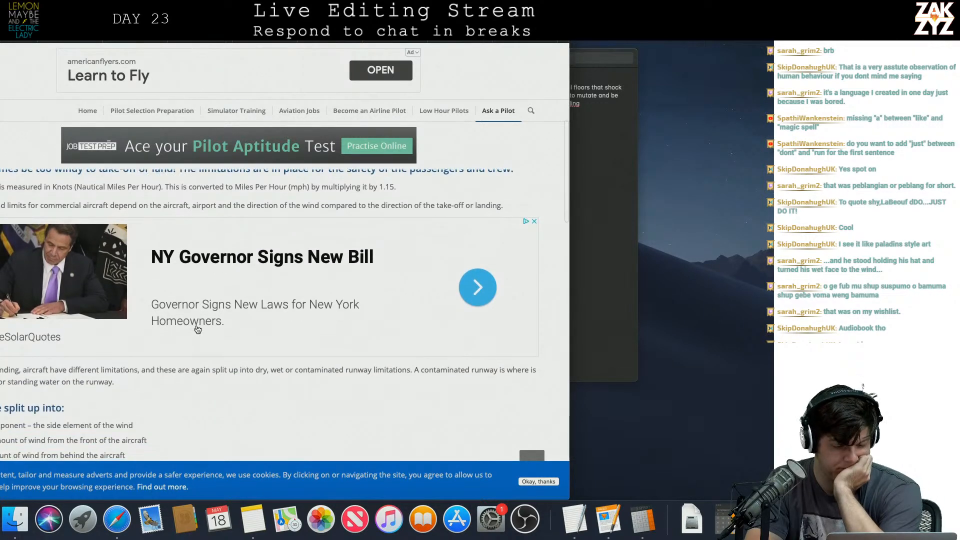
pyautogui.scroll(-3, 198, 329)
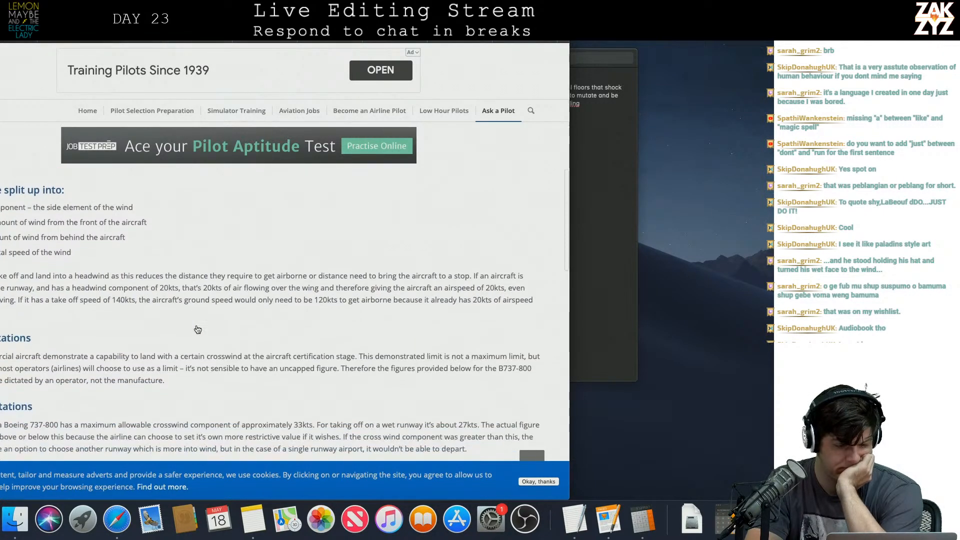
pyautogui.scroll(-1, 221, 358)
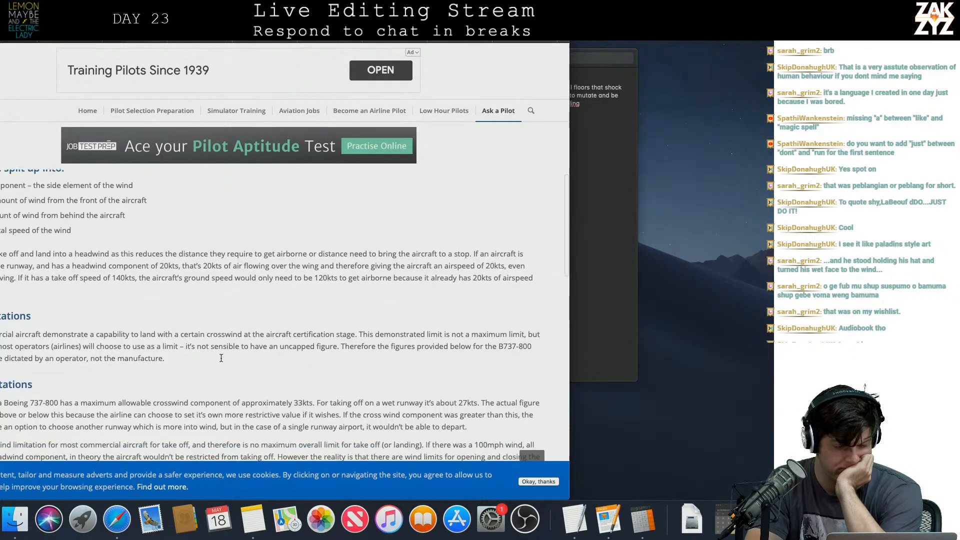
pyautogui.scroll(-10, 221, 361)
pyautogui.scroll(-5, 221, 361)
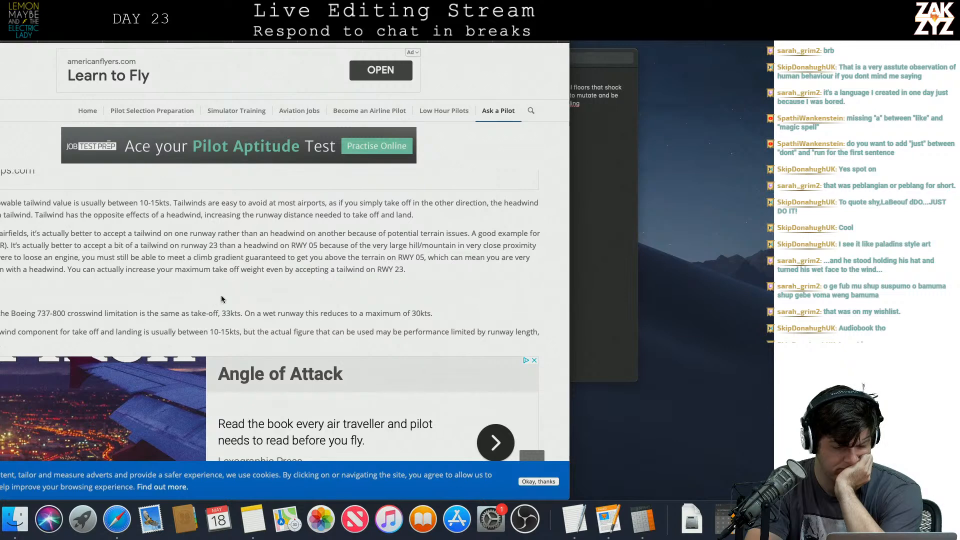
pyautogui.scroll(-2, 190, 295)
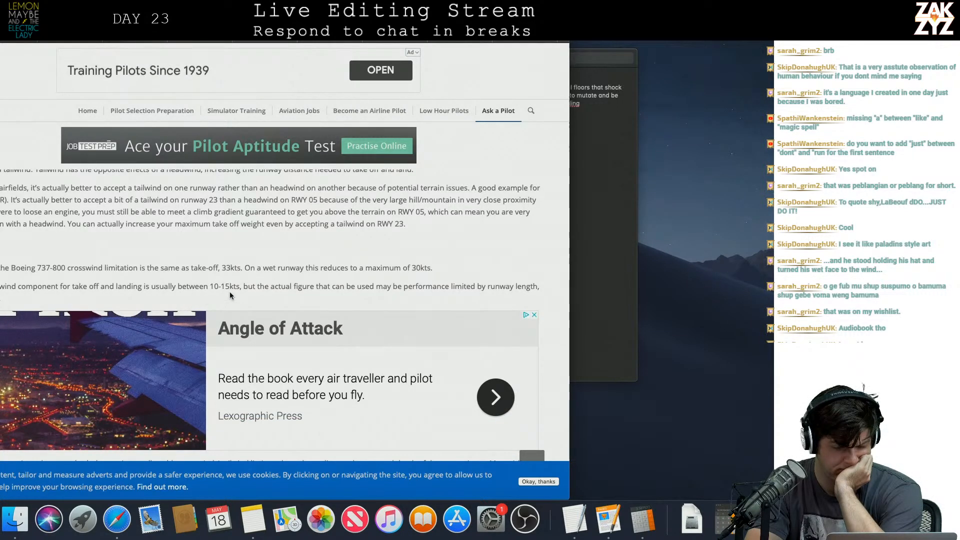
# Examine the contaminated-runway, taxi and door-opening wind limits, and recheck the article's landing crosswind limitation.
pyautogui.scroll(-5, 230, 294)
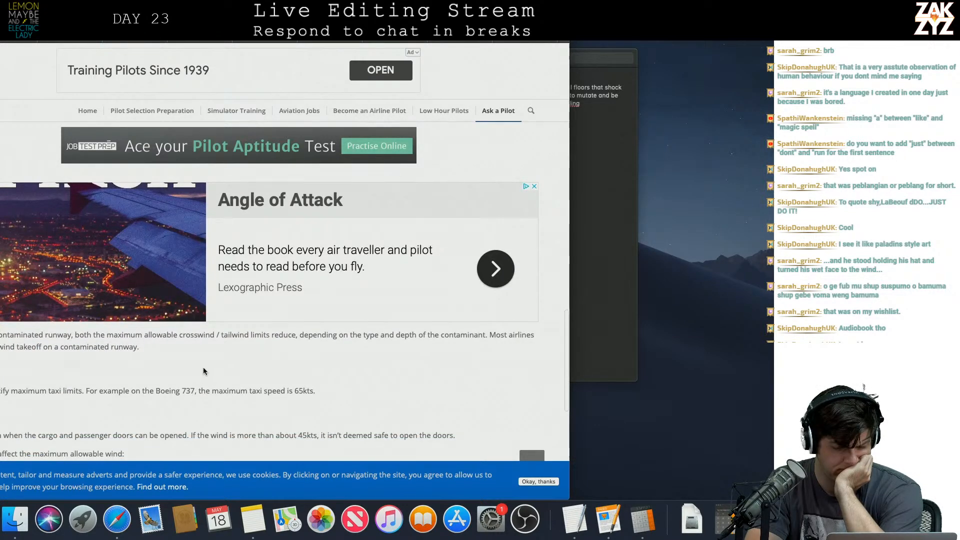
pyautogui.scroll(-2, 203, 370)
pyautogui.scroll(-1, 203, 371)
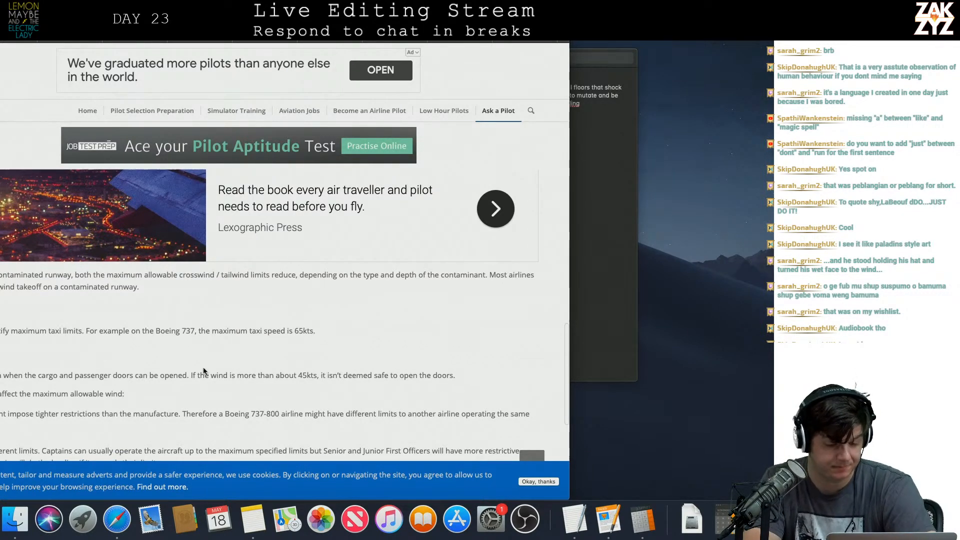
pyautogui.scroll(-1, 203, 371)
pyautogui.scroll(-2, 203, 371)
pyautogui.scroll(1, 203, 371)
pyautogui.scroll(12, 203, 371)
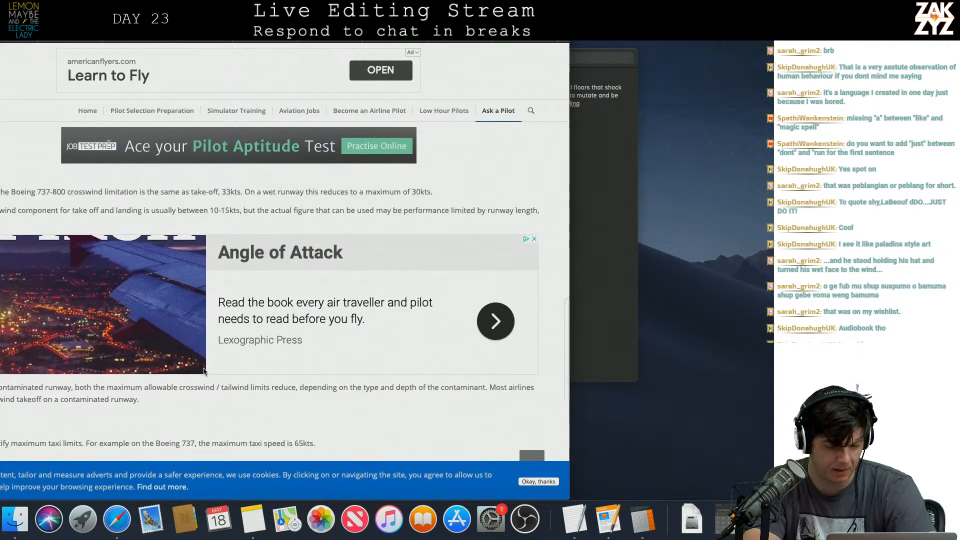
pyautogui.scroll(-1, 204, 372)
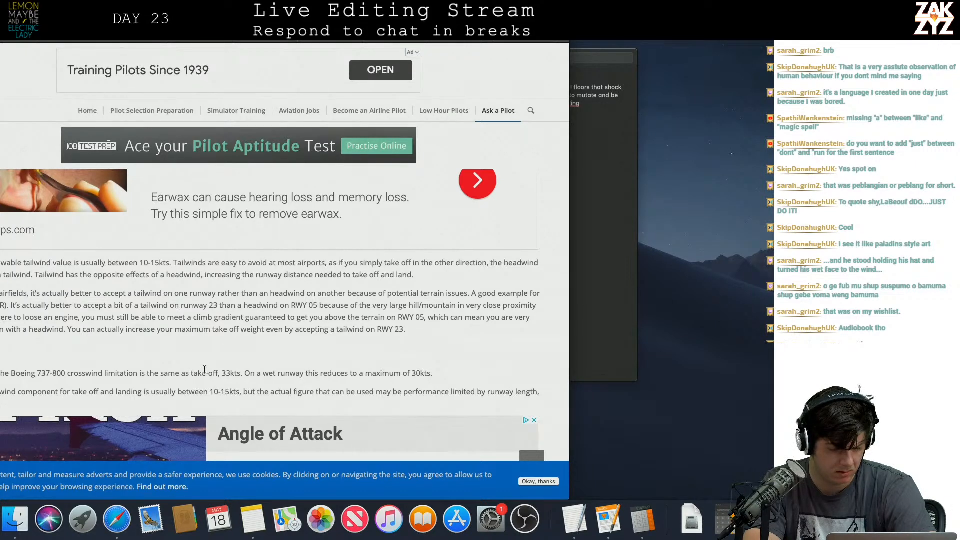
pyautogui.scroll(-1, 276, 395)
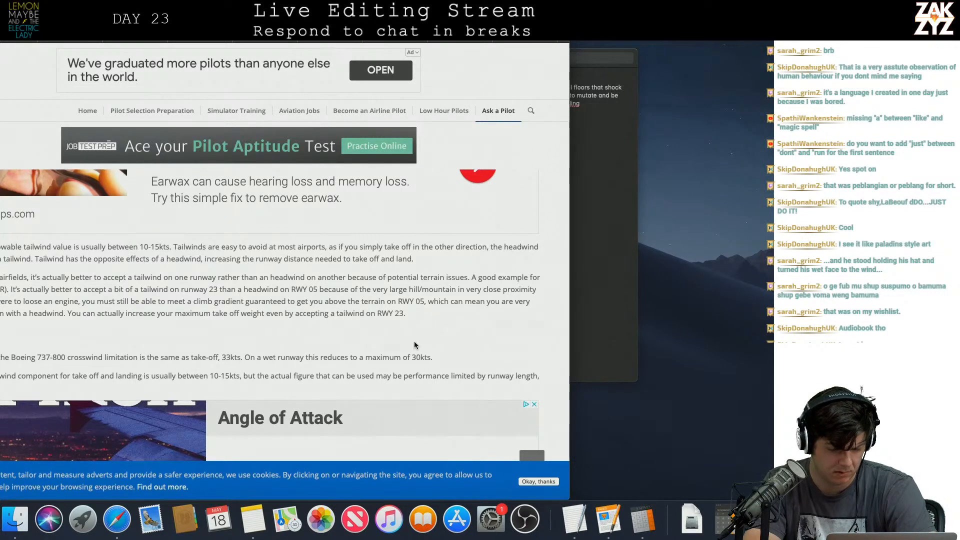
pyautogui.scroll(3, 414, 344)
pyautogui.scroll(-1, 415, 342)
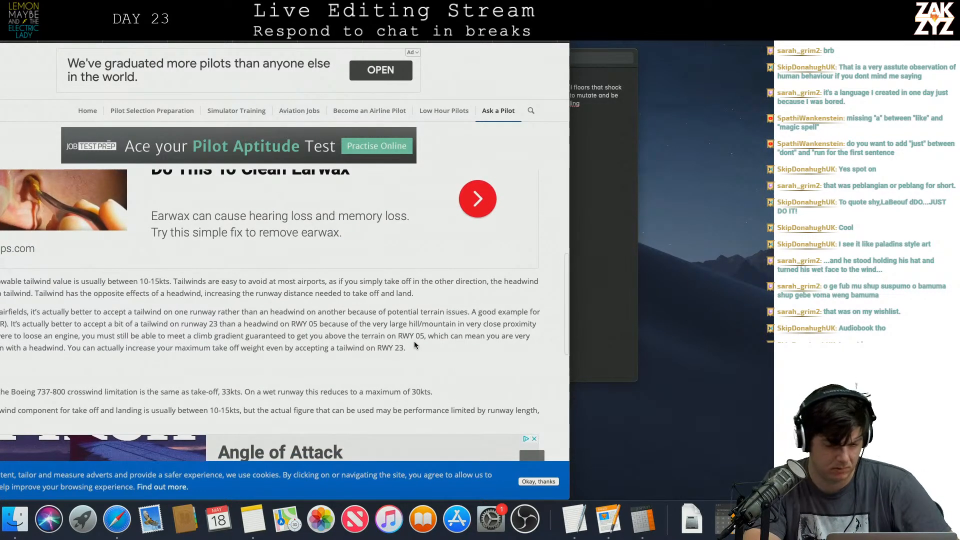
# Switch back to the manuscript at the end of the "runway lights." sentence.
pyautogui.press('super+Tab')
pyautogui.press('super+Tab')
pyautogui.press('Tab')
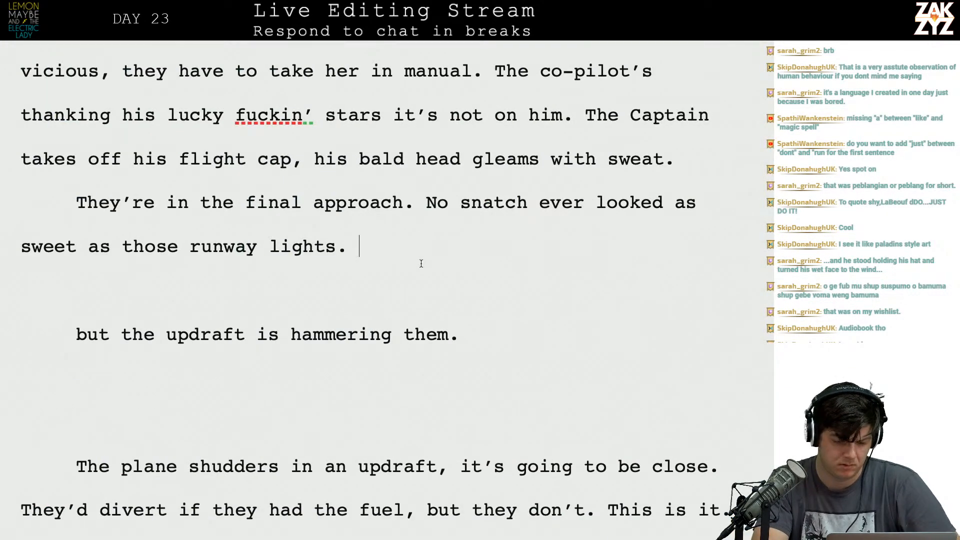
# Try extending the "runway lights" sentence with ", but the storm is hell-bent on keeping them off it".
pyautogui.write(', but the storm i')
pyautogui.write('s hell-bent')
pyautogui.write(' on k')
pyautogui.write('e')
pyautogui.press('BackSpace')
pyautogui.write('keeping them off it')
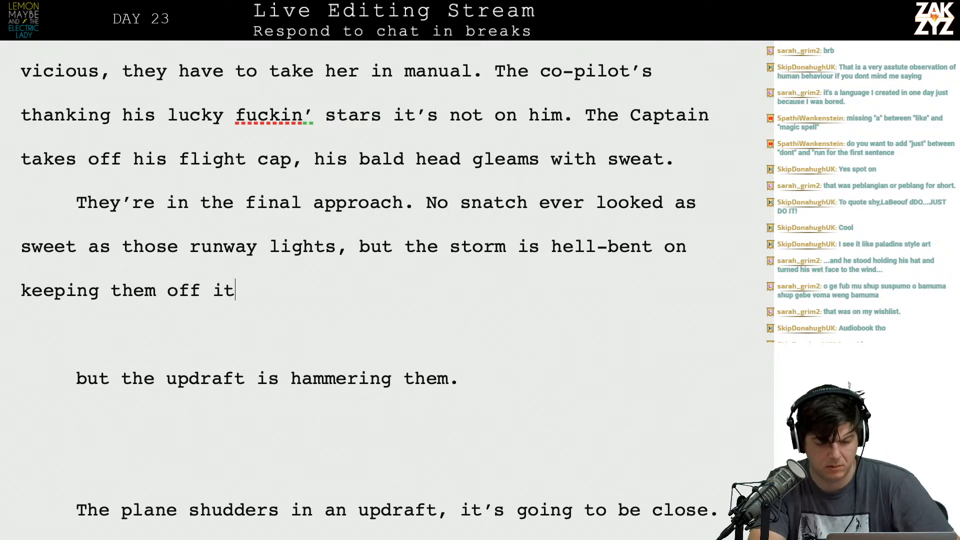
pyautogui.write('. A forty kno')
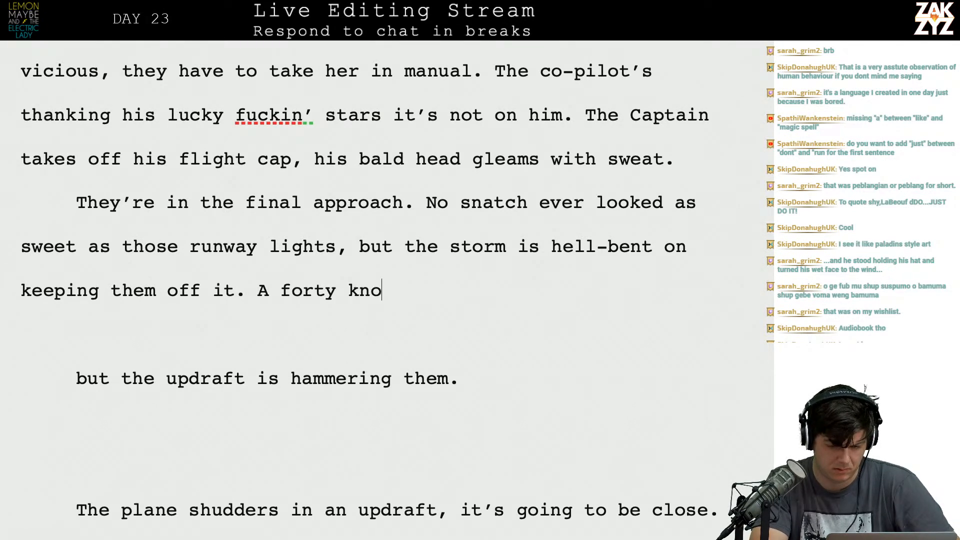
# Try opening the next sentence with "A forty knot crosswind is" and delete that opening.
pyautogui.write('t crosswind is')
pyautogui.press('BackSpace')
pyautogui.press('BackSpace')
pyautogui.press('BackSpace')
pyautogui.press('BackSpace')
pyautogui.press('BackSpace')
pyautogui.press('BackSpace')
pyautogui.press('BackSpace')
pyautogui.press('BackSpace')
pyautogui.press('BackSpace')
pyautogui.press('BackSpace')
pyautogui.press('BackSpace')
pyautogui.press('BackSpace')
pyautogui.press('BackSpace')
pyautogui.press('BackSpace')
pyautogui.press('BackSpace')
pyautogui.press('BackSpace')
pyautogui.press('BackSpace')
pyautogui.press('BackSpace')
pyautogui.press('BackSpace')
pyautogui.press('BackSpace')
pyautogui.press('BackSpace')
pyautogui.press('BackSpace')
pyautogui.press('BackSpace')
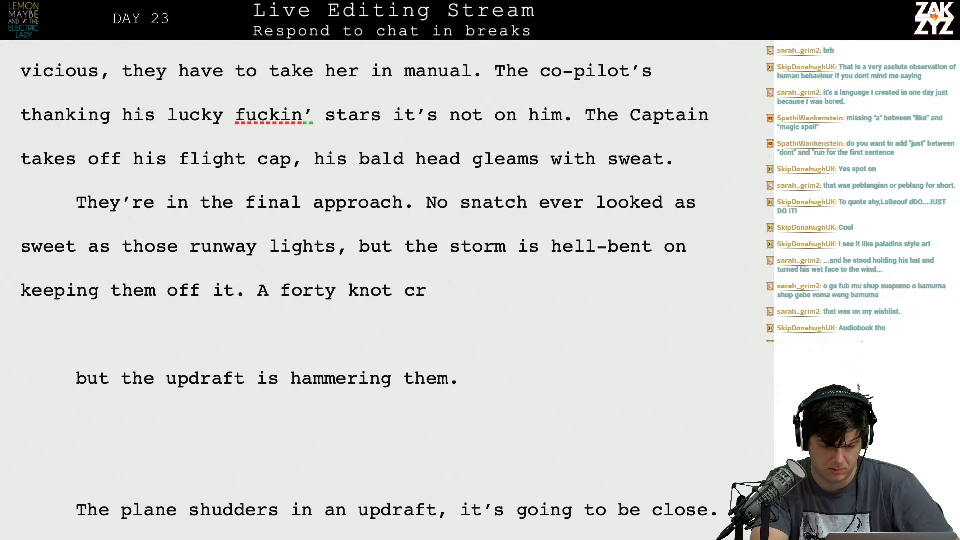
pyautogui.press('BackSpace')
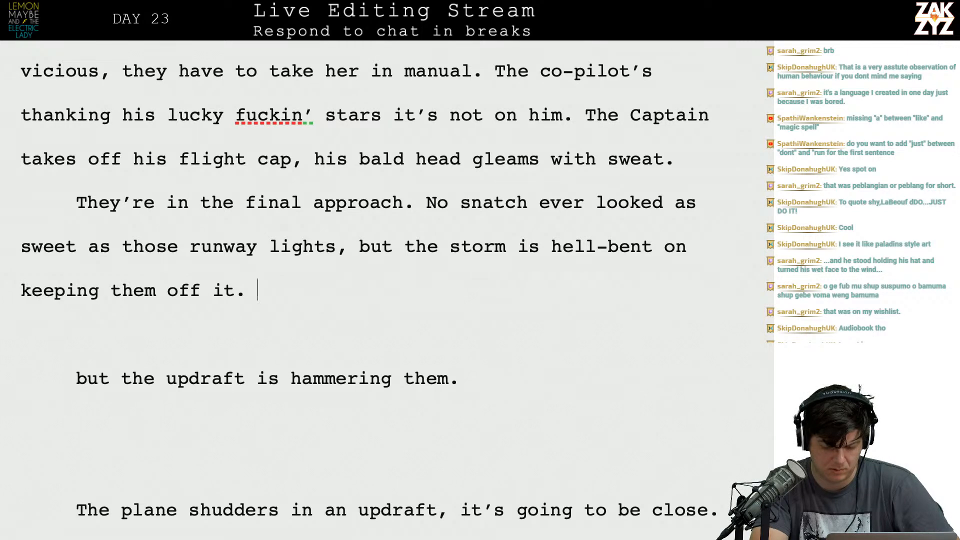
# Write "The crosswinds are jumping up to forty knots," after "keeping them off it.".
pyautogui.write('The cr')
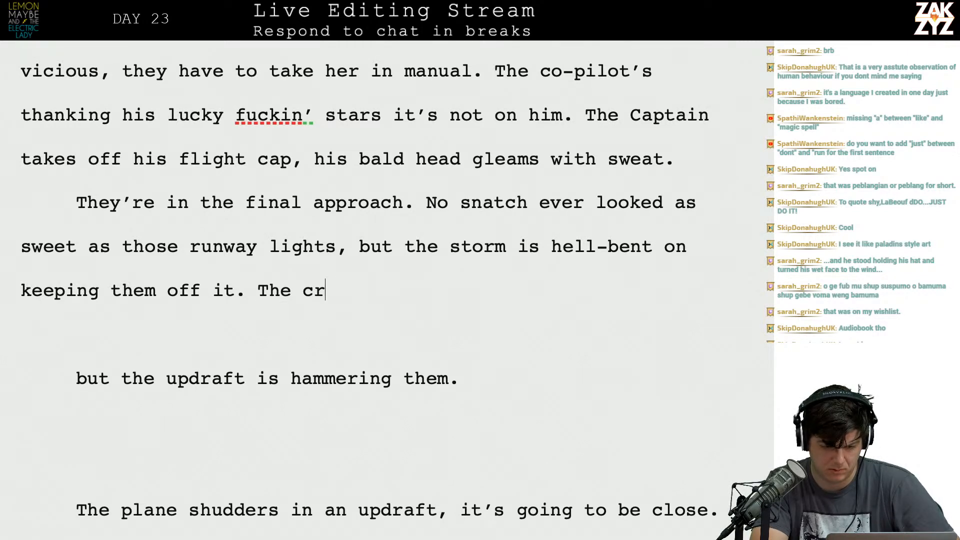
pyautogui.write('osswinds ')
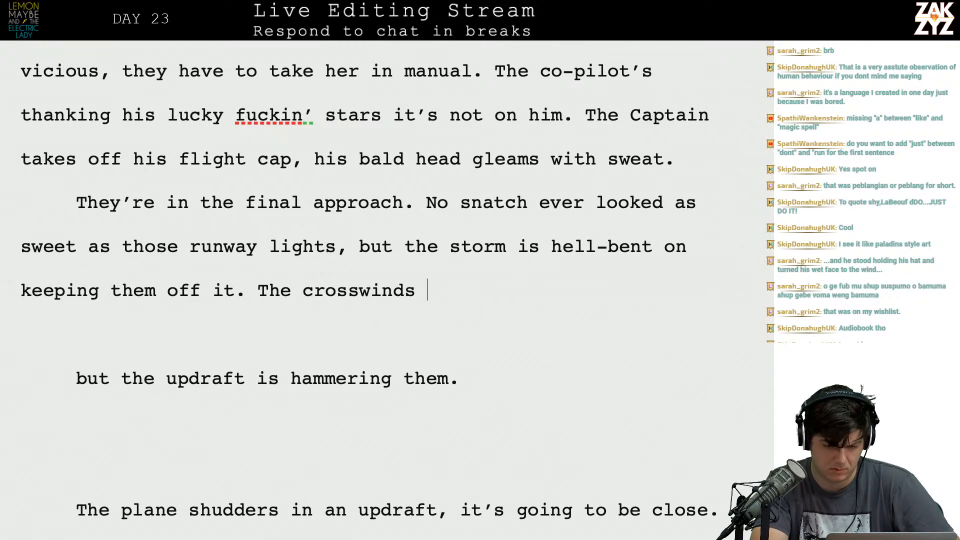
pyautogui.write('are jumping up to 40')
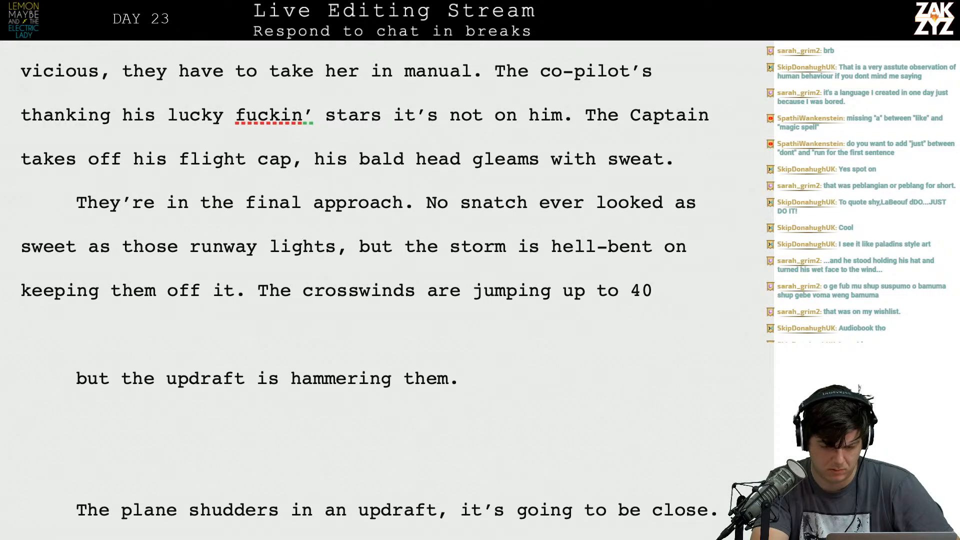
pyautogui.press('BackSpace')
pyautogui.press('BackSpace')
pyautogui.write('forty knots,')
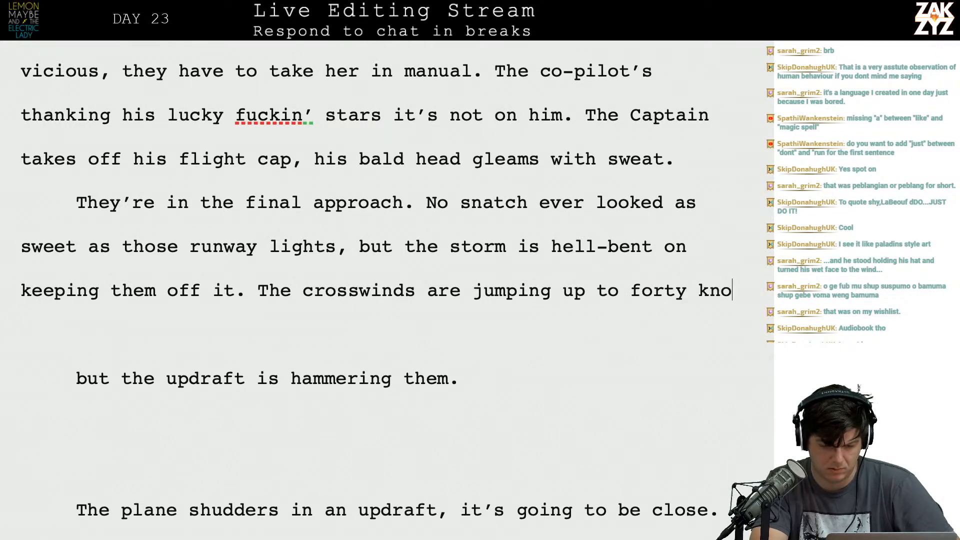
# Finish the crosswinds sentence with "they'd divert if they had the fuel but they don't.".
pyautogui.press('Down')
pyautogui.press('Down')
pyautogui.press('Down')
pyautogui.press('Down')
pyautogui.press('Down')
pyautogui.press('Down')
pyautogui.press('Up')
pyautogui.write('T')
pyautogui.press('BackSpace')
pyautogui.write("they'd divert if they had the fue")
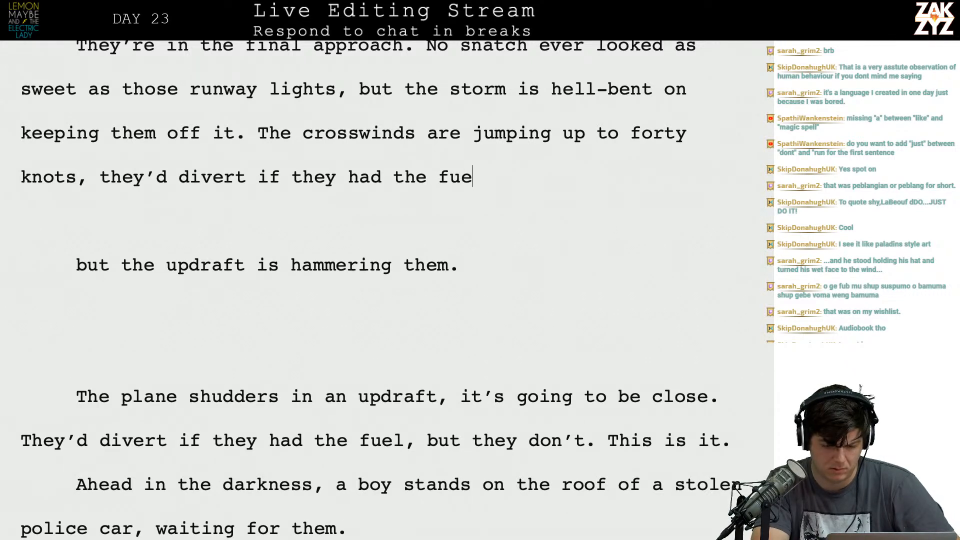
pyautogui.write("l but they don't.")
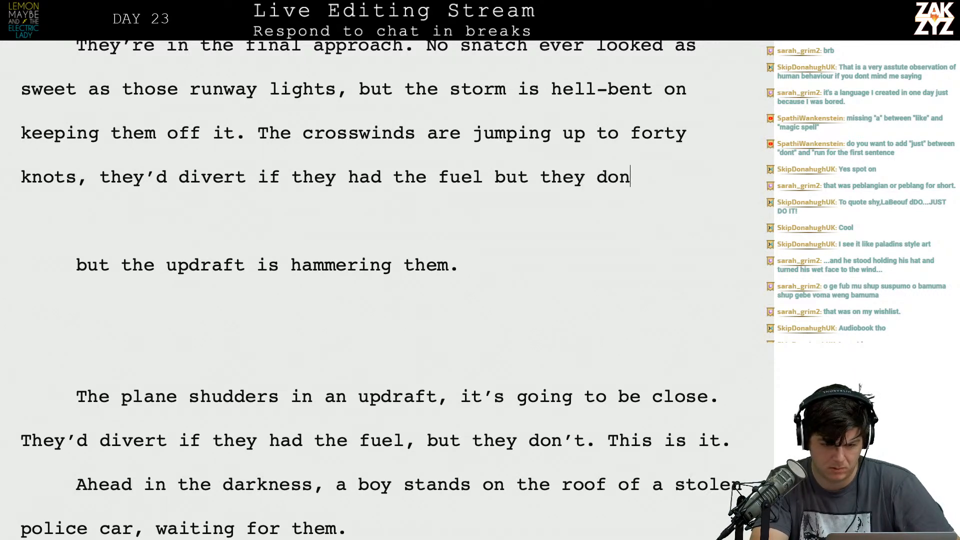
# Delete the leftover updraft lines, blank paragraphs and duplicate divert sentence so "This is it." directly follows "don't.".
pyautogui.hotkey('shift', 'Down')
pyautogui.hotkey('shift', 'Down')
pyautogui.hotkey('shift', 'Down')
pyautogui.hotkey('shift', 'Down')
pyautogui.hotkey('shift', 'Down')
pyautogui.hotkey('shift', 'Down')
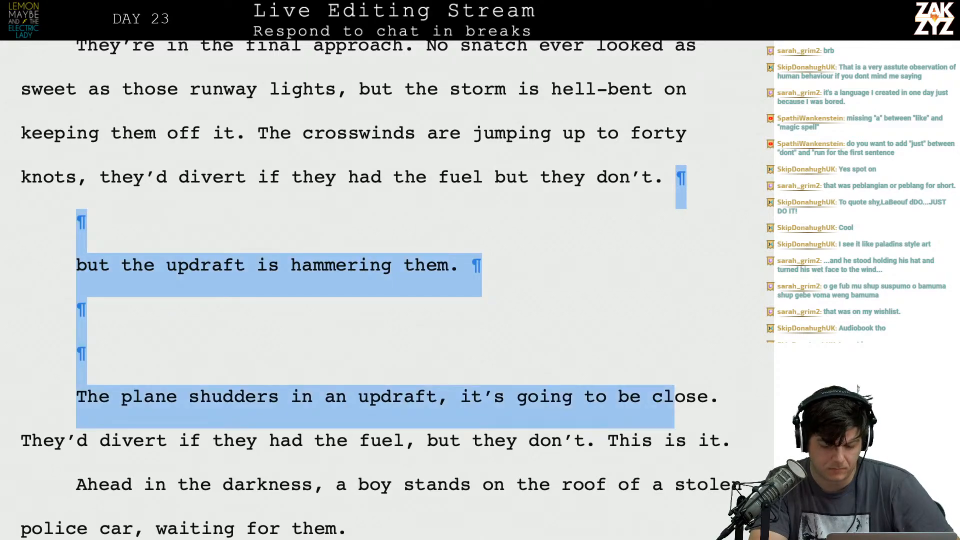
pyautogui.hotkey('shift', 'Left')
pyautogui.hotkey('shift', 'Left')
pyautogui.hotkey('shift', 'Left')
pyautogui.hotkey('shift', 'Left')
pyautogui.hotkey('shift', 'Left')
pyautogui.hotkey('shift', 'Left')
pyautogui.press('BackSpace')
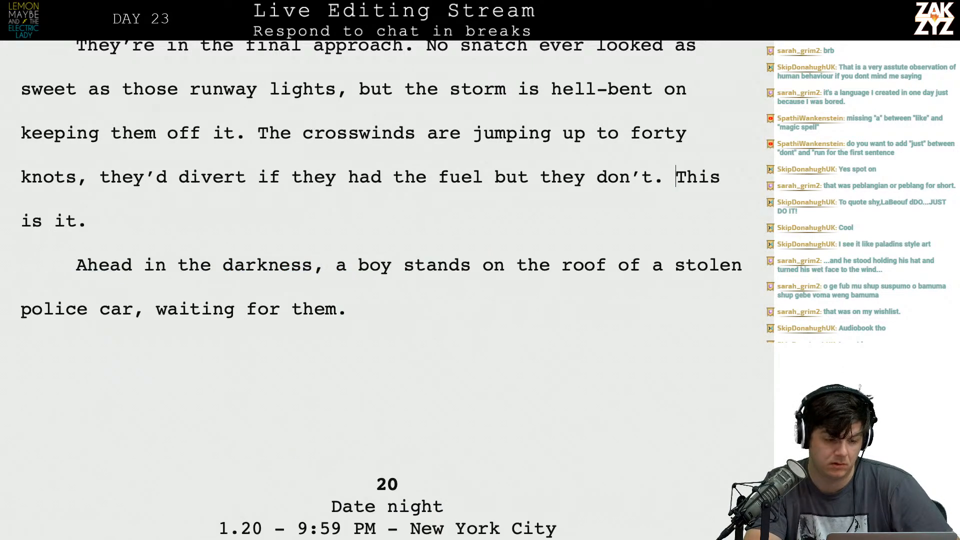
# Delete the clause ", but the storm is hell-bent on keeping them off it" after "runway lights".
pyautogui.scroll(3, 381, 287)
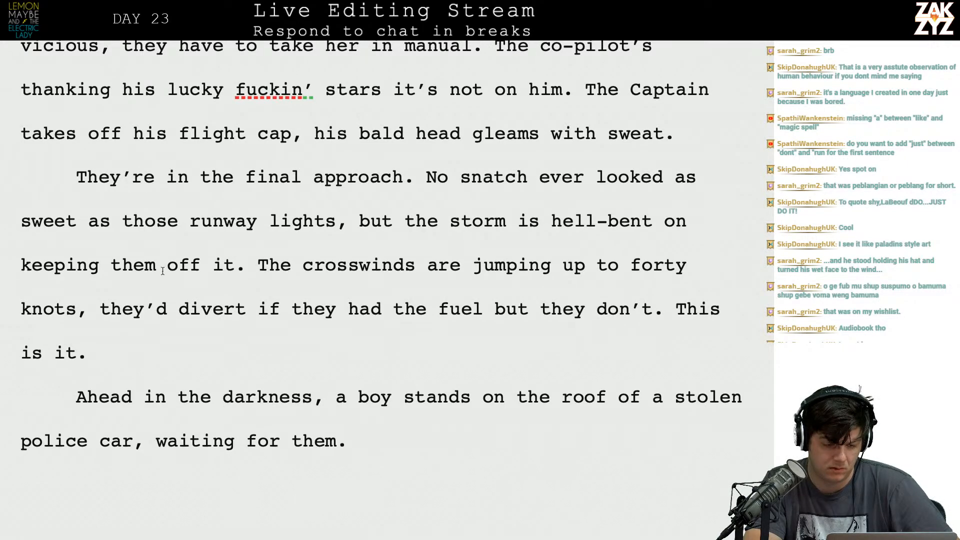
pyautogui.click(133, 267)
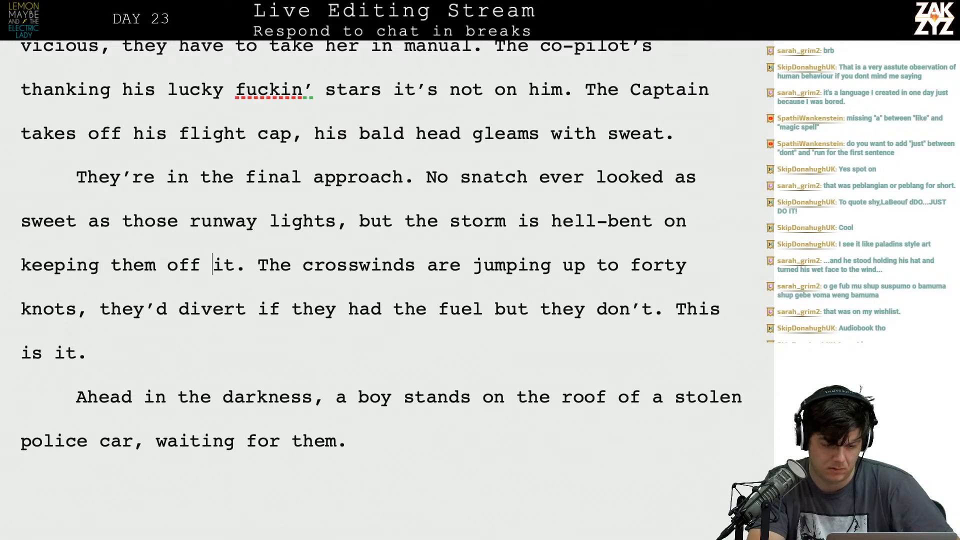
pyautogui.press('BackSpace')
pyautogui.press('BackSpace')
pyautogui.press('BackSpace')
pyautogui.press('BackSpace')
pyautogui.press('BackSpace')
pyautogui.press('BackSpace')
pyautogui.press('BackSpace')
pyautogui.press('BackSpace')
pyautogui.press('BackSpace')
pyautogui.press('BackSpace')
pyautogui.press('BackSpace')
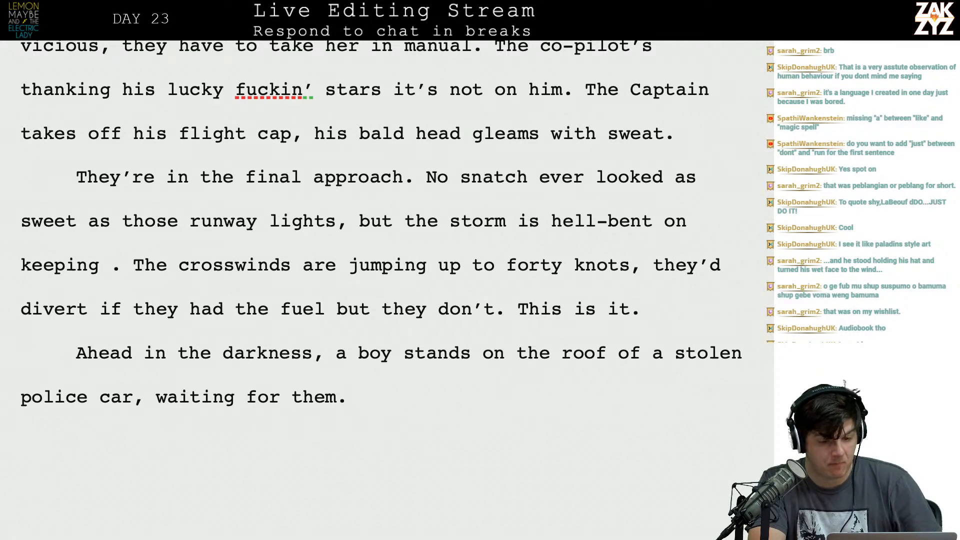
pyautogui.press('BackSpace')
pyautogui.press('BackSpace')
pyautogui.press('BackSpace')
pyautogui.press('BackSpace')
pyautogui.press('BackSpace')
pyautogui.press('BackSpace')
pyautogui.press('BackSpace')
pyautogui.press('BackSpace')
pyautogui.press('BackSpace')
pyautogui.press('BackSpace')
pyautogui.press('BackSpace')
pyautogui.press('BackSpace')
pyautogui.press('BackSpace')
pyautogui.press('BackSpace')
pyautogui.press('BackSpace')
pyautogui.press('BackSpace')
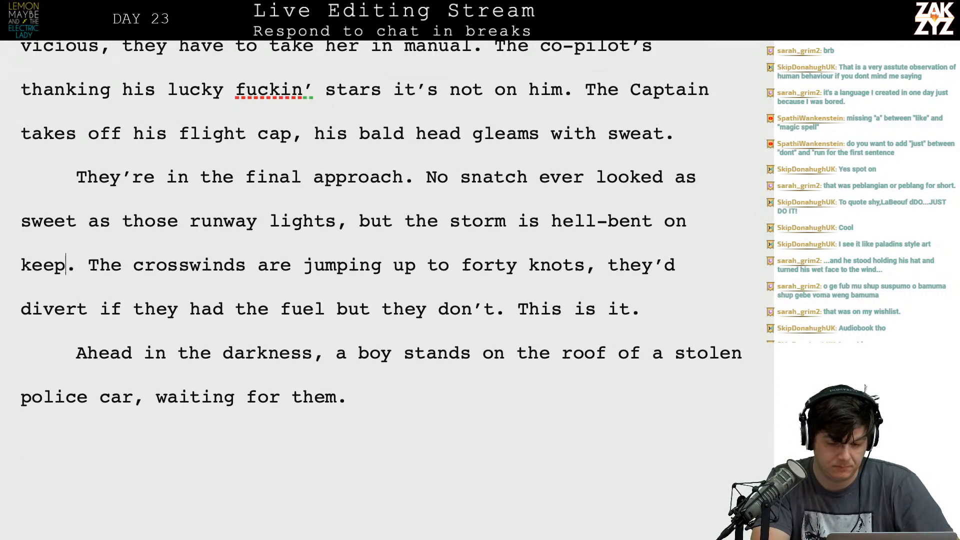
pyautogui.press('BackSpace')
pyautogui.press('BackSpace')
pyautogui.press('BackSpace')
pyautogui.press('BackSpace')
pyautogui.press('BackSpace')
pyautogui.press('BackSpace')
pyautogui.press('BackSpace')
pyautogui.press('BackSpace')
pyautogui.press('BackSpace')
pyautogui.press('BackSpace')
pyautogui.press('BackSpace')
pyautogui.press('BackSpace')
pyautogui.press('BackSpace')
pyautogui.press('BackSpace')
pyautogui.press('BackSpace')
pyautogui.press('BackSpace')
pyautogui.press('BackSpace')
pyautogui.press('BackSpace')
pyautogui.press('BackSpace')
pyautogui.press('BackSpace')
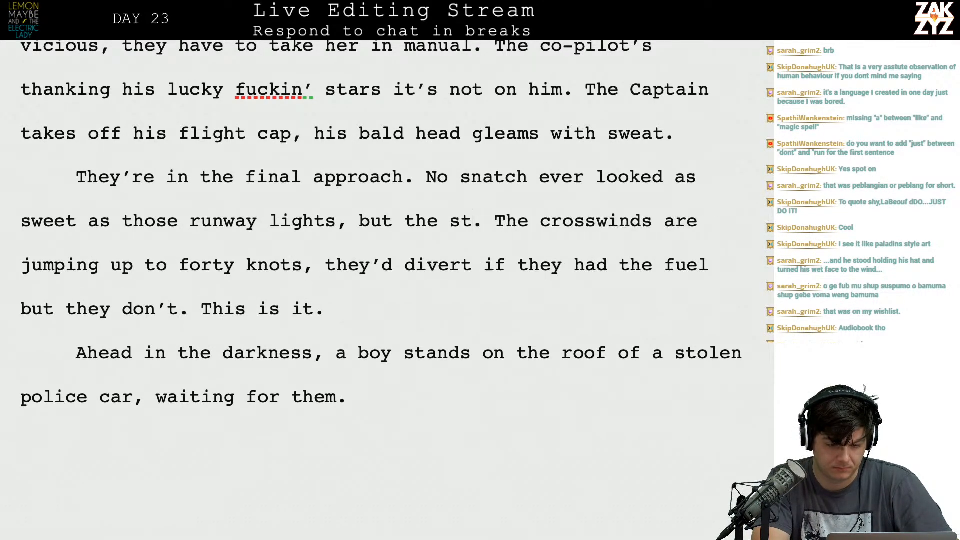
pyautogui.press('BackSpace')
pyautogui.press('BackSpace')
pyautogui.press('BackSpace')
# Write "The crosswinds leap to a perilous forty knots," after "those runway lights.".
pyautogui.write('. The crosswi')
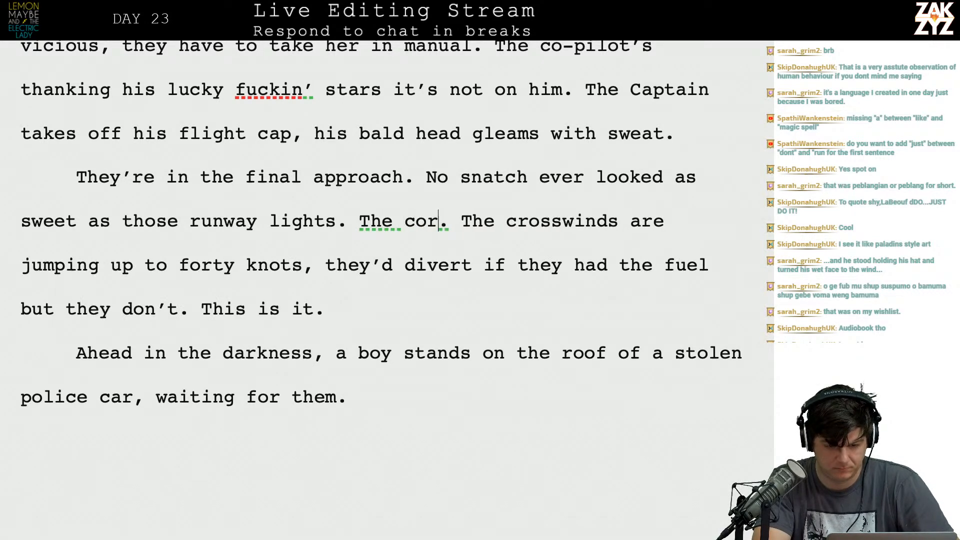
pyautogui.write('nds')
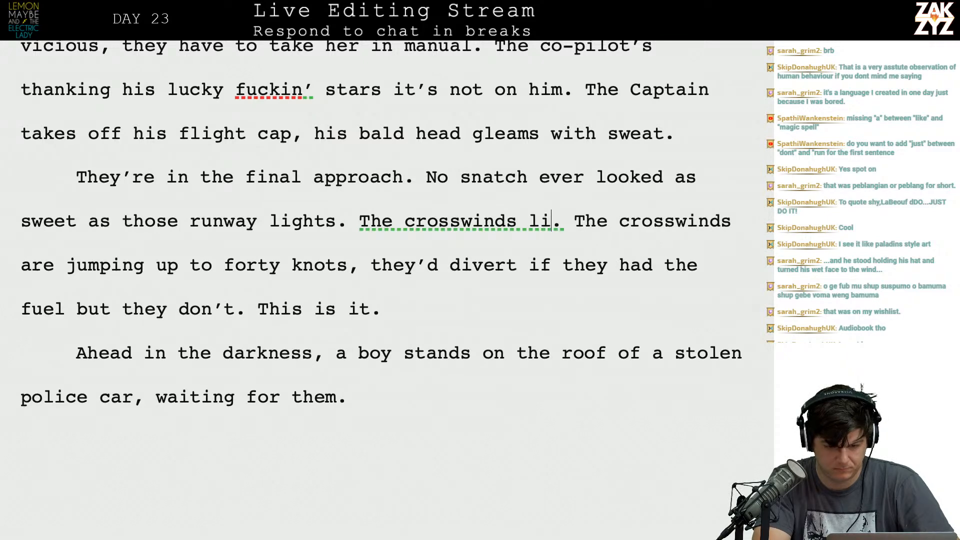
pyautogui.write(' leap to a perilous ')
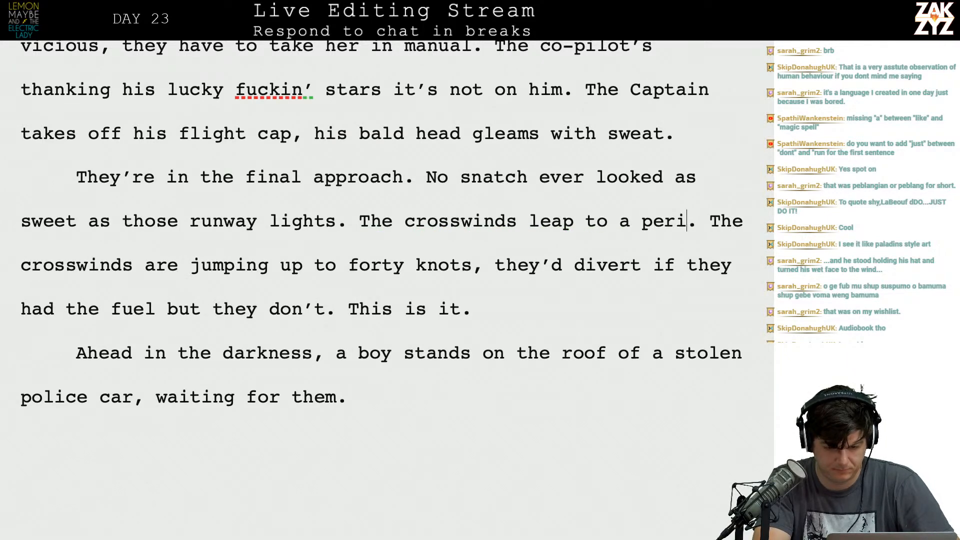
pyautogui.write('forty knots')
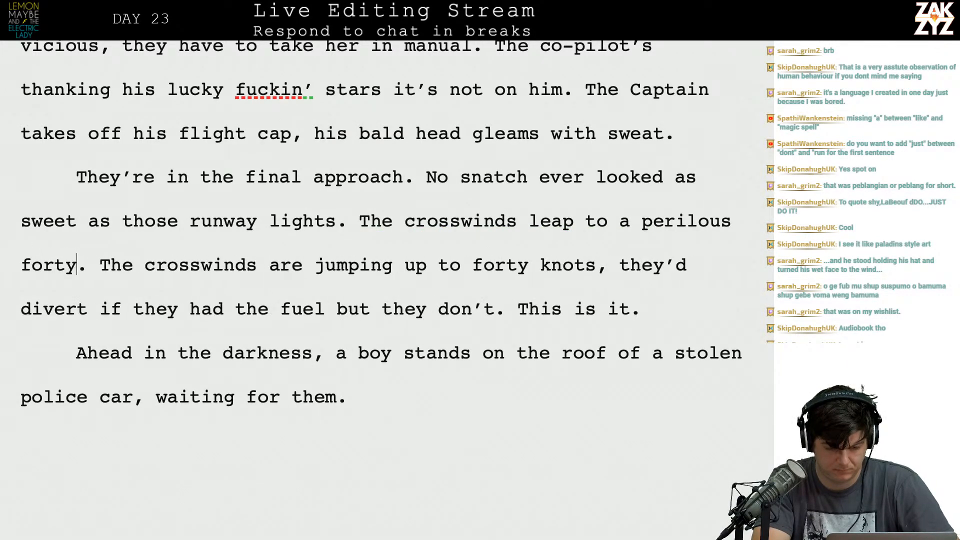
pyautogui.write(',')
# Delete the old duplicate sentence "The crosswinds are jumping up to forty knots," before "they'd divert".
pyautogui.hotkey('shift', 'Down')
pyautogui.hotkey('shift', 'Left')
pyautogui.hotkey('shift', 'Left')
pyautogui.hotkey('shift', 'Left')
pyautogui.hotkey('shift', 'Left')
pyautogui.hotkey('shift', 'Left')
pyautogui.hotkey('shift', 'Left')
pyautogui.hotkey('shift', 'Left')
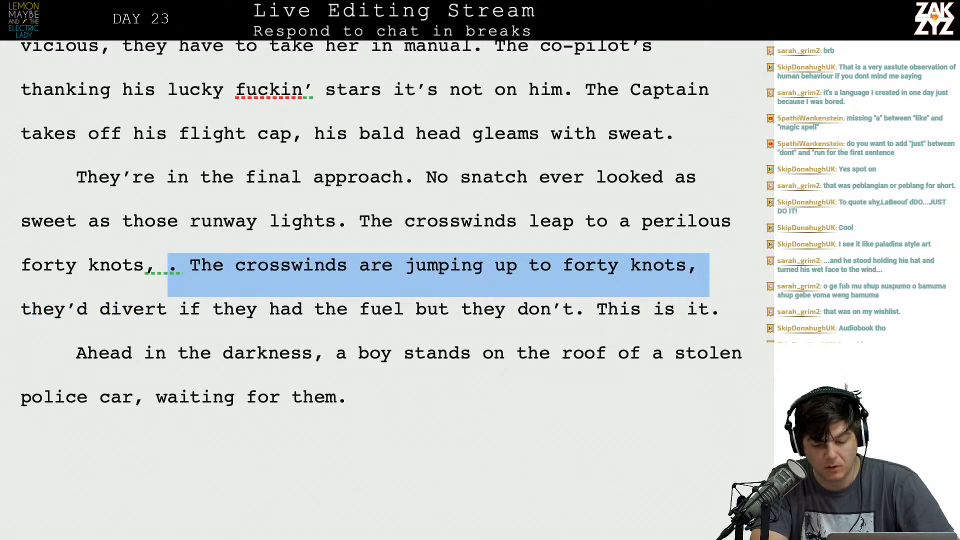
pyautogui.press('BackSpace')
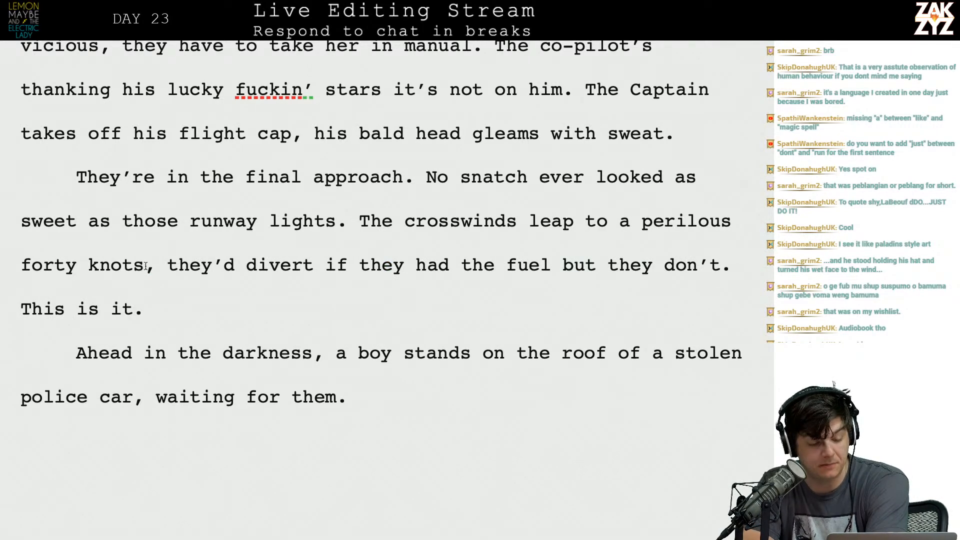
# End the crosswinds sentence with a period after "forty knots" and capitalize "They'd" to start a new sentence.
pyautogui.press('BackSpace')
pyautogui.press('BackSpace')
pyautogui.write('.')
pyautogui.press('Right')
pyautogui.press('BackSpace')
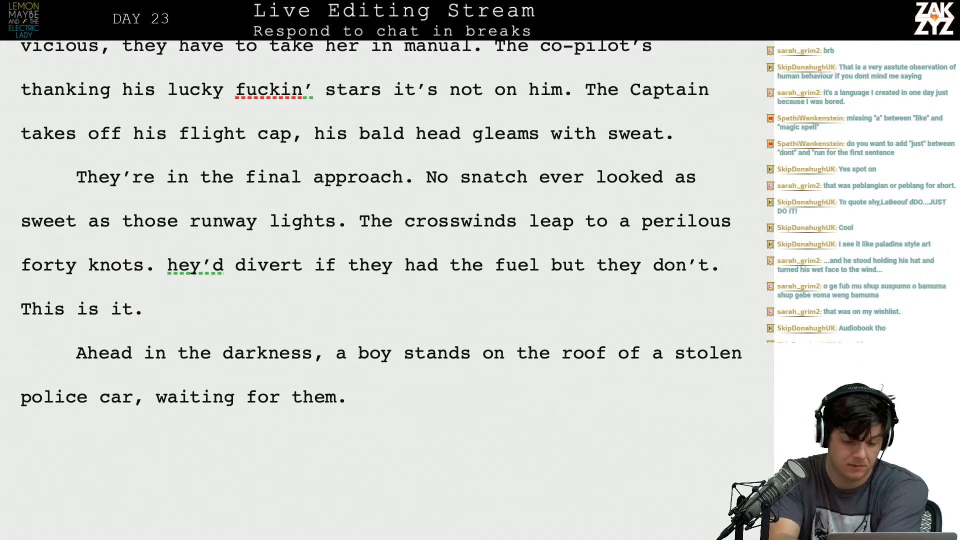
pyautogui.write('T')
# Reread the chapter's pages from the turbulence paragraph through the revised final-approach passage.
pyautogui.scroll(-1, 220, 370)
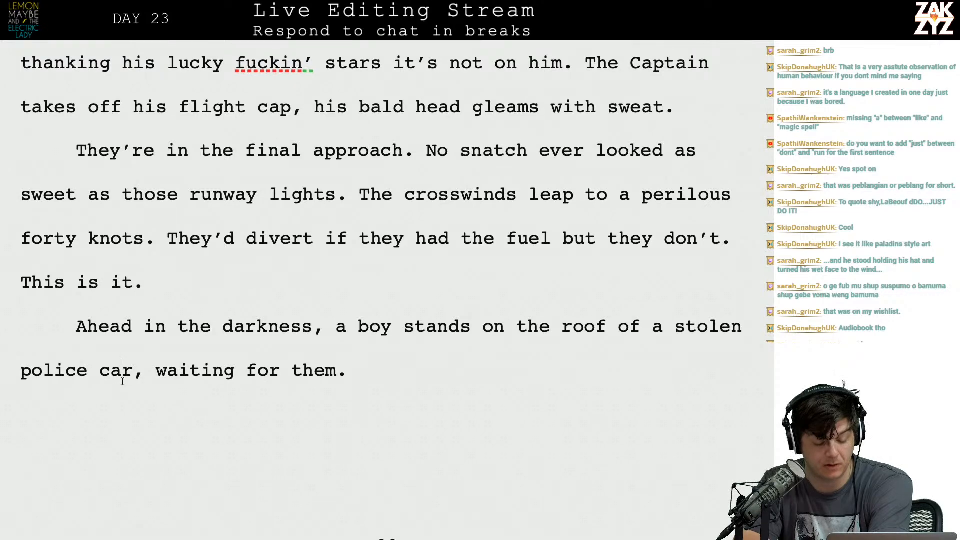
pyautogui.scroll(8, 357, 341)
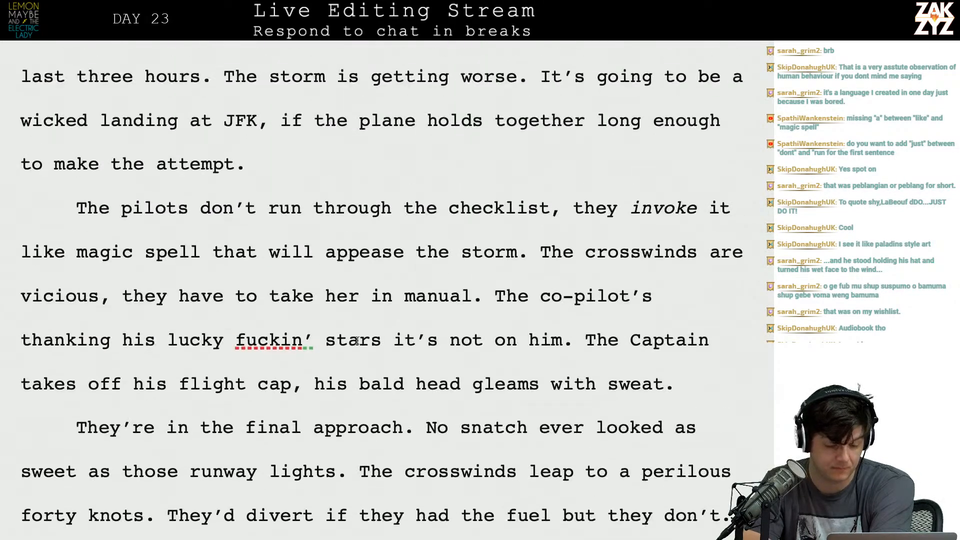
pyautogui.scroll(-1, 357, 341)
pyautogui.scroll(10, 358, 341)
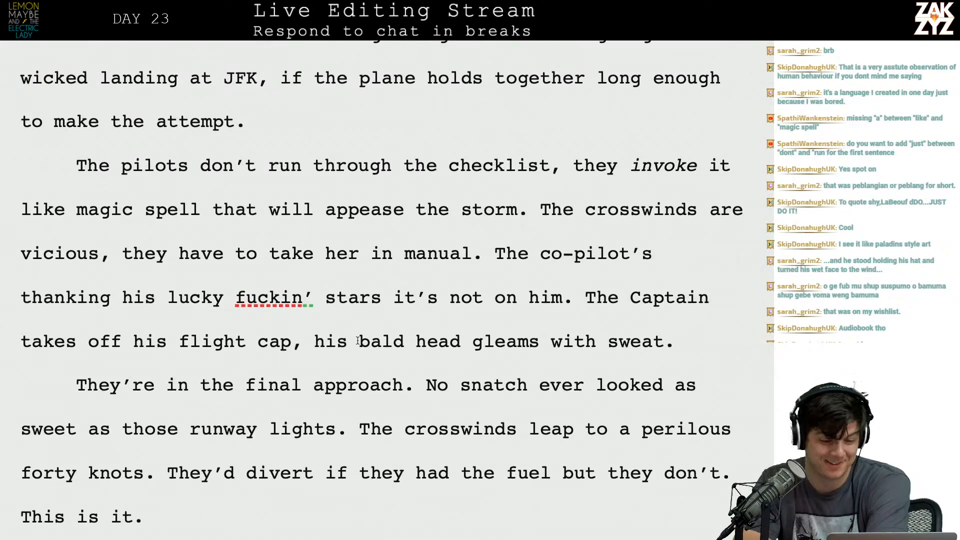
pyautogui.scroll(20, 357, 341)
pyautogui.scroll(-12, 357, 341)
pyautogui.scroll(-15, 357, 341)
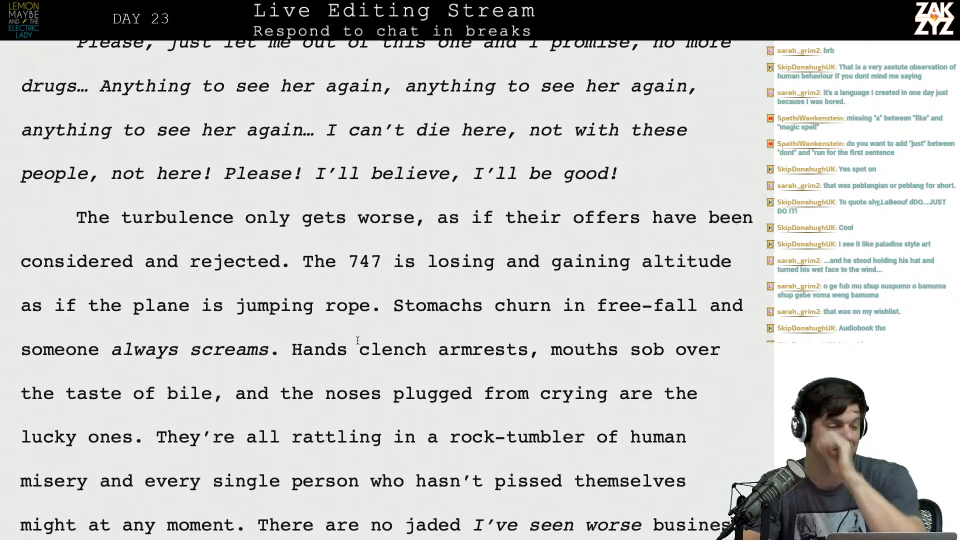
pyautogui.scroll(-17, 358, 341)
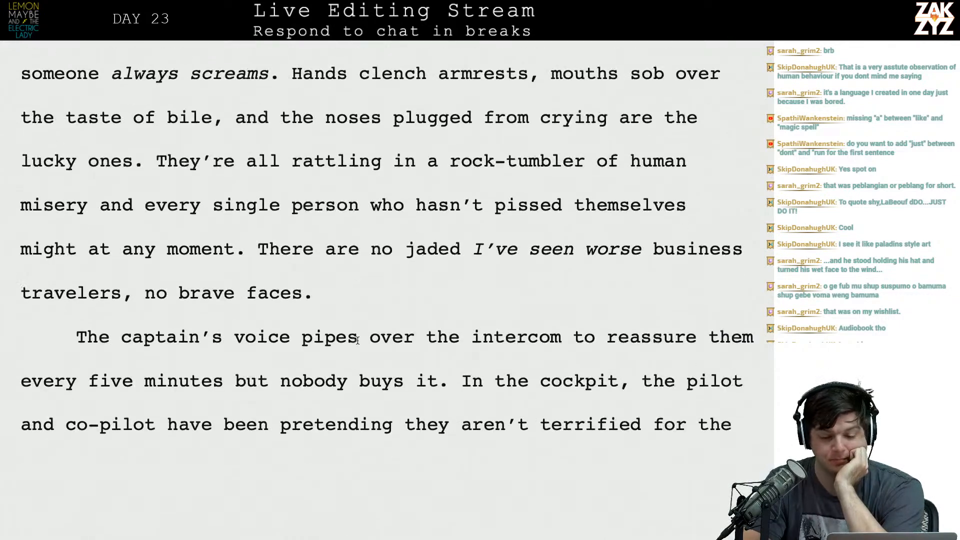
pyautogui.scroll(-1, 358, 341)
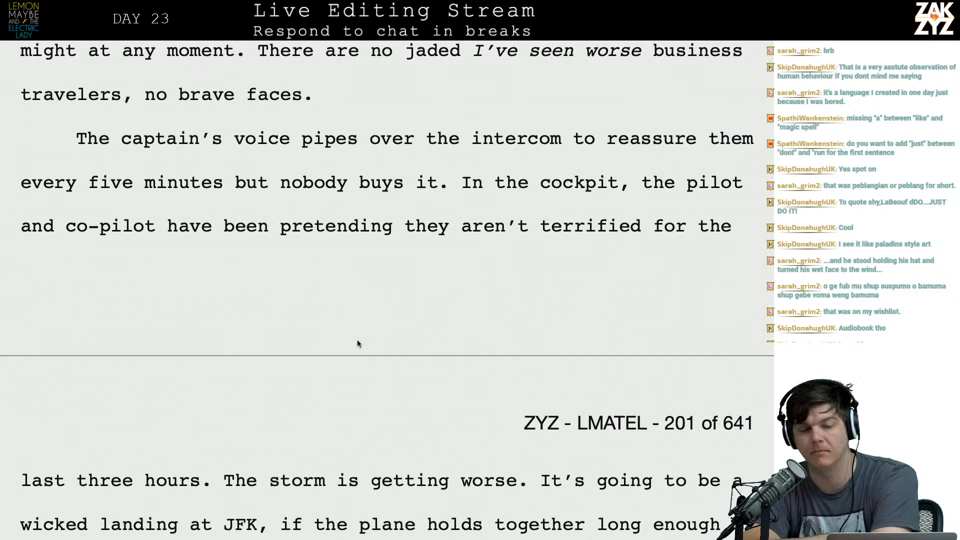
pyautogui.scroll(-11, 357, 344)
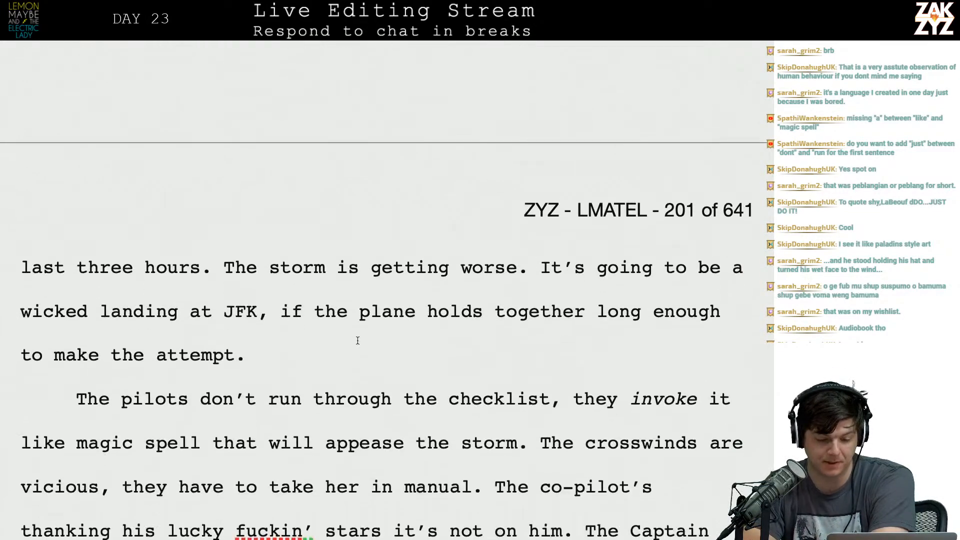
pyautogui.scroll(-12, 319, 405)
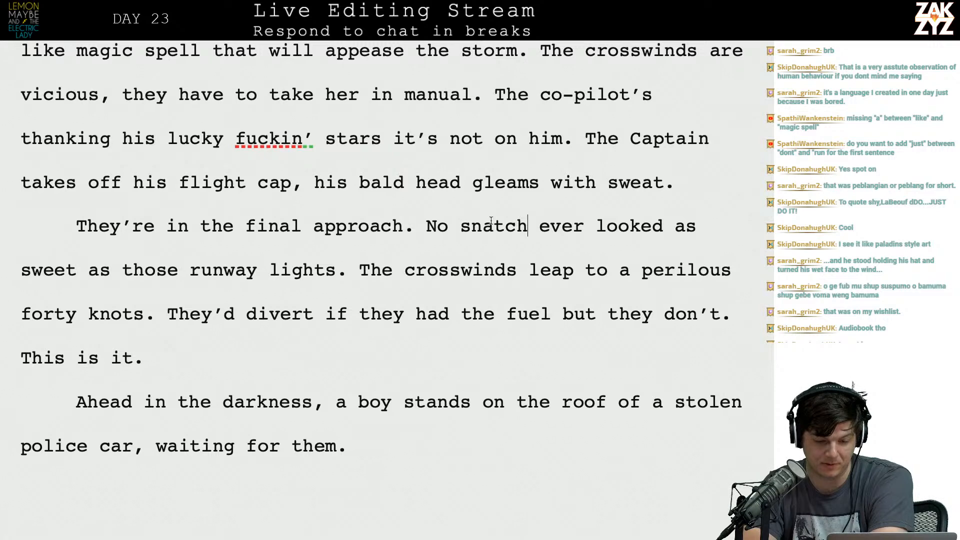
# Remove the trailing spaces after "This is it." at the end of the final-approach paragraph.
pyautogui.tripleClick(491, 220)
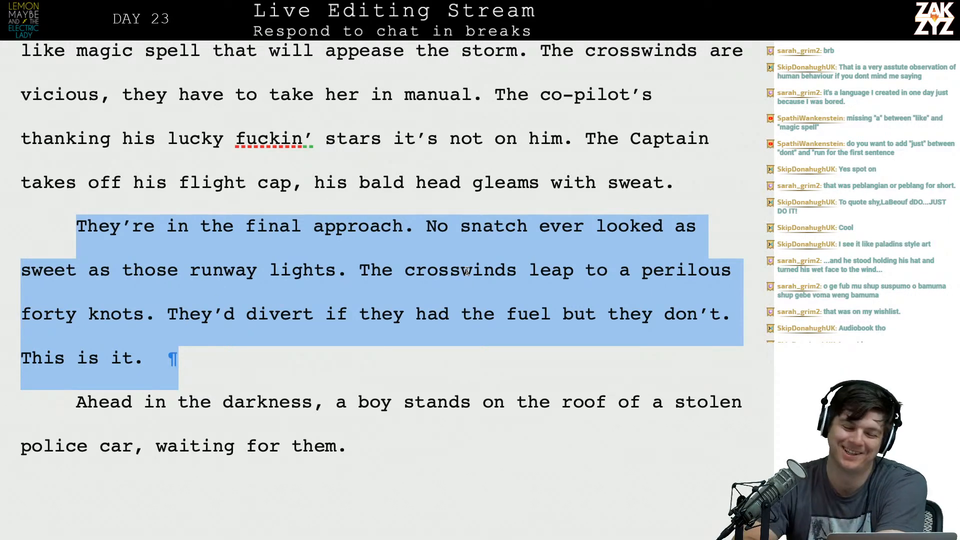
pyautogui.scroll(-1, 473, 275)
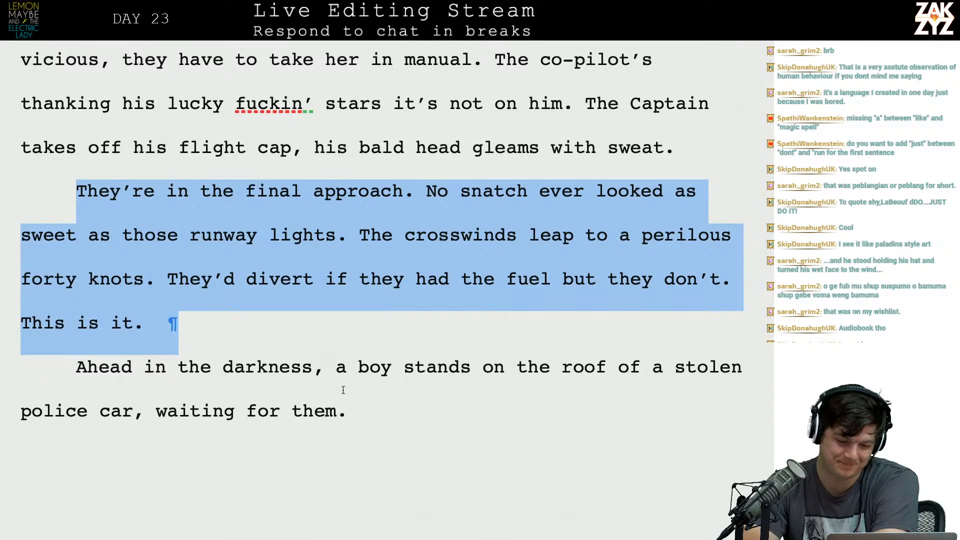
pyautogui.click(295, 343)
pyautogui.press('BackSpace')
pyautogui.press('BackSpace')
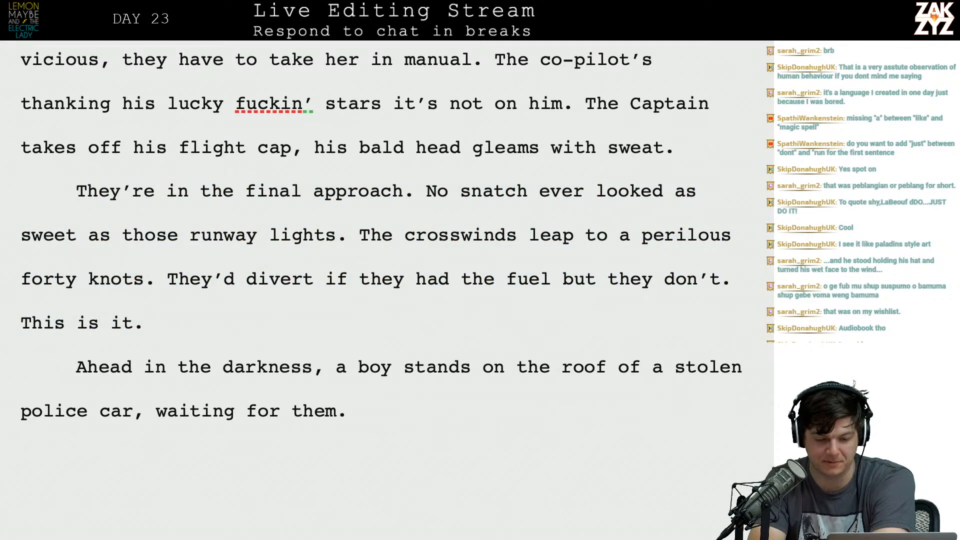
pyautogui.press('Right')
pyautogui.press('Right')
pyautogui.press('Right')
pyautogui.press('Right')
pyautogui.press('Right')
pyautogui.press('Right')
pyautogui.press('Right')
pyautogui.press('Down')
pyautogui.press('Left')
pyautogui.press('Left')
pyautogui.press('Left')
pyautogui.press('Left')
pyautogui.press('Left')
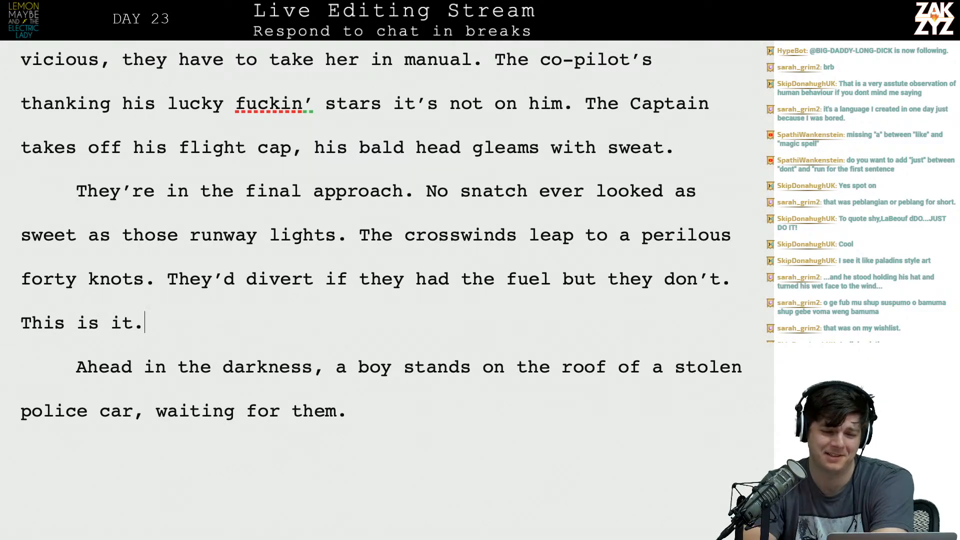
# Insert blank lines between the end of chapter 19 and the chapter 20 heading "Date night".
pyautogui.scroll(-1, 380, 230)
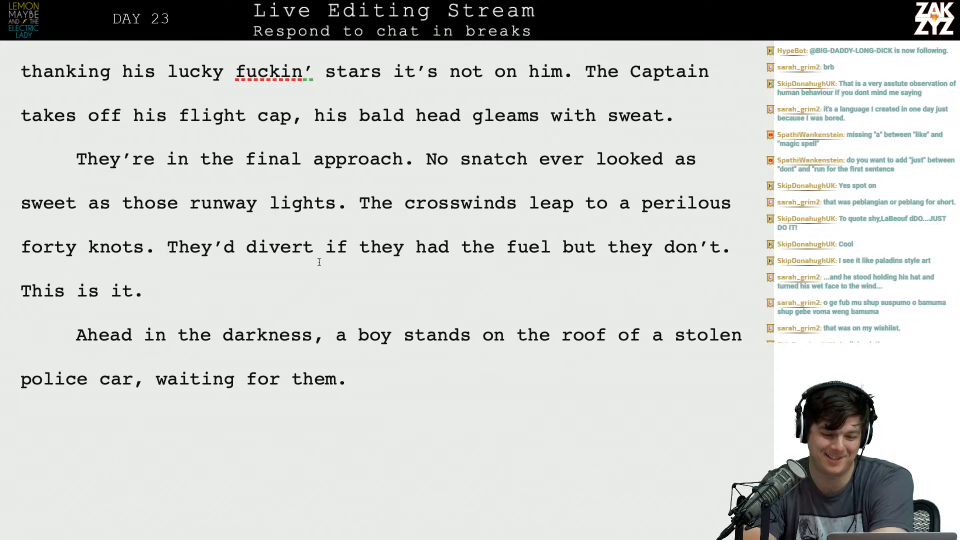
pyautogui.scroll(-3, 338, 158)
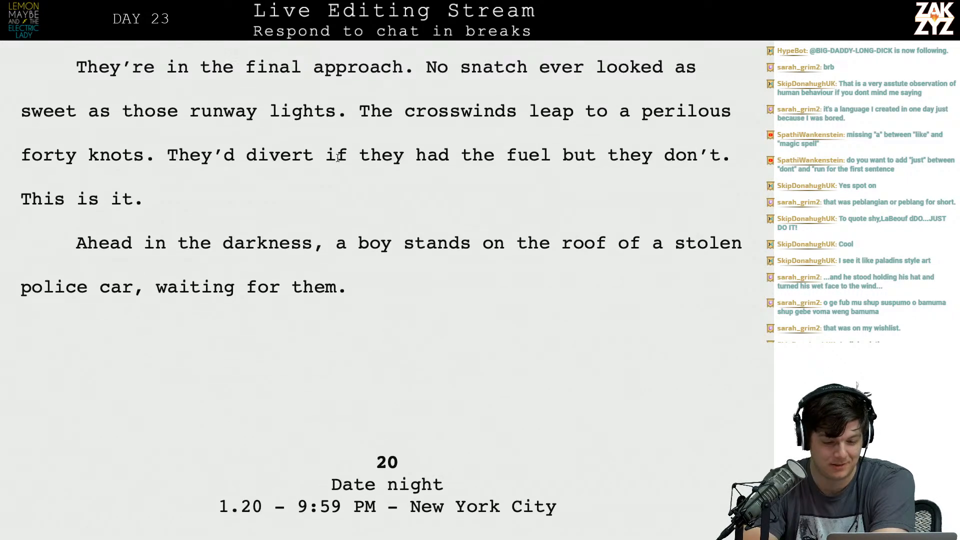
pyautogui.click(479, 346)
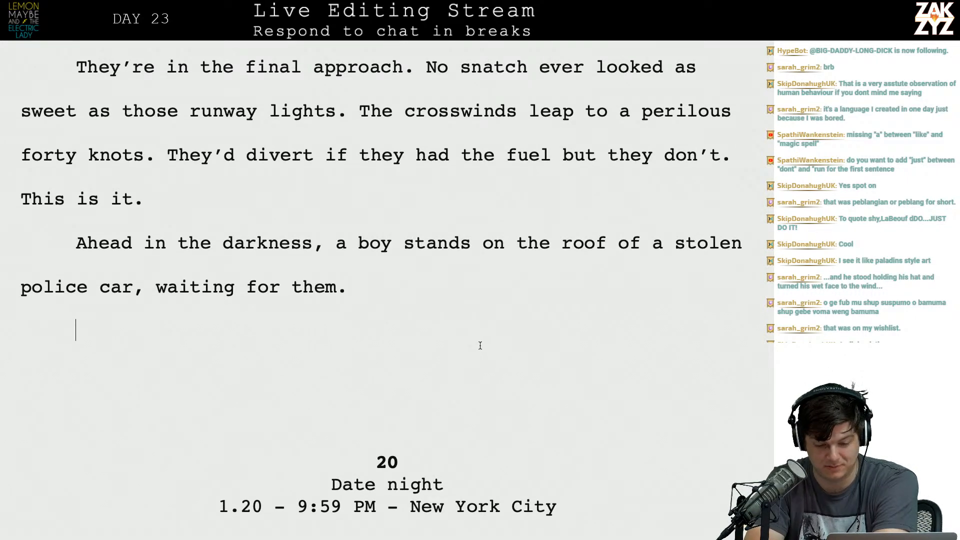
pyautogui.press('Return')
pyautogui.press('Return')
pyautogui.press('Return')
pyautogui.scroll(-6, 382, 288)
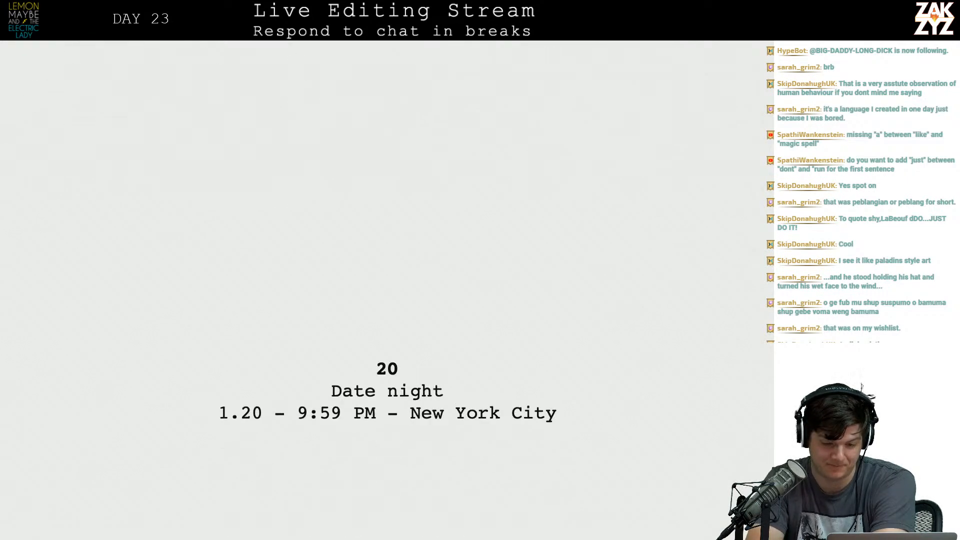
pyautogui.press('Return')
pyautogui.press('Return')
pyautogui.press('Return')
pyautogui.press('Return')
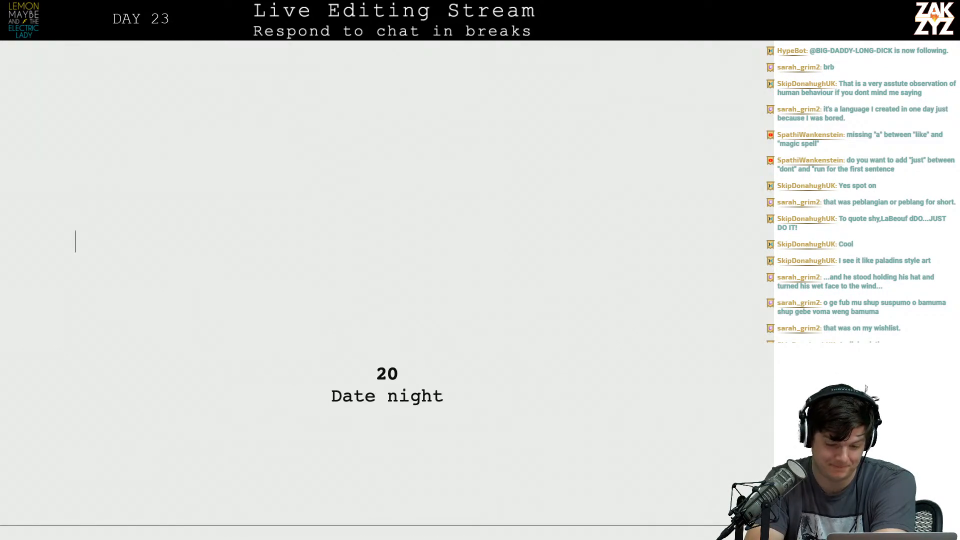
pyautogui.press('BackSpace')
pyautogui.press('Return')
# Write "The storm is doing everything it can to block them," between "runway lights." and the crosswinds sentence.
pyautogui.scroll(11, 382, 288)
pyautogui.scroll(2, 583, 378)
pyautogui.scroll(-4, 502, 288)
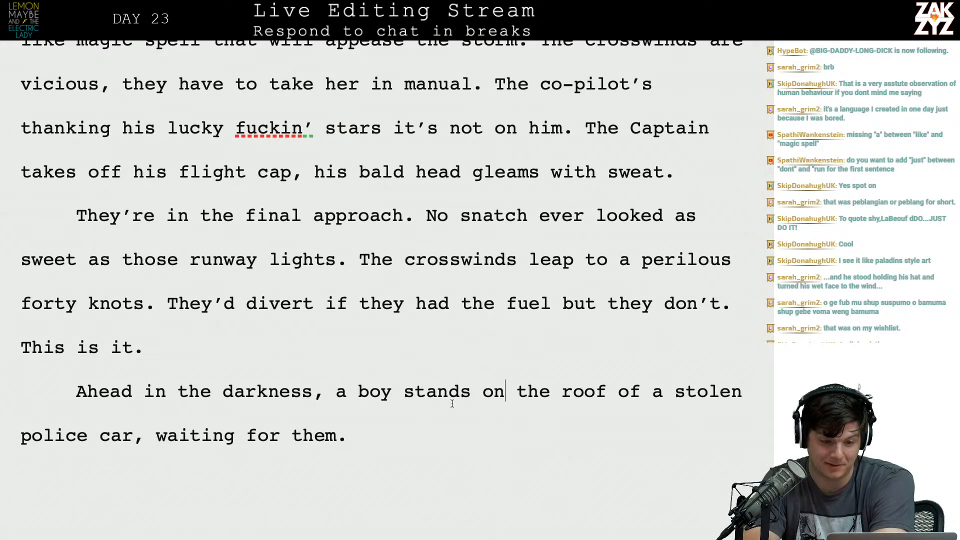
pyautogui.scroll(-4, 476, 391)
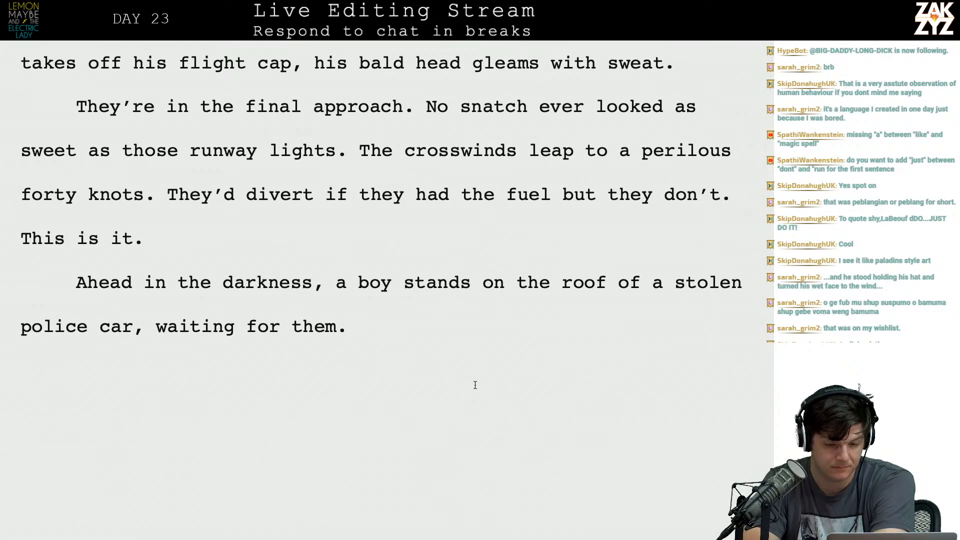
pyautogui.click(358, 158)
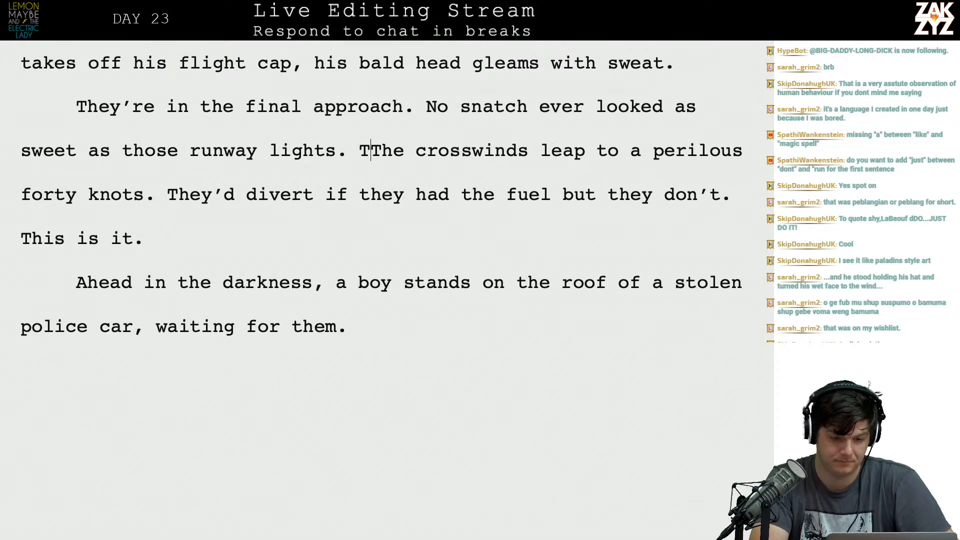
pyautogui.write('The storm')
pyautogui.press('BackSpace')
pyautogui.write('is doing everything it can to ')
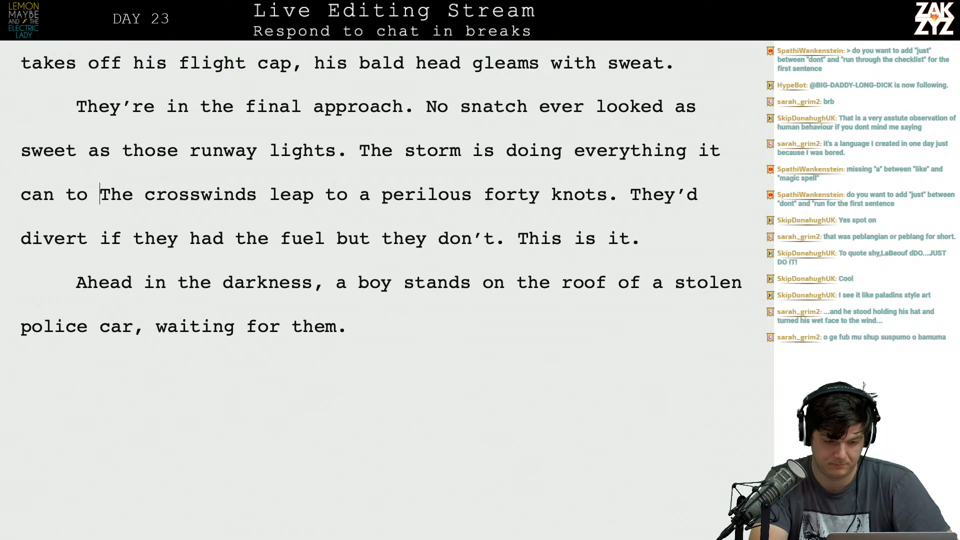
pyautogui.write('keep')
pyautogui.press('BackSpace')
pyautogui.press('BackSpace')
pyautogui.press('BackSpace')
pyautogui.press('BackSpace')
pyautogui.write('block them,')
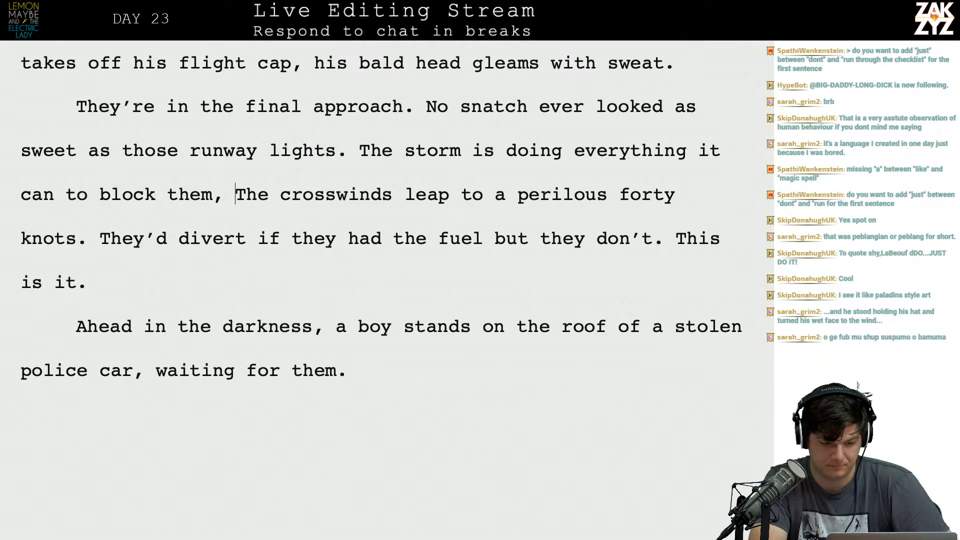
pyautogui.write(' the crosswinds')
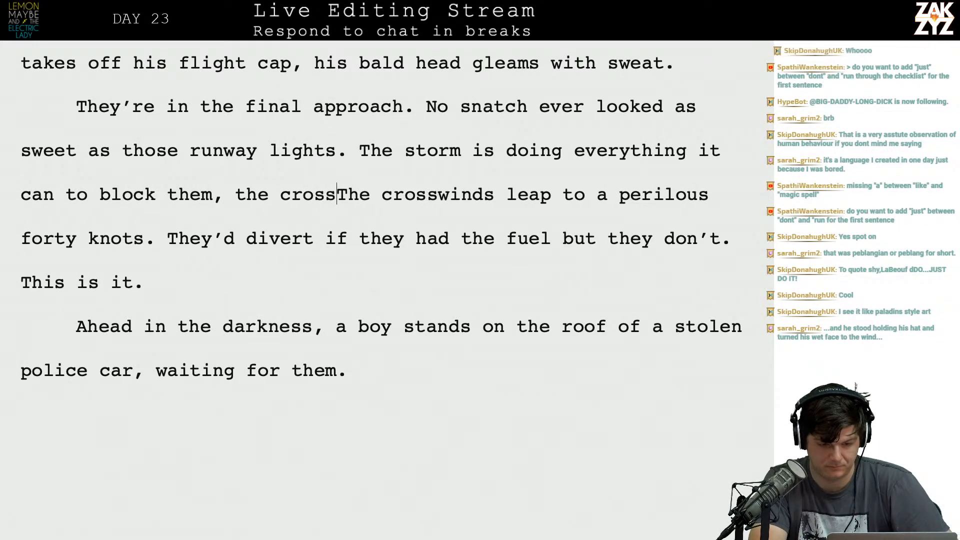
pyautogui.write(' aThe cr')
pyautogui.press('BackSpace')
pyautogui.press('BackSpace')
pyautogui.write('have ')
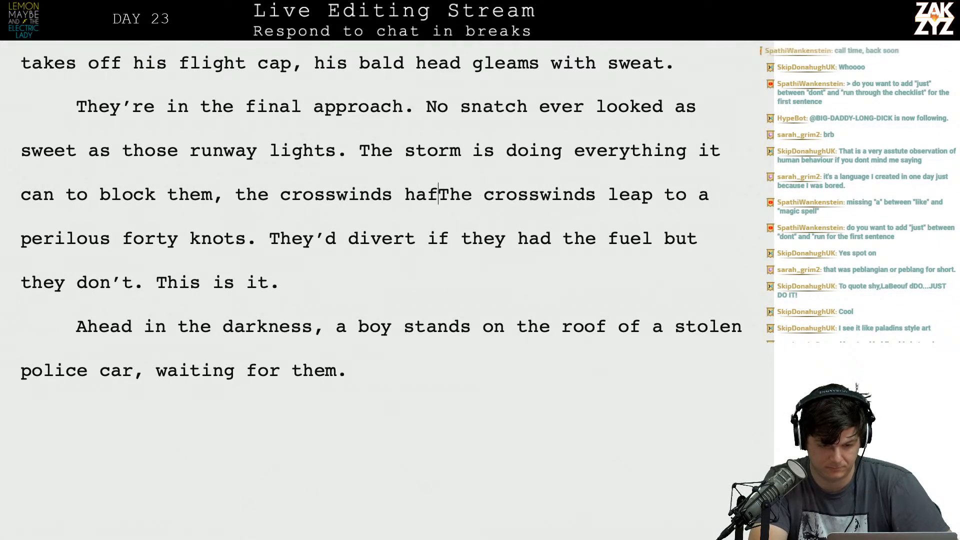
pyautogui.write('lep')
pyautogui.press('BackSpace')
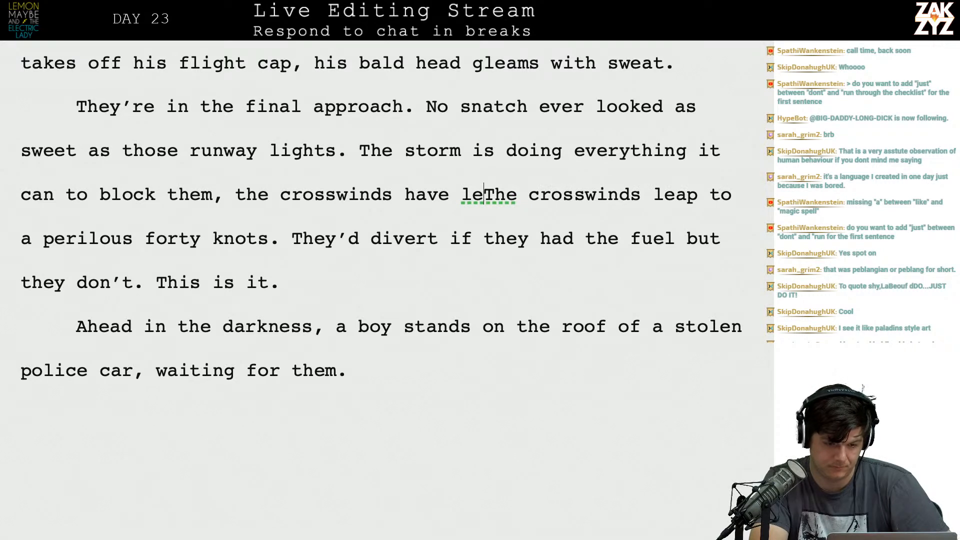
pyautogui.press('BackSpace')
pyautogui.press('BackSpace')
pyautogui.press('BackSpace')
pyautogui.press('BackSpace')
pyautogui.press('BackSpace')
pyautogui.press('BackSpace')
pyautogui.press('BackSpace')
pyautogui.press('BackSpace')
pyautogui.press('BackSpace')
pyautogui.press('BackSpace')
pyautogui.press('BackSpace')
pyautogui.press('BackSpace')
pyautogui.press('BackSpace')
pyautogui.press('BackSpace')
pyautogui.press('BackSpace')
pyautogui.press('BackSpace')
pyautogui.press('BackSpace')
pyautogui.press('BackSpace')
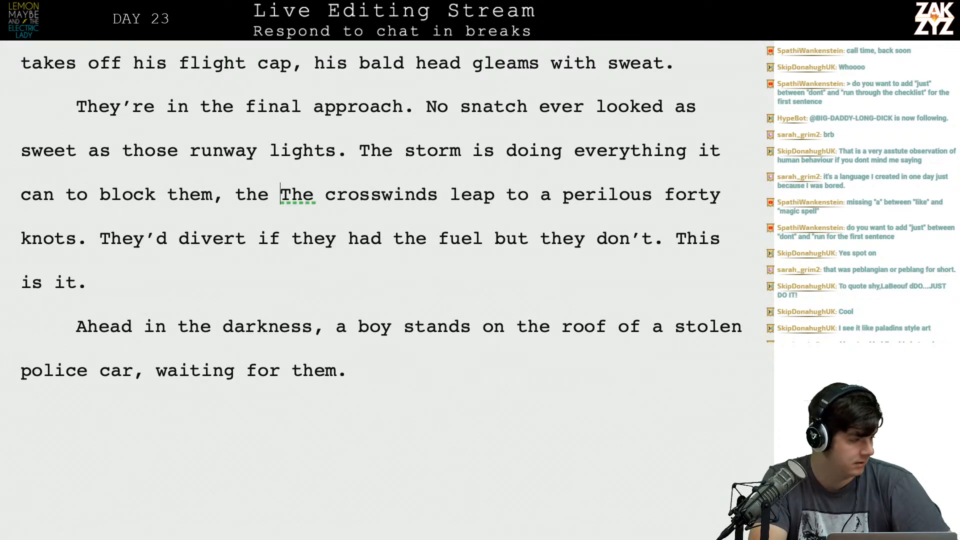
# Switch to Safari and search the web for "direction names on plane".
pyautogui.press('super+Tab')
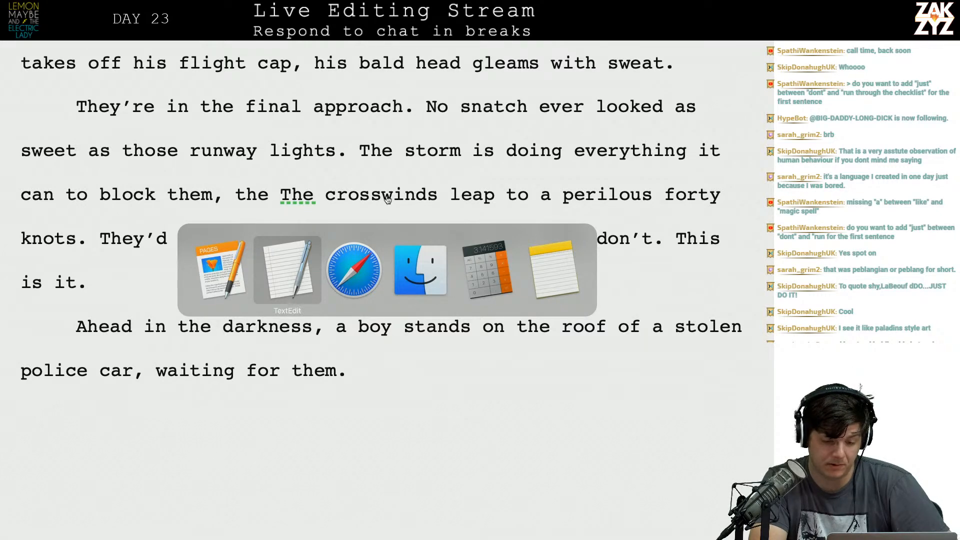
pyautogui.press('super+Tab')
pyautogui.press('super+l')
pyautogui.write('dire')
pyautogui.press('BackSpace')
pyautogui.press('BackSpace')
pyautogui.press('BackSpace')
pyautogui.press('BackSpace')
pyautogui.write('dir')
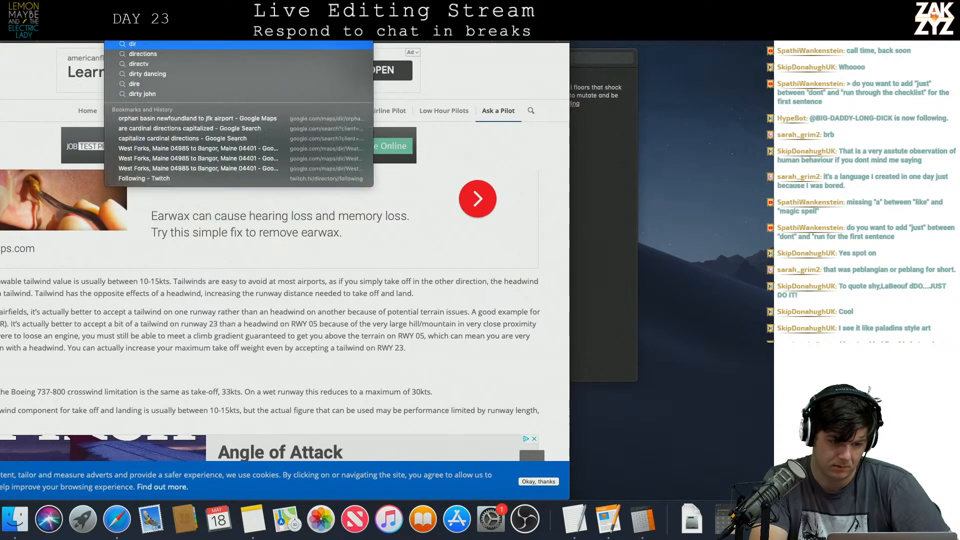
pyautogui.write('ection names in flight')
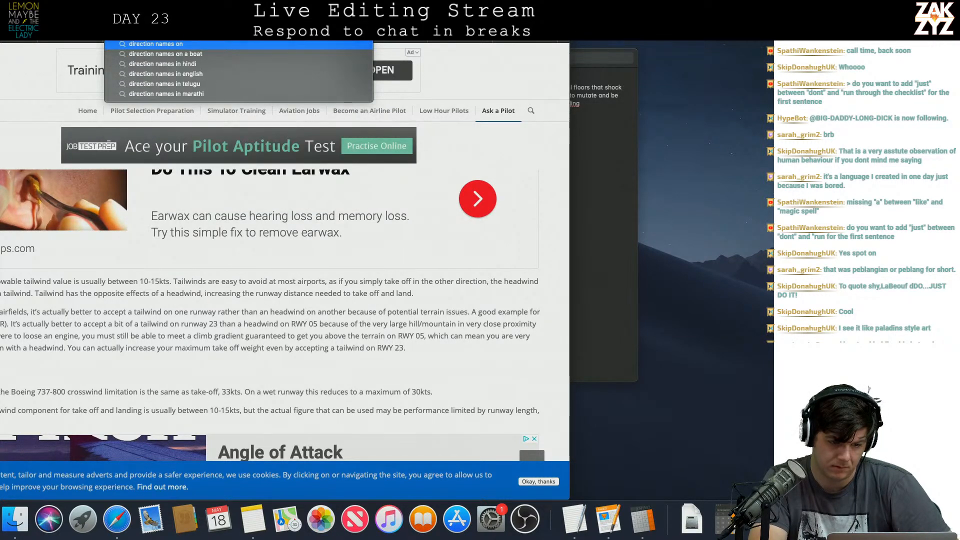
pyautogui.press('Return')
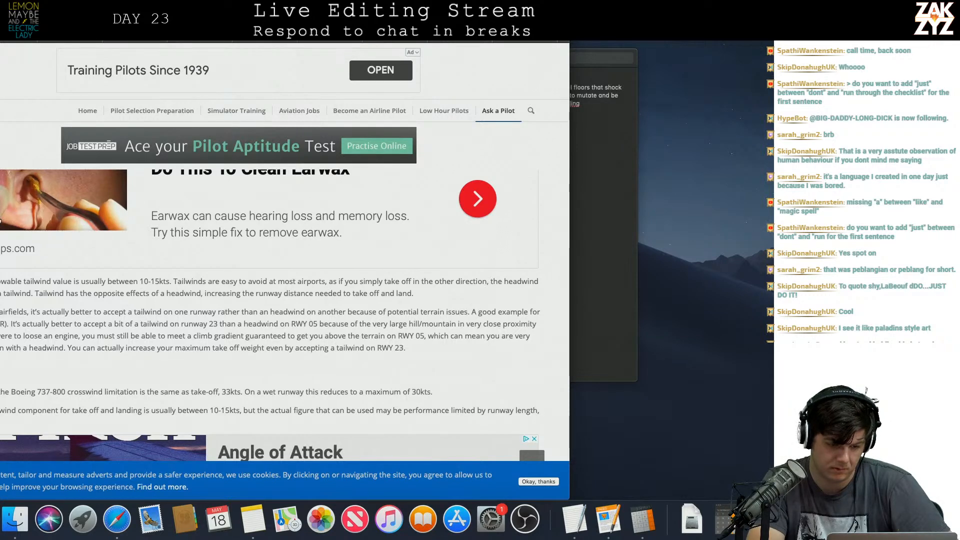
# Look through the search results for aircraft direction terms and open the "Four Forces on an Airplane" diagram from NASA.
pyautogui.scroll(-1, 91, 271)
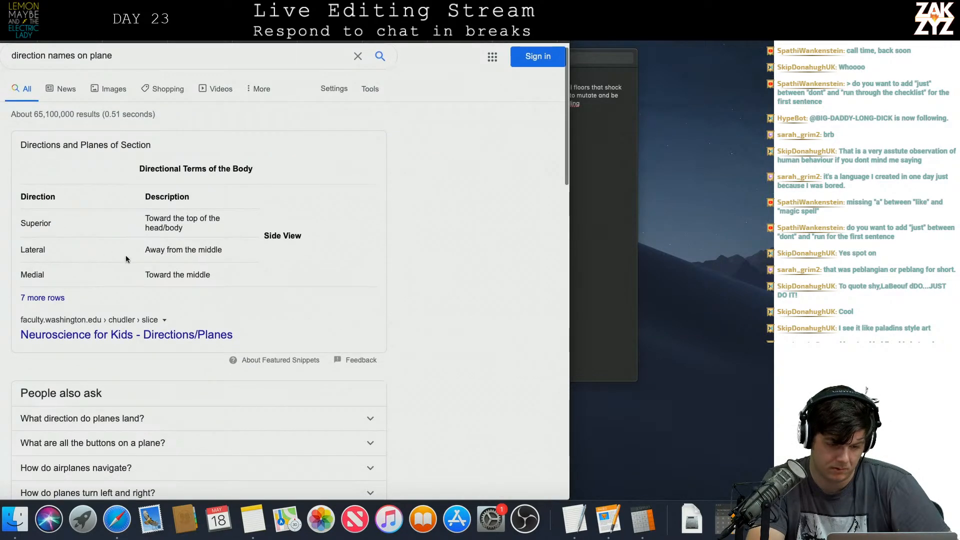
pyautogui.scroll(-1, 130, 273)
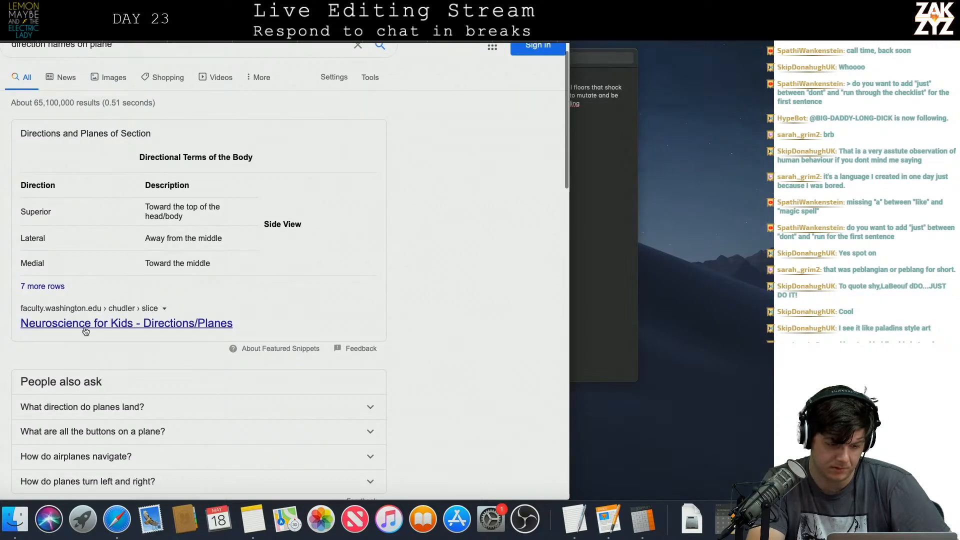
pyautogui.scroll(-5, 88, 322)
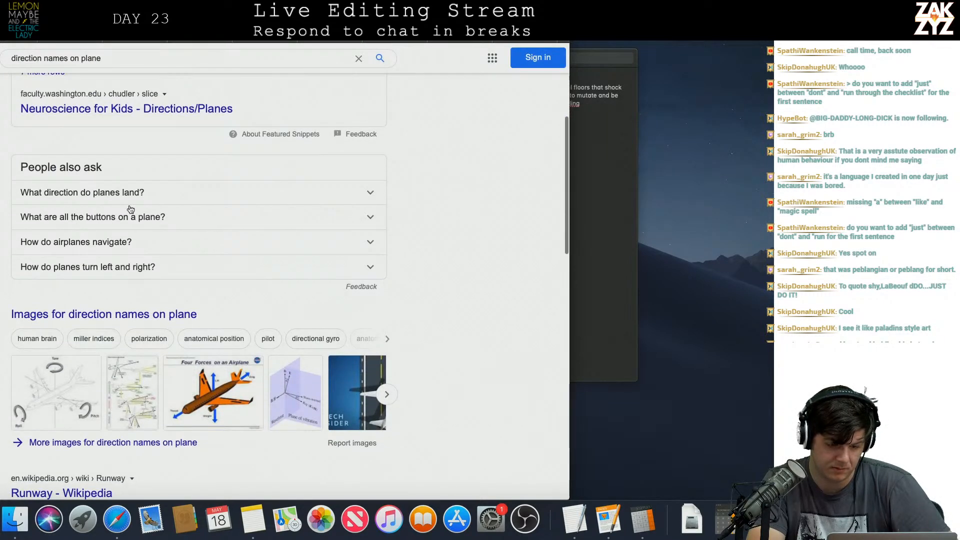
pyautogui.scroll(-2, 128, 273)
pyautogui.click(206, 293)
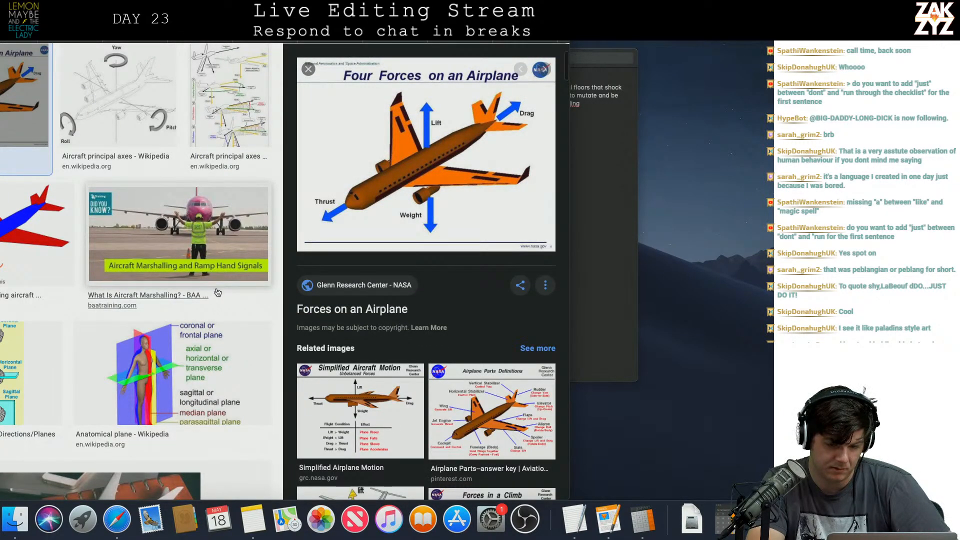
pyautogui.scroll(3, 220, 290)
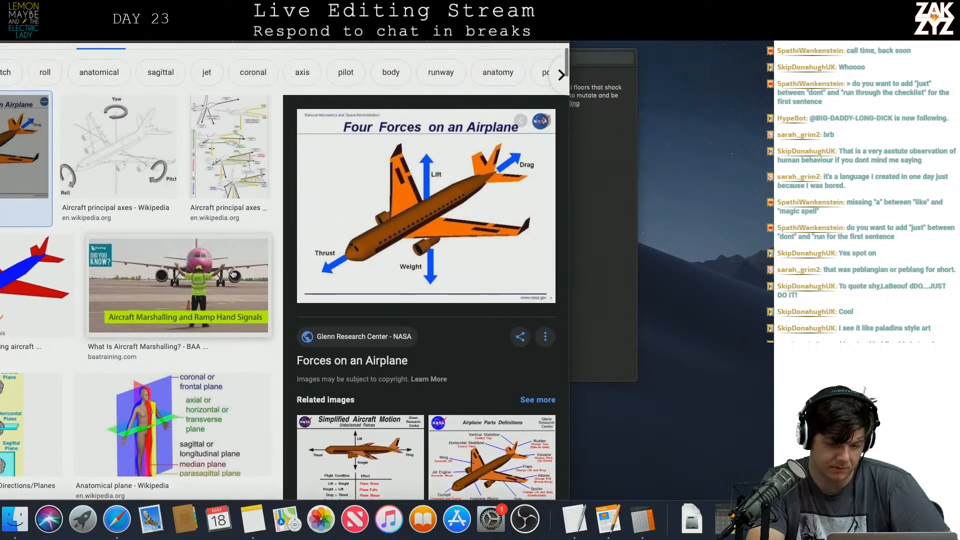
# Back in the Pages manuscript, replace "The storm is doing everything it can to block them" with a paragraph break after "runway lights.".
pyautogui.press('super+Tab')
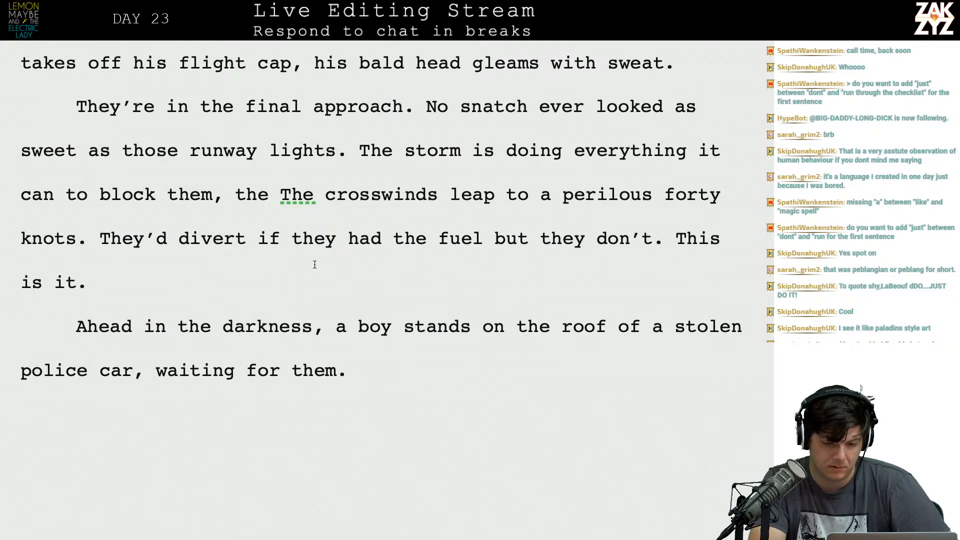
pyautogui.press('Up')
pyautogui.press('Right')
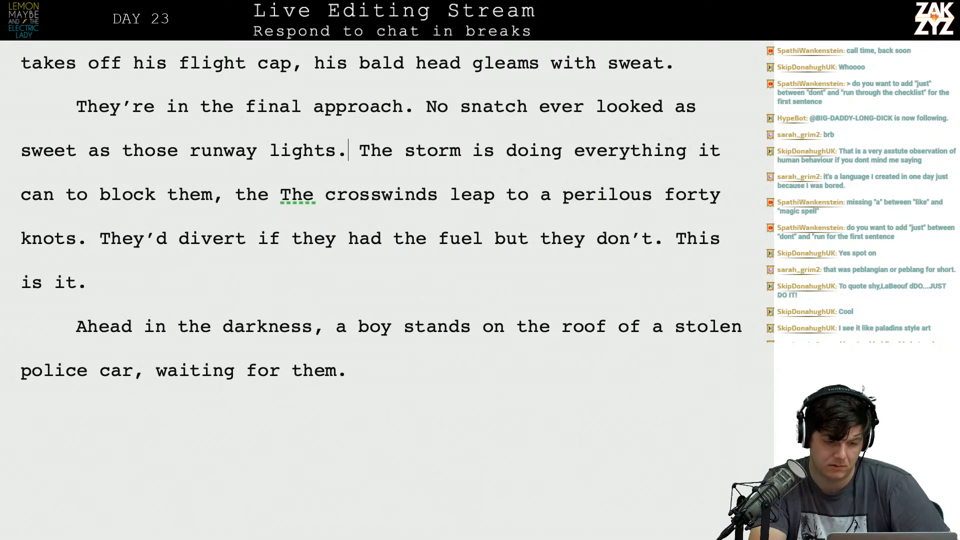
pyautogui.hotkey('shift', 'Down')
pyautogui.hotkey('shift', 'Left')
pyautogui.hotkey('shift', 'Left')
pyautogui.hotkey('shift', 'Left')
pyautogui.hotkey('shift', 'Left')
pyautogui.hotkey('shift', 'Left')
pyautogui.hotkey('shift', 'Left')
pyautogui.hotkey('shift', 'Left')
pyautogui.hotkey('shift', 'Left')
pyautogui.hotkey('shift', 'Left')
pyautogui.hotkey('shift', 'Left')
pyautogui.hotkey('shift', 'Left')
pyautogui.hotkey('shift', 'Left')
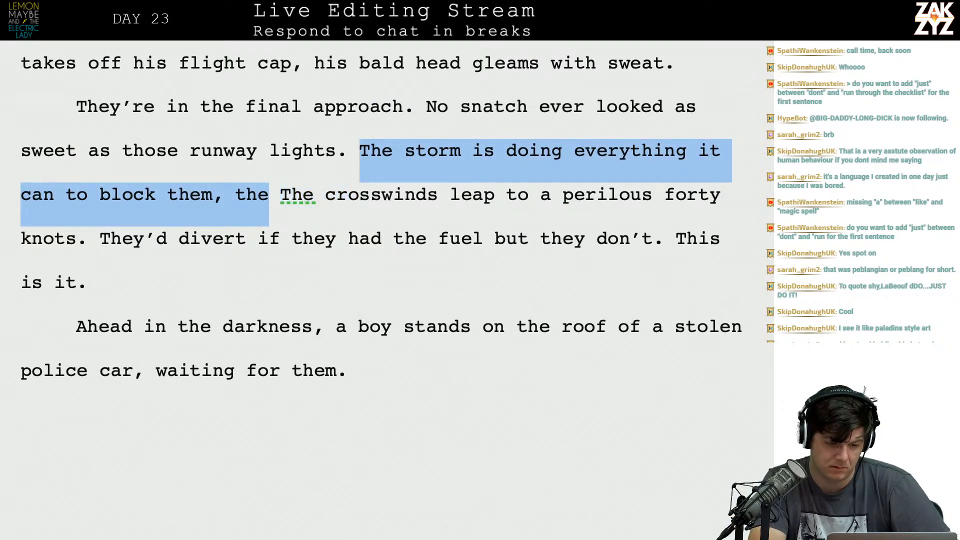
pyautogui.hotkey('shift', 'Left')
pyautogui.press('Return')
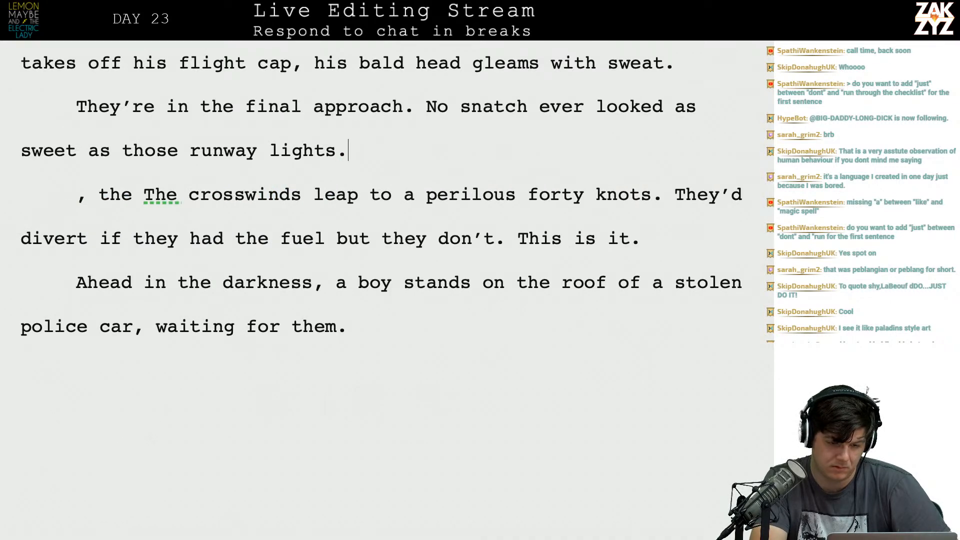
pyautogui.write('As if it')
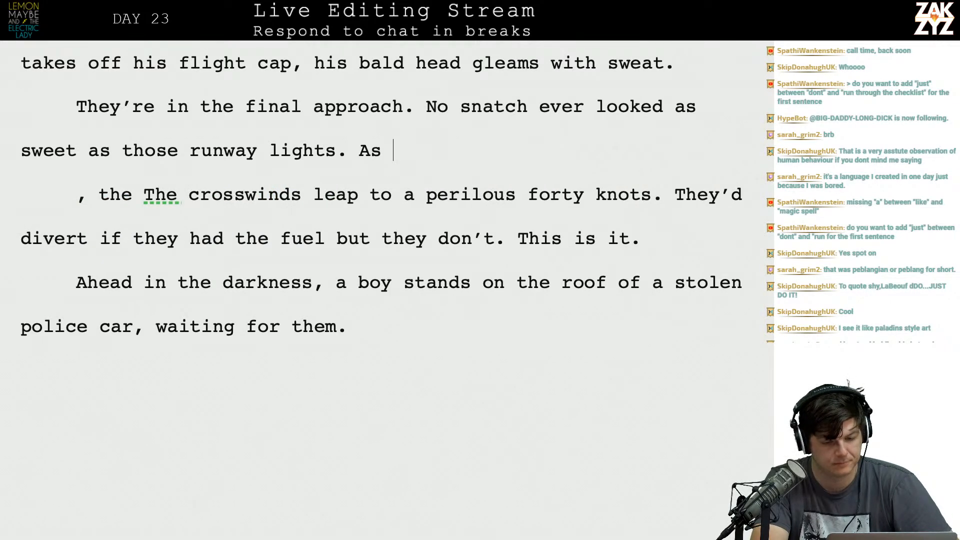
pyautogui.press('BackSpace')
pyautogui.press('BackSpace')
pyautogui.write('aw')
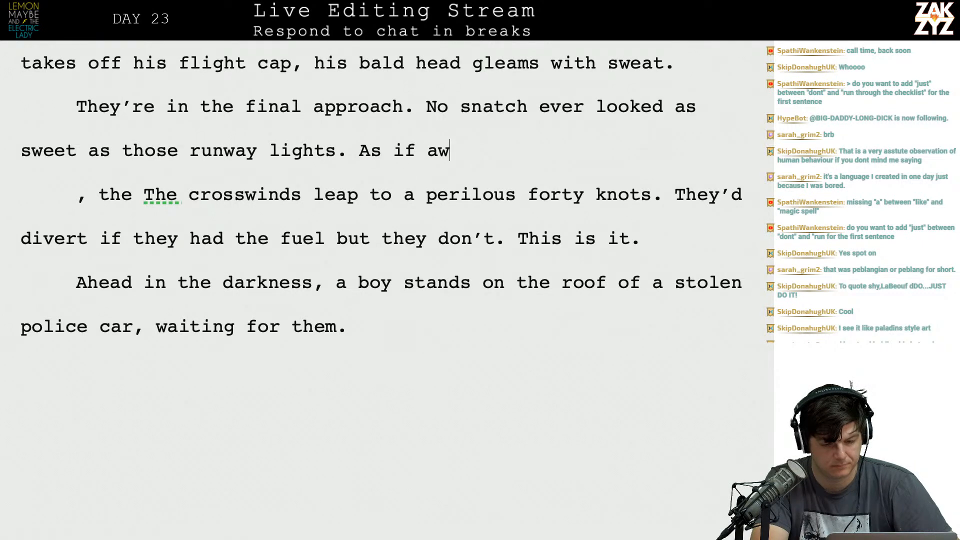
pyautogui.write("are they're they’re")
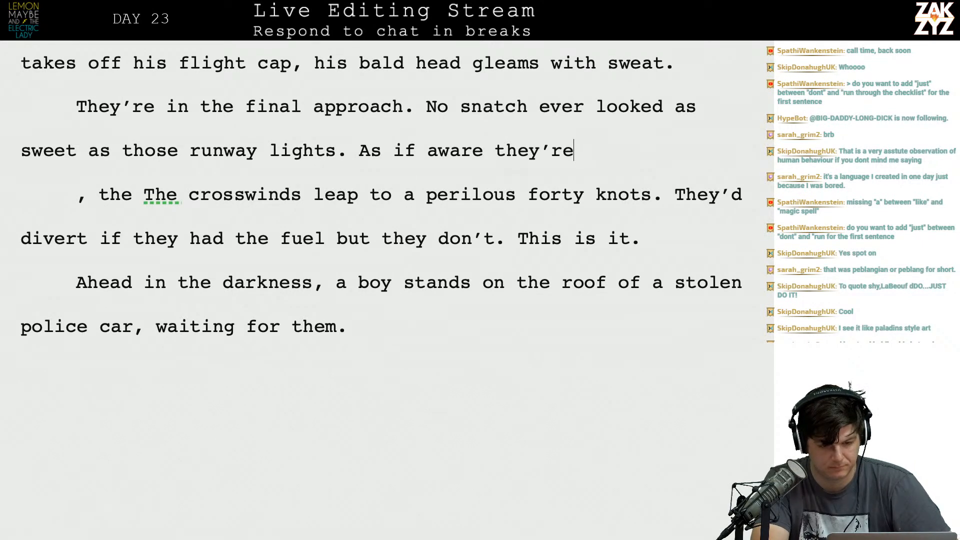
pyautogui.press('BackSpace')
pyautogui.press('BackSpace')
pyautogui.press('BackSpace')
pyautogui.press('BackSpace')
pyautogui.press('BackSpace')
pyautogui.press('BackSpace')
pyautogui.press('BackSpace')
pyautogui.press('BackSpace')
pyautogui.press('BackSpace')
pyautogui.press('BackSpace')
pyautogui.press('BackSpace')
pyautogui.press('BackSpace')
pyautogui.press('BackSpace')
pyautogui.press('BackSpace')
pyautogui.press('BackSpace')
pyautogui.press('BackSpace')
pyautogui.press('BackSpace')
pyautogui.press('BackSpace')
pyautogui.press('BackSpace')
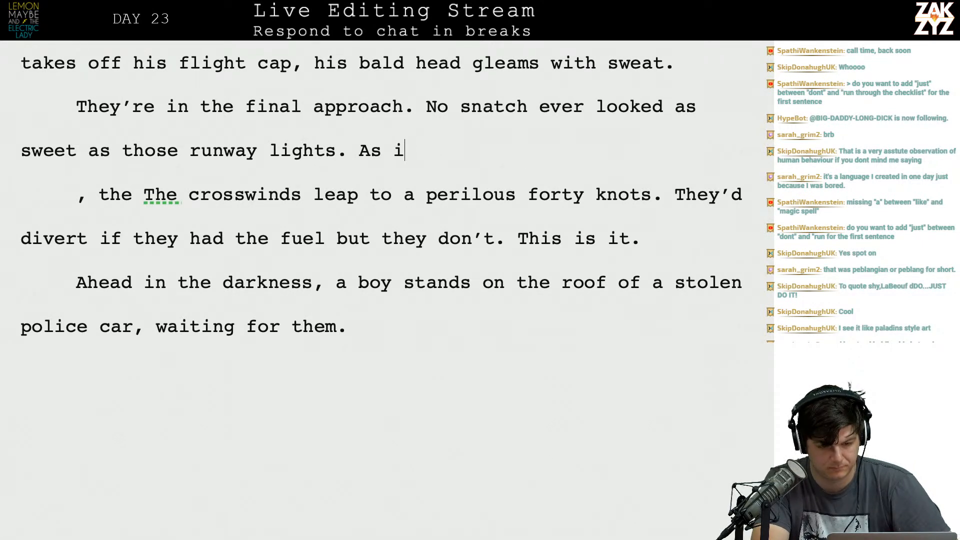
# Write "But the storm doesn't want to let them go, the" after "runway lights." in the final-approach paragraph.
pyautogui.write('But the s')
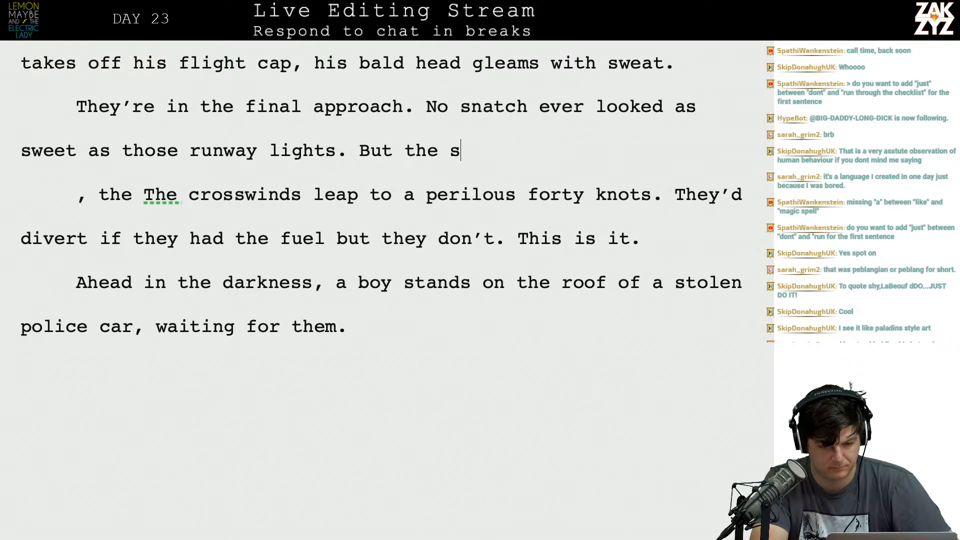
pyautogui.write("torm doesn't want to let them o")
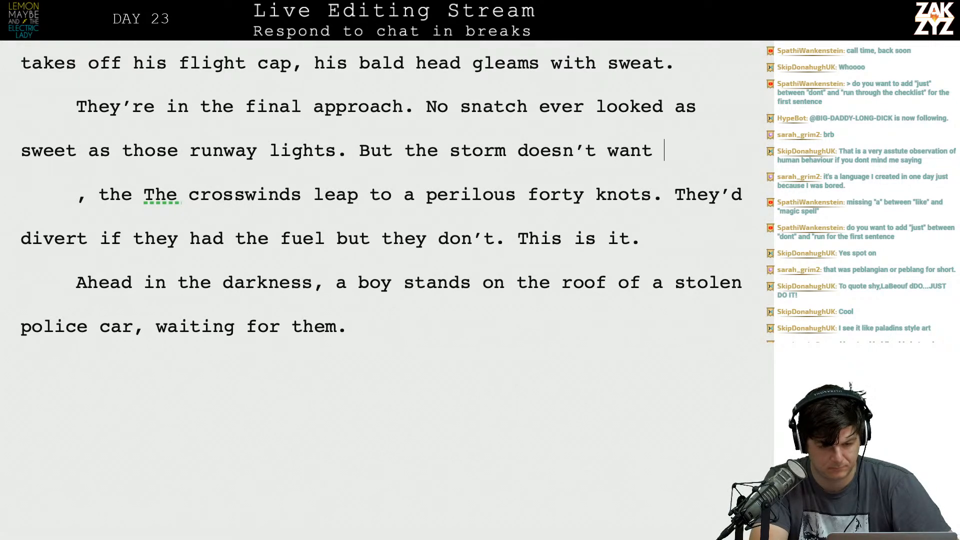
pyautogui.press('BackSpace')
pyautogui.write('go, the crs')
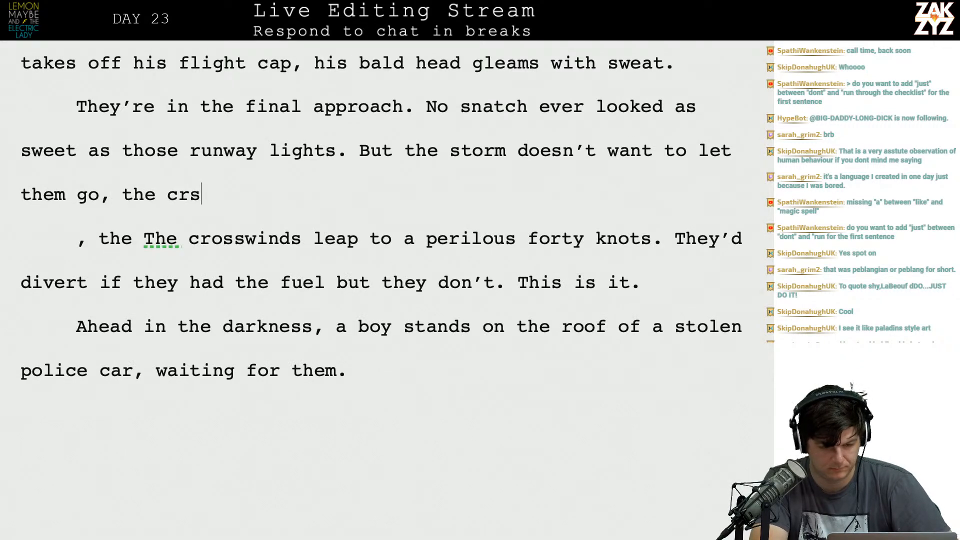
pyautogui.press('BackSpace')
pyautogui.write('os')
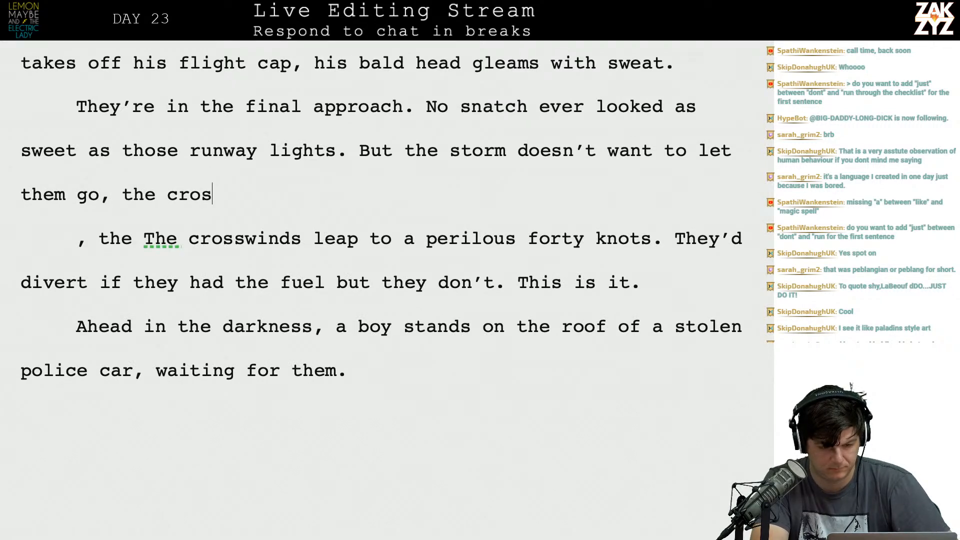
pyautogui.write('swinds have climbed')
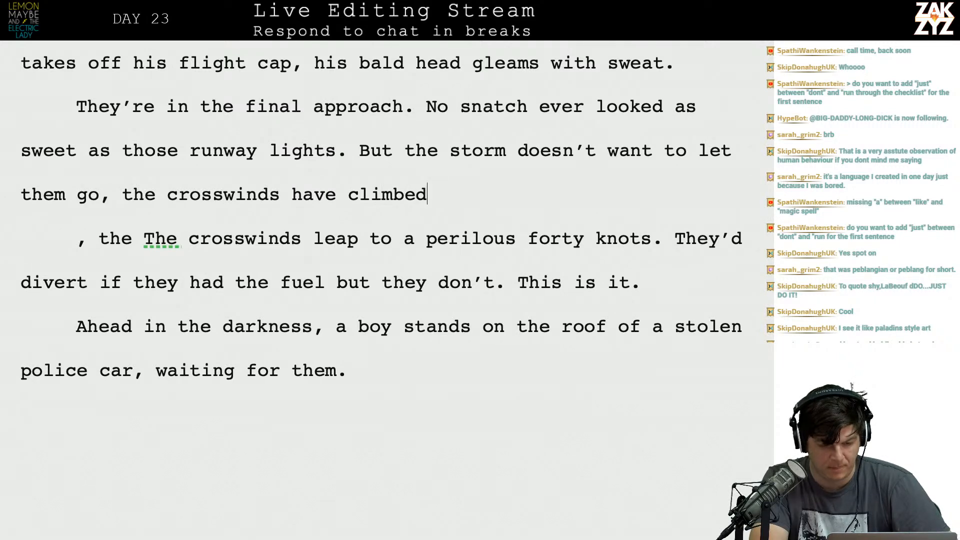
pyautogui.press('BackSpace')
pyautogui.press('BackSpace')
pyautogui.press('BackSpace')
pyautogui.press('BackSpace')
pyautogui.press('BackSpace')
pyautogui.press('BackSpace')
pyautogui.press('BackSpace')
pyautogui.press('BackSpace')
pyautogui.press('BackSpace')
pyautogui.press('BackSpace')
pyautogui.press('BackSpace')
pyautogui.press('BackSpace')
pyautogui.press('BackSpace')
pyautogui.press('BackSpace')
pyautogui.press('BackSpace')
pyautogui.press('BackSpace')
pyautogui.press('BackSpace')
pyautogui.press('BackSpace')
pyautogui.press('BackSpace')
pyautogui.press('BackSpace')
pyautogui.press('BackSpace')
pyautogui.press('BackSpace')
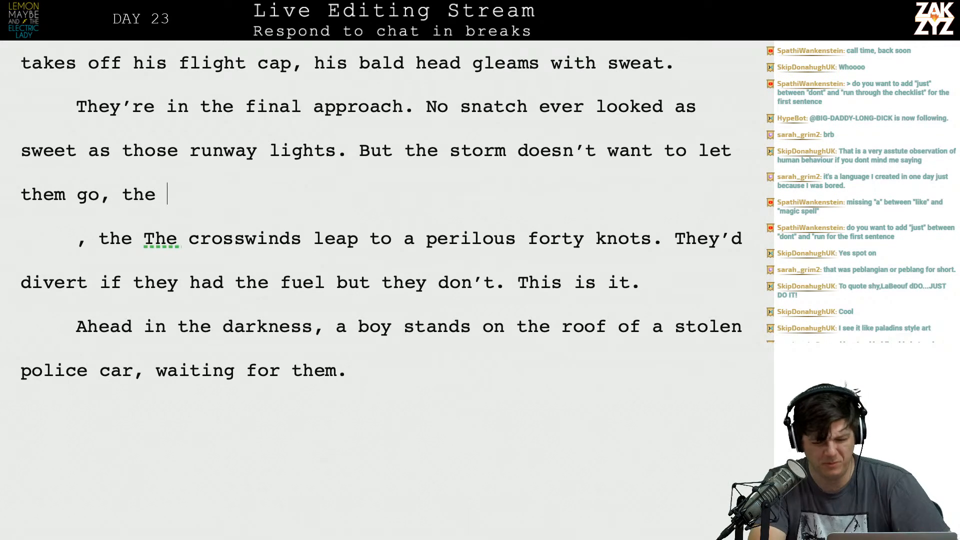
# Switch to Safari and examine the Wikipedia "Aircraft principal axes" diagram in the image results.
pyautogui.press('super+Tab')
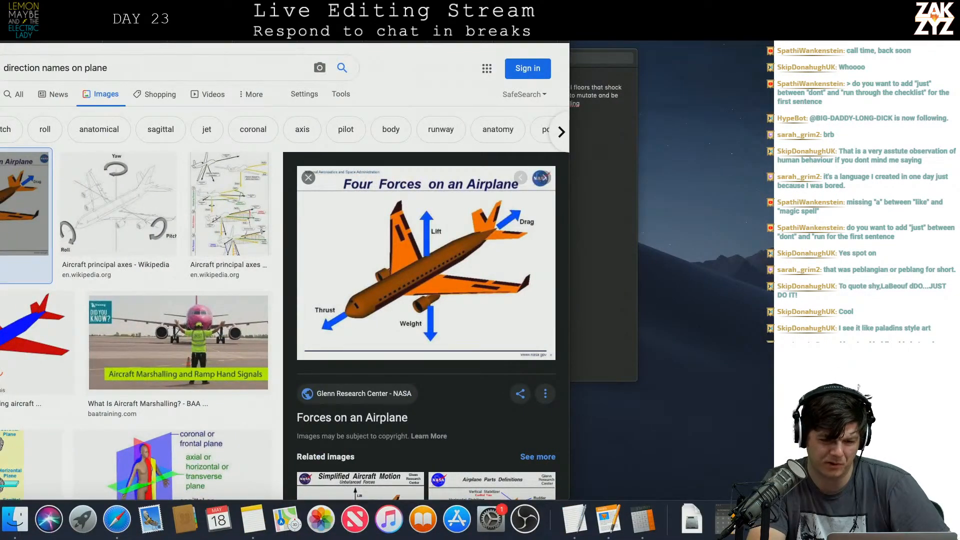
pyautogui.press('super+l')
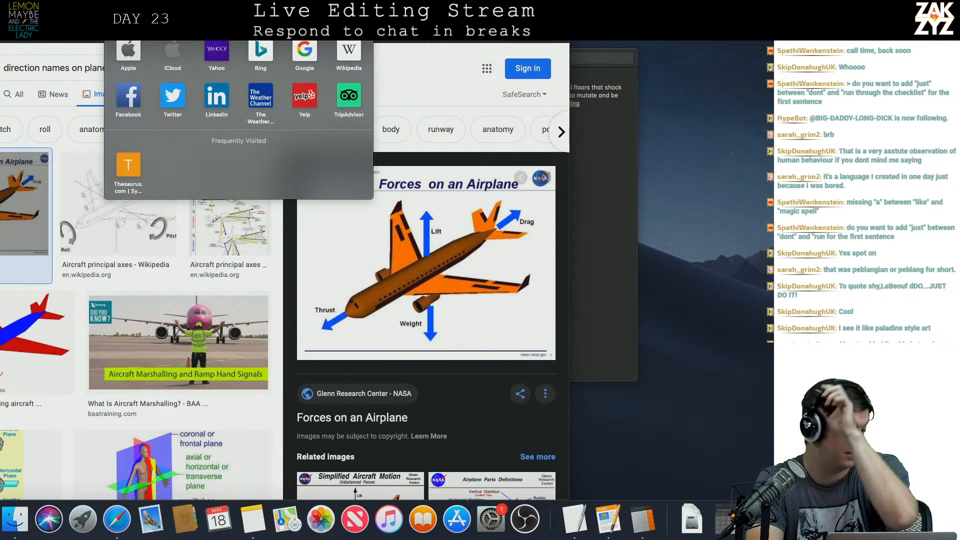
pyautogui.write('r')
pyautogui.press('BackSpace')
pyautogui.press('BackSpace')
pyautogui.write('d')
pyautogui.press('BackSpace')
pyautogui.press('BackSpace')
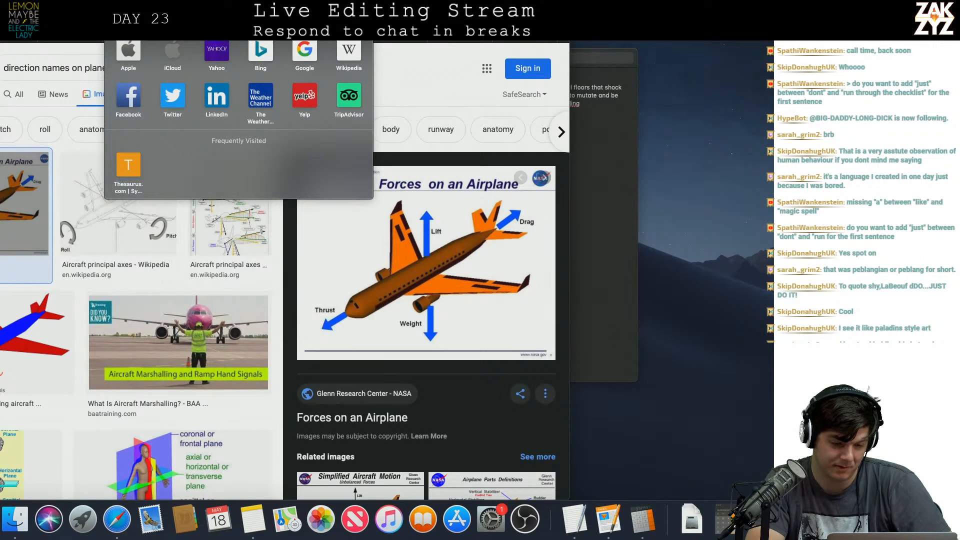
pyautogui.click(93, 225)
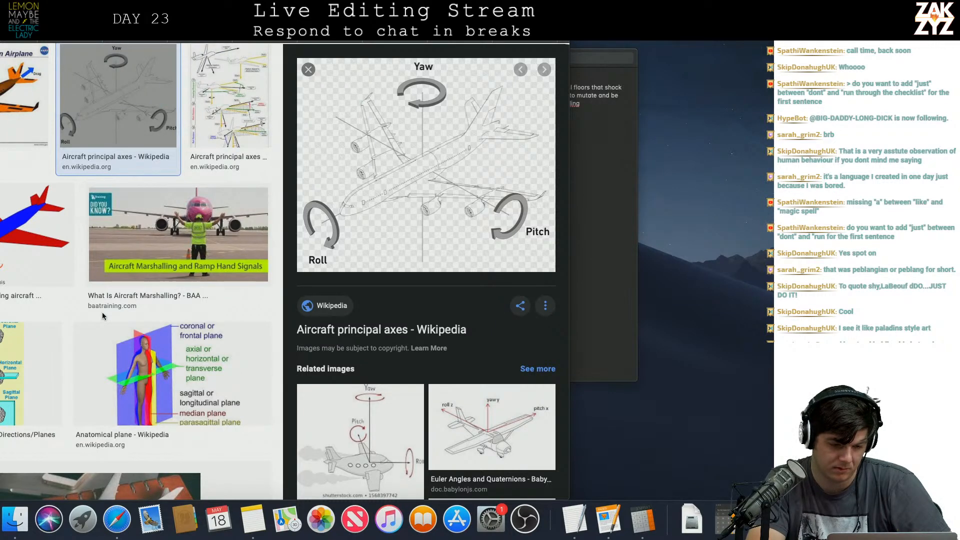
pyautogui.scroll(-10, 102, 312)
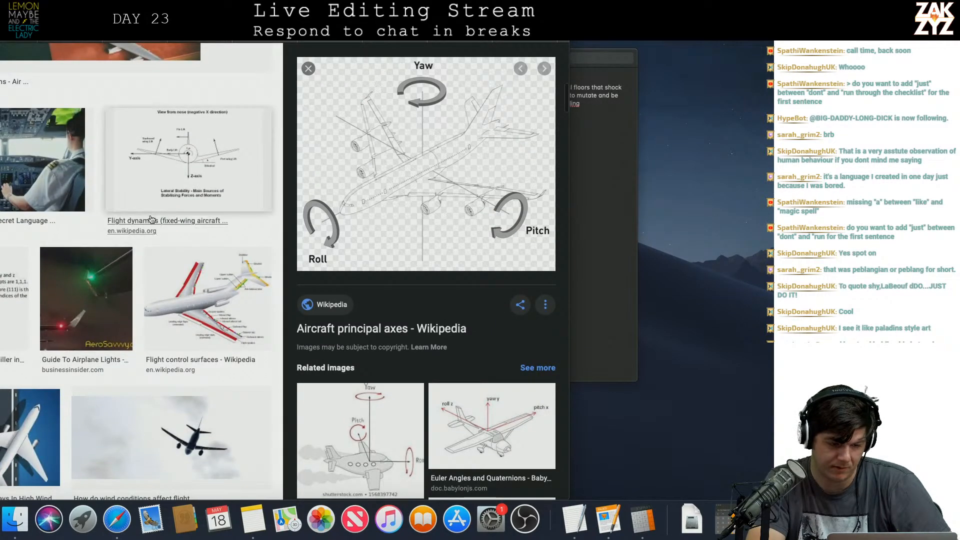
# Open Time's "Pilots Have Their Own Secret Language" article from the image results, read through its pilot phrases, and close it.
pyautogui.click(30, 190)
pyautogui.click(89, 202)
pyautogui.scroll(-10, 92, 375)
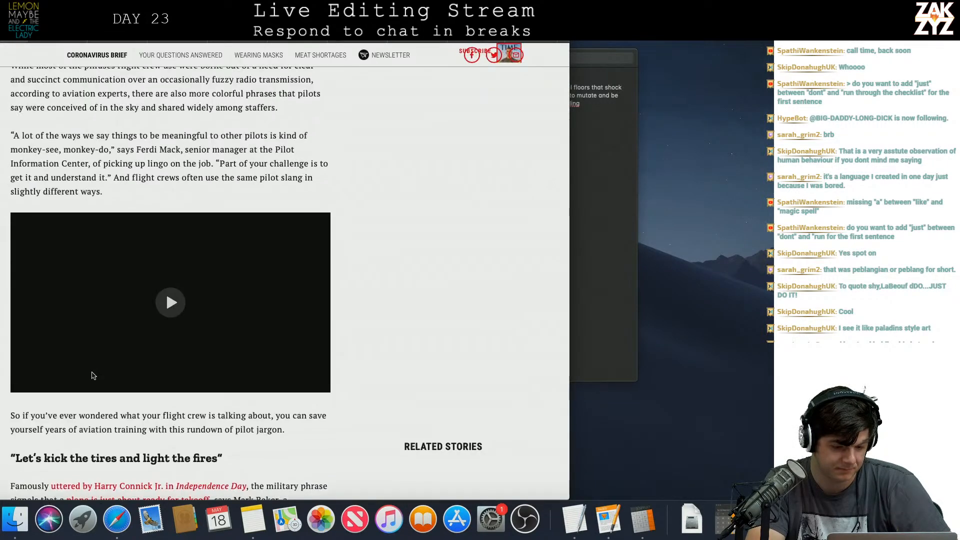
pyautogui.scroll(-6, 93, 376)
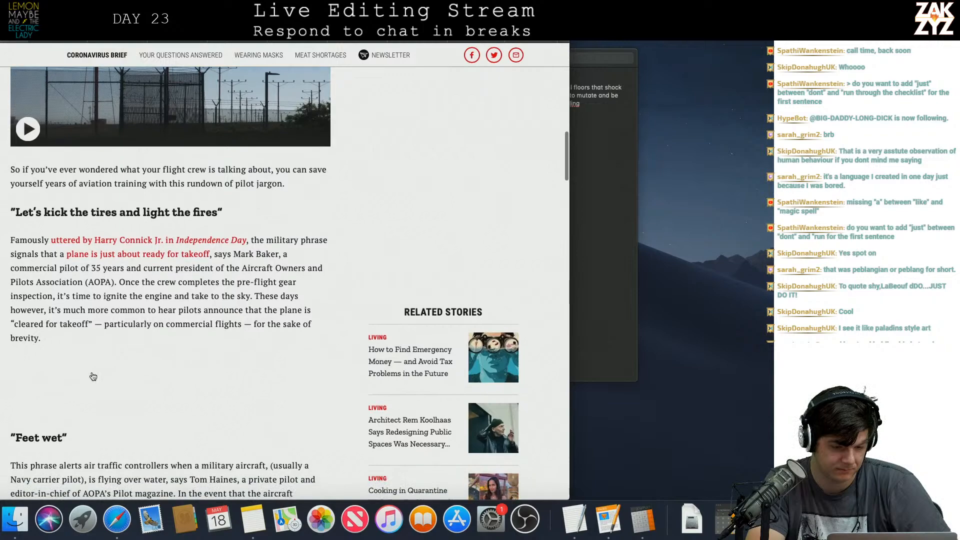
pyautogui.scroll(-8, 92, 375)
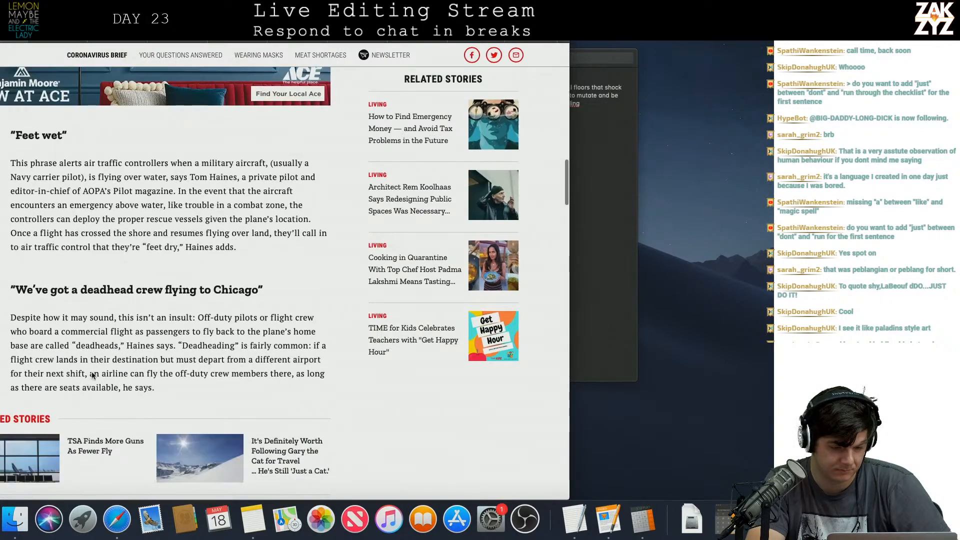
pyautogui.scroll(3, 92, 376)
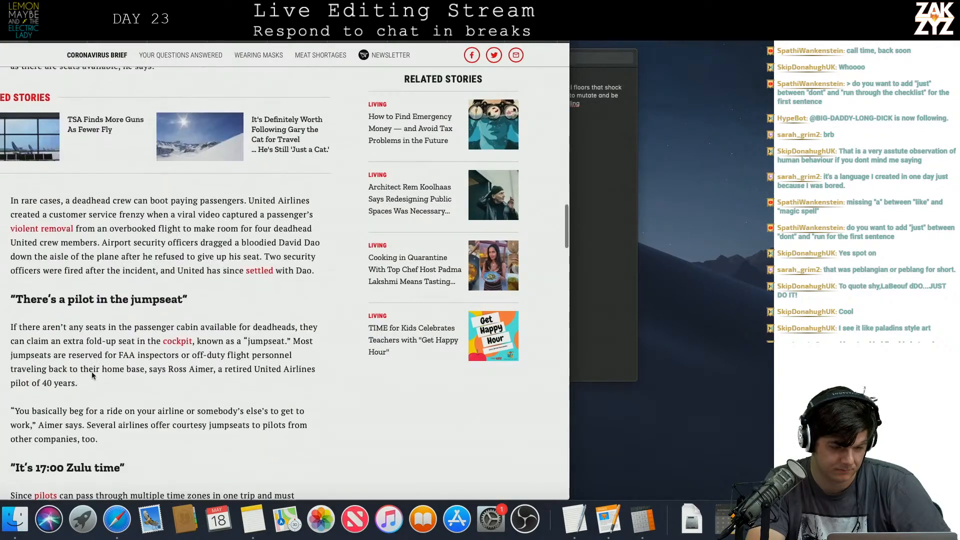
pyautogui.scroll(-10, 92, 375)
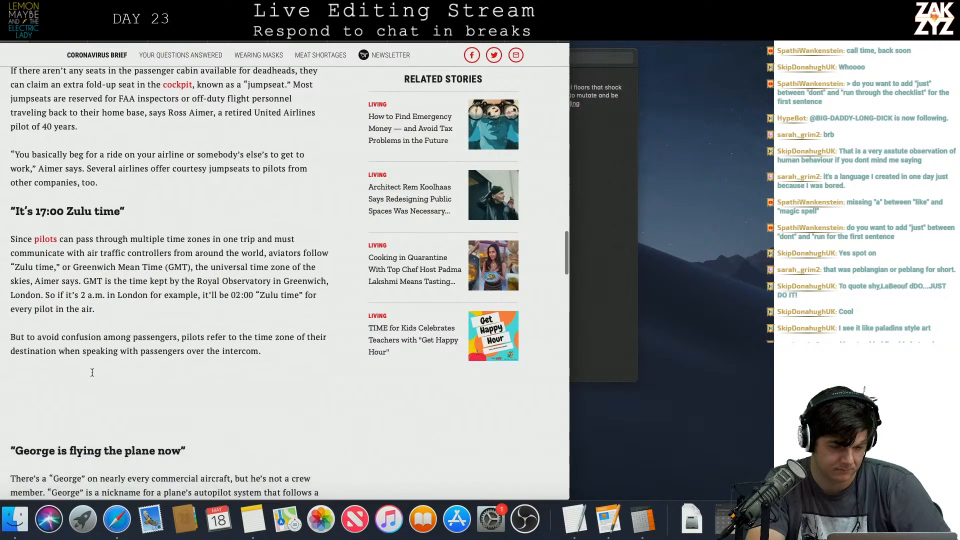
pyautogui.scroll(-3, 92, 376)
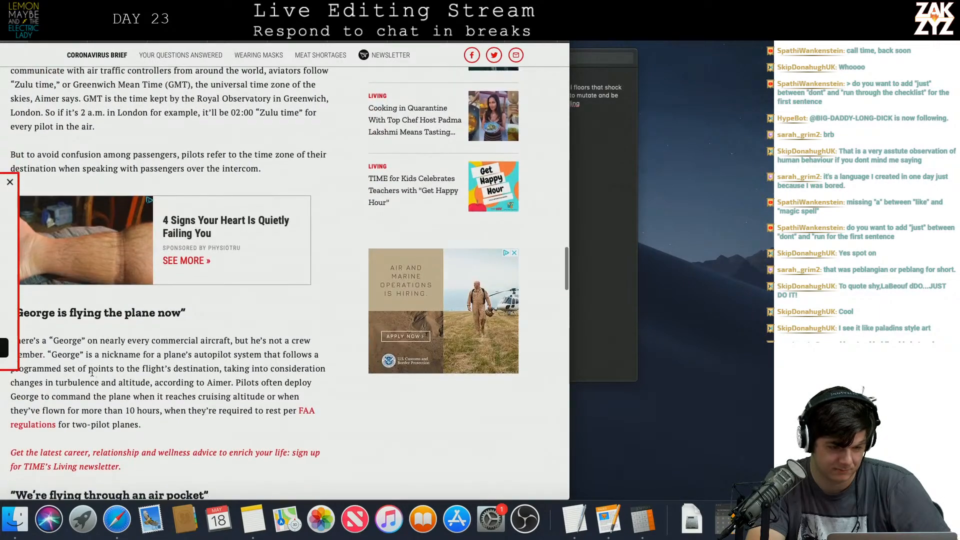
pyautogui.scroll(-5, 92, 373)
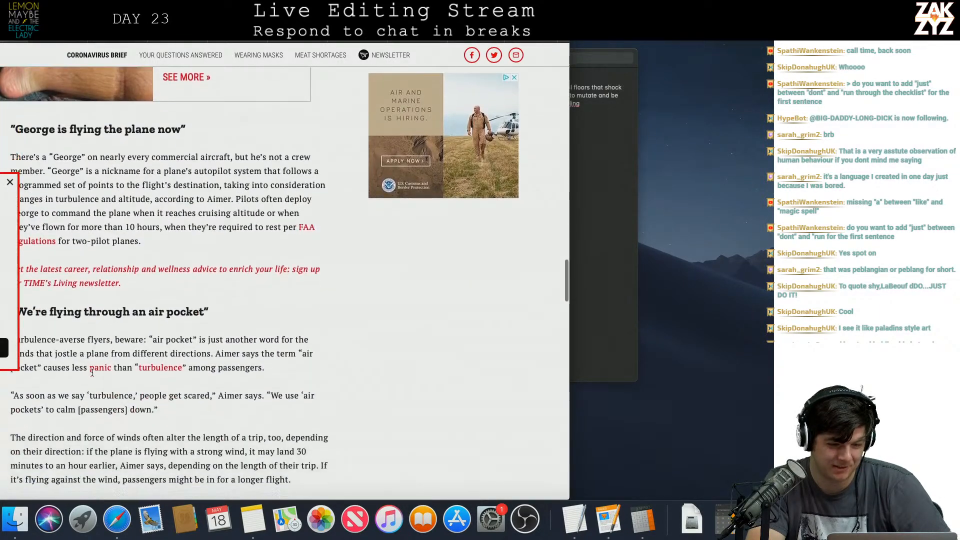
pyautogui.scroll(-7, 92, 375)
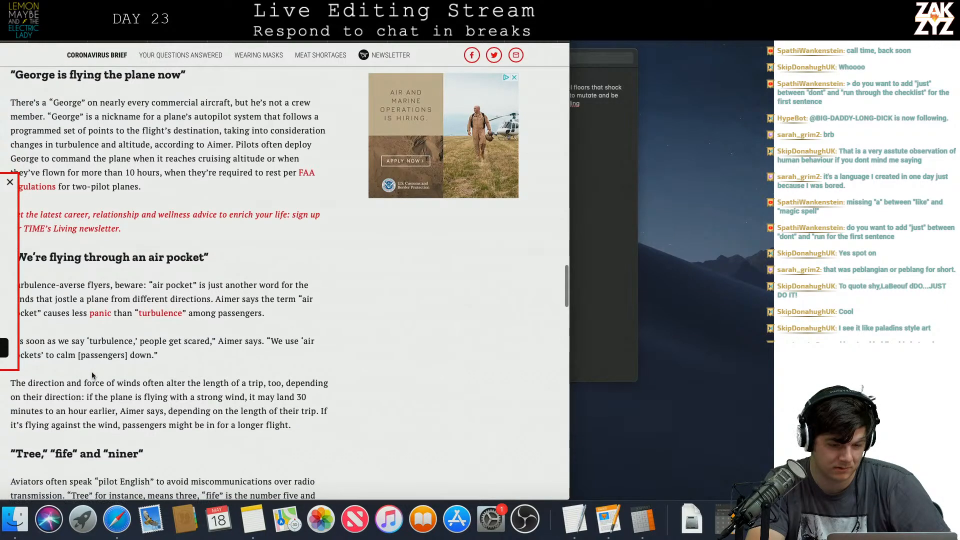
pyautogui.scroll(-6, 92, 372)
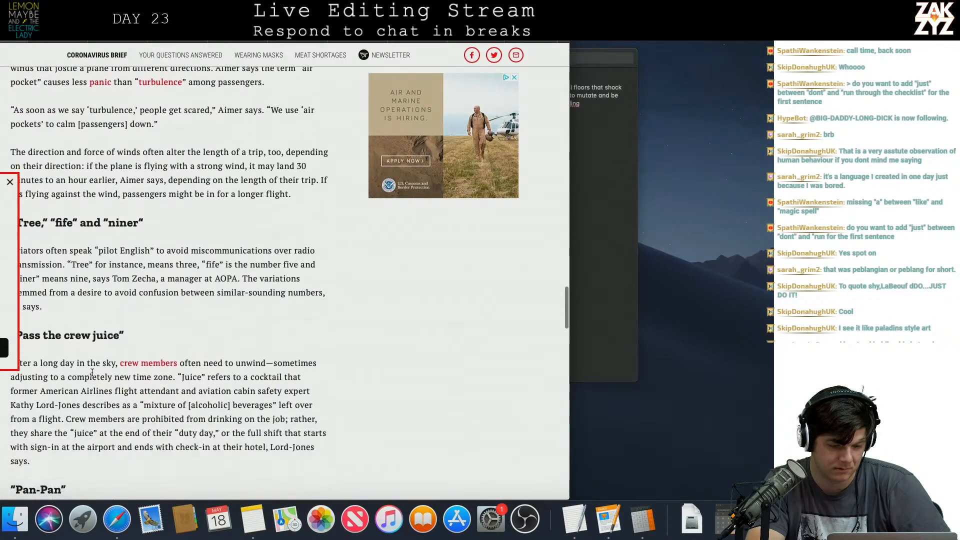
pyautogui.scroll(5, 92, 373)
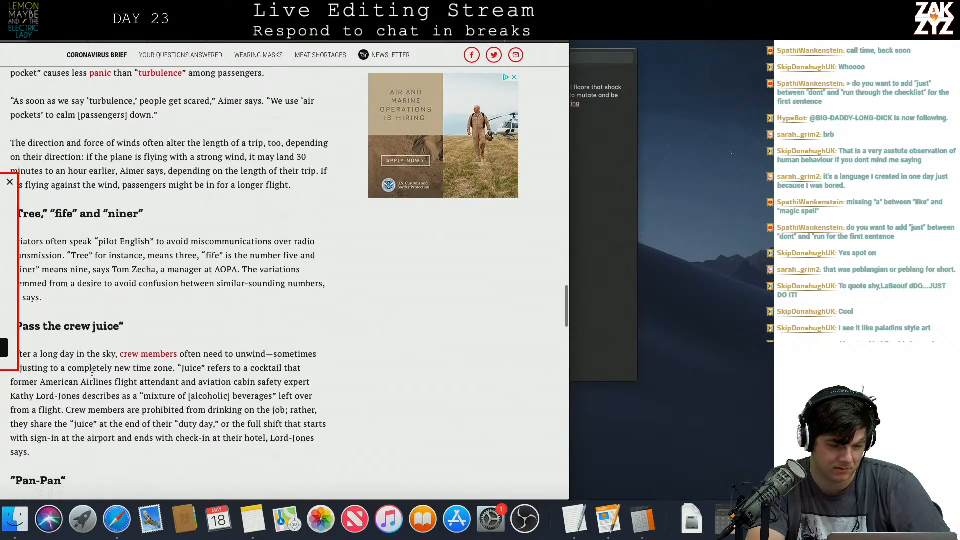
pyautogui.scroll(-2, 92, 372)
pyautogui.scroll(-3, 92, 373)
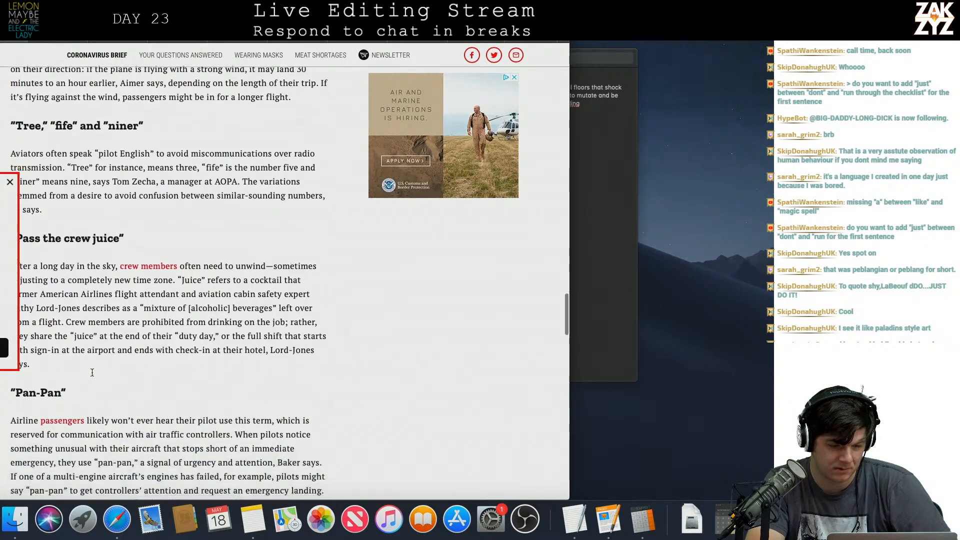
pyautogui.scroll(-4, 92, 375)
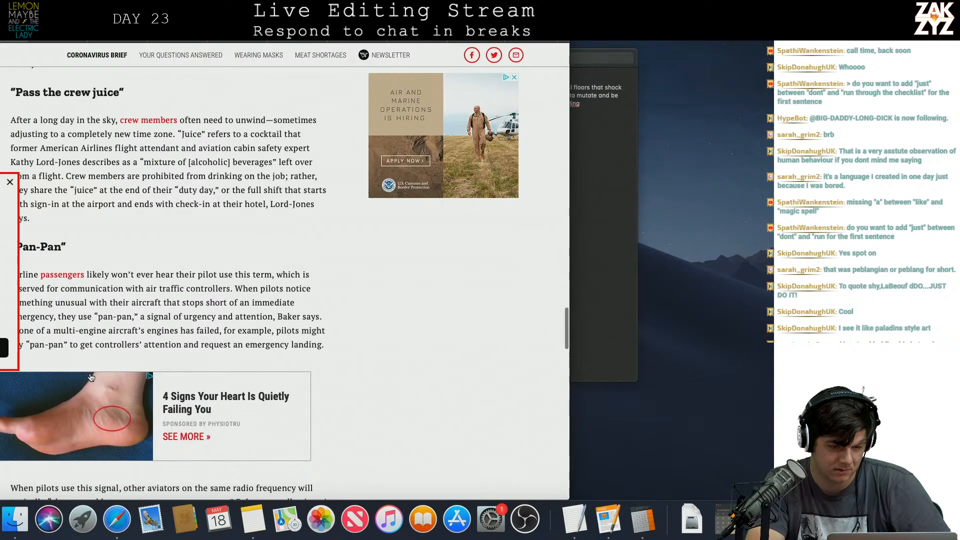
pyautogui.scroll(-4, 187, 291)
pyautogui.scroll(-3, 187, 291)
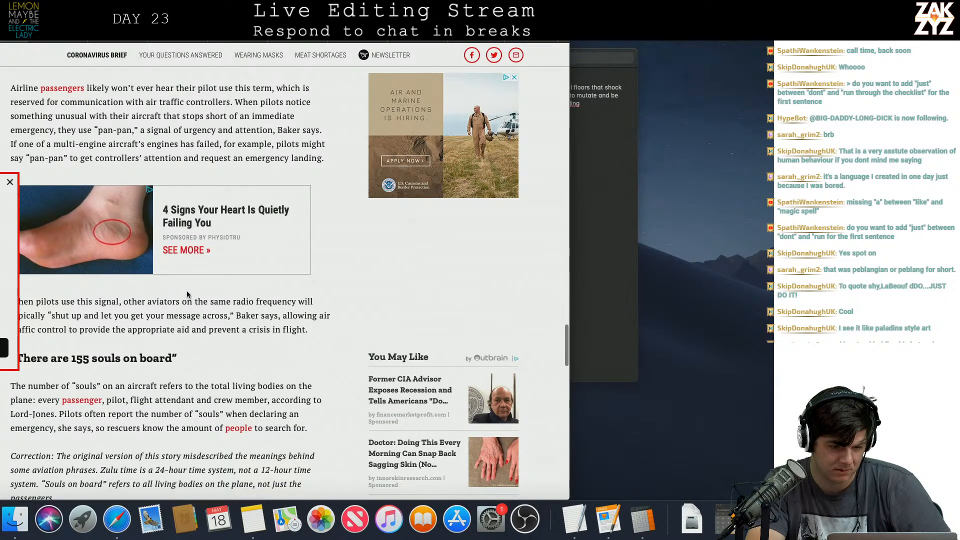
pyautogui.scroll(-7, 186, 294)
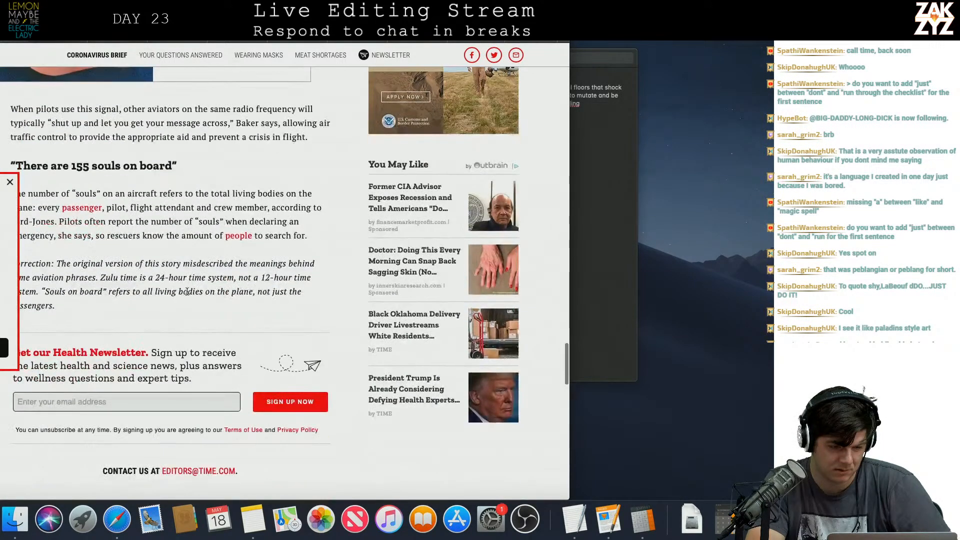
pyautogui.scroll(-3, 187, 292)
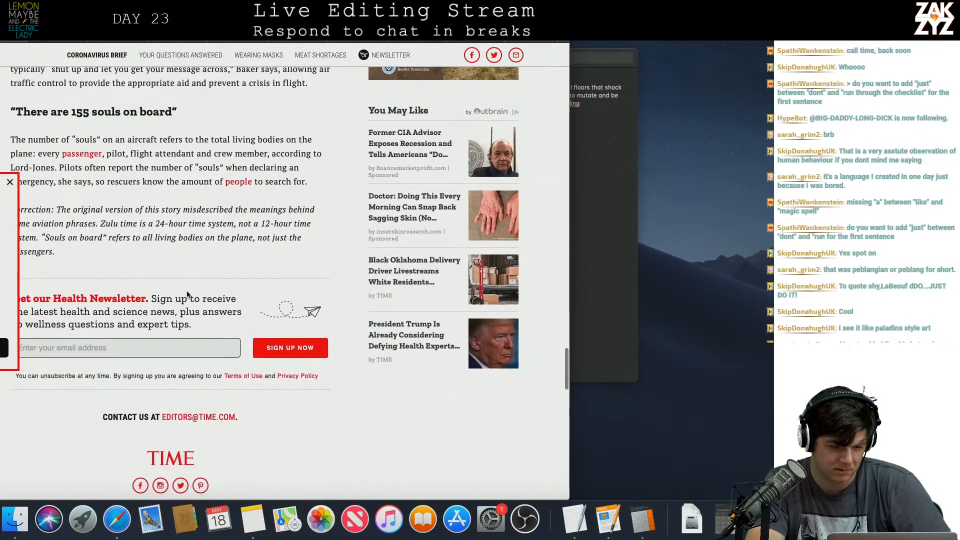
pyautogui.scroll(-1, 187, 293)
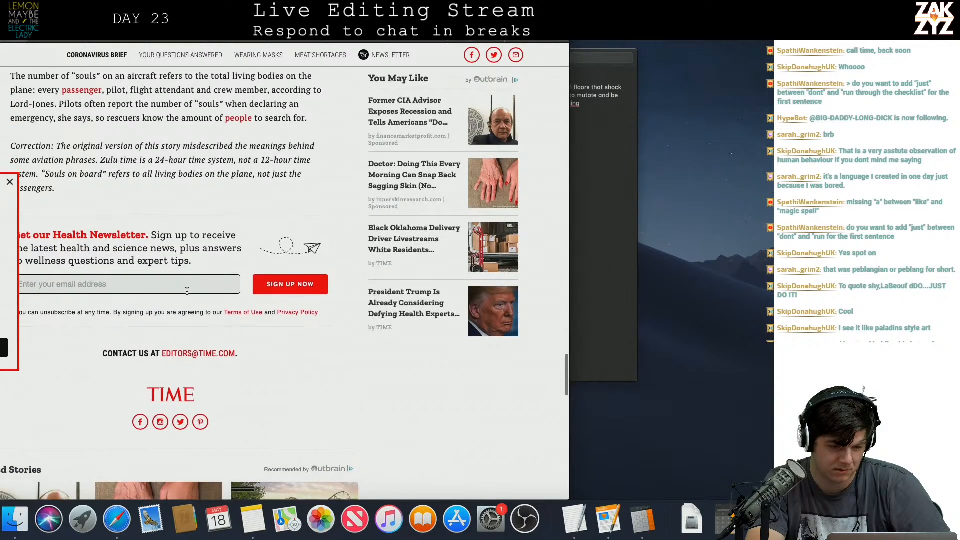
pyautogui.scroll(20, 187, 292)
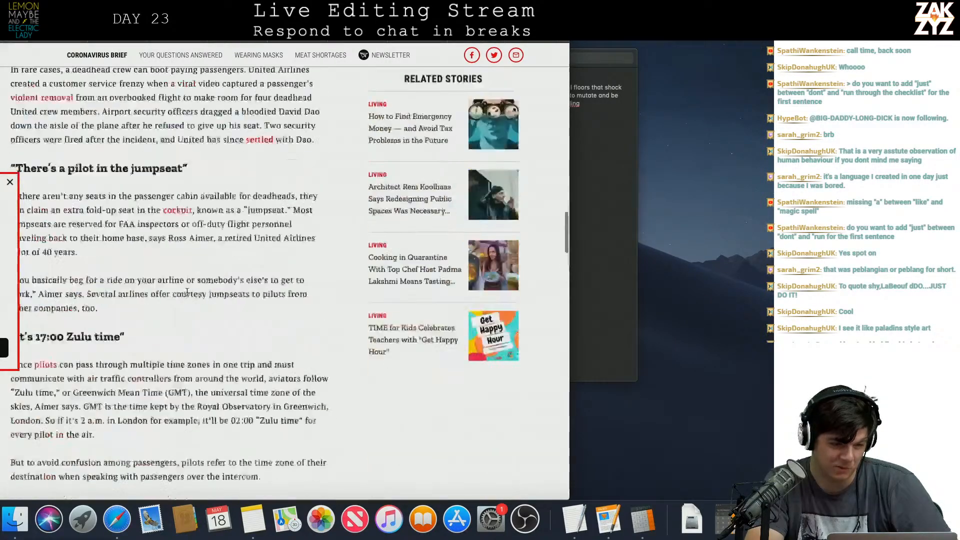
pyautogui.press('super+w')
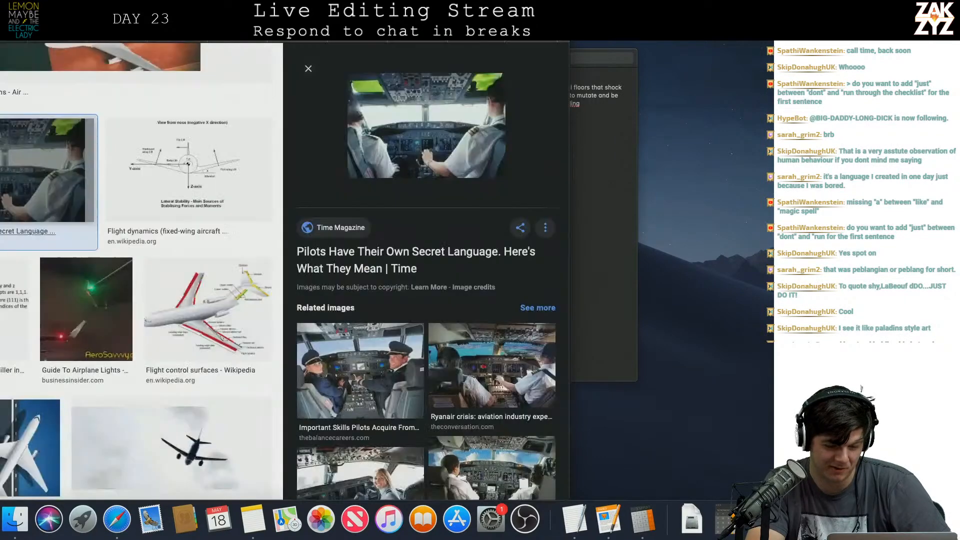
# Search the web for "pilot lingo list".
pyautogui.click(268, 20)
pyautogui.write('pilot lingo')
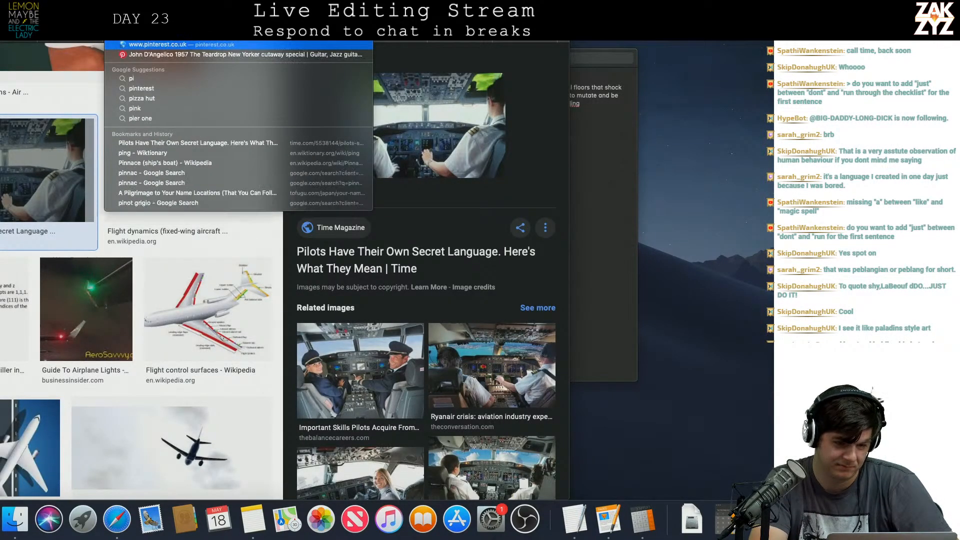
pyautogui.write(' list')
pyautogui.press('Return')
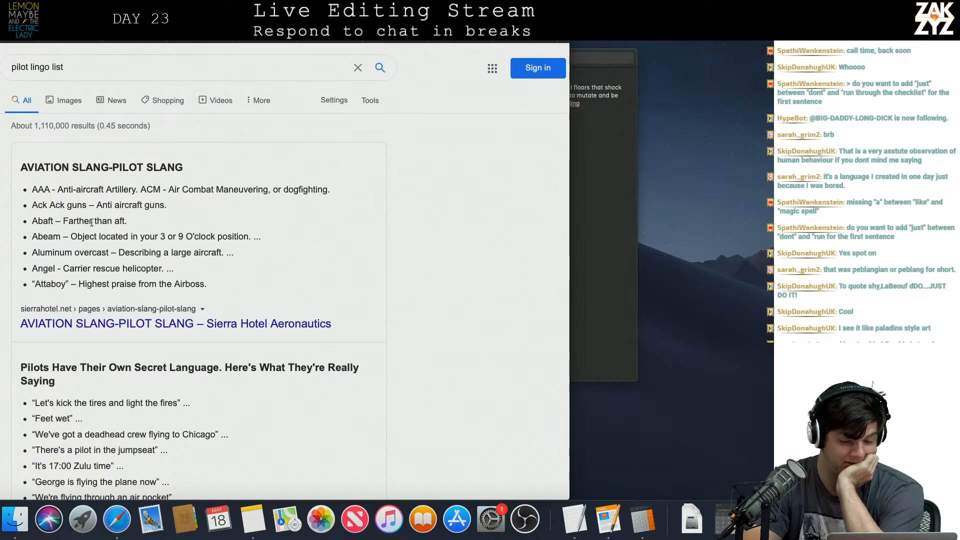
# Open the Sierra Hotel Aeronautics "Aviation Slang-Pilot Slang" page and read through its A and B glossary entries.
pyautogui.click(95, 323)
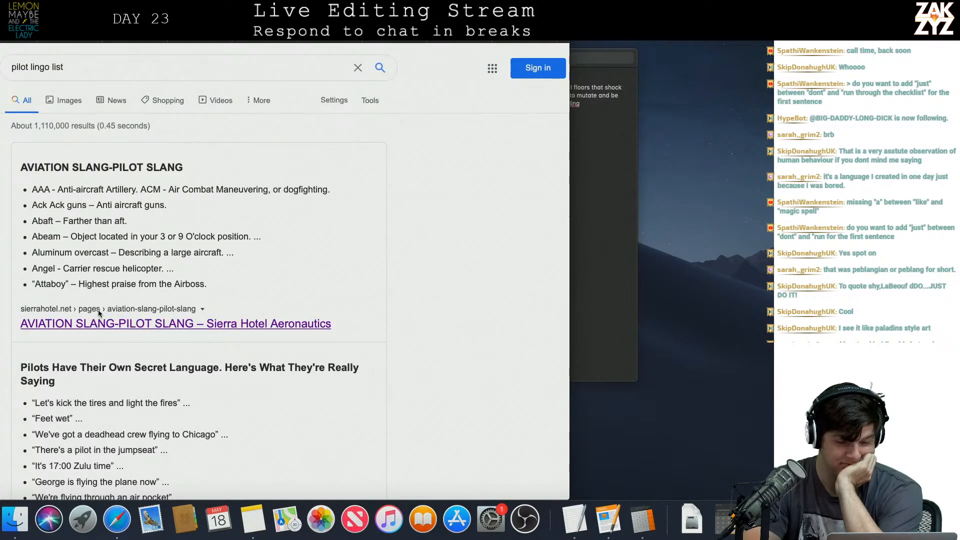
pyautogui.scroll(-5, 182, 299)
pyautogui.scroll(-4, 182, 302)
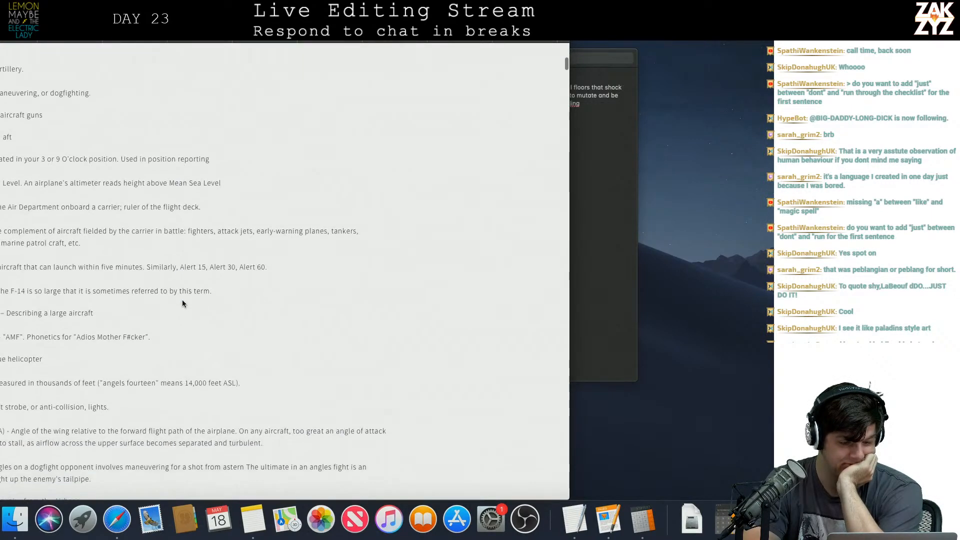
pyautogui.scroll(-5, 183, 304)
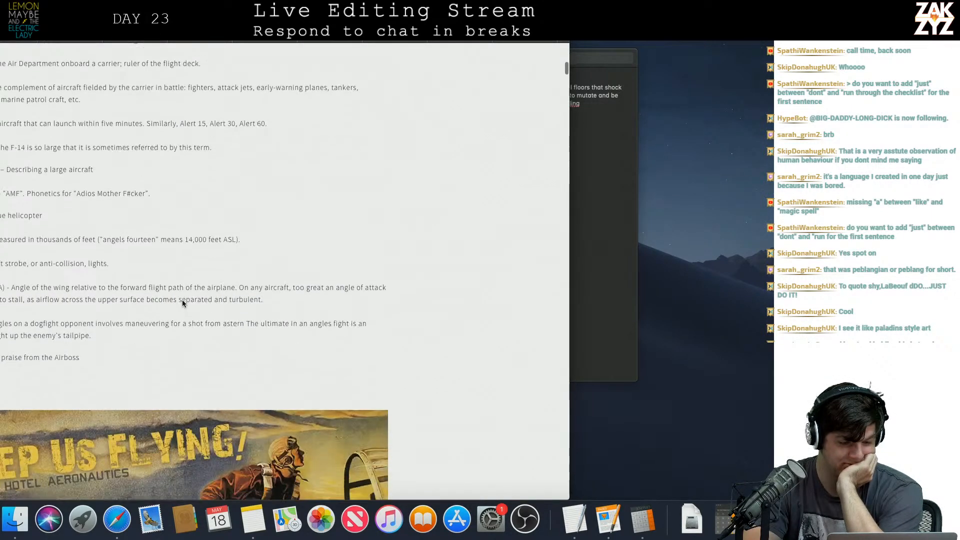
pyautogui.scroll(-2, 182, 303)
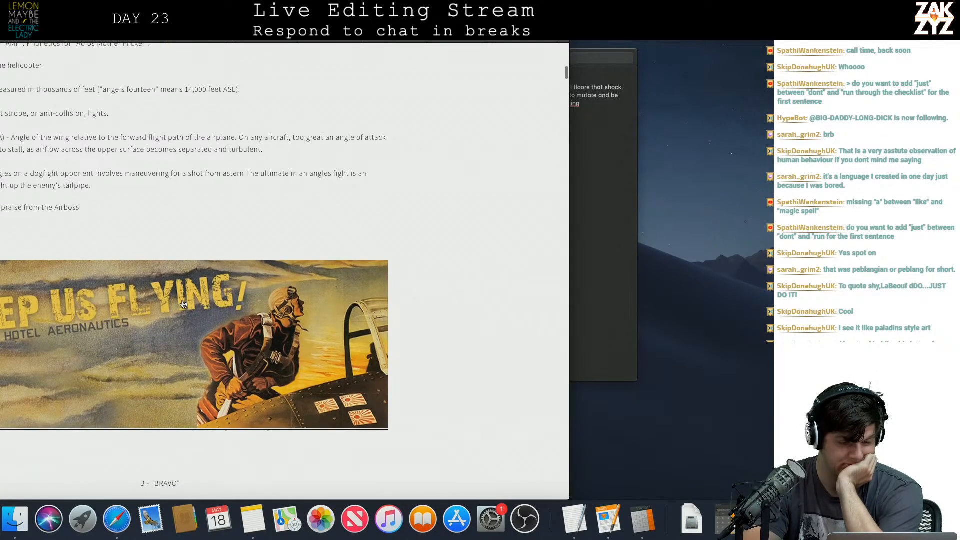
pyautogui.scroll(-2, 183, 304)
pyautogui.scroll(-10, 183, 304)
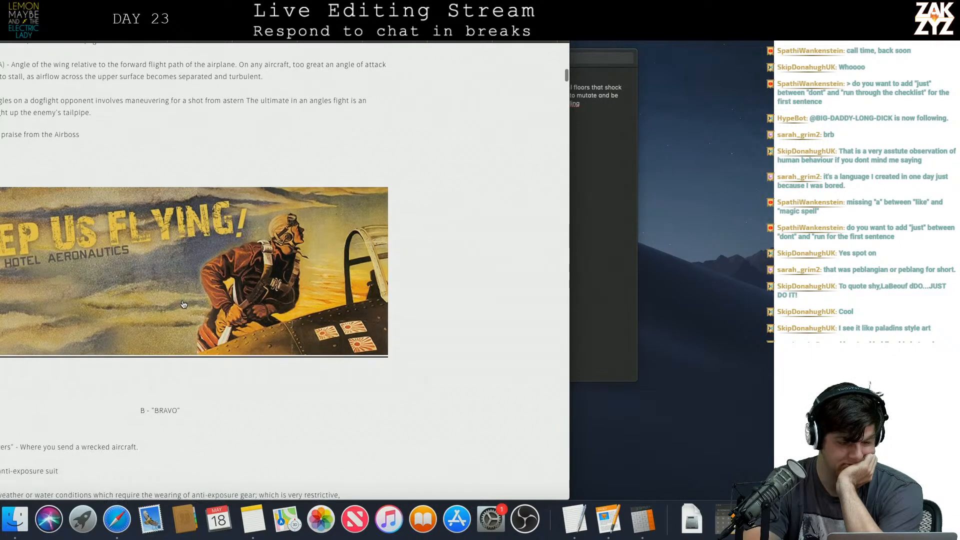
pyautogui.scroll(-11, 183, 303)
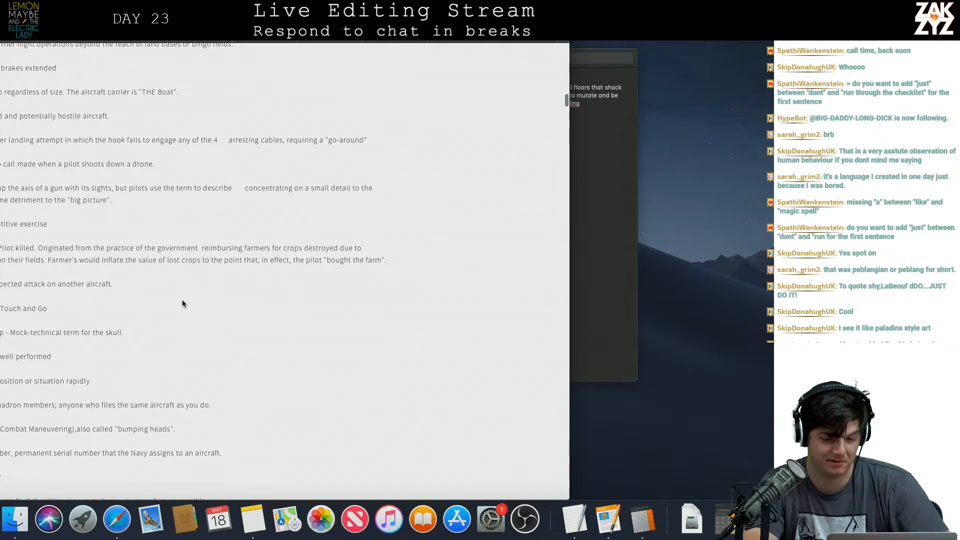
# Back in the Pages manuscript, finish the storm sentence with "crosswinds leap to a perilous forty knots." and delete the leftover duplicate before "They'd divert".
pyautogui.press('super+Tab')
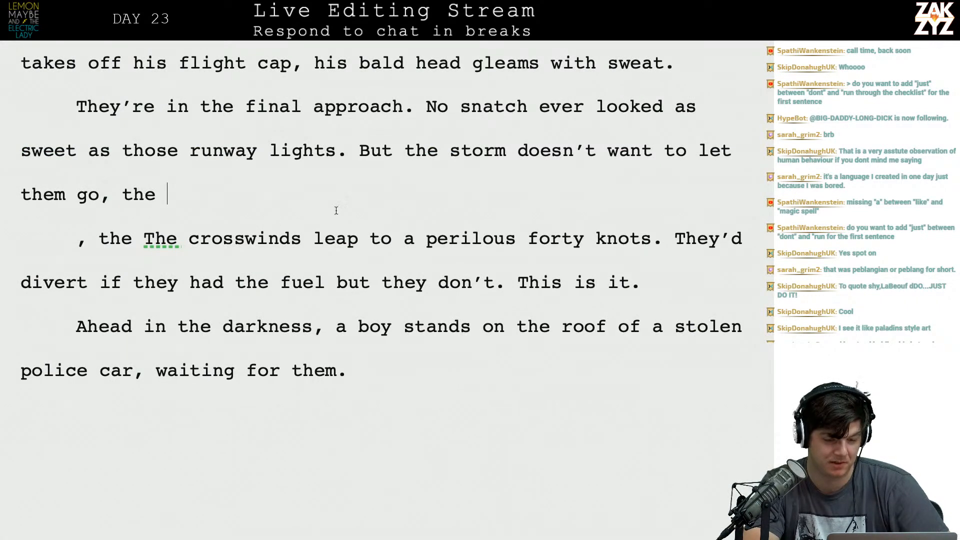
pyautogui.write('crosswinds l')
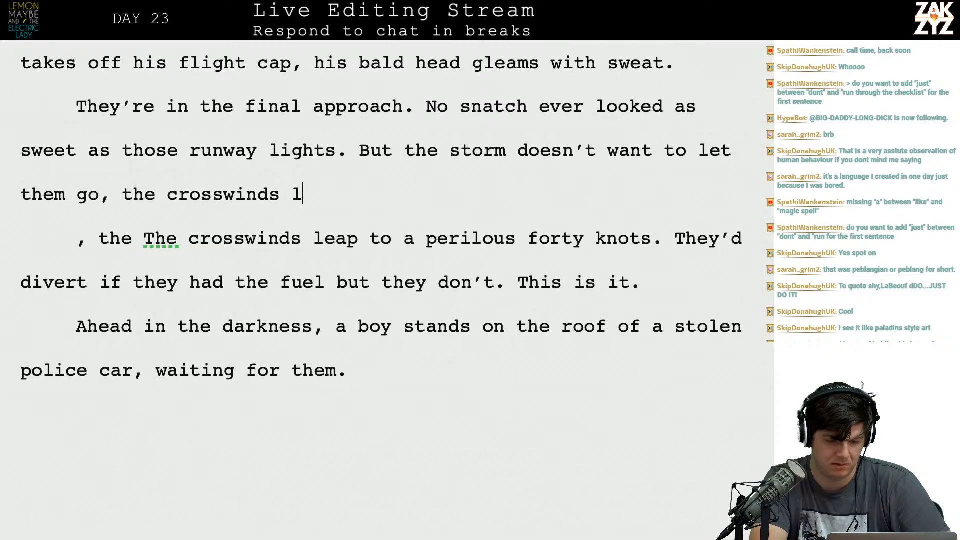
pyautogui.write('eap to a perilo')
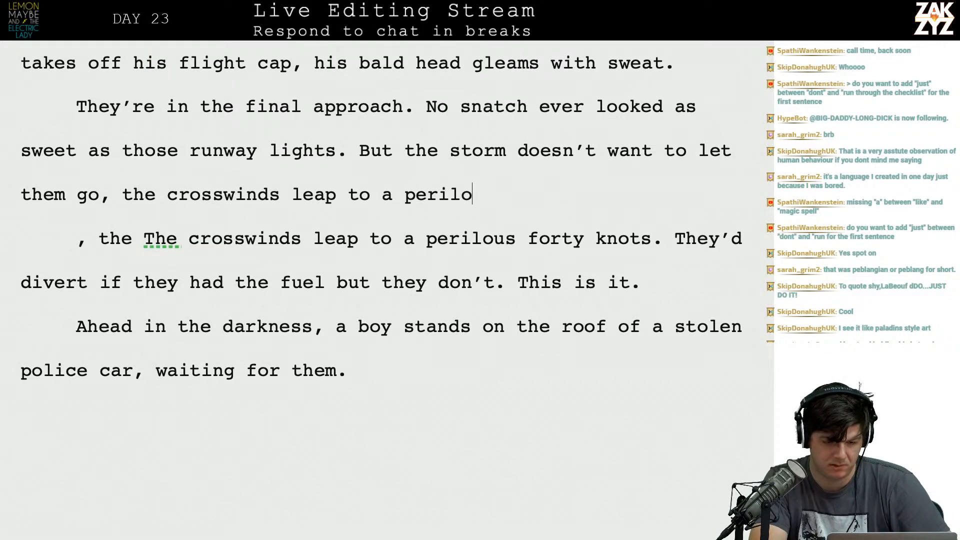
pyautogui.write('us forty knots.')
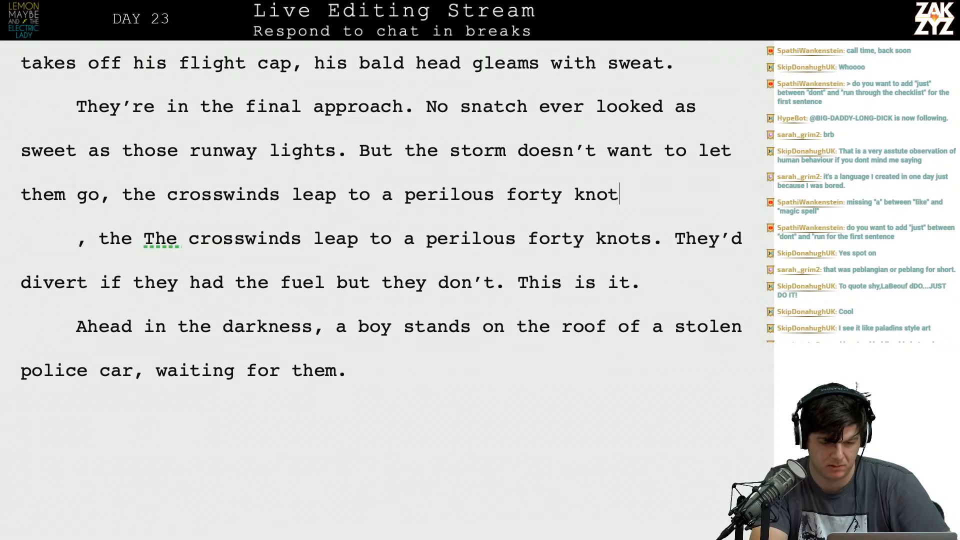
pyautogui.hotkey('shift', 'Down')
pyautogui.press('BackSpace')
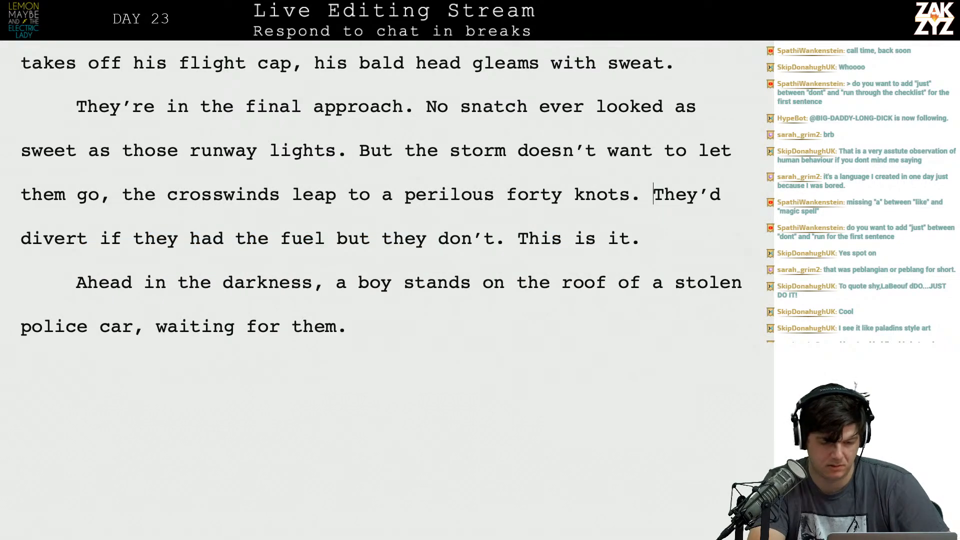
# Reread chapter 19 from the prayers and turbulence passage to its end, continuing to the chapter 20 heading, "Date night".
pyautogui.scroll(-10, 380, 200)
pyautogui.scroll(10, 177, 248)
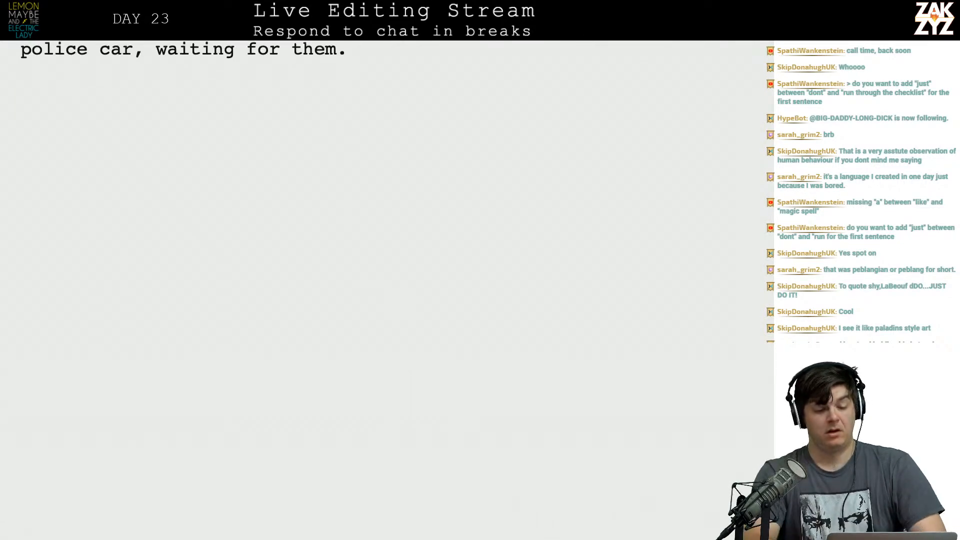
pyautogui.scroll(15, 177, 249)
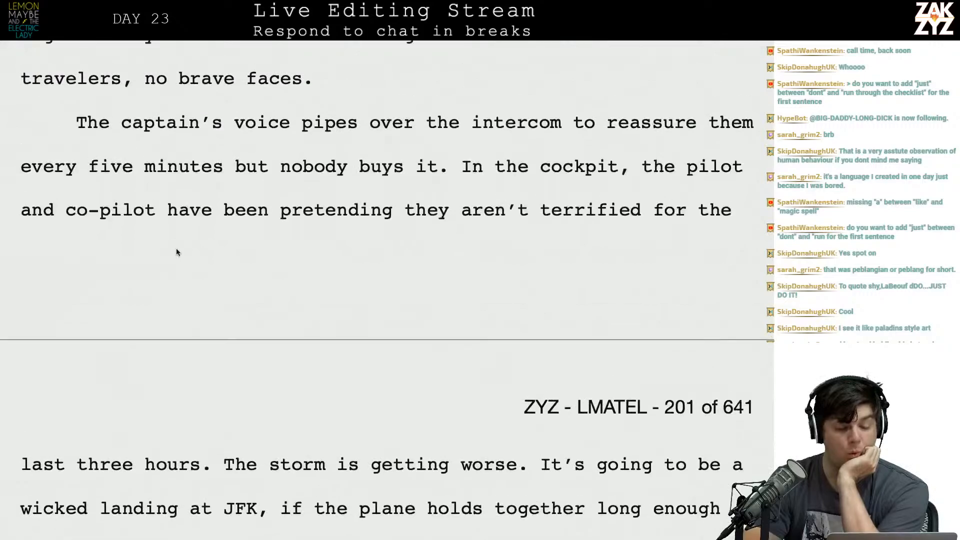
pyautogui.scroll(-20, 176, 249)
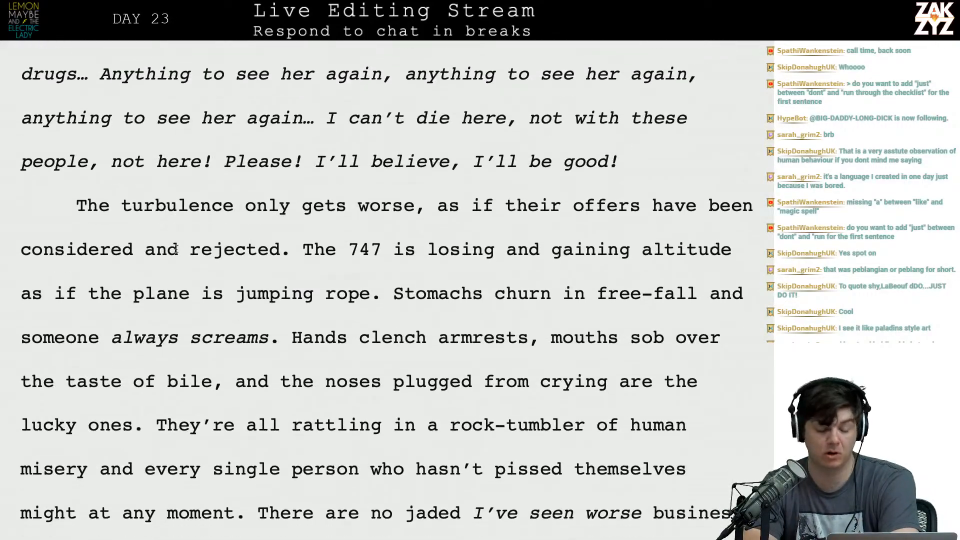
pyautogui.scroll(-5, 177, 249)
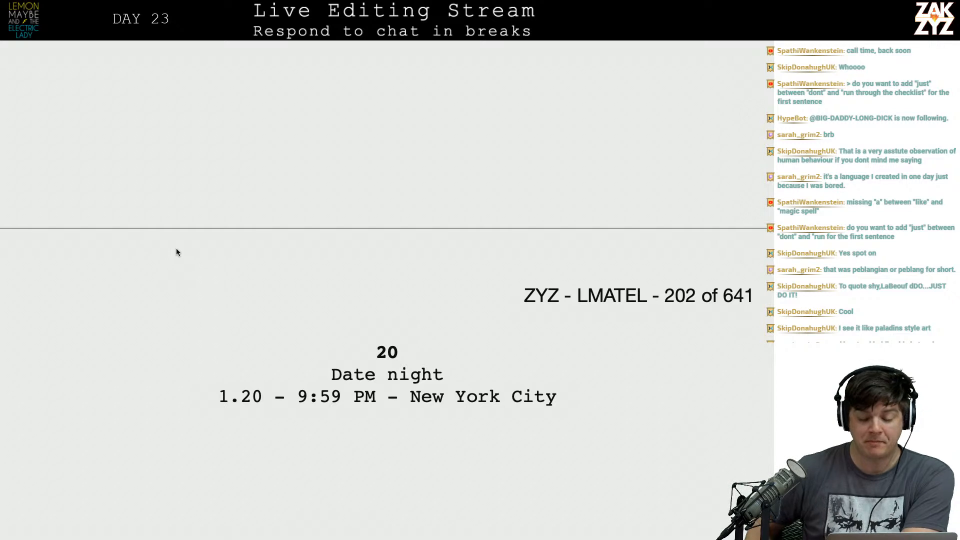
# Read the opening of chapter 20, from the "Date night" heading through the storm and touch paragraphs toward the Coney Island passage.
pyautogui.scroll(-3, 176, 252)
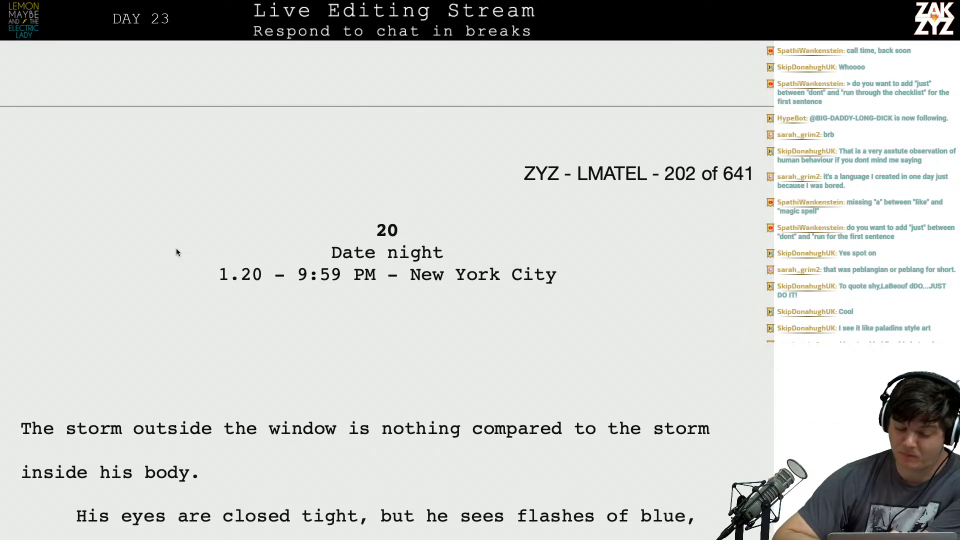
pyautogui.scroll(-3, 176, 249)
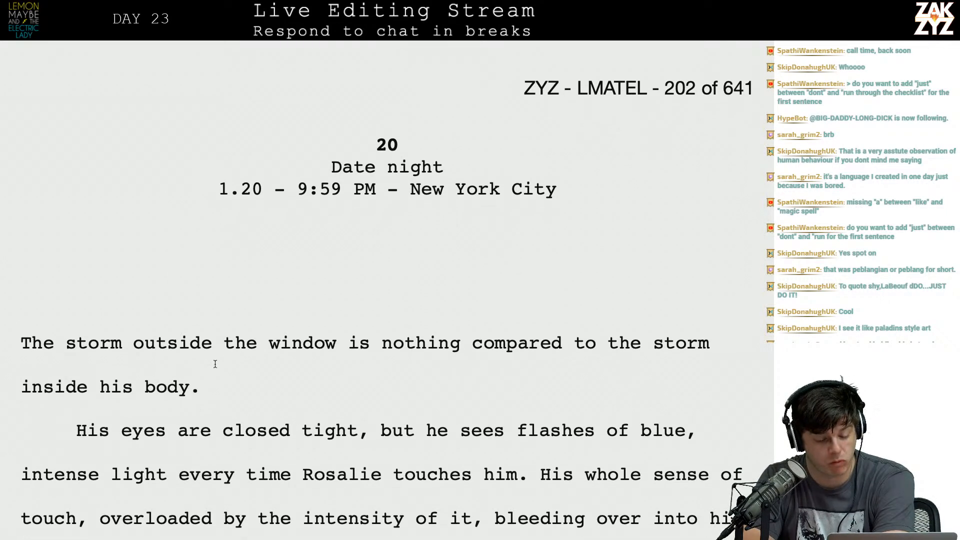
pyautogui.scroll(-1, 213, 343)
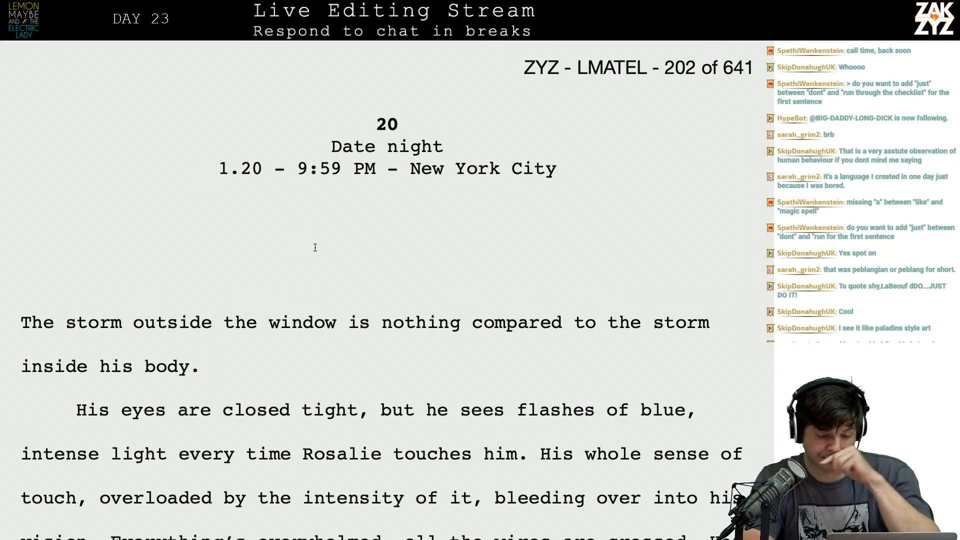
pyautogui.scroll(-1, 302, 273)
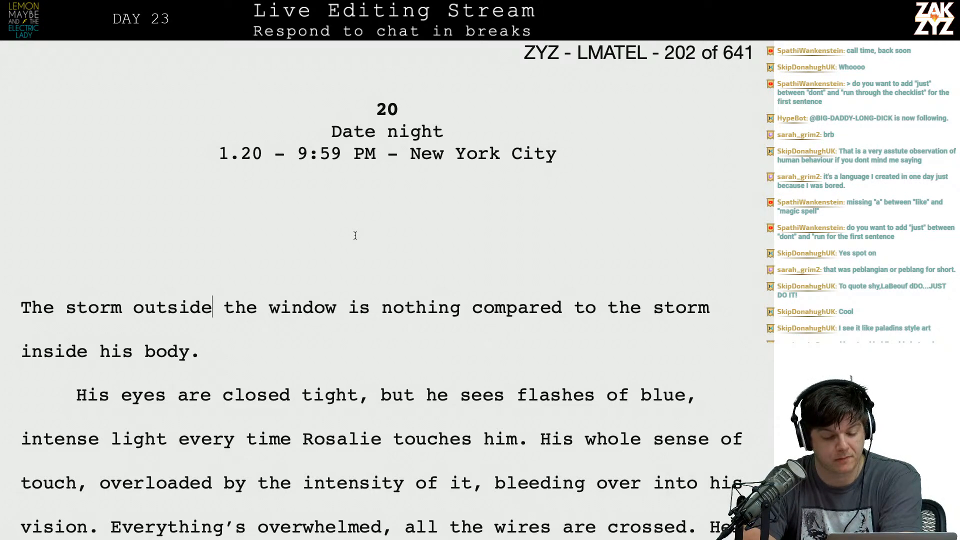
pyautogui.scroll(-3, 355, 236)
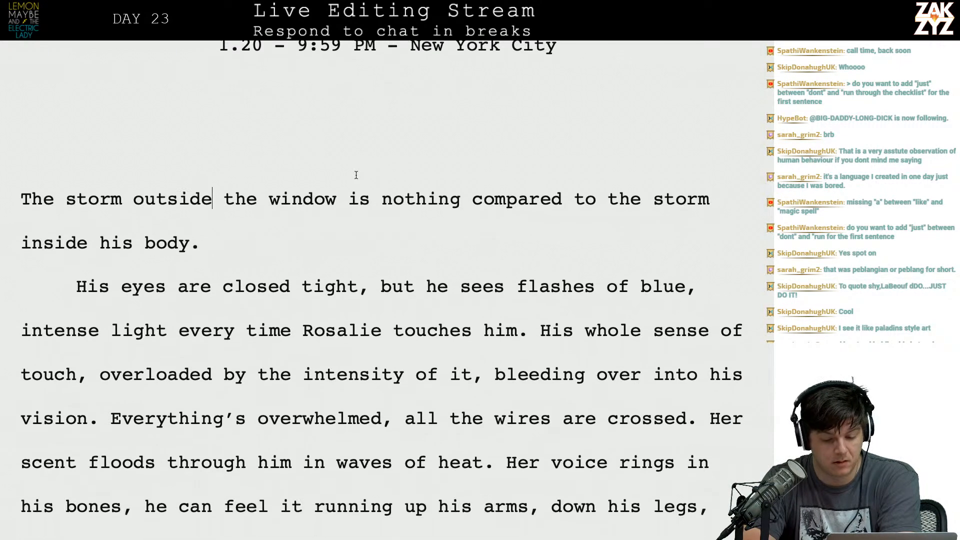
pyautogui.scroll(1, 253, 340)
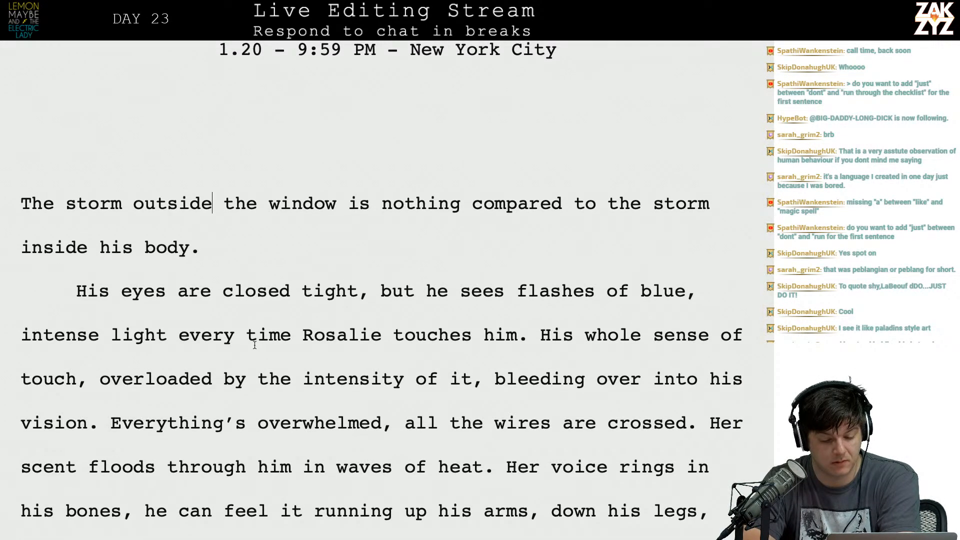
pyautogui.scroll(-20, 254, 345)
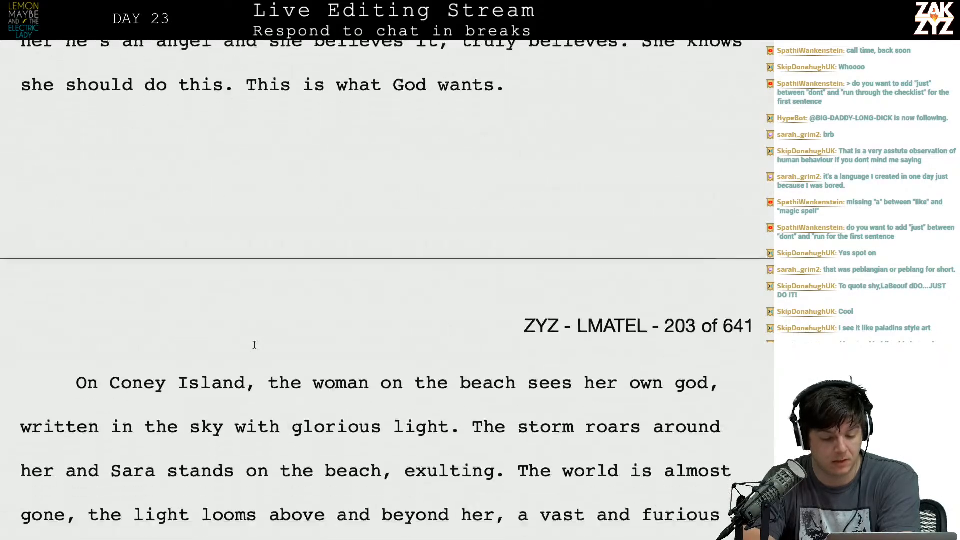
pyautogui.scroll(20, 254, 345)
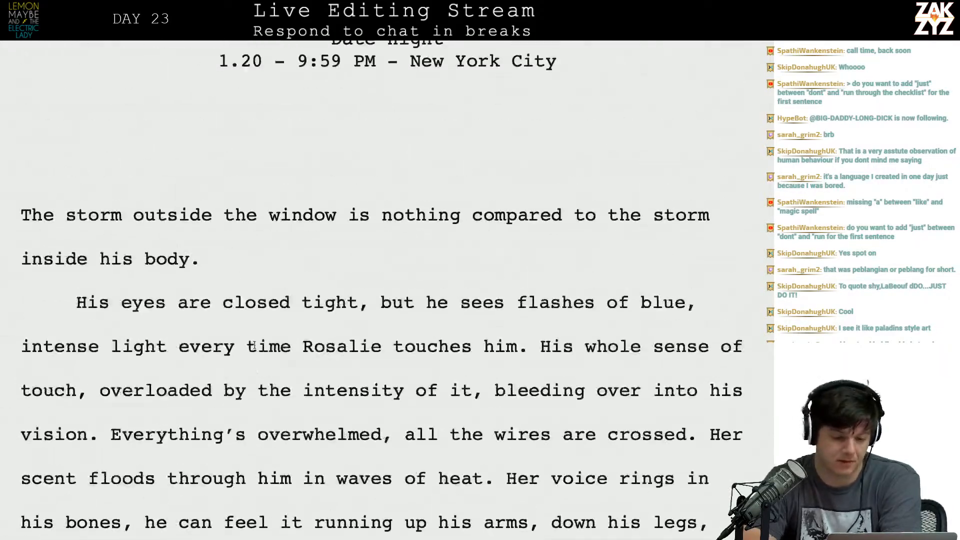
pyautogui.scroll(-6, 254, 345)
pyautogui.click(208, 289)
pyautogui.press('BackSpace')
pyautogui.press('Left')
pyautogui.press('Left')
pyautogui.press('Left')
pyautogui.press('Left')
pyautogui.press('Right')
pyautogui.press('Right')
pyautogui.press('Right')
pyautogui.press('Right')
pyautogui.press('Right')
pyautogui.press('Right')
pyautogui.press('Right')
pyautogui.press('Right')
pyautogui.press('Right')
pyautogui.press('Right')
pyautogui.press('Right')
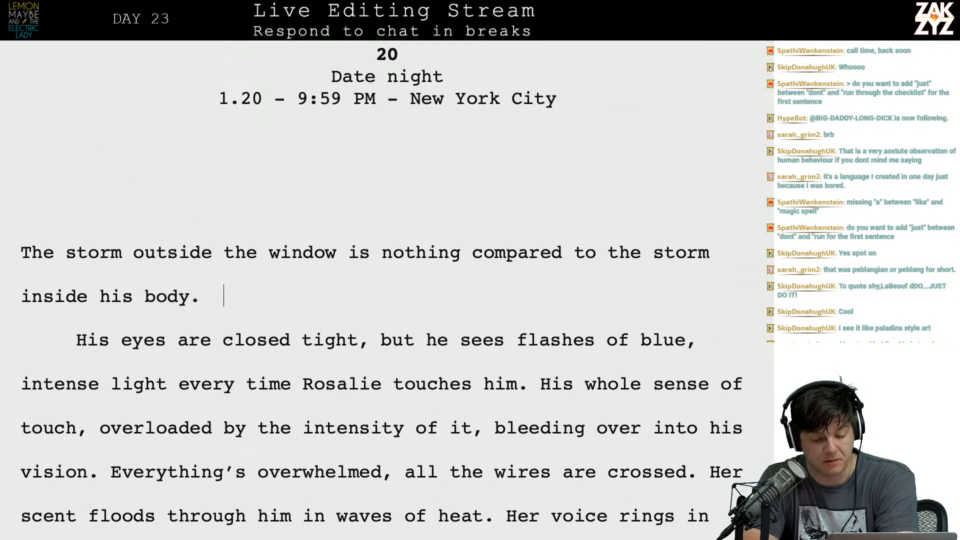
pyautogui.press('Down')
pyautogui.press('Left')
pyautogui.press('Up')
pyautogui.press('Right')
pyautogui.press('Right')
pyautogui.press('Right')
pyautogui.press('Right')
pyautogui.press('Right')
pyautogui.press('Right')
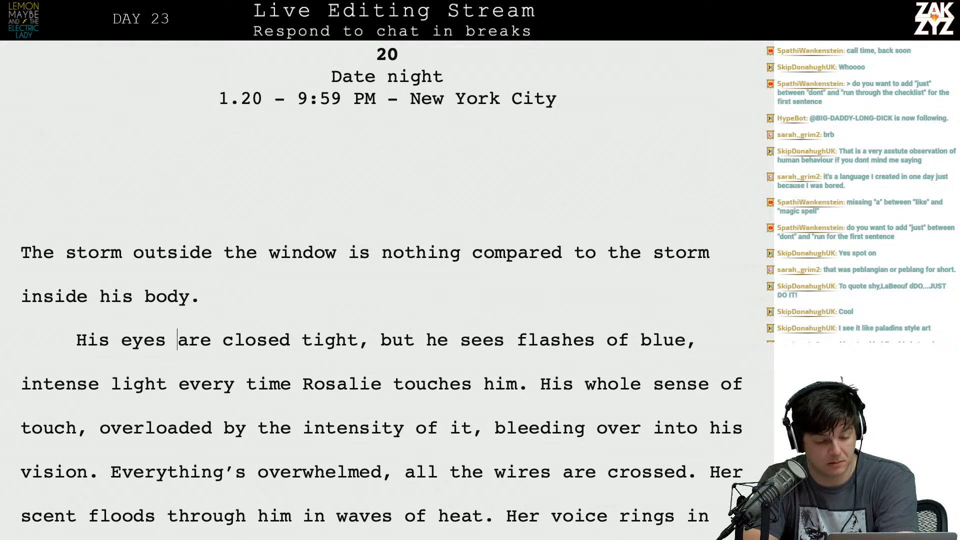
pyautogui.press('Up')
pyautogui.press('Left')
pyautogui.press('Left')
pyautogui.press('Left')
pyautogui.press('Left')
pyautogui.press('Left')
pyautogui.press('Left')
pyautogui.press('Left')
pyautogui.press('Left')
pyautogui.press('Left')
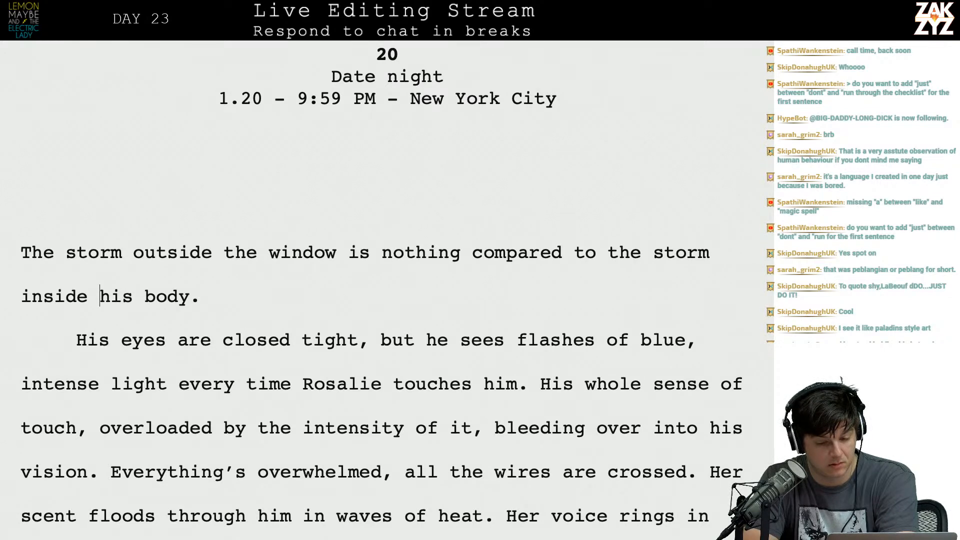
pyautogui.press('Left')
pyautogui.press('Up')
pyautogui.press('Right')
pyautogui.press('Right')
pyautogui.press('Right')
pyautogui.press('Right')
pyautogui.press('Right')
pyautogui.press('Right')
pyautogui.press('Right')
pyautogui.press('Right')
pyautogui.press('Right')
pyautogui.press('Right')
pyautogui.press('Right')
pyautogui.press('Right')
pyautogui.press('Right')
# Replace "His" with "Maybe's" at the start of chapter 20's second paragraph, before "eyes are closed tight".
pyautogui.press('Right')
pyautogui.press('Right')
pyautogui.press('Right')
pyautogui.press('Right')
pyautogui.press('Right')
pyautogui.press('Right')
pyautogui.press('Up')
pyautogui.press('Left')
pyautogui.press('Left')
pyautogui.press('Left')
pyautogui.press('Left')
pyautogui.press('Left')
pyautogui.press('Left')
pyautogui.press('Left')
pyautogui.press('Left')
pyautogui.press('Left')
pyautogui.press('Left')
pyautogui.press('Left')
pyautogui.press('Left')
pyautogui.press('Left')
pyautogui.press('Left')
pyautogui.press('Down')
pyautogui.press('Right')
pyautogui.press('Down')
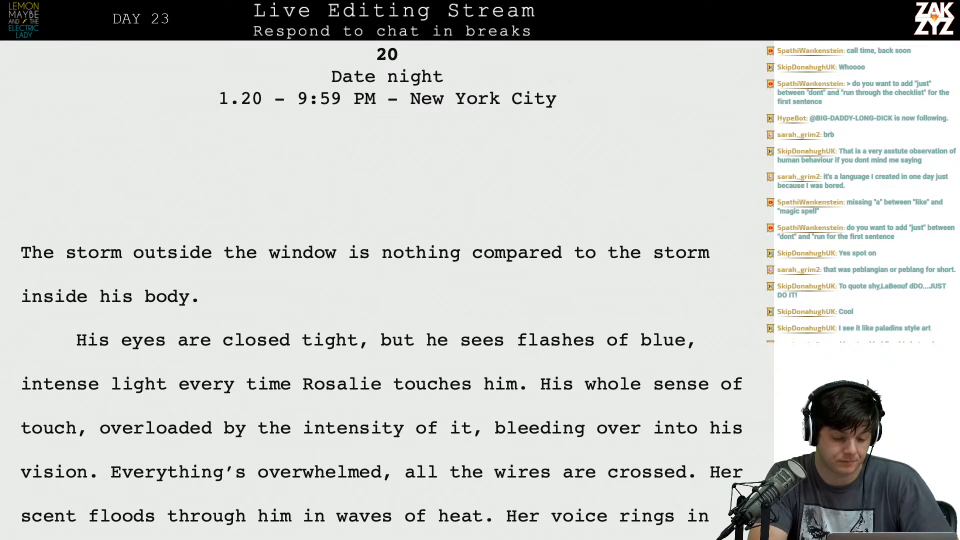
pyautogui.write("Maybe's")
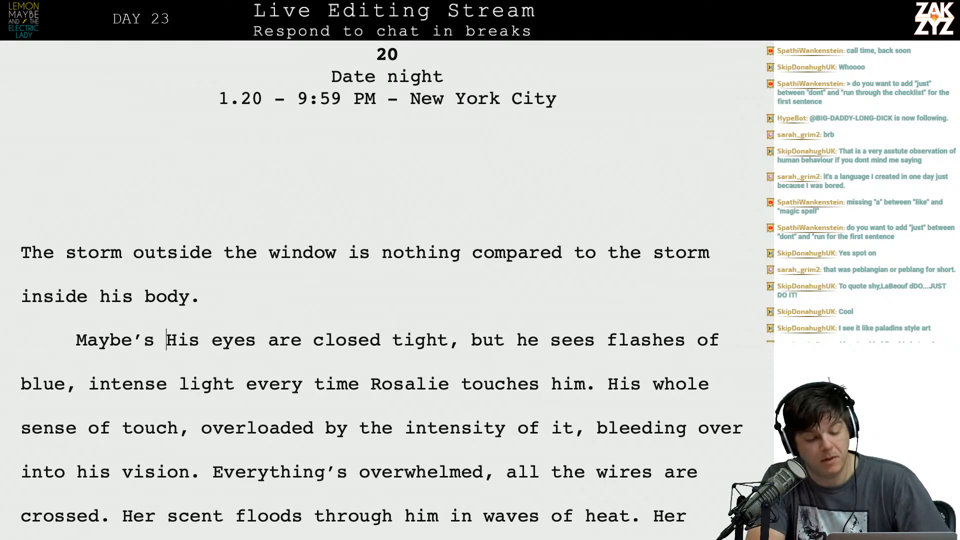
pyautogui.hotkey('shift', 'Right')
pyautogui.hotkey('shift', 'Right')
pyautogui.hotkey('shift', 'Right')
pyautogui.hotkey('shift', 'Right')
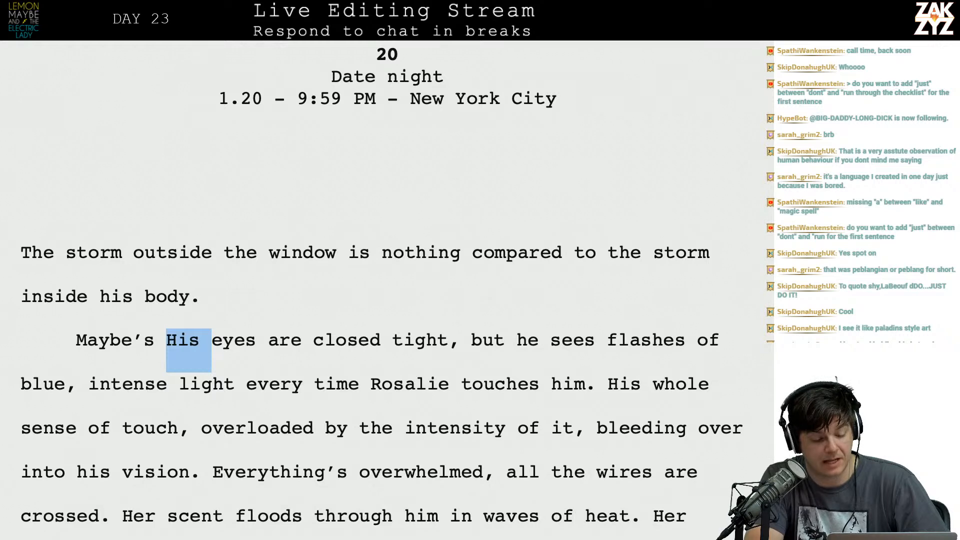
pyautogui.press('BackSpace')
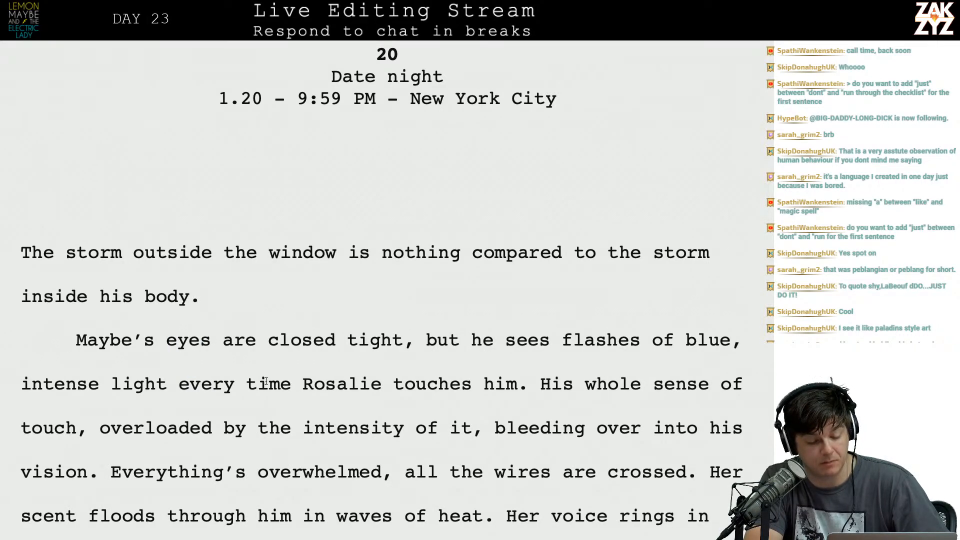
# Delete "whole" from "His whole sense of touch" and remove the comma after "touch".
pyautogui.scroll(-2, 266, 379)
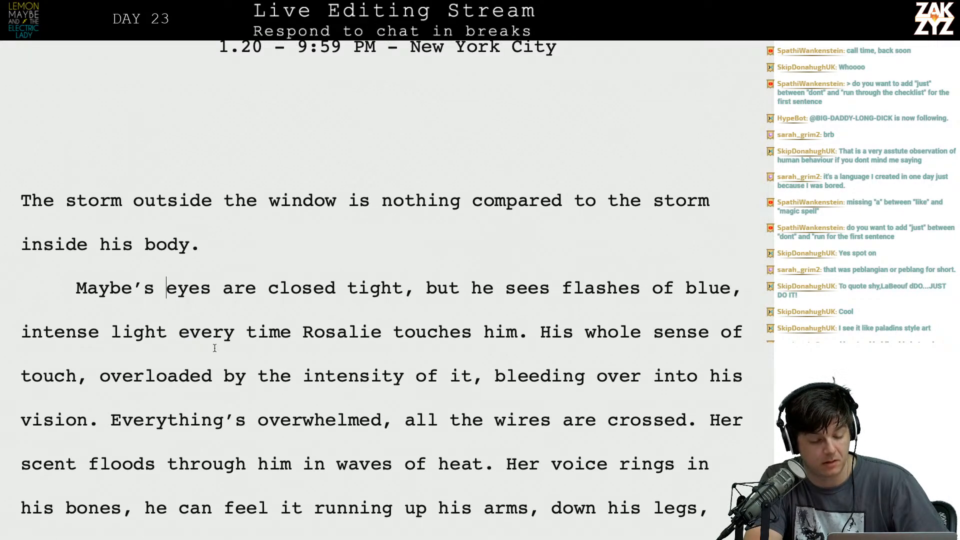
pyautogui.click(550, 332)
pyautogui.press('Left')
pyautogui.press('Right')
pyautogui.press('Right')
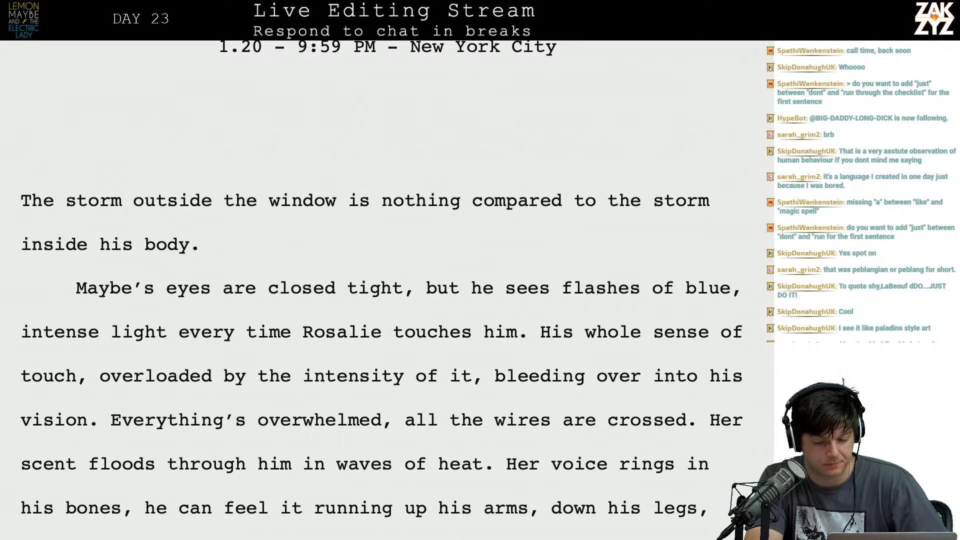
pyautogui.press('Right')
pyautogui.press('Right')
pyautogui.press('Right')
pyautogui.press('Right')
pyautogui.press('Left')
pyautogui.hotkey('shift', 'Right')
pyautogui.hotkey('shift', 'Right')
pyautogui.hotkey('shift', 'Right')
pyautogui.hotkey('shift', 'Right')
pyautogui.hotkey('shift', 'Right')
pyautogui.press('BackSpace')
pyautogui.press('Delete')
pyautogui.press('Right')
pyautogui.press('Right')
pyautogui.press('Right')
pyautogui.press('Right')
pyautogui.press('Right')
pyautogui.press('Right')
pyautogui.press('Right')
pyautogui.press('Right')
pyautogui.press('Right')
pyautogui.press('Right')
pyautogui.press('Right')
pyautogui.press('Right')
pyautogui.press('Right')
pyautogui.press('Right')
pyautogui.press('Right')
pyautogui.press('Right')
pyautogui.press('Left')
pyautogui.press('BackSpace')
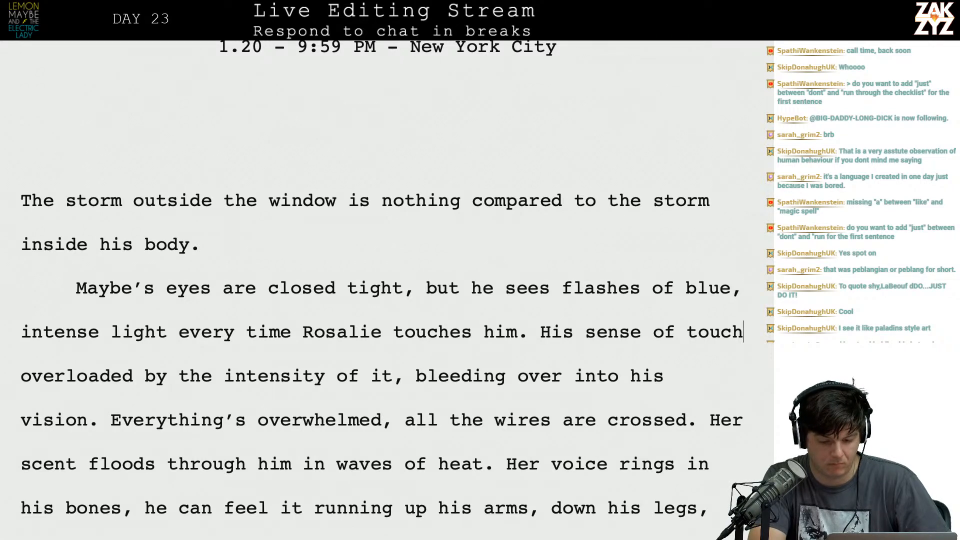
# After "His sense of touch", insert "has been overwhelmed by the intensity, it's bleeding over into his vision.".
pyautogui.press('Left')
pyautogui.press('Right')
pyautogui.press('Right')
pyautogui.press('Right')
pyautogui.press('Right')
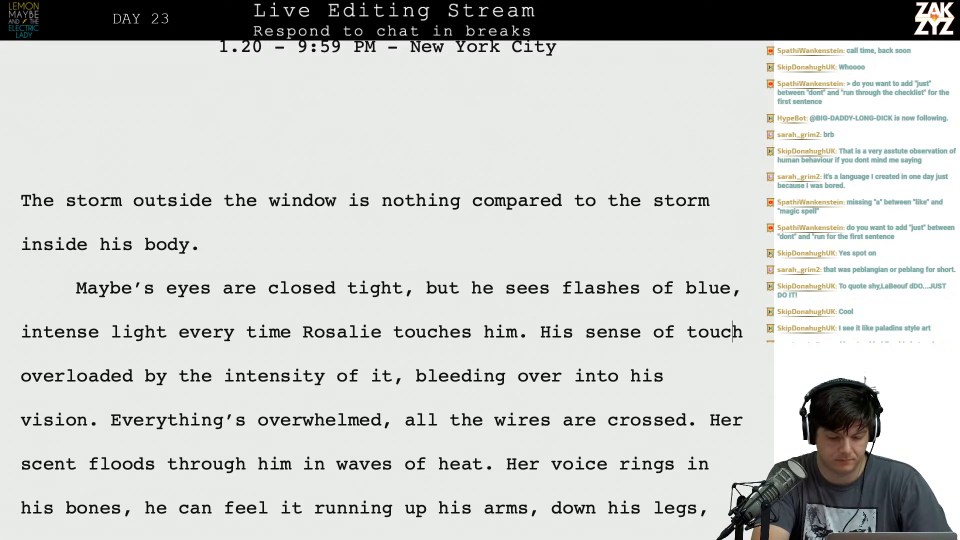
pyautogui.write('has been o')
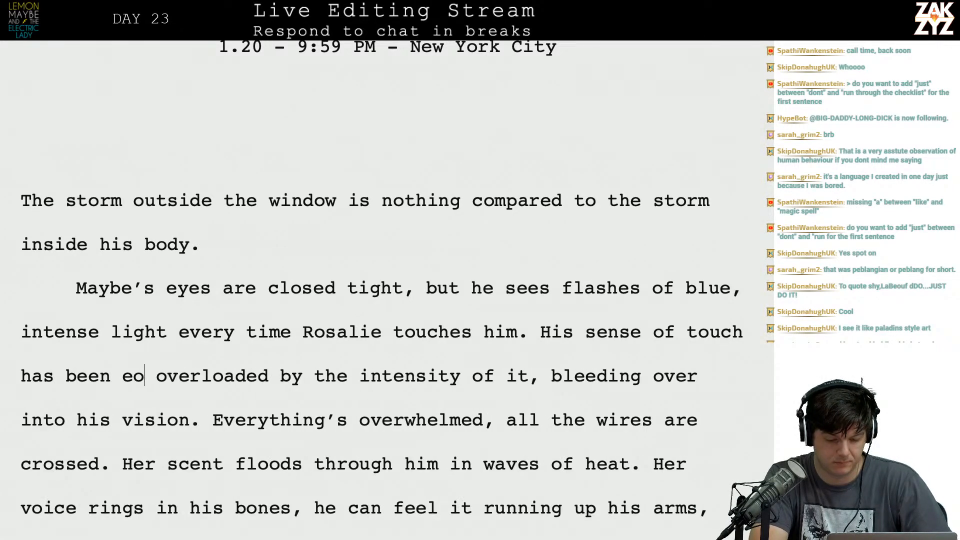
pyautogui.write('ver')
pyautogui.press('BackSpace')
pyautogui.write('erwhe')
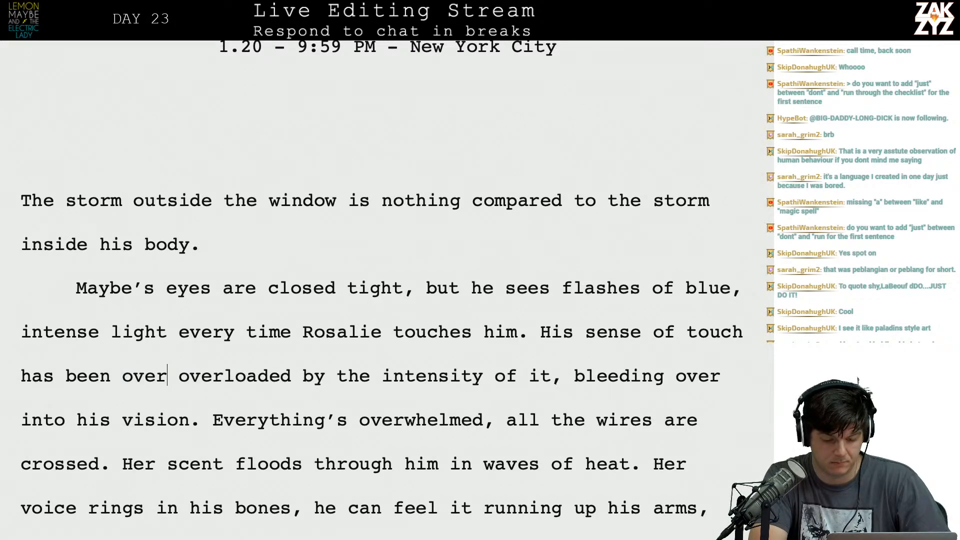
pyautogui.write('lmed by the in')
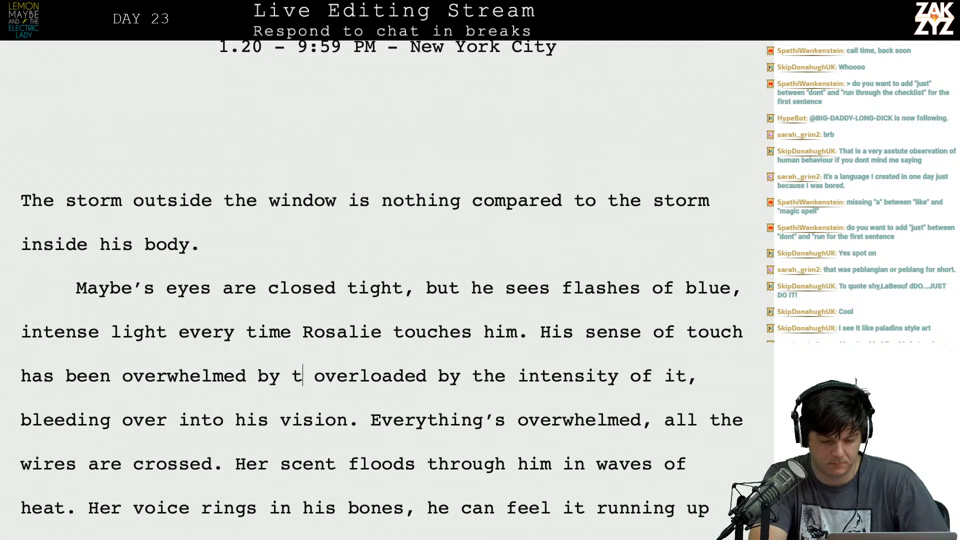
pyautogui.write("tensity, it'")
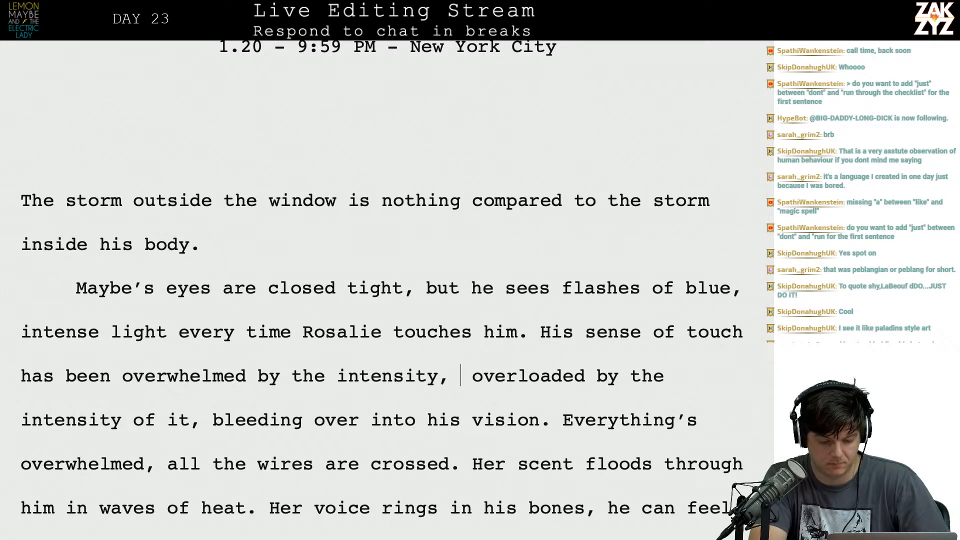
pyautogui.write('s bleeding ove')
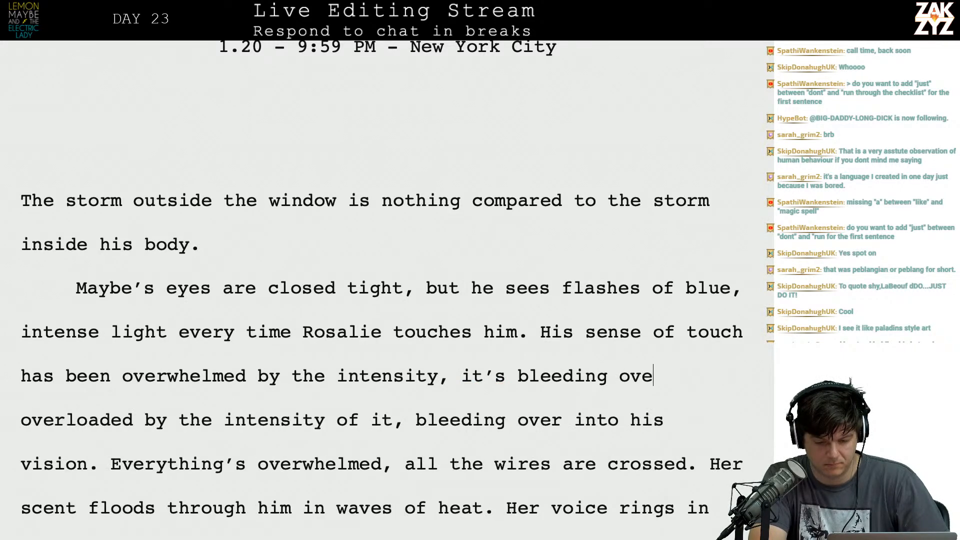
pyautogui.write('r into his vision.')
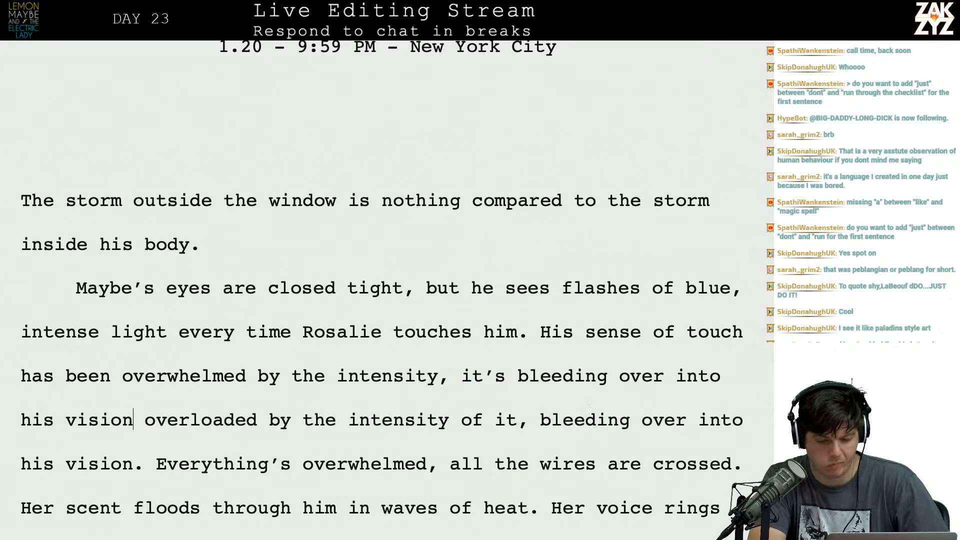
pyautogui.press('Right')
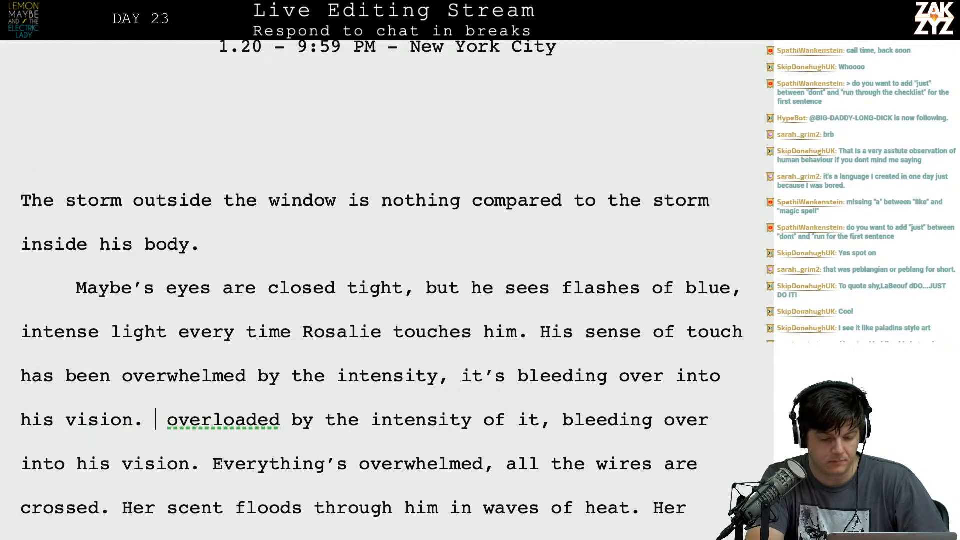
# Continue the touch sentence after "has been overwhelmed" with ", the feeling is so intense it's bleeding into his vision.".
pyautogui.click(249, 387)
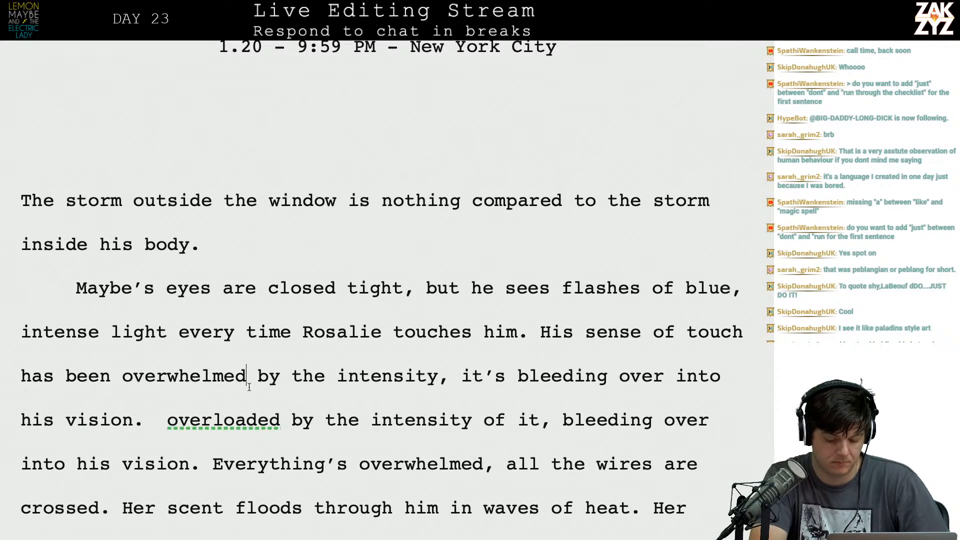
pyautogui.write(', the')
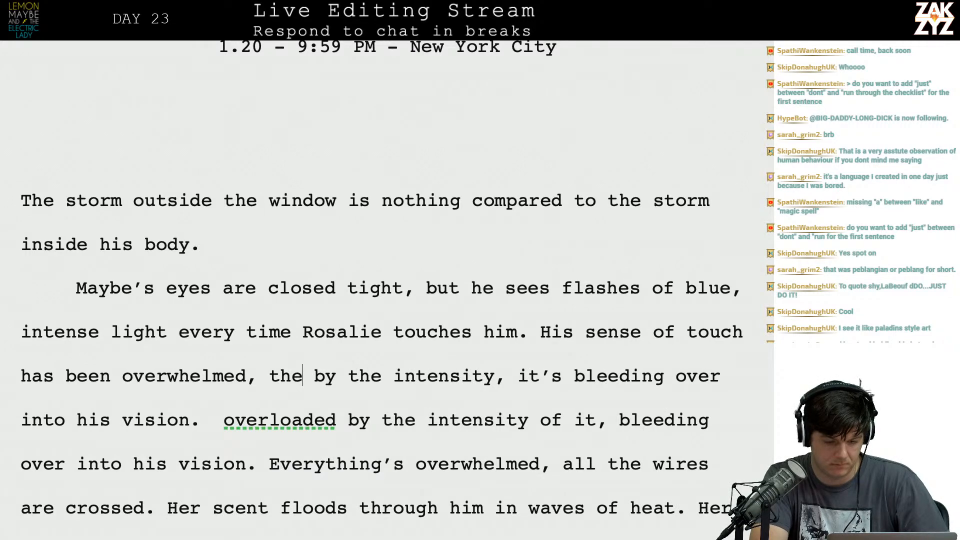
pyautogui.write(' feeling is so')
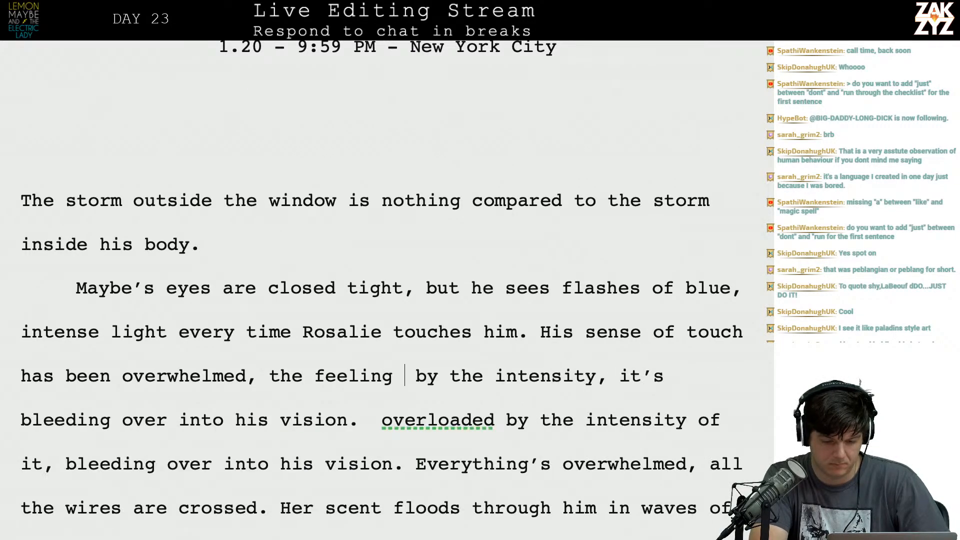
pyautogui.write(" intense it's ")
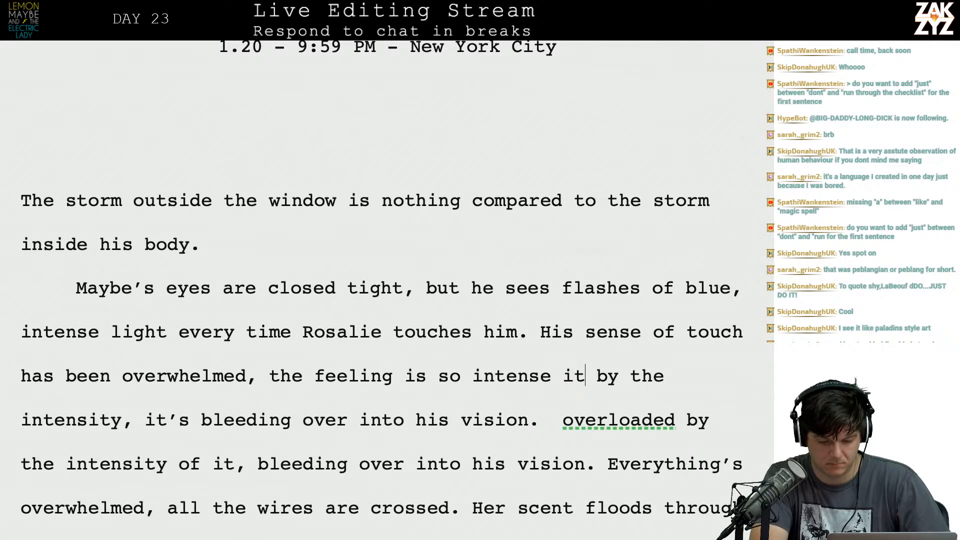
pyautogui.write('bleeding int')
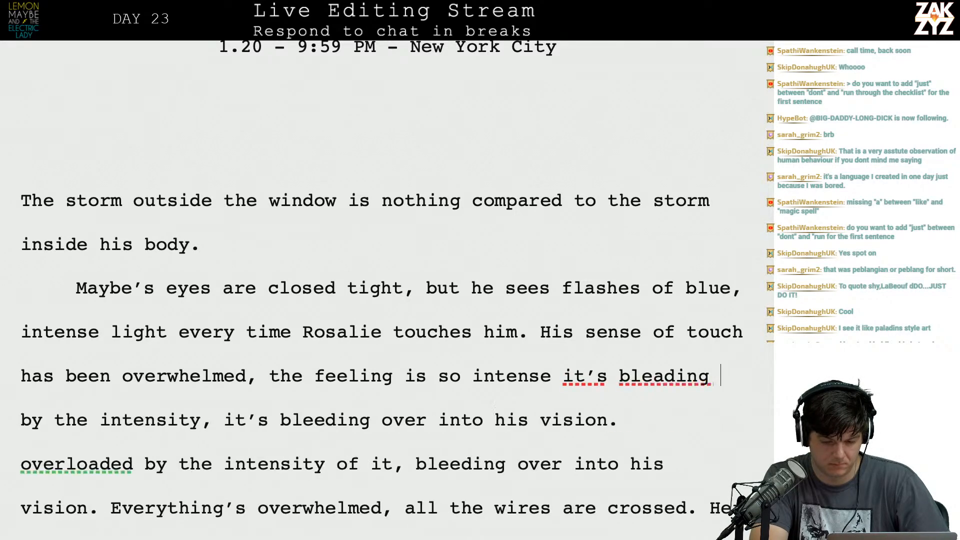
pyautogui.write('o his')
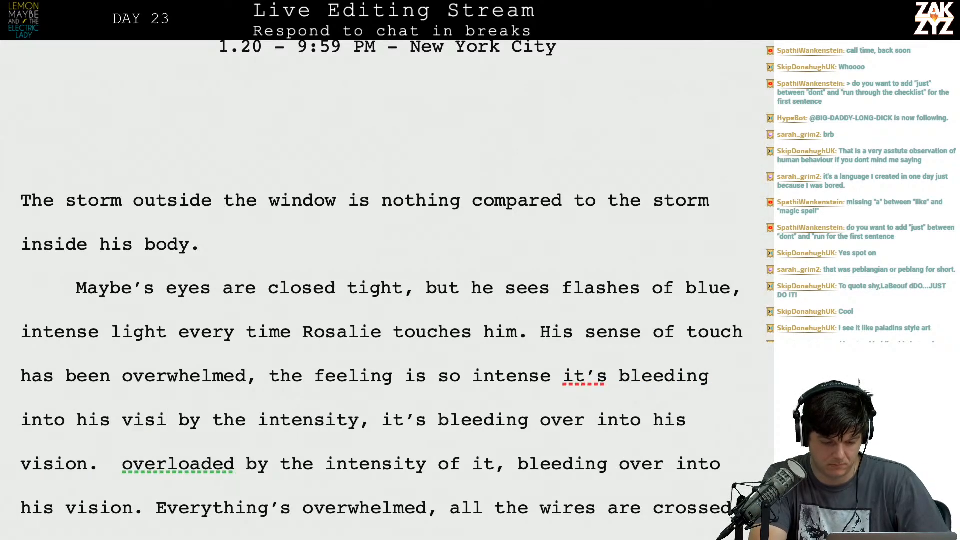
pyautogui.write(' vision.')
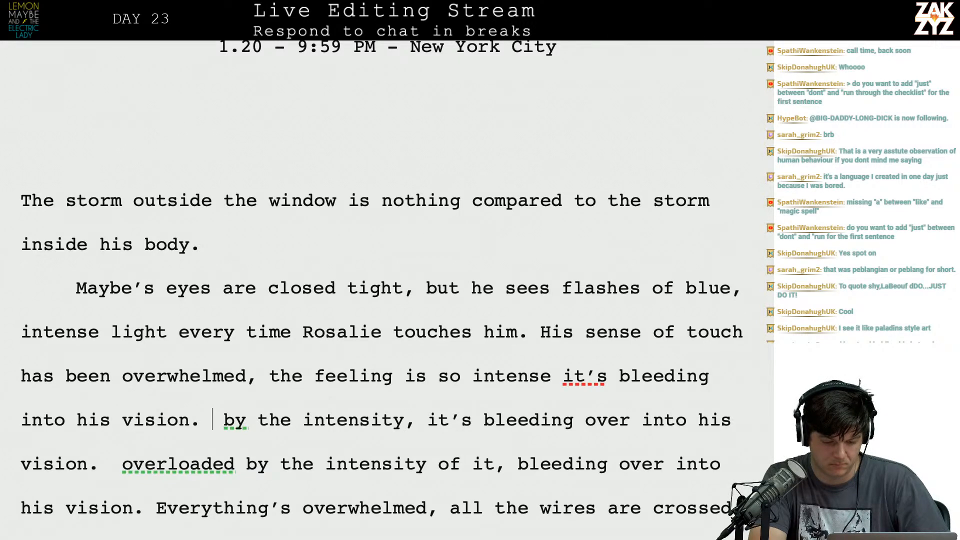
# Delete the leftover wording between the rewritten touch sentence and "Everything's overwhelmed", starting at "by the intensity".
pyautogui.hotkey('shift', 'Down')
pyautogui.hotkey('shift', 'Down')
pyautogui.hotkey('shift', 'Left')
pyautogui.hotkey('shift', 'Left')
pyautogui.hotkey('shift', 'Left')
pyautogui.hotkey('shift', 'Left')
pyautogui.hotkey('shift', 'Left')
pyautogui.hotkey('shift', 'Left')
pyautogui.hotkey('shift', 'Right')
pyautogui.press('BackSpace')
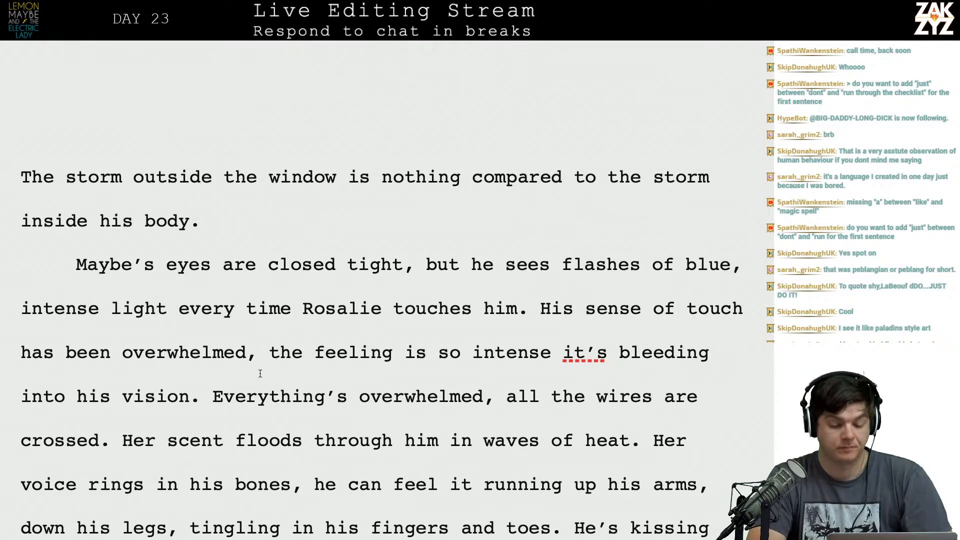
# Replace "overwhelmed" with "overloaded" in "Everything's overwhelmed, all the wires are crossed.".
pyautogui.click(473, 397)
pyautogui.press('Right')
pyautogui.press('BackSpace')
pyautogui.press('BackSpace')
pyautogui.press('BackSpace')
pyautogui.press('BackSpace')
pyautogui.press('BackSpace')
pyautogui.press('BackSpace')
pyautogui.press('BackSpace')
pyautogui.press('BackSpace')
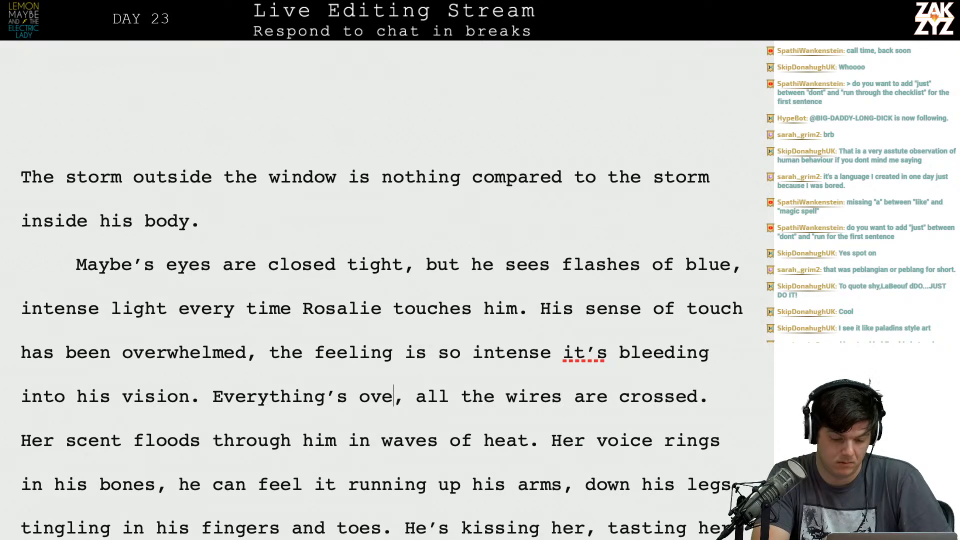
pyautogui.press('BackSpace')
pyautogui.press('BackSpace')
pyautogui.press('BackSpace')
pyautogui.write('overloa')
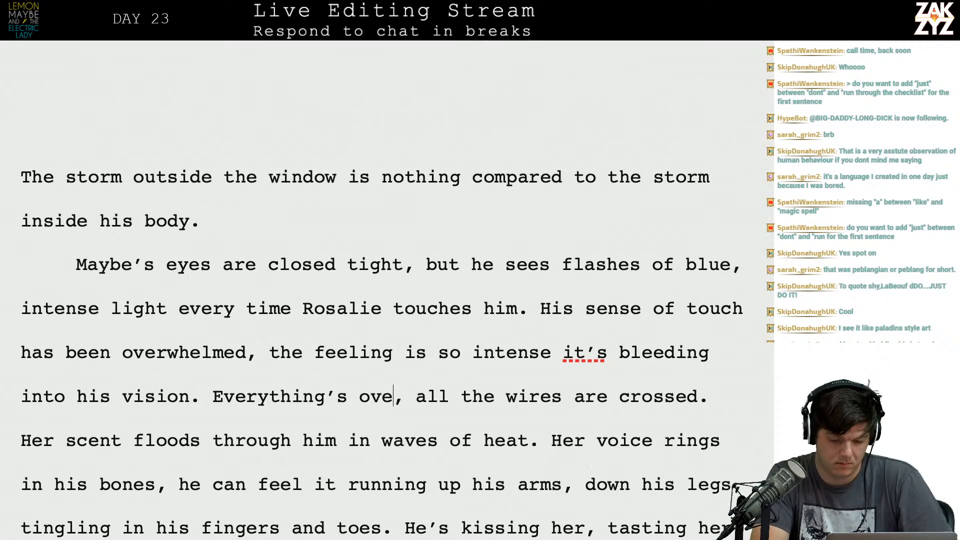
pyautogui.press('BackSpace')
pyautogui.write('oaded')
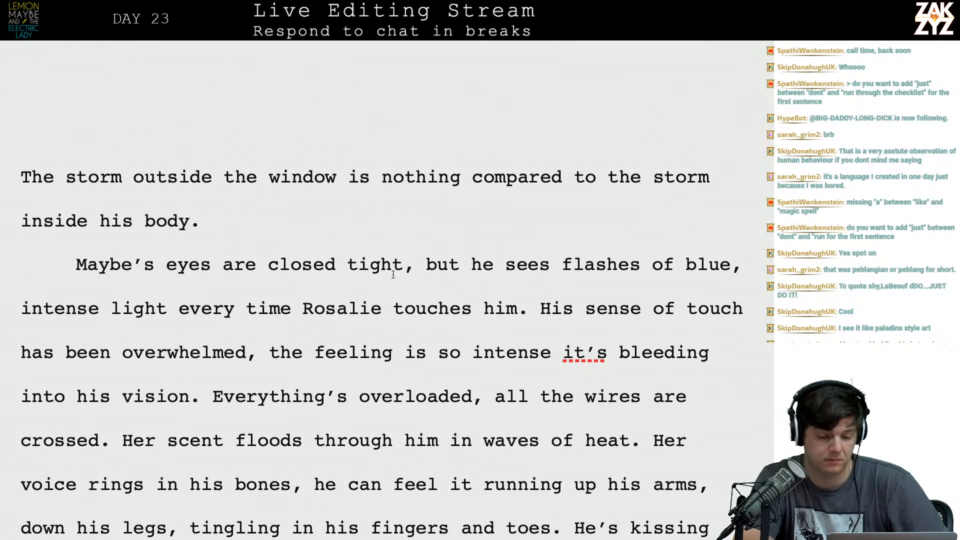
# Delete "but" after "Maybe's eyes are closed tight," in the second paragraph.
pyautogui.click(402, 265)
pyautogui.press('Right')
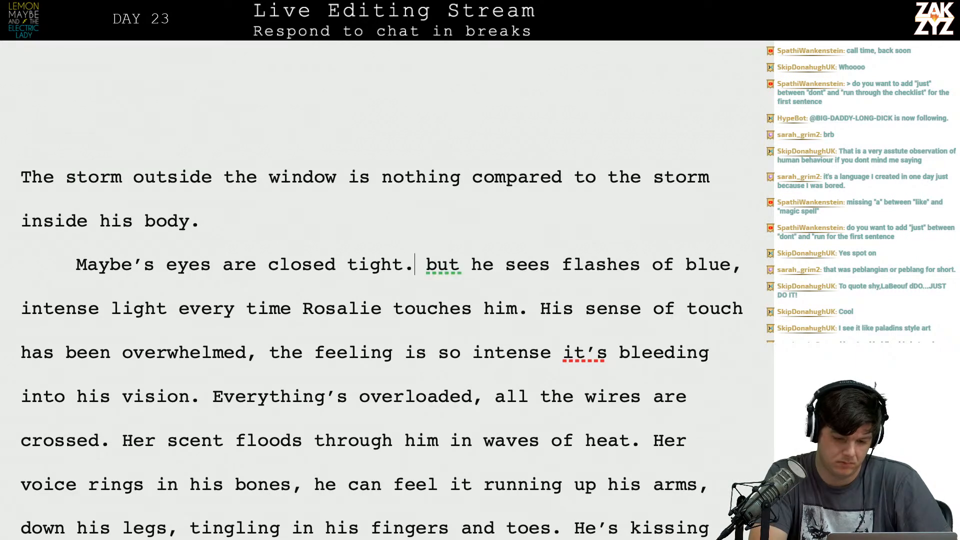
pyautogui.hotkey('shift', 'Right')
pyautogui.hotkey('shift', 'Right')
pyautogui.hotkey('shift', 'Right')
pyautogui.hotkey('shift', 'Right')
pyautogui.hotkey('shift', 'Right')
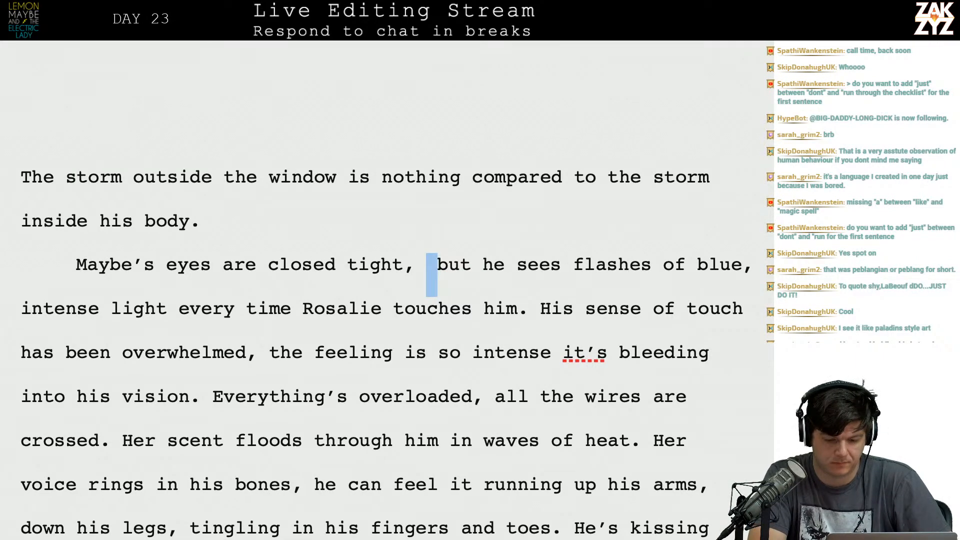
pyautogui.press('BackSpace')
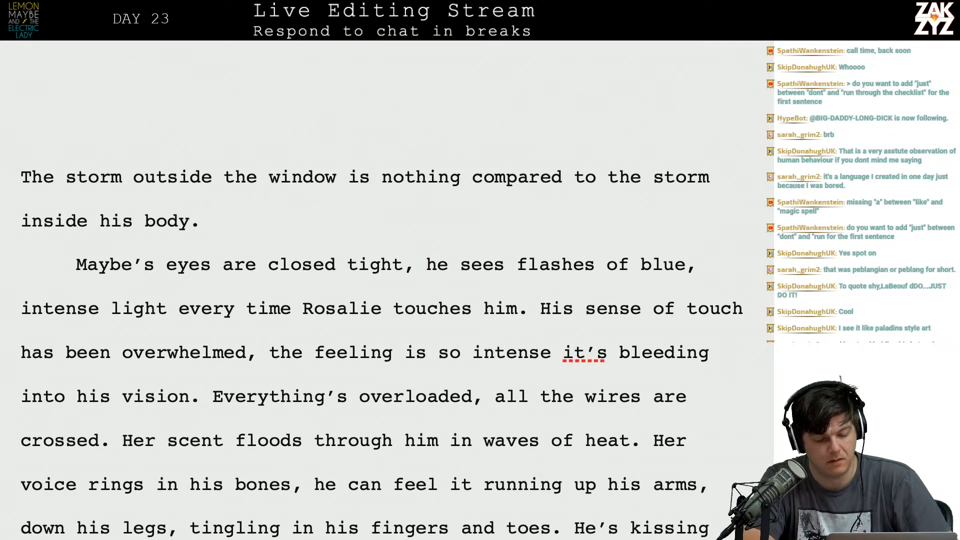
# Split the eyes sentence in two by putting a period after "tight" and capitalizing "He" before "sees flashes".
pyautogui.scroll(-1, 209, 276)
pyautogui.press('Left')
pyautogui.press('BackSpace')
pyautogui.write('.')
pyautogui.press('Right')
pyautogui.press('Right')
pyautogui.press('BackSpace')
pyautogui.write('H')
pyautogui.press('Left')
pyautogui.press('Right')
pyautogui.press('Right')
pyautogui.press('Left')
pyautogui.press('Left')
pyautogui.press('Left')
pyautogui.press('Left')
pyautogui.press('Left')
pyautogui.press('Left')
pyautogui.press('Left')
pyautogui.press('Right')
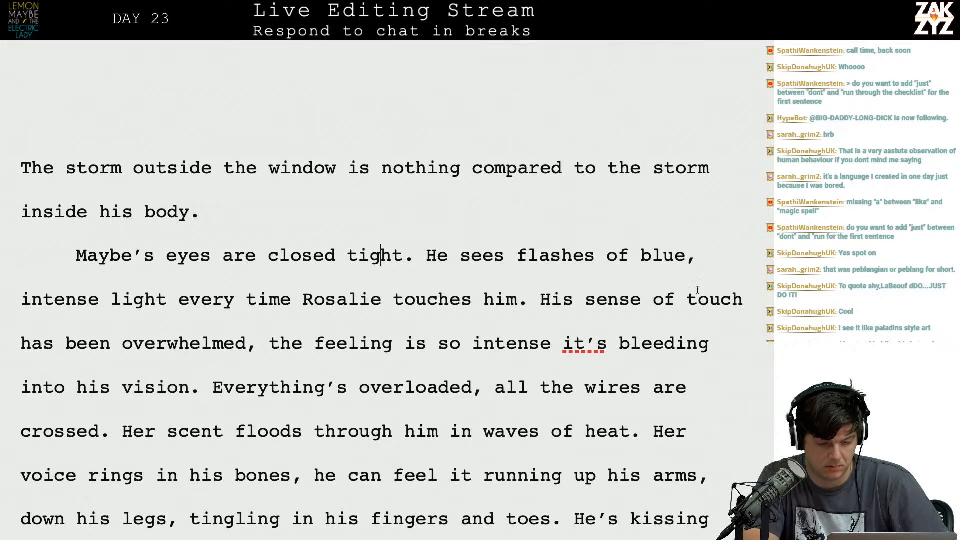
# Shorten "flashes of blue, intense light" to "flashes of blue light".
pyautogui.click(100, 300)
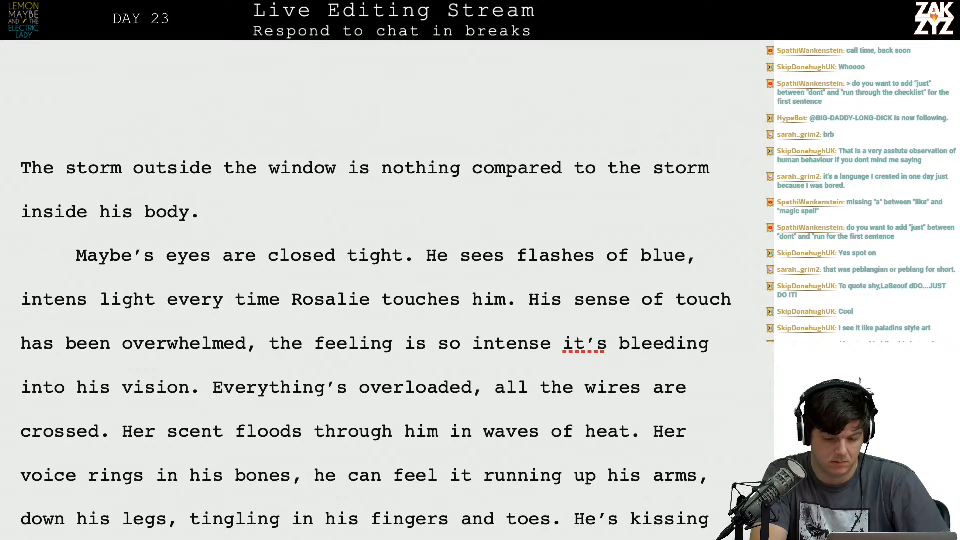
pyautogui.press('BackSpace')
pyautogui.press('BackSpace')
pyautogui.press('BackSpace')
pyautogui.press('BackSpace')
pyautogui.press('BackSpace')
pyautogui.press('BackSpace')
pyautogui.press('BackSpace')
pyautogui.press('BackSpace')
pyautogui.press('BackSpace')
pyautogui.press('BackSpace')
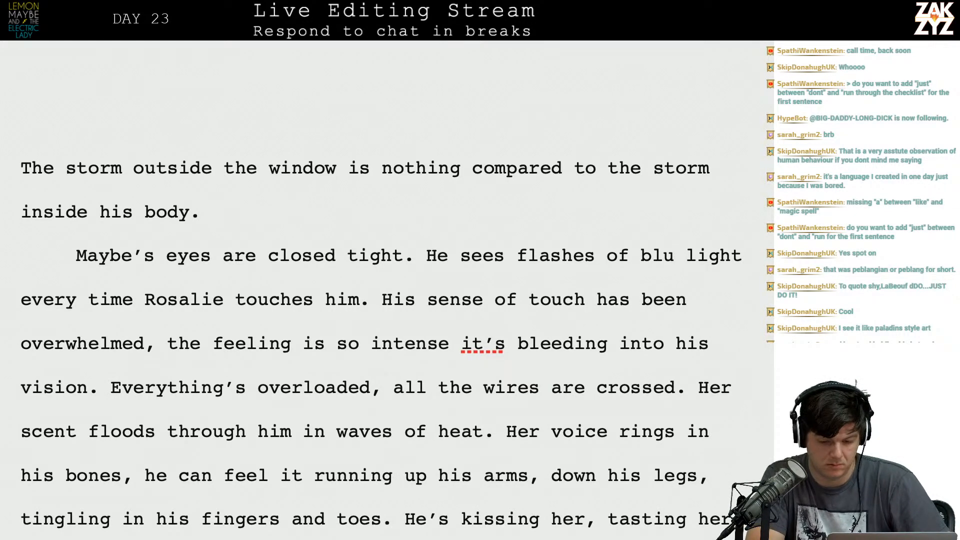
pyautogui.write('e')
pyautogui.press('Right')
pyautogui.press('Right')
pyautogui.press('Right')
pyautogui.press('Right')
pyautogui.press('Right')
pyautogui.press('Right')
pyautogui.press('Right')
pyautogui.press('Right')
pyautogui.press('Down')
pyautogui.press('Left')
pyautogui.press('Left')
pyautogui.press('Left')
pyautogui.press('Left')
pyautogui.press('Left')
pyautogui.press('Left')
pyautogui.press('Left')
pyautogui.press('Left')
pyautogui.press('Left')
pyautogui.press('Left')
pyautogui.press('Left')
pyautogui.press('Left')
pyautogui.press('Left')
pyautogui.press('Left')
pyautogui.press('Left')
pyautogui.press('Left')
pyautogui.press('Up')
pyautogui.press('Left')
pyautogui.press('Left')
pyautogui.press('Left')
pyautogui.press('Left')
pyautogui.press('Left')
pyautogui.press('Left')
pyautogui.press('Left')
pyautogui.press('Left')
pyautogui.press('Left')
pyautogui.press('Right')
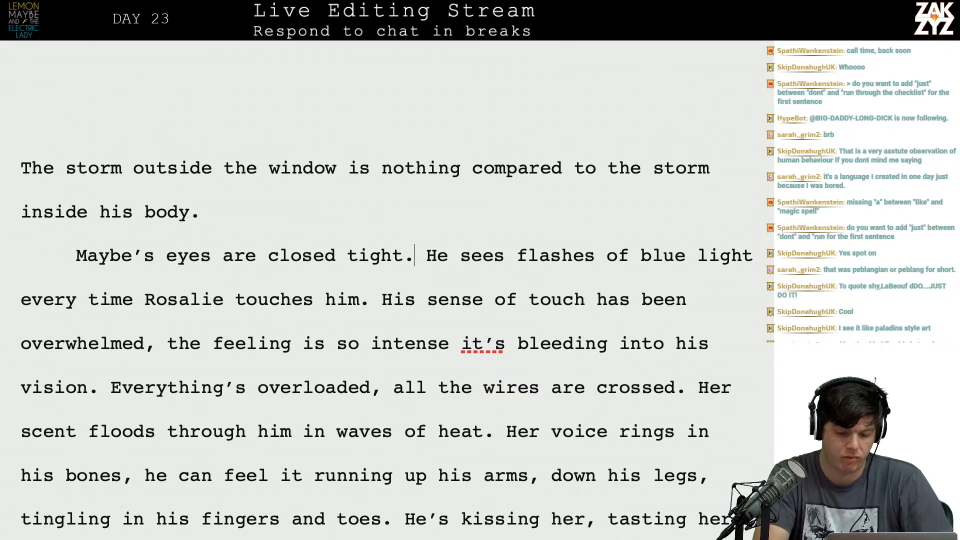
# Replace the period after "closed tight" with ", behind his lids he sees flashes of intense blue light".
pyautogui.press('BackSpace')
pyautogui.write(', behind his ')
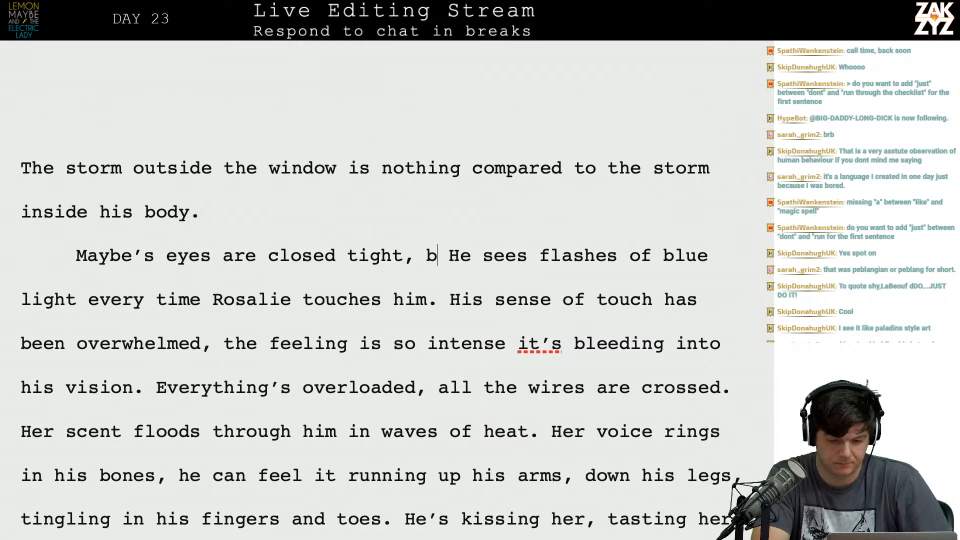
pyautogui.write('lids he see')
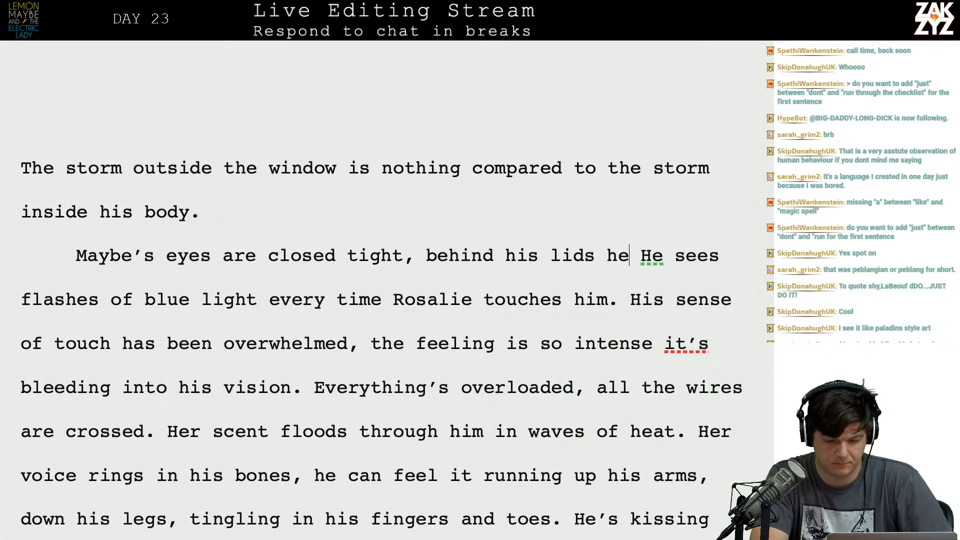
pyautogui.write('s flashes of b')
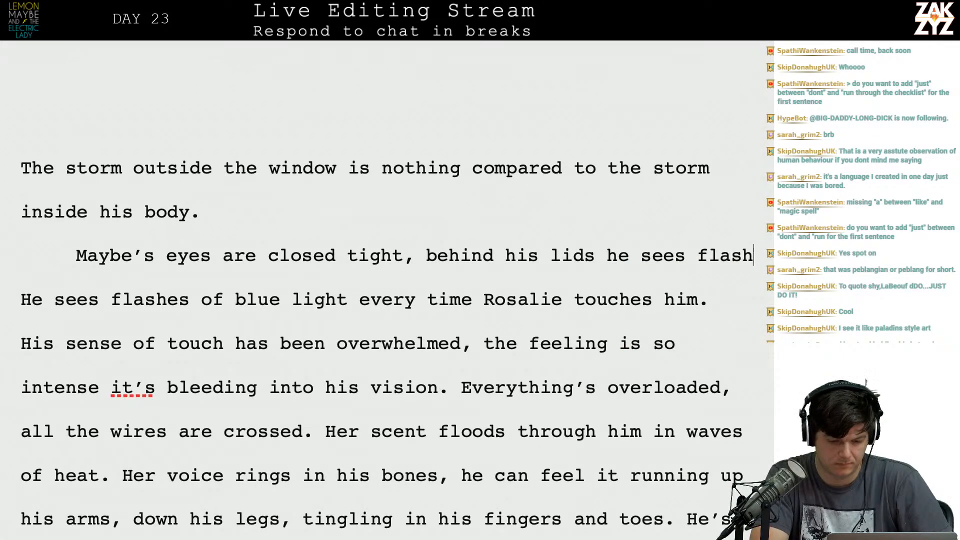
pyautogui.press('BackSpace')
pyautogui.write('intense blue')
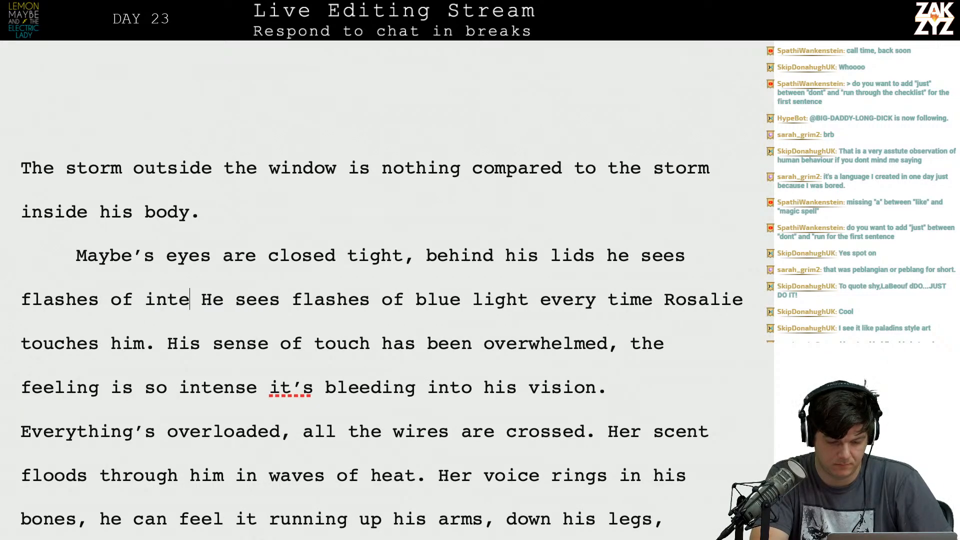
pyautogui.write(' light')
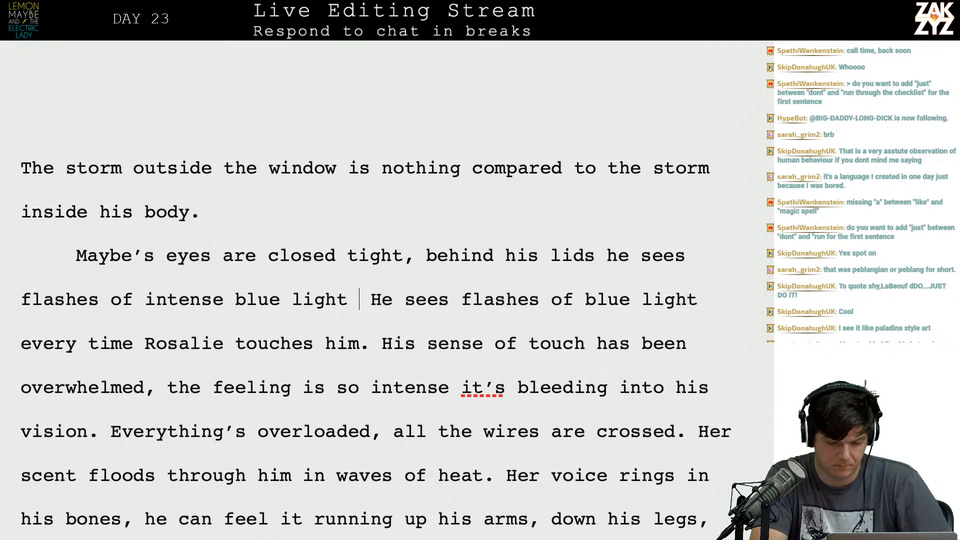
# Delete the duplicate wording "He sees flashes of blue light" so the new phrase runs into "every time Rosalie touches him".
pyautogui.hotkey('shift', 'Down')
pyautogui.hotkey('shift', 'Up')
pyautogui.hotkey('shift', 'Up')
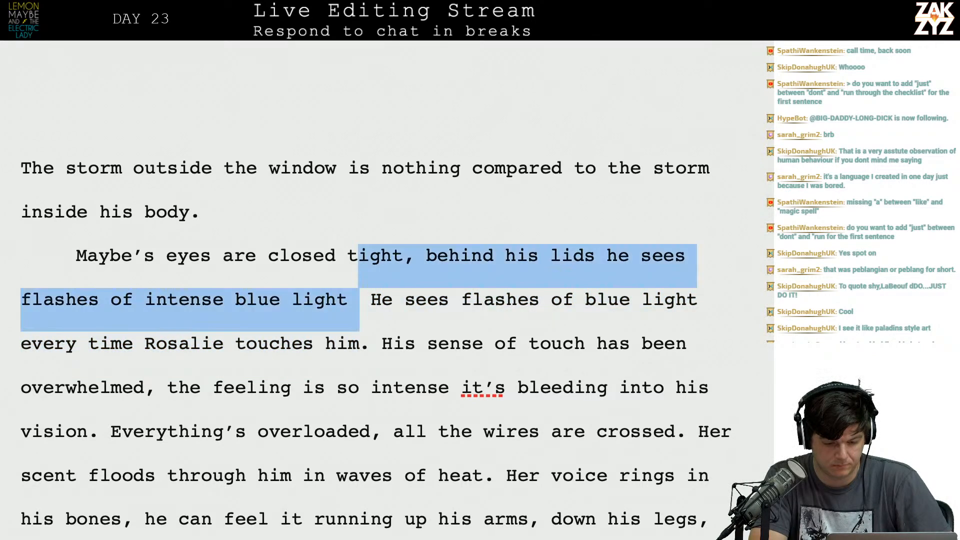
pyautogui.hotkey('shift', 'Down')
pyautogui.hotkey('shift', 'Right')
pyautogui.hotkey('shift', 'Right')
pyautogui.hotkey('shift', 'Right')
pyautogui.hotkey('shift', 'Right')
pyautogui.hotkey('shift', 'Right')
pyautogui.hotkey('shift', 'Right')
pyautogui.hotkey('shift', 'Right')
pyautogui.hotkey('shift', 'Right')
pyautogui.hotkey('shift', 'Right')
pyautogui.hotkey('shift', 'Right')
pyautogui.hotkey('shift', 'Right')
pyautogui.hotkey('shift', 'Right')
pyautogui.hotkey('shift', 'Right')
pyautogui.hotkey('shift', 'Right')
pyautogui.hotkey('shift', 'Right')
pyautogui.hotkey('shift', 'Right')
pyautogui.hotkey('shift', 'Right')
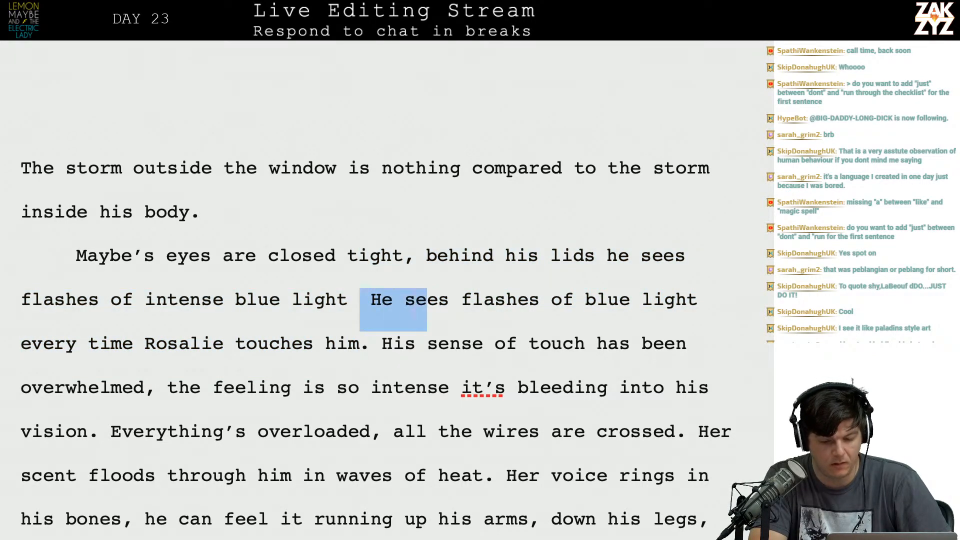
pyautogui.hotkey('shift', 'Right')
pyautogui.hotkey('shift', 'Right')
pyautogui.hotkey('shift', 'Right')
pyautogui.hotkey('shift', 'Right')
pyautogui.hotkey('shift', 'Right')
pyautogui.hotkey('shift', 'Right')
pyautogui.hotkey('shift', 'Right')
pyautogui.hotkey('shift', 'Right')
pyautogui.hotkey('shift', 'Right')
pyautogui.hotkey('shift', 'Right')
pyautogui.hotkey('shift', 'Right')
pyautogui.hotkey('shift', 'Right')
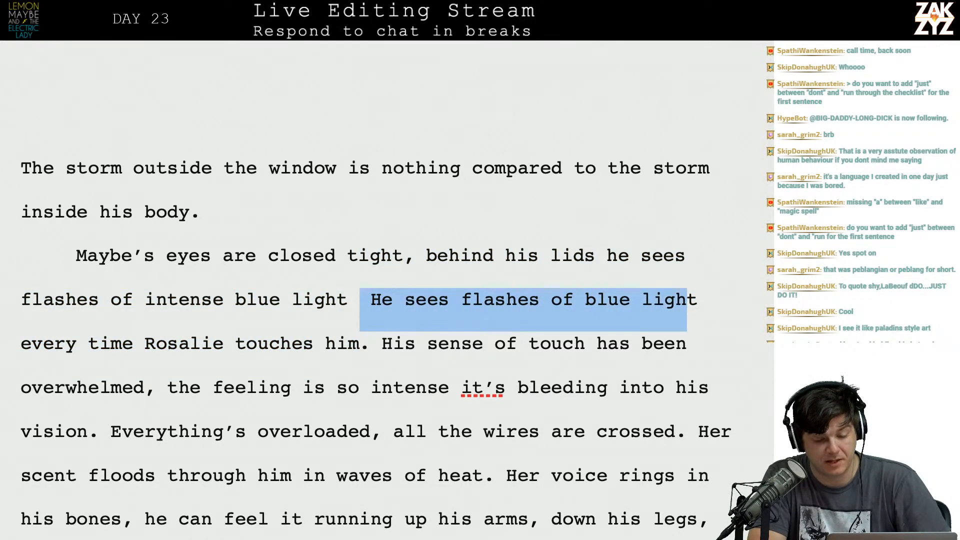
pyautogui.hotkey('shift', 'Right')
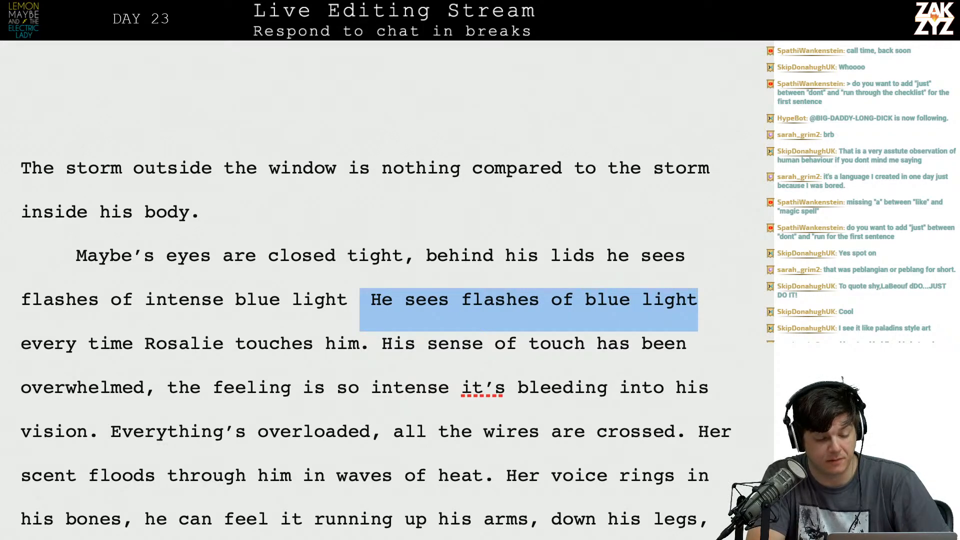
pyautogui.press('BackSpace')
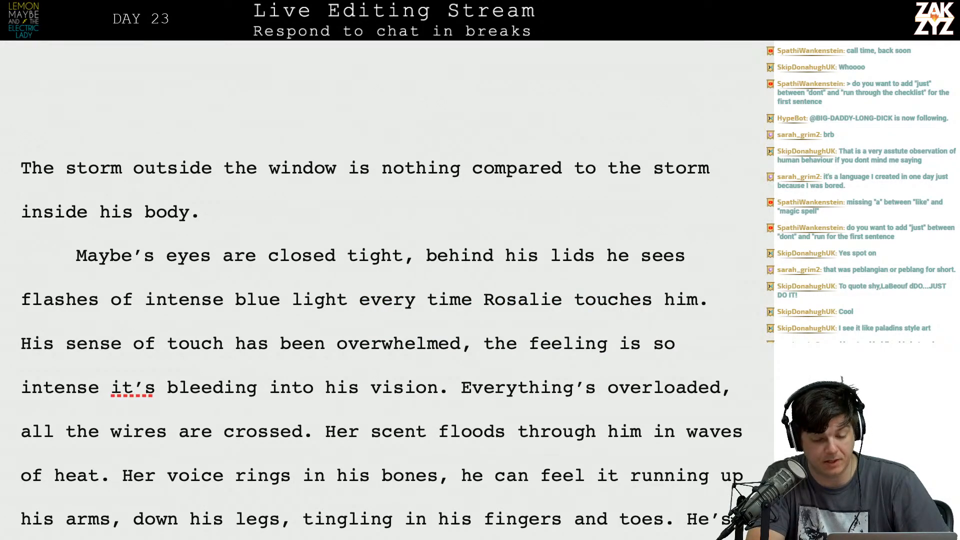
pyautogui.scroll(-1, 380, 330)
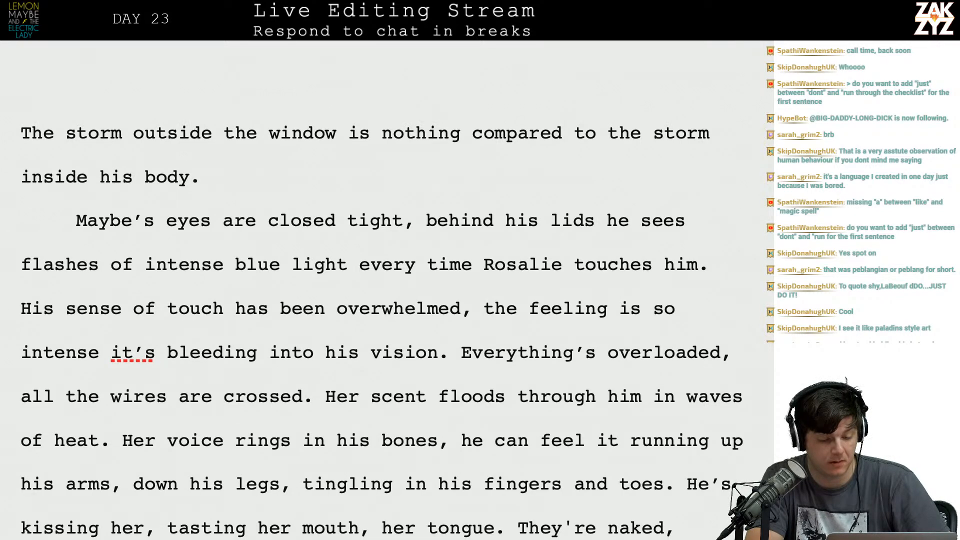
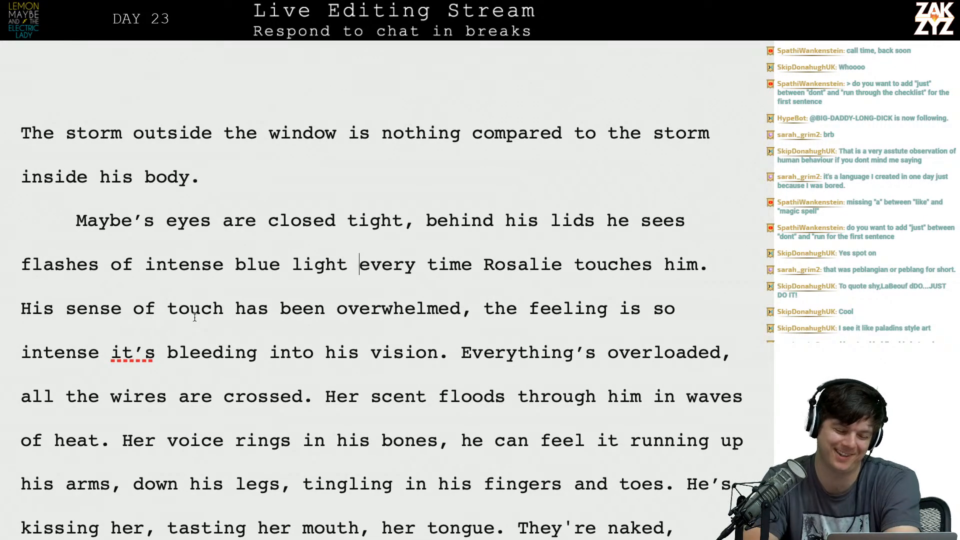
# Break the paragraph after "Maybe's eyes are closed tight," so the old wording from "behind his lids" starts its own paragraph.
pyautogui.scroll(-2, 195, 318)
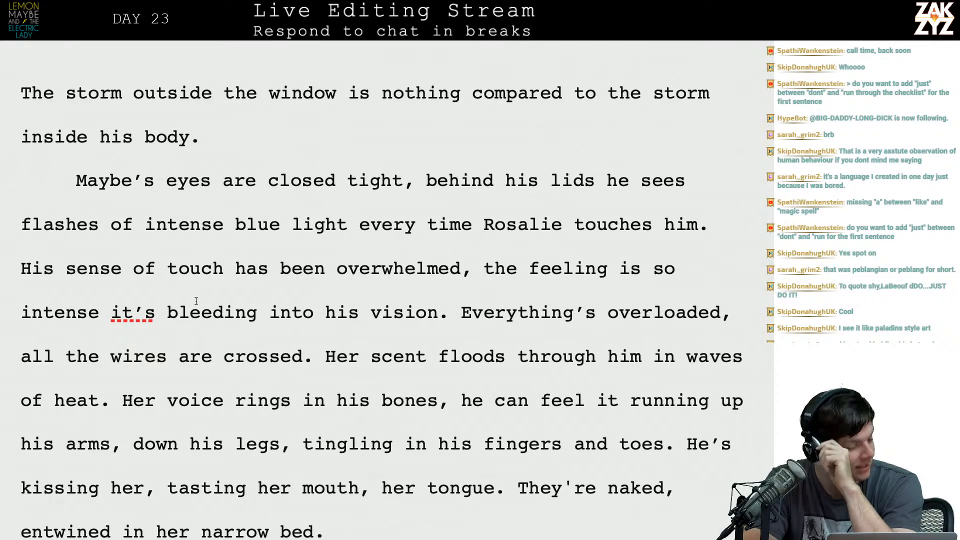
pyautogui.scroll(-3, 196, 300)
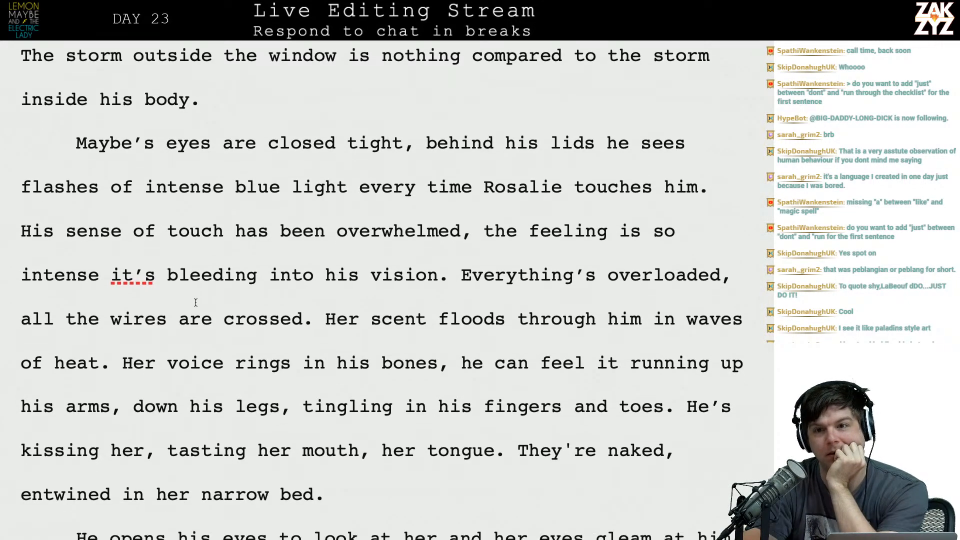
pyautogui.scroll(-3, 195, 302)
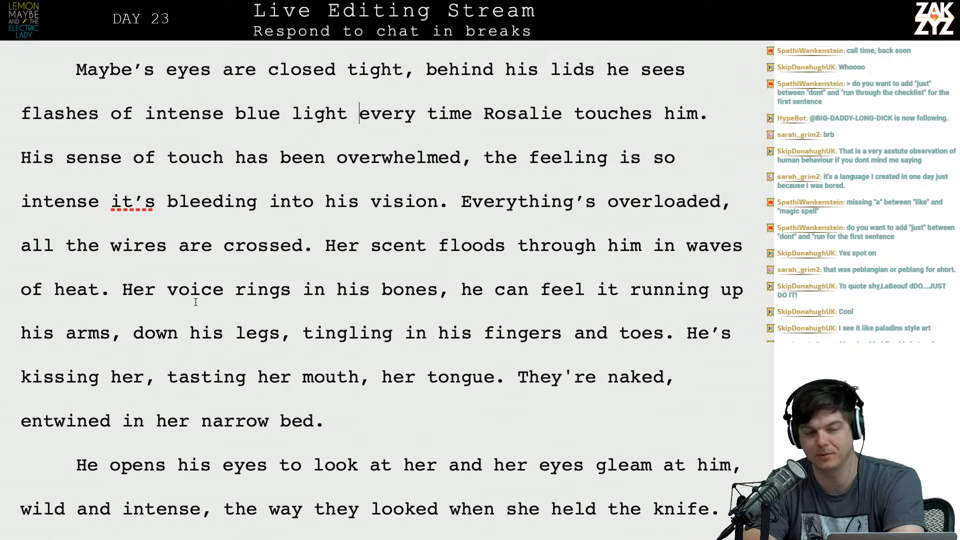
pyautogui.scroll(6, 196, 301)
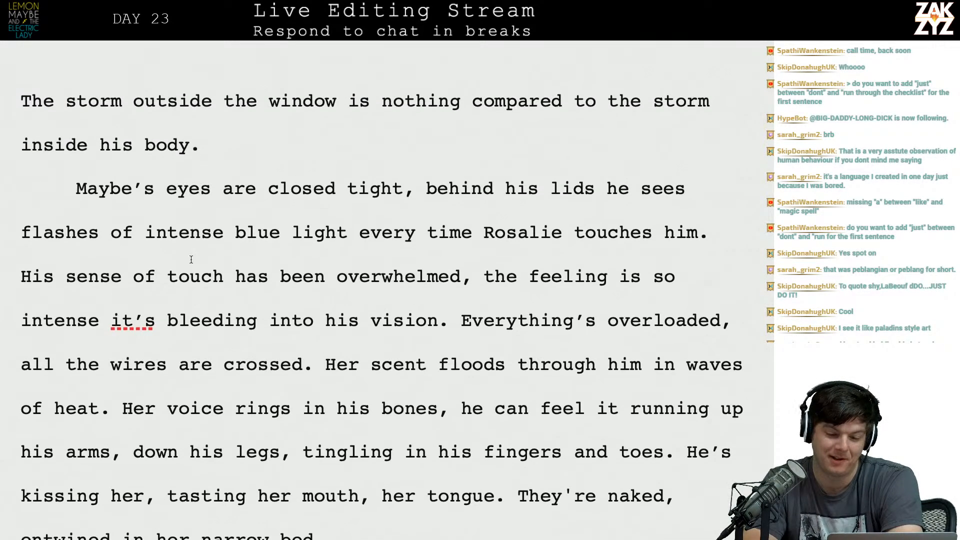
pyautogui.click(421, 191)
pyautogui.press('Right')
pyautogui.press('Right')
pyautogui.press('Left')
pyautogui.press('Return')
pyautogui.press('Left')
# Complete the eyes sentence with "blue light flashes behind his lids every time Rosalie touches him.".
pyautogui.write('bl')
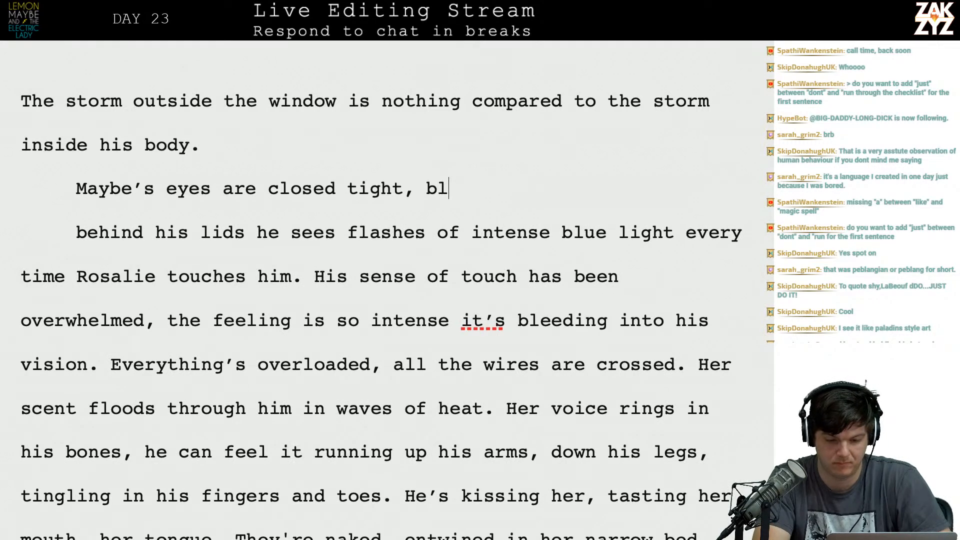
pyautogui.write('ue light f')
pyautogui.press('BackSpace')
pyautogui.write('flashes behind')
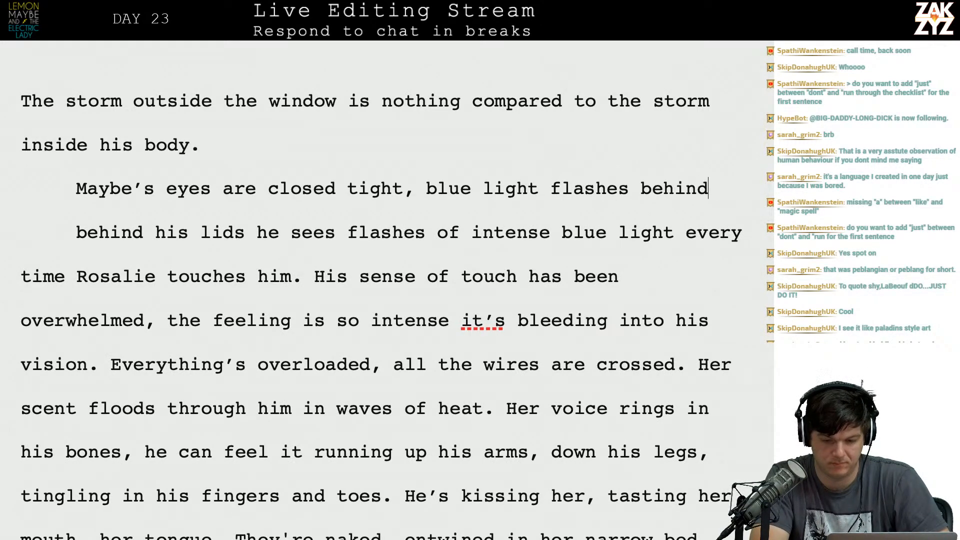
pyautogui.write(' his lids every')
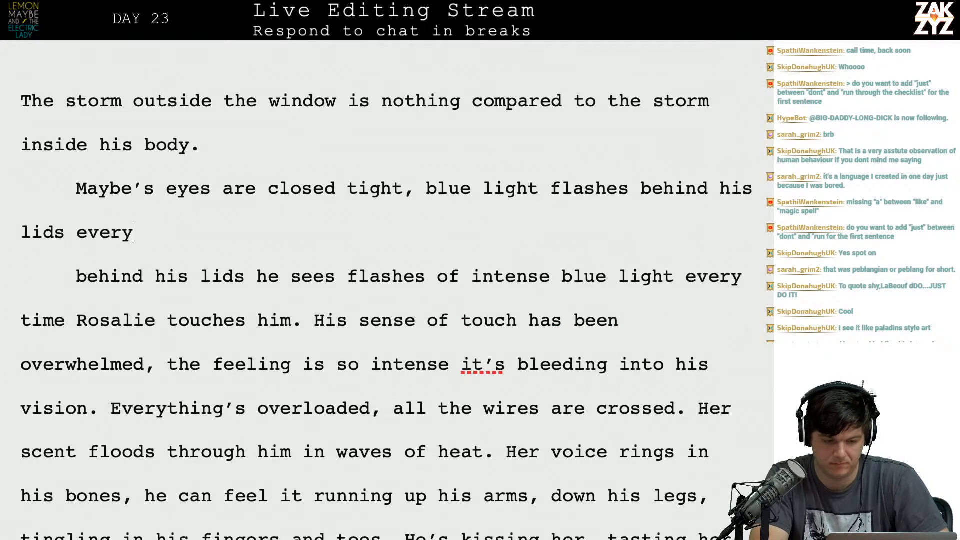
pyautogui.write(' time Rosla')
pyautogui.press('BackSpace')
pyautogui.press('BackSpace')
pyautogui.write('alie touches him. ')
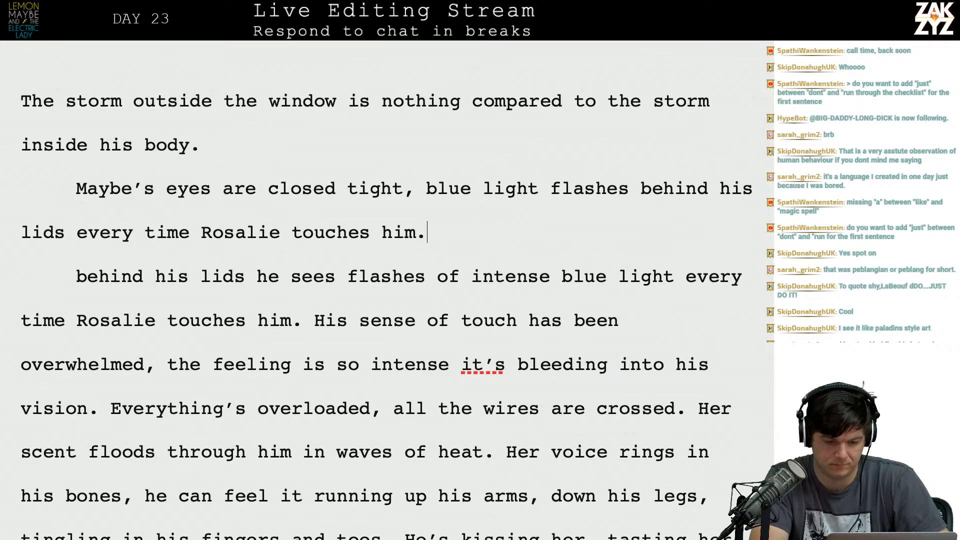
pyautogui.write('His')
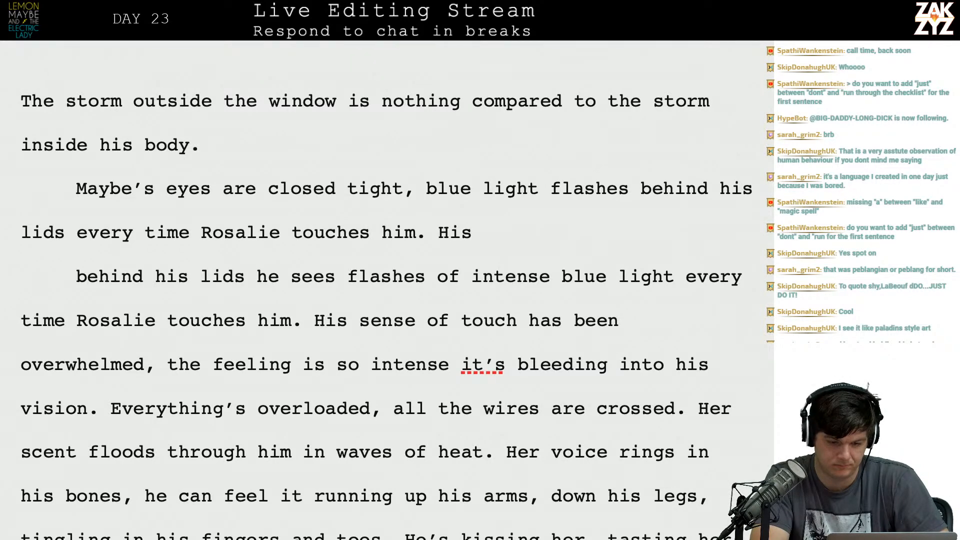
pyautogui.press('BackSpace')
pyautogui.press('BackSpace')
pyautogui.press('BackSpace')
pyautogui.write('The f')
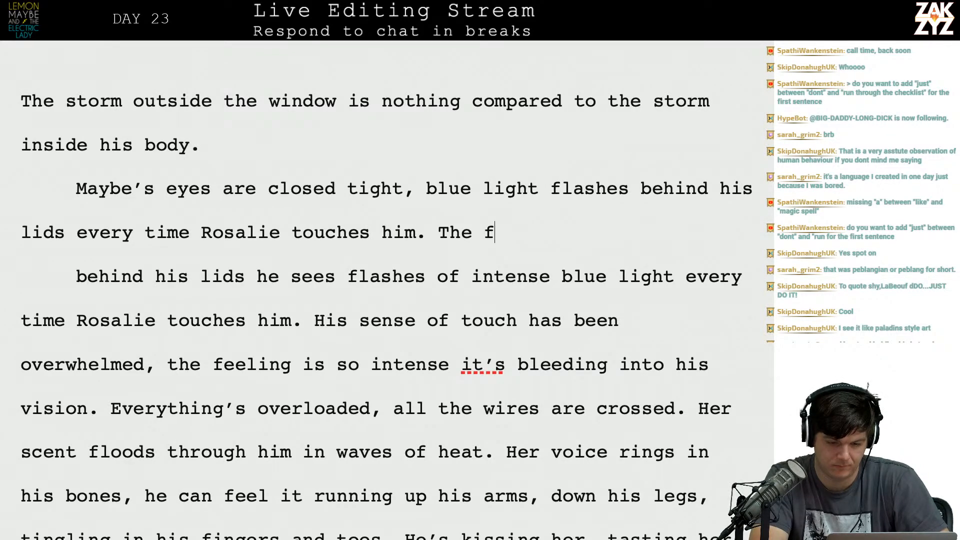
pyautogui.write('eelings are')
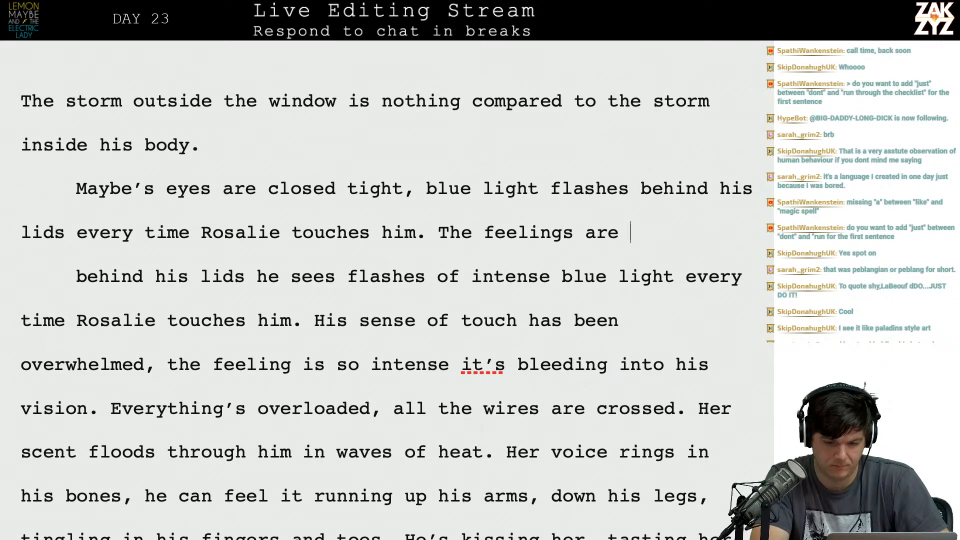
pyautogui.press('BackSpace')
pyautogui.press('BackSpace')
pyautogui.press('BackSpace')
pyautogui.press('BackSpace')
pyautogui.press('BackSpace')
pyautogui.press('BackSpace')
pyautogui.press('BackSpace')
# Try continuing the paragraph with "The sensations are overwhelming him, his sense of touch".
pyautogui.press('BackSpace')
pyautogui.press('BackSpace')
pyautogui.press('BackSpace')
pyautogui.press('BackSpace')
pyautogui.press('BackSpace')
pyautogui.write('sensea')
pyautogui.press('BackSpace')
pyautogui.press('BackSpace')
pyautogui.write('ation s')
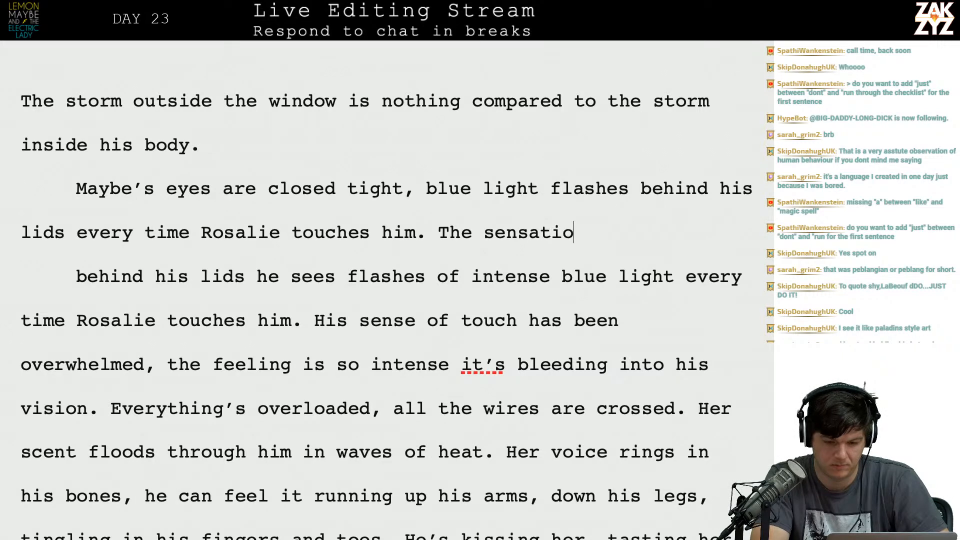
pyautogui.press('BackSpace')
pyautogui.press('BackSpace')
pyautogui.write('s are ove')
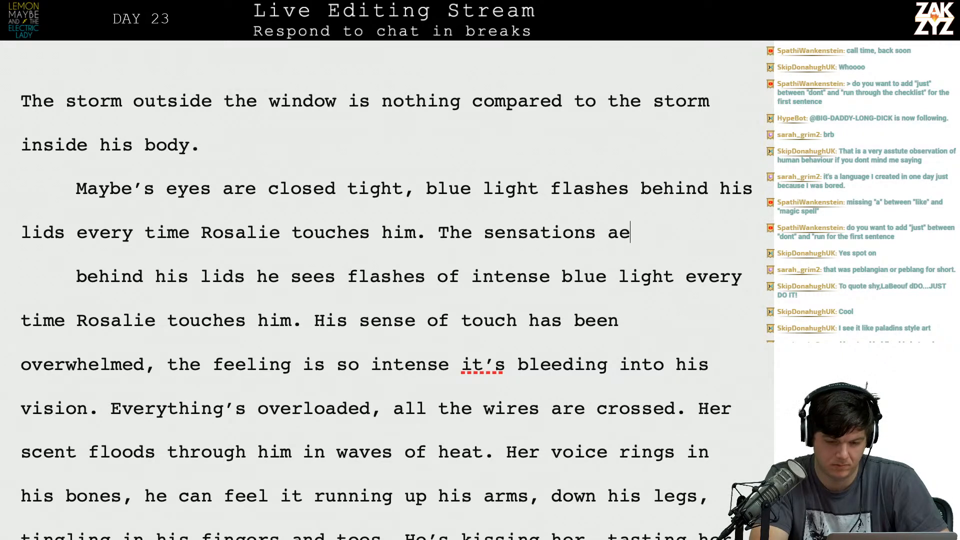
pyautogui.press('BackSpace')
pyautogui.press('BackSpace')
pyautogui.press('BackSpace')
pyautogui.press('BackSpace')
pyautogui.press('BackSpace')
pyautogui.write('e overwh')
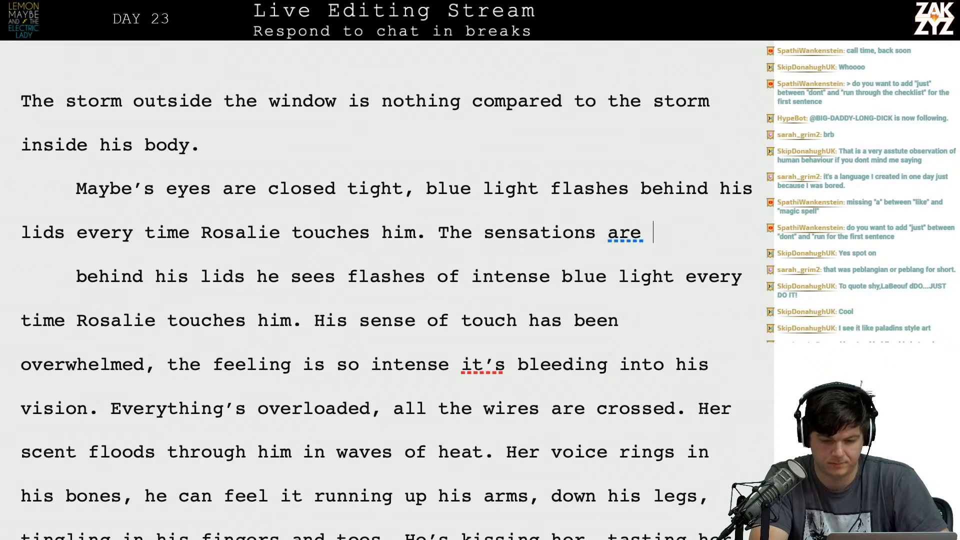
pyautogui.write('elm')
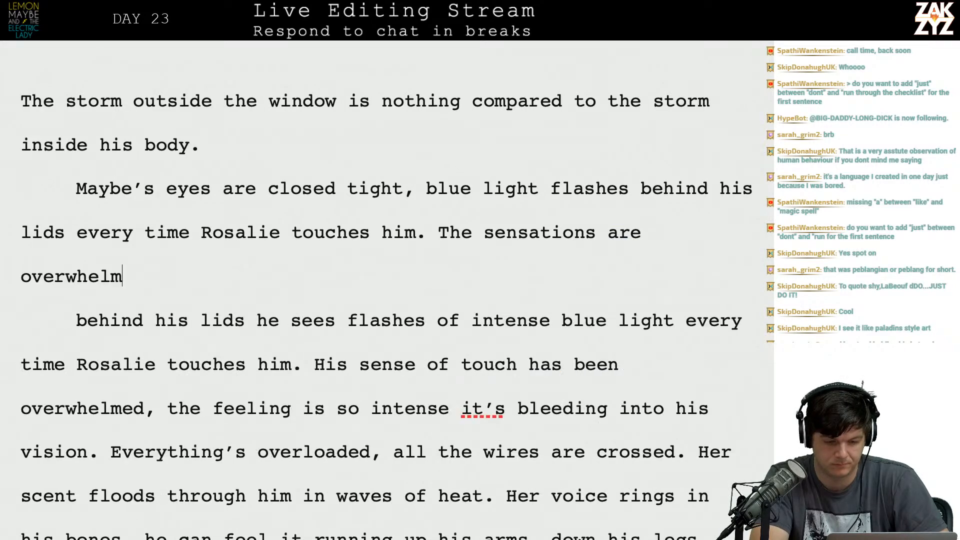
pyautogui.write('ing him, his')
pyautogui.press('BackSpace')
pyautogui.press('BackSpace')
pyautogui.press('BackSpace')
pyautogui.press('BackSpace')
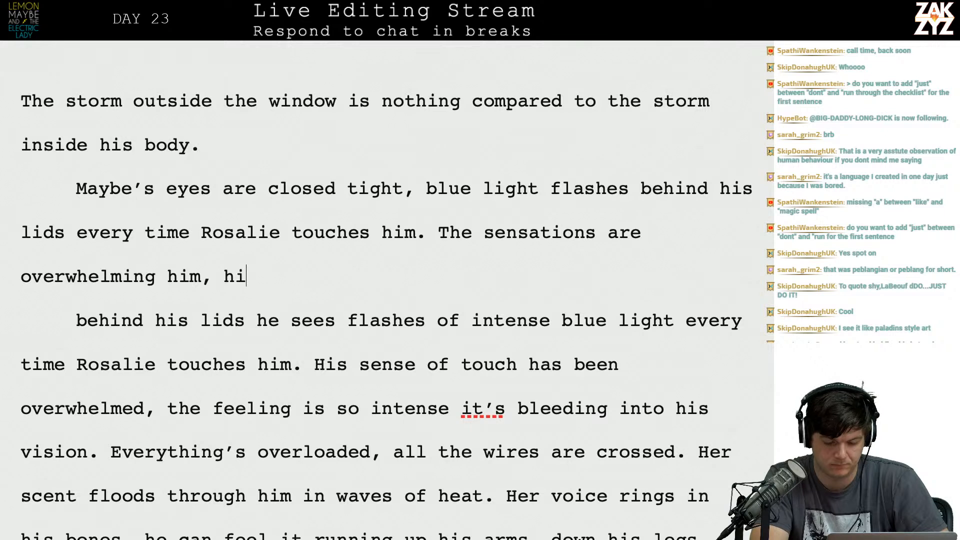
pyautogui.write('his sense of touch')
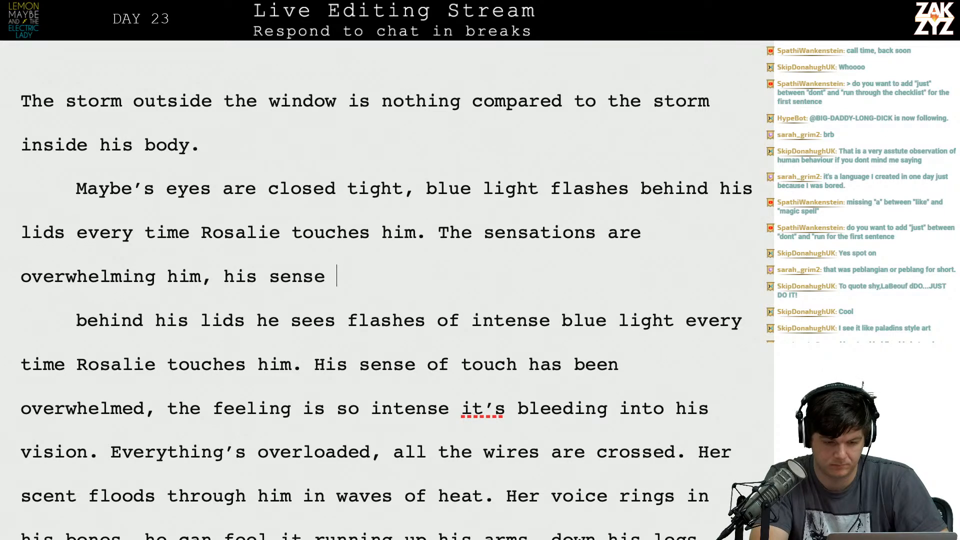
# Push the "sensations" draft down and write "His sense of touch has been so overwhelmed that it's bleeding into his vision." in its place.
pyautogui.press('Up')
pyautogui.press('Right')
pyautogui.press('Right')
pyautogui.press('Left')
pyautogui.press('Return')
pyautogui.press('Return')
pyautogui.press('Up')
pyautogui.write('His sense')
pyautogui.write(' of touch has been')
pyautogui.write(' so overwhe')
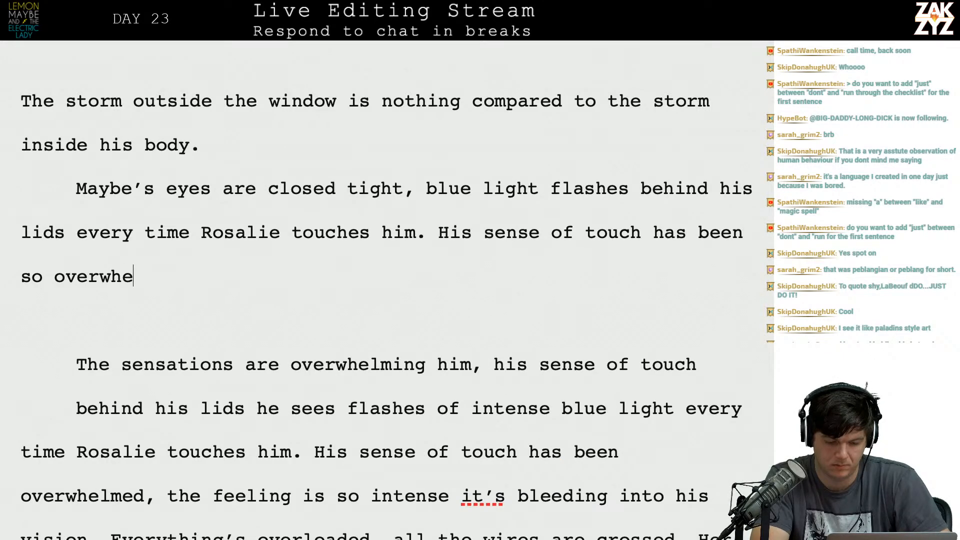
pyautogui.write('lmed that it’s blee')
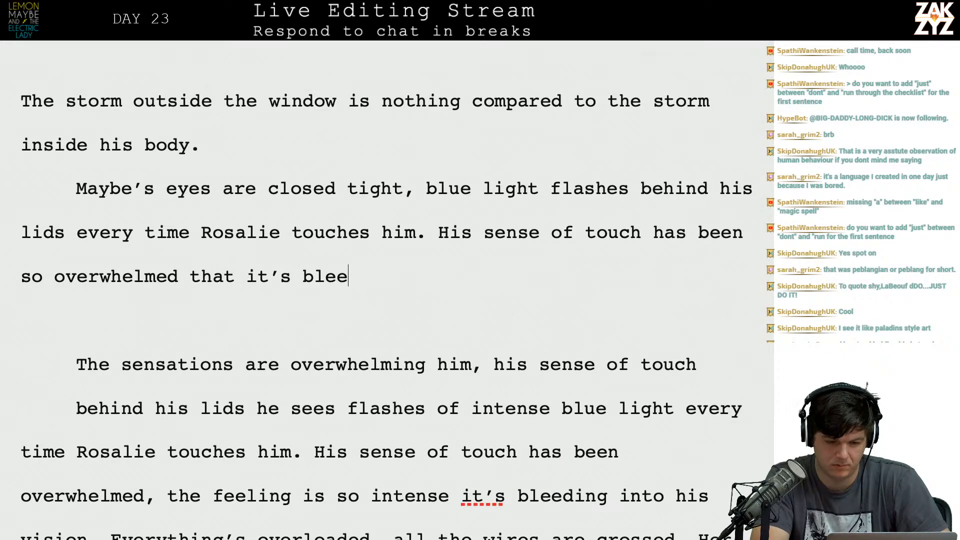
pyautogui.write('ding into his vision,')
pyautogui.press('BackSpace')
pyautogui.write('. All his sense')
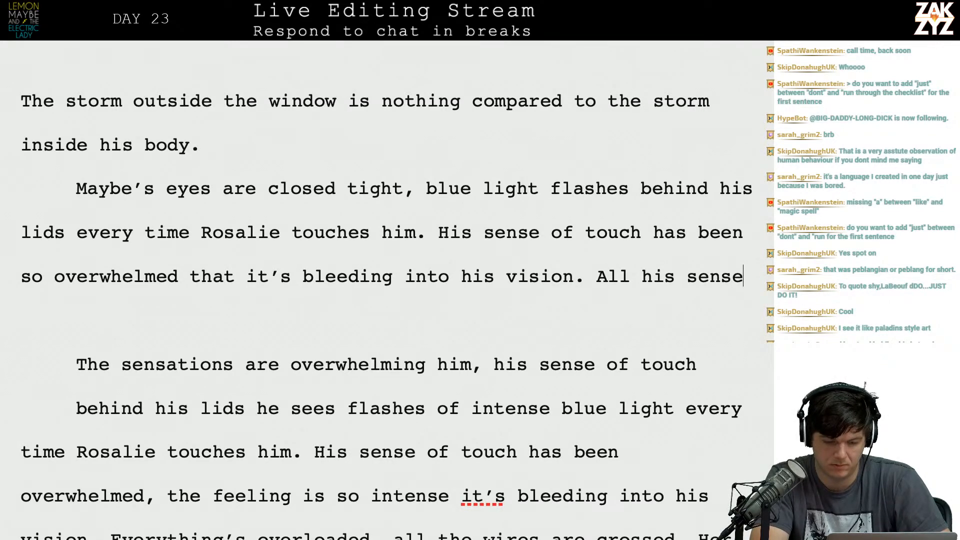
pyautogui.write('s are overloaded,')
# Delete the leftover draft and old wording through "all the wires are crossed", plus the comma, so the sentence ends at "overloaded.".
pyautogui.hotkey('shift', 'Down')
pyautogui.hotkey('shift', 'Down')
pyautogui.hotkey('shift', 'Down')
pyautogui.hotkey('shift', 'Down')
pyautogui.hotkey('shift', 'Down')
pyautogui.hotkey('shift', 'Down')
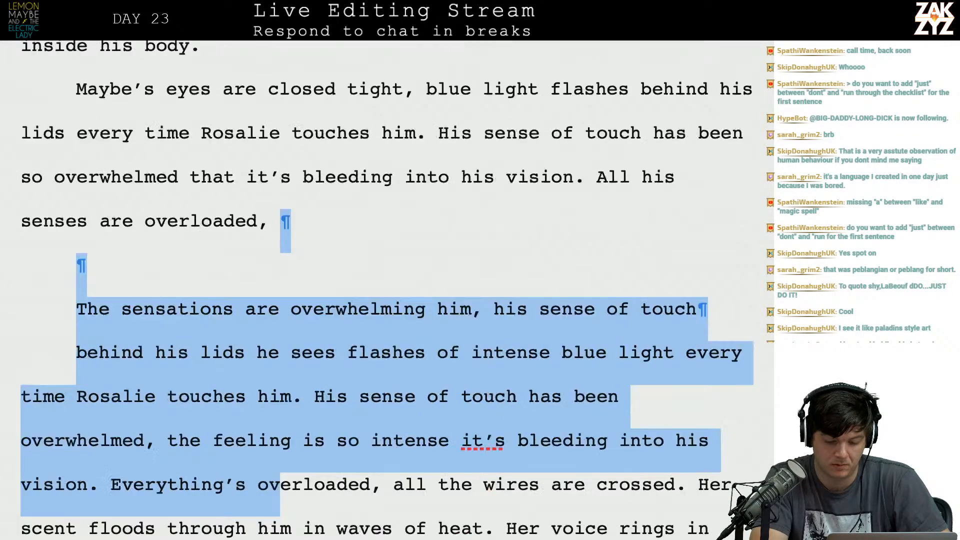
pyautogui.hotkey('shift', 'Down')
pyautogui.hotkey('shift', 'Up')
pyautogui.hotkey('shift', 'Right')
pyautogui.hotkey('shift', 'Right')
pyautogui.hotkey('shift', 'Right')
pyautogui.hotkey('shift', 'Right')
pyautogui.hotkey('shift', 'Right')
pyautogui.hotkey('shift', 'Right')
pyautogui.hotkey('shift', 'Right')
pyautogui.hotkey('shift', 'Right')
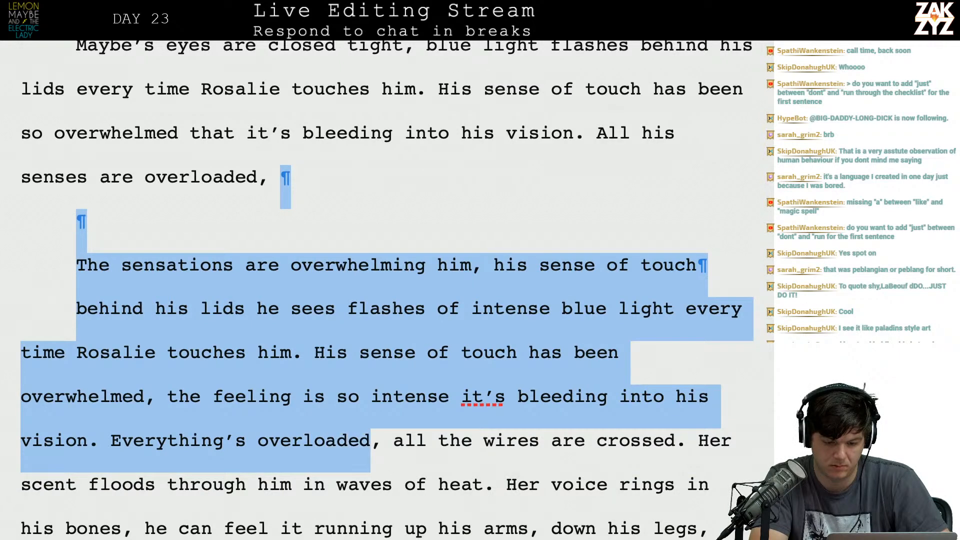
pyautogui.hotkey('shift', 'Right')
pyautogui.hotkey('shift', 'Right')
pyautogui.hotkey('shift', 'Right')
pyautogui.hotkey('shift', 'Right')
pyautogui.hotkey('shift', 'Right')
pyautogui.hotkey('shift', 'Right')
pyautogui.hotkey('shift', 'Right')
pyautogui.hotkey('shift', 'Right')
pyautogui.hotkey('shift', 'Right')
pyautogui.hotkey('shift', 'Right')
pyautogui.hotkey('shift', 'Right')
pyautogui.hotkey('shift', 'Right')
pyautogui.hotkey('shift', 'Right')
pyautogui.hotkey('shift', 'Right')
pyautogui.hotkey('shift', 'Right')
pyautogui.hotkey('shift', 'Right')
pyautogui.hotkey('shift', 'Right')
pyautogui.hotkey('shift', 'Right')
pyautogui.hotkey('shift', 'Right')
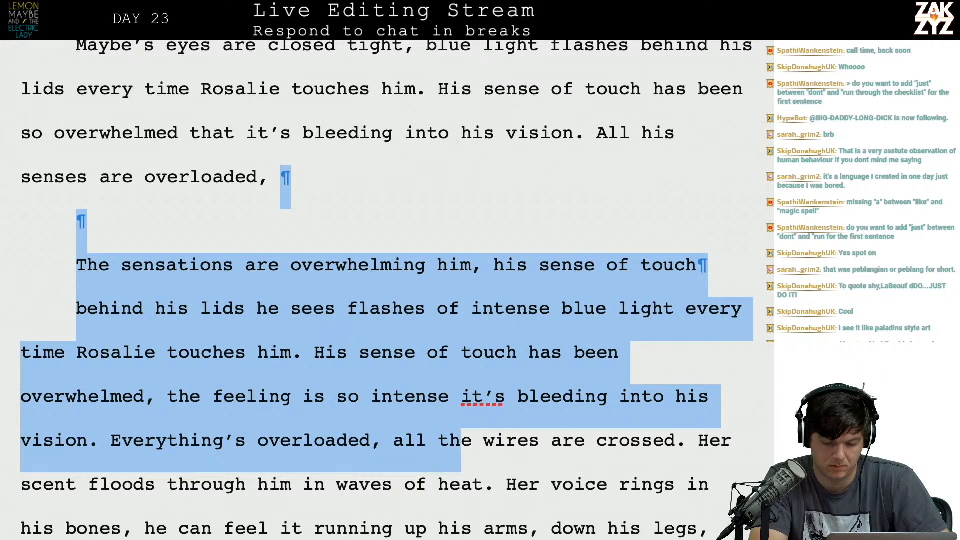
pyautogui.hotkey('shift', 'Right')
pyautogui.hotkey('shift', 'Right')
pyautogui.hotkey('shift', 'Right')
pyautogui.hotkey('shift', 'Right')
pyautogui.hotkey('shift', 'Right')
pyautogui.hotkey('shift', 'Right')
pyautogui.hotkey('shift', 'Right')
pyautogui.hotkey('shift', 'Right')
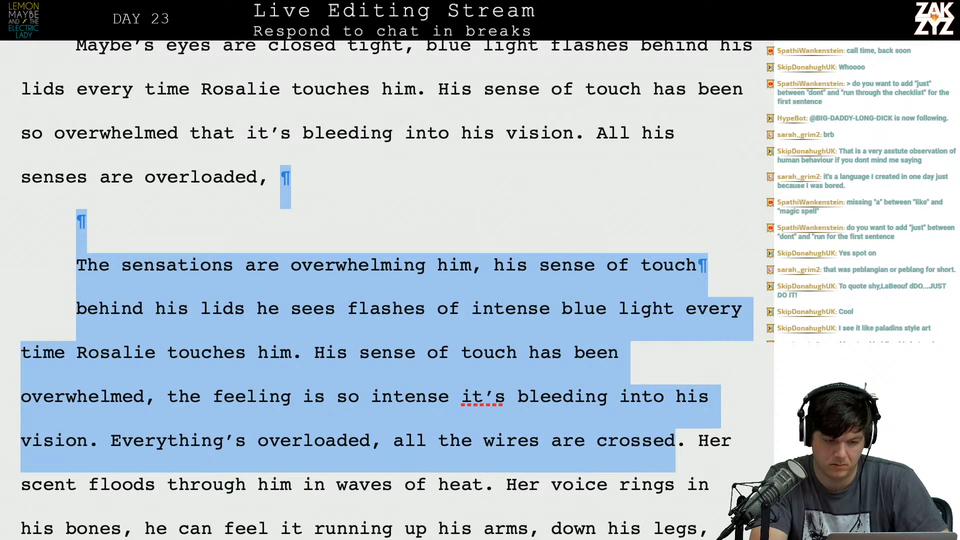
pyautogui.press('BackSpace')
pyautogui.press('BackSpace')
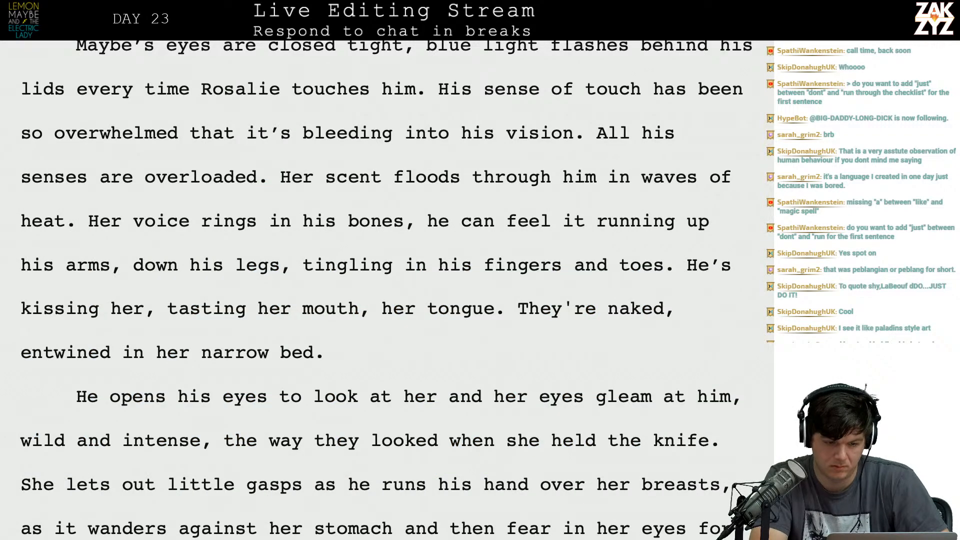
pyautogui.write('and')
pyautogui.press('BackSpace')
pyautogui.press('BackSpace')
pyautogui.press('BackSpace')
pyautogui.press('BackSpace')
pyautogui.press('BackSpace')
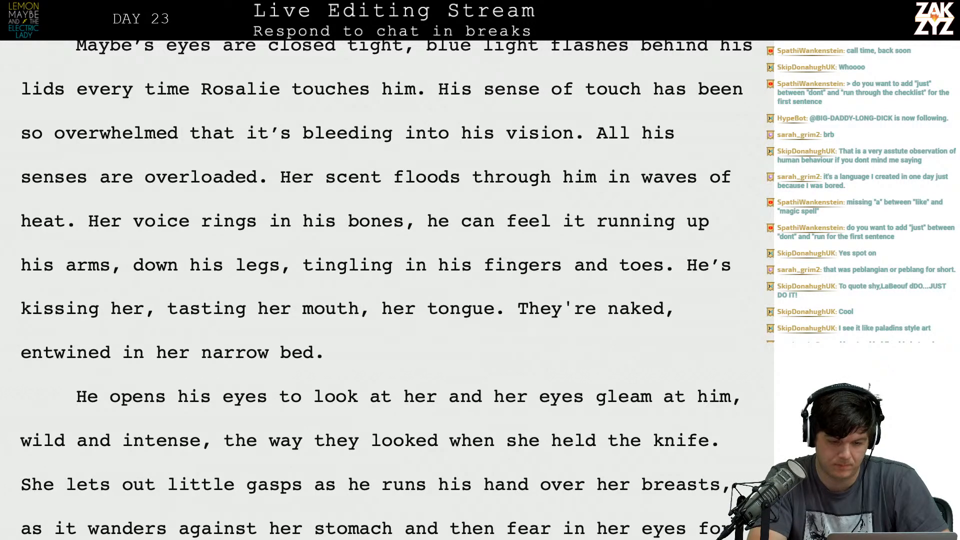
pyautogui.write('the s')
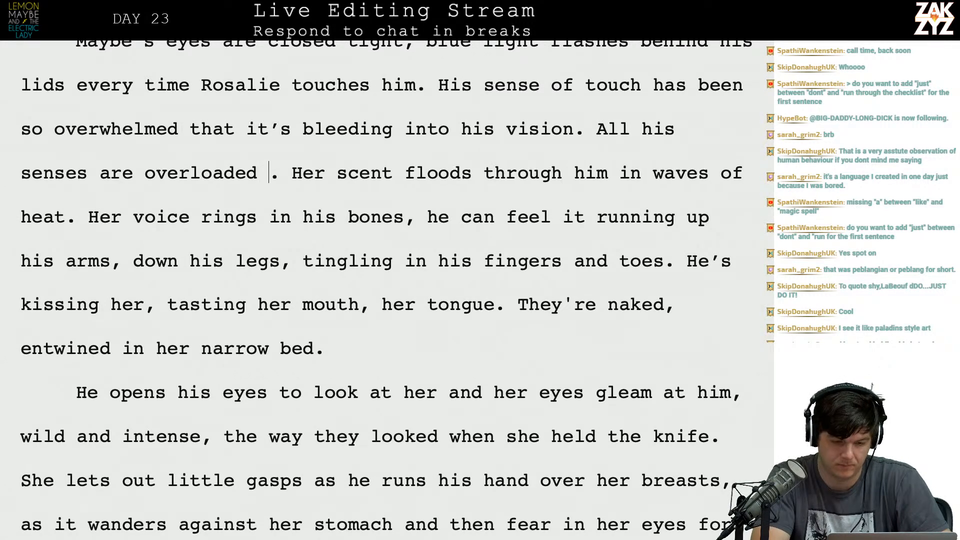
pyautogui.press('BackSpace')
pyautogui.press('BackSpace')
pyautogui.press('BackSpace')
pyautogui.press('BackSpace')
pyautogui.press('BackSpace')
pyautogui.press('BackSpace')
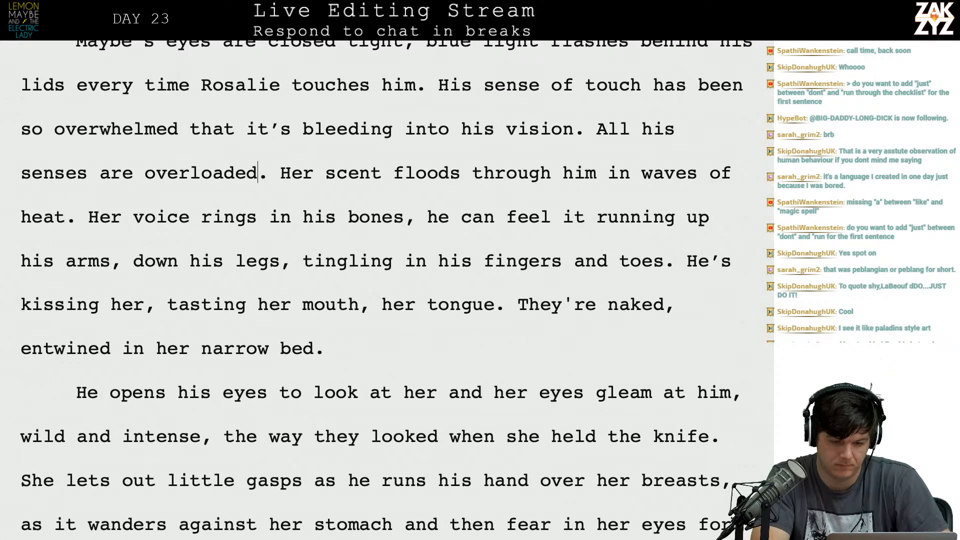
pyautogui.write('and')
pyautogui.press('BackSpace')
pyautogui.press('BackSpace')
pyautogui.press('BackSpace')
pyautogui.press('BackSpace')
pyautogui.press('BackSpace')
pyautogui.write(', down his')
pyautogui.press('BackSpace')
pyautogui.press('BackSpace')
pyautogui.press('BackSpace')
pyautogui.press('BackSpace')
pyautogui.press('BackSpace')
pyautogui.write('.')
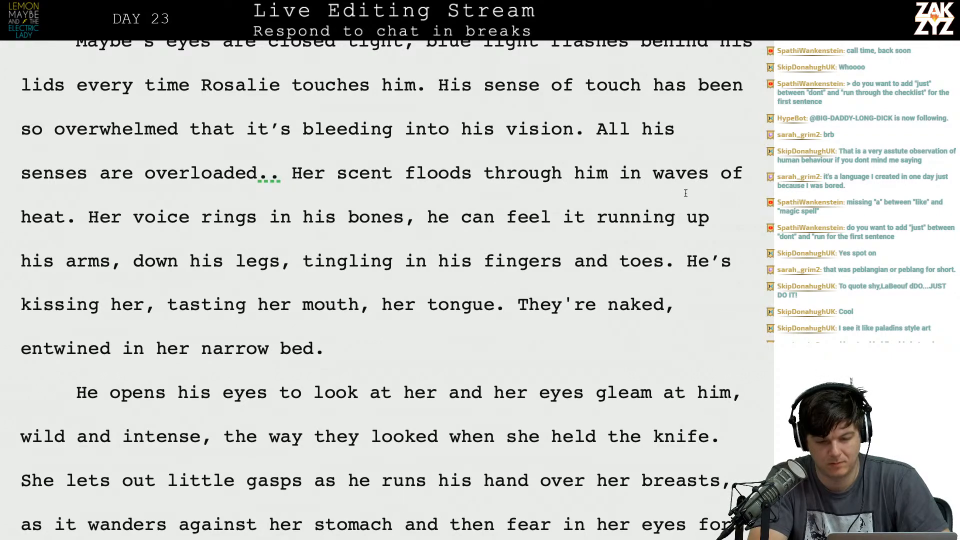
# Insert "His wires are crossed and all" in front of the sentence about his overloaded senses.
pyautogui.click(598, 133)
pyautogui.write('His wires')
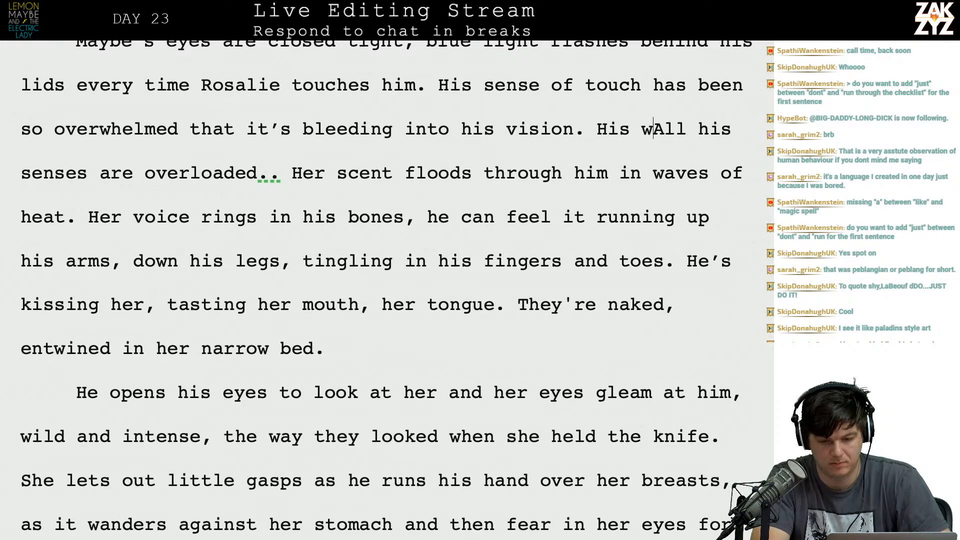
pyautogui.write(' are crossed, ')
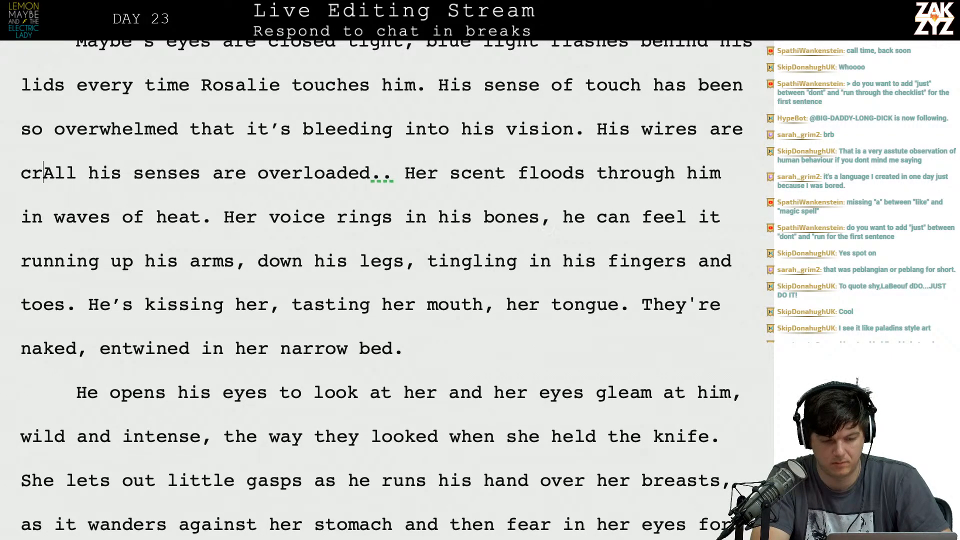
pyautogui.write('and')
pyautogui.press('BackSpace')
pyautogui.press('BackSpace')
pyautogui.press('BackSpace')
pyautogui.press('BackSpace')
pyautogui.press('BackSpace')
pyautogui.write('and la')
pyautogui.press('BackSpace')
pyautogui.press('BackSpace')
pyautogui.write('all')
# Delete the leftover capitalized "All" and the doubled period after "overloaded".
pyautogui.hotkey('shift', 'Right')
pyautogui.hotkey('shift', 'Right')
pyautogui.hotkey('shift', 'Right')
pyautogui.hotkey('shift', 'Right')
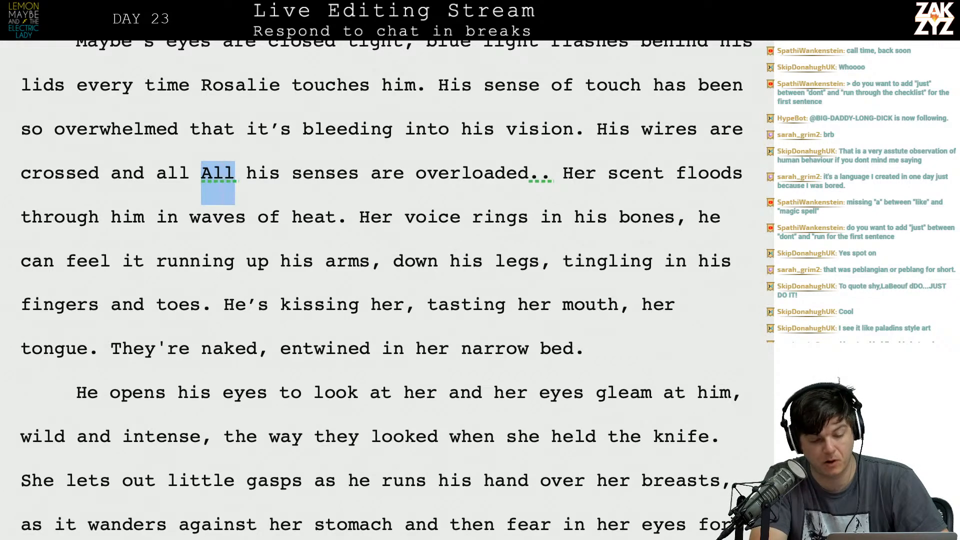
pyautogui.press('BackSpace')
pyautogui.click(506, 173)
pyautogui.press('BackSpace')
# Read through the following sentences about her scent and voice, up to the tingling in his fingers and toes.
pyautogui.press('Right')
pyautogui.press('Right')
pyautogui.press('Right')
pyautogui.press('Right')
pyautogui.press('Right')
pyautogui.press('Right')
pyautogui.press('Right')
pyautogui.press('Right')
pyautogui.press('Right')
pyautogui.press('Right')
pyautogui.press('Right')
pyautogui.press('Right')
pyautogui.press('Right')
pyautogui.press('Right')
pyautogui.press('Right')
pyautogui.press('Right')
pyautogui.press('Right')
pyautogui.press('Right')
pyautogui.press('Right')
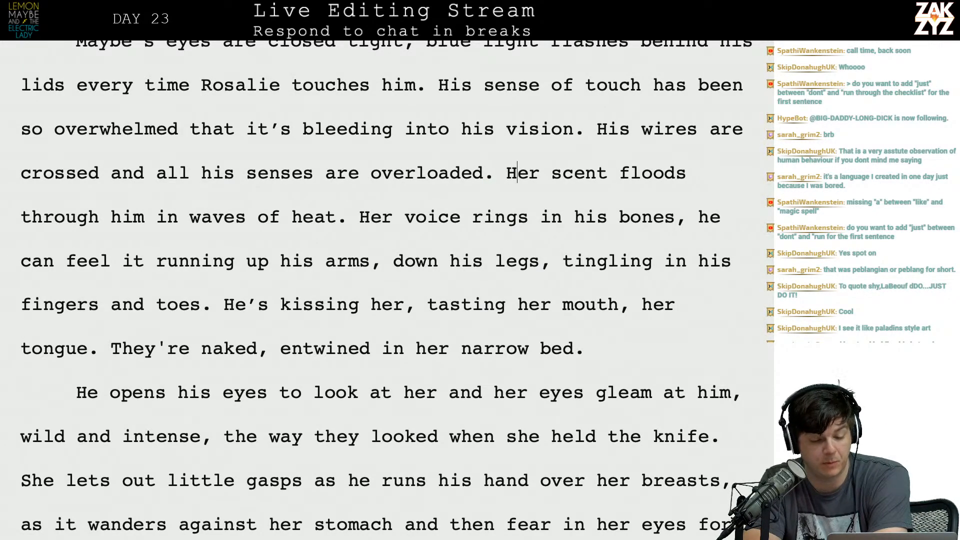
pyautogui.press('Right')
pyautogui.press('Right')
pyautogui.press('Right')
pyautogui.press('Right')
pyautogui.press('Right')
pyautogui.press('Right')
pyautogui.press('Down')
pyautogui.press('Left')
pyautogui.press('Left')
pyautogui.press('Left')
pyautogui.press('Left')
pyautogui.press('Left')
pyautogui.press('Left')
pyautogui.press('Left')
pyautogui.press('Left')
pyautogui.press('Left')
pyautogui.press('Left')
pyautogui.press('Left')
pyautogui.press('Left')
pyautogui.press('Left')
pyautogui.press('Left')
pyautogui.press('Left')
pyautogui.press('Left')
pyautogui.press('Left')
pyautogui.press('Left')
pyautogui.press('Left')
pyautogui.press('Left')
pyautogui.press('Left')
pyautogui.press('Left')
pyautogui.press('Left')
pyautogui.press('Left')
pyautogui.press('Left')
pyautogui.press('Left')
pyautogui.press('Left')
pyautogui.press('Left')
pyautogui.press('Left')
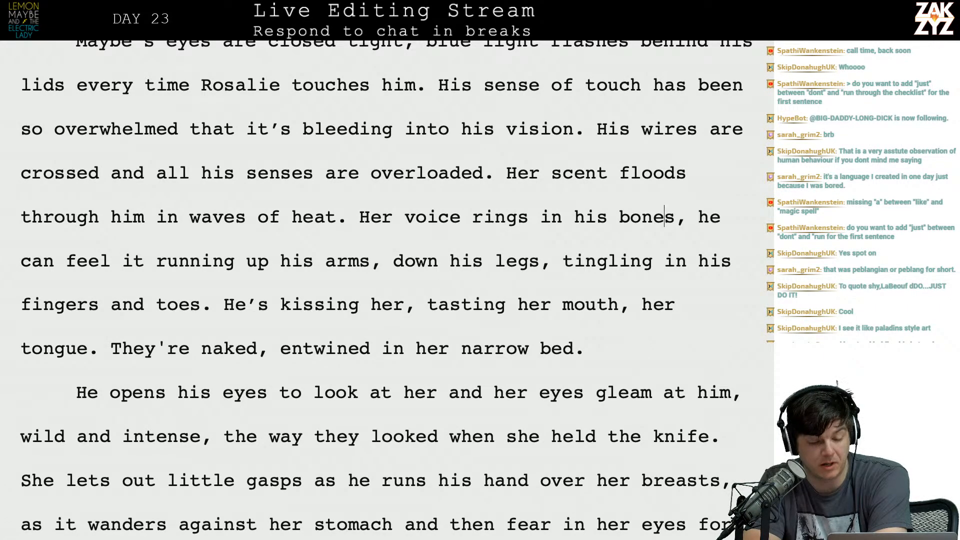
pyautogui.press('Down')
pyautogui.press('Right')
pyautogui.press('Right')
pyautogui.press('Right')
pyautogui.press('Right')
pyautogui.press('Right')
pyautogui.press('Right')
pyautogui.press('Right')
pyautogui.press('Right')
pyautogui.press('Right')
pyautogui.press('Right')
pyautogui.press('Right')
pyautogui.press('Right')
pyautogui.press('Right')
pyautogui.press('Right')
pyautogui.press('Right')
pyautogui.press('Right')
pyautogui.press('Right')
pyautogui.press('Right')
pyautogui.press('Right')
pyautogui.press('Right')
pyautogui.press('Right')
pyautogui.press('Right')
pyautogui.press('Right')
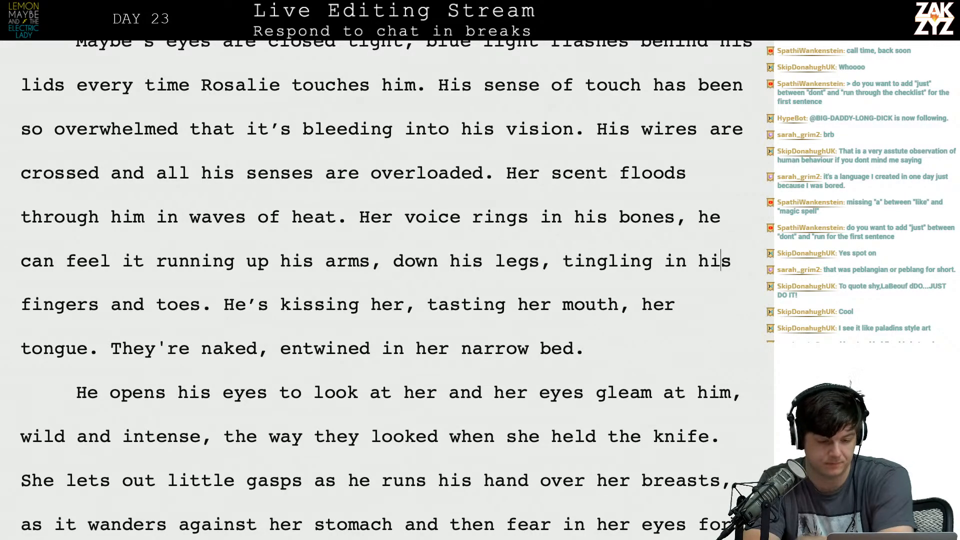
# Insert "through his limbs," after "he can feel it running" in the sentence about her voice.
pyautogui.press('Left')
pyautogui.press('Left')
pyautogui.press('Left')
pyautogui.press('Left')
pyautogui.press('Left')
pyautogui.press('Left')
pyautogui.press('Left')
pyautogui.press('Left')
pyautogui.press('Left')
pyautogui.press('Left')
pyautogui.press('Left')
pyautogui.press('Left')
pyautogui.press('Left')
pyautogui.press('Left')
pyautogui.press('Left')
pyautogui.press('Left')
pyautogui.press('Left')
pyautogui.press('Left')
pyautogui.press('Left')
pyautogui.press('Left')
pyautogui.press('Left')
pyautogui.press('Left')
pyautogui.press('Left')
pyautogui.press('Left')
pyautogui.press('Left')
pyautogui.press('Left')
pyautogui.press('Left')
pyautogui.press('Left')
pyautogui.press('Left')
pyautogui.press('Left')
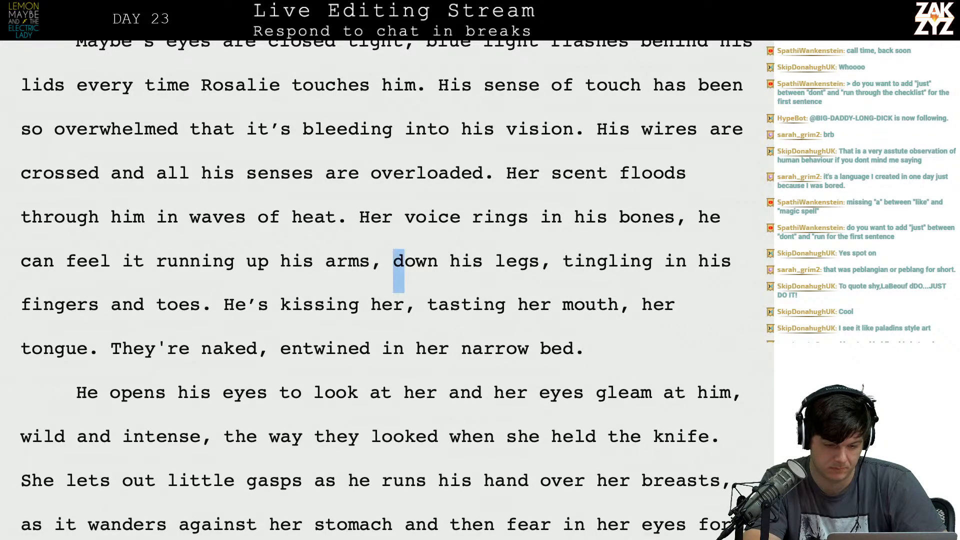
pyautogui.press('Left')
pyautogui.press('Left')
pyautogui.press('Left')
pyautogui.press('Left')
pyautogui.press('Left')
pyautogui.press('Left')
pyautogui.press('Left')
pyautogui.press('Left')
pyautogui.press('Left')
pyautogui.press('Left')
pyautogui.press('Left')
pyautogui.press('Left')
pyautogui.press('Left')
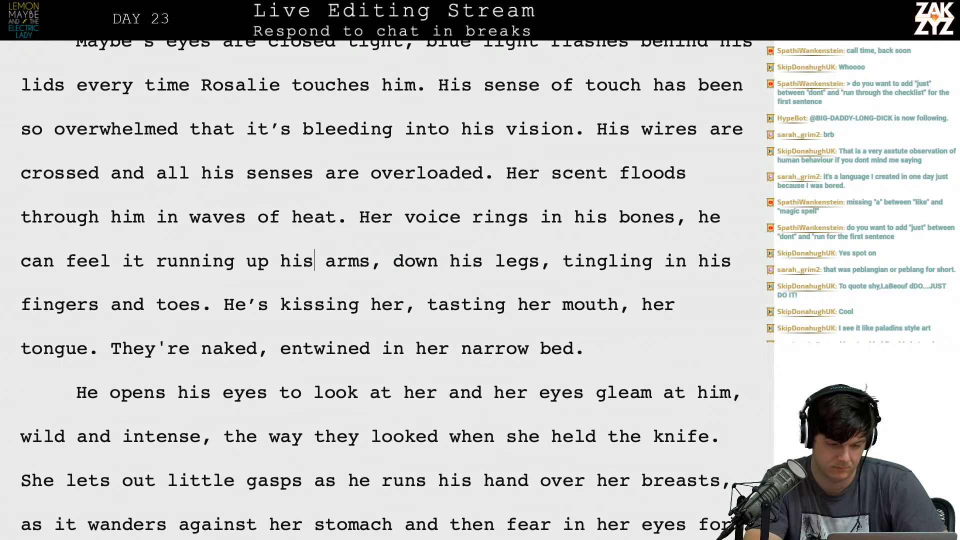
pyautogui.press('Return')
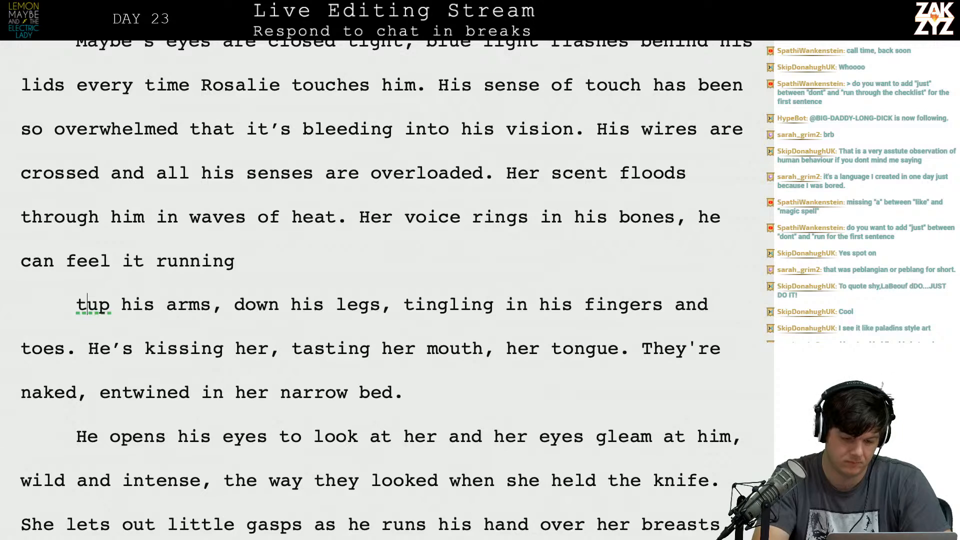
pyautogui.press('Left')
pyautogui.write('thro')
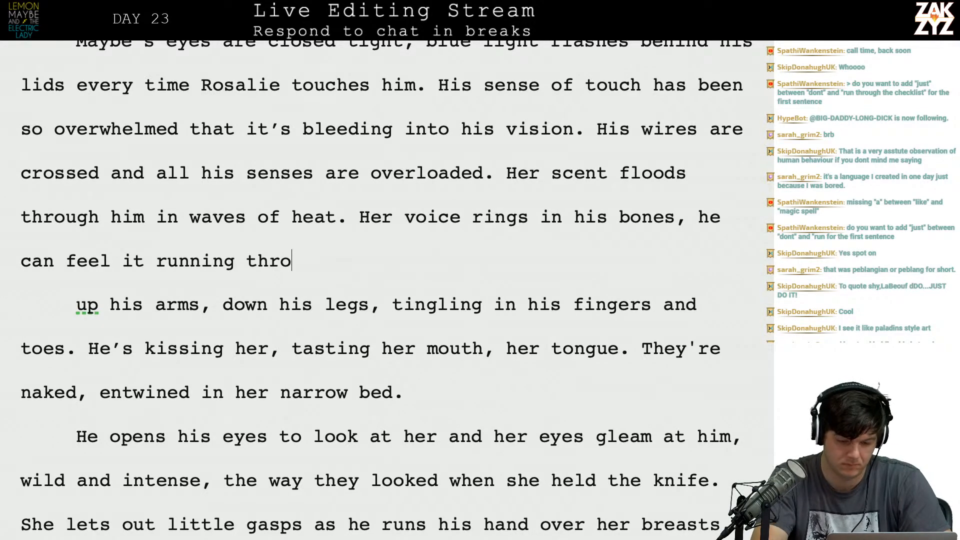
pyautogui.write('ugh his limbs,')
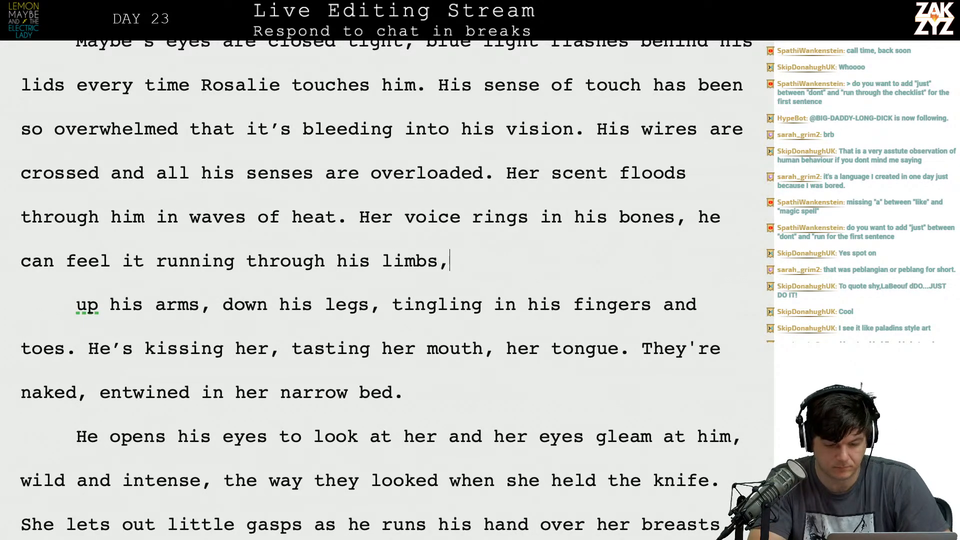
# Delete the leftover line break and "up his arms, down his legs," so "tingling in his fingers" follows "limbs,".
pyautogui.hotkey('shift', 'Down')
pyautogui.hotkey('shift', 'Left')
pyautogui.hotkey('shift', 'Left')
pyautogui.hotkey('shift', 'Left')
pyautogui.hotkey('shift', 'Left')
pyautogui.hotkey('shift', 'Left')
pyautogui.hotkey('shift', 'Left')
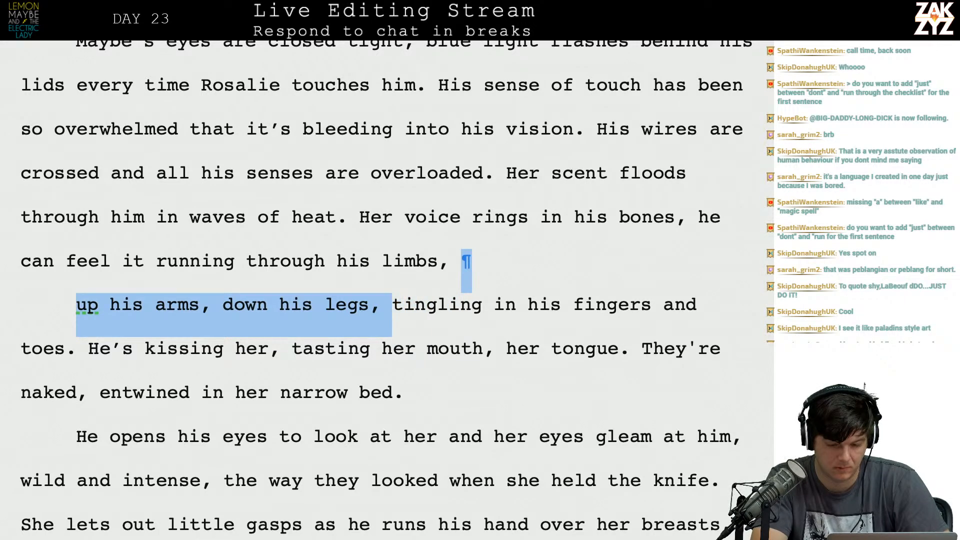
pyautogui.press('BackSpace')
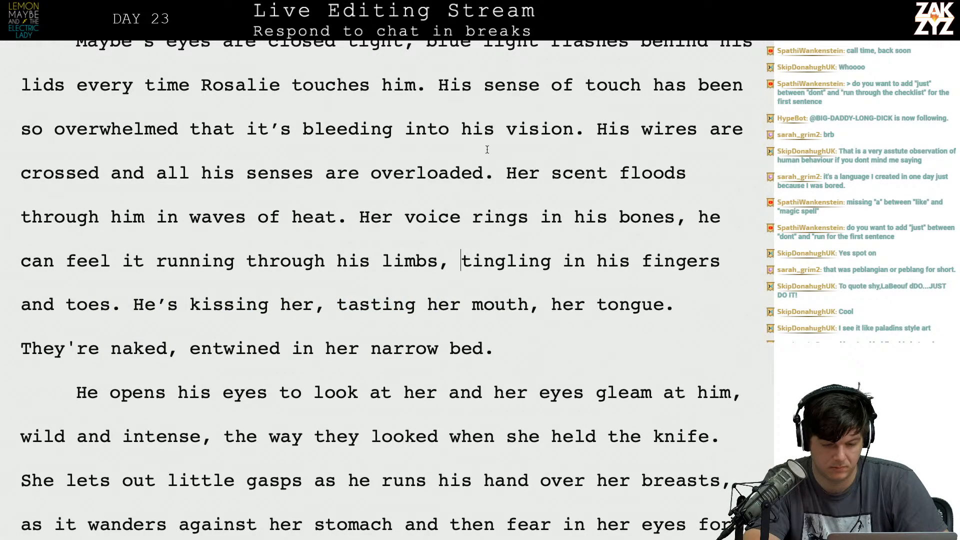
# Read through the sentence about kissing her and the text that follows it.
pyautogui.scroll(-2, 488, 299)
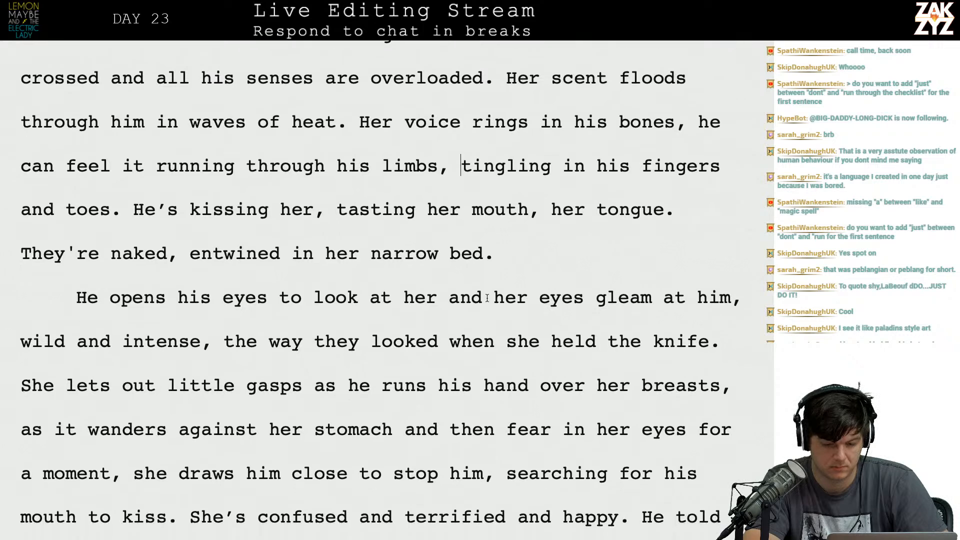
pyautogui.scroll(1, 488, 299)
pyautogui.click(506, 225)
pyautogui.press('Right')
pyautogui.press('Right')
pyautogui.press('Right')
pyautogui.press('Right')
pyautogui.press('Right')
pyautogui.press('Right')
pyautogui.press('Right')
pyautogui.press('Right')
pyautogui.press('Right')
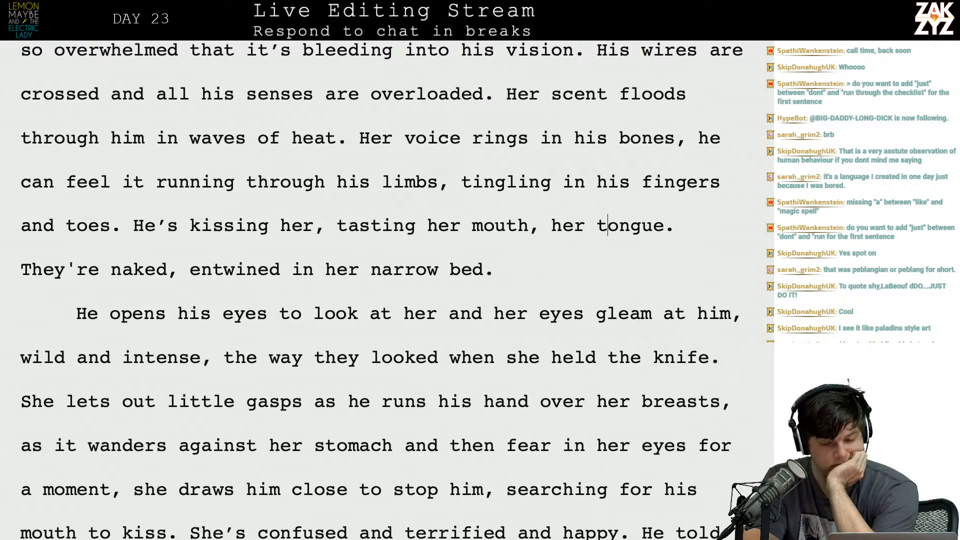
pyautogui.scroll(-3, 250, 240)
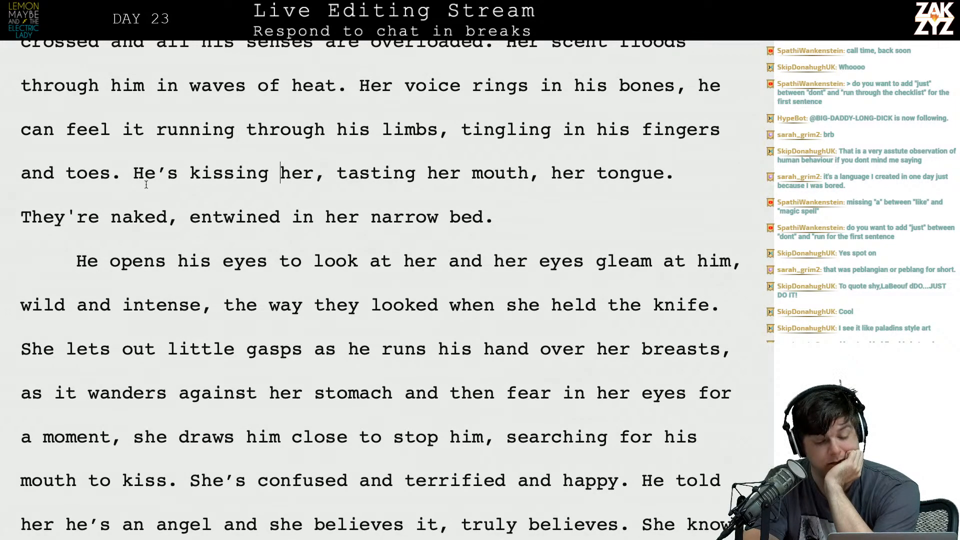
# Replace "her" with "Rosalie's" before "narrow bed" in the paragraph's last sentence.
pyautogui.scroll(-3, 180, 221)
pyautogui.click(356, 96)
pyautogui.press('BackSpace')
pyautogui.press('BackSpace')
pyautogui.press('BackSpace')
pyautogui.write('Rosal')
pyautogui.write("ie's")
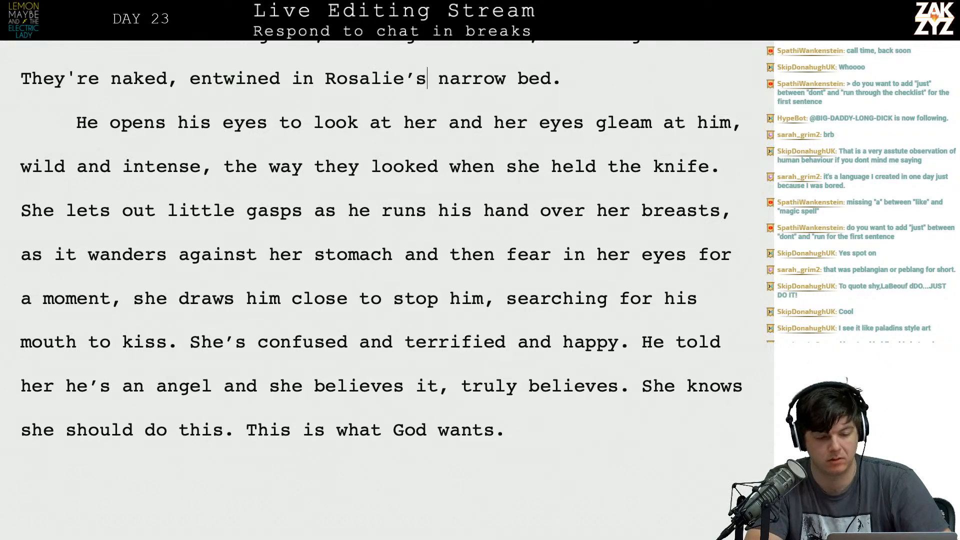
# Replace "He" with "Maybe" at the start of the paragraph after the narrow bed sentence.
pyautogui.scroll(1, 414, 134)
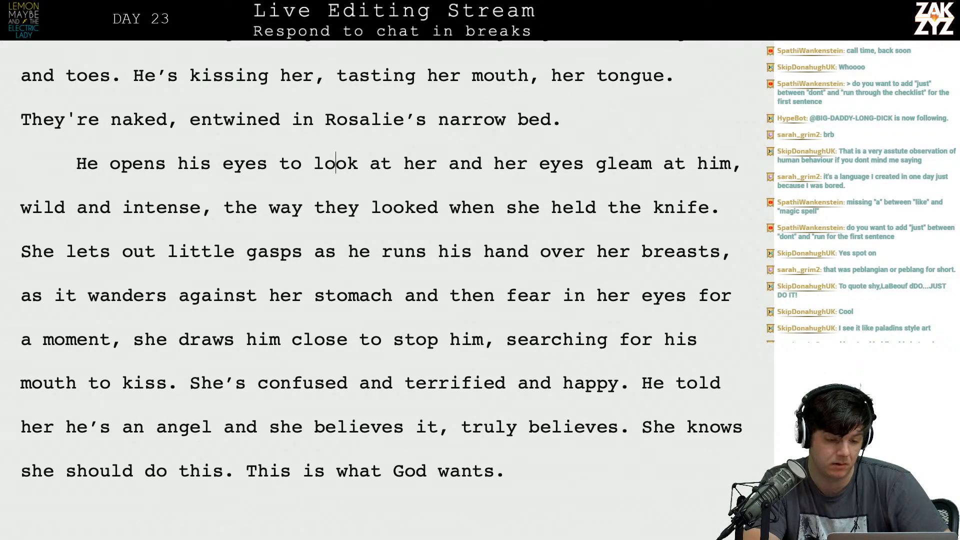
pyautogui.press('Left')
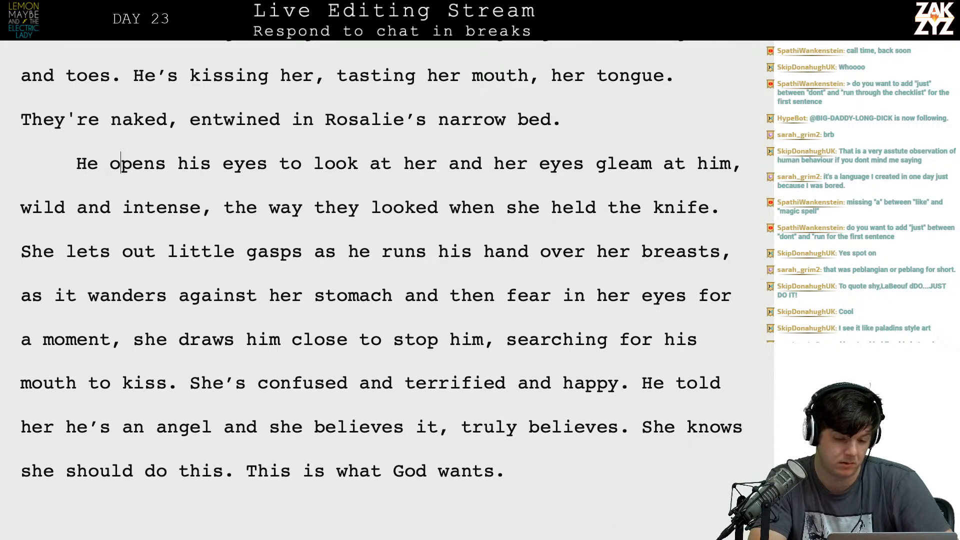
pyautogui.press('Left')
pyautogui.press('BackSpace')
pyautogui.press('BackSpace')
pyautogui.write('Maybe')
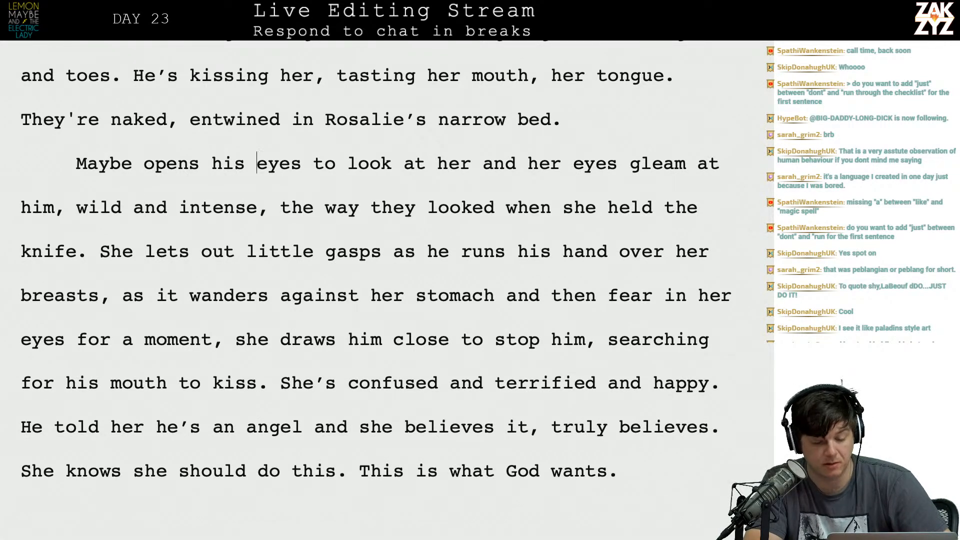
# Cut the opening clause about Maybe opening his eyes to look at her, so the paragraph begins "Her eyes gleam".
pyautogui.press('Left')
pyautogui.press('Left')
pyautogui.press('Left')
pyautogui.press('Left')
pyautogui.press('Left')
pyautogui.press('Left')
pyautogui.press('Left')
pyautogui.press('Left')
pyautogui.press('Left')
pyautogui.press('Left')
pyautogui.press('Left')
pyautogui.press('Left')
pyautogui.press('Left')
pyautogui.press('Left')
pyautogui.press('Left')
pyautogui.press('Left')
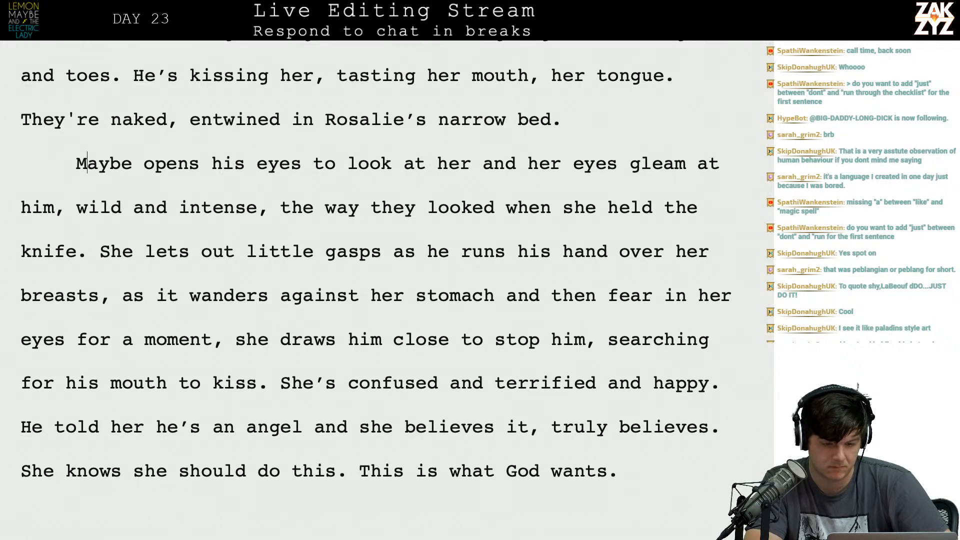
pyautogui.hotkey('shift', 'Right')
pyautogui.hotkey('shift', 'Right')
pyautogui.hotkey('shift', 'Right')
pyautogui.hotkey('shift', 'Right')
pyautogui.hotkey('shift', 'Right')
pyautogui.hotkey('shift', 'Right')
pyautogui.hotkey('shift', 'Right')
pyautogui.hotkey('shift', 'Right')
pyautogui.hotkey('shift', 'Right')
pyautogui.hotkey('shift', 'Right')
pyautogui.hotkey('shift', 'Right')
pyautogui.hotkey('shift', 'Right')
pyautogui.hotkey('shift', 'Right')
pyautogui.hotkey('shift', 'Right')
pyautogui.hotkey('shift', 'Right')
pyautogui.hotkey('shift', 'Right')
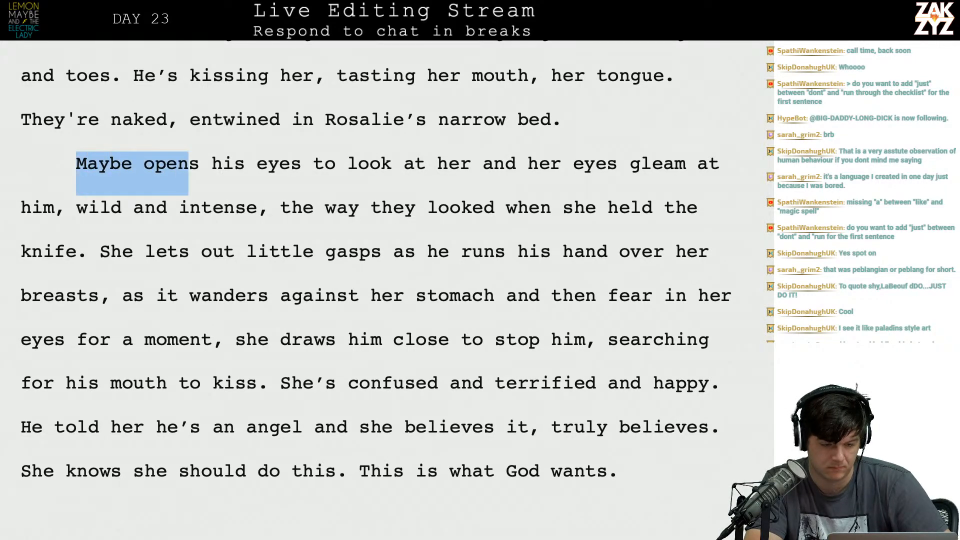
pyautogui.hotkey('shift', 'Right')
pyautogui.hotkey('shift', 'Right')
pyautogui.hotkey('shift', 'Right')
pyautogui.hotkey('shift', 'Right')
pyautogui.hotkey('shift', 'Right')
pyautogui.hotkey('shift', 'Right')
pyautogui.hotkey('shift', 'Right')
pyautogui.hotkey('shift', 'Right')
pyautogui.hotkey('shift', 'Right')
pyautogui.hotkey('shift', 'Right')
pyautogui.hotkey('shift', 'Right')
pyautogui.hotkey('shift', 'Right')
pyautogui.hotkey('shift', 'Right')
pyautogui.hotkey('shift', 'Right')
pyautogui.hotkey('shift', 'Right')
pyautogui.hotkey('shift', 'Right')
pyautogui.hotkey('shift', 'Right')
pyautogui.hotkey('shift', 'Right')
pyautogui.hotkey('shift', 'Right')
pyautogui.hotkey('shift', 'Right')
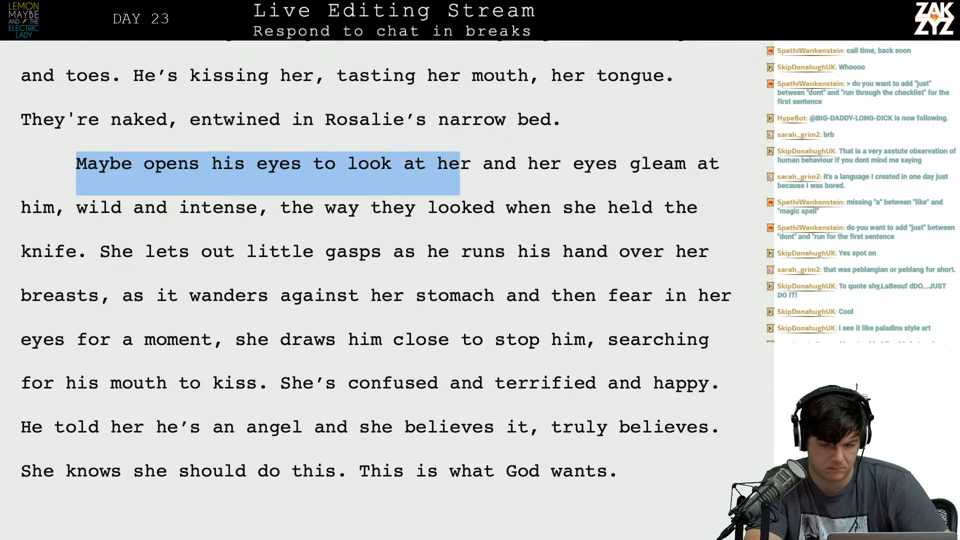
pyautogui.hotkey('shift', 'Right')
pyautogui.hotkey('shift', 'Right')
pyautogui.press('BackSpace')
pyautogui.write('H')
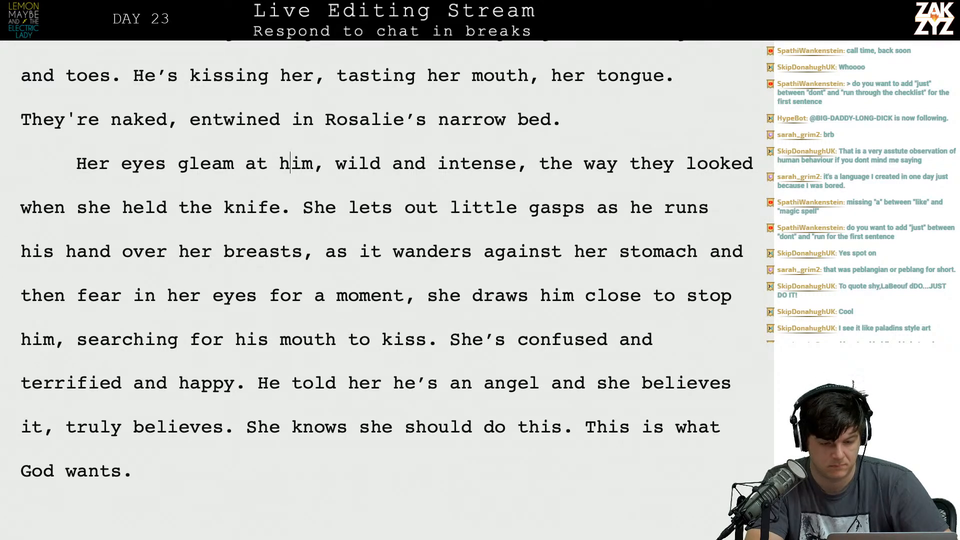
# Replace "him, wild and intense" with "Maybe" after "Her eyes gleam at".
pyautogui.hotkey('shift', 'Right')
pyautogui.hotkey('shift', 'Right')
pyautogui.hotkey('shift', 'Right')
pyautogui.hotkey('shift', 'Right')
pyautogui.hotkey('shift', 'Right')
pyautogui.hotkey('shift', 'Right')
pyautogui.hotkey('shift', 'Right')
pyautogui.hotkey('shift', 'Right')
pyautogui.hotkey('shift', 'Right')
pyautogui.hotkey('shift', 'Right')
pyautogui.hotkey('shift', 'Right')
pyautogui.hotkey('shift', 'Right')
pyautogui.hotkey('shift', 'Right')
pyautogui.hotkey('shift', 'Right')
pyautogui.hotkey('shift', 'Right')
pyautogui.hotkey('shift', 'Right')
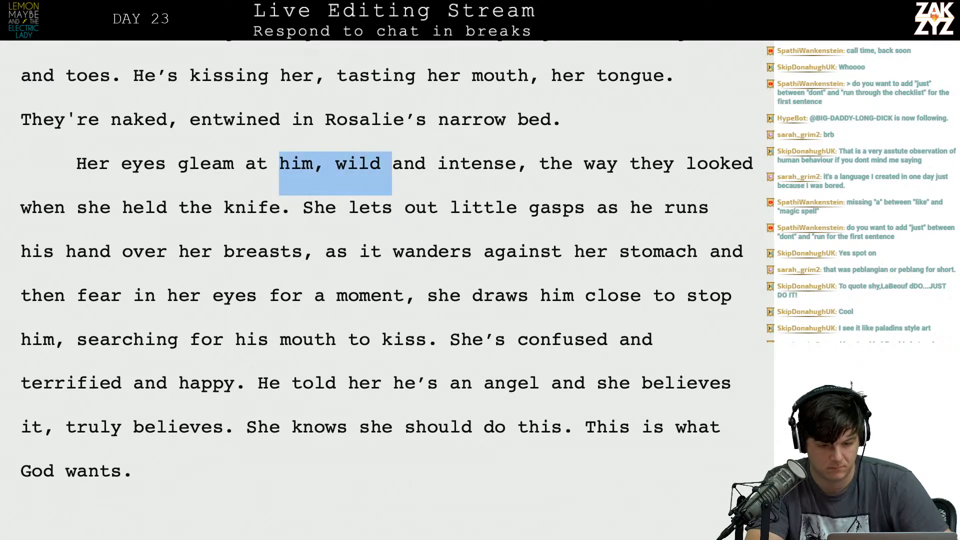
pyautogui.hotkey('shift', 'Right')
pyautogui.hotkey('shift', 'Right')
pyautogui.hotkey('shift', 'Right')
pyautogui.hotkey('shift', 'Right')
pyautogui.hotkey('shift', 'Right')
pyautogui.write('Maybe')
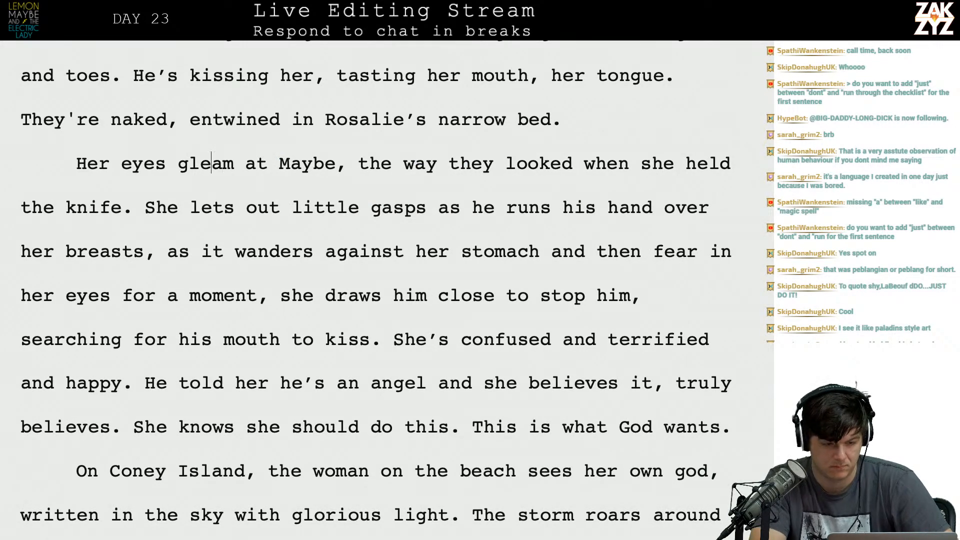
# Replace "gleam" with "are wild," in the sentence about her eyes.
pyautogui.press('BackSpace')
pyautogui.press('BackSpace')
pyautogui.press('BackSpace')
pyautogui.press('BackSpace')
pyautogui.press('BackSpace')
pyautogui.write('are wi')
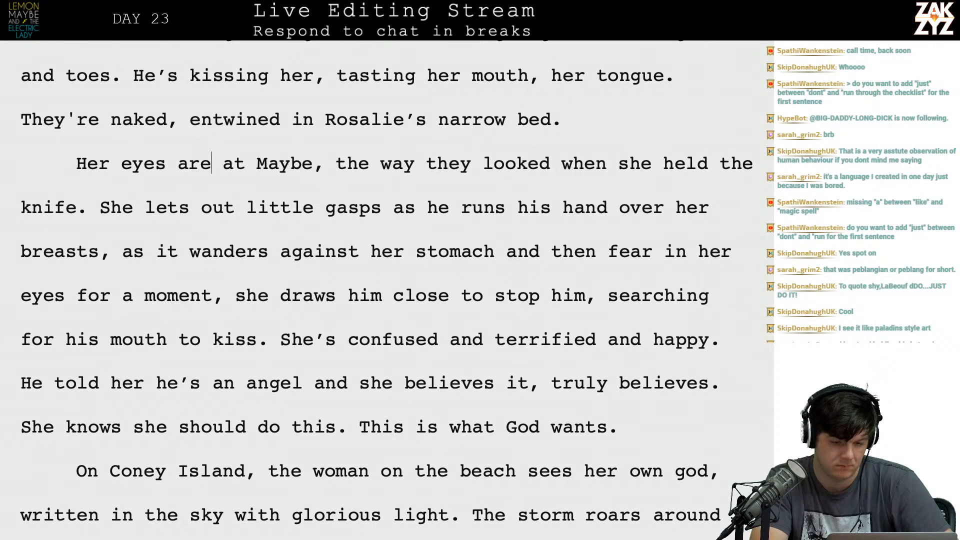
pyautogui.write('ld,')
# Delete the leftover "at Maybe," after "Her eyes are wild,".
pyautogui.hotkey('shift', 'Right')
pyautogui.hotkey('shift', 'Right')
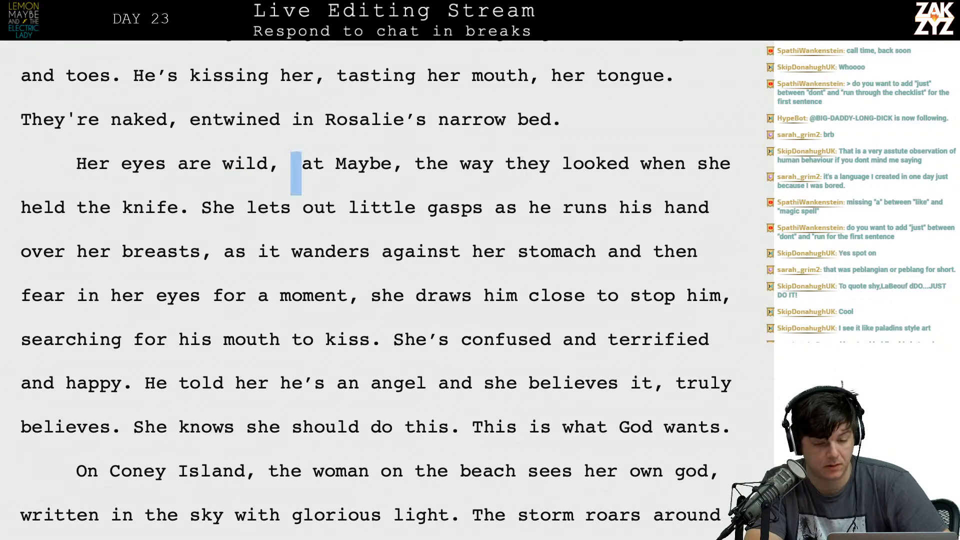
pyautogui.hotkey('shift', 'Right')
pyautogui.hotkey('shift', 'Right')
pyautogui.hotkey('shift', 'Right')
pyautogui.hotkey('shift', 'Right')
pyautogui.hotkey('shift', 'Right')
pyautogui.hotkey('shift', 'Right')
pyautogui.hotkey('shift', 'Right')
pyautogui.hotkey('shift', 'Right')
pyautogui.hotkey('shift', 'Right')
pyautogui.press('BackSpace')
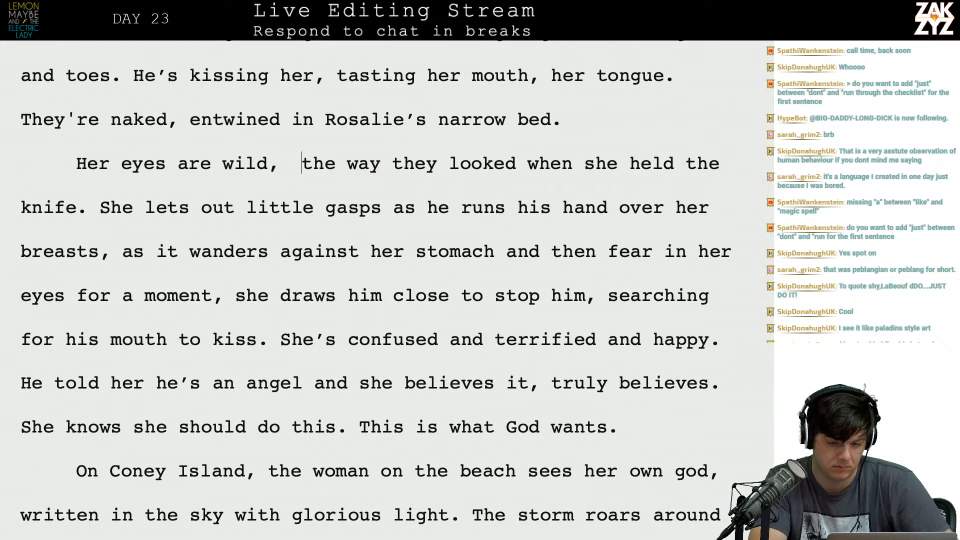
# Break off the old wording below and finish the sentence with "like when she held the knife.".
pyautogui.press('Return')
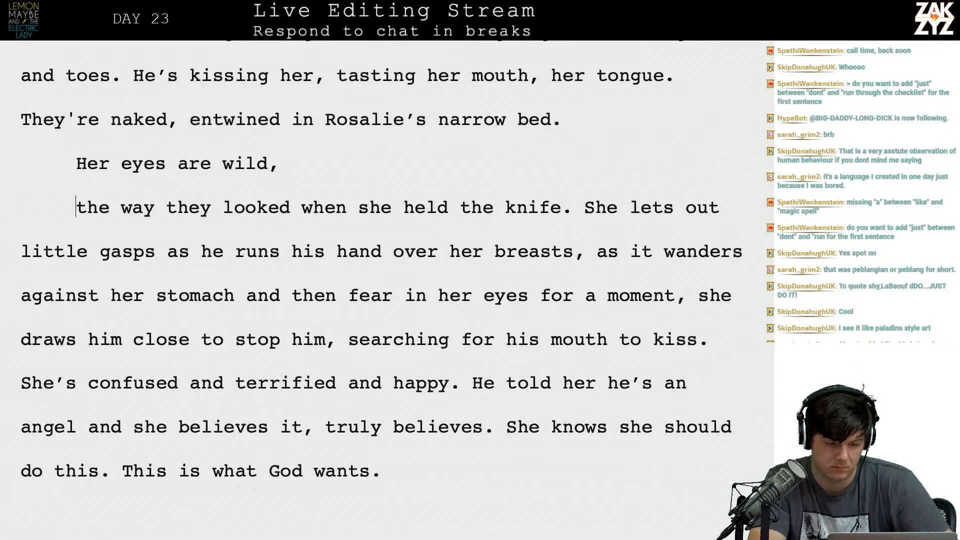
pyautogui.press('Return')
pyautogui.press('Left')
pyautogui.press('Left')
pyautogui.write('li')
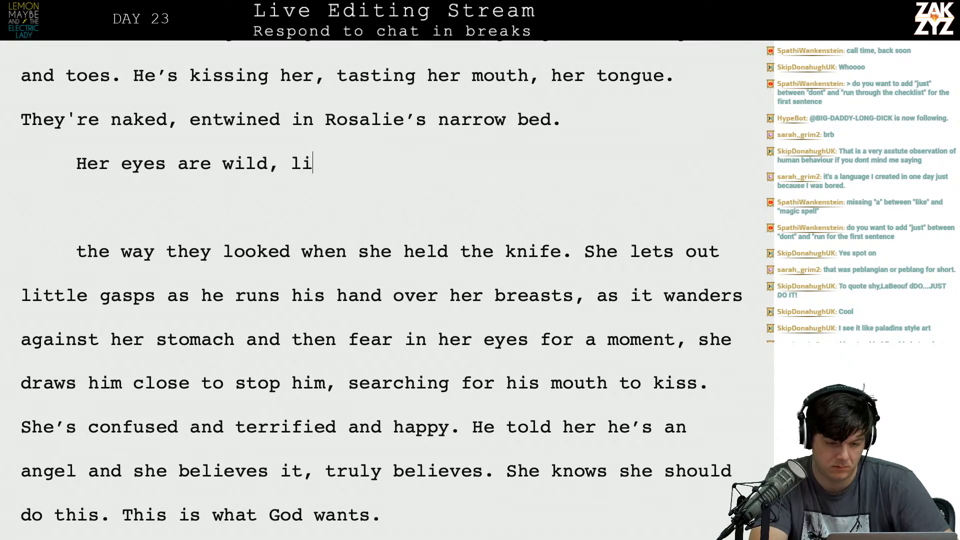
pyautogui.write('ke when she held ')
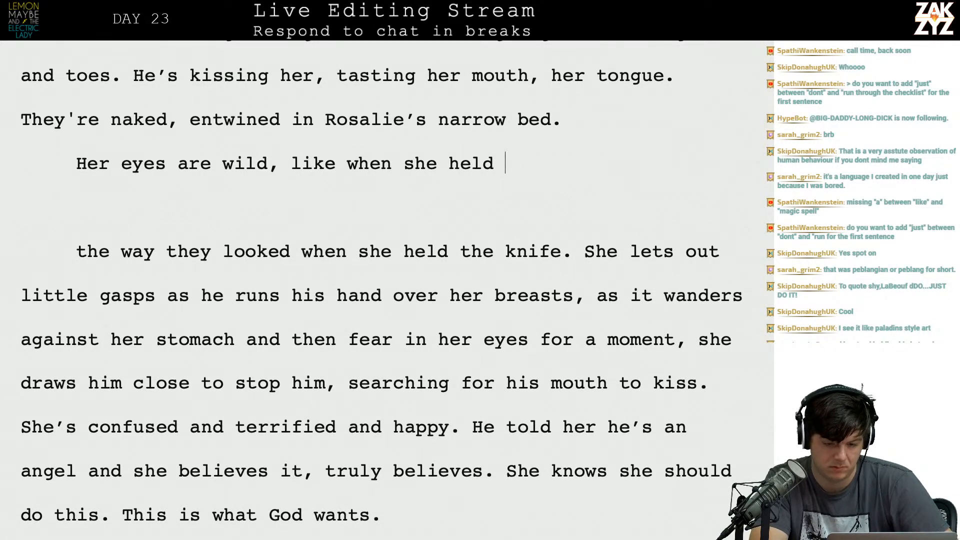
pyautogui.write('the knife.')
# Delete the extra line breaks and the old "the way they looked when she held the knife." before "She lets out".
pyautogui.hotkey('shift', 'Down')
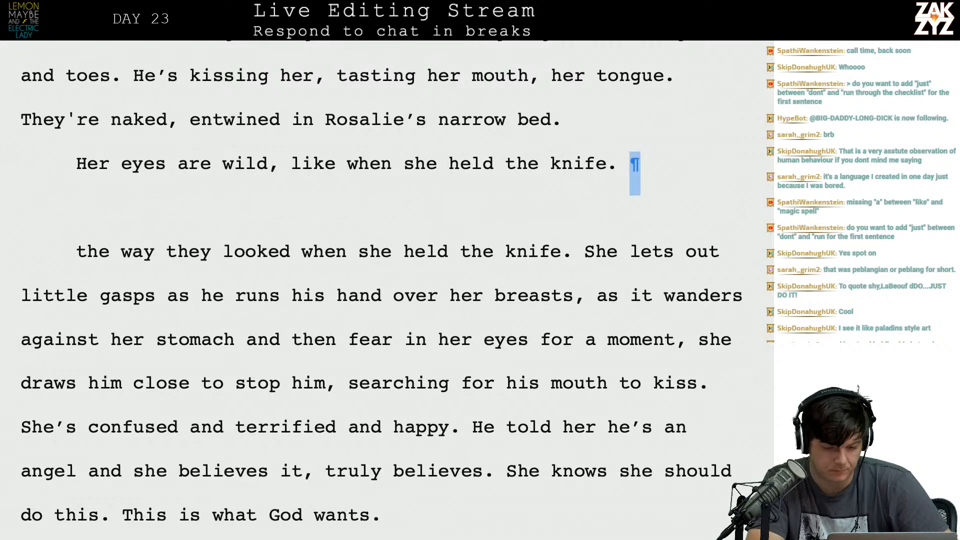
pyautogui.hotkey('shift', 'Down')
pyautogui.hotkey('shift', 'Left')
pyautogui.hotkey('shift', 'Left')
pyautogui.hotkey('shift', 'Left')
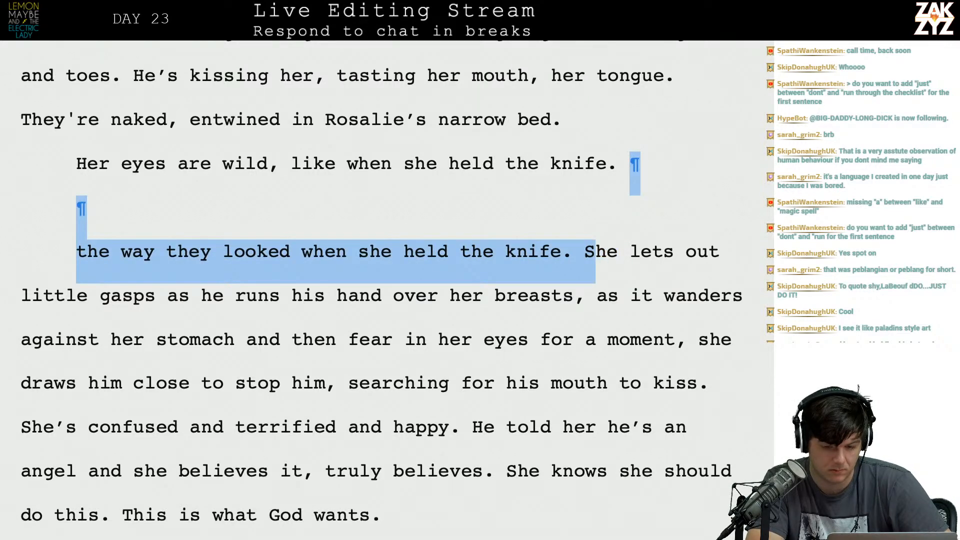
pyautogui.hotkey('shift', 'Left')
pyautogui.press('BackSpace')
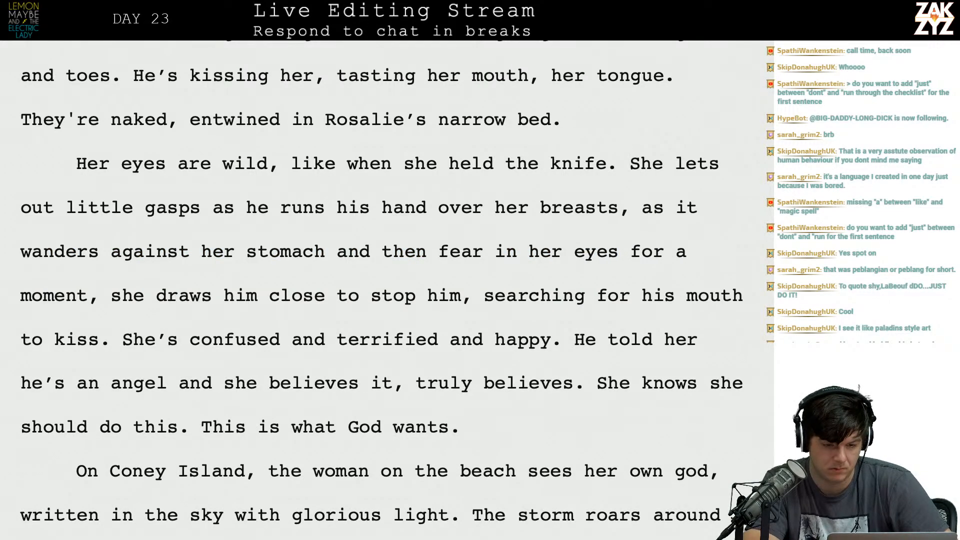
# Reread the revised passage from the storm outside the window through the start of the "Her eyes are wild" paragraph.
pyautogui.scroll(5, 380, 290)
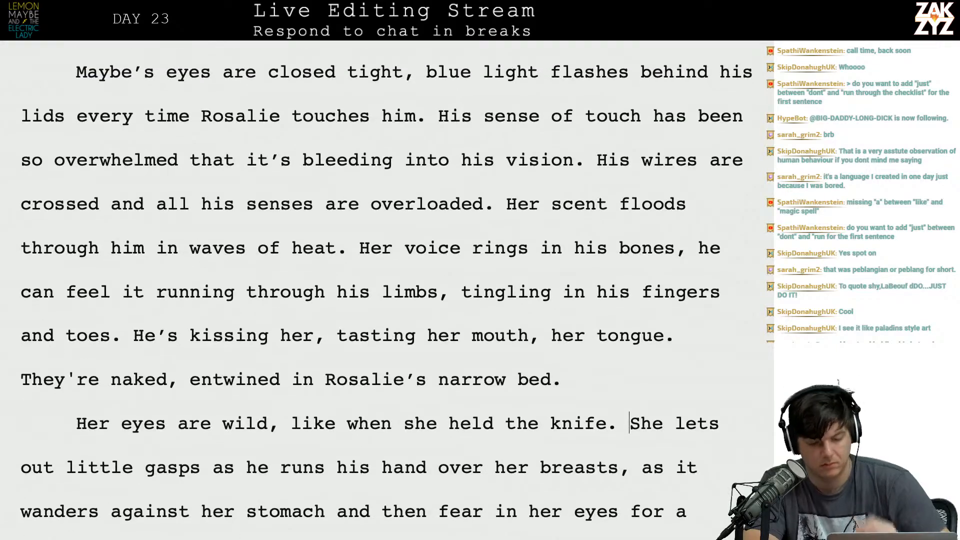
pyautogui.scroll(-4, 380, 290)
pyautogui.scroll(8, 380, 290)
pyautogui.scroll(-3, 380, 290)
pyautogui.scroll(-2, 380, 290)
pyautogui.scroll(3, 380, 290)
pyautogui.scroll(-3, 380, 290)
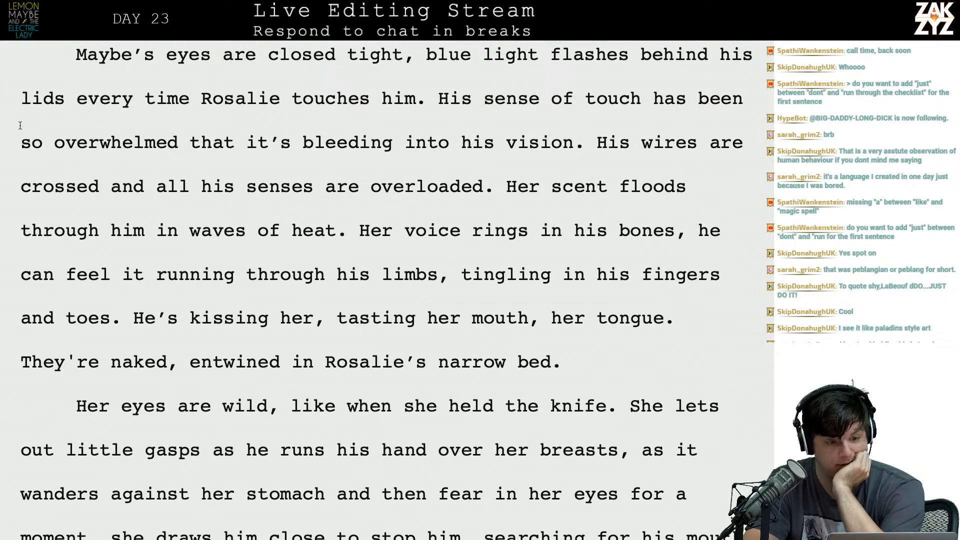
pyautogui.scroll(4, 30, 140)
pyautogui.scroll(-2, 127, 115)
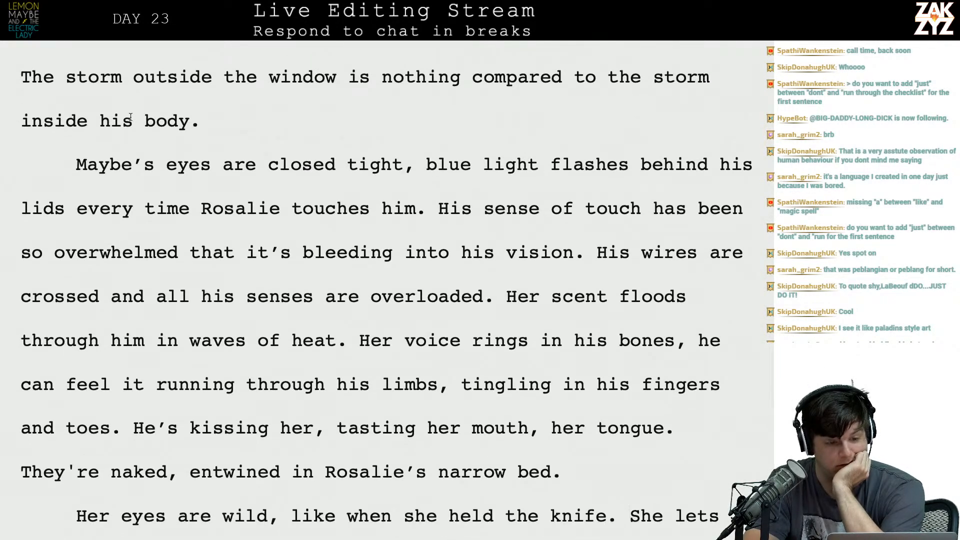
pyautogui.scroll(-1, 131, 117)
pyautogui.scroll(-4, 130, 117)
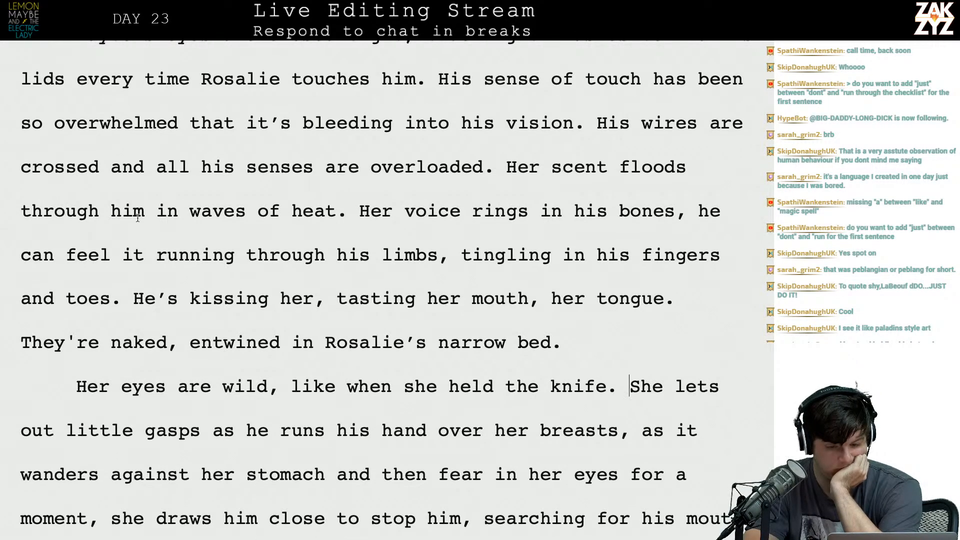
pyautogui.scroll(-4, 383, 323)
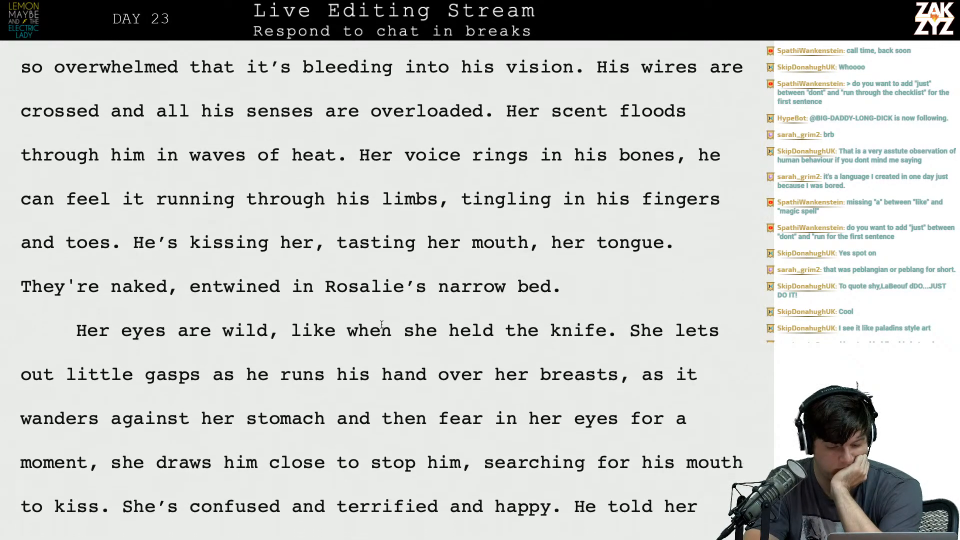
pyautogui.click(383, 248)
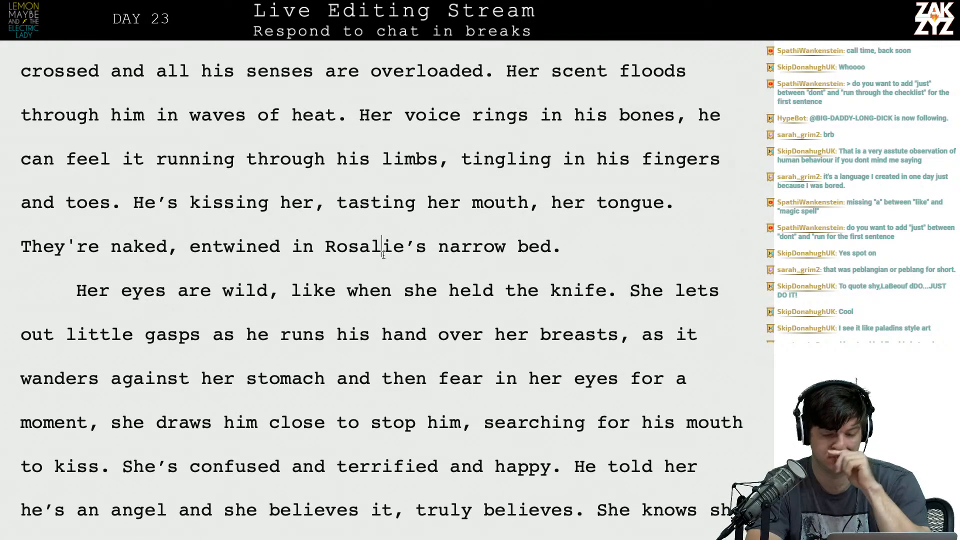
# Replace "Rosalie's" with "her" before "narrow bed" in the "They're naked" sentence.
pyautogui.press('Left')
pyautogui.press('Left')
pyautogui.press('Left')
pyautogui.press('Left')
pyautogui.press('Left')
pyautogui.write("hey're nake")
pyautogui.press('BackSpace')
pyautogui.press('BackSpace')
pyautogui.hotkey('shift', 'Right')
pyautogui.hotkey('shift', 'Right')
pyautogui.hotkey('shift', 'Right')
pyautogui.hotkey('shift', 'Right')
pyautogui.hotkey('shift', 'Right')
pyautogui.hotkey('shift', 'Right')
pyautogui.hotkey('shift', 'Right')
pyautogui.hotkey('shift', 'Right')
pyautogui.hotkey('shift', 'Right')
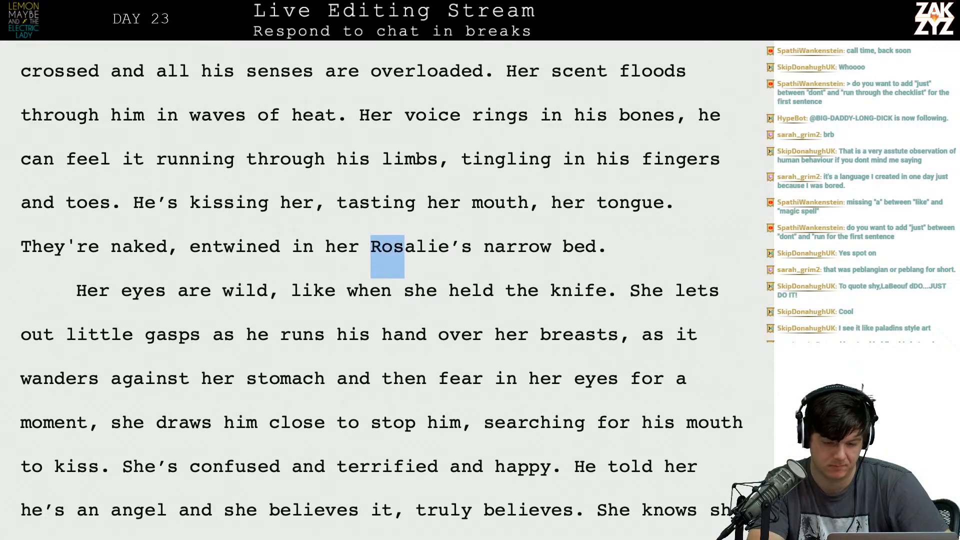
pyautogui.press('BackSpace')
# Replace "Her" at the start of the following paragraph with "Rosalie's eyes are wild again, like they were when she held the knife.".
pyautogui.press('Down')
pyautogui.press('Left')
pyautogui.press('Left')
pyautogui.press('Left')
pyautogui.press('Left')
pyautogui.press('Left')
pyautogui.press('Left')
pyautogui.press('Left')
pyautogui.press('Left')
pyautogui.press('Left')
pyautogui.press('Left')
pyautogui.press('Left')
pyautogui.press('Left')
pyautogui.press('Left')
pyautogui.press('Left')
pyautogui.press('Left')
pyautogui.press('Left')
pyautogui.press('Left')
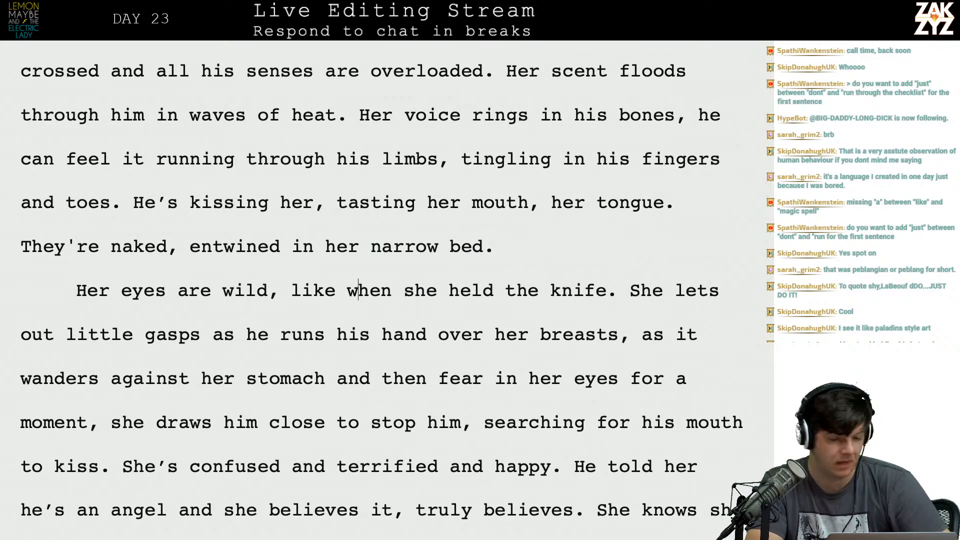
pyautogui.press('Left')
pyautogui.press('Left')
pyautogui.press('Left')
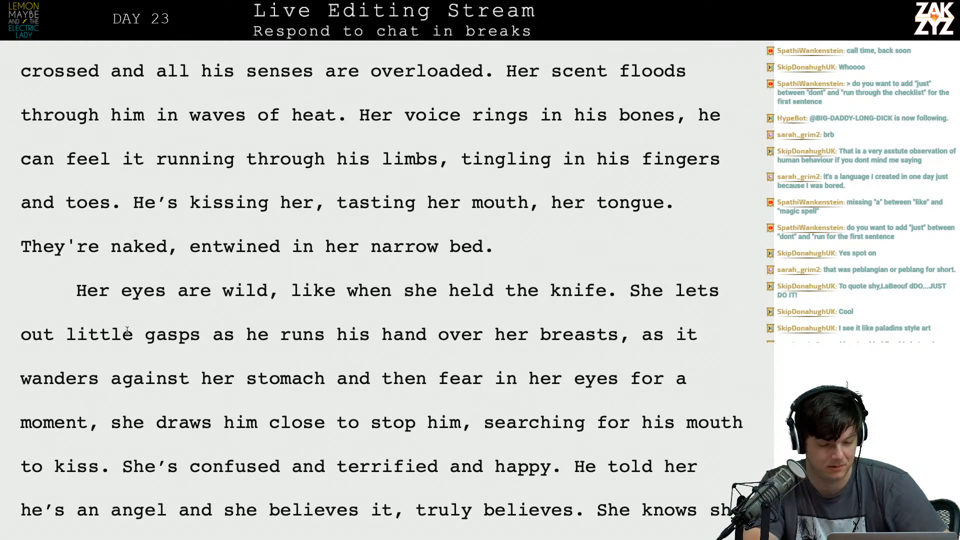
pyautogui.click(120, 292)
pyautogui.press('BackSpace')
pyautogui.press('BackSpace')
pyautogui.press('BackSpace')
pyautogui.write("Rosalie's eyes a")
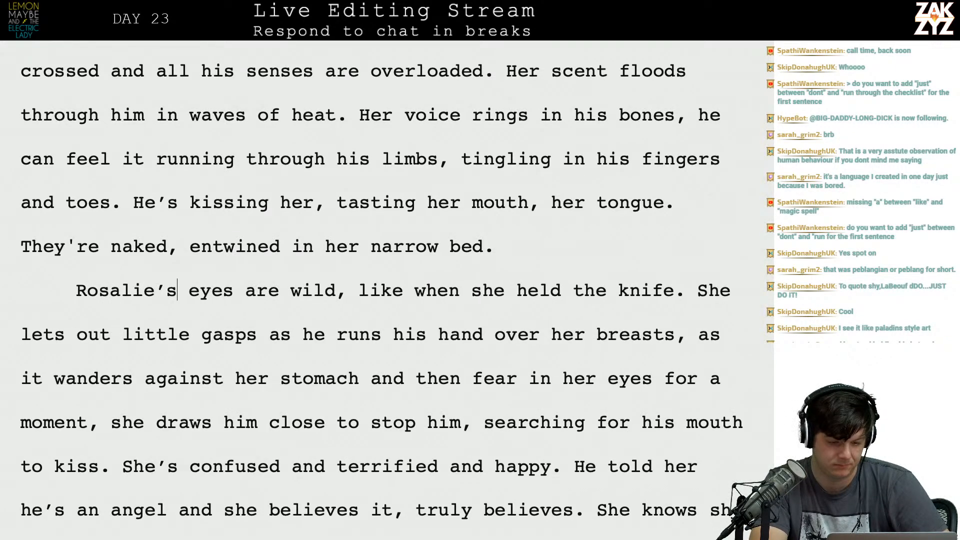
pyautogui.write('re wild again')
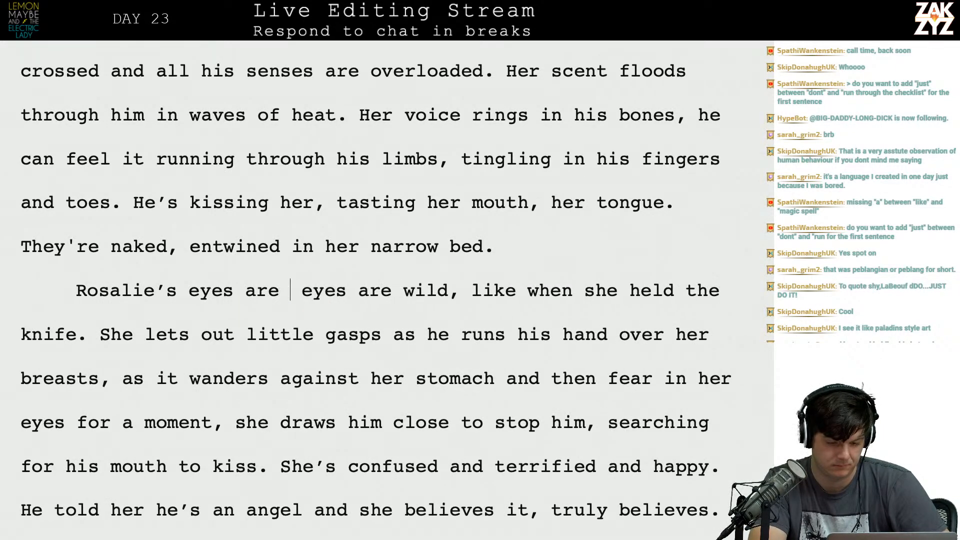
pyautogui.write(', like they wer')
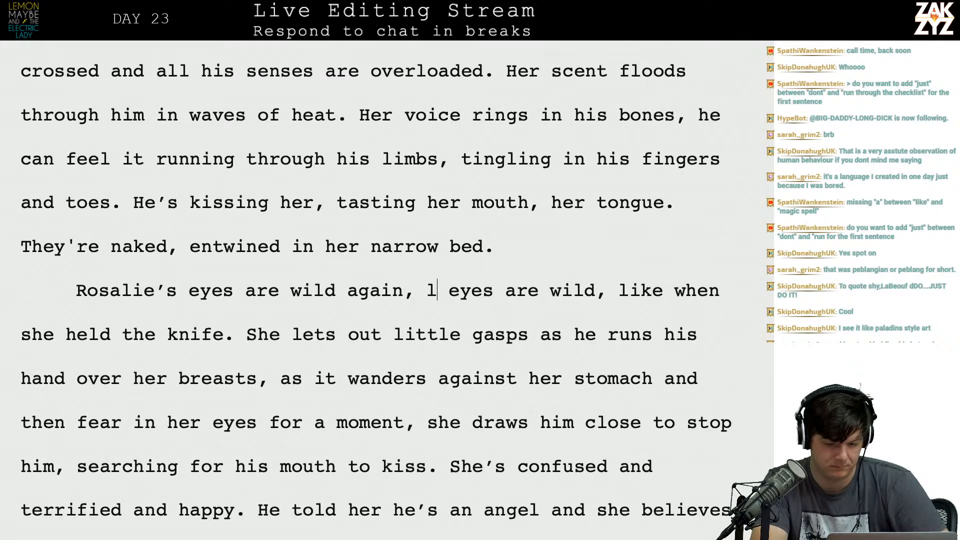
pyautogui.write('e')
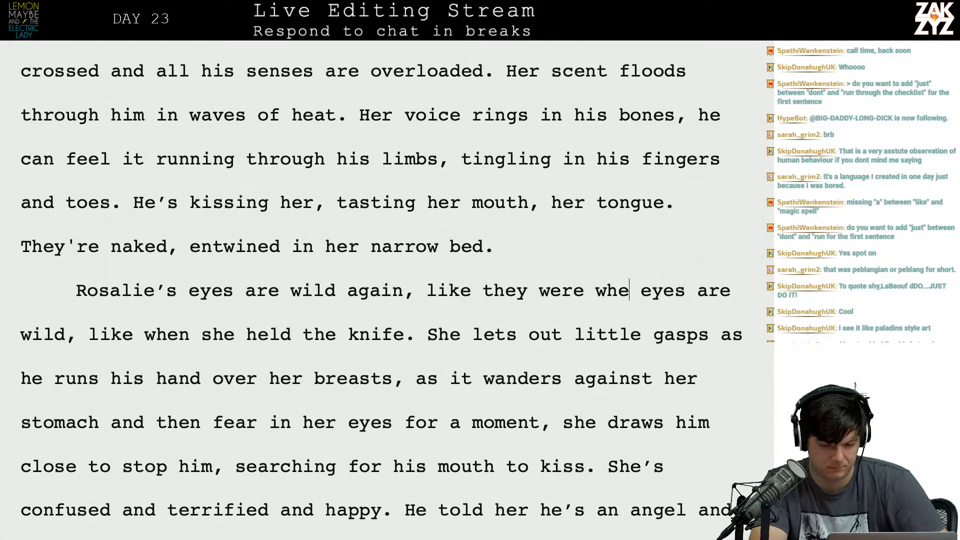
pyautogui.write(' when she held the knif')
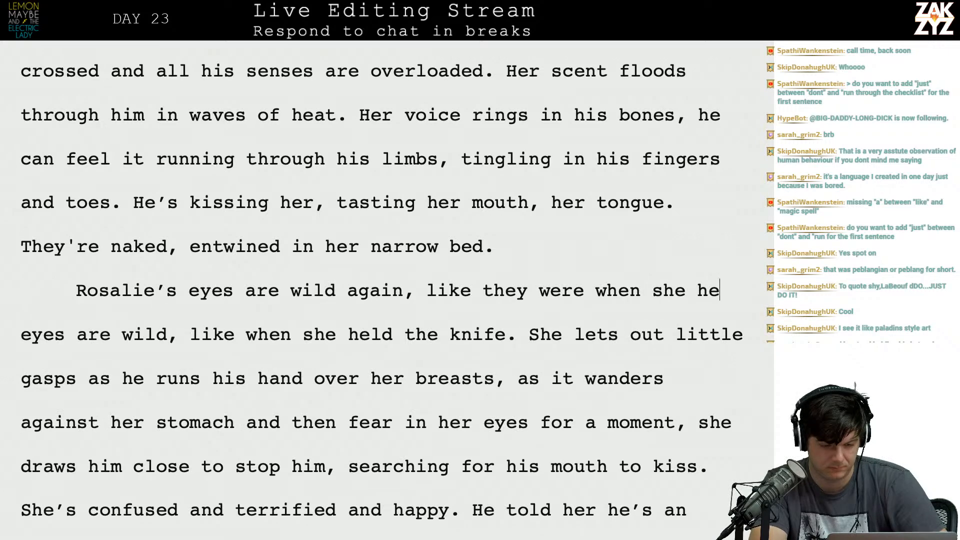
pyautogui.write('e.')
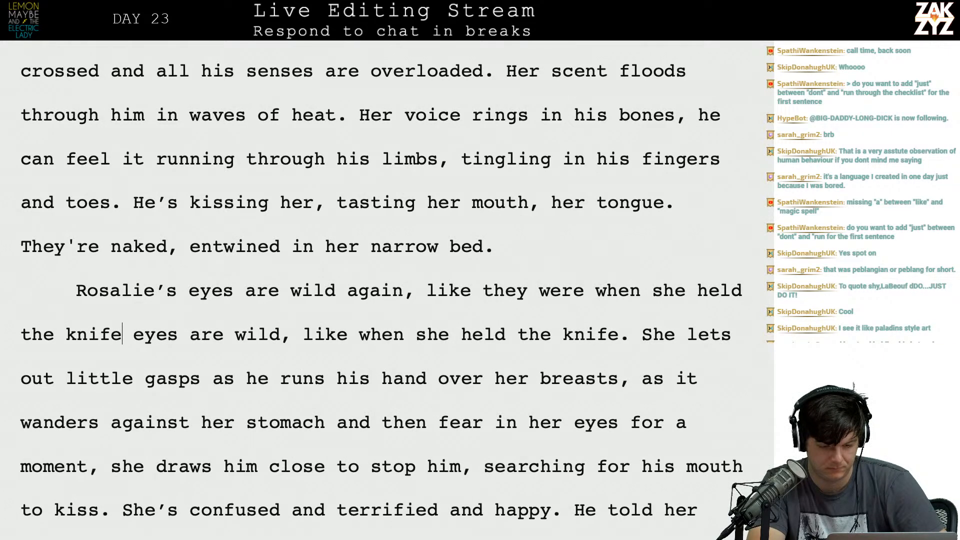
# Cut "they were" from the new sentence about Rosalie's eyes so it reads "like when she held the knife.".
pyautogui.press('Right')
pyautogui.press('Right')
pyautogui.press('Right')
pyautogui.press('Right')
pyautogui.press('Right')
pyautogui.press('Right')
pyautogui.press('Right')
pyautogui.press('Right')
pyautogui.press('Right')
pyautogui.press('Right')
pyautogui.press('Right')
pyautogui.press('Right')
pyautogui.press('Right')
pyautogui.press('Right')
pyautogui.press('Right')
pyautogui.press('Right')
pyautogui.press('Right')
pyautogui.press('Right')
pyautogui.press('Right')
pyautogui.press('Right')
pyautogui.press('Right')
pyautogui.press('Right')
pyautogui.press('Right')
pyautogui.press('Right')
pyautogui.press('Right')
pyautogui.press('Right')
pyautogui.press('Right')
pyautogui.press('Right')
pyautogui.press('Left')
pyautogui.press('Right')
pyautogui.hotkey('shift', 'Right')
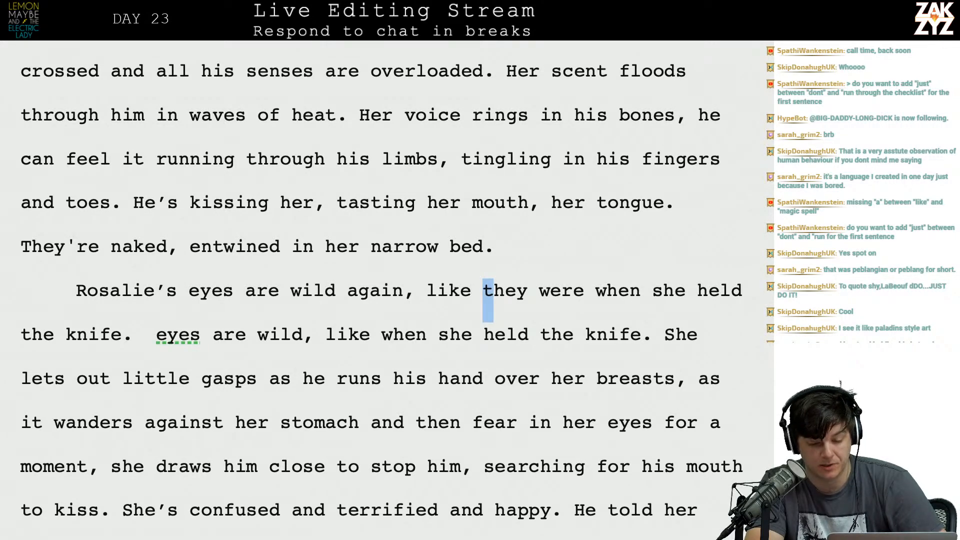
pyautogui.hotkey('shift', 'Right')
pyautogui.hotkey('shift', 'Right')
pyautogui.hotkey('shift', 'Right')
pyautogui.hotkey('shift', 'Right')
pyautogui.hotkey('shift', 'Right')
pyautogui.hotkey('shift', 'Right')
pyautogui.hotkey('shift', 'Right')
pyautogui.hotkey('shift', 'Right')
pyautogui.hotkey('shift', 'Right')
pyautogui.press('BackSpace')
# Trim the old sentence to "eyes are wild." and break "She lets out little gasps" onto a new paragraph.
pyautogui.press('Down')
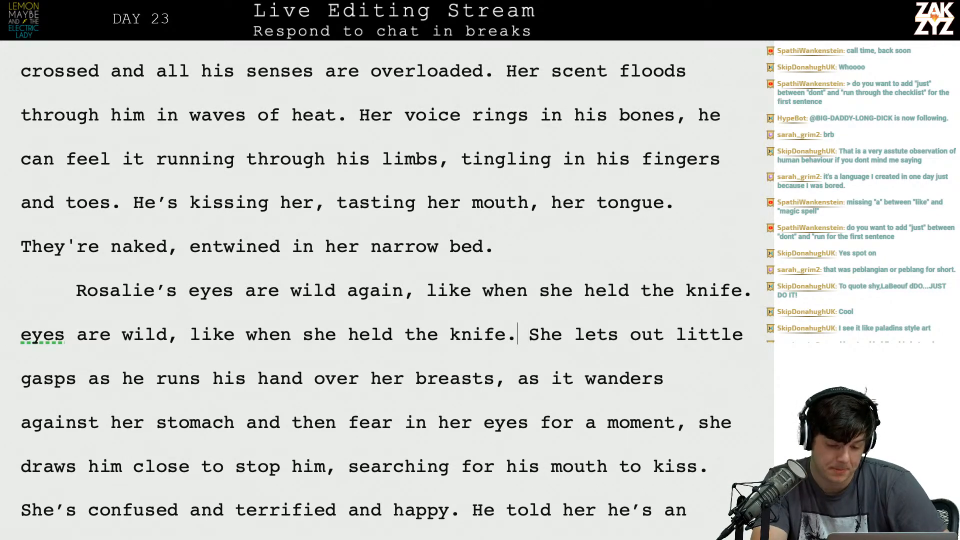
pyautogui.press('BackSpace')
pyautogui.press('BackSpace')
pyautogui.press('BackSpace')
pyautogui.press('BackSpace')
pyautogui.press('BackSpace')
pyautogui.press('BackSpace')
pyautogui.press('BackSpace')
pyautogui.press('BackSpace')
pyautogui.press('BackSpace')
pyautogui.press('BackSpace')
pyautogui.press('BackSpace')
pyautogui.press('BackSpace')
pyautogui.press('BackSpace')
pyautogui.press('BackSpace')
pyautogui.press('BackSpace')
pyautogui.press('BackSpace')
pyautogui.press('BackSpace')
pyautogui.press('BackSpace')
pyautogui.press('BackSpace')
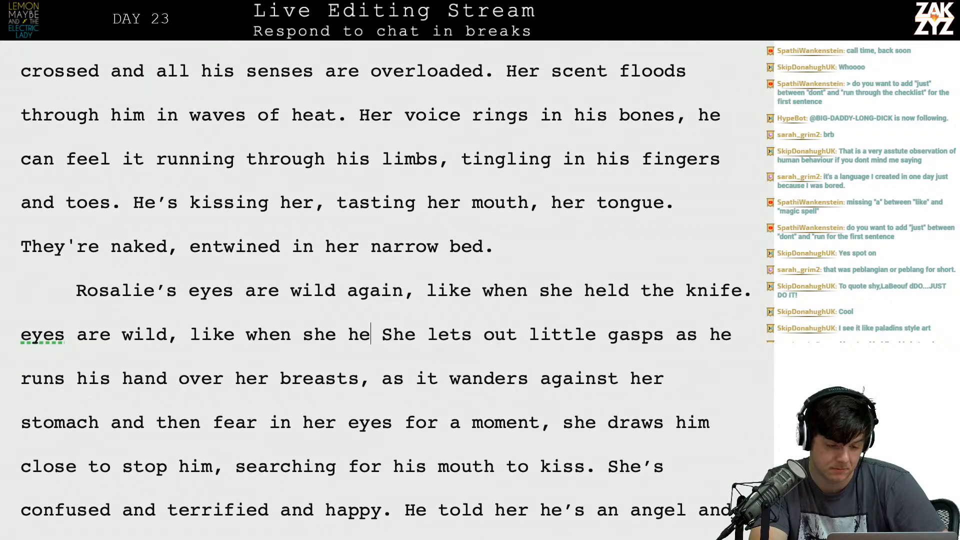
pyautogui.press('BackSpace')
pyautogui.press('BackSpace')
pyautogui.press('BackSpace')
pyautogui.press('BackSpace')
pyautogui.press('BackSpace')
pyautogui.press('BackSpace')
pyautogui.press('BackSpace')
pyautogui.press('BackSpace')
pyautogui.press('BackSpace')
pyautogui.press('BackSpace')
pyautogui.press('BackSpace')
pyautogui.press('BackSpace')
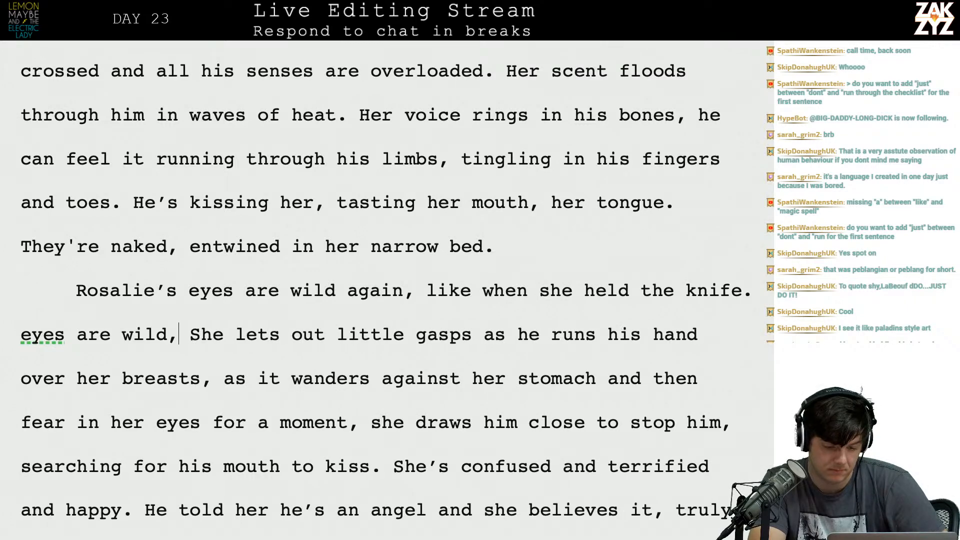
pyautogui.write('.')
pyautogui.press('Return')
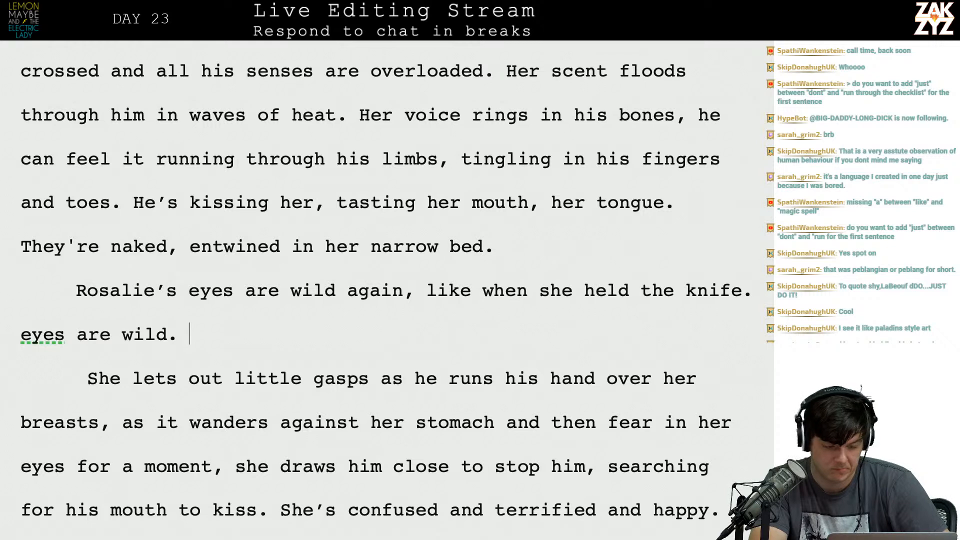
# Begin a new sentence with "Her breath" after "eyes are wild.".
pyautogui.write('Sh')
pyautogui.press('BackSpace')
pyautogui.press('BackSpace')
pyautogui.write('Her breaths')
pyautogui.press('BackSpace')
pyautogui.press('BackSpace')
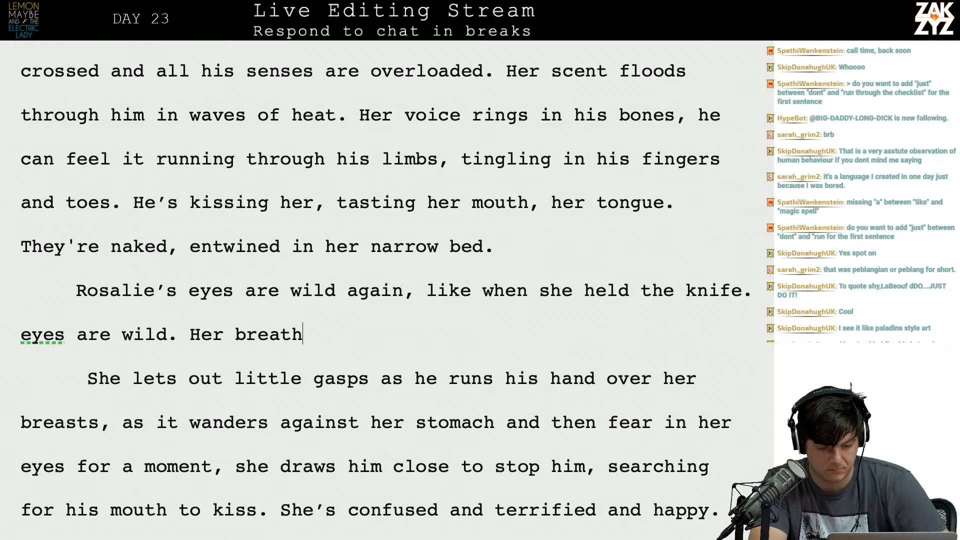
pyautogui.write('comes in')
pyautogui.press('BackSpace')
pyautogui.press('BackSpace')
pyautogui.press('BackSpace')
pyautogui.press('BackSpace')
pyautogui.press('BackSpace')
pyautogui.press('BackSpace')
pyautogui.press('BackSpace')
pyautogui.press('BackSpace')
pyautogui.write('ome')
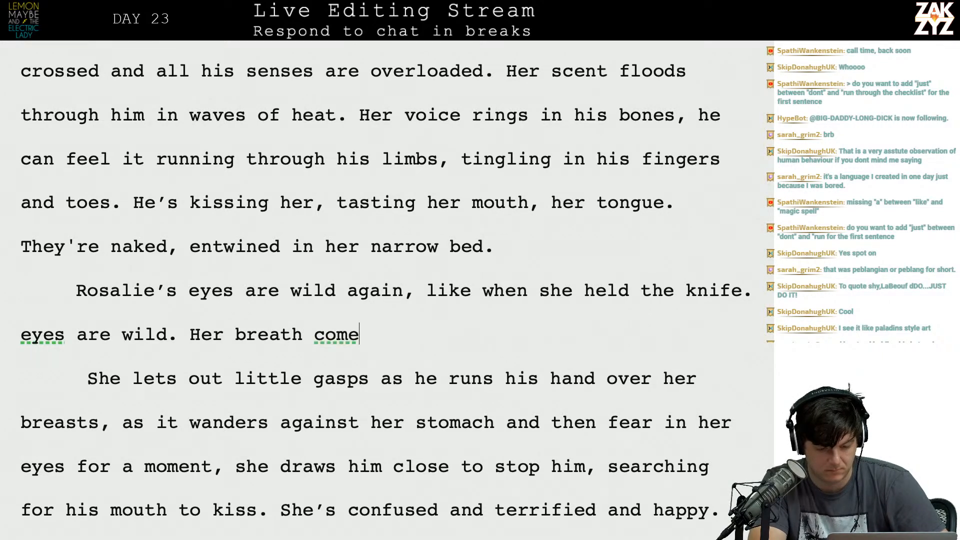
pyautogui.write('s in jagged')
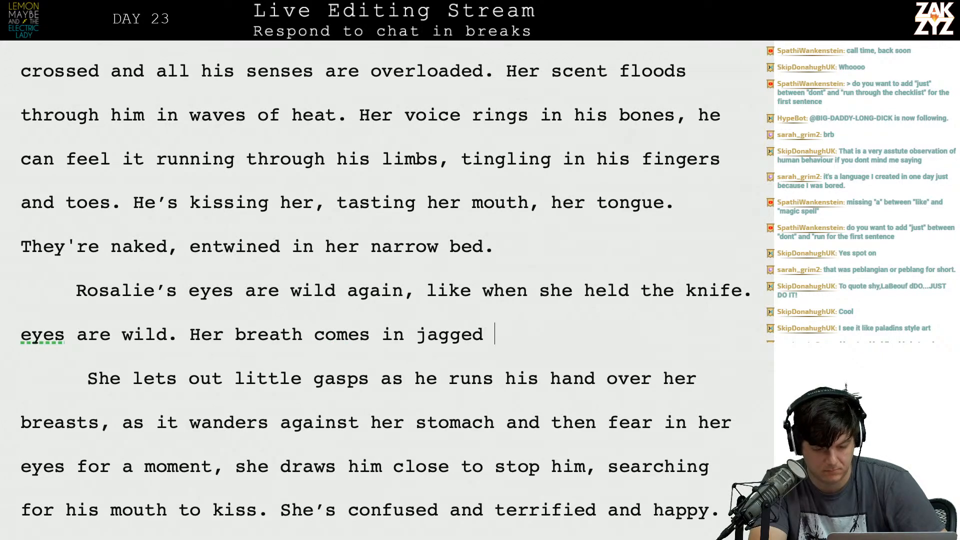
pyautogui.press('BackSpace')
pyautogui.press('BackSpace')
pyautogui.press('BackSpace')
pyautogui.press('BackSpace')
pyautogui.press('BackSpace')
pyautogui.press('BackSpace')
pyautogui.press('BackSpace')
pyautogui.press('BackSpace')
pyautogui.press('BackSpace')
pyautogui.press('BackSpace')
pyautogui.press('BackSpace')
pyautogui.press('BackSpace')
pyautogui.press('BackSpace')
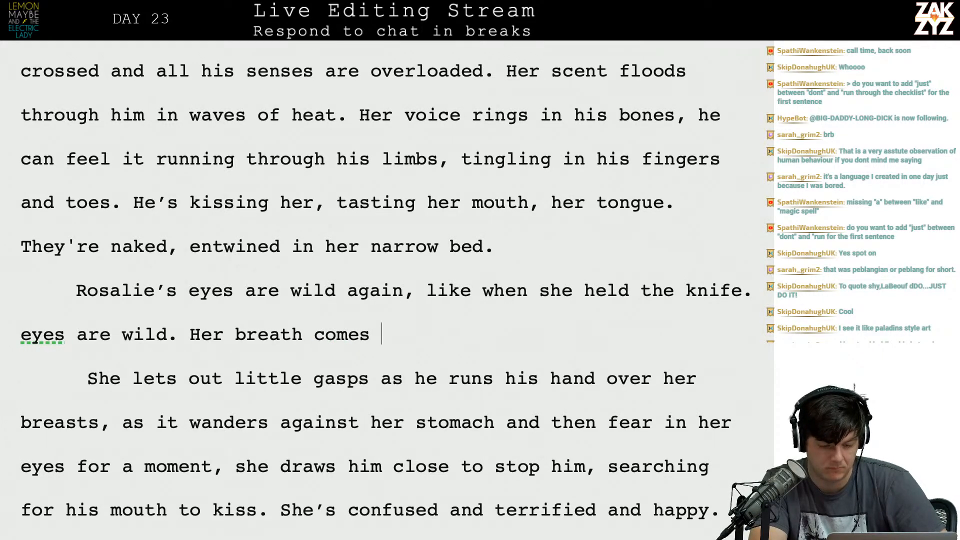
pyautogui.press('BackSpace')
pyautogui.press('BackSpace')
pyautogui.press('BackSpace')
pyautogui.press('BackSpace')
# Continue the "Her breath" sentence with "catches in little gasps as he runs his hand over her breasts and down her stomach,".
pyautogui.write('catches')
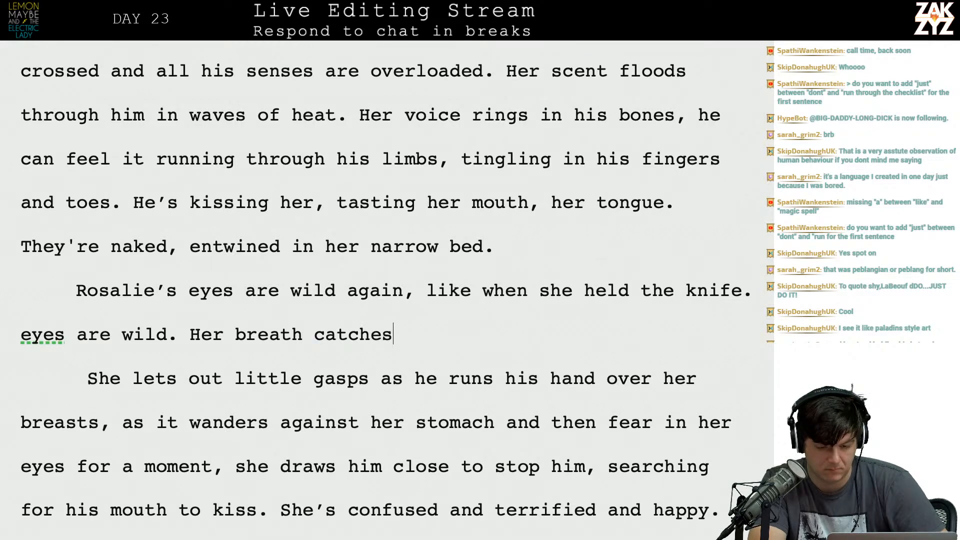
pyautogui.write(' in little gasps ')
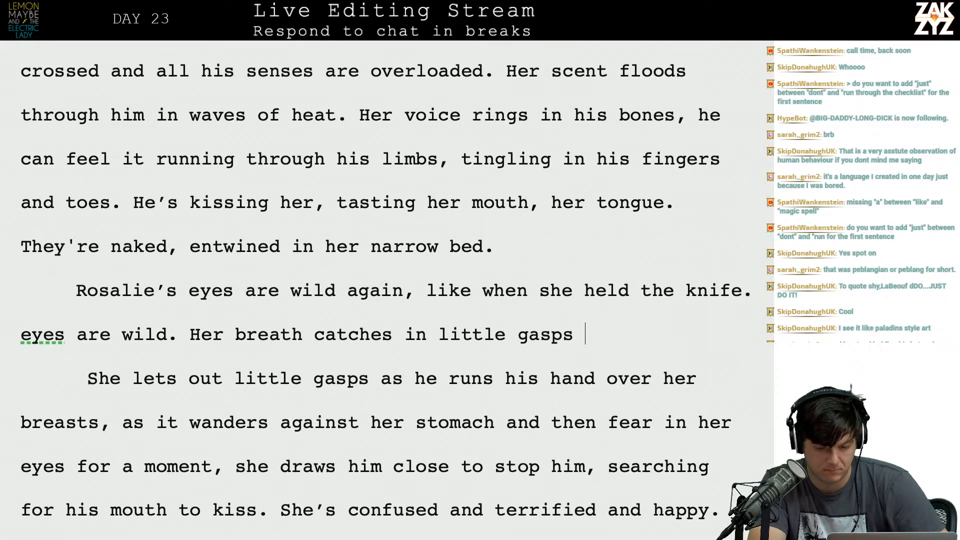
pyautogui.write('as he runs hi')
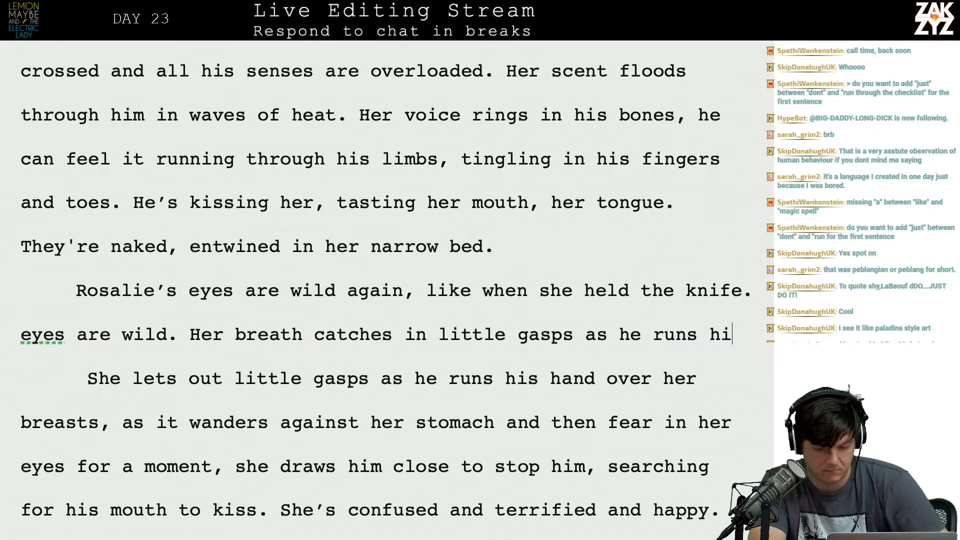
pyautogui.write('s hand over ')
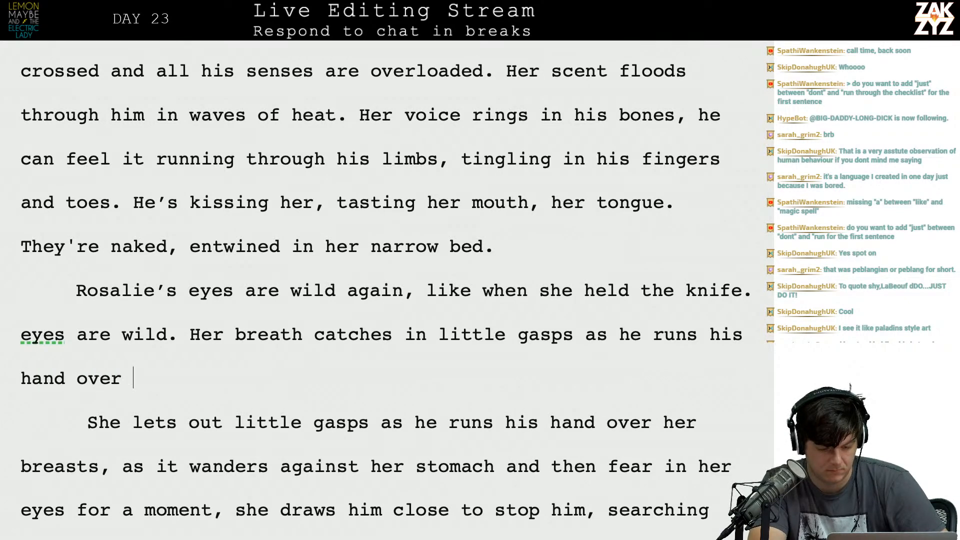
pyautogui.write('her breasts an')
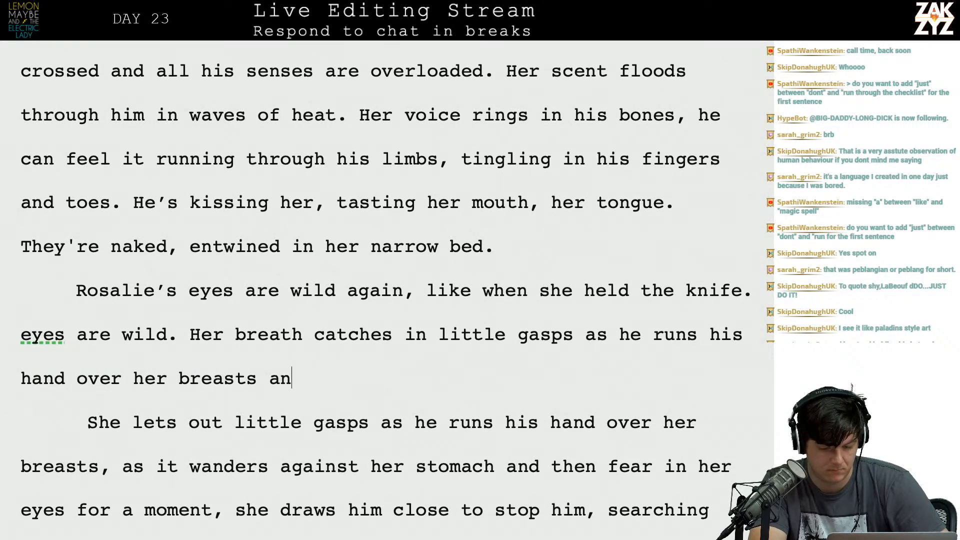
pyautogui.write('d down her stomach,')
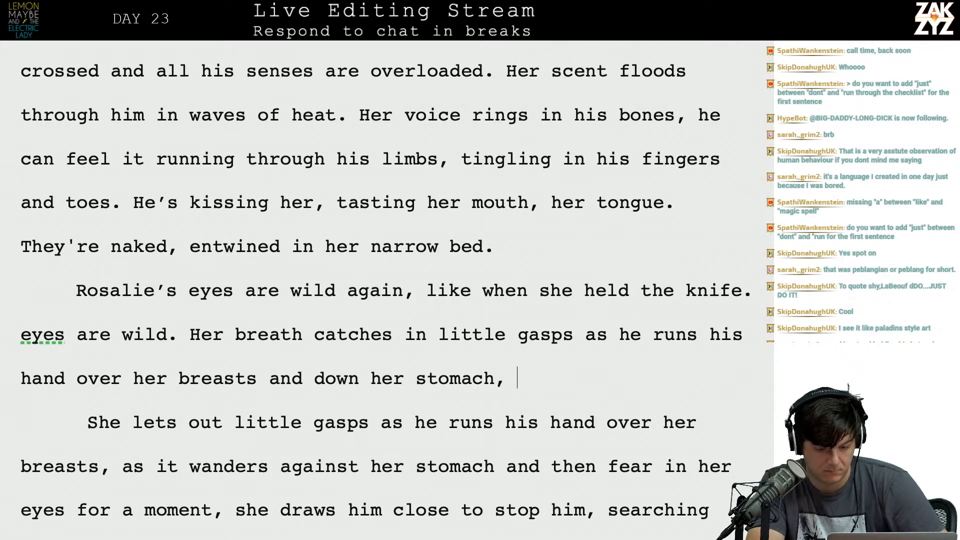
pyautogui.press('Down')
pyautogui.press('Down')
pyautogui.press('Down')
pyautogui.press('Down')
pyautogui.press('Up')
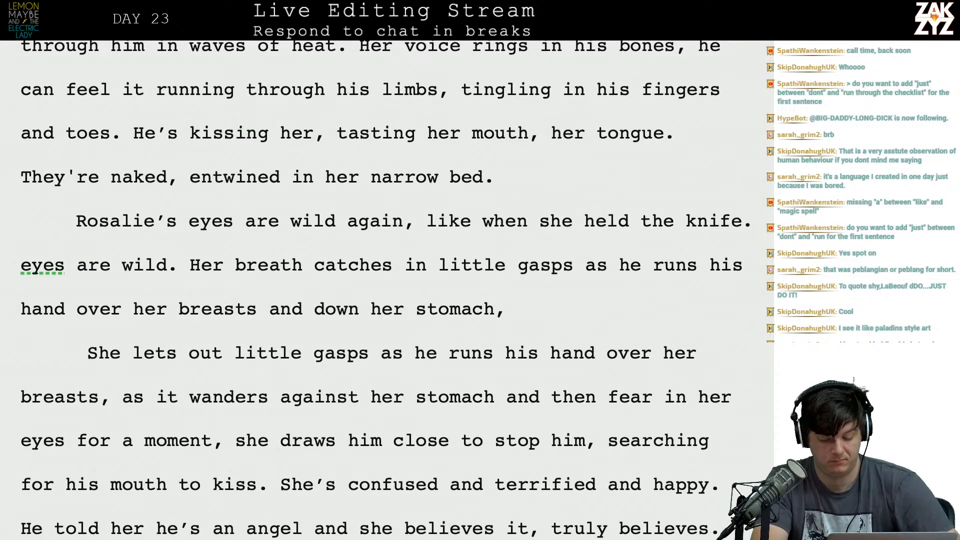
pyautogui.write('Her')
pyautogui.press('BackSpace')
pyautogui.press('BackSpace')
pyautogui.press('BackSpace')
pyautogui.write('as he dra')
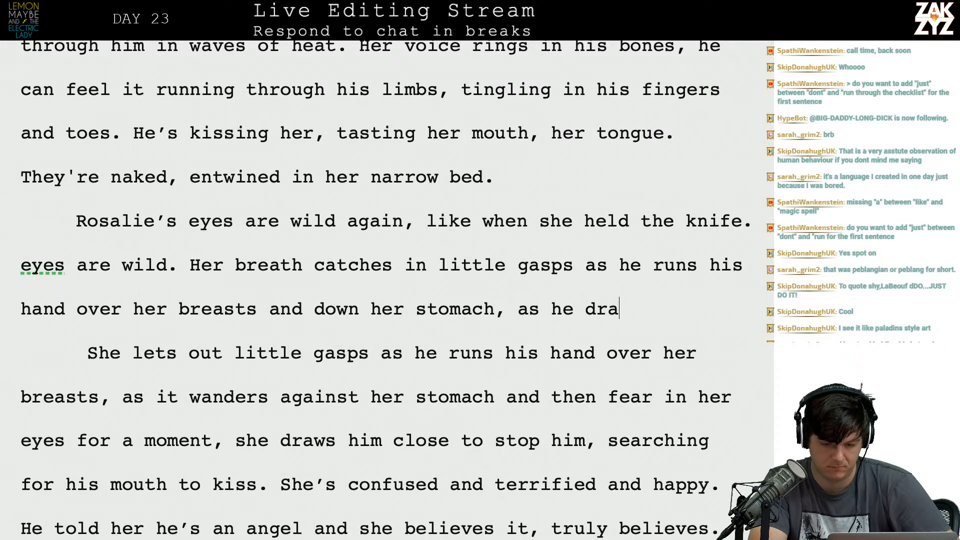
pyautogui.write('ws farther')
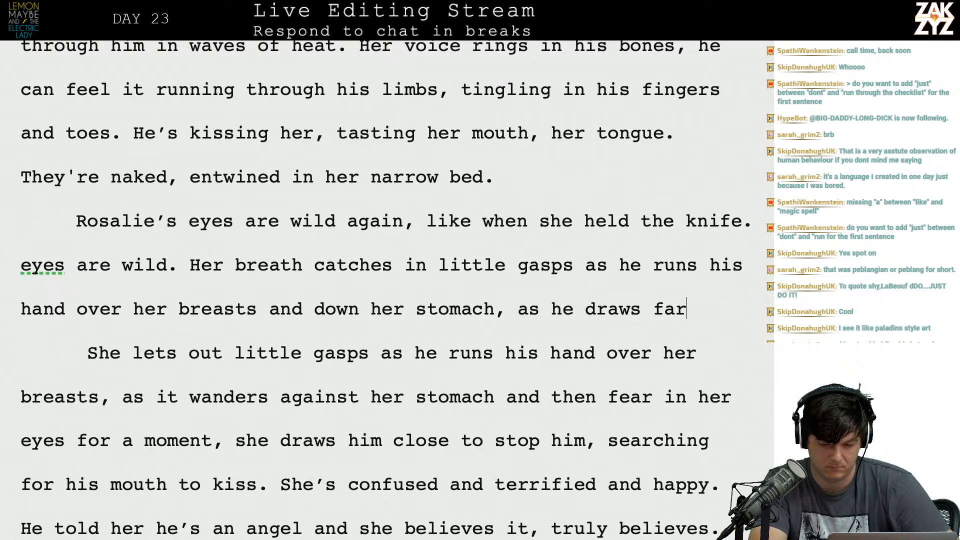
pyautogui.press('BackSpace')
pyautogui.press('BackSpace')
pyautogui.press('BackSpace')
pyautogui.press('BackSpace')
pyautogui.press('BackSpace')
pyautogui.press('BackSpace')
pyautogui.press('BackSpace')
pyautogui.press('BackSpace')
pyautogui.press('BackSpace')
pyautogui.press('BackSpace')
pyautogui.press('BackSpace')
pyautogui.press('BackSpace')
pyautogui.press('BackSpace')
pyautogui.press('BackSpace')
pyautogui.press('BackSpace')
pyautogui.press('BackSpace')
pyautogui.press('BackSpace')
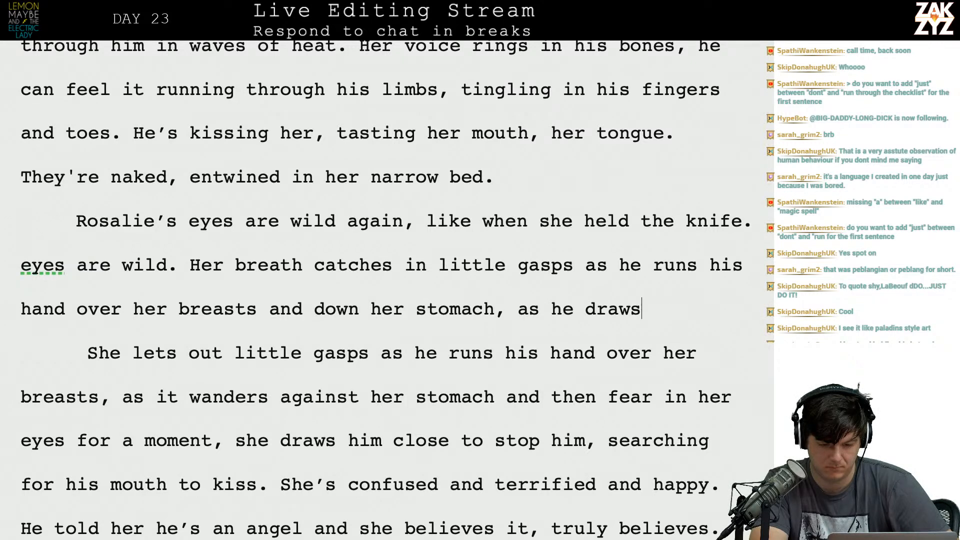
# Finish the "Her breath catches" sentence with "dangerously close.".
pyautogui.write('dangeo')
pyautogui.press('BackSpace')
pyautogui.write('rous')
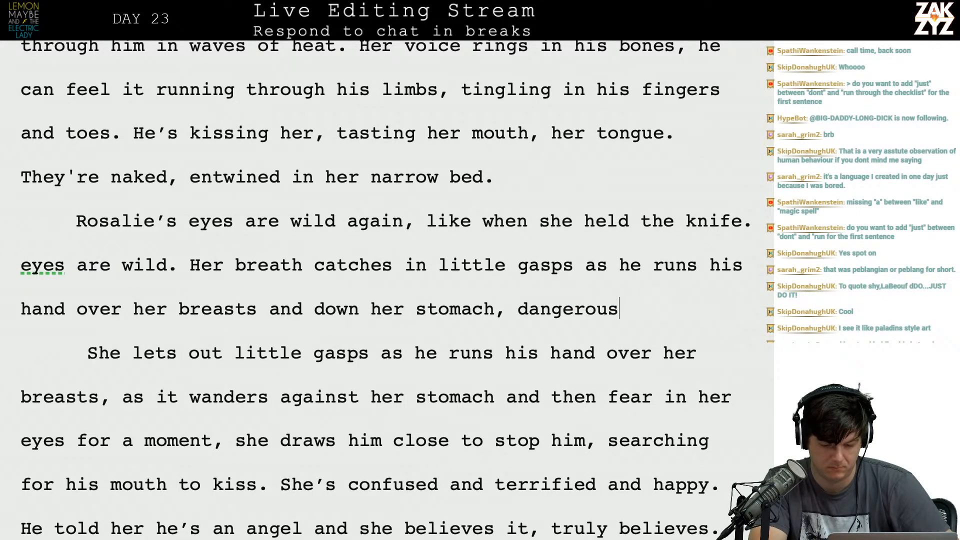
pyautogui.write('ly close. She')
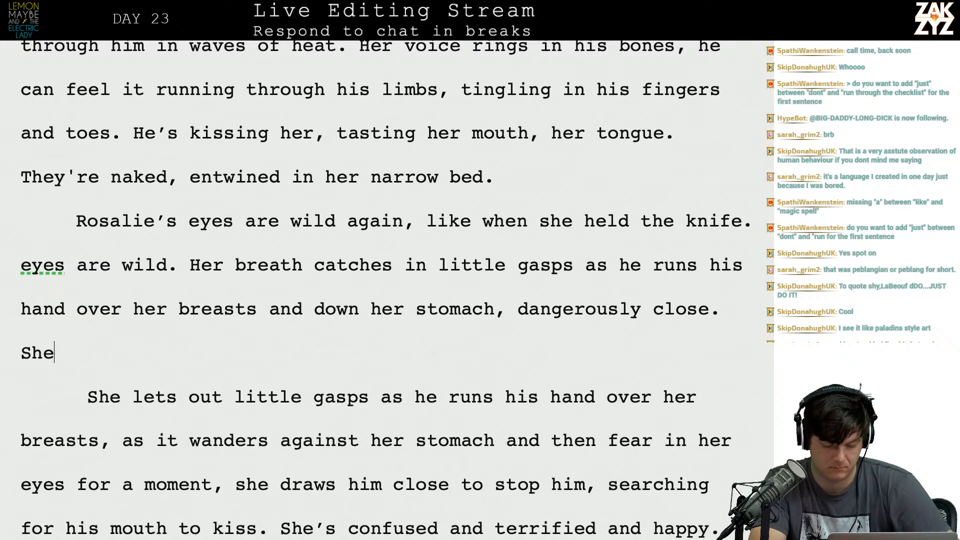
# Replace the old wording from "She lets out little gasps" through "she draws" with "She pulls him closer to stop him,".
pyautogui.hotkey('shift', 'Down')
pyautogui.hotkey('shift', 'Down')
pyautogui.hotkey('shift', 'Down')
pyautogui.hotkey('shift', 'Right')
pyautogui.hotkey('shift', 'Right')
pyautogui.hotkey('shift', 'Right')
pyautogui.hotkey('shift', 'Right')
pyautogui.hotkey('shift', 'Right')
pyautogui.hotkey('shift', 'Right')
pyautogui.hotkey('shift', 'Right')
pyautogui.hotkey('shift', 'Right')
pyautogui.hotkey('shift', 'Right')
pyautogui.hotkey('shift', 'Right')
pyautogui.hotkey('shift', 'Right')
pyautogui.hotkey('shift', 'Right')
pyautogui.hotkey('shift', 'Right')
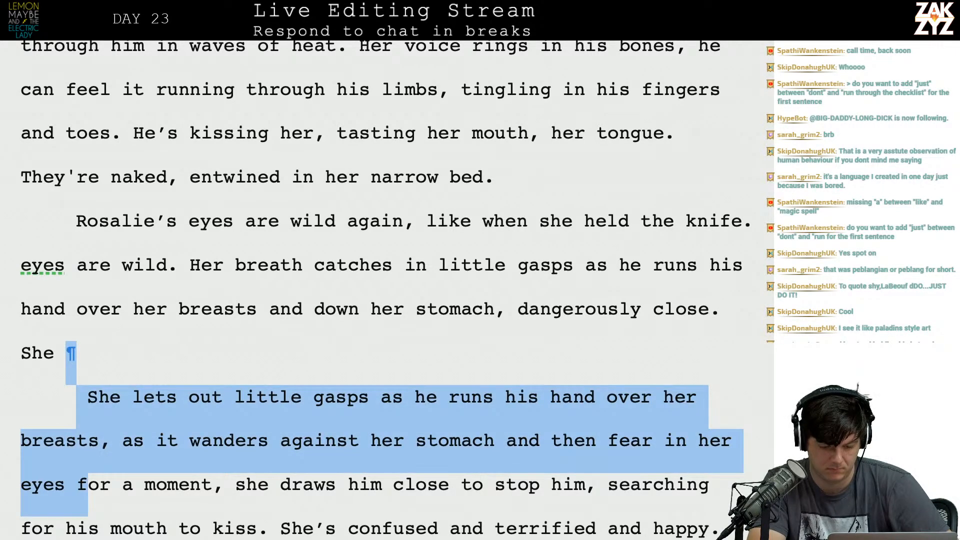
pyautogui.hotkey('shift', 'Right')
pyautogui.hotkey('shift', 'Right')
pyautogui.hotkey('shift', 'Right')
pyautogui.hotkey('shift', 'Right')
pyautogui.hotkey('shift', 'Right')
pyautogui.hotkey('shift', 'Right')
pyautogui.hotkey('shift', 'Right')
pyautogui.hotkey('shift', 'Right')
pyautogui.hotkey('shift', 'Right')
pyautogui.hotkey('shift', 'Right')
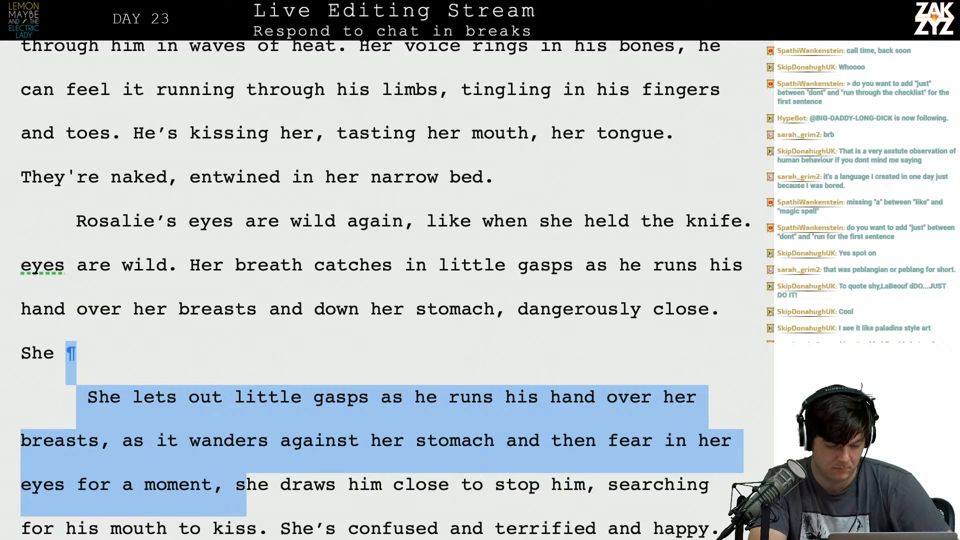
pyautogui.write('pulls him cl')
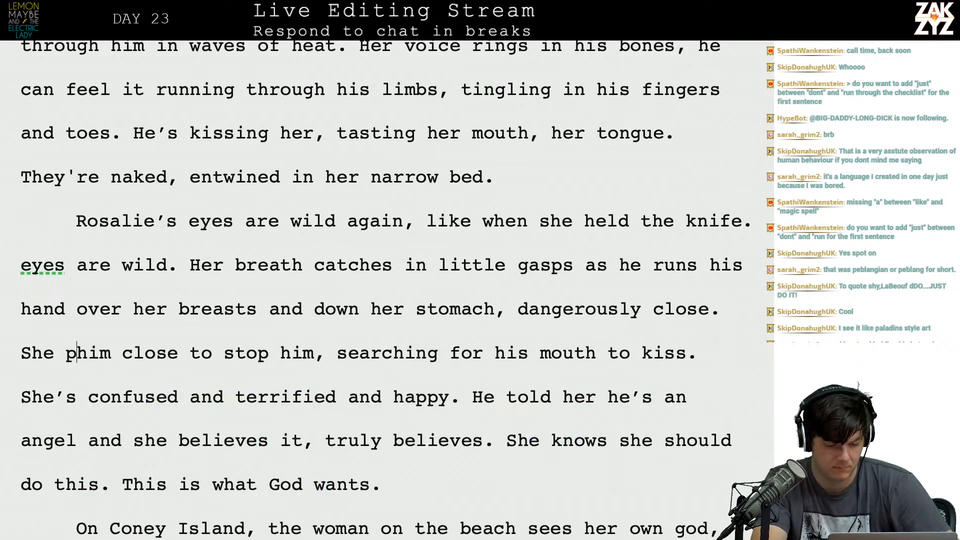
pyautogui.write('oser to stop him,')
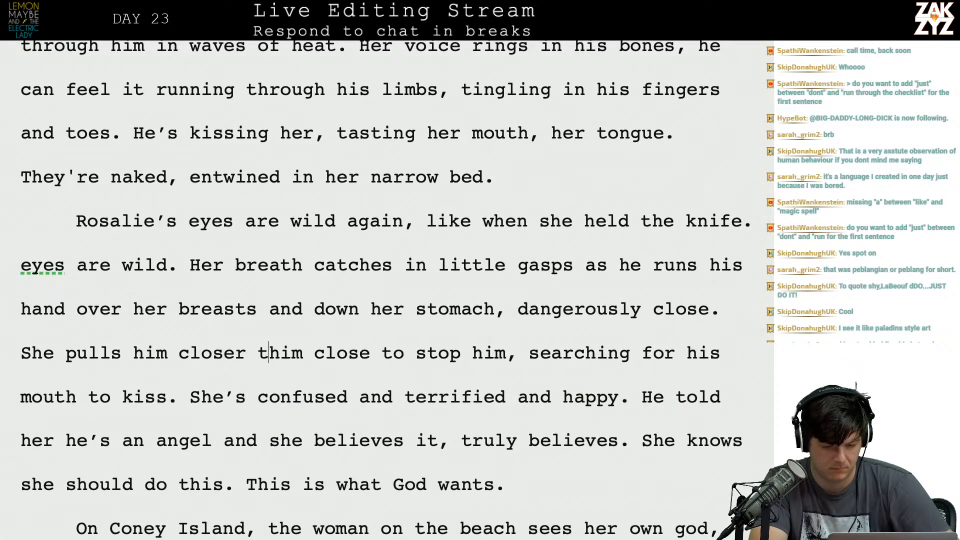
# Delete the leftover wording "him close to stop him," after "She pulls him closer to stop him,".
pyautogui.hotkey('shift', 'Right')
pyautogui.hotkey('shift', 'Right')
pyautogui.hotkey('shift', 'Right')
pyautogui.hotkey('shift', 'Right')
pyautogui.hotkey('shift', 'Right')
pyautogui.hotkey('shift', 'Right')
pyautogui.hotkey('shift', 'Right')
pyautogui.hotkey('shift', 'Right')
pyautogui.hotkey('shift', 'Right')
pyautogui.hotkey('shift', 'Right')
pyautogui.hotkey('shift', 'Right')
pyautogui.hotkey('shift', 'Right')
pyautogui.hotkey('shift', 'Right')
pyautogui.hotkey('shift', 'Right')
pyautogui.hotkey('shift', 'Right')
pyautogui.hotkey('shift', 'Right')
pyautogui.hotkey('shift', 'Right')
pyautogui.hotkey('shift', 'Right')
pyautogui.hotkey('shift', 'Right')
pyautogui.hotkey('shift', 'Right')
pyautogui.hotkey('shift', 'Right')
pyautogui.hotkey('shift', 'Right')
pyautogui.hotkey('shift', 'Right')
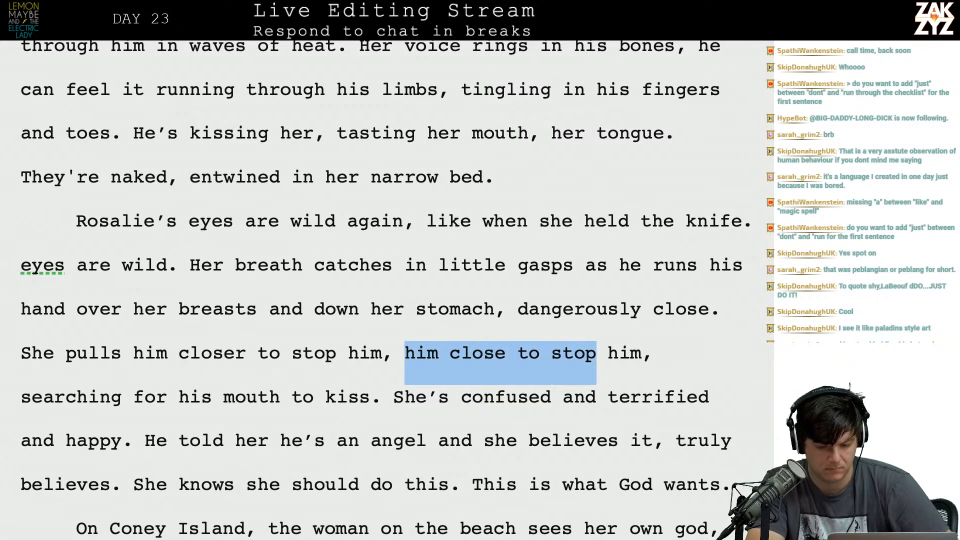
pyautogui.press('BackSpace')
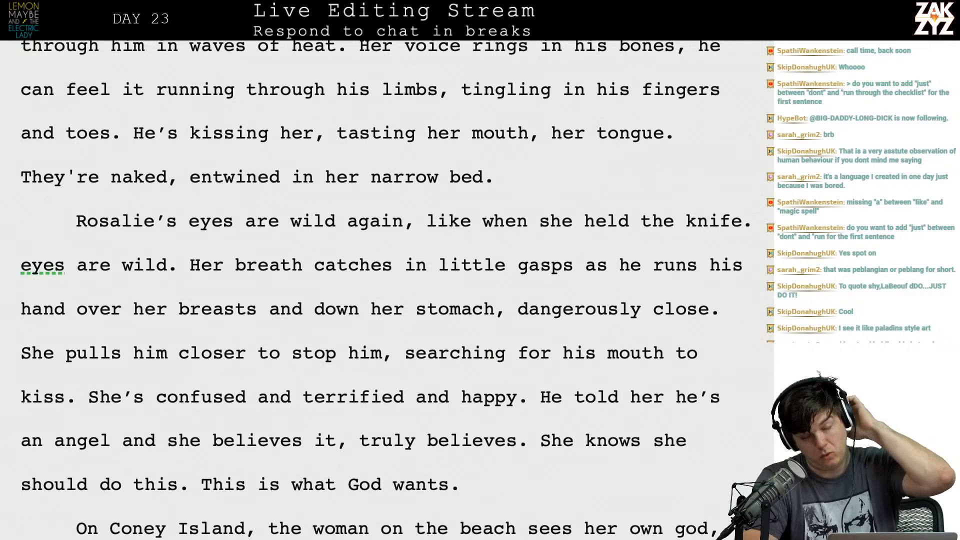
# Delete the duplicate fragment "eyes are wild." before "Her breath catches in little gasps".
pyautogui.scroll(-1, 385, 290)
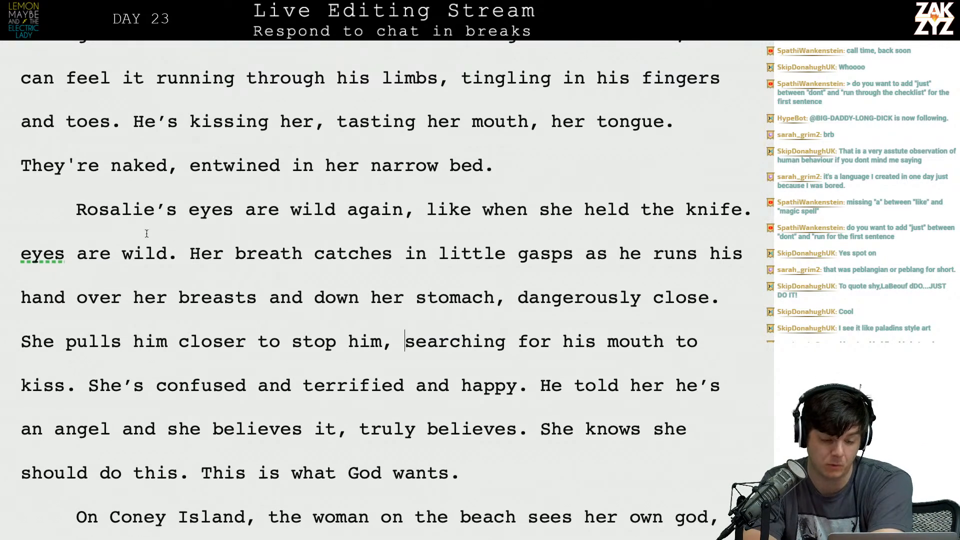
pyautogui.click(285, 210)
pyautogui.scroll(-3, 284, 210)
pyautogui.scroll(-5, 284, 210)
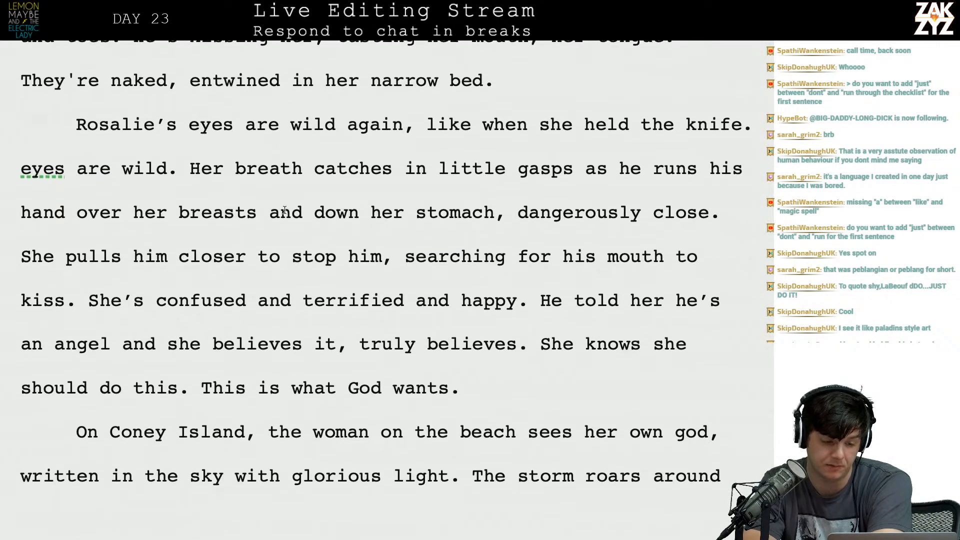
pyautogui.click(178, 169)
pyautogui.press('BackSpace')
pyautogui.press('BackSpace')
pyautogui.press('BackSpace')
pyautogui.press('BackSpace')
pyautogui.press('BackSpace')
pyautogui.press('BackSpace')
pyautogui.press('BackSpace')
pyautogui.press('BackSpace')
pyautogui.press('BackSpace')
pyautogui.press('BackSpace')
pyautogui.press('BackSpace')
pyautogui.press('BackSpace')
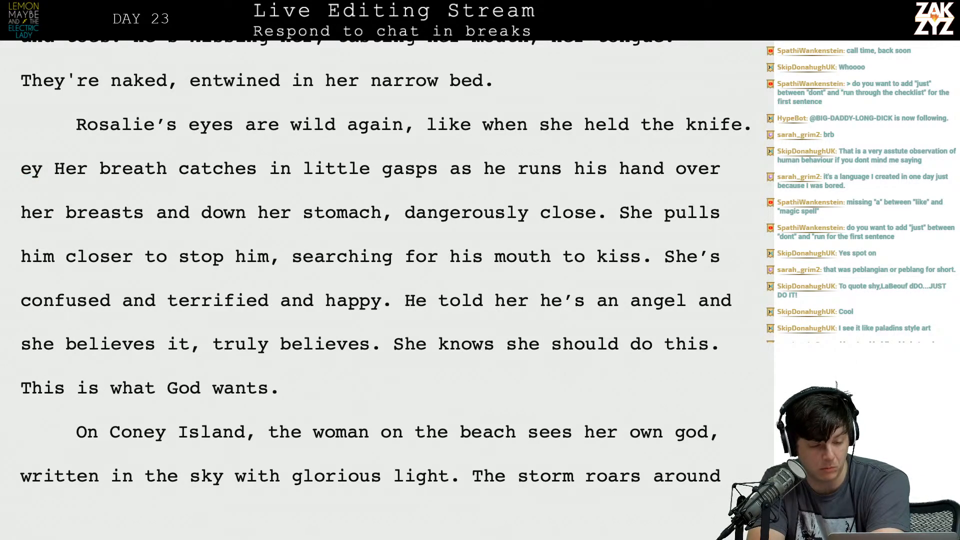
pyautogui.press('BackSpace')
pyautogui.press('BackSpace')
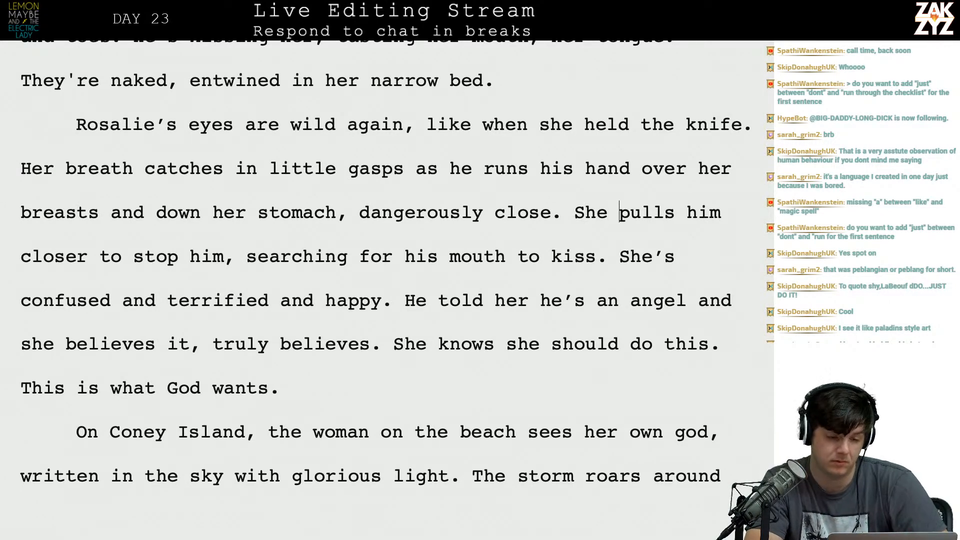
# Replace "he" with "Maybe" in "as he runs his hand over her breasts".
pyautogui.scroll(6, 620, 212)
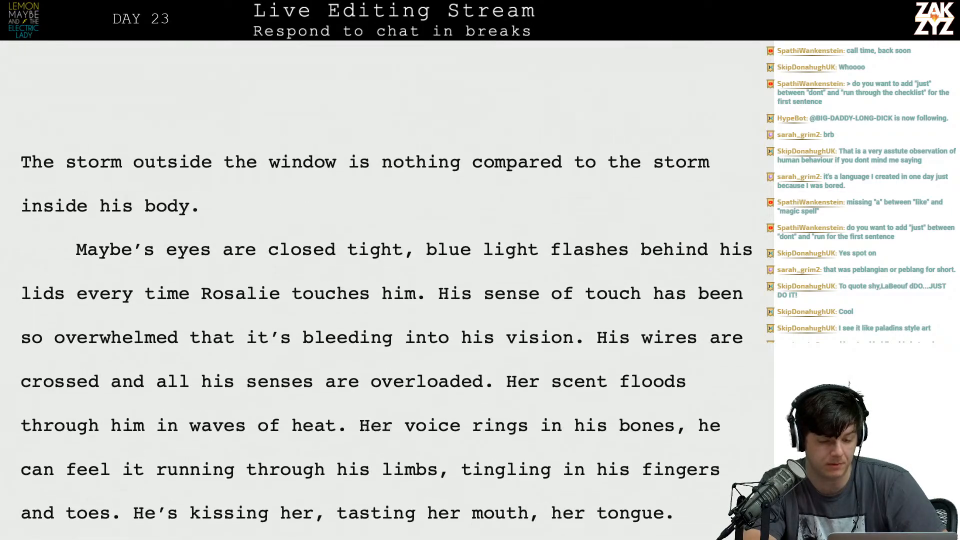
pyautogui.scroll(-1, 387, 290)
pyautogui.scroll(-4, 76, 322)
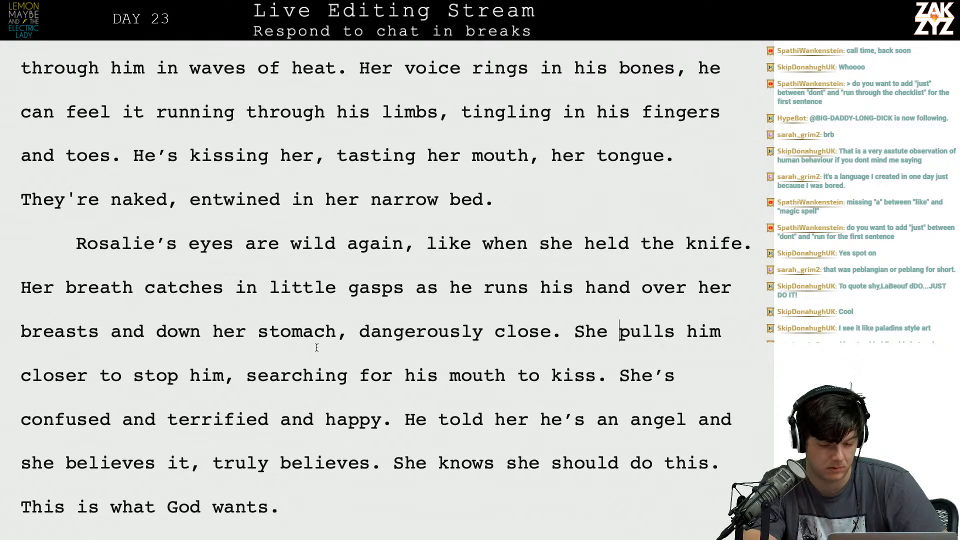
pyautogui.scroll(-1, 317, 347)
pyautogui.press('BackSpace')
pyautogui.press('BackSpace')
pyautogui.press('BackSpace')
pyautogui.write('Maybe')
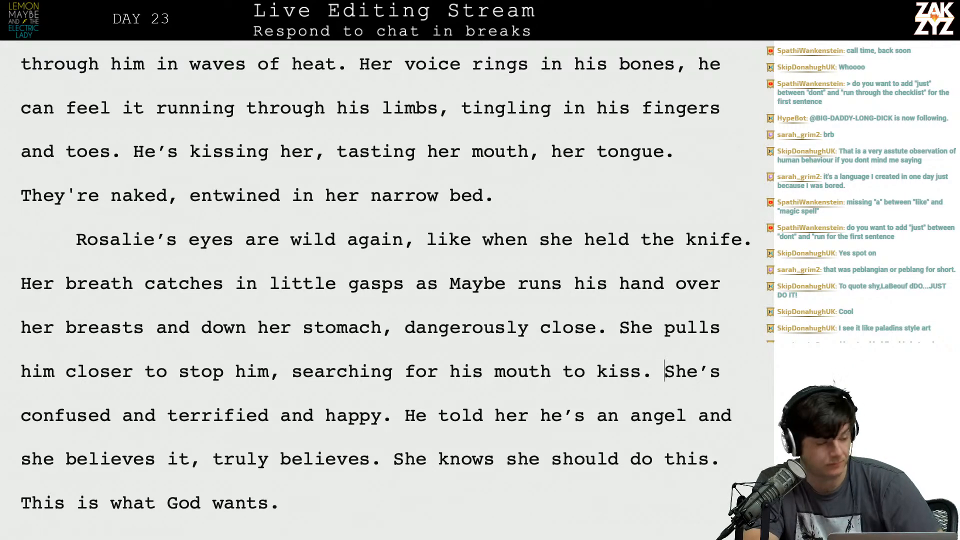
# Insert a paragraph break after "mouth to kiss.", before "She's confused and terrified and happy.".
pyautogui.scroll(-1, 380, 290)
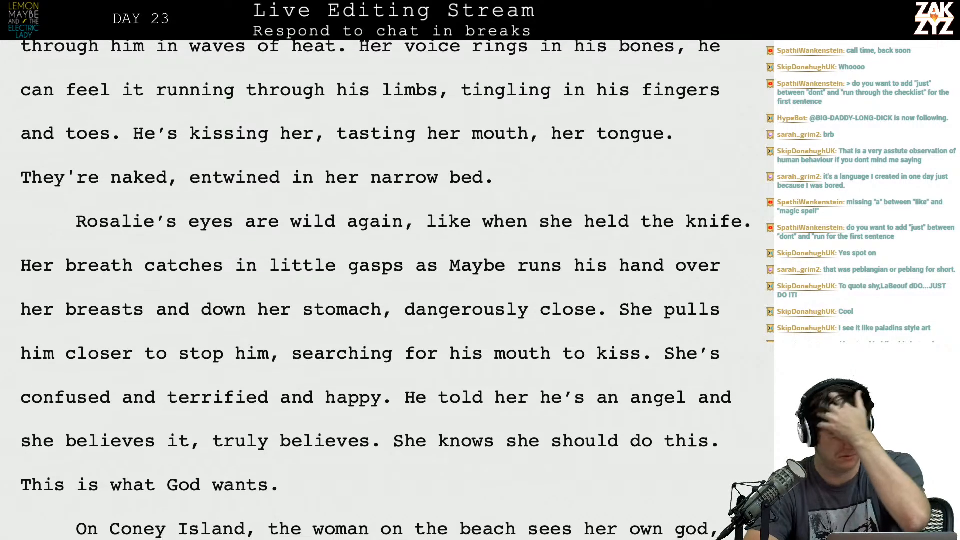
pyautogui.scroll(-4, 380, 290)
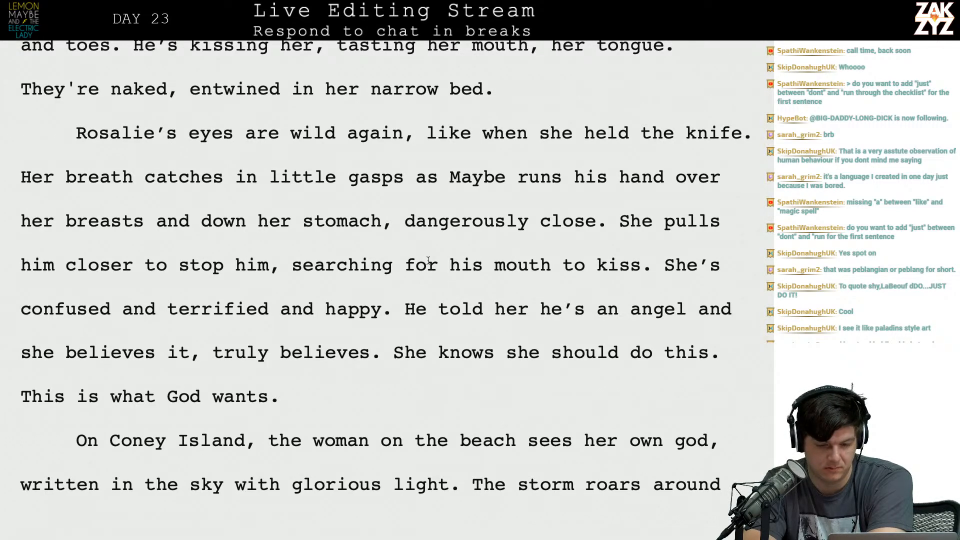
pyautogui.scroll(-1, 467, 285)
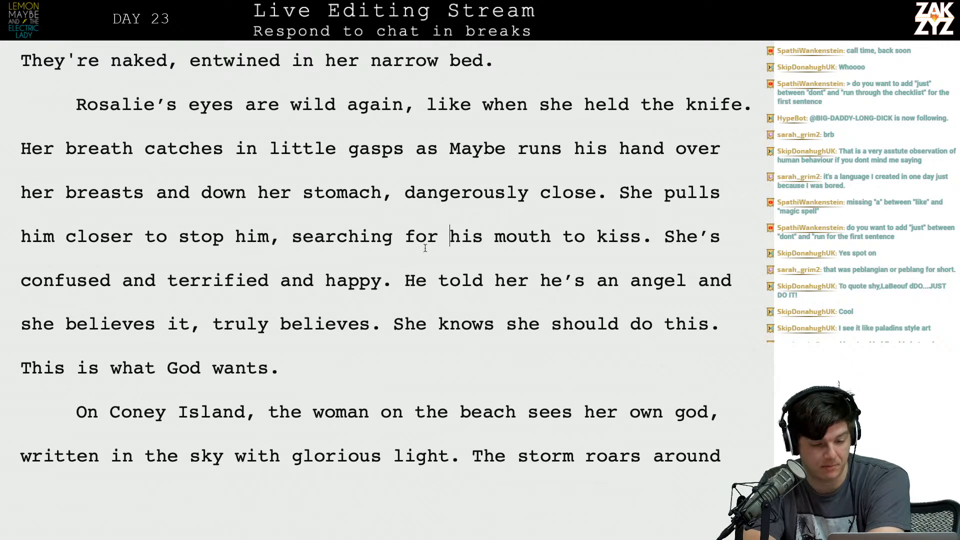
pyautogui.scroll(-1, 449, 235)
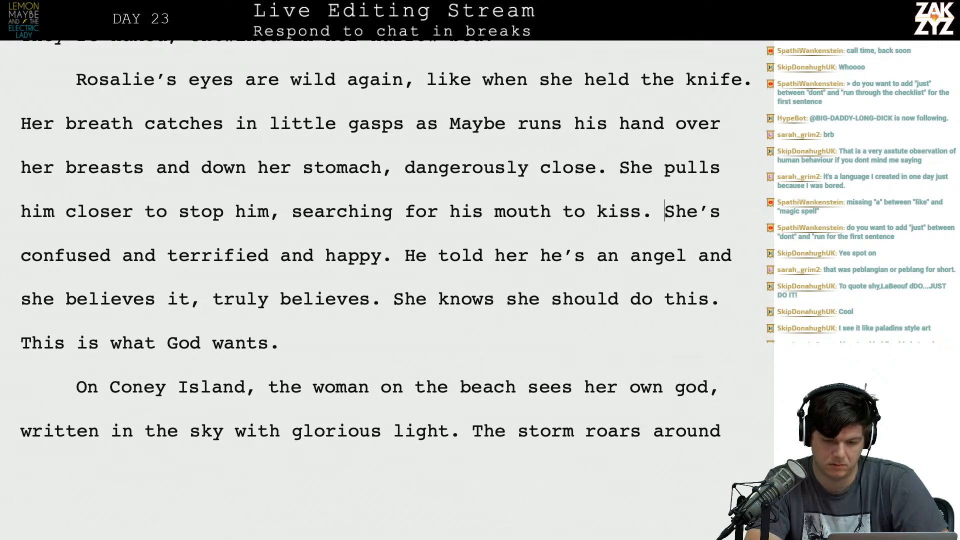
pyautogui.press('Return')
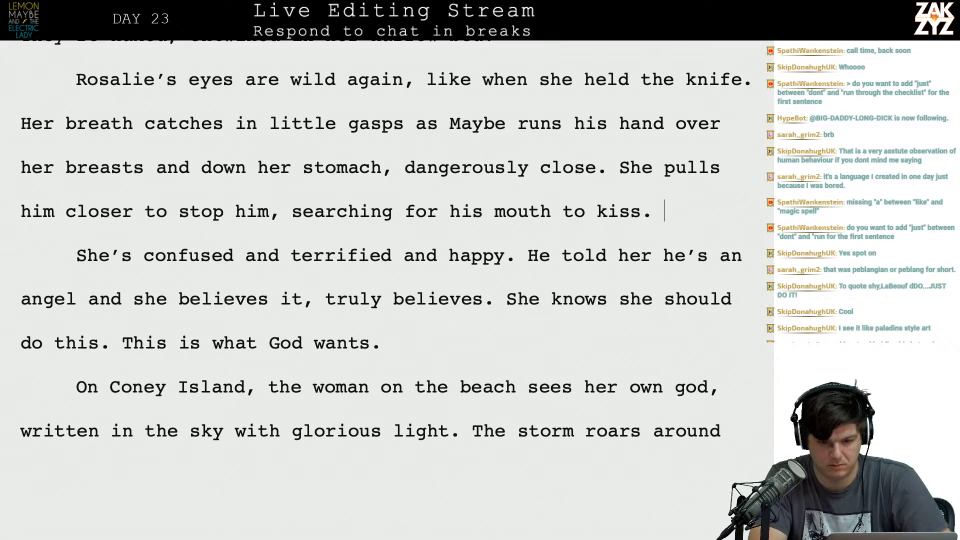
# Try a new sentence beginning "She's confused, overjoyed," after "mouth to kiss." and erase it.
pyautogui.write("She's confused,")
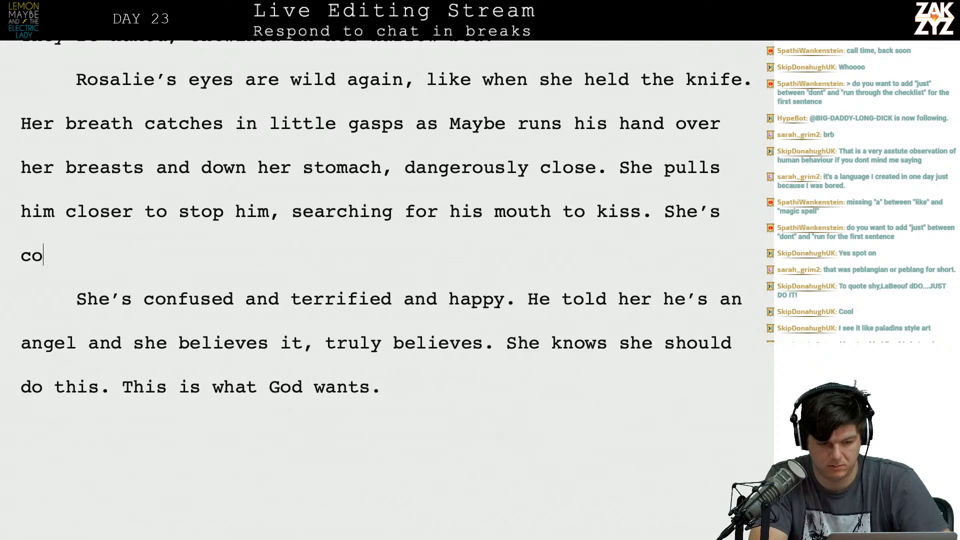
pyautogui.write(' jok')
pyautogui.press('BackSpace')
pyautogui.press('BackSpace')
pyautogui.press('BackSpace')
pyautogui.write('over')
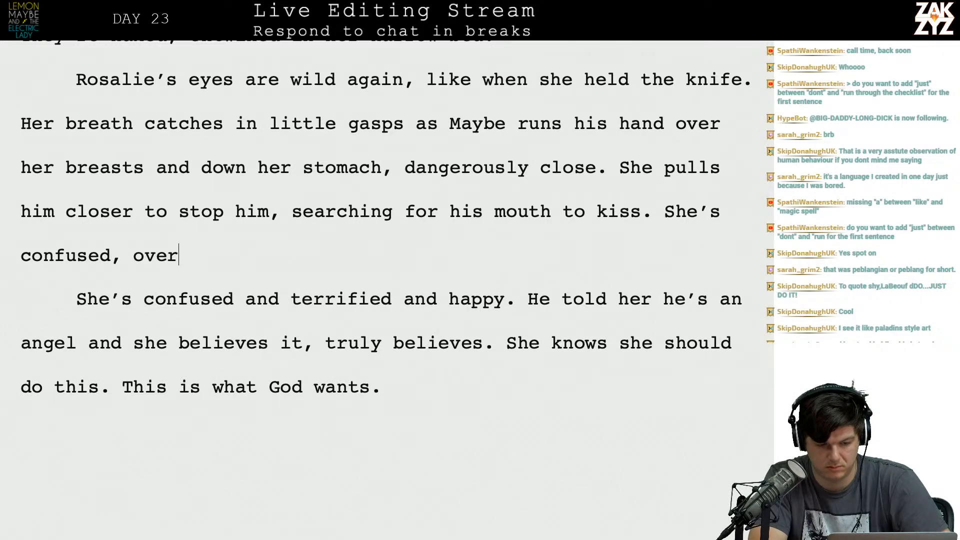
pyautogui.write('joyed,')
pyautogui.press('BackSpace')
pyautogui.press('BackSpace')
pyautogui.press('BackSpace')
pyautogui.press('BackSpace')
pyautogui.press('BackSpace')
pyautogui.press('BackSpace')
pyautogui.press('BackSpace')
pyautogui.press('BackSpace')
pyautogui.press('BackSpace')
pyautogui.press('BackSpace')
pyautogui.press('BackSpace')
pyautogui.press('BackSpace')
pyautogui.press('BackSpace')
pyautogui.press('BackSpace')
pyautogui.press('BackSpace')
pyautogui.press('BackSpace')
pyautogui.press('BackSpace')
pyautogui.press('BackSpace')
pyautogui.press('BackSpace')
pyautogui.press('BackSpace')
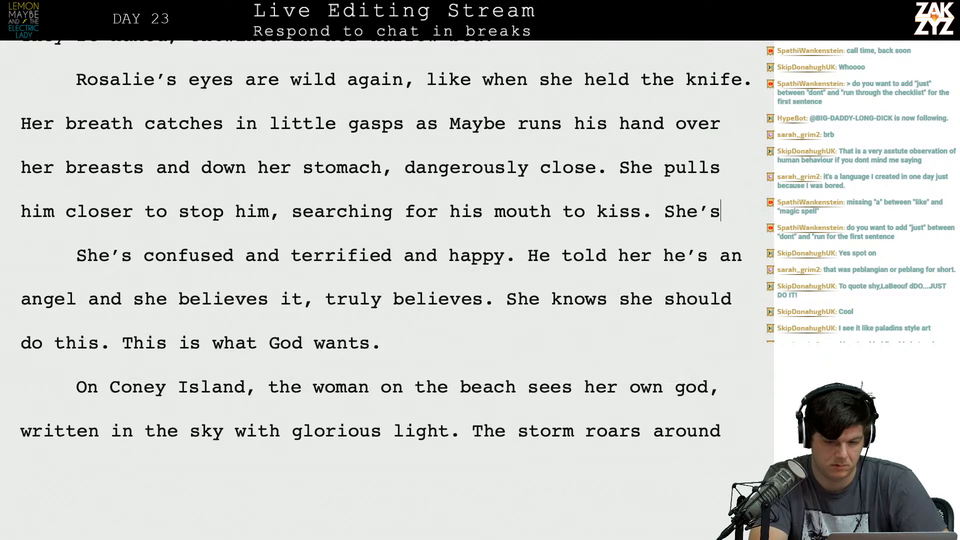
pyautogui.press('BackSpace')
pyautogui.press('BackSpace')
pyautogui.press('BackSpace')
pyautogui.press('BackSpace')
pyautogui.press('BackSpace')
pyautogui.press('BackSpace')
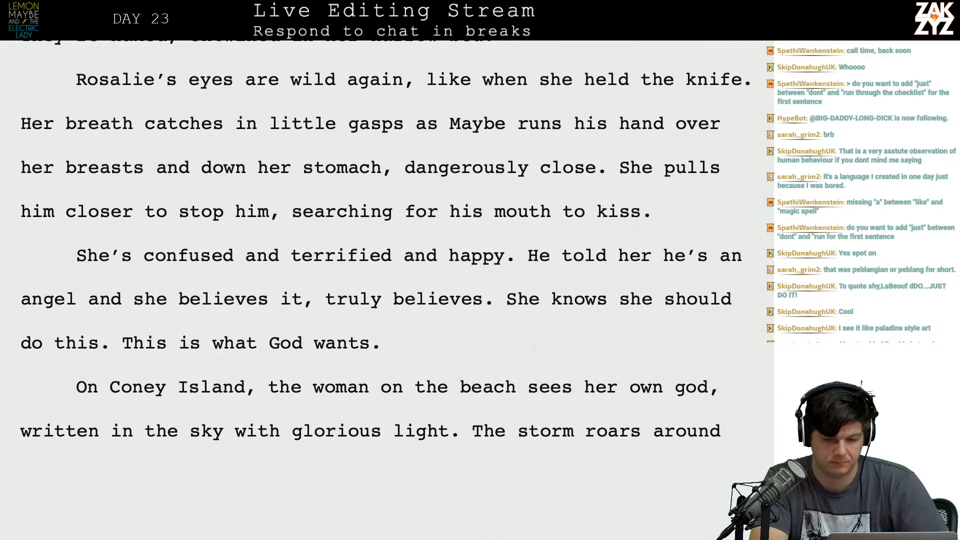
pyautogui.write("She's")
pyautogui.press('BackSpace')
pyautogui.press('BackSpace')
pyautogui.press('BackSpace')
pyautogui.press('BackSpace')
pyautogui.press('BackSpace')
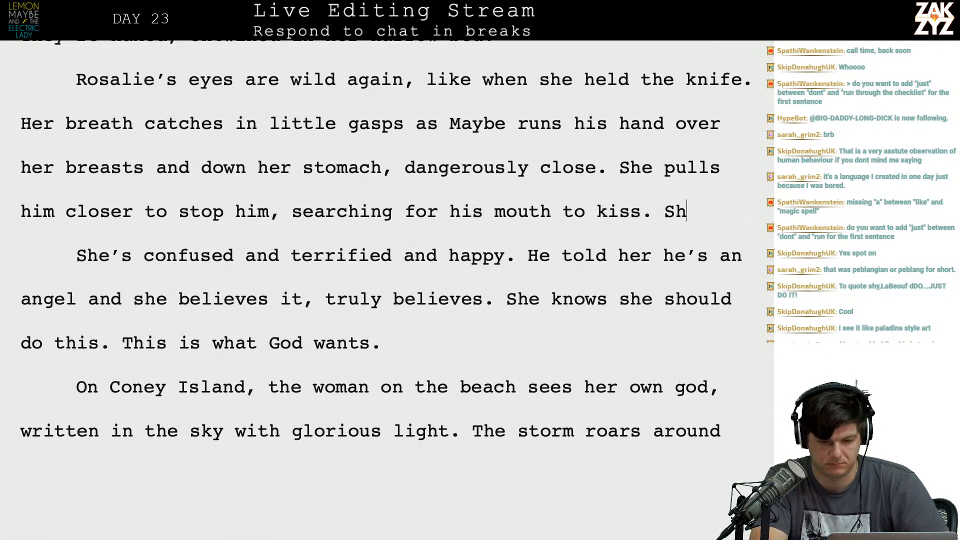
pyautogui.write("She's suc")
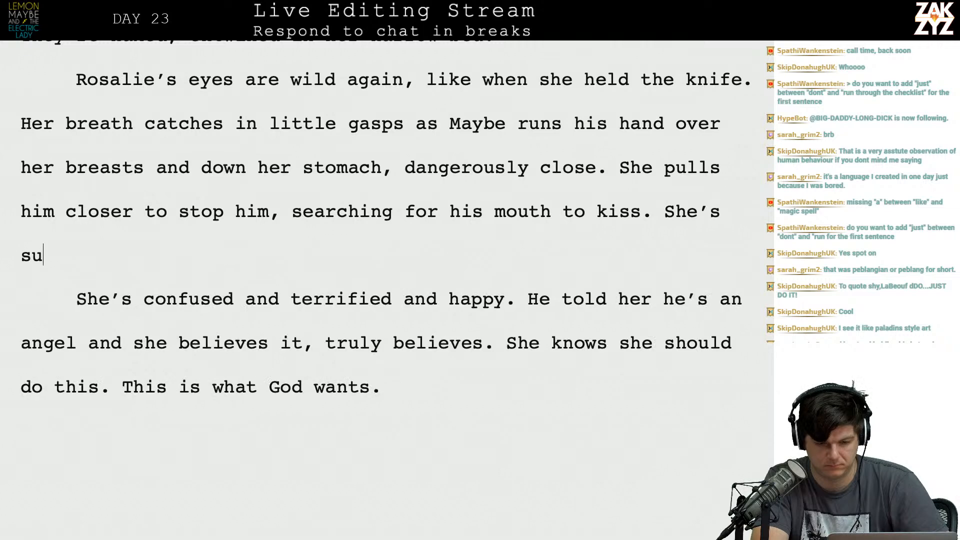
pyautogui.press('BackSpace')
pyautogui.press('BackSpace')
pyautogui.press('BackSpace')
pyautogui.press('BackSpace')
pyautogui.press('BackSpace')
pyautogui.press('BackSpace')
pyautogui.press('BackSpace')
pyautogui.press('BackSpace')
pyautogui.press('BackSpace')
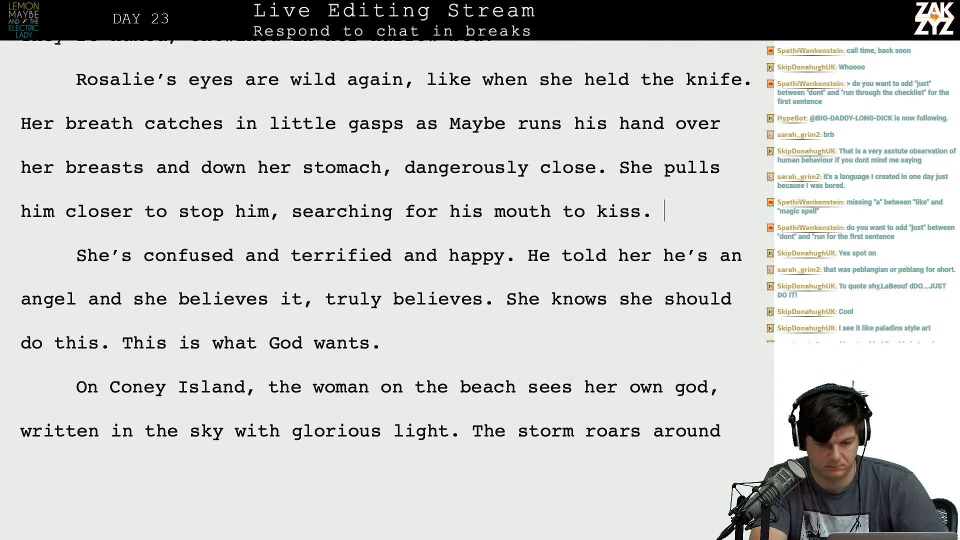
# Try the sentence opening "She's terrified and enthralled," after "mouth to kiss." and erase it.
pyautogui.write("She's terrifie")
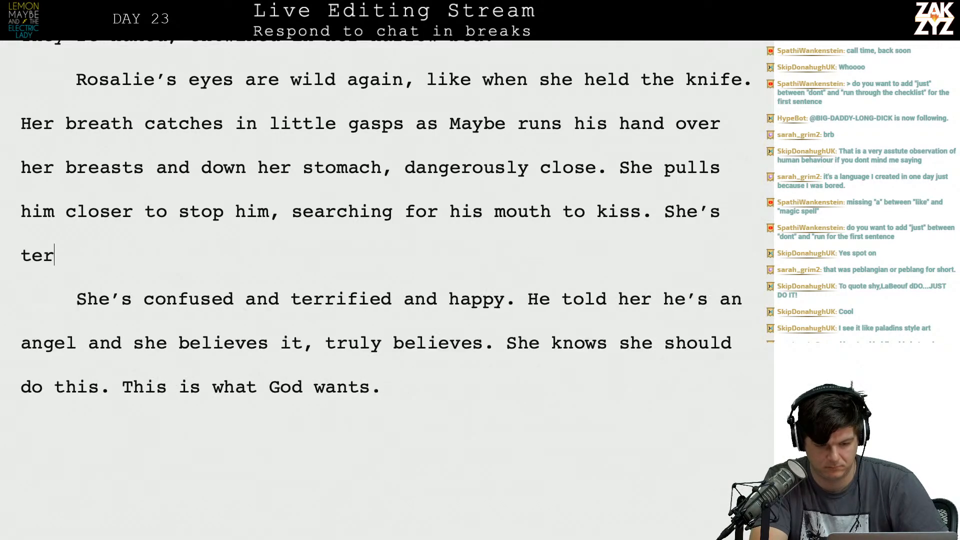
pyautogui.write('d and')
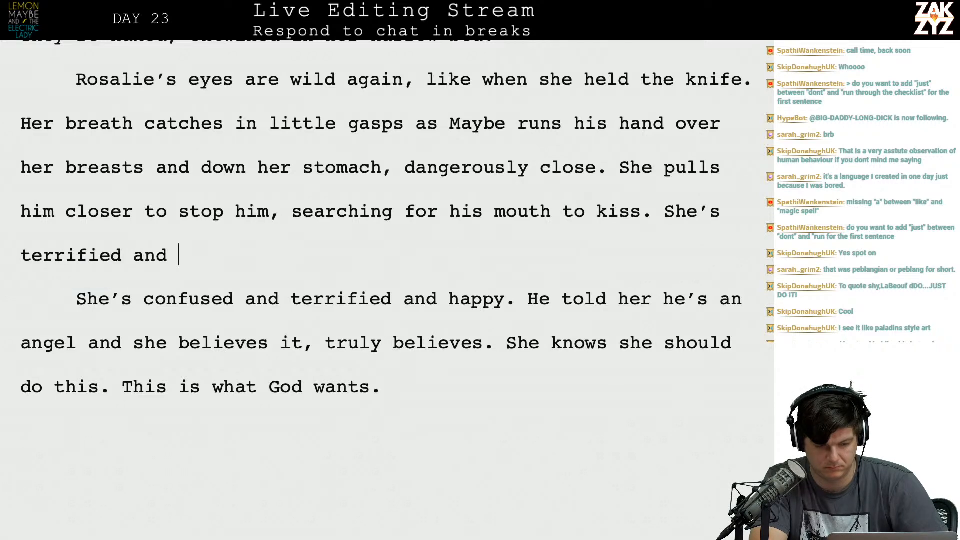
pyautogui.write(' enthralled, ')
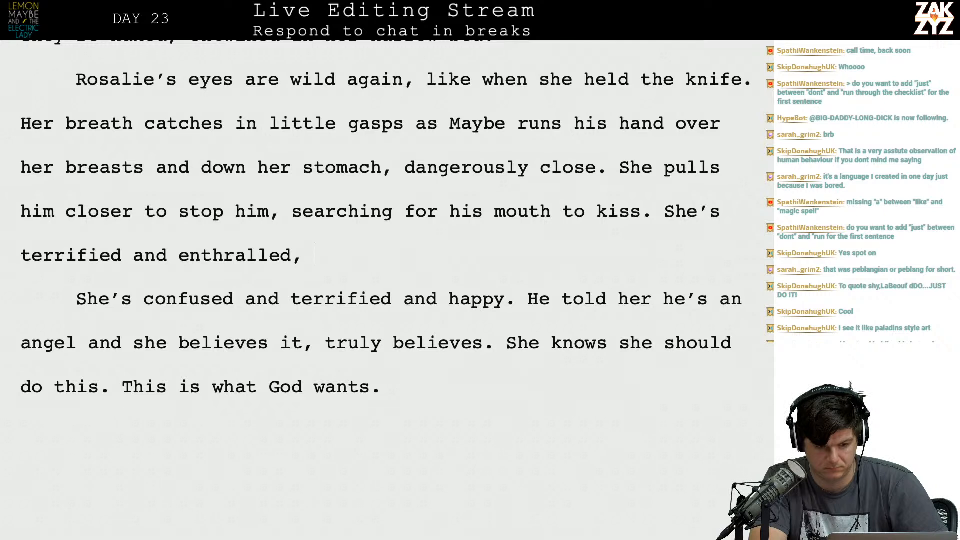
pyautogui.write('over')
pyautogui.press('BackSpace')
pyautogui.press('BackSpace')
pyautogui.press('BackSpace')
pyautogui.press('BackSpace')
pyautogui.press('BackSpace')
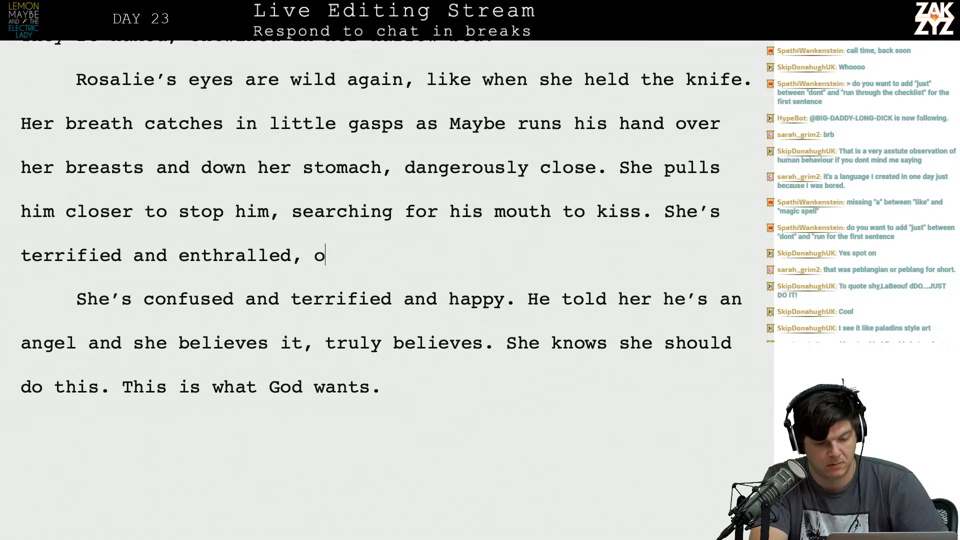
pyautogui.press('BackSpace')
pyautogui.press('BackSpace')
pyautogui.press('BackSpace')
pyautogui.press('BackSpace')
pyautogui.press('BackSpace')
pyautogui.press('BackSpace')
pyautogui.press('BackSpace')
pyautogui.press('BackSpace')
pyautogui.press('BackSpace')
pyautogui.press('BackSpace')
pyautogui.press('BackSpace')
pyautogui.press('BackSpace')
pyautogui.press('BackSpace')
pyautogui.press('BackSpace')
pyautogui.press('BackSpace')
pyautogui.press('BackSpace')
pyautogui.press('BackSpace')
pyautogui.press('BackSpace')
pyautogui.press('BackSpace')
pyautogui.press('BackSpace')
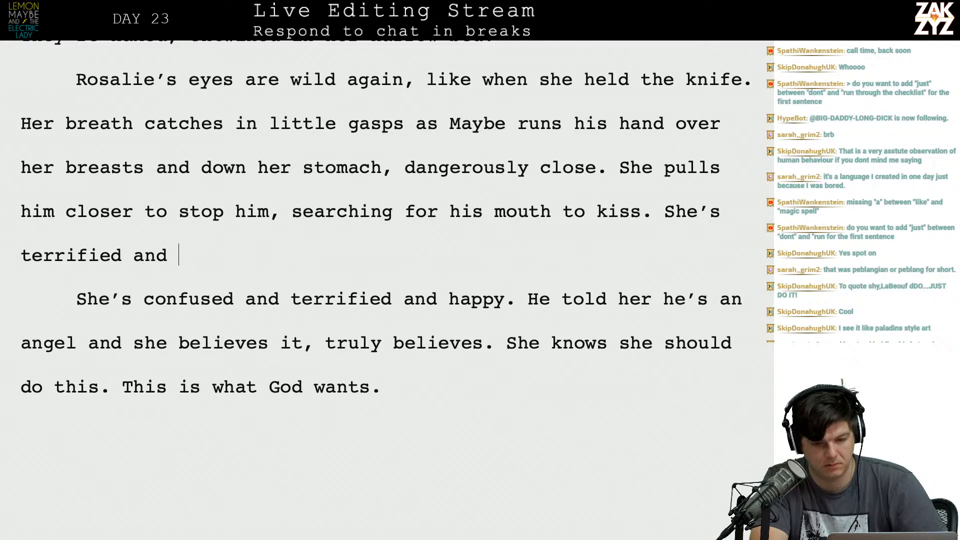
pyautogui.press('BackSpace')
pyautogui.press('BackSpace')
pyautogui.press('BackSpace')
pyautogui.press('BackSpace')
pyautogui.press('BackSpace')
pyautogui.press('BackSpace')
pyautogui.press('BackSpace')
pyautogui.press('BackSpace')
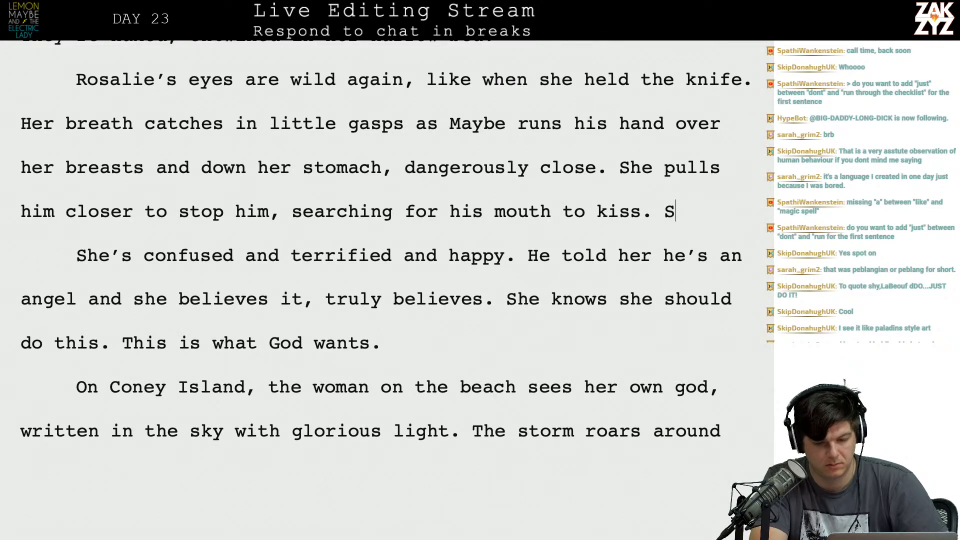
# Add the sentence "One moment she seems overjoyed, the next she's terrified." after "mouth to kiss.".
pyautogui.write('One mome')
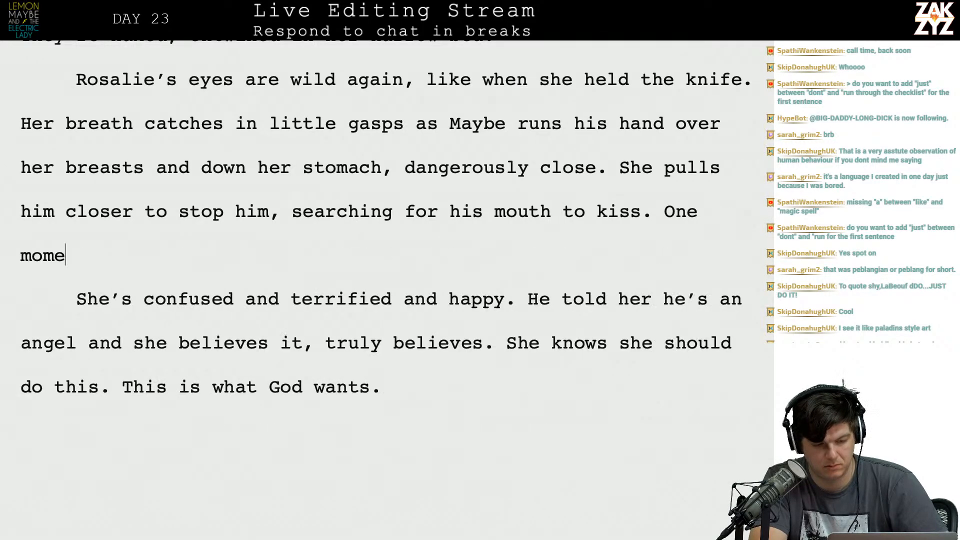
pyautogui.write('nt she seems ')
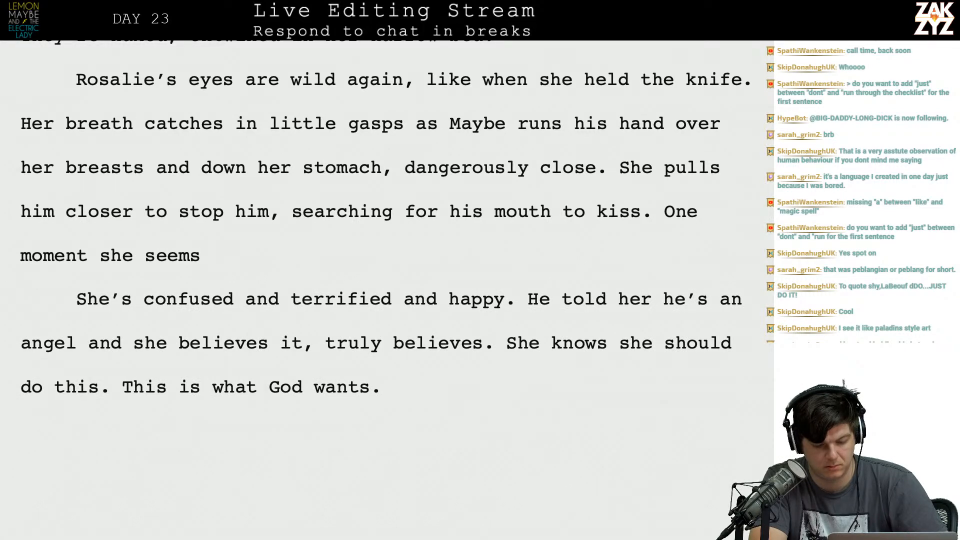
pyautogui.write('ov')
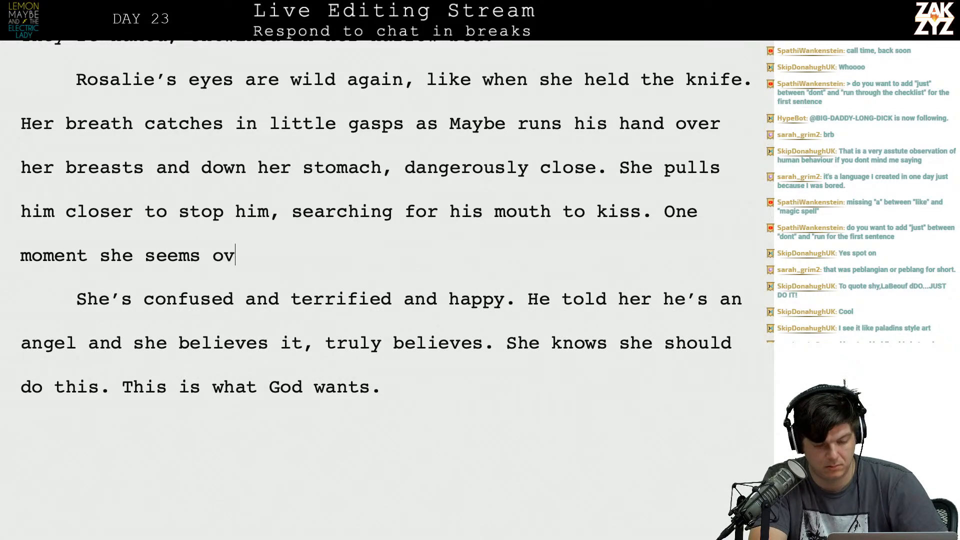
pyautogui.write('erjoyed, the ne')
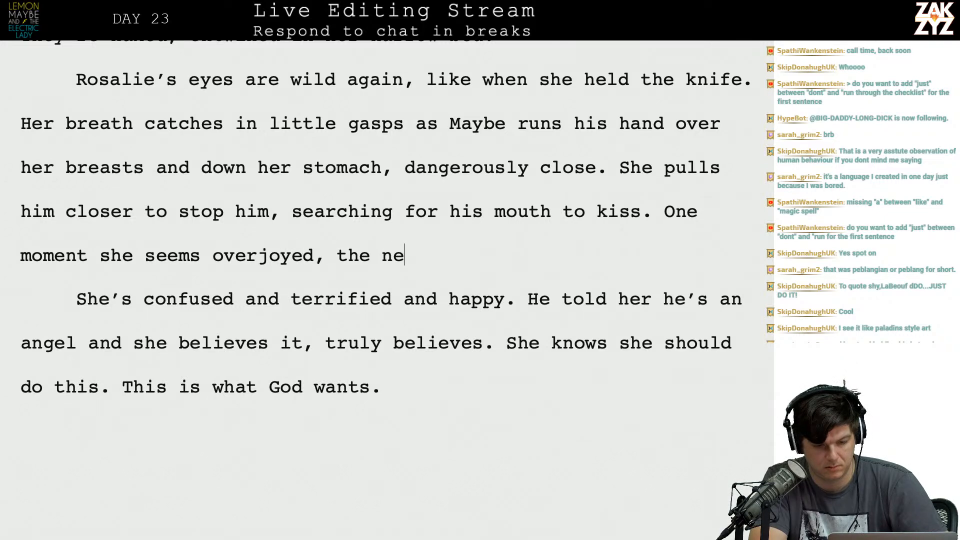
pyautogui.write("xt she's terrified.")
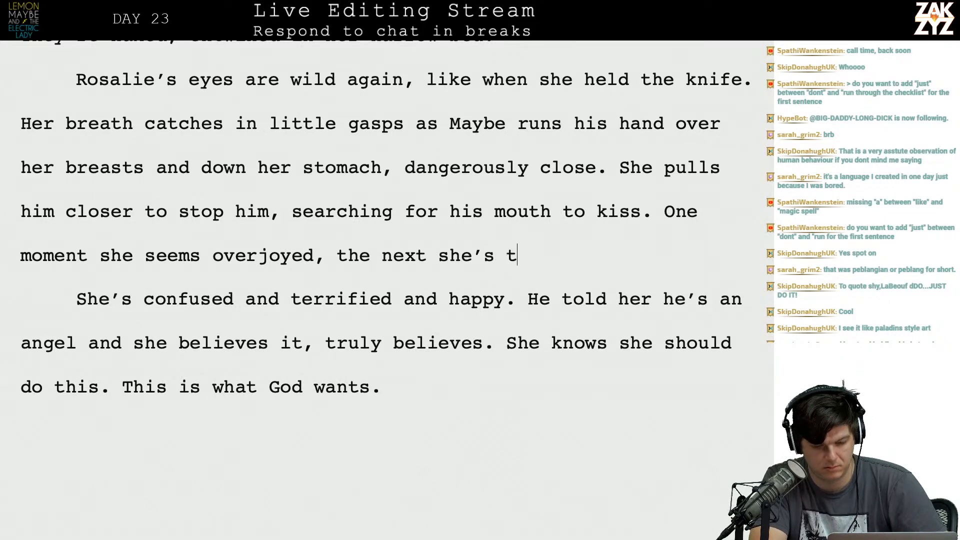
# Delete the paragraph break and the old sentence "She's confused and terrified and happy.", joining the new sentence to "He told her".
pyautogui.hotkey('shift', 'Down')
pyautogui.hotkey('shift', 'Left')
pyautogui.hotkey('shift', 'Left')
pyautogui.hotkey('shift', 'Left')
pyautogui.hotkey('shift', 'Left')
pyautogui.hotkey('shift', 'Left')
pyautogui.hotkey('shift', 'Left')
pyautogui.hotkey('shift', 'Left')
pyautogui.hotkey('shift', 'Left')
pyautogui.hotkey('shift', 'Left')
pyautogui.press('BackSpace')
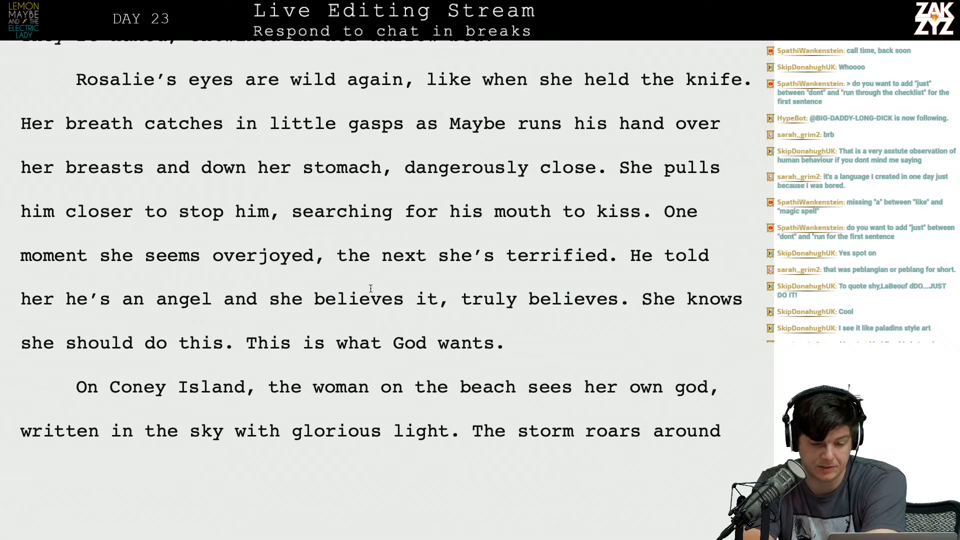
# Replace "He" after "the next she's terrified." with the sentence "Maybe told her he's an angel and she believes him.".
pyautogui.scroll(-1, 370, 289)
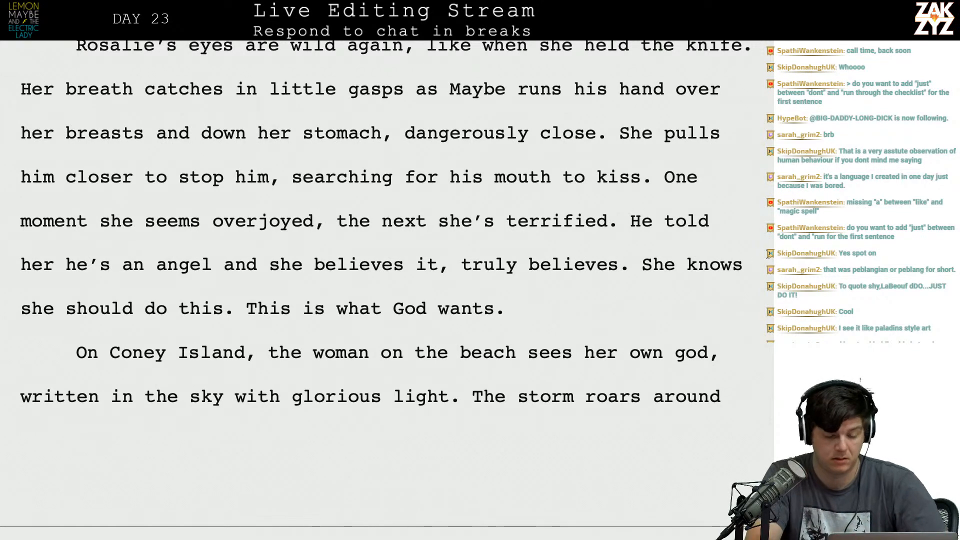
pyautogui.hotkey('shift', 'Right')
pyautogui.hotkey('shift', 'Right')
pyautogui.write('Maybe told h')
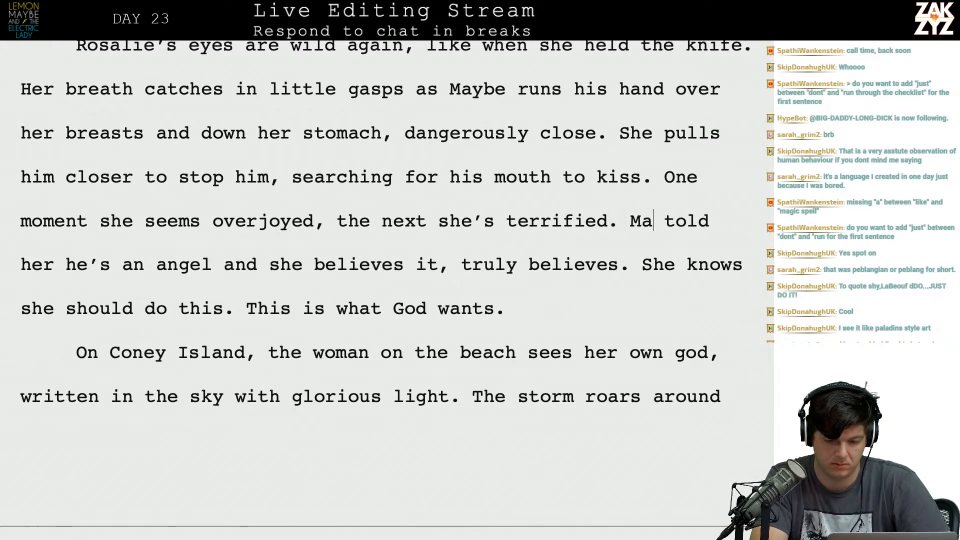
pyautogui.write('er hs')
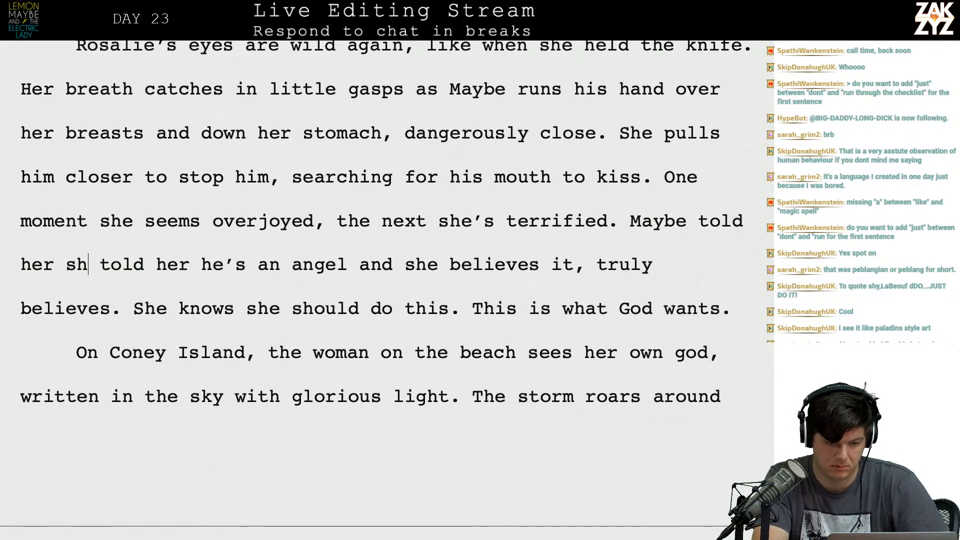
pyautogui.write("'s an angel ")
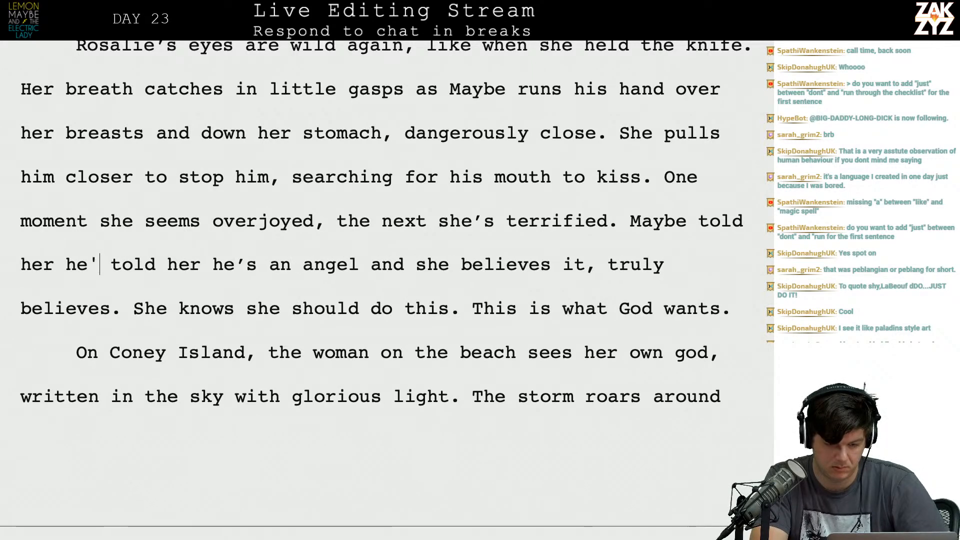
pyautogui.write('and she believes')
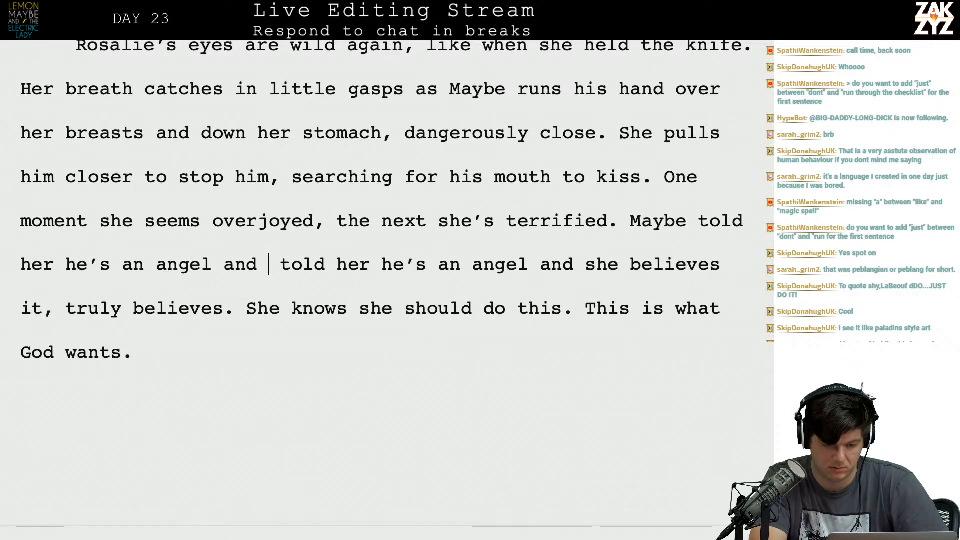
pyautogui.write(' him.')
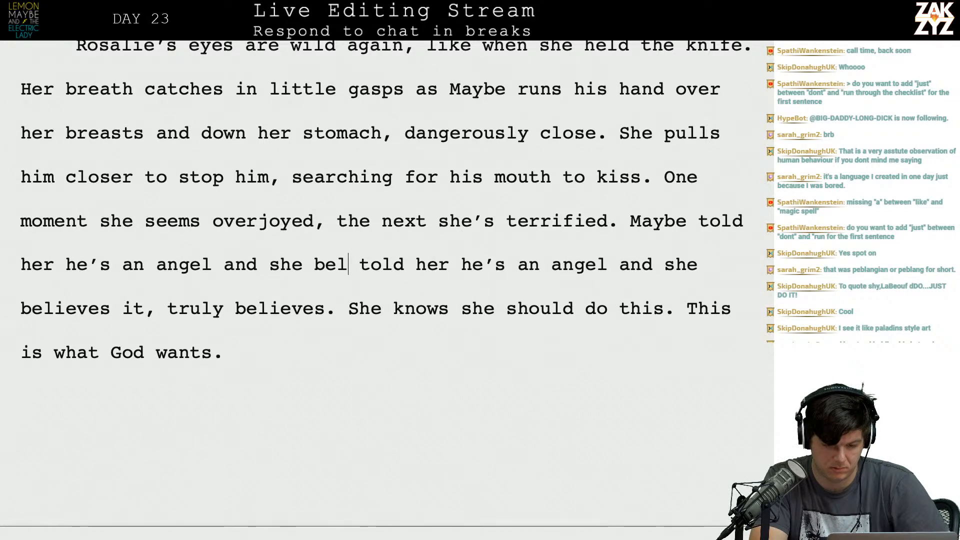
# Delete the leftover old wording "told her he's an angel and she believes it, truly believes." before "She knows she should do this.".
pyautogui.hotkey('shift', 'Down')
pyautogui.hotkey('shift', 'Left')
pyautogui.hotkey('shift', 'Left')
pyautogui.hotkey('shift', 'Left')
pyautogui.press('BackSpace')
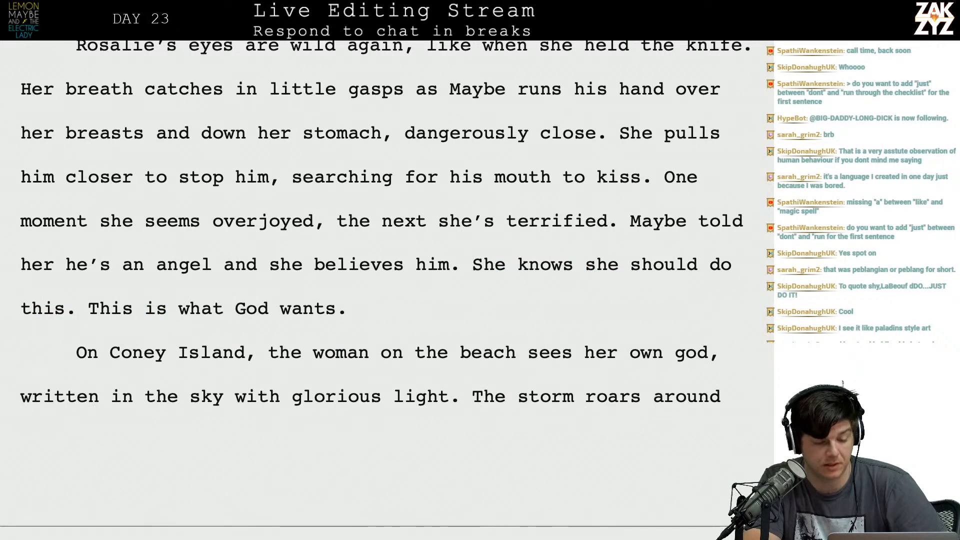
# Read from the end of Rosalie's paragraph through the Coney Island passage about the woman on the beach.
pyautogui.scroll(-1, 372, 282)
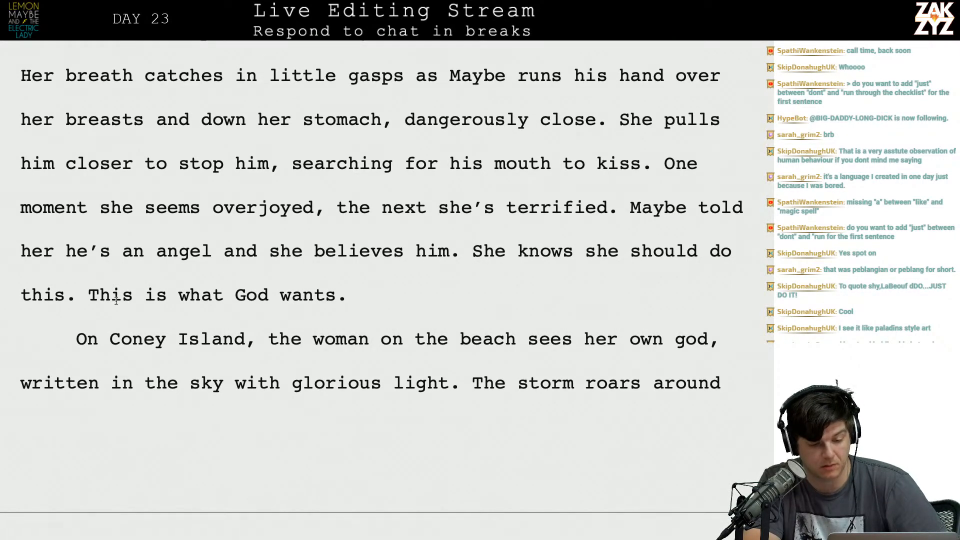
pyautogui.scroll(-3, 117, 303)
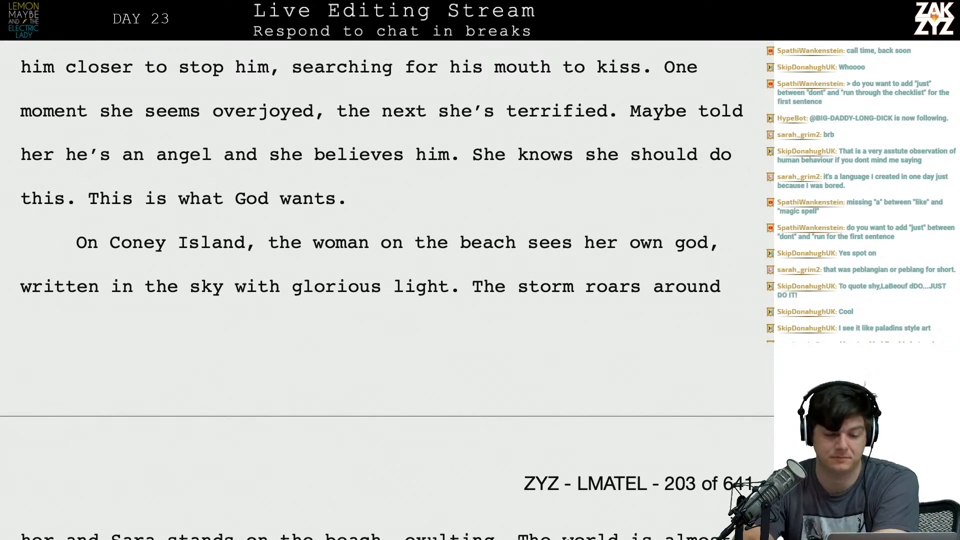
pyautogui.scroll(-2, 95, 135)
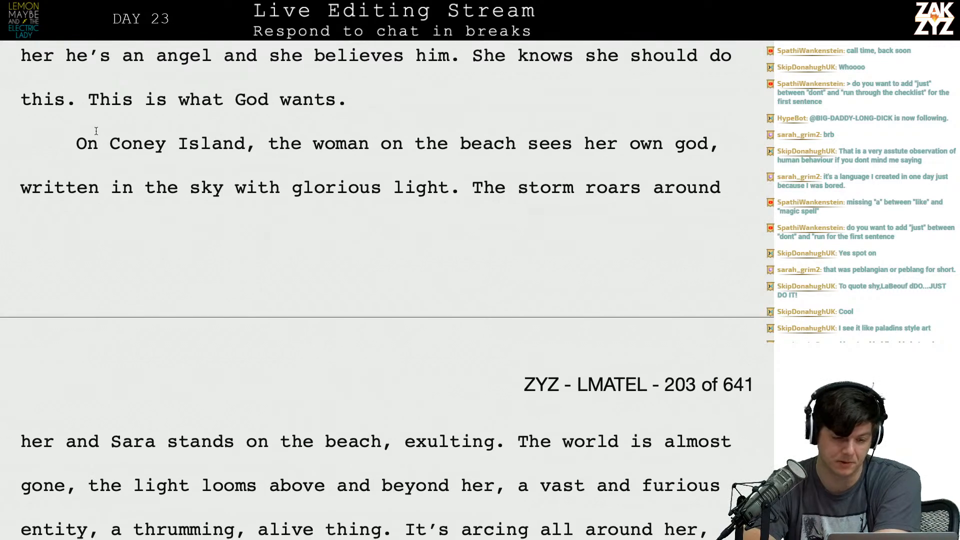
pyautogui.scroll(-1, 124, 162)
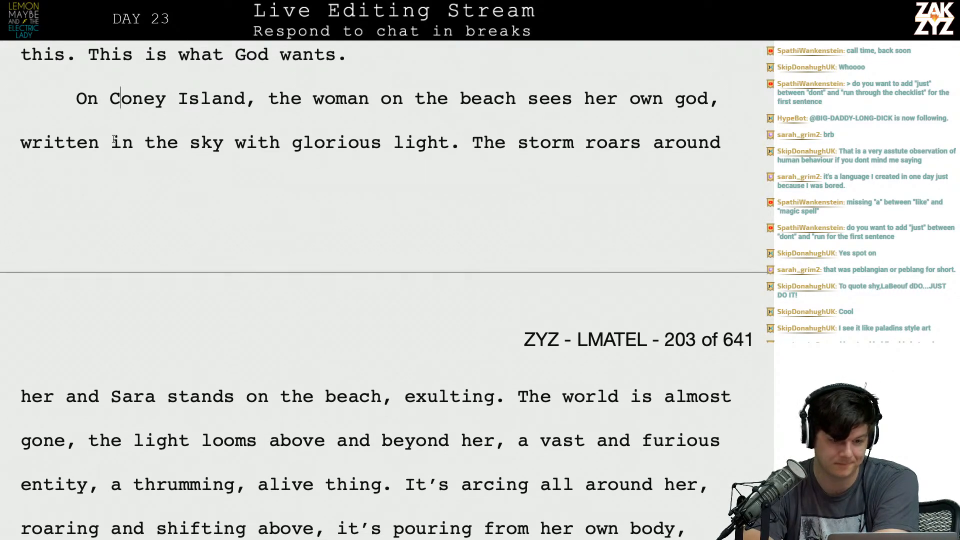
pyautogui.scroll(18, 108, 145)
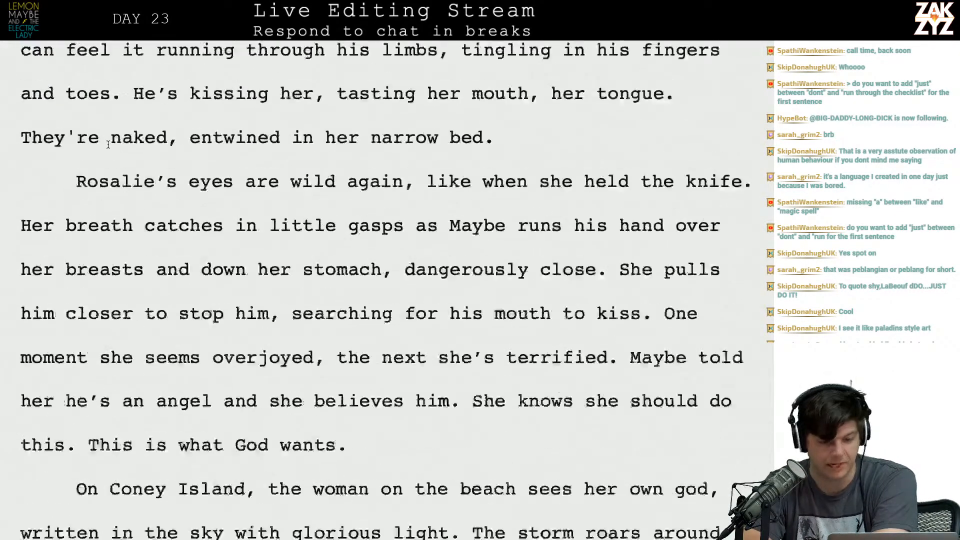
pyautogui.scroll(-20, 108, 145)
pyautogui.scroll(2, 109, 148)
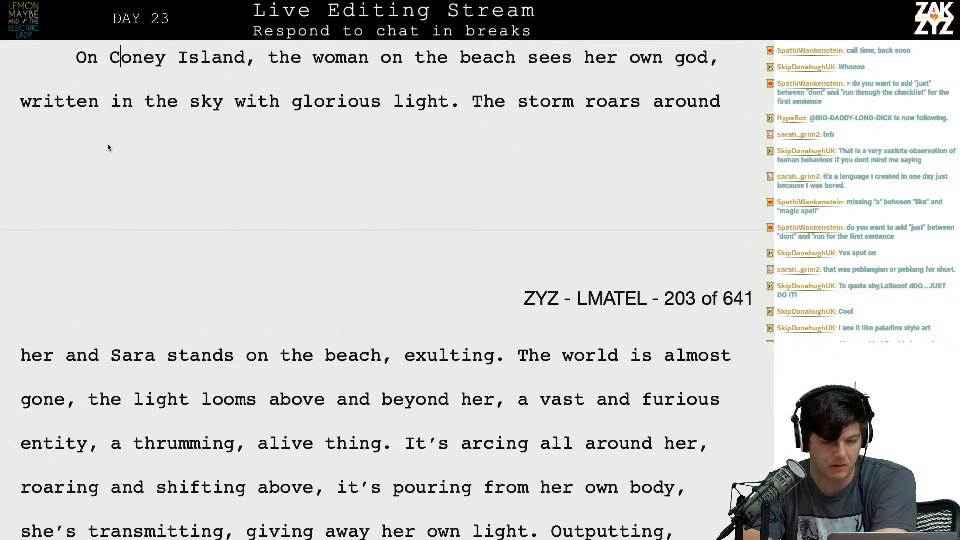
pyautogui.scroll(2, 134, 90)
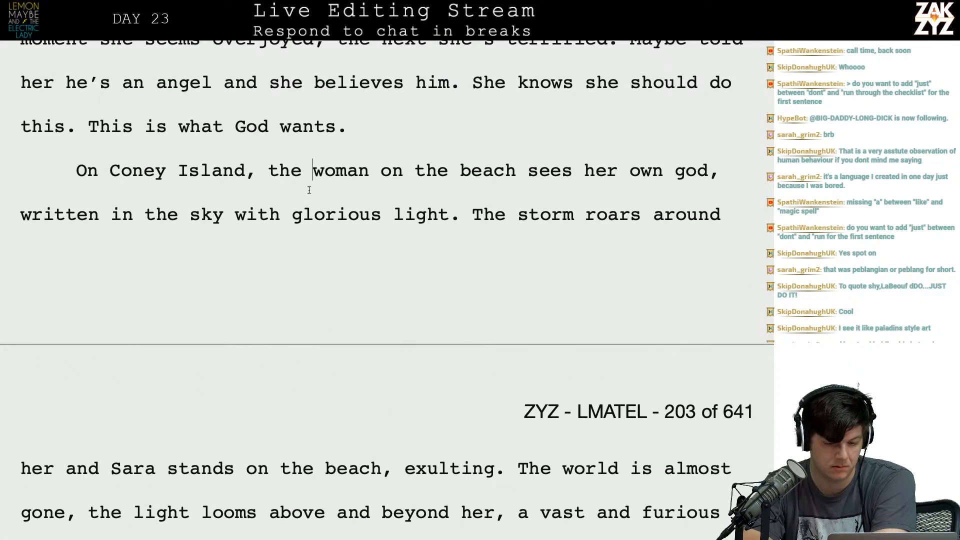
pyautogui.scroll(-1, 346, 200)
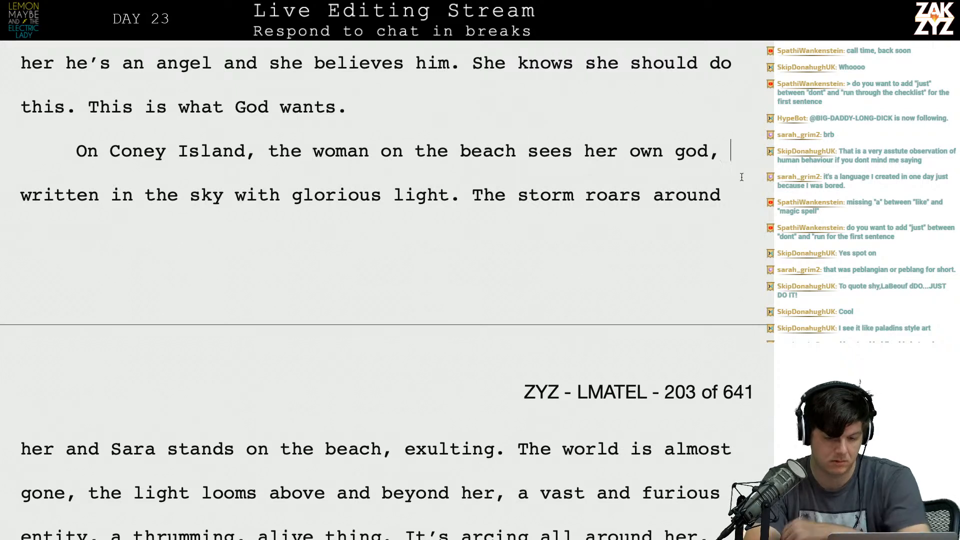
# Reword the end of the first Coney Island sentence to "god in the sky, written in arcs of glorious light.".
pyautogui.click(731, 150)
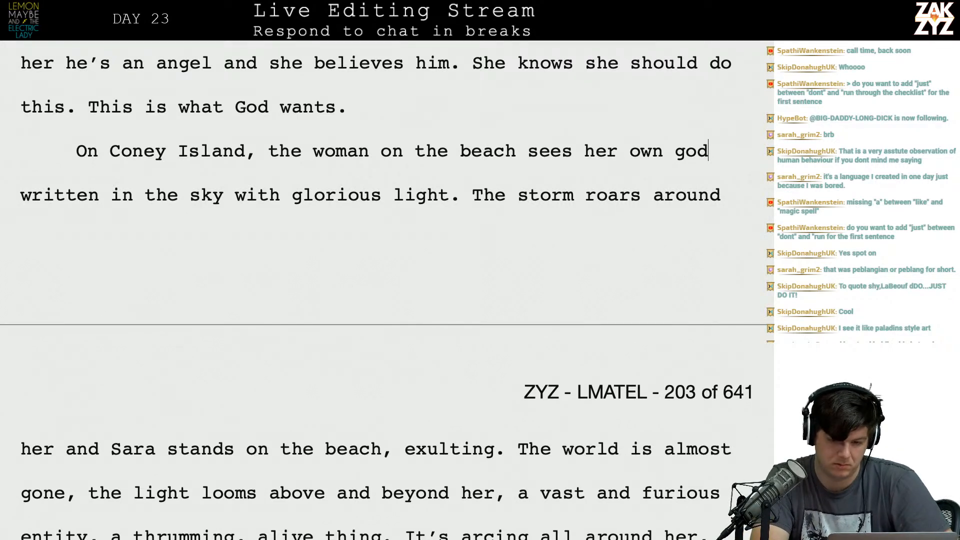
pyautogui.write('in the sky, ')
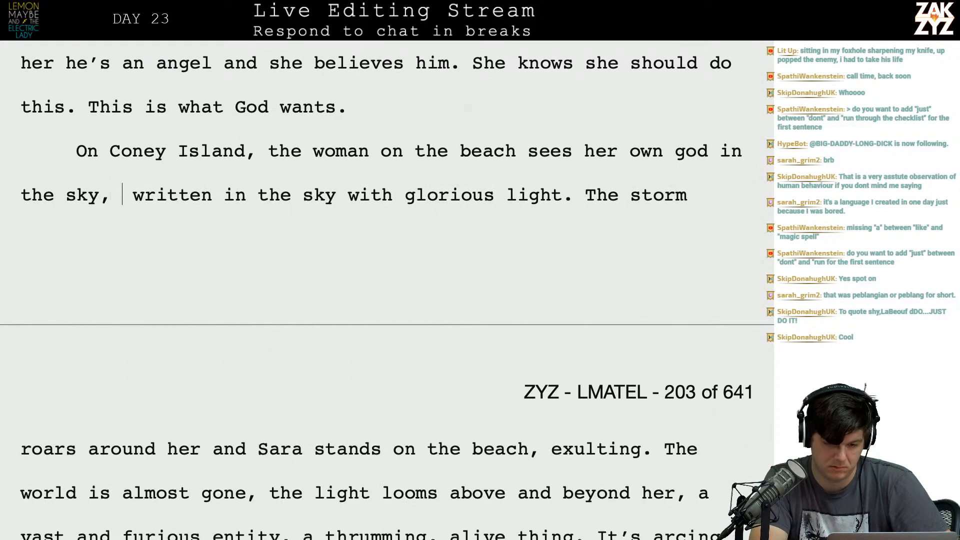
pyautogui.write('written in ')
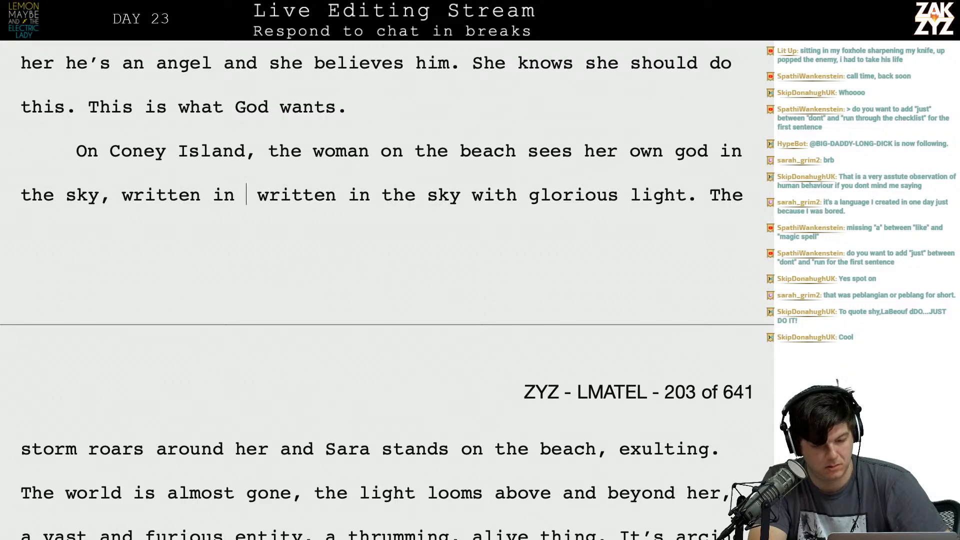
pyautogui.write('arcs of gl')
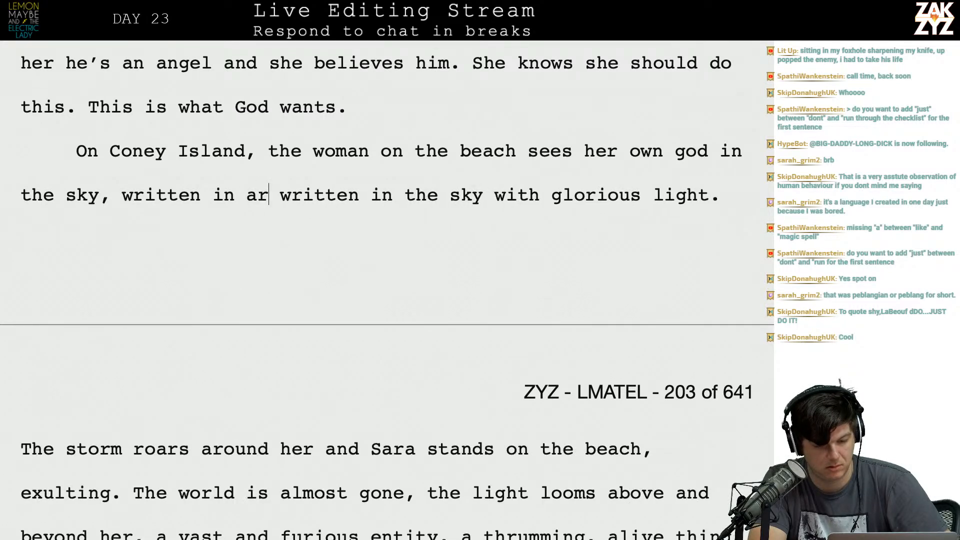
pyautogui.write('orious light')
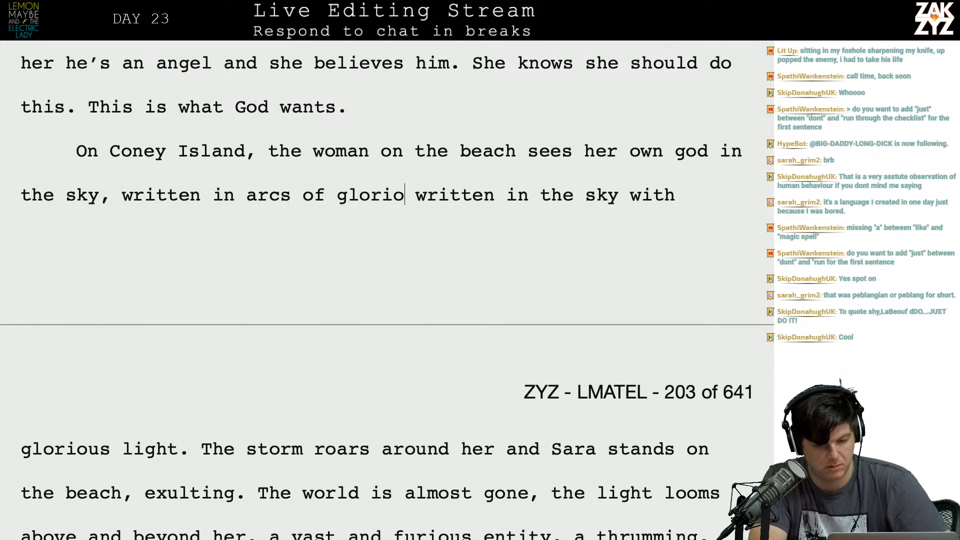
pyautogui.press('BackSpace')
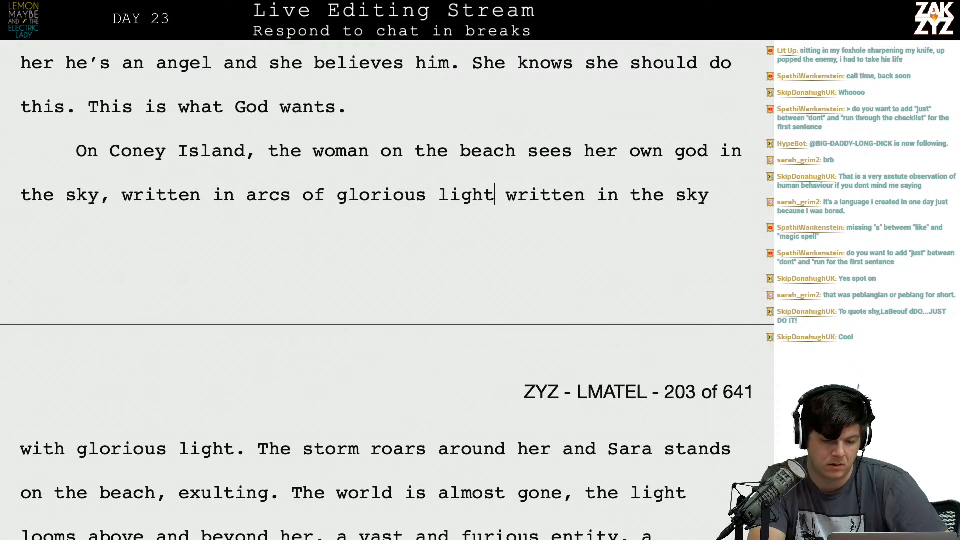
pyautogui.write('.')
pyautogui.hotkey('shift', 'Down')
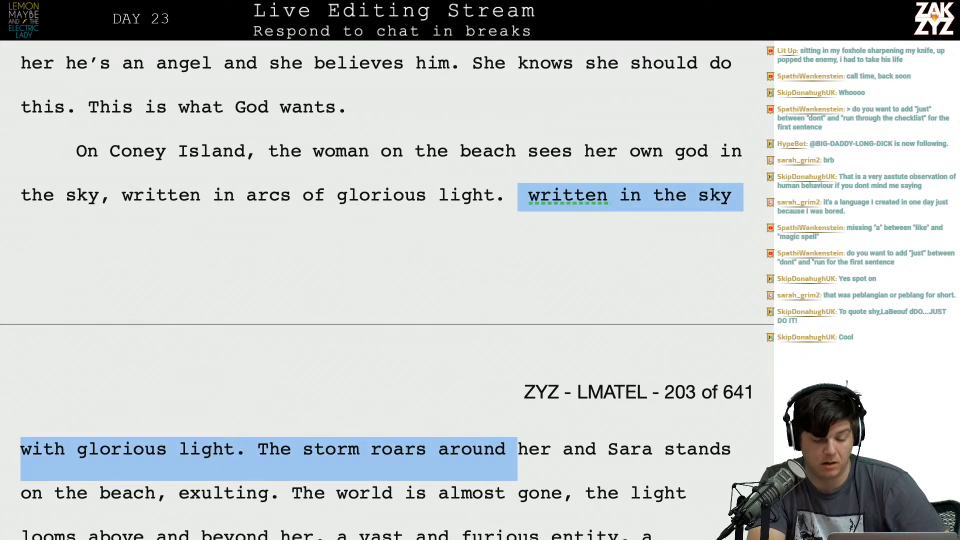
pyautogui.hotkey('shift', 'Up')
pyautogui.hotkey('shift', 'Right')
# Insert a new paragraph above "On Coney Island, the woman on the beach" and begin it with "On a".
pyautogui.press('Up')
pyautogui.press('Up')
pyautogui.press('Return')
pyautogui.write('On a')
pyautogui.write('cone')
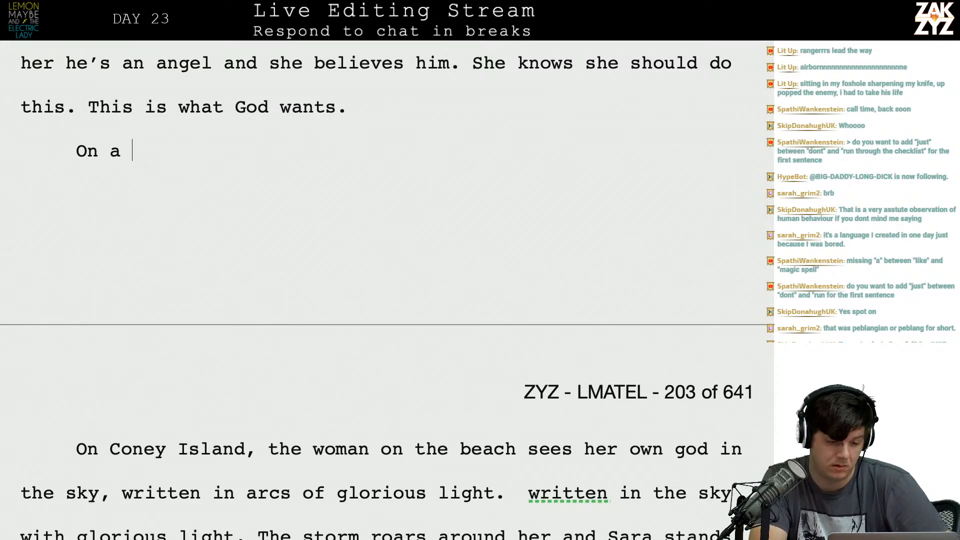
# Change the opening of the new paragraph to "On the".
pyautogui.press('BackSpace')
pyautogui.press('BackSpace')
pyautogui.press('BackSpace')
pyautogui.press('BackSpace')
pyautogui.press('BackSpace')
pyautogui.press('BackSpace')
pyautogui.write('the Beach sa')
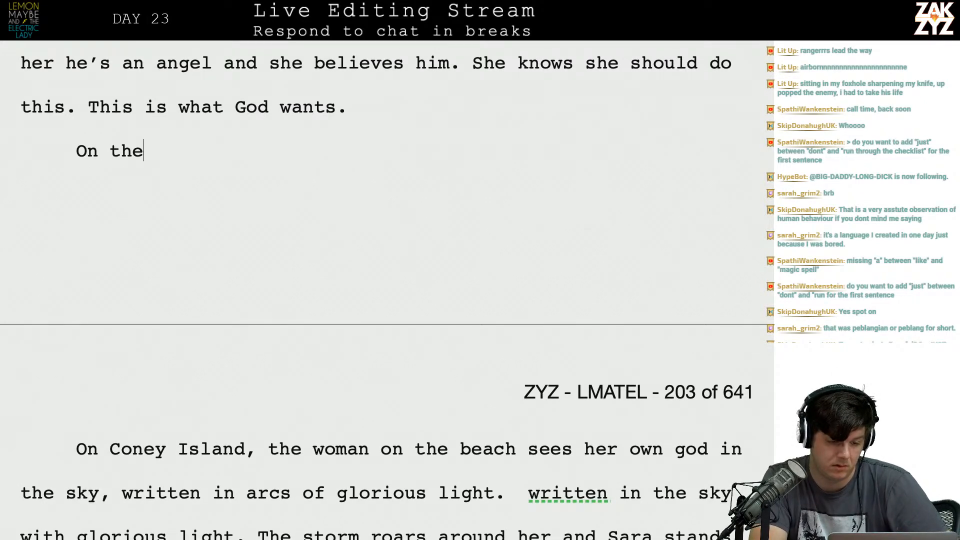
pyautogui.press('BackSpace')
pyautogui.press('BackSpace')
pyautogui.press('BackSpace')
pyautogui.press('BackSpace')
pyautogui.press('BackSpace')
pyautogui.press('BackSpace')
pyautogui.press('BackSpace')
pyautogui.press('BackSpace')
pyautogui.press('BackSpace')
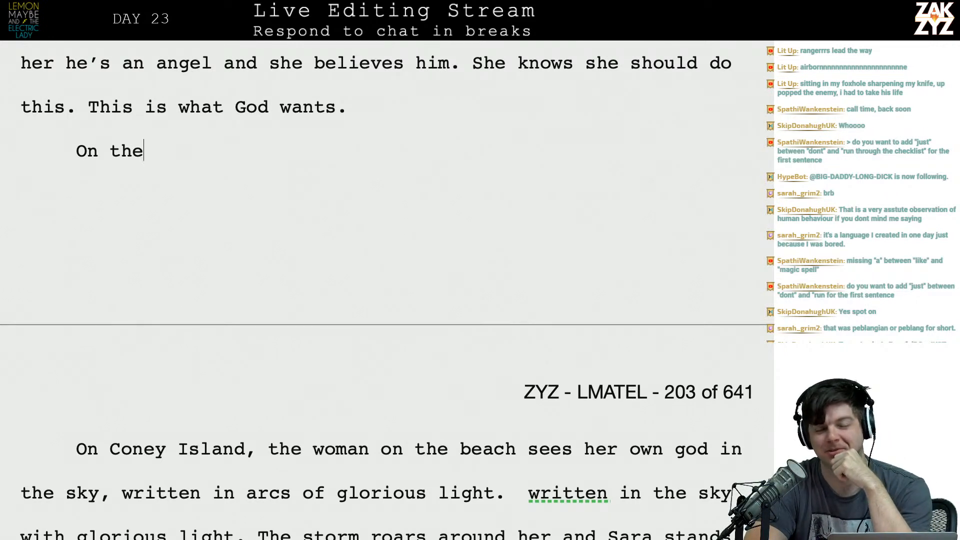
# Try continuing the new paragraph's opening with "beach on" and erase it.
pyautogui.write('beach a')
pyautogui.write('t')
pyautogui.press('BackSpace')
pyautogui.press('BackSpace')
pyautogui.press('BackSpace')
pyautogui.press('BackSpace')
pyautogui.press('BackSpace')
pyautogui.press('BackSpace')
pyautogui.press('BackSpace')
pyautogui.press('BackSpace')
pyautogui.press('BackSpace')
pyautogui.write('c')
pyautogui.press('BackSpace')
pyautogui.write('beach on')
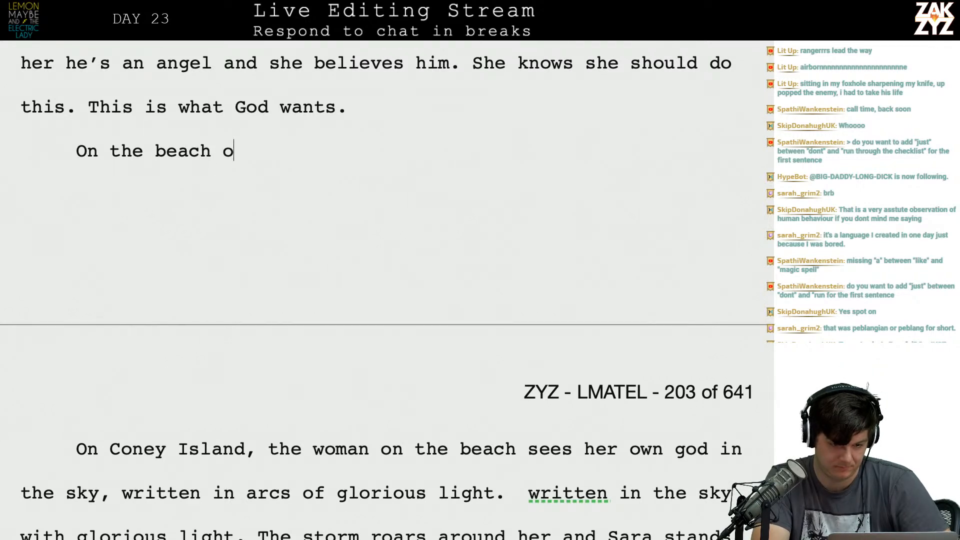
pyautogui.press('BackSpace')
pyautogui.press('BackSpace')
pyautogui.press('BackSpace')
pyautogui.press('BackSpace')
pyautogui.press('BackSpace')
pyautogui.press('BackSpace')
pyautogui.press('BackSpace')
pyautogui.press('BackSpace')
pyautogui.press('BackSpace')
pyautogui.press('BackSpace')
pyautogui.press('BackSpace')
pyautogui.press('BackSpace')
pyautogui.press('BackSpace')
pyautogui.press('BackSpace')
pyautogui.press('BackSpace')
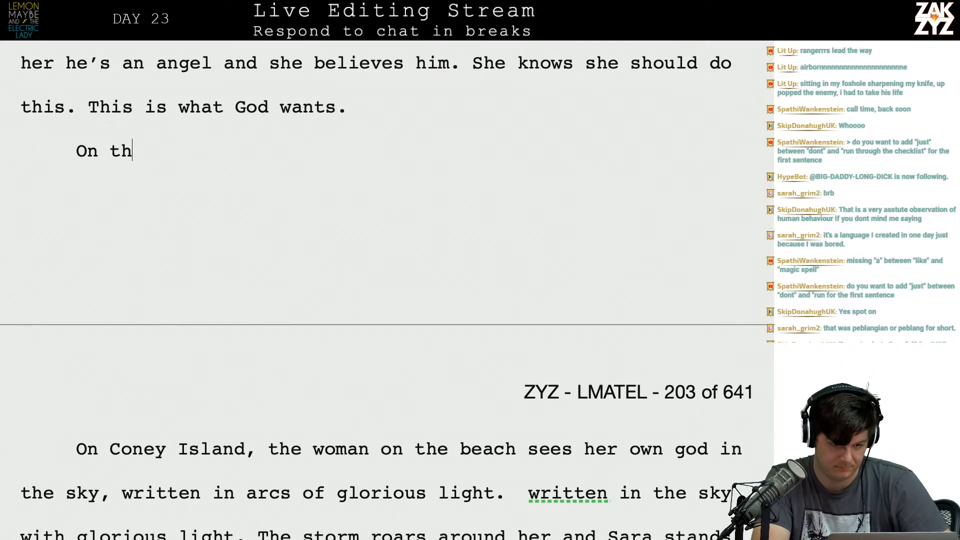
# Make the new paragraph's opening read "On the Coney Island".
pyautogui.write('On the ')
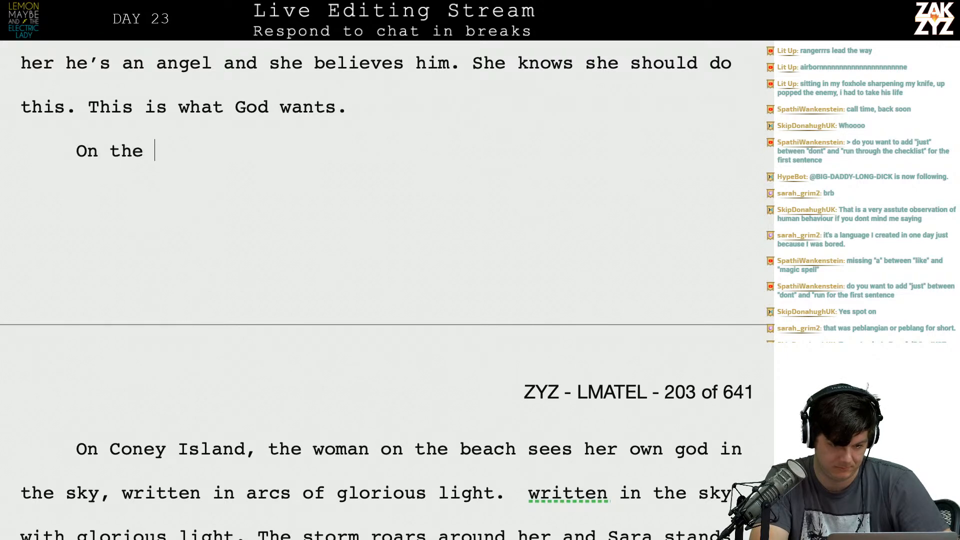
pyautogui.write('Coney Island b')
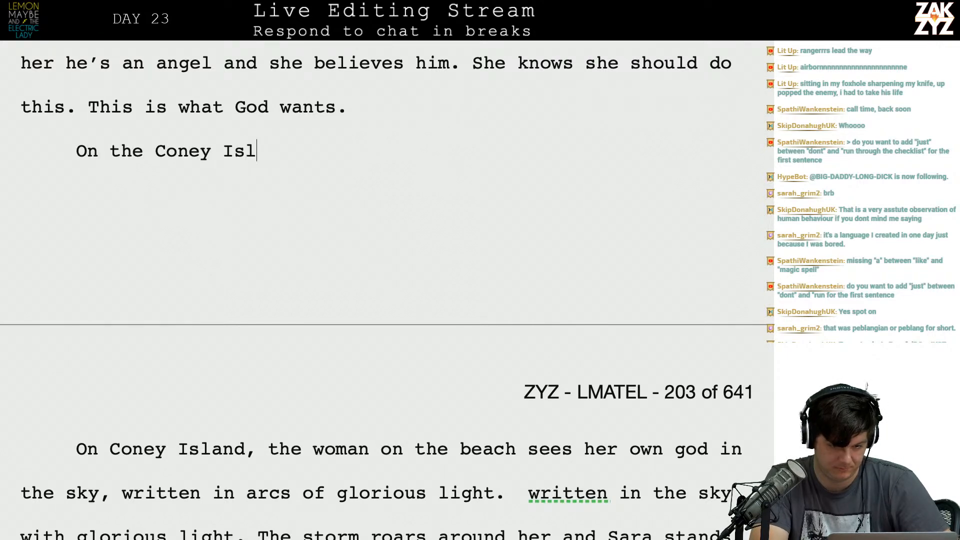
# Switch to the Safari browser and search the web for "coney island".
pyautogui.hotkey('ctrl', 'Left')
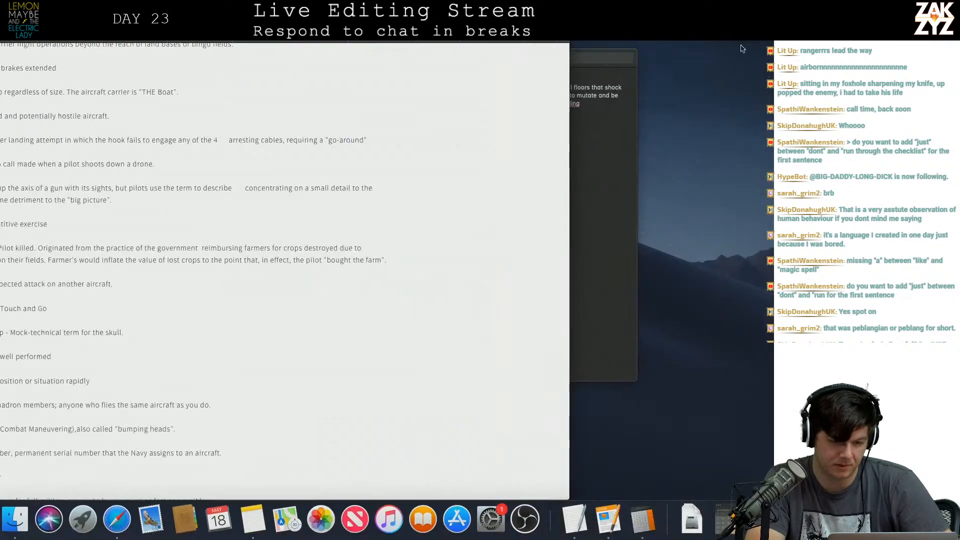
pyautogui.press('super+l')
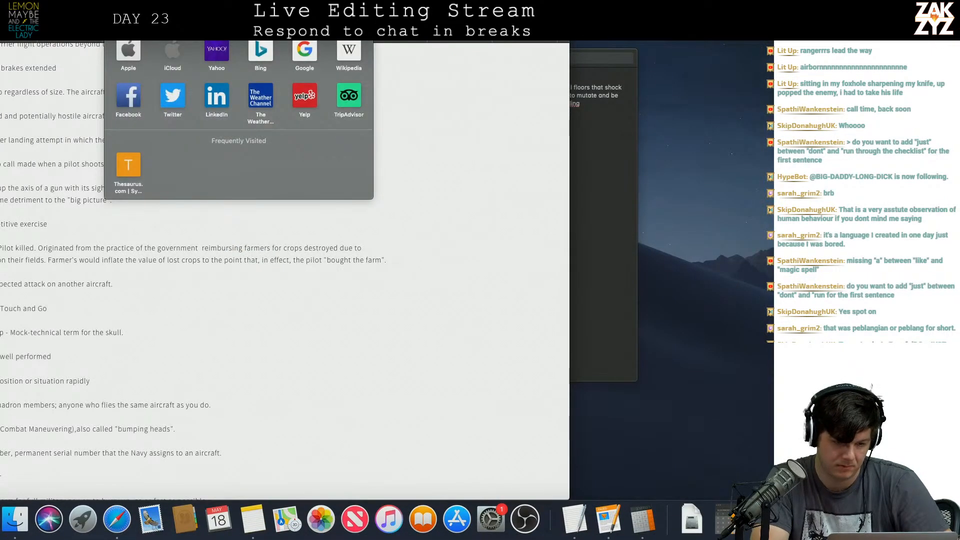
pyautogui.write('coney isla')
pyautogui.press('BackSpace')
pyautogui.write('and')
pyautogui.press('BackSpace')
pyautogui.press('BackSpace')
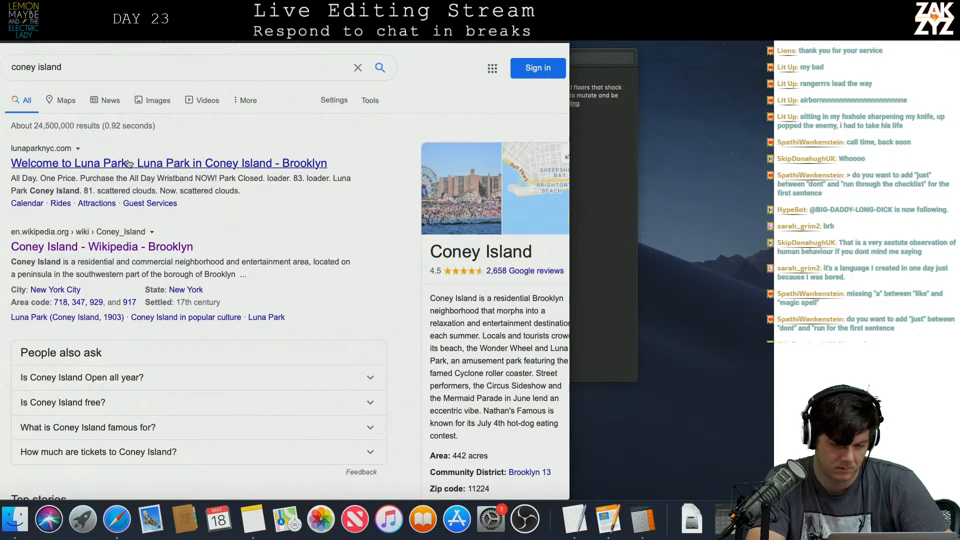
# Open the Coney Island map from the search results and examine the beach and surrounding coastline at different zoom levels.
pyautogui.click(530, 190)
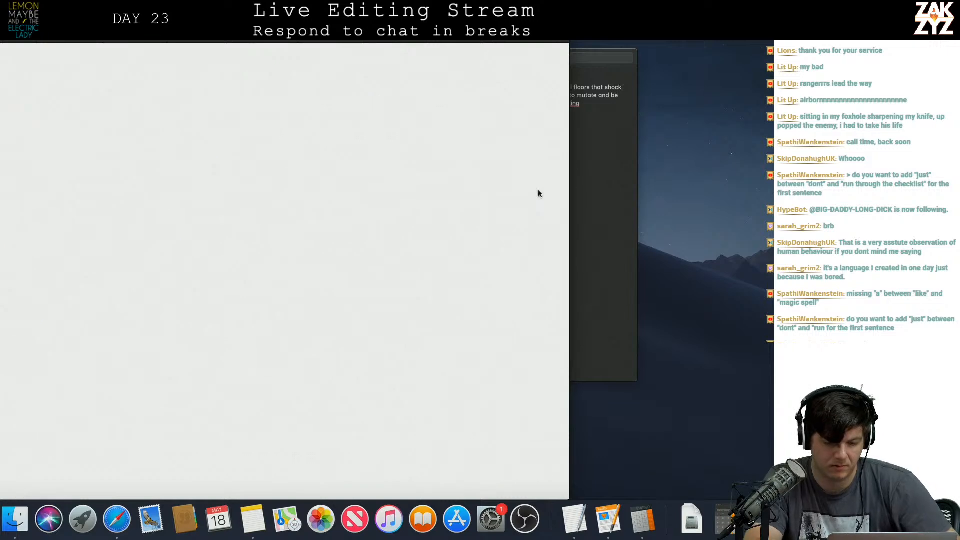
pyautogui.scroll(8, 355, 292)
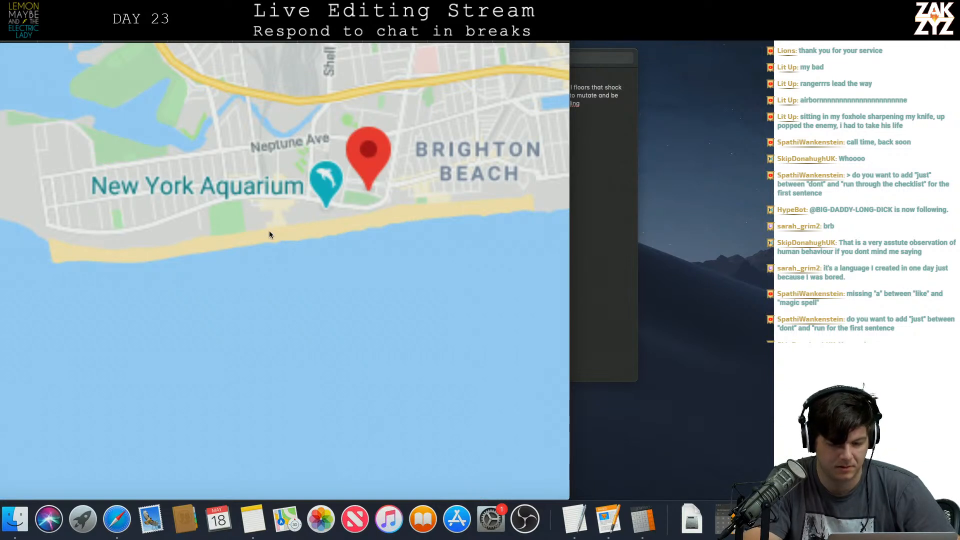
pyautogui.scroll(-5, 269, 230)
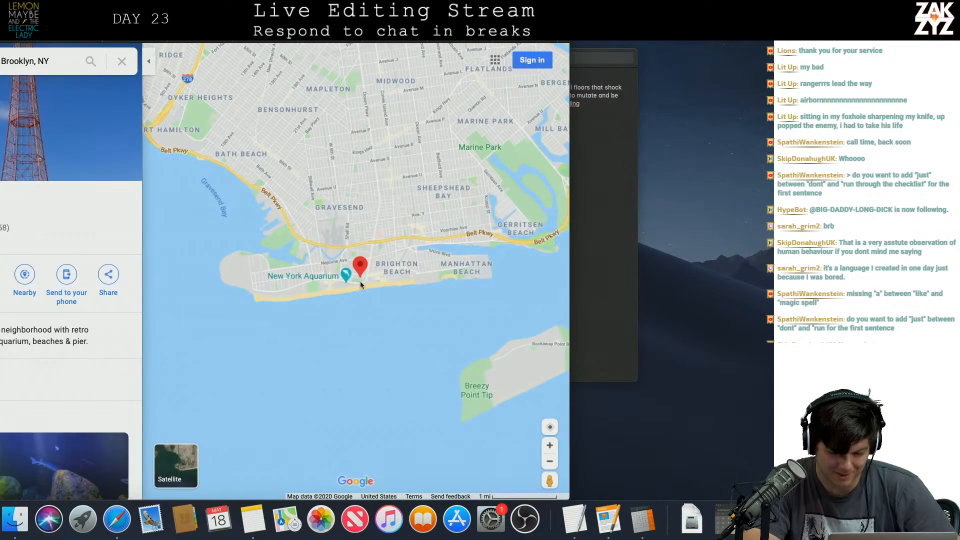
# Examine the beach and boardwalk area around the Coney Island marker on the map at closer zoom.
pyautogui.click(549, 428)
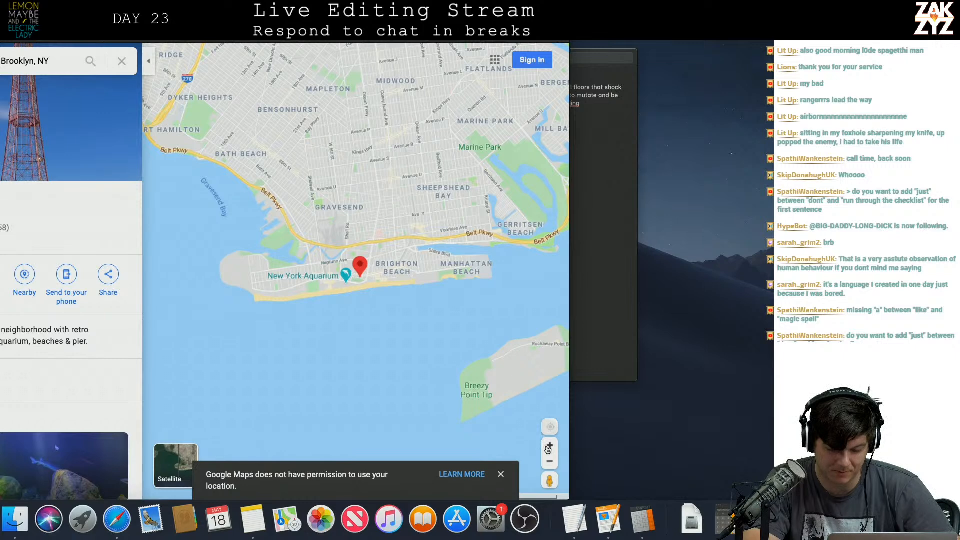
pyautogui.click(548, 429)
pyautogui.click(549, 445)
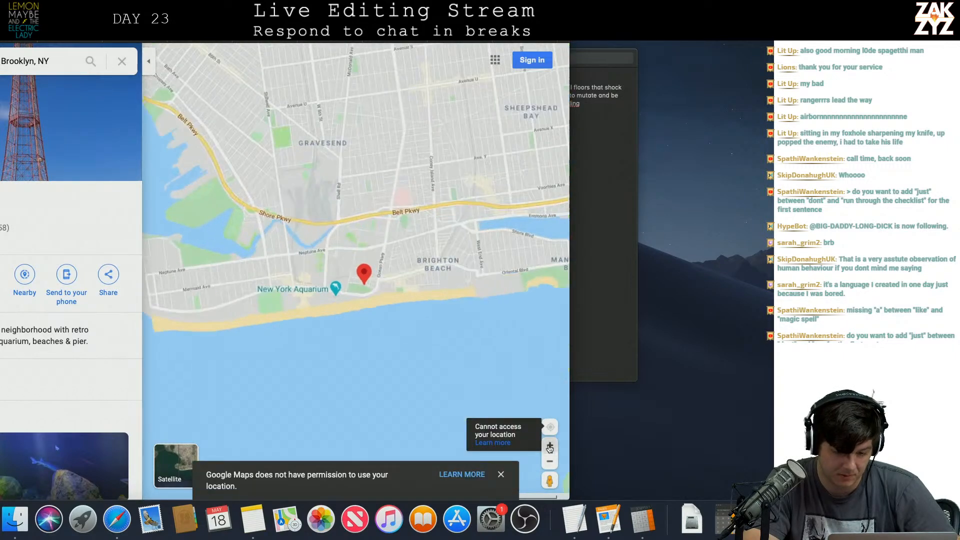
pyautogui.click(549, 445)
pyautogui.click(549, 445)
pyautogui.moveTo(361, 346); pyautogui.dragTo(478, 221)
# Switch back to the Pages manuscript and reword the new paragraph's opening to "On Coney Island Beach".
pyautogui.press('super+Tab')
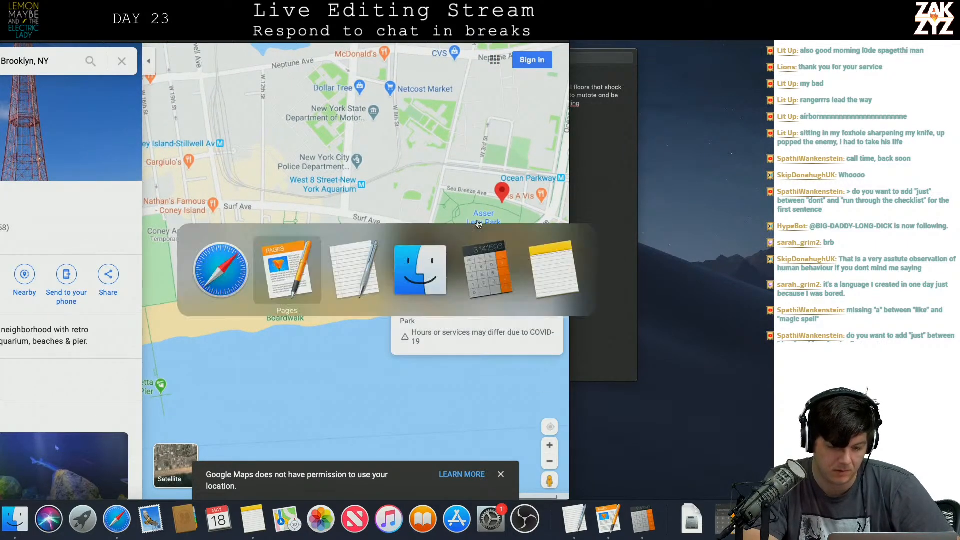
pyautogui.press('BackSpace')
pyautogui.press('BackSpace')
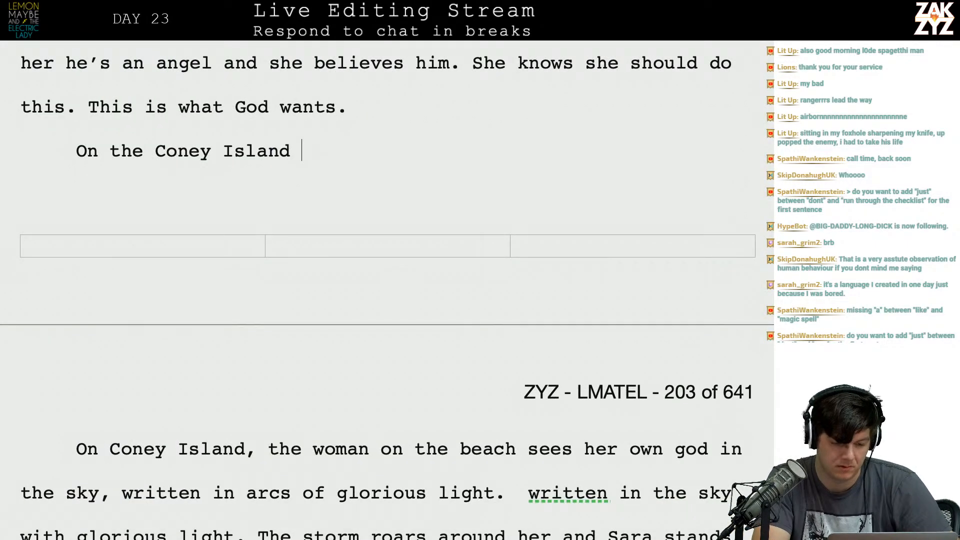
pyautogui.press('BackSpace')
pyautogui.press('BackSpace')
pyautogui.press('BackSpace')
pyautogui.press('BackSpace')
pyautogui.press('BackSpace')
pyautogui.press('BackSpace')
pyautogui.press('BackSpace')
pyautogui.press('BackSpace')
pyautogui.press('BackSpace')
pyautogui.press('BackSpace')
pyautogui.press('BackSpace')
pyautogui.press('BackSpace')
pyautogui.press('BackSpace')
pyautogui.press('BackSpace')
pyautogui.press('BackSpace')
pyautogui.press('BackSpace')
pyautogui.write('con')
pyautogui.press('BackSpace')
pyautogui.press('BackSpace')
pyautogui.press('BackSpace')
pyautogui.write('Co')
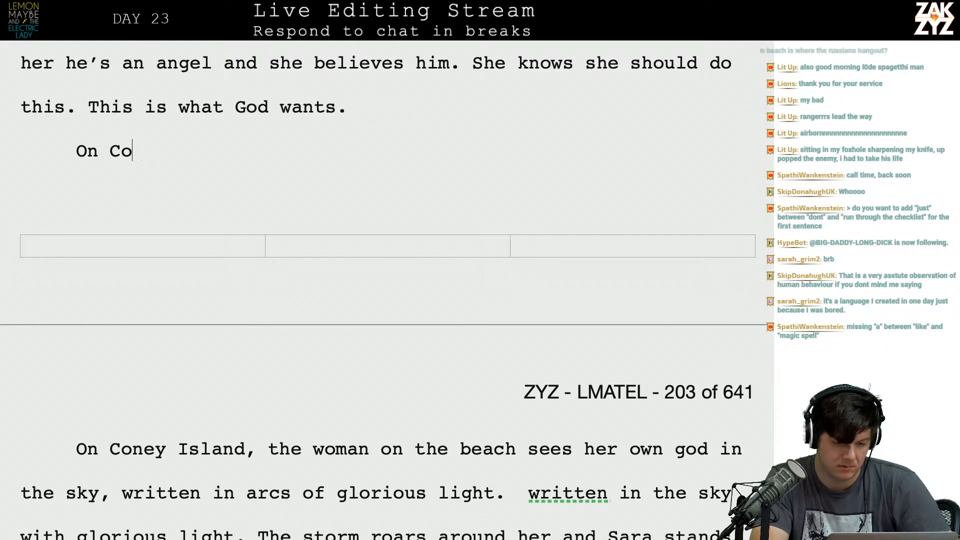
pyautogui.write('ney Island B')
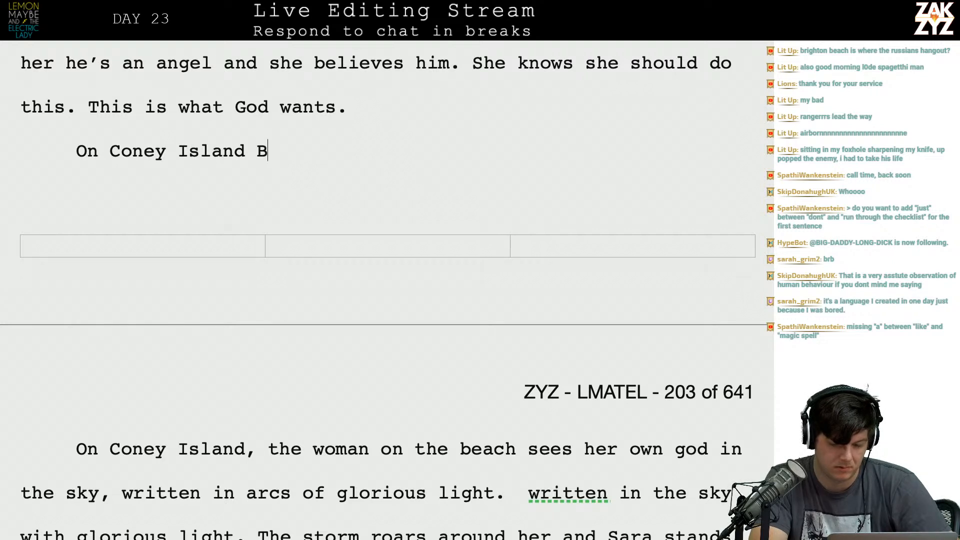
pyautogui.write('each, Sara see')
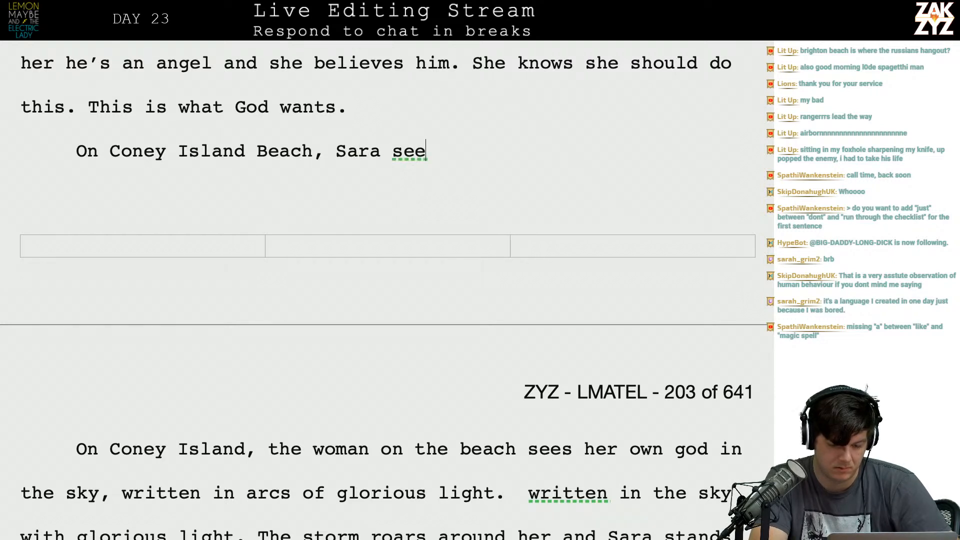
pyautogui.write('s her own gu')
# Continue the sentence with ", Sara sees her own god", trying "in the sky, Written" after it and erasing that ending.
pyautogui.press('BackSpace')
pyautogui.write('o')
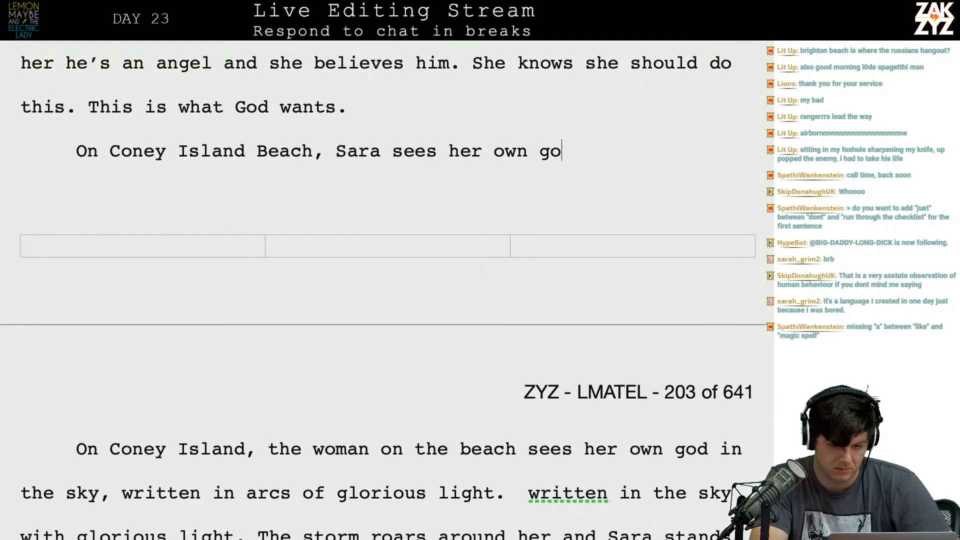
pyautogui.write('d in the sky, ')
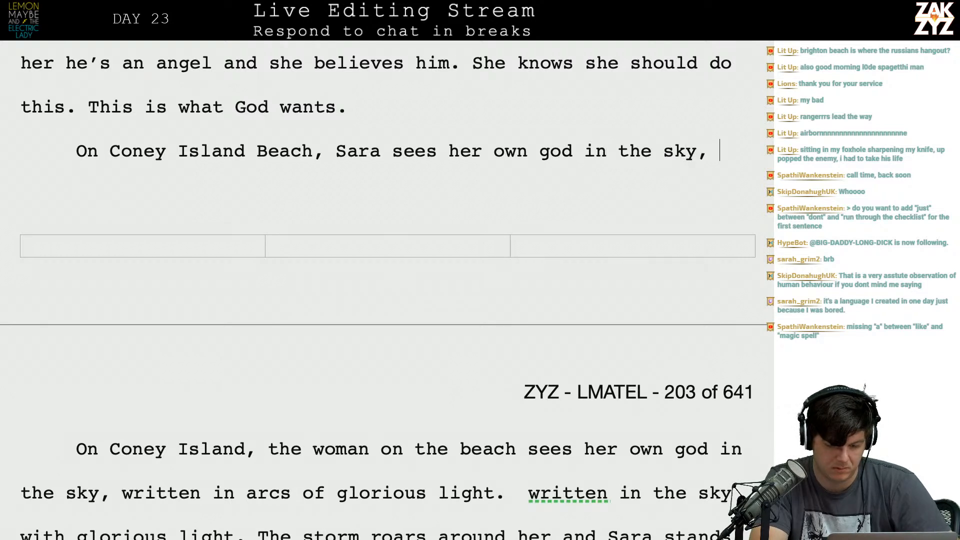
pyautogui.write('Written')
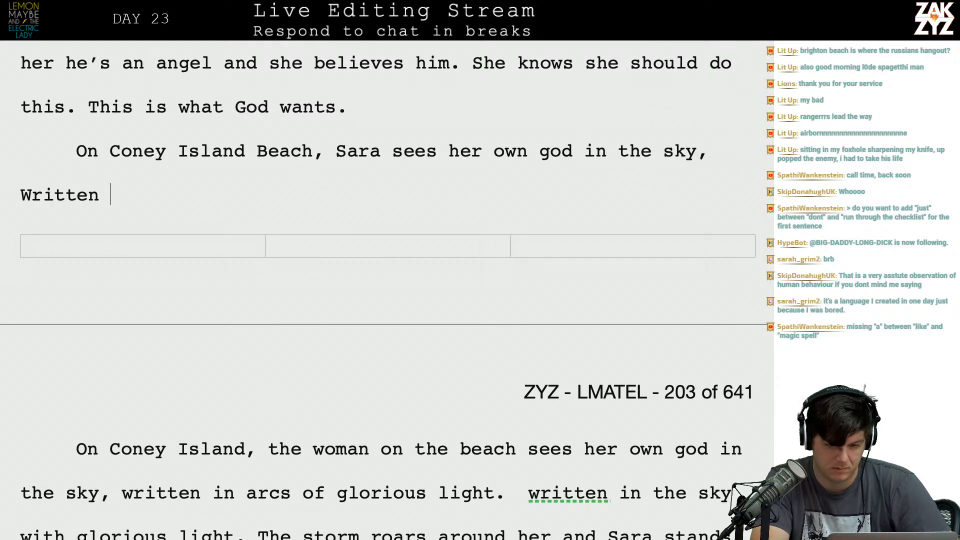
pyautogui.press('BackSpace')
pyautogui.press('BackSpace')
pyautogui.press('BackSpace')
pyautogui.press('BackSpace')
pyautogui.press('BackSpace')
pyautogui.press('BackSpace')
pyautogui.press('BackSpace')
pyautogui.press('BackSpace')
pyautogui.press('BackSpace')
pyautogui.press('BackSpace')
pyautogui.press('BackSpace')
pyautogui.press('BackSpace')
pyautogui.press('BackSpace')
pyautogui.press('BackSpace')
pyautogui.press('BackSpace')
pyautogui.press('BackSpace')
pyautogui.press('BackSpace')
pyautogui.press('BackSpace')
pyautogui.press('BackSpace')
pyautogui.press('BackSpace')
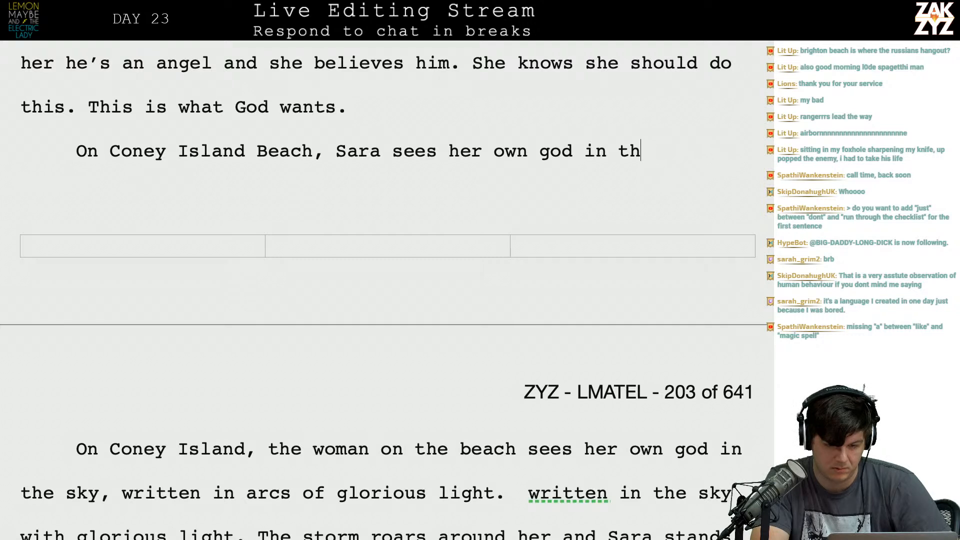
# Try continuing the sentence with "written in the sky, in" after "her own god" and erase it.
pyautogui.write('written in')
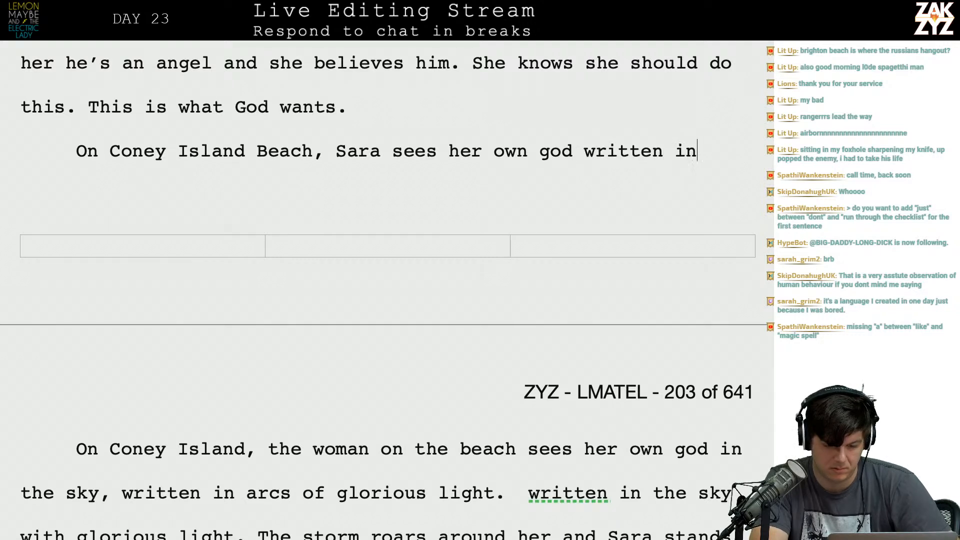
pyautogui.write(' the sky, in')
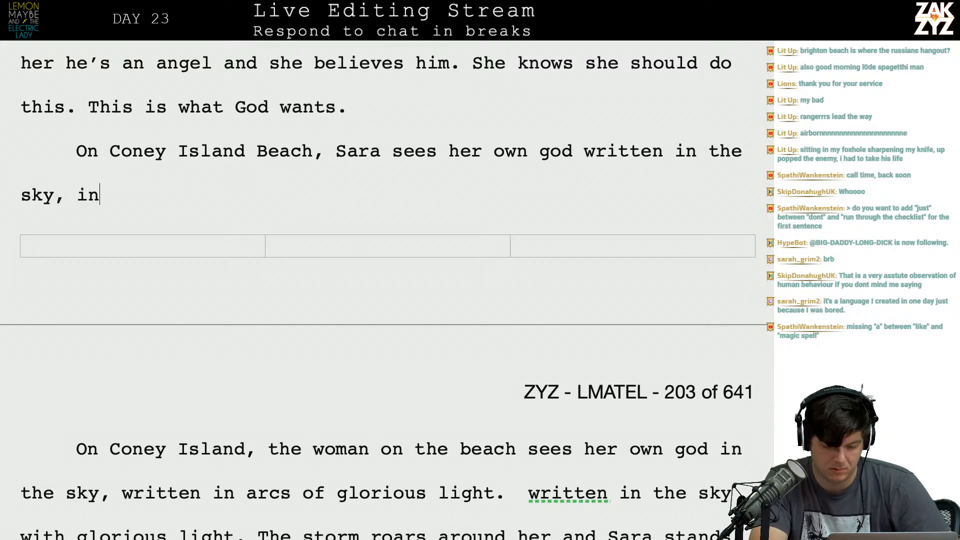
pyautogui.press('BackSpace')
pyautogui.press('BackSpace')
pyautogui.press('BackSpace')
pyautogui.press('BackSpace')
pyautogui.press('BackSpace')
pyautogui.press('BackSpace')
pyautogui.press('BackSpace')
pyautogui.press('BackSpace')
pyautogui.press('BackSpace')
pyautogui.press('BackSpace')
pyautogui.press('BackSpace')
pyautogui.press('BackSpace')
pyautogui.press('BackSpace')
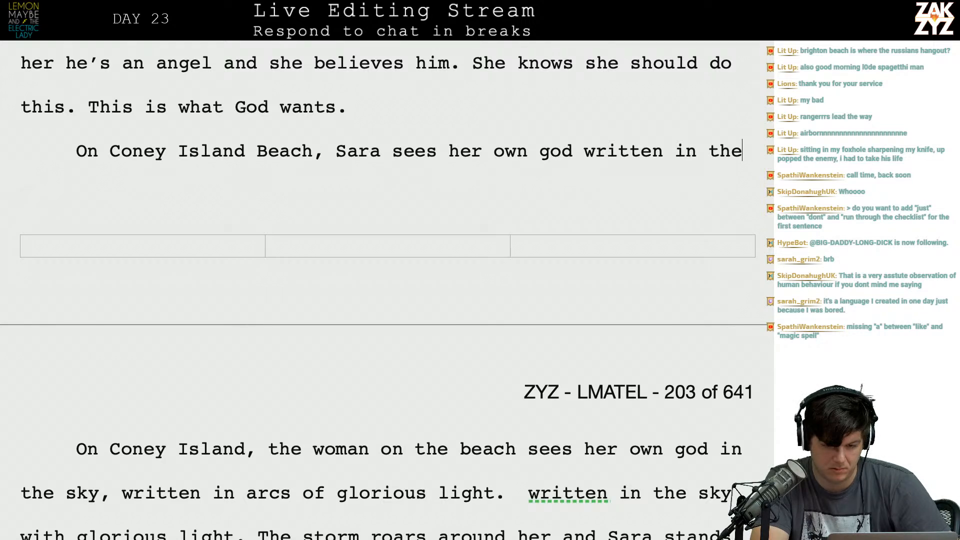
pyautogui.press('BackSpace')
pyautogui.press('BackSpace')
pyautogui.press('BackSpace')
pyautogui.press('BackSpace')
pyautogui.press('BackSpace')
pyautogui.press('BackSpace')
pyautogui.press('BackSpace')
pyautogui.press('BackSpace')
pyautogui.press('BackSpace')
pyautogui.press('BackSpace')
# Finish the sentence after "her own god" with ", written in the sky with glorious light.".
pyautogui.write(', Wri')
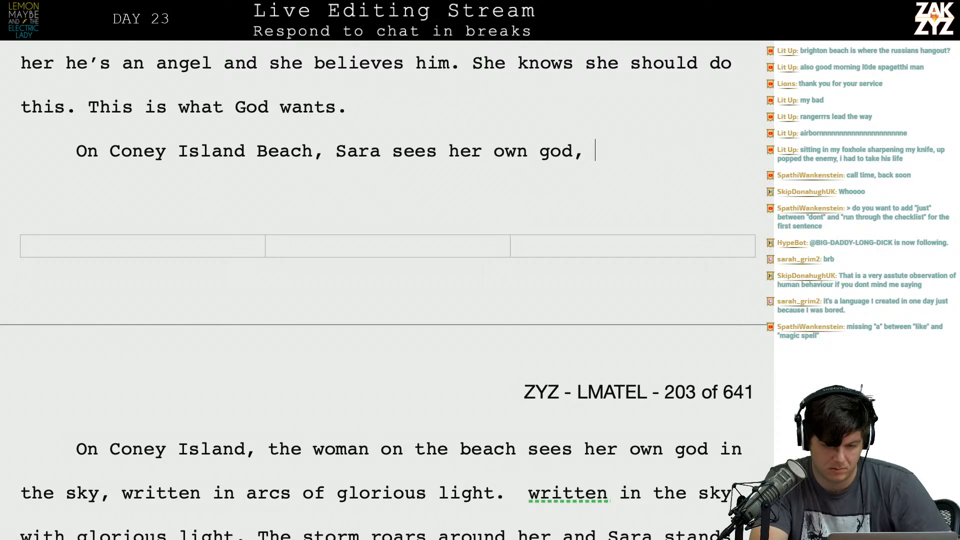
pyautogui.press('BackSpace')
pyautogui.press('BackSpace')
pyautogui.press('BackSpace')
pyautogui.write('writt')
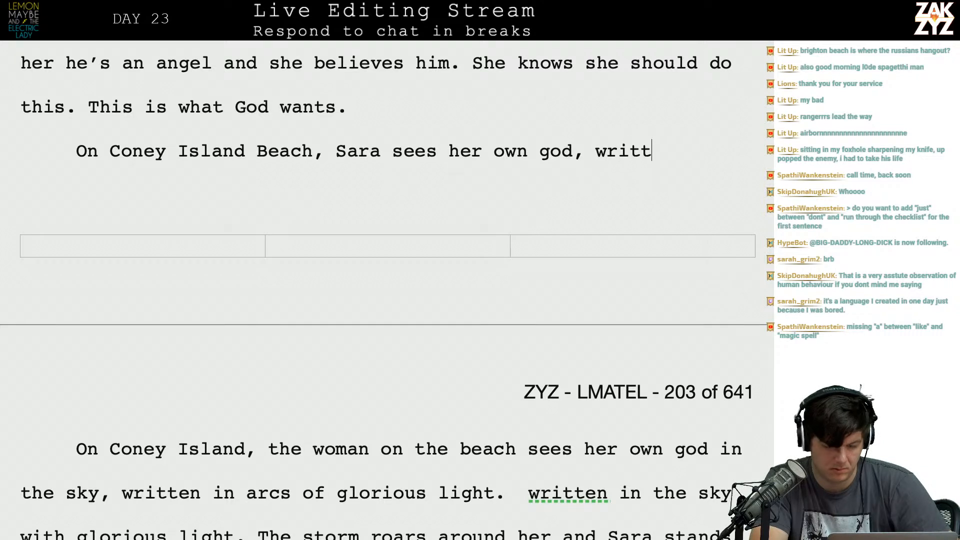
pyautogui.write('en in the sky ')
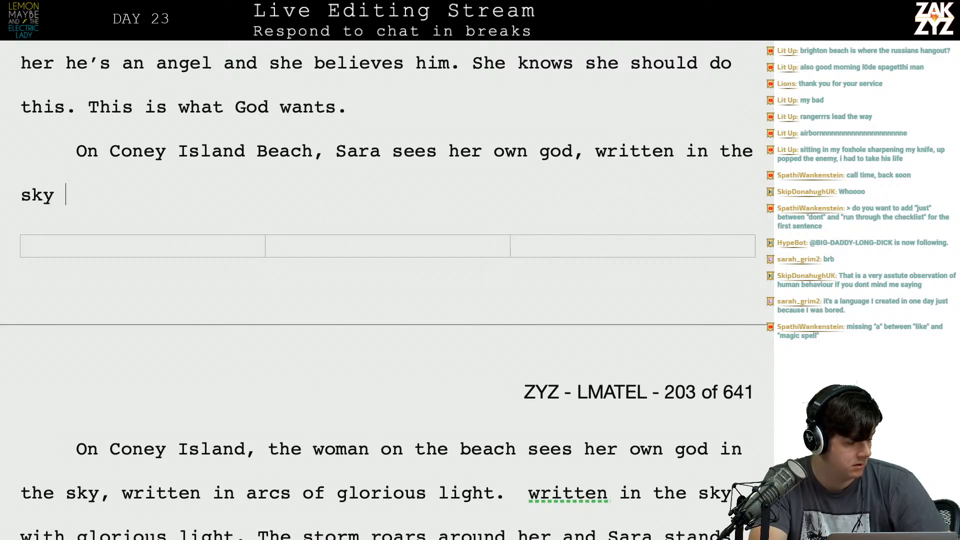
pyautogui.write('with glorious light.')
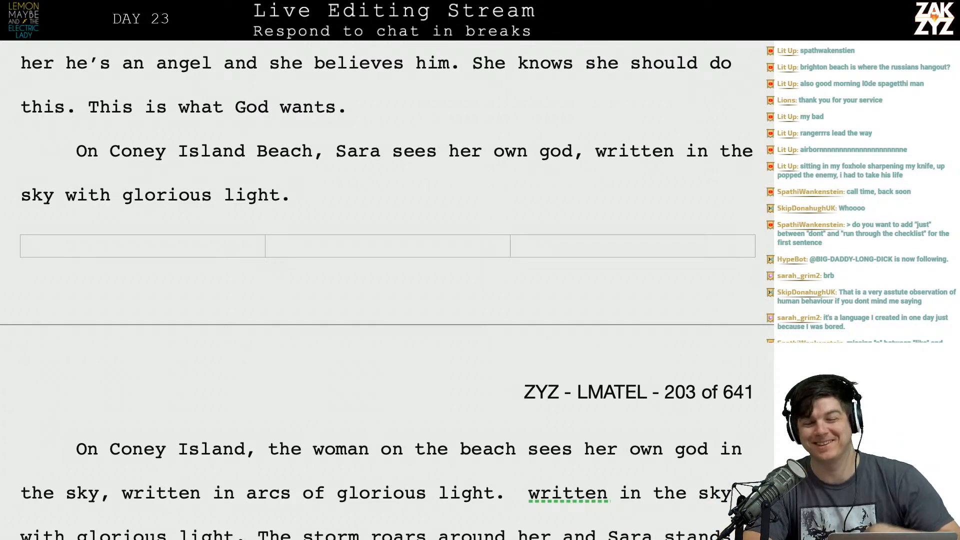
# Insert the surname "Shiner" after "Sara" in the new Coney Island Beach sentence.
pyautogui.scroll(-1, 387, 290)
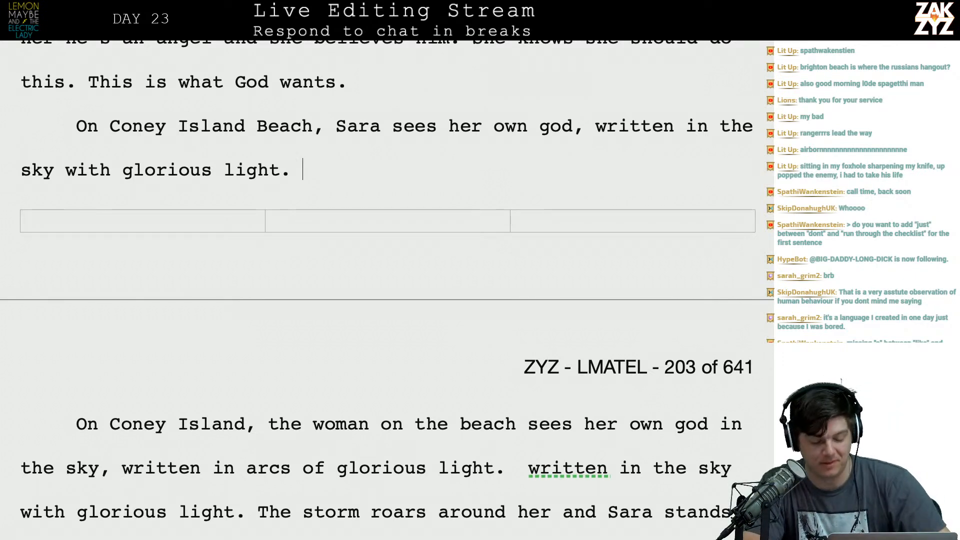
pyautogui.scroll(-1, 387, 290)
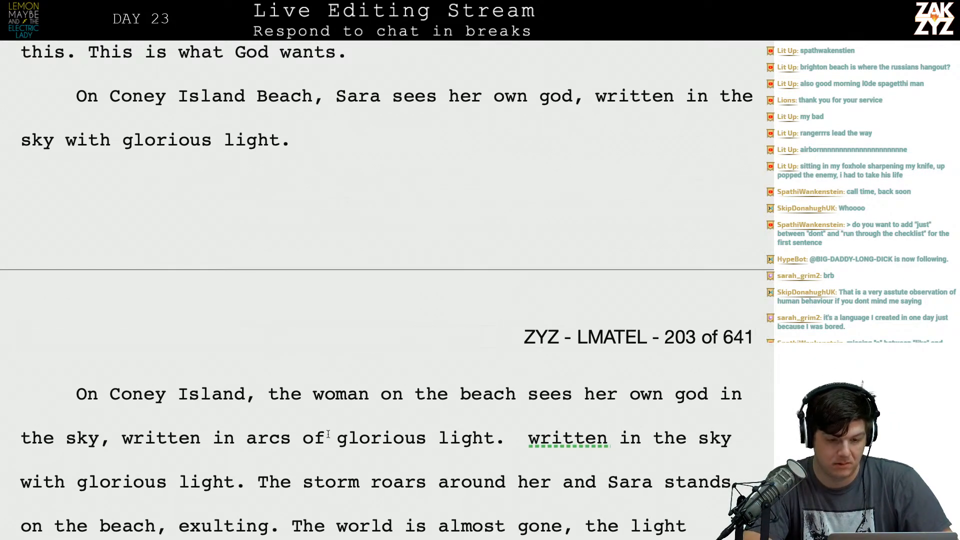
pyautogui.press('Right')
pyautogui.press('Right')
pyautogui.press('Right')
pyautogui.press('Right')
pyautogui.press('Right')
pyautogui.press('Right')
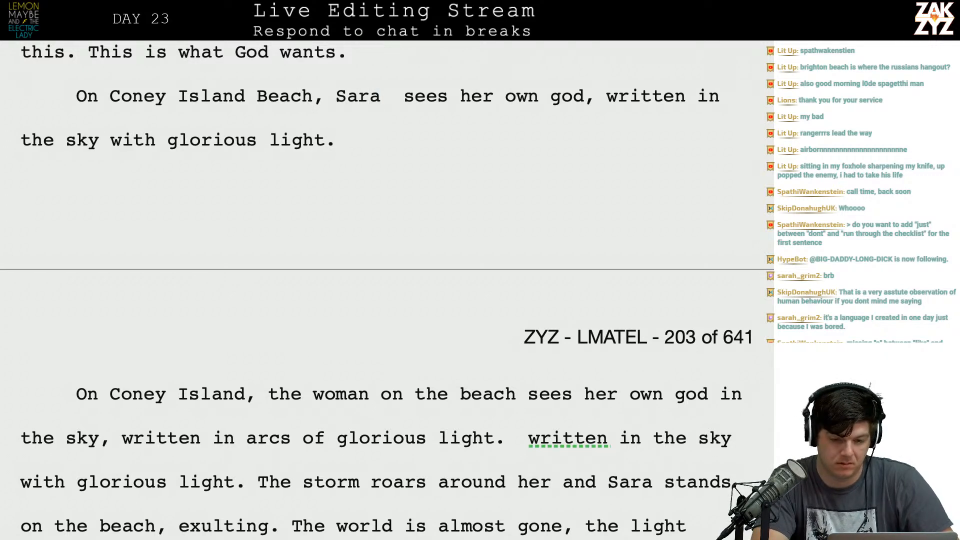
pyautogui.write('Shiner')
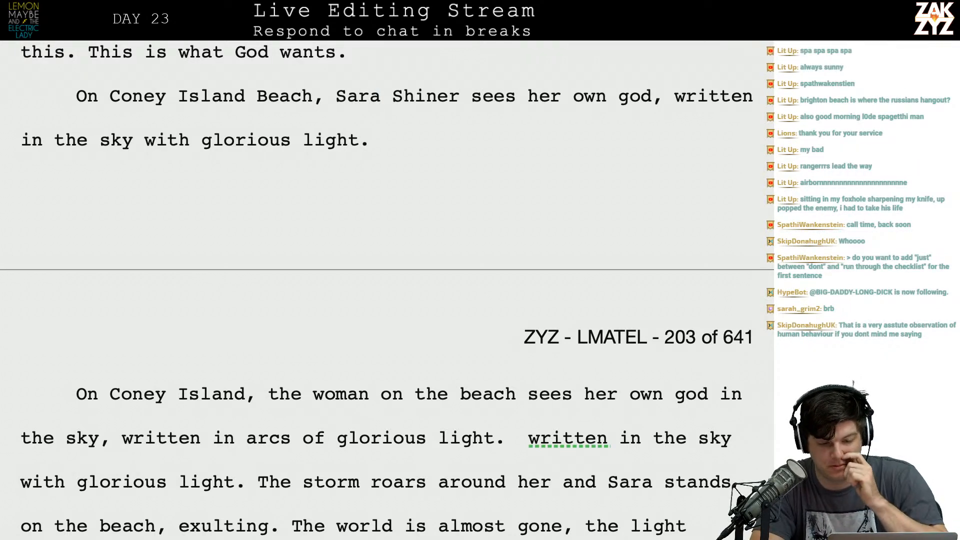
# Delete the old paragraph's opening from "On Coney Island, the woman on the beach" through "with glorious light.".
pyautogui.press('Left')
pyautogui.press('Left')
pyautogui.press('Left')
pyautogui.press('Left')
pyautogui.press('Left')
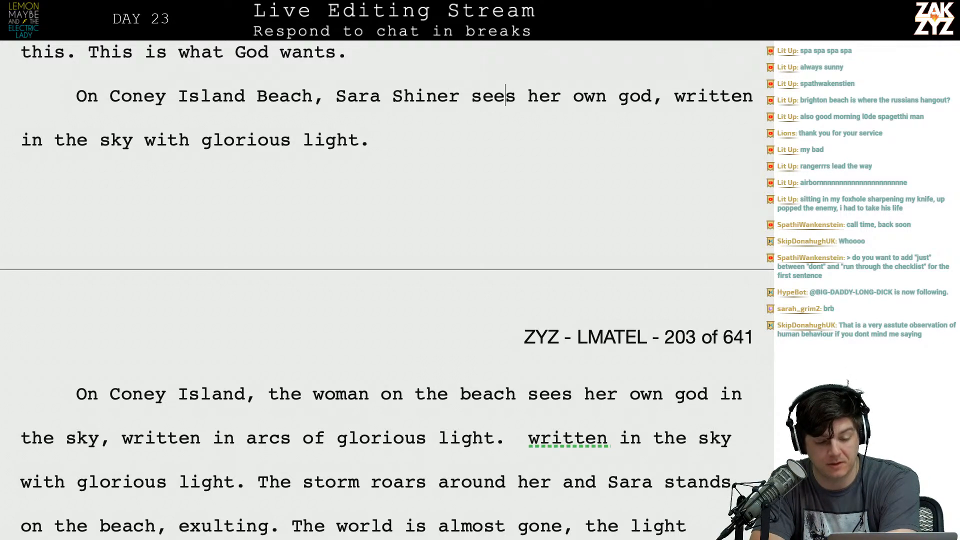
pyautogui.press('Down')
pyautogui.press('Down')
pyautogui.press('Down')
pyautogui.press('Down')
pyautogui.press('Down')
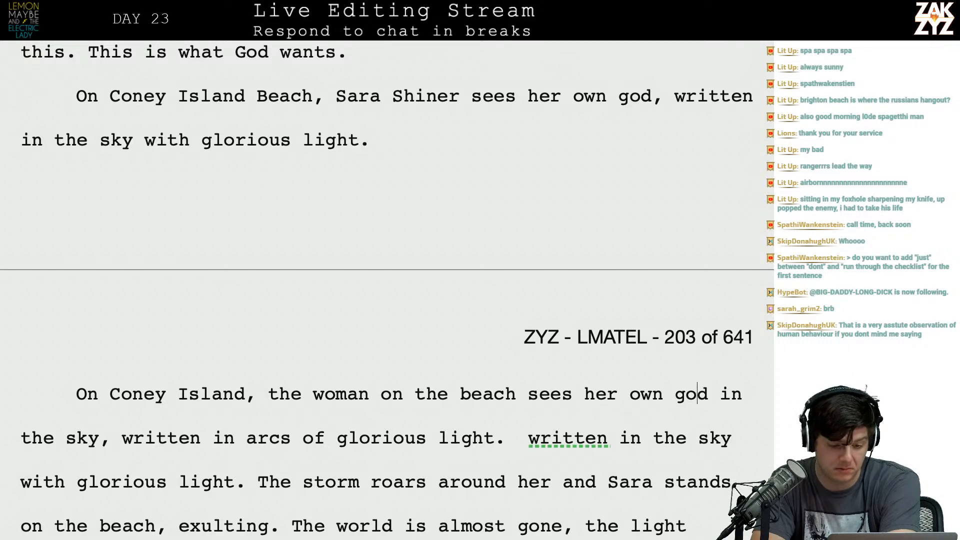
pyautogui.press('Up')
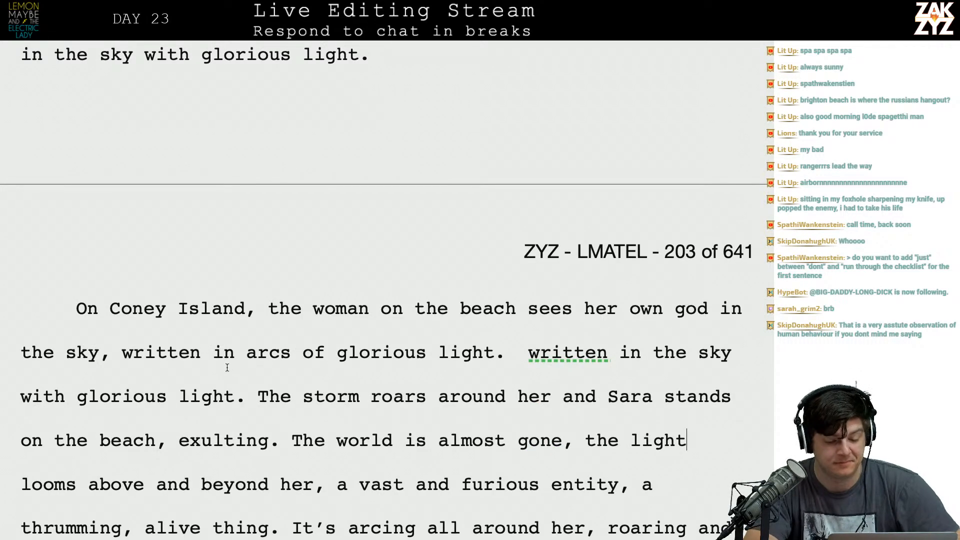
pyautogui.moveTo(259, 395); pyautogui.dragTo(67, 314)
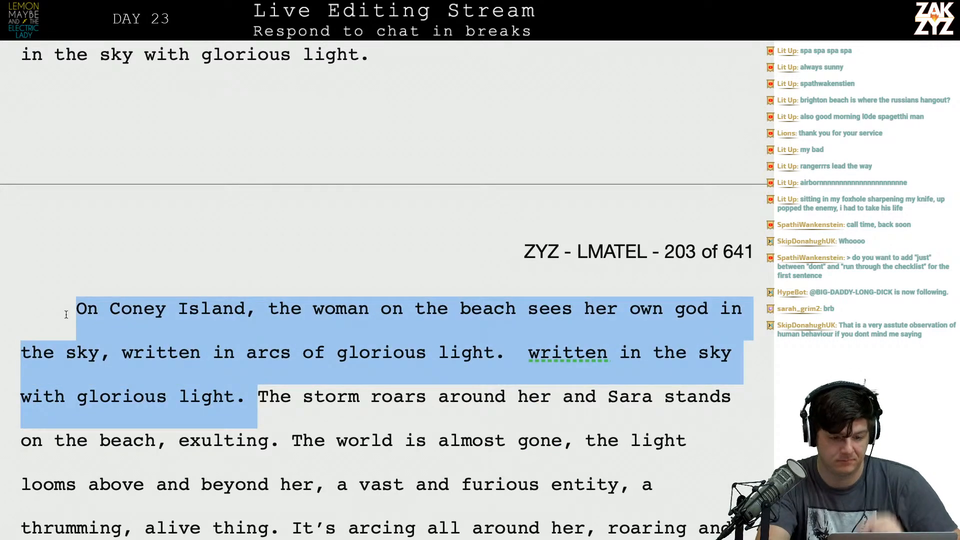
pyautogui.press('BackSpace')
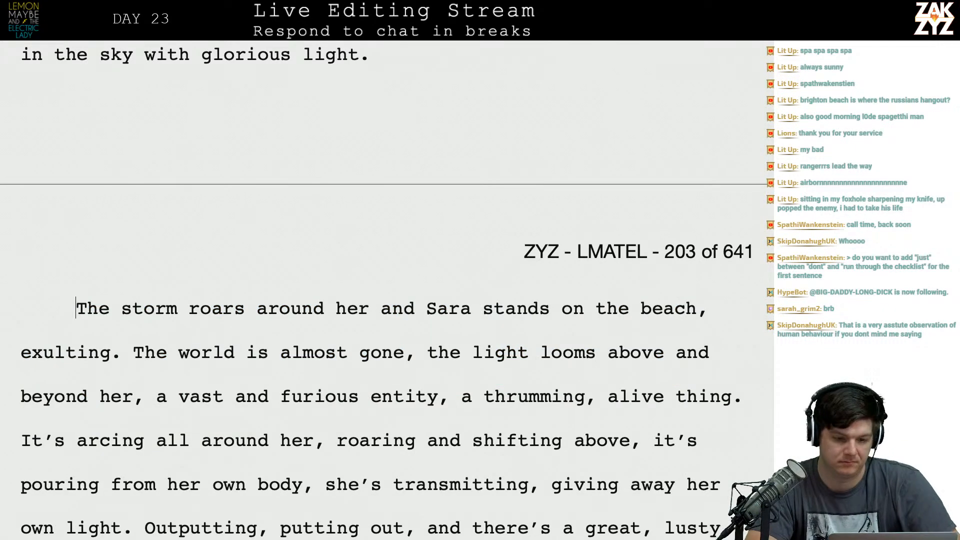
# Add the sentence "She stands beneath the storm, exulting." after "glorious light." in the new paragraph.
pyautogui.scroll(2, 56, 307)
pyautogui.click(402, 148)
pyautogui.write('She stands b')
pyautogui.write('ne')
pyautogui.press('BackSpace')
pyautogui.press('BackSpace')
pyautogui.write('en')
pyautogui.press('BackSpace')
pyautogui.write('ateh')
pyautogui.press('BackSpace')
pyautogui.press('BackSpace')
pyautogui.press('BackSpace')
pyautogui.press('BackSpace')
pyautogui.write('ne')
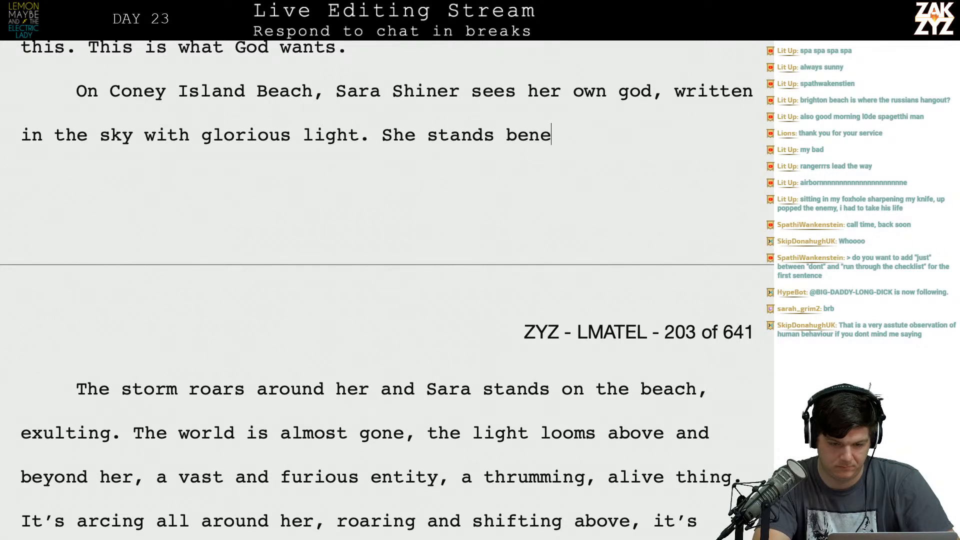
pyautogui.write('ath the storm, ')
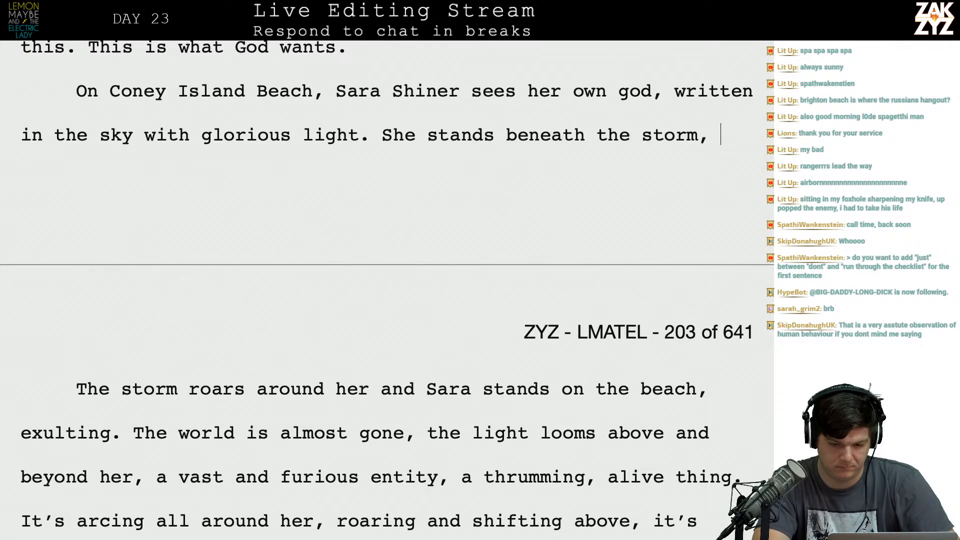
pyautogui.write('exulting.')
# Delete the paragraph break and the old sentence "The storm roars around her and Sara stands on the beach, exulting.".
pyautogui.hotkey('shift', 'Down')
pyautogui.hotkey('shift', 'Down')
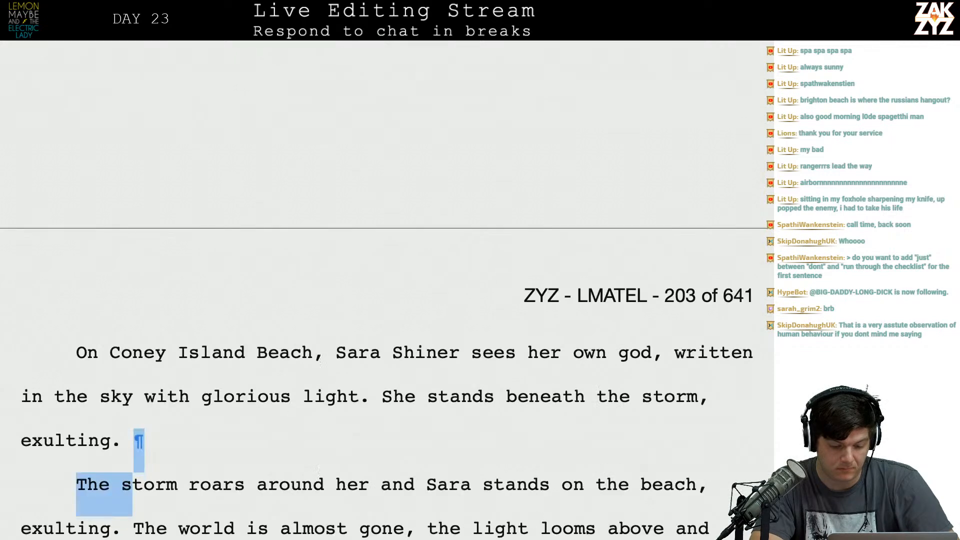
pyautogui.hotkey('shift', 'Left')
pyautogui.press('BackSpace')
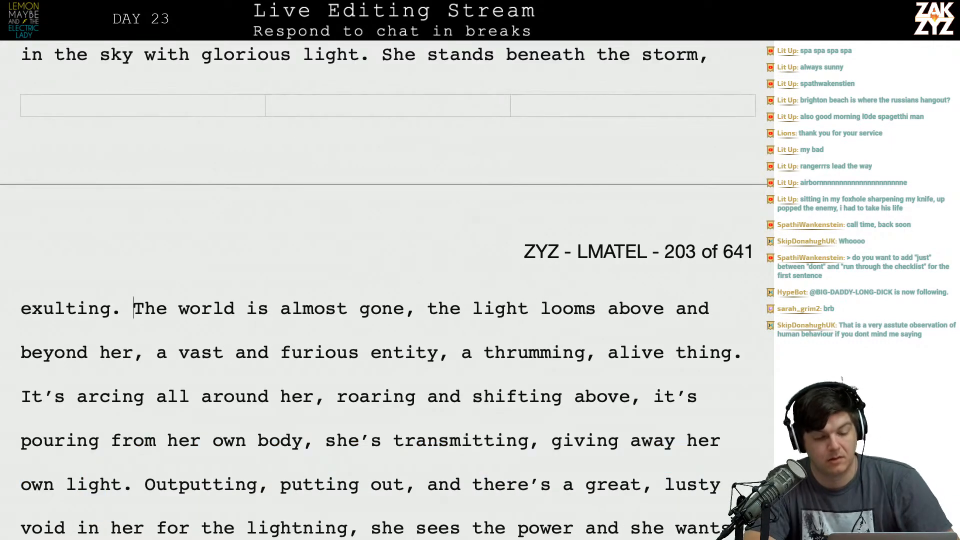
# Insert "The light looms around her and beyond her," after "exulting." in the Coney Island Beach paragraph.
pyautogui.scroll(2, 387, 290)
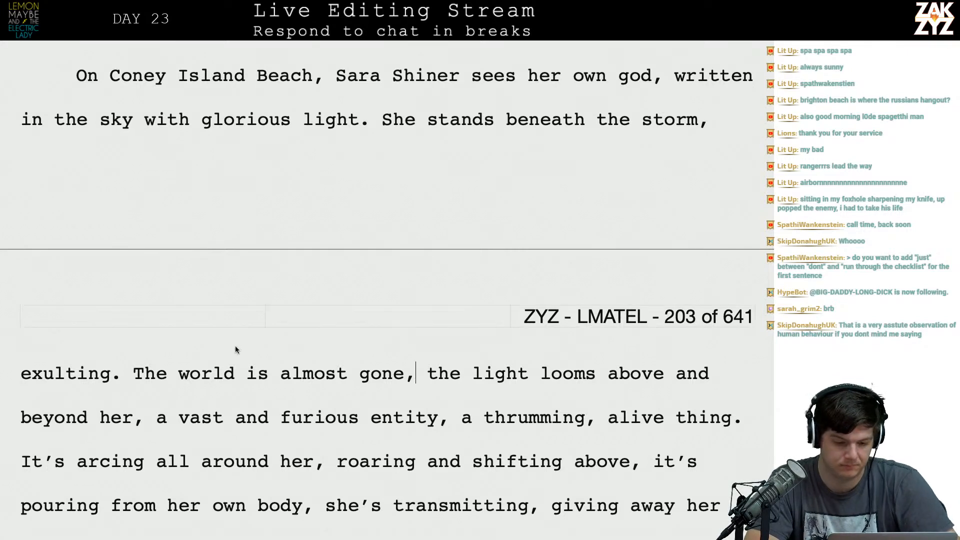
pyautogui.click(134, 373)
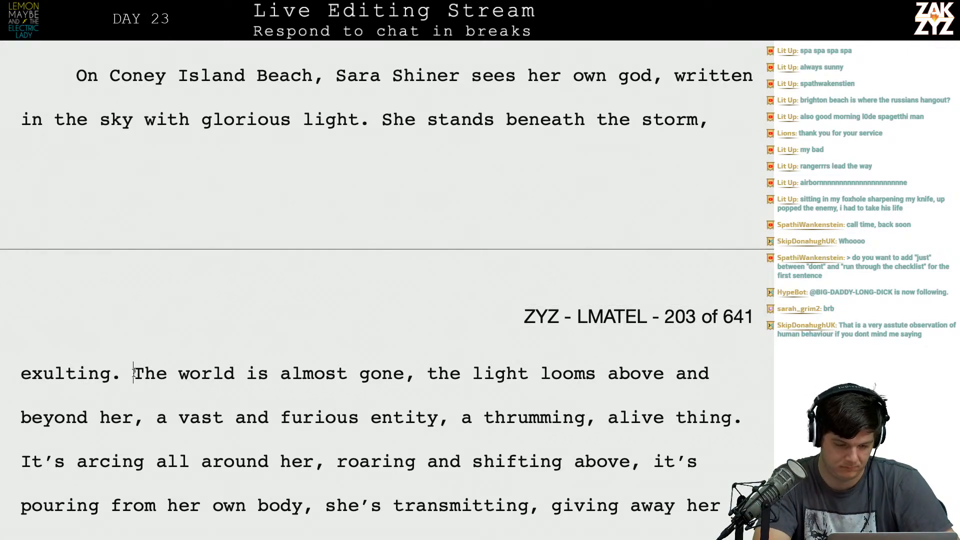
pyautogui.write('The ')
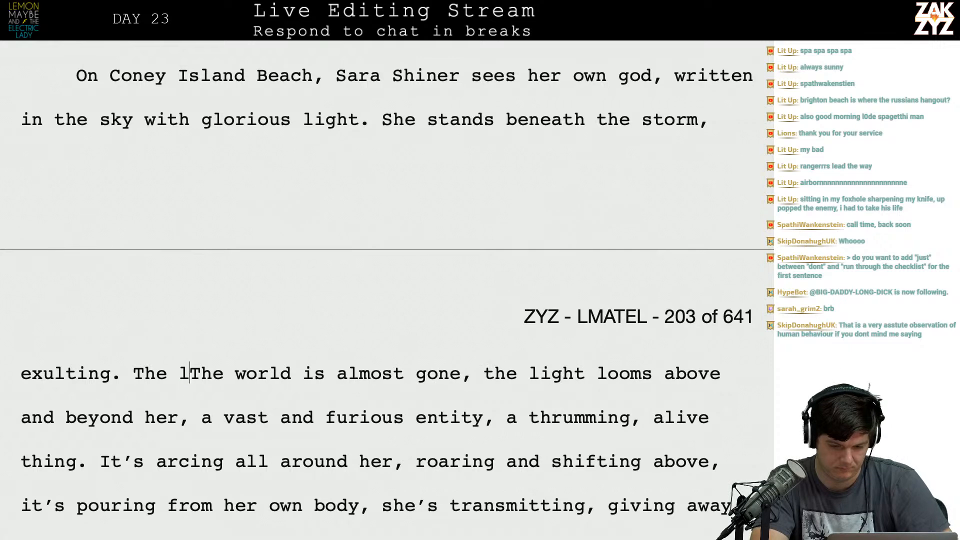
pyautogui.write('light looms ab')
pyautogui.press('BackSpace')
pyautogui.press('BackSpace')
pyautogui.write('around her and b')
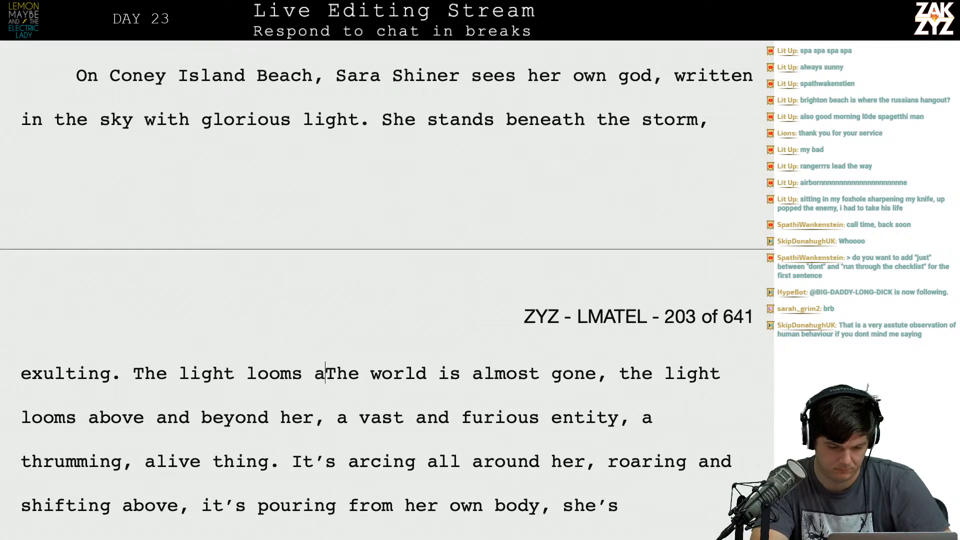
pyautogui.write('eyond her,')
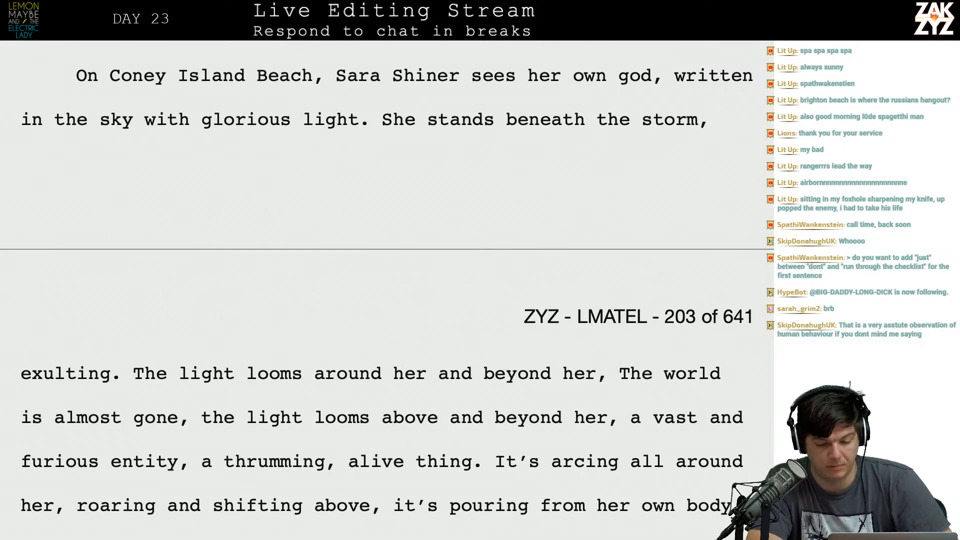
# Delete the old clauses "The world is almost gone, the light looms above and beyond her," before "a vast and furious entity".
pyautogui.hotkey('shift', 'Down')
pyautogui.hotkey('shift', 'Left')
pyautogui.hotkey('shift', 'Left')
pyautogui.hotkey('shift', 'Left')
pyautogui.hotkey('shift', 'Left')
pyautogui.hotkey('shift', 'Left')
pyautogui.hotkey('shift', 'Left')
pyautogui.hotkey('shift', 'Left')
pyautogui.hotkey('shift', 'Left')
pyautogui.hotkey('shift', 'Left')
pyautogui.hotkey('shift', 'Left')
pyautogui.hotkey('shift', 'Right')
pyautogui.hotkey('shift', 'Right')
pyautogui.hotkey('shift', 'Right')
pyautogui.hotkey('shift', 'Right')
pyautogui.hotkey('shift', 'Right')
pyautogui.hotkey('shift', 'Right')
pyautogui.hotkey('shift', 'Right')
pyautogui.hotkey('shift', 'Right')
pyautogui.hotkey('shift', 'Right')
pyautogui.hotkey('shift', 'Right')
pyautogui.press('BackSpace')
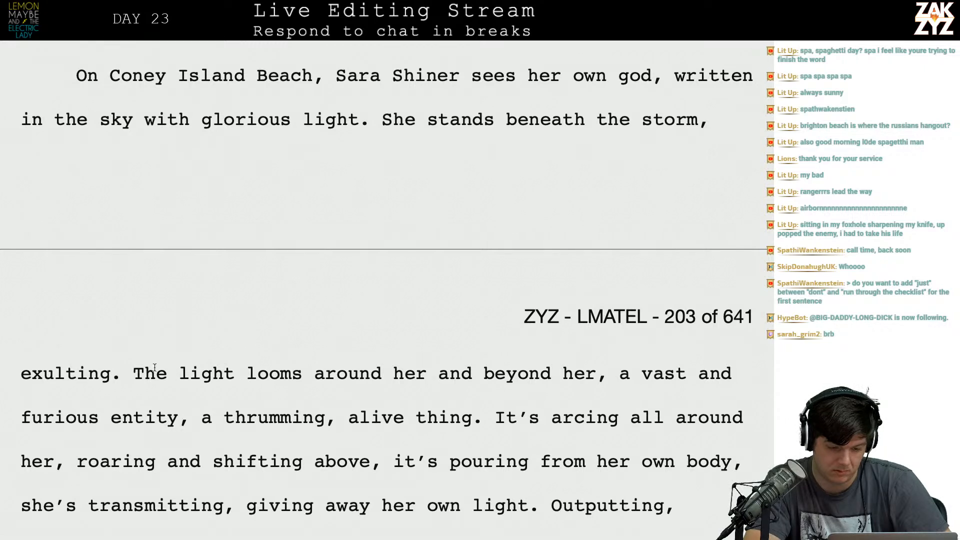
# Break the paragraph after "exulting." and try opening a new sentence there with "The storm looms", cutting it back to "The".
pyautogui.click(122, 373)
pyautogui.press('Return')
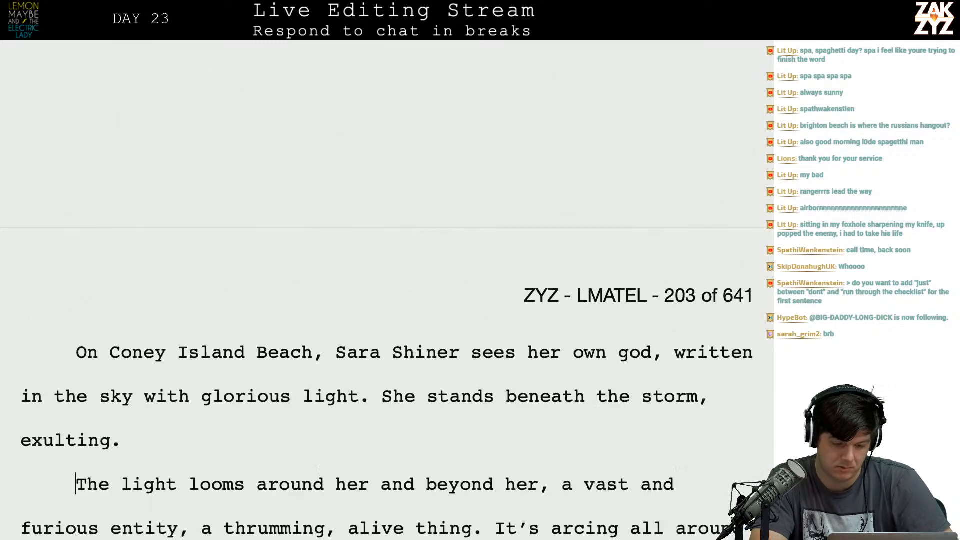
pyautogui.write('The stor')
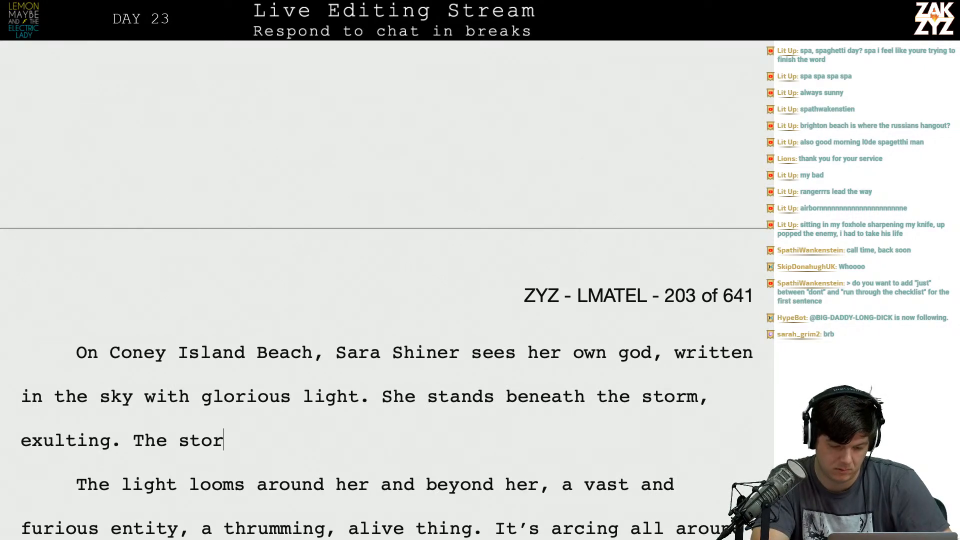
pyautogui.write('m looms a')
pyautogui.press('BackSpace')
pyautogui.press('BackSpace')
pyautogui.press('BackSpace')
pyautogui.press('BackSpace')
pyautogui.press('BackSpace')
pyautogui.press('BackSpace')
pyautogui.press('BackSpace')
pyautogui.press('BackSpace')
pyautogui.press('BackSpace')
pyautogui.press('BackSpace')
pyautogui.press('BackSpace')
pyautogui.press('BackSpace')
pyautogui.press('BackSpace')
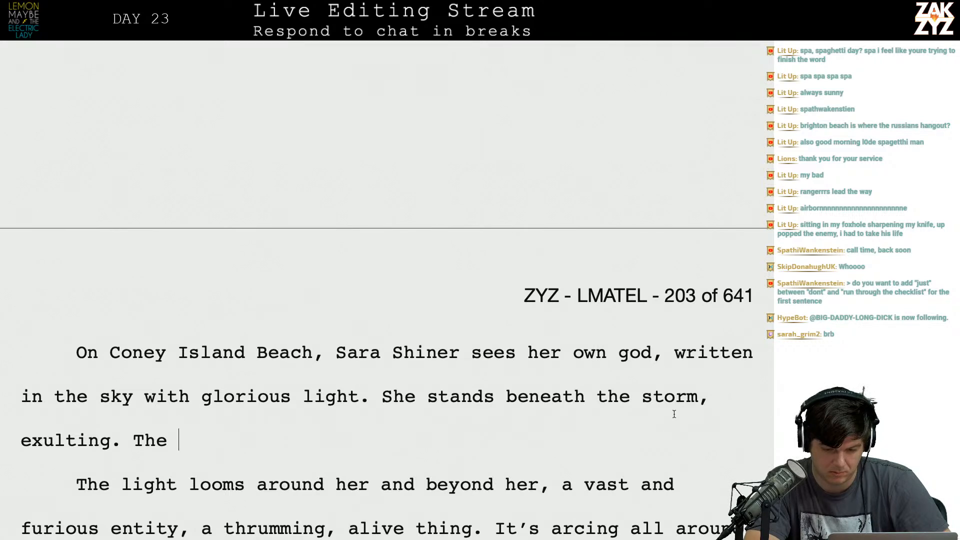
# Split the paragraph after "She stands" and continue it with "beneath, exulting. The storm looms all around her,".
pyautogui.click(693, 409)
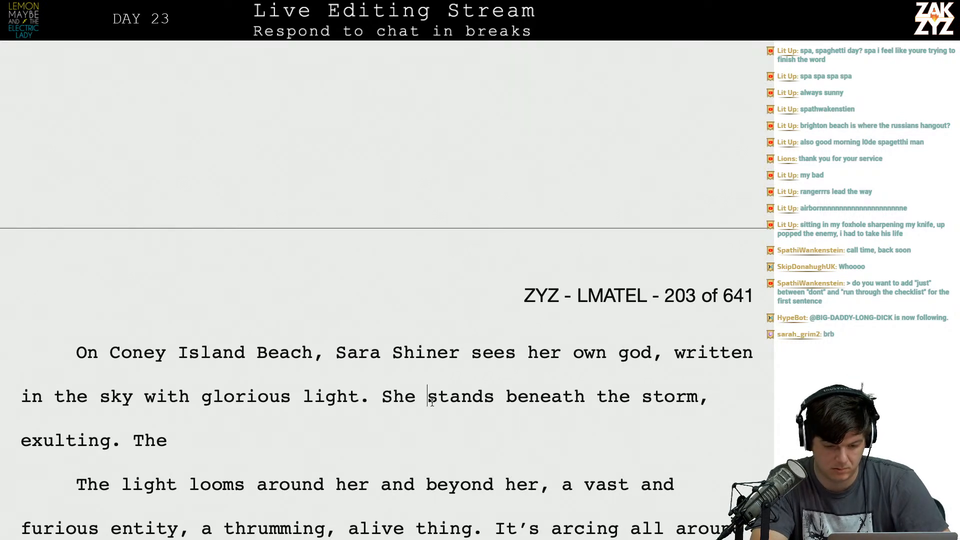
pyautogui.write('be')
pyautogui.press('BackSpace')
pyautogui.press('BackSpace')
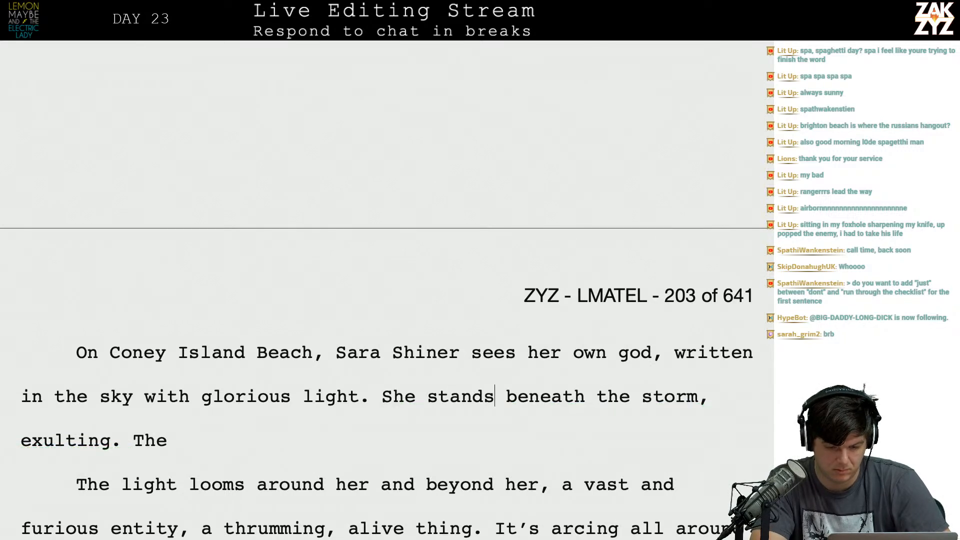
pyautogui.press('Return')
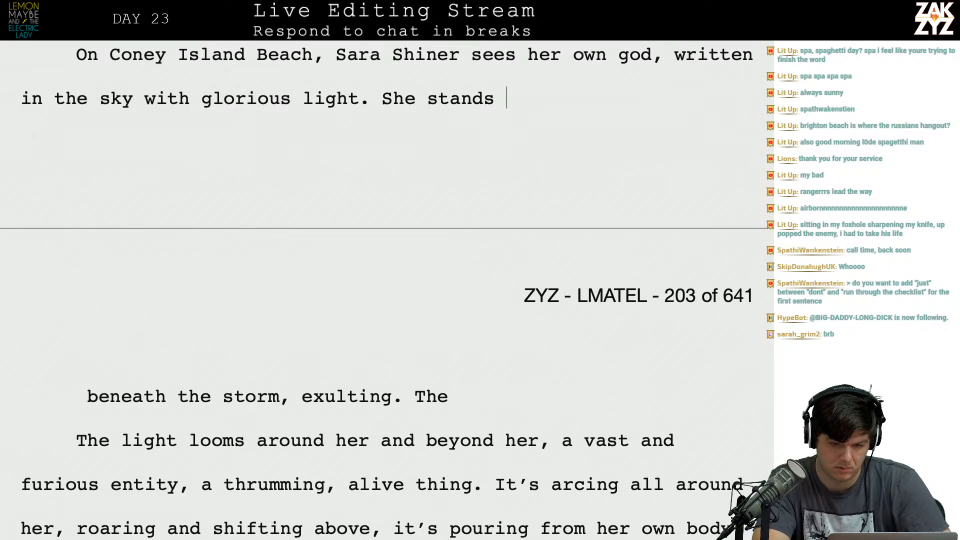
pyautogui.write('beneath, exult')
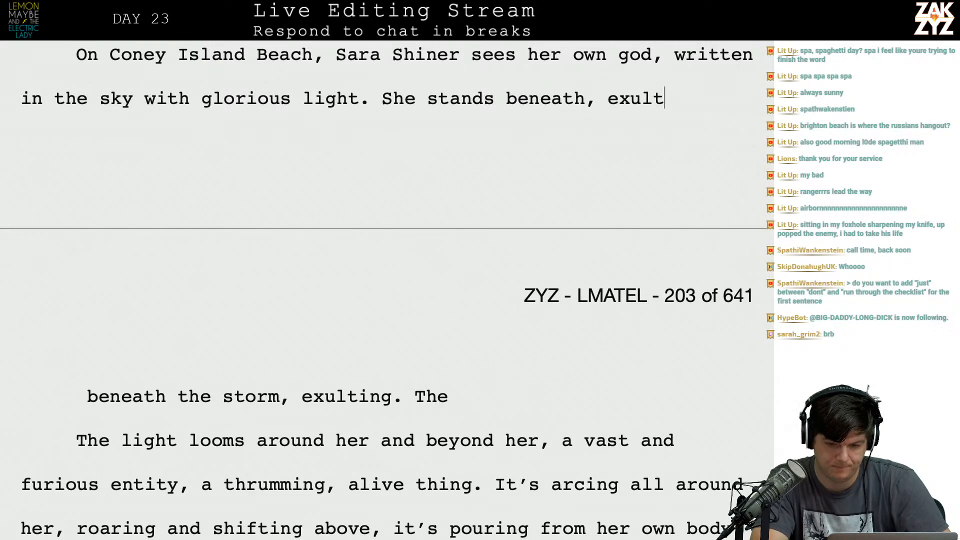
pyautogui.write('ing. The sto')
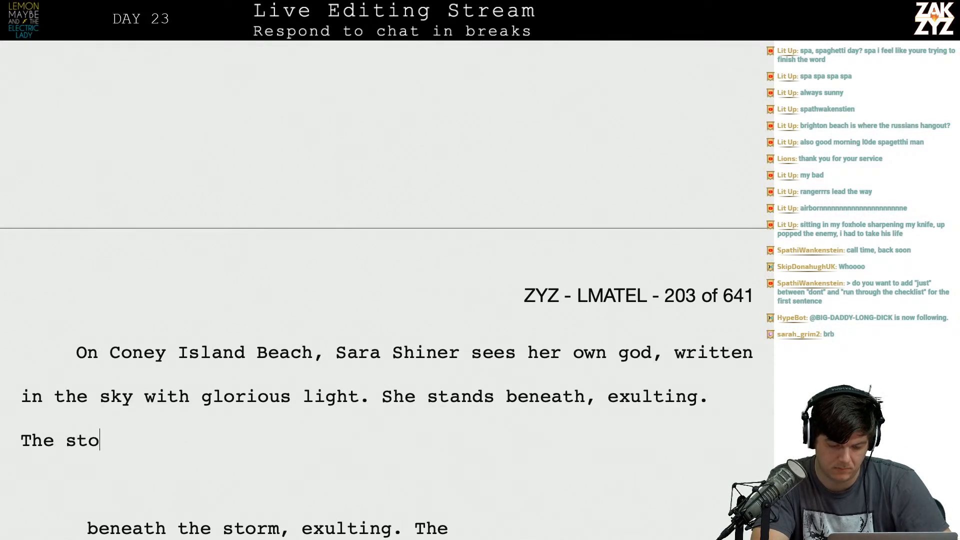
pyautogui.write('rm looms all around her,')
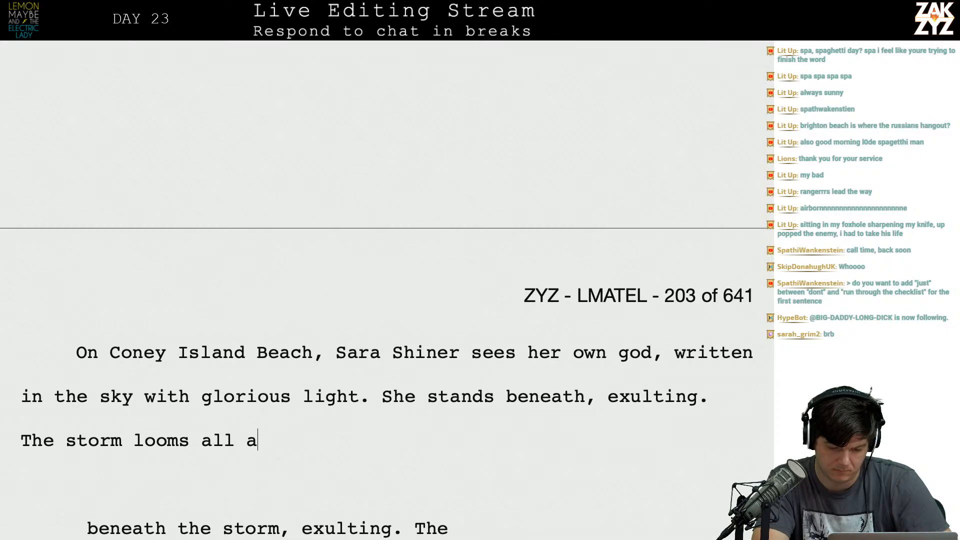
# Delete the leftover text from "beneath the storm, exulting." through "The light looms around her and beyond her," including the paragraph breaks.
pyautogui.hotkey('shift', 'Down')
pyautogui.hotkey('shift', 'Down')
pyautogui.hotkey('shift', 'Down')
pyautogui.hotkey('shift', 'Down')
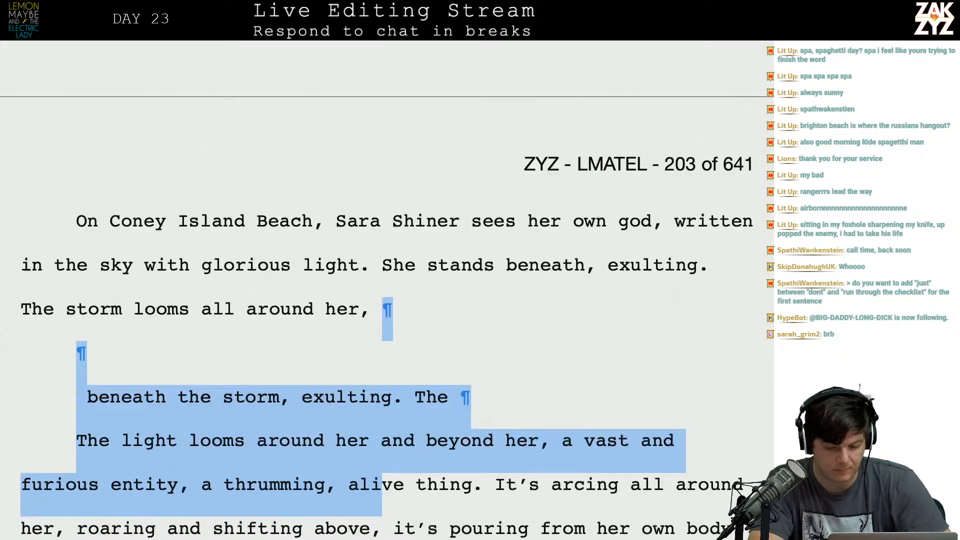
pyautogui.hotkey('shift', 'Up')
pyautogui.hotkey('shift', 'Right')
pyautogui.hotkey('shift', 'Right')
pyautogui.hotkey('shift', 'Right')
pyautogui.hotkey('shift', 'Right')
pyautogui.hotkey('shift', 'Right')
pyautogui.hotkey('shift', 'Right')
pyautogui.hotkey('shift', 'Right')
pyautogui.hotkey('shift', 'Right')
pyautogui.hotkey('shift', 'Right')
pyautogui.hotkey('shift', 'Right')
pyautogui.hotkey('shift', 'Right')
pyautogui.hotkey('shift', 'Right')
pyautogui.hotkey('shift', 'Right')
pyautogui.hotkey('shift', 'Right')
pyautogui.hotkey('shift', 'Right')
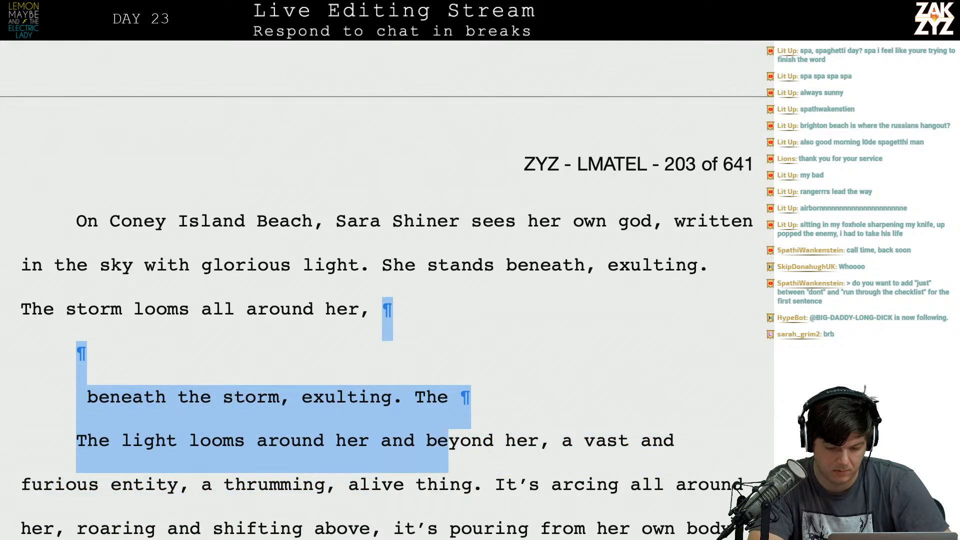
pyautogui.press('BackSpace')
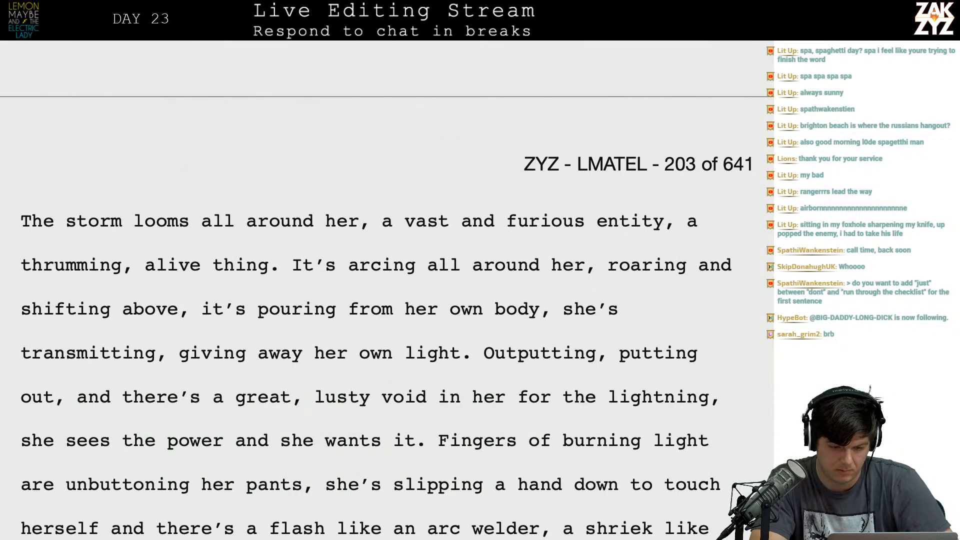
# End the storm sentence with a period after "entity" and delete the phrase "a thrumming, alive thing.".
pyautogui.click(670, 222)
pyautogui.press('BackSpace')
pyautogui.write('.')
pyautogui.hotkey('shift', 'Right')
pyautogui.hotkey('shift', 'Right')
pyautogui.hotkey('shift', 'Right')
pyautogui.hotkey('shift', 'Right')
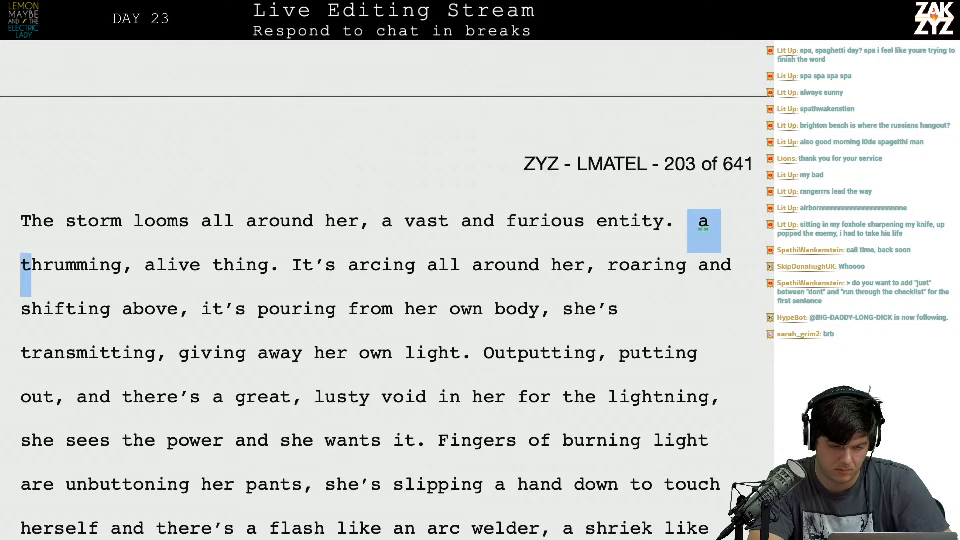
pyautogui.hotkey('shift', 'Right')
pyautogui.hotkey('shift', 'Right')
pyautogui.hotkey('shift', 'Right')
pyautogui.hotkey('shift', 'Right')
pyautogui.hotkey('shift', 'Right')
pyautogui.hotkey('shift', 'Right')
pyautogui.hotkey('shift', 'Right')
pyautogui.hotkey('shift', 'Right')
pyautogui.hotkey('shift', 'Right')
pyautogui.hotkey('shift', 'Right')
pyautogui.hotkey('shift', 'Right')
pyautogui.hotkey('shift', 'Right')
pyautogui.hotkey('shift', 'Right')
pyautogui.hotkey('shift', 'Right')
pyautogui.hotkey('shift', 'Right')
pyautogui.hotkey('shift', 'Right')
pyautogui.hotkey('shift', 'Right')
pyautogui.hotkey('shift', 'Right')
pyautogui.hotkey('shift', 'Right')
pyautogui.hotkey('shift', 'Right')
pyautogui.hotkey('shift', 'Right')
pyautogui.hotkey('shift', 'Right')
pyautogui.press('BackSpace')
# Break the paragraph after "glorious light." and add "The storm looms all around her, a vast and furious entity," there.
pyautogui.scroll(5, 384, 290)
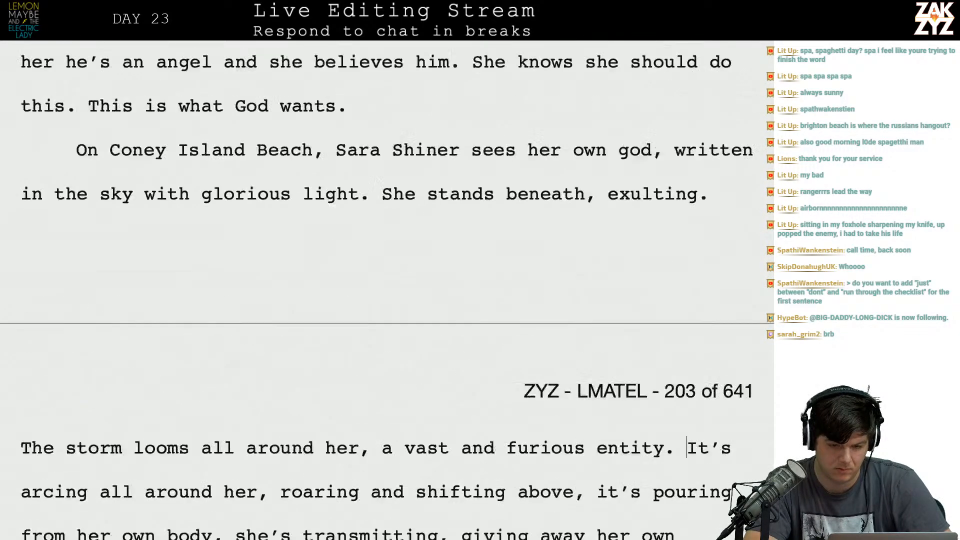
pyautogui.scroll(-2, 384, 290)
pyautogui.scroll(-2, 493, 161)
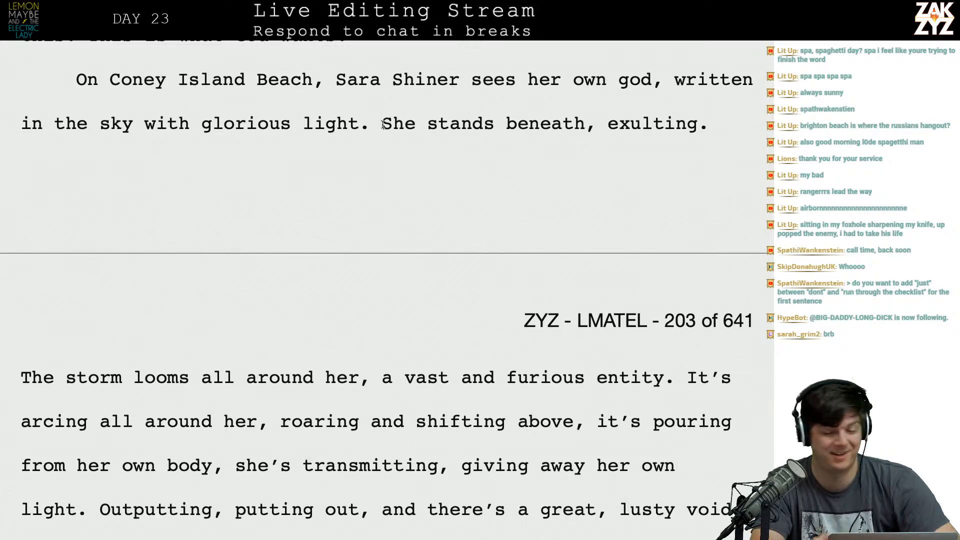
pyautogui.press('Return')
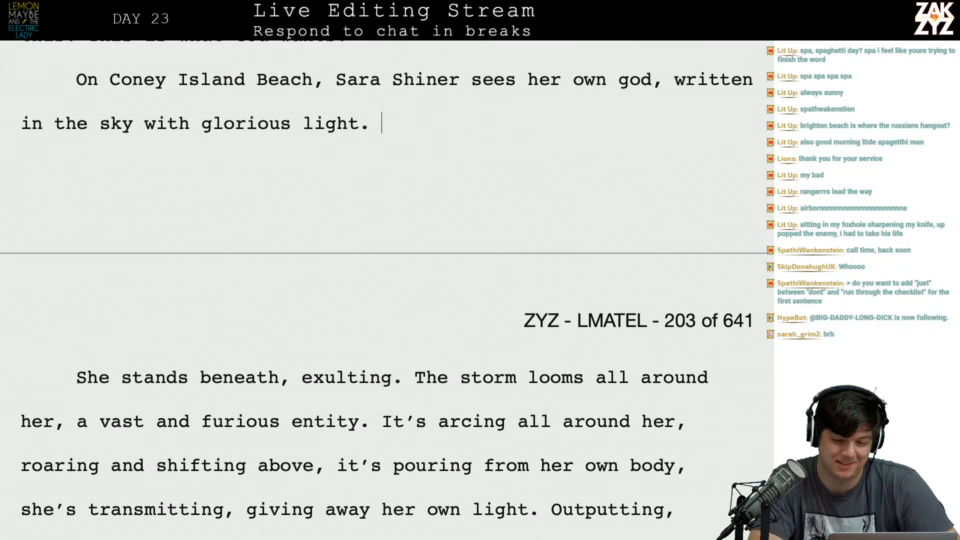
pyautogui.press('Up')
pyautogui.press('Up')
pyautogui.press('Up')
pyautogui.press('Down')
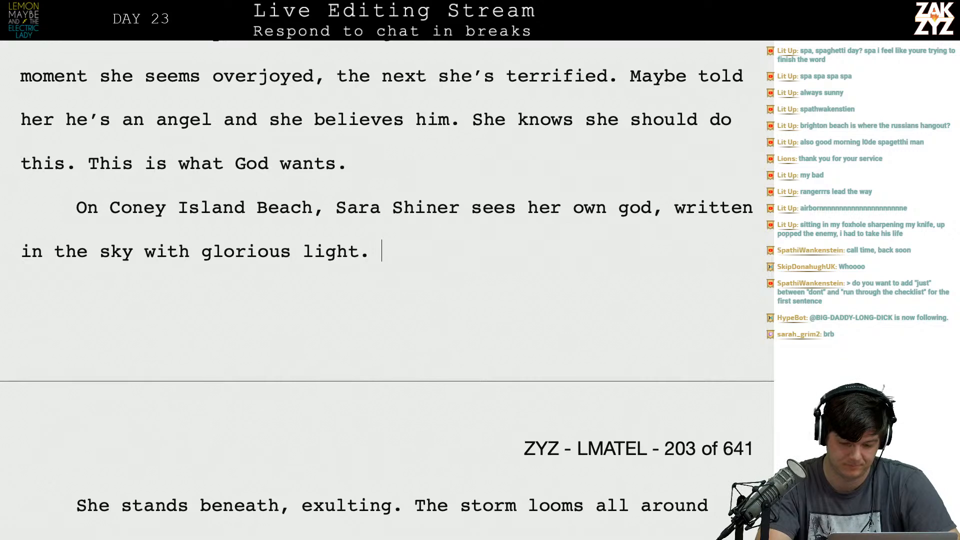
pyautogui.write('The st')
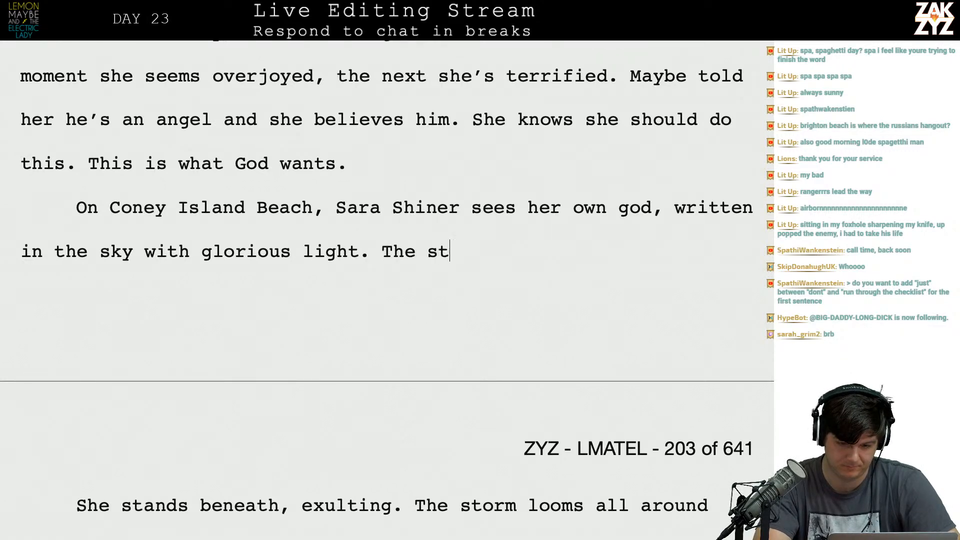
pyautogui.write('orm looms all ')
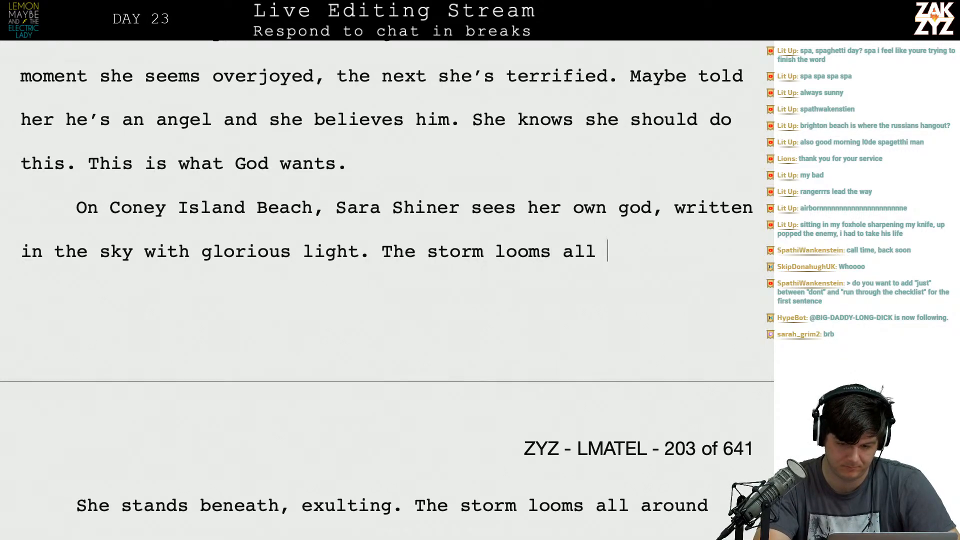
pyautogui.write('around her, a va')
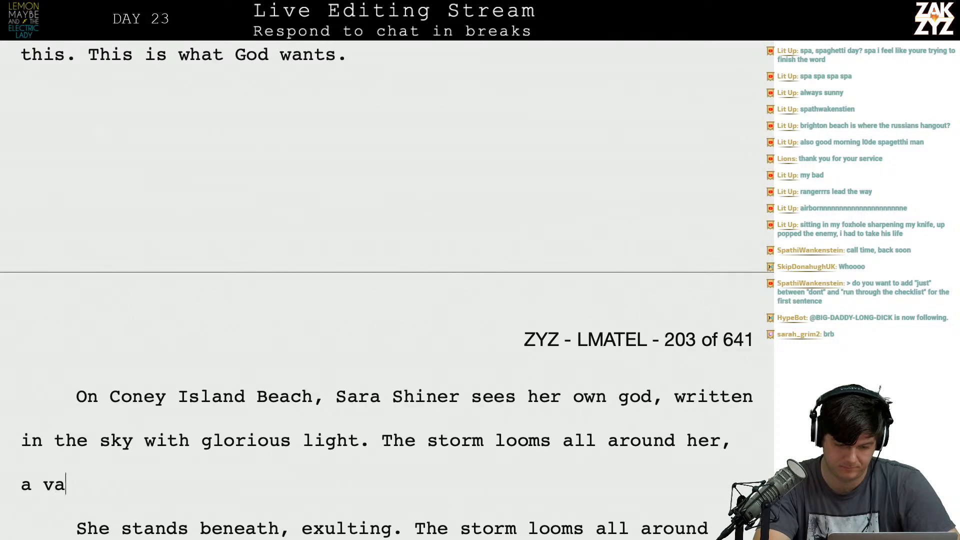
pyautogui.write('st and furious enem')
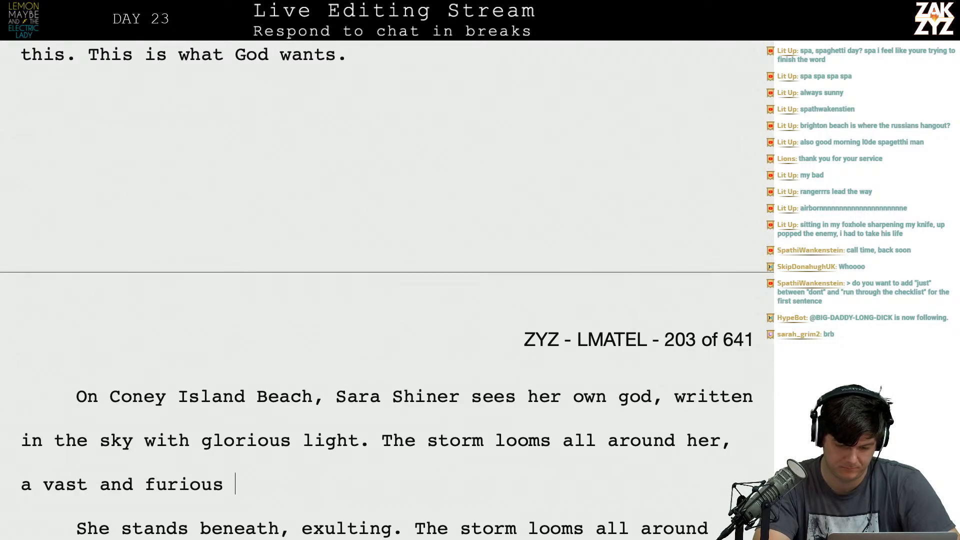
pyautogui.press('BackSpace')
pyautogui.press('BackSpace')
pyautogui.write('titiy,')
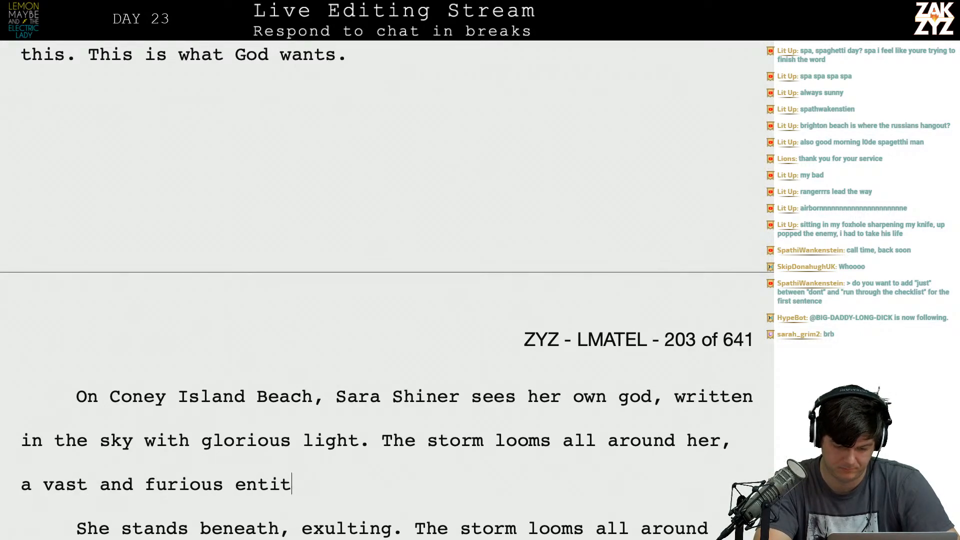
pyautogui.press('BackSpace')
pyautogui.press('BackSpace')
pyautogui.press('BackSpace')
pyautogui.press('BackSpace')
pyautogui.write('t')
pyautogui.press('BackSpace')
pyautogui.write('y, ')
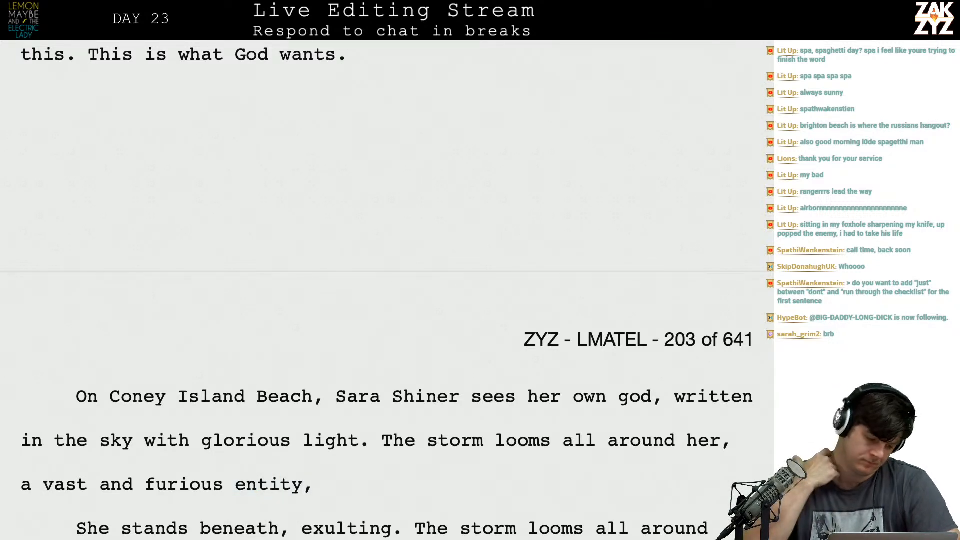
pyautogui.write('al')
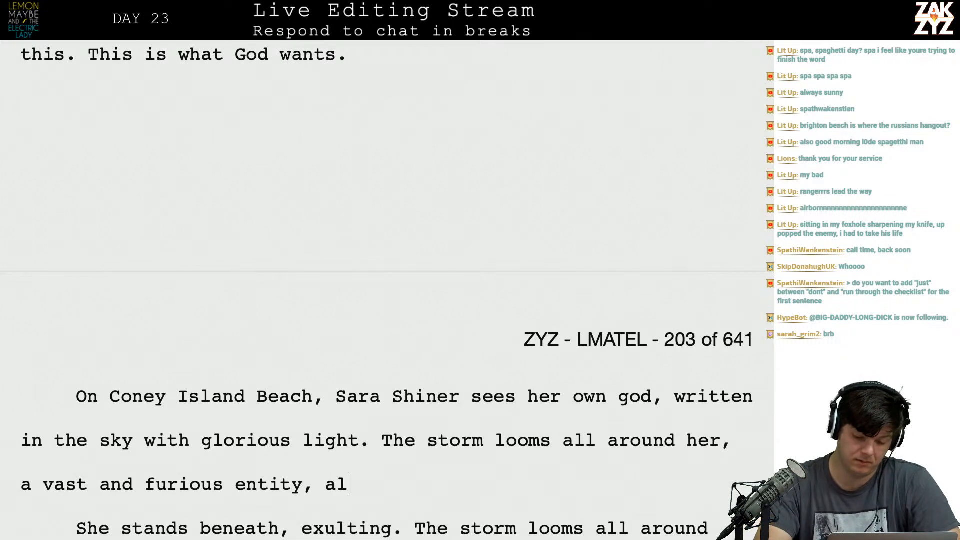
pyautogui.write('ive with incalcu')
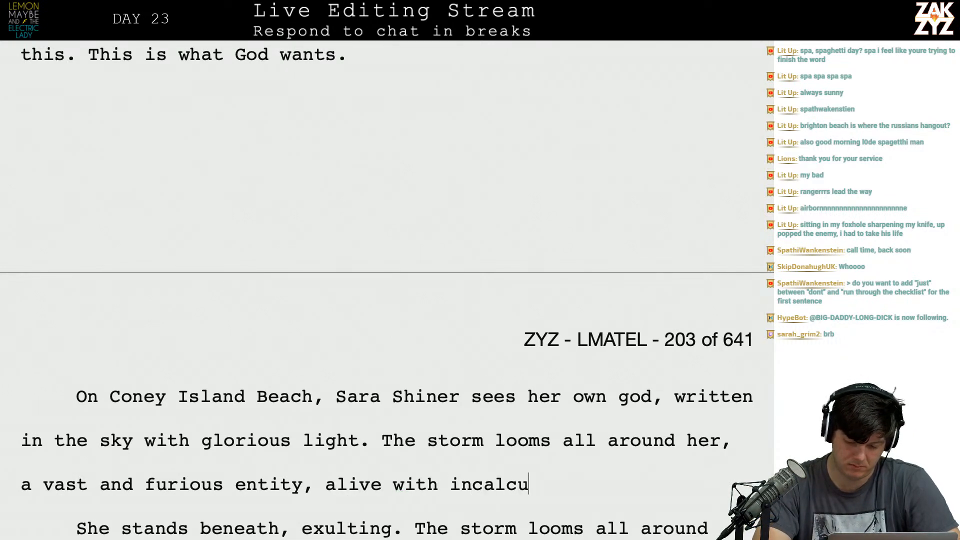
pyautogui.write('lable power.')
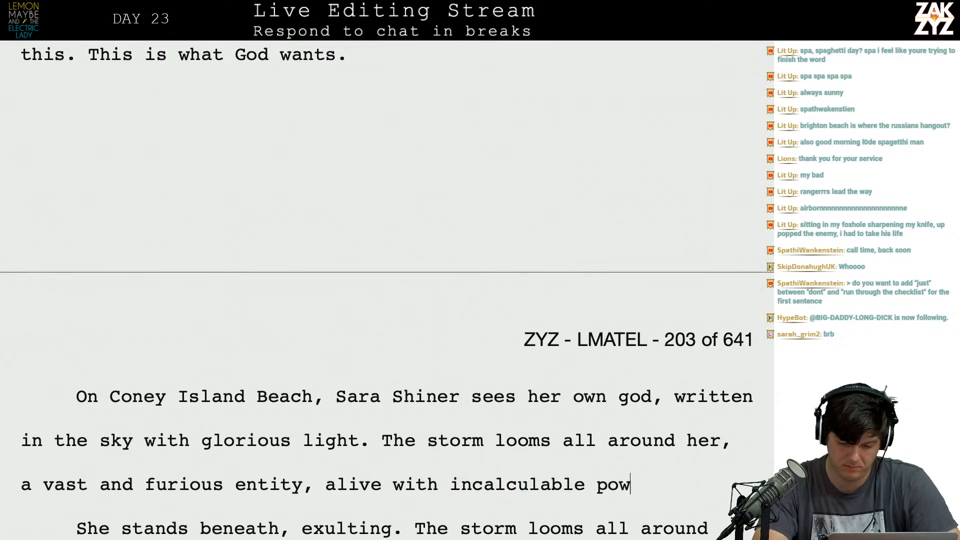
# Replace the paragraph break and text from "She stands beneath, exulting." through "a vast and furious entity." with "Sara stands".
pyautogui.hotkey('shift', 'Down')
pyautogui.hotkey('shift', 'Down')
pyautogui.hotkey('shift', 'Up')
pyautogui.hotkey('shift', 'Down')
pyautogui.hotkey('shift', 'Up')
pyautogui.hotkey('shift', 'Right')
pyautogui.hotkey('shift', 'Right')
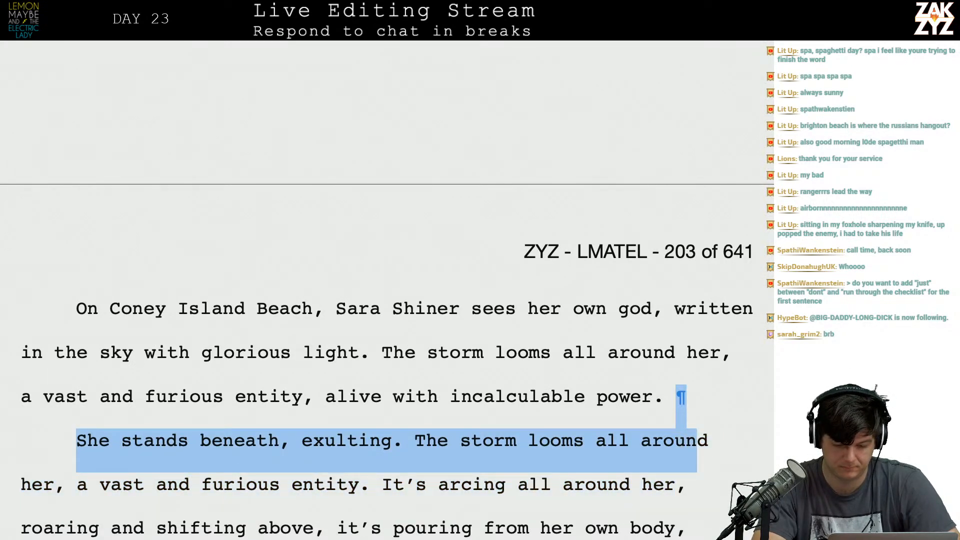
pyautogui.hotkey('shift', 'Right')
pyautogui.hotkey('shift', 'Right')
pyautogui.hotkey('shift', 'Right')
pyautogui.hotkey('shift', 'Right')
pyautogui.hotkey('shift', 'Right')
pyautogui.hotkey('shift', 'Right')
pyautogui.hotkey('shift', 'Right')
pyautogui.hotkey('shift', 'Right')
pyautogui.hotkey('shift', 'Right')
pyautogui.hotkey('shift', 'Right')
pyautogui.hotkey('shift', 'Right')
pyautogui.hotkey('shift', 'Right')
pyautogui.hotkey('shift', 'Right')
pyautogui.hotkey('shift', 'Right')
pyautogui.hotkey('shift', 'Right')
pyautogui.hotkey('shift', 'Right')
pyautogui.hotkey('shift', 'Right')
pyautogui.hotkey('shift', 'Right')
pyautogui.hotkey('shift', 'Right')
pyautogui.hotkey('shift', 'Right')
pyautogui.hotkey('shift', 'Right')
pyautogui.hotkey('shift', 'Right')
pyautogui.hotkey('shift', 'Right')
pyautogui.hotkey('shift', 'Right')
pyautogui.hotkey('shift', 'Right')
pyautogui.hotkey('shift', 'Right')
pyautogui.hotkey('shift', 'Right')
pyautogui.hotkey('shift', 'Right')
pyautogui.hotkey('shift', 'Right')
pyautogui.hotkey('shift', 'Right')
pyautogui.hotkey('shift', 'Right')
pyautogui.hotkey('shift', 'Right')
pyautogui.hotkey('shift', 'Right')
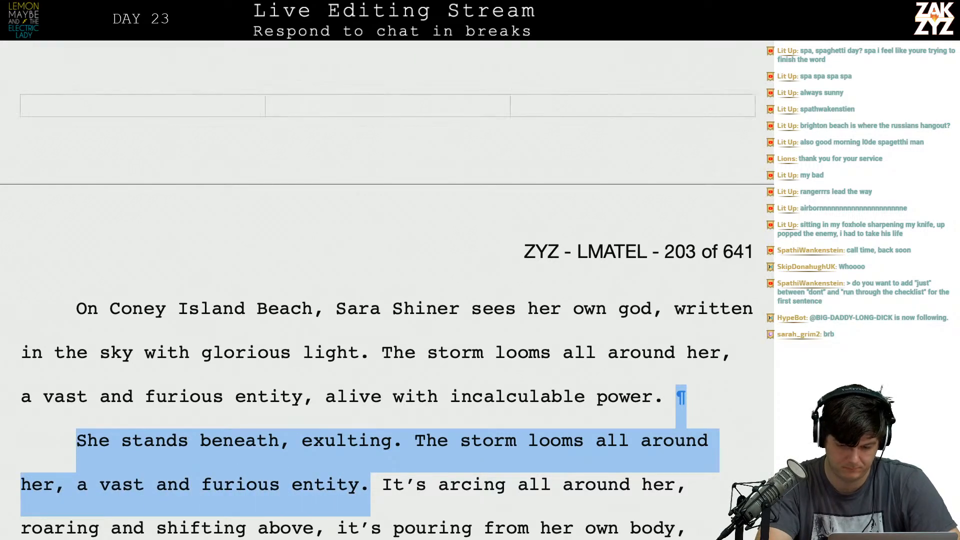
pyautogui.write('Sara st')
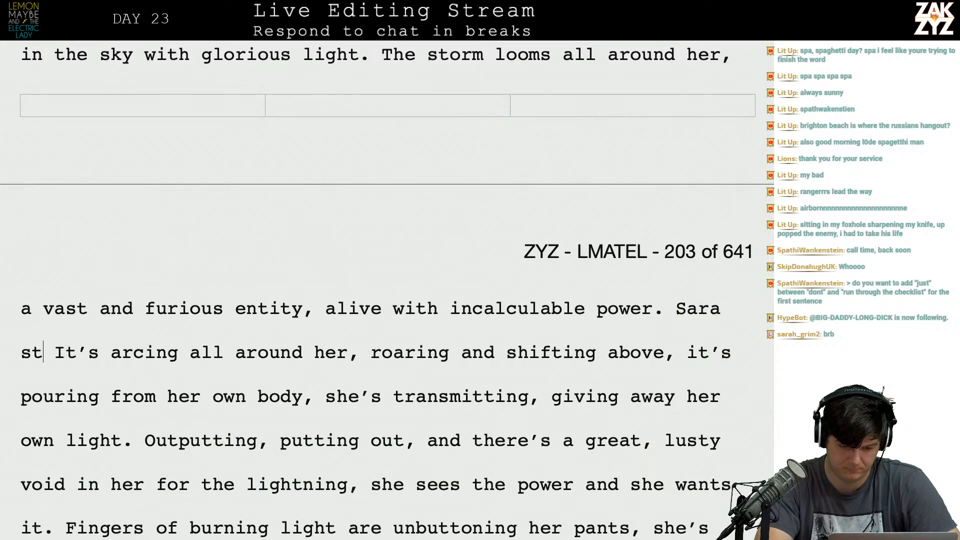
pyautogui.write('ands')
# Try "exults in it" after "Sara", settling on the wording "stands beneath, exulting.".
pyautogui.press('BackSpace')
pyautogui.press('BackSpace')
pyautogui.press('BackSpace')
pyautogui.press('BackSpace')
pyautogui.press('BackSpace')
pyautogui.press('BackSpace')
pyautogui.press('BackSpace')
pyautogui.write('exults in it')
pyautogui.write('.')
pyautogui.press('BackSpace')
pyautogui.press('BackSpace')
pyautogui.press('BackSpace')
pyautogui.write('th')
pyautogui.press('BackSpace')
pyautogui.press('BackSpace')
pyautogui.press('BackSpace')
pyautogui.press('BackSpace')
pyautogui.press('BackSpace')
pyautogui.press('BackSpace')
pyautogui.press('BackSpace')
pyautogui.press('BackSpace')
pyautogui.press('BackSpace')
pyautogui.press('BackSpace')
pyautogui.press('BackSpace')
pyautogui.press('BackSpace')
pyautogui.press('BackSpace')
pyautogui.write('stands beneath, exulting. ')
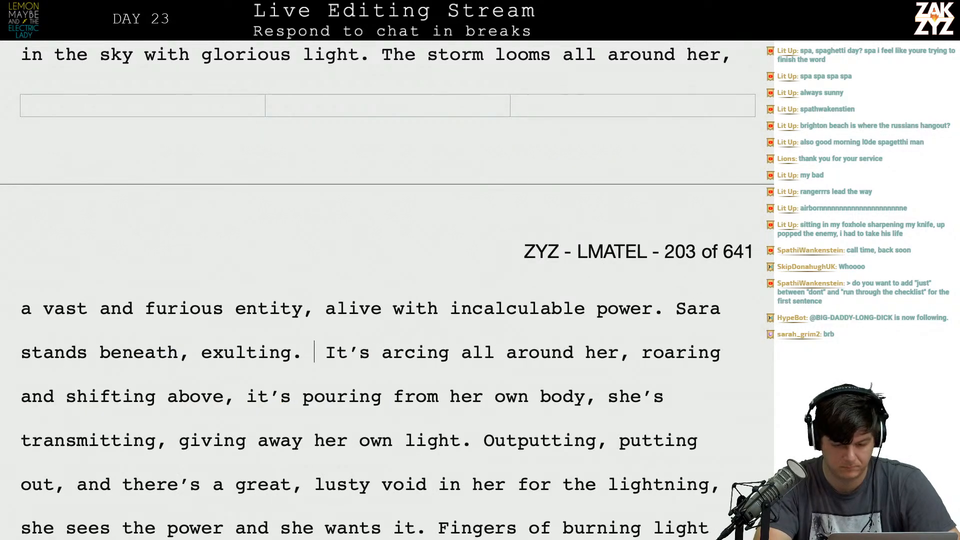
pyautogui.write('Energy is')
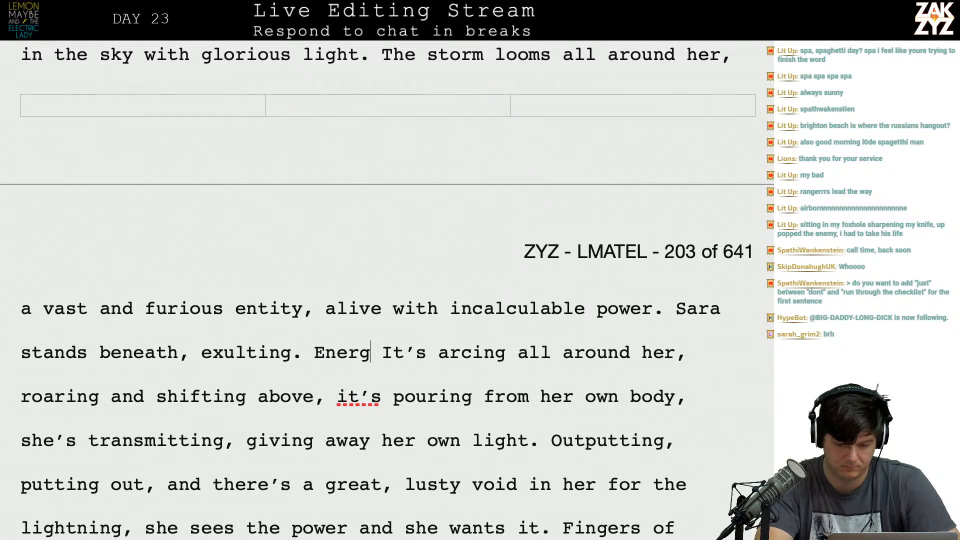
# Replace "It's" before "arcing all around her" with "Energy is".
pyautogui.hotkey('shift', 'Right')
pyautogui.hotkey('shift', 'Right')
pyautogui.hotkey('shift', 'Right')
pyautogui.hotkey('shift', 'Right')
pyautogui.hotkey('shift', 'Right')
pyautogui.hotkey('shift', 'Right')
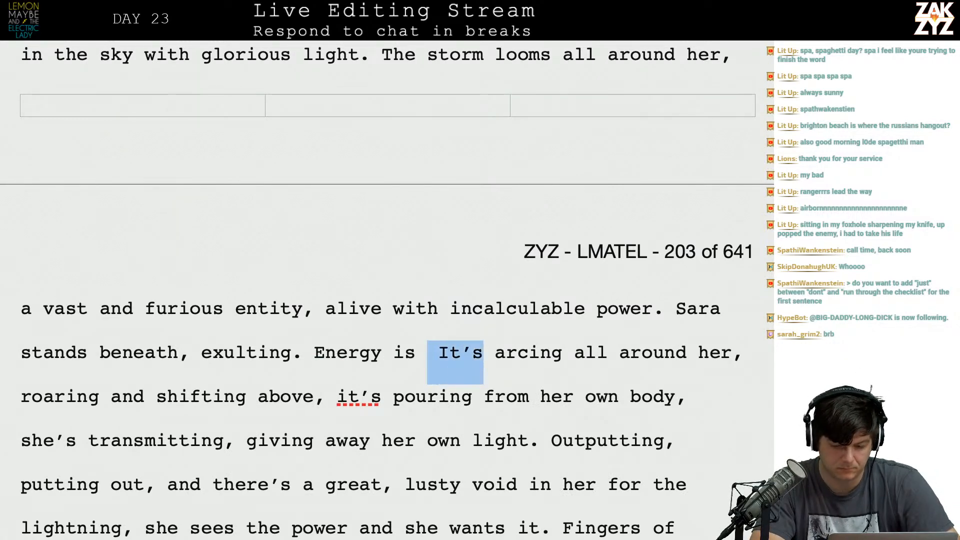
pyautogui.press('BackSpace')
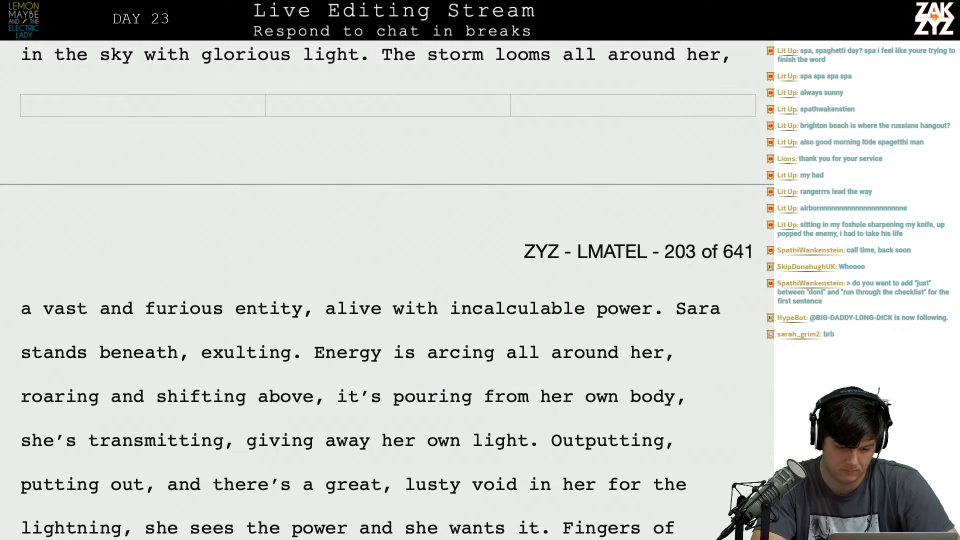
# Break the paragraph before "Energy is arcing", leaving an empty line, and start a new sentence with "Energy is" after "exulting.".
pyautogui.click(311, 352)
pyautogui.press('Return')
pyautogui.press('Return')
pyautogui.press('Up')
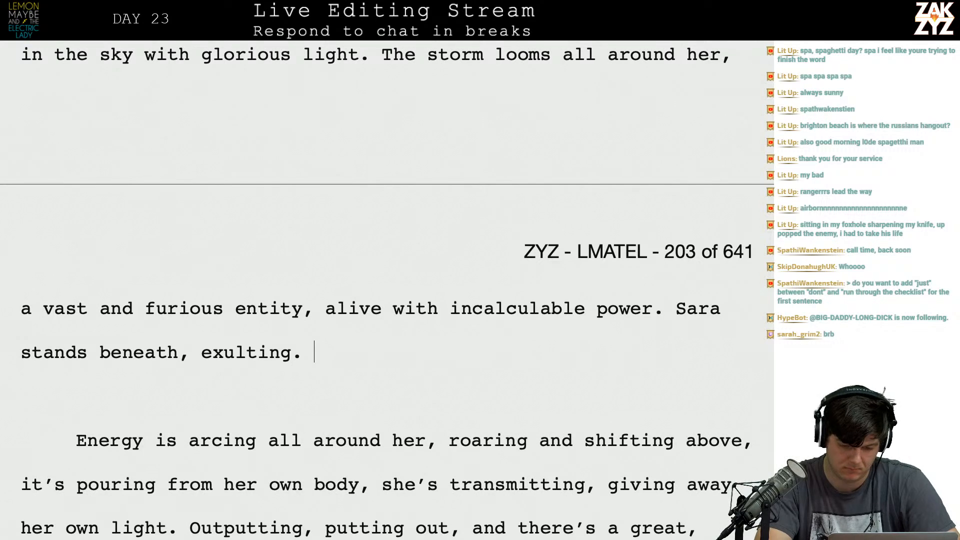
pyautogui.write('The')
pyautogui.press('BackSpace')
pyautogui.press('BackSpace')
pyautogui.press('BackSpace')
pyautogui.write('E')
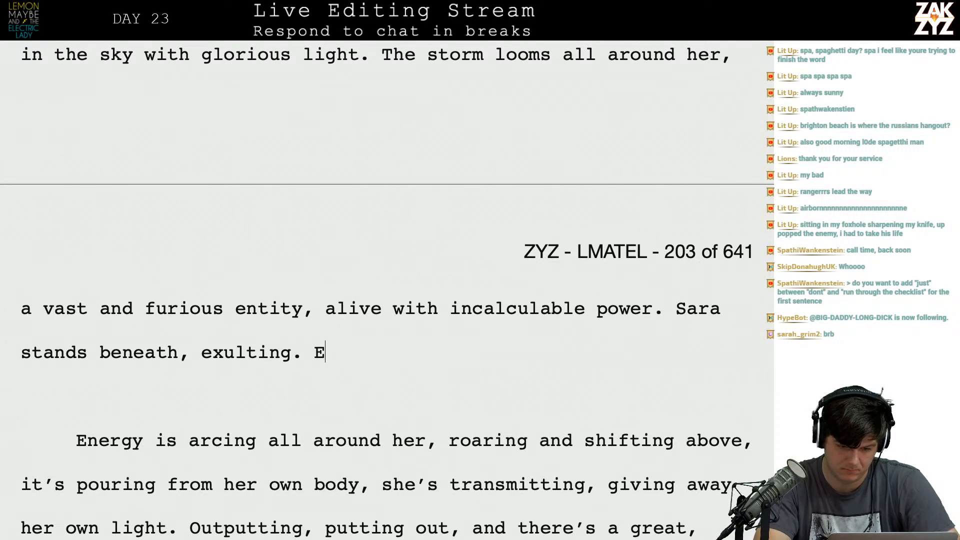
pyautogui.write('nergy is')
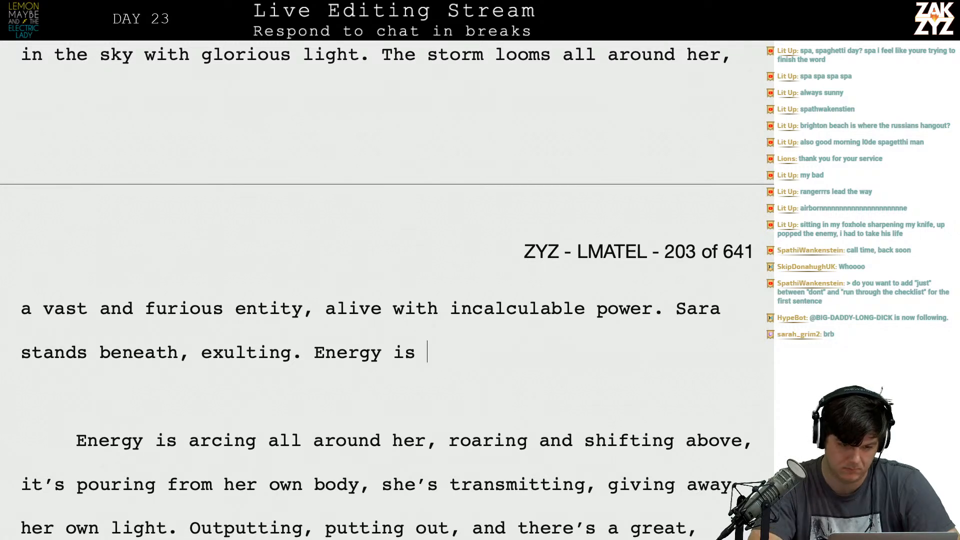
# Complete the new energy sentence with "roaring in the sky, arcing to the sea, pouring from her body." and begin another with "She's".
pyautogui.scroll(3, 387, 300)
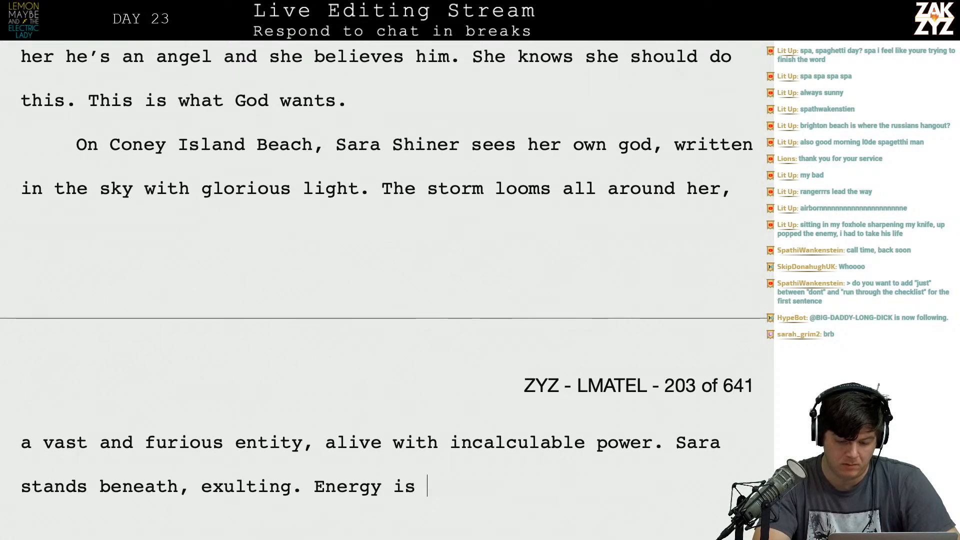
pyautogui.write('roaring in the sk')
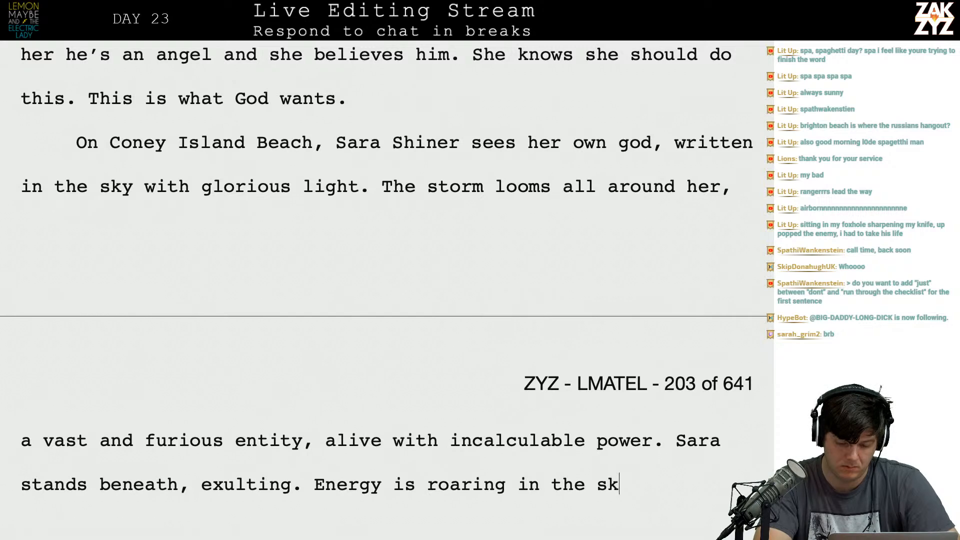
pyautogui.write('y, arcin')
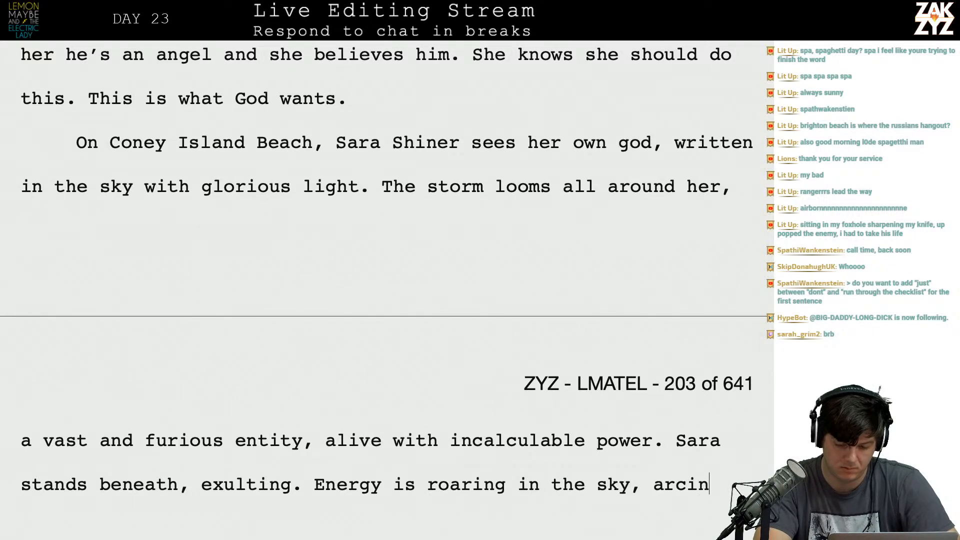
pyautogui.write('g to the sea,')
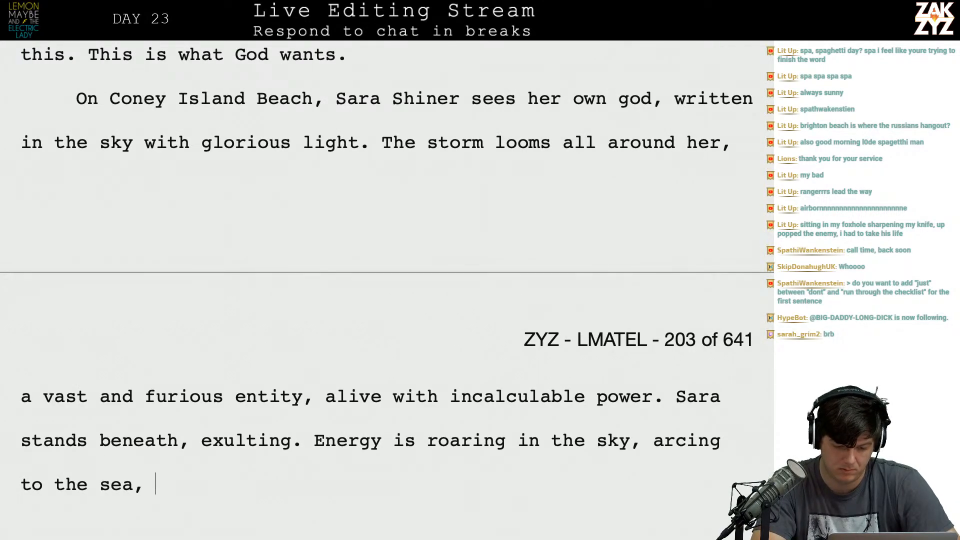
pyautogui.scroll(-4, 156, 484)
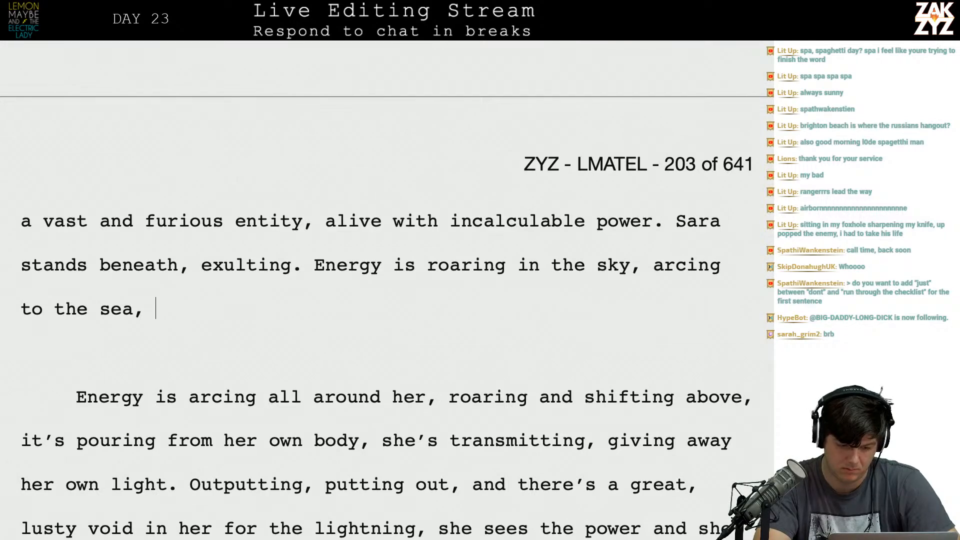
pyautogui.write('pouring form h')
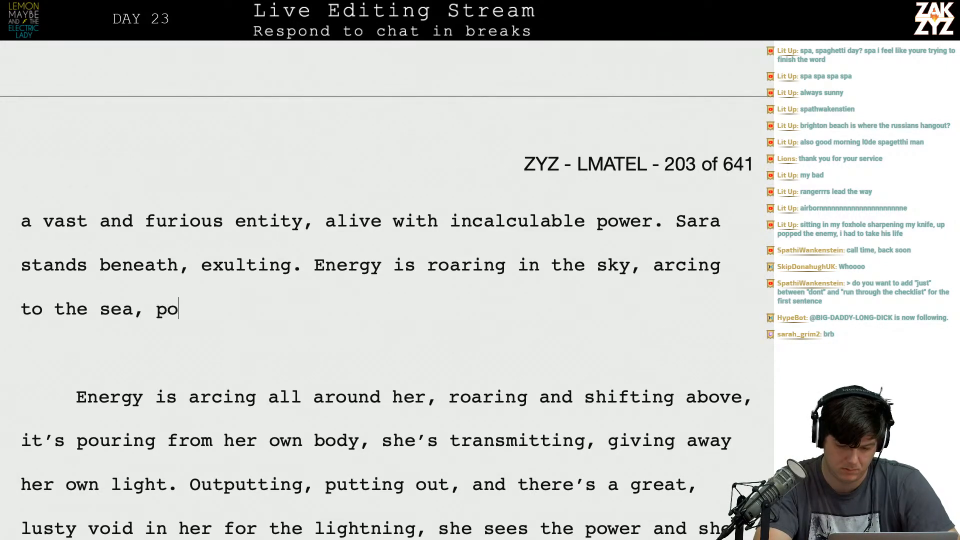
pyautogui.press('BackSpace')
pyautogui.press('BackSpace')
pyautogui.press('BackSpace')
pyautogui.press('BackSpace')
pyautogui.write("rom her body. She's transm")
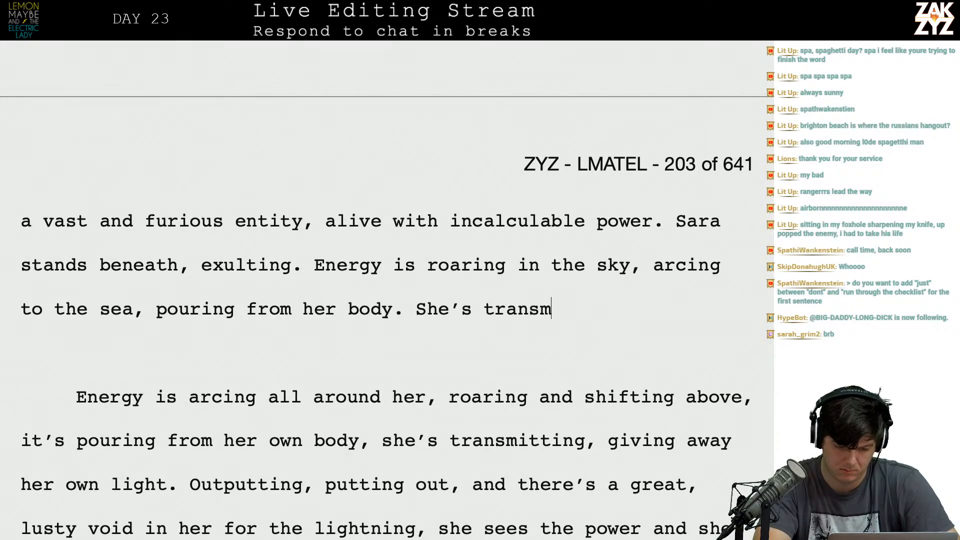
pyautogui.write('itting, givign')
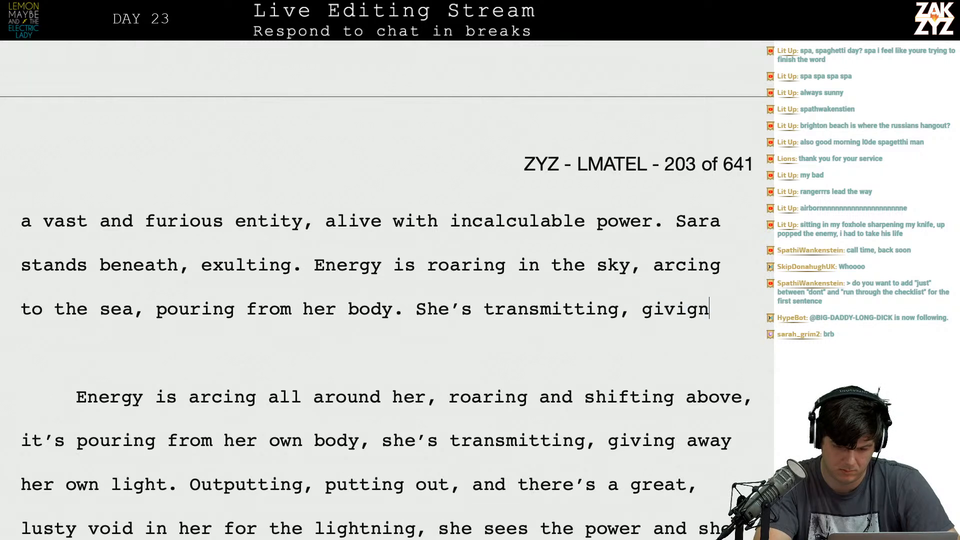
pyautogui.press('BackSpace')
pyautogui.press('BackSpace')
pyautogui.write('ng away')
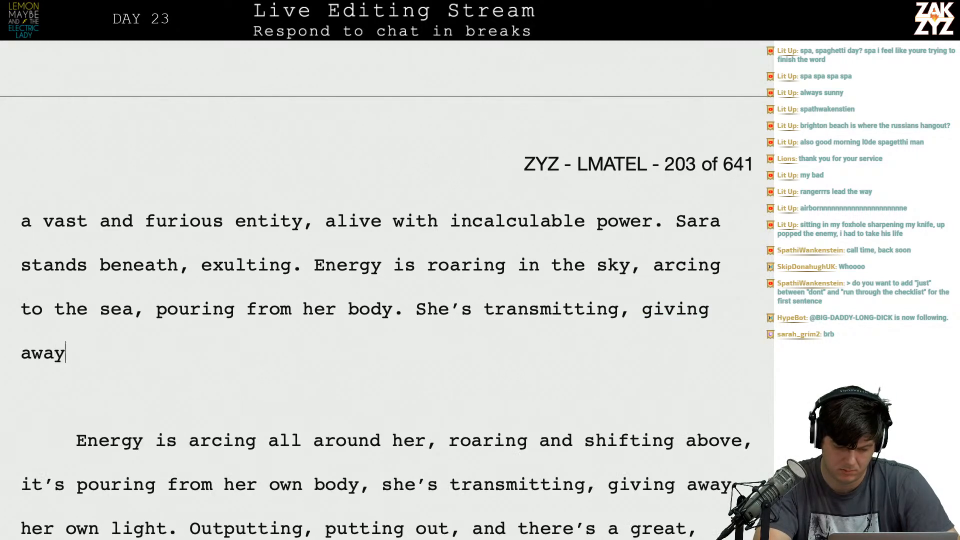
pyautogui.write(' her own l')
# Continue the sentence to "She's transmitting," and delete the trial wording "giving away her own" after it.
pyautogui.press('BackSpace')
pyautogui.press('BackSpace')
pyautogui.press('BackSpace')
pyautogui.press('BackSpace')
pyautogui.press('BackSpace')
pyautogui.press('BackSpace')
pyautogui.press('BackSpace')
pyautogui.press('BackSpace')
pyautogui.press('BackSpace')
pyautogui.press('BackSpace')
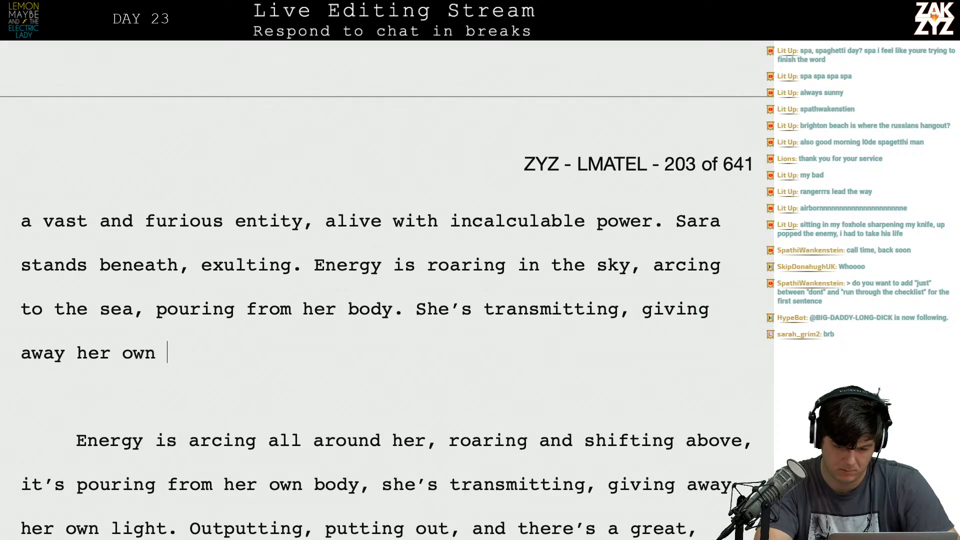
pyautogui.press('BackSpace')
pyautogui.press('BackSpace')
pyautogui.press('BackSpace')
pyautogui.press('BackSpace')
pyautogui.press('BackSpace')
pyautogui.press('BackSpace')
pyautogui.press('BackSpace')
pyautogui.press('BackSpace')
pyautogui.press('BackSpace')
pyautogui.press('BackSpace')
pyautogui.press('BackSpace')
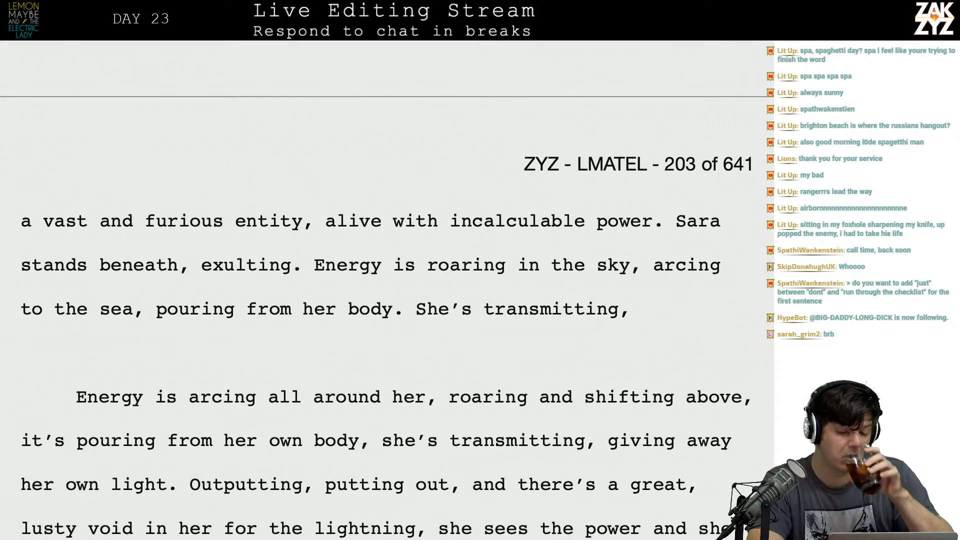
# Extend the storm sentence after "incalculable power" with "while Sara exults beneath".
pyautogui.scroll(3, 385, 290)
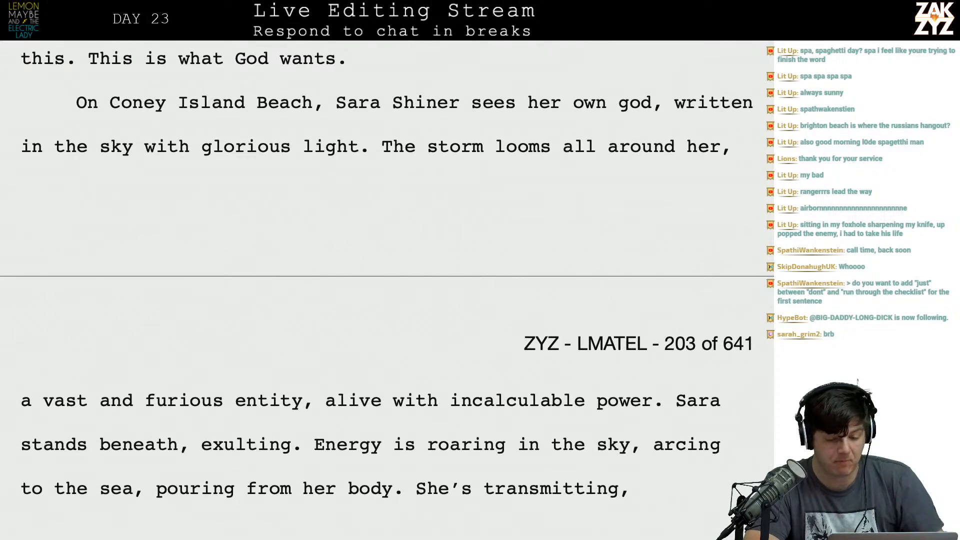
pyautogui.scroll(1, 322, 288)
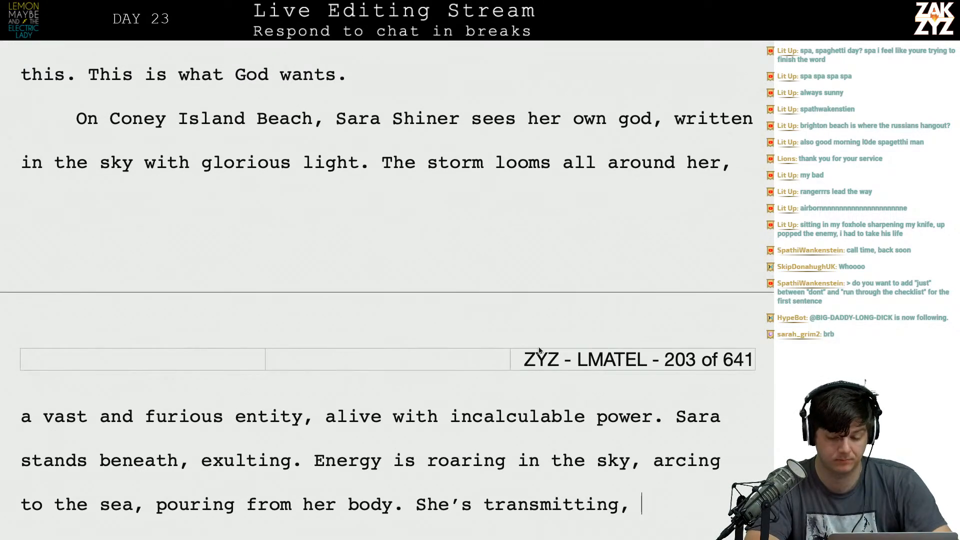
pyautogui.press('Left')
pyautogui.write('while ')
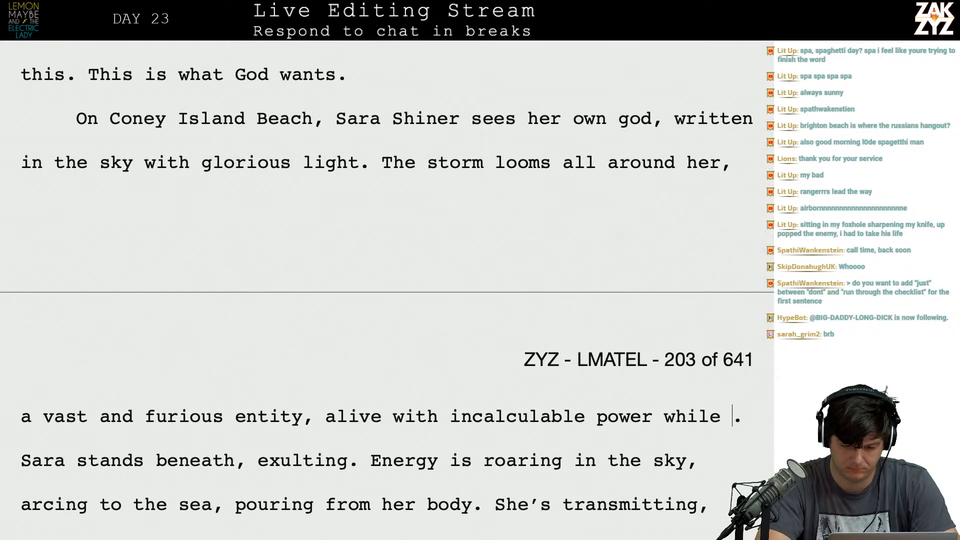
pyautogui.write('Sara d')
pyautogui.press('BackSpace')
pyautogui.write('exults beneath.')
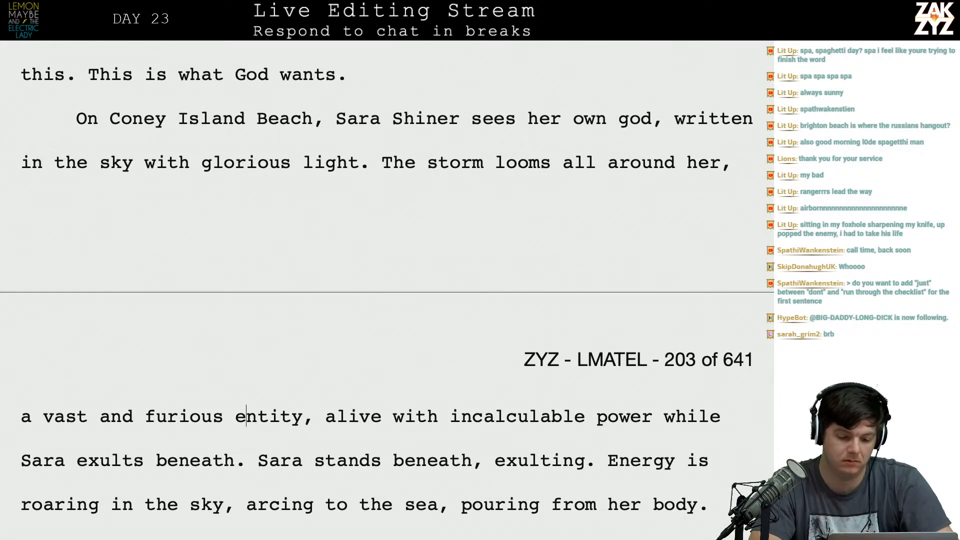
# Separate "Sara stands beneath, exulting." from the storm sentence with two paragraph breaks.
pyautogui.press('Return')
pyautogui.press('Return')
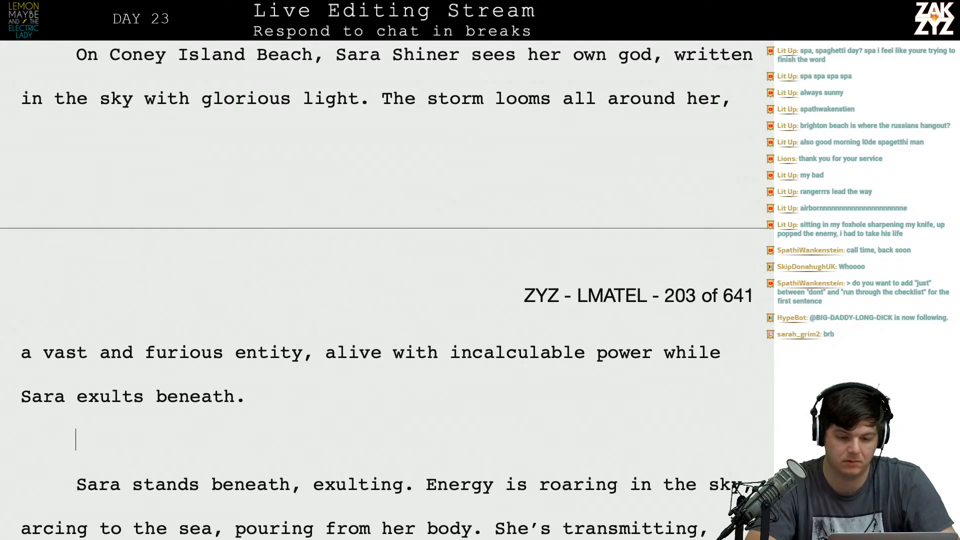
pyautogui.scroll(3, 387, 289)
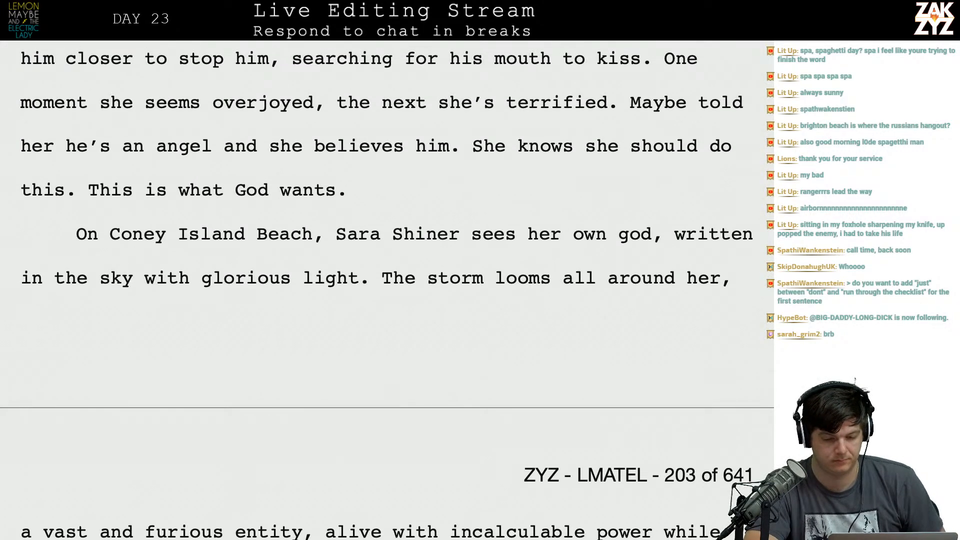
pyautogui.scroll(-1, 693, 373)
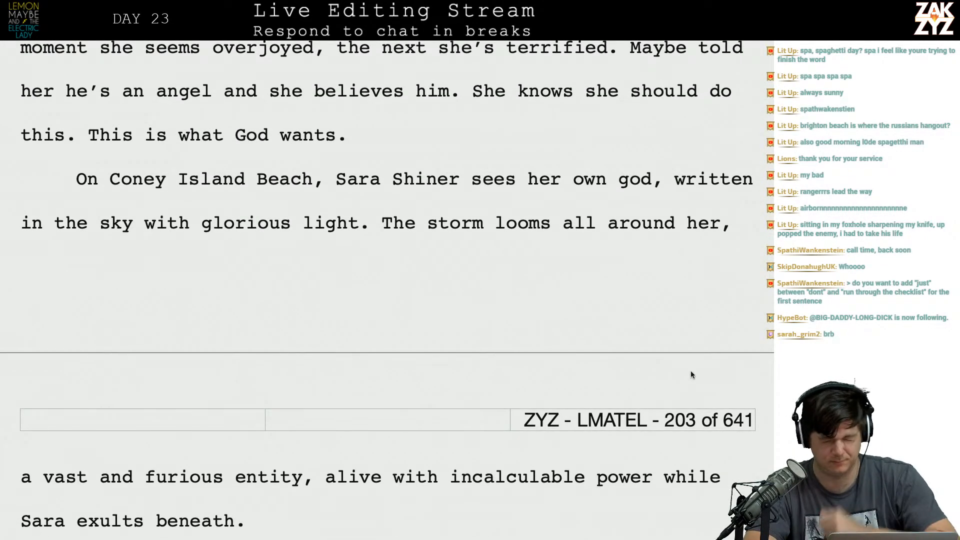
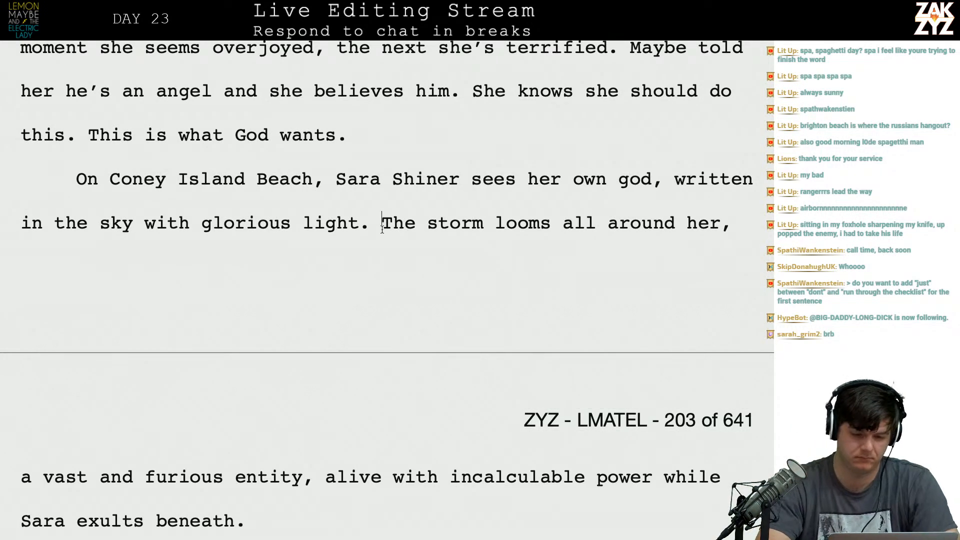
# Start a new paragraph before "The storm looms all around her" and begin a replacement sentence after "glorious light." with "The storm is a vast".
pyautogui.press('Return')
pyautogui.write('Th sto')
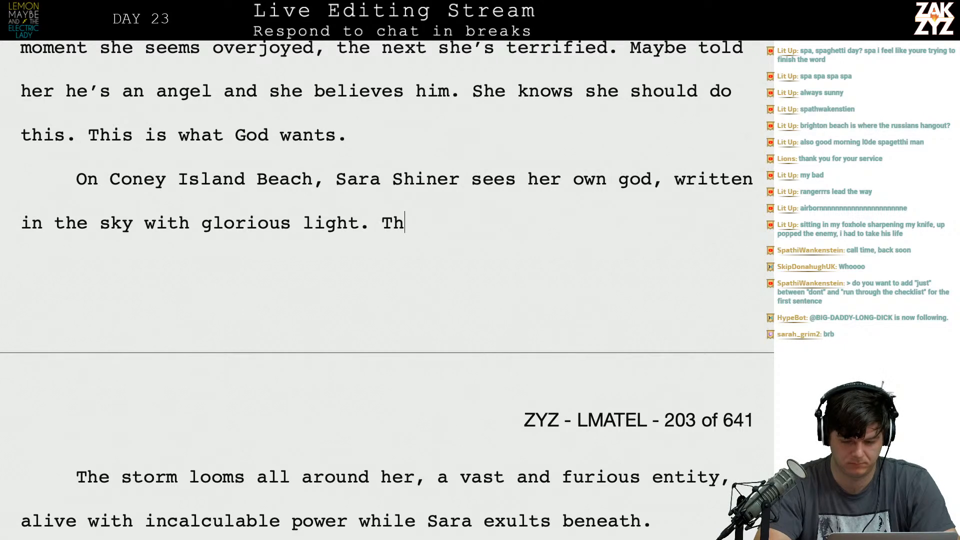
pyautogui.press('BackSpace')
pyautogui.press('BackSpace')
pyautogui.write('to')
pyautogui.press('BackSpace')
pyautogui.press('BackSpace')
pyautogui.press('BackSpace')
pyautogui.press('BackSpace')
pyautogui.write('e stor')
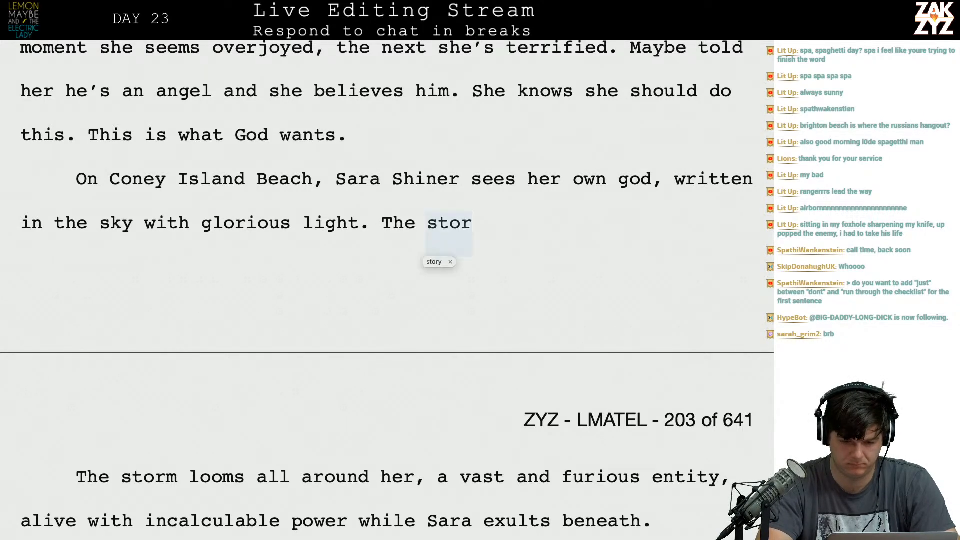
pyautogui.write('m is a vast')
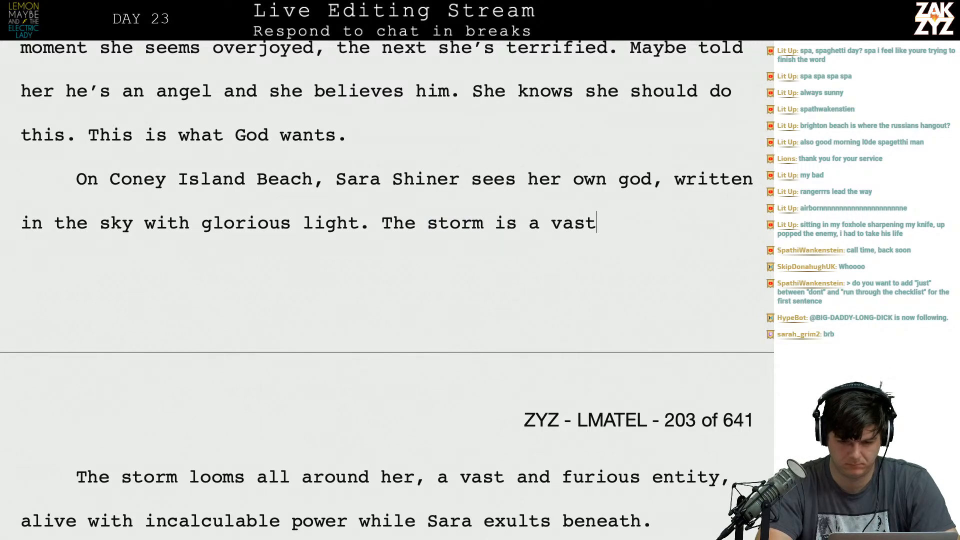
pyautogui.write(' and furito')
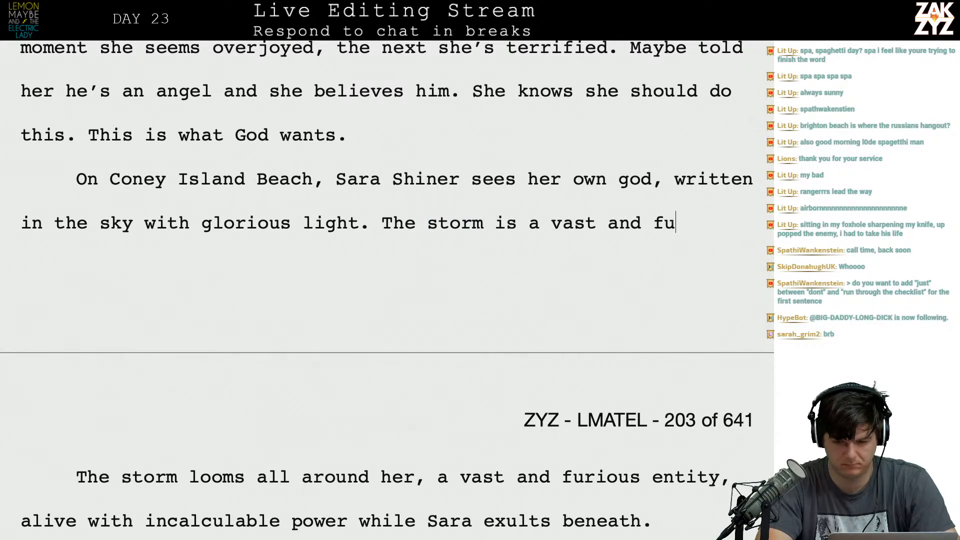
# Continue the replacement sentence with "and furious entity, alive with power." and open the following sentence with "It".
pyautogui.press('BackSpace')
pyautogui.press('BackSpace')
pyautogui.write('ous entiy,')
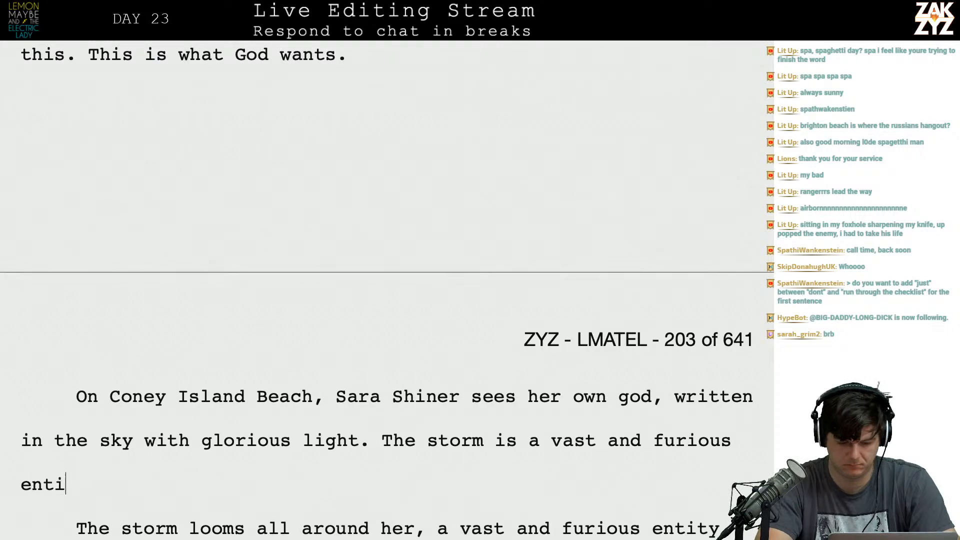
pyautogui.press('BackSpace')
pyautogui.press('BackSpace')
pyautogui.press('BackSpace')
pyautogui.write('ity, alive with')
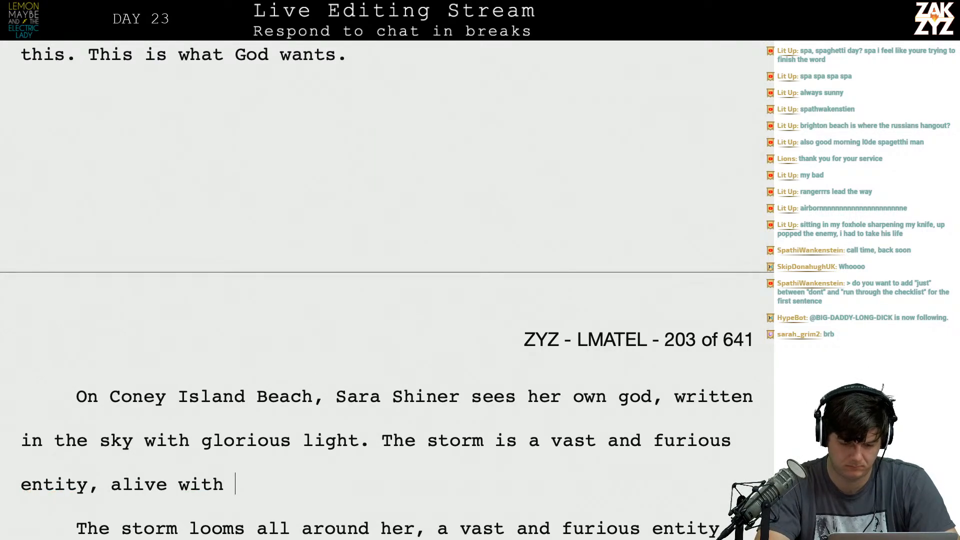
pyautogui.press('Down')
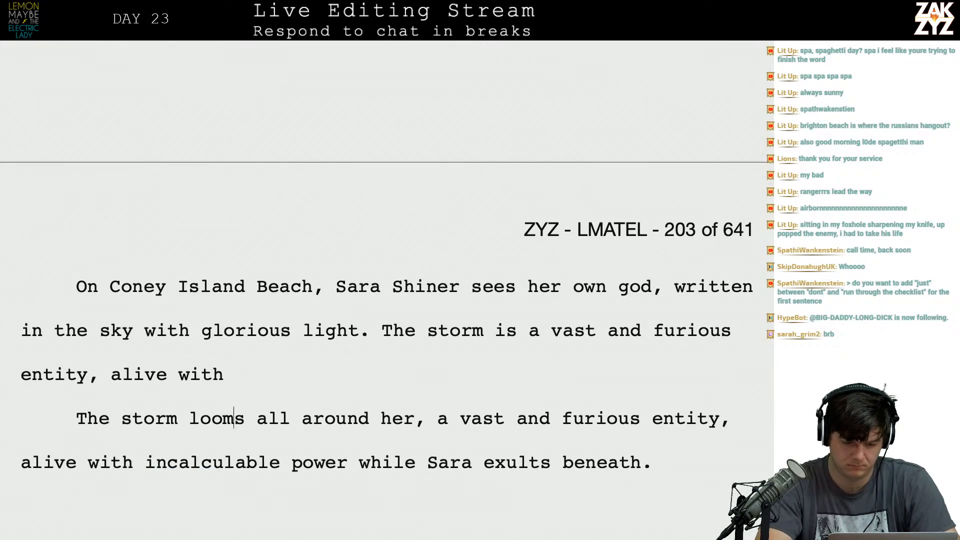
pyautogui.write('power. ')
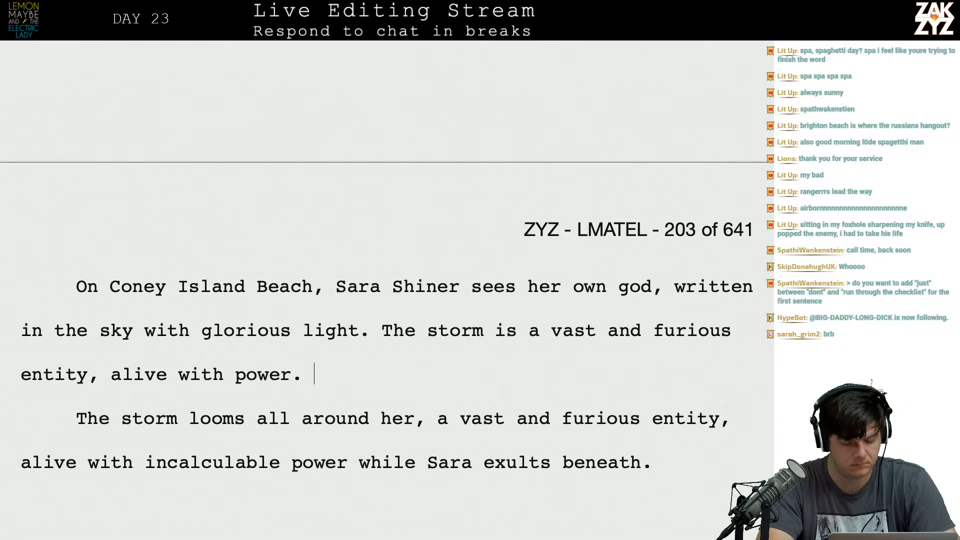
pyautogui.write('It r')
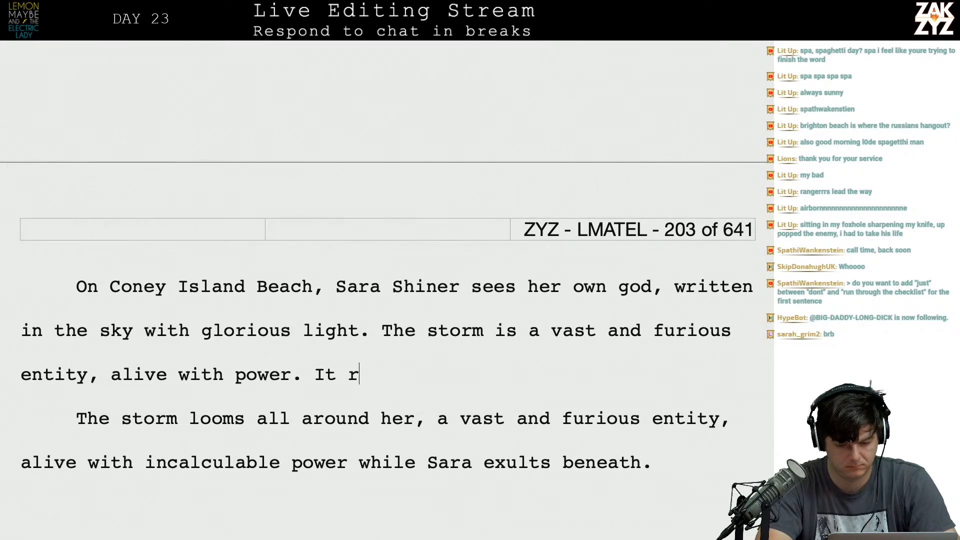
pyautogui.write('oars f')
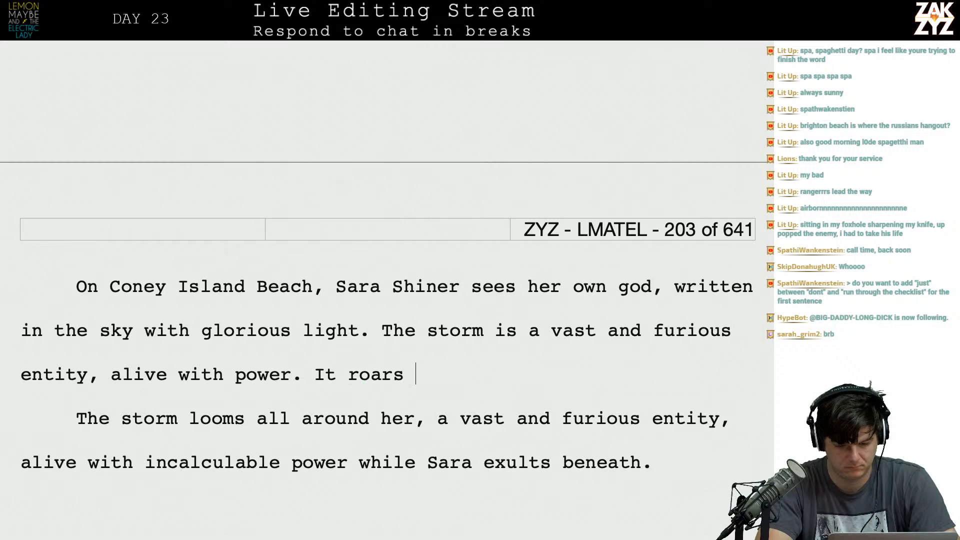
pyautogui.press('BackSpace')
pyautogui.press('BackSpace')
pyautogui.press('BackSpace')
pyautogui.press('BackSpace')
pyautogui.press('BackSpace')
pyautogui.press('BackSpace')
pyautogui.press('BackSpace')
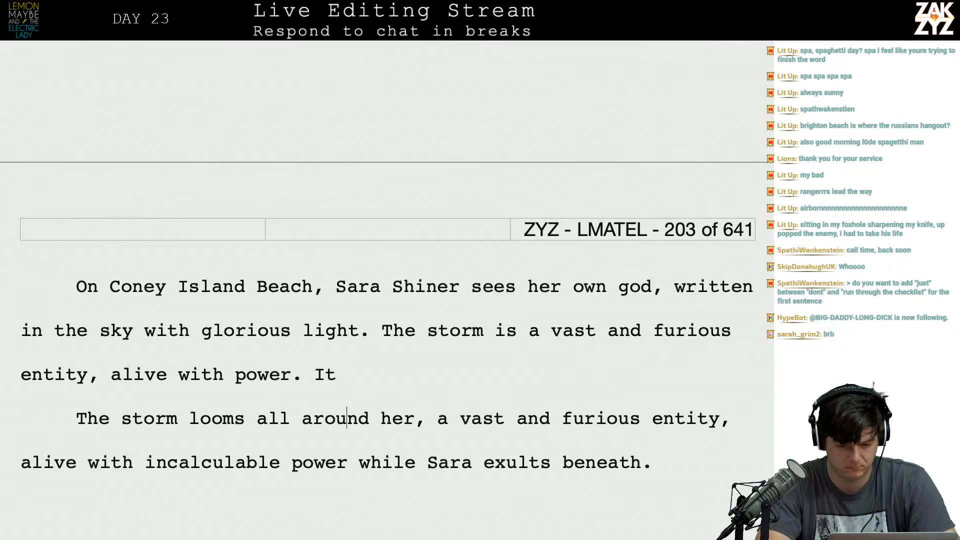
# Continue the sentence after "It" with "flares in the clouds, it arcs to the sea, it thrums in Sara and pours from her body.".
pyautogui.press('Down')
pyautogui.press('Down')
pyautogui.press('Down')
pyautogui.press('Down')
pyautogui.press('Down')
pyautogui.press('Down')
pyautogui.press('Down')
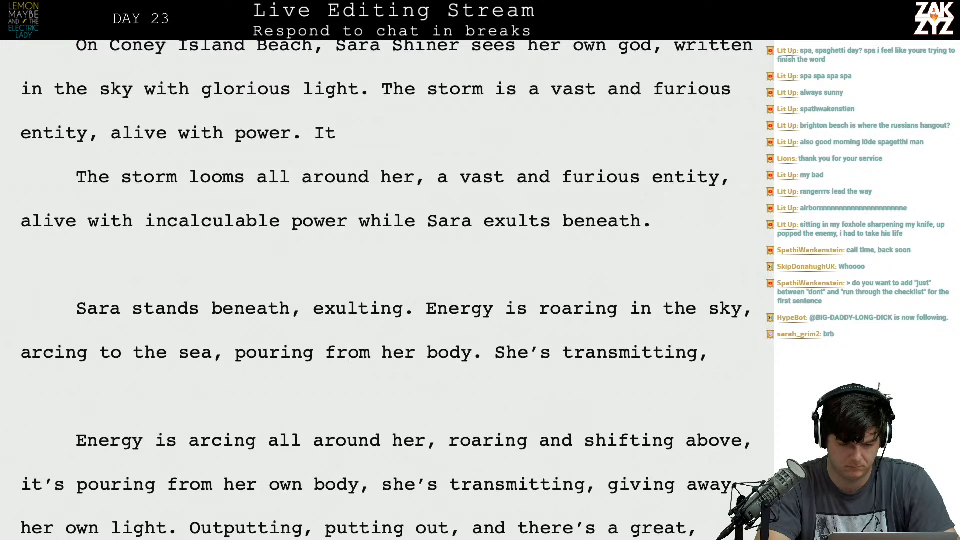
pyautogui.write('fla')
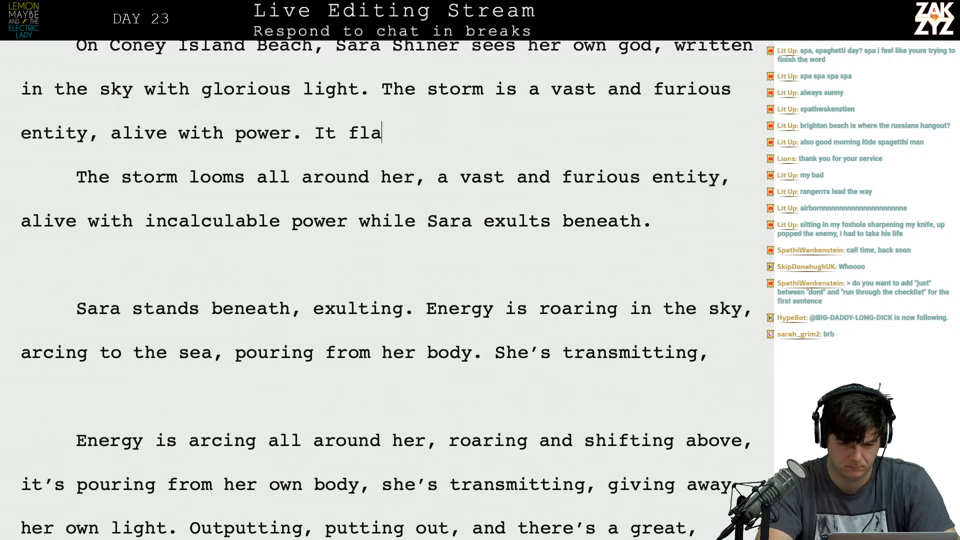
pyautogui.write('res in the cloud')
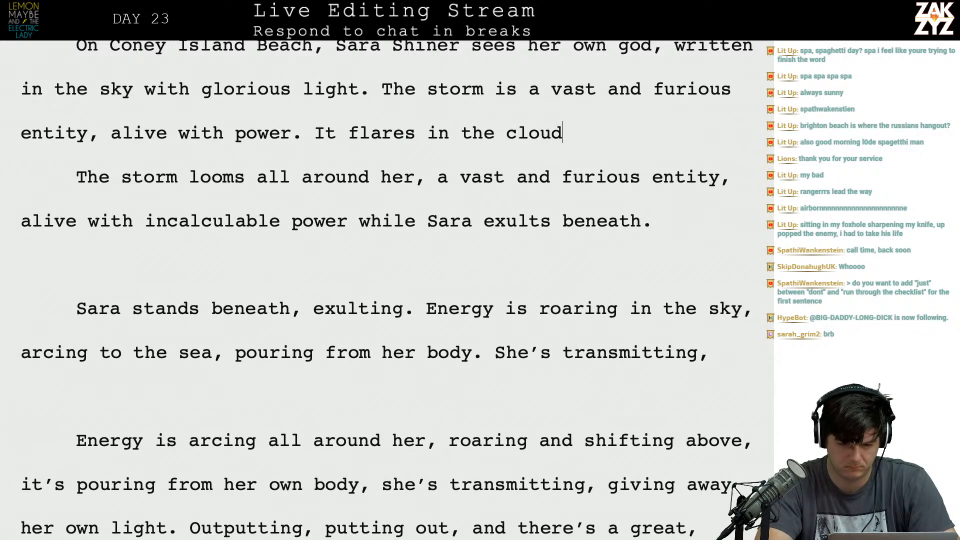
pyautogui.write('s, it arcs to')
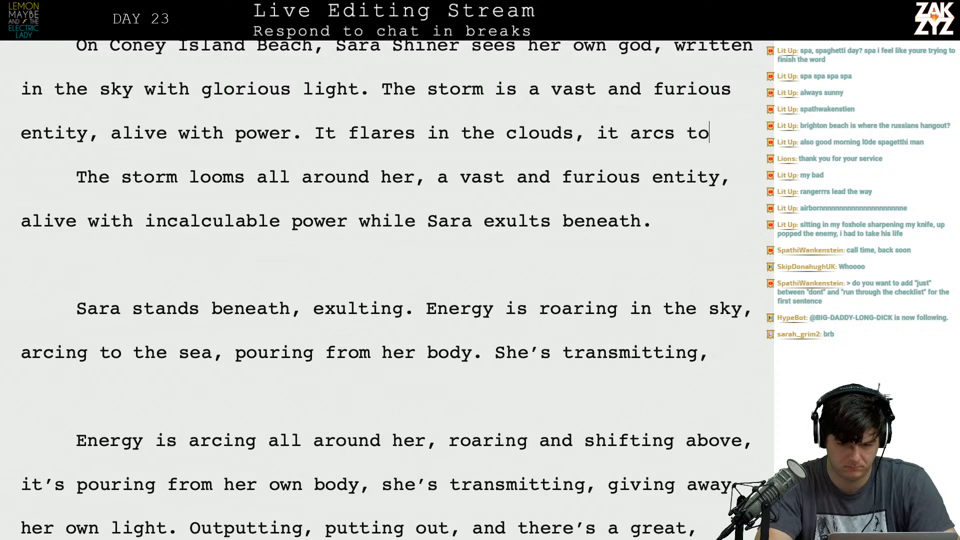
pyautogui.write(' the sea, it ')
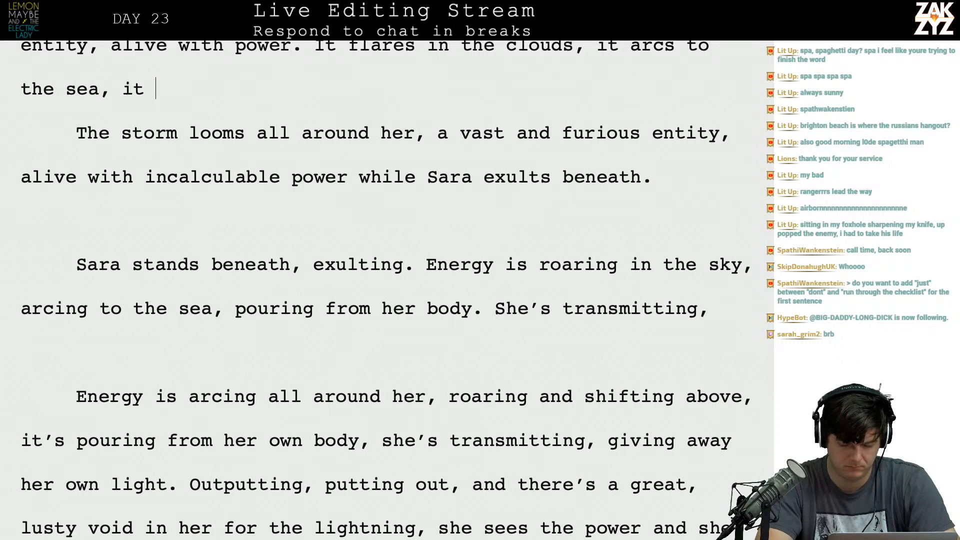
pyautogui.write('thrums in s')
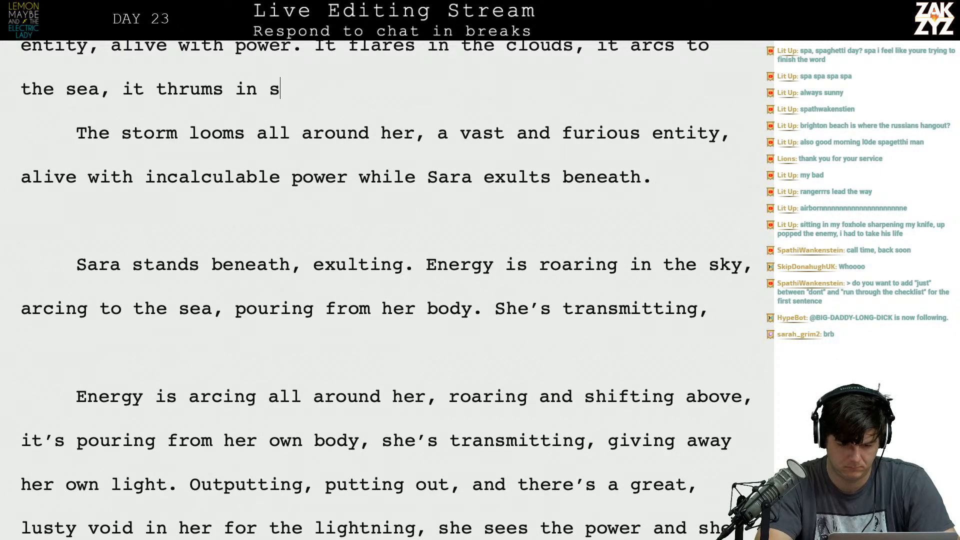
pyautogui.write('ara and pours from')
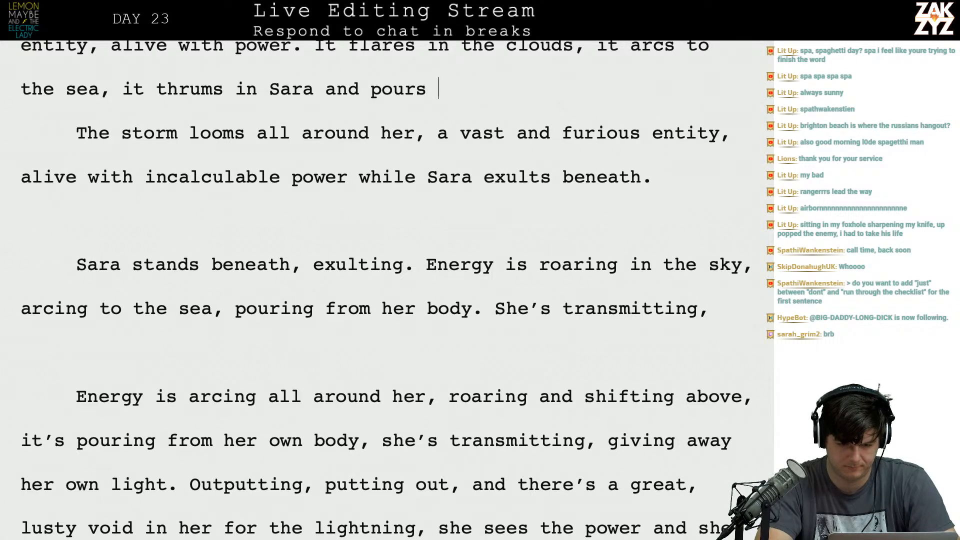
pyautogui.write(' her body. ')
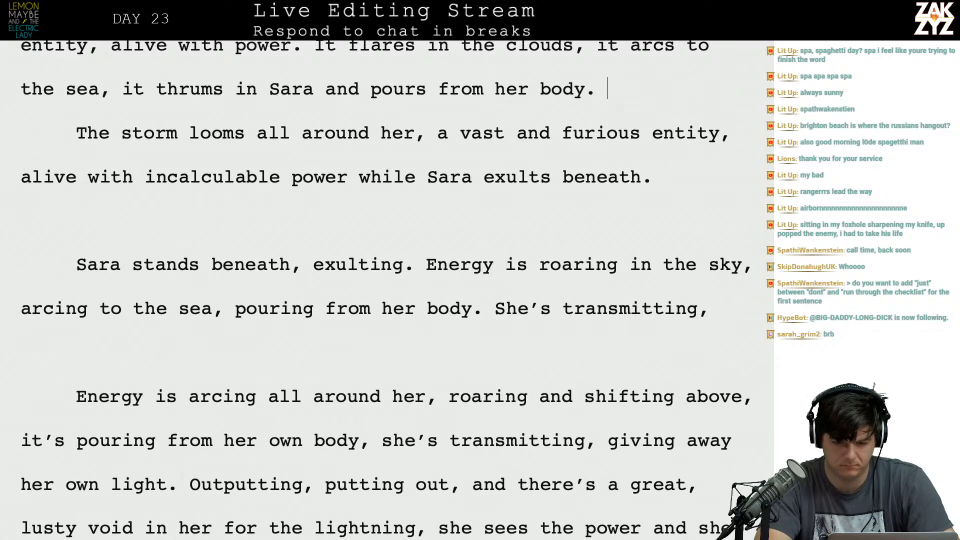
pyautogui.write("She's t")
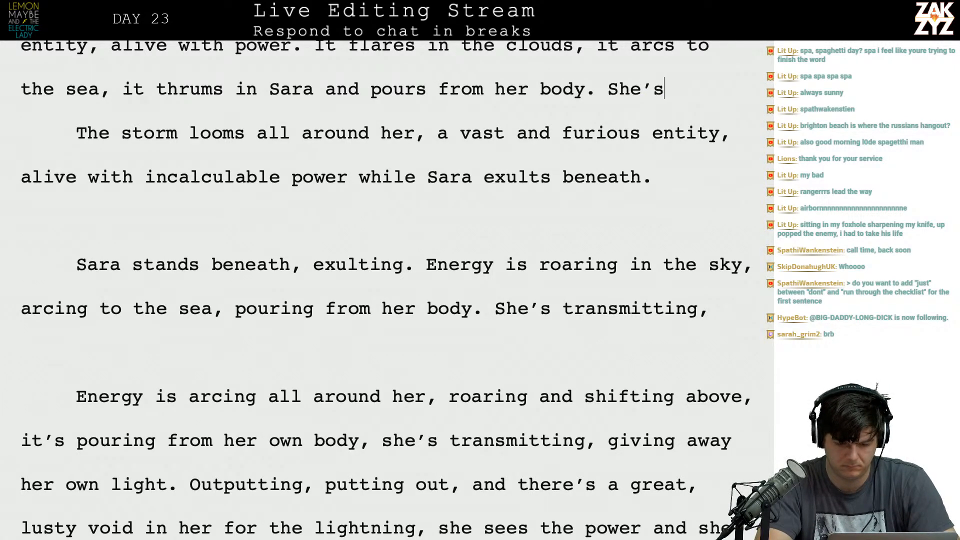
pyautogui.write('ransmitting, p')
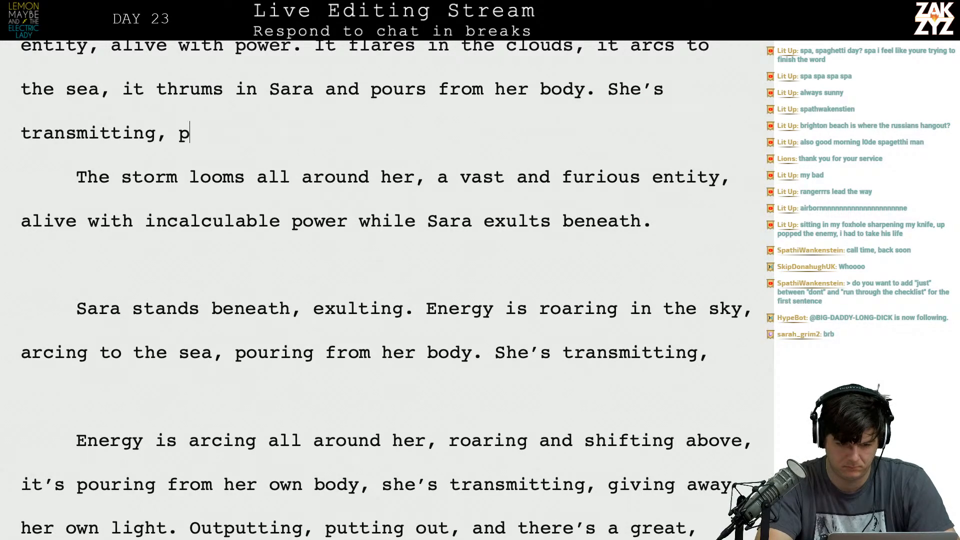
# Add the sentence "She's transmitting, giving her own light back to the storm." after "pours from her body.".
pyautogui.press('BackSpace')
pyautogui.write('giving her')
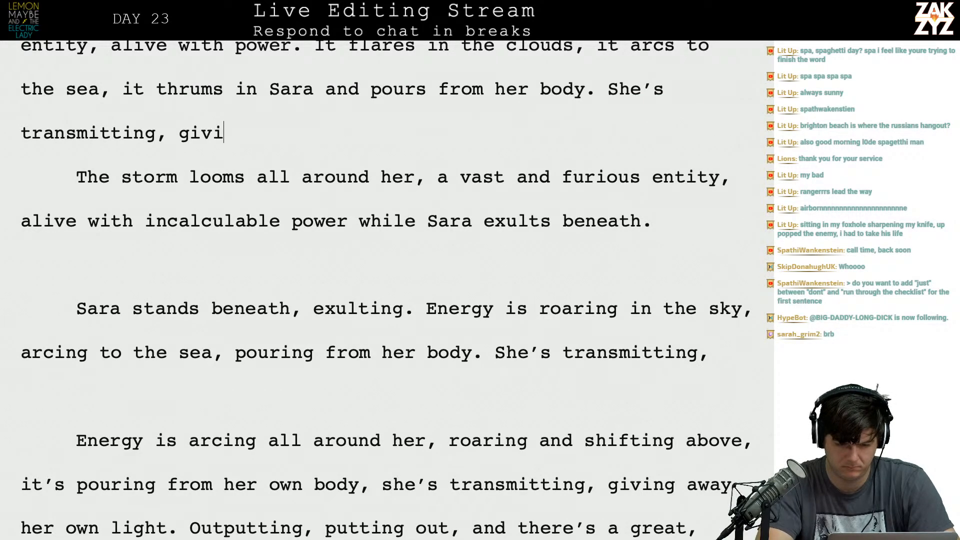
pyautogui.press('BackSpace')
pyautogui.press('BackSpace')
pyautogui.press('BackSpace')
pyautogui.press('BackSpace')
pyautogui.press('BackSpace')
pyautogui.press('BackSpace')
pyautogui.press('BackSpace')
pyautogui.press('BackSpace')
pyautogui.press('BackSpace')
pyautogui.press('BackSpace')
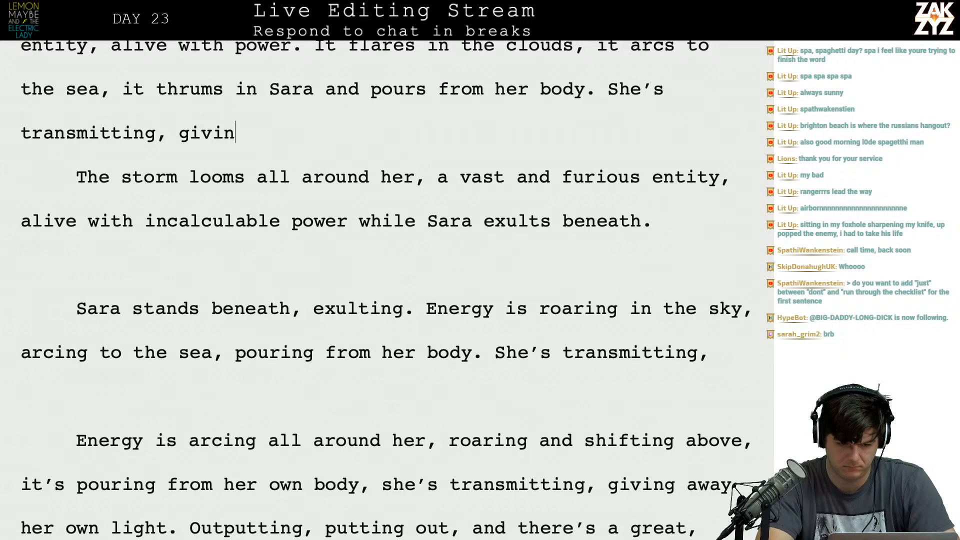
pyautogui.write('giv')
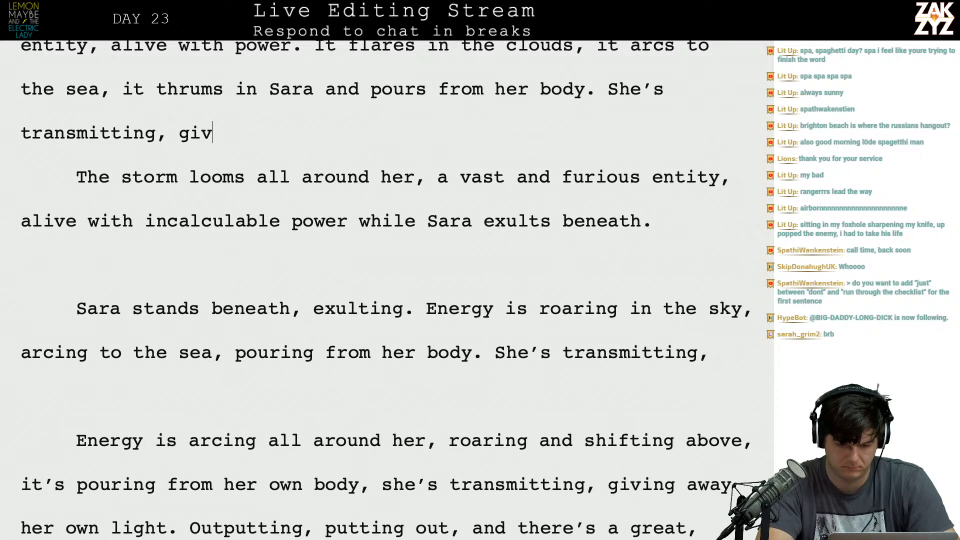
pyautogui.write('ing her own light ')
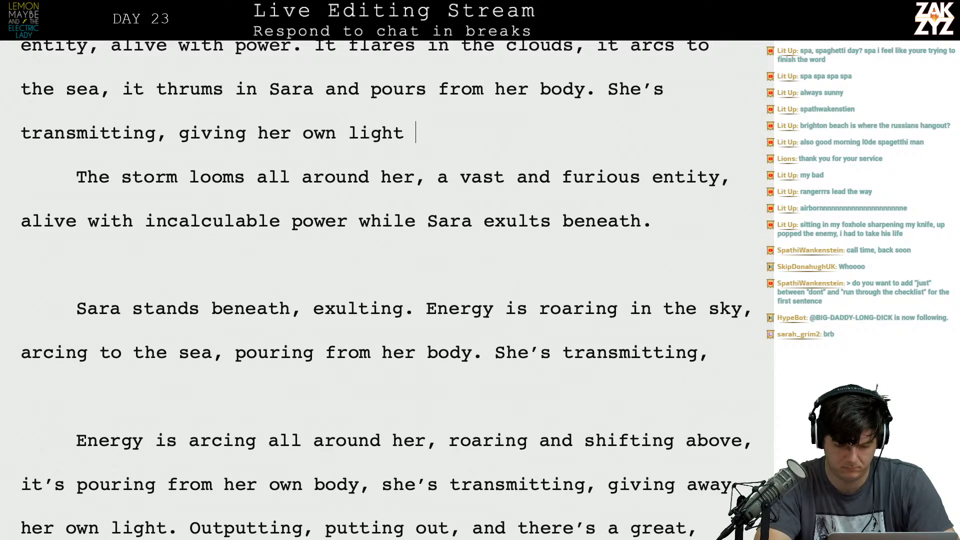
pyautogui.write('back to the storm. O')
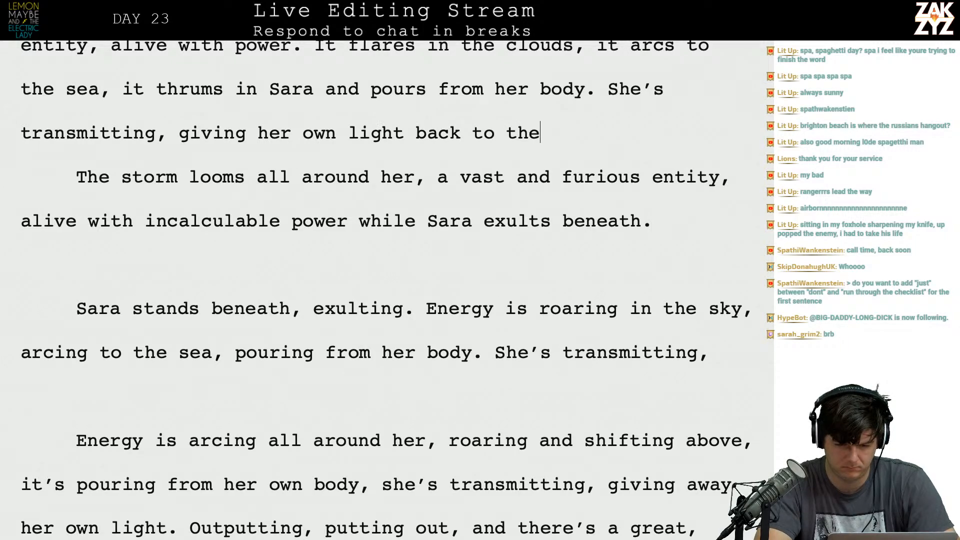
# Delete the old draft from "The storm looms" through "her own light." and the stray "O", joining "Outputting, putting out" to the rewritten paragraph.
pyautogui.hotkey('shift', 'Down')
pyautogui.hotkey('shift', 'Down')
pyautogui.hotkey('shift', 'Down')
pyautogui.hotkey('shift', 'Down')
pyautogui.hotkey('shift', 'Down')
pyautogui.hotkey('shift', 'Down')
pyautogui.hotkey('shift', 'Down')
pyautogui.hotkey('shift', 'Down')
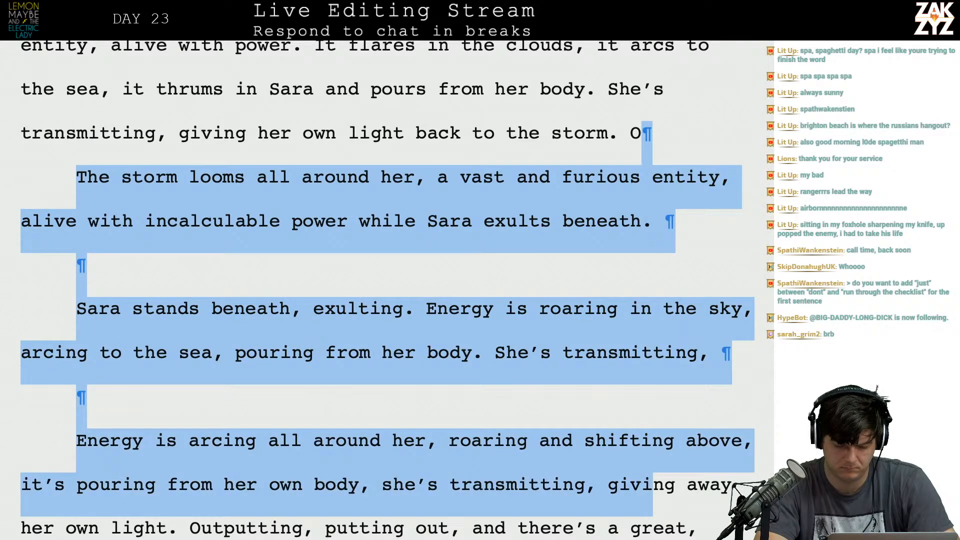
pyautogui.hotkey('shift', 'Right')
pyautogui.hotkey('shift', 'Right')
pyautogui.hotkey('shift', 'Right')
pyautogui.hotkey('shift', 'Right')
pyautogui.hotkey('shift', 'Right')
pyautogui.hotkey('shift', 'Right')
pyautogui.hotkey('shift', 'Right')
pyautogui.hotkey('shift', 'Right')
pyautogui.hotkey('shift', 'Right')
pyautogui.hotkey('shift', 'Right')
pyautogui.hotkey('shift', 'Right')
pyautogui.hotkey('shift', 'Right')
pyautogui.hotkey('shift', 'Right')
pyautogui.hotkey('shift', 'Right')
pyautogui.hotkey('shift', 'Right')
pyautogui.hotkey('shift', 'Right')
pyautogui.hotkey('shift', 'Right')
pyautogui.hotkey('shift', 'Right')
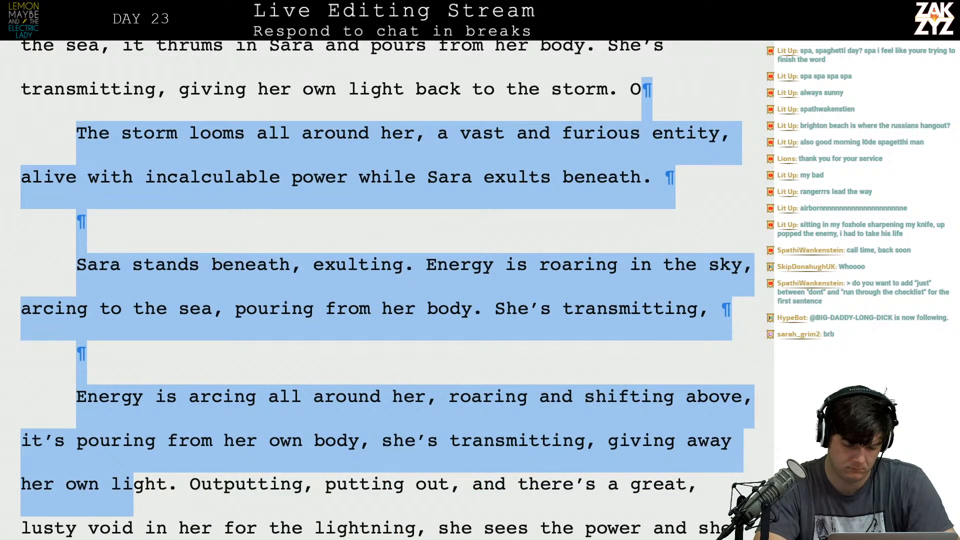
pyautogui.hotkey('shift', 'Right')
pyautogui.hotkey('shift', 'Right')
pyautogui.hotkey('shift', 'Right')
pyautogui.hotkey('shift', 'Right')
pyautogui.press('BackSpace')
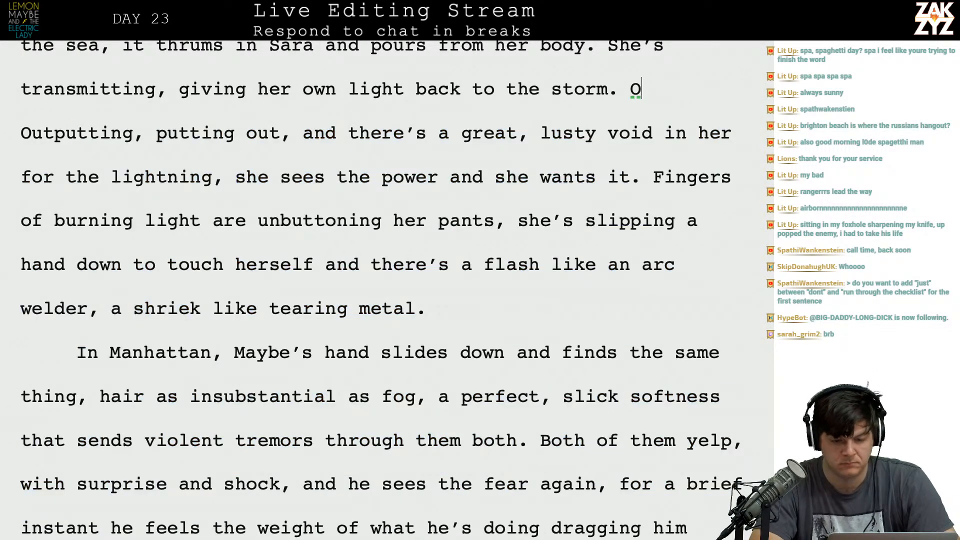
pyautogui.press('BackSpace')
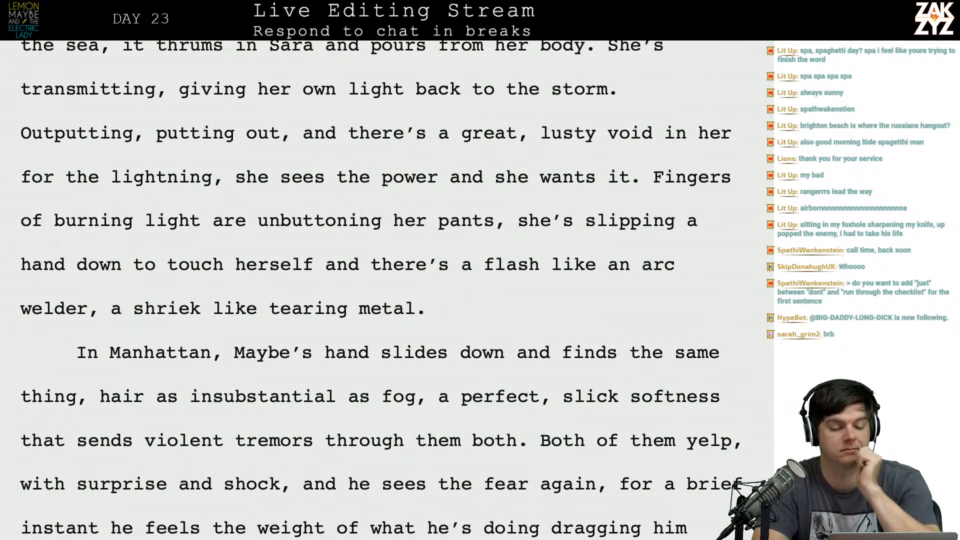
# Review the rewritten paragraph and delete the word "and" between "putting out," and "there's a great, lusty void".
pyautogui.scroll(-1, 387, 290)
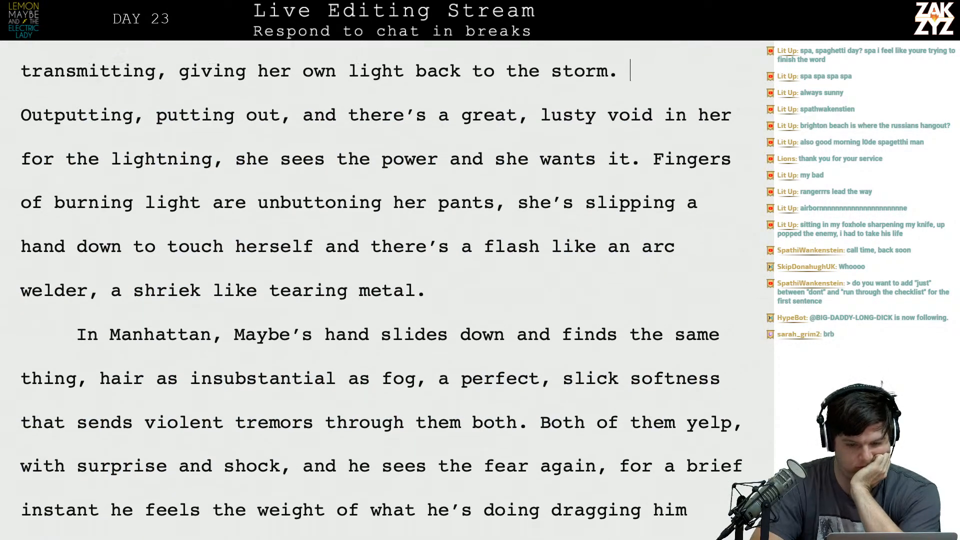
pyautogui.scroll(5, 387, 290)
pyautogui.scroll(-1, 387, 290)
pyautogui.scroll(1, 387, 290)
pyautogui.scroll(-1, 387, 290)
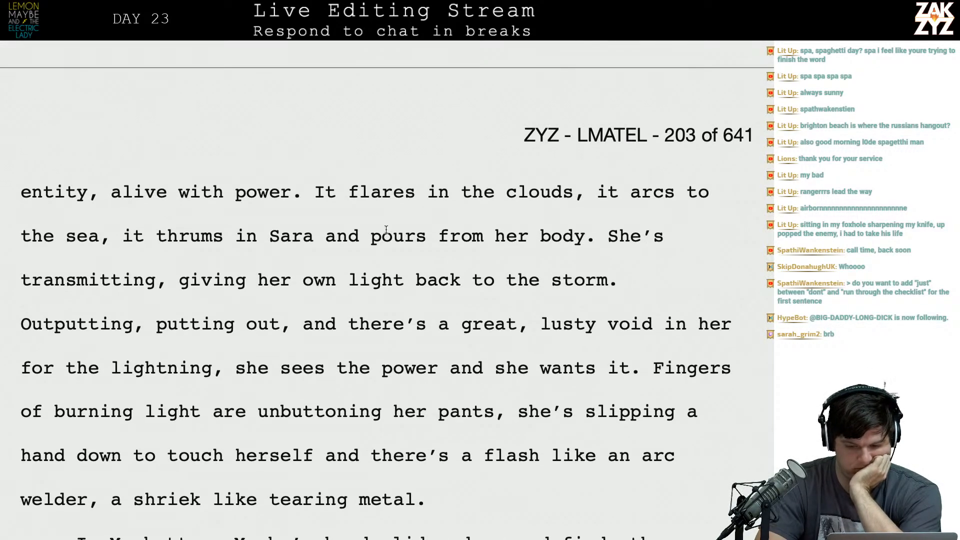
pyautogui.press('BackSpace')
pyautogui.hotkey('ctrl', 'z')
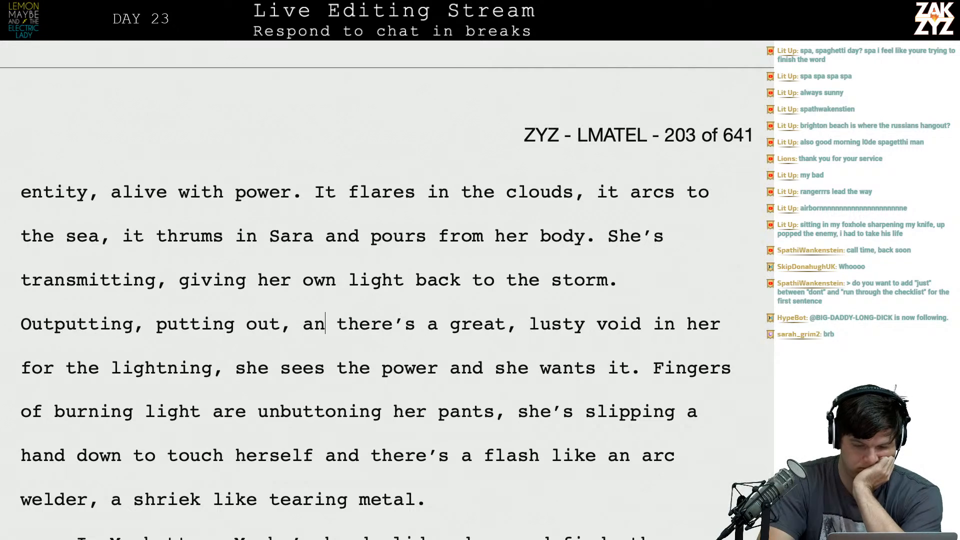
pyautogui.press('BackSpace')
pyautogui.press('BackSpace')
pyautogui.press('BackSpace')
pyautogui.press('BackSpace')
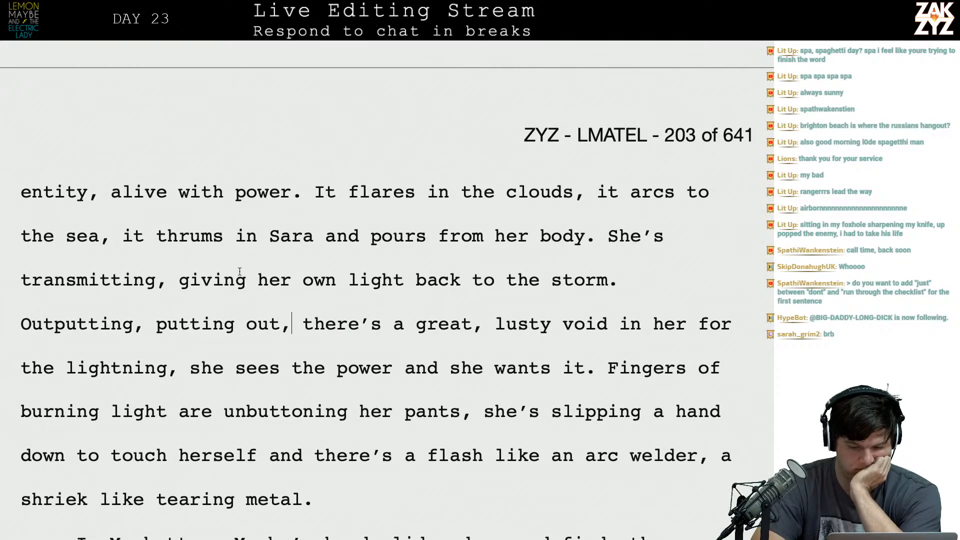
# Replace the comma after "lusty void in her for the lightning" with a period.
pyautogui.click(180, 371)
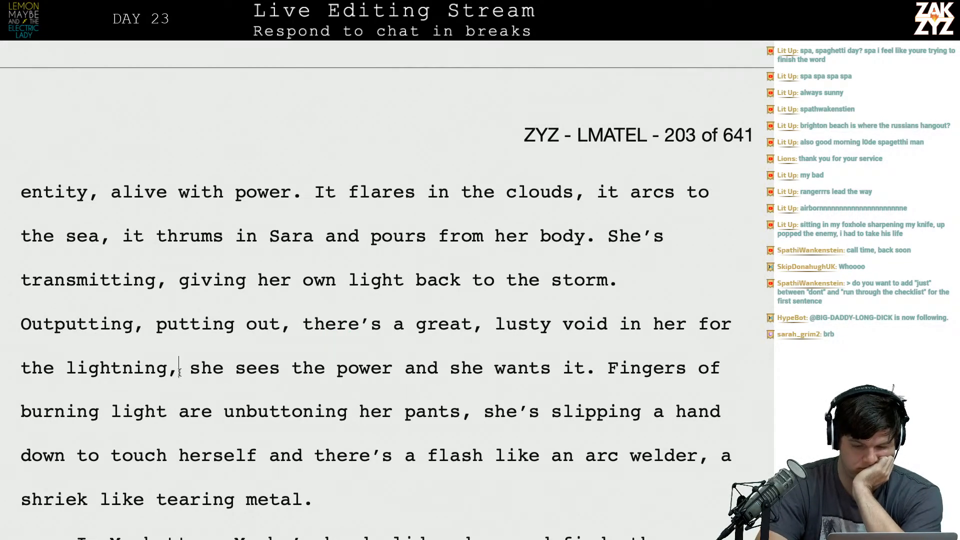
pyautogui.press('BackSpace')
pyautogui.write('.')
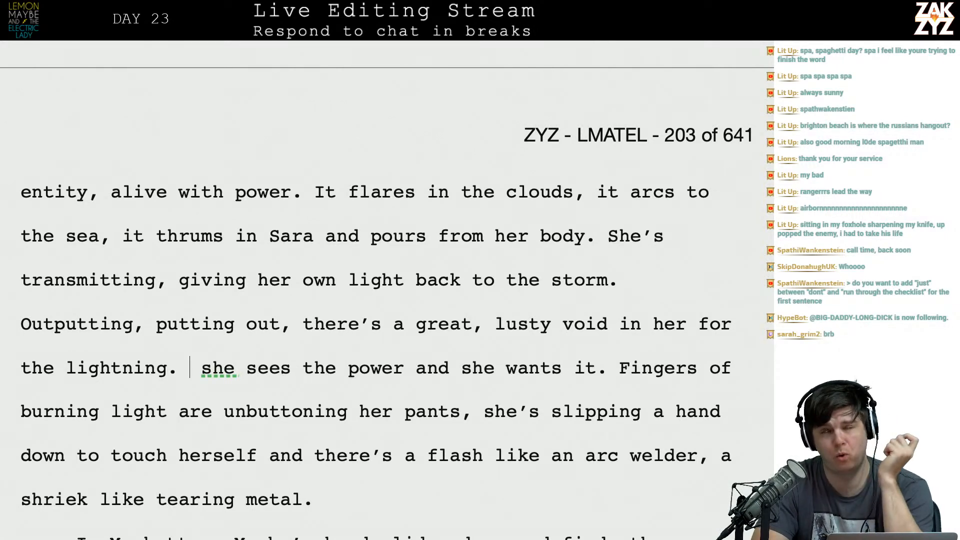
# Insert "into her body." after "it thrums in Sara and pours", ahead of "from her body".
pyautogui.scroll(-1, 387, 290)
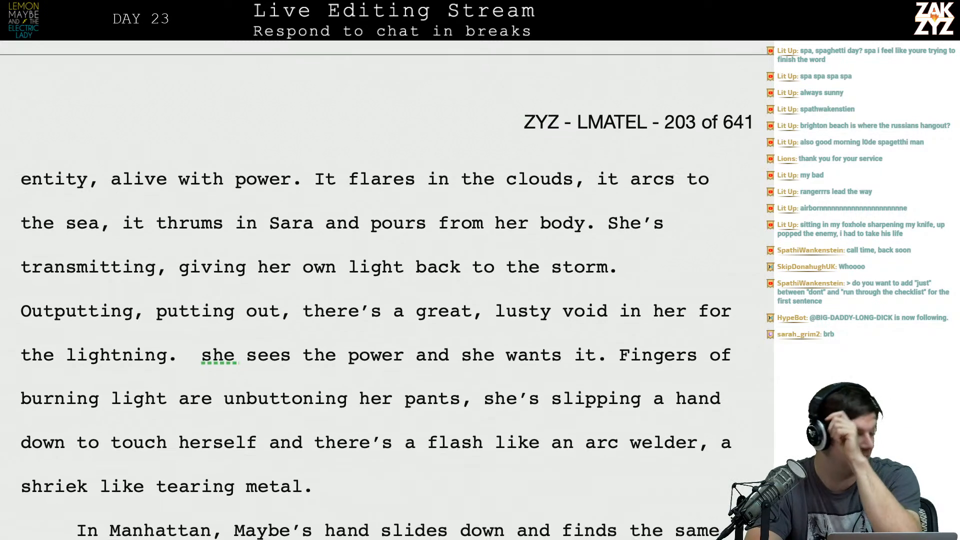
pyautogui.scroll(-1, 387, 290)
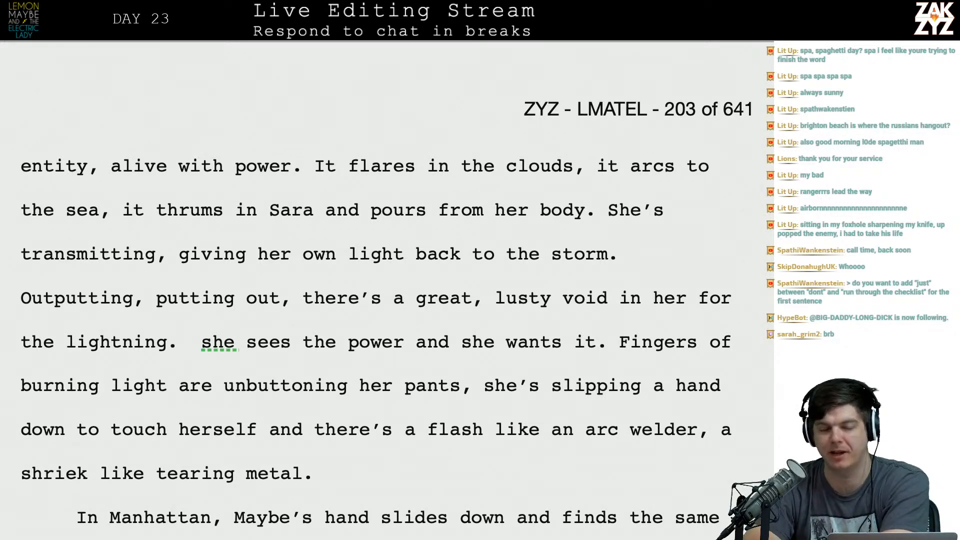
pyautogui.scroll(5, 387, 284)
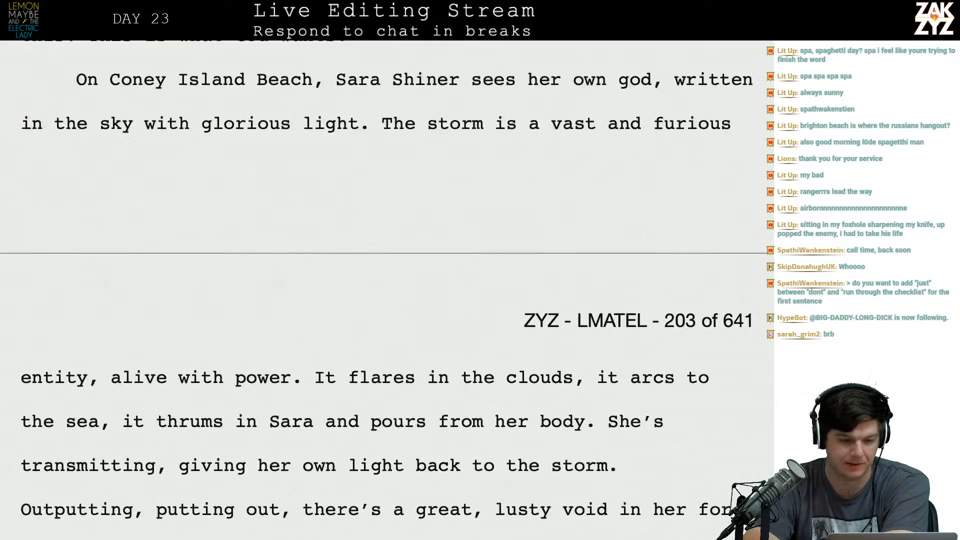
pyautogui.scroll(-1, 265, 279)
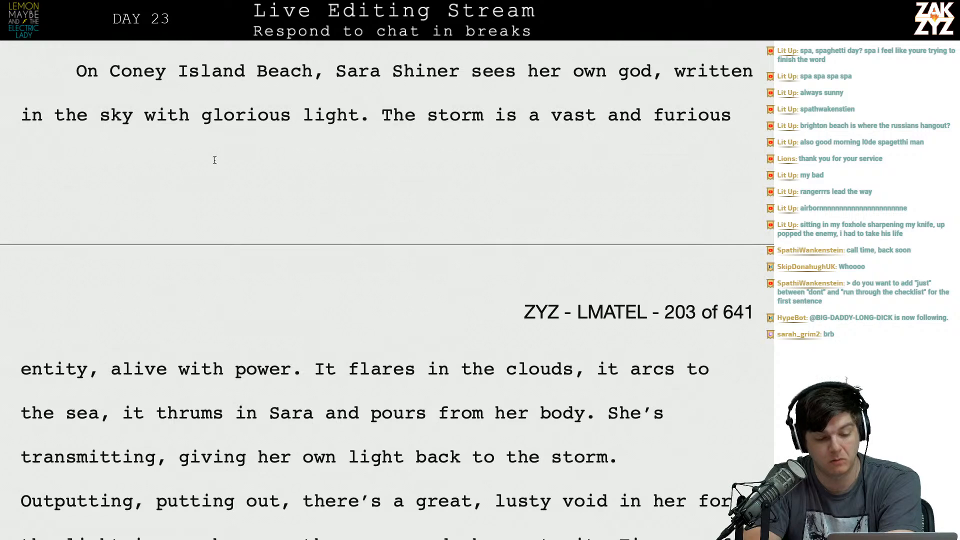
pyautogui.scroll(-1, 282, 148)
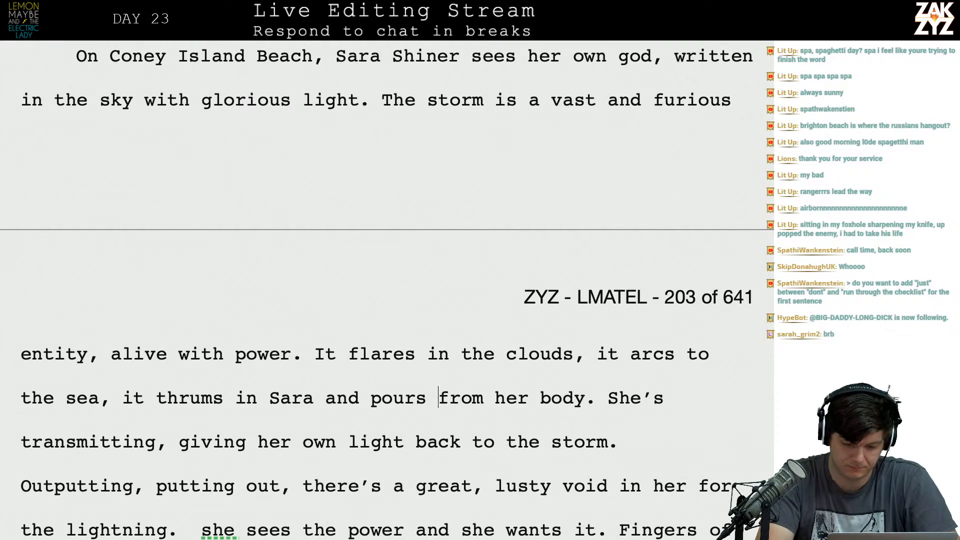
pyautogui.write('into her body. ')
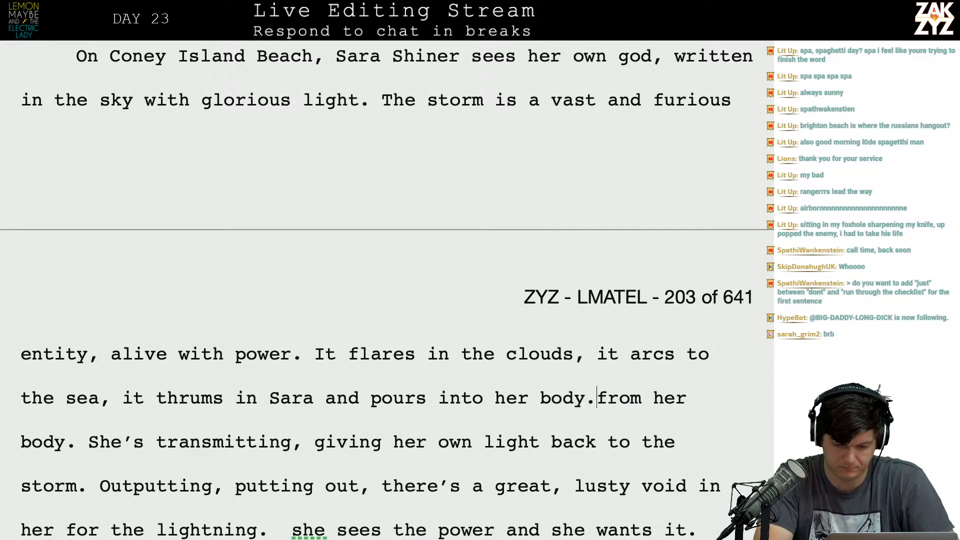
pyautogui.write("She's drinking ")
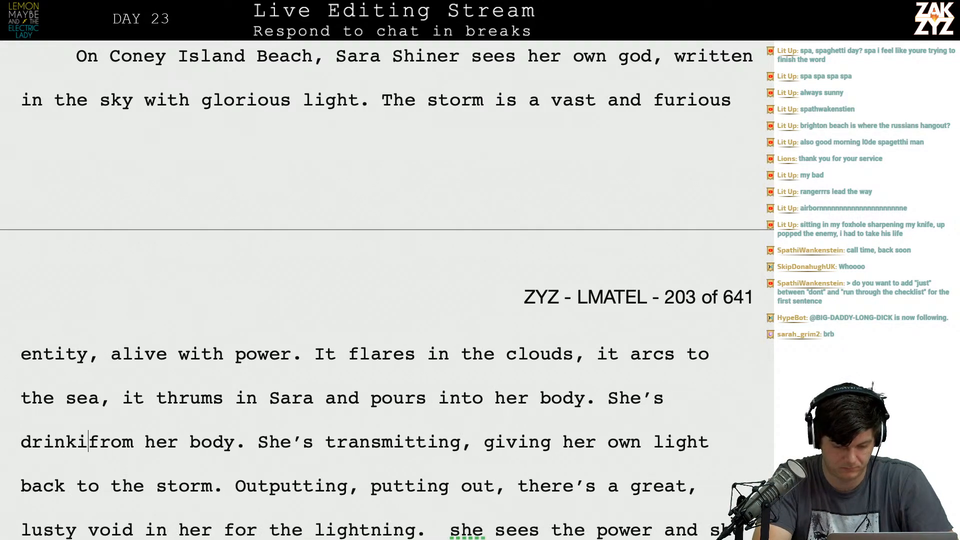
pyautogui.write('in the light an')
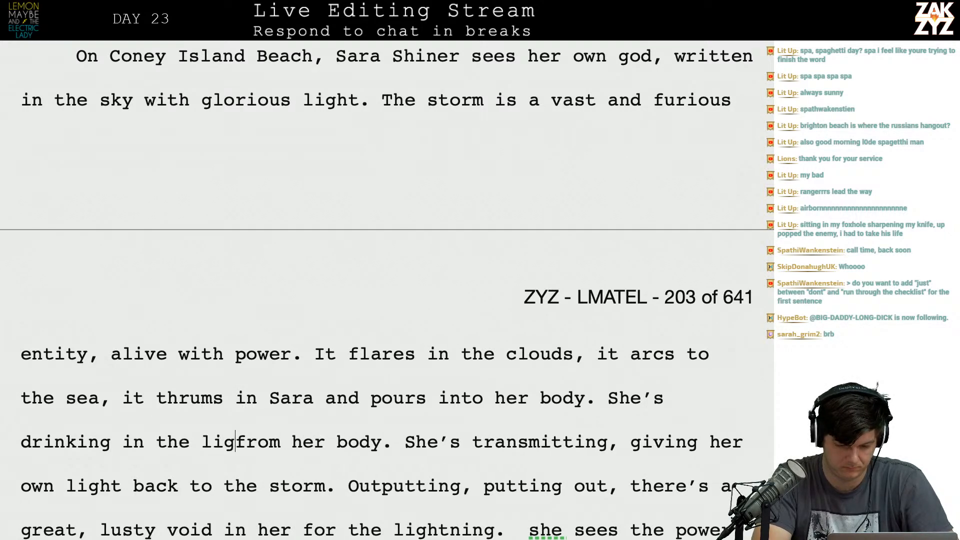
pyautogui.write('d giving')
# Begin a new sentence after "into her body." reading "She's drinking in the light and giving it back,".
pyautogui.press('BackSpace')
pyautogui.press('BackSpace')
pyautogui.press('BackSpace')
pyautogui.press('BackSpace')
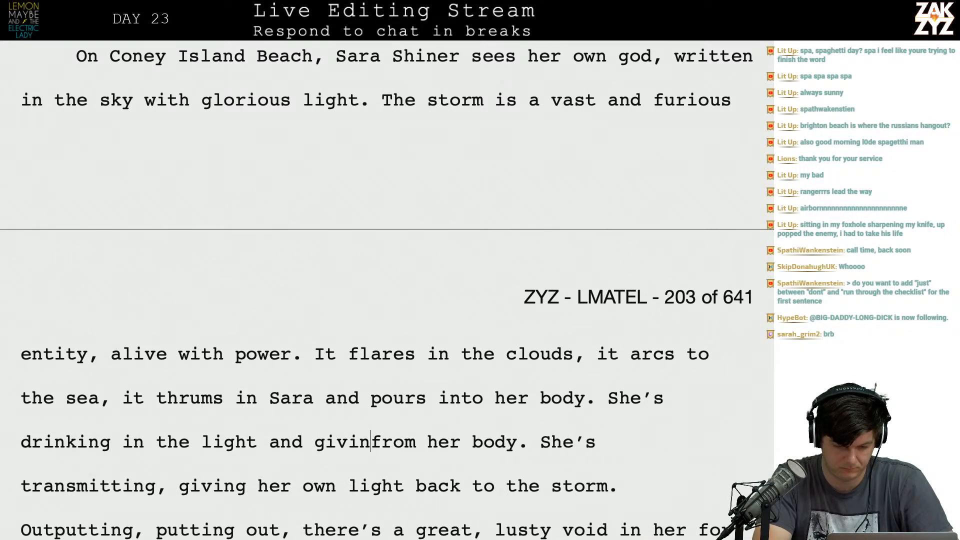
pyautogui.write('ing it back, ')
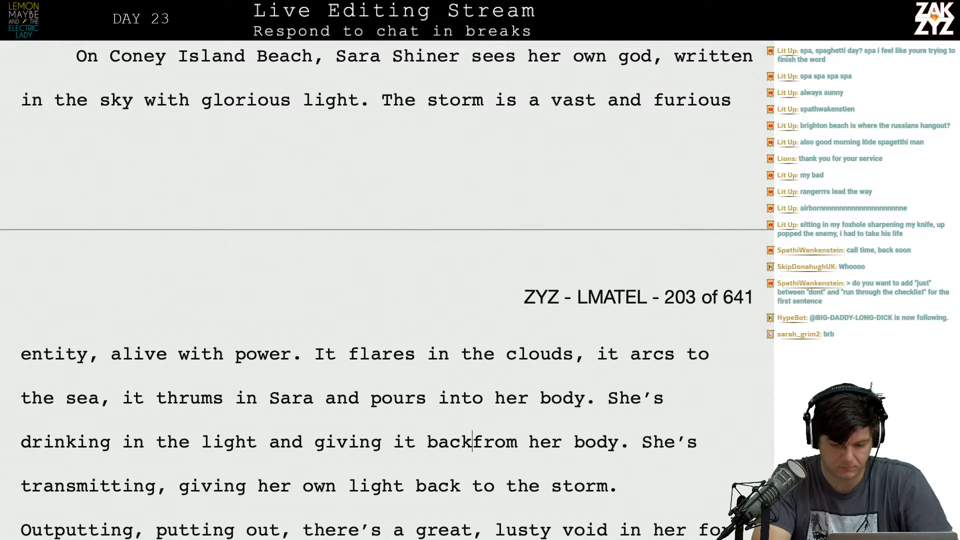
pyautogui.write('tra')
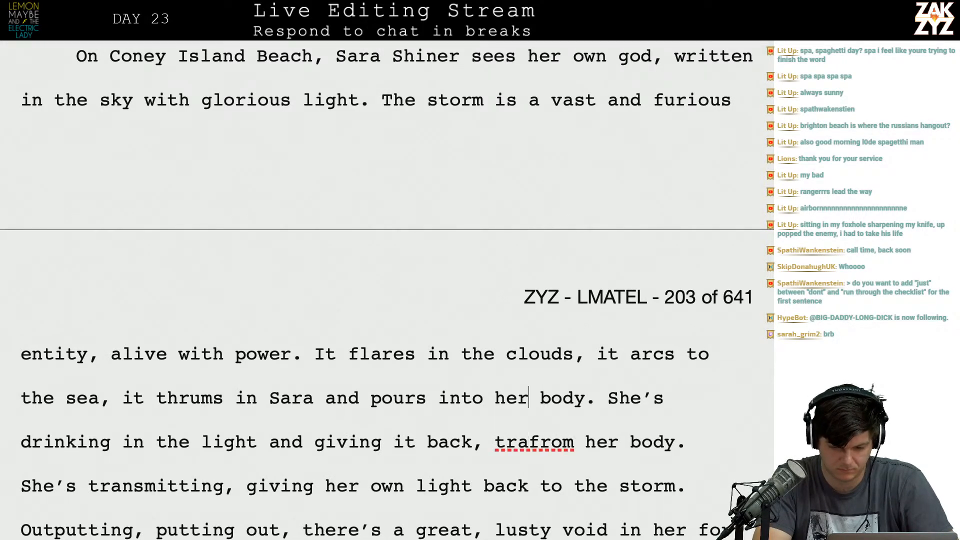
# Insert "transmitting, taking in the light and" between "She's" and "drinking in the light".
pyautogui.press('Right')
pyautogui.press('Right')
pyautogui.press('Right')
pyautogui.press('Right')
pyautogui.press('Right')
pyautogui.press('BackSpace')
pyautogui.press('BackSpace')
pyautogui.write("'s transmitting, d")
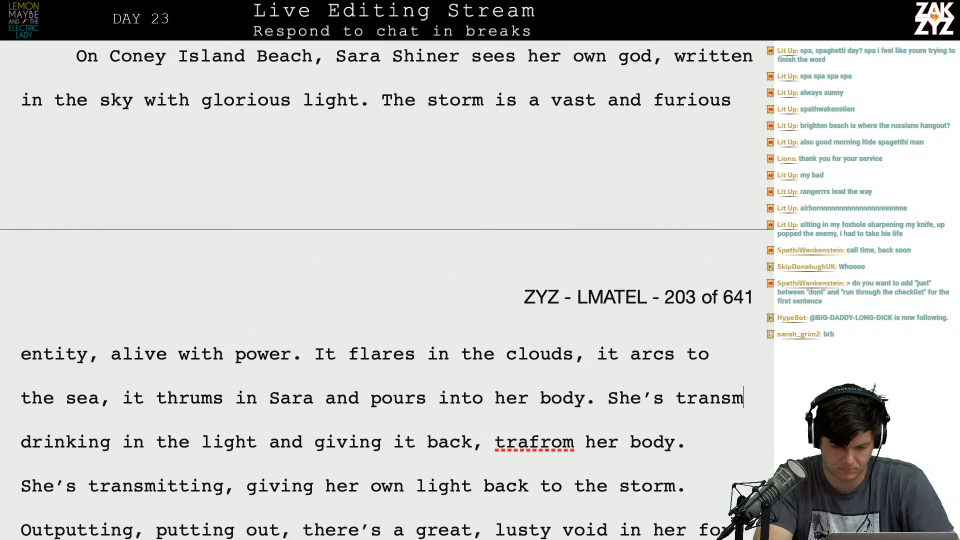
pyautogui.press('BackSpace')
pyautogui.write('t')
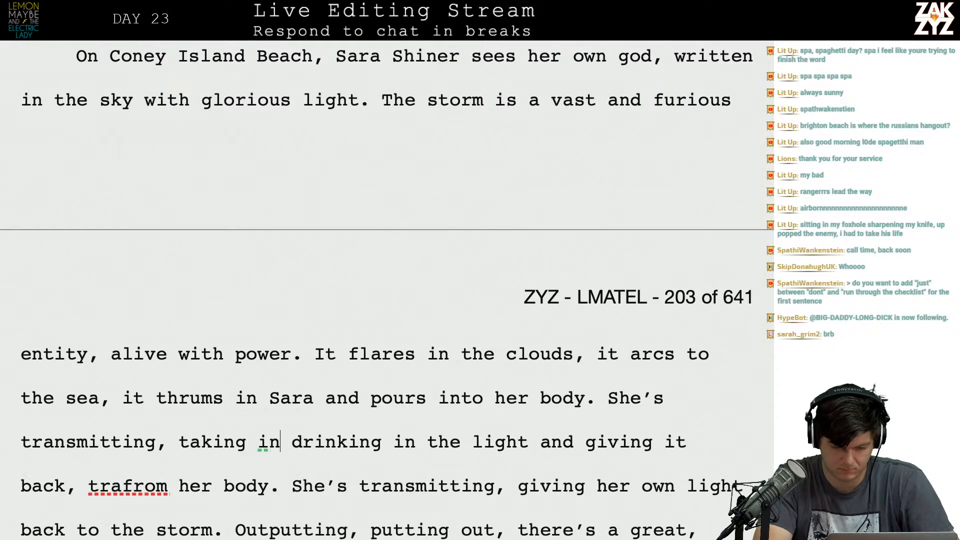
pyautogui.write('aking in the light and giv')
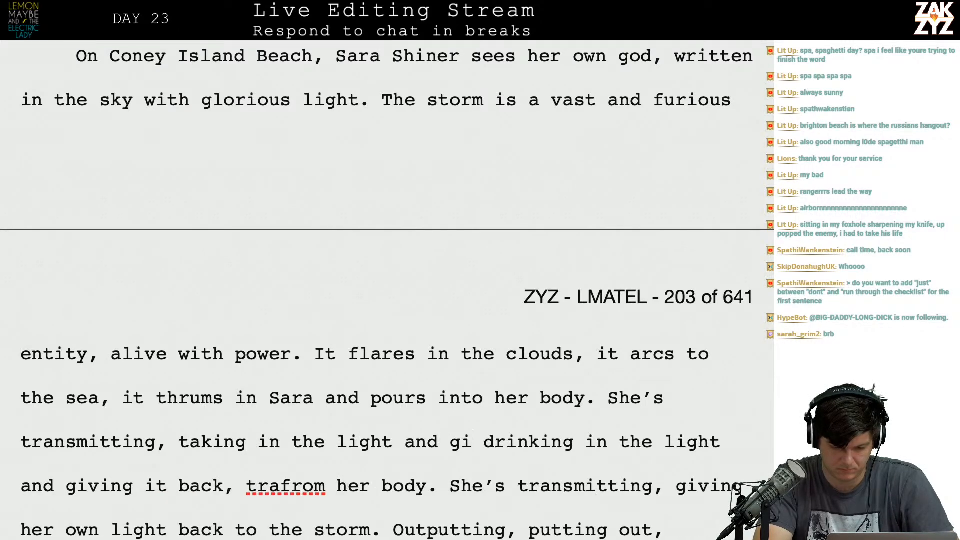
# Complete the clause after "taking in the light and" with "putting it back into the storm.".
pyautogui.press('BackSpace')
pyautogui.press('BackSpace')
pyautogui.press('BackSpace')
pyautogui.write('putting it ')
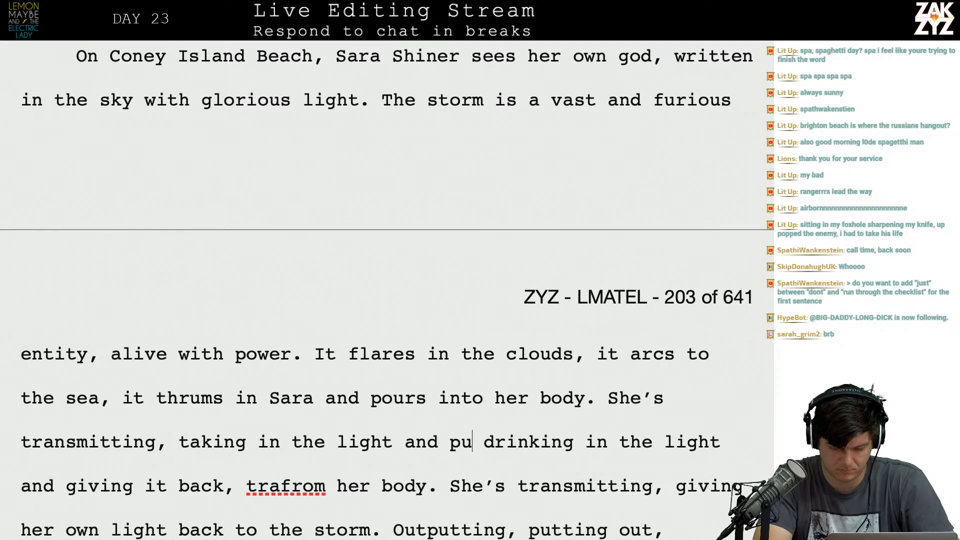
pyautogui.write('back in t')
pyautogui.press('BackSpace')
pyautogui.press('BackSpace')
pyautogui.write('to the storm.')
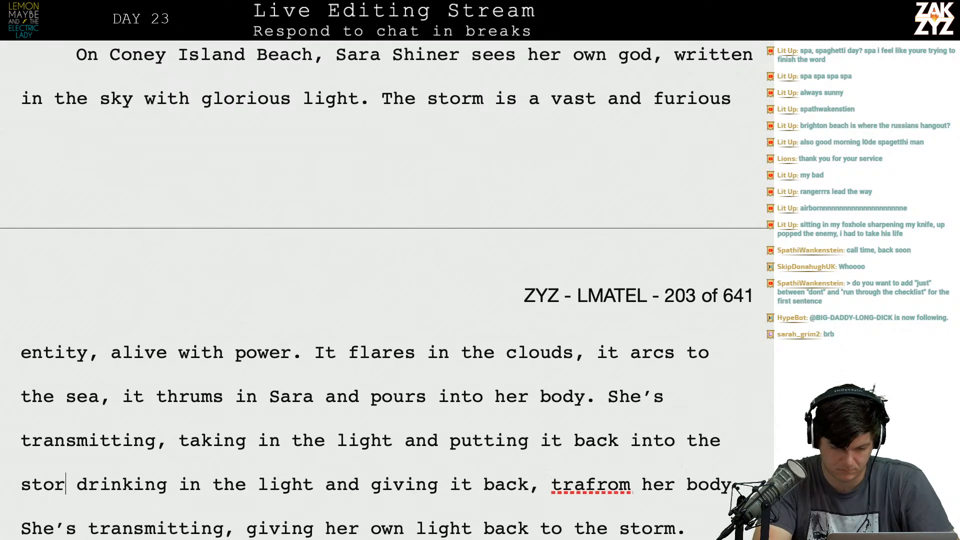
pyautogui.hotkey('shift', 'Down')
pyautogui.hotkey('shift', 'Up')
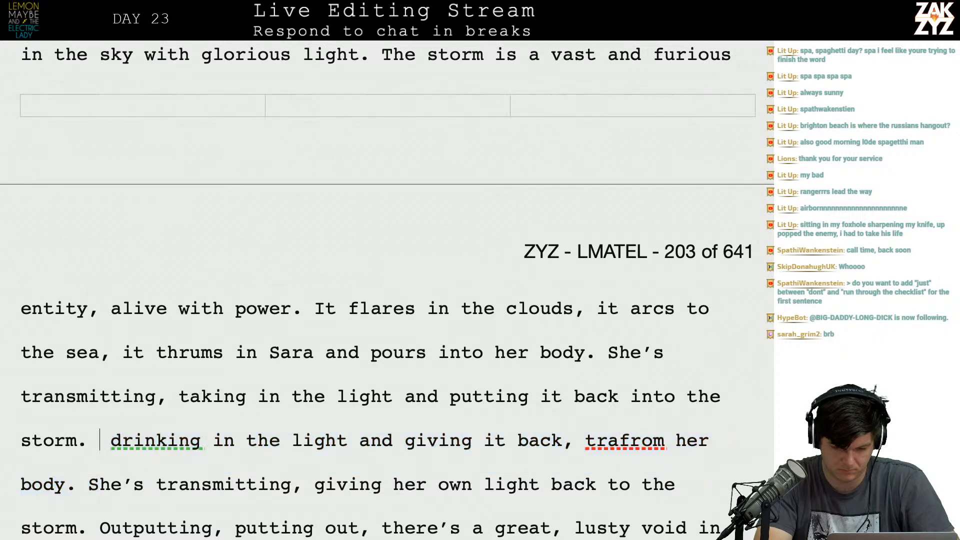
# Insert the alternative ending "giving it back to the storm." after "taking in the light and", ahead of "putting it back".
pyautogui.click(449, 397)
pyautogui.write('giving i')
pyautogui.write('t')
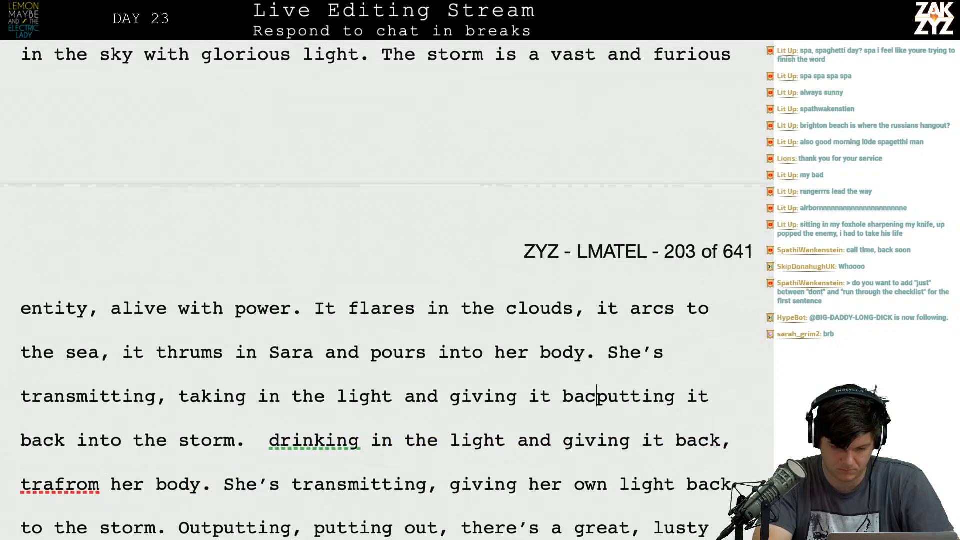
pyautogui.write(' back to the storm.')
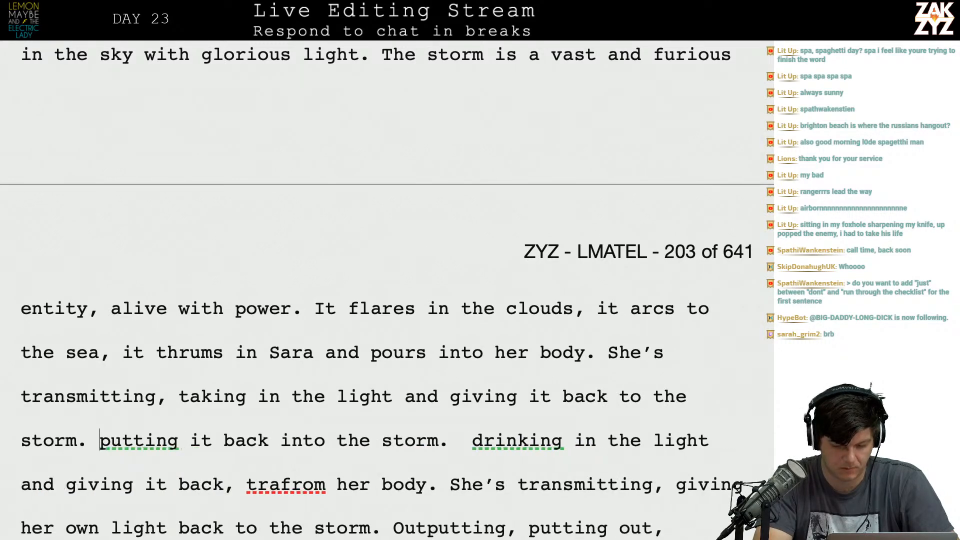
# Delete the leftover text from "putting it back into the storm" through "giving her own light back to the storm." before "Outputting".
pyautogui.hotkey('shift', 'Down')
pyautogui.hotkey('shift', 'Down')
pyautogui.hotkey('shift', 'Right')
pyautogui.hotkey('shift', 'Right')
pyautogui.hotkey('shift', 'Right')
pyautogui.hotkey('shift', 'Right')
pyautogui.hotkey('shift', 'Right')
pyautogui.hotkey('shift', 'Right')
pyautogui.hotkey('shift', 'Right')
pyautogui.hotkey('shift', 'Right')
pyautogui.hotkey('shift', 'Right')
pyautogui.hotkey('shift', 'Right')
pyautogui.hotkey('shift', 'Right')
pyautogui.hotkey('shift', 'Right')
pyautogui.hotkey('shift', 'Right')
pyautogui.hotkey('shift', 'Right')
pyautogui.hotkey('shift', 'Right')
pyautogui.hotkey('shift', 'Right')
pyautogui.hotkey('shift', 'Right')
pyautogui.hotkey('shift', 'Right')
pyautogui.hotkey('shift', 'Right')
pyautogui.hotkey('shift', 'Right')
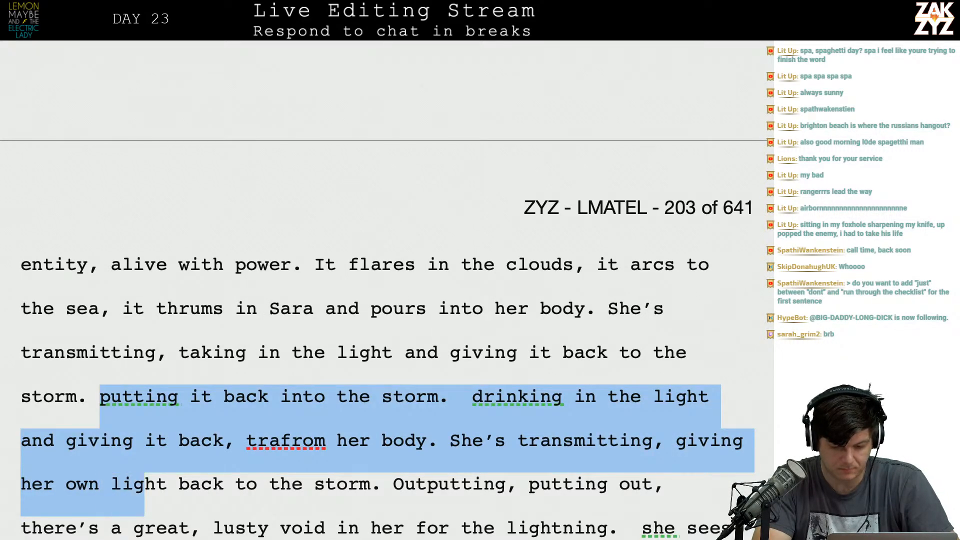
pyautogui.hotkey('shift', 'Right')
pyautogui.hotkey('shift', 'Right')
pyautogui.hotkey('shift', 'Right')
pyautogui.hotkey('shift', 'Right')
pyautogui.hotkey('shift', 'Right')
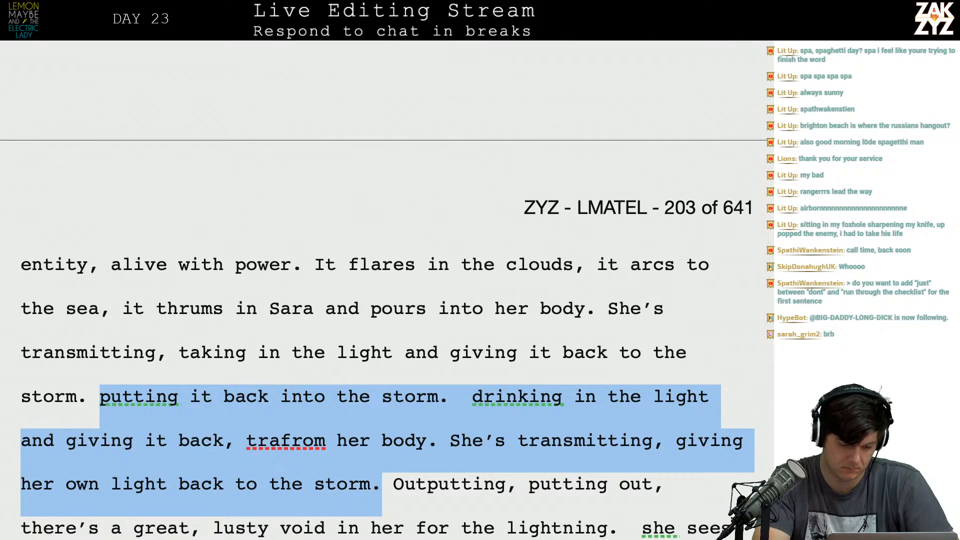
pyautogui.press('BackSpace')
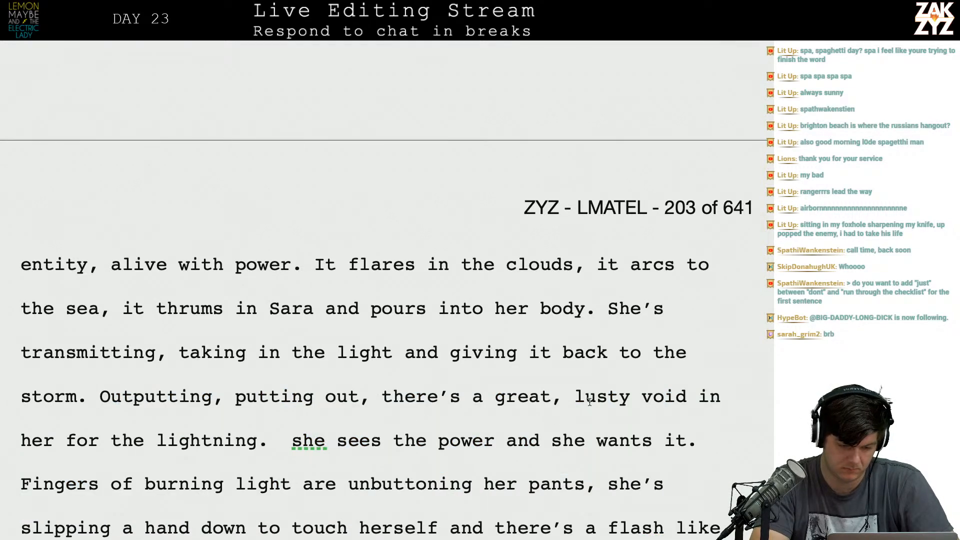
# Break the line before "for the lightning" and end the "lusty void in her" sentence with "that wants more.".
pyautogui.press('Left')
pyautogui.press('Return')
pyautogui.write('that wants ')
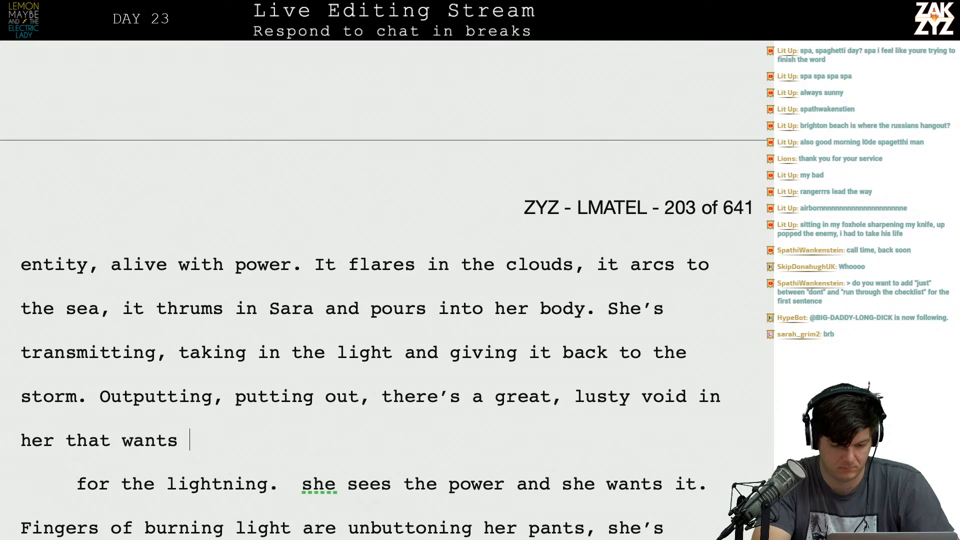
pyautogui.write('more.')
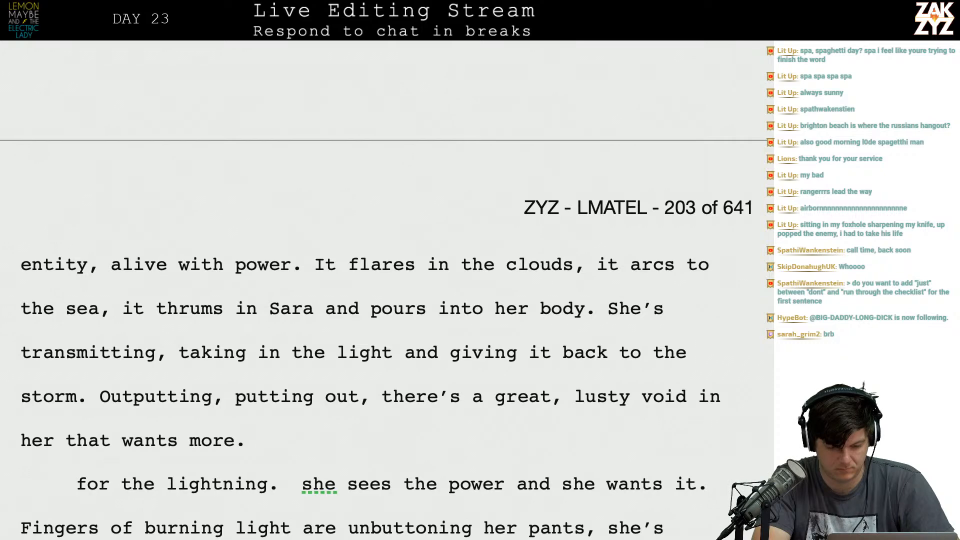
# Delete the paragraph break and "for the lightning. she sees the power and she wants it.", joining "Fingers of burning light" to "wants more.".
pyautogui.hotkey('shift', 'Down')
pyautogui.hotkey('shift', 'Right')
pyautogui.hotkey('shift', 'Right')
pyautogui.hotkey('shift', 'Right')
pyautogui.hotkey('shift', 'Right')
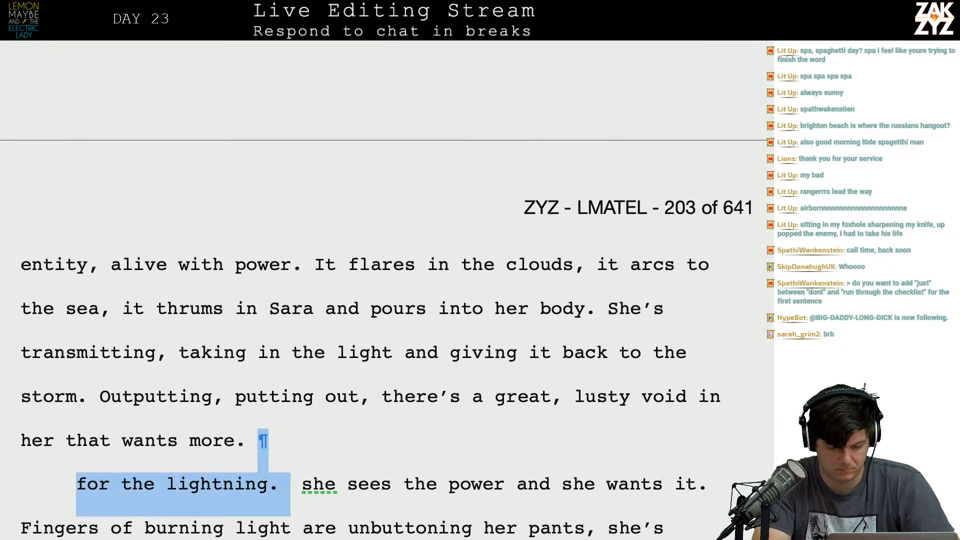
pyautogui.hotkey('shift', 'Down')
pyautogui.hotkey('shift', 'Up')
pyautogui.hotkey('shift', 'Right')
pyautogui.hotkey('shift', 'Right')
pyautogui.hotkey('shift', 'Right')
pyautogui.hotkey('shift', 'Right')
pyautogui.hotkey('shift', 'Right')
pyautogui.hotkey('shift', 'Right')
pyautogui.hotkey('shift', 'Right')
pyautogui.hotkey('shift', 'Right')
pyautogui.hotkey('shift', 'Right')
pyautogui.hotkey('shift', 'Right')
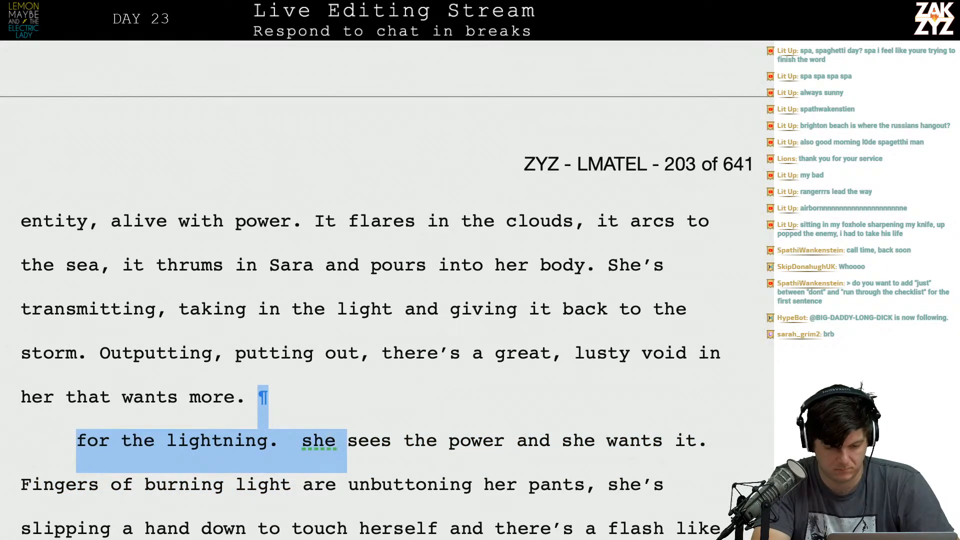
pyautogui.hotkey('shift', 'Right')
pyautogui.hotkey('shift', 'Right')
pyautogui.hotkey('shift', 'Right')
pyautogui.hotkey('shift', 'Right')
pyautogui.hotkey('shift', 'Right')
pyautogui.hotkey('shift', 'Right')
pyautogui.hotkey('shift', 'Right')
pyautogui.hotkey('shift', 'Right')
pyautogui.hotkey('shift', 'Right')
pyautogui.hotkey('shift', 'Right')
pyautogui.hotkey('shift', 'Right')
pyautogui.hotkey('shift', 'Right')
pyautogui.hotkey('shift', 'Right')
pyautogui.hotkey('shift', 'Right')
pyautogui.hotkey('shift', 'Right')
pyautogui.hotkey('shift', 'Right')
pyautogui.hotkey('shift', 'Right')
pyautogui.hotkey('shift', 'Right')
pyautogui.hotkey('shift', 'Right')
pyautogui.hotkey('shift', 'Right')
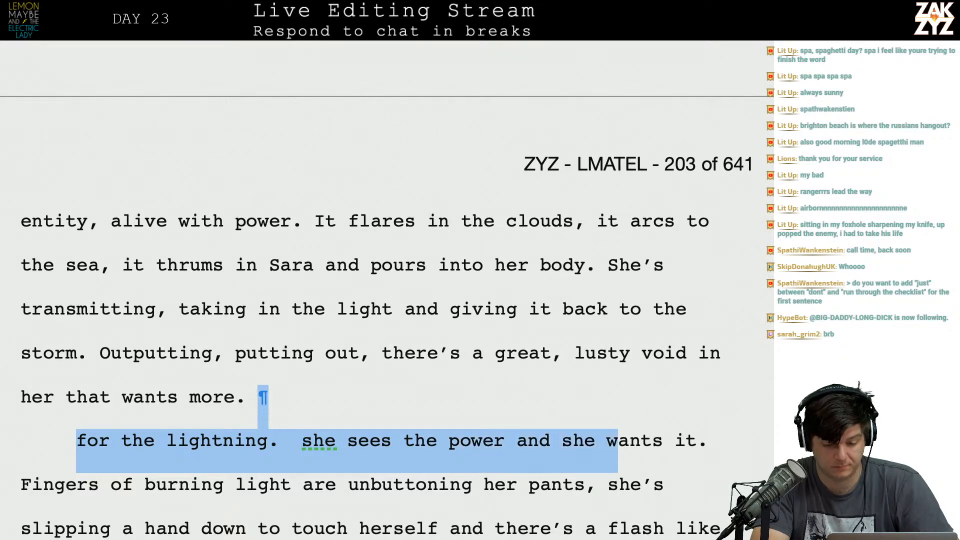
pyautogui.hotkey('shift', 'Right')
pyautogui.hotkey('shift', 'Right')
pyautogui.press('BackSpace')
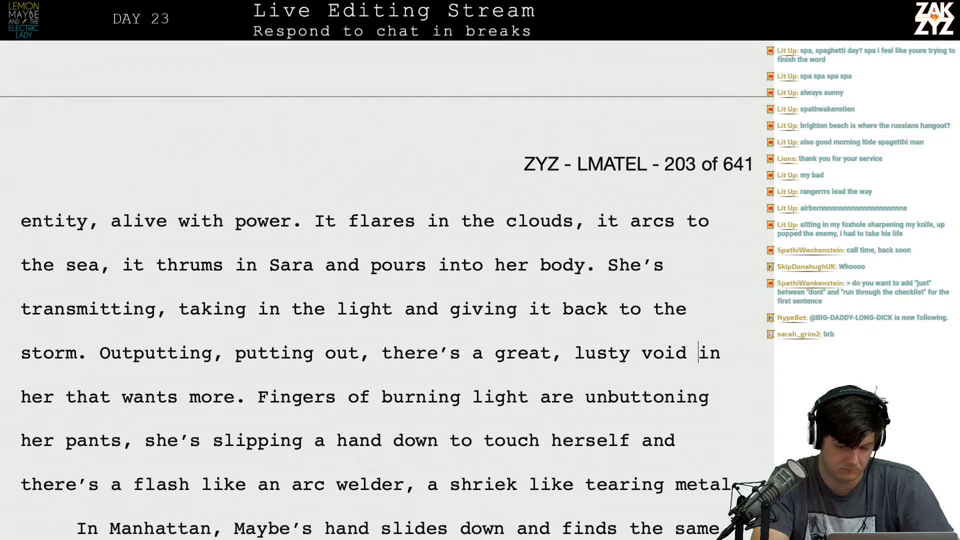
# Insert "her eager for more." after "lusty void in" and replace the comma after "putting out" with a period.
pyautogui.write('her eager ')
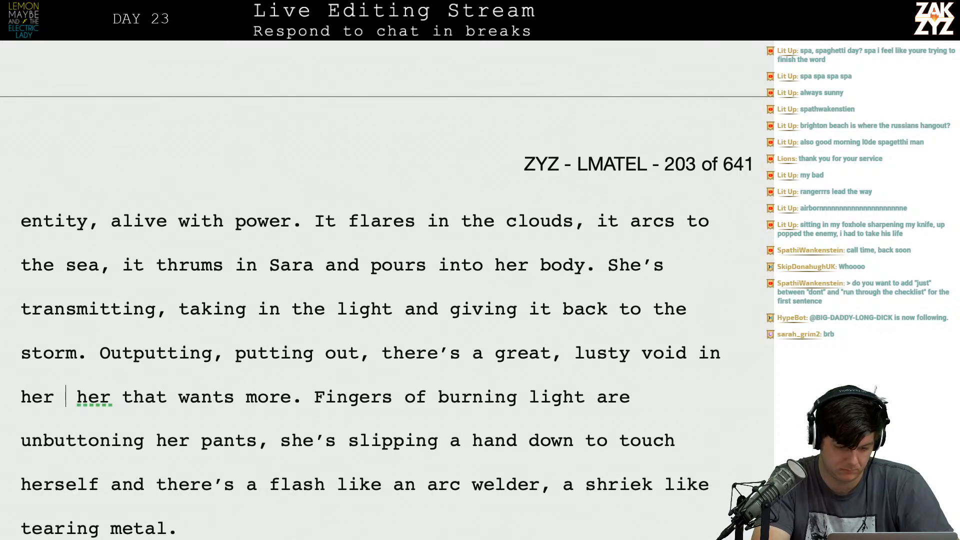
pyautogui.write('for more.')
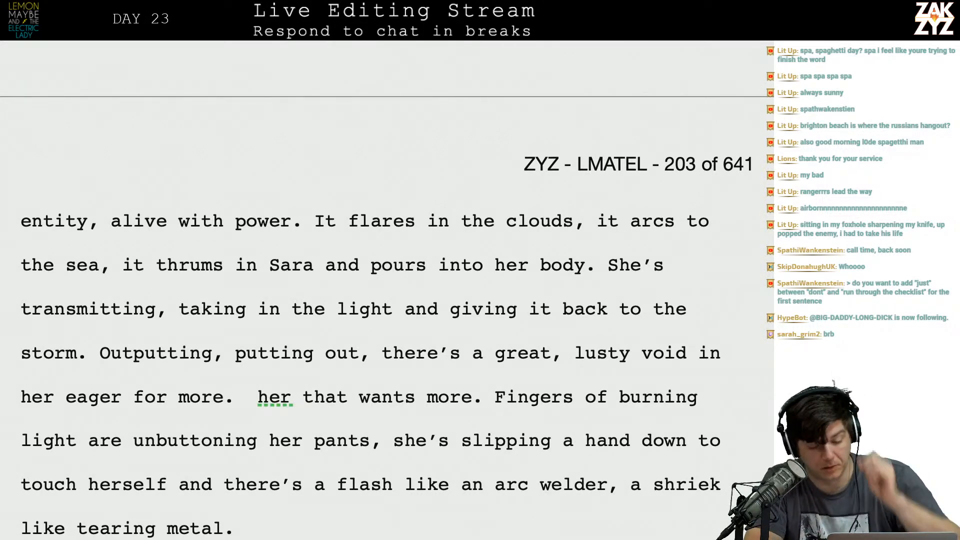
pyautogui.press('Right')
pyautogui.press('Up')
pyautogui.press('Right')
pyautogui.press('Right')
pyautogui.press('BackSpace')
pyautogui.write('.')
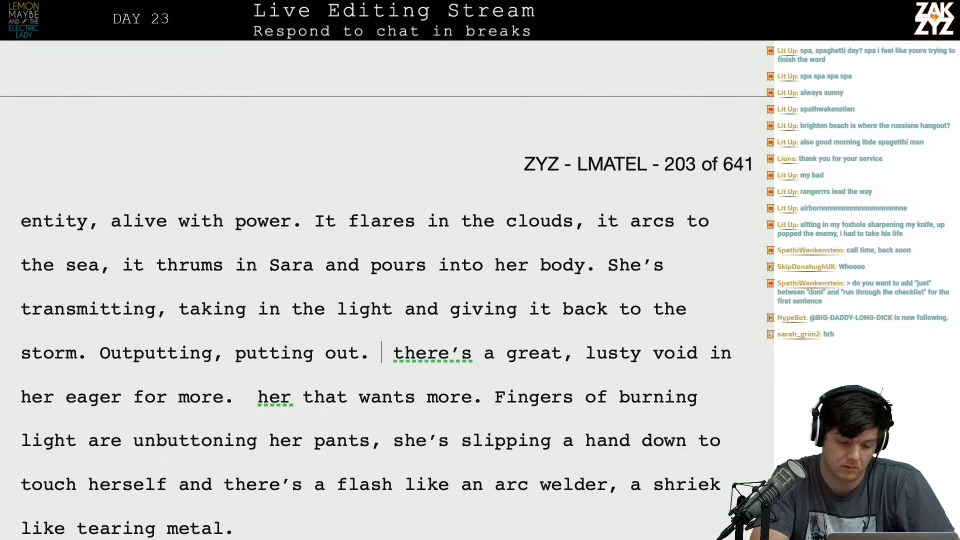
# Break the paragraph after "putting out." and begin a new sentence there reading "There's a lusty void in her".
pyautogui.press('Return')
pyautogui.press('Left')
pyautogui.write("Ther'es")
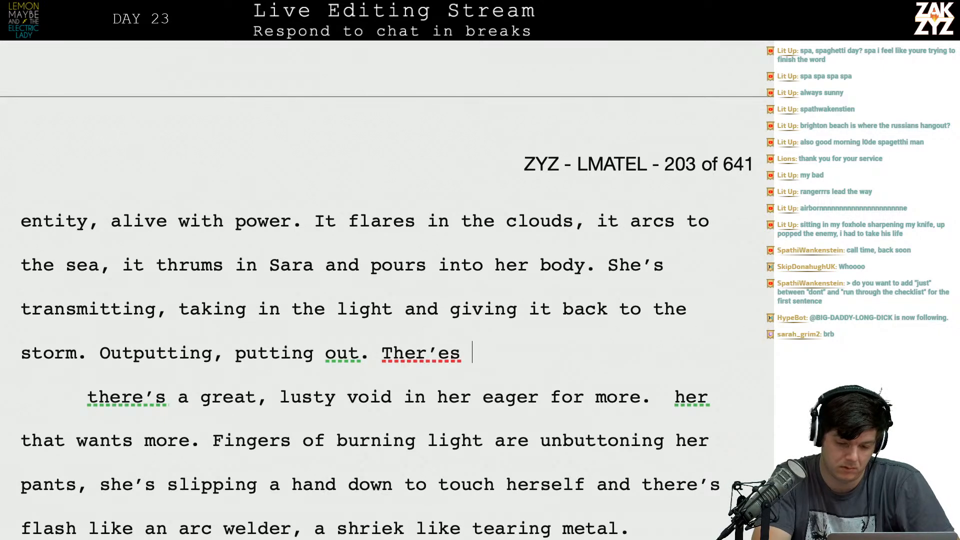
pyautogui.press('BackSpace')
pyautogui.press('BackSpace')
pyautogui.press('BackSpace')
pyautogui.press('BackSpace')
pyautogui.write("e's a lusty void ")
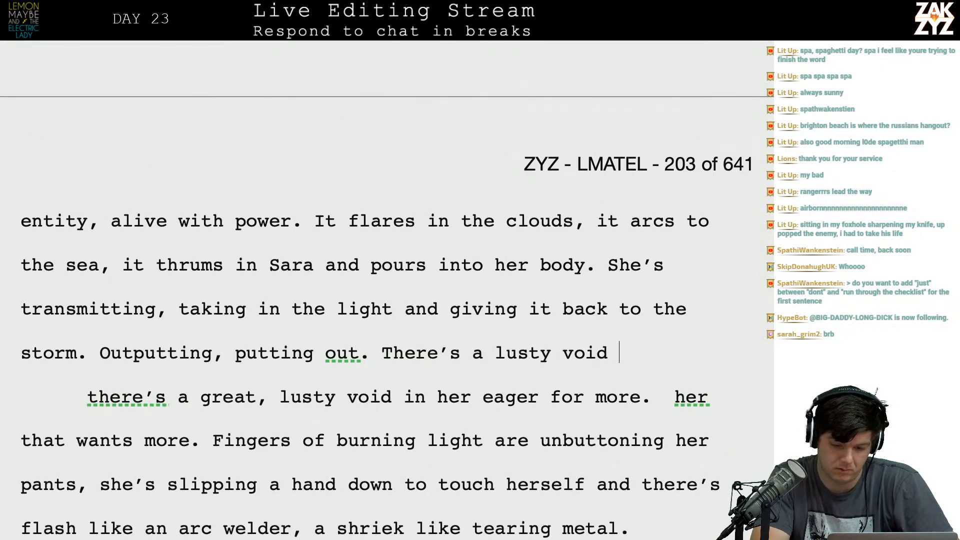
pyautogui.write('in her')
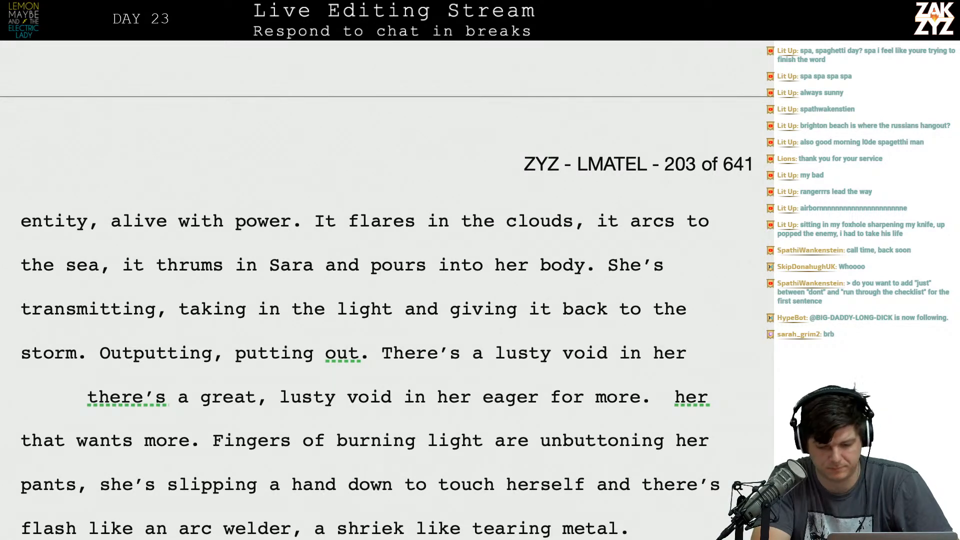
# Replace "lusty void in her" in the new sentence with "hungry void inside of her.".
pyautogui.press('BackSpace')
pyautogui.press('BackSpace')
pyautogui.press('BackSpace')
pyautogui.press('BackSpace')
pyautogui.press('BackSpace')
pyautogui.press('BackSpace')
pyautogui.press('BackSpace')
pyautogui.press('BackSpace')
pyautogui.press('BackSpace')
pyautogui.press('BackSpace')
pyautogui.press('BackSpace')
pyautogui.press('BackSpace')
pyautogui.press('BackSpace')
pyautogui.press('BackSpace')
pyautogui.press('BackSpace')
pyautogui.press('BackSpace')
pyautogui.press('BackSpace')
pyautogui.press('BackSpace')
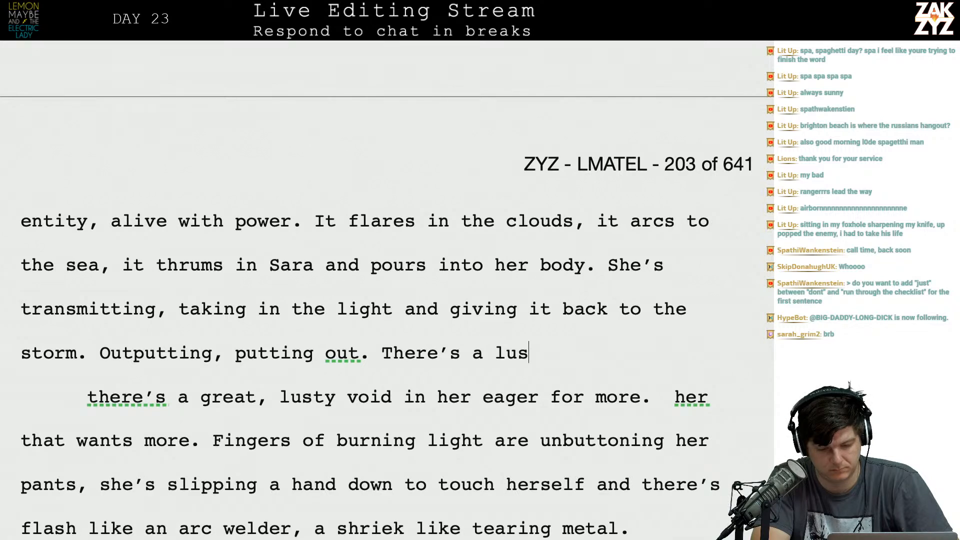
pyautogui.write('hungry vo')
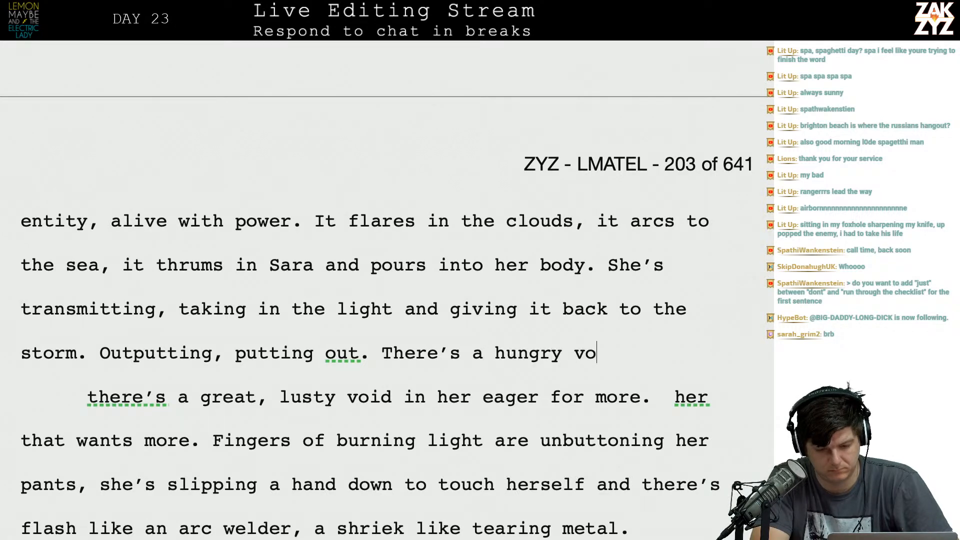
pyautogui.write('id inside of her.')
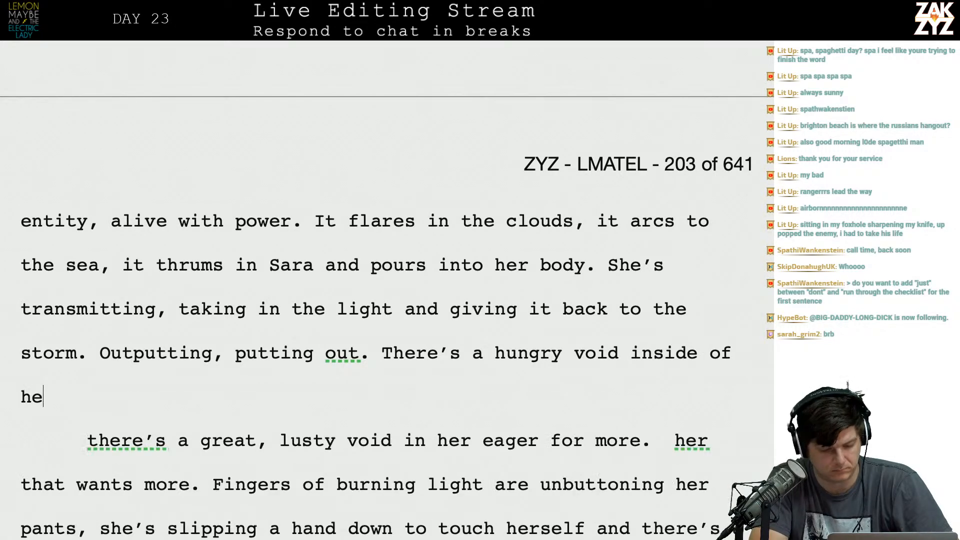
# Delete the paragraph break and the old text from "there's a great, lusty void" through "that wants more.", joining the line to "Fingers of burning light".
pyautogui.hotkey('shift', 'Right')
pyautogui.hotkey('shift', 'Down')
pyautogui.hotkey('shift', 'Right')
pyautogui.hotkey('shift', 'Right')
pyautogui.hotkey('shift', 'Right')
pyautogui.hotkey('shift', 'Right')
pyautogui.hotkey('shift', 'Right')
pyautogui.hotkey('shift', 'Right')
pyautogui.hotkey('shift', 'Right')
pyautogui.hotkey('shift', 'Right')
pyautogui.hotkey('shift', 'Right')
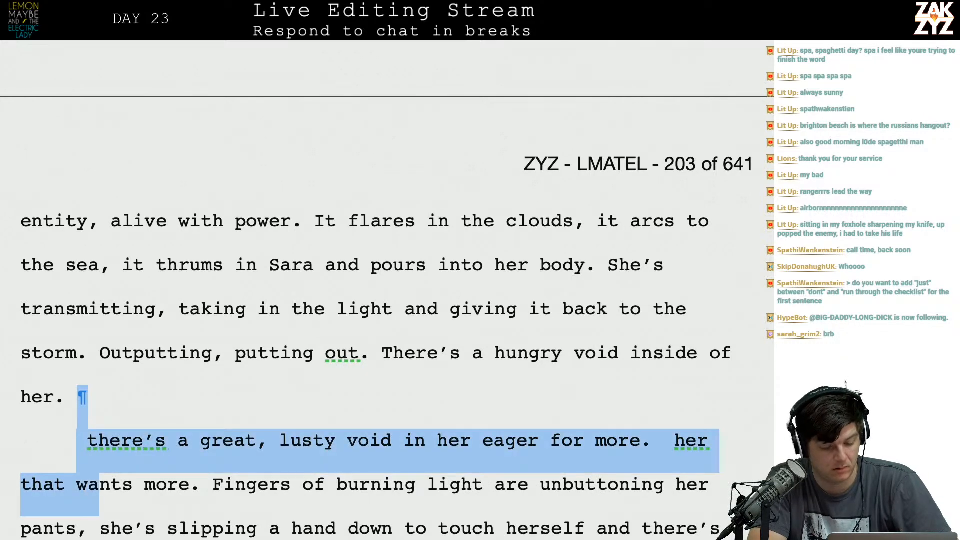
pyautogui.hotkey('shift', 'Right')
pyautogui.hotkey('shift', 'Right')
pyautogui.press('BackSpace')
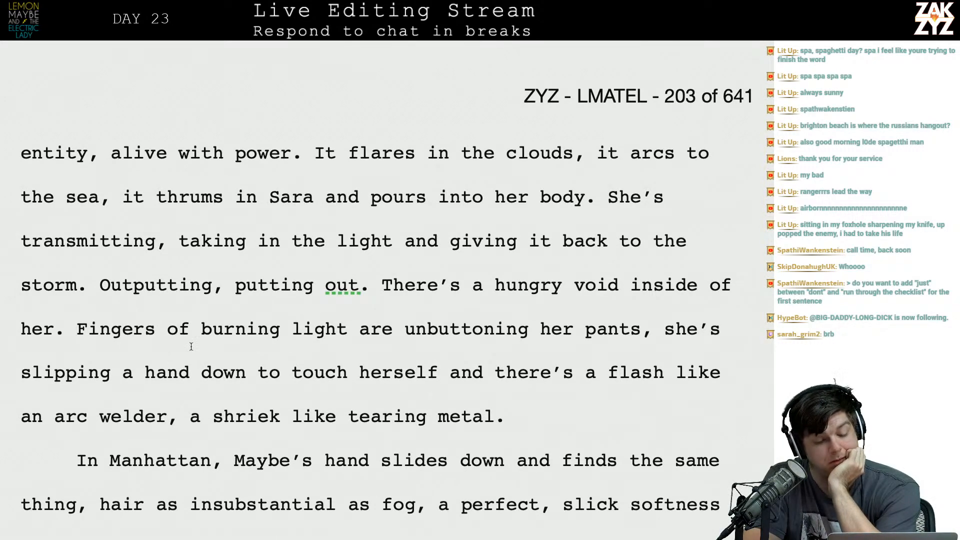
# Remove the comma after "her pants" and shorten "unbuttoning" to "unbutton" in the "Fingers of burning light" sentence.
pyautogui.scroll(-1, 200, 345)
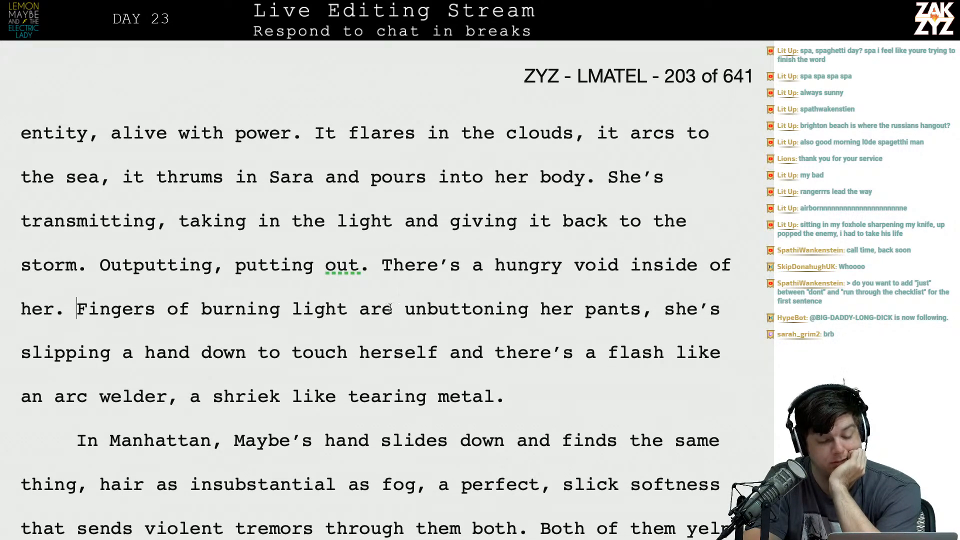
pyautogui.press('Left')
pyautogui.press('Left')
pyautogui.press('Left')
pyautogui.press('BackSpace')
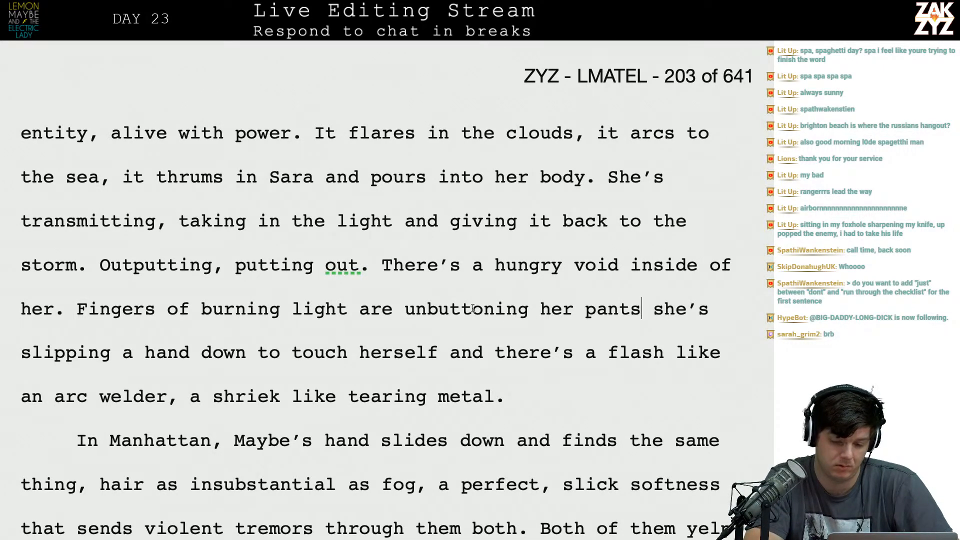
pyautogui.click(538, 306)
pyautogui.press('BackSpace')
pyautogui.press('BackSpace')
pyautogui.press('BackSpace')
pyautogui.press('BackSpace')
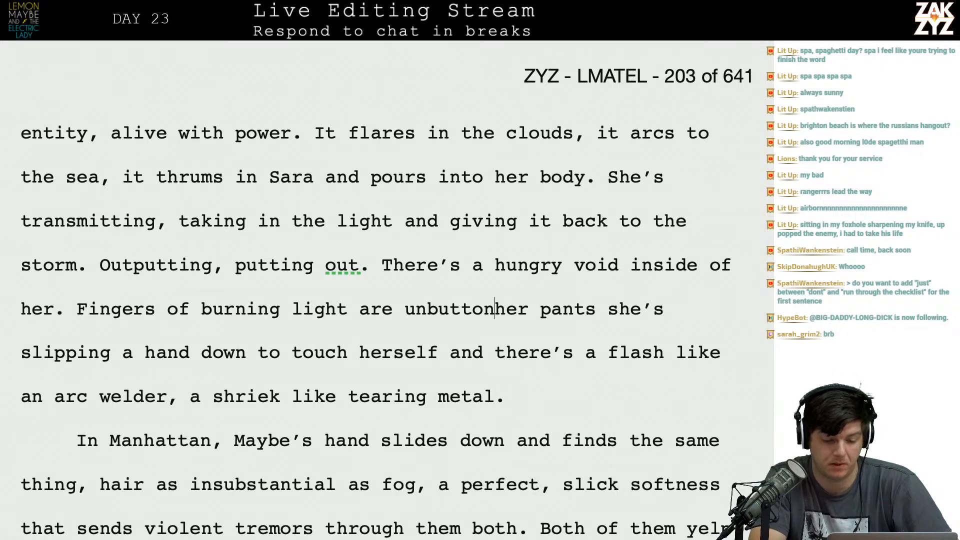
# End the sentence after "pants" and add "She slips a hand inside to touch herself and there's a flash like an arc welder.".
pyautogui.write('. She slips')
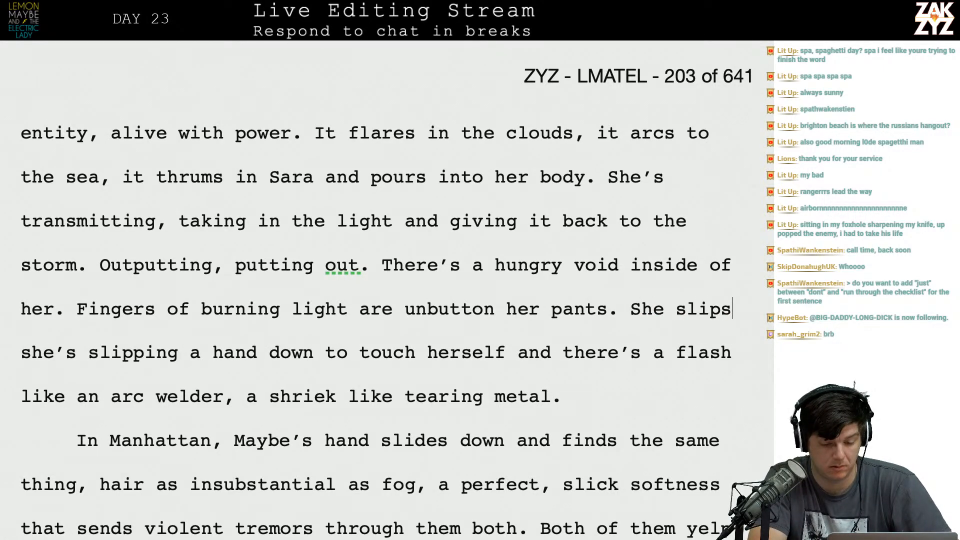
pyautogui.write(' a hdne')
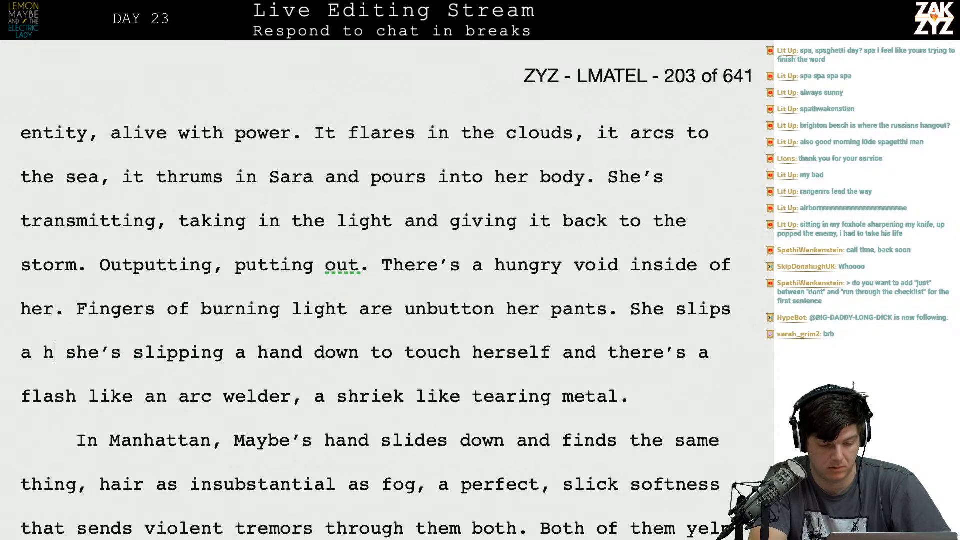
pyautogui.press('BackSpace')
pyautogui.press('BackSpace')
pyautogui.press('BackSpace')
pyautogui.write('and ')
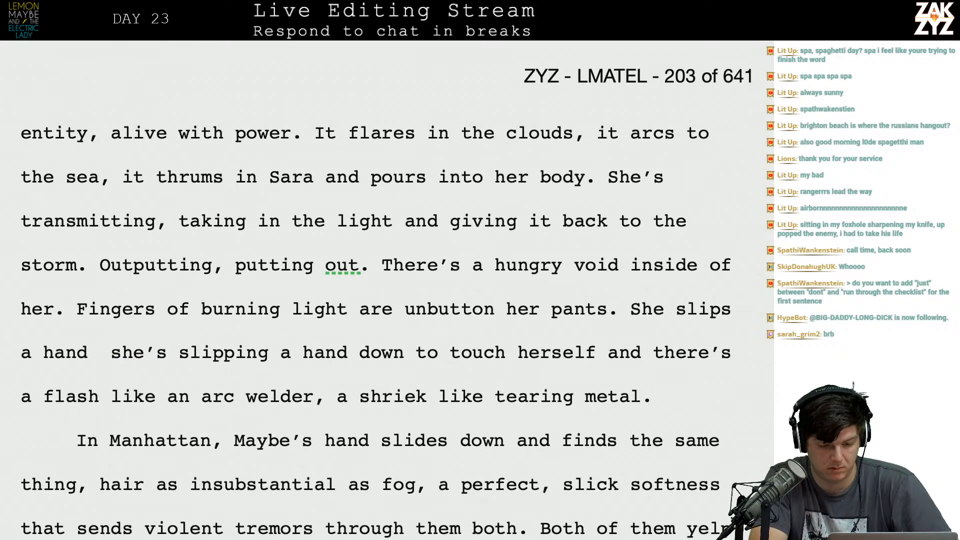
pyautogui.write('inside to touch')
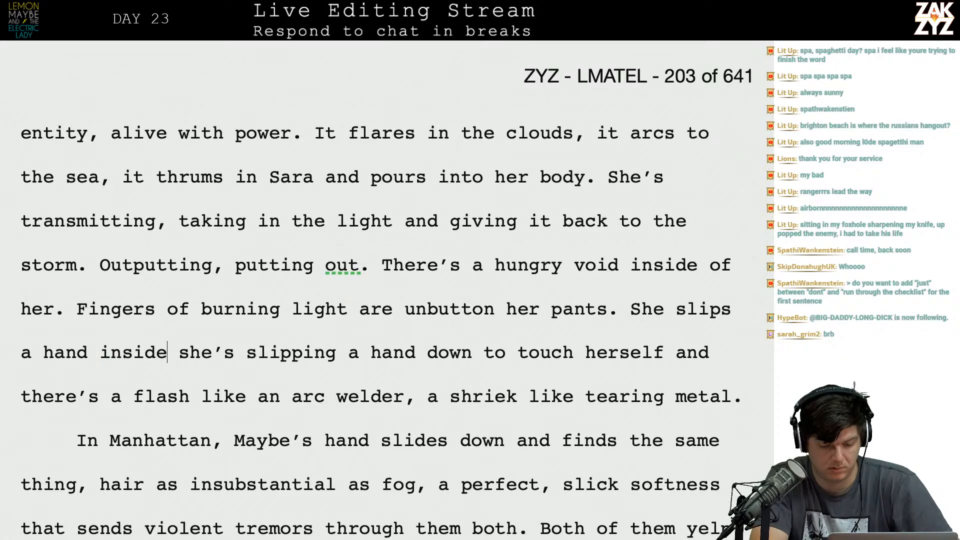
pyautogui.write(" herself and there's ")
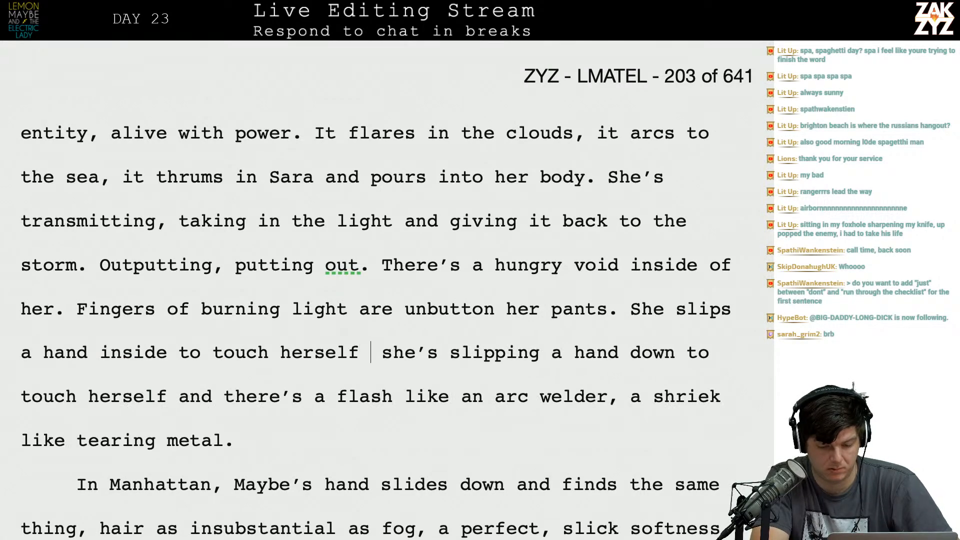
pyautogui.write('a flash like')
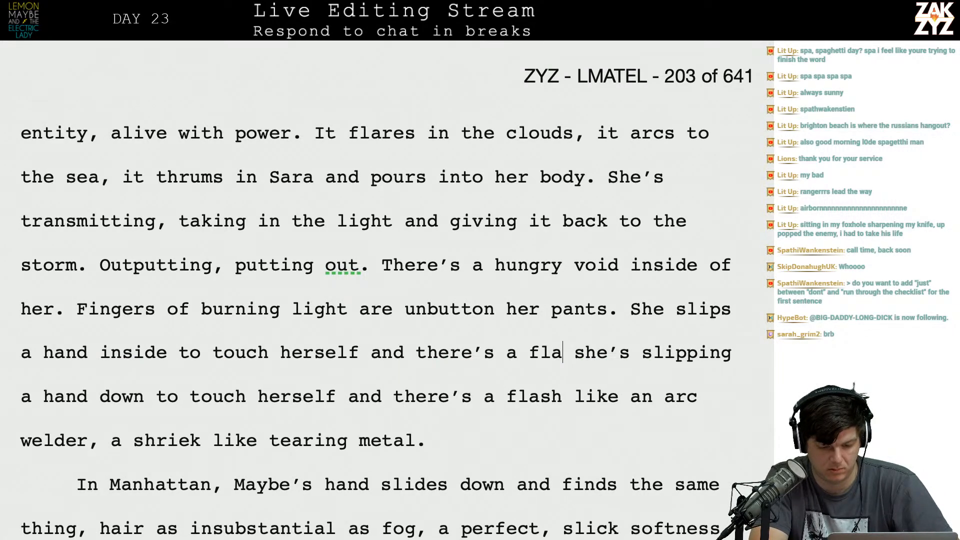
pyautogui.write(' an arc weld')
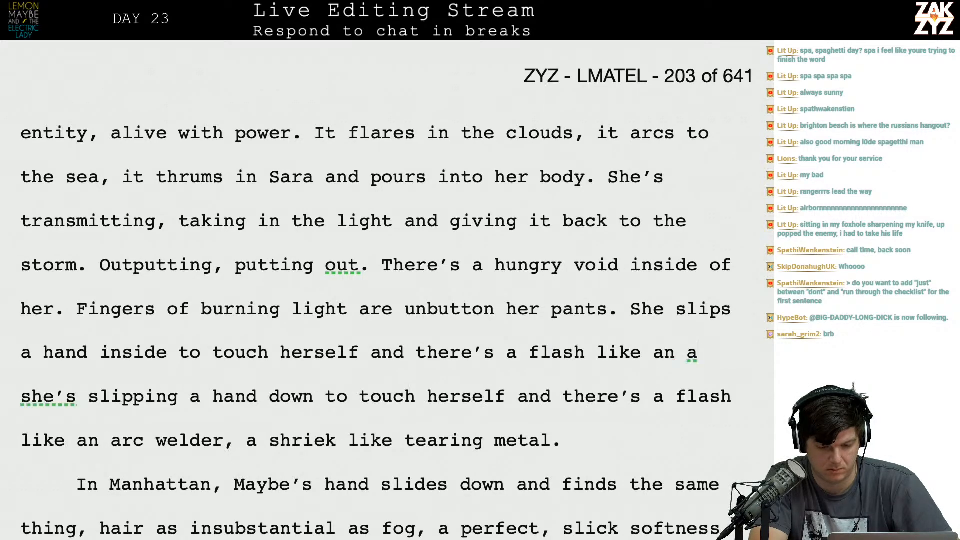
pyautogui.write('er.')
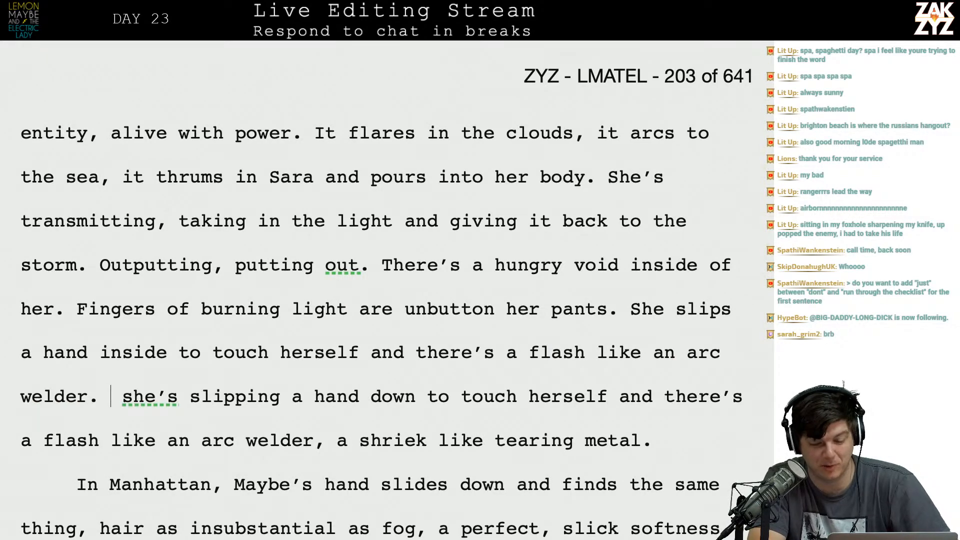
# Delete the old wording from "she's slipping a hand down" through "a shriek like tearing metal.".
pyautogui.hotkey('shift', 'Down')
pyautogui.hotkey('shift', 'Down')
pyautogui.hotkey('shift', 'Left')
pyautogui.hotkey('shift', 'Left')
pyautogui.hotkey('shift', 'Left')
pyautogui.hotkey('shift', 'Left')
pyautogui.hotkey('shift', 'Left')
pyautogui.hotkey('shift', 'Left')
pyautogui.hotkey('shift', 'Left')
pyautogui.hotkey('shift', 'Right')
pyautogui.press('BackSpace')
# Italicize "Outputting, putting out." and replace the comma after "Outputting" with an ellipsis.
pyautogui.scroll(-4, 380, 290)
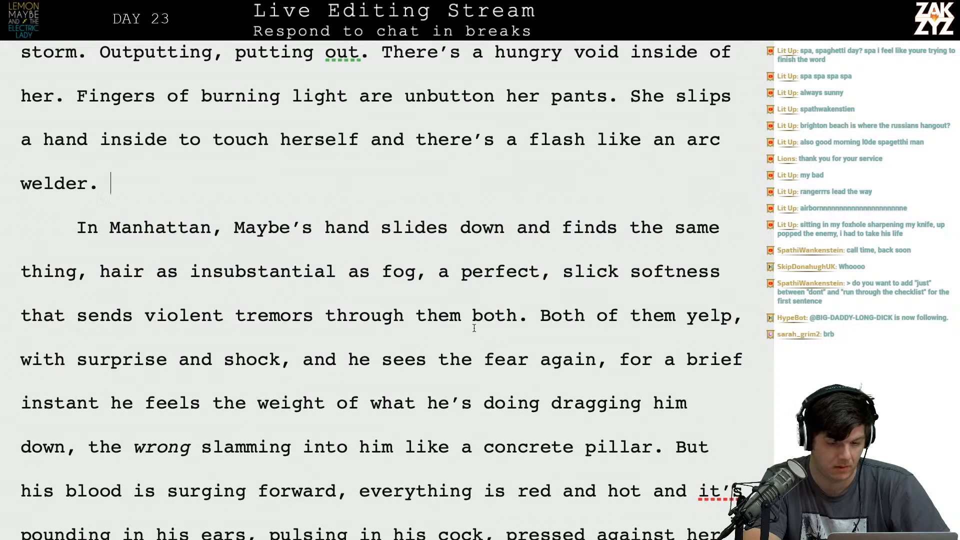
pyautogui.scroll(5, 482, 328)
pyautogui.scroll(-1, 472, 328)
pyautogui.scroll(7, 473, 328)
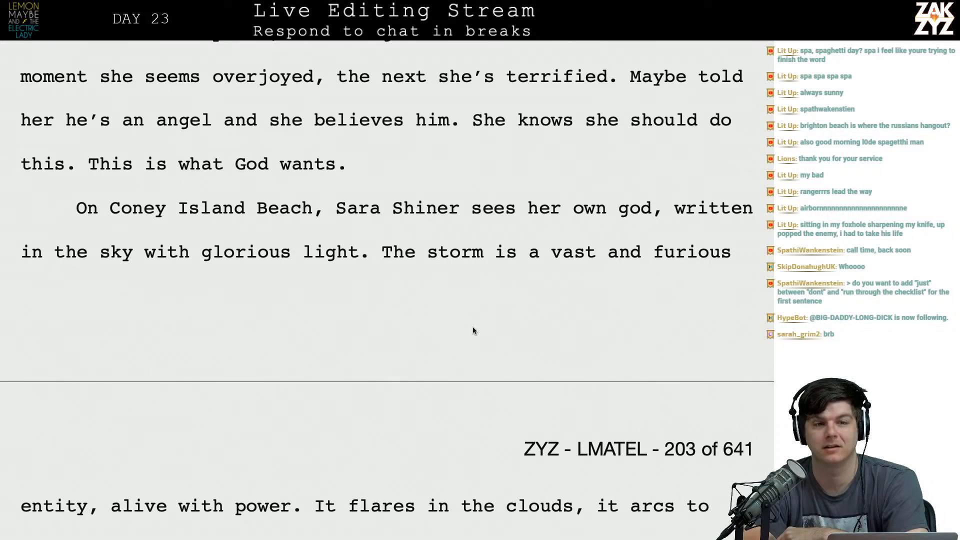
pyautogui.scroll(-5, 473, 331)
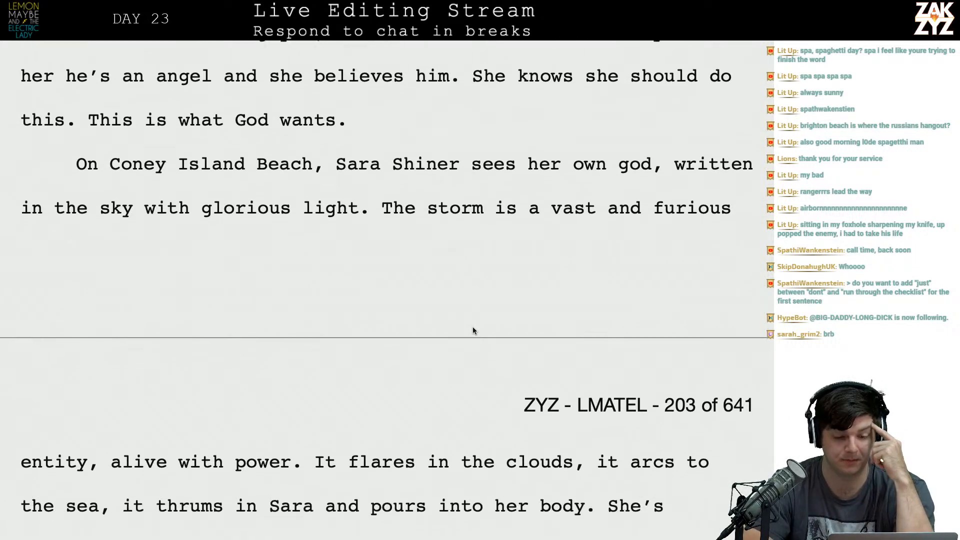
pyautogui.scroll(-3, 472, 328)
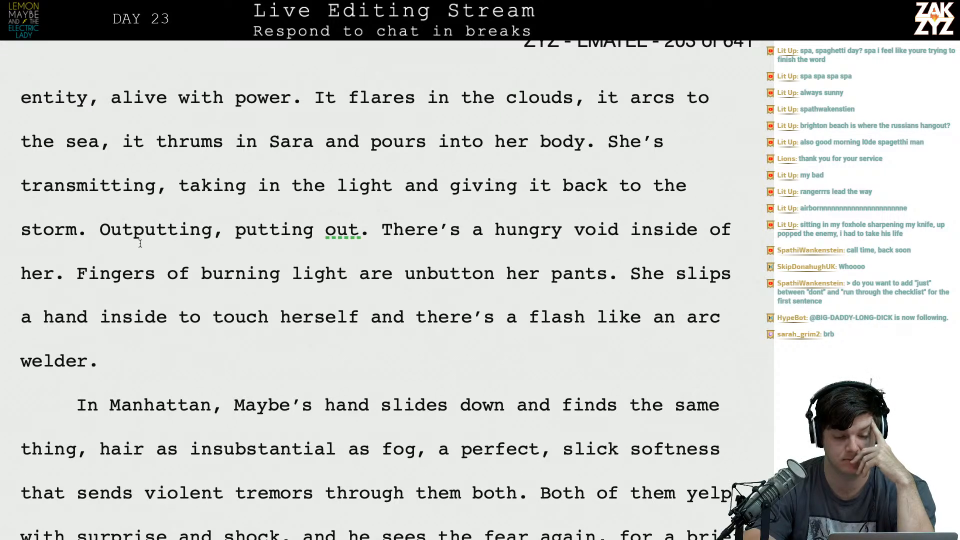
pyautogui.moveTo(101, 231); pyautogui.dragTo(370, 231)
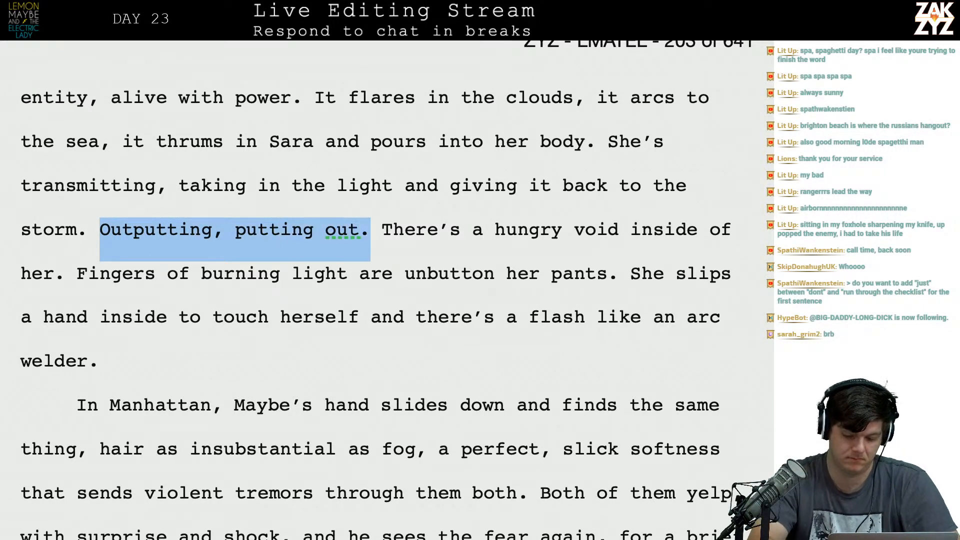
pyautogui.hotkey('ctrl', 'i')
pyautogui.press('Left')
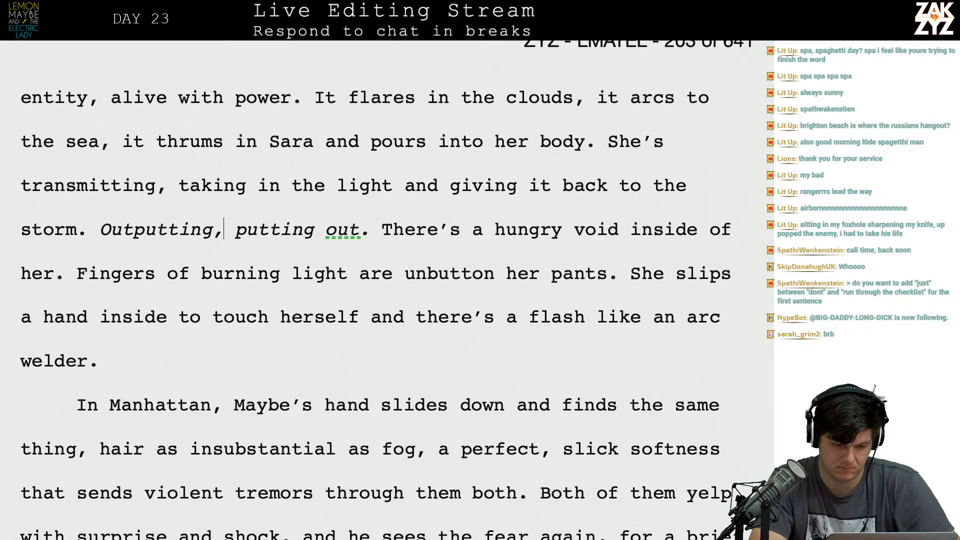
pyautogui.press('BackSpace')
pyautogui.write('...')
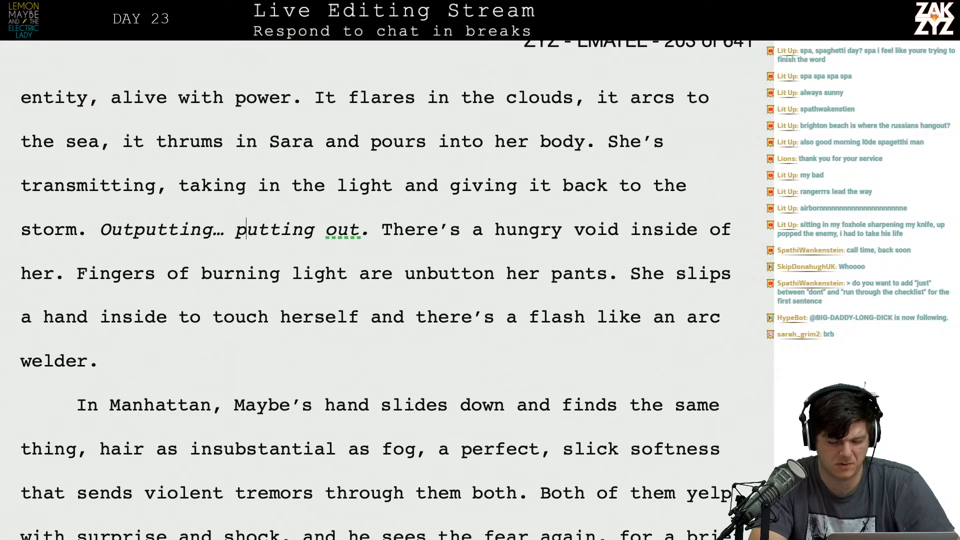
# Delete the italic sentence "Outputting… putting out." so "There's a hungry void" directly follows "back to the storm.".
pyautogui.scroll(-1, 382, 290)
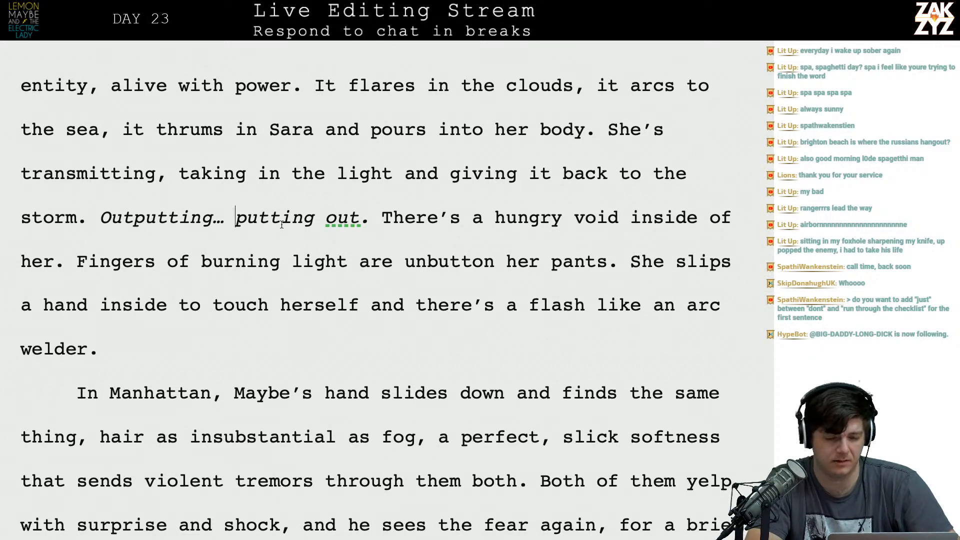
pyautogui.press('Left')
pyautogui.press('Left')
pyautogui.press('Left')
pyautogui.press('Left')
pyautogui.press('Left')
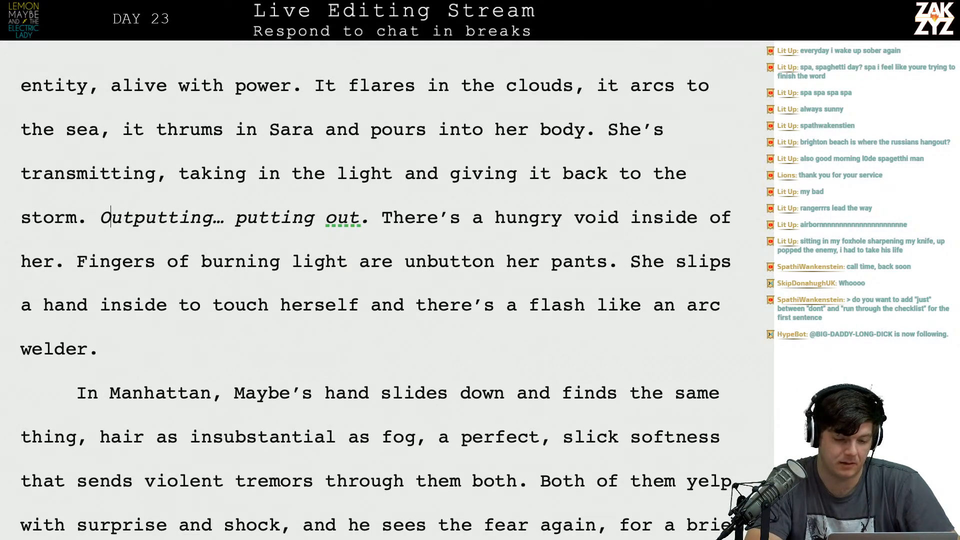
pyautogui.hotkey('shift', 'Right')
pyautogui.hotkey('shift', 'Right')
pyautogui.hotkey('shift', 'Right')
pyautogui.hotkey('shift', 'Right')
pyautogui.hotkey('shift', 'Right')
pyautogui.hotkey('shift', 'Right')
pyautogui.hotkey('shift', 'Right')
pyautogui.hotkey('shift', 'Right')
pyautogui.hotkey('shift', 'Right')
pyautogui.hotkey('shift', 'Right')
pyautogui.hotkey('shift', 'Right')
pyautogui.hotkey('shift', 'Right')
pyautogui.hotkey('shift', 'Right')
pyautogui.hotkey('shift', 'Right')
pyautogui.hotkey('shift', 'Right')
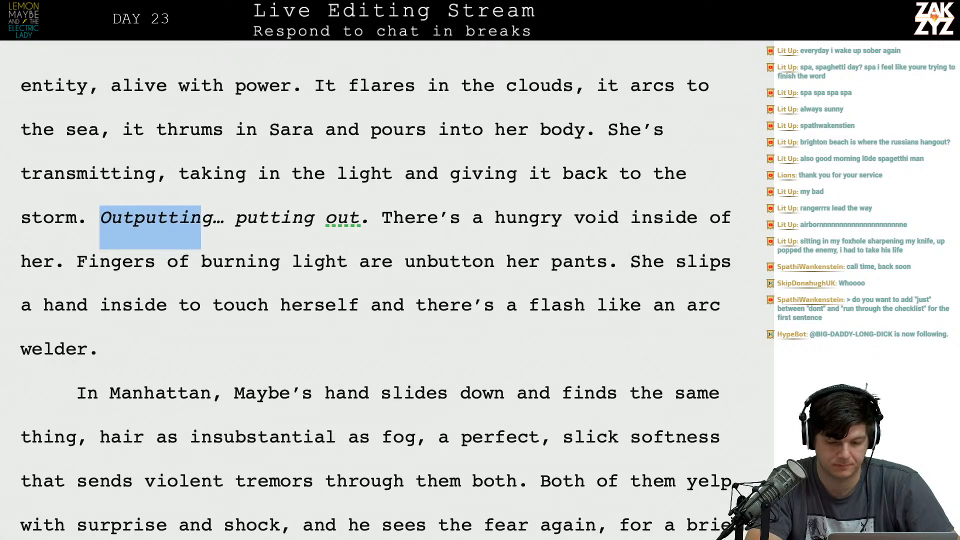
pyautogui.hotkey('shift', 'Right')
pyautogui.hotkey('shift', 'Right')
pyautogui.hotkey('shift', 'Right')
pyautogui.hotkey('shift', 'Right')
pyautogui.hotkey('shift', 'Right')
pyautogui.hotkey('shift', 'Right')
pyautogui.hotkey('shift', 'Right')
pyautogui.hotkey('shift', 'Right')
pyautogui.hotkey('shift', 'Right')
pyautogui.press('BackSpace')
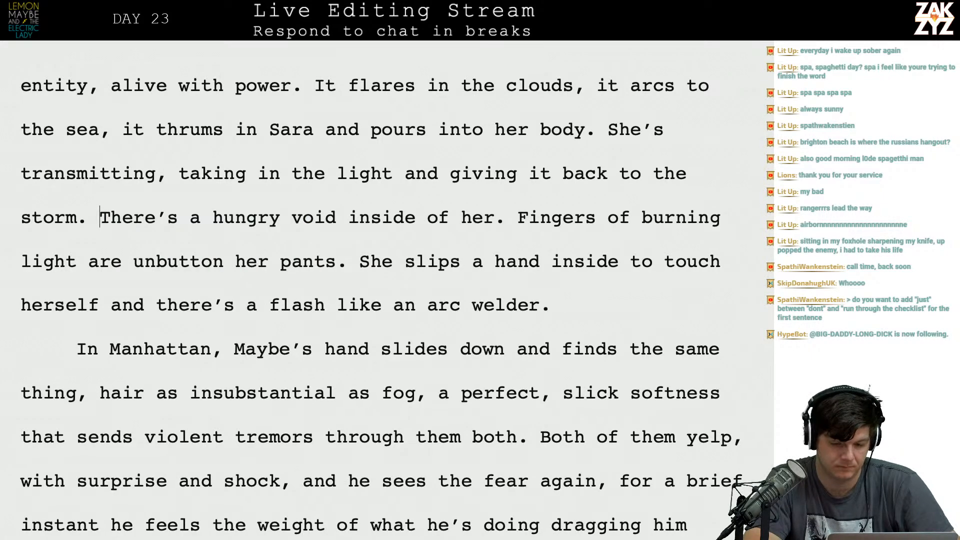
pyautogui.scroll(-1, 380, 290)
pyautogui.click(494, 186)
pyautogui.write(', thi')
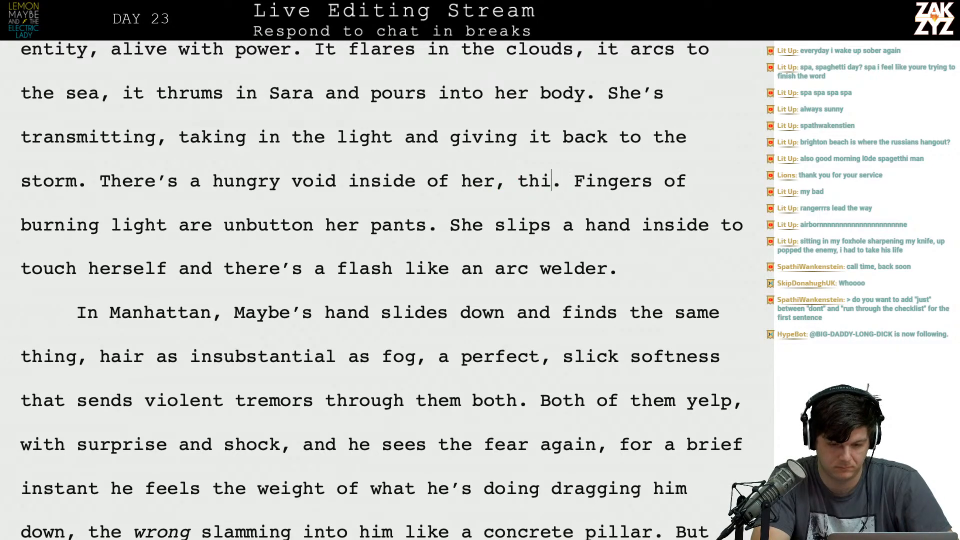
pyautogui.press('BackSpace')
pyautogui.press('BackSpace')
pyautogui.press('BackSpace')
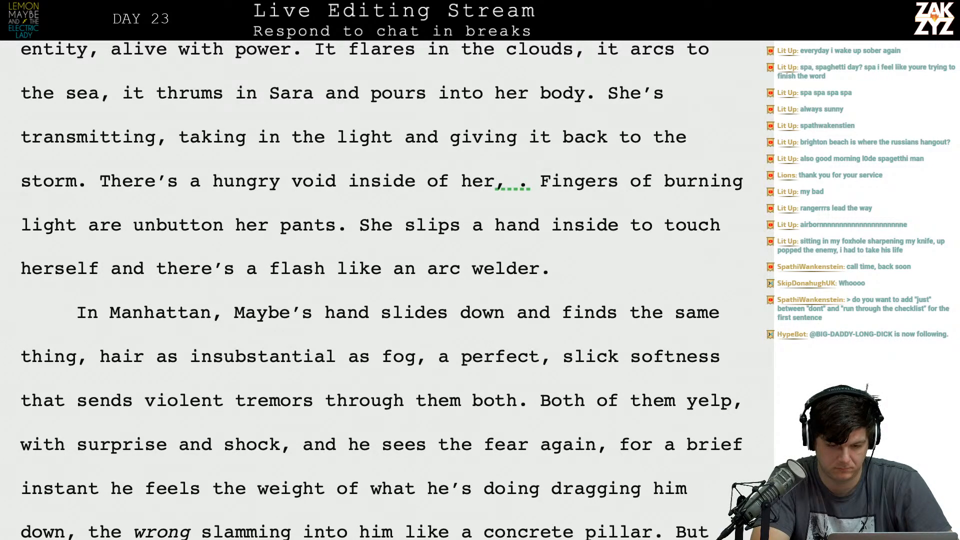
pyautogui.press('BackSpace')
pyautogui.press('BackSpace')
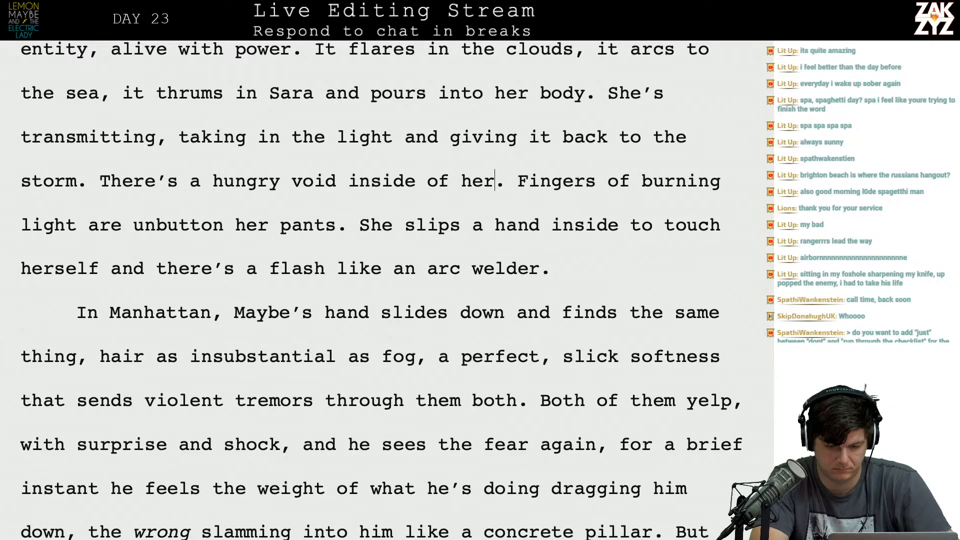
# Extend the sentence "There's a hungry void inside of her" with "that wants to take all of that".
pyautogui.write('that wants ')
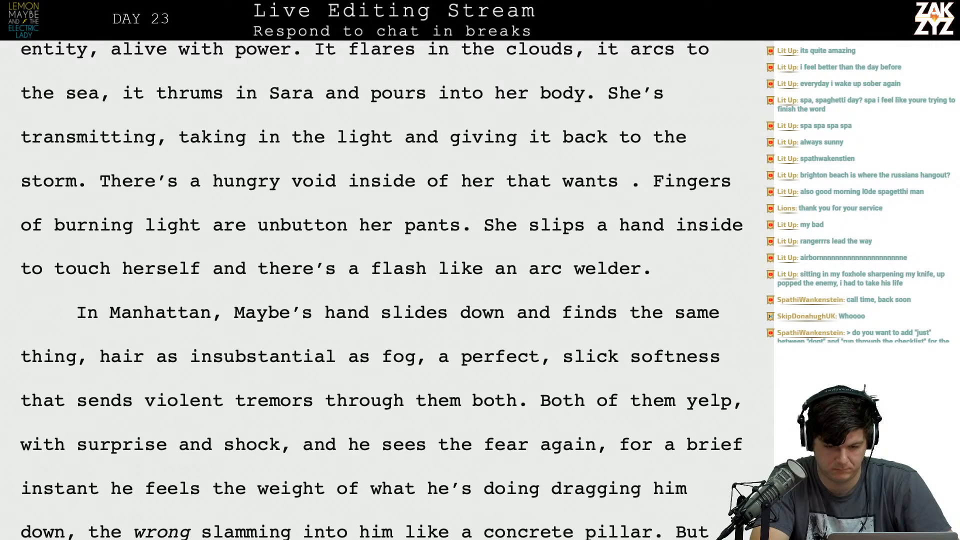
pyautogui.write('to tale')
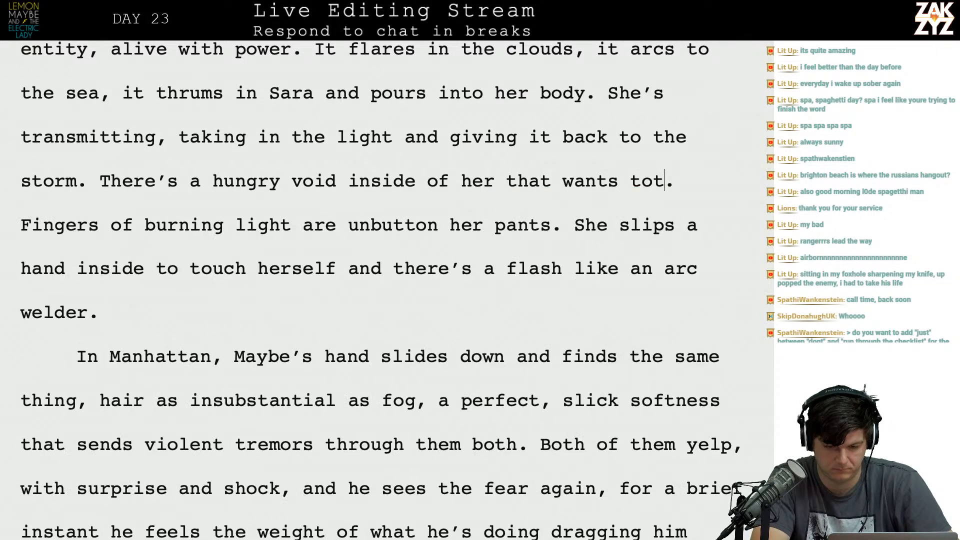
pyautogui.press('BackSpace')
pyautogui.press('BackSpace')
pyautogui.write('ke ')
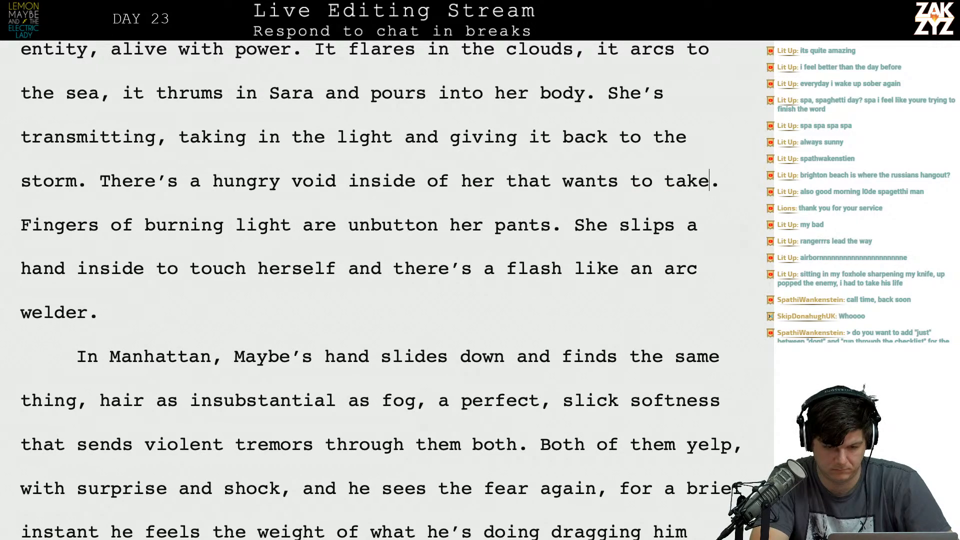
pyautogui.write('all of that . Fingers of burning light are unbutton her pants.')
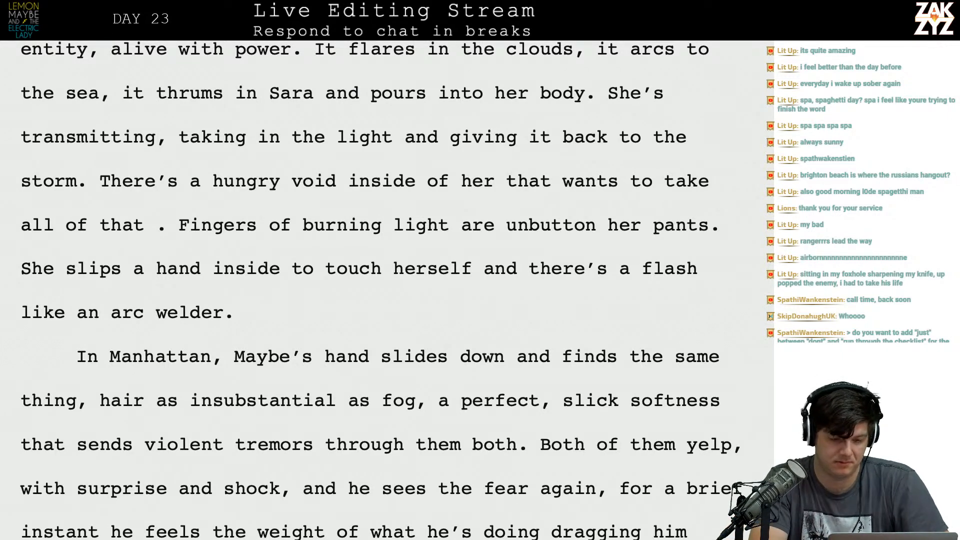
# Break the paragraph before "There's a hungry void" and draft "She wants more, there's a hungry void in her that wants" after "storm.".
pyautogui.press('Left')
pyautogui.press('Left')
pyautogui.press('Left')
pyautogui.press('Left')
pyautogui.press('Left')
pyautogui.press('Right')
pyautogui.press('Return')
pyautogui.press('Return')
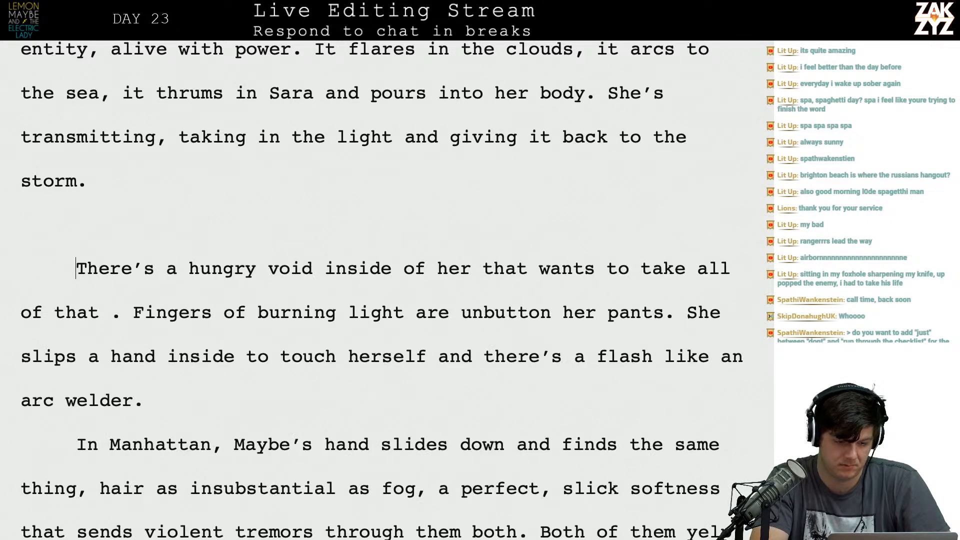
pyautogui.write('A')
pyautogui.press('BackSpace')
pyautogui.write('She wants ')
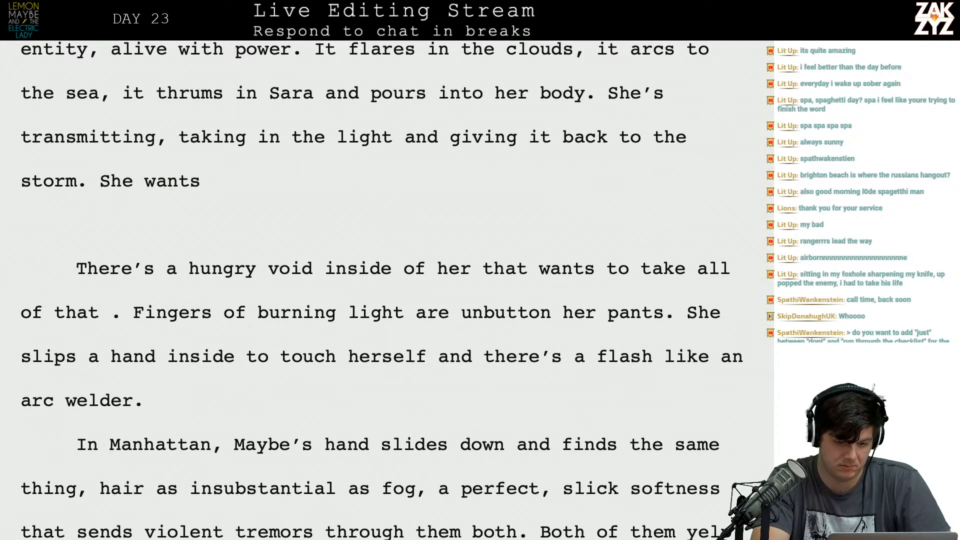
pyautogui.write('more, there')
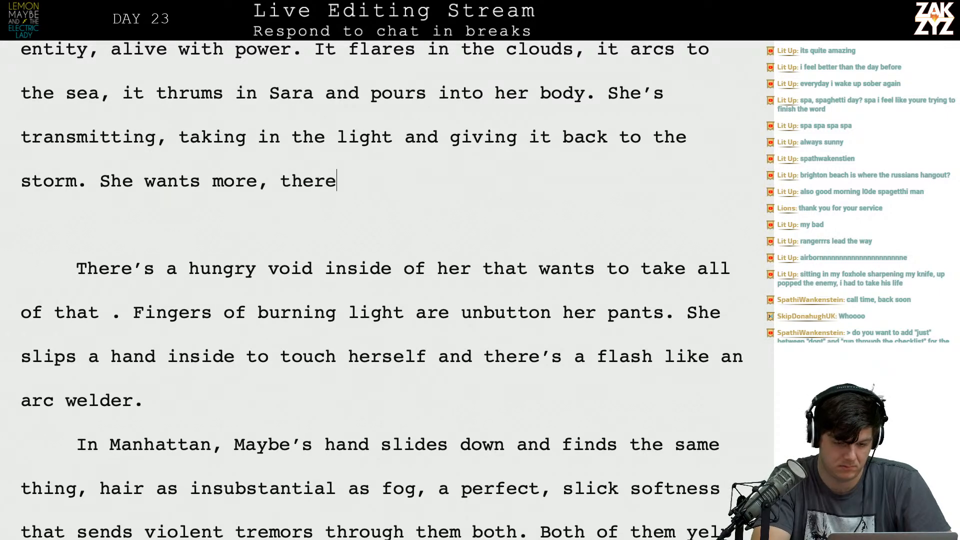
pyautogui.write("'s a hungry void")
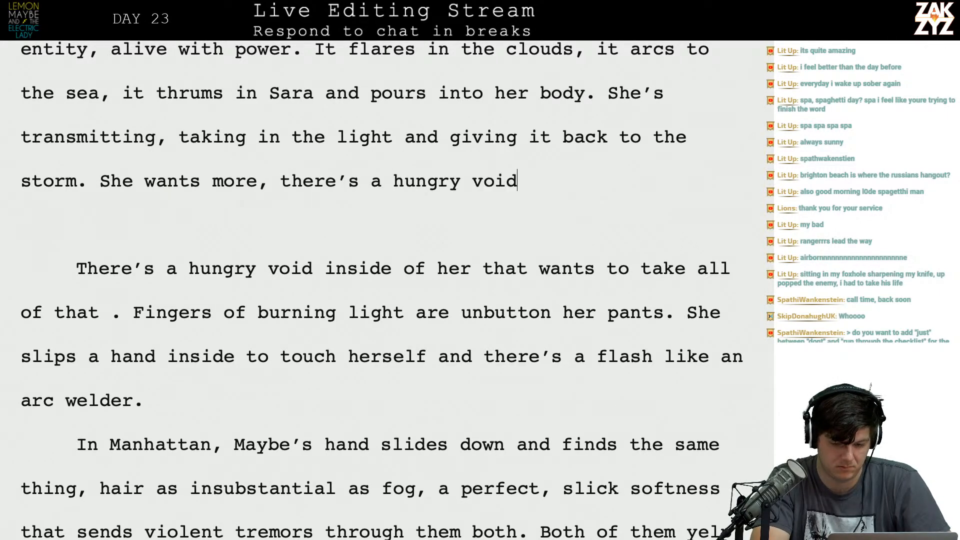
pyautogui.write(' in her that wants')
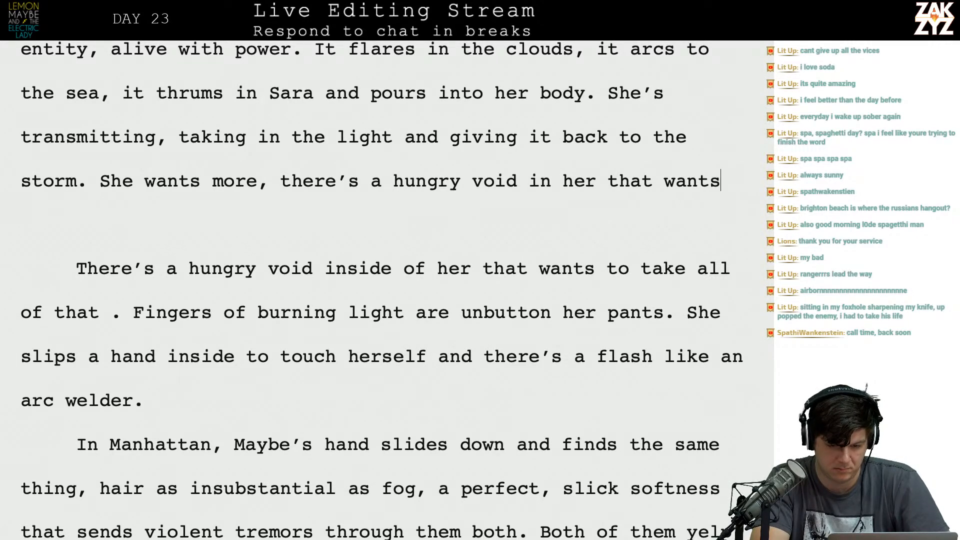
# Replace the wording after "She wants more," with "there's in a void in her that wants the lightning.".
pyautogui.press('BackSpace')
pyautogui.press('BackSpace')
pyautogui.press('BackSpace')
pyautogui.press('BackSpace')
pyautogui.press('BackSpace')
pyautogui.press('BackSpace')
pyautogui.press('BackSpace')
pyautogui.press('BackSpace')
pyautogui.press('BackSpace')
pyautogui.press('BackSpace')
pyautogui.press('BackSpace')
pyautogui.press('BackSpace')
pyautogui.press('BackSpace')
pyautogui.press('BackSpace')
pyautogui.press('BackSpace')
pyautogui.press('BackSpace')
pyautogui.press('BackSpace')
pyautogui.press('BackSpace')
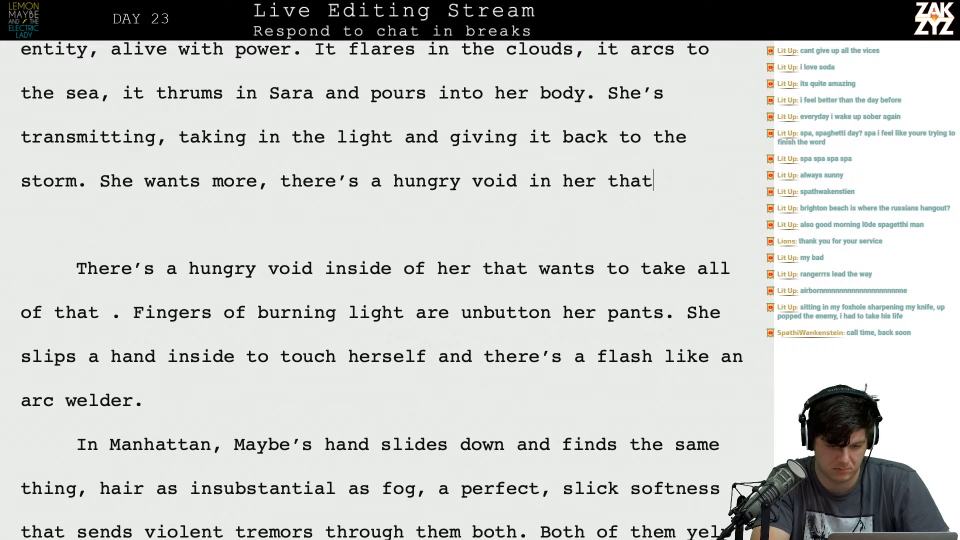
pyautogui.press('BackSpace')
pyautogui.press('BackSpace')
pyautogui.press('BackSpace')
pyautogui.press('BackSpace')
pyautogui.press('BackSpace')
pyautogui.press('BackSpace')
pyautogui.press('BackSpace')
pyautogui.press('BackSpace')
pyautogui.press('BackSpace')
pyautogui.press('BackSpace')
pyautogui.press('BackSpace')
pyautogui.press('BackSpace')
pyautogui.press('BackSpace')
pyautogui.press('BackSpace')
pyautogui.press('BackSpace')
pyautogui.press('BackSpace')
pyautogui.press('BackSpace')
pyautogui.press('BackSpace')
pyautogui.press('BackSpace')
pyautogui.press('BackSpace')
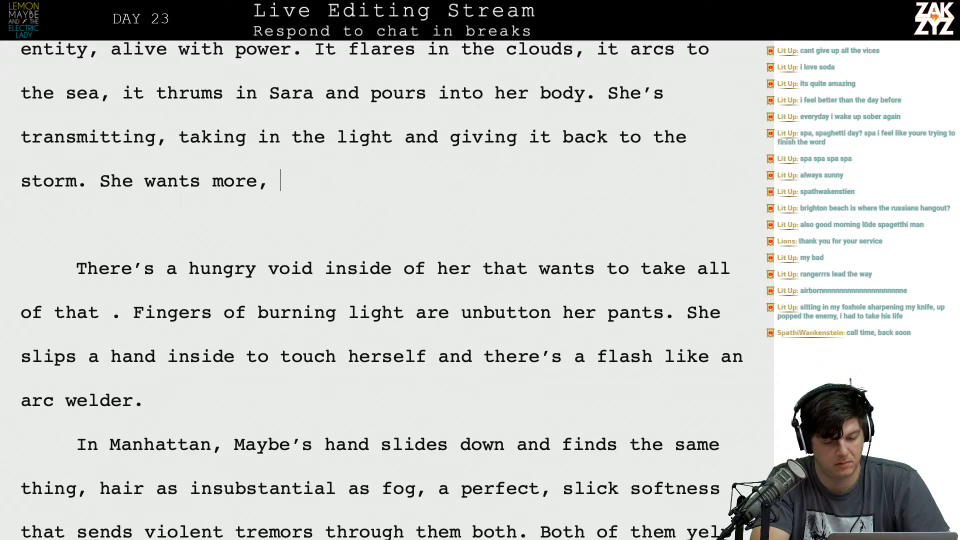
pyautogui.write('a')
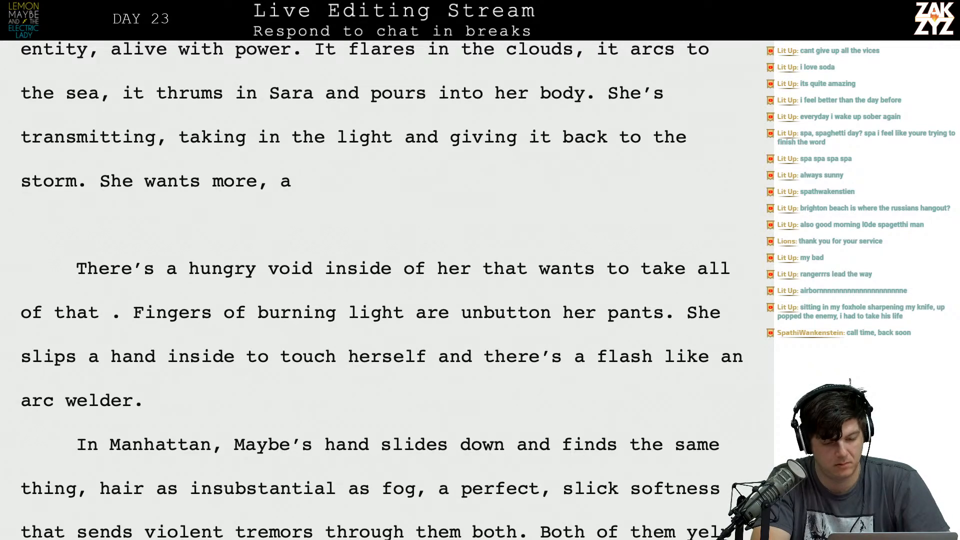
pyautogui.press('BackSpace')
pyautogui.press('BackSpace')
pyautogui.write("there's in a void in her that wants the lightning.")
# Delete the blank line and the old "There's a hungry void" sentence so "Fingers of burning light" directly follows "lightning.".
pyautogui.hotkey('shift', 'Down')
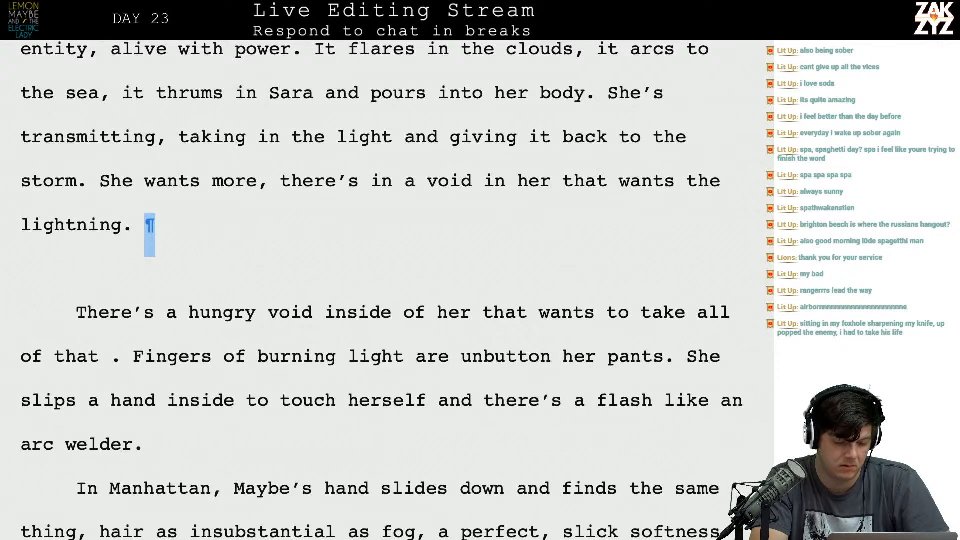
pyautogui.hotkey('shift', 'Down')
pyautogui.hotkey('shift', 'Down')
pyautogui.hotkey('shift', 'Left')
pyautogui.hotkey('shift', 'Left')
pyautogui.press('BackSpace')
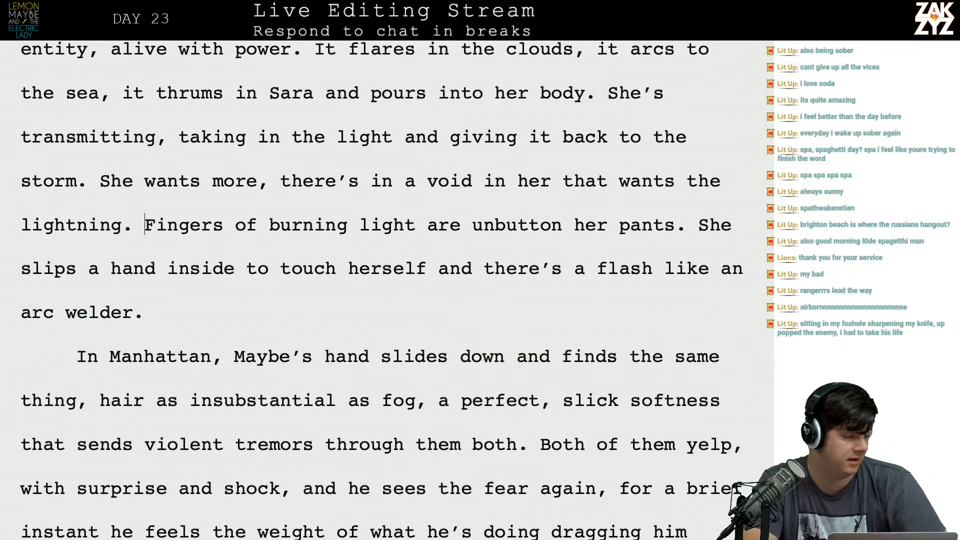
# Reread the revised storm passage at the start of page 203.
pyautogui.scroll(-1, 383, 290)
pyautogui.scroll(2, 383, 290)
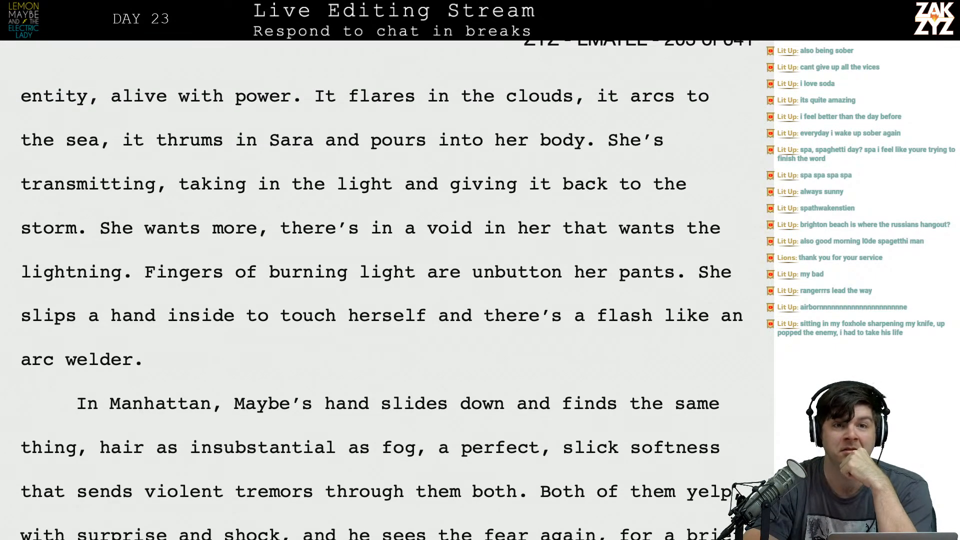
pyautogui.scroll(-1, 383, 290)
pyautogui.scroll(1, 382, 290)
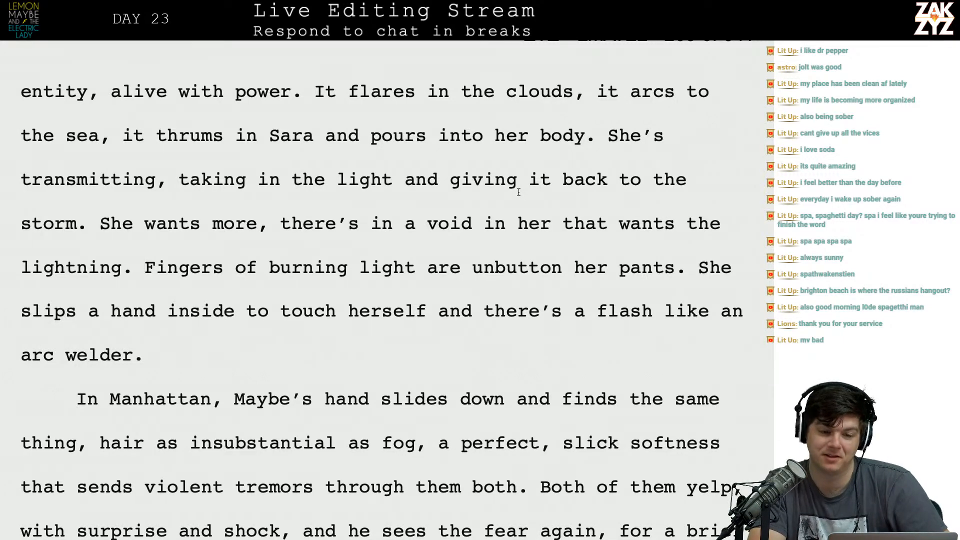
pyautogui.press('Left')
pyautogui.press('Left')
pyautogui.press('Left')
pyautogui.press('Left')
pyautogui.press('Right')
pyautogui.press('Right')
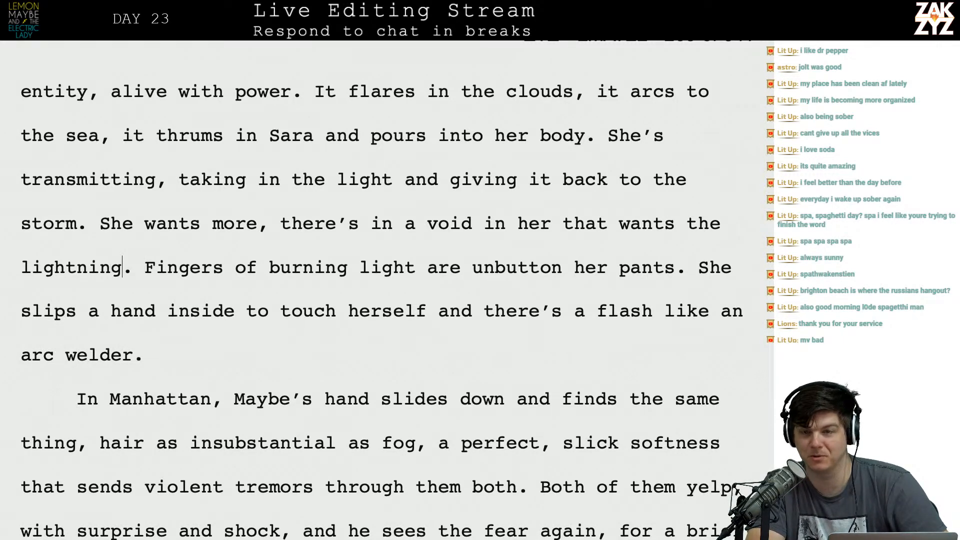
pyautogui.scroll(-1, 382, 308)
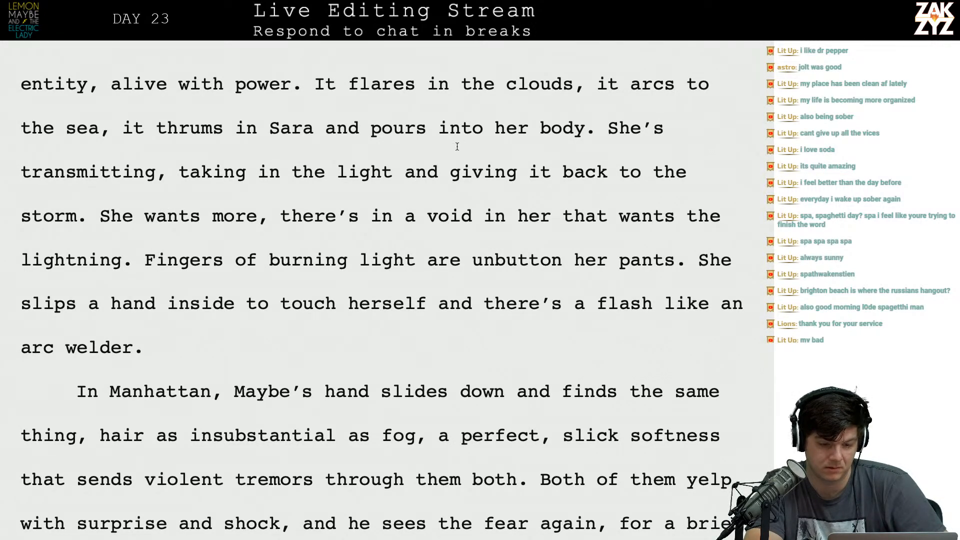
pyautogui.scroll(3, 457, 146)
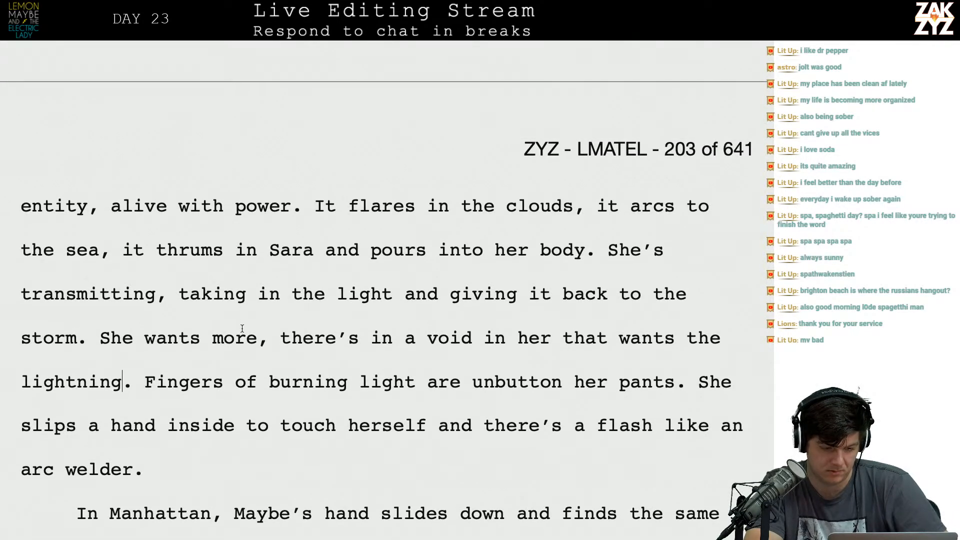
# Move "She wants more" into a separate paragraph below and begin a new sentence after "storm." with "The more she takes, the more she wants".
pyautogui.click(100, 338)
pyautogui.press('Return')
pyautogui.press('Return')
pyautogui.press('Up')
pyautogui.press('Left')
pyautogui.write('SH')
pyautogui.press('BackSpace')
pyautogui.press('BackSpace')
pyautogui.write('The more she ')
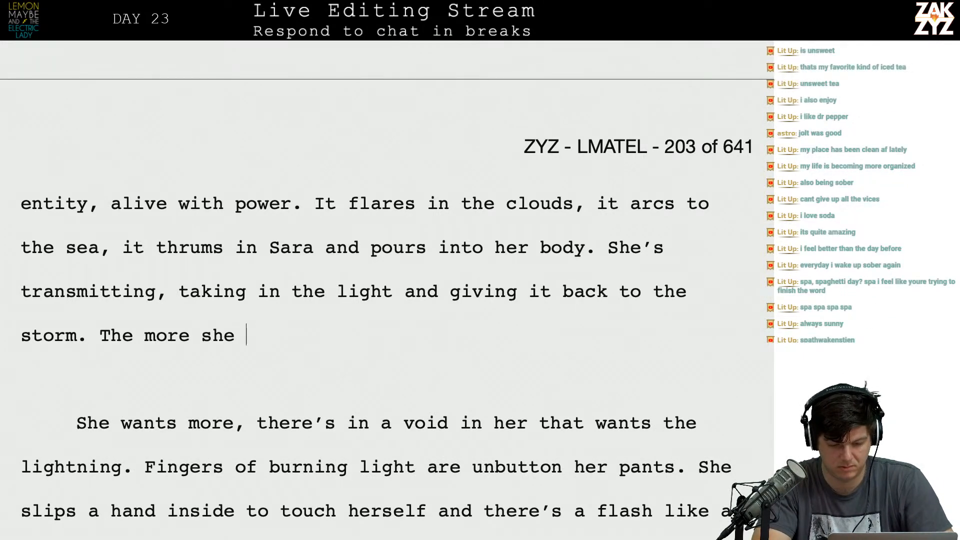
pyautogui.write('takes, the more she wnat')
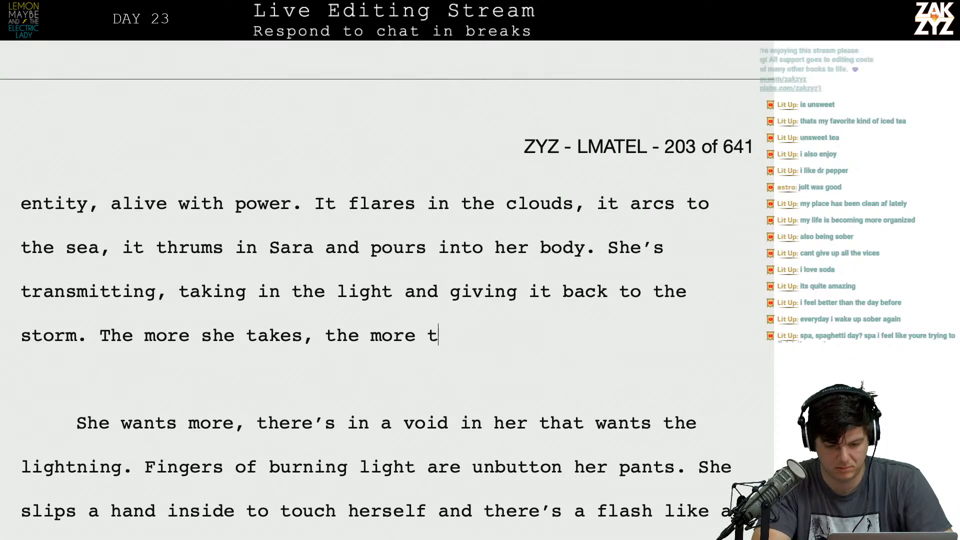
pyautogui.write('s, t')
pyautogui.press('BackSpace')
pyautogui.press('BackSpace')
pyautogui.press('BackSpace')
pyautogui.press('BackSpace')
pyautogui.press('BackSpace')
pyautogui.press('BackSpace')
pyautogui.press('BackSpace')
pyautogui.write('ants, th')
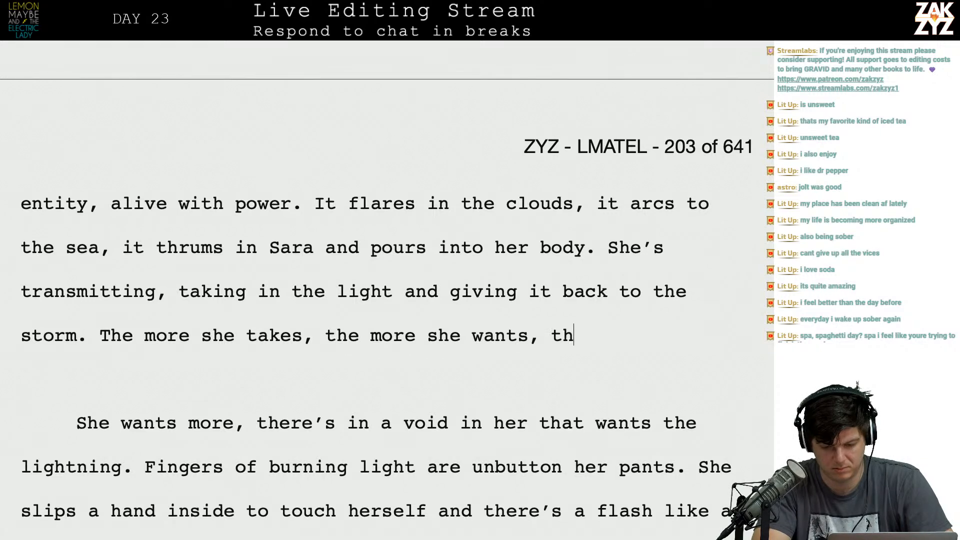
pyautogui.write("ere's a hungry void in h")
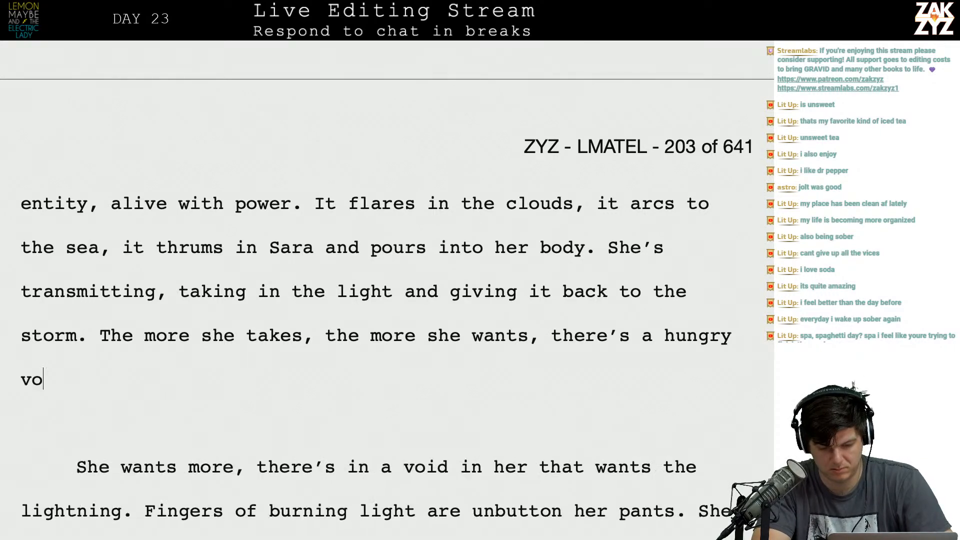
pyautogui.write('er that ')
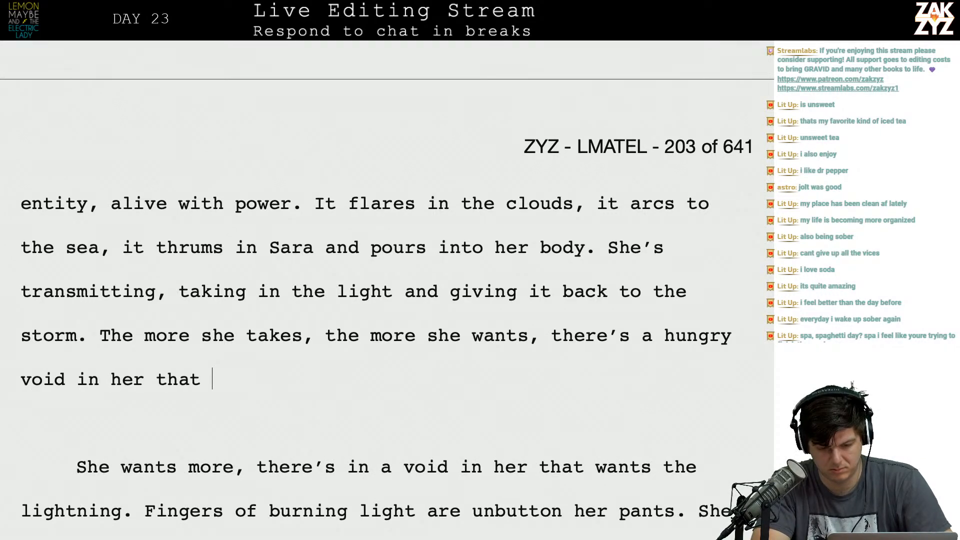
pyautogui.write('wants to ')
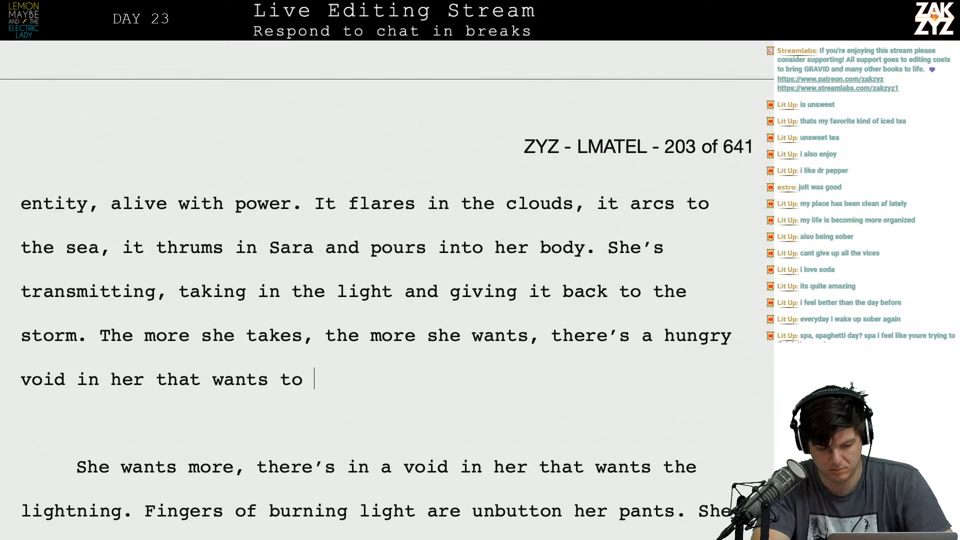
pyautogui.write('swallow the whol')
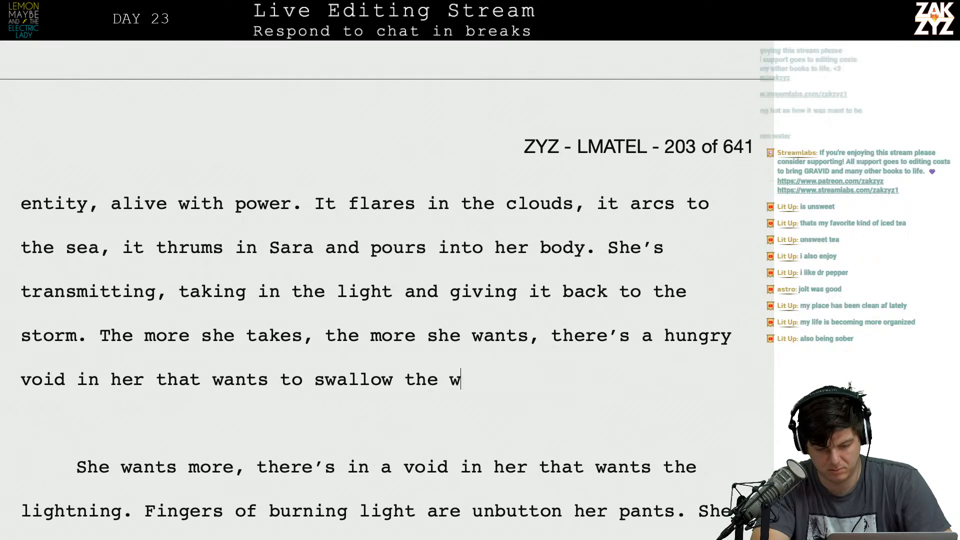
# Finish the new sentence with "there's a hungry void in her that wants to swallow the entire storm.".
pyautogui.press('BackSpace')
pyautogui.press('BackSpace')
pyautogui.press('BackSpace')
pyautogui.press('BackSpace')
pyautogui.write('w')
pyautogui.press('BackSpace')
pyautogui.write('entire storm.')
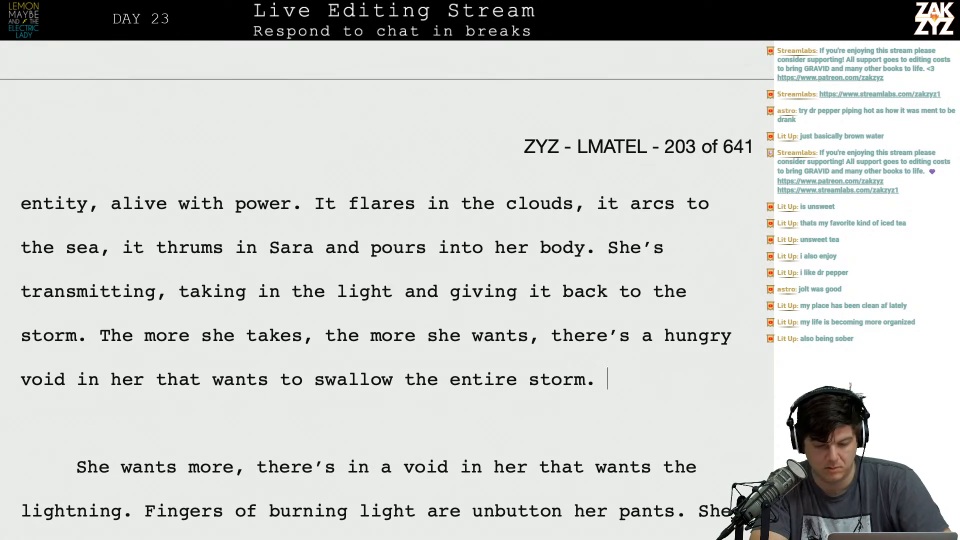
pyautogui.hotkey('shift', 'Down')
pyautogui.hotkey('shift', 'Down')
pyautogui.hotkey('shift', 'Right')
pyautogui.hotkey('shift', 'Right')
pyautogui.hotkey('shift', 'Right')
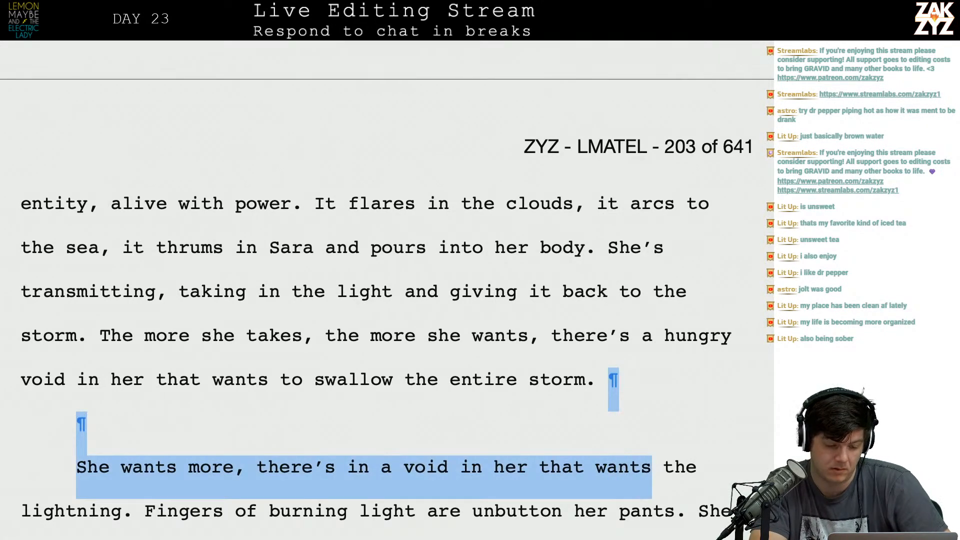
pyautogui.press('Up')
pyautogui.press('Up')
pyautogui.press('Up')
pyautogui.press('Right')
pyautogui.press('Right')
pyautogui.press('Right')
pyautogui.press('Right')
pyautogui.press('Right')
pyautogui.press('Right')
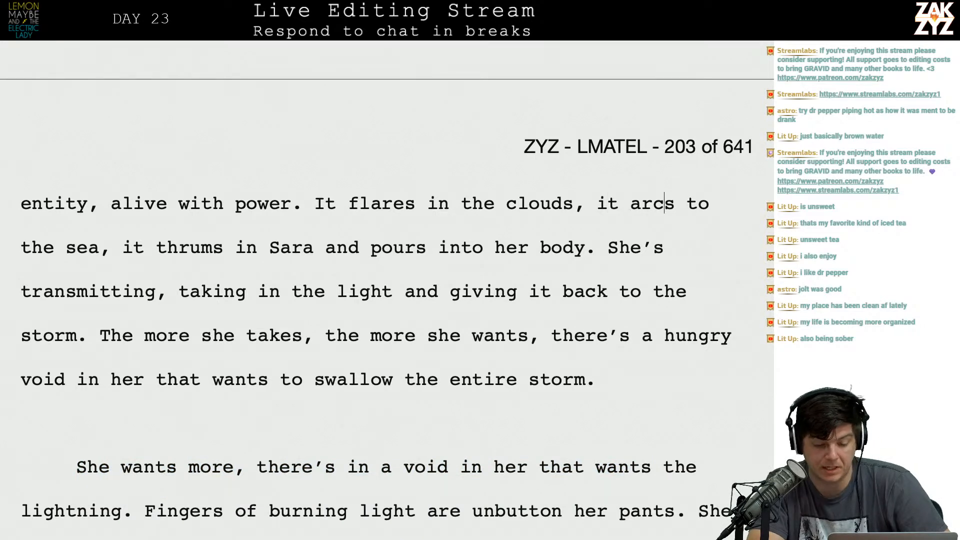
# Change "void in her" to "void inside her" and end the sentence after "wants", starting a new one with "There's a hungry".
pyautogui.click(94, 393)
pyautogui.write('side')
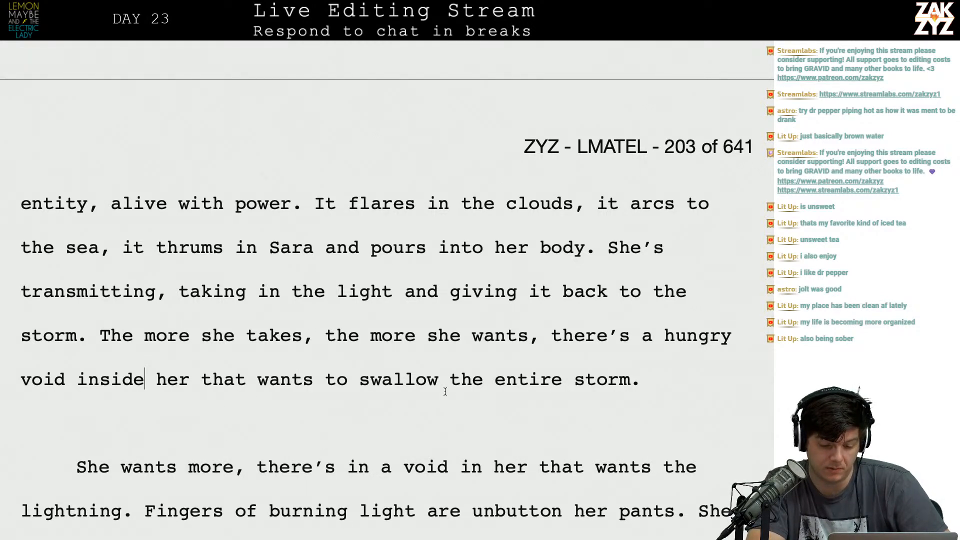
pyautogui.click(517, 335)
pyautogui.press('Right')
pyautogui.press('Right')
pyautogui.press('BackSpace')
pyautogui.write('.')
pyautogui.press('Right')
pyautogui.press('Right')
pyautogui.press('Right')
pyautogui.press('Left')
pyautogui.press('BackSpace')
pyautogui.write('T')
pyautogui.press('Down')
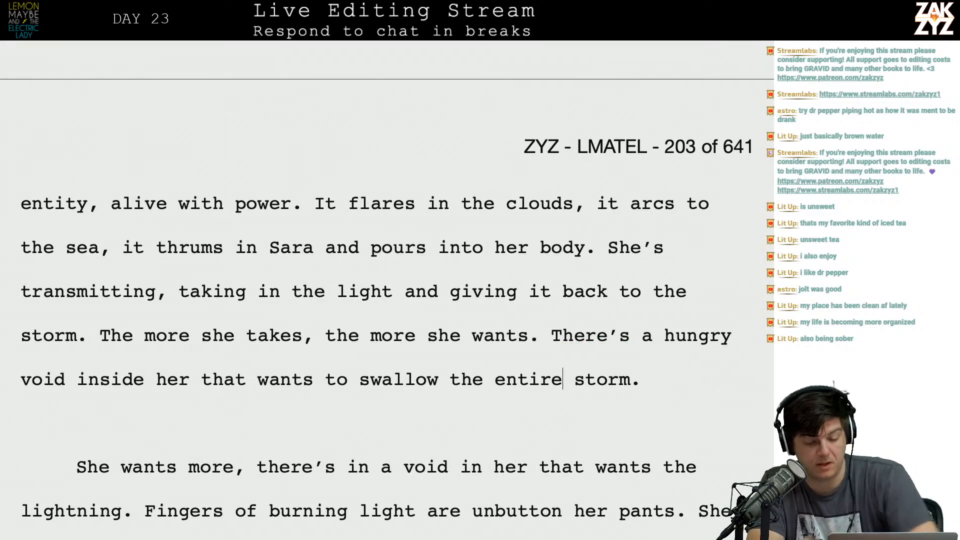
# Delete the blank line and "She wants more, there's in a void in her that wants the lightning." so "Fingers" begins the new paragraph.
pyautogui.press('Left')
pyautogui.press('Left')
pyautogui.press('Left')
pyautogui.press('Left')
pyautogui.press('Left')
pyautogui.press('Down')
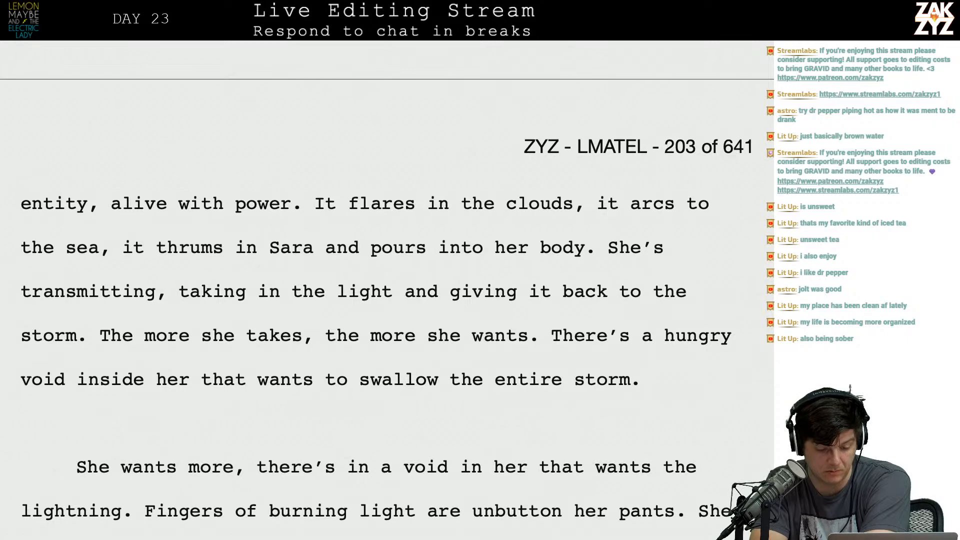
pyautogui.hotkey('shift', 'Down')
pyautogui.hotkey('shift', 'Down')
pyautogui.hotkey('shift', 'Left')
pyautogui.hotkey('shift', 'Left')
pyautogui.hotkey('shift', 'Left')
pyautogui.hotkey('shift', 'Left')
pyautogui.hotkey('shift', 'Left')
pyautogui.hotkey('shift', 'Left')
pyautogui.hotkey('shift', 'Left')
pyautogui.hotkey('shift', 'Left')
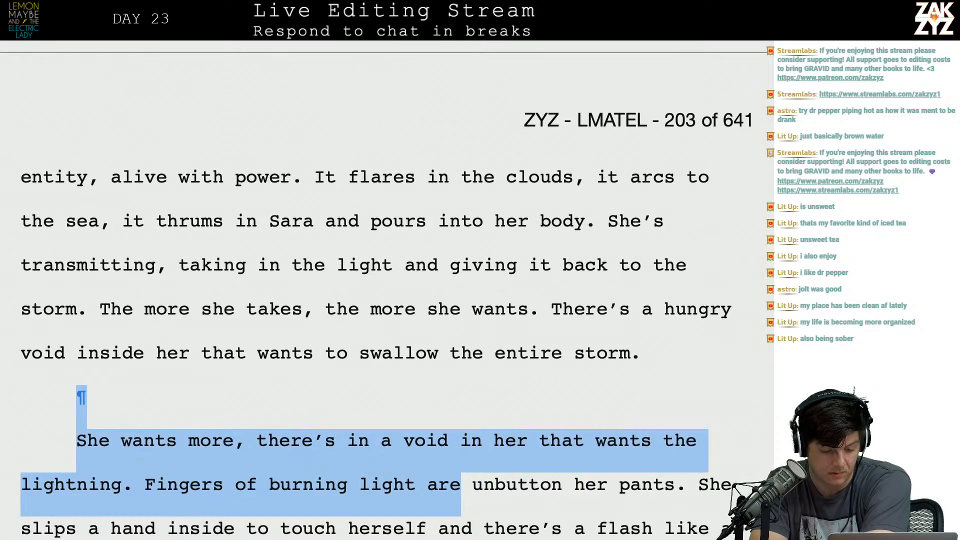
pyautogui.hotkey('shift', 'Left')
pyautogui.hotkey('shift', 'Left')
pyautogui.hotkey('shift', 'Left')
pyautogui.hotkey('shift', 'Left')
pyautogui.hotkey('shift', 'Left')
pyautogui.hotkey('shift', 'Left')
pyautogui.hotkey('shift', 'Left')
pyautogui.hotkey('shift', 'Left')
pyautogui.hotkey('shift', 'Left')
pyautogui.hotkey('shift', 'Left')
pyautogui.hotkey('shift', 'Left')
pyautogui.hotkey('shift', 'Left')
pyautogui.hotkey('shift', 'Left')
pyautogui.hotkey('shift', 'Left')
pyautogui.hotkey('shift', 'Left')
pyautogui.hotkey('shift', 'Left')
pyautogui.hotkey('shift', 'Left')
pyautogui.hotkey('shift', 'Left')
pyautogui.hotkey('shift', 'Left')
pyautogui.hotkey('shift', 'Left')
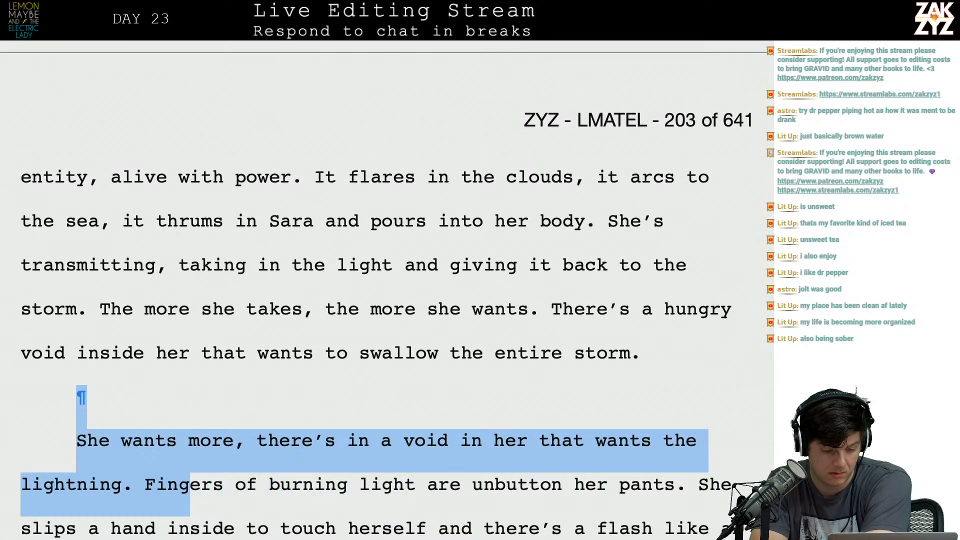
pyautogui.press('Delete')
pyautogui.scroll(-1, 567, 264)
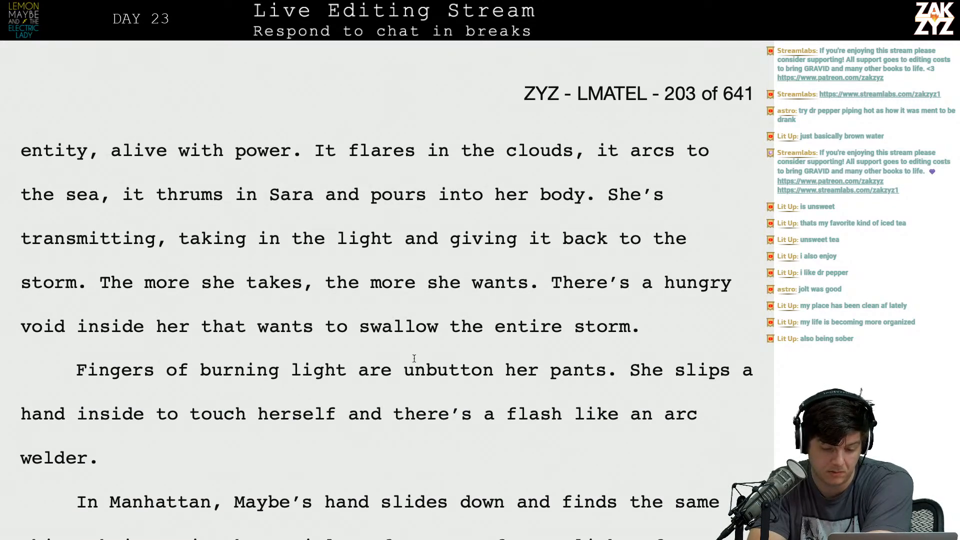
# Delete "are" before "unbutton" in the first sentence of the "Fingers of burning light" paragraph.
pyautogui.press('Left')
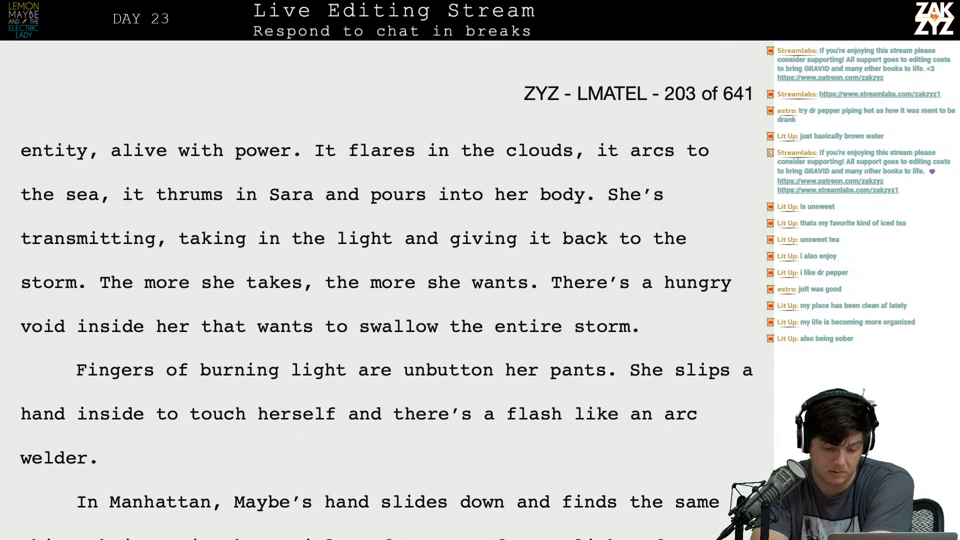
pyautogui.press('Delete')
pyautogui.press('Delete')
pyautogui.press('BackSpace')
pyautogui.press('BackSpace')
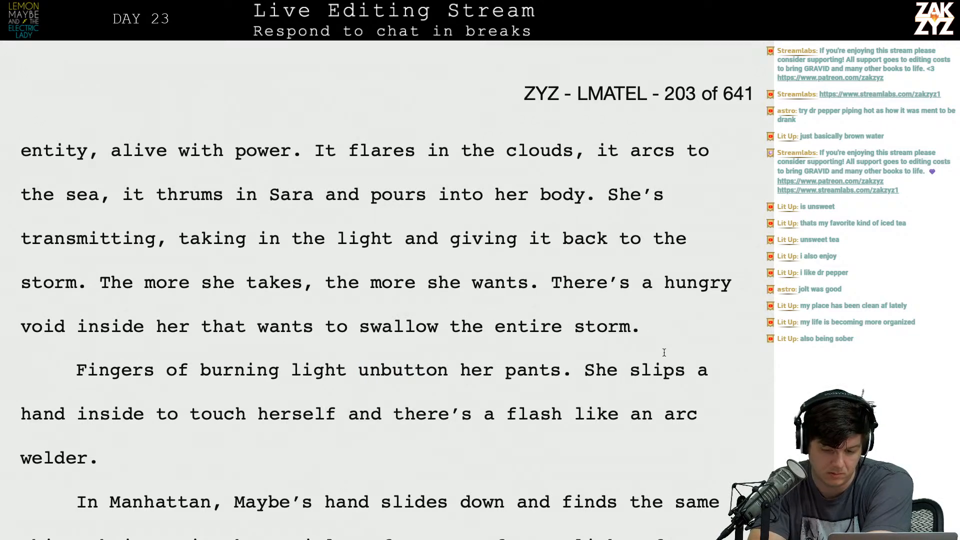
# Insert "hand in to" after "She slips a" in the "Fingers of burning light" paragraph.
pyautogui.click(721, 366)
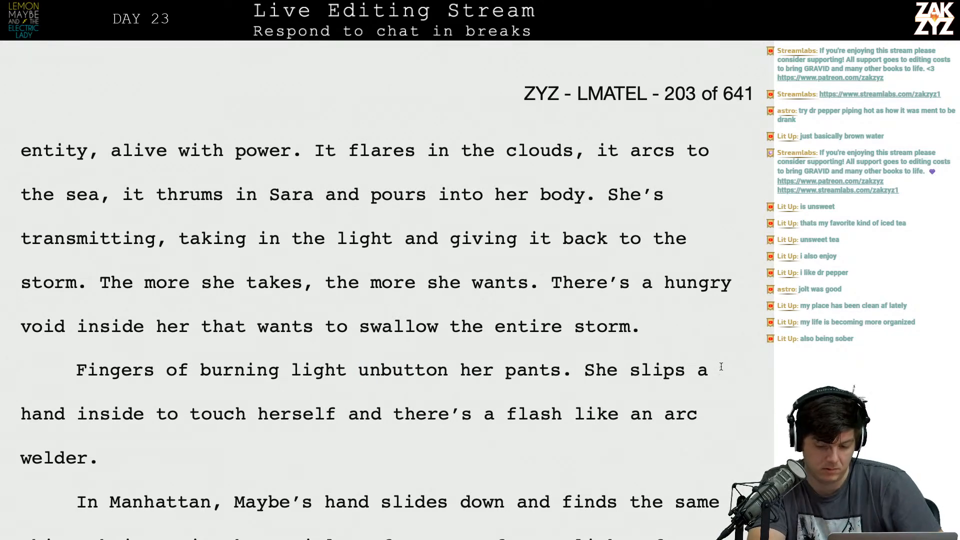
pyautogui.write('hand benea')
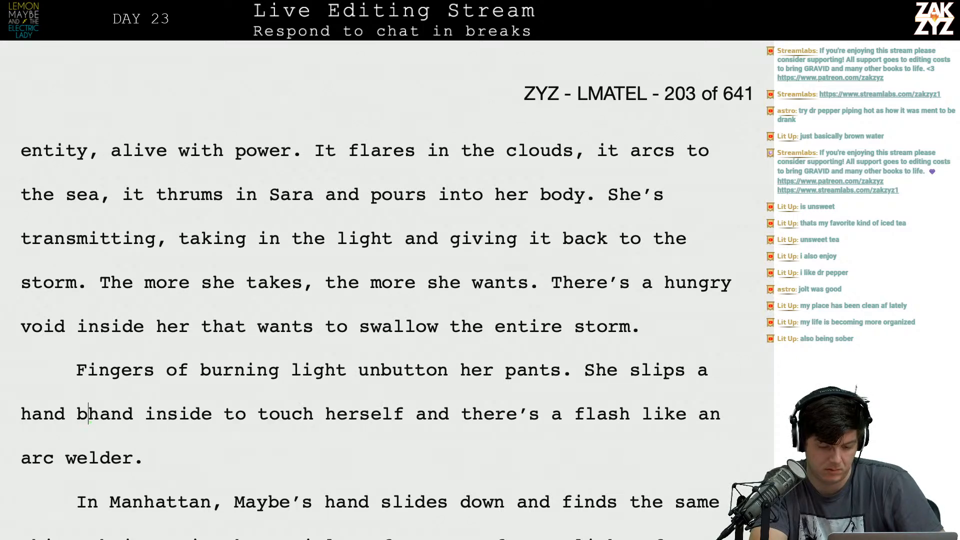
pyautogui.write('th')
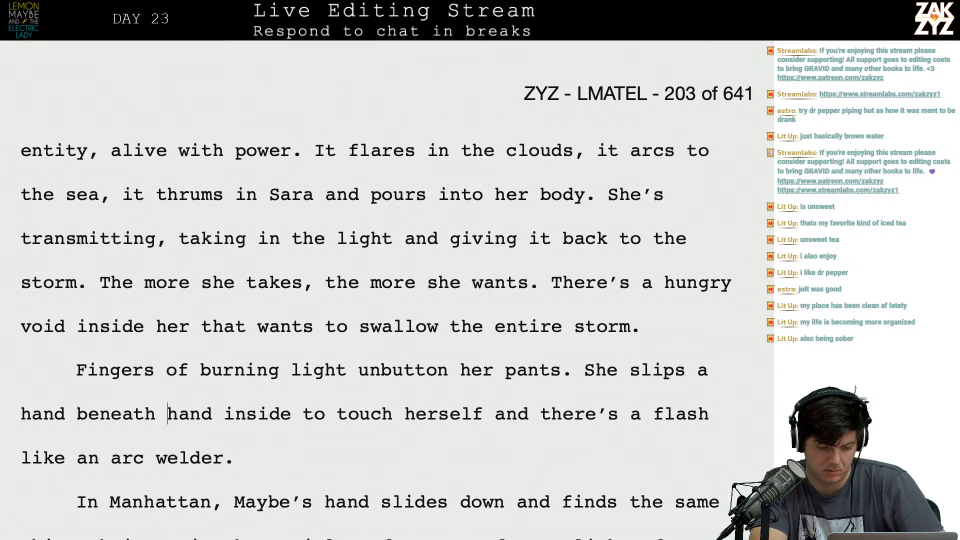
pyautogui.press('BackSpace')
pyautogui.press('BackSpace')
pyautogui.press('BackSpace')
pyautogui.press('BackSpace')
pyautogui.press('BackSpace')
pyautogui.press('BackSpace')
pyautogui.press('BackSpace')
pyautogui.press('BackSpace')
pyautogui.write('in to')
# Remove the old "hand inside" and the duplicate "to" so a single "hand in to" remains in the sentence.
pyautogui.hotkey('shift', 'Right')
pyautogui.hotkey('shift', 'Right')
pyautogui.hotkey('shift', 'Right')
pyautogui.hotkey('shift', 'Right')
pyautogui.hotkey('shift', 'Right')
pyautogui.hotkey('shift', 'Right')
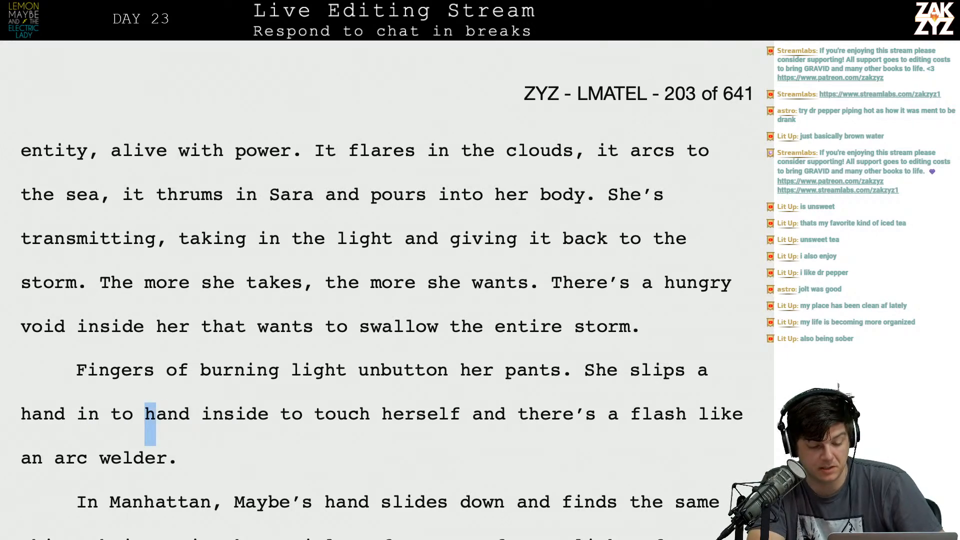
pyautogui.hotkey('shift', 'Right')
pyautogui.hotkey('shift', 'Right')
pyautogui.hotkey('shift', 'Right')
pyautogui.hotkey('shift', 'Right')
pyautogui.hotkey('shift', 'Right')
pyautogui.hotkey('shift', 'Right')
pyautogui.press('BackSpace')
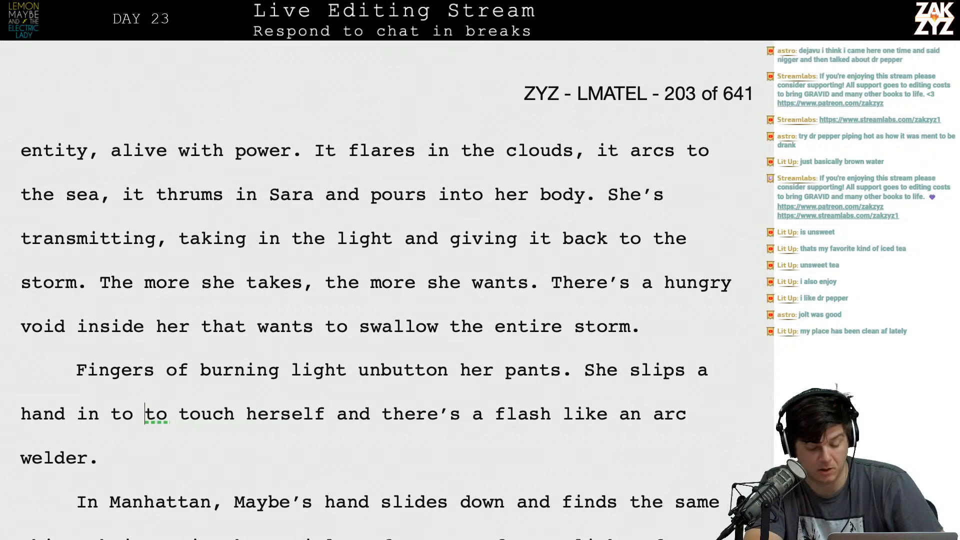
pyautogui.scroll(-1, 380, 300)
pyautogui.scroll(-4, 380, 300)
pyautogui.press('BackSpace')
pyautogui.press('BackSpace')
pyautogui.press('BackSpace')
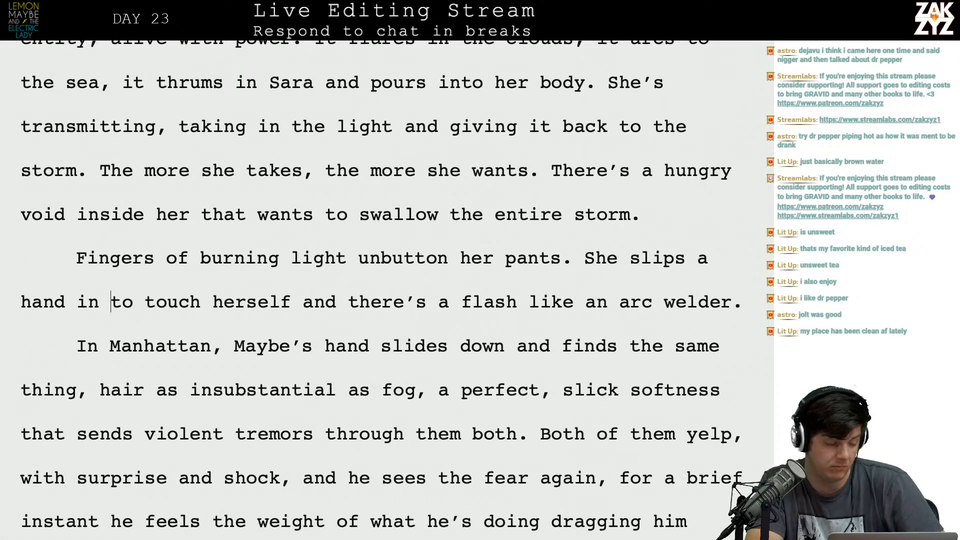
# Replace the comma after "finds the same thing" with a period in the "In Manhattan" paragraph.
pyautogui.scroll(-2, 380, 300)
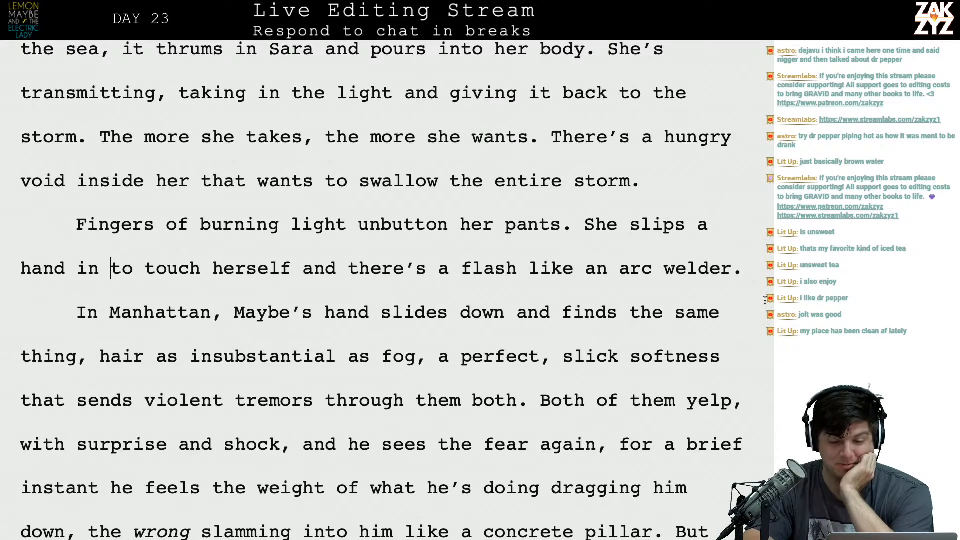
pyautogui.scroll(-3, 663, 277)
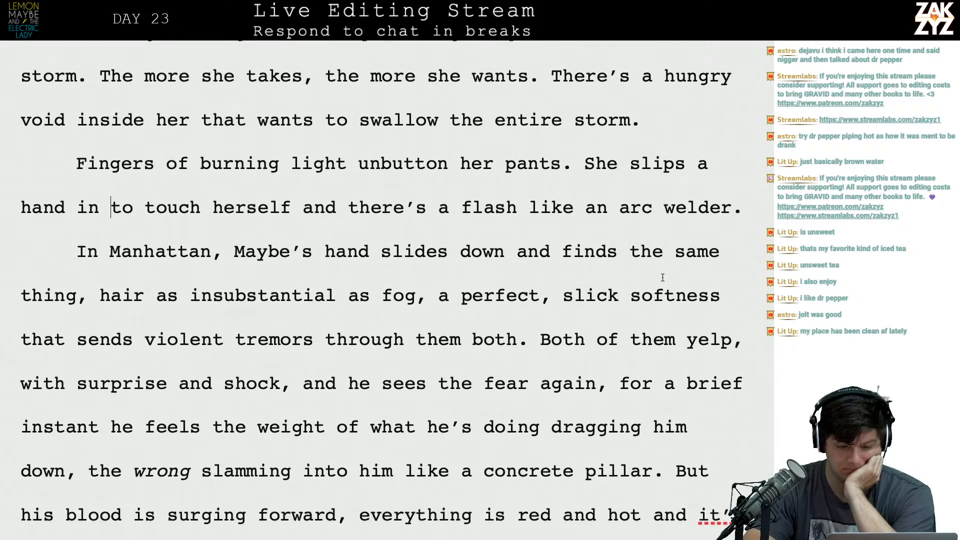
pyautogui.scroll(4, 541, 245)
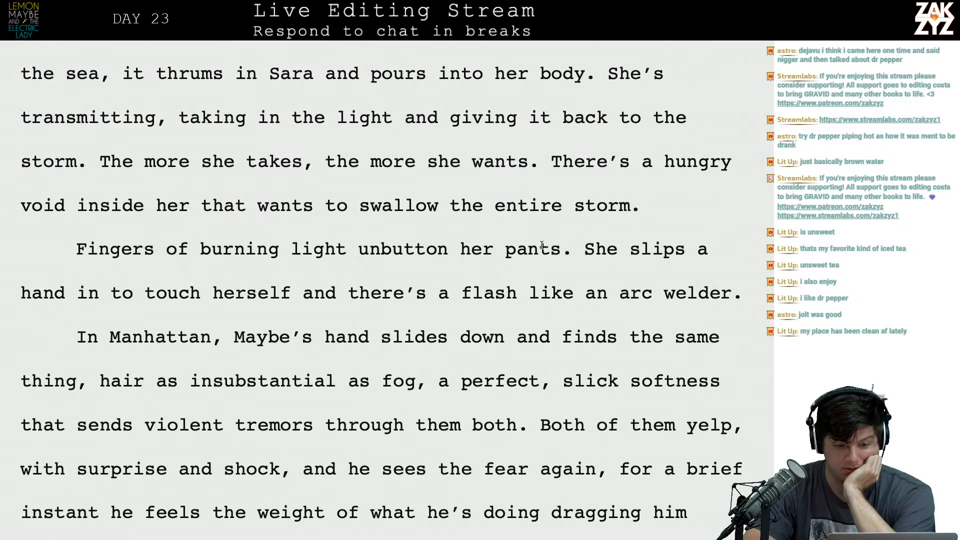
pyautogui.click(247, 350)
pyautogui.press('Left')
pyautogui.press('Left')
pyautogui.press('Left')
pyautogui.press('Left')
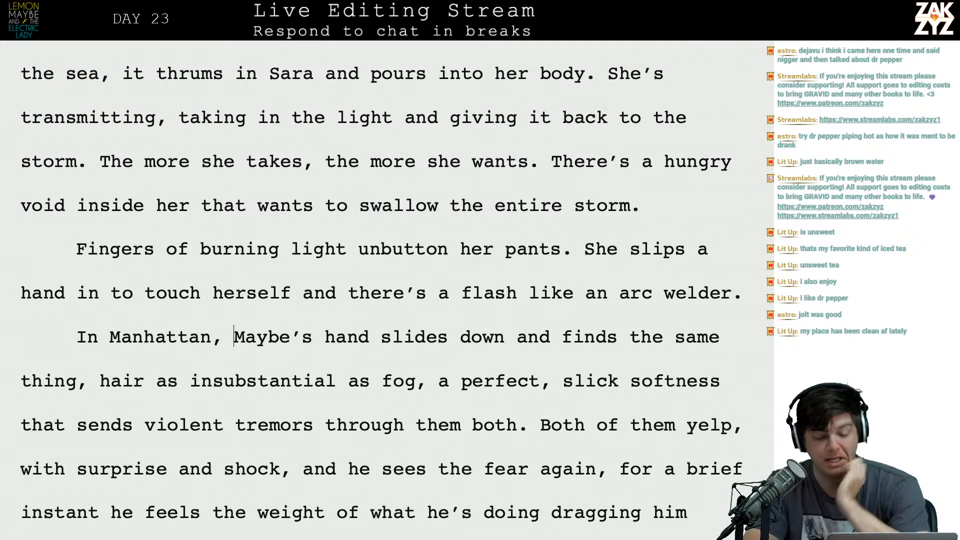
pyautogui.press('Right')
pyautogui.press('Right')
pyautogui.press('Right')
pyautogui.press('Right')
pyautogui.press('Right')
pyautogui.press('Right')
pyautogui.press('Right')
pyautogui.press('Right')
pyautogui.press('Right')
pyautogui.press('Right')
pyautogui.press('Right')
pyautogui.press('Right')
pyautogui.press('Right')
pyautogui.press('Right')
pyautogui.press('Right')
pyautogui.press('Down')
pyautogui.press('Left')
pyautogui.press('Left')
pyautogui.press('Left')
pyautogui.press('Left')
pyautogui.press('Left')
pyautogui.press('Left')
pyautogui.press('Left')
pyautogui.press('Left')
pyautogui.press('Left')
pyautogui.press('Left')
pyautogui.press('Left')
pyautogui.press('Left')
pyautogui.press('Left')
pyautogui.press('Left')
pyautogui.press('Left')
pyautogui.press('Left')
pyautogui.press('Left')
pyautogui.press('Left')
pyautogui.press('Left')
pyautogui.press('Left')
pyautogui.press('Left')
pyautogui.press('Left')
pyautogui.press('Left')
pyautogui.press('Left')
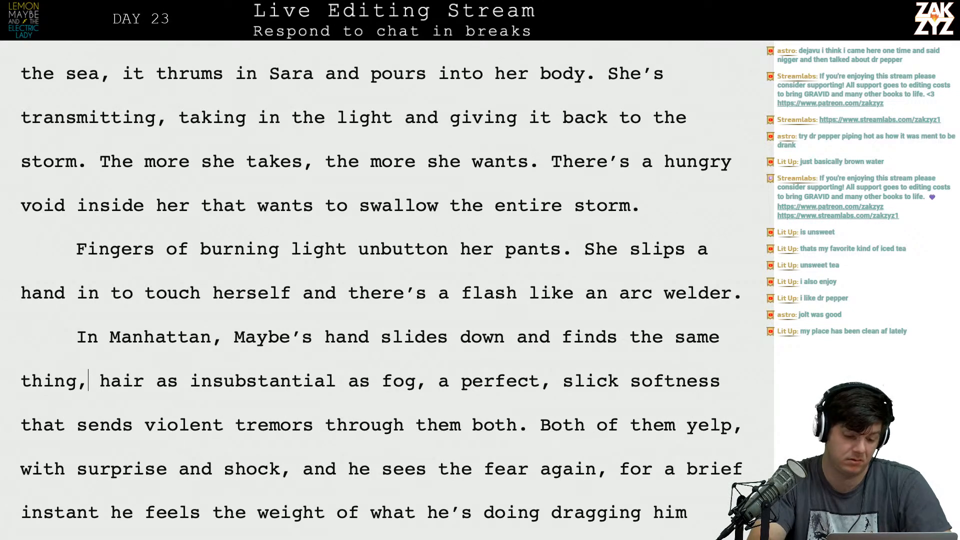
pyautogui.press('BackSpace')
pyautogui.write('.')
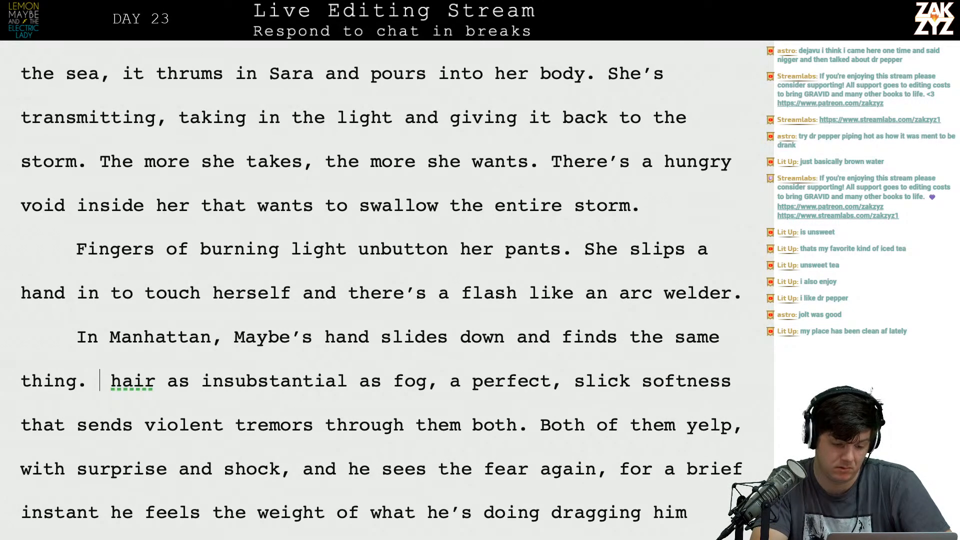
# Remove the extra space after "thing." and capitalize "Hair" as the start of the new sentence.
pyautogui.press('BackSpace')
pyautogui.press('BackSpace')
pyautogui.press('BackSpace')
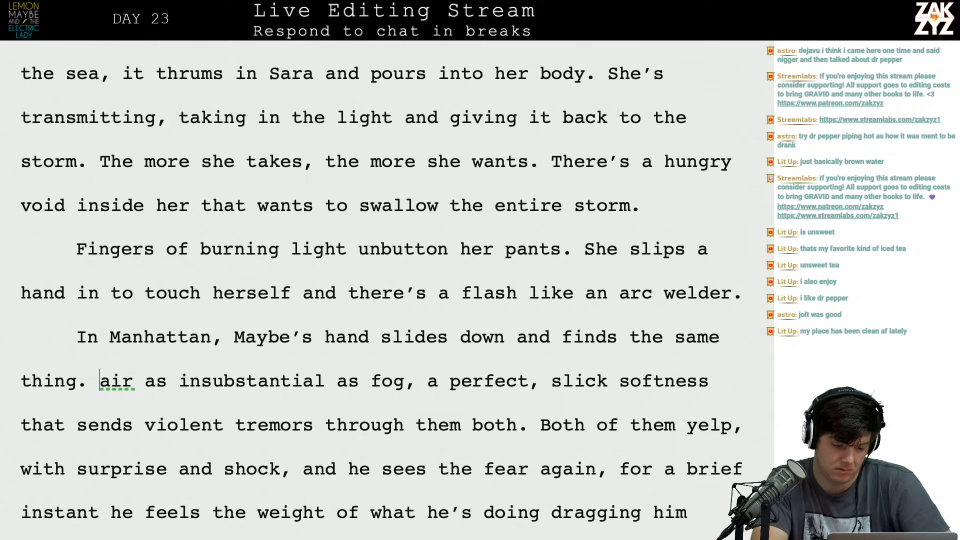
pyautogui.write('H')
pyautogui.press('BackSpace')
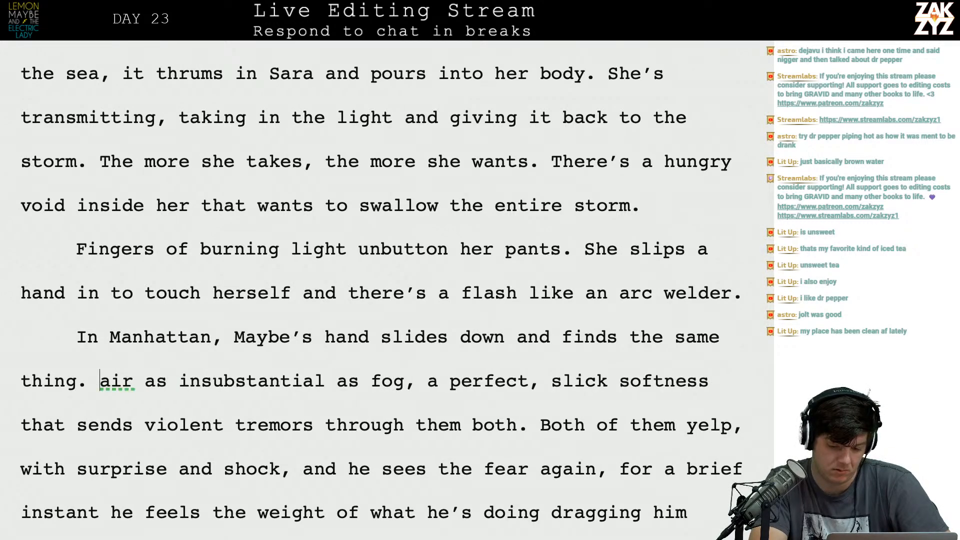
pyautogui.write('H')
# Insert the sentence "Maybe and Rosalie yelp." before "Both of them yelp" in the "In Manhattan" paragraph.
pyautogui.press('Down')
pyautogui.press('Left')
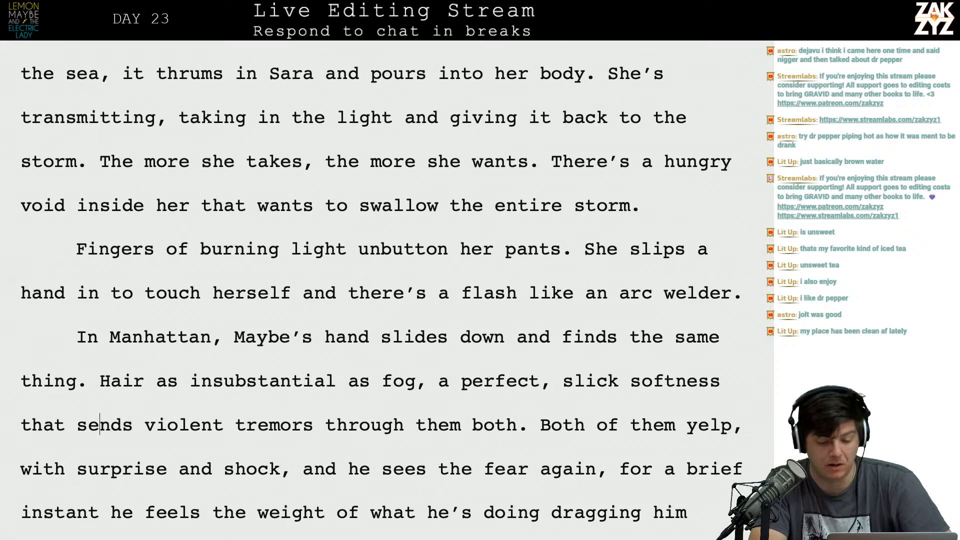
pyautogui.press('Left')
pyautogui.press('Left')
pyautogui.press('Right')
pyautogui.press('Right')
pyautogui.press('Right')
pyautogui.press('Right')
pyautogui.press('Right')
pyautogui.press('Right')
pyautogui.press('Right')
pyautogui.press('Right')
pyautogui.press('Right')
pyautogui.press('Right')
pyautogui.press('Right')
pyautogui.press('Right')
pyautogui.press('Right')
pyautogui.press('Right')
pyautogui.press('Right')
pyautogui.press('Right')
pyautogui.press('Right')
pyautogui.press('Right')
pyautogui.press('Right')
pyautogui.press('Right')
pyautogui.press('Right')
pyautogui.press('Right')
pyautogui.press('Right')
pyautogui.press('Right')
pyautogui.press('Right')
pyautogui.press('Right')
pyautogui.press('Right')
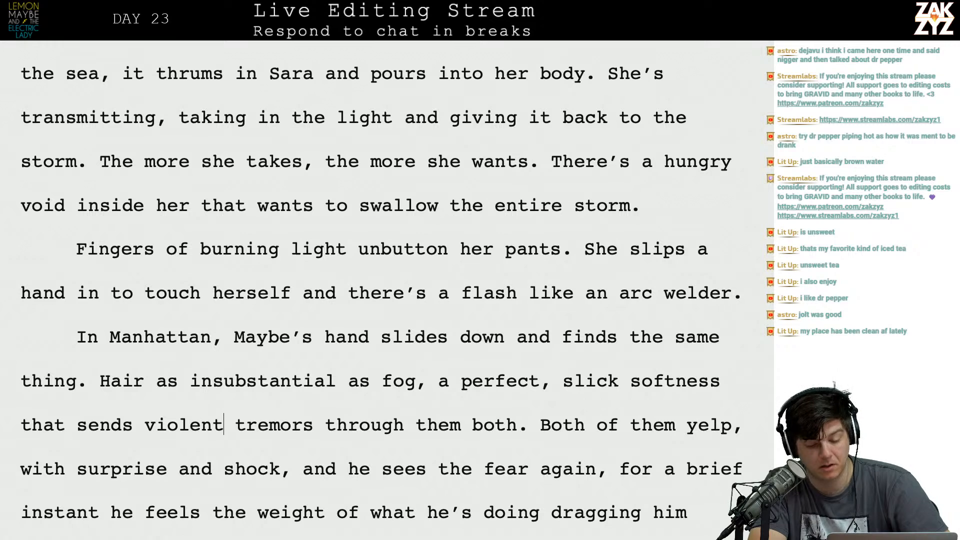
pyautogui.press('Up')
pyautogui.press('Left')
pyautogui.press('Left')
pyautogui.press('Left')
pyautogui.press('Left')
pyautogui.press('Left')
pyautogui.press('Left')
pyautogui.press('Left')
pyautogui.press('Left')
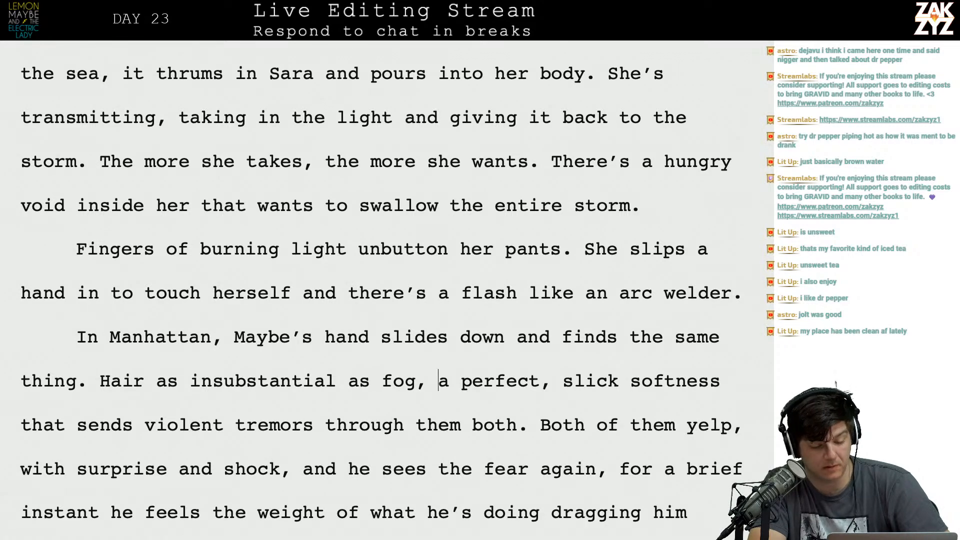
pyautogui.press('Down')
pyautogui.press('Right')
pyautogui.press('Right')
pyautogui.press('Right')
pyautogui.press('Right')
pyautogui.press('Right')
pyautogui.press('Right')
pyautogui.press('Right')
pyautogui.press('Right')
pyautogui.press('Right')
pyautogui.press('Right')
pyautogui.press('Right')
pyautogui.press('Right')
pyautogui.press('Right')
pyautogui.press('Right')
pyautogui.press('Right')
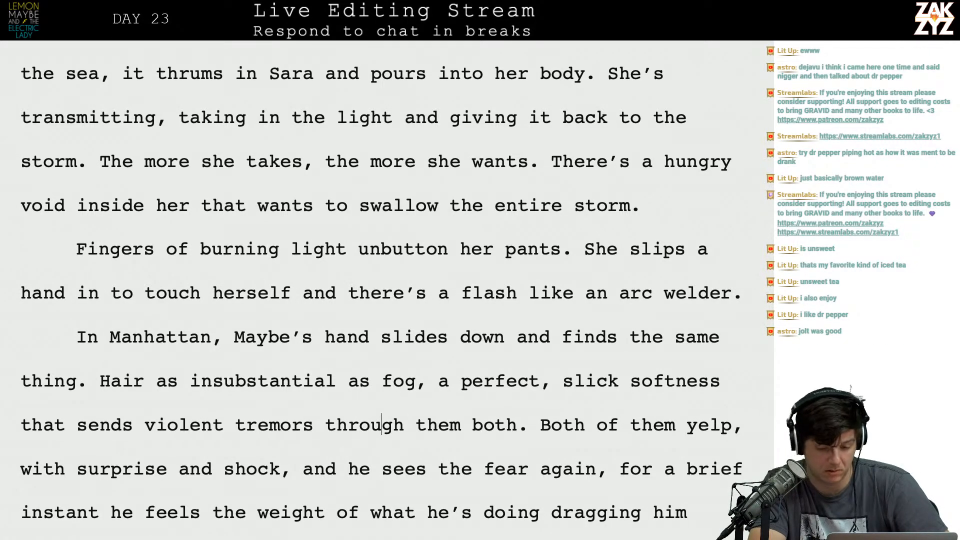
pyautogui.write('Maybe and R')
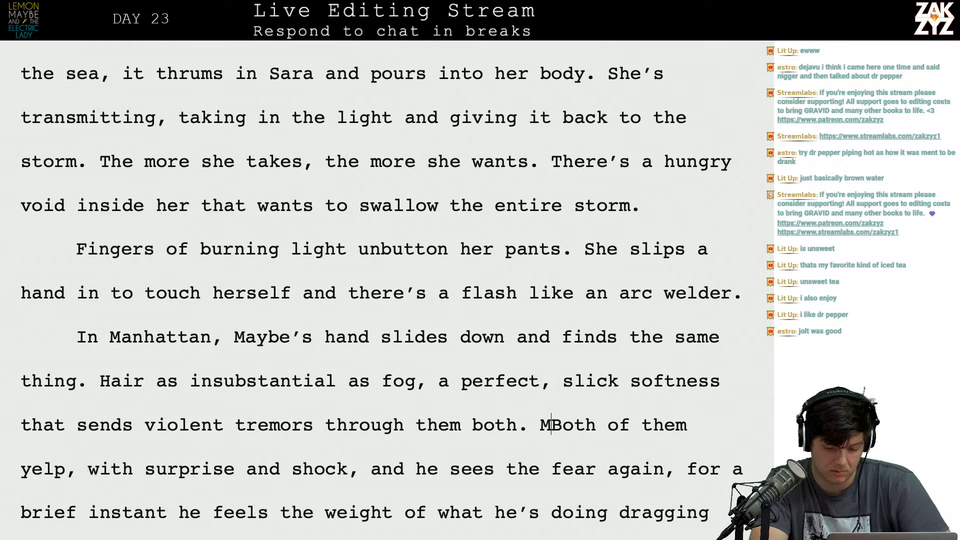
pyautogui.write('osalie ye')
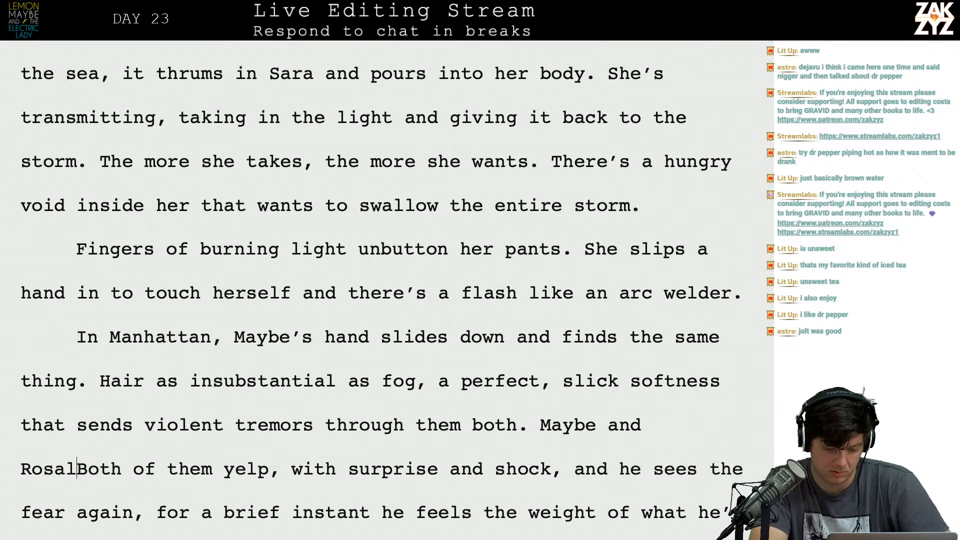
pyautogui.write('lp')
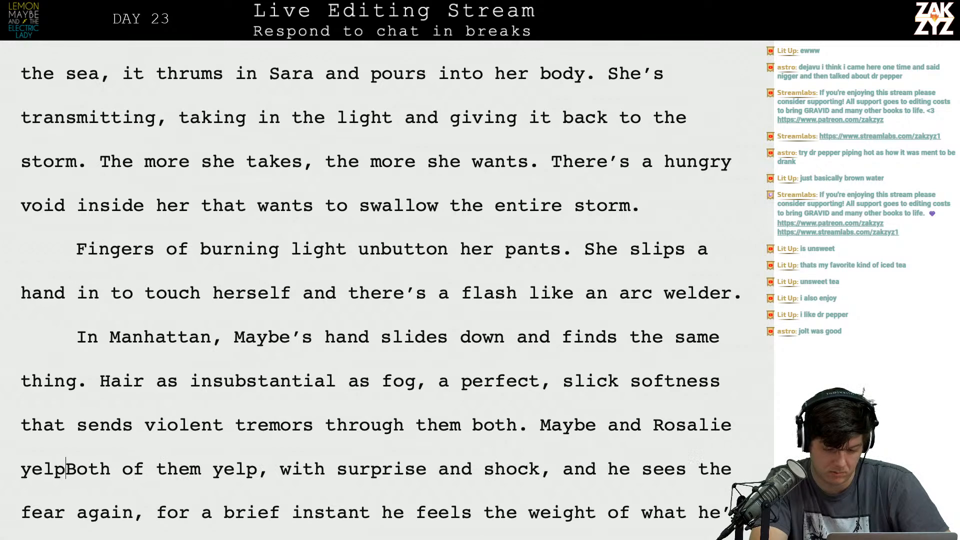
pyautogui.write('.')
# Delete "Both of them yelp, with surprise and shock, and he sees the fear again," and start a new paragraph at "for a brief instant".
pyautogui.hotkey('shift', 'Right')
pyautogui.hotkey('shift', 'Right')
pyautogui.hotkey('shift', 'Right')
pyautogui.hotkey('shift', 'Right')
pyautogui.hotkey('shift', 'Right')
pyautogui.hotkey('shift', 'Right')
pyautogui.hotkey('shift', 'Right')
pyautogui.hotkey('shift', 'Right')
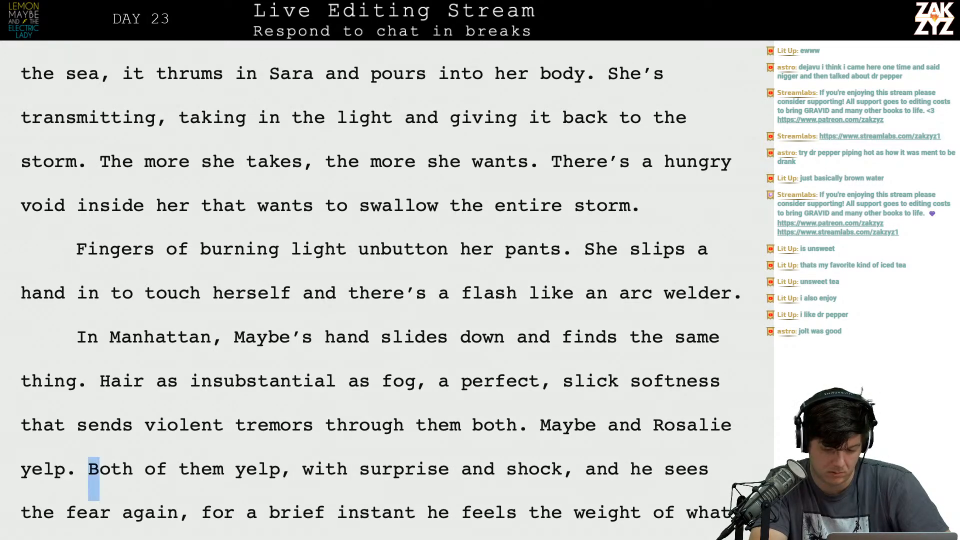
pyautogui.hotkey('shift', 'Right')
pyautogui.hotkey('shift', 'Down')
pyautogui.hotkey('shift', 'Down')
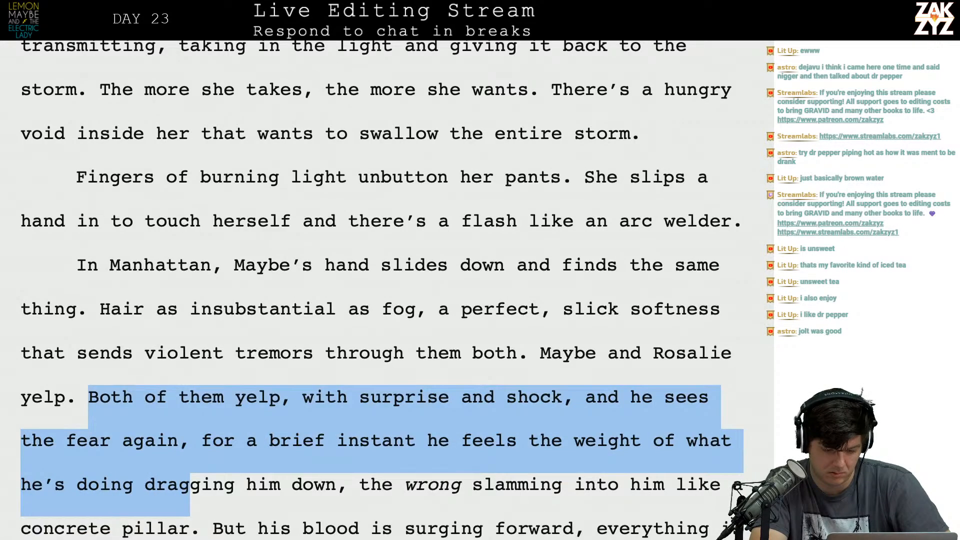
pyautogui.hotkey('shift', 'Up')
pyautogui.hotkey('shift', 'Up')
pyautogui.hotkey('shift', 'Down')
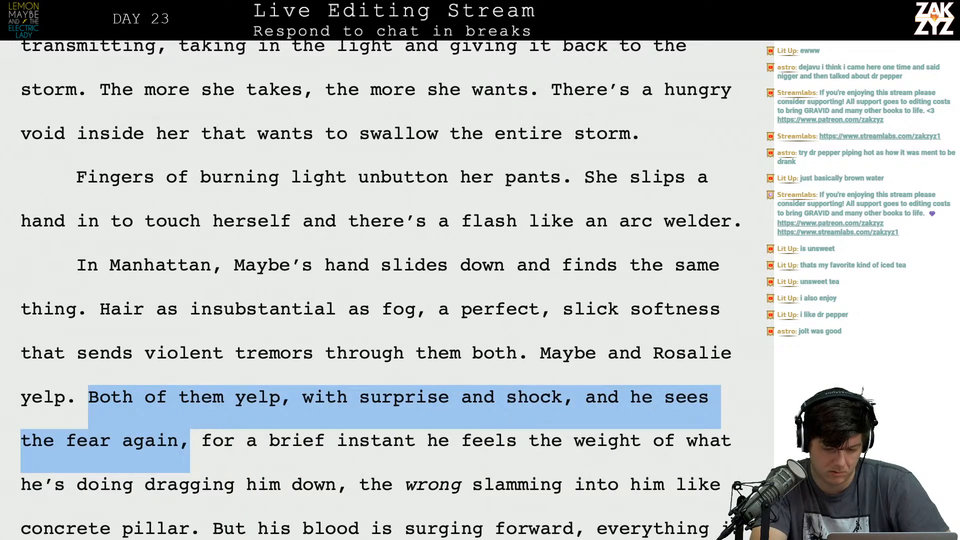
pyautogui.press('Delete')
pyautogui.press('Delete')
pyautogui.press('Return')
# After "Maybe and Rosalie yelp." write "For a moment he feels the weight of what he's doing dragging".
pyautogui.press('Left')
pyautogui.press('Left')
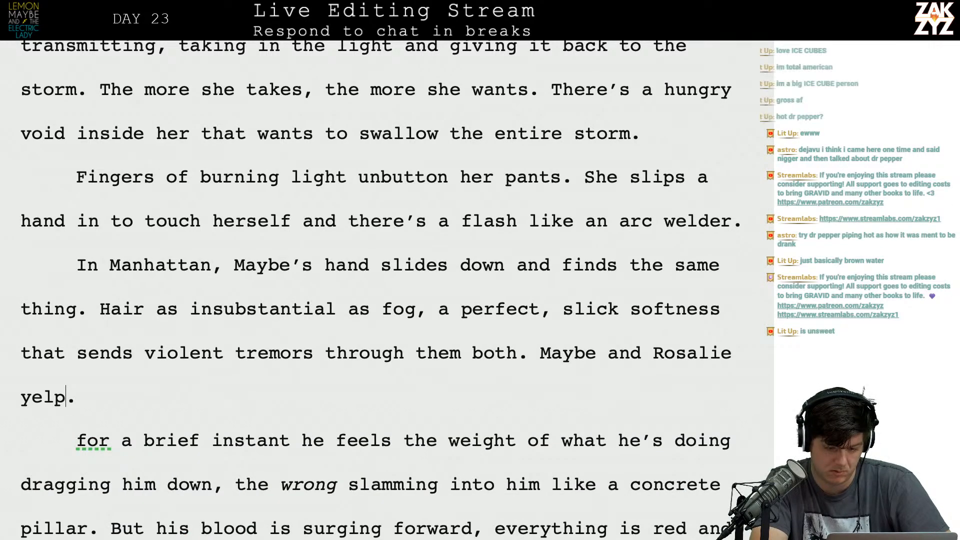
pyautogui.press('Right')
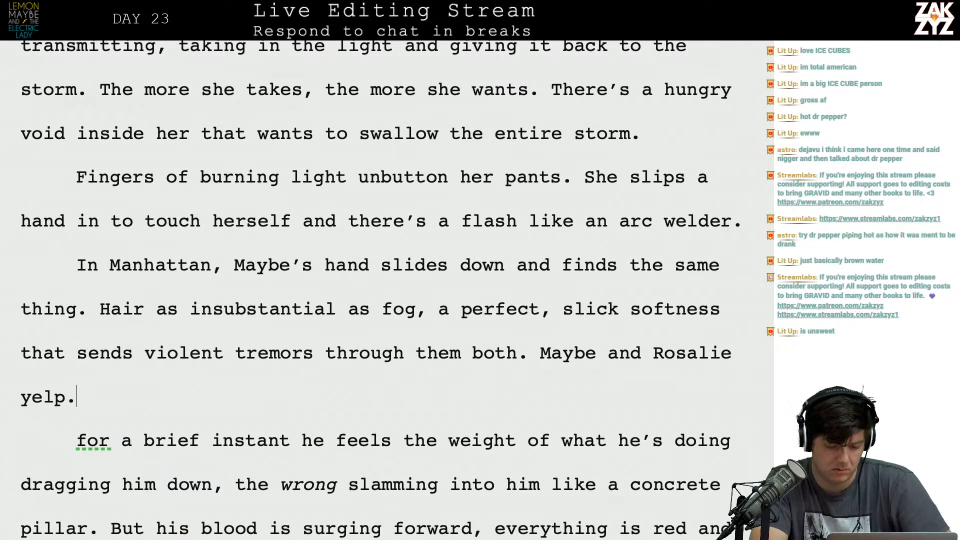
pyautogui.write('For a m')
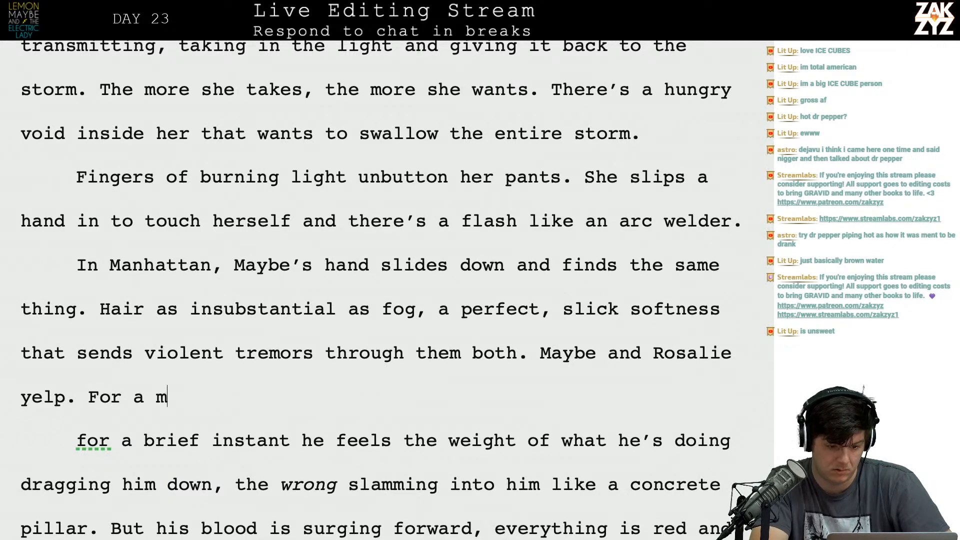
pyautogui.write('oment he feels the wha')
pyautogui.press('BackSpace')
pyautogui.press('BackSpace')
pyautogui.write('eight ')
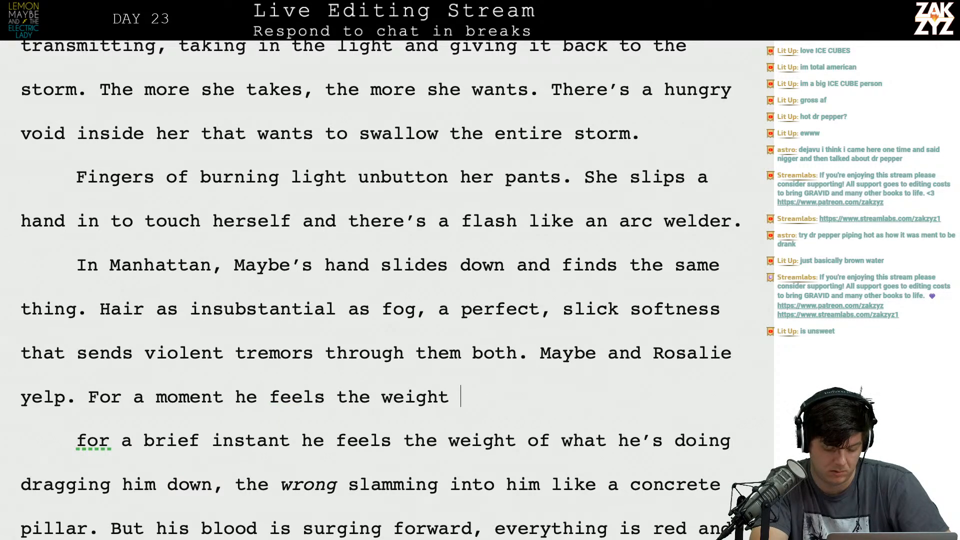
pyautogui.write('fo')
pyautogui.press('BackSpace')
pyautogui.press('BackSpace')
pyautogui.write('of ')
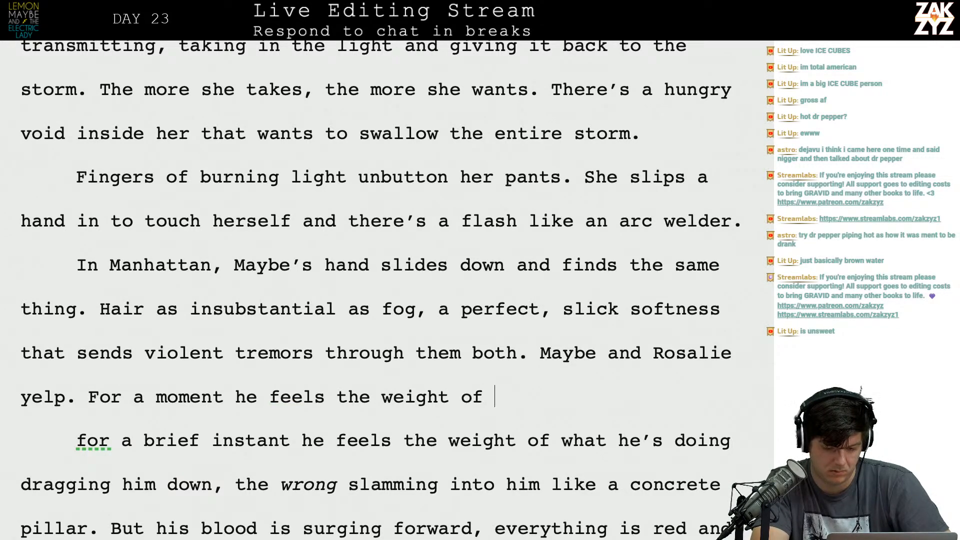
pyautogui.write("what he's doing drag")
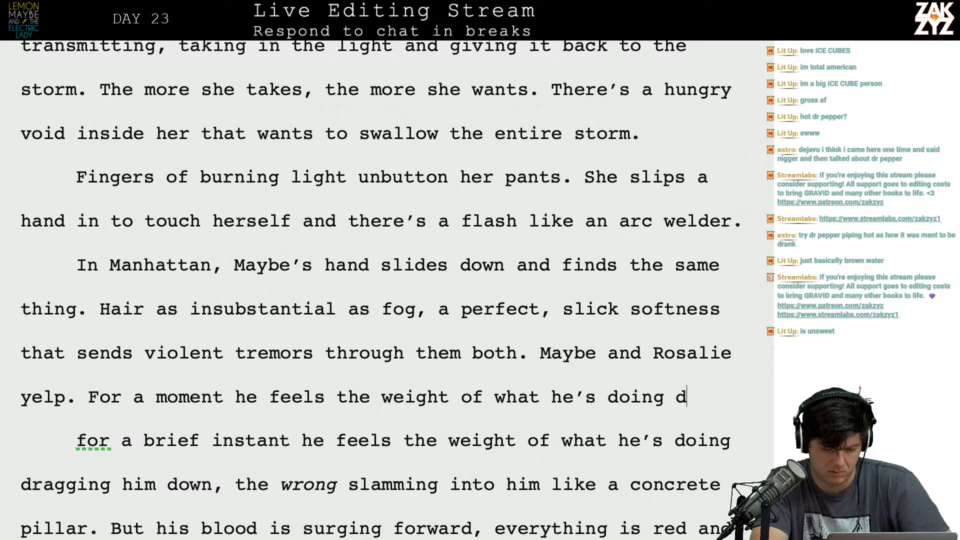
pyautogui.write('ging')
# Break the paragraph after "yelp." so "For a moment he feels the weight" begins its own paragraph.
pyautogui.press('Up')
pyautogui.press('Up')
pyautogui.press('Down')
pyautogui.press('Left')
pyautogui.press('Return')
# Extend the "Maybe and Rosalie yelp" sentence with ", it's so intense it hurts.".
pyautogui.press('Left')
pyautogui.press('BackSpace')
pyautogui.press('BackSpace')
pyautogui.write(", it's so inte")
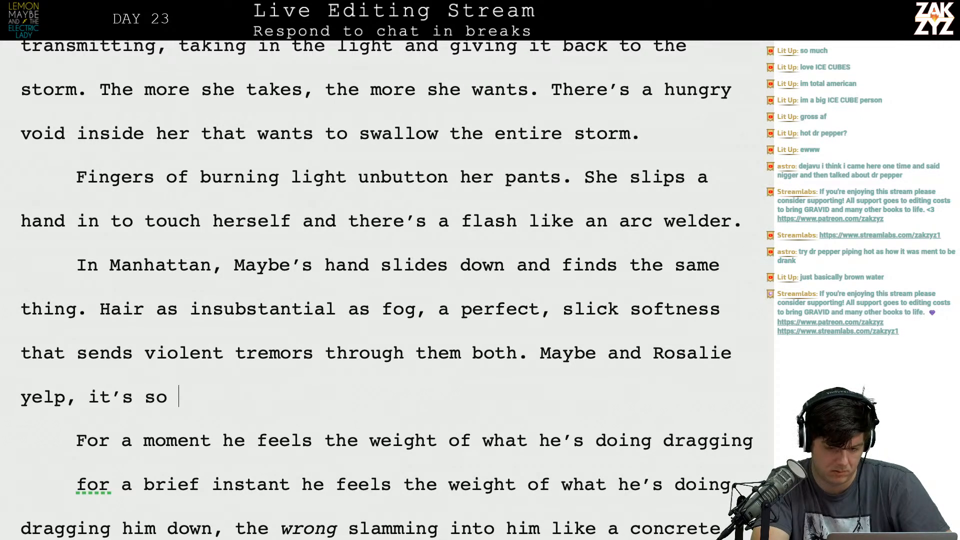
pyautogui.write('nse it hu')
pyautogui.write('rts.')
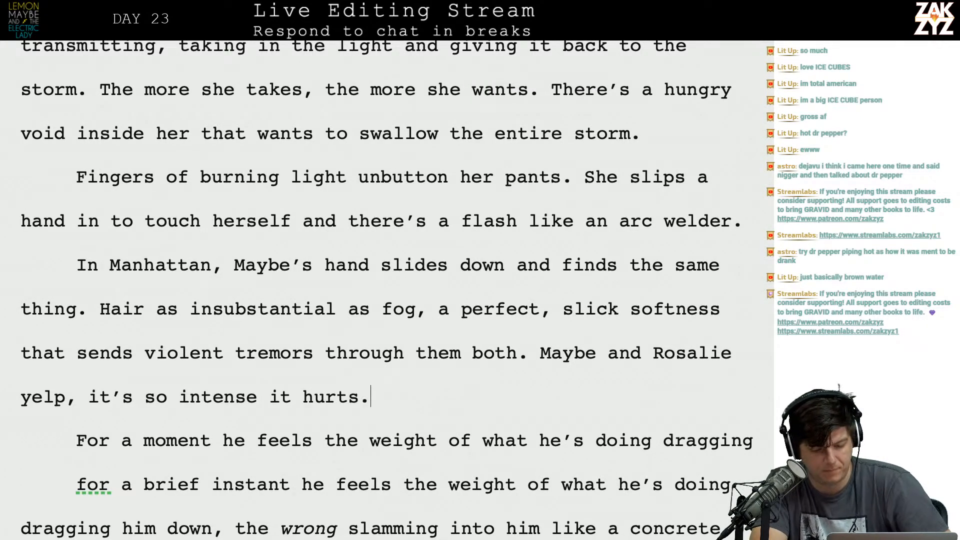
pyautogui.press('Return')
pyautogui.write('For a moment ')
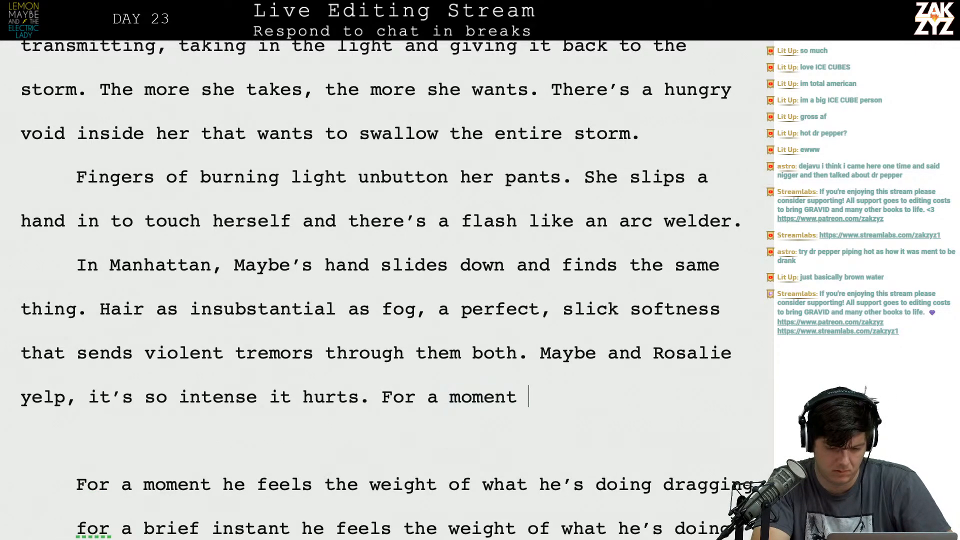
pyautogui.write('My')
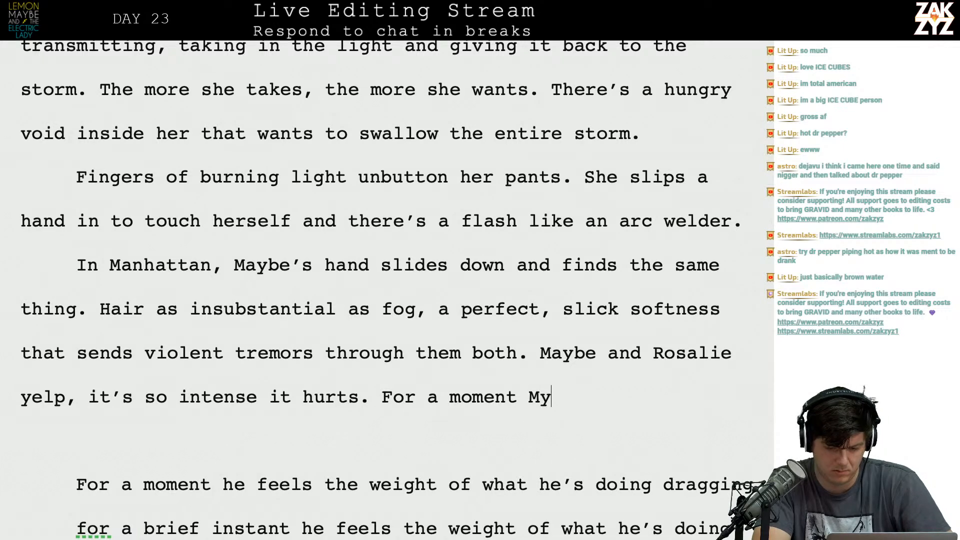
pyautogui.press('BackSpace')
pyautogui.press('BackSpace')
pyautogui.press('BackSpace')
pyautogui.press('BackSpace')
pyautogui.press('BackSpace')
pyautogui.press('BackSpace')
pyautogui.press('BackSpace')
pyautogui.press('BackSpace')
pyautogui.press('BackSpace')
pyautogui.press('BackSpace')
pyautogui.press('BackSpace')
pyautogui.press('BackSpace')
pyautogui.press('BackSpace')
pyautogui.press('BackSpace')
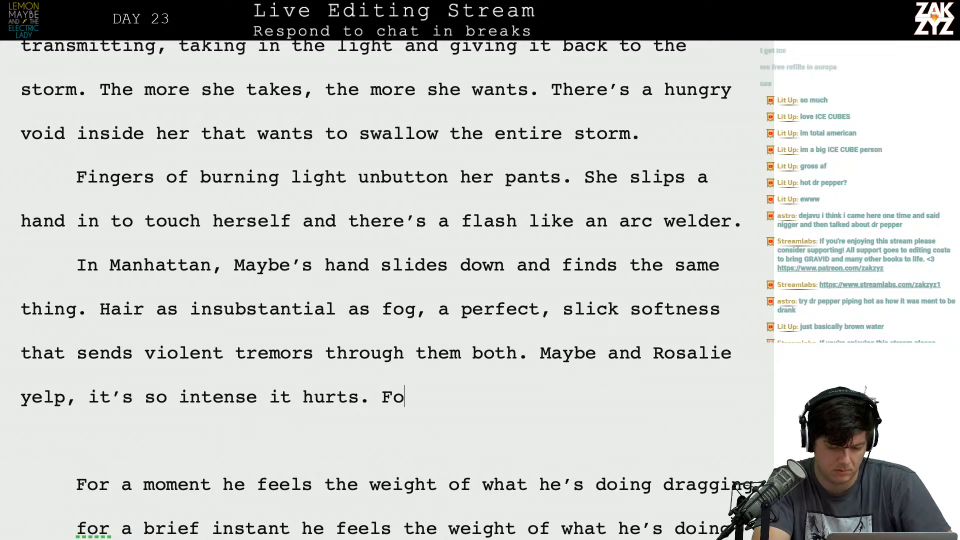
# Start a new paragraph after "it's so intense it hurts." with "For a moment Maybe can feel the weight of the".
pyautogui.press('Return')
pyautogui.write('For a mom')
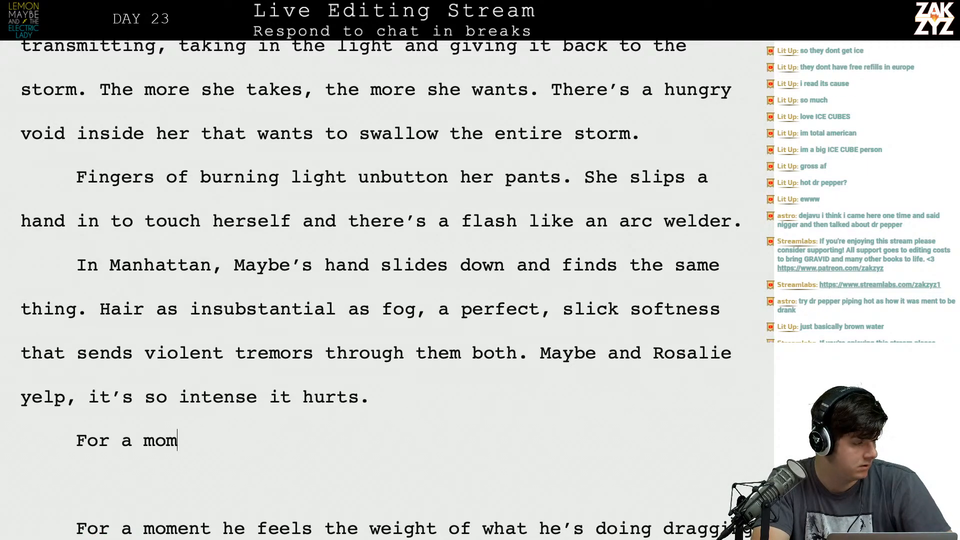
pyautogui.write('ent Maybe ca')
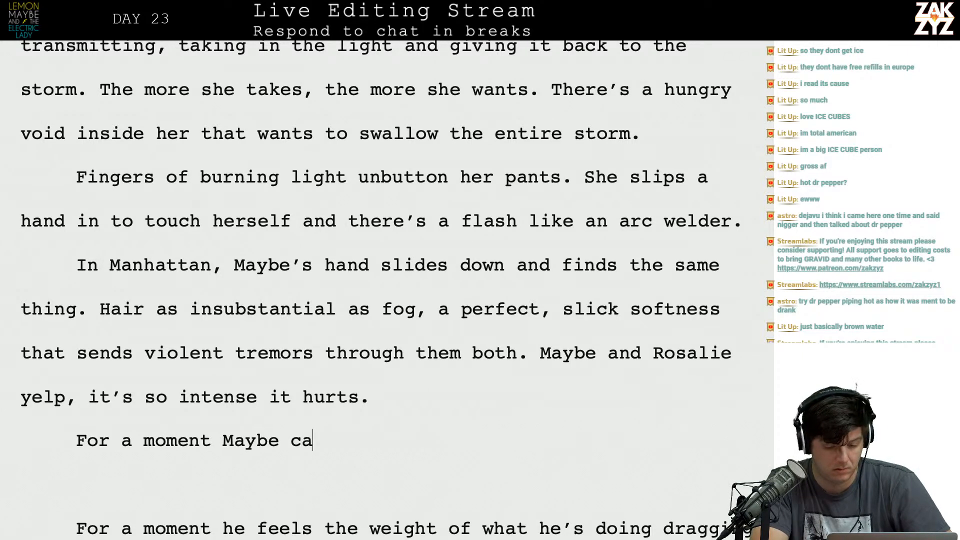
pyautogui.write('n feel the weight of w')
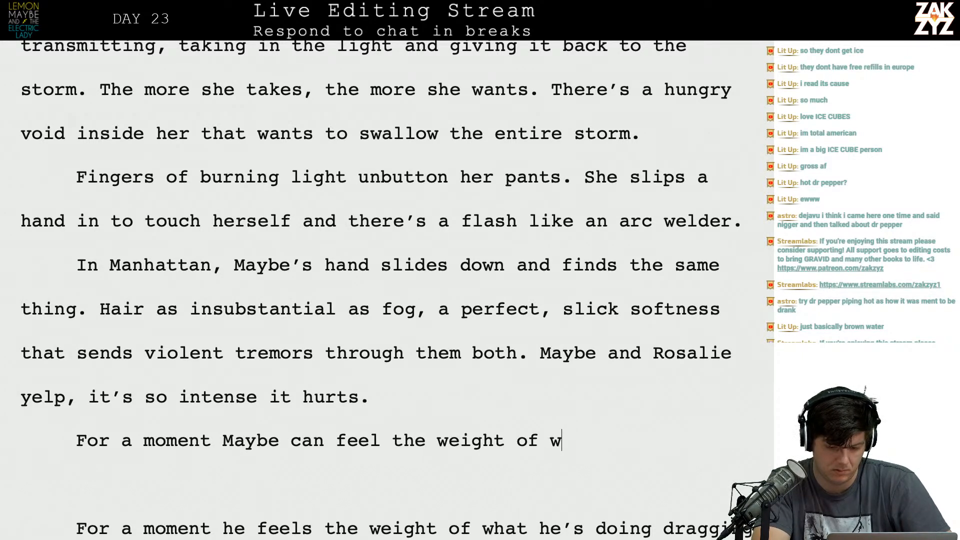
pyautogui.press('BackSpace')
pyautogui.write('the')
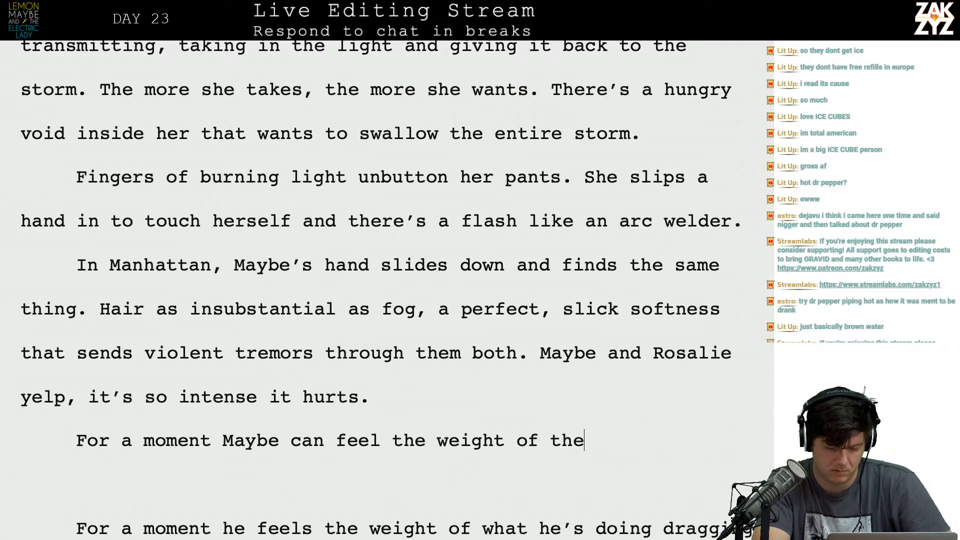
# Open a new paragraph after "it's so intense it hurts." with "Maybe feels the weight of the moment,".
pyautogui.press('Return')
pyautogui.write('Maybe cha')
pyautogui.press('BackSpace')
pyautogui.press('BackSpace')
pyautogui.press('BackSpace')
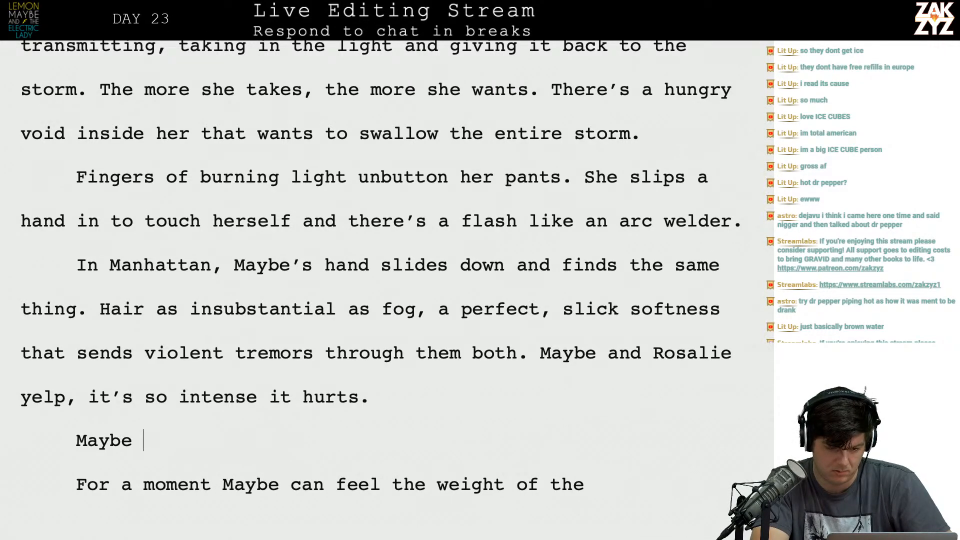
pyautogui.write('is')
pyautogui.press('BackSpace')
pyautogui.press('BackSpace')
pyautogui.write('f')
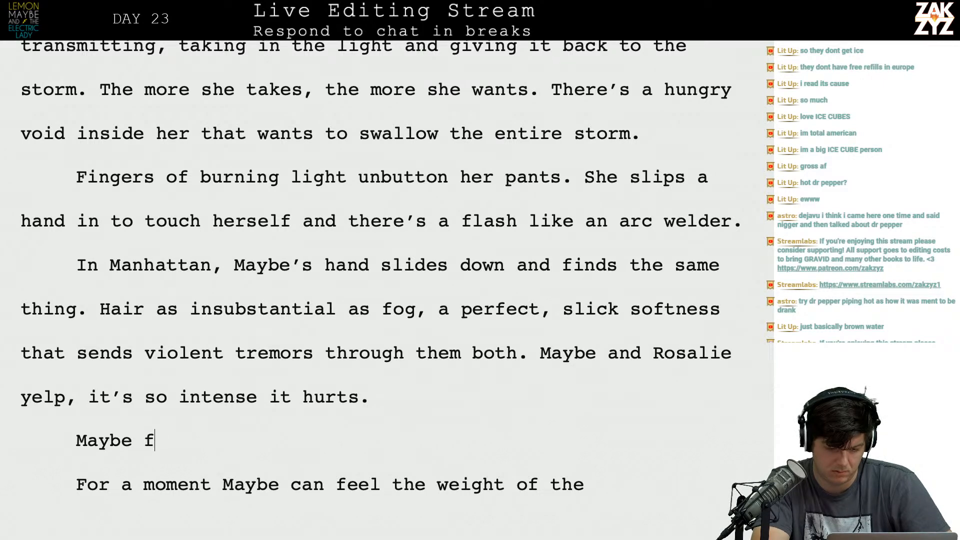
pyautogui.write('eels the weigh')
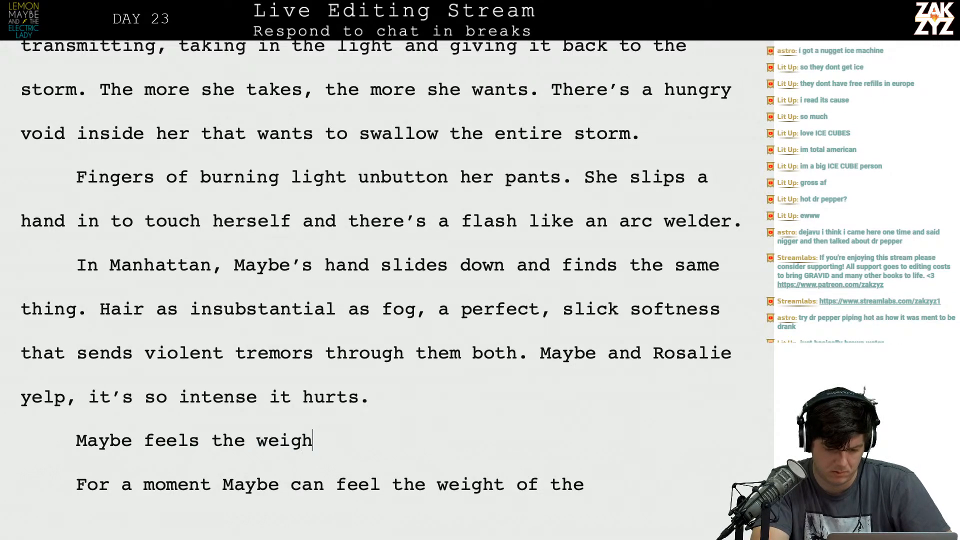
pyautogui.write('t of the moment,')
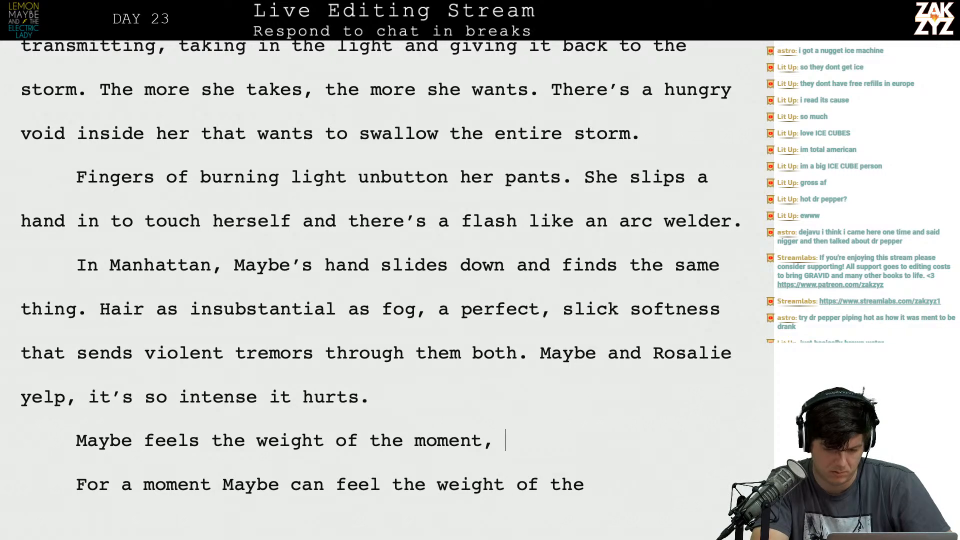
# Delete the old fragments from "For a moment Maybe can feel" through "dragging him down," so "the wrong slamming" directly follows "the moment,".
pyautogui.hotkey('shift', 'Down')
pyautogui.hotkey('shift', 'Down')
pyautogui.hotkey('shift', 'Down')
pyautogui.hotkey('shift', 'Down')
pyautogui.hotkey('shift', 'Down')
pyautogui.hotkey('shift', 'Up')
pyautogui.hotkey('shift', 'Up')
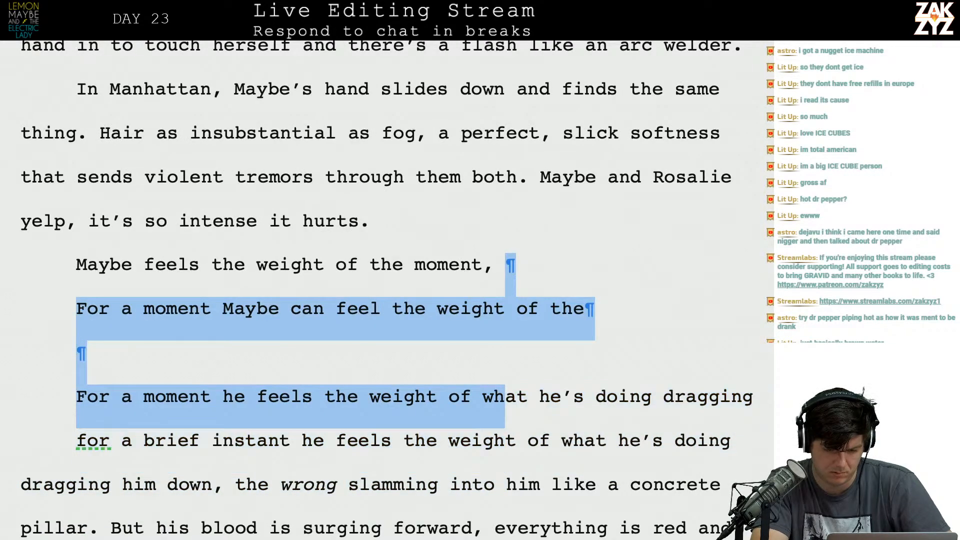
pyautogui.hotkey('shift', 'Down')
pyautogui.hotkey('shift', 'Right')
pyautogui.hotkey('shift', 'Right')
pyautogui.hotkey('shift', 'Right')
pyautogui.hotkey('shift', 'Right')
pyautogui.hotkey('shift', 'Right')
pyautogui.hotkey('shift', 'Right')
pyautogui.hotkey('shift', 'Right')
pyautogui.hotkey('shift', 'Right')
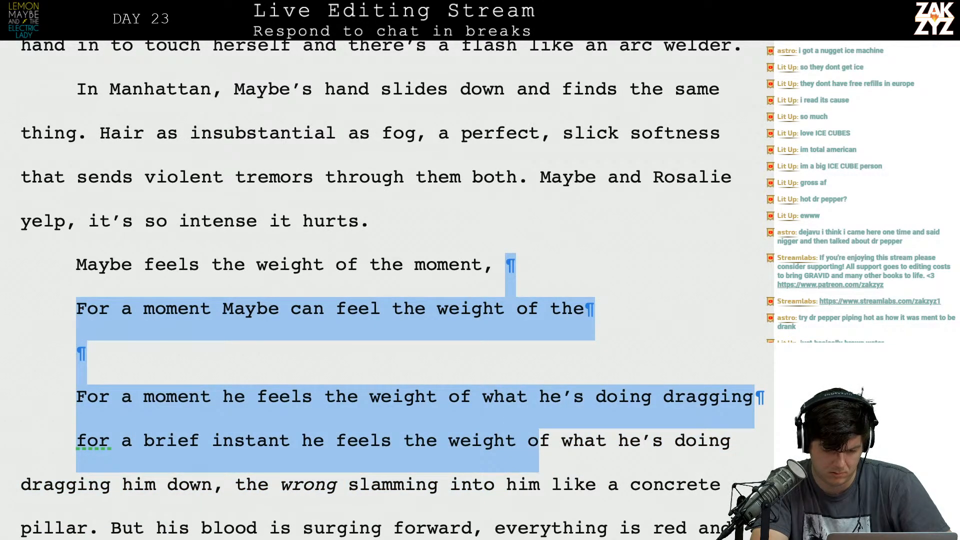
pyautogui.hotkey('shift', 'Right')
pyautogui.hotkey('shift', 'Right')
pyautogui.hotkey('shift', 'Right')
pyautogui.hotkey('shift', 'Right')
pyautogui.hotkey('shift', 'Right')
pyautogui.hotkey('shift', 'Right')
pyautogui.hotkey('shift', 'Right')
pyautogui.hotkey('shift', 'Right')
pyautogui.hotkey('shift', 'Right')
pyautogui.hotkey('shift', 'Right')
pyautogui.hotkey('shift', 'Right')
pyautogui.hotkey('shift', 'Right')
pyautogui.hotkey('shift', 'Right')
pyautogui.hotkey('shift', 'Right')
pyautogui.hotkey('shift', 'Right')
pyautogui.hotkey('shift', 'Right')
pyautogui.hotkey('shift', 'Right')
pyautogui.hotkey('shift', 'Right')
pyautogui.hotkey('shift', 'Right')
pyautogui.hotkey('shift', 'Right')
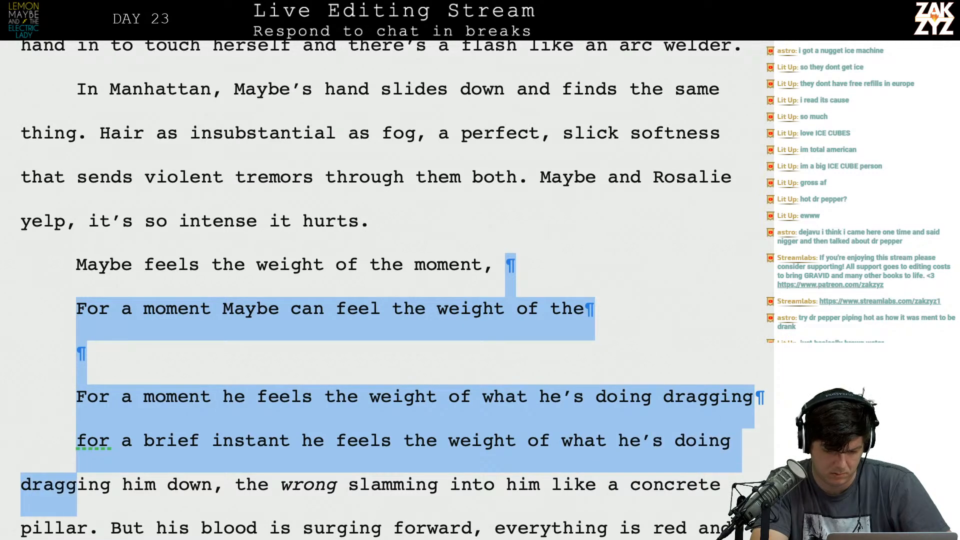
pyautogui.hotkey('shift', 'Right')
pyautogui.hotkey('shift', 'Right')
pyautogui.hotkey('shift', 'Right')
pyautogui.hotkey('shift', 'Right')
pyautogui.hotkey('shift', 'Right')
pyautogui.hotkey('shift', 'Right')
pyautogui.hotkey('shift', 'Right')
pyautogui.hotkey('shift', 'Right')
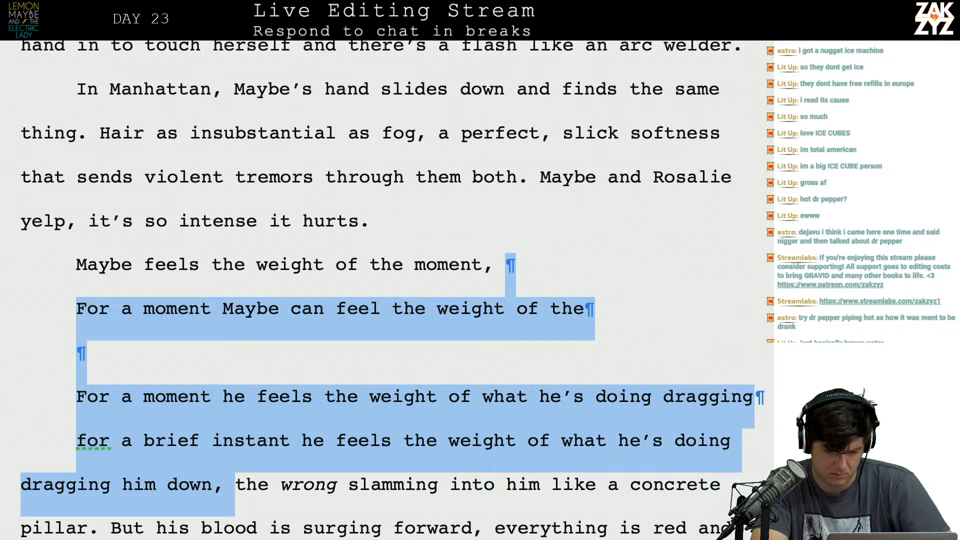
pyautogui.hotkey('shift', 'Left')
pyautogui.hotkey('shift', 'Left')
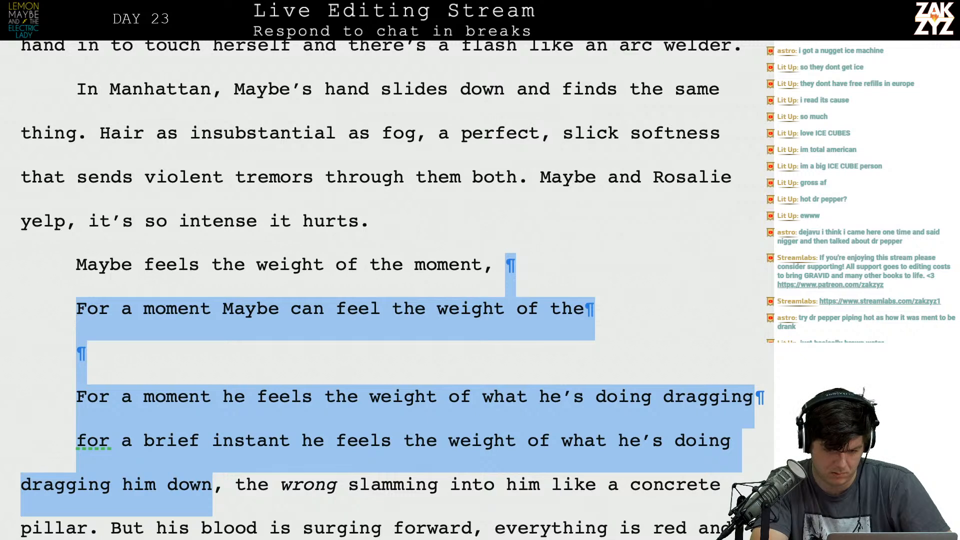
pyautogui.press('BackSpace')
pyautogui.press('BackSpace')
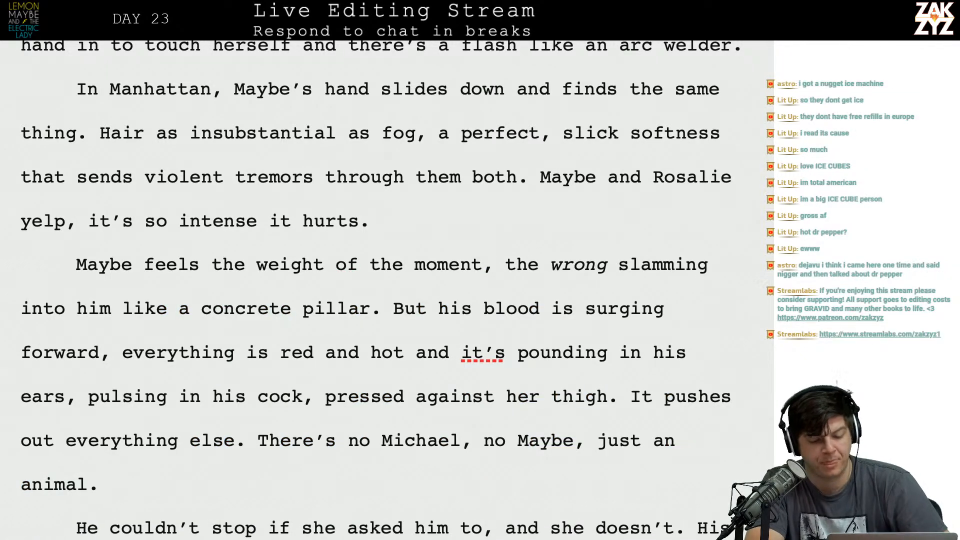
# Insert "as heavy as cement." after the italic "wrong" in the "weight of the moment" sentence.
pyautogui.scroll(-1, 380, 290)
pyautogui.scroll(-1, 271, 334)
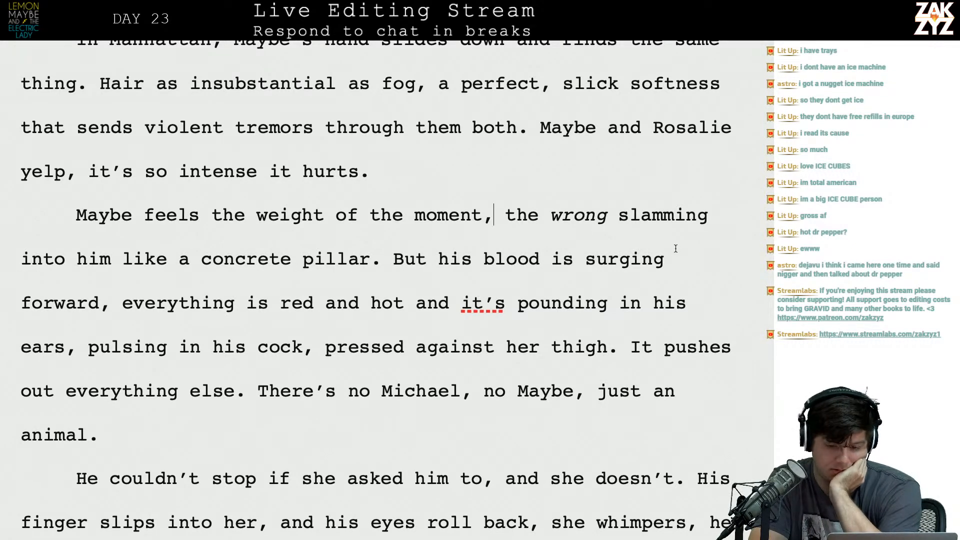
pyautogui.click(617, 220)
pyautogui.click(630, 223)
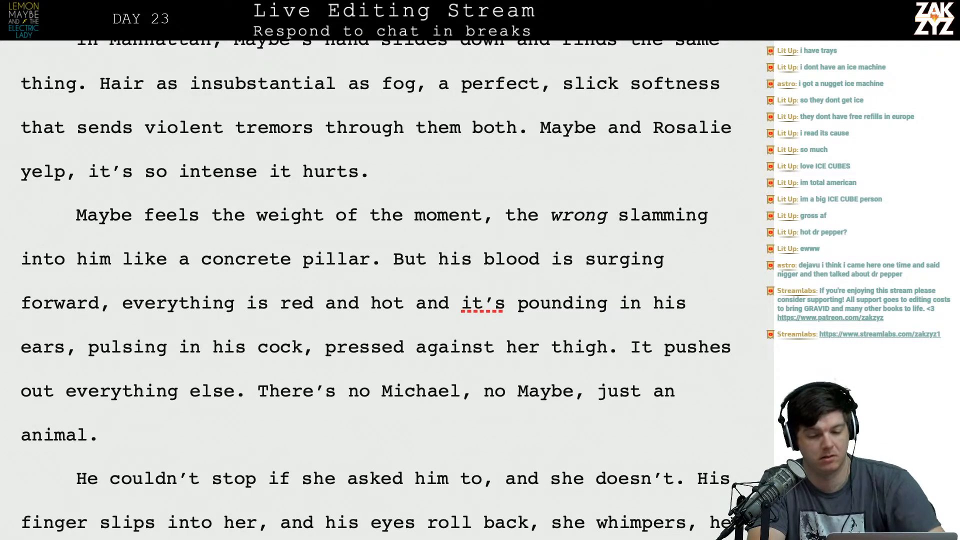
pyautogui.write('in')
pyautogui.press('BackSpace')
pyautogui.press('BackSpace')
pyautogui.write('as heavy ')
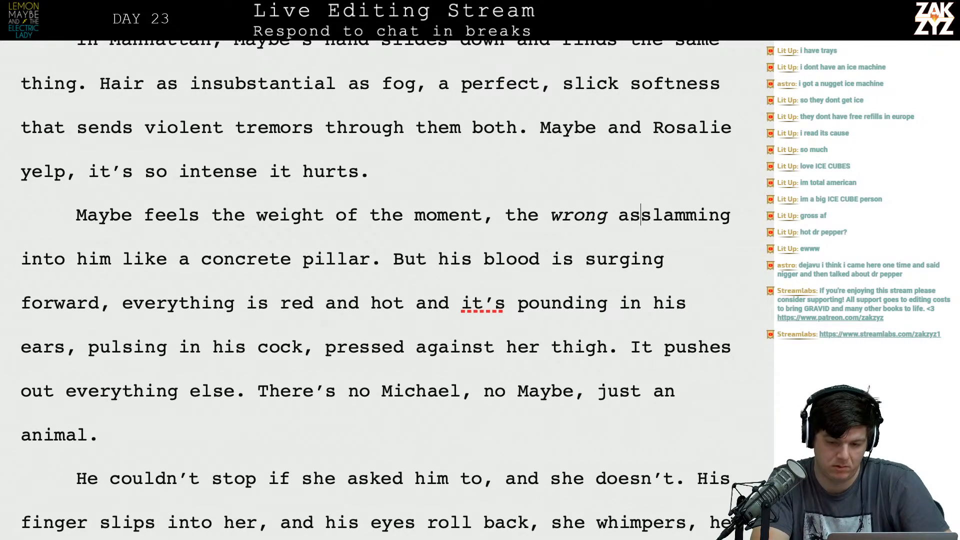
pyautogui.write('as cem')
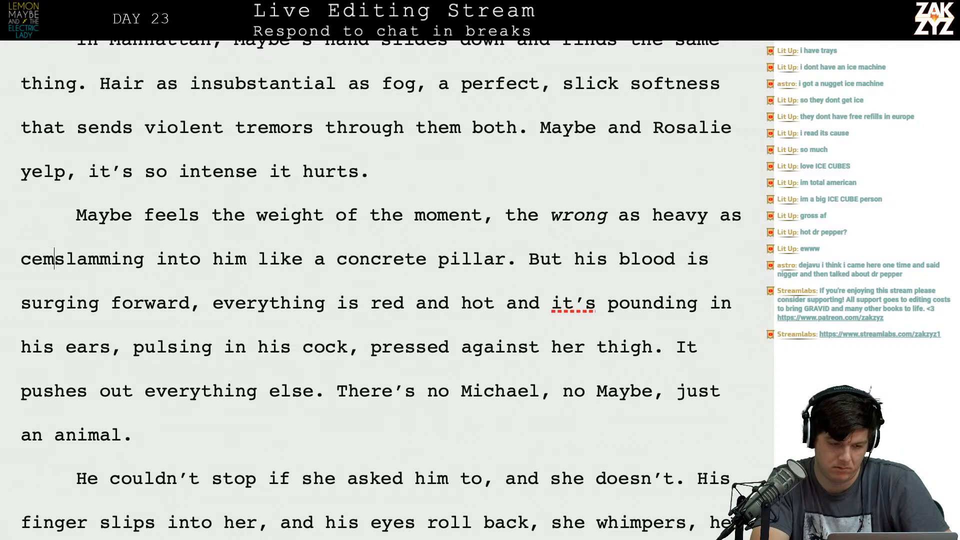
pyautogui.write('ent.')
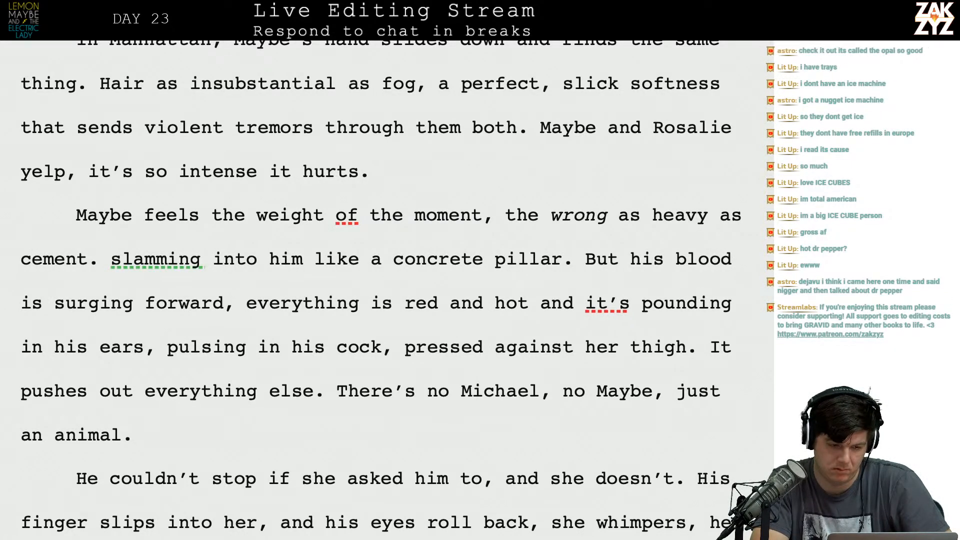
pyautogui.hotkey('shift', 'Down')
pyautogui.press('Up')
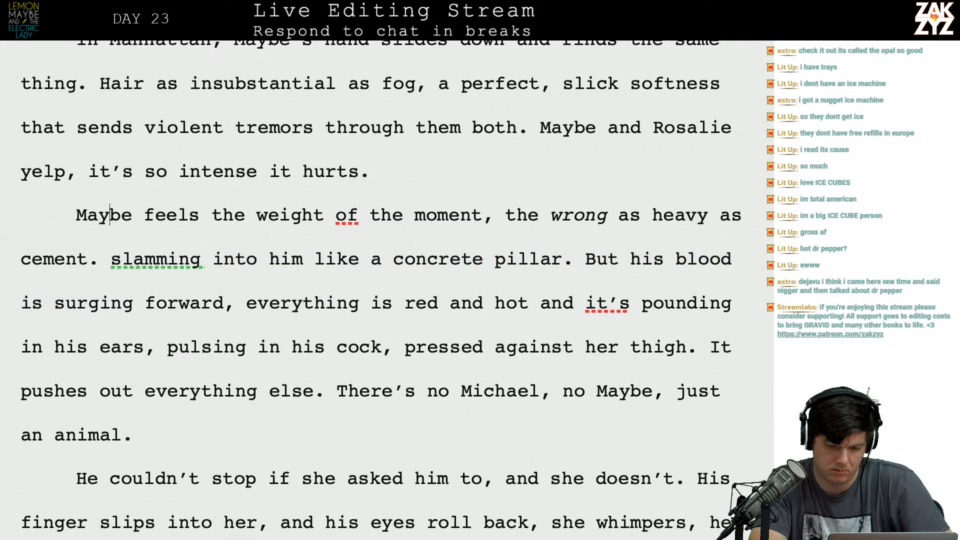
pyautogui.click(616, 215)
pyautogui.press('Left')
pyautogui.press('Left')
pyautogui.press('Left')
pyautogui.press('Left')
pyautogui.press('Left')
pyautogui.press('Return')
pyautogui.write('the wrong')
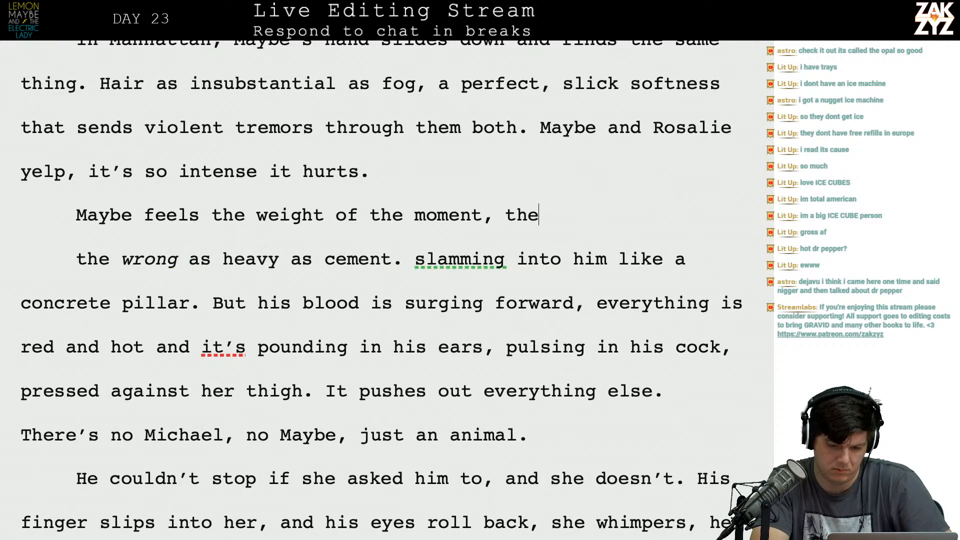
pyautogui.press('BackSpace')
pyautogui.press('BackSpace')
pyautogui.press('BackSpace')
pyautogui.press('BackSpace')
pyautogui.press('BackSpace')
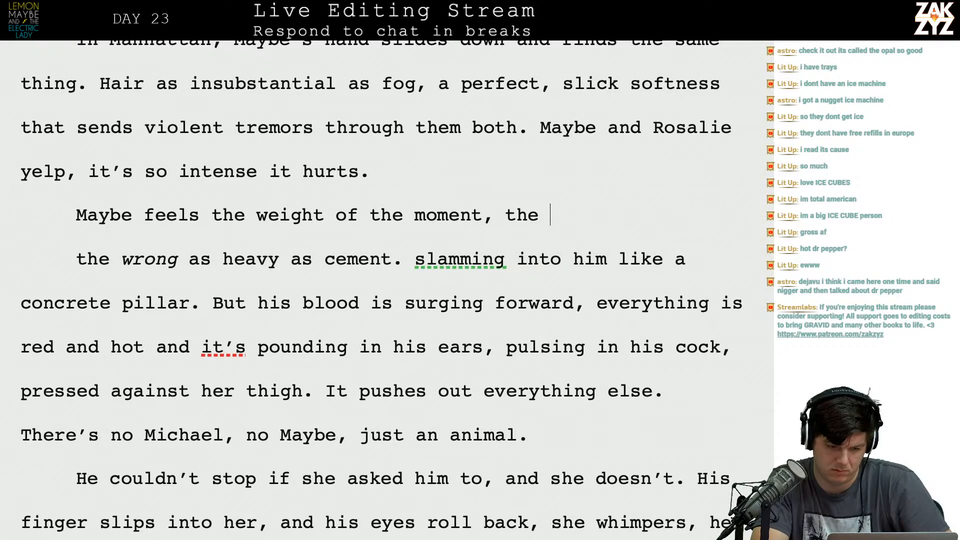
pyautogui.press('Down')
pyautogui.press('Right')
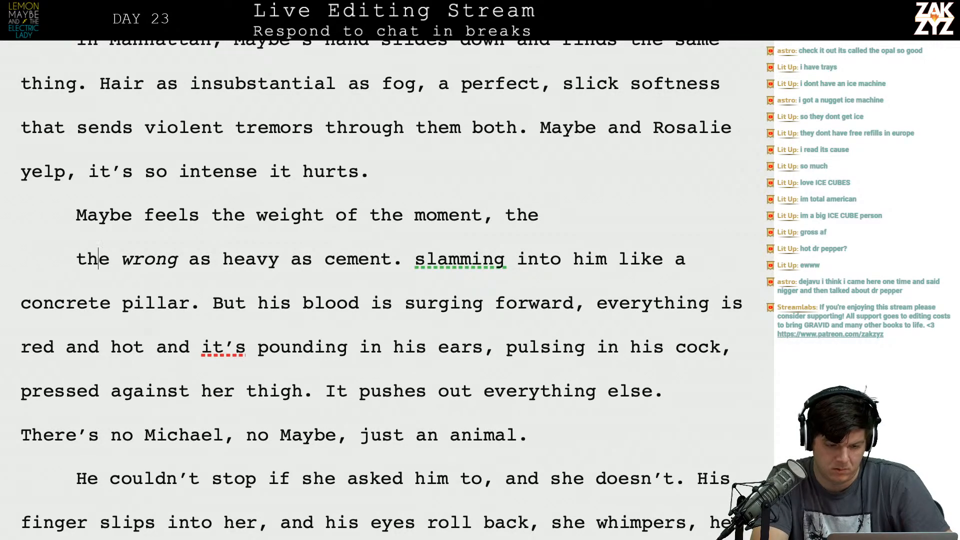
pyautogui.press('Right')
pyautogui.press('BackSpace')
pyautogui.press('BackSpace')
pyautogui.press('BackSpace')
pyautogui.press('BackSpace')
pyautogui.press('BackSpace')
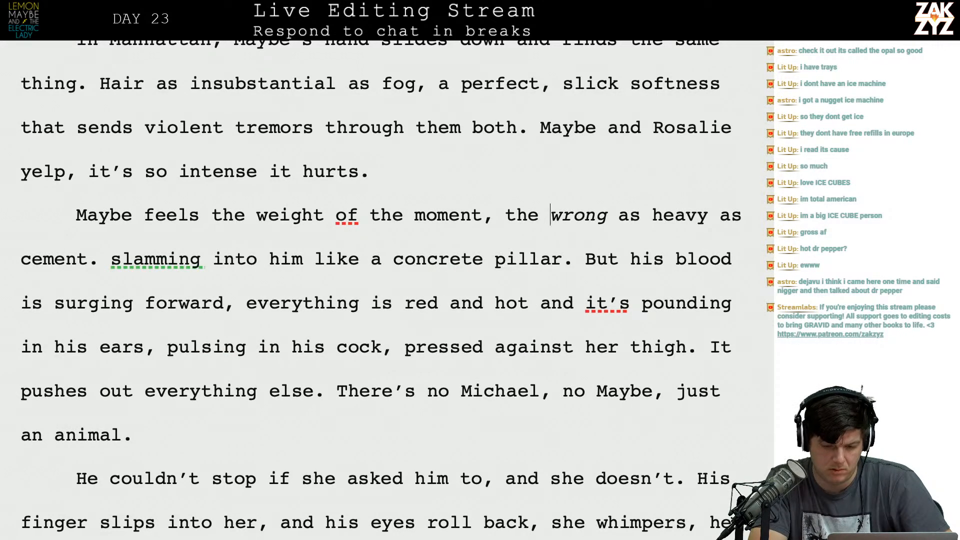
# Put a comma after the italic "wrong" and remove the first "as" so the phrase reads "wrong, heavy as cement.".
pyautogui.write(',')
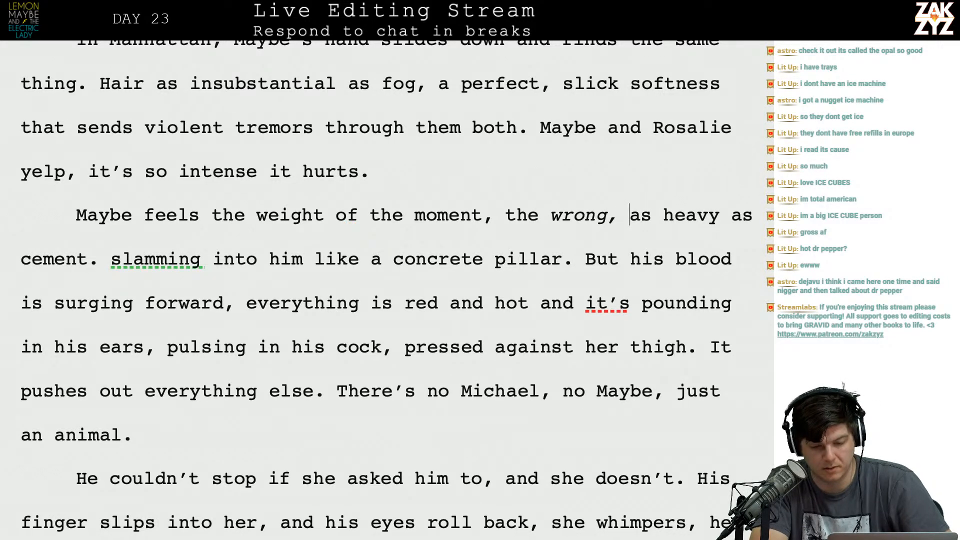
pyautogui.press('Delete')
pyautogui.press('BackSpace')
pyautogui.press('BackSpace')
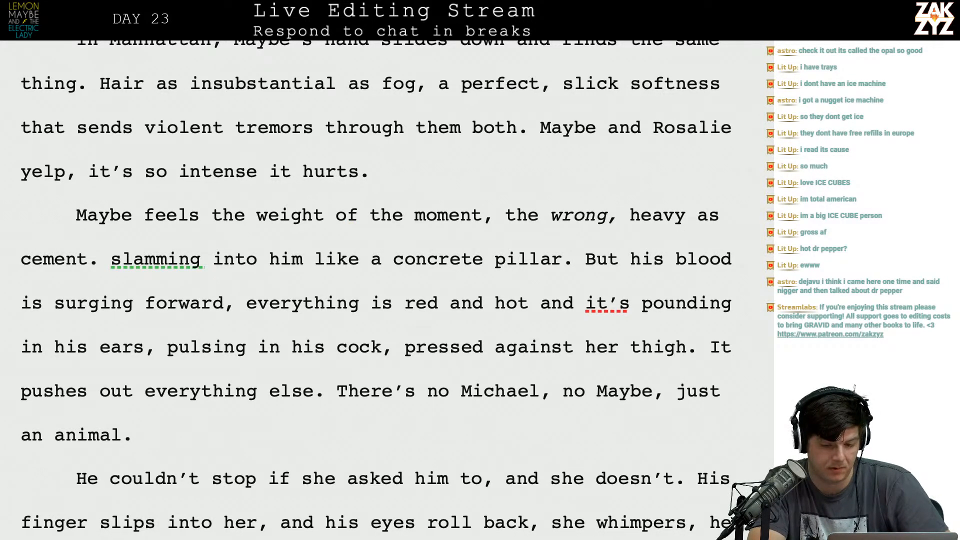
# Delete the leftover fragment "slamming into him like a concrete pillar." after "cement.".
pyautogui.moveTo(559, 265); pyautogui.dragTo(111, 263)
pyautogui.press('BackSpace')
pyautogui.press('BackSpace')
pyautogui.press('BackSpace')
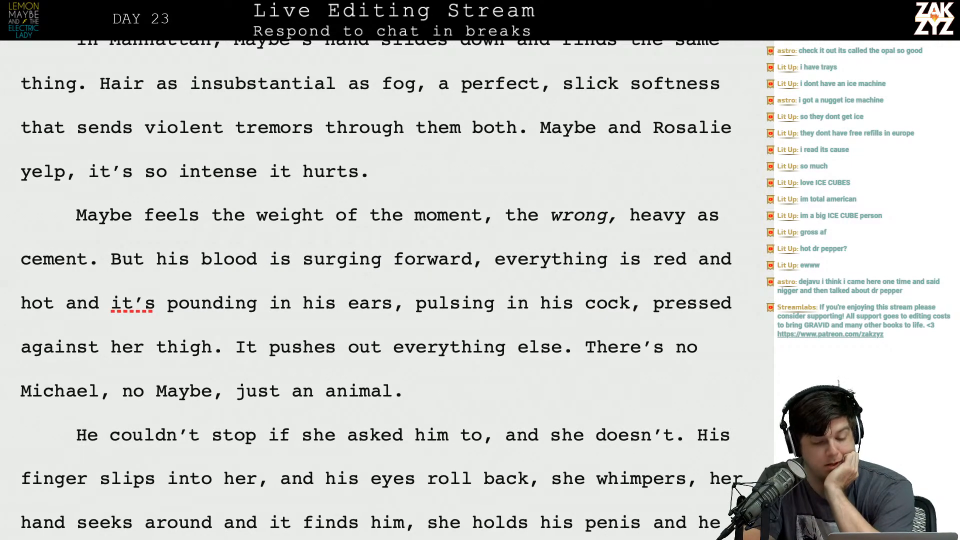
# Split the "But his blood is surging forward" sentence with a period and capitalize "Everything" to begin the next sentence.
pyautogui.click(83, 301)
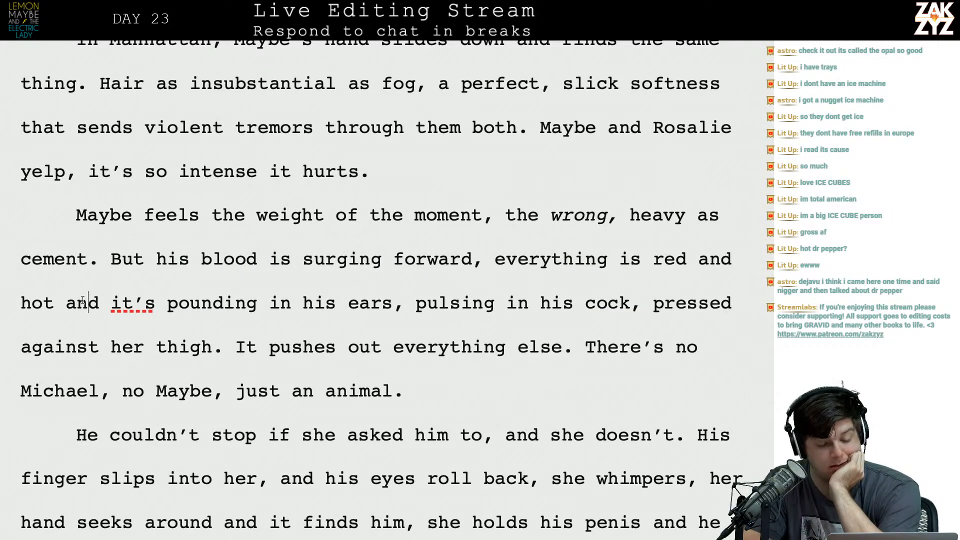
pyautogui.scroll(-1, 350, 320)
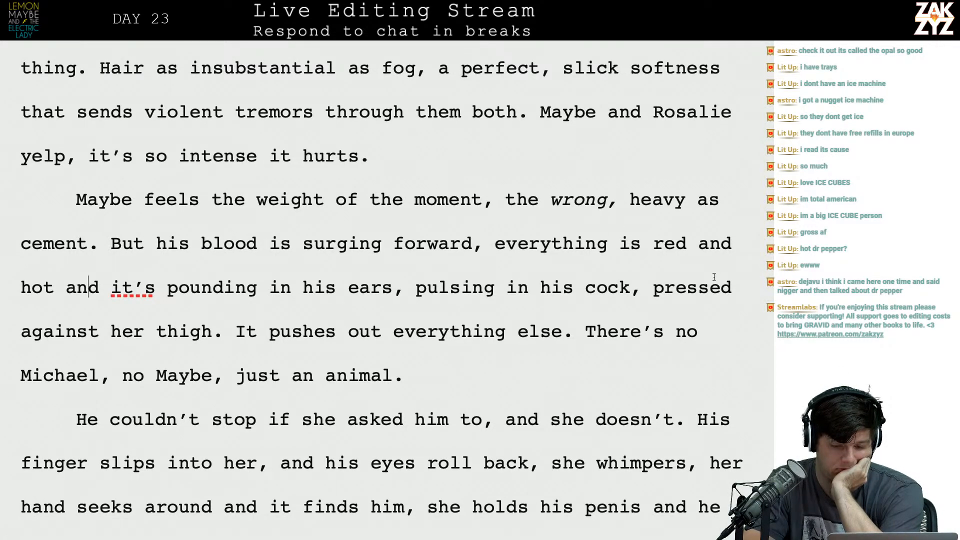
pyautogui.click(479, 246)
pyautogui.press('Right')
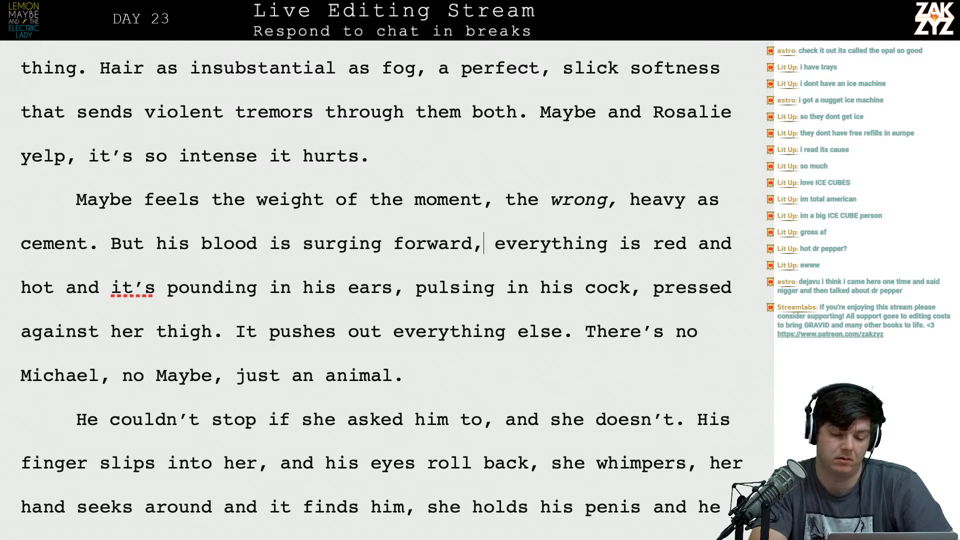
pyautogui.press('BackSpace')
pyautogui.write('.')
pyautogui.press('BackSpace')
pyautogui.press('BackSpace')
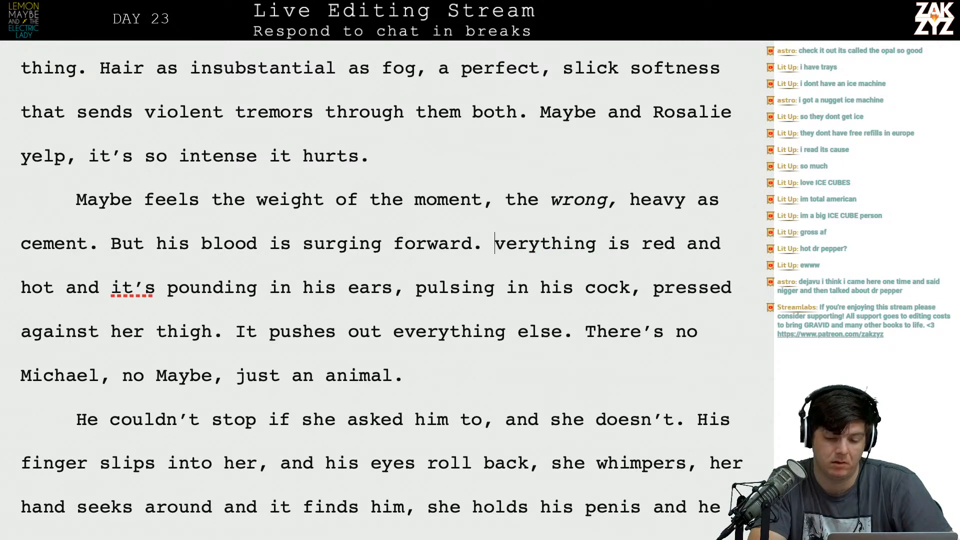
pyautogui.write('E')
pyautogui.press('Right')
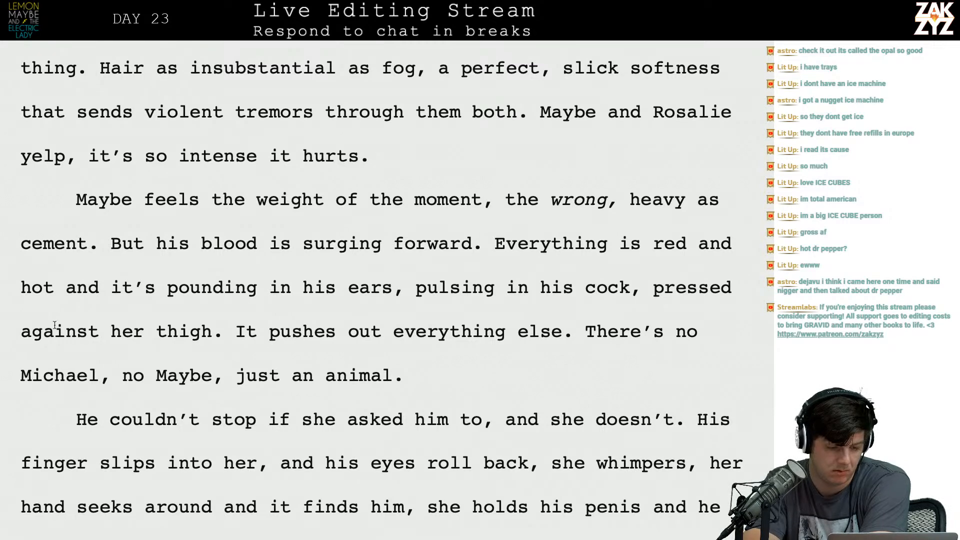
# Put a comma after "hot" in the "Everything is red" sentence and delete the words "and it's".
pyautogui.press('Left')
pyautogui.write(',')
pyautogui.hotkey('shift', 'Right')
pyautogui.hotkey('shift', 'Right')
pyautogui.hotkey('shift', 'Right')
pyautogui.hotkey('shift', 'Right')
pyautogui.hotkey('shift', 'Right')
pyautogui.hotkey('shift', 'Right')
pyautogui.hotkey('shift', 'Right')
pyautogui.hotkey('shift', 'Right')
pyautogui.hotkey('shift', 'Right')
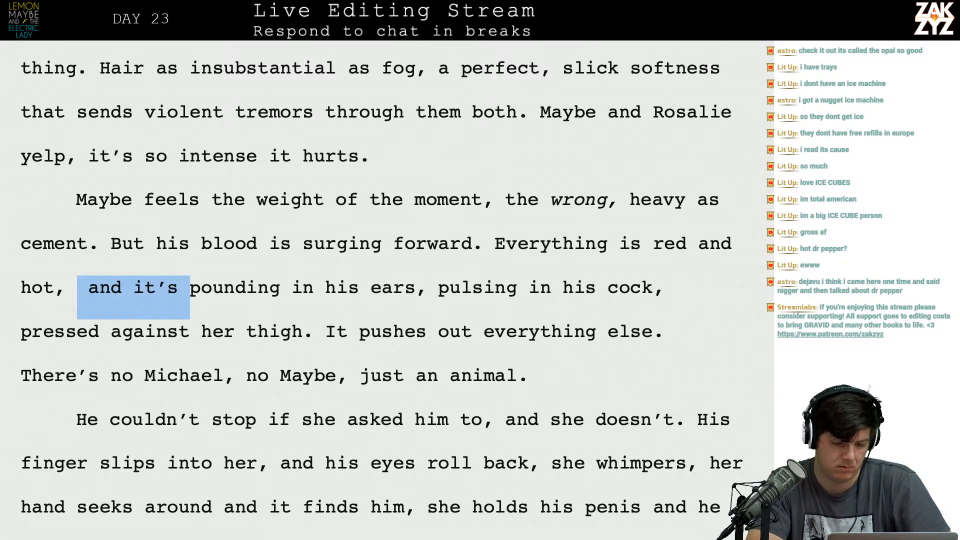
pyautogui.press('BackSpace')
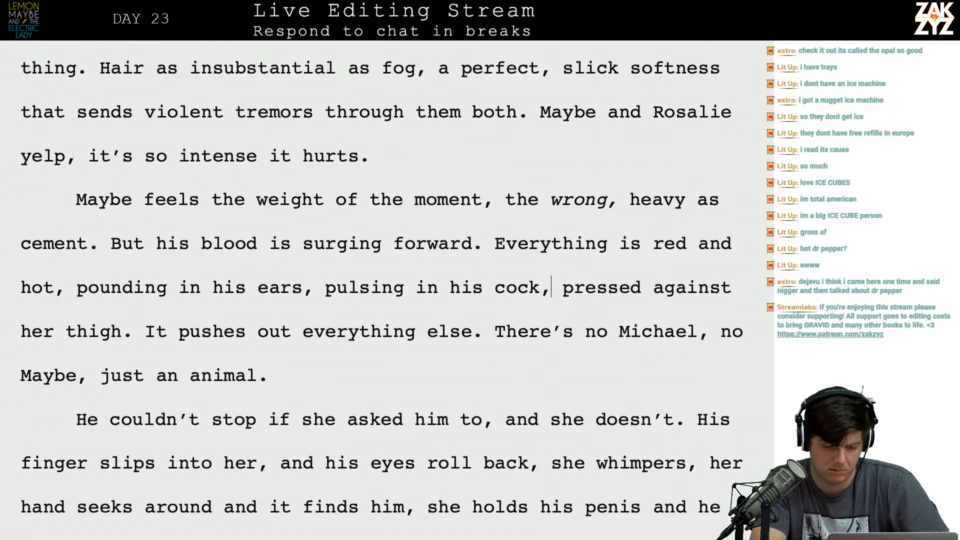
# End the "Everything is red" sentence with a period and delete its trailing "pressed against" fragment.
pyautogui.press('BackSpace')
pyautogui.write('.')
pyautogui.hotkey('shift', 'Right')
pyautogui.hotkey('shift', 'Right')
pyautogui.hotkey('shift', 'Right')
pyautogui.hotkey('shift', 'Right')
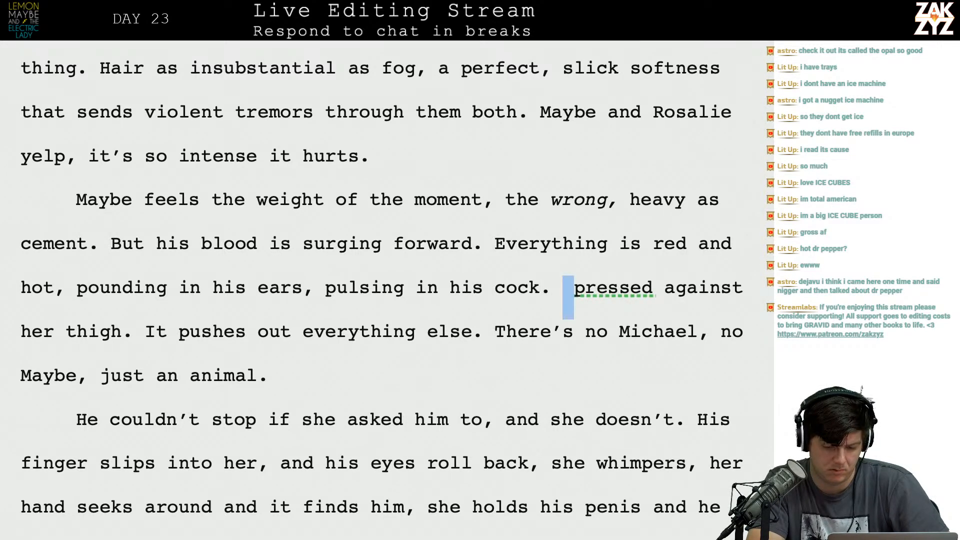
pyautogui.hotkey('shift', 'Right')
pyautogui.hotkey('shift', 'Right')
pyautogui.hotkey('shift', 'Right')
pyautogui.hotkey('shift', 'Right')
pyautogui.hotkey('shift', 'Right')
pyautogui.hotkey('shift', 'Right')
pyautogui.hotkey('shift', 'Right')
pyautogui.hotkey('shift', 'Right')
pyautogui.hotkey('shift', 'Right')
pyautogui.hotkey('shift', 'Right')
pyautogui.hotkey('shift', 'Right')
pyautogui.hotkey('shift', 'Right')
pyautogui.hotkey('shift', 'Right')
pyautogui.hotkey('shift', 'Right')
pyautogui.hotkey('shift', 'Right')
pyautogui.hotkey('shift', 'Right')
pyautogui.hotkey('shift', 'Right')
pyautogui.hotkey('shift', 'Right')
pyautogui.hotkey('shift', 'Right')
pyautogui.hotkey('shift', 'Right')
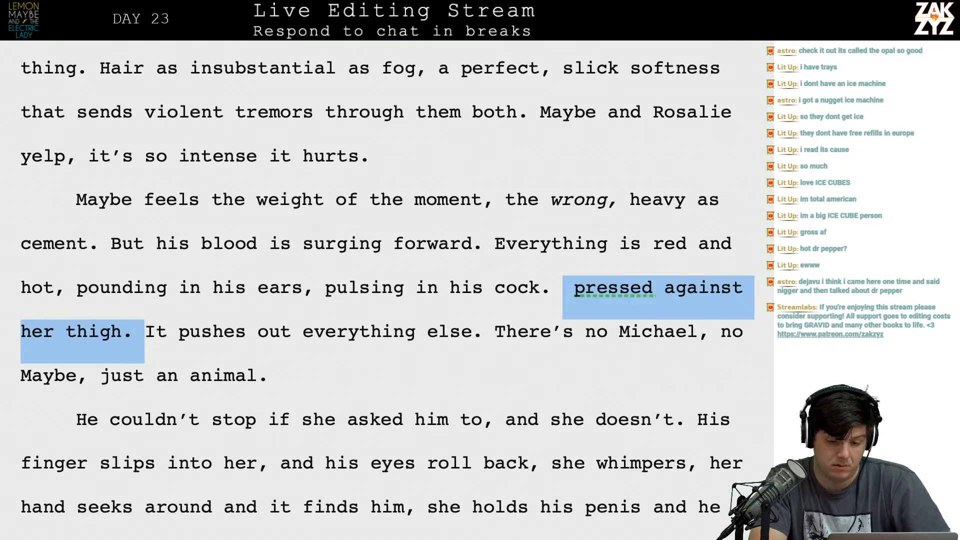
pyautogui.press('BackSpace')
pyautogui.scroll(-2, 372, 282)
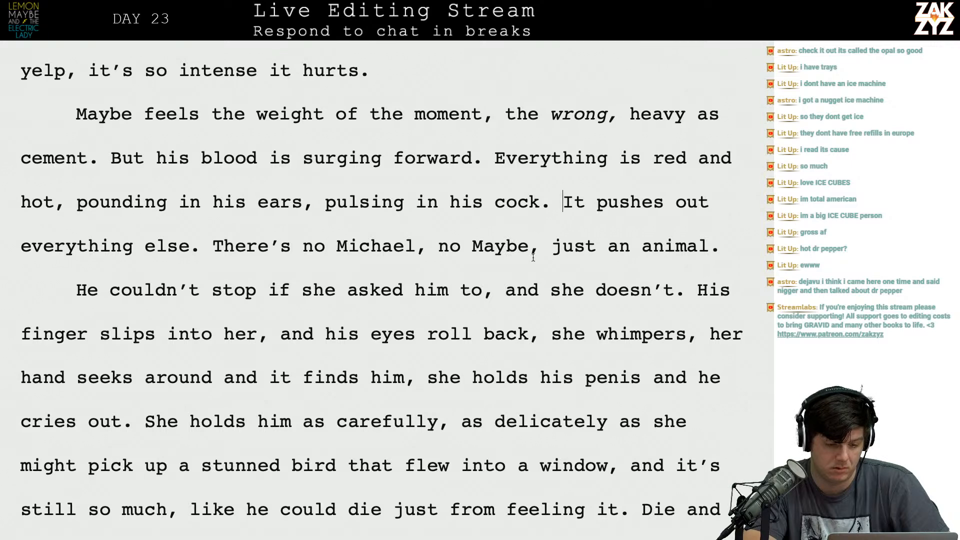
pyautogui.click(209, 248)
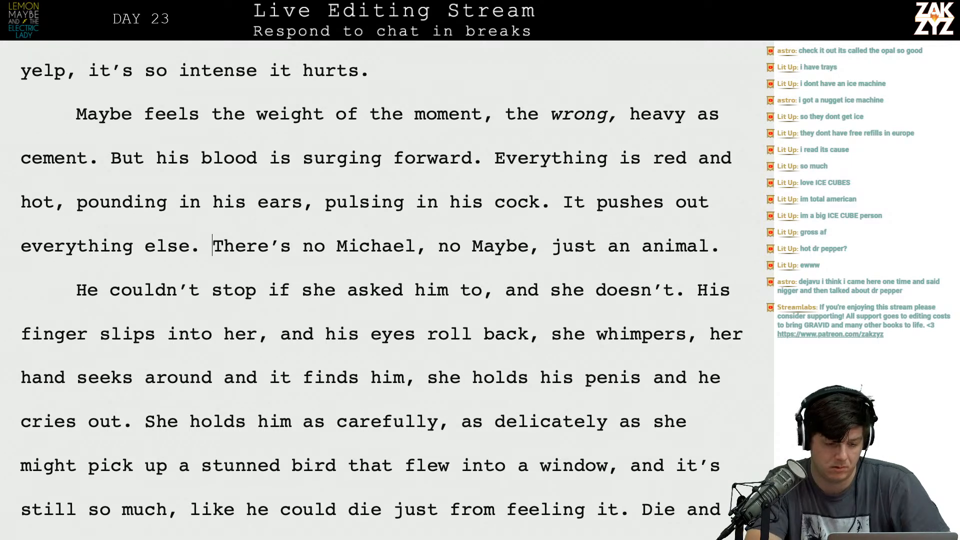
pyautogui.write("there's n")
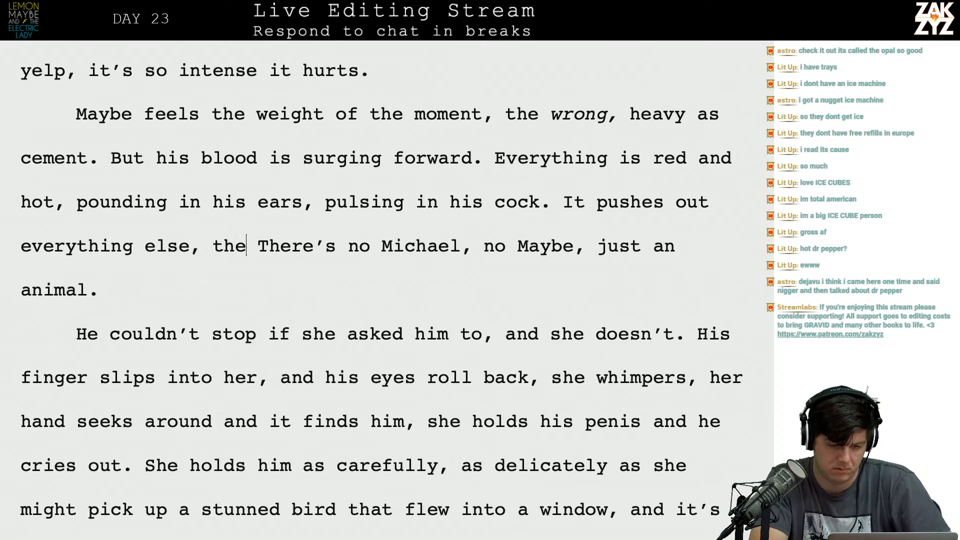
pyautogui.write('o Maybe, just an')
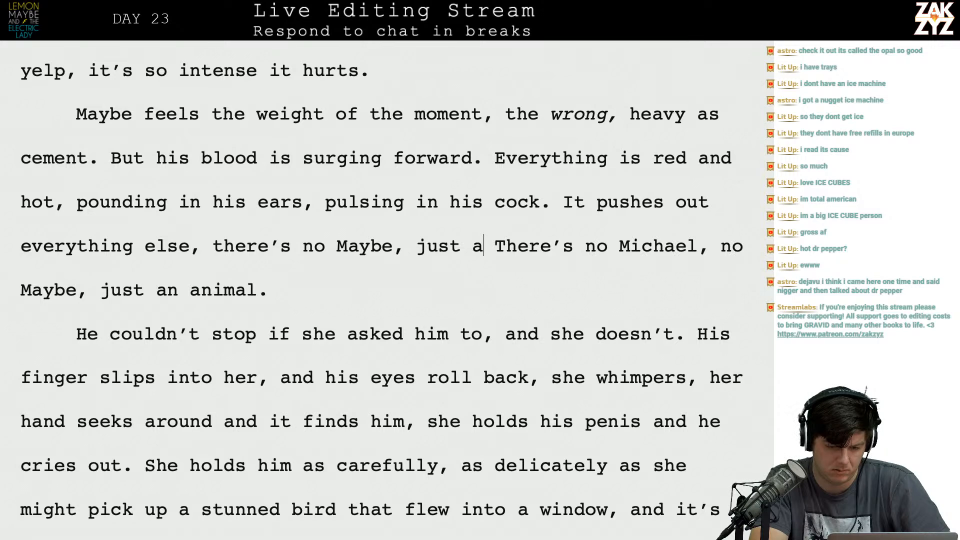
pyautogui.press('BackSpace')
pyautogui.press('BackSpace')
pyautogui.press('BackSpace')
pyautogui.press('BackSpace')
pyautogui.press('BackSpace')
pyautogui.press('BackSpace')
pyautogui.press('BackSpace')
pyautogui.press('BackSpace')
pyautogui.press('BackSpace')
pyautogui.press('BackSpace')
pyautogui.press('BackSpace')
pyautogui.press('BackSpace')
pyautogui.press('BackSpace')
pyautogui.press('BackSpace')
pyautogui.press('BackSpace')
pyautogui.press('BackSpace')
pyautogui.press('BackSpace')
pyautogui.press('BackSpace')
pyautogui.press('BackSpace')
pyautogui.press('BackSpace')
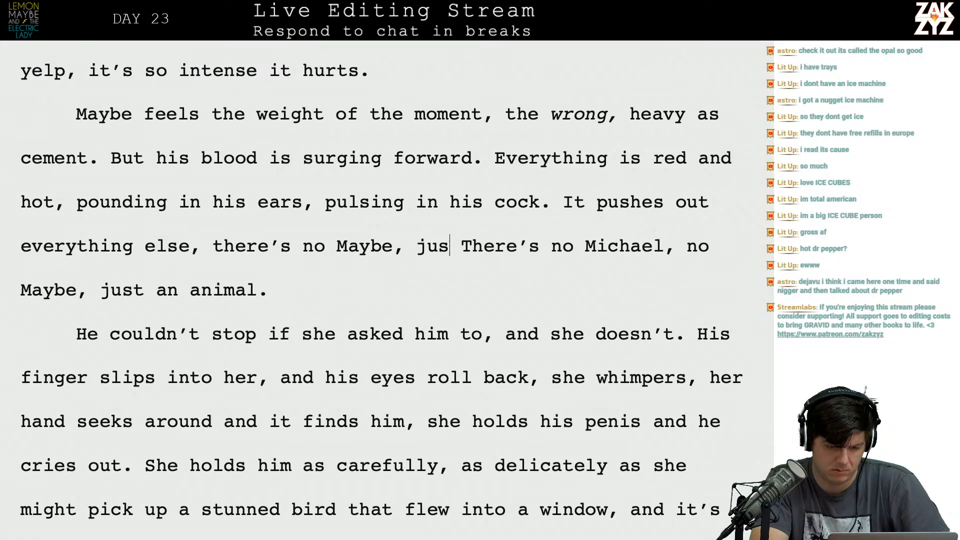
pyautogui.press('BackSpace')
pyautogui.press('BackSpace')
pyautogui.press('BackSpace')
pyautogui.press('BackSpace')
pyautogui.press('BackSpace')
pyautogui.press('BackSpace')
pyautogui.write('.')
# Delete the sentence "There's no Michael, no Maybe, just an animal." and join the following paragraph to "everything else.".
pyautogui.hotkey('shift', 'Right')
pyautogui.hotkey('shift', 'Right')
pyautogui.hotkey('shift', 'Right')
pyautogui.hotkey('shift', 'Right')
pyautogui.hotkey('shift', 'Right')
pyautogui.hotkey('shift', 'Right')
pyautogui.hotkey('shift', 'Right')
pyautogui.hotkey('shift', 'Right')
pyautogui.hotkey('shift', 'Right')
pyautogui.hotkey('shift', 'Right')
pyautogui.hotkey('shift', 'Right')
pyautogui.hotkey('shift', 'Right')
pyautogui.hotkey('shift', 'Right')
pyautogui.hotkey('shift', 'Right')
pyautogui.hotkey('shift', 'Right')
pyautogui.hotkey('shift', 'Right')
pyautogui.hotkey('shift', 'Right')
pyautogui.hotkey('shift', 'Right')
pyautogui.hotkey('shift', 'Right')
pyautogui.hotkey('shift', 'Right')
pyautogui.hotkey('shift', 'Right')
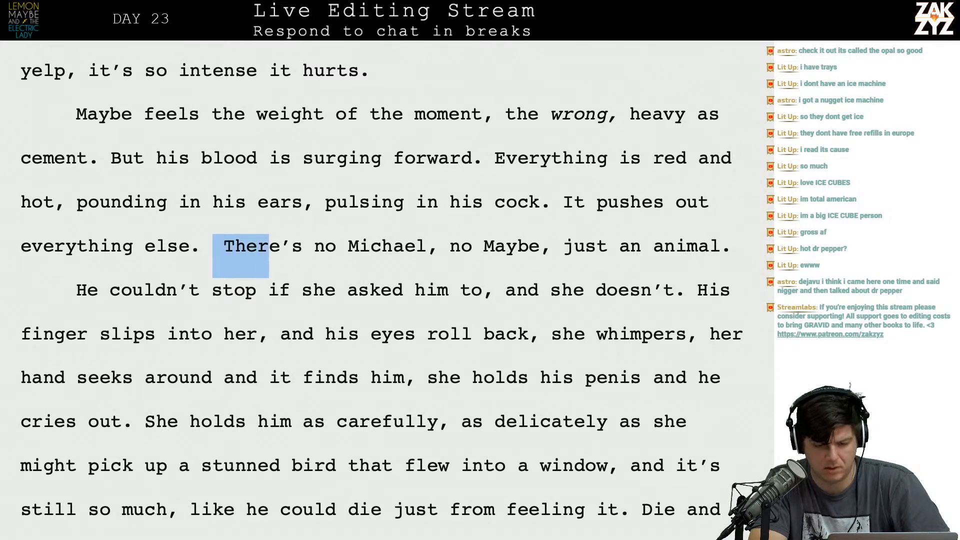
pyautogui.hotkey('shift', 'Right')
pyautogui.hotkey('shift', 'Right')
pyautogui.hotkey('shift', 'Right')
pyautogui.hotkey('shift', 'Right')
pyautogui.hotkey('shift', 'Right')
pyautogui.hotkey('shift', 'Right')
pyautogui.hotkey('shift', 'Right')
pyautogui.hotkey('shift', 'Right')
pyautogui.hotkey('shift', 'Right')
pyautogui.hotkey('shift', 'Right')
pyautogui.hotkey('shift', 'Right')
pyautogui.hotkey('shift', 'Right')
pyautogui.hotkey('shift', 'Right')
pyautogui.hotkey('shift', 'Right')
pyautogui.hotkey('shift', 'Right')
pyautogui.hotkey('shift', 'Right')
pyautogui.hotkey('shift', 'Right')
pyautogui.hotkey('shift', 'Right')
pyautogui.hotkey('shift', 'Right')
pyautogui.hotkey('shift', 'Right')
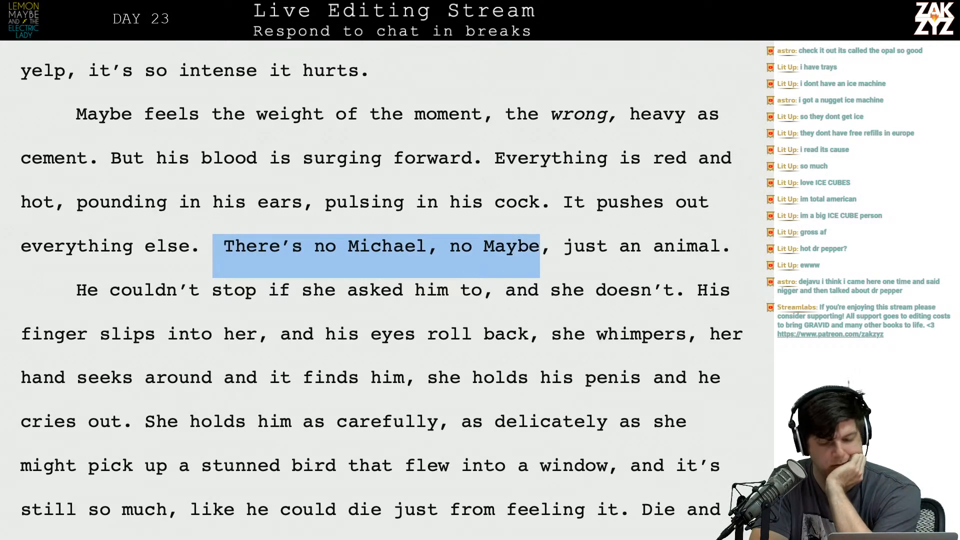
pyautogui.hotkey('shift', 'Right')
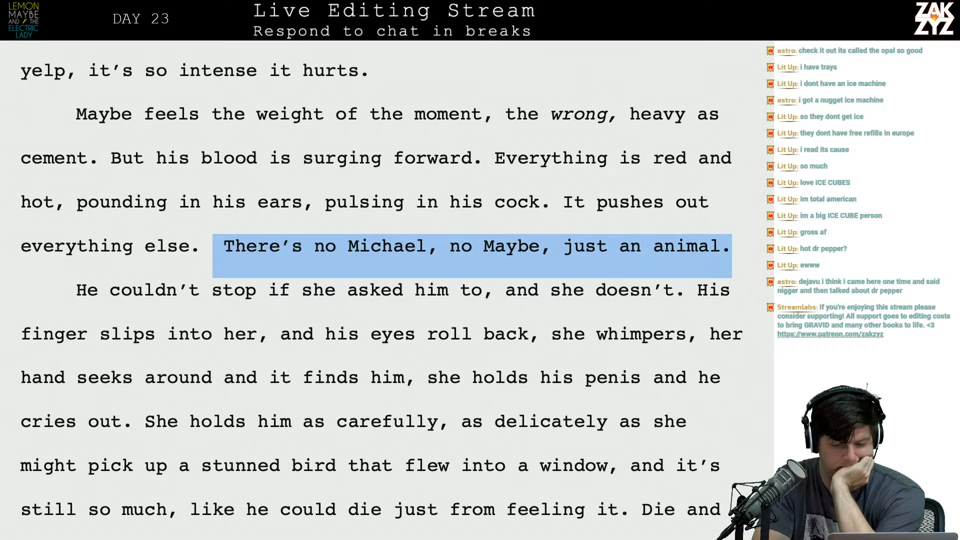
pyautogui.press('BackSpace')
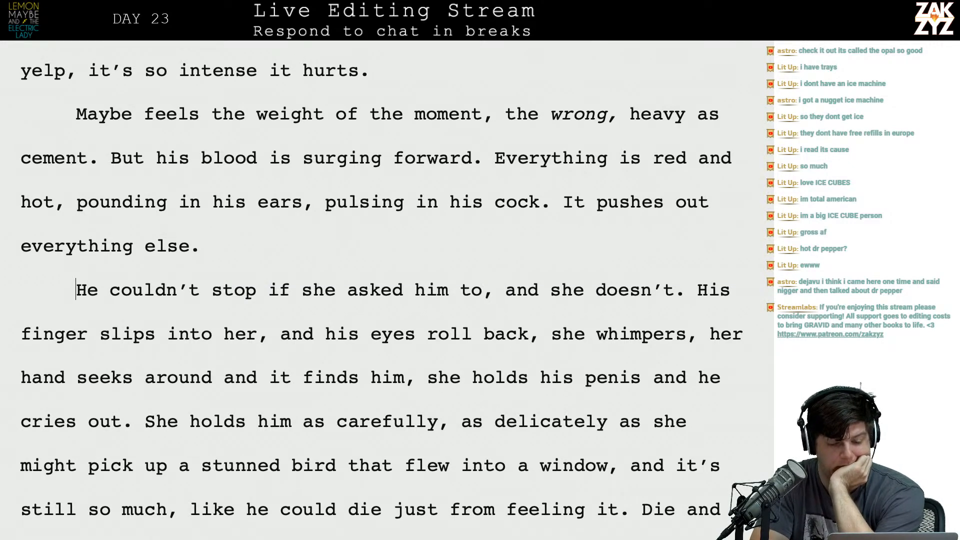
pyautogui.press('BackSpace')
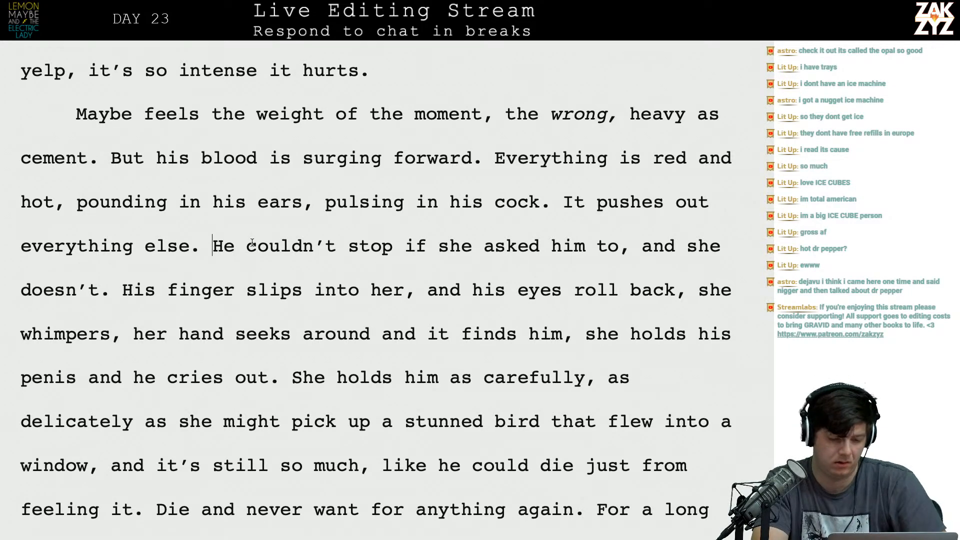
# Replace the sentence "He couldn't stop if she asked him to, and she doesn't." with "He can't stop now.".
pyautogui.write("He can't sto")
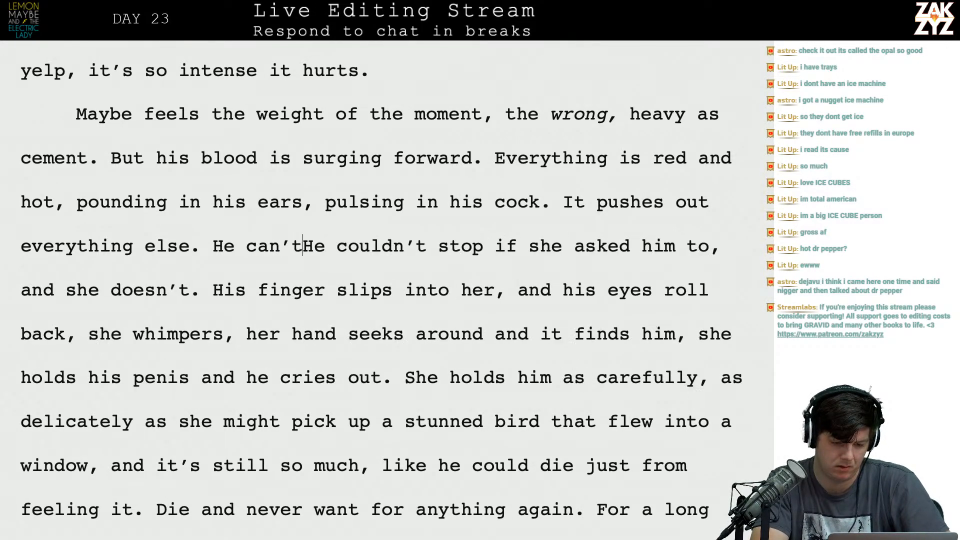
pyautogui.write('p now.')
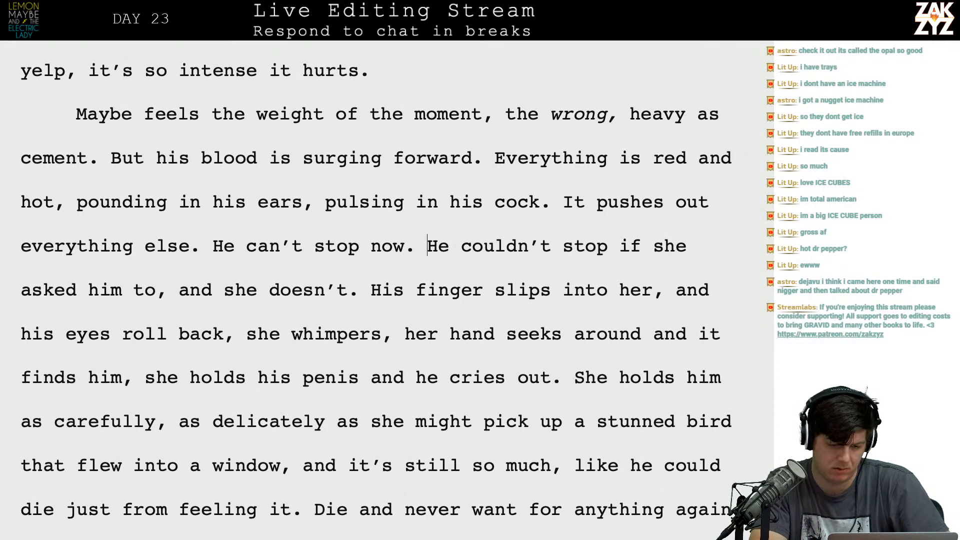
pyautogui.hotkey('shift', 'Down')
pyautogui.hotkey('shift', 'Down')
pyautogui.hotkey('shift', 'Up')
pyautogui.hotkey('shift', 'Left')
pyautogui.hotkey('shift', 'Left')
pyautogui.hotkey('shift', 'Left')
pyautogui.hotkey('shift', 'Left')
pyautogui.hotkey('shift', 'Left')
pyautogui.hotkey('shift', 'Left')
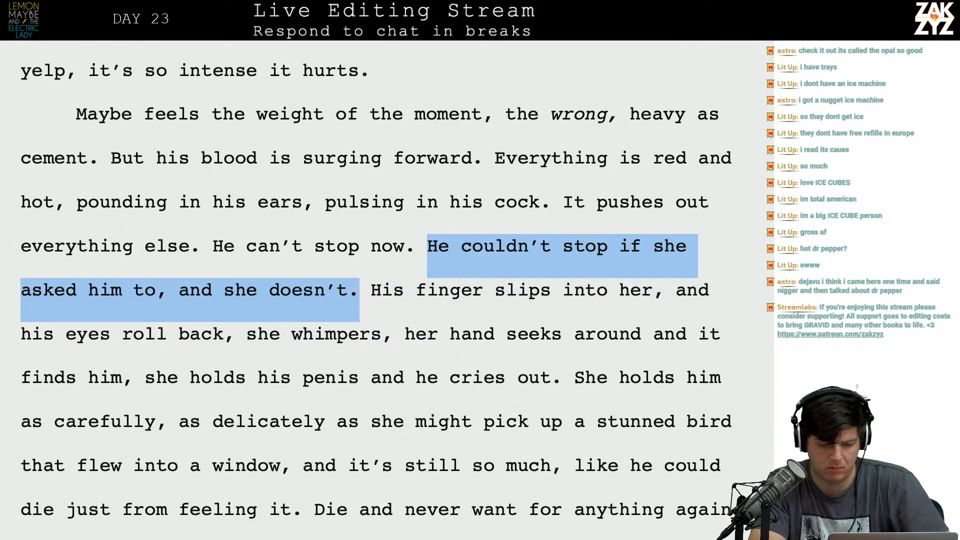
pyautogui.press('BackSpace')
# Break the paragraph right after "everything else", leaving the period and the rest of the text in a new paragraph.
pyautogui.scroll(-1, 341, 224)
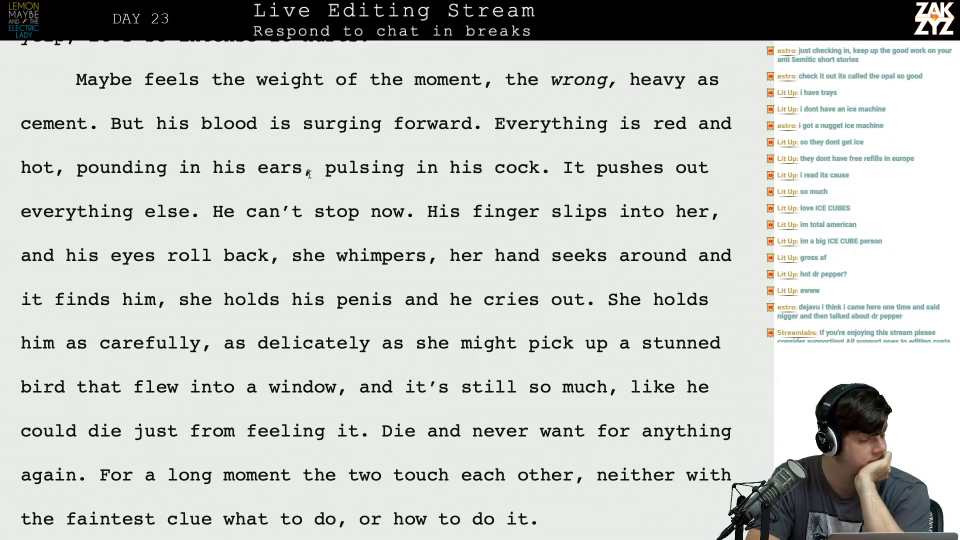
pyautogui.scroll(-1, 375, 219)
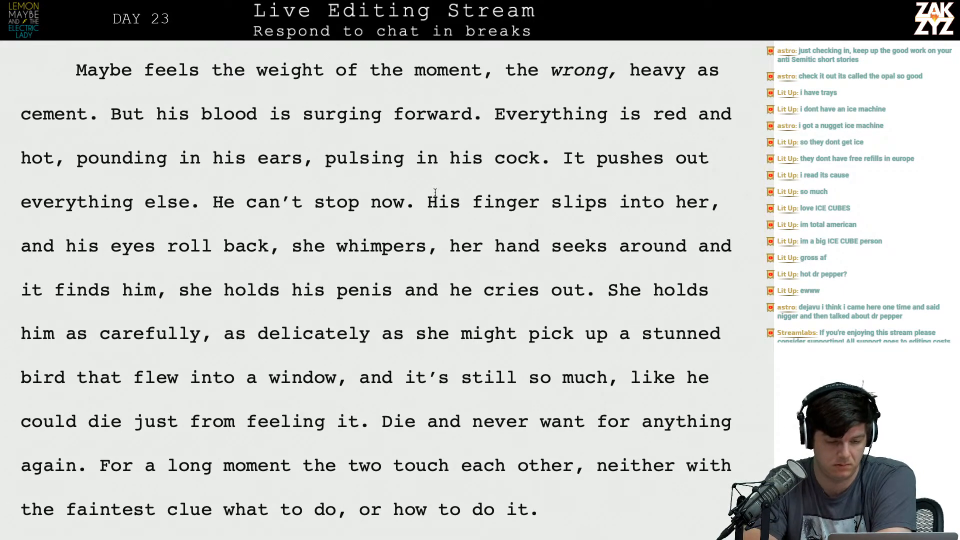
pyautogui.click(224, 202)
pyautogui.press('Left')
pyautogui.press('Left')
pyautogui.press('Left')
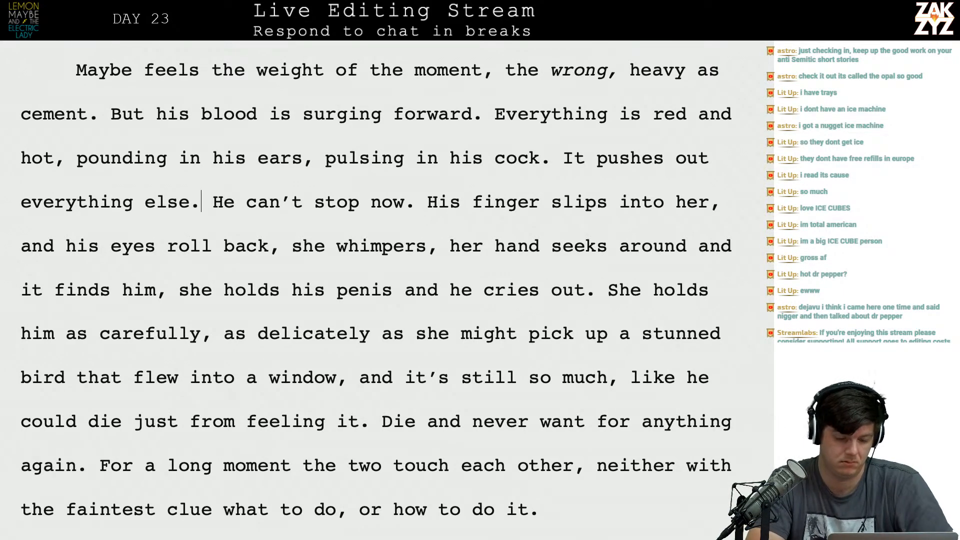
pyautogui.press('Return')
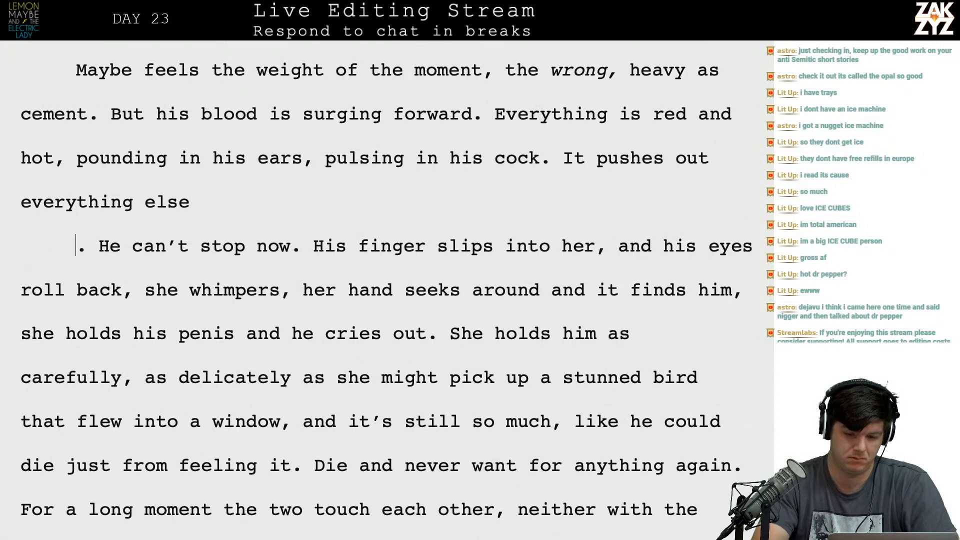
# Extend the "everything else" sentence with a comma and a closing clause starting "the part of him that wants to stop is drowned out by".
pyautogui.write('he')
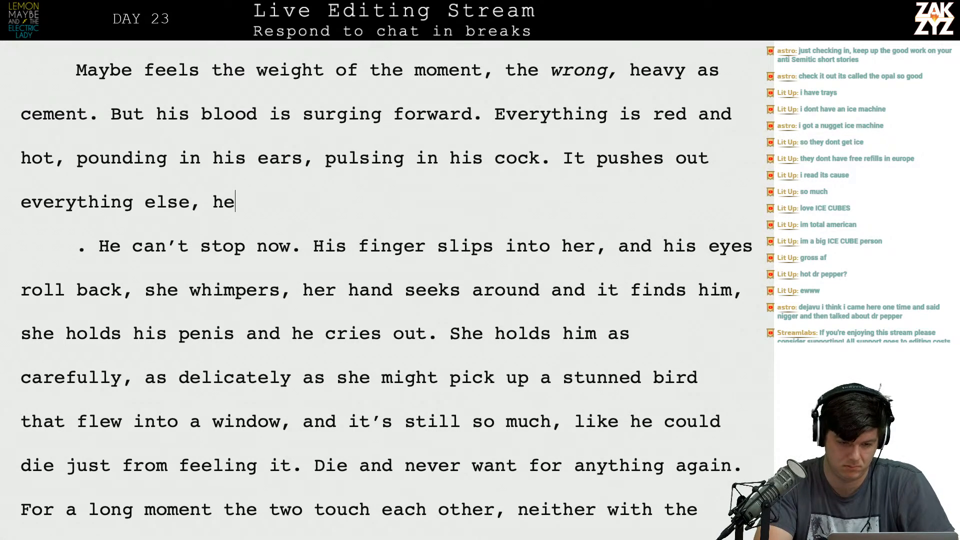
pyautogui.press('BackSpace')
pyautogui.press('BackSpace')
pyautogui.write('the part of ')
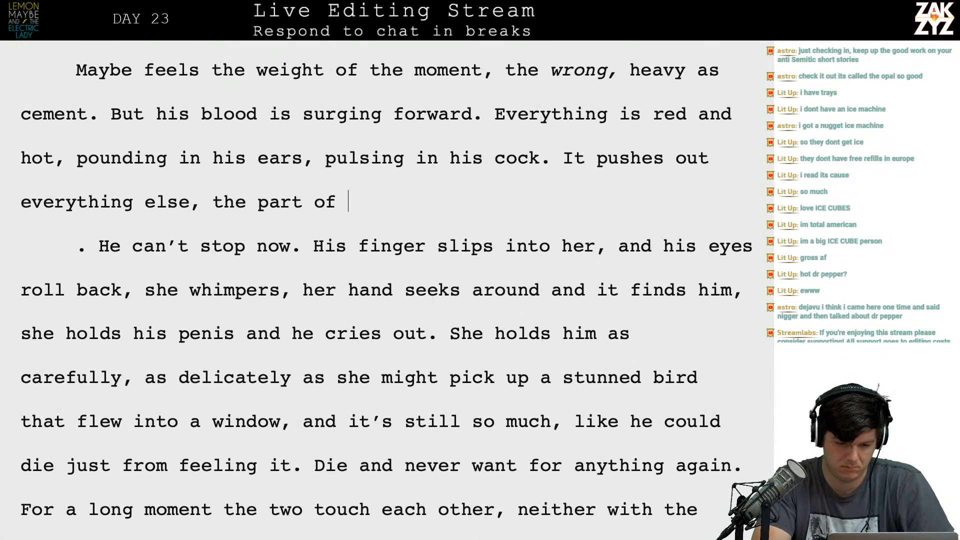
pyautogui.write('him that wants to ')
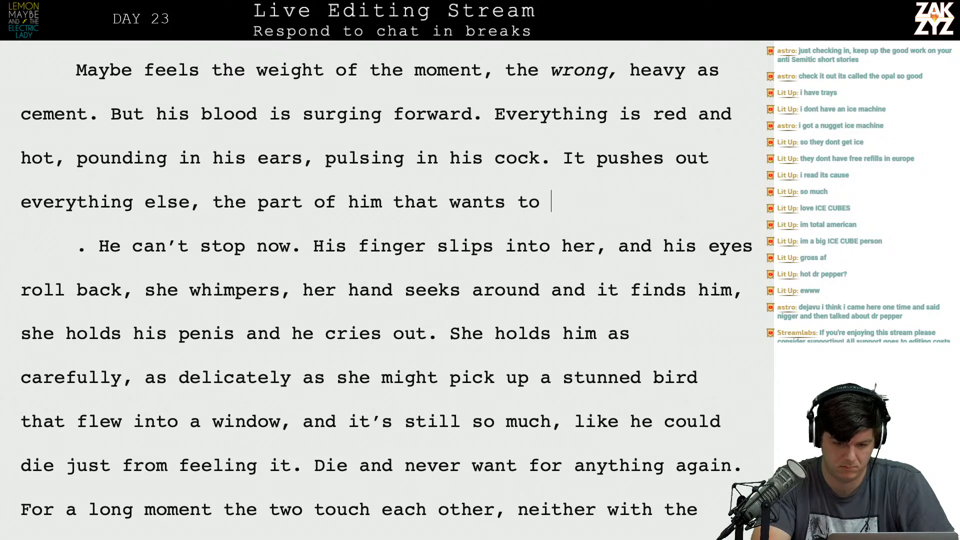
pyautogui.write('stop is drowne')
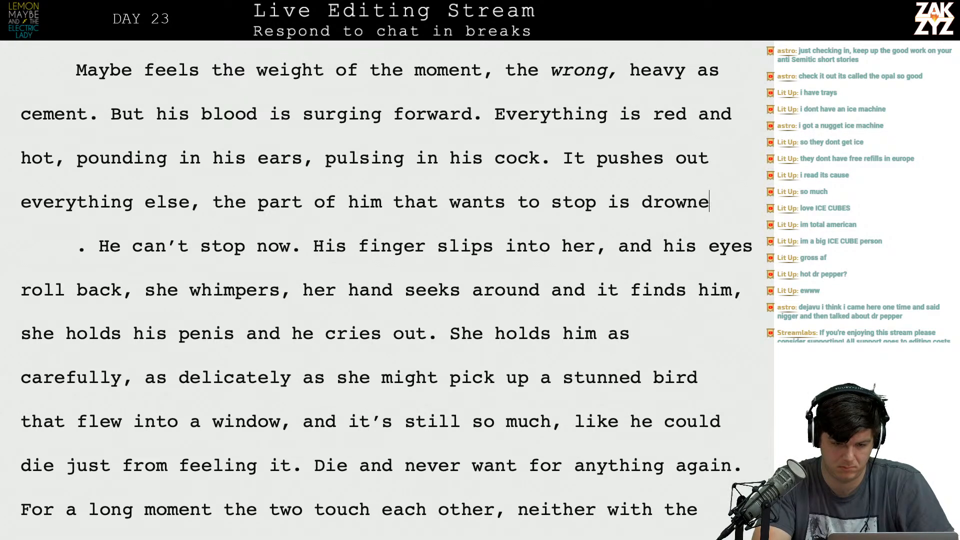
pyautogui.write('d out b')
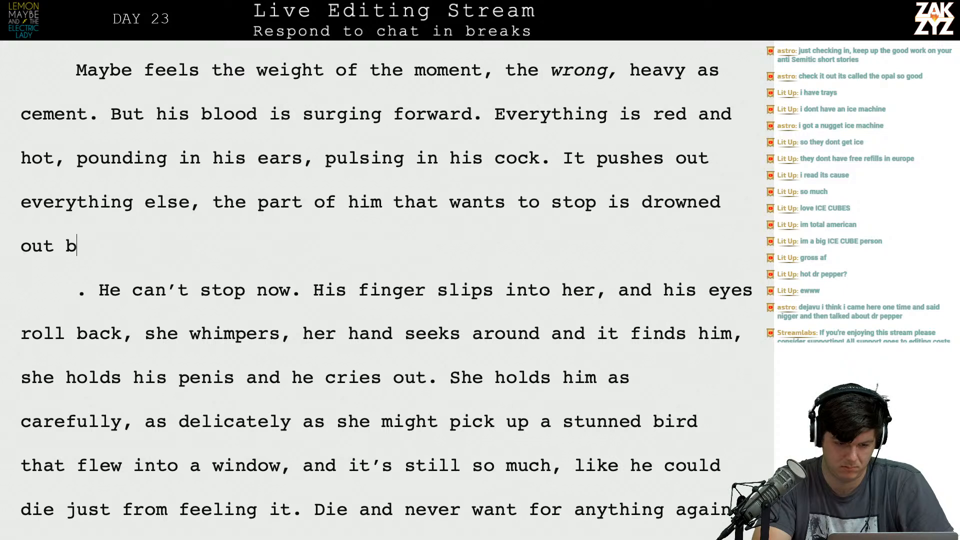
pyautogui.write('y')
pyautogui.write(' thro')
pyautogui.press('BackSpace')
pyautogui.press('BackSpace')
pyautogui.press('BackSpace')
pyautogui.press('BackSpace')
pyautogui.write('his throbbing ned')
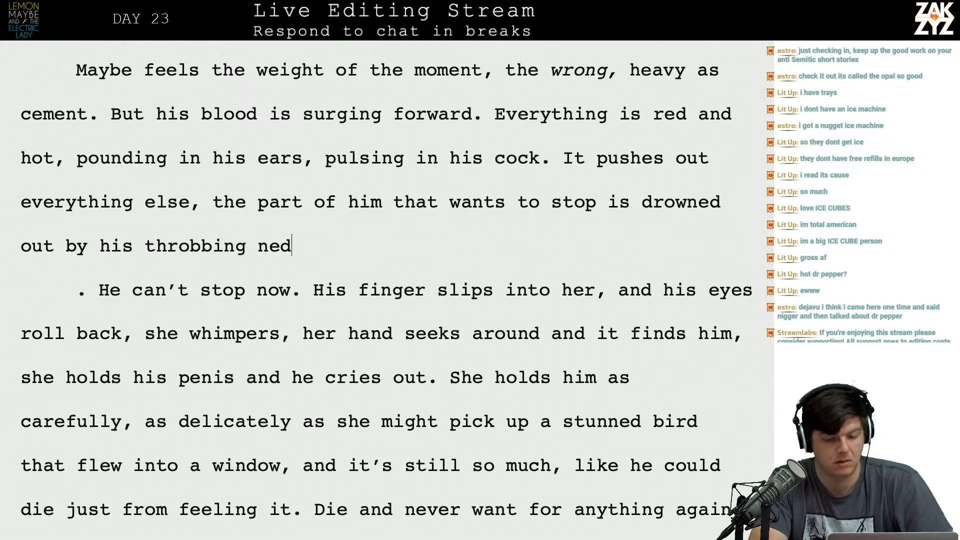
pyautogui.press('BackSpace')
pyautogui.write('ed.')
# Delete "It pushes out everything else," and capitalize "The" so the sentence begins "The part of him".
pyautogui.press('Up')
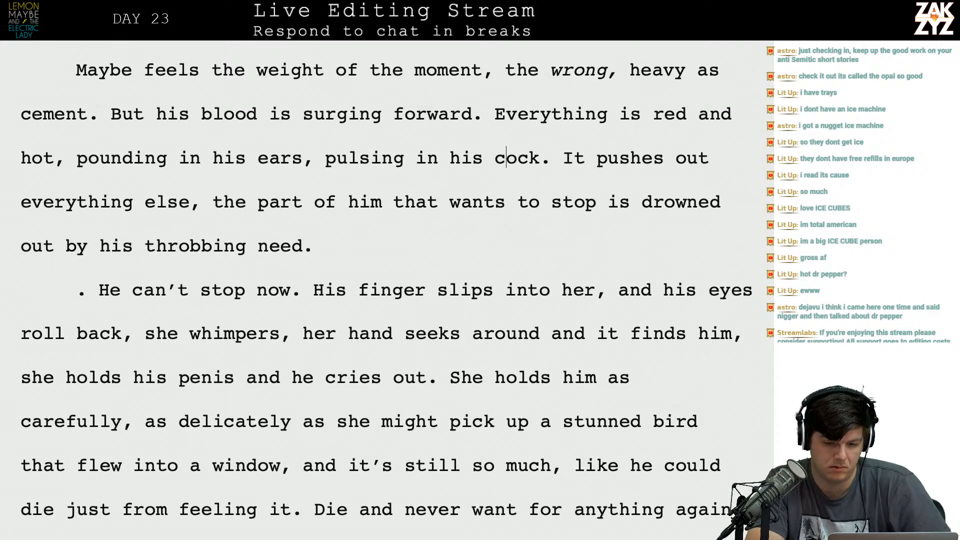
pyautogui.moveTo(563, 158); pyautogui.dragTo(224, 202)
pyautogui.write('The par')
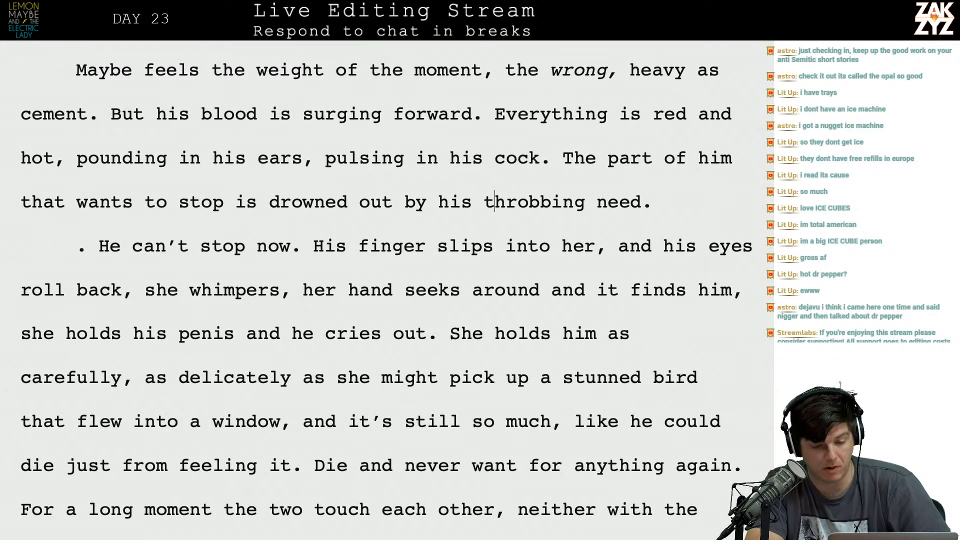
# Start a new paragraph above the "He can't stop now" line with a reworded version of that old paragraph's second sentence.
pyautogui.press('Down')
pyautogui.press('Left')
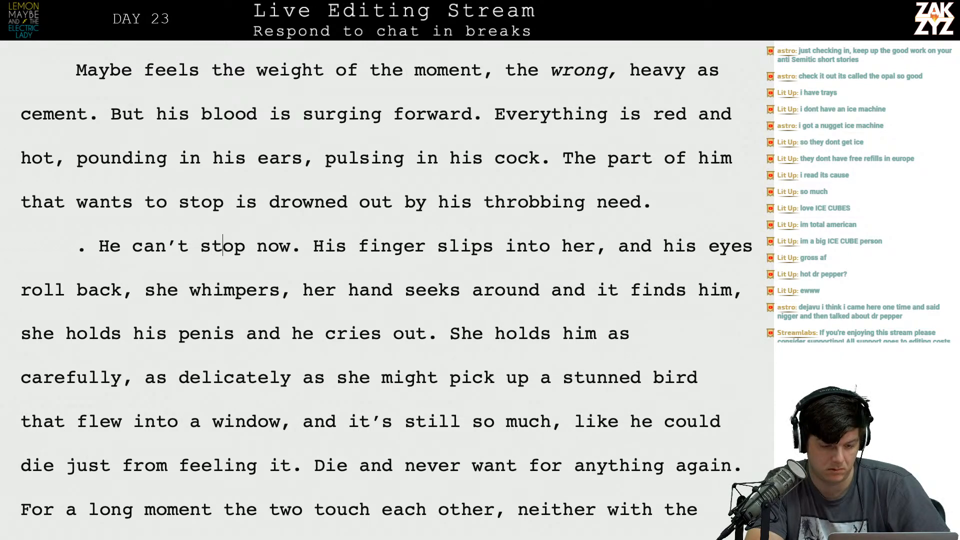
pyautogui.press('BackSpace')
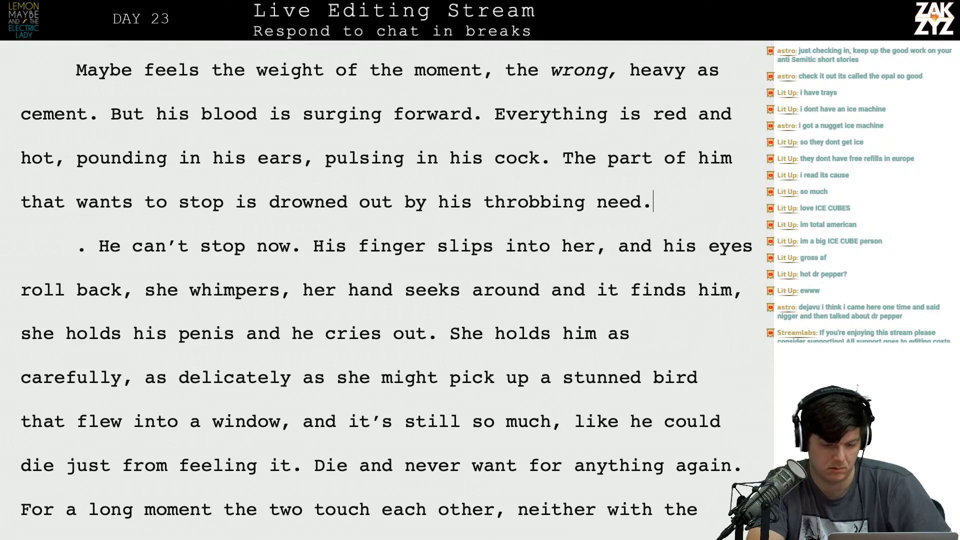
pyautogui.press('Return')
pyautogui.write('His fing')
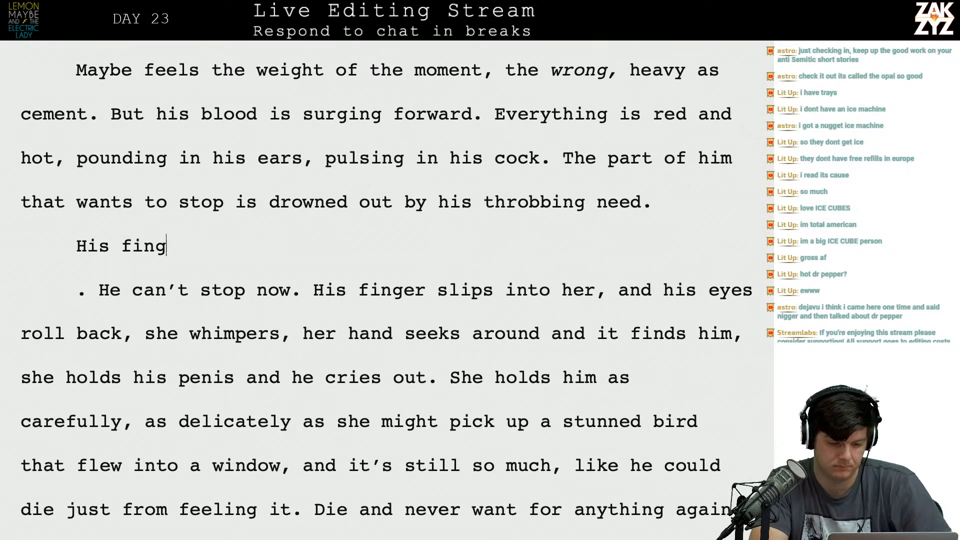
pyautogui.write('er slip')
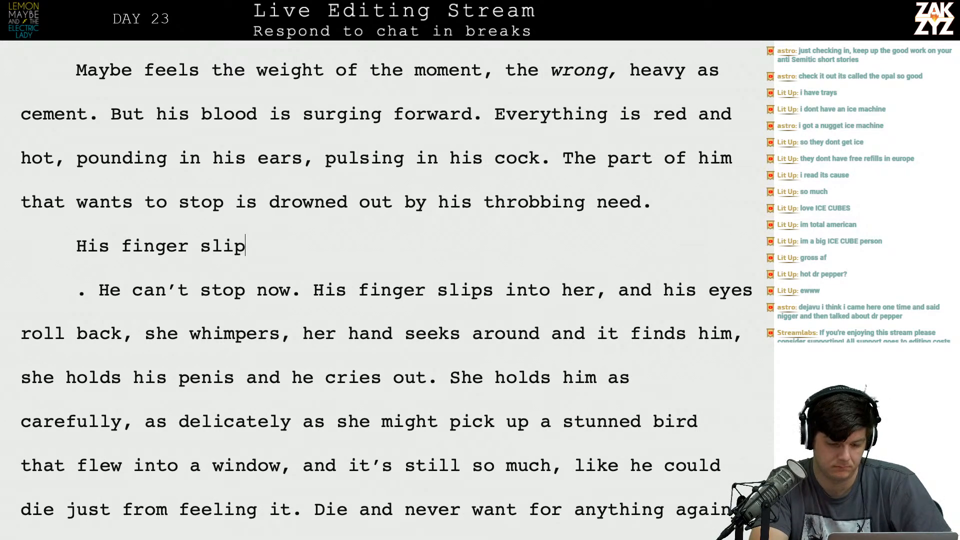
pyautogui.write('s inside of her, he')
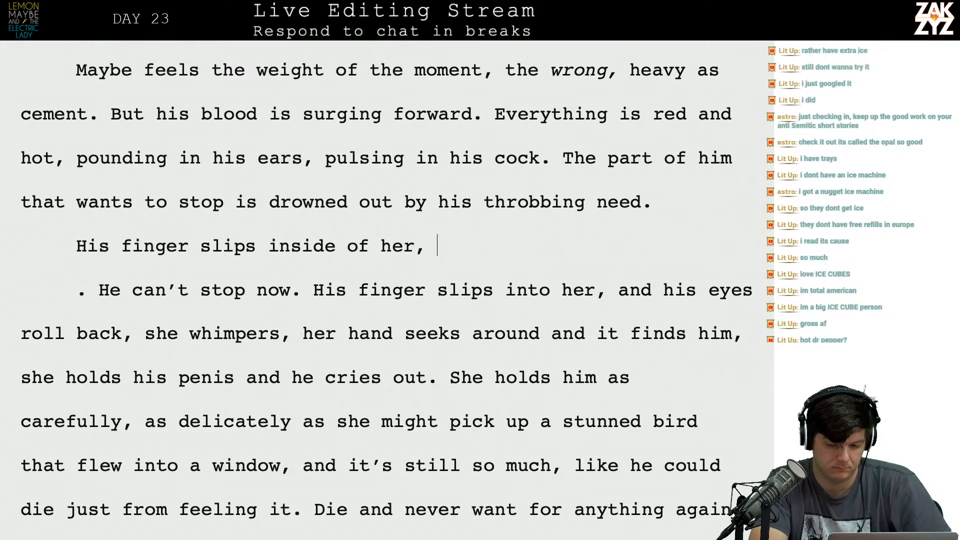
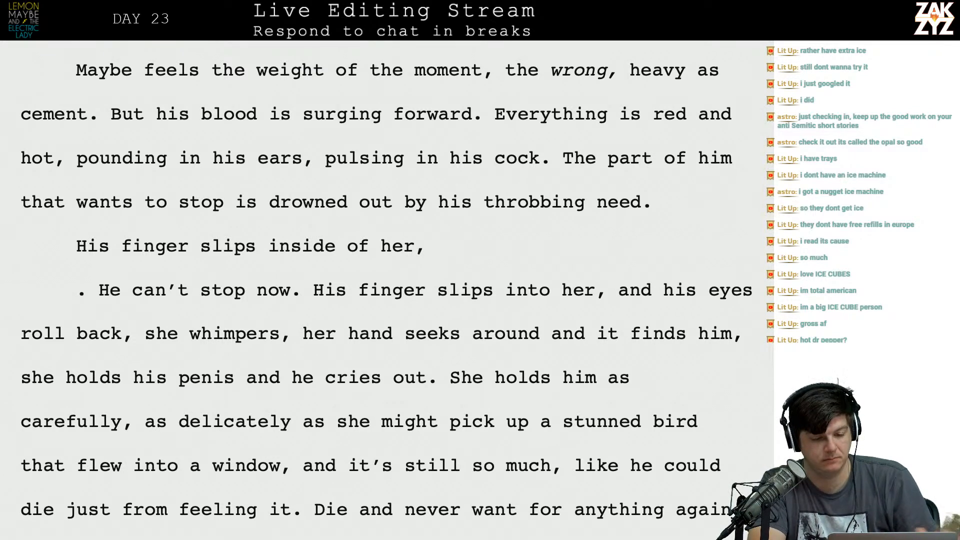
# Finish the new paragraph's first sentence with "and his eyes roll back at the feeling.", dropping the comma before "and".
pyautogui.write('he')
pyautogui.press('BackSpace')
pyautogui.press('BackSpace')
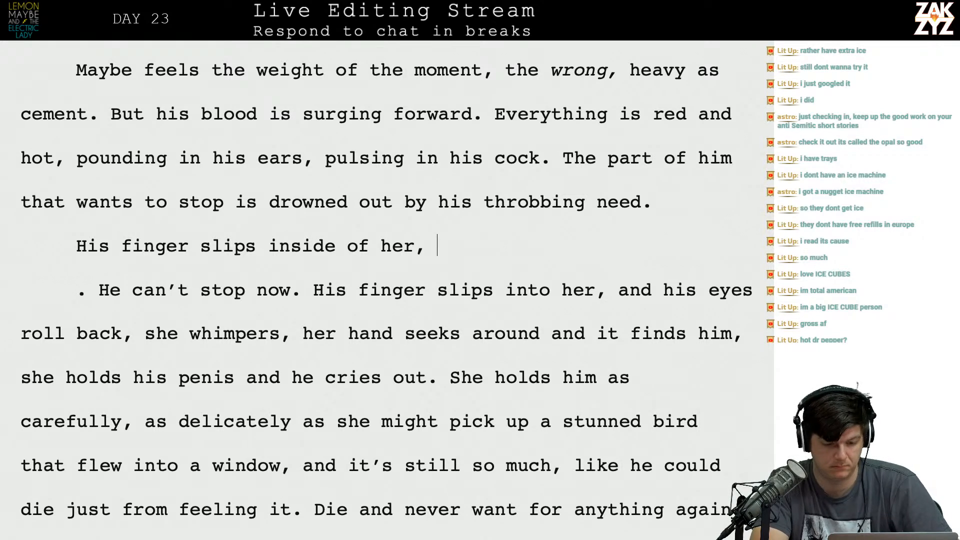
pyautogui.write('and his')
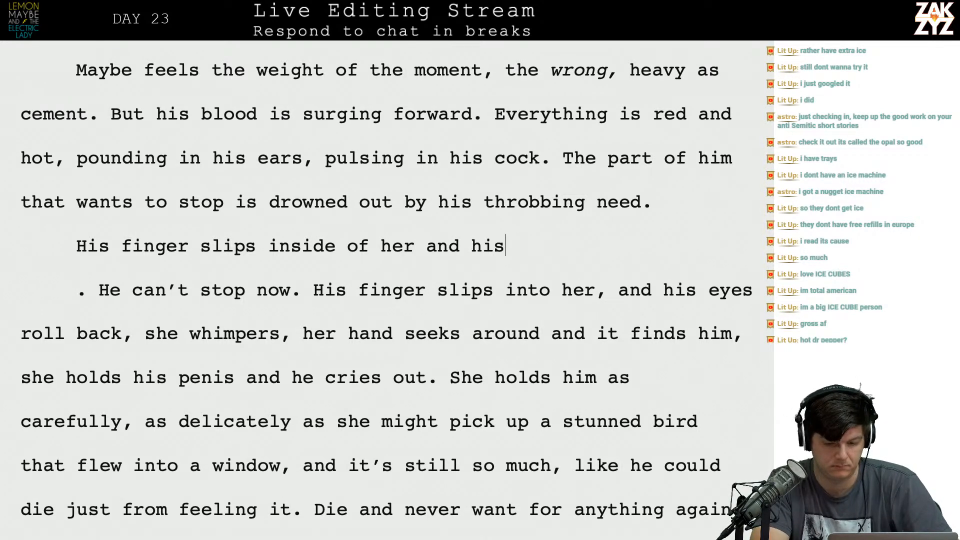
pyautogui.write(' eyes roll ba')
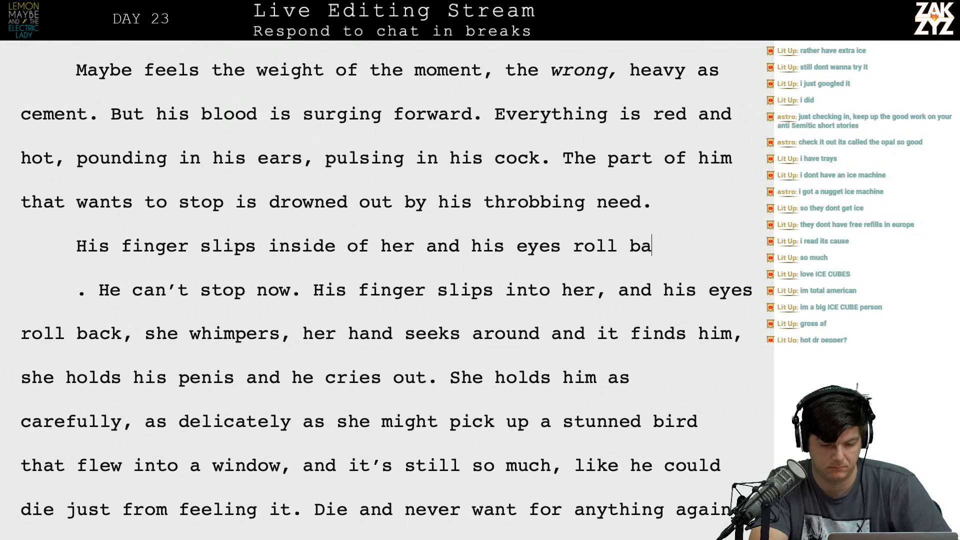
pyautogui.write('ck at the feelin')
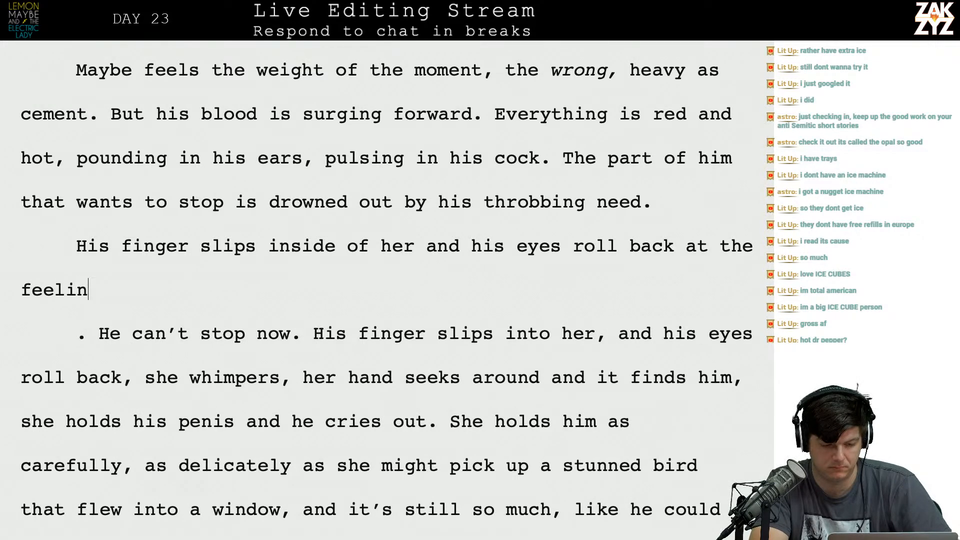
pyautogui.write("g. Sh's")
# Add a second sentence to the new paragraph, starting "She whimpers," and ending with a clause about her hand.
pyautogui.press('BackSpace')
pyautogui.press('BackSpace')
pyautogui.press('BackSpace')
pyautogui.write("e whimpers, she's ")
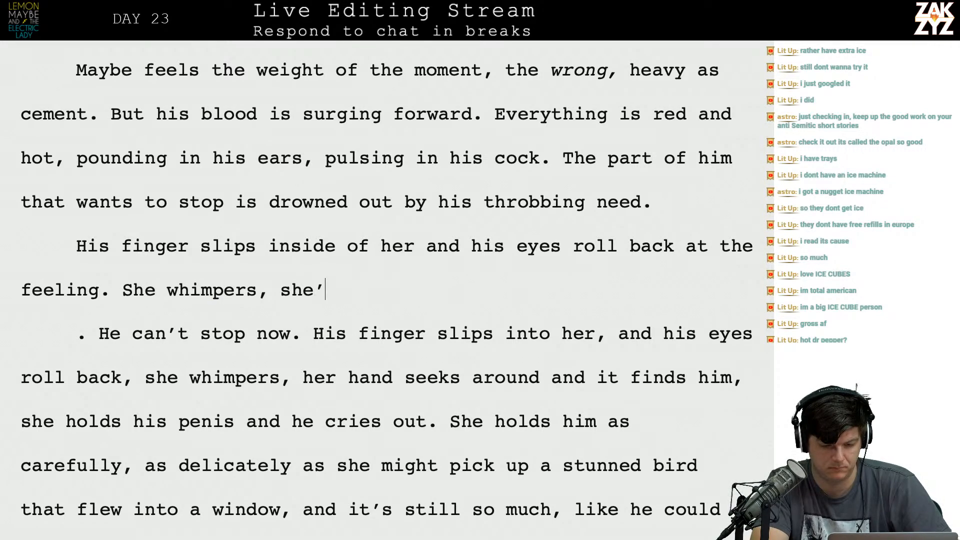
pyautogui.write('holding him too,')
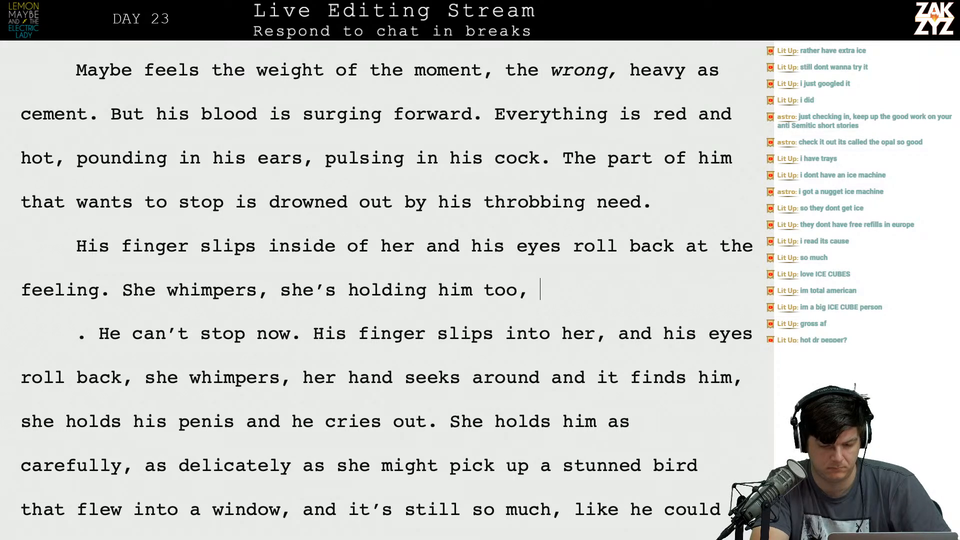
pyautogui.press('BackSpace')
pyautogui.press('BackSpace')
pyautogui.write(' her h')
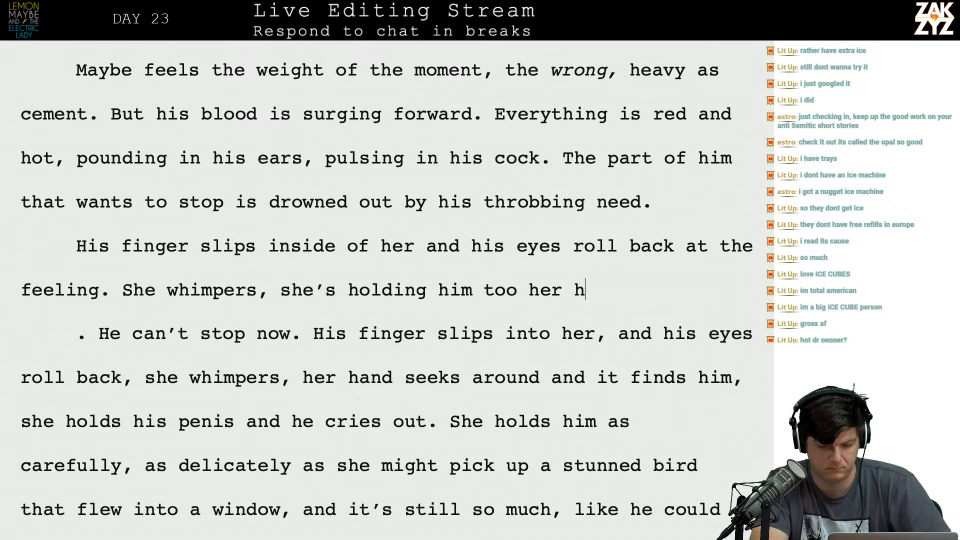
pyautogui.write('and squeezi')
pyautogui.write('es his ')
pyautogui.write(' penis.')
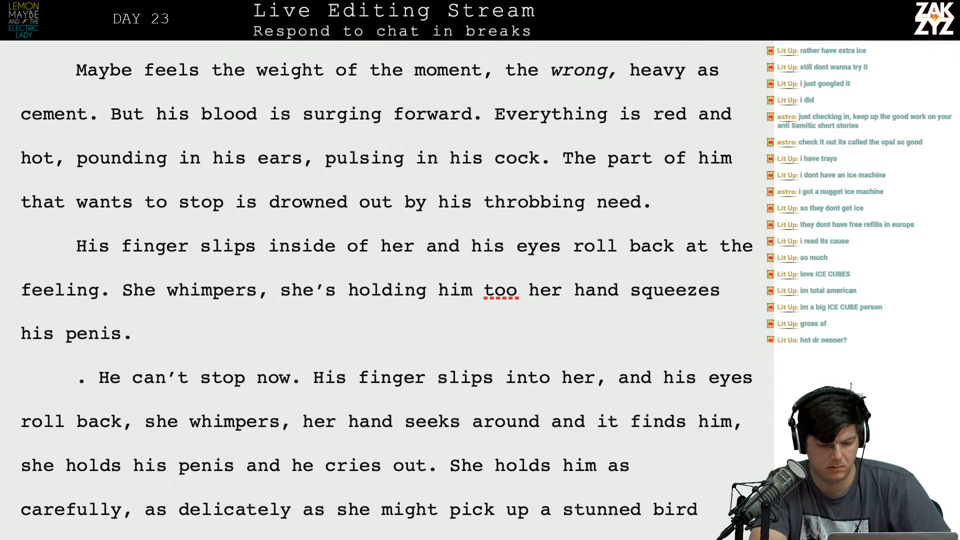
# Extend the end of the "She whimpers" sentence with "too hard and he cries out in pain.".
pyautogui.write(', s')
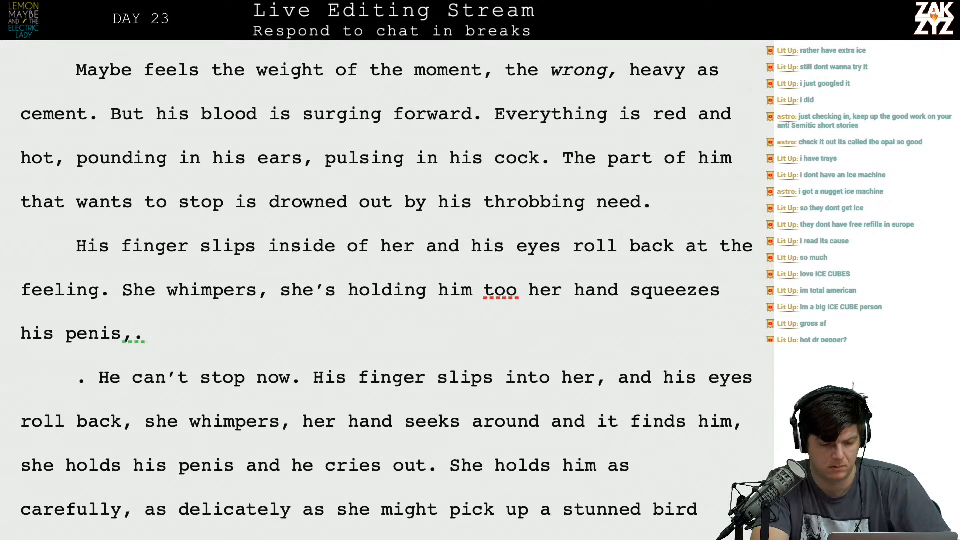
pyautogui.write('h')
pyautogui.press('BackSpace')
pyautogui.press('BackSpace')
pyautogui.press('BackSpace')
pyautogui.write('too ')
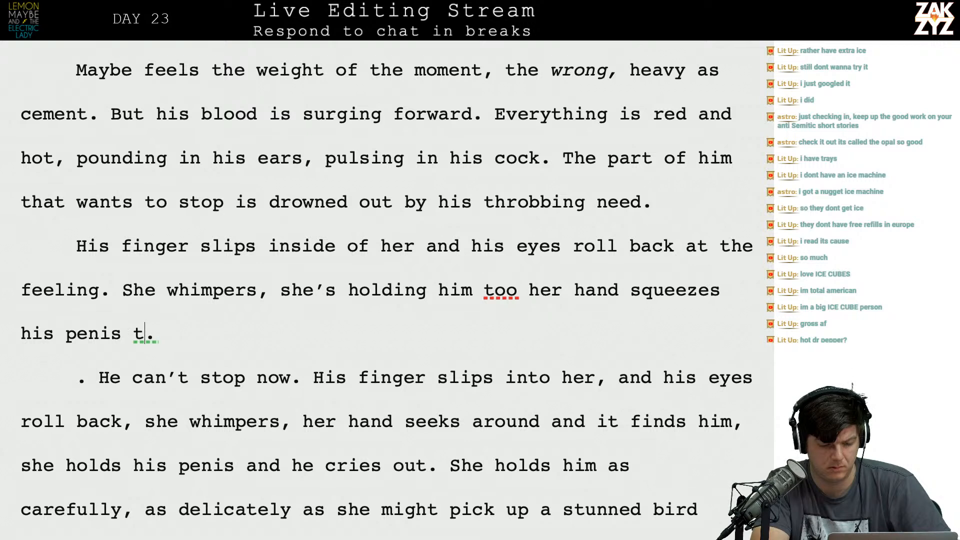
pyautogui.write('hard and he cries ')
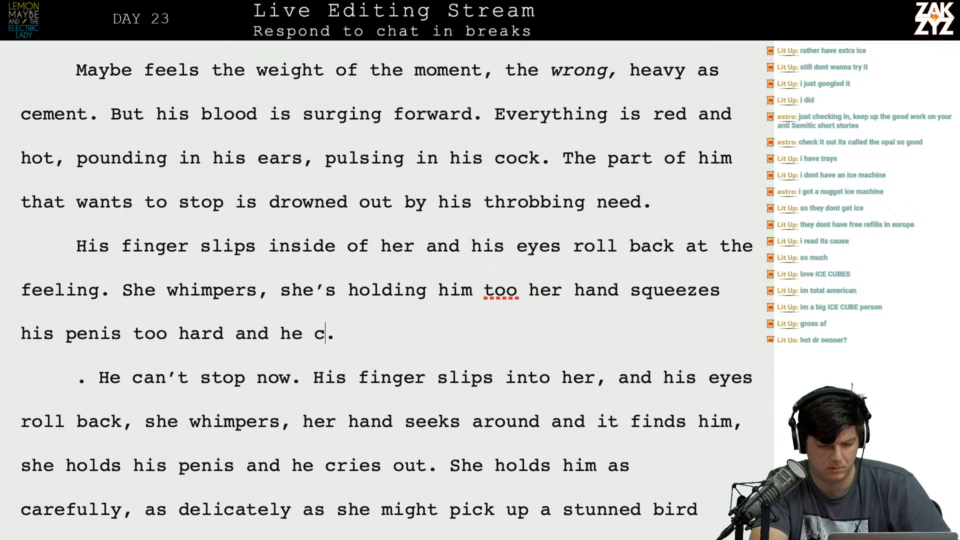
pyautogui.write('out in pain.')
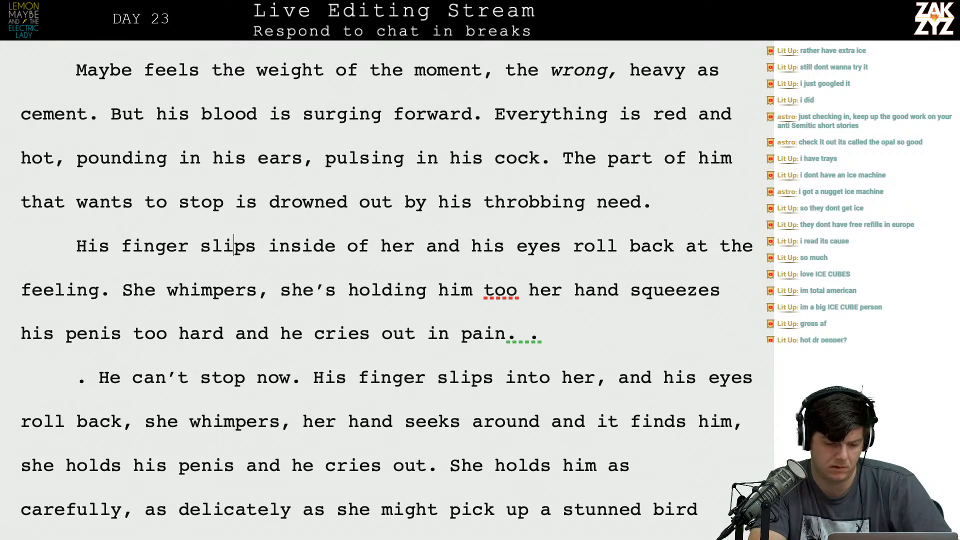
# Move the "She whimpers" sentence into its own paragraph, with an empty line between it and the sentence ending "at the feeling.".
pyautogui.press('Left')
pyautogui.press('Return')
pyautogui.press('Return')
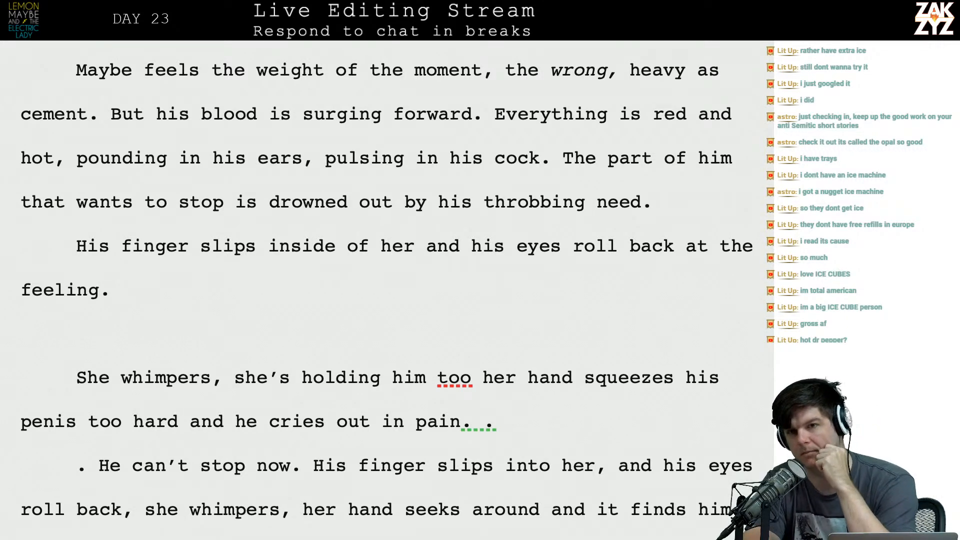
pyautogui.scroll(-1, 272, 286)
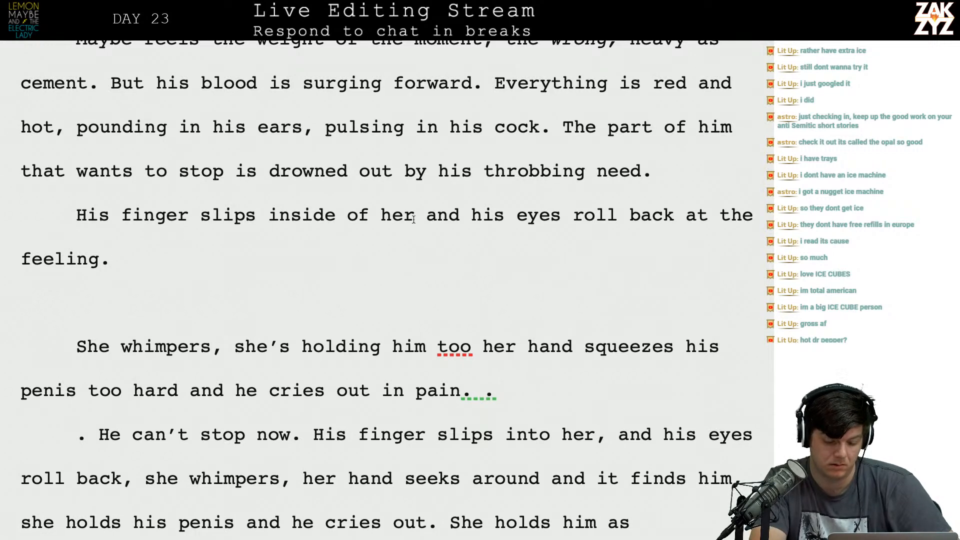
pyautogui.write('and')
pyautogui.press('BackSpace')
pyautogui.press('BackSpace')
pyautogui.press('BackSpace')
pyautogui.press('BackSpace')
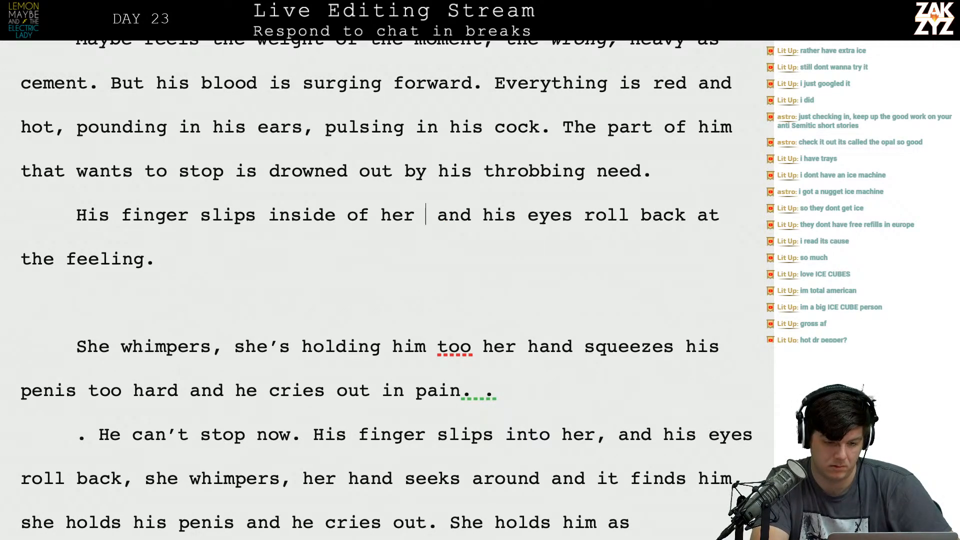
pyautogui.write('and ')
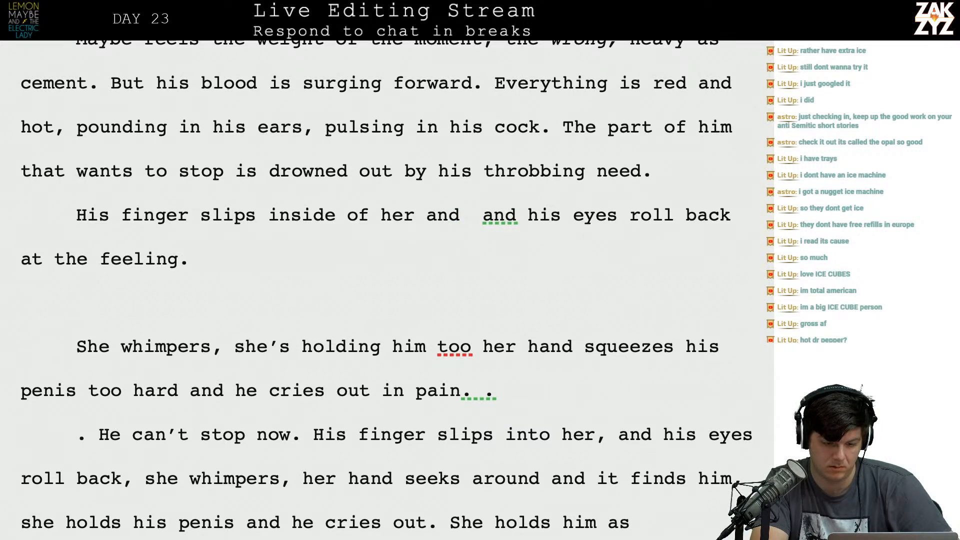
pyautogui.write("he's ")
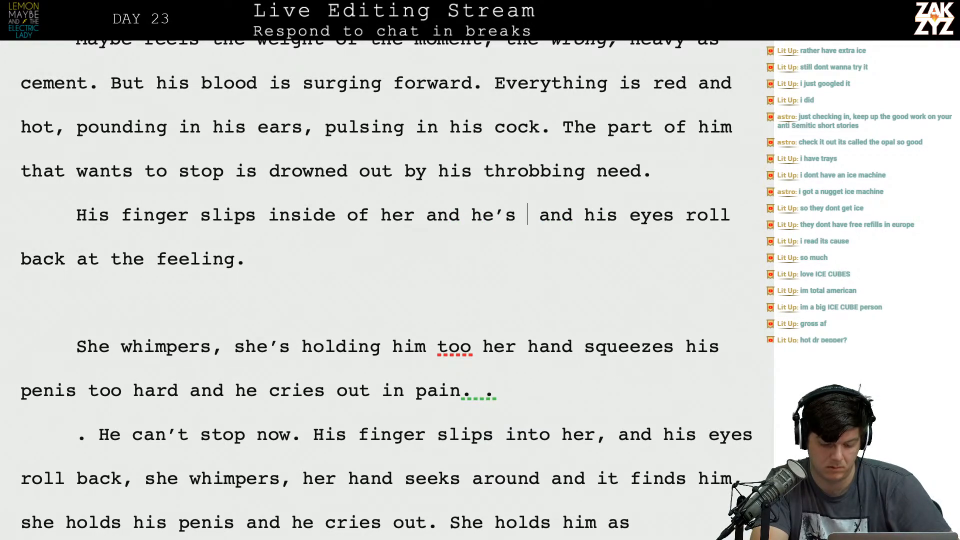
pyautogui.write('ar')
pyautogui.press('BackSpace')
pyautogui.press('BackSpace')
pyautogui.press('BackSpace')
pyautogui.press('BackSpace')
pyautogui.press('BackSpace')
pyautogui.press('BackSpace')
pyautogui.press('BackSpace')
pyautogui.press('BackSpace')
pyautogui.press('BackSpace')
pyautogui.press('BackSpace')
pyautogui.press('BackSpace')
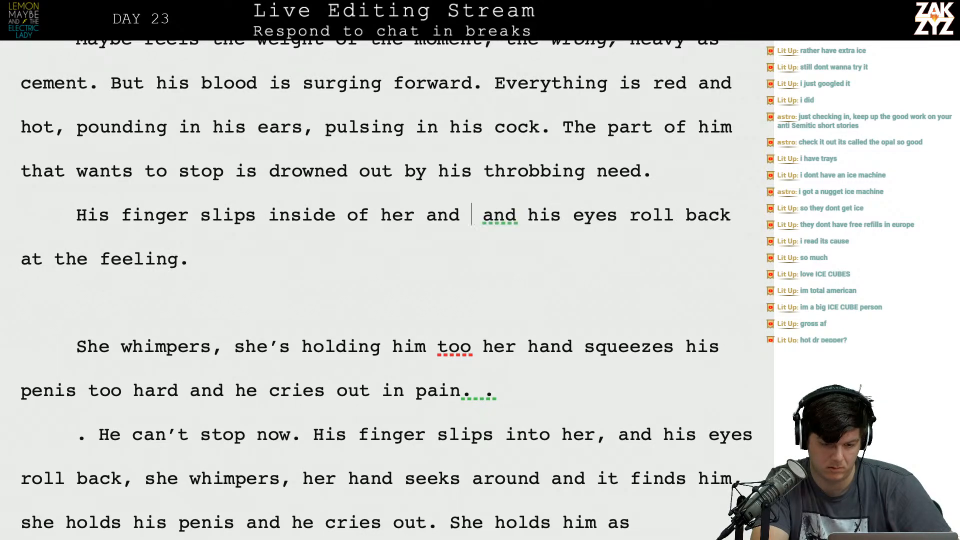
pyautogui.press('BackSpace')
# Insert ", it's like nothing he's ever felt before" after the opening clause of the paragraph that ends "at the feeling.".
pyautogui.write(", it's li")
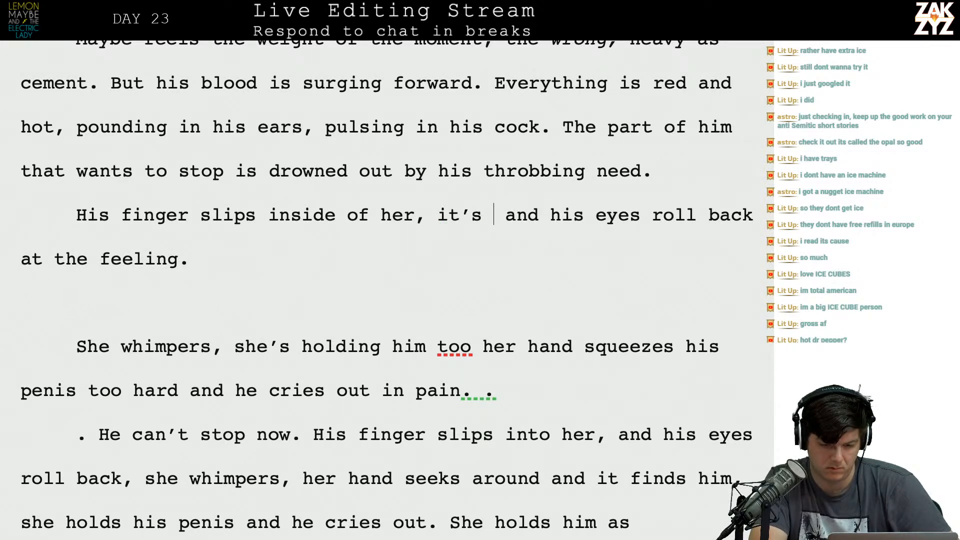
pyautogui.write("ke nothing he's ever")
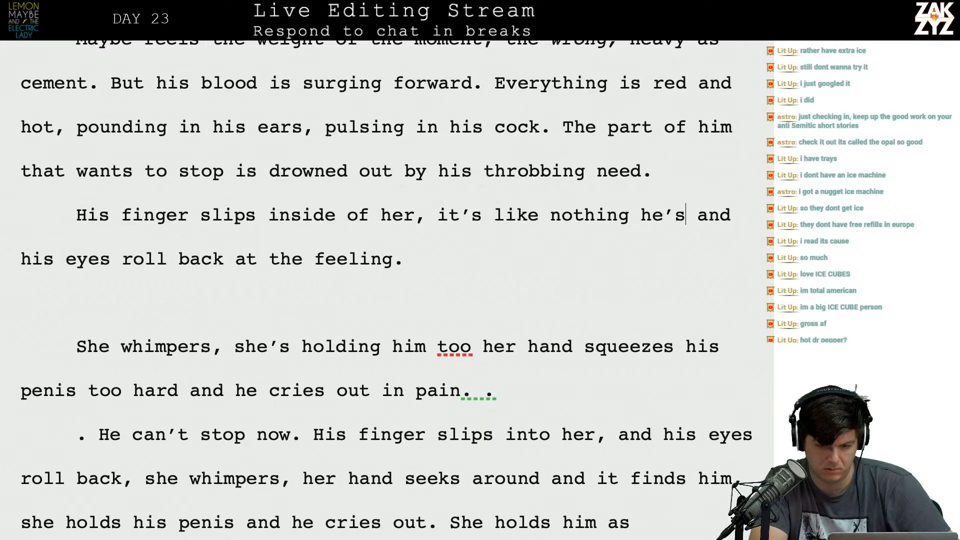
pyautogui.write(' felt before')
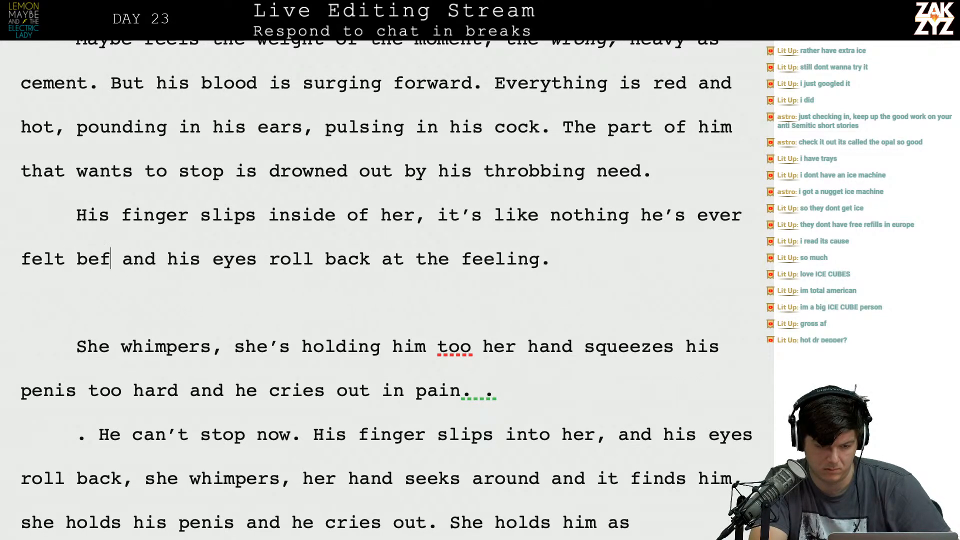
pyautogui.write('. She whimp')
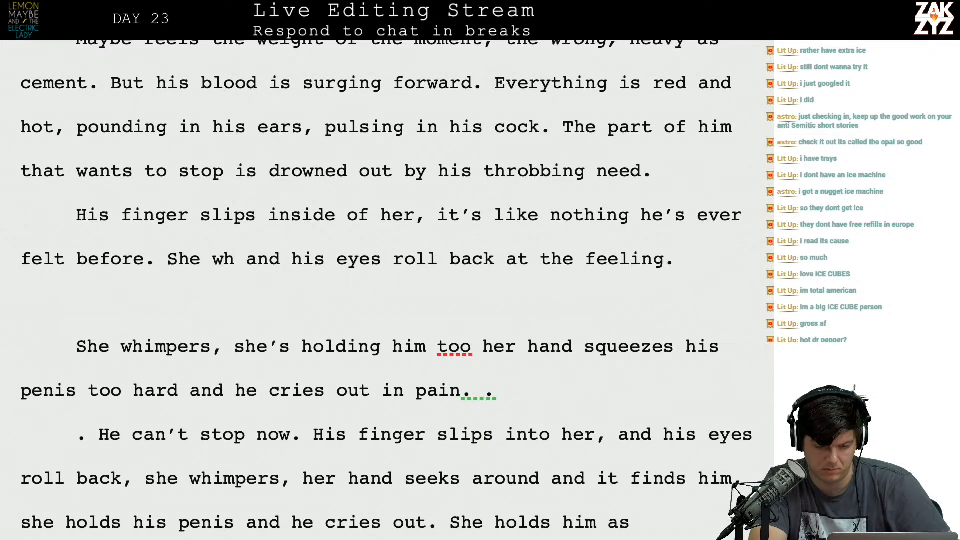
pyautogui.write('ers, ')
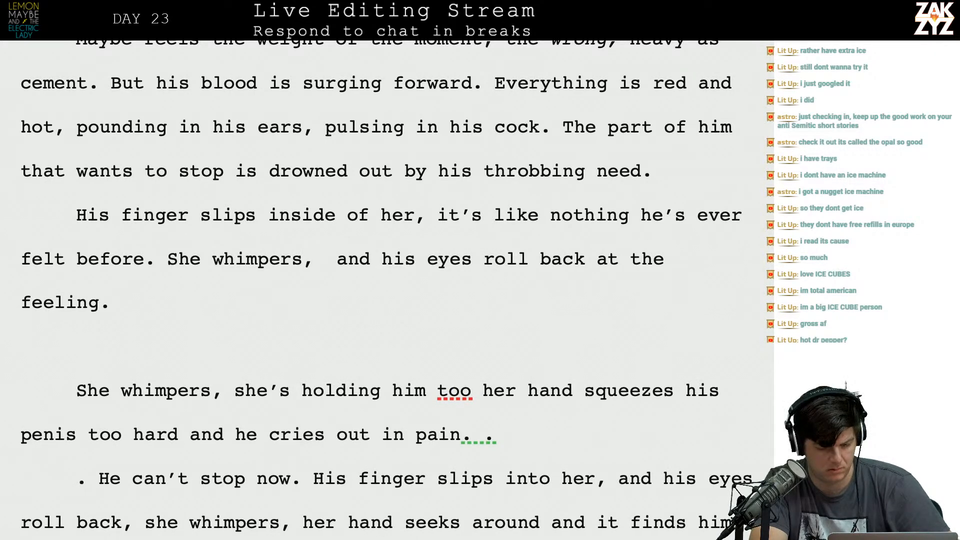
pyautogui.write('the sound make')
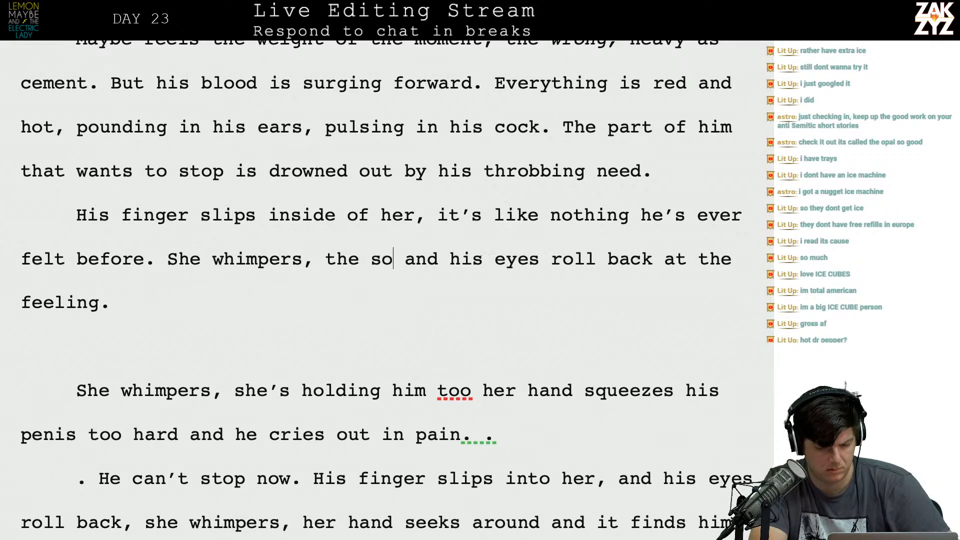
pyautogui.write('s')
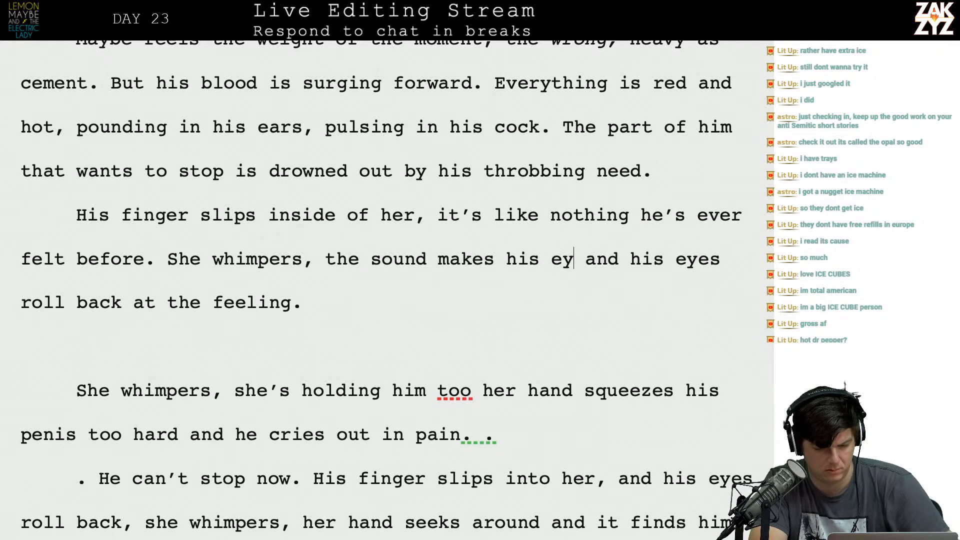
pyautogui.write(' his eyes roll up. Her h')
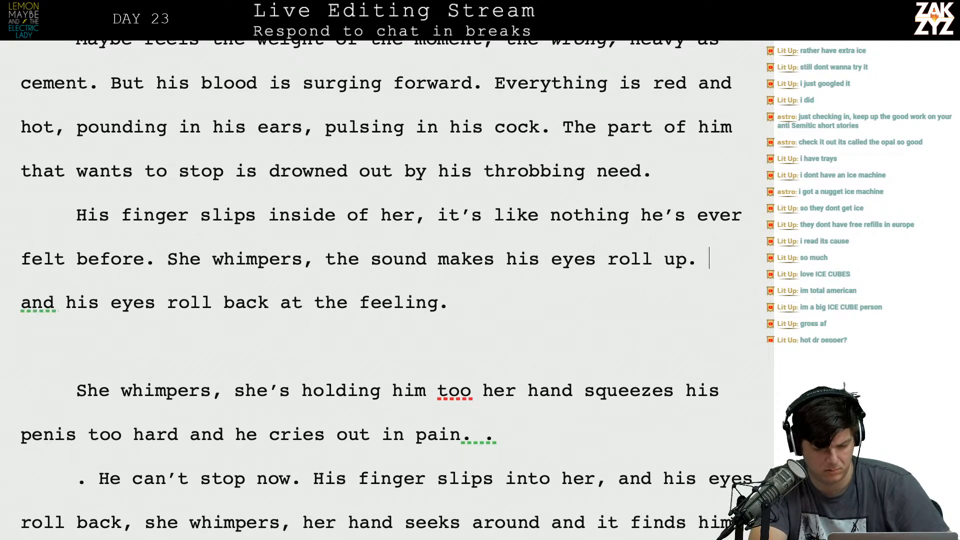
pyautogui.write('and is gropi')
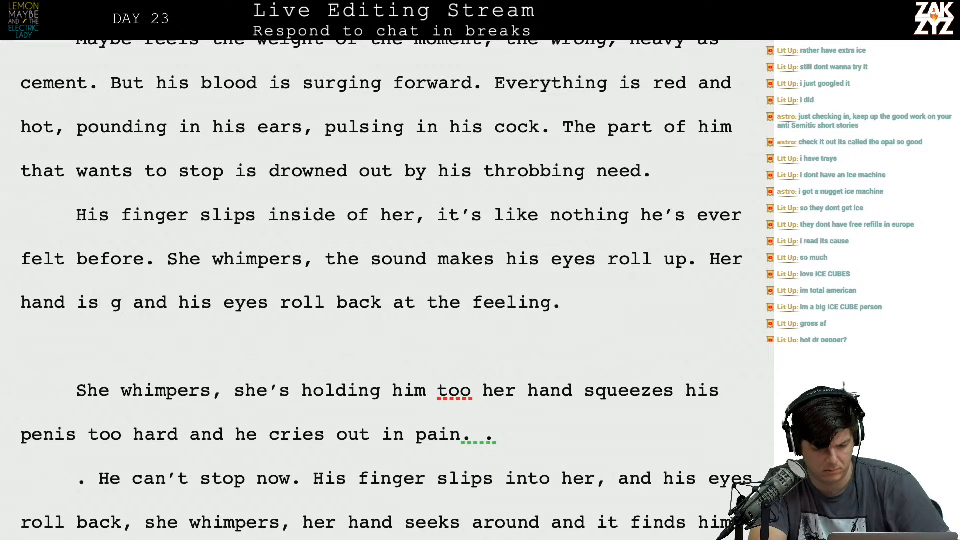
pyautogui.write('ng at his thig')
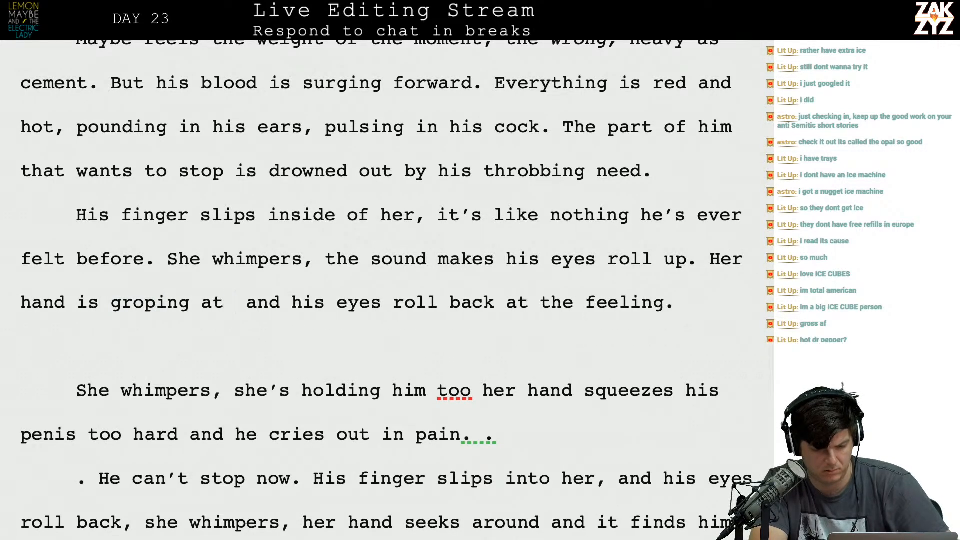
pyautogui.write('h, she ')
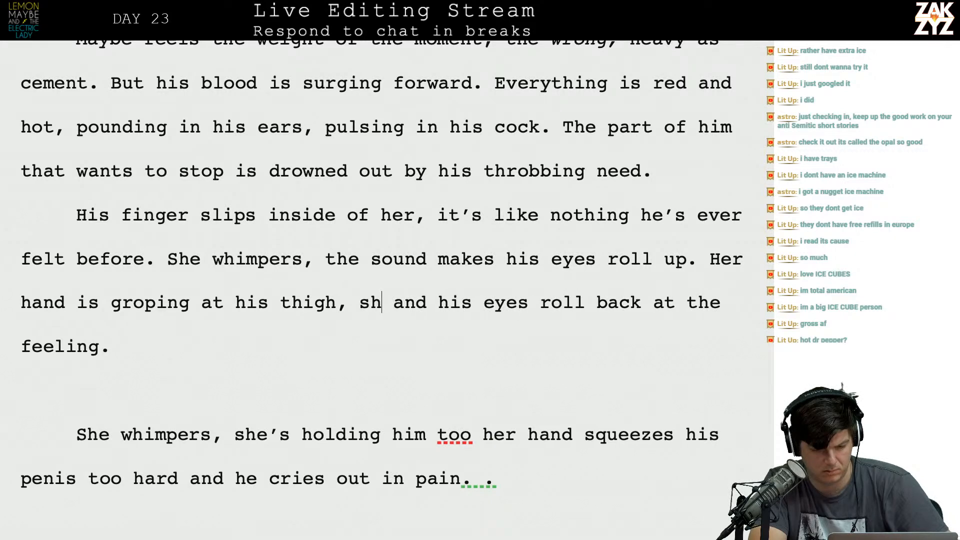
pyautogui.write('takes hold ')
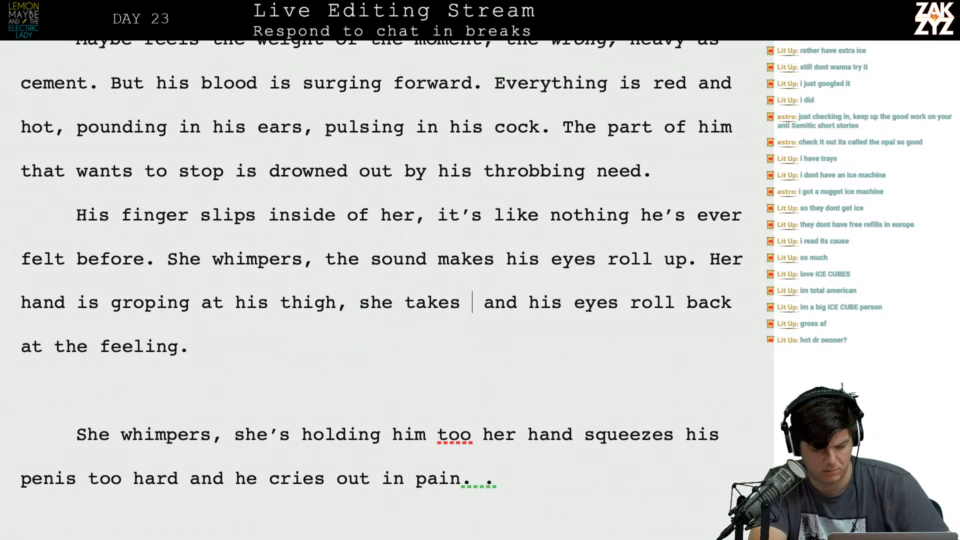
pyautogui.write('of his penis and ')
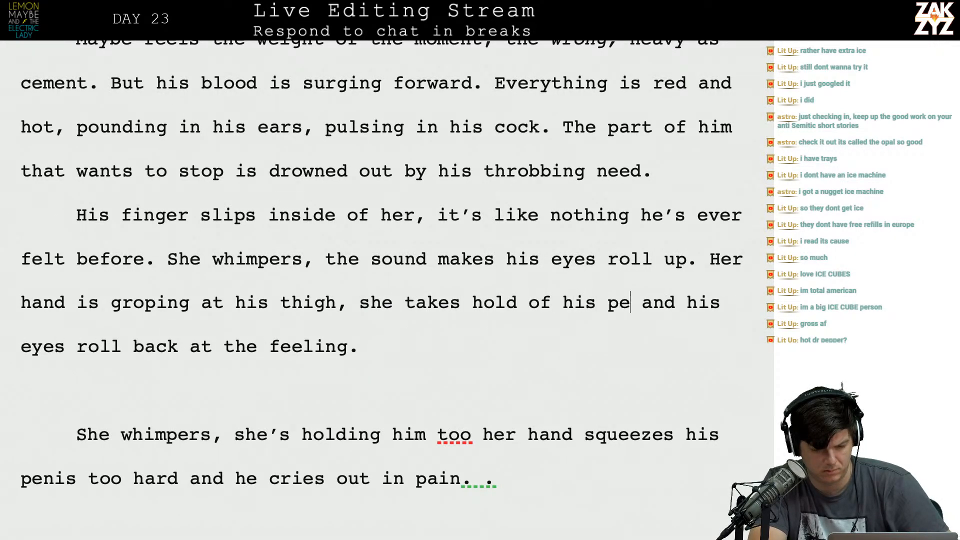
pyautogui.write('squeezes  and his eyes roll back at the feeling.')
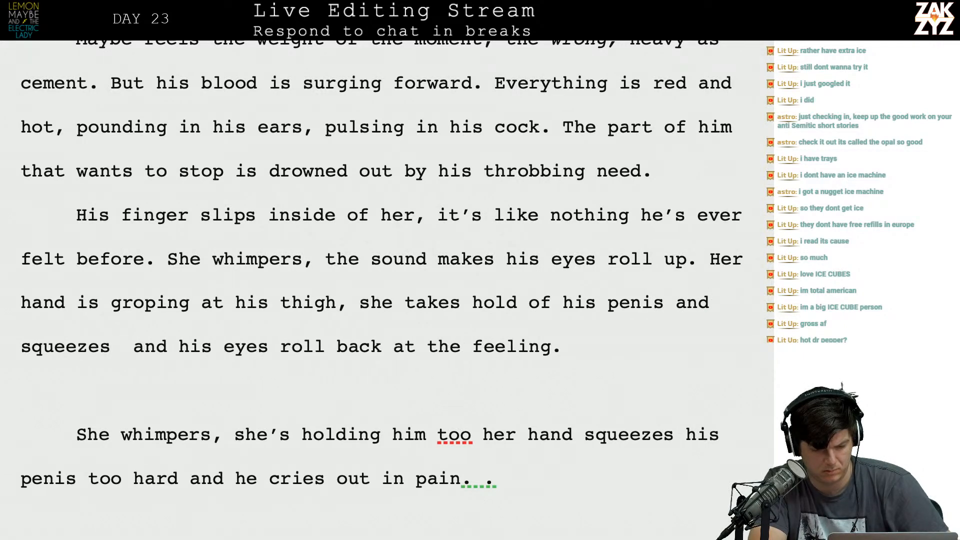
# Insert a further sentence starting "Her hand is" that describes her touch and breaks off at "squeezes," before the old "and his eyes" clause.
pyautogui.press('BackSpace')
pyautogui.write(', ')
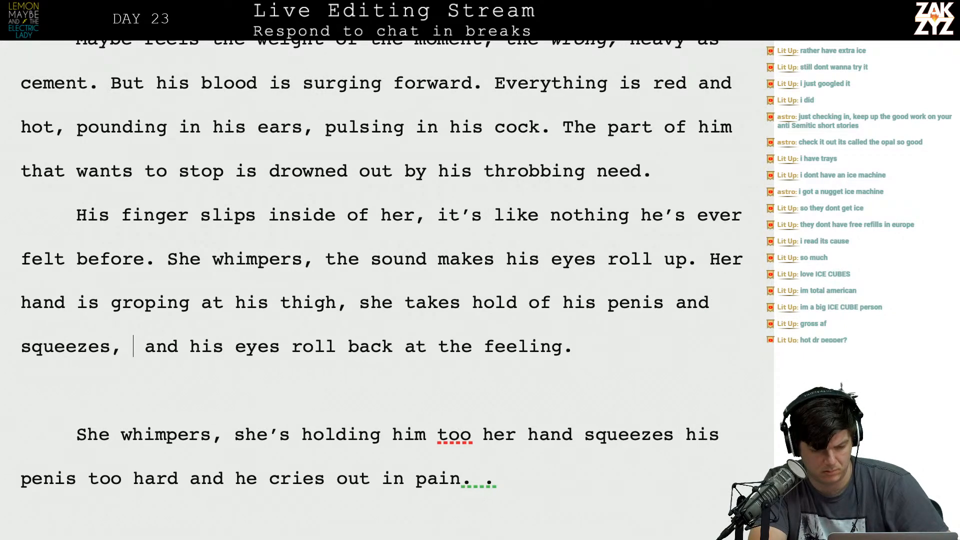
pyautogui.write('too hard and')
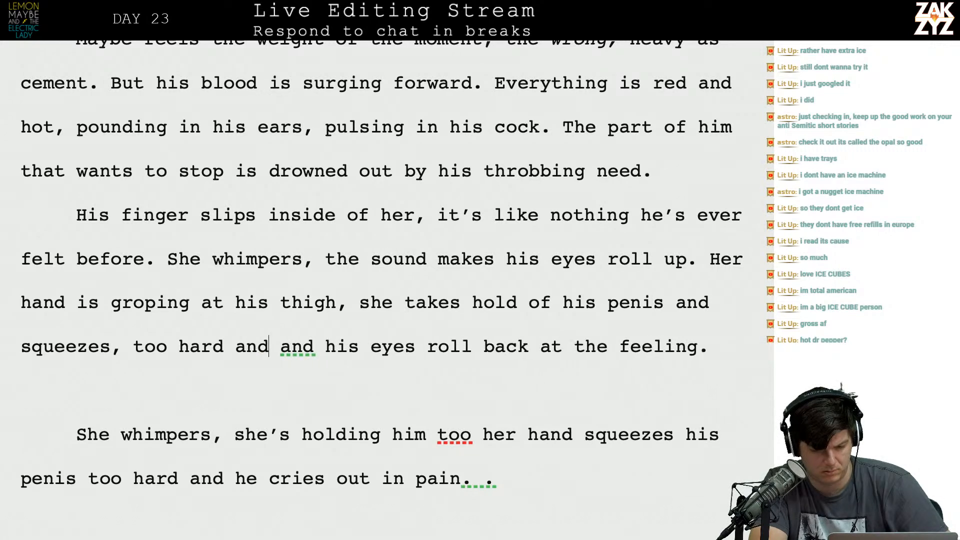
pyautogui.press('BackSpace')
pyautogui.press('BackSpace')
pyautogui.press('BackSpace')
pyautogui.press('BackSpace')
pyautogui.press('BackSpace')
pyautogui.press('BackSpace')
pyautogui.press('BackSpace')
pyautogui.press('BackSpace')
pyautogui.press('BackSpace')
pyautogui.press('BackSpace')
pyautogui.press('BackSpace')
pyautogui.press('BackSpace')
pyautogui.press('BackSpace')
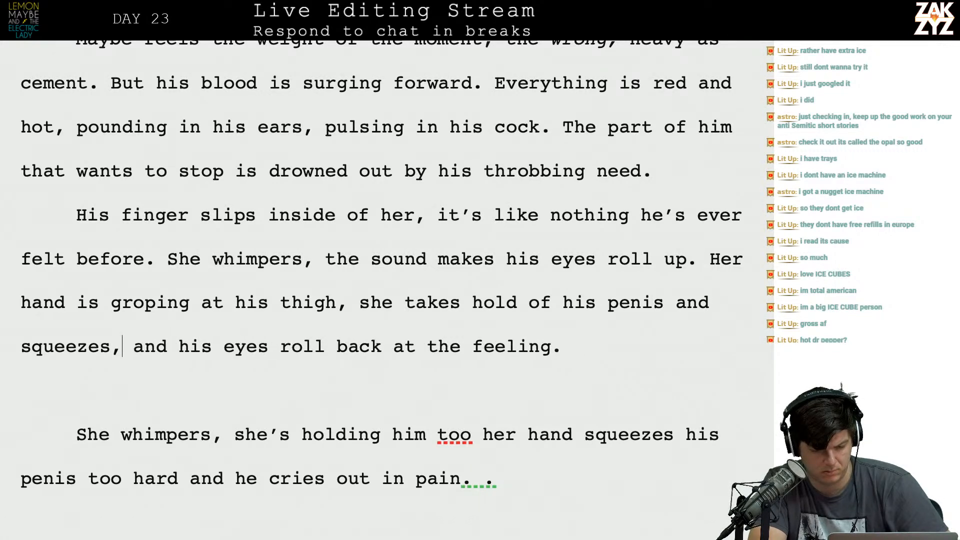
# Complete the sentence that breaks off after its last comma and begin a follow-up sentence starting "He cries out" that breaks off at "and".
pyautogui.write('but')
pyautogui.press('BackSpace')
pyautogui.press('BackSpace')
pyautogui.press('BackSpace')
pyautogui.write('much too ')
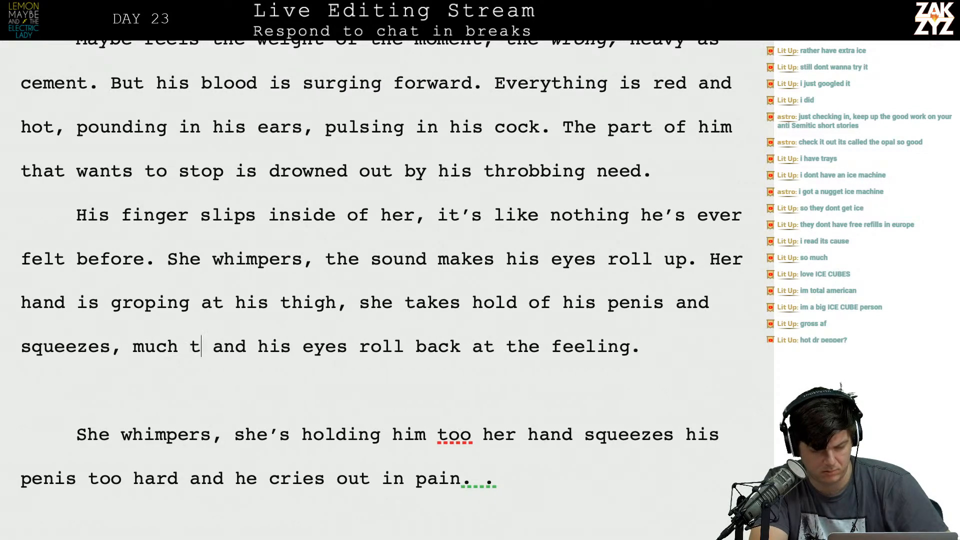
pyautogui.write('hard. He crie')
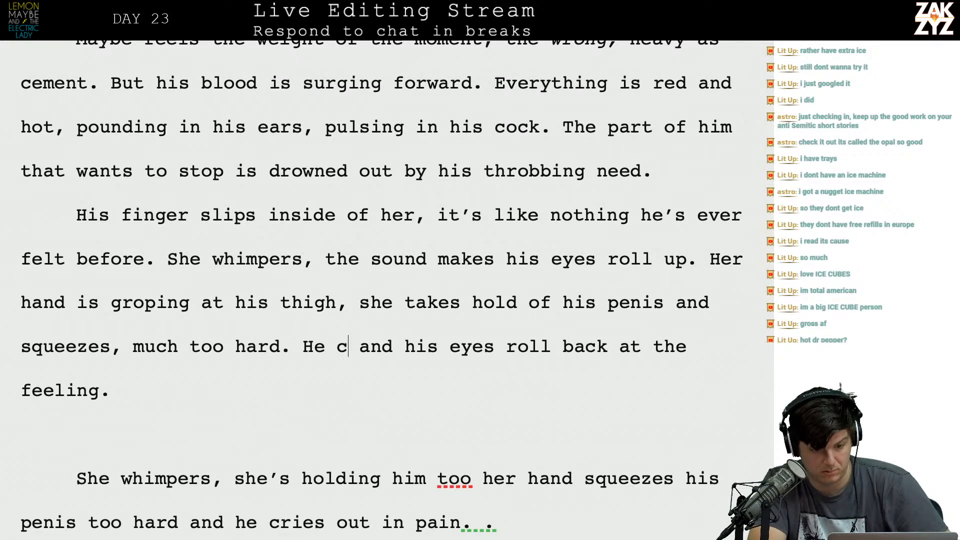
pyautogui.write('s out in pain, ')
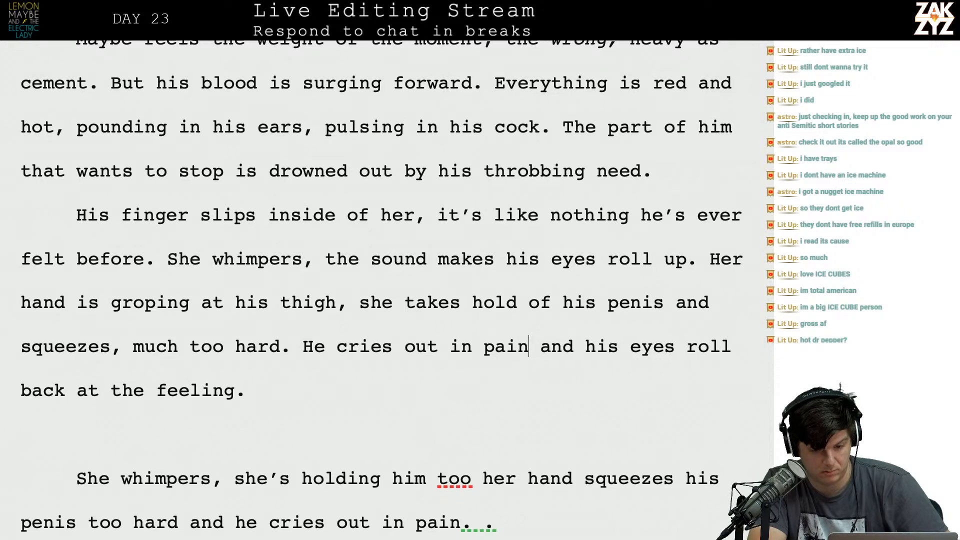
pyautogui.write('and')
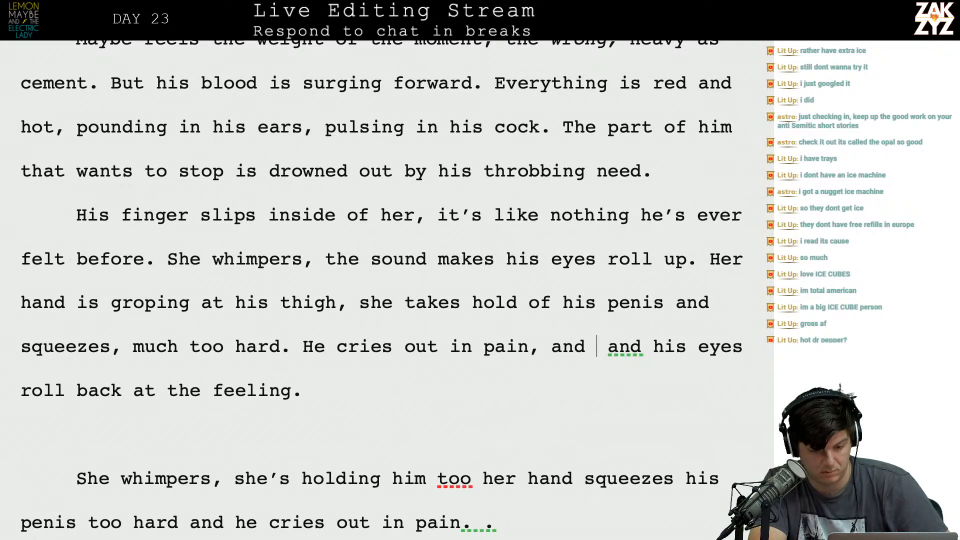
# Move the old "and his eyes" clause below an empty line and split off the "she takes" clause as its own paragraph.
pyautogui.press('Return')
pyautogui.press('Return')
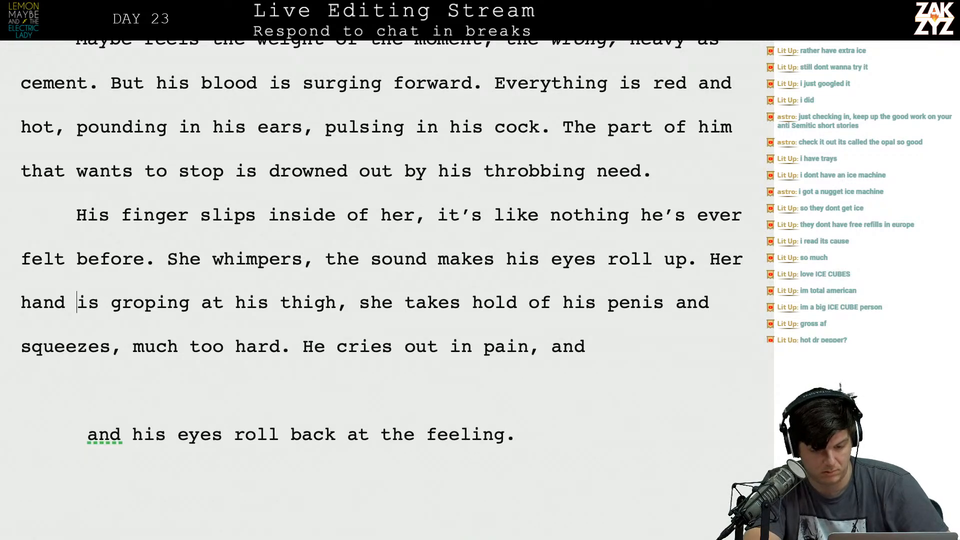
pyautogui.scroll(-1, 77, 274)
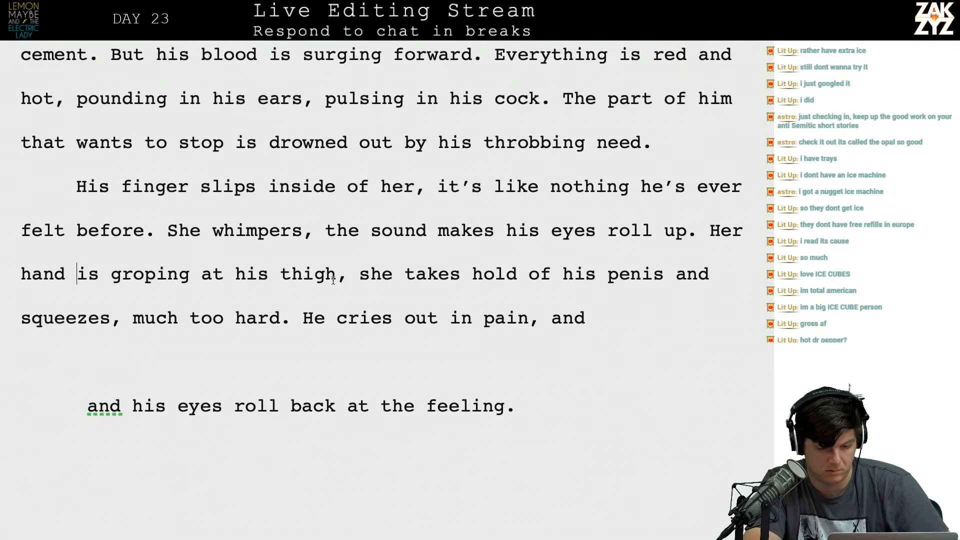
pyautogui.scroll(-2, 457, 272)
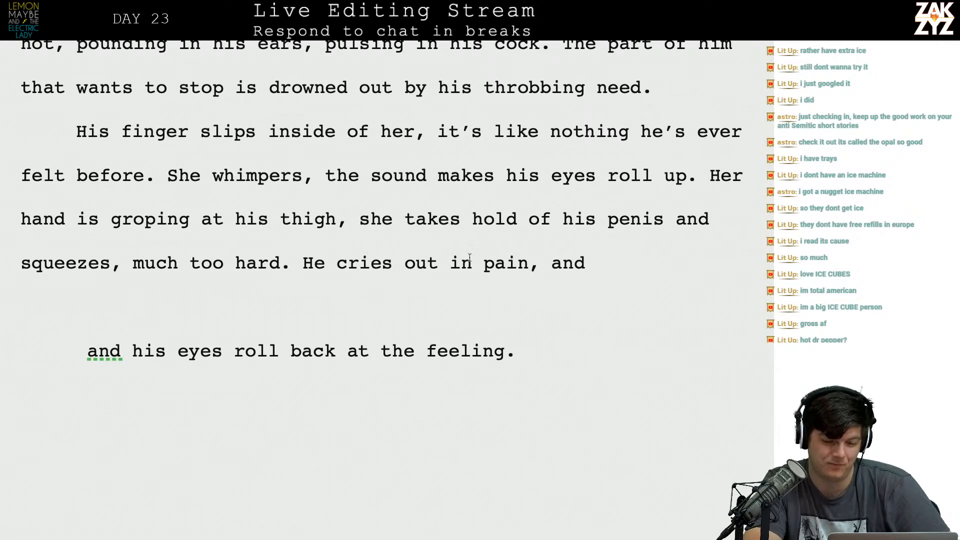
pyautogui.press('Return')
pyautogui.write("there's an a")
pyautogui.press('BackSpace')
pyautogui.write('electric fee')
pyautogui.press('BackSpace')
pyautogui.press('BackSpace')
pyautogui.press('BackSpace')
pyautogui.press('BackSpace')
pyautogui.press('BackSpace')
pyautogui.press('BackSpace')
pyautogui.press('BackSpace')
pyautogui.press('BackSpace')
pyautogui.press('BackSpace')
pyautogui.press('BackSpace')
pyautogui.press('BackSpace')
pyautogui.press('BackSpace')
pyautogui.press('BackSpace')
pyautogui.press('BackSpace')
pyautogui.press('BackSpace')
pyautogui.press('BackSpace')
pyautogui.press('BackSpace')
pyautogui.press('BackSpace')
pyautogui.press('BackSpace')
pyautogui.press('BackSpace')
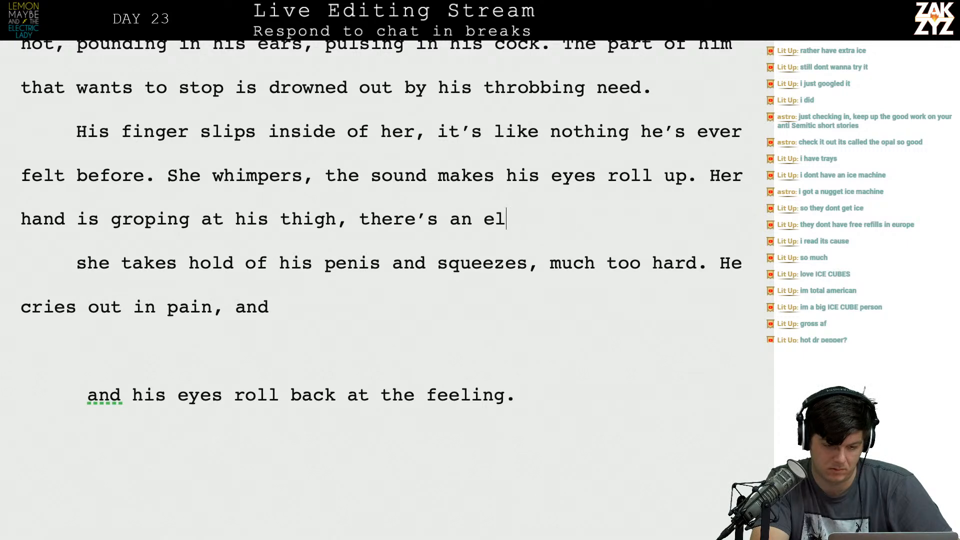
pyautogui.press('BackSpace')
pyautogui.press('BackSpace')
# Finish the "Her hand is" sentence with a new clause starting "and he cries out when" and ending "for the first time.".
pyautogui.write('and he cries ')
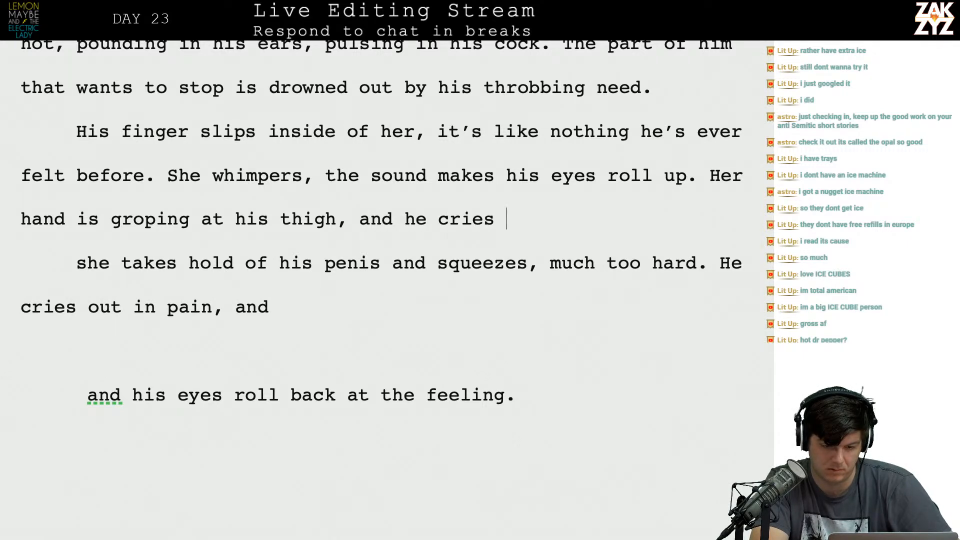
pyautogui.write('out ')
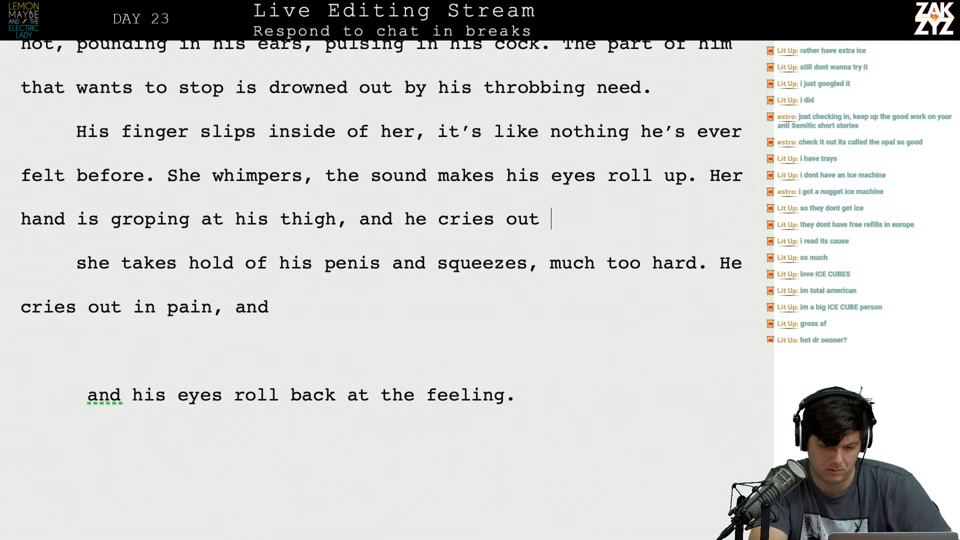
pyautogui.write('when she touches his pe')
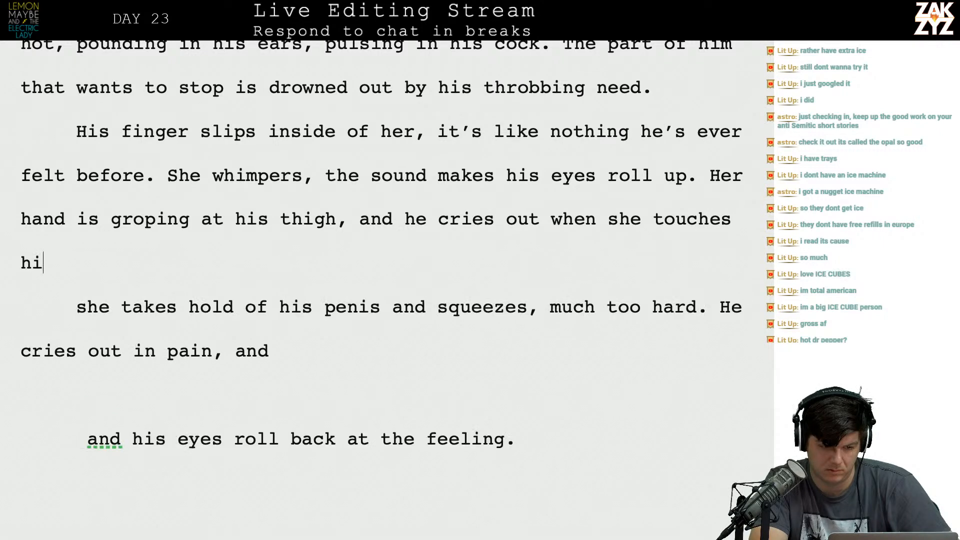
pyautogui.write('nis for t')
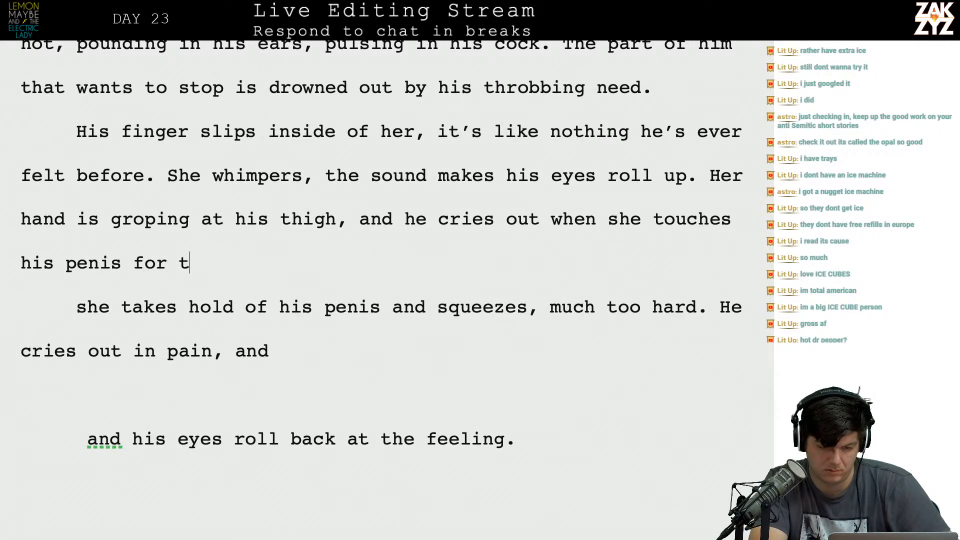
pyautogui.write('he first time,')
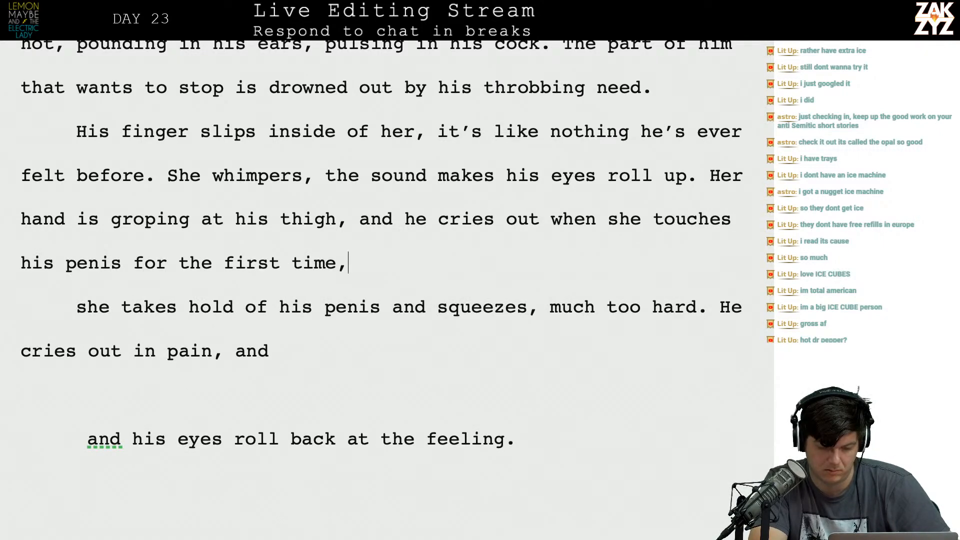
pyautogui.write(" it's")
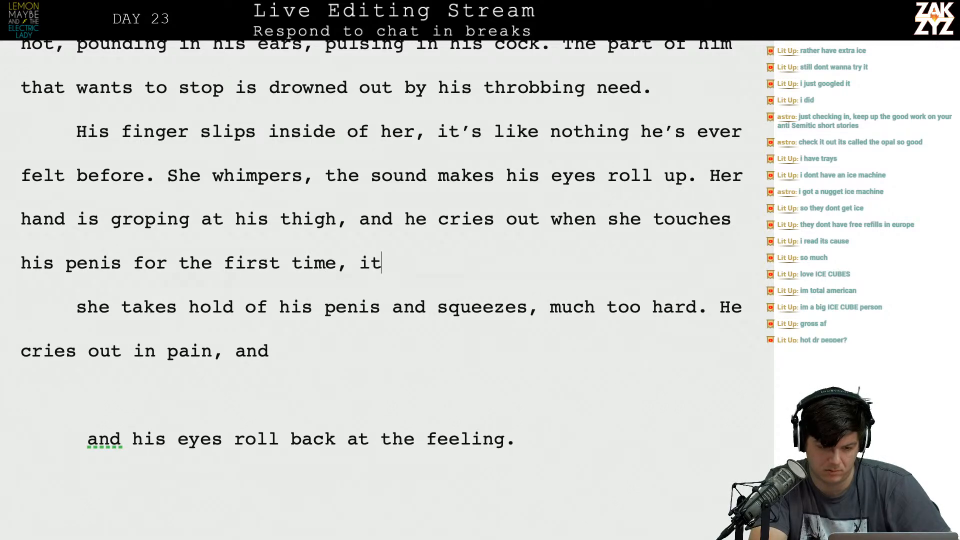
pyautogui.press('BackSpace')
pyautogui.press('BackSpace')
pyautogui.press('BackSpace')
pyautogui.press('BackSpace')
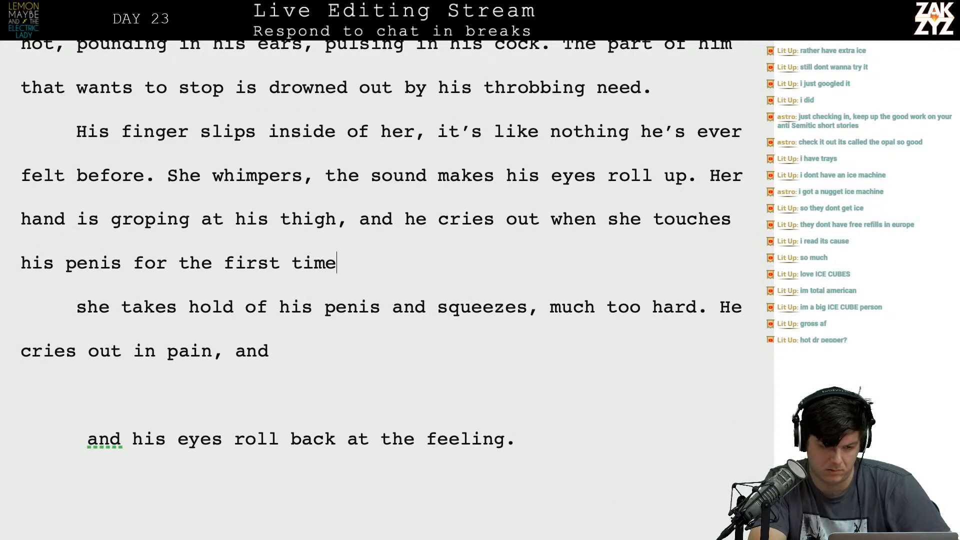
# Read through the manuscript around the revised passage, from page 199 forward to page 206.
pyautogui.scroll(10, 334, 242)
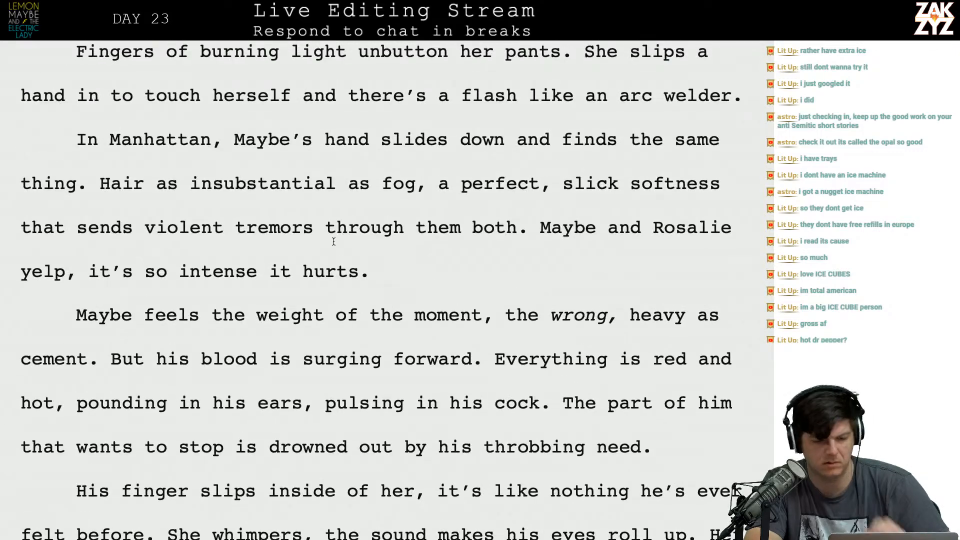
pyautogui.scroll(12, 334, 242)
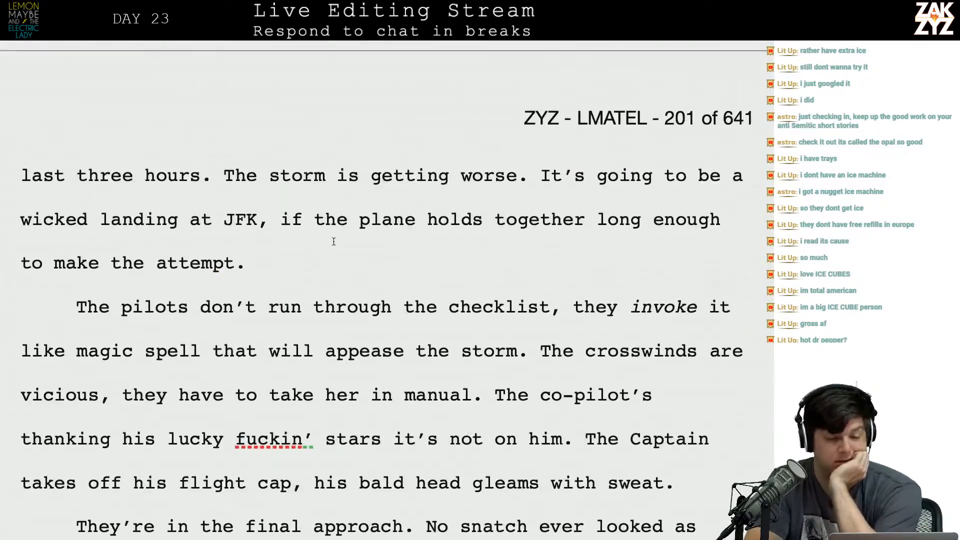
pyautogui.scroll(12, 333, 241)
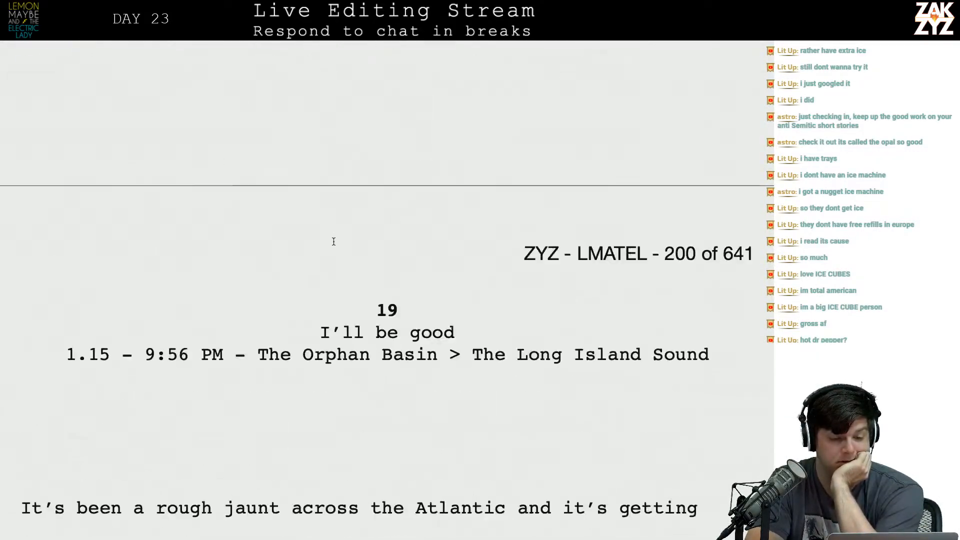
pyautogui.scroll(3, 334, 241)
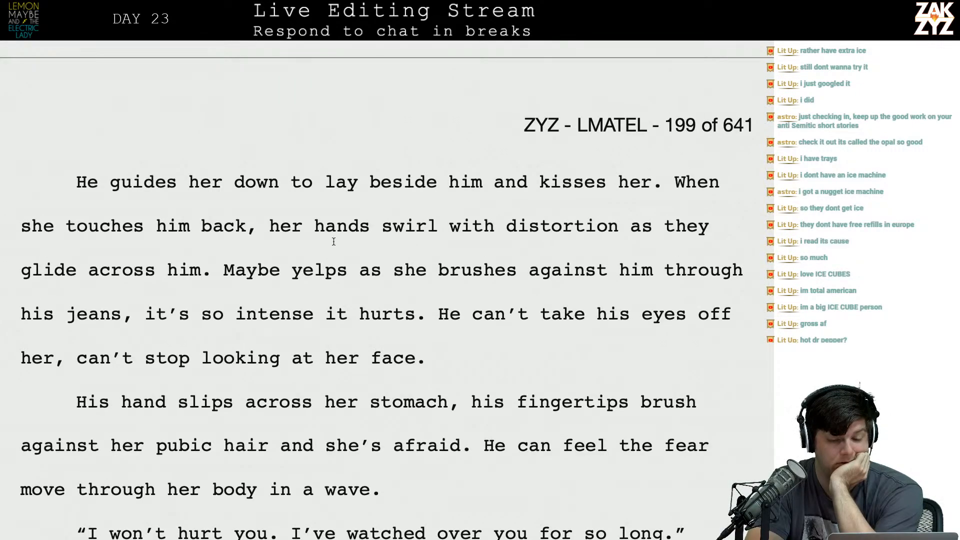
pyautogui.scroll(-6, 333, 241)
pyautogui.scroll(-20, 333, 241)
pyautogui.scroll(-15, 334, 242)
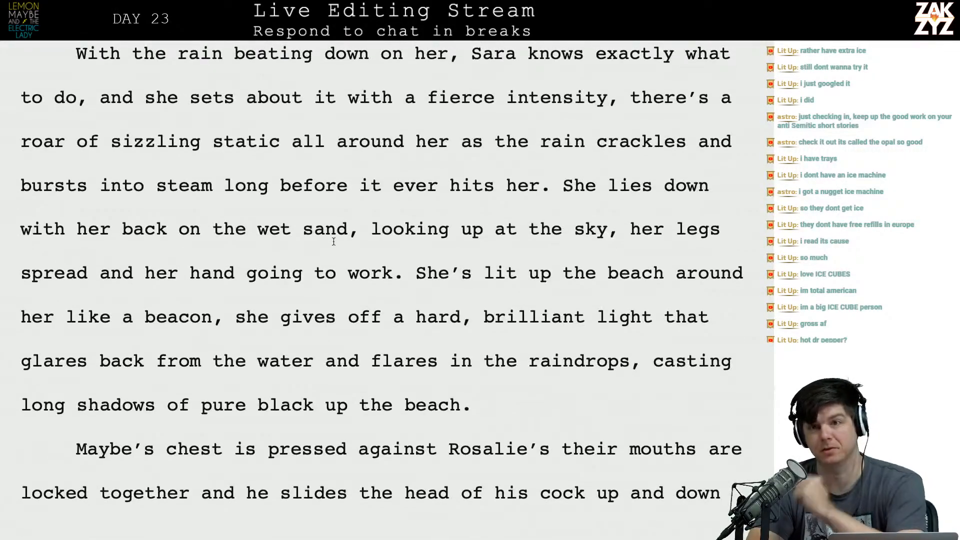
pyautogui.scroll(1, 334, 242)
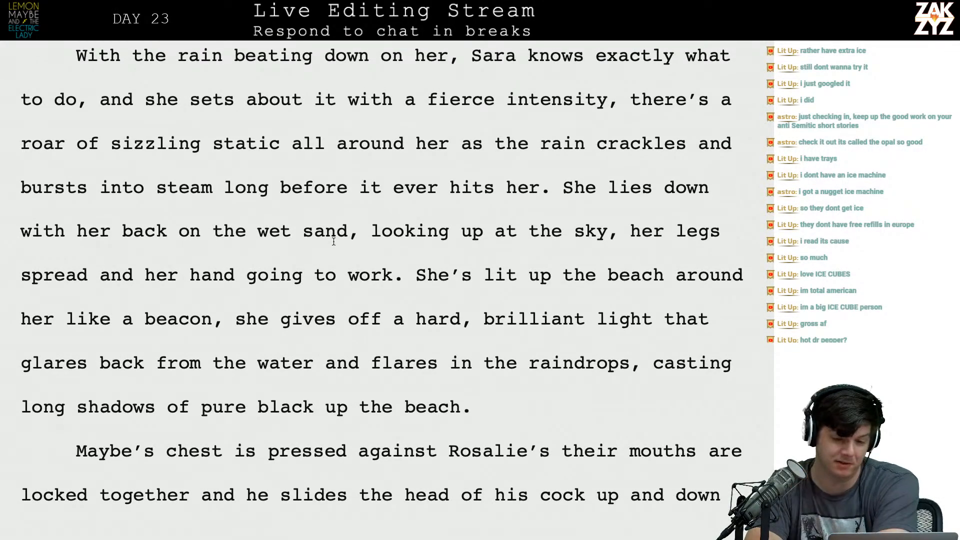
pyautogui.scroll(-1, 334, 241)
pyautogui.scroll(3, 334, 241)
pyautogui.scroll(-1, 333, 241)
pyautogui.scroll(-15, 333, 242)
pyautogui.scroll(-15, 333, 242)
pyautogui.scroll(-13, 334, 243)
pyautogui.click(276, 245)
pyautogui.scroll(-1, 276, 242)
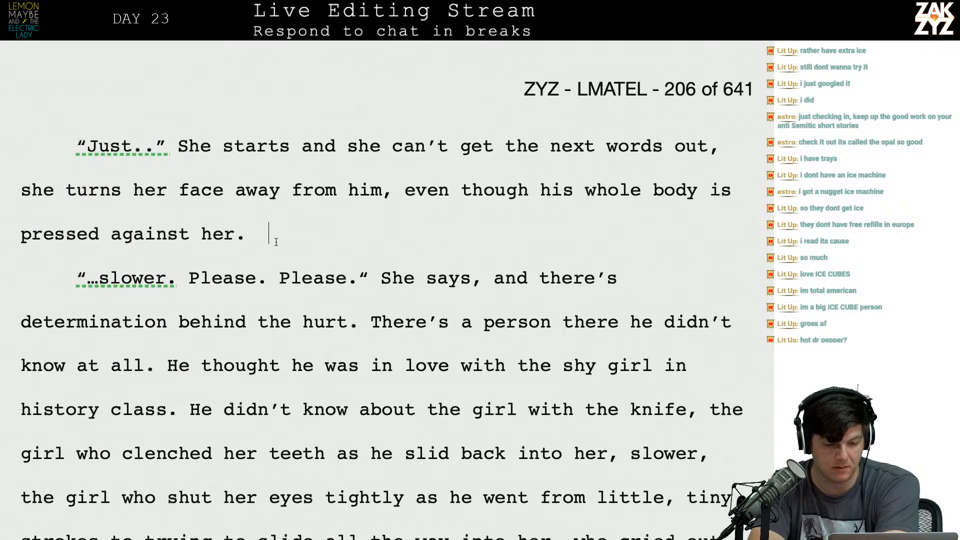
# Reread the manuscript from page 206 back to the "weight of the moment" paragraph, checking the old draft against the new one.
pyautogui.scroll(3, 276, 242)
pyautogui.scroll(10, 276, 242)
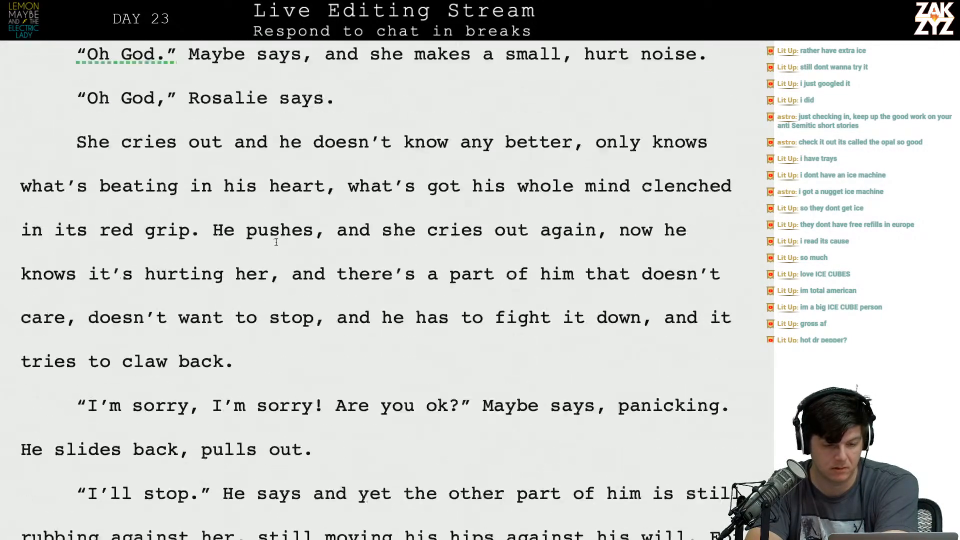
pyautogui.scroll(8, 276, 242)
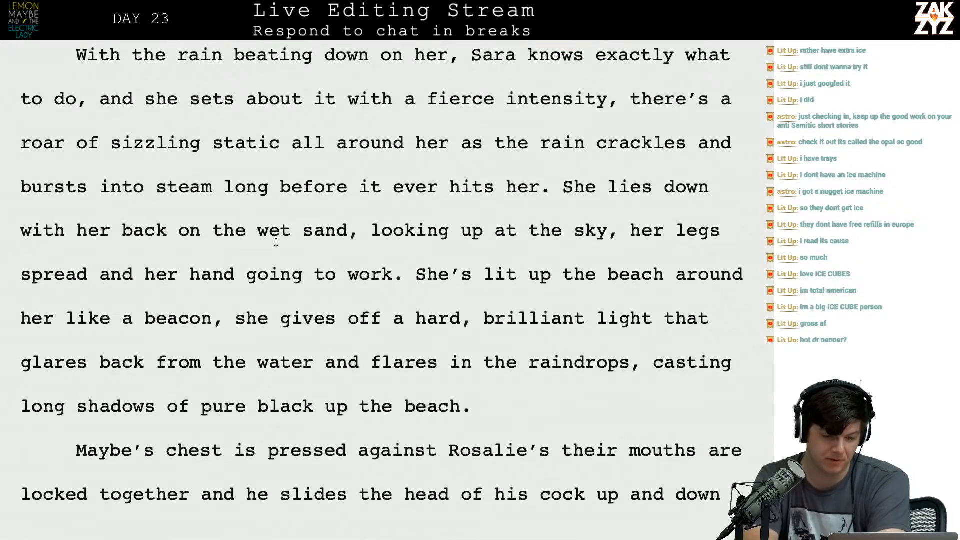
pyautogui.scroll(9, 276, 242)
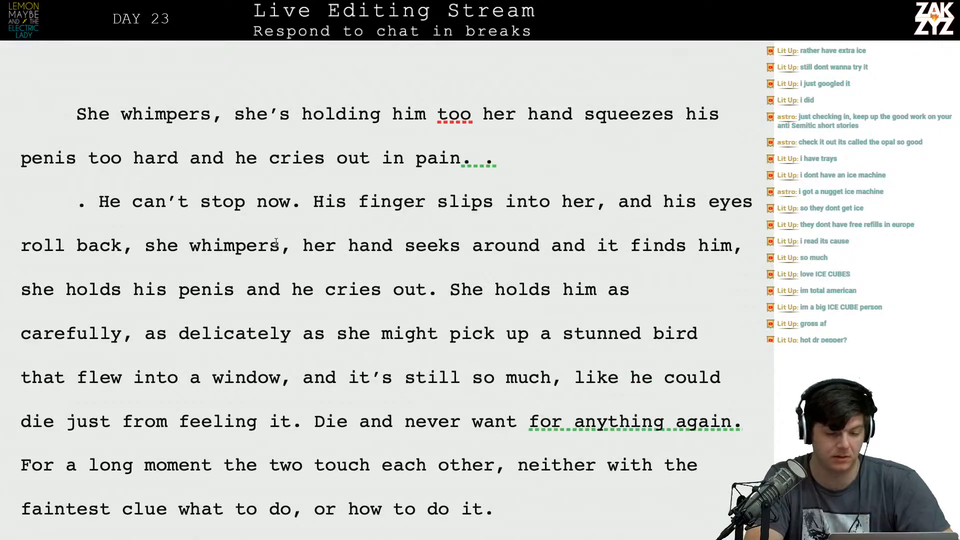
pyautogui.scroll(6, 375, 193)
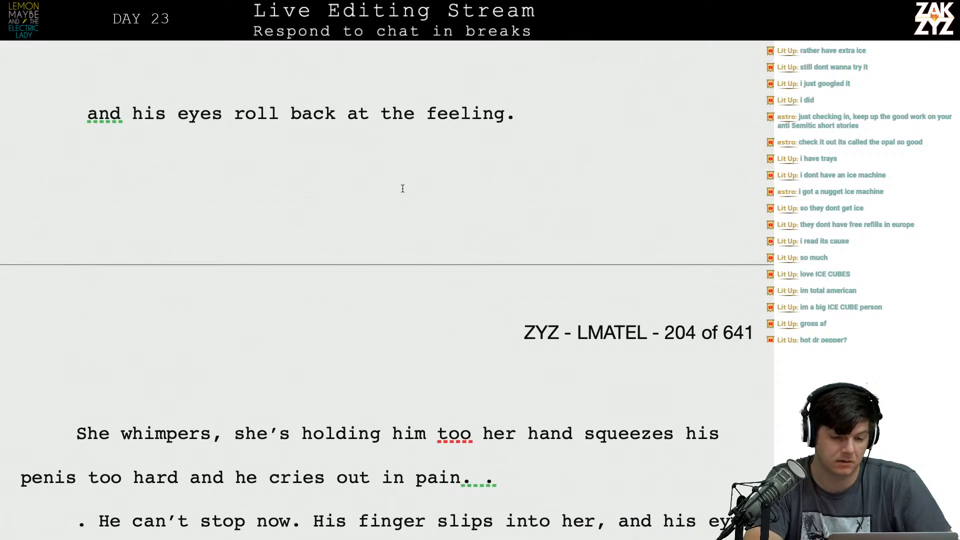
pyautogui.scroll(7, 295, 163)
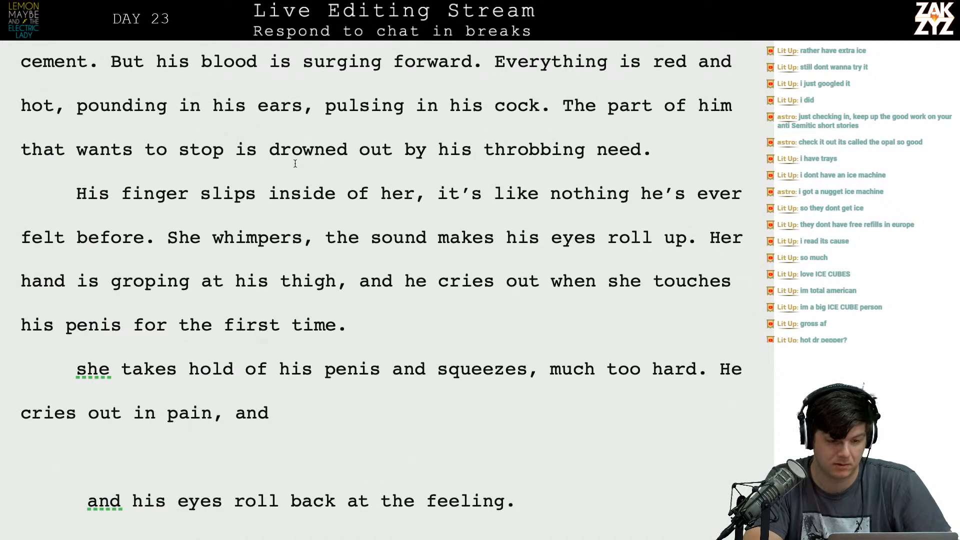
pyautogui.scroll(1, 161, 433)
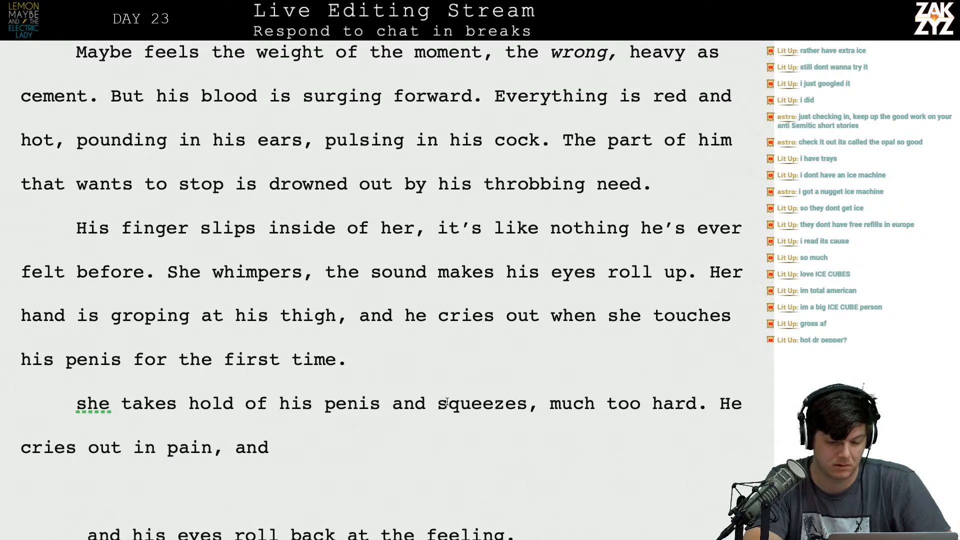
# Split the paragraph after "roll up." so the sentence starting "Her hand is" begins its own paragraph.
pyautogui.scroll(-1, 447, 403)
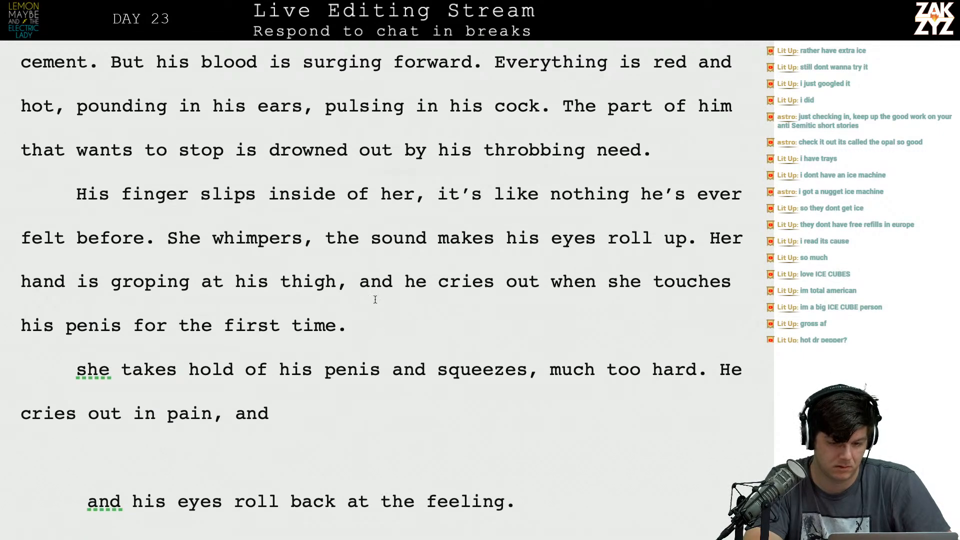
pyautogui.scroll(-1, 487, 251)
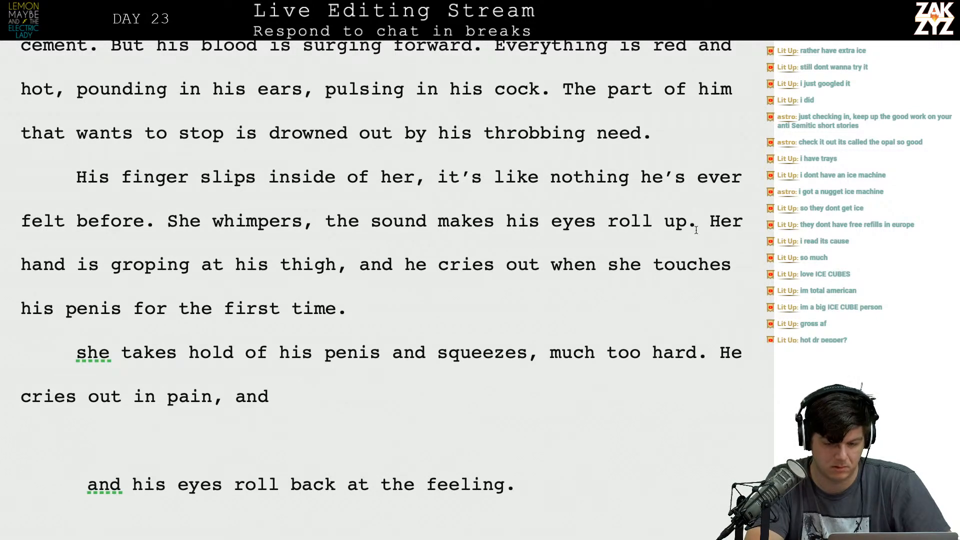
pyautogui.press('Return')
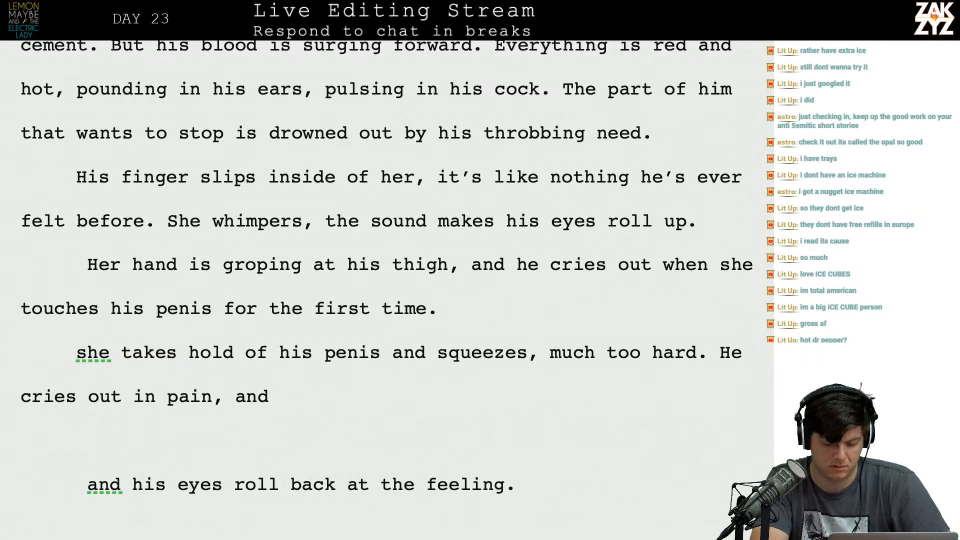
pyautogui.write('For a mome')
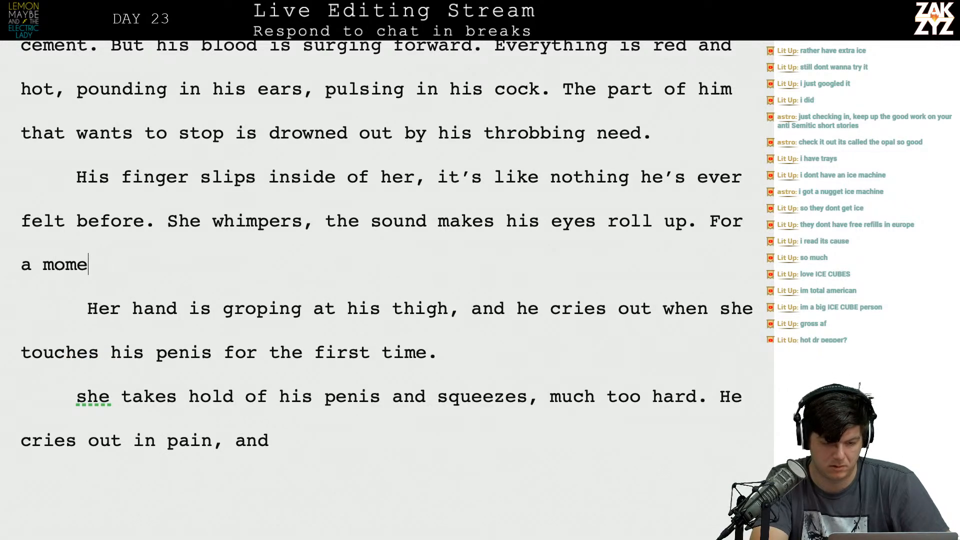
pyautogui.write("nt he's")
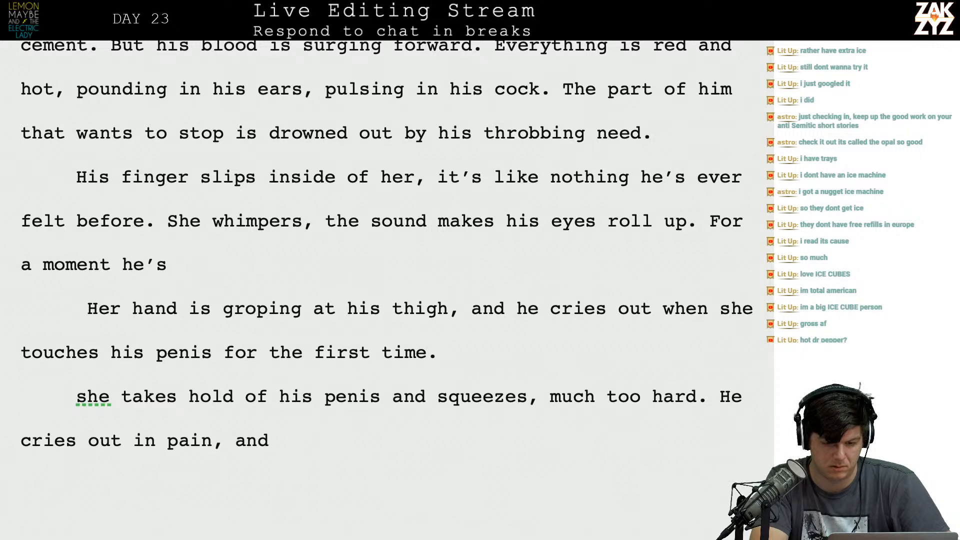
pyautogui.press('BackSpace')
pyautogui.press('BackSpace')
pyautogui.press('BackSpace')
pyautogui.press('BackSpace')
pyautogui.press('BackSpace')
pyautogui.press('BackSpace')
pyautogui.press('BackSpace')
pyautogui.press('BackSpace')
pyautogui.press('BackSpace')
pyautogui.press('BackSpace')
pyautogui.press('BackSpace')
pyautogui.press('BackSpace')
pyautogui.press('BackSpace')
pyautogui.press('BackSpace')
pyautogui.press('BackSpace')
pyautogui.press('BackSpace')
pyautogui.press('BackSpace')
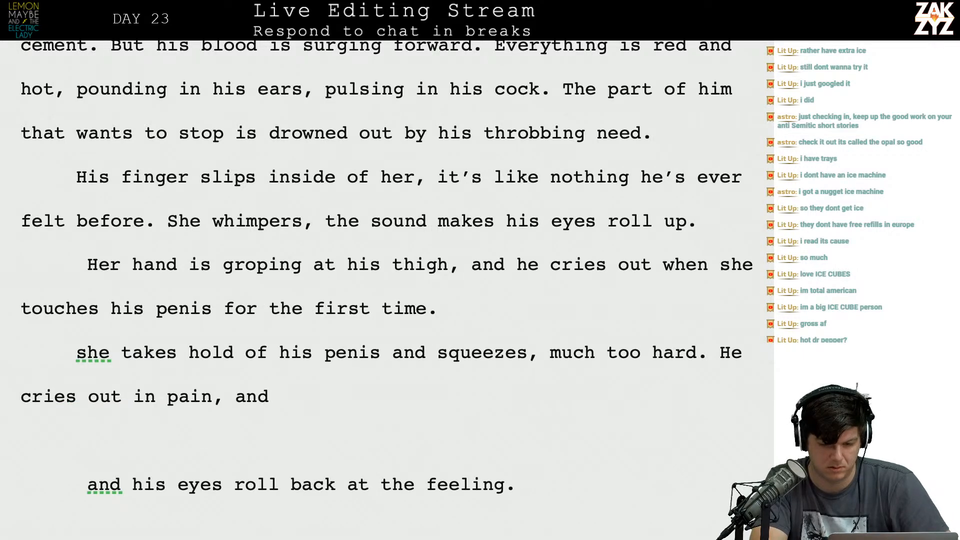
pyautogui.write("He's")
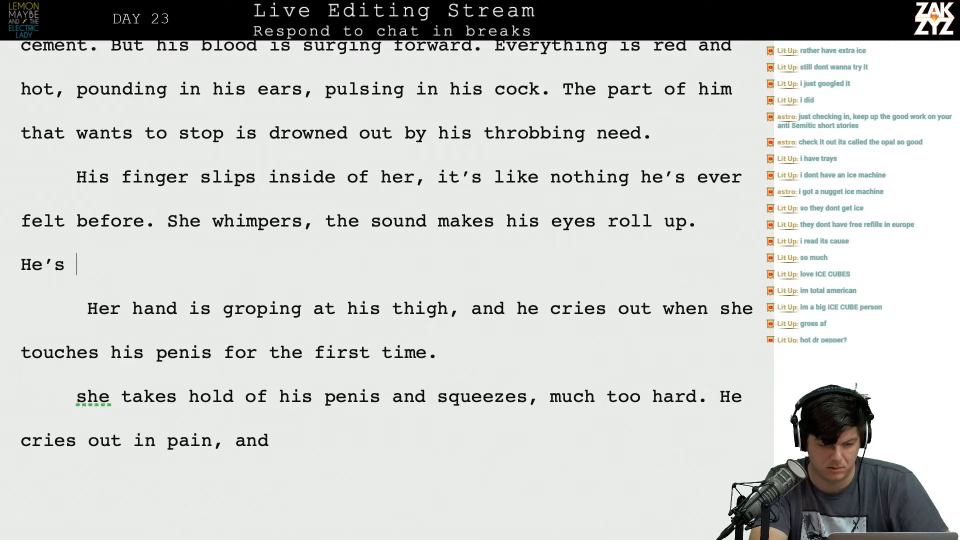
pyautogui.press('BackSpace')
pyautogui.press('BackSpace')
pyautogui.press('BackSpace')
pyautogui.press('BackSpace')
pyautogui.press('BackSpace')
pyautogui.write('For a moment')
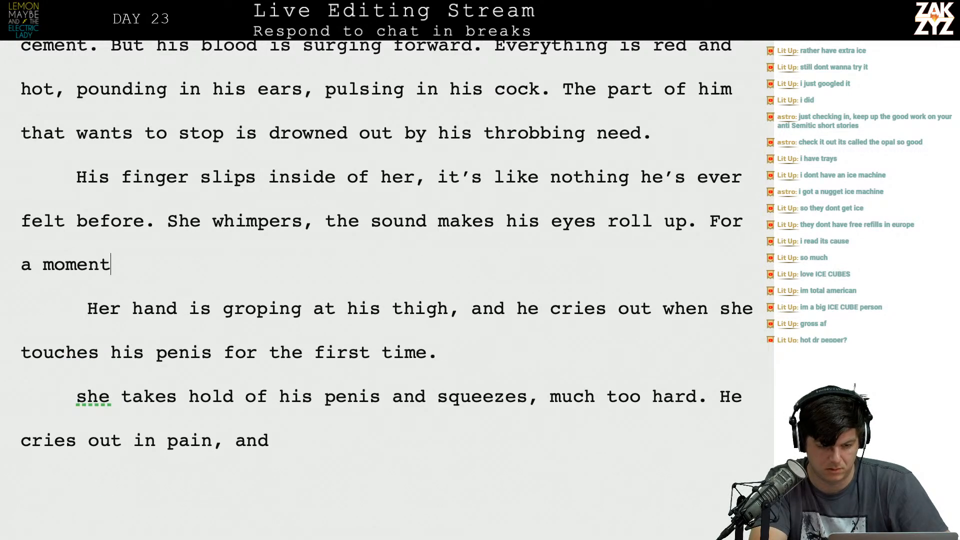
pyautogui.write(" he's ")
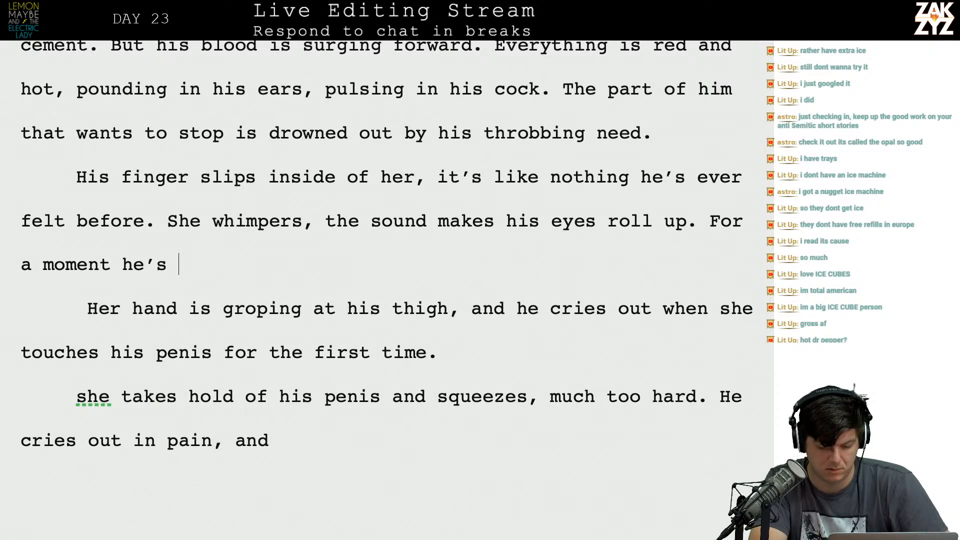
pyautogui.write('trying to get')
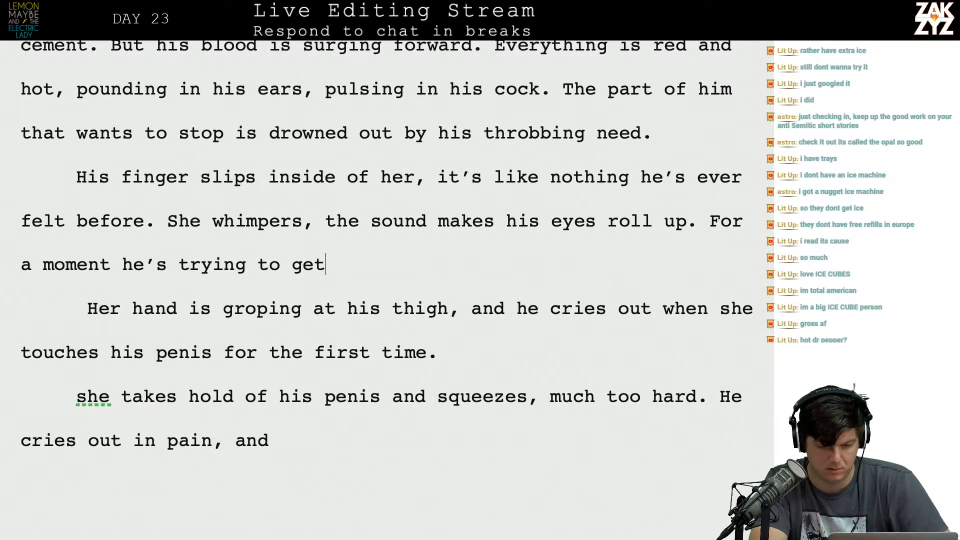
pyautogui.write(' used to the ')
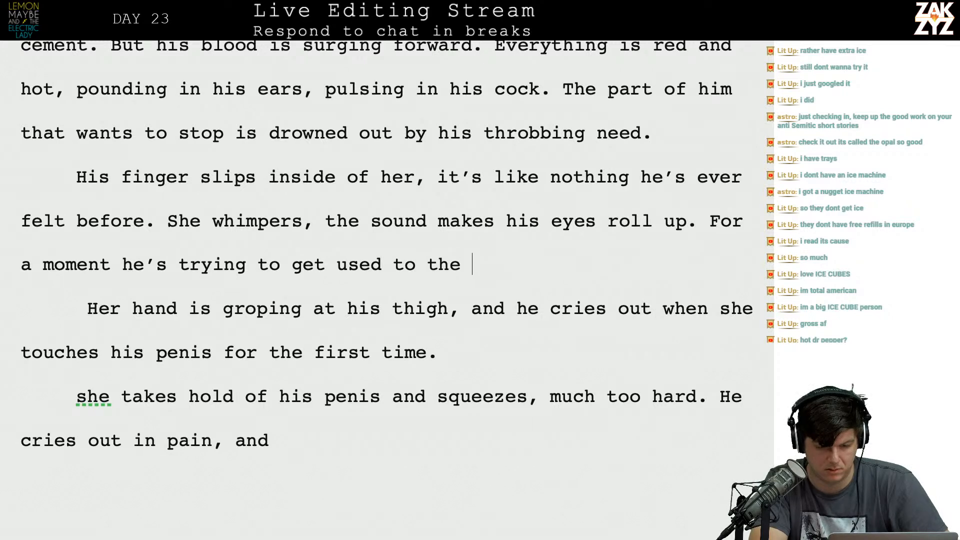
pyautogui.write('novel s')
pyautogui.press('BackSpace')
pyautogui.press('BackSpace')
pyautogui.press('BackSpace')
pyautogui.press('BackSpace')
pyautogui.press('BackSpace')
pyautogui.press('BackSpace')
pyautogui.press('BackSpace')
pyautogui.press('BackSpace')
pyautogui.press('BackSpace')
pyautogui.press('BackSpace')
pyautogui.press('BackSpace')
pyautogui.press('BackSpace')
pyautogui.press('BackSpace')
pyautogui.press('BackSpace')
pyautogui.press('BackSpace')
pyautogui.press('BackSpace')
pyautogui.press('BackSpace')
pyautogui.press('BackSpace')
pyautogui.press('BackSpace')
pyautogui.press('BackSpace')
pyautogui.press('BackSpace')
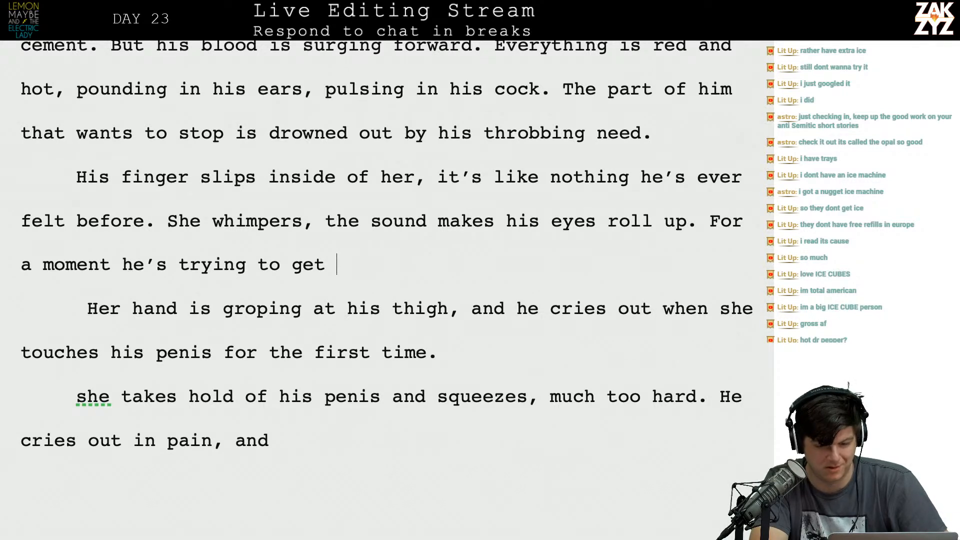
pyautogui.press('BackSpace')
pyautogui.press('BackSpace')
pyautogui.press('BackSpace')
pyautogui.press('BackSpace')
pyautogui.press('BackSpace')
pyautogui.press('BackSpace')
pyautogui.press('BackSpace')
pyautogui.press('BackSpace')
pyautogui.press('BackSpace')
pyautogui.press('BackSpace')
pyautogui.press('BackSpace')
pyautogui.press('BackSpace')
pyautogui.press('BackSpace')
pyautogui.press('BackSpace')
pyautogui.press('BackSpace')
pyautogui.press('BackSpace')
pyautogui.press('BackSpace')
pyautogui.press('BackSpace')
pyautogui.press('BackSpace')
pyautogui.press('BackSpace')
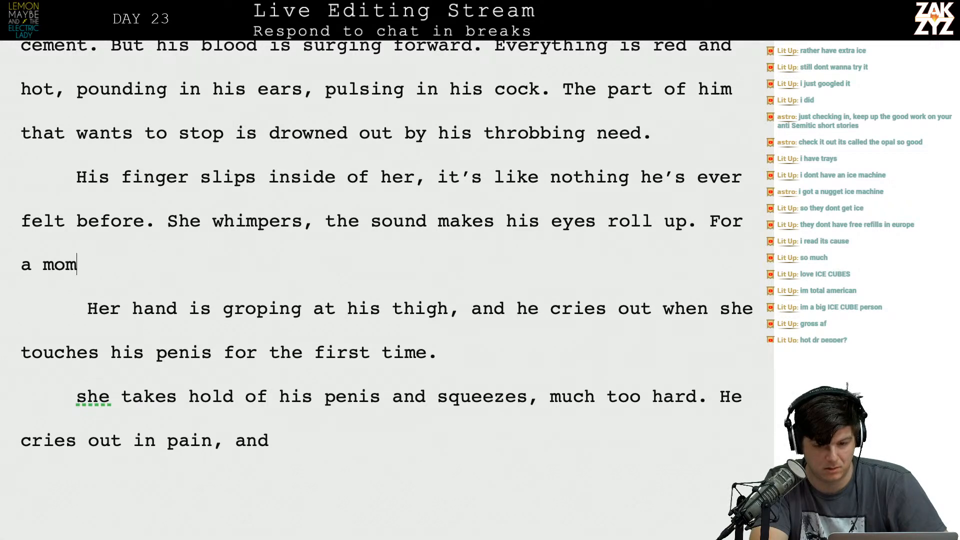
pyautogui.press('BackSpace')
pyautogui.press('BackSpace')
pyautogui.press('BackSpace')
pyautogui.write('He has n')
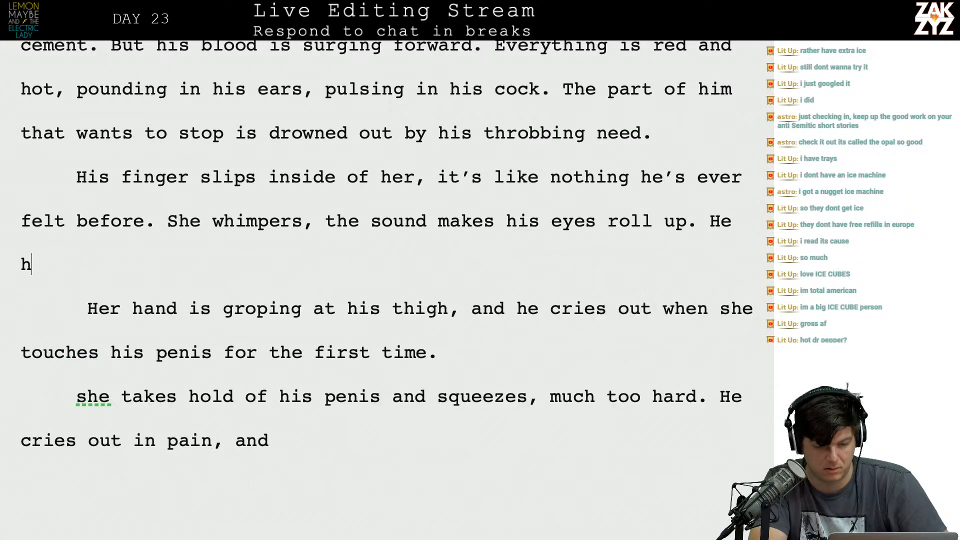
pyautogui.write('o idea wha')
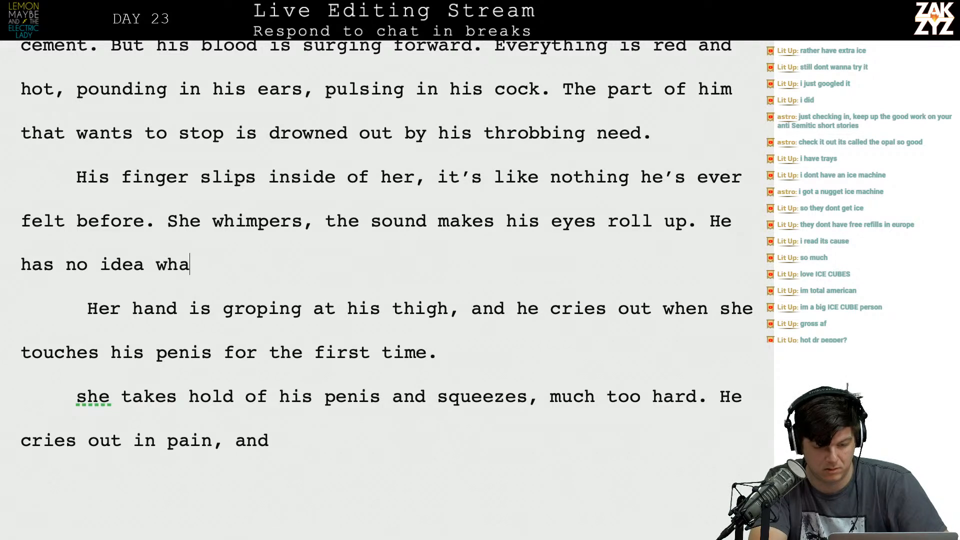
pyautogui.write("t he's doing,")
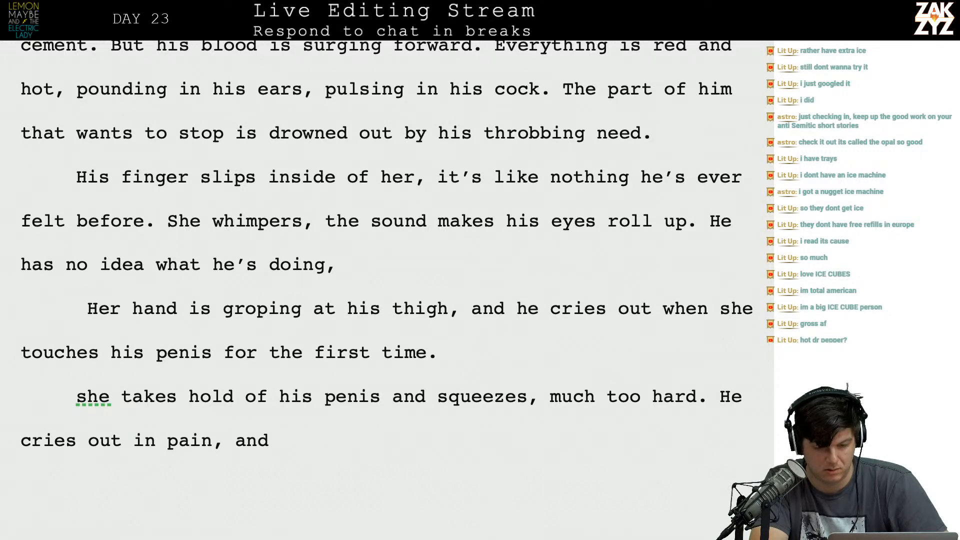
pyautogui.press('BackSpace')
pyautogui.press('BackSpace')
pyautogui.press('BackSpace')
pyautogui.press('BackSpace')
pyautogui.press('BackSpace')
pyautogui.press('BackSpace')
pyautogui.press('BackSpace')
pyautogui.press('BackSpace')
pyautogui.press('BackSpace')
pyautogui.press('BackSpace')
pyautogui.press('BackSpace')
pyautogui.press('BackSpace')
pyautogui.press('BackSpace')
pyautogui.press('BackSpace')
pyautogui.press('BackSpace')
pyautogui.press('BackSpace')
pyautogui.press('BackSpace')
pyautogui.press('BackSpace')
pyautogui.press('BackSpace')
pyautogui.press('BackSpace')
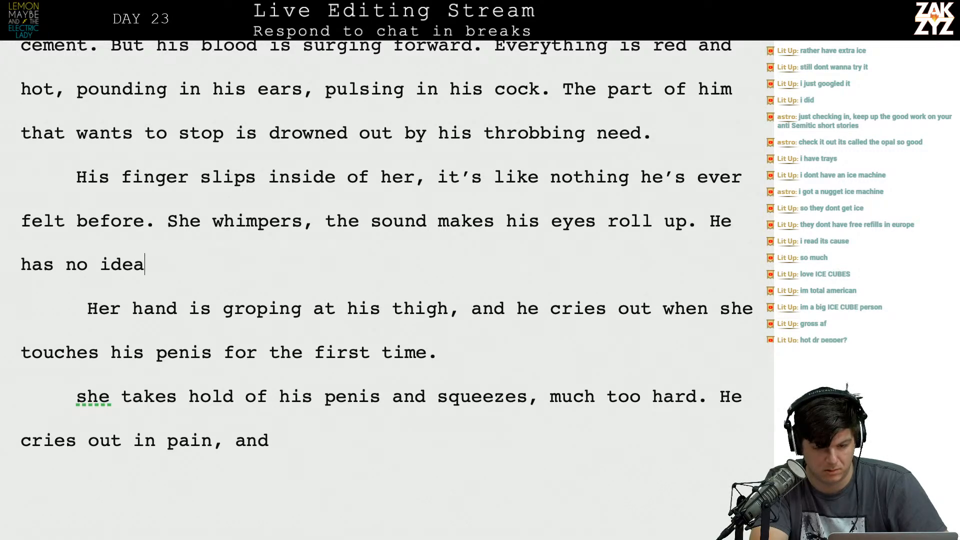
# Replace the text after "She whimpers," with "and he can't tell if it's good or bad, he has no idea what he's doing.".
pyautogui.press('BackSpace')
pyautogui.press('BackSpace')
pyautogui.press('BackSpace')
pyautogui.press('BackSpace')
pyautogui.press('BackSpace')
pyautogui.press('BackSpace')
pyautogui.press('BackSpace')
pyautogui.press('BackSpace')
pyautogui.press('BackSpace')
pyautogui.press('BackSpace')
pyautogui.press('BackSpace')
pyautogui.press('BackSpace')
pyautogui.press('BackSpace')
pyautogui.press('BackSpace')
pyautogui.press('BackSpace')
pyautogui.press('BackSpace')
pyautogui.press('BackSpace')
pyautogui.press('BackSpace')
pyautogui.press('BackSpace')
pyautogui.press('BackSpace')
pyautogui.press('BackSpace')
pyautogui.press('BackSpace')
pyautogui.press('BackSpace')
pyautogui.press('BackSpace')
pyautogui.press('BackSpace')
pyautogui.press('BackSpace')
pyautogui.press('BackSpace')
pyautogui.press('BackSpace')
pyautogui.press('BackSpace')
pyautogui.press('BackSpace')
pyautogui.press('BackSpace')
pyautogui.press('BackSpace')
pyautogui.press('BackSpace')
pyautogui.press('BackSpace')
pyautogui.press('BackSpace')
pyautogui.press('BackSpace')
pyautogui.press('BackSpace')
pyautogui.press('BackSpace')
pyautogui.press('BackSpace')
pyautogui.press('BackSpace')
pyautogui.write('and he ')
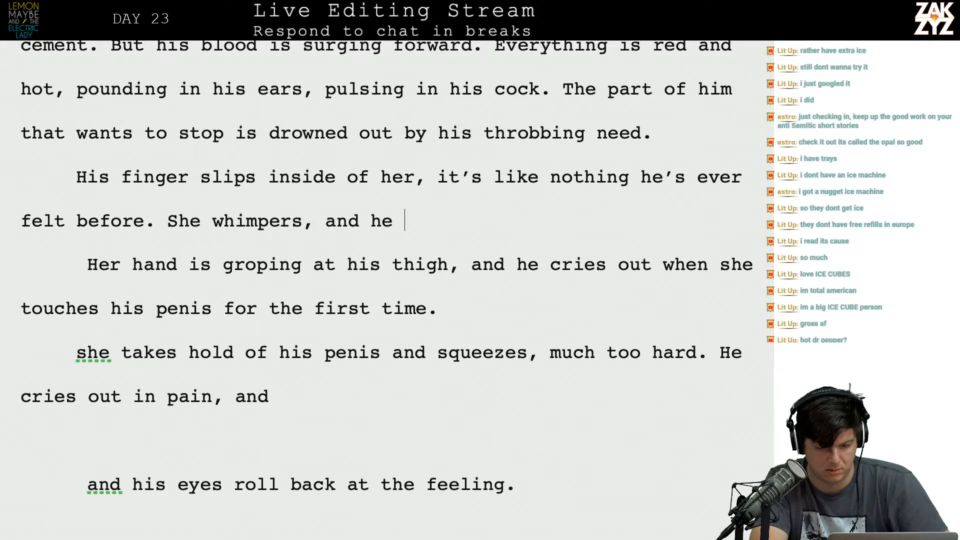
pyautogui.write("can't tell if it'")
pyautogui.write('s good or bad, he ')
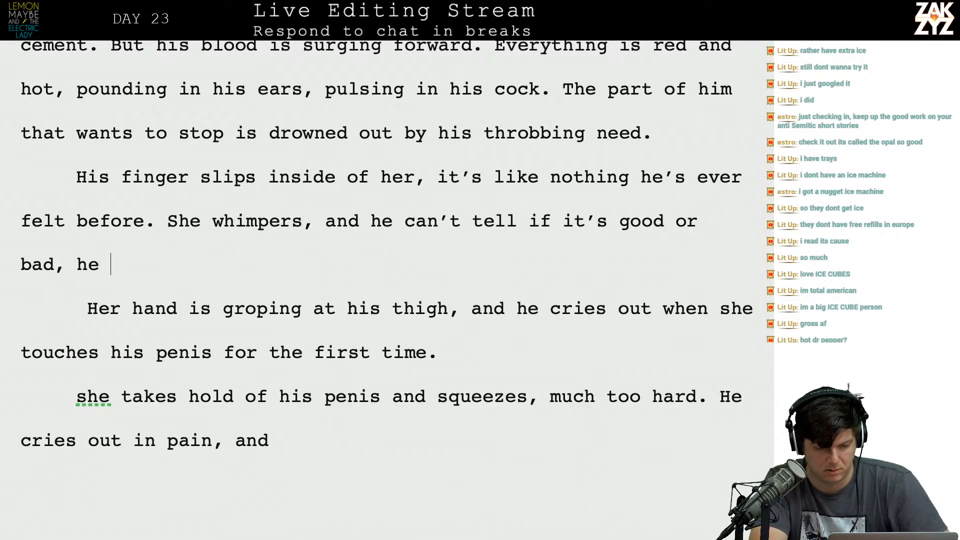
pyautogui.write("has no idea what he's doing.")
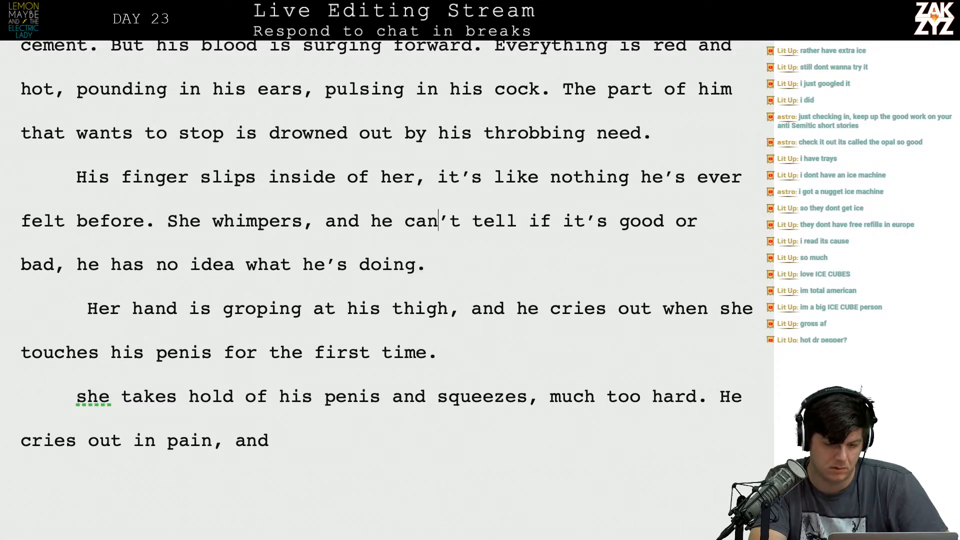
# Split the paragraph before "it's like nothing" and leave a blank line between the two parts for a redraft.
pyautogui.press('Right')
pyautogui.press('Return')
pyautogui.press('Return')
pyautogui.press('Left')
pyautogui.press('Left')
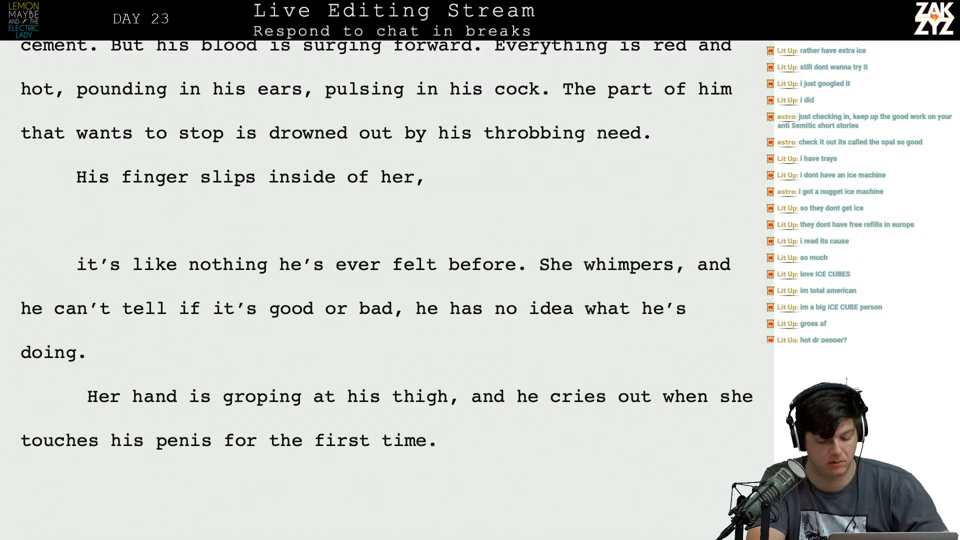
pyautogui.write('there’s alm')
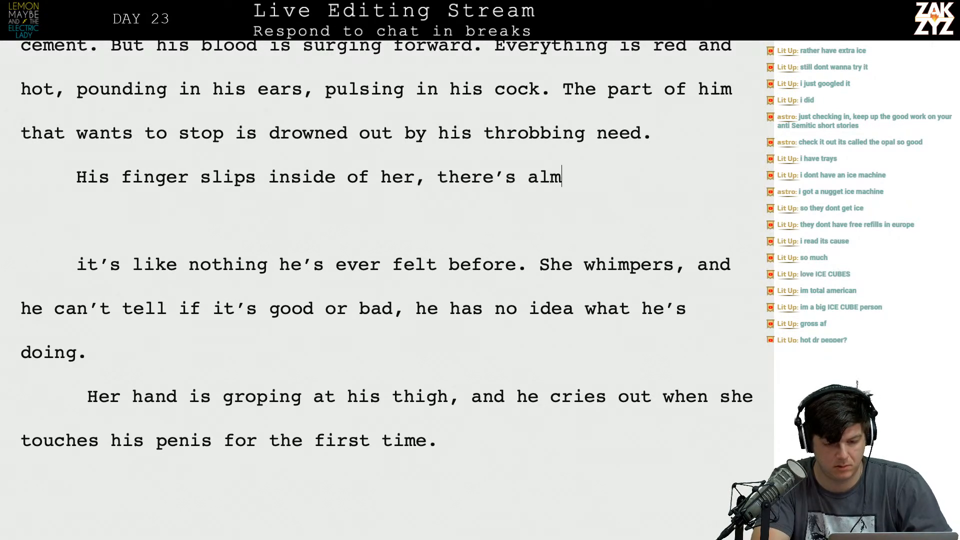
pyautogui.write('ost no resis')
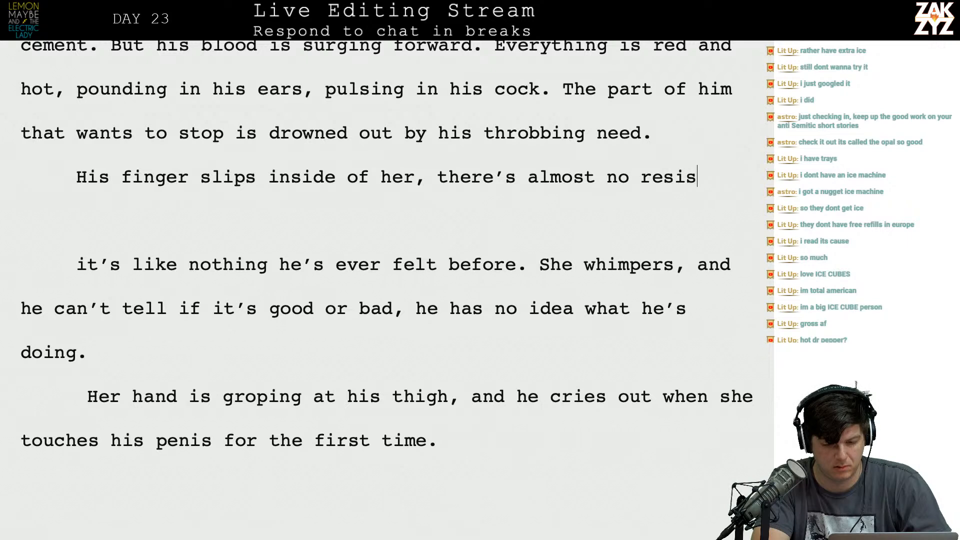
pyautogui.write('tance and he’s stunned')
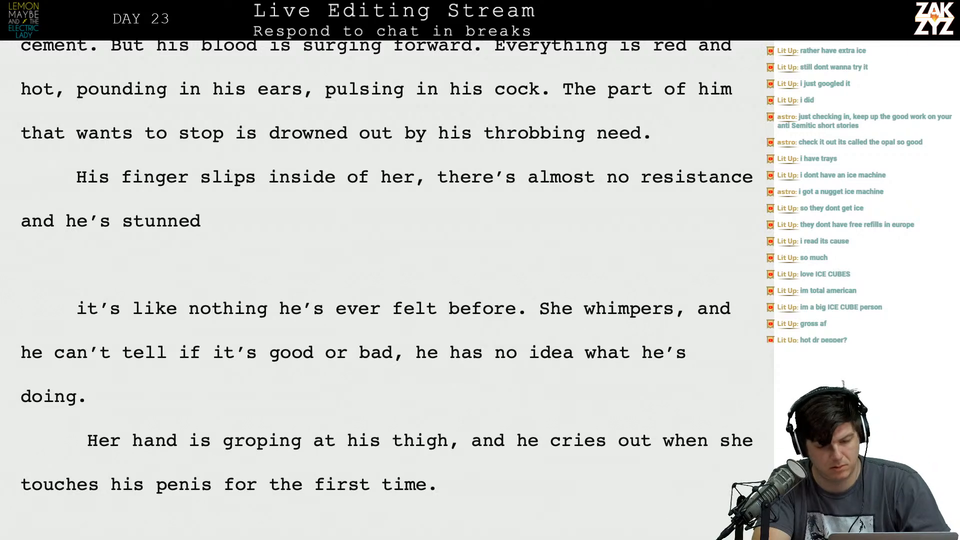
pyautogui.press('BackSpace')
pyautogui.press('BackSpace')
pyautogui.press('BackSpace')
pyautogui.press('BackSpace')
pyautogui.press('BackSpace')
pyautogui.press('BackSpace')
pyautogui.press('BackSpace')
pyautogui.press('BackSpace')
pyautogui.press('BackSpace')
pyautogui.press('BackSpace')
pyautogui.press('BackSpace')
pyautogui.press('BackSpace')
pyautogui.press('BackSpace')
pyautogui.press('BackSpace')
pyautogui.press('BackSpace')
pyautogui.press('BackSpace')
pyautogui.press('BackSpace')
pyautogui.press('BackSpace')
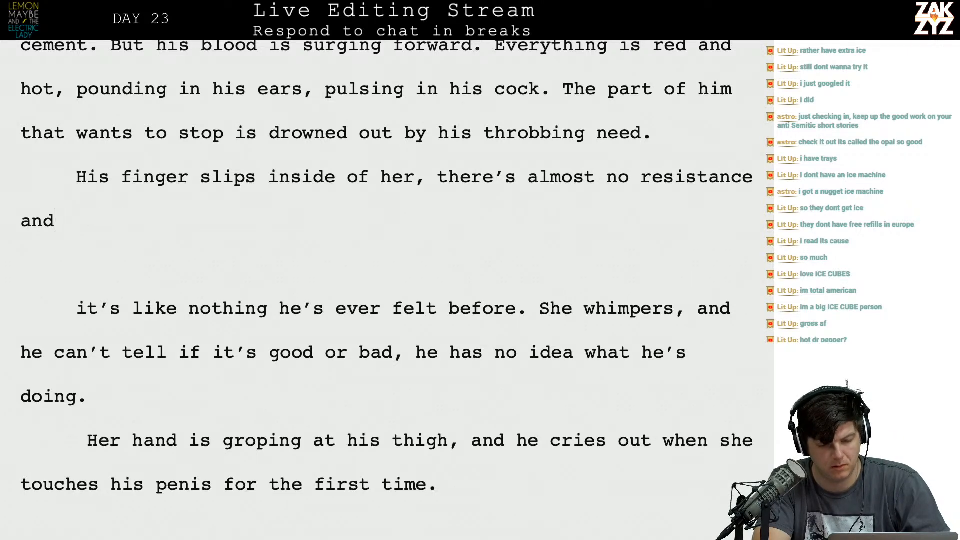
pyautogui.press('BackSpace')
pyautogui.press('BackSpace')
pyautogui.press('BackSpace')
pyautogui.press('BackSpace')
pyautogui.press('BackSpace')
pyautogui.press('BackSpace')
pyautogui.press('BackSpace')
pyautogui.press('BackSpace')
pyautogui.press('BackSpace')
pyautogui.press('BackSpace')
pyautogui.press('BackSpace')
pyautogui.press('BackSpace')
pyautogui.press('BackSpace')
pyautogui.press('BackSpace')
pyautogui.press('BackSpace')
pyautogui.press('BackSpace')
pyautogui.press('BackSpace')
pyautogui.press('BackSpace')
pyautogui.press('BackSpace')
pyautogui.press('BackSpace')
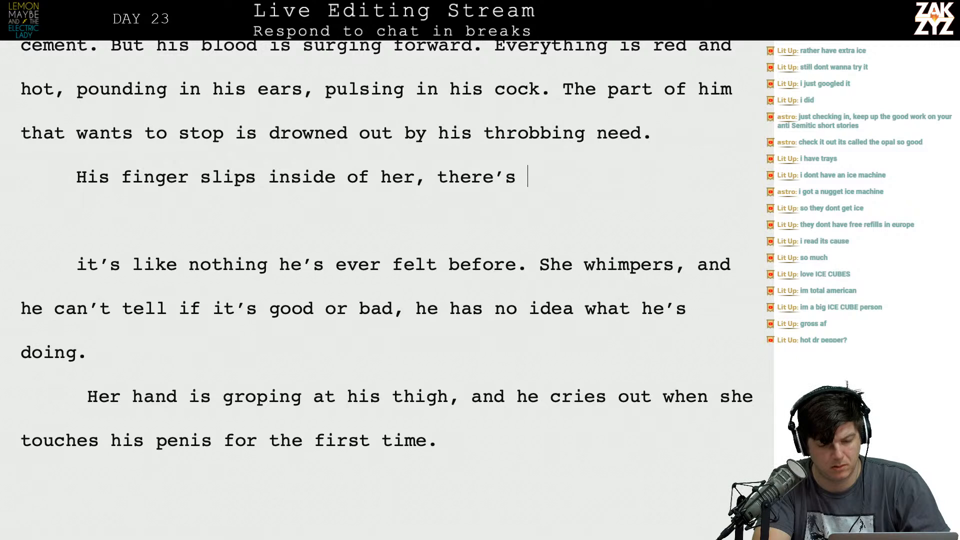
pyautogui.press('BackSpace')
pyautogui.press('BackSpace')
pyautogui.press('BackSpace')
pyautogui.press('BackSpace')
# Redraft the paragraph's opening with "there's almost no resistance." and a sentence ending "good or bad, he has no idea what he's doing.".
pyautogui.write('t')
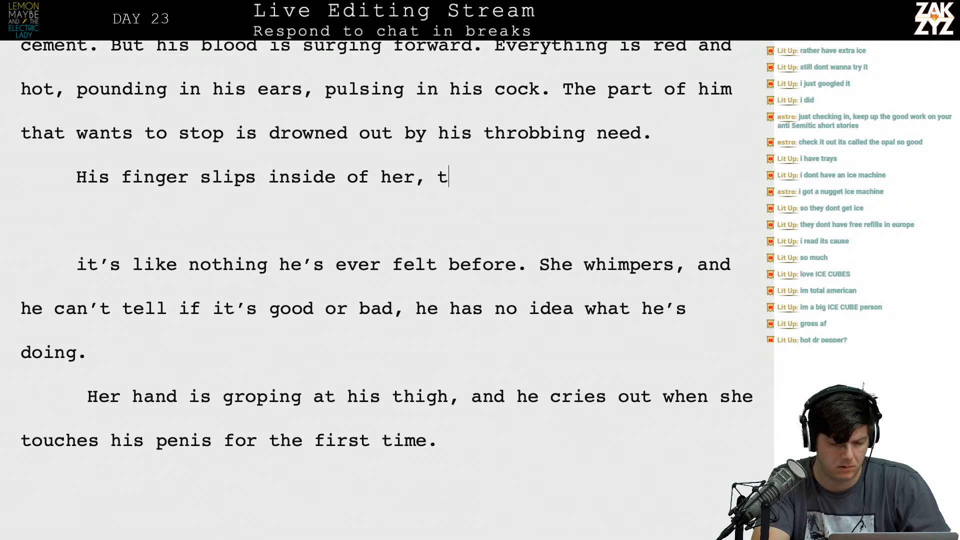
pyautogui.write('here’s almost no resistance')
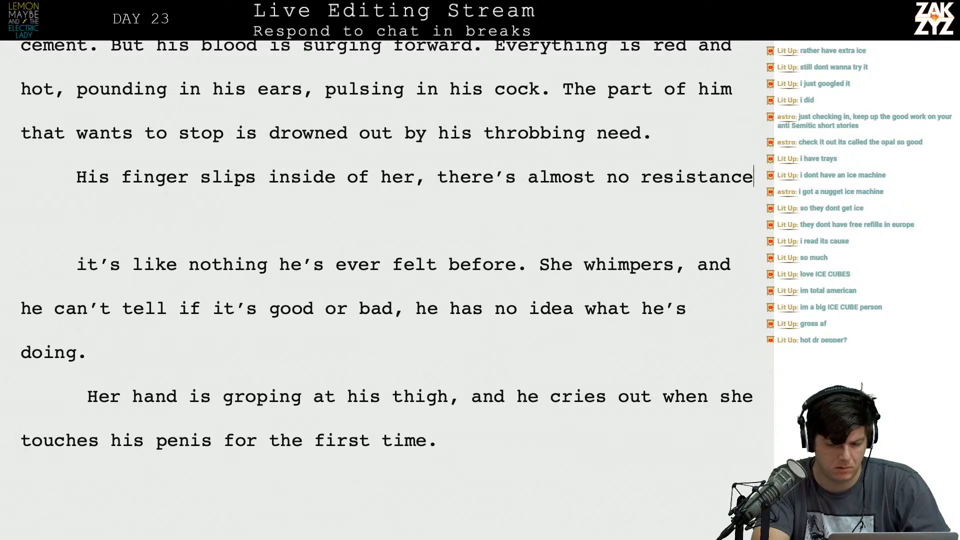
pyautogui.write('. S')
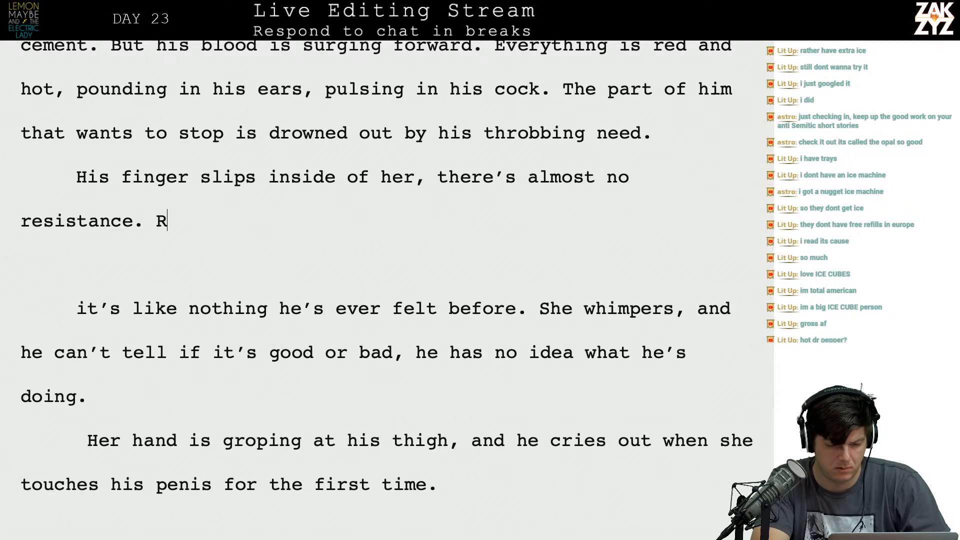
pyautogui.write('osalie whimper')
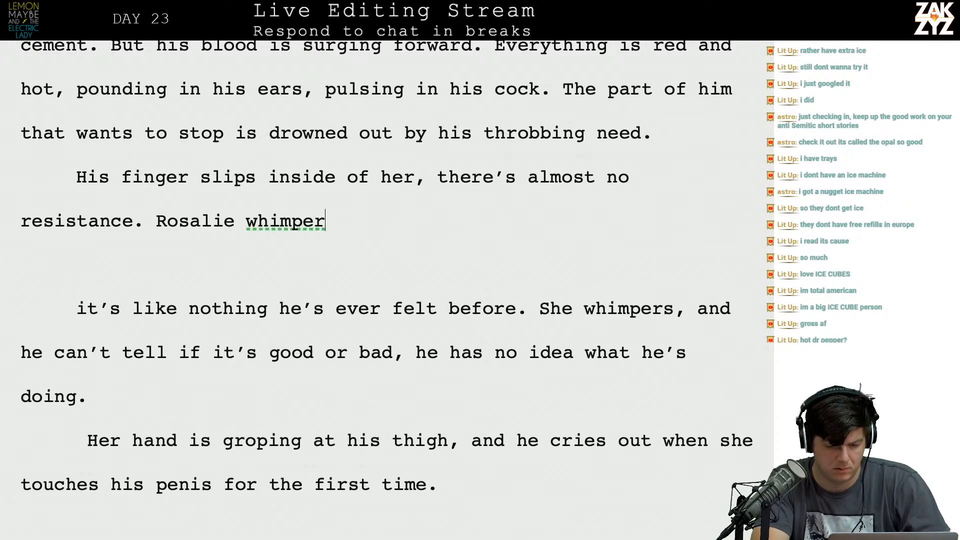
pyautogui.write("s and he can't tell if it's good,")
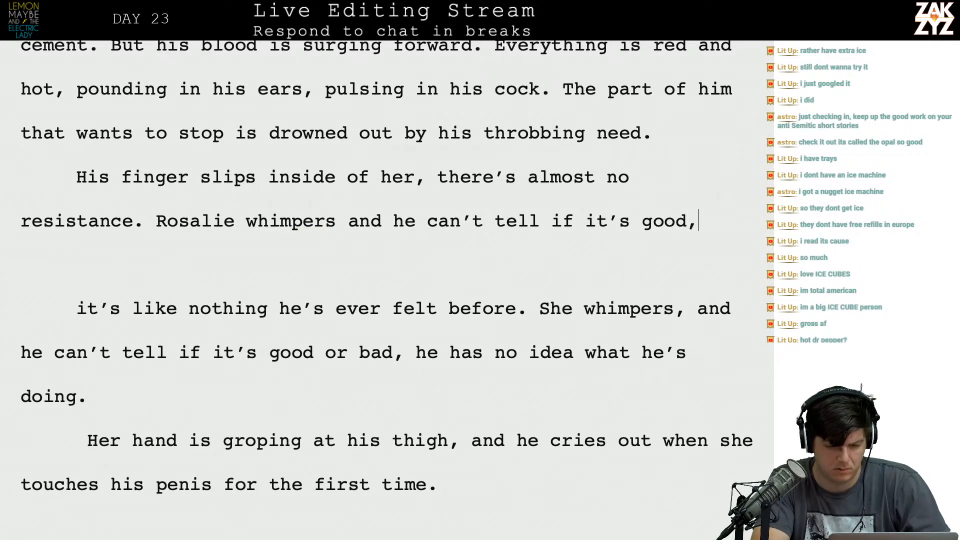
pyautogui.write('or bad, ')
pyautogui.write('he has no idea')
pyautogui.write(" what he's doing.")
pyautogui.write(' She')
# Add a sentence starting "Her hand is grasping his thigh, she" and running up to "for the first time and".
pyautogui.press('BackSpace')
pyautogui.press('BackSpace')
pyautogui.press('BackSpace')
pyautogui.write('Her hand is')
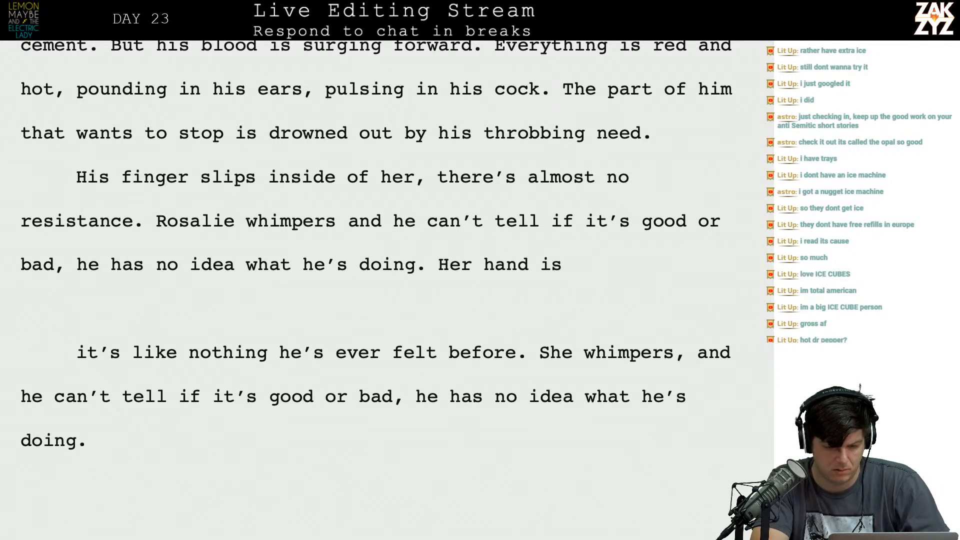
pyautogui.press('BackSpace')
pyautogui.press('BackSpace')
pyautogui.write('grasping his thigh')
pyautogui.write(', she ')
pyautogui.write('brus')
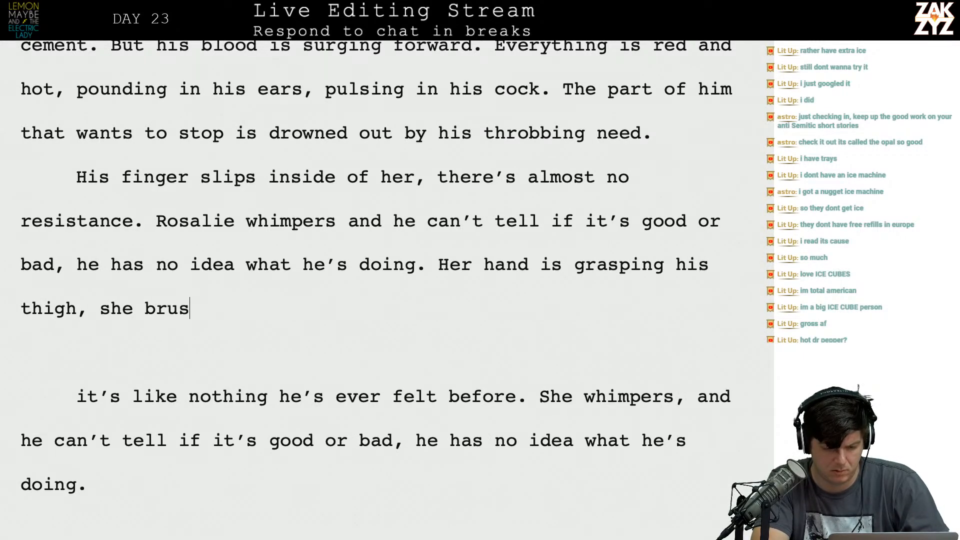
pyautogui.write('hes against his pe')
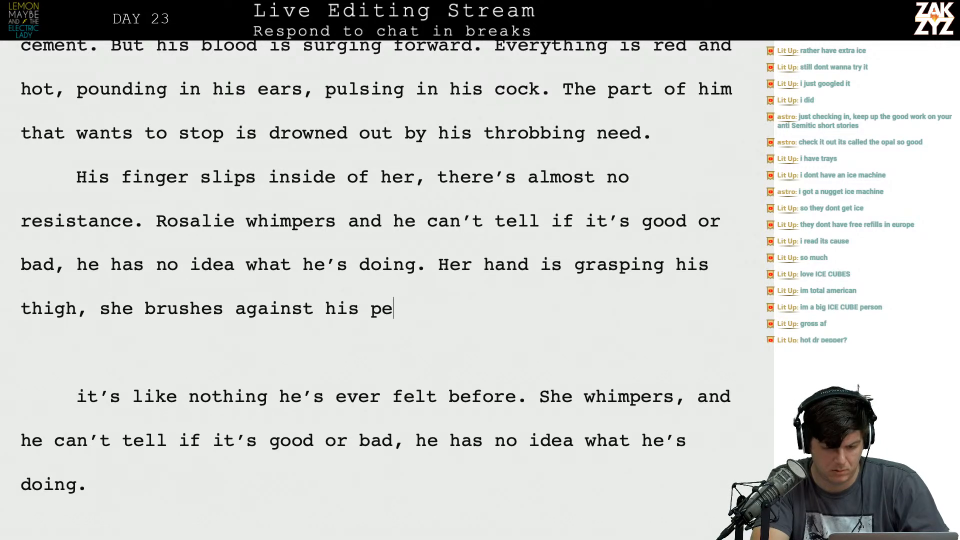
pyautogui.write('nis for the firs')
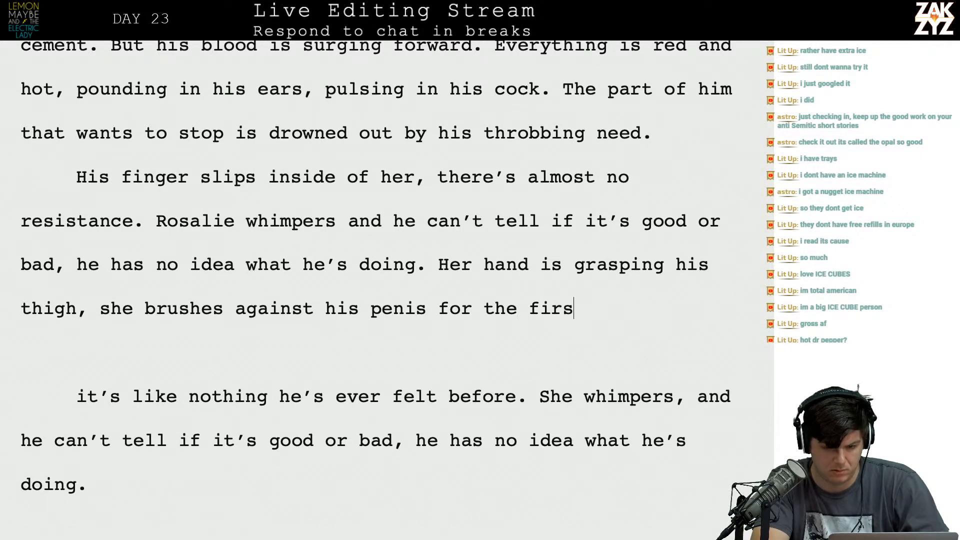
pyautogui.write('t time and th')
# Finish the "Her hand is" sentence with "the feeling is so intense his eyes roll back.".
pyautogui.press('BackSpace')
pyautogui.write('the feeling is so')
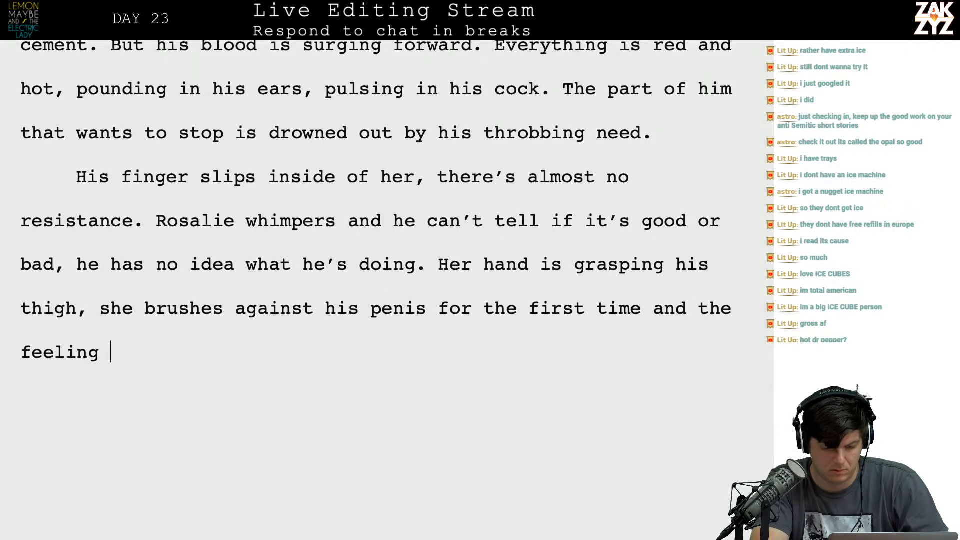
pyautogui.write(' intense')
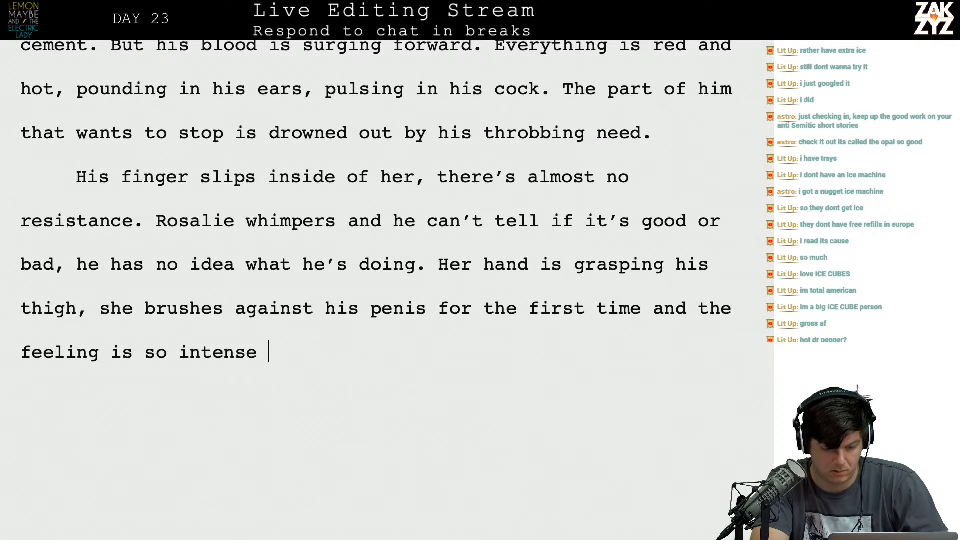
pyautogui.write(' his e')
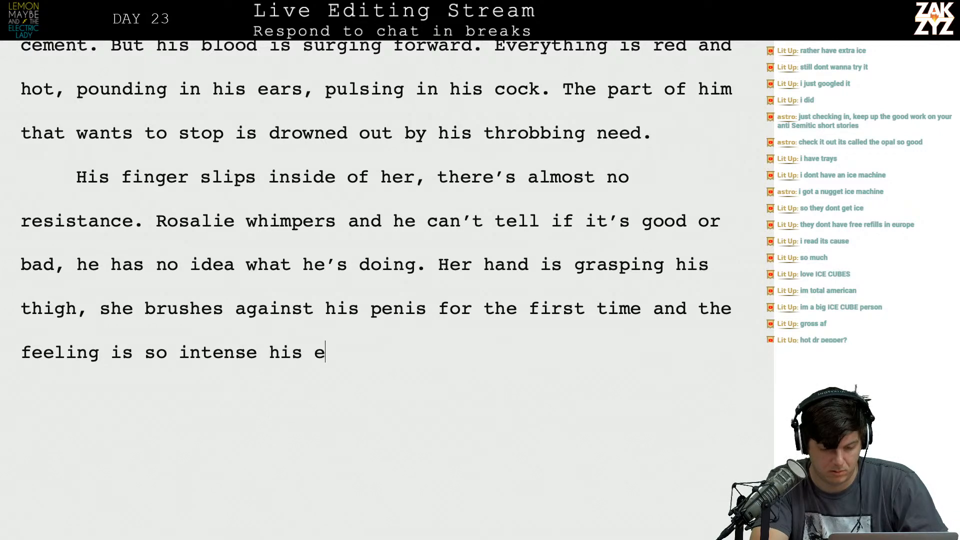
pyautogui.write('yes roll back. T')
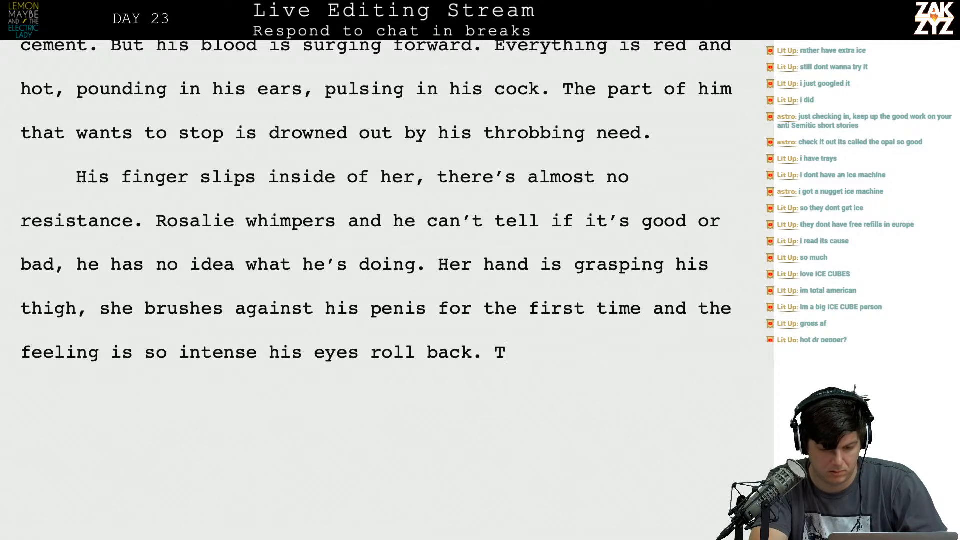
# Add a sentence starting "She grabs hold" and ending "much too hard." to close the redrafted paragraph.
pyautogui.press('BackSpace')
pyautogui.write('She')
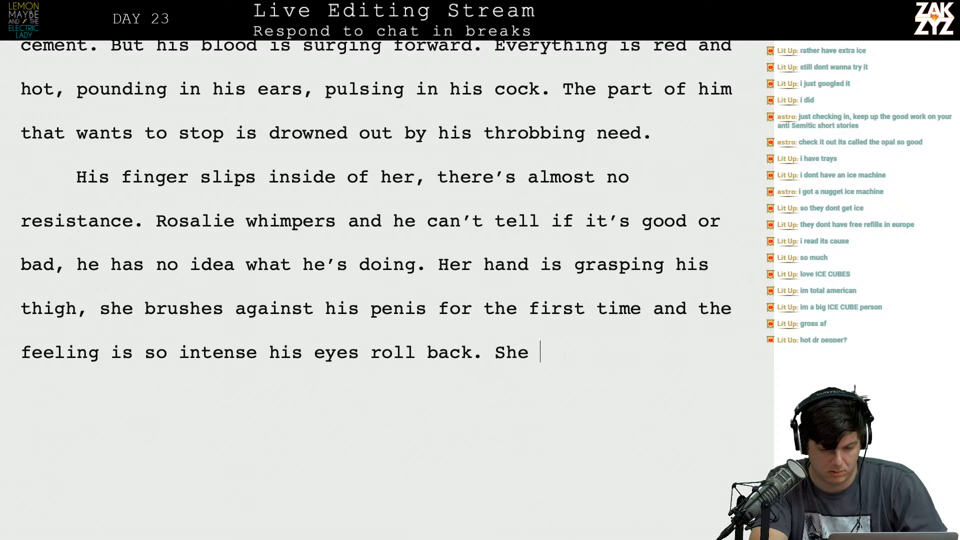
pyautogui.write(' g')
pyautogui.press('BackSpace')
pyautogui.write('grabs ')
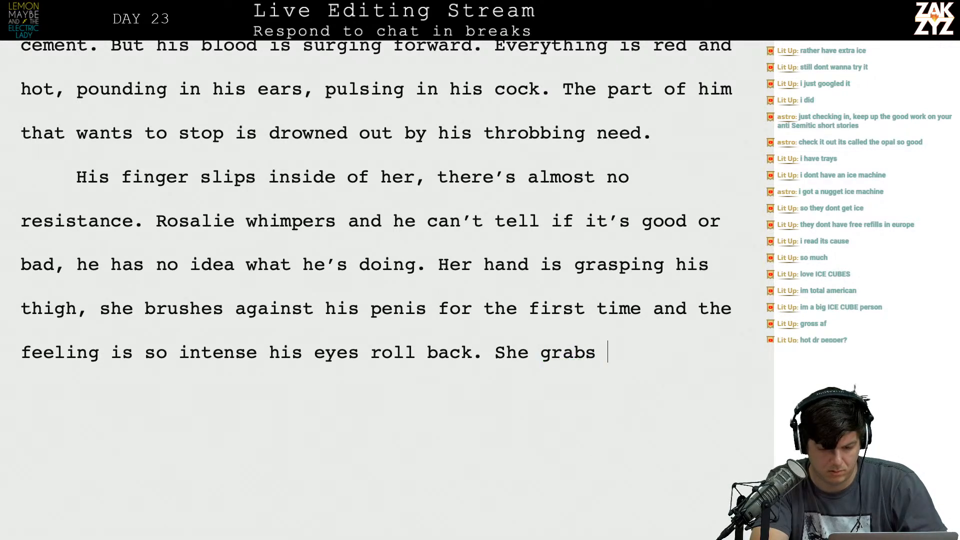
pyautogui.write('ahold of him, bu')
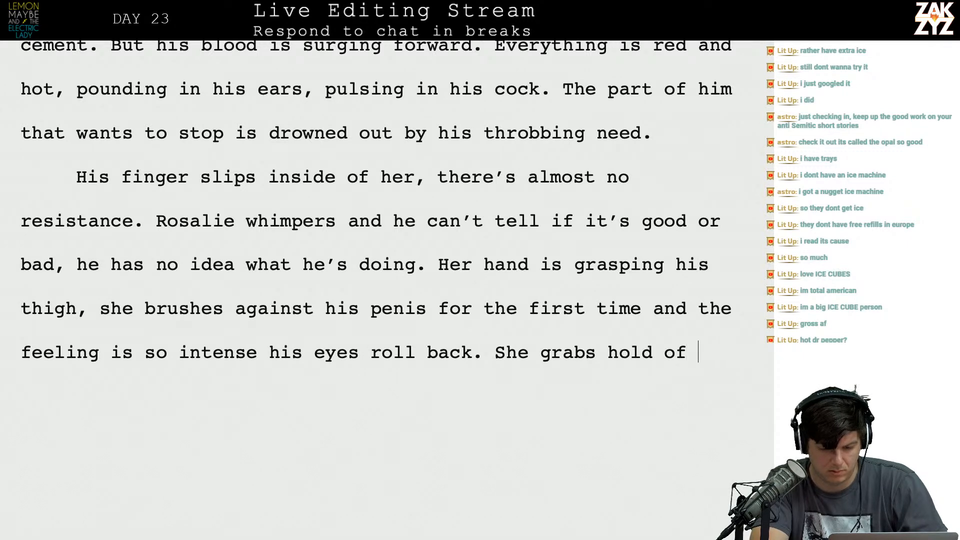
pyautogui.press('BackSpace')
pyautogui.press('BackSpace')
pyautogui.write('then ')
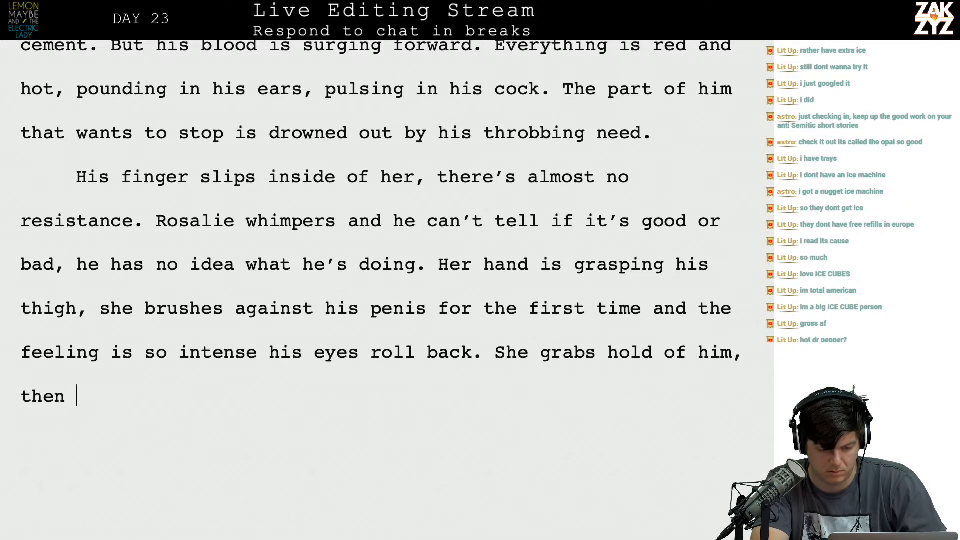
pyautogui.write('squeezess')
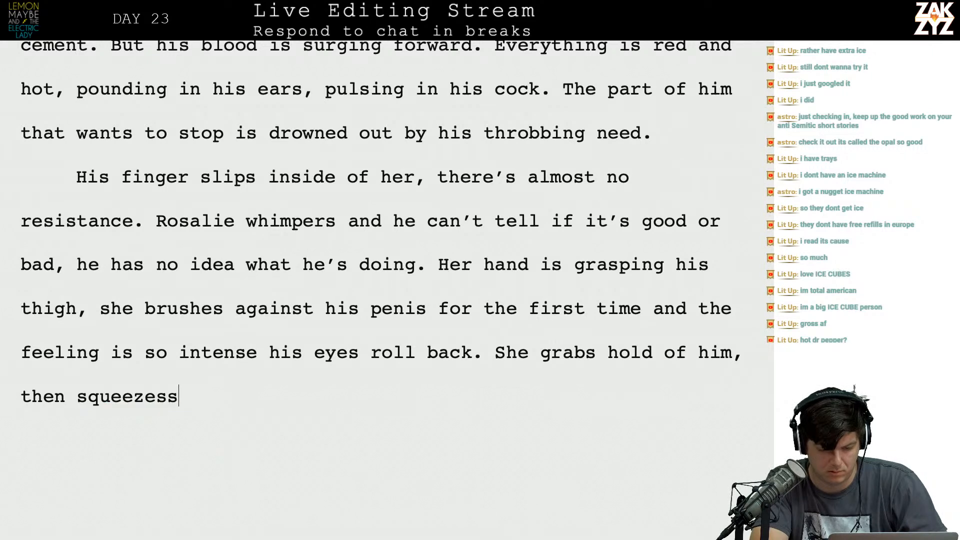
pyautogui.press('BackSpace')
pyautogui.write(', much ')
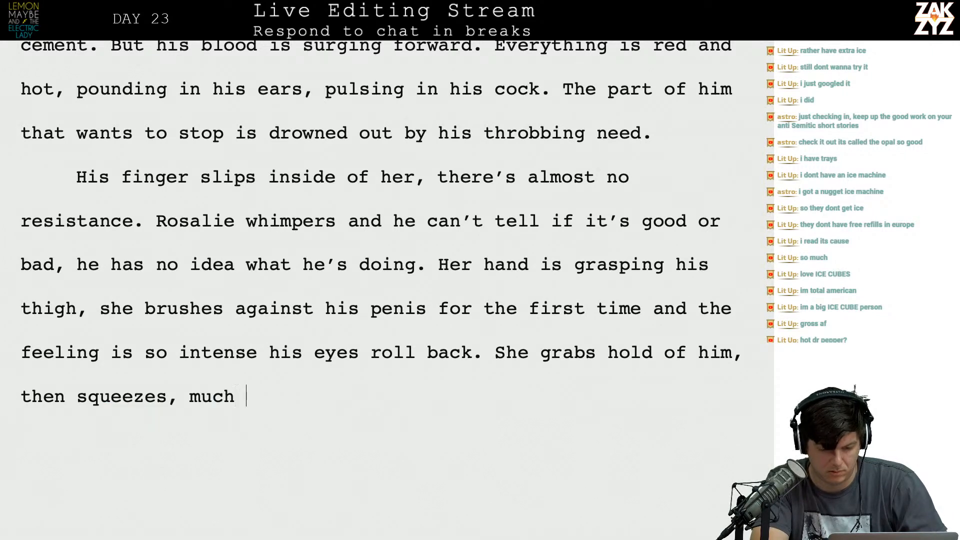
pyautogui.write('too hardP')
# Add the exclamation "OW!" in quotation marks as a dialogue line in a new paragraph.
pyautogui.press('BackSpace')
pyautogui.write('OW!')
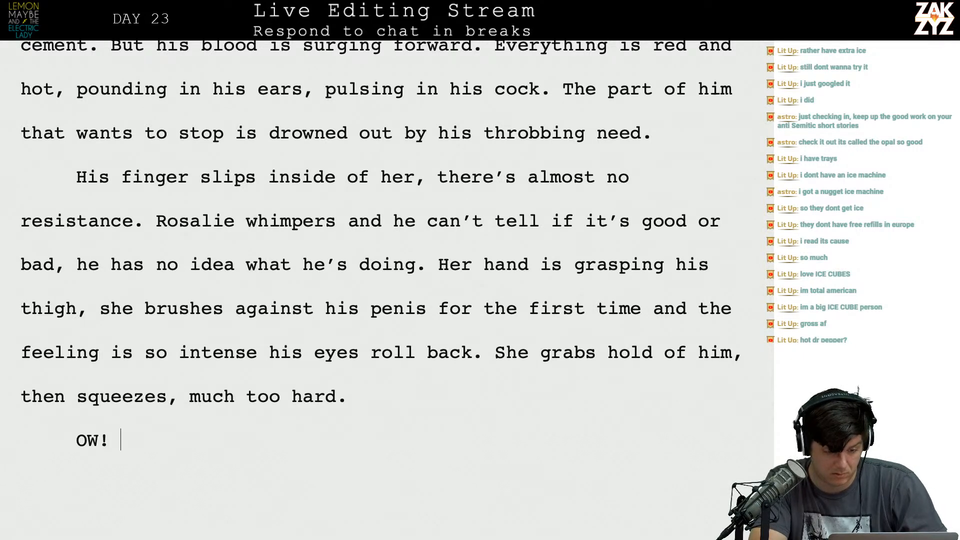
pyautogui.write('"')
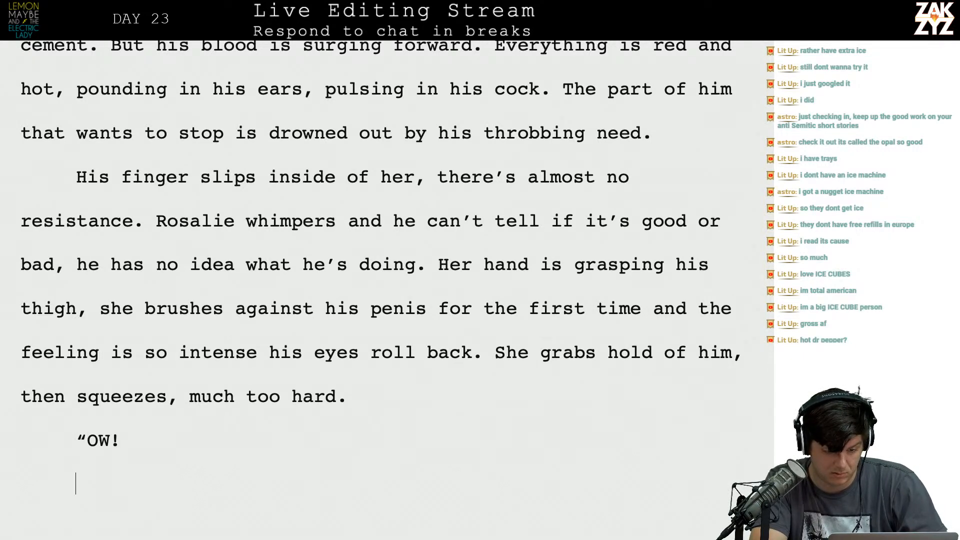
pyautogui.write('!:')
pyautogui.press('BackSpace')
pyautogui.write('" Ma')
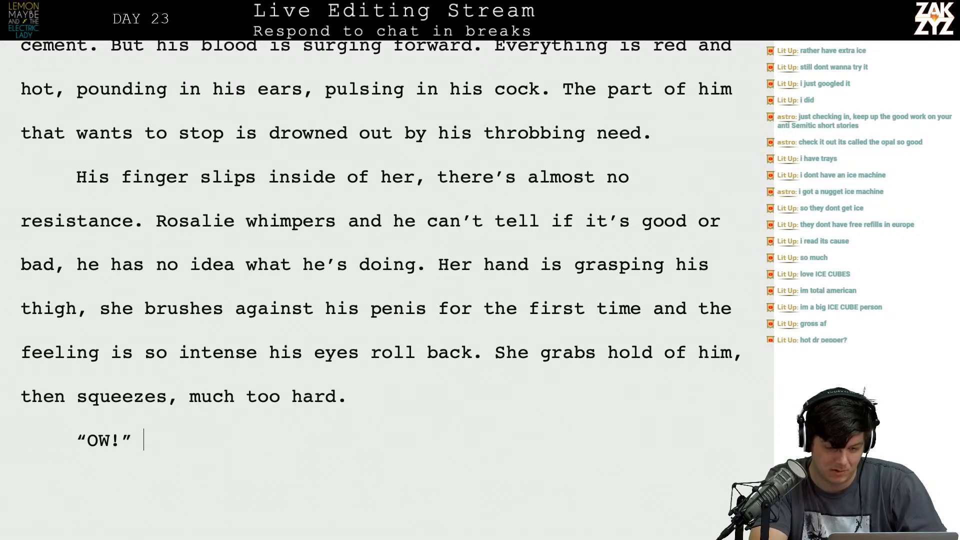
pyautogui.write('ybe say')
pyautogui.press('BackSpace')
pyautogui.press('BackSpace')
pyautogui.press('BackSpace')
pyautogui.press('BackSpace')
pyautogui.press('BackSpace')
pyautogui.press('BackSpace')
pyautogui.press('BackSpace')
pyautogui.press('BackSpace')
pyautogui.press('BackSpace')
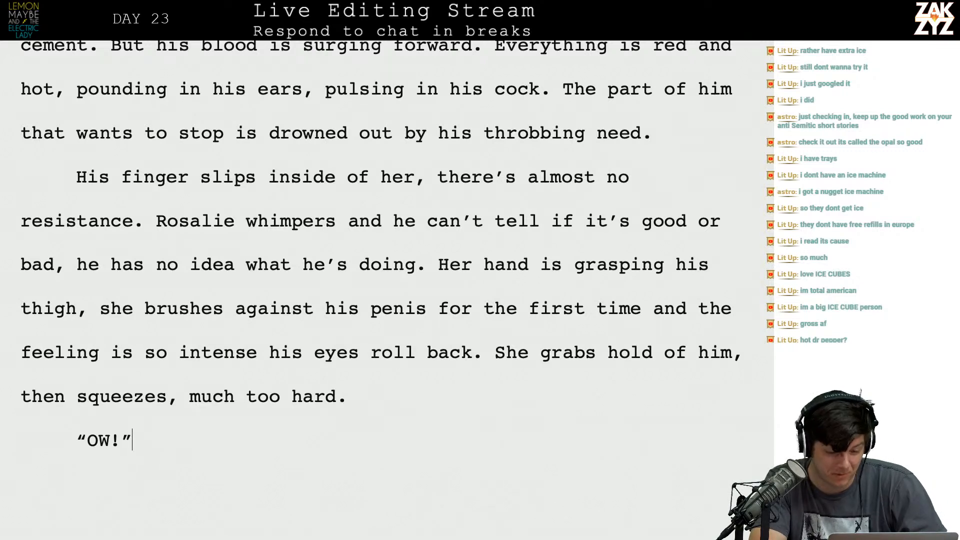
# Add the reply "Sorry!" in quotation marks as the next dialogue line.
pyautogui.press('Return')
pyautogui.write('“')
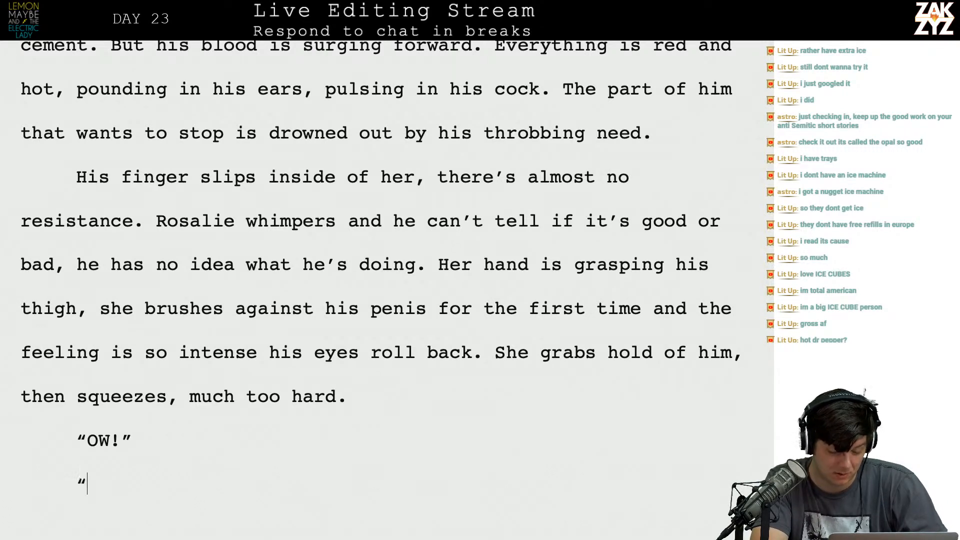
pyautogui.write('Sorry!”')
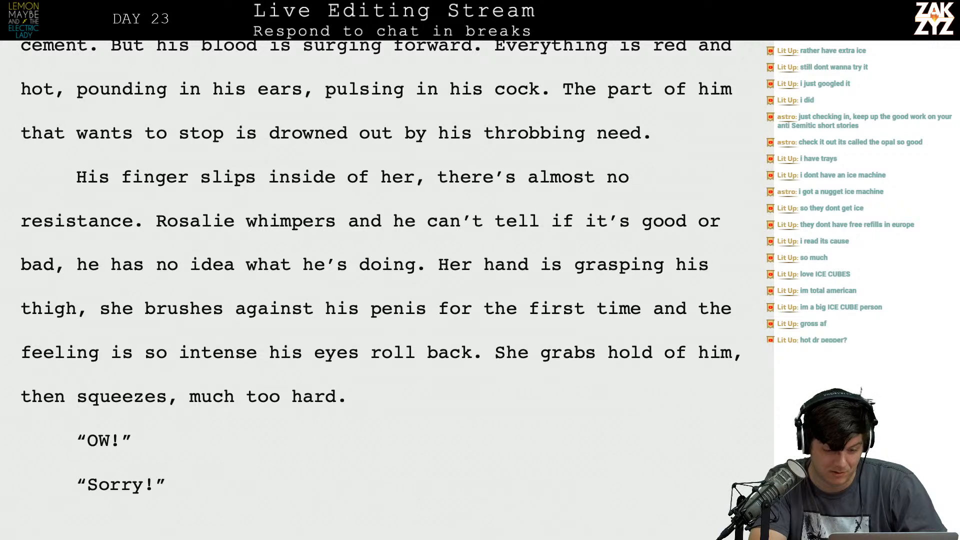
# Delete the superseded draft text between the "Sorry!" line and the sentence beginning "She holds him as carefully".
pyautogui.press('Down')
pyautogui.press('Down')
pyautogui.press('Down')
pyautogui.press('Down')
pyautogui.press('Down')
pyautogui.press('Down')
pyautogui.press('Down')
pyautogui.press('Down')
pyautogui.press('Down')
pyautogui.press('Down')
pyautogui.press('Down')
pyautogui.press('Down')
pyautogui.press('Down')
pyautogui.press('Down')
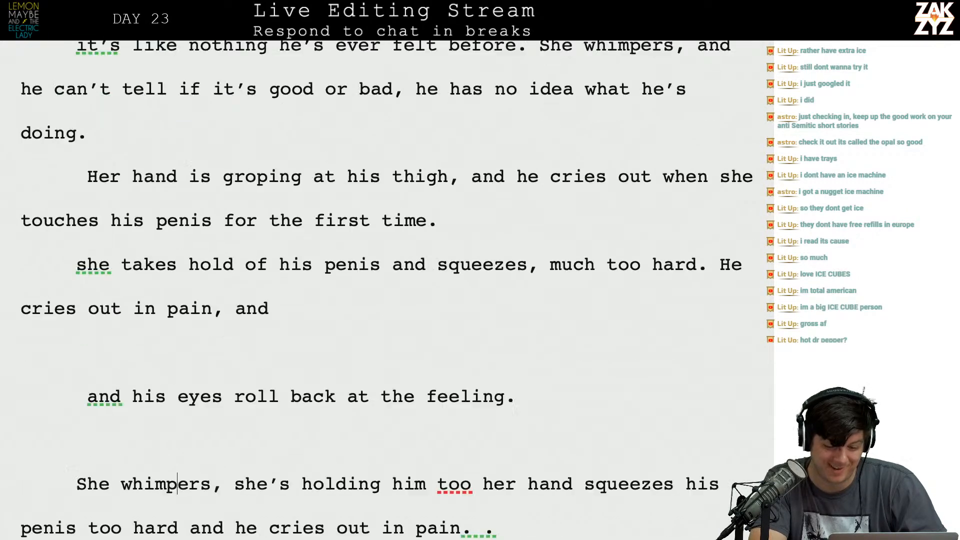
pyautogui.press('Down')
pyautogui.press('Down')
pyautogui.press('Down')
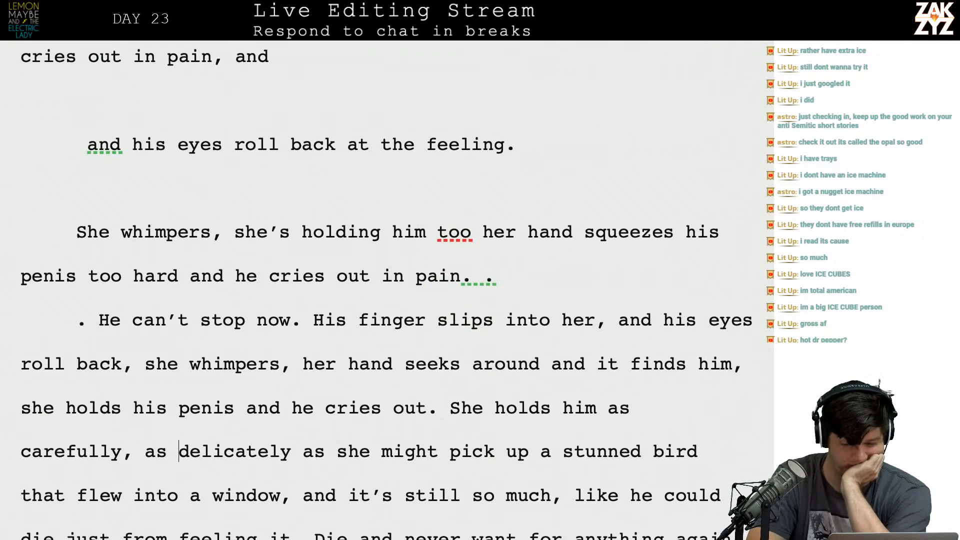
pyautogui.press('Up')
pyautogui.press('Up')
pyautogui.press('Down')
pyautogui.press('Down')
pyautogui.press('Down')
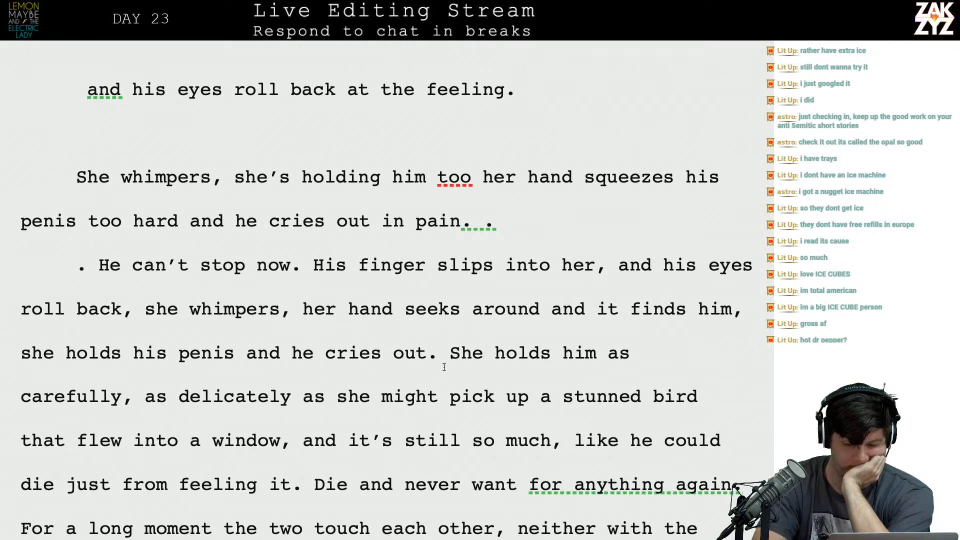
pyautogui.hotkey('shift', 'Up')
pyautogui.hotkey('shift', 'Up')
pyautogui.hotkey('shift', 'Up')
pyautogui.hotkey('shift', 'Up')
pyautogui.hotkey('shift', 'Up')
pyautogui.hotkey('shift', 'Up')
pyautogui.hotkey('shift', 'Up')
pyautogui.hotkey('shift', 'Up')
pyautogui.hotkey('shift', 'Up')
pyautogui.hotkey('shift', 'Up')
pyautogui.hotkey('shift', 'Up')
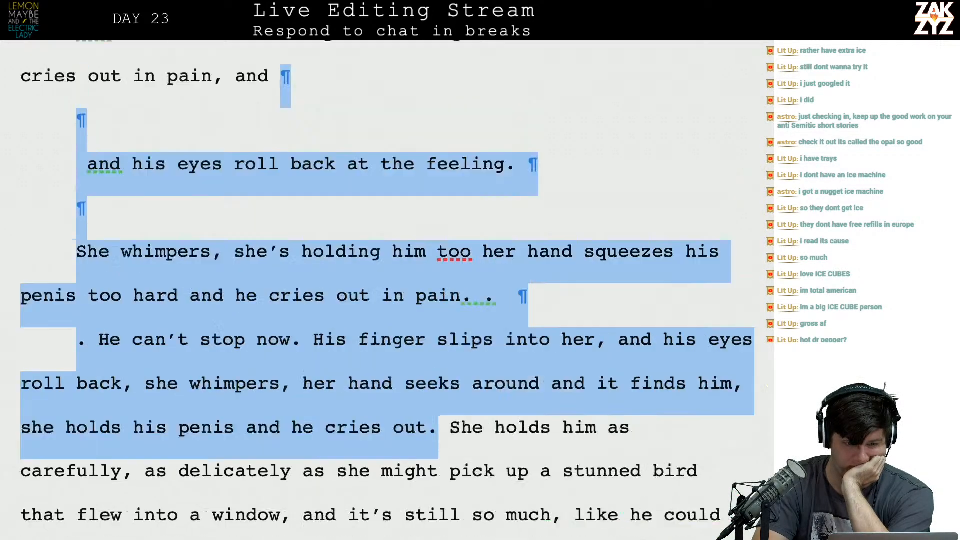
pyautogui.hotkey('shift', 'Up')
pyautogui.hotkey('shift', 'Up')
pyautogui.hotkey('shift', 'Up')
pyautogui.hotkey('shift', 'Up')
pyautogui.hotkey('shift', 'Up')
pyautogui.hotkey('shift', 'Up')
pyautogui.hotkey('shift', 'Down')
pyautogui.hotkey('shift', 'Down')
pyautogui.hotkey('shift', 'Down')
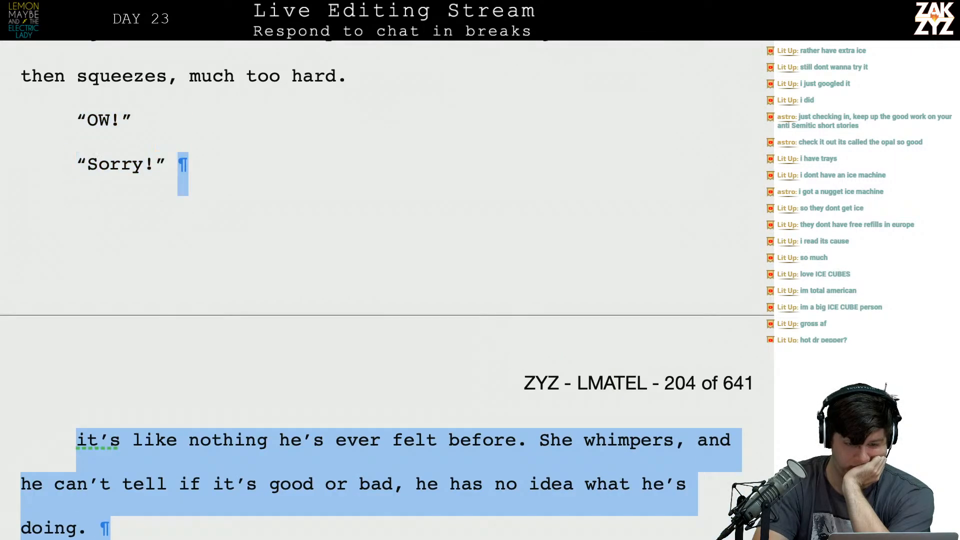
pyautogui.hotkey('shift', 'Up')
pyautogui.hotkey('shift', 'Down')
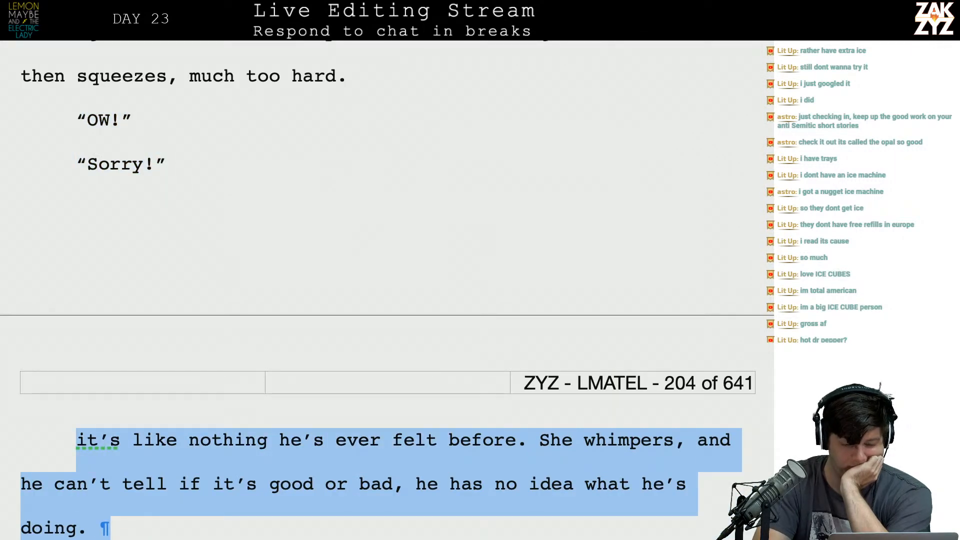
pyautogui.press('BackSpace')
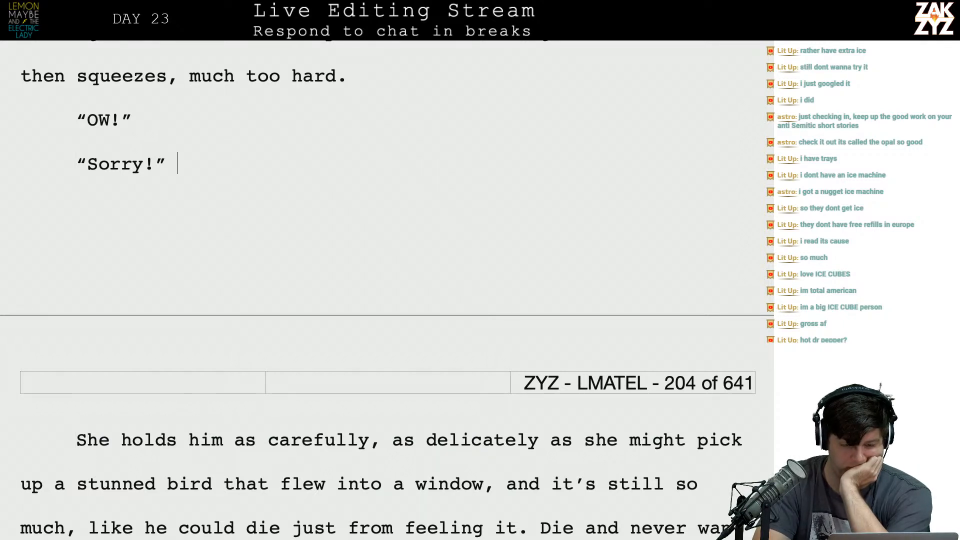
# Insert empty paragraphs above the sentence beginning "She holds him as carefully" to make room for a new opening.
pyautogui.press('Right')
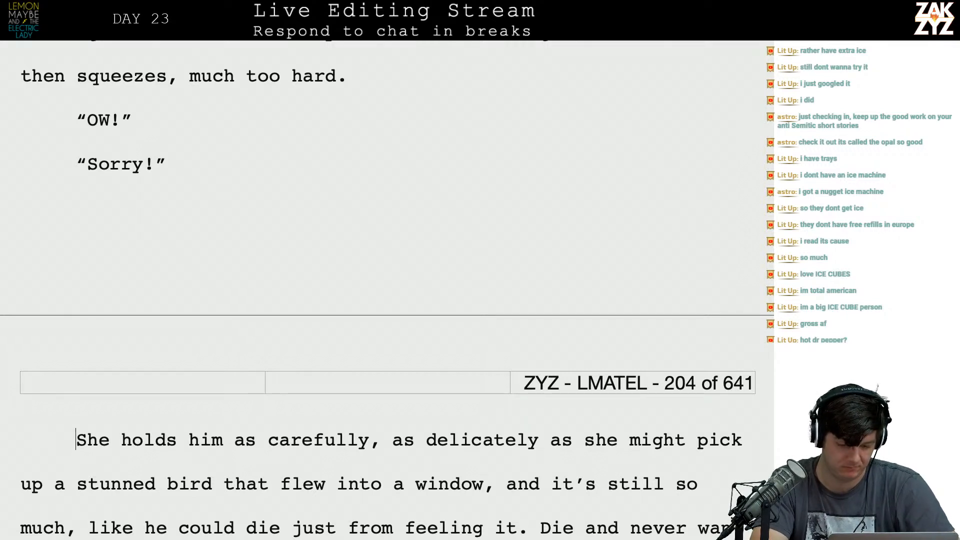
pyautogui.press('Return')
pyautogui.press('Up')
pyautogui.press('Down')
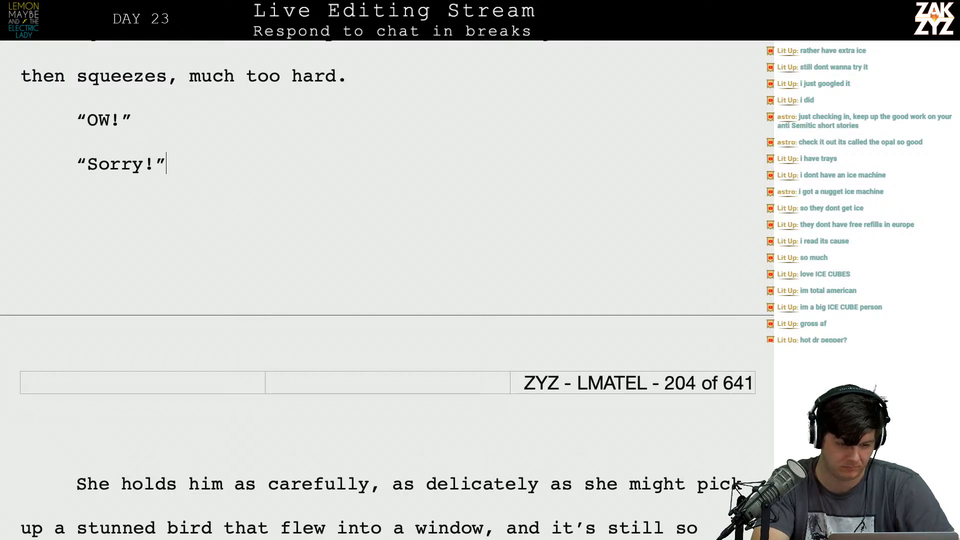
pyautogui.press('Return')
pyautogui.press('Up')
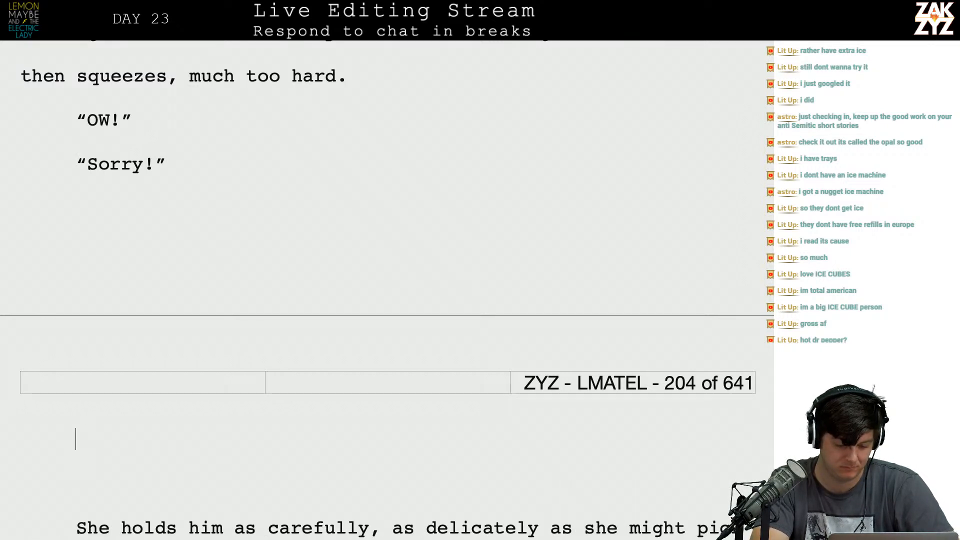
# Start the new paragraph with "She tries again, holding him as delicately as she".
pyautogui.write('She tries again')
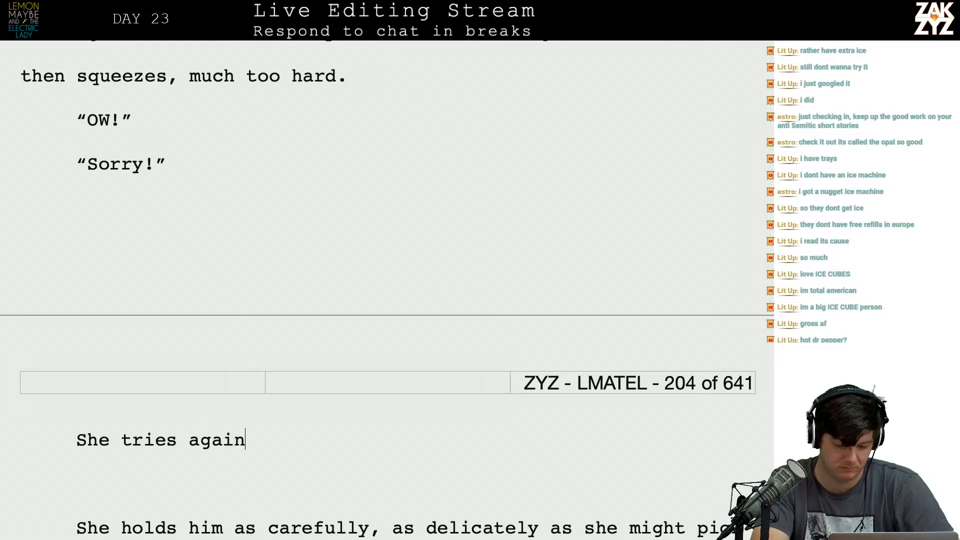
pyautogui.write(', holding him as delicated')
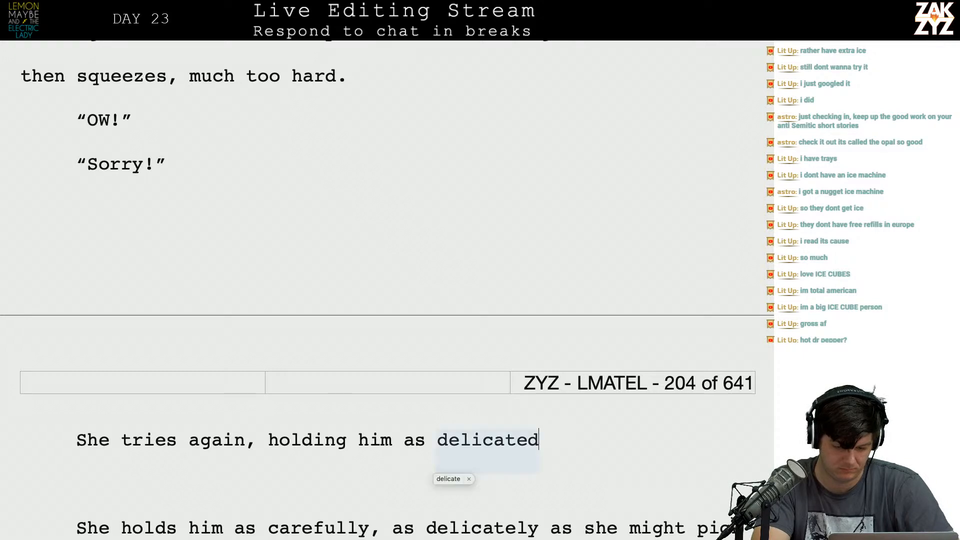
pyautogui.press('BackSpace')
pyautogui.write('ly as sh')
pyautogui.press('BackSpace')
pyautogui.write('she')
# Delete the old sentence's opening so the new wording runs straight into "might pick up a stunned bird".
pyautogui.hotkey('shift', 'Down')
pyautogui.hotkey('shift', 'Down')
pyautogui.hotkey('shift', 'Down')
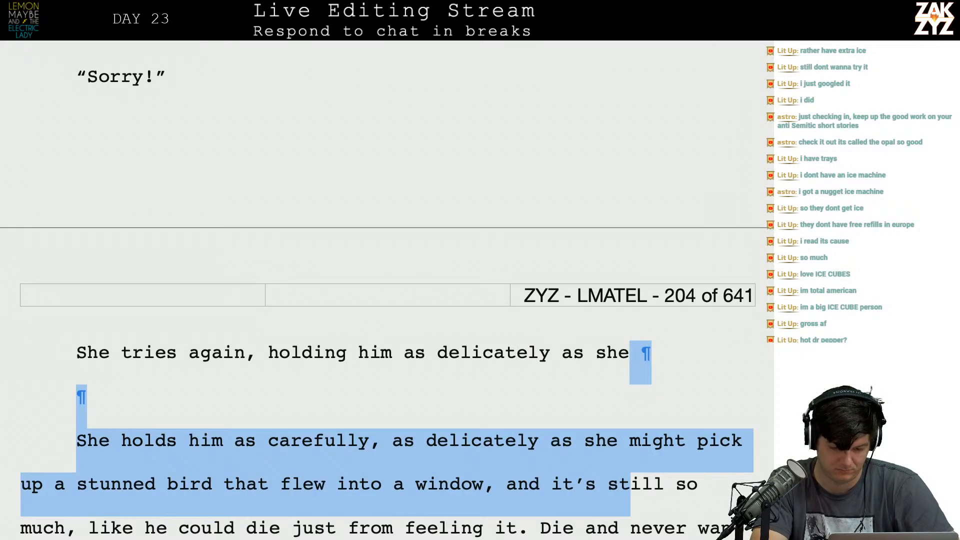
pyautogui.hotkey('shift', 'Up')
pyautogui.hotkey('shift', 'Left')
pyautogui.hotkey('shift', 'Left')
pyautogui.hotkey('shift', 'Right')
pyautogui.press('BackSpace')
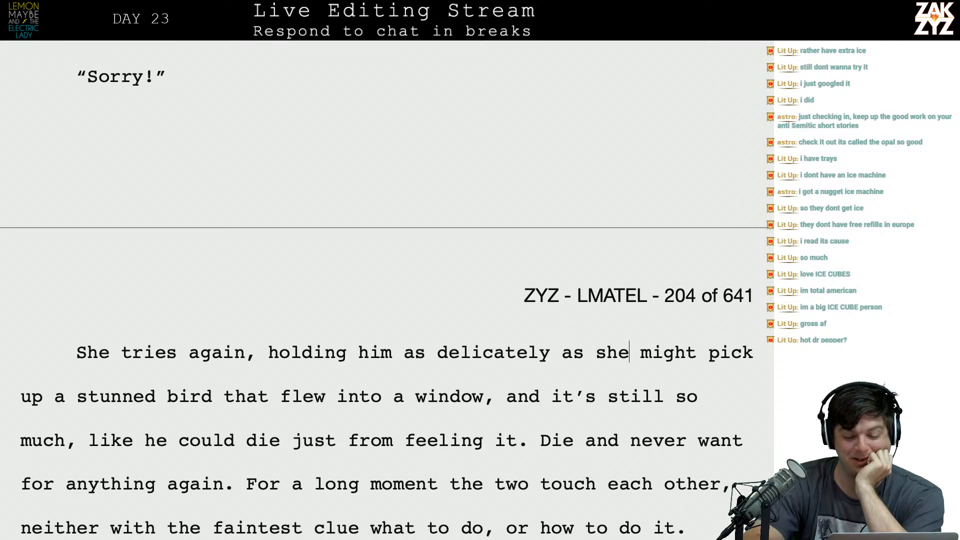
# End the sentence after "window" and begin a new one with "Somehow the slight touch is even harder to bear,".
pyautogui.scroll(-2, 387, 290)
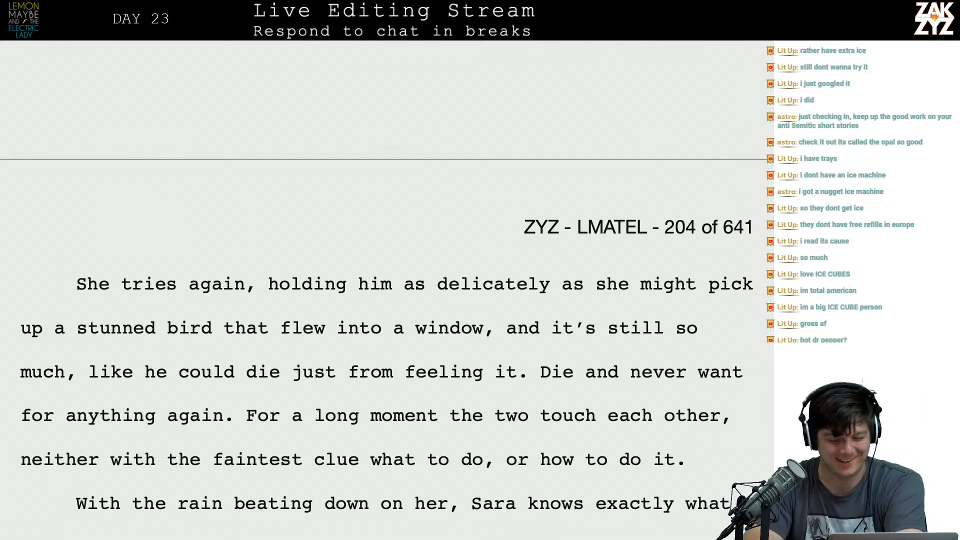
pyautogui.scroll(-2, 550, 366)
pyautogui.click(549, 351)
pyautogui.press('Left')
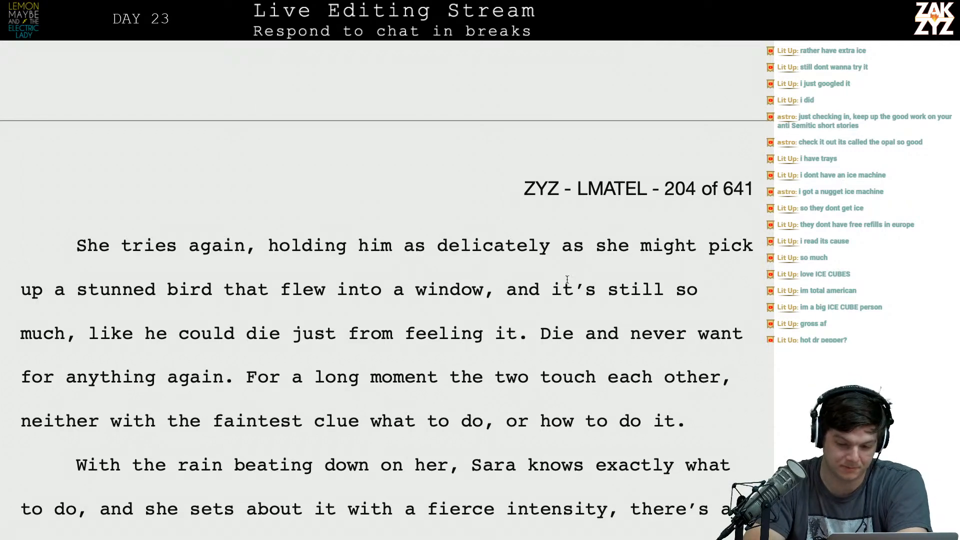
pyautogui.scroll(-2, 516, 316)
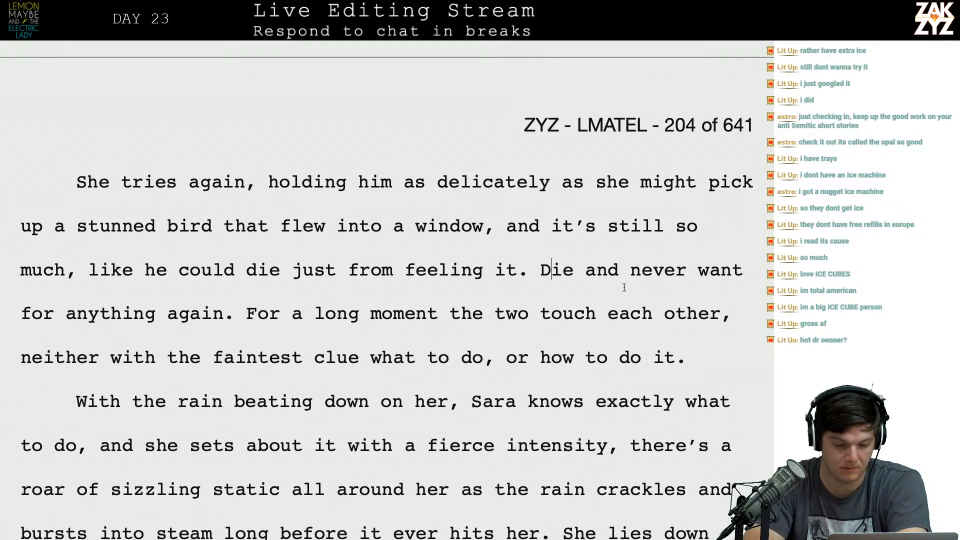
pyautogui.click(494, 235)
pyautogui.press('BackSpace')
pyautogui.write('. Somehow the slight tou')
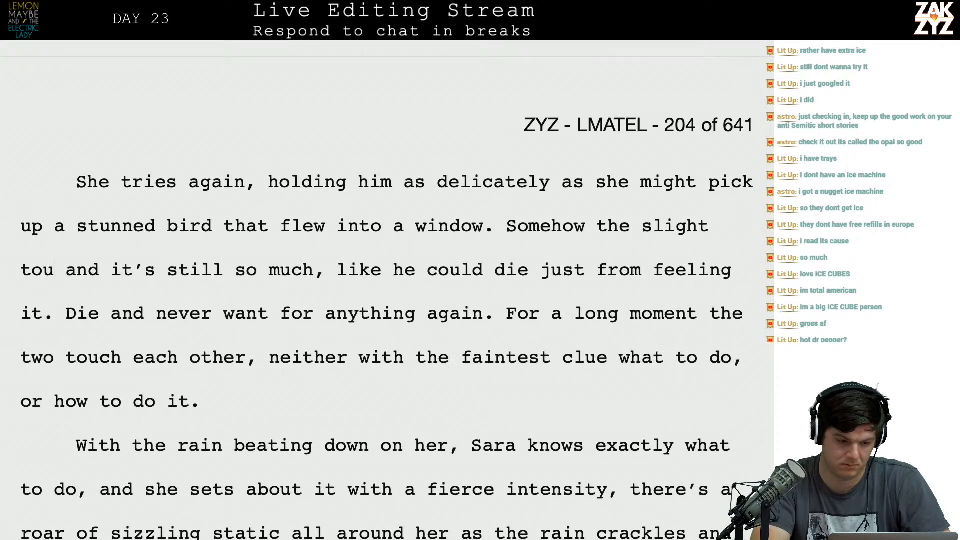
pyautogui.write('ch ')
pyautogui.write('is even he')
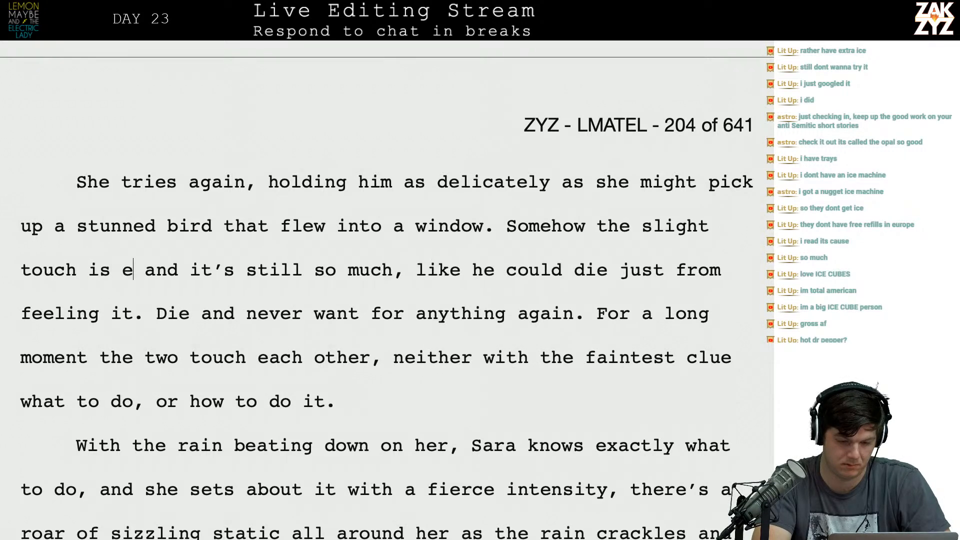
pyautogui.write('arder to bear')
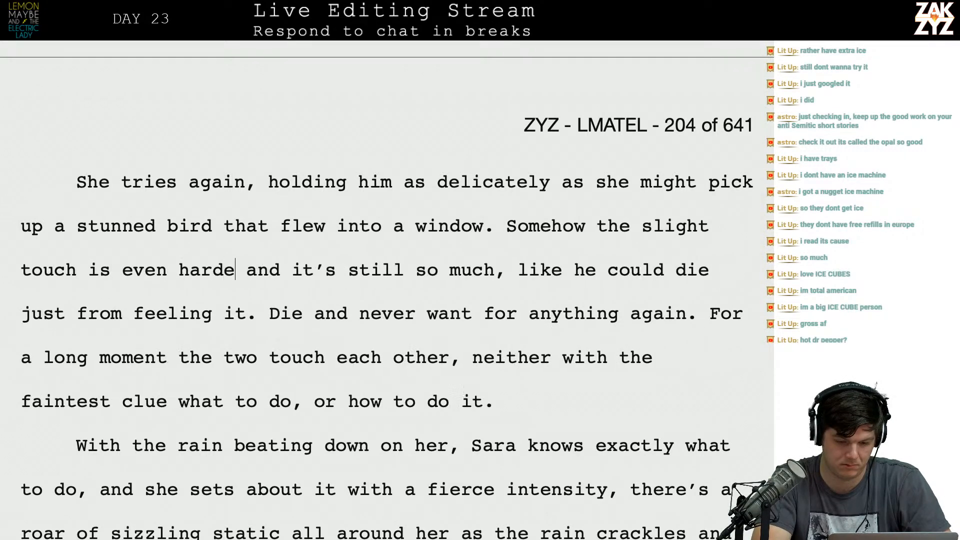
pyautogui.write(', ')
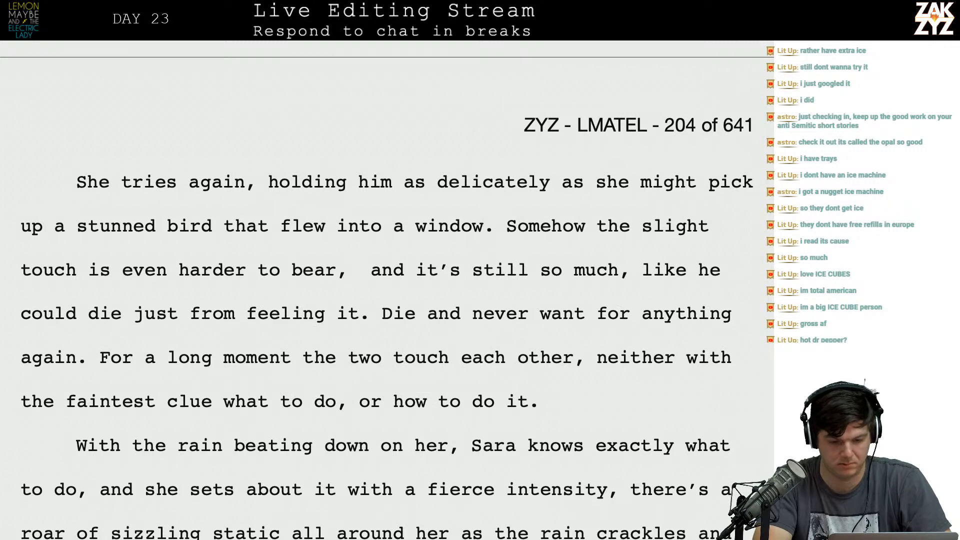
pyautogui.write('he thinks he might die just ')
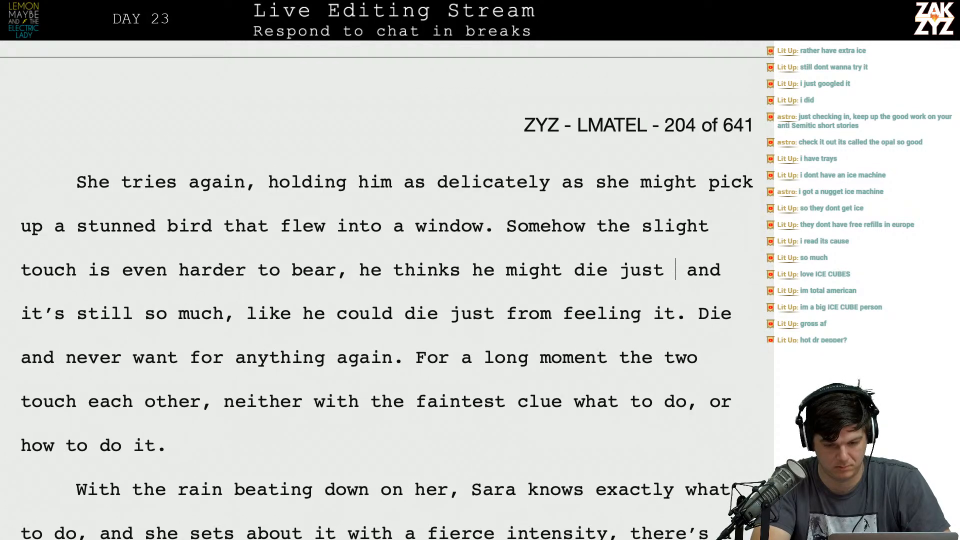
pyautogui.write('from f')
pyautogui.press('BackSpace')
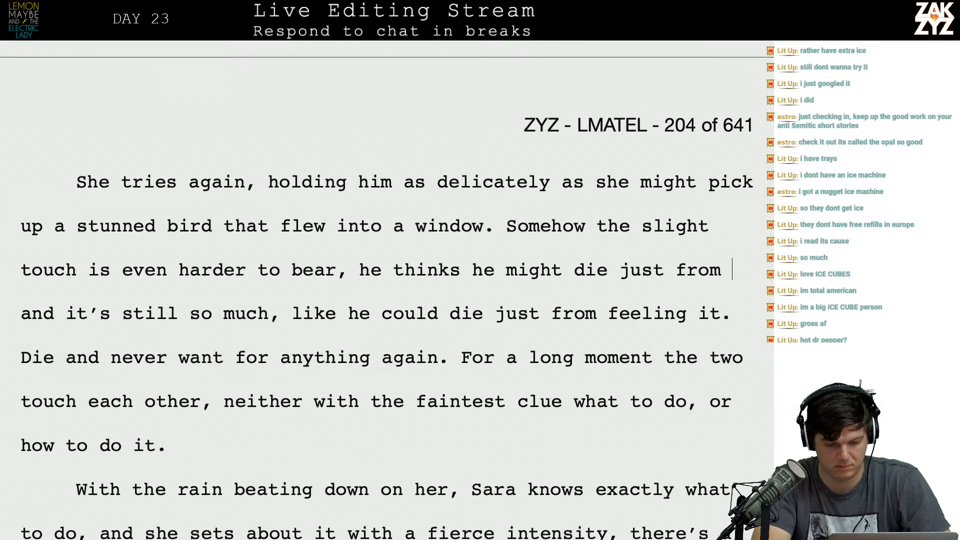
pyautogui.write('feel')
pyautogui.press('BackSpace')
pyautogui.press('BackSpace')
pyautogui.press('BackSpace')
pyautogui.press('BackSpace')
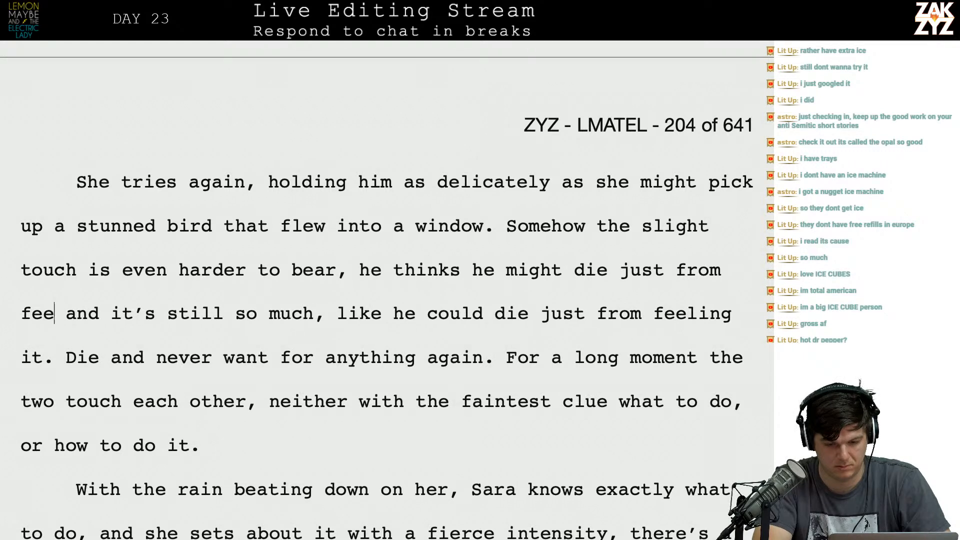
pyautogui.press('BackSpace')
pyautogui.press('BackSpace')
pyautogui.press('BackSpace')
pyautogui.press('BackSpace')
pyautogui.press('BackSpace')
pyautogui.press('BackSpace')
pyautogui.press('BackSpace')
pyautogui.press('BackSpace')
pyautogui.press('BackSpace')
pyautogui.press('BackSpace')
pyautogui.press('BackSpace')
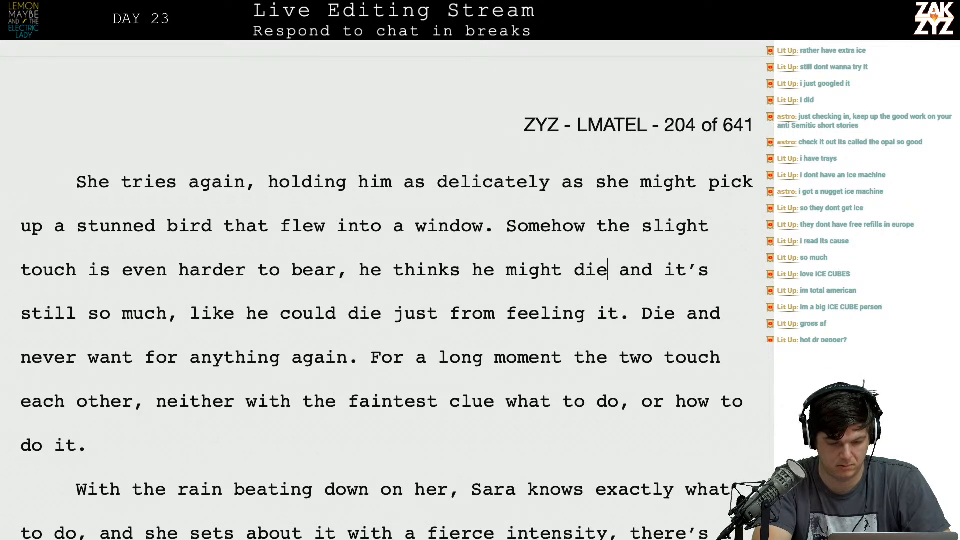
pyautogui.press('BackSpace')
pyautogui.press('BackSpace')
pyautogui.press('BackSpace')
pyautogui.press('BackSpace')
pyautogui.press('BackSpace')
pyautogui.press('BackSpace')
pyautogui.press('BackSpace')
pyautogui.press('BackSpace')
pyautogui.press('BackSpace')
pyautogui.press('BackSpace')
pyautogui.press('BackSpace')
pyautogui.press('BackSpace')
pyautogui.press('BackSpace')
pyautogui.press('BackSpace')
pyautogui.press('BackSpace')
pyautogui.press('BackSpace')
pyautogui.press('BackSpace')
pyautogui.press('BackSpace')
pyautogui.press('BackSpace')
pyautogui.press('BackSpace')
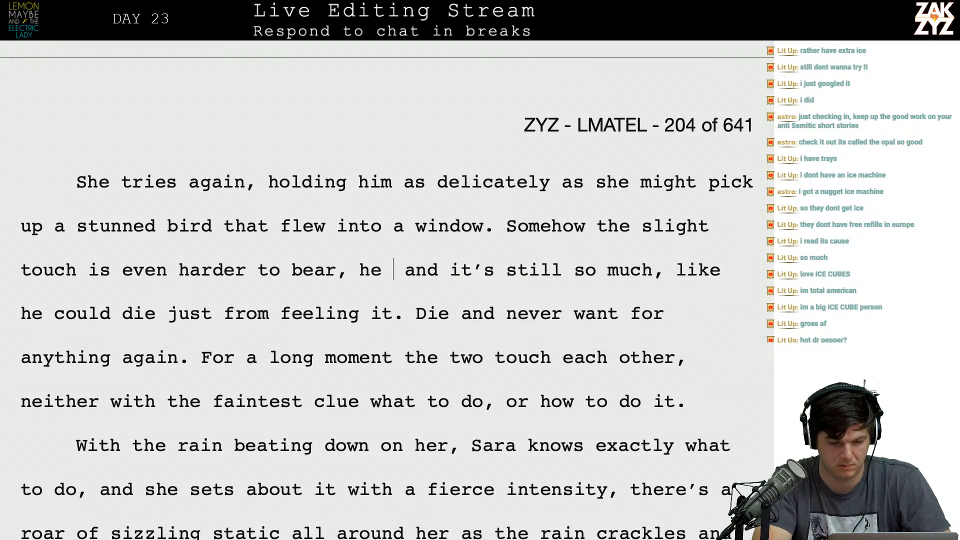
# Set the old draft apart below an empty paragraph and continue the sentence after "bear," with "he feels like he might die.".
pyautogui.press('Return')
pyautogui.press('Return')
pyautogui.press('Left')
pyautogui.press('Left')
pyautogui.press('BackSpace')
pyautogui.write('he fe')
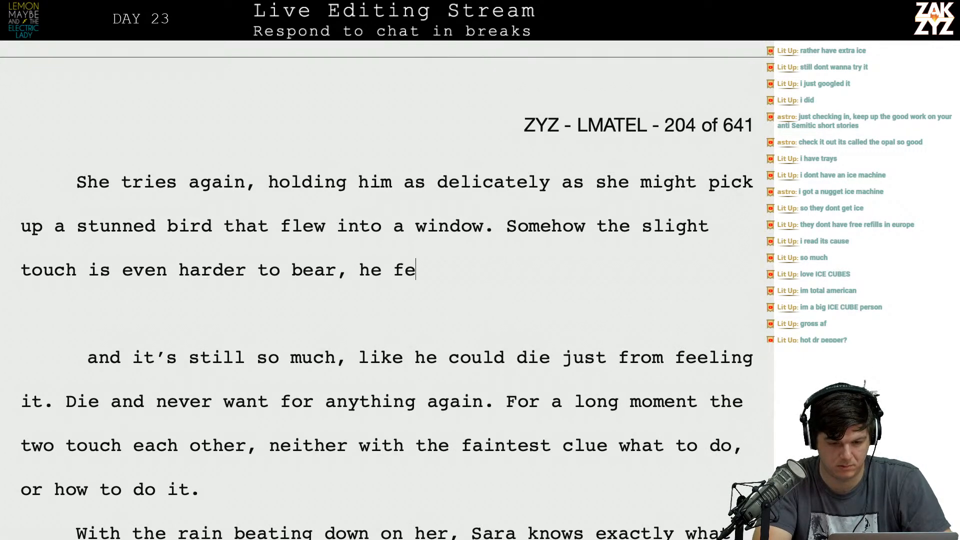
pyautogui.write("els like he's about ")
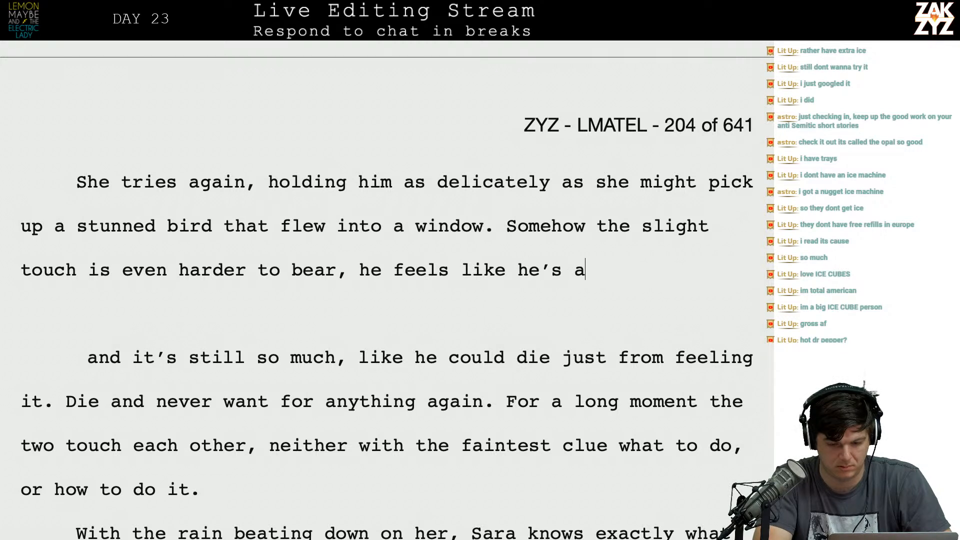
pyautogui.write('Todie')
pyautogui.press('BackSpace')
pyautogui.press('BackSpace')
pyautogui.press('BackSpace')
pyautogui.press('BackSpace')
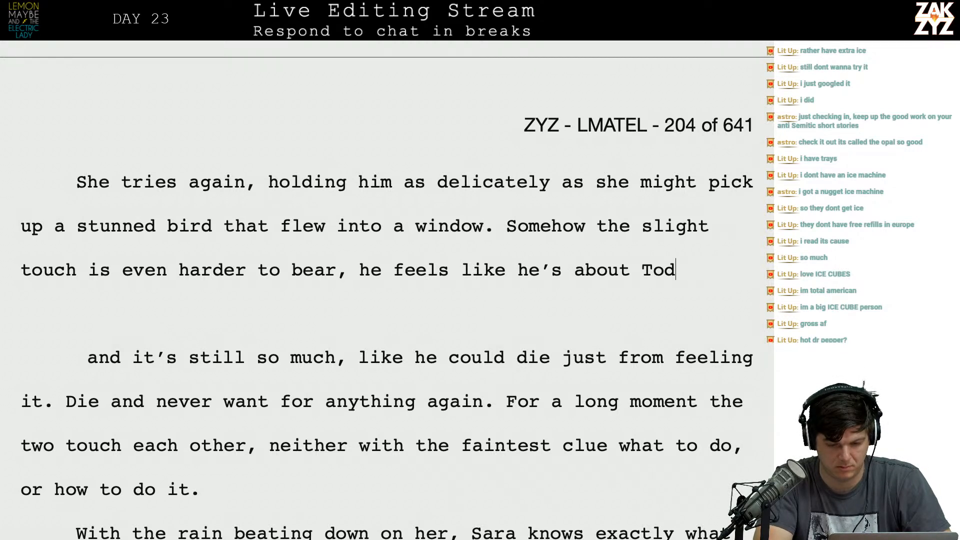
pyautogui.press('BackSpace')
pyautogui.press('BackSpace')
pyautogui.press('BackSpace')
pyautogui.press('BackSpace')
pyautogui.press('BackSpace')
pyautogui.press('BackSpace')
pyautogui.press('BackSpace')
pyautogui.press('BackSpace')
pyautogui.press('BackSpace')
pyautogui.press('BackSpace')
pyautogui.press('BackSpace')
pyautogui.press('BackSpace')
pyautogui.press('BackSpace')
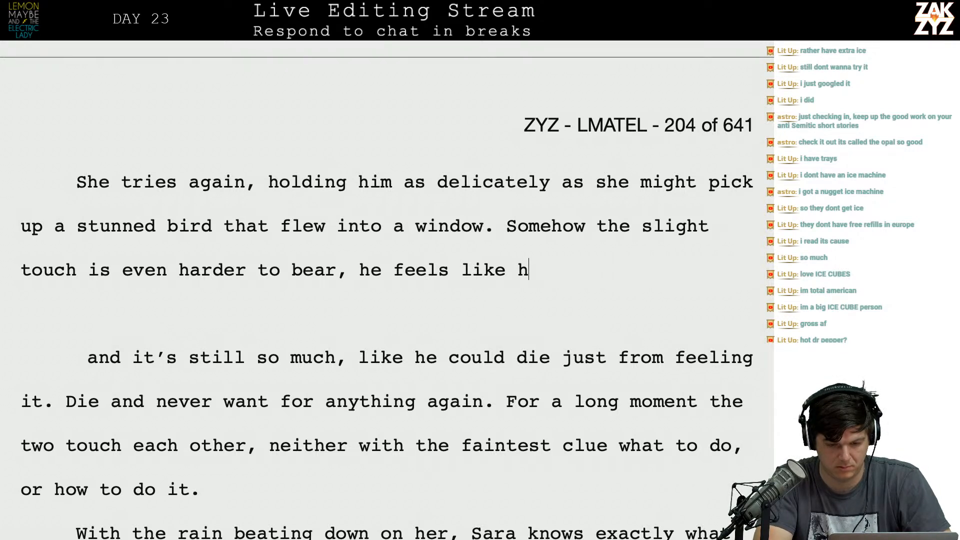
pyautogui.write('he might die.')
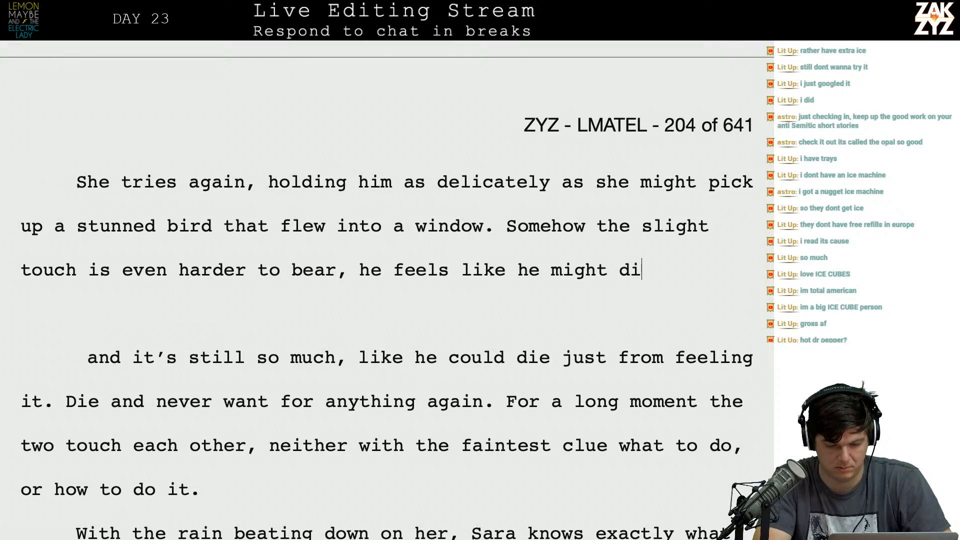
pyautogui.hotkey('shift', 'Right')
pyautogui.hotkey('shift', 'Down')
pyautogui.hotkey('shift', 'Down')
pyautogui.hotkey('shift', 'Right')
pyautogui.hotkey('shift', 'Right')
pyautogui.hotkey('shift', 'Right')
pyautogui.hotkey('shift', 'Right')
pyautogui.hotkey('shift', 'Right')
pyautogui.hotkey('shift', 'Right')
pyautogui.hotkey('shift', 'Right')
pyautogui.hotkey('shift', 'Right')
pyautogui.hotkey('shift', 'Right')
pyautogui.hotkey('shift', 'Right')
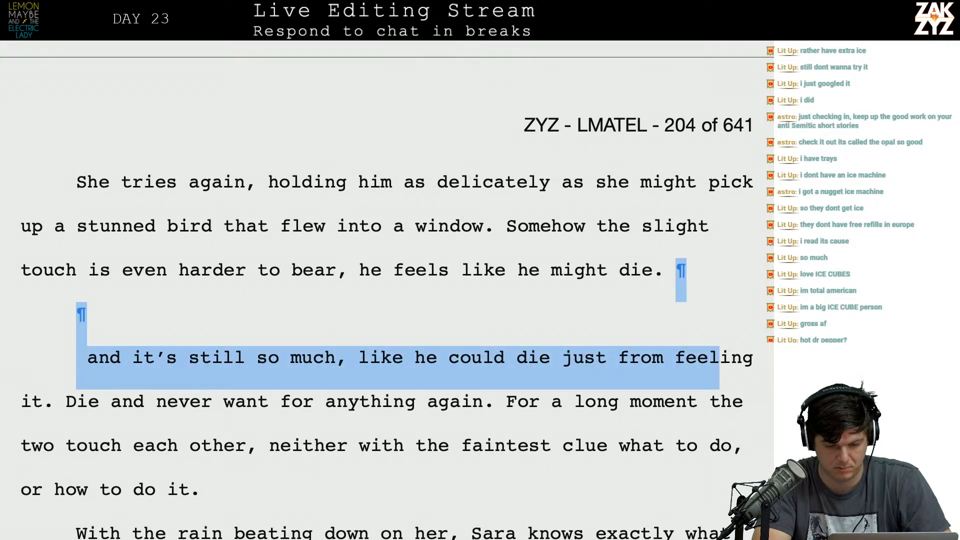
pyautogui.hotkey('shift', 'Right')
pyautogui.hotkey('shift', 'Right')
pyautogui.hotkey('shift', 'Right')
pyautogui.hotkey('shift', 'Right')
pyautogui.hotkey('shift', 'Right')
pyautogui.hotkey('shift', 'Right')
pyautogui.hotkey('shift', 'Right')
pyautogui.hotkey('shift', 'Right')
pyautogui.hotkey('shift', 'Right')
pyautogui.hotkey('shift', 'Right')
pyautogui.hotkey('shift', 'Right')
pyautogui.hotkey('shift', 'Right')
pyautogui.hotkey('shift', 'Right')
pyautogui.hotkey('shift', 'Right')
pyautogui.hotkey('shift', 'Right')
pyautogui.hotkey('shift', 'Right')
pyautogui.hotkey('shift', 'Right')
pyautogui.hotkey('shift', 'Right')
pyautogui.hotkey('shift', 'Right')
pyautogui.hotkey('shift', 'Right')
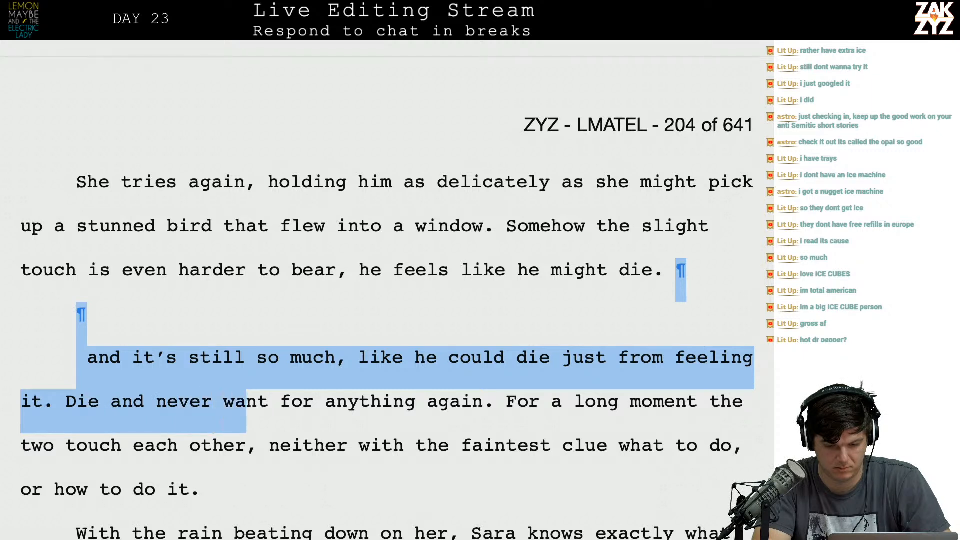
pyautogui.hotkey('shift', 'Right')
pyautogui.hotkey('shift', 'Right')
pyautogui.hotkey('shift', 'Right')
pyautogui.hotkey('shift', 'Right')
pyautogui.hotkey('shift', 'Right')
pyautogui.hotkey('shift', 'Right')
pyautogui.hotkey('shift', 'Right')
pyautogui.hotkey('shift', 'Right')
pyautogui.hotkey('shift', 'Right')
pyautogui.hotkey('shift', 'Right')
pyautogui.hotkey('shift', 'Right')
pyautogui.hotkey('shift', 'Right')
pyautogui.hotkey('shift', 'Right')
pyautogui.hotkey('shift', 'Right')
pyautogui.hotkey('shift', 'Right')
pyautogui.hotkey('shift', 'Right')
pyautogui.hotkey('shift', 'Right')
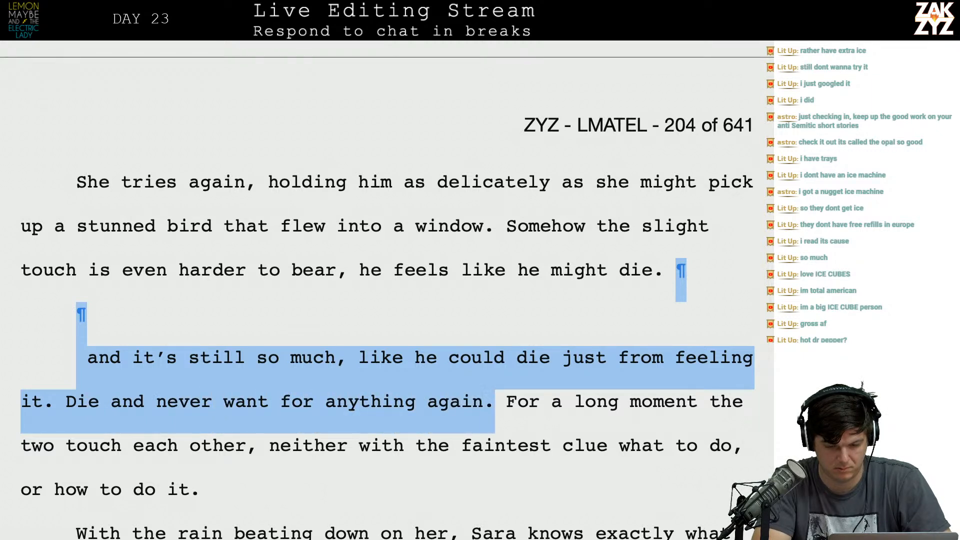
pyautogui.hotkey('shift', 'Left')
pyautogui.hotkey('shift', 'Up')
pyautogui.hotkey('shift', 'Right')
pyautogui.press('Up')
pyautogui.press('Right')
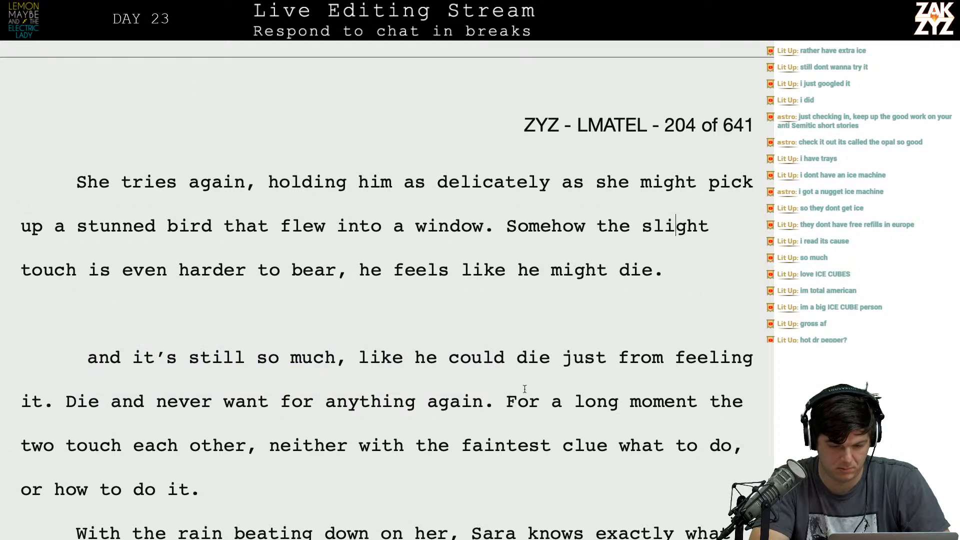
pyautogui.click(494, 394)
pyautogui.moveTo(494, 394); pyautogui.dragTo(349, 314)
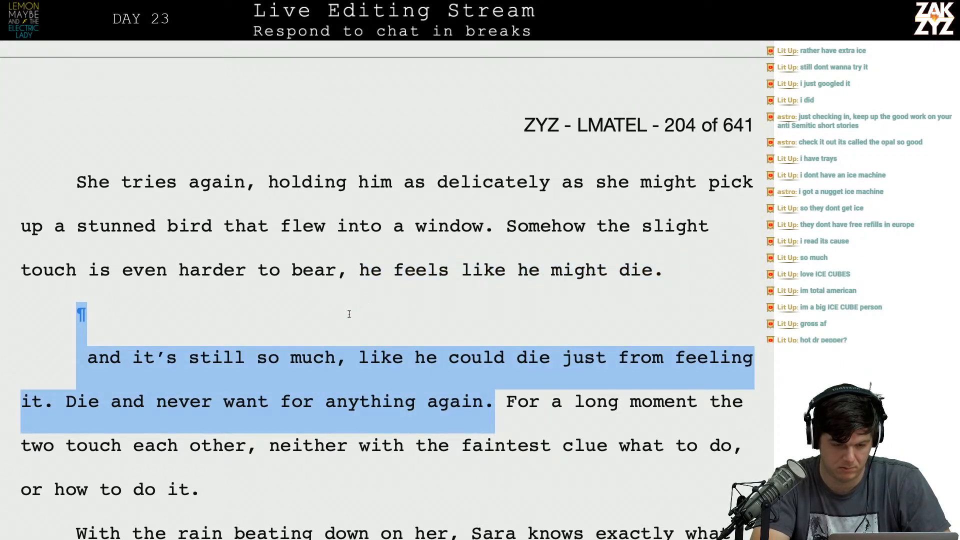
# Insert "he feels like he might die on the spot." directly after "harder to bear,".
pyautogui.click(345, 280)
pyautogui.write('he feels l')
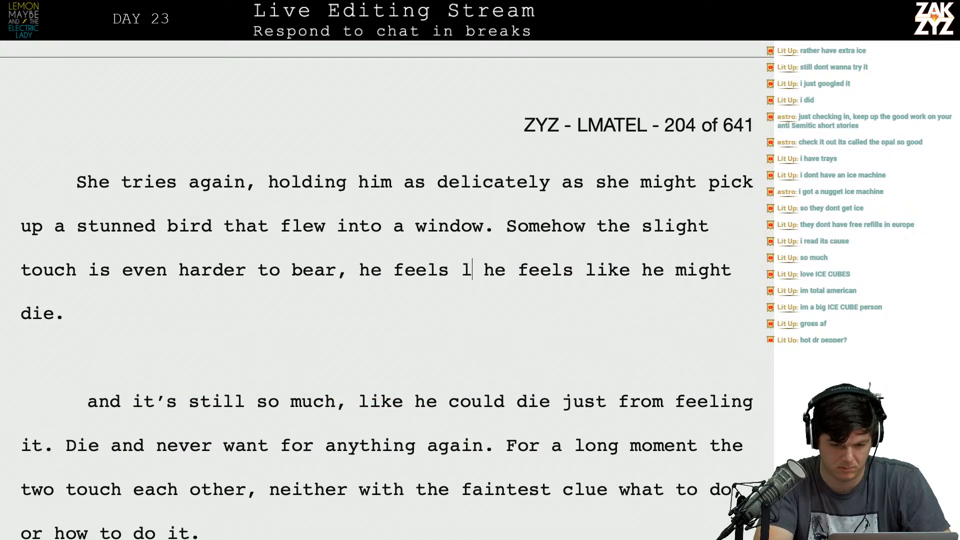
pyautogui.write('ike he might die a')
pyautogui.write('nd never want')
pyautogui.press('BackSpace')
pyautogui.press('BackSpace')
pyautogui.press('BackSpace')
pyautogui.press('BackSpace')
pyautogui.press('BackSpace')
pyautogui.press('BackSpace')
pyautogui.press('BackSpace')
pyautogui.press('BackSpace')
pyautogui.press('BackSpace')
pyautogui.press('BackSpace')
pyautogui.press('BackSpace')
pyautogui.press('BackSpace')
pyautogui.press('BackSpace')
pyautogui.press('BackSpace')
pyautogui.press('BackSpace')
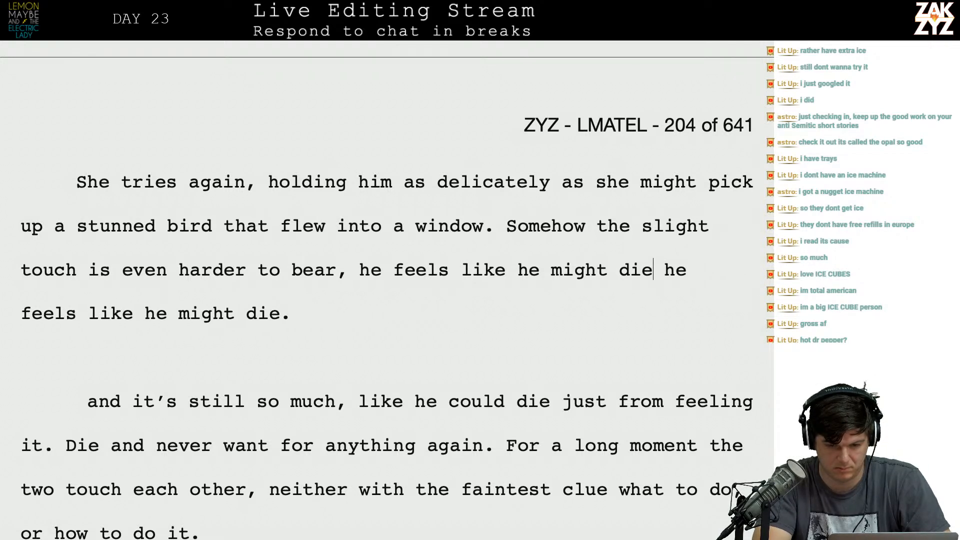
pyautogui.press('BackSpace')
pyautogui.write('.')
pyautogui.press('BackSpace')
pyautogui.write('on the spot.')
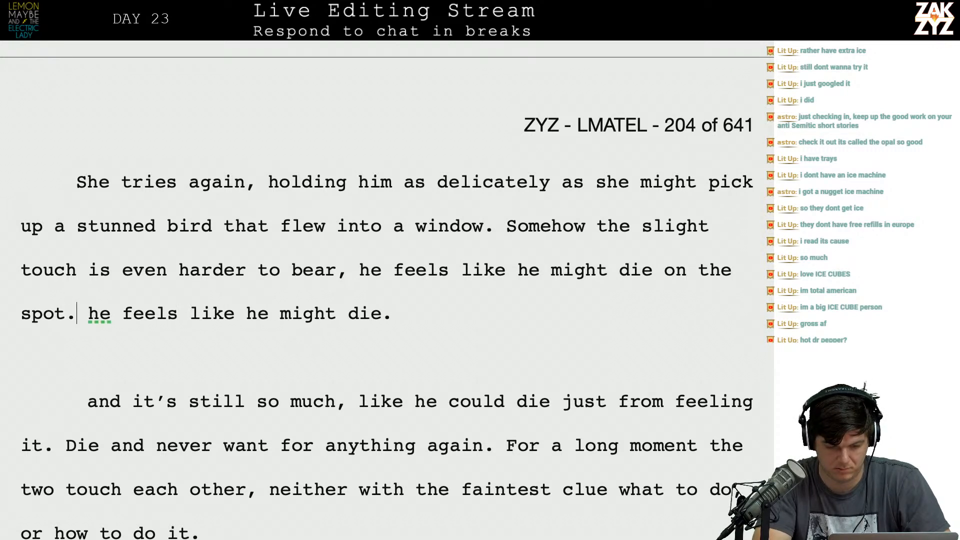
# Delete the duplicate "he feels like he might die." and old draft through "anything again.", and start a new paragraph at "For a long moment".
pyautogui.hotkey('shift', 'Down')
pyautogui.hotkey('shift', 'Down')
pyautogui.hotkey('shift', 'Down')
pyautogui.hotkey('shift', 'Right')
pyautogui.hotkey('shift', 'Right')
pyautogui.hotkey('shift', 'Right')
pyautogui.hotkey('shift', 'Right')
pyautogui.hotkey('shift', 'Right')
pyautogui.hotkey('shift', 'Right')
pyautogui.hotkey('shift', 'Right')
pyautogui.hotkey('shift', 'Right')
pyautogui.hotkey('shift', 'Right')
pyautogui.hotkey('shift', 'Right')
pyautogui.hotkey('shift', 'Right')
pyautogui.hotkey('shift', 'Right')
pyautogui.hotkey('shift', 'Right')
pyautogui.hotkey('shift', 'Right')
pyautogui.hotkey('shift', 'Right')
pyautogui.hotkey('shift', 'Right')
pyautogui.hotkey('shift', 'Right')
pyautogui.hotkey('shift', 'Right')
pyautogui.hotkey('shift', 'Right')
pyautogui.hotkey('shift', 'Right')
pyautogui.hotkey('shift', 'Right')
pyautogui.hotkey('shift', 'Right')
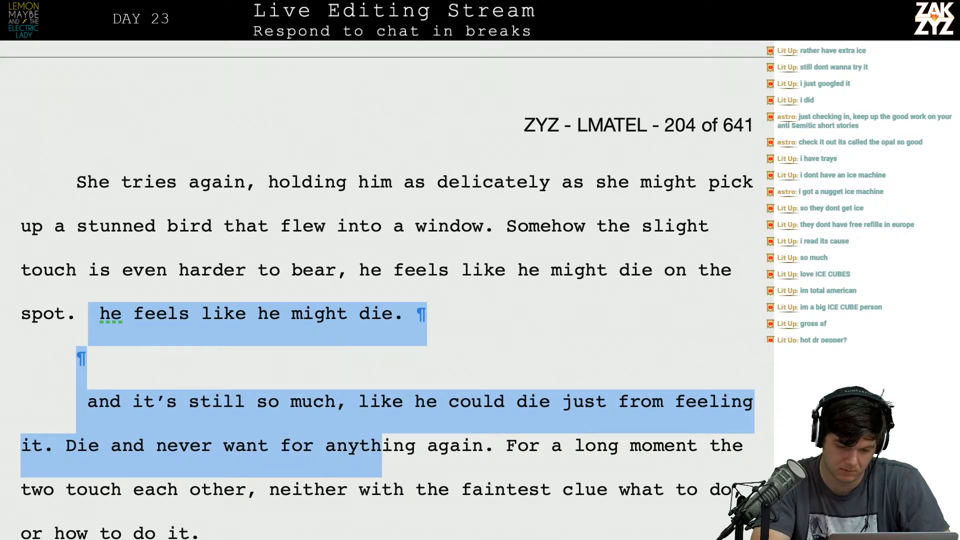
pyautogui.hotkey('shift', 'Right')
pyautogui.hotkey('shift', 'Right')
pyautogui.hotkey('shift', 'Right')
pyautogui.hotkey('shift', 'Right')
pyautogui.hotkey('shift', 'Right')
pyautogui.hotkey('shift', 'Right')
pyautogui.hotkey('shift', 'Right')
pyautogui.hotkey('shift', 'Right')
pyautogui.hotkey('shift', 'Right')
pyautogui.hotkey('shift', 'Right')
pyautogui.press('BackSpace')
pyautogui.press('Return')
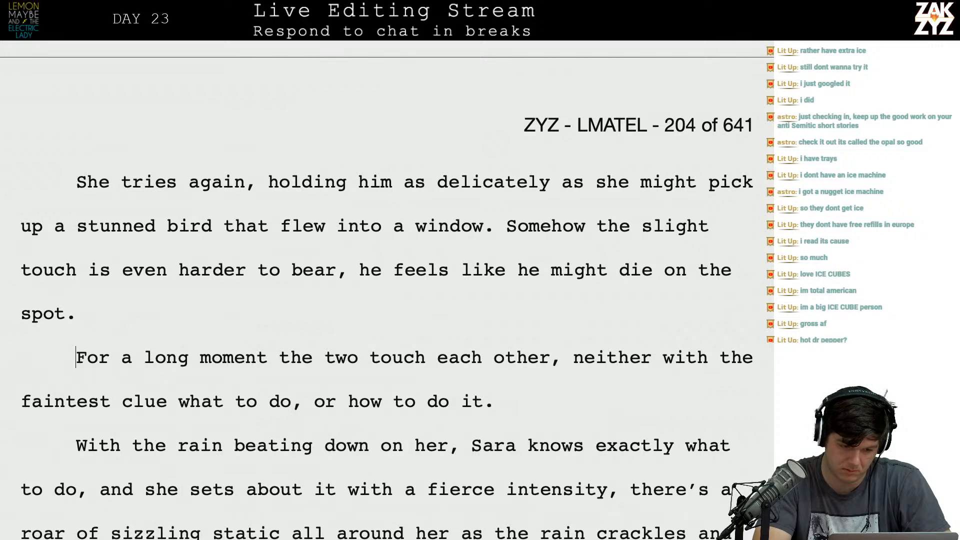
pyautogui.write('They')
pyautogui.press('BackSpace')
pyautogui.press('BackSpace')
pyautogui.press('BackSpace')
pyautogui.press('BackSpace')
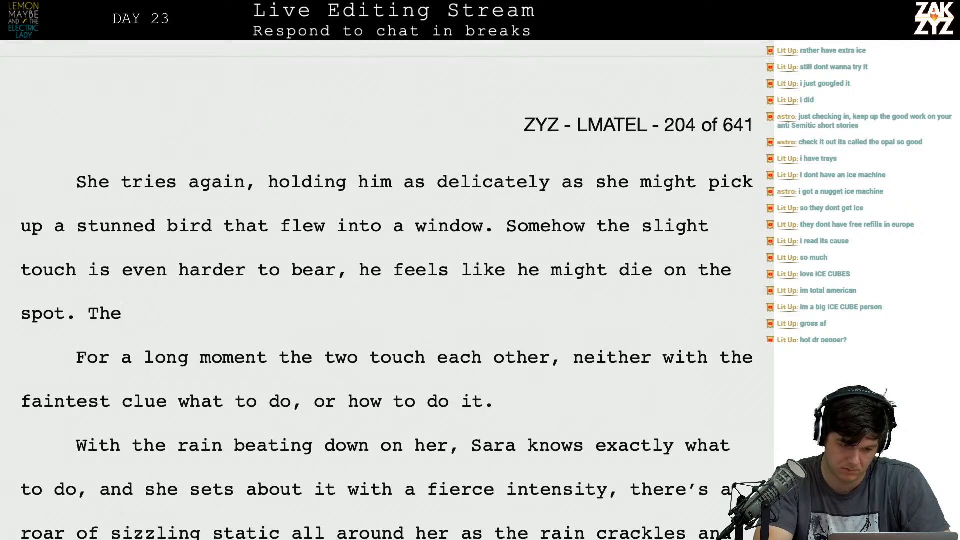
pyautogui.write('He tries')
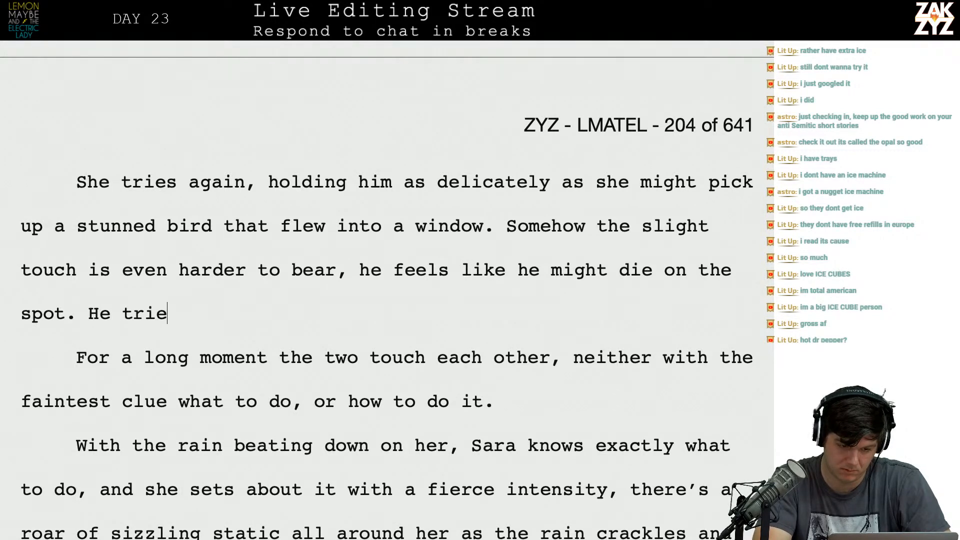
pyautogui.press('BackSpace')
pyautogui.press('BackSpace')
pyautogui.press('BackSpace')
pyautogui.press('BackSpace')
pyautogui.press('BackSpace')
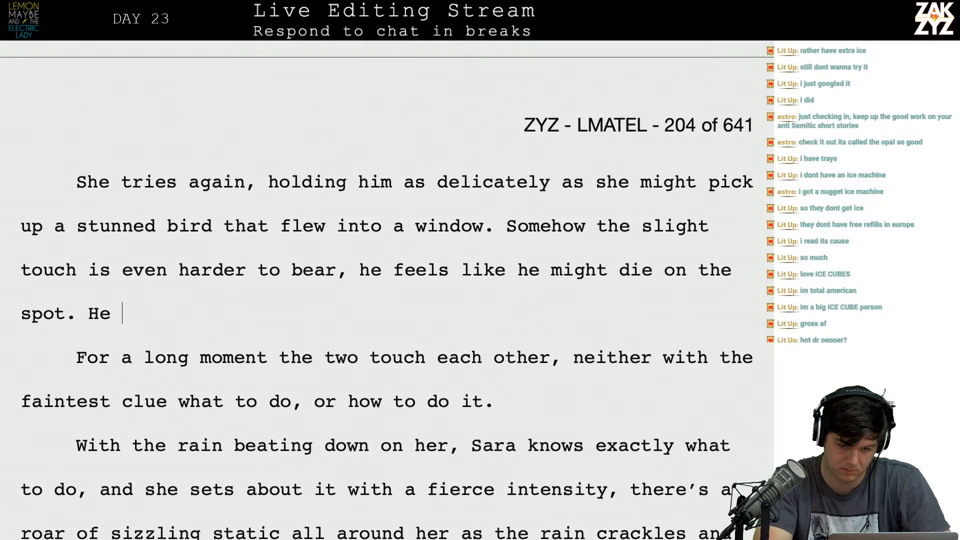
pyautogui.press('BackSpace')
pyautogui.press('BackSpace')
pyautogui.press('BackSpace')
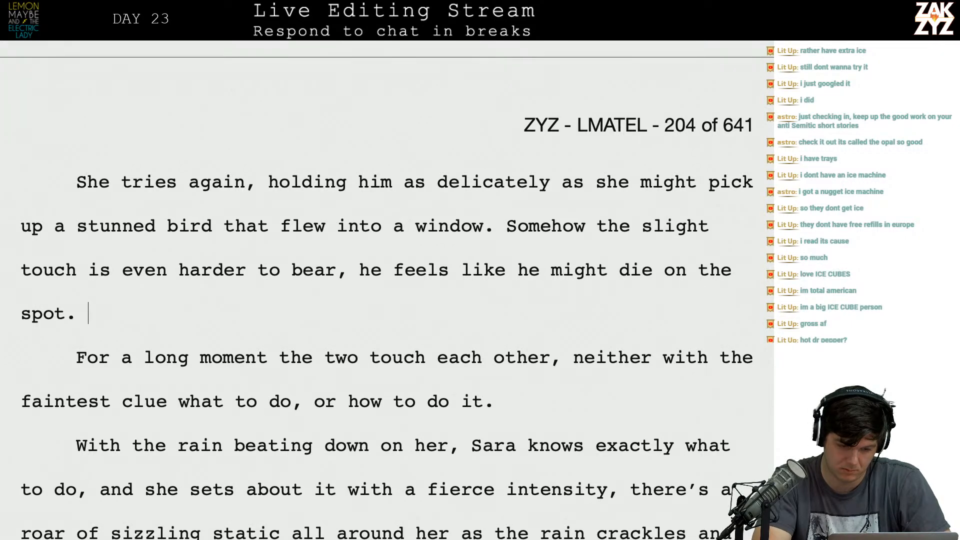
pyautogui.write('When h')
pyautogui.press('BackSpace')
pyautogui.press('BackSpace')
pyautogui.press('BackSpace')
pyautogui.press('BackSpace')
pyautogui.press('BackSpace')
pyautogui.press('BackSpace')
pyautogui.press('BackSpace')
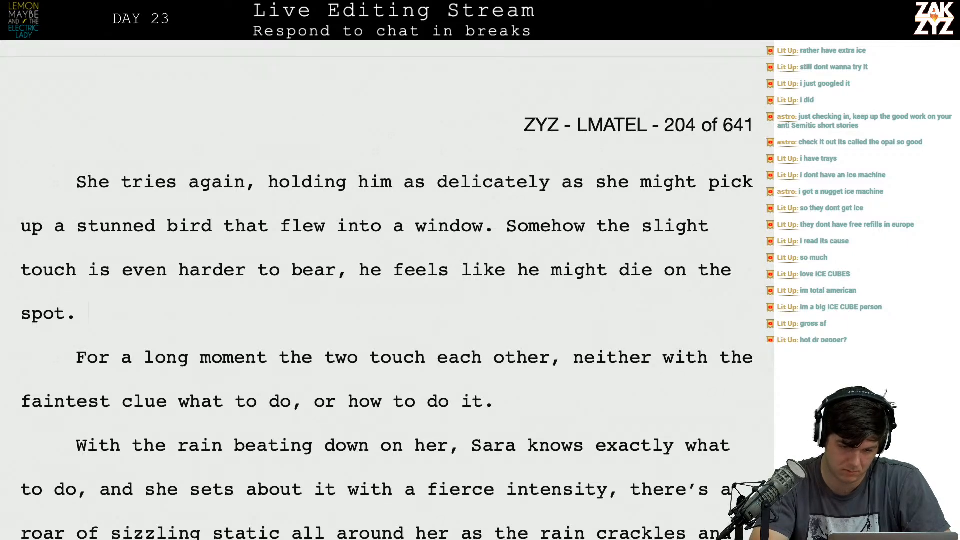
# Break the sentence after "bear, he" so that "feels like he might die on the spot." sits below an empty paragraph.
pyautogui.press('Right')
pyautogui.press('Return')
pyautogui.press('Return')
pyautogui.press('Left')
pyautogui.press('Left')
pyautogui.press('BackSpace')
# Continue the sentence after "bear, he" with "feels like he might die from sensation alone.".
pyautogui.write('feels like h')
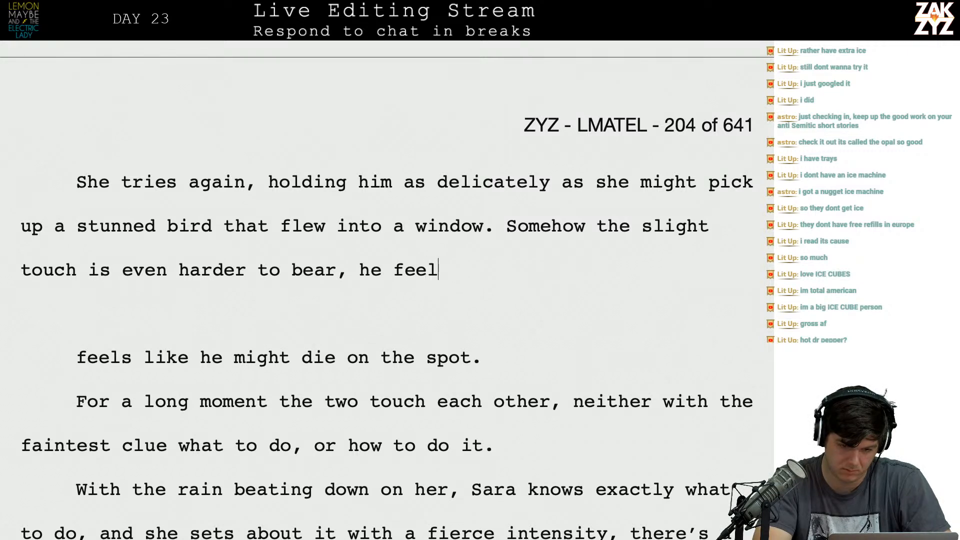
pyautogui.write("e's hafl")
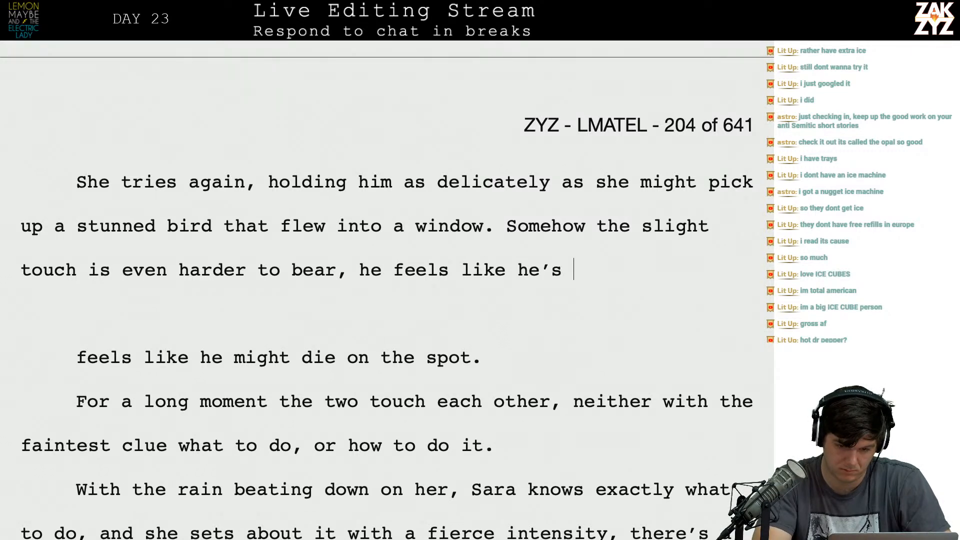
pyautogui.press('BackSpace')
pyautogui.press('BackSpace')
pyautogui.write('lf')
pyautogui.press('BackSpace')
pyautogui.press('BackSpace')
pyautogui.press('BackSpace')
pyautogui.press('BackSpace')
pyautogui.press('BackSpace')
pyautogui.press('BackSpace')
pyautogui.press('BackSpace')
pyautogui.write('m')
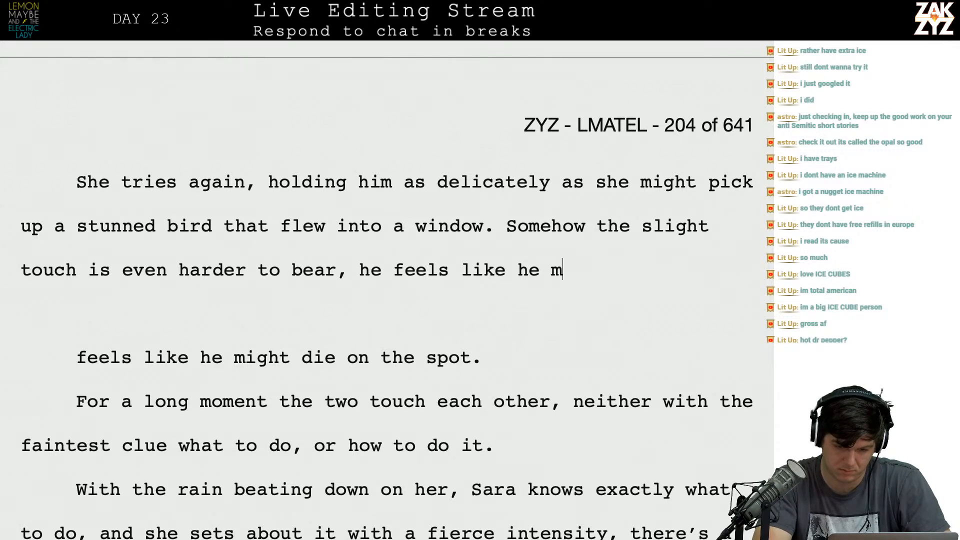
pyautogui.write('ight die from ')
pyautogui.write('sensation alone')
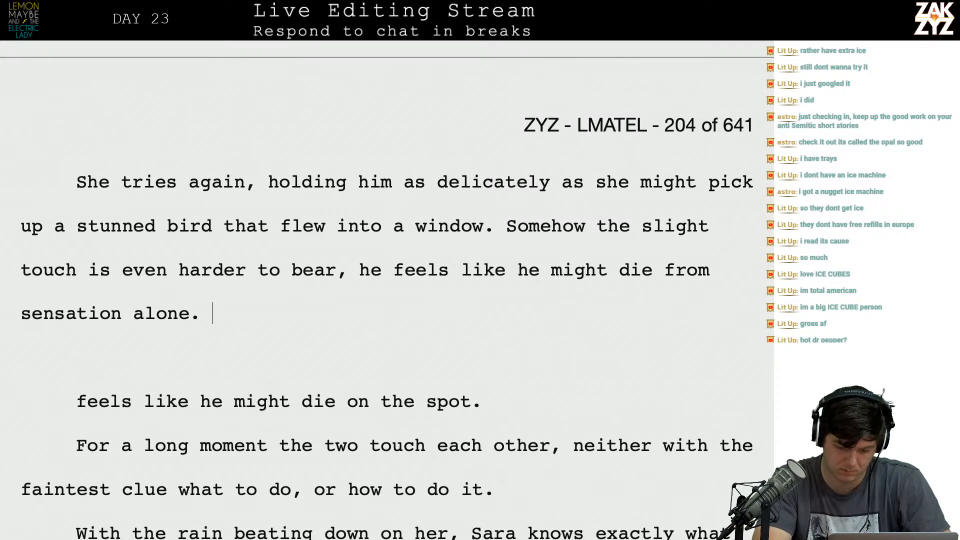
pyautogui.write('. For ')
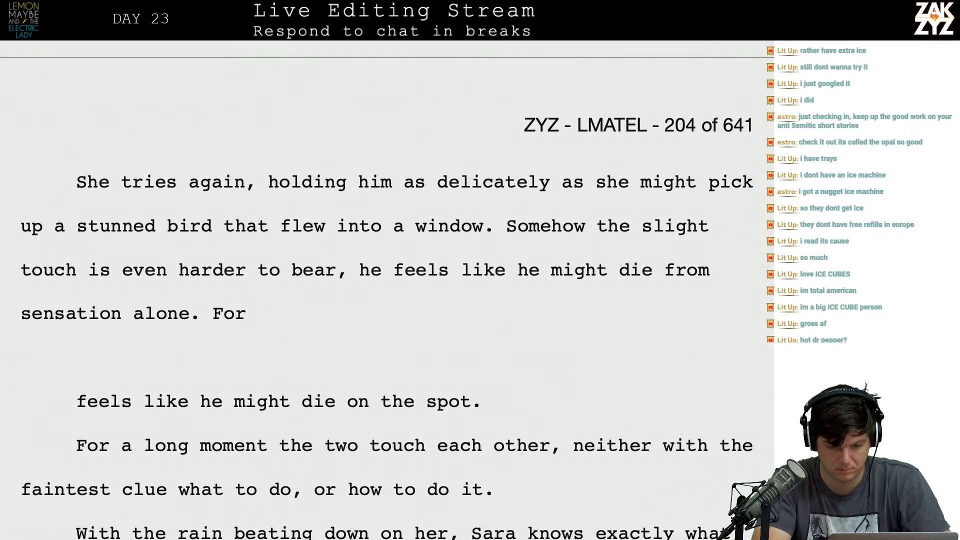
pyautogui.write('long')
pyautogui.press('BackSpace')
pyautogui.press('BackSpace')
pyautogui.press('BackSpace')
pyautogui.press('BackSpace')
pyautogui.press('BackSpace')
pyautogui.press('BackSpace')
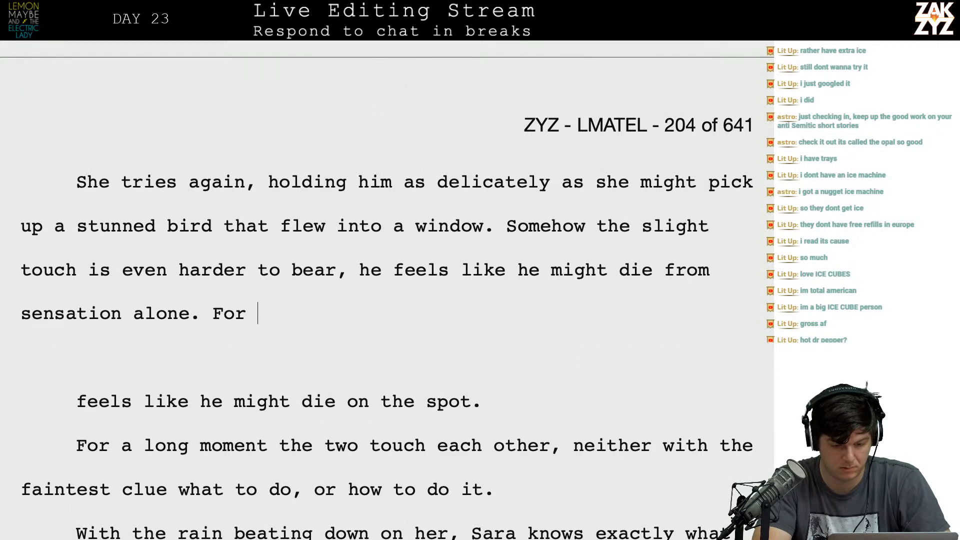
pyautogui.press('BackSpace')
pyautogui.press('BackSpace')
pyautogui.press('BackSpace')
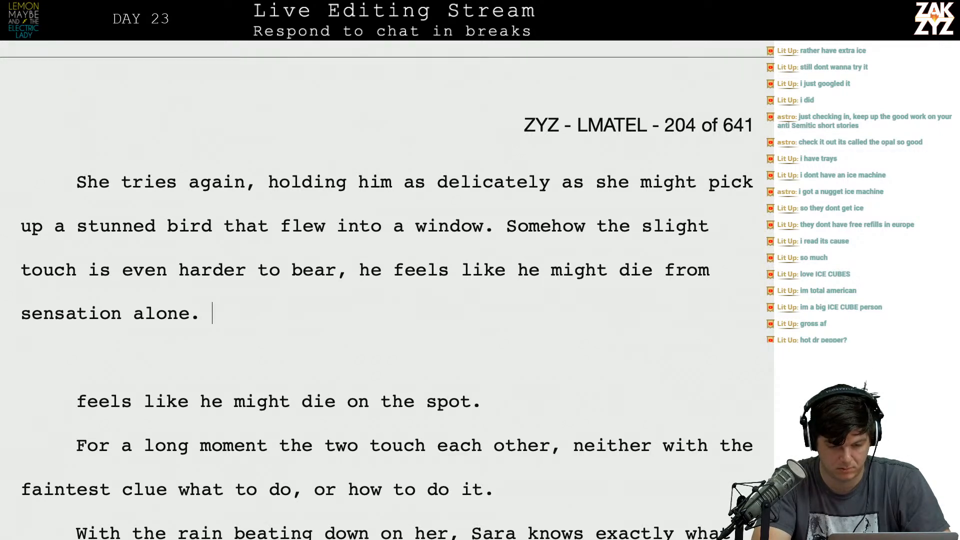
# Begin the following sentence with "The two fumble against each other,".
pyautogui.write('The two fumble a')
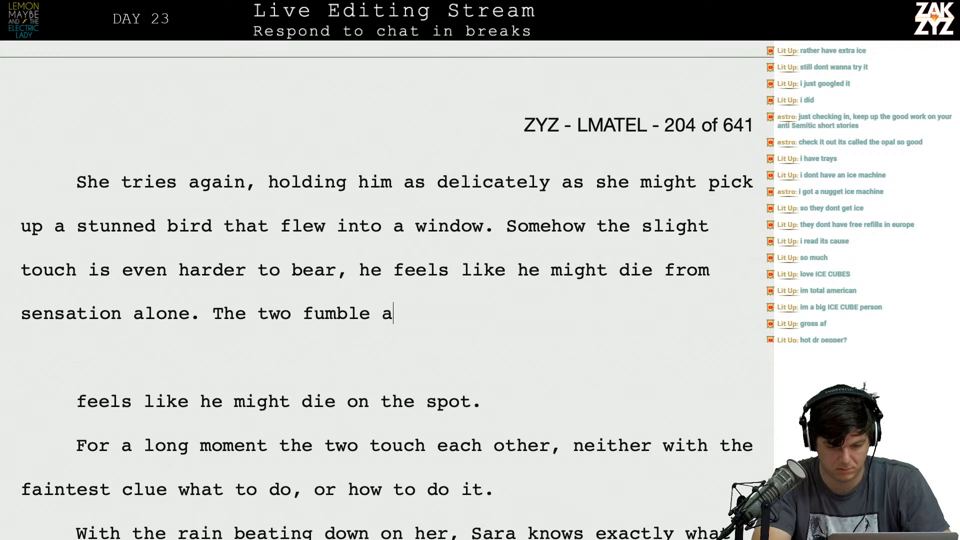
pyautogui.write('gainst each e')
pyautogui.press('BackSpace')
pyautogui.write('other,')
# Delete the leftover text through "the two touch each other," so the new wording runs straight into "neither with the faintest clue".
pyautogui.hotkey('shift', 'Down')
pyautogui.hotkey('shift', 'Down')
pyautogui.hotkey('shift', 'Down')
pyautogui.hotkey('shift', 'Left')
pyautogui.hotkey('shift', 'Left')
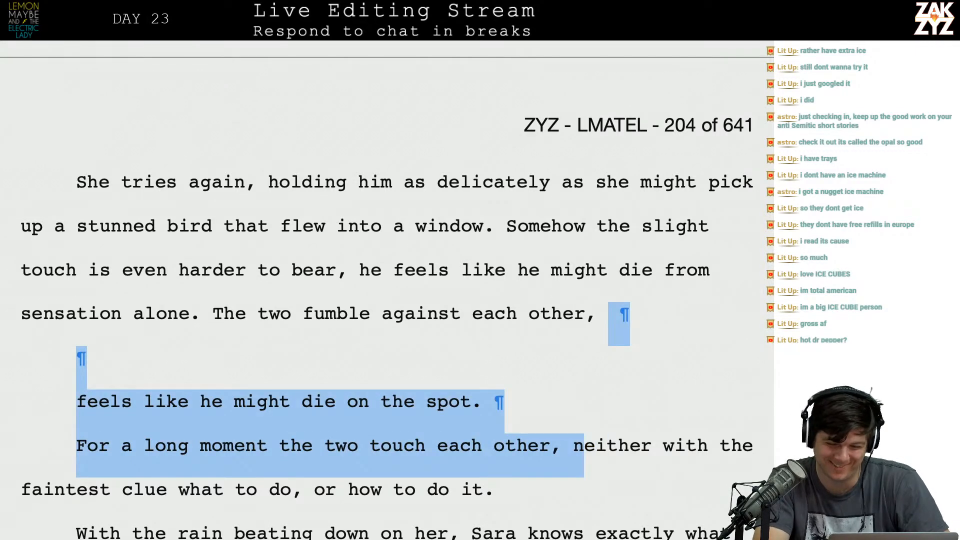
pyautogui.hotkey('shift', 'Left')
pyautogui.press('BackSpace')
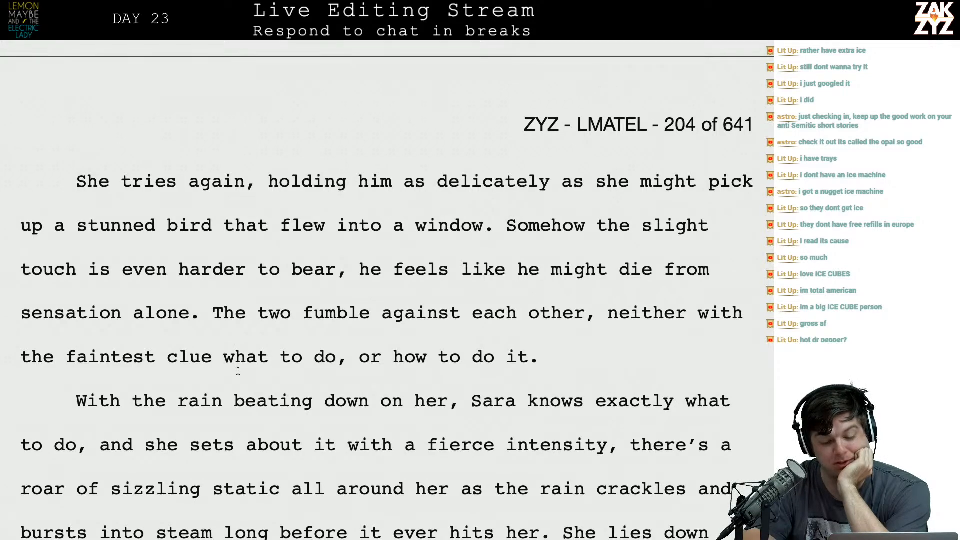
# Reread the revised passage across the page break through to the paragraph beginning "With the rain beating down on her".
pyautogui.scroll(10, 350, 380)
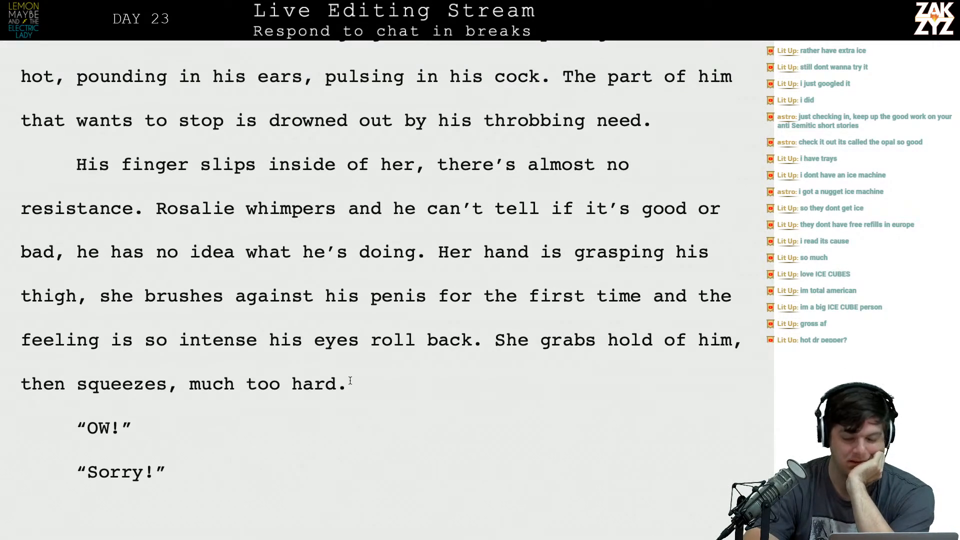
pyautogui.scroll(7, 350, 381)
pyautogui.scroll(-8, 350, 380)
pyautogui.scroll(-2, 350, 381)
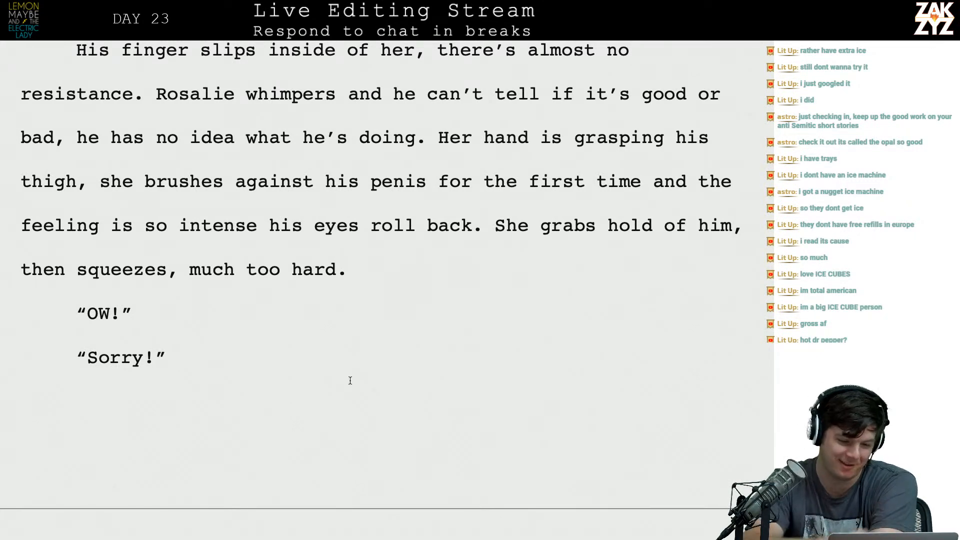
pyautogui.scroll(-3, 350, 380)
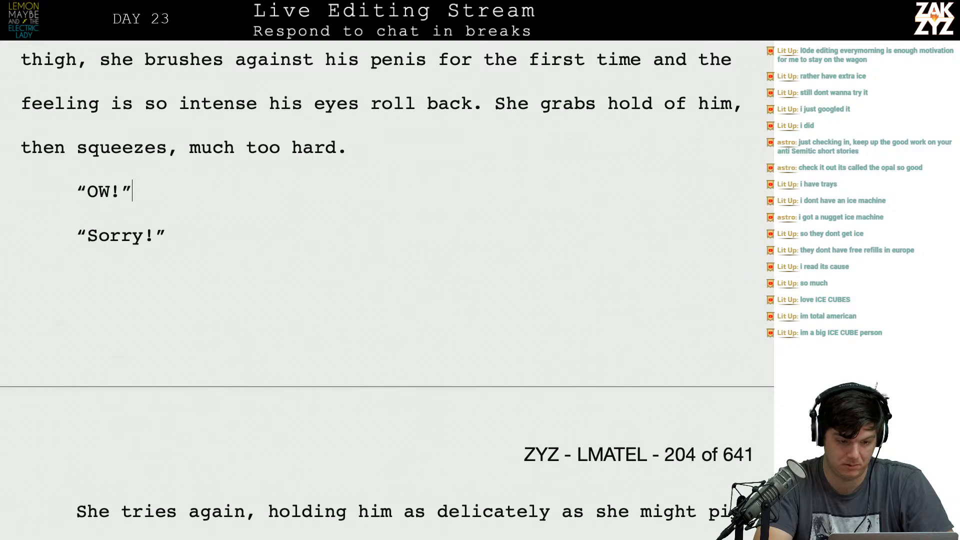
pyautogui.press('Down')
pyautogui.press('Left')
pyautogui.press('Down')
pyautogui.press('Down')
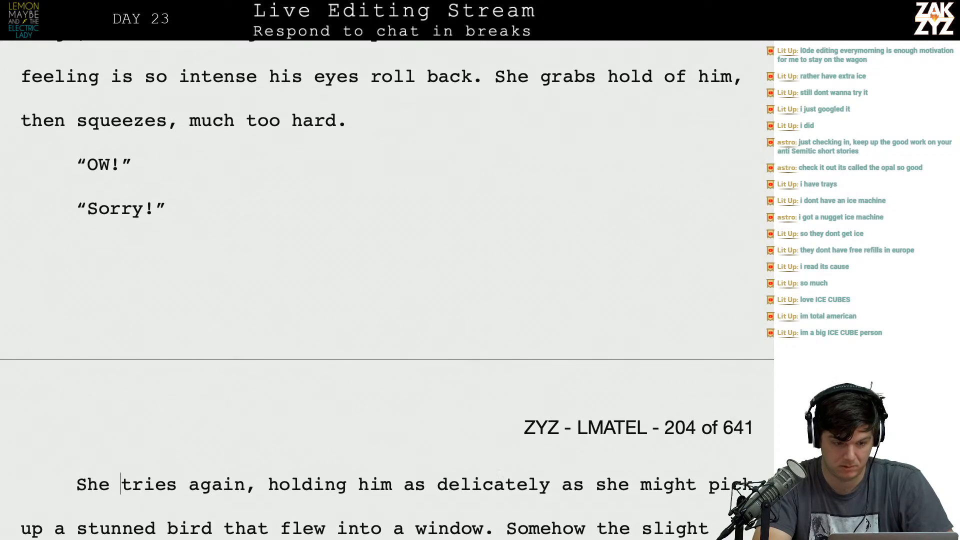
pyautogui.press('Down')
pyautogui.press('Up')
pyautogui.press('Up')
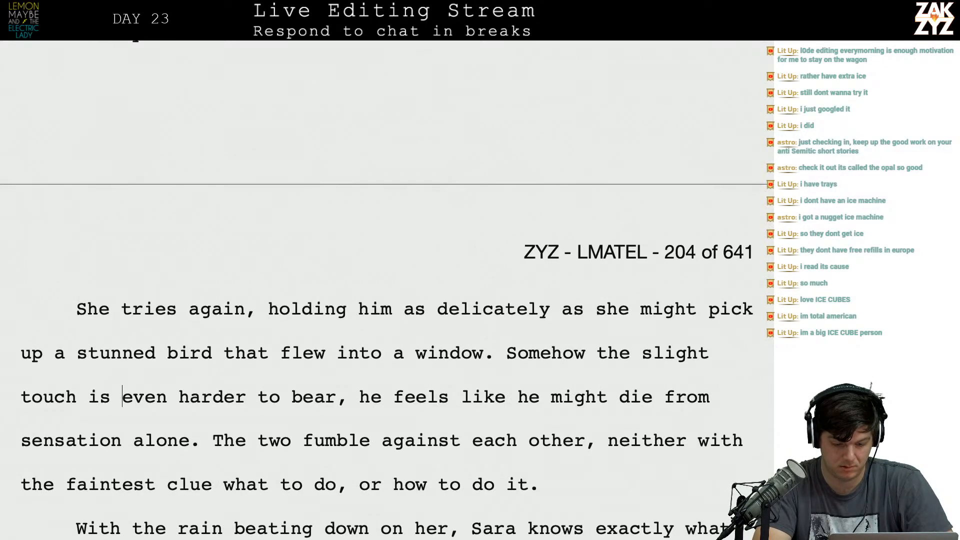
pyautogui.press('Down')
pyautogui.press('Down')
pyautogui.press('Down')
pyautogui.press('Down')
pyautogui.press('Down')
pyautogui.press('Down')
pyautogui.press('Down')
pyautogui.press('Down')
pyautogui.press('Down')
pyautogui.press('Up')
pyautogui.press('Up')
pyautogui.press('Up')
pyautogui.press('Up')
pyautogui.scroll(-1, 382, 289)
pyautogui.click(149, 196)
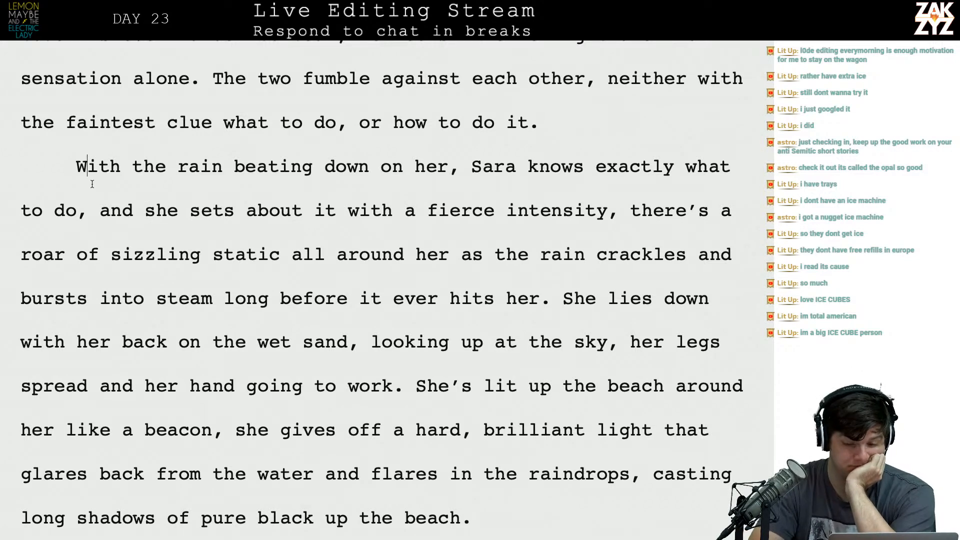
pyautogui.press('Right')
pyautogui.press('Right')
pyautogui.press('Right')
pyautogui.press('Right')
pyautogui.press('Right')
pyautogui.press('Right')
pyautogui.press('Right')
pyautogui.press('Right')
pyautogui.press('Right')
pyautogui.press('Right')
pyautogui.press('Right')
pyautogui.press('Right')
pyautogui.press('Right')
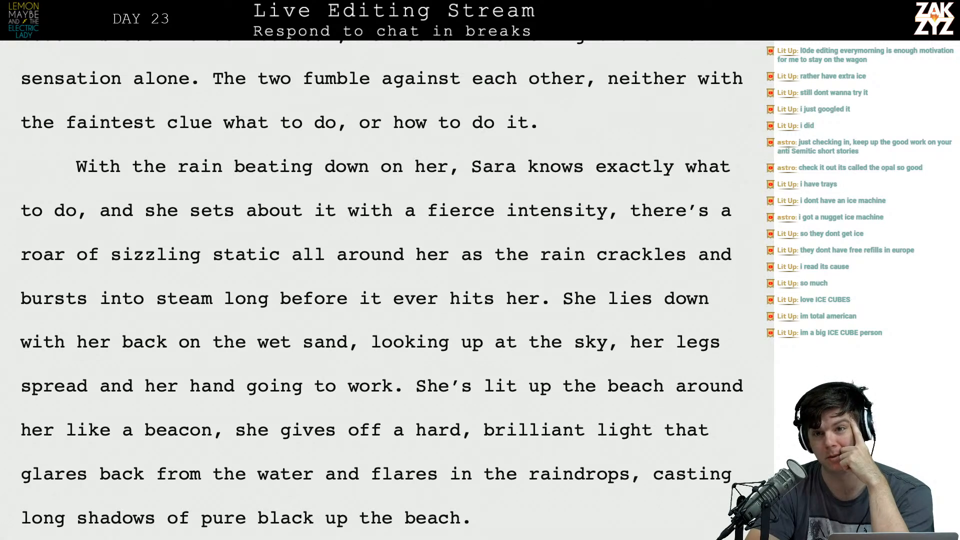
pyautogui.scroll(-1, 87, 165)
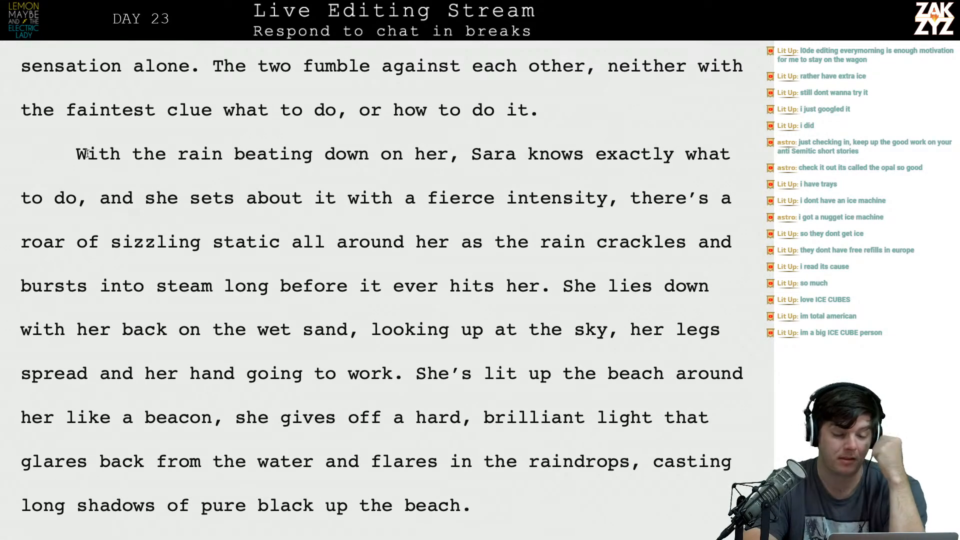
# Delete the opening phrase "With the rain beating down on her," from the beach paragraph.
pyautogui.click(322, 157)
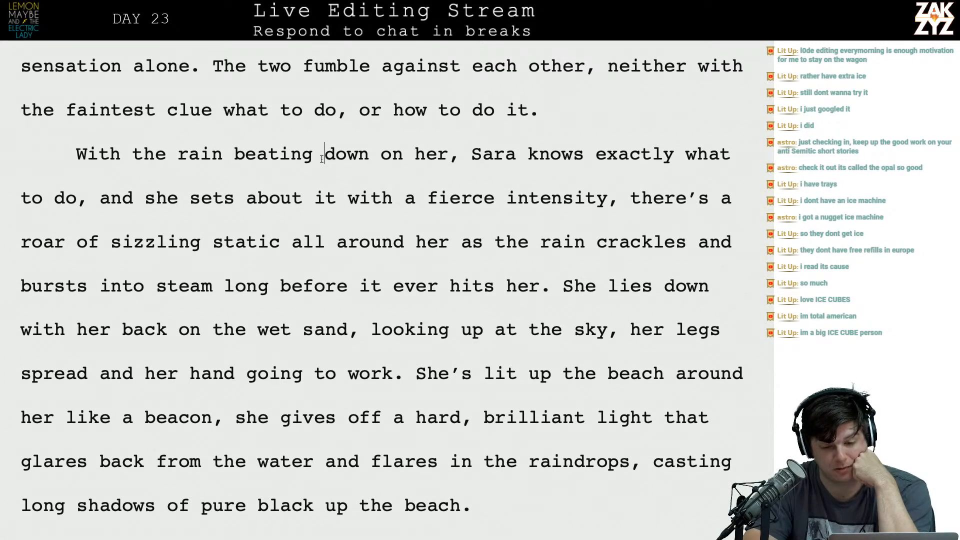
pyautogui.press('Right')
pyautogui.press('Right')
pyautogui.press('Right')
pyautogui.press('Right')
pyautogui.press('Right')
pyautogui.press('Right')
pyautogui.press('Down')
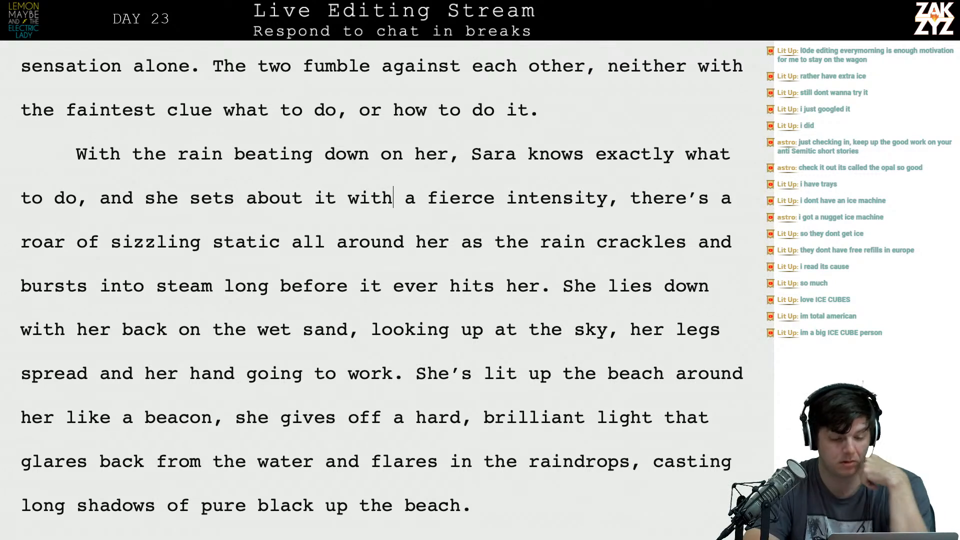
pyautogui.press('Left')
pyautogui.press('Left')
pyautogui.press('Left')
pyautogui.press('Left')
pyautogui.press('Left')
pyautogui.press('Left')
pyautogui.press('Left')
pyautogui.press('Left')
pyautogui.press('Left')
pyautogui.press('Left')
pyautogui.press('Left')
pyautogui.press('Left')
pyautogui.press('Left')
pyautogui.press('Left')
pyautogui.press('Left')
pyautogui.press('Up')
pyautogui.press('Left')
pyautogui.press('Left')
pyautogui.press('Left')
pyautogui.press('Left')
pyautogui.press('Left')
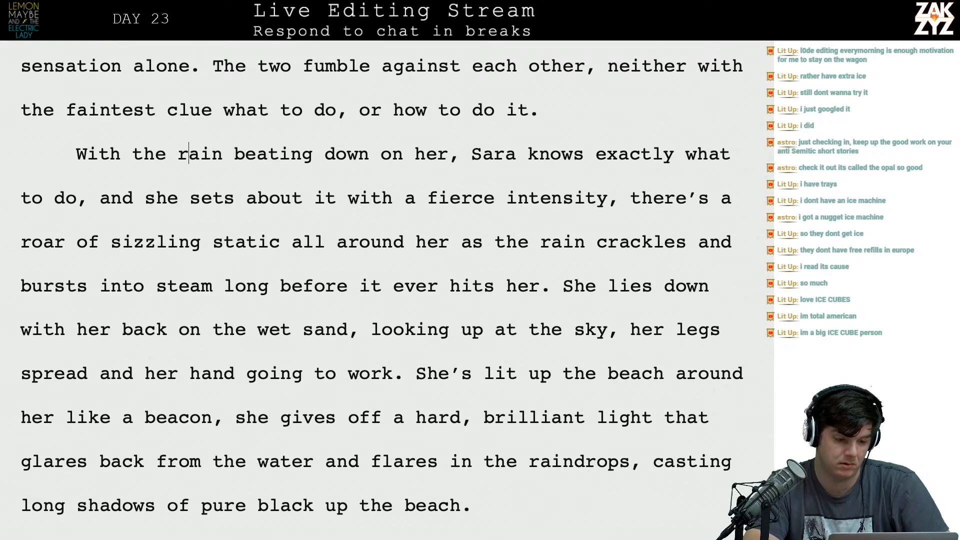
pyautogui.press('Left')
pyautogui.press('Left')
pyautogui.press('Left')
pyautogui.press('Left')
pyautogui.press('Left')
pyautogui.press('Left')
pyautogui.press('Left')
pyautogui.press('Left')
pyautogui.hotkey('shift', 'Right')
pyautogui.hotkey('shift', 'Right')
pyautogui.hotkey('shift', 'Right')
pyautogui.hotkey('shift', 'Right')
pyautogui.hotkey('shift', 'Right')
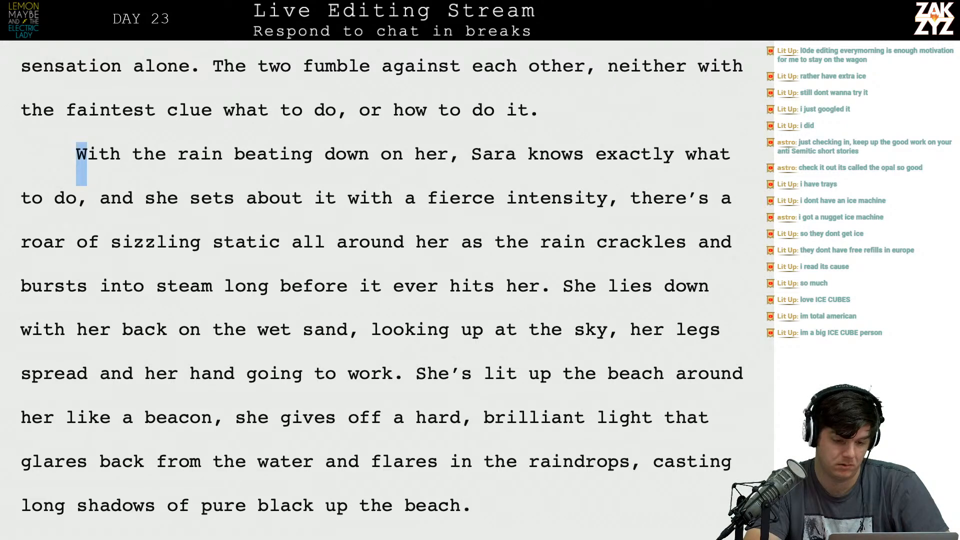
pyautogui.hotkey('shift', 'Right')
pyautogui.hotkey('shift', 'Right')
pyautogui.hotkey('shift', 'Right')
pyautogui.hotkey('shift', 'Right')
pyautogui.hotkey('shift', 'Right')
pyautogui.hotkey('shift', 'Right')
pyautogui.hotkey('shift', 'Right')
pyautogui.hotkey('shift', 'Right')
pyautogui.hotkey('shift', 'Right')
pyautogui.hotkey('shift', 'Right')
pyautogui.hotkey('shift', 'Right')
pyautogui.hotkey('shift', 'Right')
pyautogui.hotkey('shift', 'Right')
pyautogui.hotkey('shift', 'Right')
pyautogui.hotkey('shift', 'Right')
pyautogui.hotkey('shift', 'Right')
pyautogui.hotkey('shift', 'Right')
pyautogui.hotkey('shift', 'Right')
pyautogui.hotkey('shift', 'Right')
pyautogui.hotkey('shift', 'Right')
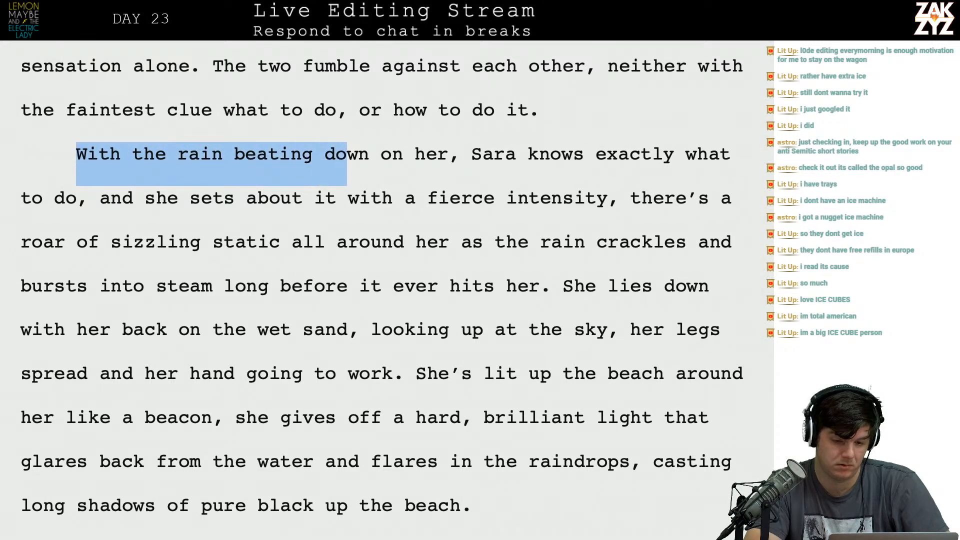
pyautogui.hotkey('shift', 'Right')
pyautogui.hotkey('shift', 'Right')
pyautogui.hotkey('shift', 'Right')
pyautogui.hotkey('shift', 'Right')
pyautogui.hotkey('shift', 'Right')
pyautogui.hotkey('shift', 'Right')
pyautogui.hotkey('shift', 'Left')
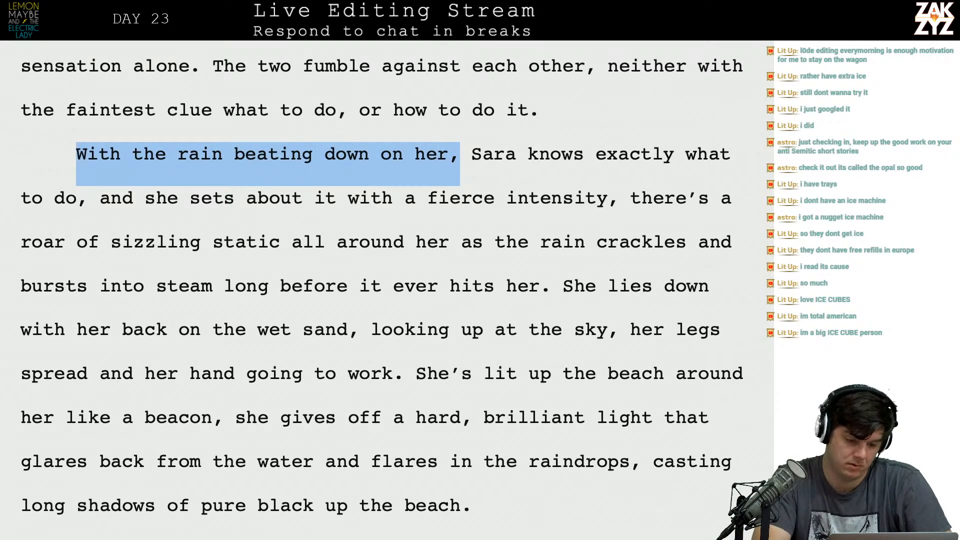
pyautogui.press('Delete')
pyautogui.press('Delete')
# Begin the beach paragraph with "Across the city," before the character's name.
pyautogui.write('On')
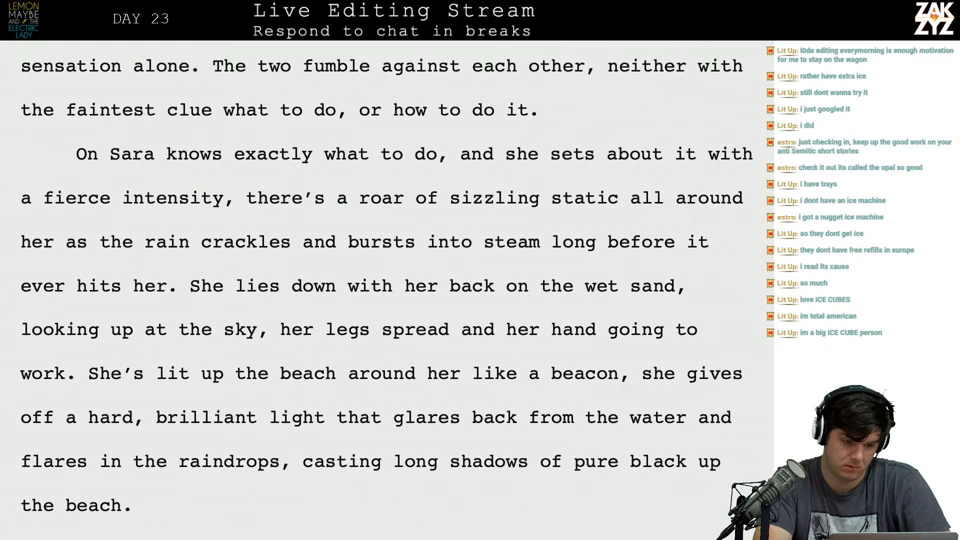
pyautogui.press('BackSpace')
pyautogui.press('BackSpace')
pyautogui.press('BackSpace')
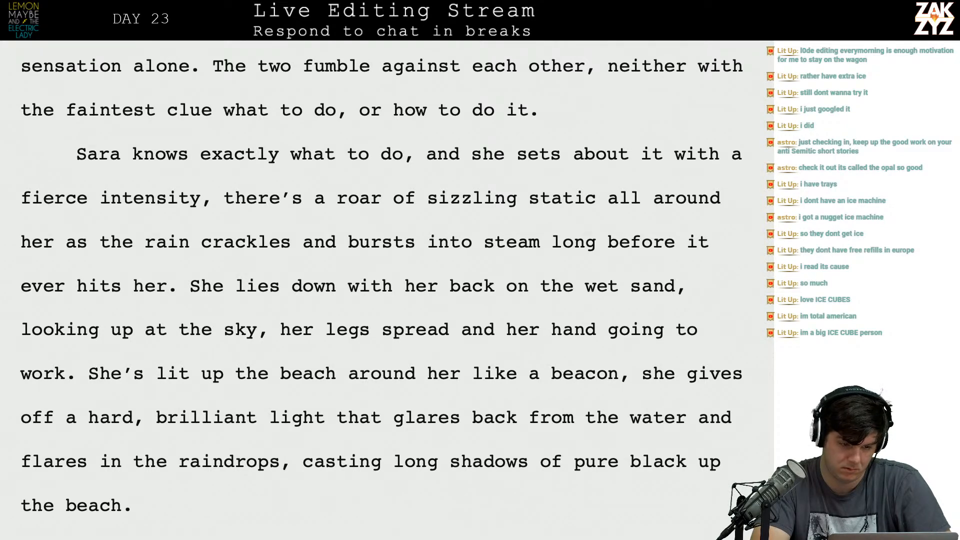
pyautogui.write('Across the cit')
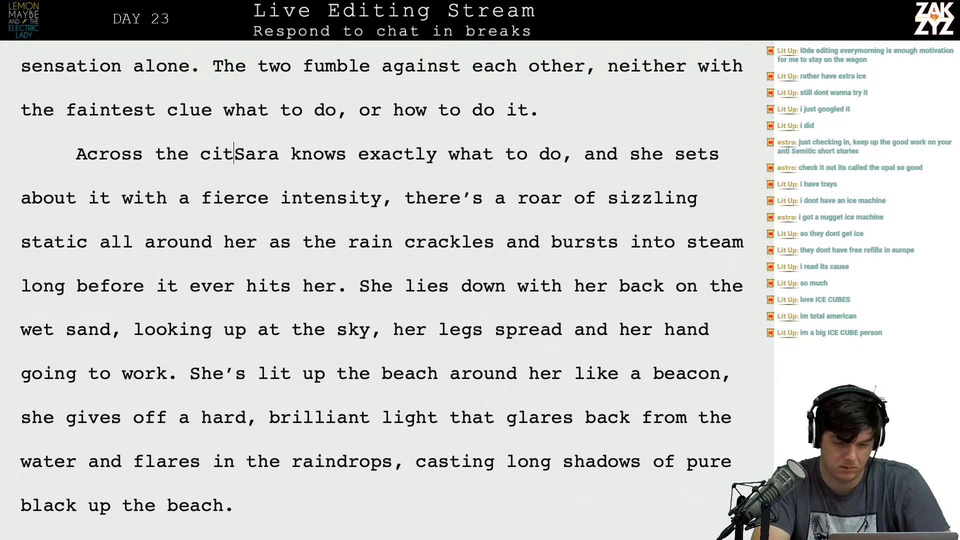
pyautogui.write('y,')
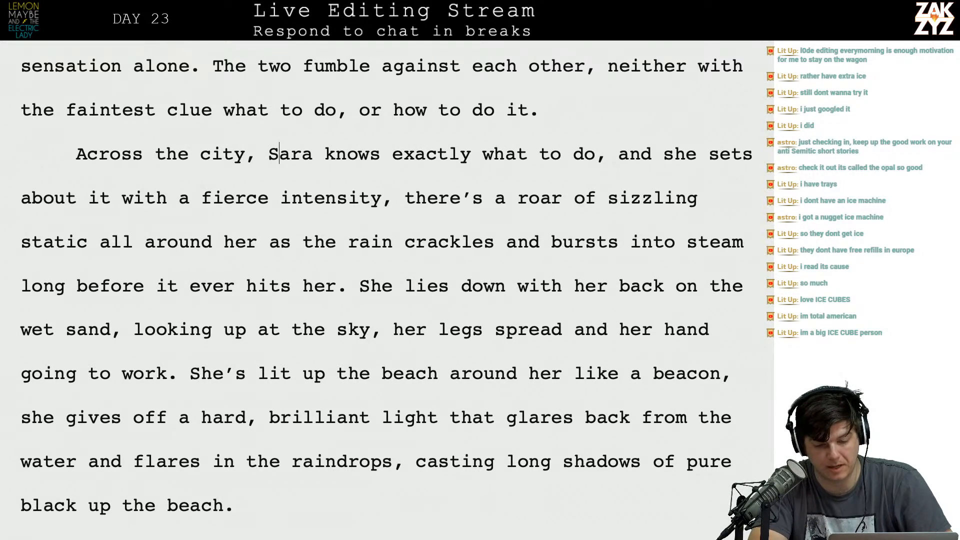
# End the paragraph's first sentence with a period after "knows exactly what to do", ahead of the leftover ", and she sets".
pyautogui.click(595, 154)
pyautogui.press('BackSpace')
pyautogui.write('.')
pyautogui.press('BackSpace')
pyautogui.press('BackSpace')
pyautogui.write('do. S')
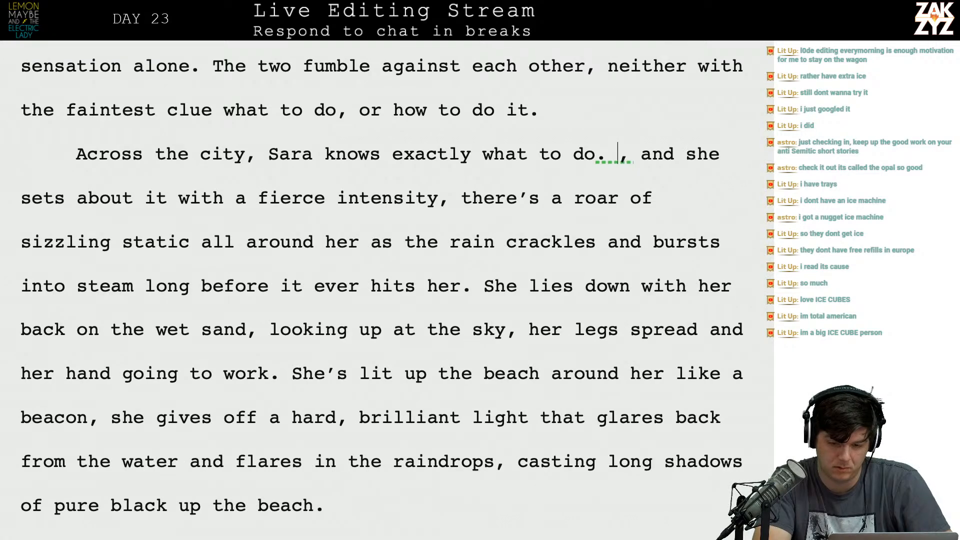
pyautogui.write('he')
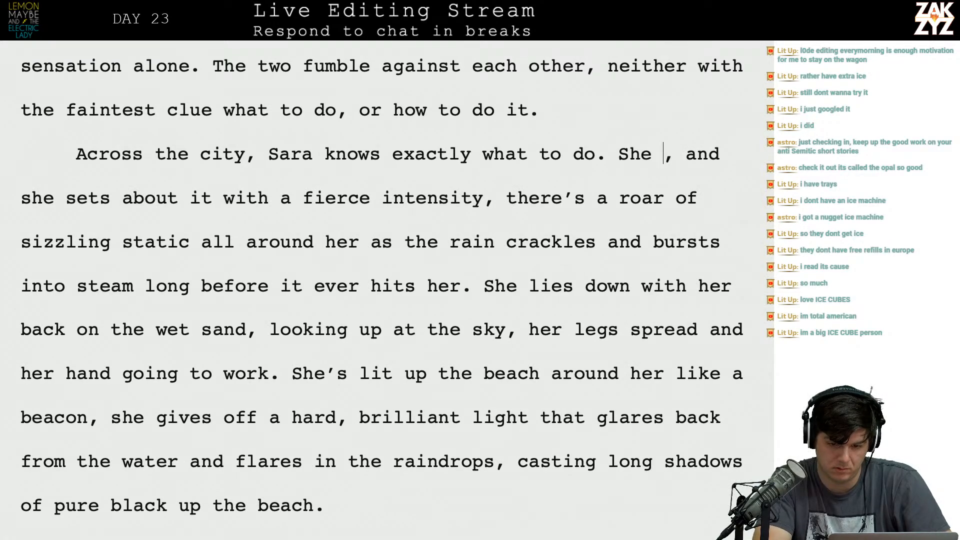
pyautogui.press('BackSpace')
pyautogui.press('BackSpace')
pyautogui.press('BackSpace')
pyautogui.press('BackSpace')
# Add the sentence "With rain pouring down on her she sets about it with a fierce intensity." after "what to do.".
pyautogui.write('With rain p')
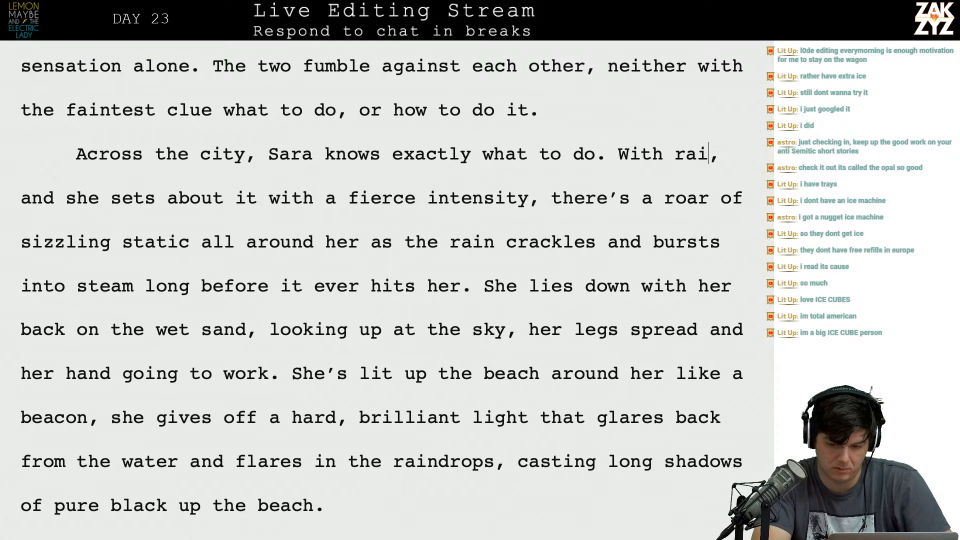
pyautogui.write('ouring down ')
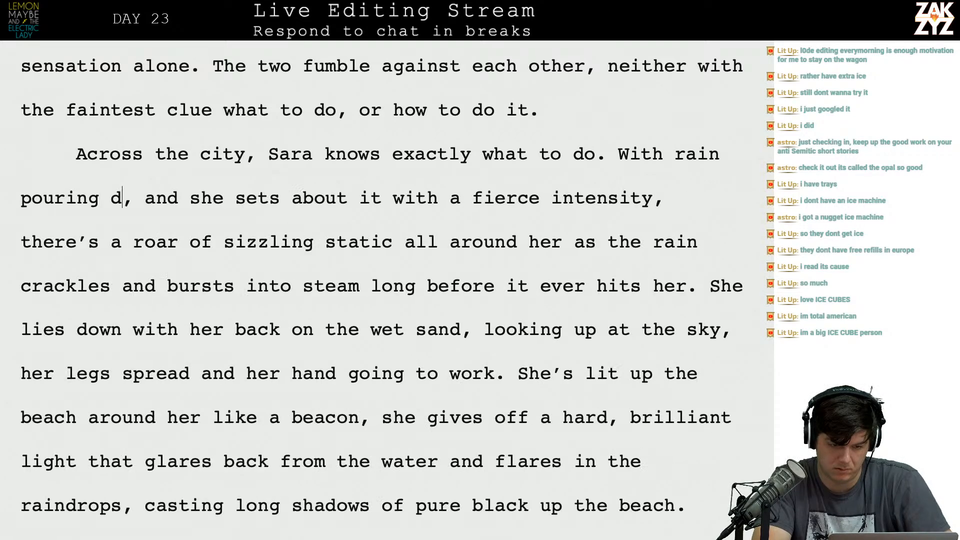
pyautogui.write('on her she sets a')
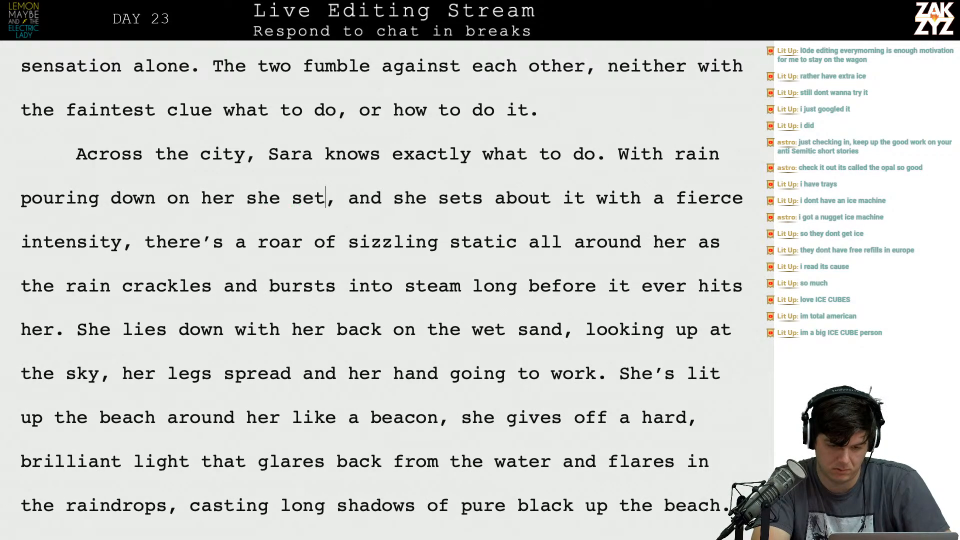
pyautogui.write('bout it with a fir, and she sets')
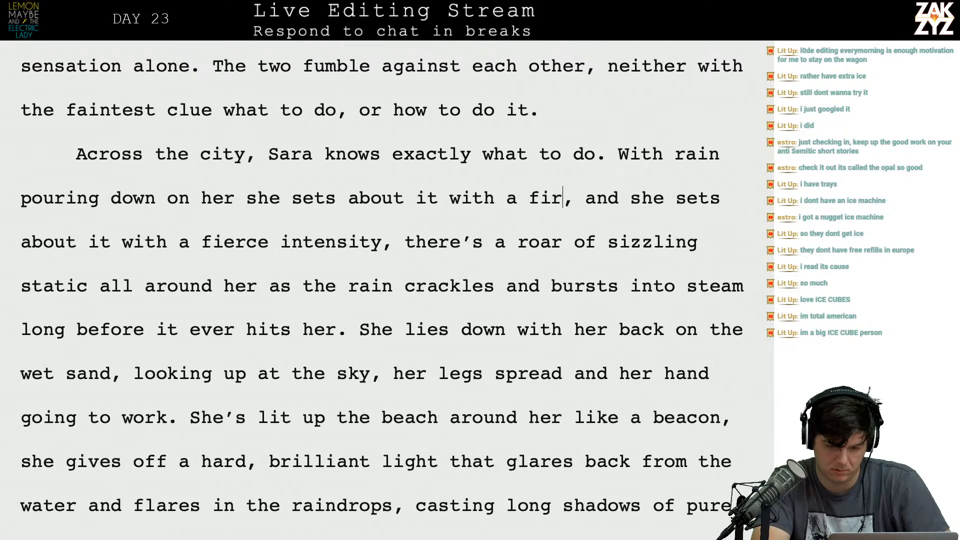
pyautogui.press('BackSpace')
pyautogui.write('erce intensit')
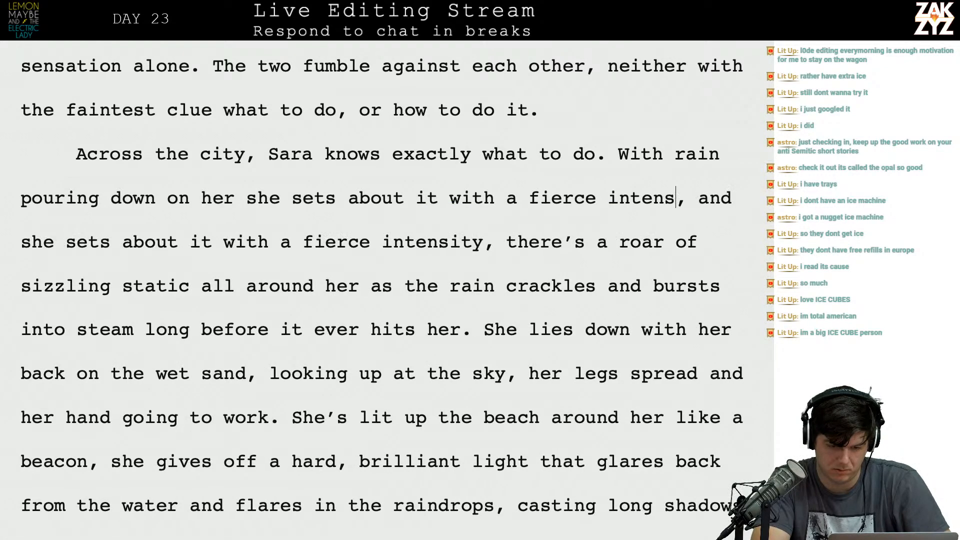
pyautogui.write('y.')
# Replace the leftover ", and she sets about it with a fierce intensity, t" with "T" so a new sentence starts at "There's a roar".
pyautogui.hotkey('shift', 'Down')
pyautogui.hotkey('shift', 'Left')
pyautogui.hotkey('shift', 'Left')
pyautogui.hotkey('shift', 'Left')
pyautogui.hotkey('shift', 'Left')
pyautogui.hotkey('shift', 'Left')
pyautogui.hotkey('shift', 'Left')
pyautogui.hotkey('shift', 'Left')
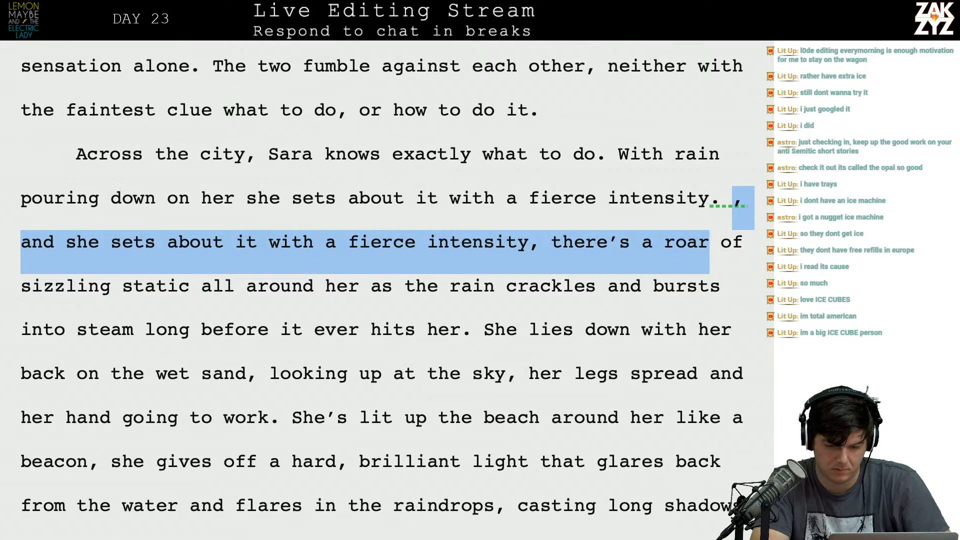
pyautogui.hotkey('shift', 'Left')
pyautogui.hotkey('shift', 'Left')
pyautogui.hotkey('shift', 'Left')
pyautogui.hotkey('shift', 'Left')
pyautogui.hotkey('shift', 'Left')
pyautogui.hotkey('shift', 'Left')
pyautogui.hotkey('shift', 'Left')
pyautogui.hotkey('shift', 'Left')
pyautogui.hotkey('shift', 'Left')
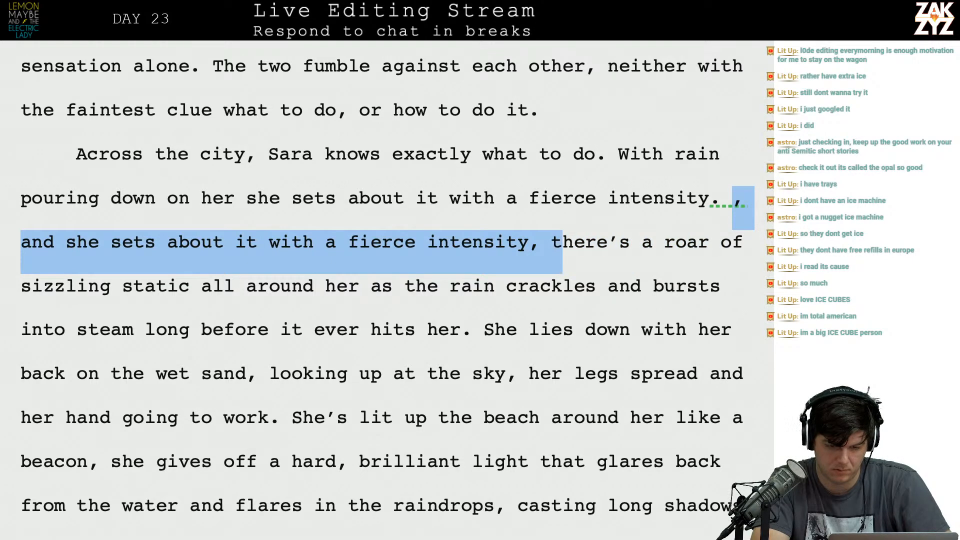
pyautogui.hotkey('shift', 'Right')
pyautogui.write('T')
pyautogui.press('Down')
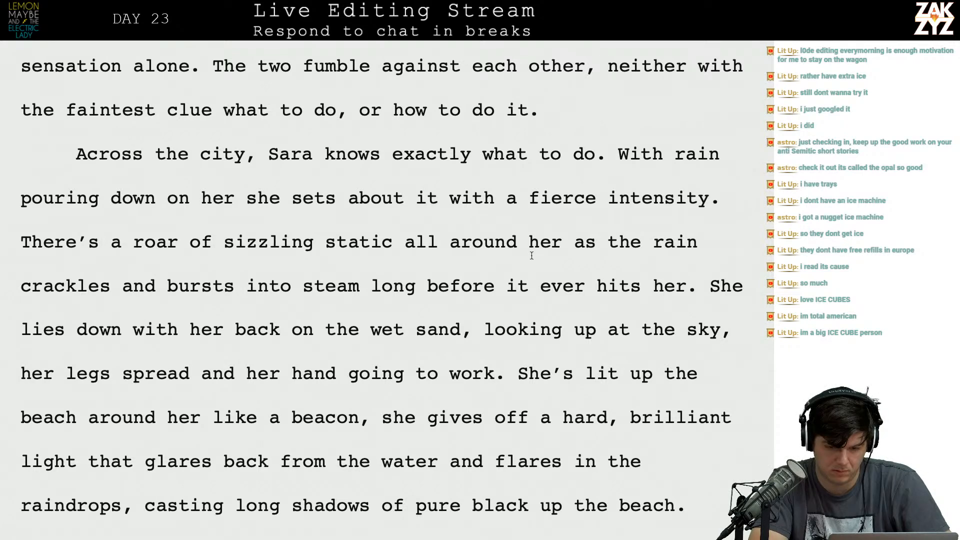
# Extend "as the rain" to read "as the raindrops crackle and burst into steam before they can land on her.".
pyautogui.click(700, 243)
pyautogui.write('dro')
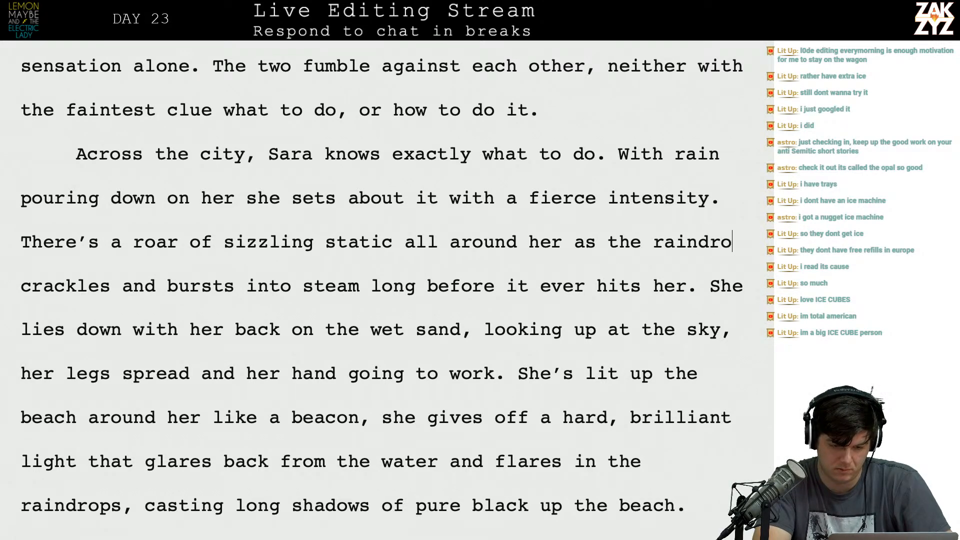
pyautogui.write('ps crackle and ')
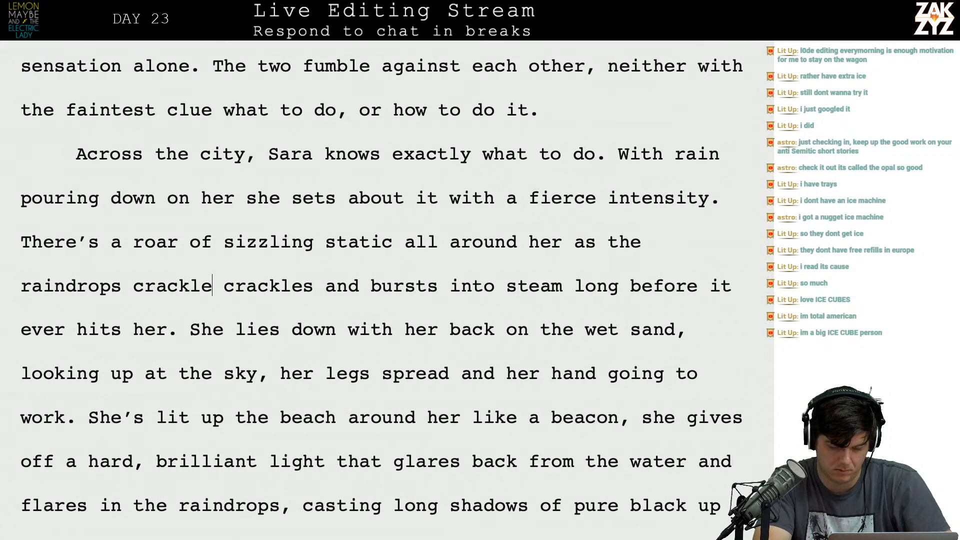
pyautogui.write('burst into st')
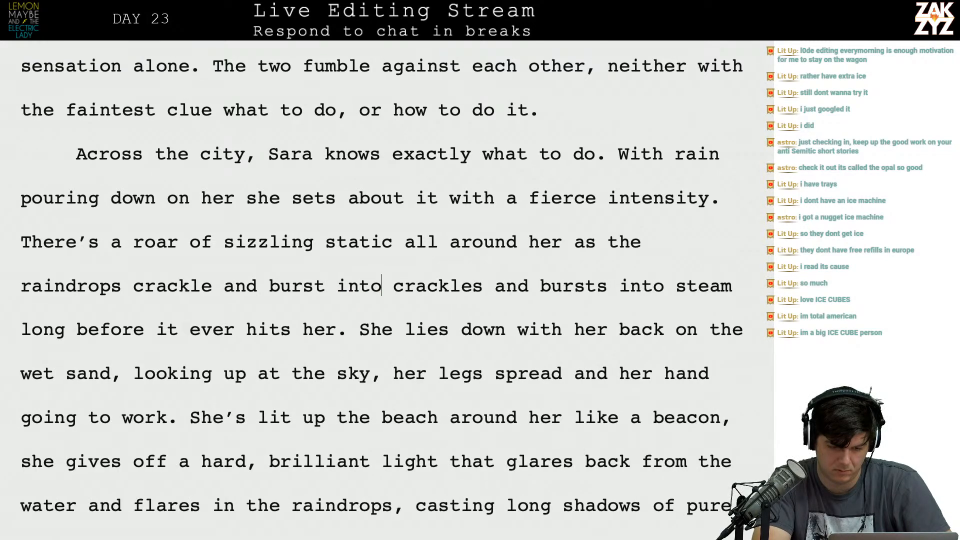
pyautogui.write('eam before they c')
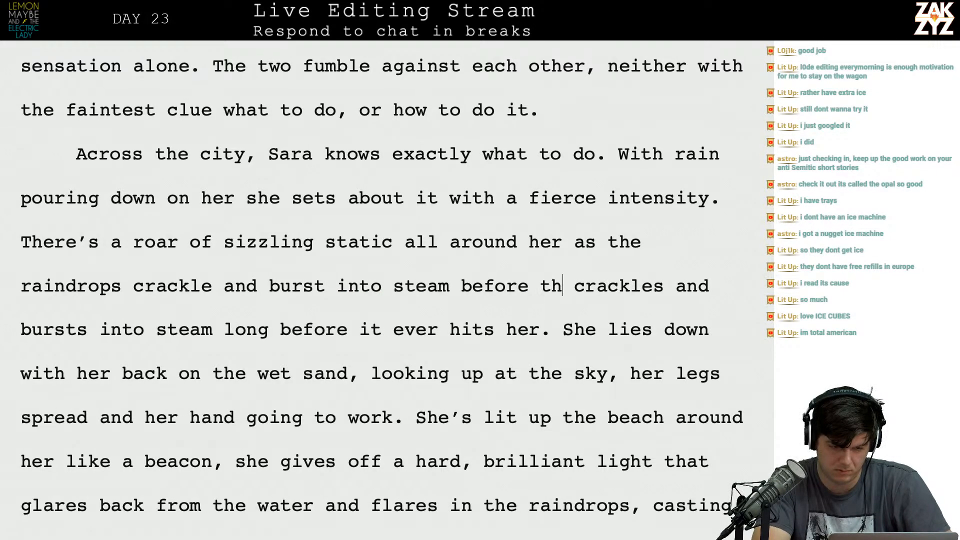
pyautogui.write('an land on her.')
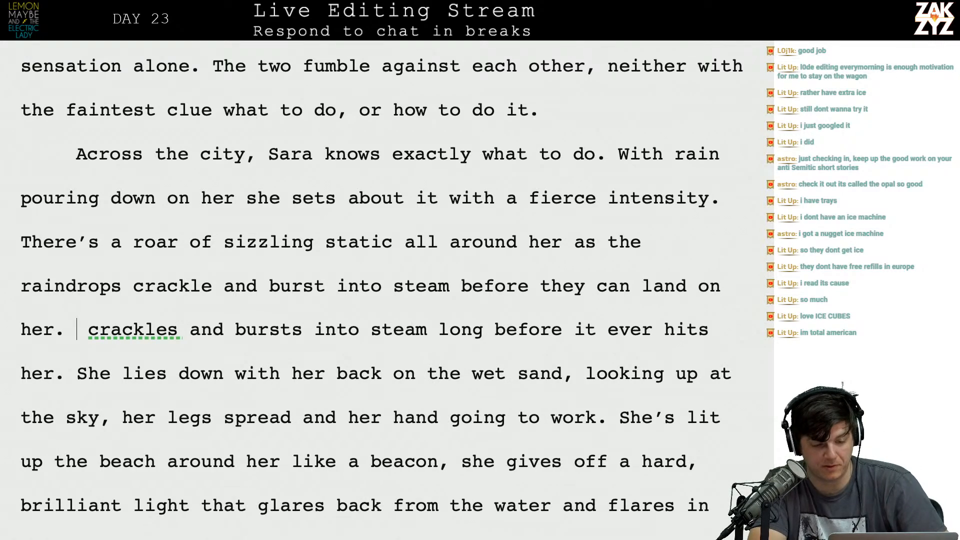
pyautogui.hotkey('shift', 'Right')
pyautogui.hotkey('shift', 'Right')
pyautogui.hotkey('shift', 'Right')
pyautogui.hotkey('shift', 'Right')
pyautogui.hotkey('shift', 'Right')
pyautogui.hotkey('shift', 'Right')
pyautogui.hotkey('shift', 'Right')
pyautogui.hotkey('shift', 'Right')
pyautogui.hotkey('shift', 'Right')
pyautogui.hotkey('shift', 'Right')
pyautogui.hotkey('shift', 'Right')
pyautogui.hotkey('shift', 'Right')
pyautogui.hotkey('shift', 'Right')
pyautogui.hotkey('shift', 'Right')
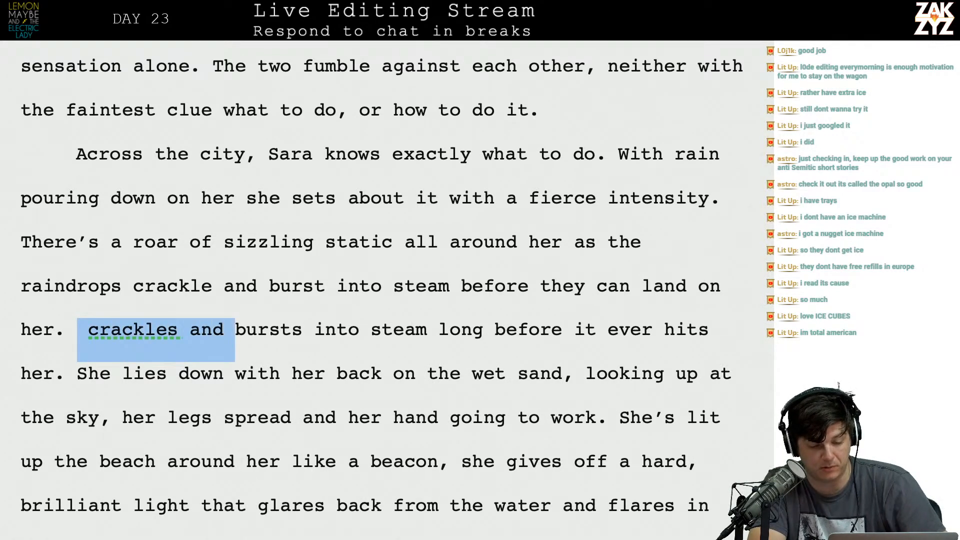
pyautogui.hotkey('shift', 'Right')
pyautogui.hotkey('shift', 'Right')
pyautogui.hotkey('shift', 'Right')
pyautogui.hotkey('shift', 'Right')
pyautogui.hotkey('shift', 'Right')
pyautogui.hotkey('shift', 'Right')
pyautogui.hotkey('shift', 'Right')
pyautogui.hotkey('shift', 'Right')
pyautogui.hotkey('shift', 'Right')
pyautogui.hotkey('shift', 'Right')
pyautogui.hotkey('shift', 'Right')
pyautogui.hotkey('shift', 'Right')
pyautogui.hotkey('shift', 'Right')
pyautogui.hotkey('shift', 'Right')
pyautogui.hotkey('shift', 'Right')
pyautogui.hotkey('shift', 'Right')
pyautogui.hotkey('shift', 'Right')
pyautogui.hotkey('shift', 'Right')
pyautogui.hotkey('shift', 'Right')
pyautogui.hotkey('shift', 'Right')
pyautogui.hotkey('shift', 'Left')
pyautogui.press('Left')
pyautogui.press('Left')
pyautogui.press('Left')
pyautogui.press('Left')
pyautogui.press('Right')
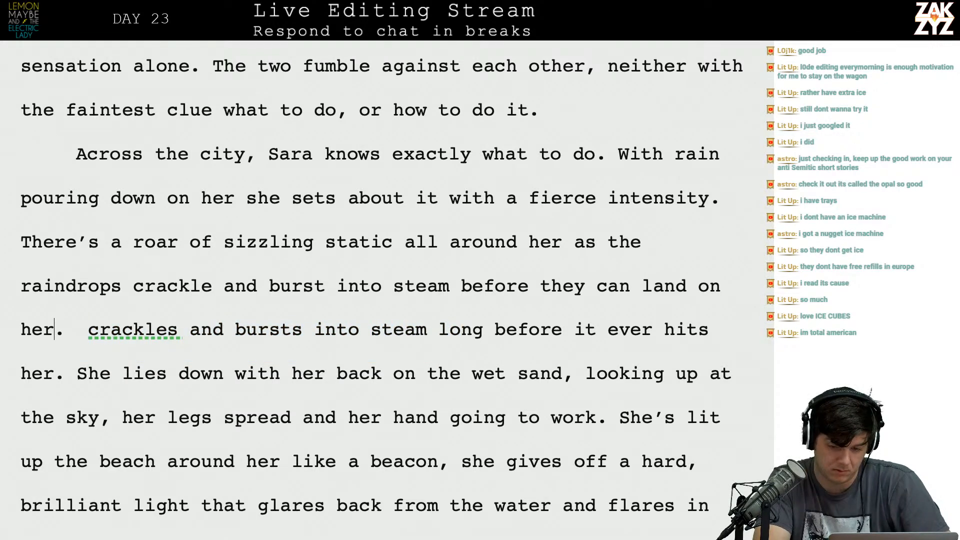
# Shorten the end of the raindrops sentence to "before they can land." by removing "on her".
pyautogui.press('BackSpace')
pyautogui.press('BackSpace')
pyautogui.press('BackSpace')
pyautogui.press('BackSpace')
pyautogui.press('BackSpace')
pyautogui.press('BackSpace')
pyautogui.press('BackSpace')
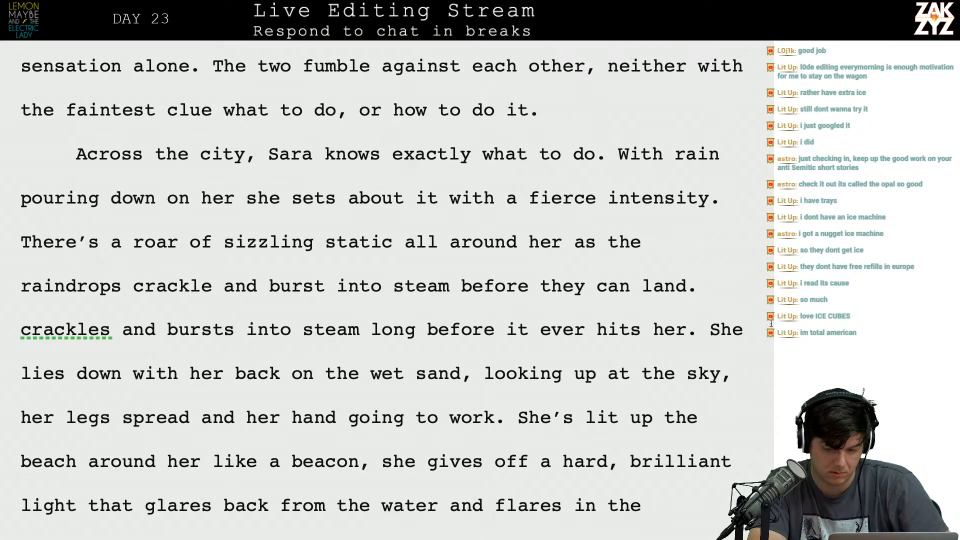
# Replace "crackle" with "fizzle" in the raindrops sentence so it reads "raindrops fizzle and burst into steam".
pyautogui.click(765, 332)
pyautogui.press('Left')
pyautogui.press('Right')
pyautogui.press('Right')
pyautogui.press('Right')
pyautogui.press('Right')
pyautogui.press('Right')
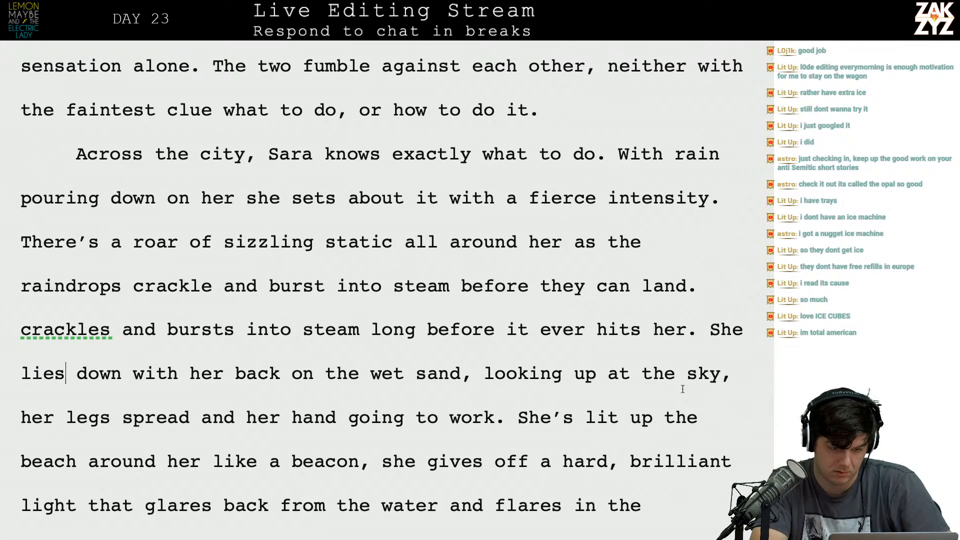
pyautogui.press('Up')
pyautogui.press('Up')
pyautogui.press('Right')
pyautogui.press('Right')
pyautogui.press('Right')
pyautogui.press('Right')
pyautogui.press('Right')
pyautogui.press('Right')
pyautogui.press('Right')
pyautogui.press('Right')
pyautogui.press('Left')
pyautogui.press('Right')
pyautogui.press('Left')
pyautogui.press('Left')
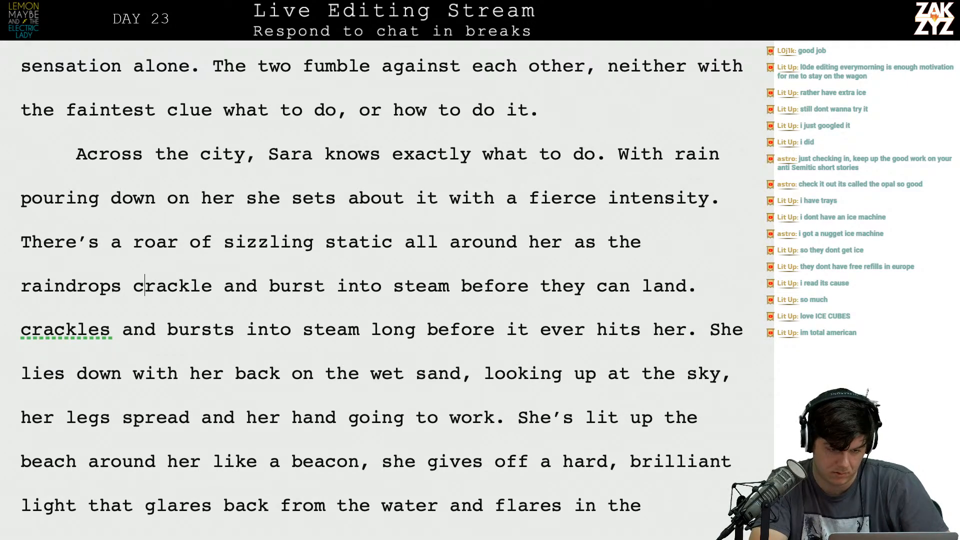
pyautogui.write('fizzle')
pyautogui.hotkey('shift', 'Right')
pyautogui.hotkey('shift', 'Right')
pyautogui.hotkey('shift', 'Right')
pyautogui.hotkey('shift', 'Right')
pyautogui.hotkey('shift', 'Right')
pyautogui.hotkey('shift', 'Right')
pyautogui.hotkey('shift', 'Right')
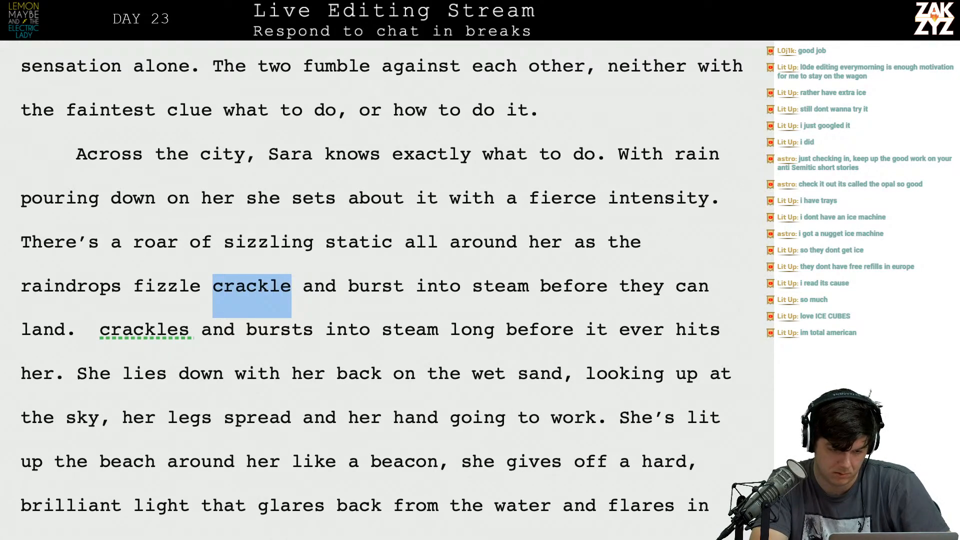
pyautogui.press('Left')
pyautogui.press('Right')
pyautogui.hotkey('shift', 'Right')
pyautogui.hotkey('shift', 'Right')
pyautogui.hotkey('shift', 'Right')
pyautogui.hotkey('shift', 'Right')
pyautogui.hotkey('shift', 'Right')
pyautogui.hotkey('shift', 'Right')
pyautogui.hotkey('shift', 'Right')
pyautogui.press('BackSpace')
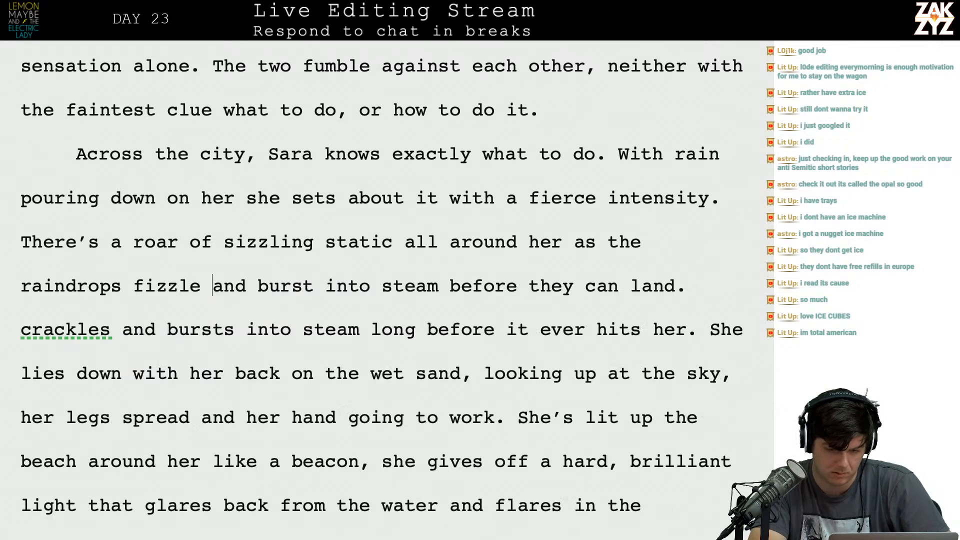
# Start a new sentence after "before they can land." reading "She lies on the beach with her back crackling against the wet sand".
pyautogui.click(734, 306)
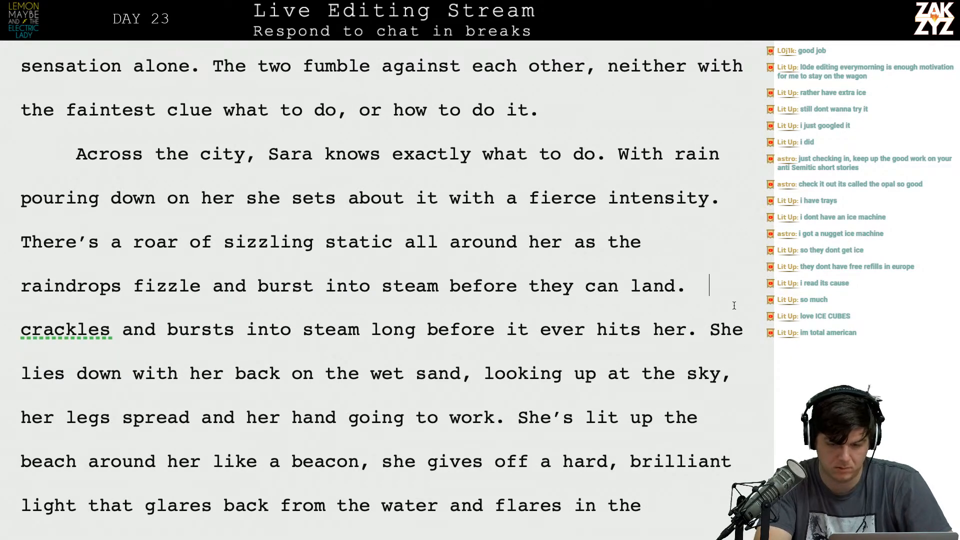
pyautogui.write('She lies on')
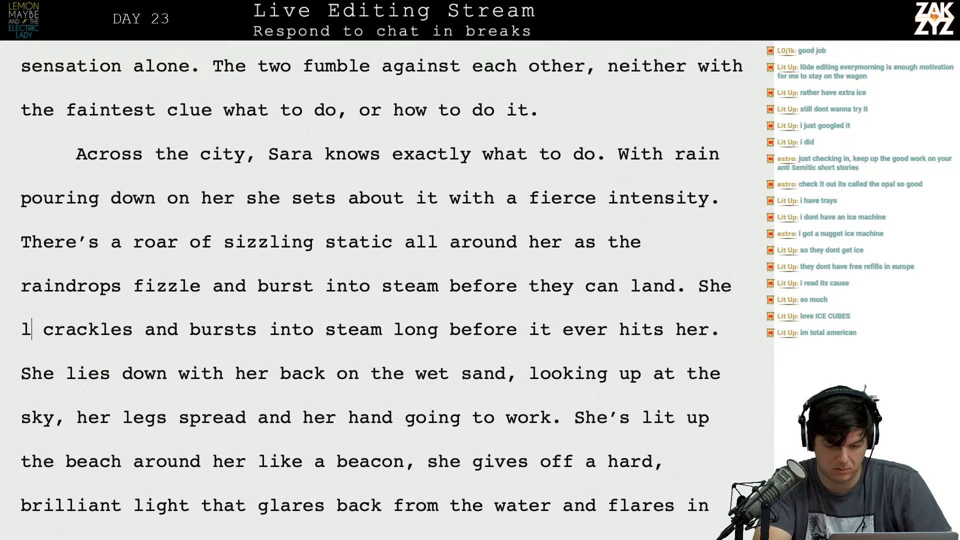
pyautogui.write(' the bac crack')
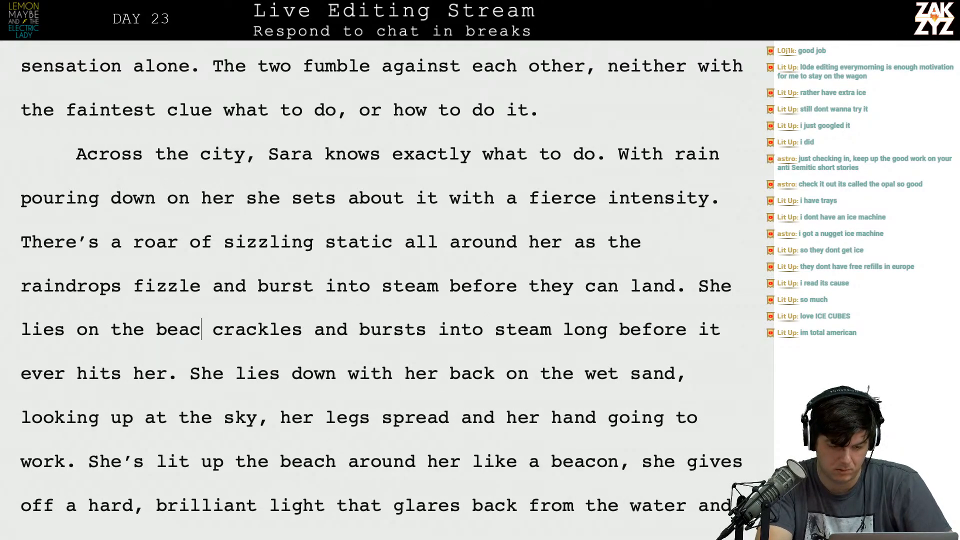
pyautogui.press('BackSpace')
pyautogui.press('BackSpace')
pyautogui.press('BackSpace')
pyautogui.write('each with he')
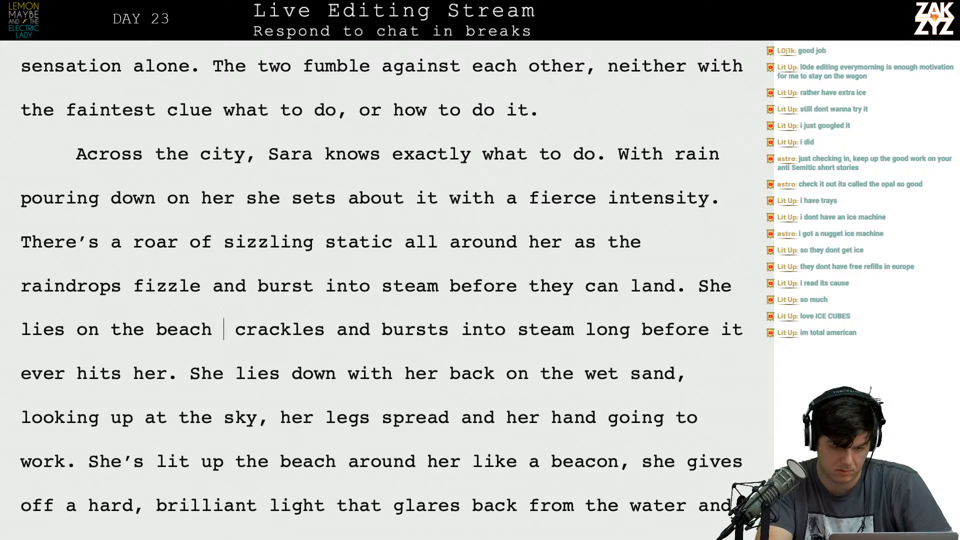
pyautogui.write('r back crackling a')
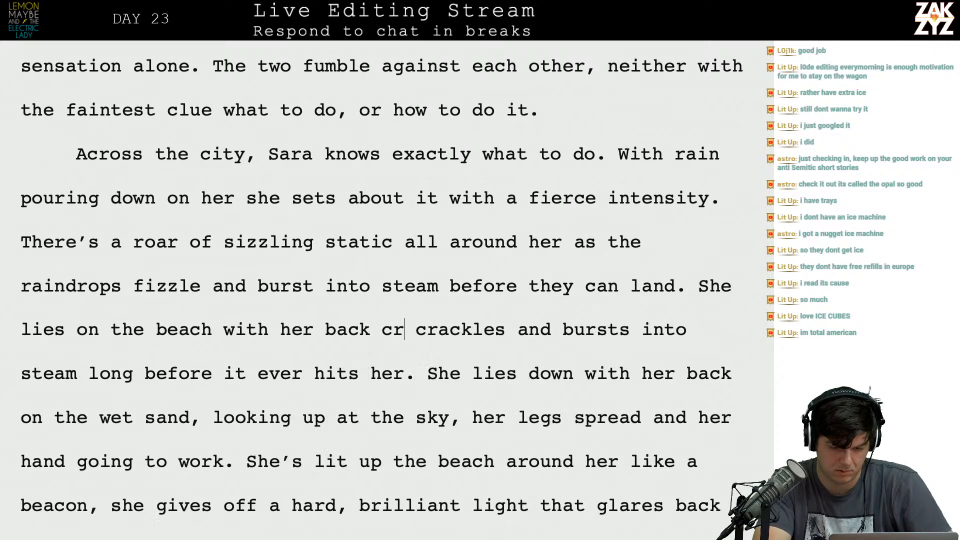
pyautogui.write('gainst the we')
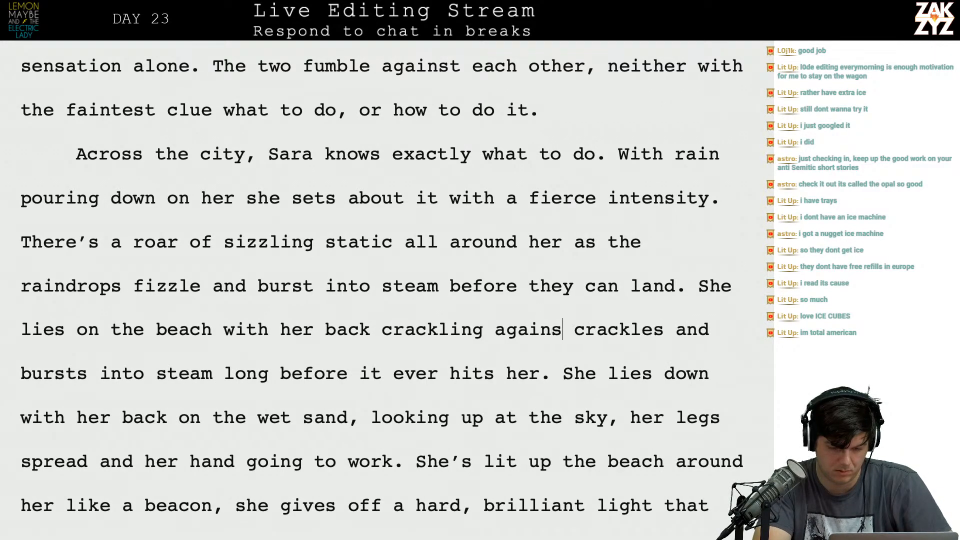
pyautogui.write('t sand')
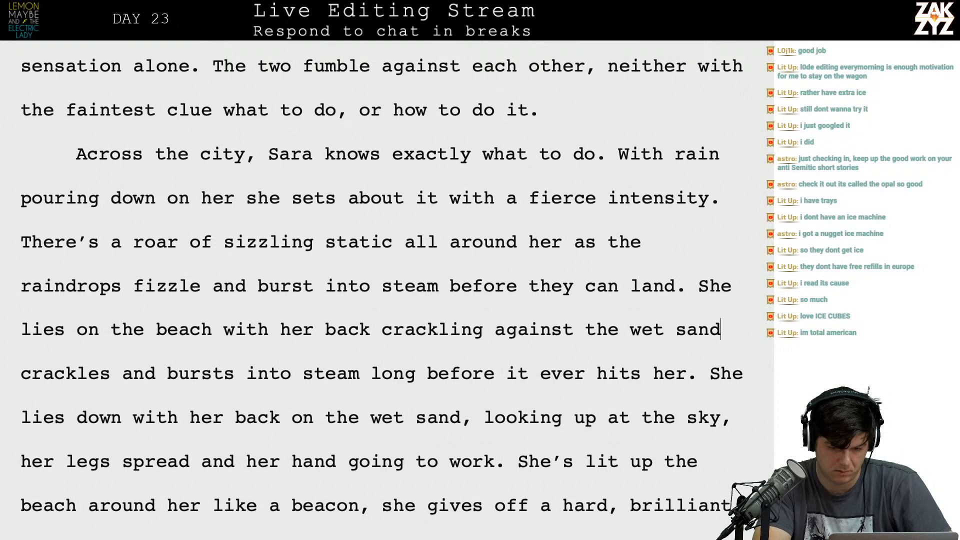
pyautogui.write(', looking u')
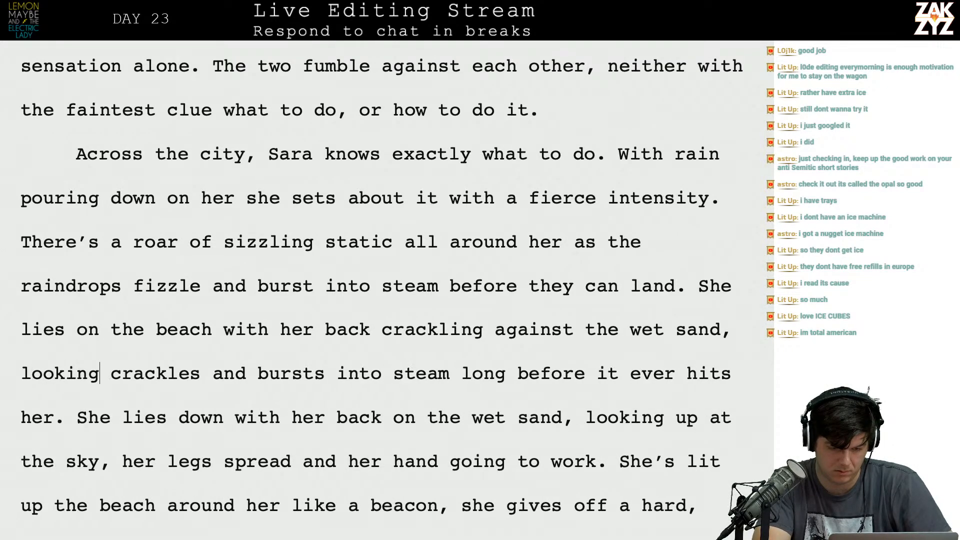
pyautogui.write('p at the sky with ')
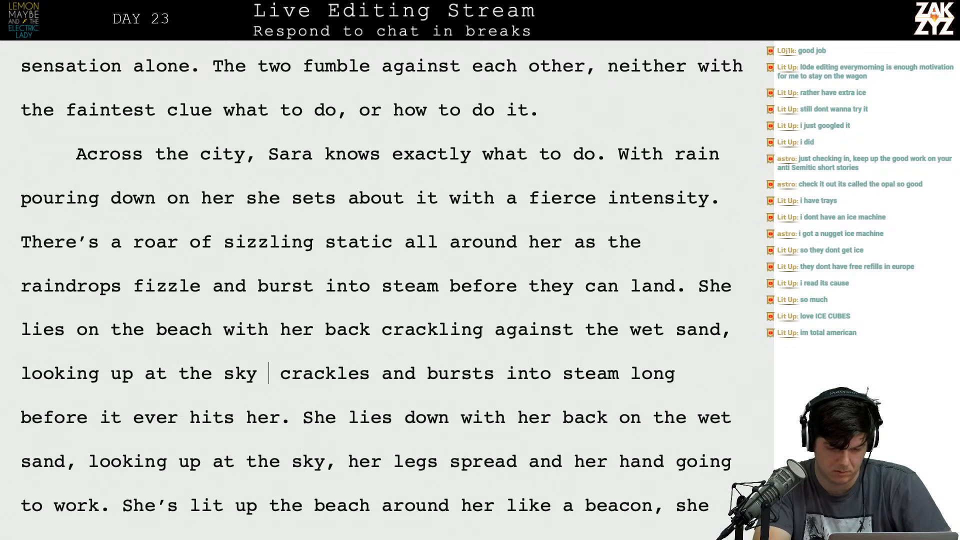
pyautogui.write('her legs spread')
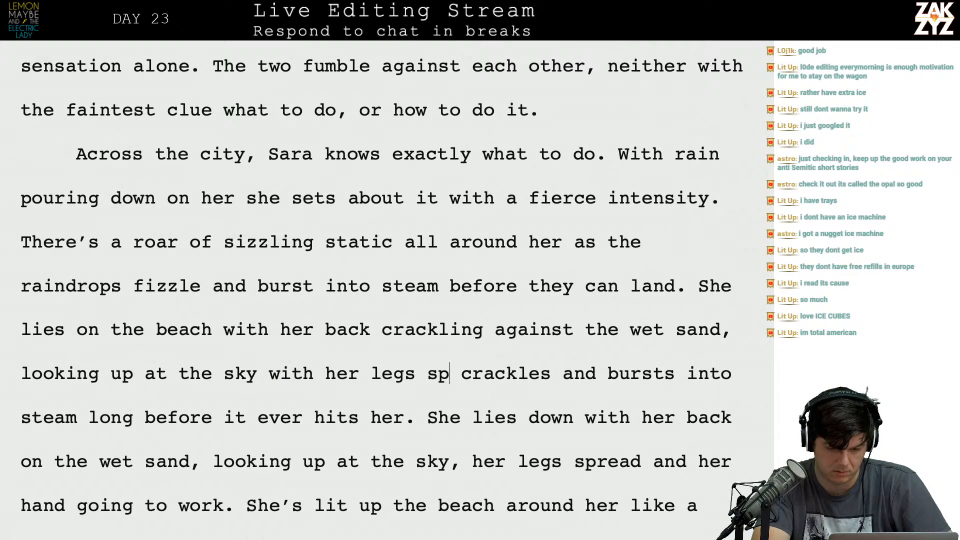
pyautogui.write(' and her han')
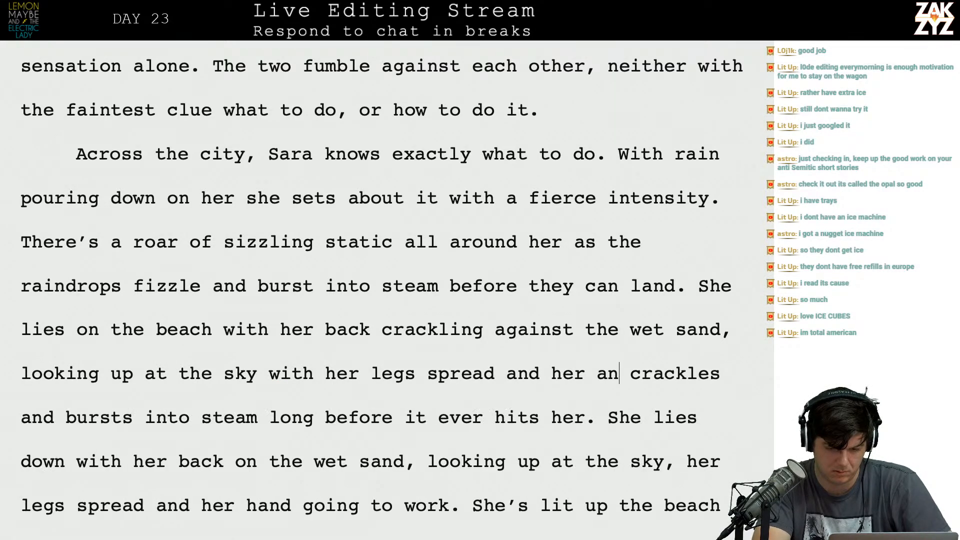
pyautogui.write('d crackles and bursts into steam long')
# Finish the wet sand sentence with ", looking up at the sky with her legs spread and her hand working hard.".
pyautogui.press('BackSpace')
pyautogui.press('BackSpace')
pyautogui.press('BackSpace')
pyautogui.press('BackSpace')
pyautogui.write('and working hard.')
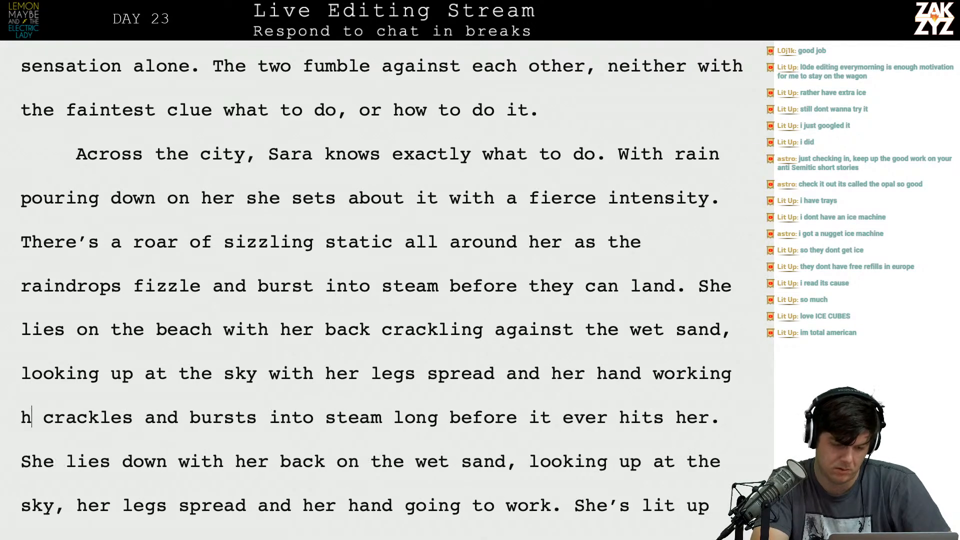
# Delete the leftover old text from "crackles and bursts" through "going to work." and start a new paragraph at "She's lit up the beach".
pyautogui.hotkey('shift', 'Down')
pyautogui.hotkey('shift', 'Down')
pyautogui.hotkey('shift', 'Down')
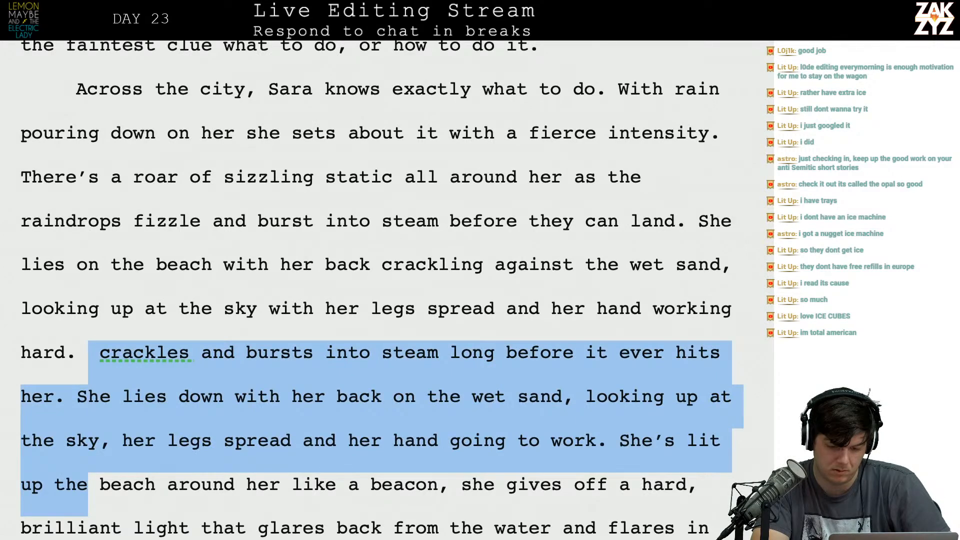
pyautogui.hotkey('shift', 'Left')
pyautogui.hotkey('shift', 'Left')
pyautogui.hotkey('shift', 'Left')
pyautogui.hotkey('shift', 'Left')
pyautogui.hotkey('shift', 'Left')
pyautogui.hotkey('shift', 'Left')
pyautogui.hotkey('shift', 'Left')
pyautogui.hotkey('shift', 'Left')
pyautogui.hotkey('shift', 'Left')
pyautogui.hotkey('shift', 'Left')
pyautogui.hotkey('shift', 'Left')
pyautogui.hotkey('shift', 'Left')
pyautogui.hotkey('shift', 'Left')
pyautogui.hotkey('shift', 'Left')
pyautogui.hotkey('shift', 'Left')
pyautogui.hotkey('shift', 'Left')
pyautogui.hotkey('shift', 'Left')
pyautogui.press('BackSpace')
pyautogui.press('Return')
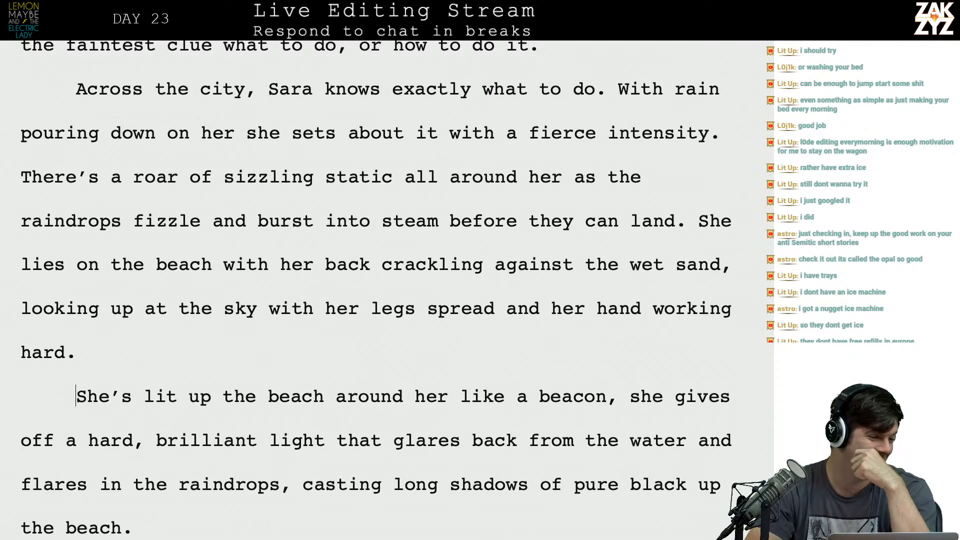
pyautogui.scroll(-1, 375, 290)
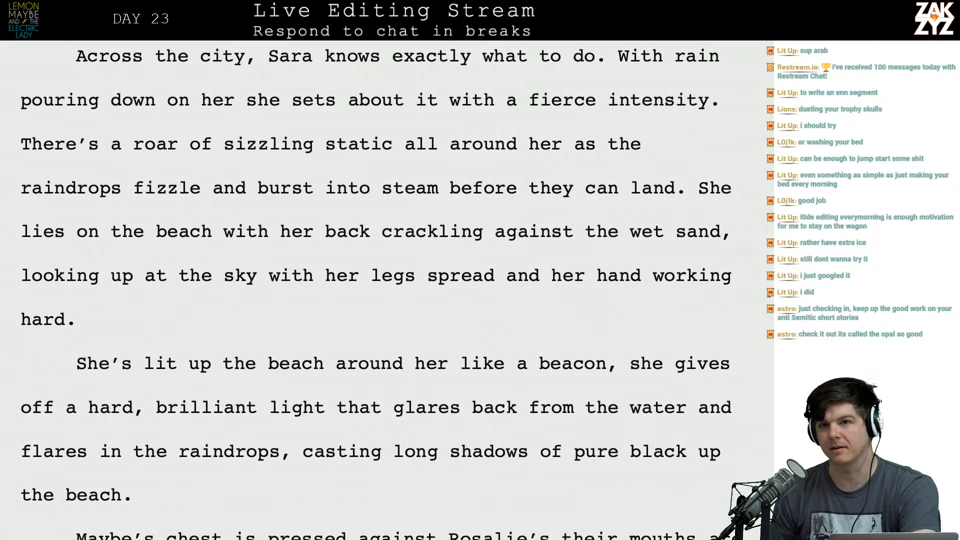
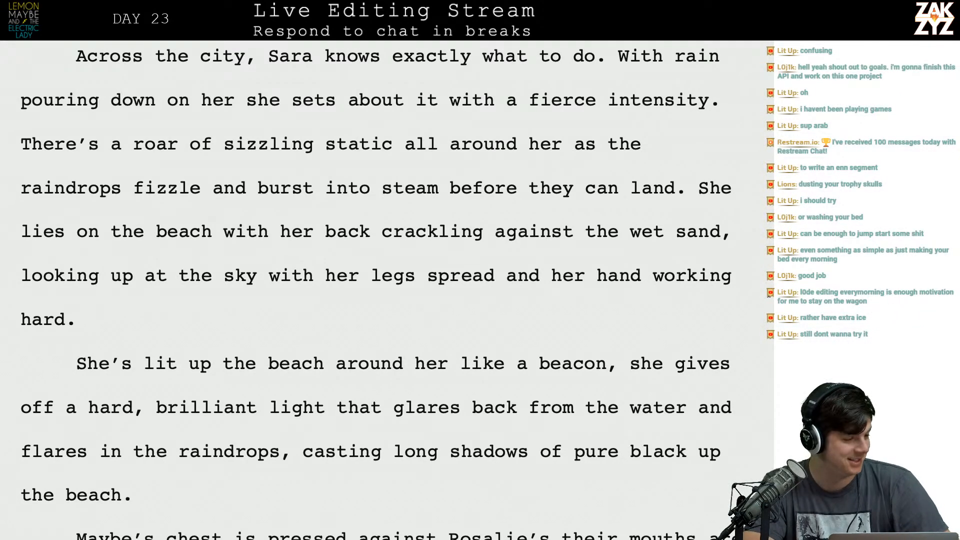
# Reread the reworded beach paragraph and the beacon paragraph below it, checking the sentences around "before they can land. She lies on the beach".
pyautogui.scroll(-2, 719, 358)
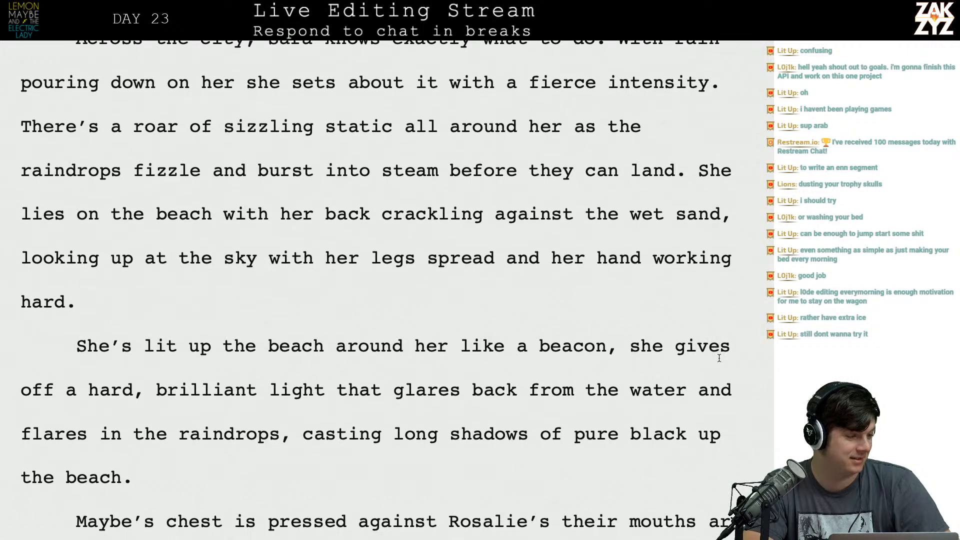
pyautogui.scroll(-1, 719, 358)
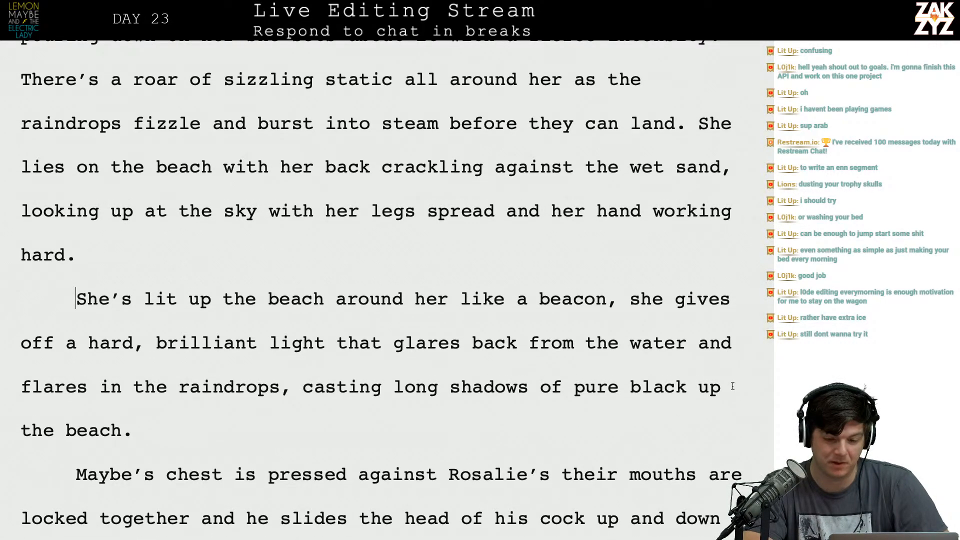
pyautogui.scroll(-1, 681, 402)
pyautogui.scroll(2, 616, 175)
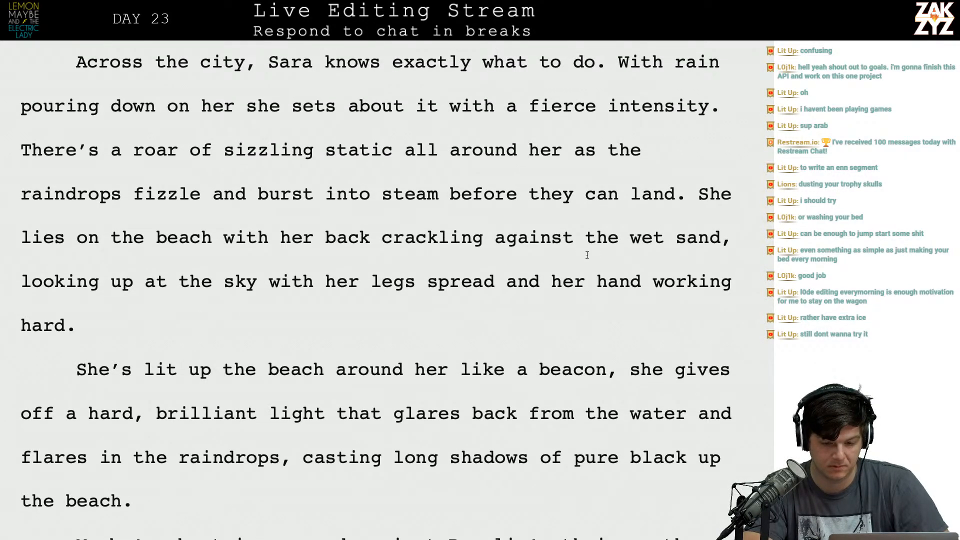
pyautogui.click(695, 199)
pyautogui.press('Right')
pyautogui.press('Left')
pyautogui.press('Right')
pyautogui.press('Right')
pyautogui.press('Right')
pyautogui.press('Right')
pyautogui.press('Right')
pyautogui.press('Up')
pyautogui.press('Right')
pyautogui.press('Right')
pyautogui.press('Down')
pyautogui.press('Left')
pyautogui.press('Home')
pyautogui.press('Left')
pyautogui.press('Left')
pyautogui.press('Left')
pyautogui.press('Left')
pyautogui.press('Left')
pyautogui.press('Left')
pyautogui.press('Left')
pyautogui.press('Left')
pyautogui.press('Left')
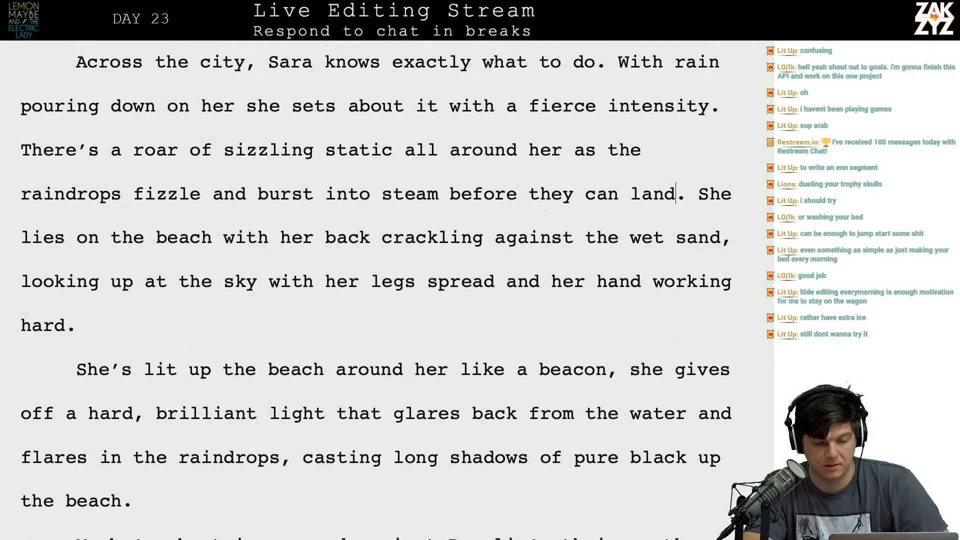
pyautogui.press('Right')
pyautogui.press('Right')
pyautogui.press('Right')
pyautogui.press('Right')
pyautogui.press('Right')
pyautogui.press('Right')
pyautogui.press('Right')
pyautogui.press('Right')
pyautogui.press('Right')
pyautogui.press('Right')
pyautogui.press('Right')
pyautogui.press('Right')
pyautogui.press('Right')
pyautogui.press('Right')
pyautogui.press('Right')
pyautogui.press('Right')
pyautogui.press('Right')
pyautogui.press('Right')
pyautogui.press('Right')
pyautogui.press('Right')
pyautogui.press('Right')
pyautogui.press('Right')
pyautogui.press('Right')
pyautogui.press('Right')
pyautogui.press('Right')
pyautogui.press('Right')
pyautogui.press('Right')
pyautogui.press('Right')
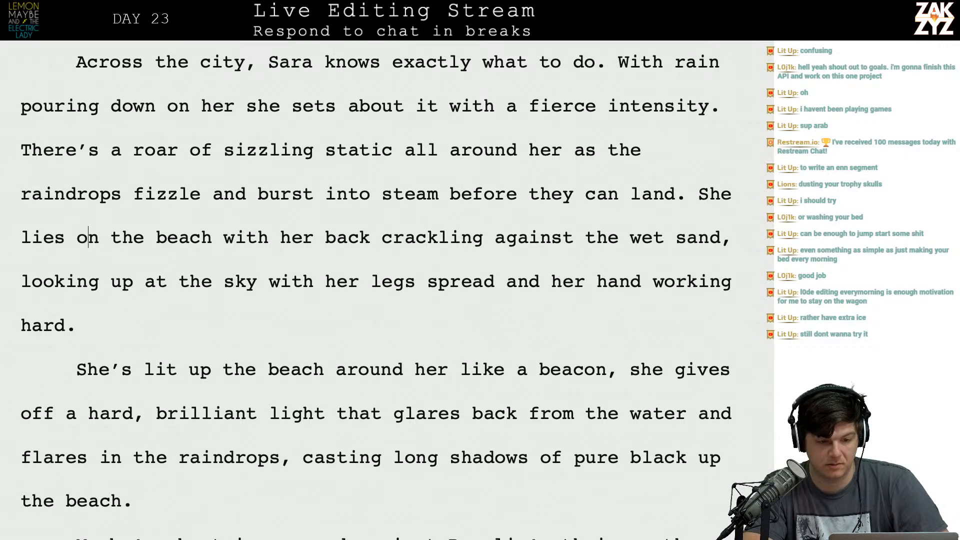
pyautogui.press('Up')
pyautogui.press('Down')
pyautogui.press('Left')
pyautogui.press('Up')
pyautogui.press('Up')
pyautogui.press('Right')
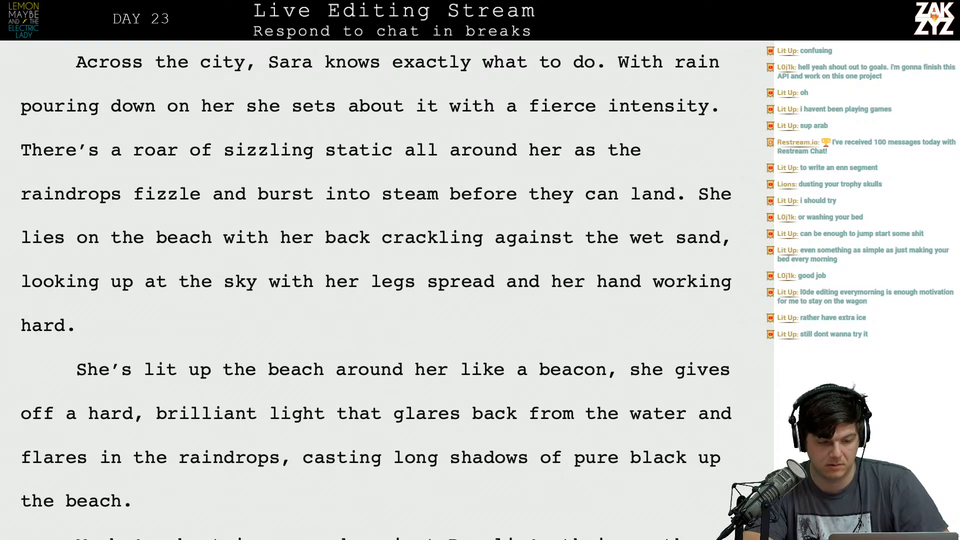
# Replace ". With rain pouring down on her" with " and" so the sentence reads "exactly what to do and she sets about it".
pyautogui.click(605, 62)
pyautogui.press('BackSpace')
pyautogui.write('and')
pyautogui.hotkey('shift', 'Right')
pyautogui.hotkey('shift', 'Right')
pyautogui.hotkey('shift', 'Right')
pyautogui.hotkey('shift', 'Right')
pyautogui.hotkey('shift', 'Right')
pyautogui.hotkey('shift', 'Right')
pyautogui.hotkey('shift', 'Right')
pyautogui.hotkey('shift', 'Right')
pyautogui.hotkey('shift', 'Right')
pyautogui.hotkey('shift', 'Right')
pyautogui.hotkey('shift', 'Right')
pyautogui.hotkey('shift', 'Right')
pyautogui.hotkey('shift', 'Right')
pyautogui.hotkey('shift', 'Right')
pyautogui.hotkey('shift', 'Right')
pyautogui.hotkey('shift', 'Right')
pyautogui.hotkey('shift', 'Right')
pyautogui.hotkey('shift', 'Right')
pyautogui.hotkey('shift', 'Right')
pyautogui.hotkey('shift', 'Right')
pyautogui.hotkey('shift', 'Right')
pyautogui.hotkey('shift', 'Right')
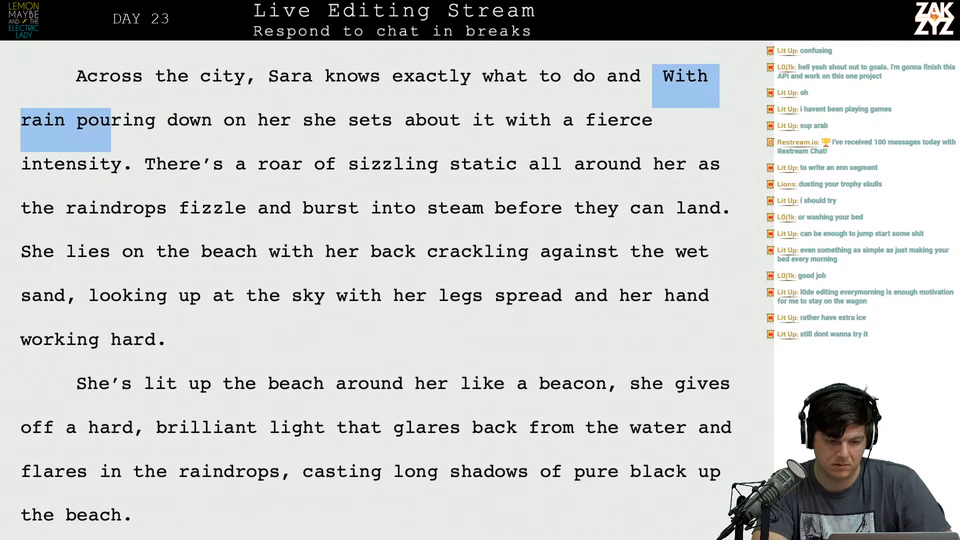
pyautogui.hotkey('shift', 'Right')
pyautogui.hotkey('shift', 'Right')
pyautogui.hotkey('shift', 'Right')
pyautogui.hotkey('shift', 'Right')
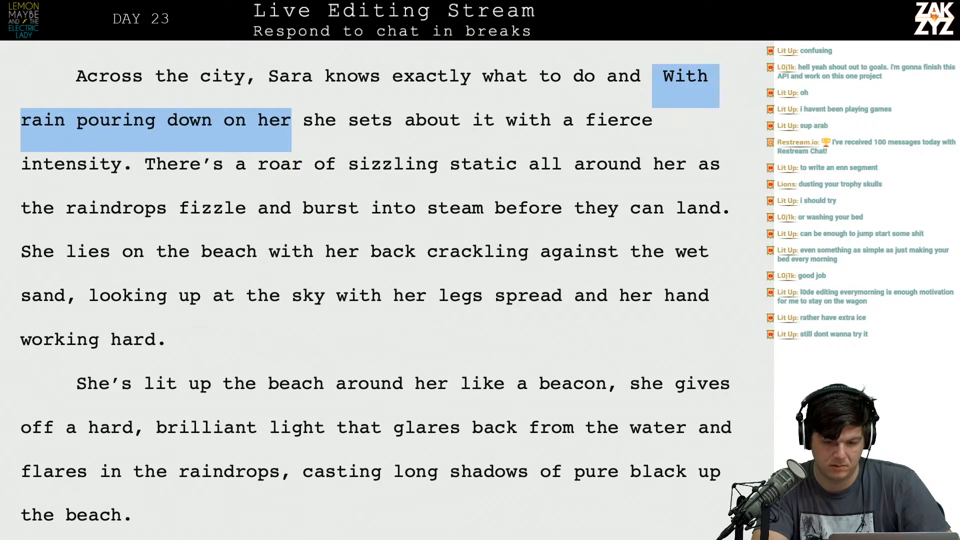
pyautogui.press('BackSpace')
# Read through the rest of the shortened paragraph, from "she sets about it" to the raindrops and wet sand sentences.
pyautogui.press('Right')
pyautogui.press('Right')
pyautogui.press('Right')
pyautogui.press('Right')
pyautogui.press('Right')
pyautogui.press('Right')
pyautogui.press('Right')
pyautogui.press('Right')
pyautogui.press('Down')
pyautogui.press('Left')
pyautogui.press('Left')
pyautogui.press('Left')
pyautogui.press('Left')
pyautogui.press('Left')
pyautogui.press('Left')
pyautogui.press('Left')
pyautogui.press('Left')
pyautogui.press('Left')
pyautogui.press('Left')
pyautogui.press('Left')
pyautogui.press('Left')
pyautogui.press('Left')
pyautogui.press('Left')
pyautogui.press('Left')
pyautogui.press('Left')
pyautogui.press('Left')
pyautogui.press('Left')
pyautogui.press('Left')
pyautogui.press('Left')
pyautogui.press('Left')
pyautogui.press('Left')
pyautogui.press('Left')
pyautogui.press('Left')
pyautogui.press('Left')
pyautogui.press('Left')
pyautogui.press('Left')
pyautogui.press('Left')
pyautogui.press('Right')
pyautogui.press('Right')
pyautogui.press('Right')
pyautogui.press('Right')
pyautogui.press('Right')
pyautogui.press('Right')
pyautogui.press('Right')
pyautogui.press('Right')
pyautogui.press('Right')
pyautogui.press('Right')
pyautogui.press('Down')
pyautogui.press('Left')
pyautogui.press('Left')
pyautogui.press('Left')
pyautogui.press('Left')
pyautogui.press('Left')
pyautogui.press('Right')
pyautogui.press('Right')
pyautogui.press('Right')
pyautogui.press('Right')
pyautogui.press('Right')
pyautogui.press('Right')
pyautogui.press('Right')
pyautogui.press('Right')
pyautogui.press('Right')
pyautogui.press('Right')
pyautogui.press('Right')
pyautogui.press('Right')
pyautogui.press('Right')
pyautogui.press('Right')
# Split off the old text at "There's a roar" and write "A roar of sizzling static surrounds her," after "fierce intensity.".
pyautogui.press('Left')
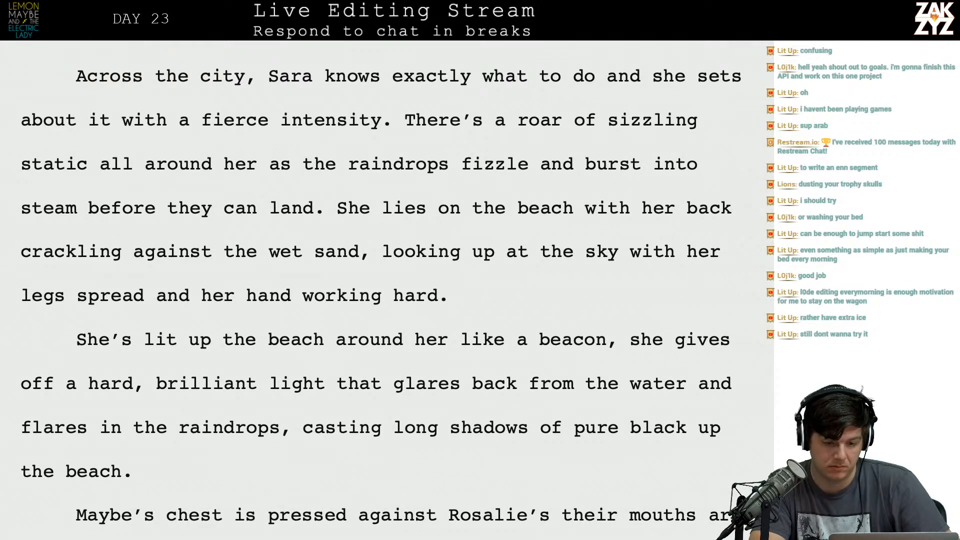
pyautogui.click(413, 124)
pyautogui.press('Return')
pyautogui.press('Left')
pyautogui.write('A roar of sizzling static sur')
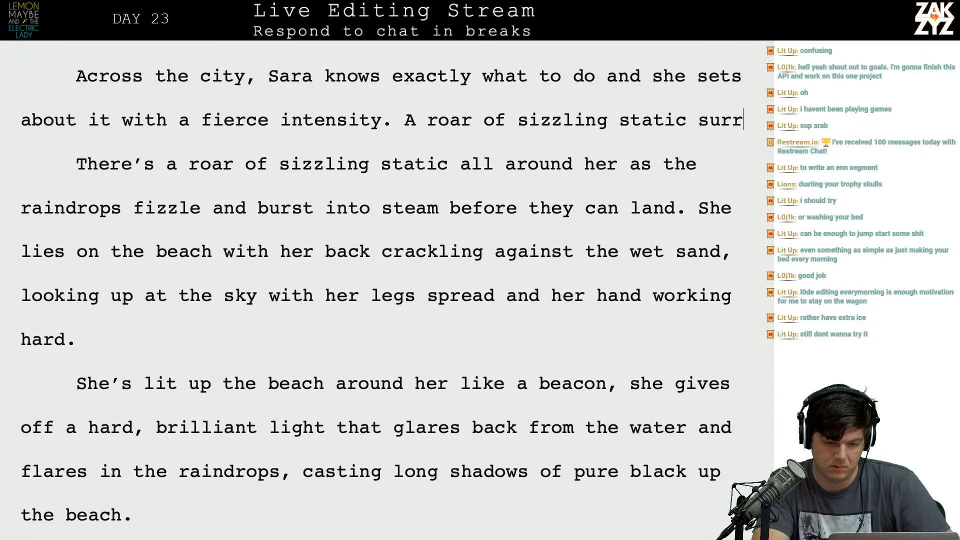
pyautogui.write('rounds her, the p')
# Finish the static sentence with "the raindrops are fizzling and bursting into steam before they can land.".
pyautogui.press('BackSpace')
pyautogui.write('rain')
pyautogui.press('BackSpace')
pyautogui.write('dr')
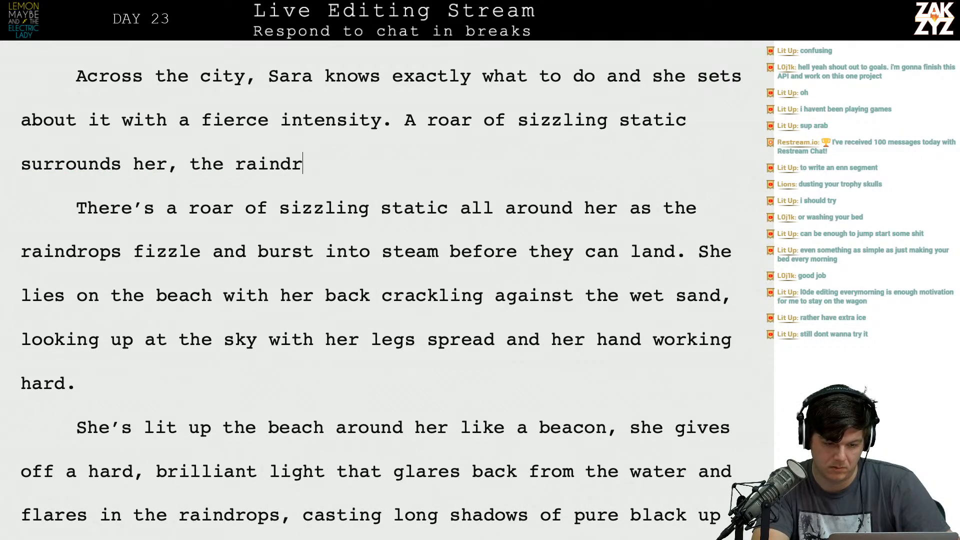
pyautogui.write('ops are fizzl')
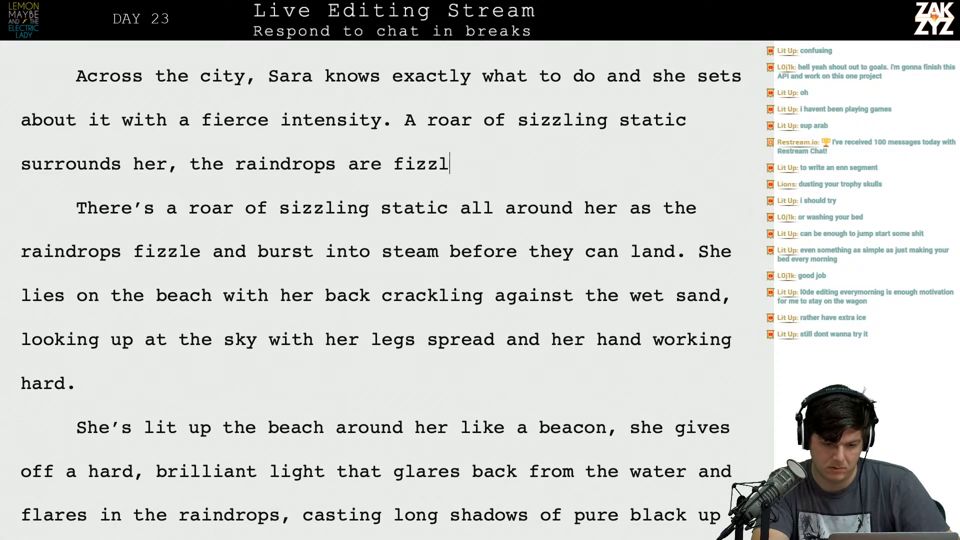
pyautogui.write('ing and bursting into ')
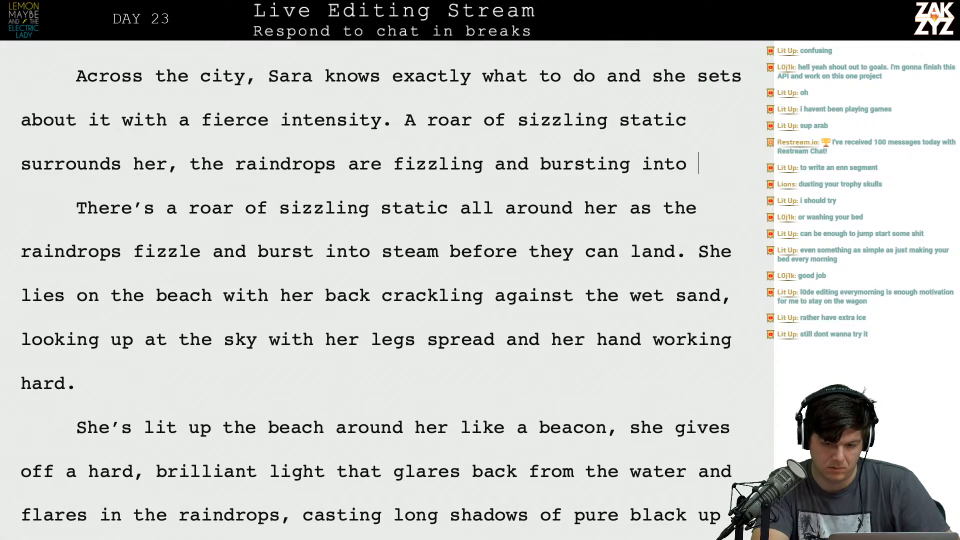
pyautogui.write('steam before they ')
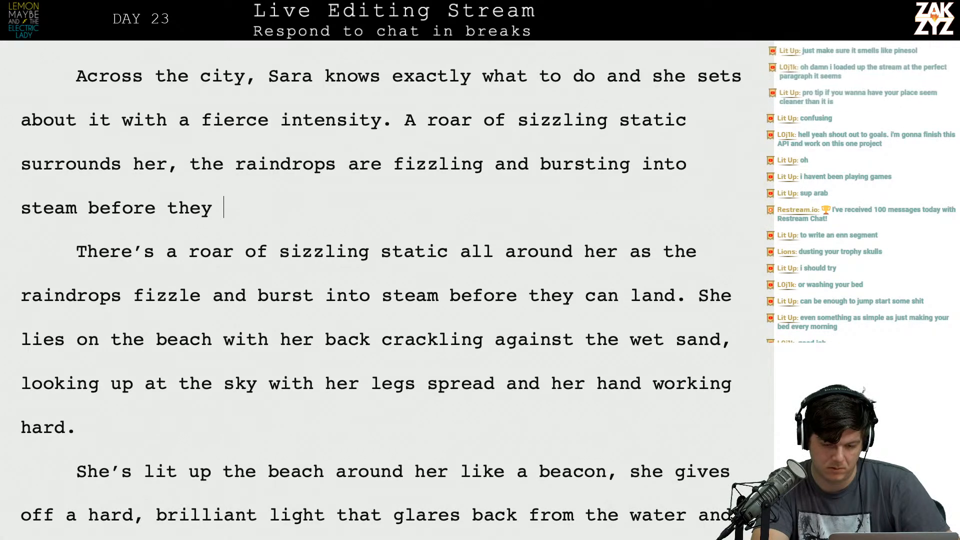
pyautogui.write('can land. She li')
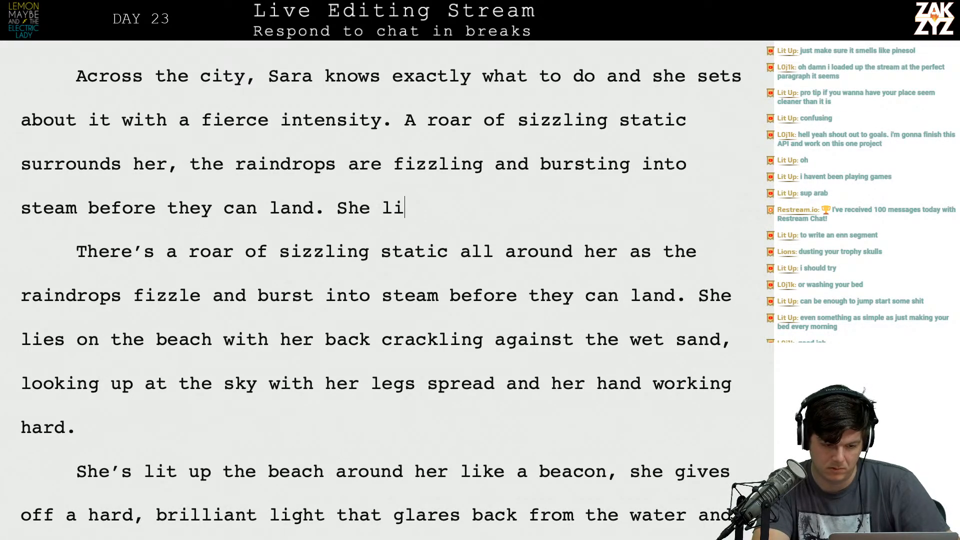
pyautogui.write('es with her back ')
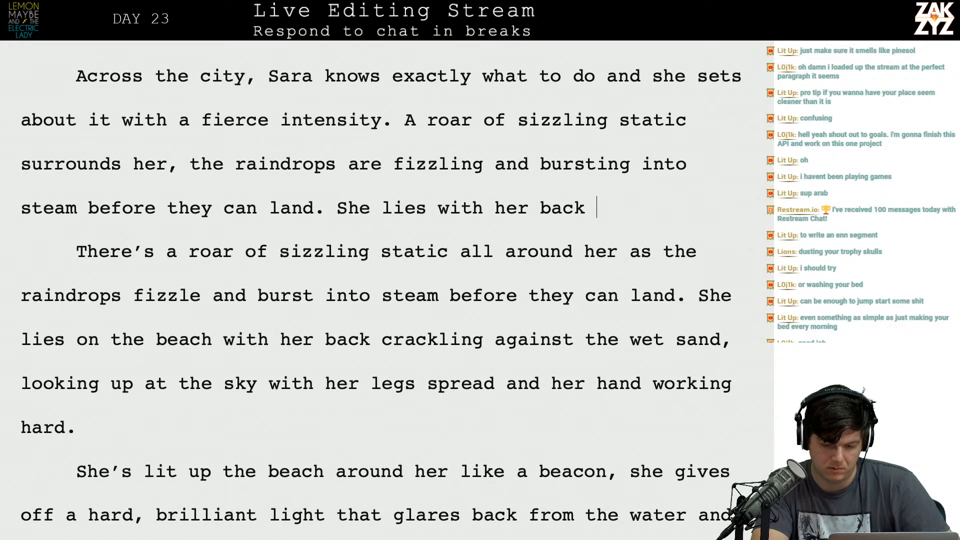
pyautogui.write('crackling agains')
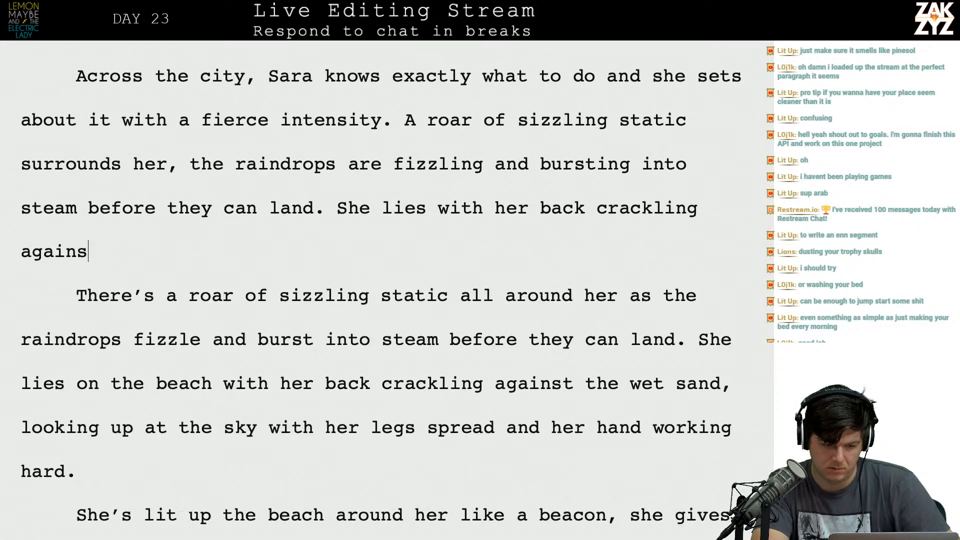
pyautogui.write('t the wet sand ')
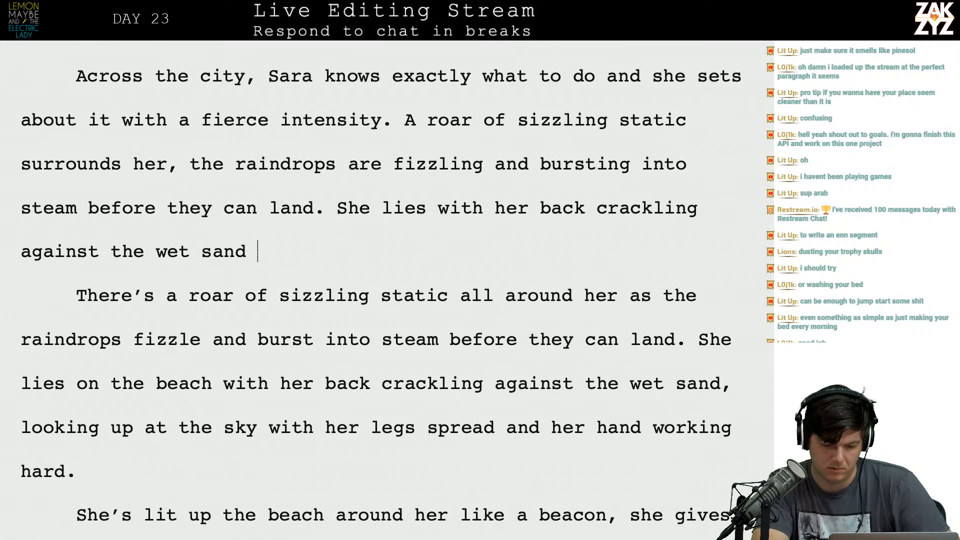
pyautogui.write('and looks up at')
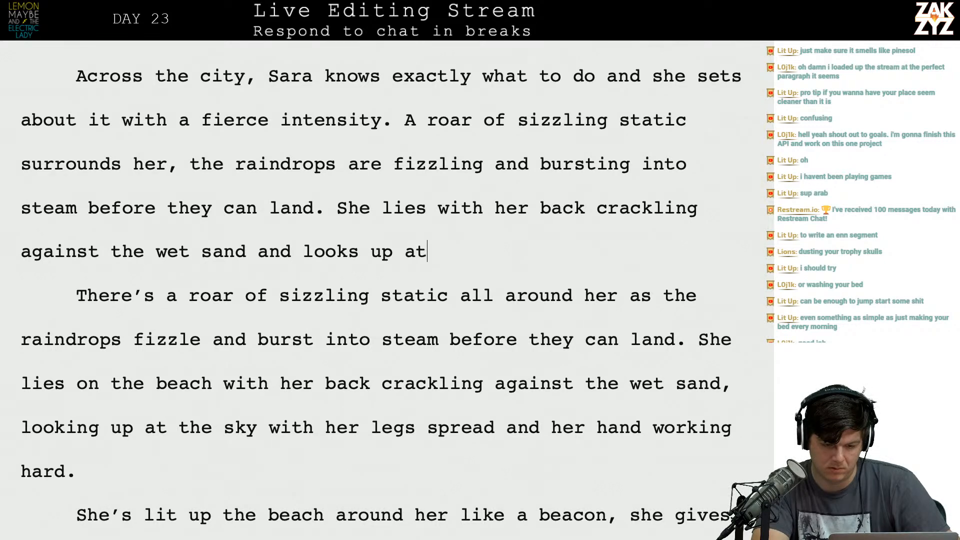
pyautogui.write(' the sky with her ')
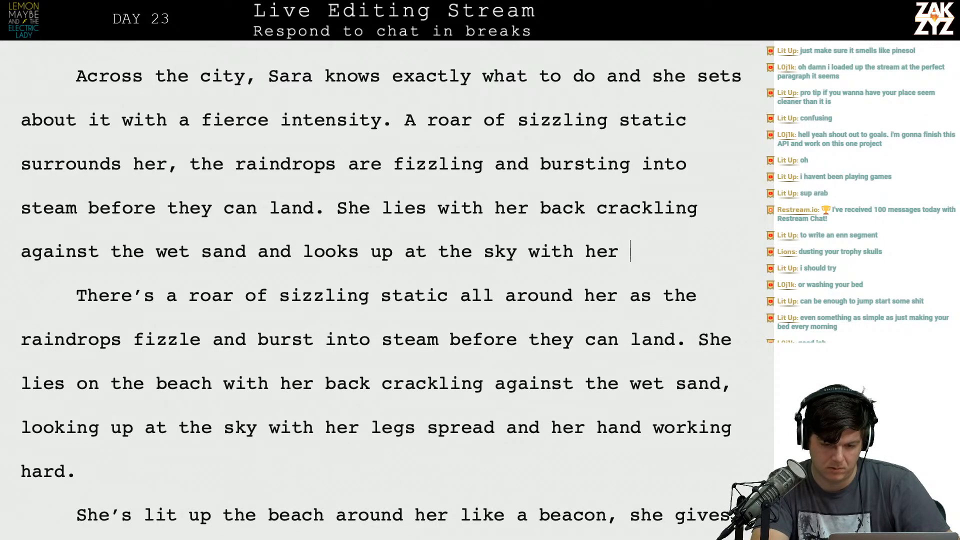
pyautogui.write('legs spread, her ')
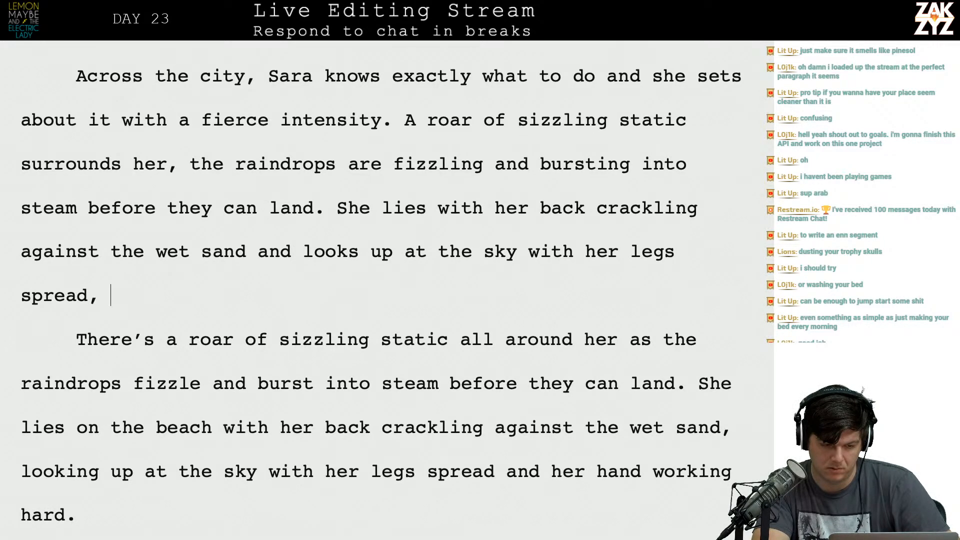
pyautogui.write('hand')
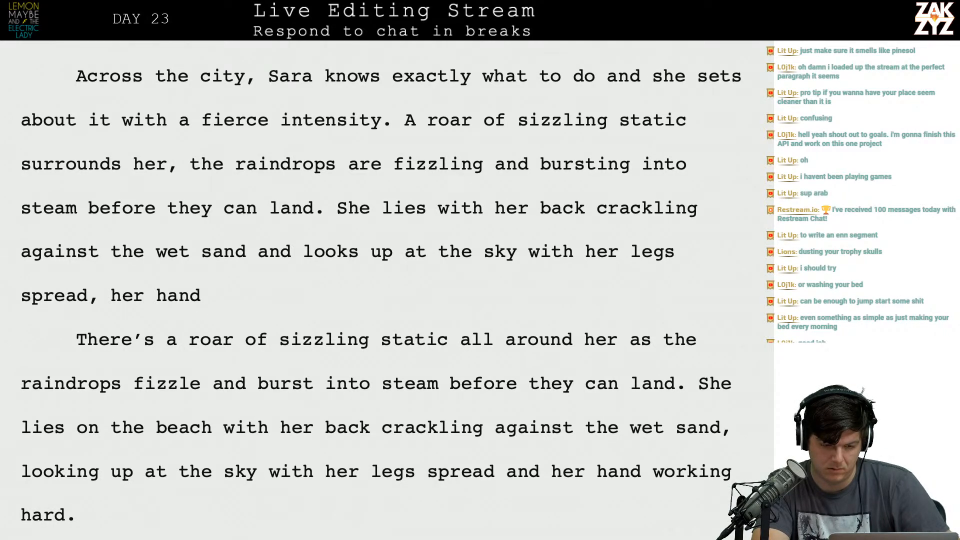
# End the wet sand sentence with "and her hand working furiously.".
pyautogui.press('BackSpace')
pyautogui.press('BackSpace')
pyautogui.press('BackSpace')
pyautogui.press('BackSpace')
pyautogui.press('BackSpace')
pyautogui.press('BackSpace')
pyautogui.press('BackSpace')
pyautogui.press('BackSpace')
pyautogui.press('BackSpace')
pyautogui.press('BackSpace')
pyautogui.press('BackSpace')
pyautogui.write('and her hand working furiously.')
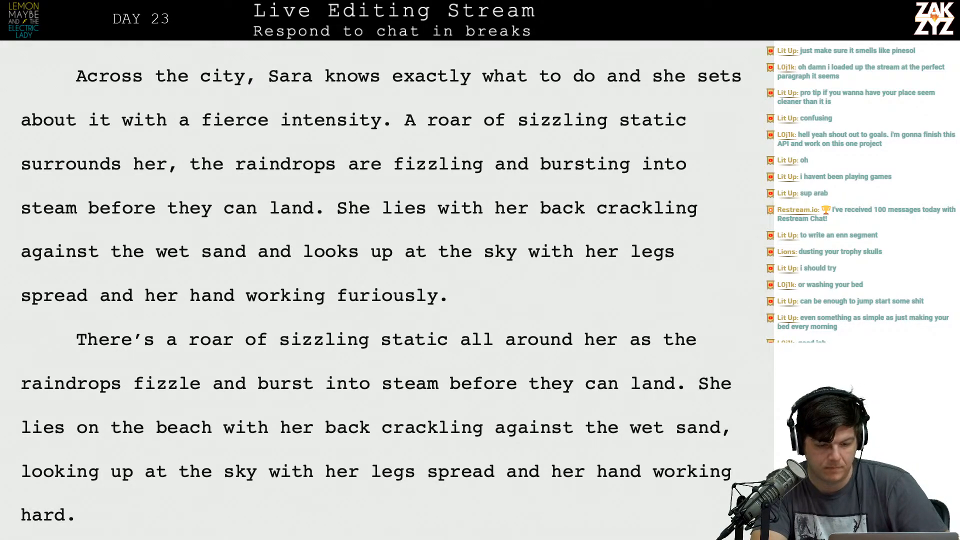
# Start a new paragraph above the old text reading "She lights up the beach around her like a beacon, a hard".
pyautogui.press('Return')
pyautogui.press('Down')
pyautogui.press('Down')
pyautogui.press('Down')
pyautogui.press('Down')
pyautogui.press('Down')
pyautogui.press('Down')
pyautogui.press('Down')
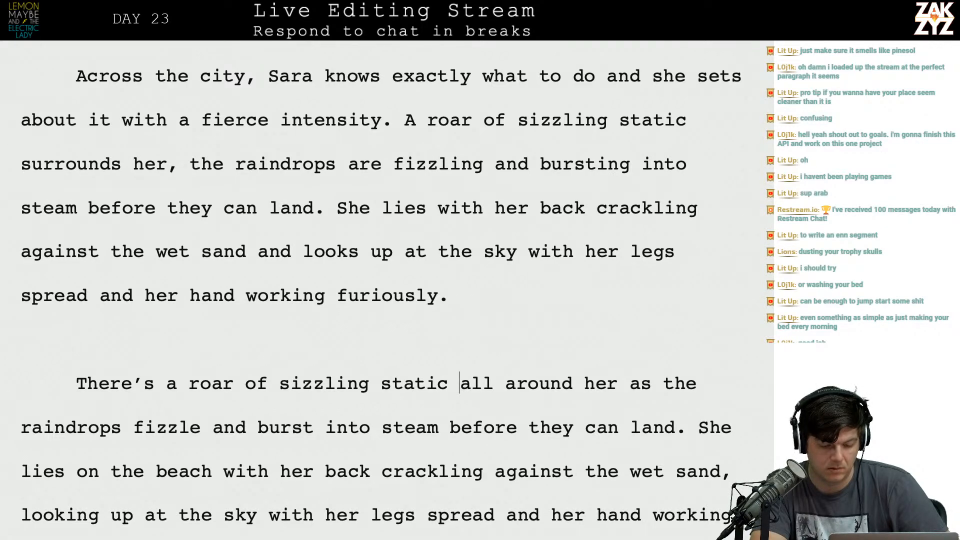
pyautogui.press('Up')
pyautogui.press('Up')
pyautogui.press('Up')
pyautogui.press('Up')
pyautogui.press('Up')
pyautogui.press('Up')
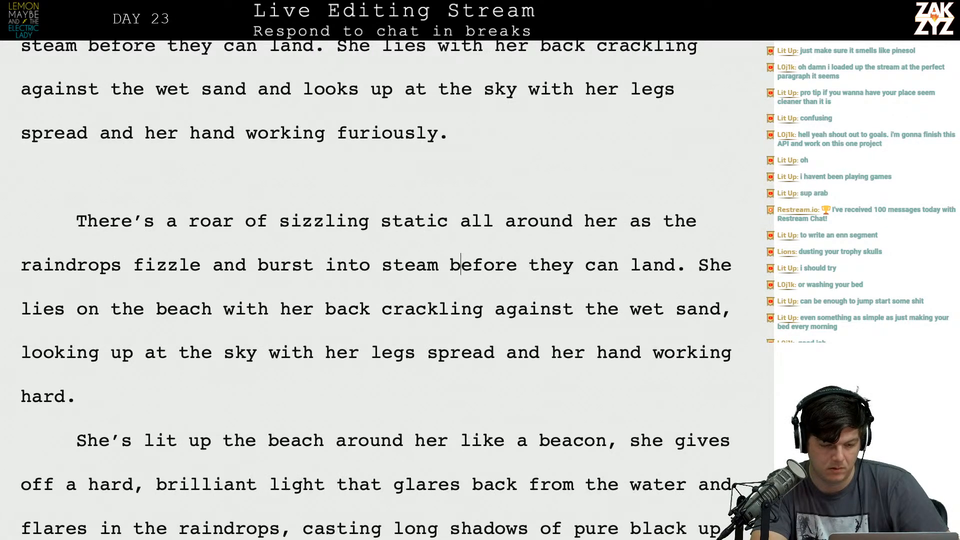
pyautogui.write('She li')
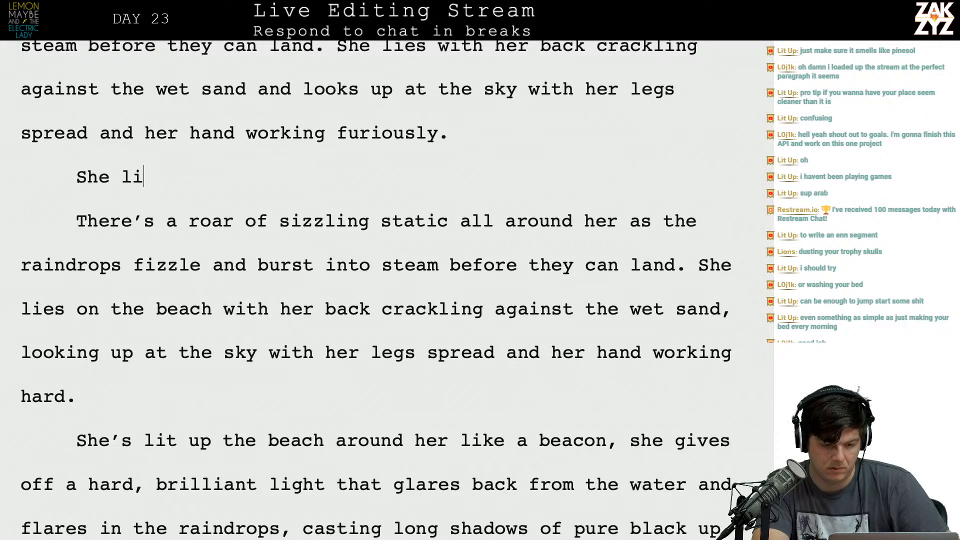
pyautogui.write('ghts up the beach')
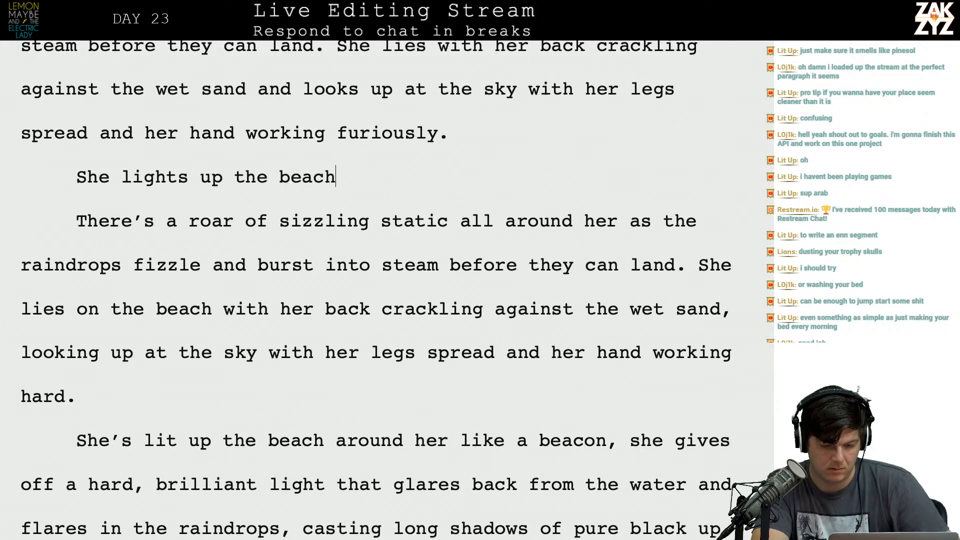
pyautogui.write(' around her like a ')
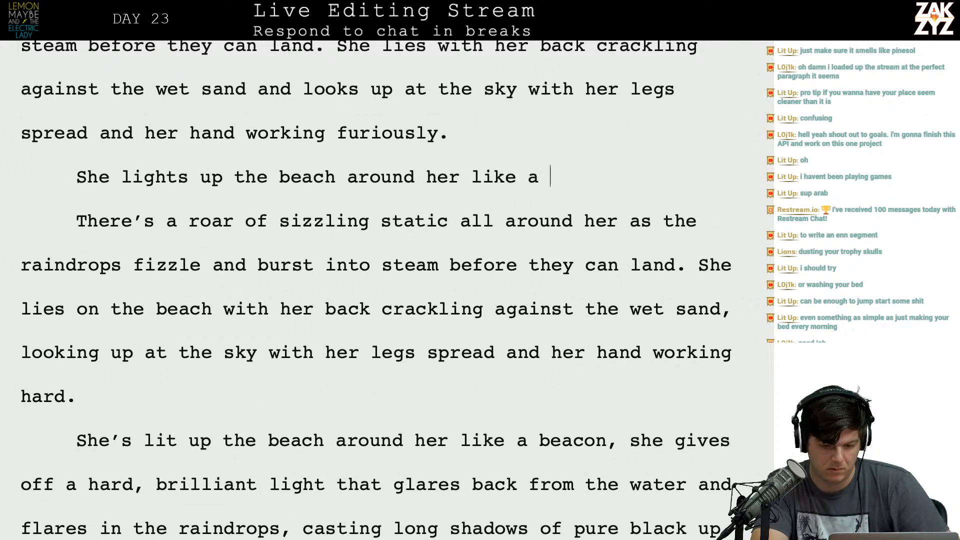
pyautogui.write('beacon, a hard')
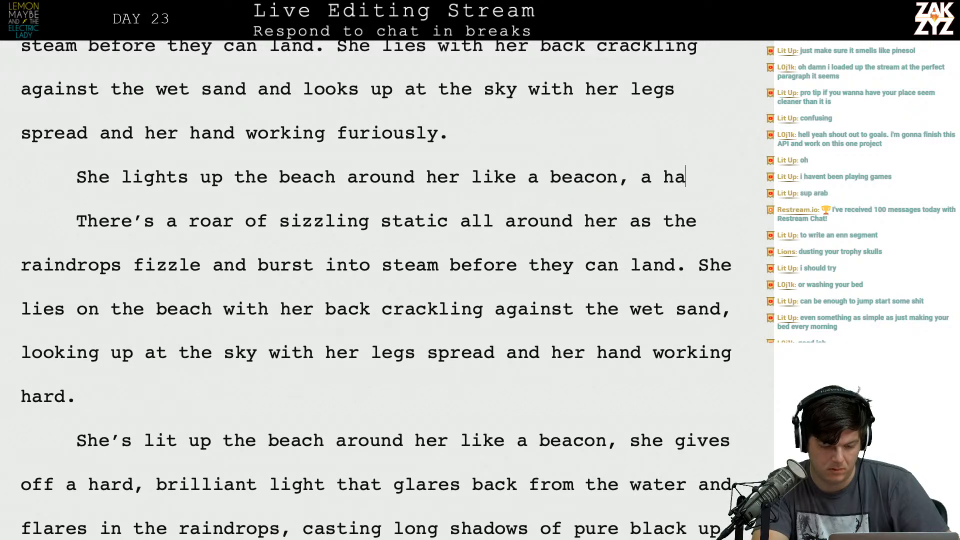
# Delete the superseded text from "There's a roar" through "she gives off a hard," to join the new opening to "brilliant light".
pyautogui.hotkey('shift', 'Down')
pyautogui.hotkey('shift', 'Down')
pyautogui.hotkey('shift', 'Down')
pyautogui.hotkey('shift', 'Down')
pyautogui.hotkey('shift', 'Down')
pyautogui.hotkey('shift', 'Down')
pyautogui.hotkey('shift', 'Down')
pyautogui.hotkey('shift', 'Down')
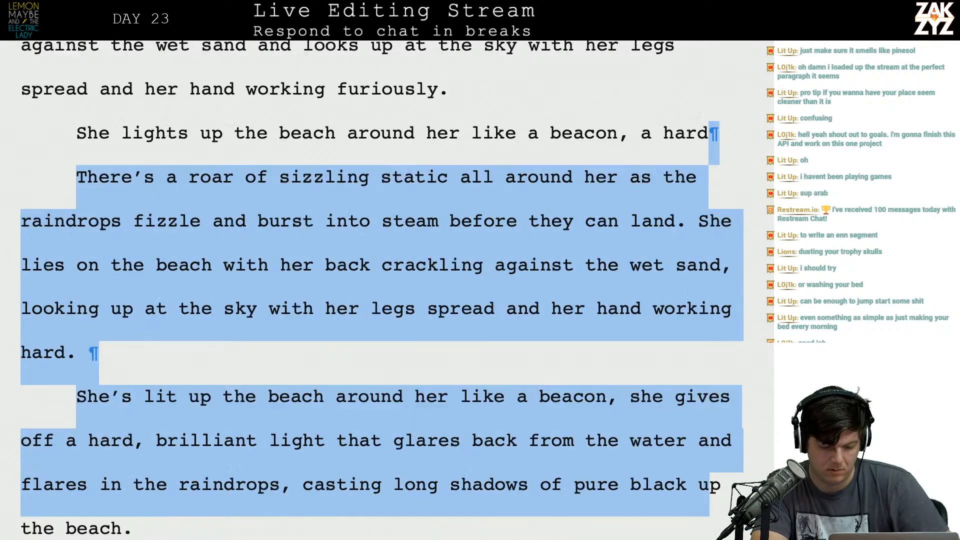
pyautogui.hotkey('shift', 'Up')
pyautogui.hotkey('shift', 'Right')
pyautogui.hotkey('shift', 'Right')
pyautogui.hotkey('shift', 'Right')
pyautogui.hotkey('shift', 'Right')
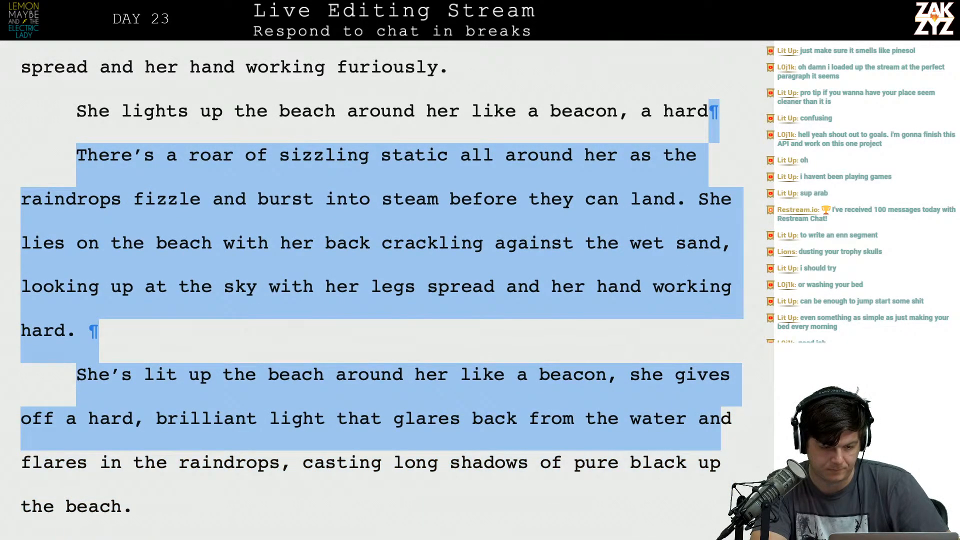
pyautogui.hotkey('shift', 'Up')
pyautogui.hotkey('shift', 'Right')
pyautogui.hotkey('shift', 'Right')
pyautogui.hotkey('shift', 'Right')
pyautogui.hotkey('shift', 'Right')
pyautogui.hotkey('shift', 'Right')
pyautogui.hotkey('shift', 'Right')
pyautogui.hotkey('shift', 'Right')
pyautogui.hotkey('shift', 'Right')
pyautogui.hotkey('shift', 'Right')
pyautogui.hotkey('shift', 'Right')
pyautogui.hotkey('shift', 'Right')
pyautogui.hotkey('shift', 'Right')
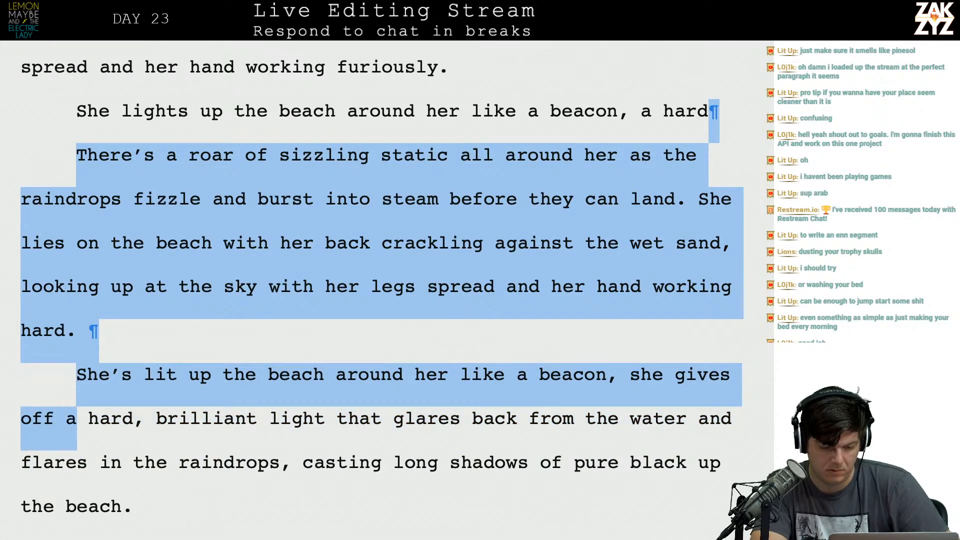
pyautogui.press('BackSpace')
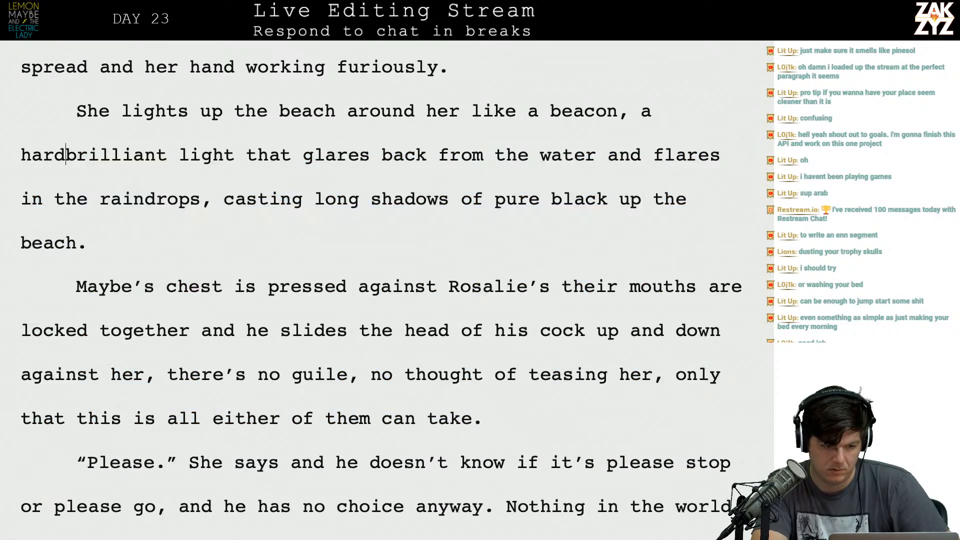
# Try "a hard and brilliant light" and cut "a hard and" so the sentence reads "like a beacon, brilliant light".
pyautogui.write('and')
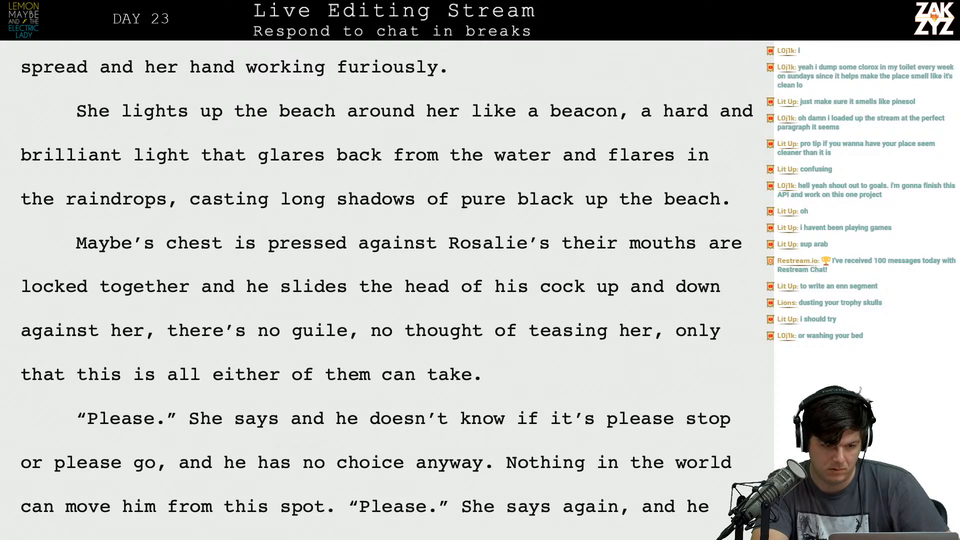
pyautogui.press('BackSpace')
pyautogui.press('BackSpace')
pyautogui.press('BackSpace')
pyautogui.press('BackSpace')
pyautogui.press('BackSpace')
pyautogui.press('BackSpace')
pyautogui.press('BackSpace')
pyautogui.press('BackSpace')
pyautogui.press('BackSpace')
pyautogui.press('BackSpace')
pyautogui.press('BackSpace')
pyautogui.press('BackSpace')
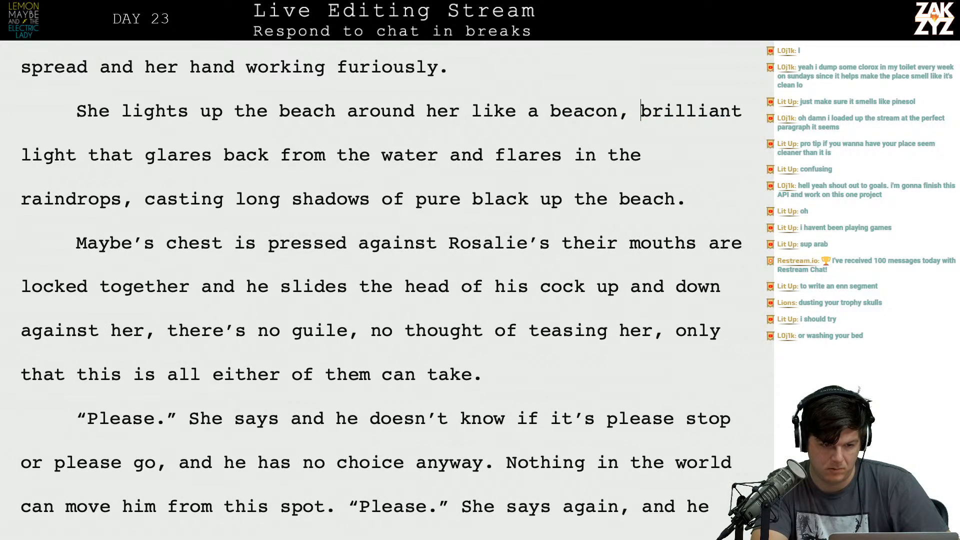
# Insert "flashes in the waves and glitters in the raindrops," after "brilliant light that" in the beacon paragraph.
pyautogui.press('Left')
pyautogui.press('Up')
pyautogui.press('Right')
pyautogui.press('Right')
pyautogui.press('Right')
pyautogui.press('Right')
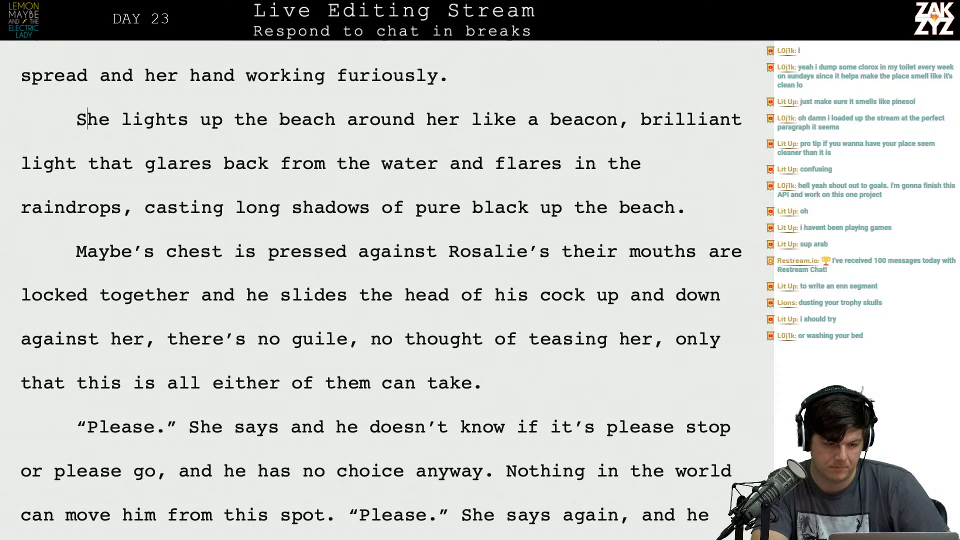
pyautogui.press('Left')
pyautogui.press('Left')
pyautogui.press('Left')
pyautogui.press('Left')
pyautogui.press('Left')
pyautogui.press('Left')
pyautogui.press('Left')
pyautogui.press('Left')
pyautogui.press('Left')
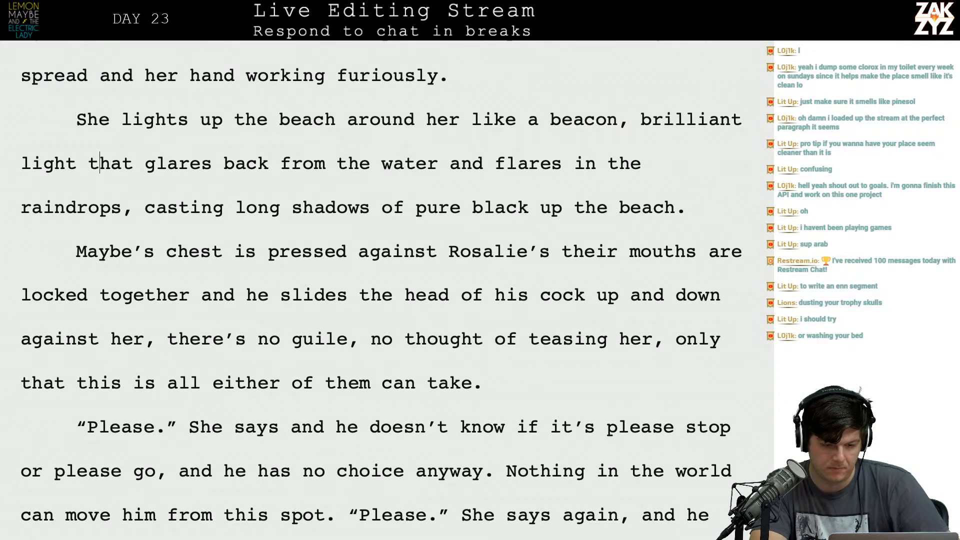
pyautogui.press('Down')
pyautogui.press('Right')
pyautogui.press('Right')
pyautogui.press('Right')
pyautogui.press('Right')
pyautogui.press('Right')
pyautogui.press('Right')
pyautogui.press('Right')
pyautogui.press('Right')
pyautogui.press('Right')
pyautogui.press('Right')
pyautogui.press('Right')
pyautogui.press('Right')
pyautogui.press('Right')
pyautogui.press('Right')
pyautogui.press('Right')
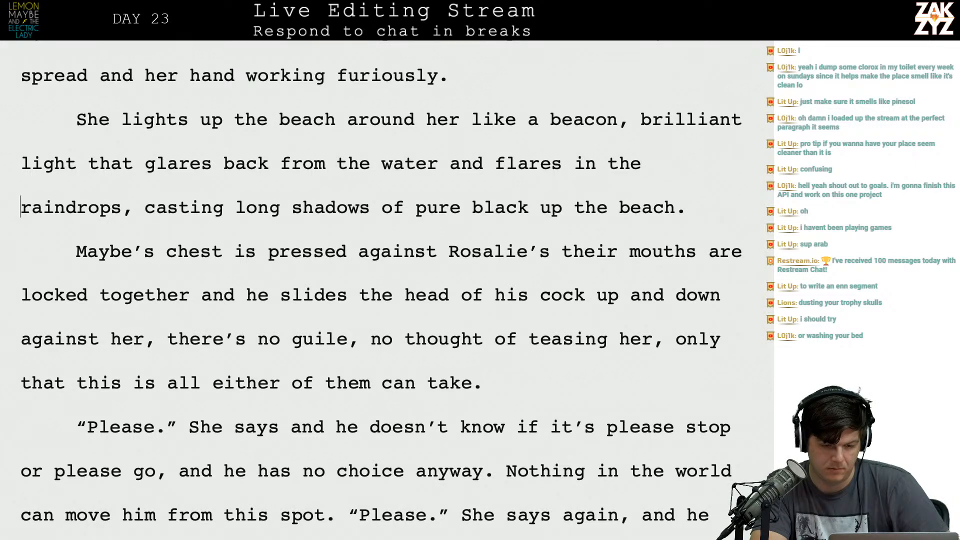
pyautogui.press('Up')
pyautogui.press('Left')
pyautogui.press('Left')
pyautogui.press('Left')
pyautogui.press('Left')
pyautogui.press('Left')
pyautogui.press('Left')
pyautogui.write('flashes in the ')
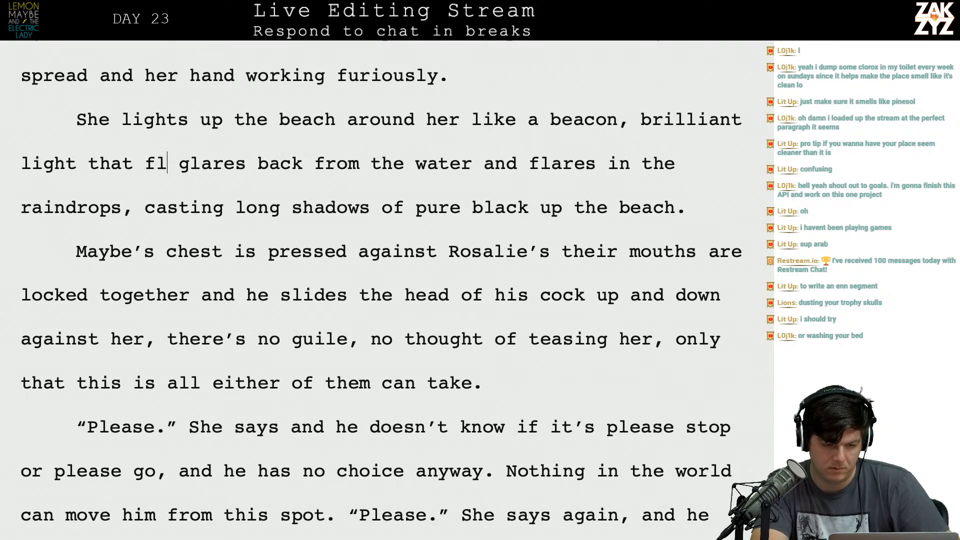
pyautogui.write('waves and glit')
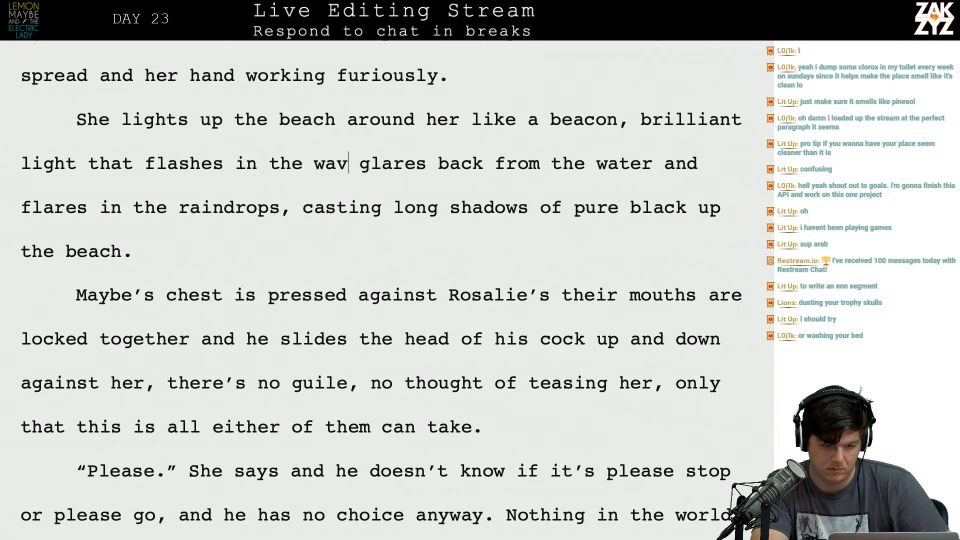
pyautogui.write('ters in the raindr')
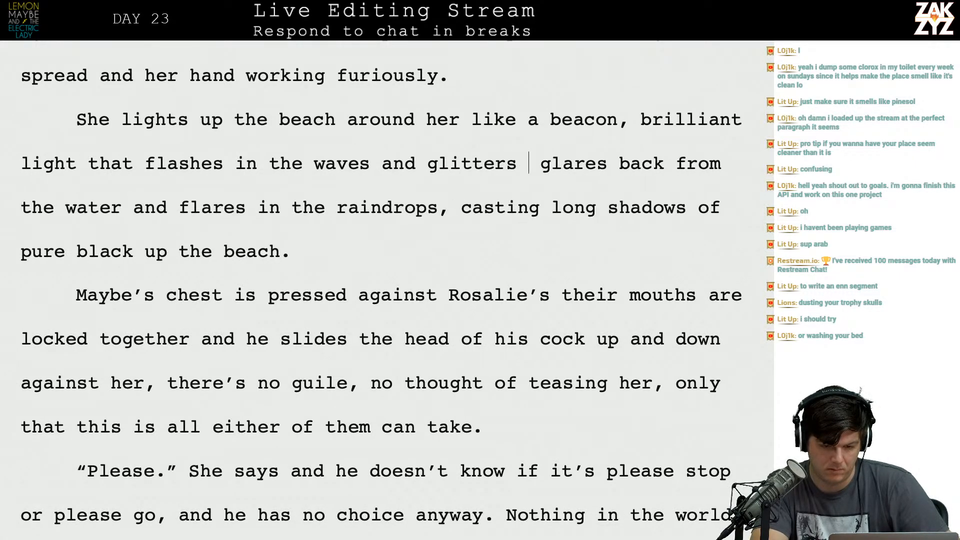
pyautogui.write('ops,')
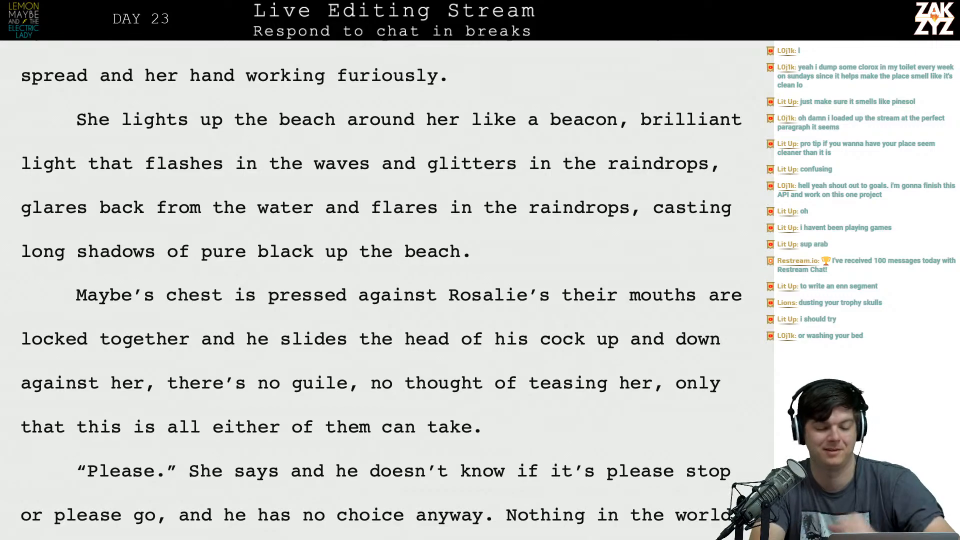
# Try "bunting with" and "emitting a" as lead-ins to "brilliant light" after "like a beacon,".
pyautogui.press('Left')
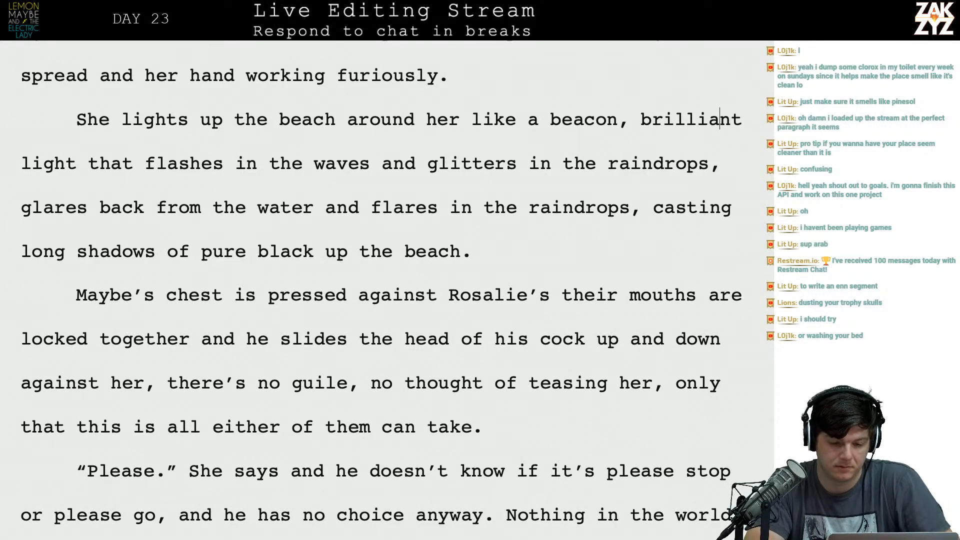
pyautogui.scroll(3, 329, 162)
pyautogui.scroll(3, 329, 161)
pyautogui.scroll(-3, 475, 288)
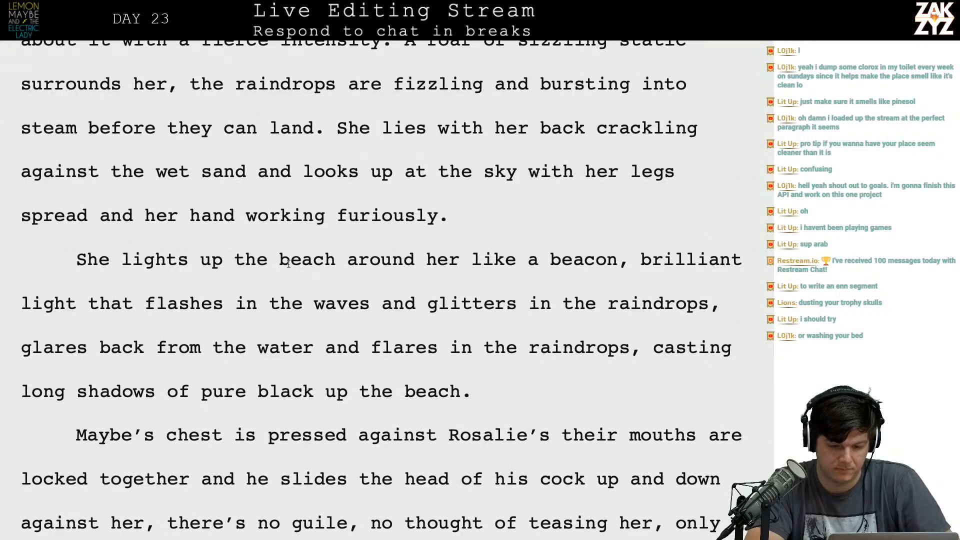
pyautogui.click(643, 263)
pyautogui.write('bunting with')
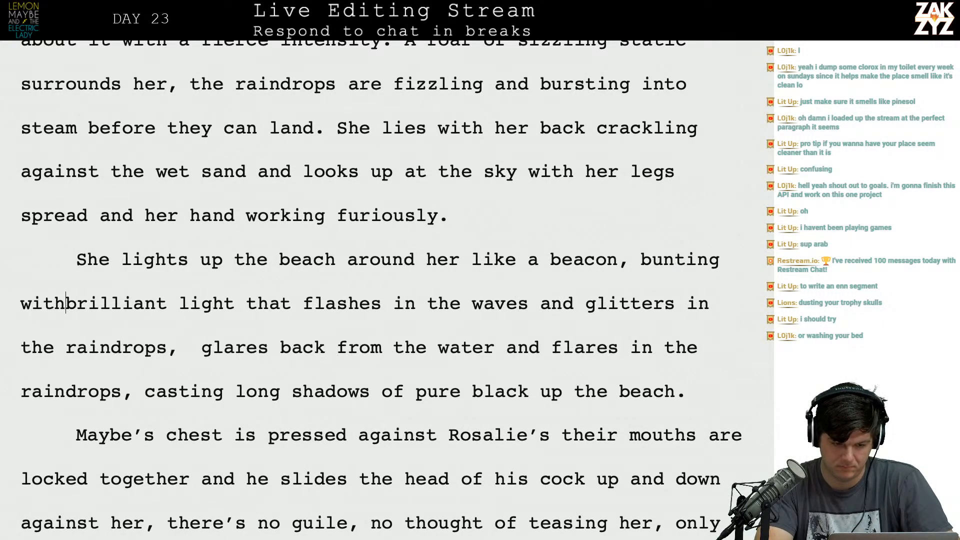
pyautogui.press('BackSpace')
pyautogui.press('BackSpace')
pyautogui.press('BackSpace')
pyautogui.press('BackSpace')
pyautogui.press('BackSpace')
pyautogui.press('BackSpace')
pyautogui.press('BackSpace')
pyautogui.press('BackSpace')
pyautogui.press('BackSpace')
pyautogui.press('BackSpace')
pyautogui.press('BackSpace')
pyautogui.press('BackSpace')
pyautogui.press('BackSpace')
pyautogui.press('BackSpace')
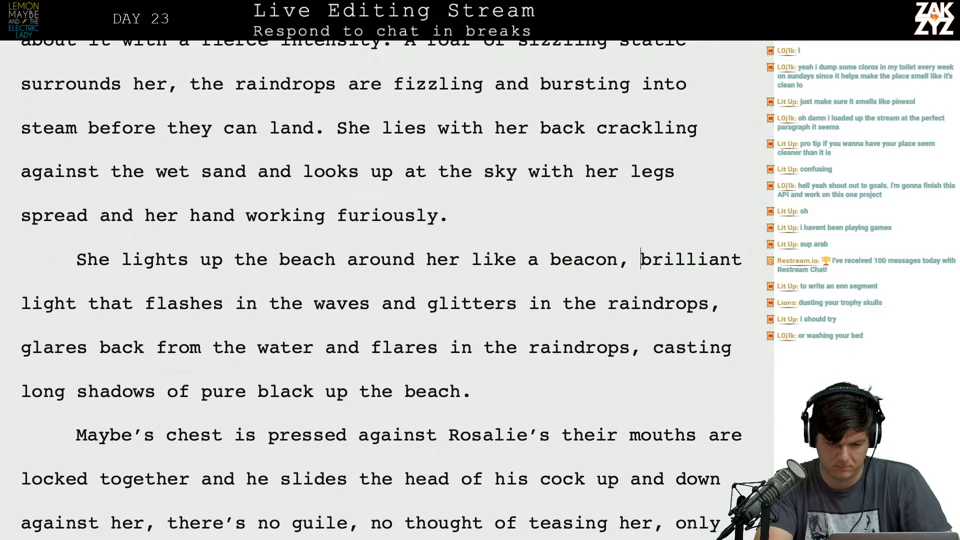
pyautogui.write('st')
pyautogui.press('BackSpace')
pyautogui.press('BackSpace')
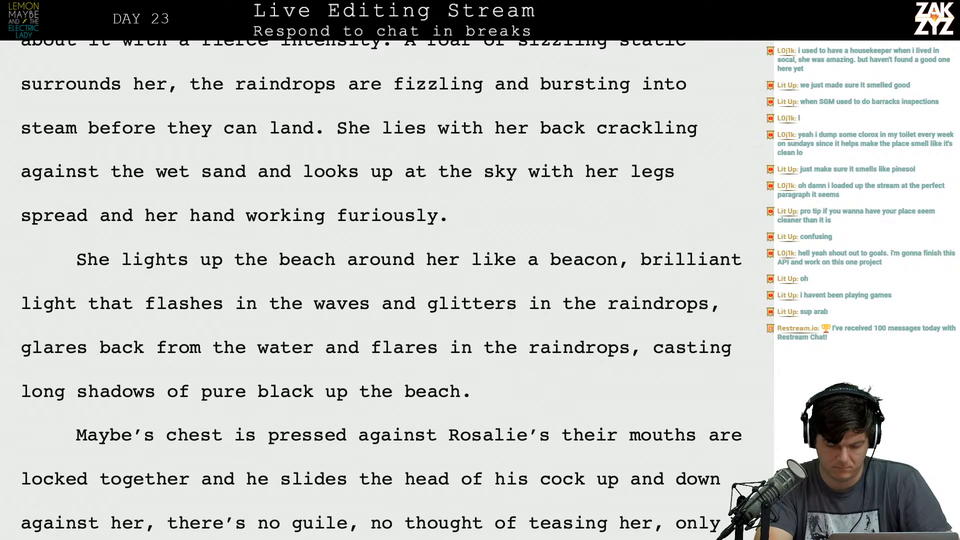
pyautogui.write('emitting a')
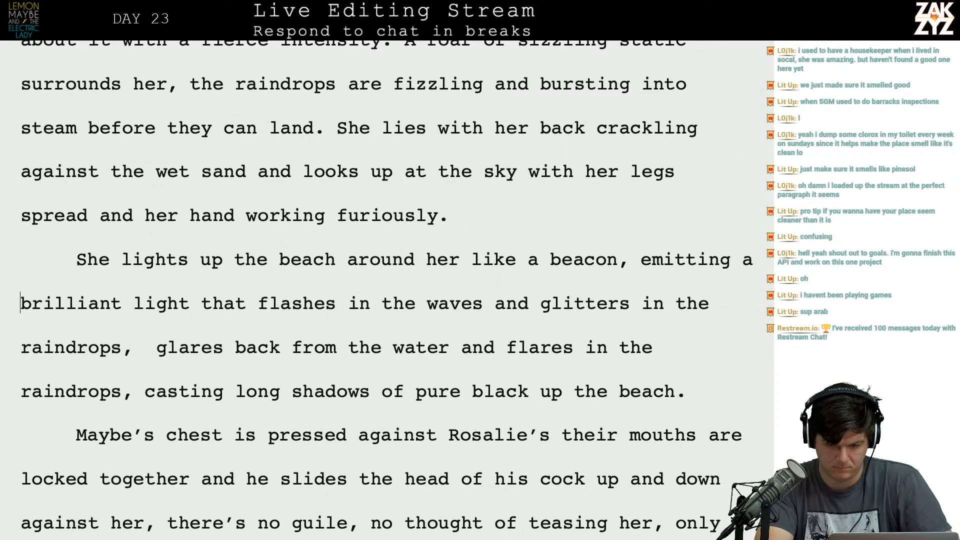
pyautogui.press('BackSpace')
pyautogui.press('BackSpace')
pyautogui.press('BackSpace')
pyautogui.press('BackSpace')
pyautogui.press('BackSpace')
pyautogui.press('BackSpace')
pyautogui.press('BackSpace')
pyautogui.press('BackSpace')
pyautogui.press('BackSpace')
pyautogui.press('BackSpace')
# Insert "burning with" before "brilliant light" in the beacon sentence.
pyautogui.write('bir')
pyautogui.press('BackSpace')
pyautogui.press('BackSpace')
pyautogui.write('urning ')
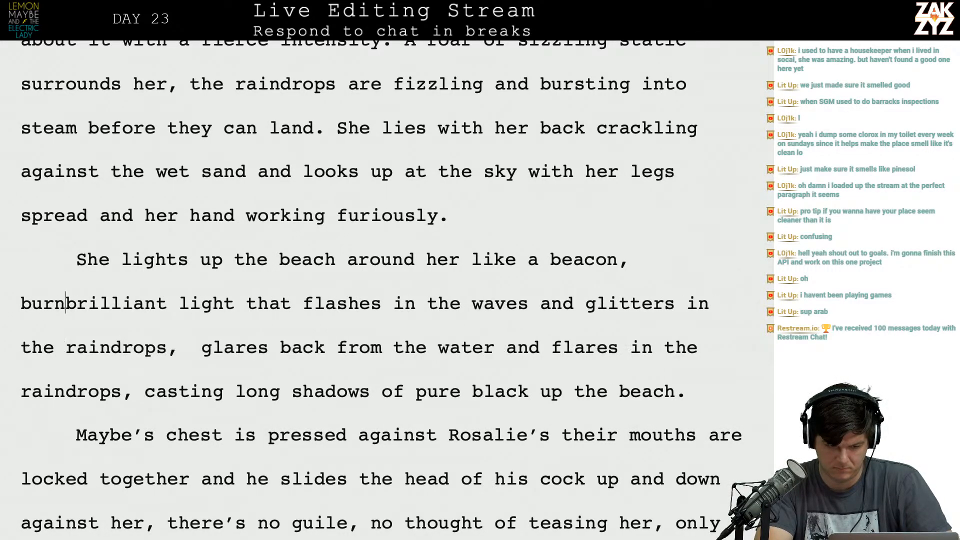
pyautogui.write('with')
pyautogui.press('BackSpace')
pyautogui.press('BackSpace')
pyautogui.press('BackSpace')
pyautogui.press('BackSpace')
pyautogui.press('BackSpace')
pyautogui.write('w')
pyautogui.press('BackSpace')
pyautogui.write('with')
pyautogui.press('Right')
pyautogui.press('Right')
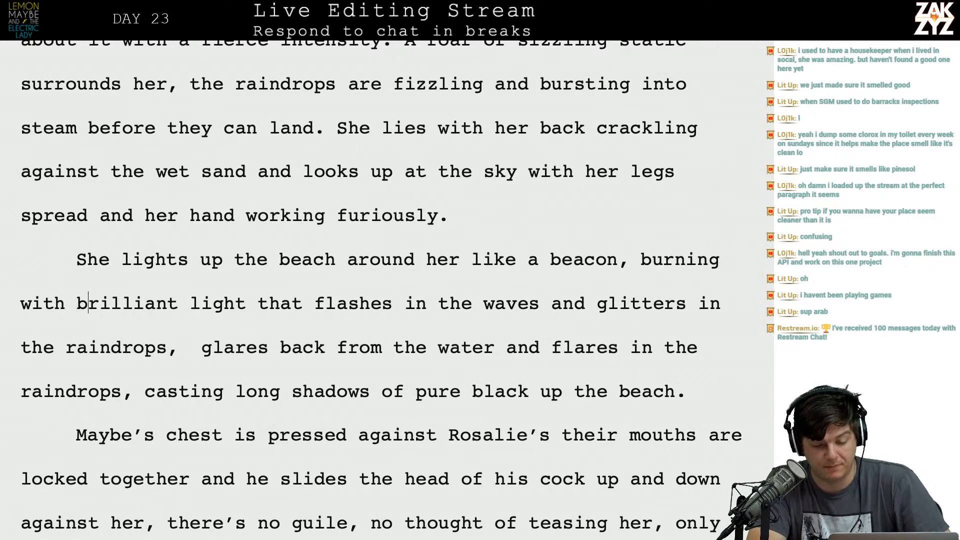
# Try ending the sentence at "glitters in the raindrops" and starting a new one with "Long flickering".
pyautogui.press('Right')
pyautogui.press('Right')
pyautogui.press('Right')
pyautogui.press('Right')
pyautogui.press('Right')
pyautogui.press('Right')
pyautogui.press('Right')
pyautogui.press('Right')
pyautogui.press('Right')
pyautogui.press('Right')
pyautogui.press('Right')
pyautogui.press('Right')
pyautogui.press('Down')
pyautogui.press('Left')
pyautogui.press('Left')
pyautogui.press('Left')
pyautogui.press('Left')
pyautogui.press('Left')
pyautogui.press('Left')
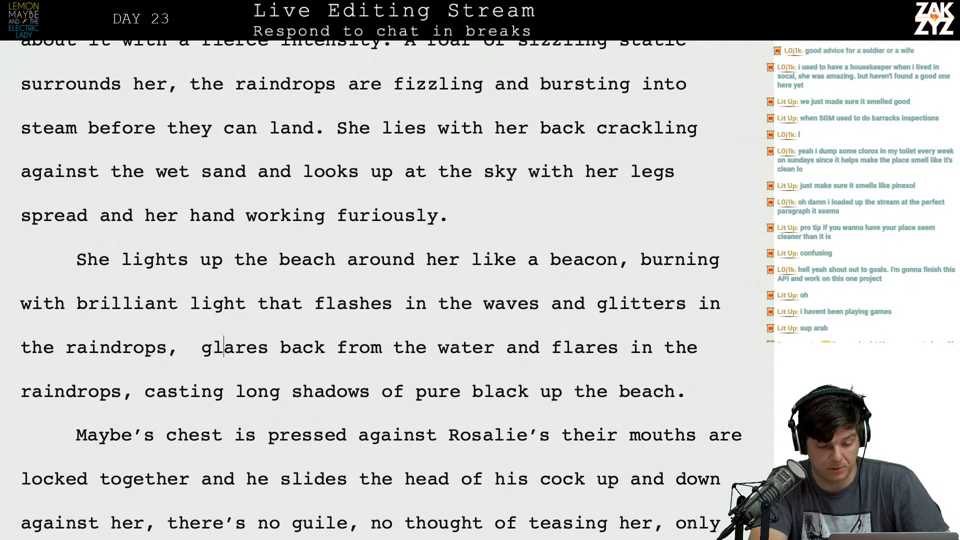
pyautogui.press('BackSpace')
pyautogui.write('. Long fl')
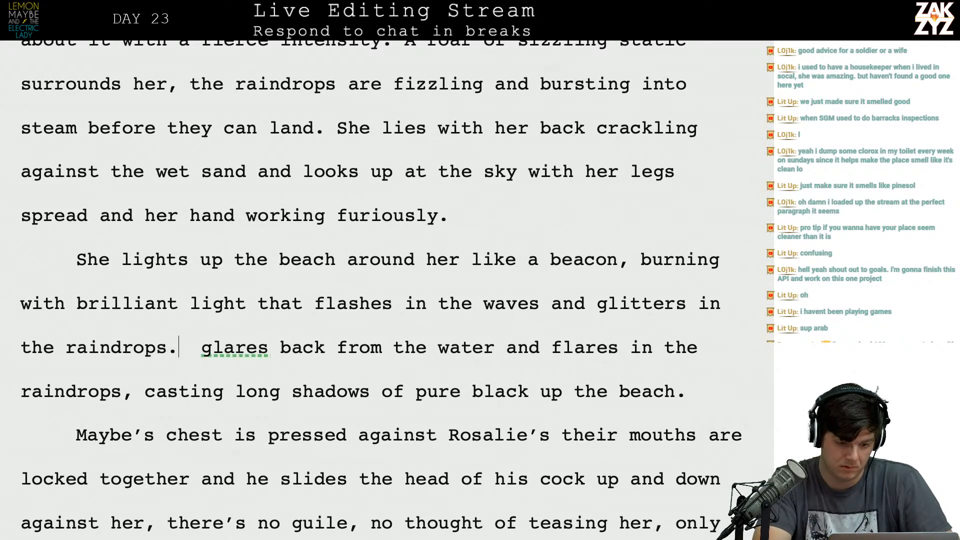
pyautogui.write('ickering s  glares back from th')
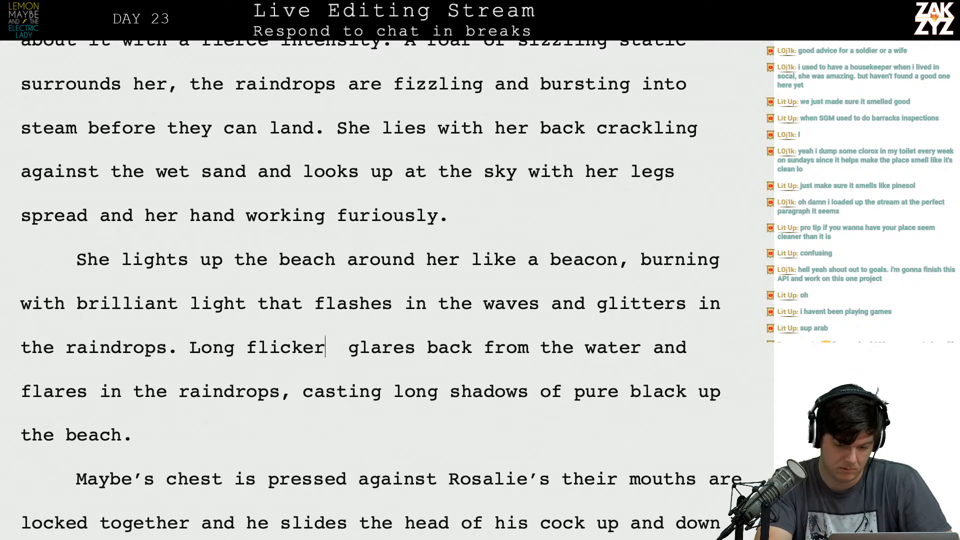
pyautogui.press('BackSpace')
pyautogui.press('BackSpace')
pyautogui.press('BackSpace')
pyautogui.press('BackSpace')
pyautogui.press('BackSpace')
pyautogui.press('BackSpace')
pyautogui.press('BackSpace')
pyautogui.press('BackSpace')
pyautogui.press('BackSpace')
pyautogui.press('BackSpace')
pyautogui.press('BackSpace')
pyautogui.press('BackSpace')
pyautogui.press('BackSpace')
pyautogui.press('BackSpace')
pyautogui.press('BackSpace')
pyautogui.press('BackSpace')
pyautogui.press('BackSpace')
pyautogui.press('BackSpace')
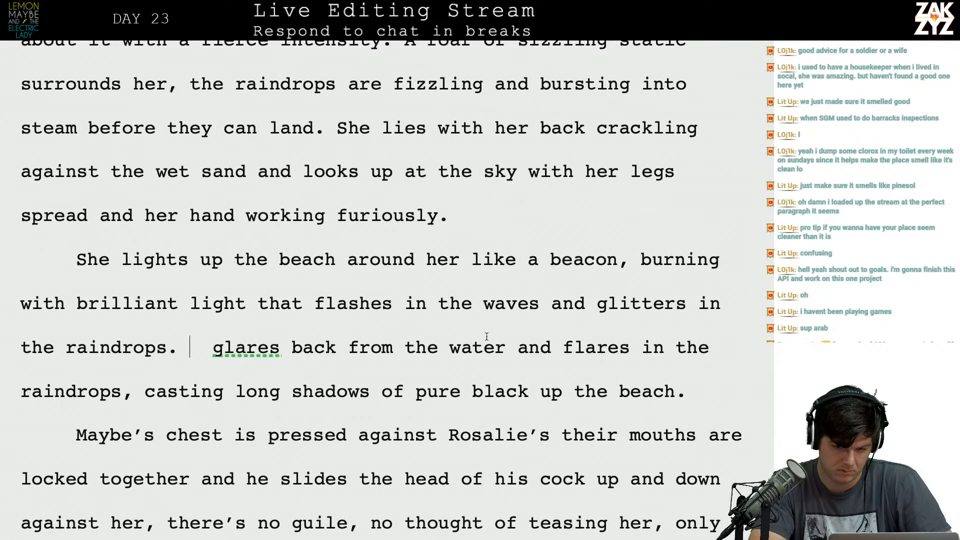
pyautogui.click(629, 279)
pyautogui.press('Right')
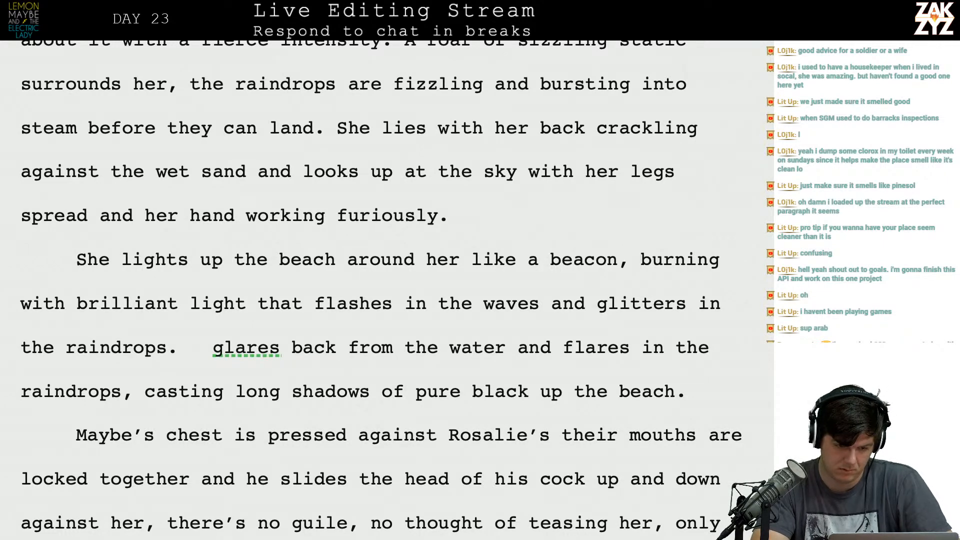
pyautogui.press('Right')
pyautogui.press('Right')
pyautogui.press('Right')
pyautogui.press('Right')
pyautogui.press('Right')
pyautogui.press('Right')
pyautogui.press('Right')
pyautogui.press('Right')
pyautogui.press('Right')
pyautogui.press('Right')
pyautogui.press('Right')
pyautogui.press('Right')
pyautogui.press('Right')
pyautogui.press('Right')
pyautogui.press('Right')
pyautogui.press('Right')
pyautogui.press('Right')
pyautogui.press('Right')
pyautogui.press('Right')
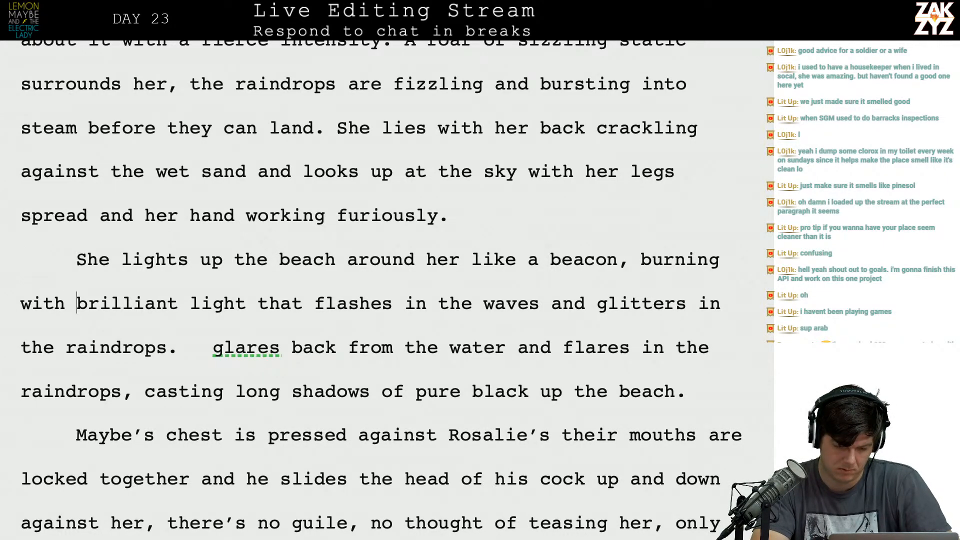
pyautogui.press('Down')
pyautogui.press('Right')
pyautogui.press('Right')
pyautogui.press('Right')
pyautogui.press('Right')
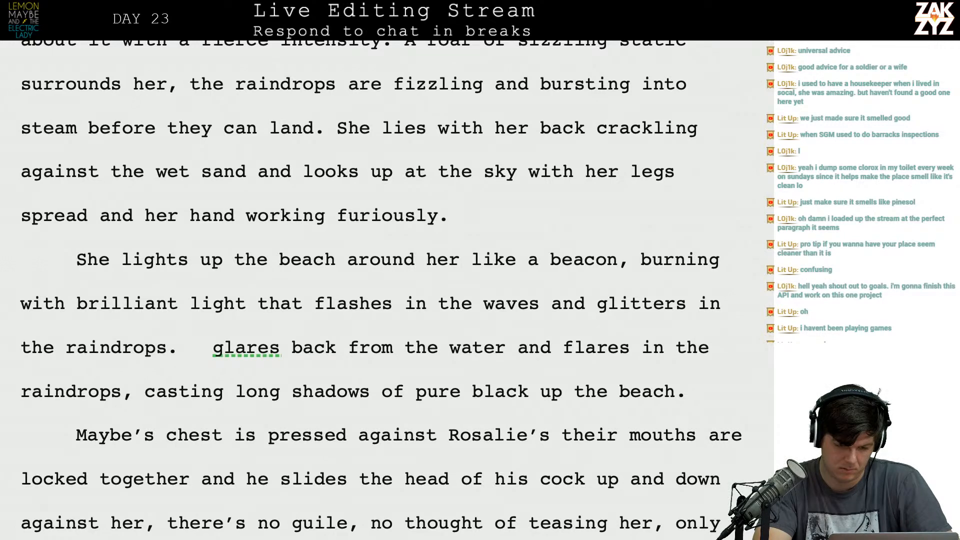
pyautogui.write('Lon')
pyautogui.press('BackSpace')
pyautogui.press('BackSpace')
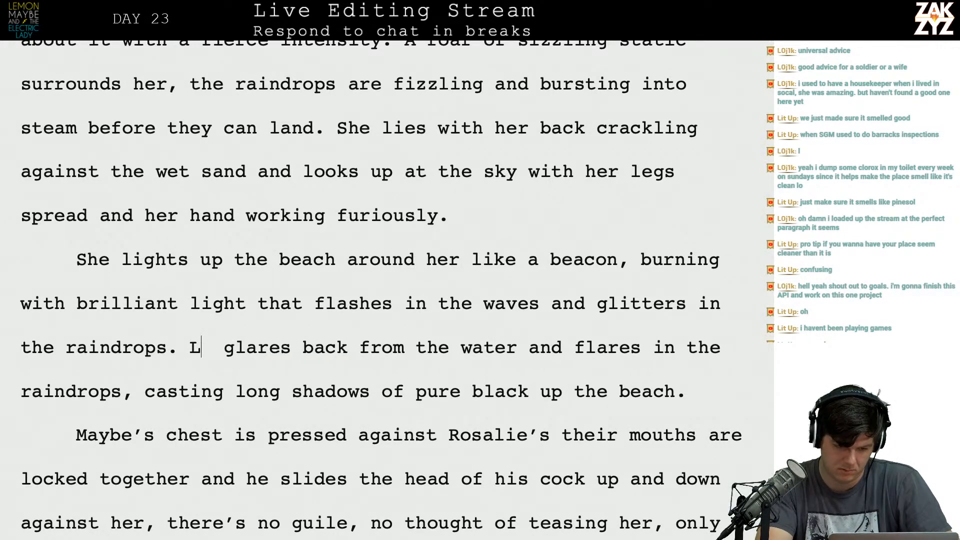
pyautogui.press('BackSpace')
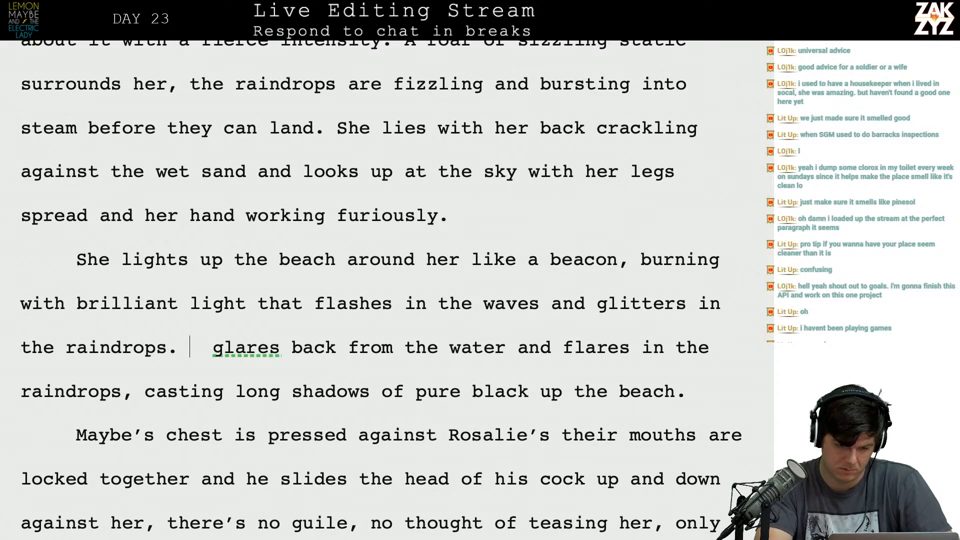
# Continue the sentence after "glitters in the raindrops" with ", casting long shadows of pure black across the beach.".
pyautogui.press('BackSpace')
pyautogui.press('Right')
pyautogui.press('Right')
pyautogui.press('Right')
pyautogui.press('Right')
pyautogui.press('Right')
pyautogui.press('Right')
pyautogui.press('Right')
pyautogui.press('Right')
pyautogui.press('Right')
pyautogui.press('Down')
pyautogui.press('Left')
pyautogui.press('Left')
pyautogui.press('Left')
pyautogui.press('Left')
pyautogui.press('Left')
pyautogui.press('Left')
pyautogui.press('Left')
pyautogui.press('Left')
pyautogui.press('Left')
pyautogui.press('Left')
pyautogui.write(', cas')
pyautogui.write('ting long shadows')
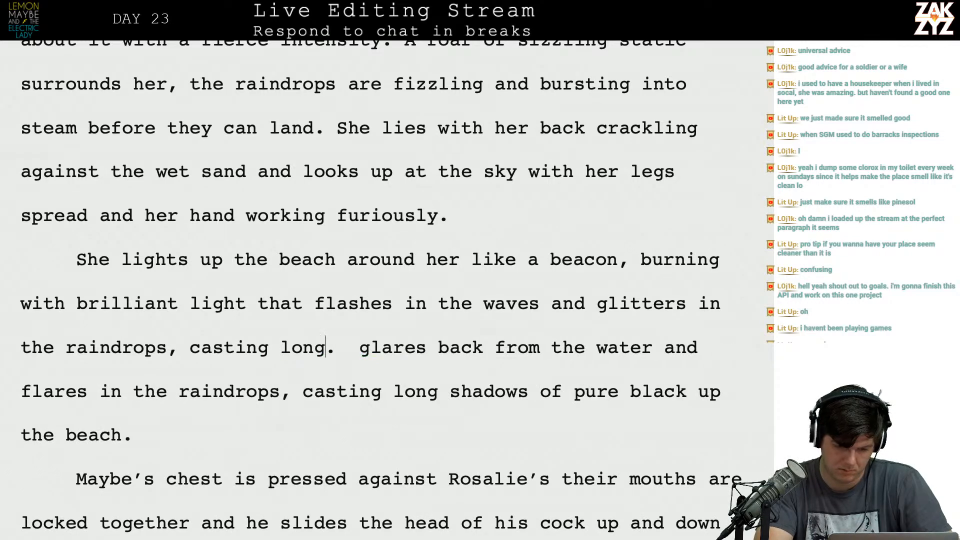
pyautogui.write(' of pure black ')
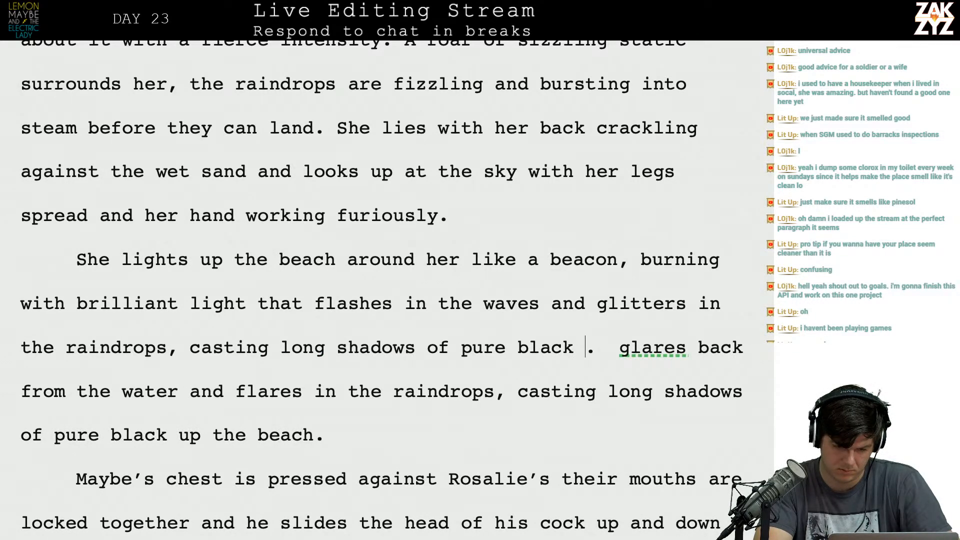
pyautogui.write('across the beac')
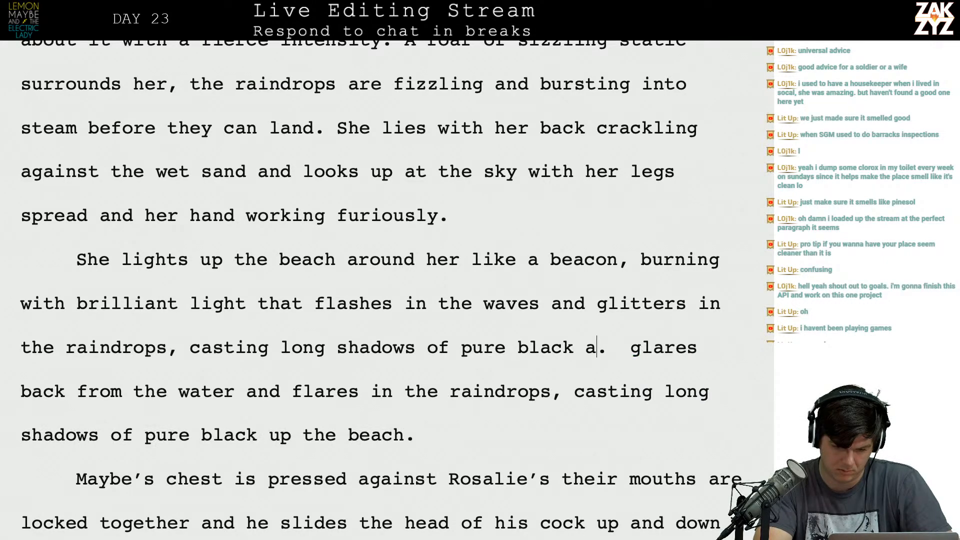
pyautogui.write('h.')
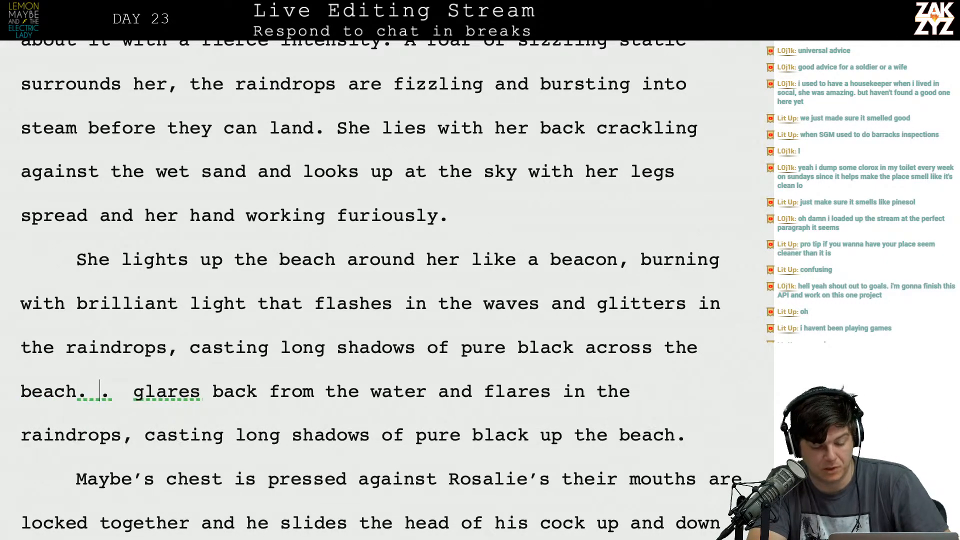
# Delete the stray period and the superseded text from "glares back from the water" through "up the beach.".
pyautogui.hotkey('shift', 'Down')
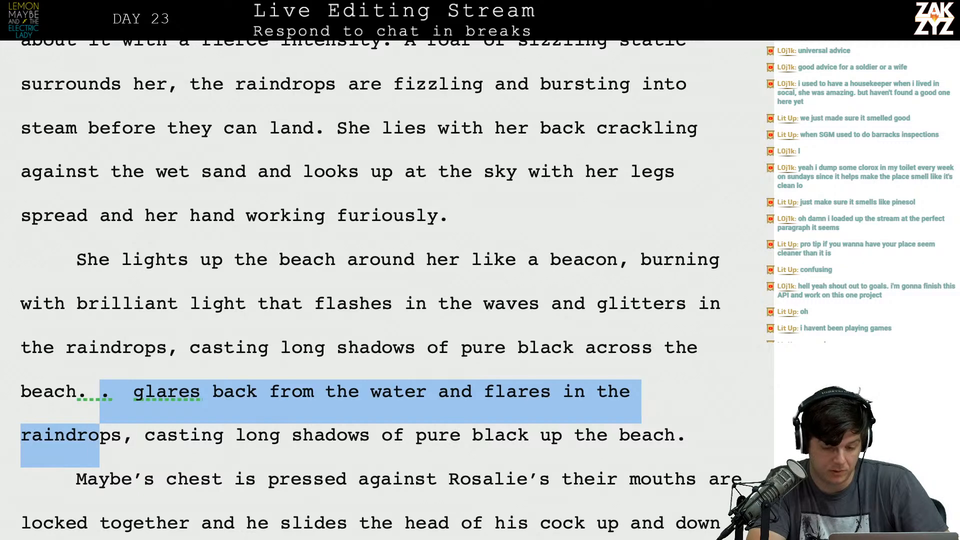
pyautogui.hotkey('shift', 'Down')
pyautogui.hotkey('shift', 'Left')
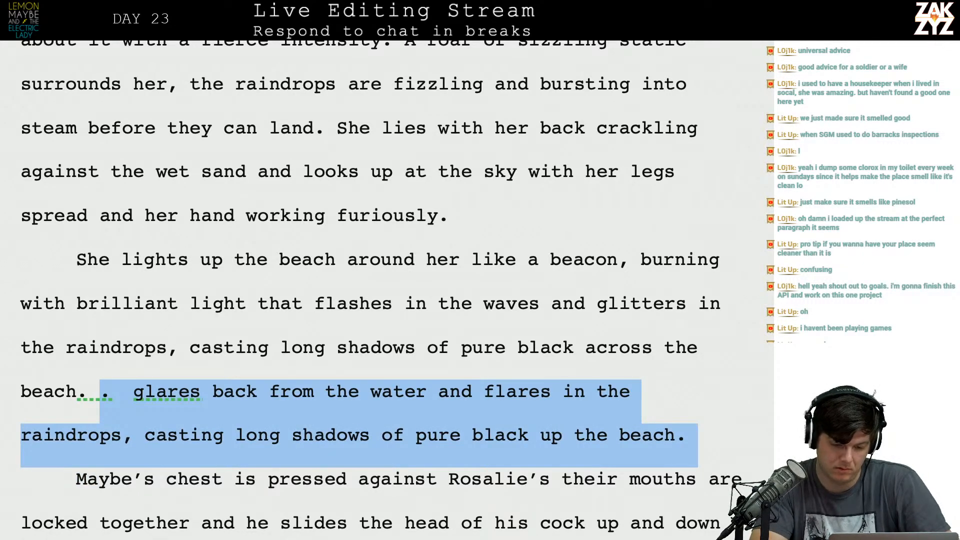
pyautogui.press('BackSpace')
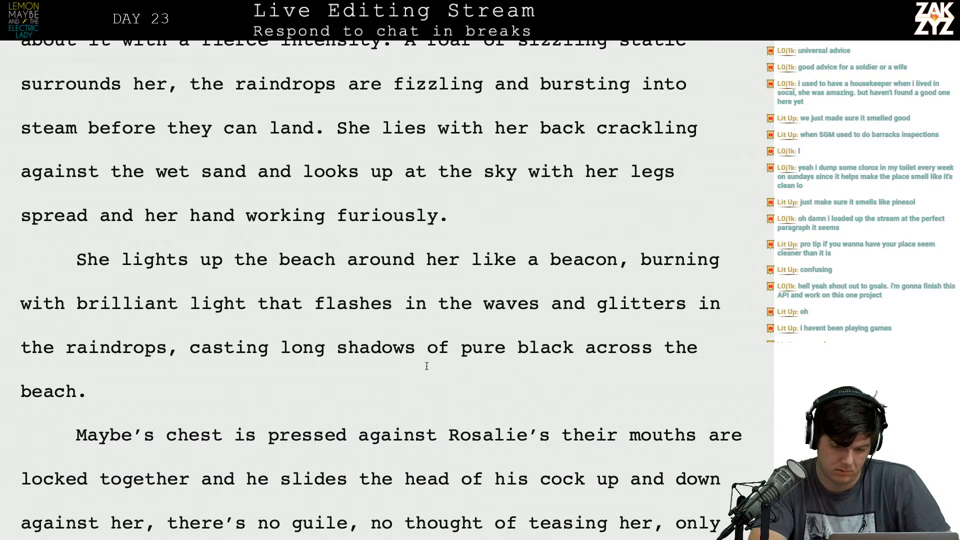
# Insert "pure-black shadows radiating across the beach." after "casting long shadows" and split the leftover "of pure black across the beach." into its own paragraph.
pyautogui.click(424, 348)
pyautogui.write('pure-b')
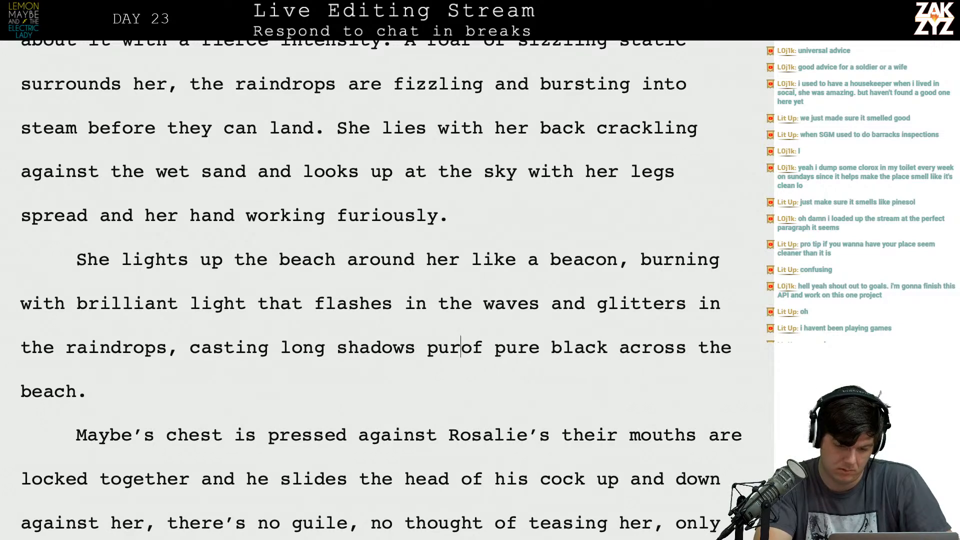
pyautogui.write('lack')
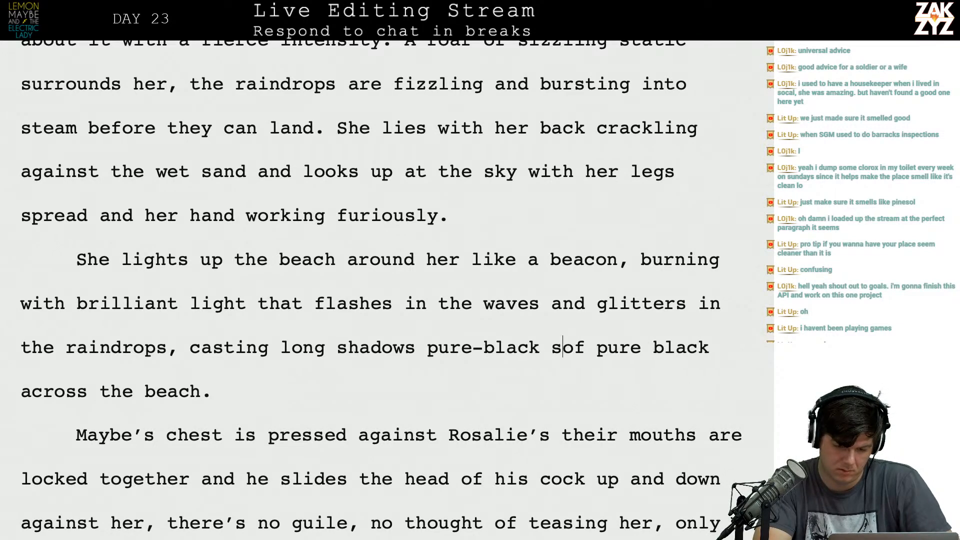
pyautogui.write(' shadows radiating across')
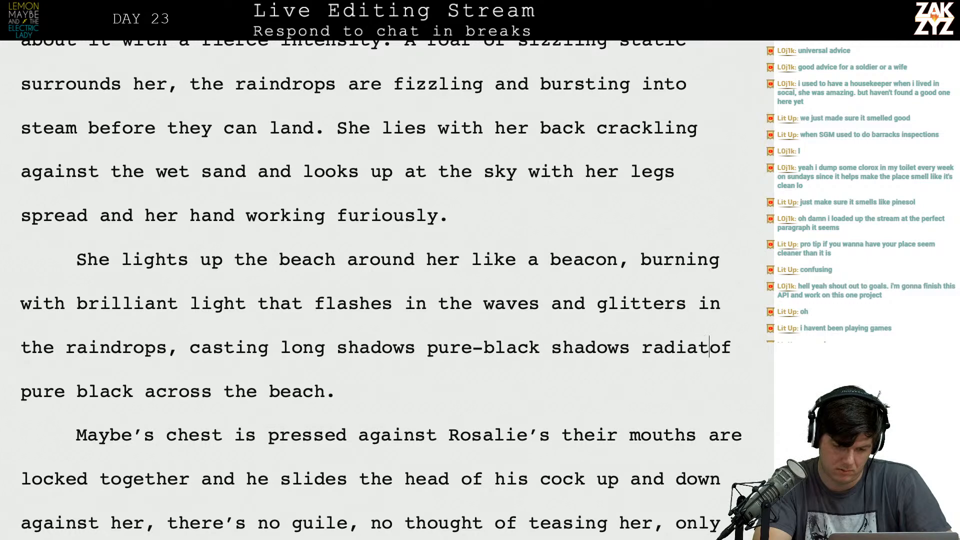
pyautogui.write(' the beach.')
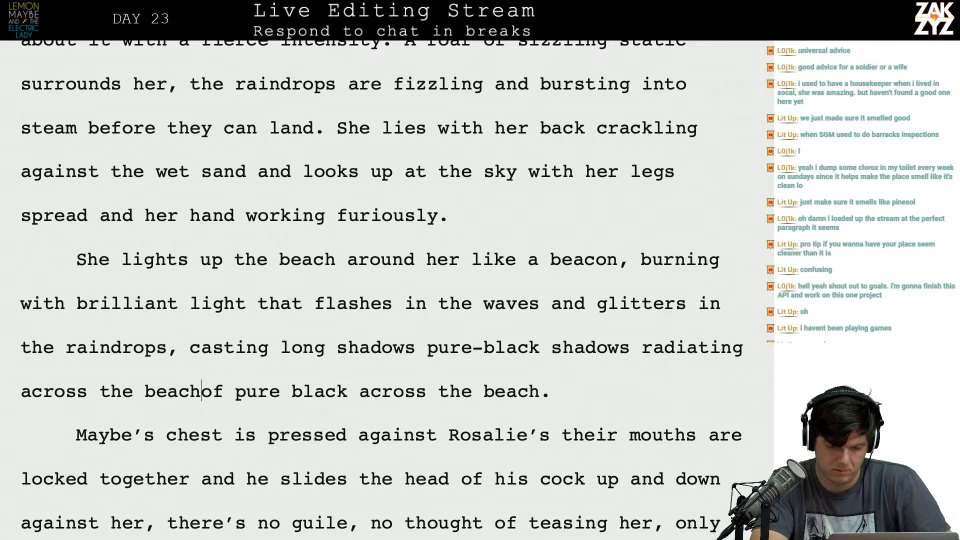
pyautogui.press('Return')
# Break the beacon sentence after "the raindrops," so that "casting long shadows" starts its own paragraph.
pyautogui.press('Up')
pyautogui.press('Up')
pyautogui.press('Right')
pyautogui.press('Right')
pyautogui.press('Right')
pyautogui.press('Right')
pyautogui.press('Right')
pyautogui.press('Right')
pyautogui.press('Right')
pyautogui.press('Right')
pyautogui.press('Right')
pyautogui.press('Right')
pyautogui.press('Right')
pyautogui.press('Right')
pyautogui.press('Right')
pyautogui.press('Right')
pyautogui.press('Right')
pyautogui.press('Right')
pyautogui.press('Right')
pyautogui.press('Right')
pyautogui.press('Right')
pyautogui.press('Right')
pyautogui.press('Right')
pyautogui.press('Right')
pyautogui.press('Right')
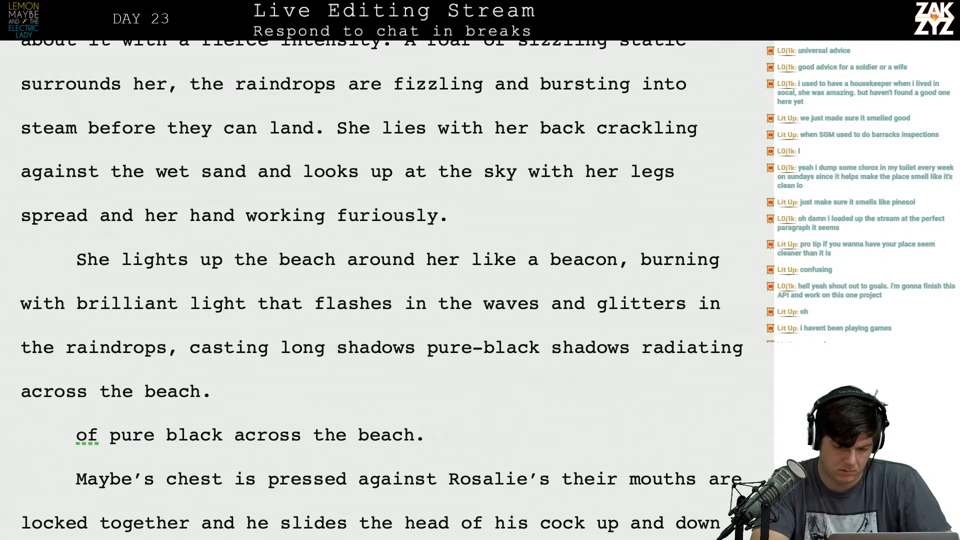
pyautogui.press('Right')
pyautogui.press('Right')
pyautogui.press('Left')
pyautogui.press('Left')
pyautogui.press('Left')
pyautogui.press('Left')
pyautogui.press('Left')
pyautogui.press('Left')
pyautogui.press('Left')
pyautogui.press('Left')
pyautogui.press('Left')
pyautogui.press('Left')
pyautogui.press('Left')
pyautogui.press('Left')
pyautogui.press('Left')
pyautogui.press('Left')
pyautogui.press('Left')
pyautogui.press('Left')
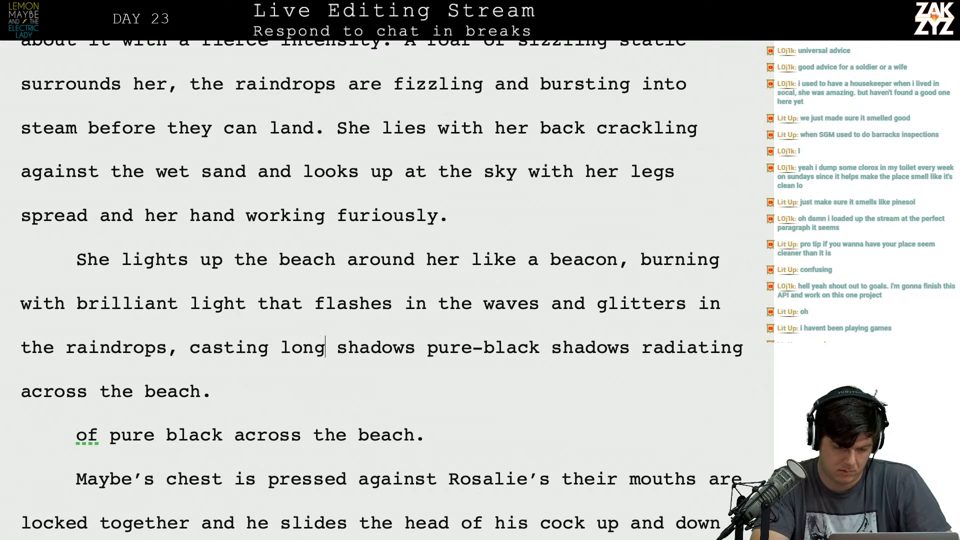
pyautogui.press('Return')
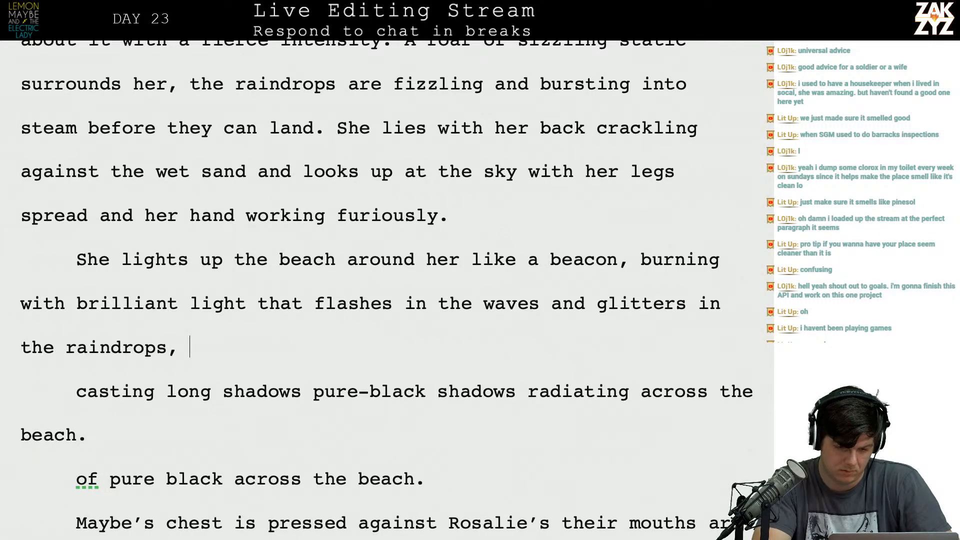
# Try continuing the beacon sentence after "the raindrops," with "long shadows dance".
pyautogui.write('long shadow')
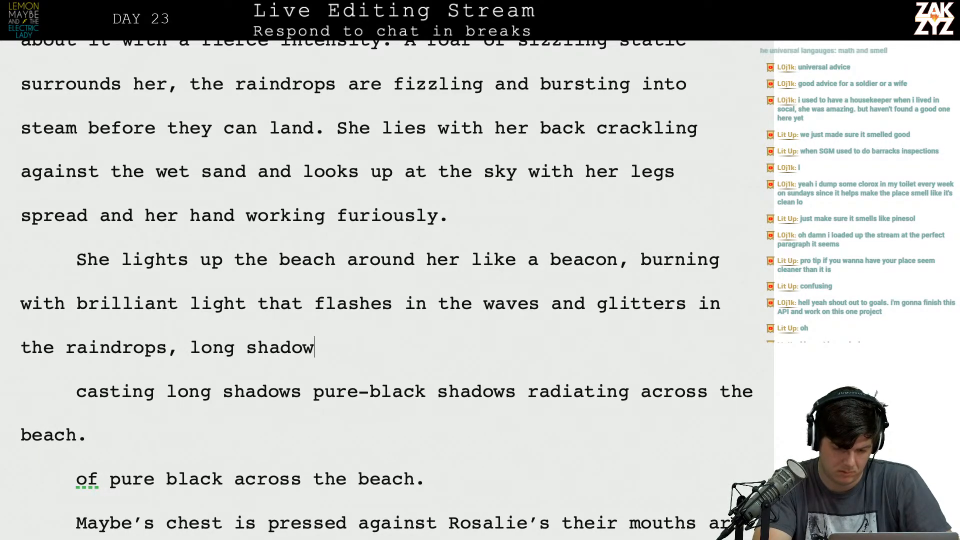
pyautogui.write('s dance')
pyautogui.press('BackSpace')
pyautogui.press('BackSpace')
pyautogui.press('BackSpace')
pyautogui.press('BackSpace')
pyautogui.press('BackSpace')
pyautogui.press('BackSpace')
pyautogui.press('BackSpace')
pyautogui.press('BackSpace')
pyautogui.press('BackSpace')
pyautogui.press('BackSpace')
pyautogui.press('BackSpace')
pyautogui.press('BackSpace')
pyautogui.press('BackSpace')
pyautogui.press('BackSpace')
pyautogui.press('BackSpace')
pyautogui.press('BackSpace')
pyautogui.press('BackSpace')
pyautogui.press('BackSpace')
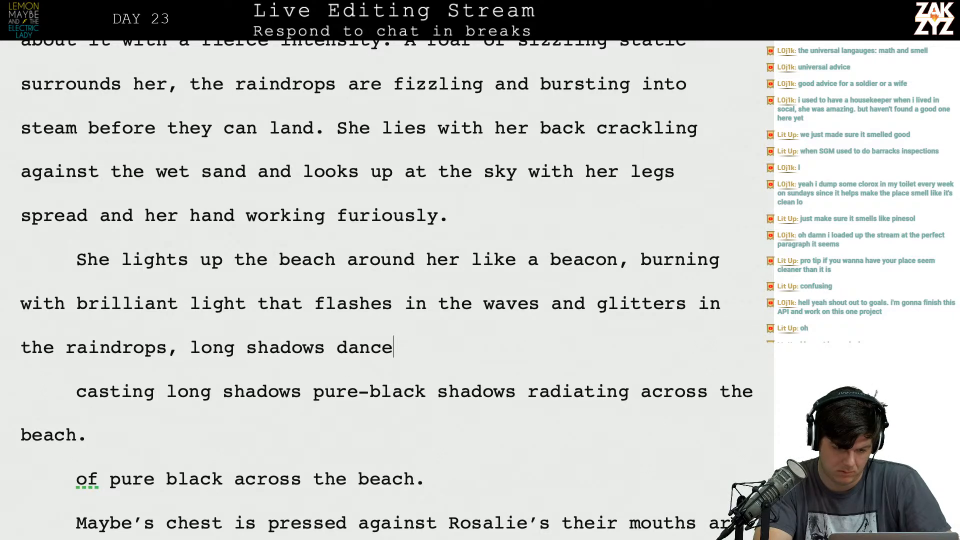
pyautogui.press('BackSpace')
pyautogui.press('BackSpace')
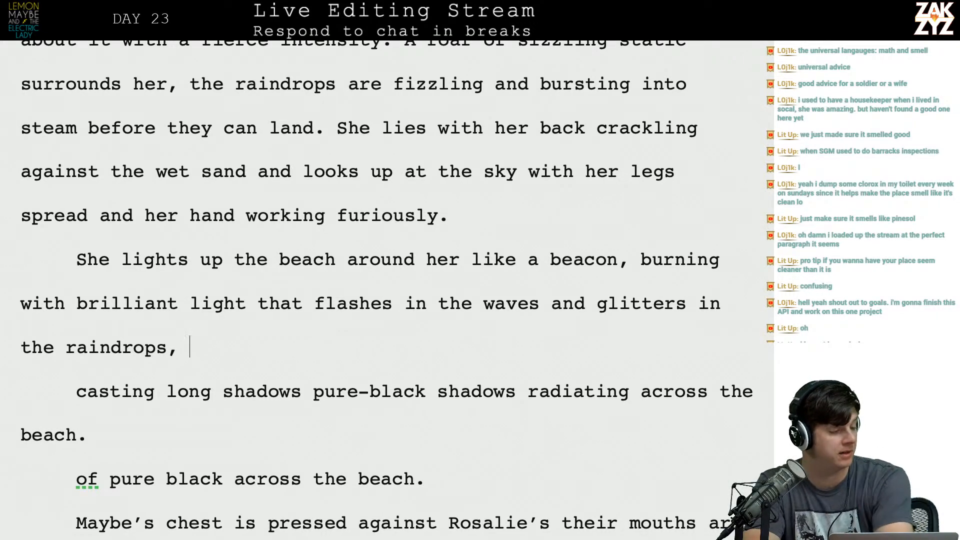
# Start a new paragraph above "She lights up the beach" with "Sara lights up the beach like a beacon." and begin its second sentence with "She's".
pyautogui.scroll(-1, 385, 290)
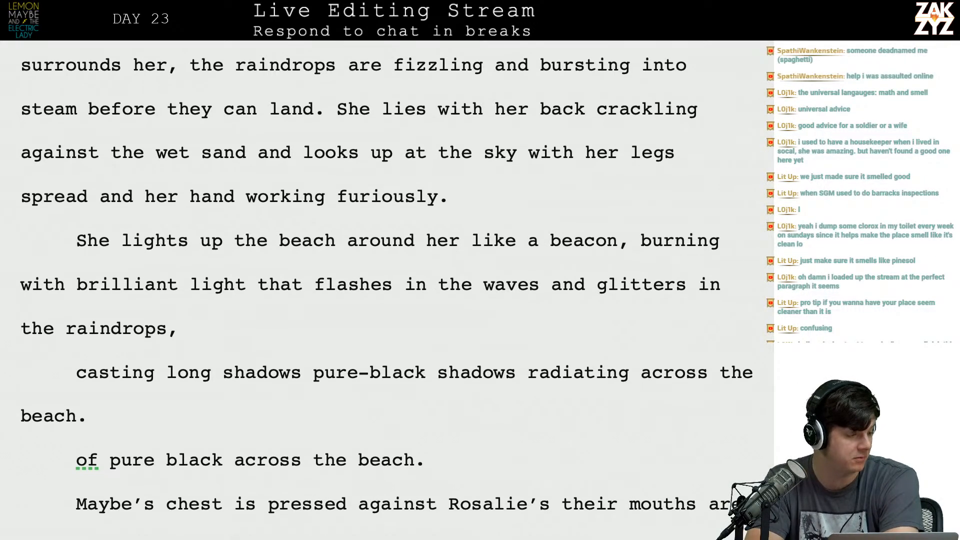
pyautogui.scroll(-1, 385, 290)
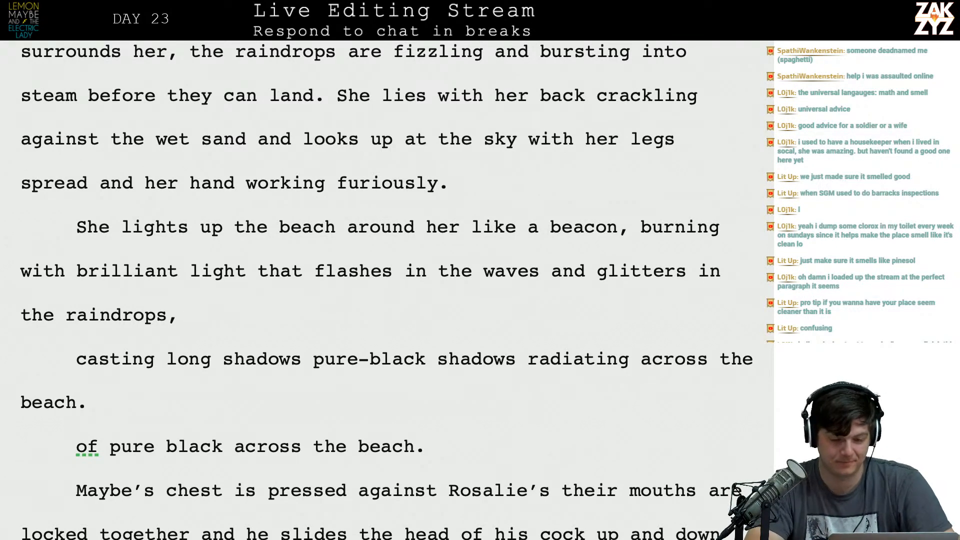
pyautogui.press('Left')
pyautogui.press('Up')
pyautogui.press('Left')
pyautogui.press('Left')
pyautogui.press('Left')
pyautogui.press('Left')
pyautogui.press('Left')
pyautogui.press('Left')
pyautogui.press('Left')
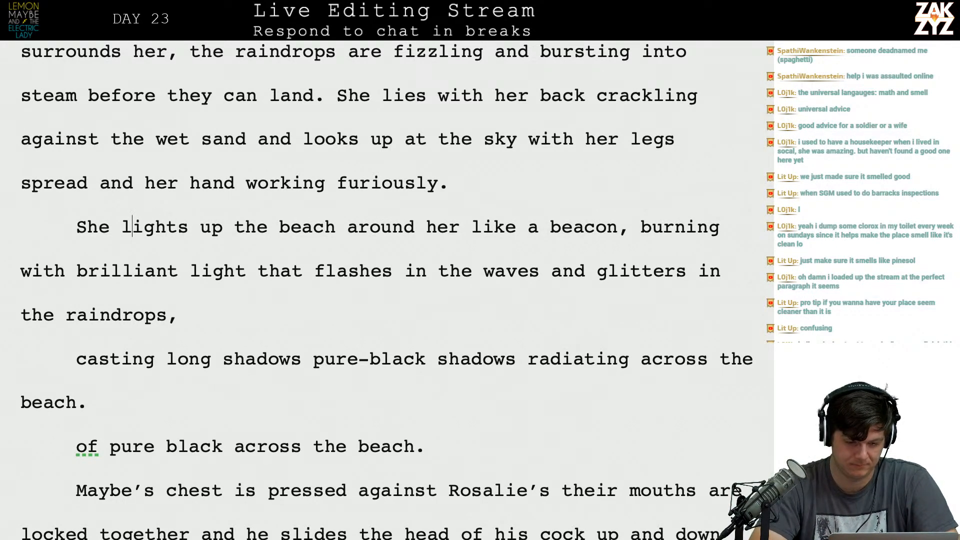
pyautogui.press('Home')
pyautogui.press('Return')
pyautogui.press('Up')
pyautogui.write('Sara lights up the b')
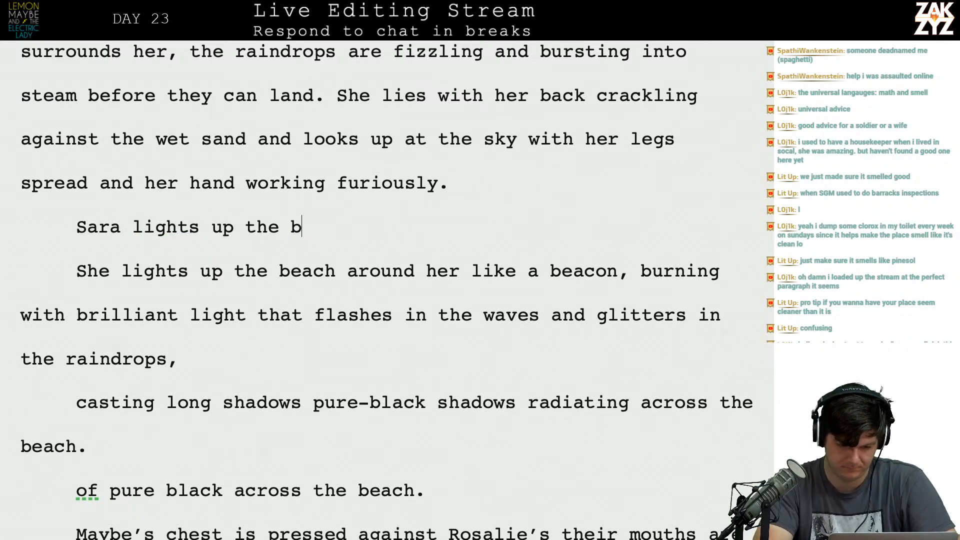
pyautogui.write('each like a ')
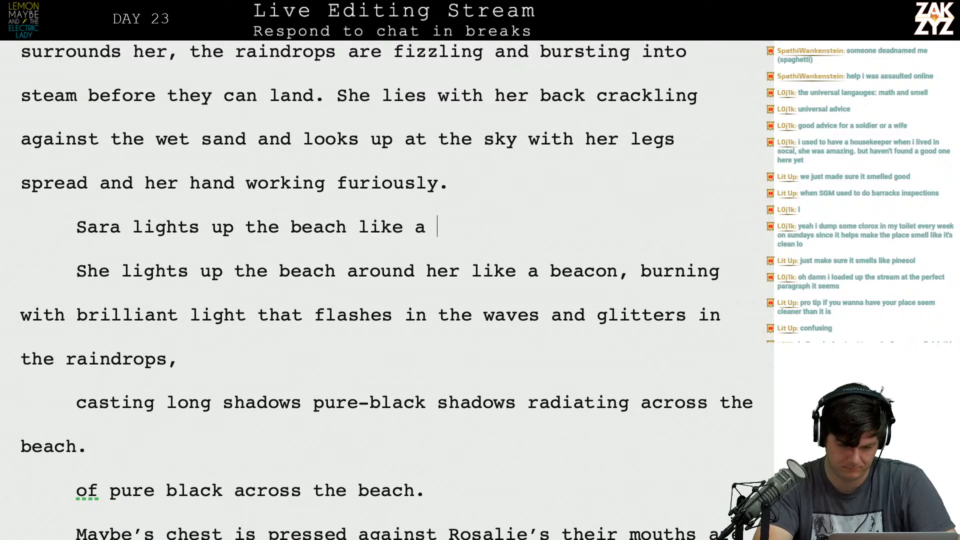
pyautogui.write("beacon. She's burn")
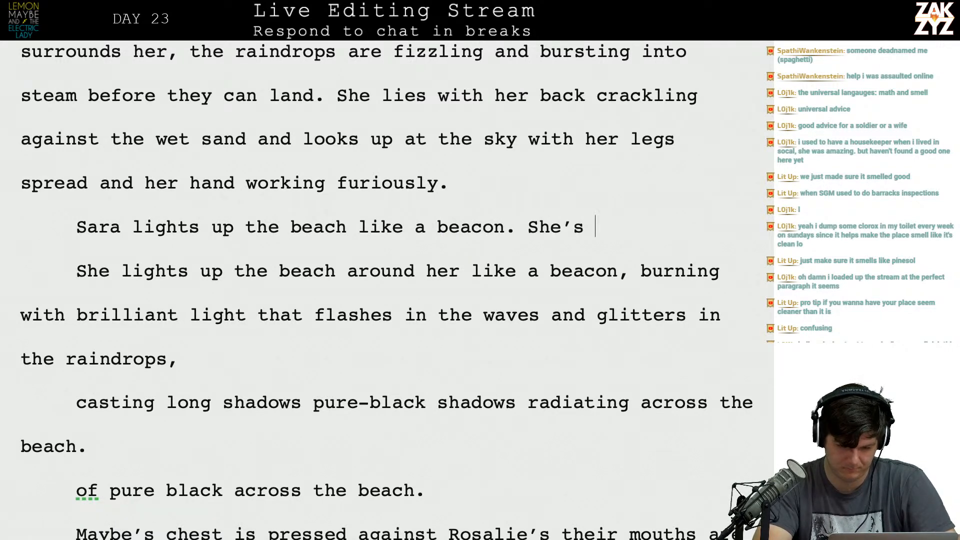
pyautogui.write('ing with a bril')
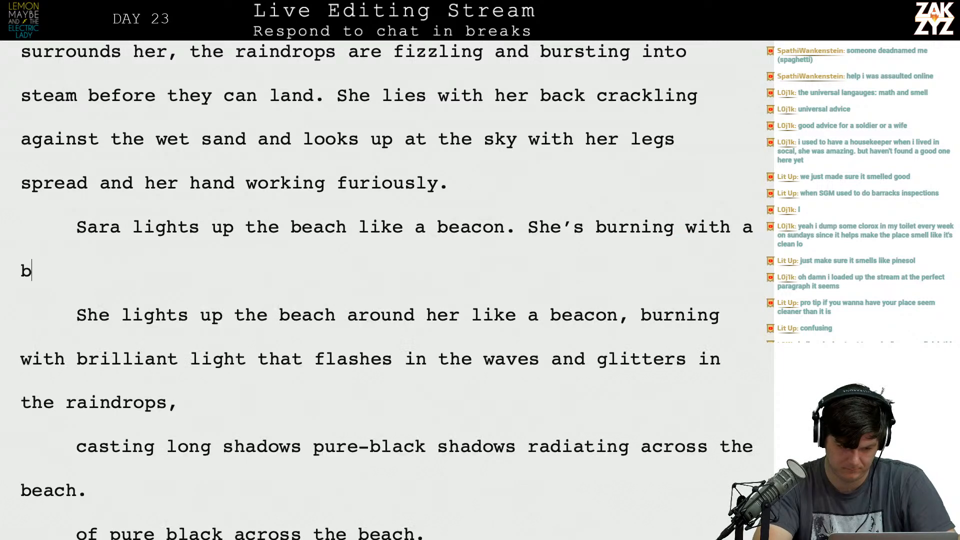
pyautogui.write('liant el')
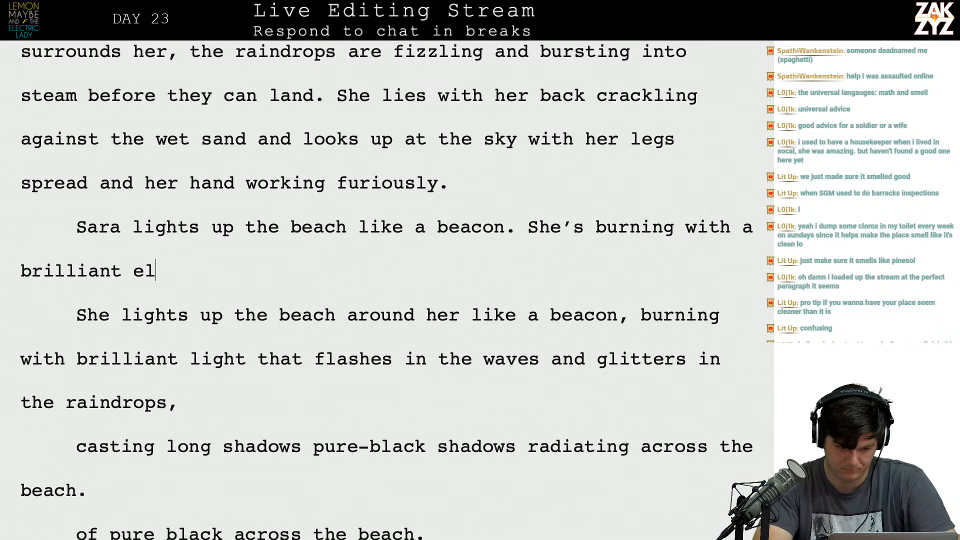
pyautogui.write('ectric light that ')
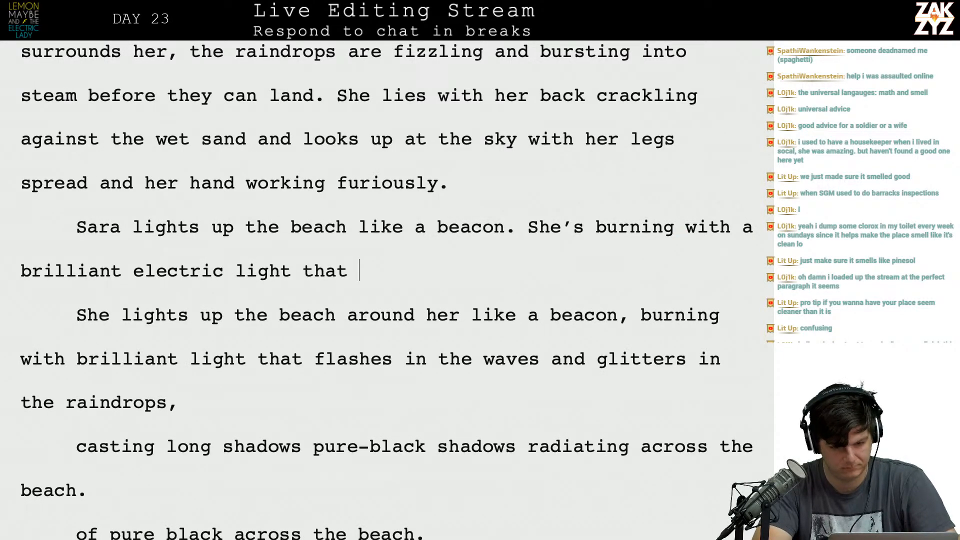
pyautogui.write('casts pu')
# Write the second sentence as "She's burning with a brilliant electric light that casts pure black shadows in every direction,".
pyautogui.write('re black shd')
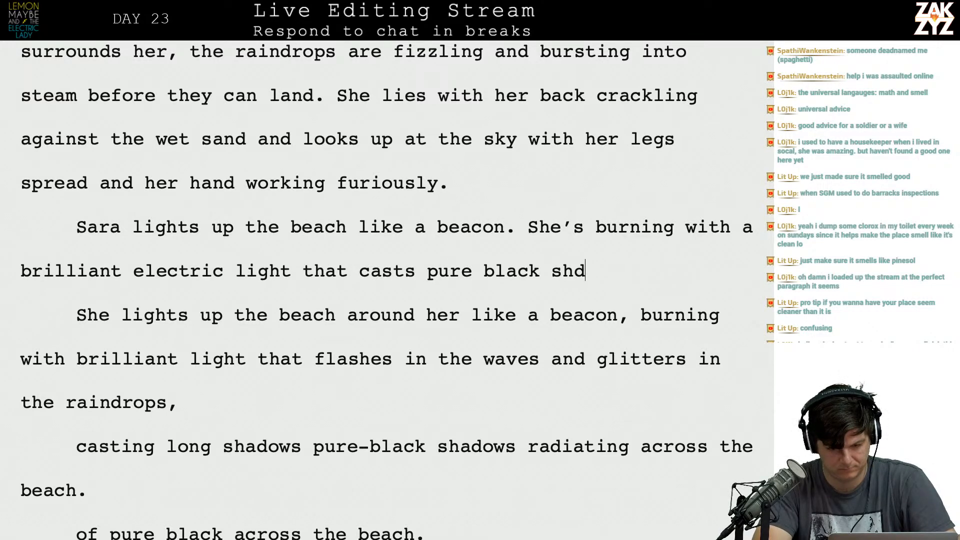
pyautogui.press('BackSpace')
pyautogui.write('adows in')
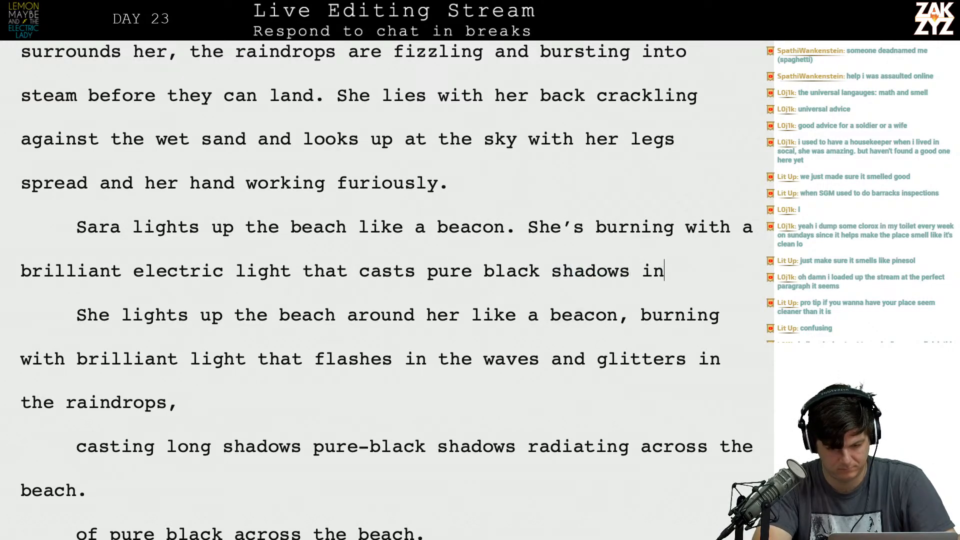
pyautogui.write(' every direction,')
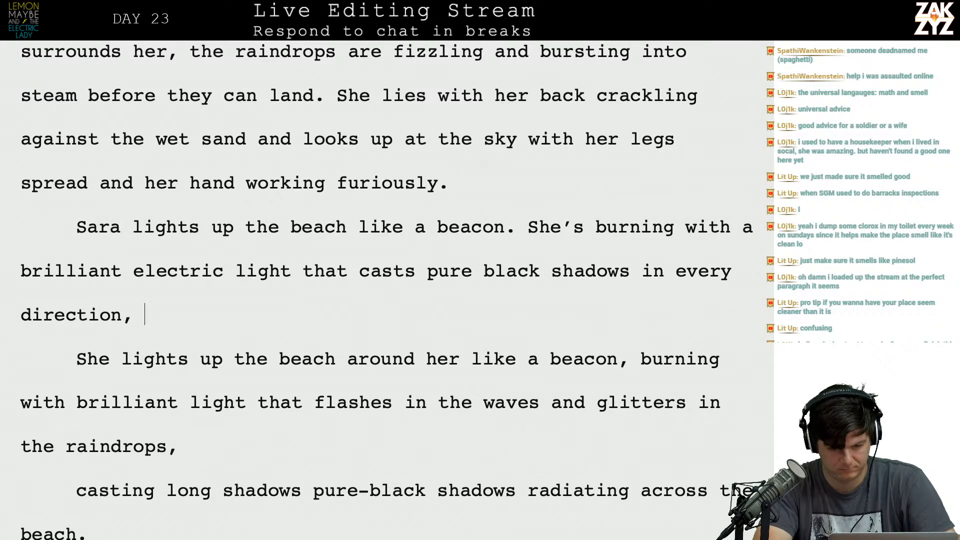
pyautogui.press('BackSpace')
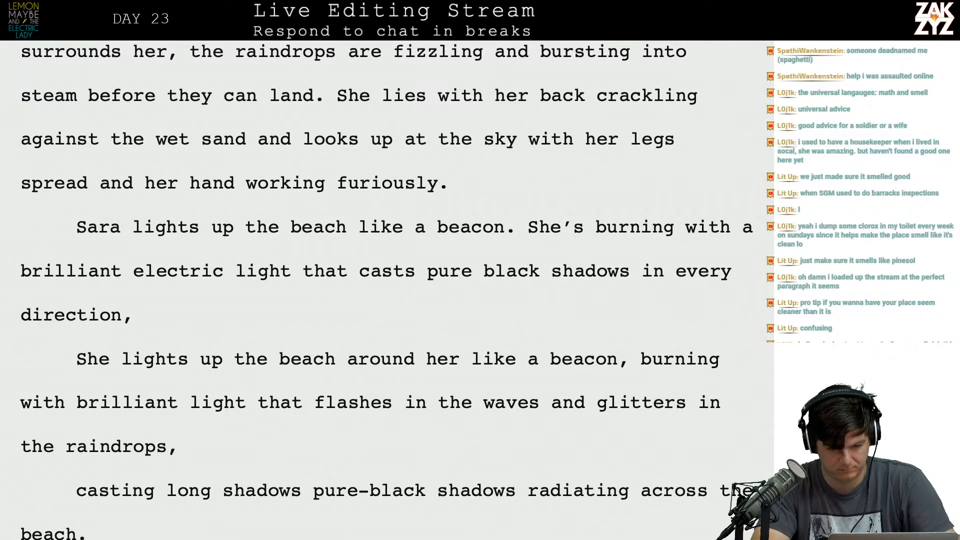
# Split "that casts pure black shadows in every direction," off after "electric light", with an empty paragraph in between.
pyautogui.press('Up')
pyautogui.press('Right')
pyautogui.press('Right')
pyautogui.press('Right')
pyautogui.press('Right')
pyautogui.press('Right')
pyautogui.press('Right')
pyautogui.press('Right')
pyautogui.press('Right')
pyautogui.press('Right')
pyautogui.press('Right')
pyautogui.press('Right')
pyautogui.press('Right')
pyautogui.press('Right')
pyautogui.press('Right')
pyautogui.press('Right')
pyautogui.press('Right')
pyautogui.press('Left')
pyautogui.press('Return')
pyautogui.press('Return')
pyautogui.press('Up')
pyautogui.press('Left')
# Continue the new sentence after "brilliant electric light" with "that flashes in the waves".
pyautogui.write('that glitters')
pyautogui.press('BackSpace')
pyautogui.press('BackSpace')
pyautogui.press('BackSpace')
pyautogui.press('BackSpace')
pyautogui.press('BackSpace')
pyautogui.press('BackSpace')
pyautogui.press('BackSpace')
pyautogui.press('BackSpace')
pyautogui.press('BackSpace')
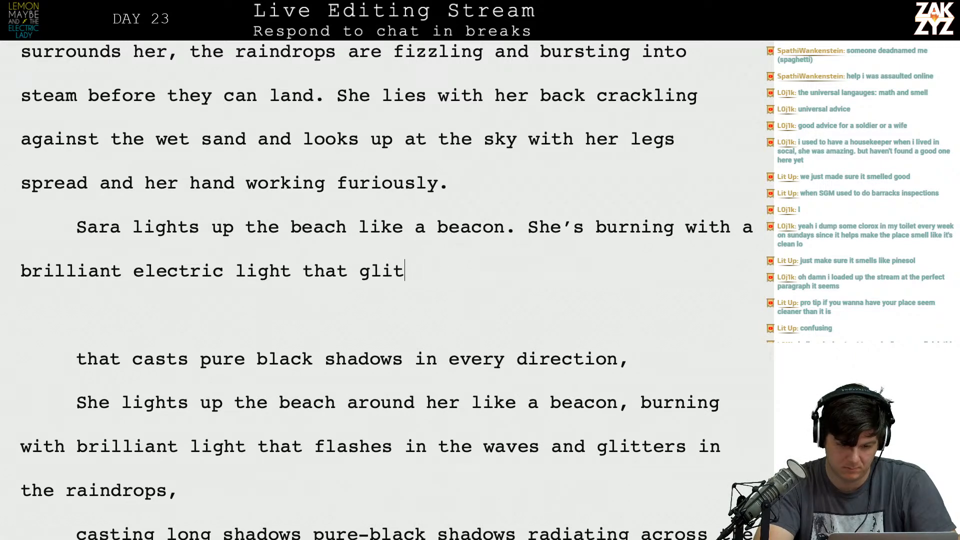
pyautogui.write('flashes ')
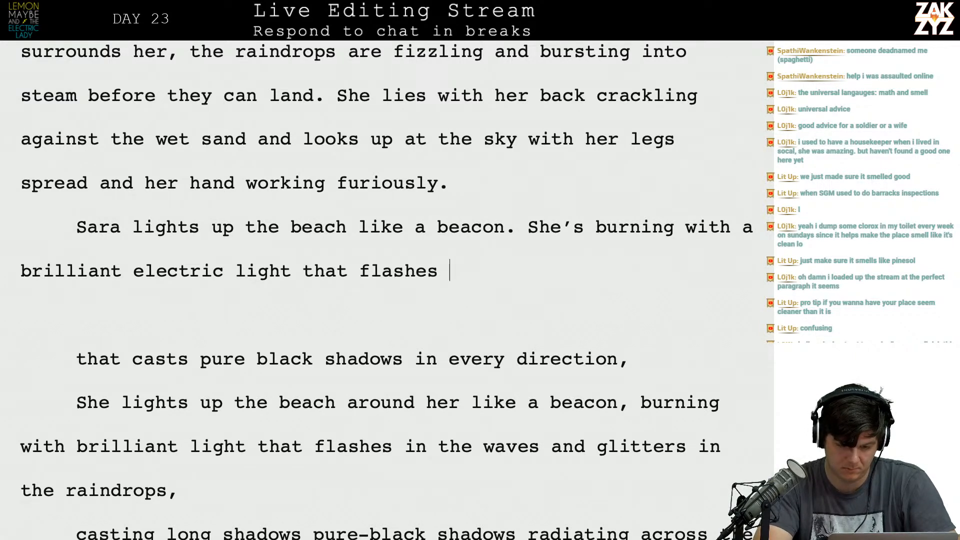
pyautogui.write('in the waves')
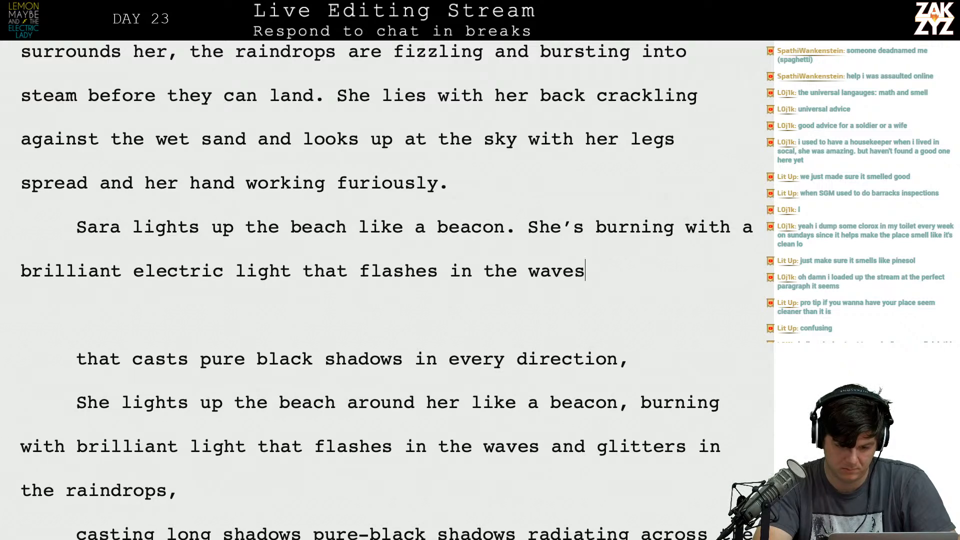
pyautogui.write(' and gl')
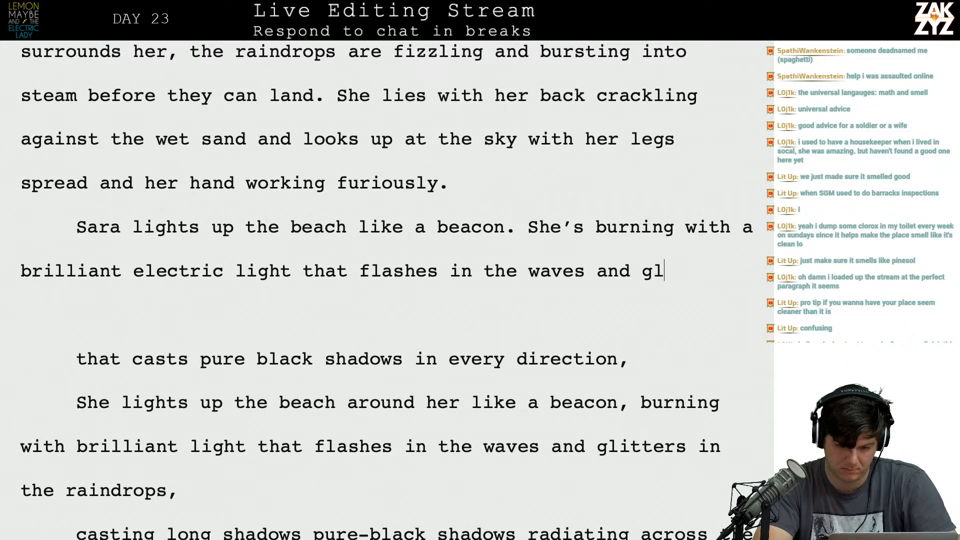
pyautogui.write('itters in the raindrops, a')
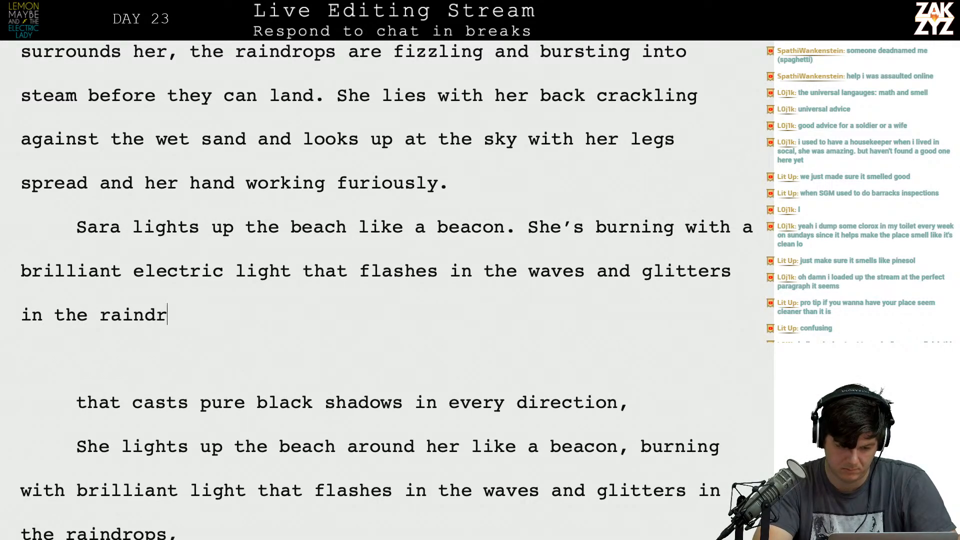
# Finish the sentence after "flashes in the waves" with "and glitters in the raindrops, casting all else into pure black shadow.".
pyautogui.press('BackSpace')
pyautogui.write('casting')
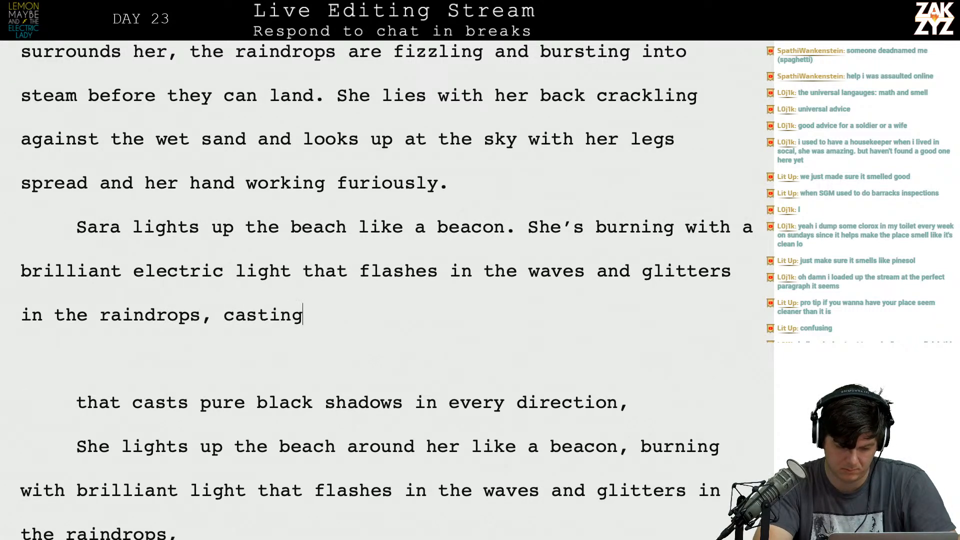
pyautogui.write(' all else into p')
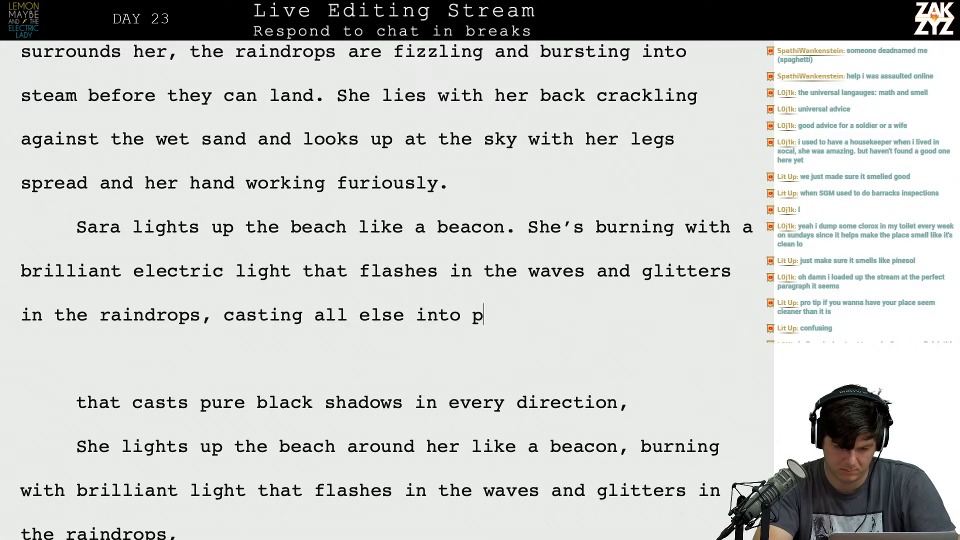
pyautogui.write('ure black shaodw')
pyautogui.press('BackSpace')
pyautogui.press('BackSpace')
pyautogui.press('BackSpace')
pyautogui.write('dow')
pyautogui.press('BackSpace')
pyautogui.press('BackSpace')
pyautogui.write('ow.')
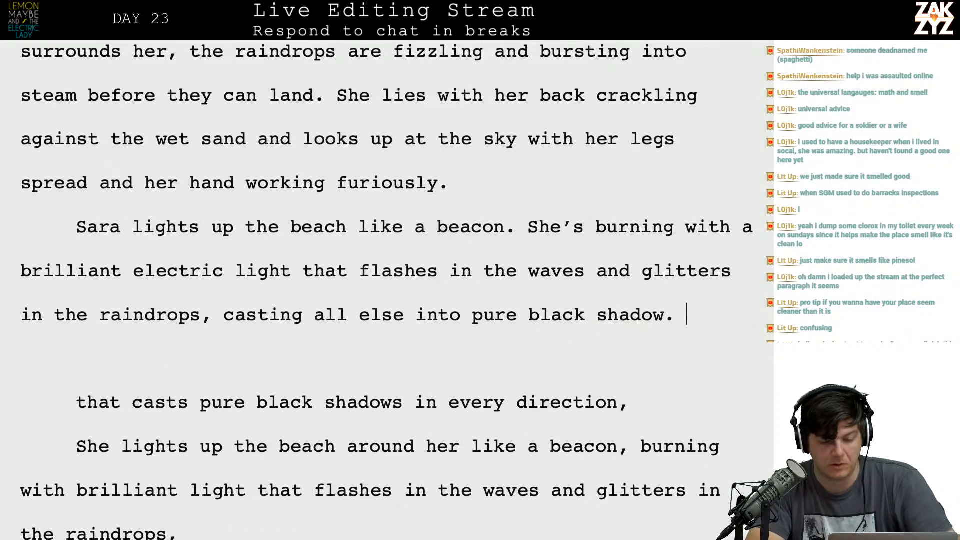
# Delete the superseded text below the new paragraph, from the empty paragraph and "that casts pure black shadows" through "glitters in the raindrops,".
pyautogui.hotkey('shift', 'Down')
pyautogui.hotkey('shift', 'Down')
pyautogui.hotkey('shift', 'Down')
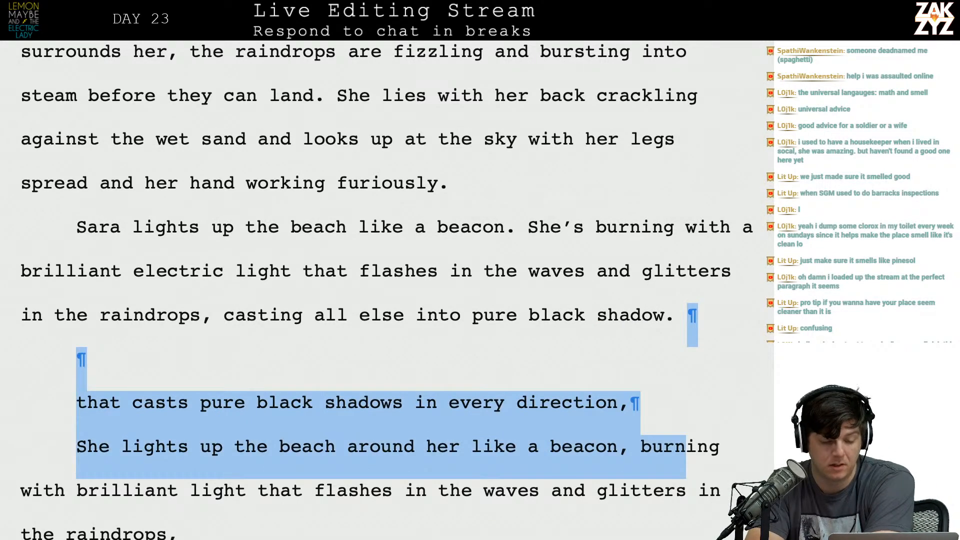
pyautogui.hotkey('shift', 'Down')
pyautogui.hotkey('shift', 'Down')
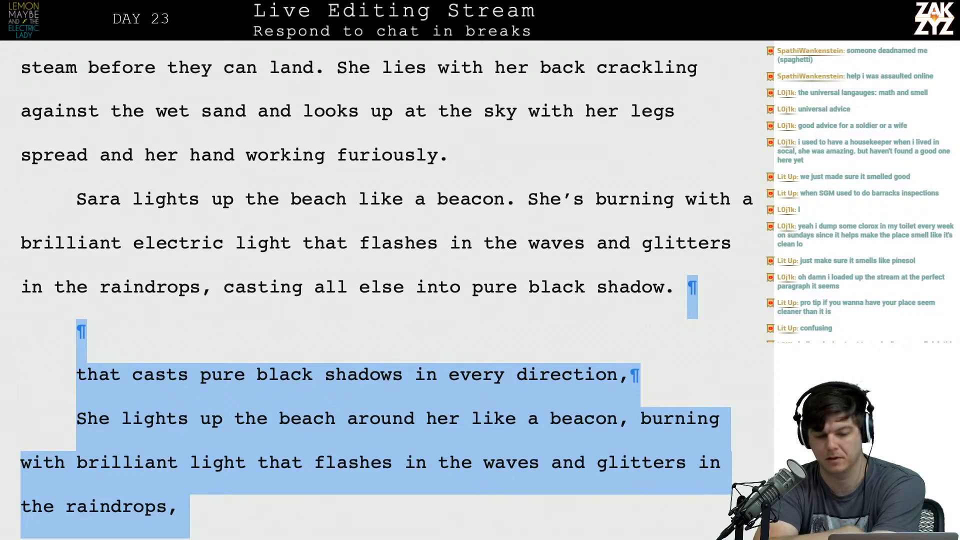
pyautogui.press('BackSpace')
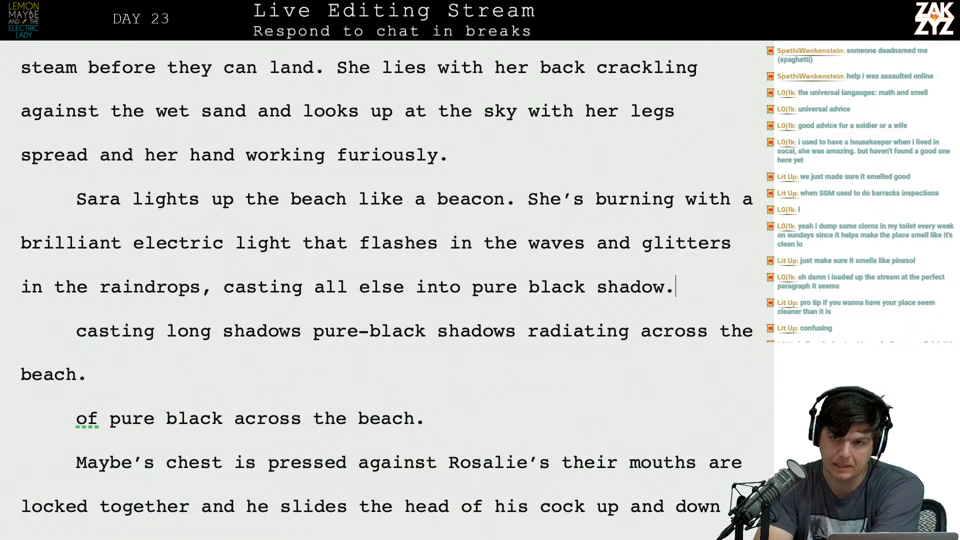
# Delete the leftover fragments below the beacon paragraph, from "casting long shadows" through "of pure black across the beach.".
pyautogui.hotkey('ctrl', 'shift', 'Down')
pyautogui.hotkey('ctrl', 'shift', 'Down')
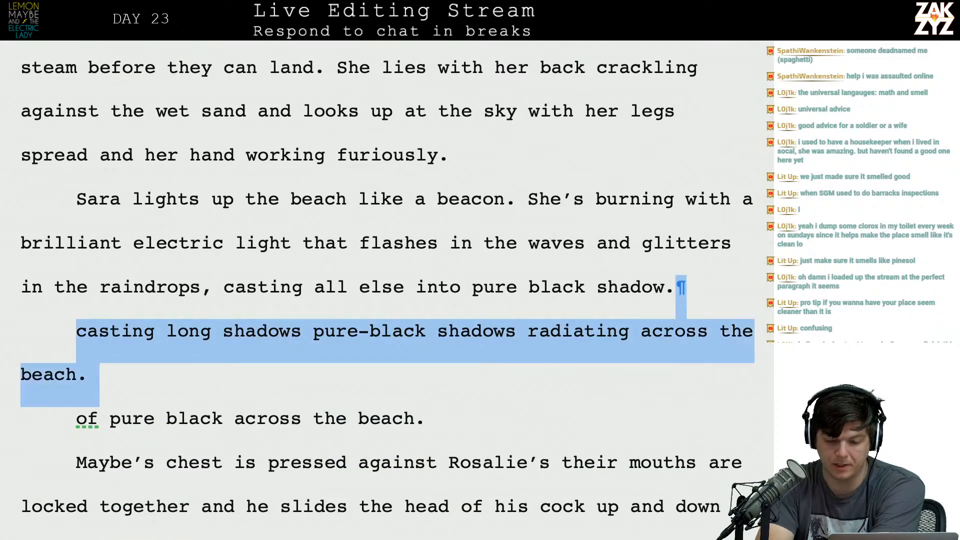
pyautogui.press('BackSpace')
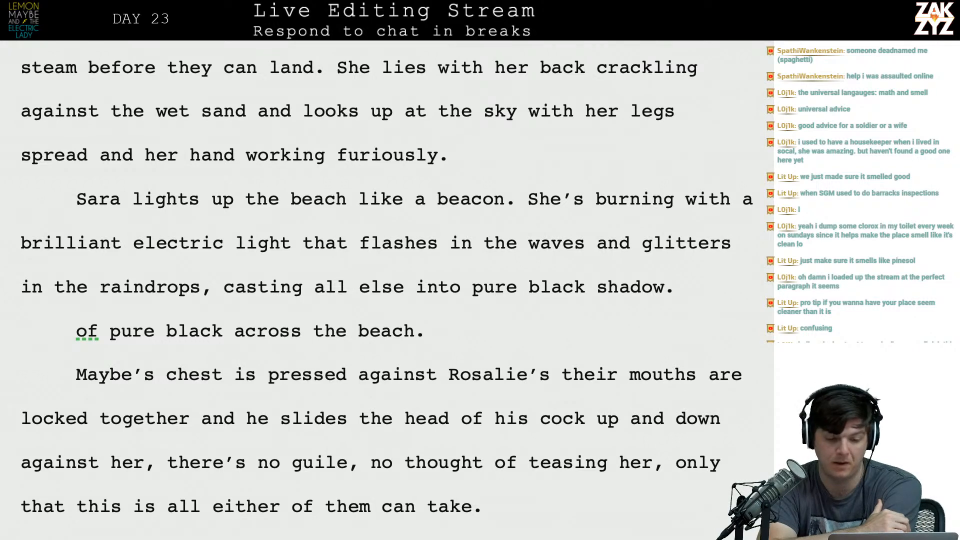
pyautogui.press('Right')
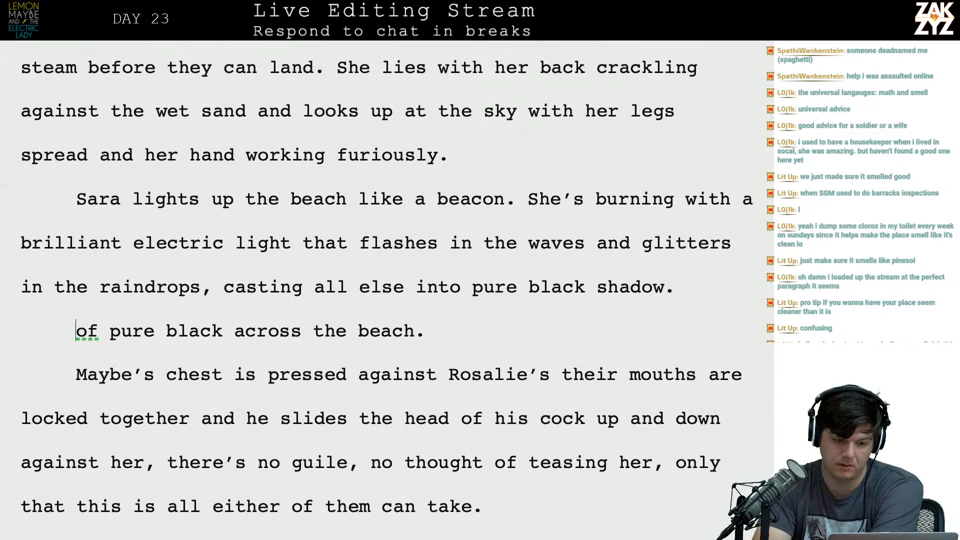
pyautogui.press('Right')
pyautogui.hotkey('shift', 'Down')
pyautogui.press('Delete')
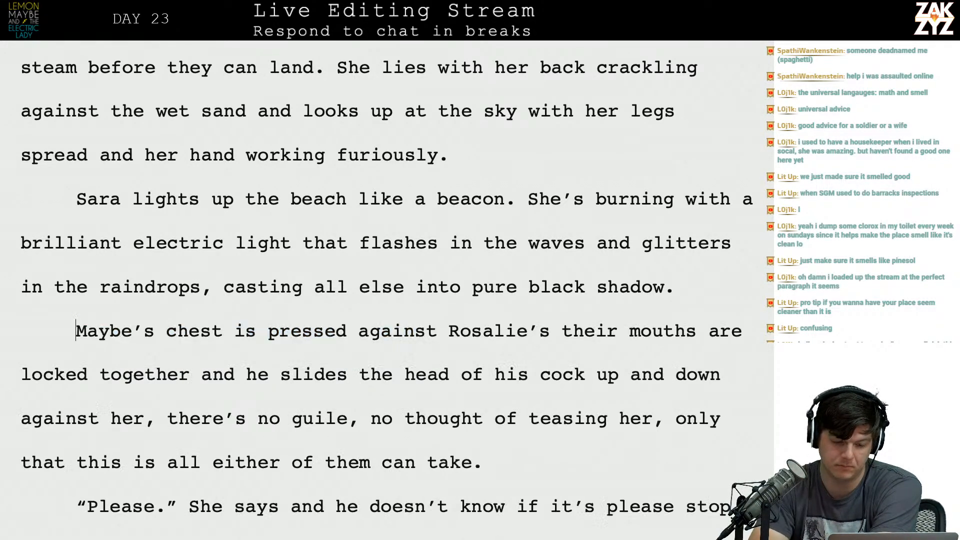
# Read through the paragraph that begins "Maybe's chest is pressed against" and the passage that follows it.
pyautogui.scroll(-1, 387, 290)
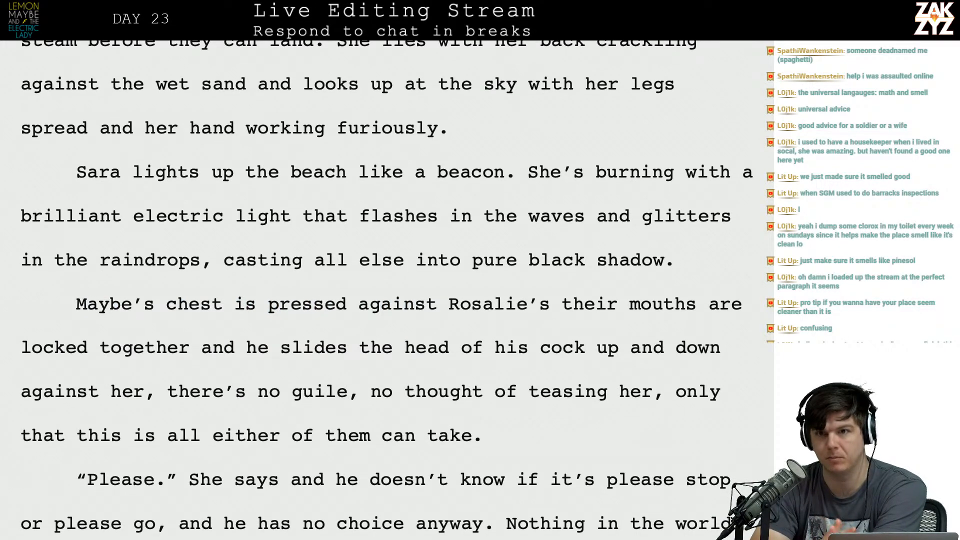
pyautogui.scroll(-1, 387, 290)
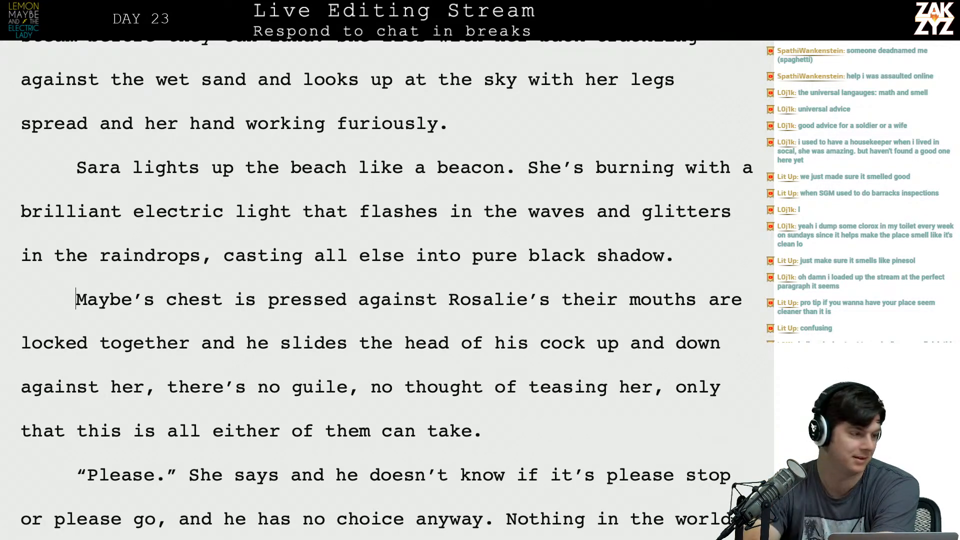
pyautogui.scroll(-1, 439, 339)
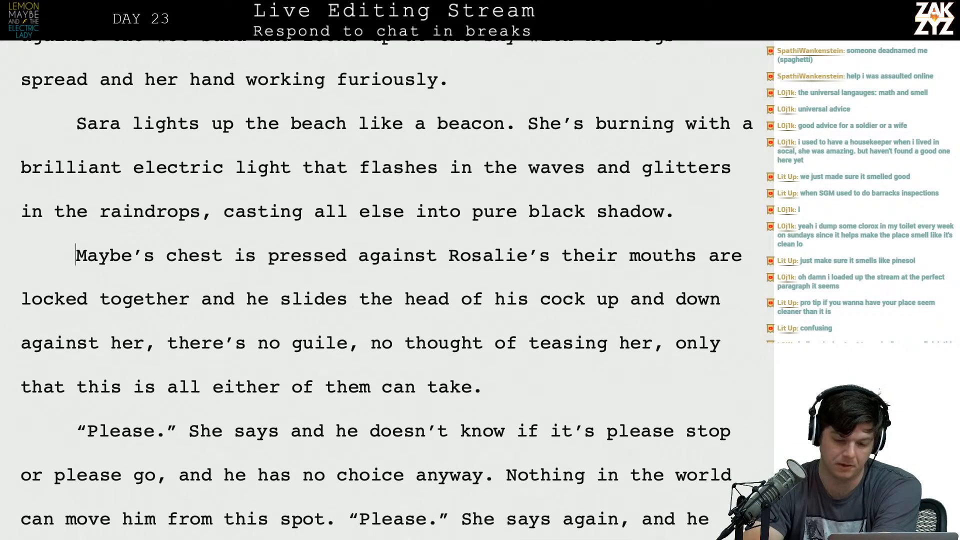
pyautogui.scroll(-1, 438, 338)
pyautogui.click(320, 180)
pyautogui.press('Left')
pyautogui.press('Left')
pyautogui.press('Down')
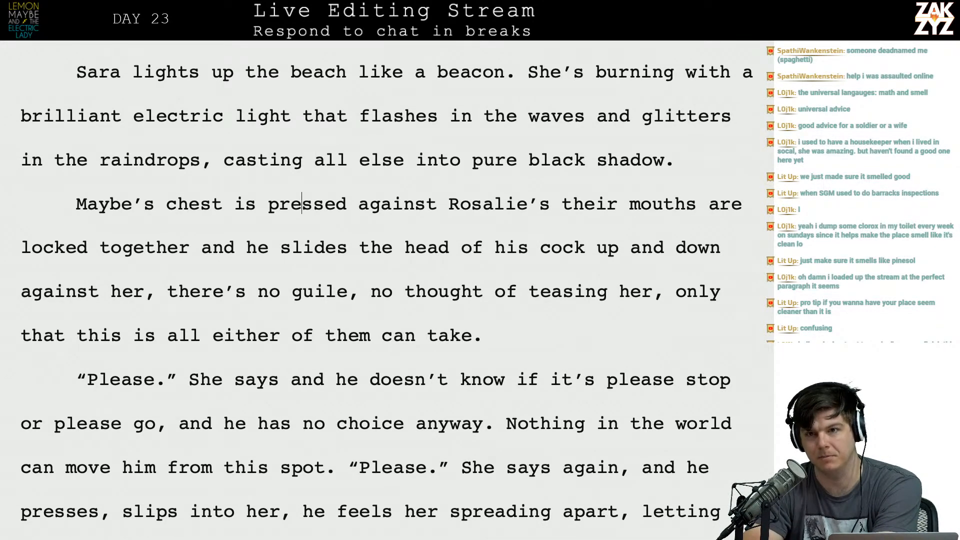
pyautogui.scroll(-1, 387, 293)
pyautogui.click(211, 163)
pyautogui.click(132, 181)
pyautogui.press('Left')
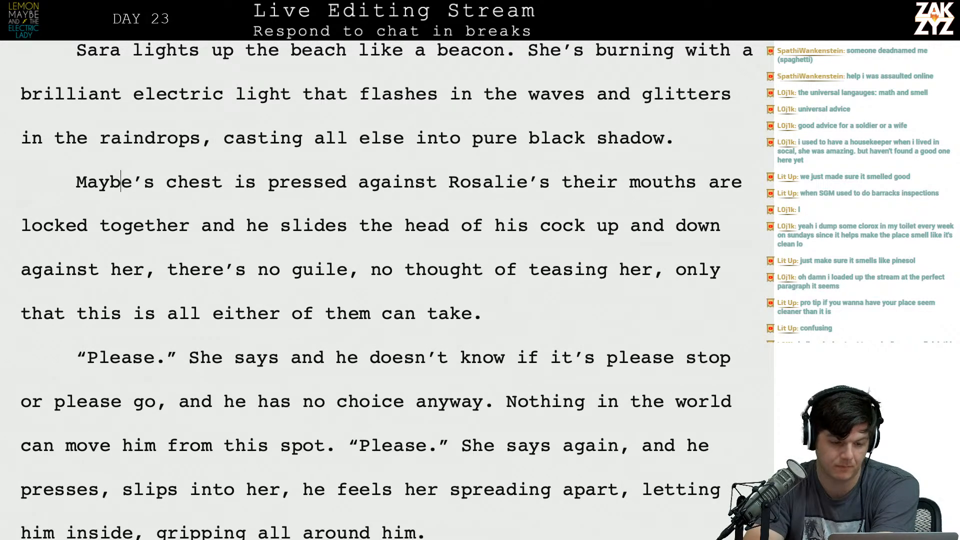
pyautogui.press('Right')
pyautogui.press('Right')
pyautogui.press('Right')
pyautogui.press('Right')
pyautogui.press('Right')
pyautogui.press('Right')
pyautogui.press('Right')
pyautogui.press('Right')
pyautogui.press('Right')
pyautogui.press('Right')
pyautogui.press('Right')
pyautogui.press('Right')
pyautogui.press('Right')
pyautogui.press('Right')
pyautogui.press('Right')
pyautogui.press('Right')
pyautogui.press('Right')
pyautogui.press('Right')
pyautogui.press('Right')
pyautogui.press('Right')
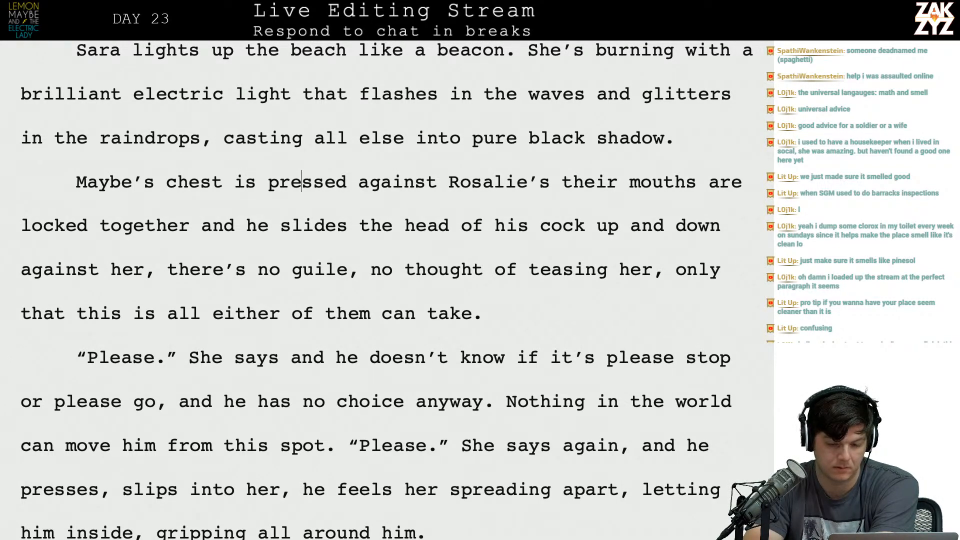
# Insert "penis" after "the head of his" and split the remaining text off below an empty paragraph.
pyautogui.press('Right')
pyautogui.press('Right')
pyautogui.press('Right')
pyautogui.press('Right')
pyautogui.press('Right')
pyautogui.press('Right')
pyautogui.press('Right')
pyautogui.press('Right')
pyautogui.press('Right')
pyautogui.press('Right')
pyautogui.press('Right')
pyautogui.press('Right')
pyautogui.press('Down')
pyautogui.press('Right')
pyautogui.press('Right')
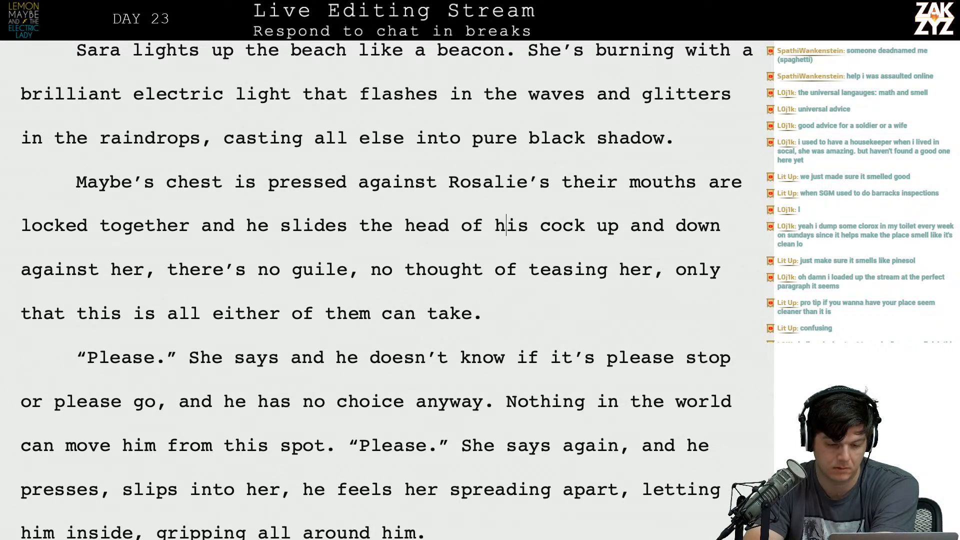
pyautogui.press('Right')
pyautogui.press('Right')
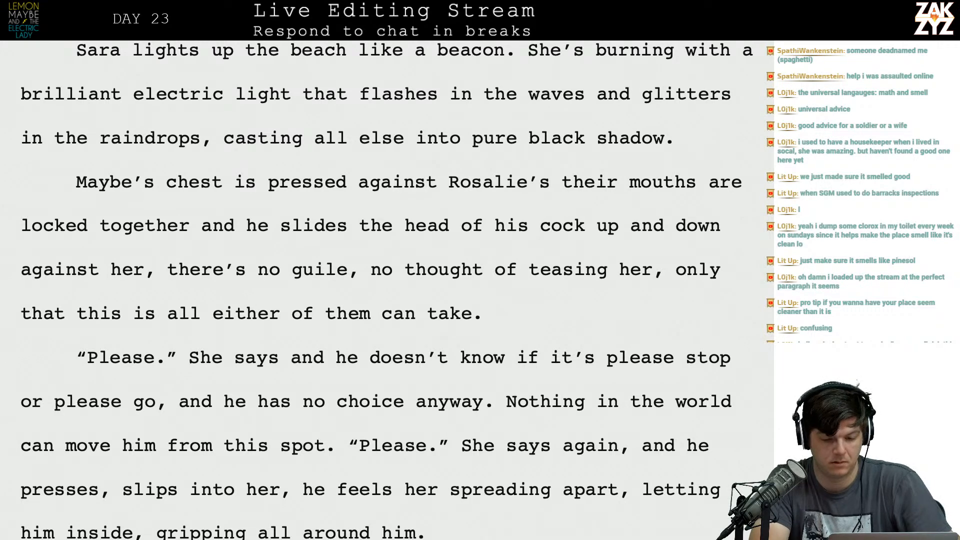
pyautogui.write('penis')
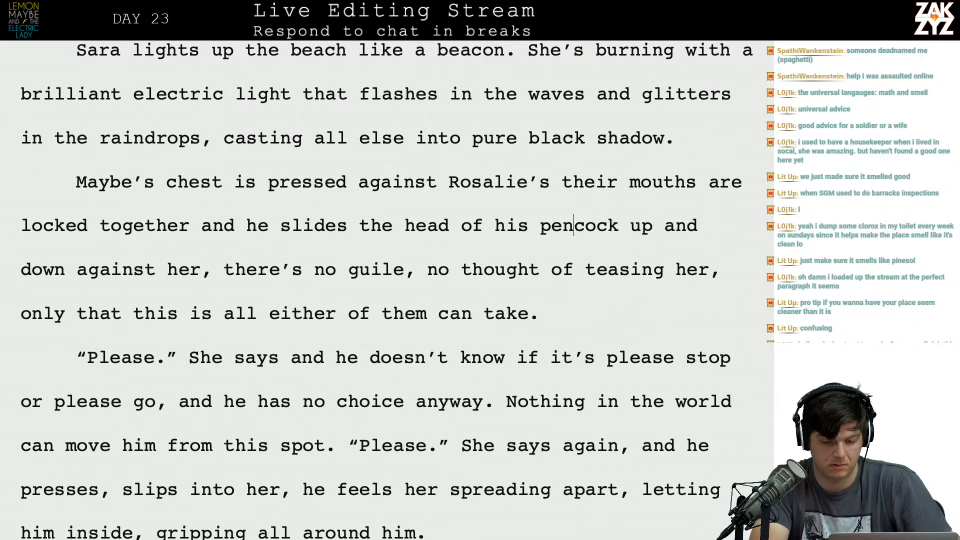
pyautogui.press('Return')
pyautogui.press('Return')
pyautogui.press('Left')
pyautogui.press('Left')
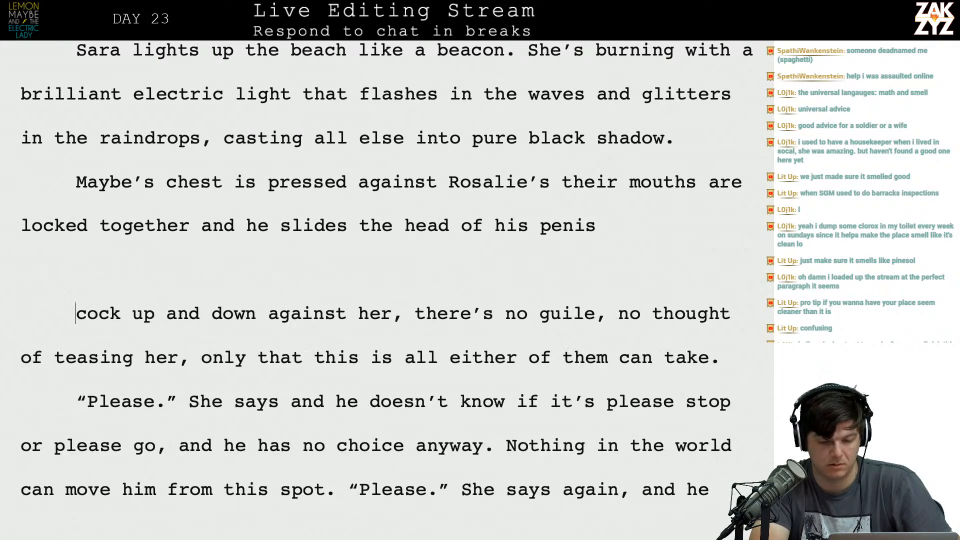
# Finish the shortened sentence before the empty paragraph with "against her vagina.".
pyautogui.write('against he')
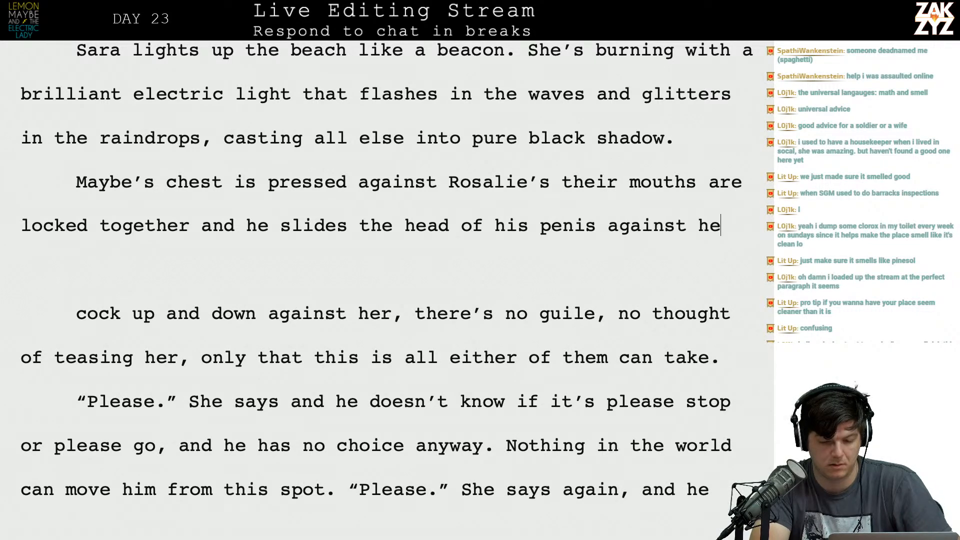
pyautogui.write('r vagina.')
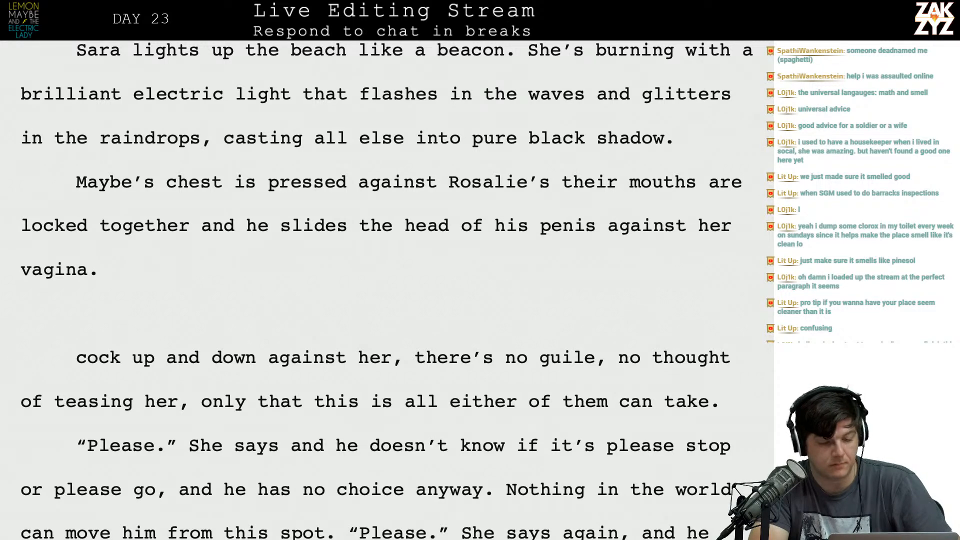
# End the first sentence after "Rosalie's" and start the next with "Their mouths are locked together, and he's sliding his penis against".
pyautogui.press('Up')
pyautogui.press('Right')
pyautogui.press('Right')
pyautogui.press('Right')
pyautogui.press('Right')
pyautogui.press('Right')
pyautogui.press('Right')
pyautogui.press('Right')
pyautogui.press('Right')
pyautogui.press('Right')
pyautogui.press('Right')
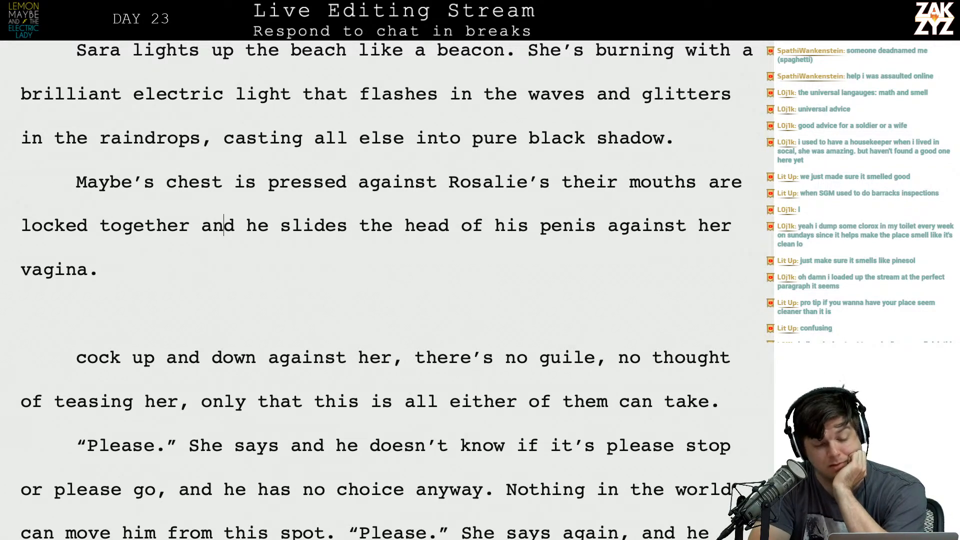
pyautogui.click(570, 182)
pyautogui.press('Left')
pyautogui.write('. Their')
pyautogui.press('BackSpace')
pyautogui.write('ir mouth')
pyautogui.press('BackSpace')
pyautogui.press('BackSpace')
pyautogui.press('BackSpace')
pyautogui.press('BackSpace')
pyautogui.write('mou')
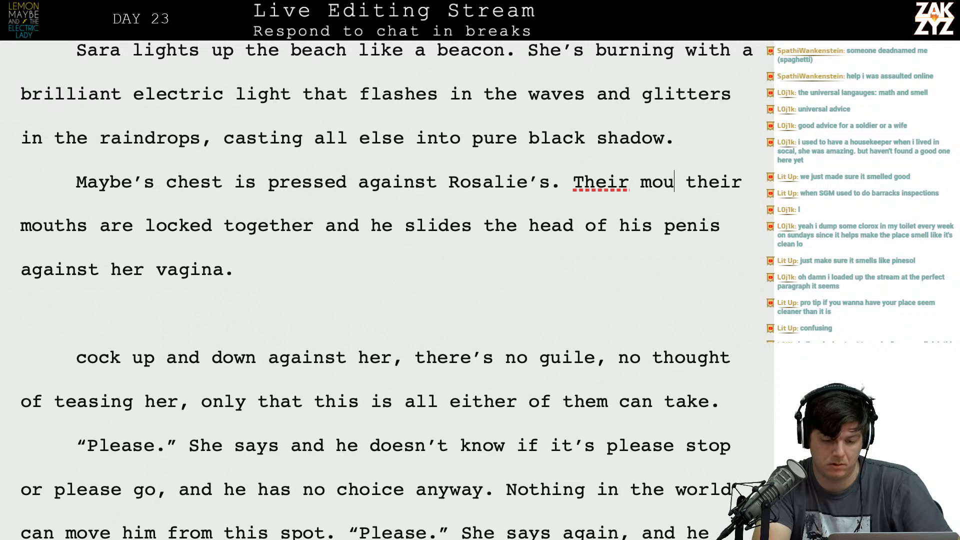
pyautogui.write('ths are locked together')
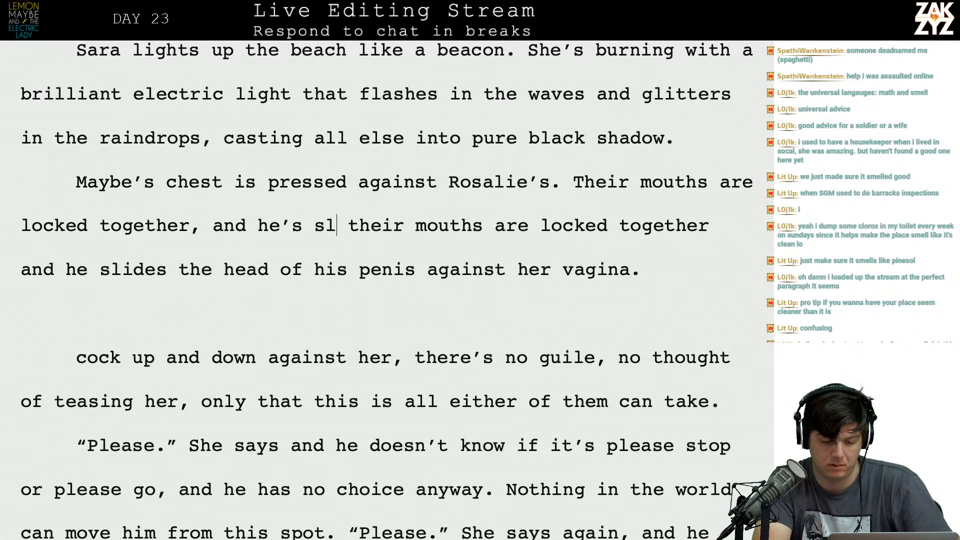
pyautogui.write(", and he's sliding his penis against the")
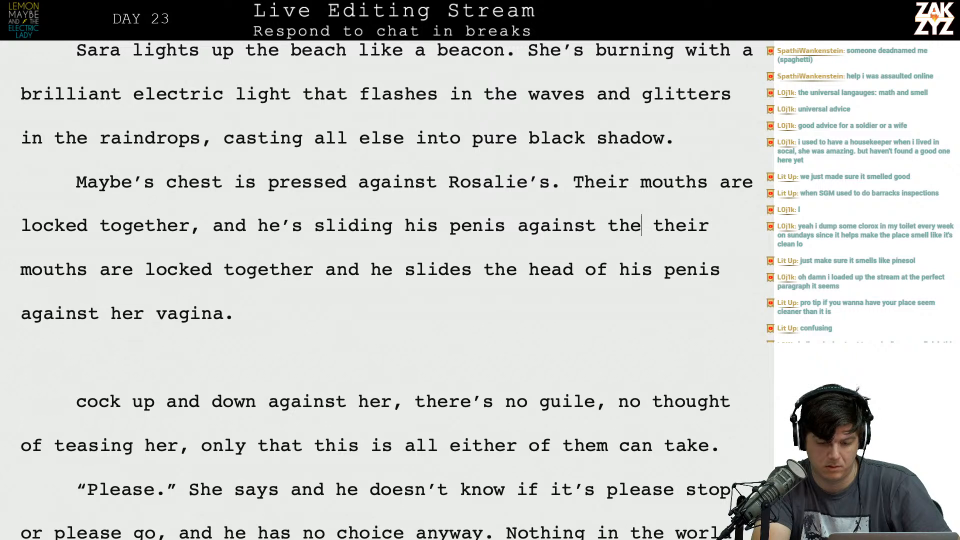
# Complete the new sentence after "against" with "her.".
pyautogui.press('BackSpace')
pyautogui.press('BackSpace')
pyautogui.press('BackSpace')
pyautogui.write('her,')
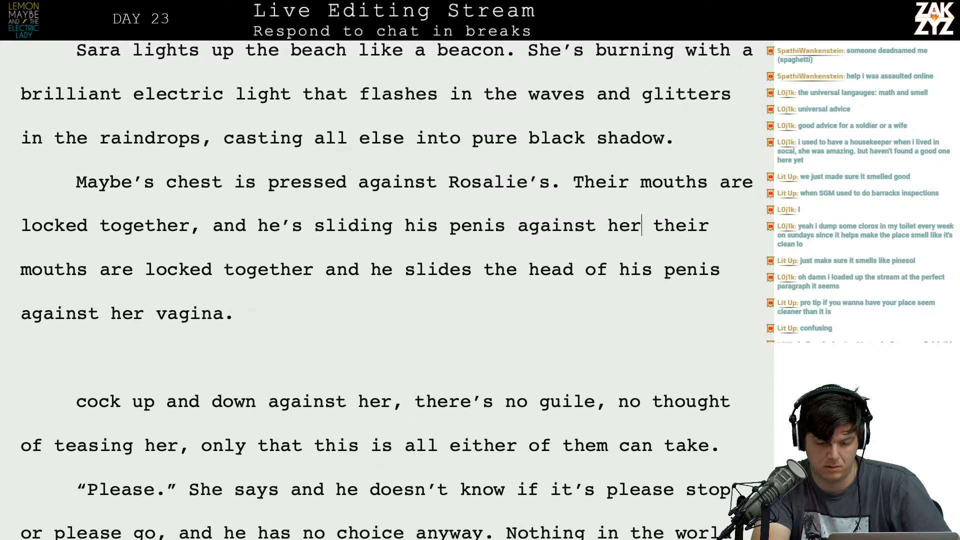
pyautogui.press('BackSpace')
pyautogui.write('.')
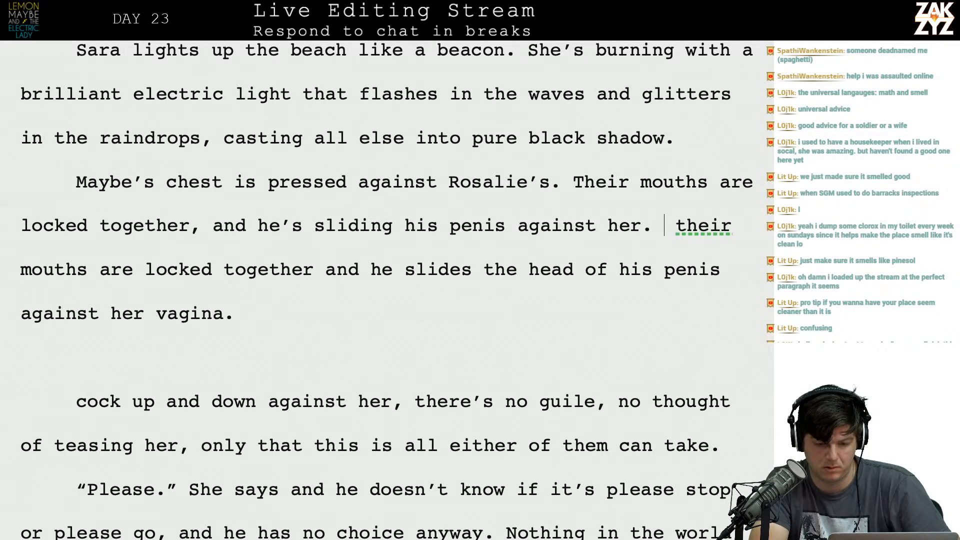
# Try a comma and the wording "the outside" after "against", and put back the ending "her.".
pyautogui.press('BackSpace')
pyautogui.press('BackSpace')
pyautogui.write(',')
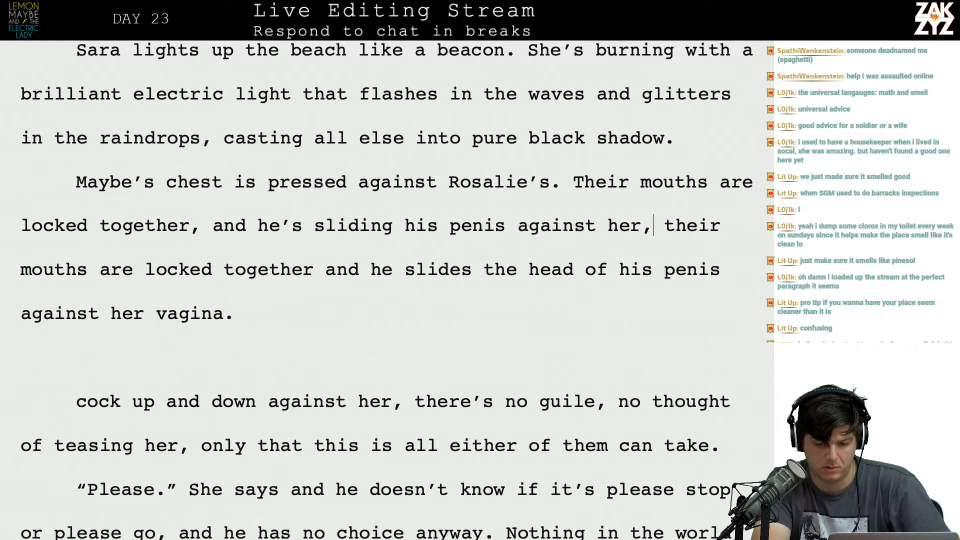
pyautogui.press('BackSpace')
pyautogui.press('BackSpace')
pyautogui.press('BackSpace')
pyautogui.press('BackSpace')
pyautogui.press('BackSpace')
pyautogui.write('the outside of')
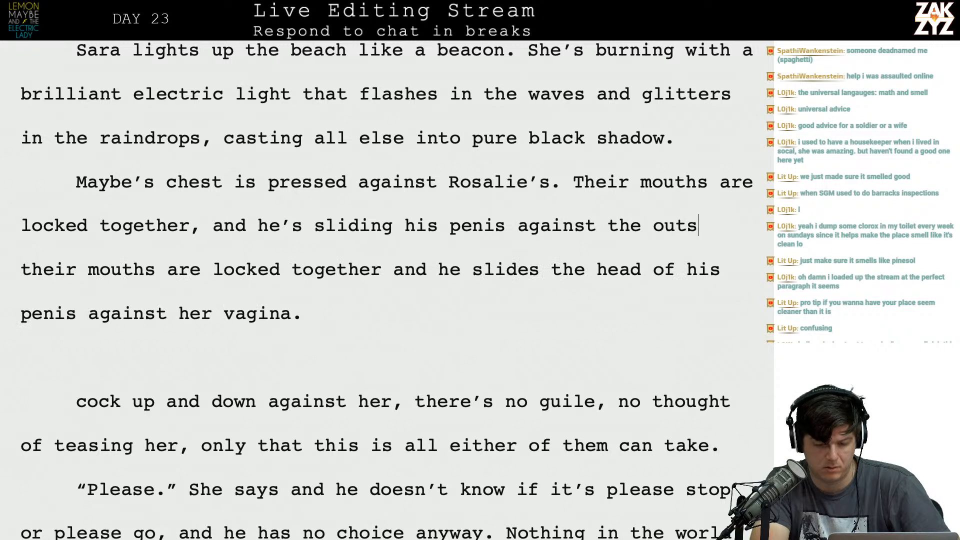
pyautogui.press('BackSpace')
pyautogui.press('BackSpace')
pyautogui.press('BackSpace')
pyautogui.press('BackSpace')
pyautogui.press('BackSpace')
pyautogui.press('BackSpace')
pyautogui.press('BackSpace')
pyautogui.press('BackSpace')
pyautogui.press('BackSpace')
pyautogui.press('BackSpace')
pyautogui.press('BackSpace')
pyautogui.press('BackSpace')
pyautogui.press('BackSpace')
pyautogui.press('BackSpace')
pyautogui.press('BackSpace')
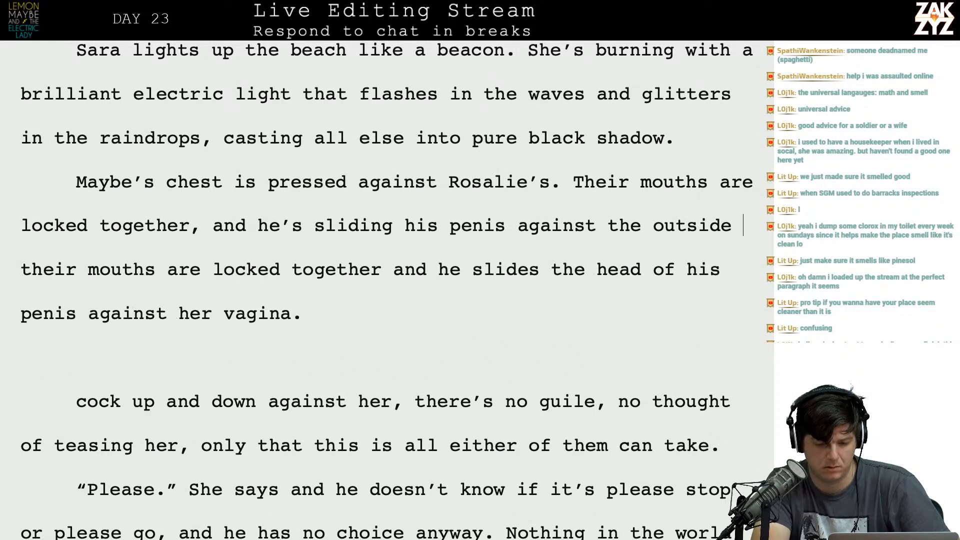
pyautogui.write('her l')
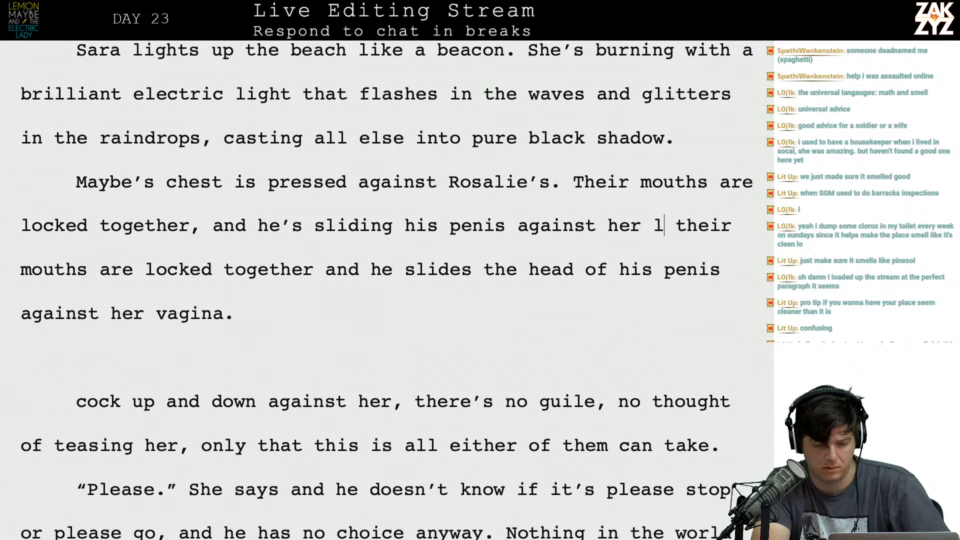
pyautogui.press('BackSpace')
pyautogui.press('BackSpace')
pyautogui.write('.')
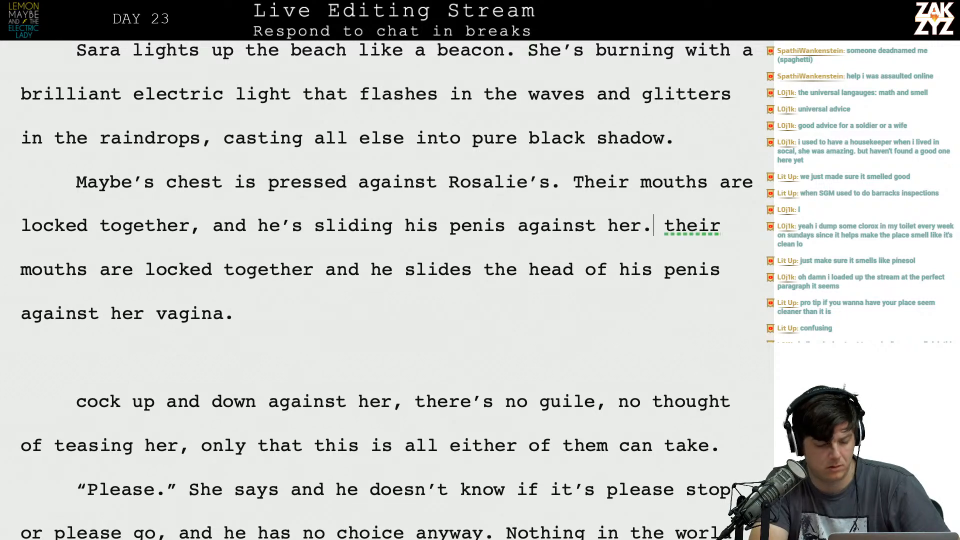
# Delete the superseded text from the repeated "their mouths are locked together" up to "there's no guile", and capitalize "There's".
pyautogui.hotkey('shift', 'Down')
pyautogui.hotkey('shift', 'Down')
pyautogui.hotkey('shift', 'Down')
pyautogui.hotkey('shift', 'Down')
pyautogui.hotkey('shift', 'Left')
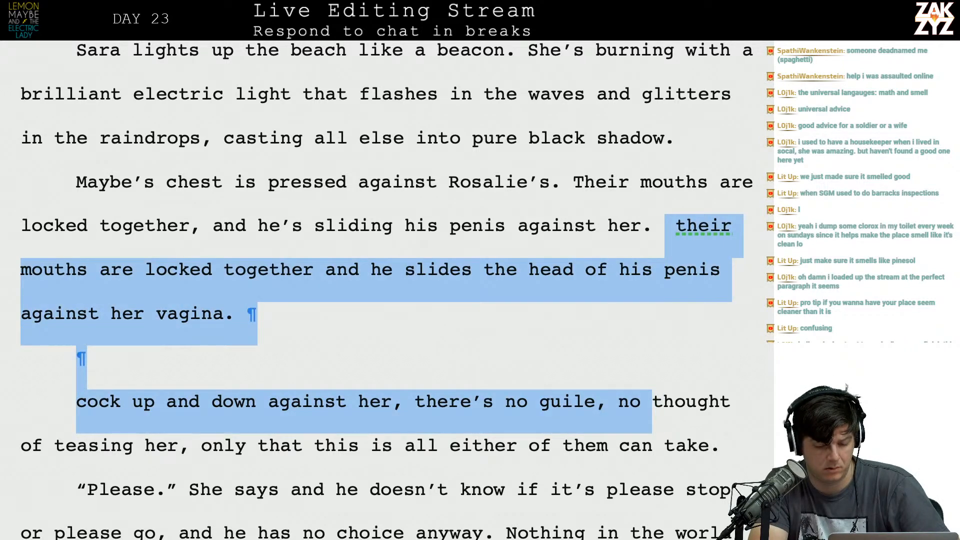
pyautogui.hotkey('shift', 'Left')
pyautogui.hotkey('shift', 'Left')
pyautogui.hotkey('shift', 'Left')
pyautogui.hotkey('shift', 'Left')
pyautogui.hotkey('shift', 'Left')
pyautogui.hotkey('shift', 'Left')
pyautogui.hotkey('shift', 'Left')
pyautogui.hotkey('shift', 'Left')
pyautogui.hotkey('shift', 'Left')
pyautogui.hotkey('shift', 'Left')
pyautogui.hotkey('shift', 'Left')
pyautogui.hotkey('shift', 'Left')
pyautogui.hotkey('shift', 'Left')
pyautogui.hotkey('shift', 'Left')
pyautogui.hotkey('shift', 'Left')
pyautogui.hotkey('shift', 'Left')
pyautogui.hotkey('shift', 'Left')
pyautogui.hotkey('shift', 'Left')
pyautogui.hotkey('shift', 'Left')
pyautogui.hotkey('shift', 'Left')
pyautogui.hotkey('shift', 'Left')
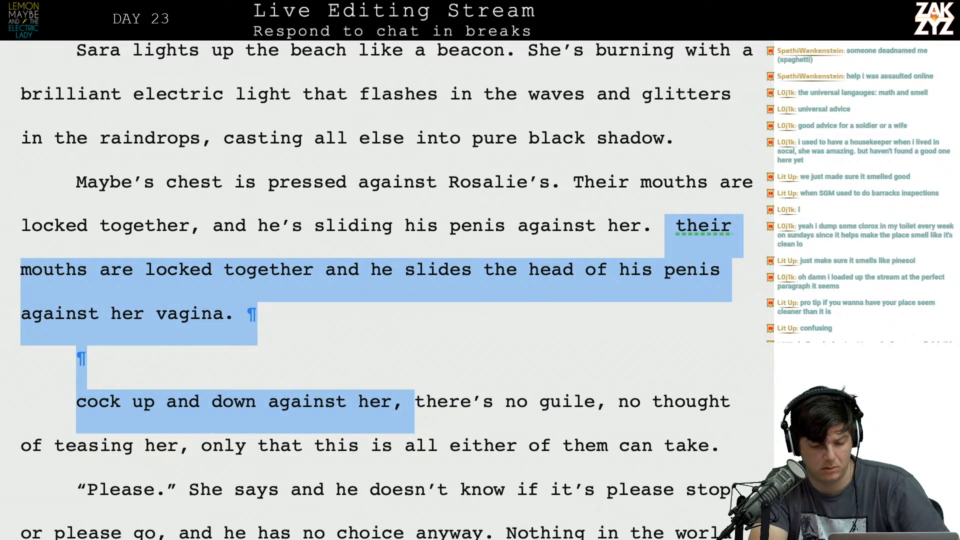
pyautogui.hotkey('shift', 'Right')
pyautogui.write('T')
# Split "only that this is all either of them can take." off into its own paragraph after "teasing her,".
pyautogui.scroll(-1, 422, 271)
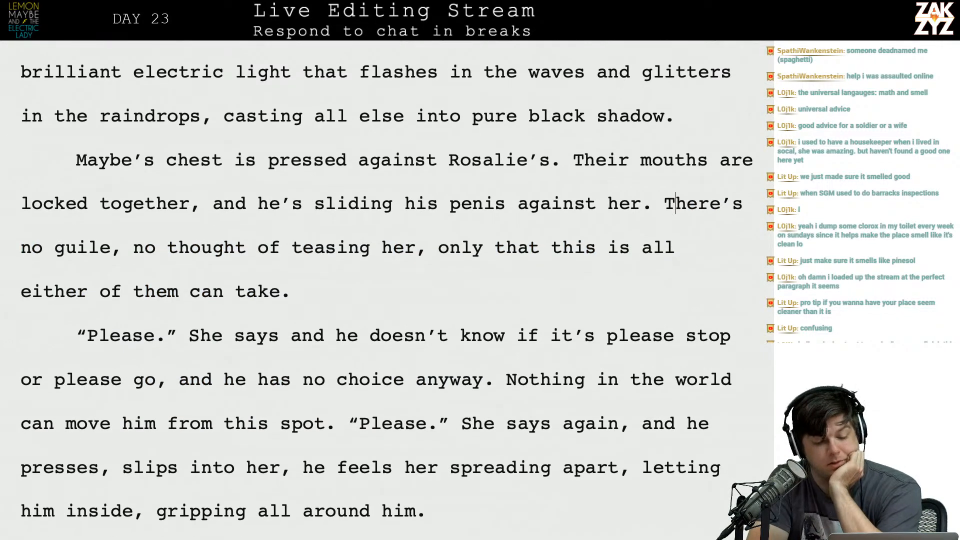
pyautogui.click(415, 247)
pyautogui.press('Right')
pyautogui.press('Right')
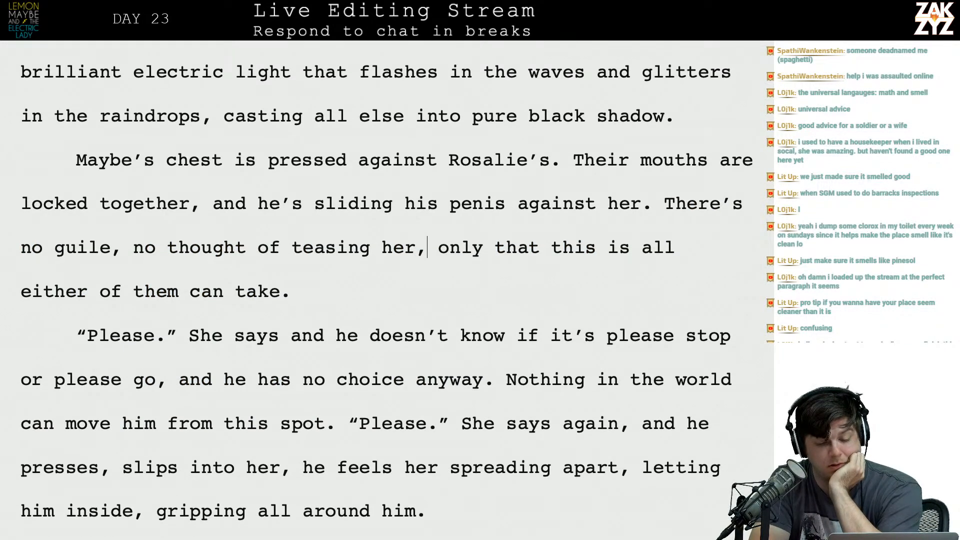
pyautogui.press('Right')
pyautogui.press('Left')
pyautogui.press('Right')
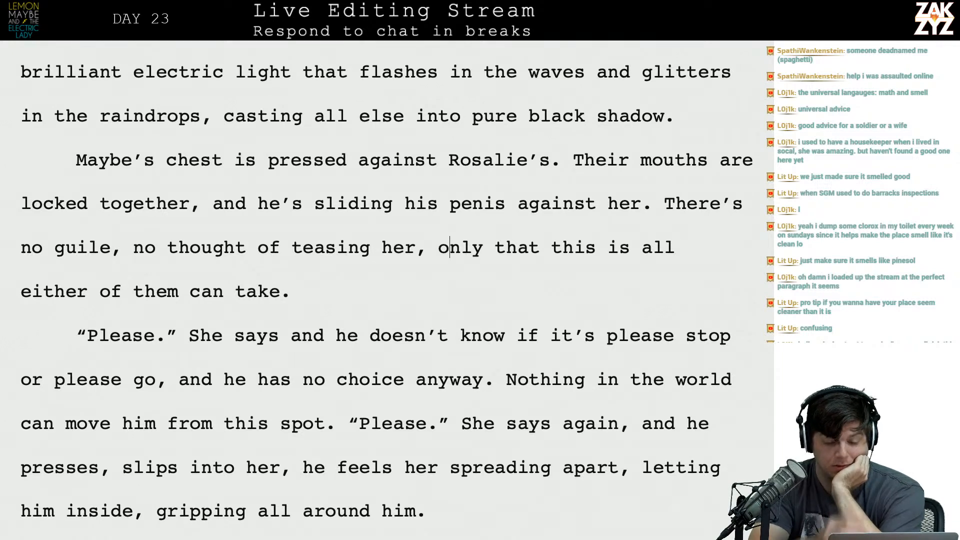
pyautogui.press('Right')
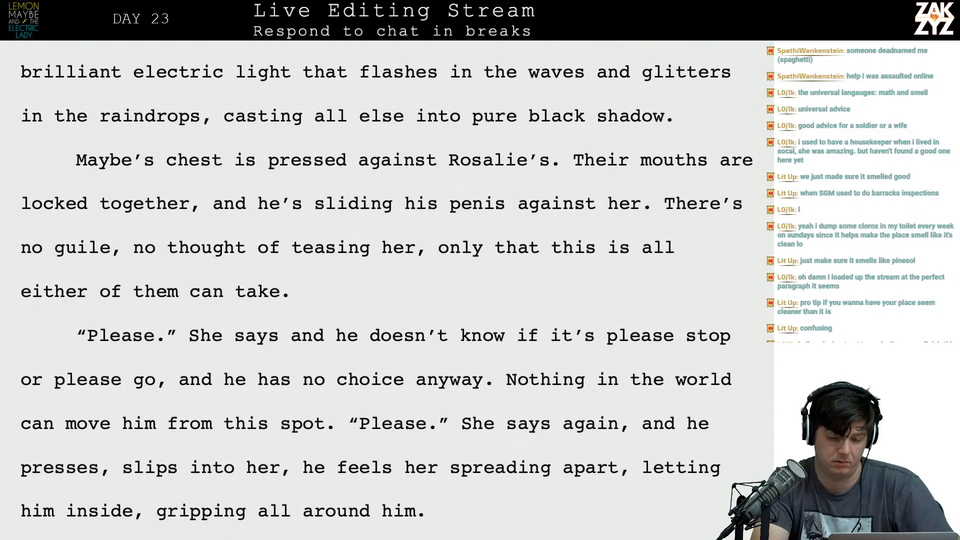
pyautogui.press('Left')
pyautogui.press('Return')
pyautogui.press('Left')
# Write "this is just all that either of them can take." after "teasing her,".
pyautogui.write('this is just ')
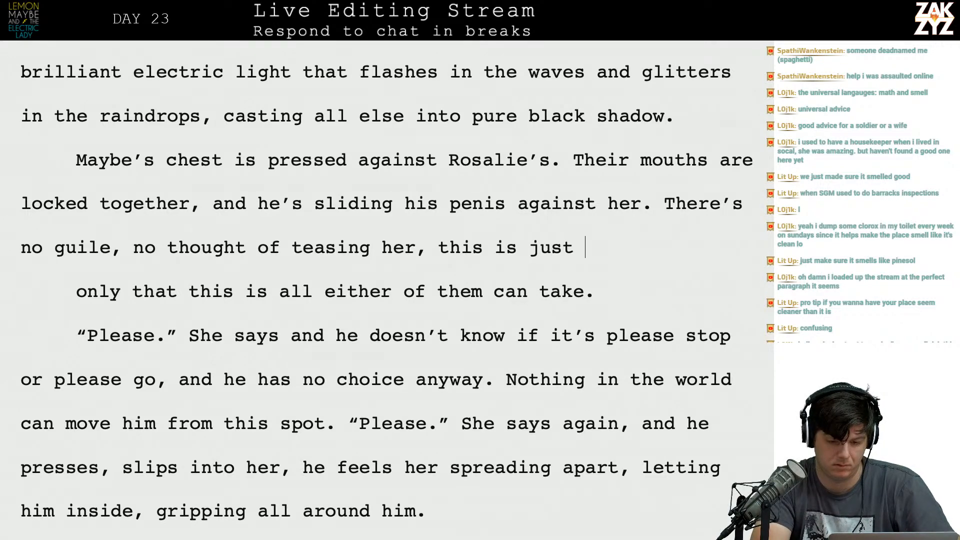
pyautogui.write('all that either o')
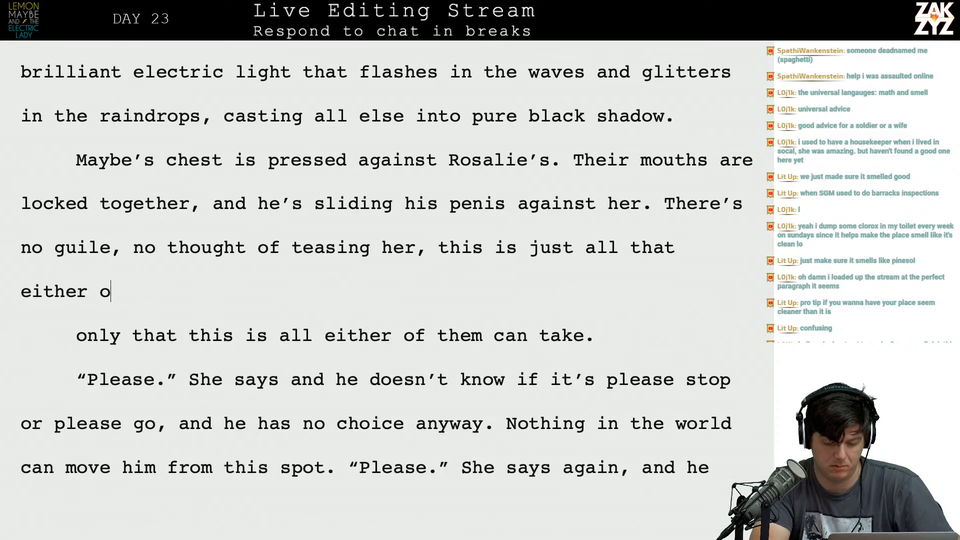
pyautogui.write('f them can take.')
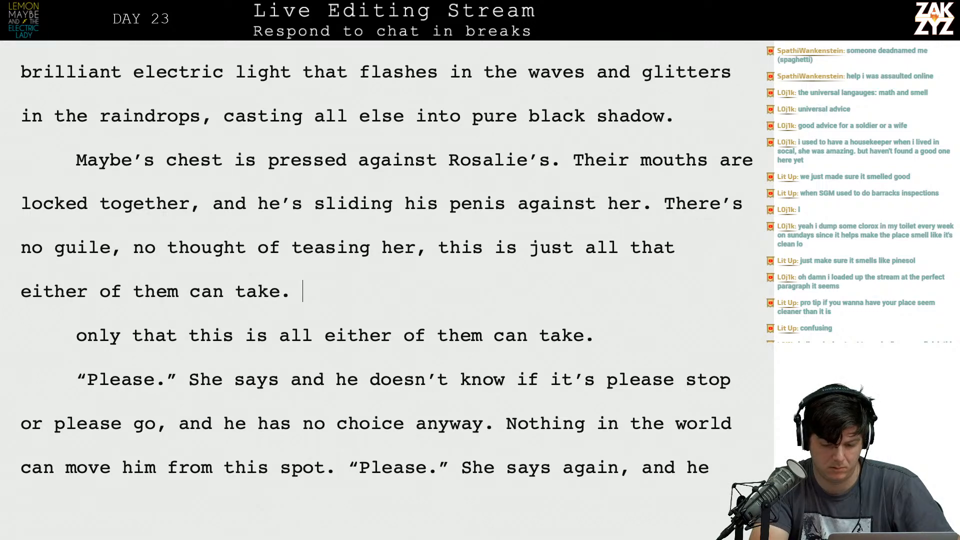
# Delete the superseded paragraph "only that this is all either of them can take.".
pyautogui.hotkey('shift', 'Down')
pyautogui.hotkey('shift', 'Right')
pyautogui.hotkey('shift', 'Right')
pyautogui.hotkey('shift', 'Right')
pyautogui.hotkey('shift', 'Right')
pyautogui.hotkey('shift', 'Right')
pyautogui.hotkey('shift', 'Right')
pyautogui.hotkey('shift', 'Right')
pyautogui.hotkey('shift', 'Right')
pyautogui.hotkey('shift', 'Right')
pyautogui.hotkey('shift', 'Right')
pyautogui.hotkey('shift', 'Right')
pyautogui.hotkey('shift', 'Right')
pyautogui.hotkey('shift', 'Right')
pyautogui.hotkey('shift', 'Right')
pyautogui.hotkey('shift', 'Right')
pyautogui.hotkey('shift', 'Right')
pyautogui.hotkey('shift', 'Right')
pyautogui.hotkey('shift', 'Right')
pyautogui.hotkey('shift', 'Right')
pyautogui.hotkey('shift', 'Right')
pyautogui.hotkey('shift', 'Right')
pyautogui.hotkey('shift', 'Right')
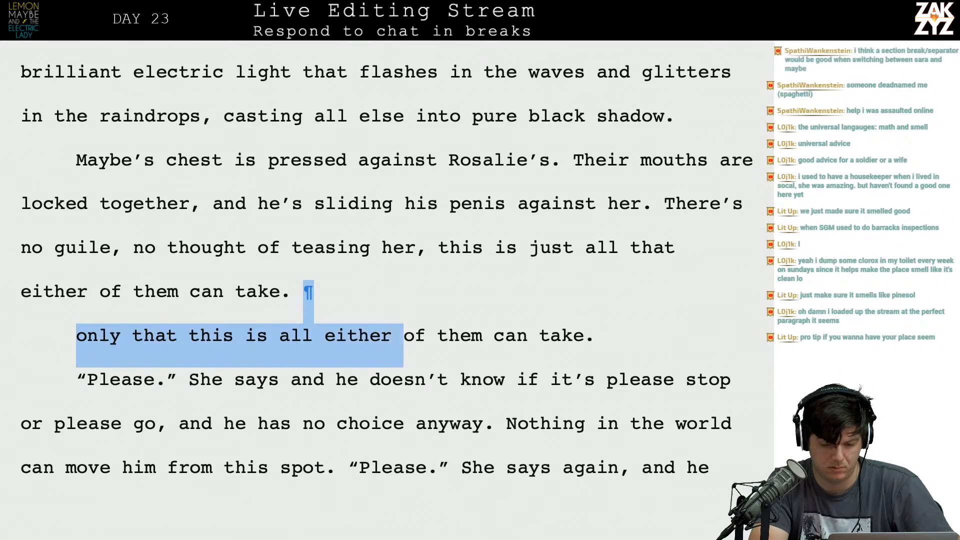
pyautogui.hotkey('shift', 'Right')
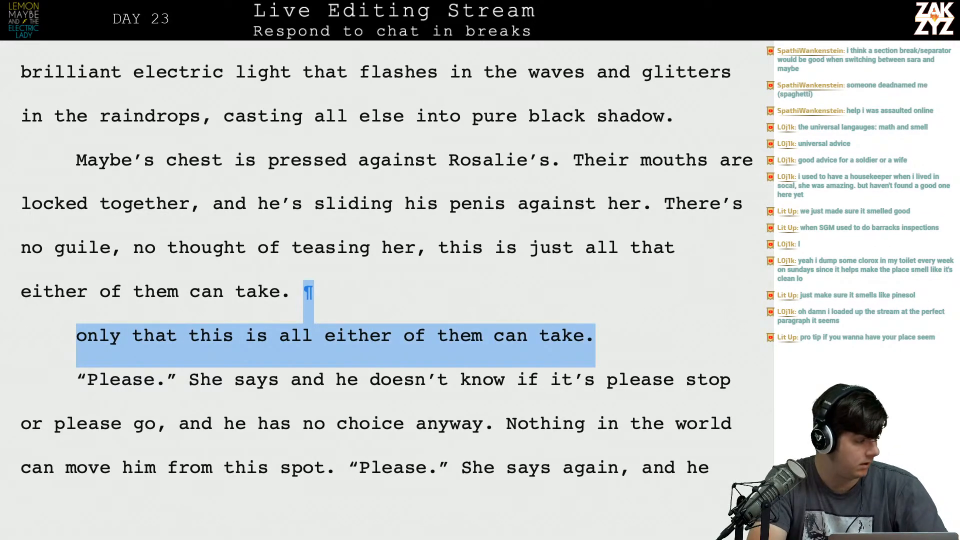
pyautogui.press('BackSpace')
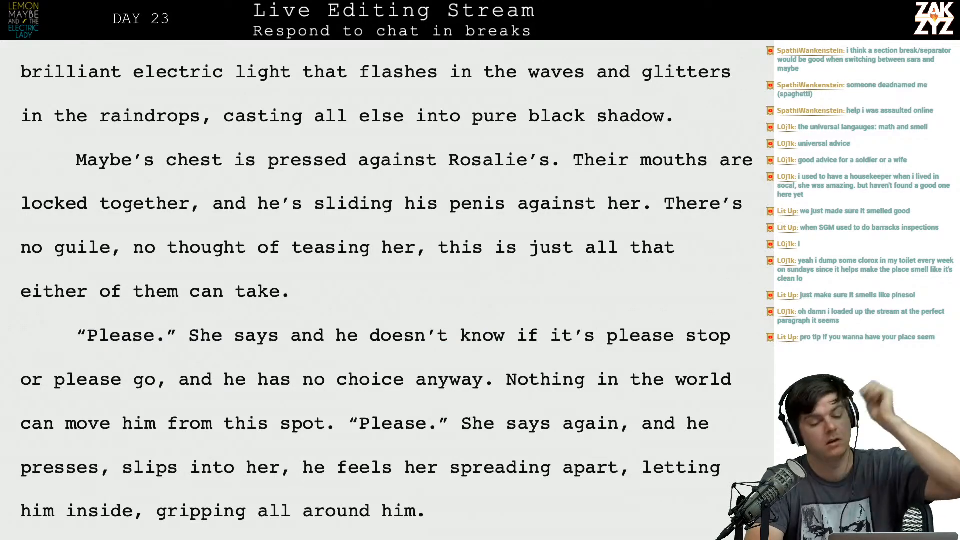
# Reread the chapter from its opening about the storm down to the paragraph beginning "Across the city", checking the switches between Maybe and Sara.
pyautogui.scroll(15, 380, 290)
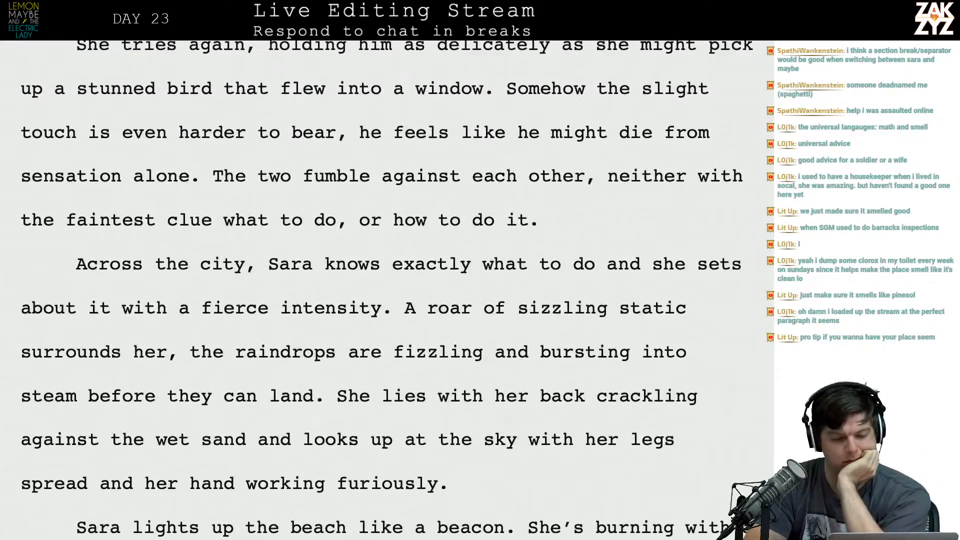
pyautogui.scroll(10, 380, 290)
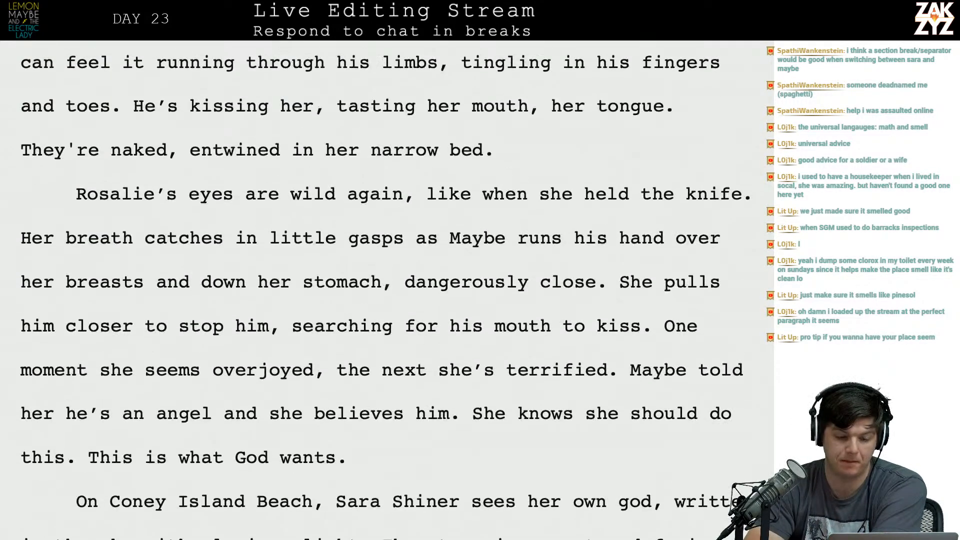
pyautogui.scroll(10, 380, 290)
pyautogui.scroll(-8, 380, 290)
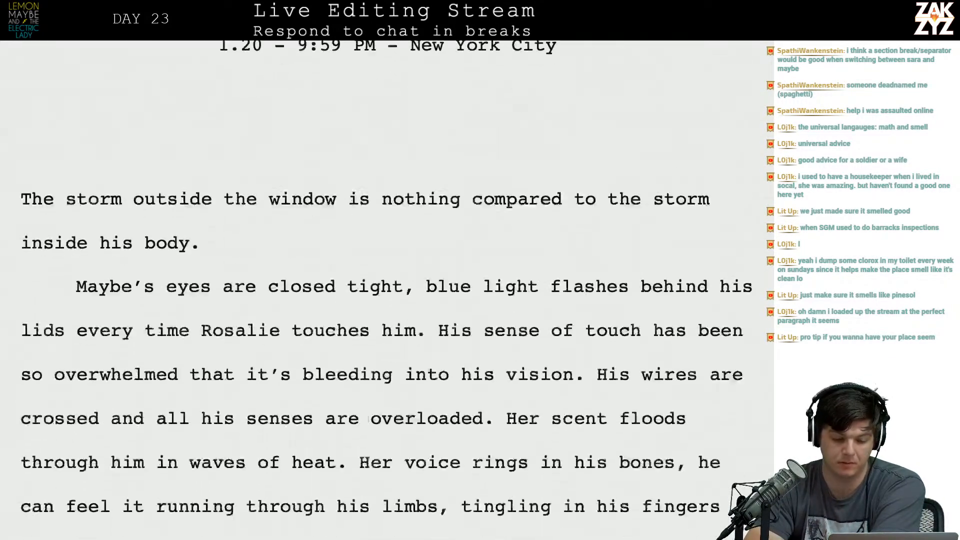
pyautogui.scroll(-4, 411, 197)
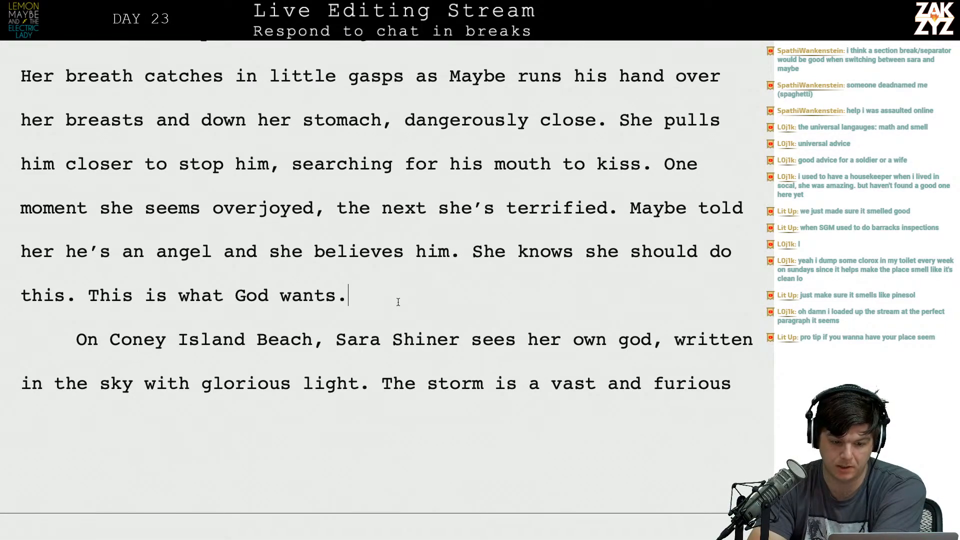
pyautogui.scroll(-15, 380, 290)
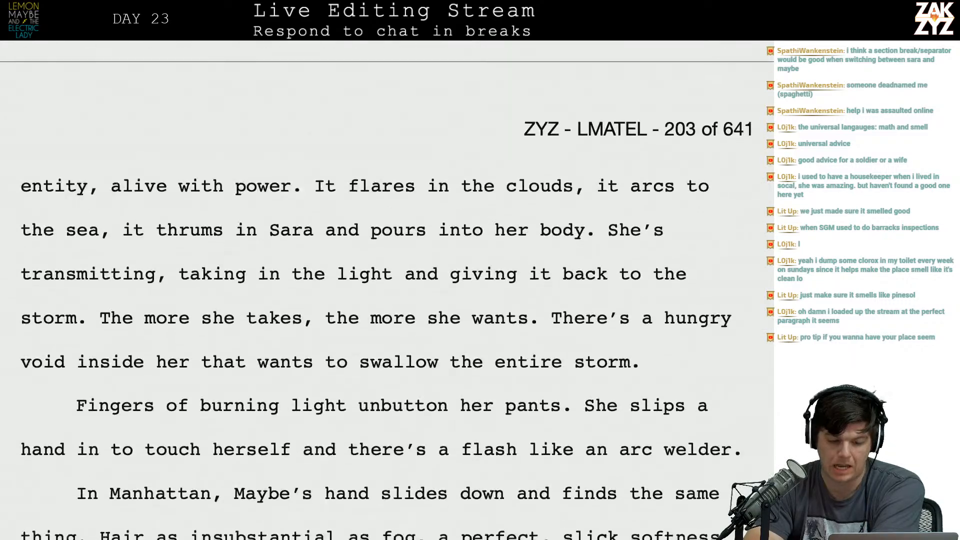
pyautogui.scroll(-2, 380, 290)
pyautogui.scroll(13, 380, 290)
pyautogui.scroll(8, 376, 179)
pyautogui.scroll(-14, 281, 379)
pyautogui.scroll(-12, 272, 460)
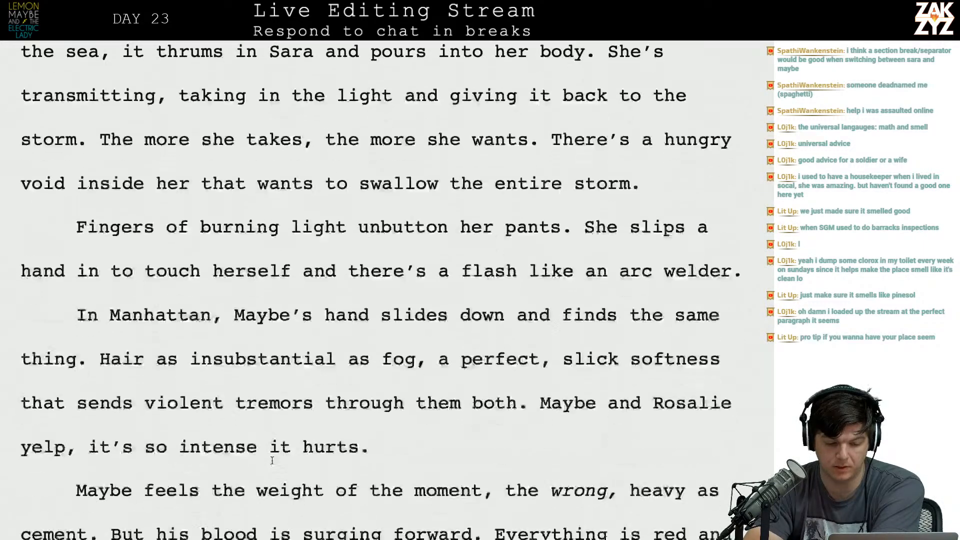
pyautogui.scroll(-8, 272, 460)
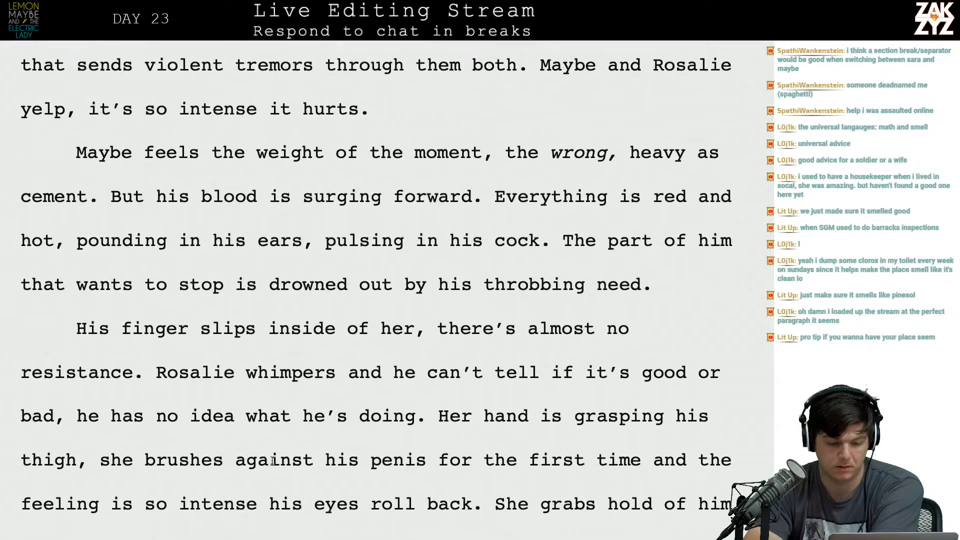
pyautogui.scroll(-11, 272, 460)
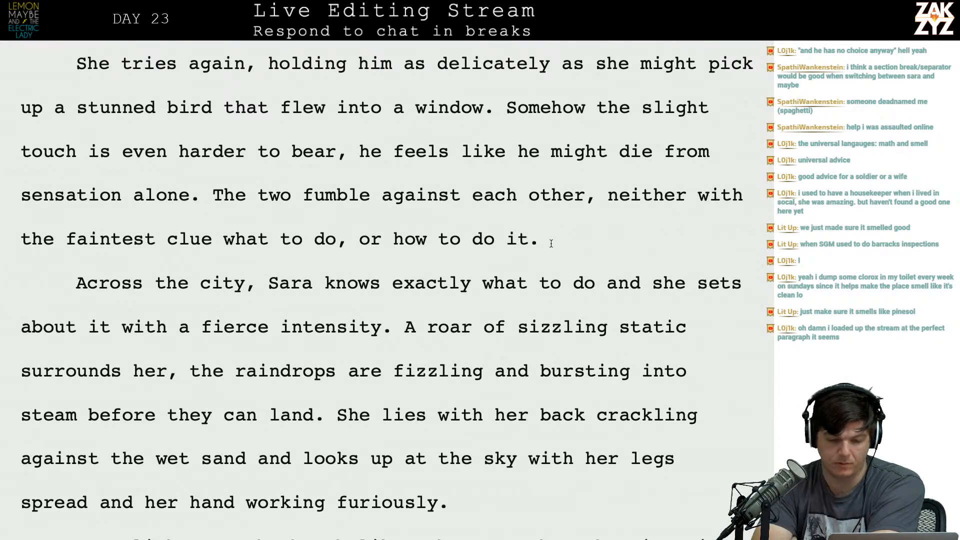
# Try a blank-line section break before the paragraph beginning "Across the city".
pyautogui.press('Return')
pyautogui.press('Return')
pyautogui.press('Up')
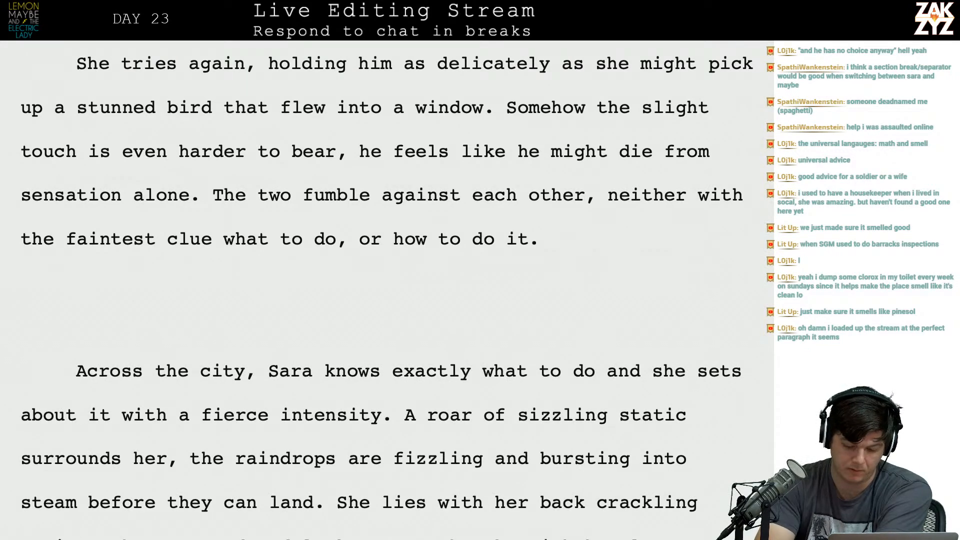
pyautogui.press('Up')
pyautogui.press('Down')
pyautogui.press('Up')
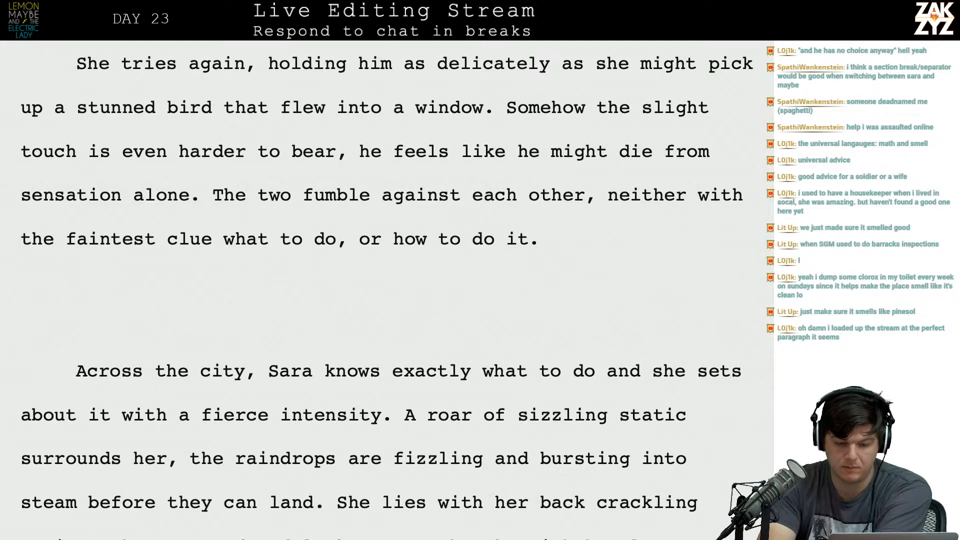
pyautogui.press('BackSpace')
pyautogui.press('Down')
pyautogui.press('Down')
pyautogui.press('Up')
pyautogui.press('BackSpace')
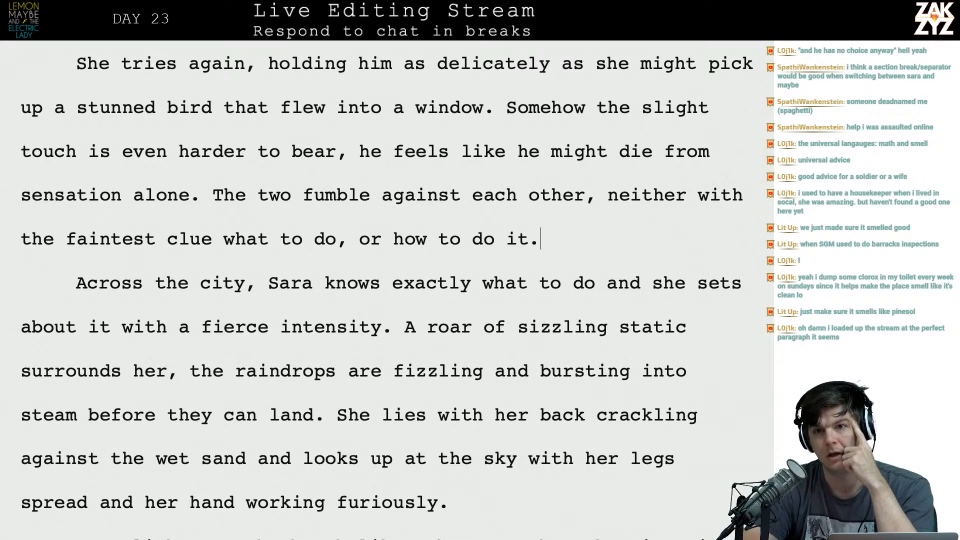
# Examine the scene changes between Coney Island Beach and Manhattan to judge whether they need section breaks.
pyautogui.scroll(3, 387, 286)
pyautogui.scroll(13, 387, 286)
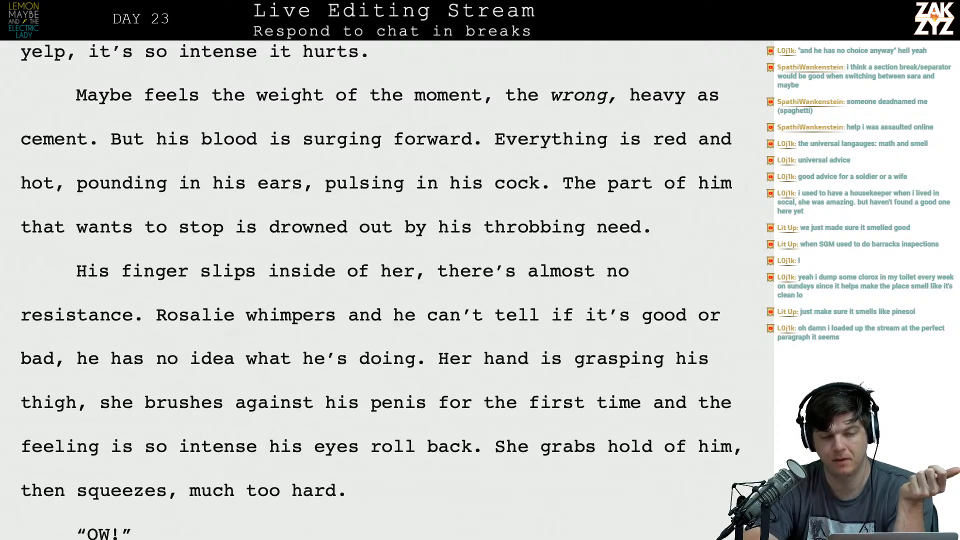
pyautogui.scroll(5, 387, 287)
pyautogui.scroll(-5, 387, 286)
pyautogui.scroll(-4, 387, 287)
pyautogui.scroll(1, 387, 286)
pyautogui.scroll(20, 387, 286)
pyautogui.scroll(17, 387, 287)
pyautogui.scroll(-3, 387, 286)
pyautogui.scroll(-13, 387, 286)
pyautogui.scroll(-5, 535, 241)
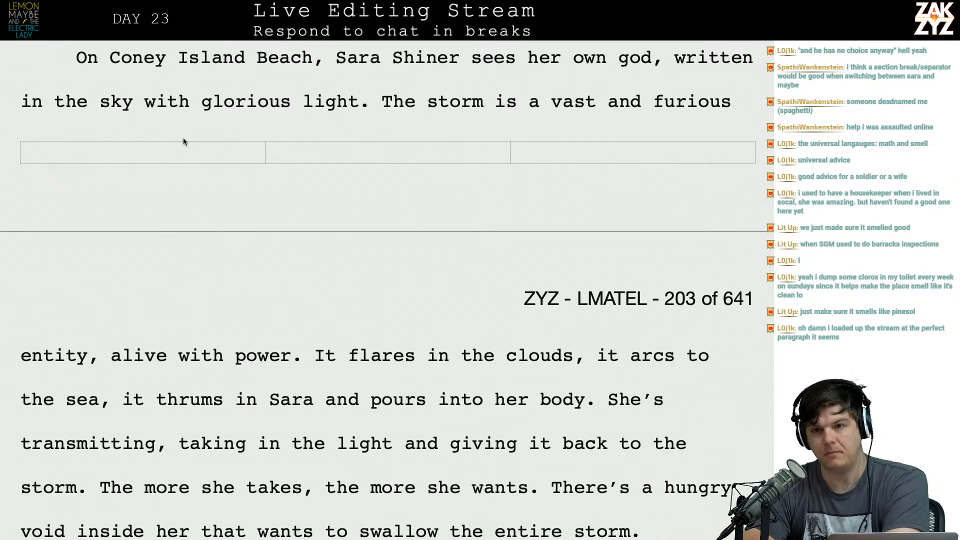
pyautogui.scroll(-2, 183, 141)
pyautogui.scroll(-3, 183, 141)
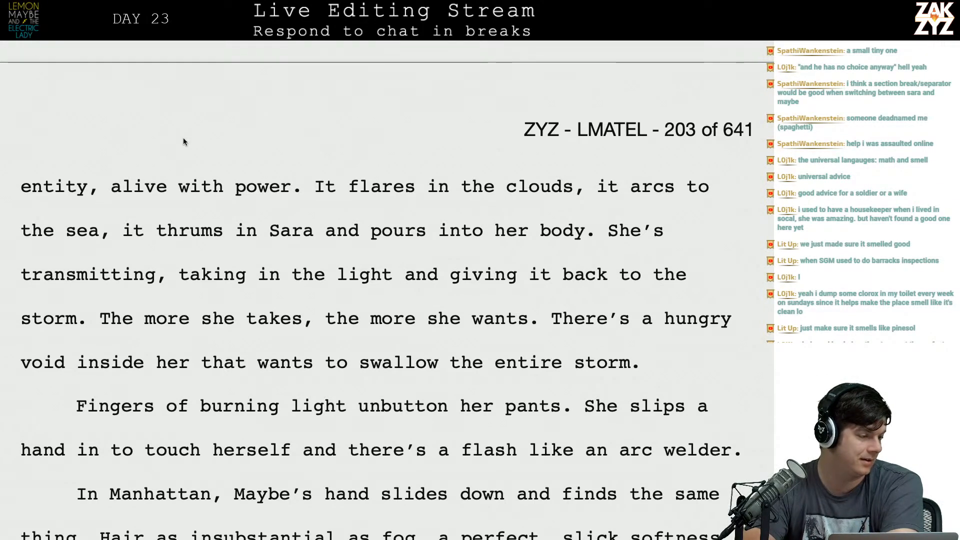
pyautogui.scroll(-1, 183, 142)
pyautogui.scroll(-5, 183, 142)
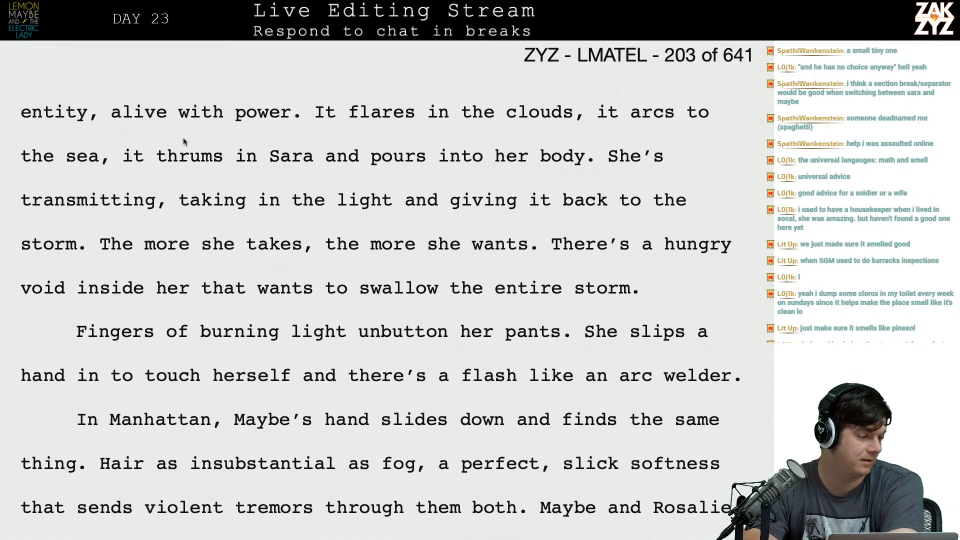
pyautogui.scroll(-2, 183, 141)
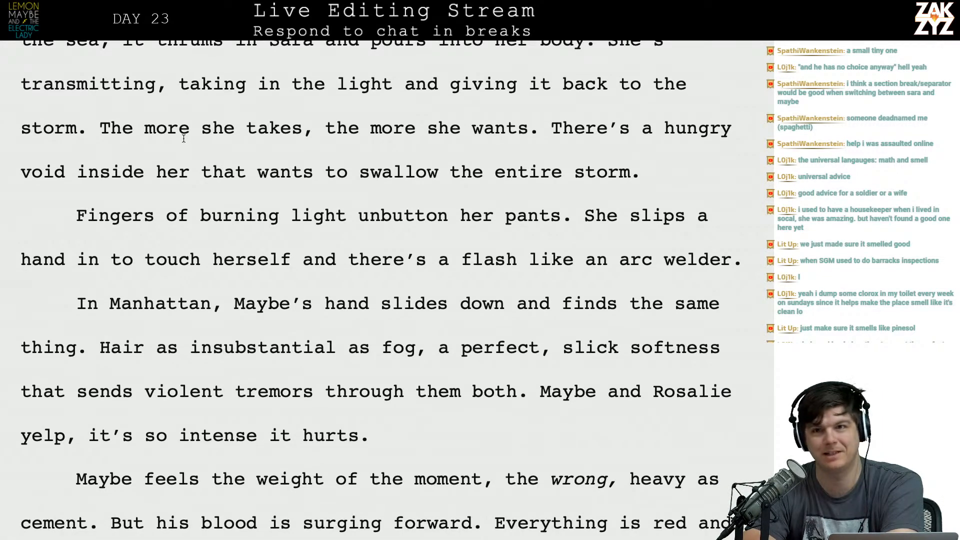
pyautogui.scroll(-1, 183, 138)
pyautogui.scroll(-5, 184, 138)
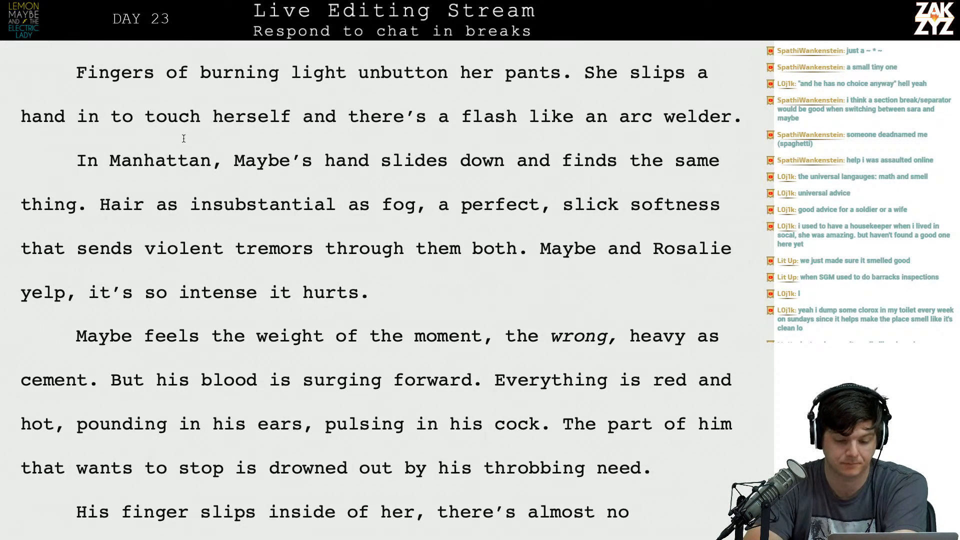
# Change the period inside the first "Please." quotation to a comma.
pyautogui.scroll(-10, 184, 138)
pyautogui.scroll(-12, 183, 141)
pyautogui.scroll(6, 183, 141)
pyautogui.scroll(3, 184, 141)
pyautogui.scroll(-2, 181, 135)
pyautogui.click(235, 262)
pyautogui.click(169, 321)
pyautogui.press('BackSpace')
pyautogui.write(', ')
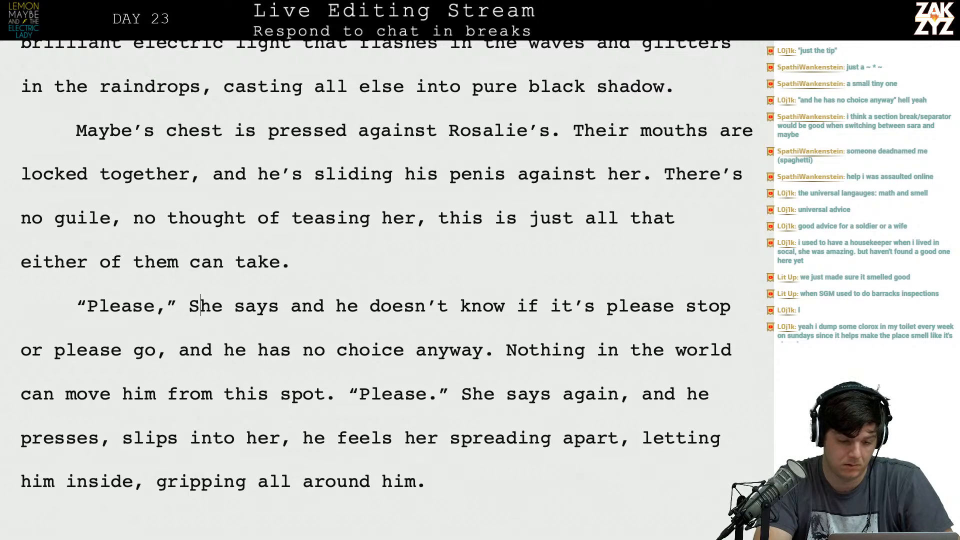
pyautogui.write('s')
# Replace "She says" after the first "Please," with "Rosalie says. Maybe", removing the old wording.
pyautogui.press('BackSpace')
pyautogui.press('BackSpace')
pyautogui.write('Rosalie')
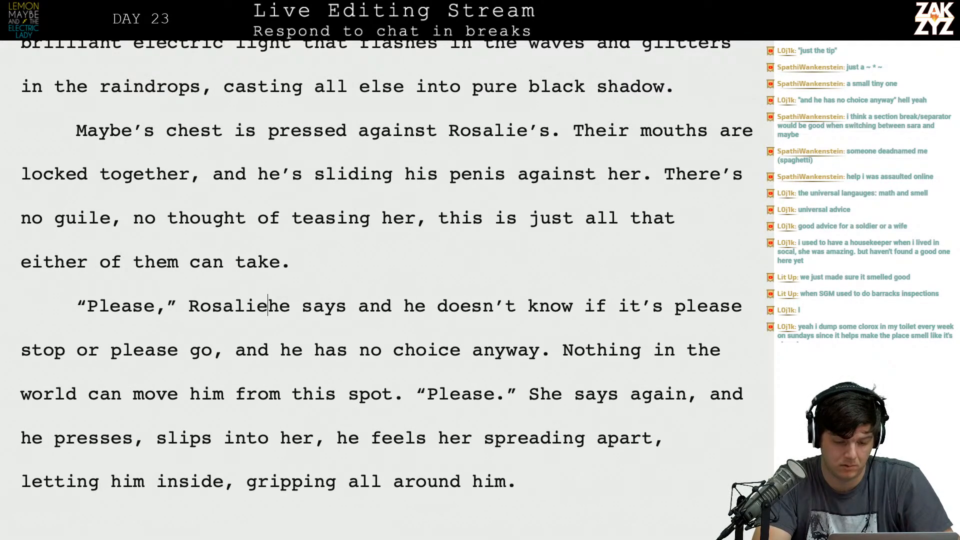
pyautogui.write(' says. Mayb')
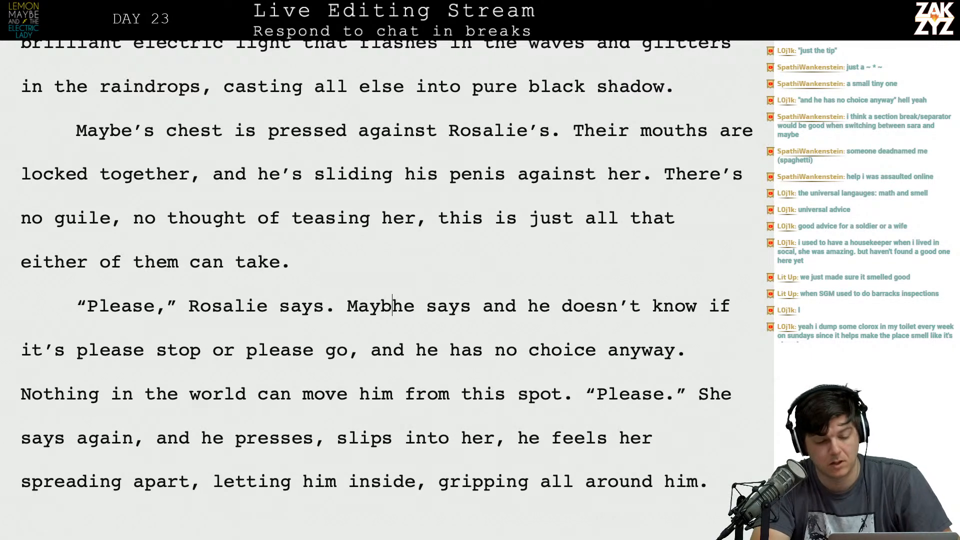
pyautogui.write('e')
pyautogui.hotkey('shift', 'Right')
pyautogui.hotkey('shift', 'Right')
pyautogui.hotkey('shift', 'Right')
pyautogui.hotkey('shift', 'Right')
pyautogui.hotkey('shift', 'Right')
pyautogui.hotkey('shift', 'Right')
pyautogui.hotkey('shift', 'Right')
pyautogui.hotkey('shift', 'Right')
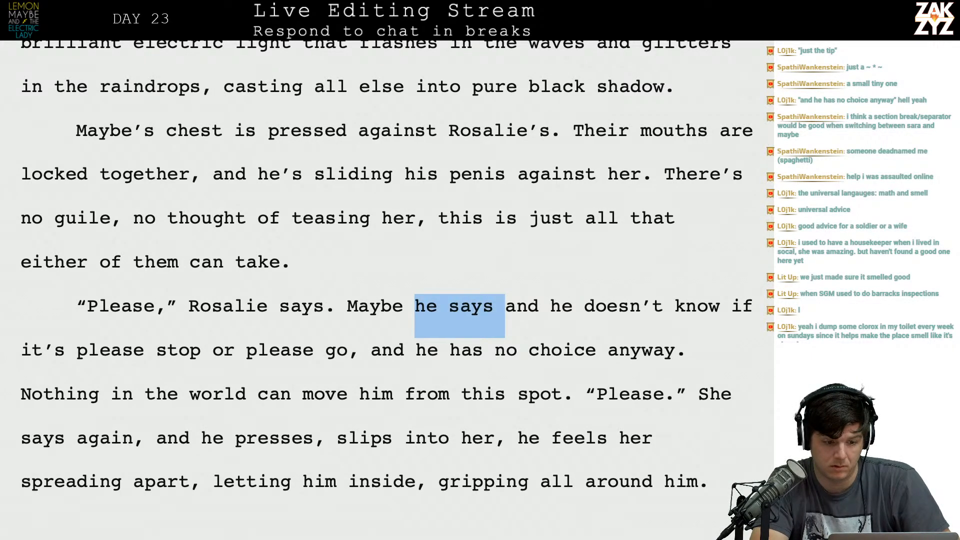
pyautogui.press('BackSpace')
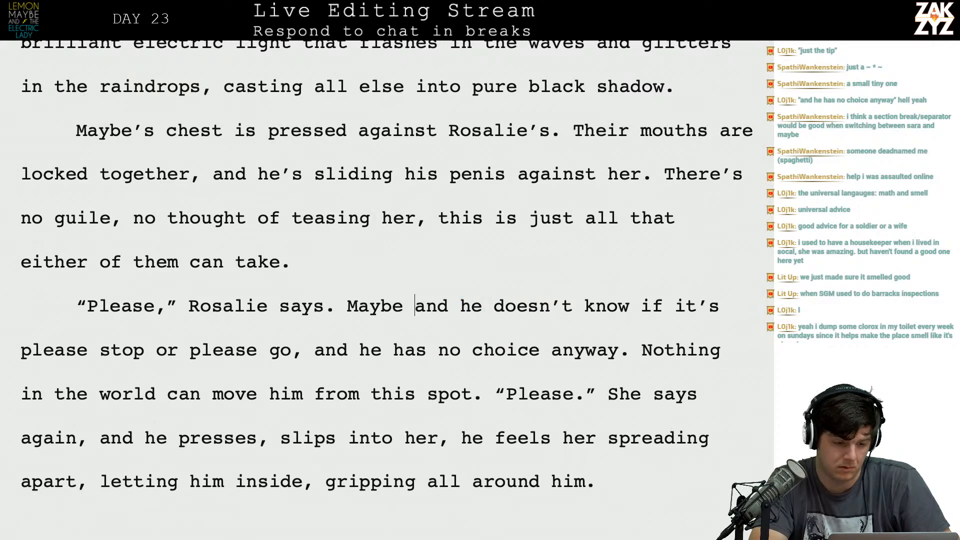
# Insert "In Harlem," at the start of the paragraph beginning "Maybe's chest".
pyautogui.write('In Harlem')
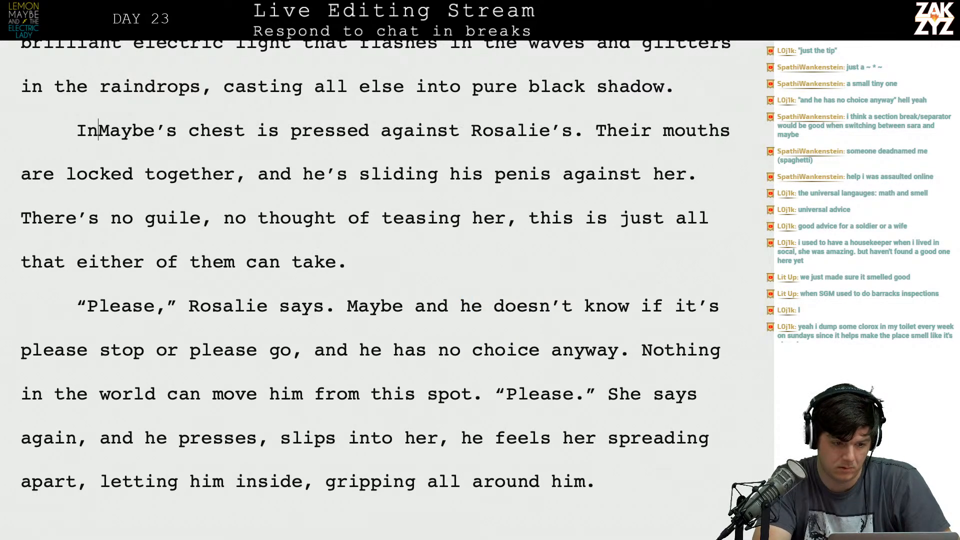
pyautogui.write(',')
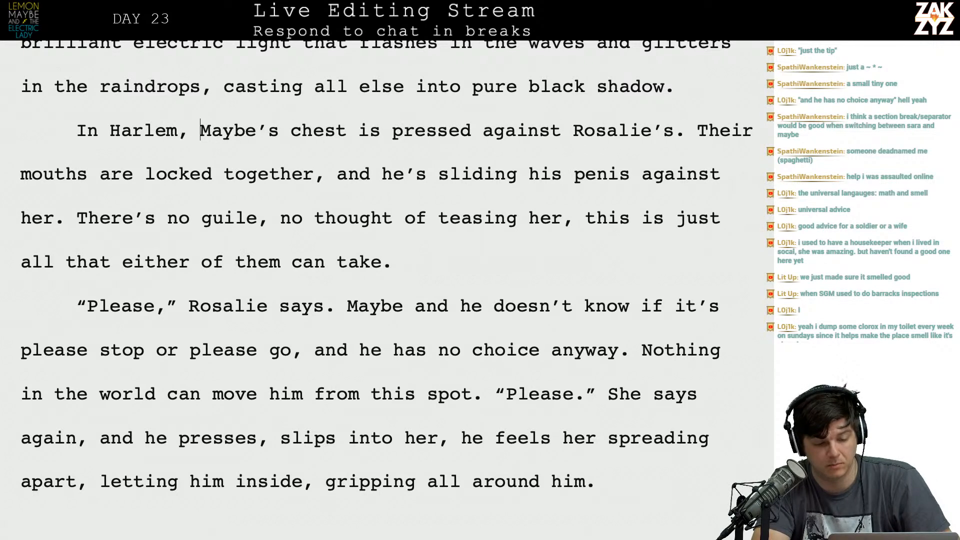
# Delete "and he" after "Maybe" so the sentence begins "Maybe doesn't know".
pyautogui.press('Down')
pyautogui.press('Right')
pyautogui.press('Down')
pyautogui.press('Right')
pyautogui.press('Right')
pyautogui.press('Right')
pyautogui.press('Right')
pyautogui.press('Right')
pyautogui.press('Right')
pyautogui.press('Right')
pyautogui.press('Right')
pyautogui.press('Right')
pyautogui.press('Right')
pyautogui.press('Right')
pyautogui.press('BackSpace')
pyautogui.press('BackSpace')
pyautogui.press('BackSpace')
pyautogui.press('BackSpace')
pyautogui.press('BackSpace')
pyautogui.press('BackSpace')
pyautogui.press('BackSpace')
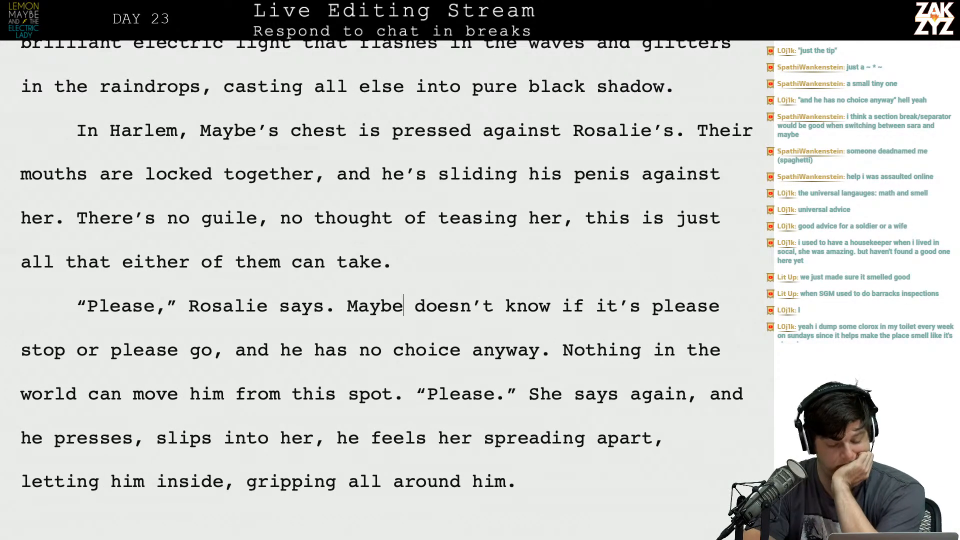
# Change the second "Please." quotation to end with a comma and lowercase the following "she".
pyautogui.scroll(-2, 4, 263)
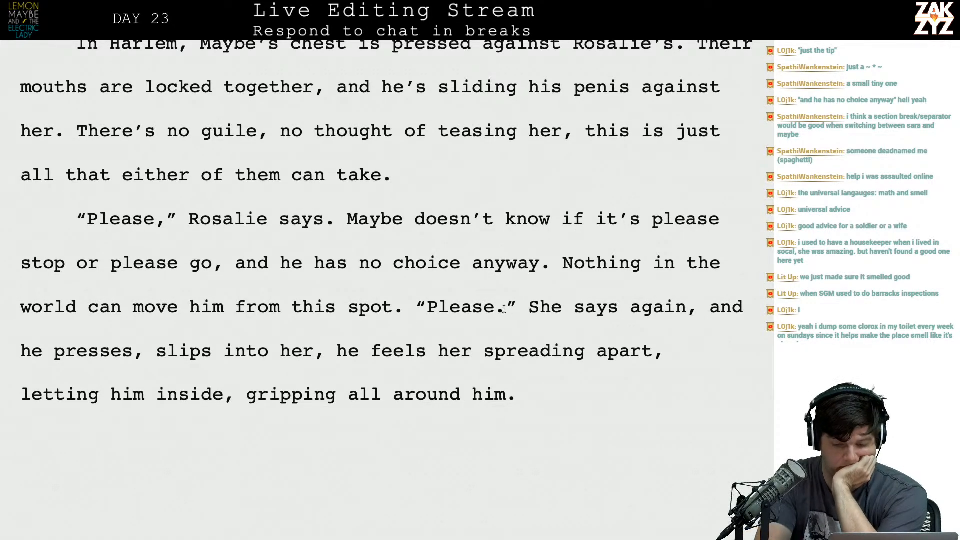
pyautogui.press('BackSpace')
pyautogui.write(',')
pyautogui.press('Right')
pyautogui.press('Right')
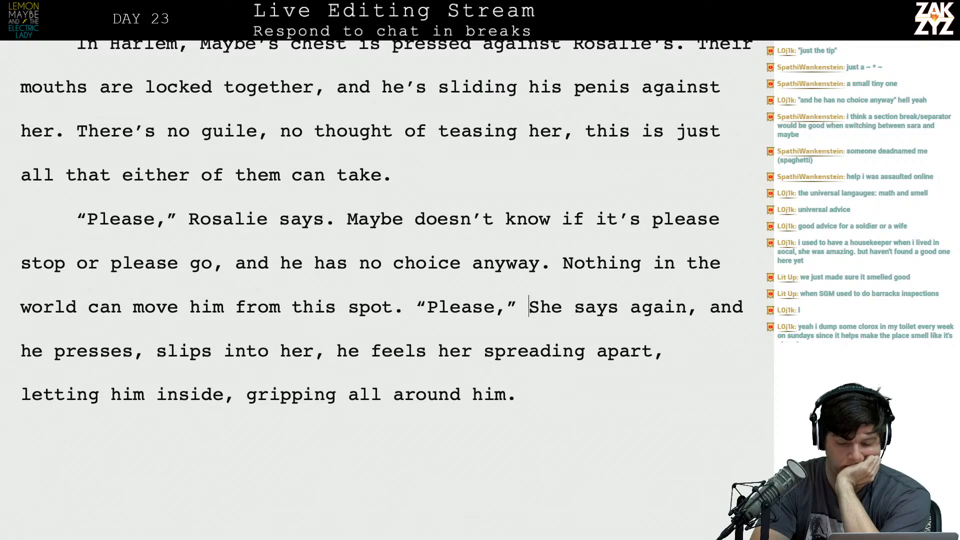
pyautogui.hotkey('shift', 'Right')
pyautogui.press('BackSpace')
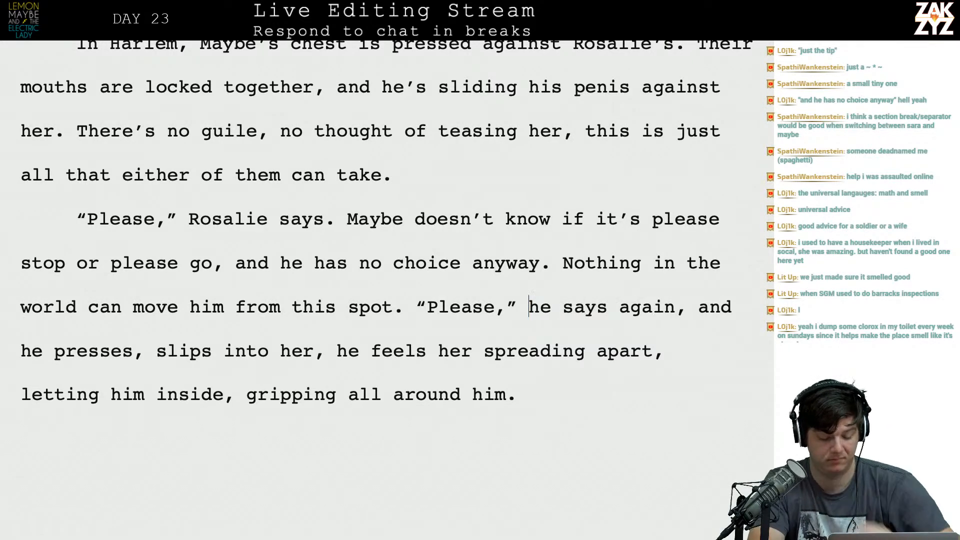
pyautogui.write('s')
pyautogui.press('Down')
pyautogui.press('Up')
pyautogui.press('Right')
pyautogui.press('Right')
pyautogui.press('Right')
pyautogui.press('Right')
pyautogui.press('Right')
pyautogui.press('Right')
pyautogui.press('Right')
pyautogui.press('Right')
pyautogui.press('Right')
pyautogui.press('Right')
pyautogui.press('Right')
pyautogui.press('Right')
pyautogui.press('Right')
pyautogui.press('Right')
pyautogui.press('Right')
pyautogui.press('Right')
pyautogui.press('Right')
pyautogui.press('Up')
pyautogui.press('Right')
pyautogui.press('Left')
pyautogui.press('Down')
pyautogui.scroll(-1, 387, 284)
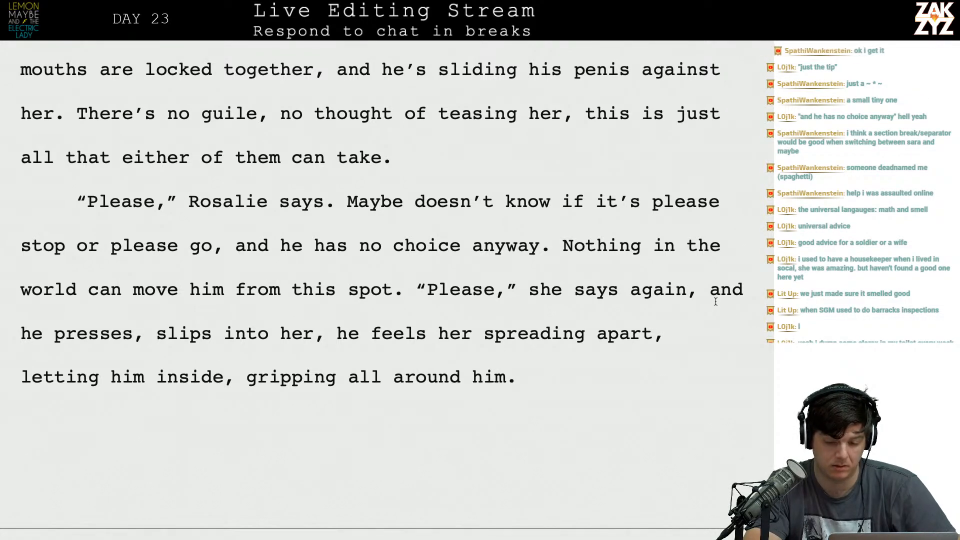
# Rewrite the text after "she says again," as two sentences, running from "and he presses in." through "gripping all around him.".
pyautogui.press('BackSpace')
pyautogui.press('BackSpace')
pyautogui.press('BackSpace')
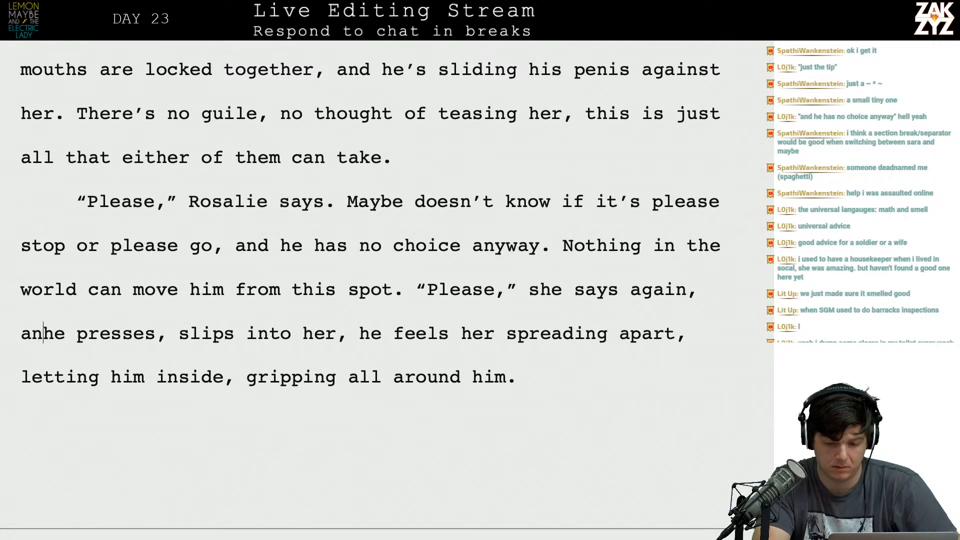
pyautogui.write('nd he presses in.')
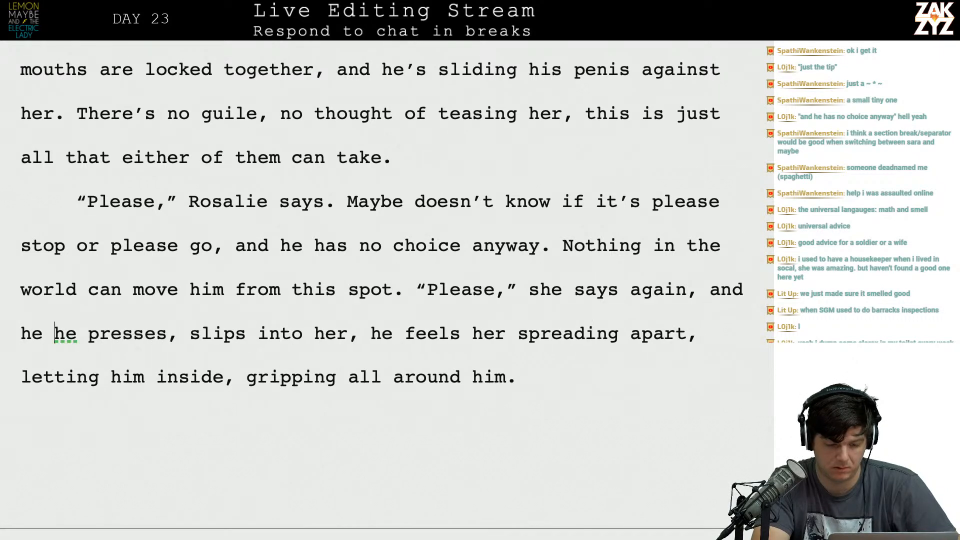
pyautogui.write(' He slips insi')
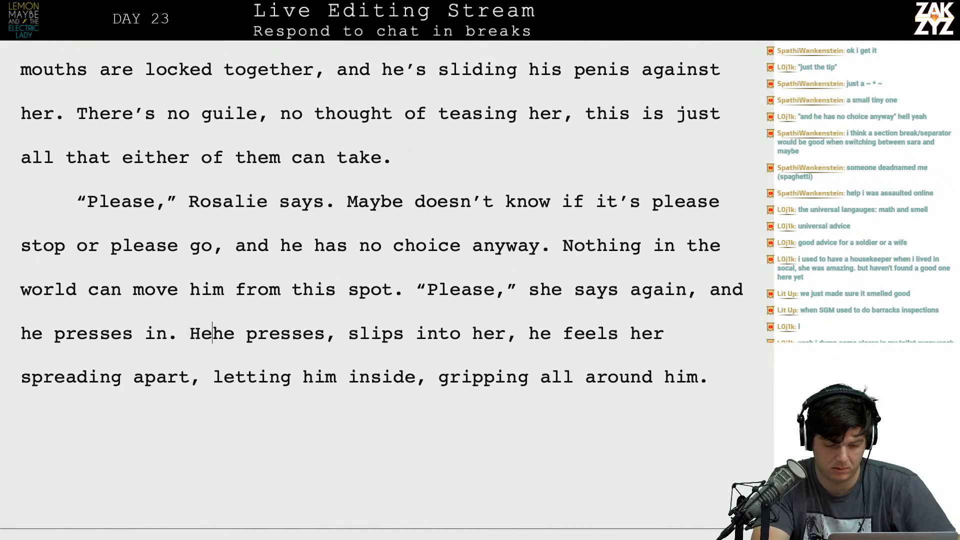
pyautogui.write('de of her, feels ')
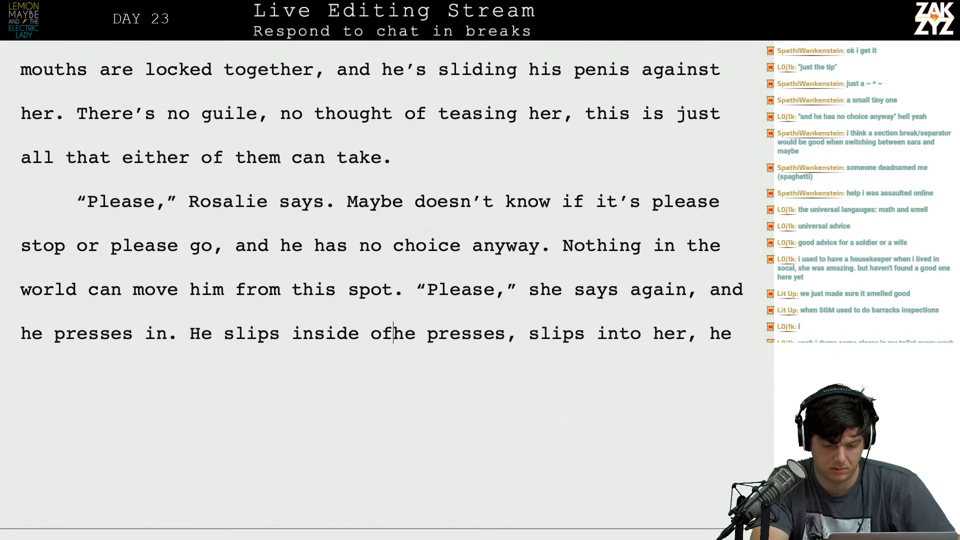
pyautogui.write('her spreading apar')
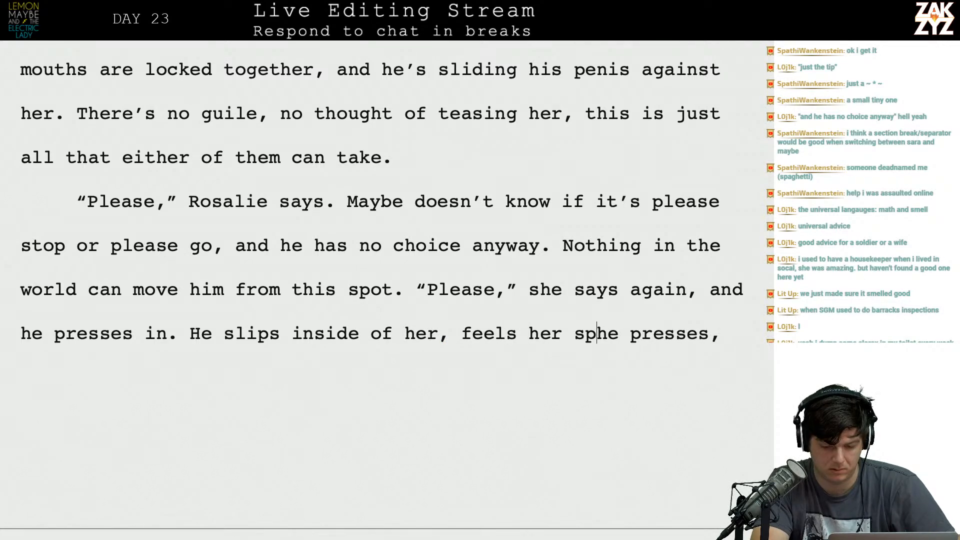
pyautogui.write('t, ')
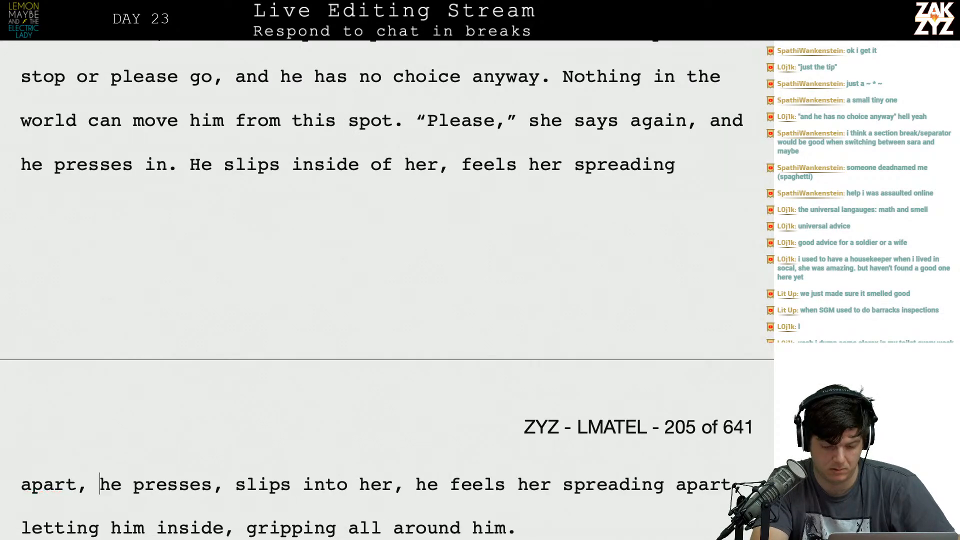
pyautogui.write('gripping all ar')
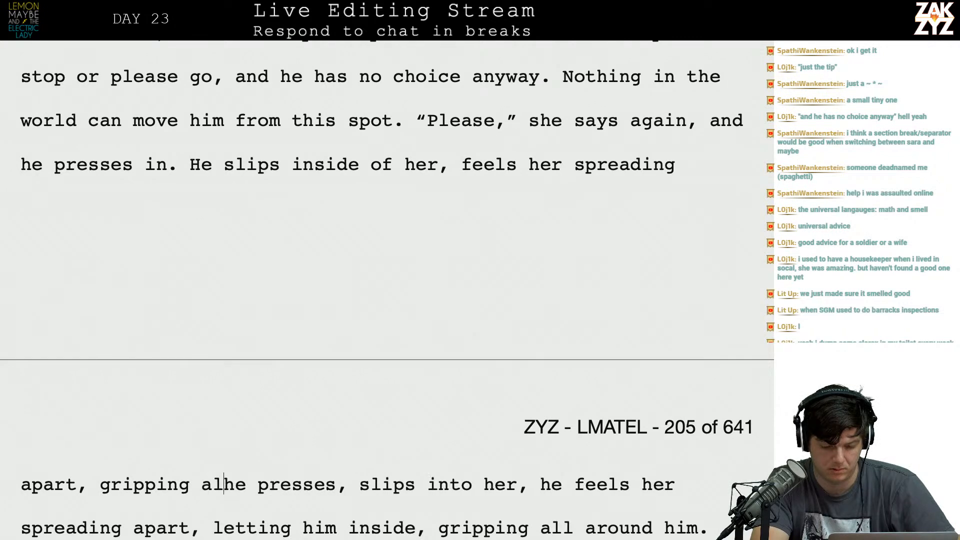
pyautogui.write('ound him.')
# Split off and delete the old version of the sentence, from "he presses, slips" through "gripping all around him.".
pyautogui.press('Return')
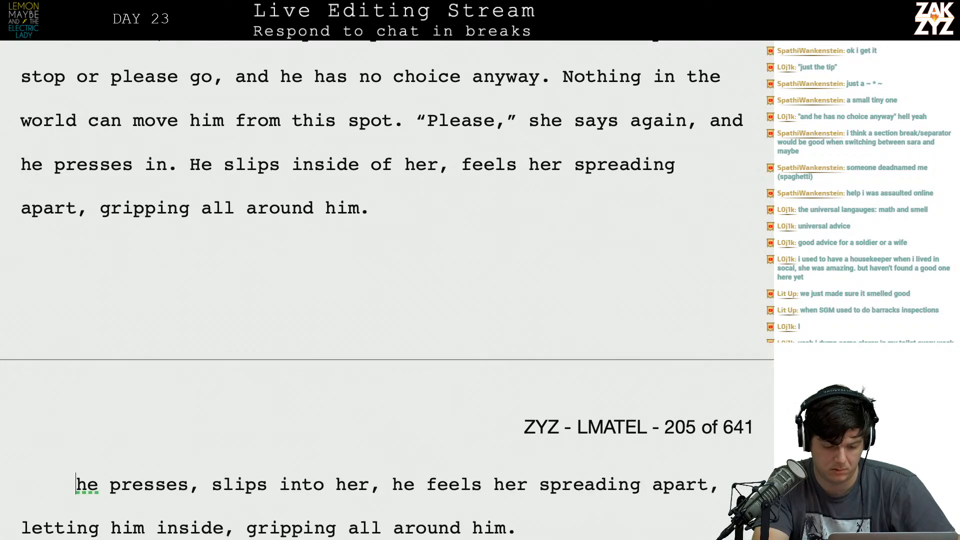
pyautogui.hotkey('shift', 'Down')
pyautogui.hotkey('shift', 'Down')
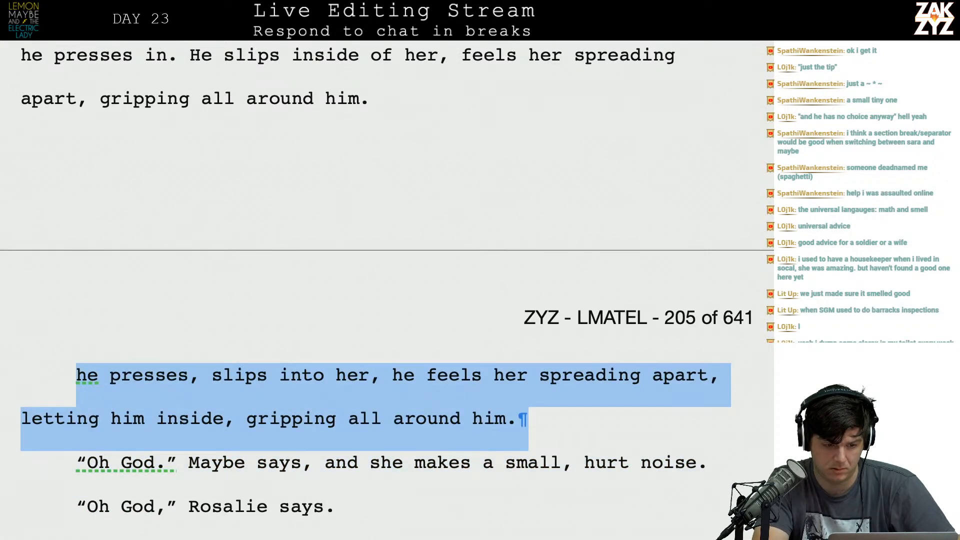
pyautogui.press('BackSpace')
pyautogui.press('Up')
pyautogui.press('Up')
pyautogui.press('Down')
pyautogui.press('Down')
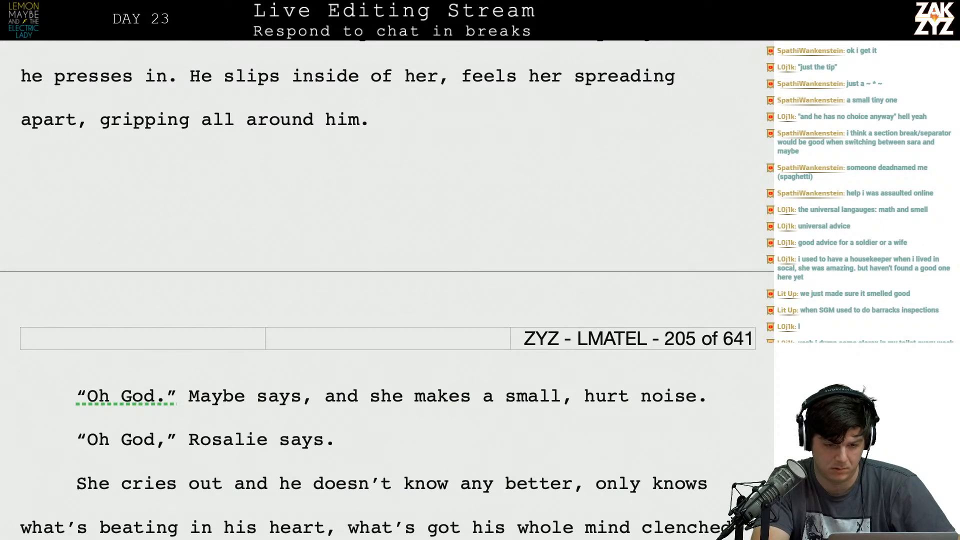
# Add "Please." in italics at the end of the paragraph, after "gripping all around him.".
pyautogui.write('Please.')
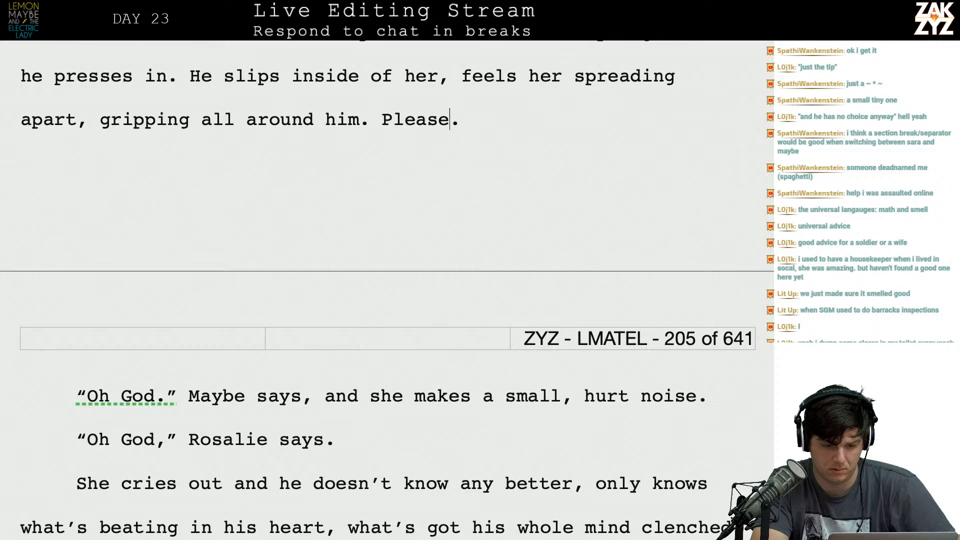
pyautogui.press('Left')
pyautogui.press('Right')
pyautogui.hotkey('shift', 'Right')
pyautogui.hotkey('shift', 'Right')
pyautogui.hotkey('shift', 'Right')
pyautogui.hotkey('shift', 'Right')
pyautogui.hotkey('shift', 'Right')
pyautogui.hotkey('shift', 'Right')
pyautogui.hotkey('shift', 'Right')
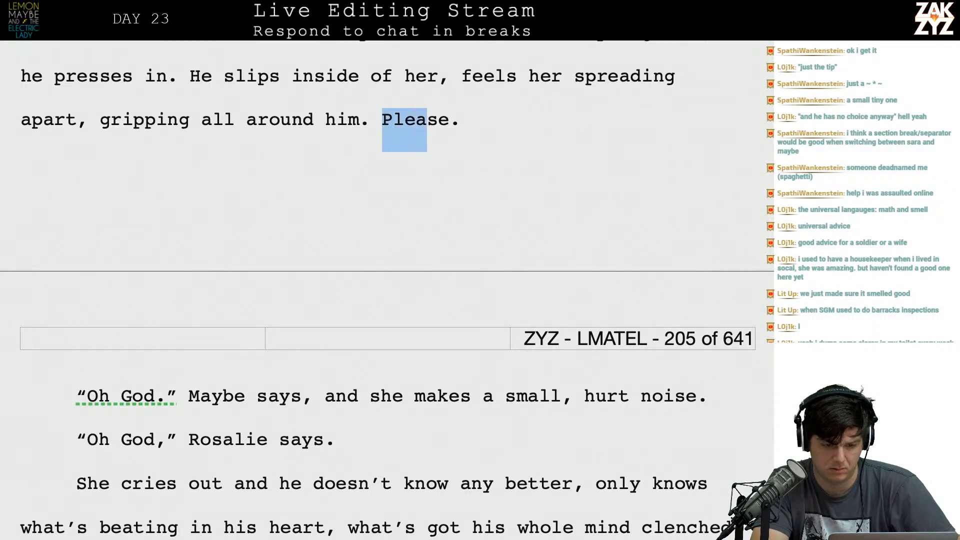
pyautogui.hotkey('ctrl', 'i')
pyautogui.press('Down')
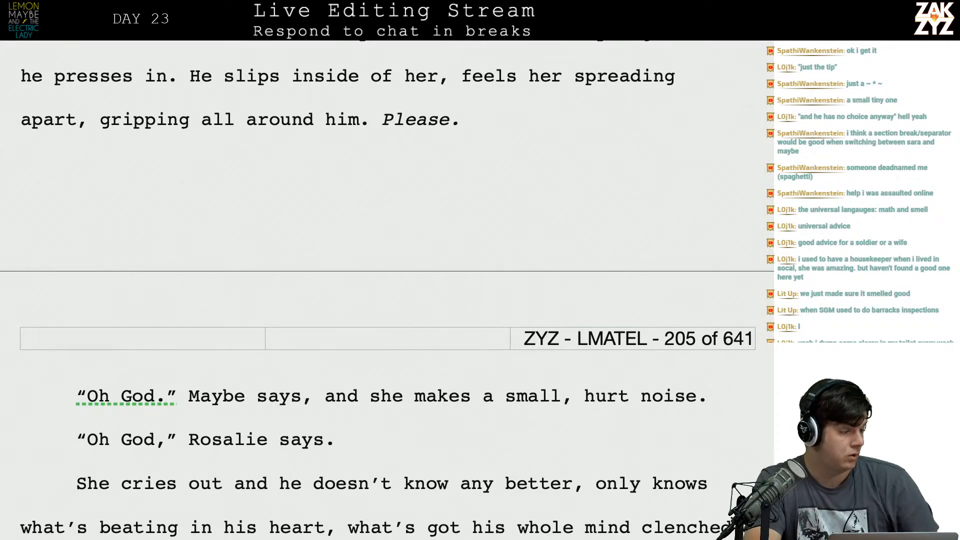
# Delete the dialogue line in which Maybe says "Oh God." at the start of page 205.
pyautogui.scroll(-1, 387, 290)
pyautogui.scroll(4, 387, 290)
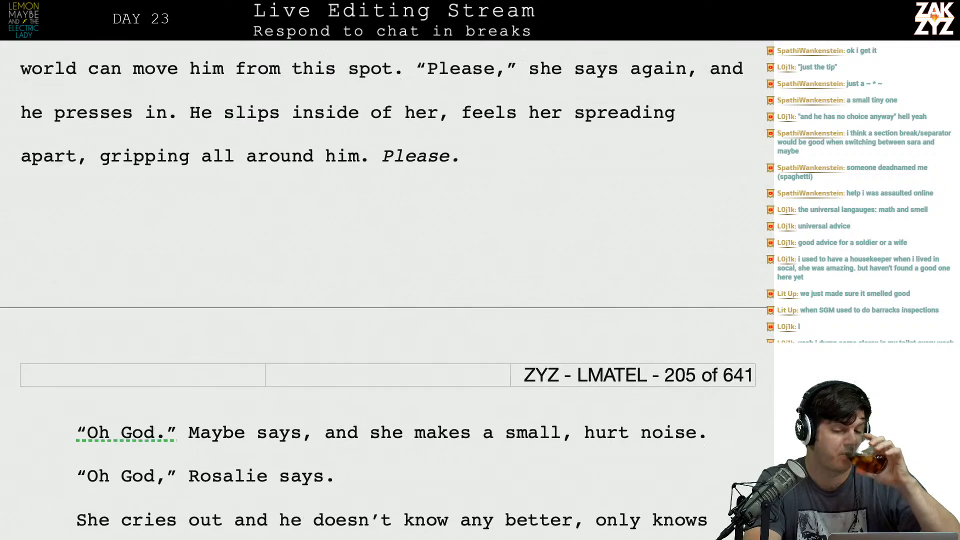
pyautogui.scroll(-7, 387, 290)
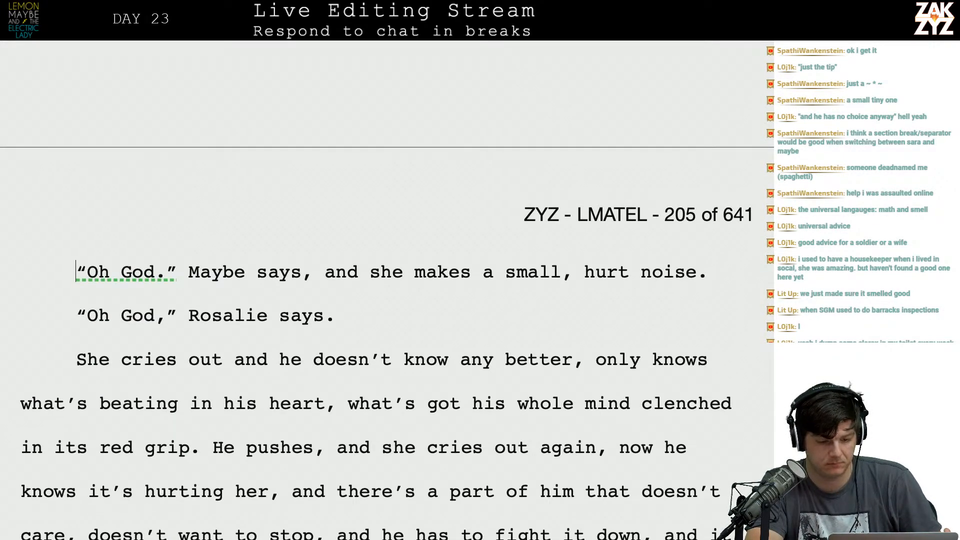
pyautogui.scroll(4, 387, 290)
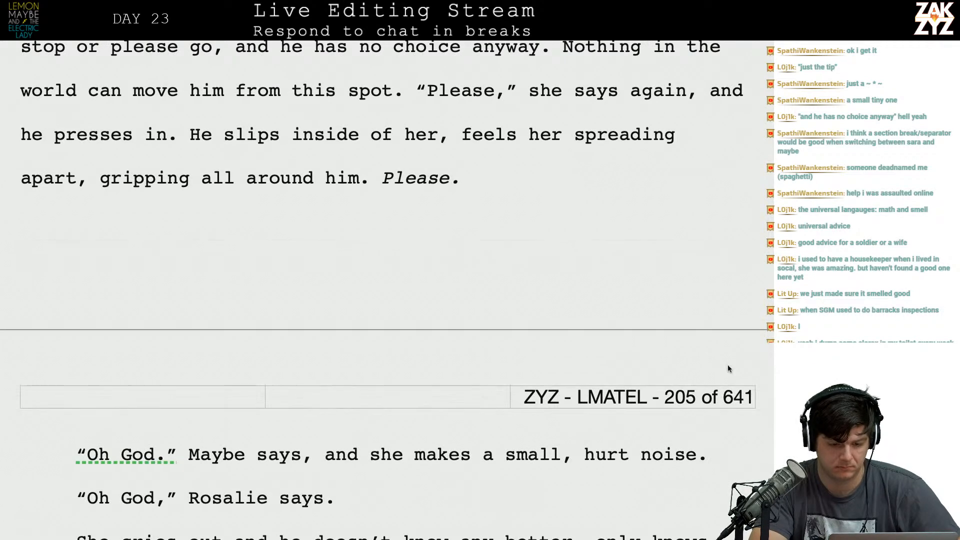
pyautogui.moveTo(325, 486); pyautogui.dragTo(76, 478)
pyautogui.click(76, 479)
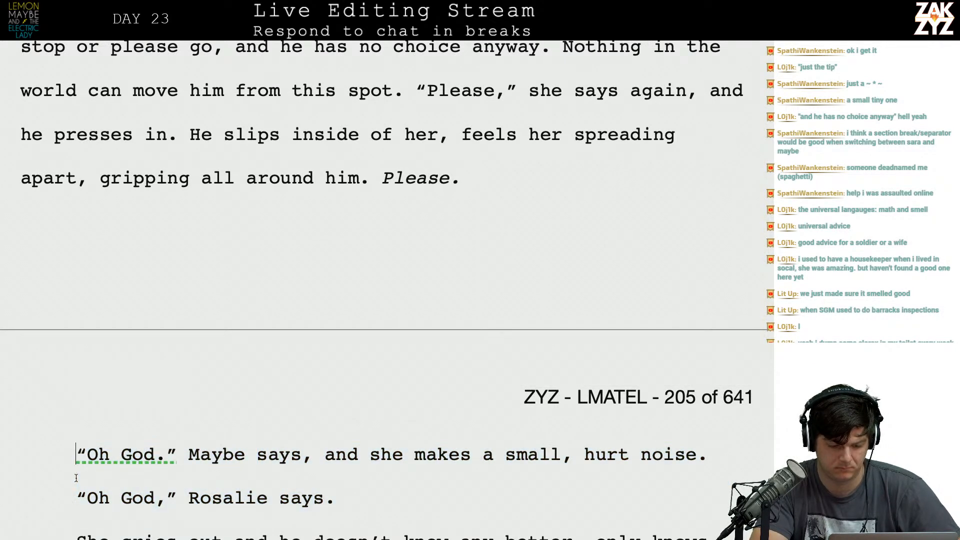
pyautogui.tripleClick(76, 478)
pyautogui.press('BackSpace')
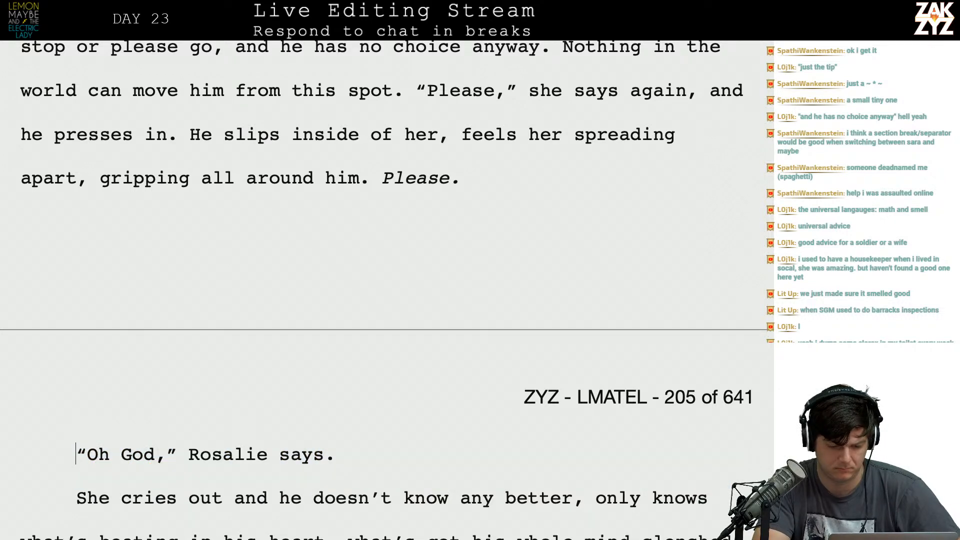
# Extend Rosalie's "Oh God," dialogue tag with ", making a small, hurt sound.".
pyautogui.press('Down')
pyautogui.press('Down')
pyautogui.press('Down')
pyautogui.press('Left')
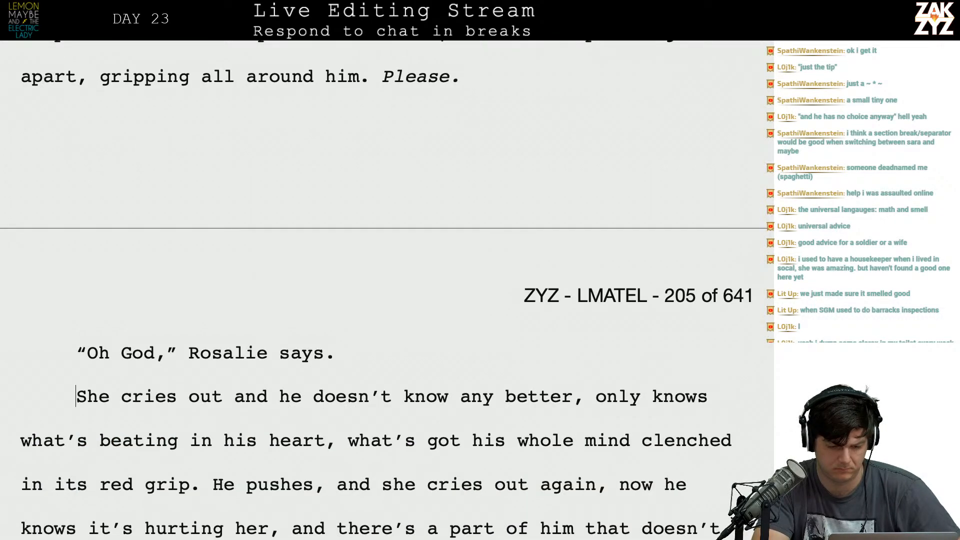
pyautogui.press('super+Right')
pyautogui.press('BackSpace')
pyautogui.write(', ')
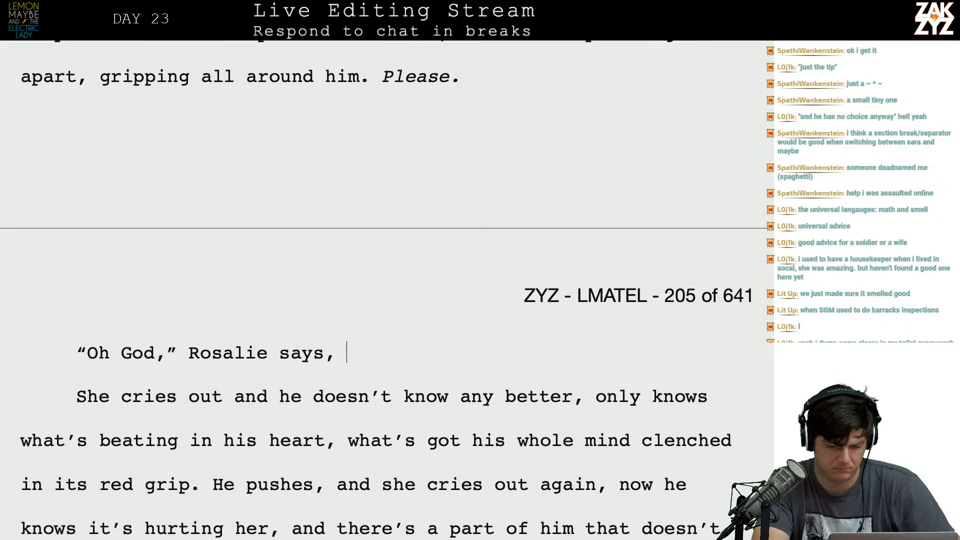
pyautogui.write('and')
pyautogui.press('BackSpace')
pyautogui.press('BackSpace')
pyautogui.press('BackSpace')
pyautogui.press('BackSpace')
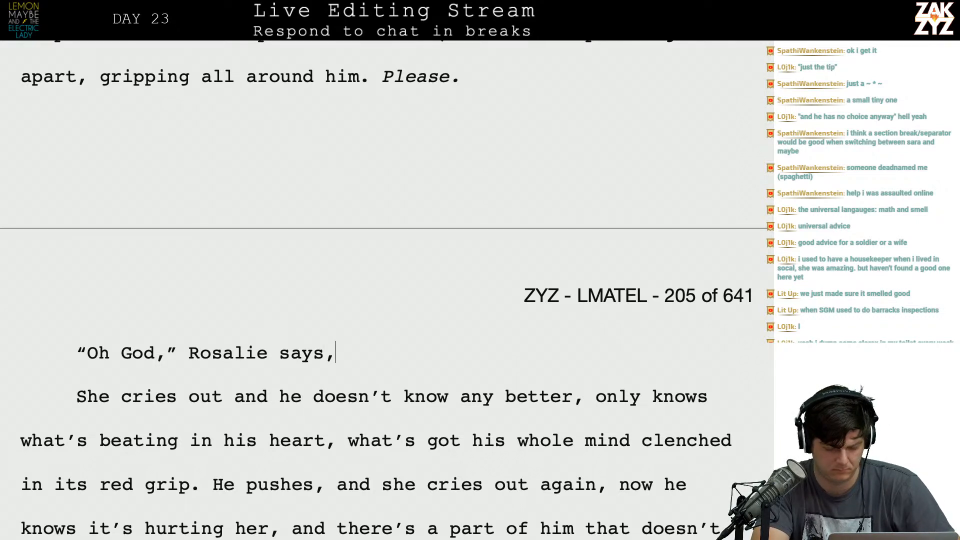
pyautogui.write('making a s')
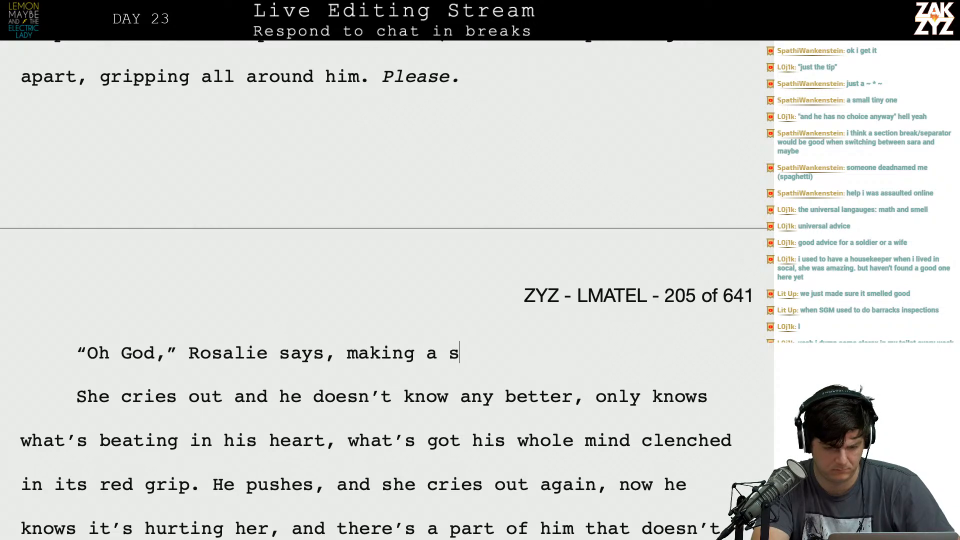
pyautogui.write('mall, hurt sound.')
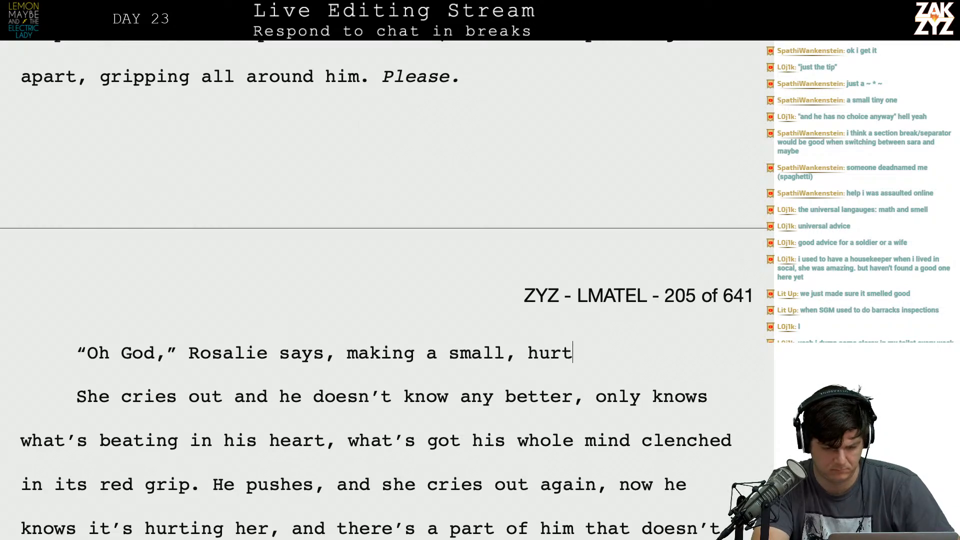
# Remove "She cries out and" and start the new paragraph with a capitalized "He doesn't know any better".
pyautogui.hotkey('shift', 'Right')
pyautogui.hotkey('shift', 'Right')
pyautogui.hotkey('shift', 'Right')
pyautogui.hotkey('shift', 'Right')
pyautogui.hotkey('shift', 'Right')
pyautogui.hotkey('shift', 'Right')
pyautogui.hotkey('shift', 'Right')
pyautogui.hotkey('shift', 'Right')
pyautogui.hotkey('shift', 'Right')
pyautogui.hotkey('shift', 'Right')
pyautogui.hotkey('shift', 'Right')
pyautogui.hotkey('shift', 'Right')
pyautogui.hotkey('shift', 'Right')
pyautogui.hotkey('shift', 'Right')
pyautogui.hotkey('shift', 'Right')
pyautogui.hotkey('shift', 'Right')
pyautogui.hotkey('shift', 'Right')
pyautogui.hotkey('shift', 'Right')
pyautogui.hotkey('shift', 'Right')
pyautogui.hotkey('shift', 'Right')
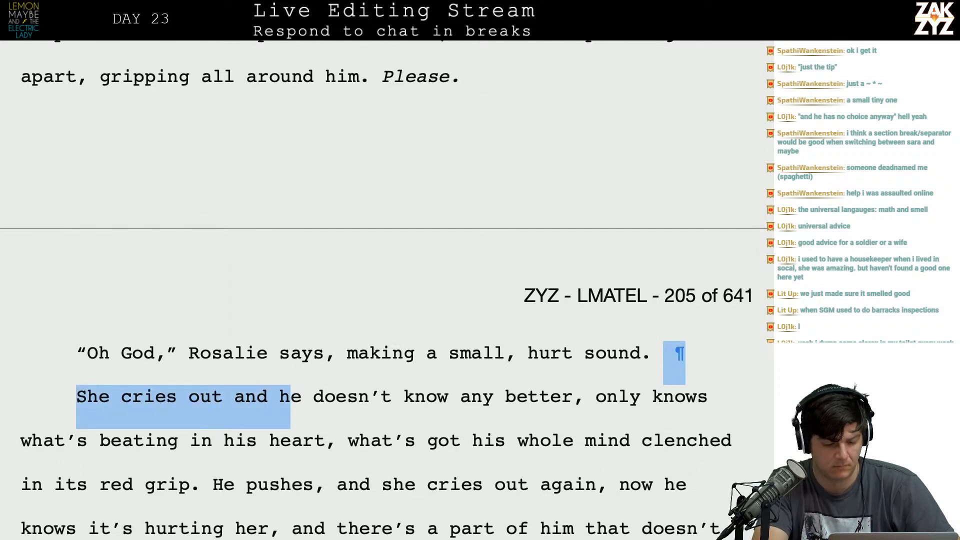
pyautogui.press('BackSpace')
pyautogui.write('He')
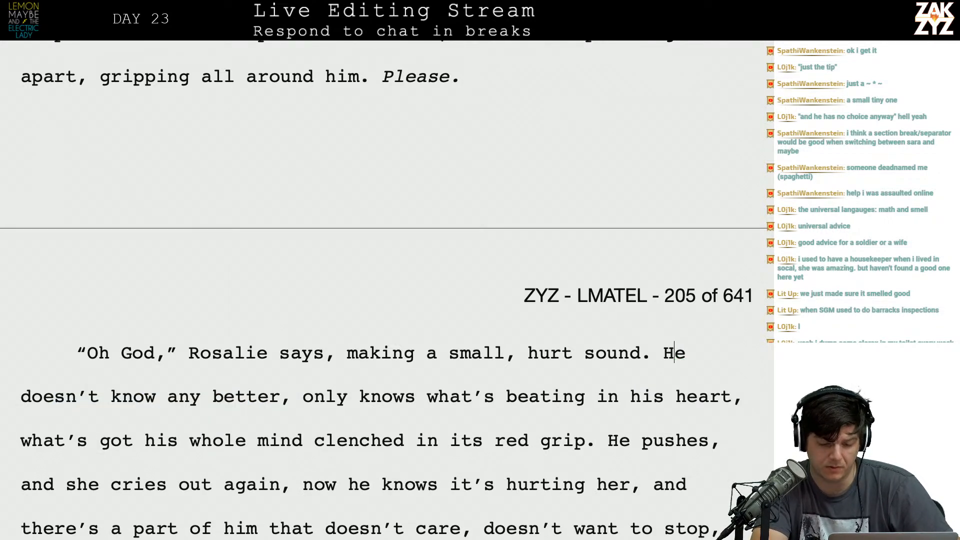
pyautogui.press('Return')
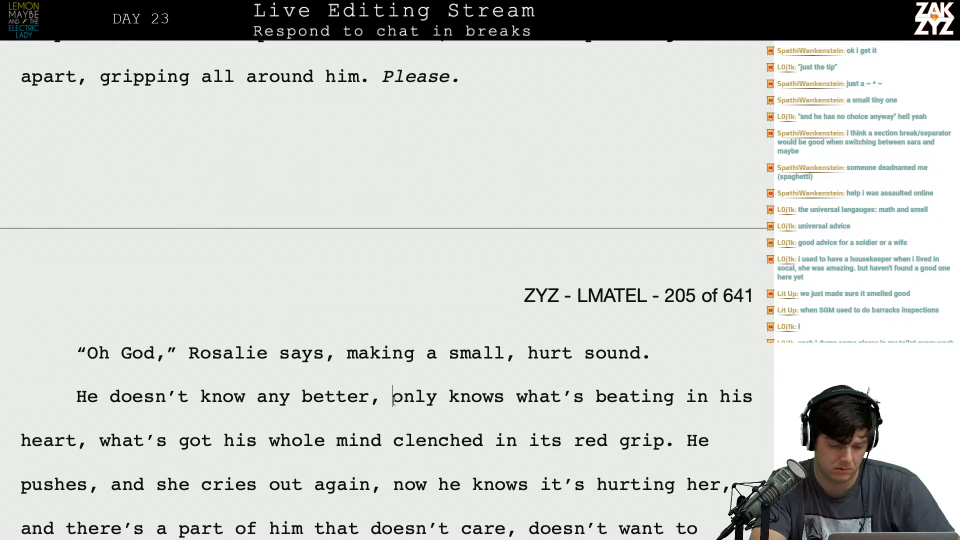
# Replace "He" with "Maybe" at the start of the paragraph beginning "He doesn't know any better".
pyautogui.press('BackSpace')
pyautogui.press('BackSpace')
pyautogui.press('BackSpace')
pyautogui.write('Maybe ')
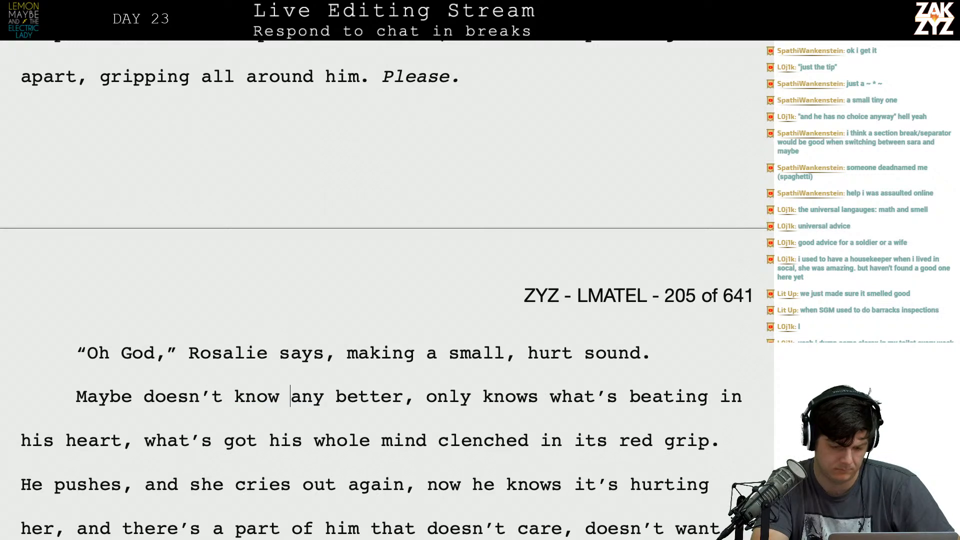
pyautogui.write(' all he')
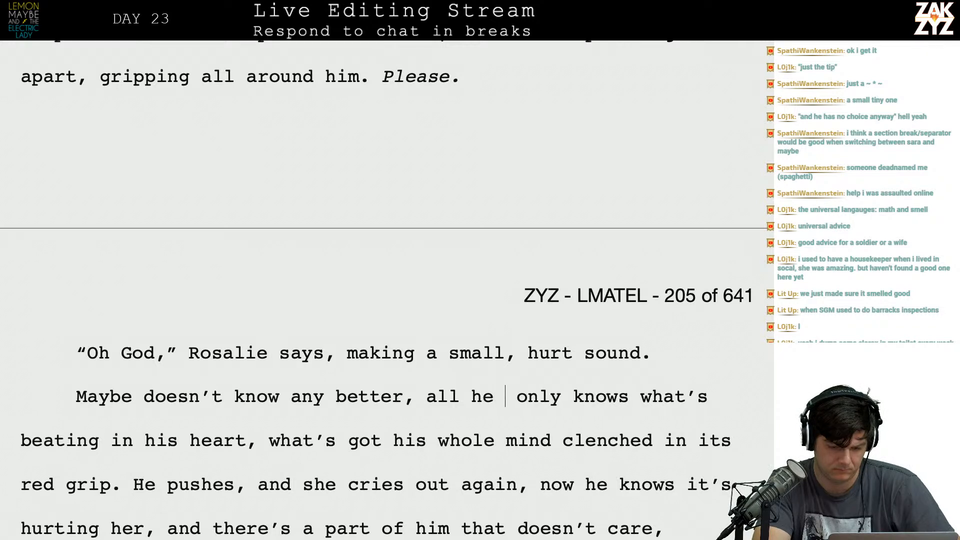
pyautogui.press('BackSpace')
pyautogui.press('BackSpace')
pyautogui.press('BackSpace')
pyautogui.press('BackSpace')
pyautogui.press('BackSpace')
pyautogui.press('BackSpace')
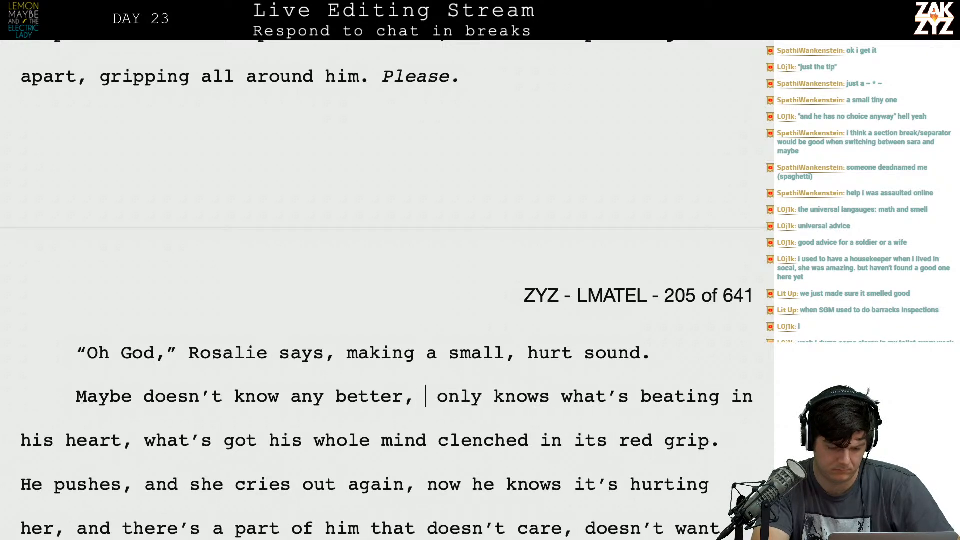
pyautogui.write('he')
pyautogui.press('BackSpace')
pyautogui.press('BackSpace')
# Insert "his whole mind is clenched in a red grip." after "Maybe doesn't know any better,".
pyautogui.write('his whole mind is ')
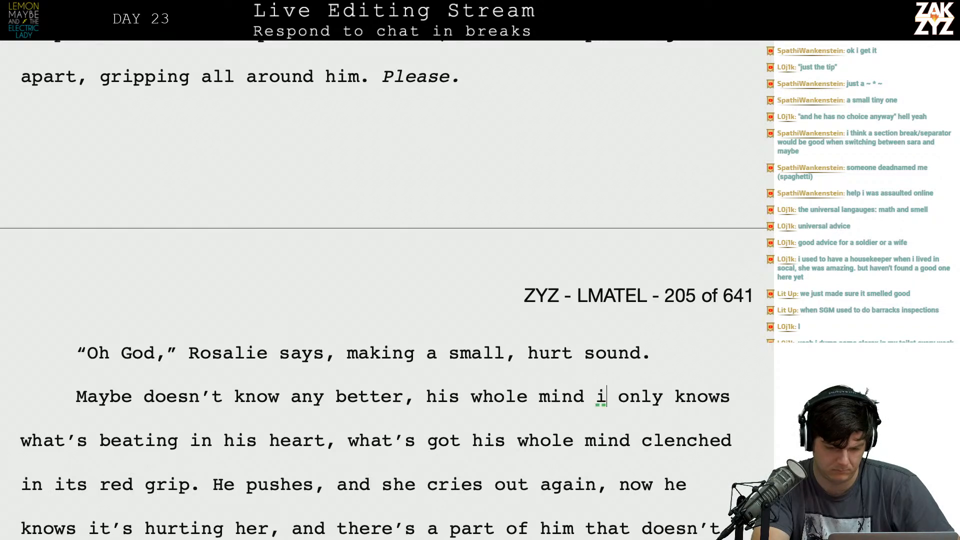
pyautogui.write('clenched in a r')
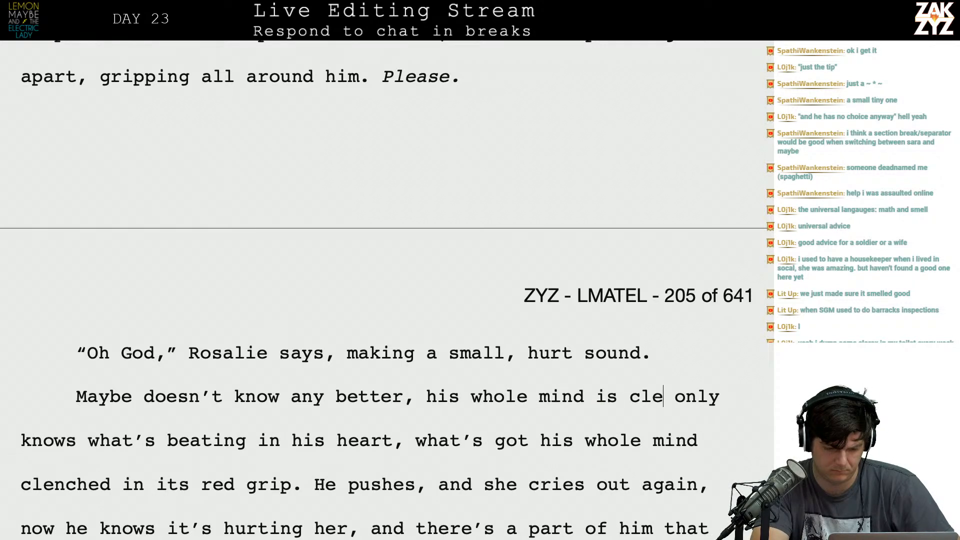
pyautogui.write('ed grip.')
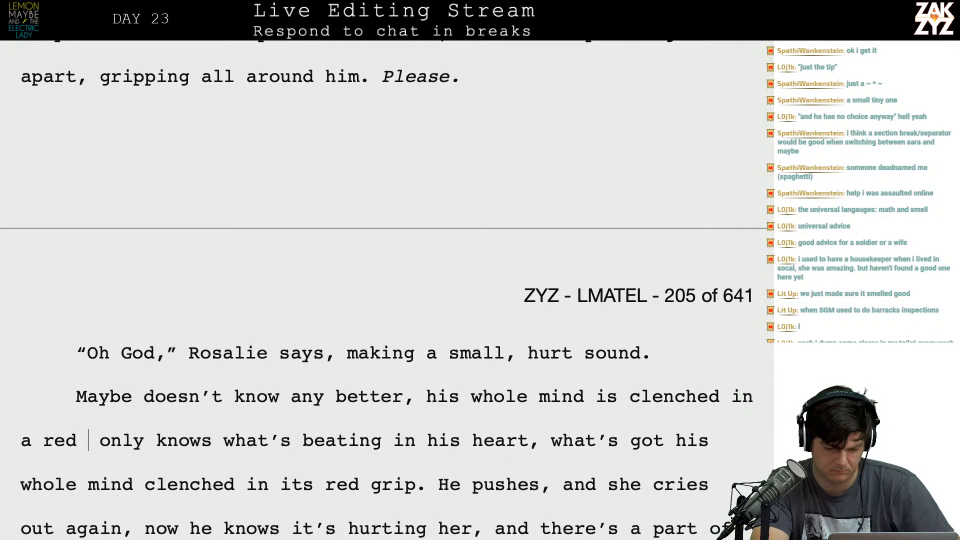
# Delete the leftover wording from "only knows what's beating" through "its red grip." and begin a new paragraph at "He pushes".
pyautogui.hotkey('shift', 'Down')
pyautogui.hotkey('shift', 'Right')
pyautogui.hotkey('shift', 'Right')
pyautogui.hotkey('shift', 'Right')
pyautogui.hotkey('shift', 'Right')
pyautogui.hotkey('shift', 'Right')
pyautogui.hotkey('shift', 'Right')
pyautogui.hotkey('shift', 'Right')
pyautogui.hotkey('shift', 'Right')
pyautogui.hotkey('shift', 'Right')
pyautogui.hotkey('shift', 'Right')
pyautogui.hotkey('shift', 'Right')
pyautogui.hotkey('shift', 'Right')
pyautogui.hotkey('shift', 'Right')
pyautogui.hotkey('shift', 'Right')
pyautogui.hotkey('shift', 'Right')
pyautogui.hotkey('shift', 'Right')
pyautogui.hotkey('shift', 'Right')
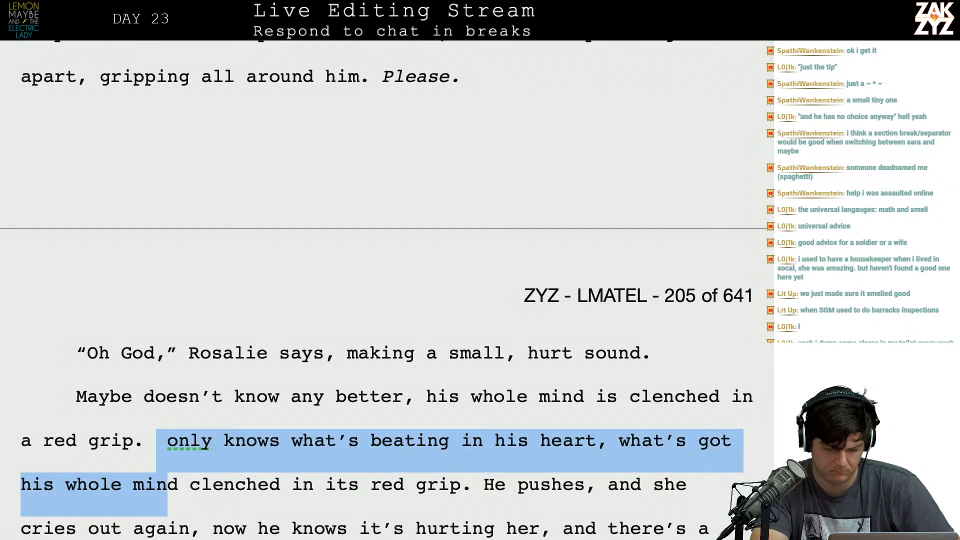
pyautogui.hotkey('shift', 'Right')
pyautogui.hotkey('shift', 'Right')
pyautogui.hotkey('shift', 'Right')
pyautogui.hotkey('shift', 'Right')
pyautogui.hotkey('shift', 'Right')
pyautogui.hotkey('shift', 'Right')
pyautogui.hotkey('shift', 'Right')
pyautogui.hotkey('shift', 'Right')
pyautogui.hotkey('shift', 'Right')
pyautogui.hotkey('shift', 'Right')
pyautogui.hotkey('shift', 'Right')
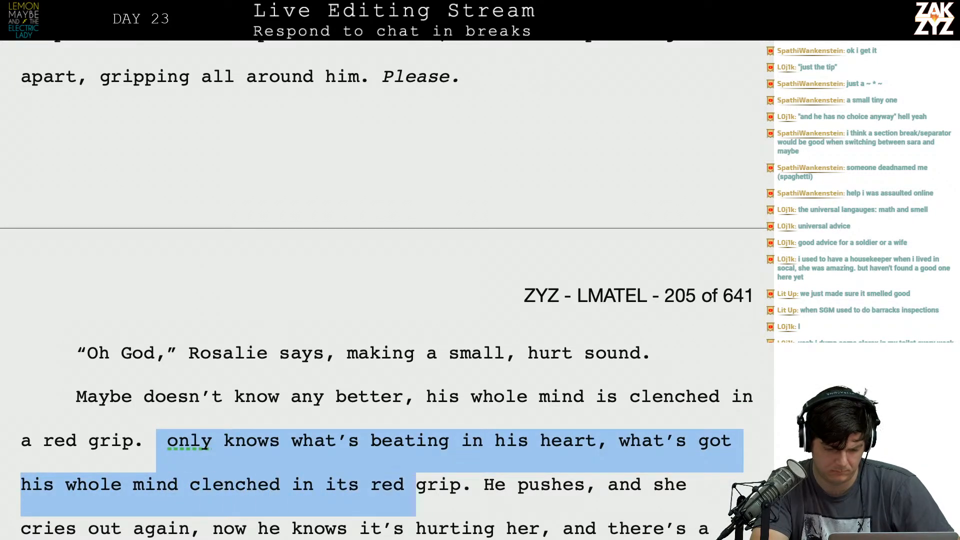
pyautogui.press('BackSpace')
pyautogui.press('Return')
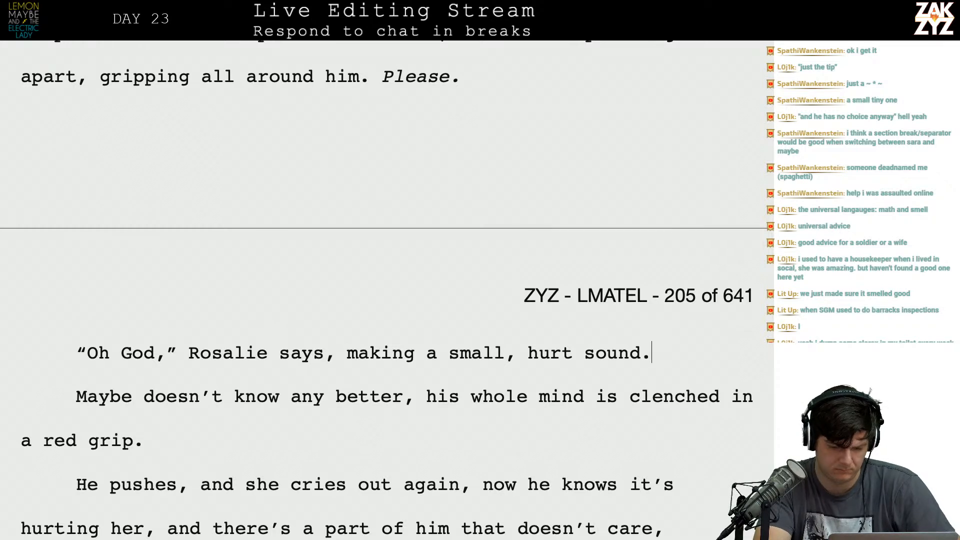
pyautogui.write('but his whole midn')
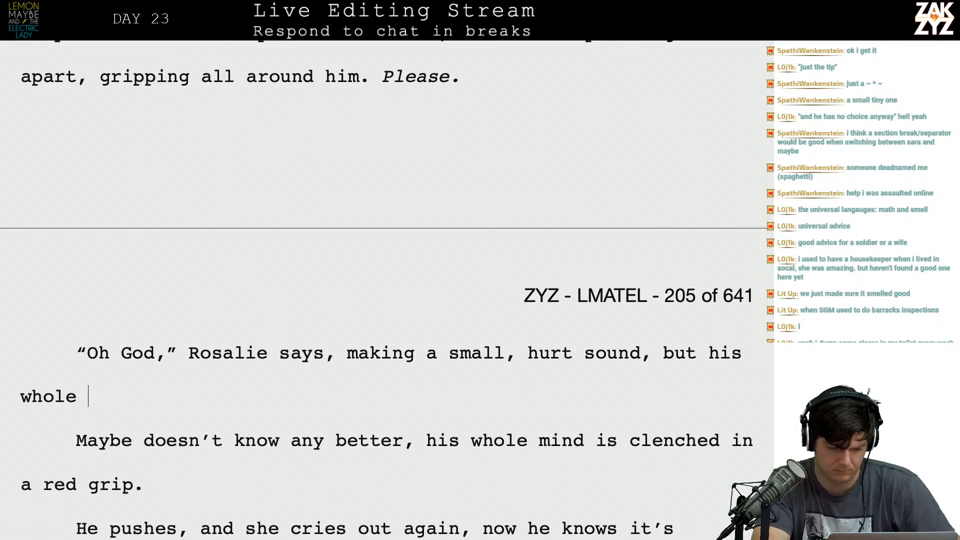
pyautogui.press('BackSpace')
pyautogui.press('BackSpace')
pyautogui.press('BackSpace')
pyautogui.press('BackSpace')
pyautogui.press('BackSpace')
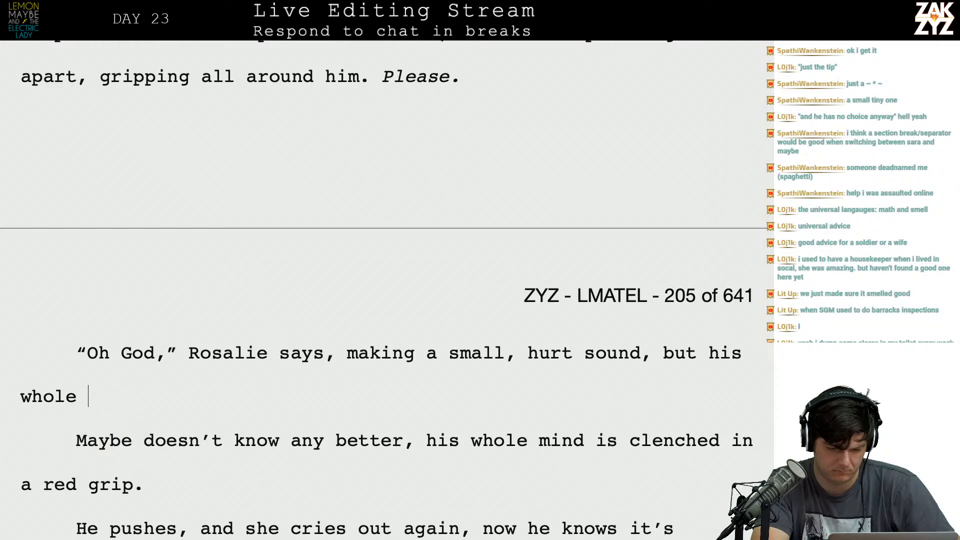
pyautogui.press('BackSpace')
pyautogui.press('BackSpace')
pyautogui.press('BackSpace')
pyautogui.press('BackSpace')
pyautogui.press('BackSpace')
pyautogui.press('BackSpace')
pyautogui.press('BackSpace')
pyautogui.press('BackSpace')
pyautogui.press('BackSpace')
pyautogui.press('BackSpace')
pyautogui.press('BackSpace')
pyautogui.press('BackSpace')
pyautogui.press('BackSpace')
pyautogui.press('BackSpace')
pyautogui.press('BackSpace')
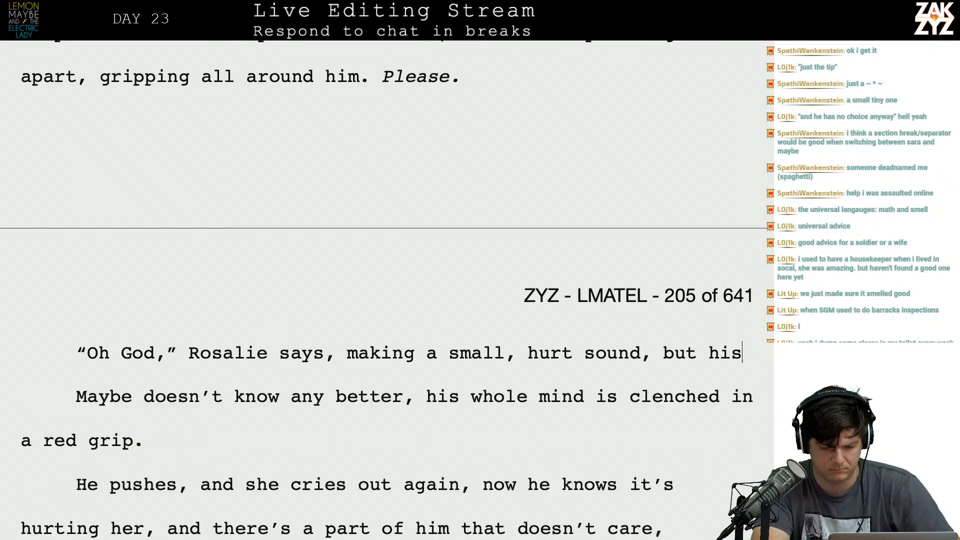
# Add "He pushes again," after "making a small, hurt sound." in Rosalie's dialogue paragraph.
pyautogui.write('. H')
pyautogui.write('e sli')
pyautogui.press('BackSpace')
pyautogui.press('BackSpace')
pyautogui.press('BackSpace')
pyautogui.write('pushes again,')
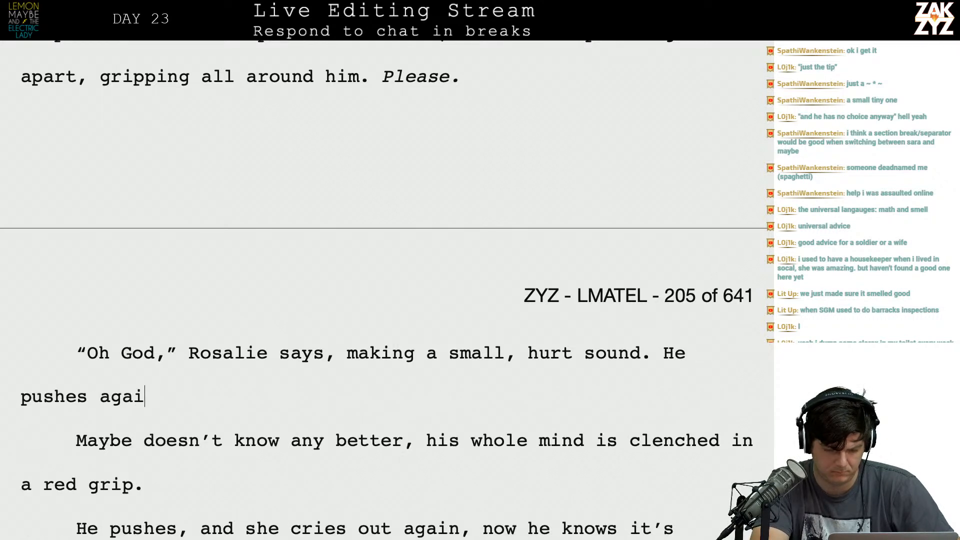
# Delete the paragraph "Maybe doesn't know any better, his whole mind is clenched in a red grip.".
pyautogui.hotkey('shift', 'Down')
pyautogui.hotkey('shift', 'Down')
pyautogui.hotkey('shift', 'Down')
pyautogui.hotkey('shift', 'Down')
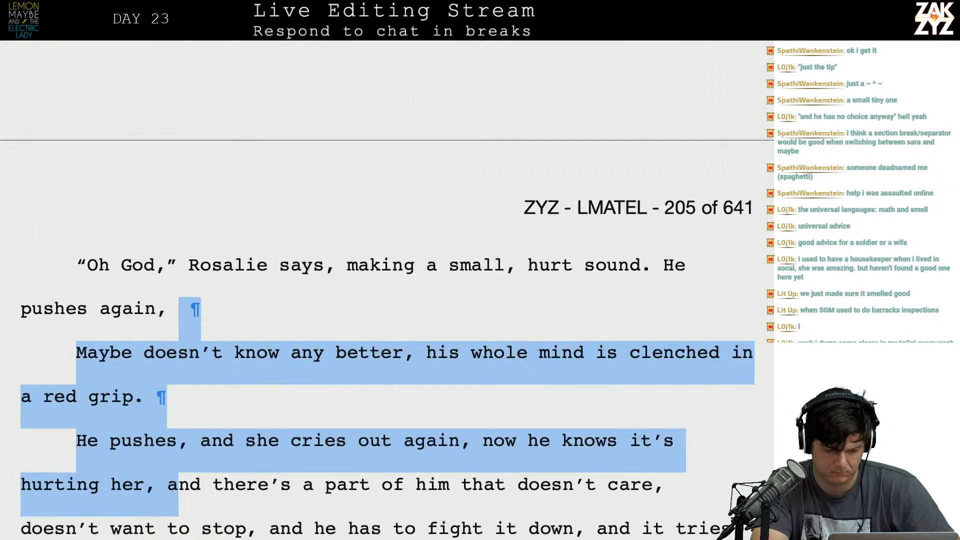
pyautogui.hotkey('shift', 'Up')
pyautogui.hotkey('shift', 'Up')
pyautogui.hotkey('shift', 'Down')
pyautogui.hotkey('shift', 'Down')
pyautogui.hotkey('shift', 'Up')
pyautogui.hotkey('shift', 'Up')
pyautogui.press('BackSpace')
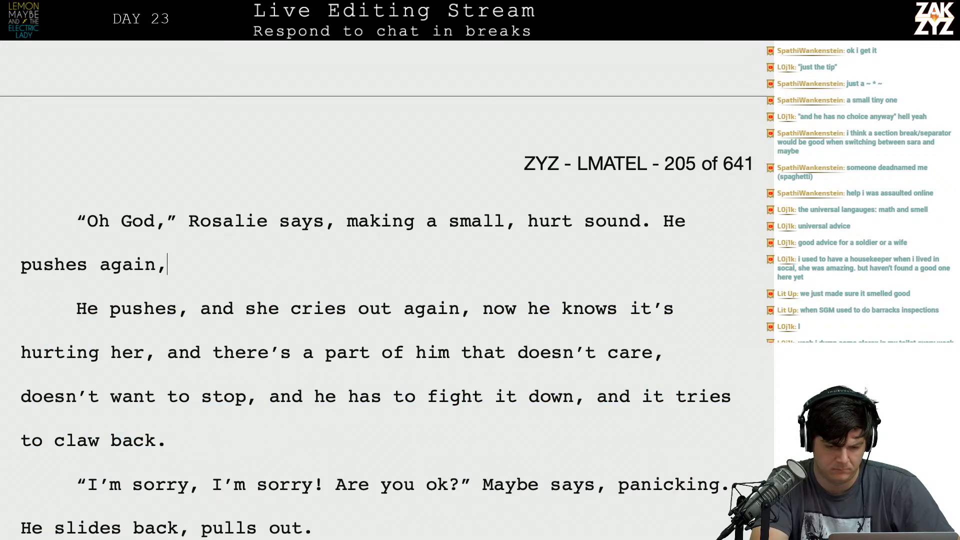
# Complete the sentence after "He pushes again," with "and she cries out.".
pyautogui.press('Return')
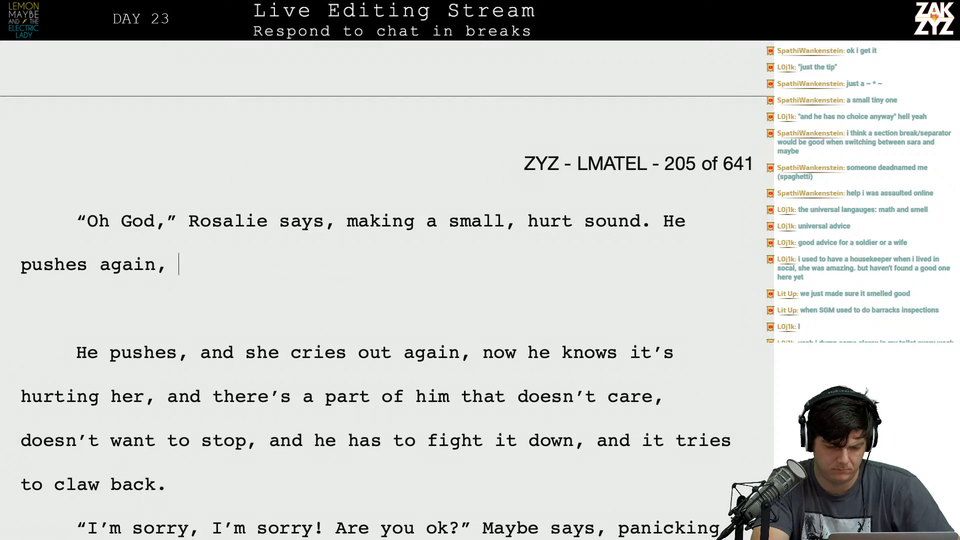
pyautogui.write('and she m')
pyautogui.press('BackSpace')
pyautogui.write('cris')
pyautogui.press('BackSpace')
pyautogui.write('es ')
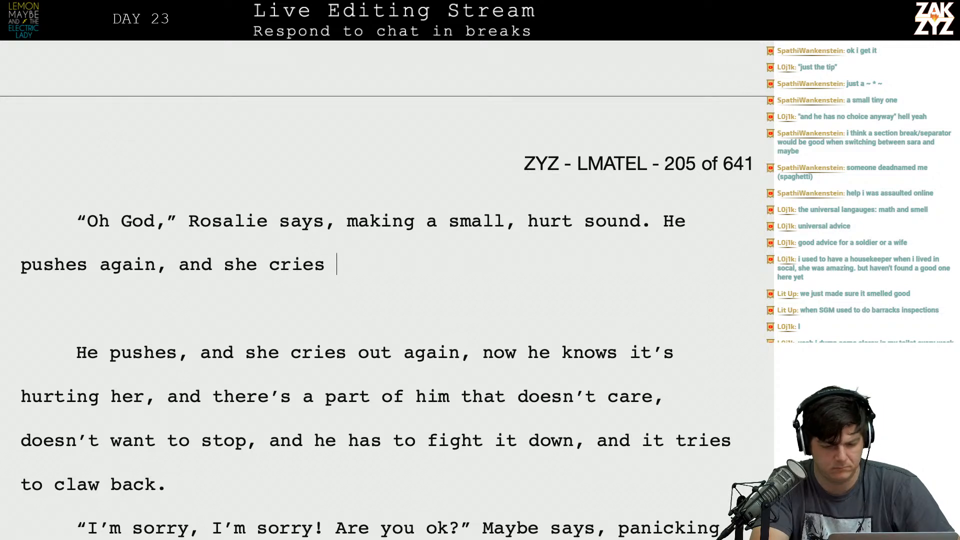
pyautogui.write('out. It')
pyautogui.press('BackSpace')
pyautogui.press('BackSpace')
pyautogui.write('He')
pyautogui.press('BackSpace')
pyautogui.press('BackSpace')
pyautogui.write('HE')
pyautogui.press('BackSpace')
pyautogui.press('BackSpace')
pyautogui.write('Part of him is th')
pyautogui.press('BackSpace')
pyautogui.press('BackSpace')
pyautogui.write('b')
pyautogui.press('BackSpace')
pyautogui.press('BackSpace')
pyautogui.press('BackSpace')
pyautogui.press('BackSpace')
pyautogui.press('BackSpace')
pyautogui.press('BackSpace')
pyautogui.press('BackSpace')
pyautogui.press('BackSpace')
pyautogui.press('BackSpace')
pyautogui.press('BackSpace')
pyautogui.press('BackSpace')
pyautogui.press('BackSpace')
pyautogui.press('BackSpace')
pyautogui.press('BackSpace')
pyautogui.press('BackSpace')
pyautogui.press('BackSpace')
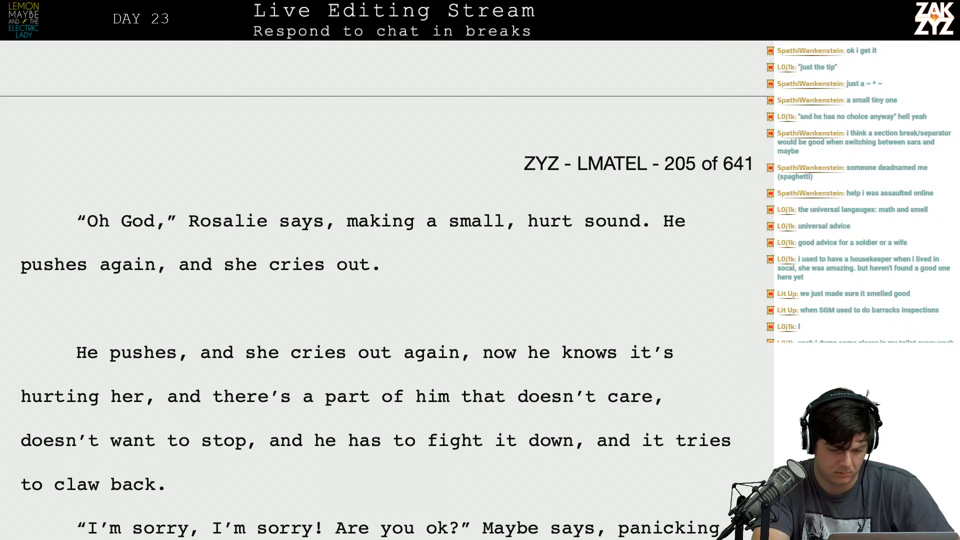
# Cut the wording from "He pushes" through "hurting her, and" and join the rest after "cries out.", starting with a capitalized "There's a part of him".
pyautogui.hotkey('ctrl', 'shift', 'Up')
pyautogui.hotkey('ctrl', 'shift', 'Up')
pyautogui.press('BackSpace')
pyautogui.write('There’s a part of him that')
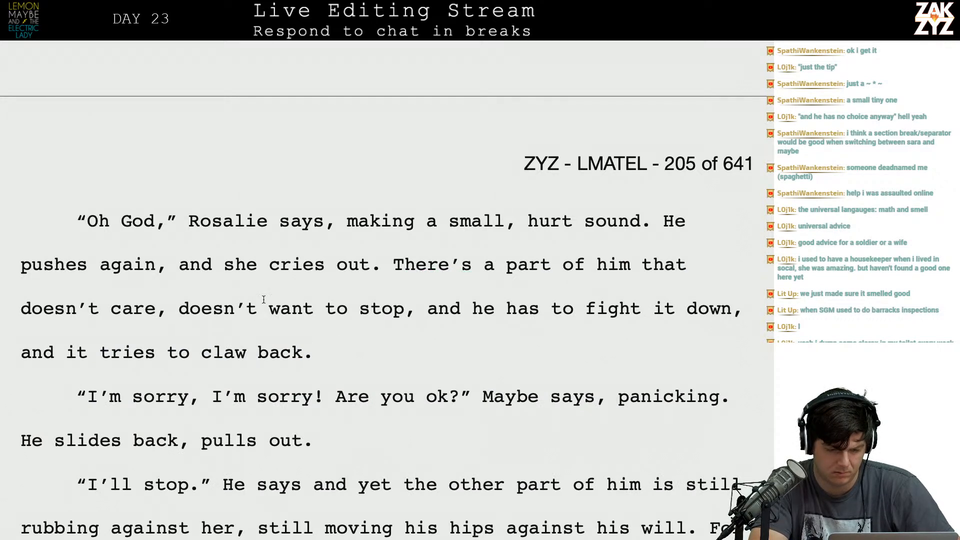
# Split the paragraph after "doesn't want to stop," and write "and he has to claw himself away from it and slide out of her." there.
pyautogui.click(420, 317)
pyautogui.press('Return')
pyautogui.press('Return')
pyautogui.click(420, 317)
pyautogui.write('He')
pyautogui.press('BackSpace')
pyautogui.press('BackSpace')
pyautogui.press('BackSpace')
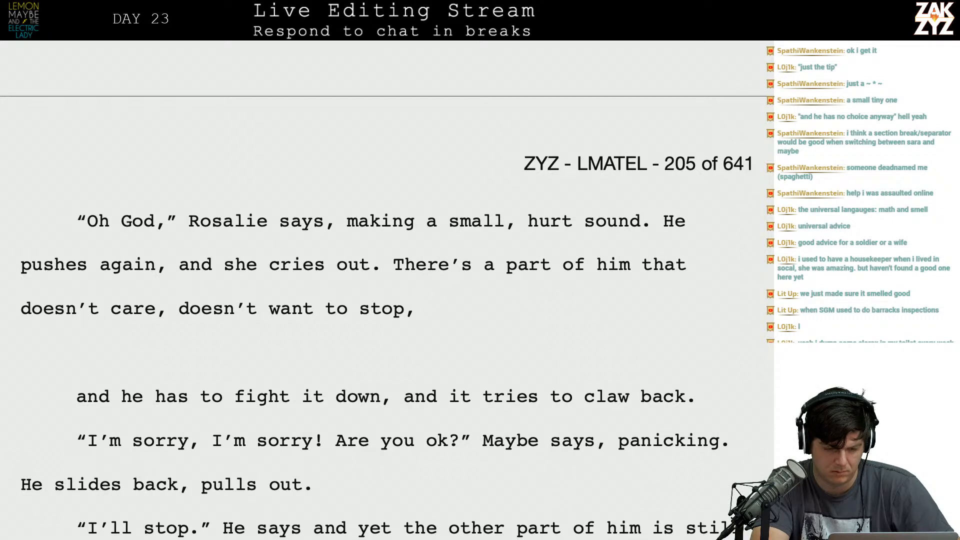
pyautogui.write('and he has to claw himself ')
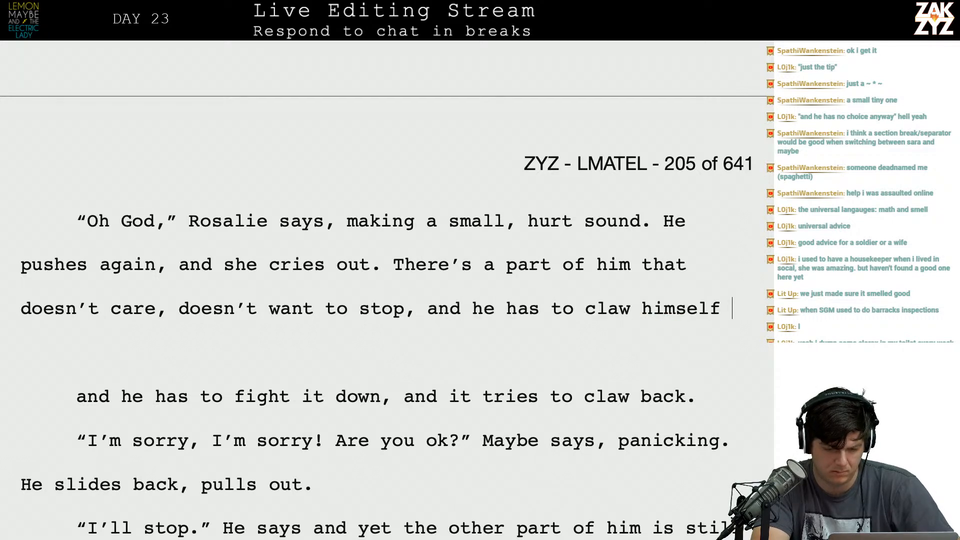
pyautogui.write('away from it and slide out of her.')
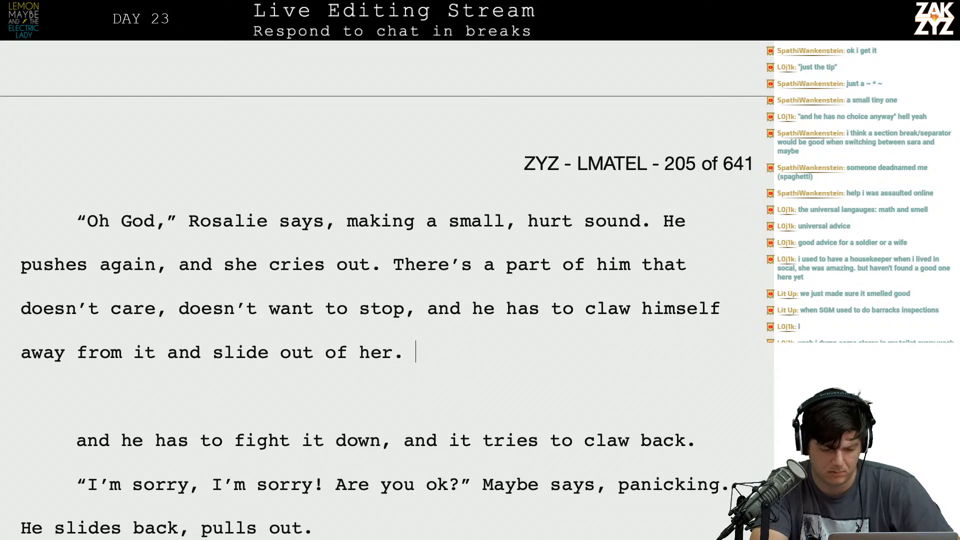
# Delete the leftover line "and he has to fight it down, and it tries to claw back." and its blank line.
pyautogui.hotkey('shift', 'Down')
pyautogui.hotkey('shift', 'Down')
pyautogui.hotkey('shift', 'Down')
pyautogui.hotkey('shift', 'Down')
pyautogui.hotkey('shift', 'Up')
pyautogui.hotkey('shift', 'Up')
pyautogui.hotkey('shift', 'Right')
pyautogui.hotkey('shift', 'Right')
pyautogui.hotkey('shift', 'Right')
pyautogui.hotkey('shift', 'Right')
pyautogui.hotkey('shift', 'Right')
pyautogui.hotkey('shift', 'Right')
pyautogui.hotkey('shift', 'Right')
pyautogui.hotkey('shift', 'Right')
pyautogui.hotkey('shift', 'Right')
pyautogui.hotkey('shift', 'Right')
pyautogui.hotkey('shift', 'Right')
pyautogui.hotkey('shift', 'Right')
pyautogui.hotkey('shift', 'Right')
pyautogui.hotkey('shift', 'Right')
pyautogui.hotkey('shift', 'Right')
pyautogui.hotkey('shift', 'Right')
pyautogui.hotkey('shift', 'Right')
pyautogui.hotkey('shift', 'Right')
pyautogui.hotkey('shift', 'Right')
pyautogui.hotkey('shift', 'Right')
pyautogui.hotkey('shift', 'Right')
pyautogui.hotkey('shift', 'Right')
pyautogui.hotkey('shift', 'Right')
pyautogui.hotkey('shift', 'Right')
pyautogui.hotkey('shift', 'Right')
pyautogui.press('BackSpace')
pyautogui.press('BackSpace')
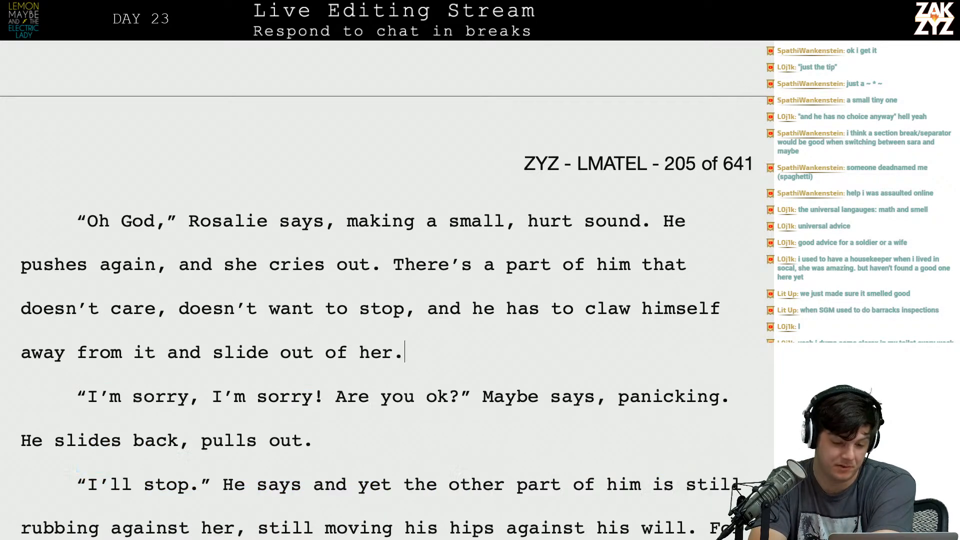
# End Rosalie's dialogue tag at "says.", remove "making a small, hurt sound." and begin a new paragraph at "He pushes again".
pyautogui.scroll(-1, 335, 230)
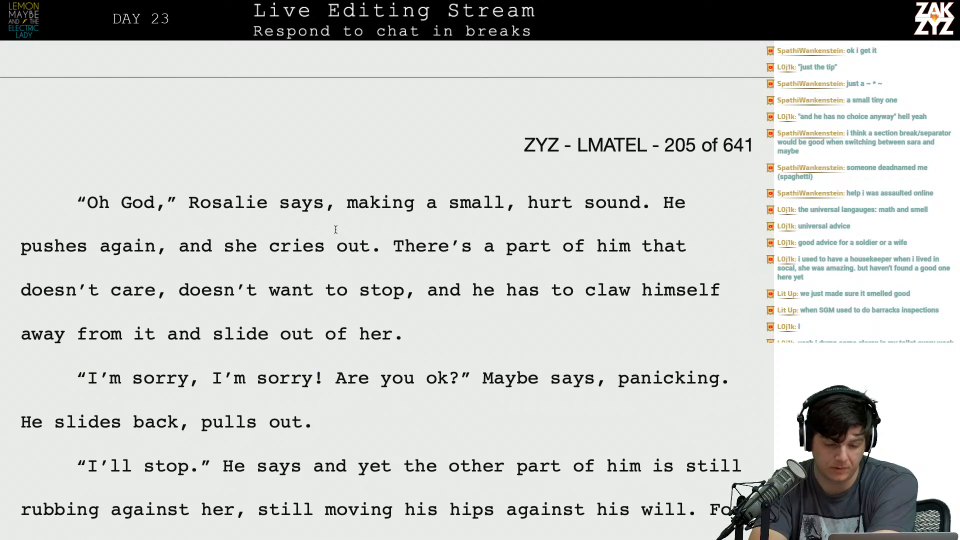
pyautogui.click(325, 203)
pyautogui.press('Right')
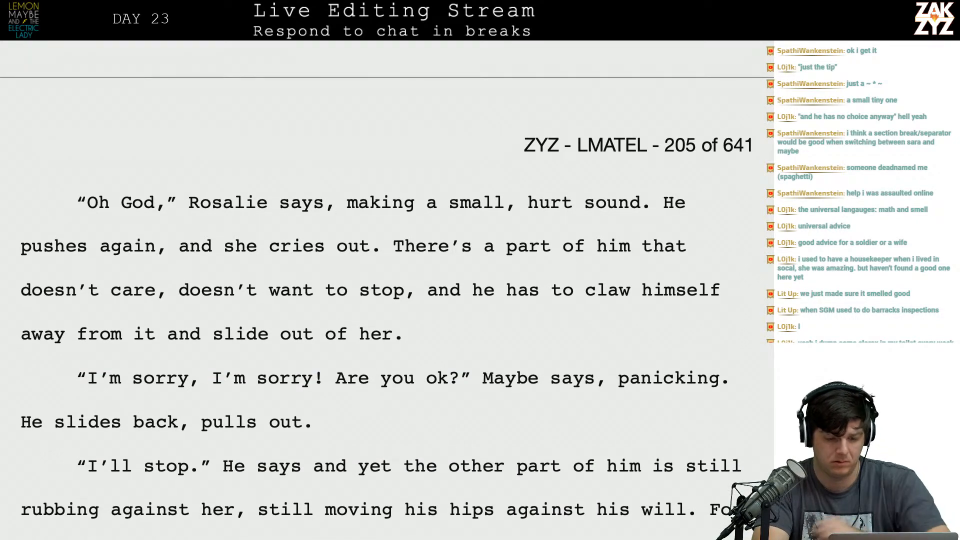
pyautogui.press('BackSpace')
pyautogui.press('BackSpace')
pyautogui.write('.')
pyautogui.hotkey('shift', 'Right')
pyautogui.hotkey('shift', 'Right')
pyautogui.hotkey('shift', 'Right')
pyautogui.hotkey('shift', 'Right')
pyautogui.hotkey('shift', 'Right')
pyautogui.hotkey('shift', 'Right')
pyautogui.hotkey('shift', 'Right')
pyautogui.hotkey('shift', 'Right')
pyautogui.hotkey('shift', 'Right')
pyautogui.hotkey('shift', 'Right')
pyautogui.hotkey('shift', 'Right')
pyautogui.hotkey('shift', 'Right')
pyautogui.hotkey('shift', 'Right')
pyautogui.hotkey('shift', 'Right')
pyautogui.hotkey('shift', 'Right')
pyautogui.hotkey('shift', 'Right')
pyautogui.hotkey('shift', 'Right')
pyautogui.hotkey('shift', 'Right')
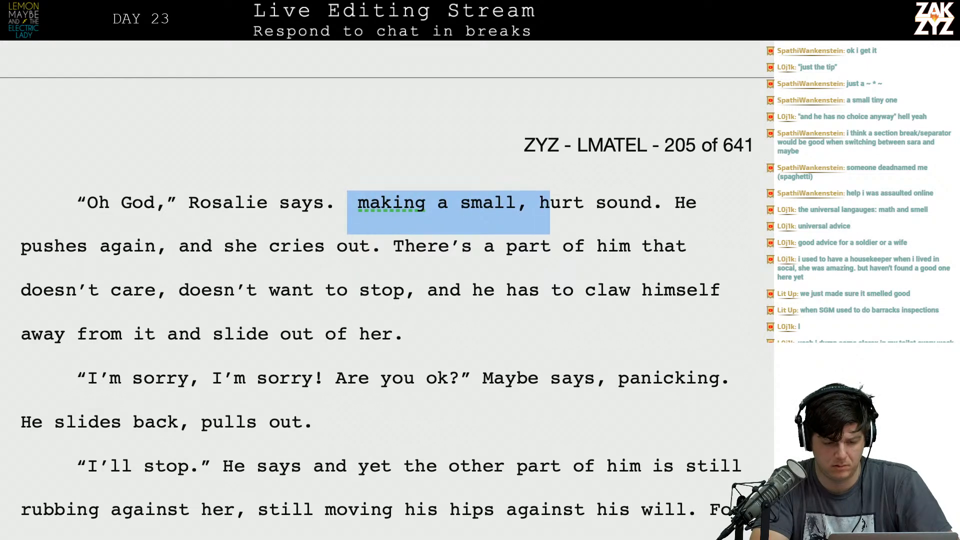
pyautogui.hotkey('shift', 'Right')
pyautogui.hotkey('shift', 'Right')
pyautogui.hotkey('shift', 'Right')
pyautogui.hotkey('shift', 'Right')
pyautogui.hotkey('shift', 'Right')
pyautogui.hotkey('shift', 'Right')
pyautogui.hotkey('shift', 'Right')
pyautogui.hotkey('shift', 'Right')
pyautogui.hotkey('shift', 'Right')
pyautogui.hotkey('shift', 'Right')
pyautogui.hotkey('shift', 'Right')
pyautogui.press('Return')
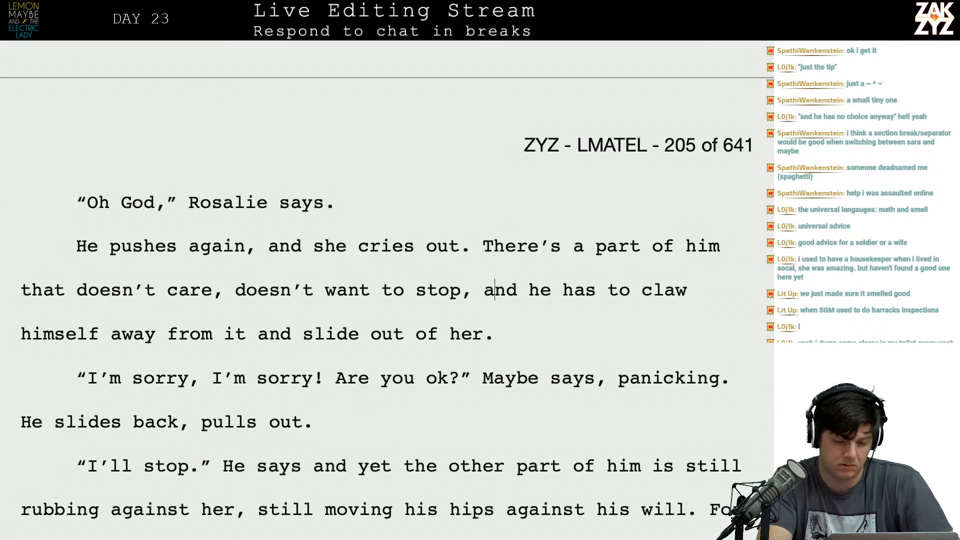
# End the sentence at "doesn't want to stop." and start a new one with "He has to claw away from it,".
pyautogui.press('BackSpace')
pyautogui.write('. He has ')
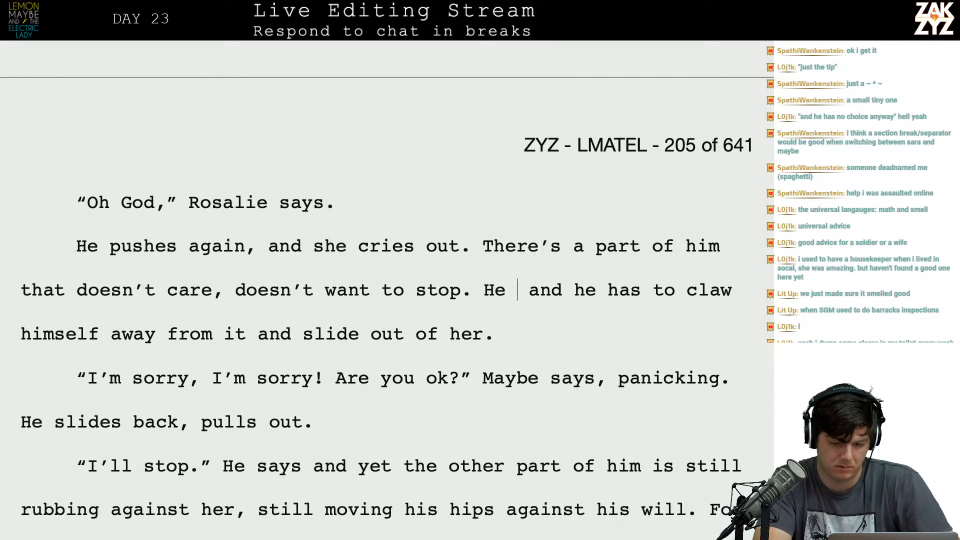
pyautogui.write('to claw ')
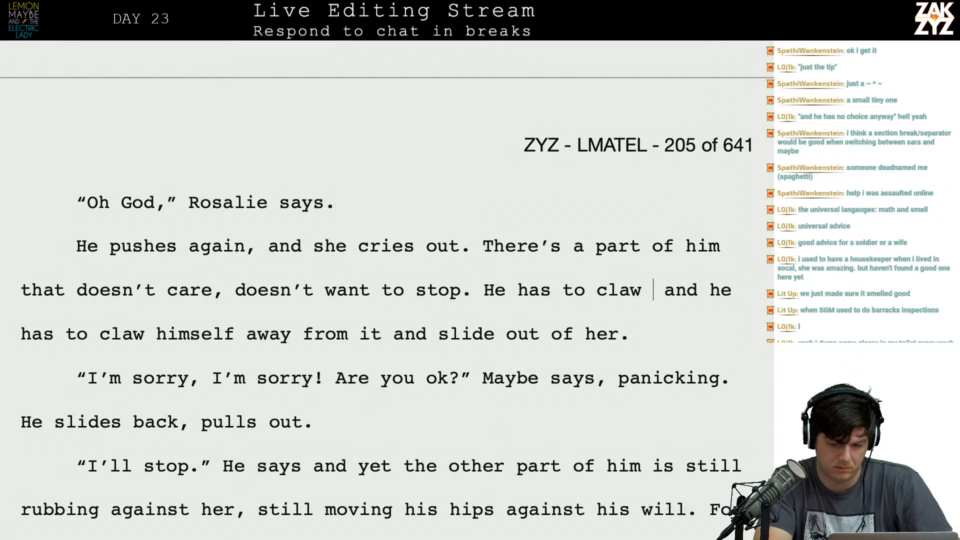
pyautogui.write('away from it, ')
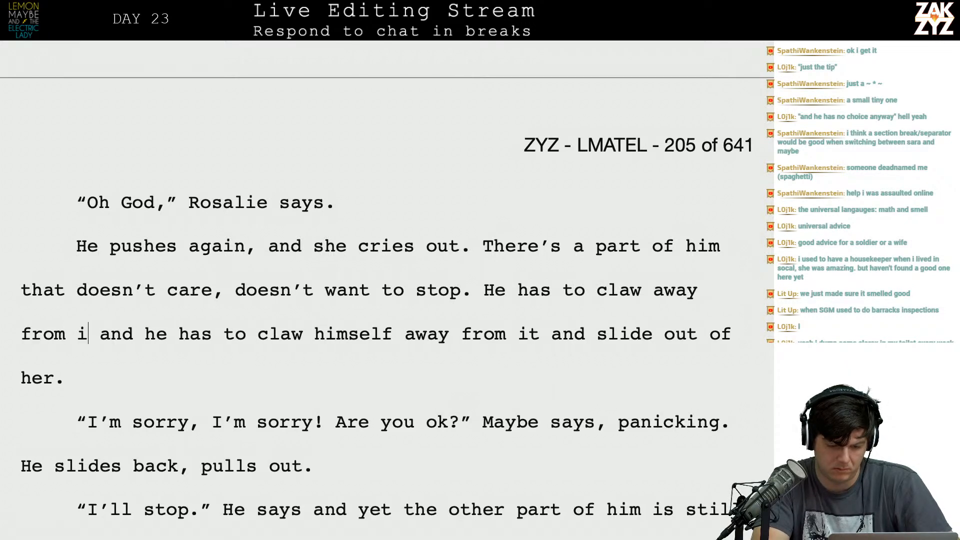
pyautogui.write('to slid')
pyautogui.press('BackSpace')
pyautogui.write('de out')
pyautogui.press('BackSpace')
pyautogui.press('BackSpace')
pyautogui.press('BackSpace')
pyautogui.press('BackSpace')
pyautogui.press('BackSpace')
pyautogui.press('BackSpace')
pyautogui.press('BackSpace')
pyautogui.press('BackSpace')
pyautogui.press('BackSpace')
pyautogui.press('BackSpace')
pyautogui.press('BackSpace')
pyautogui.press('BackSpace')
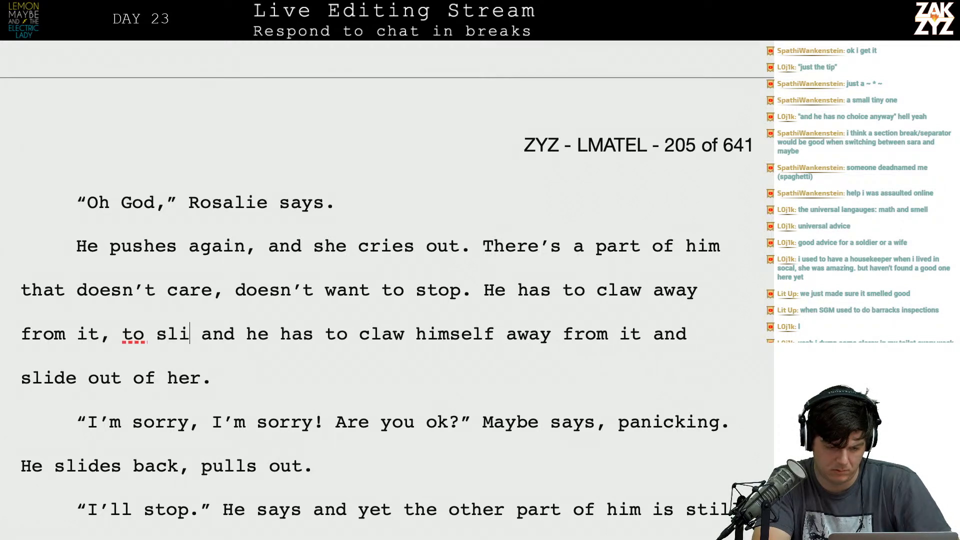
# Finish the sentence after "He has to claw away from it," with "to force himself to pull out of her.".
pyautogui.write('to')
pyautogui.write(' force ')
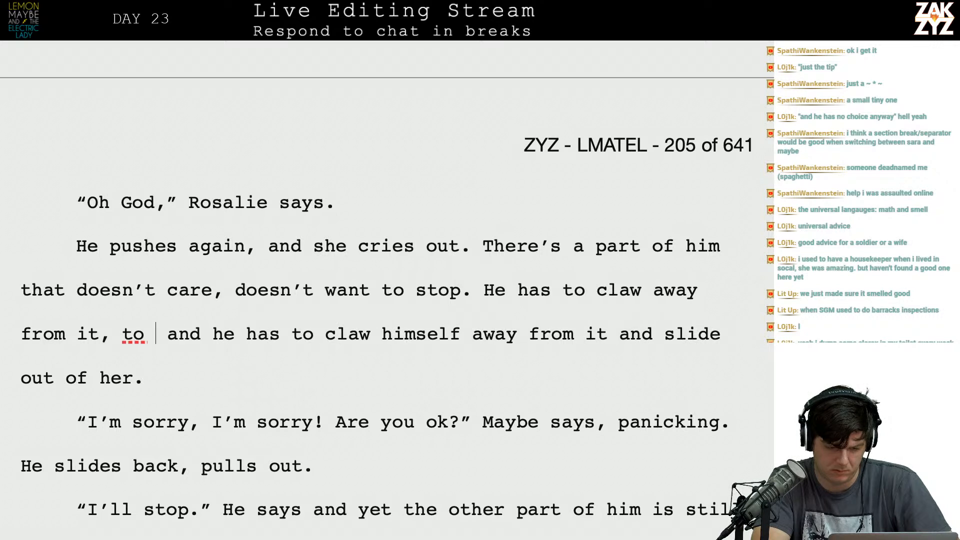
pyautogui.write('himself to slide')
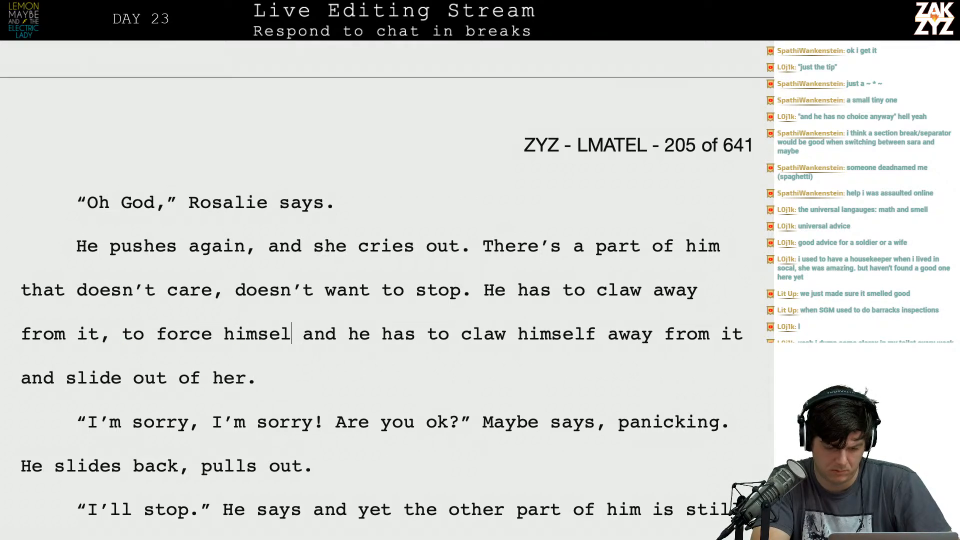
pyautogui.press('BackSpace')
pyautogui.press('BackSpace')
pyautogui.press('BackSpace')
pyautogui.press('BackSpace')
pyautogui.press('BackSpace')
pyautogui.write('pull out of her.')
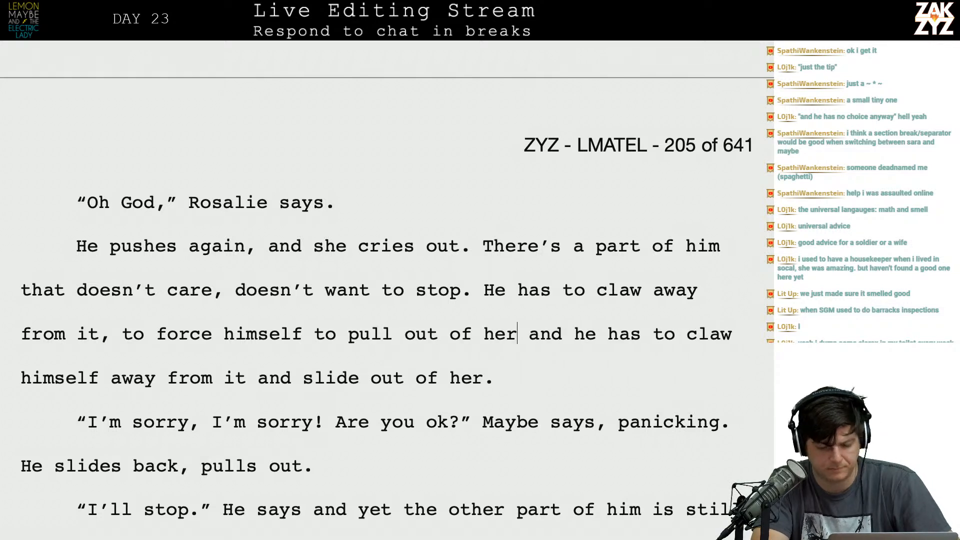
# Delete the superseded clause from "and he has to claw himself" to the end of the paragraph.
pyautogui.hotkey('shift', 'Down')
pyautogui.hotkey('shift', 'Right')
pyautogui.press('BackSpace')
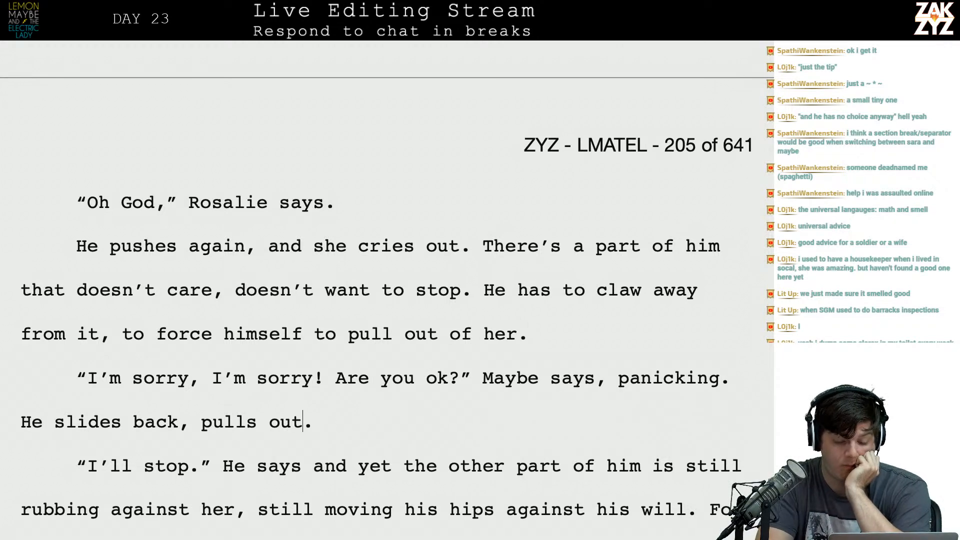
# Delete the words "He slides back, pulls out" after "Maybe says, panicking.".
pyautogui.press('BackSpace')
pyautogui.press('BackSpace')
pyautogui.press('BackSpace')
pyautogui.press('BackSpace')
pyautogui.press('BackSpace')
pyautogui.press('BackSpace')
pyautogui.press('BackSpace')
pyautogui.press('BackSpace')
pyautogui.press('BackSpace')
pyautogui.press('BackSpace')
pyautogui.press('BackSpace')
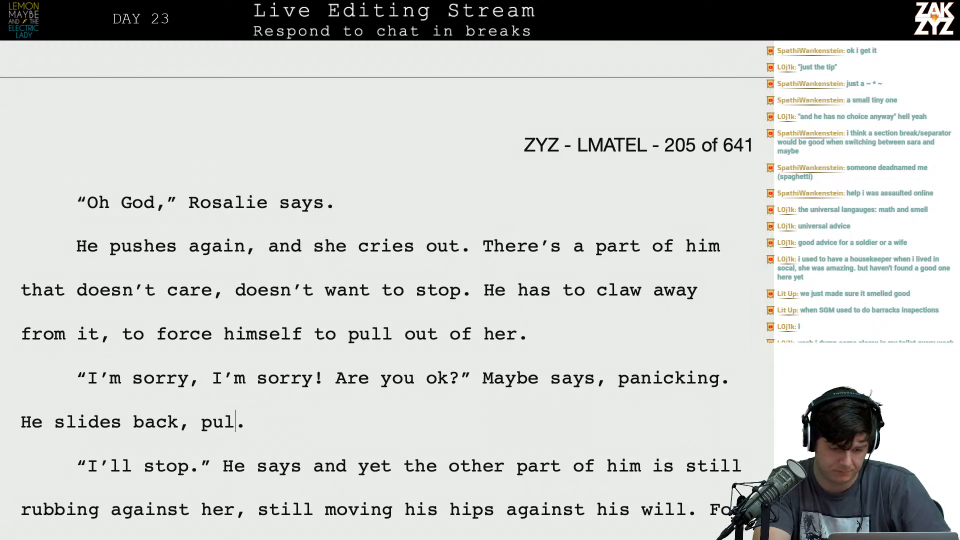
pyautogui.press('BackSpace')
pyautogui.press('BackSpace')
pyautogui.press('BackSpace')
pyautogui.press('BackSpace')
pyautogui.press('BackSpace')
pyautogui.press('BackSpace')
pyautogui.press('BackSpace')
pyautogui.press('BackSpace')
pyautogui.press('BackSpace')
pyautogui.press('BackSpace')
pyautogui.press('BackSpace')
pyautogui.press('BackSpace')
pyautogui.press('BackSpace')
pyautogui.press('BackSpace')
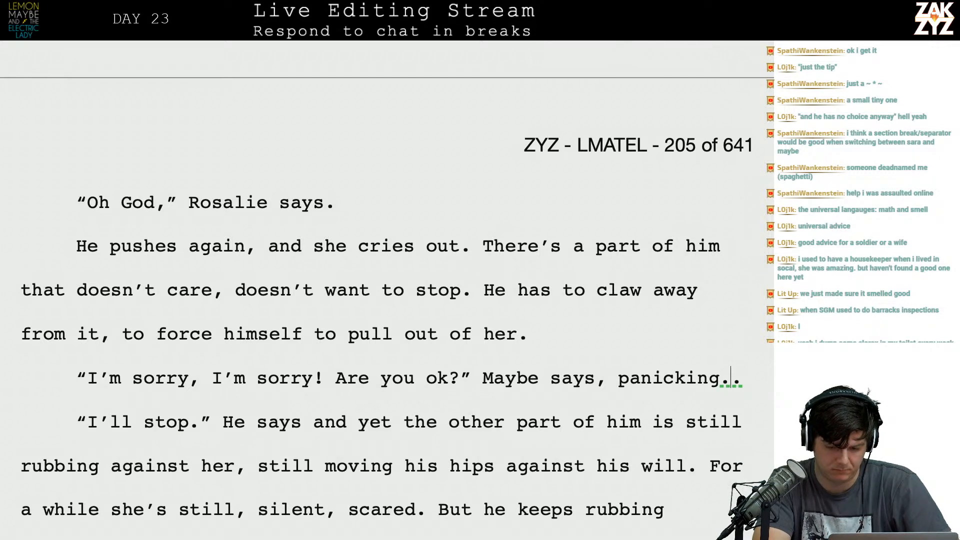
pyautogui.write('She makes')
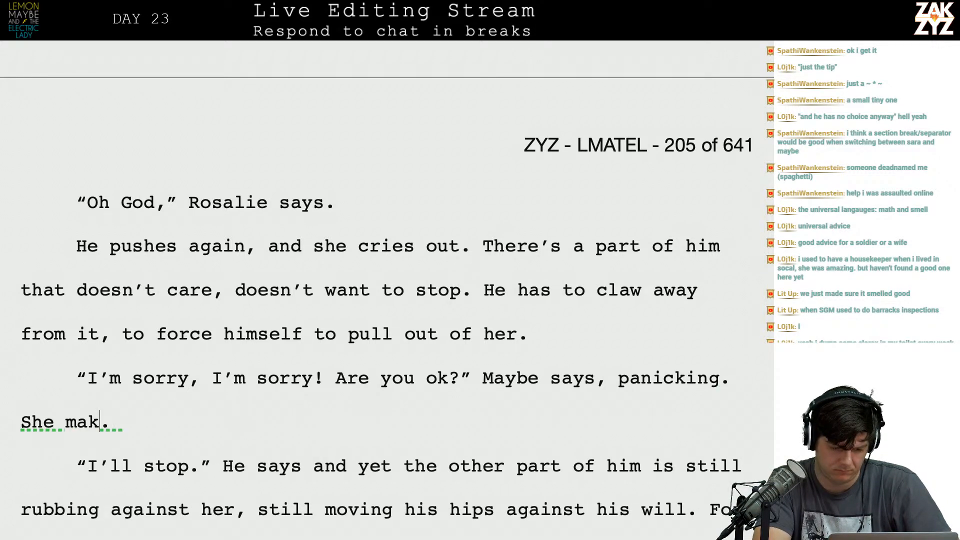
pyautogui.press('BackSpace')
pyautogui.press('BackSpace')
pyautogui.press('BackSpace')
pyautogui.press('BackSpace')
pyautogui.press('BackSpace')
pyautogui.write('ak')
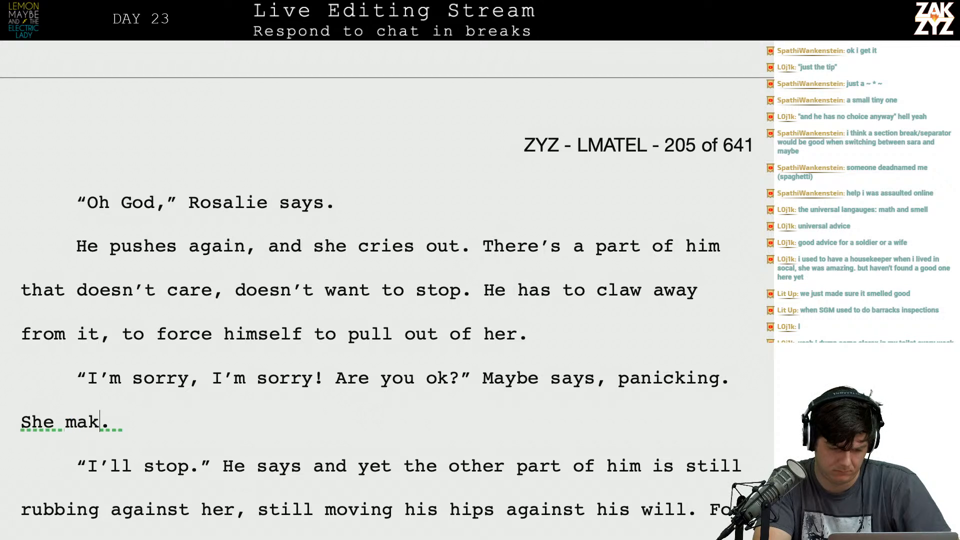
pyautogui.press('BackSpace')
pyautogui.press('BackSpace')
pyautogui.press('BackSpace')
pyautogui.write('mka')
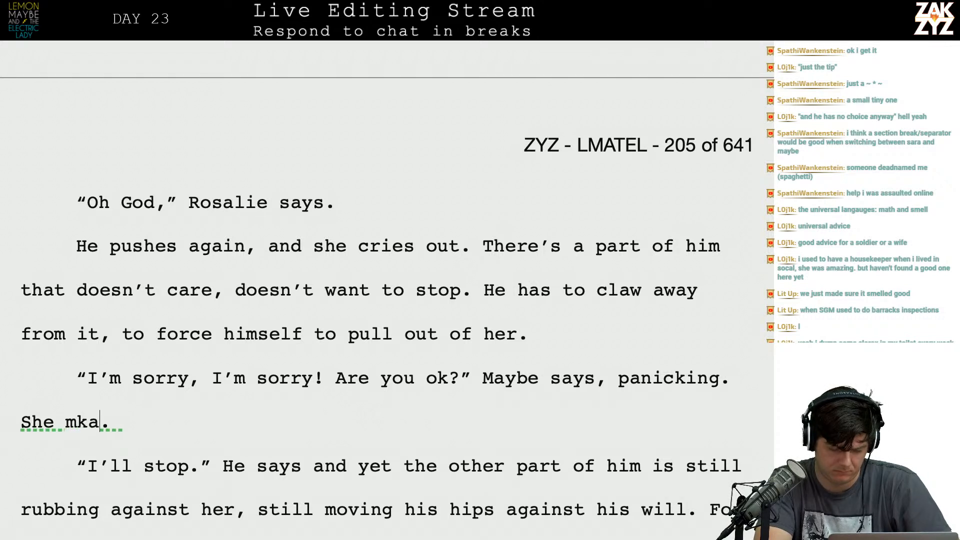
pyautogui.press('BackSpace')
pyautogui.press('BackSpace')
pyautogui.press('BackSpace')
pyautogui.press('BackSpace')
pyautogui.press('BackSpace')
pyautogui.press('BackSpace')
pyautogui.press('BackSpace')
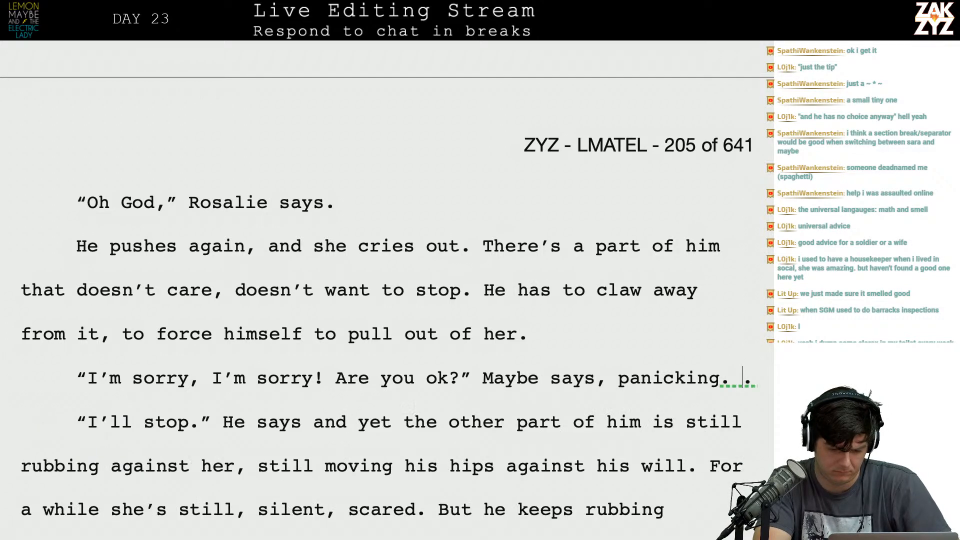
# Add "She lets out a sob." after "Maybe says, panicking.".
pyautogui.write('She')
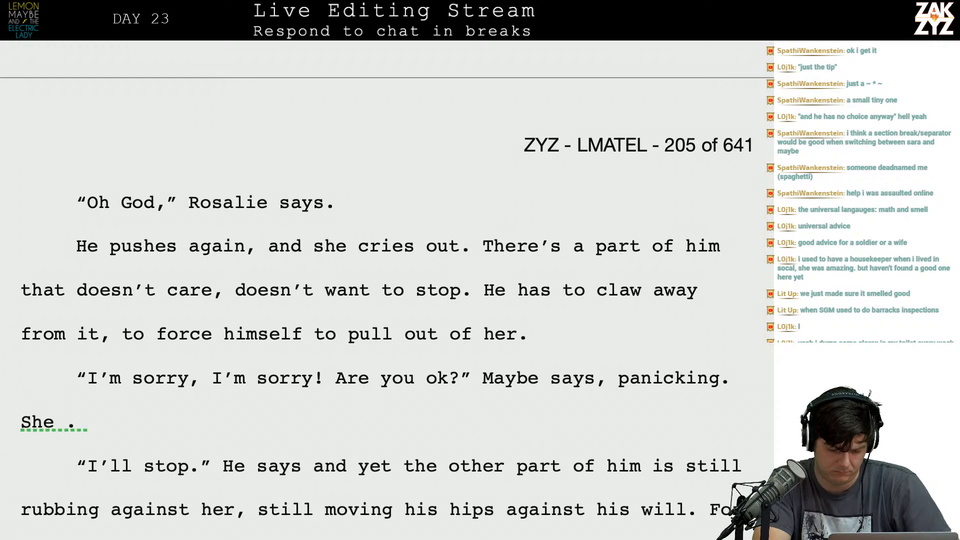
pyautogui.write(' lets out a sob.')
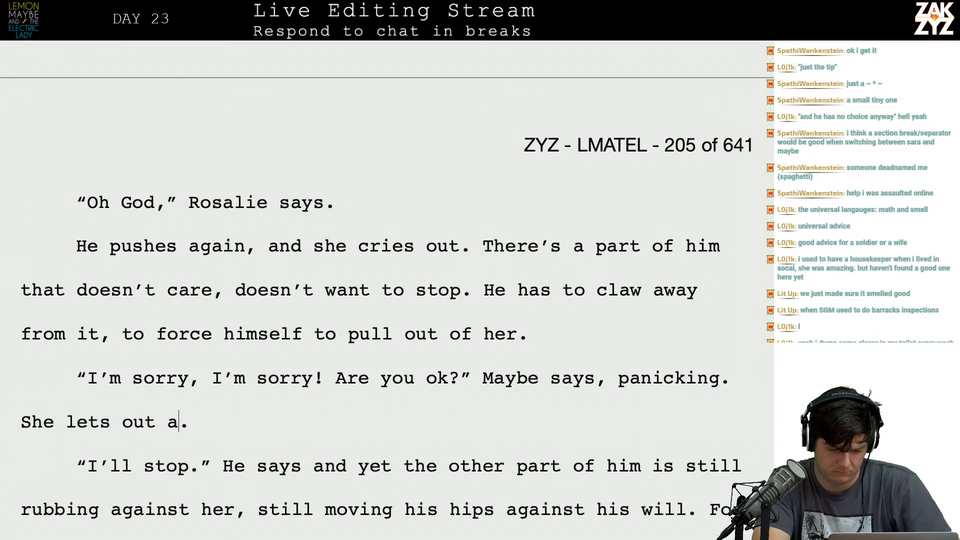
# End "I'll stop," with a comma, tag it "he promises, but" and split the rest of the old sentence into its own paragraph.
pyautogui.press('BackSpace')
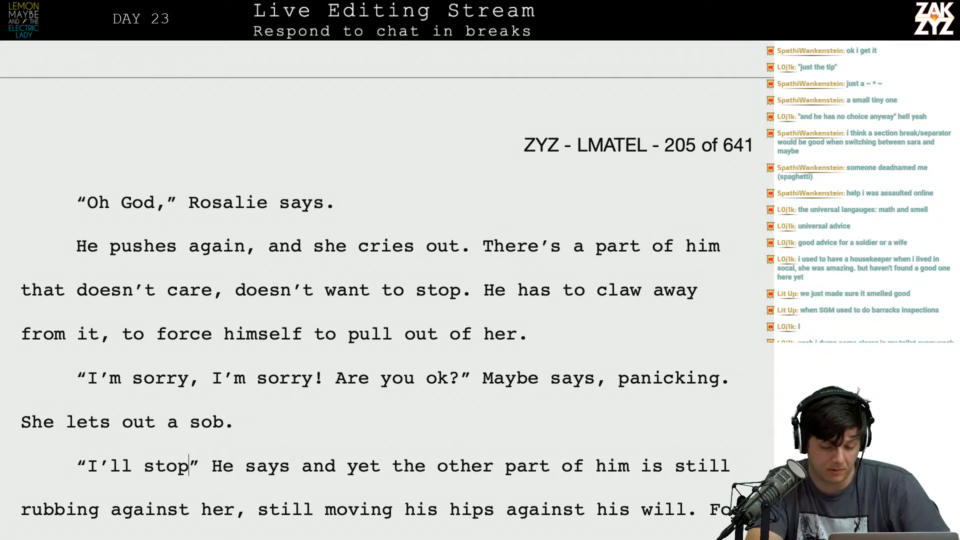
pyautogui.click(246, 506)
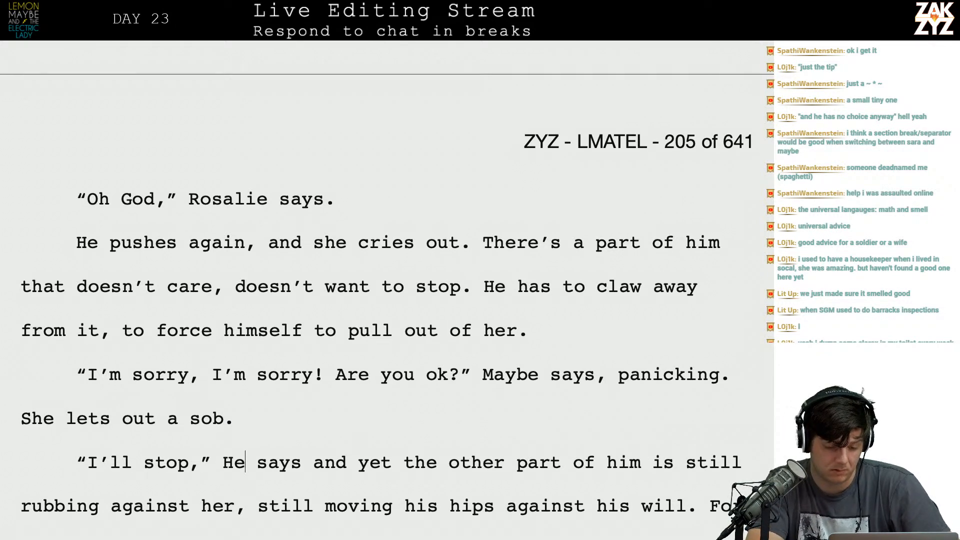
pyautogui.write(',')
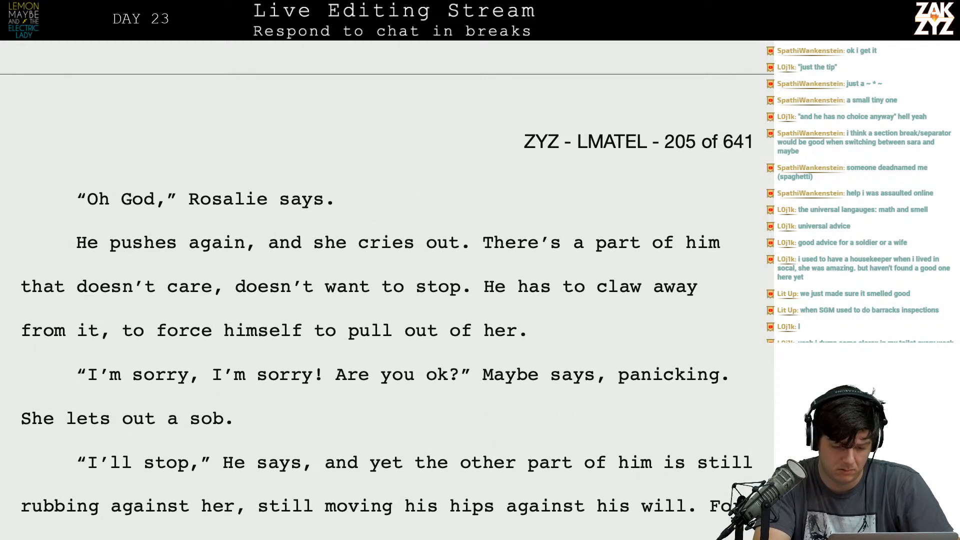
pyautogui.press('Return')
pyautogui.press('BackSpace')
pyautogui.press('BackSpace')
pyautogui.press('BackSpace')
pyautogui.press('BackSpace')
pyautogui.press('BackSpace')
pyautogui.press('BackSpace')
pyautogui.press('BackSpace')
pyautogui.press('BackSpace')
pyautogui.press('BackSpace')
pyautogui.write('he')
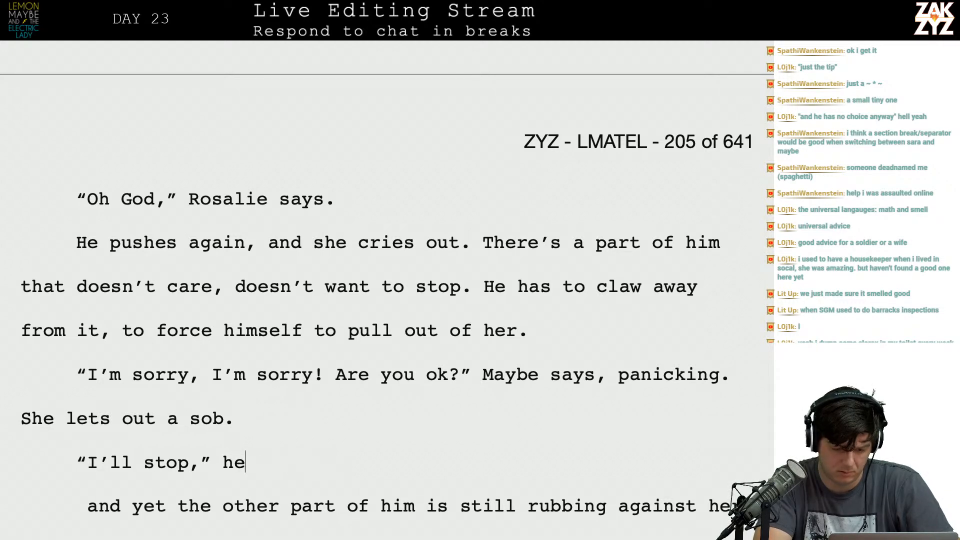
pyautogui.write(' promises')
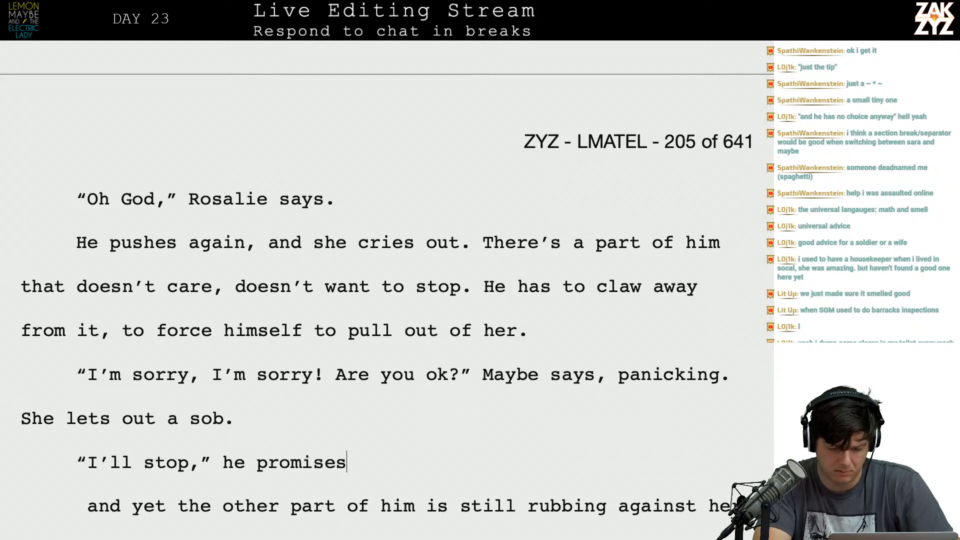
pyautogui.write(', but his hips')
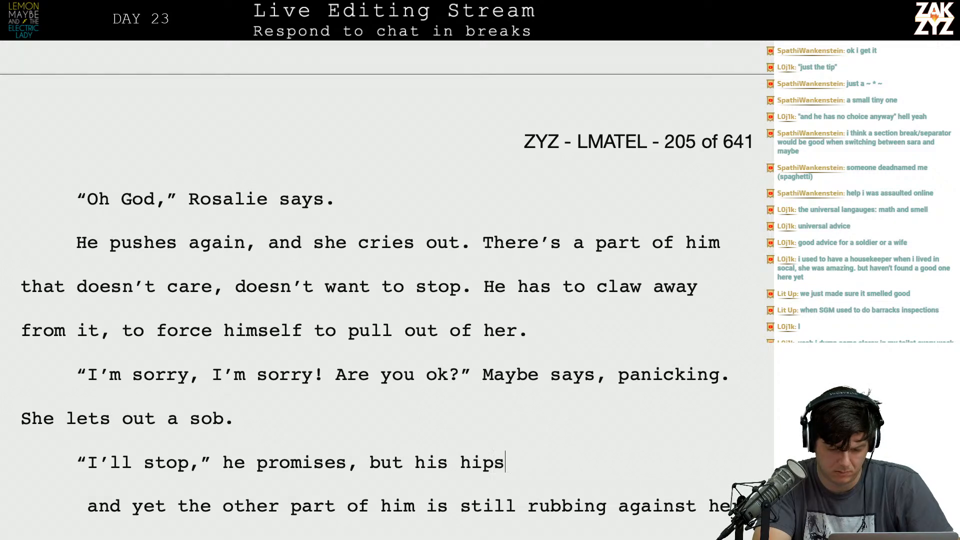
pyautogui.write(' are still moving, still rubbing ag')
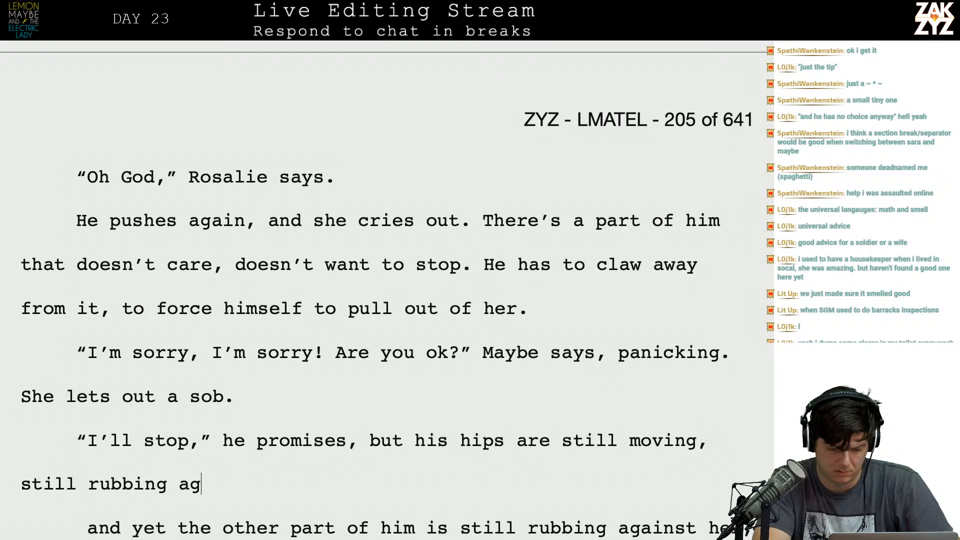
pyautogui.write('ainst her.')
pyautogui.hotkey('shift', 'Down')
pyautogui.hotkey('shift', 'Down')
pyautogui.hotkey('shift', 'Down')
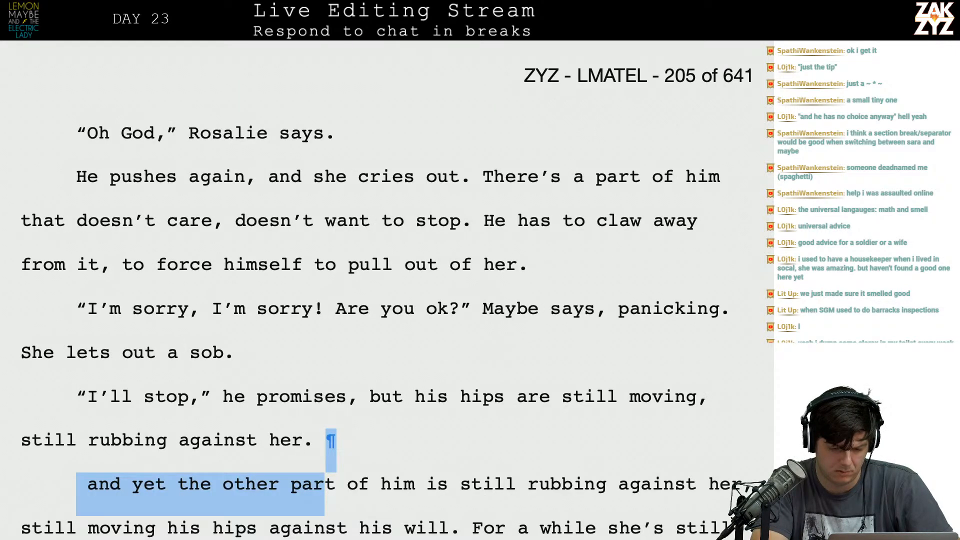
pyautogui.hotkey('shift', 'Up')
pyautogui.hotkey('shift', 'Up')
pyautogui.hotkey('shift', 'Up')
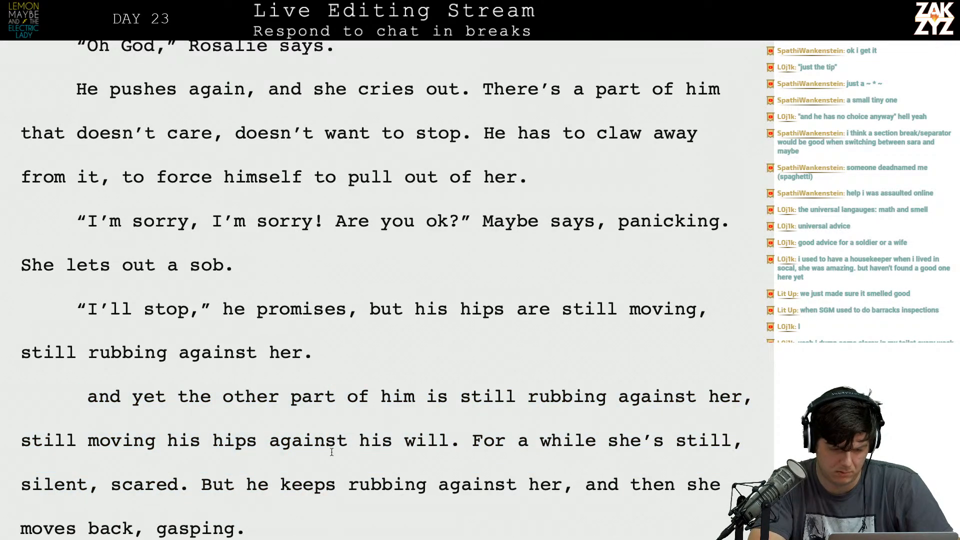
pyautogui.press('Left')
pyautogui.press('Left')
pyautogui.press('BackSpace')
pyautogui.press('BackSpace')
pyautogui.press('BackSpace')
pyautogui.press('BackSpace')
pyautogui.press('BackSpace')
pyautogui.press('BackSpace')
pyautogui.press('BackSpace')
pyautogui.press('BackSpace')
pyautogui.press('BackSpace')
pyautogui.press('BackSpace')
pyautogui.press('BackSpace')
pyautogui.write('him')
# Rewrite the sentence's continuation after "he promises," to end with his moving against his will, keeping the earlier draft in a separate paragraph below.
pyautogui.press('BackSpace')
pyautogui.press('BackSpace')
pyautogui.press('BackSpace')
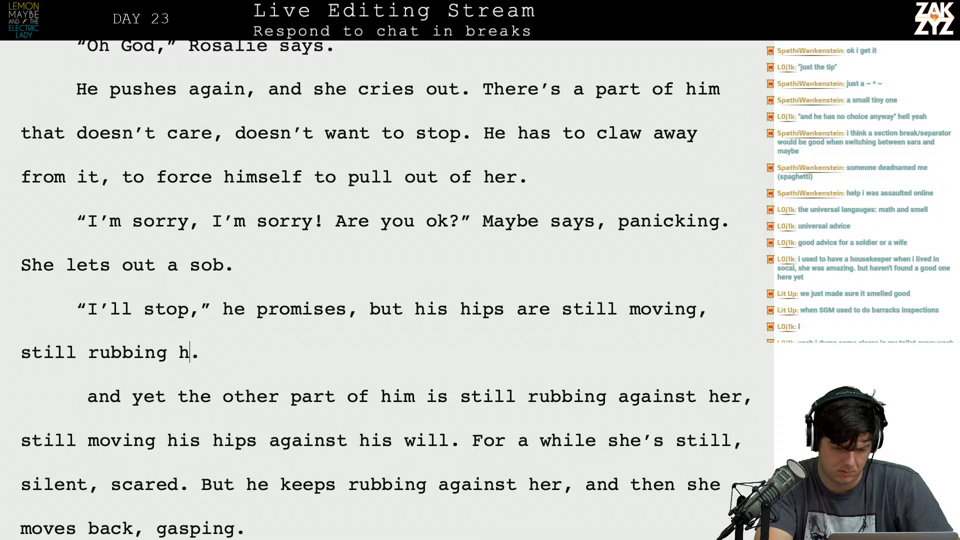
pyautogui.click(366, 308)
pyautogui.press('Return')
pyautogui.write('he')
pyautogui.press('BackSpace')
pyautogui.press('BackSpace')
pyautogui.write("but eh's")
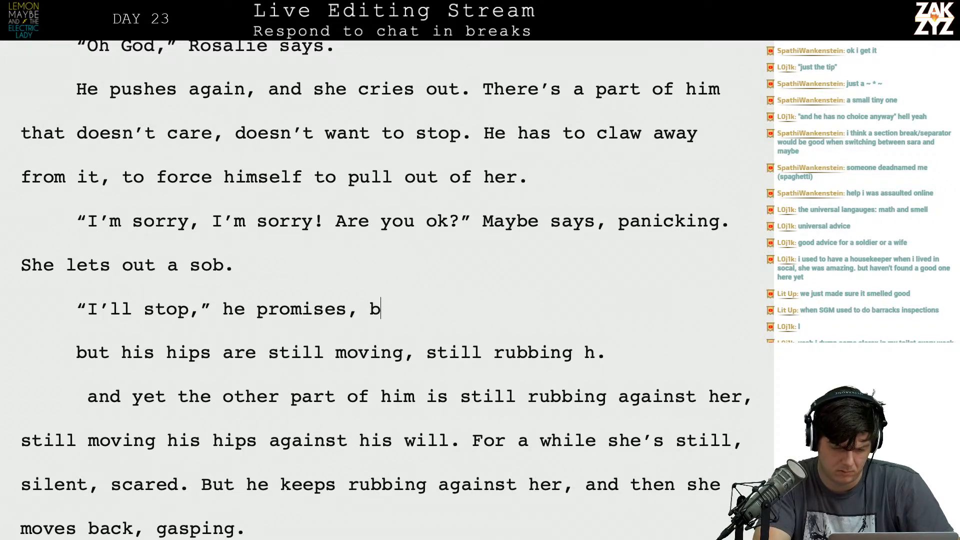
pyautogui.press('BackSpace')
pyautogui.press('BackSpace')
pyautogui.press('BackSpace')
pyautogui.press('BackSpace')
pyautogui.write("hes'")
pyautogui.press('BackSpace')
pyautogui.press('BackSpace')
pyautogui.write("'s still r")
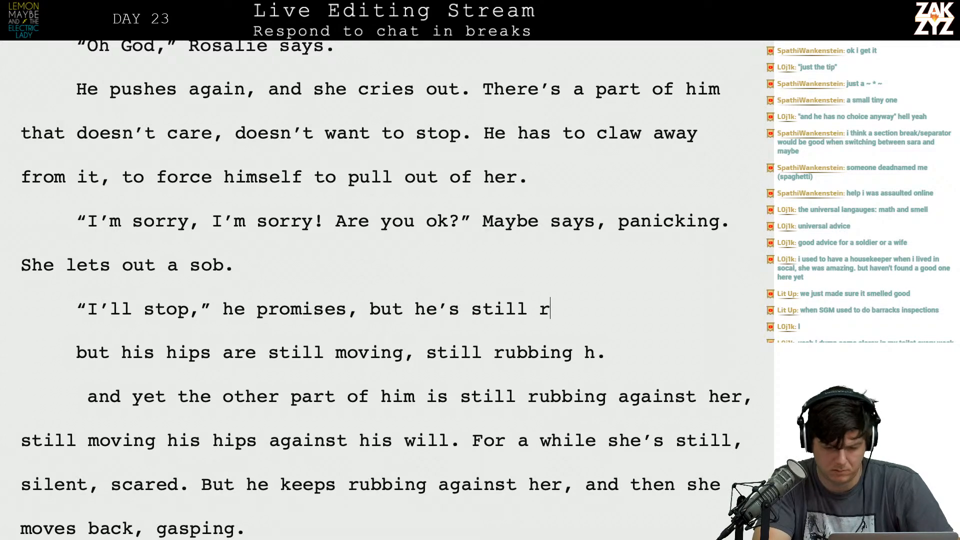
pyautogui.write('ubbing against her, his hi')
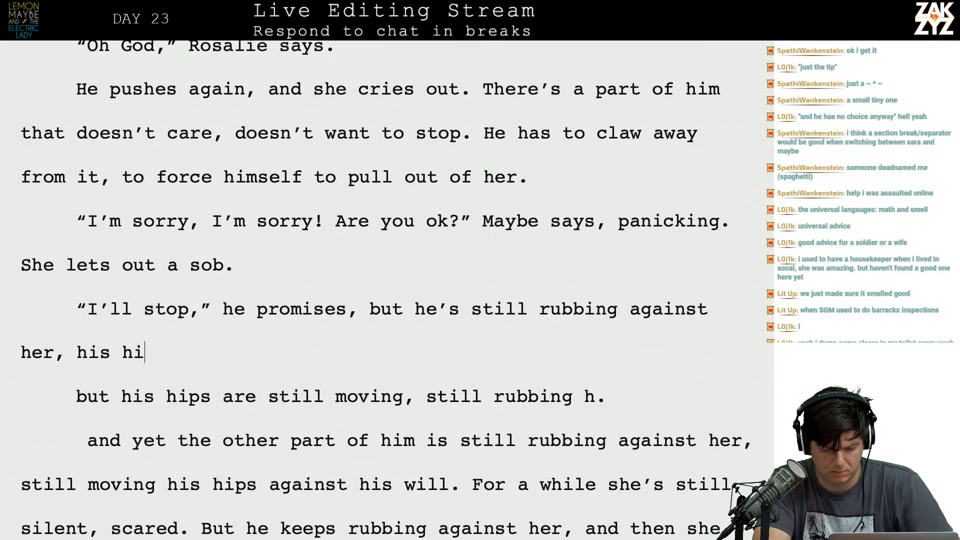
pyautogui.write('ps are moving agains this wil.')
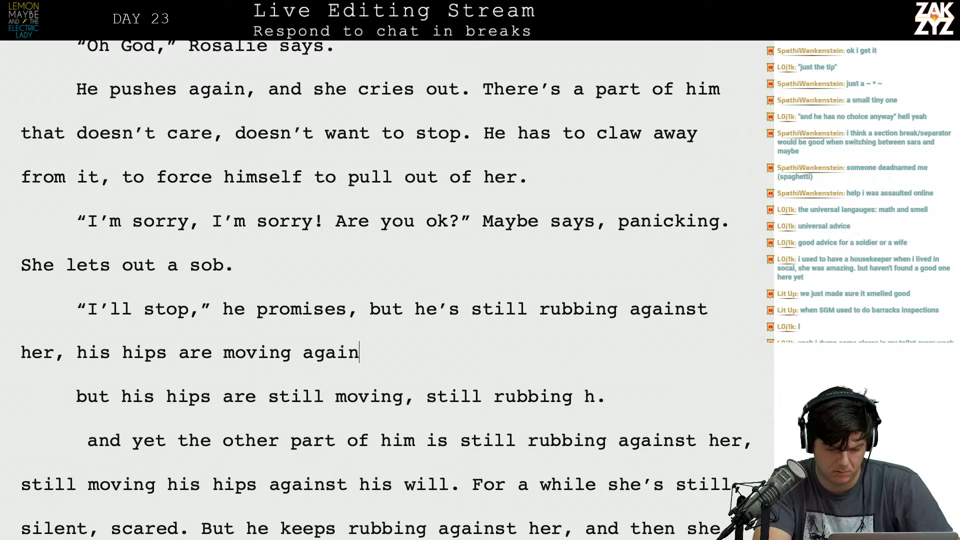
pyautogui.press('BackSpace')
pyautogui.press('BackSpace')
pyautogui.write('l')
# Delete the superseded text after the rewritten sentence, from "but his hips" through "moves back, gasping.".
pyautogui.hotkey('shift', 'Down')
pyautogui.hotkey('shift', 'Down')
pyautogui.hotkey('shift', 'Down')
pyautogui.hotkey('shift', 'Down')
pyautogui.hotkey('shift', 'Down')
pyautogui.hotkey('shift', 'Down')
pyautogui.hotkey('shift', 'Down')
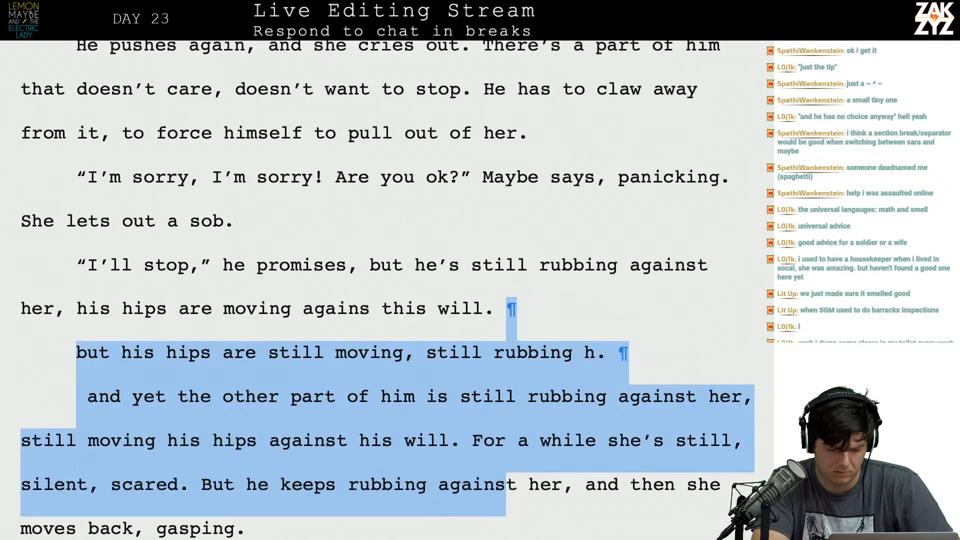
pyautogui.hotkey('shift', 'Up')
pyautogui.hotkey('shift', 'Up')
pyautogui.hotkey('ctrl', 'shift', 'Left')
pyautogui.hotkey('ctrl', 'shift', 'Left')
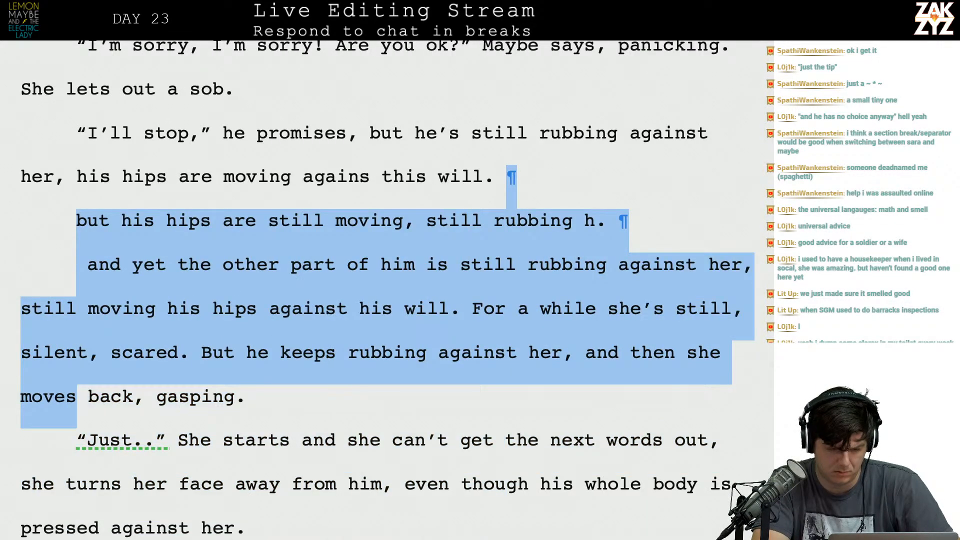
pyautogui.hotkey('shift', 'Right')
pyautogui.hotkey('shift', 'Right')
pyautogui.hotkey('shift', 'Right')
pyautogui.hotkey('shift', 'Right')
pyautogui.hotkey('shift', 'Right')
pyautogui.hotkey('shift', 'Right')
pyautogui.hotkey('shift', 'Right')
pyautogui.hotkey('shift', 'Right')
pyautogui.hotkey('shift', 'Right')
pyautogui.hotkey('shift', 'Right')
pyautogui.hotkey('shift', 'Right')
pyautogui.hotkey('shift', 'Right')
pyautogui.hotkey('shift', 'Right')
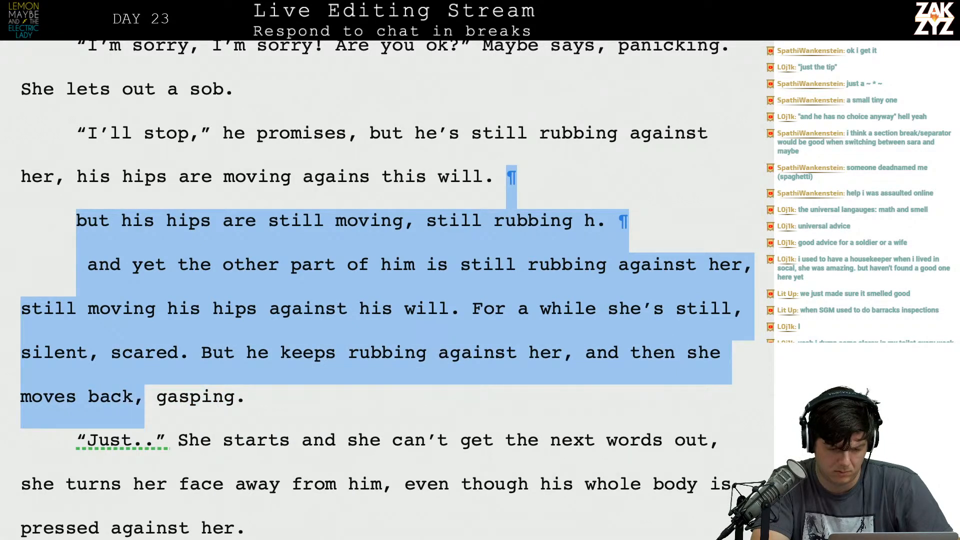
pyautogui.hotkey('shift', 'Right')
pyautogui.press('BackSpace')
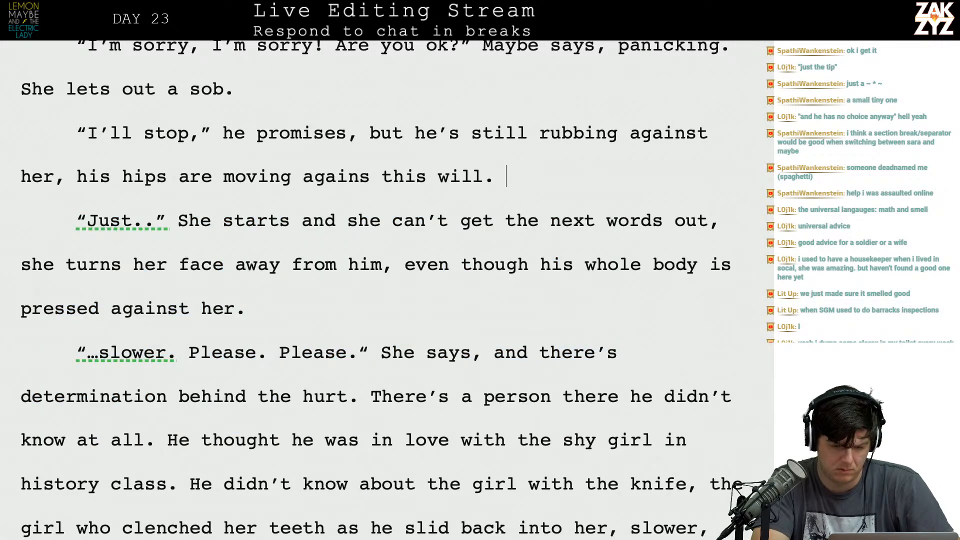
# Close the "he promises" paragraph with a new sentence on her reaction, beginning "For a moment she's frozen, but then she starts".
pyautogui.press('Return')
pyautogui.write('She')
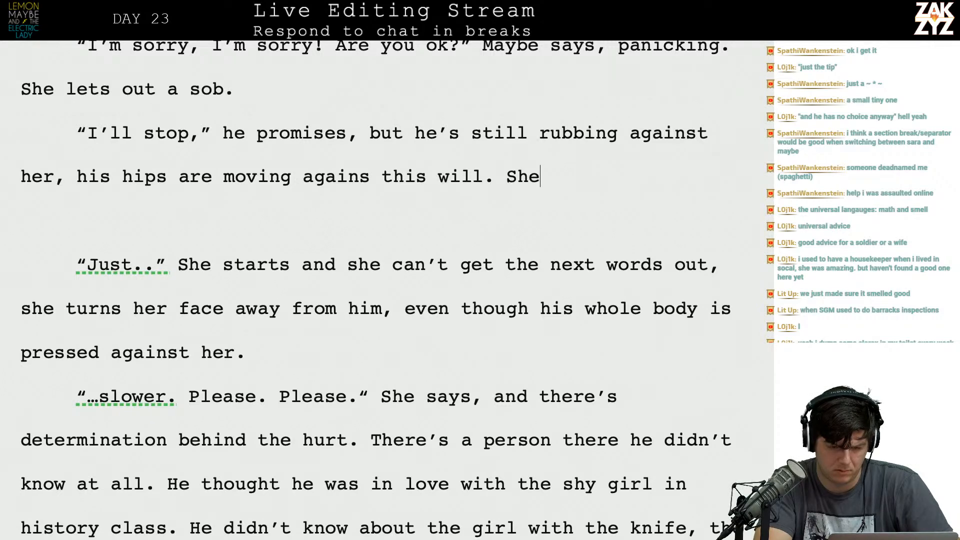
pyautogui.press('BackSpace')
pyautogui.press('BackSpace')
pyautogui.press('BackSpace')
pyautogui.write('For a ')
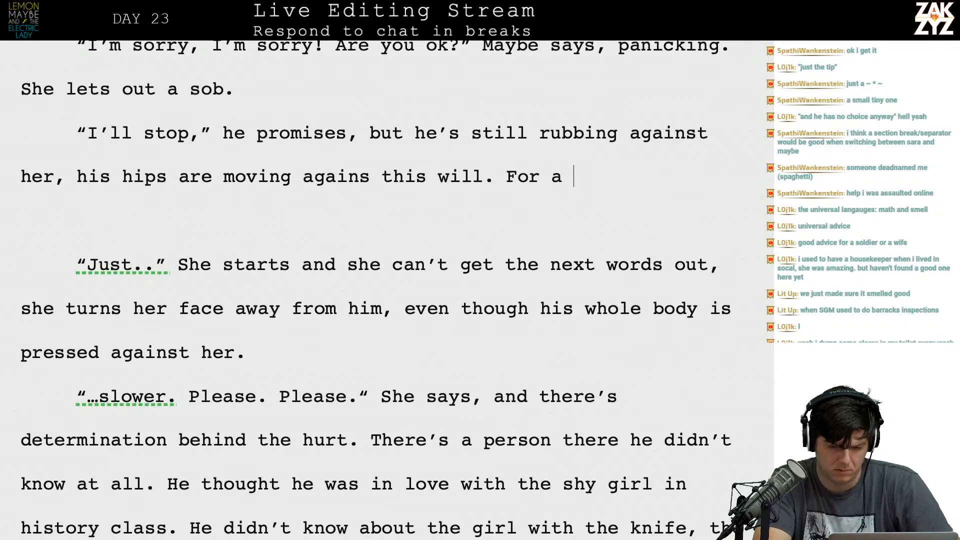
pyautogui.write("moment she's frozen ")
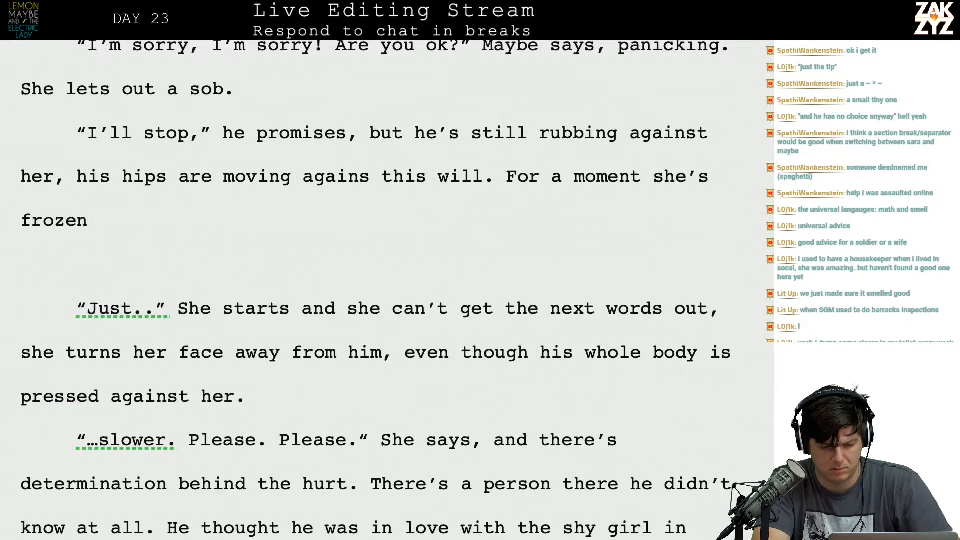
pyautogui.write('jus')
pyautogui.press('BackSpace')
pyautogui.press('BackSpace')
pyautogui.press('BackSpace')
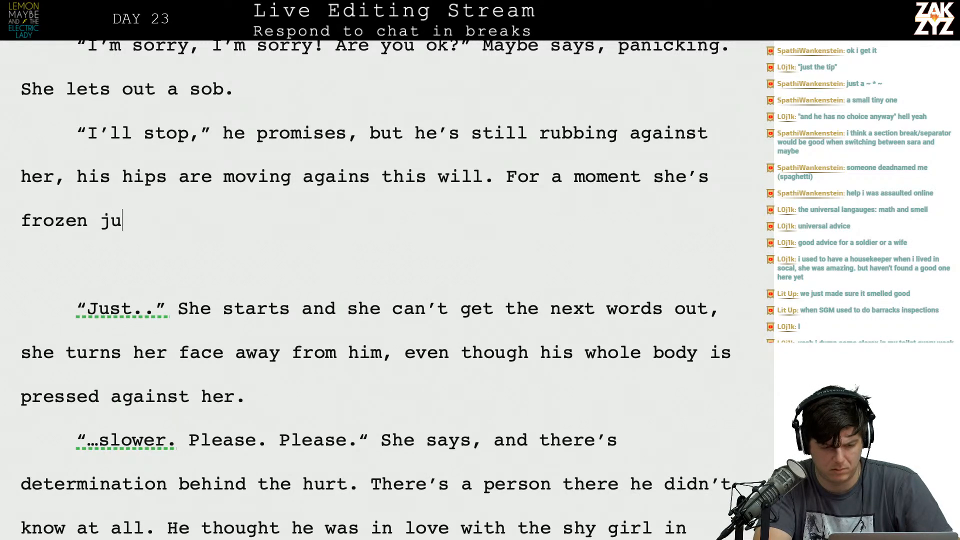
pyautogui.press('BackSpace')
pyautogui.write(', but then sh')
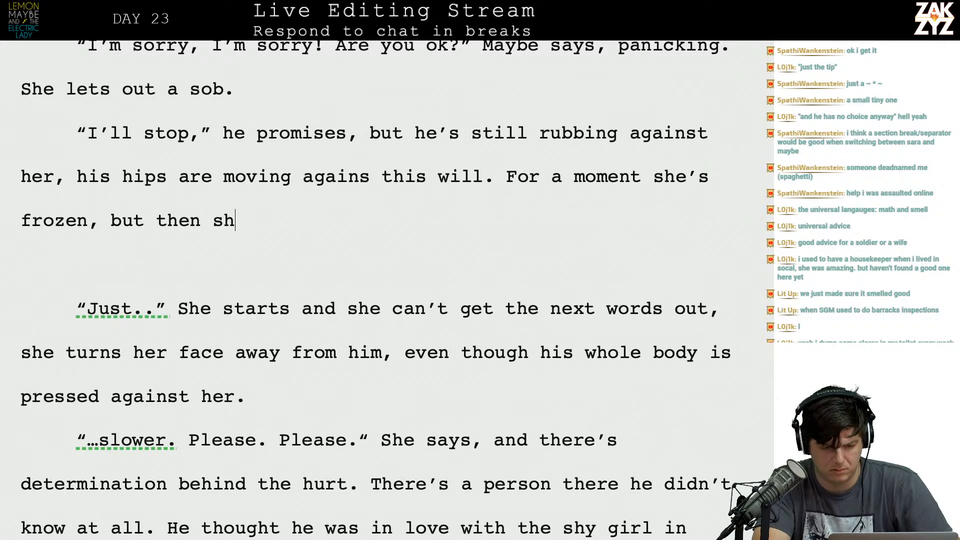
pyautogui.write('e starts ')
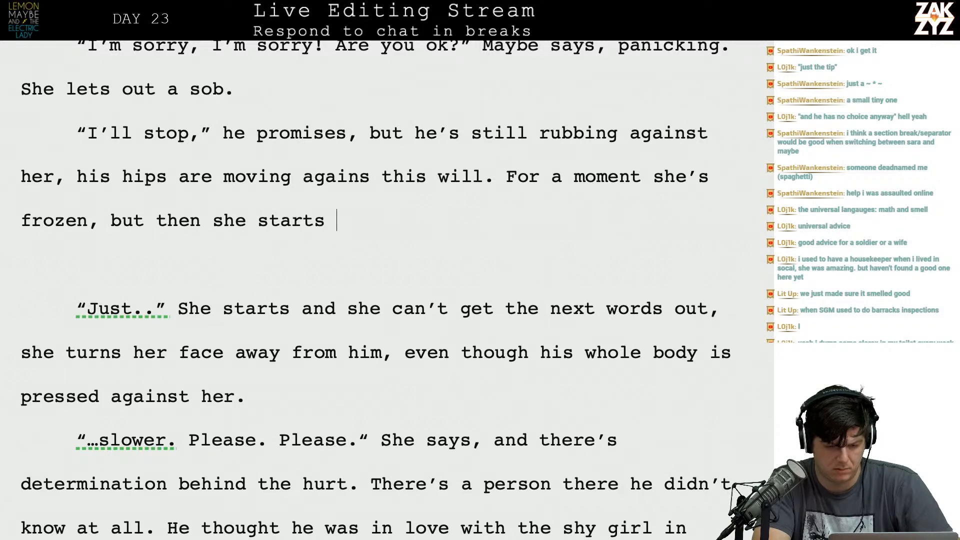
pyautogui.write('moving in return.')
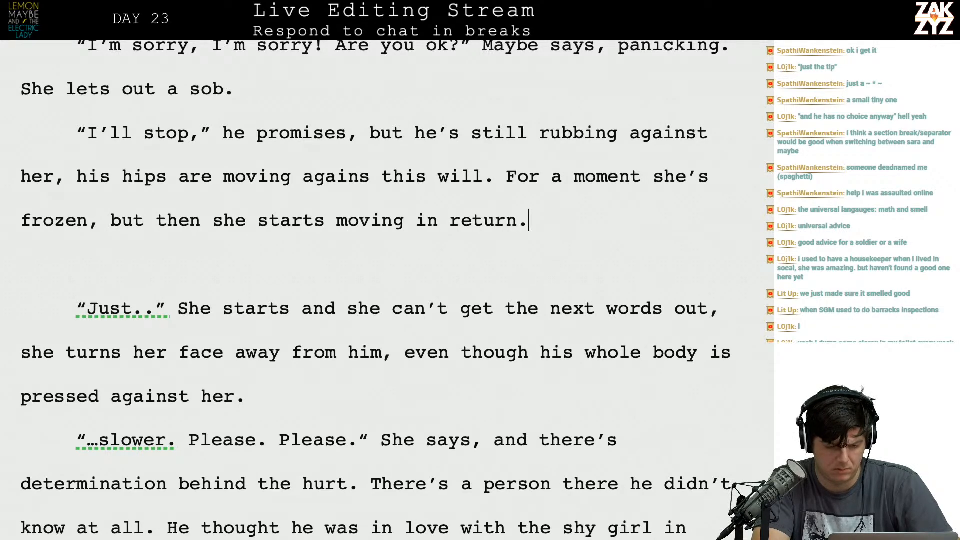
# Start a new paragraph reading "Just—" she begins to talk and she can't get the word out.
pyautogui.press('Return')
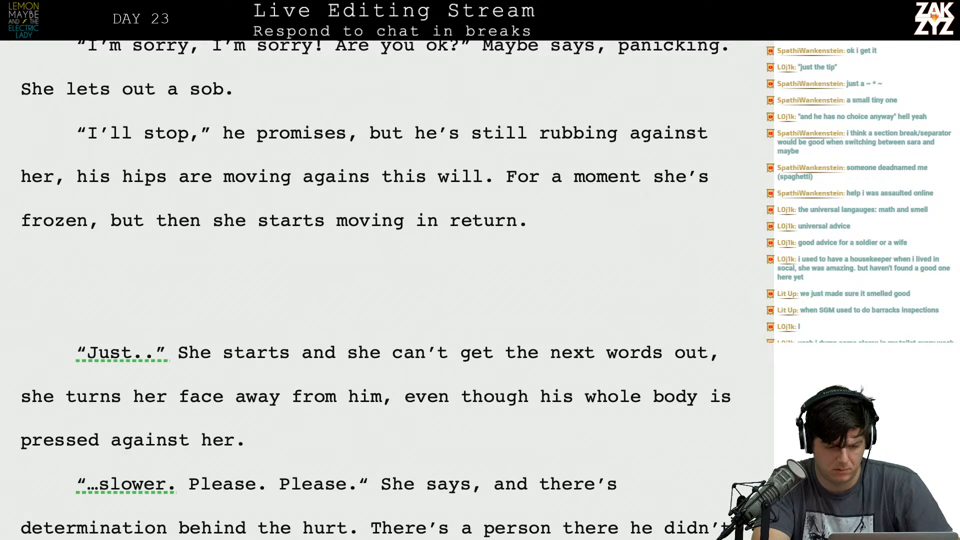
pyautogui.write('"')
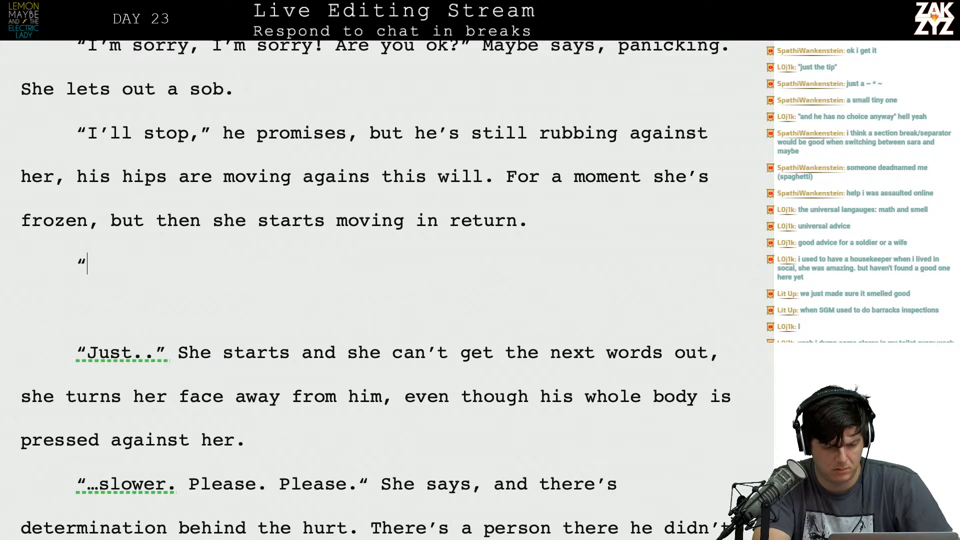
pyautogui.write('Just')
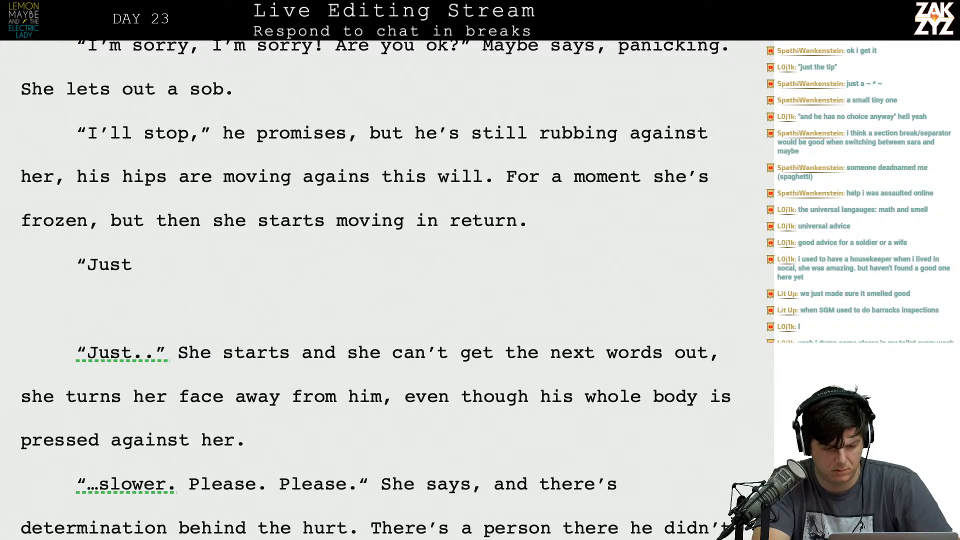
pyautogui.write('-')
pyautogui.write('" she')
pyautogui.write(' begins to tal')
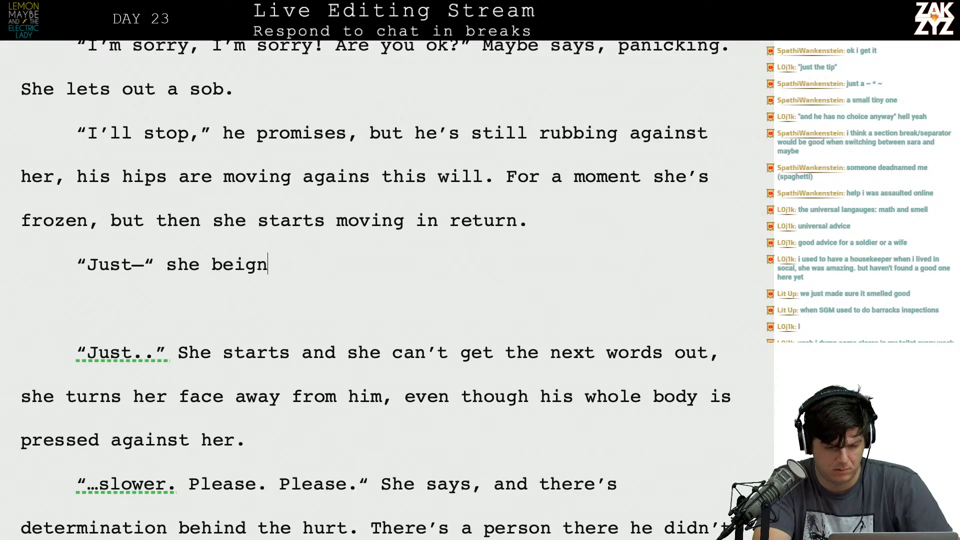
pyautogui.write('k ')
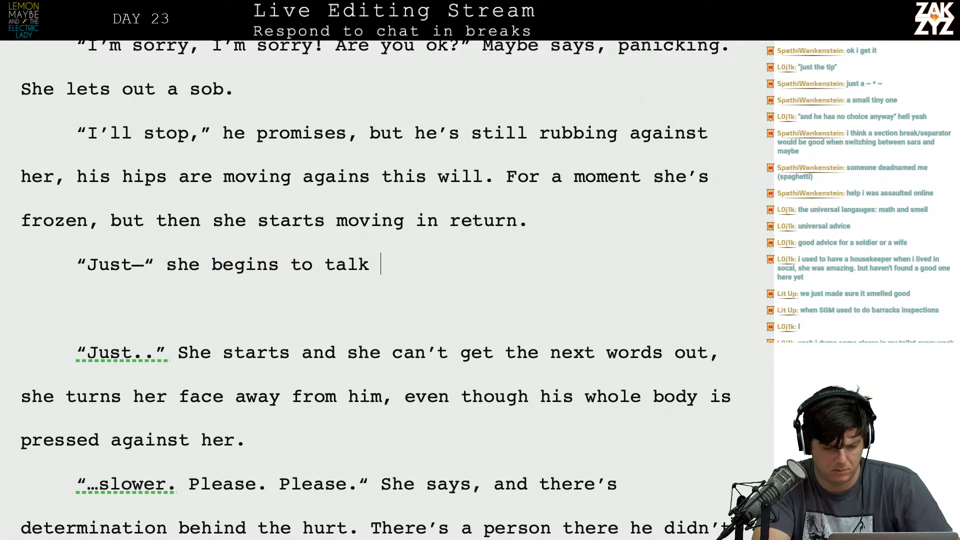
pyautogui.write("and she can't get the n")
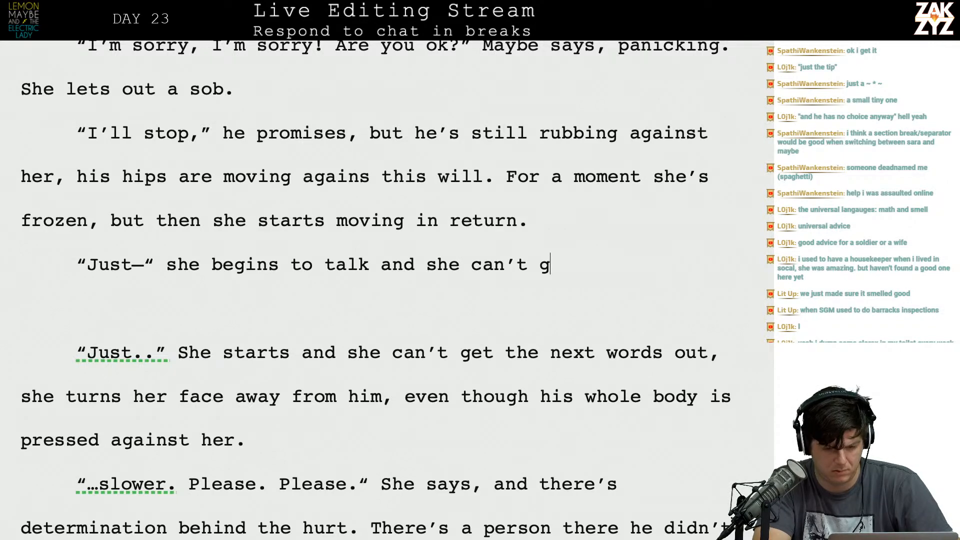
pyautogui.press('BackSpace')
pyautogui.write('word ')
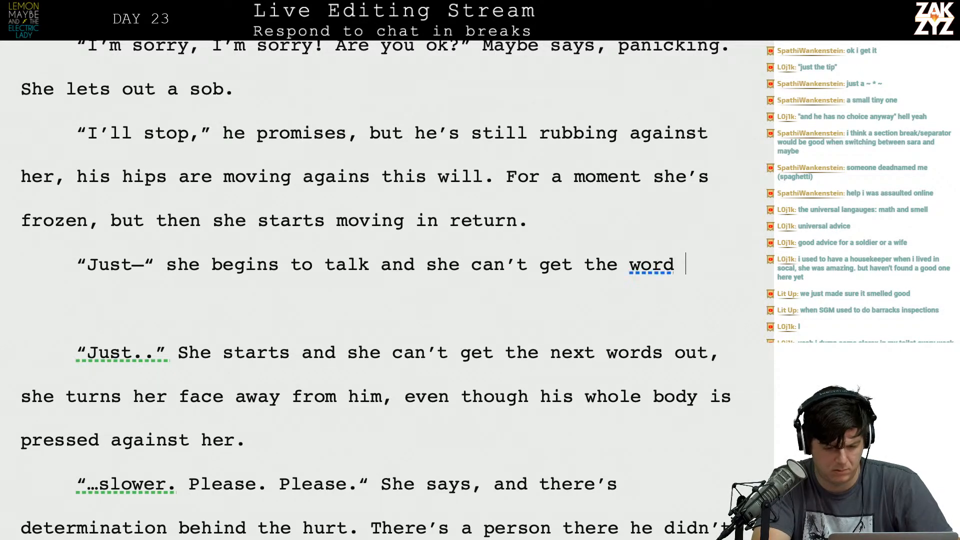
pyautogui.write('out, she turns af')
# Finish the new "Just—" paragraph with the clause "she turns her face away.".
pyautogui.press('BackSpace')
pyautogui.press('BackSpace')
pyautogui.write('fh')
pyautogui.press('BackSpace')
pyautogui.press('BackSpace')
pyautogui.write('her')
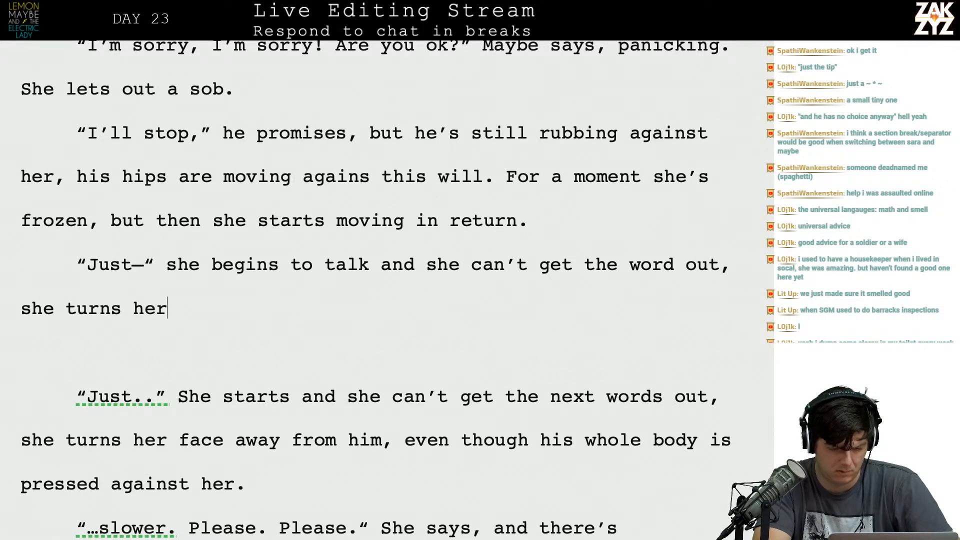
pyautogui.write(' face awaw')
pyautogui.press('BackSpace')
pyautogui.write('y')
pyautogui.write(',')
pyautogui.press('BackSpace')
pyautogui.press('BackSpace')
pyautogui.write('.')
# Delete the old "Just.." paragraph together with the blank line above it.
pyautogui.hotkey('shift', 'Down')
pyautogui.hotkey('shift', 'Down')
pyautogui.hotkey('shift', 'Down')
pyautogui.hotkey('shift', 'Down')
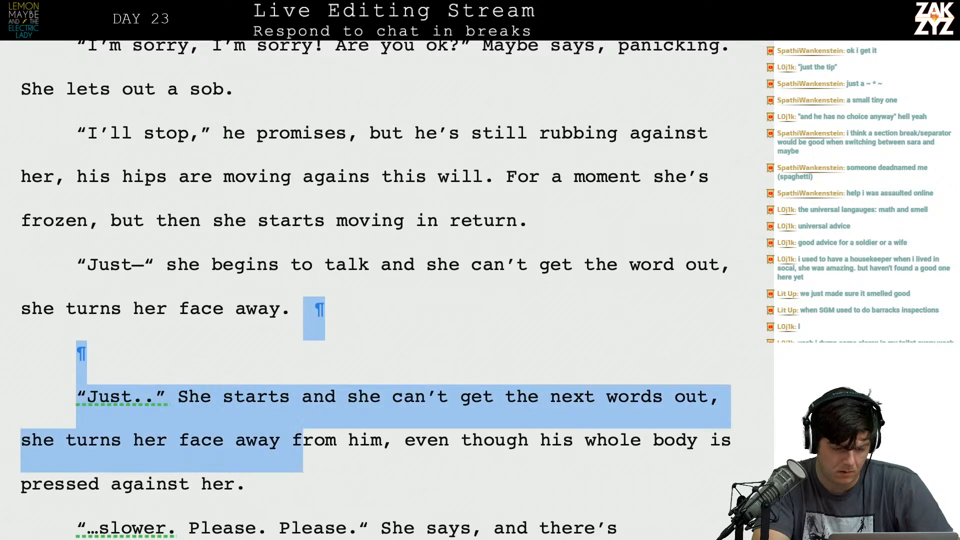
pyautogui.press('BackSpace')
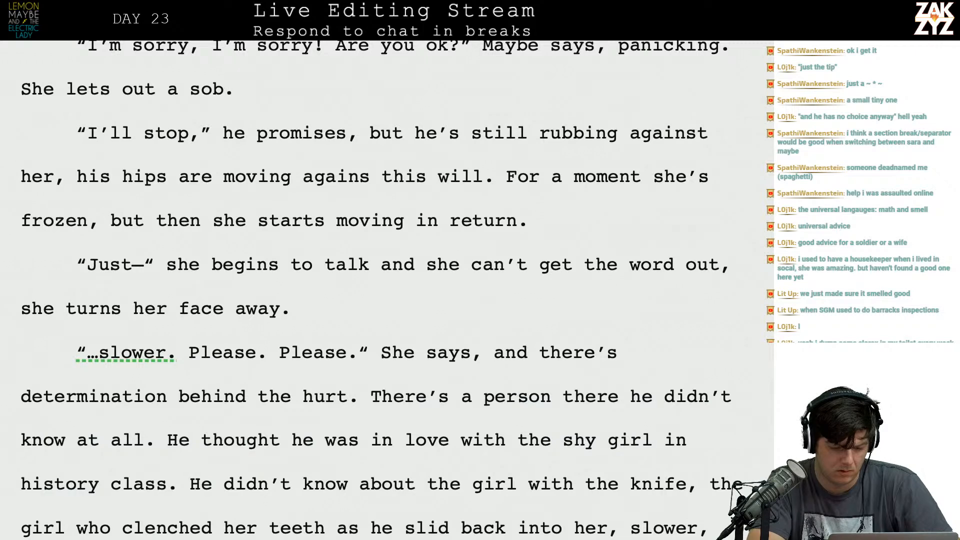
# Reread the passage from Maybe's apology through the new "Just—" paragraph and the lines that follow it.
pyautogui.scroll(-2, 380, 290)
pyautogui.scroll(1, 380, 290)
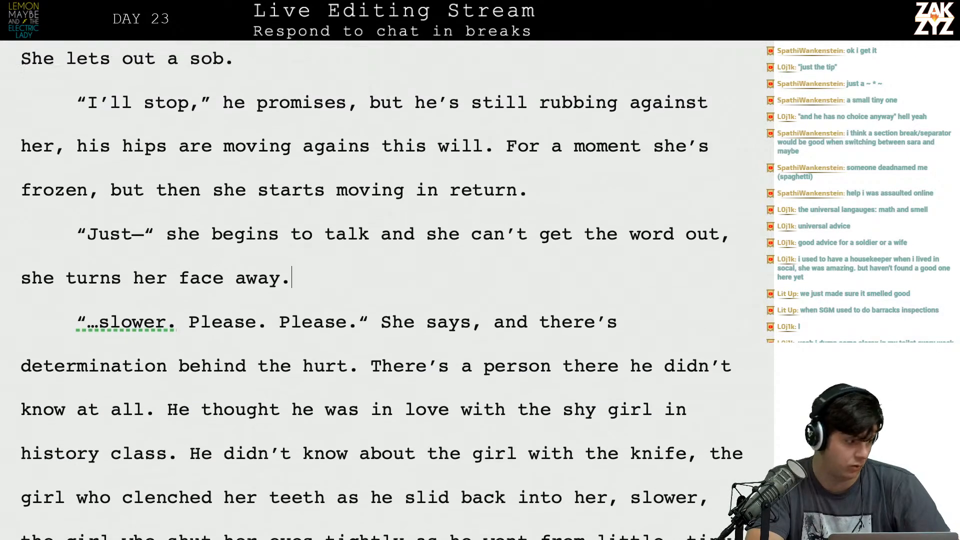
pyautogui.scroll(1, 380, 290)
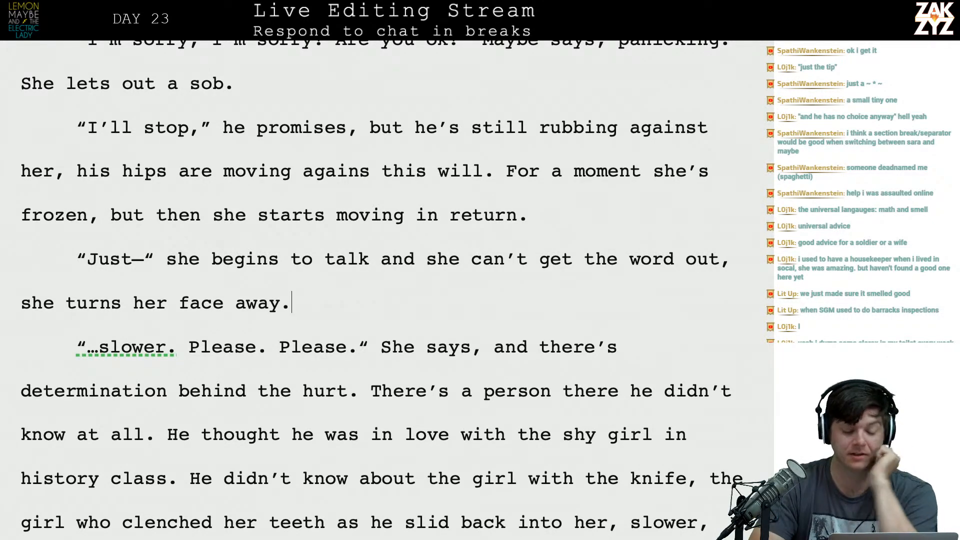
pyautogui.scroll(-1, 380, 290)
pyautogui.scroll(3, 380, 290)
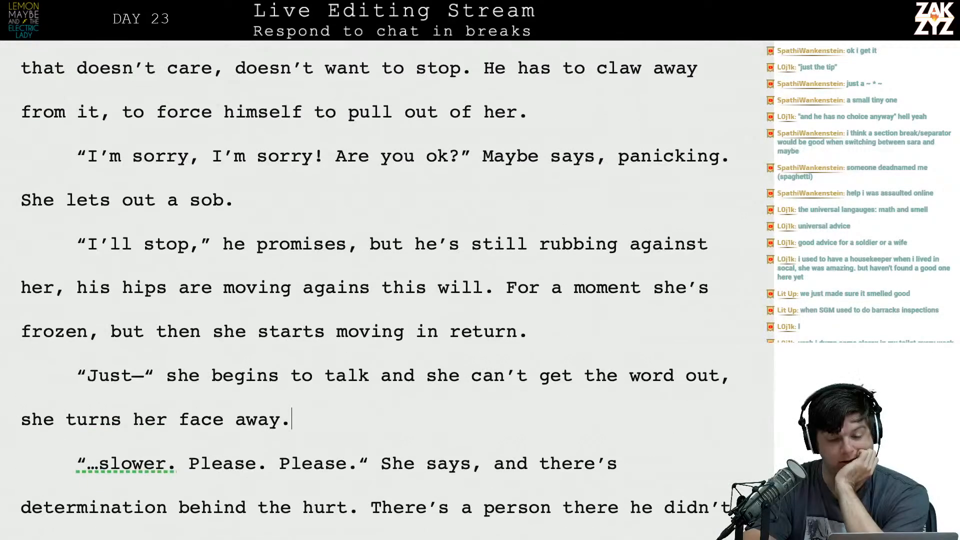
pyautogui.scroll(1, 227, 163)
pyautogui.scroll(-3, 227, 163)
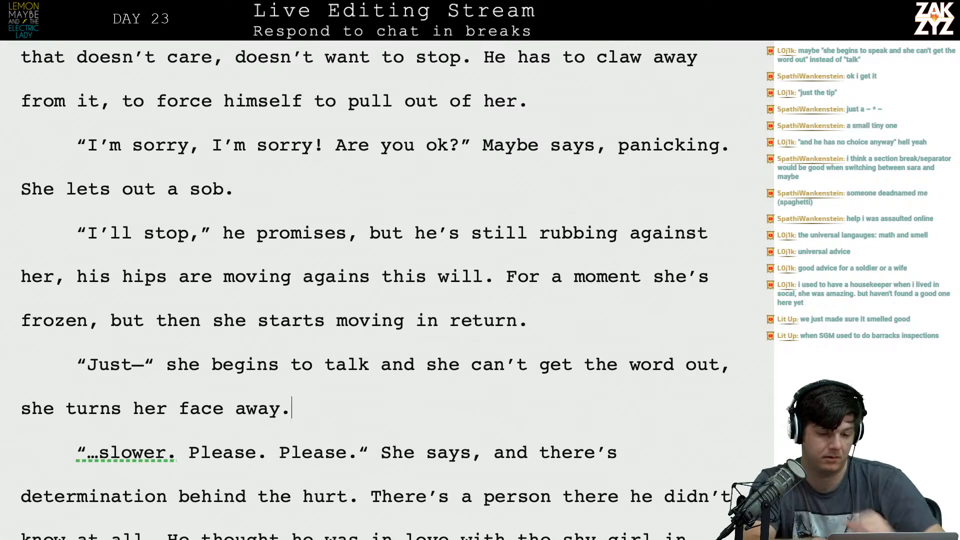
pyautogui.scroll(2, 374, 290)
pyautogui.scroll(-1, 374, 290)
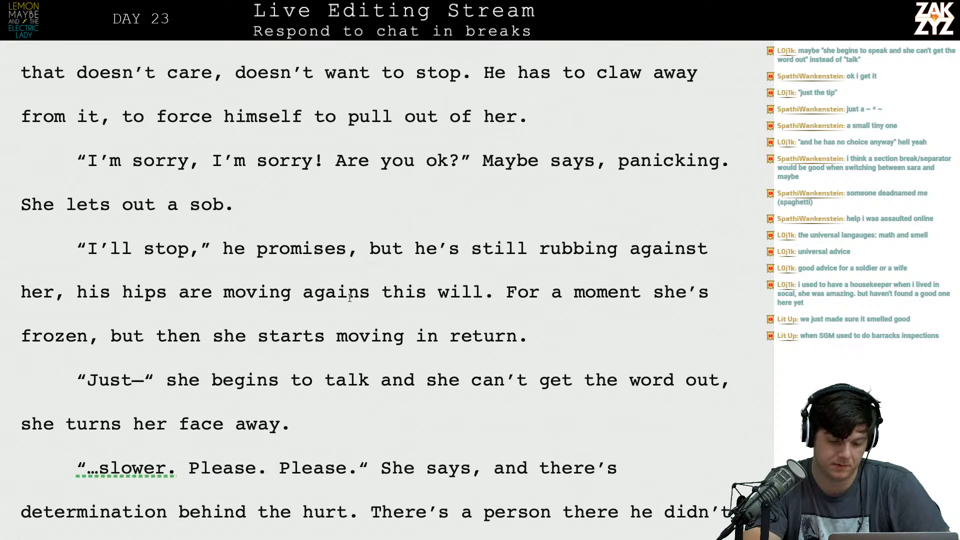
# Start a new dialogue tag after "Just—" reading "Rosalie struggles to speak," with the old tag moved onto its own line below.
pyautogui.click(188, 383)
pyautogui.press('Left')
pyautogui.press('Left')
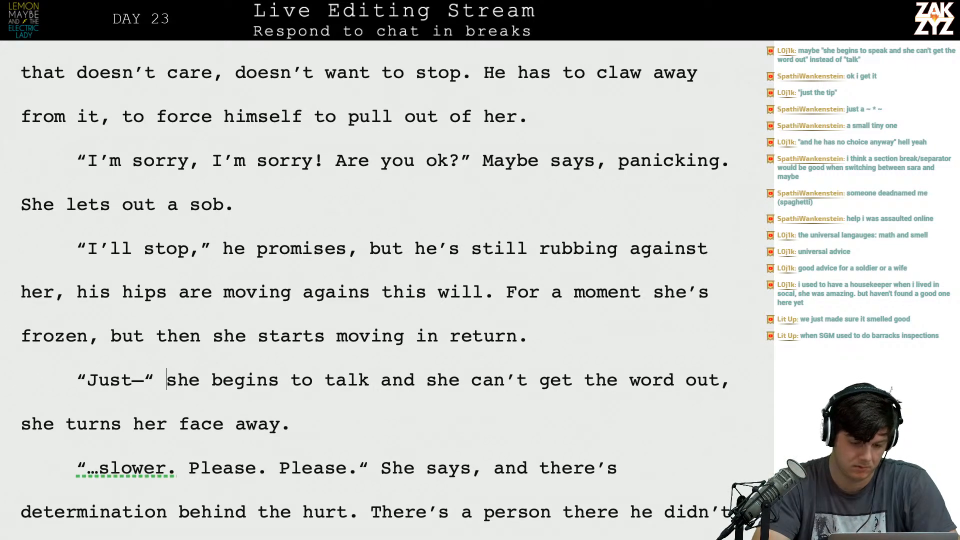
pyautogui.press('Return')
pyautogui.press('Left')
pyautogui.write('M')
pyautogui.press('BackSpace')
pyautogui.write('Rosalie strugg')
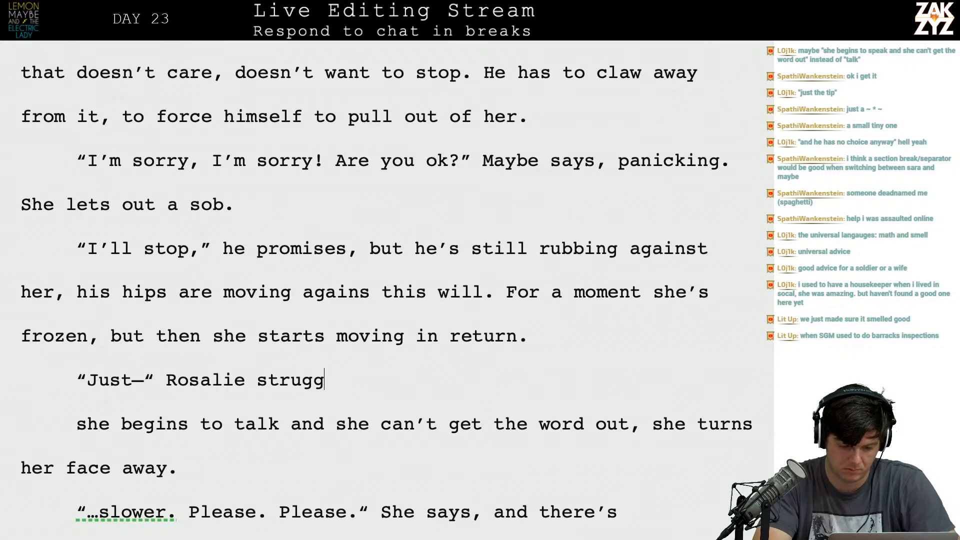
pyautogui.write('les to speak, she ')
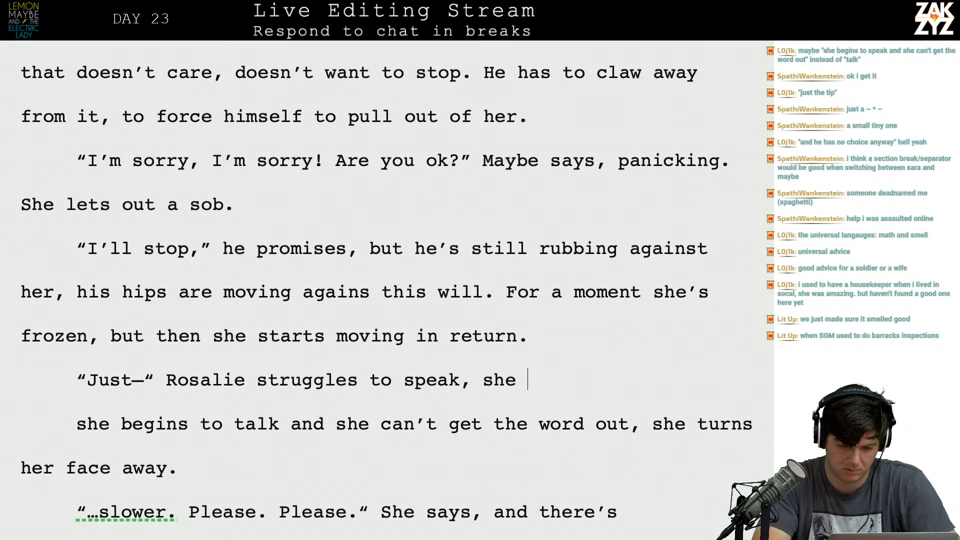
pyautogui.write("can't get the work")
# Continue the new tag with "she can't get the words out. She turns her face away from him.".
pyautogui.press('BackSpace')
pyautogui.write('ds out. She ')
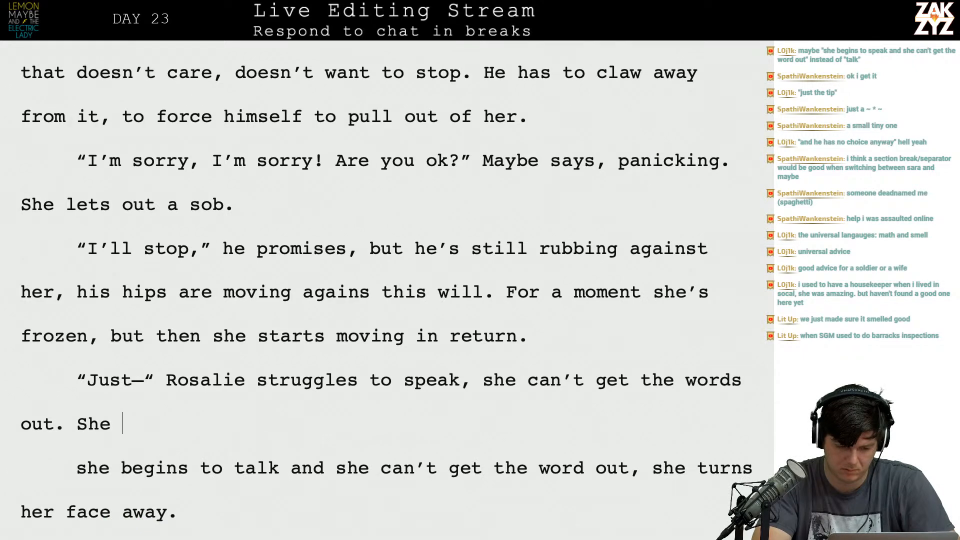
pyautogui.write('turns her face aw')
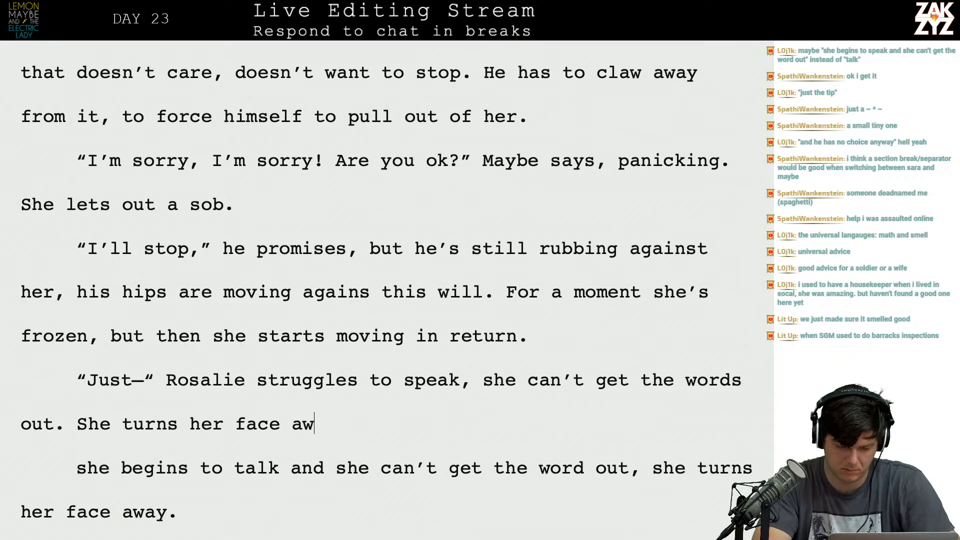
pyautogui.write('ay from him. ')
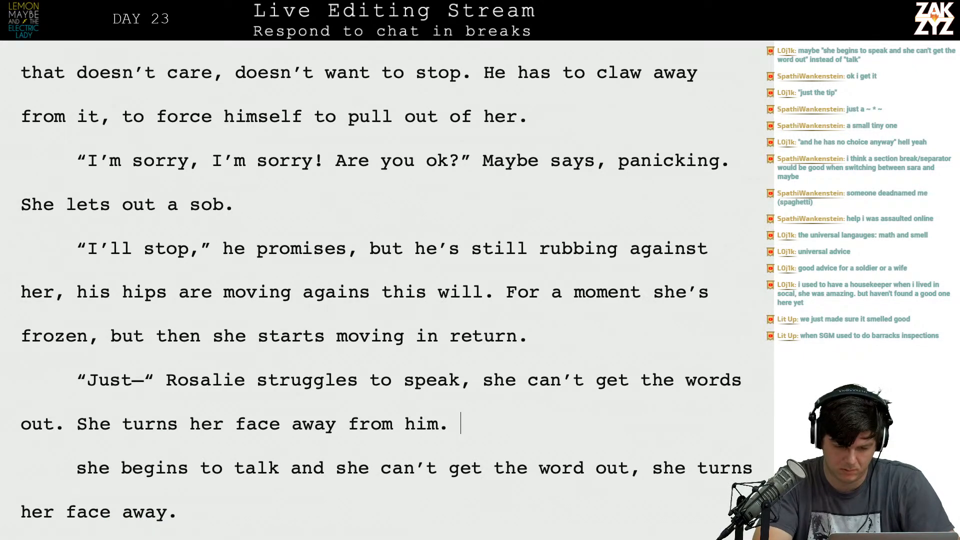
pyautogui.write('.')
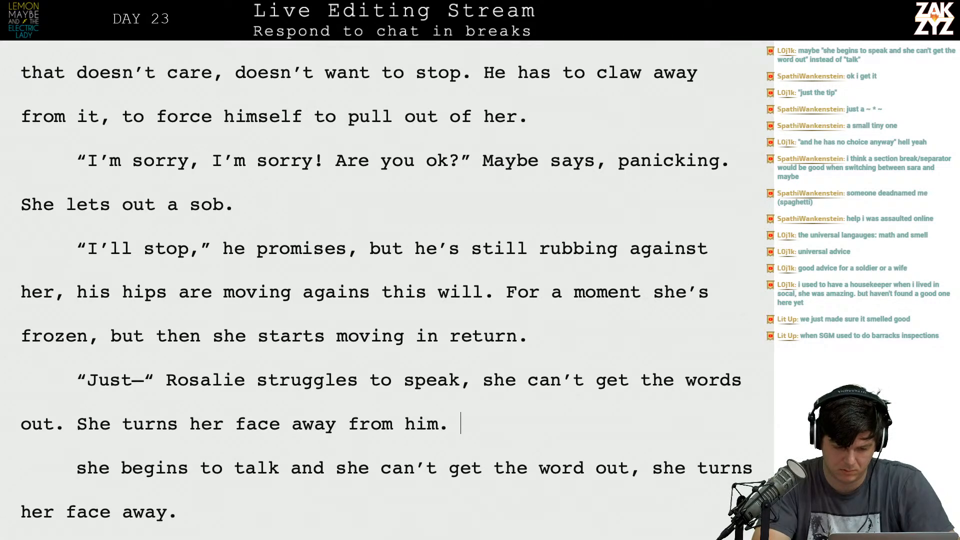
# Delete the old tag paragraph beginning "she begins to talk" below the rewritten line.
pyautogui.hotkey('shift', 'Down')
pyautogui.hotkey('shift', 'Down')
pyautogui.press('BackSpace')
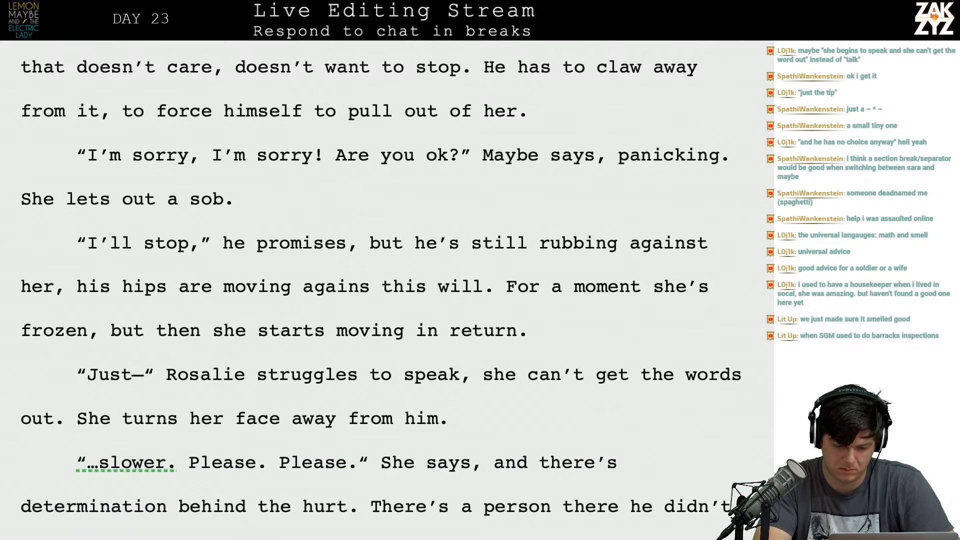
pyautogui.write(',')
pyautogui.press('BackSpace')
pyautogui.press('BackSpace')
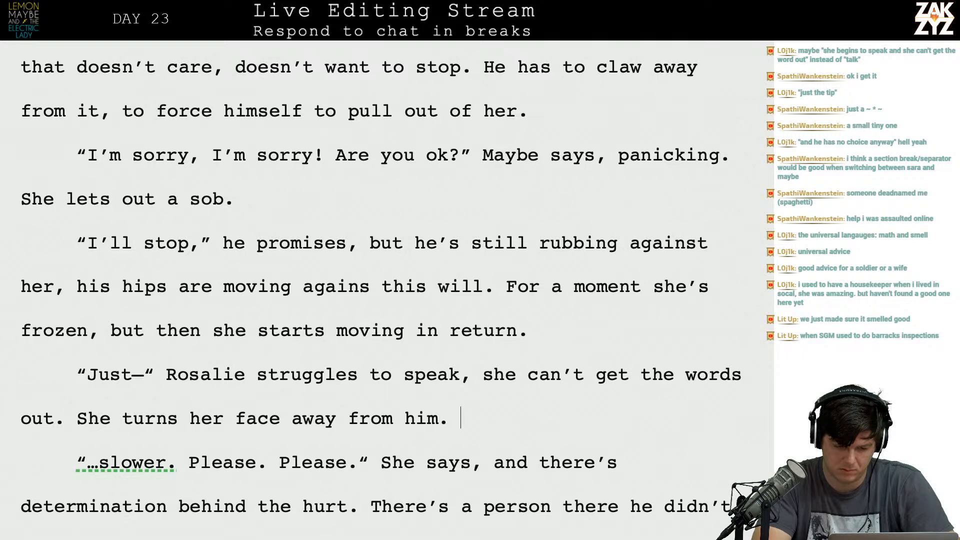
pyautogui.write('"Slower')
pyautogui.press('BackSpace')
pyautogui.press('BackSpace')
pyautogui.press('BackSpace')
pyautogui.press('BackSpace')
pyautogui.press('BackSpace')
pyautogui.press('BackSpace')
pyautogui.press('BackSpace')
pyautogui.press('BackSpace')
pyautogui.press('BackSpace')
pyautogui.write(', but')
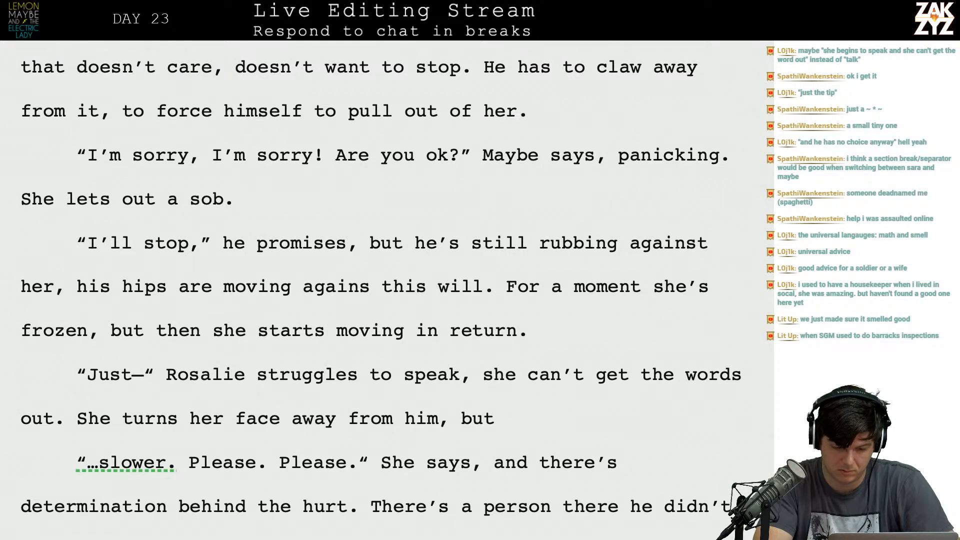
# Trim the "Just—" paragraph back so that its tag ends with "Rosalie struggles to speak.".
pyautogui.press('BackSpace')
pyautogui.press('BackSpace')
pyautogui.press('BackSpace')
pyautogui.press('BackSpace')
pyautogui.press('BackSpace')
pyautogui.press('BackSpace')
pyautogui.press('BackSpace')
pyautogui.press('BackSpace')
pyautogui.press('BackSpace')
pyautogui.press('BackSpace')
pyautogui.press('BackSpace')
pyautogui.press('BackSpace')
pyautogui.press('BackSpace')
pyautogui.press('BackSpace')
pyautogui.press('BackSpace')
pyautogui.press('BackSpace')
pyautogui.press('BackSpace')
pyautogui.press('BackSpace')
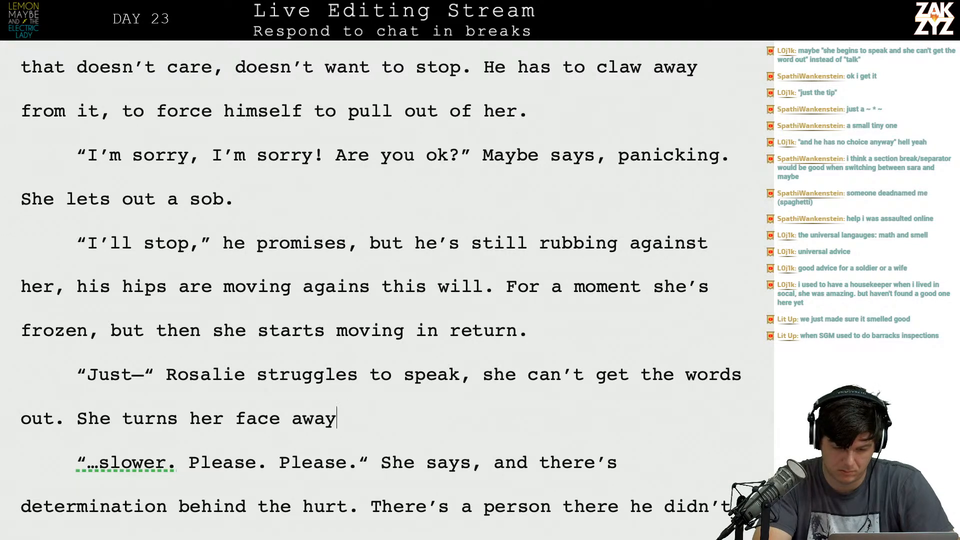
pyautogui.press('BackSpace')
pyautogui.press('BackSpace')
pyautogui.press('BackSpace')
pyautogui.press('BackSpace')
pyautogui.press('BackSpace')
pyautogui.press('BackSpace')
pyautogui.press('BackSpace')
pyautogui.press('BackSpace')
pyautogui.press('BackSpace')
pyautogui.press('BackSpace')
pyautogui.press('BackSpace')
pyautogui.press('BackSpace')
pyautogui.press('BackSpace')
pyautogui.press('BackSpace')
pyautogui.press('BackSpace')
pyautogui.press('BackSpace')
pyautogui.press('BackSpace')
pyautogui.press('BackSpace')
pyautogui.press('BackSpace')
pyautogui.press('BackSpace')
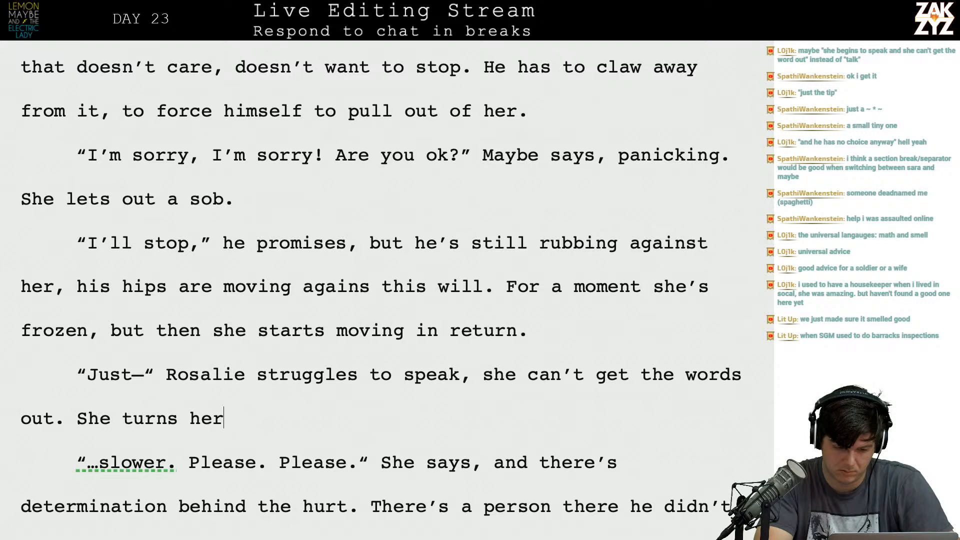
pyautogui.press('BackSpace')
pyautogui.press('BackSpace')
pyautogui.press('BackSpace')
pyautogui.press('BackSpace')
pyautogui.press('BackSpace')
pyautogui.press('BackSpace')
pyautogui.press('BackSpace')
pyautogui.press('BackSpace')
pyautogui.press('BackSpace')
pyautogui.press('BackSpace')
pyautogui.press('BackSpace')
pyautogui.press('BackSpace')
pyautogui.press('BackSpace')
pyautogui.press('BackSpace')
pyautogui.press('BackSpace')
pyautogui.press('BackSpace')
pyautogui.press('BackSpace')
pyautogui.press('BackSpace')
pyautogui.press('BackSpace')
pyautogui.press('BackSpace')
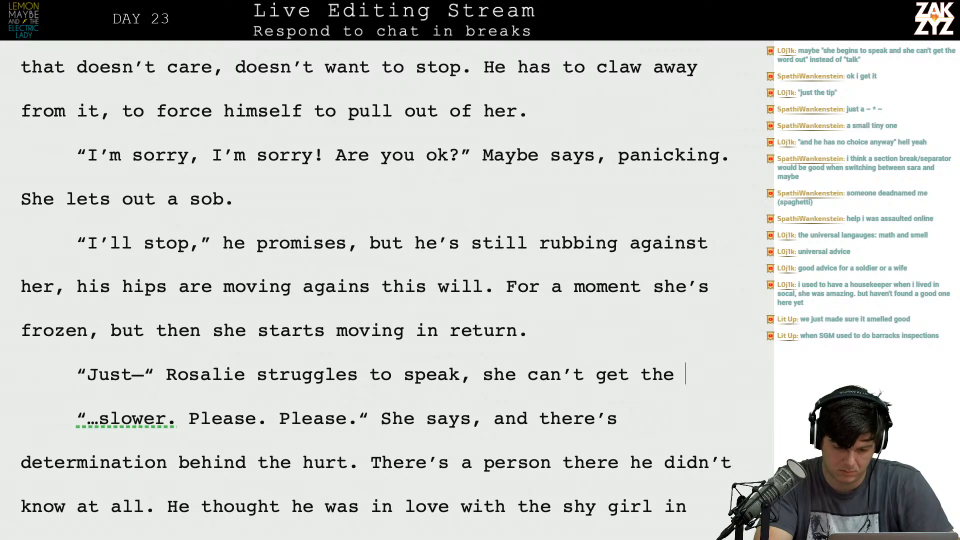
pyautogui.press('BackSpace')
pyautogui.press('BackSpace')
pyautogui.press('BackSpace')
pyautogui.write('.')
# Join the following dialogue paragraph onto the end of the "Just—" line.
pyautogui.press('Right')
pyautogui.press('Right')
pyautogui.press('Left')
pyautogui.press('BackSpace')
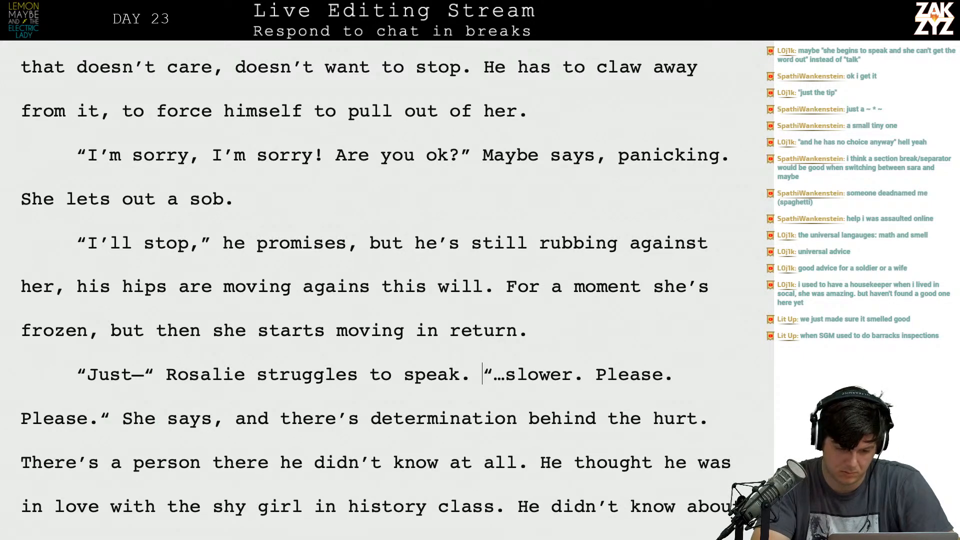
# Delete the repeated "Please." from the end of Rosalie's second quoted line.
pyautogui.press('Left')
pyautogui.press('Up')
pyautogui.press('Right')
pyautogui.press('Right')
pyautogui.press('Right')
pyautogui.press('Right')
pyautogui.press('Right')
pyautogui.press('Right')
pyautogui.press('Right')
pyautogui.press('Right')
pyautogui.press('Right')
pyautogui.press('Right')
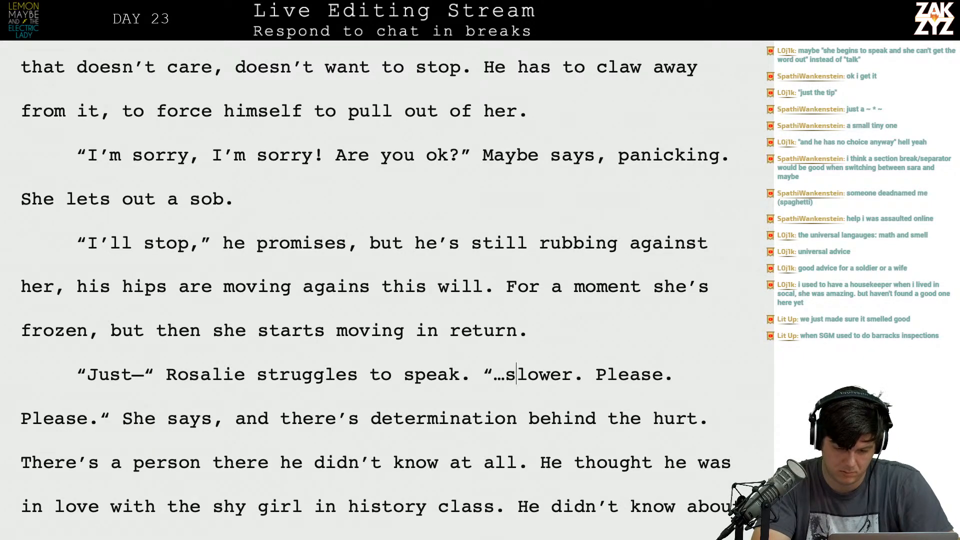
pyautogui.press('Right')
pyautogui.press('Right')
pyautogui.press('Right')
pyautogui.press('Right')
pyautogui.press('Right')
pyautogui.press('Right')
pyautogui.press('Right')
pyautogui.press('Right')
pyautogui.press('Right')
pyautogui.press('Right')
pyautogui.press('Right')
pyautogui.press('Right')
pyautogui.press('Right')
pyautogui.press('Right')
pyautogui.press('Right')
pyautogui.press('Right')
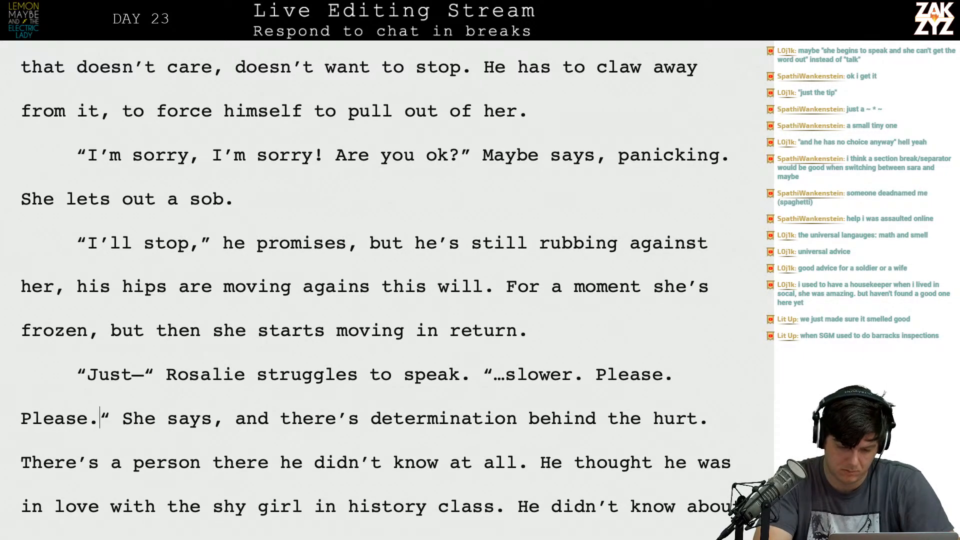
pyautogui.press('BackSpace')
pyautogui.press('BackSpace')
pyautogui.press('BackSpace')
pyautogui.press('BackSpace')
pyautogui.press('BackSpace')
pyautogui.press('BackSpace')
pyautogui.press('BackSpace')
pyautogui.press('BackSpace')
pyautogui.press('Right')
pyautogui.press('Right')
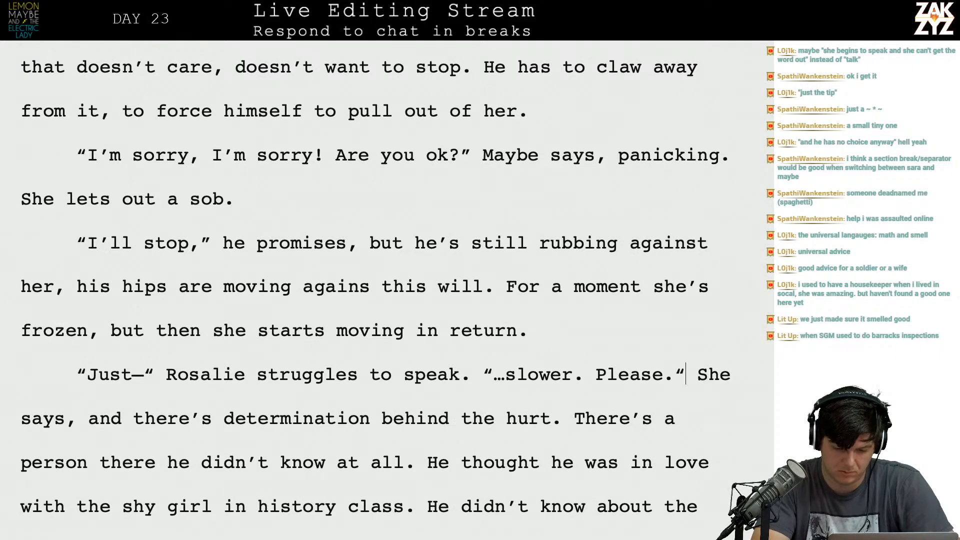
# Split the narration beginning "She says" into its own indented paragraph, leaving a blank line above it.
pyautogui.press('Return')
pyautogui.press('Return')
pyautogui.press('Tab')
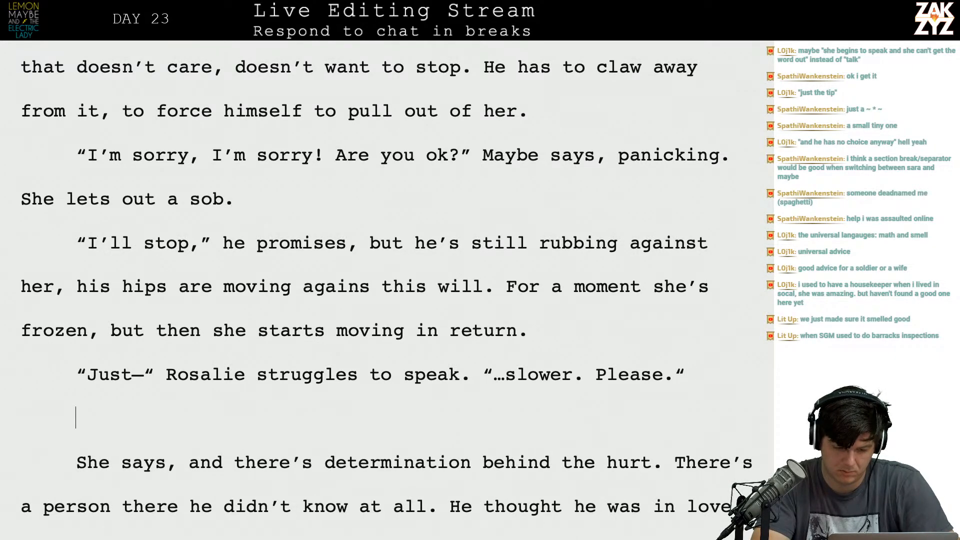
pyautogui.scroll(-4, 77, 484)
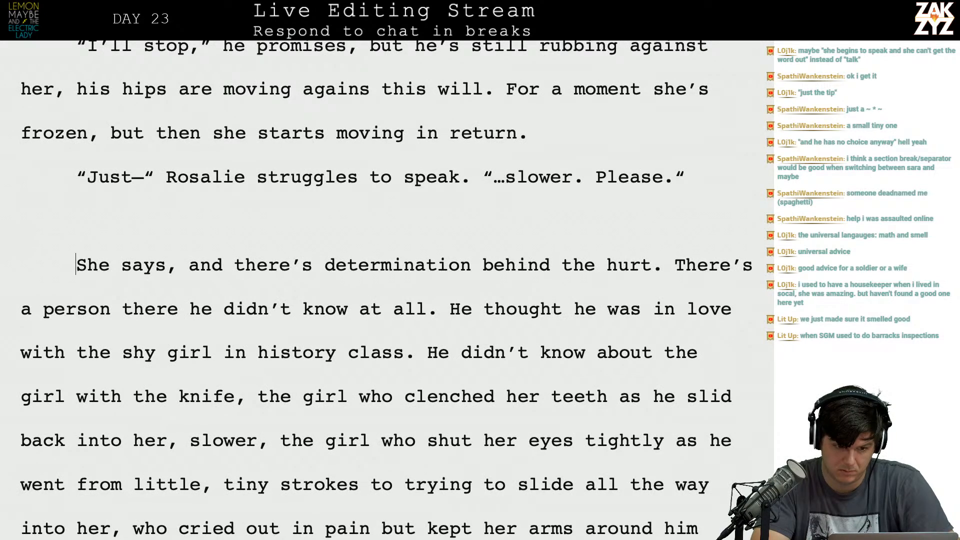
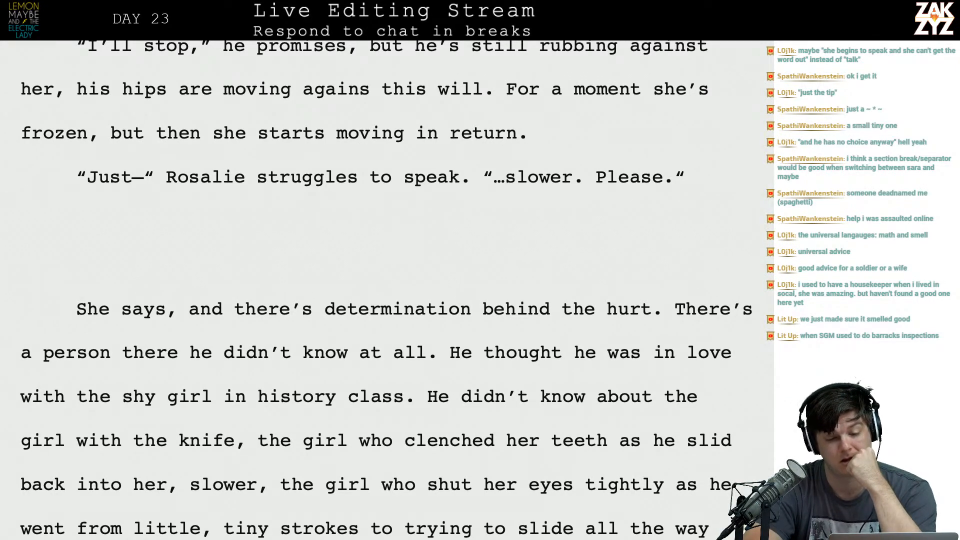
pyautogui.scroll(1, 386, 290)
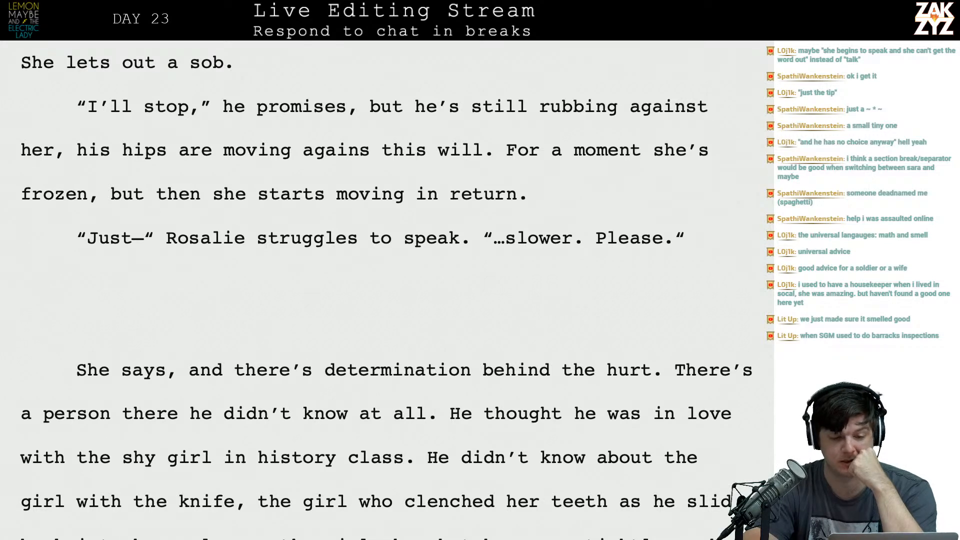
pyautogui.scroll(-1, 386, 290)
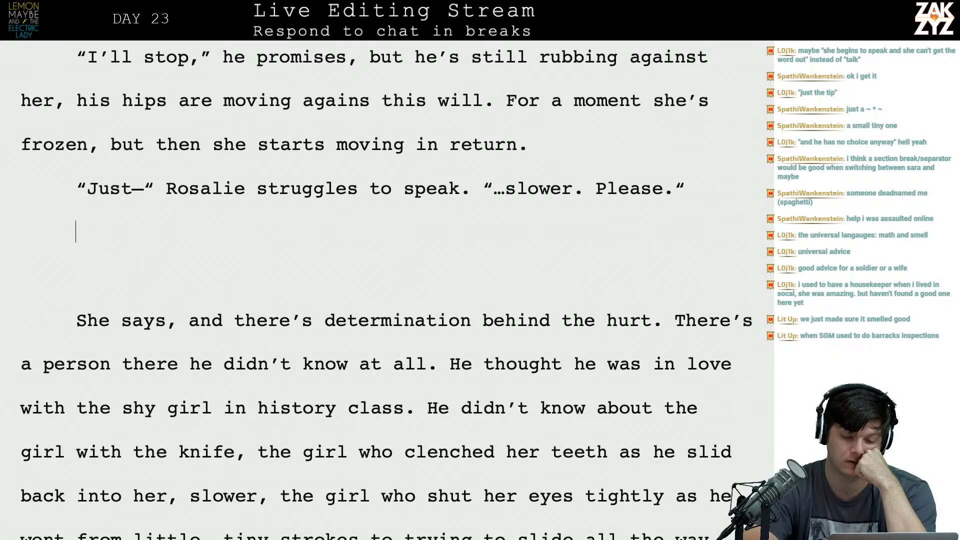
pyautogui.press('Left')
pyautogui.press('Left')
pyautogui.press('Right')
pyautogui.press('Up')
pyautogui.press('Up')
pyautogui.press('Up')
pyautogui.press('Up')
pyautogui.press('Right')
pyautogui.press('Down')
pyautogui.press('Down')
pyautogui.press('Down')
pyautogui.press('Left')
pyautogui.press('Left')
pyautogui.press('Left')
pyautogui.press('Left')
pyautogui.press('Left')
pyautogui.press('Left')
pyautogui.press('Left')
pyautogui.press('Left')
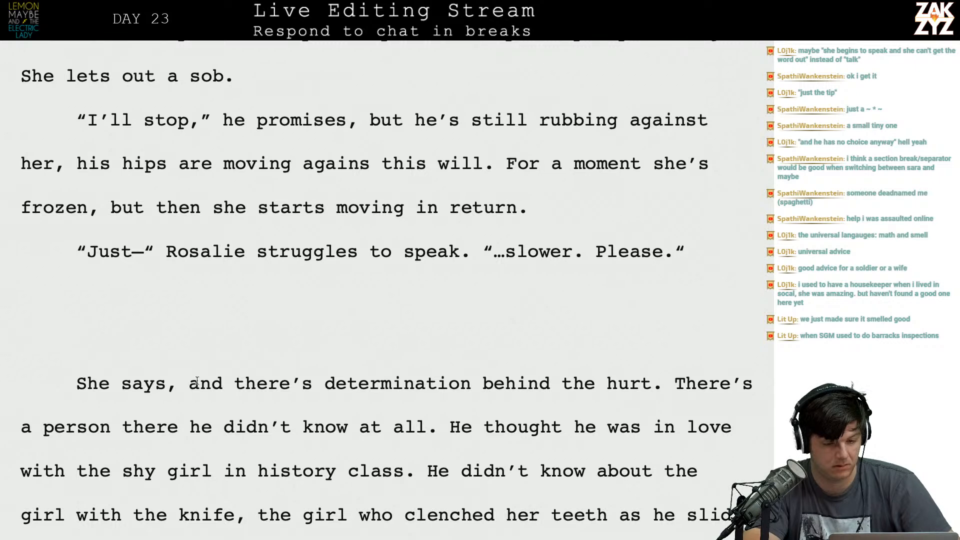
pyautogui.scroll(-1, 234, 334)
pyautogui.click(720, 152)
pyautogui.press('Left')
pyautogui.press('Right')
pyautogui.press('Right')
pyautogui.press('Right')
pyautogui.press('Right')
pyautogui.press('Right')
pyautogui.press('Right')
pyautogui.press('Right')
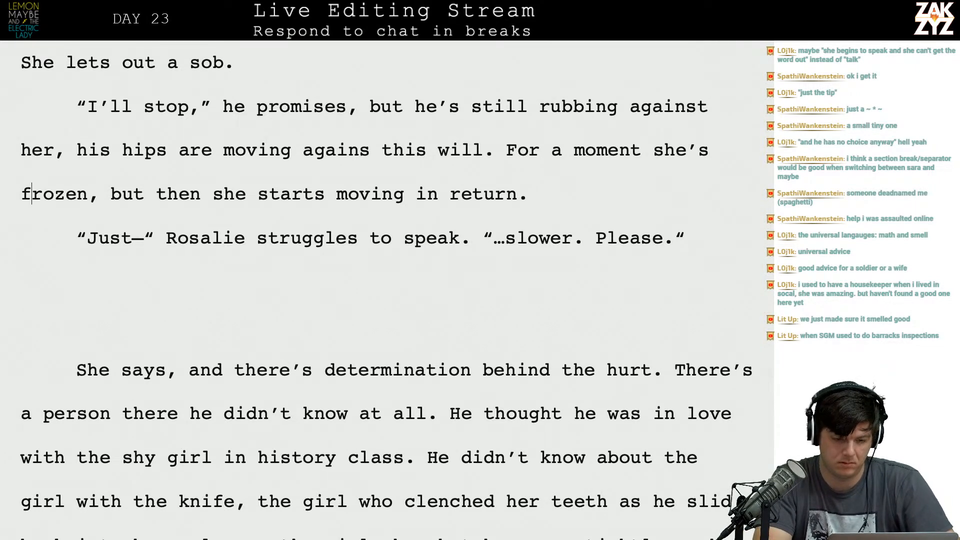
pyautogui.press('Right')
pyautogui.press('BackSpace')
pyautogui.hotkey('ctrl', 'z')
pyautogui.press('BackSpace')
pyautogui.write(', he')
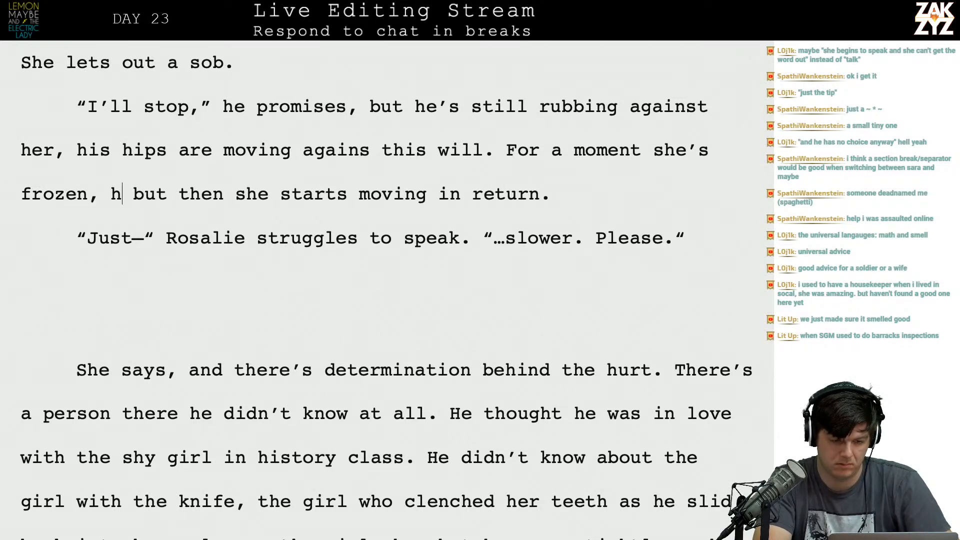
# Rewrite the closing sentence of the "I'll stop" paragraph, replacing "For a moment she's frozen" and removing the rest of the old wording.
pyautogui.press('BackSpace')
pyautogui.press('BackSpace')
pyautogui.press('BackSpace')
pyautogui.press('BackSpace')
pyautogui.press('BackSpace')
pyautogui.press('BackSpace')
pyautogui.press('BackSpace')
pyautogui.press('BackSpace')
pyautogui.press('BackSpace')
pyautogui.press('BackSpace')
pyautogui.press('BackSpace')
pyautogui.press('BackSpace')
pyautogui.press('BackSpace')
pyautogui.press('BackSpace')
pyautogui.press('BackSpace')
pyautogui.press('BackSpace')
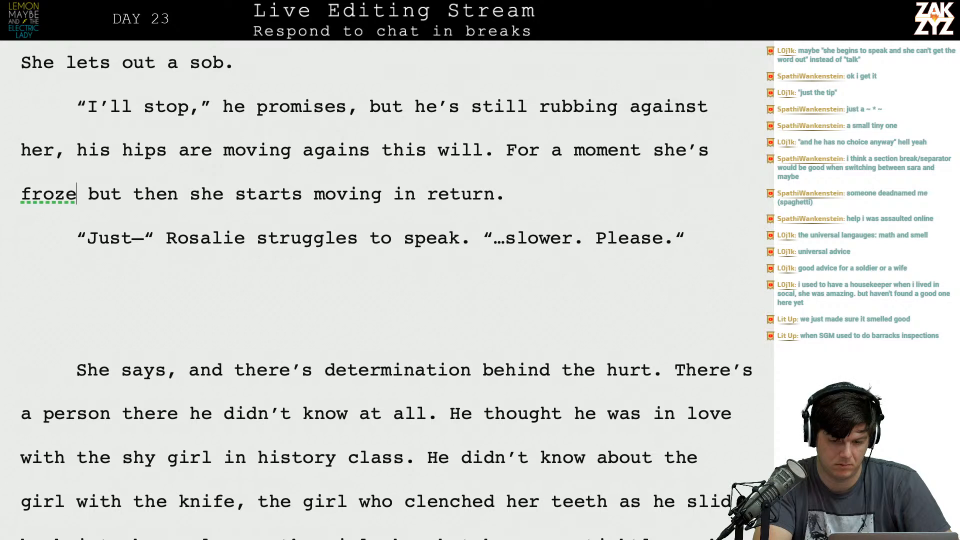
pyautogui.press('BackSpace')
pyautogui.press('BackSpace')
pyautogui.press('BackSpace')
pyautogui.press('BackSpace')
pyautogui.press('BackSpace')
pyautogui.press('BackSpace')
pyautogui.press('BackSpace')
pyautogui.press('BackSpace')
pyautogui.press('BackSpace')
pyautogui.press('BackSpace')
pyautogui.press('BackSpace')
pyautogui.press('BackSpace')
pyautogui.press('BackSpace')
pyautogui.write("Shes'")
pyautogui.press('BackSpace')
pyautogui.press('BackSpace')
pyautogui.write("'s still, and he")
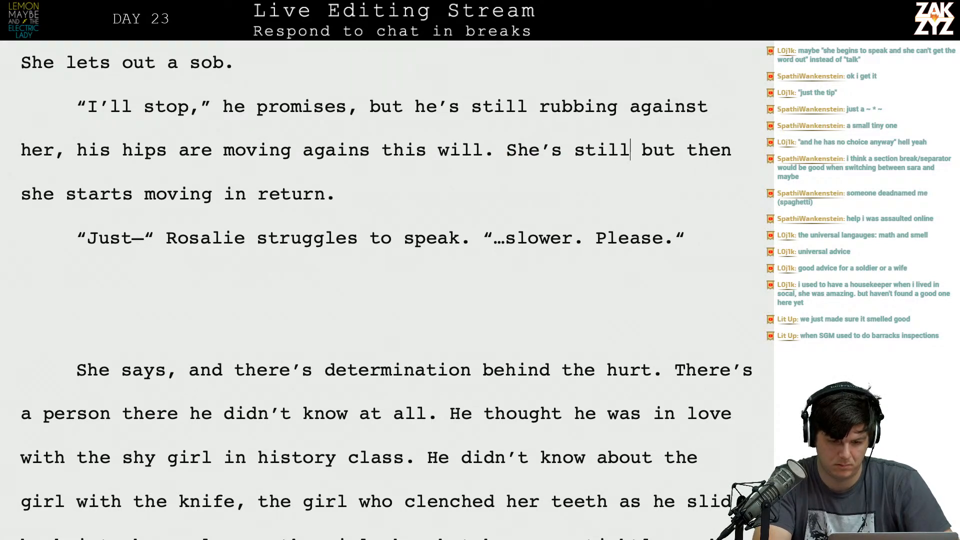
pyautogui.write(' begins to fal')
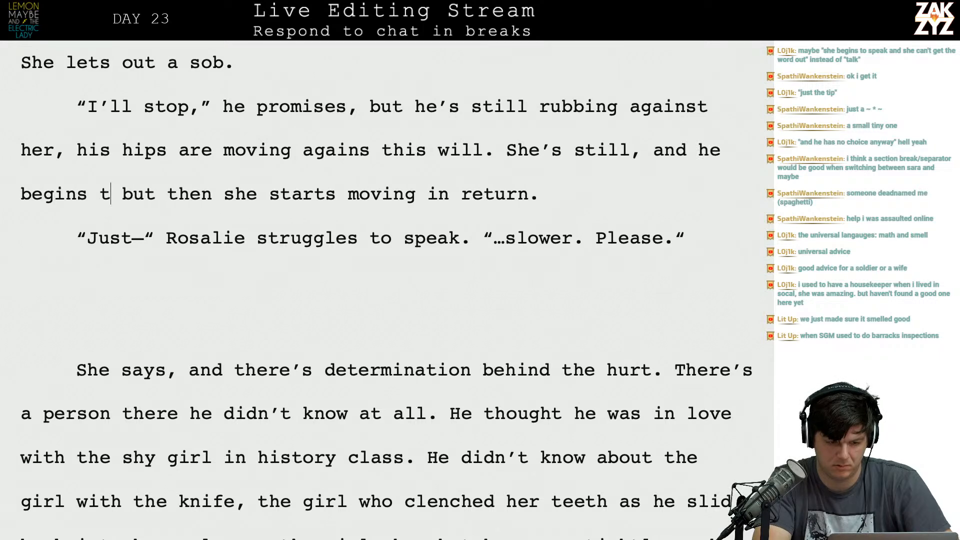
pyautogui.write('ter, but then she s')
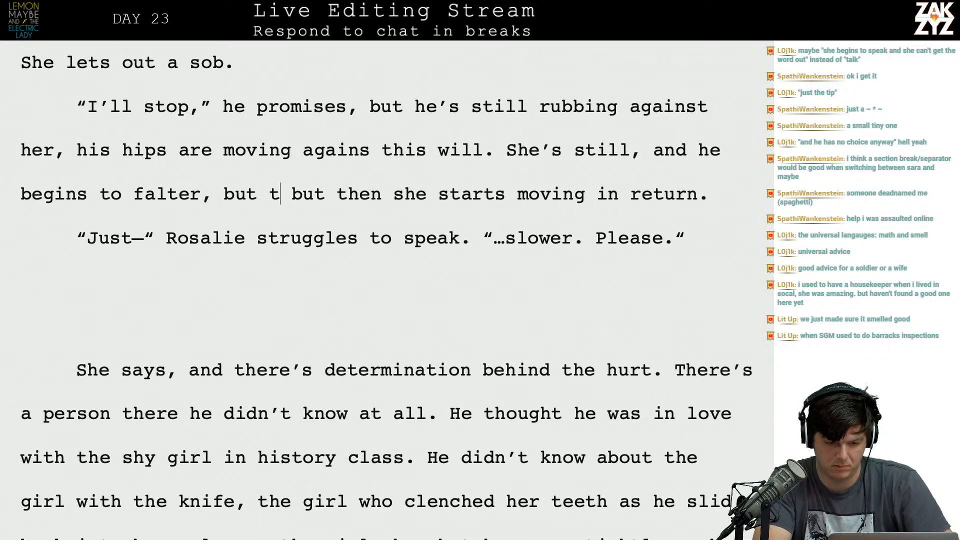
pyautogui.write('tarts')
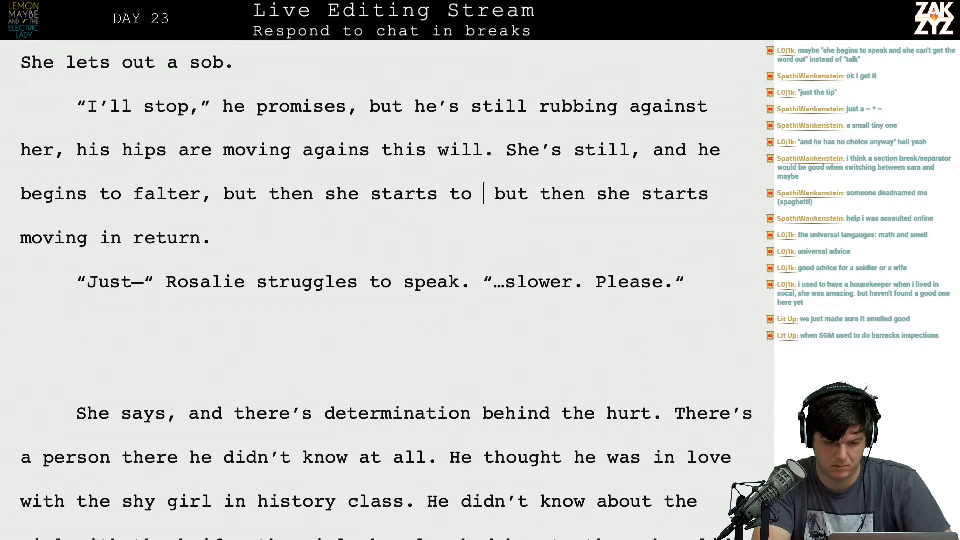
pyautogui.write(' to move back in rturn.')
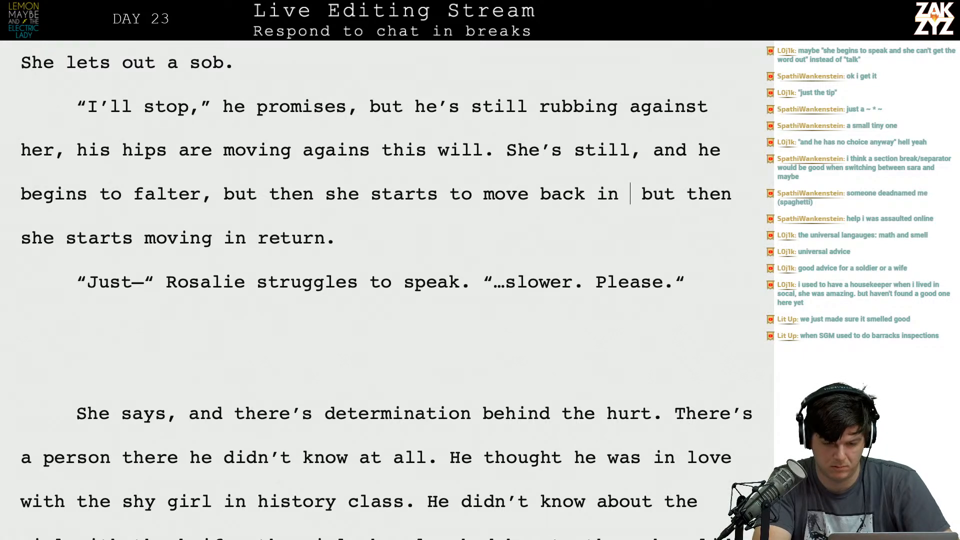
pyautogui.press('BackSpace')
pyautogui.press('BackSpace')
pyautogui.press('BackSpace')
pyautogui.press('BackSpace')
pyautogui.press('BackSpace')
pyautogui.write('eturn.')
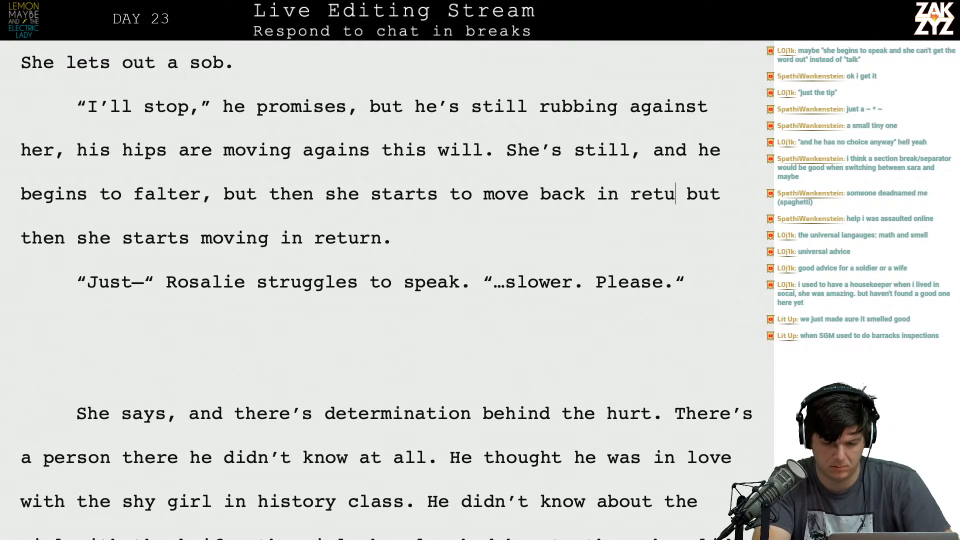
pyautogui.hotkey('shift', 'Down')
pyautogui.press('Delete')
# Add a paragraph below the "Just—" line reading "She's afraid but there's determination behind it".
pyautogui.press('Right')
pyautogui.press('Down')
pyautogui.press('Left')
pyautogui.press('Return')
pyautogui.write("She's afraid but ")
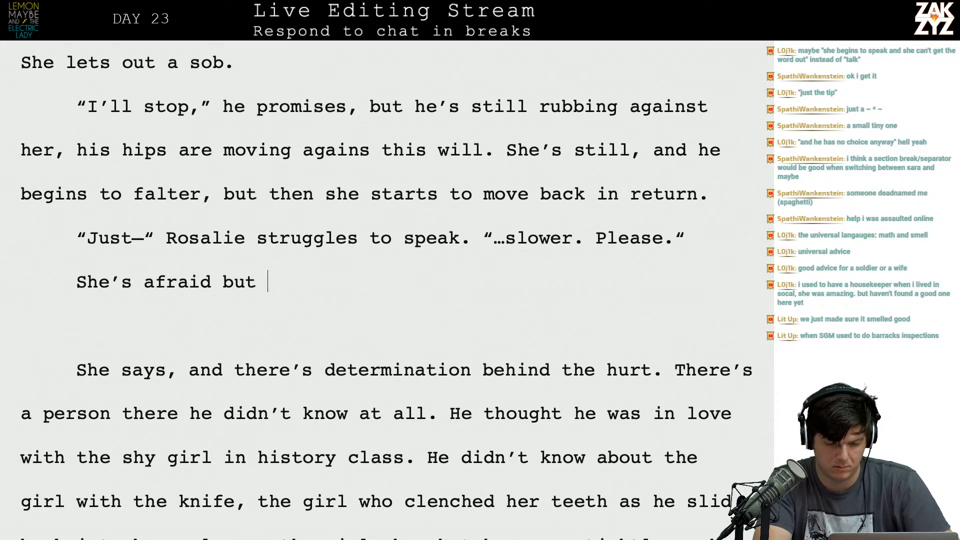
pyautogui.write("there's determin")
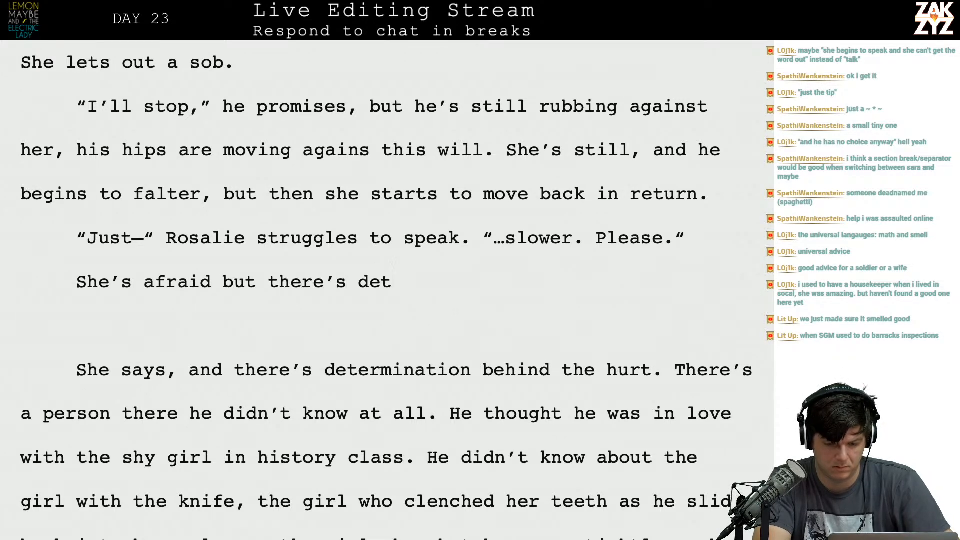
pyautogui.write('ation behin')
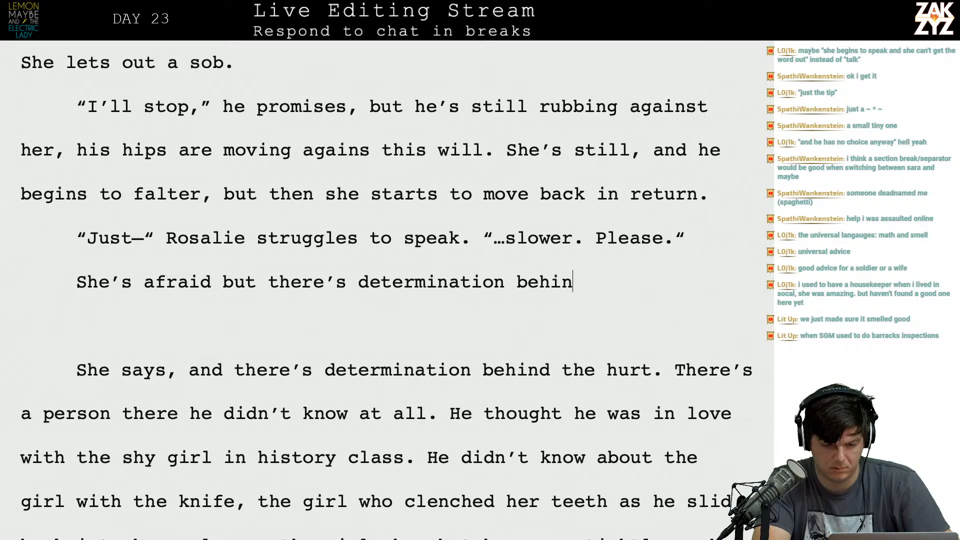
pyautogui.write('d it,')
pyautogui.press('BackSpace')
pyautogui.press('BackSpace')
pyautogui.press('Right')
pyautogui.press('Right')
pyautogui.press('Right')
pyautogui.press('Right')
pyautogui.press('Right')
pyautogui.press('Right')
pyautogui.press('Right')
pyautogui.press('Right')
pyautogui.press('Right')
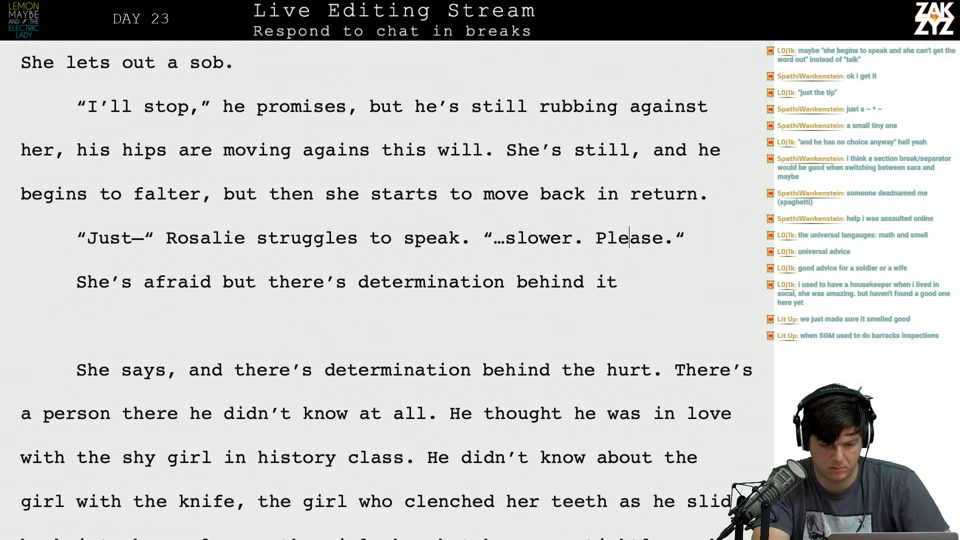
pyautogui.press('Return')
pyautogui.press('Up')
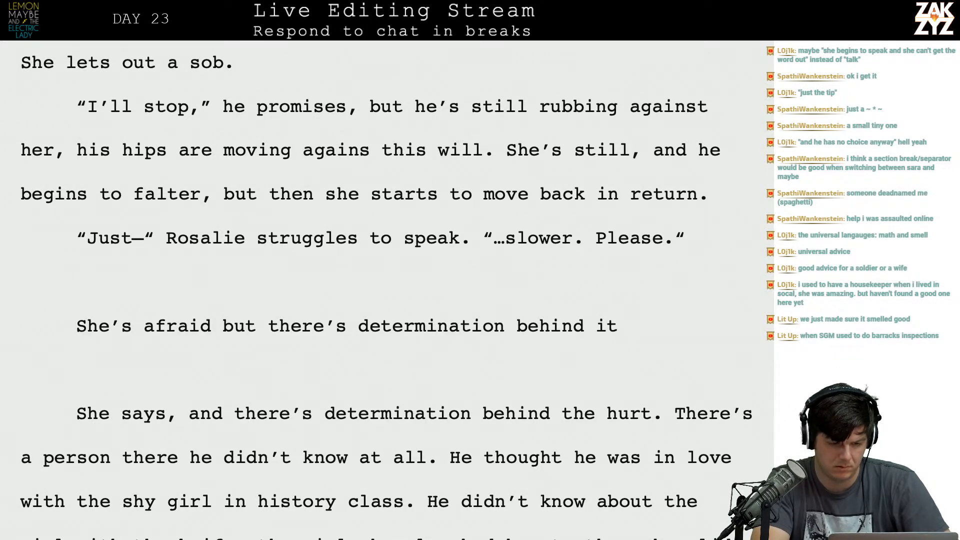
pyautogui.write('He')
pyautogui.press('BackSpace')
pyautogui.press('BackSpace')
pyautogui.press('BackSpace')
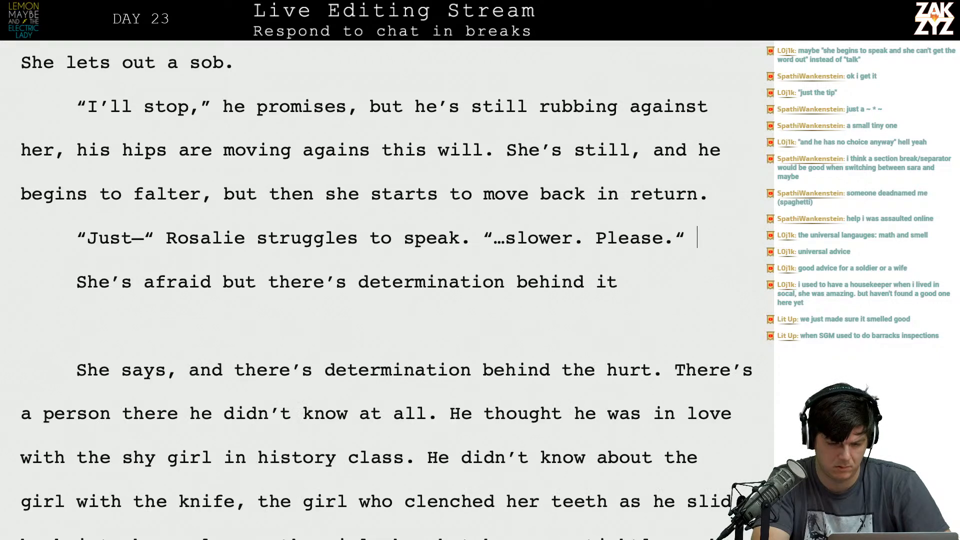
# Append the sentence "Her voice is so determined." to the end of the "Just—" line.
pyautogui.press('BackSpace')
pyautogui.write('Her voic')
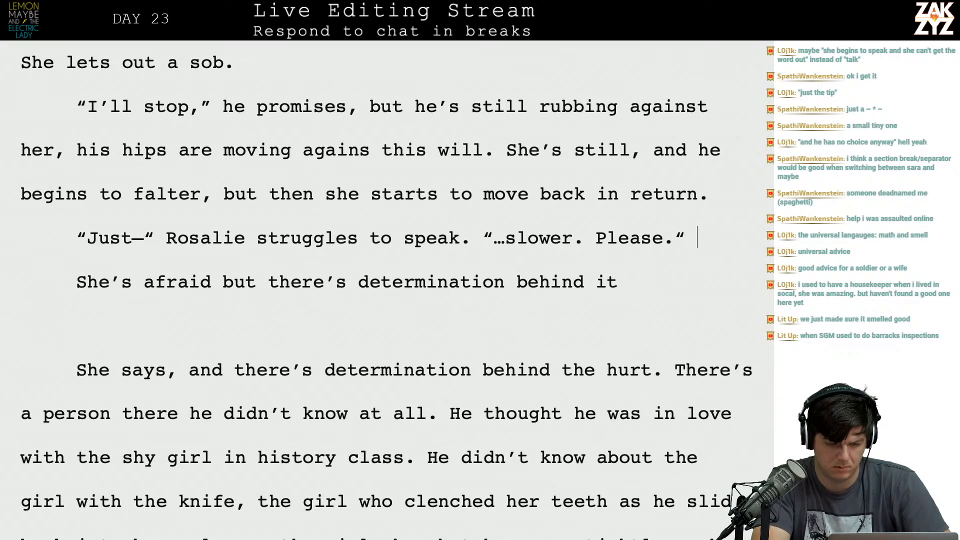
pyautogui.write('e is so te')
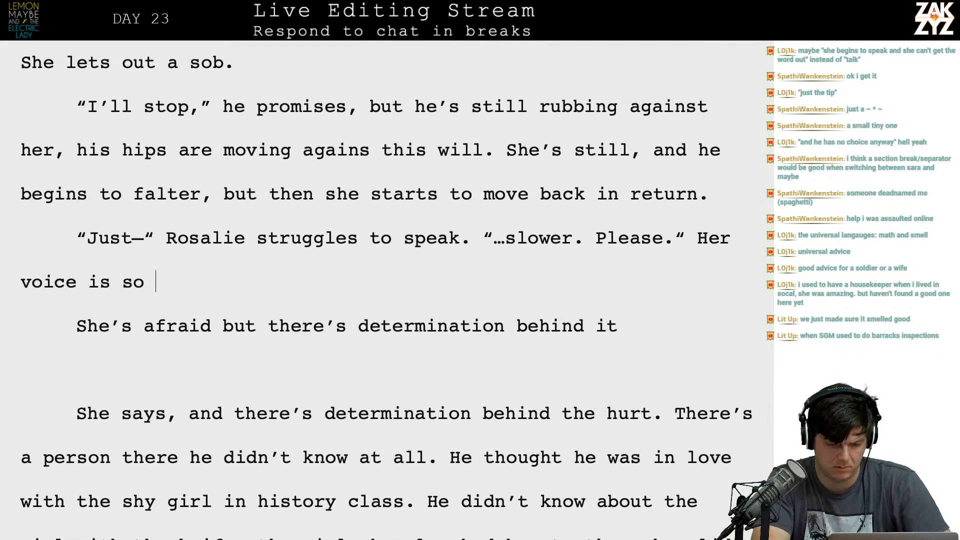
pyautogui.press('BackSpace')
pyautogui.press('BackSpace')
pyautogui.write('determined.')
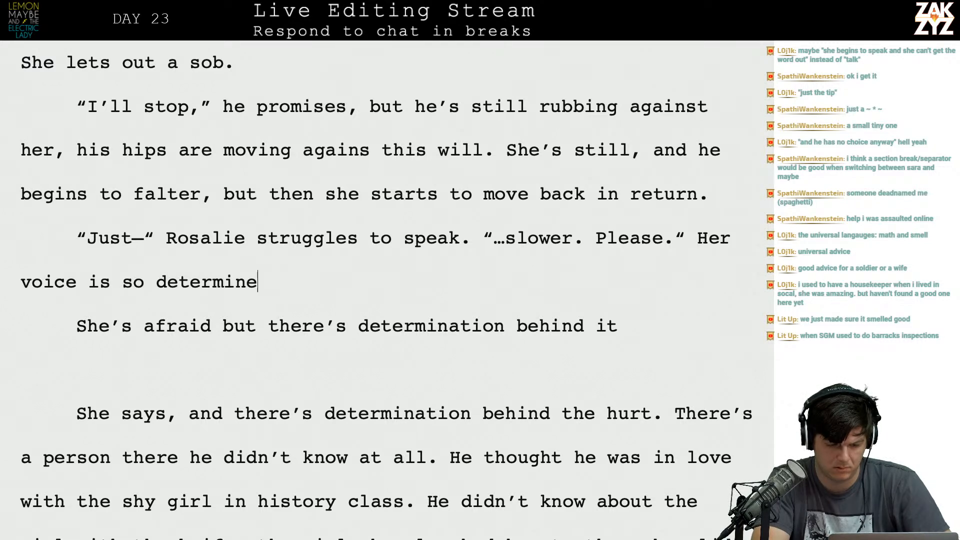
pyautogui.hotkey('shift', 'Down')
pyautogui.hotkey('shift', 'Down')
pyautogui.hotkey('shift', 'Down')
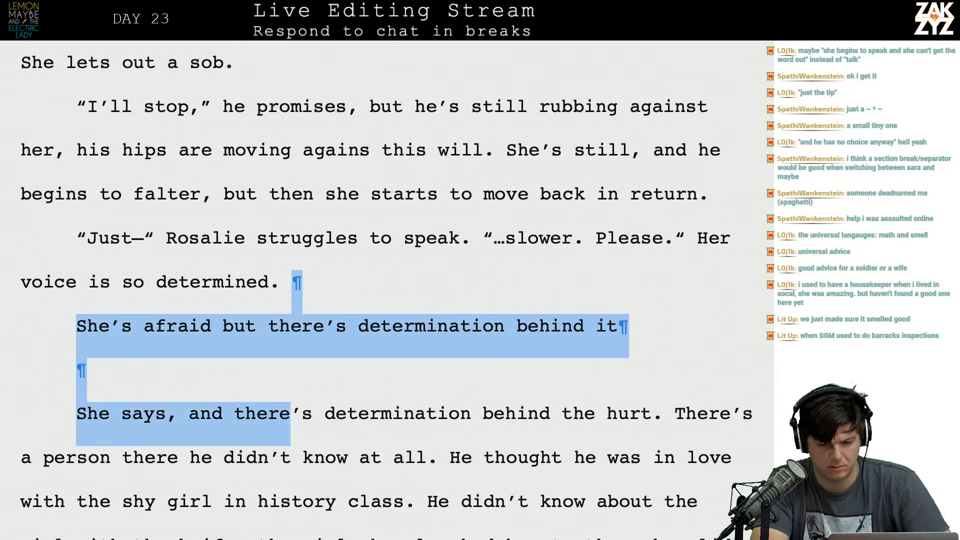
# Break the paragraph after Rosalie's second quote and add the line "She sounds so determined." above the voice sentence.
pyautogui.click(694, 239)
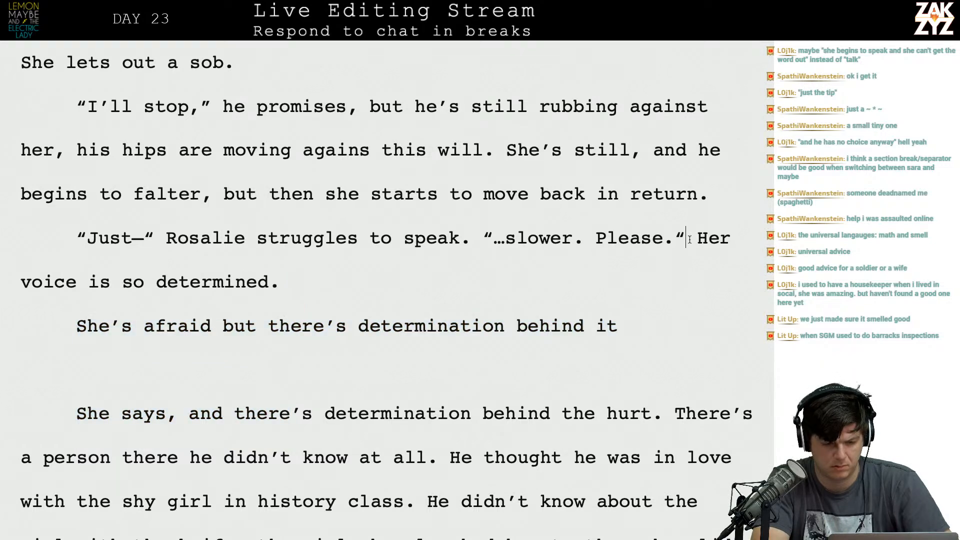
pyautogui.press('Return')
pyautogui.press('Return')
pyautogui.write('She sound sos')
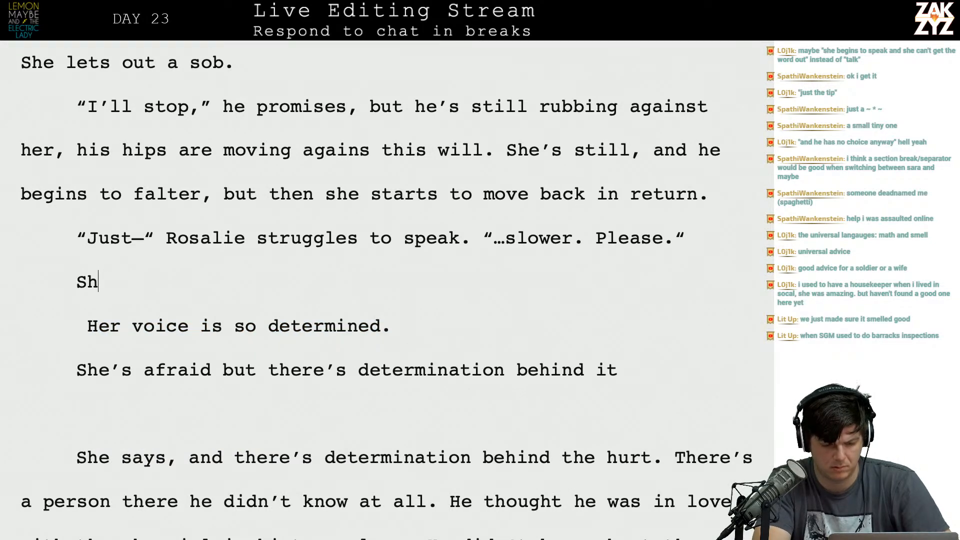
pyautogui.press('BackSpace')
pyautogui.press('BackSpace')
pyautogui.press('BackSpace')
pyautogui.press('BackSpace')
pyautogui.write('s do')
pyautogui.press('BackSpace')
pyautogui.press('BackSpace')
pyautogui.write('so determined.')
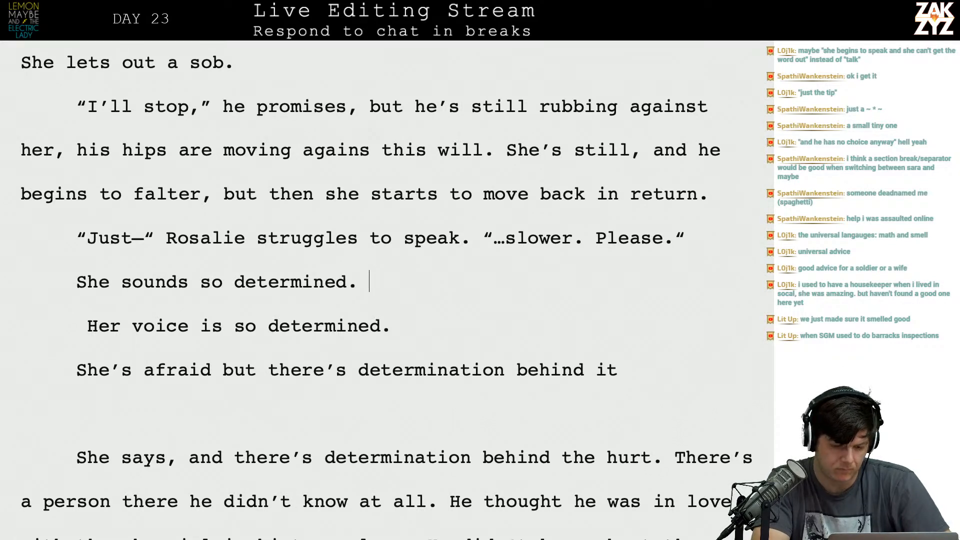
pyautogui.hotkey('shift', 'Down')
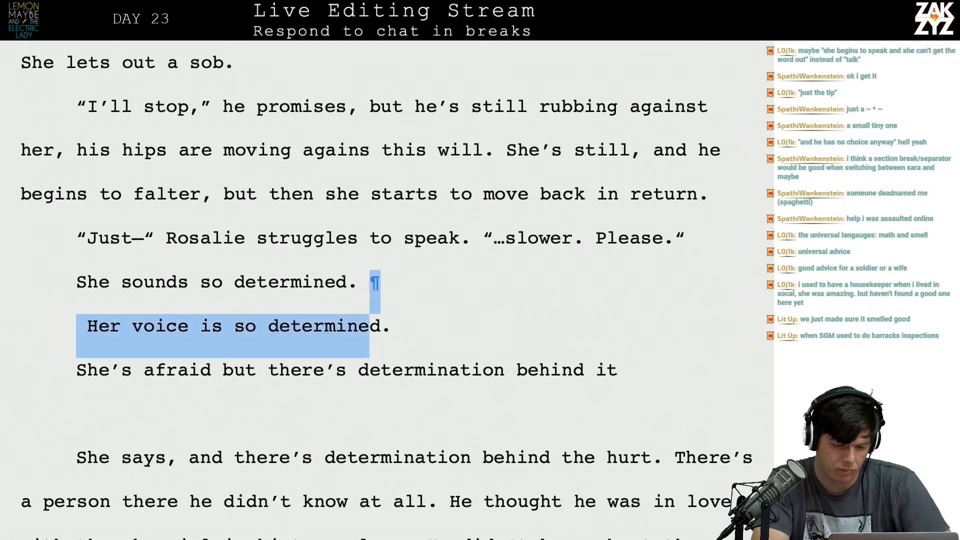
# Italicize the word "determined" in the sentence "She sounds so determined.".
pyautogui.press('Up')
pyautogui.press('Down')
pyautogui.press('Left')
pyautogui.hotkey('shift', 'Left')
pyautogui.hotkey('shift', 'Left')
pyautogui.hotkey('shift', 'Left')
pyautogui.hotkey('shift', 'Left')
pyautogui.hotkey('shift', 'Left')
pyautogui.hotkey('shift', 'Left')
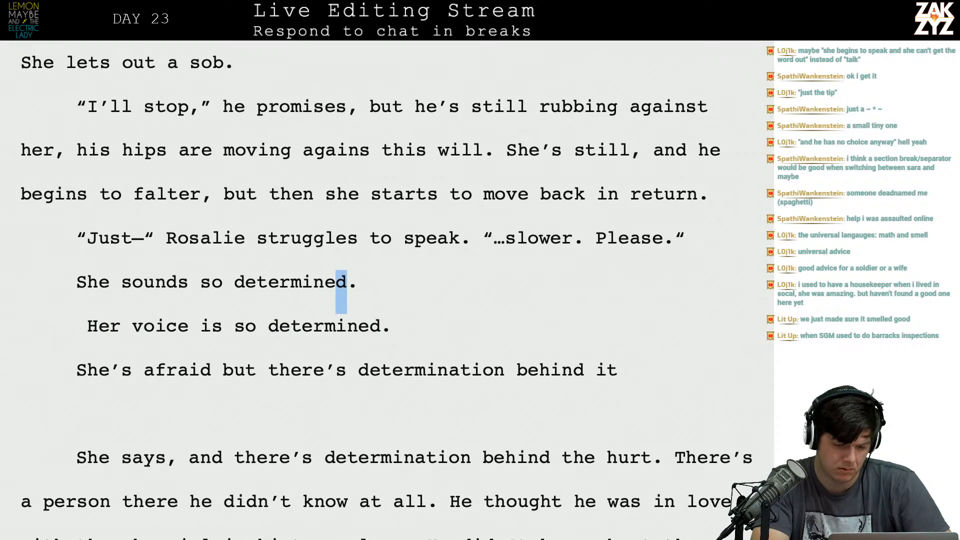
pyautogui.hotkey('shift', 'Left')
pyautogui.hotkey('shift', 'Left')
pyautogui.hotkey('shift', 'Left')
pyautogui.hotkey('shift', 'Left')
pyautogui.hotkey('ctrl', 'i')
pyautogui.press('Right')
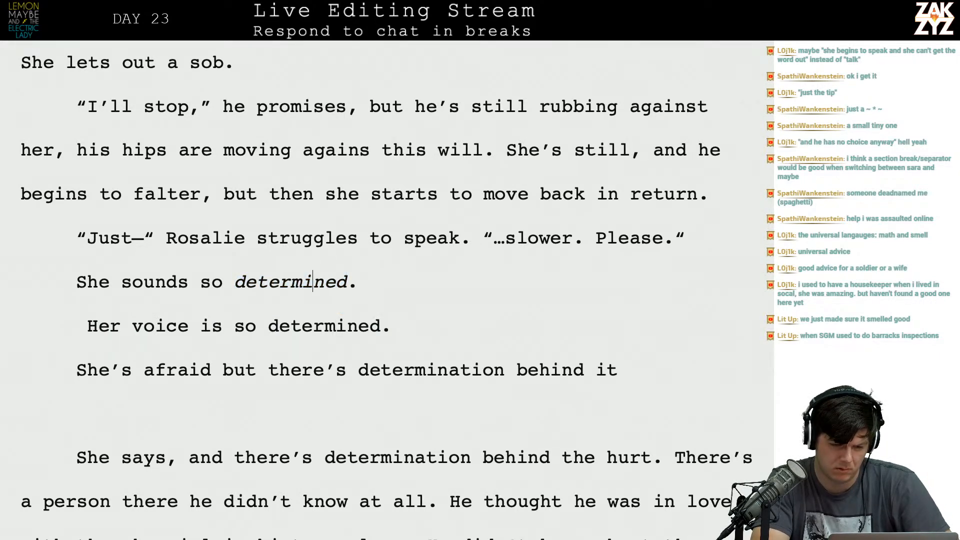
# Insert a blank line above the sentence "She sounds so determined.".
pyautogui.press('Left')
pyautogui.press('Left')
pyautogui.press('Left')
pyautogui.press('Left')
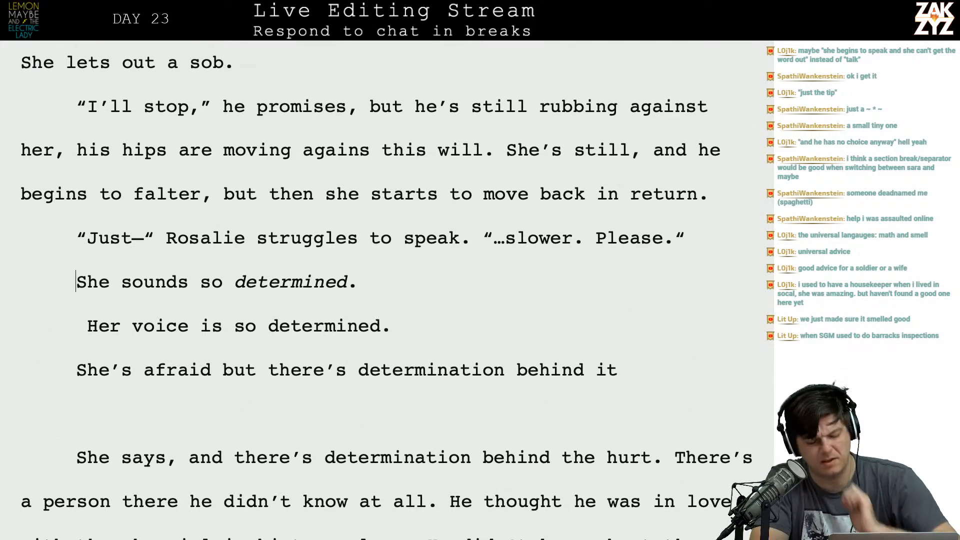
pyautogui.press('Return')
pyautogui.press('Up')
pyautogui.scroll(-1, 370, 290)
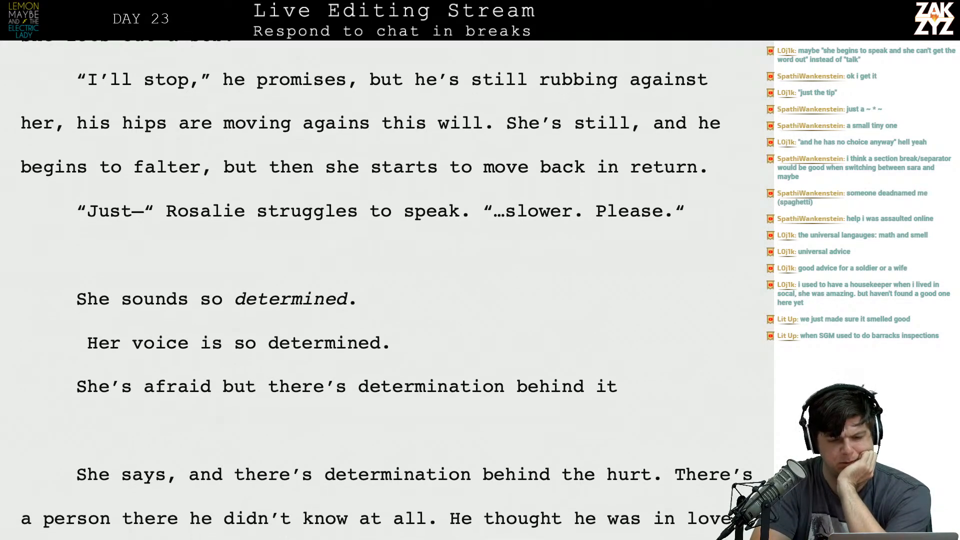
pyautogui.scroll(1, 370, 290)
pyautogui.scroll(2, 370, 290)
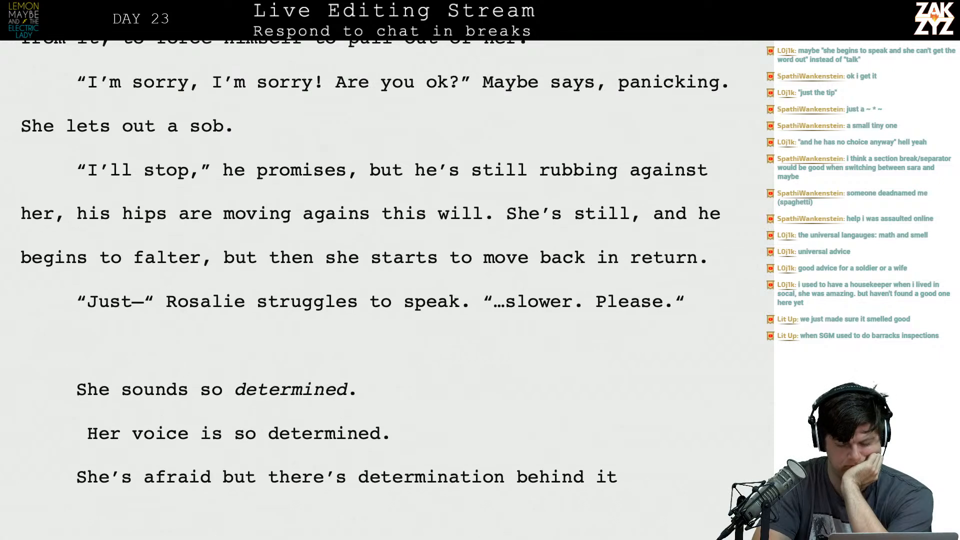
pyautogui.press('Down')
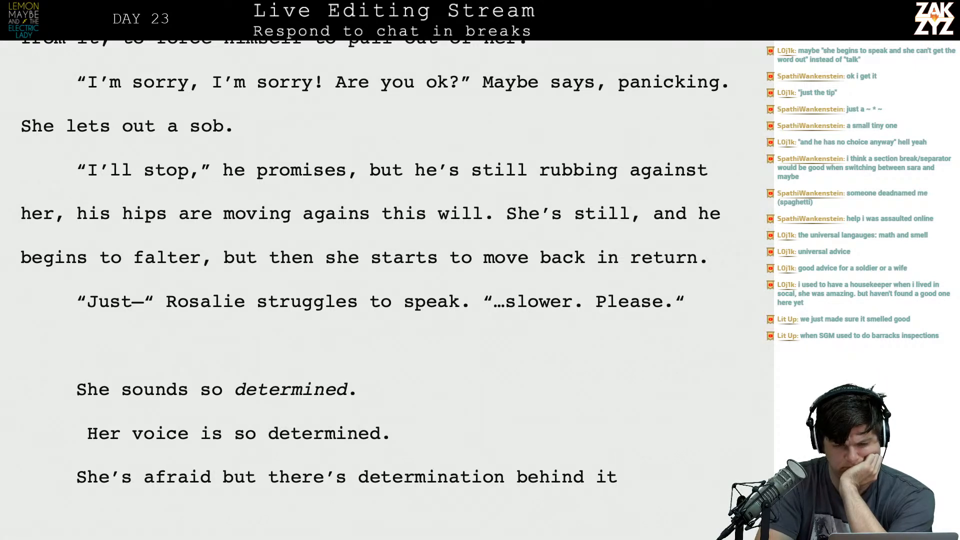
pyautogui.press('Return')
pyautogui.write('HE')
pyautogui.press('BackSpace')
pyautogui.press('BackSpace')
pyautogui.write('It her')
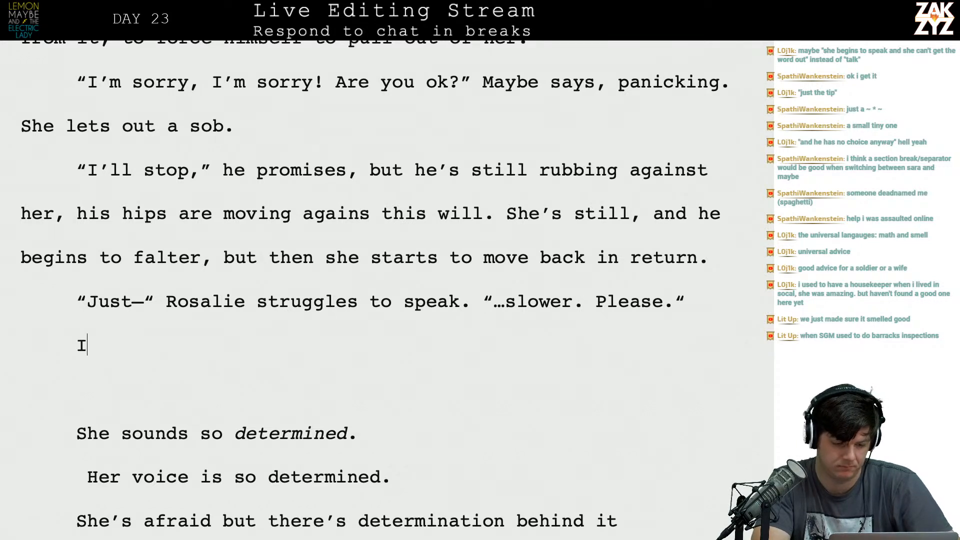
pyautogui.press('BackSpace')
pyautogui.press('BackSpace')
pyautogui.press('BackSpace')
pyautogui.press('BackSpace')
pyautogui.press('BackSpace')
pyautogui.press('BackSpace')
pyautogui.press('BackSpace')
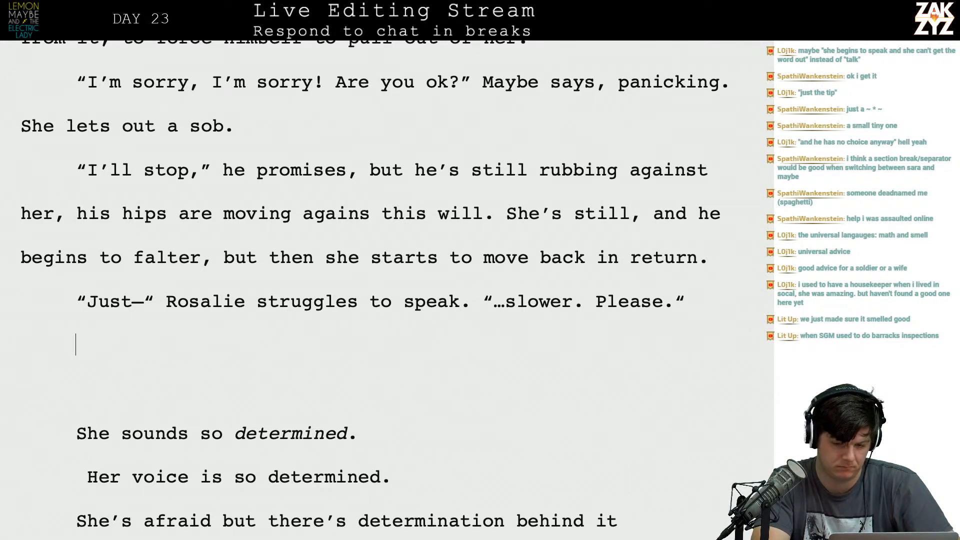
pyautogui.press('Return')
pyautogui.write('Suddenl')
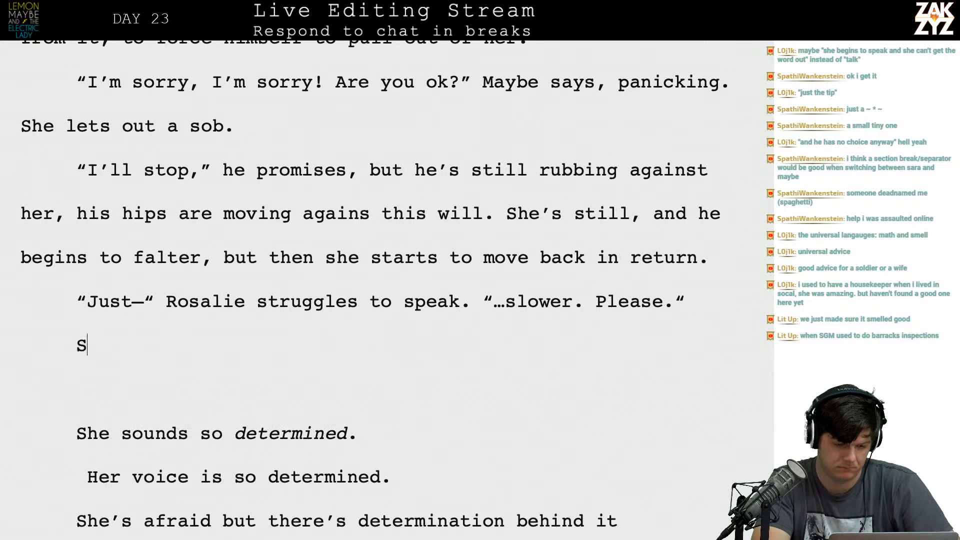
pyautogui.press('BackSpace')
pyautogui.press('BackSpace')
pyautogui.press('BackSpace')
pyautogui.press('BackSpace')
pyautogui.press('BackSpace')
pyautogui.press('BackSpace')
pyautogui.press('BackSpace')
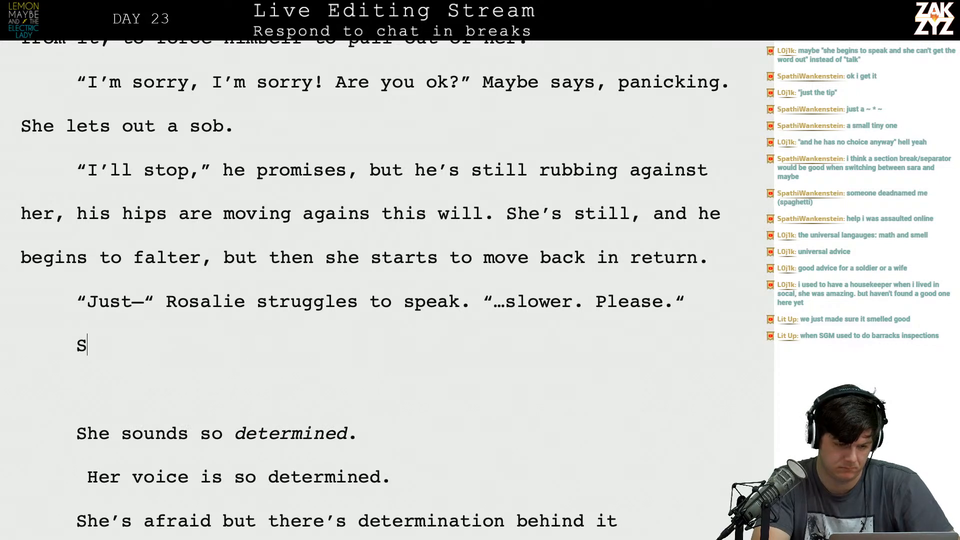
pyautogui.write('Ma')
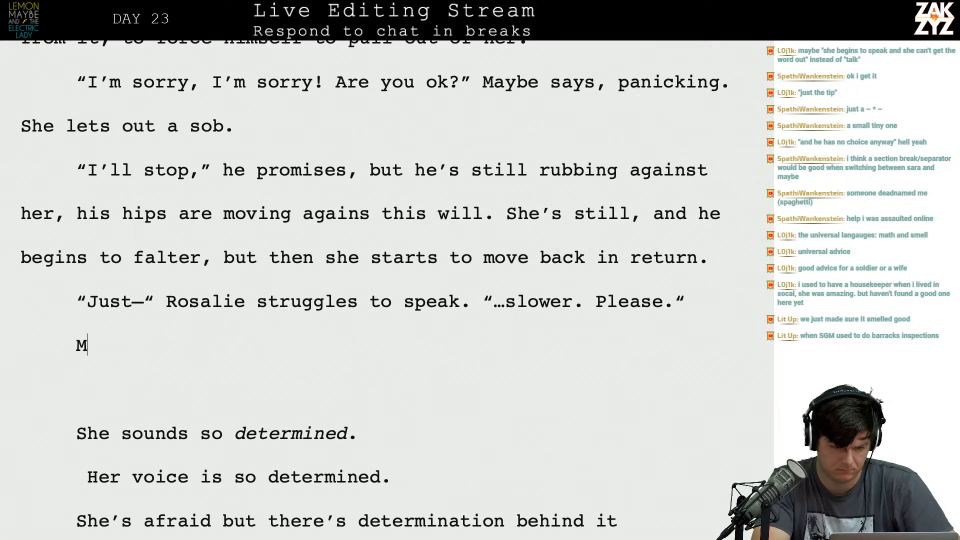
pyautogui.press('BackSpace')
pyautogui.press('BackSpace')
pyautogui.write('Suddenly')
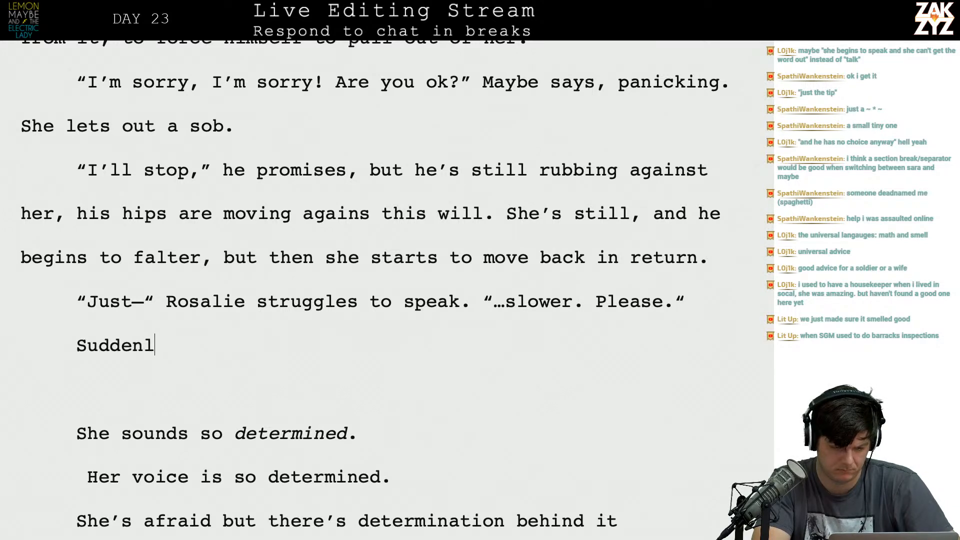
pyautogui.press('BackSpace')
pyautogui.press('BackSpace')
pyautogui.press('BackSpace')
pyautogui.press('BackSpace')
pyautogui.press('BackSpace')
pyautogui.press('BackSpace')
pyautogui.press('BackSpace')
pyautogui.press('BackSpace')
pyautogui.press('BackSpace')
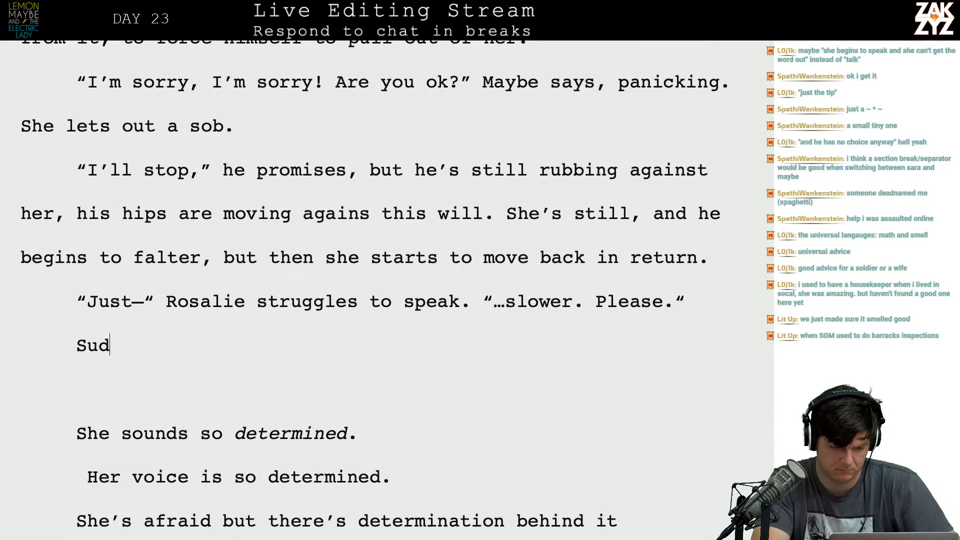
# Begin a new paragraph below Rosalie's "Just—" line with "Maybe has a flash of understanding,".
pyautogui.write('Maybe sudde')
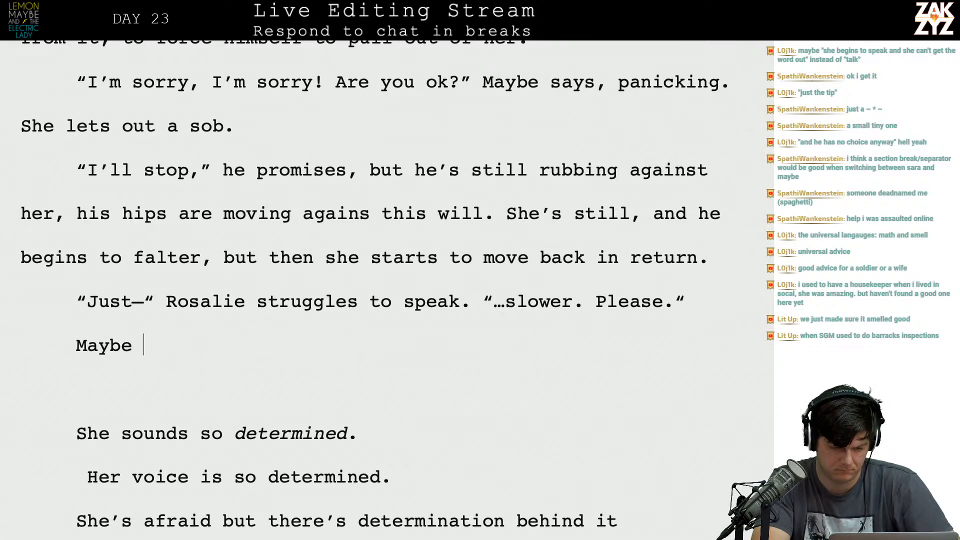
pyautogui.press('BackSpace')
pyautogui.press('BackSpace')
pyautogui.press('BackSpace')
pyautogui.press('BackSpace')
pyautogui.press('BackSpace')
pyautogui.write('has ')
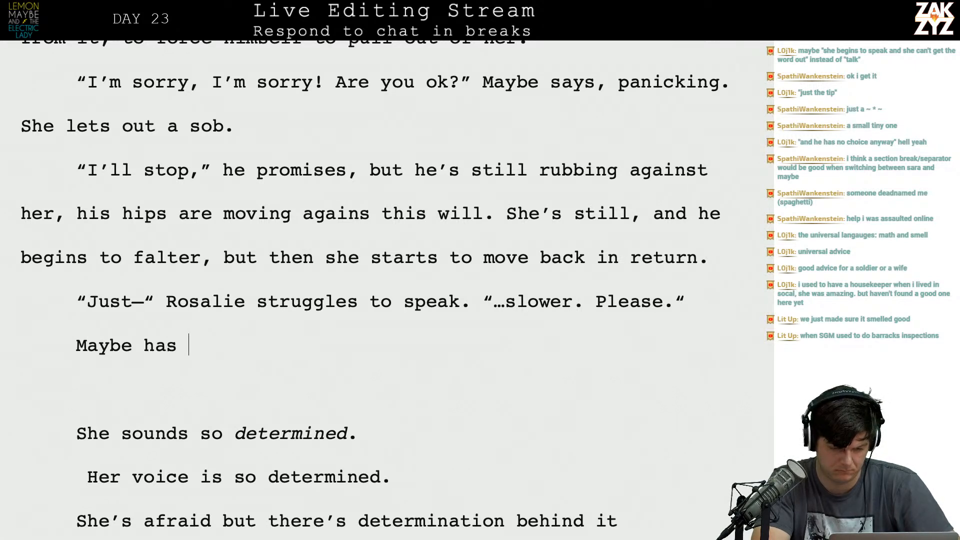
pyautogui.write('a flash of unders')
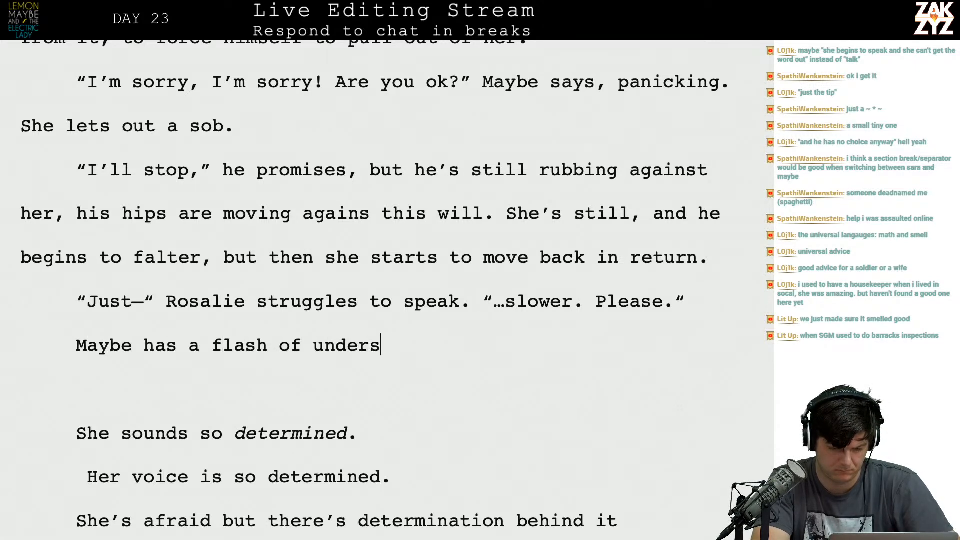
pyautogui.write('tanding, it her')
pyautogui.press('BackSpace')
pyautogui.press('BackSpace')
pyautogui.write('urts')
pyautogui.press('BackSpace')
pyautogui.press('BackSpace')
pyautogui.press('BackSpace')
pyautogui.press('BackSpace')
pyautogui.press('BackSpace')
pyautogui.press('BackSpace')
pyautogui.press('BackSpace')
pyautogui.press('BackSpace')
pyautogui.press('BackSpace')
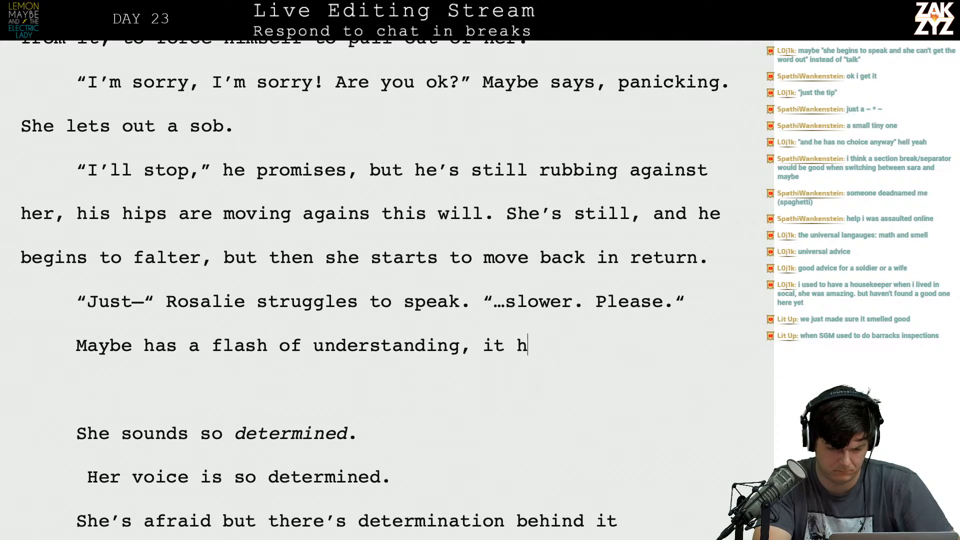
pyautogui.write('s')
pyautogui.press('BackSpace')
pyautogui.press('BackSpace')
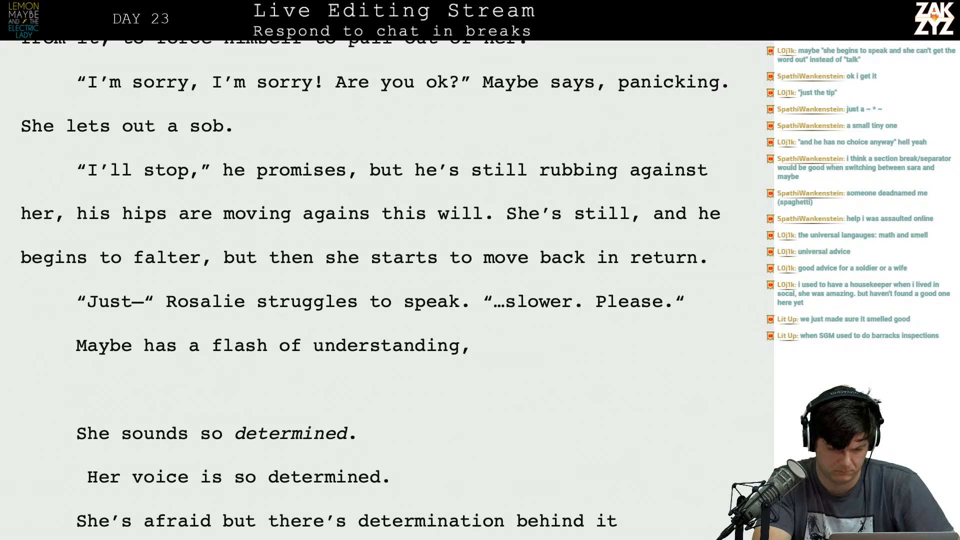
pyautogui.press('BackSpace')
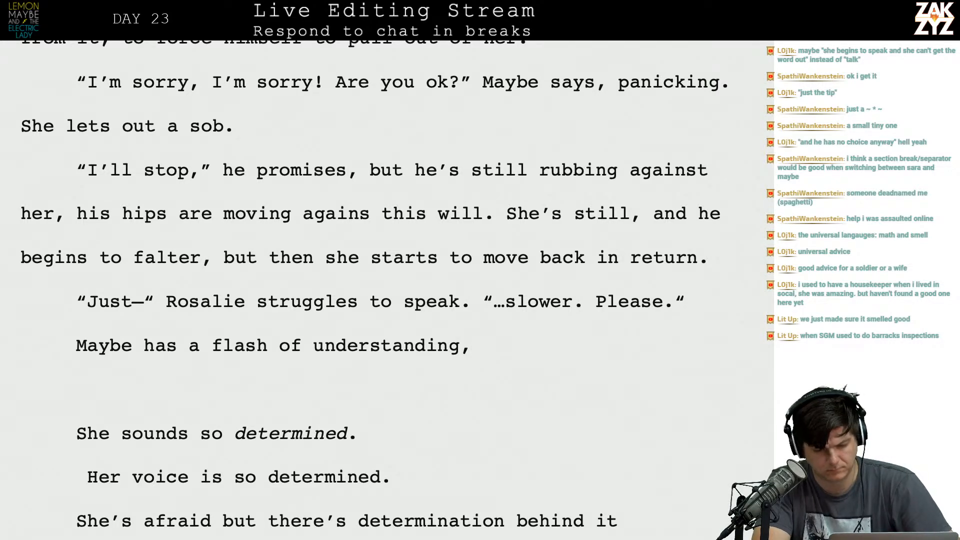
pyautogui.press('BackSpace')
# Continue the "Maybe has a flash of understanding," sentence with the word "hearing".
pyautogui.write("there's something")
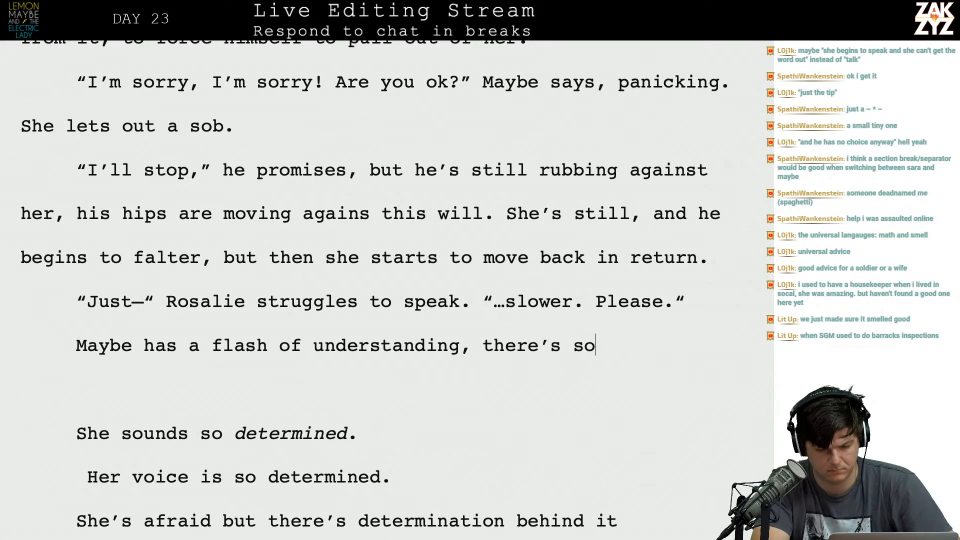
pyautogui.press('BackSpace')
pyautogui.press('BackSpace')
pyautogui.press('BackSpace')
pyautogui.press('BackSpace')
pyautogui.press('BackSpace')
pyautogui.press('BackSpace')
pyautogui.press('BackSpace')
pyautogui.press('BackSpace')
pyautogui.press('BackSpace')
pyautogui.press('BackSpace')
pyautogui.press('BackSpace')
pyautogui.press('BackSpace')
pyautogui.press('BackSpace')
pyautogui.press('BackSpace')
pyautogui.press('BackSpace')
pyautogui.press('BackSpace')
pyautogui.press('BackSpace')
pyautogui.press('BackSpace')
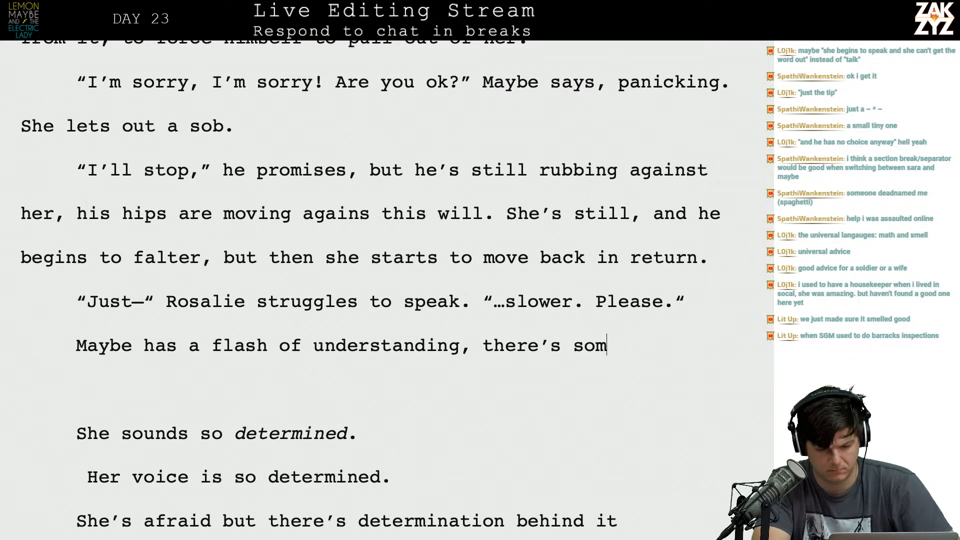
pyautogui.write('hearing')
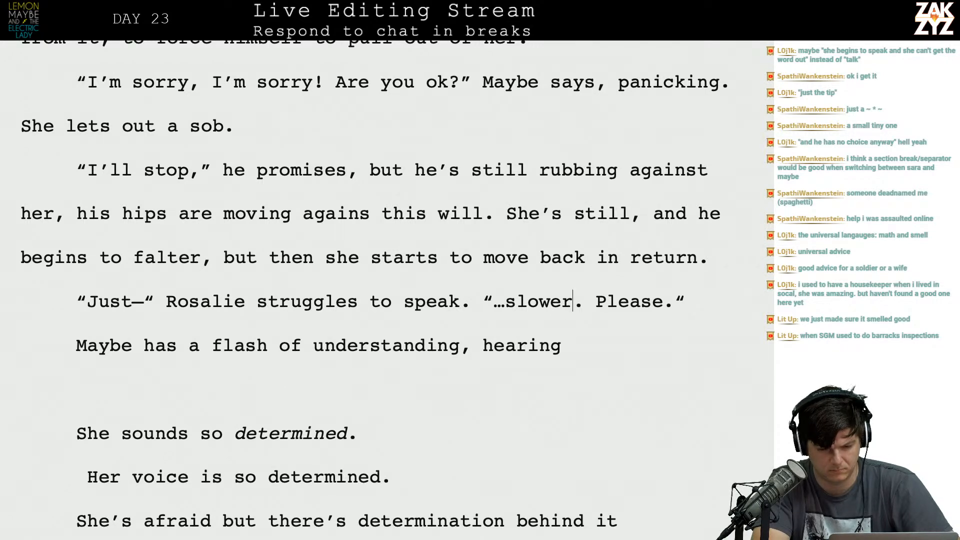
# Insert an empty paragraph between Rosalie's "Just—" line and the "Maybe has a flash of understanding" sentence.
pyautogui.press('Right')
pyautogui.press('Right')
pyautogui.press('Right')
pyautogui.press('Right')
pyautogui.press('Right')
pyautogui.press('Right')
pyautogui.press('Right')
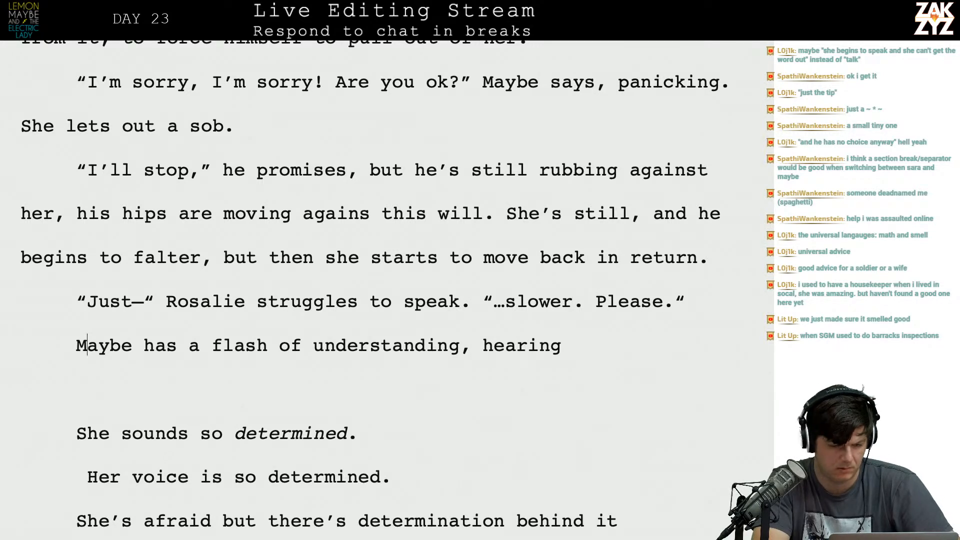
pyautogui.press('Return')
pyautogui.press('Up')
pyautogui.write('In h')
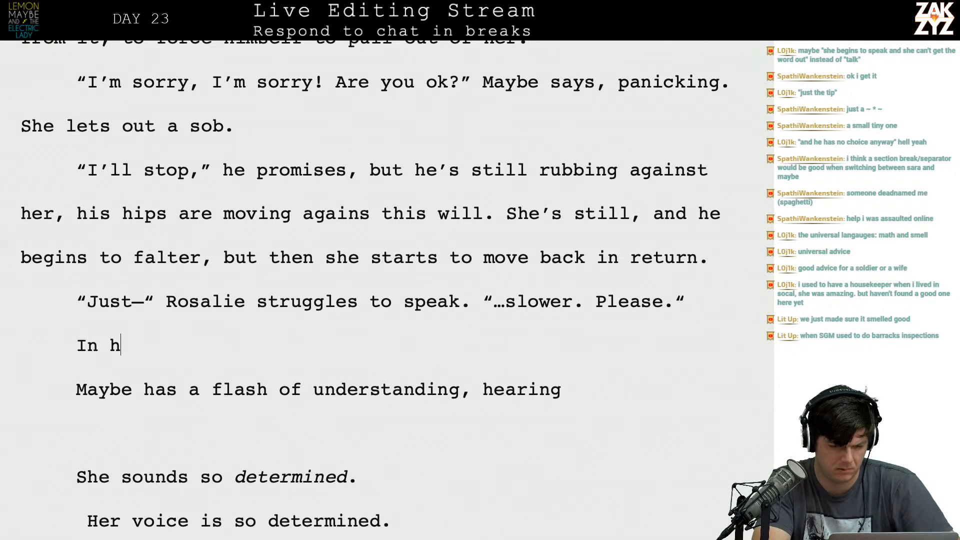
pyautogui.write('er voice')
pyautogui.press('BackSpace')
pyautogui.press('BackSpace')
pyautogui.press('BackSpace')
pyautogui.press('BackSpace')
pyautogui.press('BackSpace')
pyautogui.press('BackSpace')
pyautogui.press('BackSpace')
pyautogui.press('BackSpace')
pyautogui.press('BackSpace')
pyautogui.press('BackSpace')
pyautogui.press('BackSpace')
pyautogui.press('BackSpace')
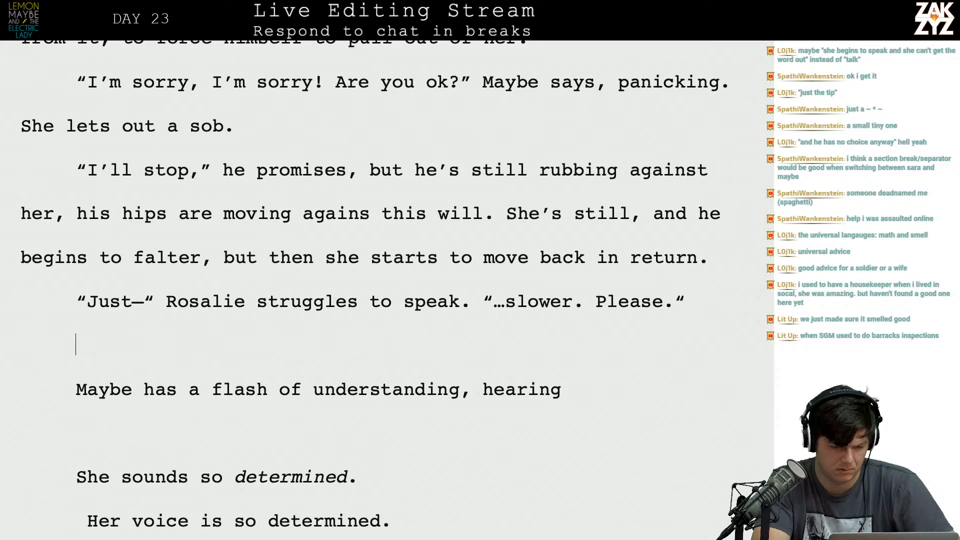
pyautogui.press('Up')
pyautogui.press('Down')
pyautogui.press('Down')
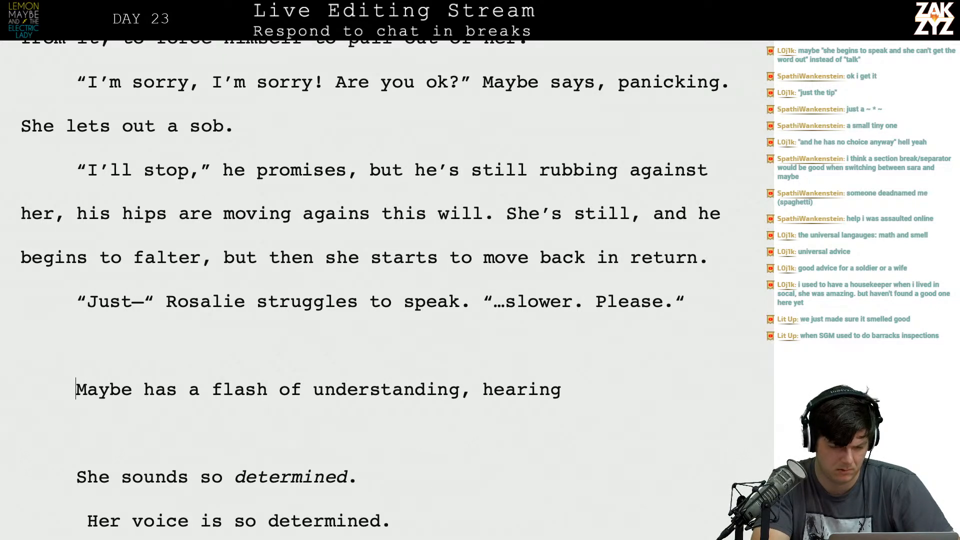
# Write "There's something in her voice, something determined" in the empty paragraph below Rosalie's "Just—" line.
pyautogui.click(378, 343)
pyautogui.write('There')
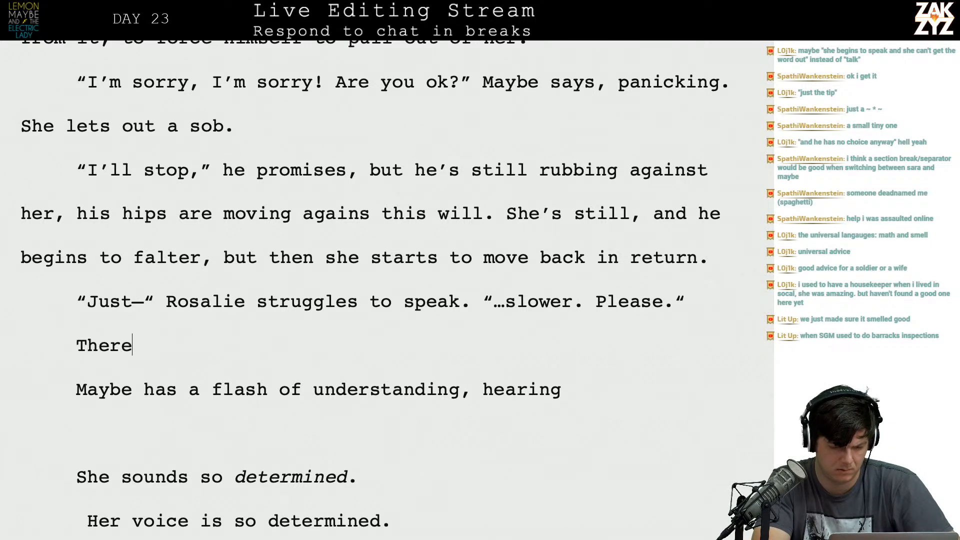
pyautogui.write("'s something in her ")
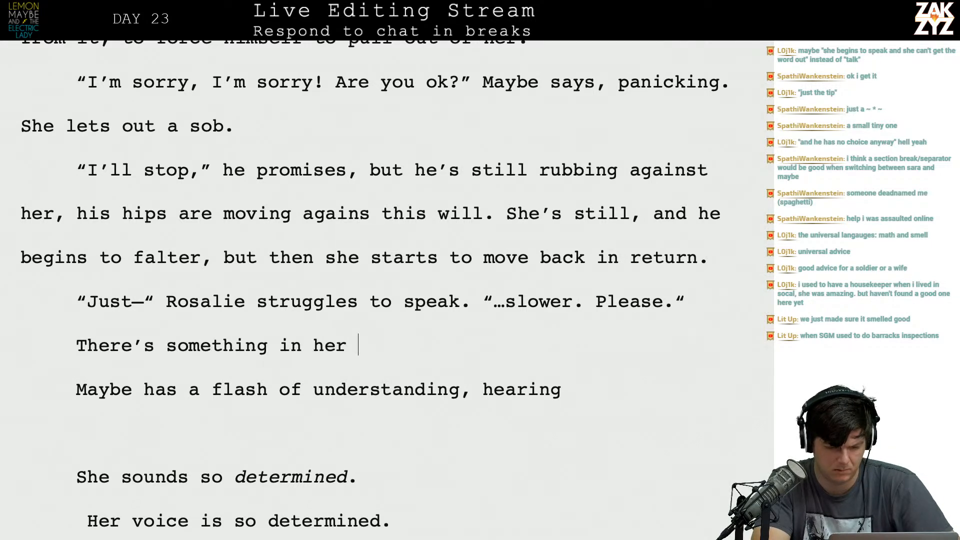
pyautogui.write('voice, something determined,')
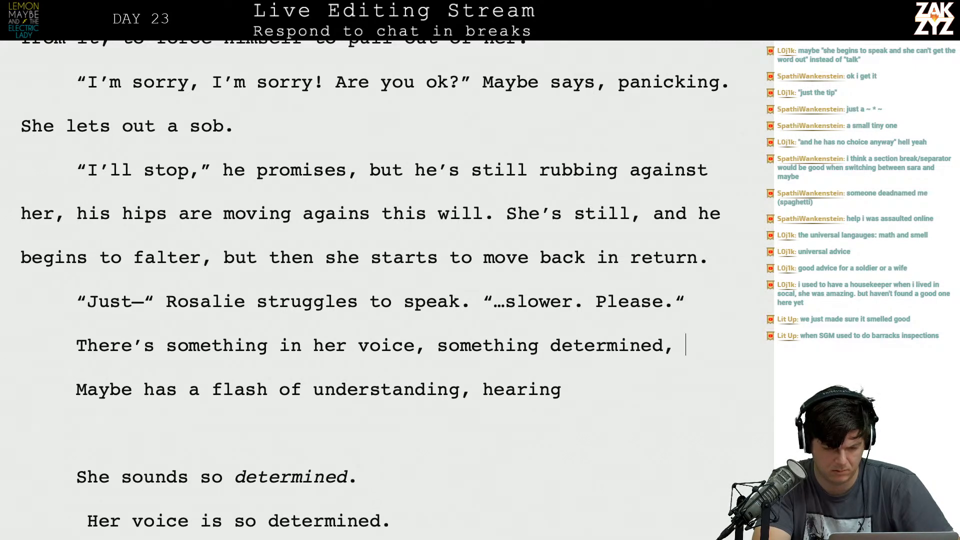
pyautogui.press('BackSpace')
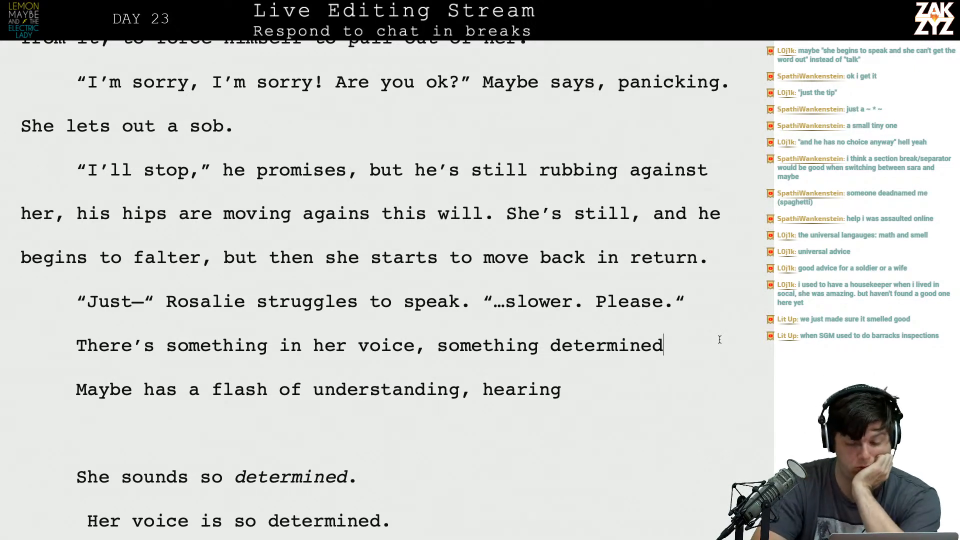
# Add blank lines below and above the draft line "There's something in her voice, something determined".
pyautogui.press('Return')
pyautogui.press('Return')
pyautogui.press('Left')
pyautogui.press('Left')
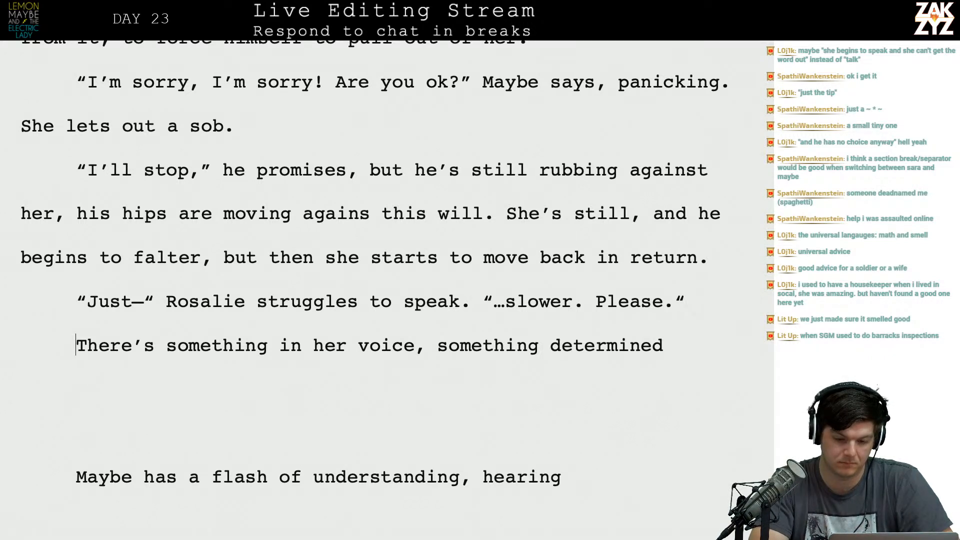
pyautogui.press('Return')
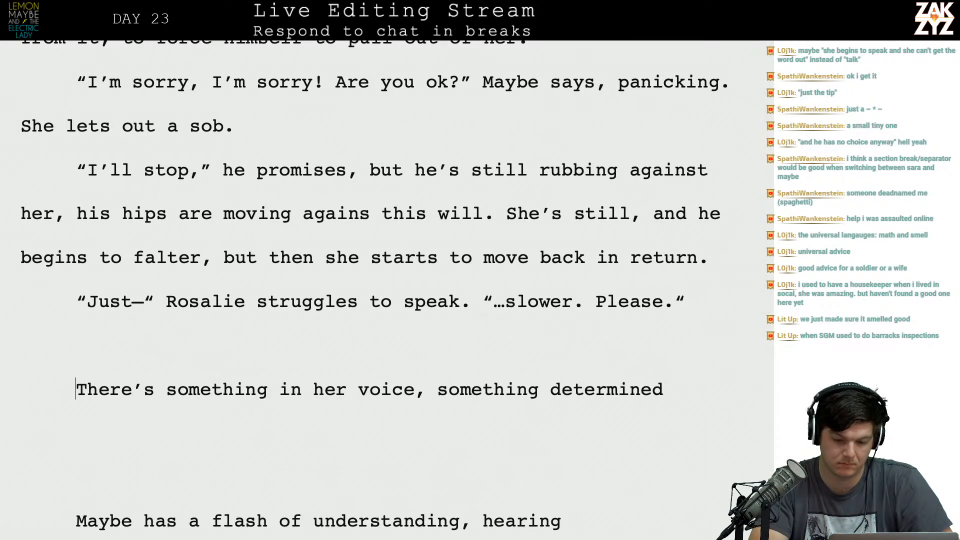
pyautogui.press('Right')
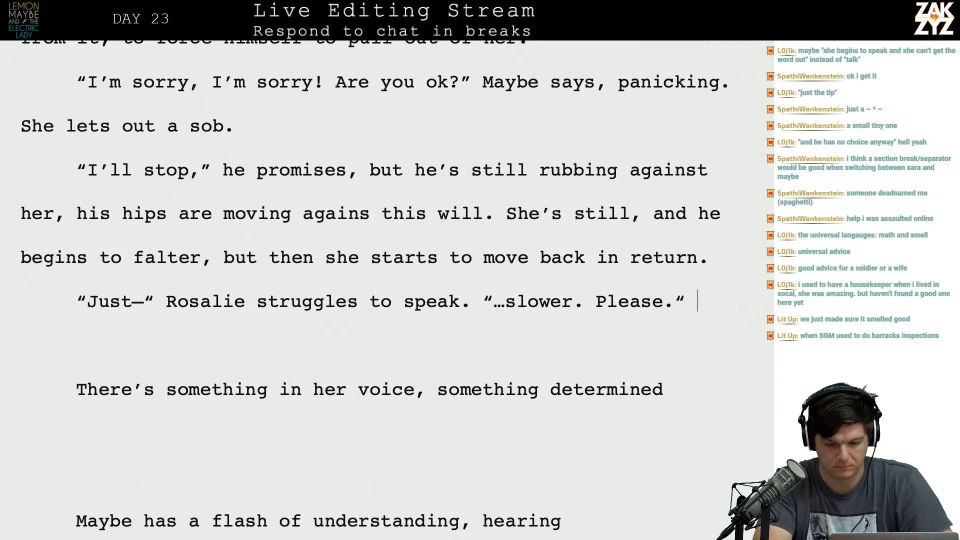
pyautogui.write('I')
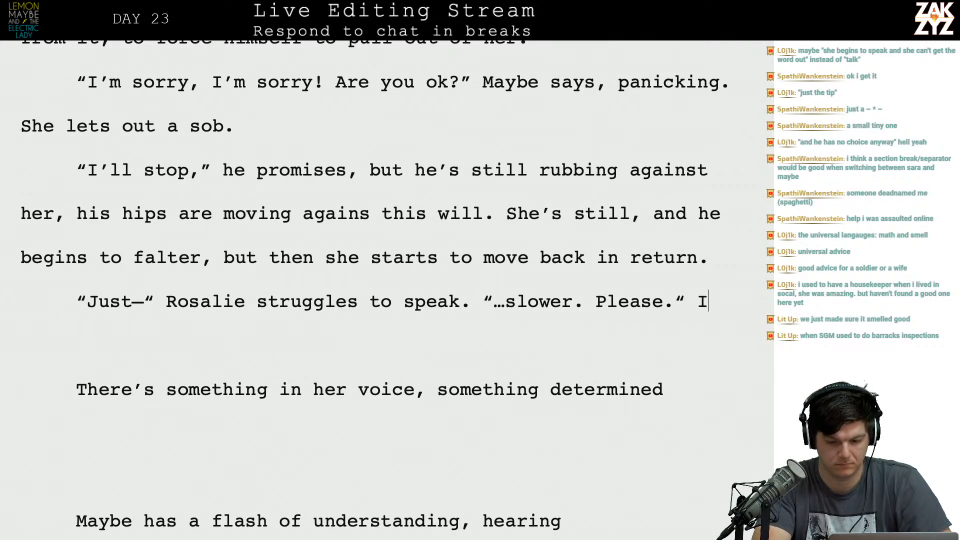
pyautogui.write('n her voice ')
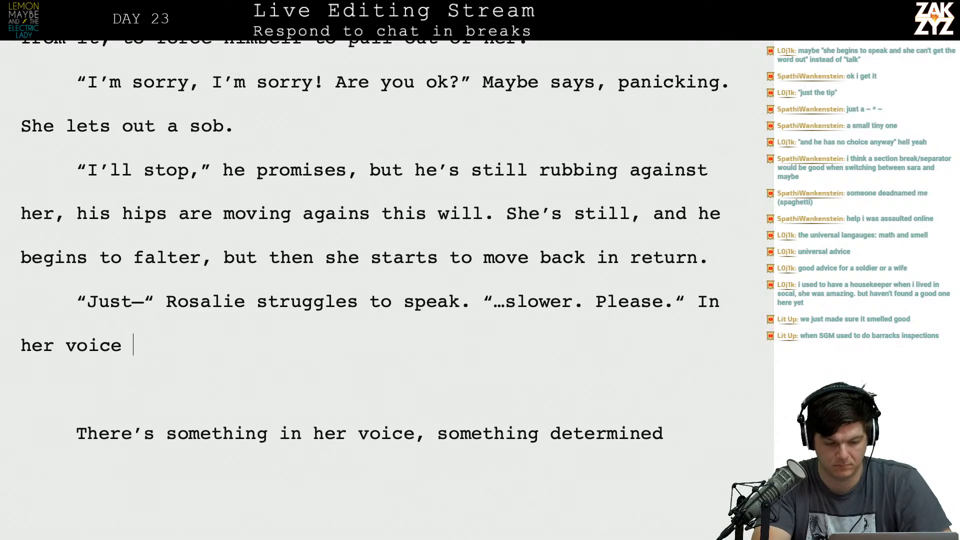
pyautogui.write("he can hear she's")
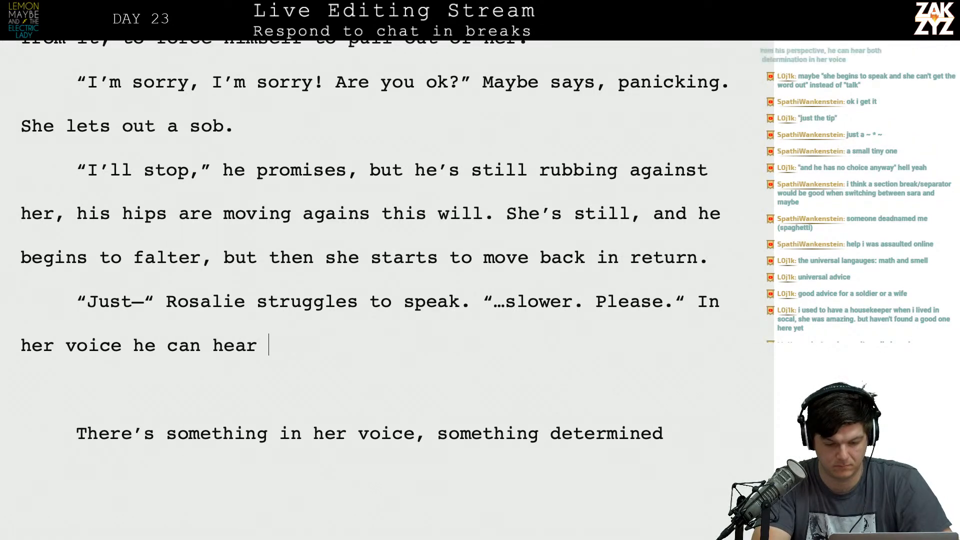
pyautogui.press('BackSpace')
pyautogui.press('BackSpace')
pyautogui.press('BackSpace')
pyautogui.press('BackSpace')
pyautogui.press('BackSpace')
pyautogui.press('BackSpace')
pyautogui.press('BackSpace')
pyautogui.press('BackSpace')
pyautogui.press('BackSpace')
pyautogui.press('BackSpace')
pyautogui.press('BackSpace')
pyautogui.press('BackSpace')
pyautogui.press('BackSpace')
pyautogui.press('BackSpace')
pyautogui.press('BackSpace')
pyautogui.press('BackSpace')
pyautogui.press('BackSpace')
pyautogui.press('BackSpace')
pyautogui.press('BackSpace')
pyautogui.press('BackSpace')
pyautogui.press('BackSpace')
pyautogui.press('BackSpace')
pyautogui.press('BackSpace')
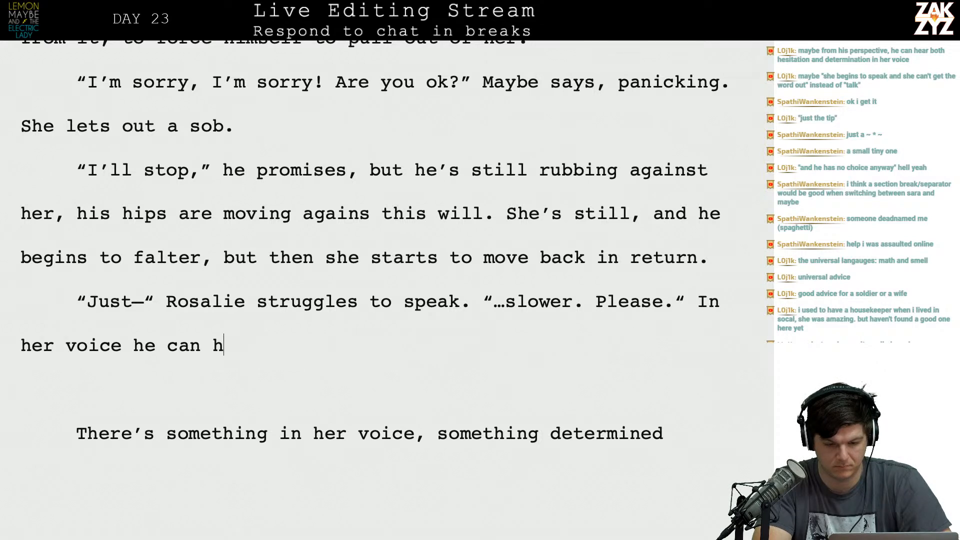
pyautogui.press('BackSpace')
pyautogui.press('BackSpace')
pyautogui.press('BackSpace')
pyautogui.press('BackSpace')
# Append "She's afraid but she's determined. Maybe" after Rosalie's closing quote in the "Just—" paragraph.
pyautogui.write("She's afrai")
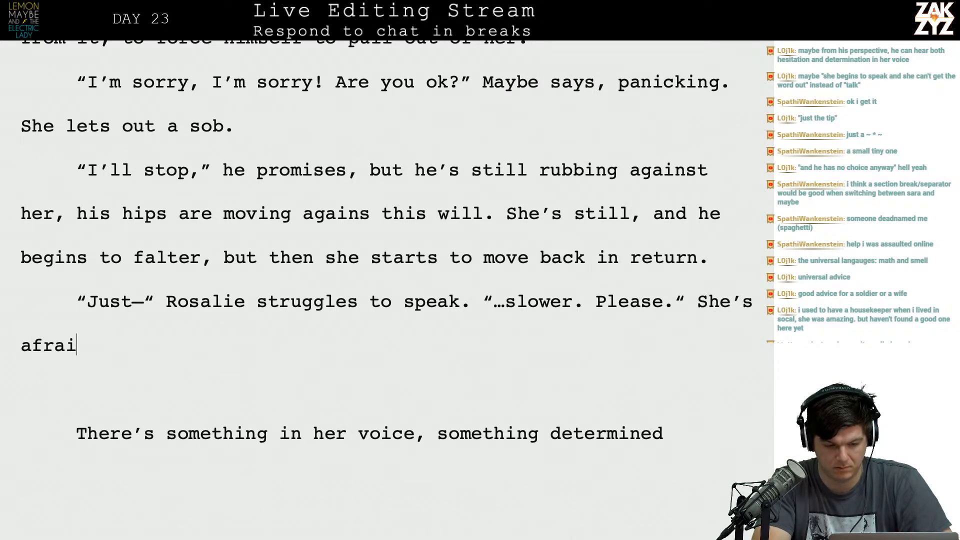
pyautogui.write("d but she's determined. In")
pyautogui.write(' a f')
pyautogui.press('BackSpace')
pyautogui.press('BackSpace')
pyautogui.press('BackSpace')
pyautogui.press('BackSpace')
pyautogui.press('BackSpace')
pyautogui.press('BackSpace')
pyautogui.write('AM')
pyautogui.press('BackSpace')
pyautogui.press('BackSpace')
pyautogui.write('Maybe')
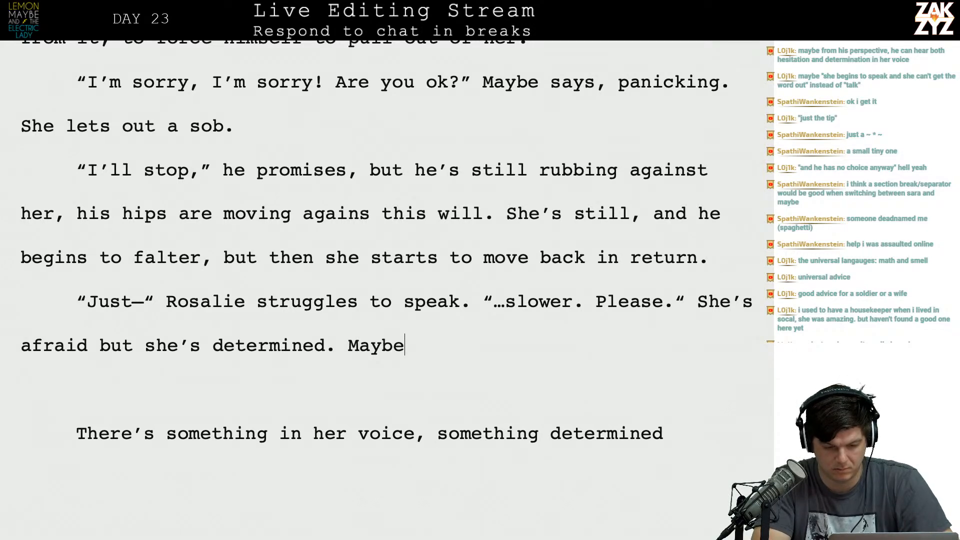
# Review the alternative draft lines below the "Just—" paragraph, down to the passage that begins "She says".
pyautogui.press('Down')
pyautogui.press('Down')
pyautogui.press('Down')
pyautogui.press('Down')
pyautogui.press('Down')
pyautogui.press('Down')
pyautogui.press('Down')
pyautogui.press('Down')
pyautogui.press('Down')
pyautogui.press('Down')
pyautogui.press('Down')
pyautogui.press('Down')
pyautogui.press('Down')
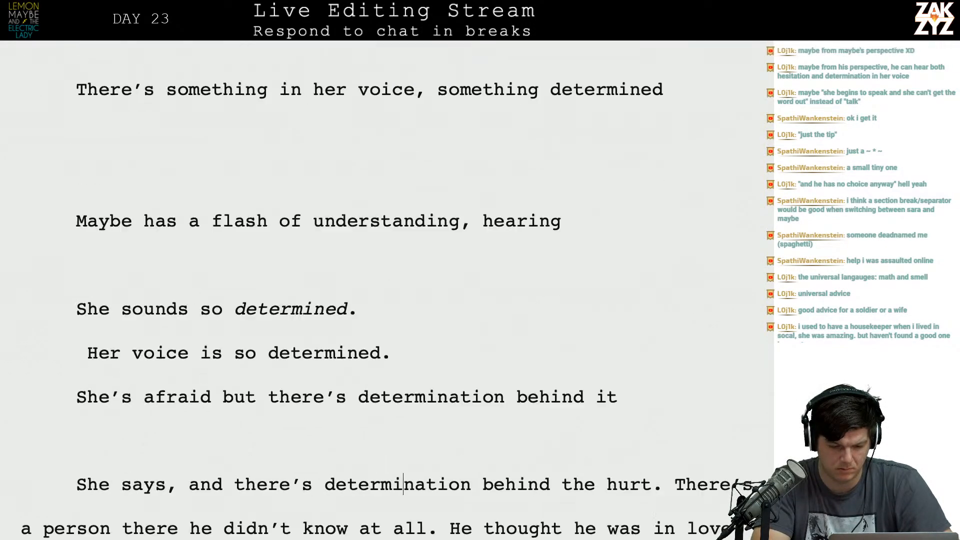
pyautogui.press('Down')
pyautogui.press('Up')
pyautogui.press('Up')
pyautogui.press('Up')
pyautogui.press('Up')
pyautogui.press('Up')
pyautogui.press('Up')
pyautogui.press('Up')
pyautogui.press('Up')
pyautogui.press('Up')
pyautogui.press('Up')
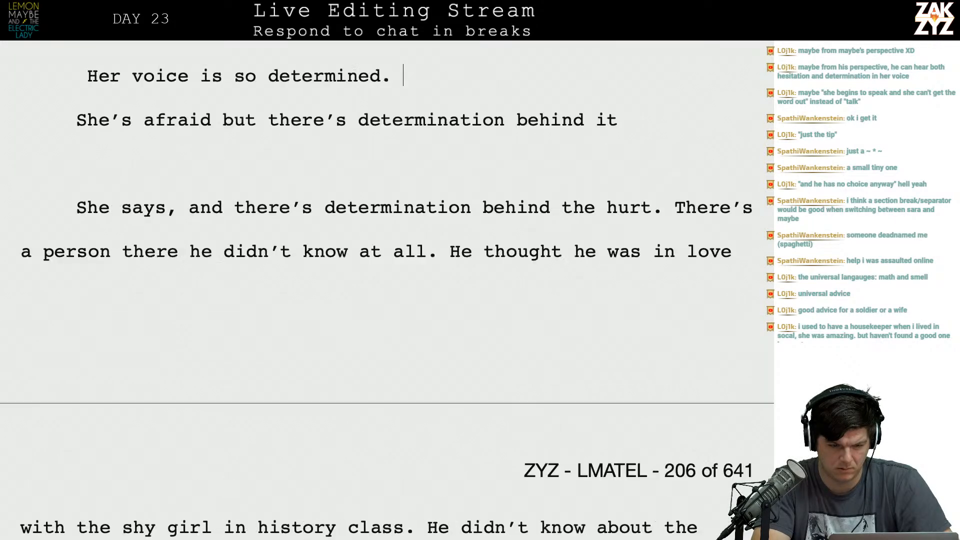
pyautogui.press('Up')
pyautogui.press('Up')
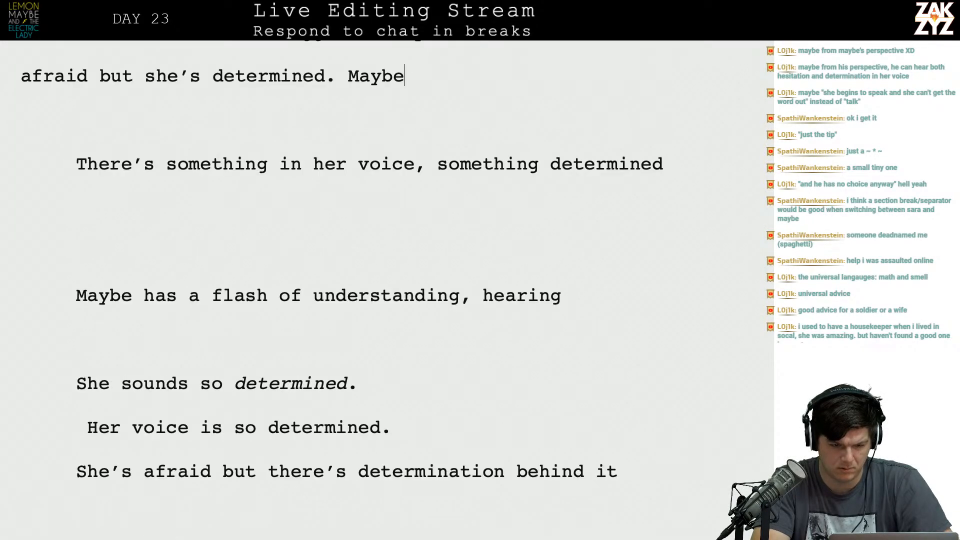
# Insert the question "Who is this girl?" before the word "Maybe" at the end of the "Just—" paragraph.
pyautogui.press('Right')
pyautogui.write('Who is th')
pyautogui.write('is girl?')
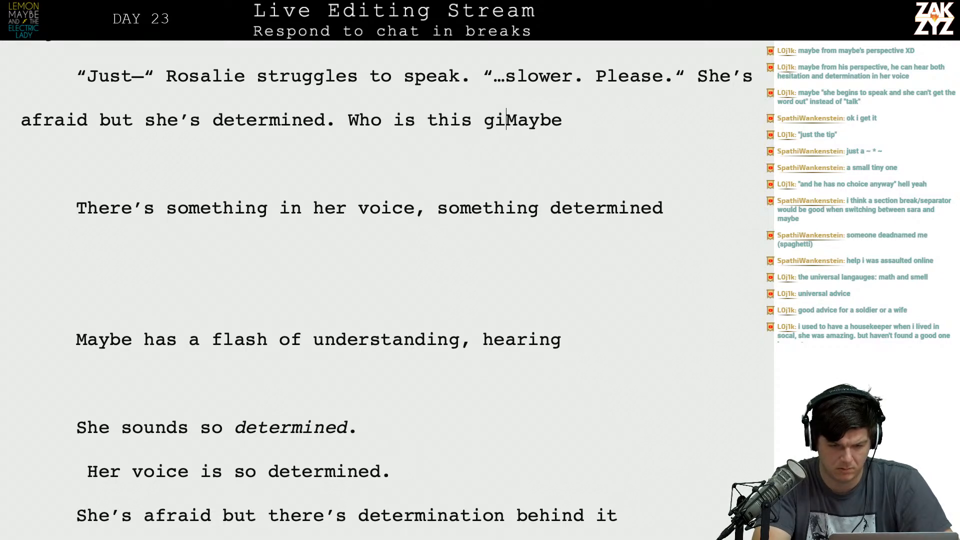
# Delete the leftover draft lines from the word "Maybe" through "behind the hurt." so "There's a person there" directly follows "Who is this girl?".
pyautogui.hotkey('shift', 'Down')
pyautogui.hotkey('shift', 'Down')
pyautogui.hotkey('shift', 'Down')
pyautogui.hotkey('shift', 'Down')
pyautogui.hotkey('shift', 'Down')
pyautogui.hotkey('shift', 'Down')
pyautogui.hotkey('shift', 'Down')
pyautogui.hotkey('shift', 'Down')
pyautogui.hotkey('shift', 'Down')
pyautogui.hotkey('shift', 'Down')
pyautogui.hotkey('shift', 'Down')
pyautogui.hotkey('shift', 'Down')
pyautogui.hotkey('shift', 'Down')
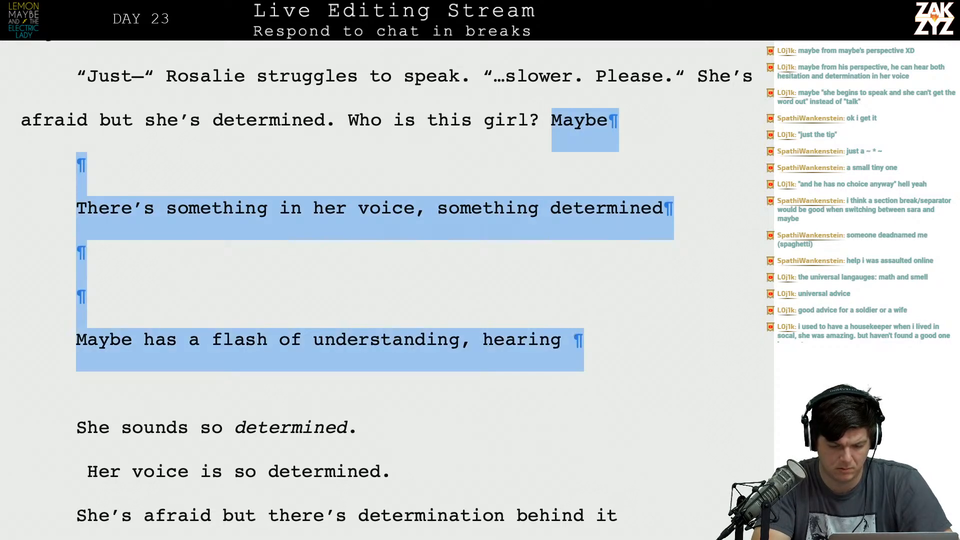
pyautogui.hotkey('shift', 'Up')
pyautogui.hotkey('shift', 'Up')
pyautogui.hotkey('shift', 'Up')
pyautogui.hotkey('shift', 'Down')
pyautogui.hotkey('shift', 'Down')
pyautogui.hotkey('shift', 'Left')
pyautogui.hotkey('shift', 'Left')
pyautogui.hotkey('shift', 'Left')
pyautogui.hotkey('shift', 'Right')
pyautogui.hotkey('shift', 'Right')
pyautogui.hotkey('shift', 'Right')
pyautogui.hotkey('shift', 'Right')
pyautogui.hotkey('shift', 'Right')
pyautogui.hotkey('shift', 'Right')
pyautogui.hotkey('shift', 'Right')
pyautogui.hotkey('shift', 'Right')
pyautogui.hotkey('shift', 'Right')
pyautogui.hotkey('shift', 'Right')
pyautogui.hotkey('shift', 'Right')
pyautogui.hotkey('shift', 'Right')
pyautogui.hotkey('shift', 'Right')
pyautogui.hotkey('shift', 'Right')
pyautogui.hotkey('shift', 'Right')
pyautogui.hotkey('shift', 'Right')
pyautogui.hotkey('shift', 'Right')
pyautogui.hotkey('shift', 'Right')
pyautogui.hotkey('shift', 'Right')
pyautogui.hotkey('shift', 'Right')
pyautogui.hotkey('shift', 'Right')
pyautogui.hotkey('shift', 'Right')
pyautogui.hotkey('shift', 'Right')
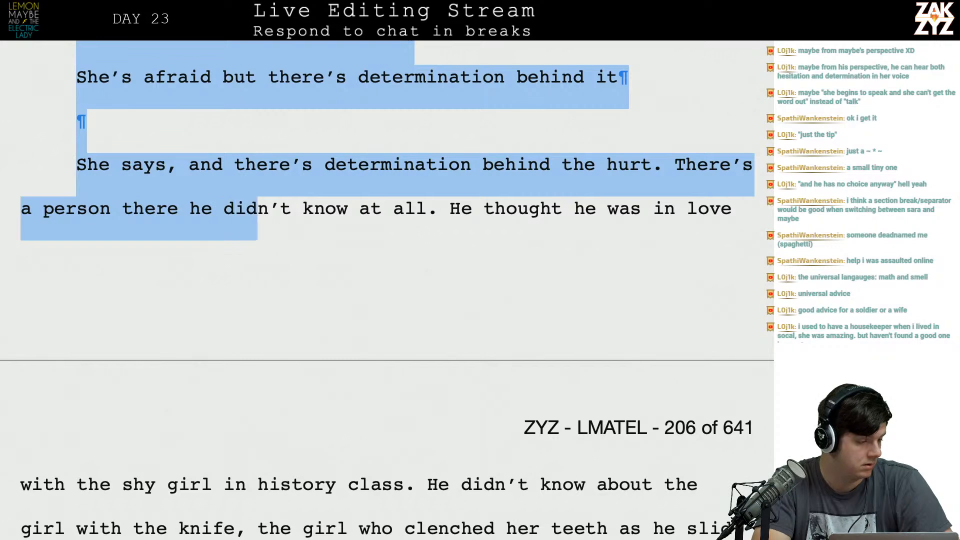
pyautogui.hotkey('shift', 'Up')
pyautogui.hotkey('shift', 'Right')
pyautogui.hotkey('shift', 'Right')
pyautogui.hotkey('shift', 'Right')
pyautogui.hotkey('shift', 'Right')
pyautogui.hotkey('shift', 'Right')
pyautogui.hotkey('shift', 'Right')
pyautogui.hotkey('shift', 'Right')
pyautogui.hotkey('shift', 'Right')
pyautogui.hotkey('shift', 'Right')
pyautogui.hotkey('shift', 'Right')
pyautogui.hotkey('shift', 'Right')
pyautogui.hotkey('shift', 'Right')
pyautogui.hotkey('shift', 'Right')
pyautogui.hotkey('shift', 'Right')
pyautogui.hotkey('shift', 'Right')
pyautogui.hotkey('shift', 'Right')
pyautogui.hotkey('shift', 'Right')
pyautogui.hotkey('shift', 'Right')
pyautogui.hotkey('shift', 'Right')
pyautogui.hotkey('shift', 'Right')
pyautogui.hotkey('shift', 'Right')
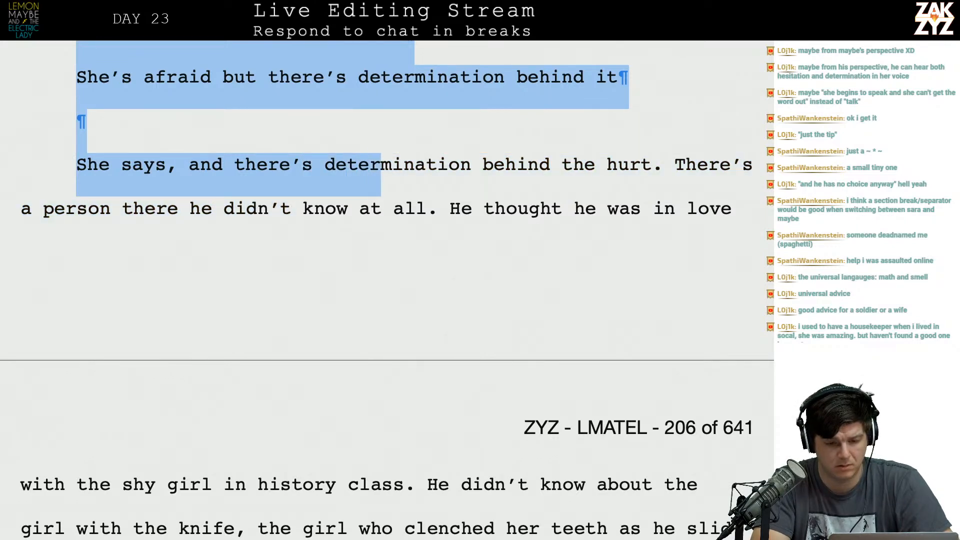
pyautogui.hotkey('shift', 'Right')
pyautogui.hotkey('shift', 'Right')
pyautogui.hotkey('shift', 'Right')
pyautogui.hotkey('shift', 'Right')
pyautogui.hotkey('shift', 'Right')
pyautogui.hotkey('shift', 'Right')
pyautogui.hotkey('shift', 'Right')
pyautogui.hotkey('shift', 'Right')
pyautogui.hotkey('shift', 'Right')
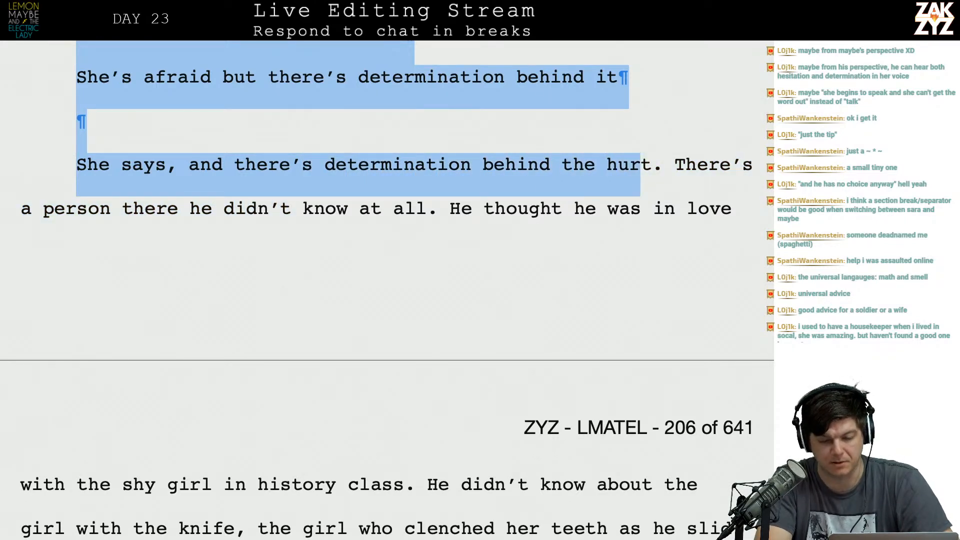
pyautogui.press('BackSpace')
pyautogui.scroll(3, 387, 290)
pyautogui.scroll(3, 387, 290)
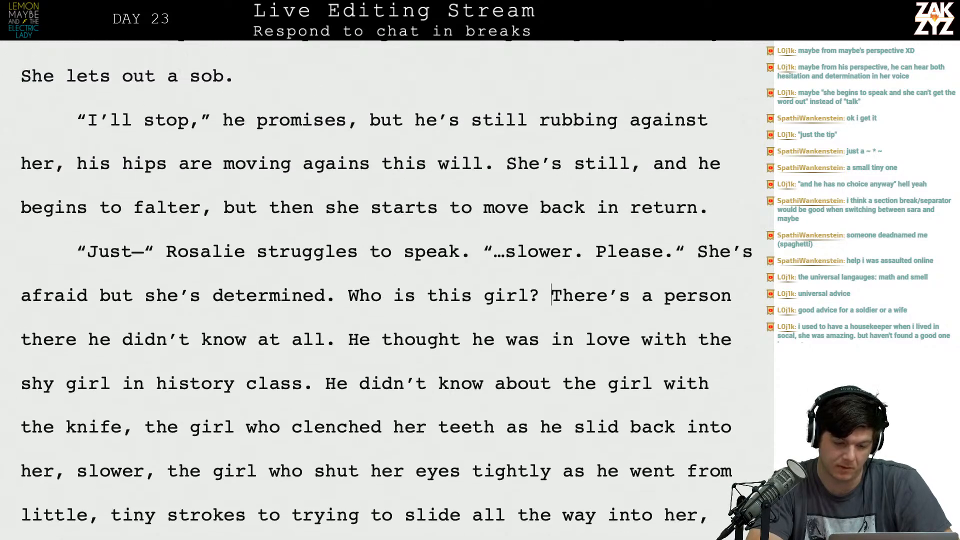
pyautogui.scroll(-2, 387, 290)
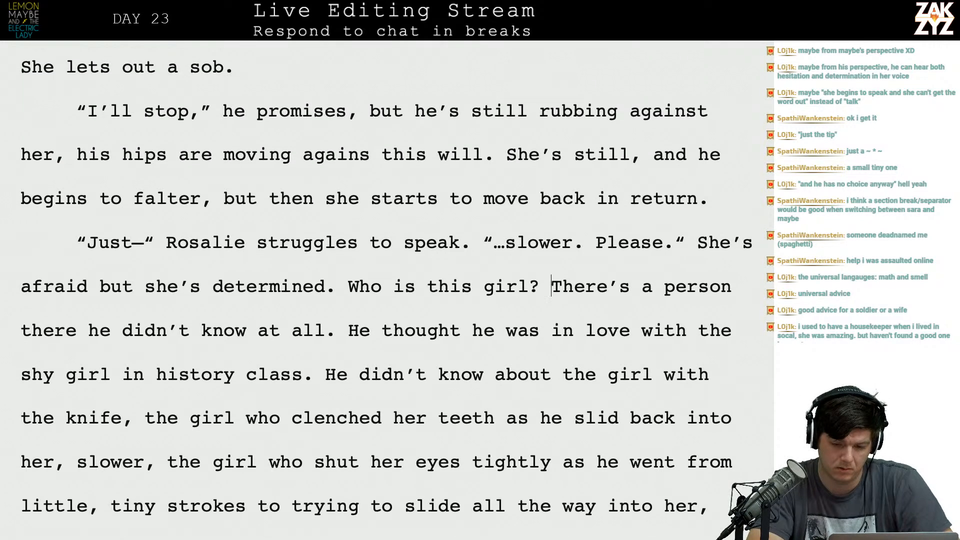
# Start a new paragraph at "Who is this girl?" and italicize that question.
pyautogui.click(349, 286)
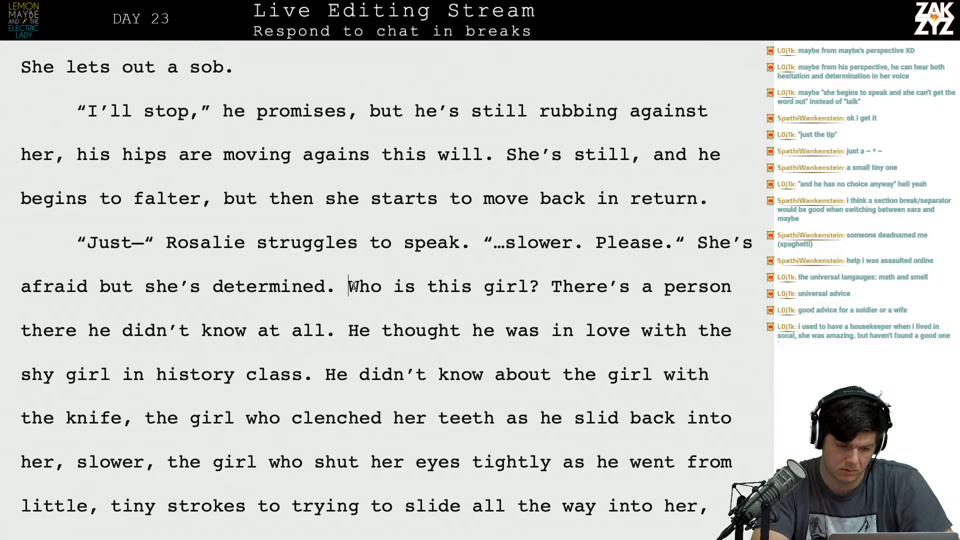
pyautogui.press('Return')
pyautogui.press('Right')
pyautogui.press('Left')
pyautogui.hotkey('shift', 'Right')
pyautogui.hotkey('shift', 'Right')
pyautogui.hotkey('shift', 'Right')
pyautogui.hotkey('shift', 'Right')
pyautogui.hotkey('shift', 'Right')
pyautogui.hotkey('shift', 'Right')
pyautogui.hotkey('shift', 'Right')
pyautogui.hotkey('shift', 'Right')
pyautogui.hotkey('shift', 'Right')
pyautogui.hotkey('shift', 'Right')
pyautogui.hotkey('shift', 'Right')
pyautogui.hotkey('shift', 'Right')
pyautogui.hotkey('shift', 'Right')
pyautogui.hotkey('shift', 'Right')
pyautogui.hotkey('shift', 'Right')
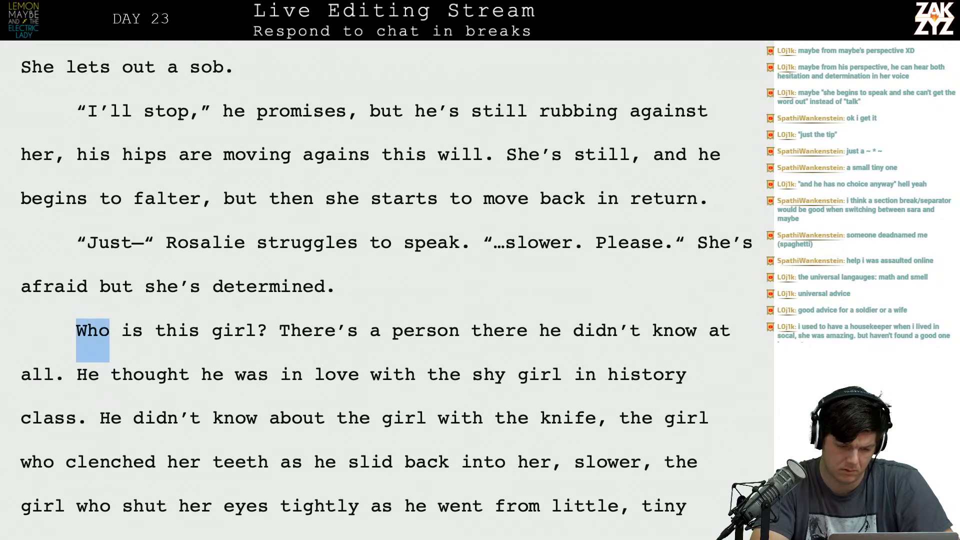
pyautogui.hotkey('shift', 'Right')
pyautogui.hotkey('shift', 'Right')
pyautogui.hotkey('ctrl', 'i')
pyautogui.press('Right')
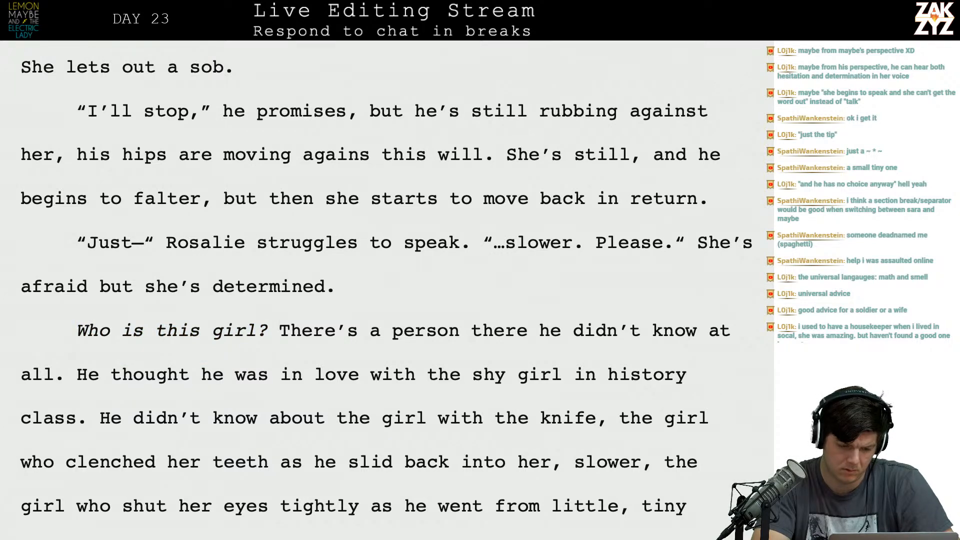
# Break the paragraph before "There's a person" and write "He thought he was in love with the shy girl in his history" after the italic question.
pyautogui.press('Return')
pyautogui.write('He w')
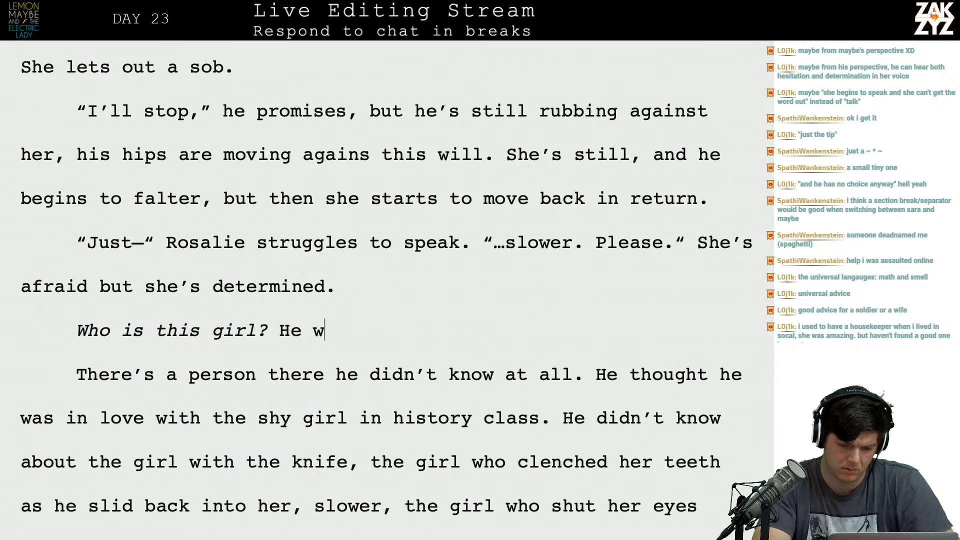
pyautogui.press('BackSpace')
pyautogui.write('thought he ')
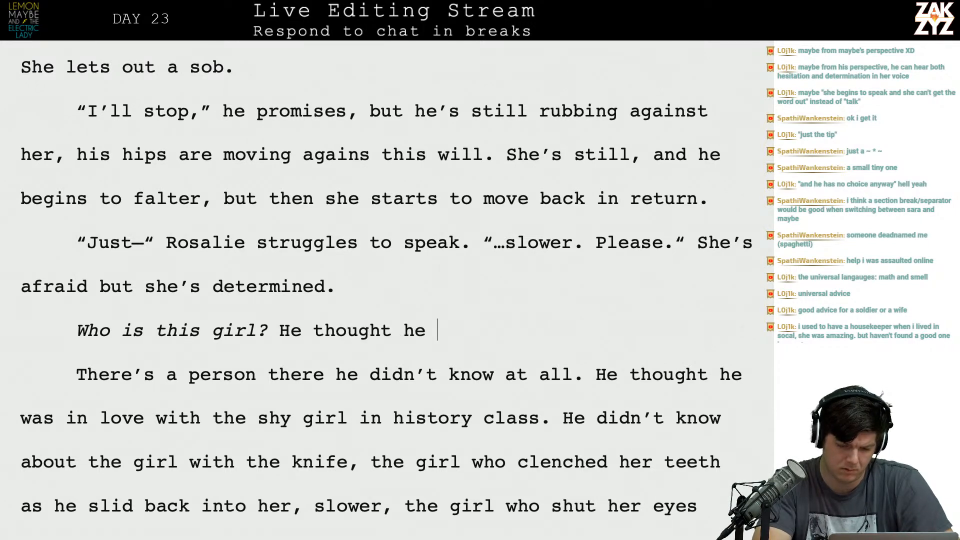
pyautogui.write('was in love with a')
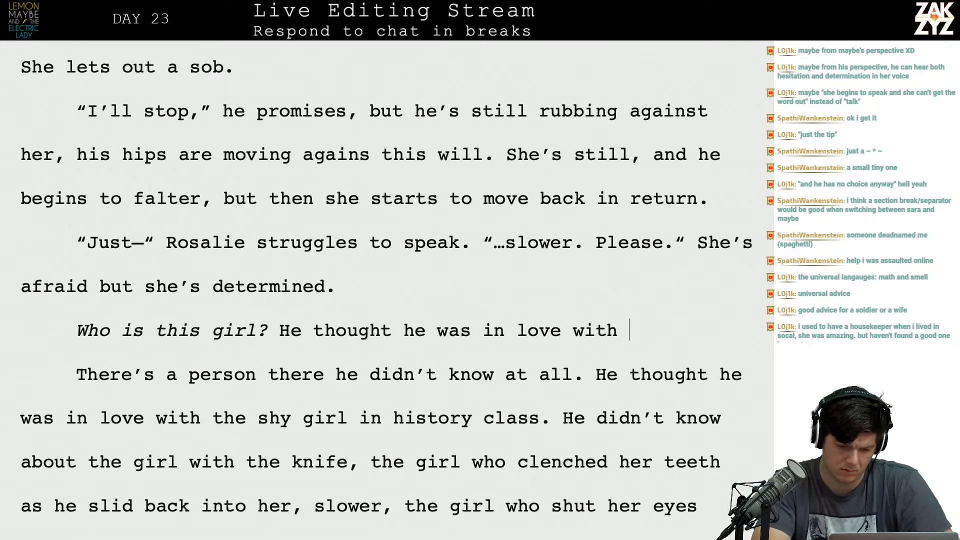
pyautogui.press('BackSpace')
pyautogui.press('BackSpace')
pyautogui.write('the shy girl in ')
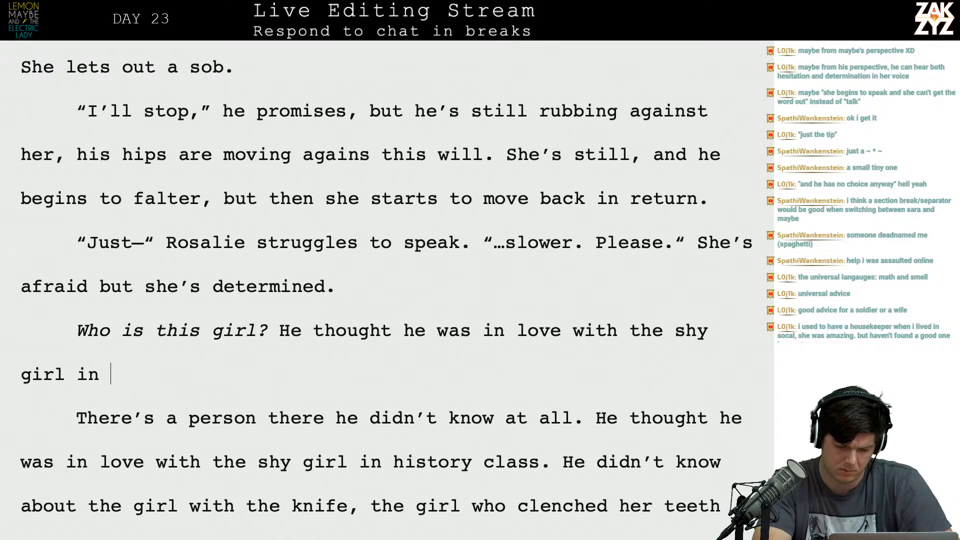
pyautogui.write('his history cla')
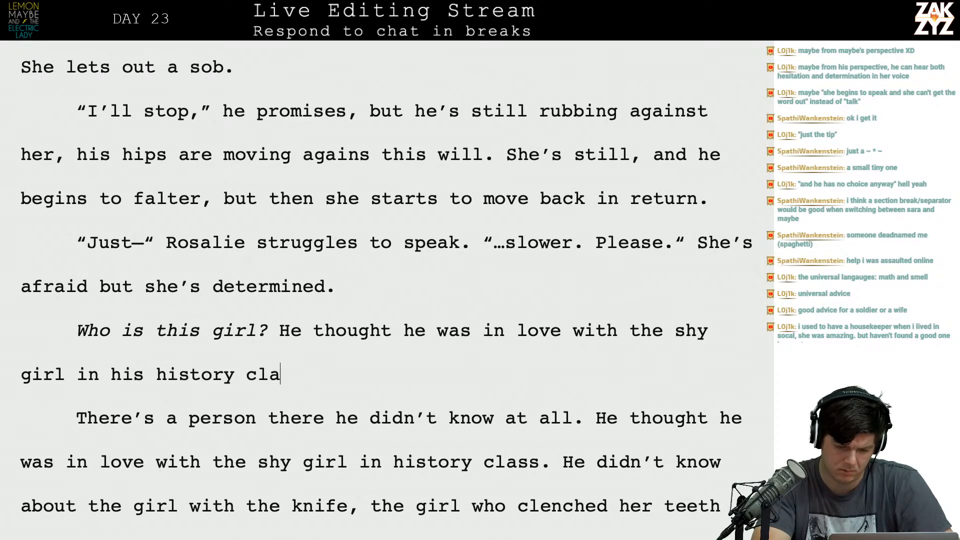
pyautogui.write("ss. He didn't know about ")
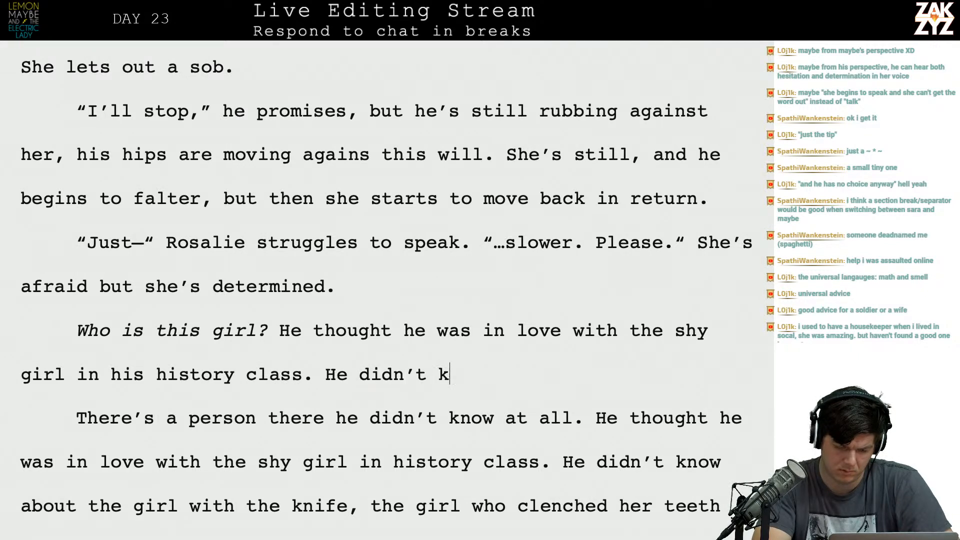
pyautogui.write('this g')
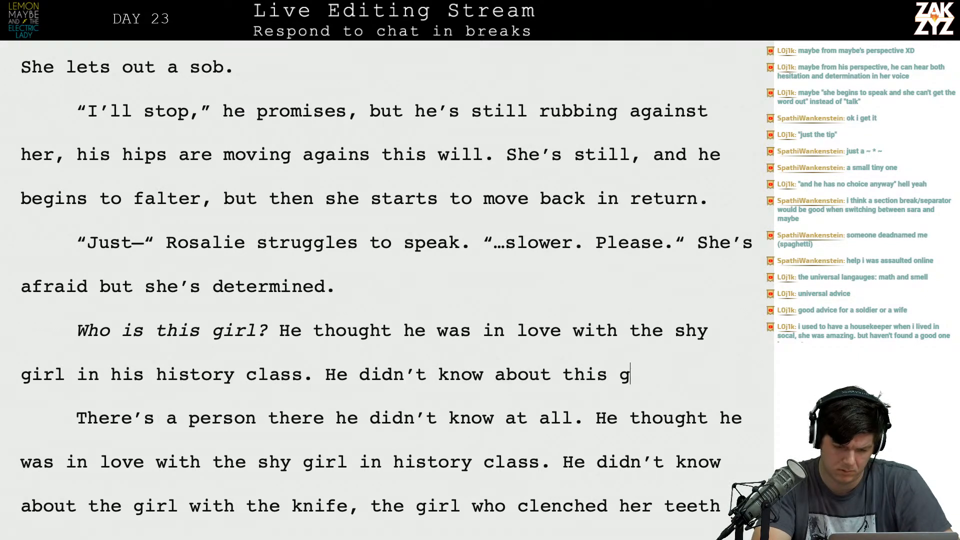
pyautogui.write('irl with the knife,')
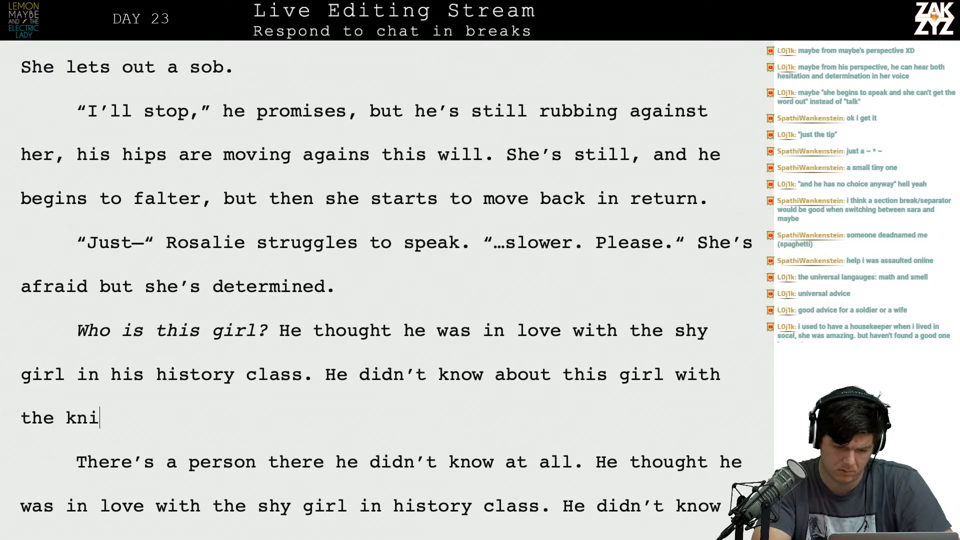
# Delete the repeated older wording from "There's a person there" through "the girl with the knife," and join the remaining text to the new sentence.
pyautogui.hotkey('shift', 'Down')
pyautogui.hotkey('shift', 'Down')
pyautogui.hotkey('shift', 'Down')
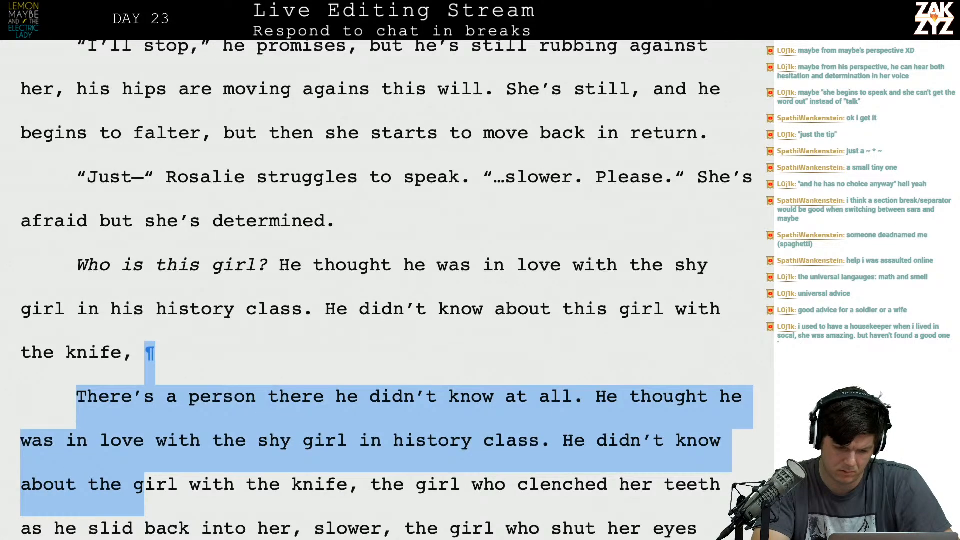
pyautogui.hotkey('shift', 'Up')
pyautogui.hotkey('shift', 'Right')
pyautogui.hotkey('shift', 'Down')
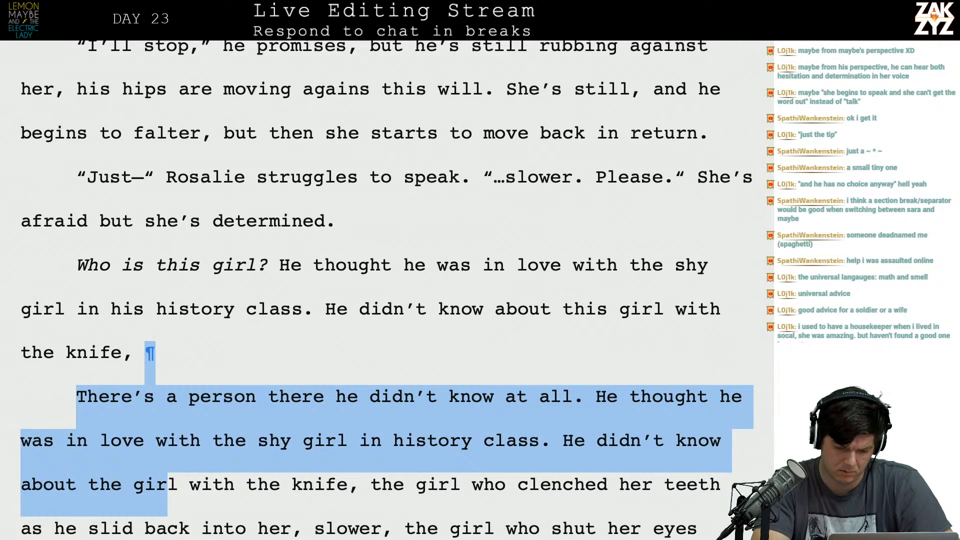
pyautogui.hotkey('shift', 'Right')
pyautogui.hotkey('shift', 'Right')
pyautogui.hotkey('shift', 'Right')
pyautogui.hotkey('shift', 'Right')
pyautogui.hotkey('shift', 'Right')
pyautogui.hotkey('shift', 'Right')
pyautogui.hotkey('shift', 'Right')
pyautogui.hotkey('shift', 'Right')
pyautogui.hotkey('shift', 'Right')
pyautogui.hotkey('shift', 'Right')
pyautogui.hotkey('shift', 'Right')
pyautogui.hotkey('shift', 'Right')
pyautogui.hotkey('shift', 'Right')
pyautogui.hotkey('shift', 'Right')
pyautogui.hotkey('shift', 'Right')
pyautogui.hotkey('shift', 'Right')
pyautogui.hotkey('shift', 'Right')
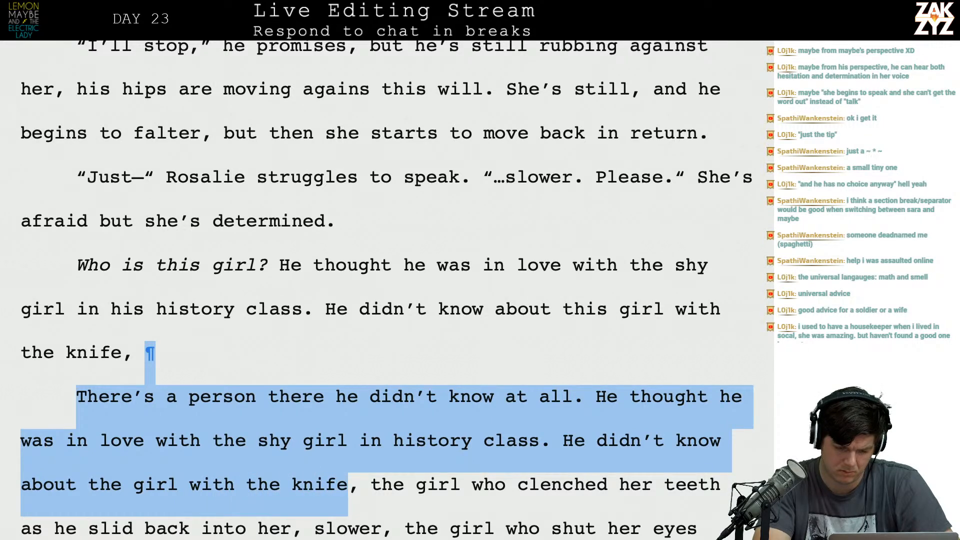
pyautogui.press('BackSpace')
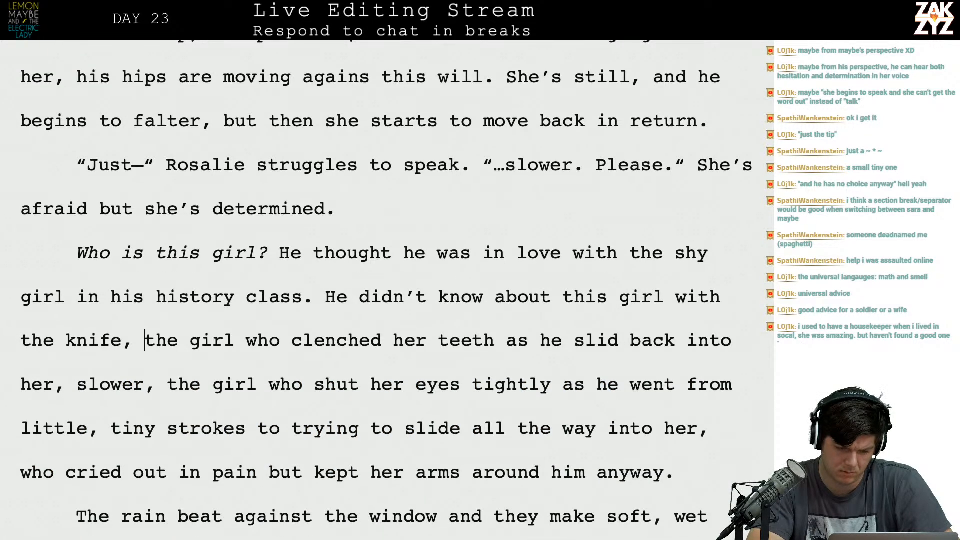
# Replace the comma before "slower" with a period and start a new paragraph at that word.
pyautogui.click(77, 384)
pyautogui.press('Left')
pyautogui.press('BackSpace')
pyautogui.write('.')
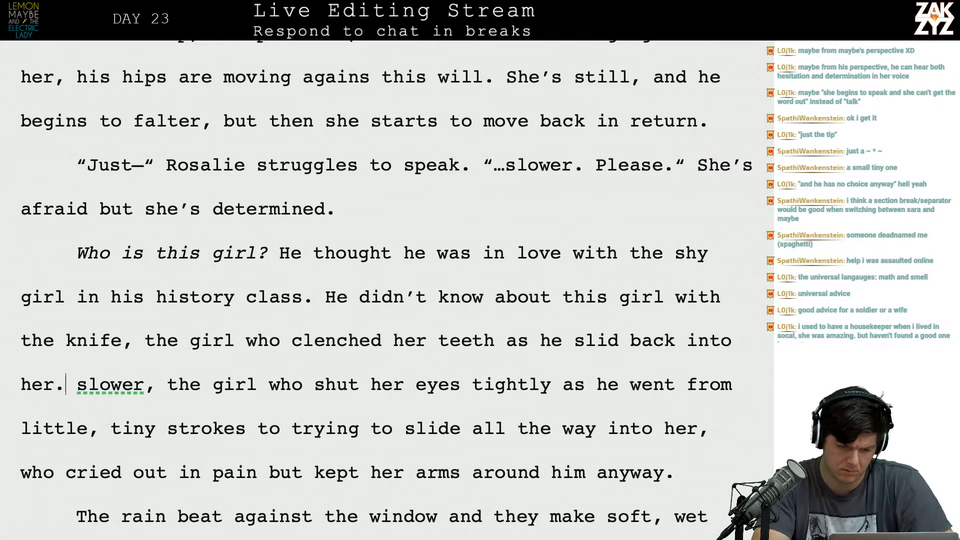
pyautogui.press('Return')
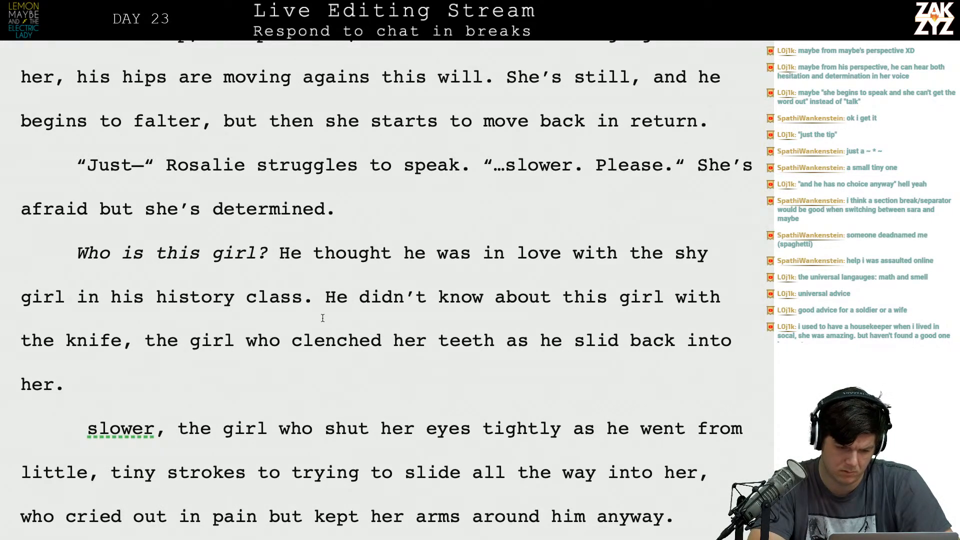
pyautogui.click(314, 297)
pyautogui.write('He w')
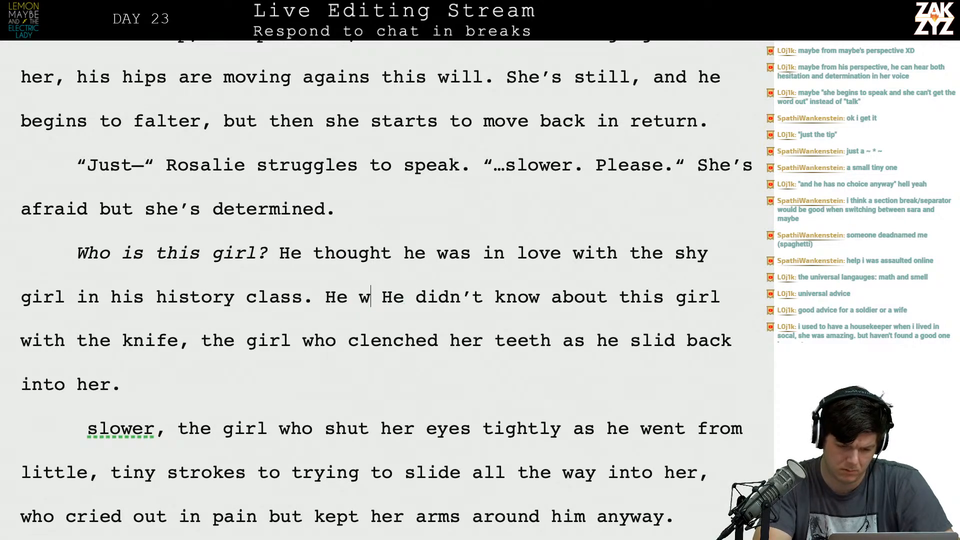
pyautogui.write('rote ')
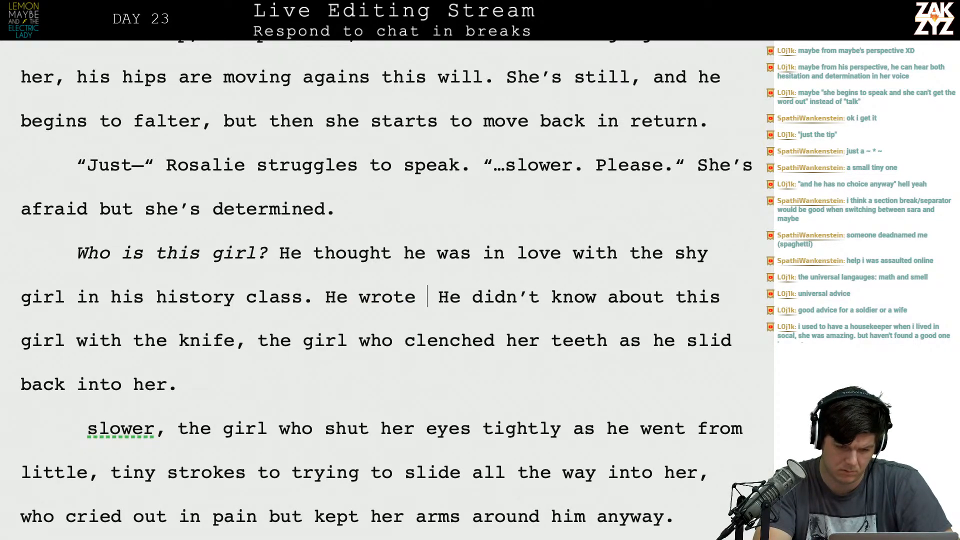
pyautogui.write('sap')
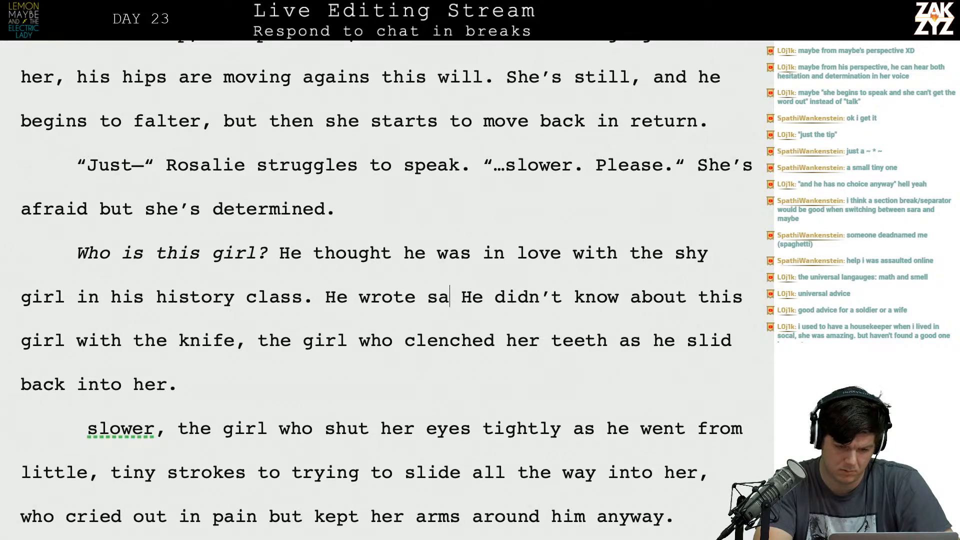
pyautogui.press('BackSpace')
pyautogui.press('BackSpace')
pyautogui.press('BackSpace')
pyautogui.press('BackSpace')
pyautogui.press('BackSpace')
pyautogui.press('BackSpace')
pyautogui.press('BackSpace')
pyautogui.press('BackSpace')
pyautogui.press('BackSpace')
pyautogui.press('BackSpace')
pyautogui.press('BackSpace')
pyautogui.press('BackSpace')
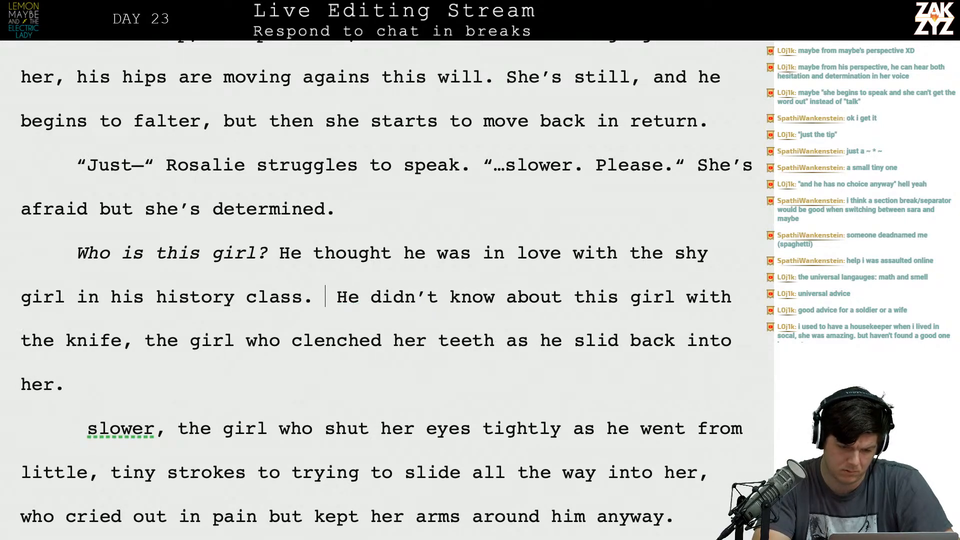
# Move the text from "He thought he was in love" into its own paragraph, with an empty paragraph between it and the italic question.
pyautogui.press('Left')
pyautogui.press('Left')
pyautogui.press('Return')
pyautogui.press('Return')
pyautogui.press('Up')
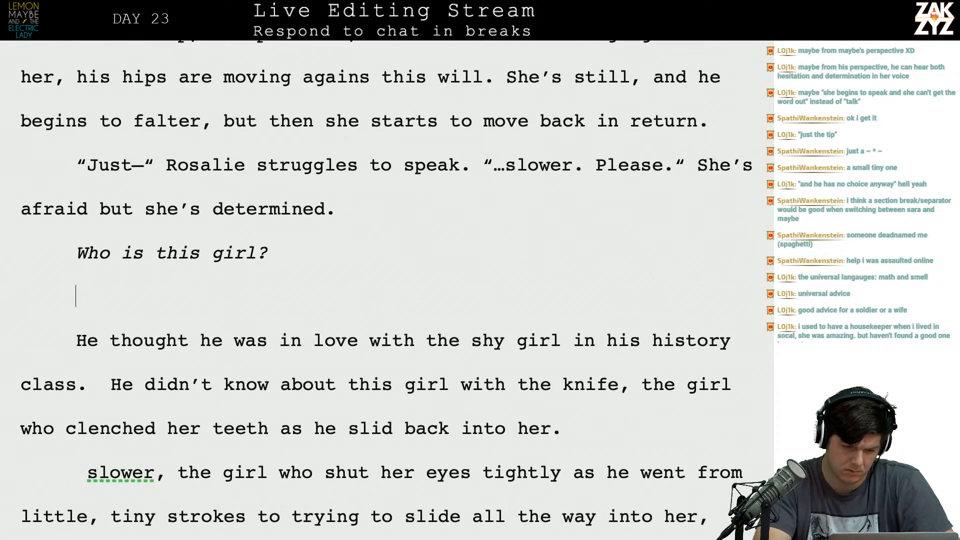
# Write "Maybe wrote letters to a shy girl in history class," in the empty paragraph below the italic question.
pyautogui.write('Maybe wrot')
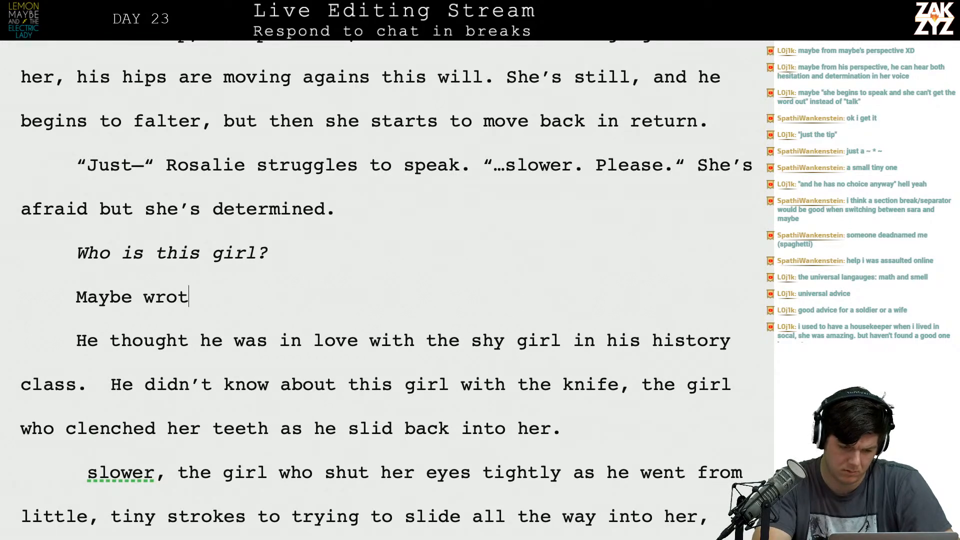
pyautogui.write('e letters to a ')
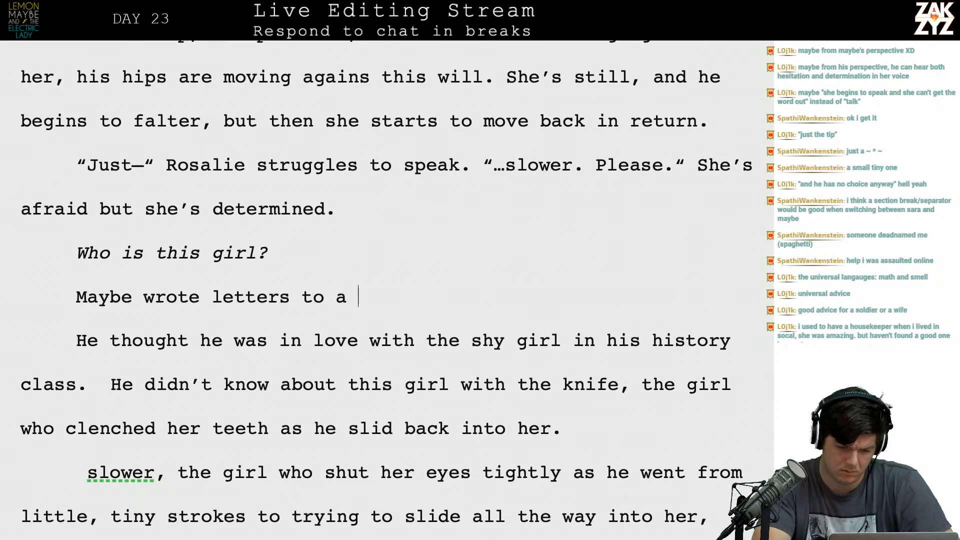
pyautogui.write('shy girl in h')
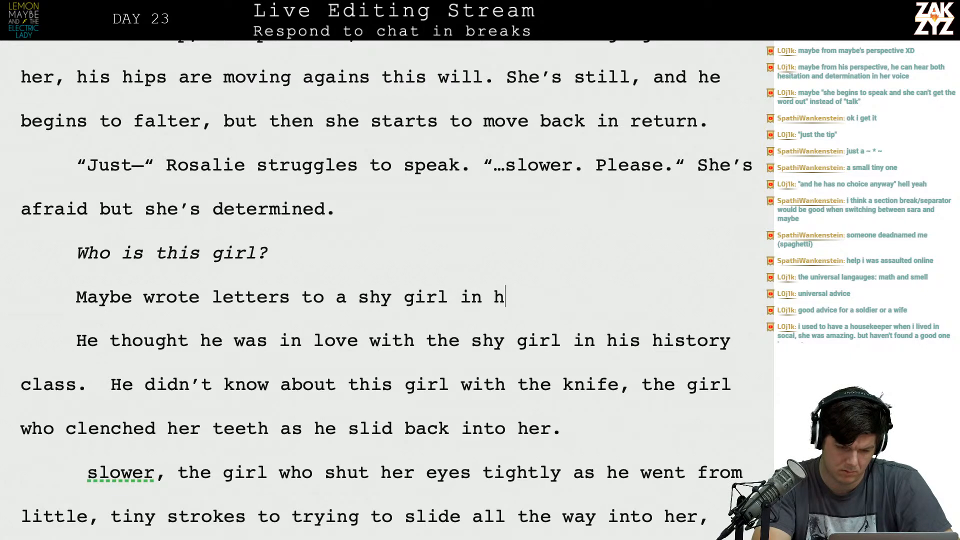
pyautogui.write('istory class')
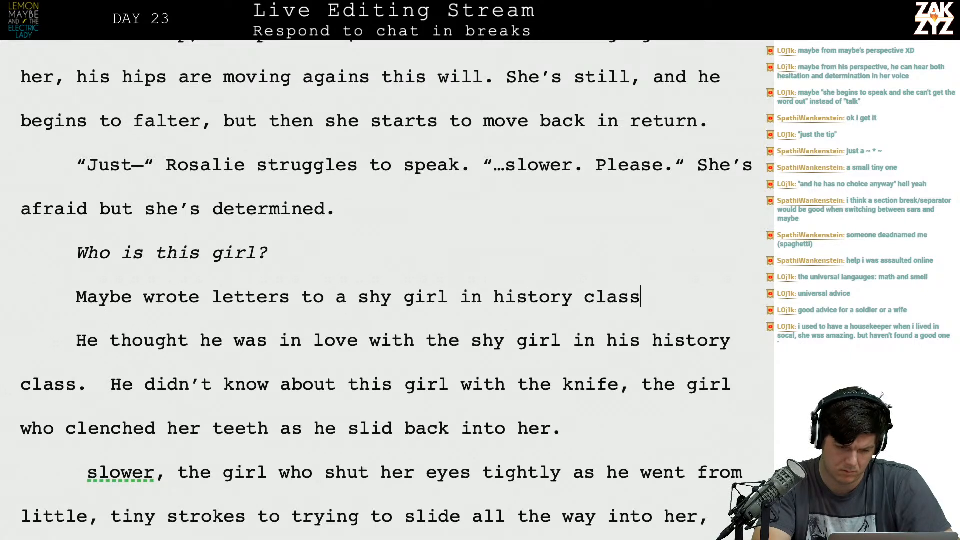
pyautogui.write(', a girl')
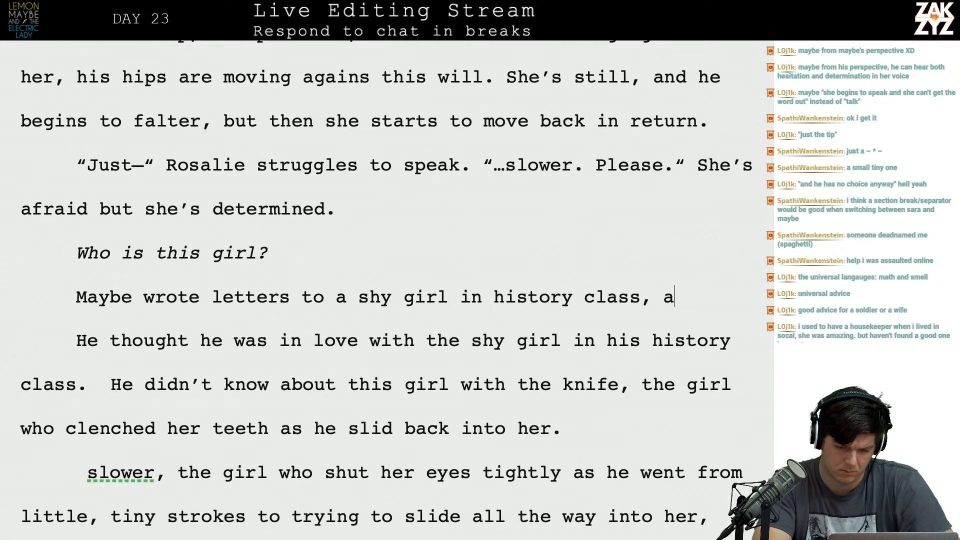
pyautogui.press('BackSpace')
pyautogui.press('BackSpace')
pyautogui.press('BackSpace')
pyautogui.press('BackSpace')
pyautogui.press('BackSpace')
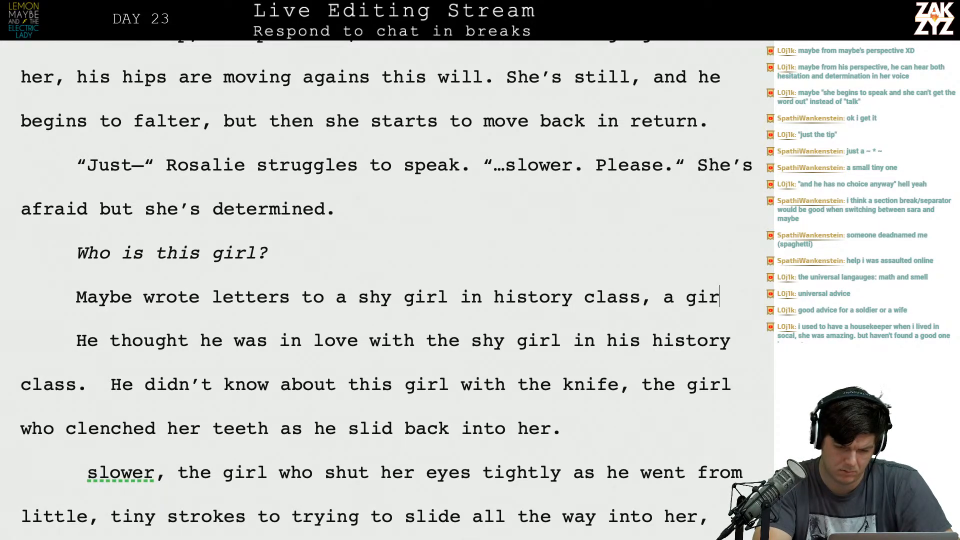
pyautogui.write('crea')
pyautogui.press('BackSpace')
pyautogui.press('BackSpace')
pyautogui.press('BackSpace')
pyautogui.press('BackSpace')
pyautogui.press('BackSpace')
pyautogui.press('BackSpace')
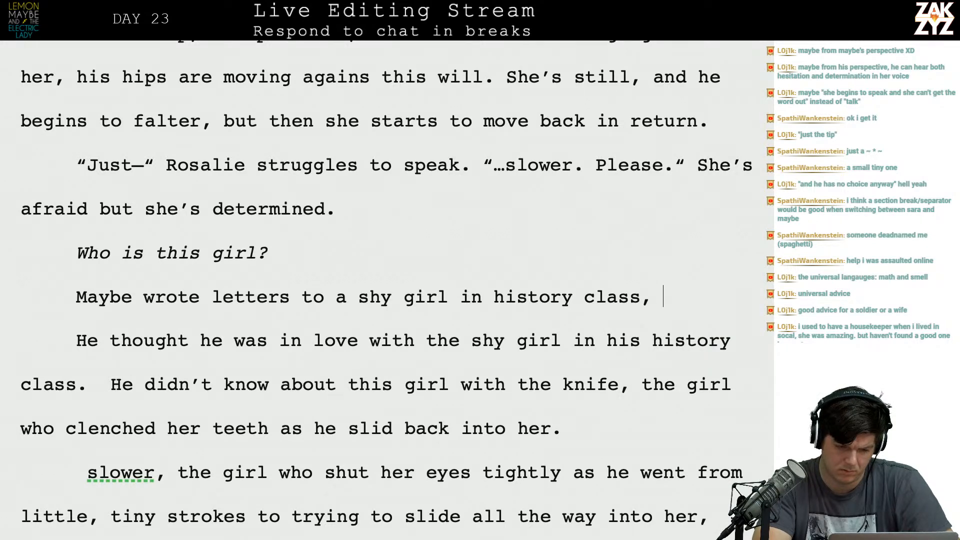
# Continue the new paragraph with "a wholly imaginary creature. He didn't know anything about Rosalie", leaving no comma after the name.
pyautogui.write('a wholly imag')
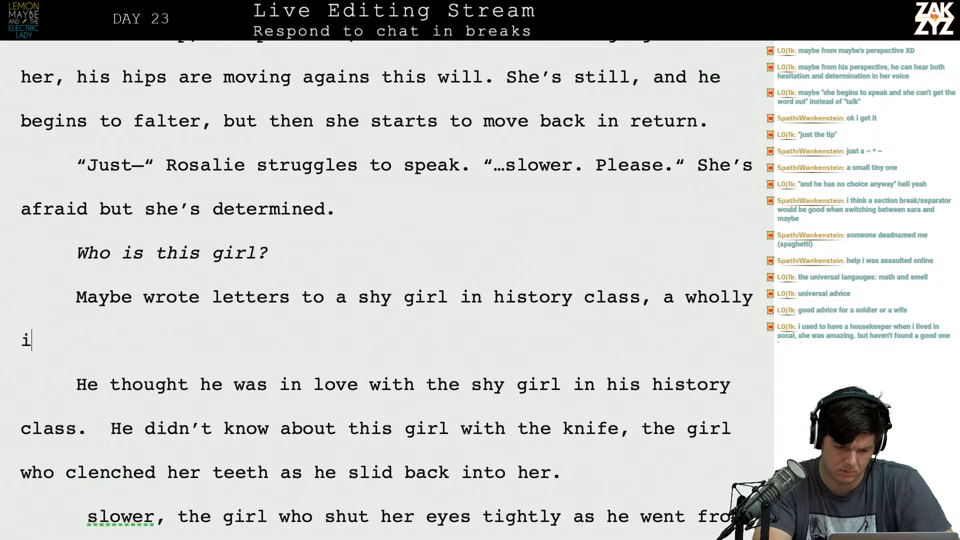
pyautogui.write('inary creat')
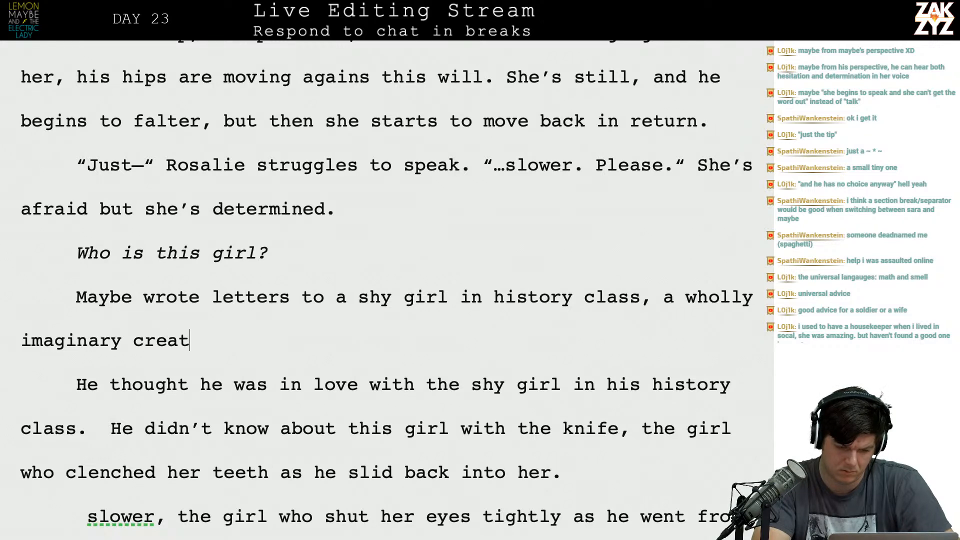
pyautogui.write("ure. He didn't know")
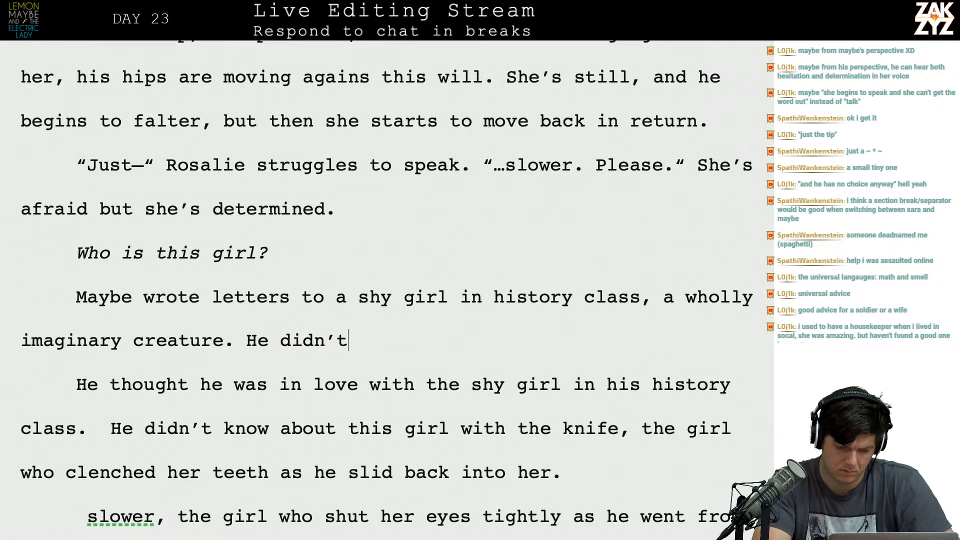
pyautogui.write(' anything about')
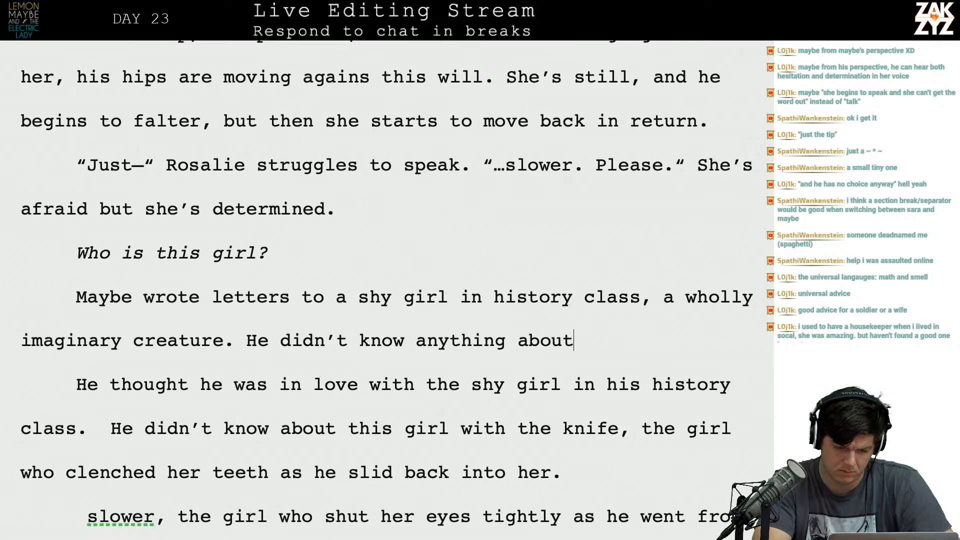
pyautogui.write(' Rosalie, the')
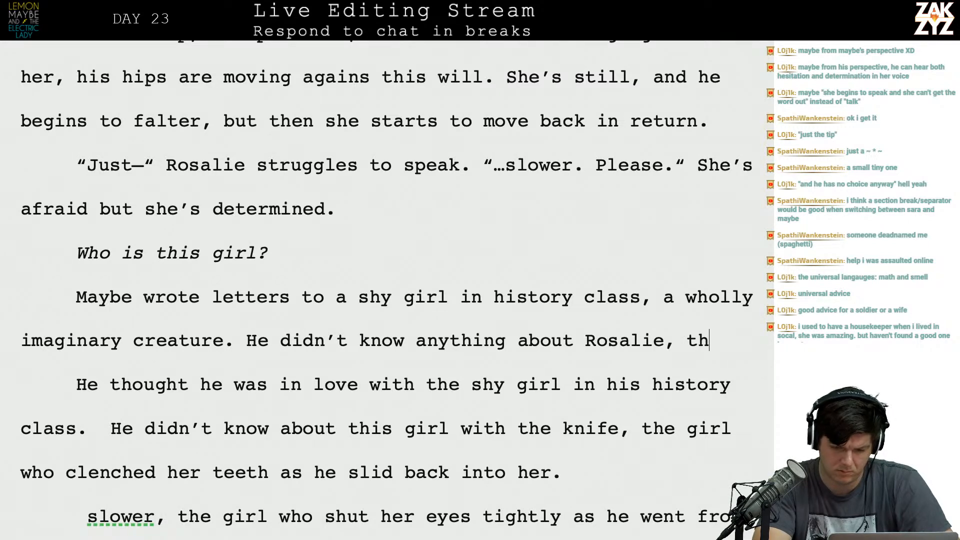
pyautogui.press('BackSpace')
pyautogui.press('BackSpace')
pyautogui.press('BackSpace')
pyautogui.press('BackSpace')
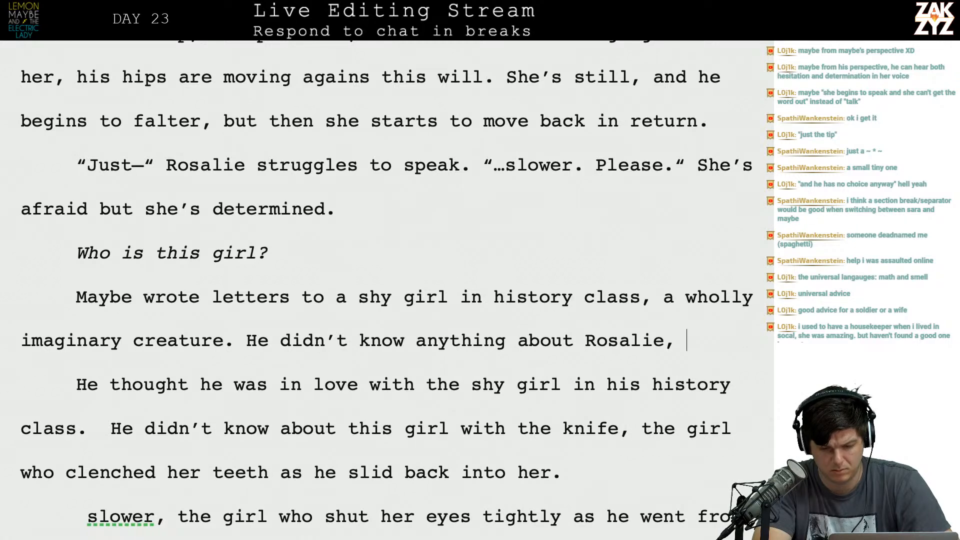
pyautogui.write('who')
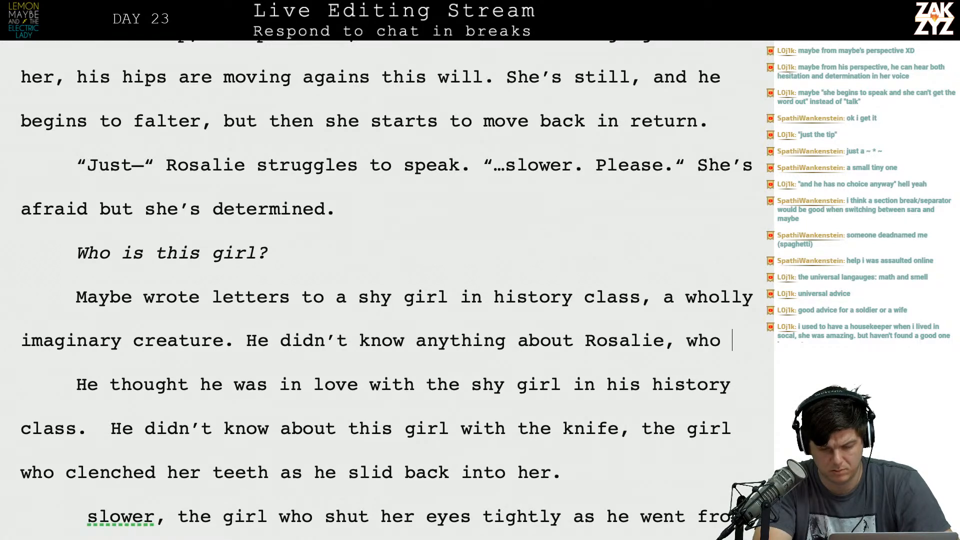
pyautogui.press('BackSpace')
pyautogui.press('BackSpace')
pyautogui.press('BackSpace')
pyautogui.press('BackSpace')
pyautogui.press('BackSpace')
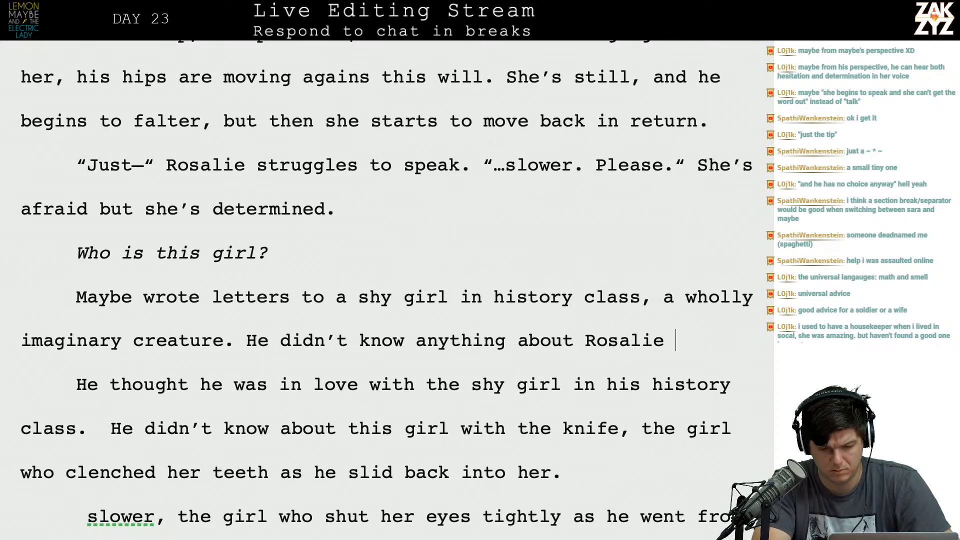
# Complete the sentence with the character's surname "Sandros" and the phrase ", the girl with a knife beside her bed.".
pyautogui.write('D')
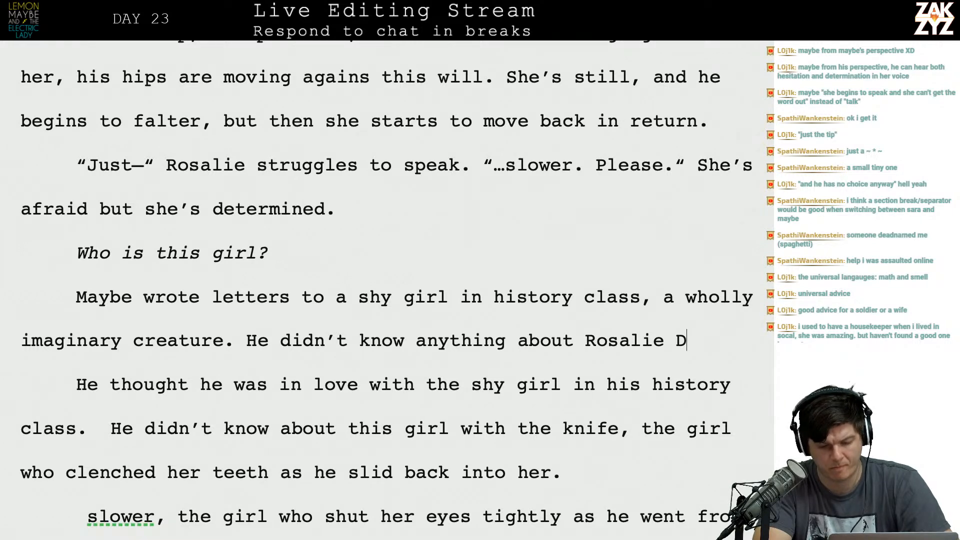
pyautogui.scroll(-2, 386, 291)
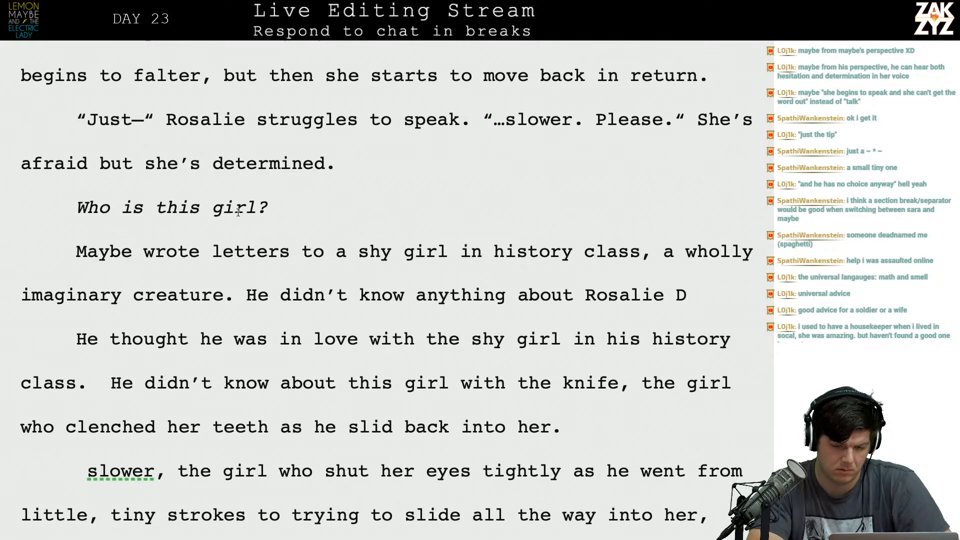
pyautogui.scroll(10, 605, 337)
pyautogui.scroll(-12, 605, 335)
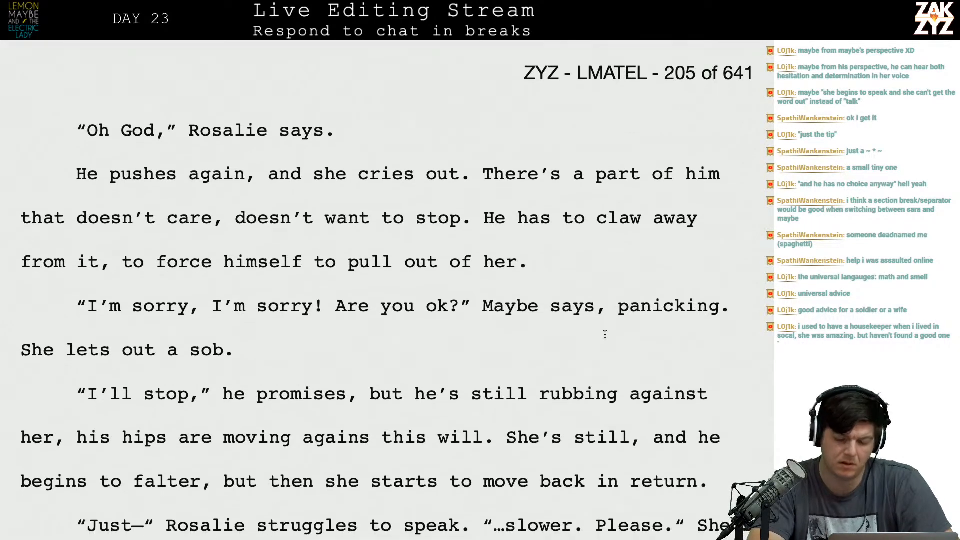
pyautogui.write('Sandros,')
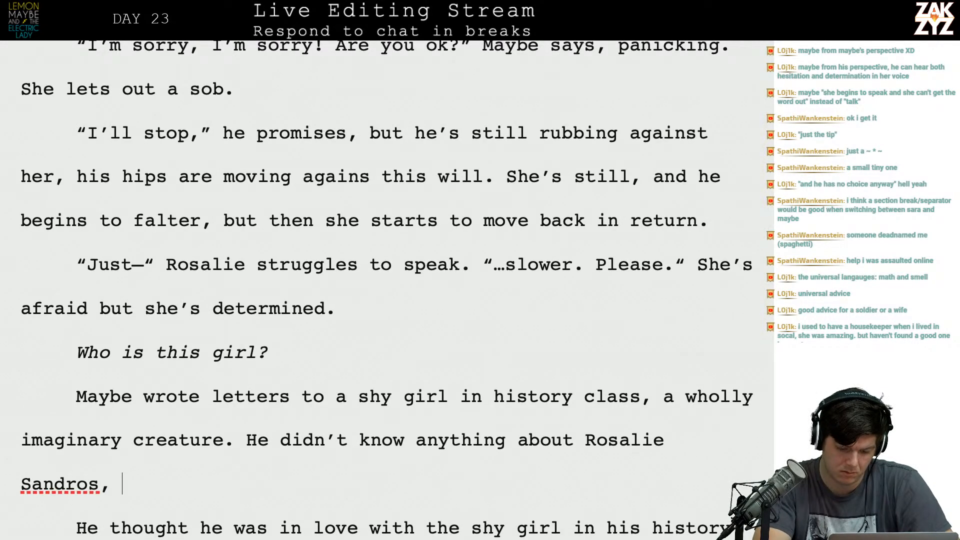
pyautogui.write(' th')
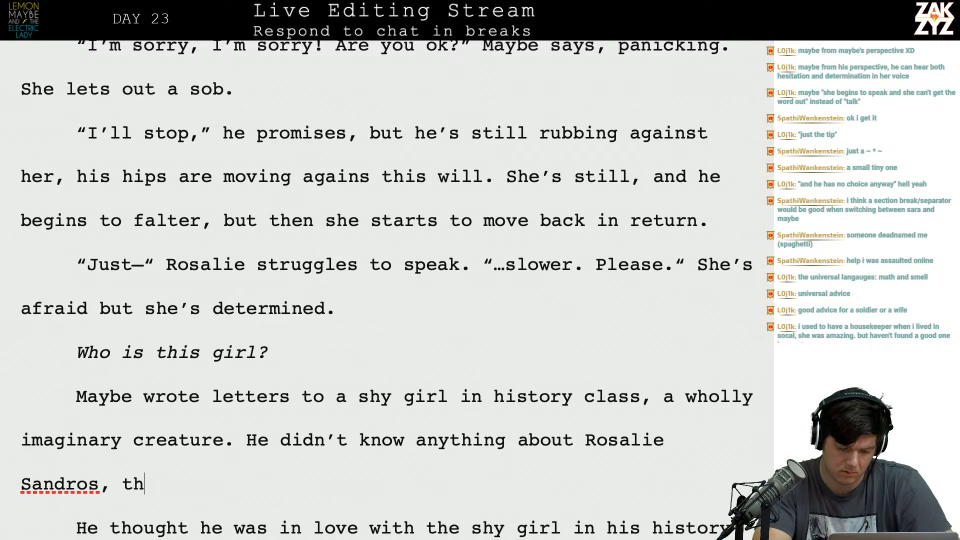
pyautogui.write('e girl with a kn')
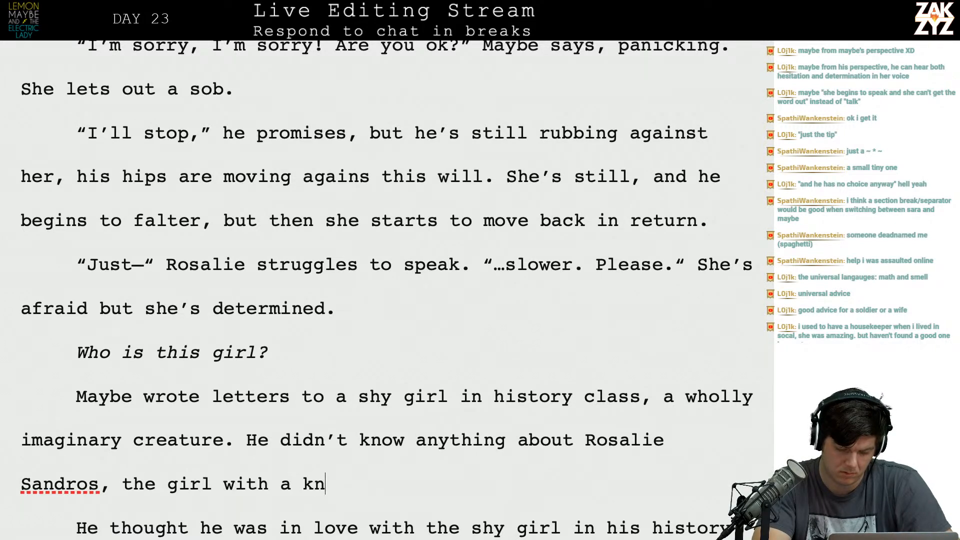
pyautogui.write('ife beside h')
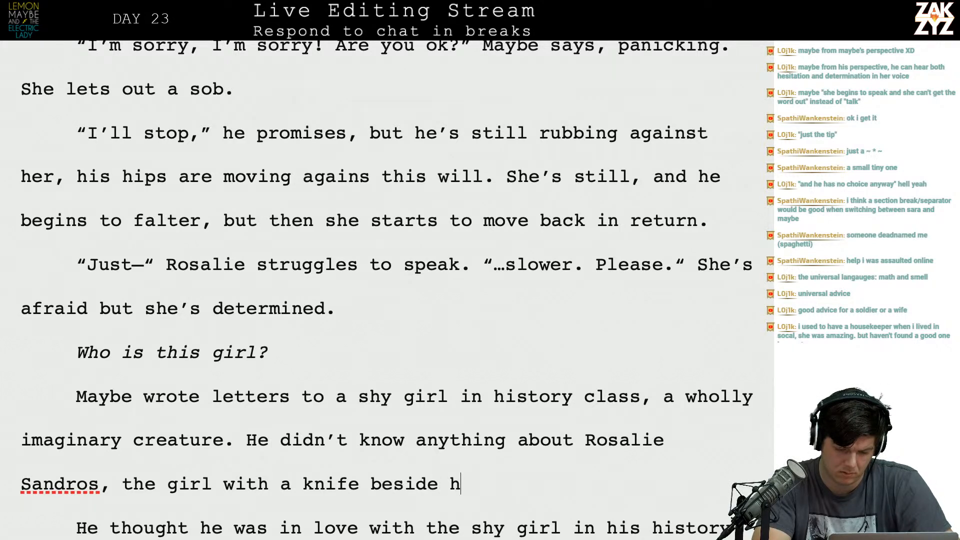
pyautogui.write('er bed. The girl ')
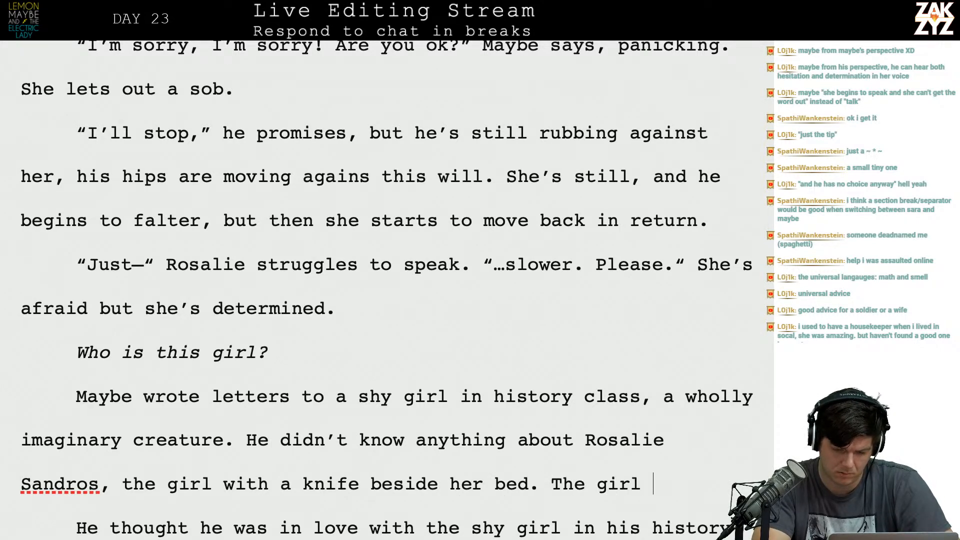
pyautogui.write('who')
# Start a further sentence with "The girl who", recasting the older draft's matching clause in the present tense.
pyautogui.press('Down')
pyautogui.press('Down')
pyautogui.press('Down')
pyautogui.press('Down')
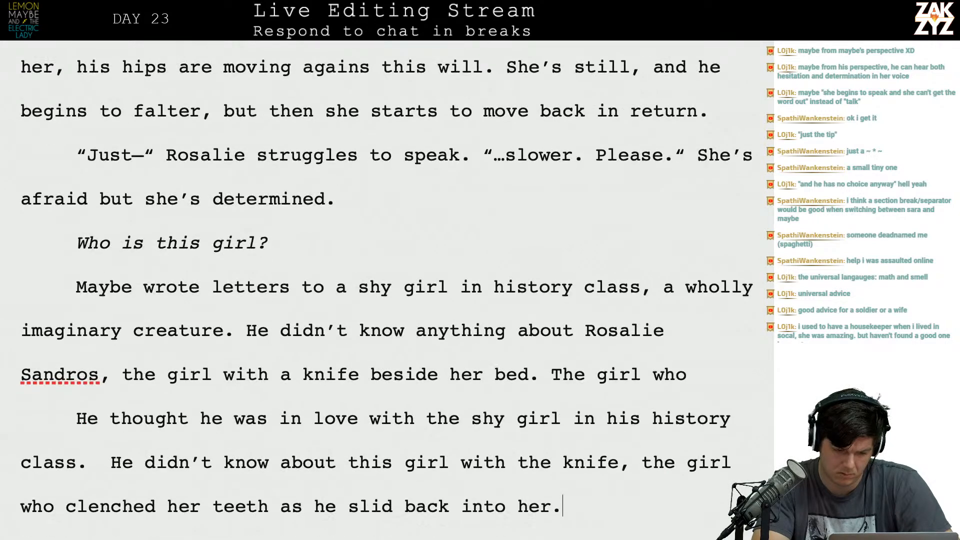
pyautogui.press('Up')
pyautogui.press('Up')
pyautogui.press('Up')
pyautogui.write('cl')
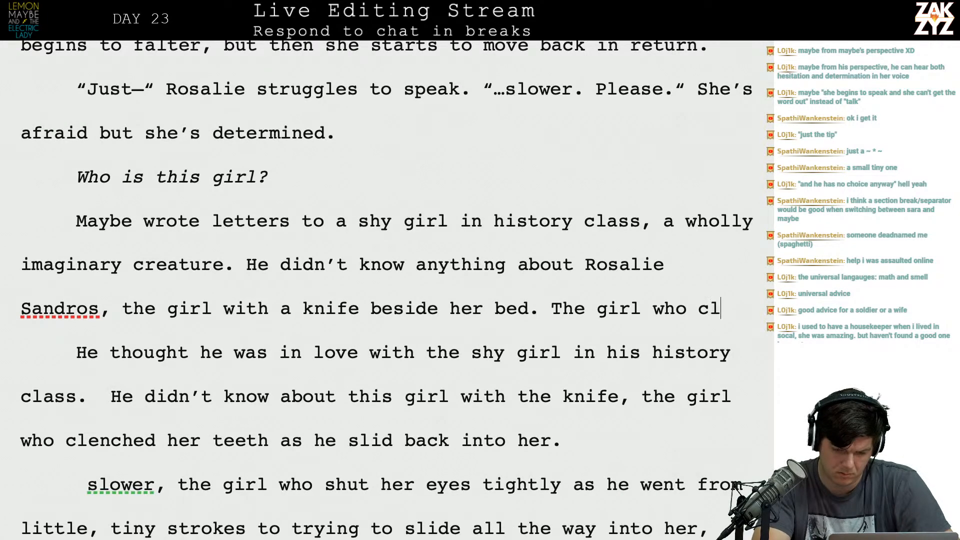
pyautogui.write('enches her teeth ')
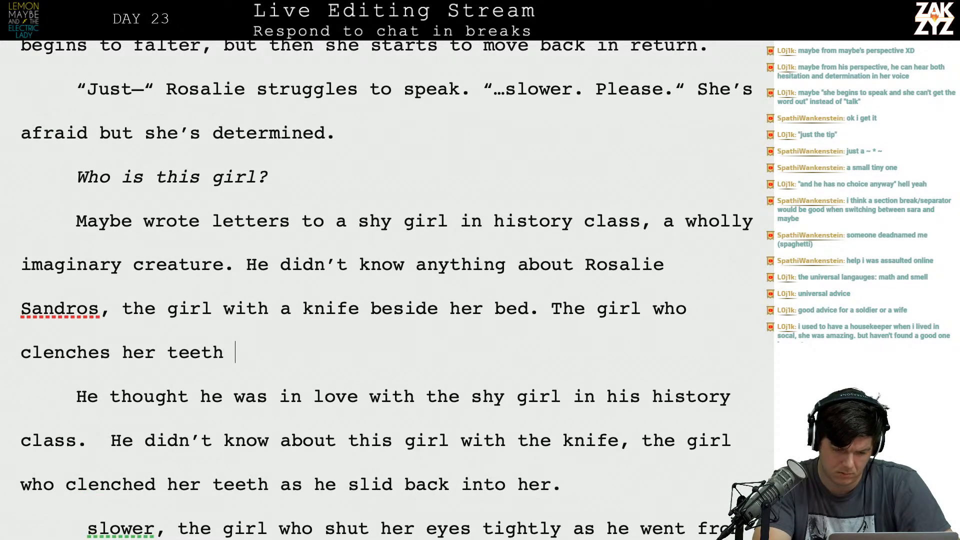
pyautogui.write('as she slides b')
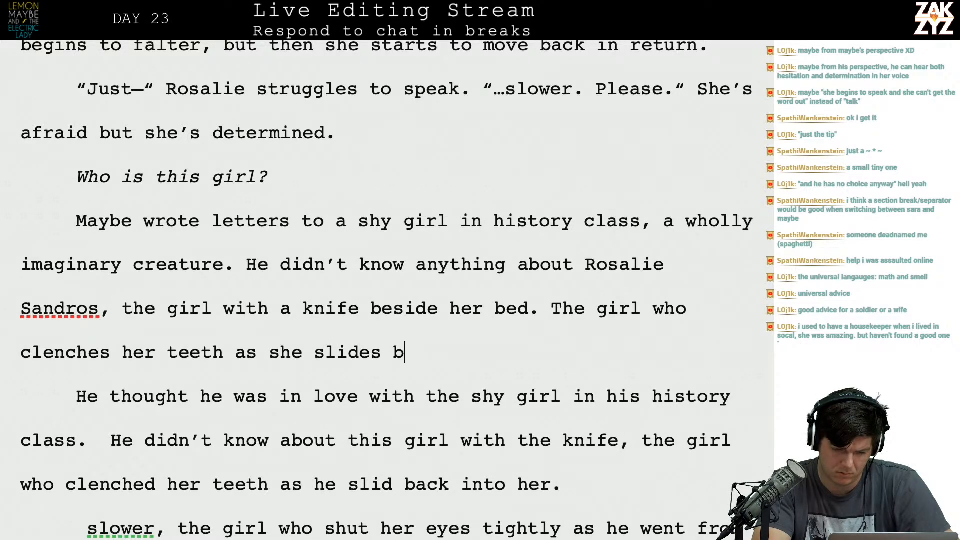
pyautogui.write('ack into her, sand')
# Join a second present-tense clause to the sentence with "and", reworking the older draft's next description of her.
pyautogui.press('BackSpace')
pyautogui.write('and ')
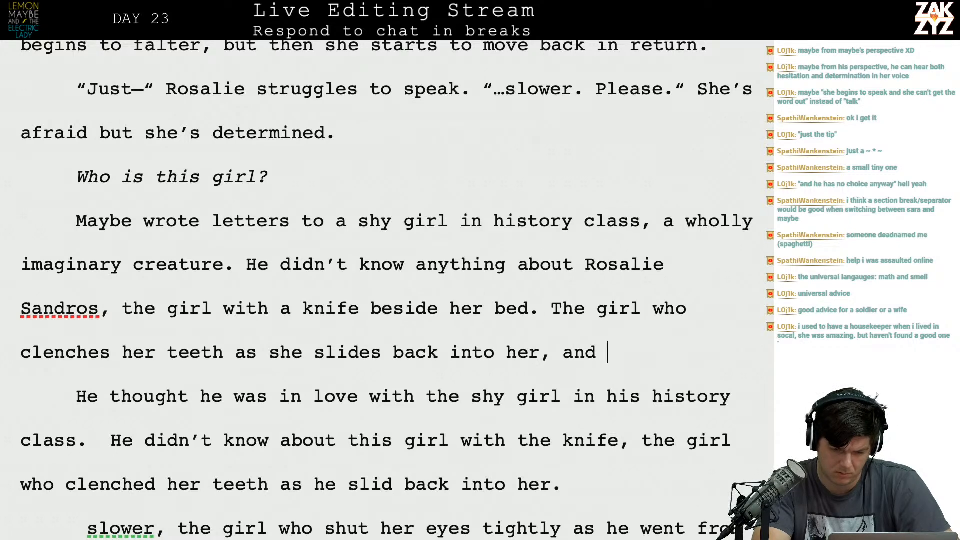
pyautogui.write('shuts her eyes tightly')
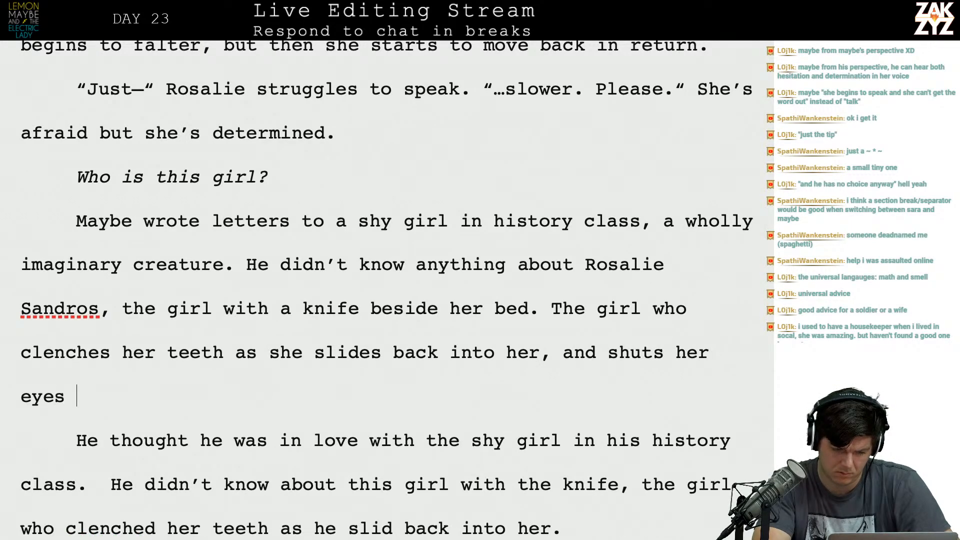
# Consult the older draft's last lines below and extend the sentence with a third present-tense clause beginning with "and".
pyautogui.press('Down')
pyautogui.press('Down')
pyautogui.press('Down')
pyautogui.press('Down')
pyautogui.press('Down')
pyautogui.press('Down')
pyautogui.press('Down')
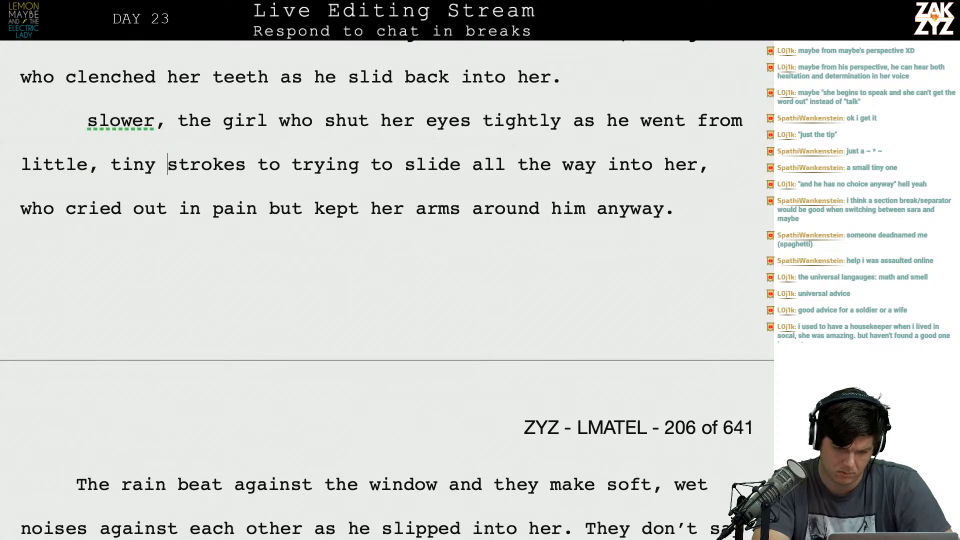
pyautogui.press('Up')
pyautogui.press('Up')
pyautogui.press('Up')
pyautogui.press('Up')
pyautogui.press('Up')
pyautogui.press('Up')
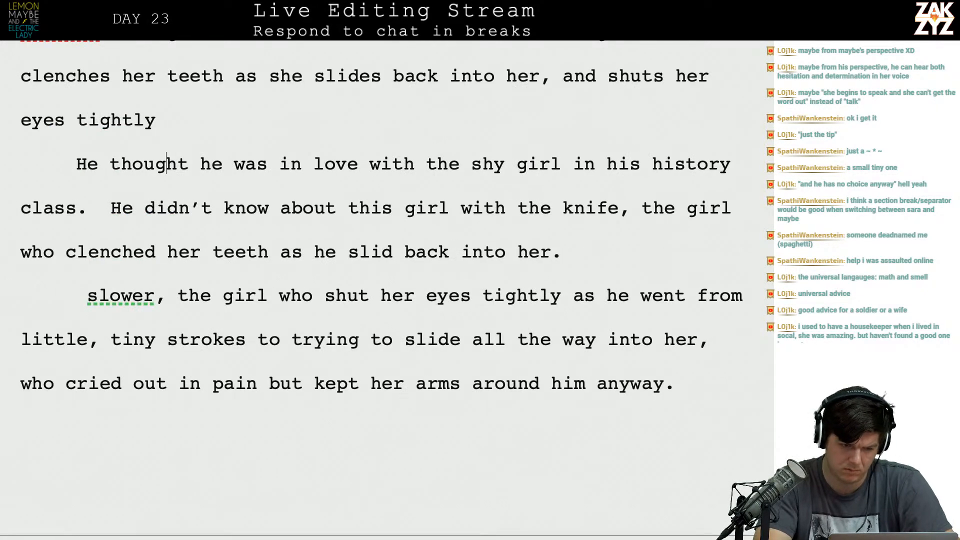
pyautogui.write('wh')
pyautogui.press('BackSpace')
pyautogui.press('BackSpace')
pyautogui.press('BackSpace')
pyautogui.write('and s')
pyautogui.write('a')
pyautogui.press('BackSpace')
pyautogui.write('qeu')
pyautogui.press('BackSpace')
pyautogui.press('BackSpace')
pyautogui.write('ueez')
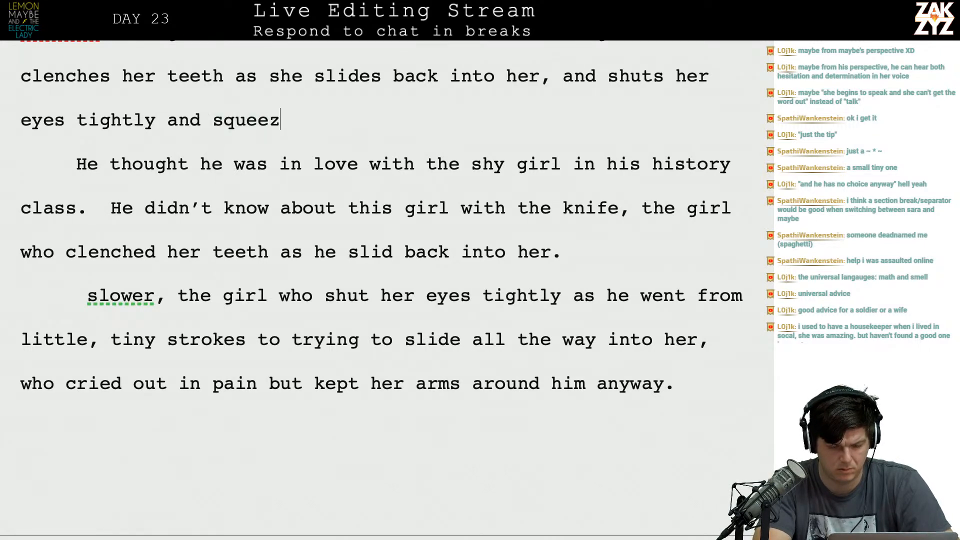
pyautogui.write('es her arms around h')
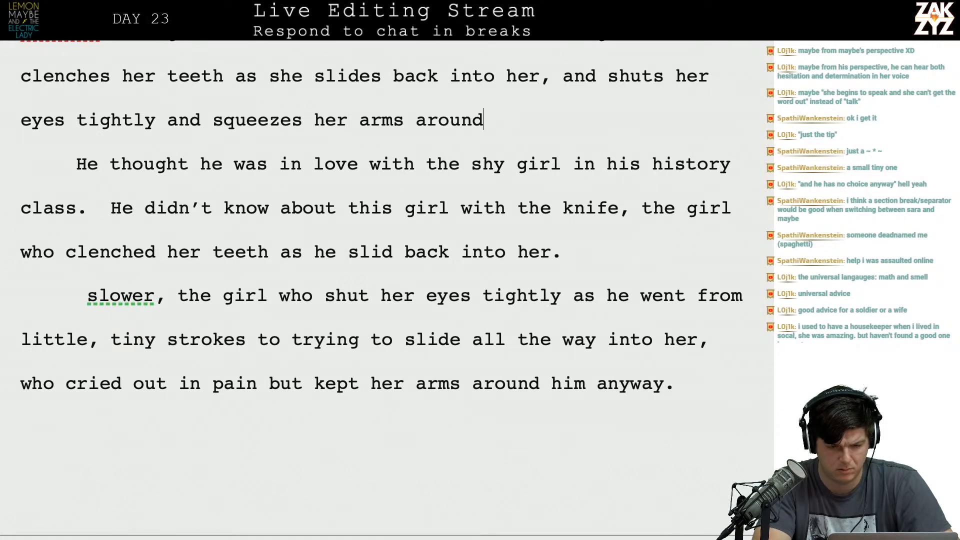
# Insert a paragraph directly below the italic question reading "This isn't the girl he wrote letters too.".
pyautogui.press('Up')
pyautogui.press('Up')
pyautogui.press('Up')
pyautogui.press('Up')
pyautogui.press('Up')
pyautogui.press('Up')
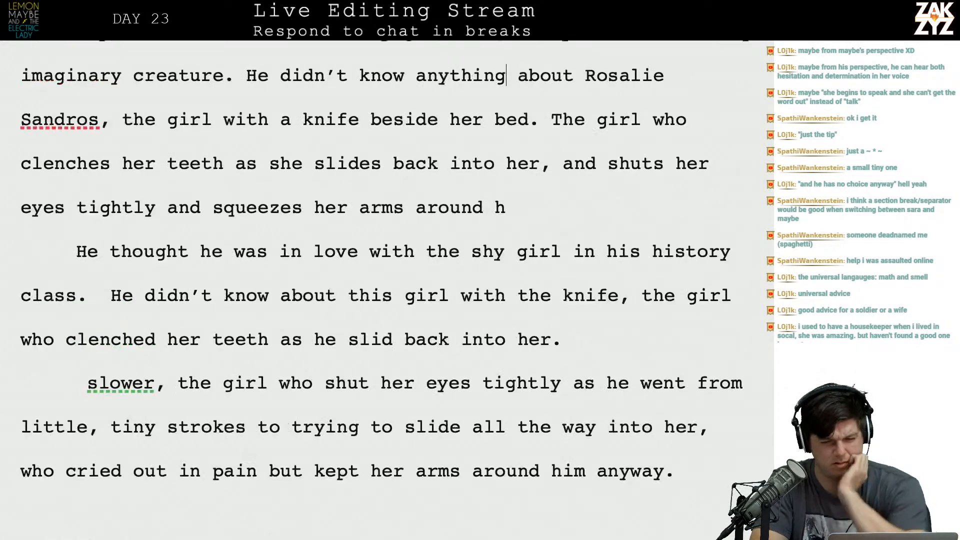
pyautogui.scroll(-1, 386, 286)
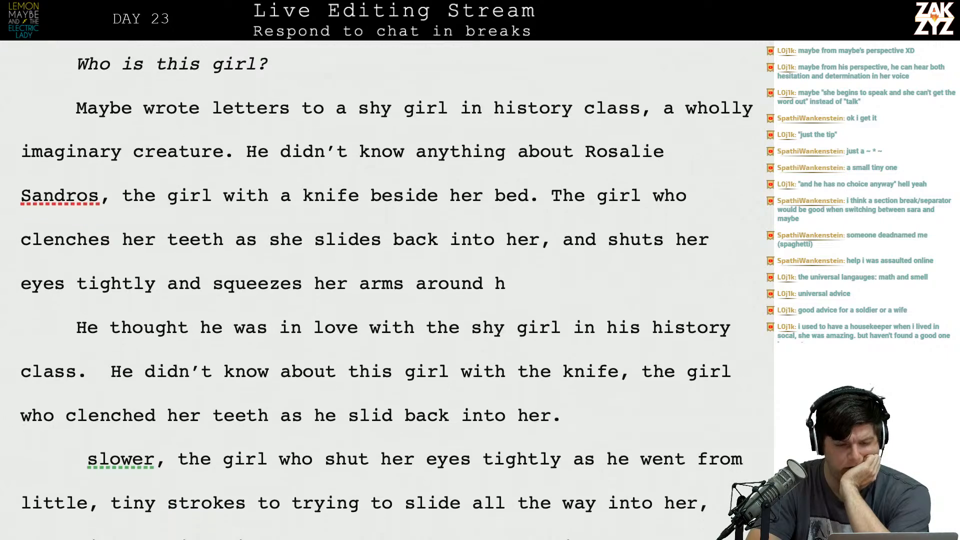
pyautogui.scroll(3, 349, 227)
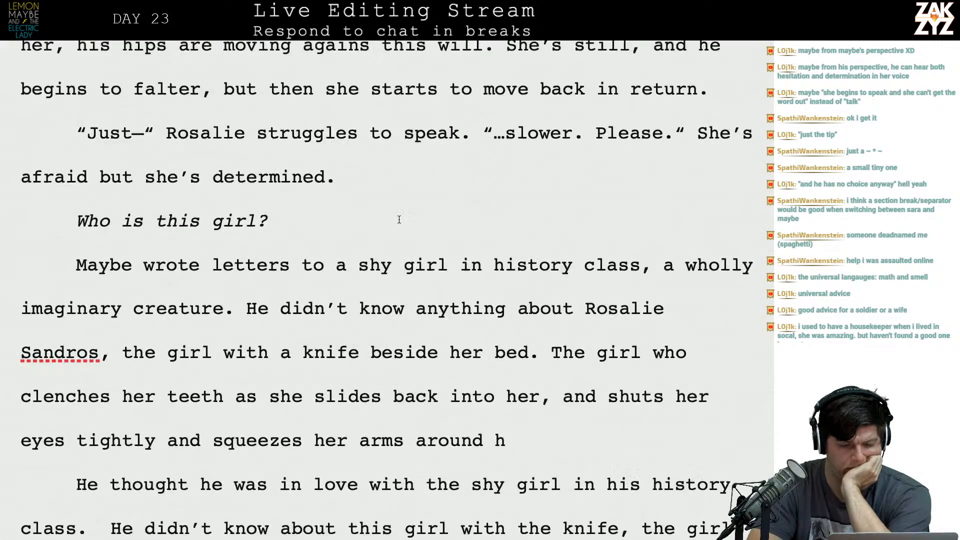
pyautogui.click(292, 229)
pyautogui.press('Return')
pyautogui.write('This ins')
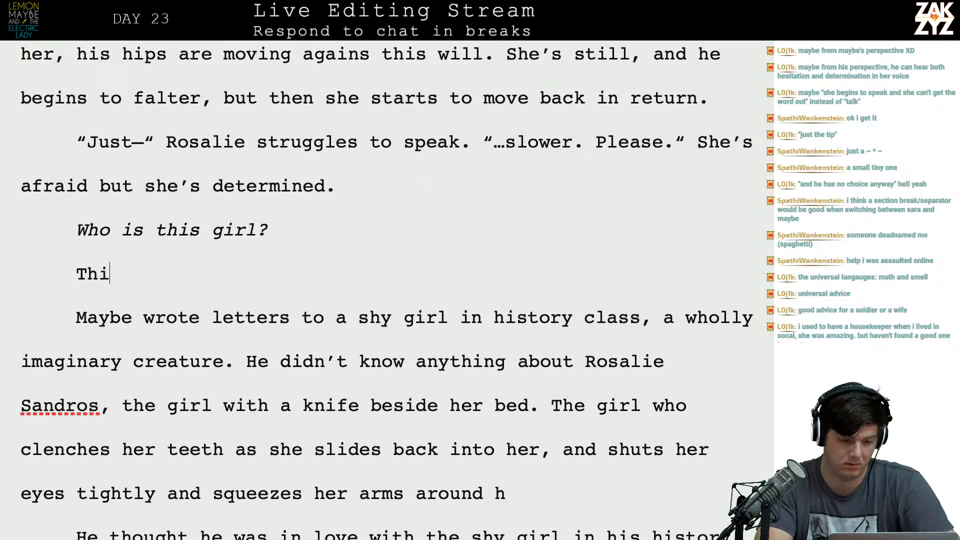
pyautogui.press('BackSpace')
pyautogui.press('BackSpace')
pyautogui.write("sn't the girl ")
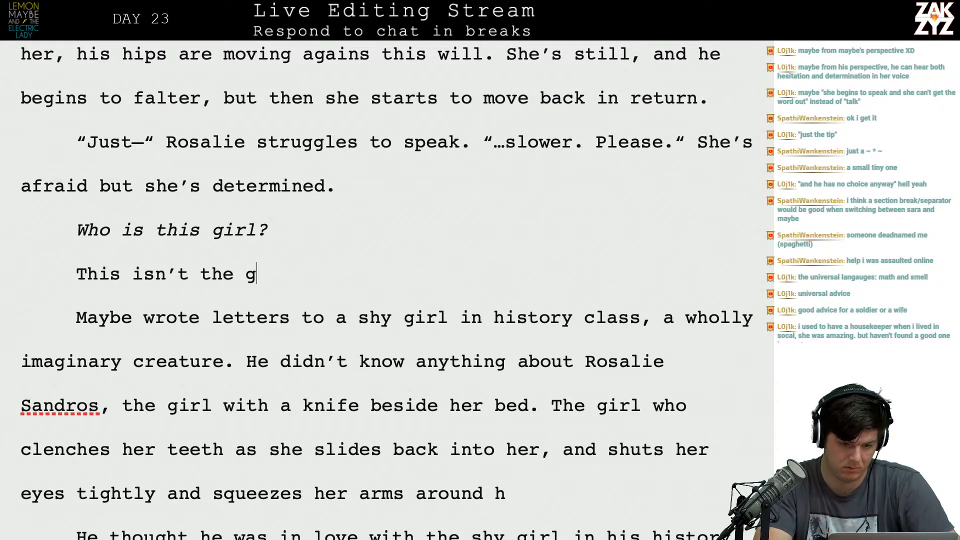
pyautogui.write('he ')
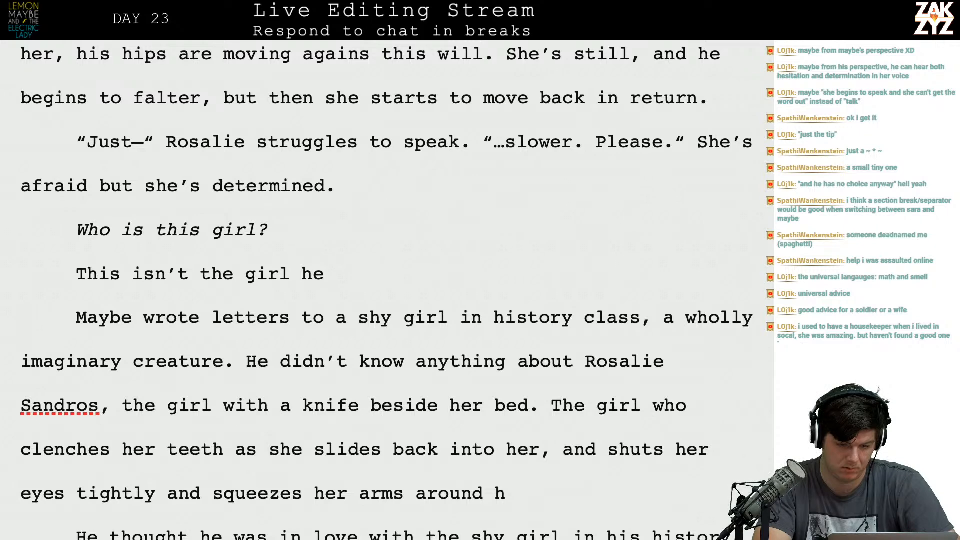
pyautogui.write('wrote letters too.')
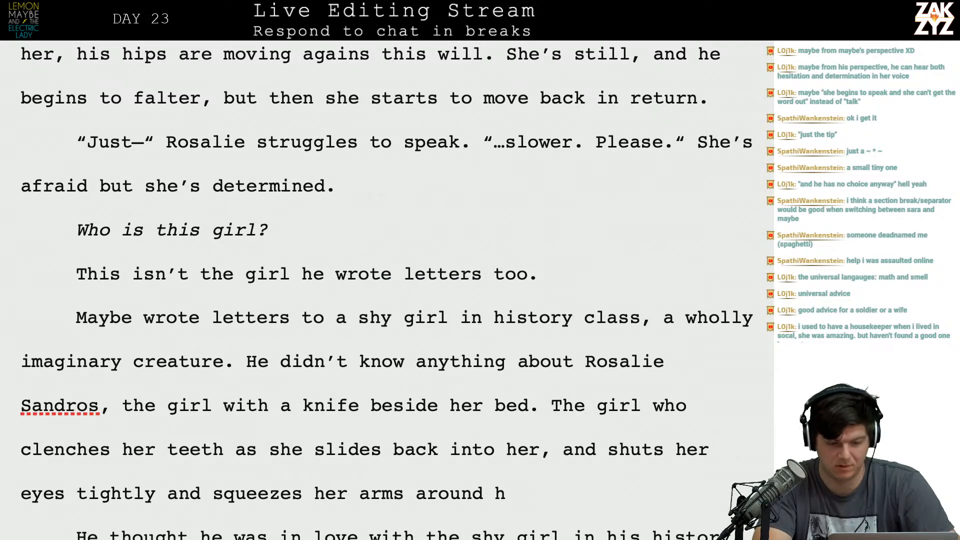
# Add an empty paragraph after the line about the letters, leaving no extra words at that line's end.
pyautogui.press('Return')
pyautogui.press('Left')
pyautogui.press('Left')
pyautogui.press('Right')
pyautogui.write('A')
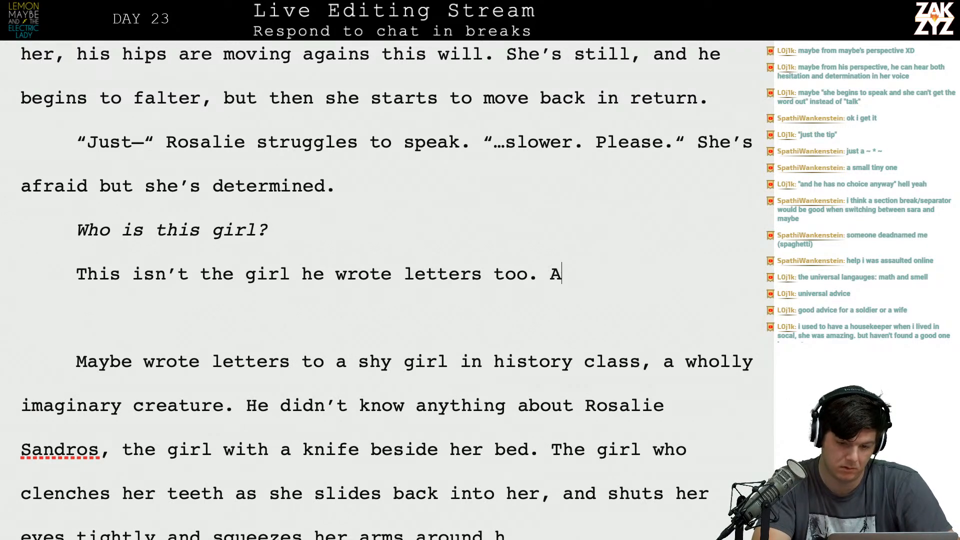
pyautogui.press('BackSpace')
pyautogui.press('BackSpace')
pyautogui.press('BackSpace')
pyautogui.press('BackSpace')
pyautogui.press('BackSpace')
pyautogui.press('BackSpace')
pyautogui.press('BackSpace')
pyautogui.press('BackSpace')
pyautogui.press('BackSpace')
pyautogui.press('BackSpace')
pyautogui.press('BackSpace')
pyautogui.press('BackSpace')
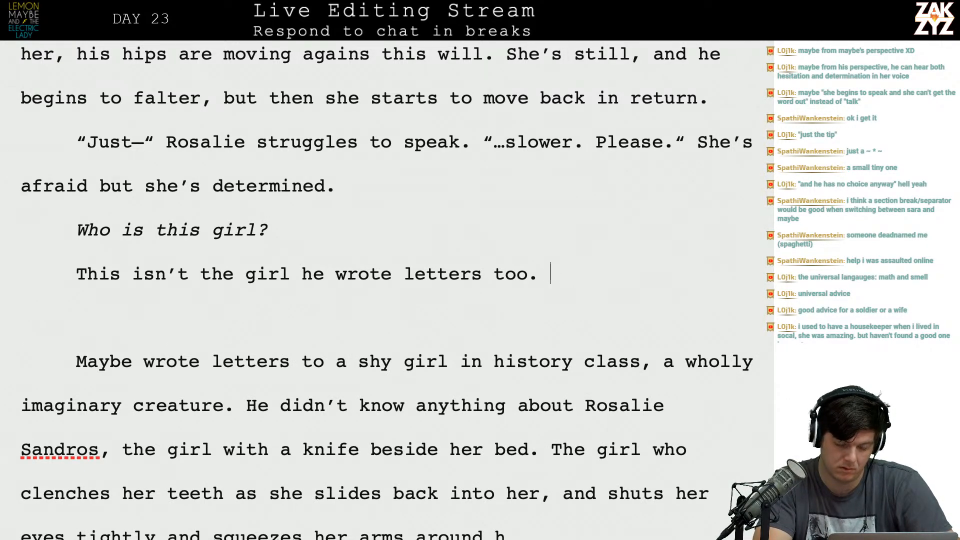
# Reword the line below the italic question to "This isn't the imaginary girl he sent love letters to.".
pyautogui.press('BackSpace')
pyautogui.press('BackSpace')
pyautogui.press('BackSpace')
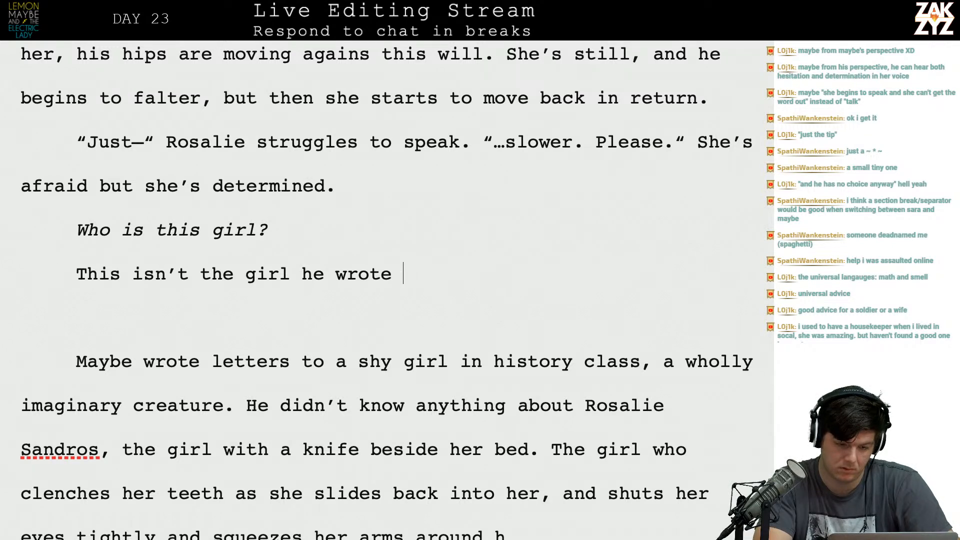
pyautogui.press('BackSpace')
pyautogui.press('BackSpace')
pyautogui.press('BackSpace')
pyautogui.press('BackSpace')
pyautogui.press('BackSpace')
pyautogui.press('BackSpace')
pyautogui.press('BackSpace')
pyautogui.press('BackSpace')
pyautogui.press('BackSpace')
pyautogui.press('BackSpace')
pyautogui.press('BackSpace')
pyautogui.press('BackSpace')
pyautogui.press('BackSpace')
pyautogui.write('img')
pyautogui.press('BackSpace')
pyautogui.write('aginary ')
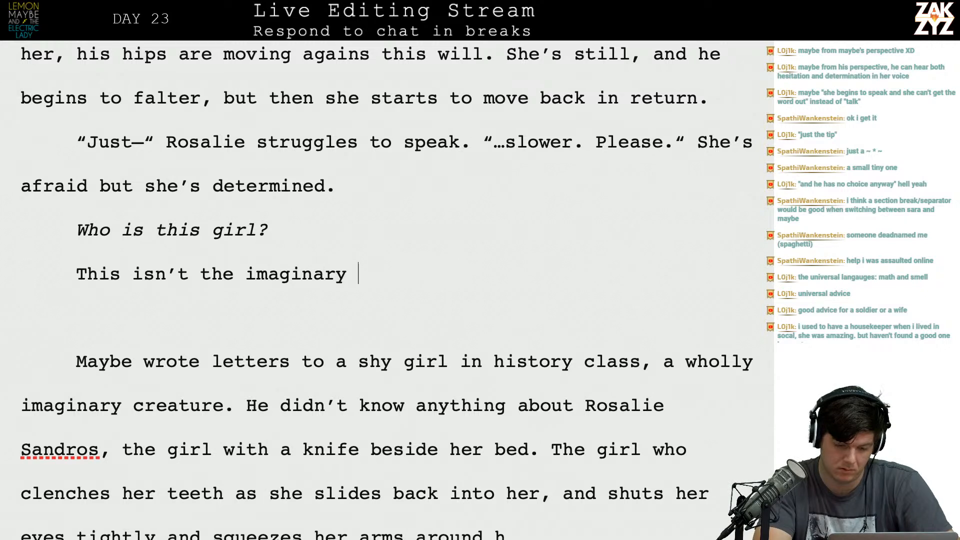
pyautogui.write('girl he sent ')
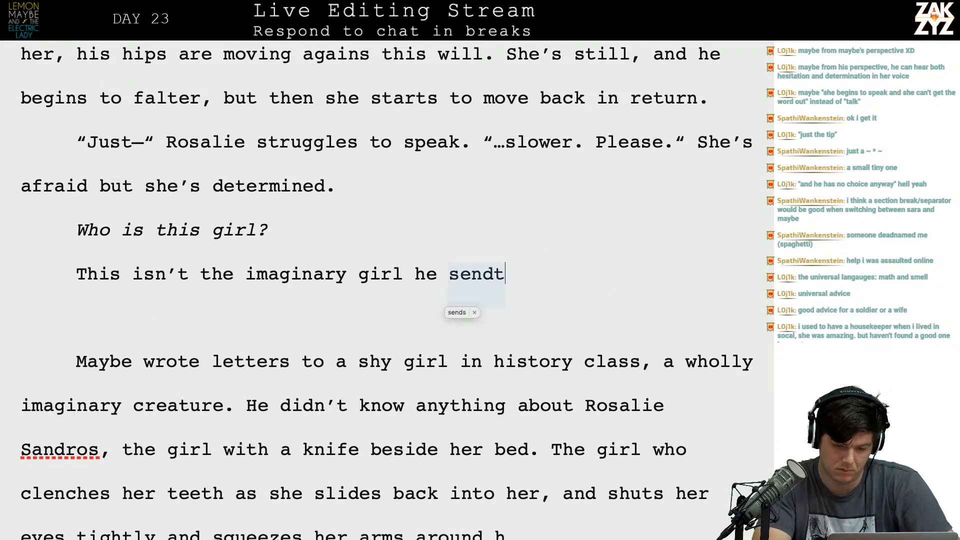
pyautogui.write('love letters ')
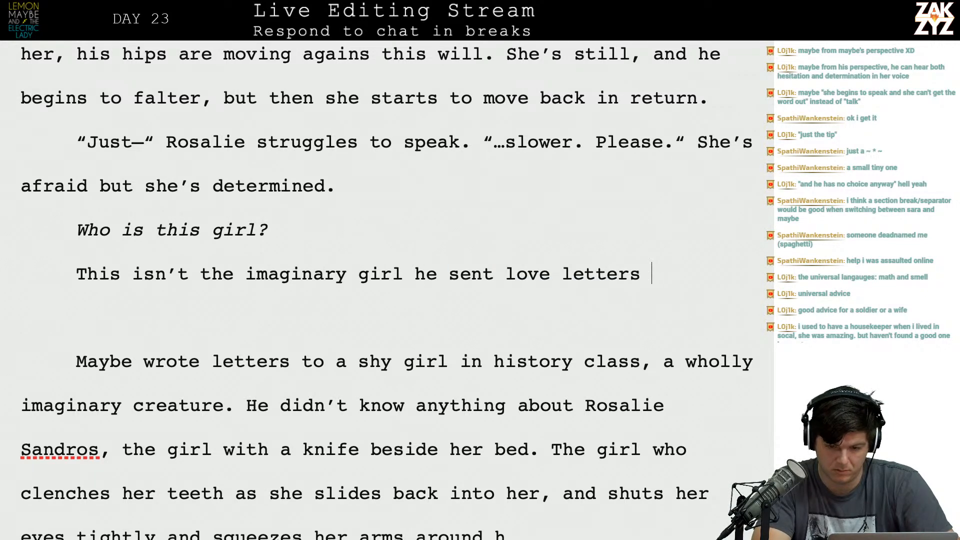
pyautogui.write('to. Rosalie ')
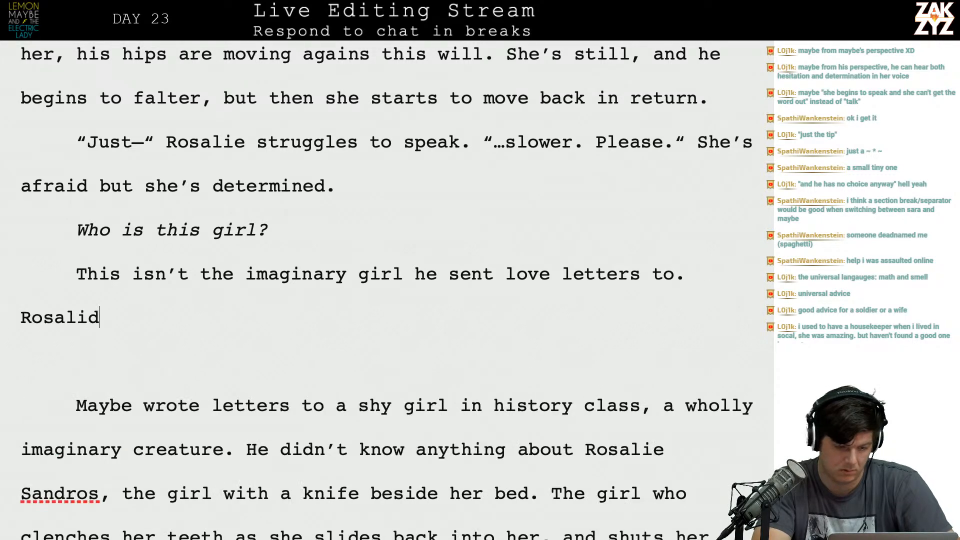
pyautogui.write('A')
pyautogui.press('BackSpace')
pyautogui.write('Sandro')
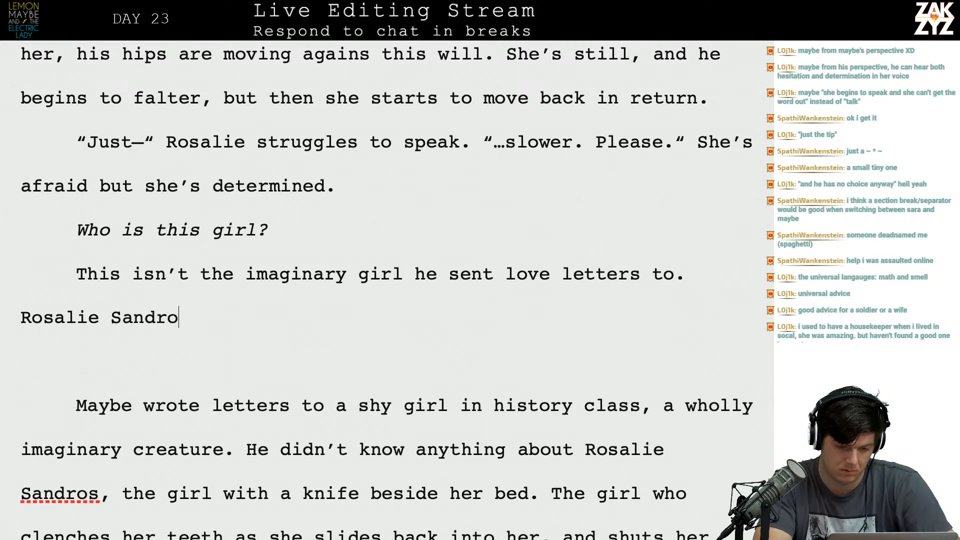
pyautogui.write('s, the girl')
pyautogui.press('BackSpace')
pyautogui.press('BackSpace')
pyautogui.press('BackSpace')
pyautogui.press('BackSpace')
pyautogui.press('BackSpace')
pyautogui.press('BackSpace')
pyautogui.press('BackSpace')
pyautogui.press('BackSpace')
pyautogui.press('BackSpace')
pyautogui.press('BackSpace')
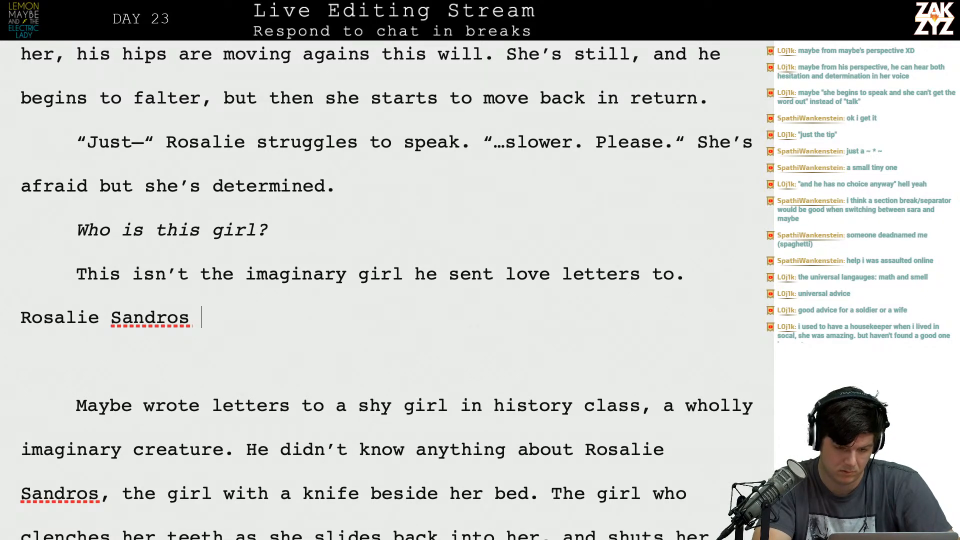
pyautogui.write('s')
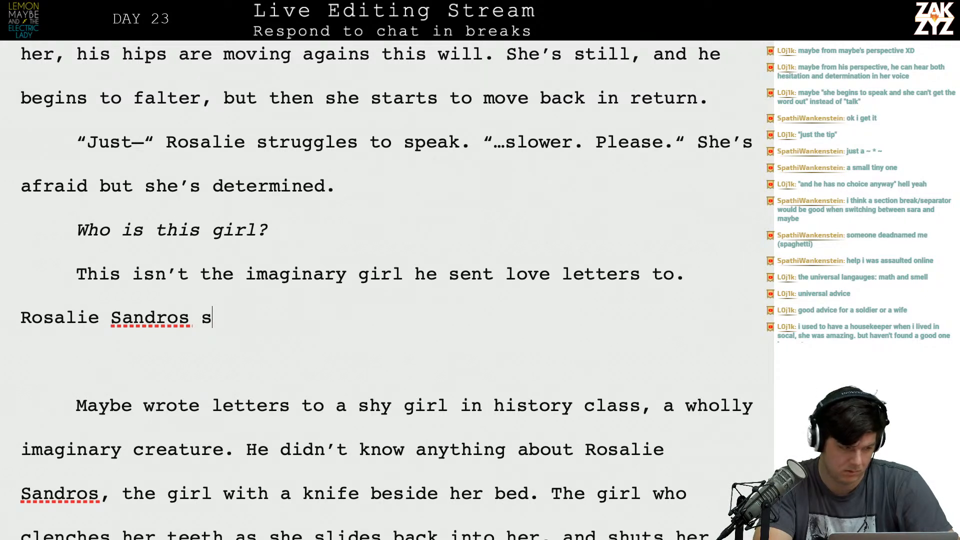
pyautogui.press('BackSpace')
pyautogui.press('Return')
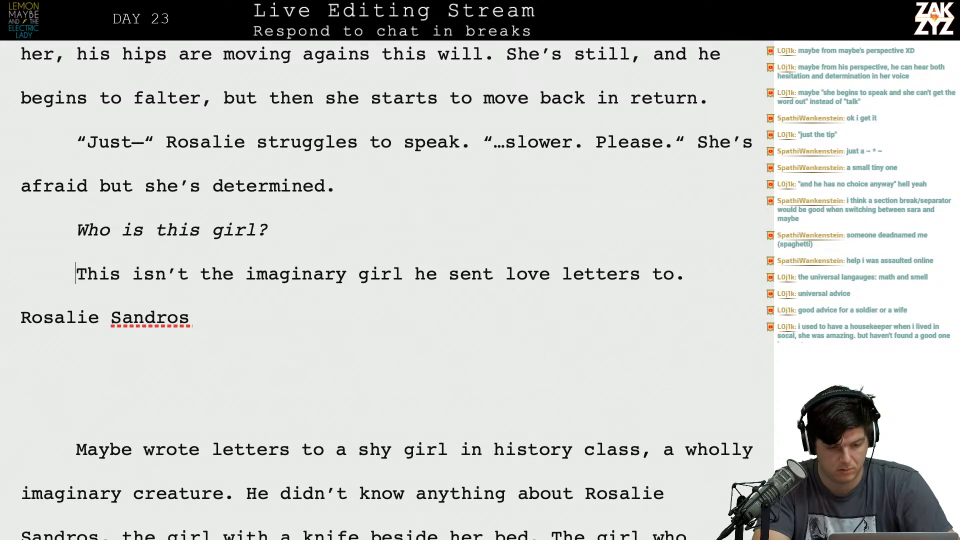
# Insert a separate line reading "The girl he wrote letters to" between the italic question and the love letters line.
pyautogui.press('Return')
pyautogui.press('Up')
pyautogui.write('The girl he wrote letete')
pyautogui.press('BackSpace')
pyautogui.press('BackSpace')
pyautogui.press('BackSpace')
pyautogui.write('ters to')
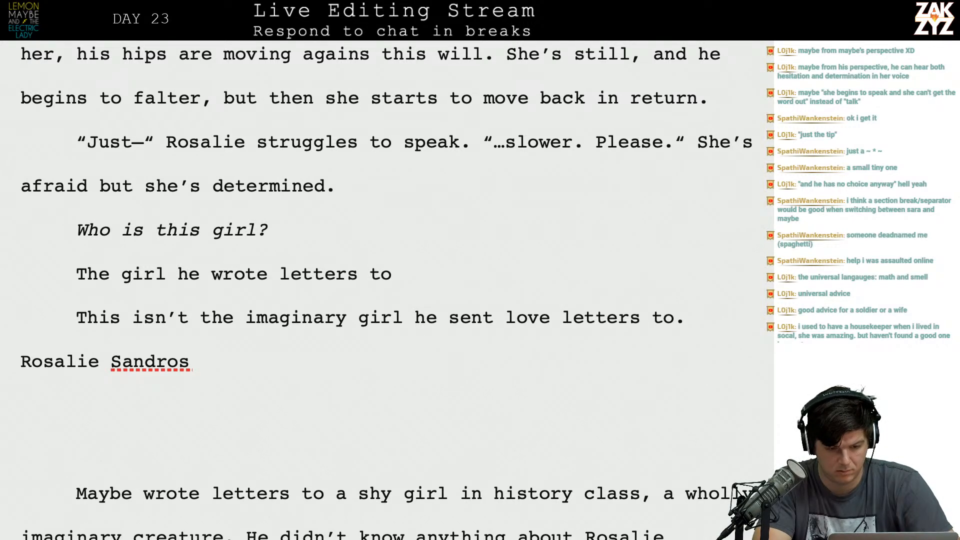
# Open a new paragraph directly below the italic question with the sentence "Not the imaginary girl Maybe wrote letters to.".
pyautogui.press('Return')
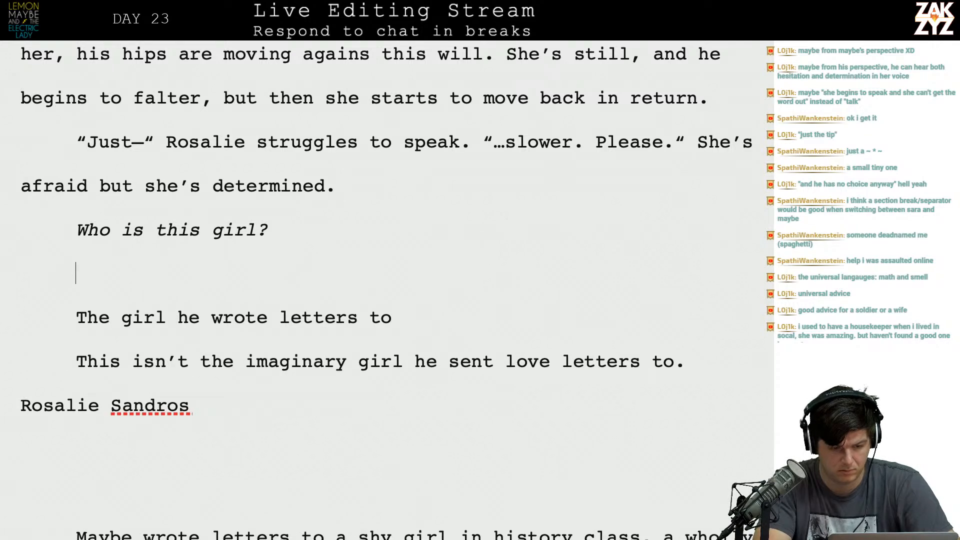
pyautogui.write('Not t')
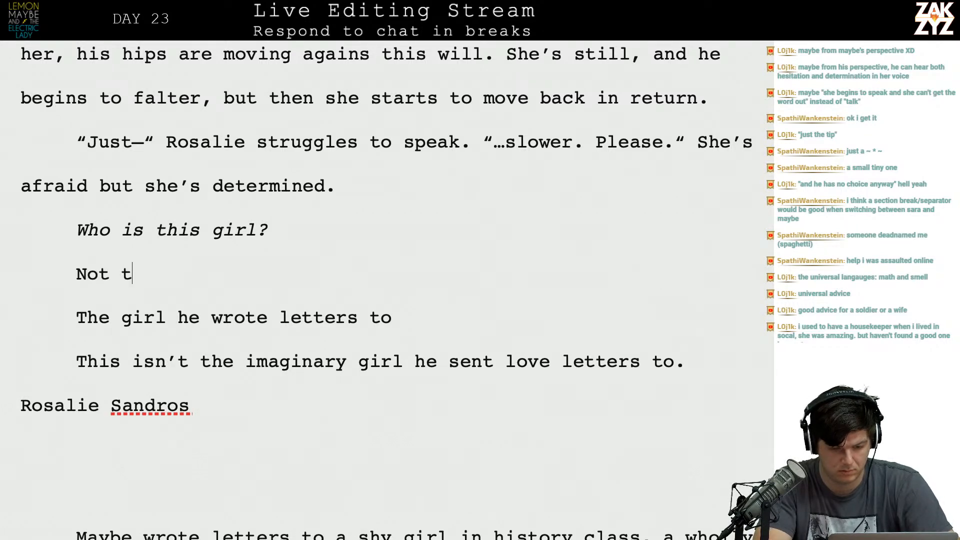
pyautogui.write('he imaginary ygirl')
pyautogui.press('BackSpace')
pyautogui.press('BackSpace')
pyautogui.write('l May')
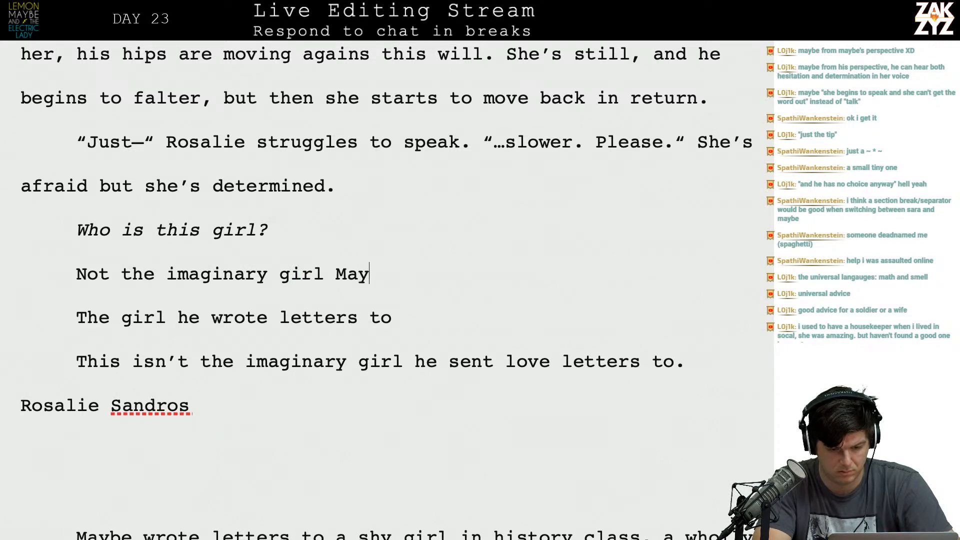
pyautogui.write('be wrote let')
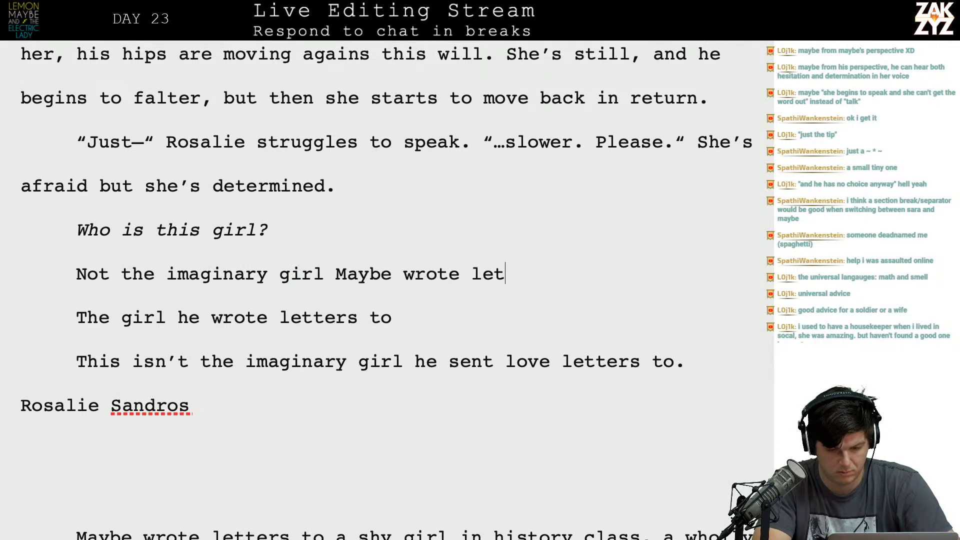
pyautogui.write('ters to. Rosalie')
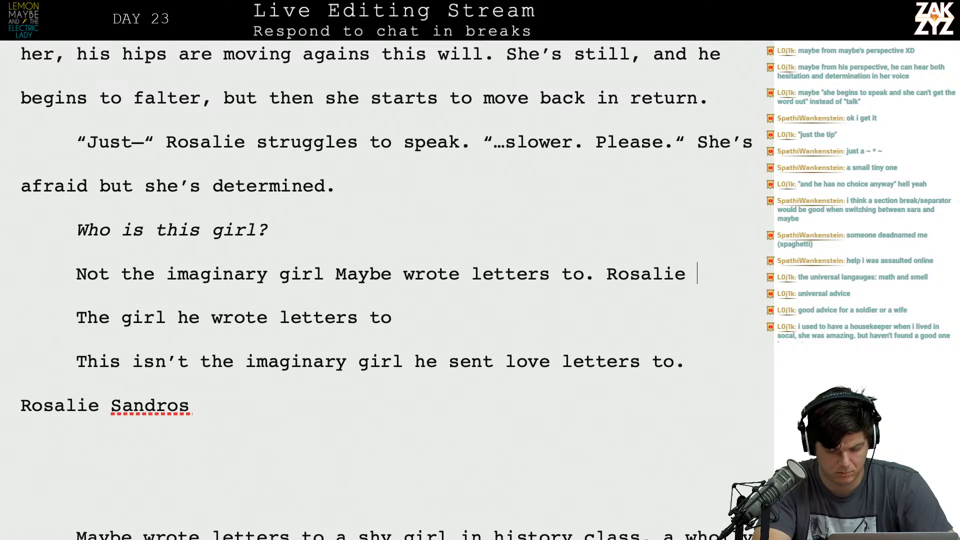
pyautogui.write(' cl')
# Begin a present-tense sentence about Rosalie's reaction in the new paragraph, condensing the older draft's description of her eyes and arms.
pyautogui.press('BackSpace')
pyautogui.press('BackSpace')
pyautogui.write('shuts her eyes tightly and')
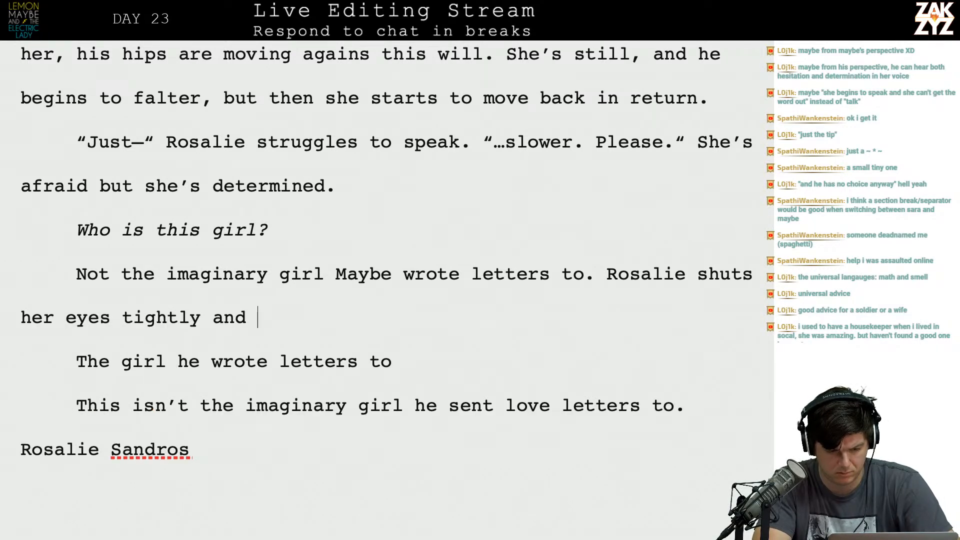
pyautogui.write(' wr')
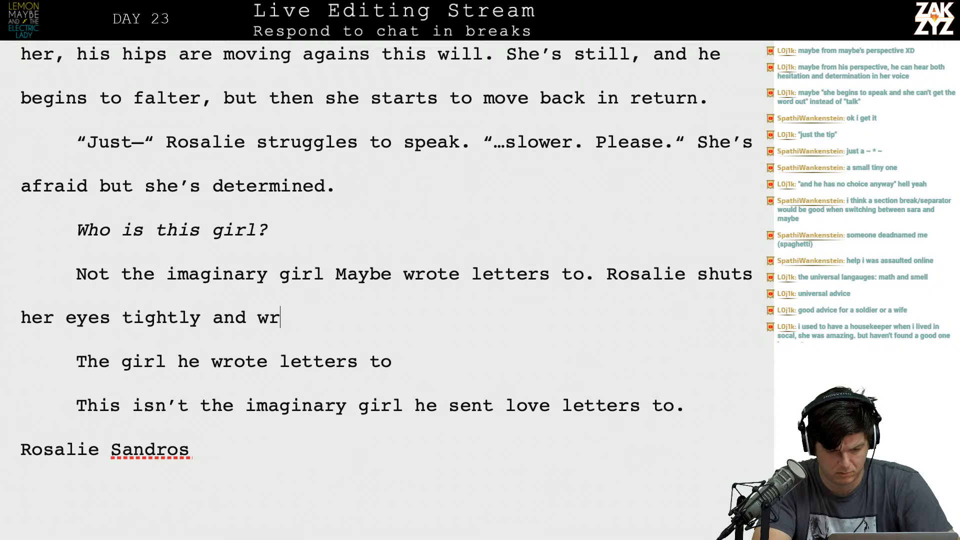
pyautogui.write('aps her arms around himm,')
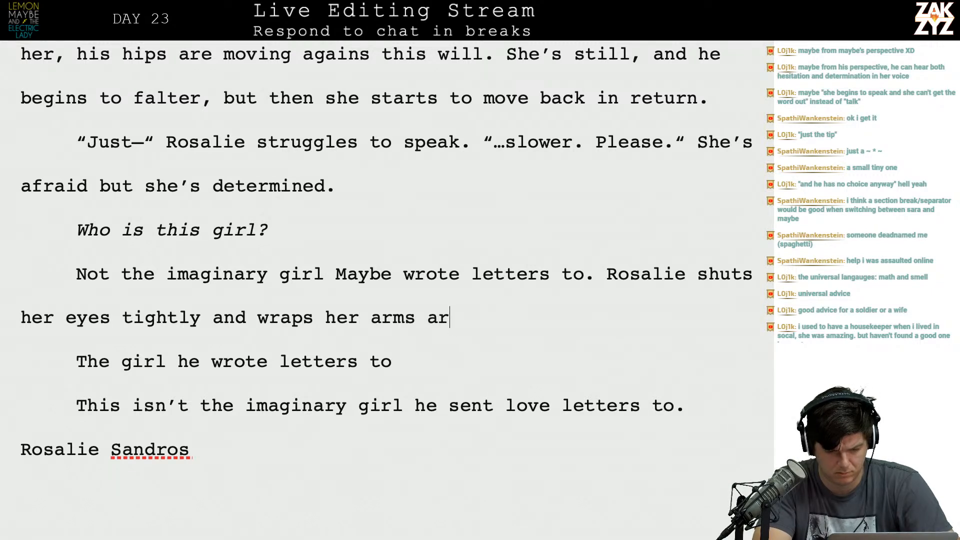
pyautogui.press('BackSpace')
pyautogui.press('BackSpace')
pyautogui.press('BackSpace')
pyautogui.write(', holding ')
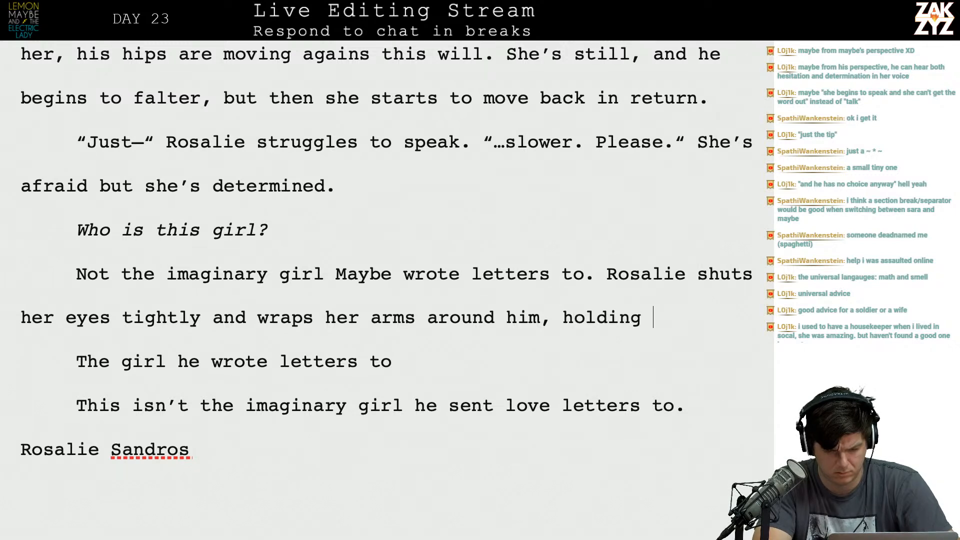
pyautogui.write('him tight as he ')
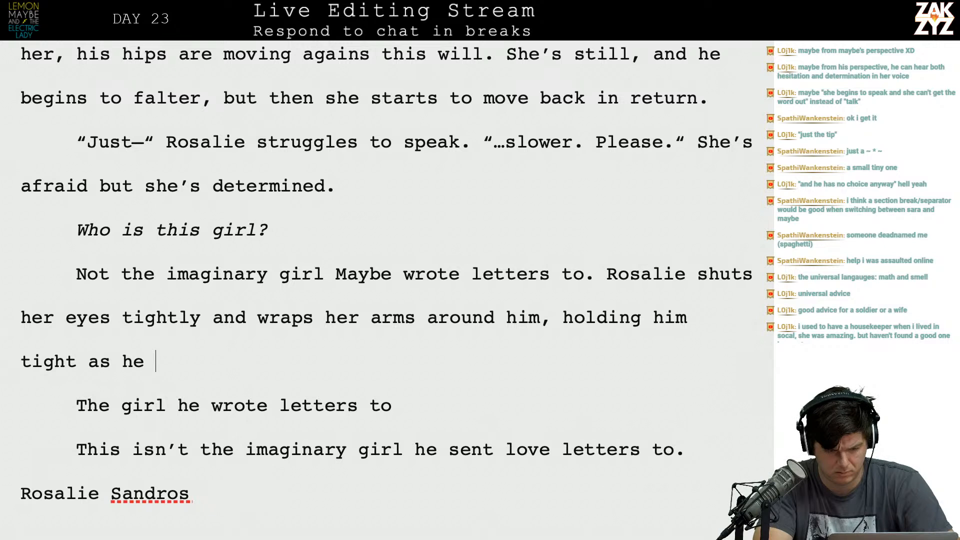
pyautogui.write('slips in')
# Complete the sentence about Rosalie with a closing "as he" clause in present tense.
pyautogui.press('BackSpace')
pyautogui.press('BackSpace')
pyautogui.press('BackSpace')
pyautogui.press('BackSpace')
pyautogui.press('BackSpace')
pyautogui.press('BackSpace')
pyautogui.press('BackSpace')
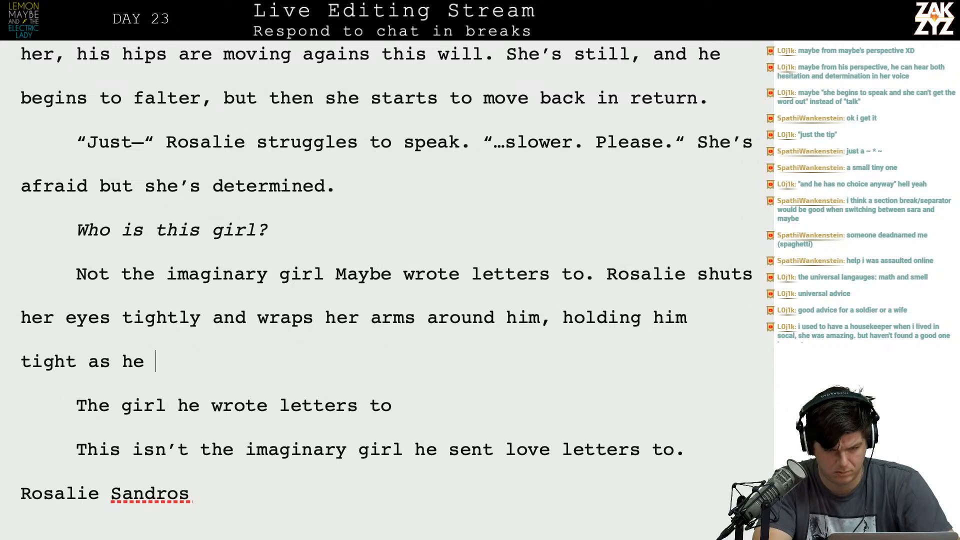
pyautogui.write('slips intoh')
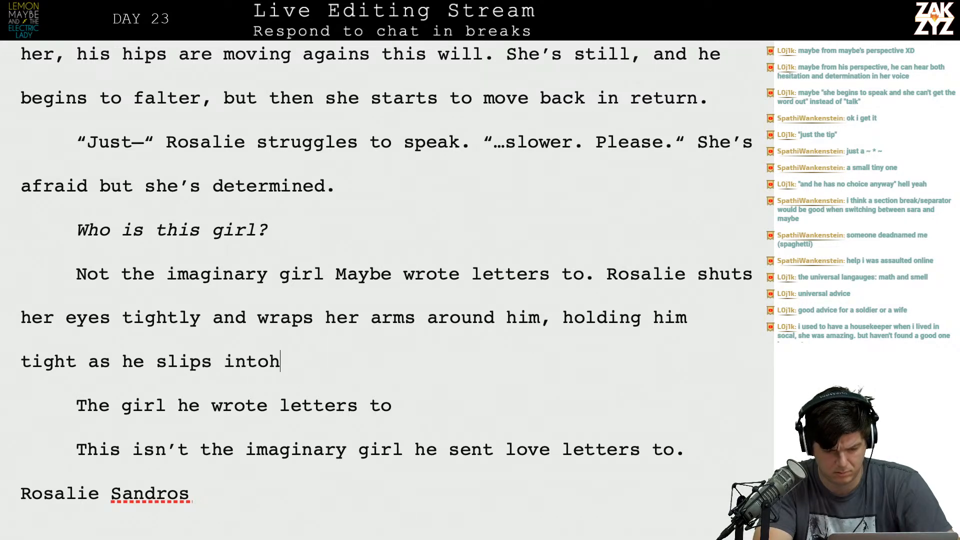
pyautogui.press('BackSpace')
pyautogui.write('her. ')
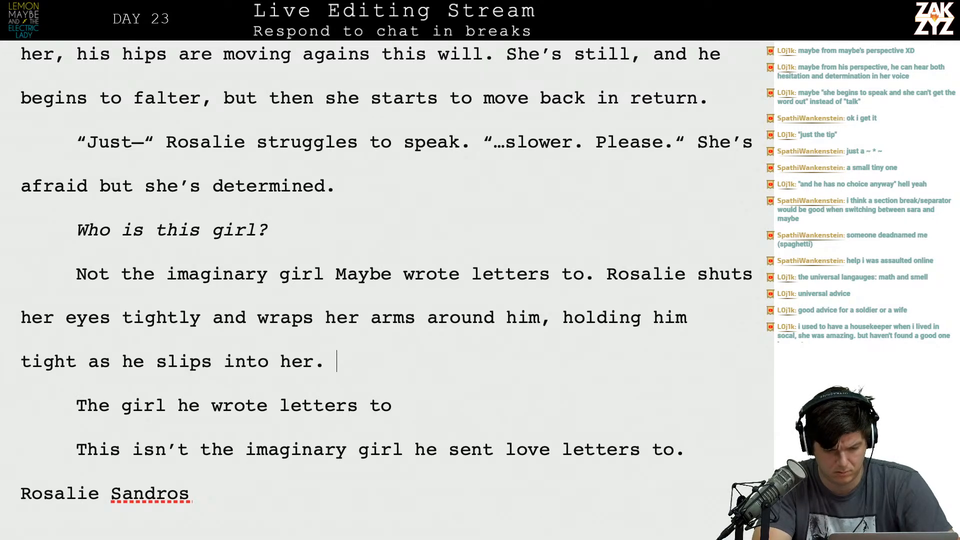
pyautogui.write('She hisses ')
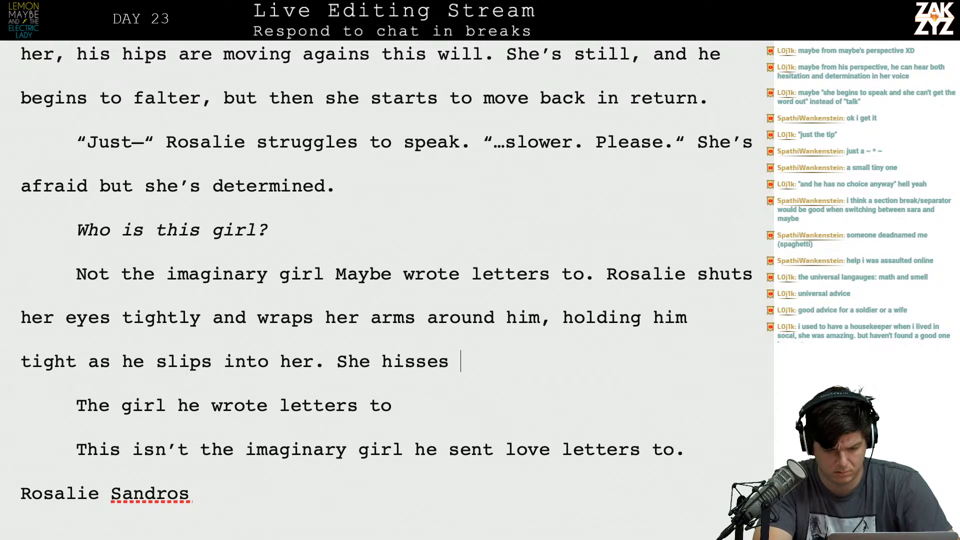
pyautogui.write('through her teeth at the pain but she doesn’t ')
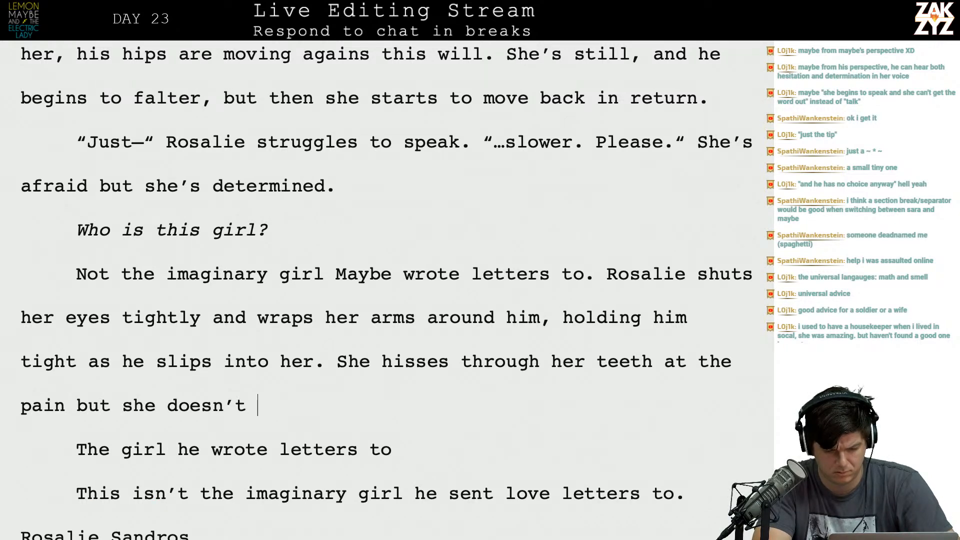
pyautogui.write('let go.')
# Delete the leftover fragments and older draft text between the new paragraph and the paragraph beginning "The rain beat against the window".
pyautogui.hotkey('shift', 'Down')
pyautogui.hotkey('shift', 'Down')
pyautogui.hotkey('shift', 'Down')
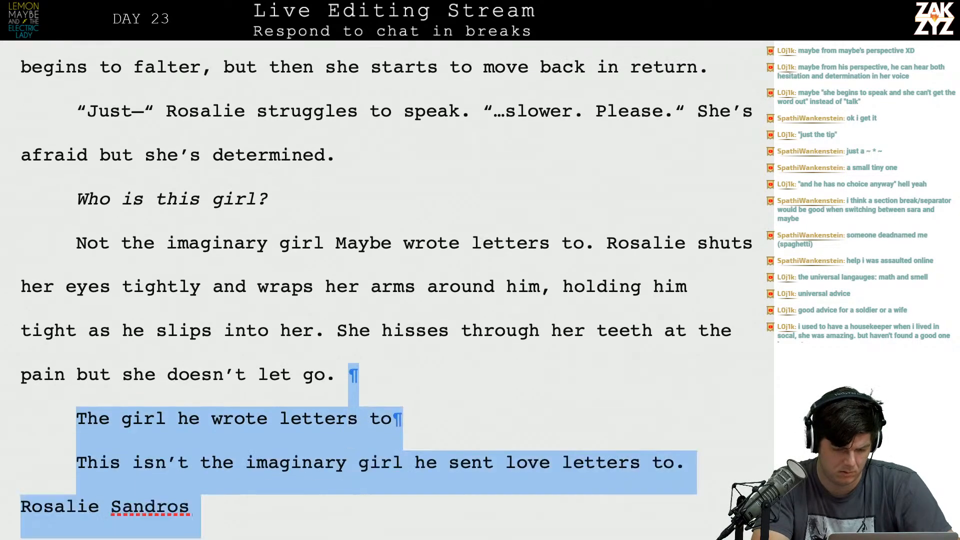
pyautogui.hotkey('shift', 'Down')
pyautogui.hotkey('shift', 'Down')
pyautogui.hotkey('shift', 'Down')
pyautogui.hotkey('shift', 'Down')
pyautogui.hotkey('shift', 'Down')
pyautogui.hotkey('shift', 'Down')
pyautogui.hotkey('shift', 'Down')
pyautogui.hotkey('shift', 'Down')
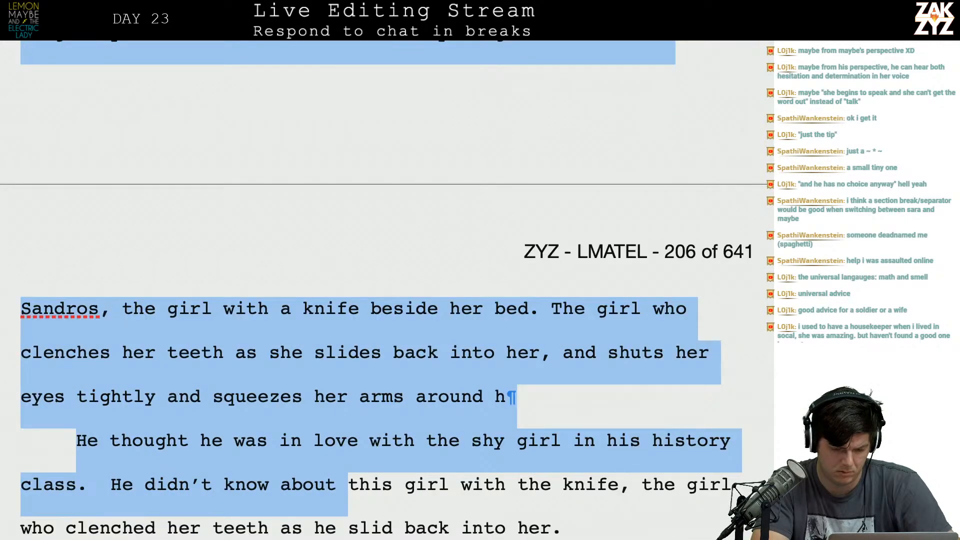
pyautogui.hotkey('shift', 'Down')
pyautogui.hotkey('shift', 'Down')
pyautogui.hotkey('shift', 'Down')
pyautogui.hotkey('shift', 'Down')
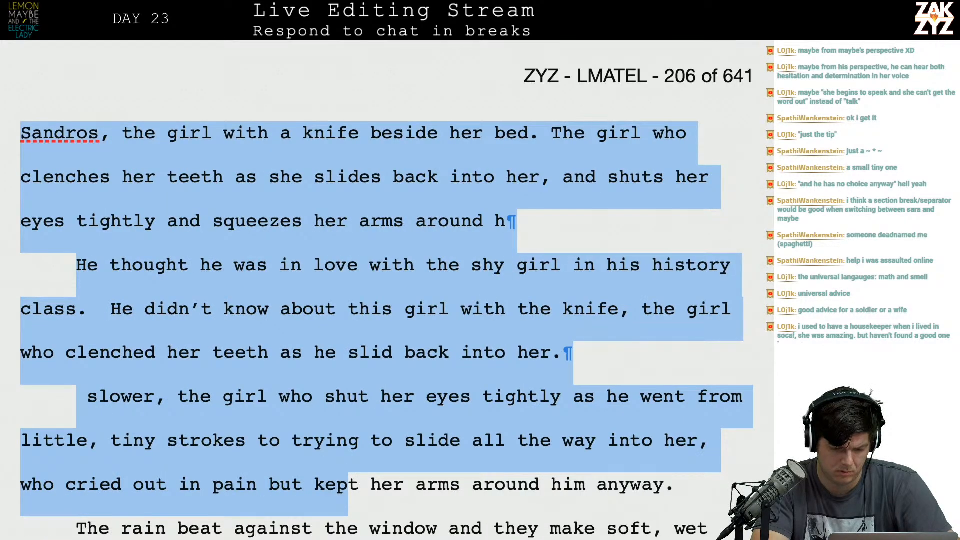
pyautogui.hotkey('shift', 'Down')
pyautogui.hotkey('shift', 'Up')
pyautogui.hotkey('shift', 'Right')
pyautogui.hotkey('shift', 'Right')
pyautogui.hotkey('shift', 'Right')
pyautogui.hotkey('shift', 'Right')
pyautogui.hotkey('shift', 'Right')
pyautogui.hotkey('shift', 'Right')
pyautogui.hotkey('shift', 'Right')
pyautogui.hotkey('shift', 'Right')
pyautogui.hotkey('shift', 'Right')
pyautogui.hotkey('shift', 'Right')
pyautogui.hotkey('shift', 'Right')
pyautogui.hotkey('shift', 'Right')
pyautogui.hotkey('shift', 'Right')
pyautogui.hotkey('shift', 'Right')
pyautogui.hotkey('shift', 'Right')
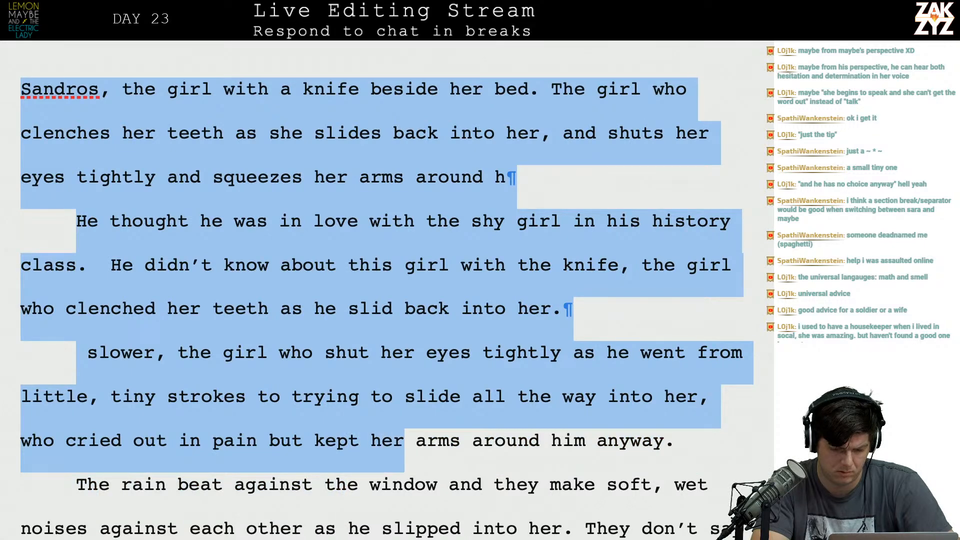
pyautogui.hotkey('shift', 'Right')
pyautogui.hotkey('shift', 'Right')
pyautogui.hotkey('shift', 'Right')
pyautogui.hotkey('shift', 'Right')
pyautogui.hotkey('shift', 'Right')
pyautogui.hotkey('shift', 'Right')
pyautogui.hotkey('shift', 'Right')
pyautogui.hotkey('shift', 'Right')
pyautogui.hotkey('shift', 'Right')
pyautogui.hotkey('shift', 'Right')
pyautogui.hotkey('shift', 'Right')
pyautogui.hotkey('shift', 'Right')
pyautogui.hotkey('shift', 'Right')
pyautogui.hotkey('shift', 'Right')
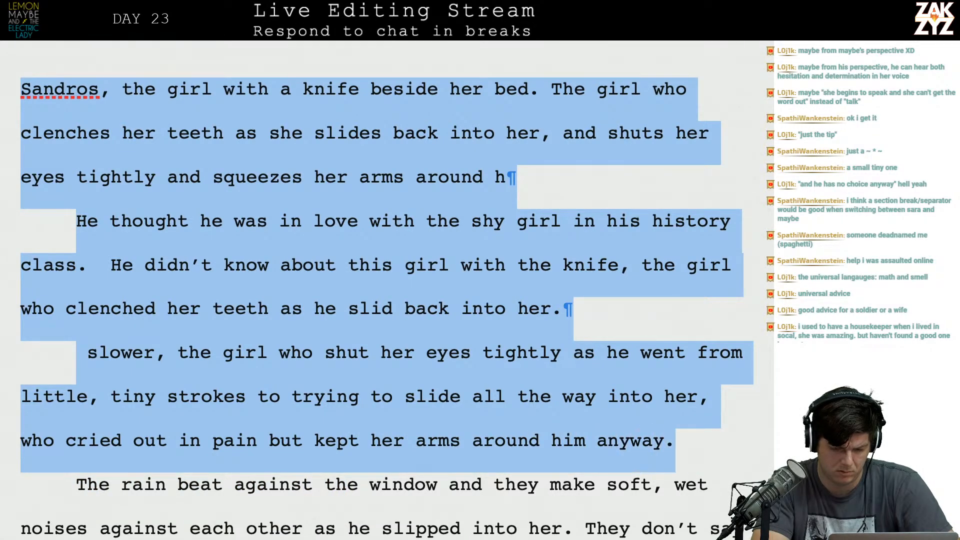
pyautogui.press('BackSpace')
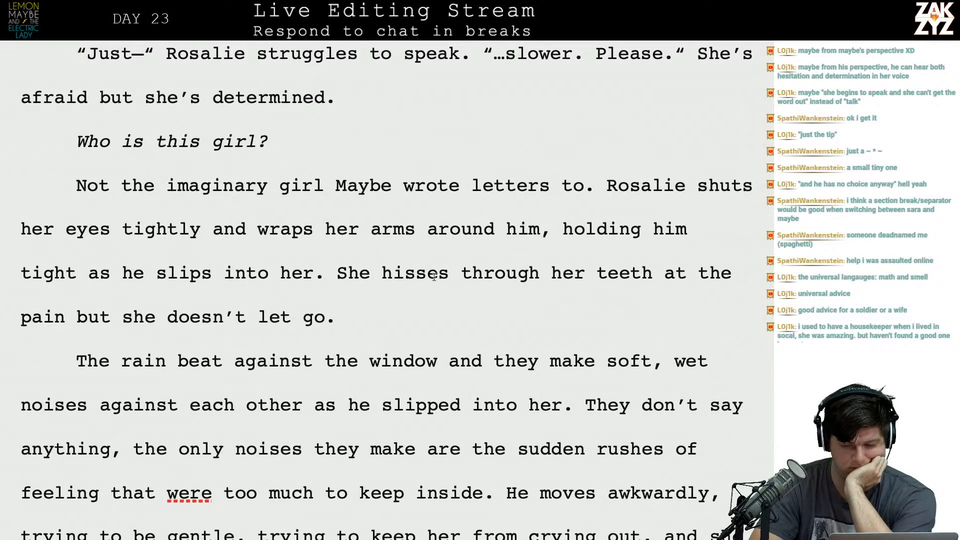
# Reread the revised passage and delete the sentence "Not the imaginary girl Maybe wrote letters to." so the paragraph opens with "Rosalie".
pyautogui.scroll(-1, 229, 315)
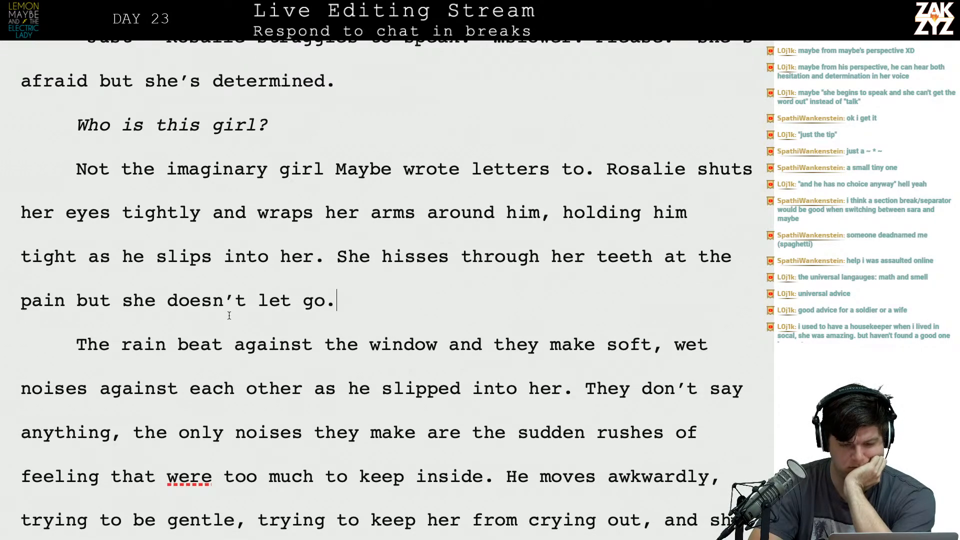
pyautogui.scroll(2, 229, 315)
pyautogui.scroll(-1, 248, 284)
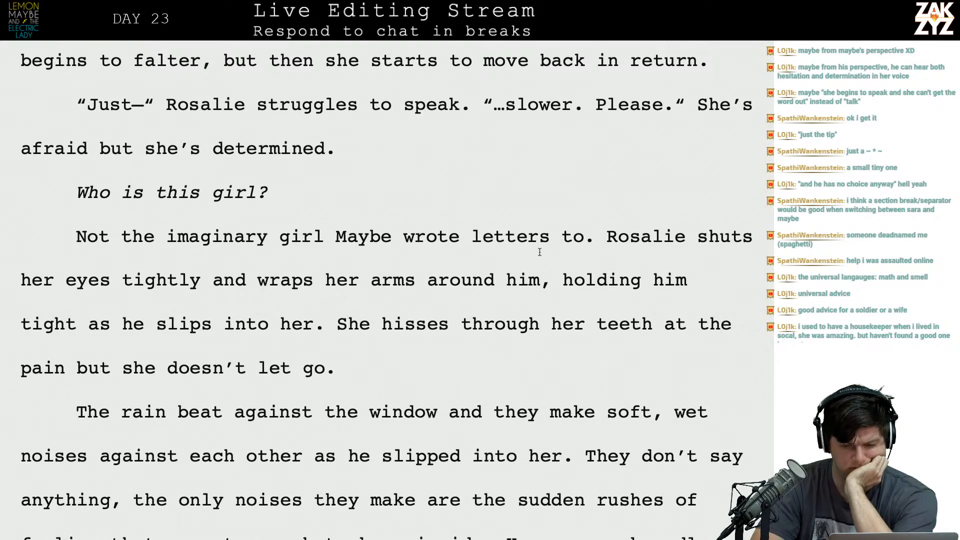
pyautogui.scroll(-1, 575, 266)
pyautogui.click(379, 193)
pyautogui.press('Right')
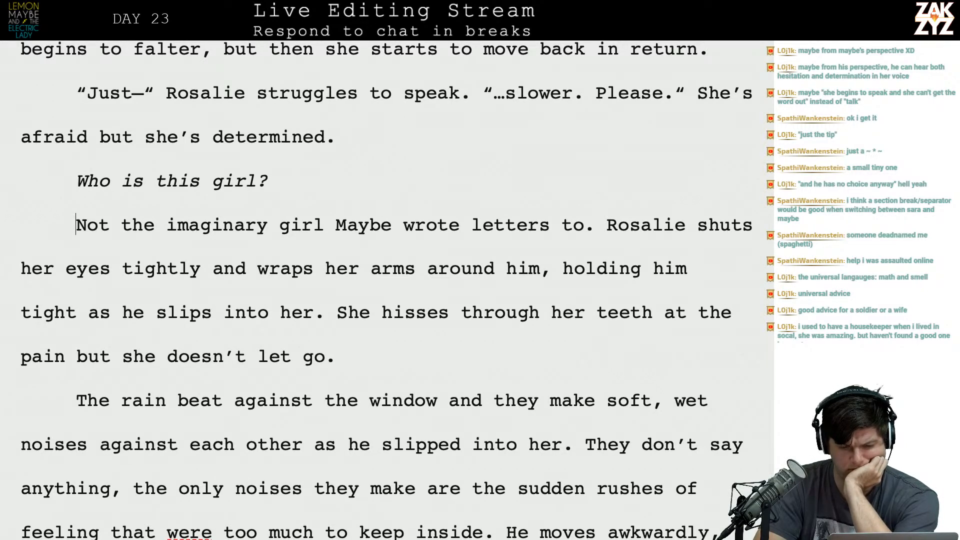
pyautogui.hotkey('shift', 'Right')
pyautogui.hotkey('shift', 'Right')
pyautogui.hotkey('shift', 'Right')
pyautogui.hotkey('shift', 'Right')
pyautogui.hotkey('shift', 'Right')
pyautogui.hotkey('shift', 'Right')
pyautogui.hotkey('shift', 'Right')
pyautogui.hotkey('shift', 'Right')
pyautogui.hotkey('shift', 'Right')
pyautogui.hotkey('shift', 'Right')
pyautogui.hotkey('shift', 'Right')
pyautogui.hotkey('shift', 'Right')
pyautogui.hotkey('shift', 'Right')
pyautogui.hotkey('shift', 'Right')
pyautogui.hotkey('shift', 'Right')
pyautogui.hotkey('shift', 'Right')
pyautogui.hotkey('shift', 'Right')
pyautogui.hotkey('shift', 'Right')
pyautogui.hotkey('shift', 'Right')
pyautogui.hotkey('shift', 'Right')
pyautogui.hotkey('shift', 'Right')
pyautogui.hotkey('shift', 'Right')
pyautogui.hotkey('shift', 'Right')
pyautogui.hotkey('shift', 'Right')
pyautogui.hotkey('shift', 'Right')
pyautogui.hotkey('shift', 'Right')
pyautogui.hotkey('shift', 'Right')
pyautogui.hotkey('shift', 'Right')
pyautogui.hotkey('shift', 'Right')
pyautogui.hotkey('shift', 'Right')
pyautogui.hotkey('shift', 'Right')
pyautogui.hotkey('shift', 'Right')
pyautogui.hotkey('shift', 'Right')
pyautogui.hotkey('shift', 'Right')
pyautogui.hotkey('shift', 'Right')
pyautogui.hotkey('shift', 'Right')
pyautogui.hotkey('shift', 'Right')
pyautogui.hotkey('shift', 'Right')
pyautogui.hotkey('shift', 'Right')
pyautogui.hotkey('shift', 'Right')
pyautogui.hotkey('shift', 'Right')
pyautogui.hotkey('shift', 'Right')
pyautogui.hotkey('shift', 'Right')
pyautogui.hotkey('shift', 'Left')
pyautogui.press('Delete')
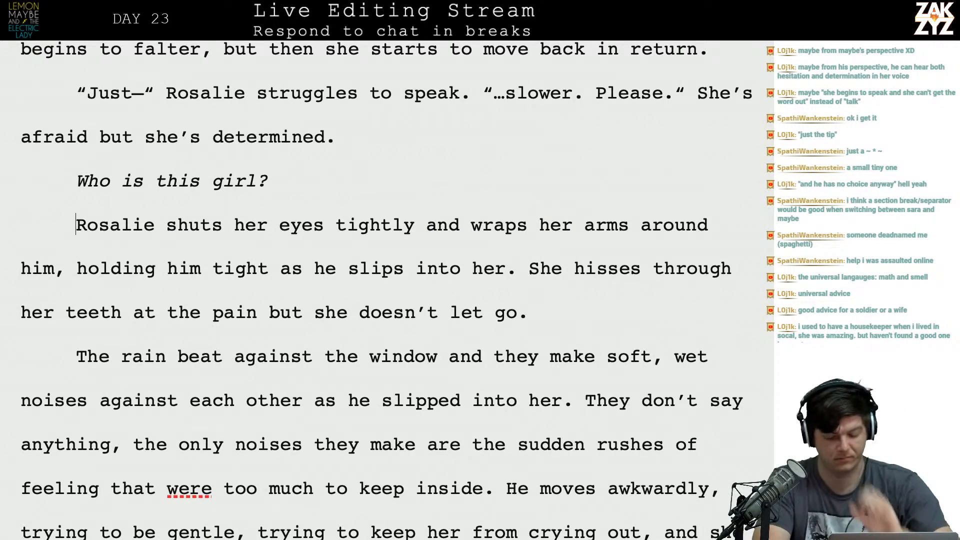
pyautogui.write('He ')
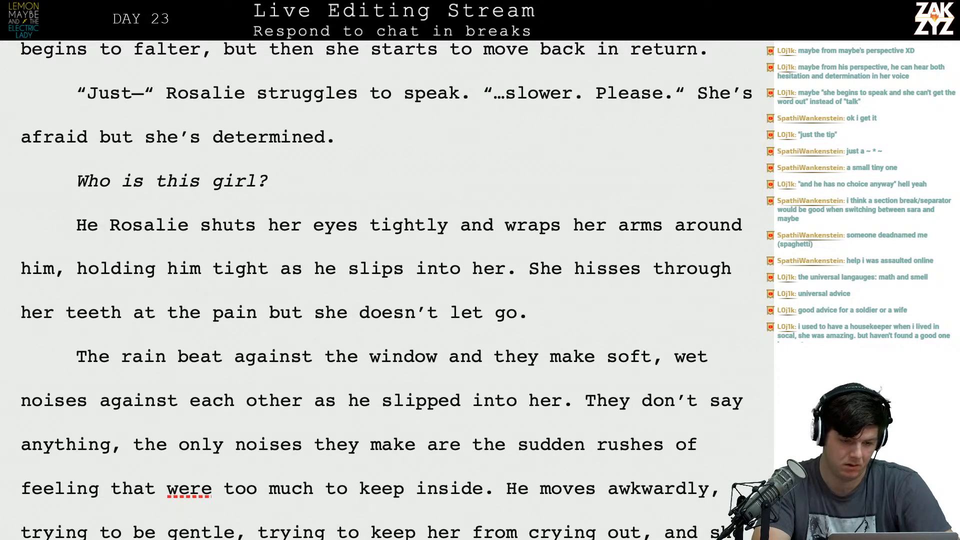
pyautogui.write('spent w')
pyautogui.press('BackSpace')
pyautogui.write('r')
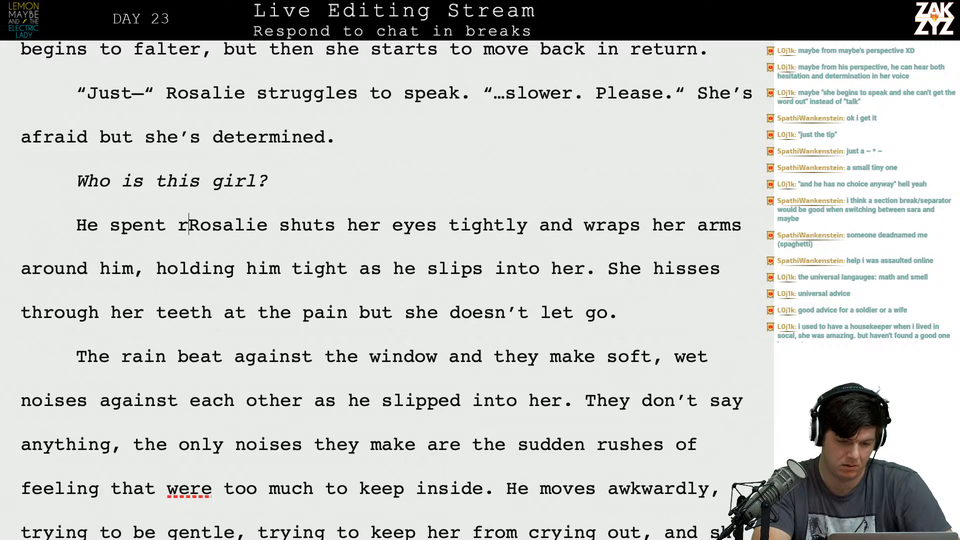
pyautogui.press('BackSpace')
pyautogui.press('BackSpace')
pyautogui.press('BackSpace')
pyautogui.press('BackSpace')
pyautogui.press('BackSpace')
pyautogui.press('BackSpace')
pyautogui.press('BackSpace')
pyautogui.press('BackSpace')
pyautogui.press('BackSpace')
pyautogui.press('BackSpace')
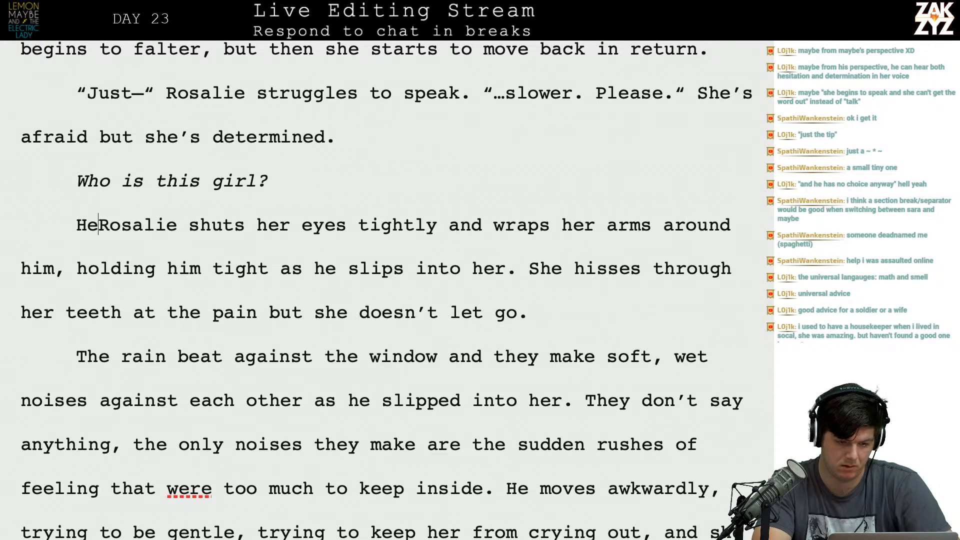
pyautogui.press('Down')
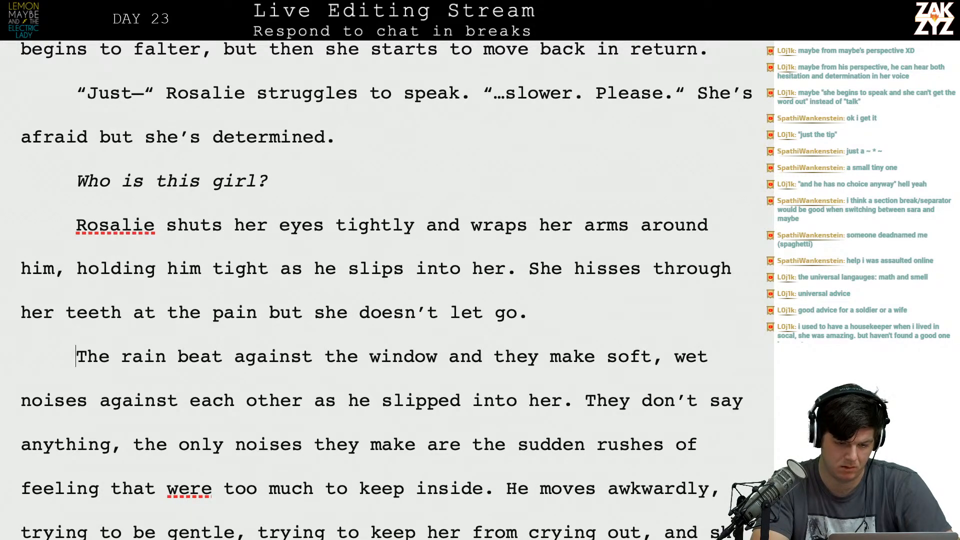
# Split the paragraph beginning "The rain beat" after the word "against", moving the rest of the old draft to a new line.
pyautogui.scroll(-3, 386, 290)
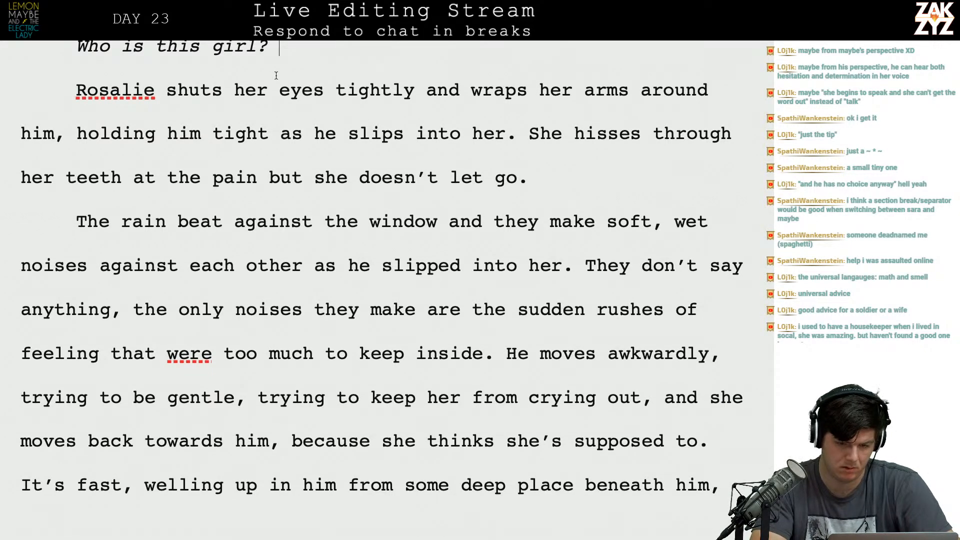
pyautogui.press('Right')
pyautogui.press('Right')
pyautogui.press('Right')
pyautogui.press('Right')
pyautogui.press('Right')
pyautogui.press('Right')
pyautogui.press('Right')
pyautogui.press('Right')
pyautogui.press('Right')
pyautogui.press('Down')
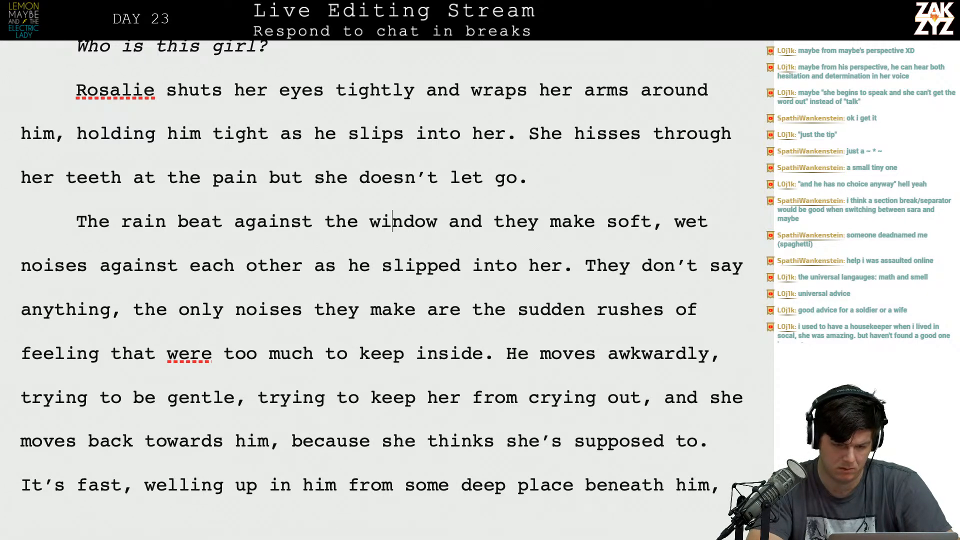
pyautogui.press('Down')
pyautogui.press('Down')
pyautogui.click(359, 235)
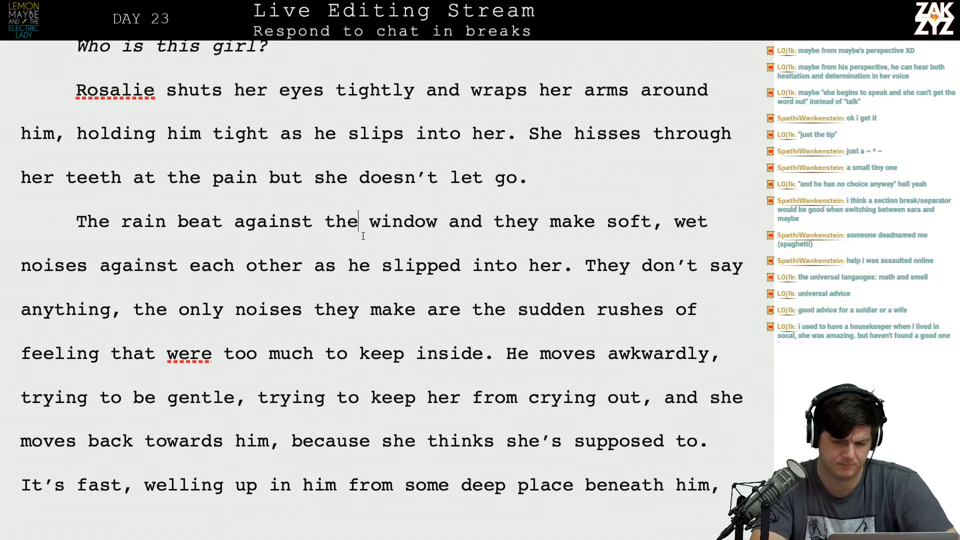
pyautogui.press('Left')
pyautogui.press('Return')
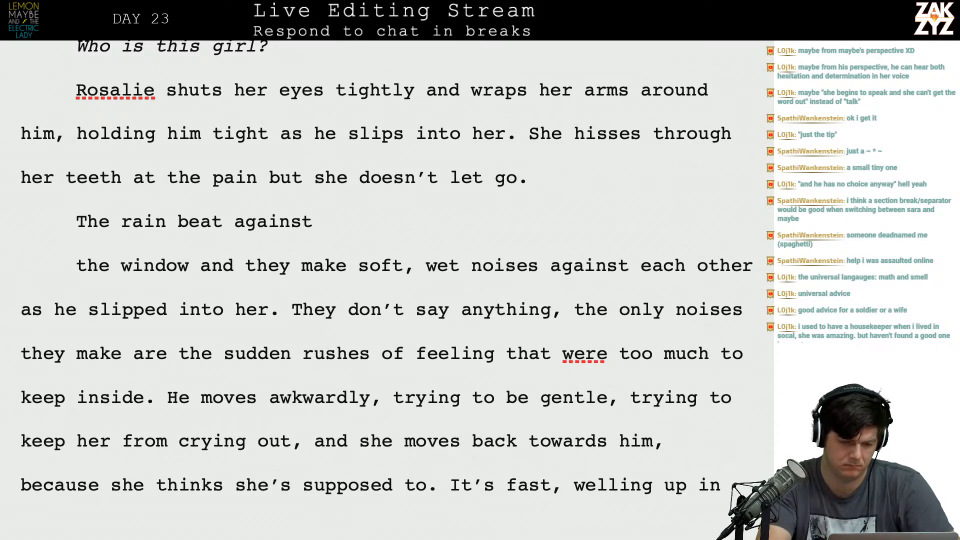
# Rewrite the paragraph's opening in present tense as "The rain beats against the window".
pyautogui.press('BackSpace')
pyautogui.press('BackSpace')
pyautogui.press('BackSpace')
pyautogui.press('BackSpace')
pyautogui.press('BackSpace')
pyautogui.press('BackSpace')
pyautogui.press('BackSpace')
pyautogui.press('BackSpace')
pyautogui.press('BackSpace')
pyautogui.write('ts against the d')
pyautogui.press('BackSpace')
pyautogui.write('window ')
pyautogui.write('last th')
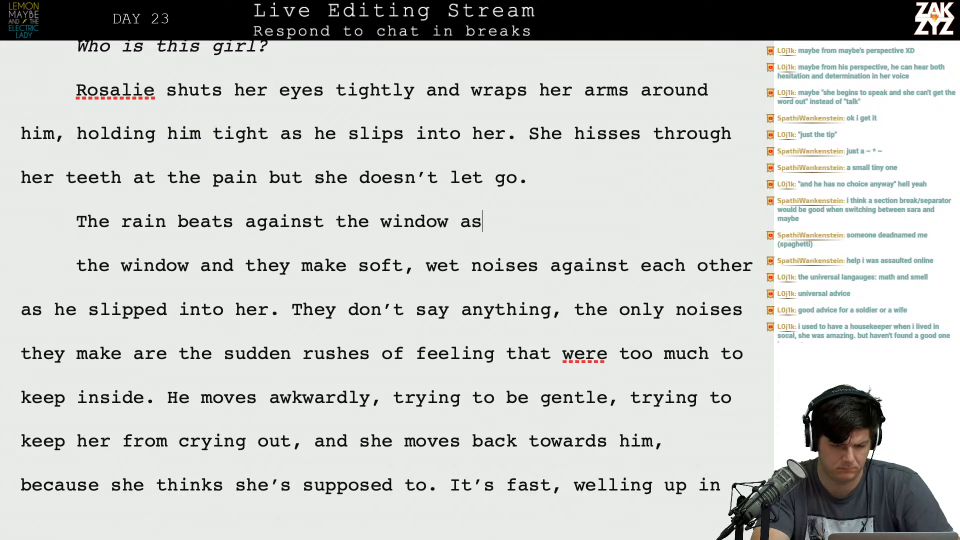
pyautogui.press('BackSpace')
pyautogui.press('BackSpace')
pyautogui.press('BackSpace')
pyautogui.press('BackSpace')
pyautogui.press('BackSpace')
pyautogui.press('BackSpace')
pyautogui.press('BackSpace')
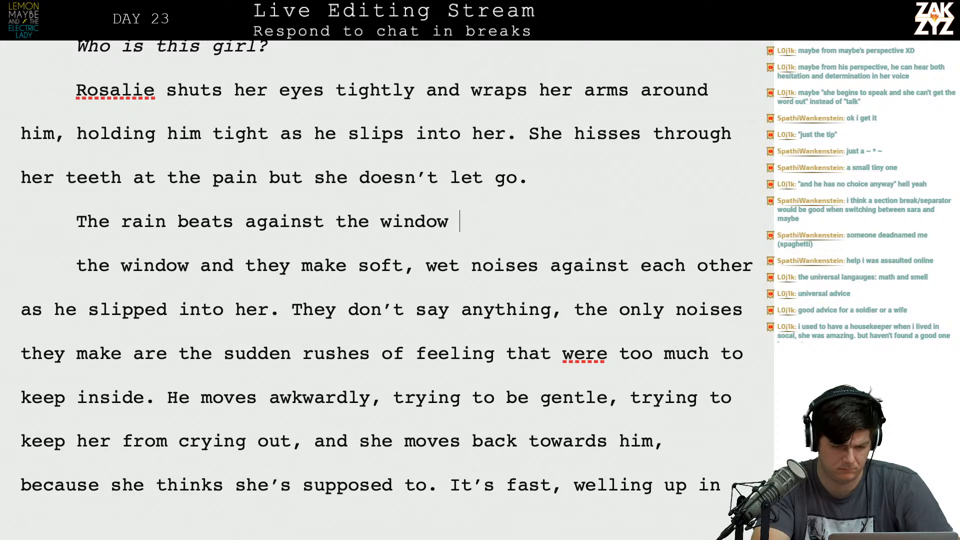
# Complete the rain sentence with a short present-tense "as he" clause.
pyautogui.write('as they')
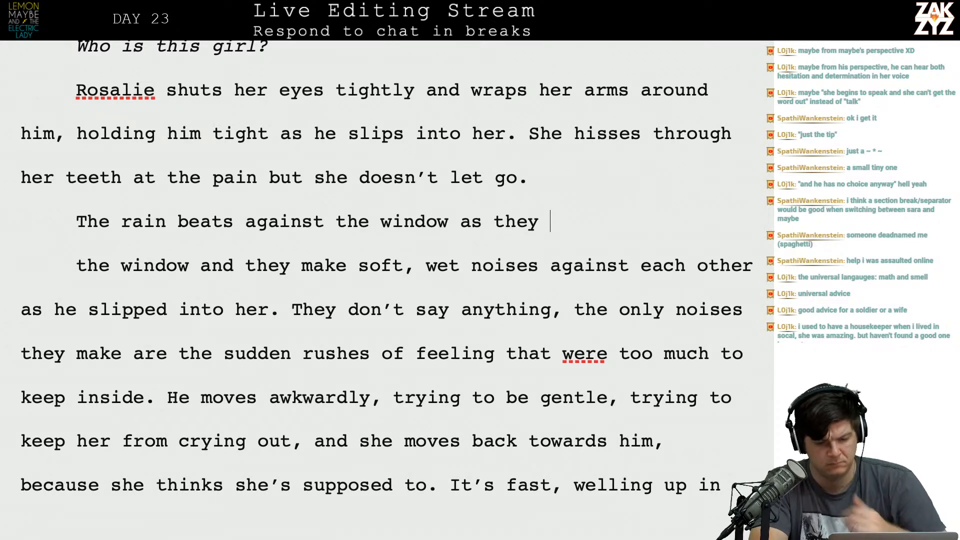
pyautogui.press('BackSpace')
pyautogui.press('BackSpace')
pyautogui.press('BackSpace')
pyautogui.press('BackSpace')
pyautogui.write('he ')
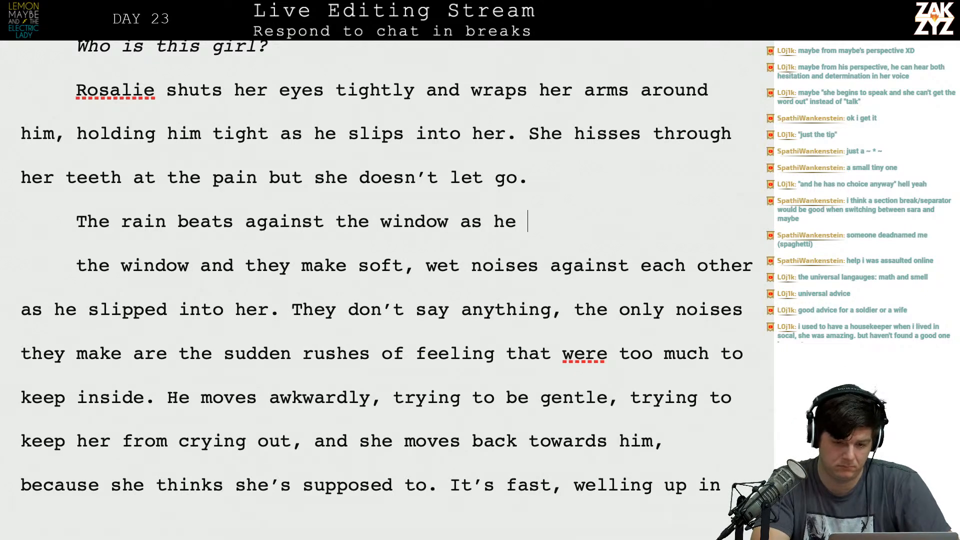
pyautogui.write('mo')
pyautogui.press('BackSpace')
pyautogui.press('BackSpace')
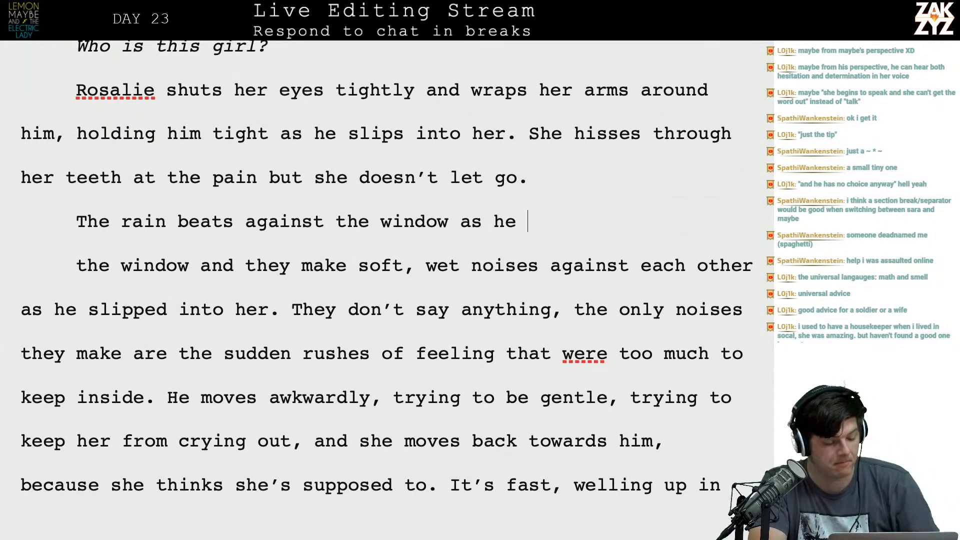
pyautogui.write('thrusts.')
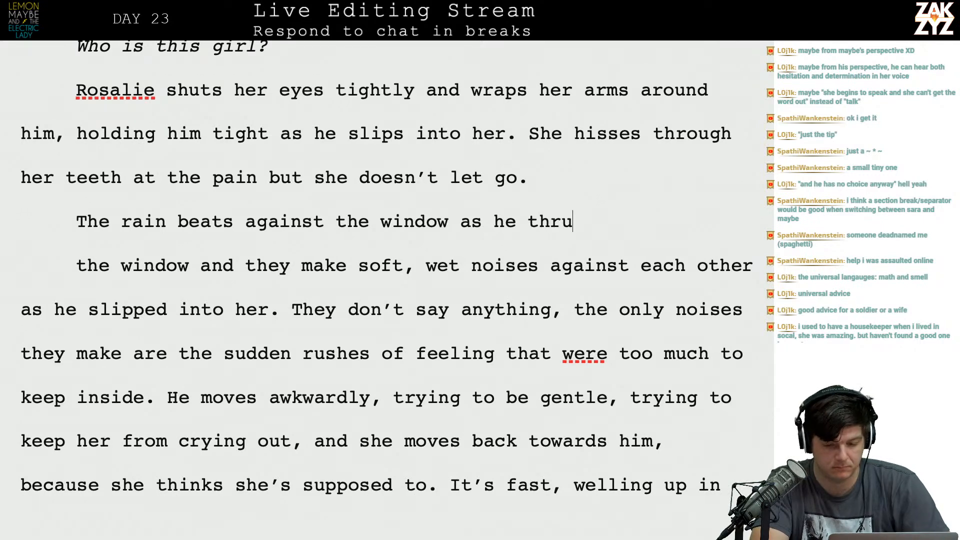
# Delete the leftover draft from "the window and they" up to "They don't say anything", joining the text to the rain sentence.
pyautogui.hotkey('shift', 'Down')
pyautogui.hotkey('shift', 'Down')
pyautogui.hotkey('shift', 'Up')
pyautogui.hotkey('shift', 'Right')
pyautogui.hotkey('shift', 'Right')
pyautogui.hotkey('shift', 'Right')
pyautogui.hotkey('shift', 'Right')
pyautogui.hotkey('shift', 'Right')
pyautogui.hotkey('shift', 'Right')
pyautogui.hotkey('shift', 'Right')
pyautogui.hotkey('shift', 'Right')
pyautogui.hotkey('shift', 'Right')
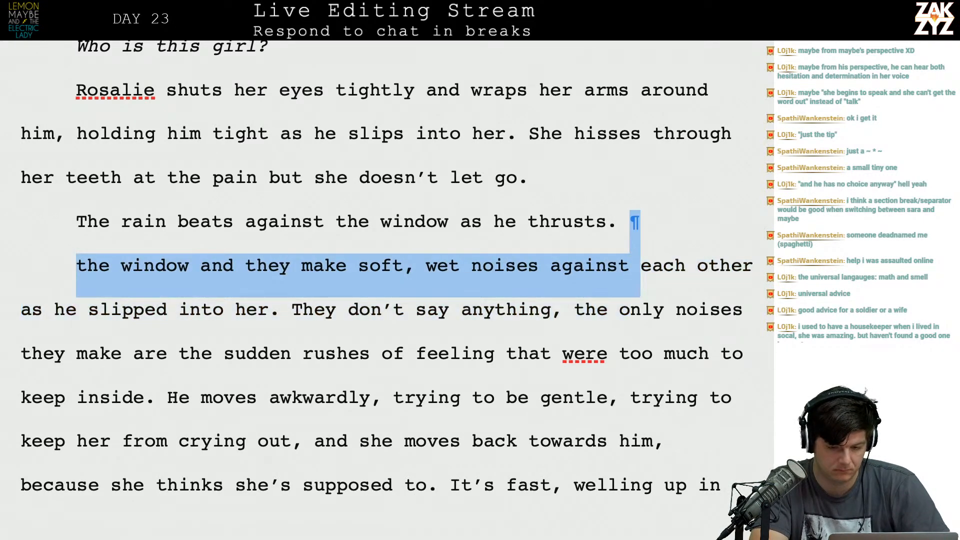
pyautogui.hotkey('shift', 'Right')
pyautogui.hotkey('shift', 'Right')
pyautogui.hotkey('shift', 'Right')
pyautogui.hotkey('shift', 'Right')
pyautogui.hotkey('shift', 'Right')
pyautogui.hotkey('shift', 'Right')
pyautogui.hotkey('shift', 'Right')
pyautogui.hotkey('shift', 'Right')
pyautogui.hotkey('shift', 'Right')
pyautogui.hotkey('shift', 'Right')
pyautogui.hotkey('shift', 'Right')
pyautogui.hotkey('shift', 'Right')
pyautogui.hotkey('shift', 'Right')
pyautogui.hotkey('shift', 'Right')
pyautogui.hotkey('shift', 'Right')
pyautogui.hotkey('shift', 'Right')
pyautogui.hotkey('shift', 'Right')
pyautogui.hotkey('shift', 'Right')
pyautogui.hotkey('shift', 'Right')
pyautogui.hotkey('shift', 'Right')
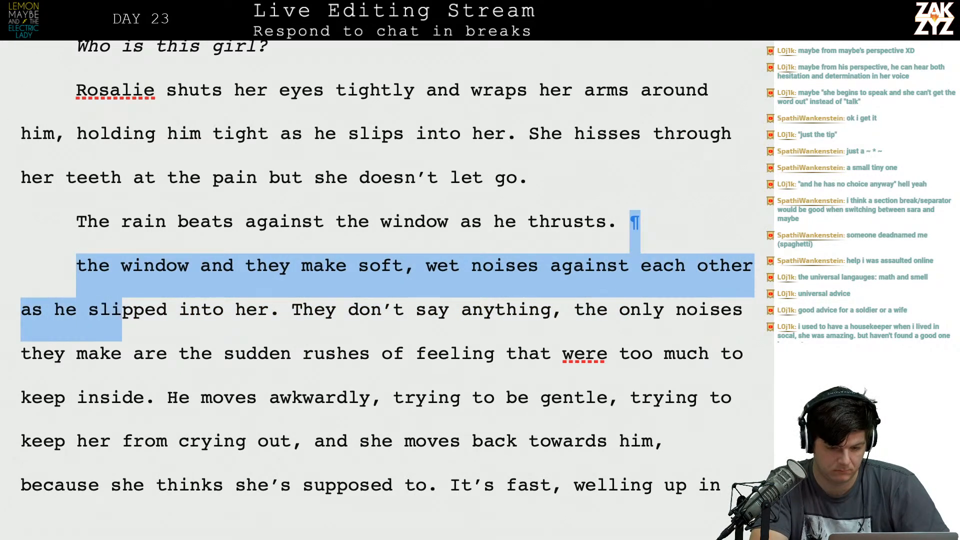
pyautogui.hotkey('shift', 'Right')
pyautogui.hotkey('shift', 'Right')
pyautogui.hotkey('shift', 'Right')
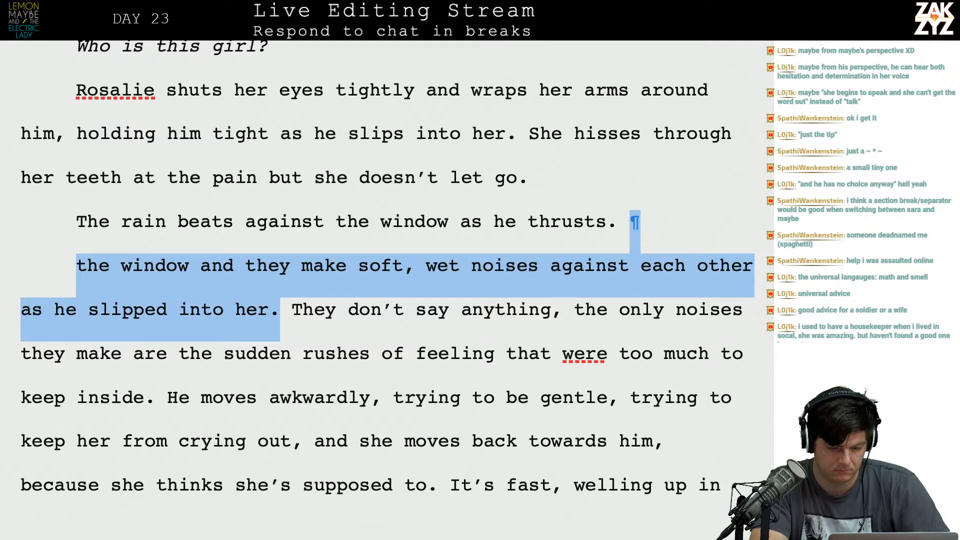
pyautogui.hotkey('shift', 'Right')
pyautogui.press('BackSpace')
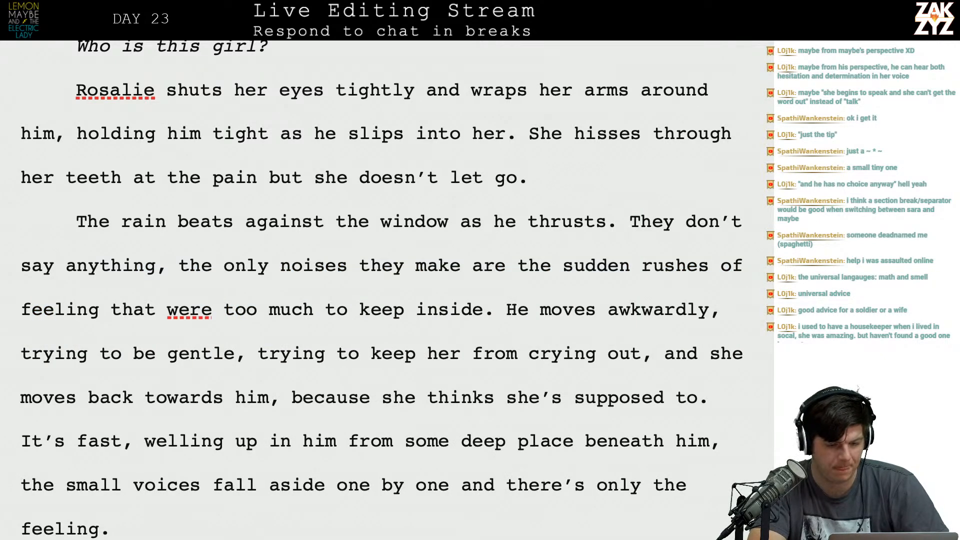
# Replace "say" with "make sounds," in the sentence beginning "They don't".
pyautogui.scroll(-2, 381, 290)
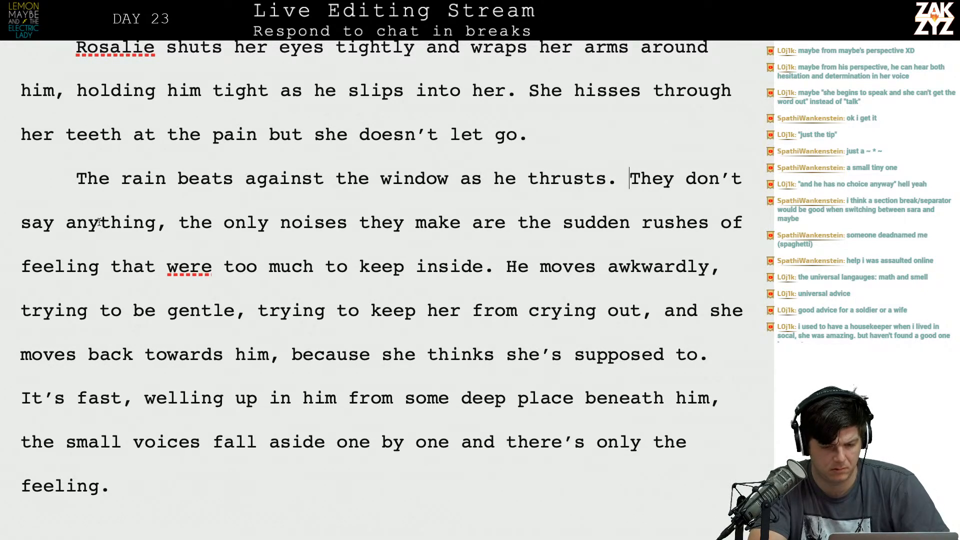
pyautogui.scroll(-1, 245, 243)
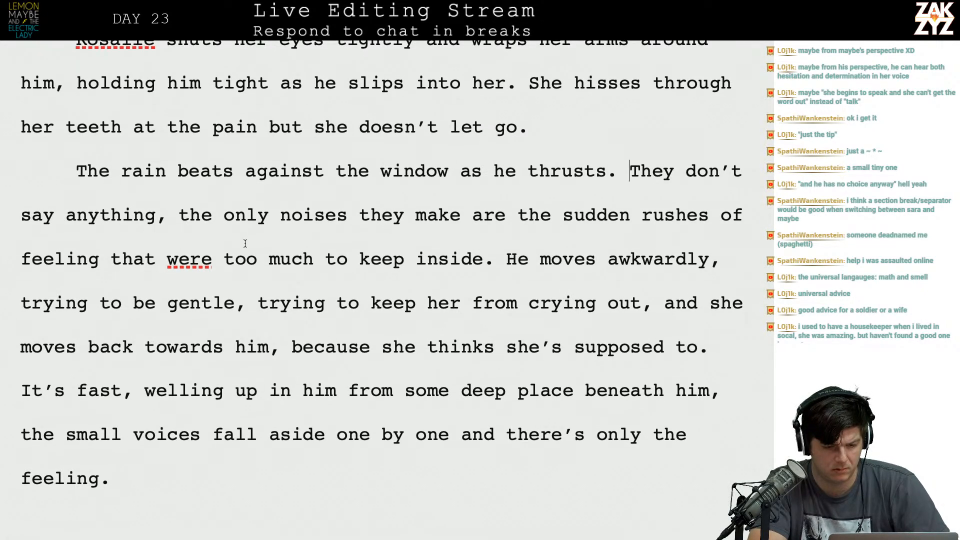
pyautogui.scroll(-1, 245, 243)
pyautogui.click(55, 206)
pyautogui.press('BackSpace')
pyautogui.press('BackSpace')
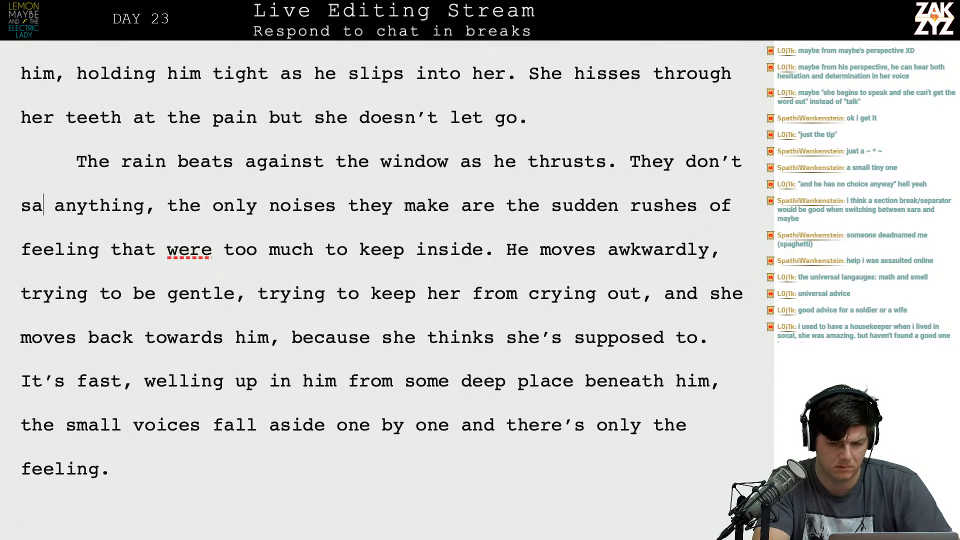
pyautogui.press('BackSpace')
pyautogui.press('BackSpace')
pyautogui.press('BackSpace')
pyautogui.press('BackSpace')
pyautogui.press('BackSpace')
pyautogui.press('BackSpace')
pyautogui.press('BackSpace')
pyautogui.write("don't ")
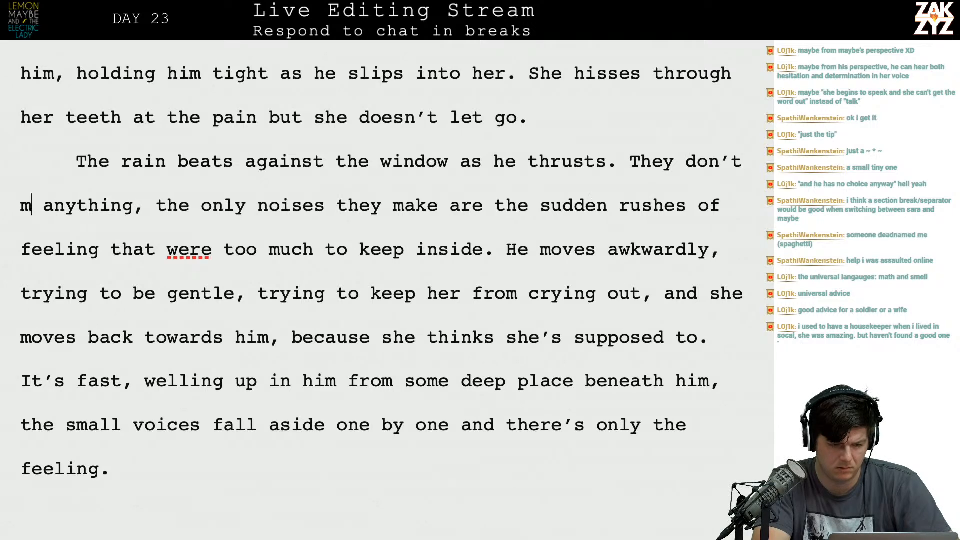
pyautogui.write('make ssou')
pyautogui.press('BackSpace')
pyautogui.press('BackSpace')
pyautogui.press('BackSpace')
pyautogui.write('ounds,')
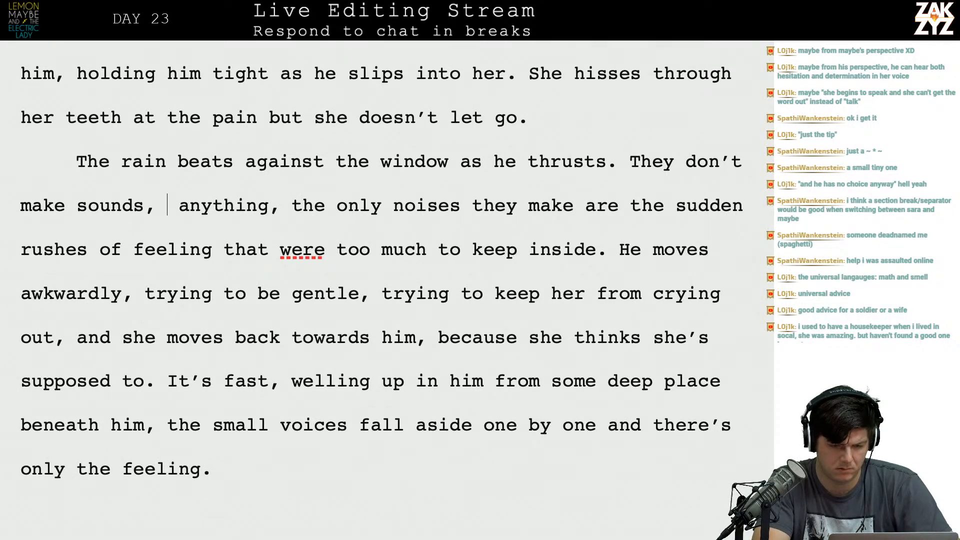
# Delete the old wording from "anything" through "keep inside" so the sentence ends after "make sounds".
pyautogui.hotkey('shift', 'Down')
pyautogui.hotkey('shift', 'Down')
pyautogui.hotkey('shift', 'Left')
pyautogui.hotkey('shift', 'Left')
pyautogui.hotkey('shift', 'Left')
pyautogui.hotkey('shift', 'Left')
pyautogui.hotkey('shift', 'Left')
pyautogui.hotkey('shift', 'Left')
pyautogui.hotkey('shift', 'Left')
pyautogui.hotkey('shift', 'Left')
pyautogui.hotkey('shift', 'Left')
pyautogui.hotkey('shift', 'Left')
pyautogui.hotkey('shift', 'Left')
pyautogui.hotkey('shift', 'Left')
pyautogui.hotkey('shift', 'Left')
pyautogui.hotkey('shift', 'Left')
pyautogui.hotkey('shift', 'Left')
pyautogui.hotkey('shift', 'Left')
pyautogui.hotkey('shift', 'Left')
pyautogui.hotkey('shift', 'Left')
pyautogui.hotkey('shift', 'Left')
pyautogui.hotkey('shift', 'Left')
pyautogui.hotkey('shift', 'Left')
pyautogui.hotkey('shift', 'Left')
pyautogui.hotkey('shift', 'Left')
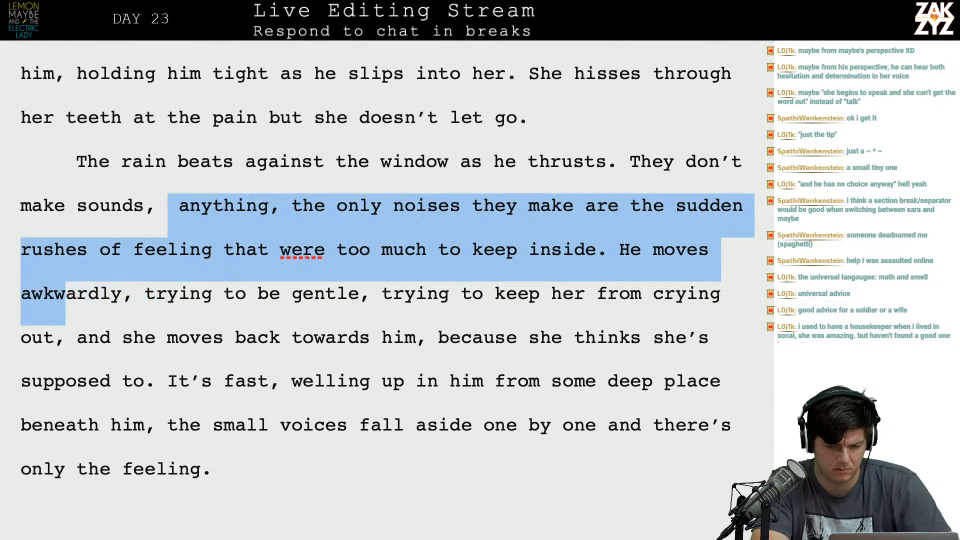
pyautogui.hotkey('shift', 'Left')
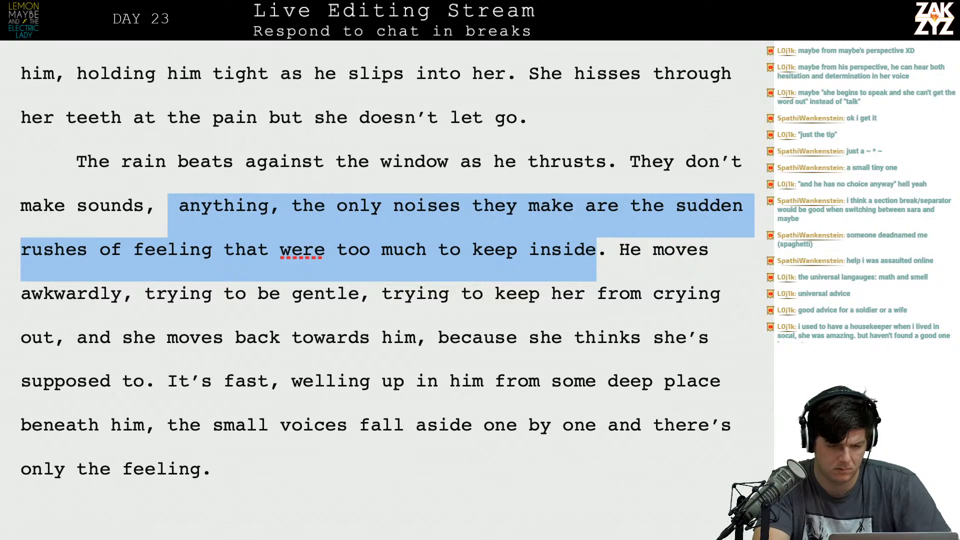
pyautogui.press('BackSpace')
pyautogui.press('BackSpace')
pyautogui.press('BackSpace')
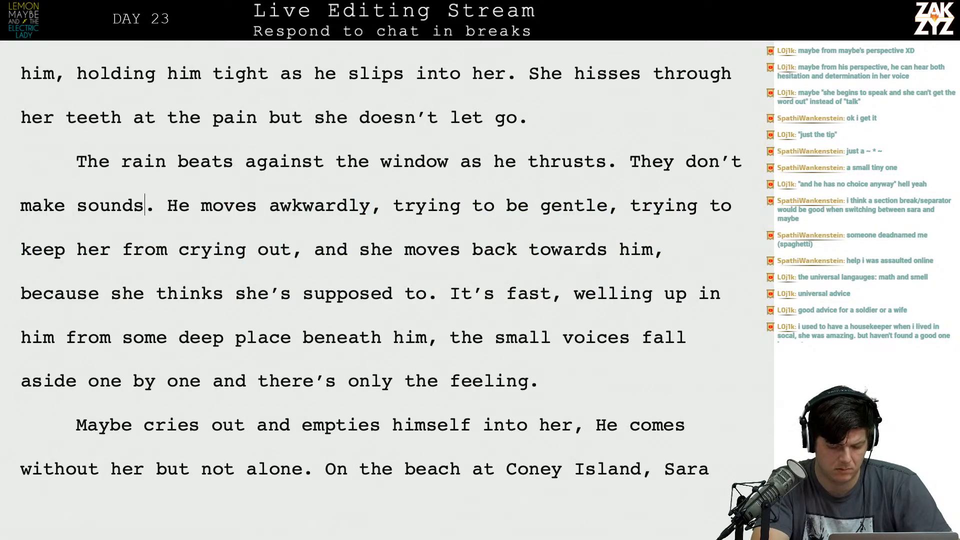
# Extend the "They don't make sounds" sentence with a closing clause beginning with "except".
pyautogui.write(', except her ')
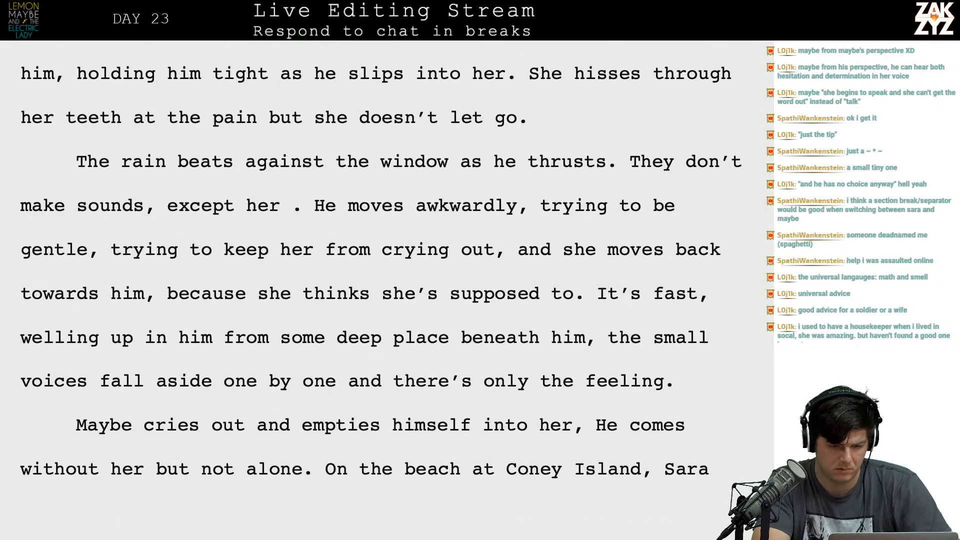
pyautogui.write('wincing wit')
pyautogui.press('BackSpace')
pyautogui.press('BackSpace')
pyautogui.write('hen something hurts')
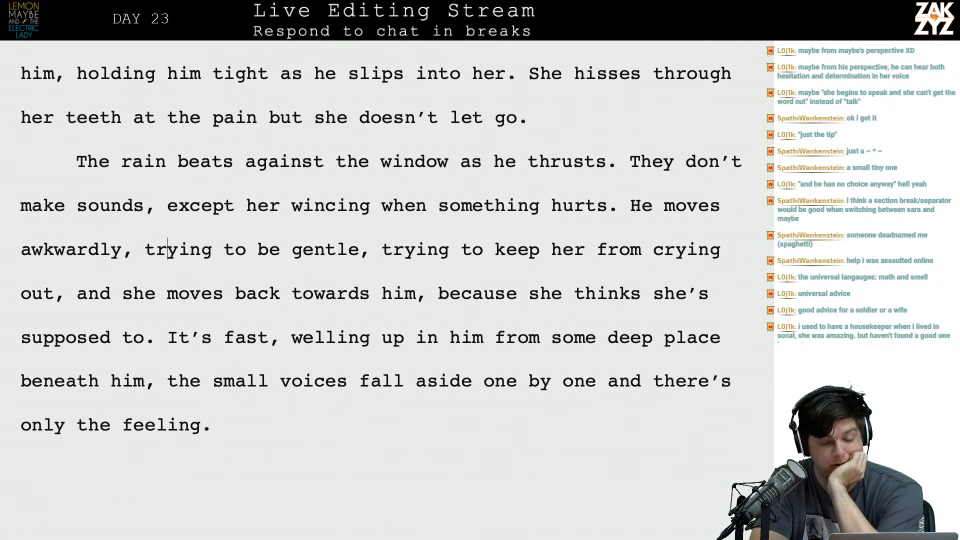
# Delete the two "trying to" phrases that follow "He moves awkwardly,".
pyautogui.click(258, 294)
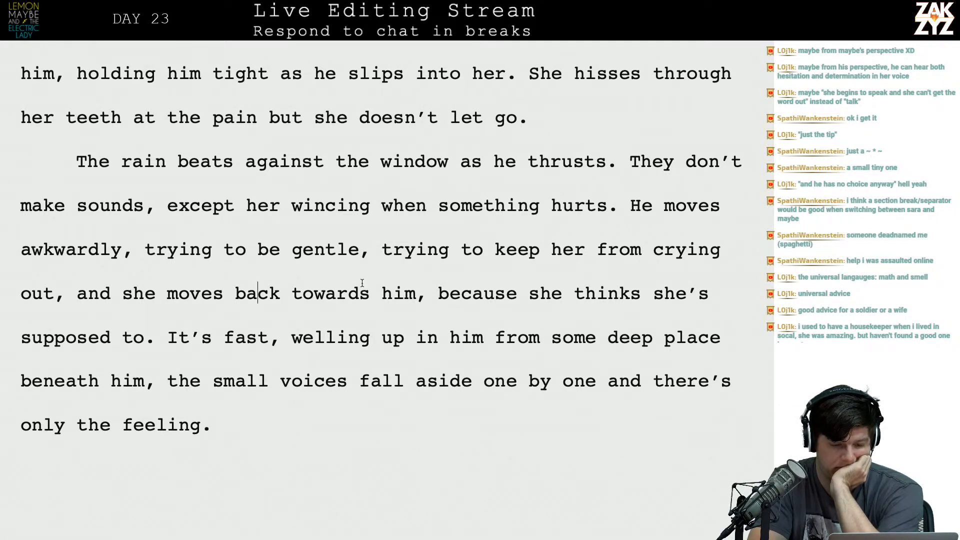
pyautogui.click(64, 293)
pyautogui.press('BackSpace')
pyautogui.press('BackSpace')
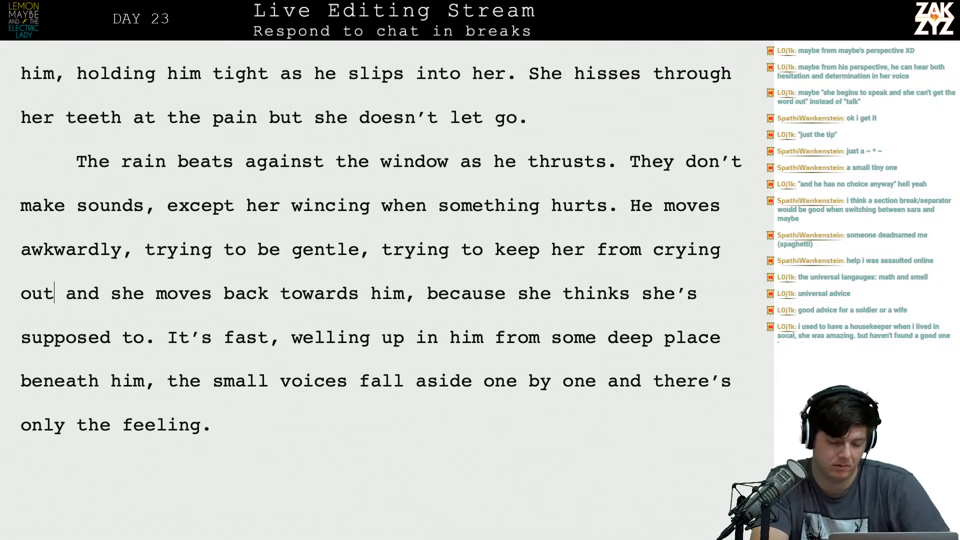
pyautogui.press('BackSpace')
pyautogui.press('BackSpace')
pyautogui.press('BackSpace')
pyautogui.press('BackSpace')
pyautogui.press('BackSpace')
pyautogui.press('BackSpace')
pyautogui.press('BackSpace')
pyautogui.press('BackSpace')
pyautogui.press('BackSpace')
pyautogui.press('BackSpace')
pyautogui.press('BackSpace')
pyautogui.press('BackSpace')
pyautogui.press('BackSpace')
pyautogui.press('BackSpace')
pyautogui.press('BackSpace')
pyautogui.press('BackSpace')
pyautogui.press('BackSpace')
pyautogui.press('BackSpace')
pyautogui.press('BackSpace')
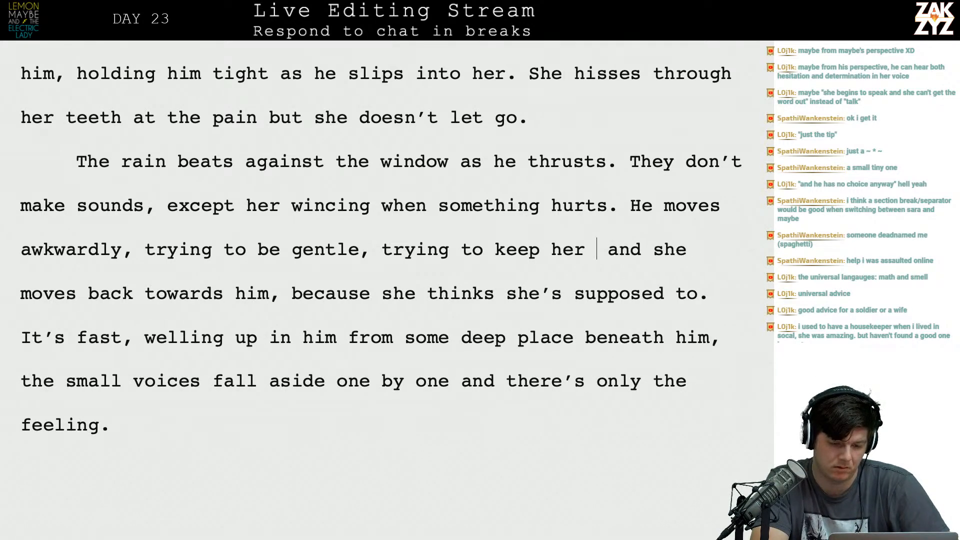
pyautogui.press('BackSpace')
pyautogui.press('BackSpace')
pyautogui.press('BackSpace')
pyautogui.press('BackSpace')
pyautogui.press('BackSpace')
pyautogui.press('BackSpace')
pyautogui.press('BackSpace')
pyautogui.press('BackSpace')
pyautogui.press('BackSpace')
pyautogui.press('BackSpace')
pyautogui.press('BackSpace')
pyautogui.press('BackSpace')
pyautogui.press('BackSpace')
pyautogui.press('BackSpace')
pyautogui.press('BackSpace')
pyautogui.press('BackSpace')
pyautogui.press('BackSpace')
pyautogui.press('BackSpace')
pyautogui.press('BackSpace')
pyautogui.press('BackSpace')
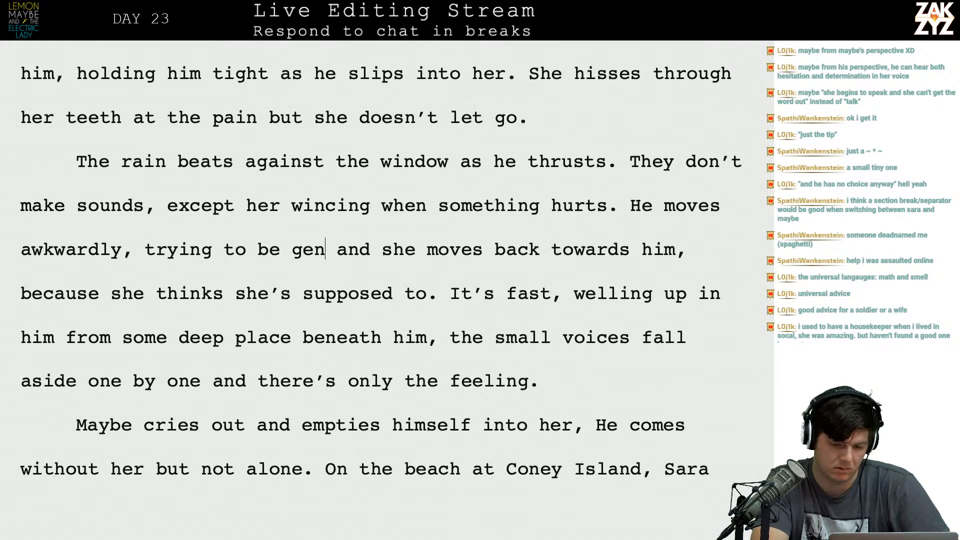
pyautogui.press('BackSpace')
pyautogui.press('BackSpace')
pyautogui.press('BackSpace')
pyautogui.press('BackSpace')
pyautogui.press('BackSpace')
pyautogui.press('BackSpace')
pyautogui.press('BackSpace')
pyautogui.press('BackSpace')
pyautogui.press('BackSpace')
pyautogui.press('BackSpace')
pyautogui.press('BackSpace')
pyautogui.write('and she moves in retur')
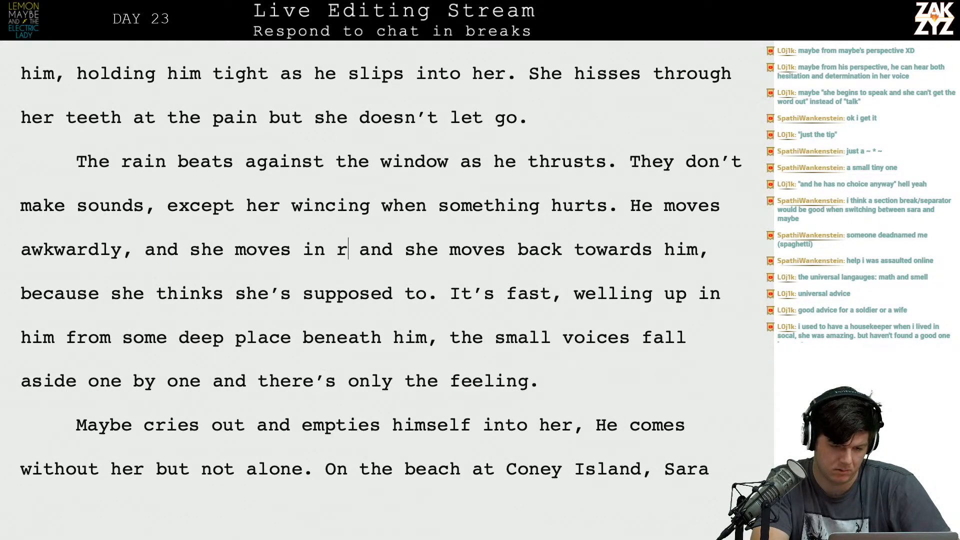
pyautogui.write('n, because')
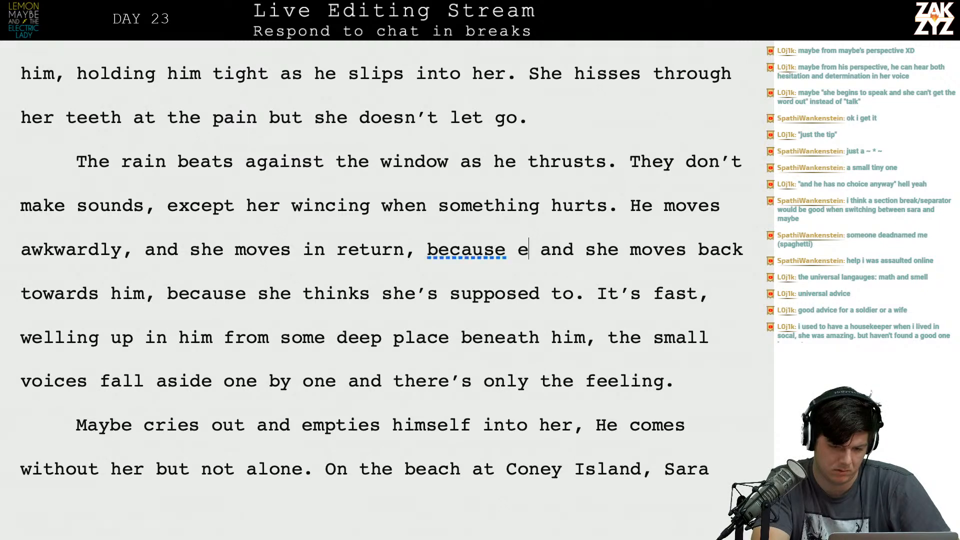
pyautogui.press('BackSpace')
pyautogui.write('s')
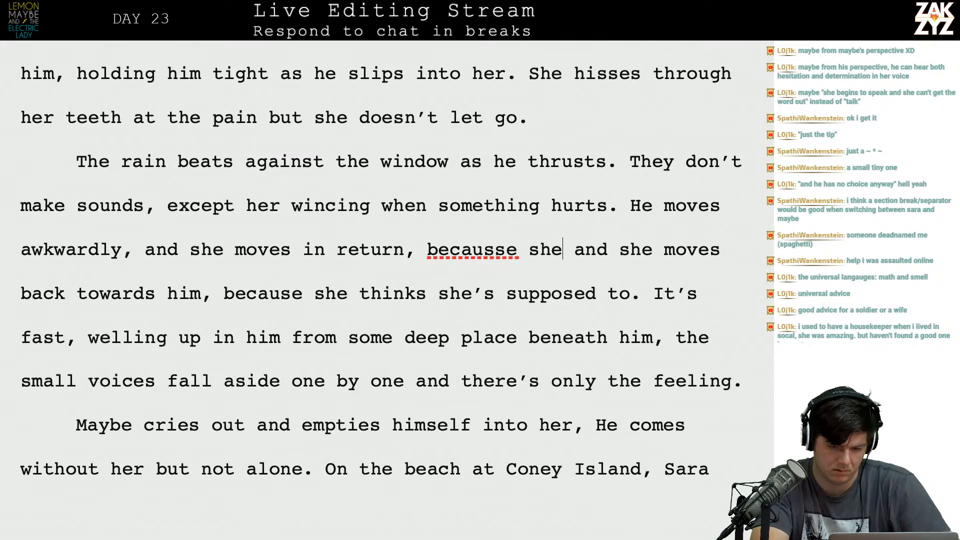
pyautogui.write("e she thinks she's suppose")
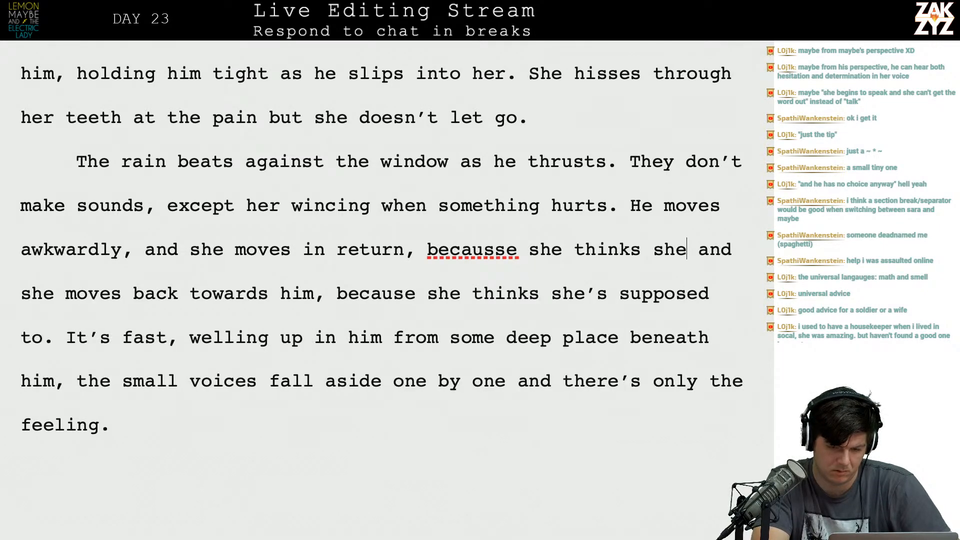
pyautogui.write('d')
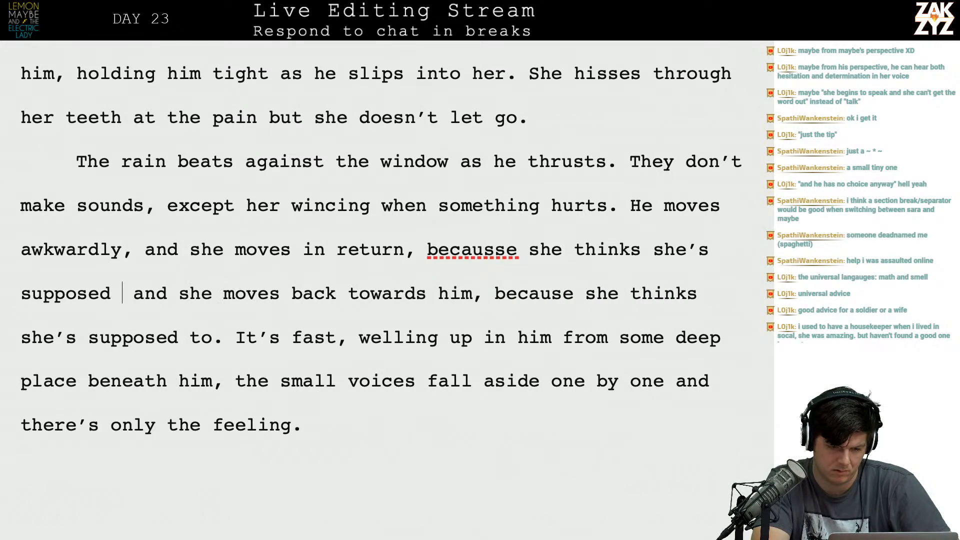
pyautogui.press('BackSpace')
pyautogui.press('BackSpace')
pyautogui.press('BackSpace')
pyautogui.press('BackSpace')
pyautogui.press('BackSpace')
pyautogui.press('BackSpace')
pyautogui.press('BackSpace')
pyautogui.press('BackSpace')
pyautogui.press('BackSpace')
pyautogui.press('BackSpace')
pyautogui.press('BackSpace')
pyautogui.press('BackSpace')
pyautogui.press('BackSpace')
pyautogui.press('BackSpace')
pyautogui.press('BackSpace')
pyautogui.press('BackSpace')
pyautogui.press('BackSpace')
pyautogui.press('BackSpace')
pyautogui.press('BackSpace')
pyautogui.press('BackSpace')
pyautogui.press('BackSpace')
pyautogui.press('BackSpace')
pyautogui.press('BackSpace')
pyautogui.press('BackSpace')
pyautogui.press('BackSpace')
pyautogui.press('BackSpace')
pyautogui.press('BackSpace')
pyautogui.press('BackSpace')
pyautogui.press('BackSpace')
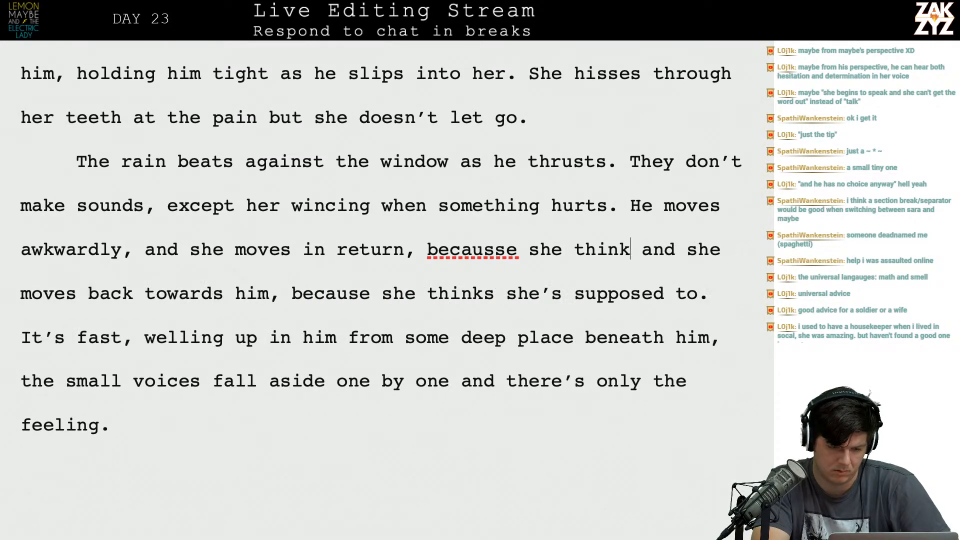
pyautogui.press('BackSpace')
pyautogui.press('BackSpace')
pyautogui.press('BackSpace')
pyautogui.press('BackSpace')
pyautogui.press('BackSpace')
pyautogui.press('BackSpace')
pyautogui.press('BackSpace')
pyautogui.press('BackSpace')
pyautogui.press('BackSpace')
pyautogui.press('BackSpace')
pyautogui.press('BackSpace')
pyautogui.press('BackSpace')
pyautogui.press('BackSpace')
pyautogui.press('BackSpace')
pyautogui.press('BackSpace')
pyautogui.press('BackSpace')
pyautogui.press('BackSpace')
pyautogui.press('BackSpace')
pyautogui.press('BackSpace')
pyautogui.press('BackSpace')
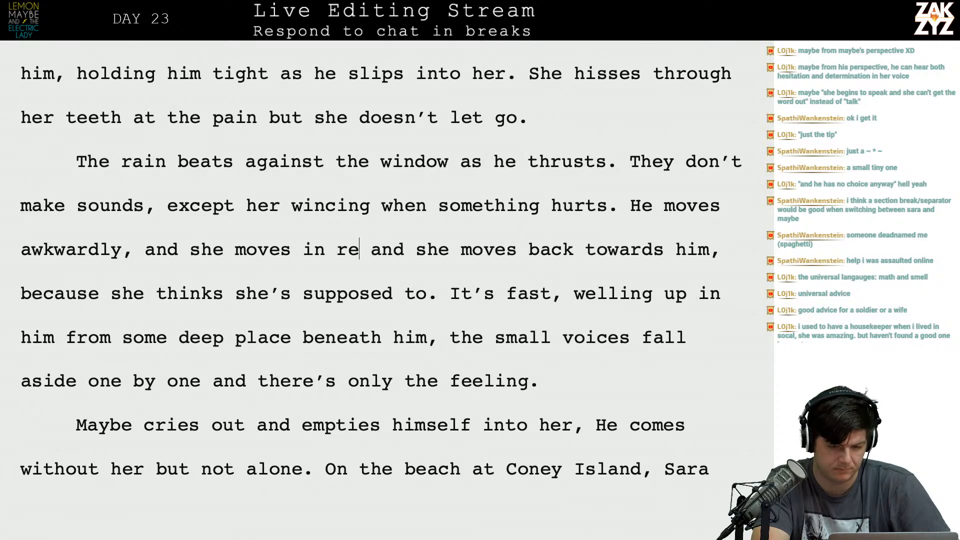
# Break the paragraph after "He moves awkwardly," to put the older clause beginning "and she moves back" on its own line.
pyautogui.press('BackSpace')
pyautogui.press('BackSpace')
pyautogui.press('BackSpace')
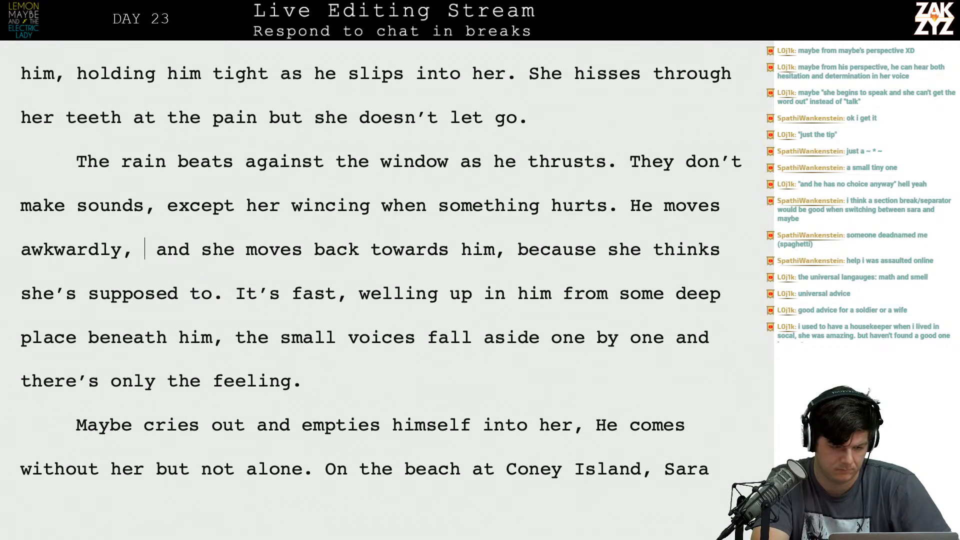
pyautogui.press('Return')
pyautogui.press('Left')
pyautogui.write('she move s')
pyautogui.press('BackSpace')
pyautogui.press('BackSpace')
pyautogui.write('s')
pyautogui.press('BackSpace')
pyautogui.press('BackSpace')
pyautogui.press('BackSpace')
pyautogui.press('BackSpace')
pyautogui.press('BackSpace')
pyautogui.press('BackSpace')
pyautogui.press('BackSpace')
pyautogui.press('BackSpace')
pyautogui.press('BackSpace')
pyautogui.press('BackSpace')
pyautogui.press('BackSpace')
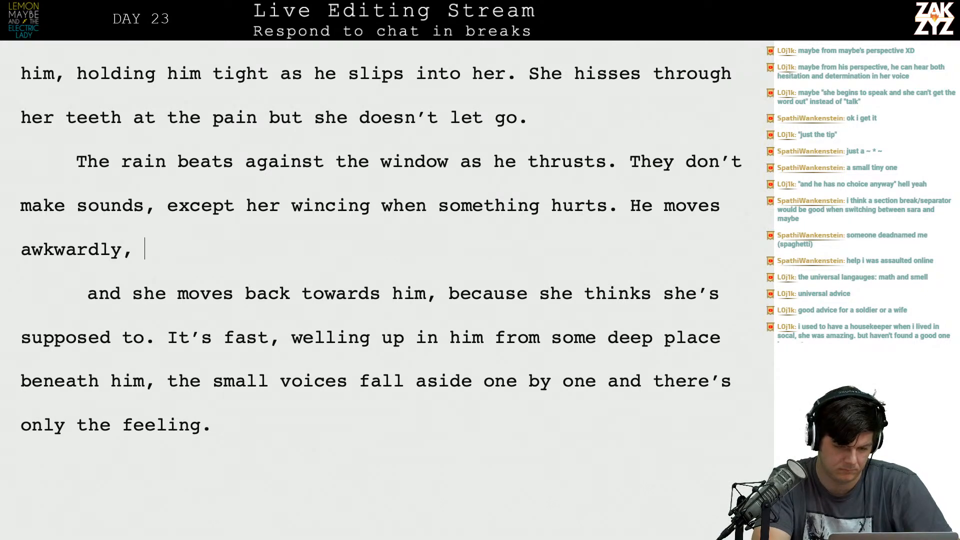
pyautogui.write('.')
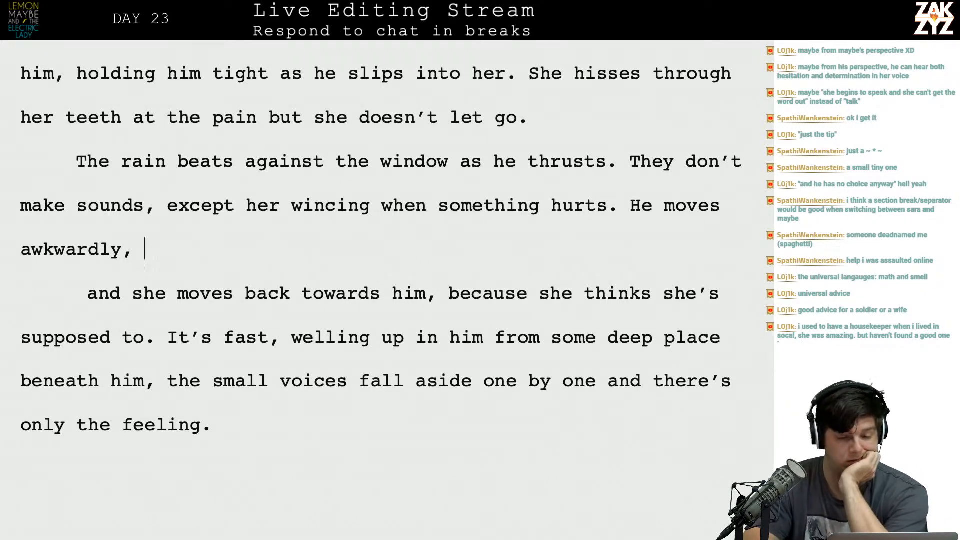
# Reread the preceding passage, from the end of the previous page down to the paragraph beginning "The rain beats".
pyautogui.scroll(8, 385, 290)
pyautogui.scroll(1, 385, 290)
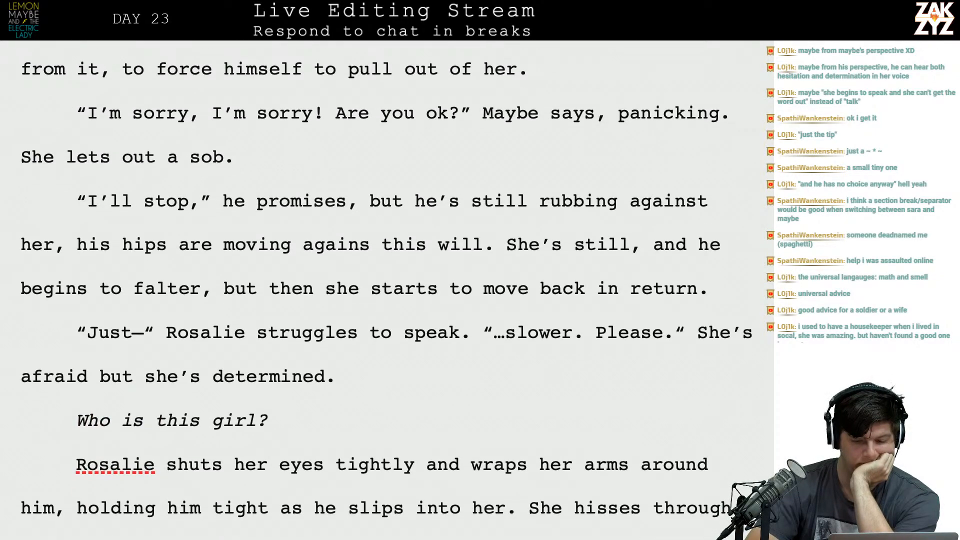
pyautogui.scroll(14, 385, 290)
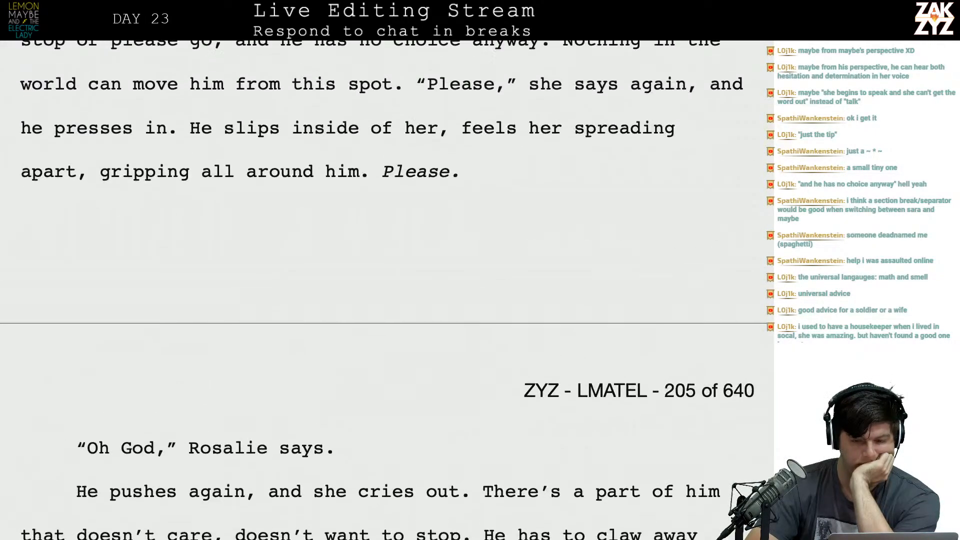
pyautogui.scroll(1, 385, 290)
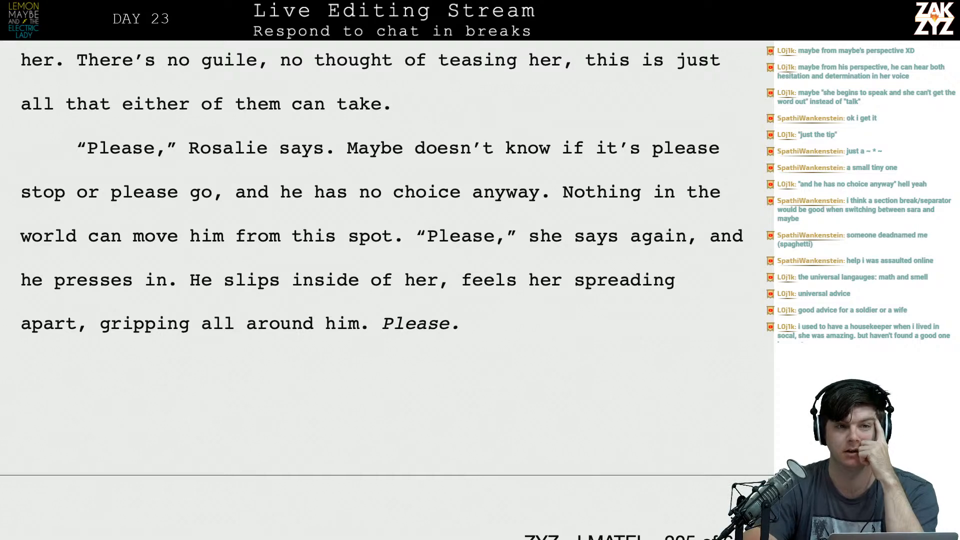
pyautogui.scroll(-7, 385, 290)
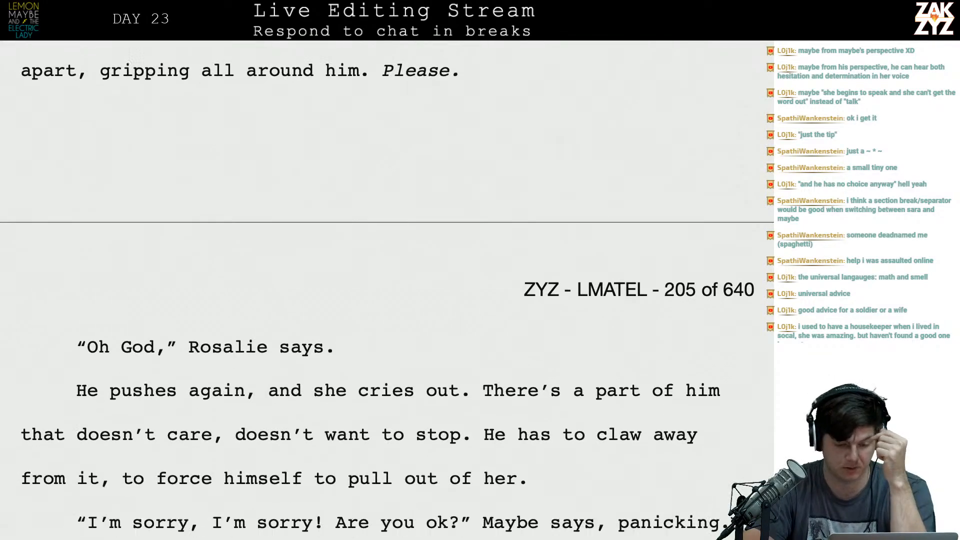
pyautogui.scroll(-4, 55, 283)
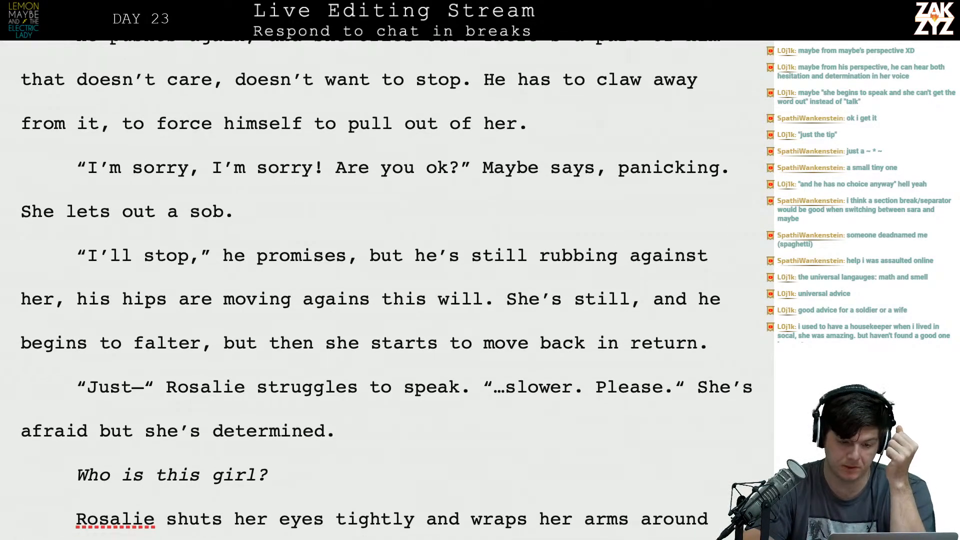
pyautogui.scroll(-3, 195, 290)
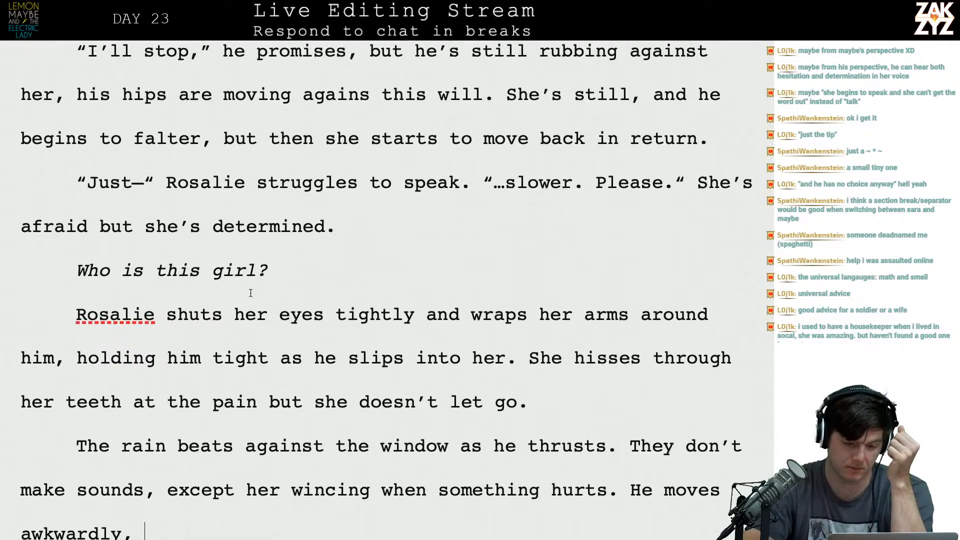
# Delete "at the pain" from the sentence beginning "She hisses through her teeth".
pyautogui.click(331, 276)
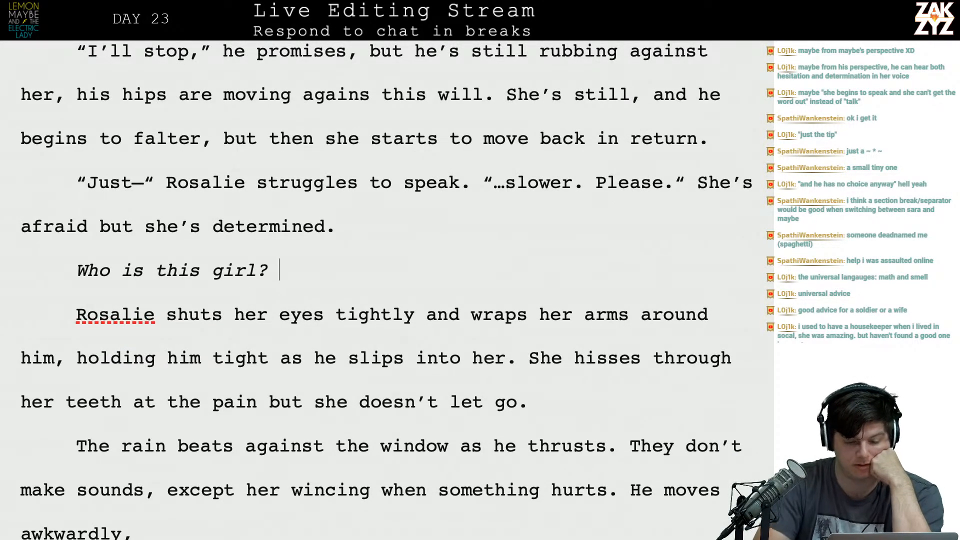
pyautogui.press('Down')
pyautogui.press('Down')
pyautogui.press('Down')
pyautogui.press('Down')
pyautogui.press('Down')
pyautogui.press('Down')
pyautogui.press('Up')
pyautogui.press('Up')
pyautogui.press('Up')
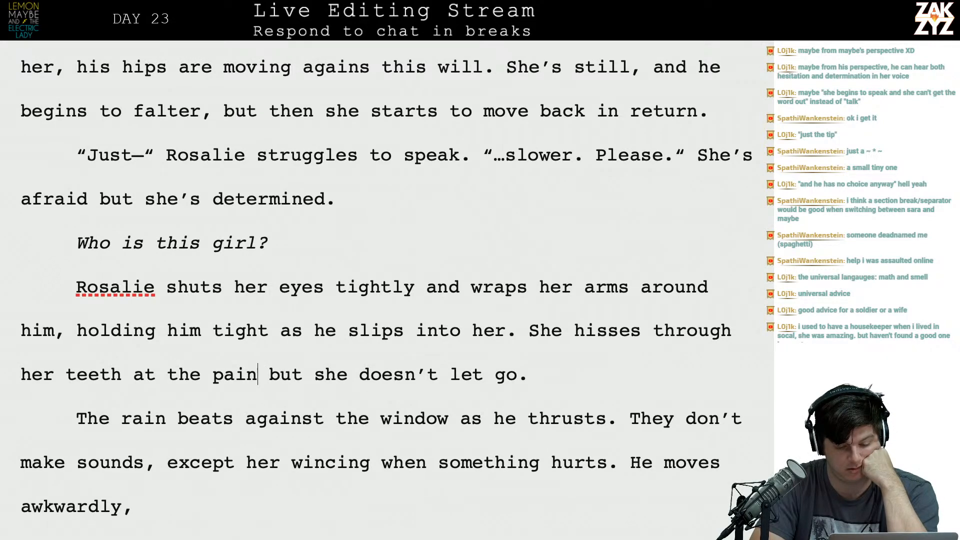
pyautogui.hotkey('shift', 'Right')
pyautogui.hotkey('shift', 'Right')
pyautogui.hotkey('shift', 'Right')
pyautogui.hotkey('shift', 'Right')
pyautogui.hotkey('shift', 'Right')
pyautogui.hotkey('shift', 'Right')
pyautogui.hotkey('shift', 'Right')
pyautogui.hotkey('shift', 'Right')
pyautogui.hotkey('shift', 'Right')
pyautogui.hotkey('shift', 'Right')
pyautogui.hotkey('shift', 'Right')
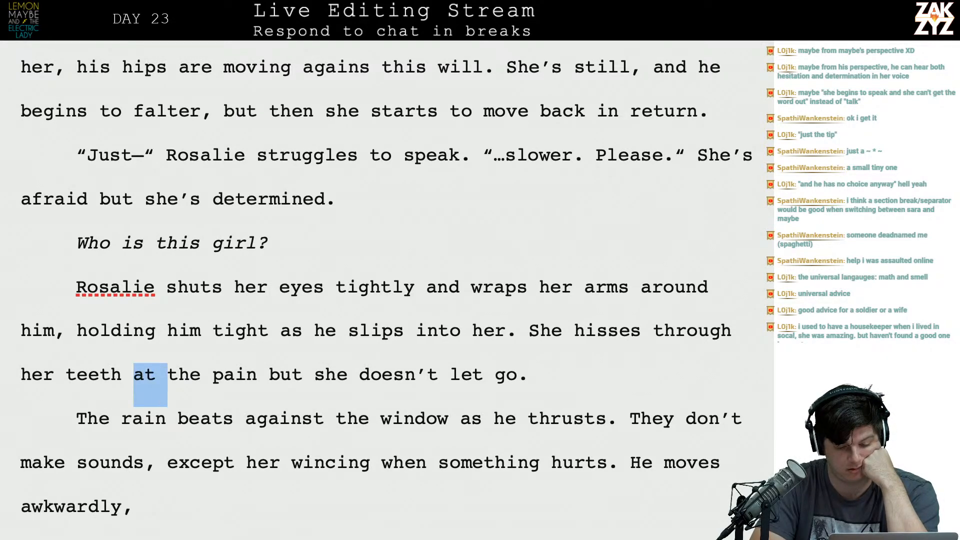
pyautogui.press('Delete')
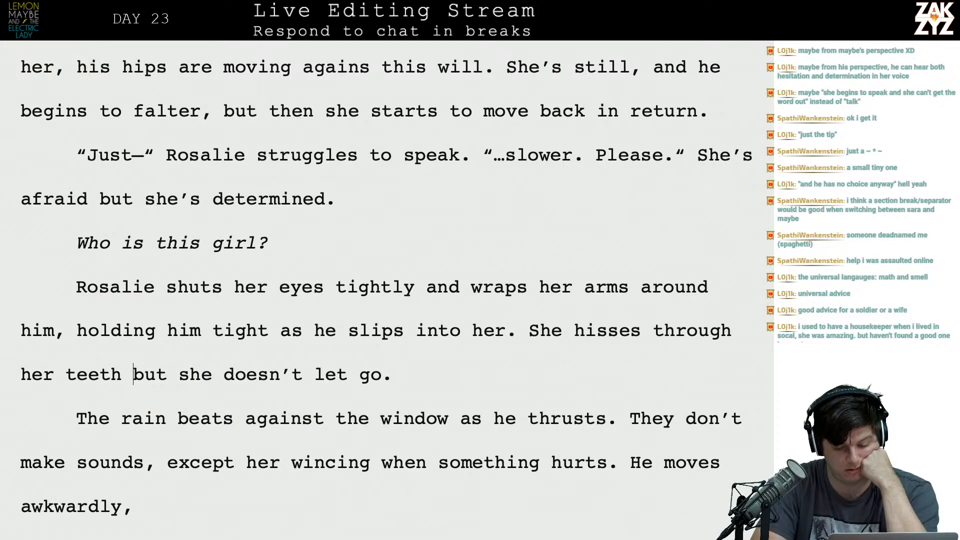
# Break the rain paragraph after "They don't make sounds, except", moving the older wording onto a new line.
pyautogui.press('Down')
pyautogui.press('Down')
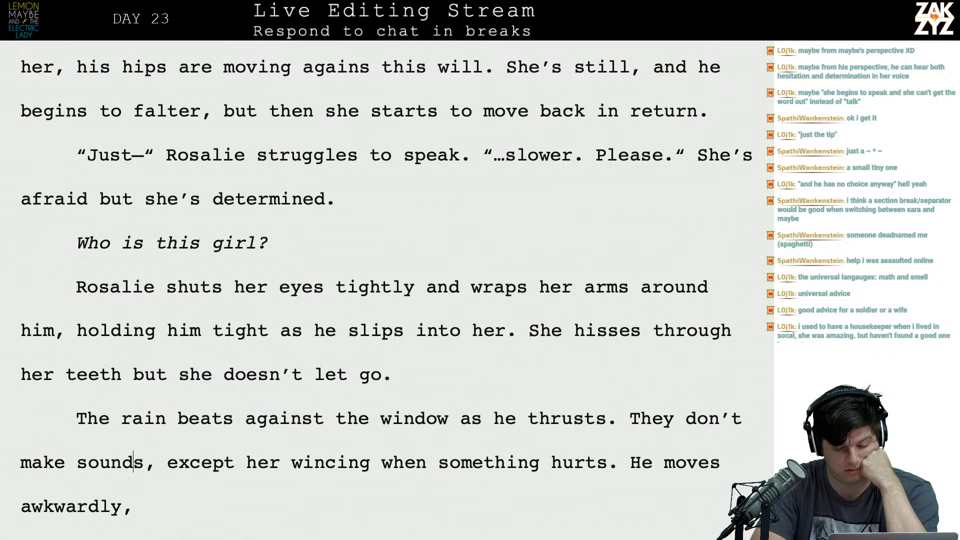
pyautogui.press('Right')
pyautogui.press('Right')
pyautogui.press('Right')
pyautogui.press('Down')
pyautogui.press('Left')
pyautogui.press('Up')
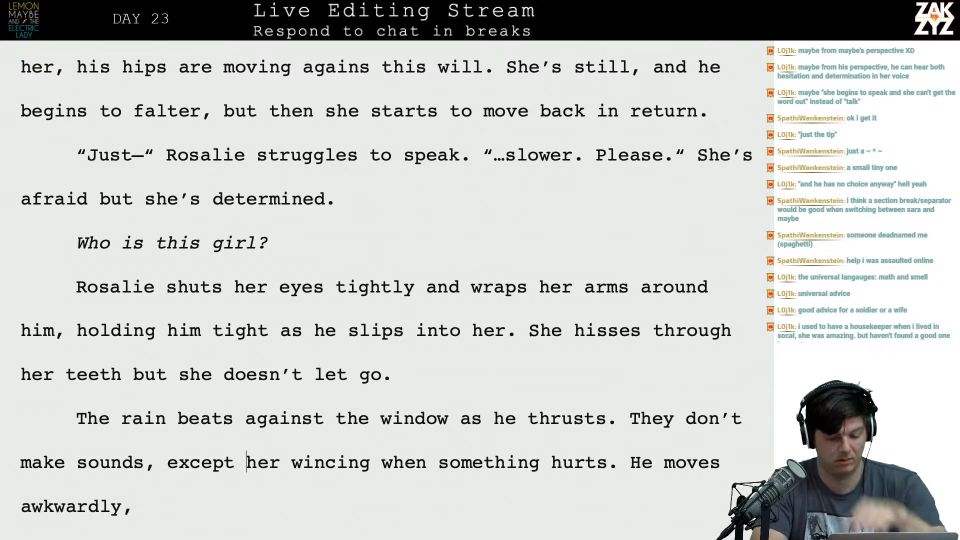
pyautogui.press('Return')
pyautogui.press('Left')
pyautogui.write('smo')
pyautogui.press('BackSpace')
pyautogui.press('BackSpace')
pyautogui.press('BackSpace')
pyautogui.write('sometime')
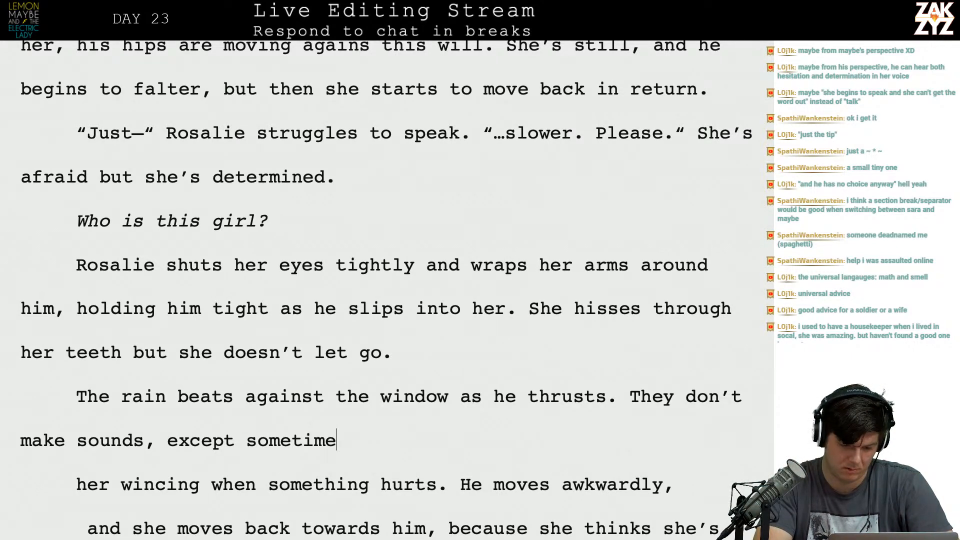
pyautogui.write('s she makes')
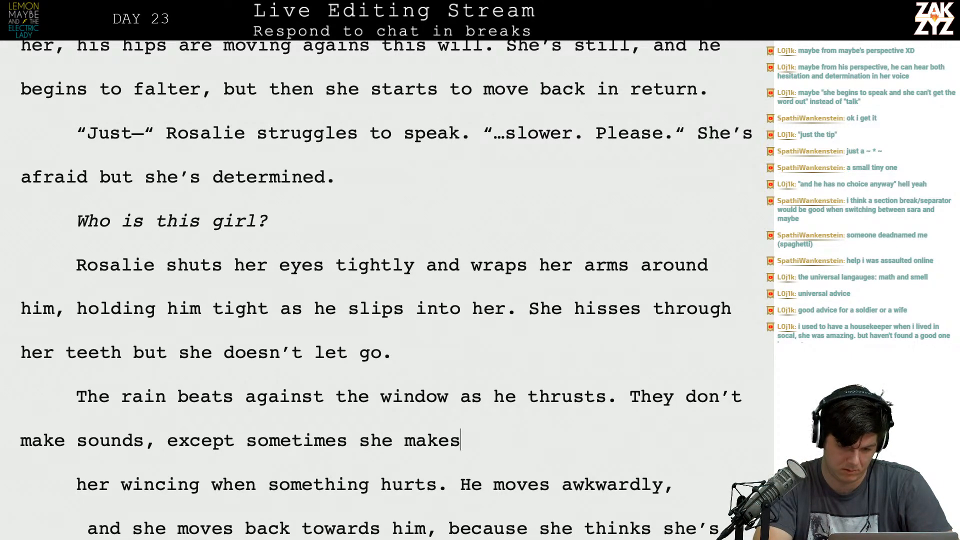
pyautogui.press('BackSpace')
pyautogui.press('BackSpace')
pyautogui.press('BackSpace')
pyautogui.press('BackSpace')
pyautogui.press('BackSpace')
pyautogui.press('BackSpace')
pyautogui.press('BackSpace')
pyautogui.press('BackSpace')
pyautogui.press('BackSpace')
pyautogui.press('BackSpace')
pyautogui.press('BackSpace')
pyautogui.press('BackSpace')
pyautogui.press('BackSpace')
pyautogui.press('BackSpace')
pyautogui.press('BackSpace')
pyautogui.press('BackSpace')
pyautogui.press('BackSpace')
pyautogui.press('BackSpace')
pyautogui.press('BackSpace')
pyautogui.press('BackSpace')
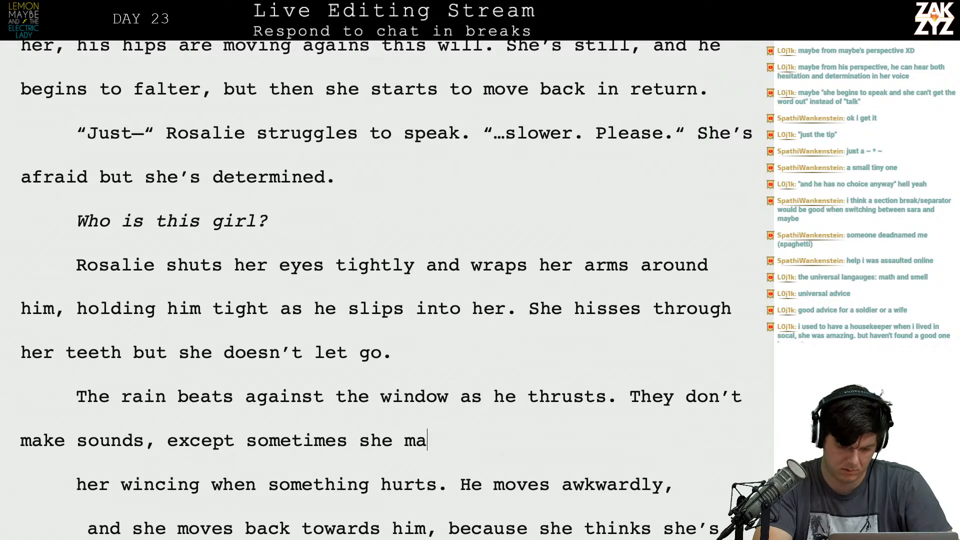
# Remove "except" and end the "They don't make sounds" sentence with a period.
pyautogui.press('BackSpace')
pyautogui.press('BackSpace')
pyautogui.press('BackSpace')
pyautogui.press('BackSpace')
pyautogui.press('BackSpace')
pyautogui.press('BackSpace')
pyautogui.press('BackSpace')
pyautogui.press('BackSpace')
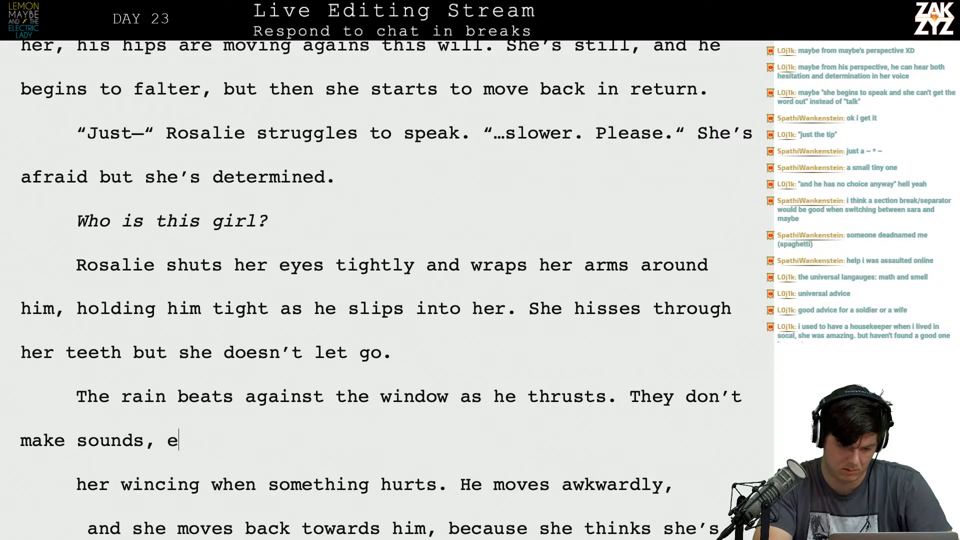
pyautogui.write('. He')
pyautogui.press('BackSpace')
pyautogui.press('BackSpace')
pyautogui.press('BackSpace')
pyautogui.write('M')
pyautogui.press('BackSpace')
pyautogui.write('His mo')
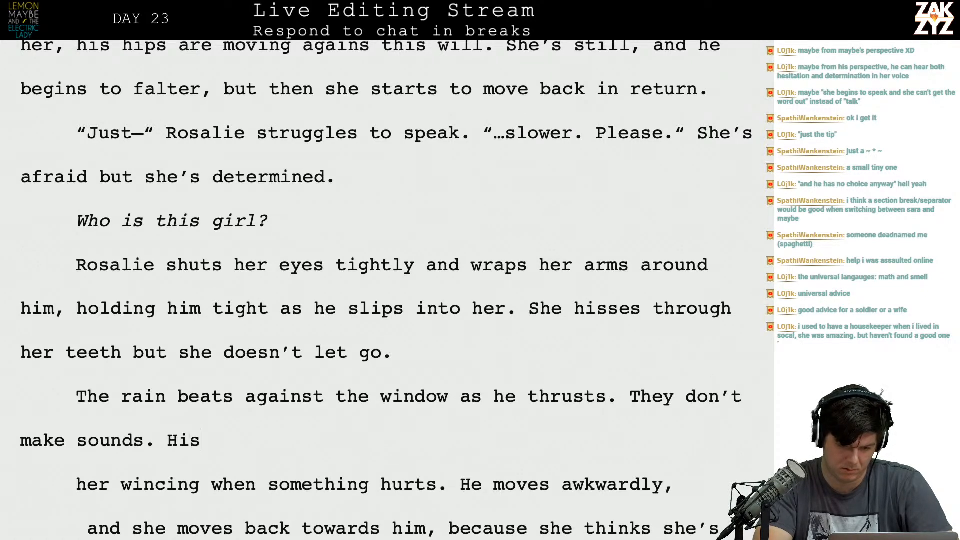
pyautogui.press('BackSpace')
pyautogui.press('BackSpace')
pyautogui.press('BackSpace')
pyautogui.press('BackSpace')
pyautogui.press('BackSpace')
pyautogui.press('BackSpace')
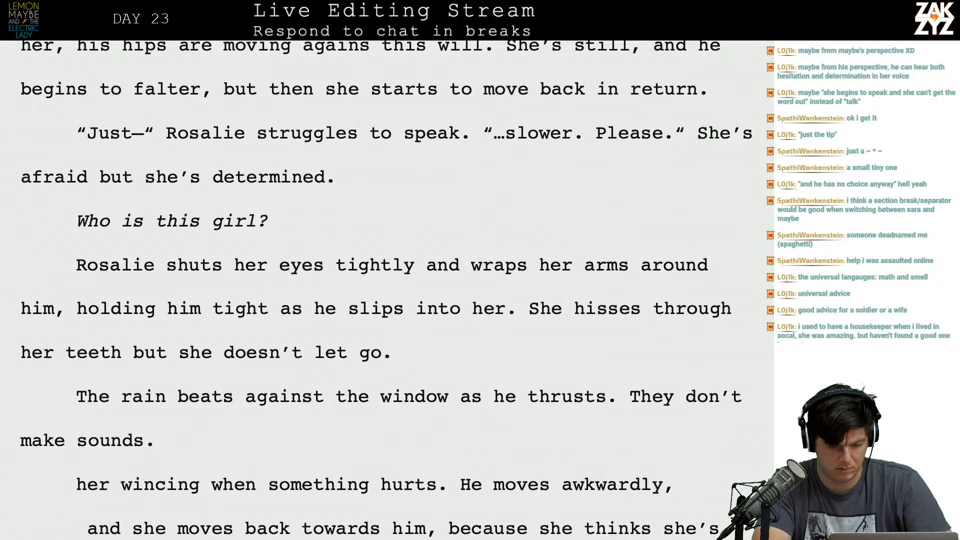
# Extend the "They don't make sounds" sentence with "unless something hurts." and start a new sentence with "He moves awkwardly,".
pyautogui.press('BackSpace')
pyautogui.press('BackSpace')
pyautogui.write('un')
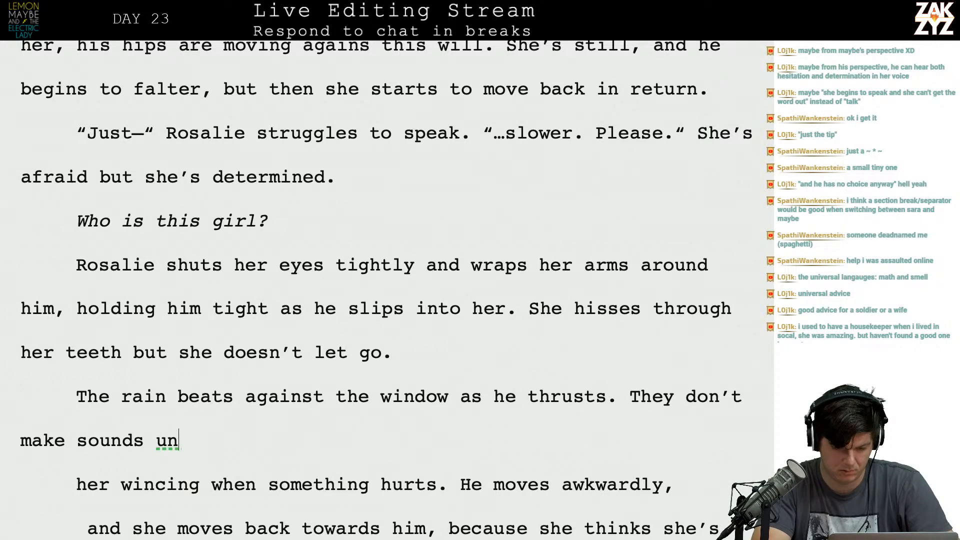
pyautogui.write('less something ')
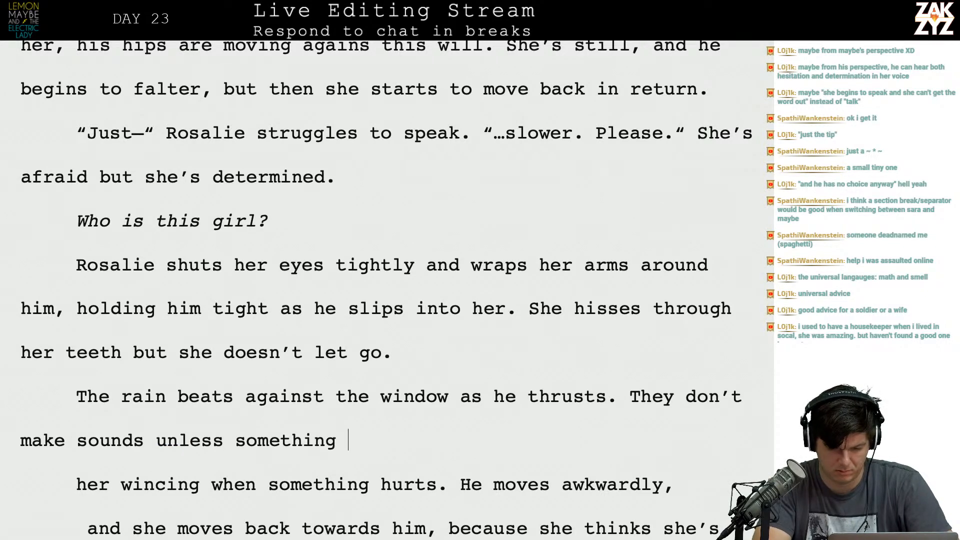
pyautogui.write('hurts. He moves awkwardly, she p')
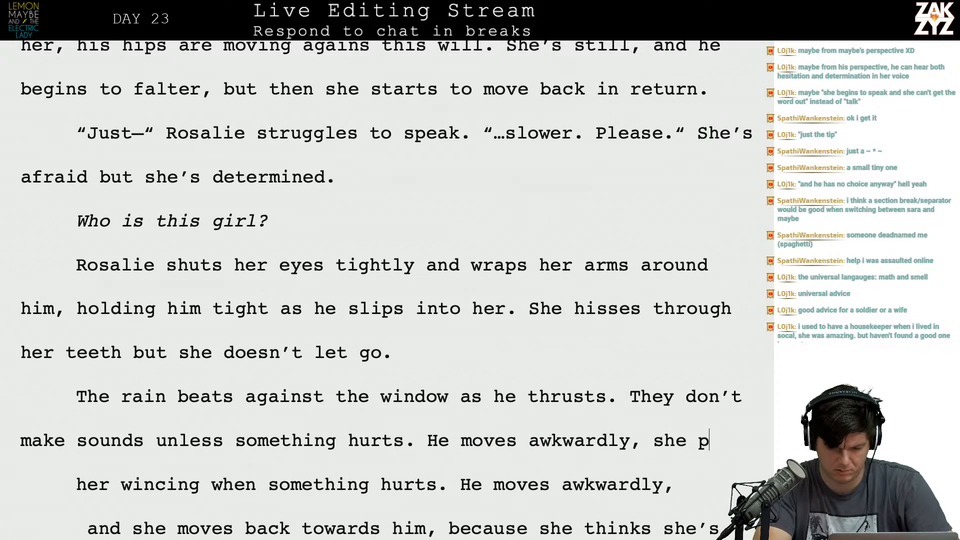
pyautogui.write('ushes back agains')
pyautogui.write('t')
pyautogui.press('BackSpace')
pyautogui.press('BackSpace')
pyautogui.press('BackSpace')
pyautogui.press('BackSpace')
pyautogui.press('BackSpace')
pyautogui.press('BackSpace')
pyautogui.press('BackSpace')
pyautogui.press('BackSpace')
pyautogui.press('BackSpace')
pyautogui.press('BackSpace')
pyautogui.press('BackSpace')
pyautogui.press('BackSpace')
pyautogui.press('BackSpace')
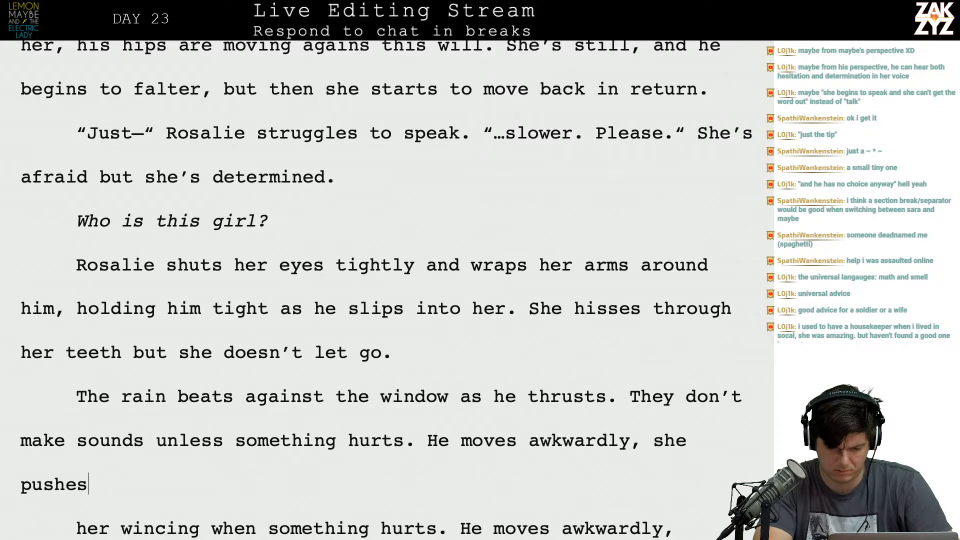
pyautogui.press('BackSpace')
pyautogui.press('BackSpace')
pyautogui.press('BackSpace')
pyautogui.press('BackSpace')
pyautogui.press('BackSpace')
pyautogui.press('BackSpace')
pyautogui.press('BackSpace')
pyautogui.press('BackSpace')
pyautogui.press('BackSpace')
pyautogui.press('BackSpace')
pyautogui.press('BackSpace')
pyautogui.press('BackSpace')
pyautogui.write(', ')
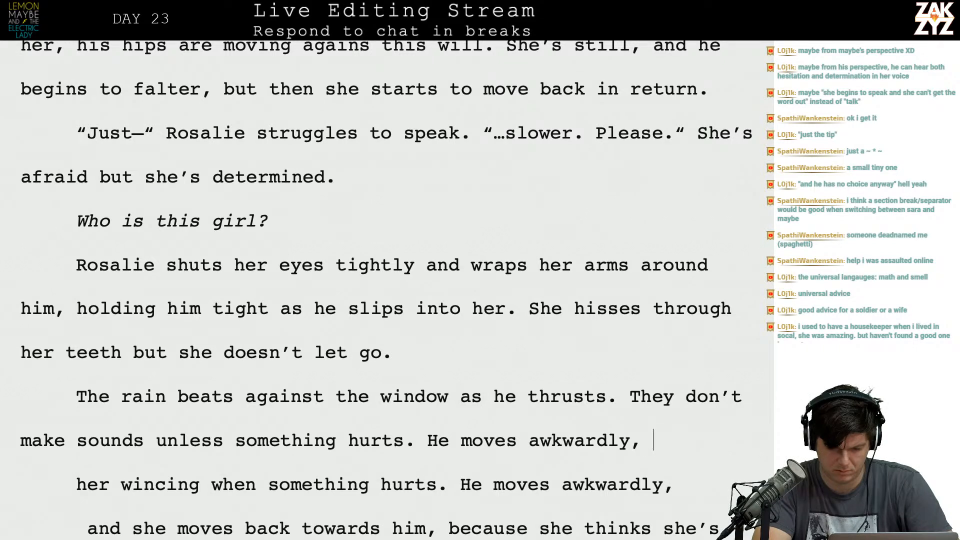
pyautogui.write('she’s')
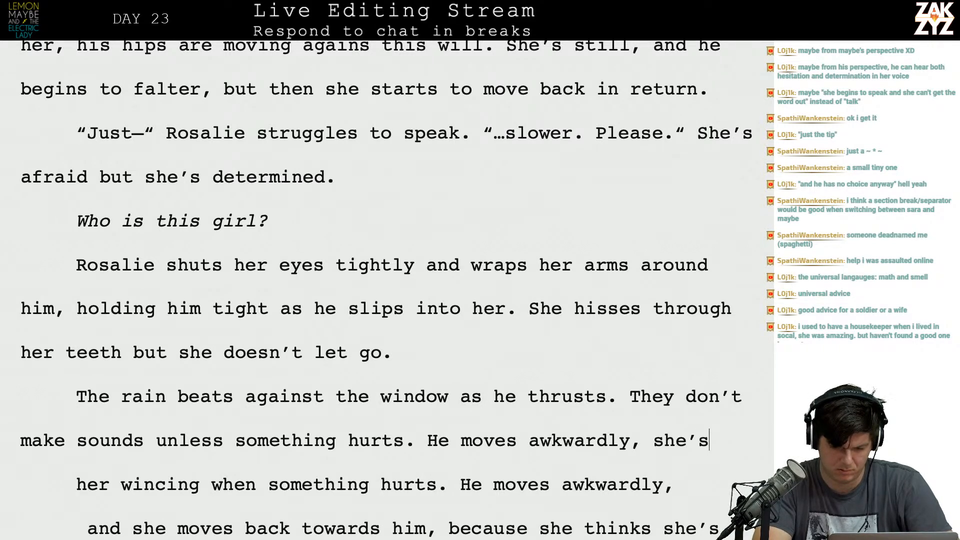
pyautogui.write(' trying to move wit')
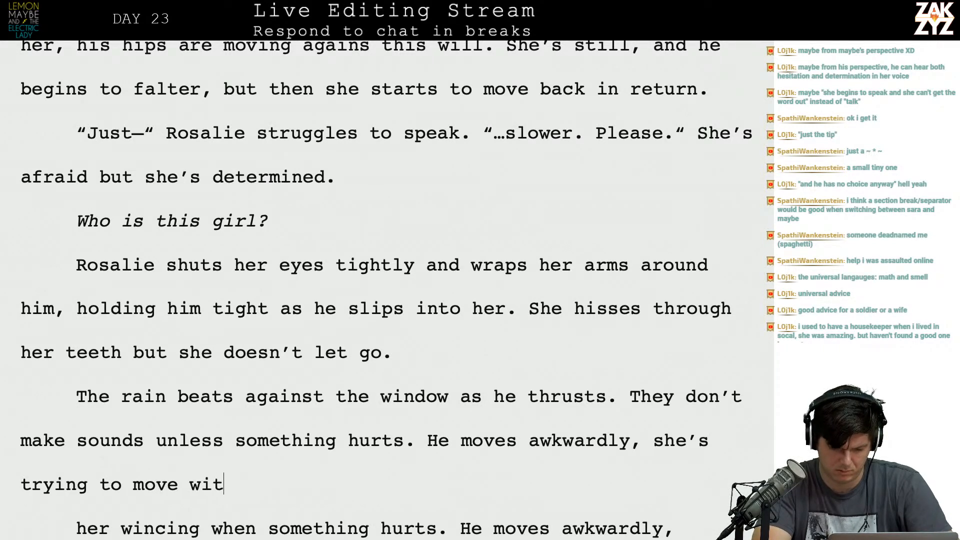
pyautogui.write('h him but they’re ')
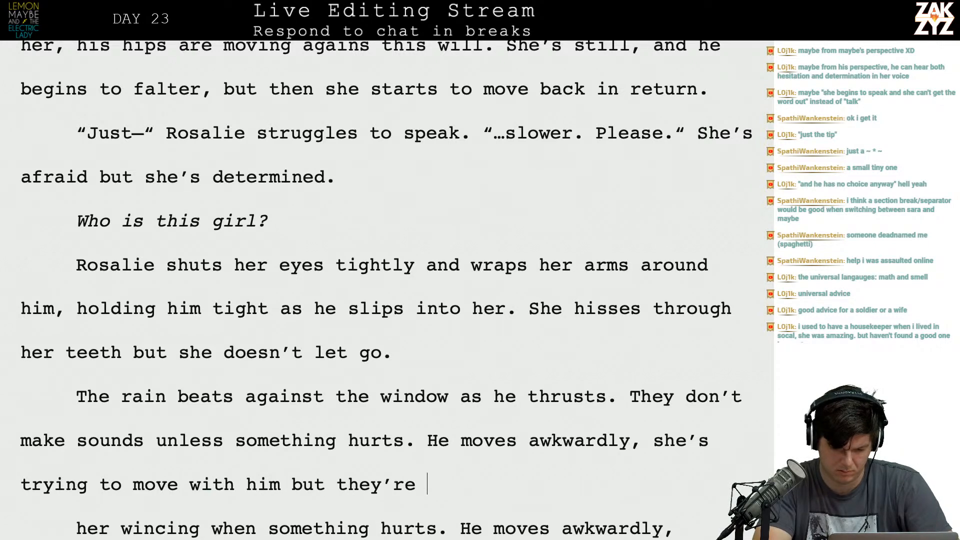
pyautogui.write('out of synch.')
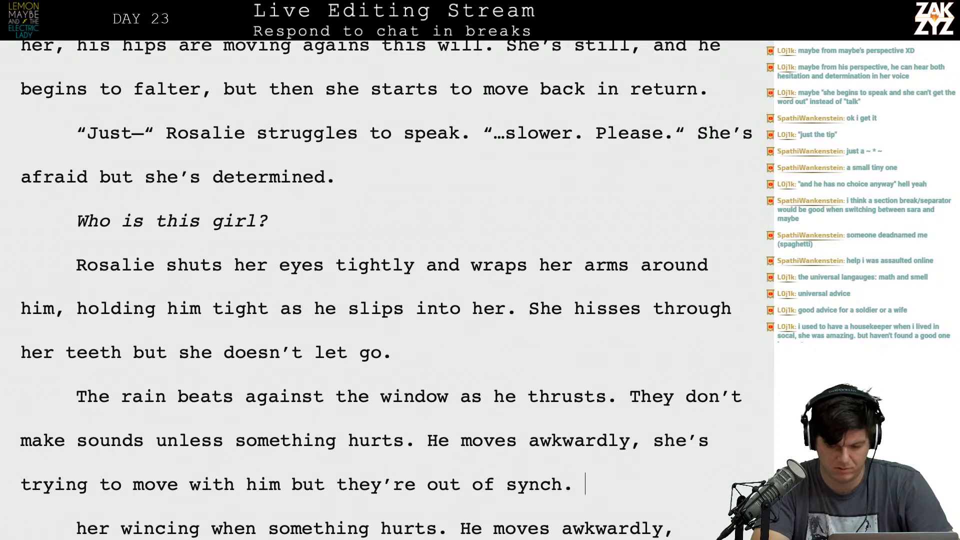
# Delete the older draft wording from "her wincing when something hurts" through "supposed to." after the "out of synch" sentence.
pyautogui.hotkey('shift', 'Down')
pyautogui.hotkey('shift', 'Down')
pyautogui.hotkey('shift', 'Down')
pyautogui.hotkey('shift', 'Up')
pyautogui.hotkey('shift', 'Right')
pyautogui.hotkey('shift', 'Right')
pyautogui.hotkey('shift', 'Right')
pyautogui.hotkey('shift', 'Right')
pyautogui.hotkey('shift', 'Right')
pyautogui.hotkey('shift', 'Right')
pyautogui.hotkey('shift', 'Right')
pyautogui.hotkey('shift', 'Right')
pyautogui.hotkey('shift', 'Right')
pyautogui.hotkey('shift', 'Right')
pyautogui.hotkey('shift', 'Right')
pyautogui.hotkey('shift', 'Right')
pyautogui.hotkey('shift', 'Right')
pyautogui.hotkey('shift', 'Right')
pyautogui.hotkey('shift', 'Right')
pyautogui.hotkey('shift', 'Right')
pyautogui.hotkey('shift', 'Right')
pyautogui.hotkey('shift', 'Right')
pyautogui.hotkey('shift', 'Right')
pyautogui.hotkey('shift', 'Right')
pyautogui.hotkey('shift', 'Right')
pyautogui.hotkey('shift', 'Right')
pyautogui.hotkey('shift', 'Right')
pyautogui.hotkey('shift', 'Right')
pyautogui.hotkey('shift', 'Right')
pyautogui.hotkey('shift', 'Right')
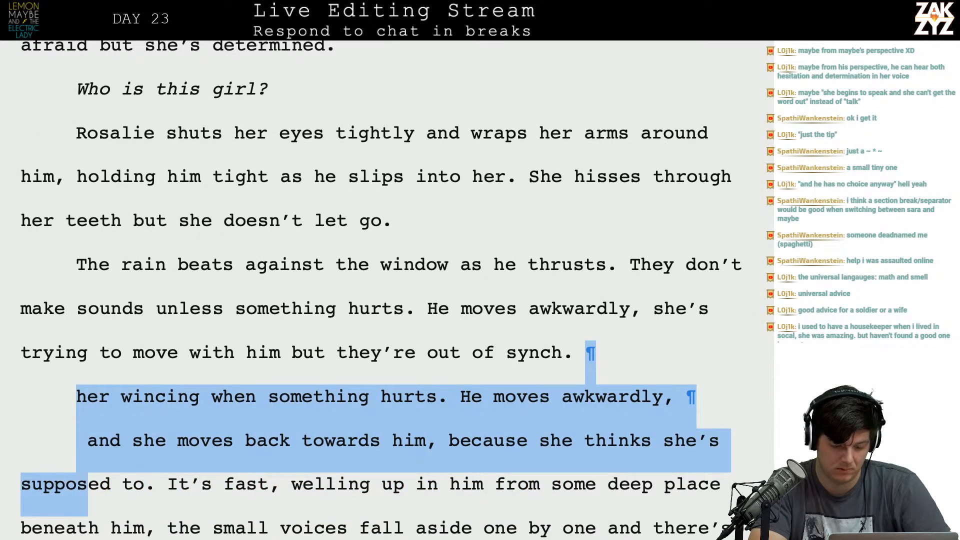
pyautogui.press('BackSpace')
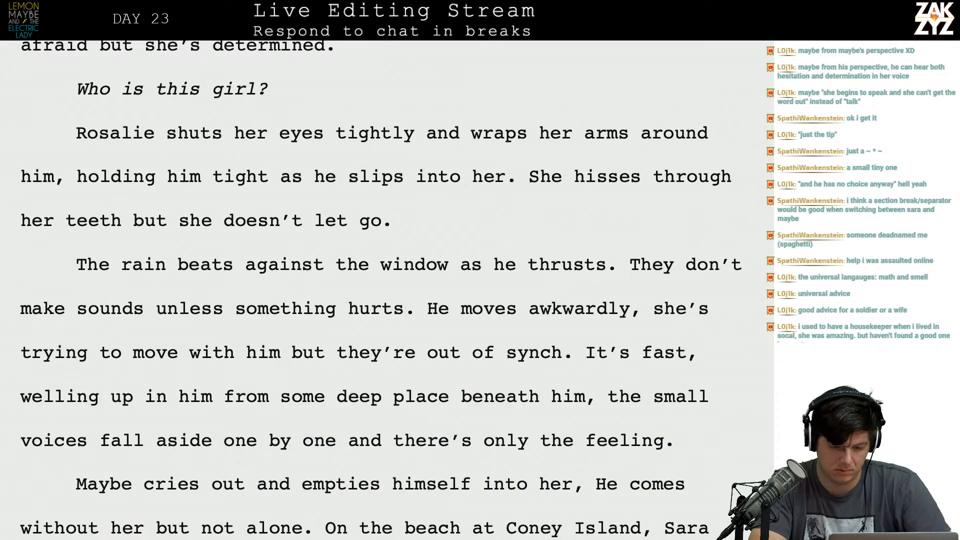
# Split the "It’s fast," sentence into its own paragraph and add "It doesn’t take long." after "out of synch.".
pyautogui.press('Down')
pyautogui.press('Right')
pyautogui.press('Left')
pyautogui.press('Left')
pyautogui.press('Left')
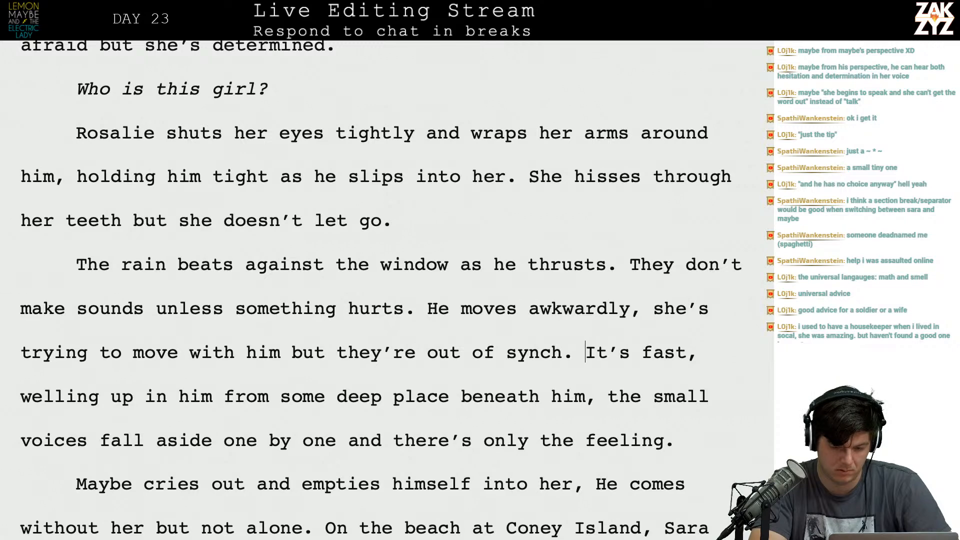
pyautogui.press('Return')
pyautogui.press('Left')
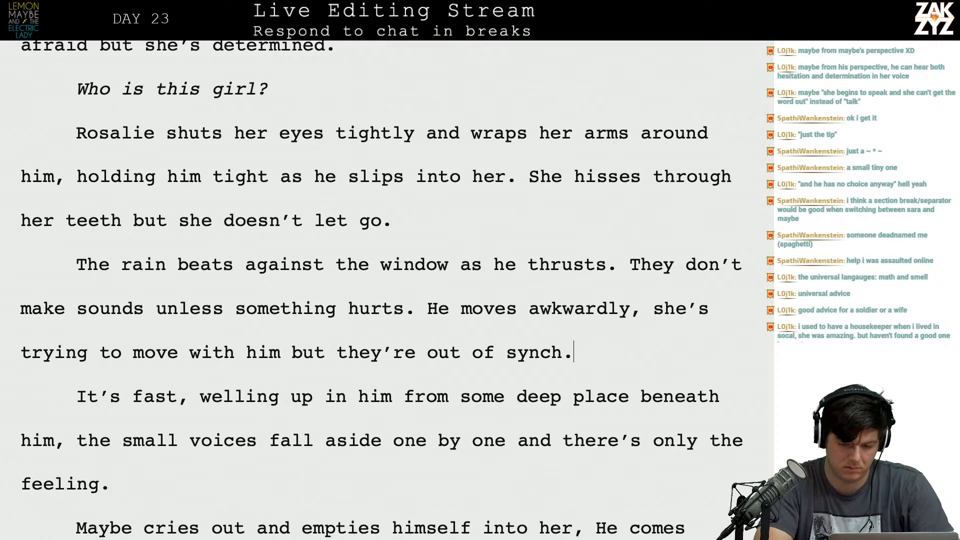
pyautogui.write('It ')
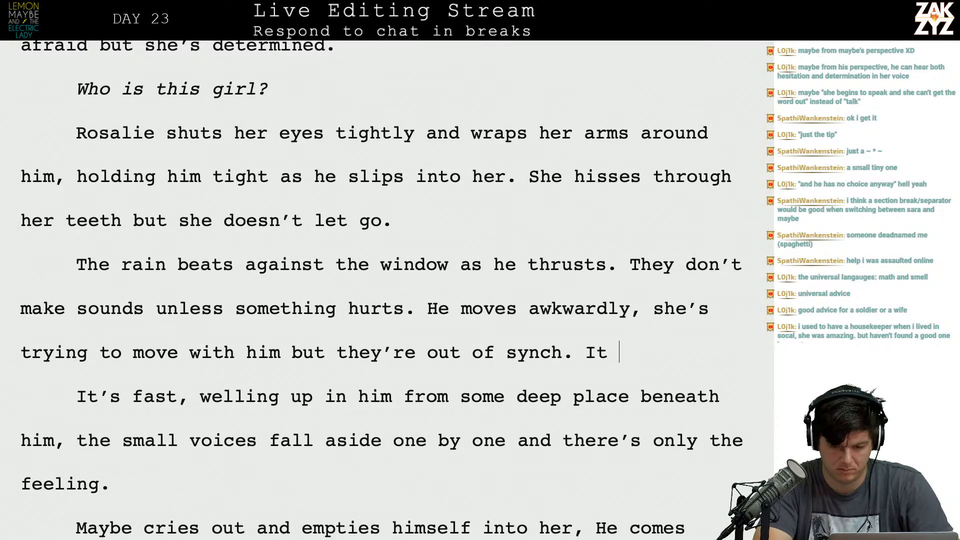
pyautogui.write('doesn’t take long.')
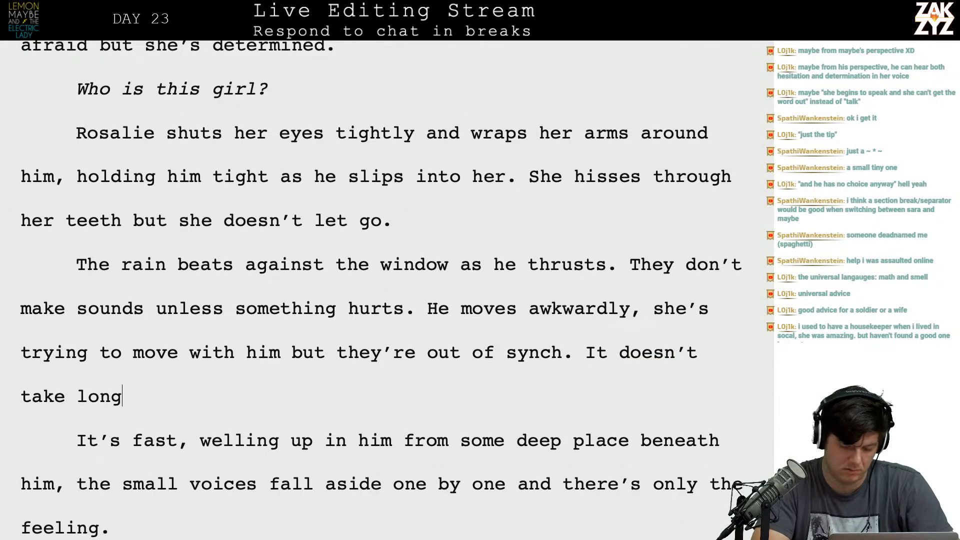
# Delete the older paragraph beginning "It’s fast," and put "It doesn’t take long," in a paragraph of its own.
pyautogui.hotkey('shift', 'Down')
pyautogui.hotkey('shift', 'Down')
pyautogui.hotkey('shift', 'Down')
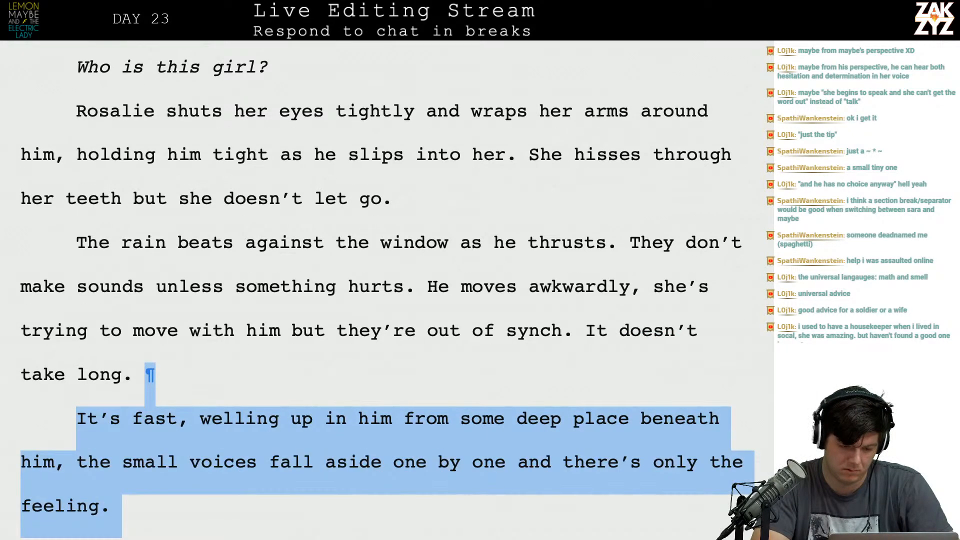
pyautogui.press('BackSpace')
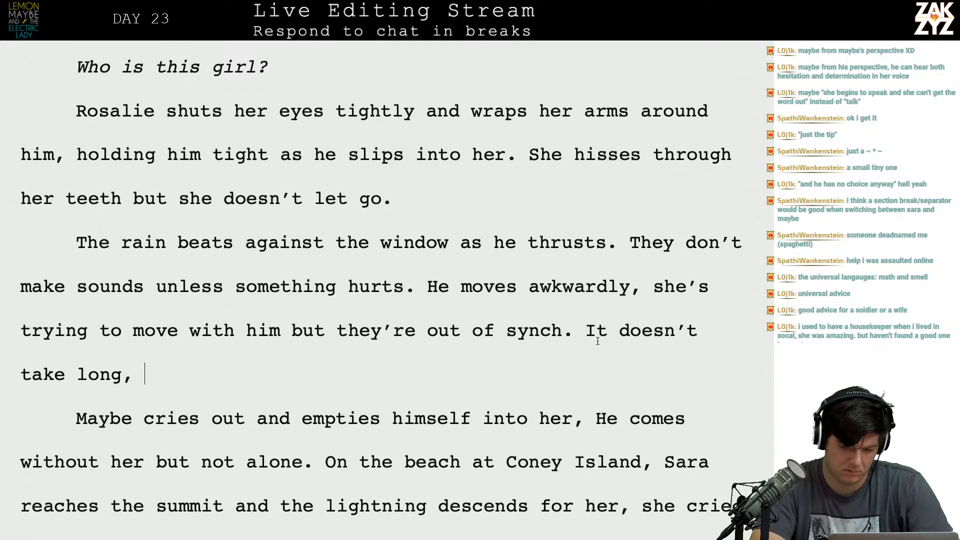
pyautogui.press('Return')
pyautogui.press('Left')
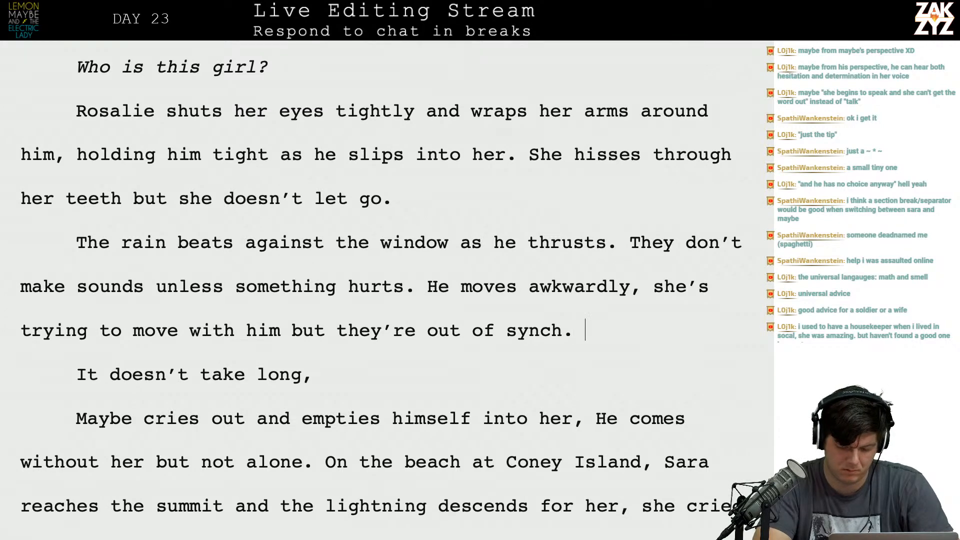
pyautogui.write('Maybe is ')
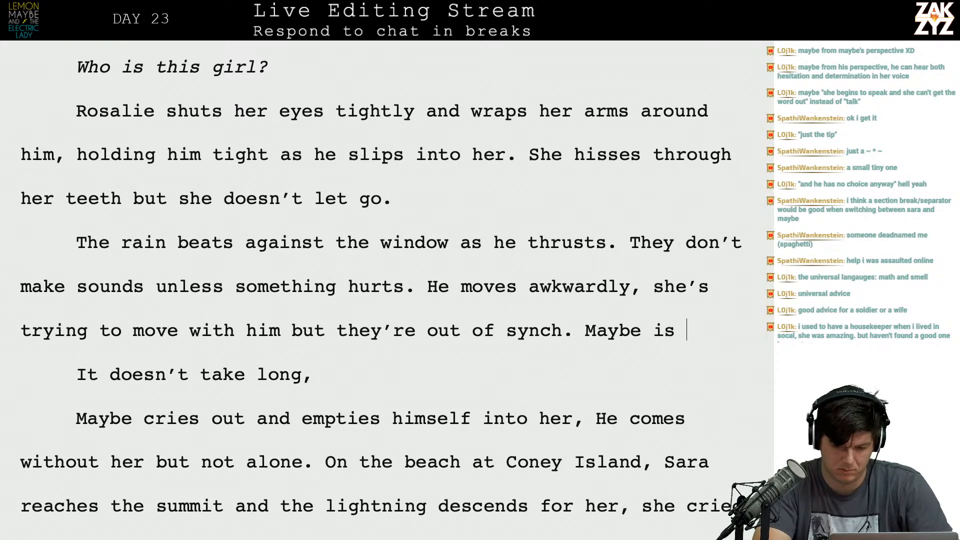
pyautogui.write('triyng')
pyautogui.press('BackSpace')
pyautogui.press('BackSpace')
pyautogui.press('BackSpace')
pyautogui.press('BackSpace')
pyautogui.write('ying his hardes')
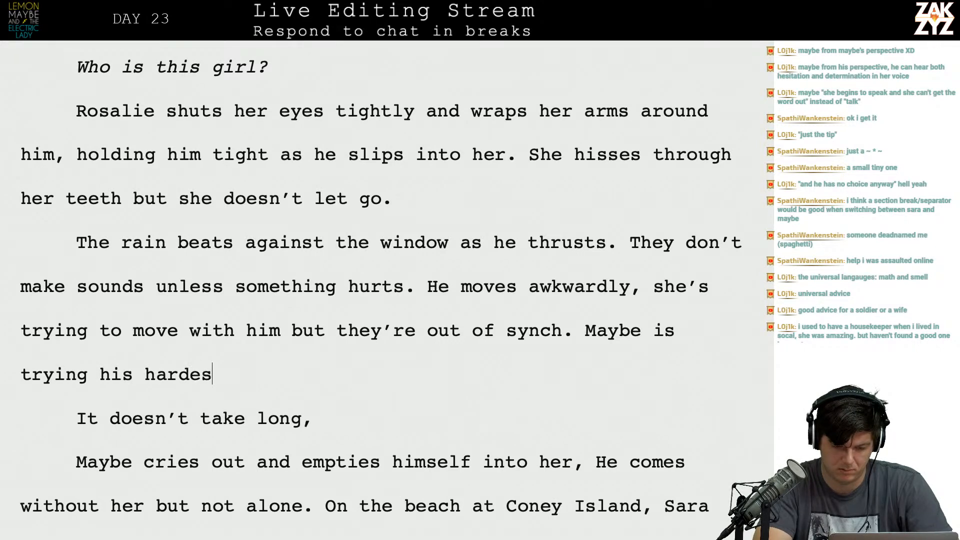
pyautogui.write('t to hold out,b')
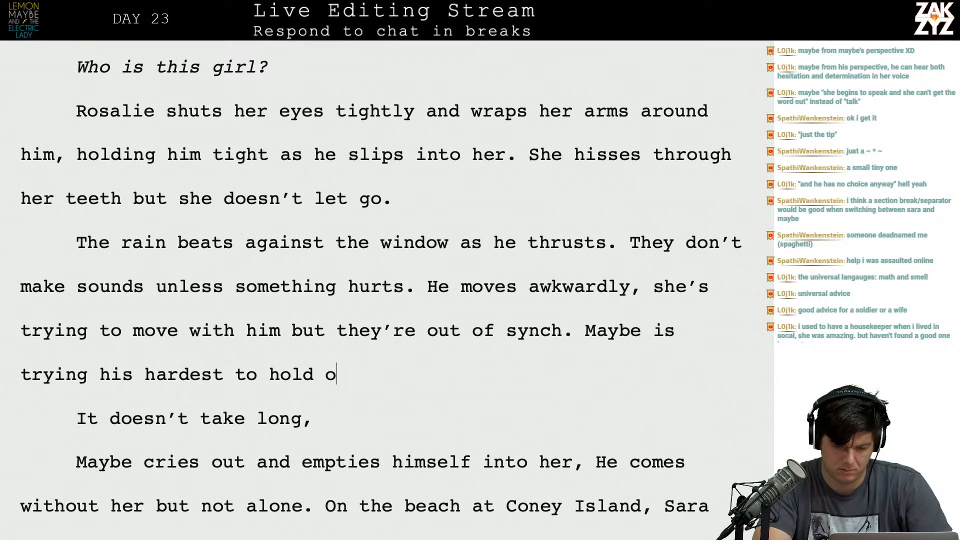
pyautogui.press('BackSpace')
pyautogui.press('BackSpace')
pyautogui.write('b ut')
pyautogui.press('BackSpace')
pyautogui.press('BackSpace')
pyautogui.press('BackSpace')
pyautogui.write('ut he')
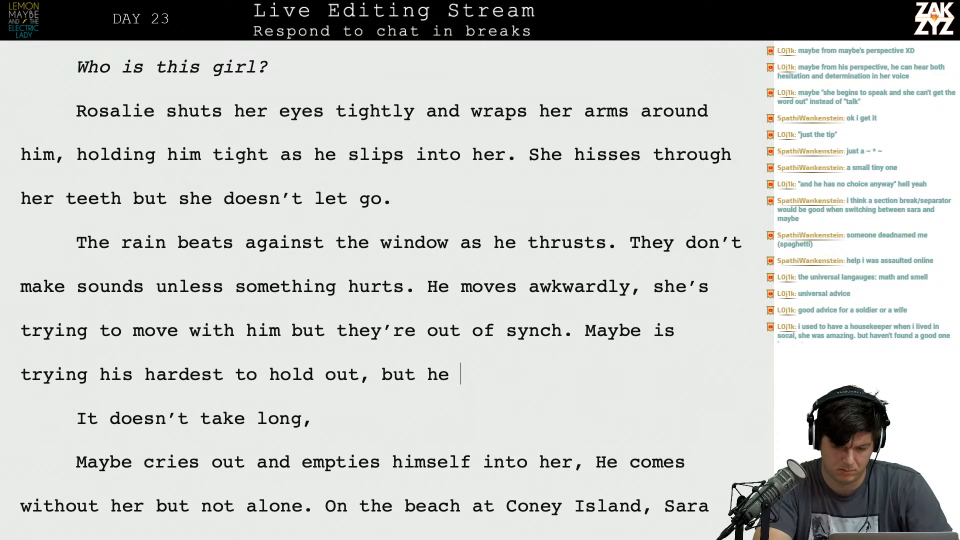
pyautogui.press('BackSpace')
pyautogui.press('BackSpace')
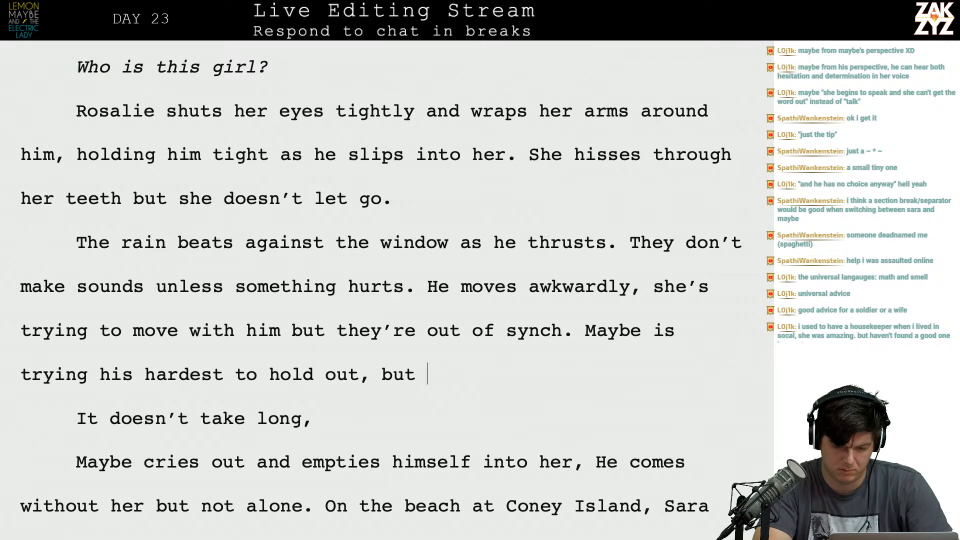
pyautogui.write('it')
pyautogui.press('BackSpace')
pyautogui.press('BackSpace')
pyautogui.press('BackSpace')
pyautogui.press('BackSpace')
pyautogui.press('BackSpace')
pyautogui.press('BackSpace')
pyautogui.press('BackSpace')
pyautogui.press('BackSpace')
pyautogui.press('BackSpace')
pyautogui.press('BackSpace')
pyautogui.press('BackSpace')
pyautogui.press('BackSpace')
pyautogui.press('BackSpace')
pyautogui.press('BackSpace')
pyautogui.press('BackSpace')
pyautogui.press('BackSpace')
pyautogui.press('BackSpace')
pyautogui.press('BackSpace')
pyautogui.press('BackSpace')
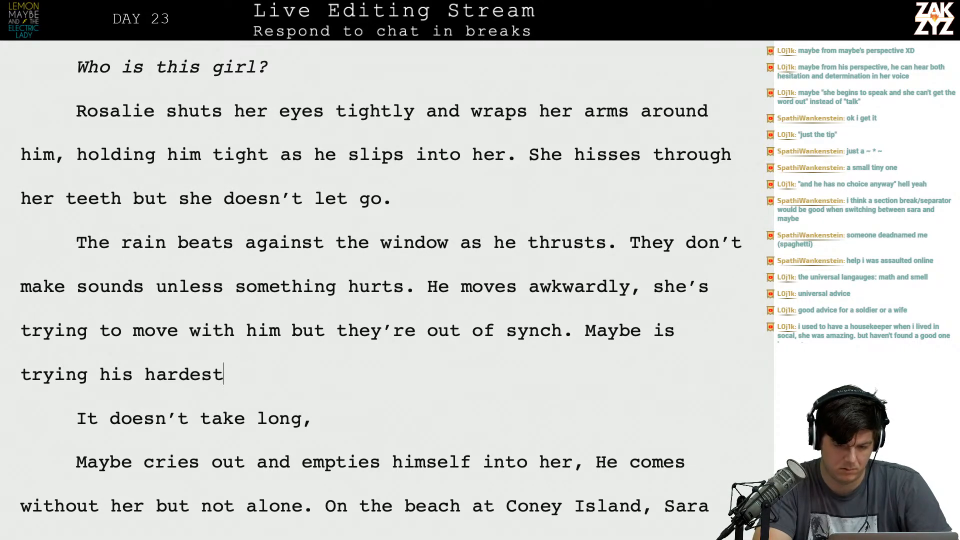
pyautogui.press('BackSpace')
pyautogui.press('BackSpace')
pyautogui.press('BackSpace')
pyautogui.press('BackSpace')
pyautogui.press('BackSpace')
pyautogui.press('BackSpace')
pyautogui.press('BackSpace')
pyautogui.press('BackSpace')
pyautogui.press('BackSpace')
pyautogui.press('BackSpace')
pyautogui.press('BackSpace')
pyautogui.press('BackSpace')
pyautogui.press('BackSpace')
pyautogui.press('BackSpace')
pyautogui.press('BackSpace')
pyautogui.press('BackSpace')
pyautogui.press('BackSpace')
pyautogui.press('BackSpace')
pyautogui.press('BackSpace')
pyautogui.press('BackSpace')
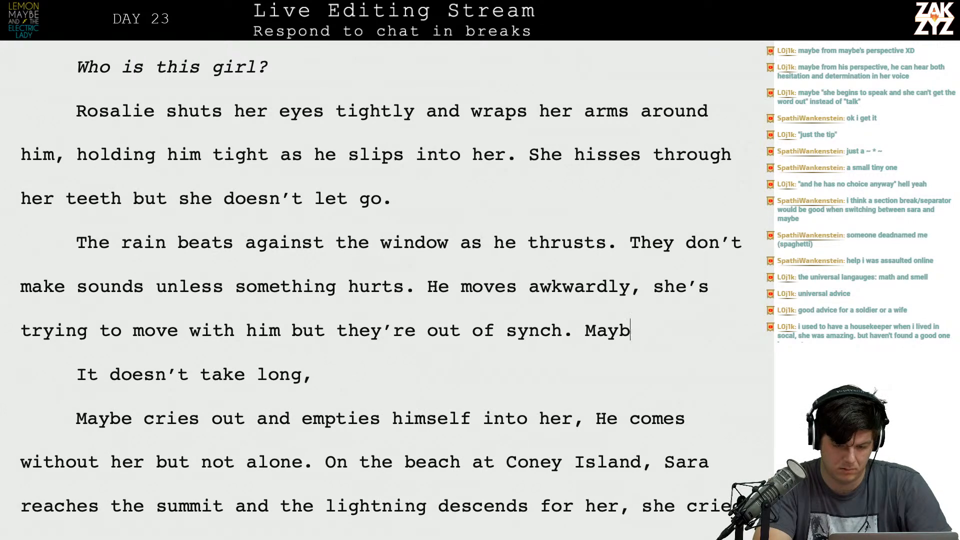
pyautogui.press('BackSpace')
pyautogui.press('BackSpace')
pyautogui.press('BackSpace')
pyautogui.press('BackSpace')
pyautogui.press('BackSpace')
# Insert two blank paragraphs between the "out of synch." sentence and "It doesn’t take long,".
pyautogui.press('Return')
pyautogui.press('Return')
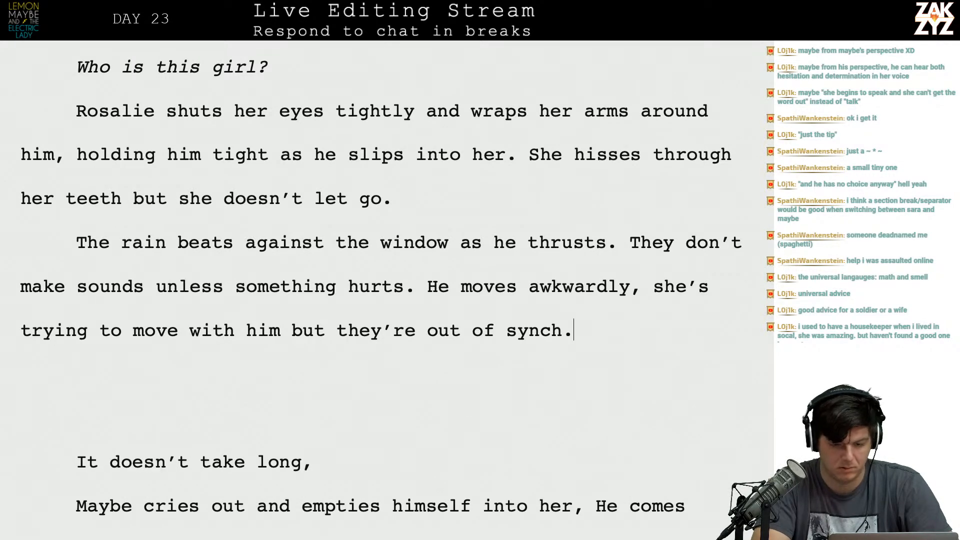
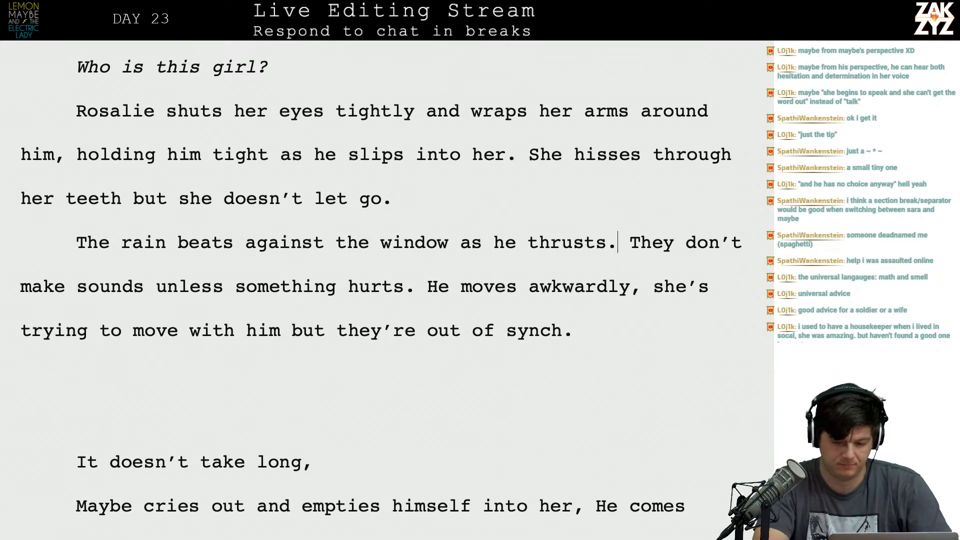
# Add "He doesn't make any sounds," right after the sentence about the rain beating against the window.
pyautogui.write("He doesn't ma")
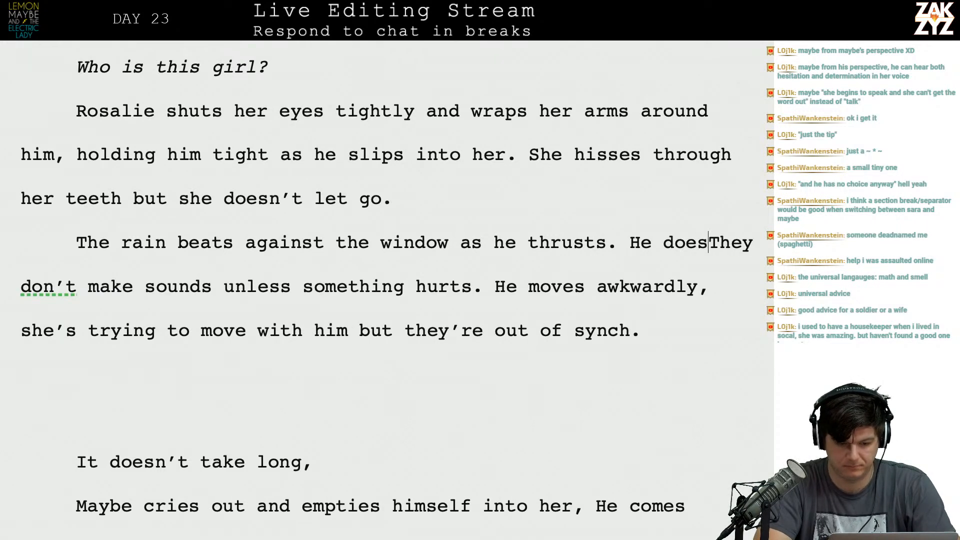
pyautogui.write('ke any sound')
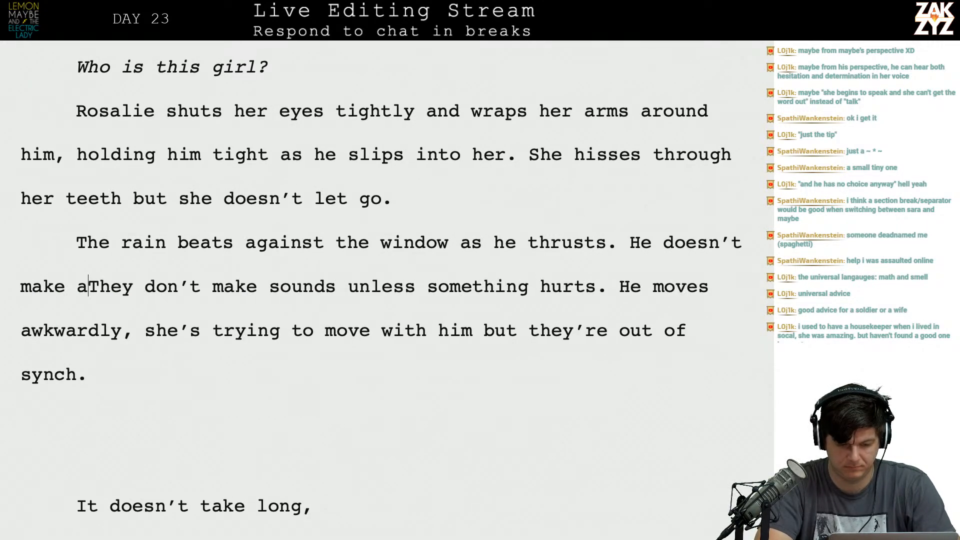
pyautogui.write('s, s')
pyautogui.press('BackSpace')
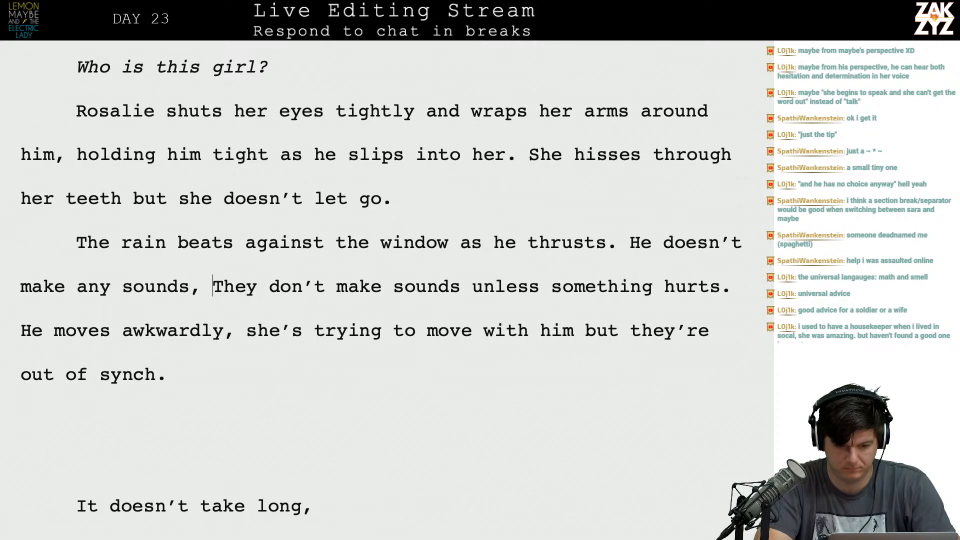
# Finish the new sentence with "hers are all little hurt noises." and separate the older text after it with a blank line.
pyautogui.write('hers a')
pyautogui.write('re all lit')
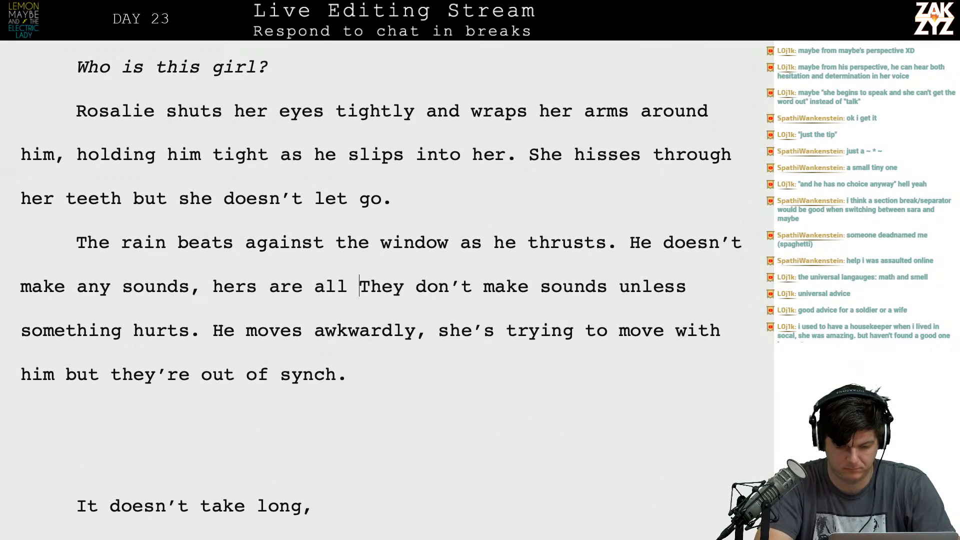
pyautogui.write('tle')
pyautogui.press('BackSpace')
pyautogui.write('hurt noises.')
pyautogui.press('Return')
pyautogui.press('Return')
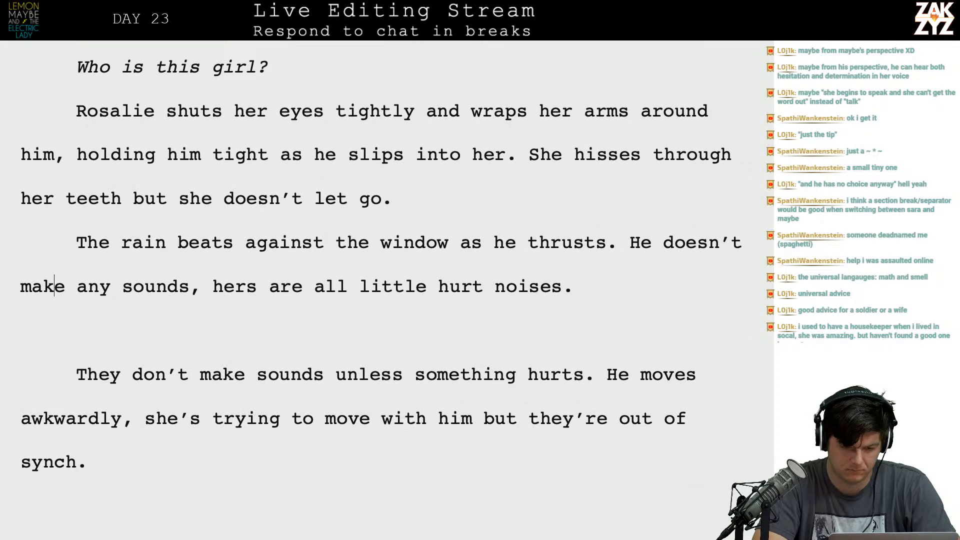
# Split "hers are all little hurt noises." into its own paragraph and continue the line before it with "he's entirely focused on her,".
pyautogui.press('Return')
pyautogui.press('Return')
pyautogui.press('Up')
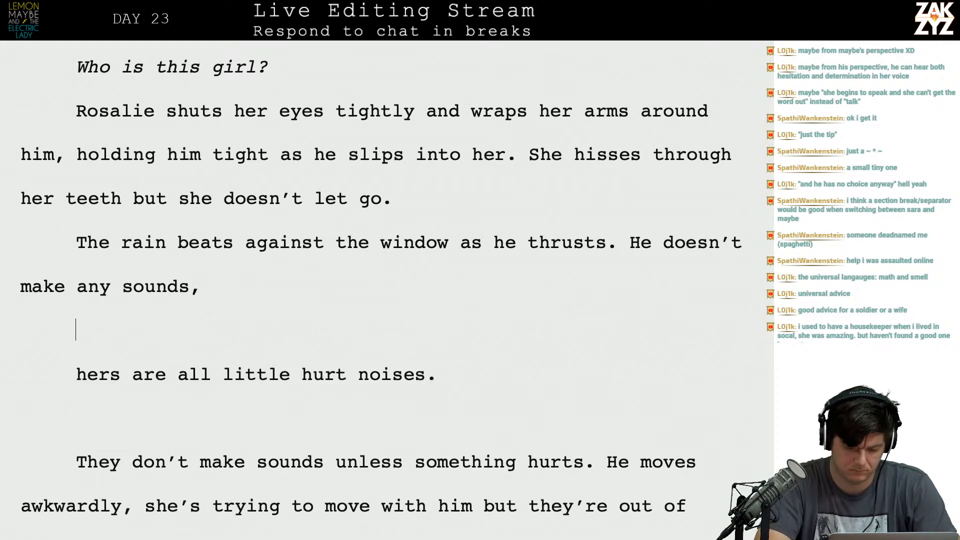
pyautogui.write("he can't tell if")
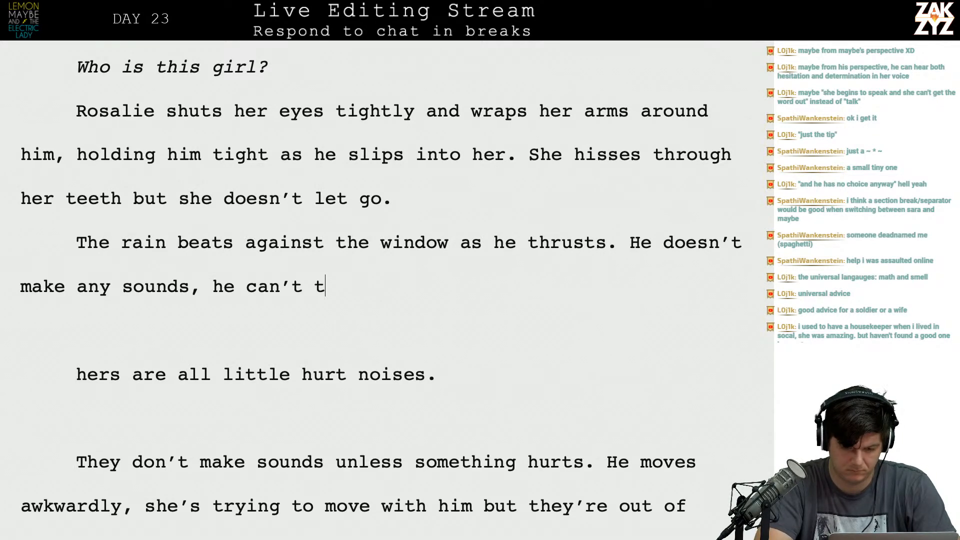
pyautogui.press('BackSpace')
pyautogui.press('BackSpace')
pyautogui.press('BackSpace')
pyautogui.press('BackSpace')
pyautogui.press('BackSpace')
pyautogui.press('BackSpace')
pyautogui.press('BackSpace')
pyautogui.press('BackSpace')
pyautogui.press('BackSpace')
pyautogui.press('BackSpace')
pyautogui.press('BackSpace')
pyautogui.press('BackSpace')
pyautogui.press('BackSpace')
pyautogui.press('BackSpace')
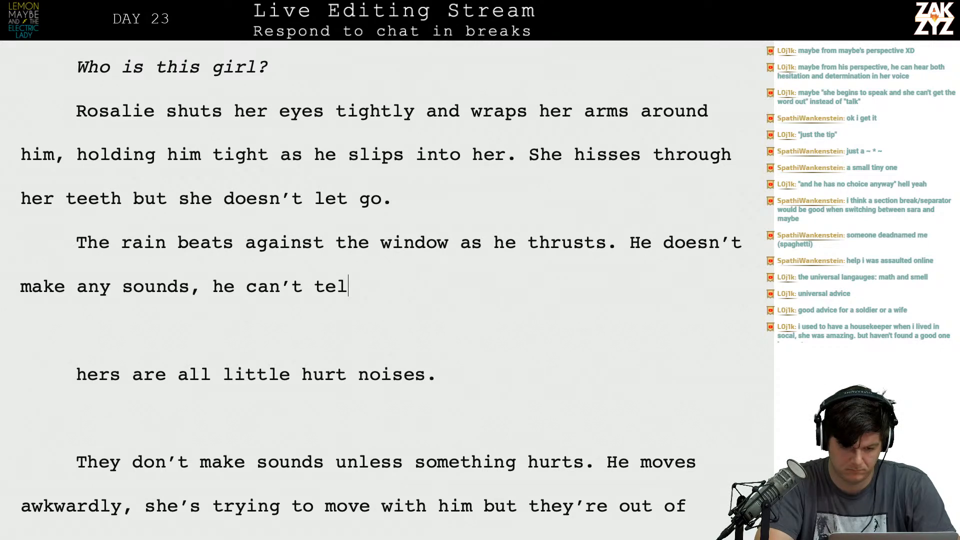
pyautogui.write("'s entirely fo")
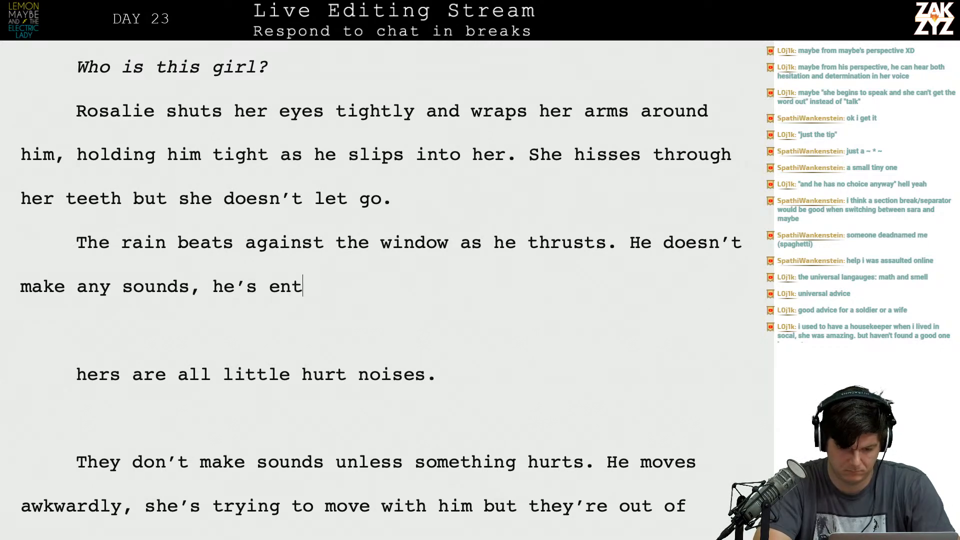
pyautogui.write('cus')
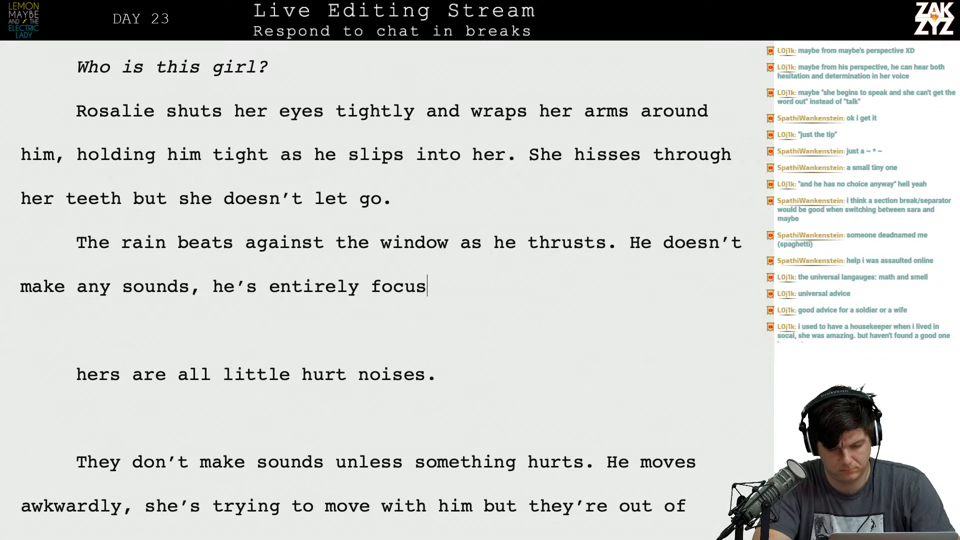
pyautogui.write('ed on her,')
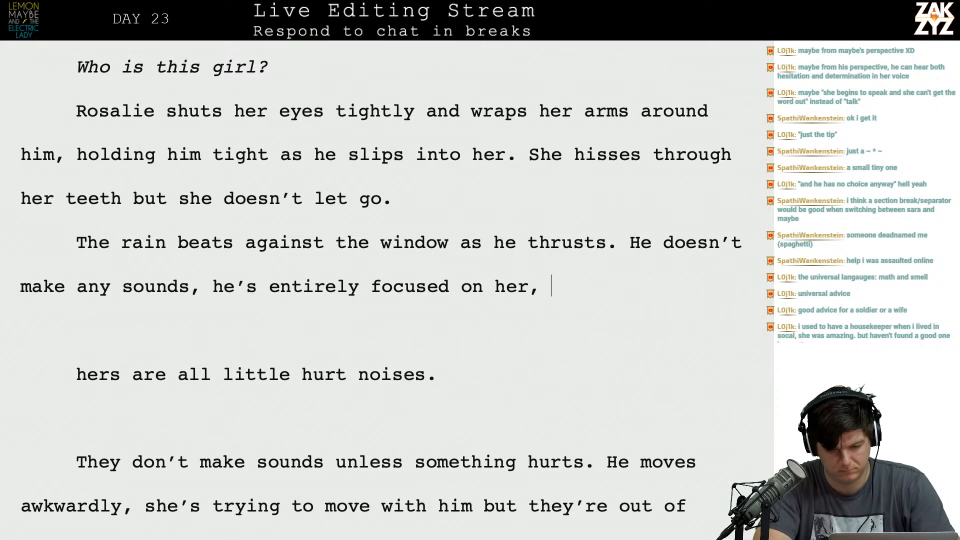
# Replace the trailing "her," after "entirely focused on" with "the".
pyautogui.press('BackSpace')
pyautogui.press('BackSpace')
pyautogui.press('BackSpace')
pyautogui.press('BackSpace')
pyautogui.press('BackSpace')
pyautogui.write('the noise')
pyautogui.press('BackSpace')
pyautogui.press('BackSpace')
pyautogui.press('BackSpace')
pyautogui.press('BackSpace')
pyautogui.press('BackSpace')
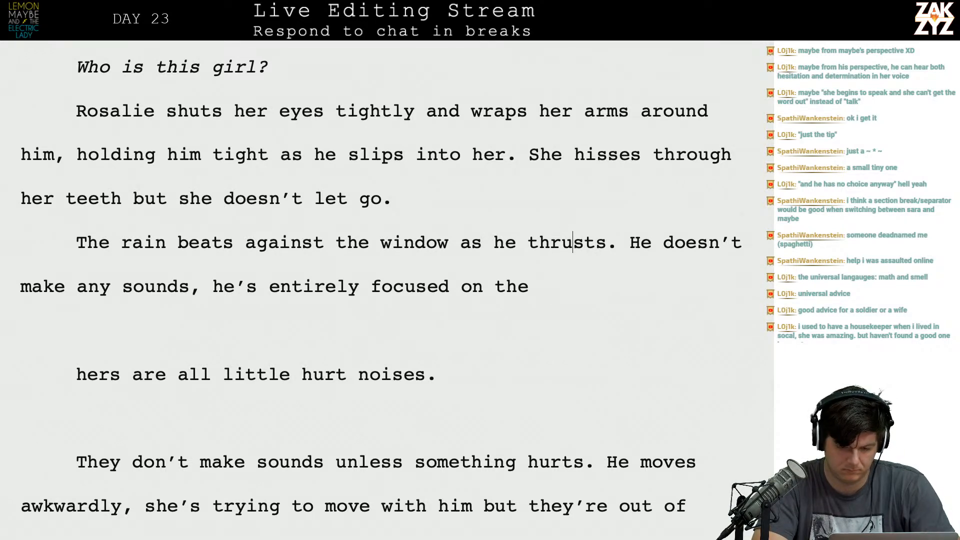
# Set "He doesn't make any sounds" apart in its own paragraph and extend the rain sentence with ", moving awkwardly.".
pyautogui.press('Return')
pyautogui.press('Return')
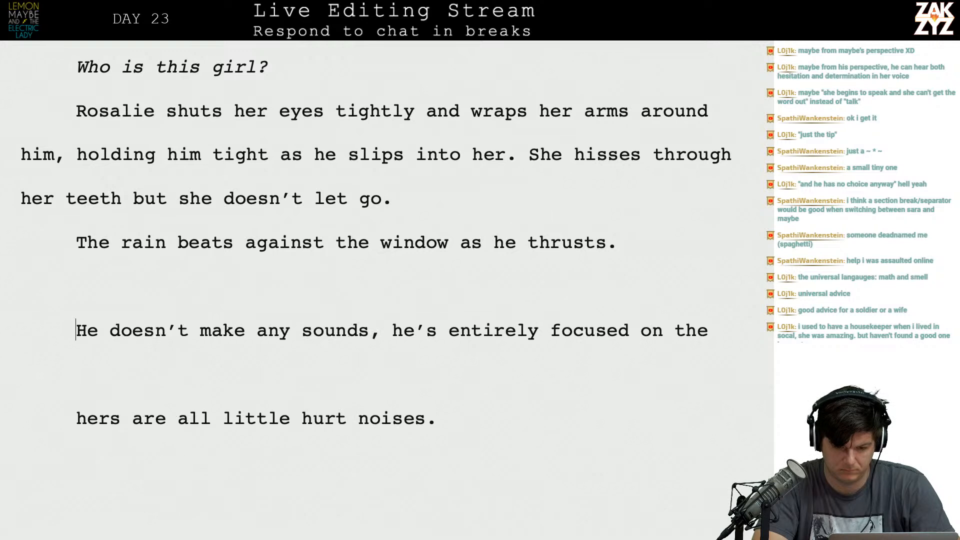
pyautogui.write(', moving awkw')
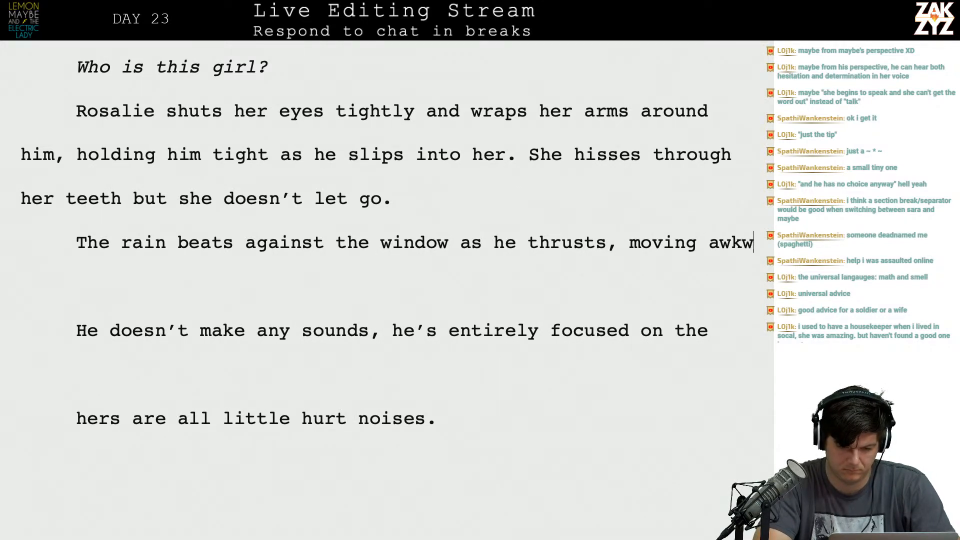
pyautogui.write('ardly. She ')
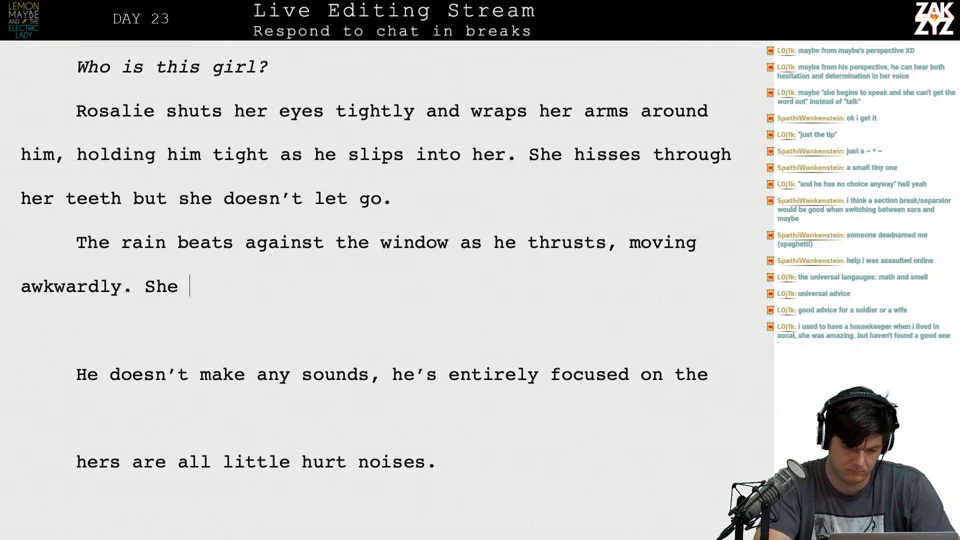
pyautogui.write('tries to move b')
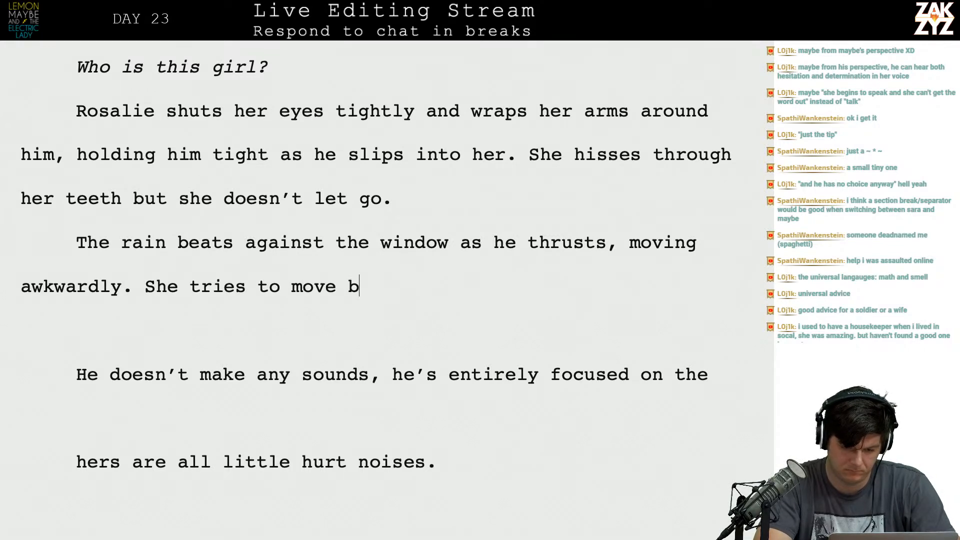
pyautogui.write("ack but they can't find a ri")
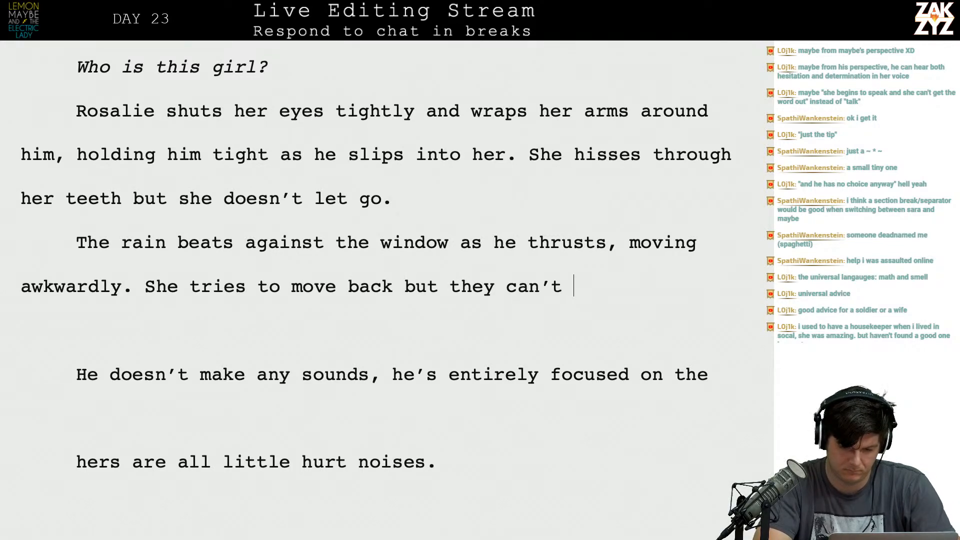
# Continue the rain paragraph with "She tries to move back but they can't find a rhythm".
pyautogui.press('BackSpace')
pyautogui.write('hyt')
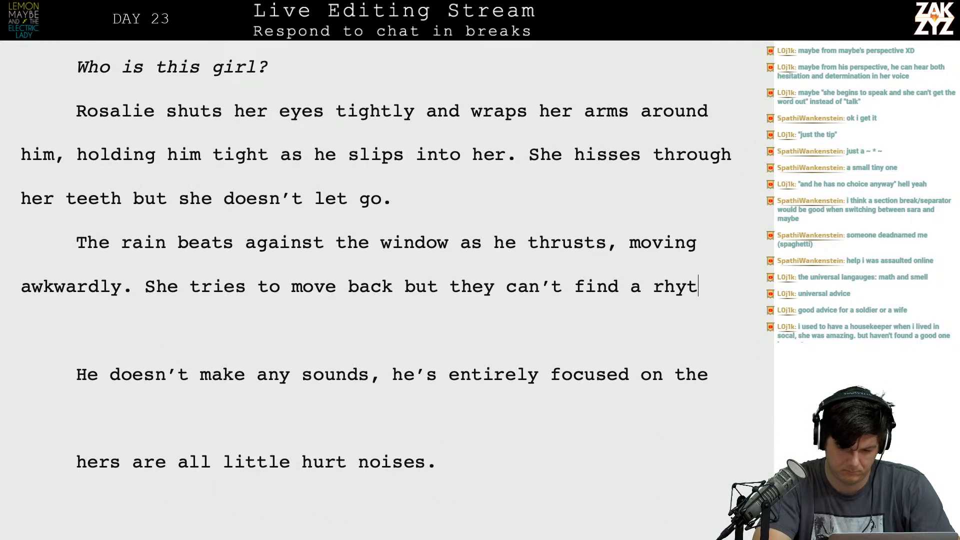
pyautogui.write('hm, May')
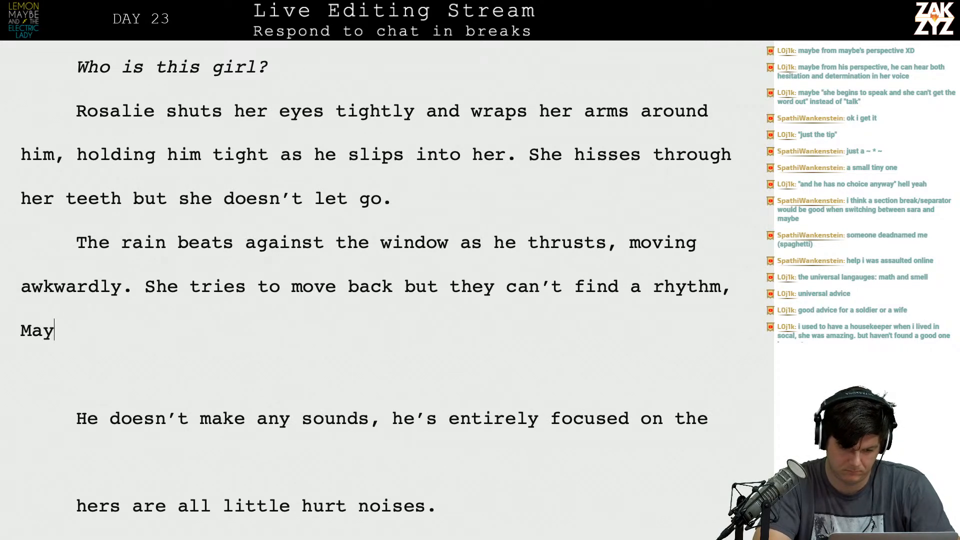
pyautogui.write('be is too a')
pyautogui.write('elf-conso')
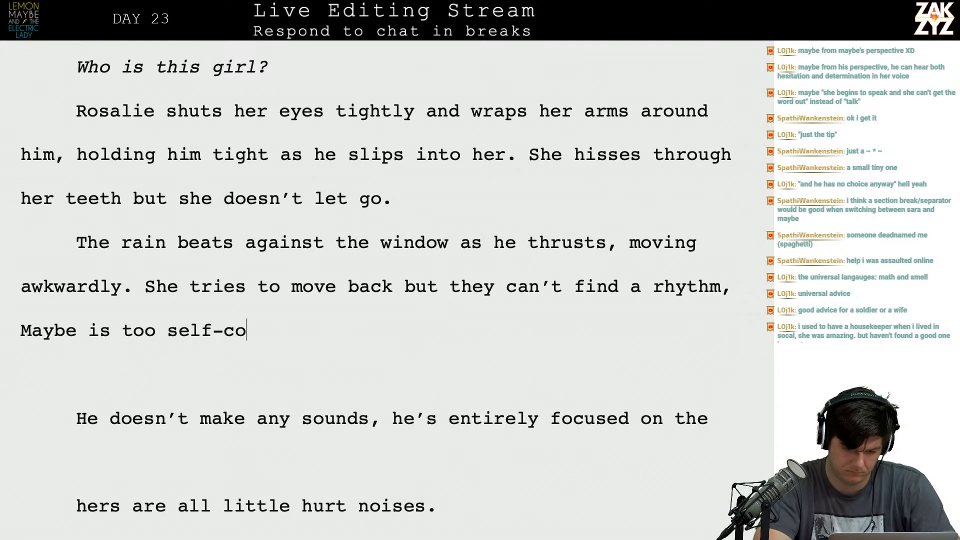
# Extend the rhythm sentence with ", Maybe is too self-conscious to make any sound,".
pyautogui.press('BackSpace')
pyautogui.write('is')
pyautogui.press('BackSpace')
pyautogui.press('BackSpace')
pyautogui.write('ci')
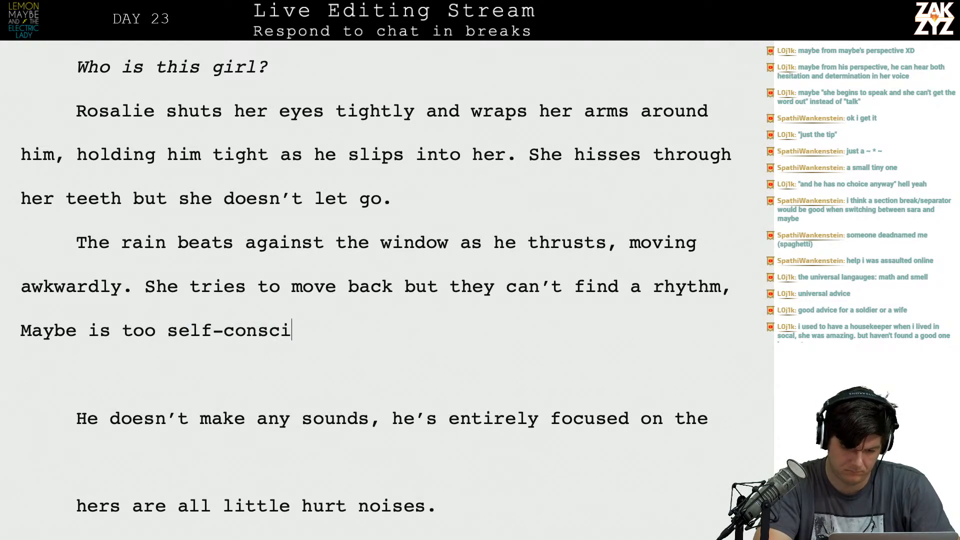
pyautogui.write('ous to make ')
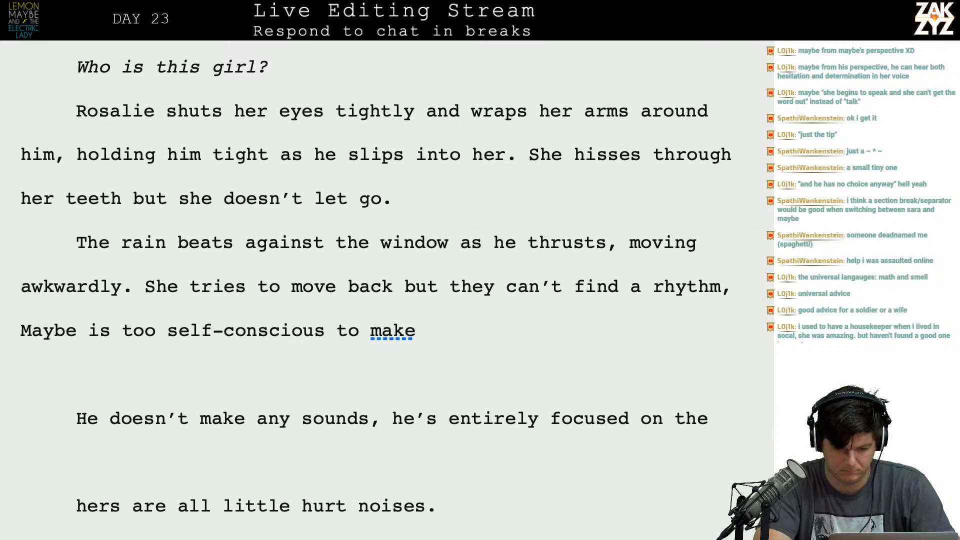
pyautogui.write('any sound, t')
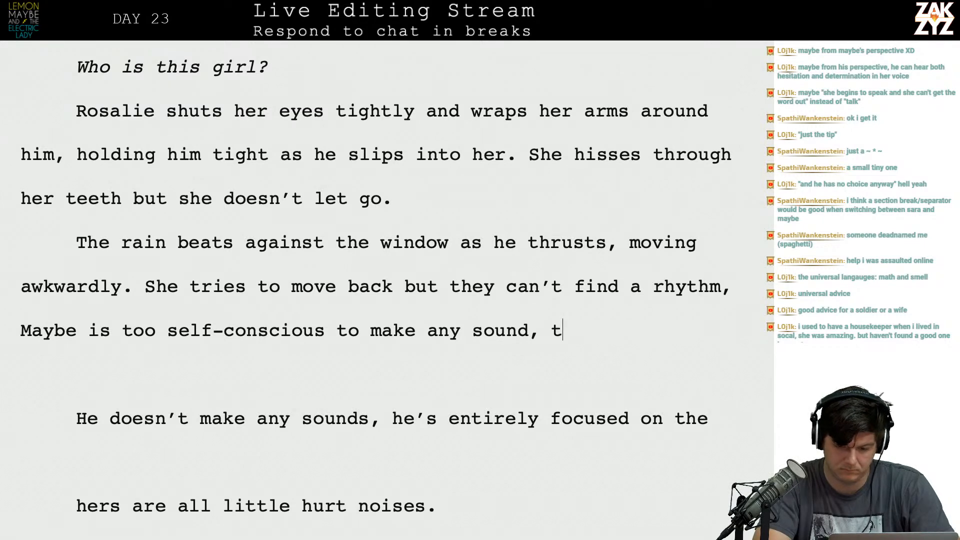
pyautogui.write('he so')
pyautogui.press('BackSpace')
pyautogui.press('BackSpace')
pyautogui.press('BackSpace')
pyautogui.press('BackSpace')
pyautogui.press('BackSpace')
pyautogui.press('BackSpace')
pyautogui.write('he ')
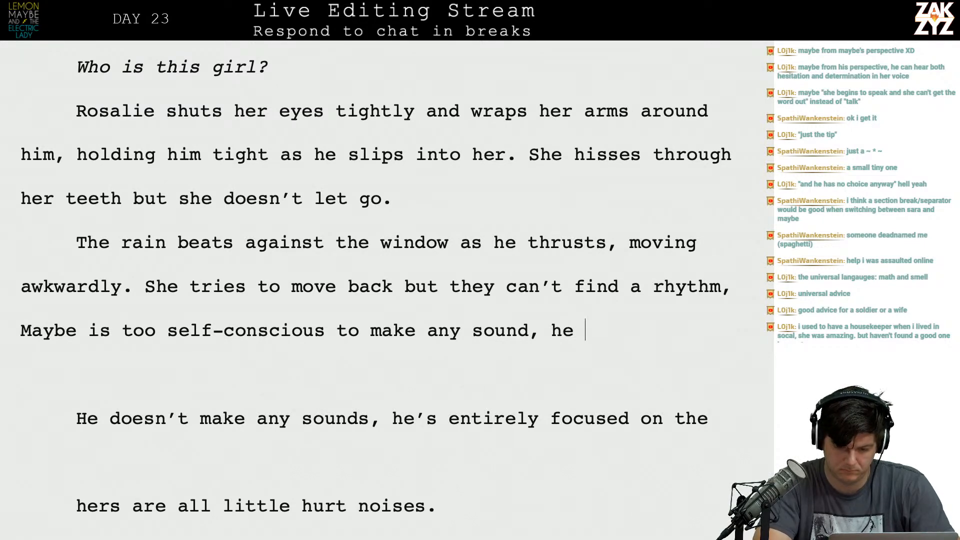
pyautogui.write('worries that ')
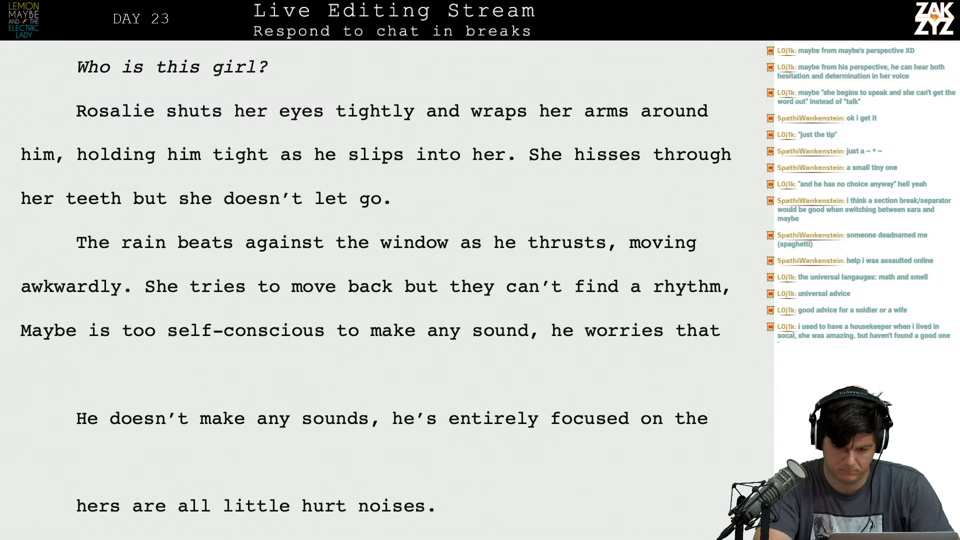
pyautogui.write('the sounds')
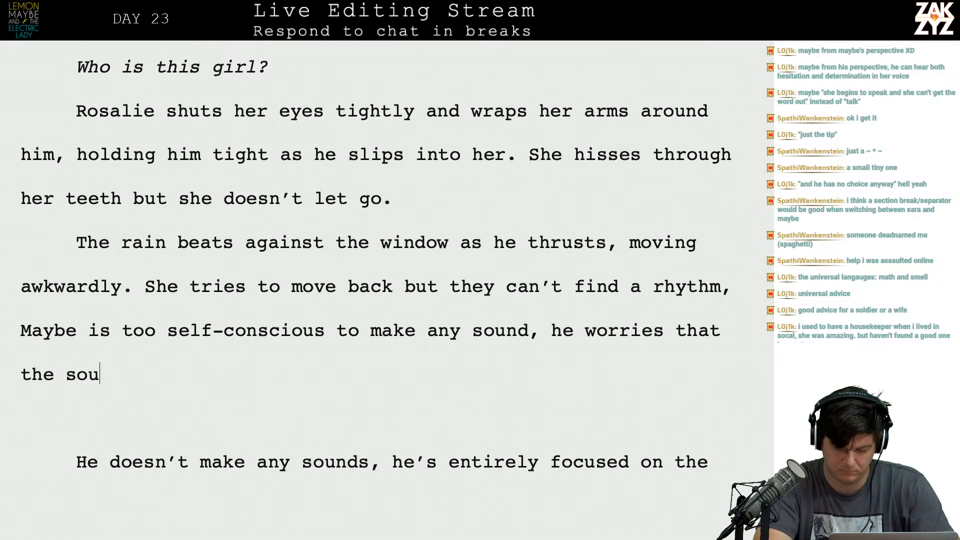
pyautogui.press('BackSpace')
pyautogui.press('BackSpace')
pyautogui.press('BackSpace')
pyautogui.press('BackSpace')
pyautogui.press('BackSpace')
pyautogui.press('BackSpace')
pyautogui.press('BackSpace')
pyautogui.press('BackSpace')
pyautogui.press('BackSpace')
pyautogui.press('BackSpace')
pyautogui.press('BackSpace')
pyautogui.press('BackSpace')
pyautogui.press('BackSpace')
pyautogui.press('BackSpace')
pyautogui.press('BackSpace')
pyautogui.press('BackSpace')
pyautogui.press('BackSpace')
pyautogui.press('BackSpace')
pyautogui.press('BackSpace')
pyautogui.press('BackSpace')
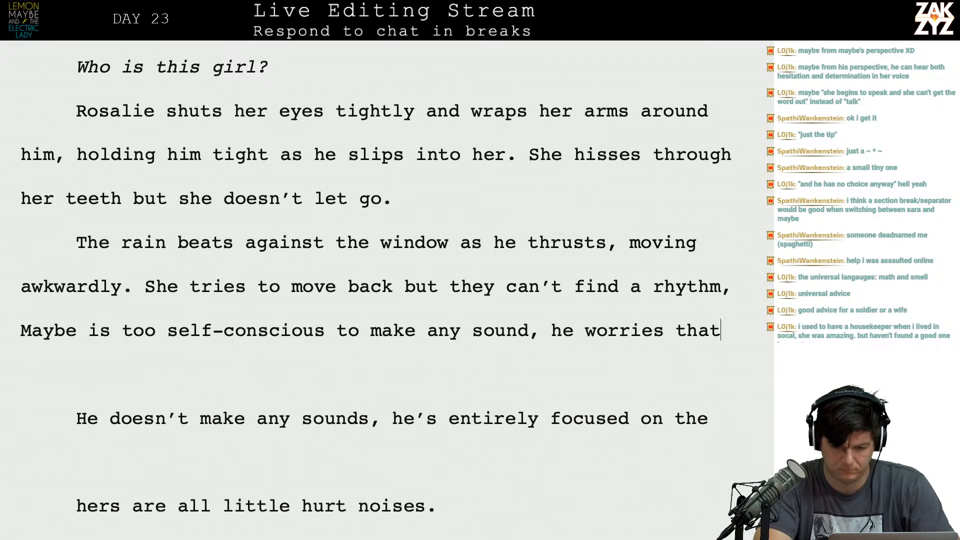
pyautogui.press('BackSpace')
pyautogui.press('BackSpace')
pyautogui.press('BackSpace')
pyautogui.press('BackSpace')
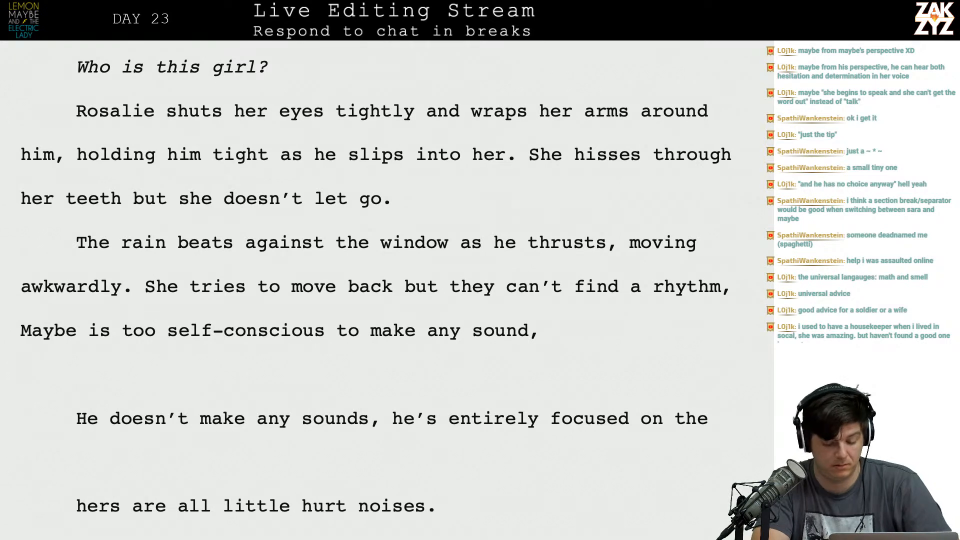
# Continue the sentence after "any sound," with "all he hears is her voice and he can't tell if".
pyautogui.write('all')
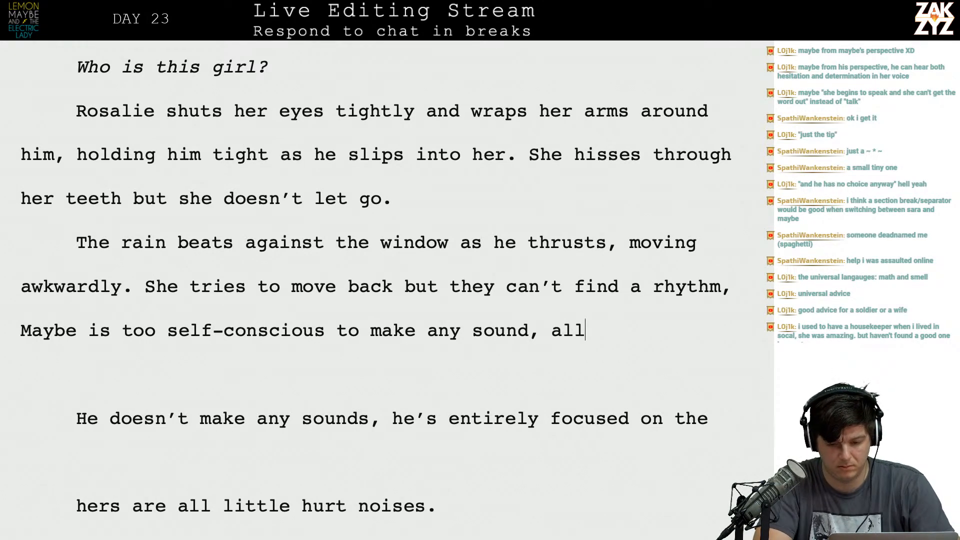
pyautogui.write(' he hears is her ')
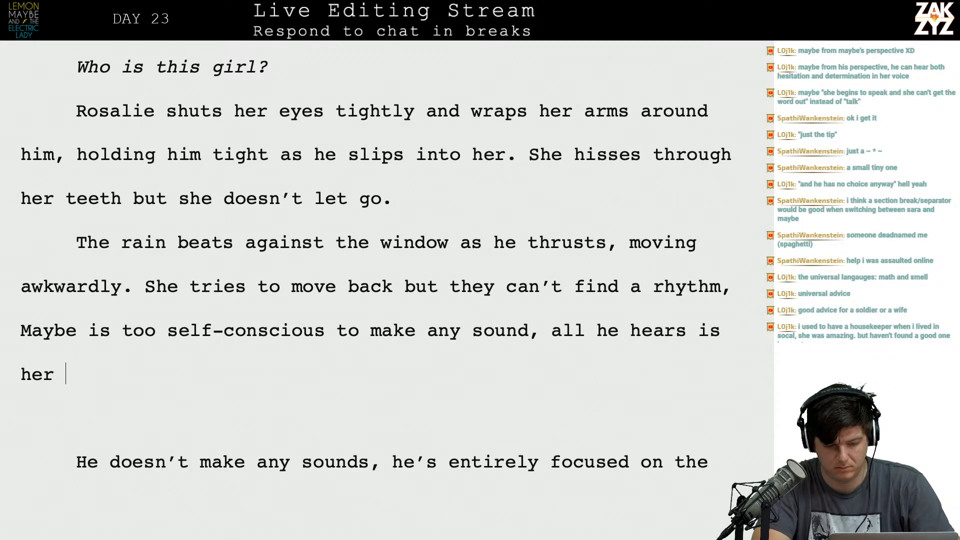
pyautogui.write("voice and he can't tell if she")
pyautogui.press('BackSpace')
pyautogui.press('BackSpace')
pyautogui.press('BackSpace')
pyautogui.press('BackSpace')
pyautogui.press('BackSpace')
pyautogui.write('f')
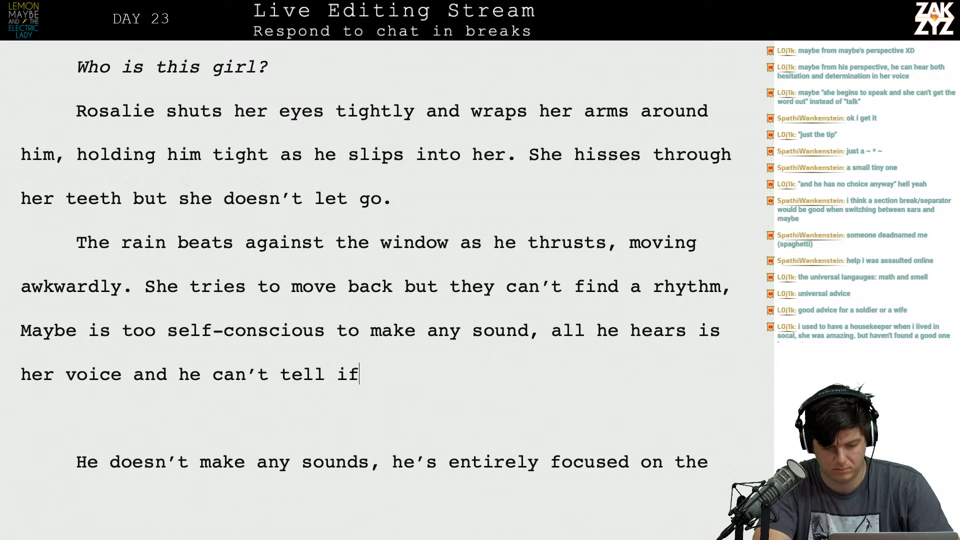
pyautogui.write(" it's")
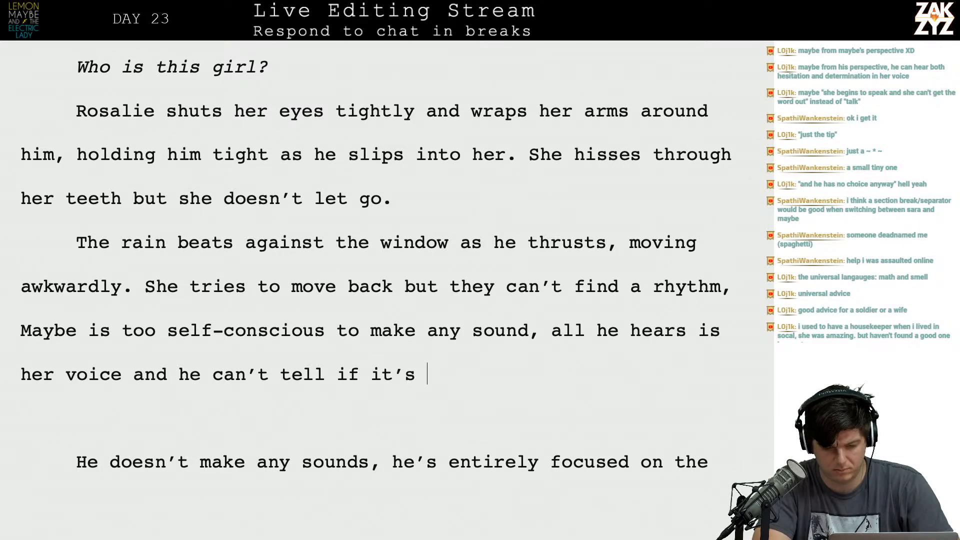
pyautogui.press('BackSpace')
pyautogui.press('BackSpace')
pyautogui.press('BackSpace')
pyautogui.write('they')
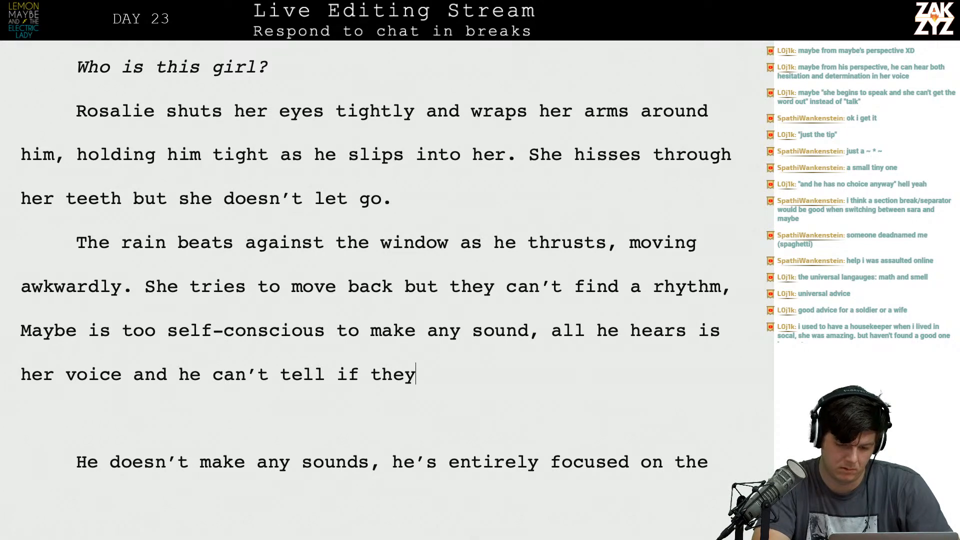
pyautogui.write("'re noise")
pyautogui.press('BackSpace')
pyautogui.press('BackSpace')
pyautogui.press('BackSpace')
pyautogui.press('BackSpace')
pyautogui.press('BackSpace')
pyautogui.press('BackSpace')
pyautogui.press('BackSpace')
pyautogui.press('BackSpace')
pyautogui.press('BackSpace')
pyautogui.press('BackSpace')
pyautogui.press('BackSpace')
pyautogui.press('BackSpace')
pyautogui.press('BackSpace')
# Complete the sentence with "she's in pain." and review the rewritten paragraph.
pyautogui.write("she's in pain.")
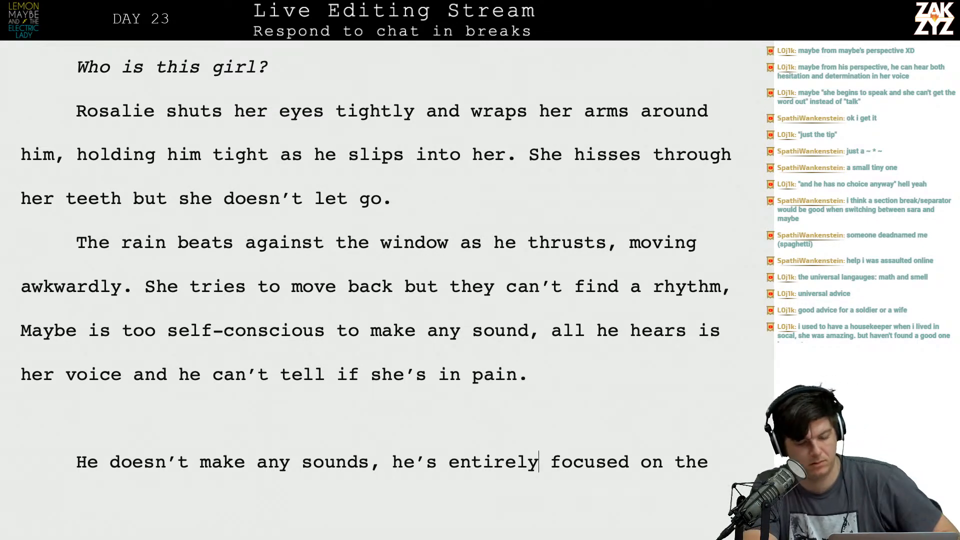
pyautogui.scroll(-1, 620, 235)
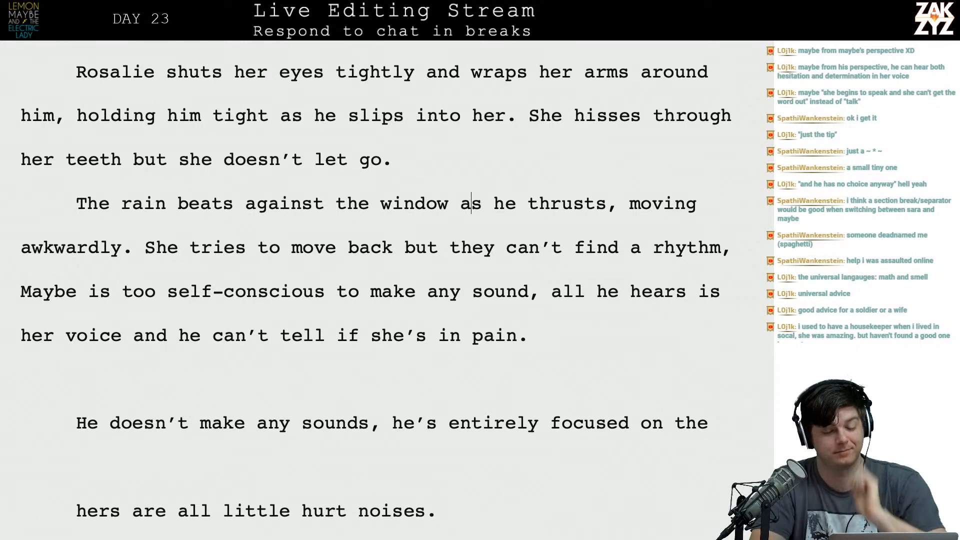
# End the rain sentence after "window" and begin the next sentence with "His thrusts are awkward, she".
pyautogui.write('. His thrusts ')
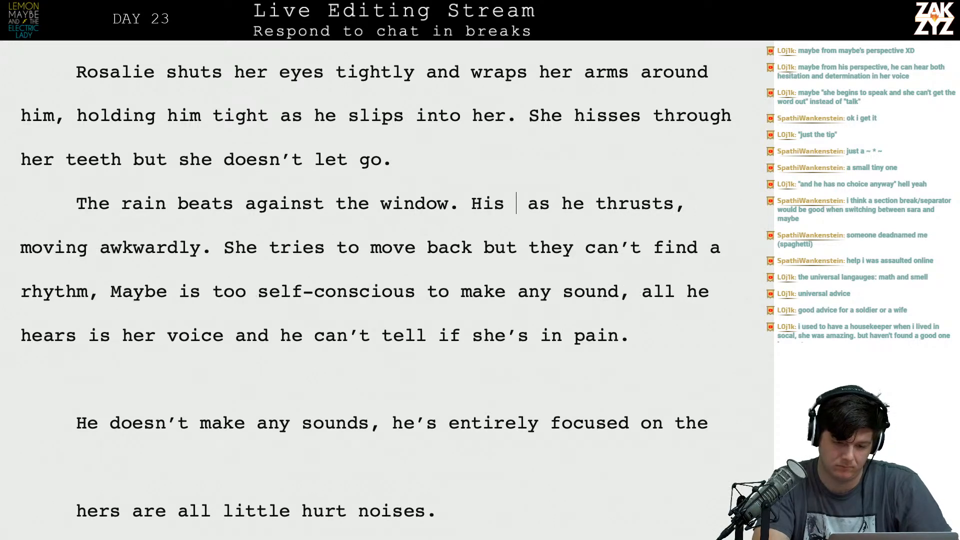
pyautogui.write('are akwra')
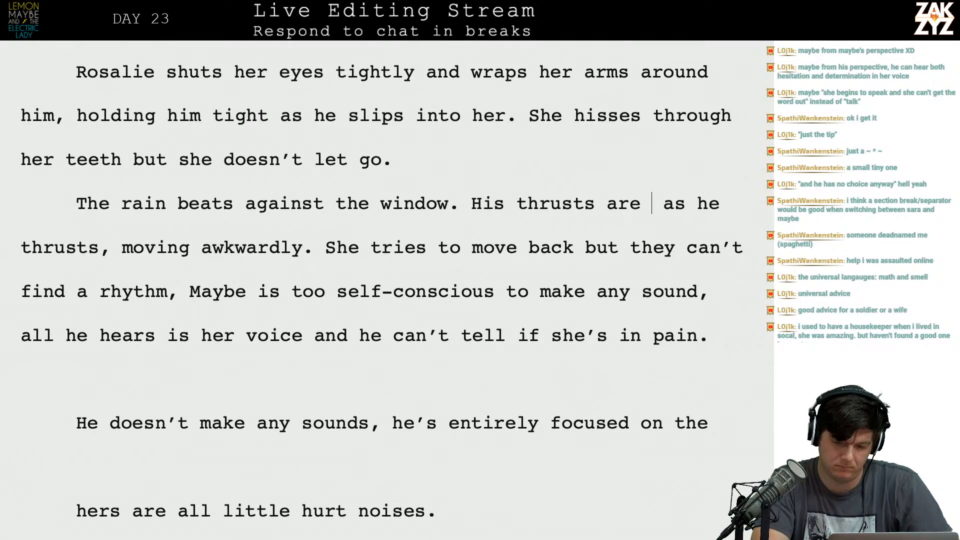
pyautogui.press('BackSpace')
pyautogui.press('BackSpace')
pyautogui.press('BackSpace')
pyautogui.press('BackSpace')
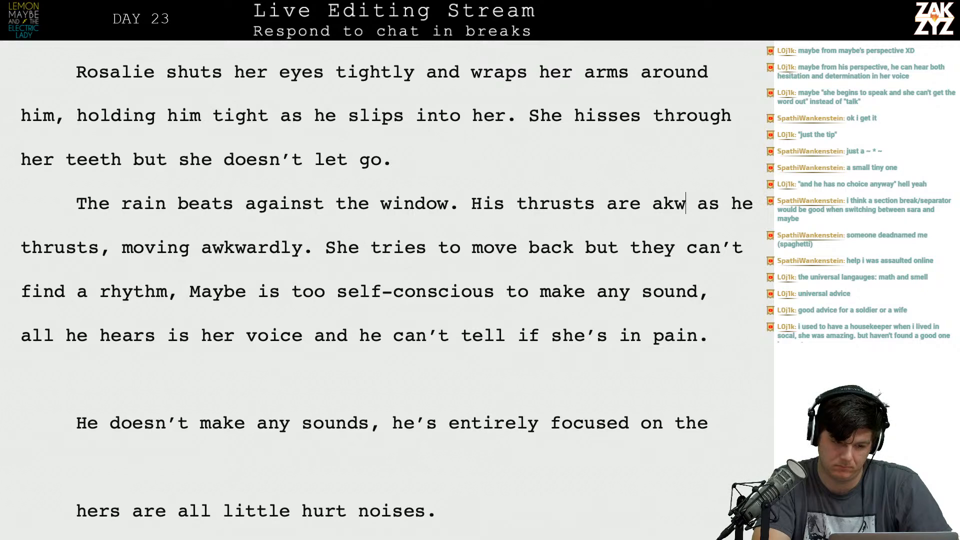
pyautogui.write('wkward, she')
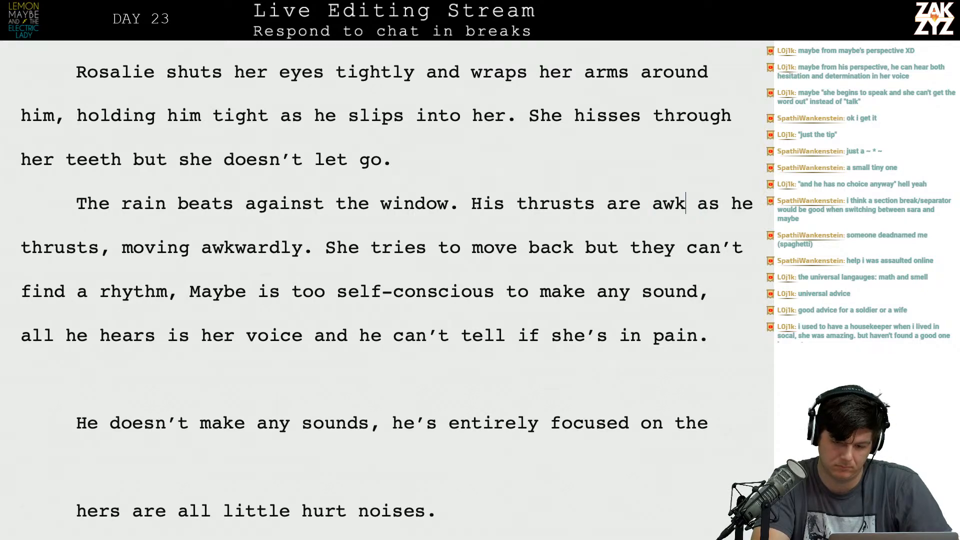
pyautogui.write(' tries to move')
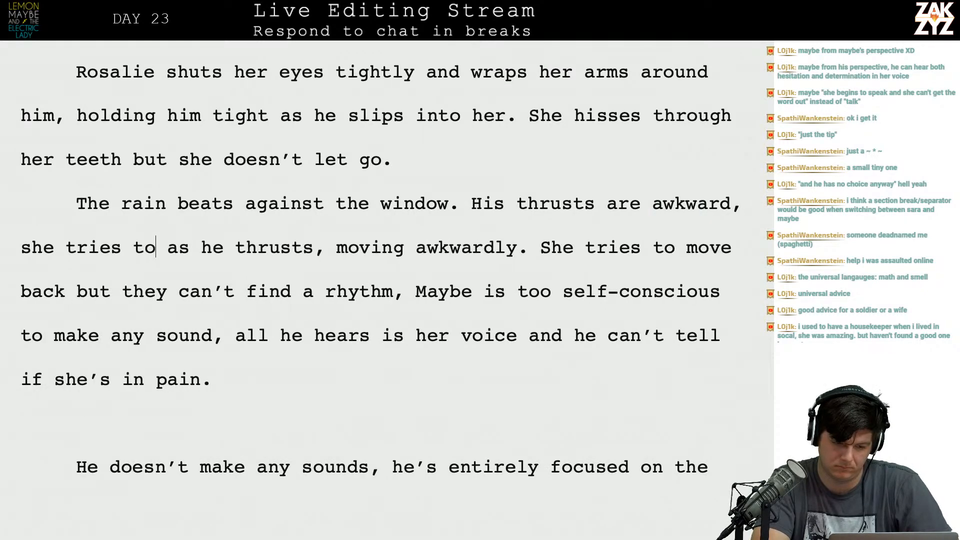
pyautogui.write(" with him but they'r e")
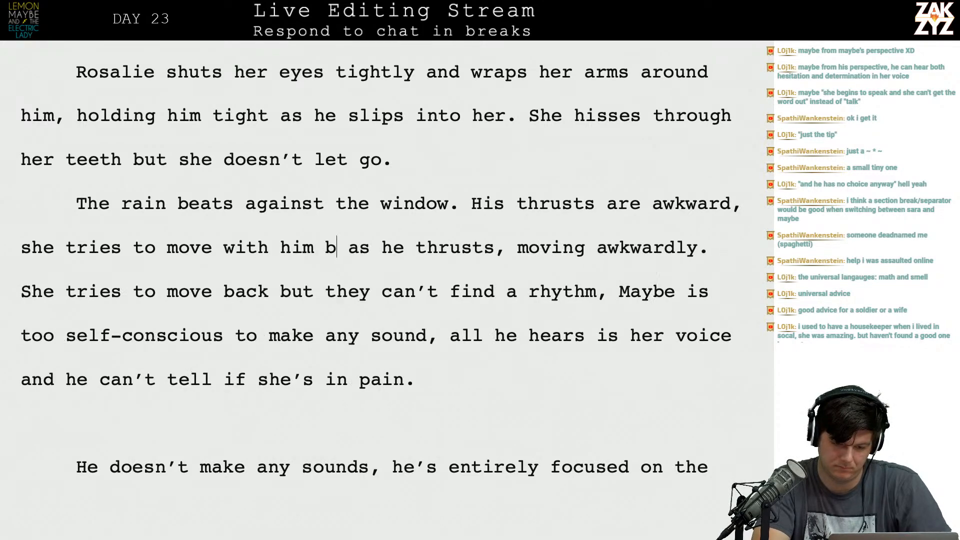
pyautogui.write(' off rhyt')
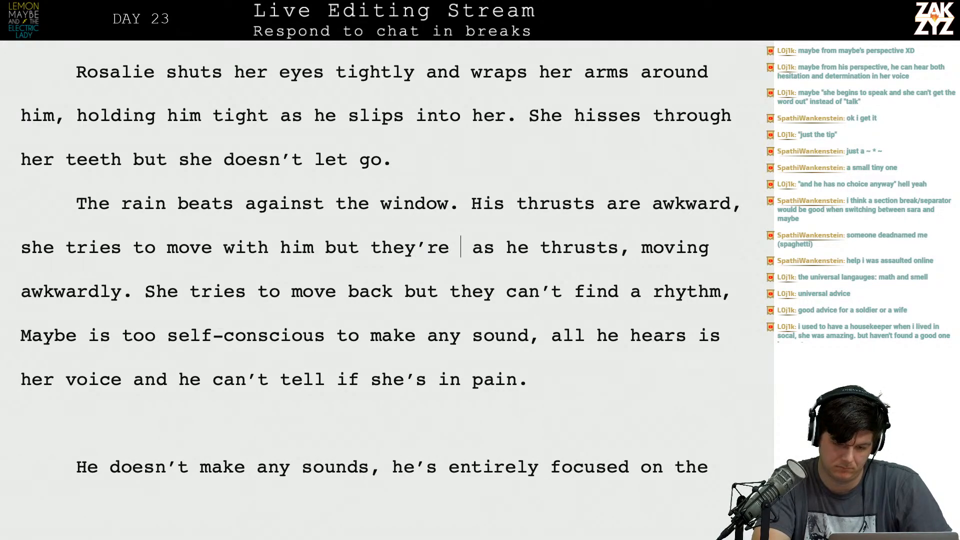
pyautogui.write('hm,')
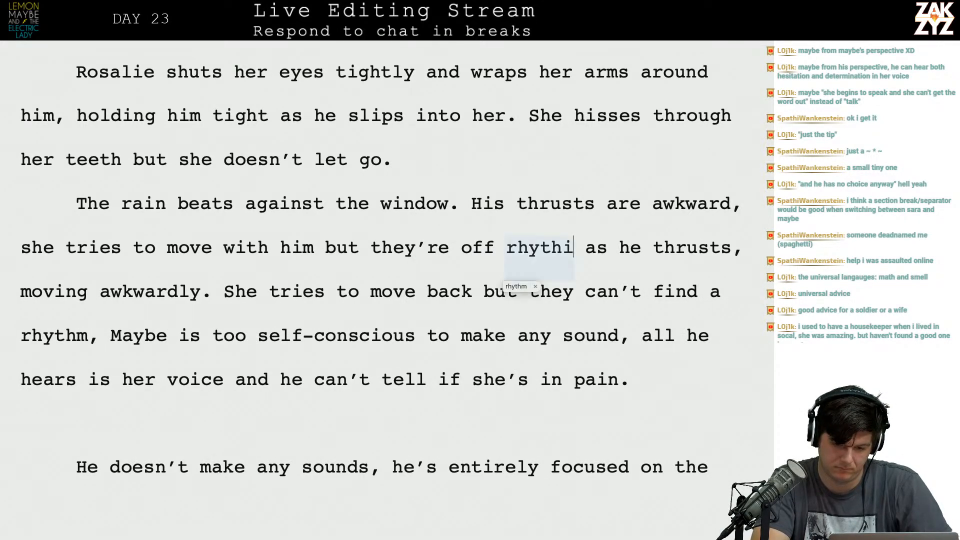
# Complete the new sentence after "she" with "tries to move with him but they're off rhythm.".
pyautogui.press('BackSpace')
pyautogui.write('.')
pyautogui.write(" He's too")
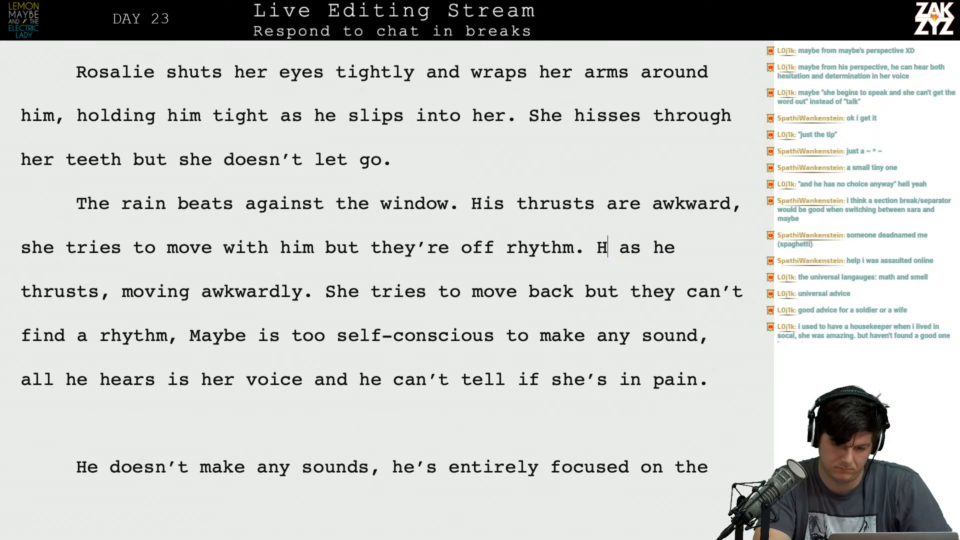
pyautogui.write(' a')
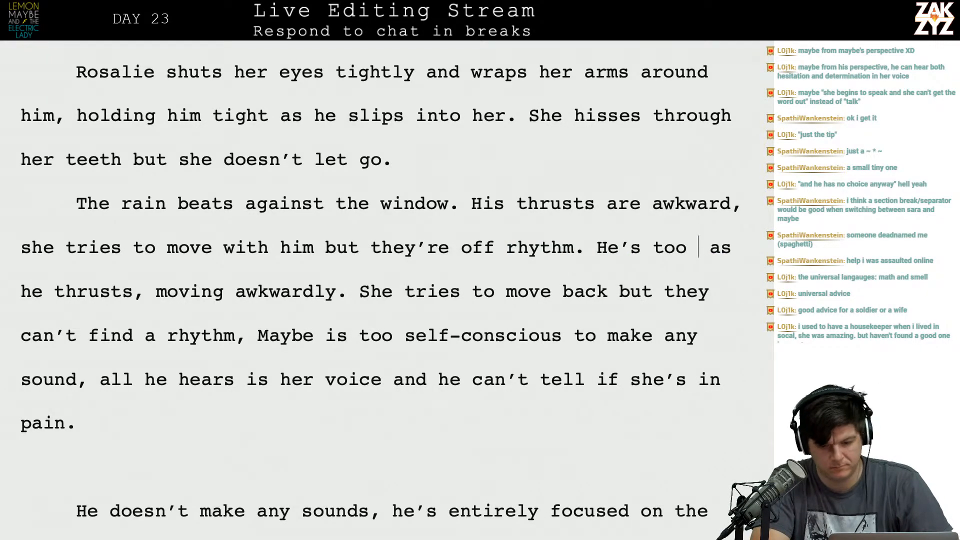
# Add "He's too focused on her to make a sound," after the off-rhythm sentence.
pyautogui.press('BackSpace')
pyautogui.press('BackSpace')
pyautogui.write('focus')
pyautogui.write('e')
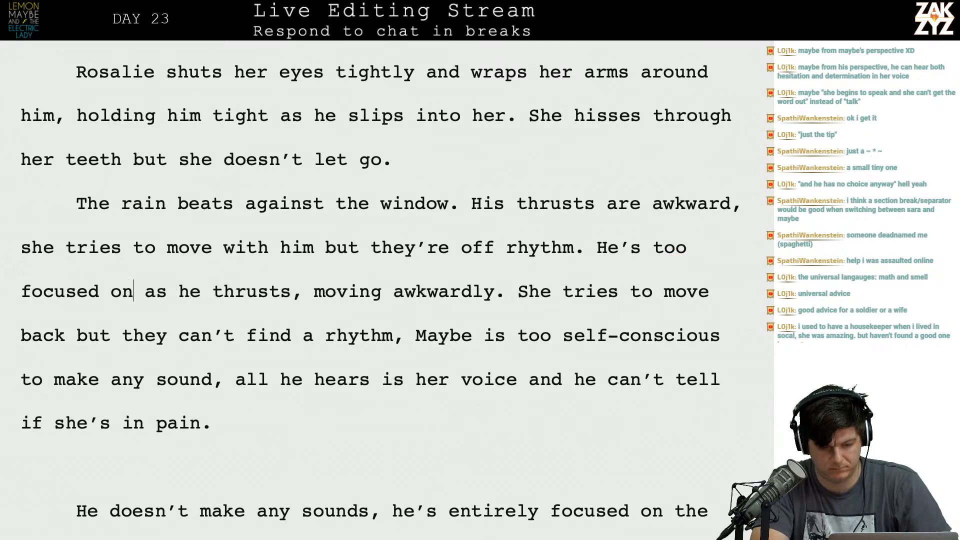
pyautogui.write('d on her to make a sound, he')
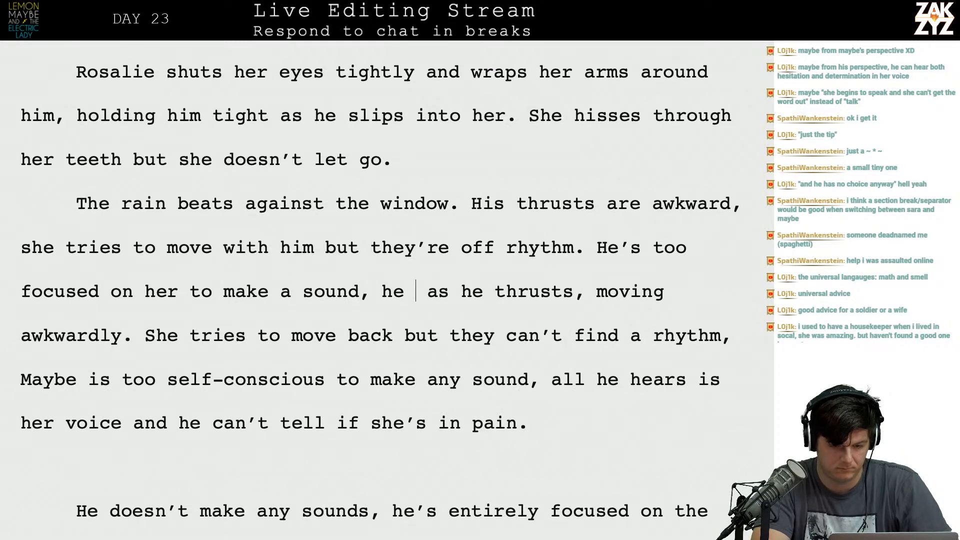
# Continue the sentence after "to make a sound," with "he's agonizing over the sounds".
pyautogui.press('BackSpace')
pyautogui.write("'s ")
pyautogui.write('a')
pyautogui.press('BackSpace')
pyautogui.write('ago')
pyautogui.write('niz')
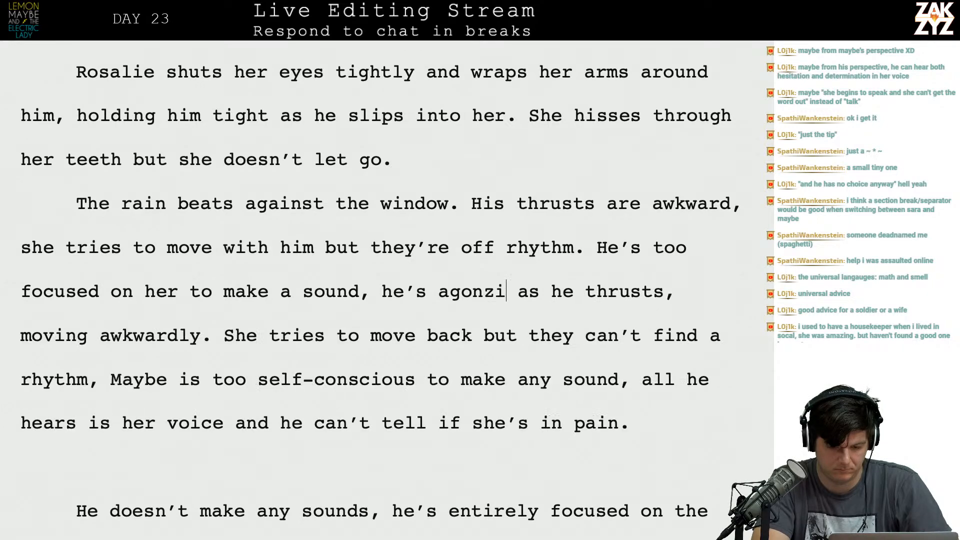
pyautogui.write('ing over the sounds')
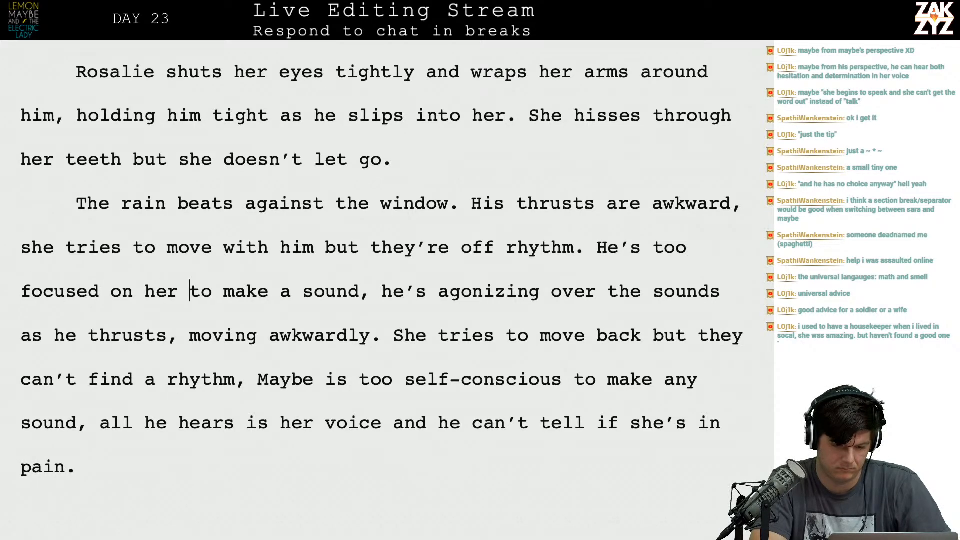
# Delete "to make a sound" after "He's too focused on her", keeping the comma.
pyautogui.press('BackSpace')
pyautogui.press('BackSpace')
pyautogui.press('BackSpace')
pyautogui.press('BackSpace')
pyautogui.press('BackSpace')
pyautogui.press('BackSpace')
pyautogui.press('BackSpace')
pyautogui.press('BackSpace')
pyautogui.press('BackSpace')
pyautogui.press('BackSpace')
pyautogui.press('BackSpace')
pyautogui.press('BackSpace')
pyautogui.press('BackSpace')
pyautogui.press('BackSpace')
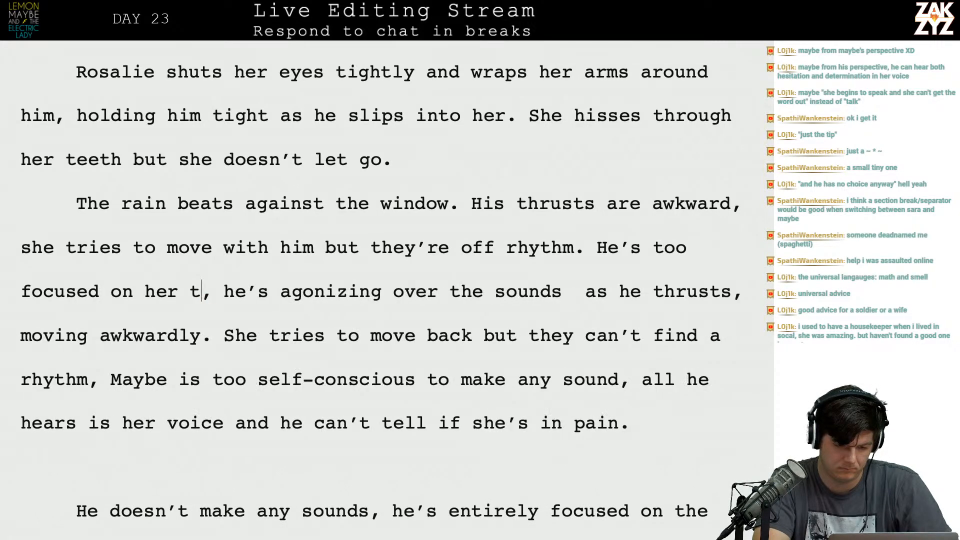
pyautogui.press('BackSpace')
pyautogui.press('BackSpace')
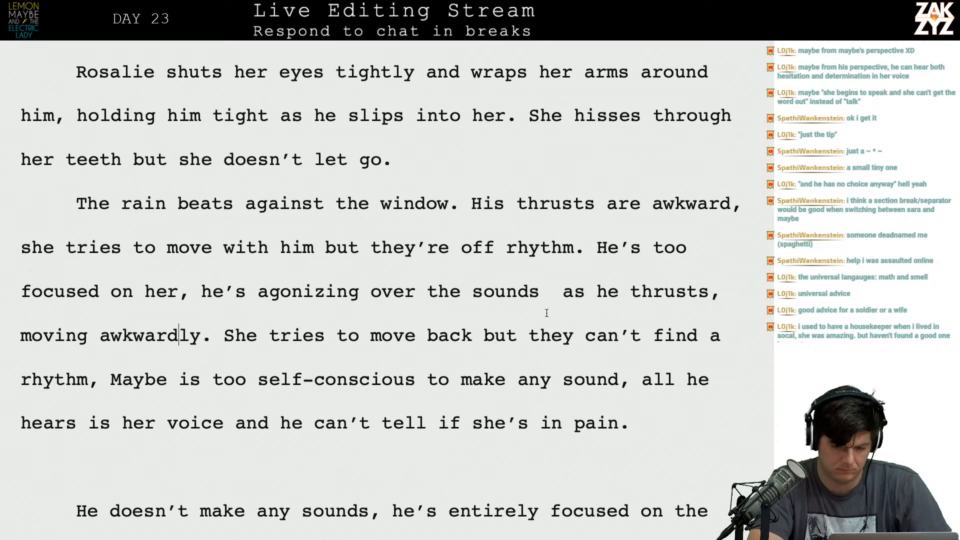
# Finish the sentence with "she makes, unsure if she's feeling pleasure or pain." and separate the leftover old text into its own paragraph below.
pyautogui.write('she makes,')
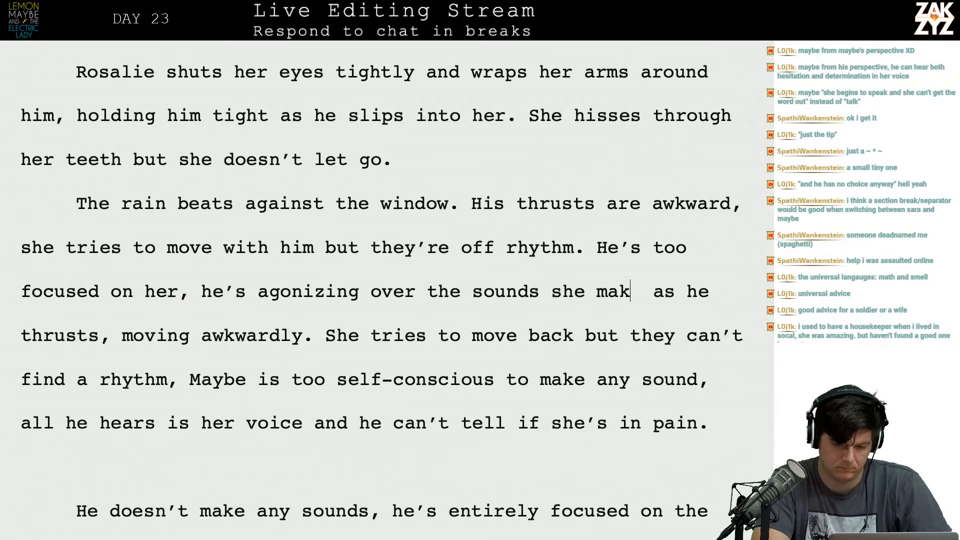
pyautogui.write(' unsure if th')
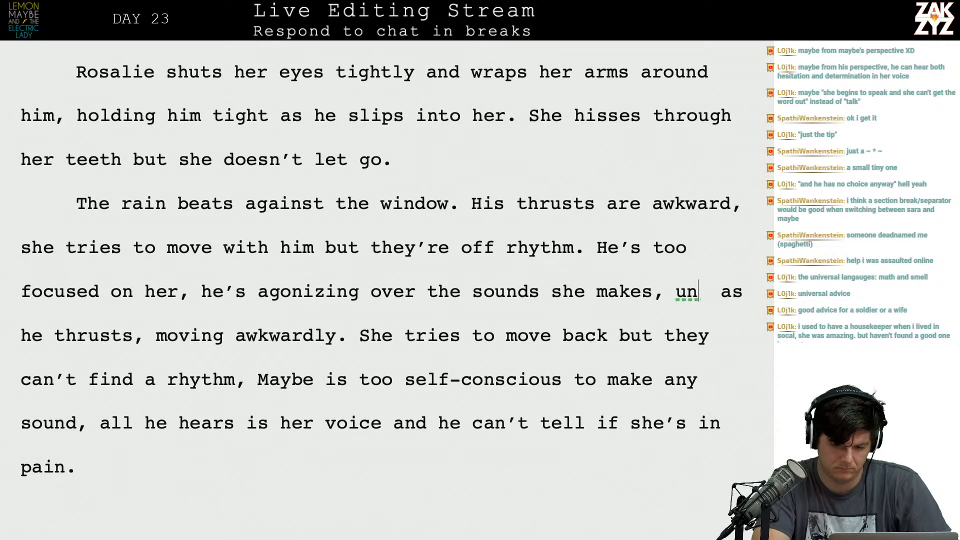
pyautogui.write('o')
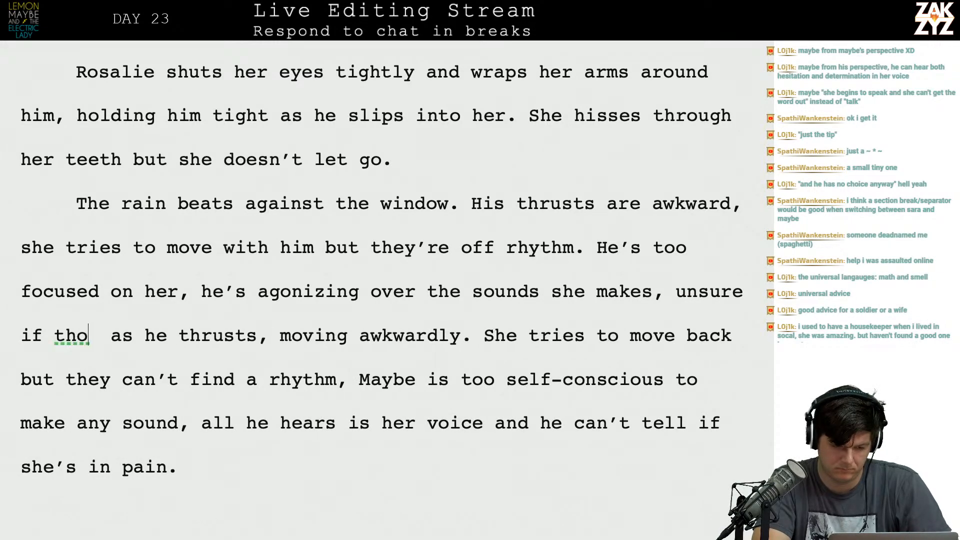
pyautogui.press('BackSpace')
pyautogui.press('BackSpace')
pyautogui.press('BackSpace')
pyautogui.write("she's feel")
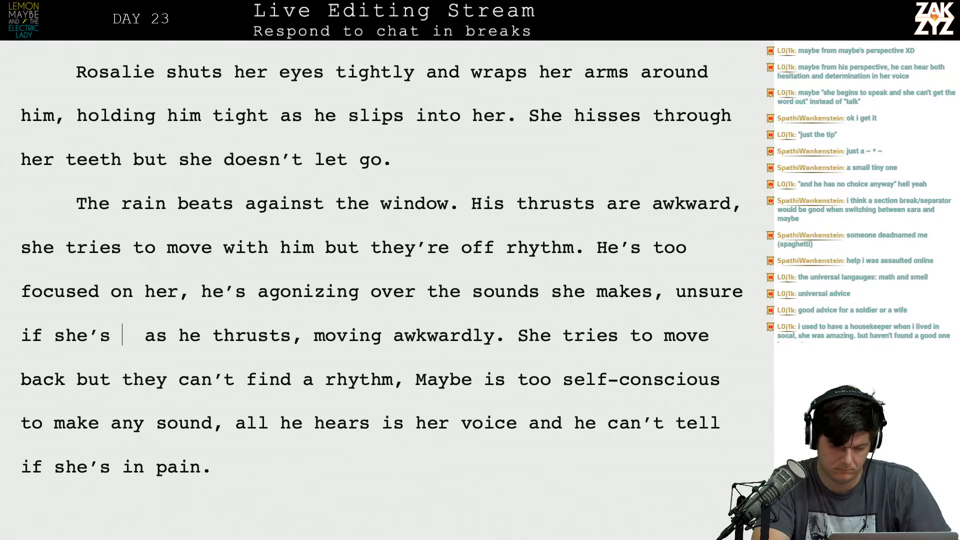
pyautogui.write('ing pleasure or p')
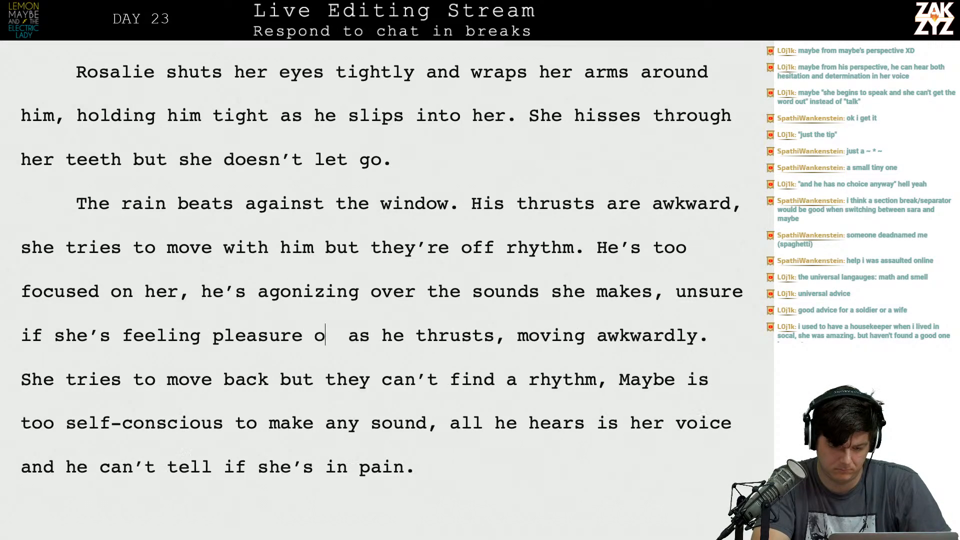
pyautogui.write('ain.')
pyautogui.press('Return')
pyautogui.press('Return')
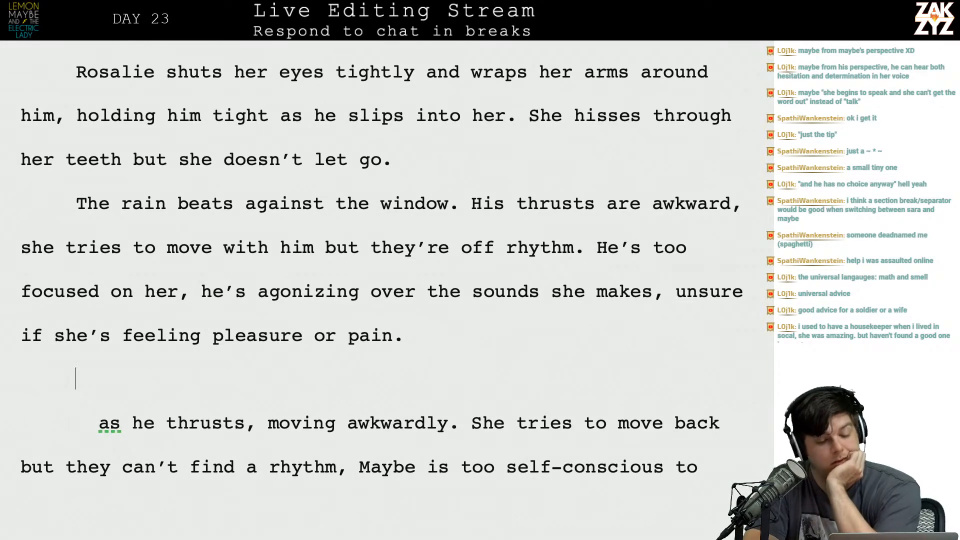
# Delete "he's" before "agonizing over the sounds".
pyautogui.scroll(-1, 382, 260)
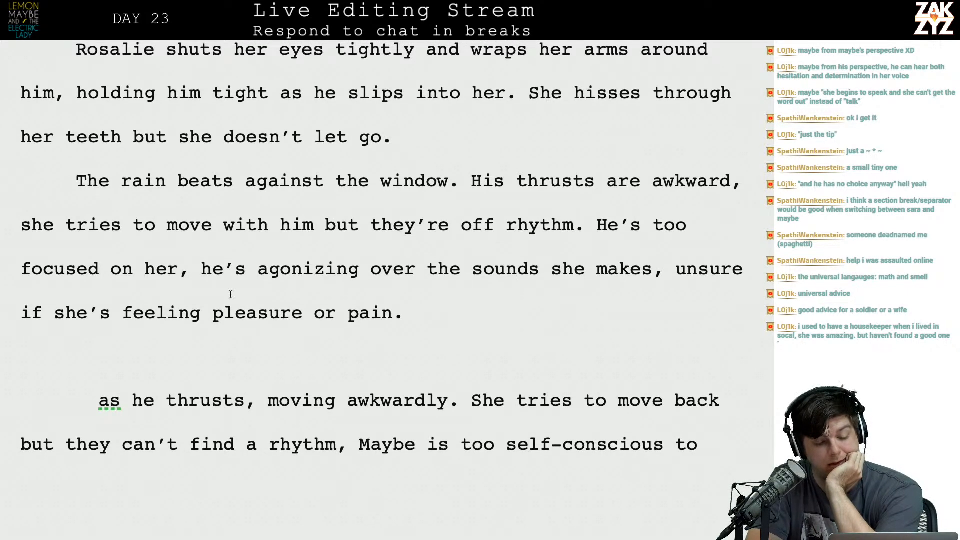
pyautogui.press('BackSpace')
pyautogui.press('BackSpace')
pyautogui.press('BackSpace')
pyautogui.press('BackSpace')
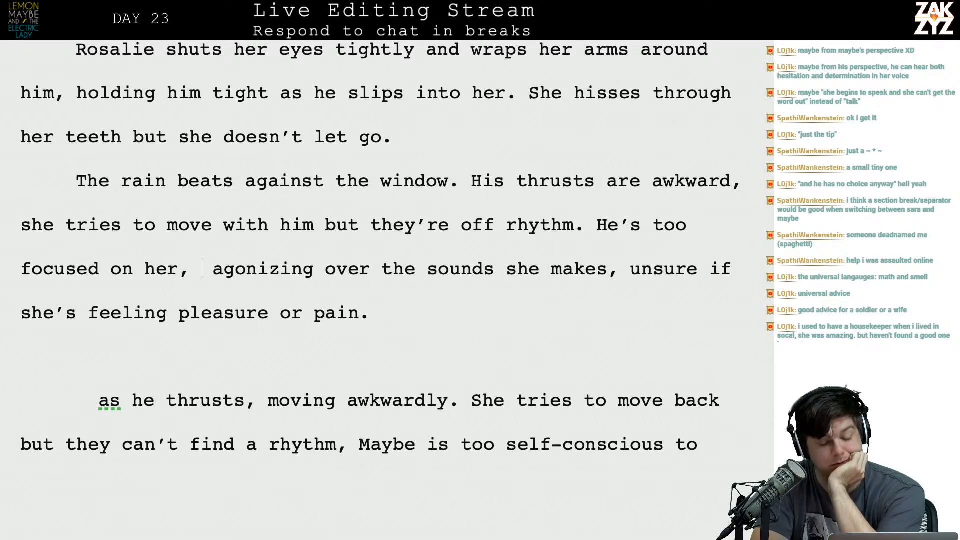
pyautogui.press('BackSpace')
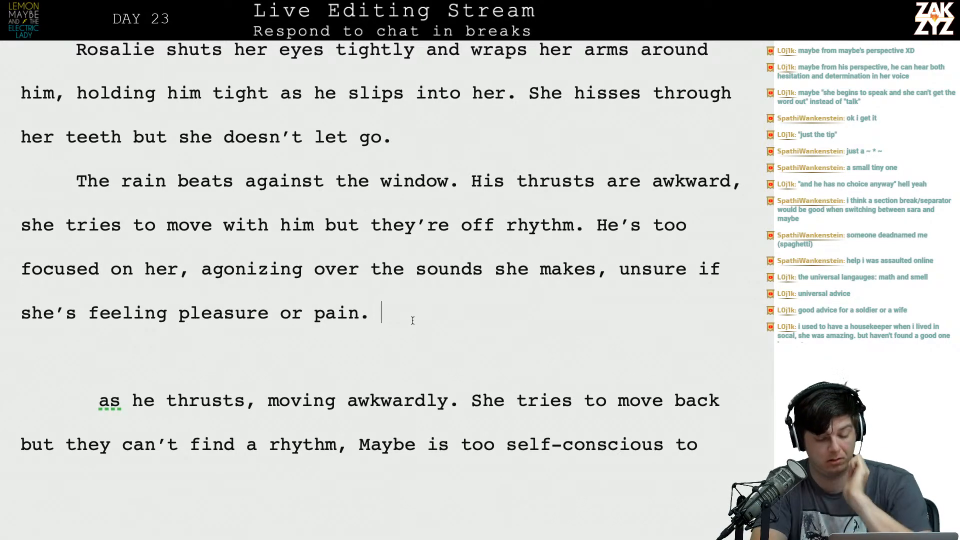
# Start a new sentence with "It's over" after "pleasure or pain." and reread the paragraph.
pyautogui.write("It's b")
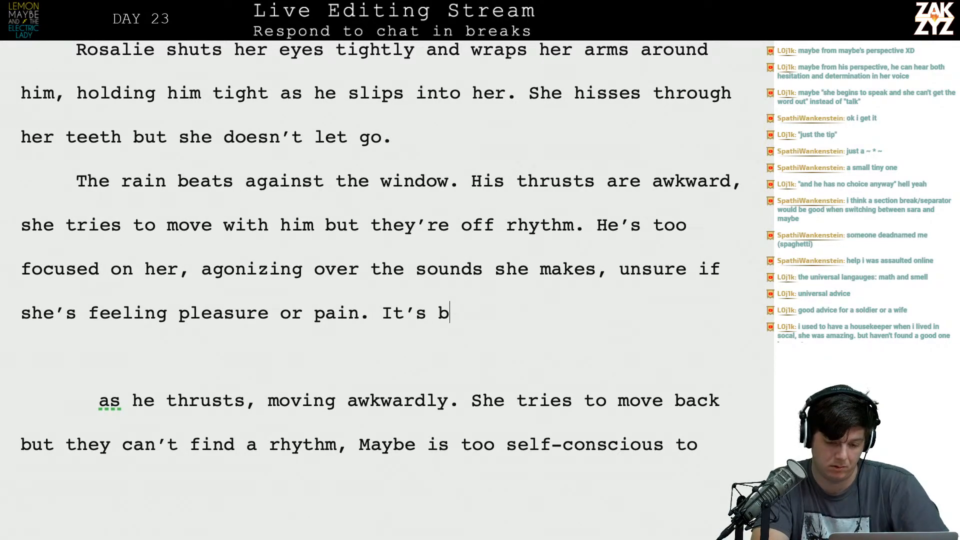
pyautogui.press('BackSpace')
pyautogui.press('BackSpace')
pyautogui.write('over')
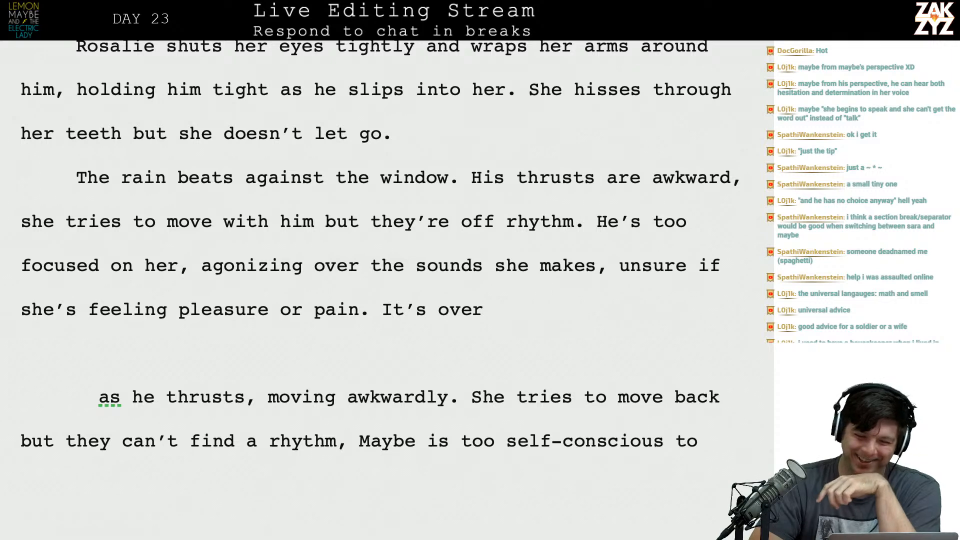
pyautogui.scroll(-1, 380, 245)
pyautogui.scroll(2, 381, 245)
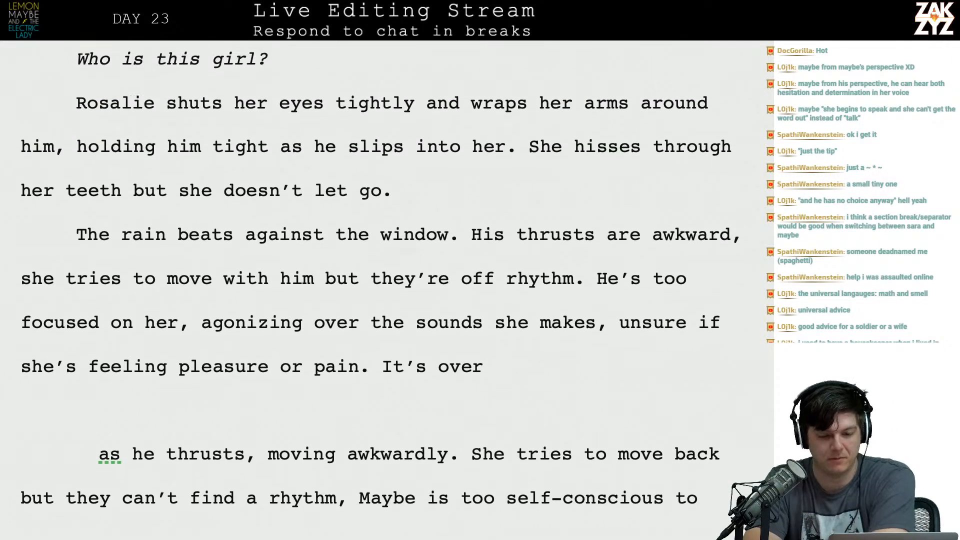
pyautogui.scroll(-1, 412, 315)
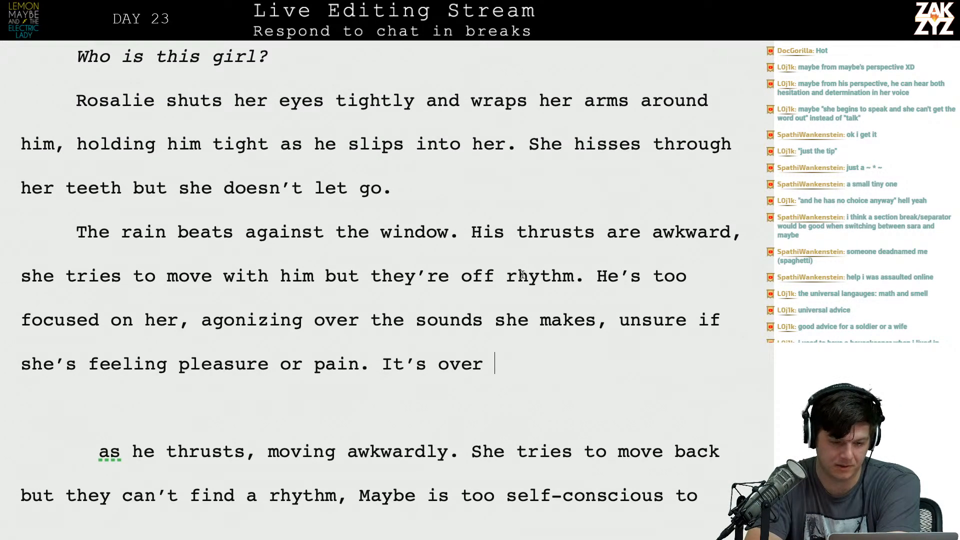
# Break the paragraph before "His thrusts are awkward" and begin a sentence after the rain line with "At first he's thrusting".
pyautogui.press('Down')
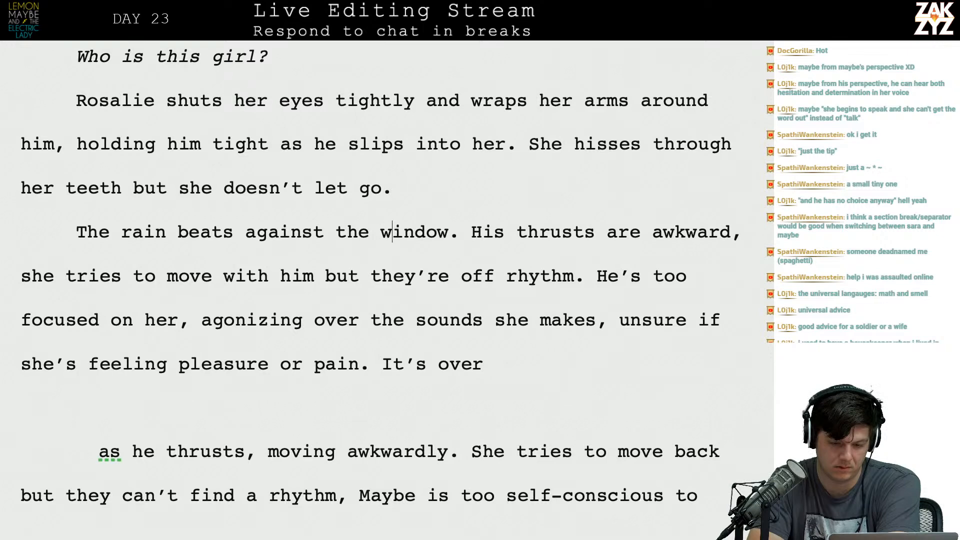
pyautogui.press('Right')
pyautogui.press('Return')
pyautogui.write('At first h')
pyautogui.write('is t')
pyautogui.press('BackSpace')
pyautogui.press('BackSpace')
pyautogui.press('BackSpace')
pyautogui.press('BackSpace')
pyautogui.press('BackSpace')
pyautogui.write("he's thrusting allw")
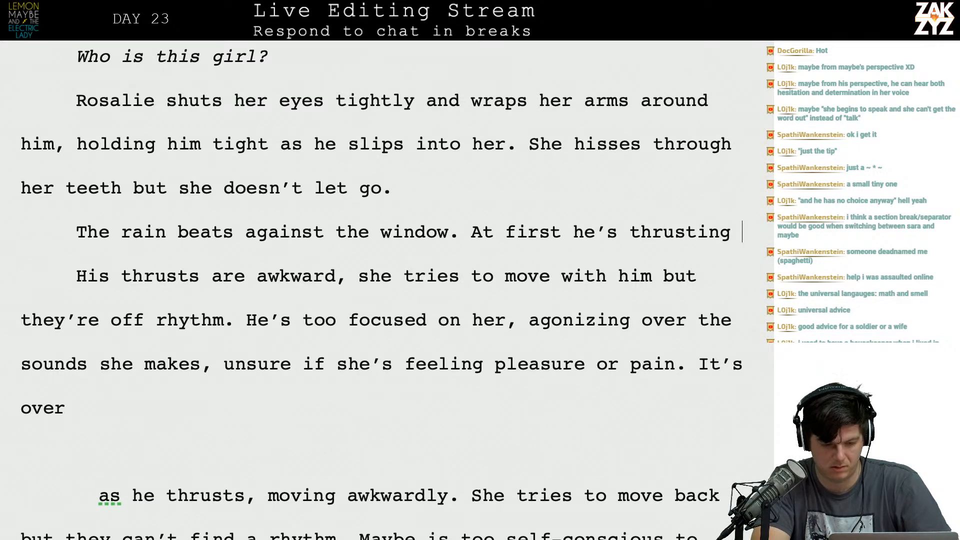
# Continue the "At first" sentence with "awkwardly,".
pyautogui.press('BackSpace')
pyautogui.press('BackSpace')
pyautogui.press('BackSpace')
pyautogui.write('wkward')
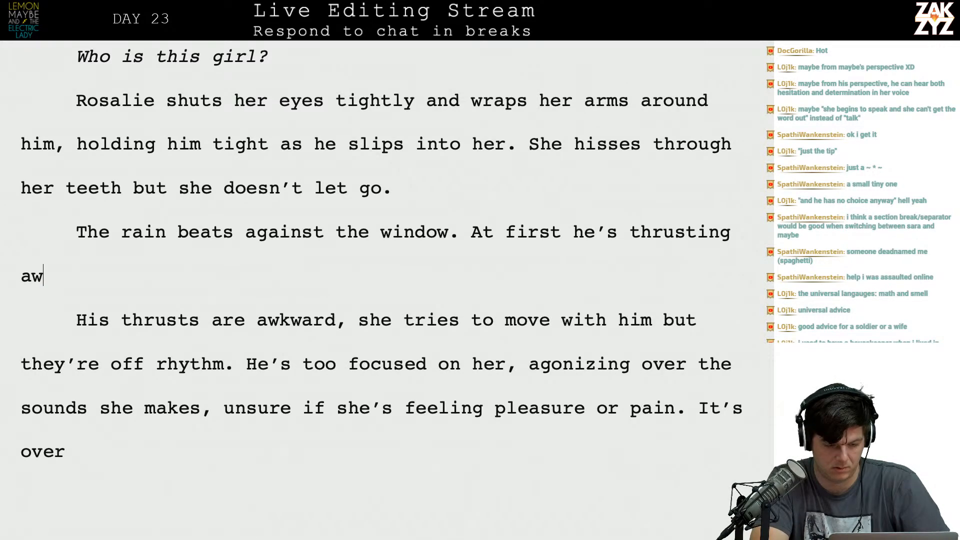
pyautogui.write('ly, ')
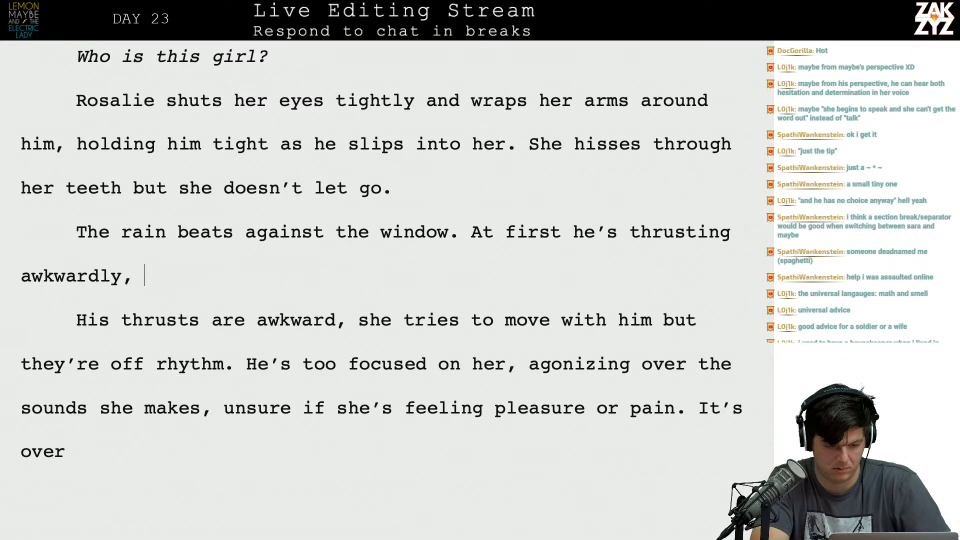
pyautogui.write('off thr')
# Continue the "At first" sentence after "awkwardly," with "off rhythm with her, but she".
pyautogui.press('BackSpace')
pyautogui.press('BackSpace')
pyautogui.press('BackSpace')
pyautogui.write('rh')
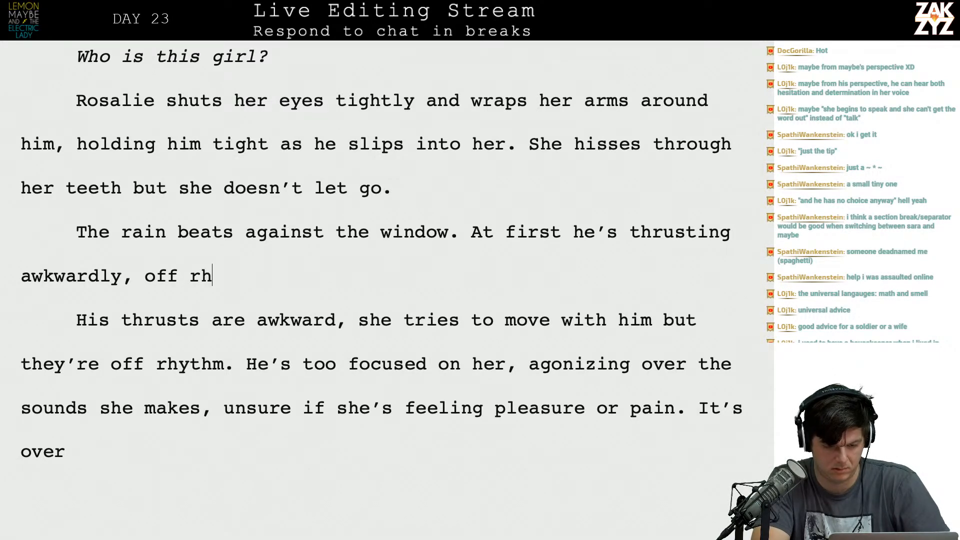
pyautogui.press('BackSpace')
pyautogui.write('y, off rhythm wit')
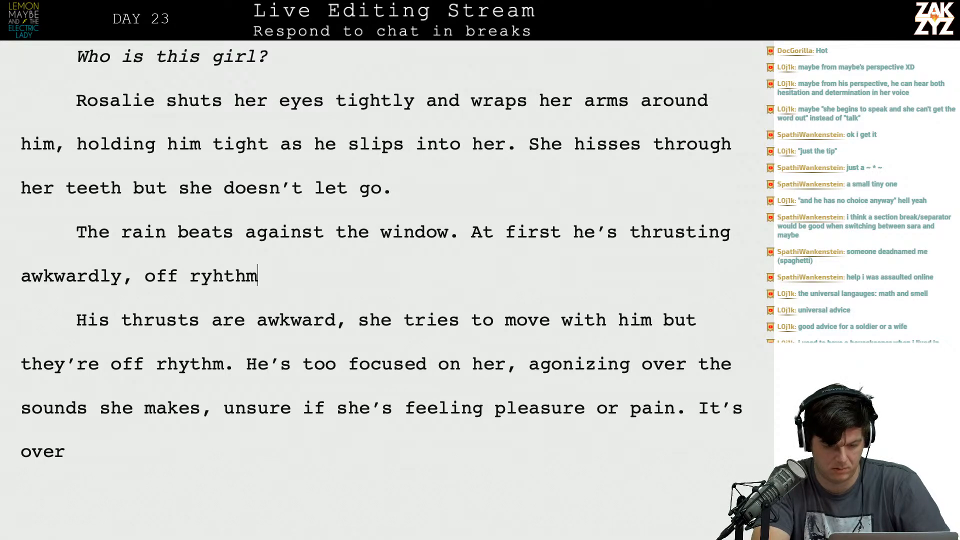
pyautogui.write('h her, but she ')
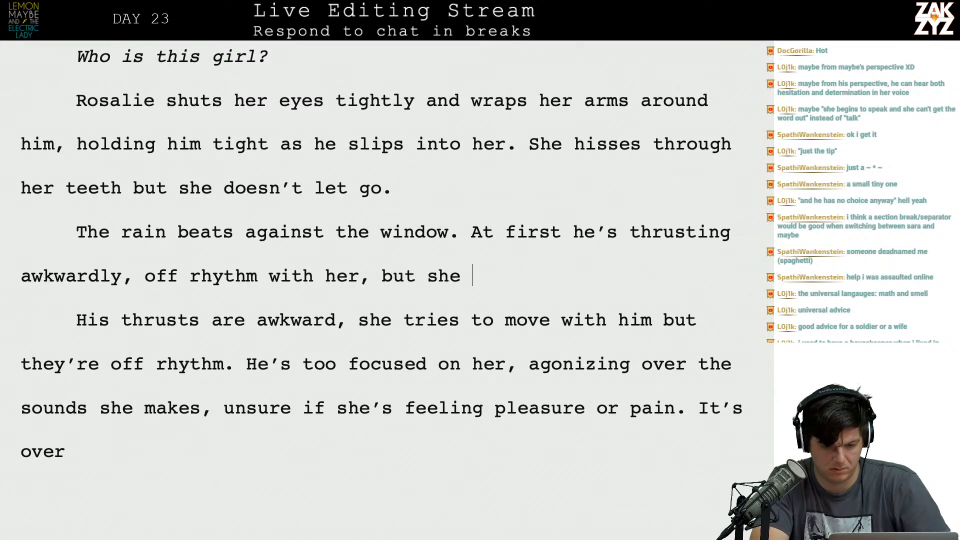
pyautogui.write('moves back agains')
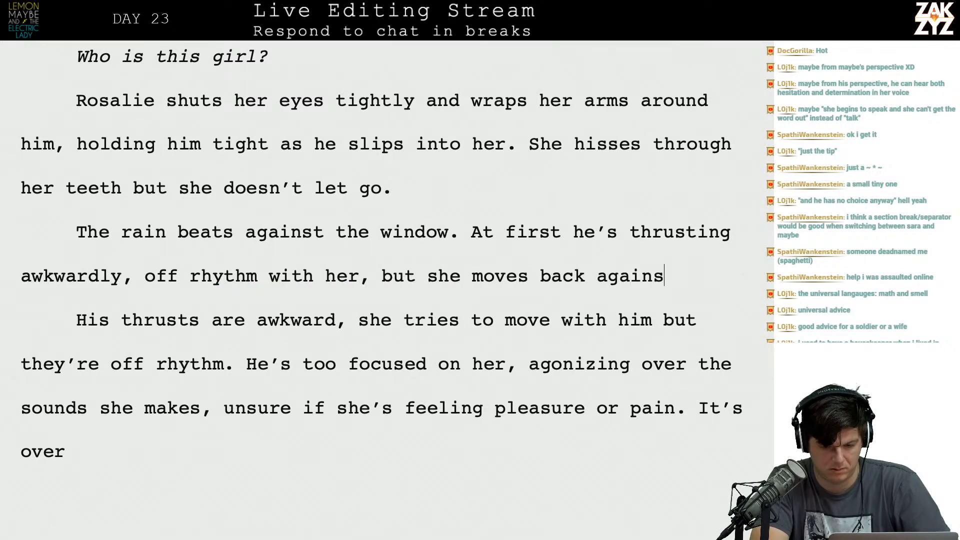
pyautogui.write('t him,')
pyautogui.press('BackSpace')
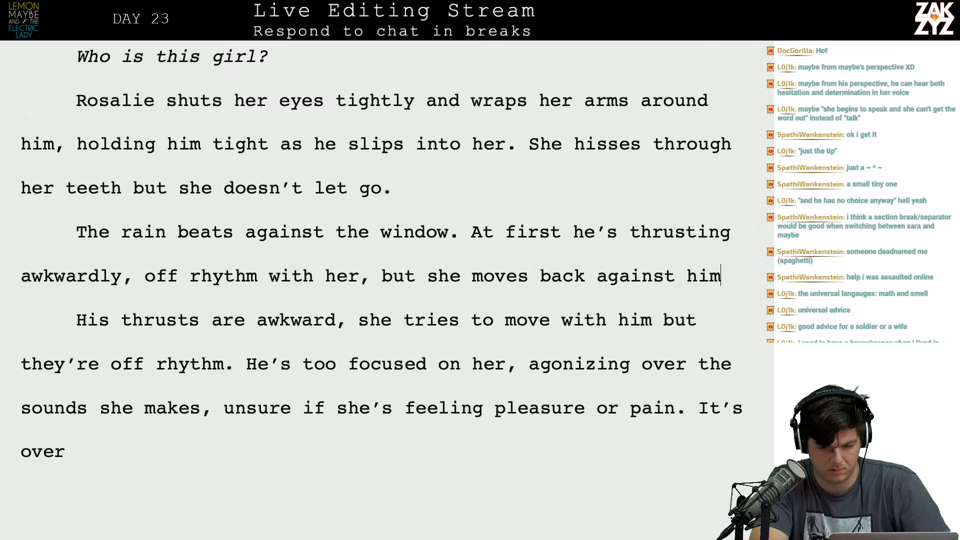
pyautogui.press('BackSpace')
pyautogui.press('BackSpace')
pyautogui.press('BackSpace')
pyautogui.press('BackSpace')
pyautogui.press('BackSpace')
pyautogui.press('BackSpace')
pyautogui.press('BackSpace')
pyautogui.press('BackSpace')
pyautogui.press('BackSpace')
pyautogui.press('BackSpace')
pyautogui.press('BackSpace')
pyautogui.press('BackSpace')
pyautogui.press('BackSpace')
pyautogui.press('BackSpace')
pyautogui.press('BackSpace')
pyautogui.press('BackSpace')
pyautogui.press('BackSpace')
pyautogui.press('BackSpace')
pyautogui.press('BackSpace')
pyautogui.press('BackSpace')
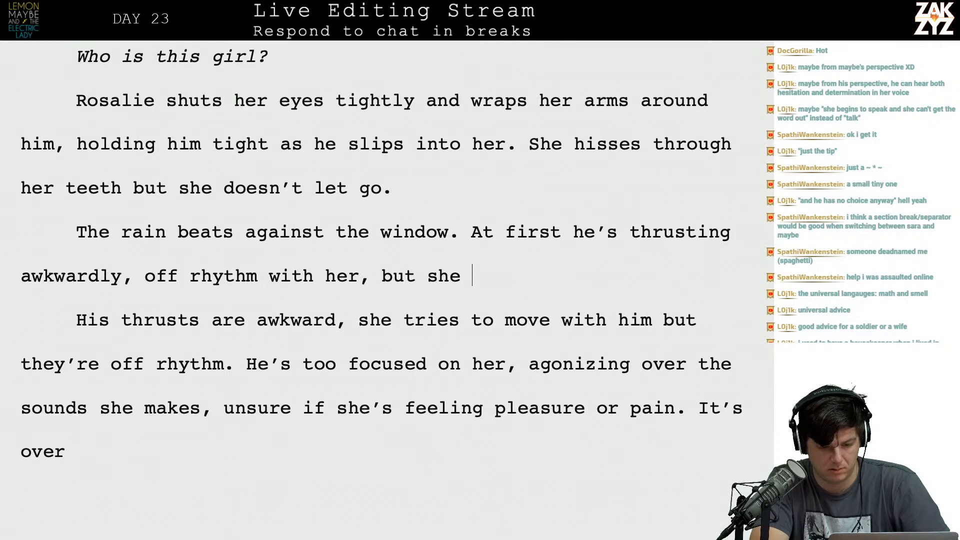
# Finish the "At first" sentence after "but she" with "grabs his hips and forces him to slow down.".
pyautogui.write('grabs his')
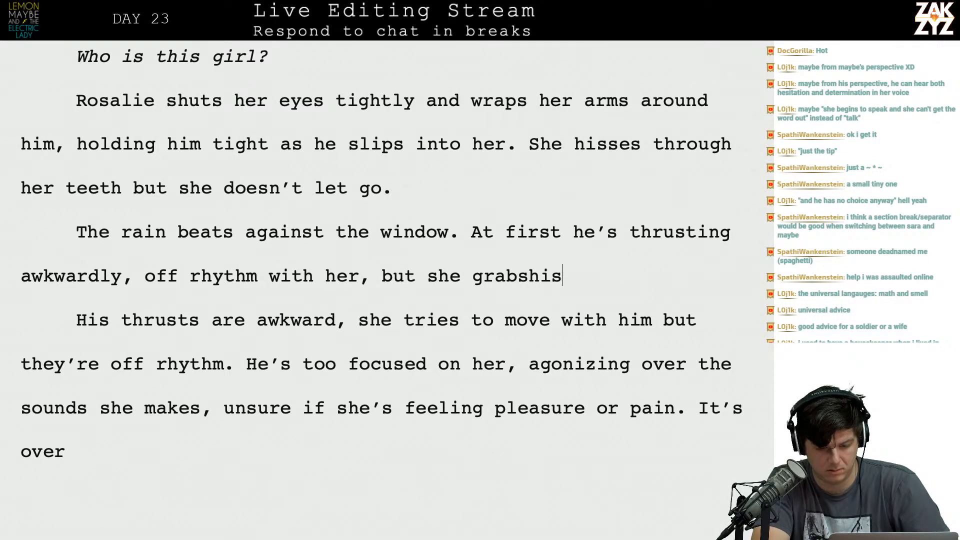
pyautogui.write(' hips')
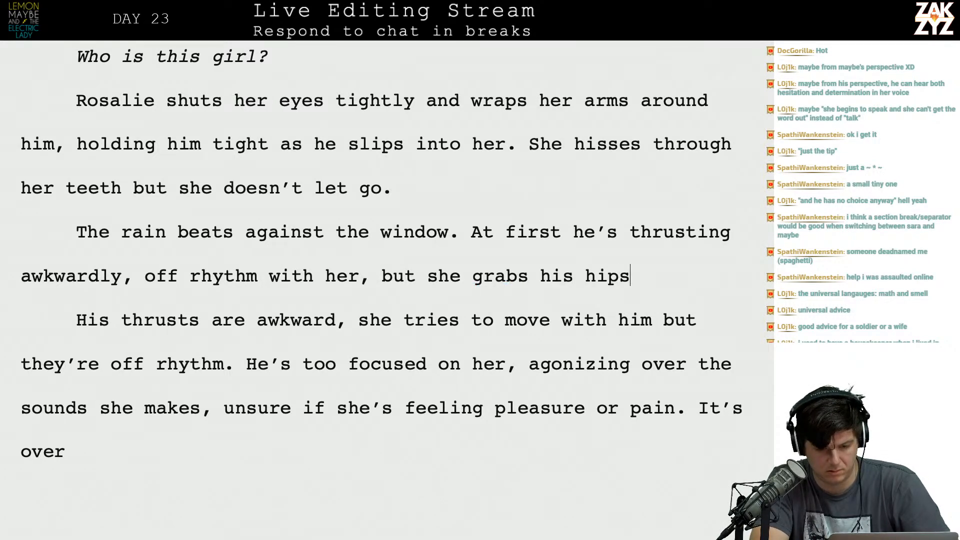
pyautogui.write('.')
pyautogui.press('BackSpace')
pyautogui.write('and ')
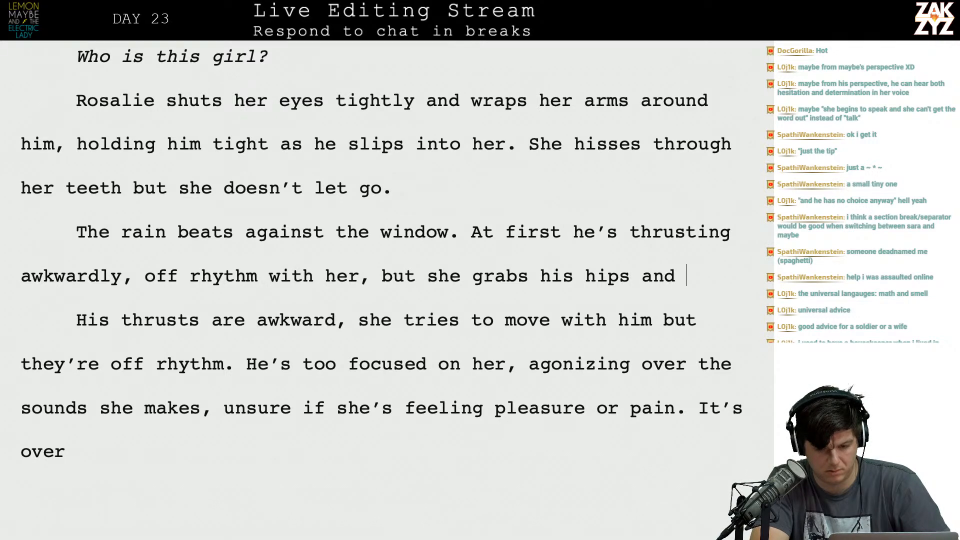
pyautogui.write('forces him to slow down. ')
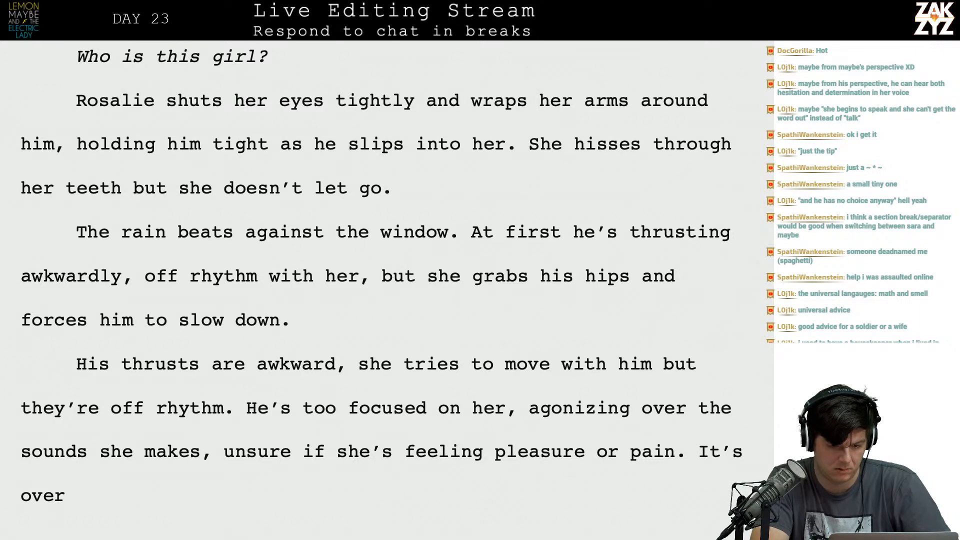
pyautogui.write("He doesn't make")
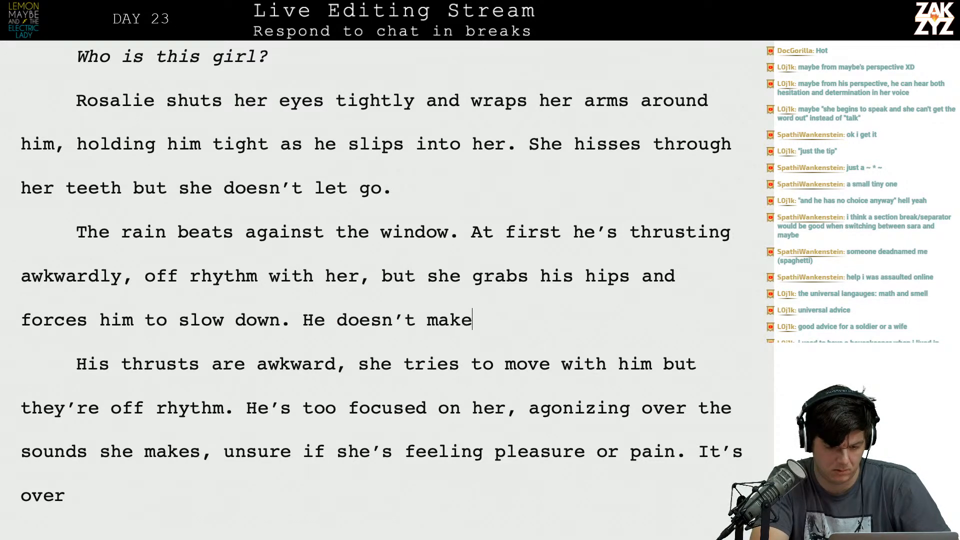
pyautogui.write(' any sound, ')
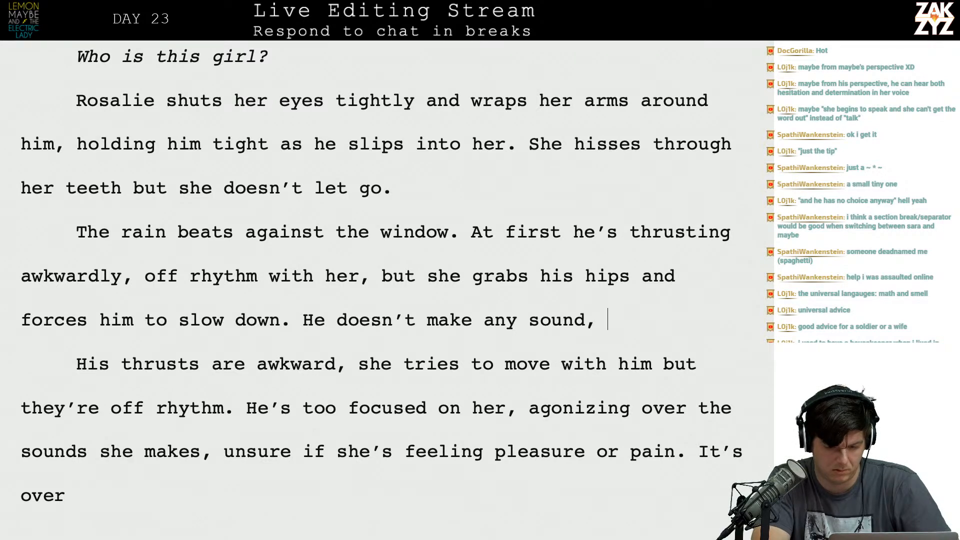
pyautogui.write('all he can do ')
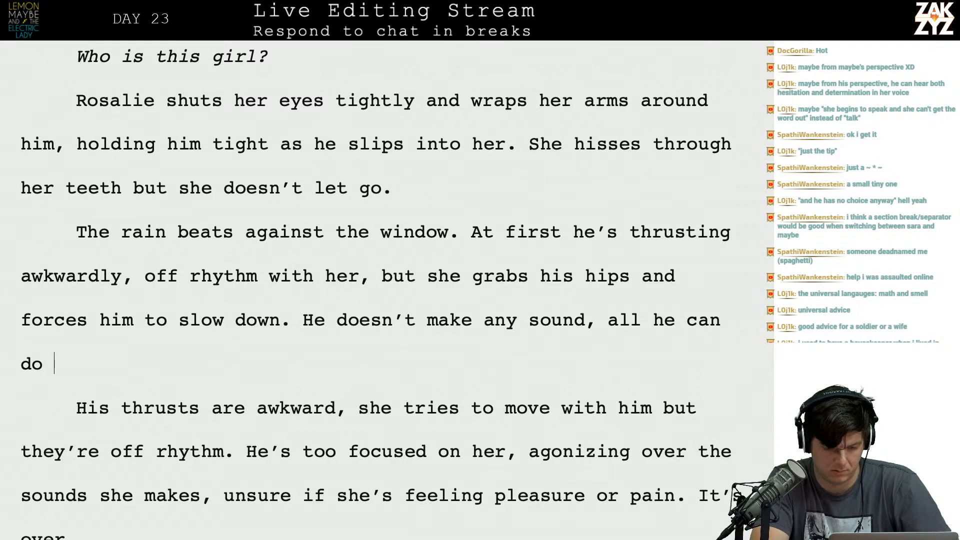
pyautogui.write('is fc')
# Begin the next sentence of the rain paragraph with "He doesn't make any sound, all he can do is focus on".
pyautogui.press('BackSpace')
pyautogui.write('ocus ')
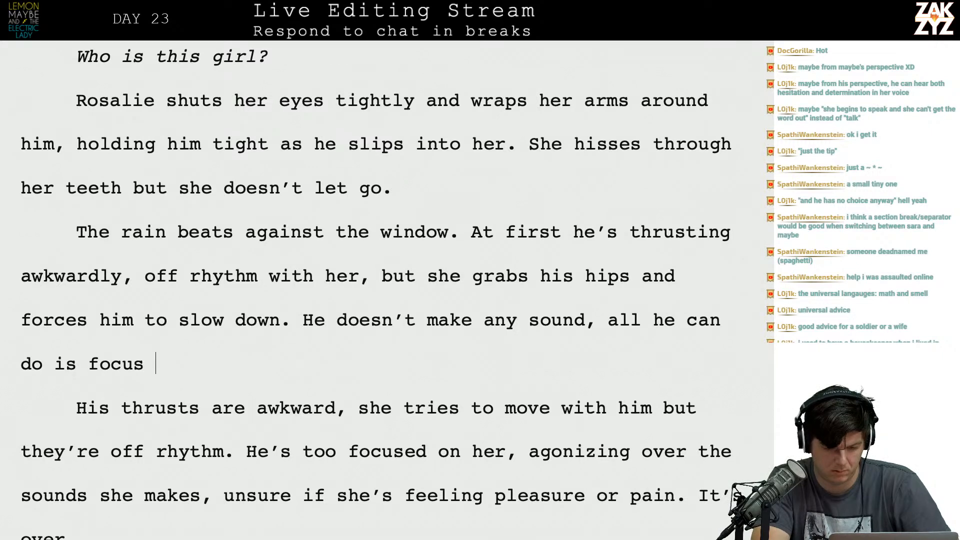
pyautogui.write('on her, trine')
# Complete the sentence with "her, trying to tell if he's hurting her.", add two blank lines below and start another sentence with "He".
pyautogui.press('BackSpace')
pyautogui.press('BackSpace')
pyautogui.write('ng to tell ')
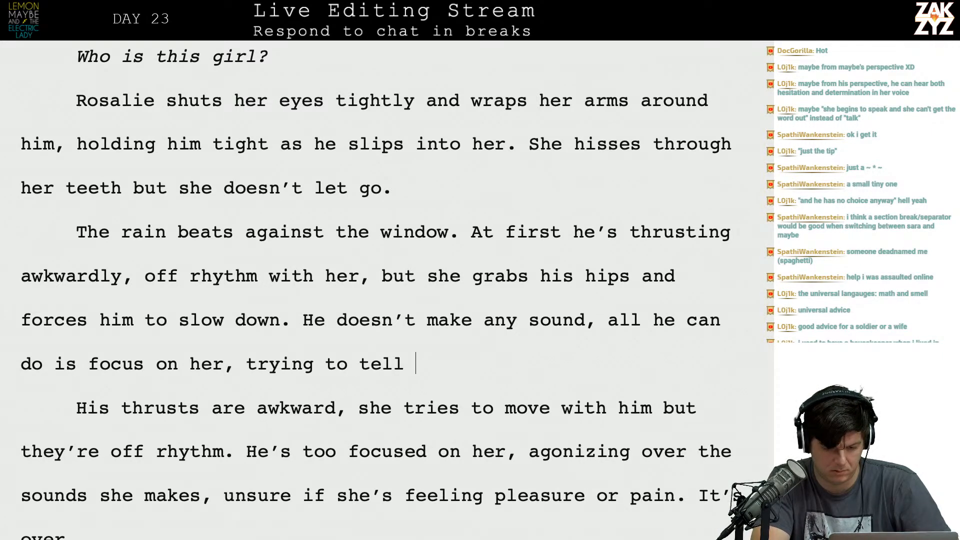
pyautogui.write("if he's hurting her.")
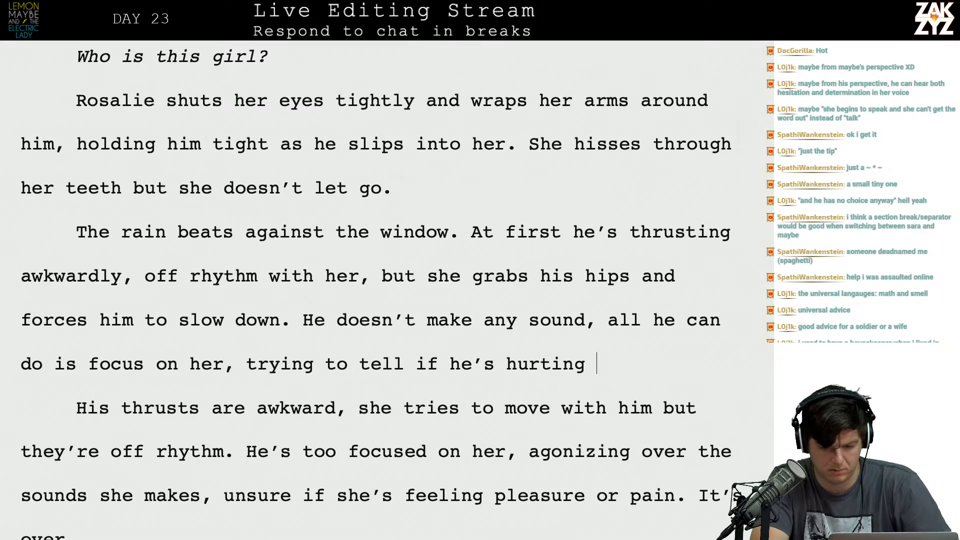
pyautogui.press('Return')
pyautogui.press('Return')
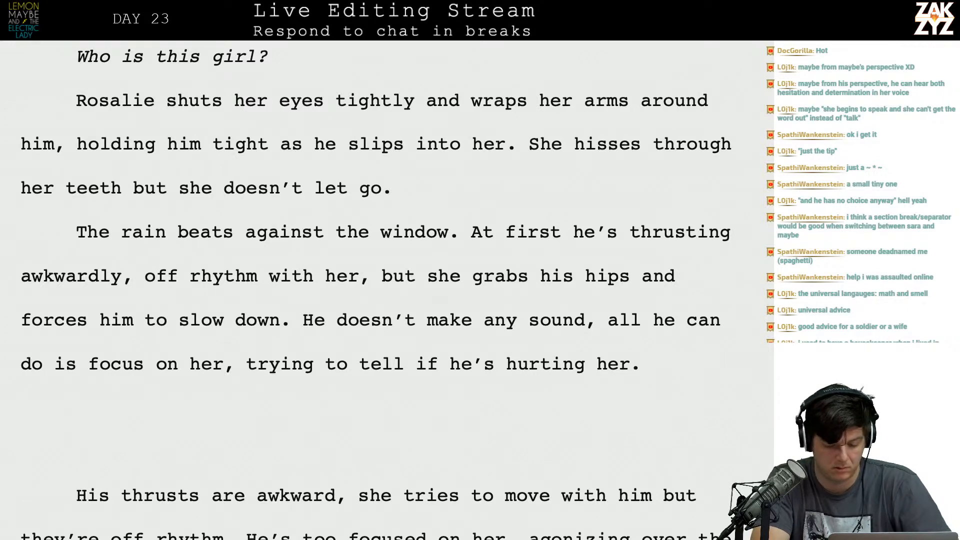
pyautogui.write('He')
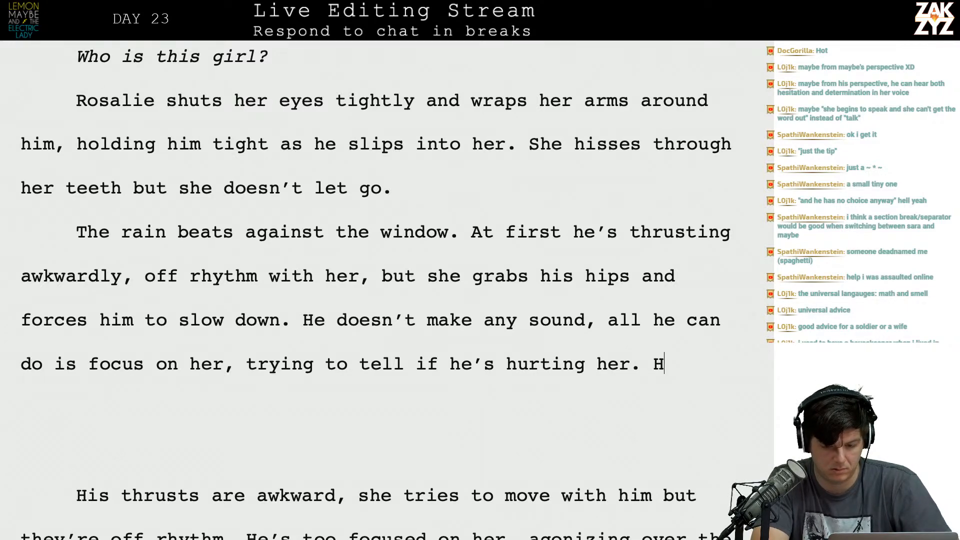
# Delete the leftover draft passages from "His thrusts are awkward" through "they're out of synch.".
pyautogui.hotkey('shift', 'Down')
pyautogui.hotkey('shift', 'Down')
pyautogui.hotkey('shift', 'Down')
pyautogui.hotkey('shift', 'Down')
pyautogui.hotkey('shift', 'Down')
pyautogui.hotkey('shift', 'Down')
pyautogui.hotkey('shift', 'Down')
pyautogui.hotkey('shift', 'Down')
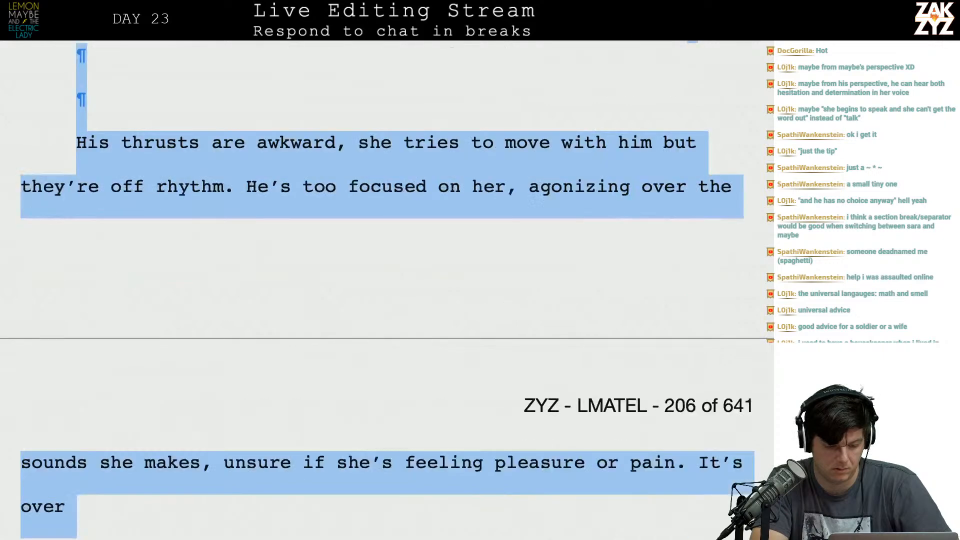
pyautogui.hotkey('shift', 'Down')
pyautogui.hotkey('shift', 'Down')
pyautogui.hotkey('shift', 'Down')
pyautogui.hotkey('shift', 'Down')
pyautogui.hotkey('shift', 'Down')
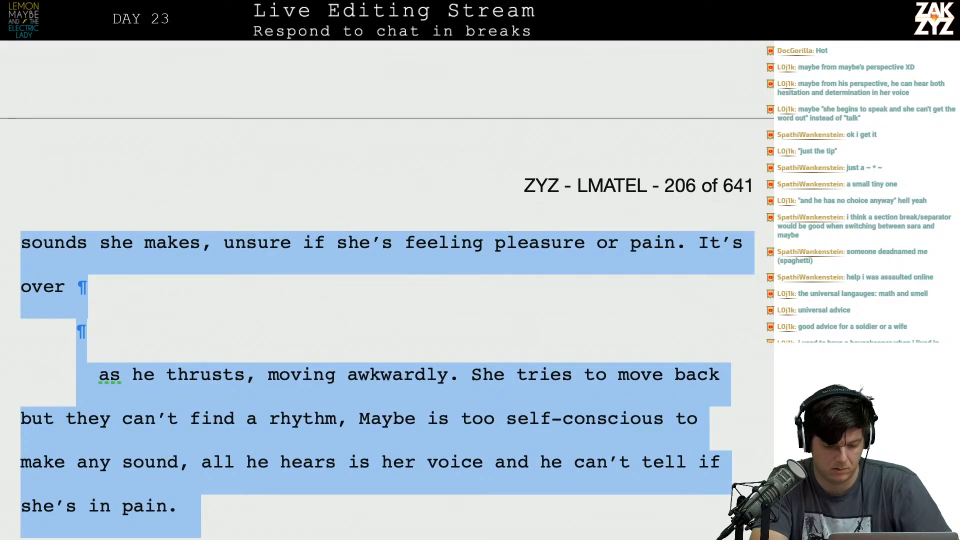
pyautogui.hotkey('shift', 'Down')
pyautogui.hotkey('shift', 'Down')
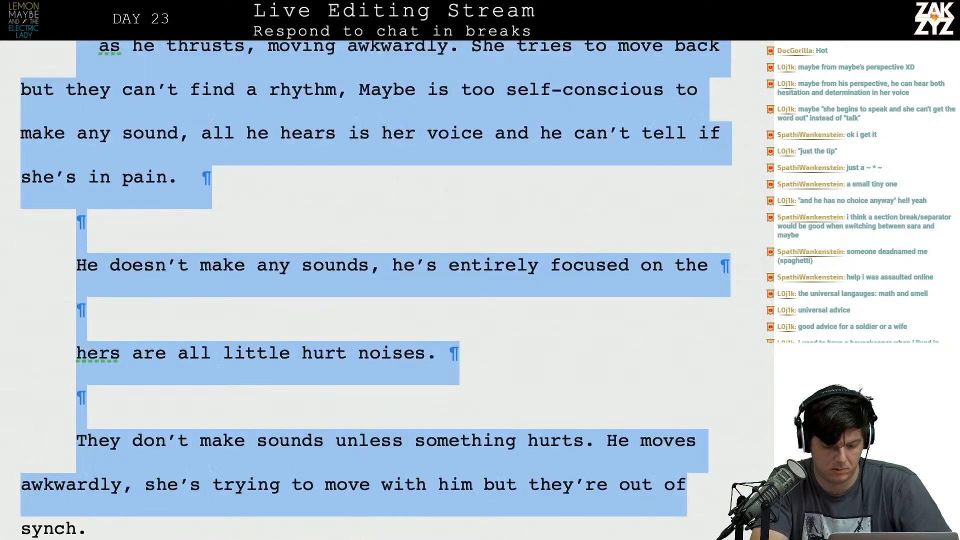
pyautogui.hotkey('shift', 'Down')
pyautogui.hotkey('shift', 'Down')
pyautogui.hotkey('shift', 'Down')
pyautogui.hotkey('shift', 'Down')
pyautogui.hotkey('shift', 'Down')
pyautogui.hotkey('shift', 'Down')
pyautogui.hotkey('shift', 'Down')
pyautogui.hotkey('shift', 'Down')
pyautogui.hotkey('shift', 'Down')
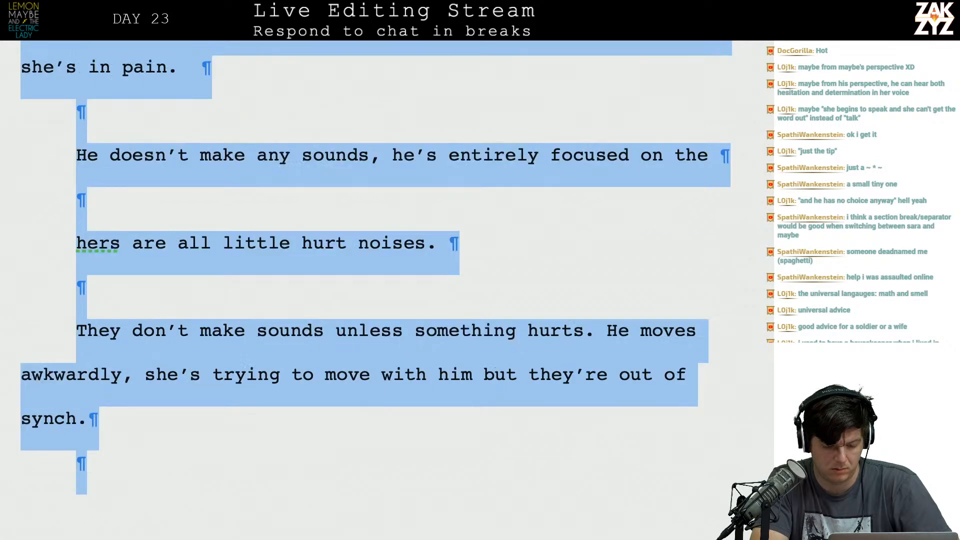
pyautogui.hotkey('shift', 'Up')
pyautogui.hotkey('shift', 'Up')
pyautogui.hotkey('shift', 'Up')
pyautogui.hotkey('shift', 'Up')
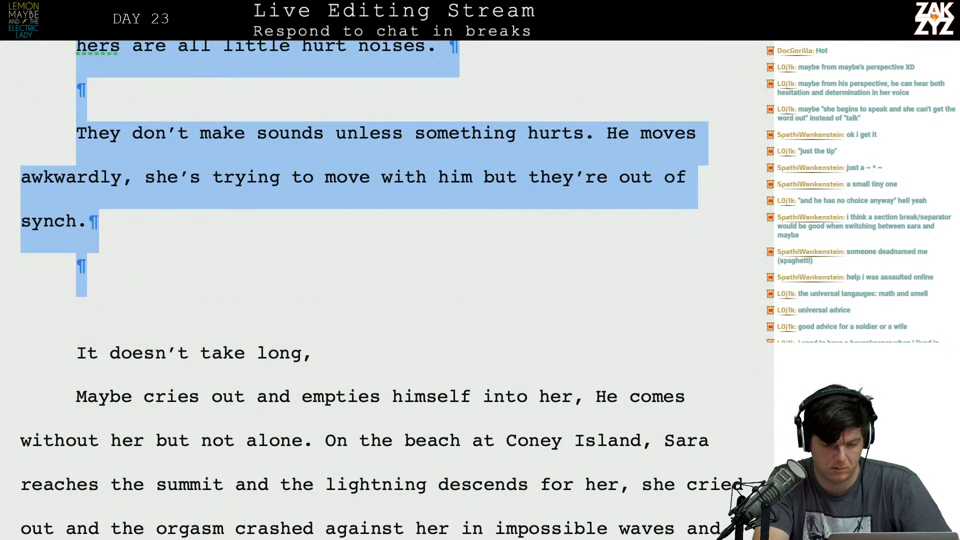
pyautogui.press('BackSpace')
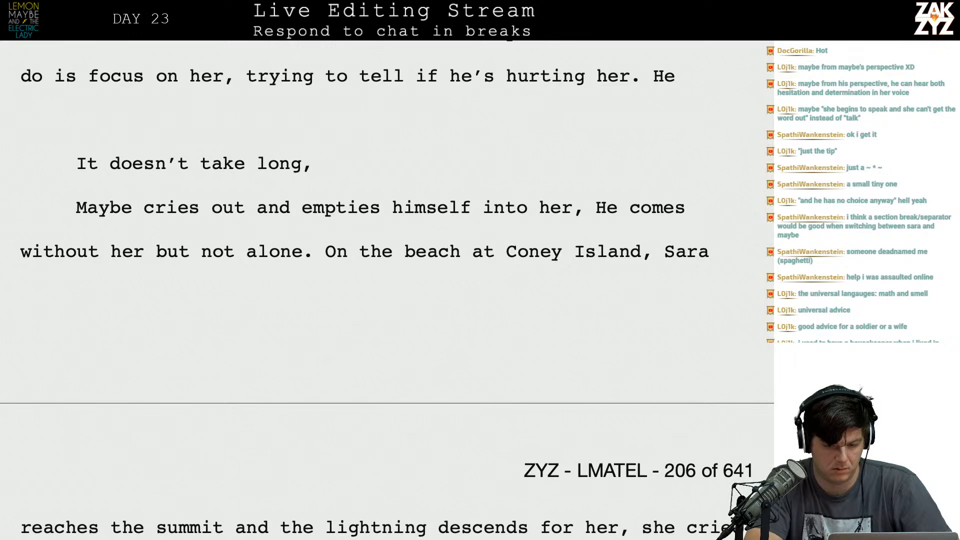
# Remove the unfinished "He" after "hurting her.".
pyautogui.scroll(3, 525, 273)
pyautogui.press('BackSpace')
pyautogui.press('BackSpace')
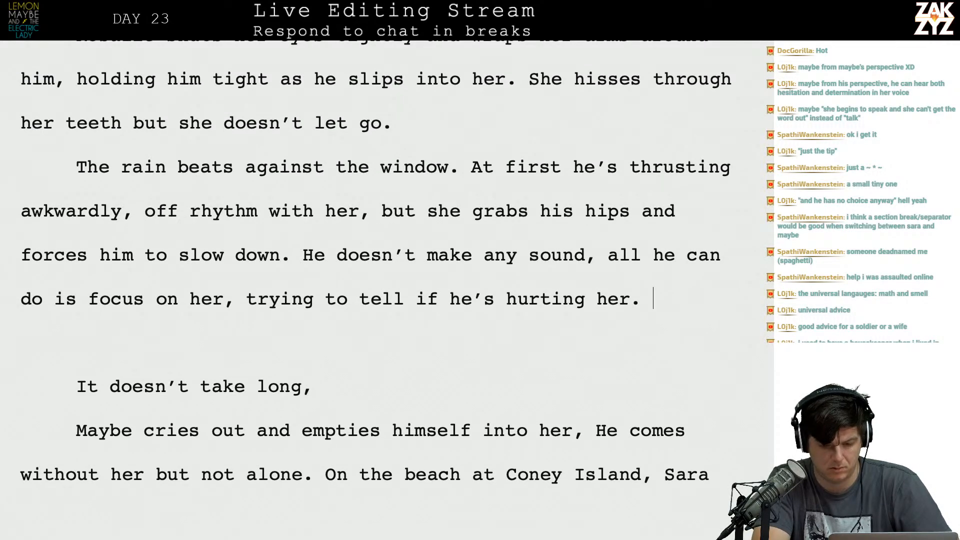
pyautogui.write('He')
pyautogui.press('BackSpace')
pyautogui.press('BackSpace')
pyautogui.press('BackSpace')
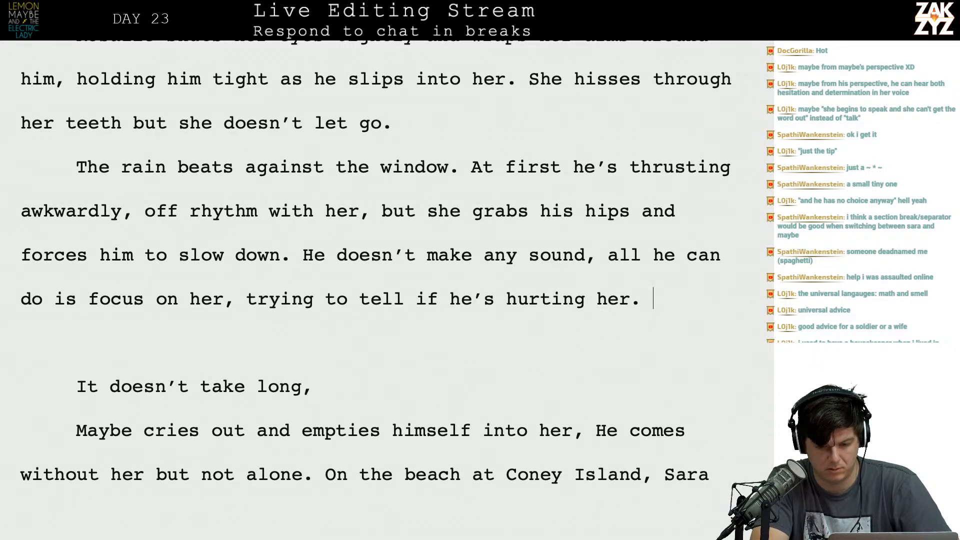
# Add "She pulls him in tighter and suddenly everything feels so good," at the end of the rain paragraph.
pyautogui.write('She p')
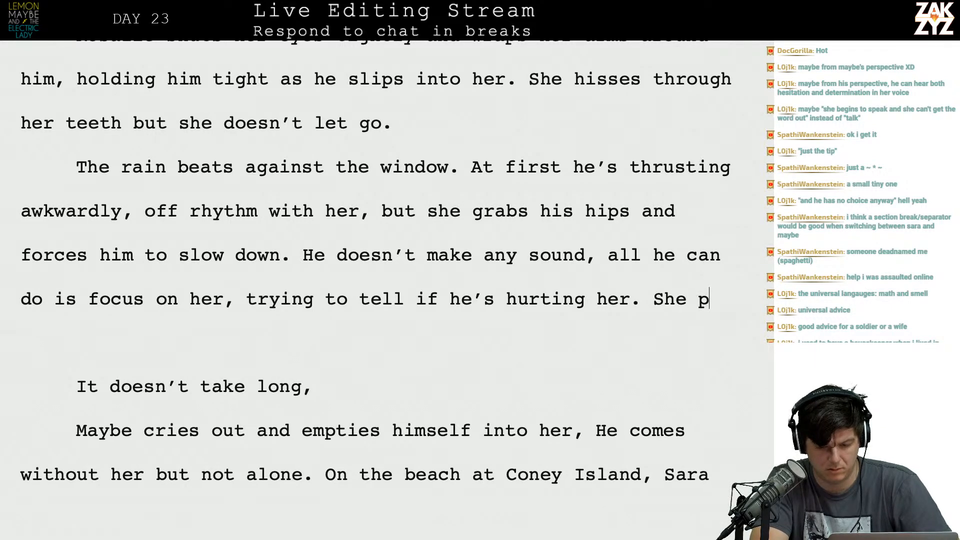
pyautogui.write('ulls him in')
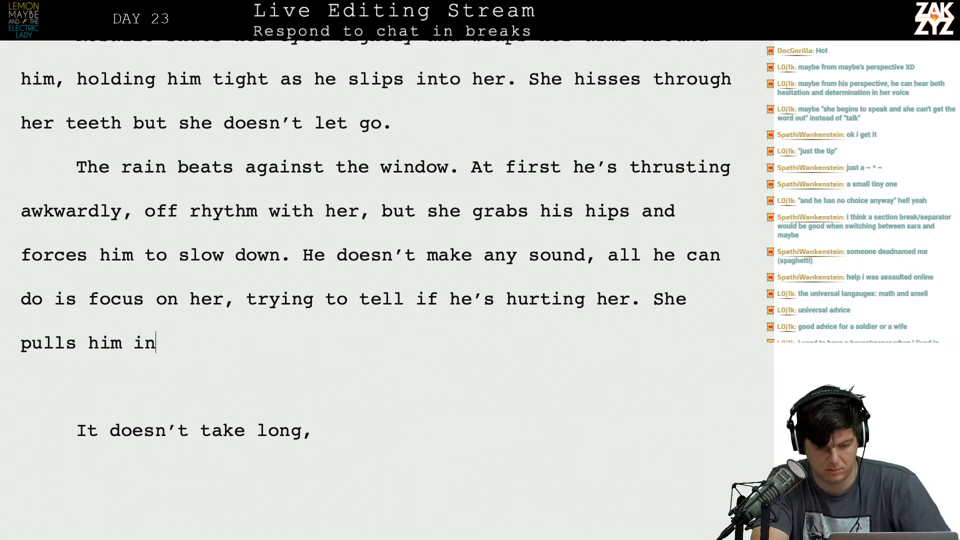
pyautogui.write(' tighter and sudden')
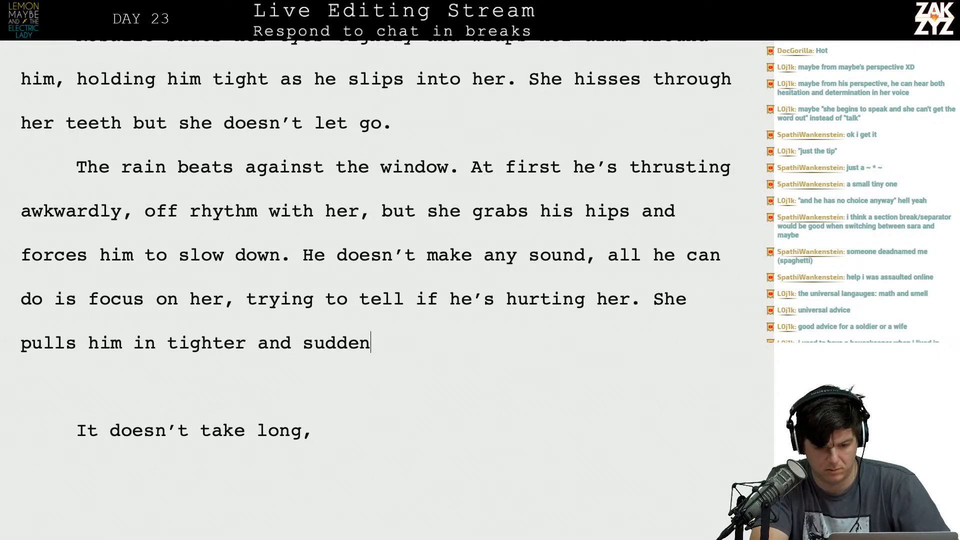
pyautogui.write('ly he')
pyautogui.press('BackSpace')
pyautogui.press('BackSpace')
pyautogui.write('e')
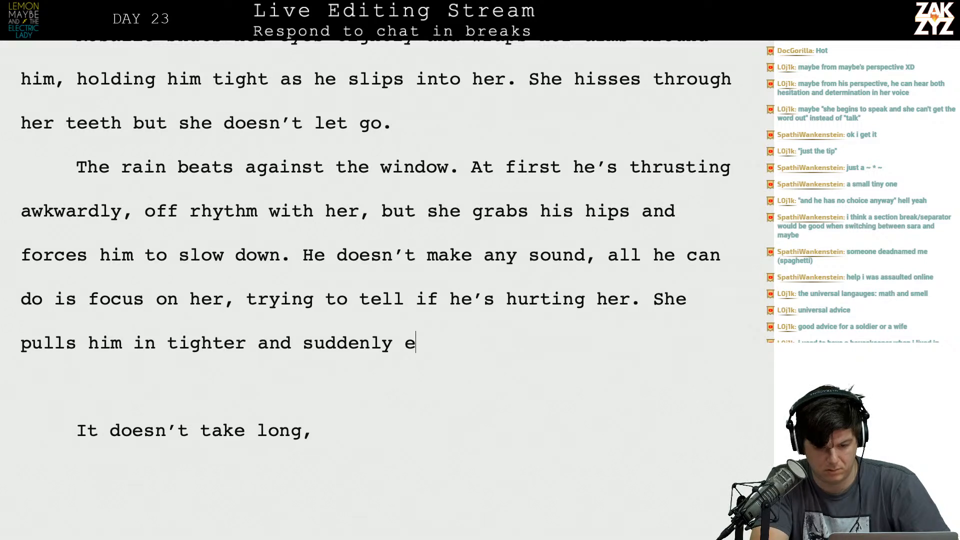
pyautogui.write('verything feels so')
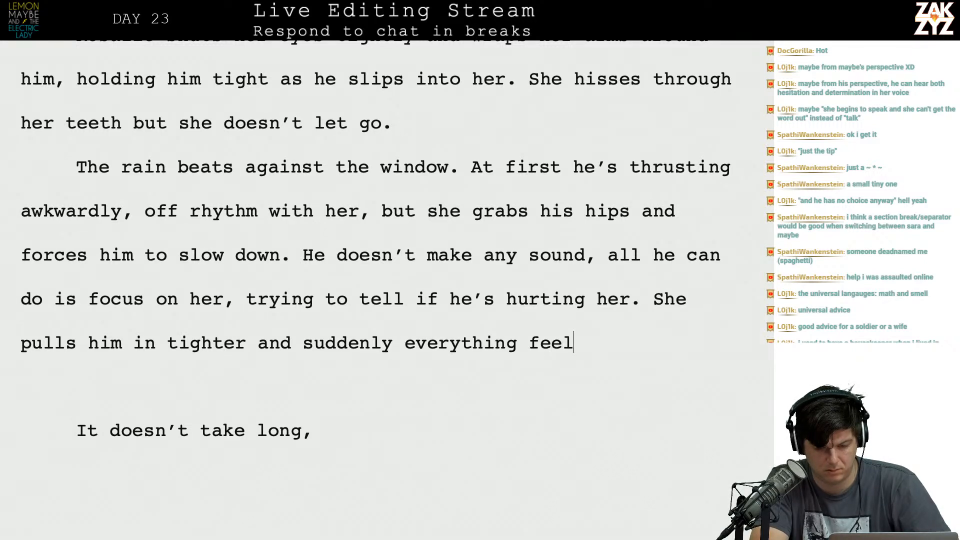
pyautogui.press('BackSpace')
pyautogui.write('so good,')
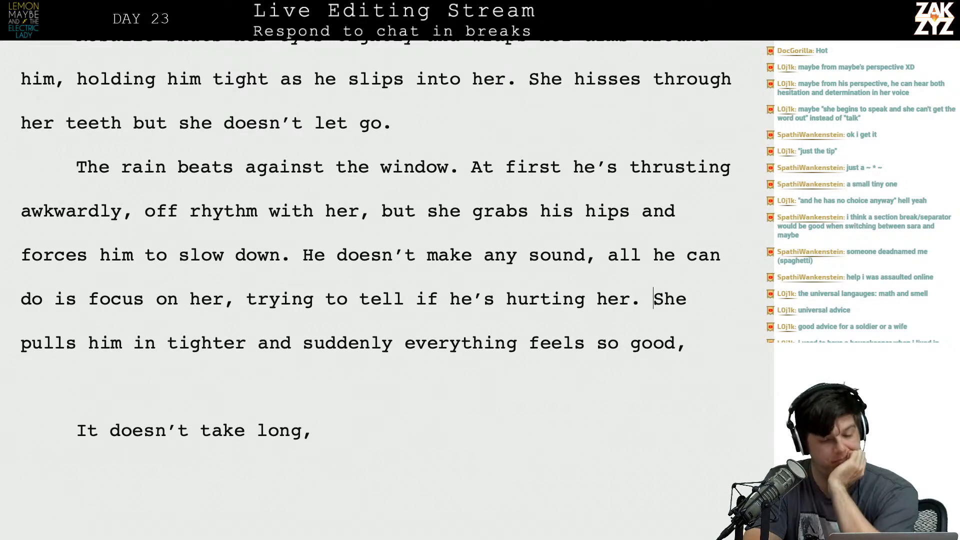
# End the "At first" sentence at "off rhythm." and delete the remainder from "with her" through "slow down".
pyautogui.scroll(-1, 376, 290)
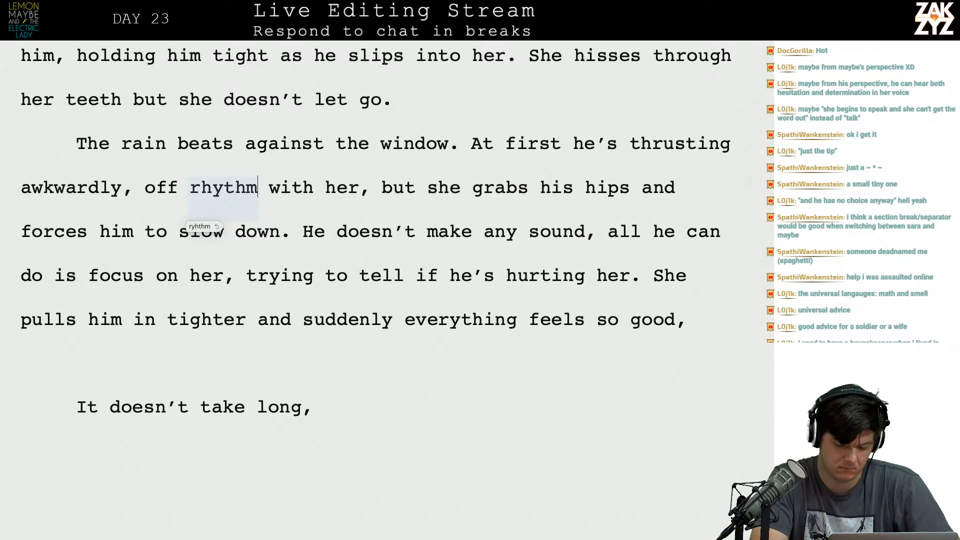
pyautogui.write(',')
pyautogui.press('BackSpace')
pyautogui.write('.')
pyautogui.hotkey('shift', 'Down')
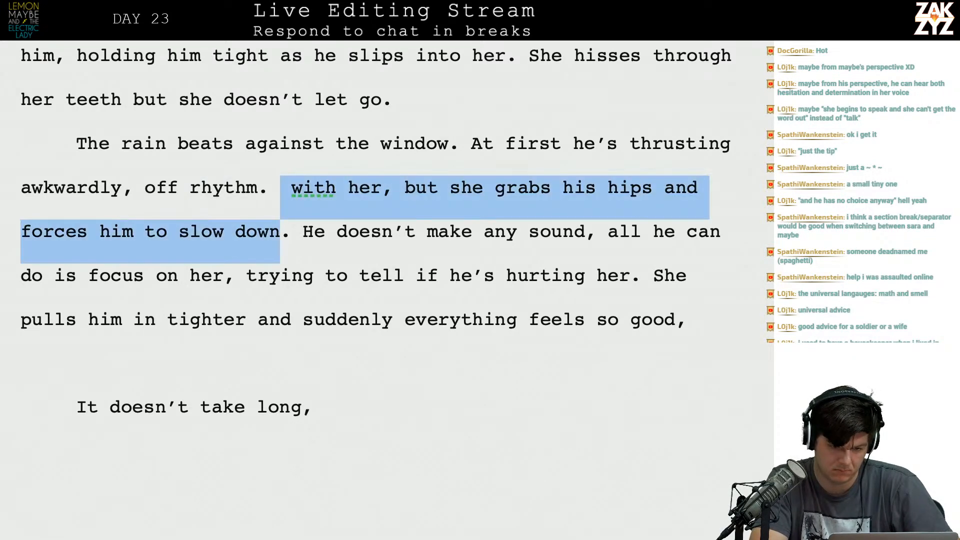
pyautogui.press('BackSpace')
pyautogui.press('Right')
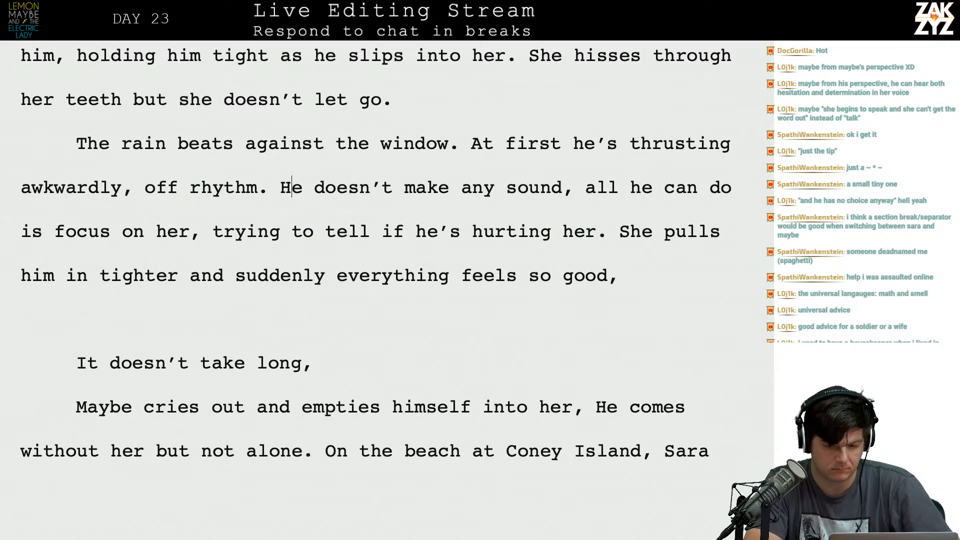
# Replace "her" with "Rosalie" in the phrase "all he can do is focus on her" in the rain paragraph.
pyautogui.scroll(-1, 376, 261)
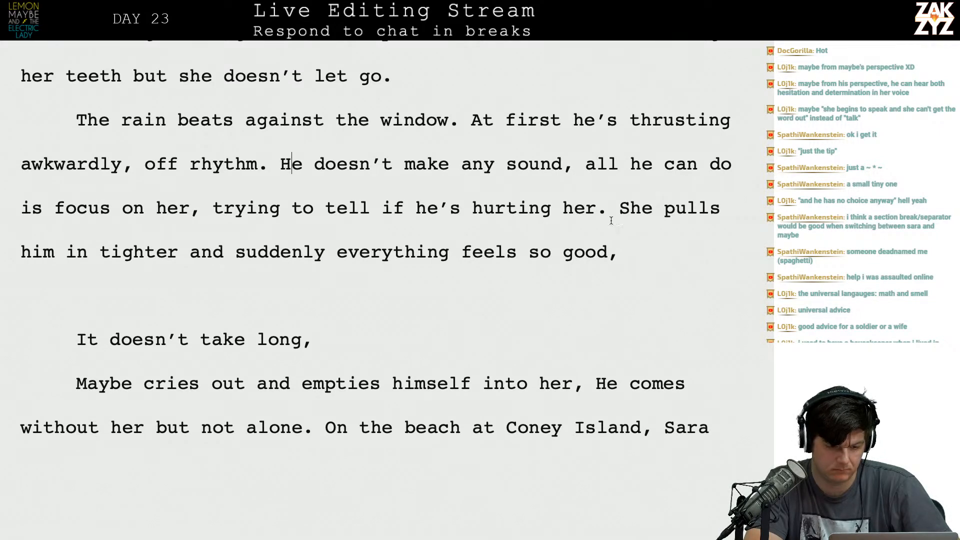
pyautogui.click(181, 215)
pyautogui.press('Right')
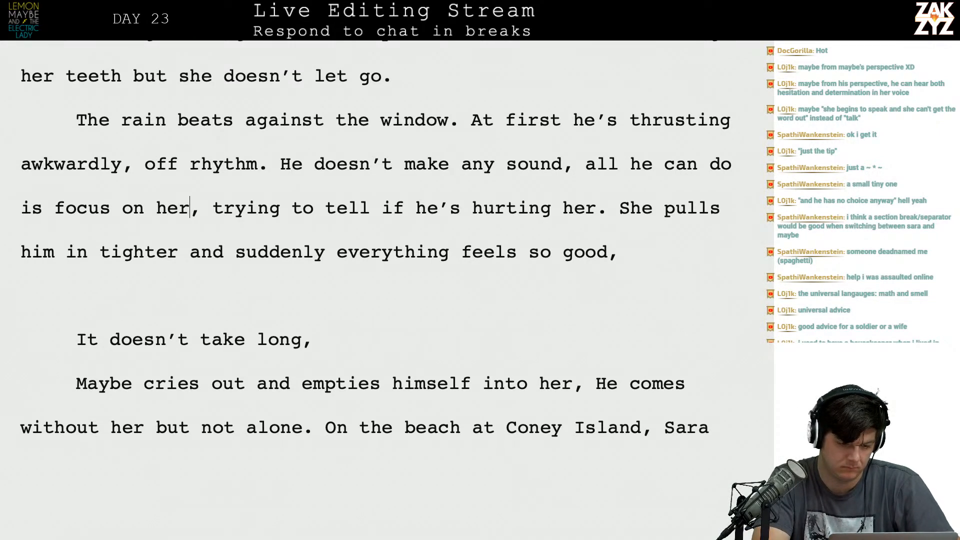
pyautogui.press('BackSpace')
pyautogui.press('BackSpace')
pyautogui.press('BackSpace')
pyautogui.write('Rosale')
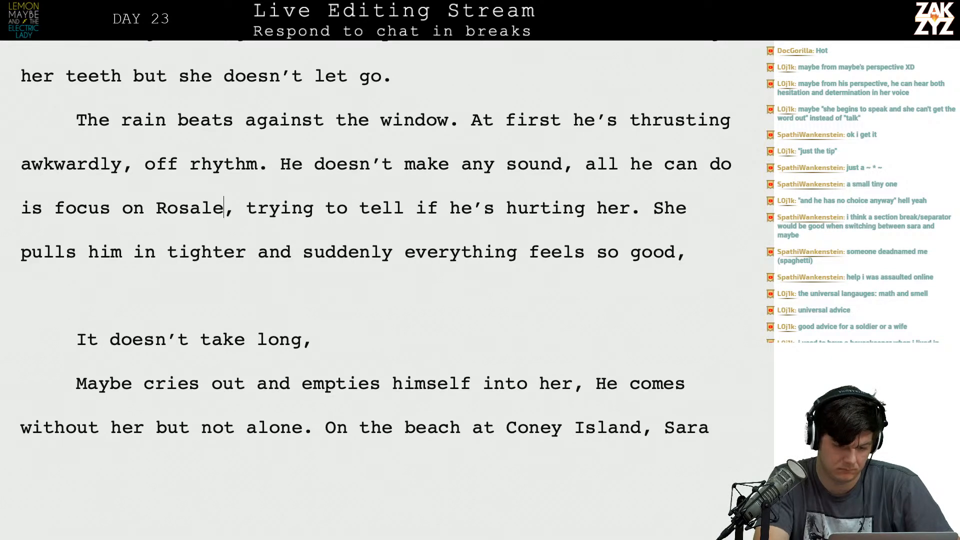
pyautogui.press('BackSpace')
pyautogui.write('ie')
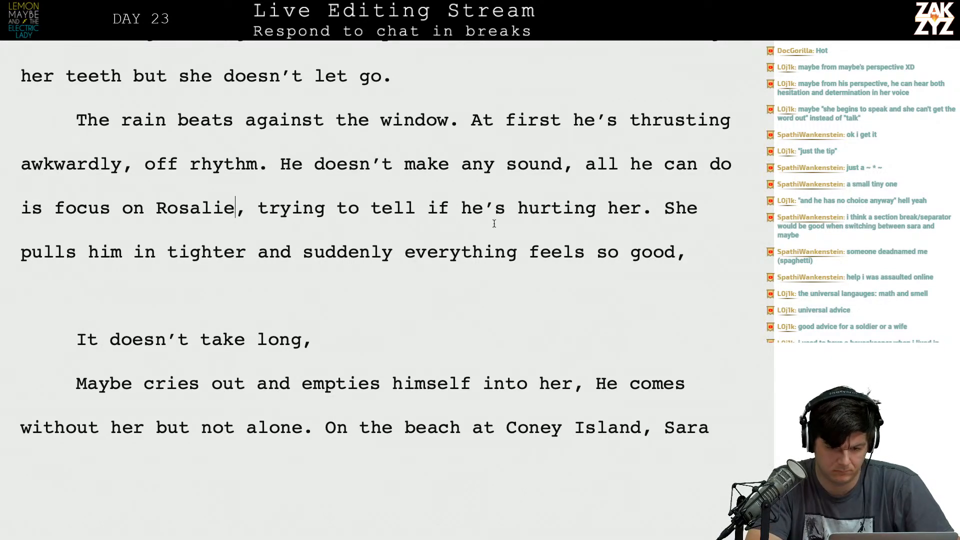
# Insert "But the she grabs his hips and forces him to slow down, she pulls him in and" after "hurting her.".
pyautogui.click(649, 212)
pyautogui.press('Right')
pyautogui.write('But teh')
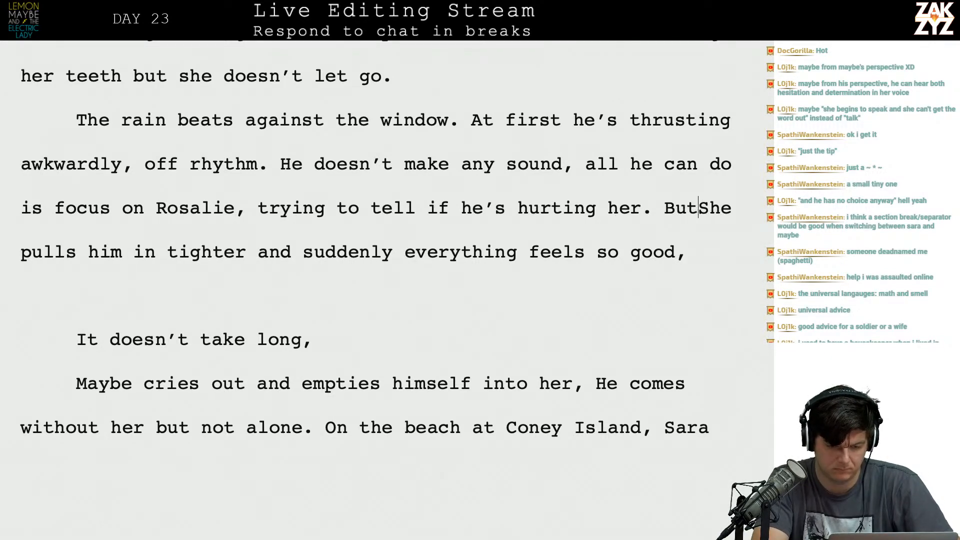
pyautogui.write(' she grabs his ')
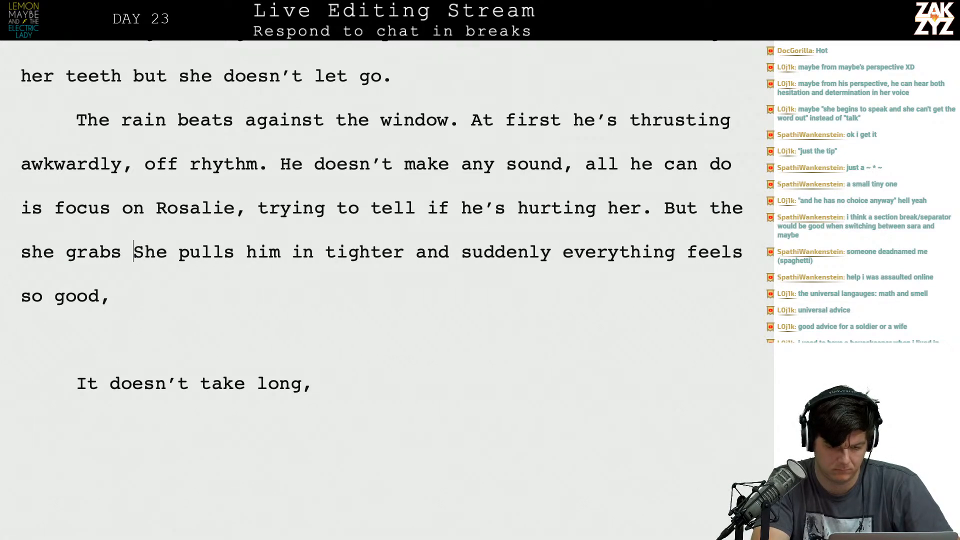
pyautogui.write('hips and forces ')
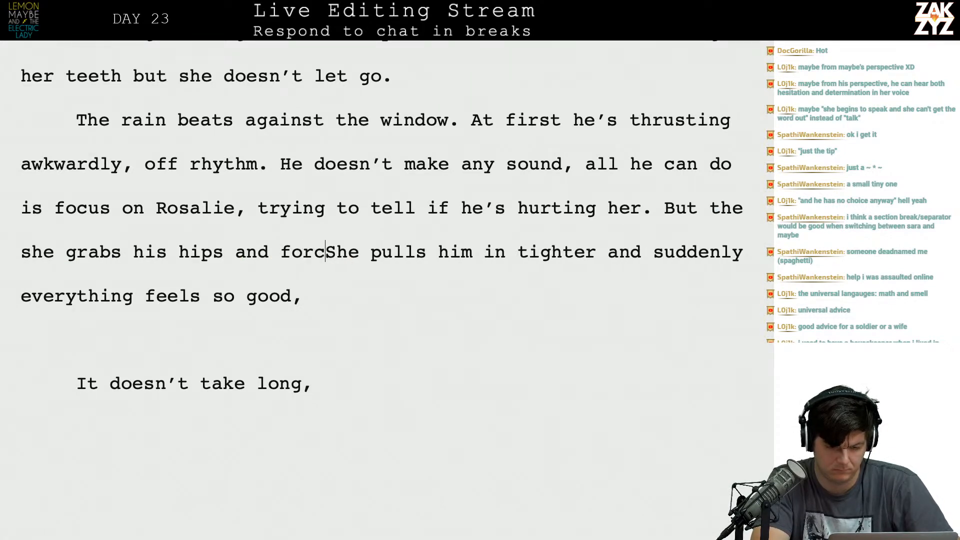
pyautogui.write('him to slow down')
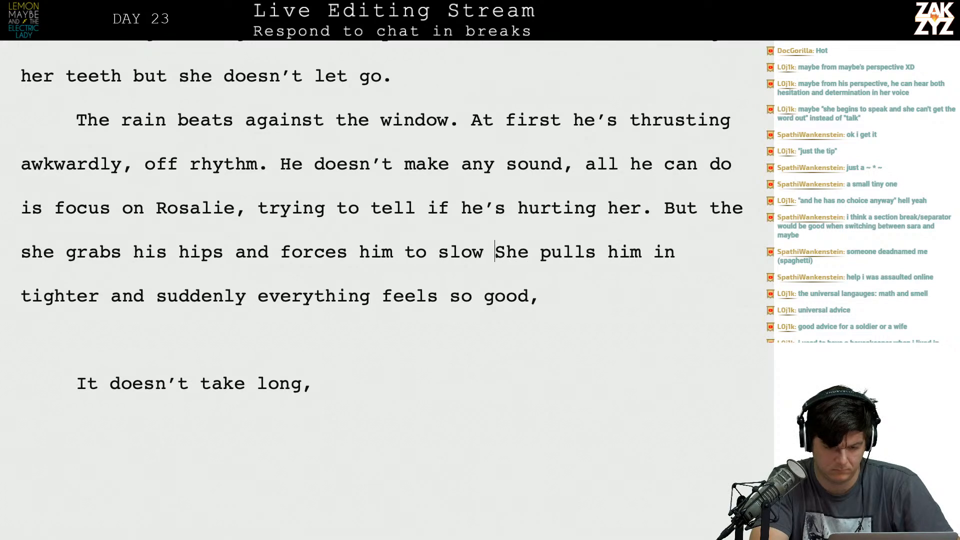
pyautogui.write(', she pulls him')
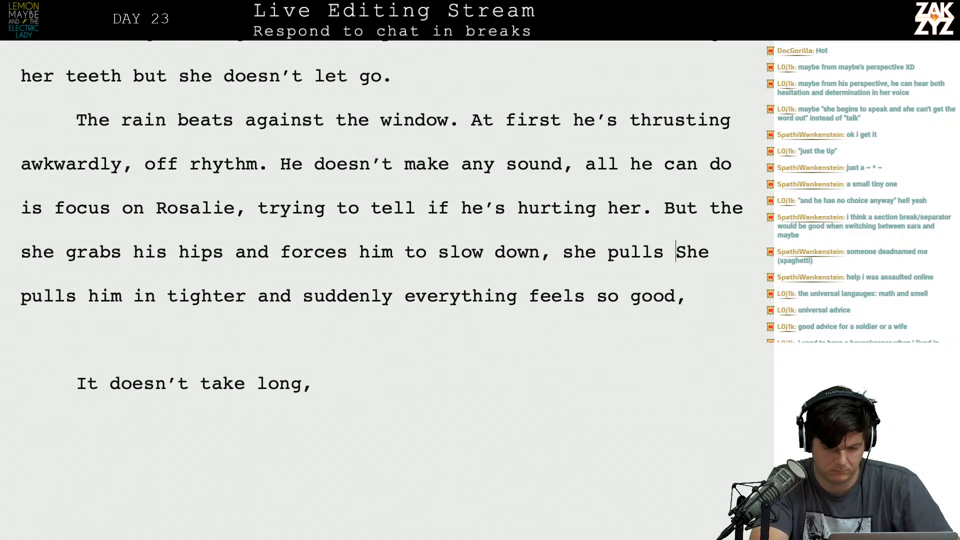
pyautogui.write(' in and')
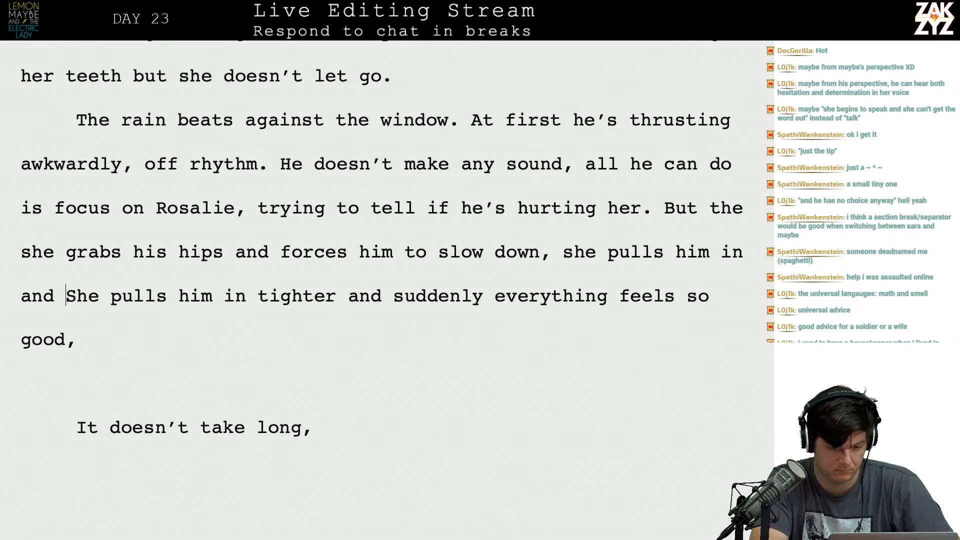
# Move the old "She pulls him in tighter" sentence to a separate paragraph and continue the new sentence with "suddenly everything feels good".
pyautogui.press('Return')
pyautogui.press('Return')
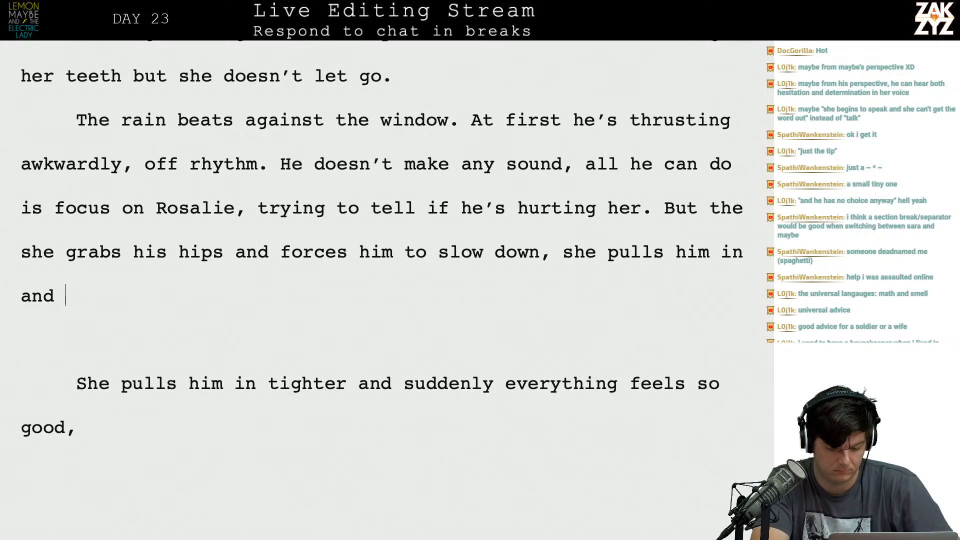
pyautogui.write('suddenly ')
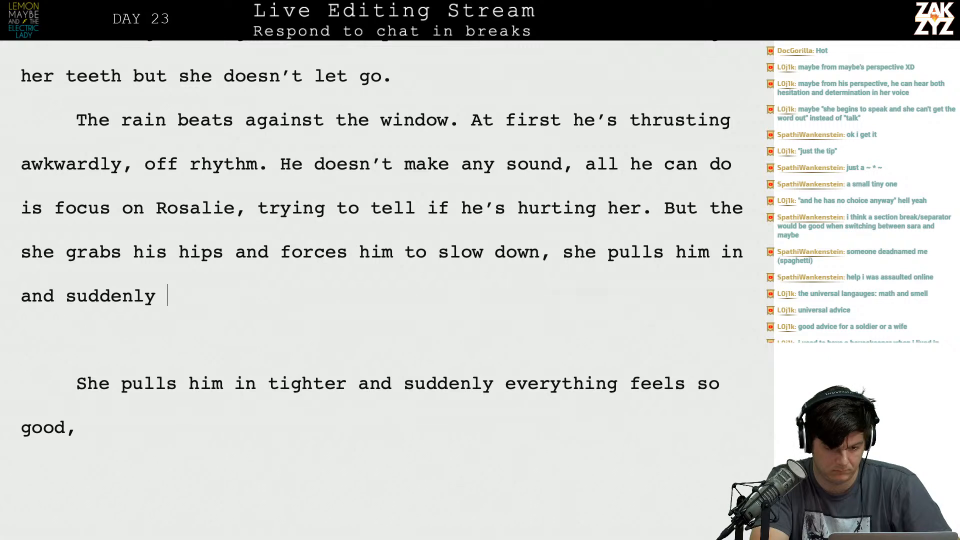
pyautogui.write('everything feels s')
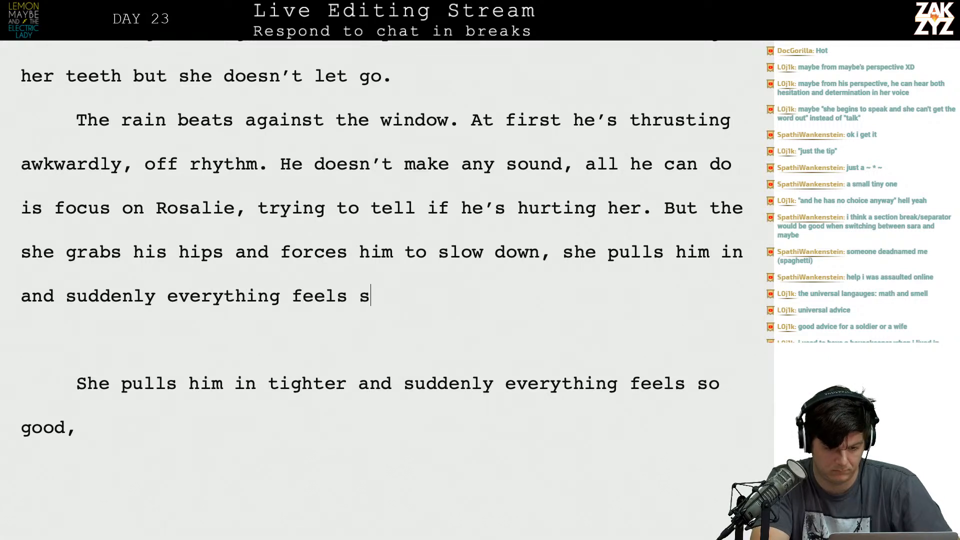
pyautogui.press('BackSpace')
pyautogui.write('good. So good he can')
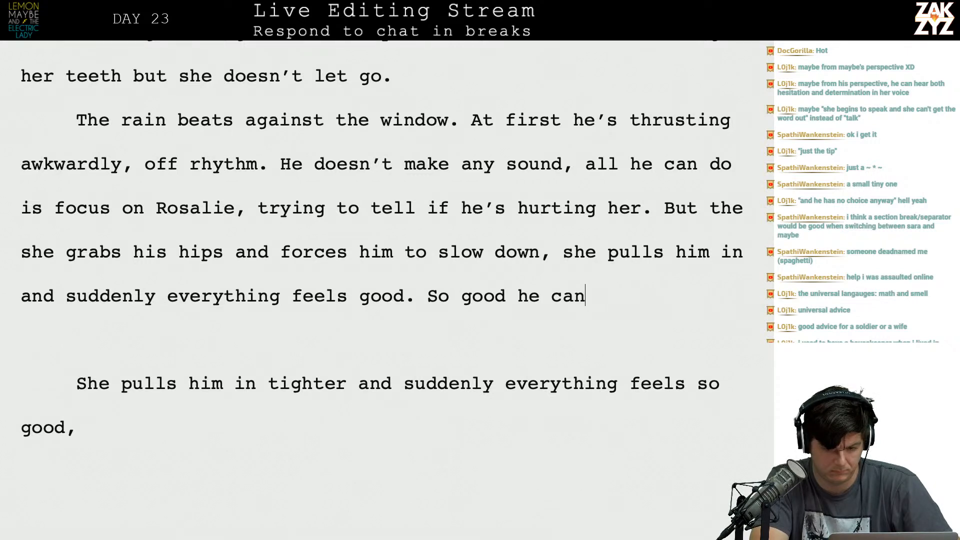
pyautogui.write("'t take it, it")
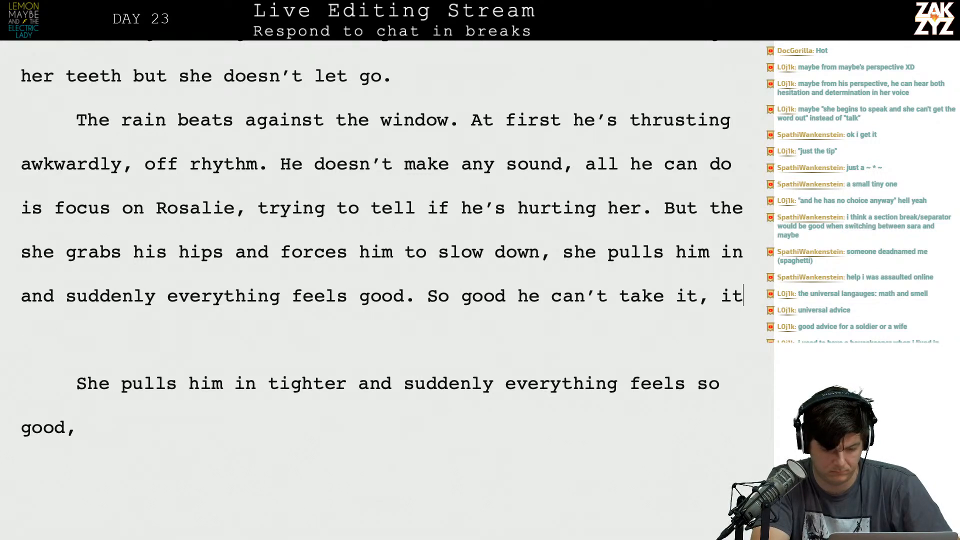
pyautogui.write("'s a")
# End the sentence after "feels good" and add "So good he can't take it, it's over almost immediately".
pyautogui.press('BackSpace')
pyautogui.write('over almost immediatel')
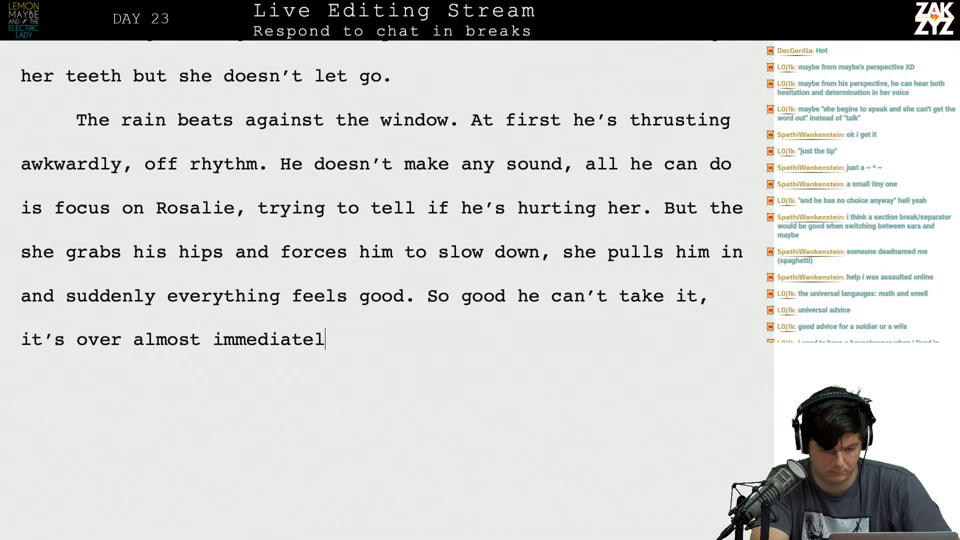
pyautogui.write('y')
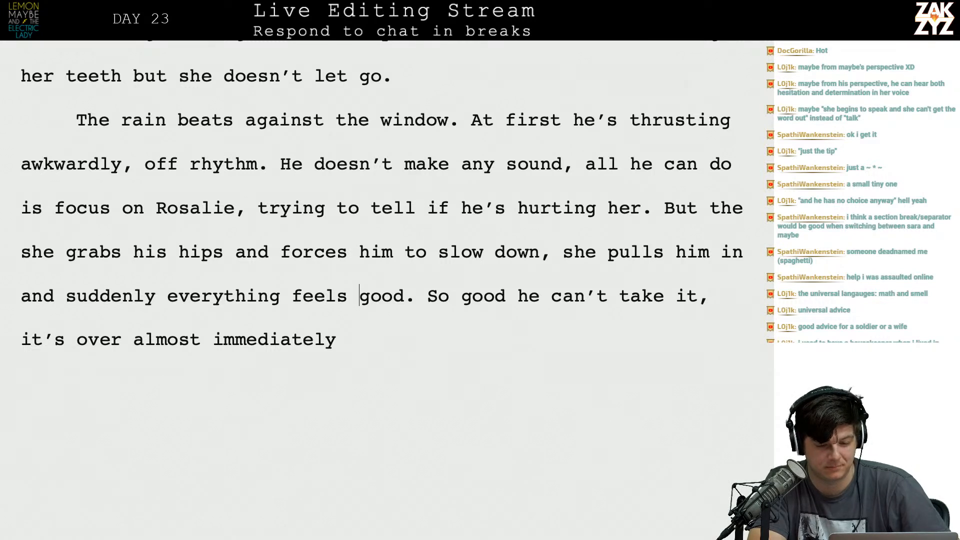
# Split the "So good he can't take it" sentence off into its own paragraph, leaving a blank line above it.
pyautogui.press('Right')
pyautogui.press('Right')
pyautogui.press('Return')
pyautogui.press('Return')
pyautogui.press('Left')
pyautogui.press('Left')
pyautogui.write('Almost')
pyautogui.press('BackSpace')
pyautogui.press('BackSpace')
pyautogui.press('BackSpace')
pyautogui.press('BackSpace')
pyautogui.press('BackSpace')
pyautogui.press('BackSpace')
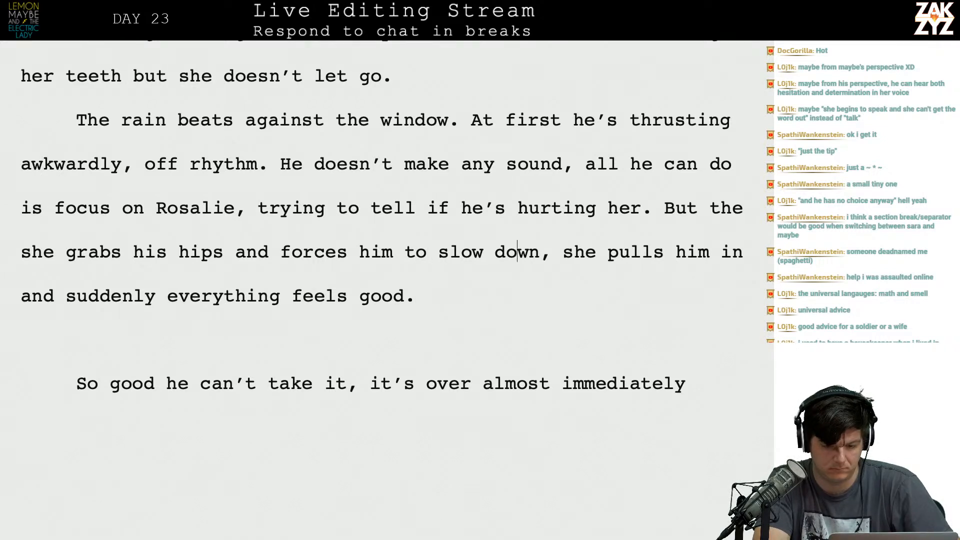
# End the sentence at "slow down." and move the remainder from "she pulls him in" into a separate paragraph below.
pyautogui.press('BackSpace')
pyautogui.write('. She pu')
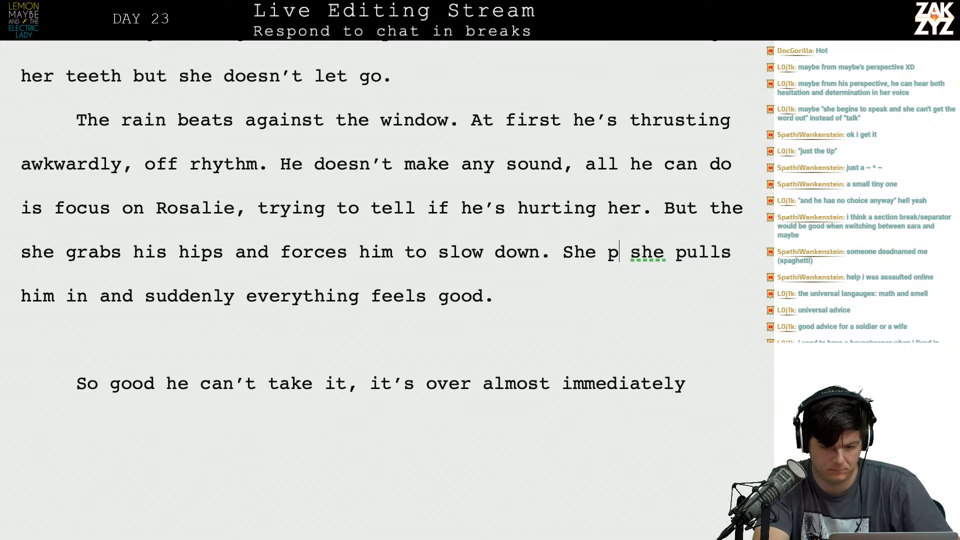
pyautogui.press('BackSpace')
pyautogui.press('BackSpace')
pyautogui.press('BackSpace')
pyautogui.press('BackSpace')
pyautogui.press('BackSpace')
pyautogui.press('BackSpace')
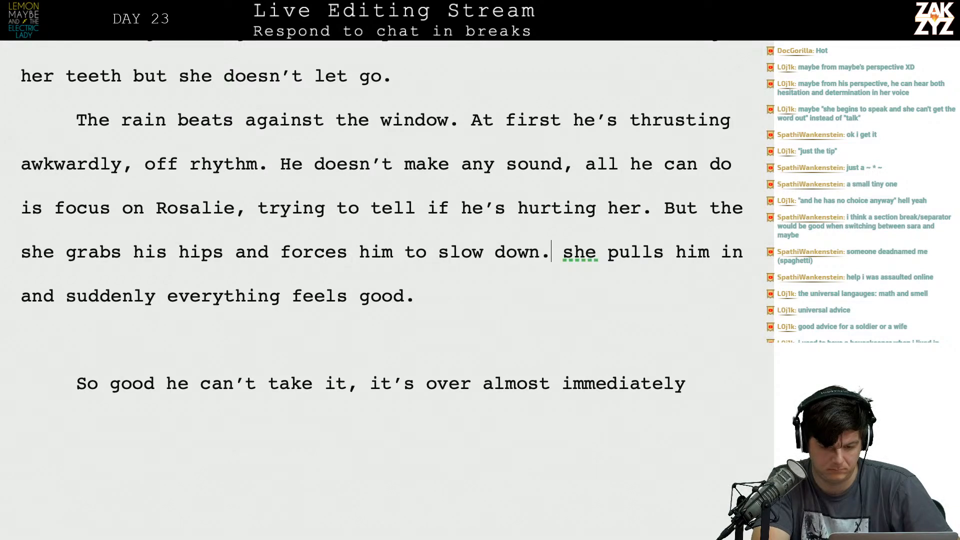
pyautogui.press('Return')
pyautogui.press('Return')
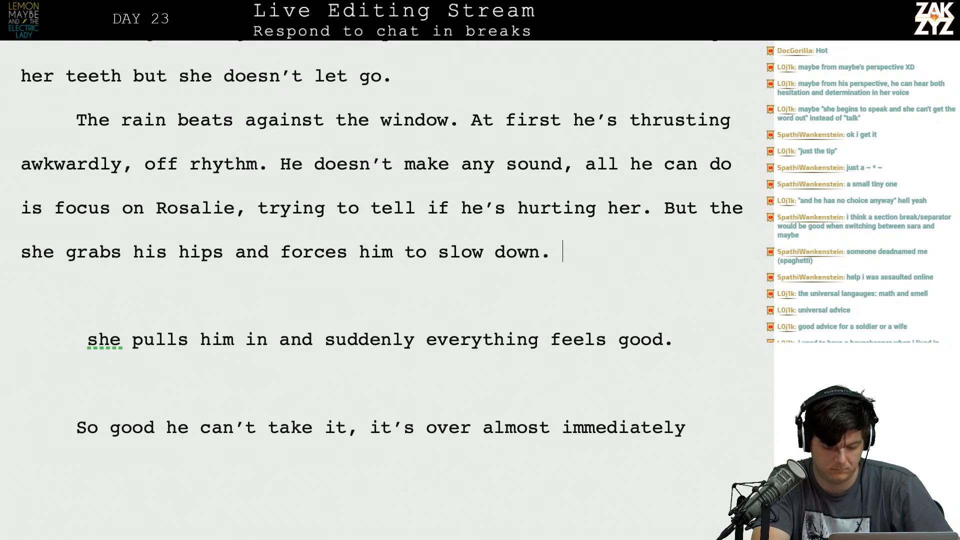
pyautogui.write('For a few ')
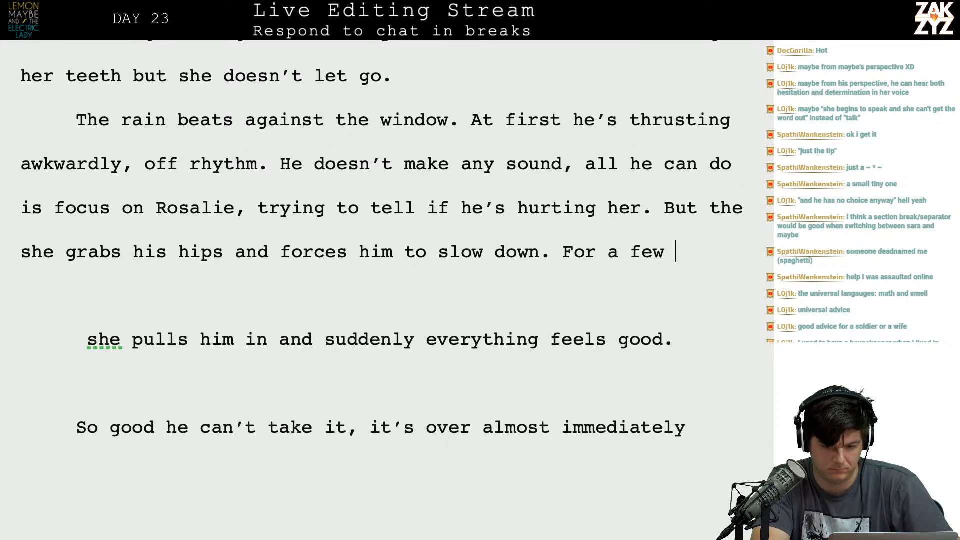
pyautogui.write('moments')
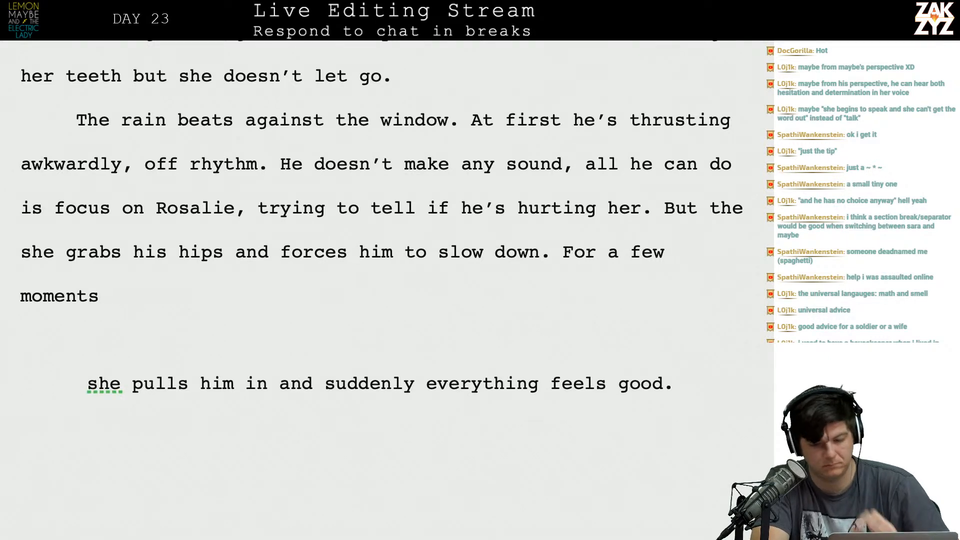
pyautogui.press('BackSpace')
pyautogui.press('BackSpace')
pyautogui.press('BackSpace')
pyautogui.press('BackSpace')
pyautogui.press('BackSpace')
pyautogui.press('BackSpace')
pyautogui.press('BackSpace')
pyautogui.press('BackSpace')
pyautogui.press('BackSpace')
pyautogui.press('BackSpace')
pyautogui.press('BackSpace')
pyautogui.press('BackSpace')
pyautogui.press('BackSpace')
pyautogui.press('BackSpace')
pyautogui.press('BackSpace')
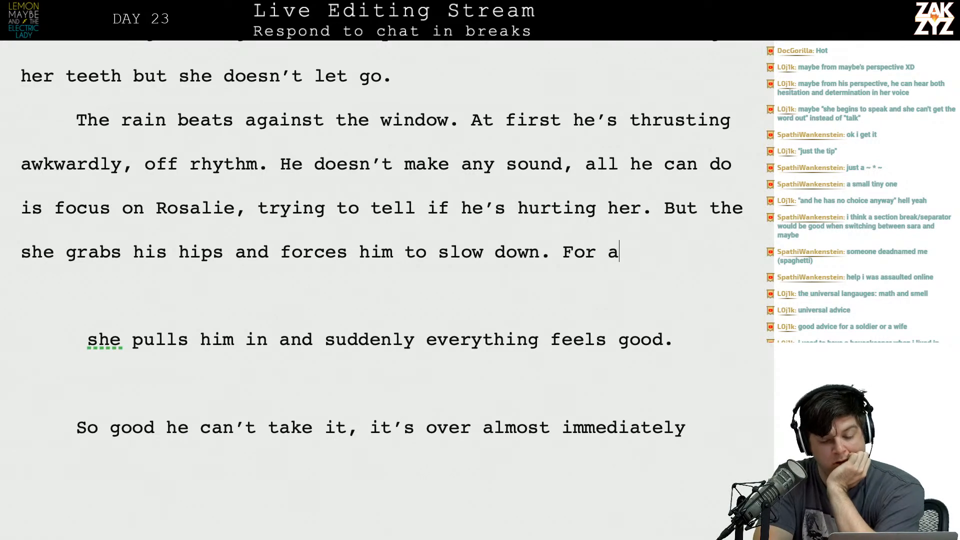
pyautogui.press('BackSpace')
pyautogui.press('BackSpace')
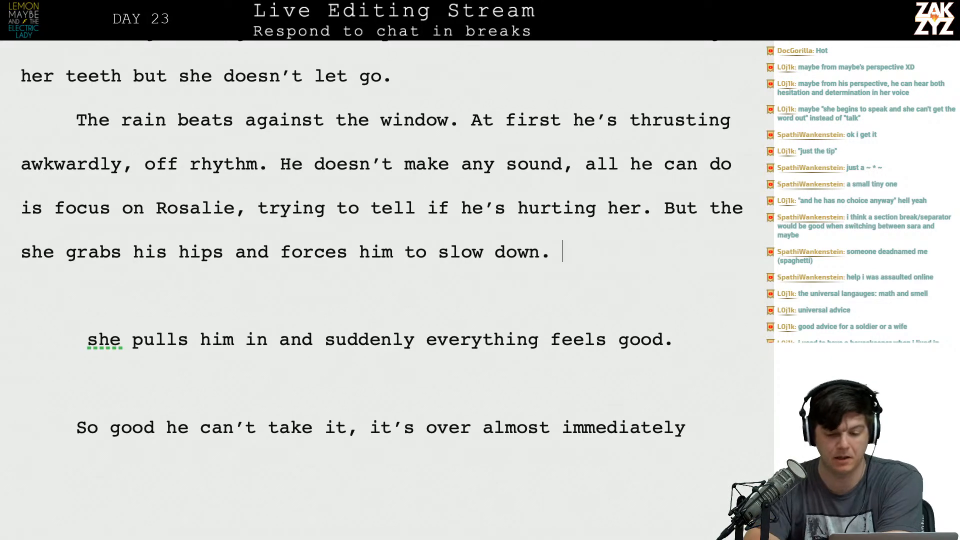
# Insert "window to the ahir" before "window" in the rain paragraph's opening sentence.
pyautogui.scroll(-1, 380, 240)
pyautogui.scroll(3, 381, 240)
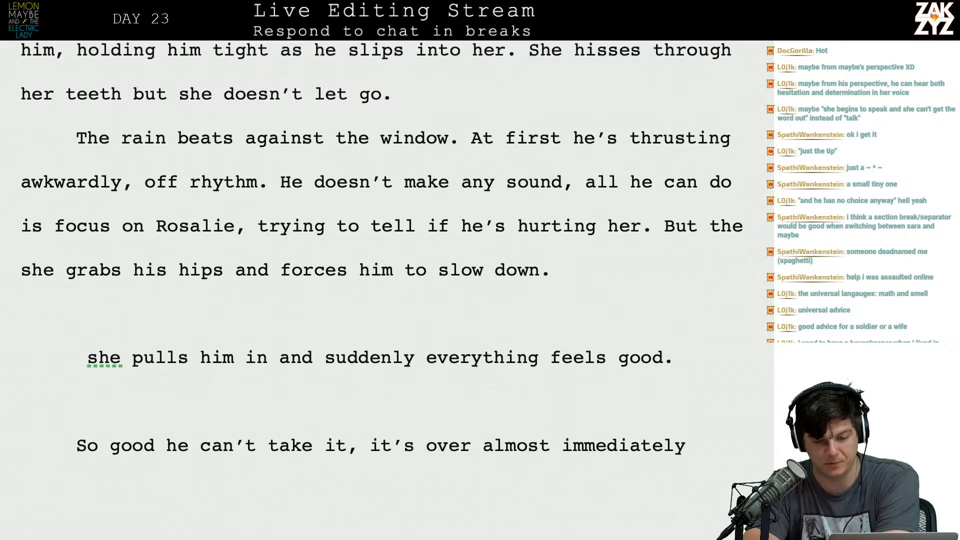
pyautogui.scroll(1, 381, 241)
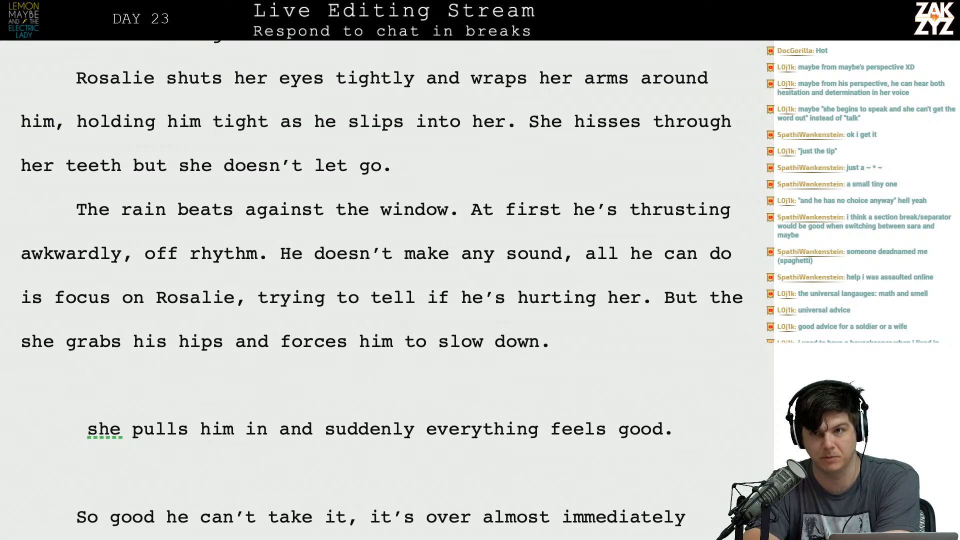
pyautogui.scroll(-1, 380, 240)
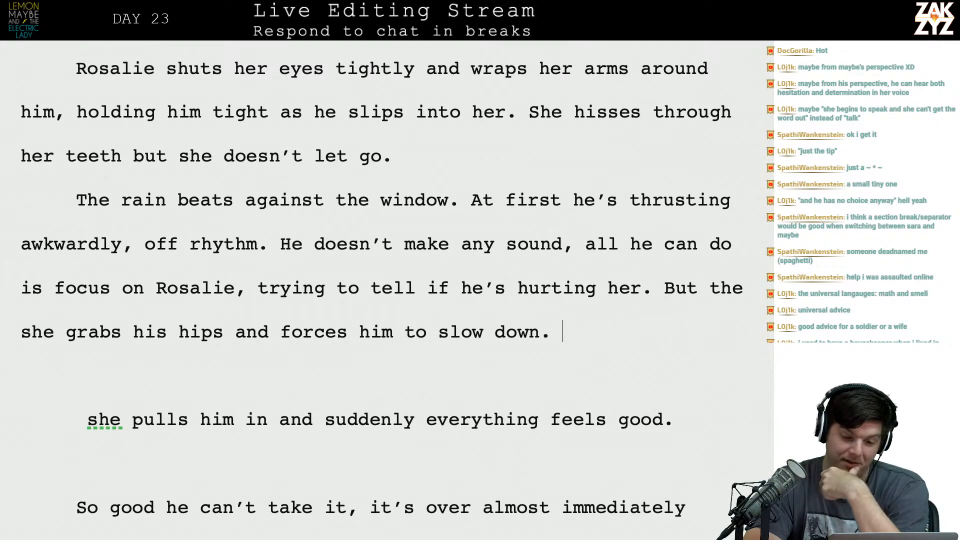
pyautogui.scroll(-1, 380, 240)
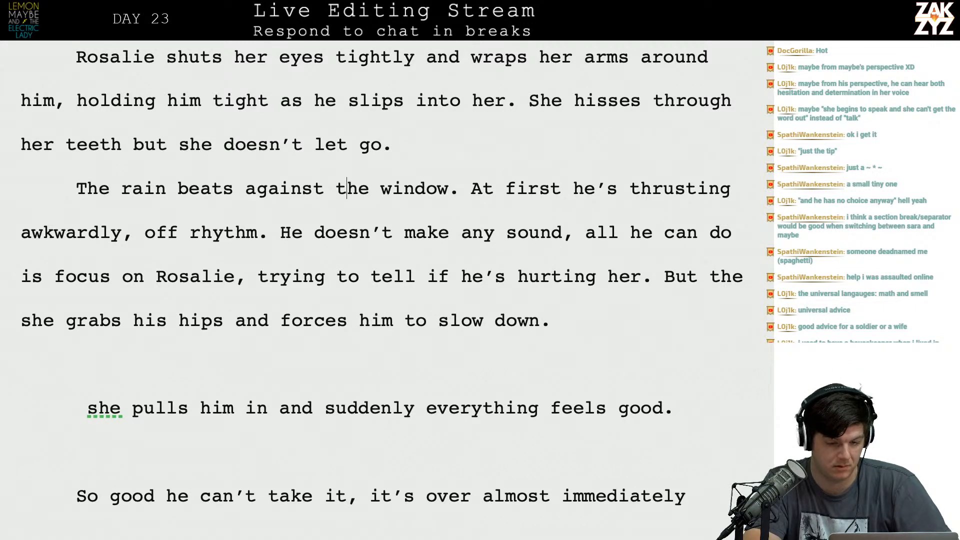
pyautogui.write('airshaft w')
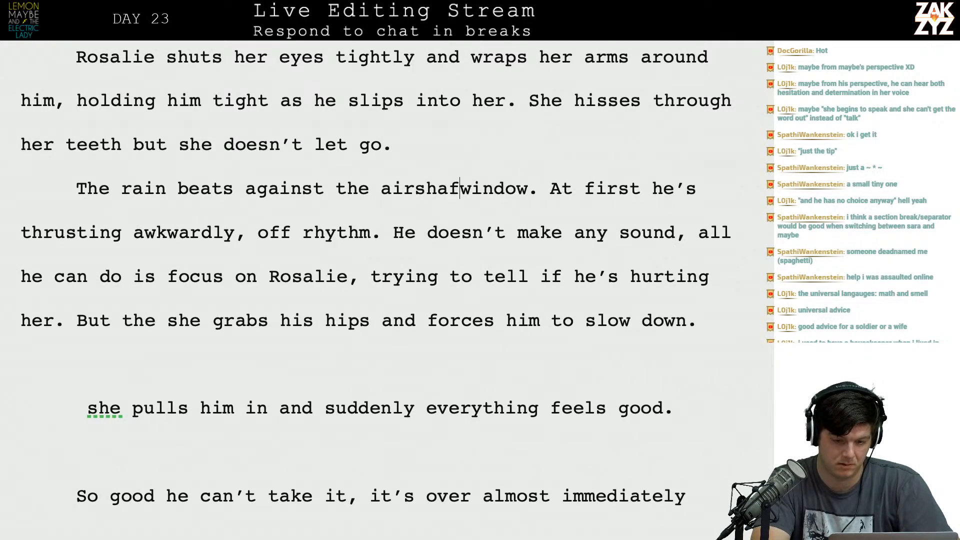
pyautogui.press('BackSpace')
pyautogui.press('BackSpace')
pyautogui.press('BackSpace')
pyautogui.press('BackSpace')
pyautogui.press('BackSpace')
pyautogui.press('BackSpace')
pyautogui.press('BackSpace')
pyautogui.press('BackSpace')
pyautogui.press('BackSpace')
pyautogui.press('BackSpace')
pyautogui.write('windo')
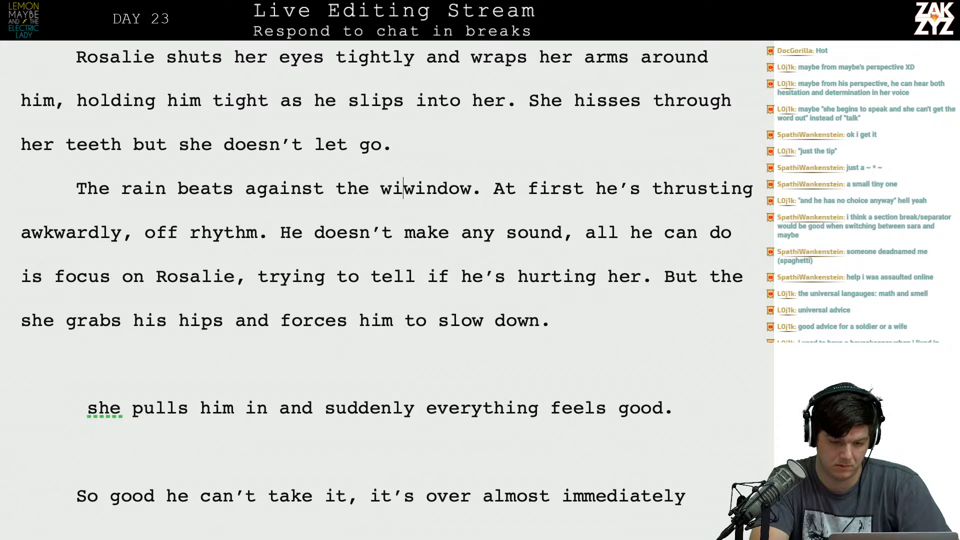
pyautogui.write('w to the ahir')
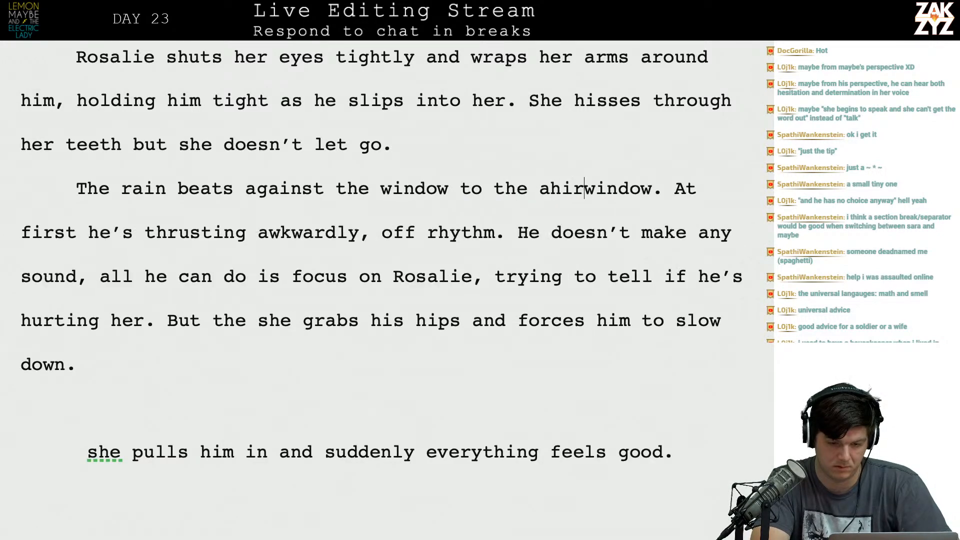
# Start a new paragraph above the rain paragraph reading "The rain gets louder outside," and leave a blank line below it.
pyautogui.click(393, 144)
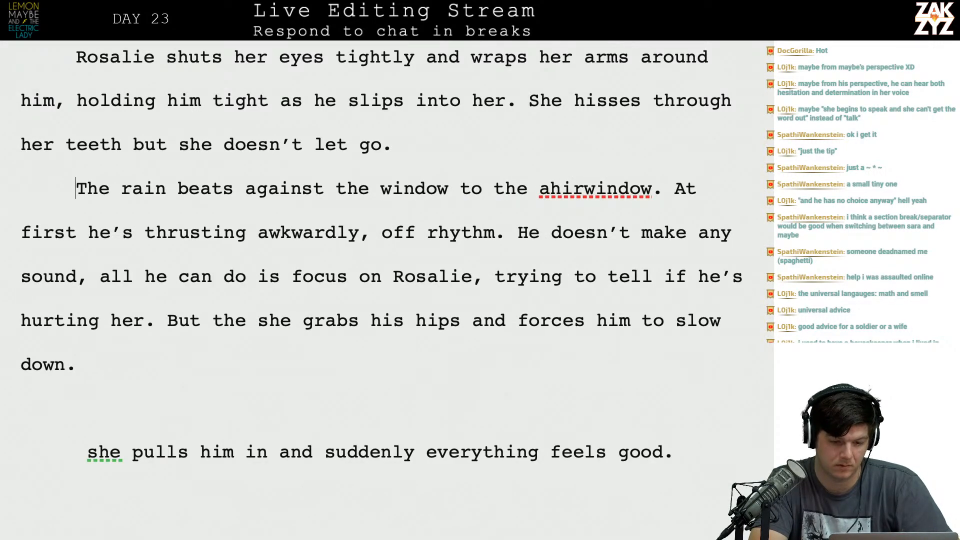
pyautogui.press('Return')
pyautogui.write('The ar')
pyautogui.press('BackSpace')
pyautogui.press('BackSpace')
pyautogui.write('rain')
pyautogui.press('BackSpace')
pyautogui.press('BackSpace')
pyautogui.press('BackSpace')
pyautogui.press('BackSpace')
pyautogui.press('BackSpace')
pyautogui.press('BackSpace')
pyautogui.press('BackSpace')
pyautogui.press('BackSpace')
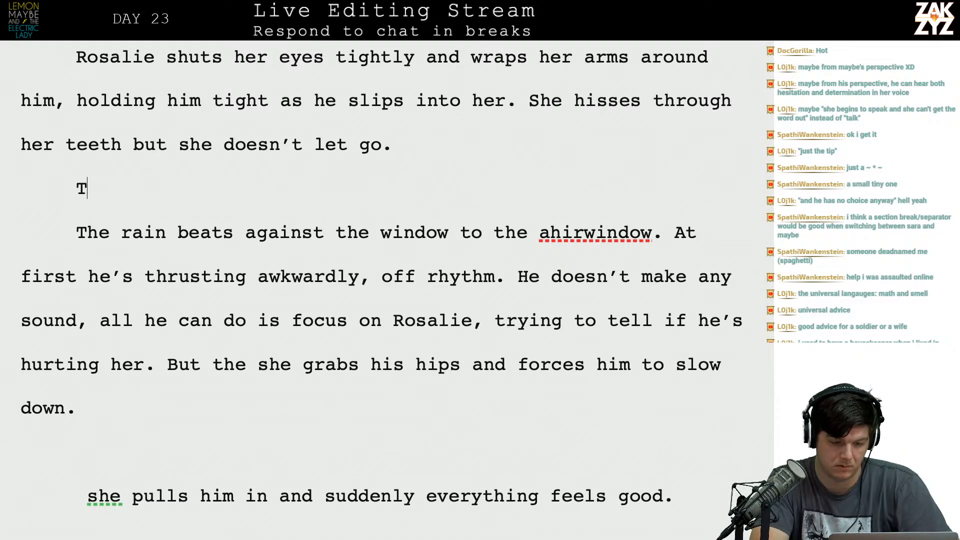
pyautogui.write("It's")
pyautogui.press('BackSpace')
pyautogui.press('BackSpace')
pyautogui.press('BackSpace')
pyautogui.press('BackSpace')
pyautogui.write('The rain')
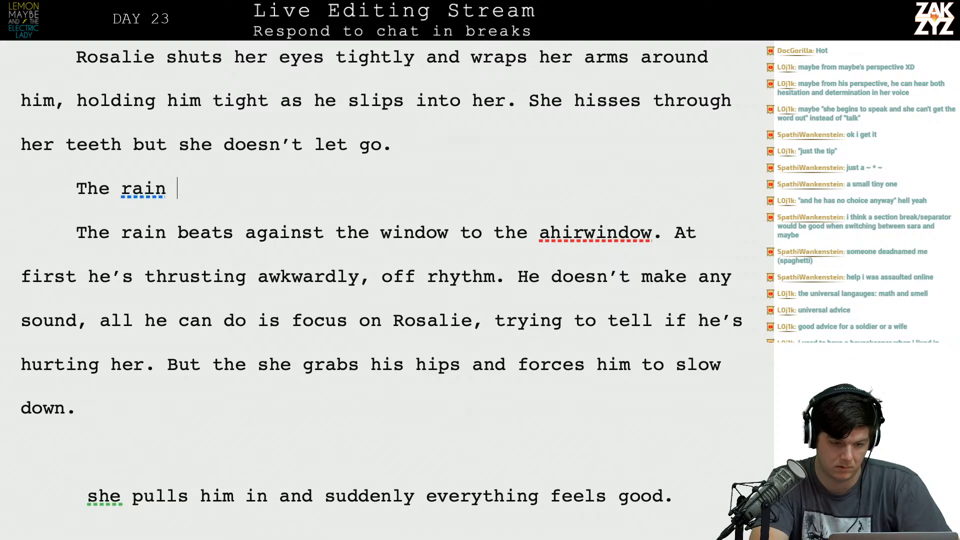
pyautogui.write(' gets ')
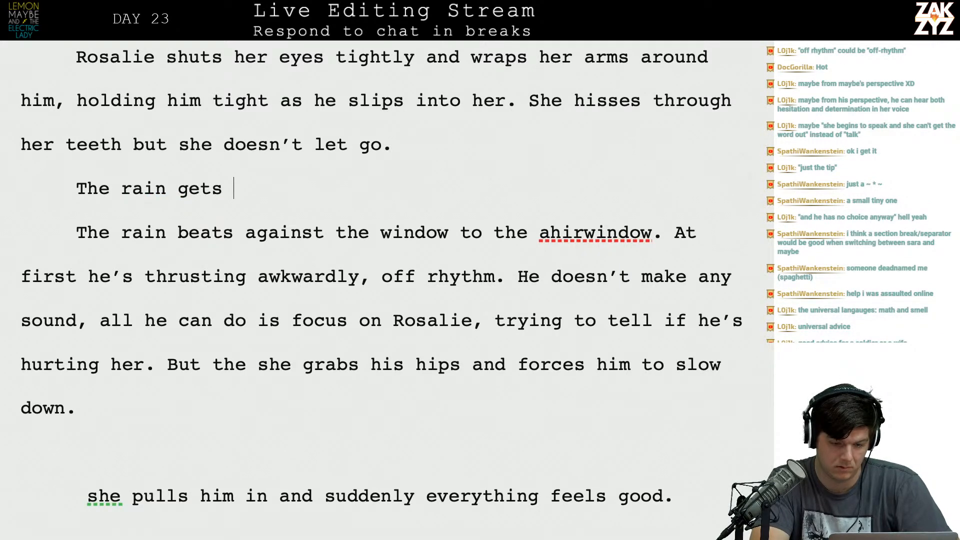
pyautogui.write('louder outside,')
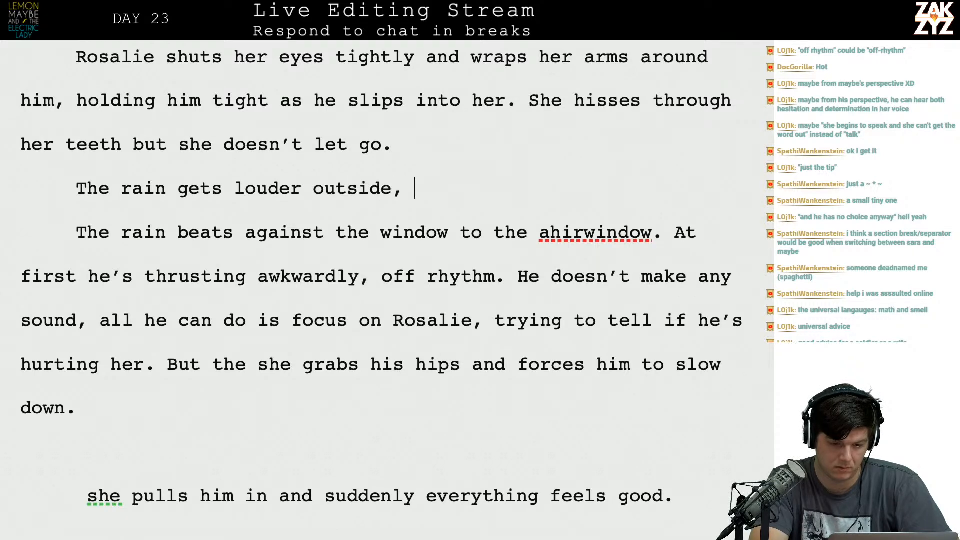
pyautogui.press('Return')
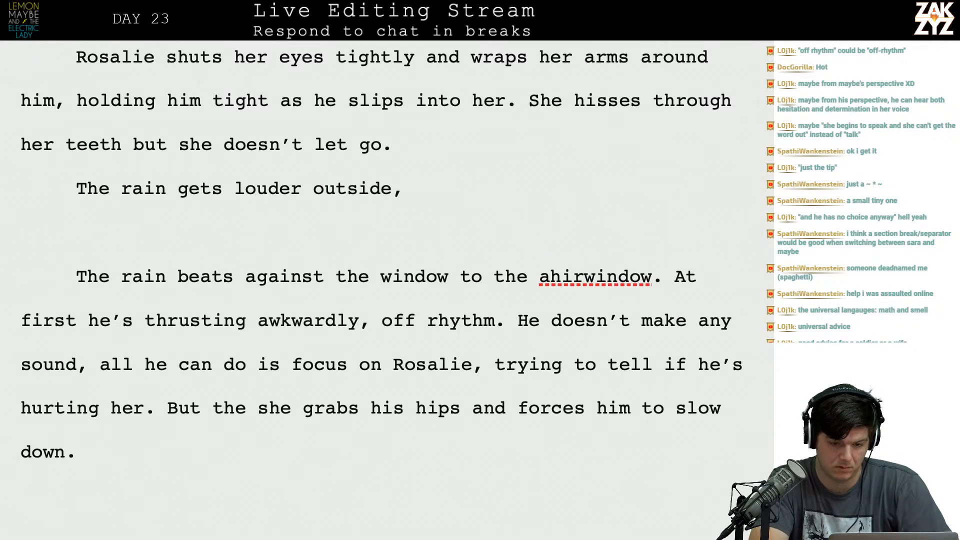
# Continue the new sentence with "neither of them is making an" and open an empty paragraph above it.
pyautogui.write('neither of them is making any ')
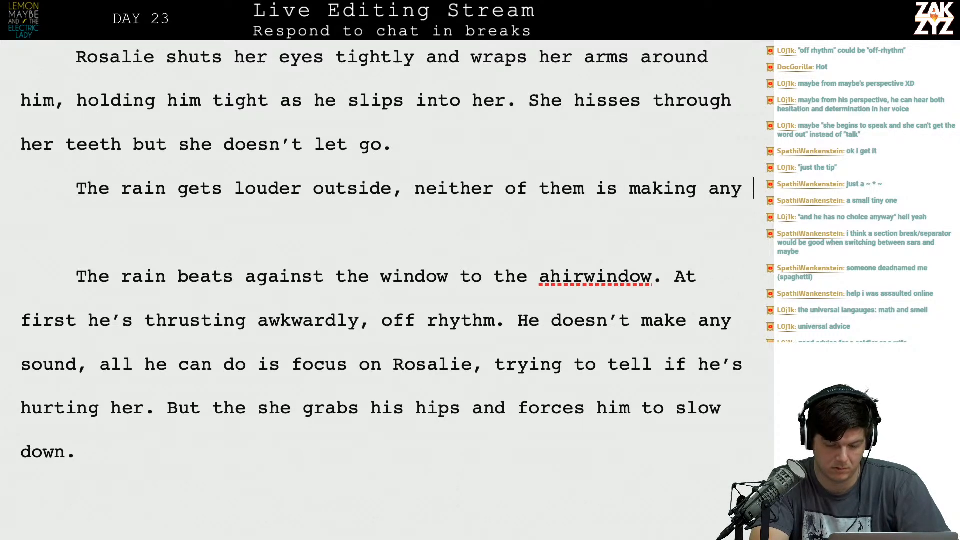
pyautogui.write('soun')
pyautogui.press('BackSpace')
pyautogui.press('BackSpace')
pyautogui.press('BackSpace')
pyautogui.press('BackSpace')
pyautogui.press('BackSpace')
pyautogui.press('BackSpace')
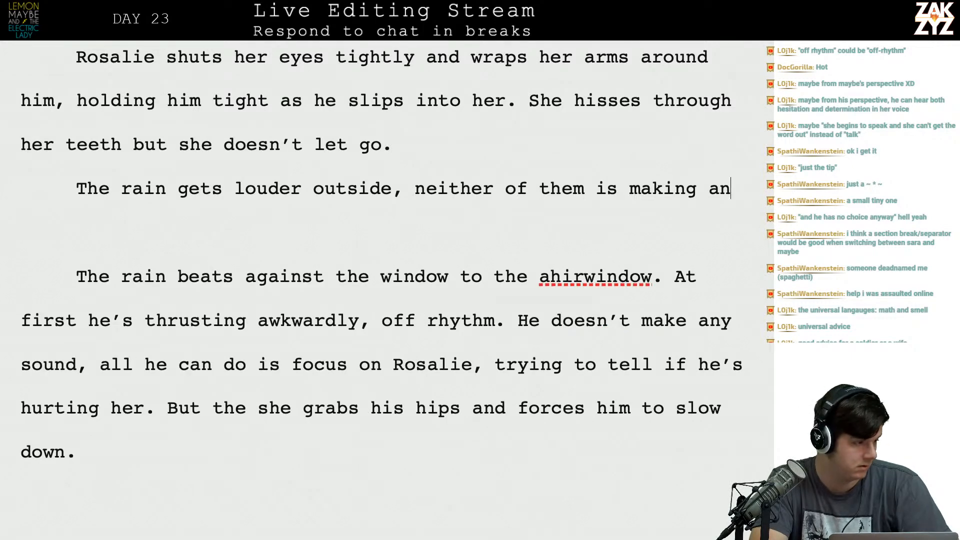
pyautogui.press('End')
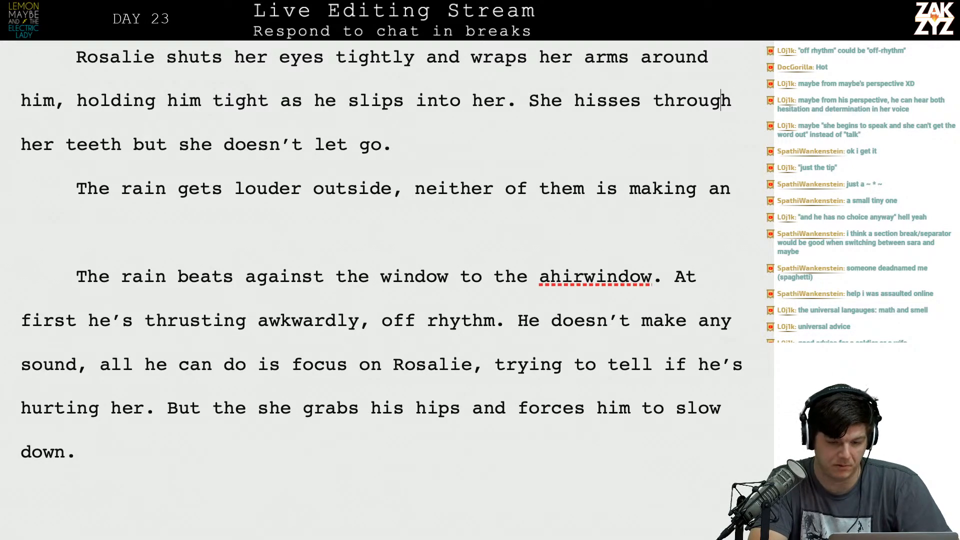
pyautogui.press('Return')
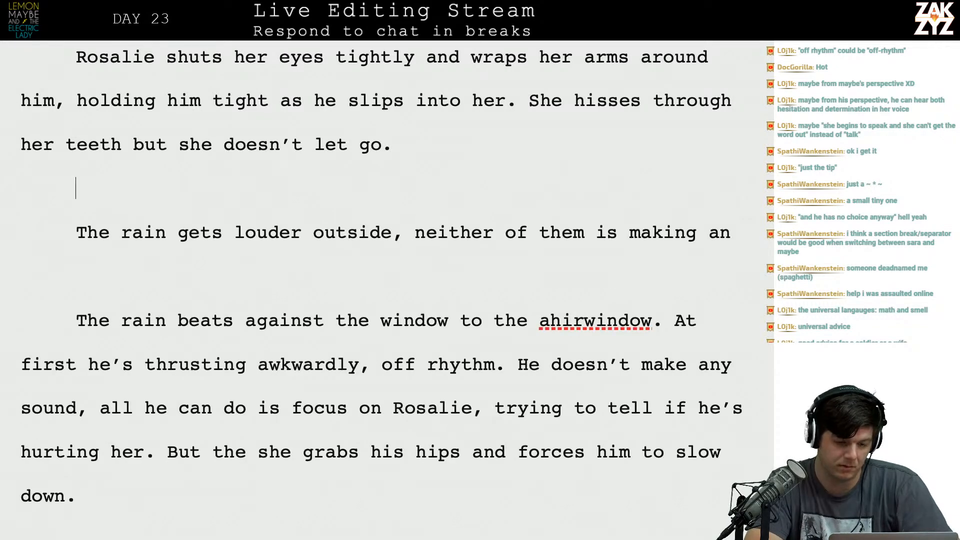
# Switch to TextEdit, replace the last characters with "90", and return to the manuscript.
pyautogui.press('super+Tab')
pyautogui.press('super+Tab')
pyautogui.press('super+Tab')
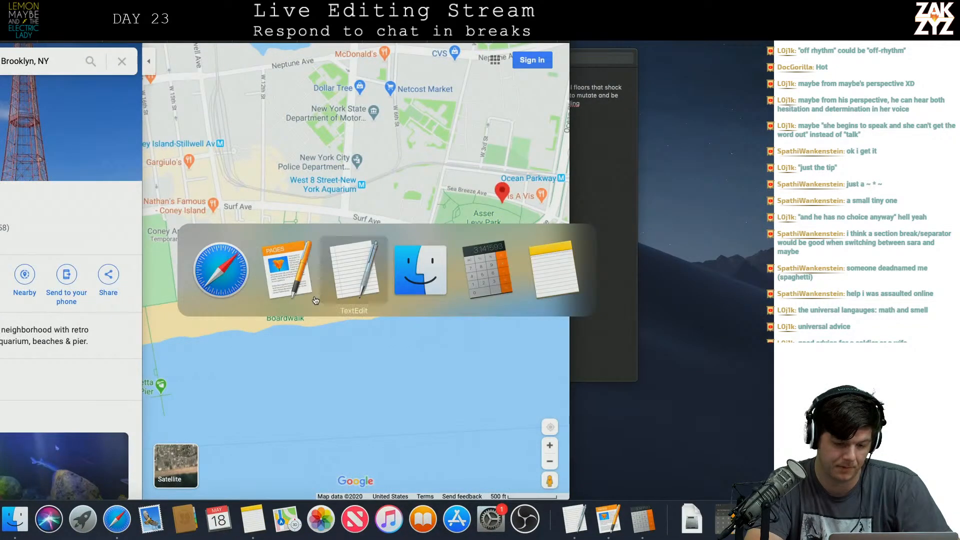
pyautogui.press('BackSpace')
pyautogui.press('BackSpace')
pyautogui.write('0')
pyautogui.press('BackSpace')
pyautogui.write('90')
pyautogui.press('super+Tab')
pyautogui.press('super+Tab')
pyautogui.press('super+Tab')
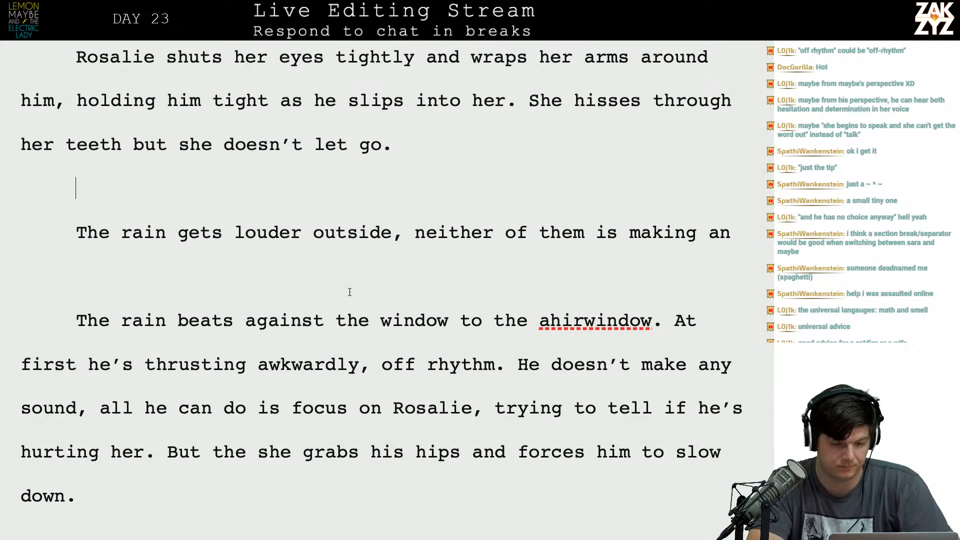
# Write "Outside the rain is getting louder, the two of them are barely making any sound at all." in the empty paragraph.
pyautogui.write('O')
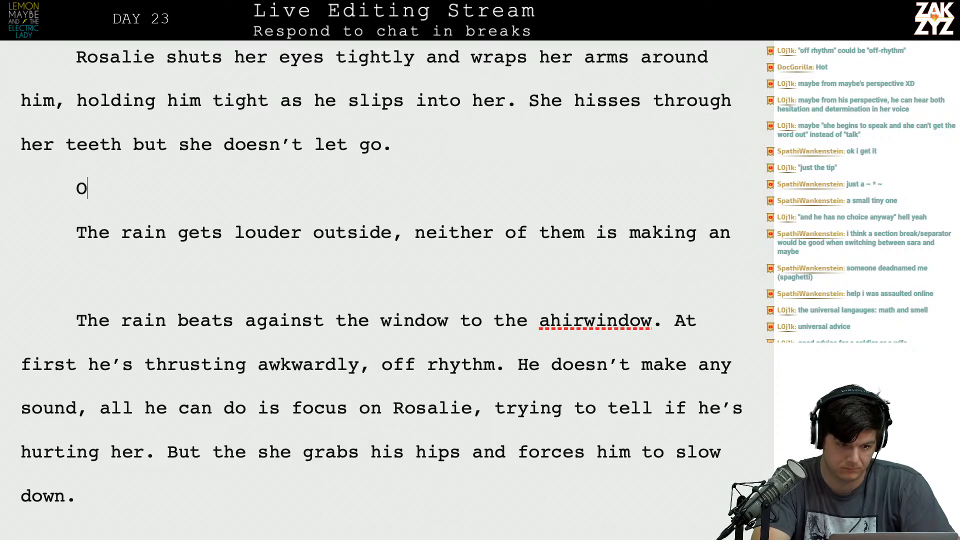
pyautogui.write('utside the rain is ')
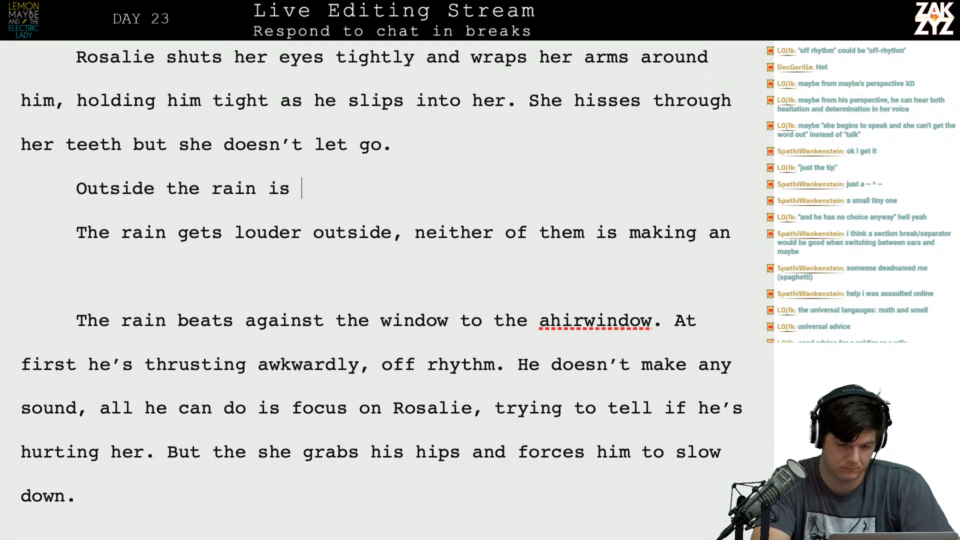
pyautogui.write('getting louder, t')
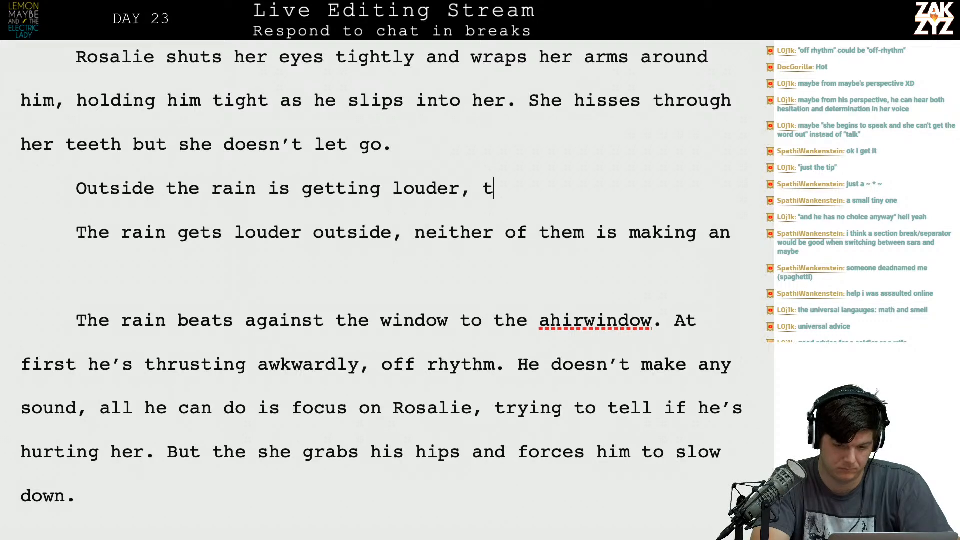
pyautogui.write('he two of them are barely mak')
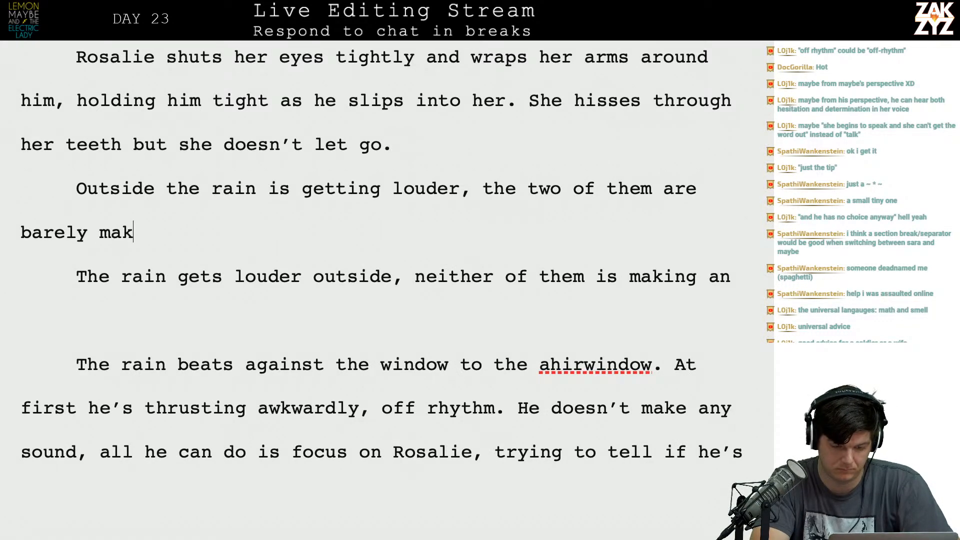
pyautogui.write("ing any sound at all. He's")
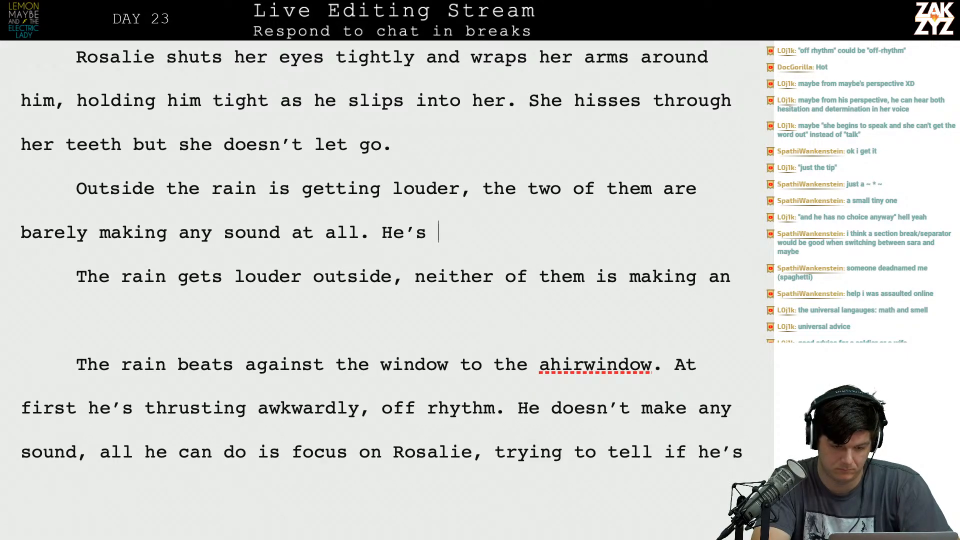
pyautogui.write(' thrusting')
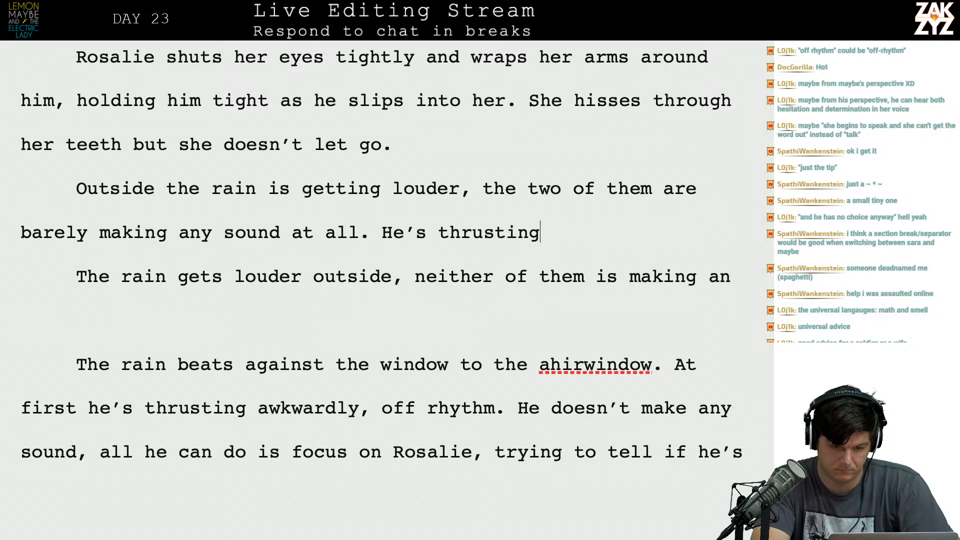
pyautogui.write(' off-rhythm and')
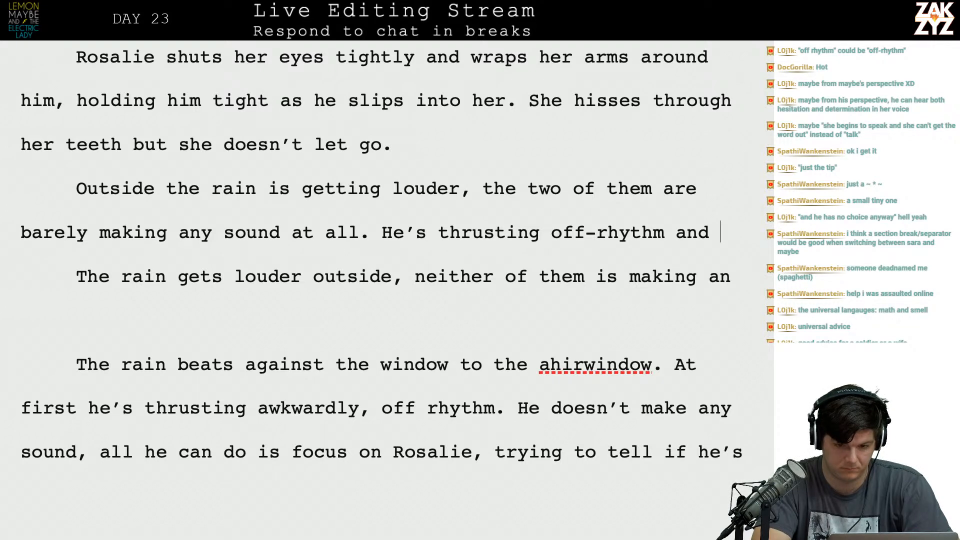
pyautogui.press('BackSpace')
pyautogui.press('BackSpace')
pyautogui.press('BackSpace')
pyautogui.press('BackSpace')
pyautogui.press('BackSpace')
pyautogui.press('BackSpace')
pyautogui.press('BackSpace')
pyautogui.press('BackSpace')
pyautogui.press('BackSpace')
pyautogui.press('BackSpace')
pyautogui.press('BackSpace')
pyautogui.press('BackSpace')
pyautogui.press('BackSpace')
pyautogui.press('BackSpace')
pyautogui.press('BackSpace')
pyautogui.press('BackSpace')
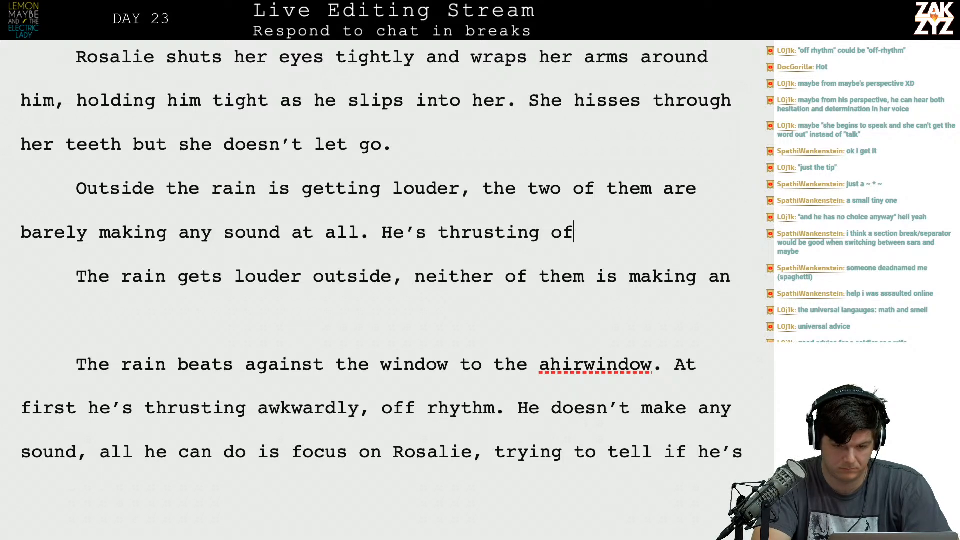
pyautogui.press('BackSpace')
pyautogui.press('BackSpace')
pyautogui.press('BackSpace')
pyautogui.press('BackSpace')
pyautogui.press('BackSpace')
pyautogui.press('BackSpace')
pyautogui.press('BackSpace')
pyautogui.press('BackSpace')
pyautogui.press('BackSpace')
pyautogui.press('BackSpace')
pyautogui.press('BackSpace')
pyautogui.press('BackSpace')
pyautogui.press('BackSpace')
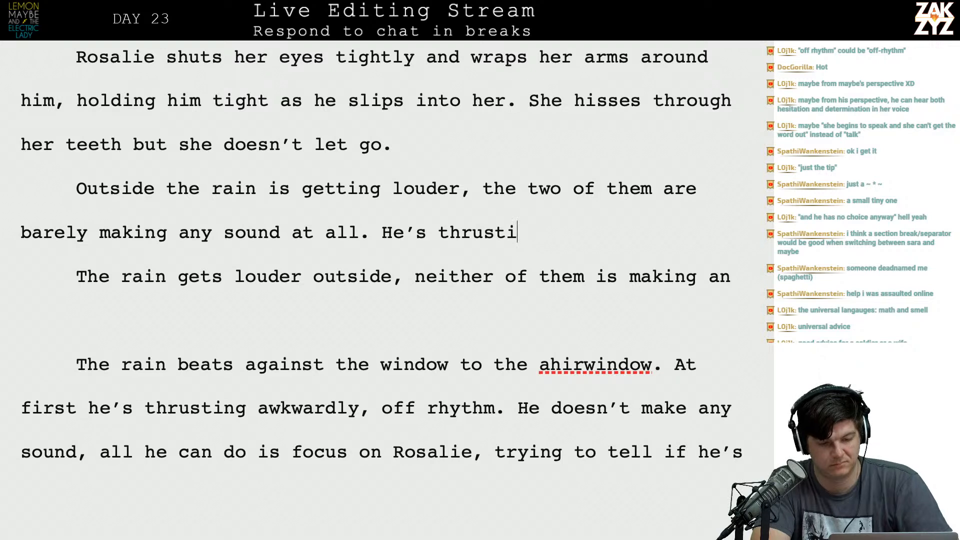
pyautogui.write("He's thurst")
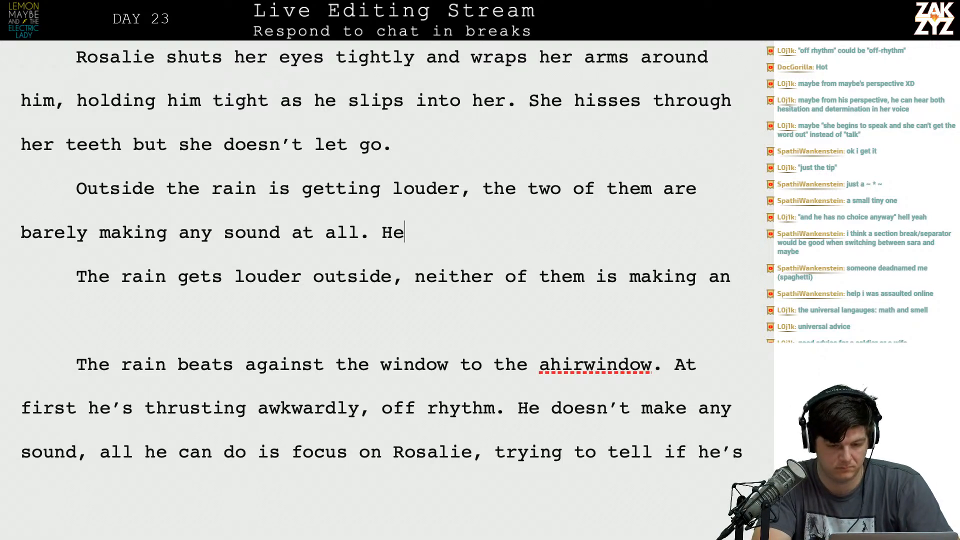
pyautogui.press('BackSpace')
pyautogui.press('BackSpace')
pyautogui.press('BackSpace')
pyautogui.press('BackSpace')
pyautogui.write('r')
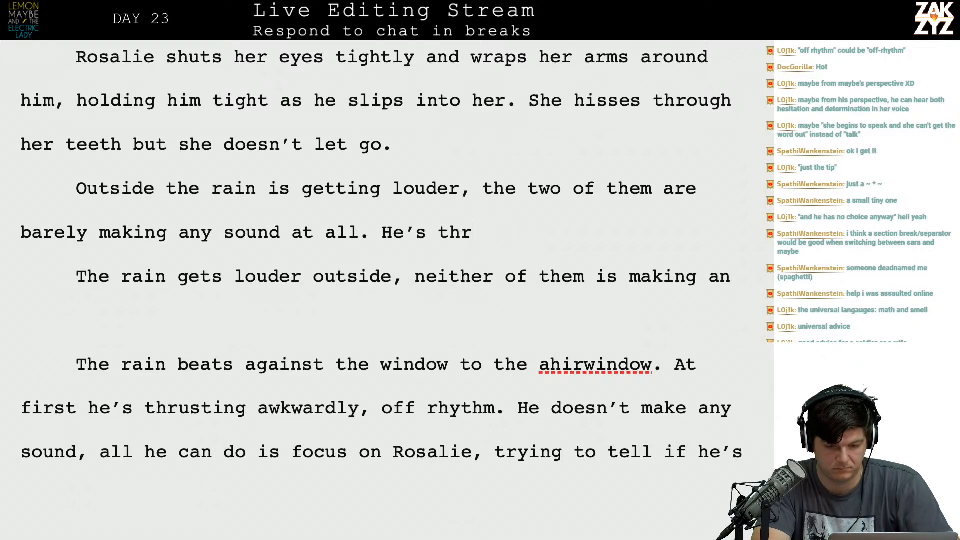
pyautogui.write('usting ak')
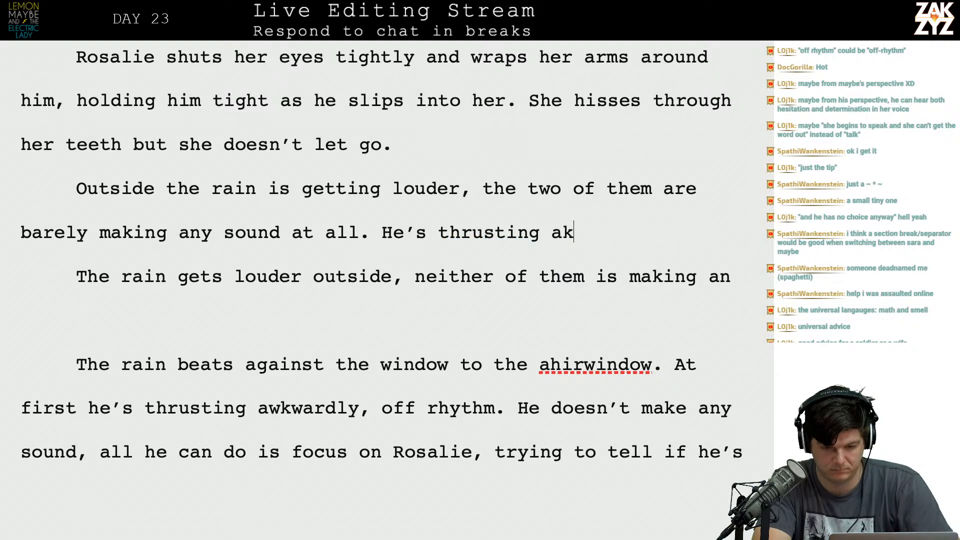
pyautogui.press('BackSpace')
pyautogui.write('wak')
pyautogui.press('BackSpace')
pyautogui.press('BackSpace')
pyautogui.press('BackSpace')
pyautogui.press('BackSpace')
pyautogui.press('BackSpace')
pyautogui.press('BackSpace')
pyautogui.press('BackSpace')
pyautogui.press('BackSpace')
pyautogui.press('BackSpace')
pyautogui.press('BackSpace')
pyautogui.press('BackSpace')
pyautogui.press('BackSpace')
pyautogui.press('BackSpace')
pyautogui.press('BackSpace')
pyautogui.press('BackSpace')
pyautogui.press('BackSpace')
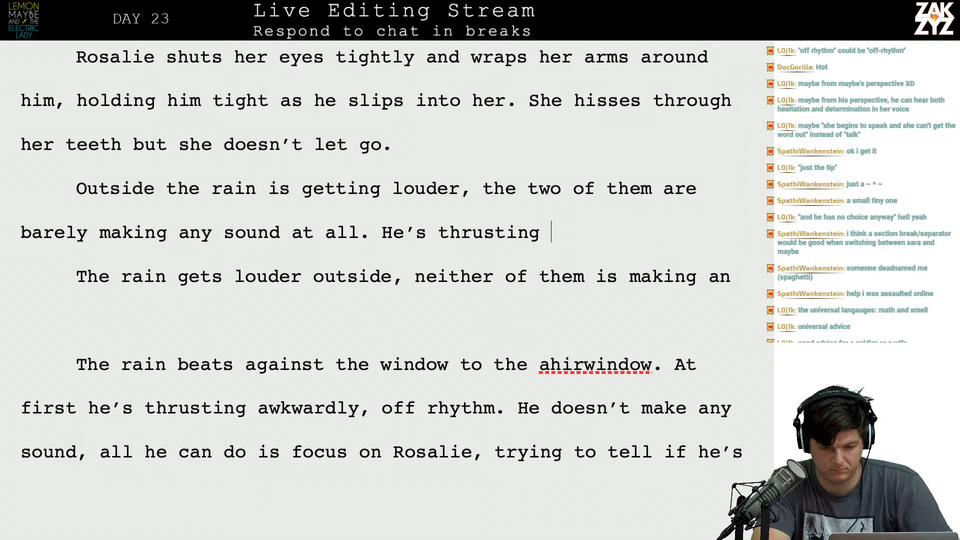
pyautogui.press('BackSpace')
pyautogui.press('BackSpace')
pyautogui.press('BackSpace')
pyautogui.write('His')
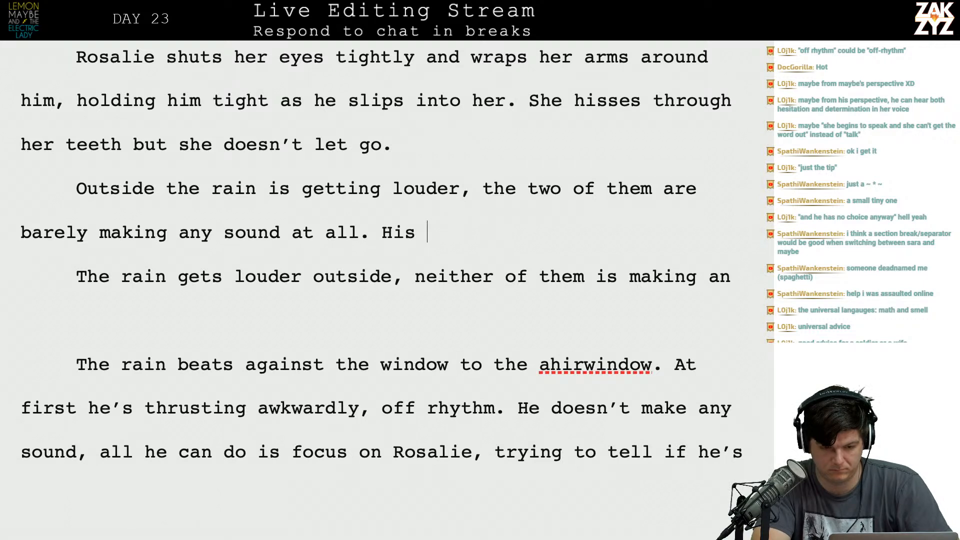
pyautogui.press('BackSpace')
pyautogui.press('BackSpace')
pyautogui.press('BackSpace')
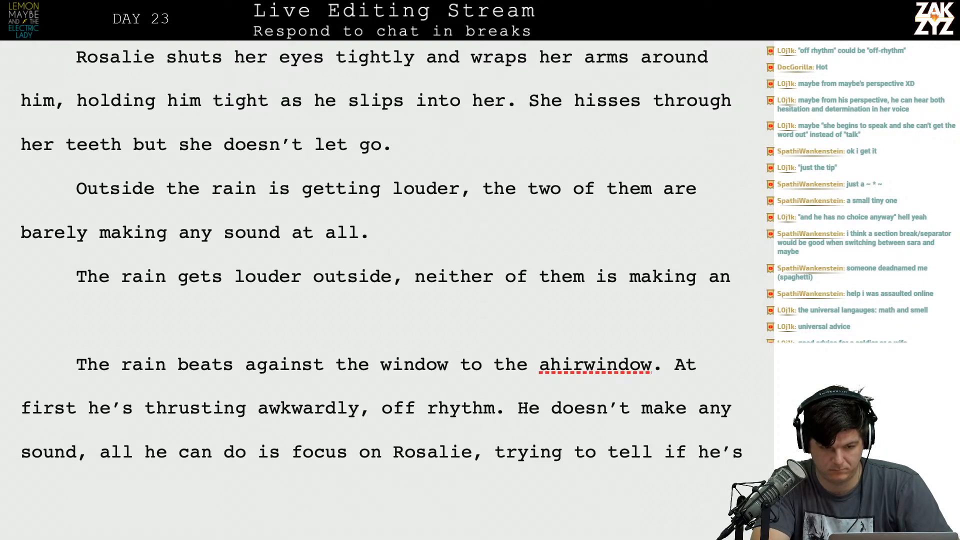
# Begin the next sentence of the new paragraph with "He moves against her,".
pyautogui.write('HE sh')
pyautogui.press('BackSpace')
pyautogui.press('BackSpace')
pyautogui.press('BackSpace')
pyautogui.press('BackSpace')
pyautogui.write('m')
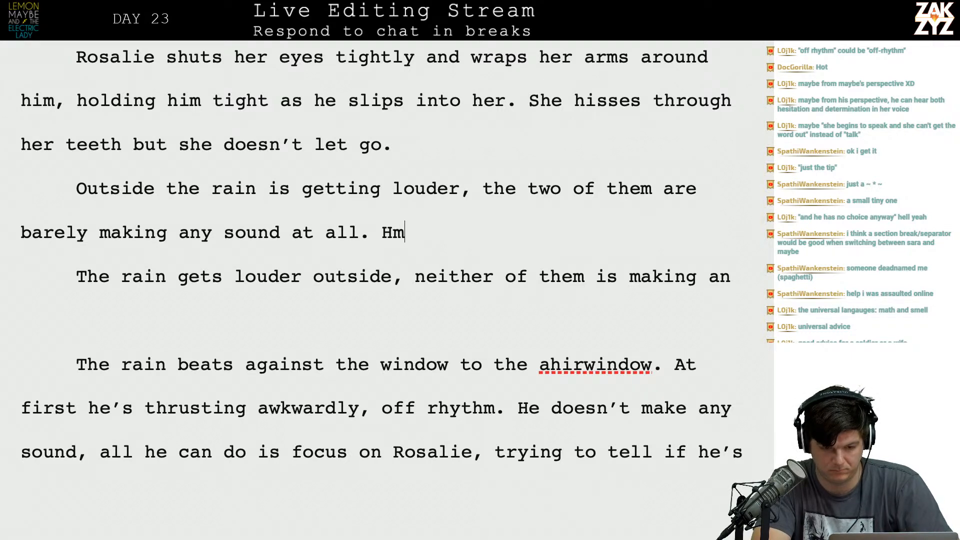
pyautogui.press('BackSpace')
pyautogui.write('e mo')
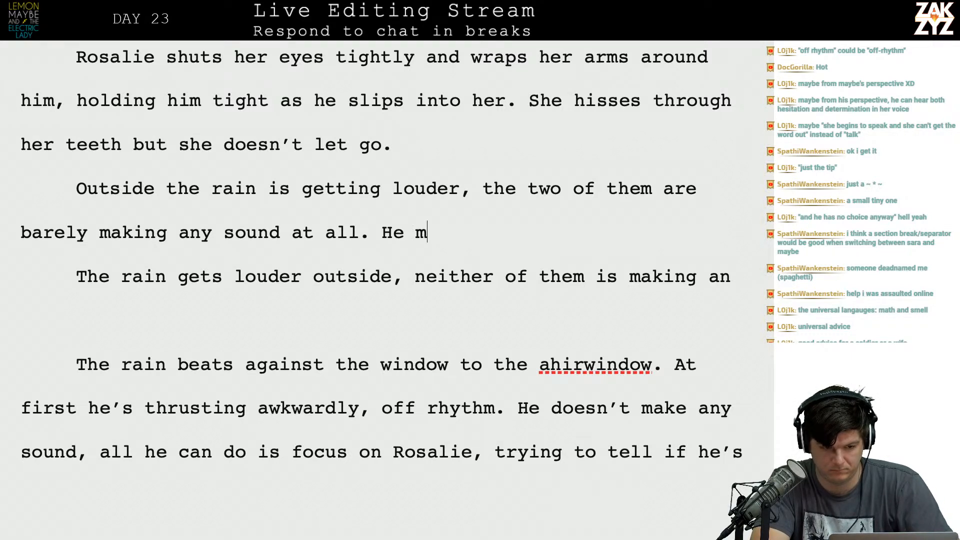
pyautogui.write('ves against')
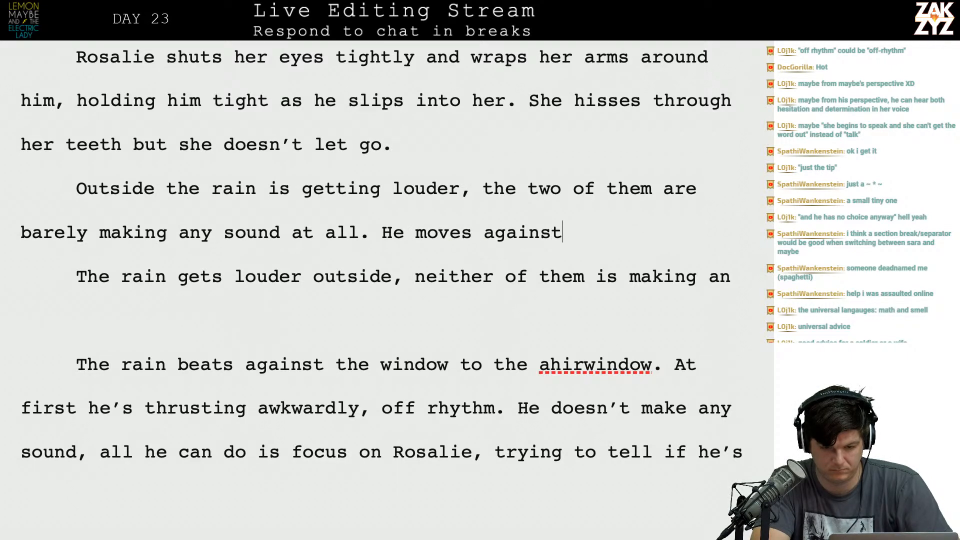
pyautogui.write(' her, thrusting')
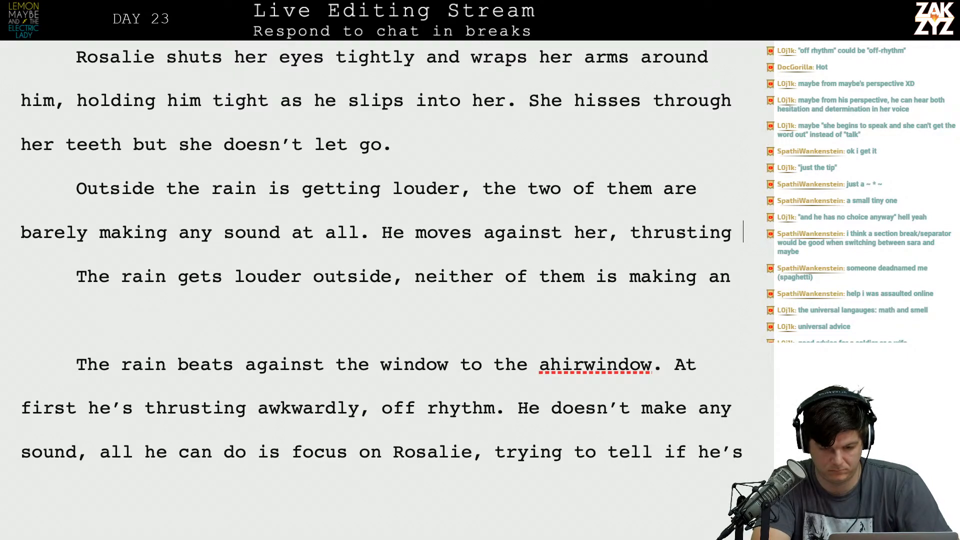
pyautogui.press('BackSpace')
pyautogui.press('BackSpace')
pyautogui.press('BackSpace')
pyautogui.press('BackSpace')
pyautogui.press('BackSpace')
pyautogui.press('BackSpace')
pyautogui.press('BackSpace')
pyautogui.press('BackSpace')
pyautogui.press('BackSpace')
# Replace "thrusting" at the end of the new paragraph with "awkward, off-rhythm thrusts, and".
pyautogui.write('awkward, off-')
pyautogui.press('BackSpace')
pyautogui.write(',')
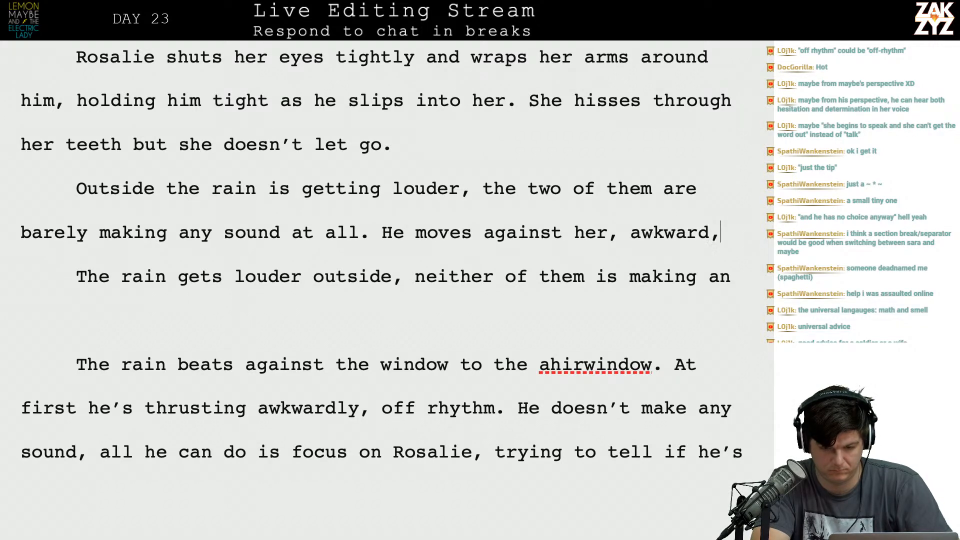
pyautogui.write(' off-rhyth')
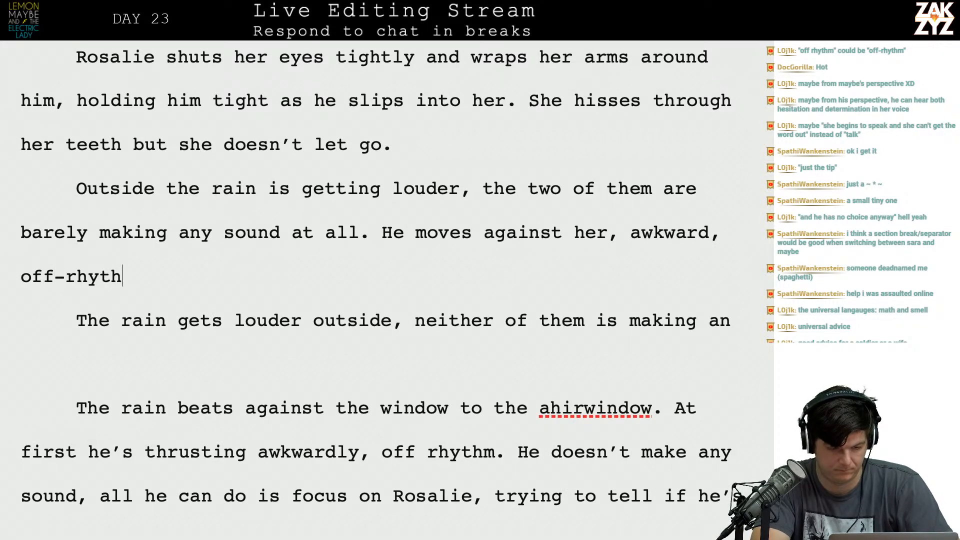
pyautogui.write('m thrusts, and')
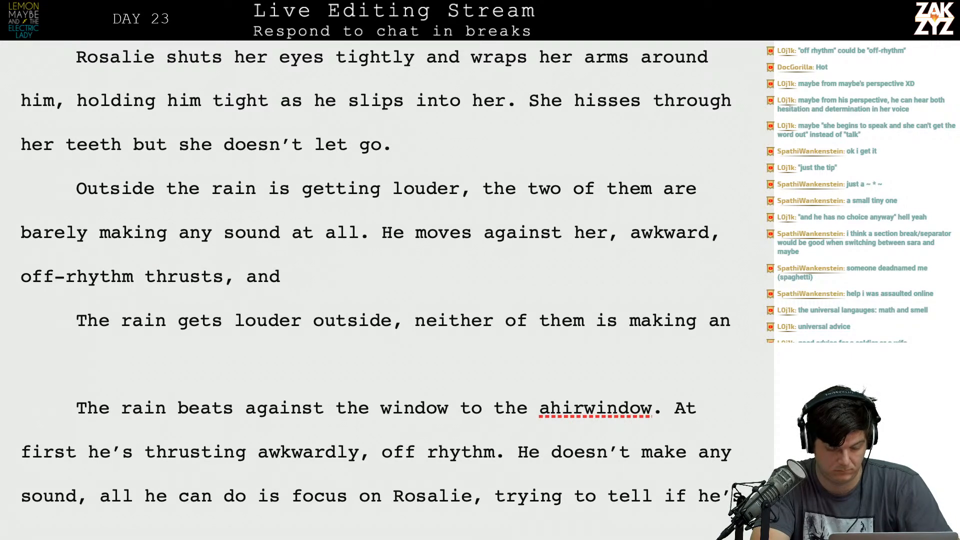
# Add blank lines below the new paragraph and end its last sentence at "off-rhythm thrusts.".
pyautogui.press('Return')
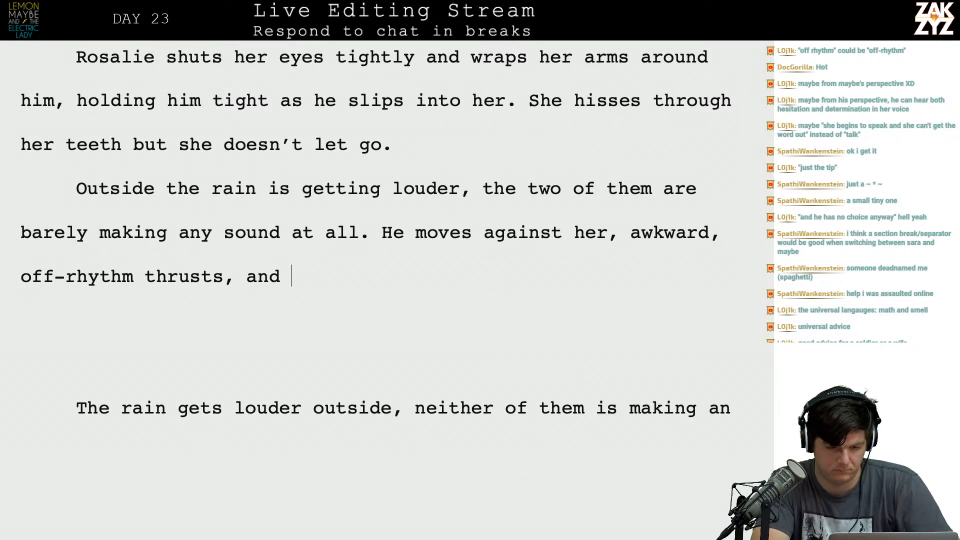
pyautogui.write('she')
pyautogui.press('BackSpace')
pyautogui.press('BackSpace')
pyautogui.press('BackSpace')
pyautogui.press('BackSpace')
pyautogui.press('BackSpace')
pyautogui.press('BackSpace')
pyautogui.press('BackSpace')
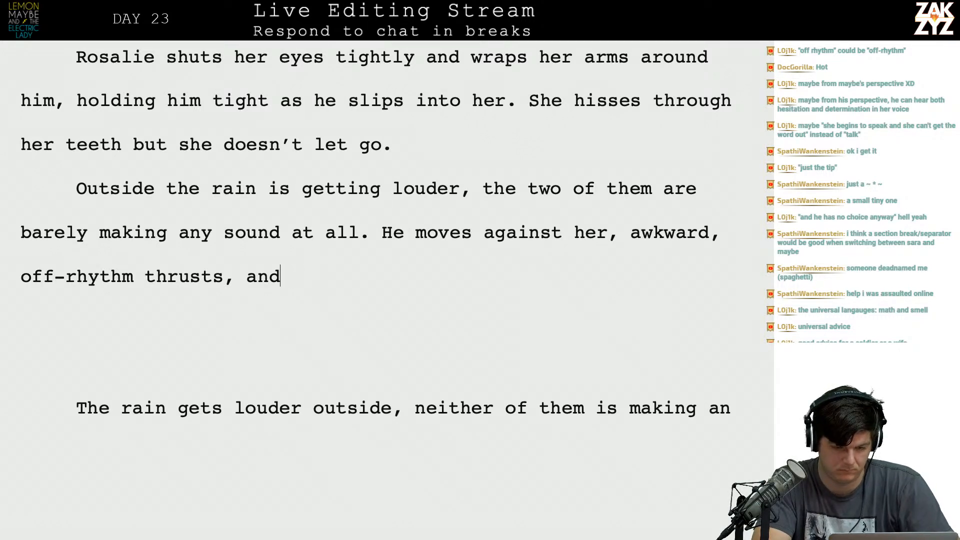
pyautogui.press('BackSpace')
pyautogui.press('BackSpace')
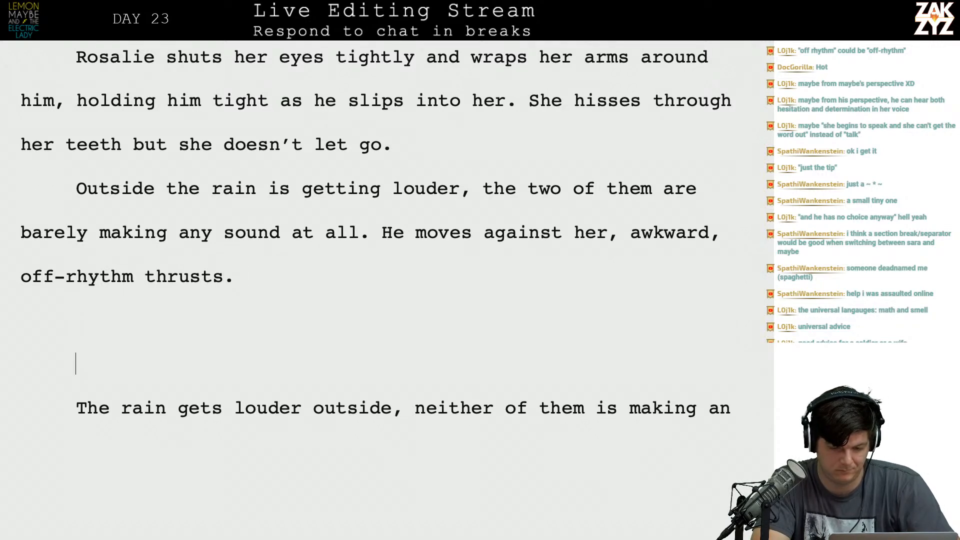
# Add "He's straining his ears listening to her, trying to hear if he's hurting her," at the end of the new paragraph.
pyautogui.press('Down')
pyautogui.press('Down')
pyautogui.press('Down')
pyautogui.press('Down')
pyautogui.press('Down')
pyautogui.press('Down')
pyautogui.press('Down')
pyautogui.press('Down')
pyautogui.press('Up')
pyautogui.press('Up')
pyautogui.press('Up')
pyautogui.press('Up')
pyautogui.press('Up')
pyautogui.press('Up')
pyautogui.press('Up')
pyautogui.press('Up')
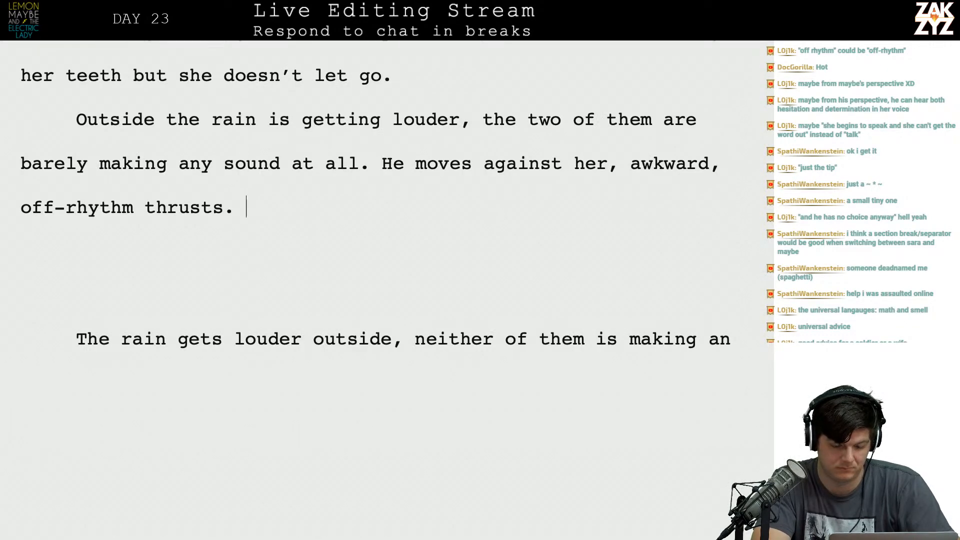
pyautogui.write('He')
pyautogui.write("'s so fixe")
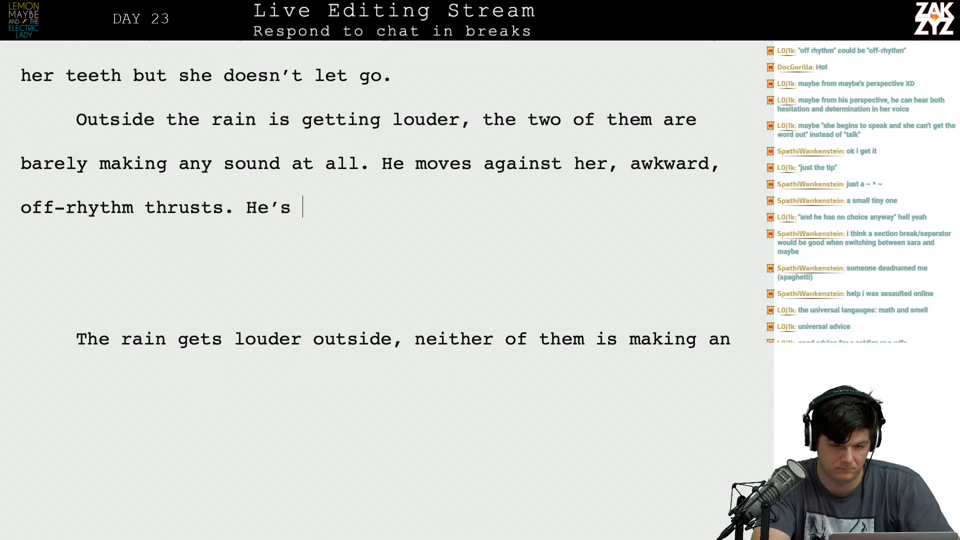
pyautogui.press('BackSpace')
pyautogui.press('BackSpace')
pyautogui.press('BackSpace')
pyautogui.press('BackSpace')
pyautogui.press('BackSpace')
pyautogui.press('BackSpace')
pyautogui.press('BackSpace')
pyautogui.press('BackSpace')
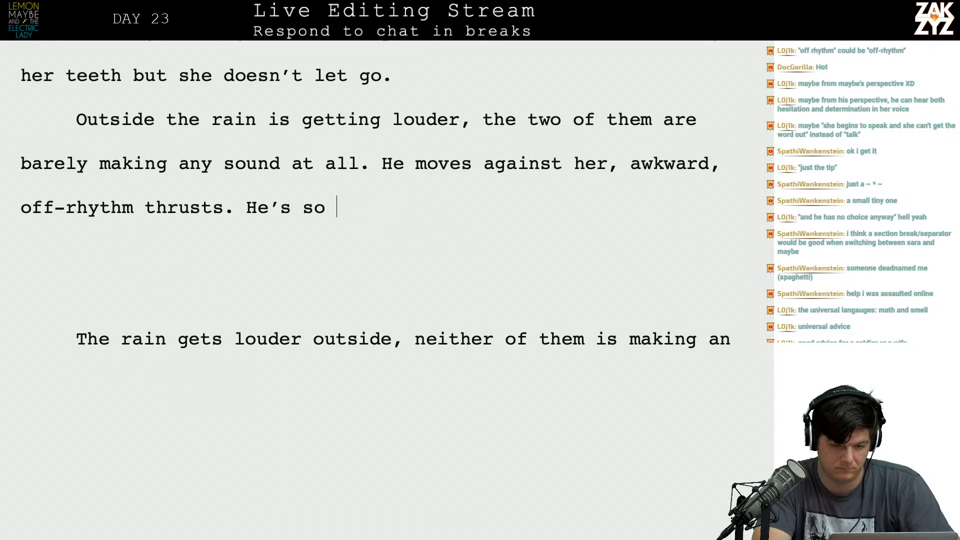
pyautogui.press('BackSpace')
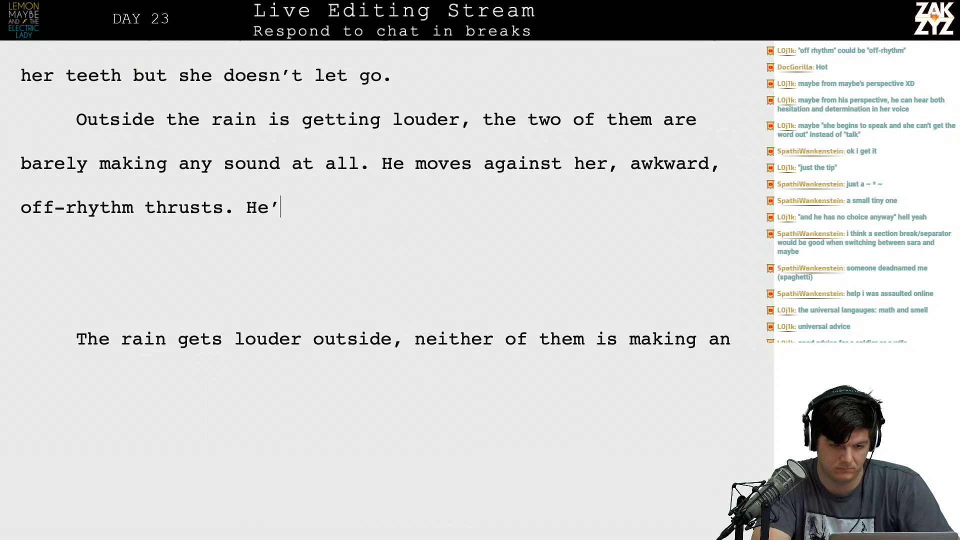
pyautogui.write("'s straining his ")
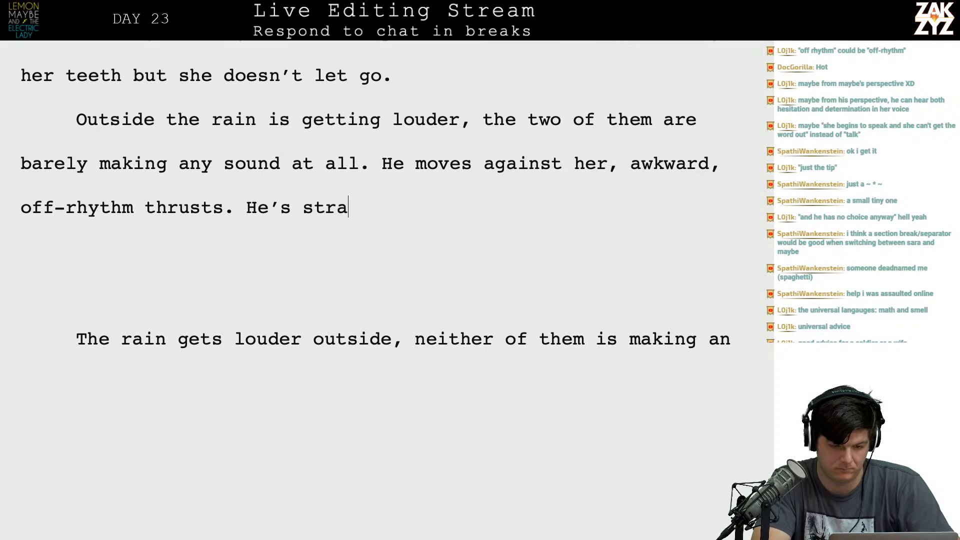
pyautogui.write('ears ')
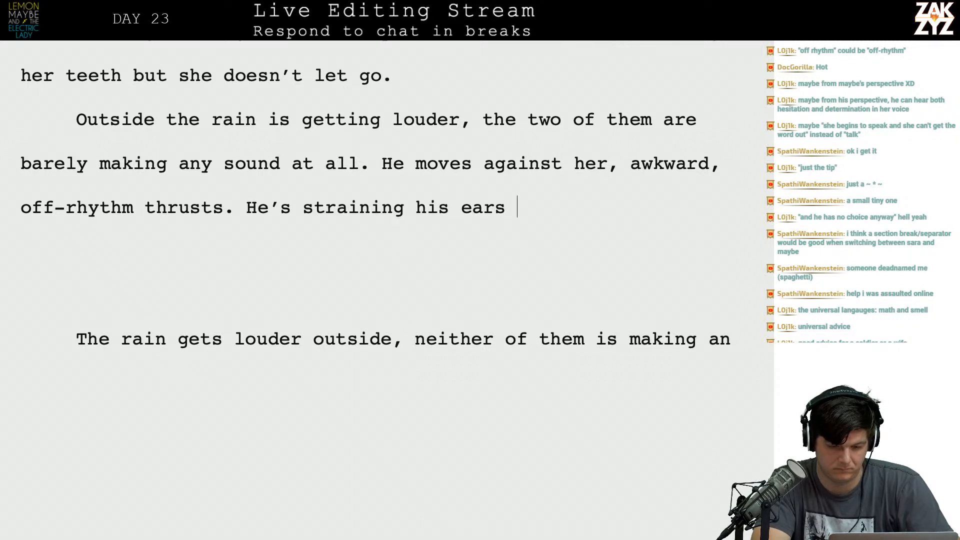
pyautogui.write('listening to her, ')
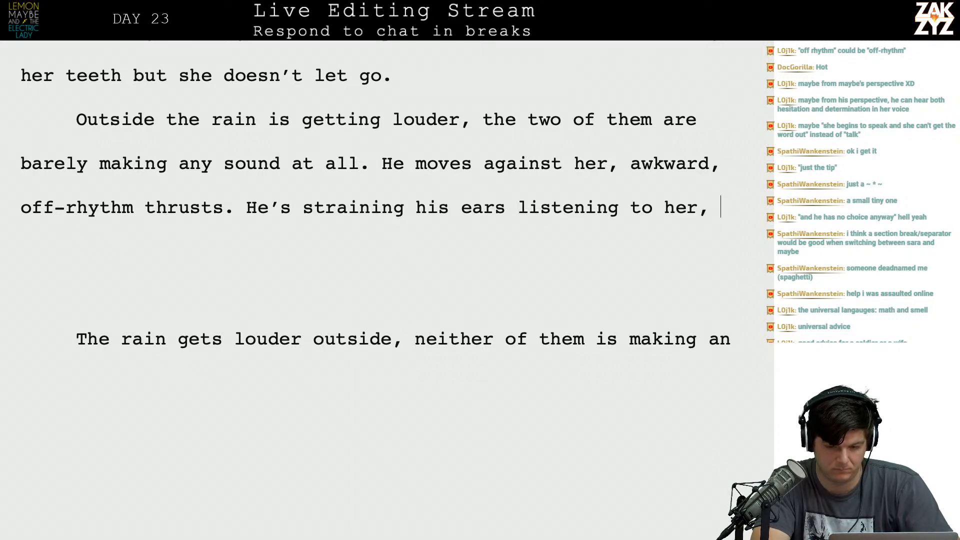
pyautogui.write('trying to hear if ')
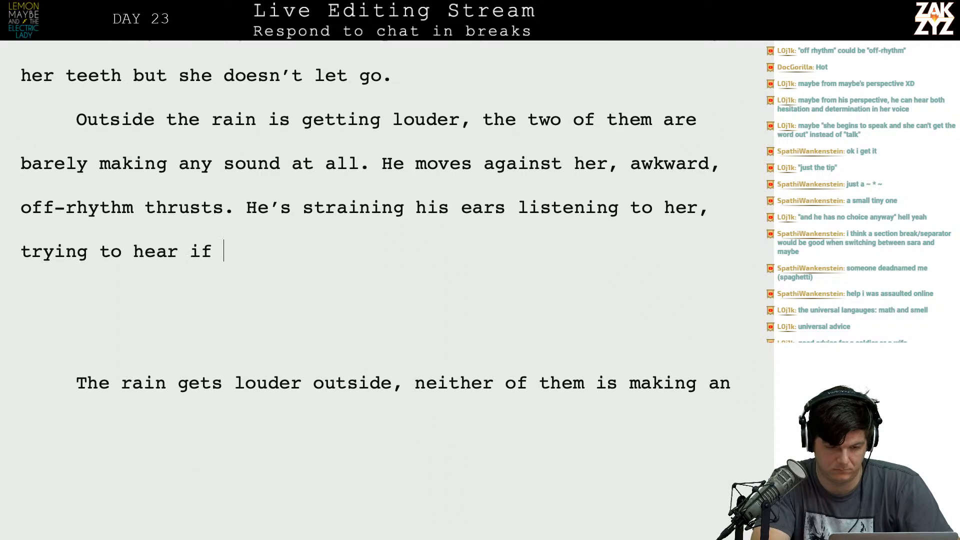
pyautogui.write("he's hurting her,")
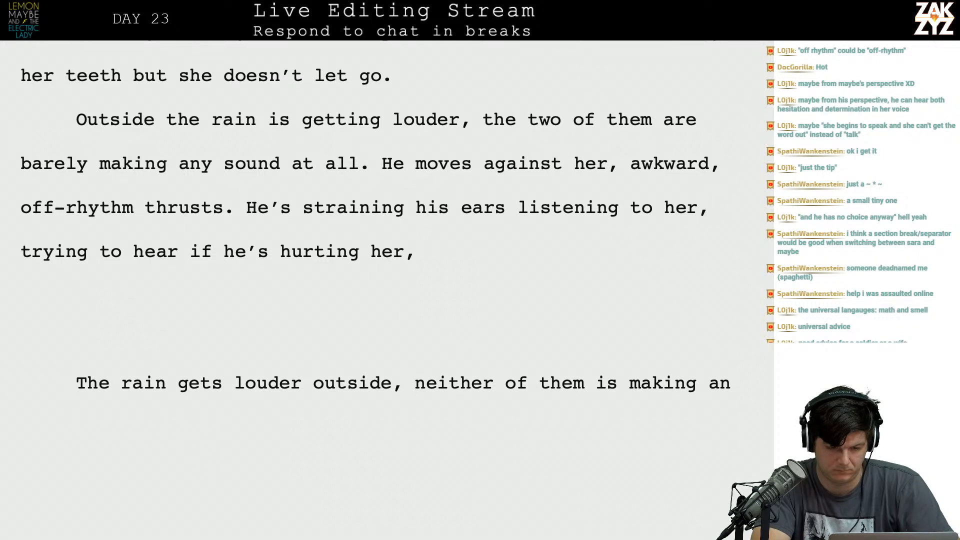
# Try continuing with "he can't even think about" and cut the sentence back to "trying to hear if he'".
pyautogui.press('BackSpace')
pyautogui.press('BackSpace')
pyautogui.write(", he can't even think about")
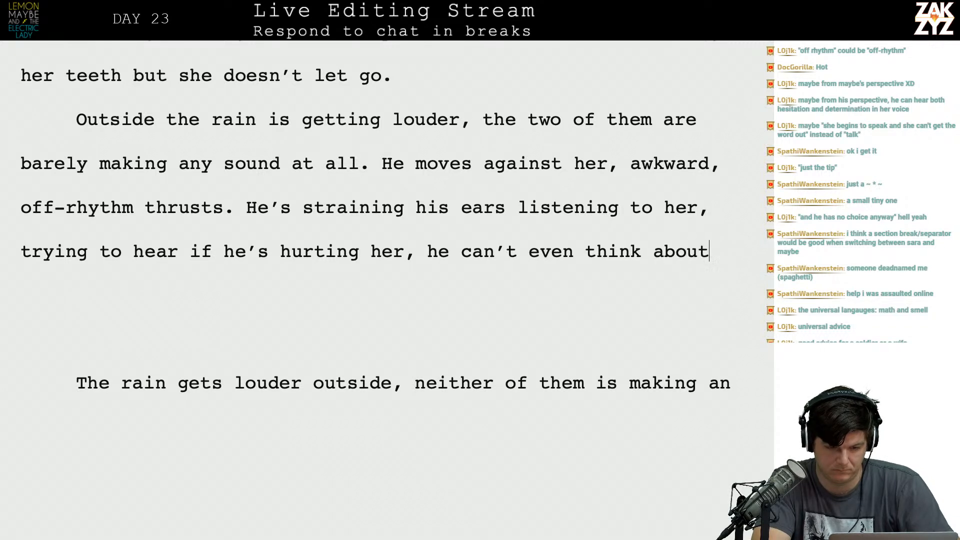
pyautogui.press('BackSpace')
pyautogui.press('BackSpace')
pyautogui.press('BackSpace')
pyautogui.press('BackSpace')
pyautogui.press('BackSpace')
pyautogui.press('BackSpace')
pyautogui.press('BackSpace')
pyautogui.press('BackSpace')
pyautogui.press('BackSpace')
pyautogui.press('BackSpace')
pyautogui.press('BackSpace')
pyautogui.press('BackSpace')
pyautogui.press('BackSpace')
pyautogui.press('BackSpace')
pyautogui.press('BackSpace')
pyautogui.press('BackSpace')
pyautogui.press('BackSpace')
pyautogui.press('BackSpace')
pyautogui.press('BackSpace')
pyautogui.press('BackSpace')
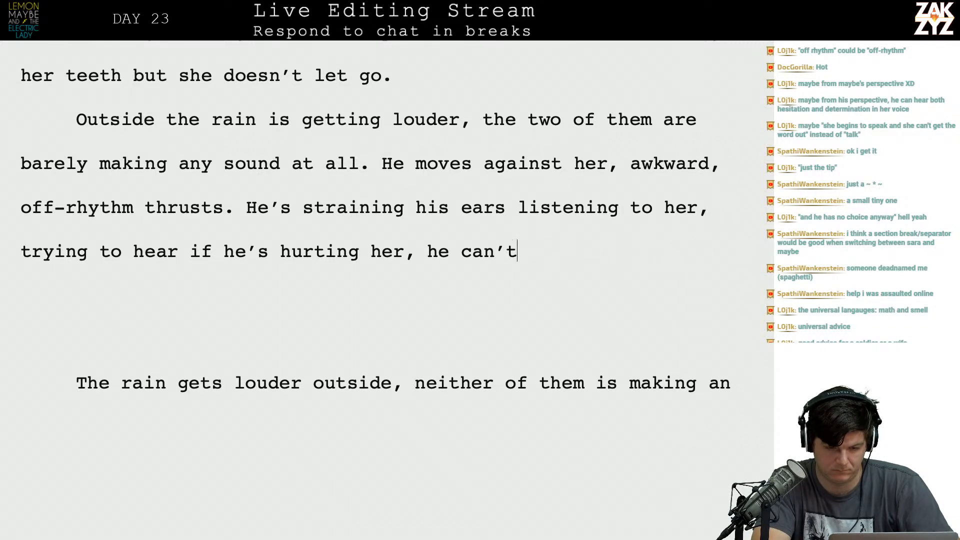
pyautogui.press('BackSpace')
pyautogui.press('BackSpace')
pyautogui.press('BackSpace')
pyautogui.press('BackSpace')
pyautogui.press('BackSpace')
pyautogui.press('BackSpace')
pyautogui.press('BackSpace')
pyautogui.press('BackSpace')
pyautogui.press('BackSpace')
pyautogui.press('BackSpace')
pyautogui.press('BackSpace')
pyautogui.press('BackSpace')
pyautogui.press('BackSpace')
pyautogui.press('BackSpace')
pyautogui.press('BackSpace')
pyautogui.press('BackSpace')
pyautogui.press('BackSpace')
pyautogui.press('BackSpace')
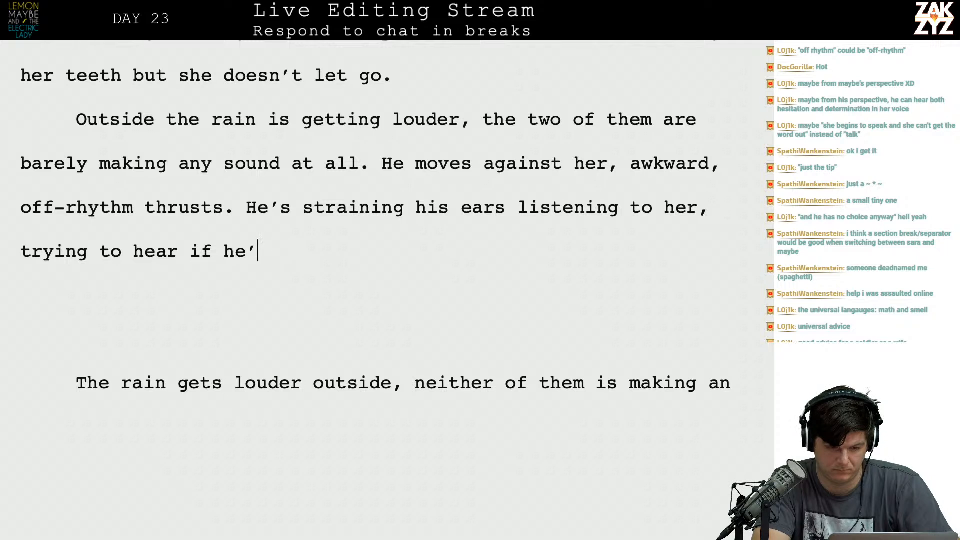
# Move the "He's straining his ears" fragment into its own paragraph below, separated by a blank line, and return to the end of "thrusts.".
pyautogui.press('Left')
pyautogui.press('Return')
pyautogui.press('Return')
pyautogui.press('Up')
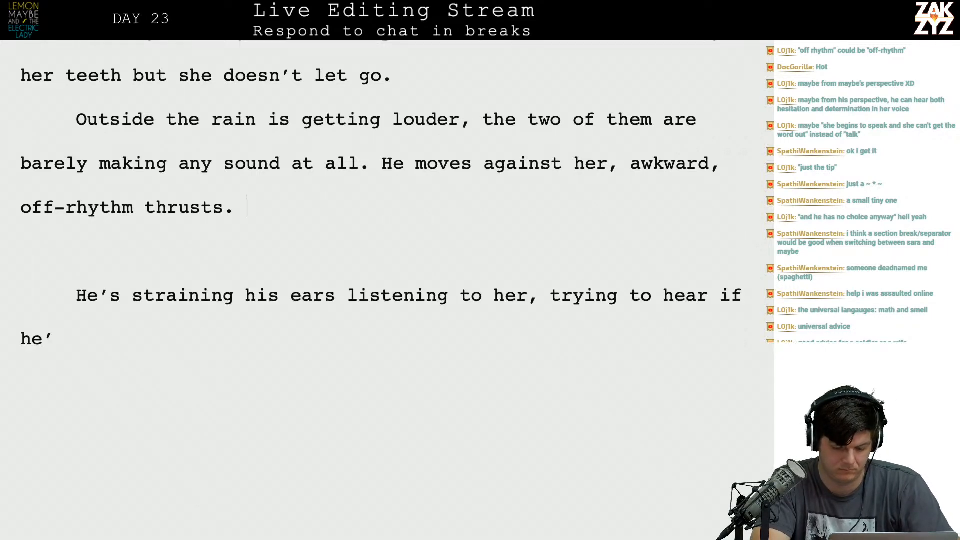
pyautogui.write('He')
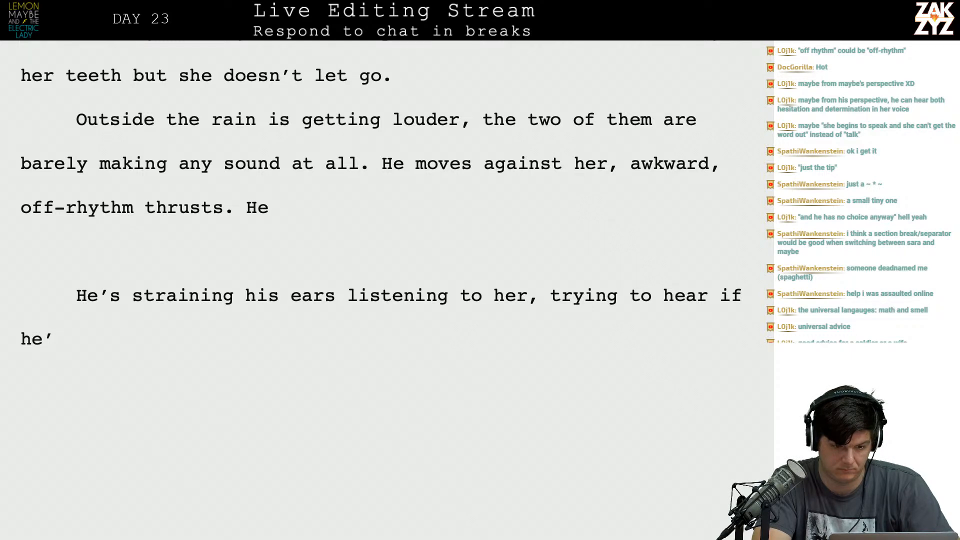
pyautogui.press('BackSpace')
pyautogui.press('BackSpace')
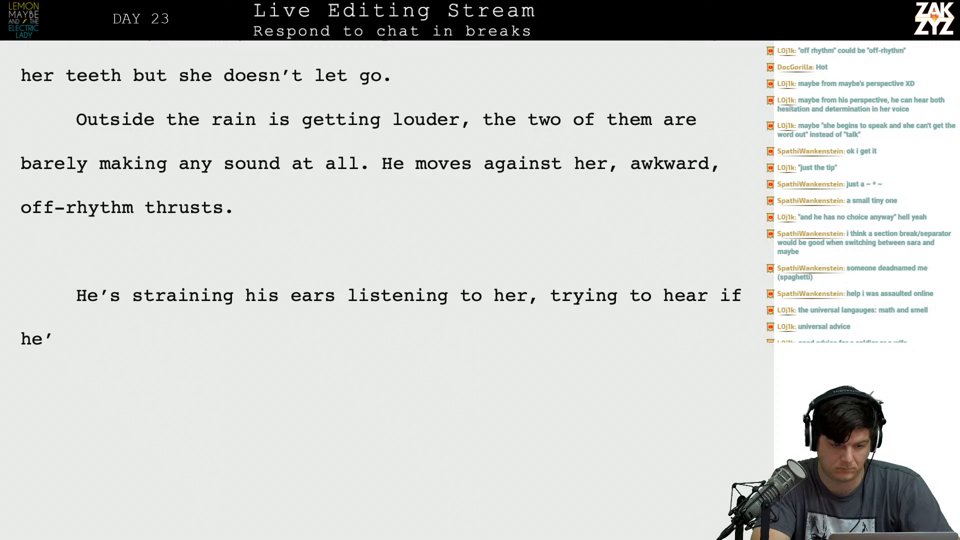
pyautogui.write('For')
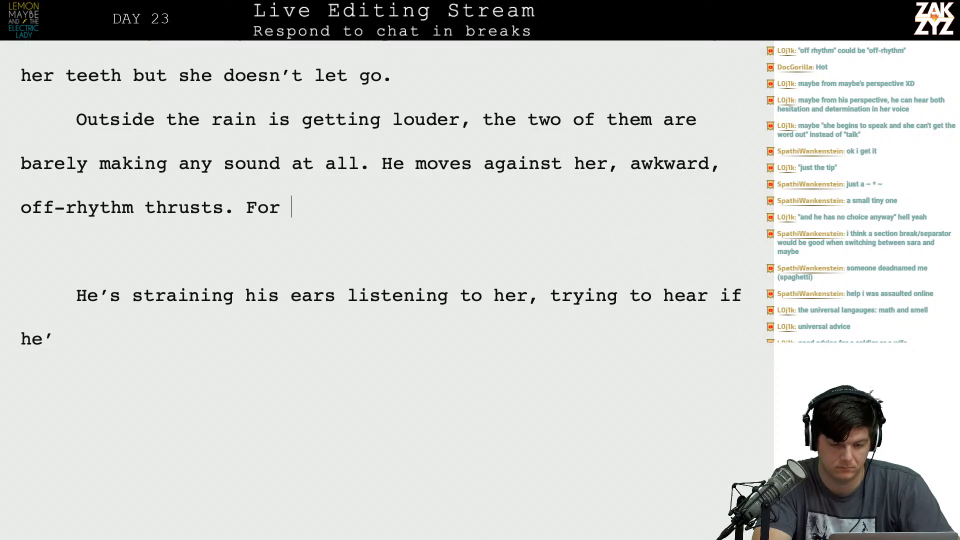
pyautogui.press('BackSpace')
pyautogui.press('BackSpace')
pyautogui.press('BackSpace')
pyautogui.press('BackSpace')
# Begin a new sentence after "off-rhythm thrusts." with "She starts to make sound, and he can't tell".
pyautogui.write("She's")
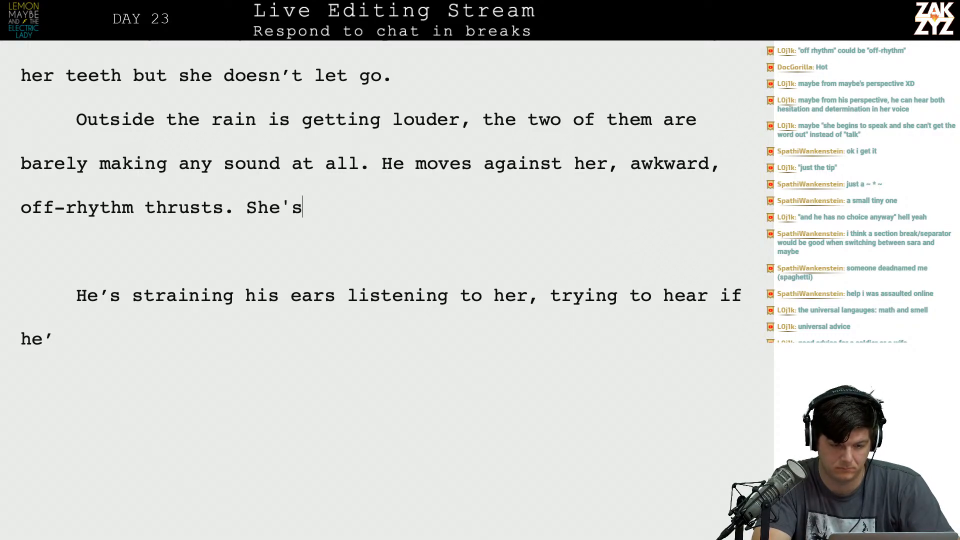
pyautogui.press('BackSpace')
pyautogui.press('BackSpace')
pyautogui.write('starts')
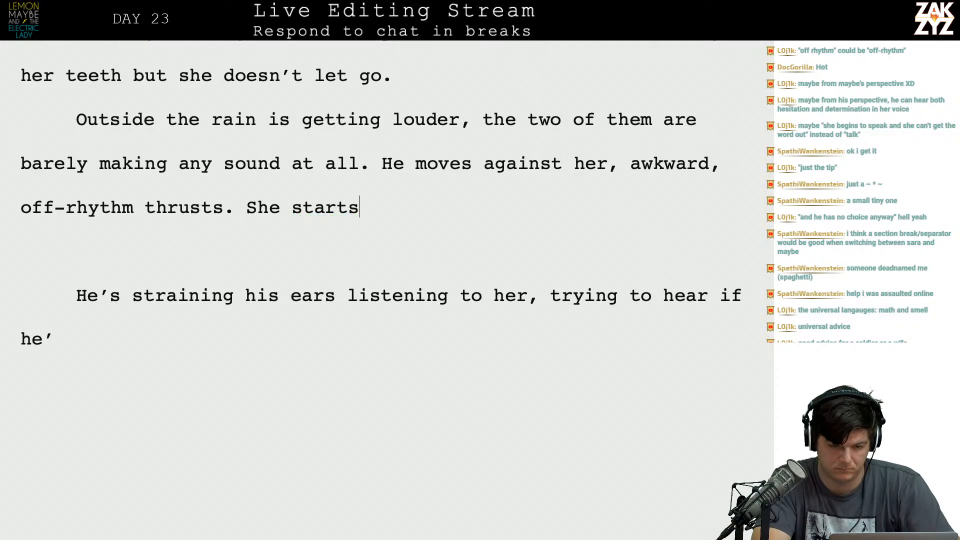
pyautogui.write(' to make sound, ')
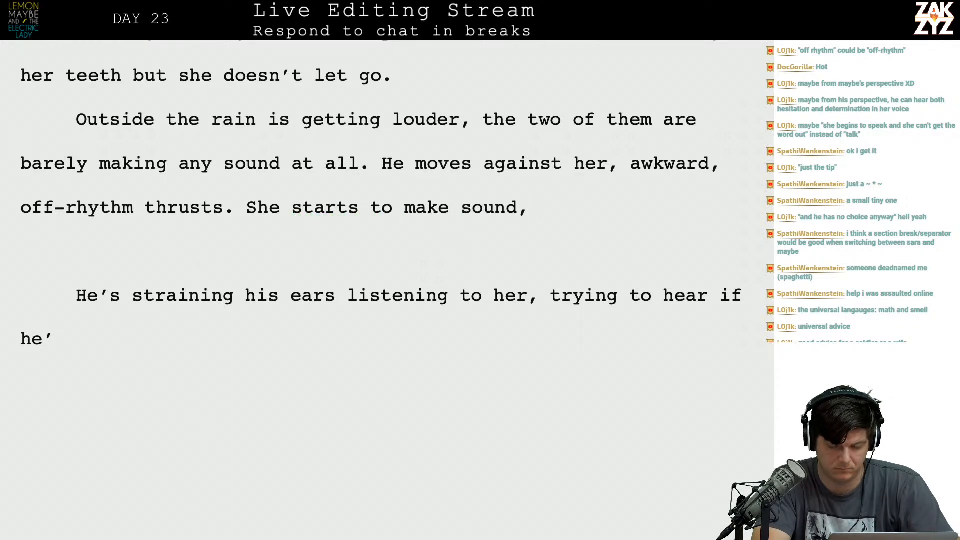
pyautogui.write("and he can't tell if h")
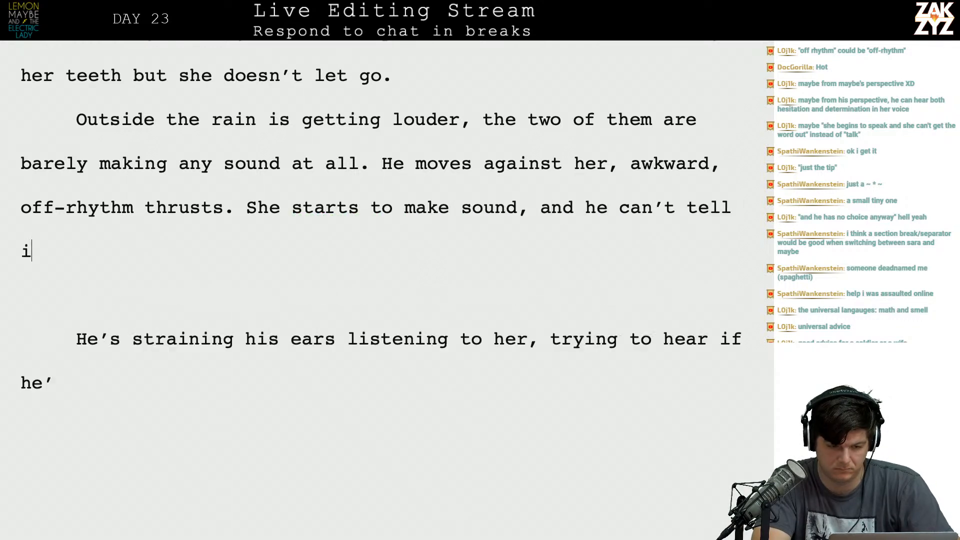
pyautogui.write("'s")
# Continue the sentence with "she likes it or he's hurting her," directly after "he can't tell".
pyautogui.press('BackSpace')
pyautogui.press('BackSpace')
pyautogui.press('BackSpace')
pyautogui.write('he')
pyautogui.press('BackSpace')
pyautogui.press('BackSpace')
pyautogui.press('BackSpace')
pyautogui.press('BackSpace')
pyautogui.press('BackSpace')
pyautogui.write('she lik')
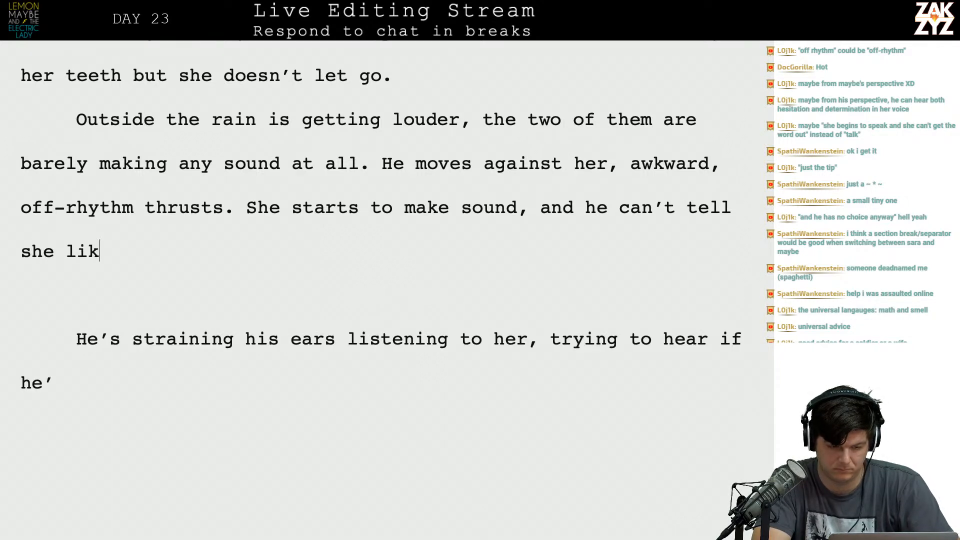
pyautogui.write("es it or he's hurtin")
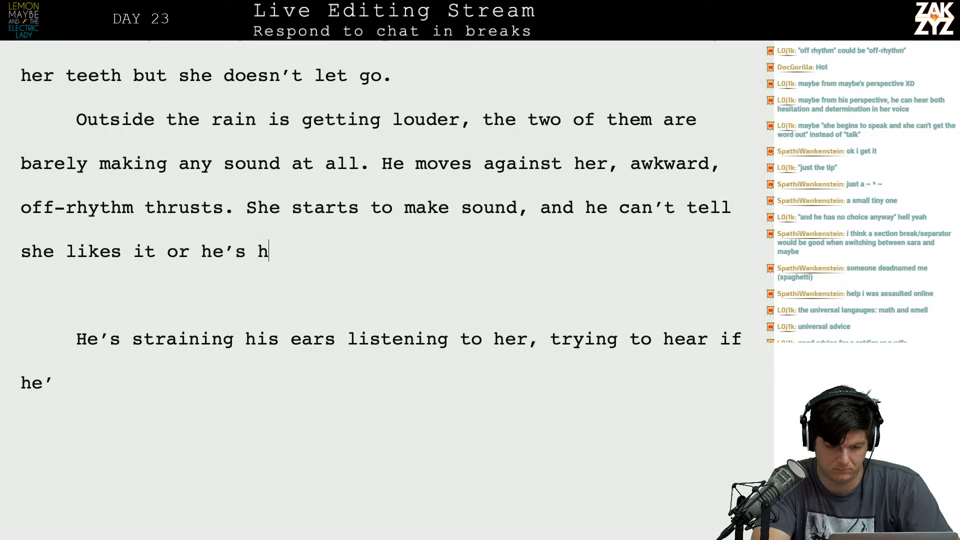
pyautogui.write('g her, b')
pyautogui.press('BackSpace')
# Finish the sentence with "then she grabs his hips and he understands.".
pyautogui.write('then hs')
pyautogui.press('BackSpace')
pyautogui.press('BackSpace')
pyautogui.write('she gr')
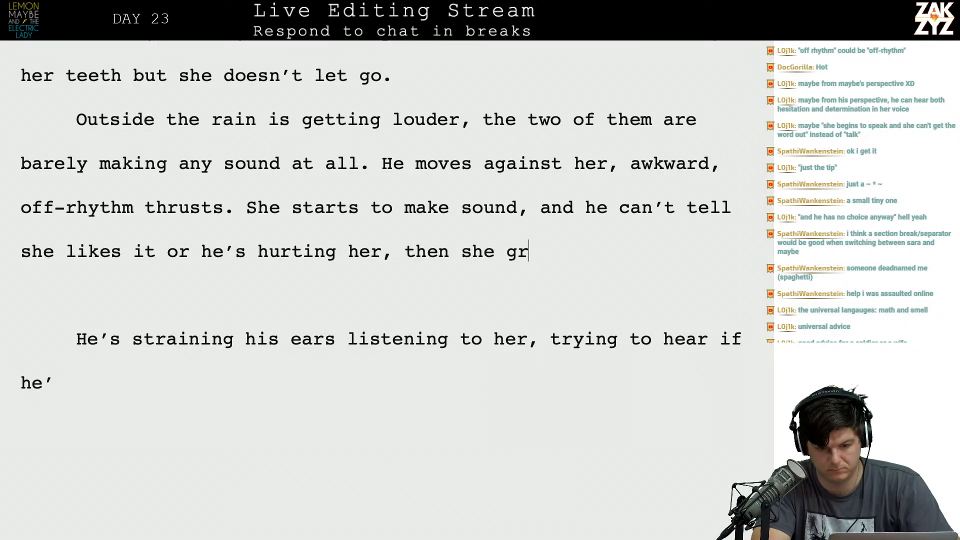
pyautogui.write('abs his hips')
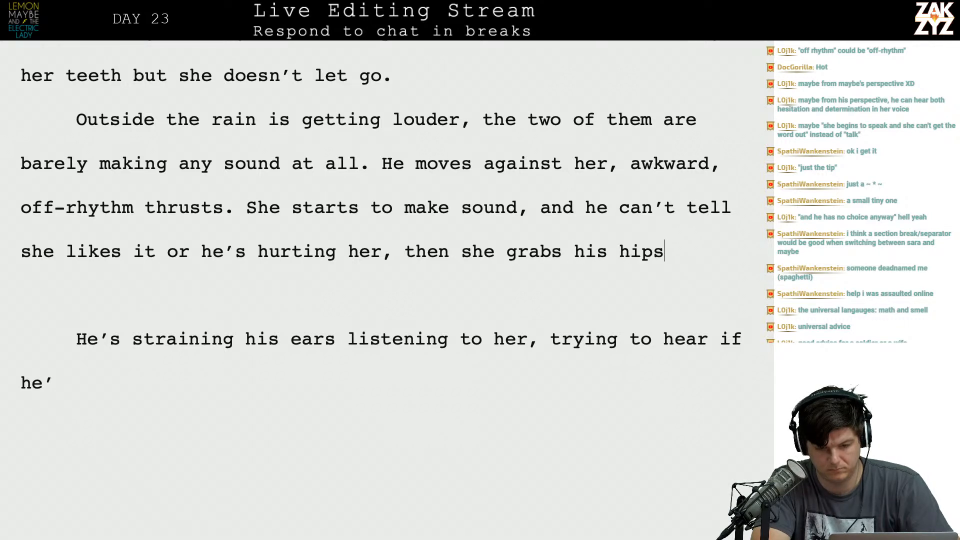
pyautogui.write(' and he under')
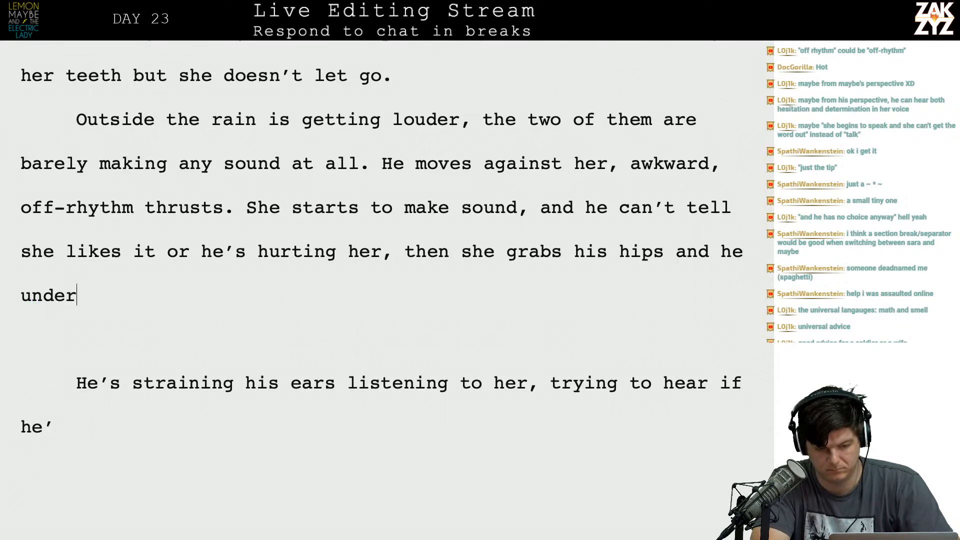
pyautogui.write('stands.')
pyautogui.press('Return')
pyautogui.write('Slower')
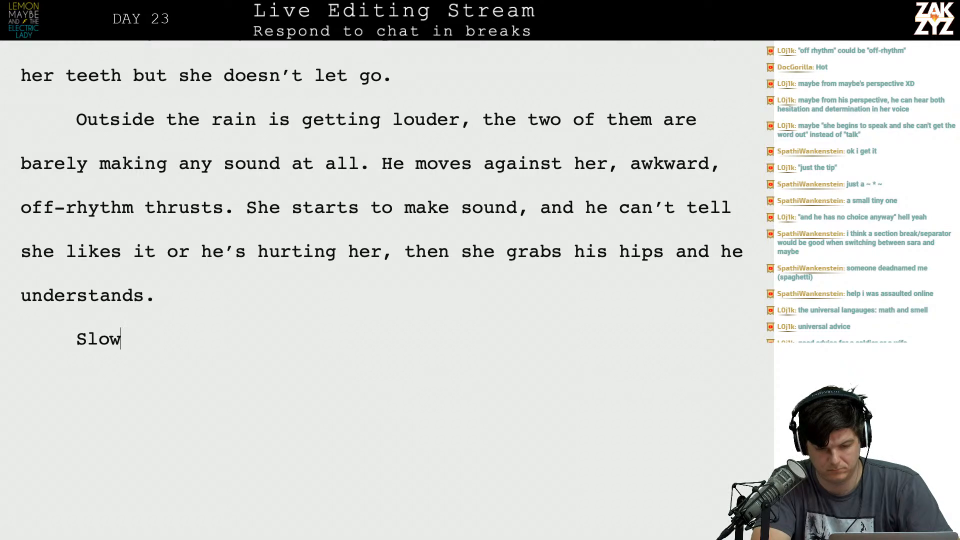
pyautogui.press('BackSpace')
pyautogui.press('BackSpace')
pyautogui.press('BackSpace')
pyautogui.press('BackSpace')
pyautogui.press('BackSpace')
pyautogui.press('BackSpace')
pyautogui.press('BackSpace')
pyautogui.press('BackSpace')
pyautogui.press('BackSpace')
pyautogui.press('BackSpace')
pyautogui.press('BackSpace')
pyautogui.press('BackSpace')
pyautogui.press('BackSpace')
pyautogui.press('BackSpace')
pyautogui.press('BackSpace')
pyautogui.press('BackSpace')
pyautogui.press('BackSpace')
pyautogui.press('BackSpace')
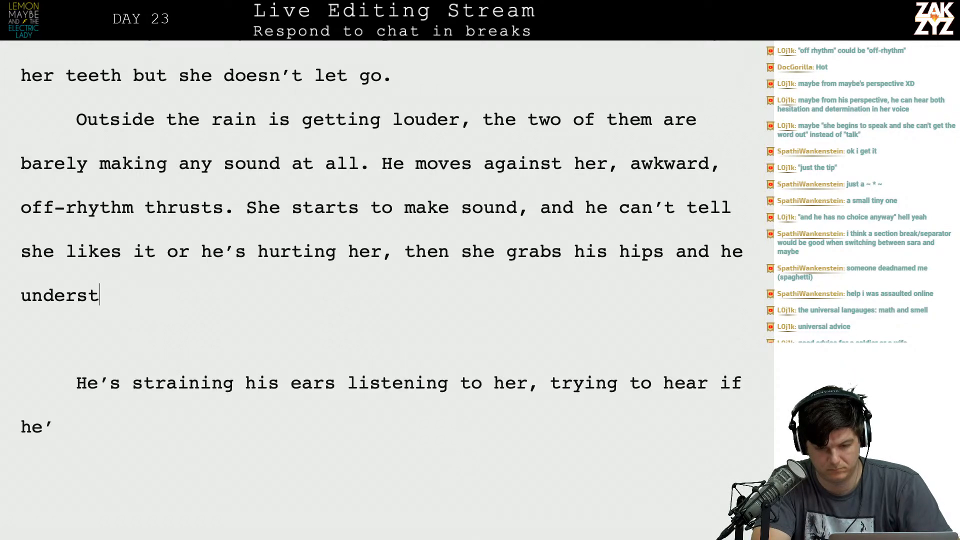
# Replace "he understands" after "grabs his hips and" with "starts to move".
pyautogui.press('BackSpace')
pyautogui.press('BackSpace')
pyautogui.press('BackSpace')
pyautogui.press('BackSpace')
pyautogui.press('BackSpace')
pyautogui.write('st')
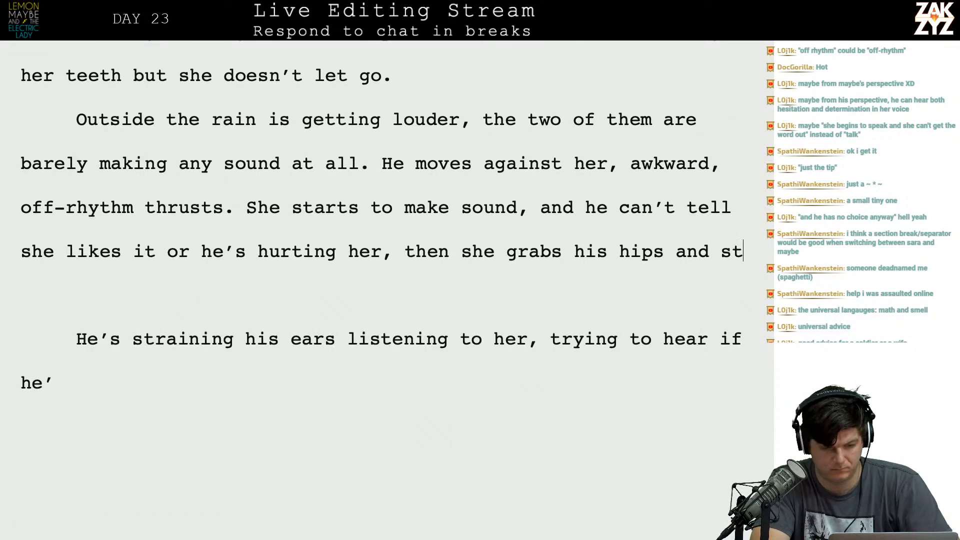
pyautogui.write('arts to move him')
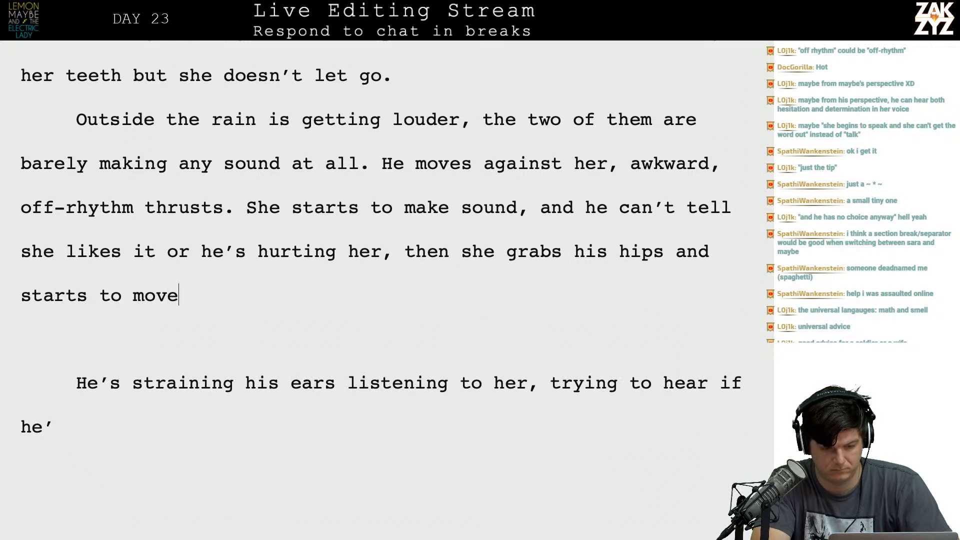
# Cut the sentence back to end at "hips." and begin a new one with "She".
pyautogui.press('BackSpace')
pyautogui.press('BackSpace')
pyautogui.press('BackSpace')
pyautogui.press('BackSpace')
pyautogui.press('BackSpace')
pyautogui.press('BackSpace')
pyautogui.press('BackSpace')
pyautogui.press('BackSpace')
pyautogui.press('BackSpace')
pyautogui.press('BackSpace')
pyautogui.press('BackSpace')
pyautogui.press('BackSpace')
pyautogui.press('BackSpace')
pyautogui.press('BackSpace')
pyautogui.press('BackSpace')
pyautogui.press('BackSpace')
pyautogui.press('BackSpace')
pyautogui.press('BackSpace')
pyautogui.press('BackSpace')
pyautogui.press('BackSpace')
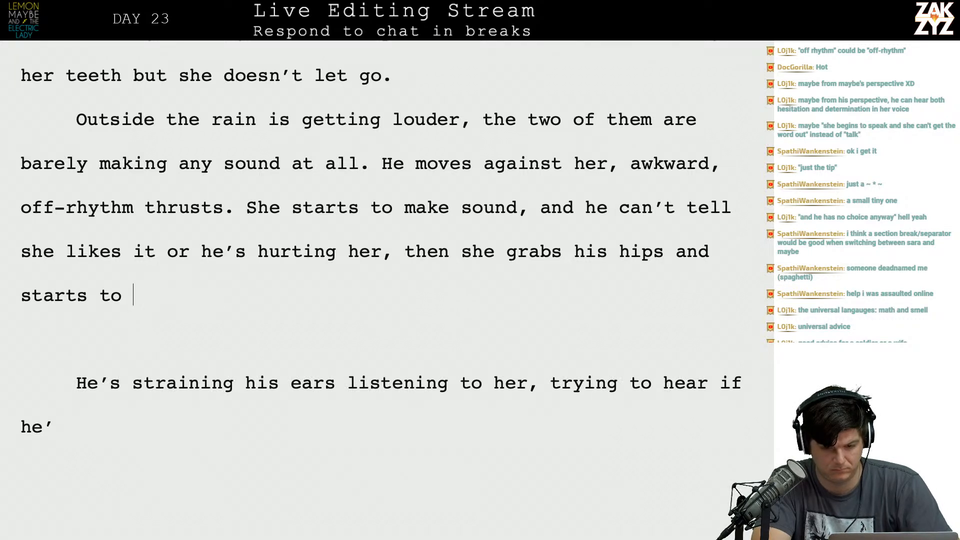
pyautogui.press('BackSpace')
pyautogui.press('BackSpace')
pyautogui.press('BackSpace')
pyautogui.write('. She')
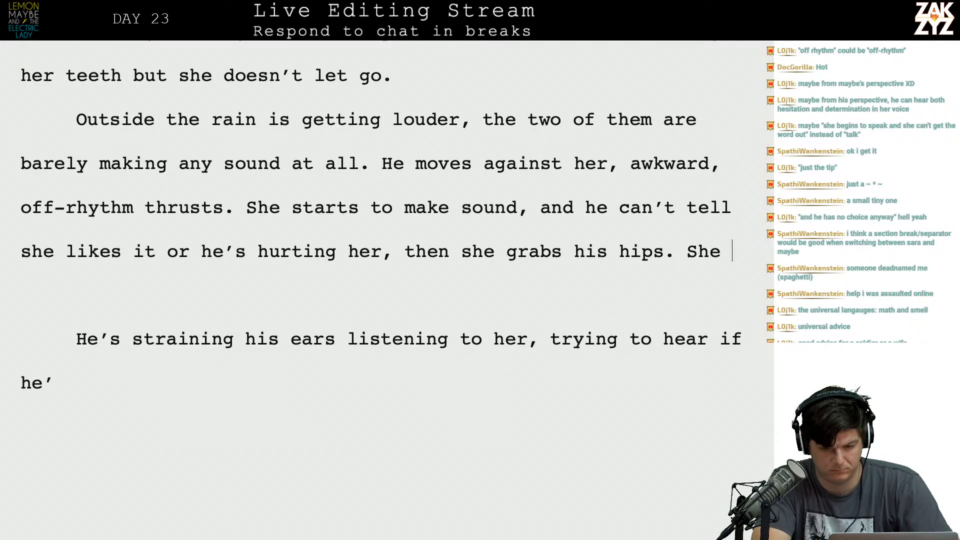
# Remove the new sentence's opening and try continuing after "hips" with "and tries" instead.
pyautogui.press('BackSpace')
pyautogui.press('BackSpace')
pyautogui.press('BackSpace')
pyautogui.press('BackSpace')
pyautogui.press('BackSpace')
pyautogui.press('BackSpace')
pyautogui.write(', t')
pyautogui.press('BackSpace')
pyautogui.press('BackSpace')
pyautogui.write('a')
pyautogui.press('BackSpace')
pyautogui.press('BackSpace')
pyautogui.press('BackSpace')
pyautogui.write('and slo')
pyautogui.press('BackSpace')
pyautogui.press('BackSpace')
pyautogui.press('BackSpace')
pyautogui.write('tries t')
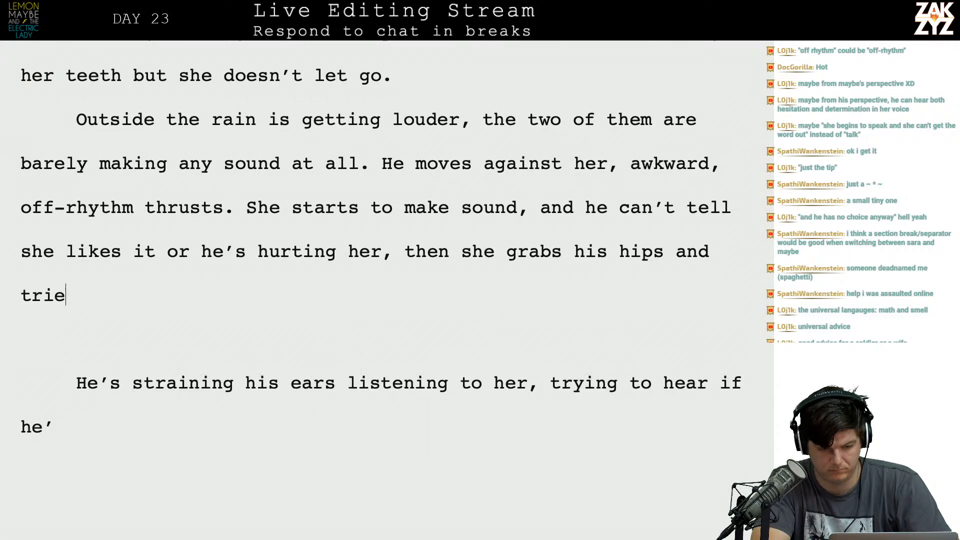
# End the sentence at "grabs his hips." and add a new paragraph reading "Slower.".
pyautogui.press('BackSpace')
pyautogui.press('BackSpace')
pyautogui.press('BackSpace')
pyautogui.press('BackSpace')
pyautogui.press('BackSpace')
pyautogui.press('BackSpace')
pyautogui.press('BackSpace')
pyautogui.press('BackSpace')
pyautogui.press('BackSpace')
pyautogui.press('BackSpace')
pyautogui.press('BackSpace')
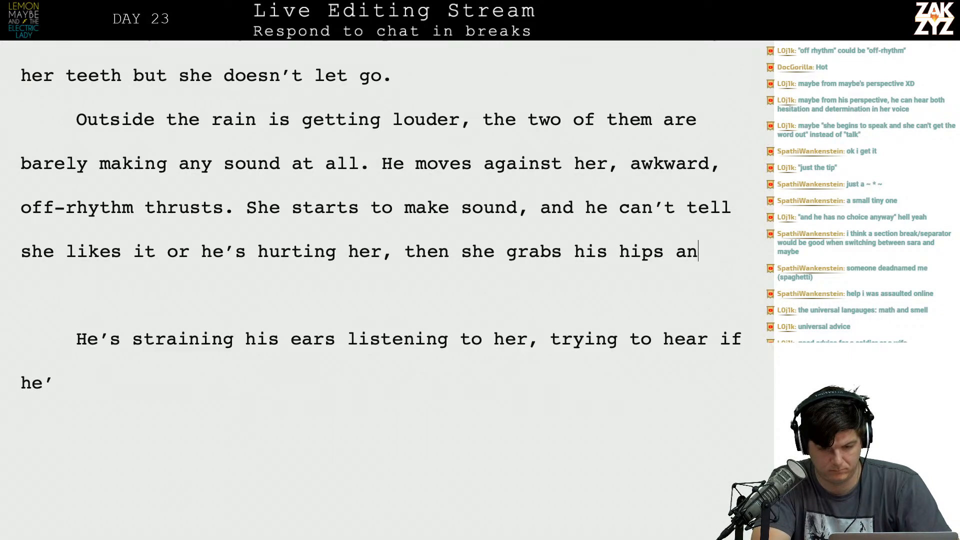
pyautogui.write('.')
pyautogui.press('Return')
pyautogui.write('Slower')
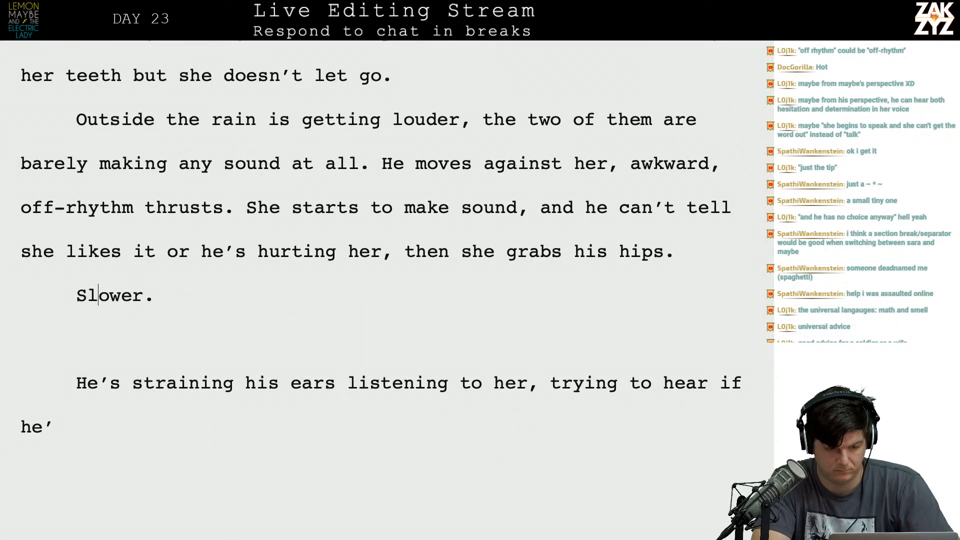
# Italicize the one-word paragraph "Slower.".
pyautogui.hotkey('shift', 'Right')
pyautogui.hotkey('shift', 'Right')
pyautogui.hotkey('shift', 'Right')
pyautogui.hotkey('shift', 'Right')
pyautogui.hotkey('shift', 'Right')
pyautogui.hotkey('shift', 'Right')
pyautogui.hotkey('shift', 'Right')
pyautogui.hotkey('ctrl', 'i')
pyautogui.press('Right')
# Add a paragraph in regular type below "Slower." reading "He understands.".
pyautogui.write('HE')
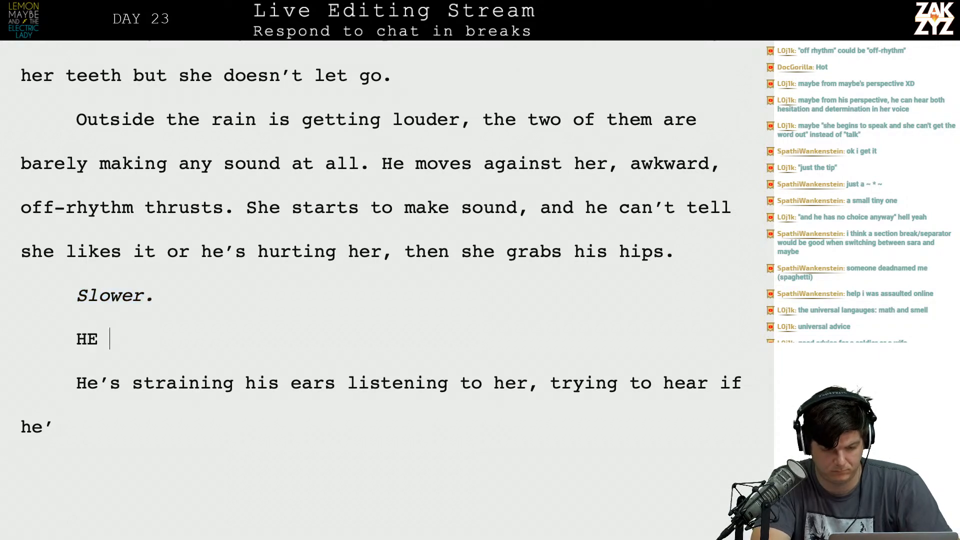
pyautogui.press('BackSpace')
pyautogui.write('e understa')
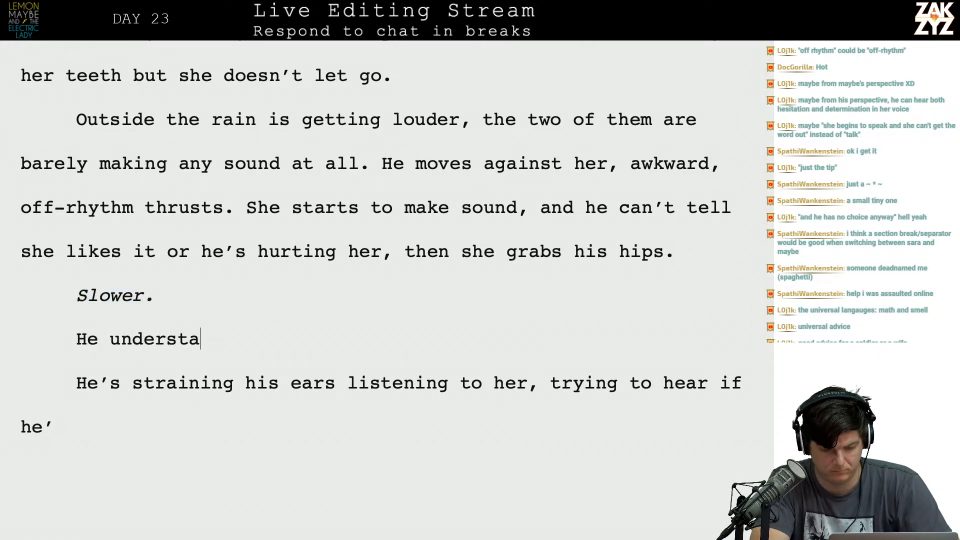
pyautogui.write('nds.')
pyautogui.press('Return')
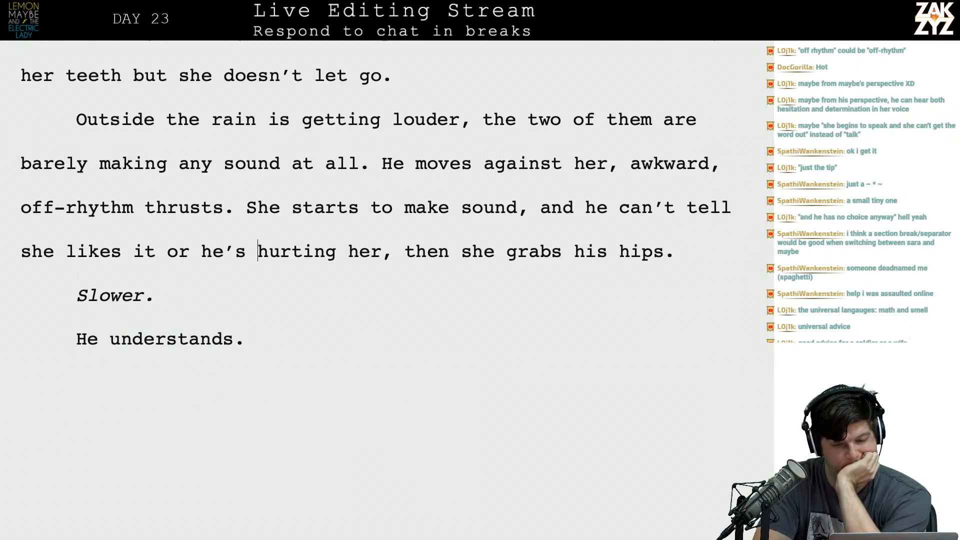
# Insert a new paragraph between "Slower." and "He understands." and begin it with "He".
pyautogui.press('BackSpace')
pyautogui.press('Up')
pyautogui.press('Up')
pyautogui.press('Down')
pyautogui.press('Down')
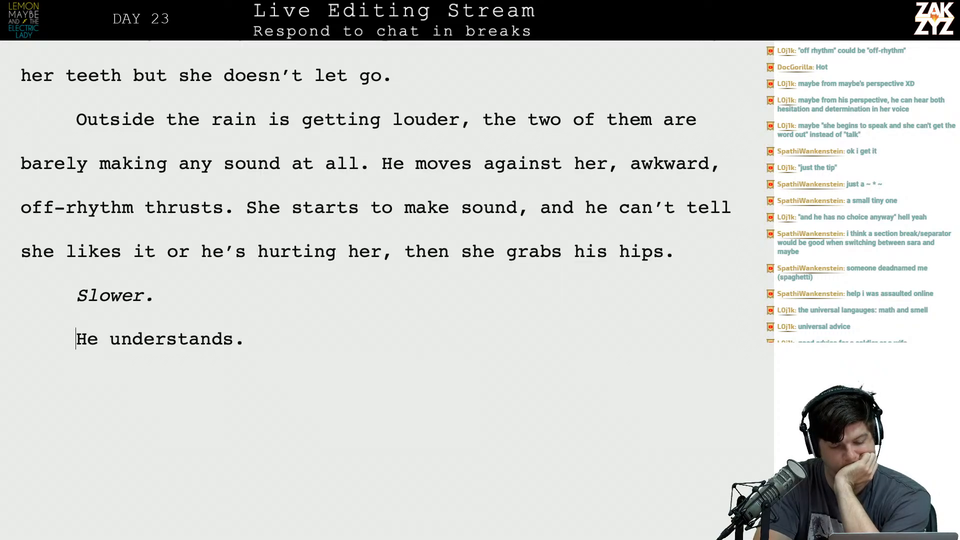
pyautogui.press('Return')
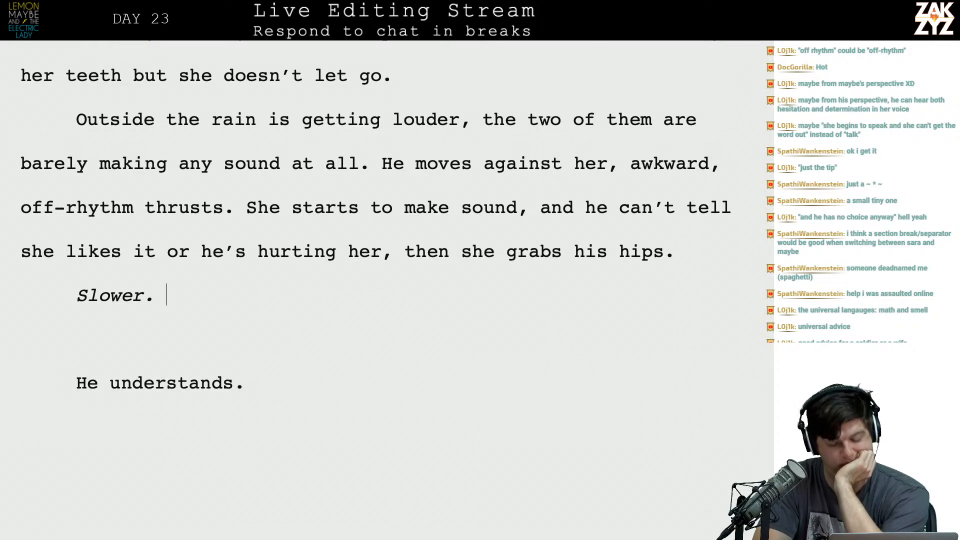
pyautogui.write('Wh')
pyautogui.press('BackSpace')
pyautogui.press('BackSpace')
pyautogui.write('He')
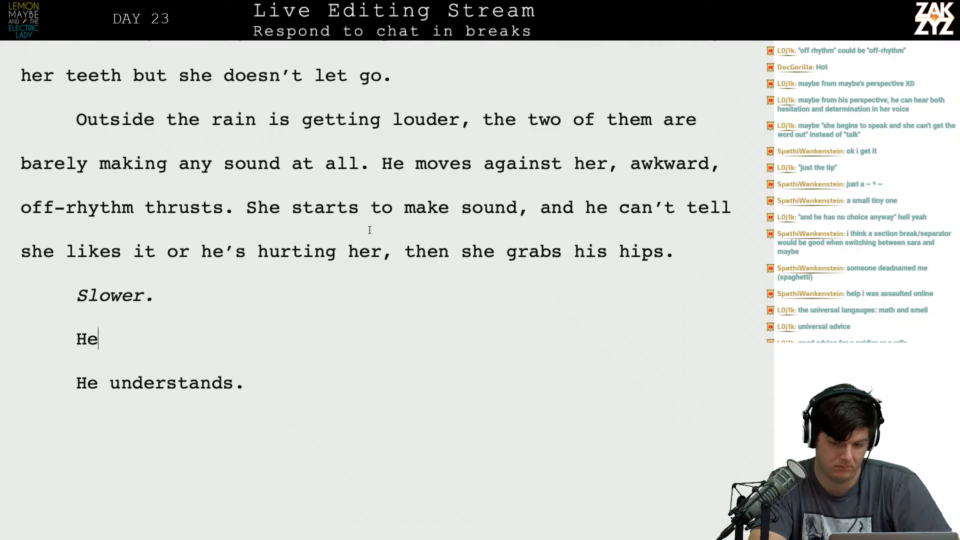
# Try extending the sentence after "grabs his hips" with a comma and "pushing".
pyautogui.click(672, 251)
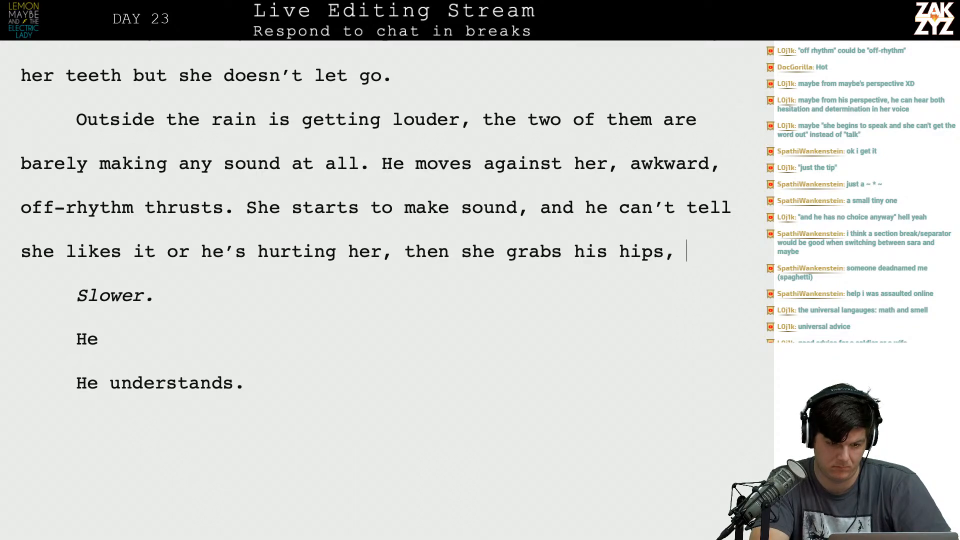
pyautogui.write('pushing h')
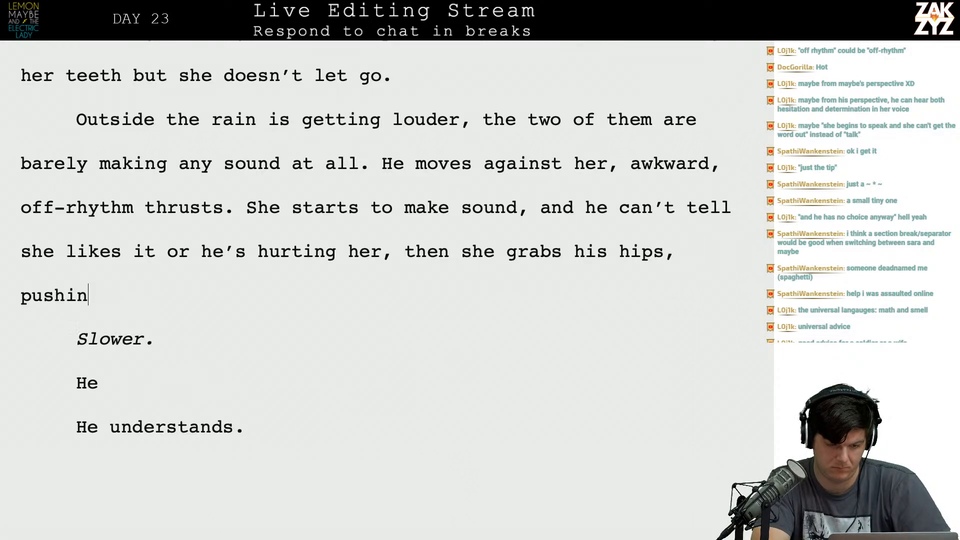
pyautogui.press('BackSpace')
pyautogui.press('BackSpace')
pyautogui.press('BackSpace')
pyautogui.press('BackSpace')
pyautogui.press('BackSpace')
pyautogui.press('BackSpace')
pyautogui.press('BackSpace')
pyautogui.press('BackSpace')
pyautogui.press('BackSpace')
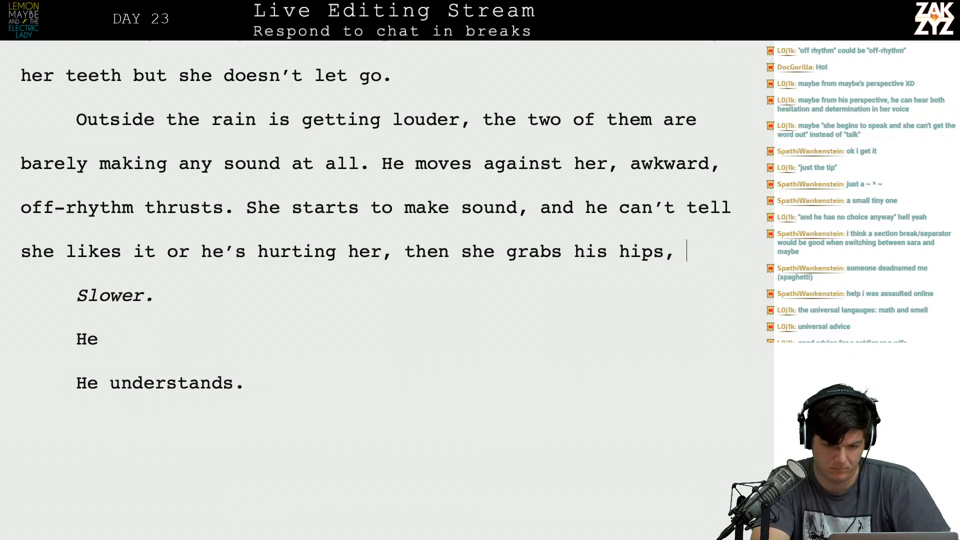
# Finish the sentence after "grabs his hips" with "with sudden strength and guides him.".
pyautogui.write('with sudde')
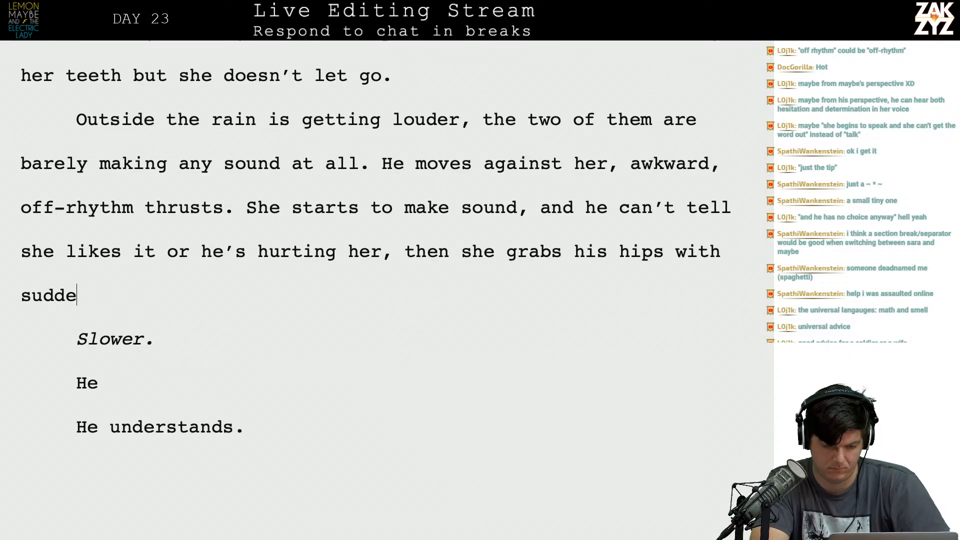
pyautogui.write('n streen')
pyautogui.press('BackSpace')
pyautogui.press('BackSpace')
pyautogui.write('ngth a')
pyautogui.write('nd ')
pyautogui.write('p')
pyautogui.press('BackSpace')
pyautogui.press('BackSpace')
pyautogui.write('guides him.')
# Delete the unfinished "He" paragraph and the "He understands." paragraph.
pyautogui.hotkey('shift', 'Down')
pyautogui.hotkey('shift', 'Down')
pyautogui.hotkey('shift', 'Down')
pyautogui.press('Delete')
# Replace "He" with "Maybe" as the subject of "moves against her" in the rain paragraph.
pyautogui.scroll(-5, 387, 290)
pyautogui.scroll(-2, 388, 291)
pyautogui.scroll(12, 387, 290)
pyautogui.scroll(-2, 387, 290)
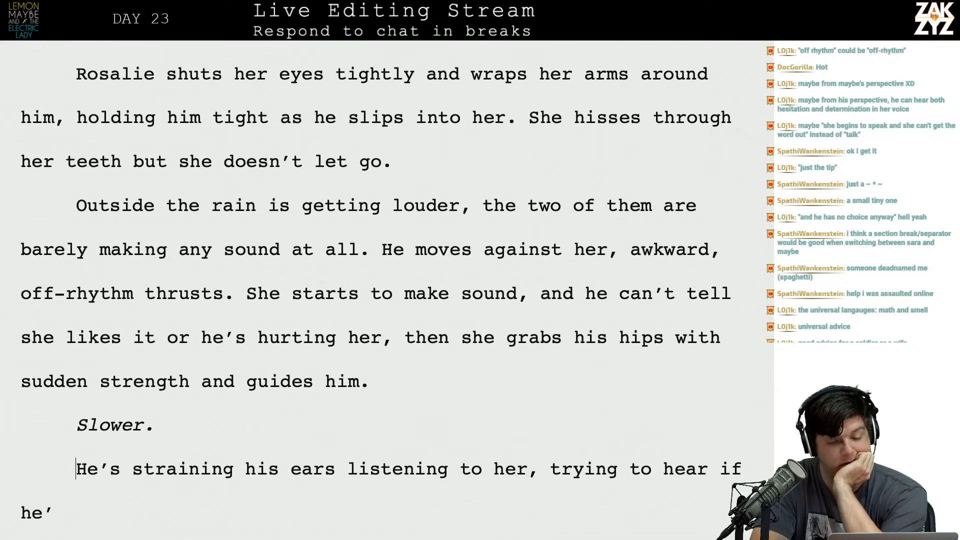
pyautogui.click(493, 240)
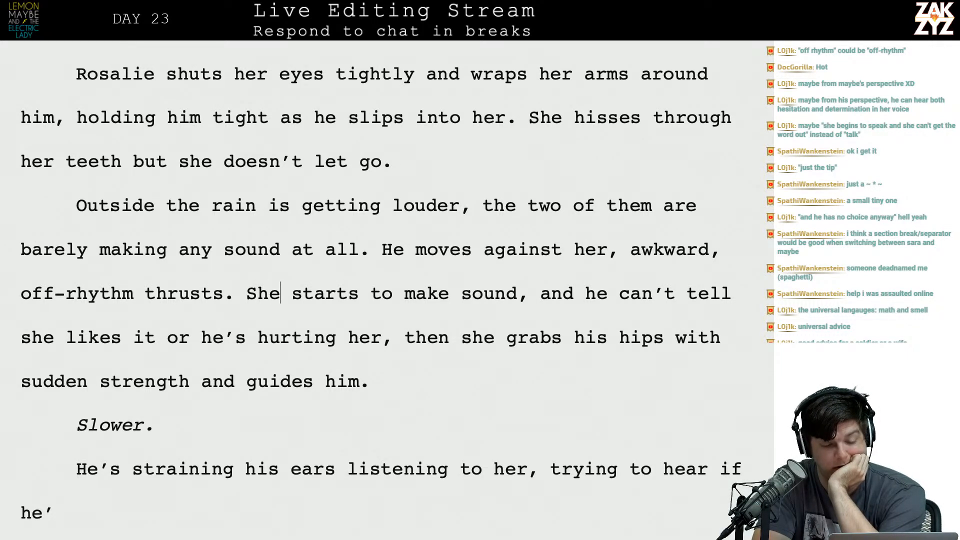
pyautogui.press('BackSpace')
pyautogui.press('BackSpace')
pyautogui.write('Maybe')
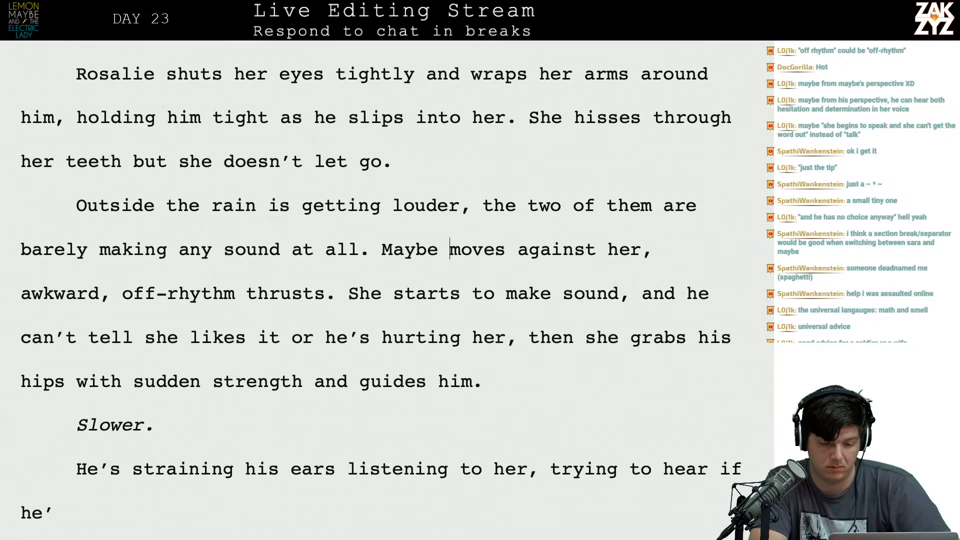
# Replace "her," after "moves against" with "Rosalie in", leading directly into "awkward, off-rhythm thrusts.".
pyautogui.press('BackSpace')
pyautogui.press('BackSpace')
pyautogui.press('BackSpace')
pyautogui.write('rosalie')
pyautogui.press('BackSpace')
pyautogui.press('BackSpace')
pyautogui.press('BackSpace')
pyautogui.press('BackSpace')
pyautogui.press('BackSpace')
pyautogui.press('BackSpace')
pyautogui.press('BackSpace')
pyautogui.write('Rosalie in')
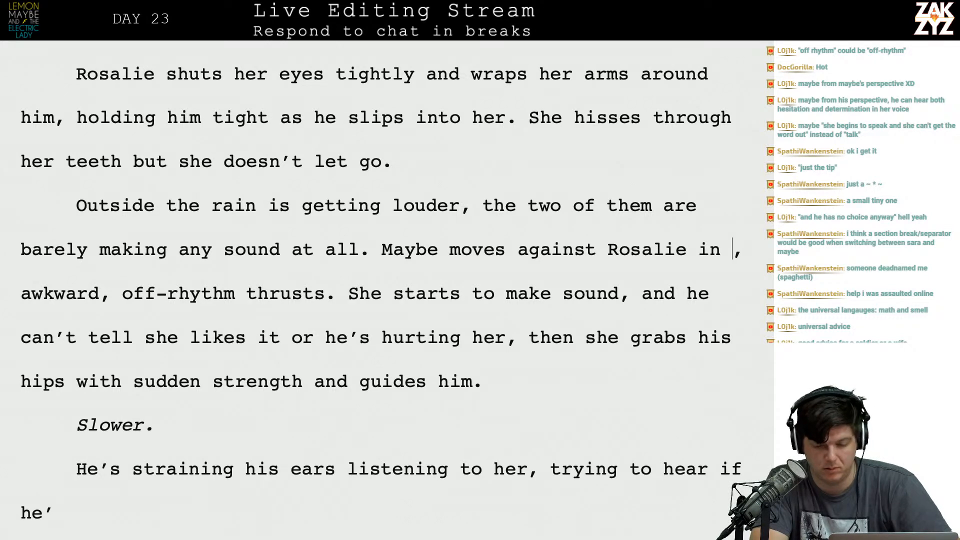
pyautogui.hotkey('shift', 'Right')
pyautogui.hotkey('shift', 'Right')
pyautogui.press('BackSpace')
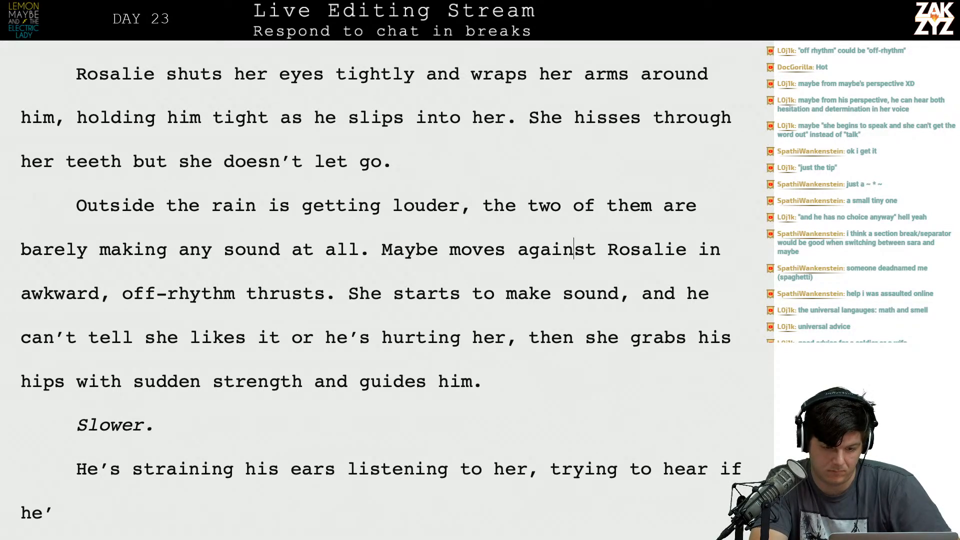
# Insert the new wording "thrusts, awkward and off-rhythm and she" between "Maybe" and "moves against Rosalie".
pyautogui.write('thrusts, a')
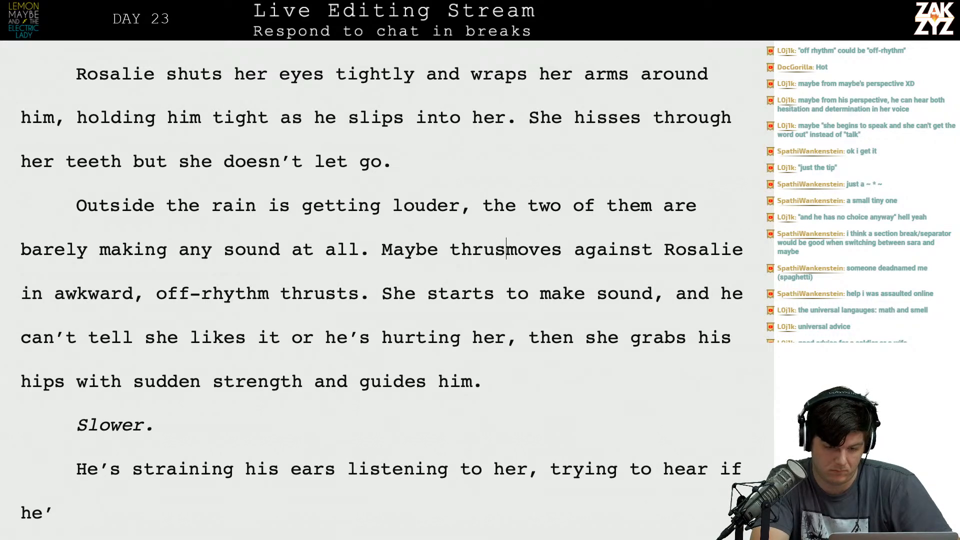
pyautogui.write('wkward and off-')
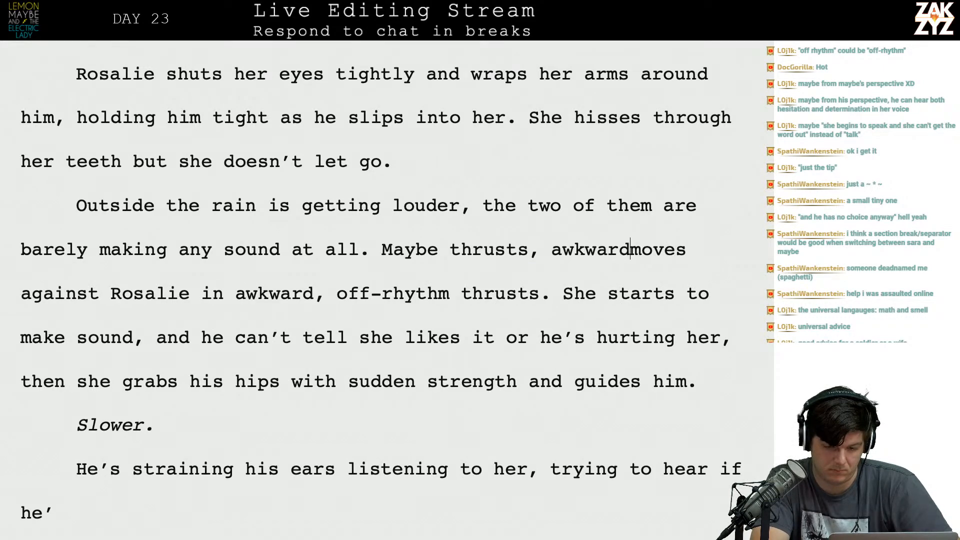
pyautogui.write('rhythm and sh')
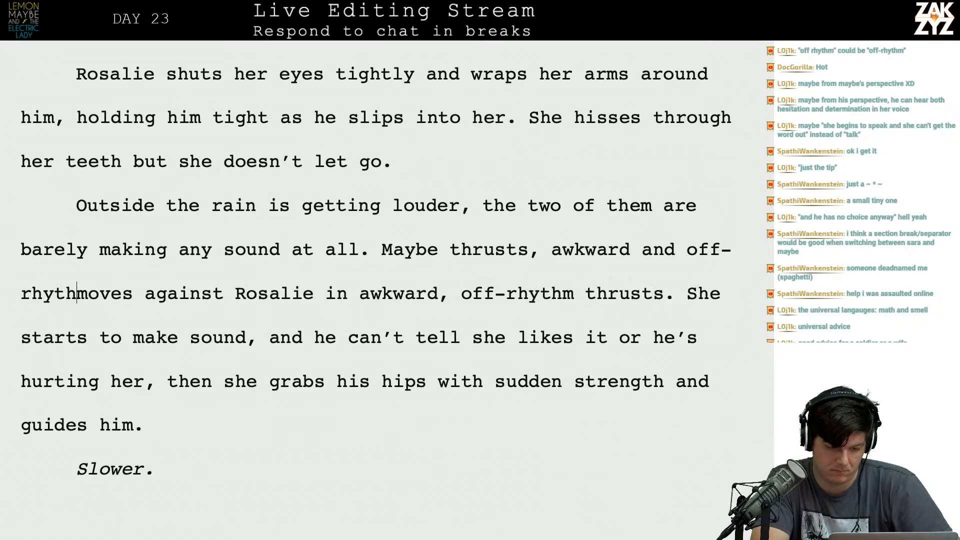
pyautogui.write('e')
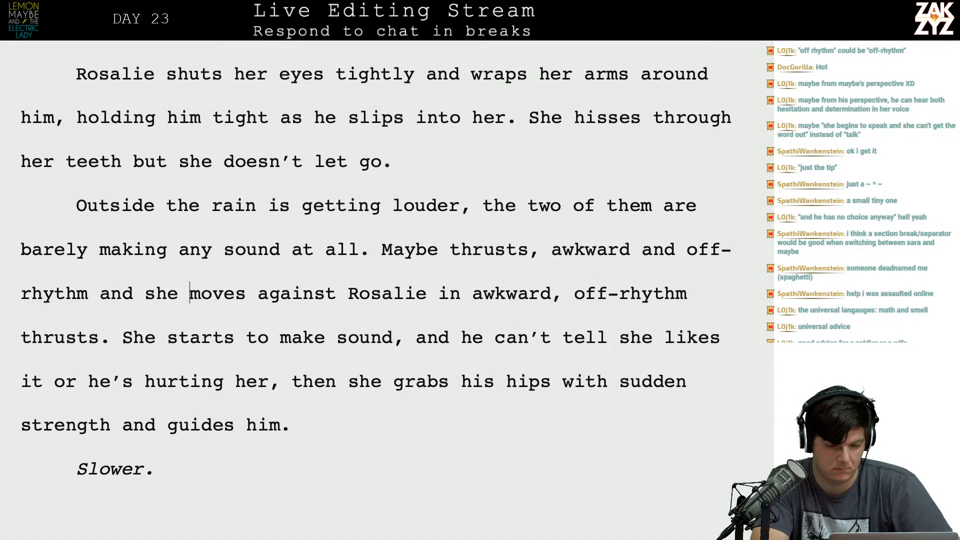
# Split the old wording from "moves against Rosalie" into its own paragraph below and remove "she" from the new sentence's end.
pyautogui.press('Return')
pyautogui.press('Left')
pyautogui.press('BackSpace')
pyautogui.press('BackSpace')
pyautogui.press('BackSpace')
pyautogui.press('BackSpace')
# Try continuing the new sentence after "off-rhythm and" with "he can't" and with "she makes".
pyautogui.write("he can't")
pyautogui.press('BackSpace')
pyautogui.press('BackSpace')
pyautogui.press('BackSpace')
pyautogui.press('BackSpace')
pyautogui.press('BackSpace')
pyautogui.press('BackSpace')
pyautogui.press('BackSpace')
pyautogui.press('BackSpace')
pyautogui.press('BackSpace')
pyautogui.write('she makes')
pyautogui.press('BackSpace')
pyautogui.press('BackSpace')
pyautogui.press('BackSpace')
pyautogui.press('BackSpace')
pyautogui.press('BackSpace')
pyautogui.press('BackSpace')
pyautogui.press('BackSpace')
pyautogui.press('BackSpace')
pyautogui.press('BackSpace')
# Finish the new sentence after "off-rhythm and" with "he can't tell if she likes it or he's hurting her.".
pyautogui.write('he ')
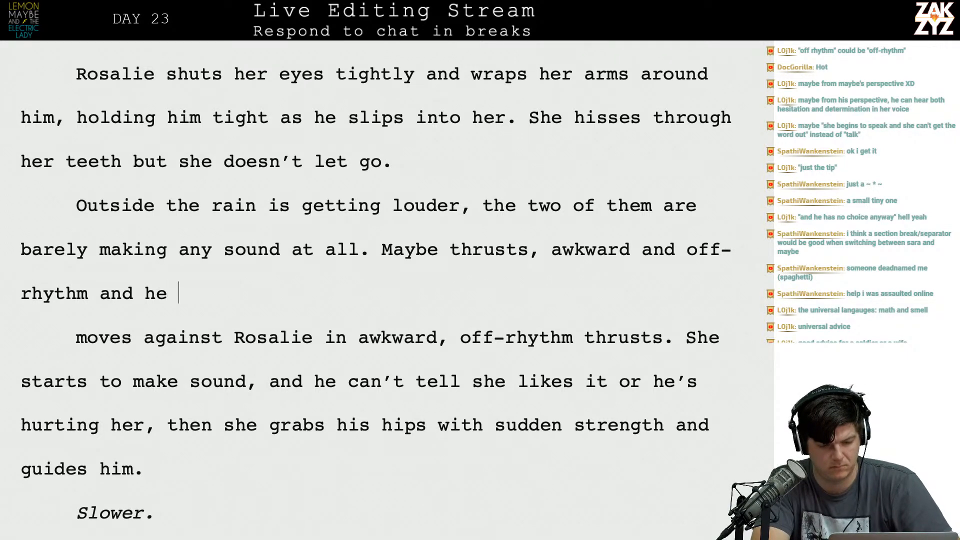
pyautogui.write("can't tell ")
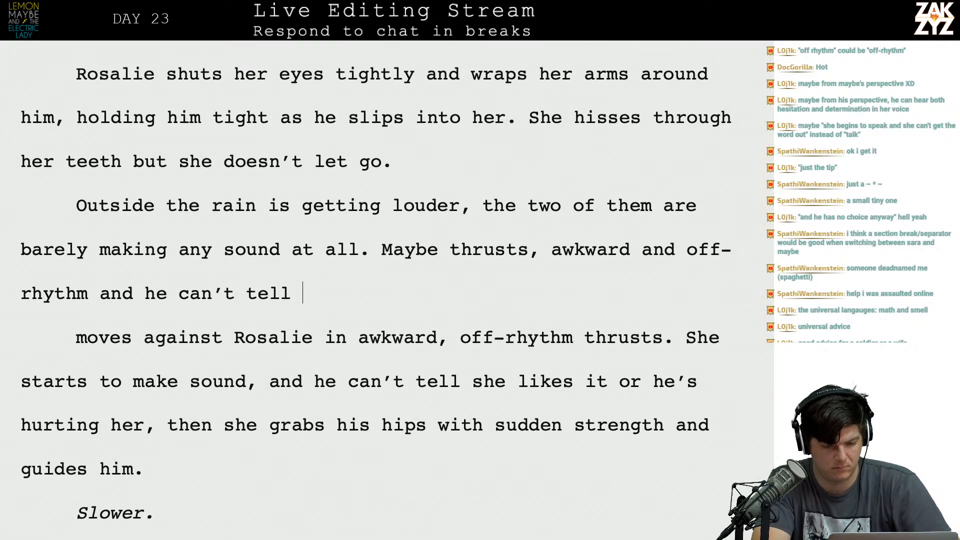
pyautogui.write('if she likes ')
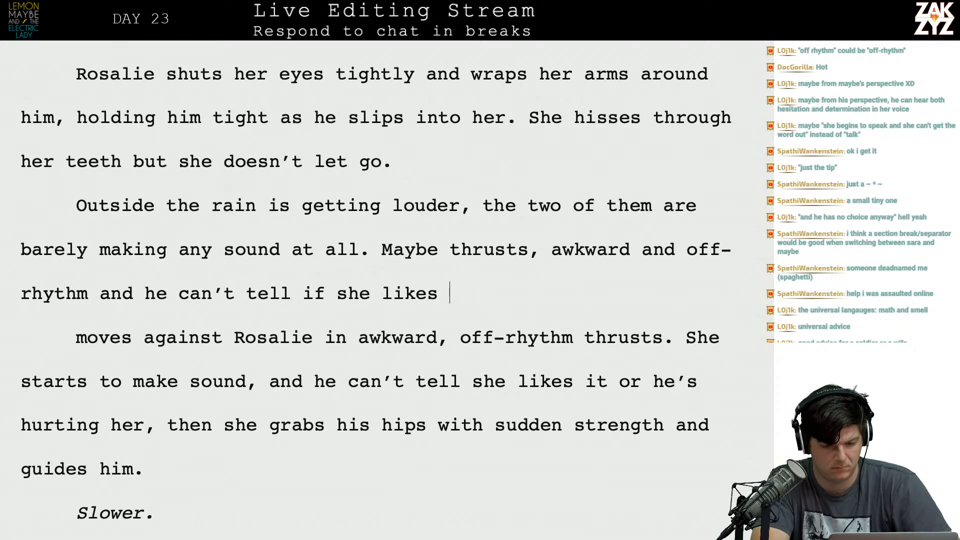
pyautogui.write("it or he's hurti")
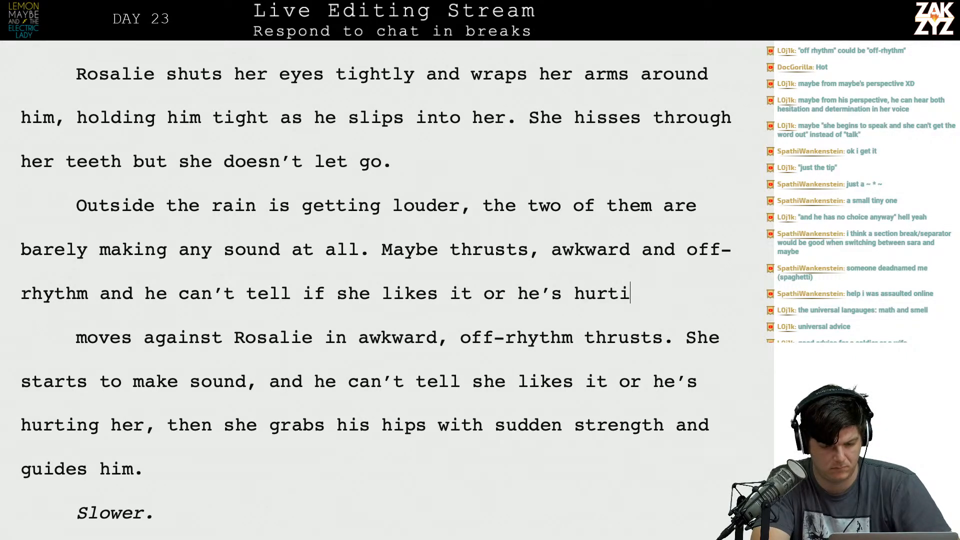
pyautogui.write('ng her. She ')
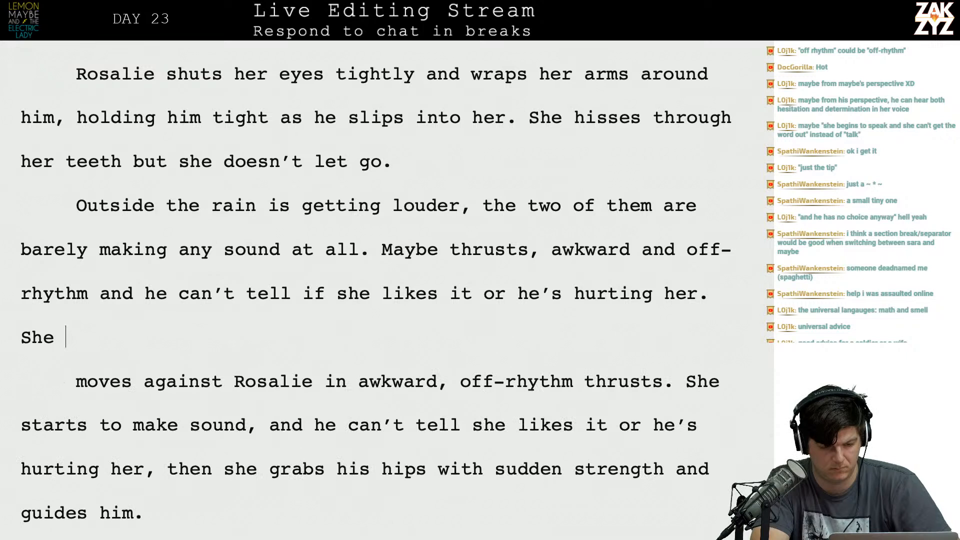
pyautogui.write('grabs his ')
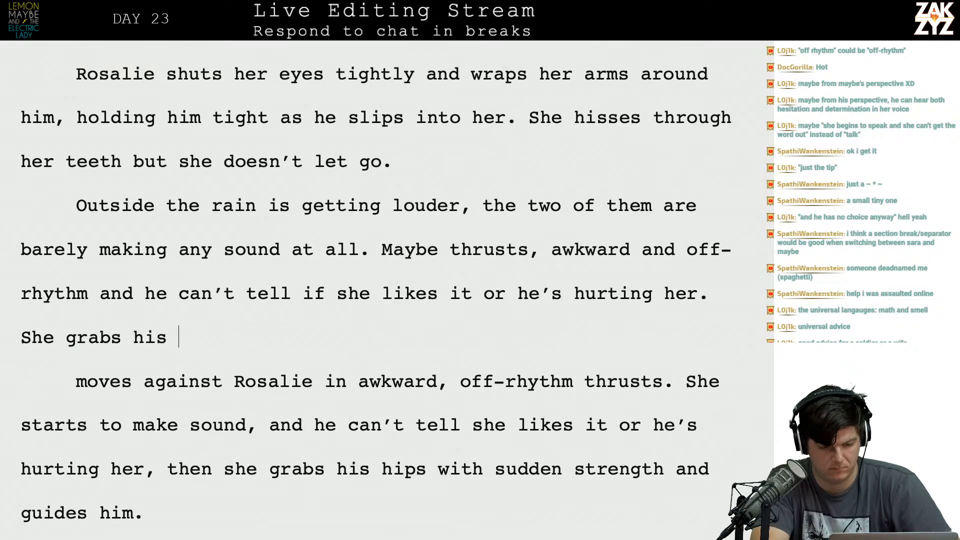
pyautogui.write('hips with sudden')
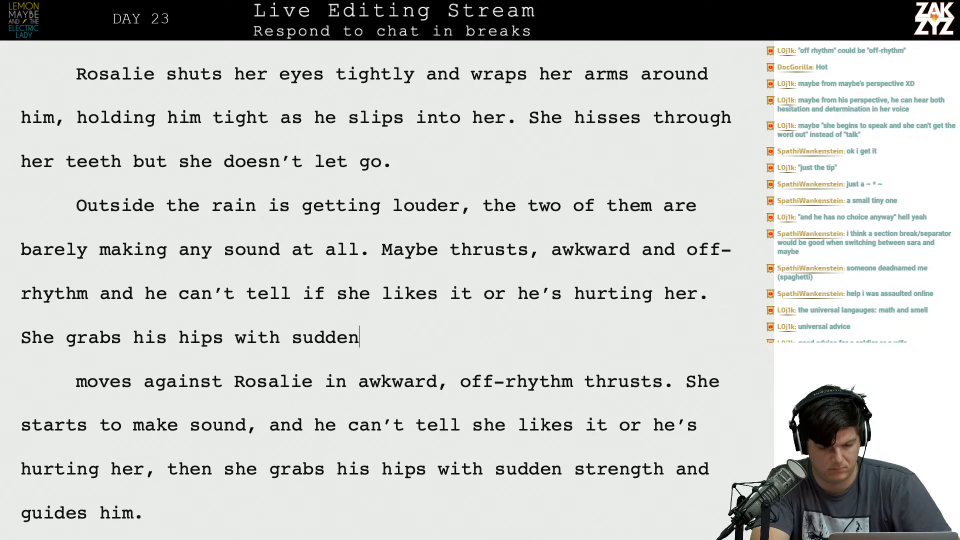
pyautogui.write(' strength and he ')
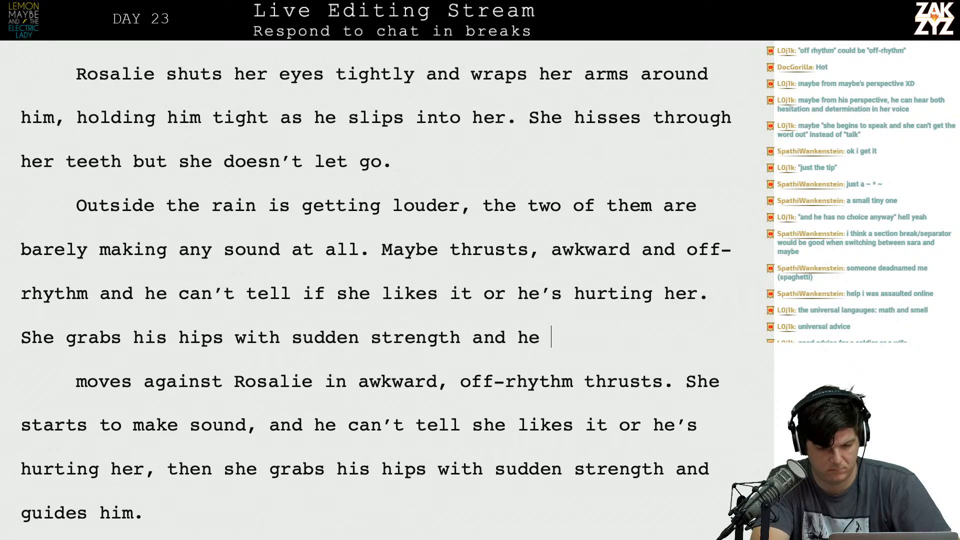
pyautogui.write('understands.')
# Add the sentence "She grabs his hips with sudden strength and he understands." and start a new paragraph after it.
pyautogui.press('Return')
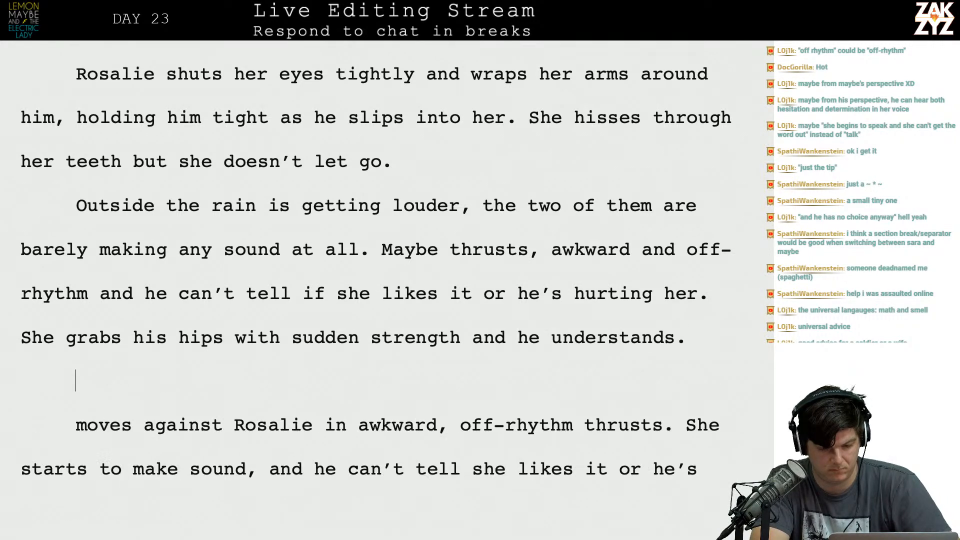
# Add "Slower." in italics after "he understands." at the end of the rain paragraph.
pyautogui.write('Slower.')
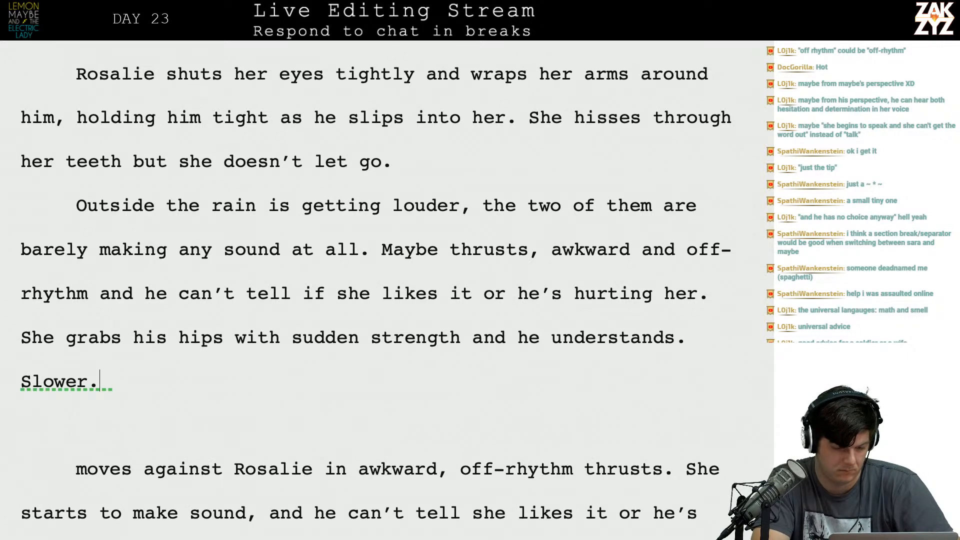
pyautogui.hotkey('shift', 'Right')
pyautogui.hotkey('shift', 'Right')
pyautogui.hotkey('shift', 'Right')
pyautogui.hotkey('shift', 'Right')
pyautogui.hotkey('shift', 'Right')
pyautogui.hotkey('shift', 'Right')
pyautogui.hotkey('shift', 'Right')
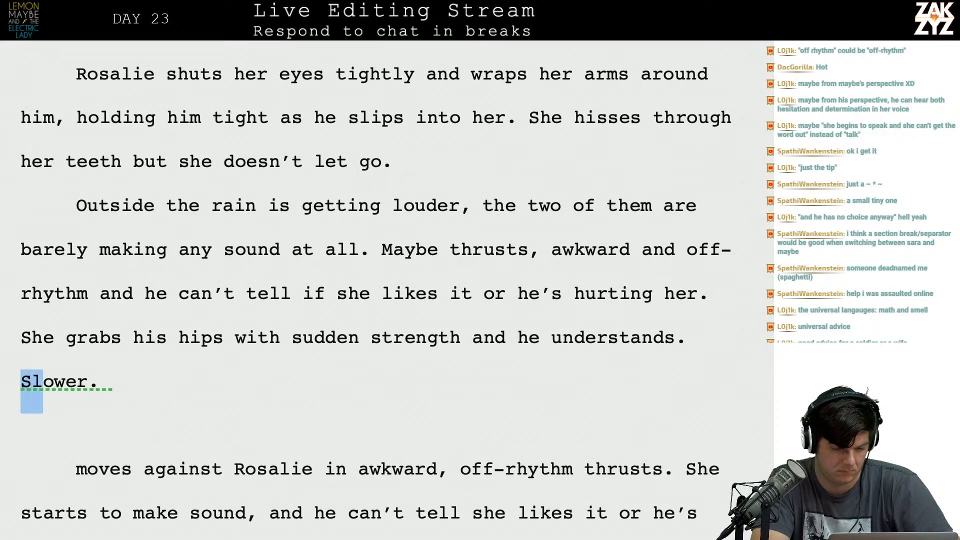
pyautogui.hotkey('ctrl', 'i')
pyautogui.press('Right')
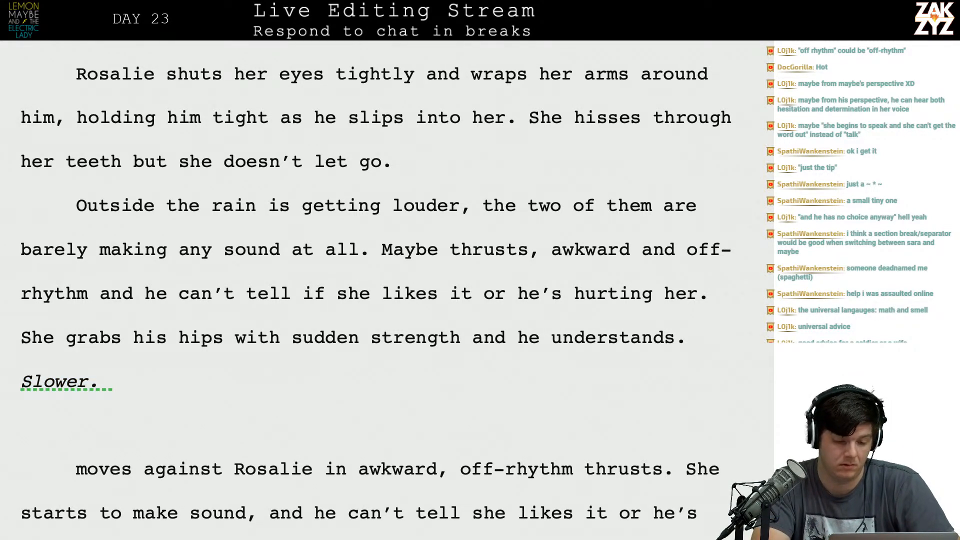
pyautogui.write('He')
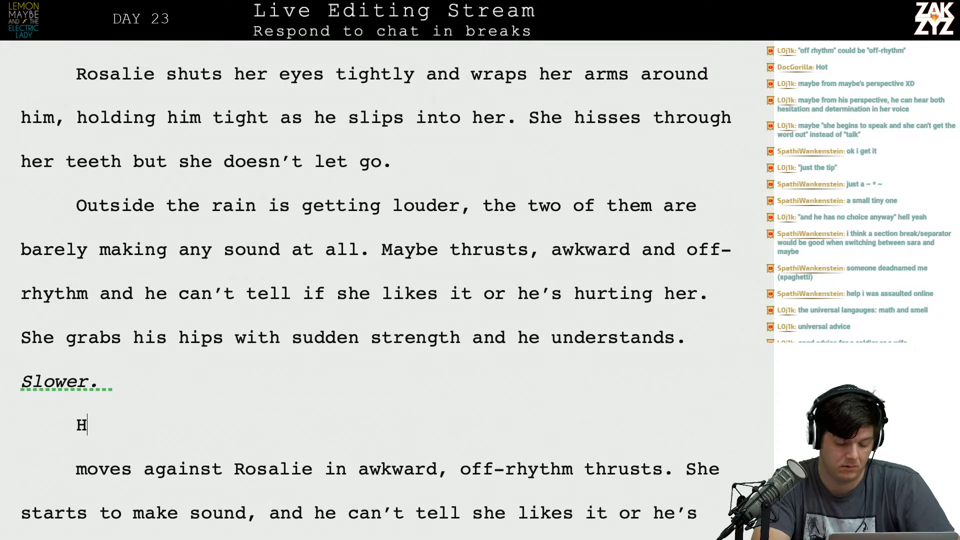
pyautogui.press('BackSpace')
pyautogui.press('BackSpace')
pyautogui.press('BackSpace')
pyautogui.write('He')
pyautogui.press('BackSpace')
pyautogui.press('BackSpace')
pyautogui.press('BackSpace')
pyautogui.press('Return')
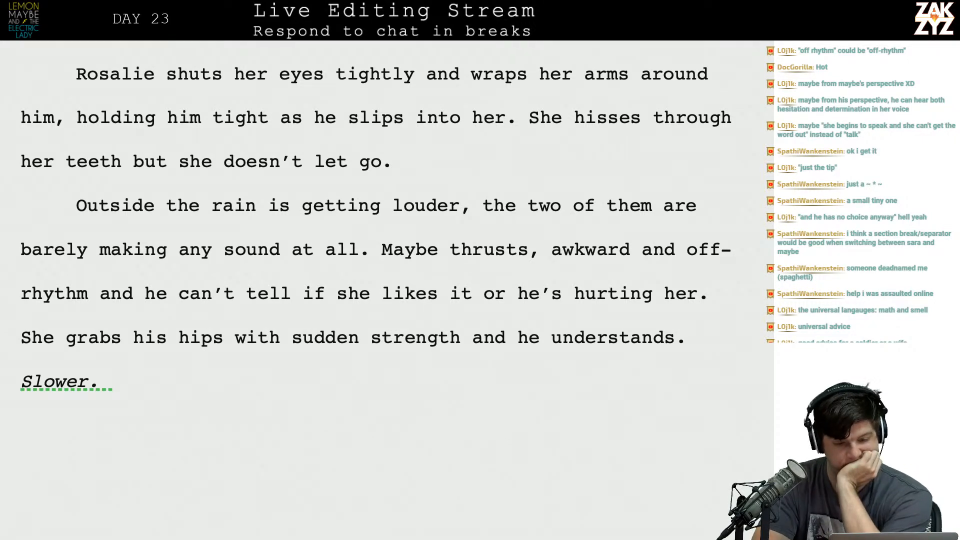
pyautogui.scroll(-2, 381, 290)
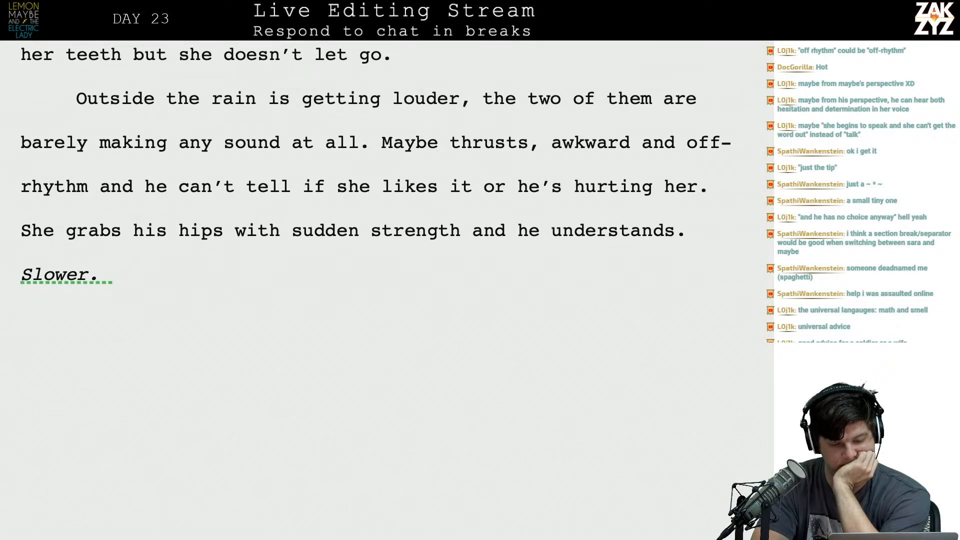
pyautogui.scroll(1, 492, 239)
pyautogui.scroll(1, 492, 239)
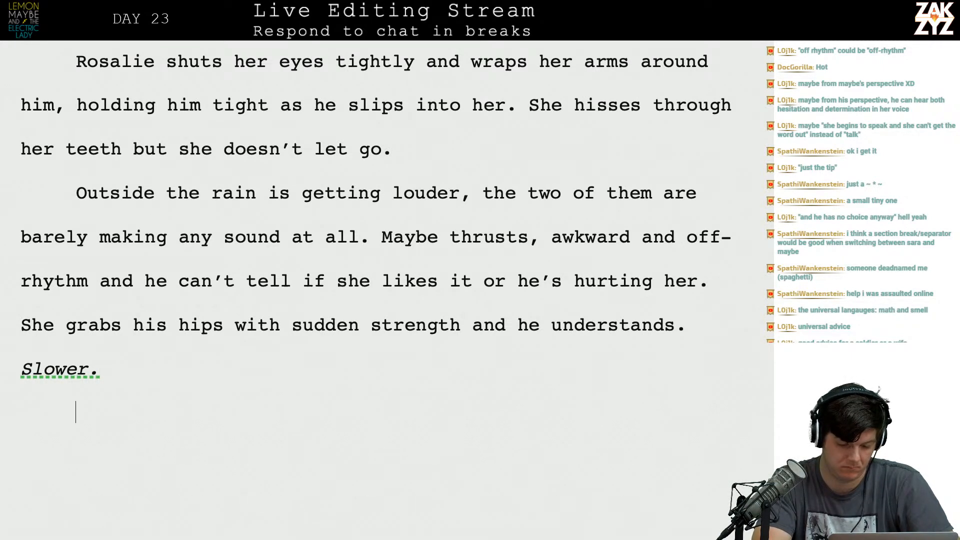
pyautogui.hotkey('shift', 'Right')
pyautogui.write('A')
pyautogui.press('BackSpace')
pyautogui.write('He')
pyautogui.press('BackSpace')
pyautogui.press('BackSpace')
pyautogui.press('BackSpace')
pyautogui.hotkey('shift', 'Right')
# Try opening the new paragraph below "Slower." with "For a moment, it feel" and with "He".
pyautogui.write('For a ')
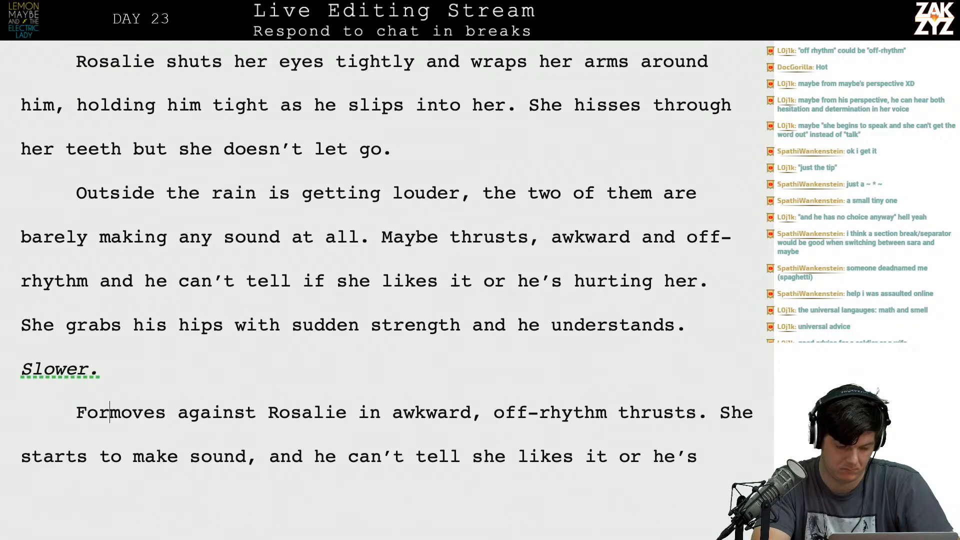
pyautogui.write('momo')
pyautogui.press('BackSpace')
pyautogui.press('BackSpace')
pyautogui.press('BackSpace')
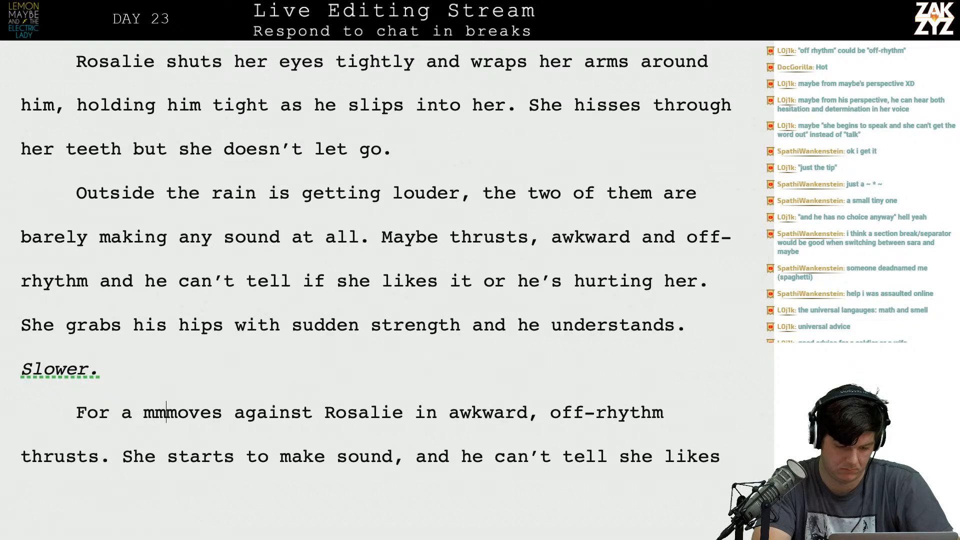
pyautogui.write('moment,')
pyautogui.press('Return')
pyautogui.press('Left')
pyautogui.write('it fee')
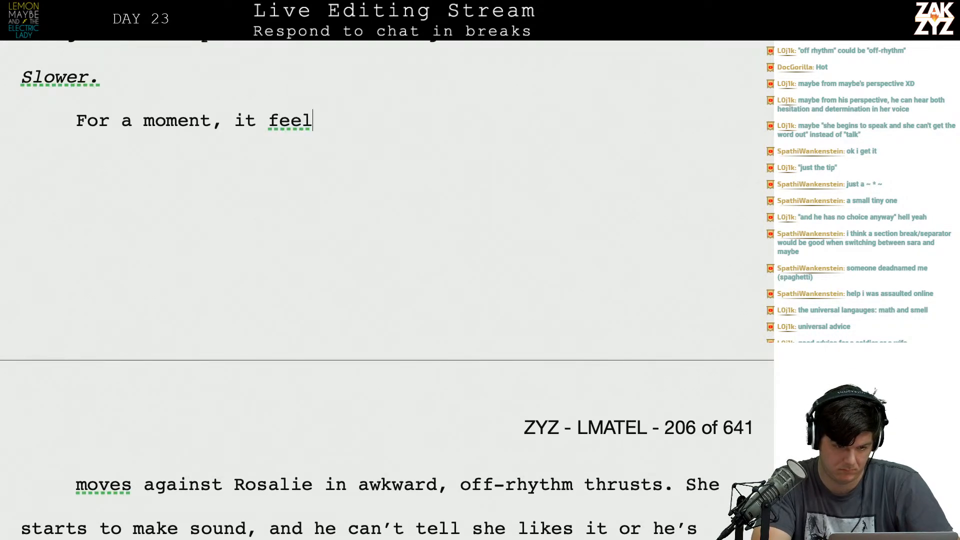
pyautogui.press('BackSpace')
pyautogui.press('BackSpace')
pyautogui.press('BackSpace')
pyautogui.press('BackSpace')
pyautogui.press('BackSpace')
pyautogui.press('BackSpace')
pyautogui.press('BackSpace')
pyautogui.press('BackSpace')
pyautogui.press('BackSpace')
pyautogui.press('BackSpace')
pyautogui.press('BackSpace')
pyautogui.press('BackSpace')
pyautogui.press('BackSpace')
pyautogui.press('BackSpace')
pyautogui.press('BackSpace')
pyautogui.press('BackSpace')
pyautogui.press('BackSpace')
pyautogui.press('BackSpace')
pyautogui.press('BackSpace')
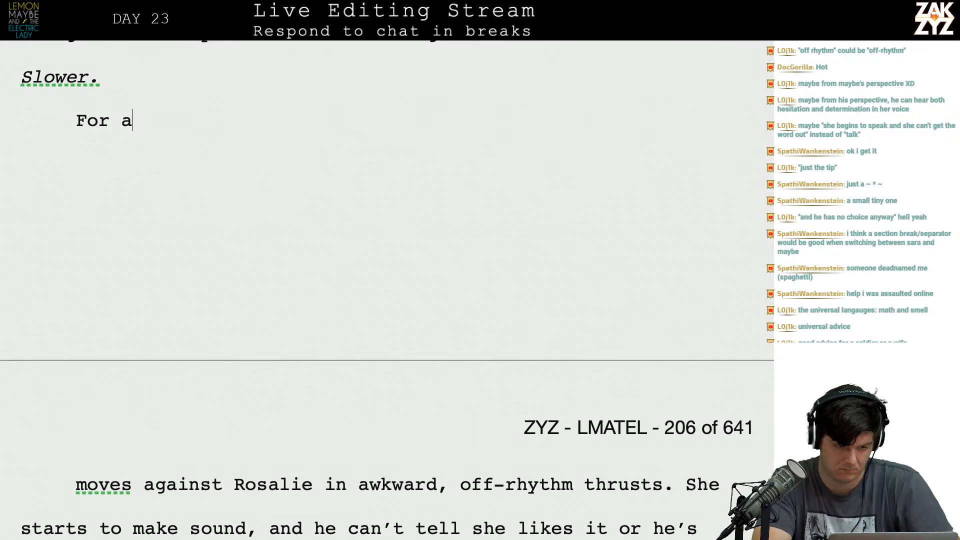
pyautogui.press('BackSpace')
pyautogui.write('He')
pyautogui.press('BackSpace')
pyautogui.press('BackSpace')
pyautogui.press('BackSpace')
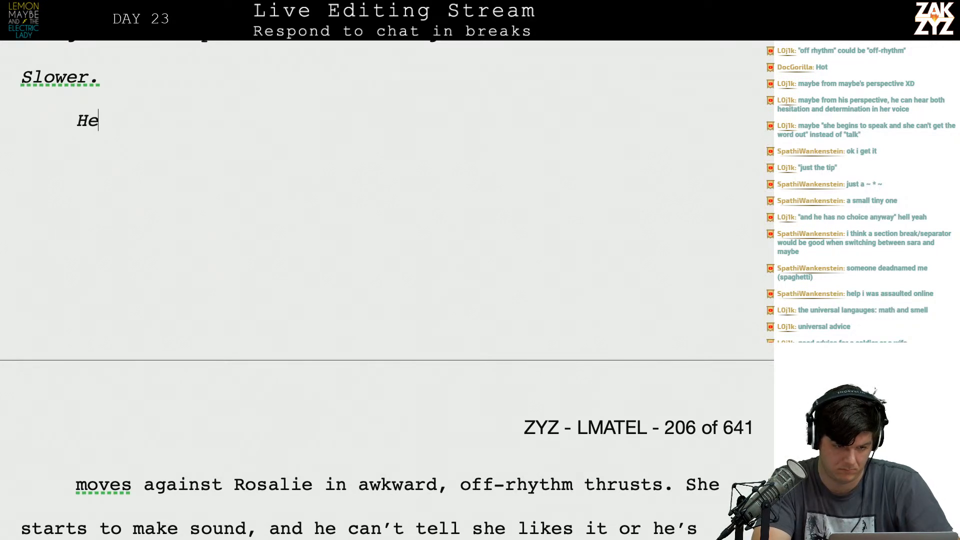
# Open the paragraph below "Slower." in regular type with "He does his best, tries to hold back, but it's all too much.".
pyautogui.hotkey('shift', 'Right')
pyautogui.write('He does ')
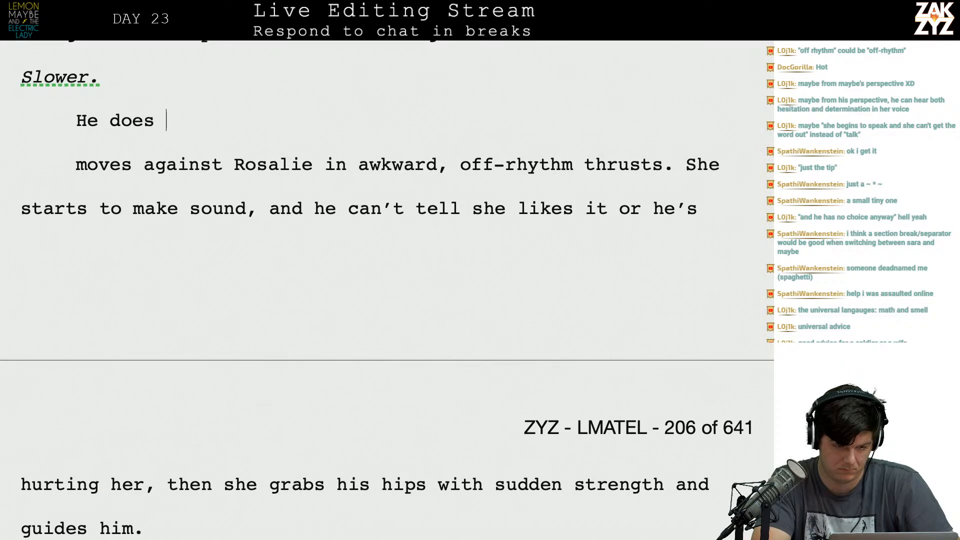
pyautogui.write('his best, tries t')
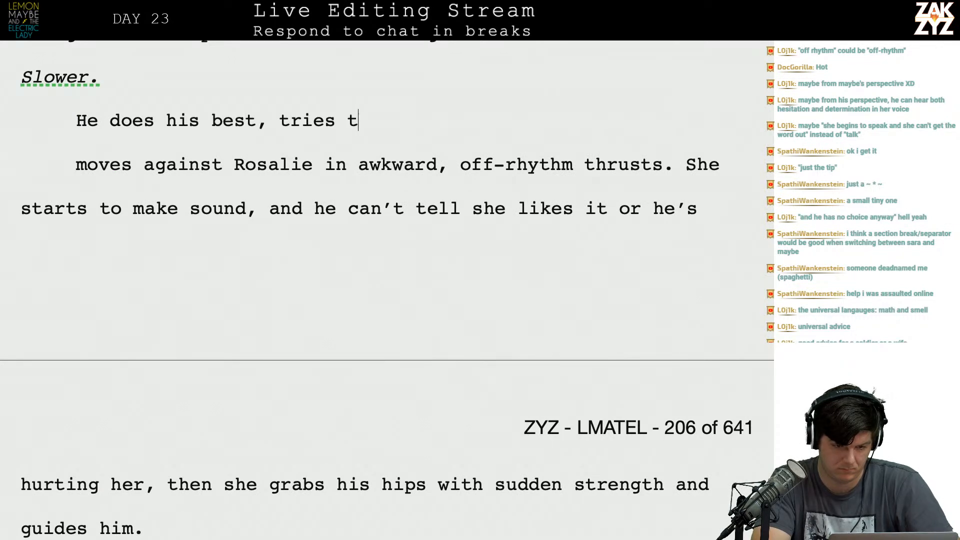
pyautogui.write('o hold back, ')
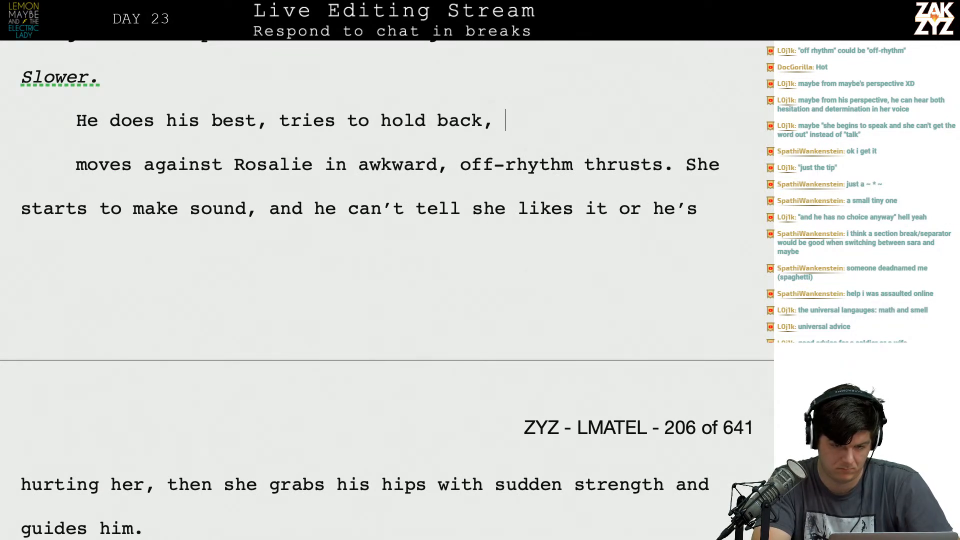
pyautogui.write("but it's all too much.")
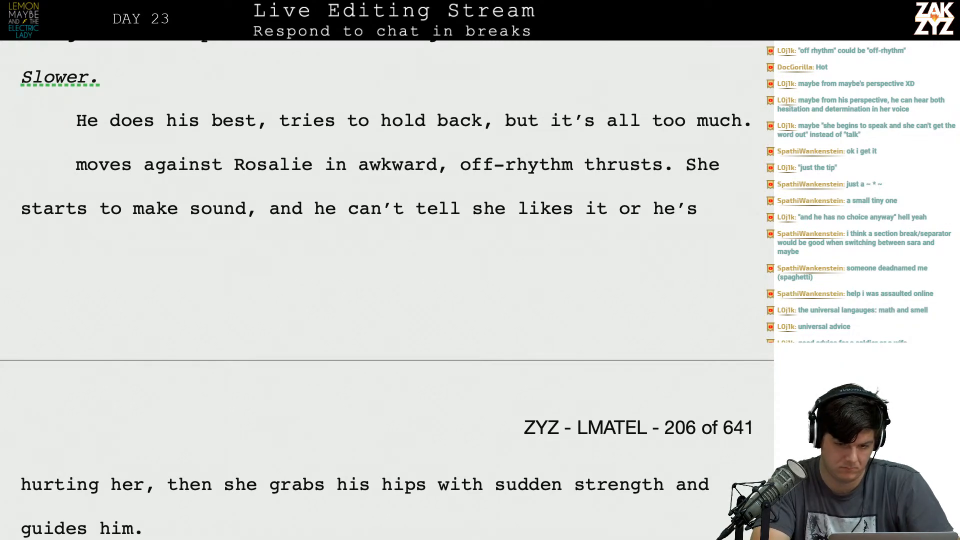
# Continue the new paragraph with "It's over almost before it's begun, Maybe cries out and empties himself into her.".
pyautogui.press('Return')
pyautogui.write("It's over almost b")
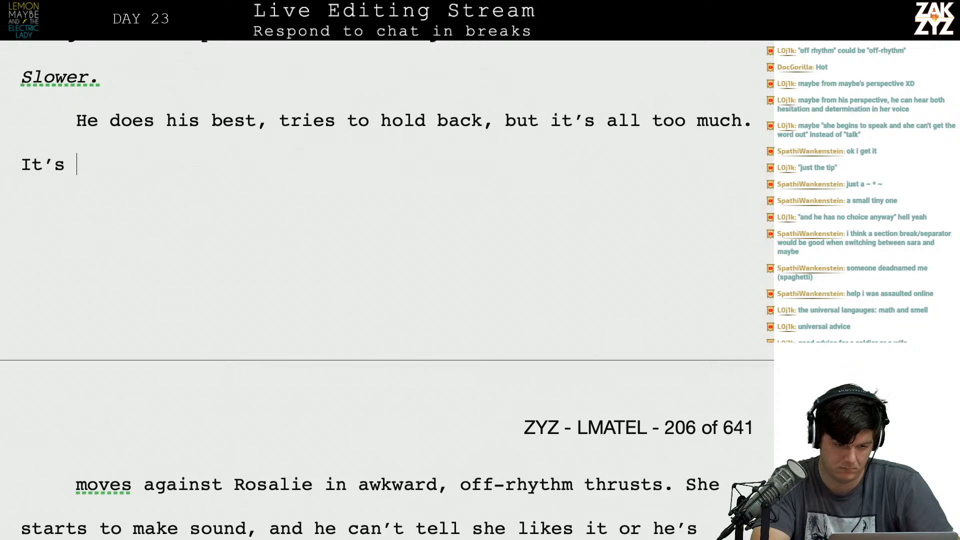
pyautogui.write('efor')
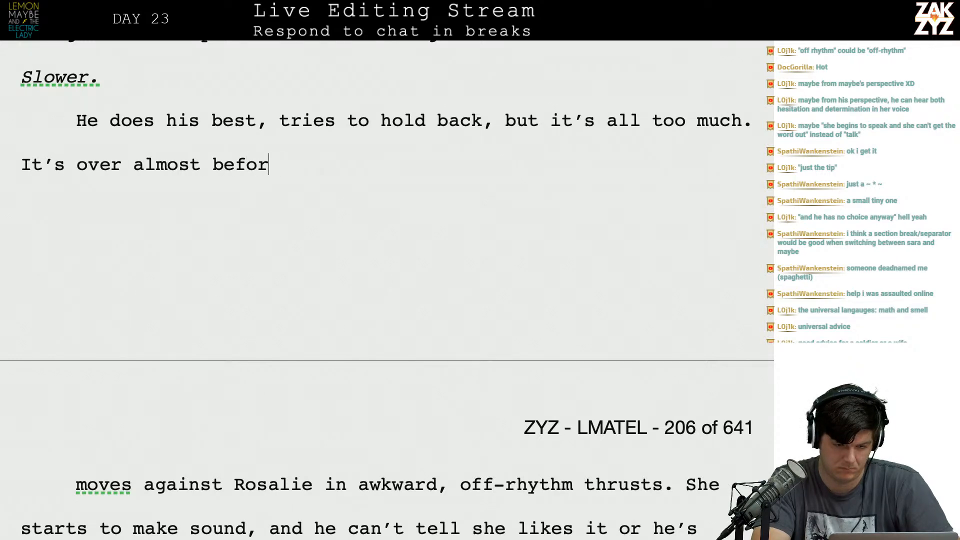
pyautogui.write("e it's begun, M")
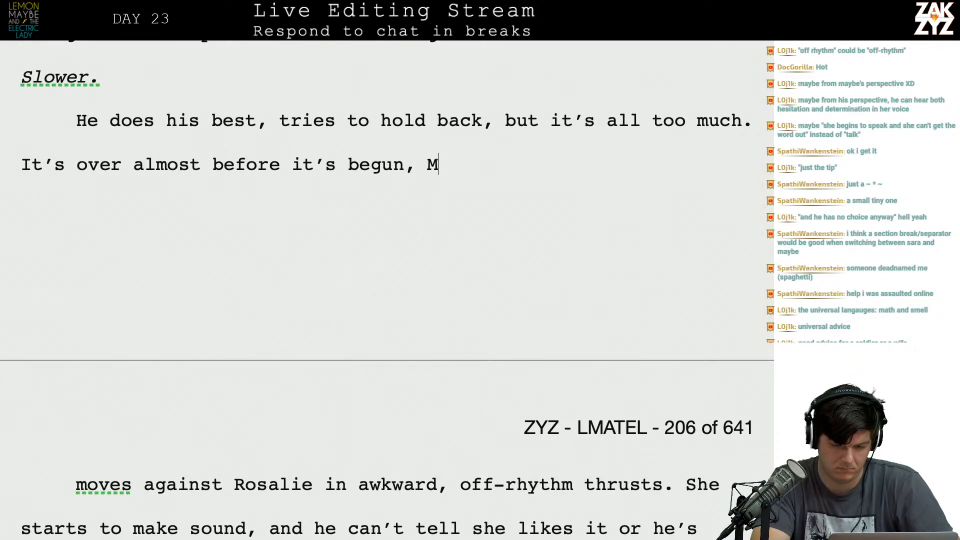
pyautogui.write('aybe cries out')
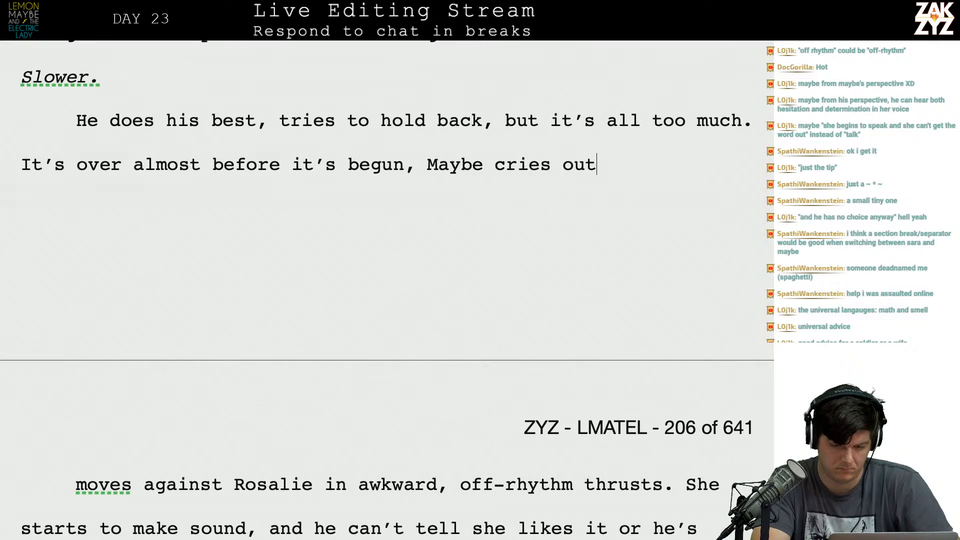
pyautogui.write(' and empties hims')
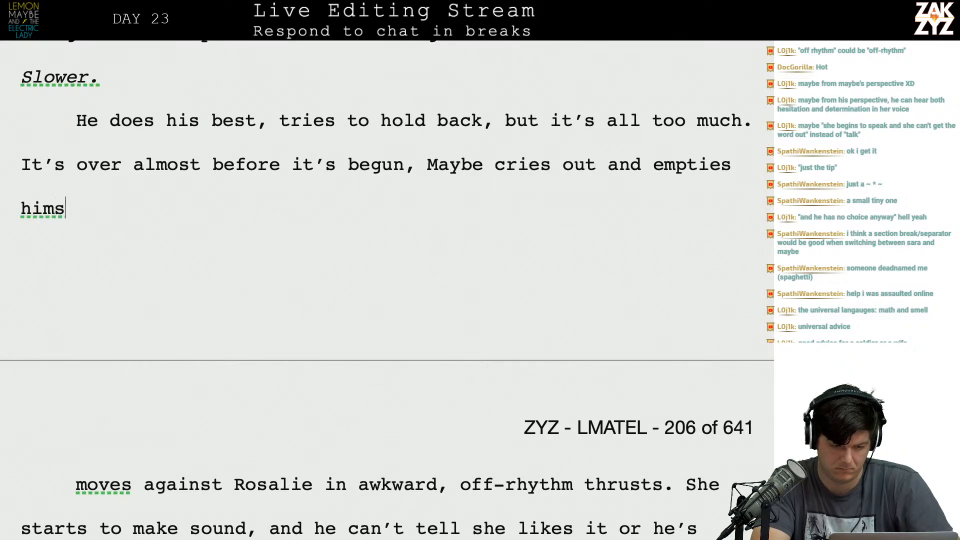
pyautogui.write('elf into her.')
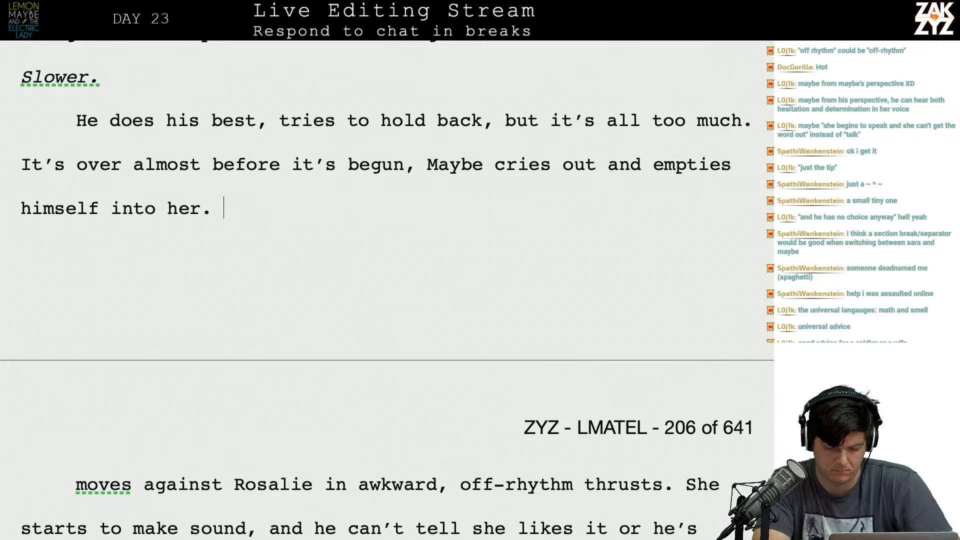
# Delete the leftover draft wording from "moves against Rosalie" through "It doesn't take long," below the new paragraph.
pyautogui.hotkey('shift', 'Down')
pyautogui.hotkey('shift', 'Down')
pyautogui.hotkey('shift', 'Down')
pyautogui.hotkey('shift', 'Down')
pyautogui.hotkey('shift', 'Down')
pyautogui.hotkey('shift', 'Down')
pyautogui.hotkey('shift', 'Down')
pyautogui.hotkey('shift', 'Down')
pyautogui.hotkey('shift', 'Down')
pyautogui.hotkey('shift', 'Down')
pyautogui.hotkey('shift', 'Down')
pyautogui.hotkey('shift', 'Down')
pyautogui.hotkey('shift', 'Down')
pyautogui.hotkey('shift', 'Down')
pyautogui.hotkey('shift', 'Down')
pyautogui.hotkey('shift', 'Down')
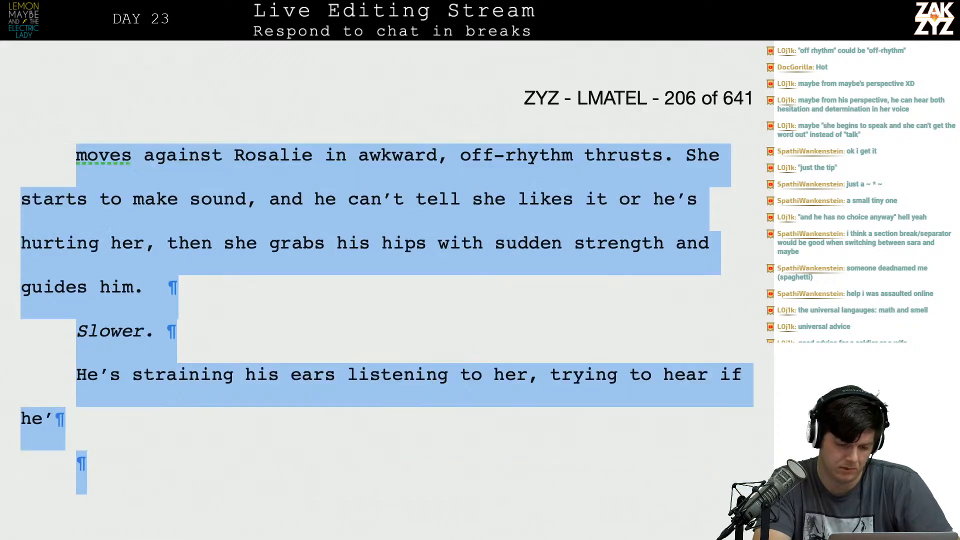
pyautogui.hotkey('shift', 'Down')
pyautogui.hotkey('shift', 'Down')
pyautogui.hotkey('shift', 'Down')
pyautogui.hotkey('shift', 'Down')
pyautogui.hotkey('shift', 'Down')
pyautogui.hotkey('shift', 'Down')
pyautogui.hotkey('shift', 'Down')
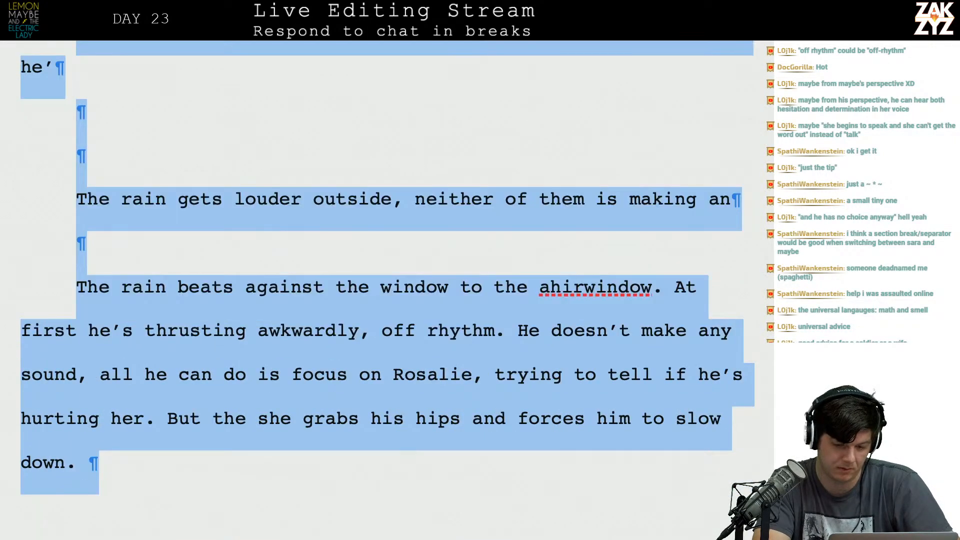
pyautogui.hotkey('shift', 'Down')
pyautogui.hotkey('shift', 'Down')
pyautogui.hotkey('shift', 'Down')
pyautogui.hotkey('shift', 'Down')
pyautogui.hotkey('shift', 'Down')
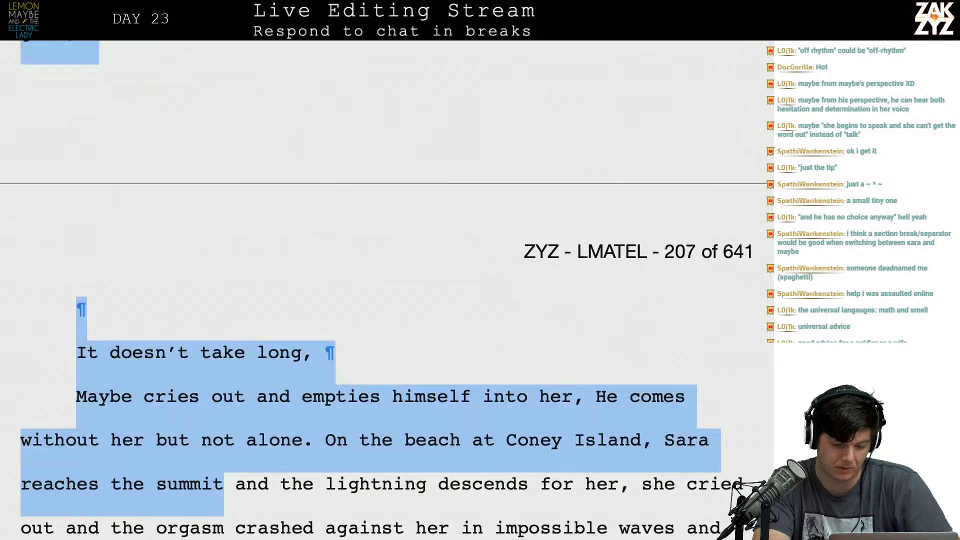
pyautogui.hotkey('shift', 'Up')
pyautogui.hotkey('shift', 'Up')
pyautogui.hotkey('shift', 'Up')
pyautogui.hotkey('shift', 'Right')
pyautogui.hotkey('shift', 'Right')
pyautogui.hotkey('shift', 'Right')
pyautogui.hotkey('shift', 'Right')
pyautogui.hotkey('shift', 'Right')
pyautogui.hotkey('shift', 'Right')
pyautogui.hotkey('shift', 'Right')
pyautogui.hotkey('shift', 'Right')
pyautogui.hotkey('shift', 'Right')
pyautogui.hotkey('shift', 'Right')
pyautogui.hotkey('shift', 'Right')
pyautogui.hotkey('shift', 'Right')
pyautogui.hotkey('shift', 'Right')
pyautogui.hotkey('shift', 'Right')
pyautogui.hotkey('shift', 'Right')
pyautogui.hotkey('shift', 'Right')
pyautogui.hotkey('shift', 'Right')
pyautogui.hotkey('shift', 'Right')
pyautogui.hotkey('shift', 'Right')
pyautogui.hotkey('shift', 'Right')
pyautogui.hotkey('shift', 'Right')
pyautogui.hotkey('shift', 'Right')
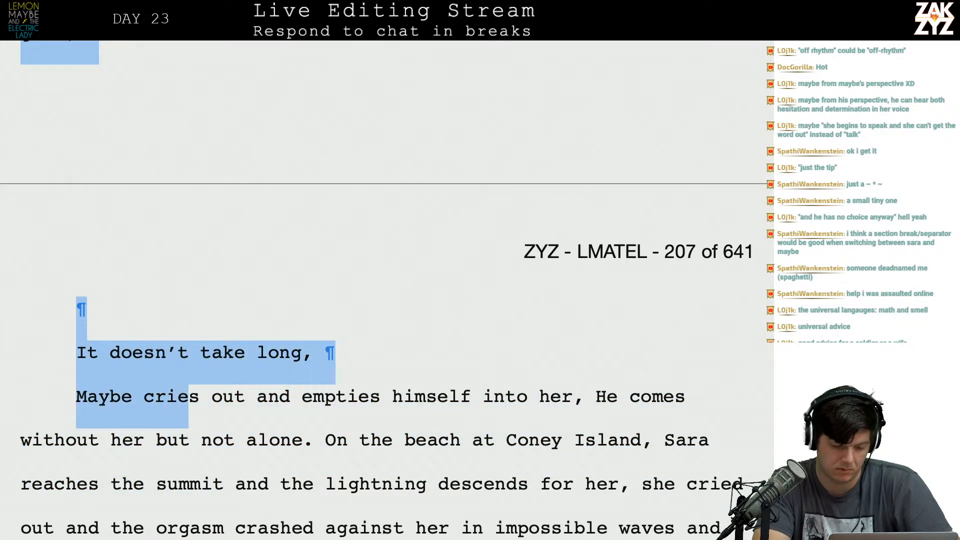
pyautogui.hotkey('shift', 'Up')
pyautogui.hotkey('shift', 'Right')
pyautogui.hotkey('shift', 'Right')
pyautogui.hotkey('shift', 'Right')
pyautogui.hotkey('shift', 'Right')
pyautogui.hotkey('shift', 'Right')
pyautogui.hotkey('shift', 'Right')
pyautogui.hotkey('shift', 'Right')
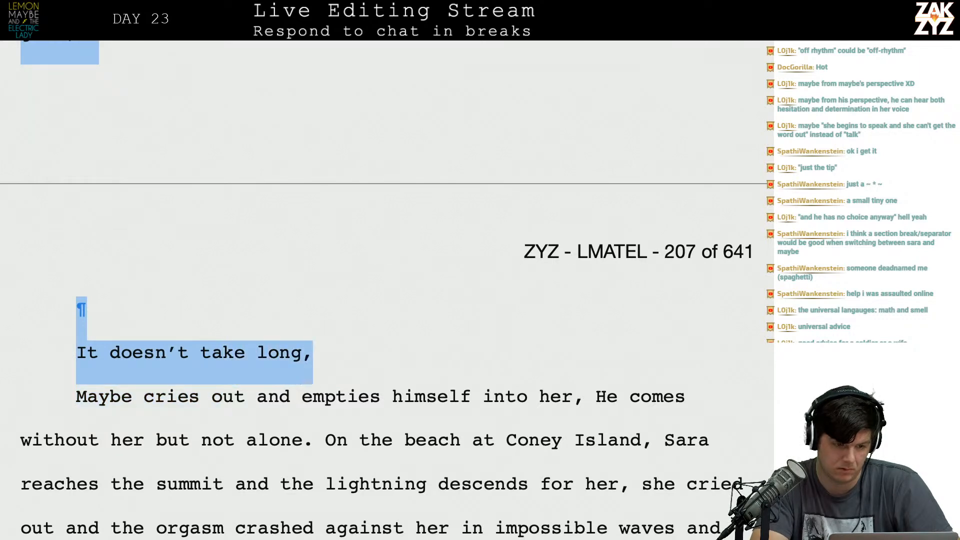
pyautogui.press('BackSpace')
pyautogui.scroll(5, 370, 291)
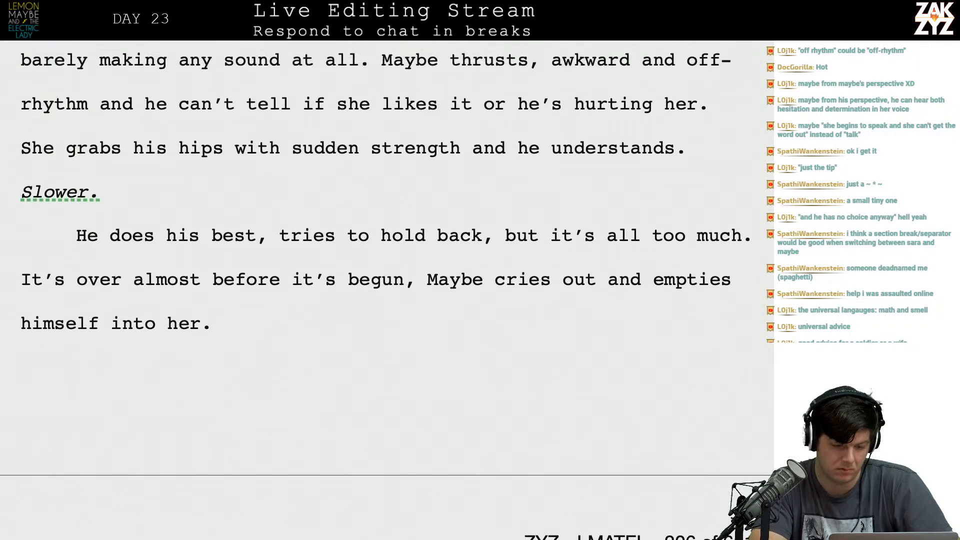
pyautogui.scroll(-3, 370, 290)
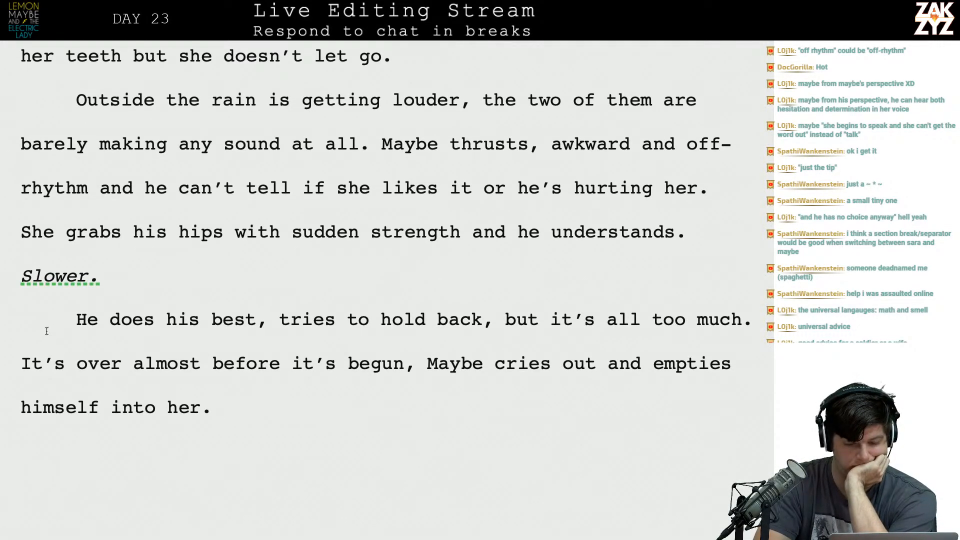
pyautogui.write('Sud')
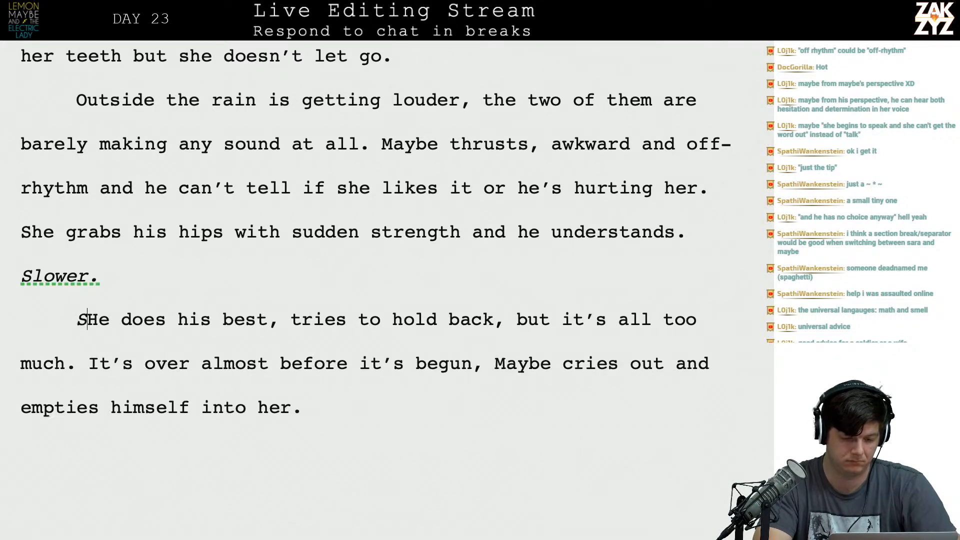
pyautogui.write('d')
pyautogui.press('BackSpace')
pyautogui.press('BackSpace')
pyautogui.press('BackSpace')
pyautogui.press('BackSpace')
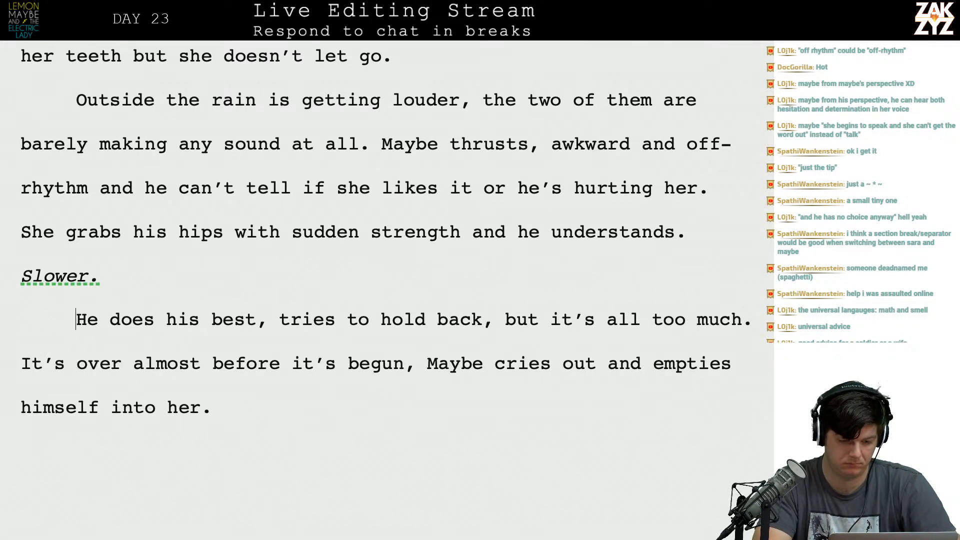
# Insert "It starts to feel good, really good" at the start of the paragraph below "Slower.".
pyautogui.write('IT')
pyautogui.press('BackSpace')
pyautogui.write('t starts to f')
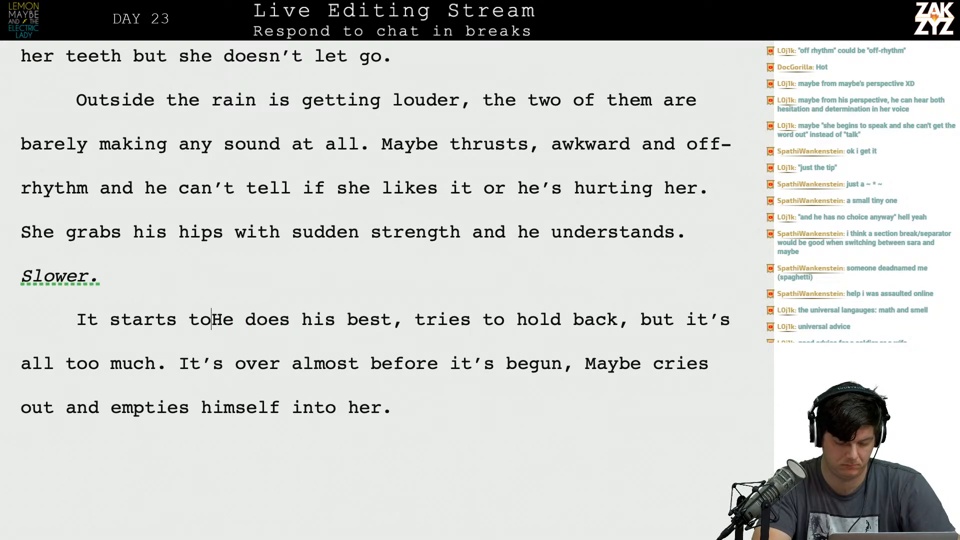
pyautogui.write('eel good,')
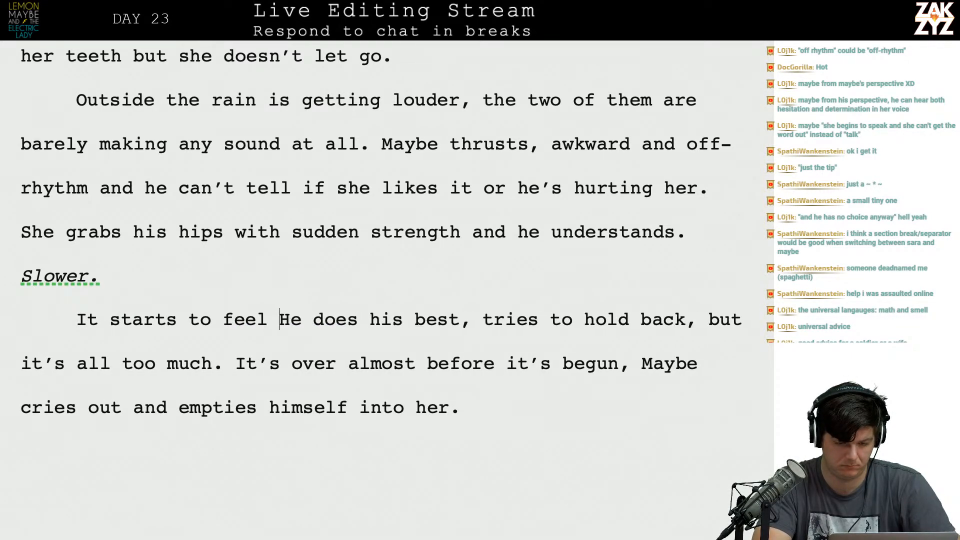
pyautogui.write(' really good')
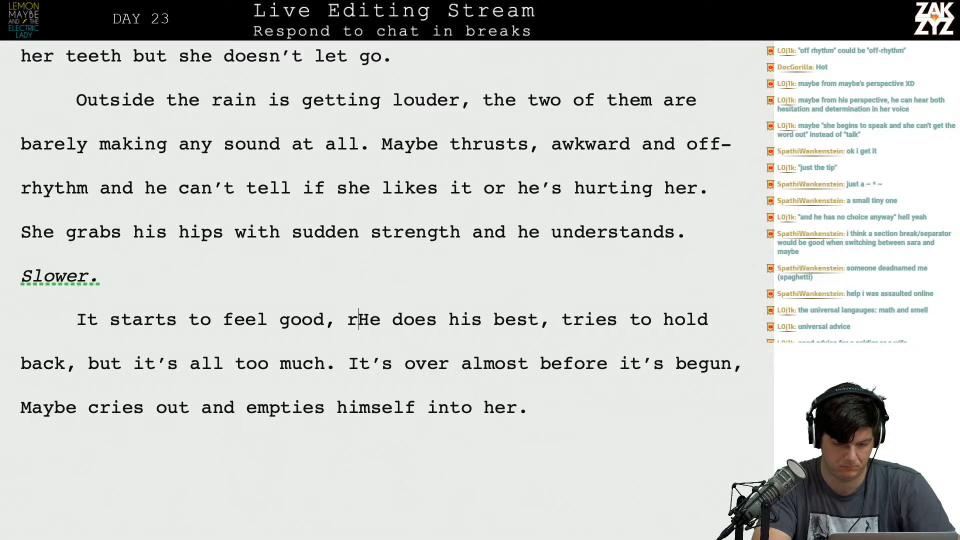
pyautogui.write(',')
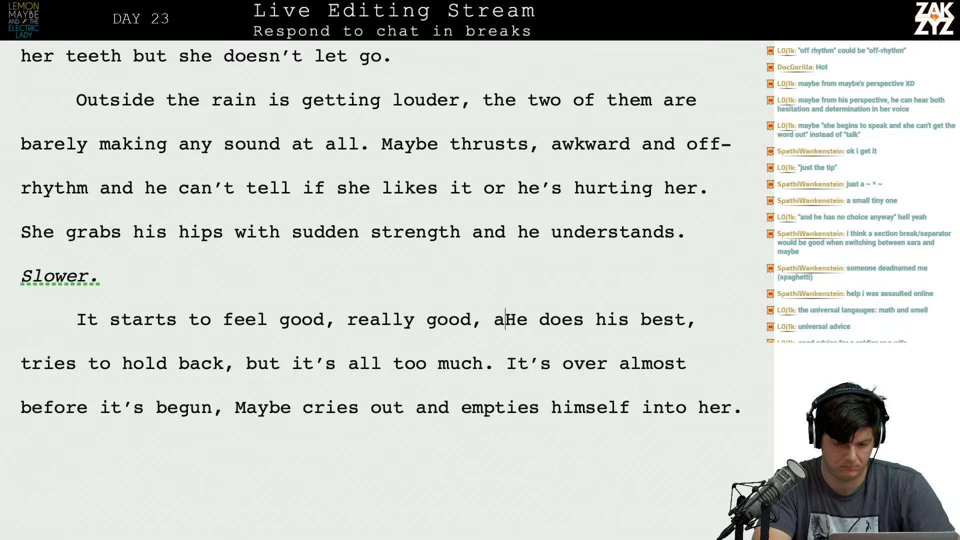
pyautogui.write(' and for a moment she')
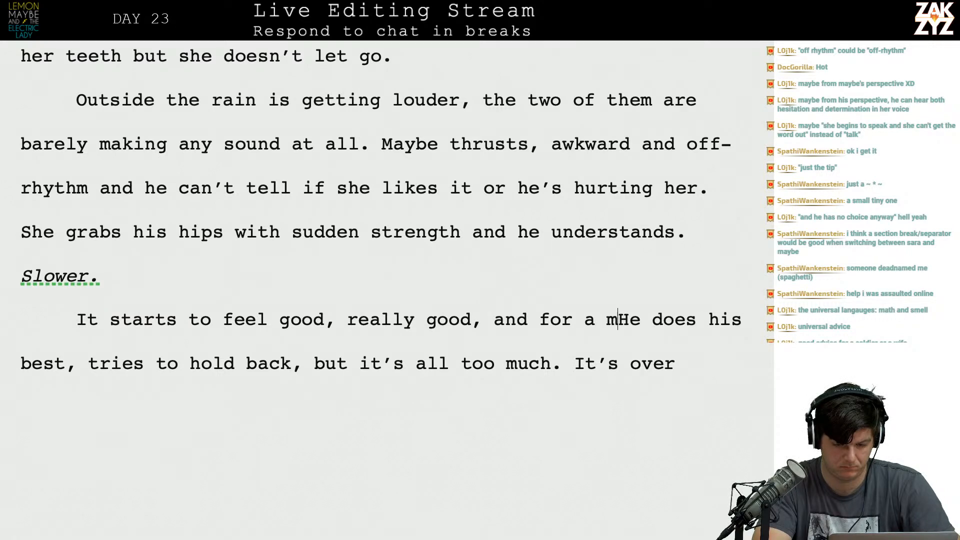
pyautogui.press('BackSpace')
pyautogui.press('BackSpace')
pyautogui.press('BackSpace')
pyautogui.write('he')
pyautogui.press('BackSpace')
pyautogui.press('BackSpace')
pyautogui.press('BackSpace')
pyautogui.press('BackSpace')
pyautogui.press('BackSpace')
pyautogui.press('BackSpace')
pyautogui.press('BackSpace')
pyautogui.press('BackSpace')
pyautogui.press('BackSpace')
pyautogui.press('BackSpace')
pyautogui.press('BackSpace')
pyautogui.press('BackSpace')
pyautogui.press('BackSpace')
pyautogui.press('BackSpace')
pyautogui.press('BackSpace')
pyautogui.press('BackSpace')
pyautogui.press('BackSpace')
pyautogui.press('BackSpace')
pyautogui.press('BackSpace')
pyautogui.press('BackSpace')
pyautogui.press('BackSpace')
pyautogui.press('BackSpace')
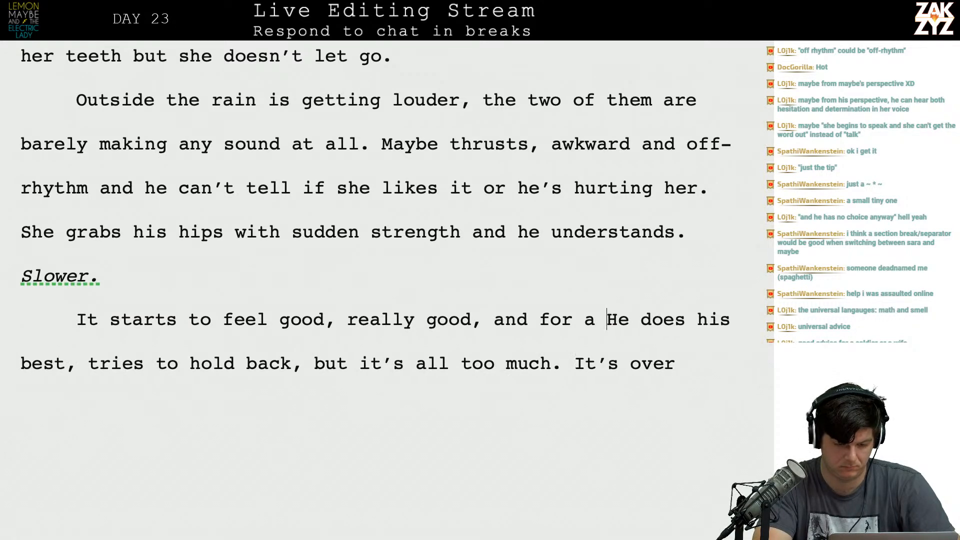
# End the new opening sentence with a period after "really good".
pyautogui.write('.')
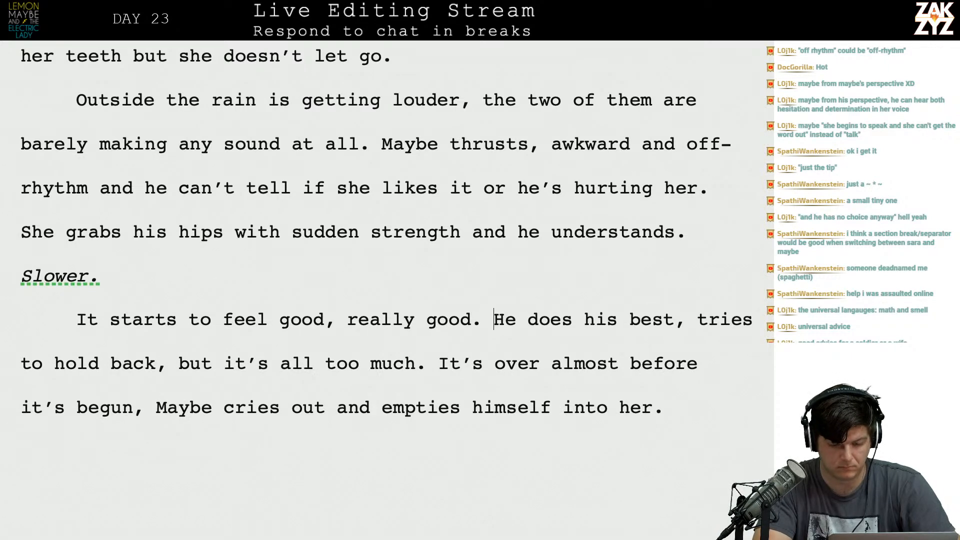
pyautogui.hotkey('shift', 'Right')
pyautogui.hotkey('shift', 'Right')
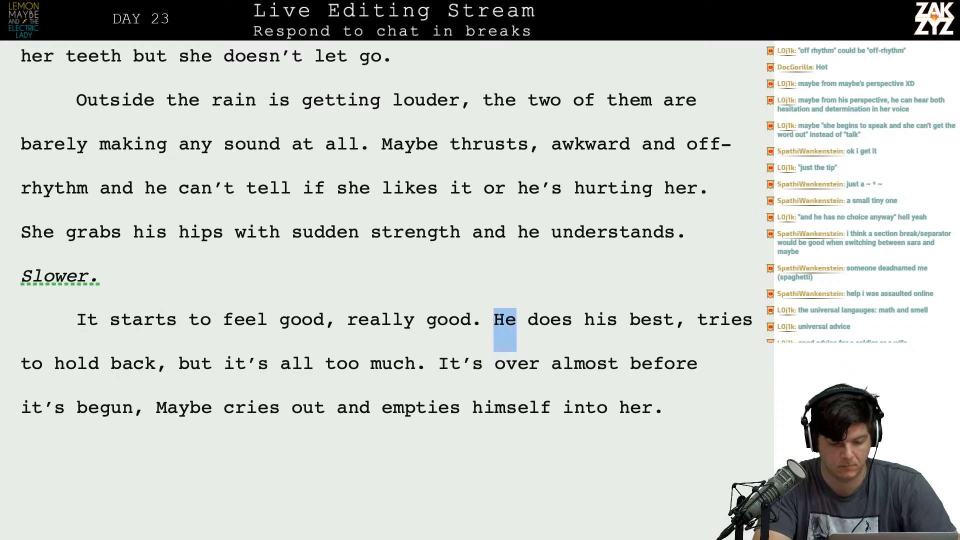
pyautogui.press('Left')
# Delete "does his best," from the paragraph's second sentence so it begins "He tries to hold back".
pyautogui.scroll(-1, 33, 321)
pyautogui.scroll(2, 33, 320)
pyautogui.scroll(-1, 33, 321)
pyautogui.scroll(-2, 24, 409)
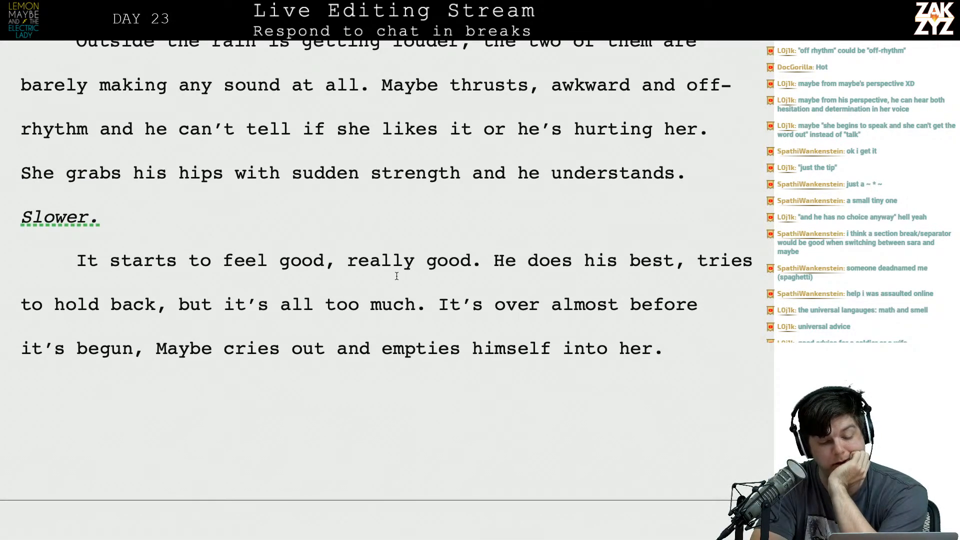
pyautogui.press('BackSpace')
pyautogui.press('BackSpace')
pyautogui.press('BackSpace')
pyautogui.press('BackSpace')
pyautogui.press('BackSpace')
pyautogui.press('BackSpace')
pyautogui.press('BackSpace')
pyautogui.press('BackSpace')
pyautogui.press('BackSpace')
pyautogui.press('BackSpace')
pyautogui.press('BackSpace')
pyautogui.press('BackSpace')
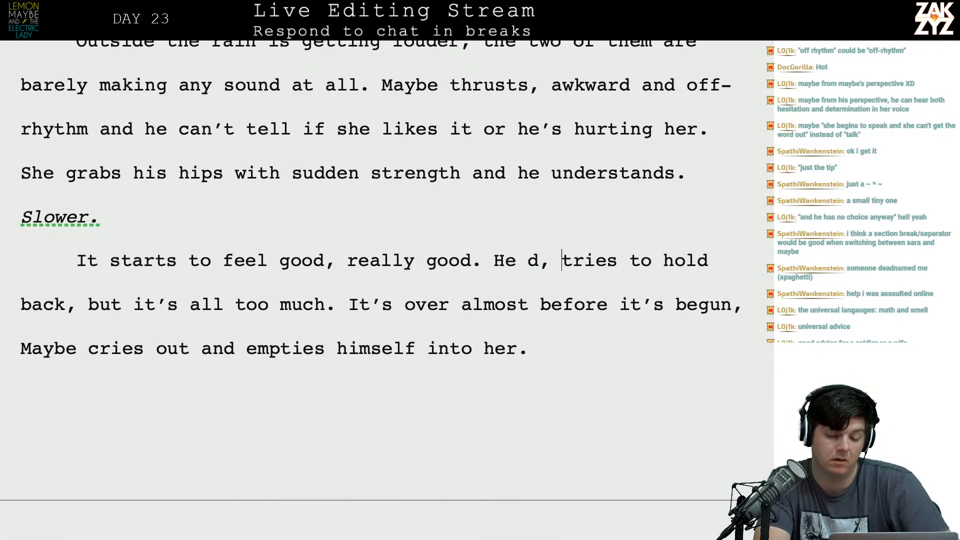
pyautogui.press('BackSpace')
pyautogui.press('BackSpace')
pyautogui.press('BackSpace')
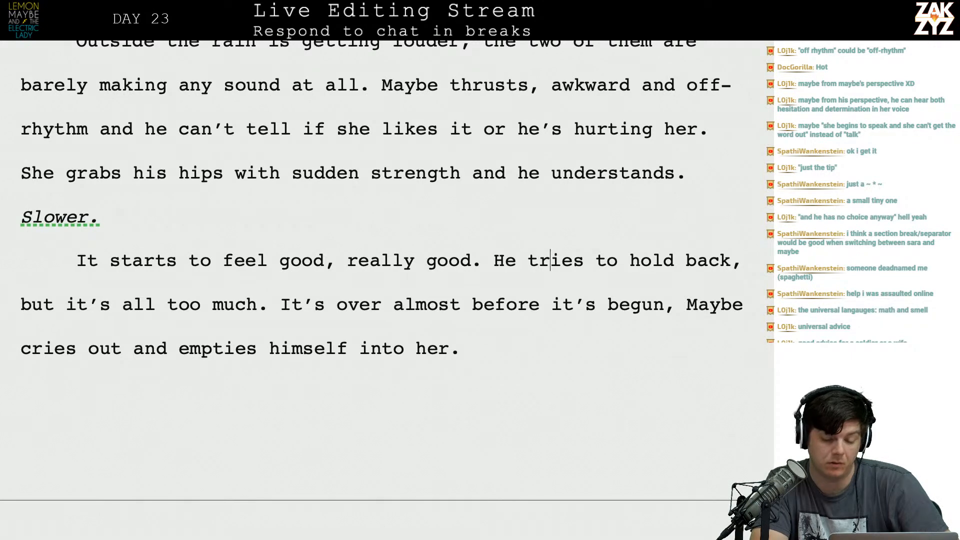
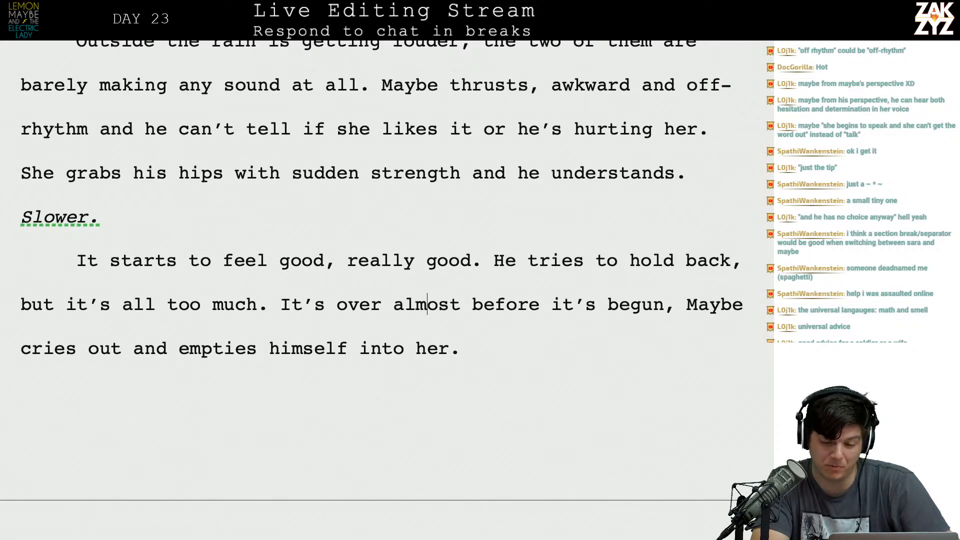
# End the sentence at "before it's begun" with a period and add the short sentence "Maybe cries out." after it.
pyautogui.press('BackSpace')
pyautogui.write('.')
pyautogui.press('BackSpace')
pyautogui.write('Maybei')
pyautogui.press('BackSpace')
pyautogui.write('cries out, ')
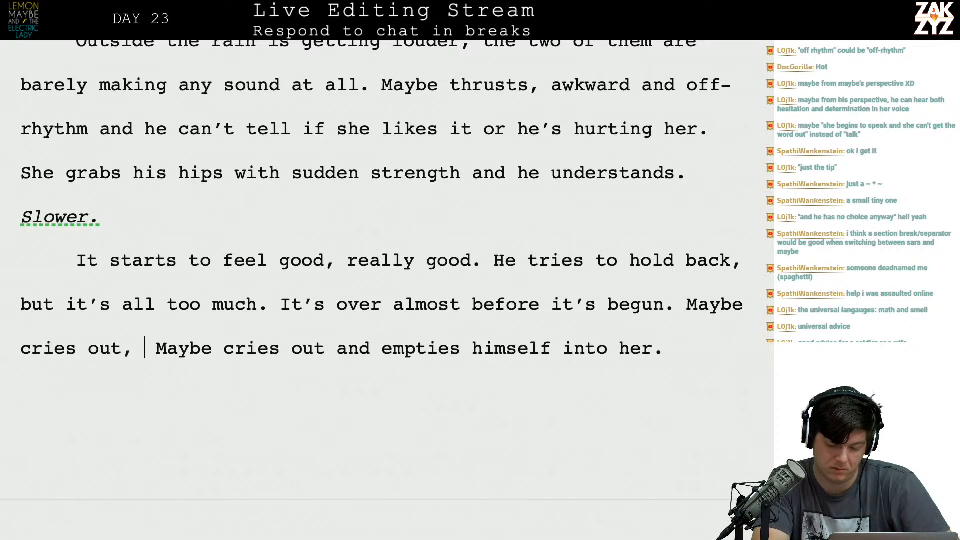
pyautogui.write('p')
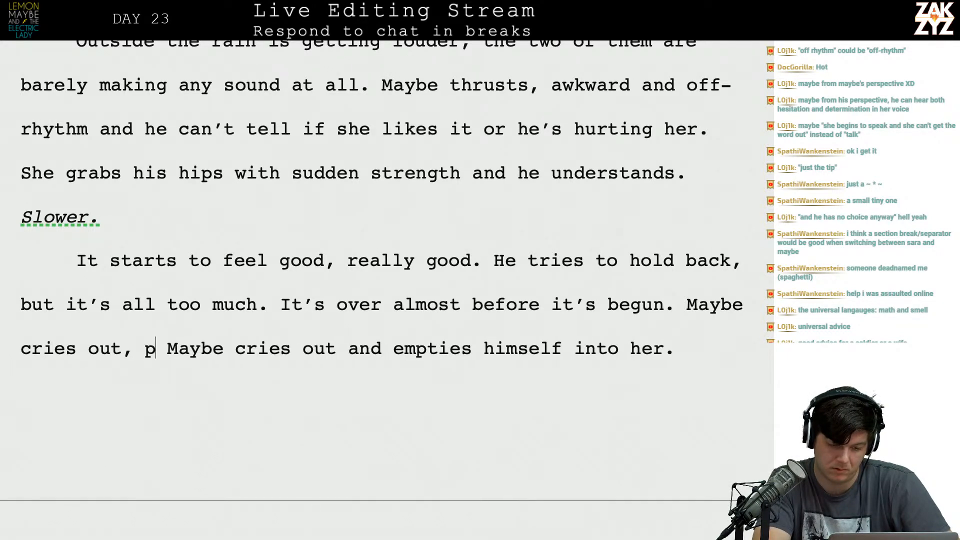
pyautogui.press('BackSpace')
pyautogui.press('BackSpace')
pyautogui.press('BackSpace')
pyautogui.write('.')
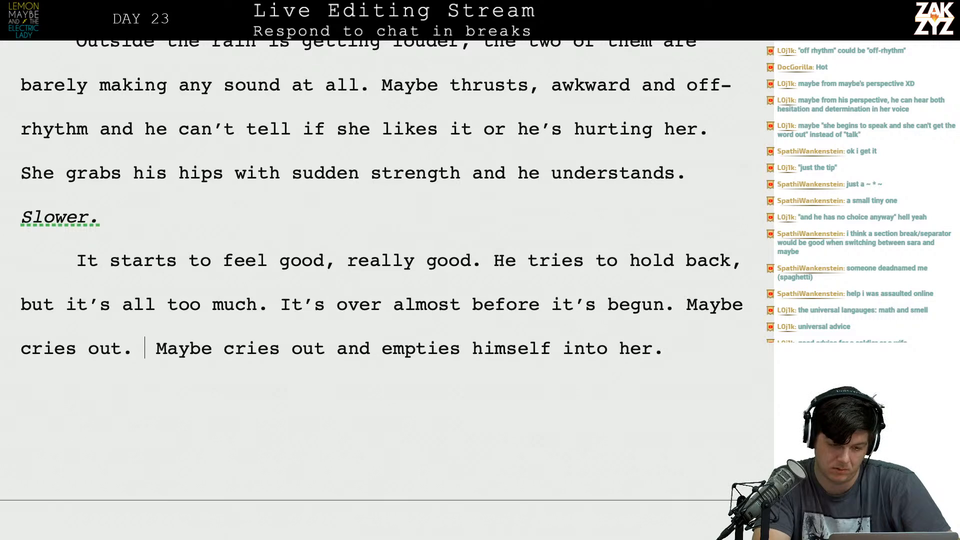
# Replace the leftover draft wording, through the duplicate opening on the next page, with "and comes without her." to finish the sentence.
pyautogui.hotkey('shift', 'Down')
pyautogui.hotkey('shift', 'Left')
pyautogui.hotkey('shift', 'Left')
pyautogui.hotkey('shift', 'Left')
pyautogui.hotkey('shift', 'Right')
pyautogui.hotkey('shift', 'Right')
pyautogui.hotkey('shift', 'Right')
pyautogui.hotkey('shift', 'Right')
pyautogui.hotkey('shift', 'Right')
pyautogui.hotkey('shift', 'Right')
pyautogui.hotkey('shift', 'Right')
pyautogui.hotkey('shift', 'Right')
pyautogui.hotkey('shift', 'Right')
pyautogui.hotkey('shift', 'Right')
pyautogui.hotkey('shift', 'Right')
pyautogui.hotkey('shift', 'Right')
pyautogui.hotkey('shift', 'Right')
pyautogui.hotkey('shift', 'Right')
pyautogui.hotkey('shift', 'Right')
pyautogui.hotkey('shift', 'Right')
pyautogui.hotkey('shift', 'Right')
pyautogui.hotkey('shift', 'Right')
pyautogui.hotkey('shift', 'Right')
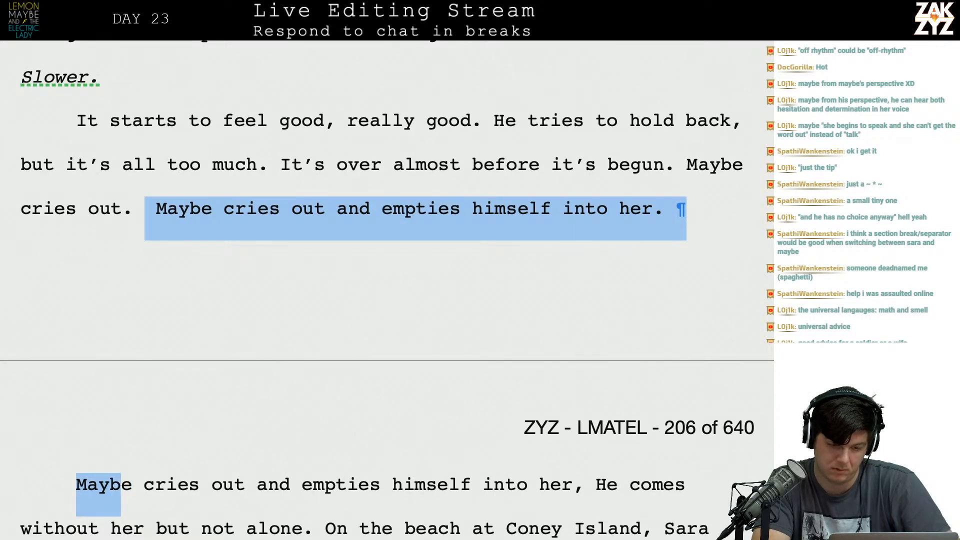
pyautogui.hotkey('shift', 'Right')
pyautogui.hotkey('shift', 'Right')
pyautogui.hotkey('shift', 'Right')
pyautogui.hotkey('shift', 'Right')
pyautogui.hotkey('shift', 'Right')
pyautogui.hotkey('shift', 'Right')
pyautogui.hotkey('shift', 'Right')
pyautogui.hotkey('shift', 'Right')
pyautogui.hotkey('shift', 'Right')
pyautogui.hotkey('shift', 'Right')
pyautogui.hotkey('shift', 'Right')
pyautogui.hotkey('shift', 'Right')
pyautogui.hotkey('shift', 'Right')
pyautogui.hotkey('shift', 'Right')
pyautogui.hotkey('shift', 'Right')
pyautogui.hotkey('shift', 'Right')
pyautogui.hotkey('shift', 'Right')
pyautogui.hotkey('shift', 'Right')
pyautogui.hotkey('shift', 'Right')
pyautogui.hotkey('shift', 'Right')
pyautogui.hotkey('shift', 'Right')
pyautogui.press('BackSpace')
pyautogui.write('and comes ')
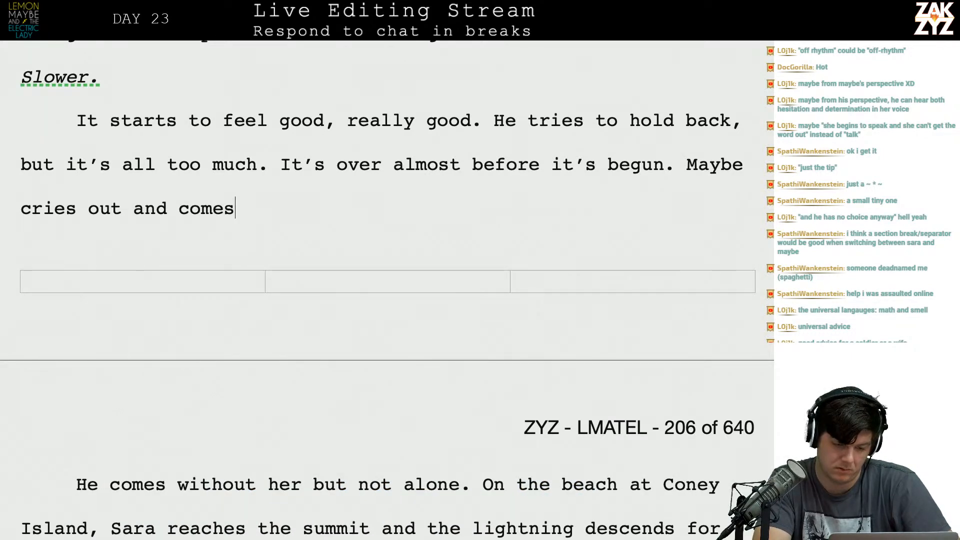
pyautogui.write('without her.')
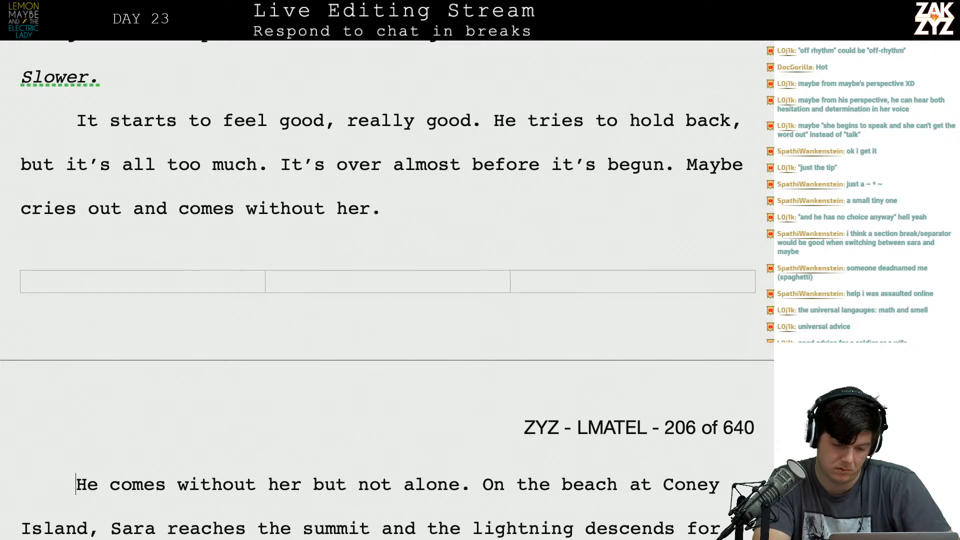
# Open the paragraph on page 206 with "But not alone." and delete its old first sentence before "On the beach".
pyautogui.press('Down')
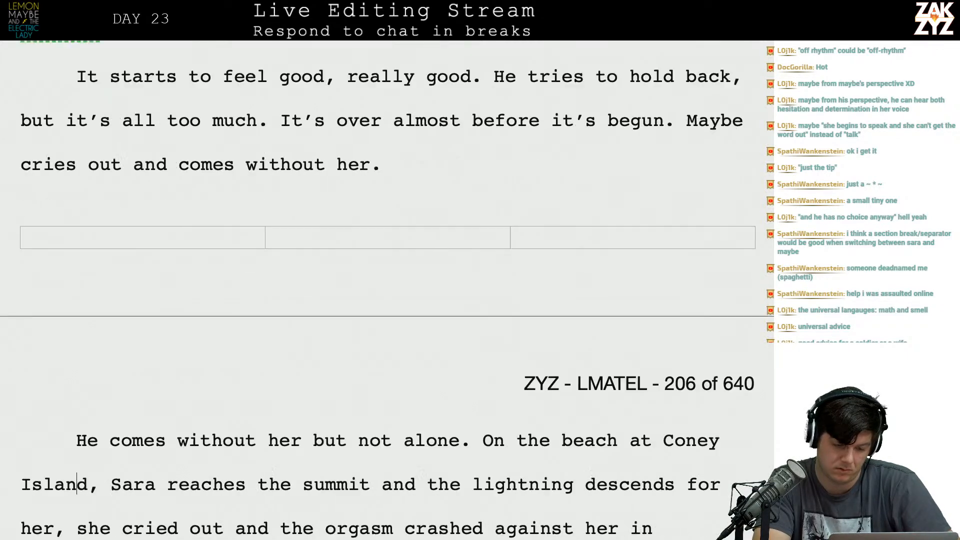
pyautogui.write('But not alone.')
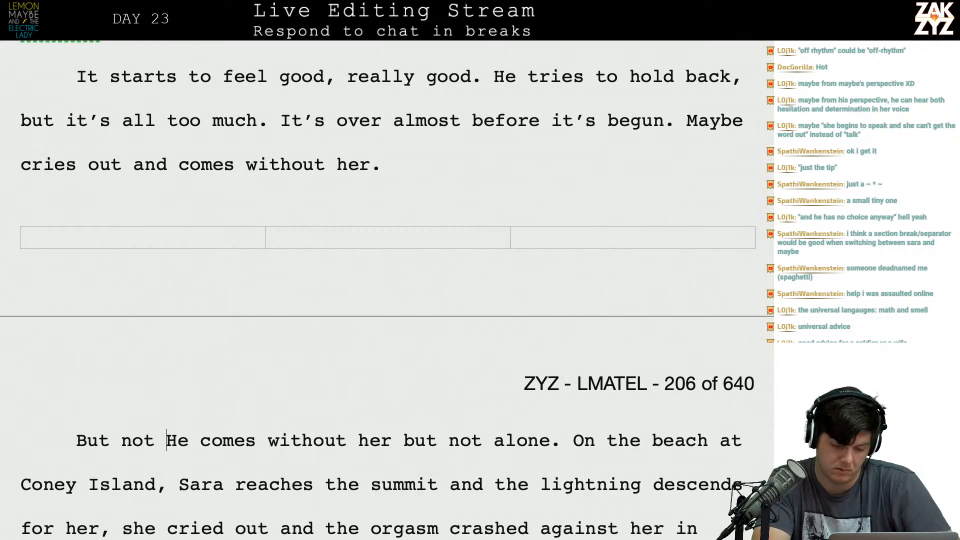
pyautogui.hotkey('shift', 'Right')
pyautogui.hotkey('shift', 'Right')
pyautogui.hotkey('shift', 'Right')
pyautogui.hotkey('shift', 'Right')
pyautogui.hotkey('shift', 'Right')
pyautogui.hotkey('shift', 'Right')
pyautogui.hotkey('shift', 'Right')
pyautogui.hotkey('shift', 'Right')
pyautogui.hotkey('shift', 'Right')
pyautogui.hotkey('shift', 'Right')
pyautogui.hotkey('shift', 'Right')
pyautogui.hotkey('shift', 'Right')
pyautogui.hotkey('shift', 'Right')
pyautogui.hotkey('shift', 'Right')
pyautogui.hotkey('shift', 'Right')
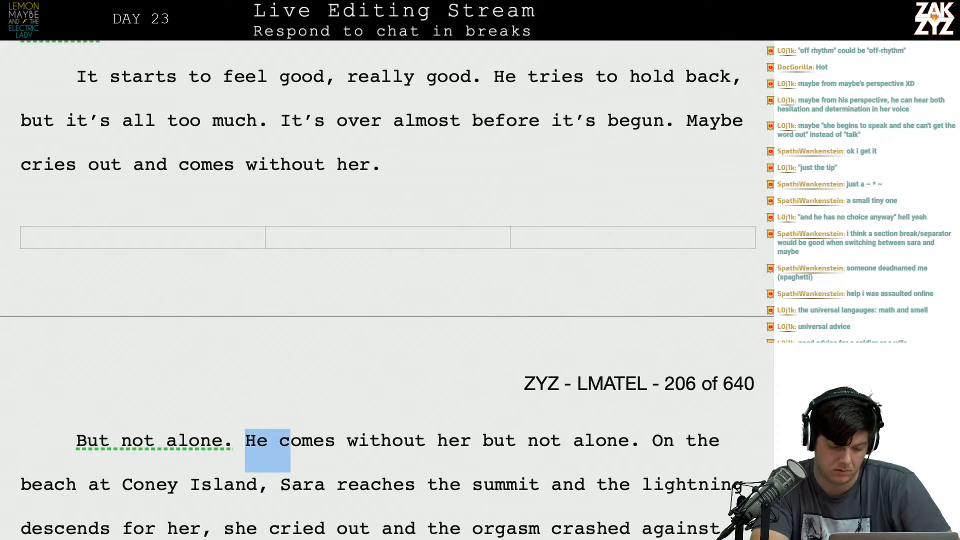
pyautogui.hotkey('shift', 'Right')
pyautogui.hotkey('shift', 'Right')
pyautogui.hotkey('shift', 'Right')
pyautogui.hotkey('shift', 'Right')
pyautogui.hotkey('shift', 'Right')
pyautogui.hotkey('shift', 'Right')
pyautogui.hotkey('shift', 'Right')
pyautogui.hotkey('shift', 'Right')
pyautogui.hotkey('shift', 'Right')
pyautogui.hotkey('shift', 'Right')
pyautogui.hotkey('shift', 'Right')
pyautogui.hotkey('shift', 'Right')
pyautogui.hotkey('shift', 'Right')
pyautogui.hotkey('shift', 'Right')
pyautogui.hotkey('shift', 'Right')
pyautogui.hotkey('shift', 'Right')
pyautogui.hotkey('shift', 'Right')
pyautogui.hotkey('shift', 'Right')
pyautogui.hotkey('shift', 'Right')
pyautogui.hotkey('shift', 'Right')
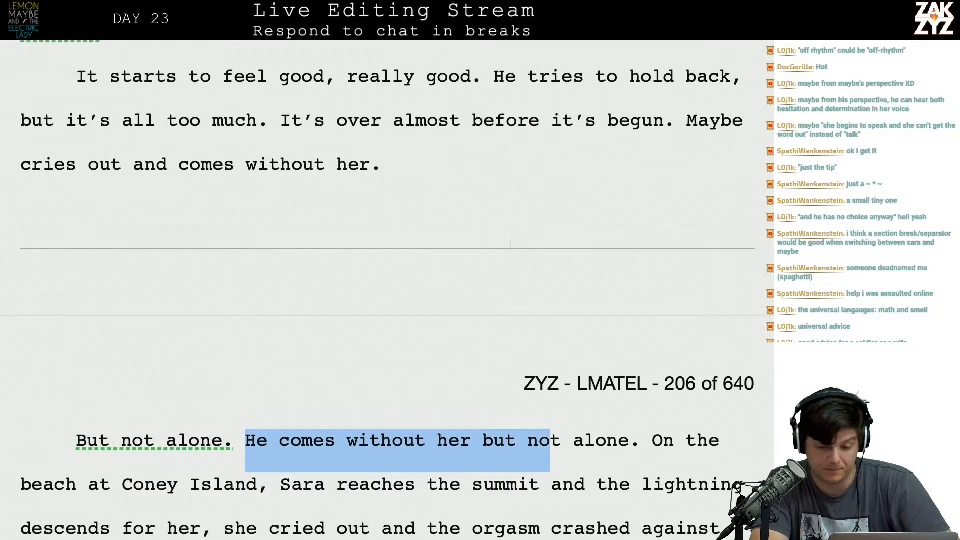
pyautogui.press('BackSpace')
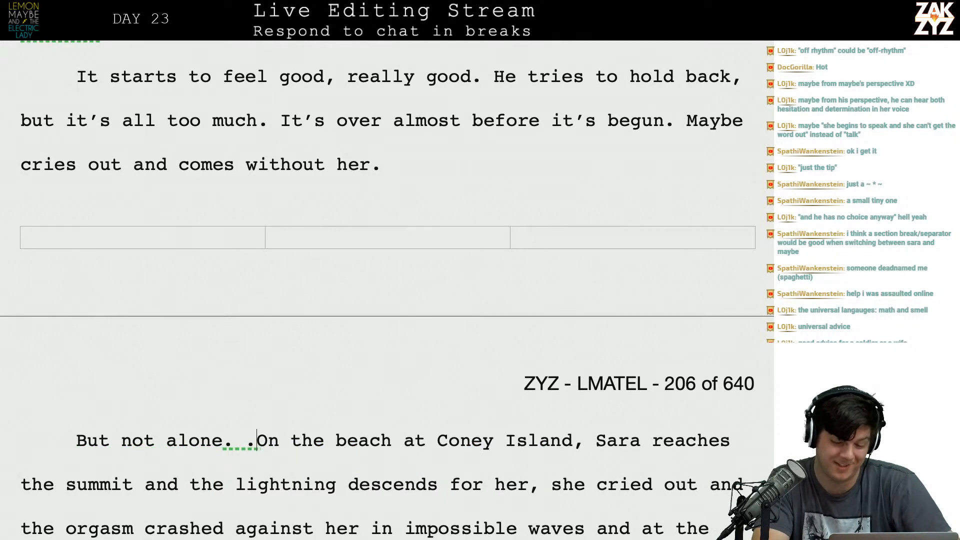
# Replace the comma after "the lightning descends for her" with a period.
pyautogui.scroll(-1, 378, 385)
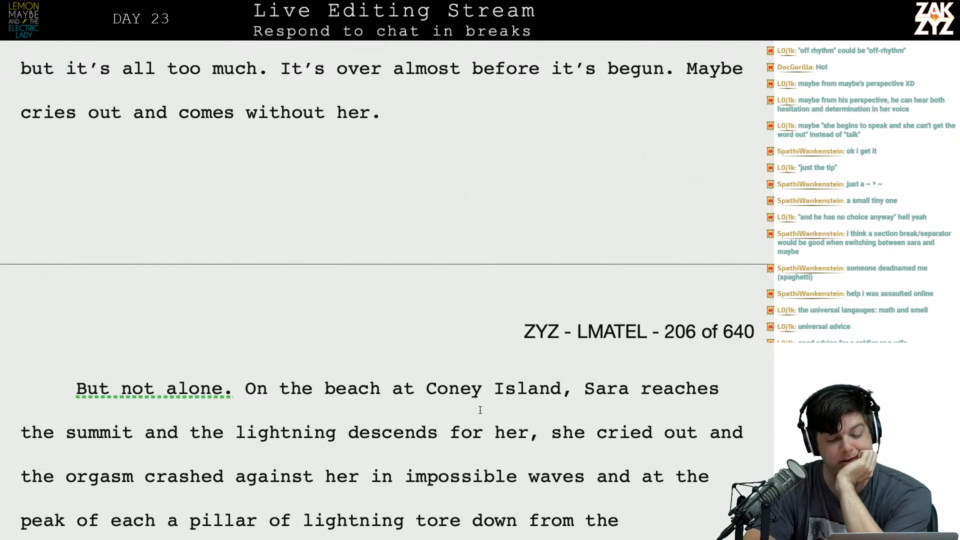
pyautogui.scroll(-3, 480, 410)
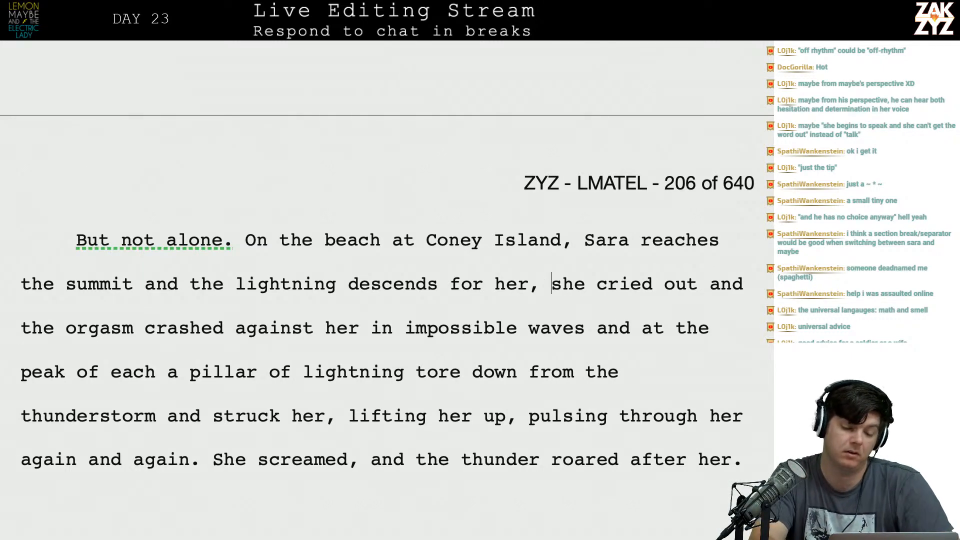
pyautogui.press('BackSpace')
pyautogui.write('.')
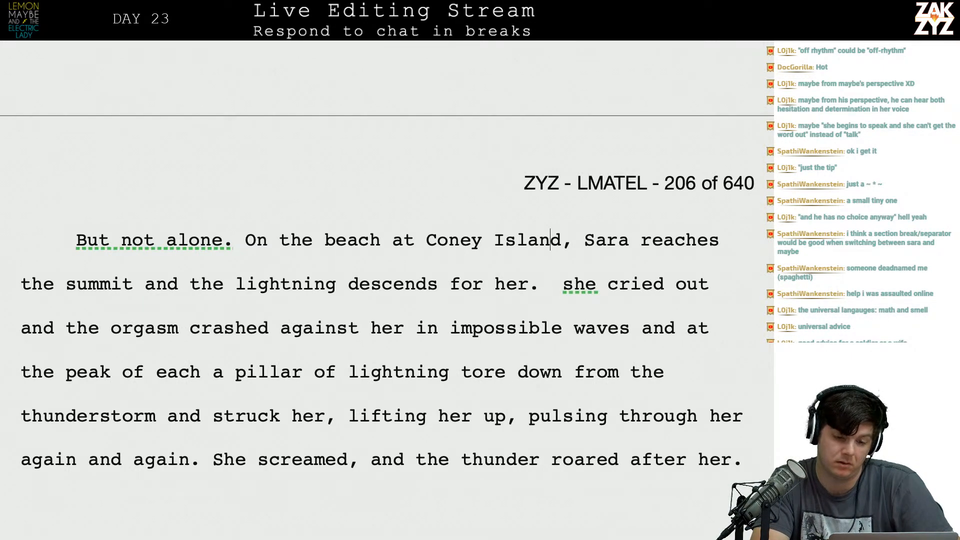
# Insert "Without her," at the start of the page 206 paragraph and make the following "But" lowercase.
pyautogui.press('Up')
pyautogui.press('Up')
pyautogui.press('Up')
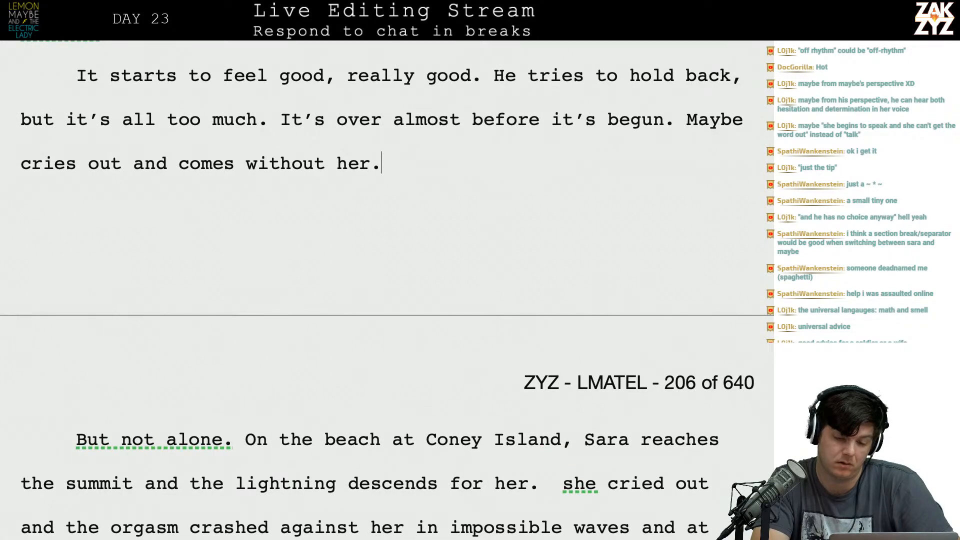
pyautogui.press('Down')
pyautogui.press('Down')
pyautogui.press('Down')
pyautogui.press('Down')
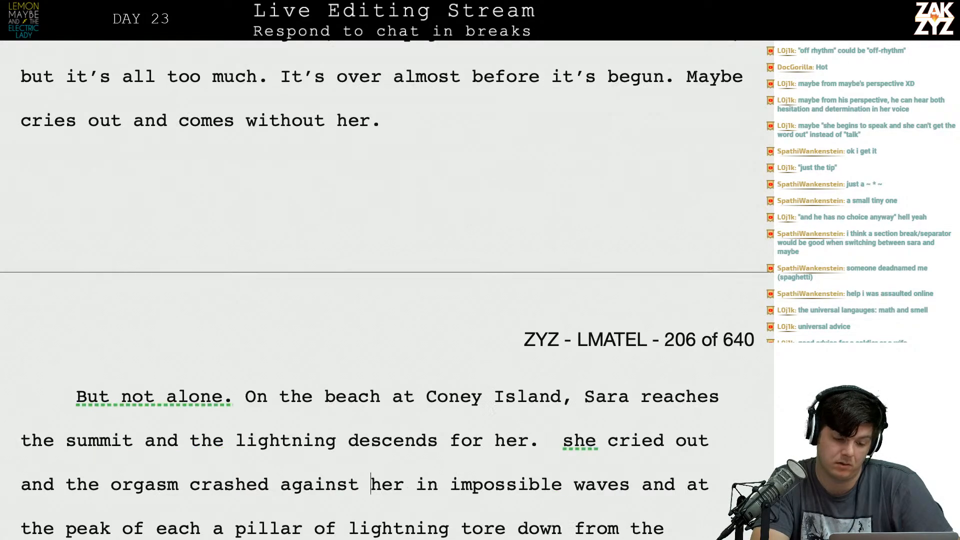
pyautogui.press('Left')
pyautogui.press('Left')
pyautogui.press('Left')
pyautogui.press('Left')
pyautogui.press('Left')
pyautogui.press('Left')
pyautogui.press('Left')
pyautogui.press('Left')
pyautogui.press('Left')
pyautogui.press('Left')
pyautogui.press('Left')
pyautogui.press('Left')
pyautogui.press('Left')
pyautogui.press('Left')
pyautogui.press('Left')
pyautogui.press('Up')
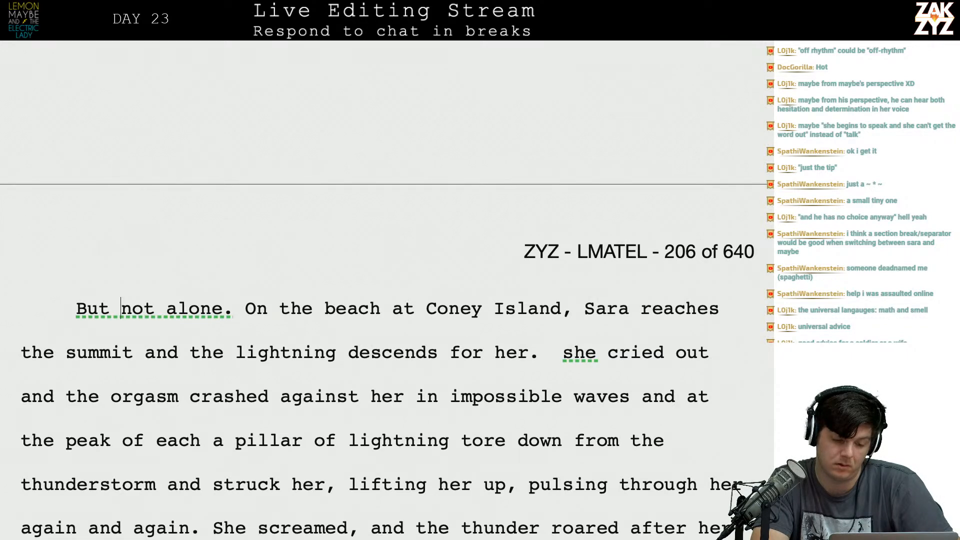
pyautogui.press('Home')
pyautogui.write('Without her,')
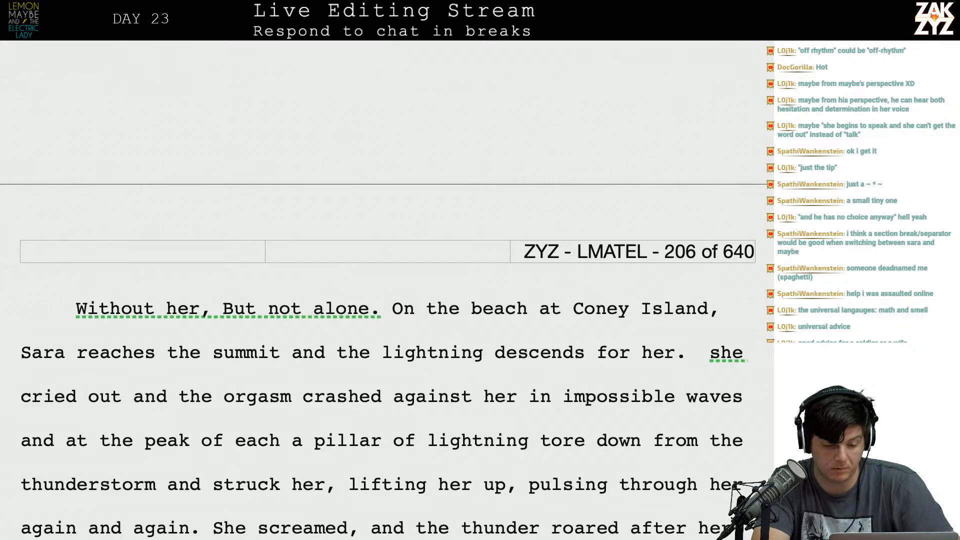
pyautogui.press('Delete')
pyautogui.write('b')
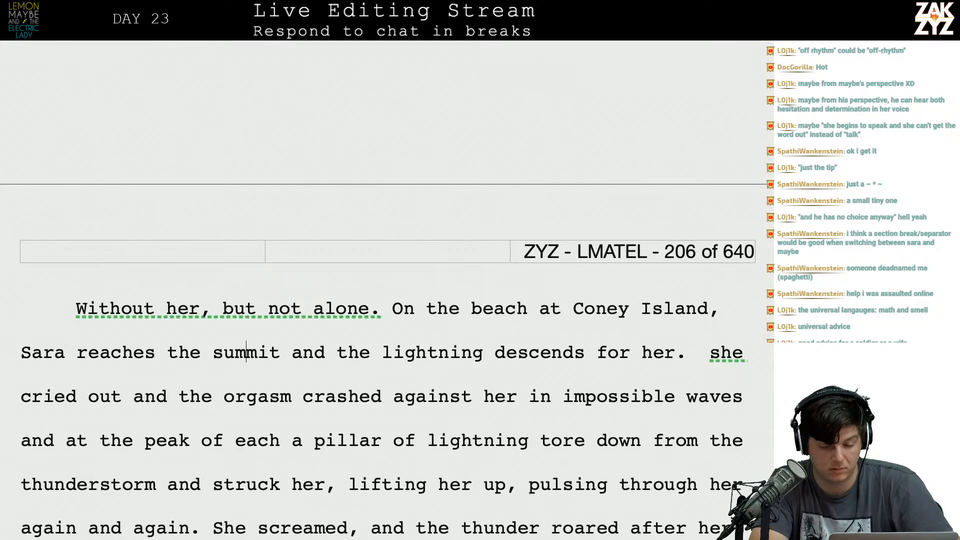
# Split off the old draft at "she cried out" into its own paragraph and begin a new sentence, "Her orgasm arrives in", above it.
pyautogui.click(690, 360)
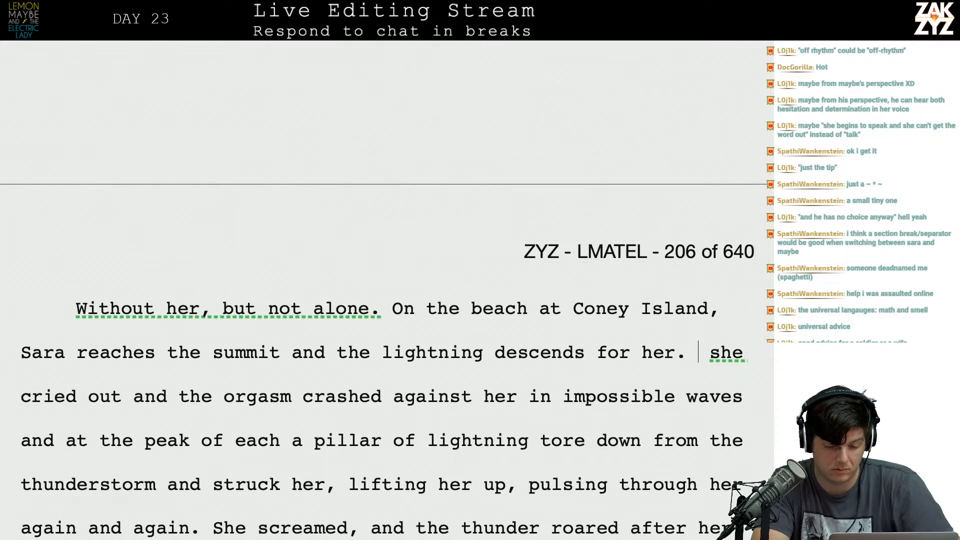
pyautogui.hotkey('shift', 'Right')
pyautogui.press('Left')
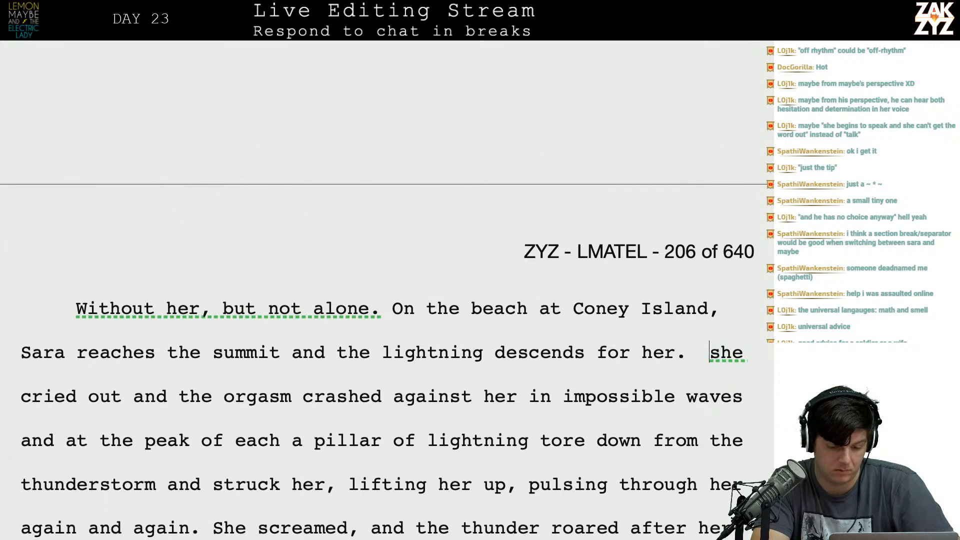
pyautogui.press('Return')
pyautogui.write('Her orgasm arrives in ')
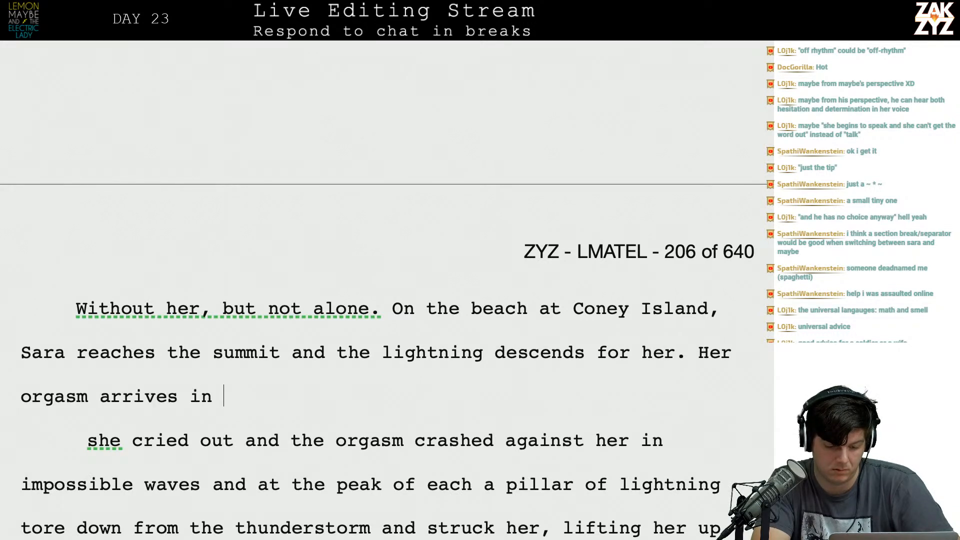
pyautogui.write('th')
pyautogui.press('BackSpace')
pyautogui.press('BackSpace')
pyautogui.write('tower')
pyautogui.press('BackSpace')
pyautogui.press('BackSpace')
pyautogui.press('BackSpace')
pyautogui.press('BackSpace')
pyautogui.press('BackSpace')
pyautogui.press('BackSpace')
pyautogui.press('BackSpace')
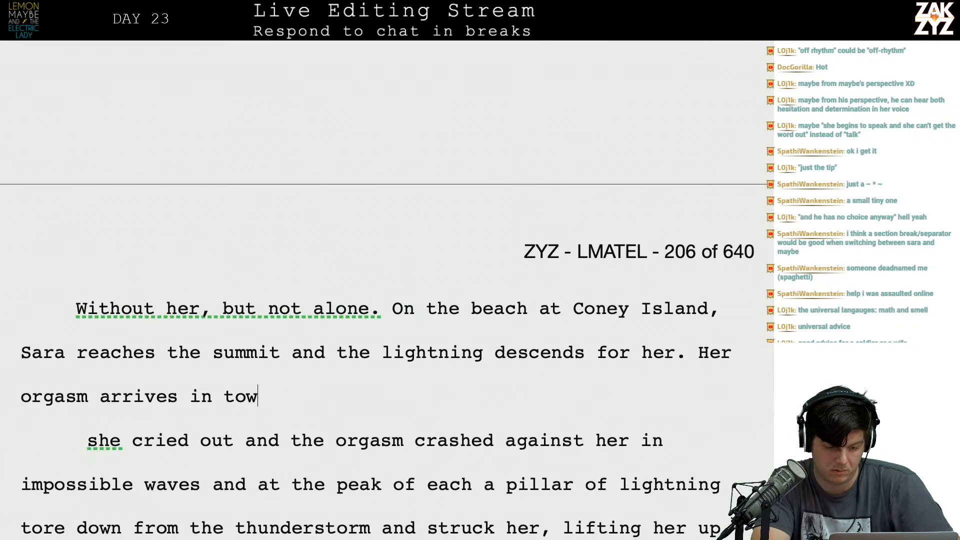
pyautogui.write('in')
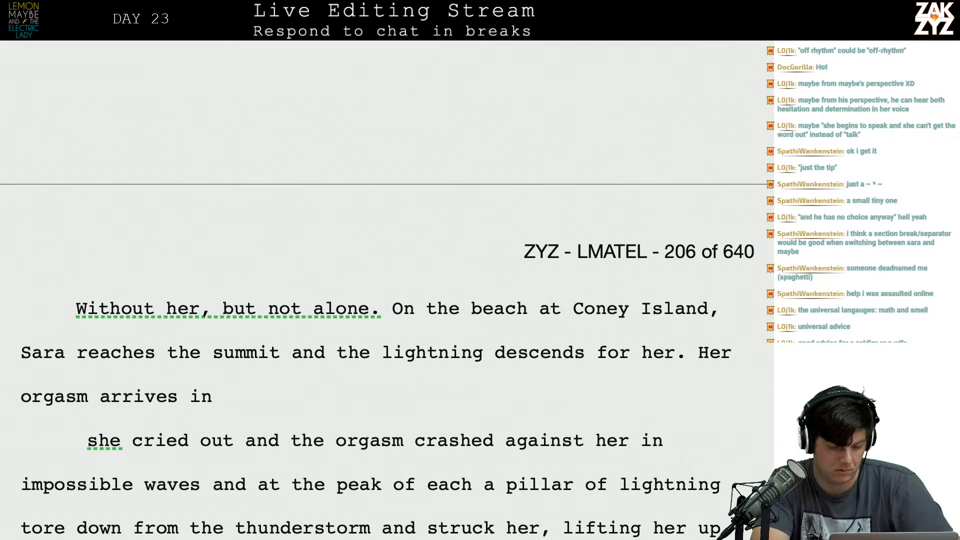
# Add a blank paragraph above the old draft and continue the new sentence with "shuddering waves, and".
pyautogui.press('Return')
pyautogui.scroll(-3, 224, 484)
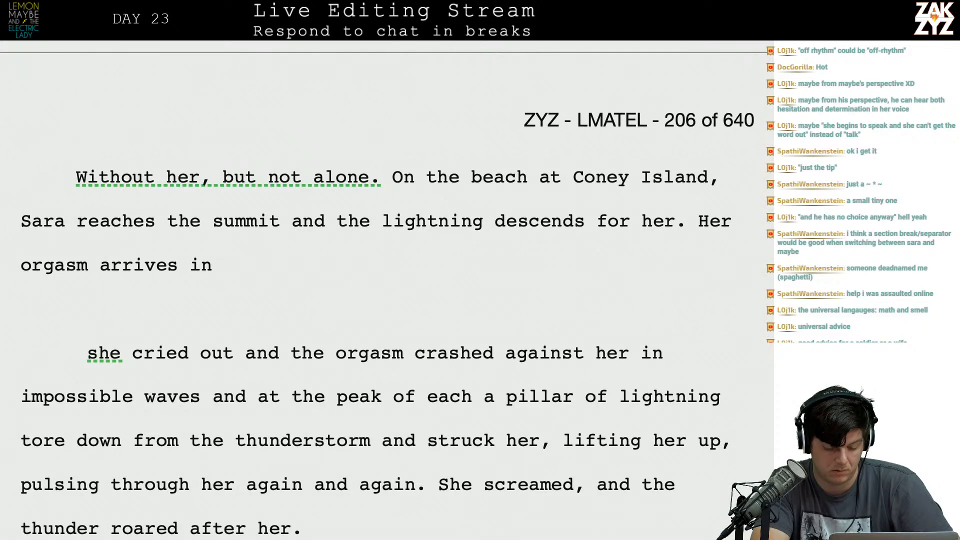
pyautogui.write('shudder')
pyautogui.press('BackSpace')
pyautogui.write('er')
pyautogui.write('ing wave')
pyautogui.write('and ')
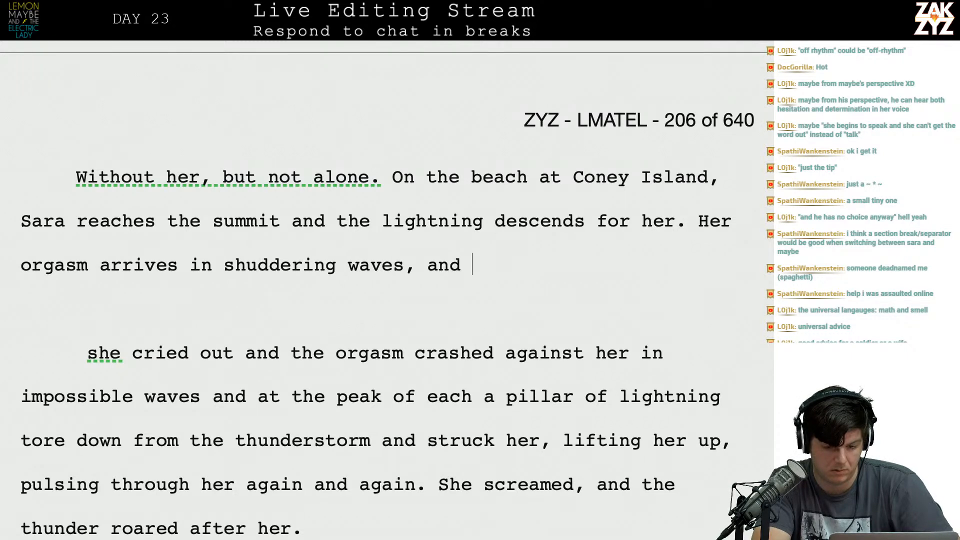
pyautogui.write('a the p')
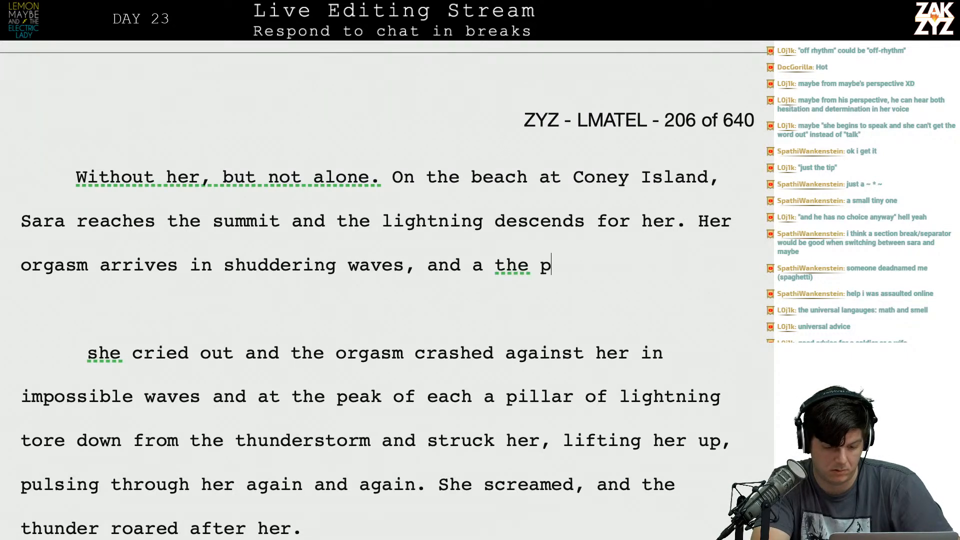
pyautogui.write('eak a pi')
# Reword the continuation to "at the peak of each a pillar of lightning tears".
pyautogui.press('BackSpace')
pyautogui.press('BackSpace')
pyautogui.press('BackSpace')
pyautogui.press('BackSpace')
pyautogui.press('BackSpace')
pyautogui.press('BackSpace')
pyautogui.press('BackSpace')
pyautogui.press('BackSpace')
pyautogui.press('BackSpace')
pyautogui.write('pe')
pyautogui.press('BackSpace')
pyautogui.press('BackSpace')
pyautogui.press('BackSpace')
pyautogui.press('BackSpace')
pyautogui.press('BackSpace')
pyautogui.press('BackSpace')
pyautogui.press('BackSpace')
pyautogui.write('t th')
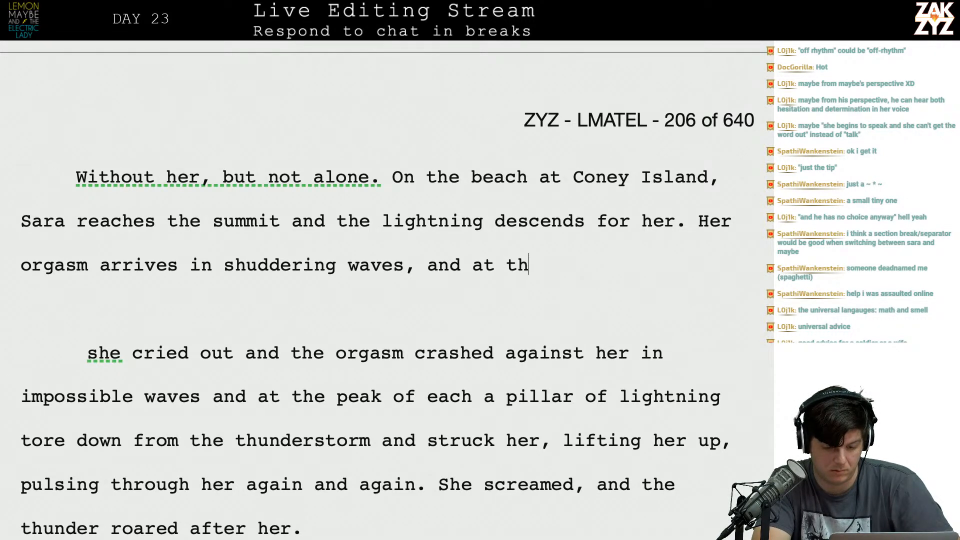
pyautogui.write('e peak of each a ')
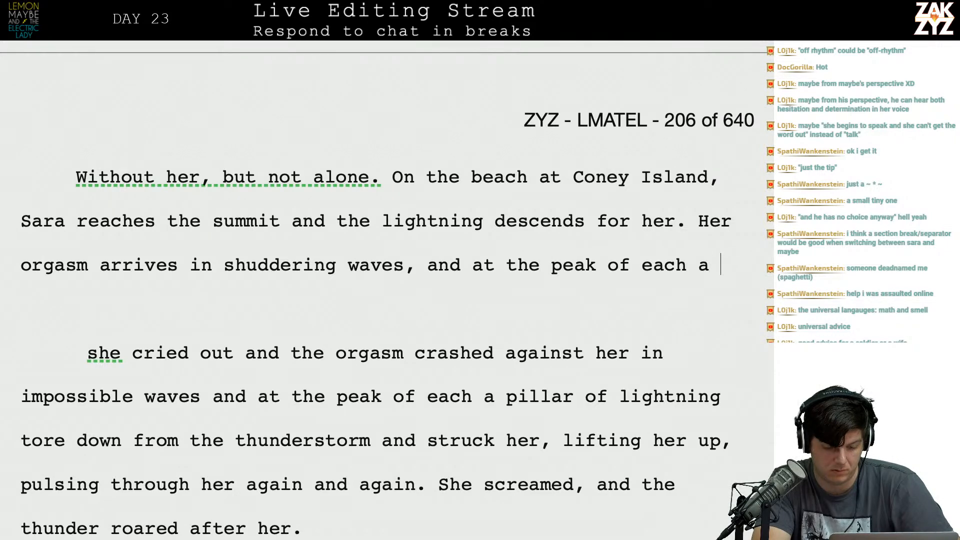
pyautogui.write('pillar of lightn')
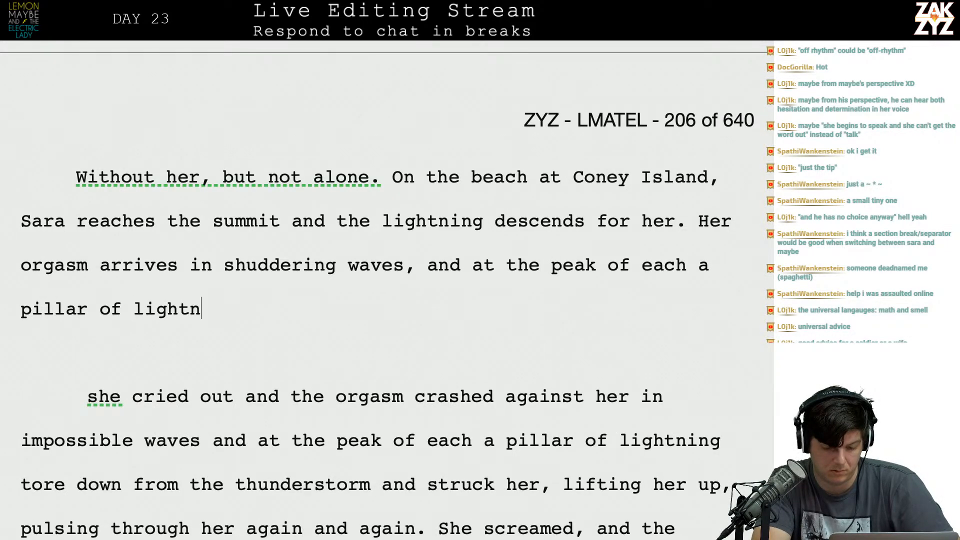
pyautogui.write('ing tears down ')
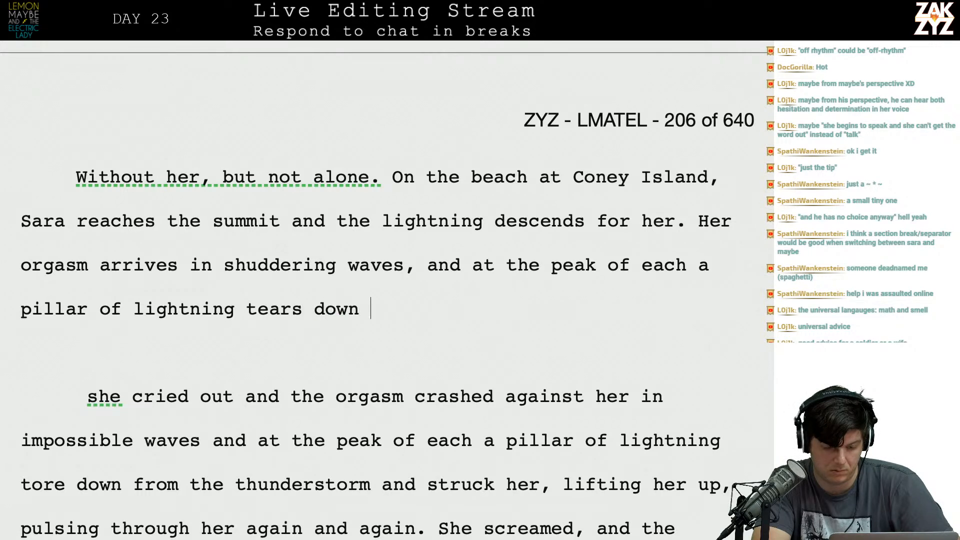
pyautogui.write('from the storm and sti')
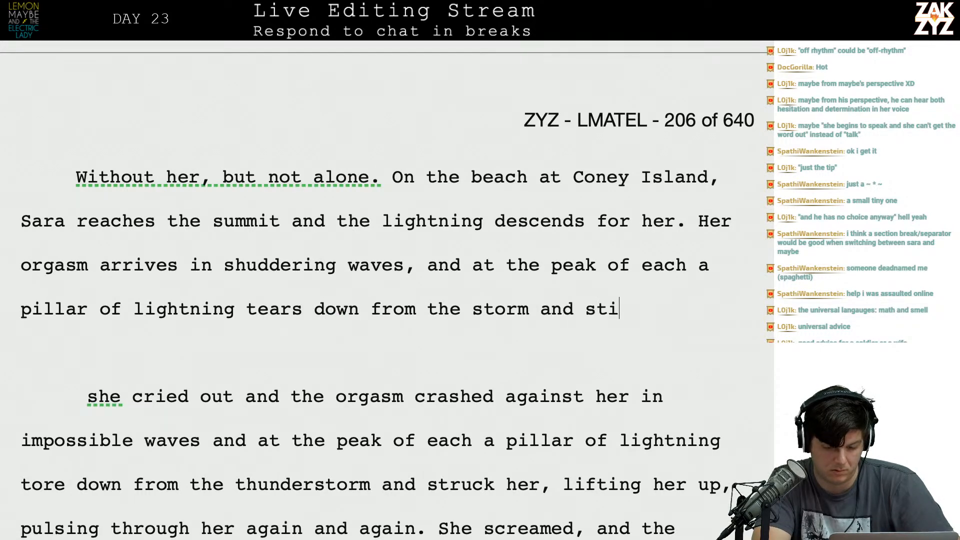
# Finish the sentence with "down from the storm and strikes her.".
pyautogui.press('BackSpace')
pyautogui.write('rikes her.')
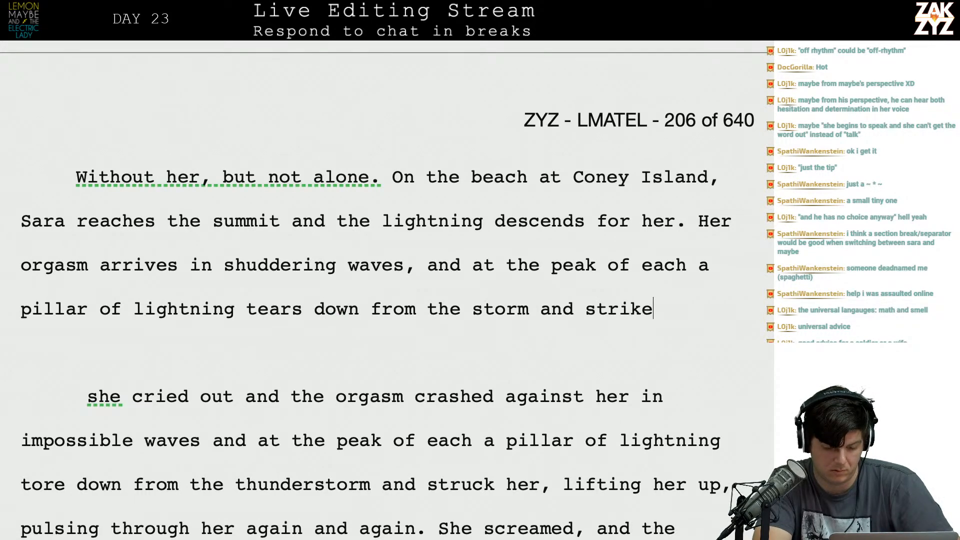
# Delete the old draft from the blank paragraph through "again and again.", leaving the sentence about the thunder.
pyautogui.hotkey('shift', 'Down')
pyautogui.hotkey('shift', 'Down')
pyautogui.hotkey('shift', 'Down')
pyautogui.hotkey('shift', 'Down')
pyautogui.hotkey('shift', 'Down')
pyautogui.hotkey('shift', 'Down')
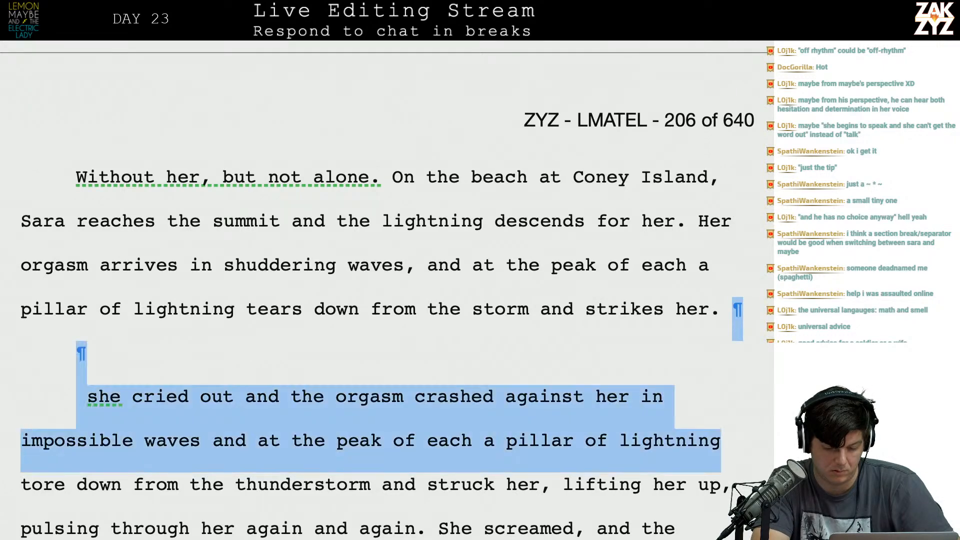
pyautogui.hotkey('shift', 'Up')
pyautogui.hotkey('shift', 'Left')
pyautogui.hotkey('shift', 'Left')
pyautogui.hotkey('shift', 'Left')
pyautogui.hotkey('shift', 'Left')
pyautogui.hotkey('shift', 'Left')
pyautogui.hotkey('shift', 'Left')
pyautogui.hotkey('shift', 'Left')
pyautogui.hotkey('shift', 'Left')
pyautogui.hotkey('shift', 'Left')
pyautogui.hotkey('shift', 'Left')
pyautogui.hotkey('shift', 'Left')
pyautogui.hotkey('shift', 'Left')
pyautogui.hotkey('shift', 'Left')
pyautogui.hotkey('shift', 'Left')
pyautogui.hotkey('shift', 'Left')
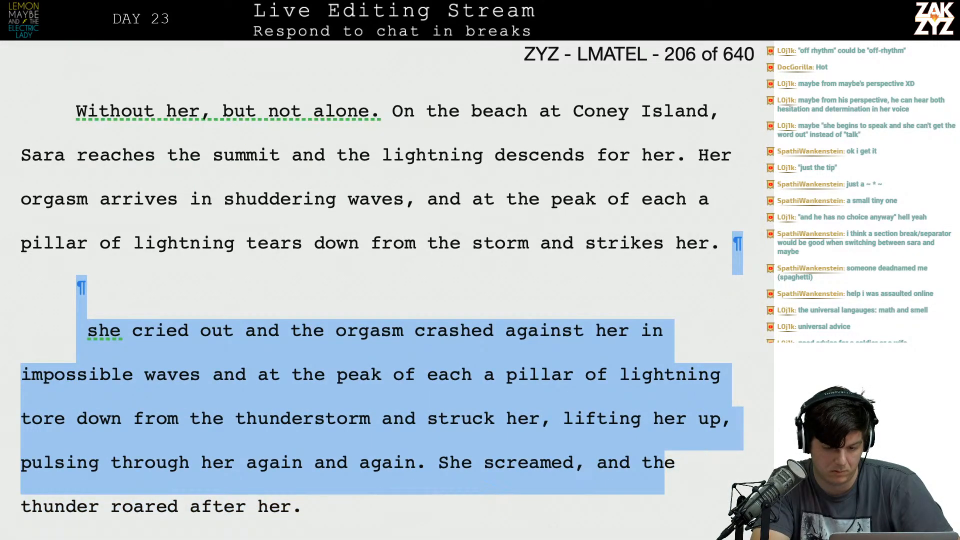
pyautogui.hotkey('shift', 'Left')
pyautogui.hotkey('shift', 'Left')
pyautogui.hotkey('shift', 'Left')
pyautogui.hotkey('shift', 'Left')
pyautogui.hotkey('shift', 'Left')
pyautogui.hotkey('shift', 'Left')
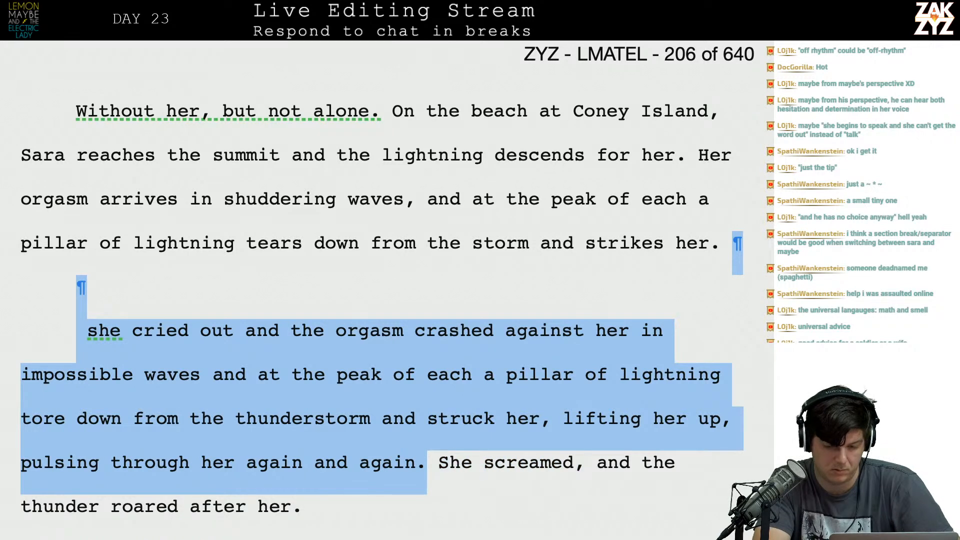
pyautogui.press('BackSpace')
# Begin a new sentence after "strikes her." with "She screams with each, and".
pyautogui.write('She screams She screamed')
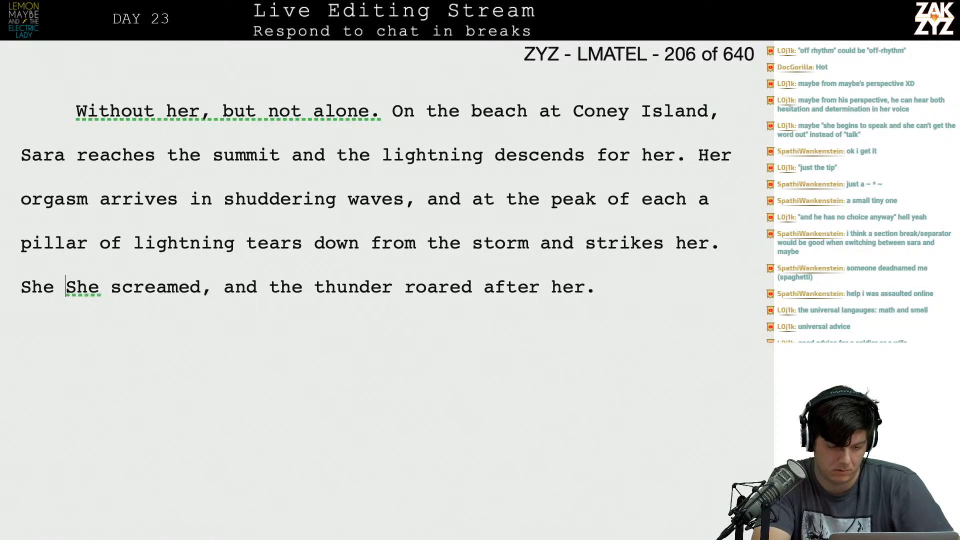
pyautogui.write(',')
pyautogui.press('BackSpace')
pyautogui.press('BackSpace')
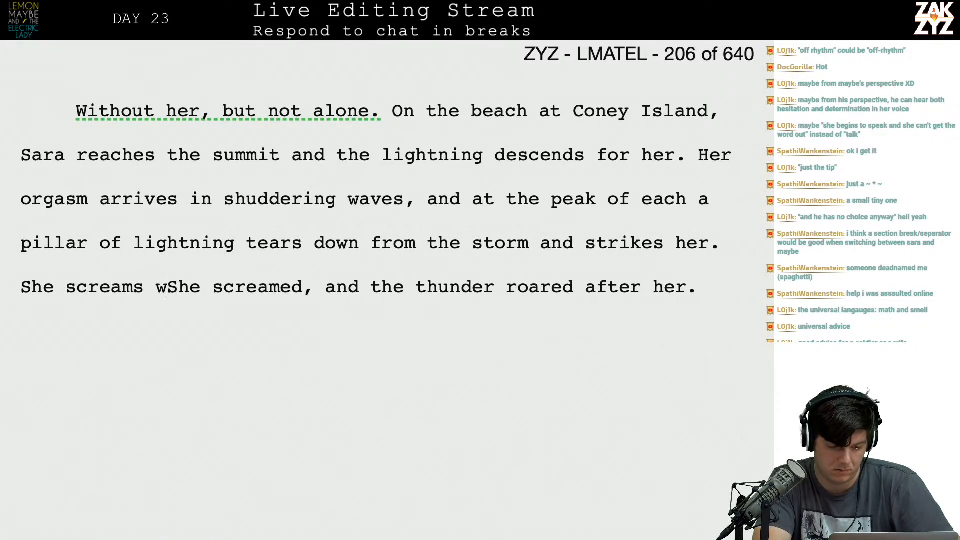
pyautogui.write('with each, and ')
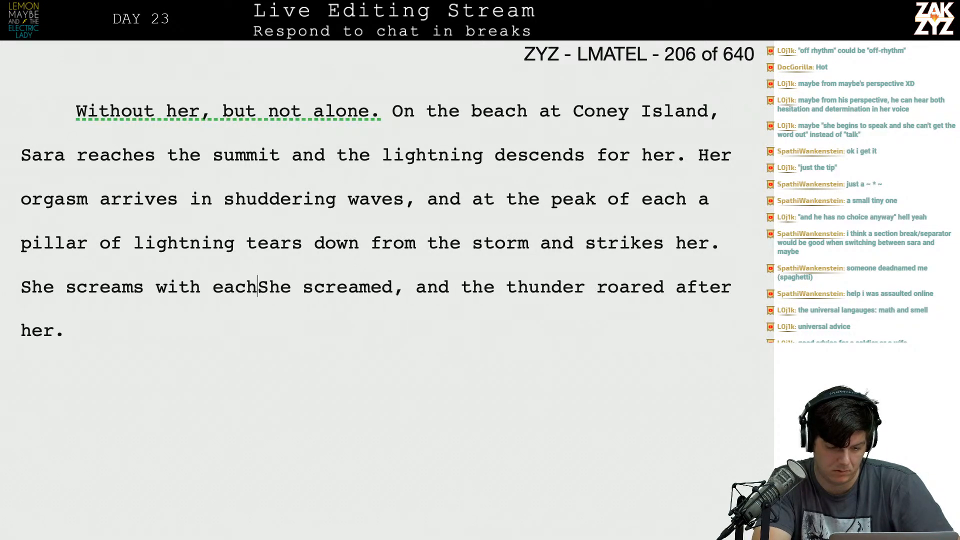
pyautogui.write('the hunter ro')
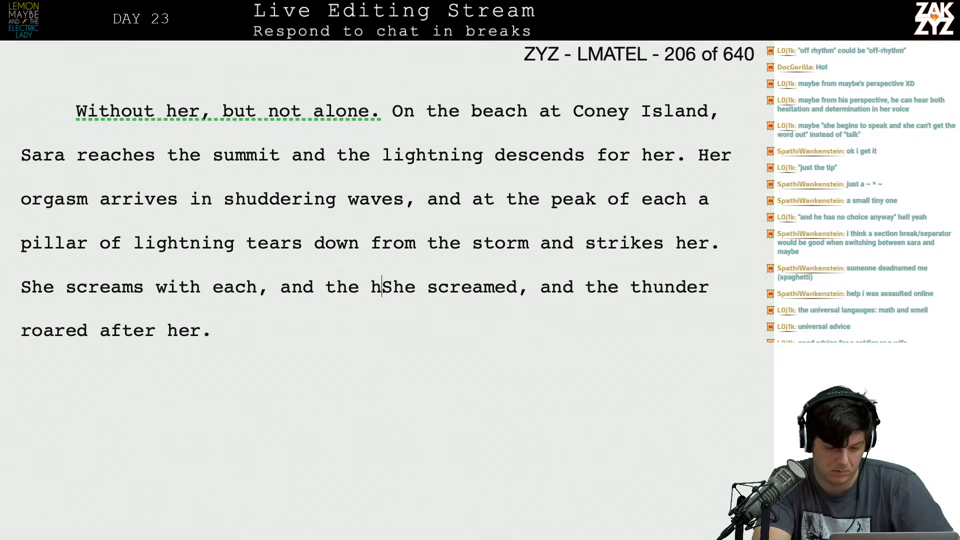
# Finish the sentence with "the thunder roars after her." and delete the leftover past-tense version that follows it.
pyautogui.press('BackSpace')
pyautogui.press('BackSpace')
pyautogui.press('BackSpace')
pyautogui.press('BackSpace')
pyautogui.press('BackSpace')
pyautogui.press('BackSpace')
pyautogui.press('BackSpace')
pyautogui.press('BackSpace')
pyautogui.press('BackSpace')
pyautogui.write('thunder roar')
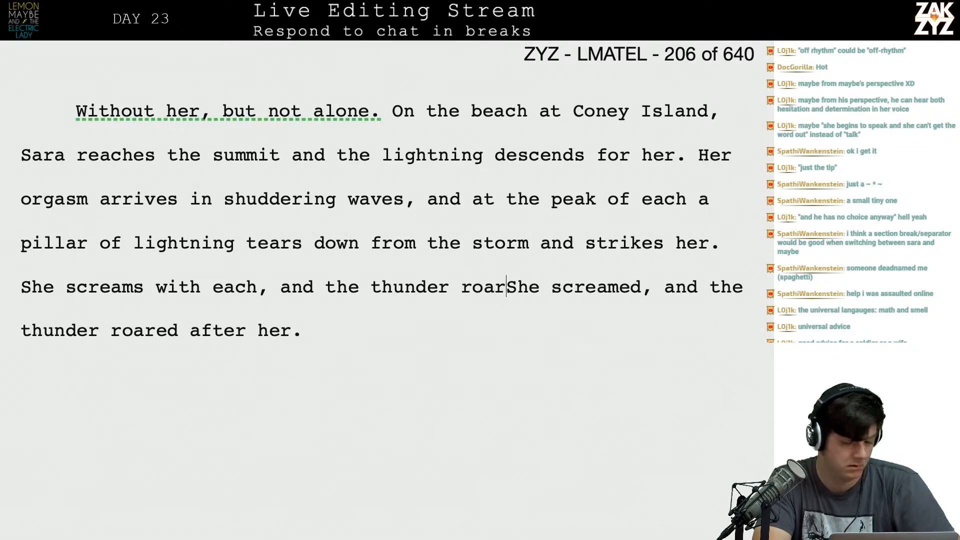
pyautogui.press('BackSpace')
pyautogui.write('s after her.')
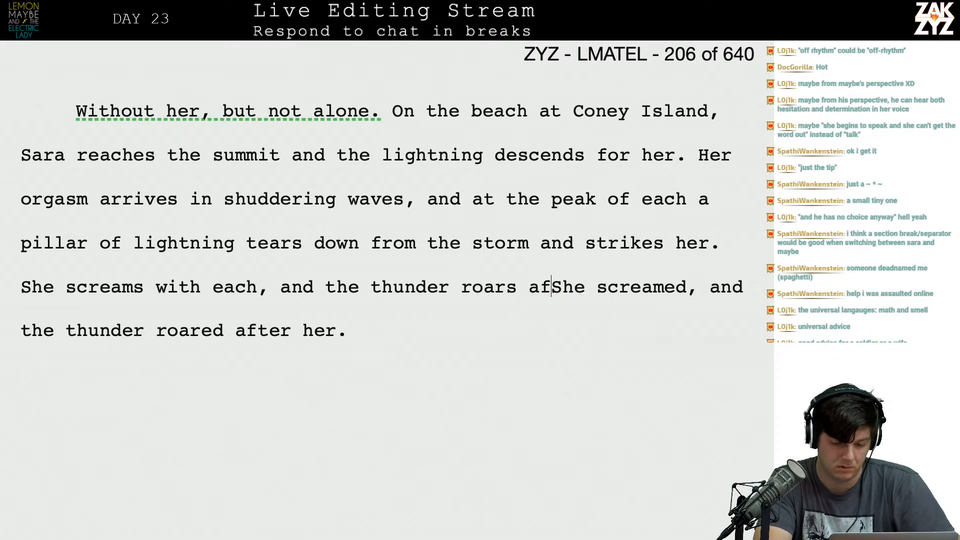
pyautogui.hotkey('ctrl', 'shift', 'End')
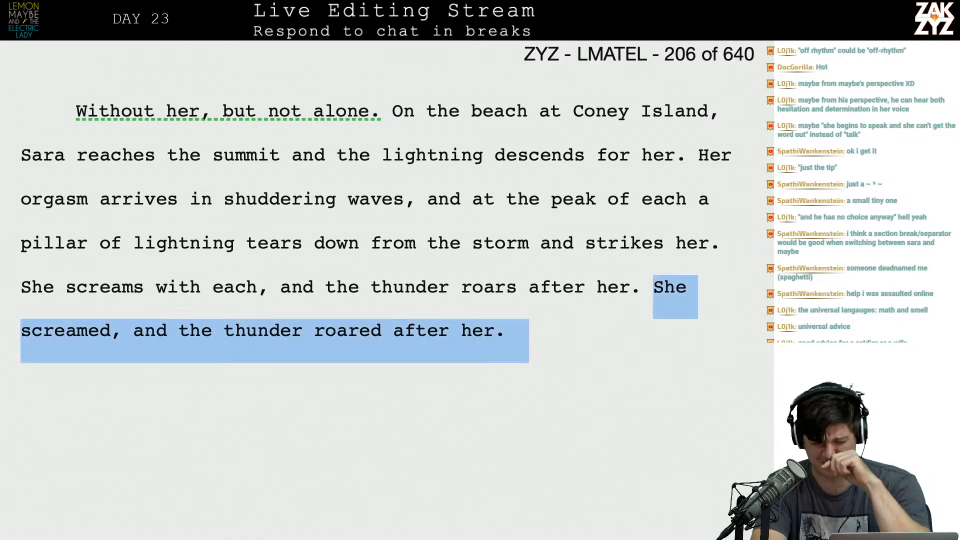
pyautogui.press('BackSpace')
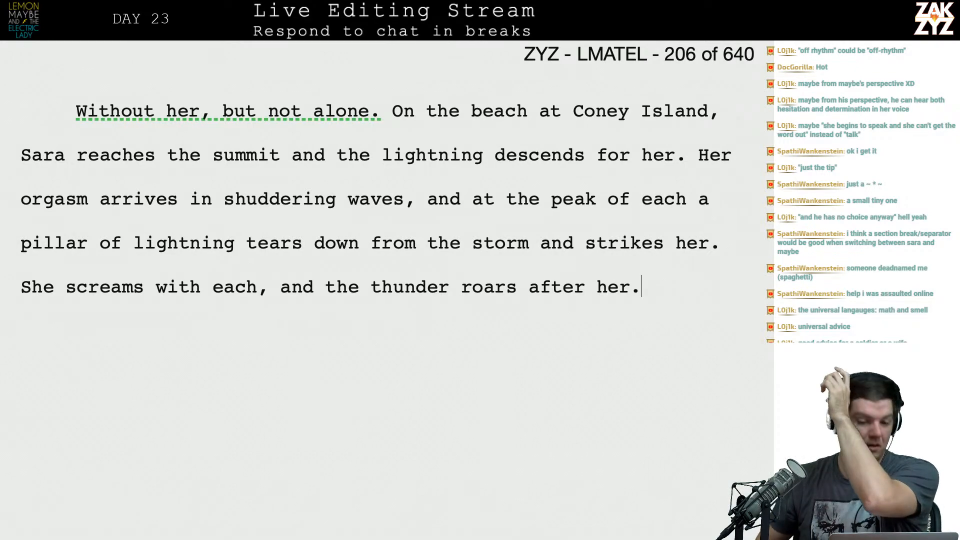
# Attach the comment "FLAG FOR REVIEW" to the chapter number 20 above "Date night".
pyautogui.scroll(10, 690, 361)
pyautogui.scroll(20, 690, 361)
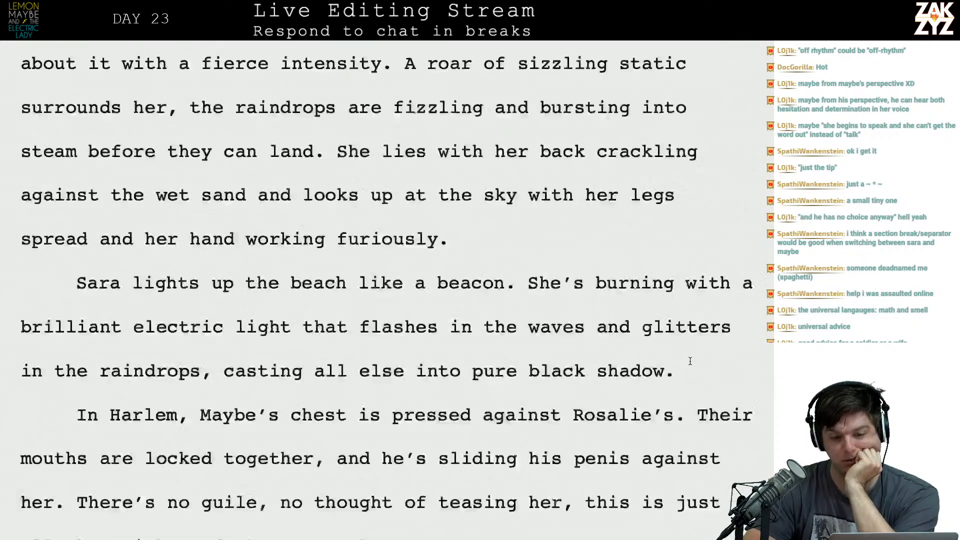
pyautogui.scroll(-15, 690, 361)
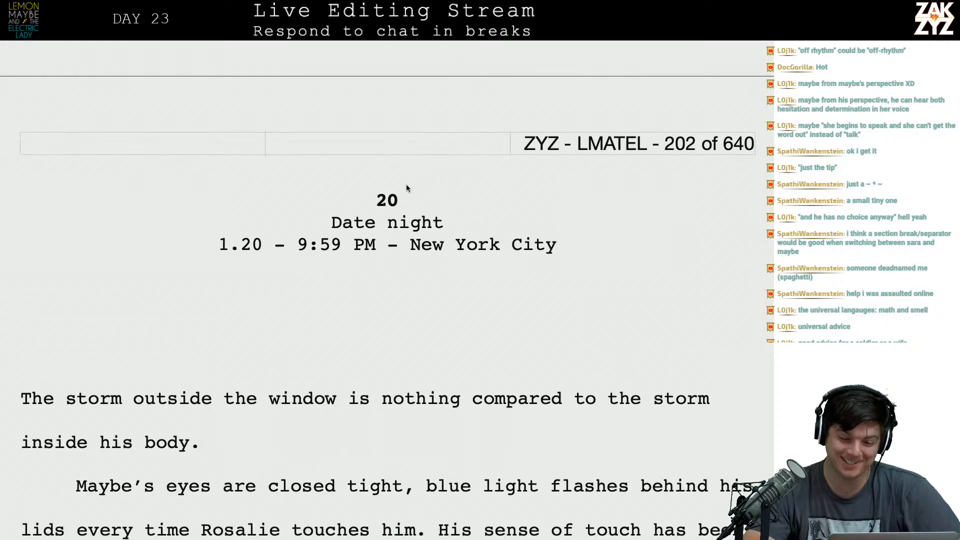
pyautogui.moveTo(375, 200); pyautogui.dragTo(398, 202)
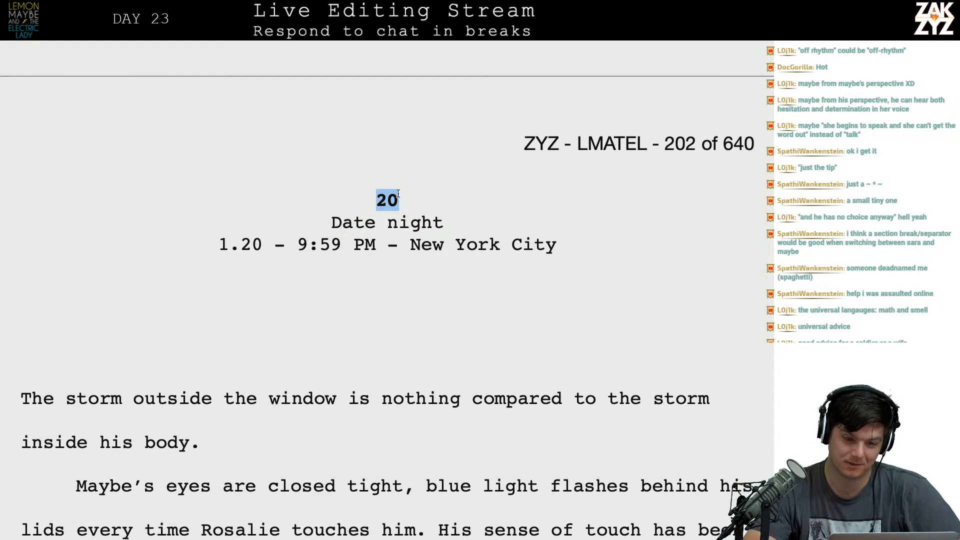
pyautogui.click(340, 22)
pyautogui.write('FL')
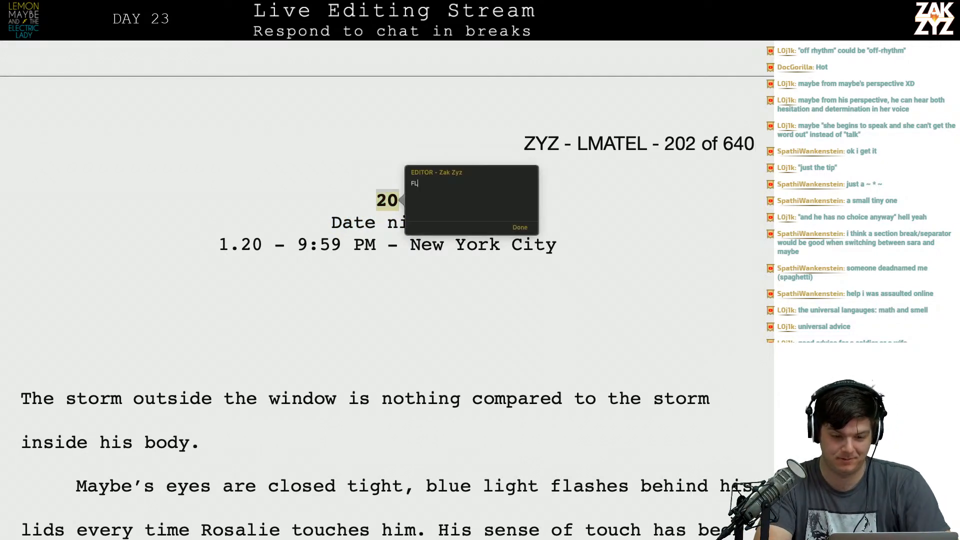
pyautogui.write('AG FOR REVE')
pyautogui.write('IEW')
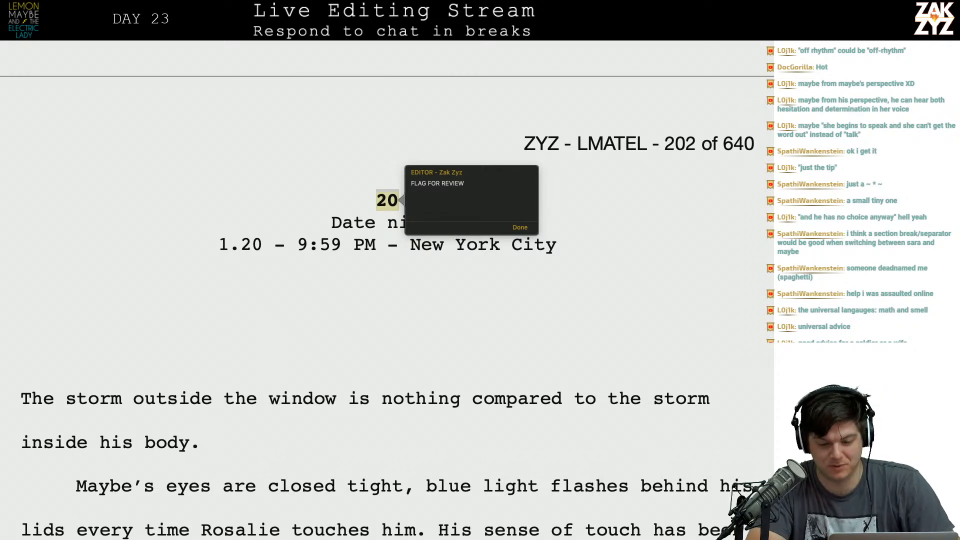
pyautogui.click(520, 227)
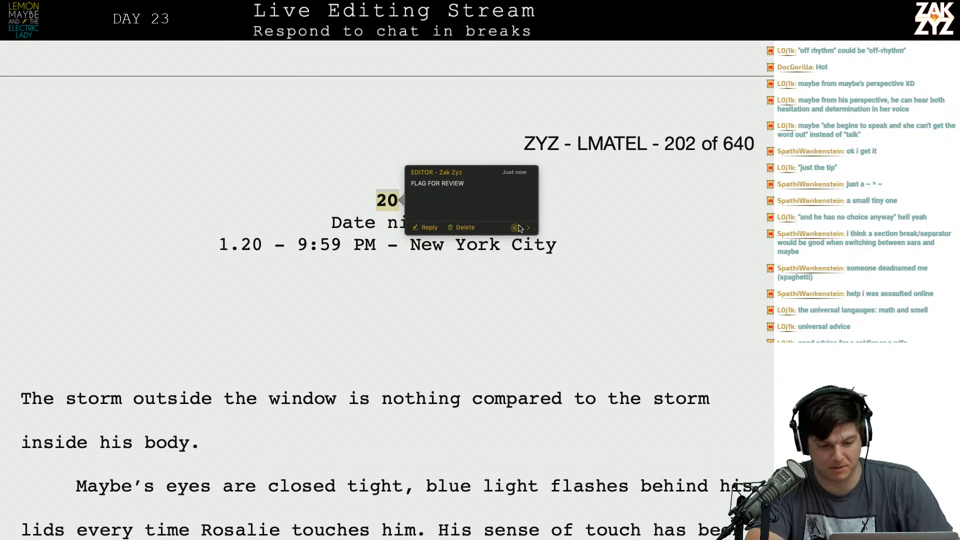
pyautogui.click(405, 335)
# Remove surplus blank lines above the chapter 21 heading "A handful of stones", then insert two line breaks there.
pyautogui.scroll(-5, 405, 336)
pyautogui.scroll(-14, 406, 336)
pyautogui.scroll(-20, 405, 336)
pyautogui.scroll(-20, 405, 336)
pyautogui.scroll(-20, 406, 336)
pyautogui.scroll(-7, 405, 336)
pyautogui.scroll(-20, 405, 336)
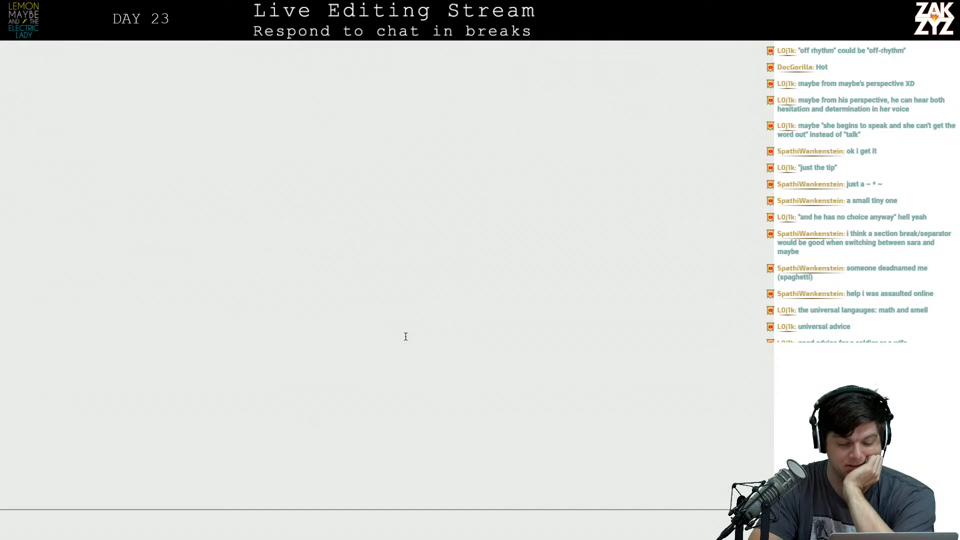
pyautogui.scroll(-3, 406, 338)
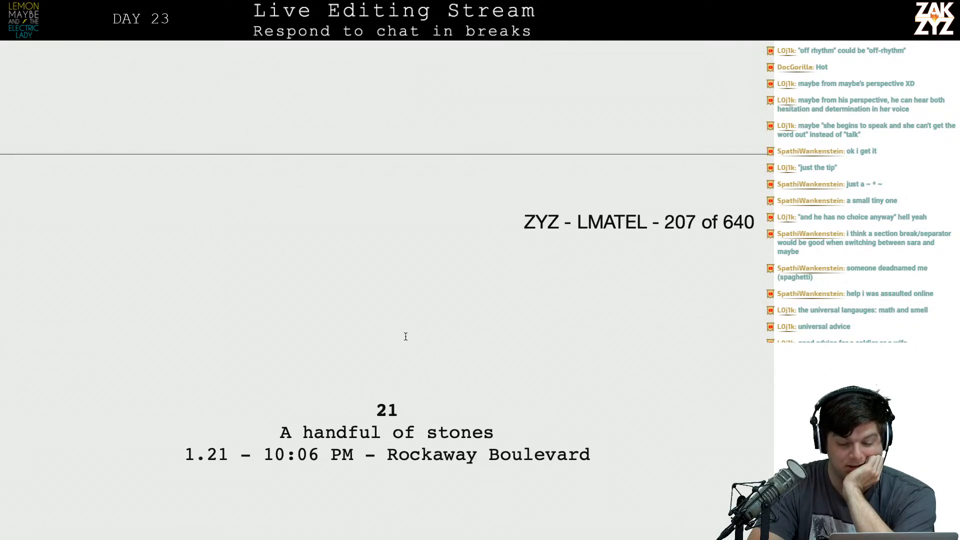
pyautogui.click(387, 394)
pyautogui.press('BackSpace')
pyautogui.press('BackSpace')
pyautogui.press('BackSpace')
pyautogui.press('BackSpace')
pyautogui.press('BackSpace')
pyautogui.press('BackSpace')
pyautogui.press('BackSpace')
pyautogui.press('BackSpace')
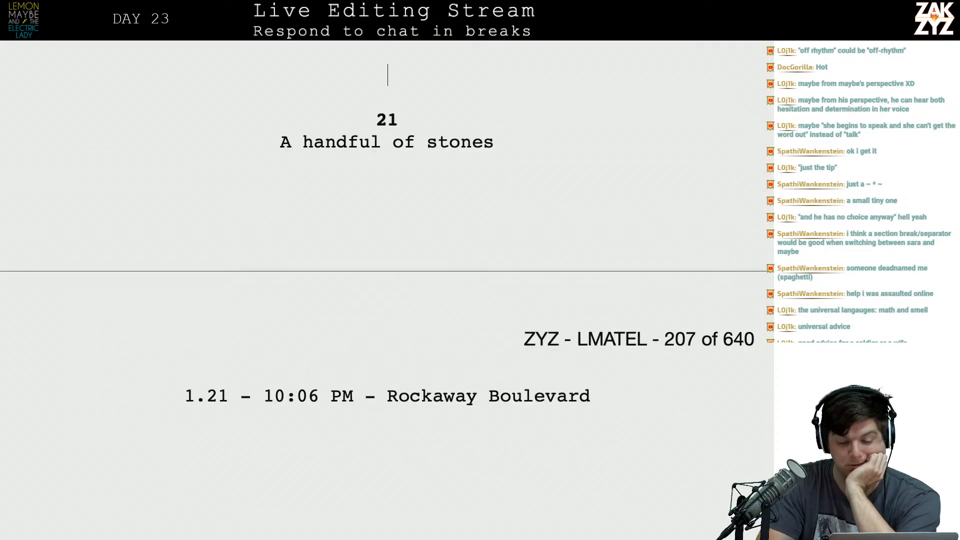
pyautogui.press('Return')
pyautogui.press('Return')
# Review the revised chapter 20 from its "Date night" heading through to its end.
pyautogui.scroll(20, 391, 406)
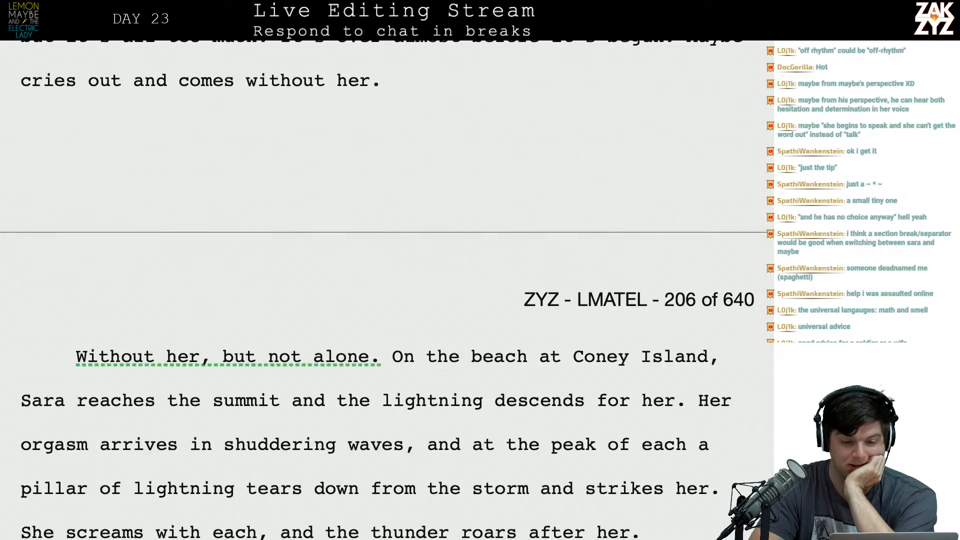
pyautogui.scroll(20, 391, 406)
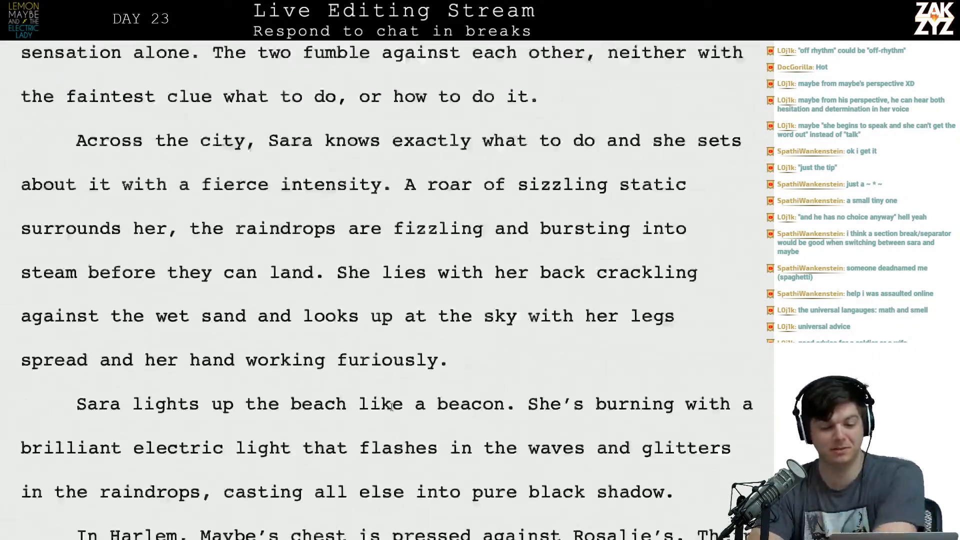
pyautogui.scroll(20, 391, 406)
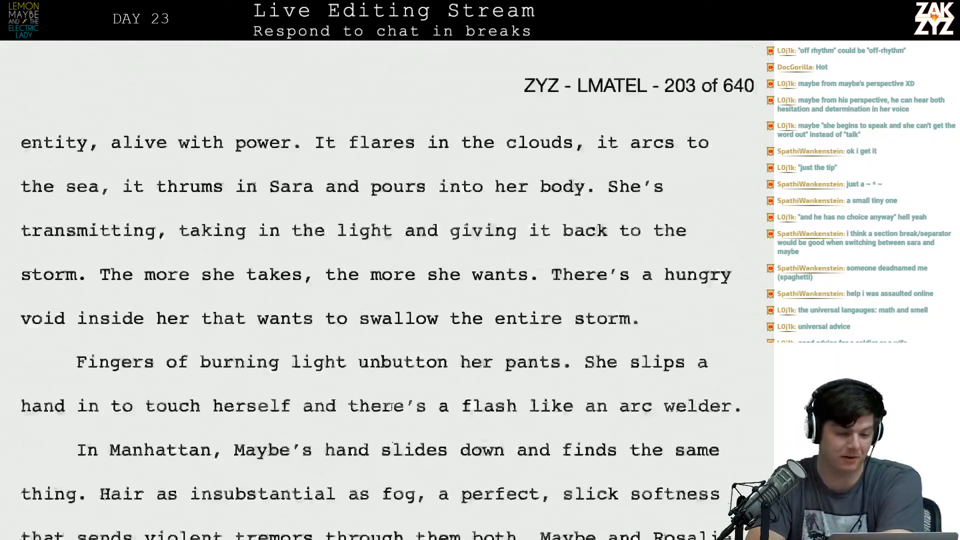
pyautogui.scroll(8, 391, 406)
pyautogui.scroll(-15, 391, 406)
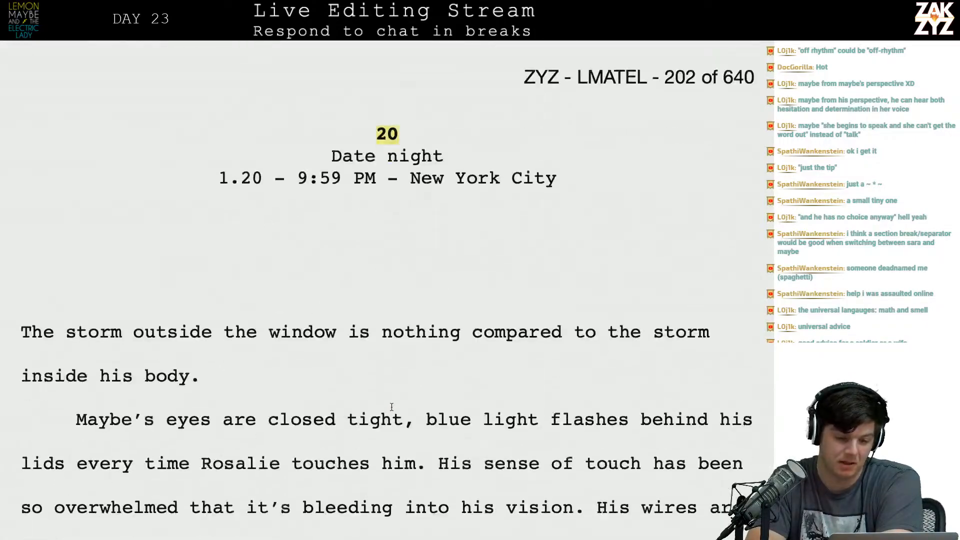
pyautogui.scroll(-12, 392, 406)
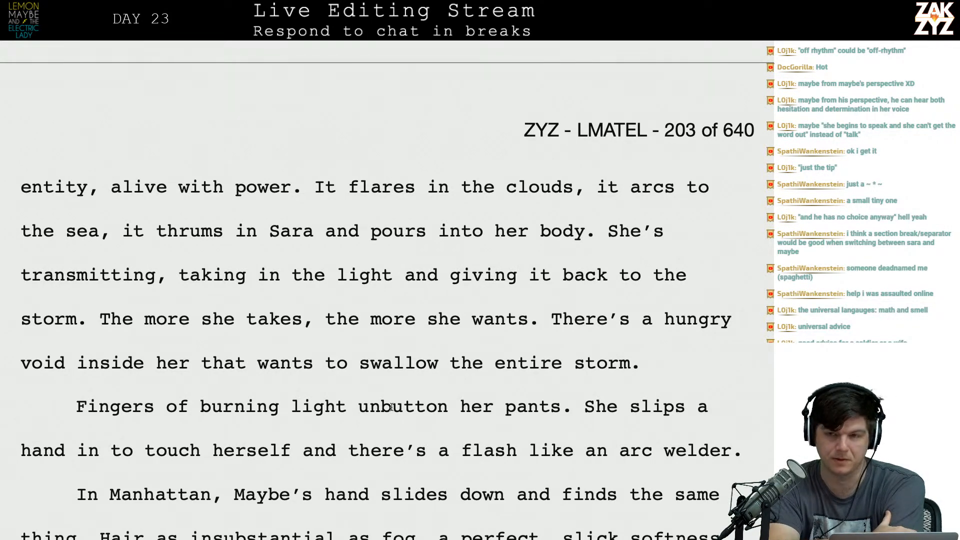
pyautogui.scroll(-15, 391, 406)
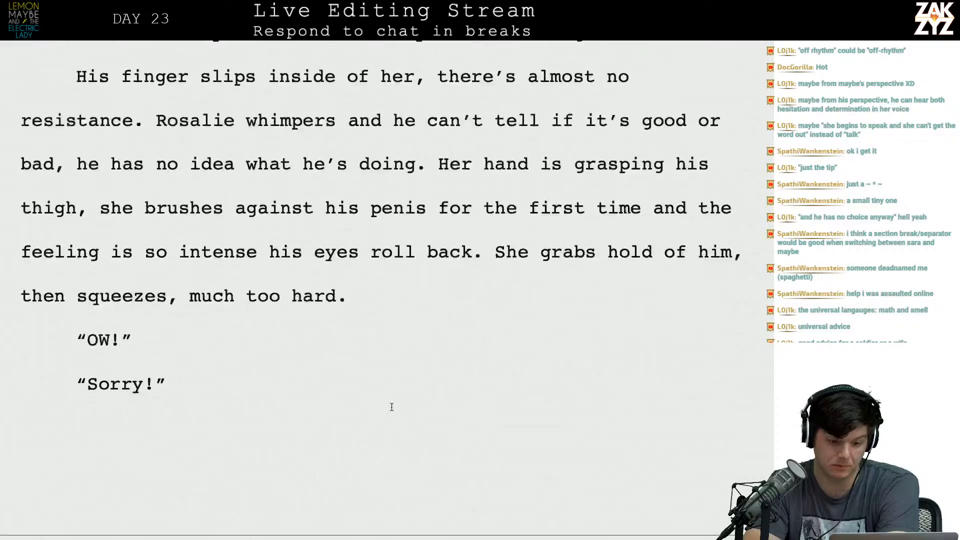
pyautogui.scroll(-15, 391, 406)
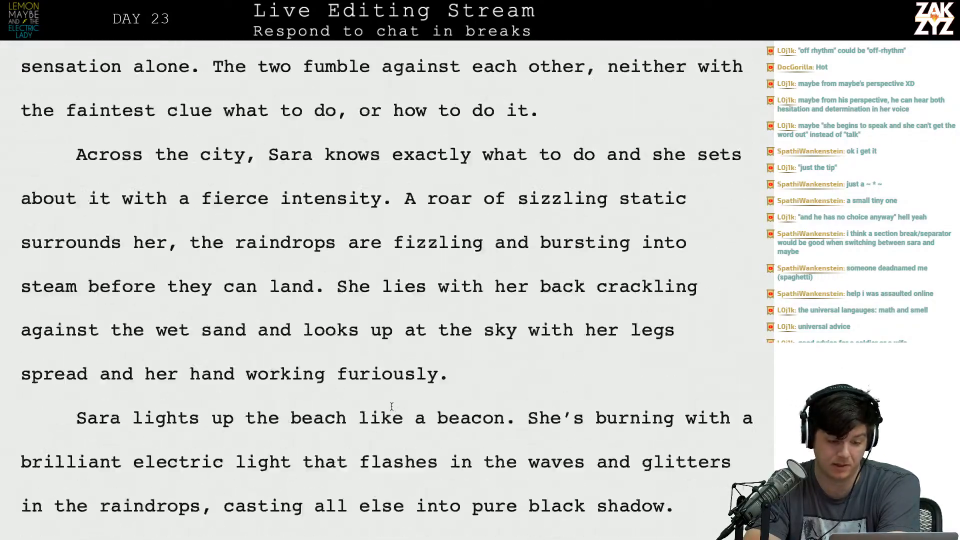
pyautogui.scroll(-20, 392, 406)
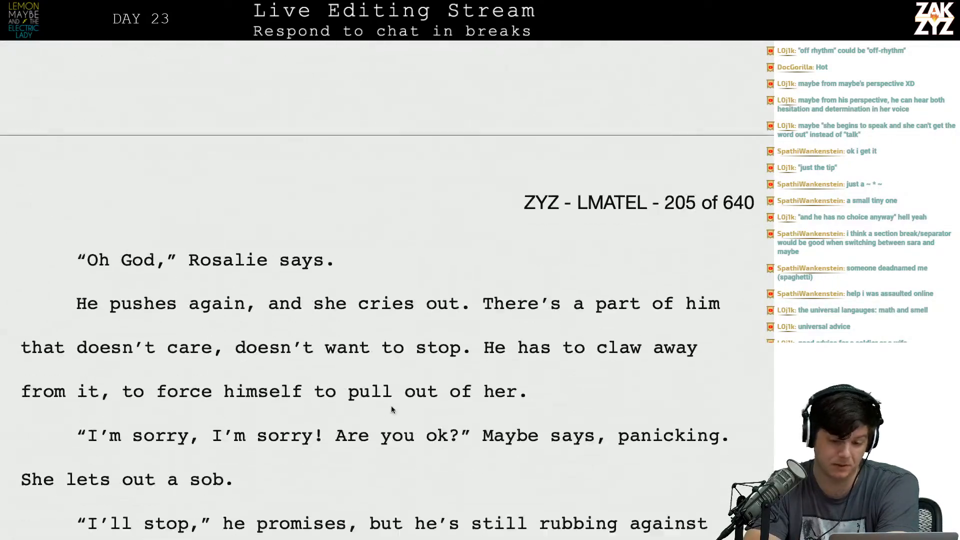
pyautogui.scroll(-10, 392, 406)
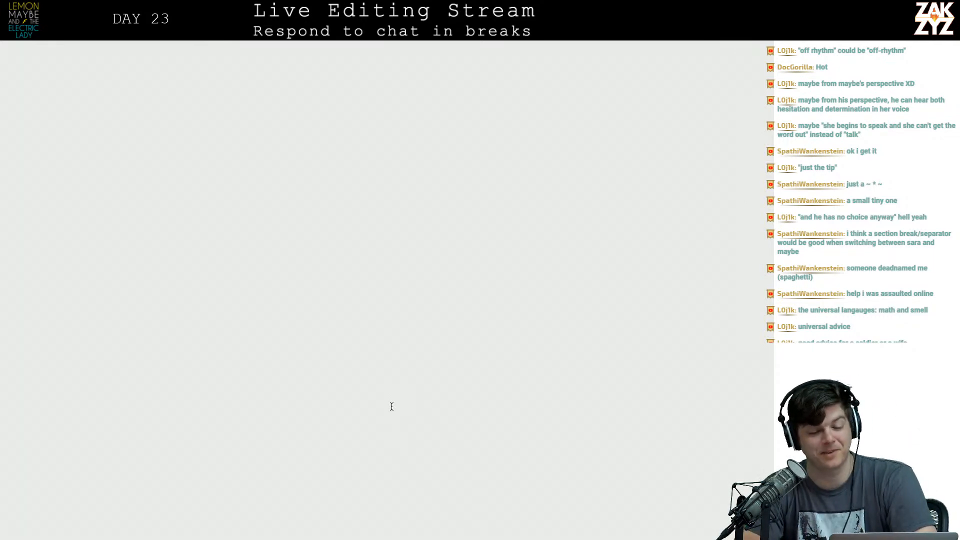
# Select all of chapter 20, from its "Date night" heading to the closing sentence "the thunder roars after her.".
pyautogui.scroll(10, 392, 406)
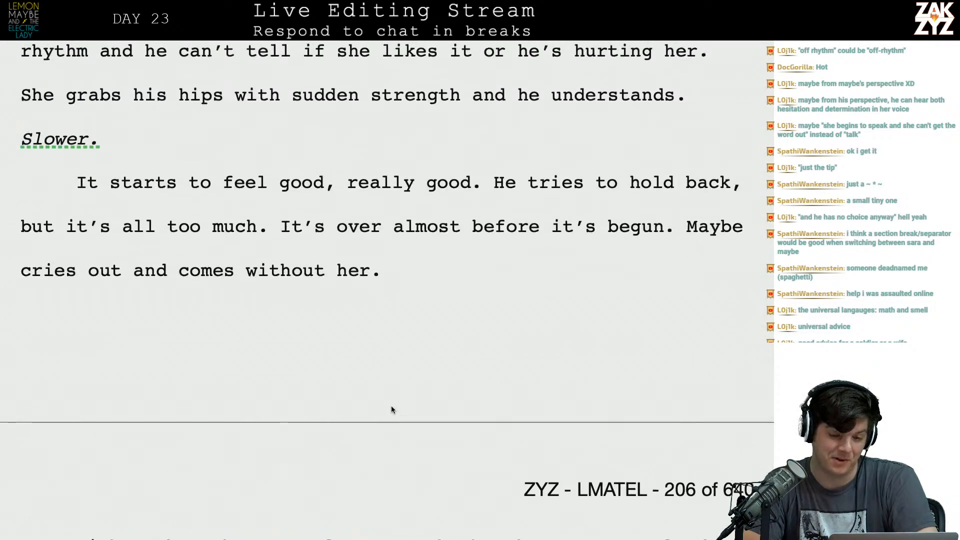
pyautogui.scroll(15, 391, 406)
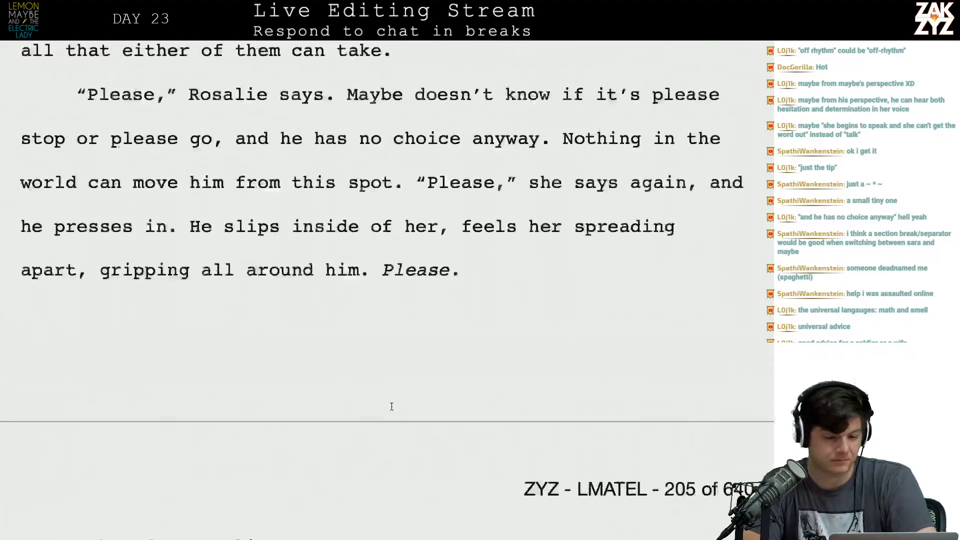
pyautogui.scroll(15, 392, 407)
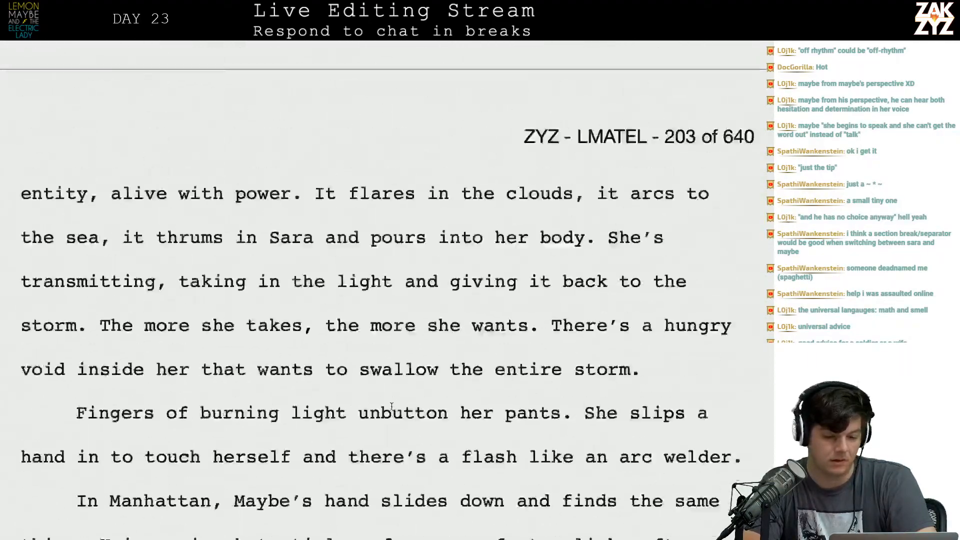
pyautogui.scroll(5, 392, 407)
pyautogui.scroll(-5, 392, 392)
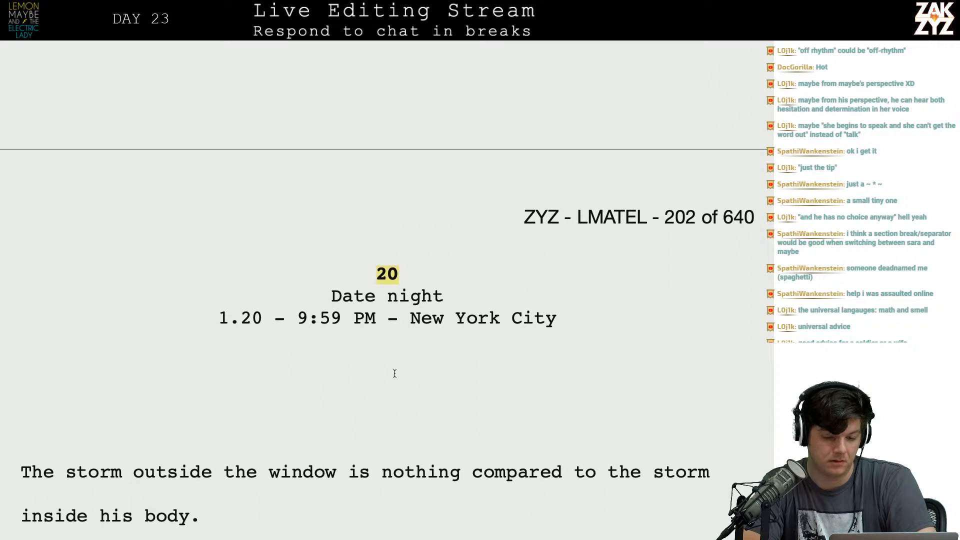
pyautogui.scroll(-1, 395, 373)
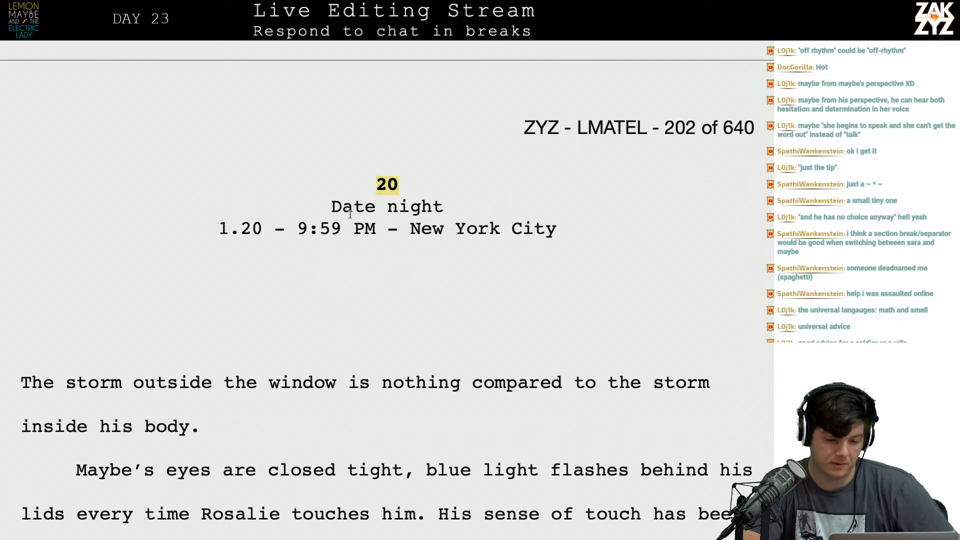
pyautogui.moveTo(346, 181); pyautogui.dragTo(649, 426)
pyautogui.scroll(2, 649, 427)
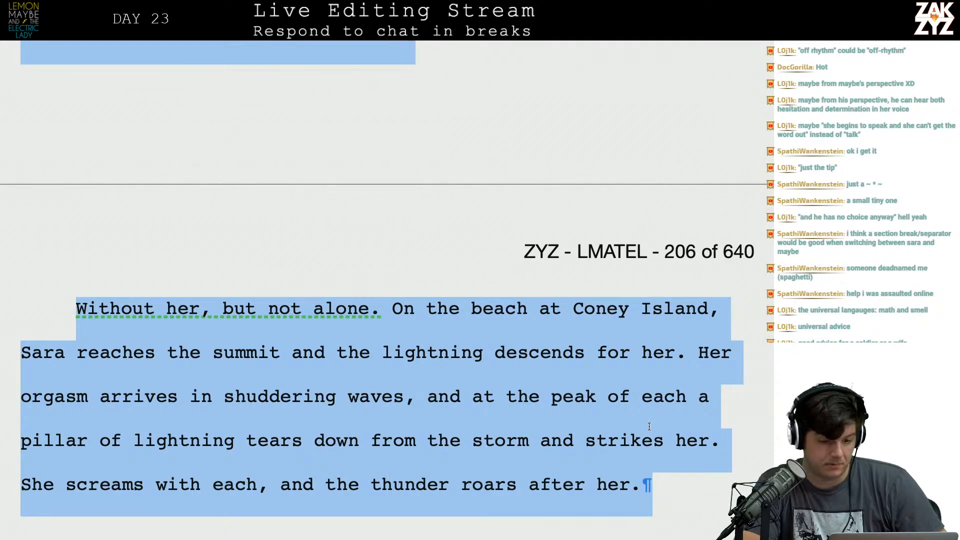
# Switch to the Editlist document in TextEdit and append "936 - 2:36" to the "Day 23 - Chapter 19" entry.
pyautogui.press('super+Tab')
pyautogui.press('super+Tab')
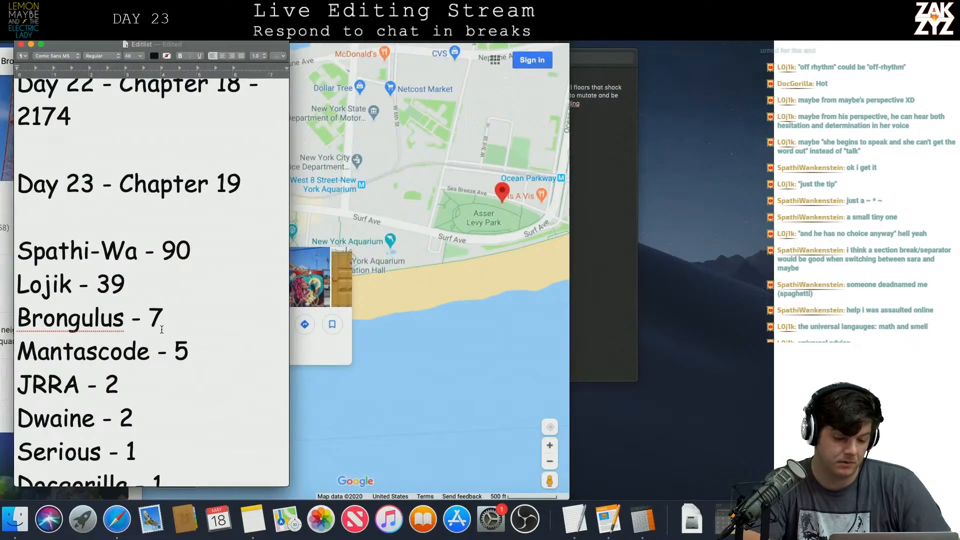
pyautogui.click(139, 223)
pyautogui.press('Up')
pyautogui.press('Up')
pyautogui.press('Down')
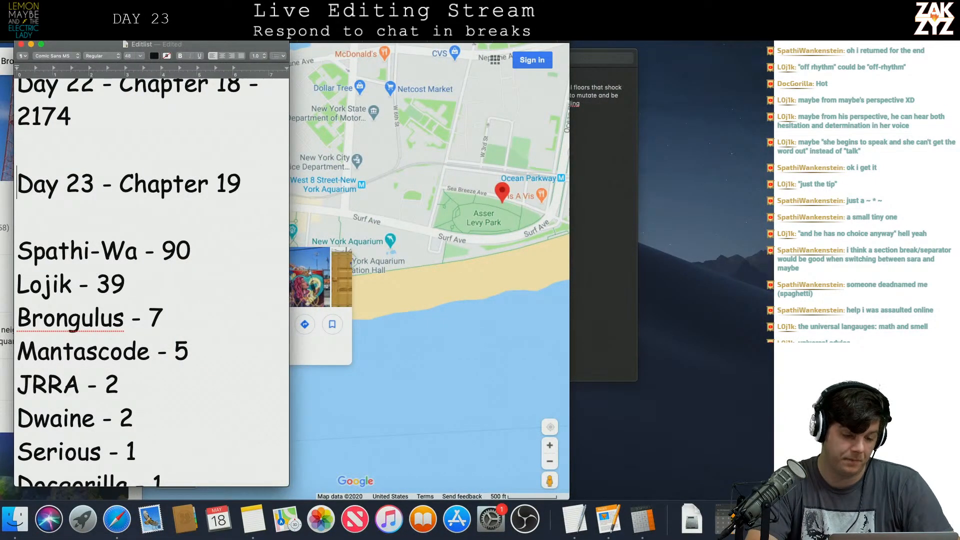
pyautogui.press('Down')
pyautogui.press('Left')
pyautogui.write('-936')
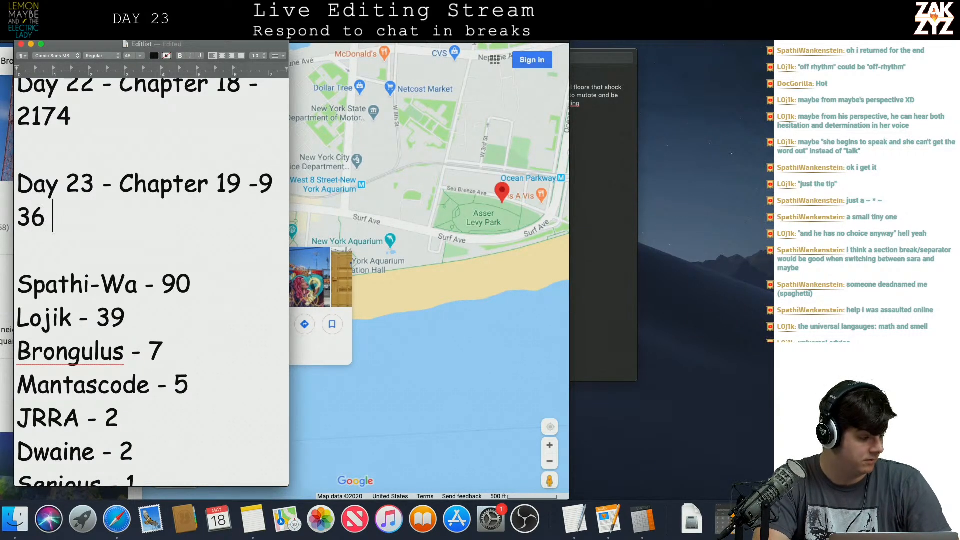
pyautogui.write(' - ')
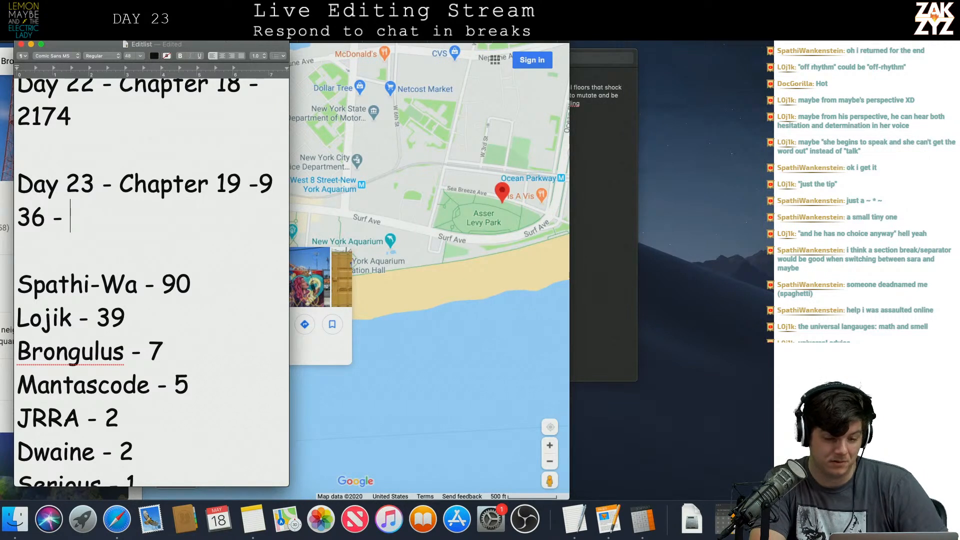
pyautogui.write('2')
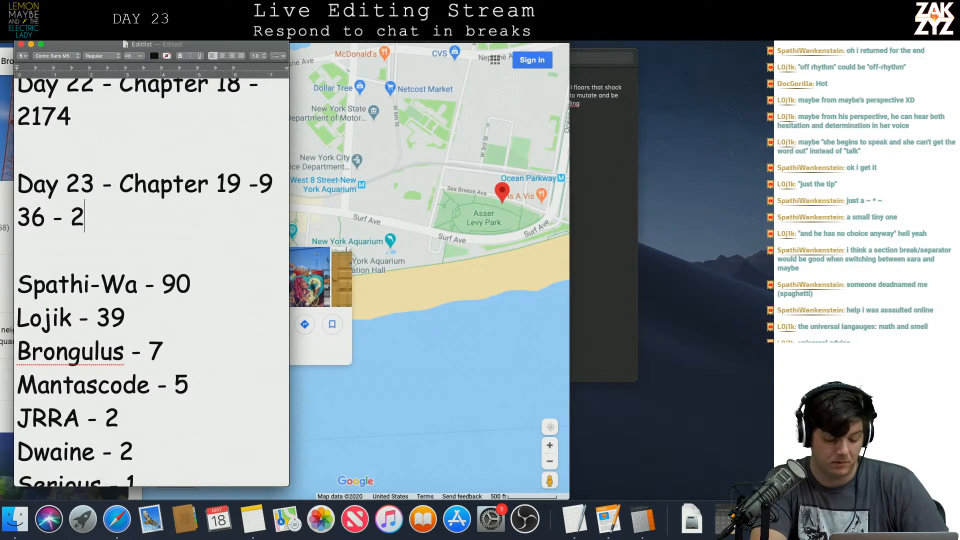
pyautogui.write(':36')
# Add the note "(should do another pass off camera)" after 2:36 in the Day 23 entry.
pyautogui.press('Return')
pyautogui.press('Return')
pyautogui.press('BackSpace')
pyautogui.press('Return')
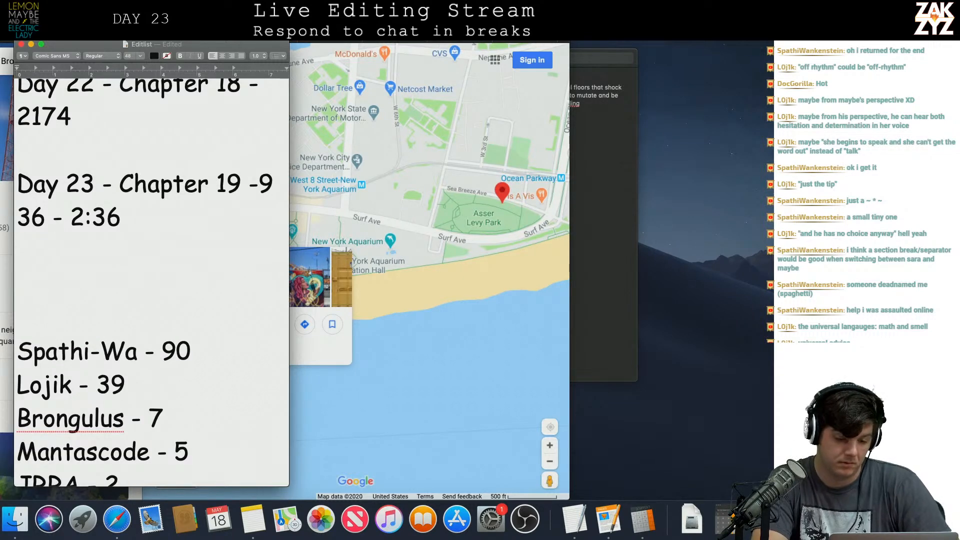
pyautogui.press('Left')
pyautogui.press('Left')
pyautogui.write('(')
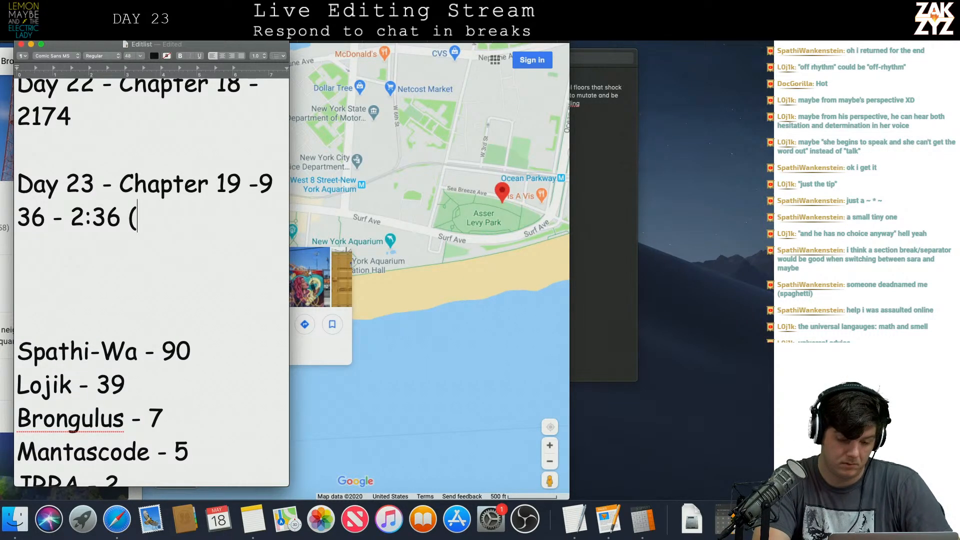
pyautogui.write('should do anothe')
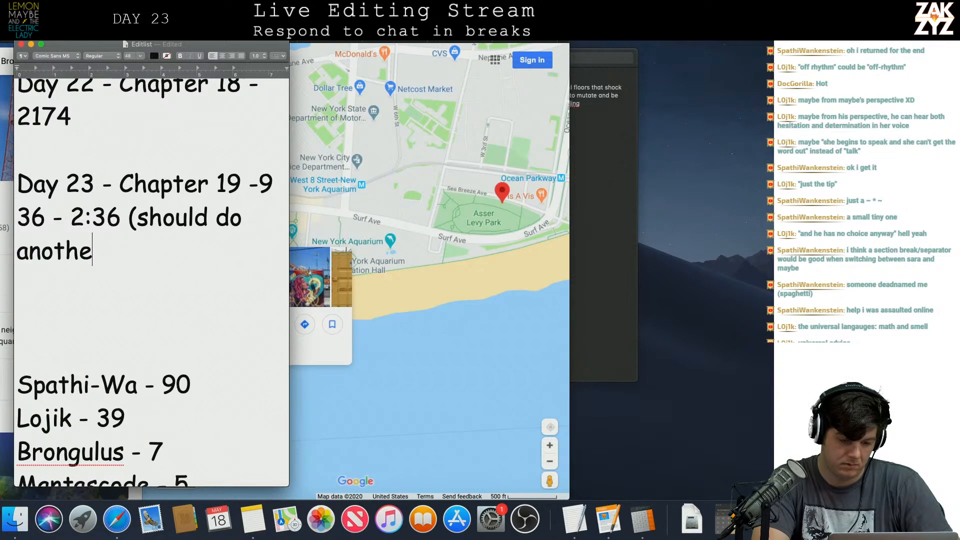
pyautogui.write('r pass off camera)')
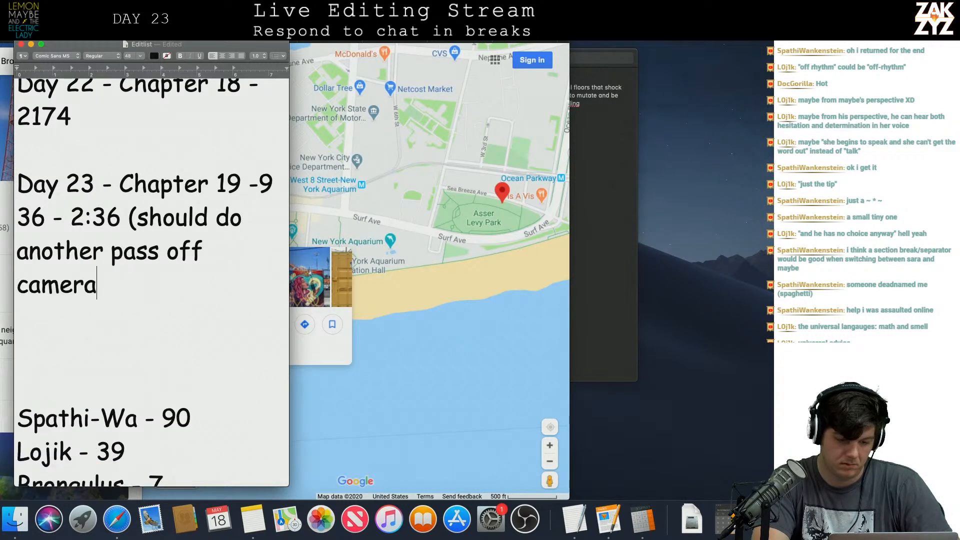
# Remove the surplus blank lines between the Day 23 entry and the list of names, leaving one.
pyautogui.press('Down')
pyautogui.press('Down')
pyautogui.press('Down')
pyautogui.press('Up')
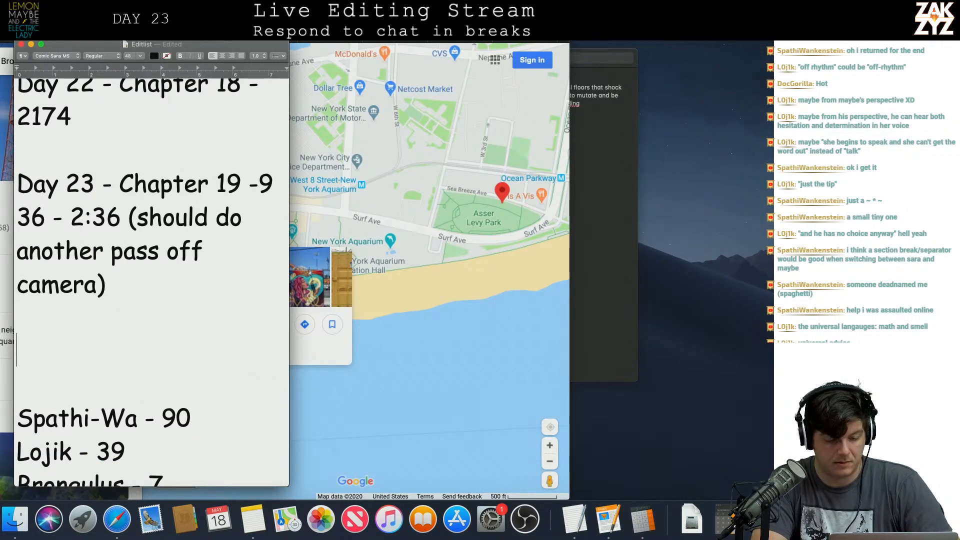
pyautogui.press('BackSpace')
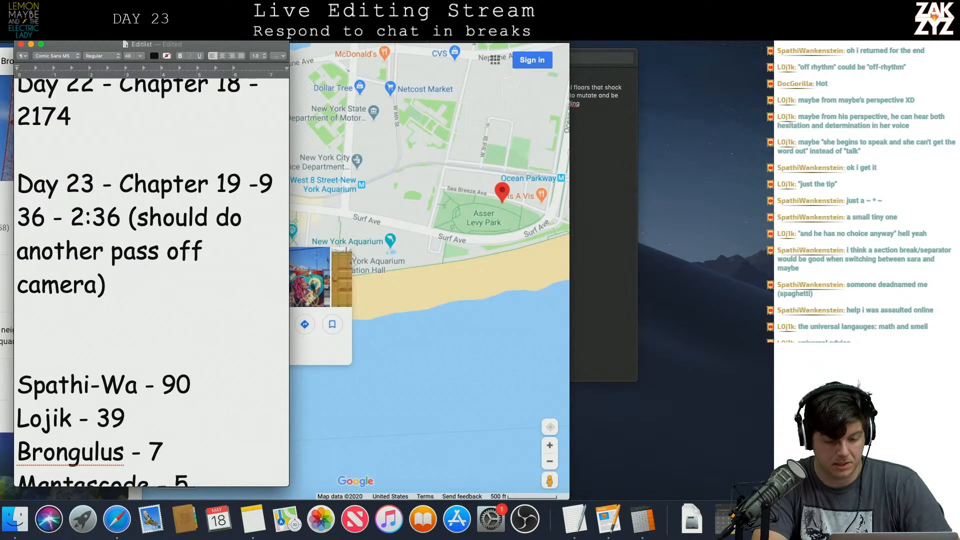
pyautogui.press('BackSpace')
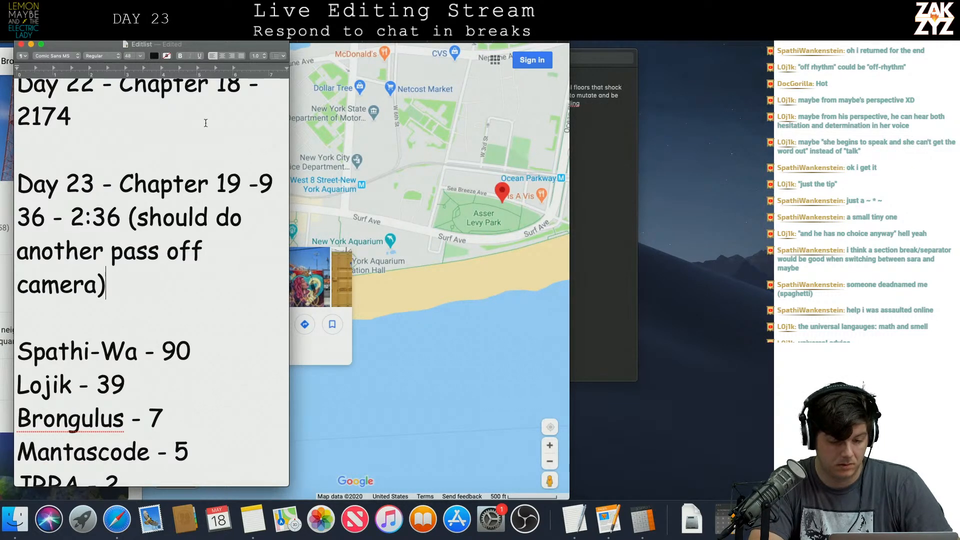
# Extend the Day 23 entry's chapter range to 19-20 and correct the spacing so it continues "- 936".
pyautogui.click(241, 185)
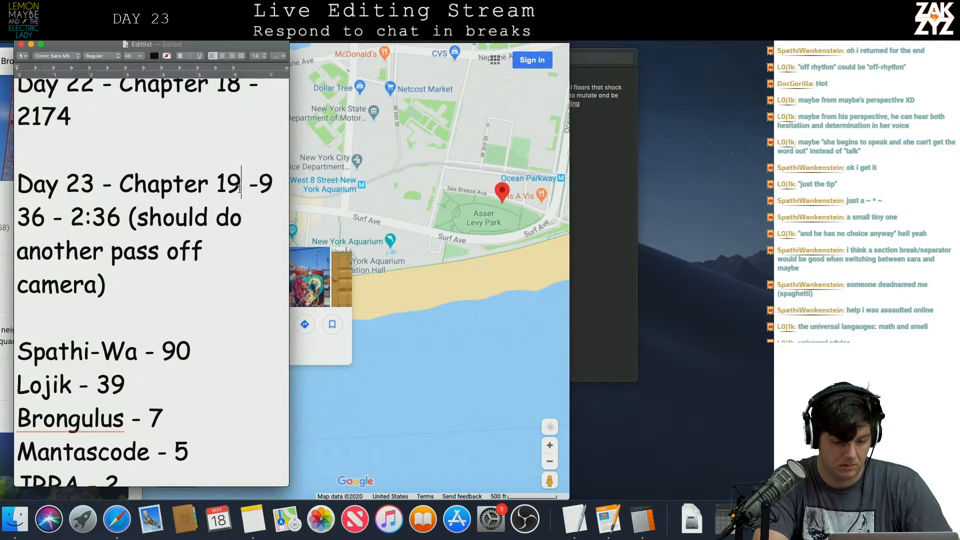
pyautogui.write('-20')
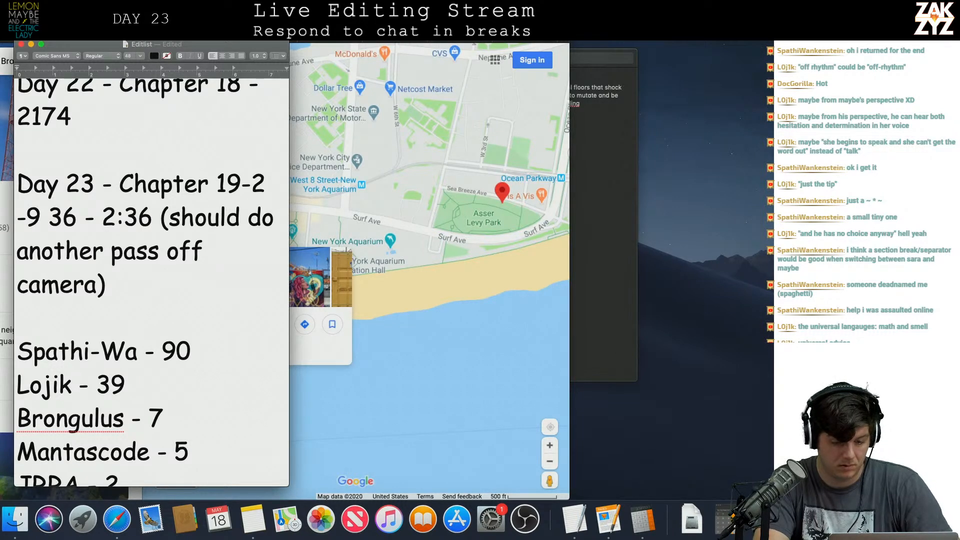
pyautogui.press('Right')
pyautogui.press('Right')
pyautogui.press('Right')
pyautogui.press('Right')
pyautogui.press('Left')
pyautogui.press('Right')
pyautogui.press('BackSpace')
pyautogui.press('Left')
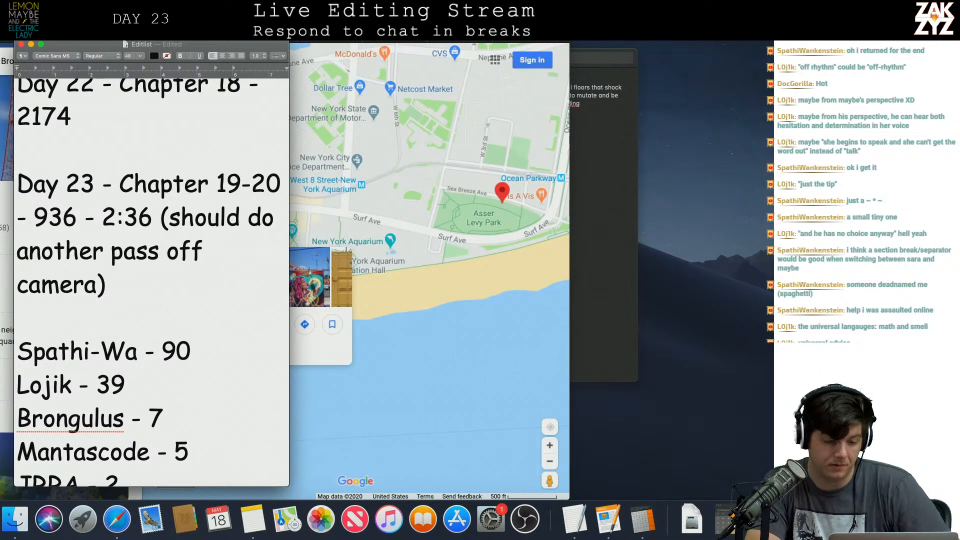
pyautogui.scroll(-3, 152, 274)
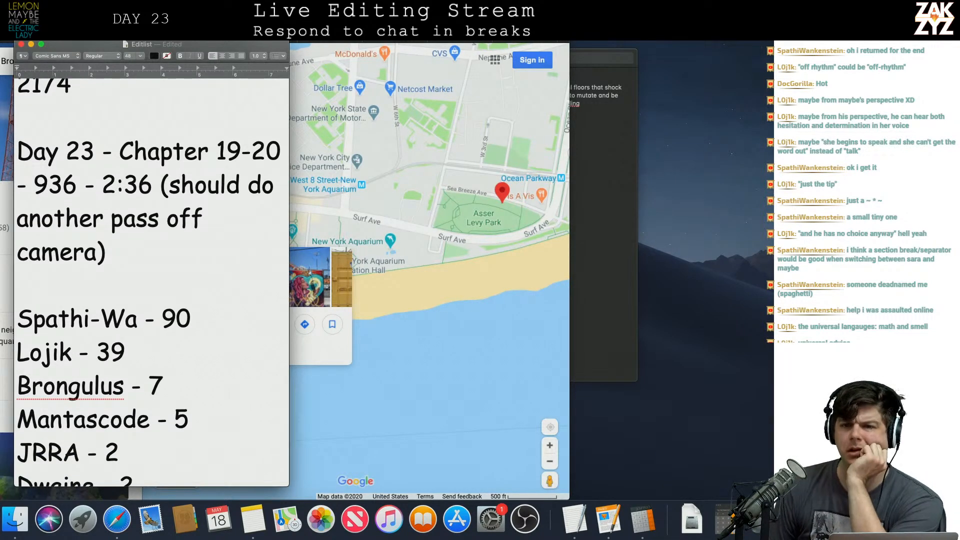